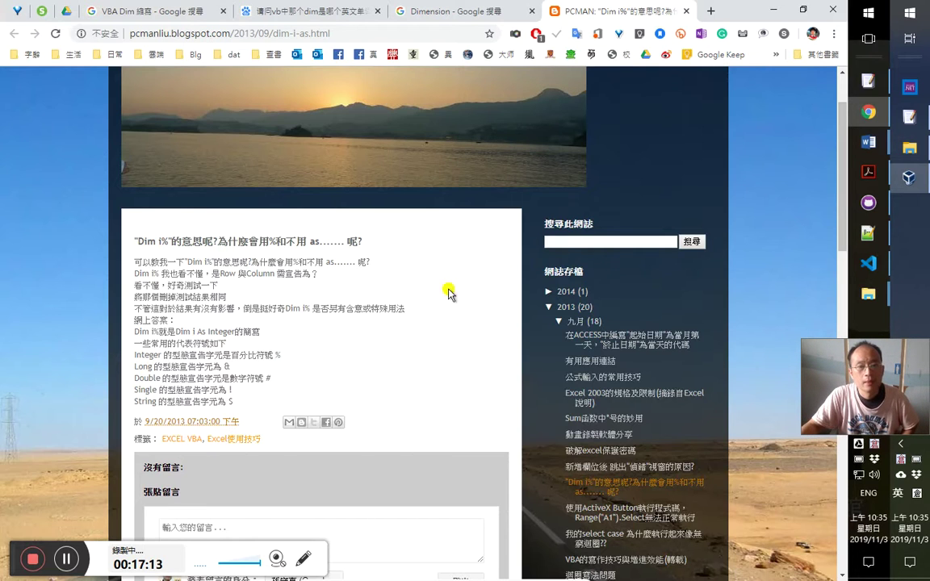
Close the PCMAN blog tab and play the spoken translation of Dimension
middle_click(589, 8)
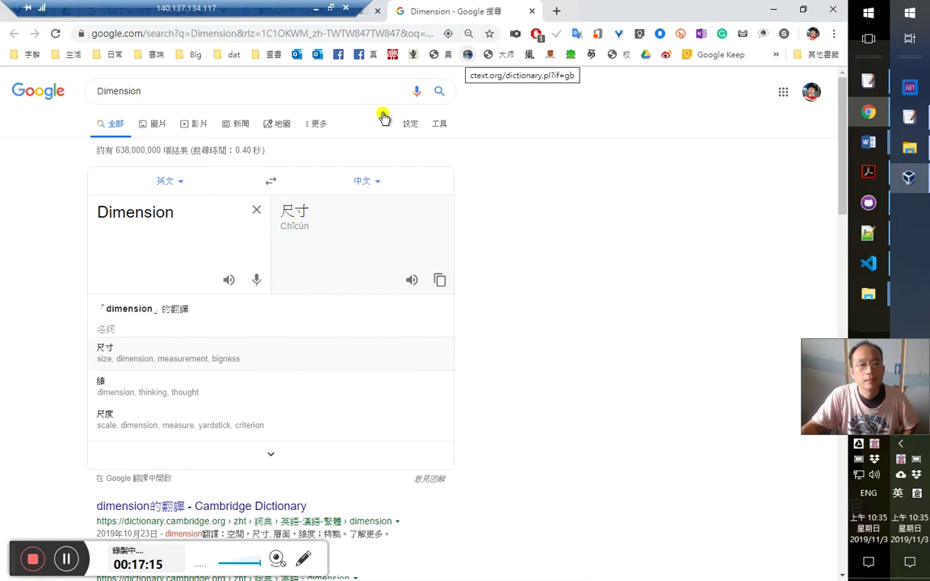
click(226, 281)
scroll(263, 359, down, 3)
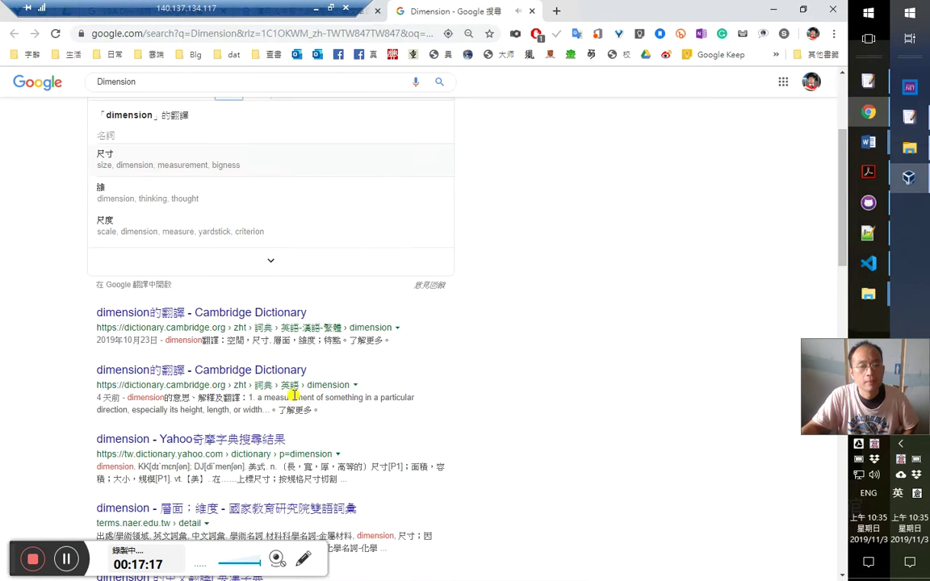
Open the Cambridge Dictionary entry for dimension and play its UK pronunciation
middle_click(246, 314)
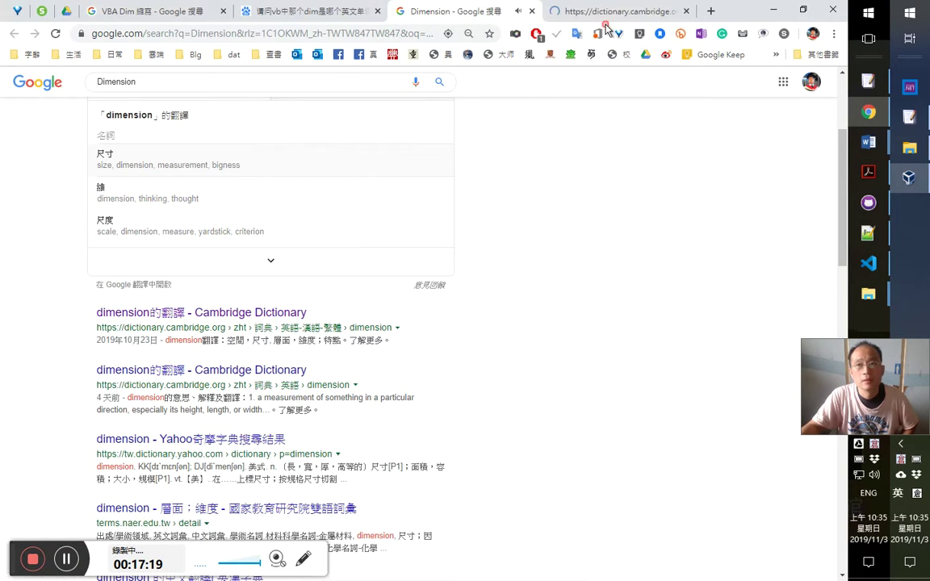
click(606, 20)
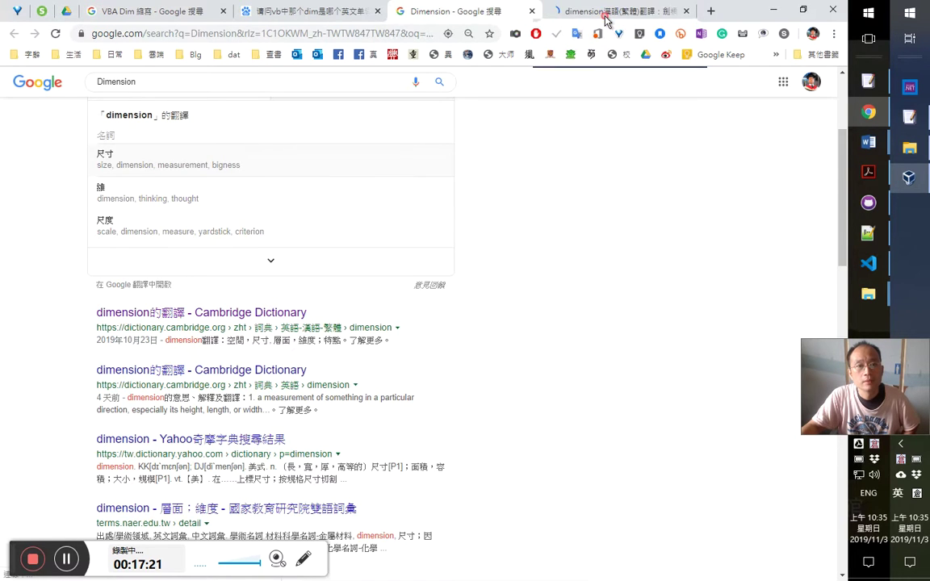
click(159, 237)
Play the US pronunciation of dimension twice and translate a letter of the headword
click(315, 239)
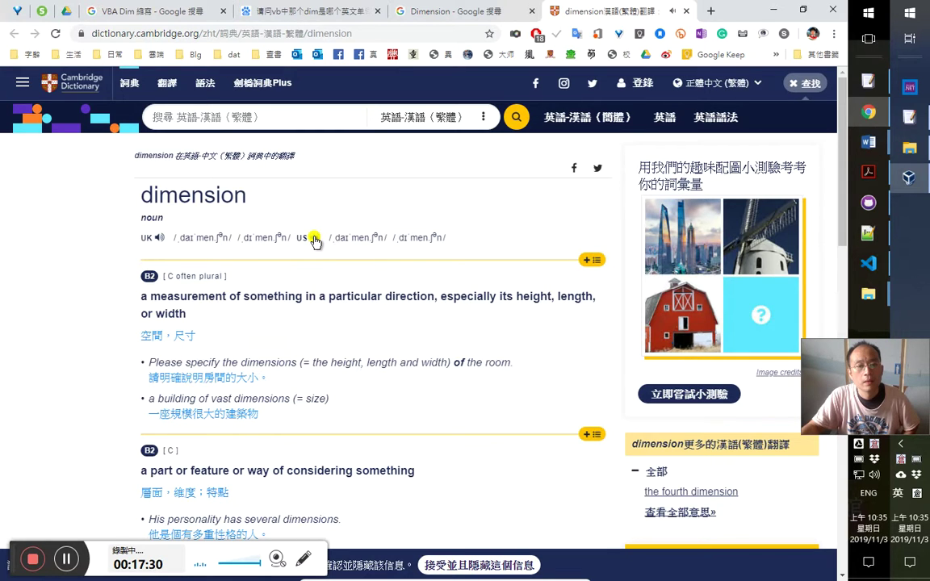
click(314, 239)
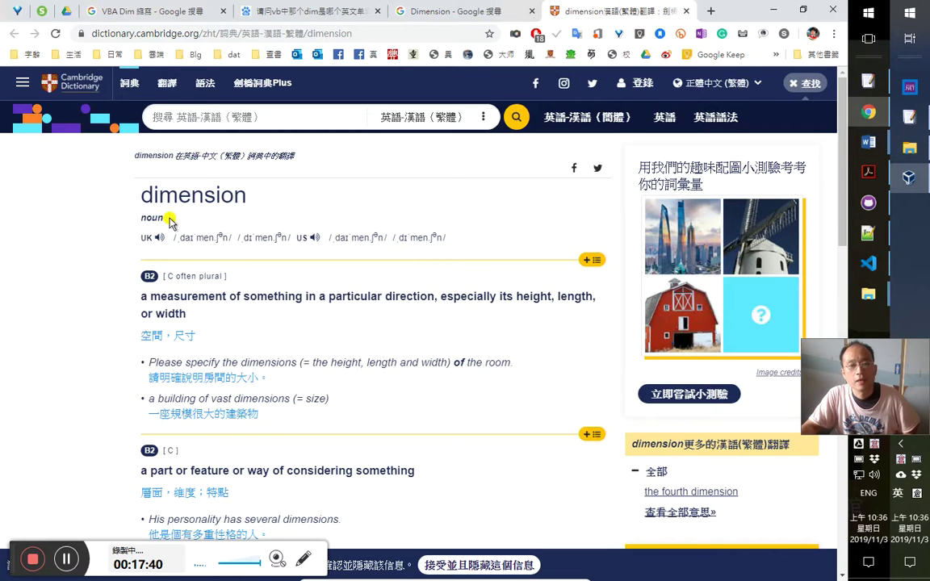
click(164, 190)
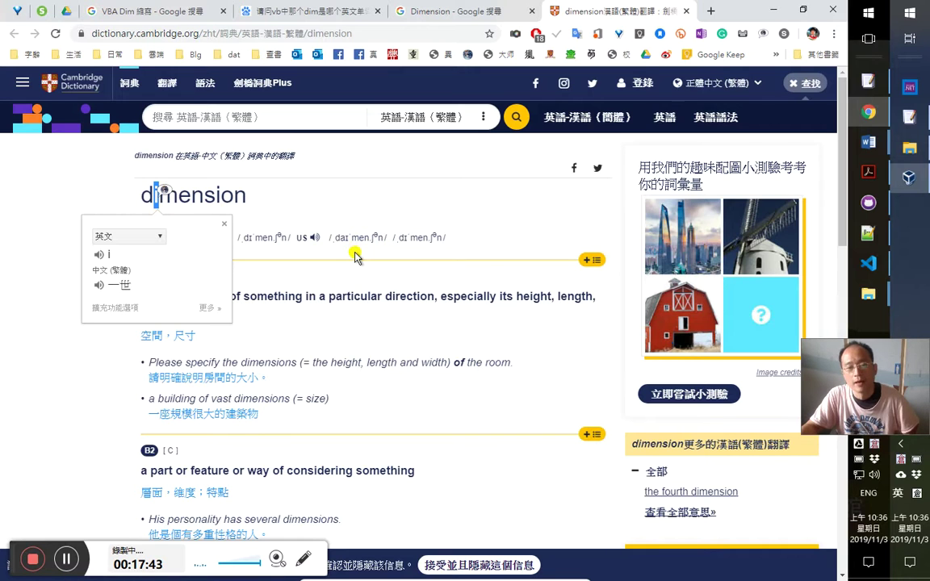
Translate syllables of the US pronunciation, then close the Cambridge and Dimension search tabs
double_click(400, 239)
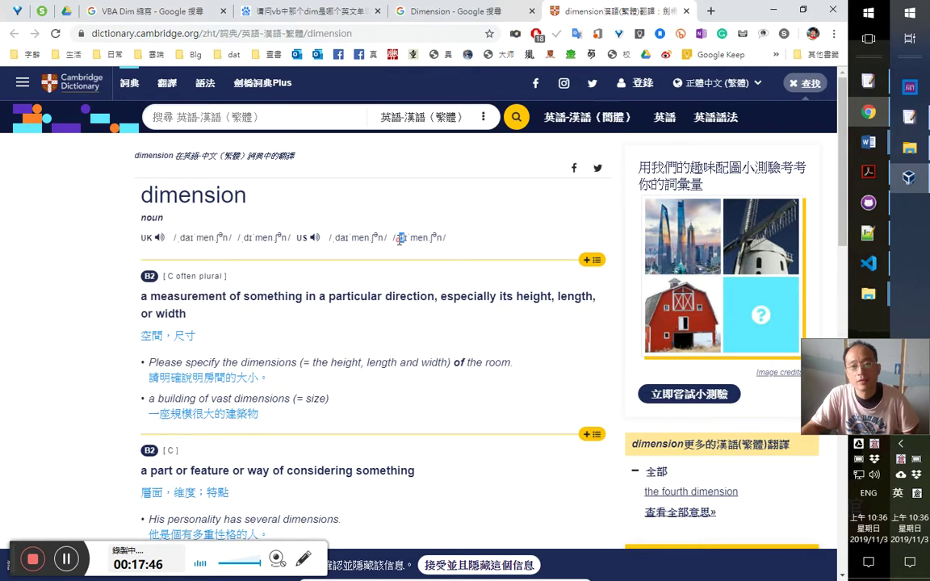
double_click(343, 238)
click(686, 11)
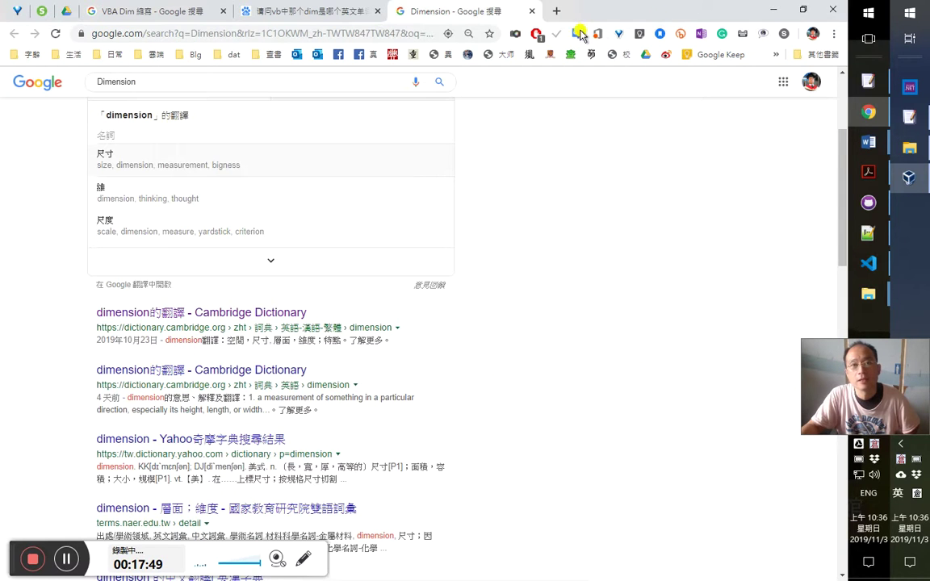
click(503, 10)
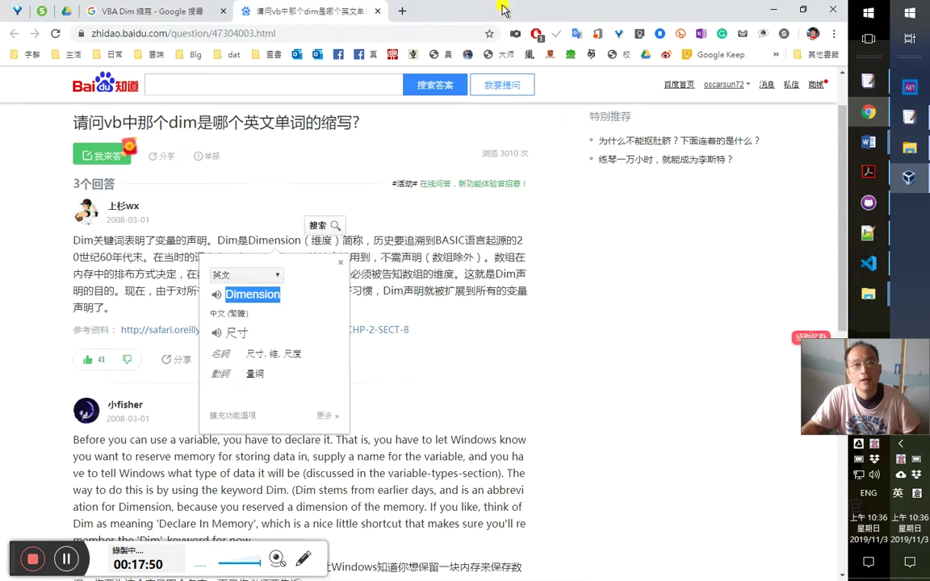
Close the Baidu and remaining search tabs, check the VBA macro code, and return to the browser
click(377, 11)
click(223, 11)
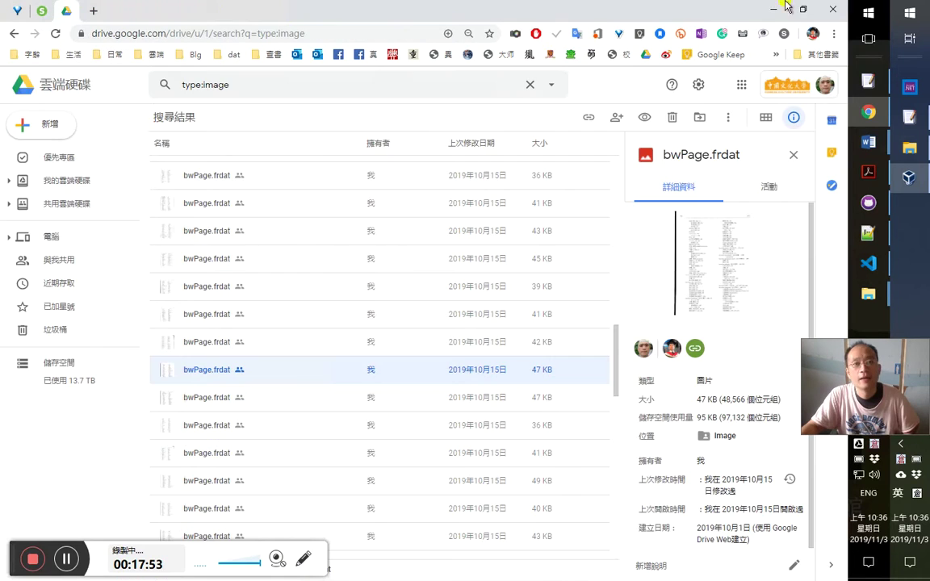
click(773, 9)
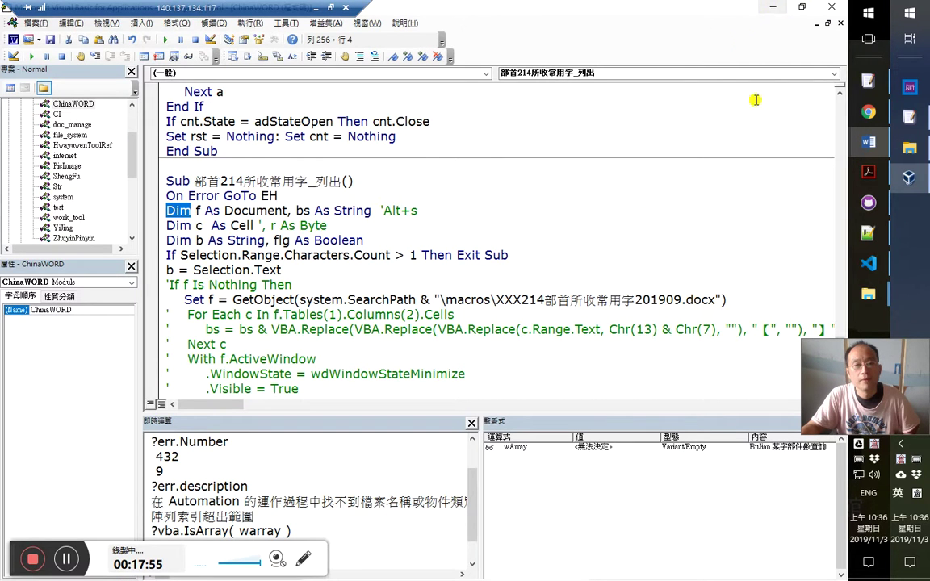
click(408, 262)
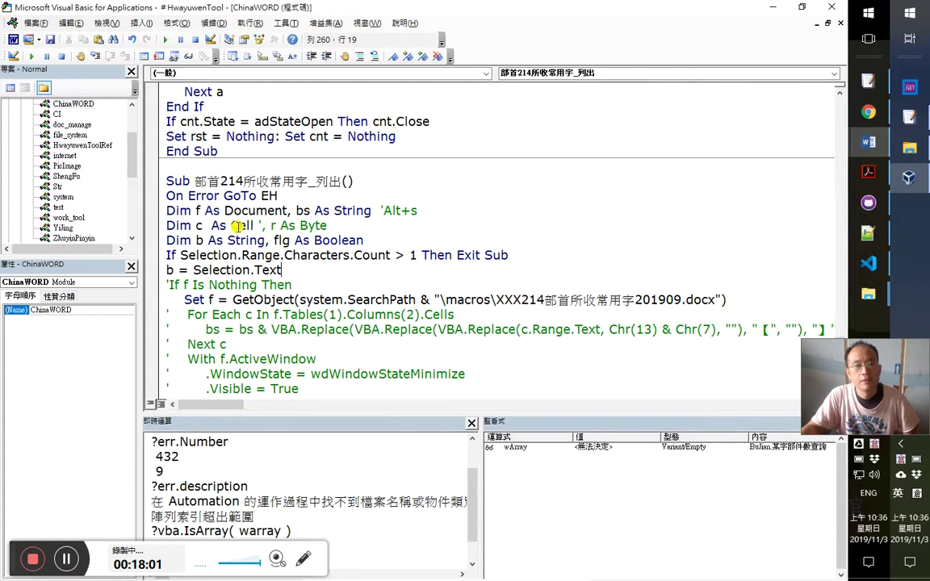
key(alt+Tab)
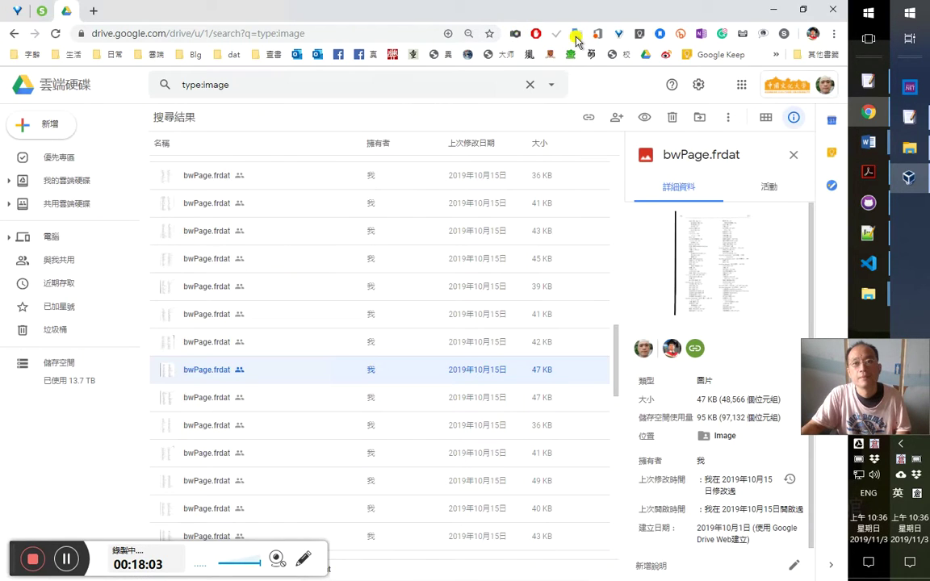
Translate dimension in the Google Translate box, retrying after the misspelling 'dimentsion'
click(576, 33)
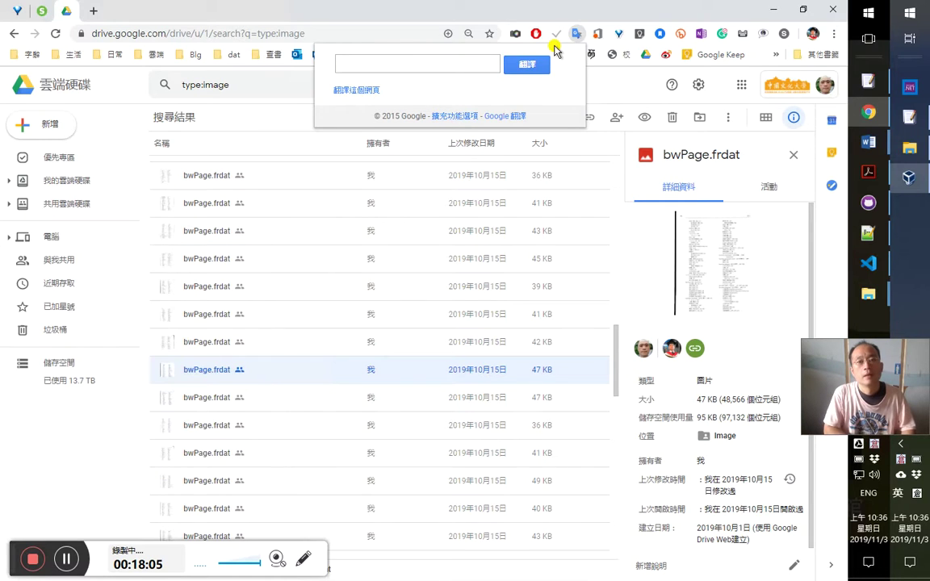
text(dimentsion)
key(Return)
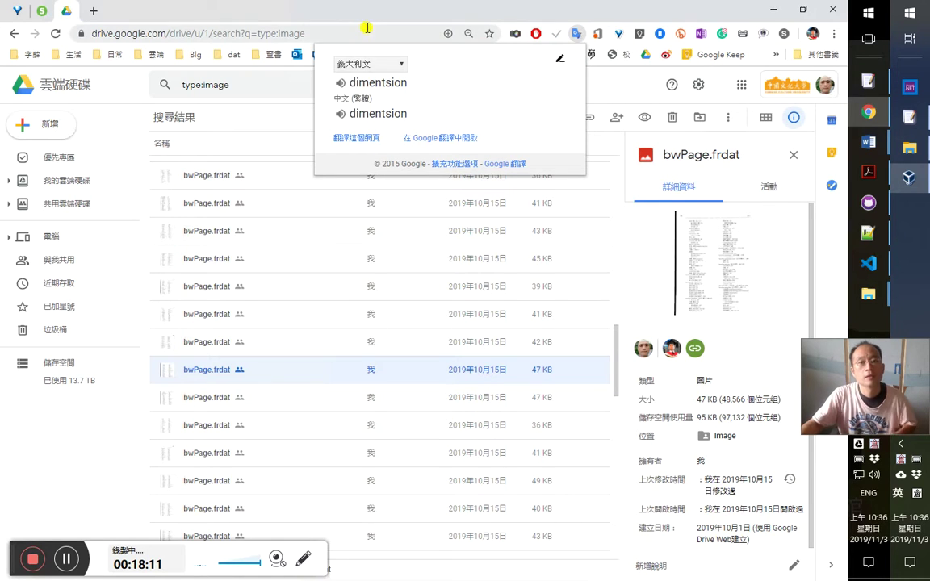
key(Escape)
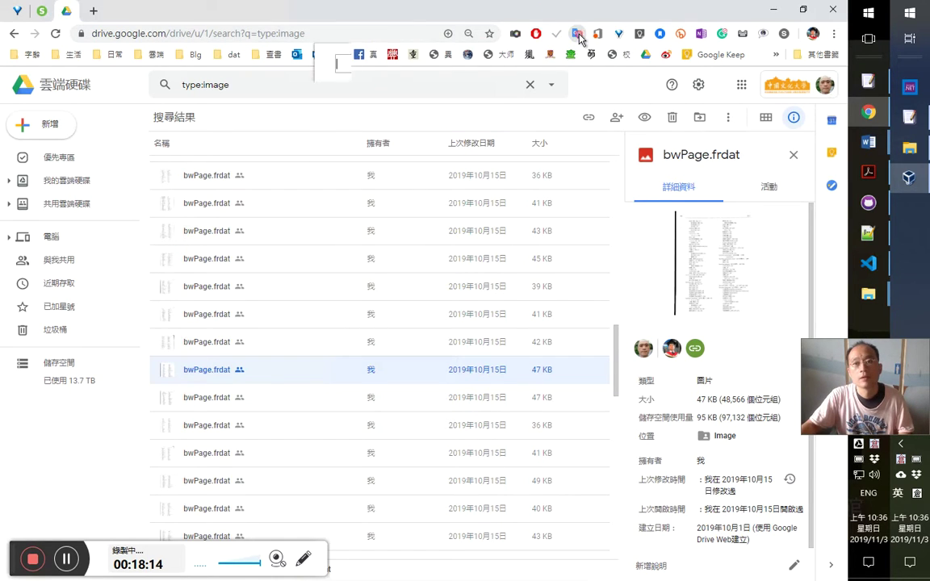
click(576, 34)
text(dimen)
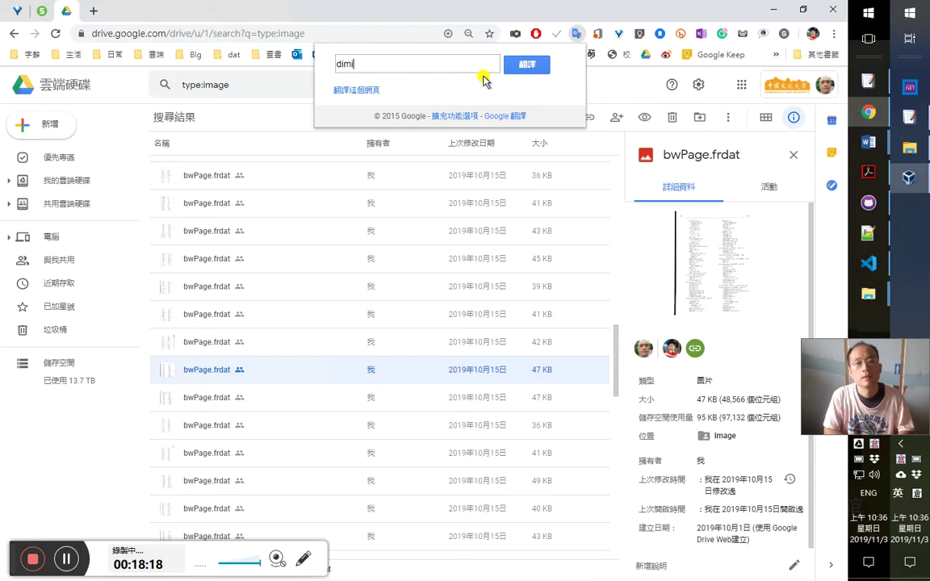
text(sion)
key(Return)
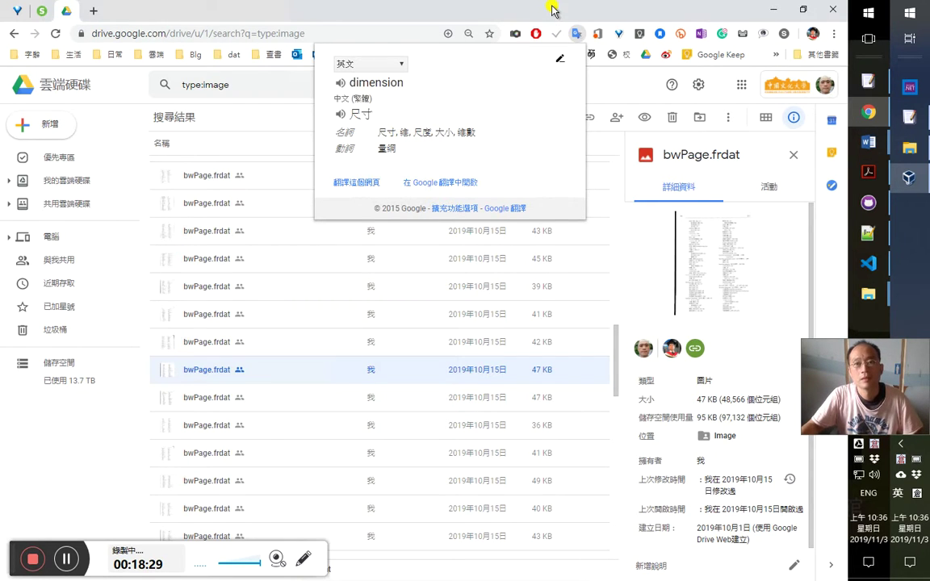
click(501, 9)
Save the macro project from the VBA editor's File menu
click(774, 10)
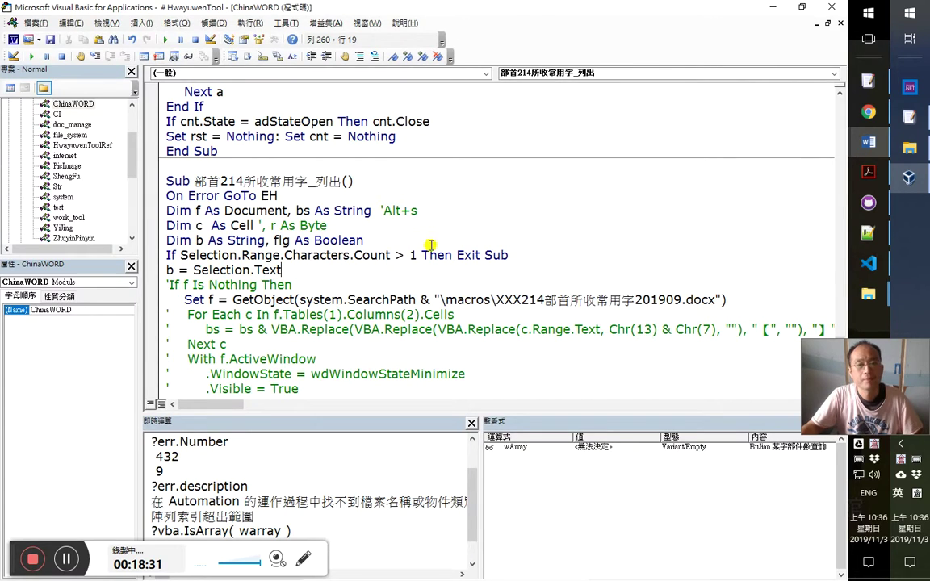
scroll(468, 271, down, 2)
click(213, 22)
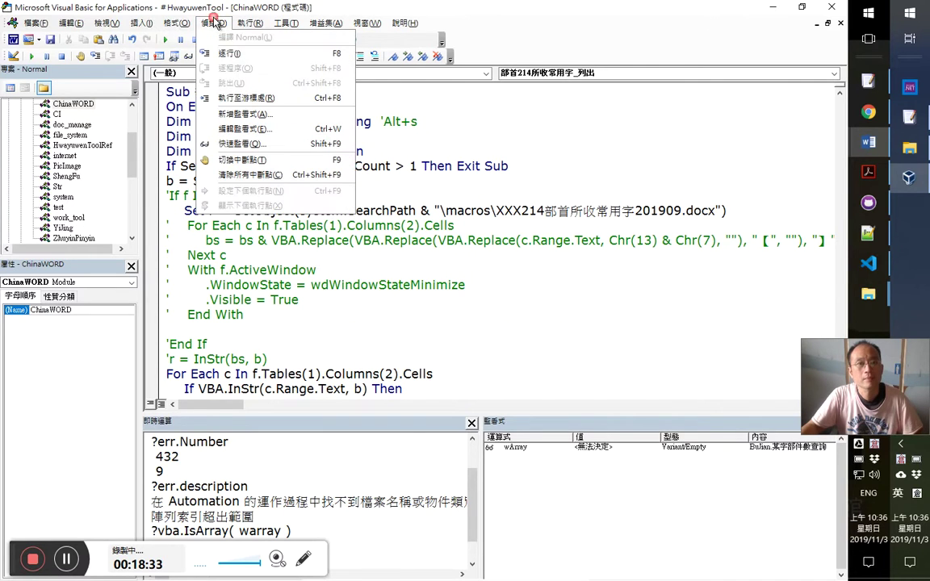
click(35, 22)
click(46, 38)
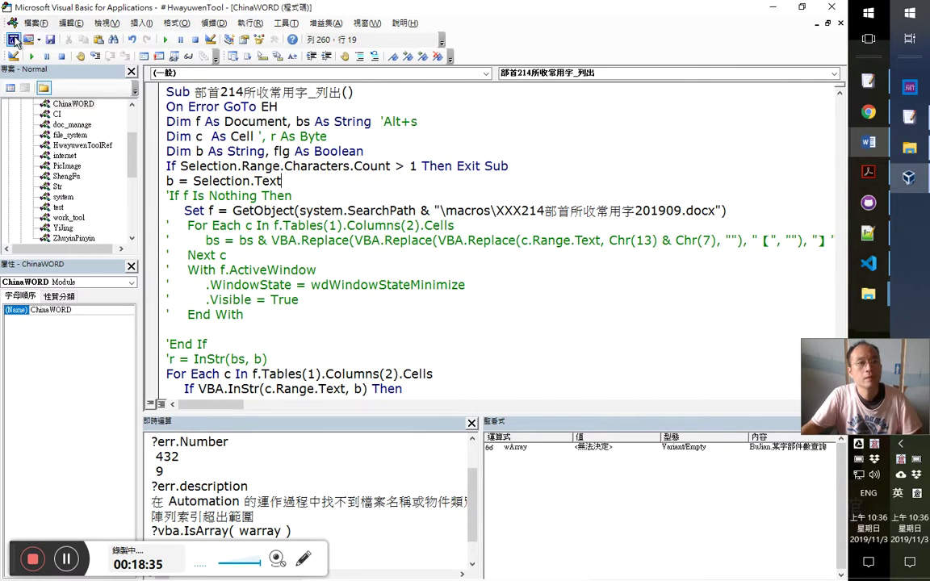
Return to the Word document, dismiss the missing-file error, and toggle the VBA editor with Alt+F11
click(13, 39)
click(312, 134)
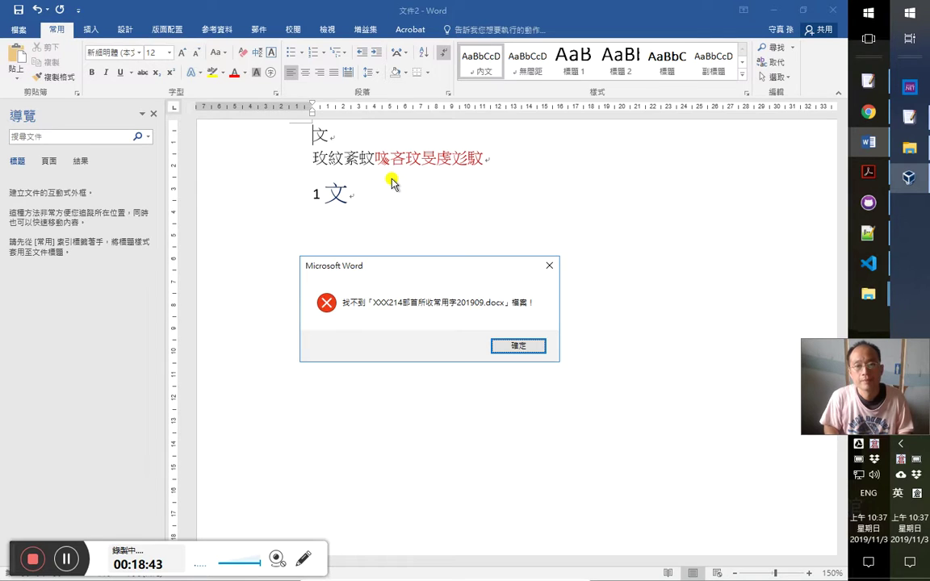
key(Return)
key(Down)
key(Down)
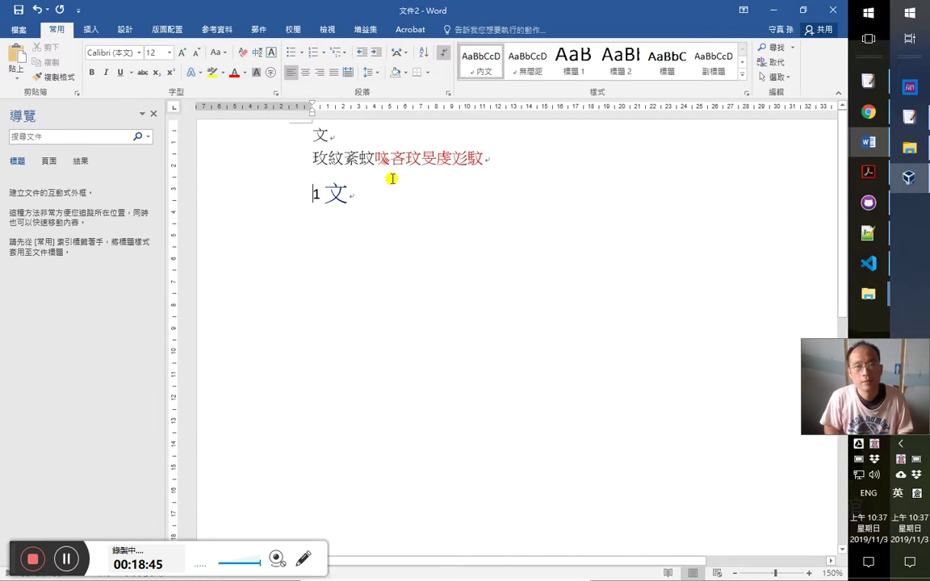
key(alt+F11)
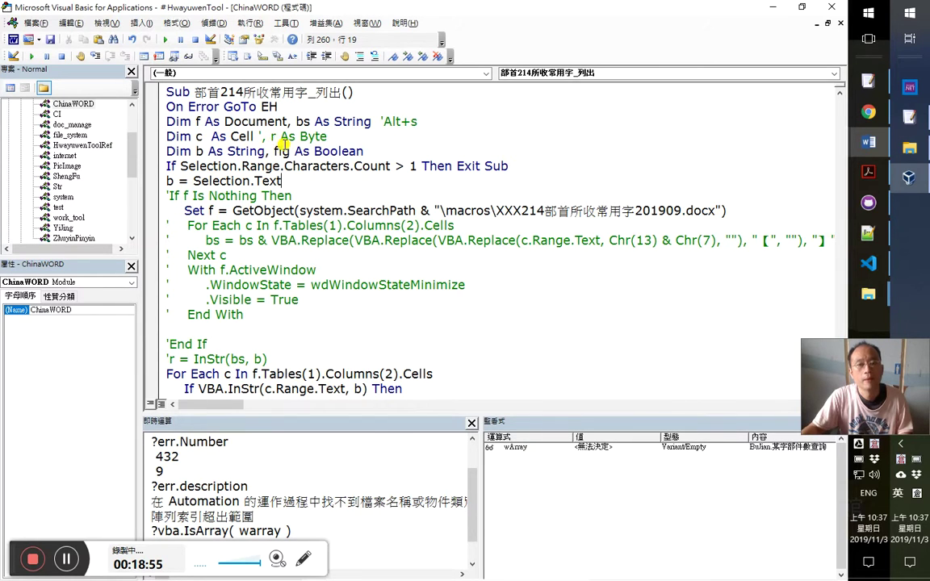
key(alt+F11)
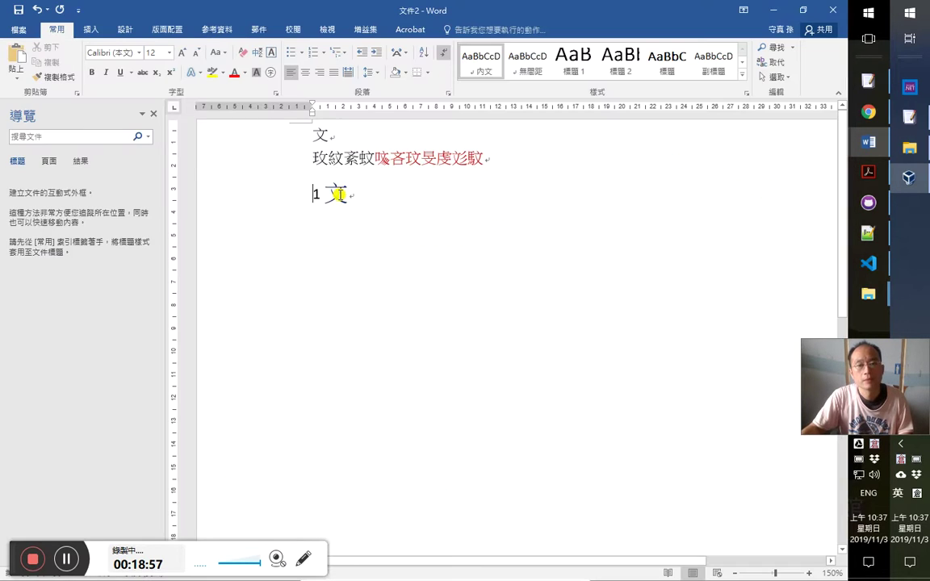
Remove a stray b before 文, dismiss the clearing prompt, and add an empty paragraph below 文
click(313, 141)
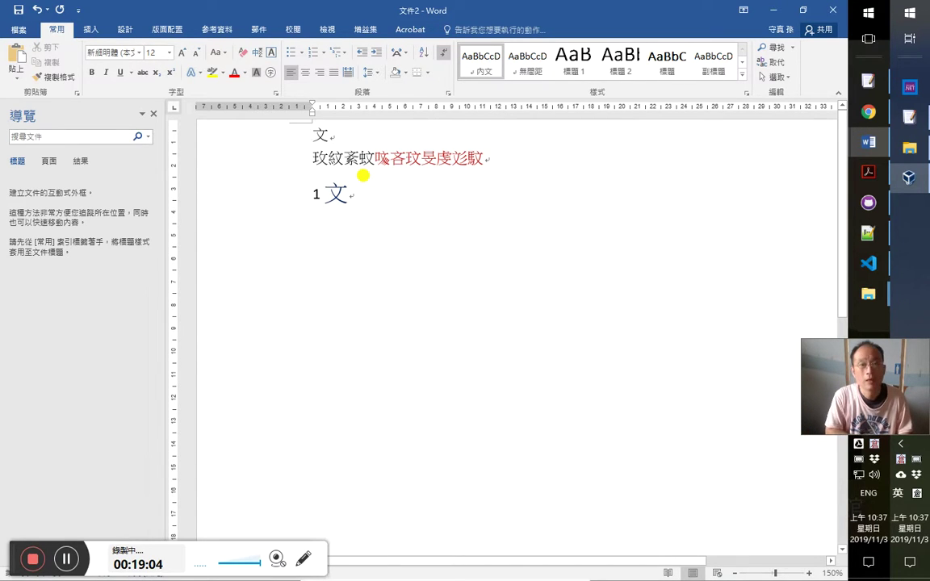
text(b)
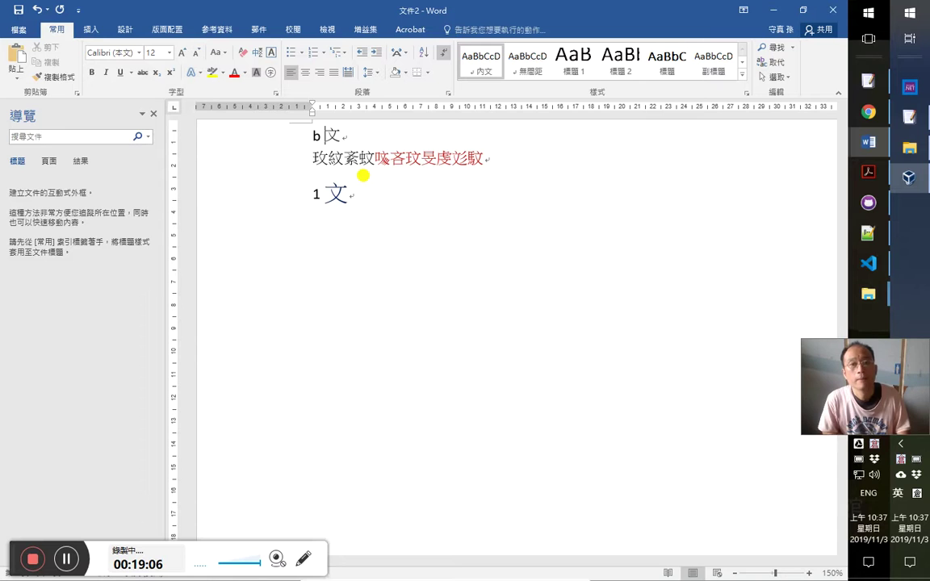
key(BackSpace)
key(BackSpace)
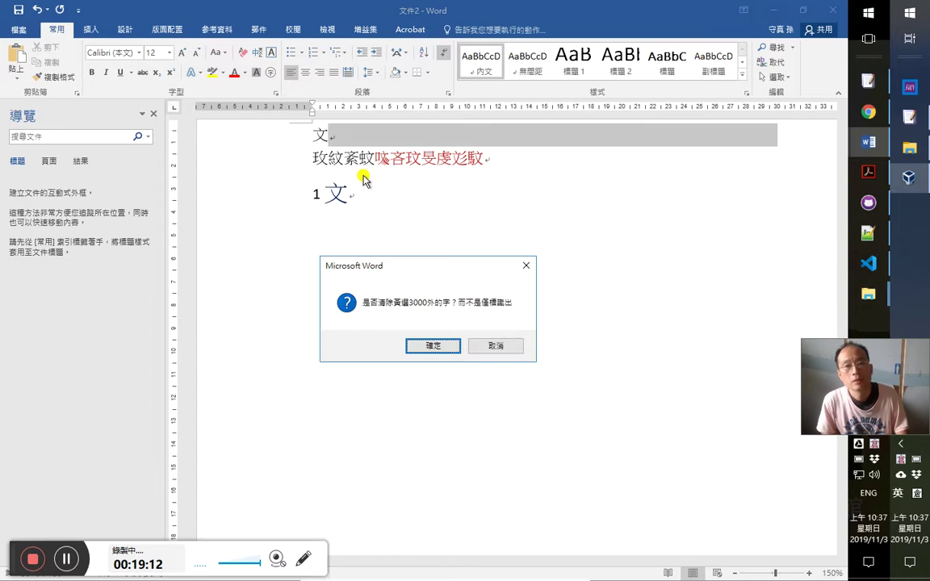
key(Return)
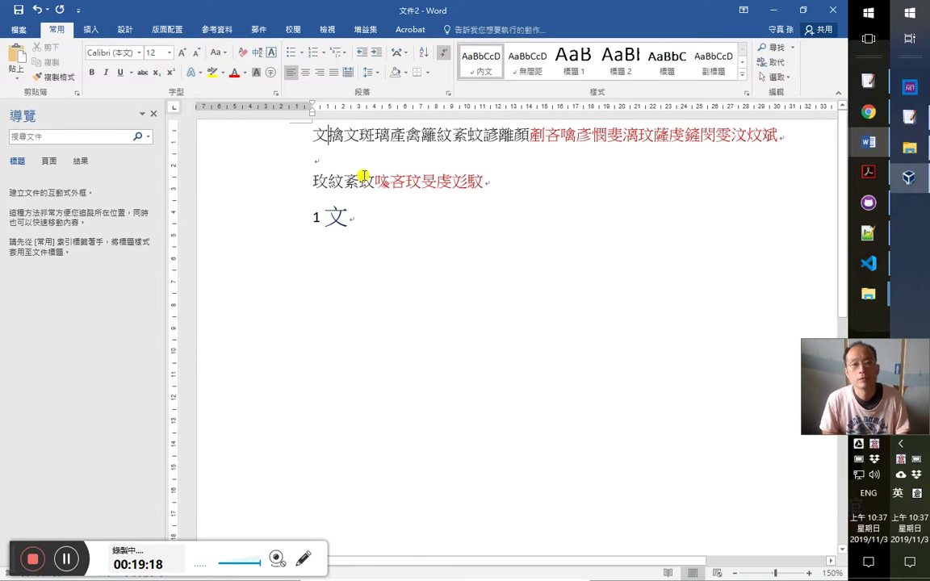
key(Return)
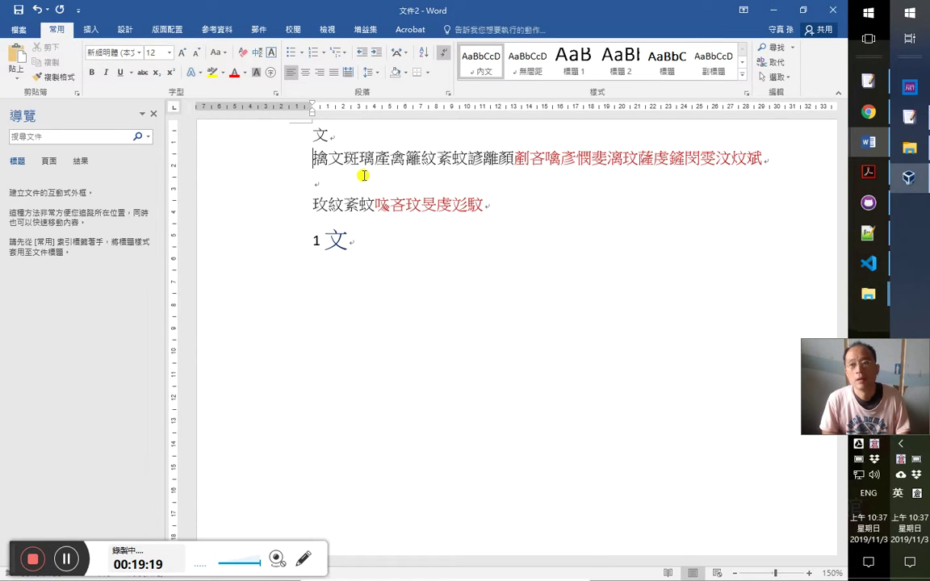
key(Return)
key(Up)
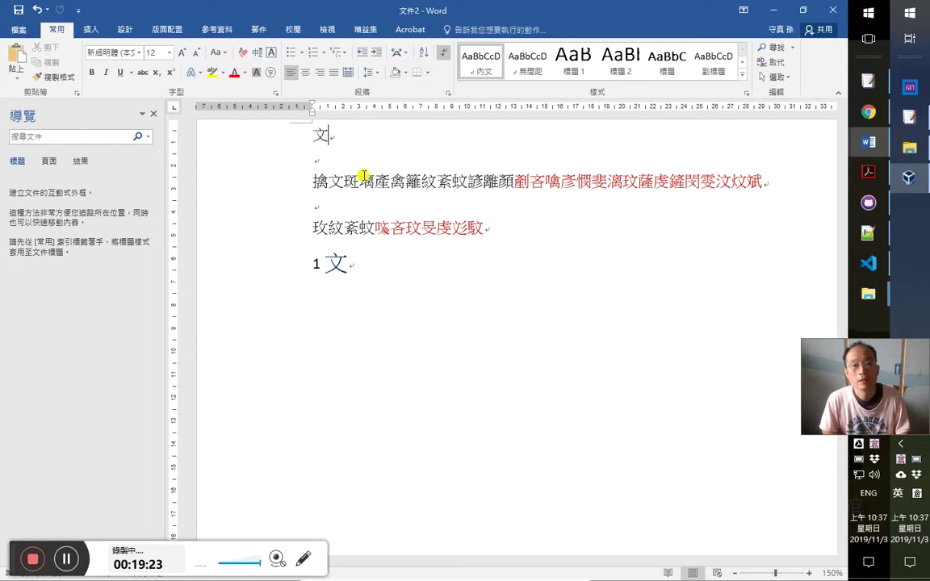
Paste the 1 文 heading after 文 and move it onto its own line
text(1 文)
key(Down)
key(Down)
key(Up)
key(Up)
key(Home)
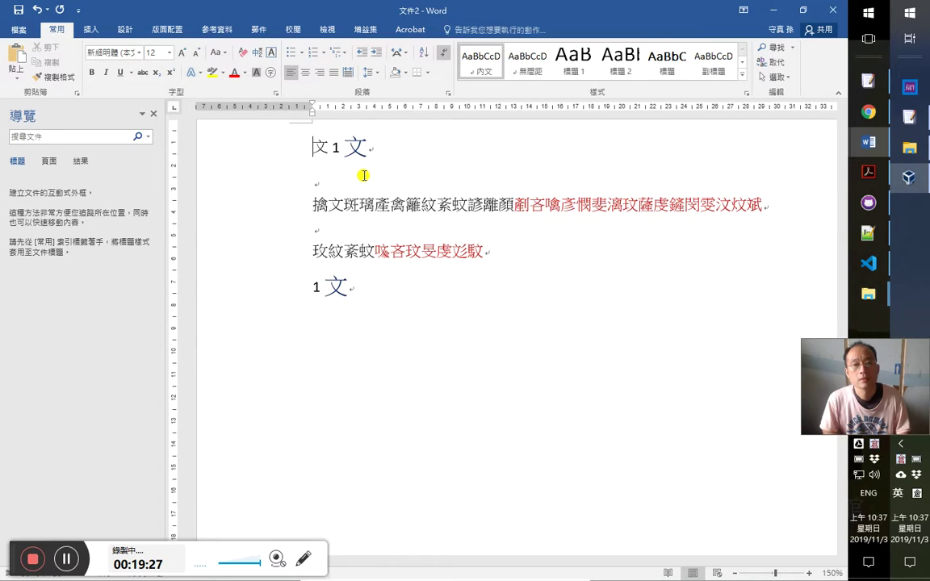
key(Return)
key(Up)
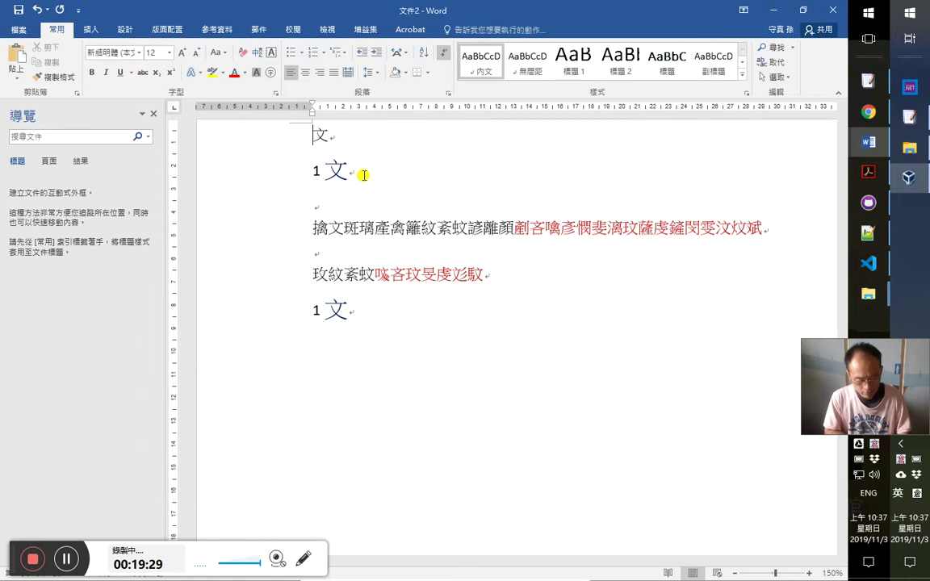
Run the macro on the first line, confirm its prompt, and add an empty line below 文
key(alt+F8)
key(Return)
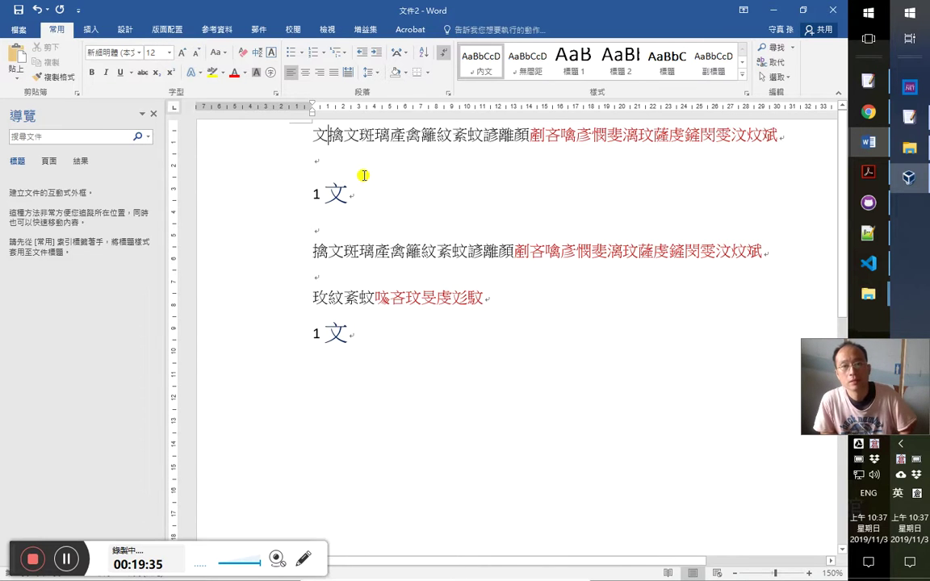
key(Return)
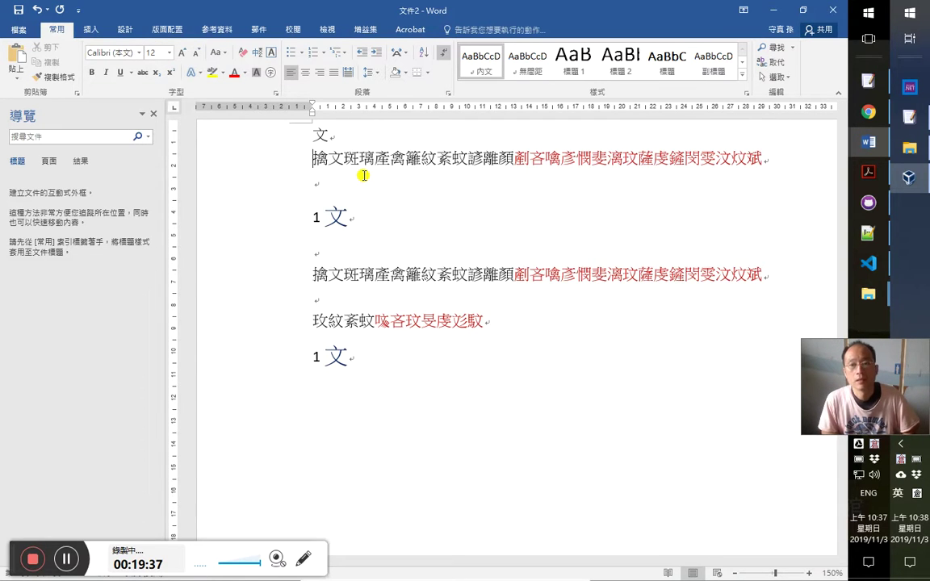
key(Up)
key(Right)
key(Right)
key(Up)
key(Return)
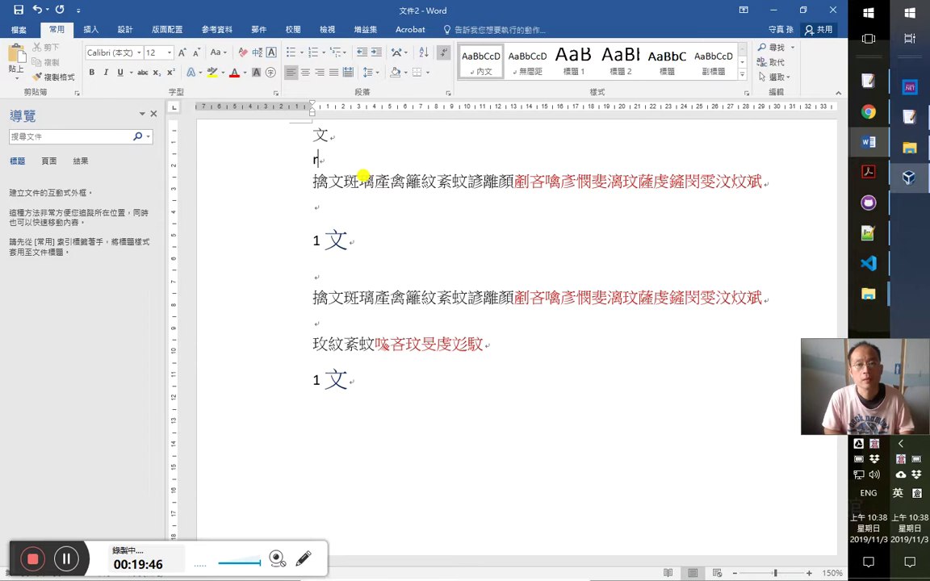
Enter 口 on the empty line, confirm clearing non-3000 characters, and paste the long character list
text(口)
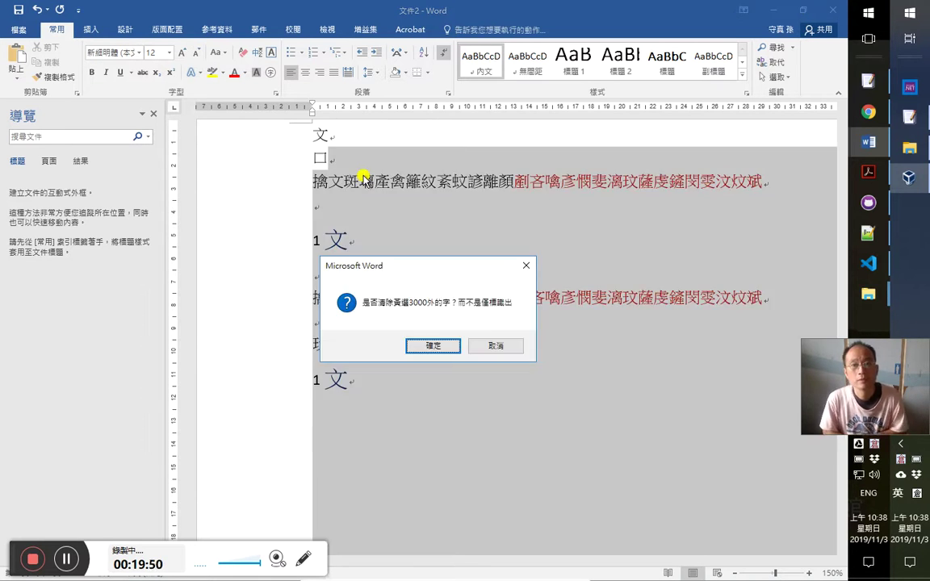
key(Return)
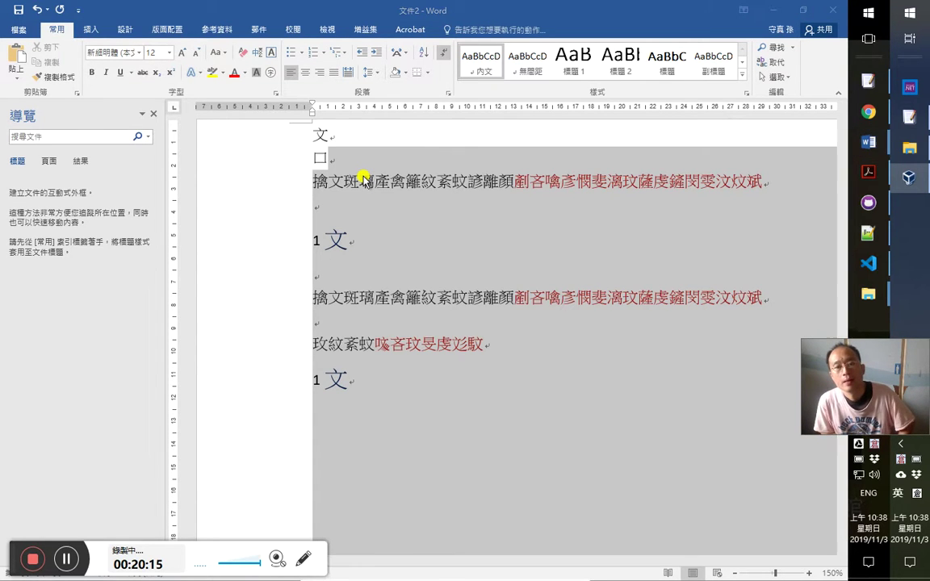
key(ctrl+v)
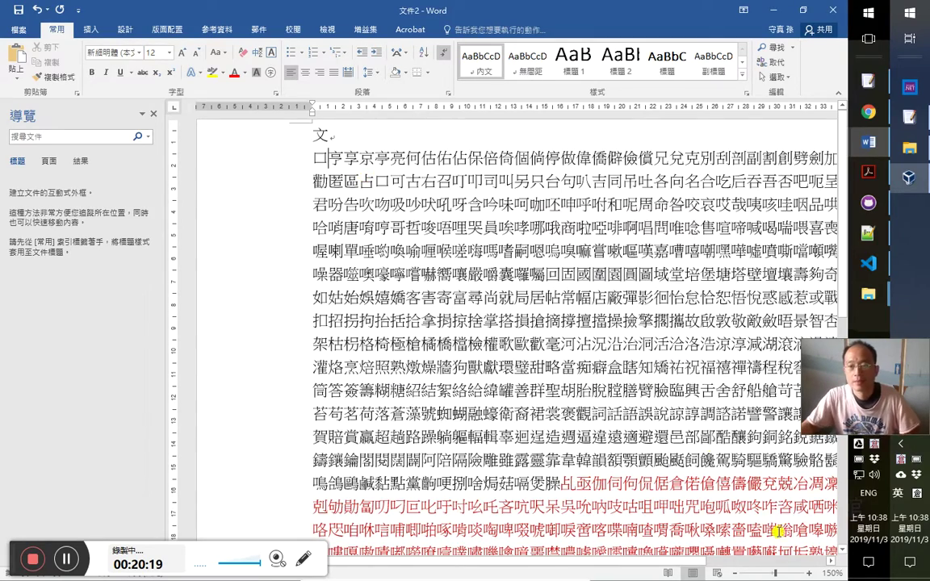
scroll(671, 453, down, 4)
scroll(731, 496, down, 3)
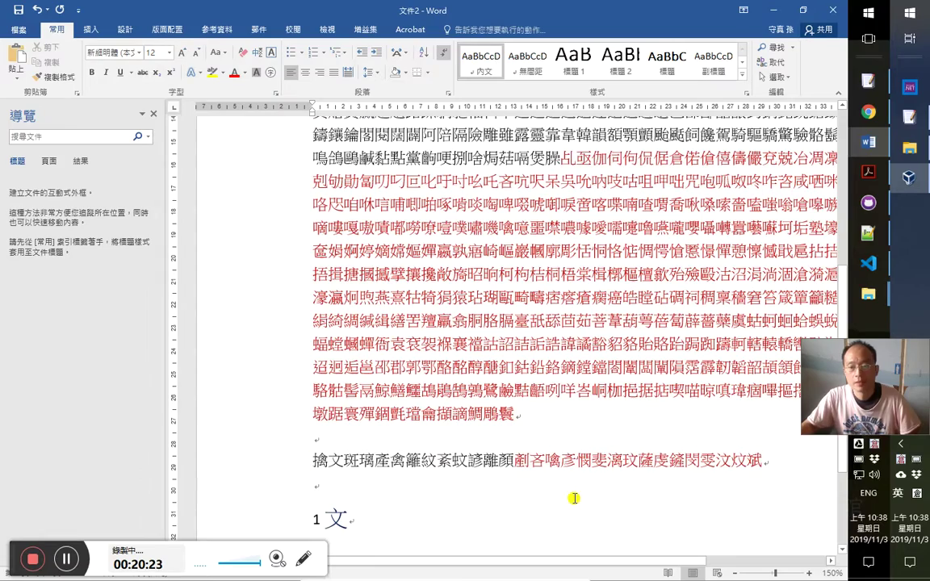
scroll(577, 533, down, 3)
scroll(581, 505, up, 3)
scroll(557, 476, up, 5)
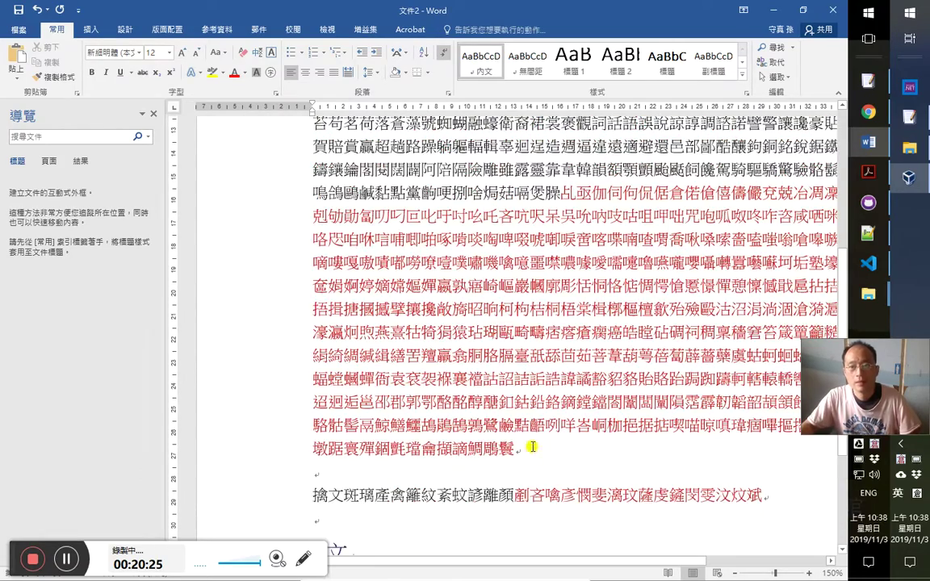
scroll(537, 473, up, 2)
scroll(549, 477, down, 6)
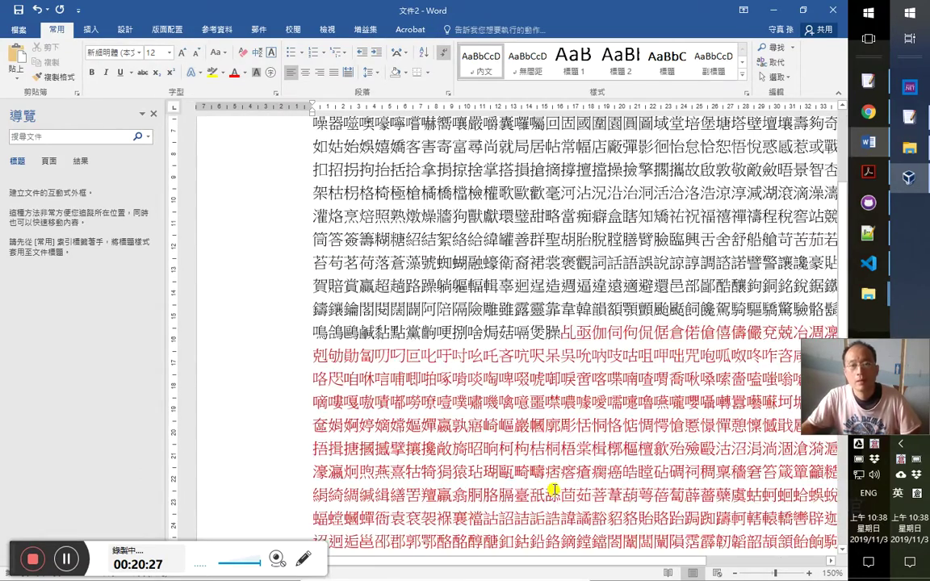
scroll(555, 487, down, 1)
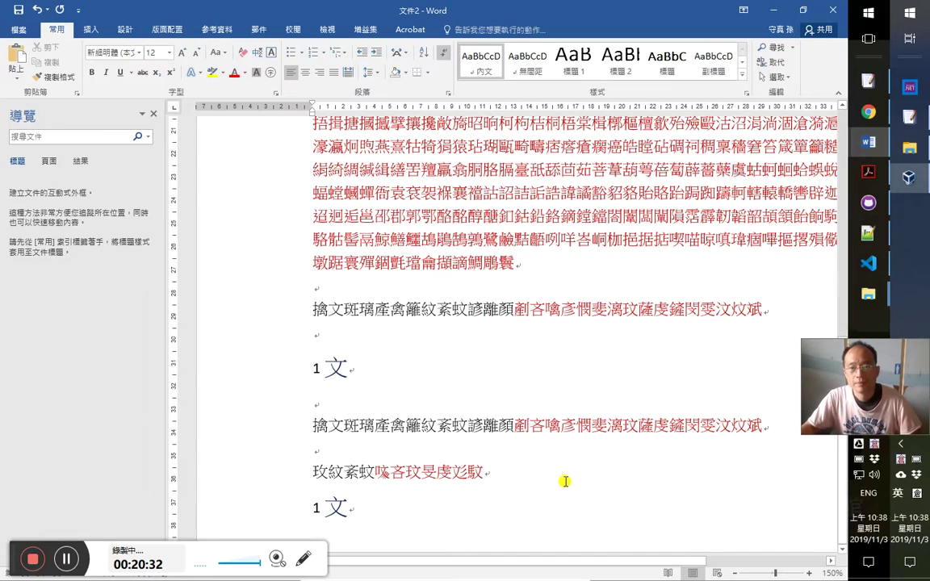
scroll(571, 487, down, 8)
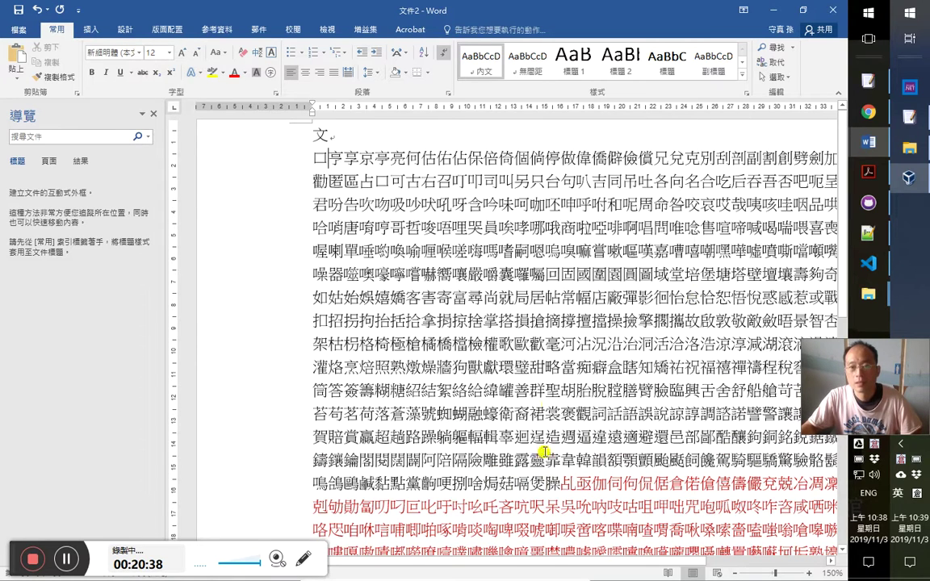
scroll(690, 480, down, 3)
scroll(695, 488, down, 2)
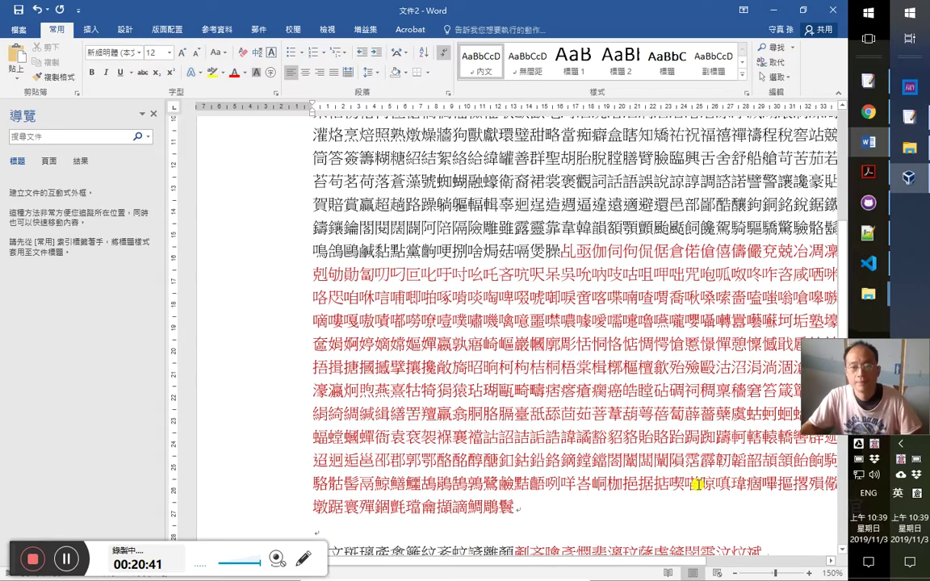
scroll(696, 485, up, 2)
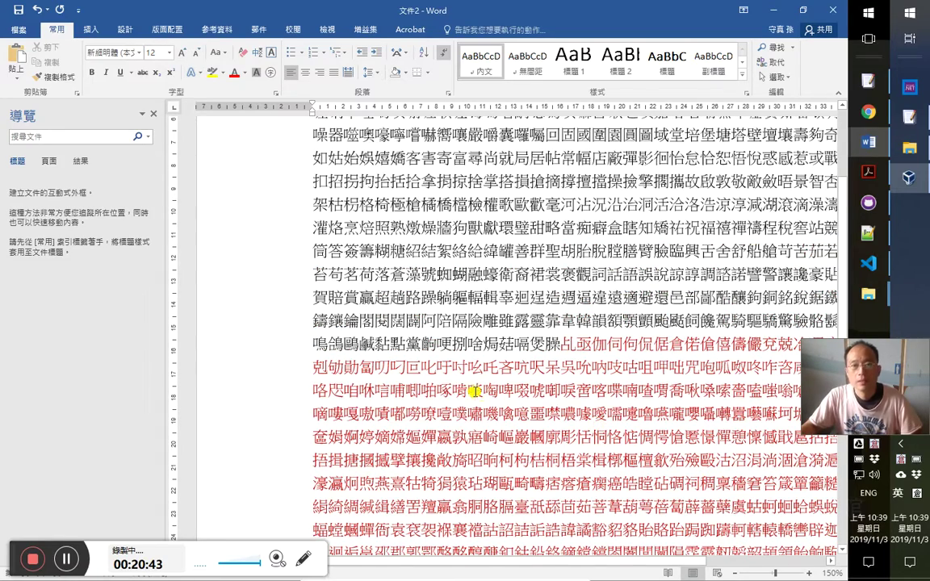
Check the list by selecting characters such as 口 and 回, then select it for conversion
double_click(240, 327)
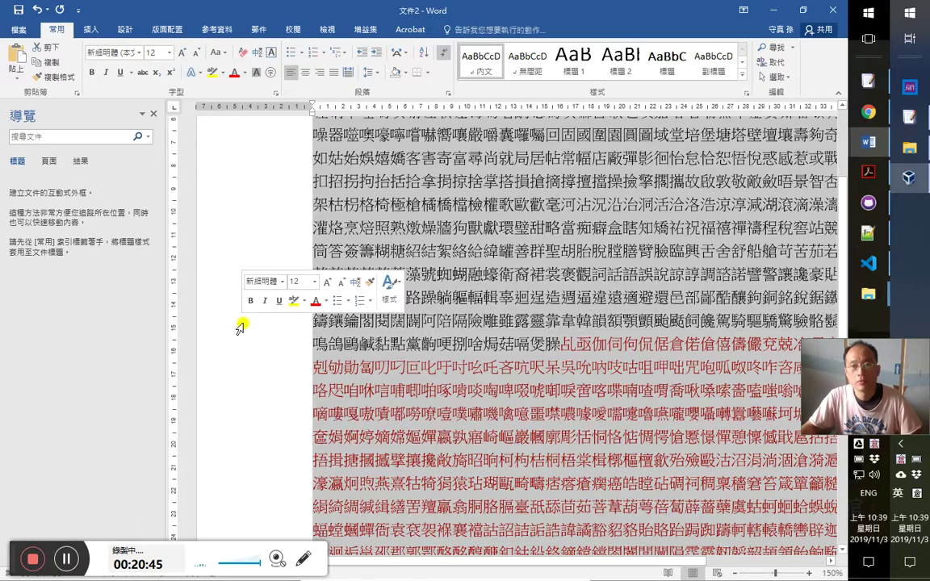
scroll(519, 434, down, 4)
scroll(519, 433, down, 2)
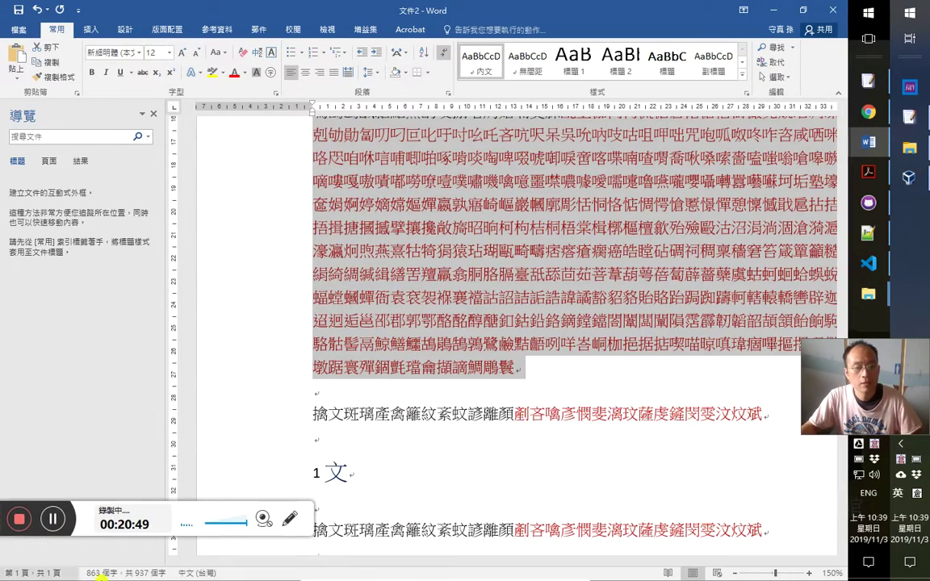
drag(2, 518, 2, 545)
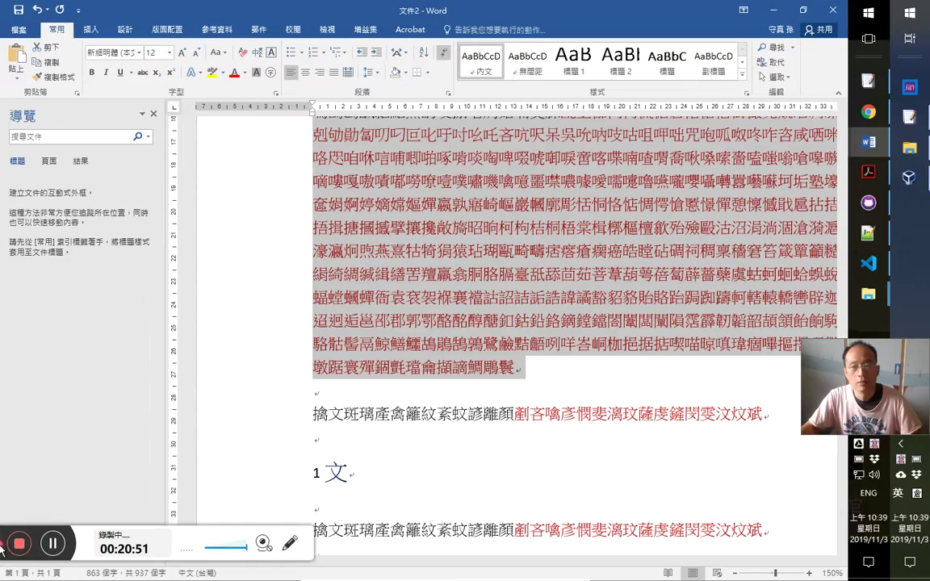
click(579, 311)
scroll(579, 311, up, 6)
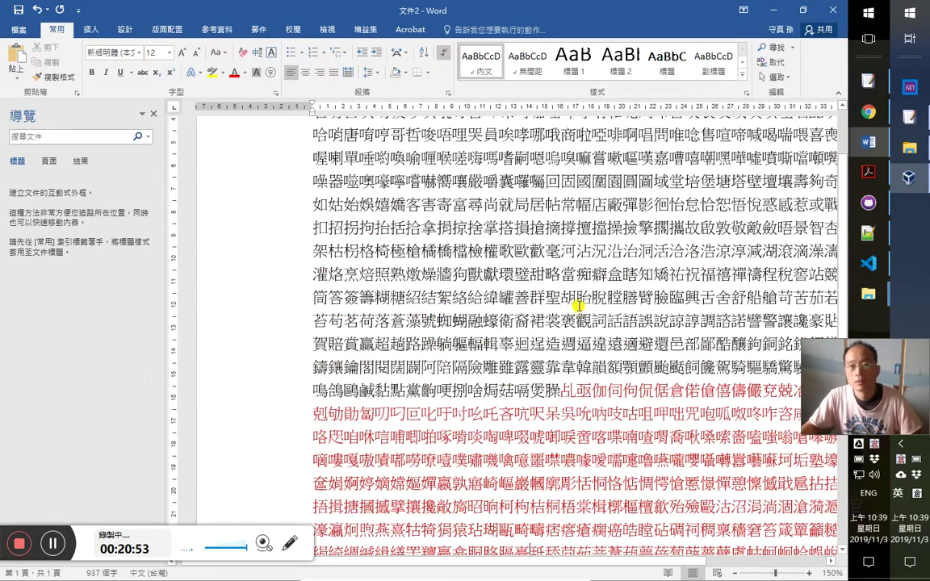
scroll(579, 307, up, 2)
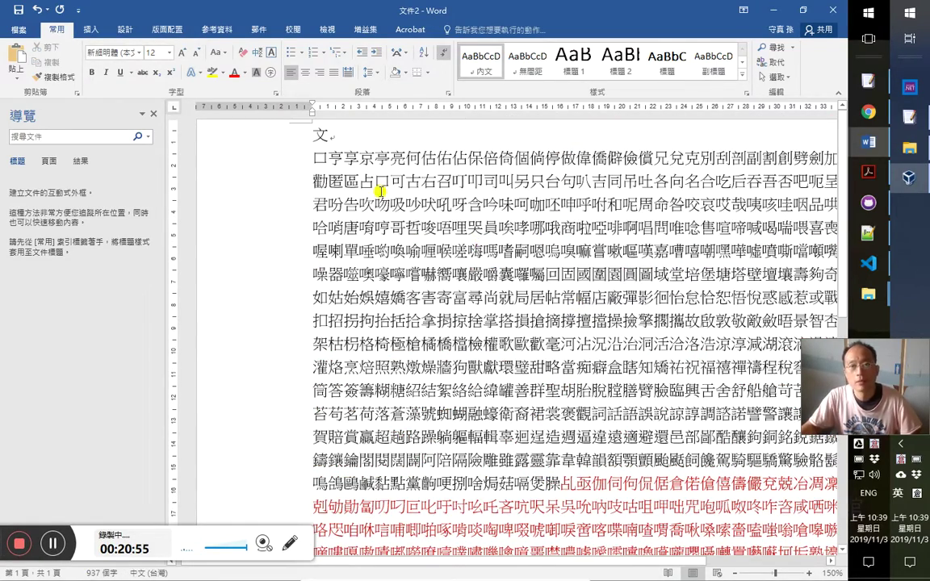
drag(391, 182, 375, 182)
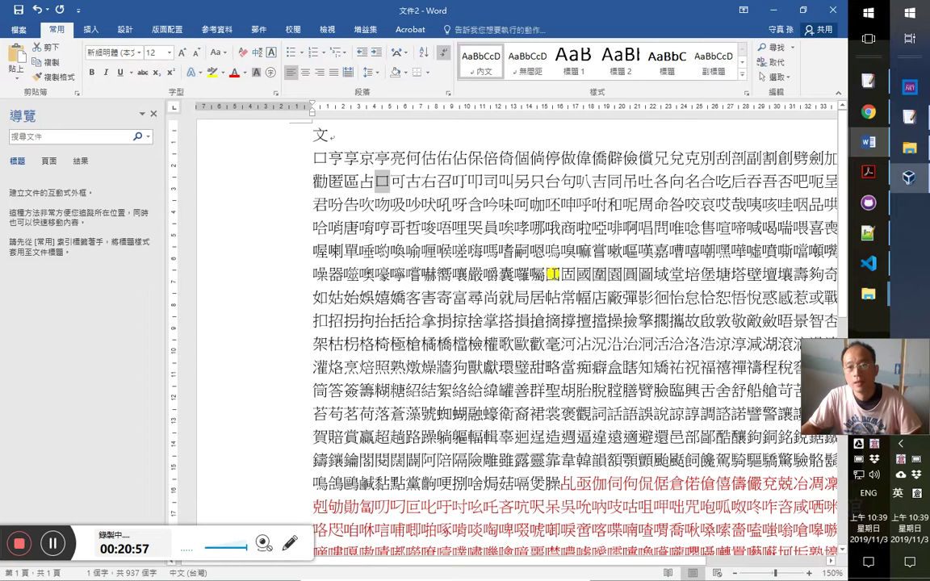
drag(548, 275, 607, 275)
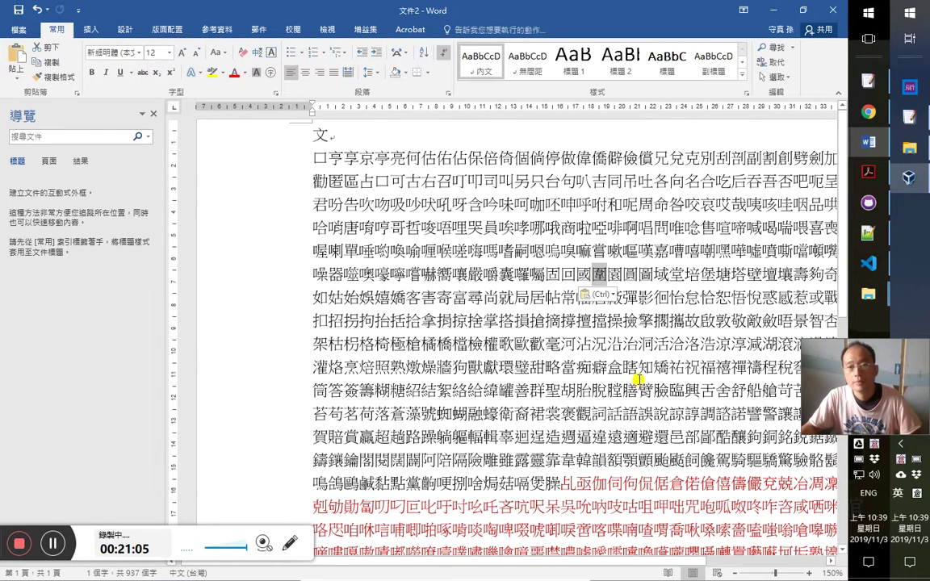
double_click(203, 217)
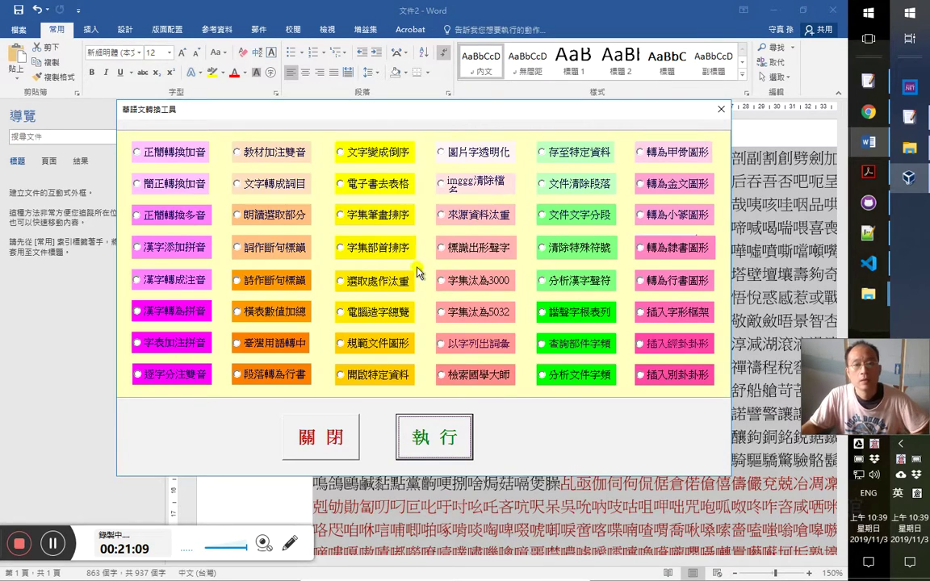
Run the 華語文轉換工具 conversion (執行) on the selected characters and switch to File Explorer
click(419, 429)
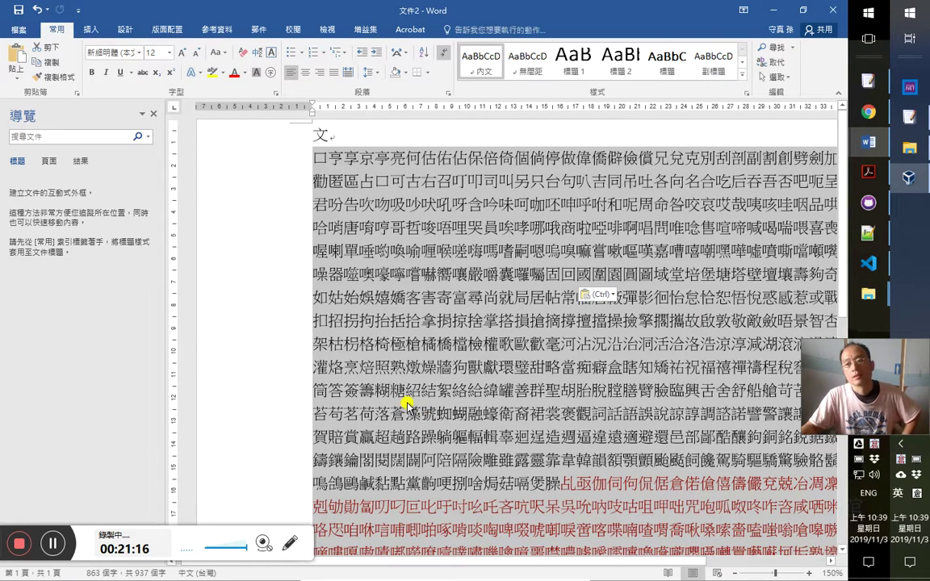
click(868, 293)
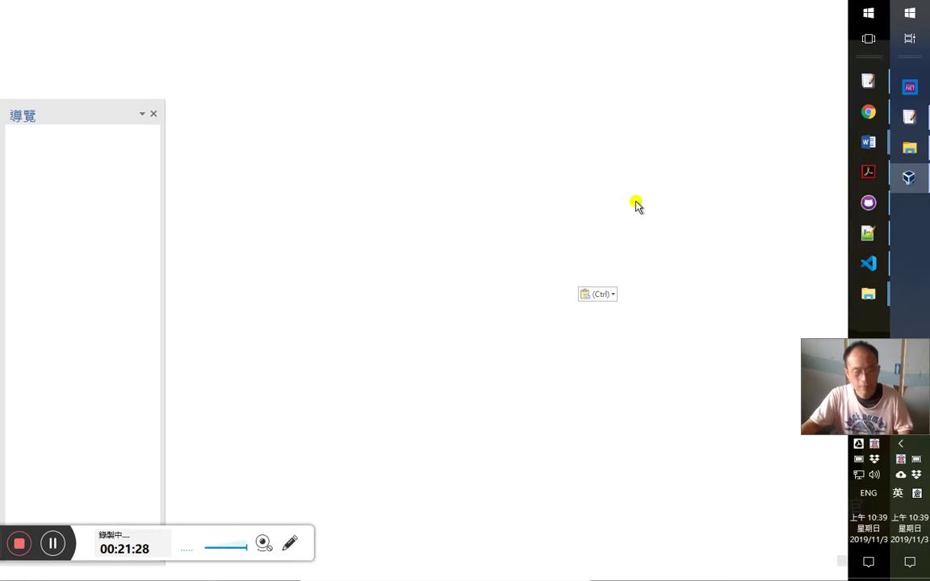
Copy the #HwayuwenTool file from the STARTUP folder window
click(868, 299)
click(869, 298)
click(868, 299)
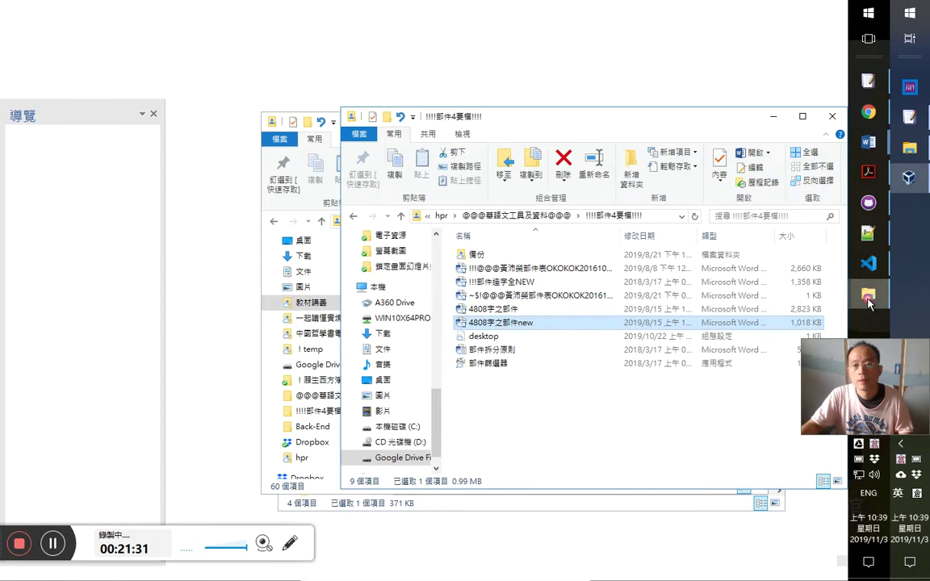
click(869, 299)
click(331, 186)
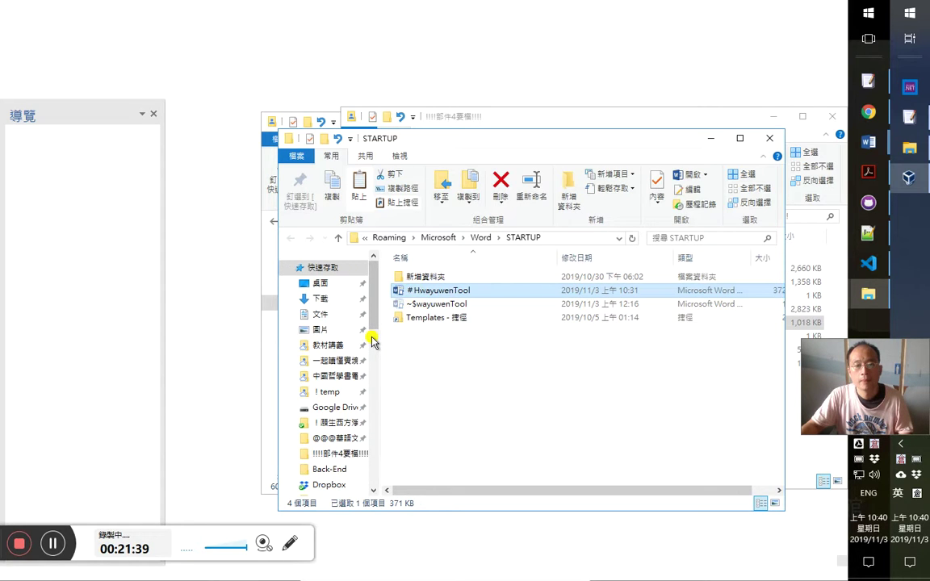
Navigate to the hpr folder on the G: Google Drive
click(340, 457)
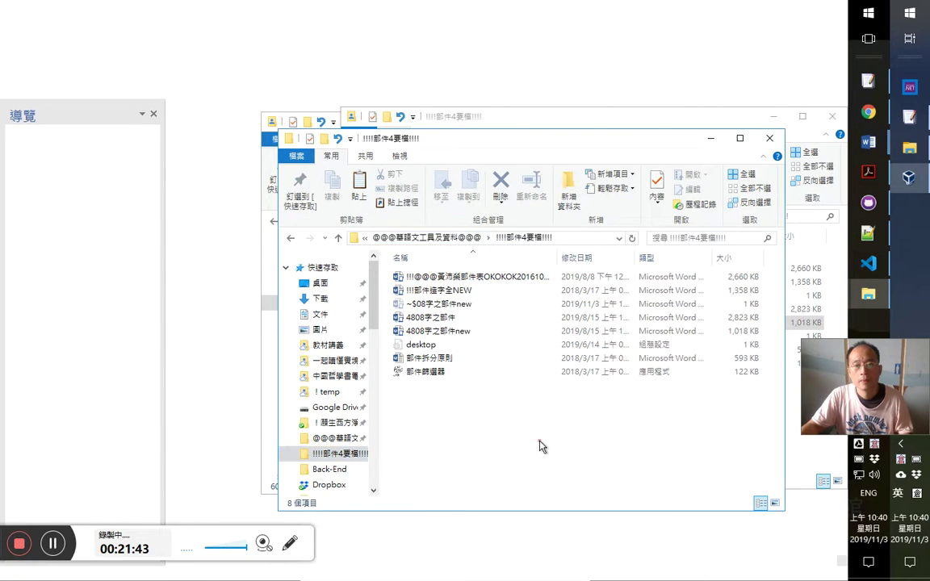
key(alt+Up)
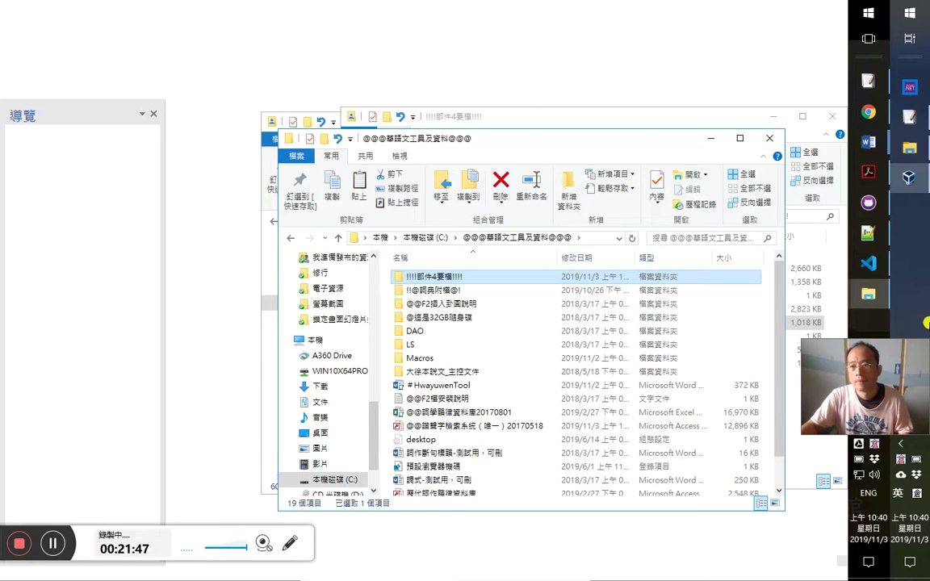
click(870, 294)
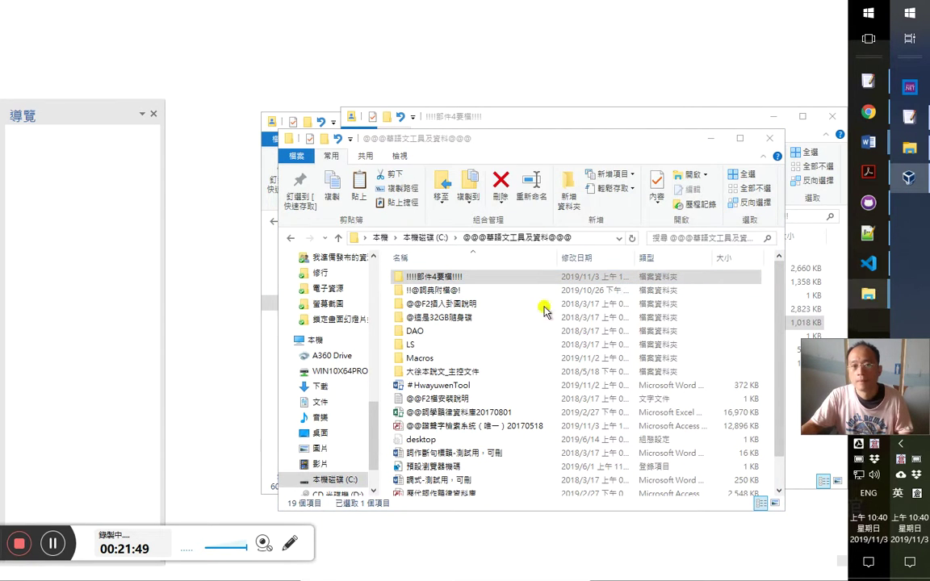
click(582, 235)
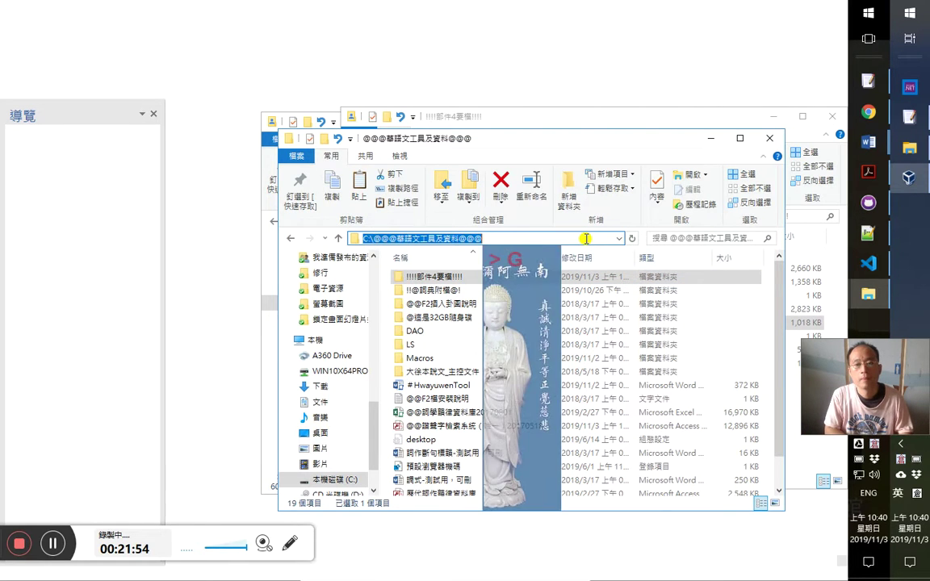
text(G:)
key(Return)
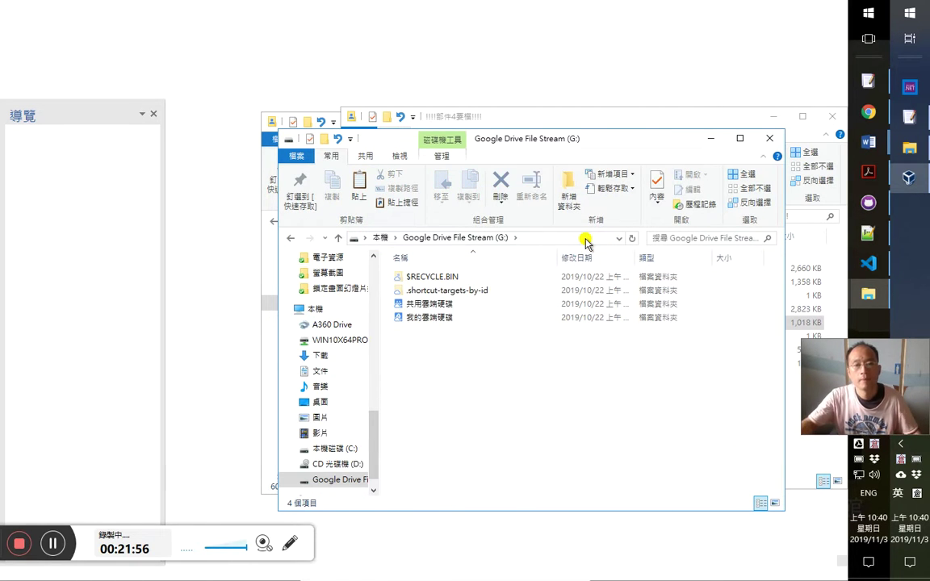
scroll(367, 323, up, 15)
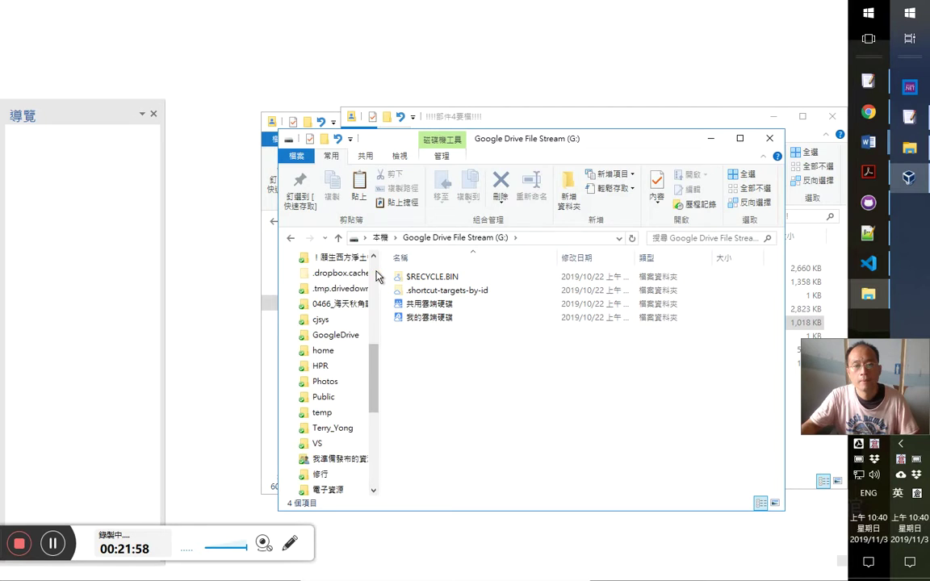
click(324, 430)
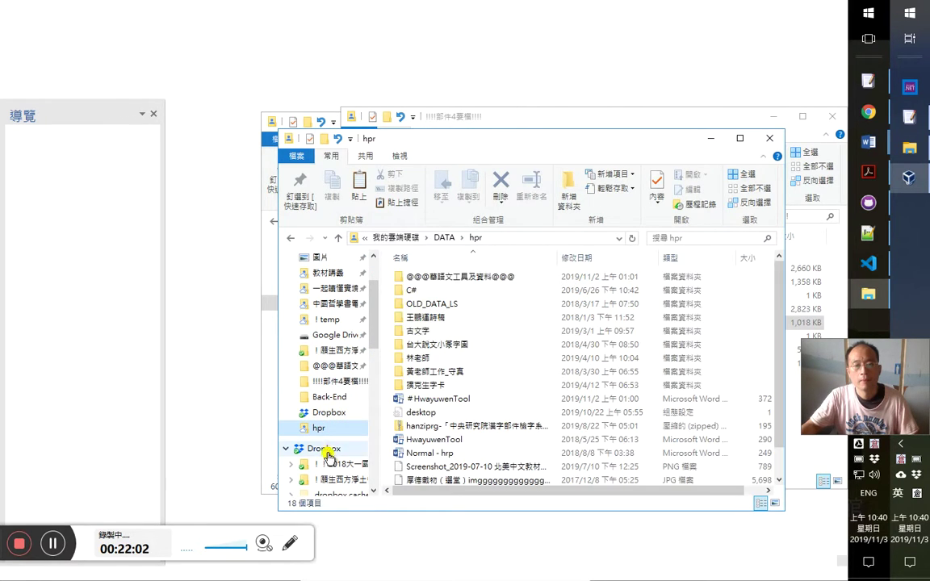
click(359, 179)
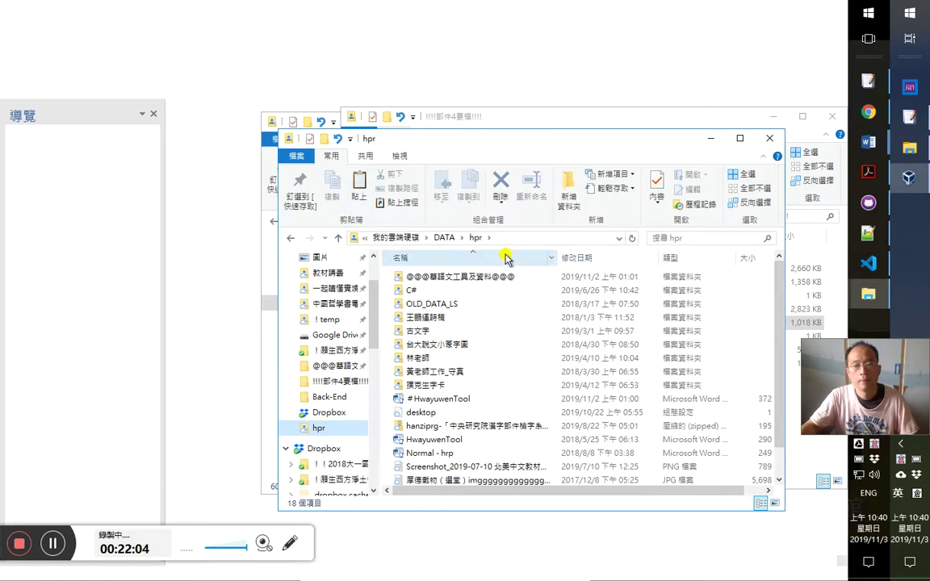
click(504, 191)
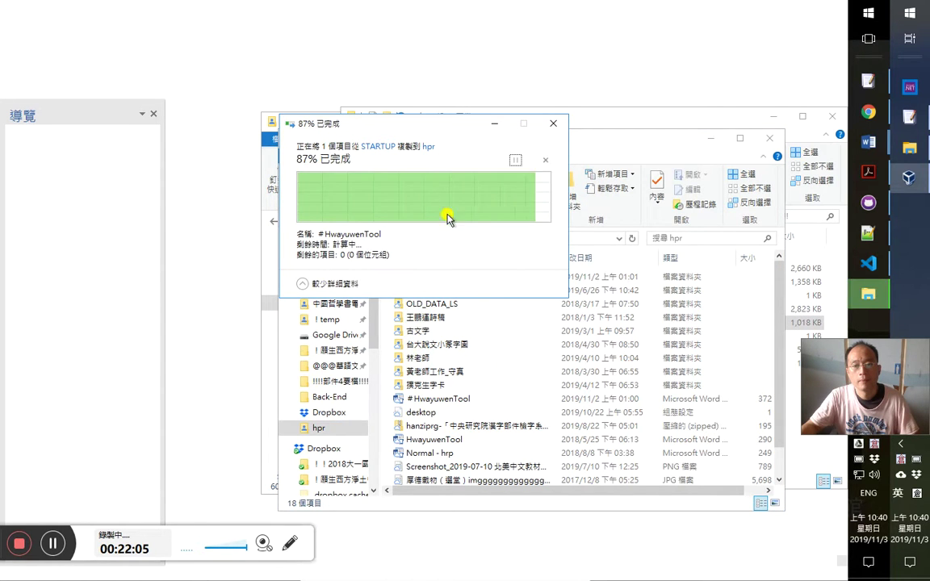
double_click(452, 276)
click(365, 187)
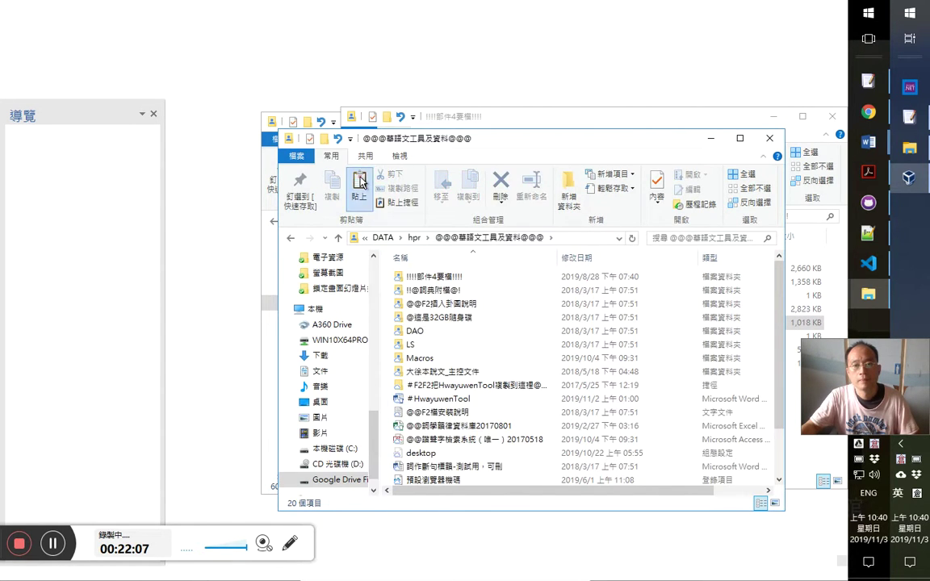
click(467, 191)
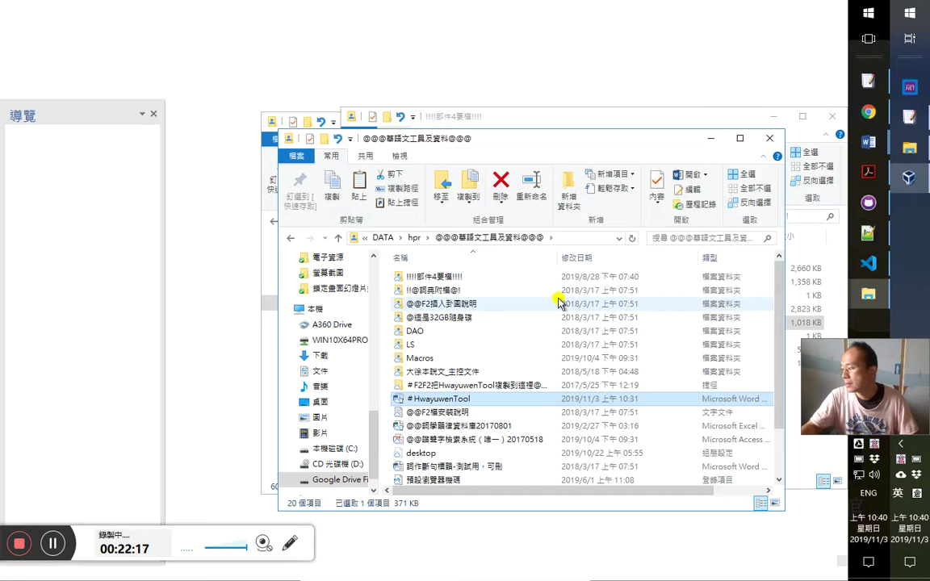
Browse the open Word windows, close the second 4808字之部件new window, and bring up the C++ Primer notes
mouse_move(557, 301)
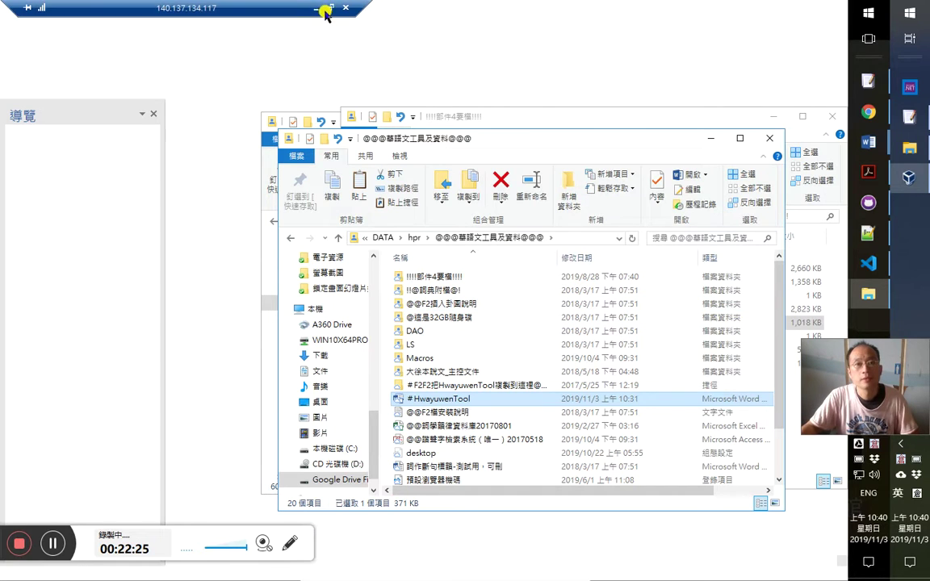
click(867, 142)
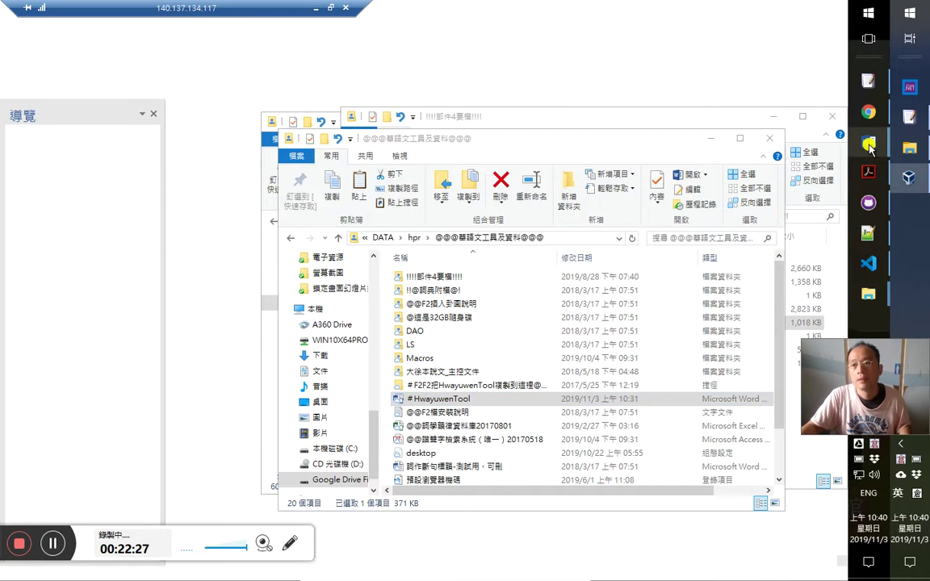
click(872, 147)
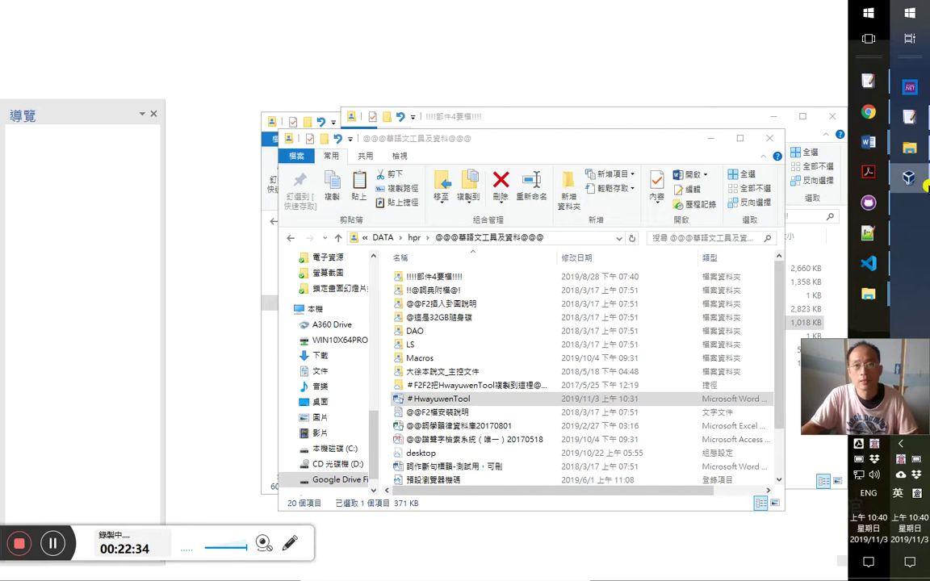
click(869, 145)
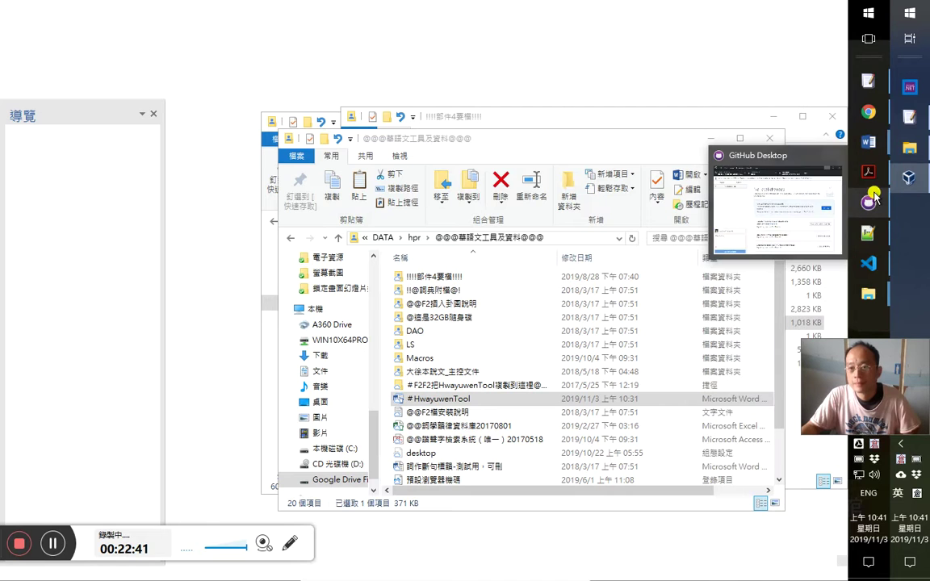
click(726, 117)
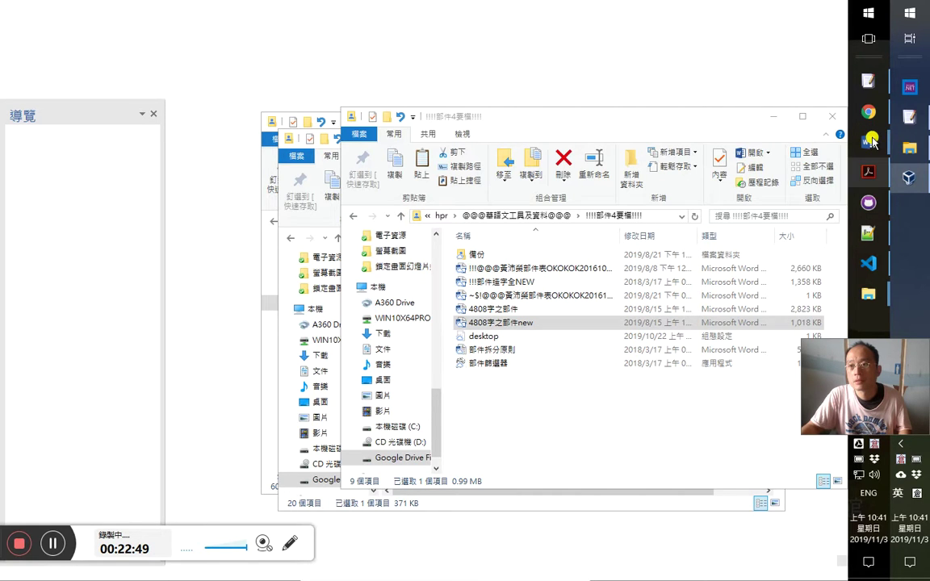
click(869, 143)
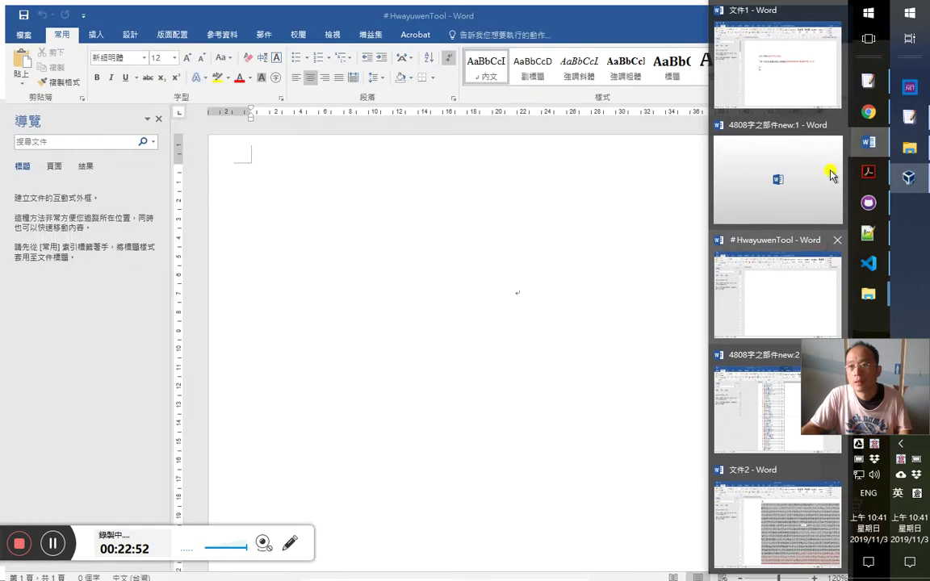
mouse_move(827, 168)
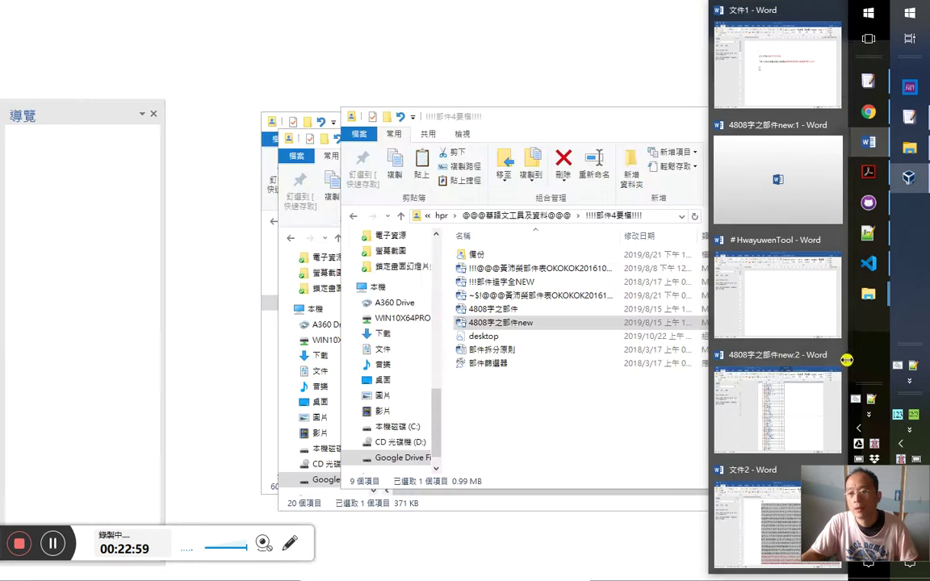
click(836, 357)
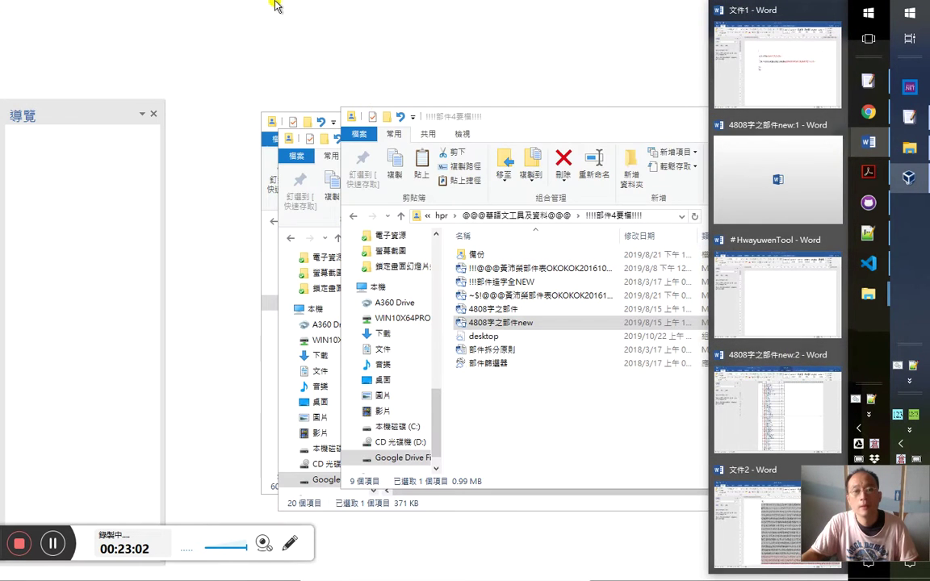
click(317, 10)
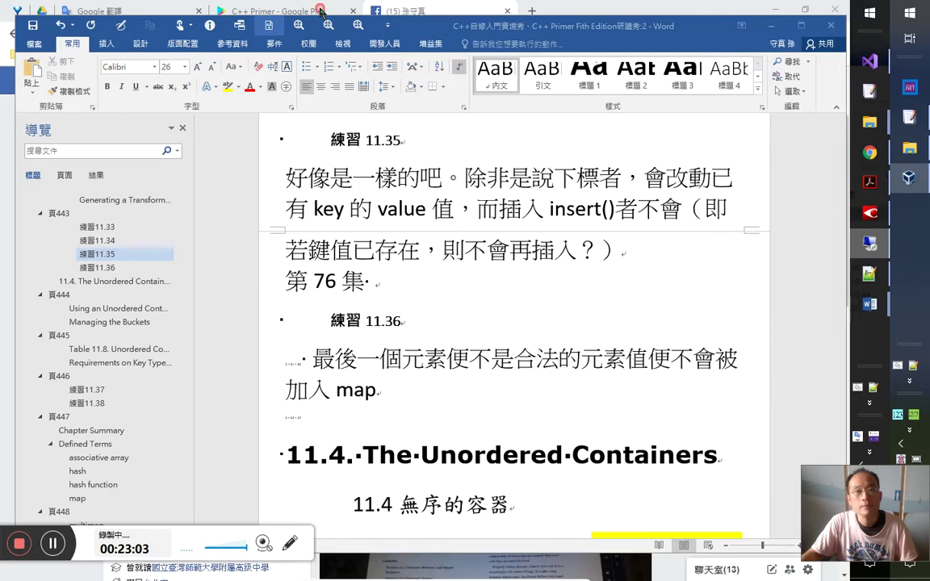
Place the cursor after 第 76 集, then open Google Keep in a new Chrome tab
click(432, 278)
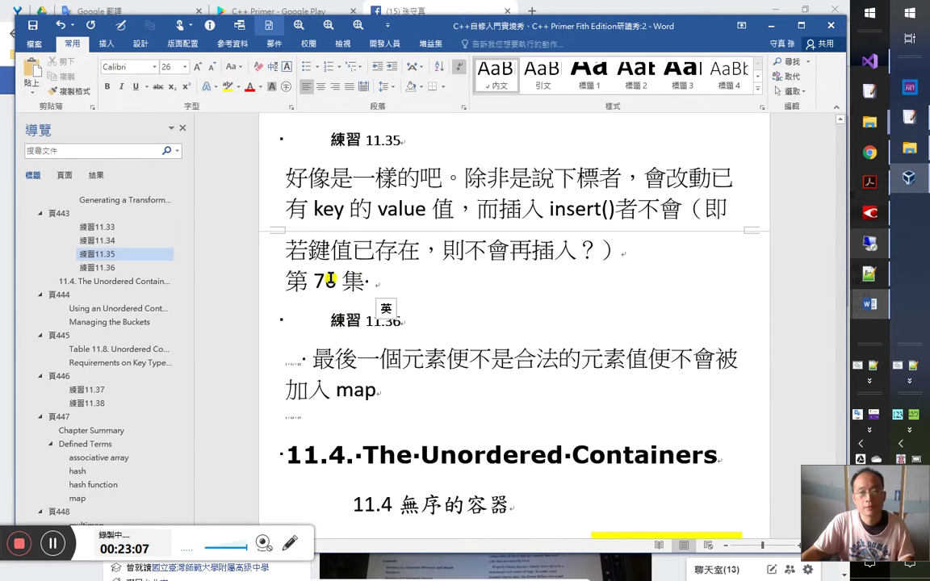
key(alt+Tab)
key(alt+Tab)
key(alt+Tab)
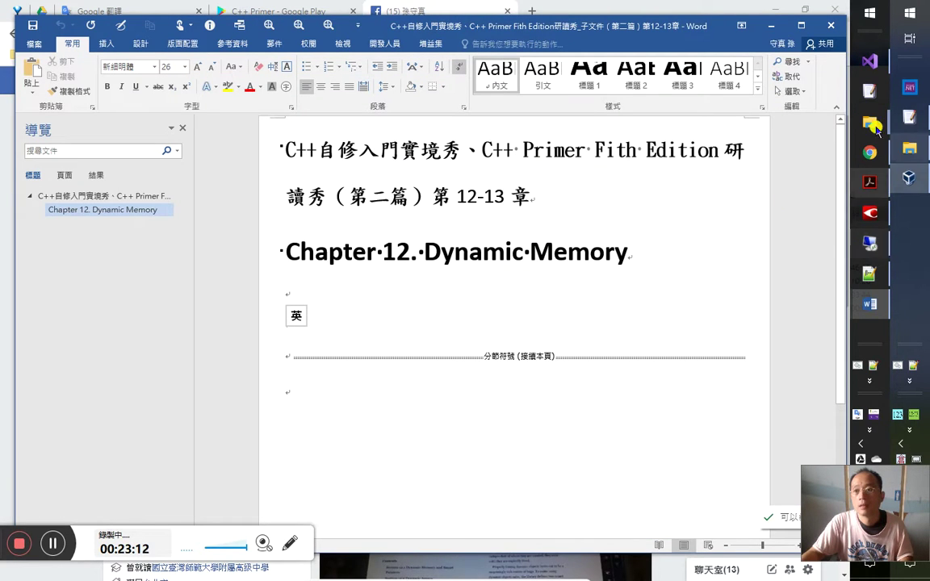
click(500, 6)
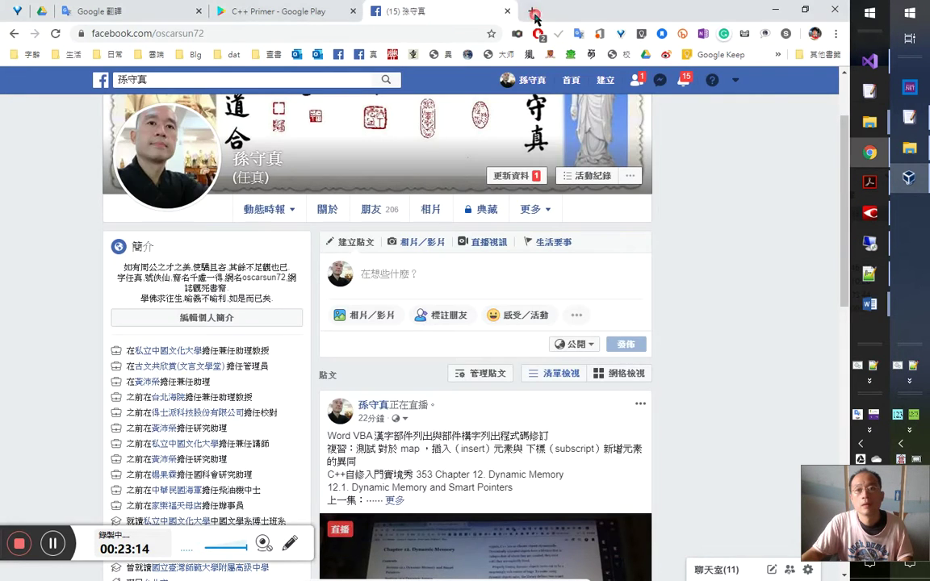
click(532, 11)
click(708, 62)
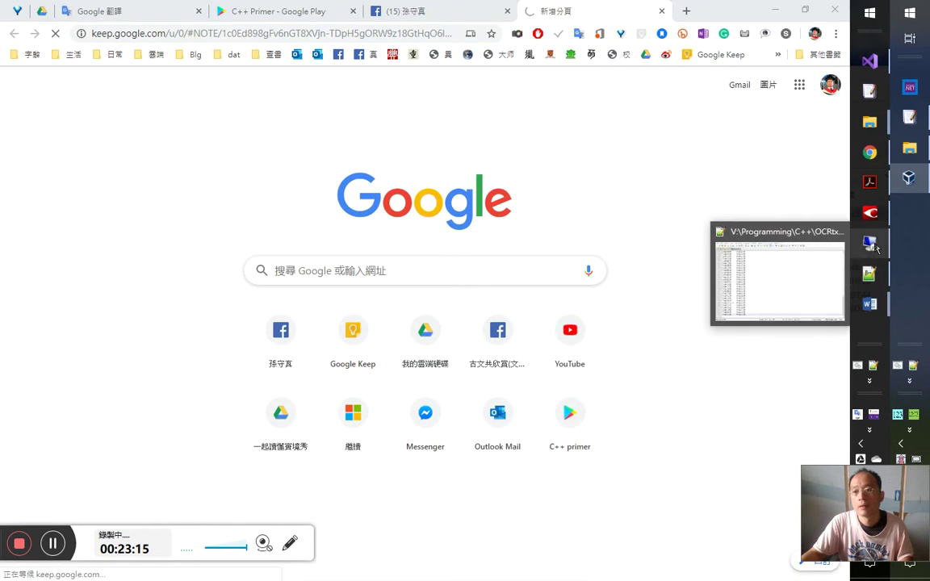
Return to the remote desktop and dismiss Word's repeated cannot-close warning with 確定
click(869, 242)
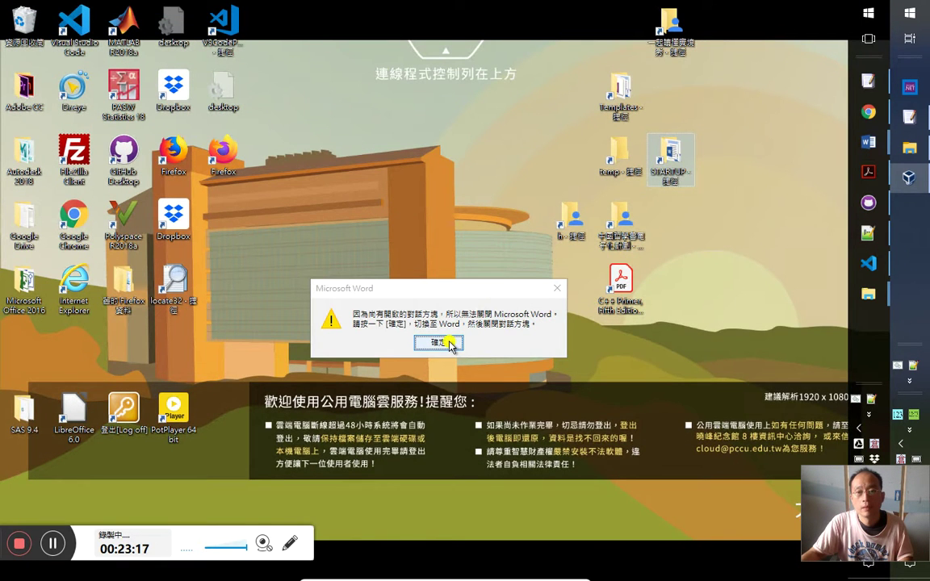
click(450, 344)
click(450, 344)
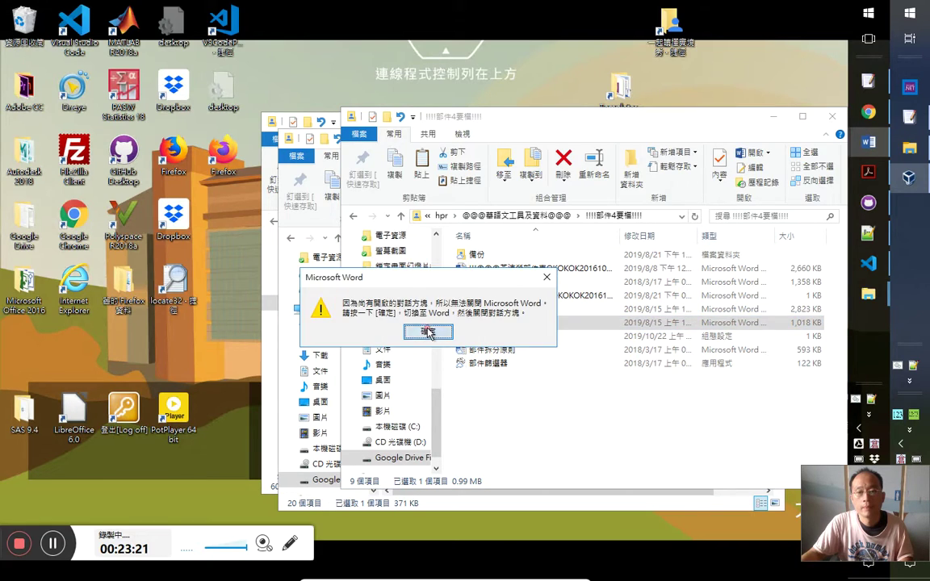
click(428, 331)
Dismiss the information message and look over 文件2's list of coloured characters
click(428, 349)
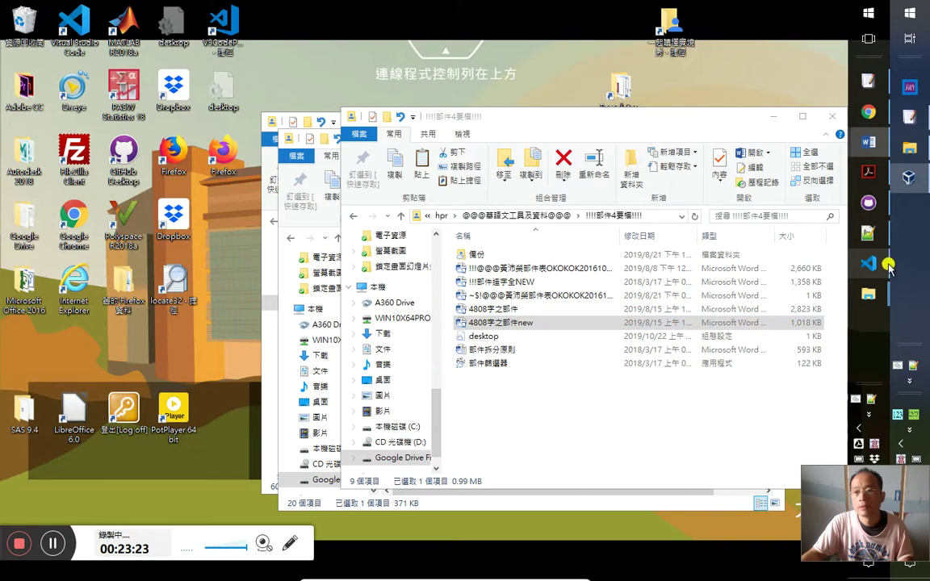
click(868, 143)
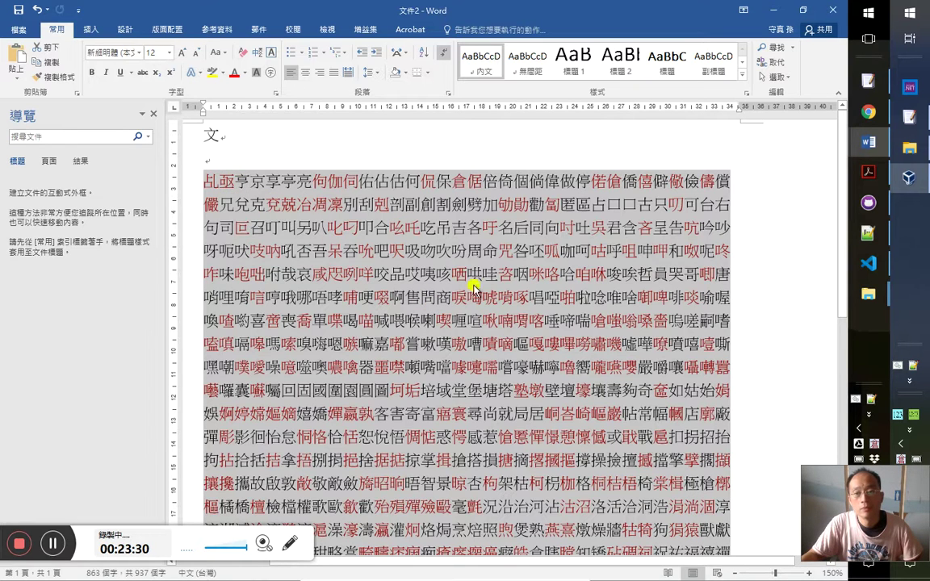
scroll(542, 367, down, 5)
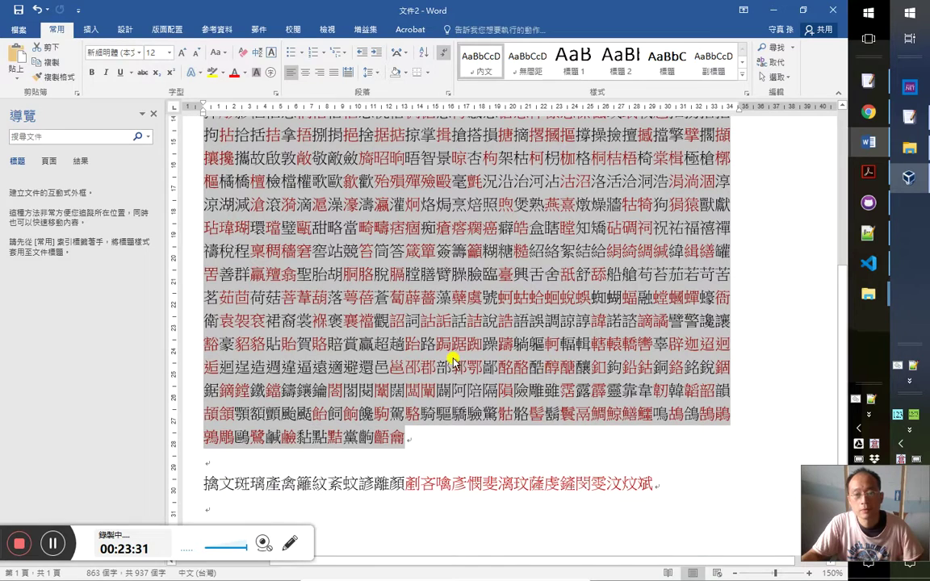
scroll(467, 358, up, 2)
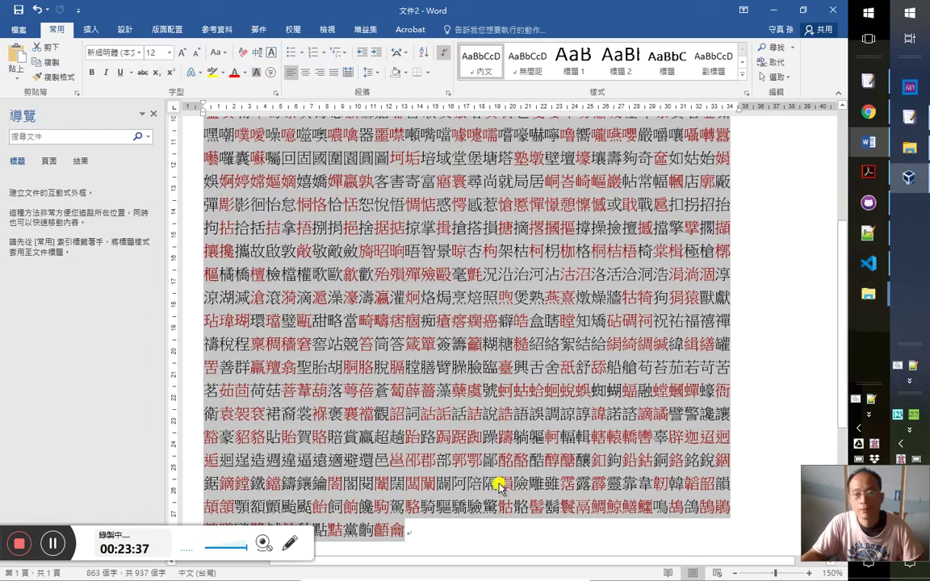
scroll(499, 484, down, 1)
scroll(394, 367, up, 3)
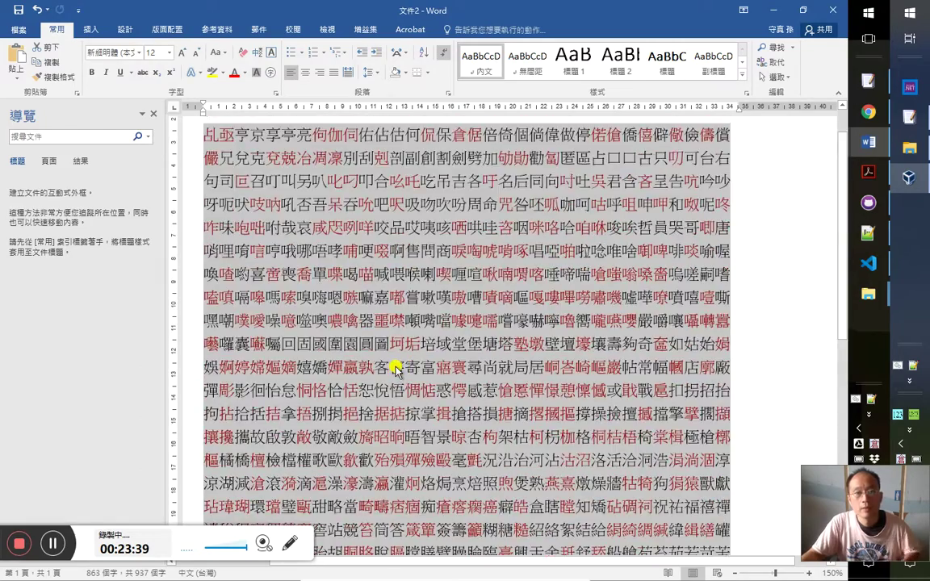
scroll(394, 368, up, 1)
Run the 華語文轉換工具 with the 字集筆畫排序 option to sort 文件2's characters by stroke count
key(alt+q)
click(382, 218)
click(428, 437)
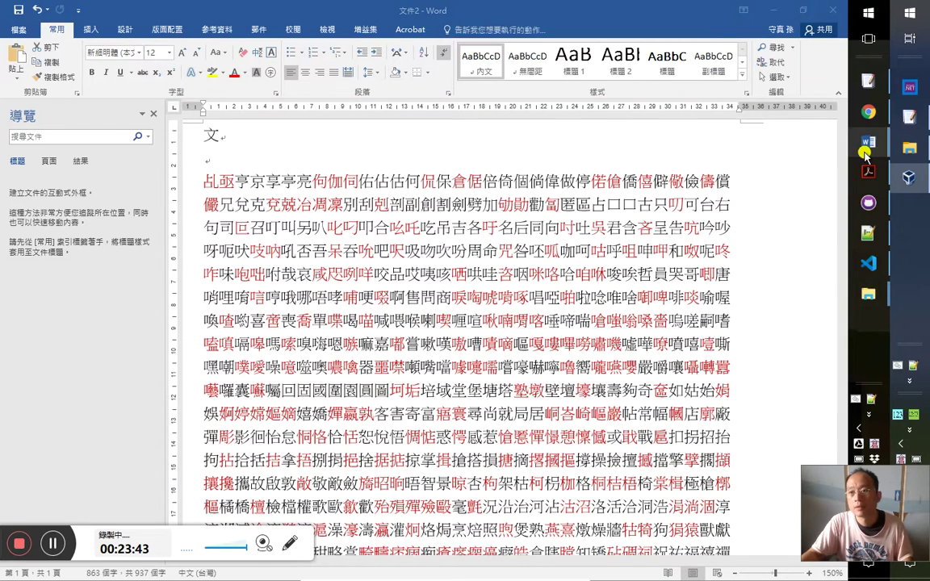
Close the 4808字之部件new:2 and #HwayuwenTool document windows from the taskbar previews
mouse_move(866, 145)
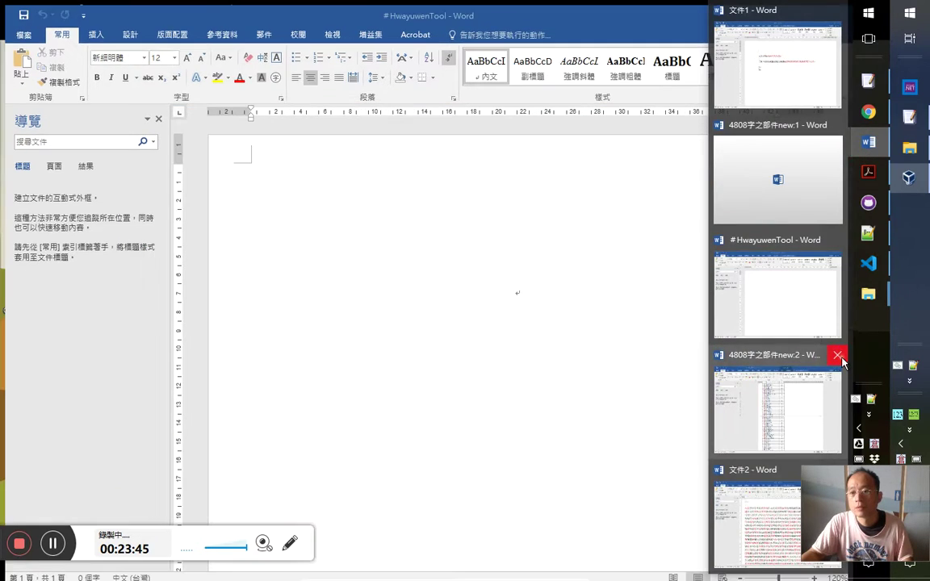
click(838, 356)
click(836, 240)
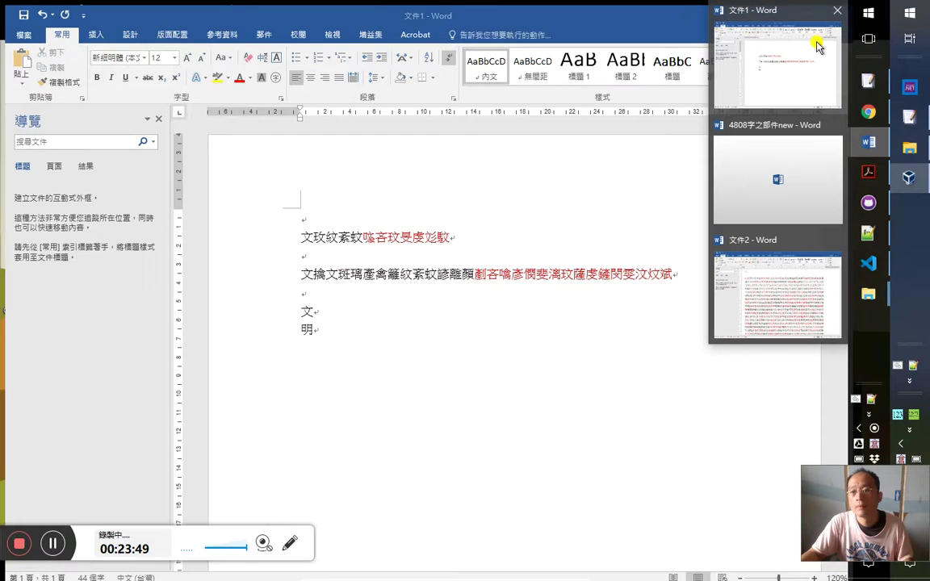
Close 文件1 with 不要儲存, then rerun the 字集筆畫排序 stroke-count sort on 文件2
click(813, 45)
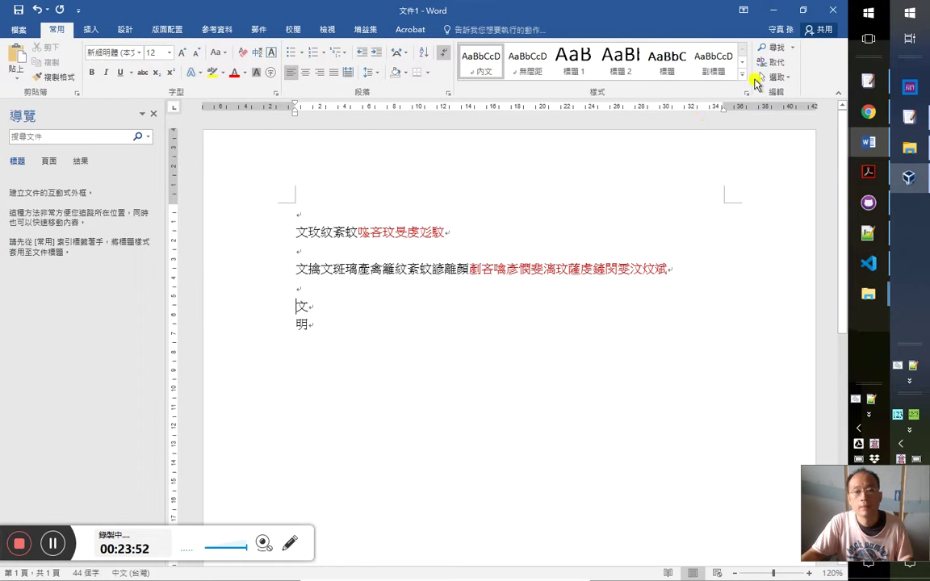
click(833, 10)
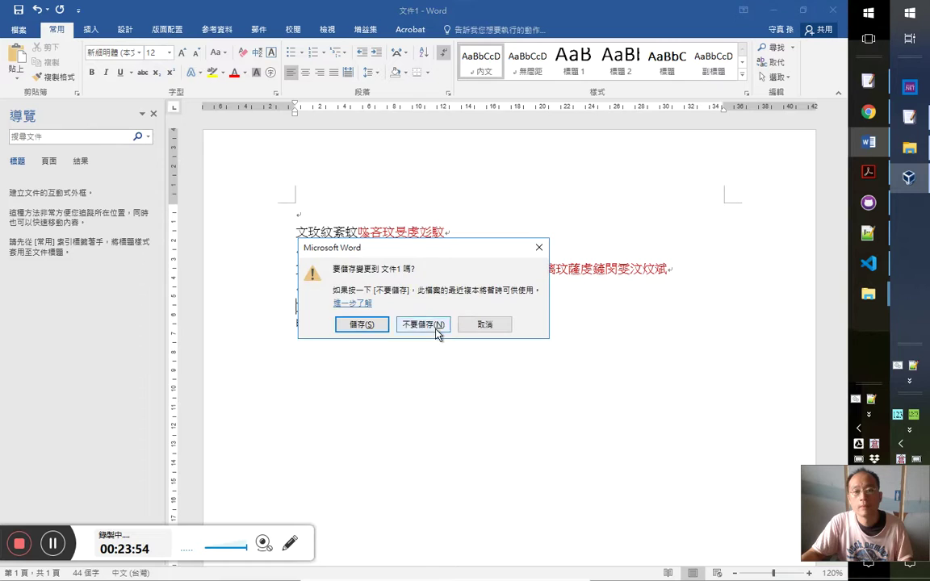
click(435, 327)
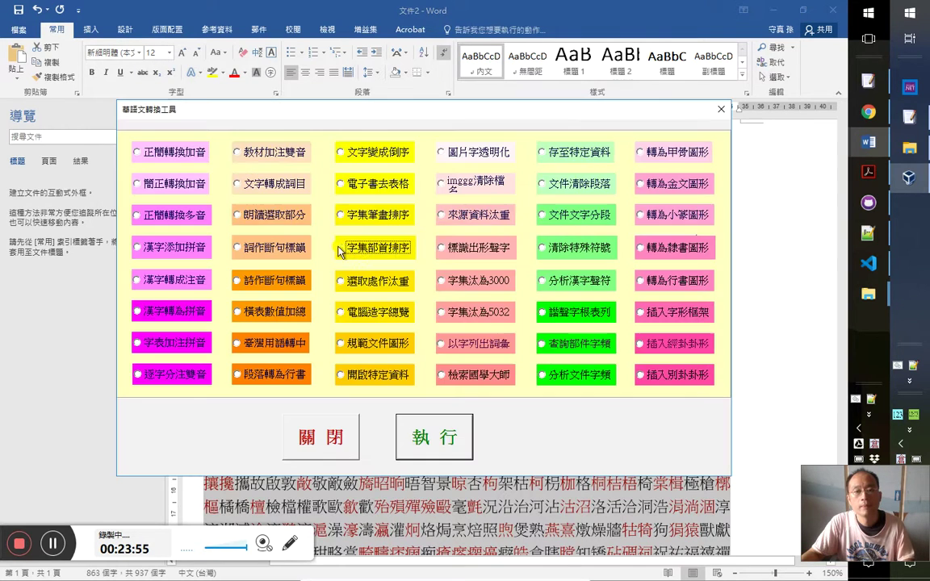
click(393, 215)
click(433, 416)
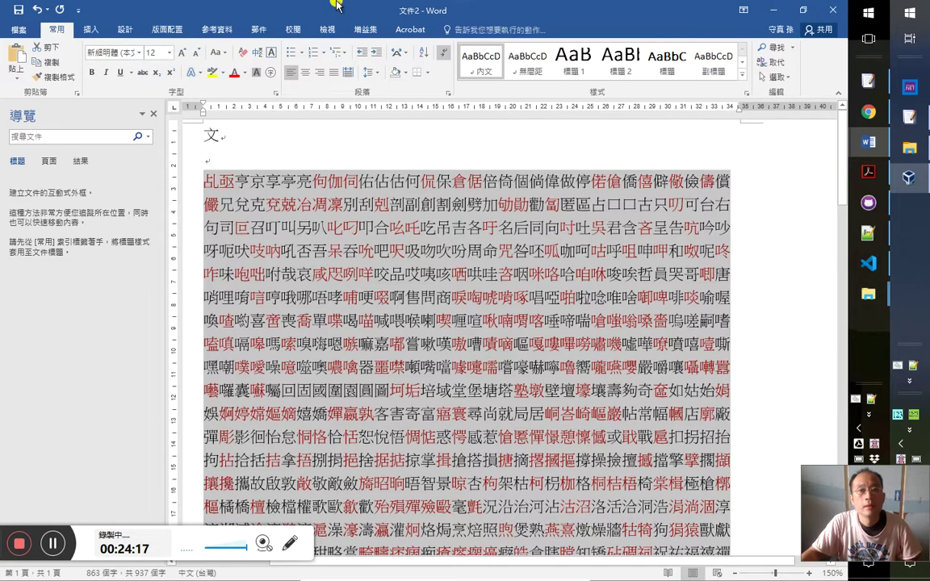
Copy the Keep note's first line, 'Word VBA 漢字部件列出與部件構字列出程式碼修訂'
key(alt+Tab)
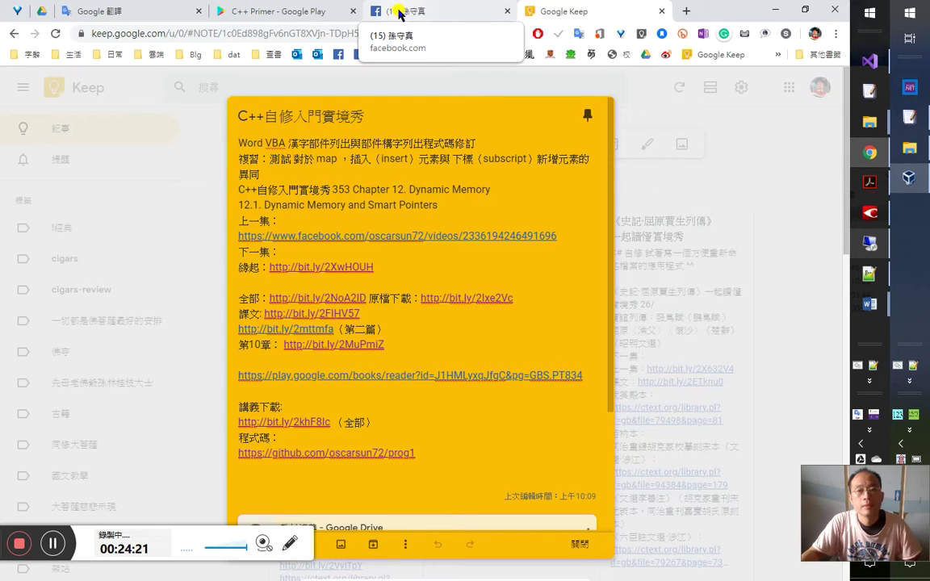
triple_click(474, 146)
key(ctrl+c)
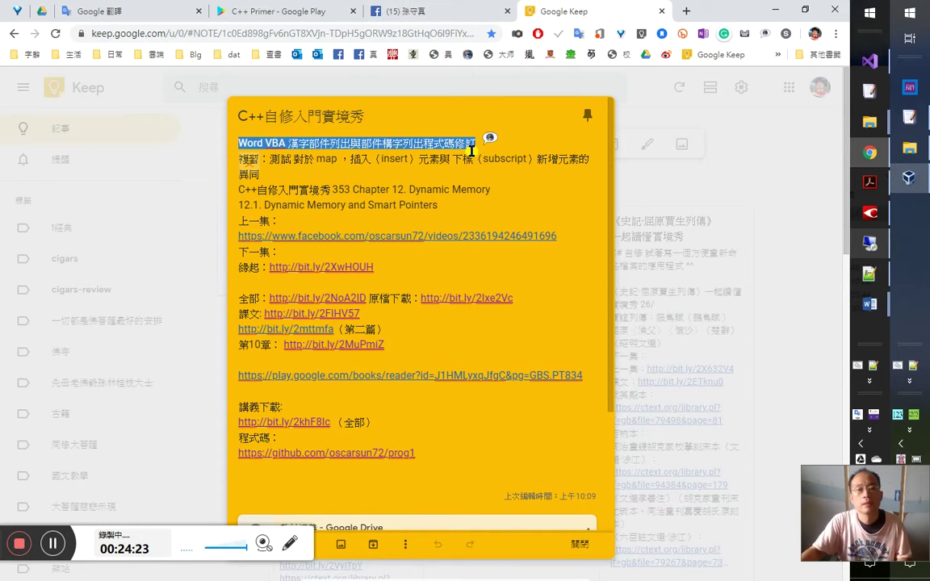
key(alt+Tab)
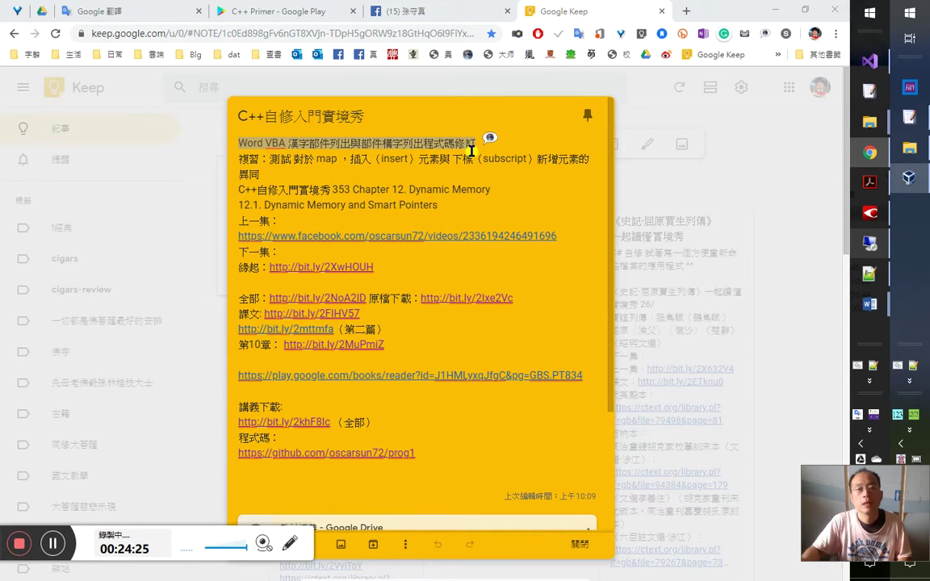
key(alt+Tab)
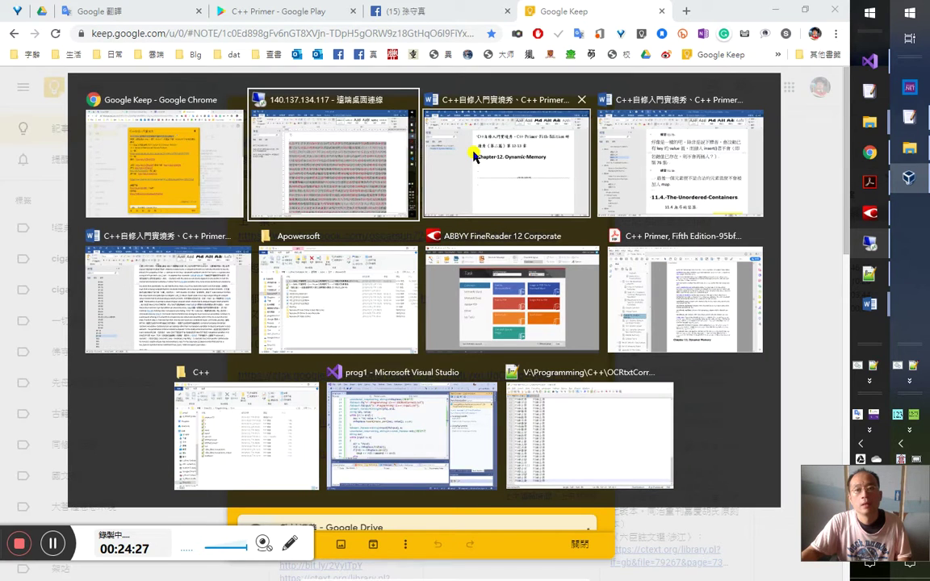
Paste the Word VBA 漢字部件列出與部件構字列出程式碼修訂 title as a heading under Chapter 12
click(474, 157)
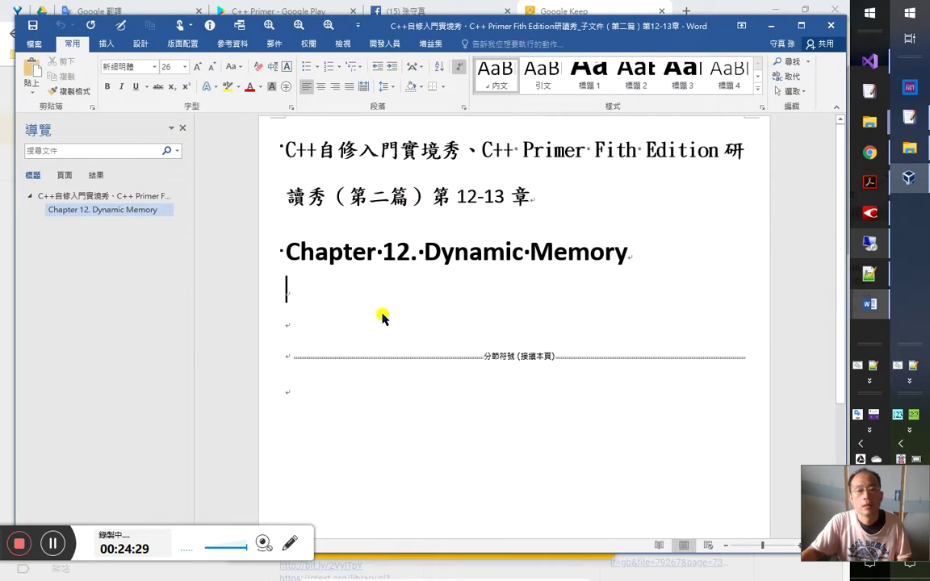
key(ctrl+v)
key(ctrl+alt+2)
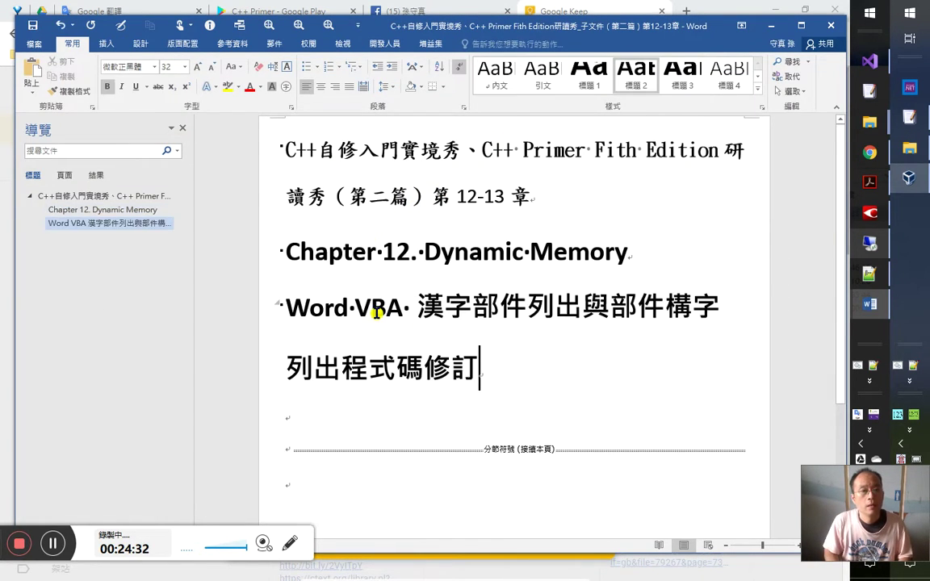
key(ctrl+alt+3)
key(Return)
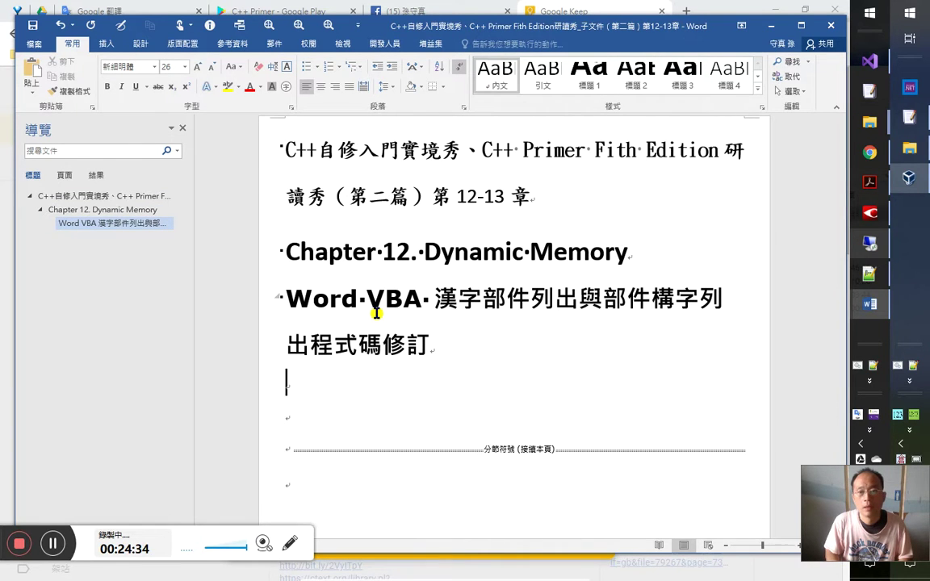
Add the line 'OK 測試成功 23：00' beneath the new heading
text(OK )
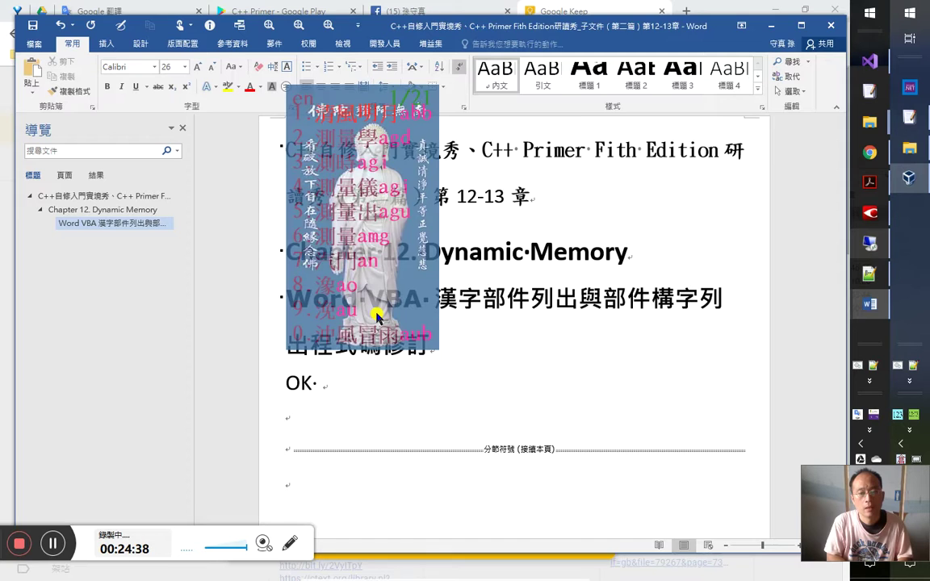
text(測試成功 24：00)
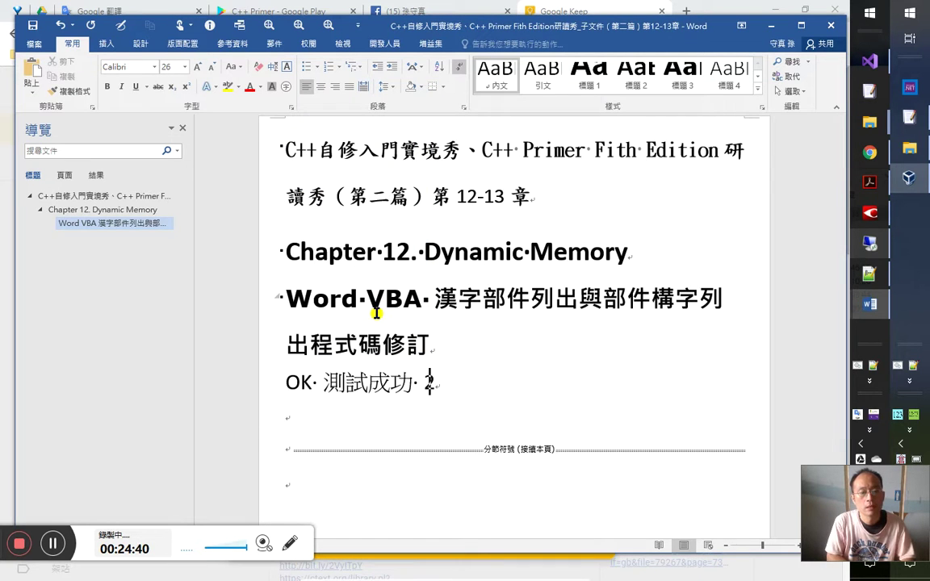
key(Return)
key(Left)
key(Left)
key(Left)
text(3)
key(Delete)
key(Down)
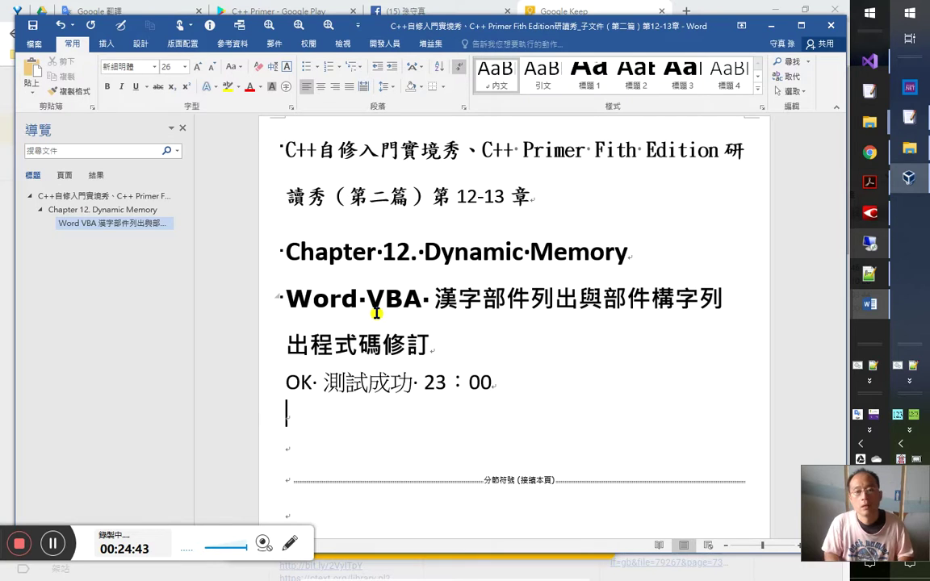
Set the Word VBA title to heading level 4, then acknowledge the remote desktop's 完成! message
click(383, 304)
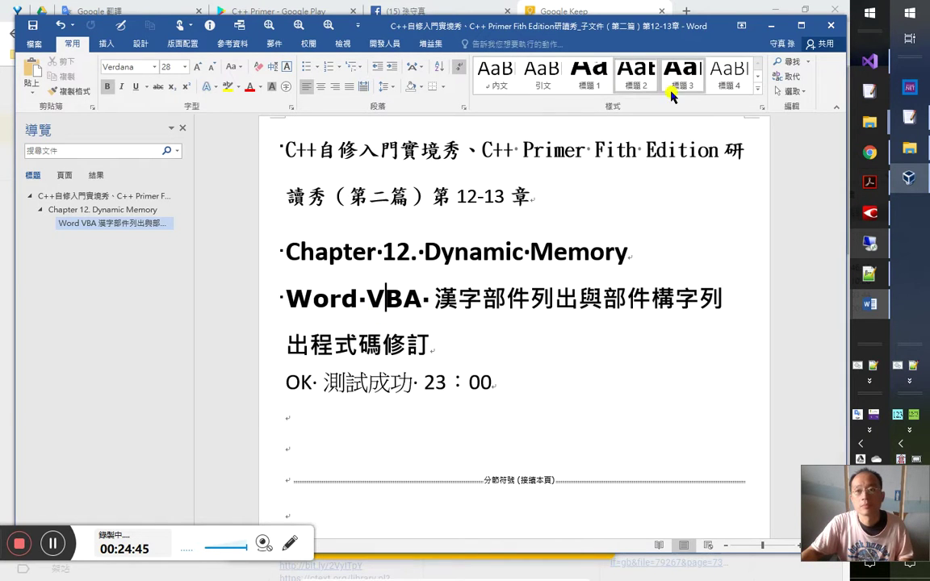
click(729, 74)
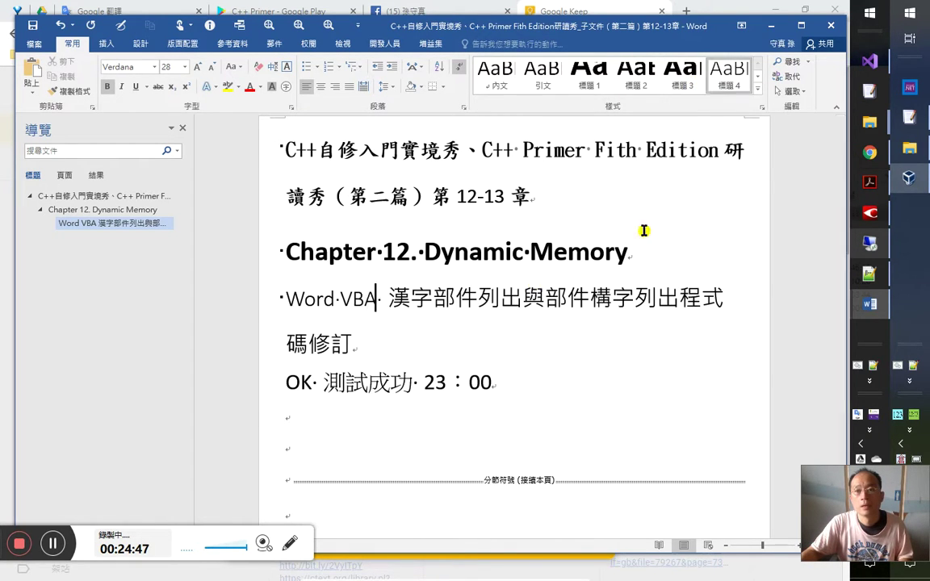
click(405, 345)
click(433, 395)
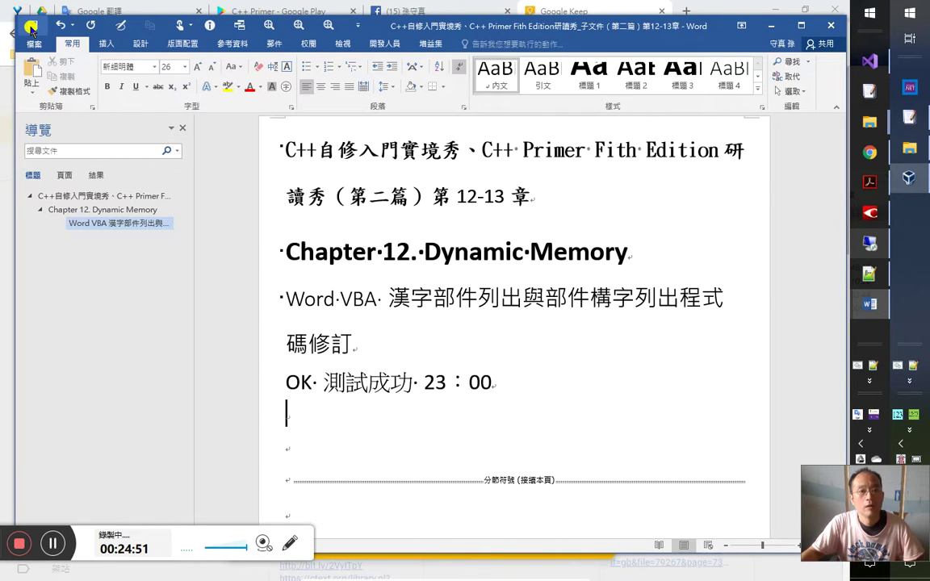
click(733, 77)
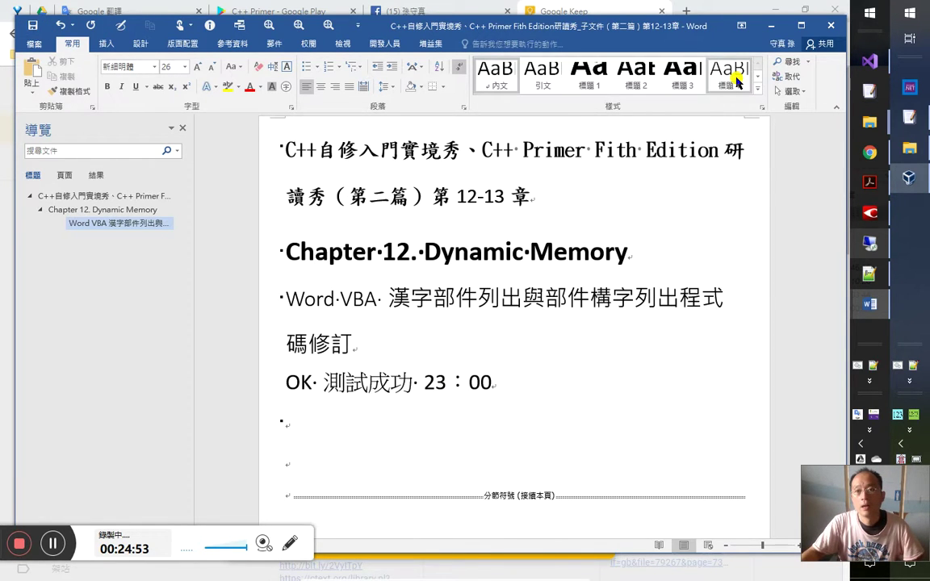
key(ctrl+z)
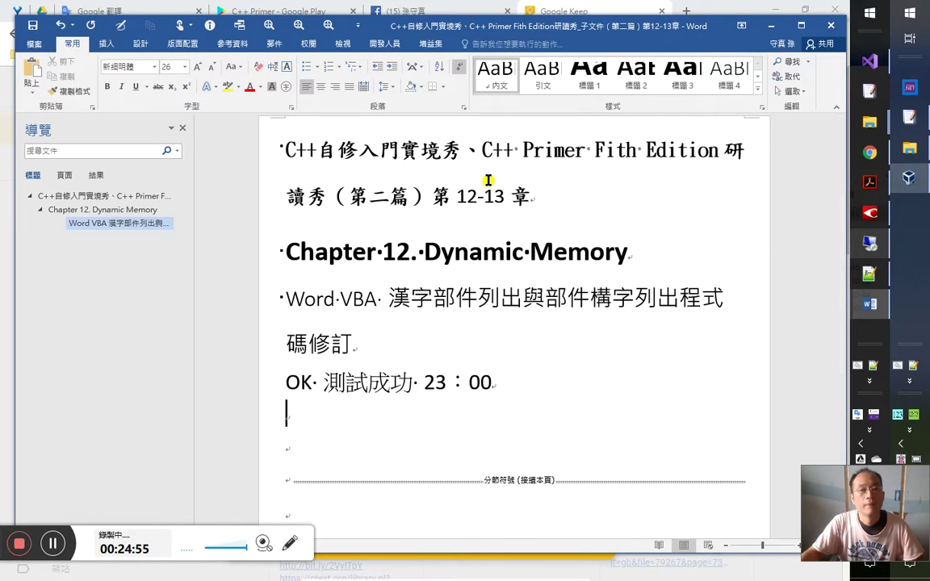
click(872, 246)
click(448, 345)
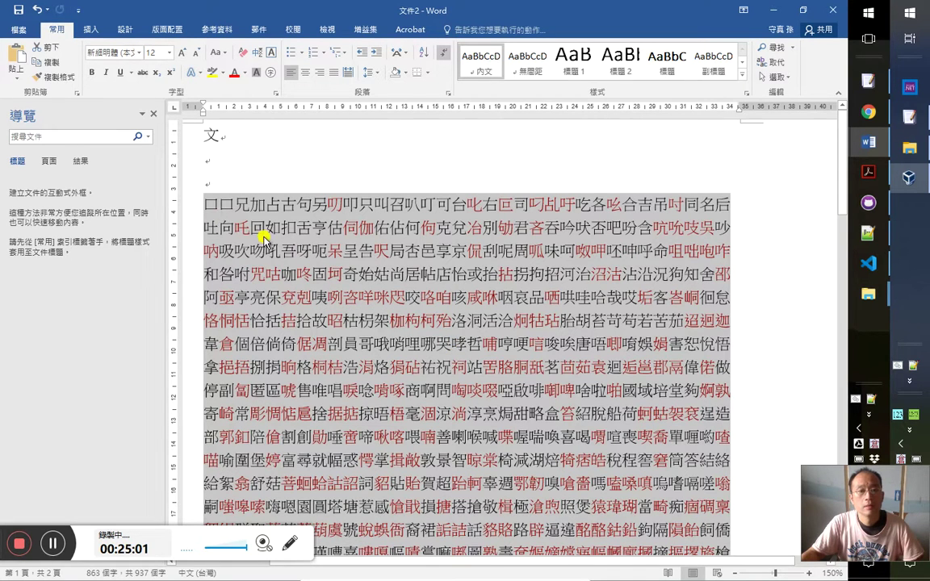
click(206, 204)
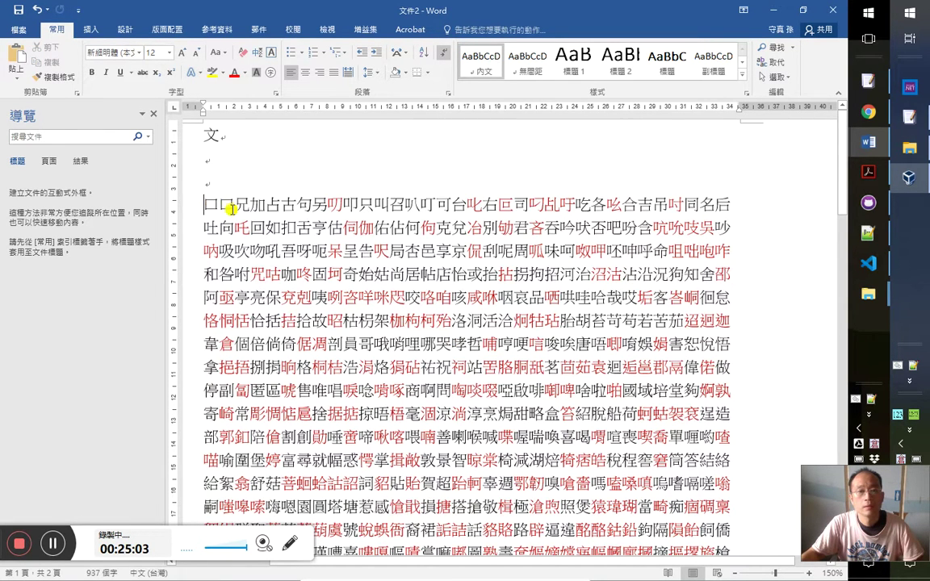
key(shift+Right)
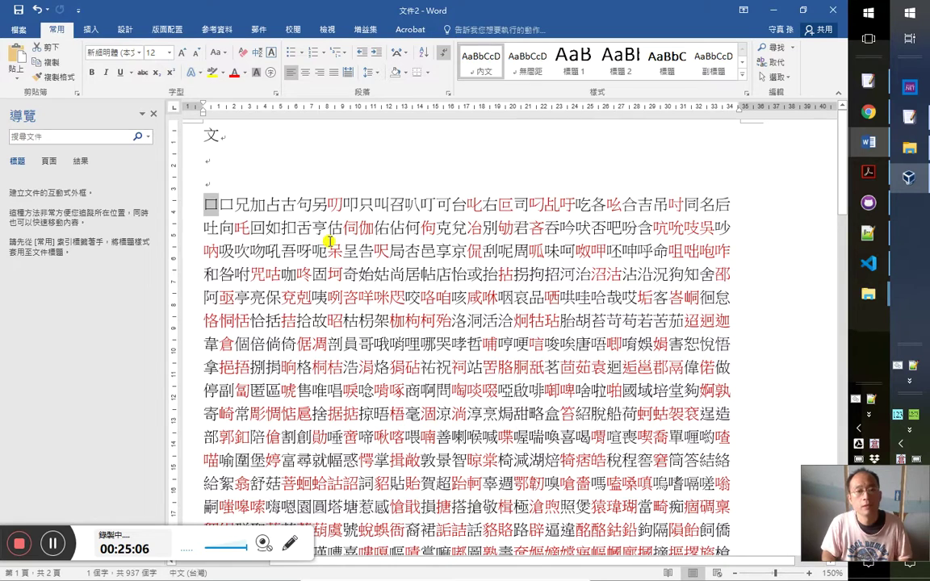
scroll(331, 242, down, 8)
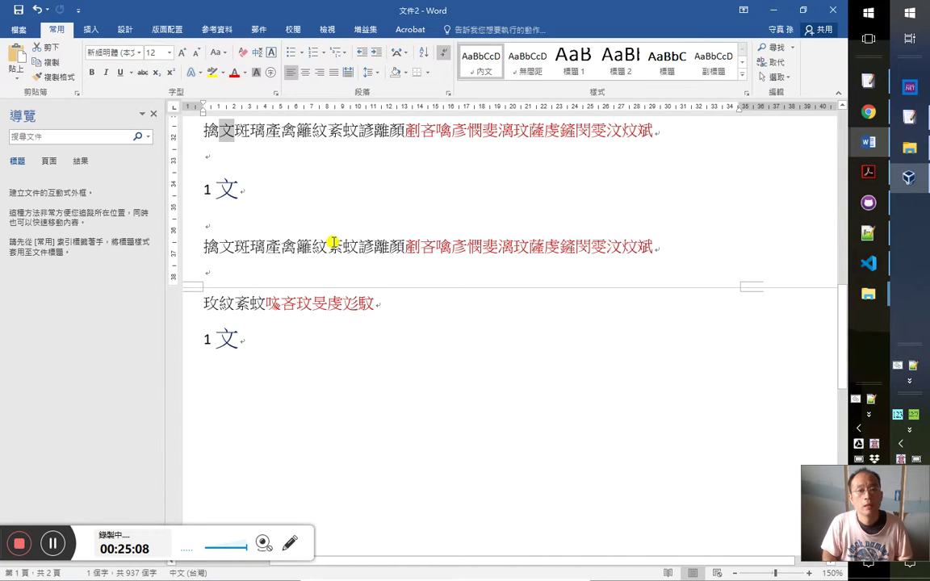
scroll(334, 242, up, 8)
scroll(333, 243, down, 8)
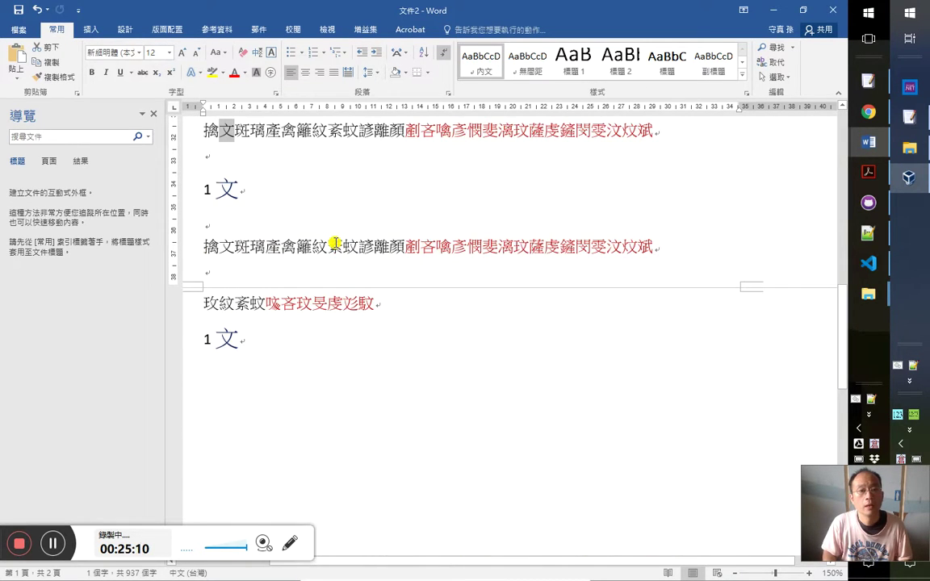
scroll(333, 244, up, 8)
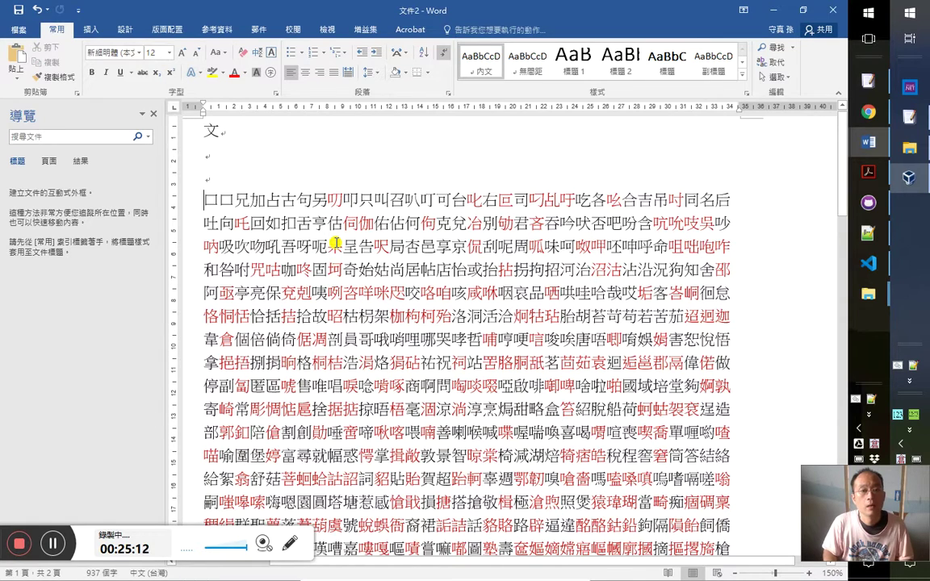
key(shift+Right)
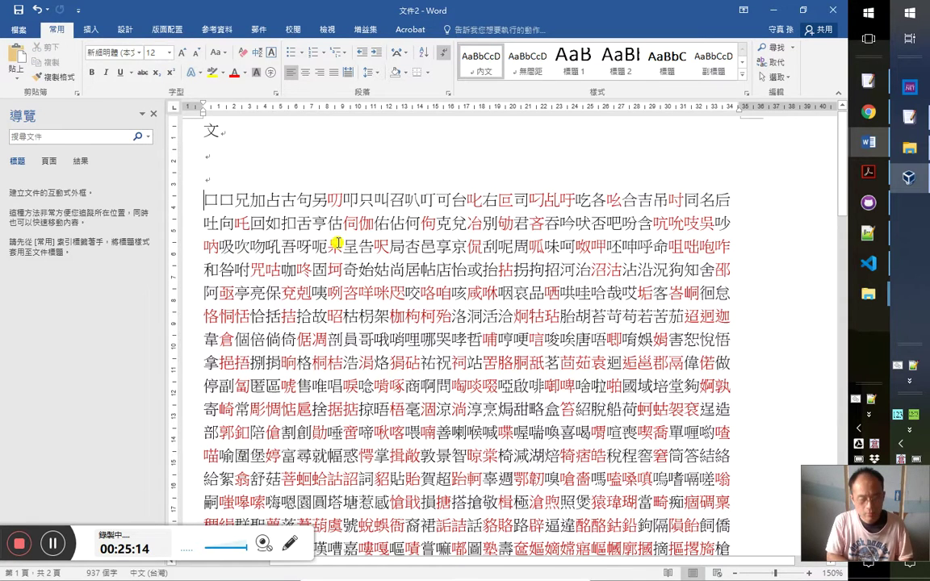
key(ctrl+h)
key(Return)
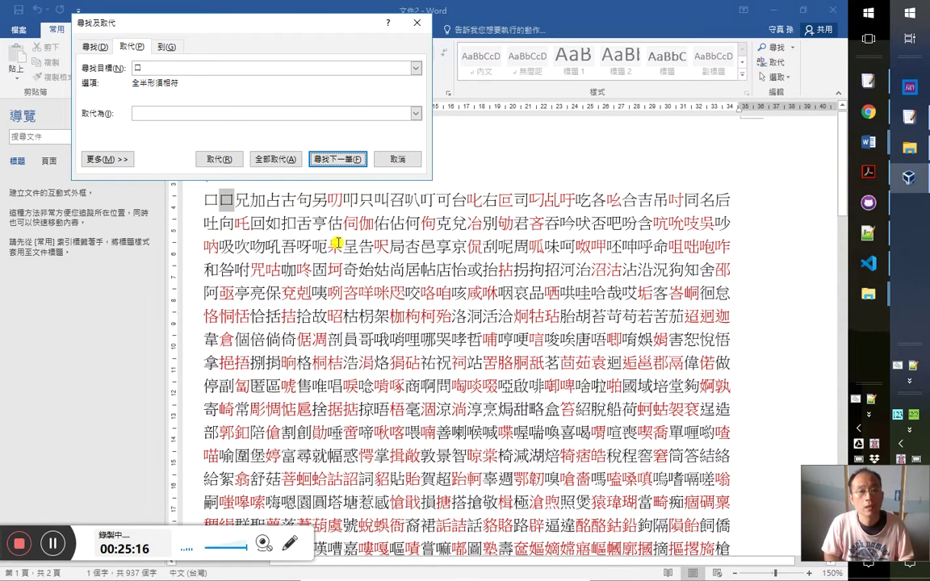
key(Escape)
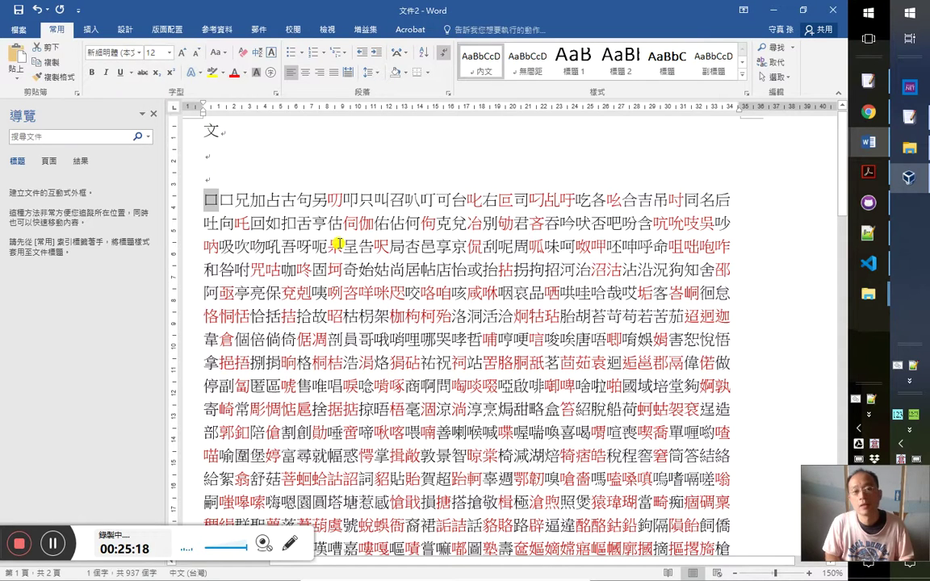
key(Right)
key(shift+Right)
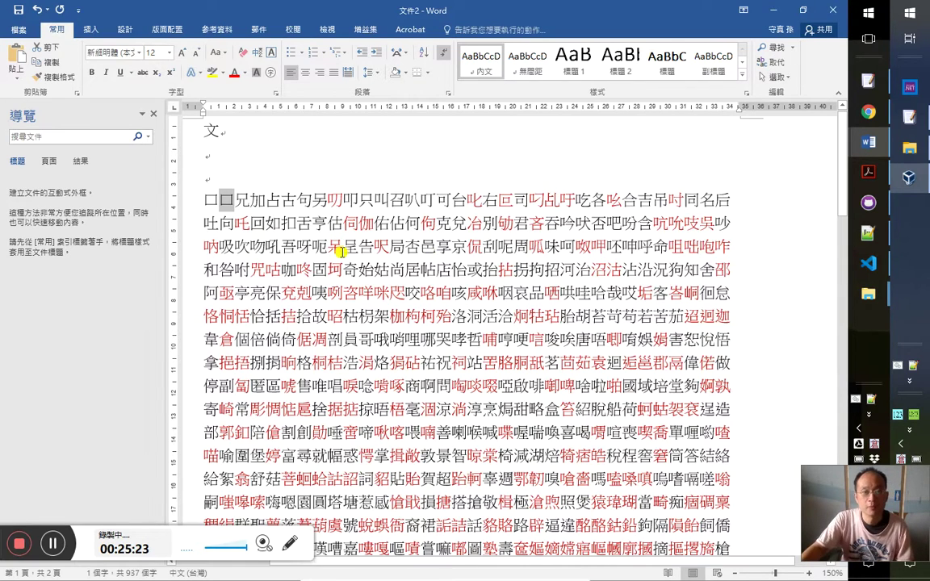
click(481, 408)
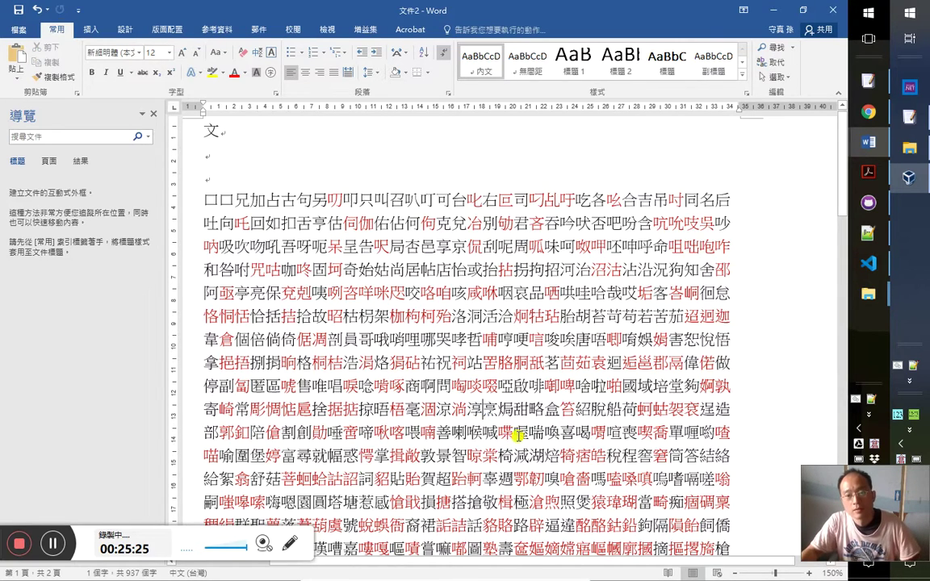
scroll(489, 403, down, 2)
scroll(242, 181, up, 2)
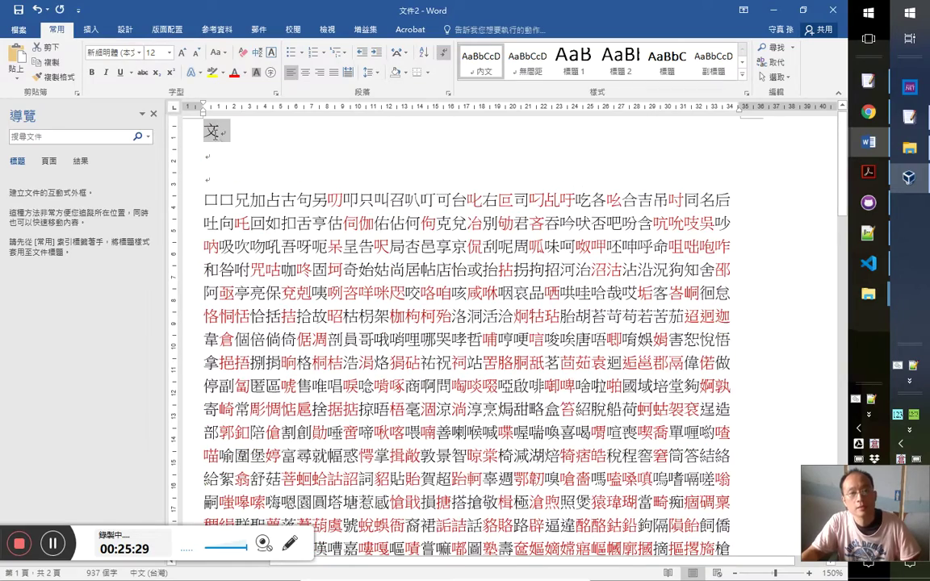
scroll(605, 440, down, 3)
scroll(606, 440, down, 4)
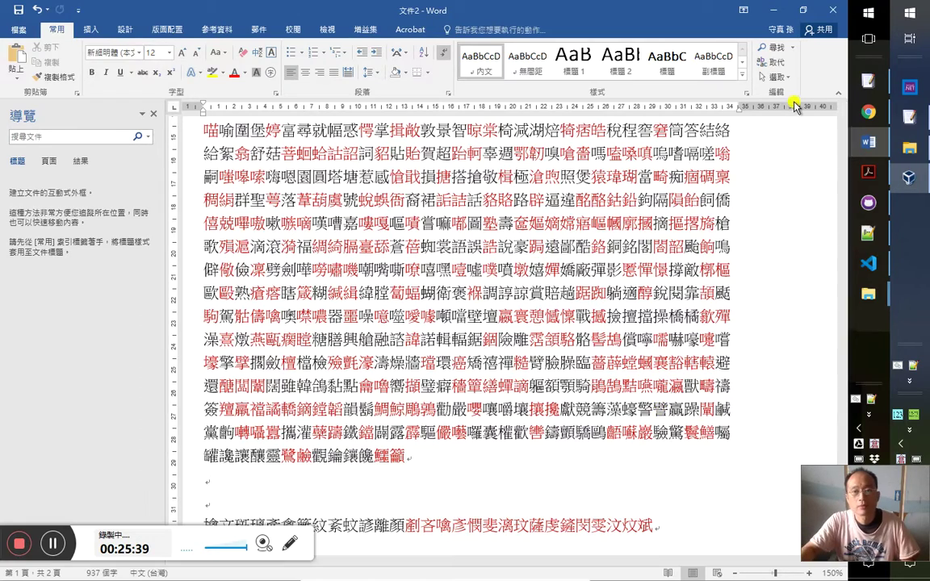
scroll(643, 218, up, 4)
Close 文件2 and discard its changes with 不要儲存
click(838, 8)
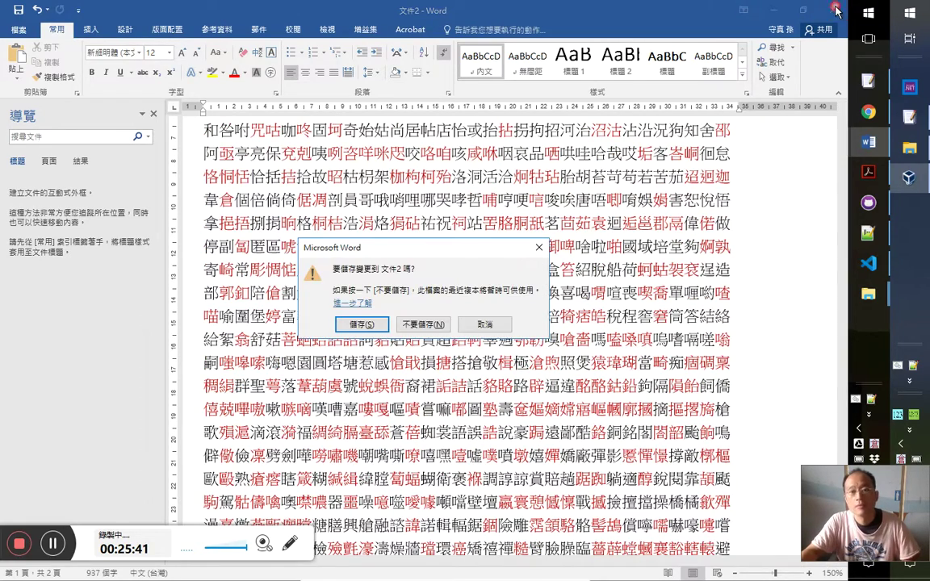
click(404, 297)
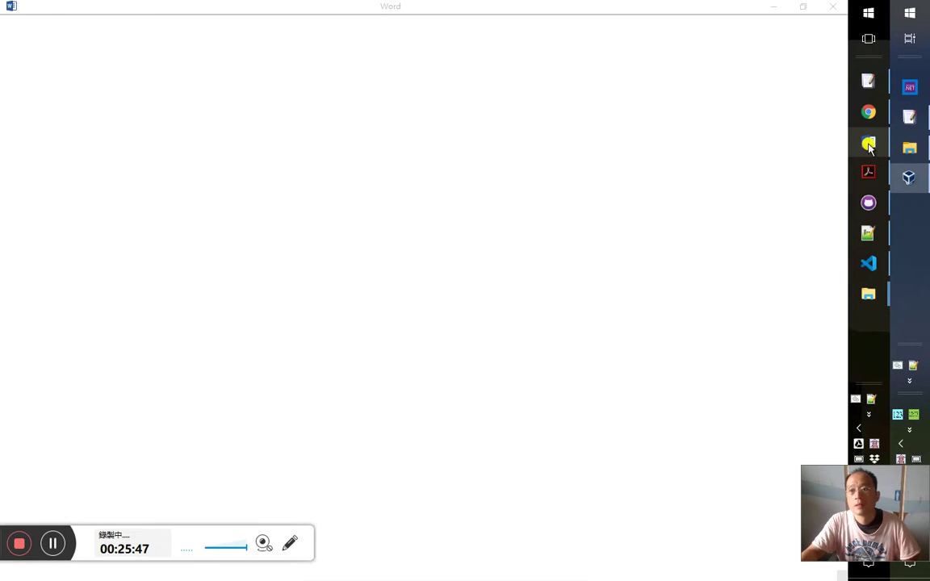
mouse_move(868, 145)
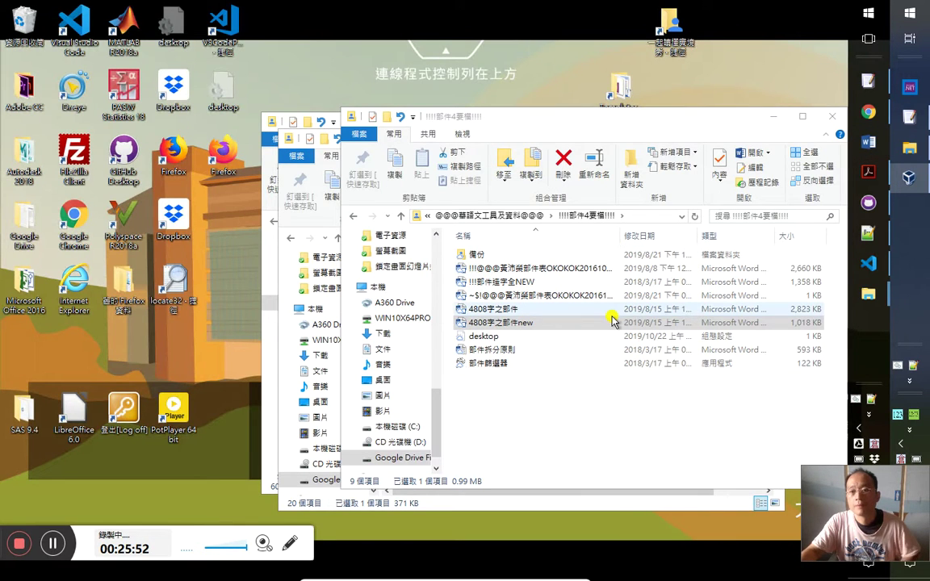
click(612, 321)
key(ctrl+shift+Escape)
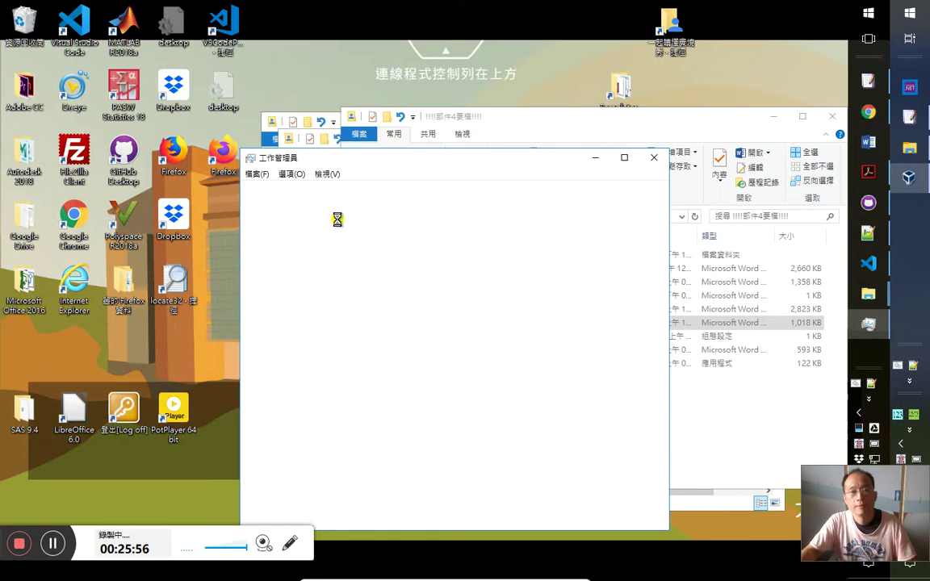
click(446, 192)
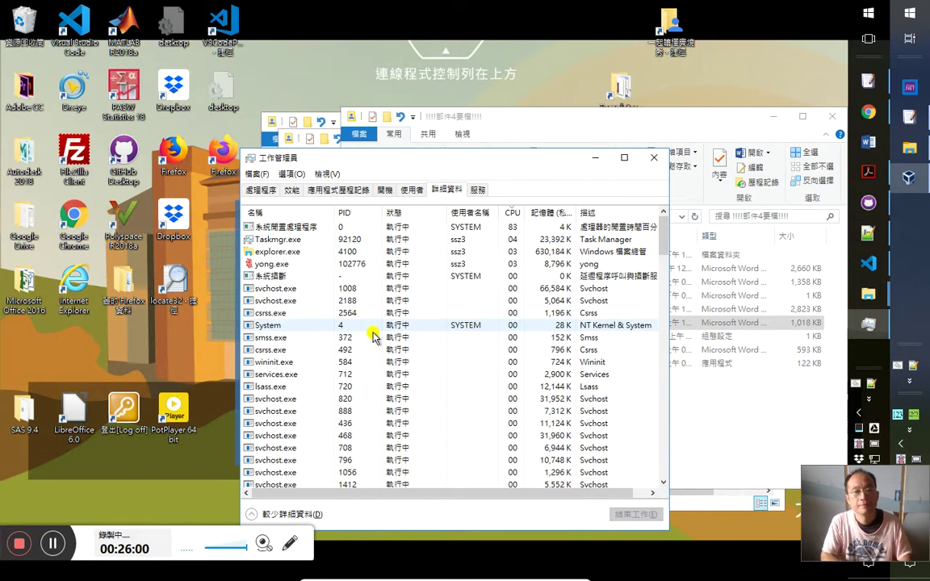
click(375, 373)
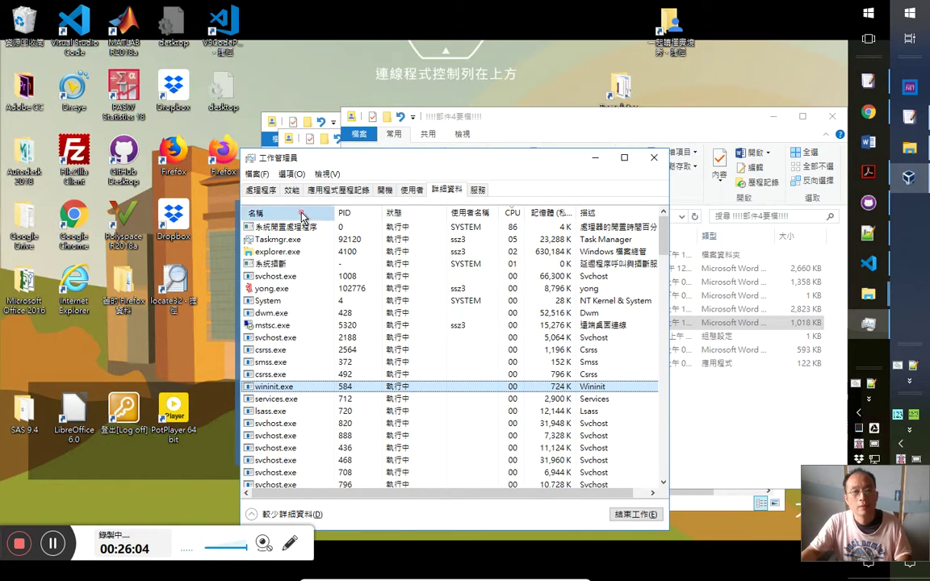
click(302, 214)
click(315, 349)
scroll(316, 379, down, 3)
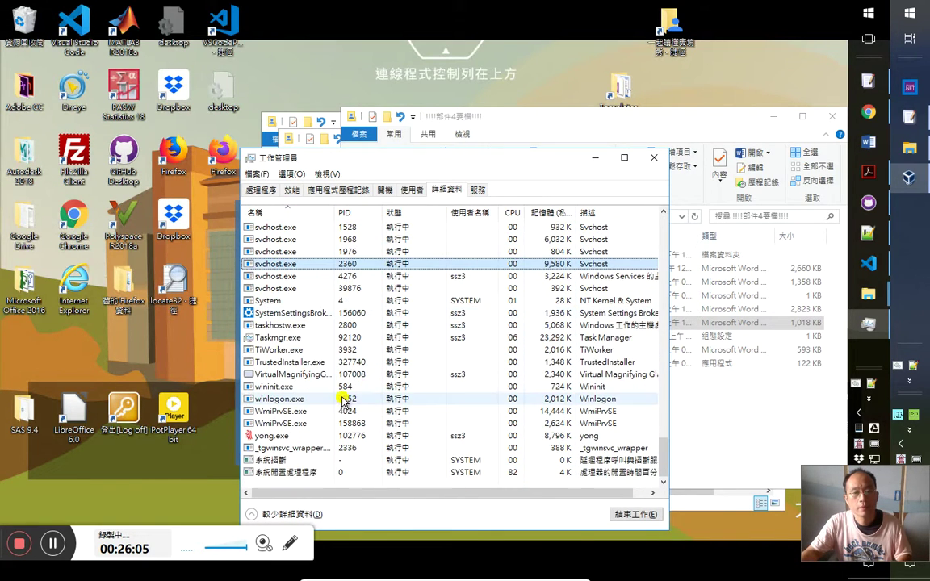
click(654, 159)
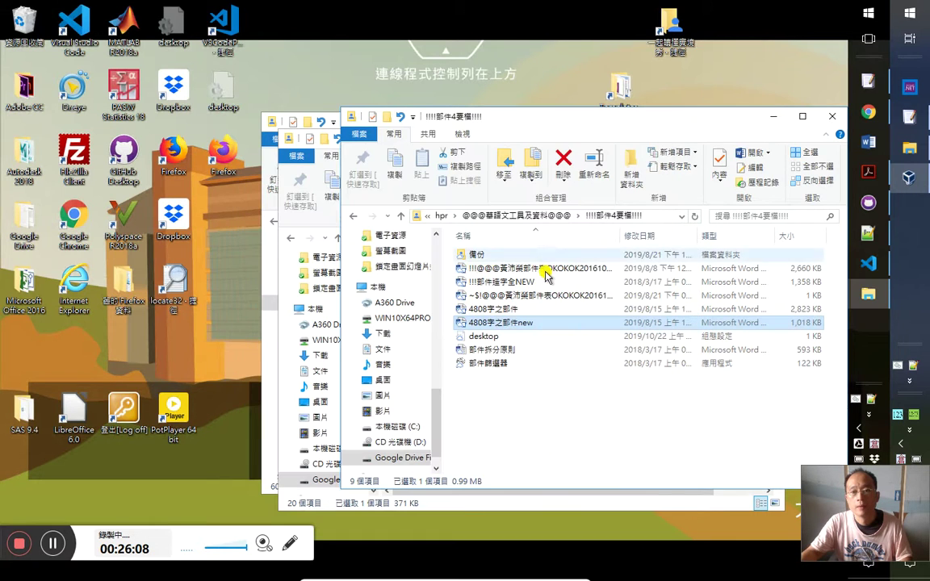
Cycle through the open folder windows and minimise the 教材講義 folder
click(880, 301)
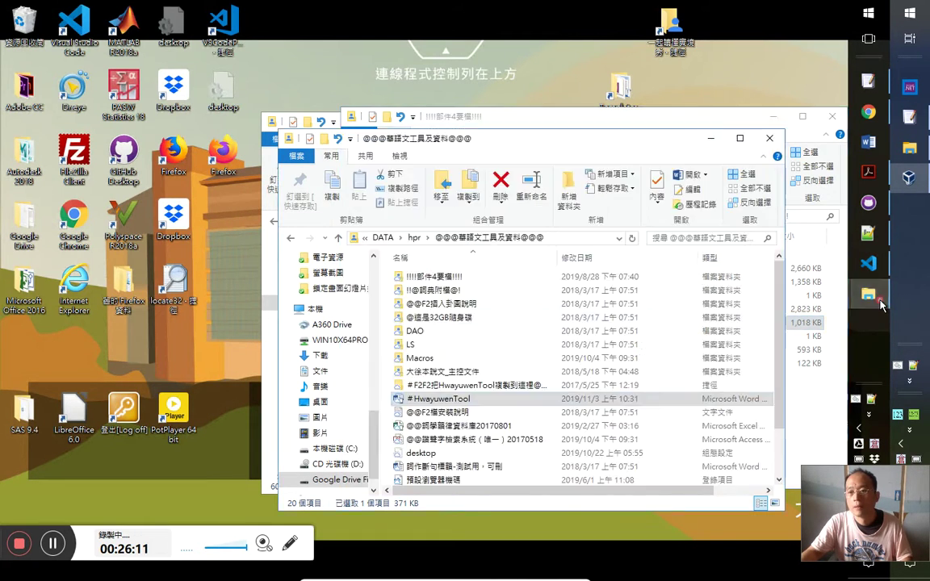
click(871, 296)
click(870, 296)
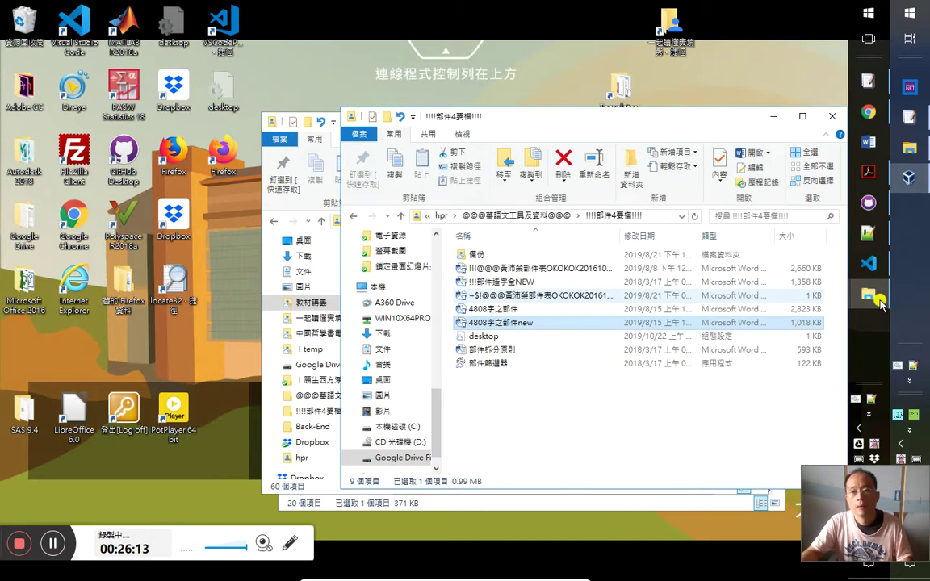
click(881, 302)
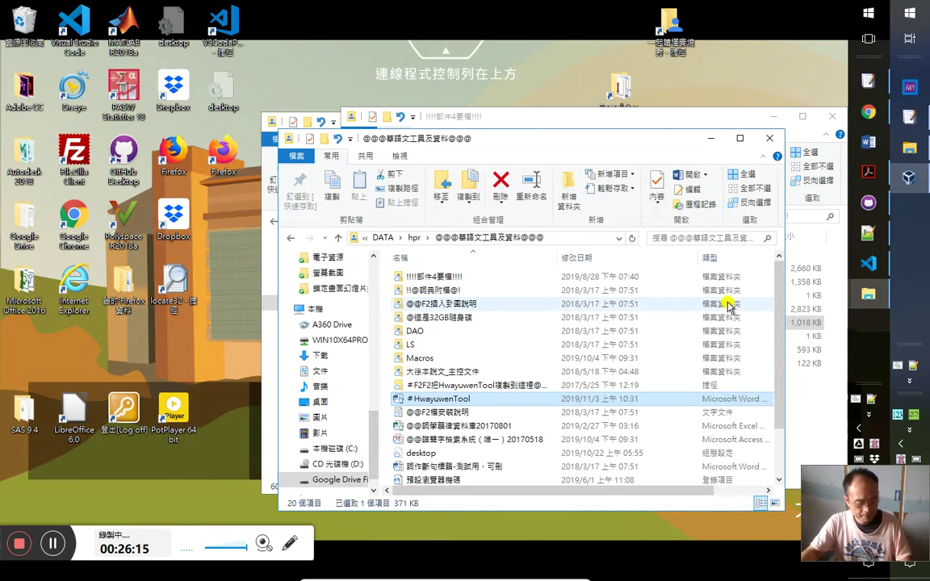
key(alt+Tab)
key(alt+Tab)
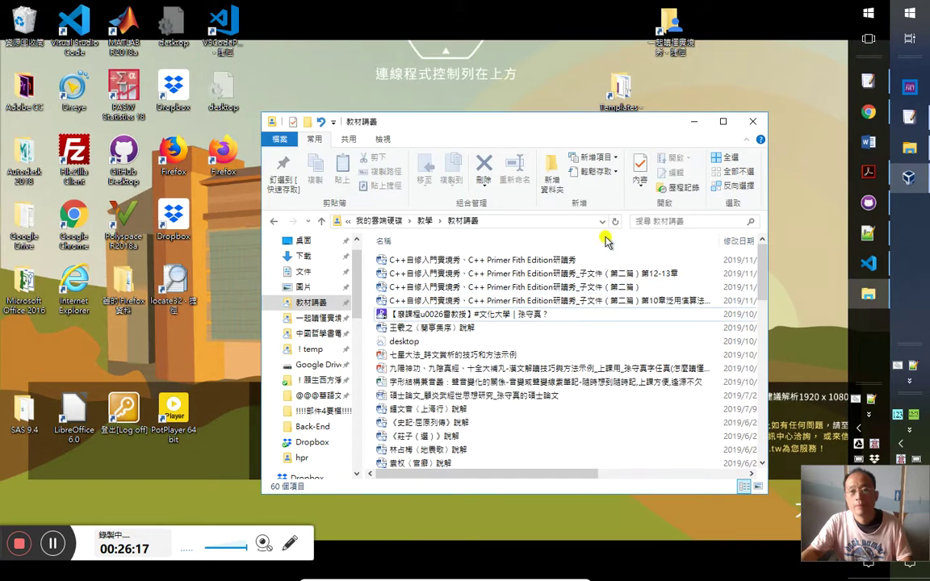
click(688, 120)
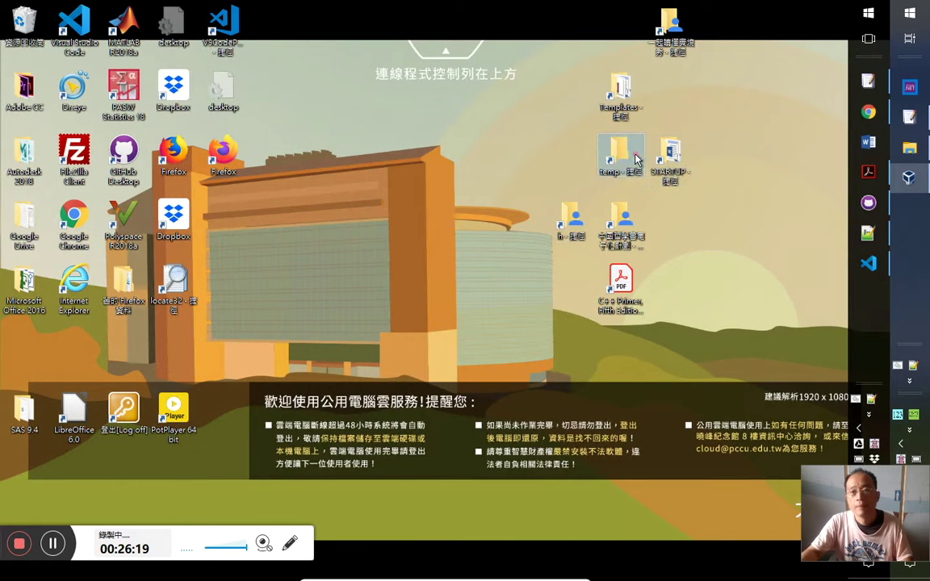
Open #HwayuwenTool in Word from the STARTUP folder using 開啟
double_click(673, 160)
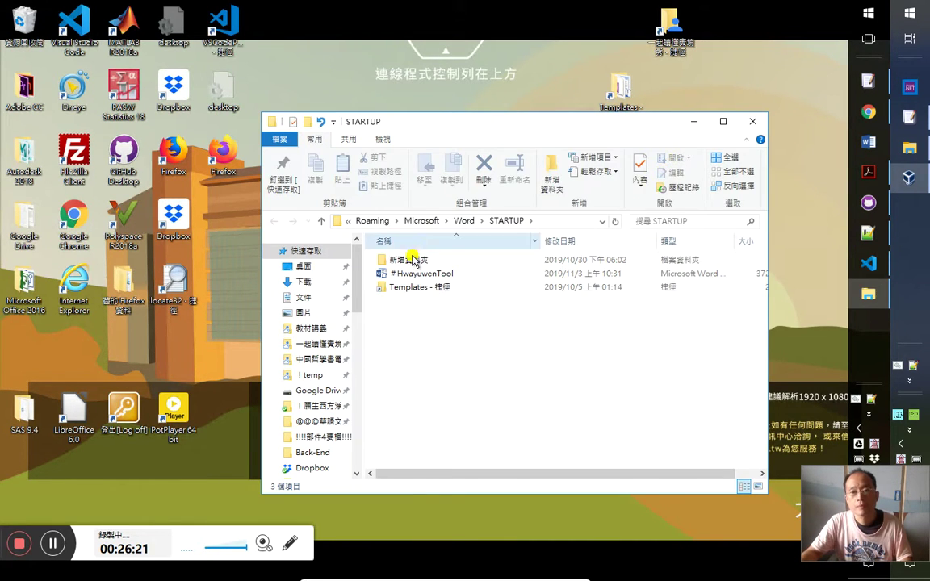
click(408, 288)
click(435, 277)
right_click(435, 277)
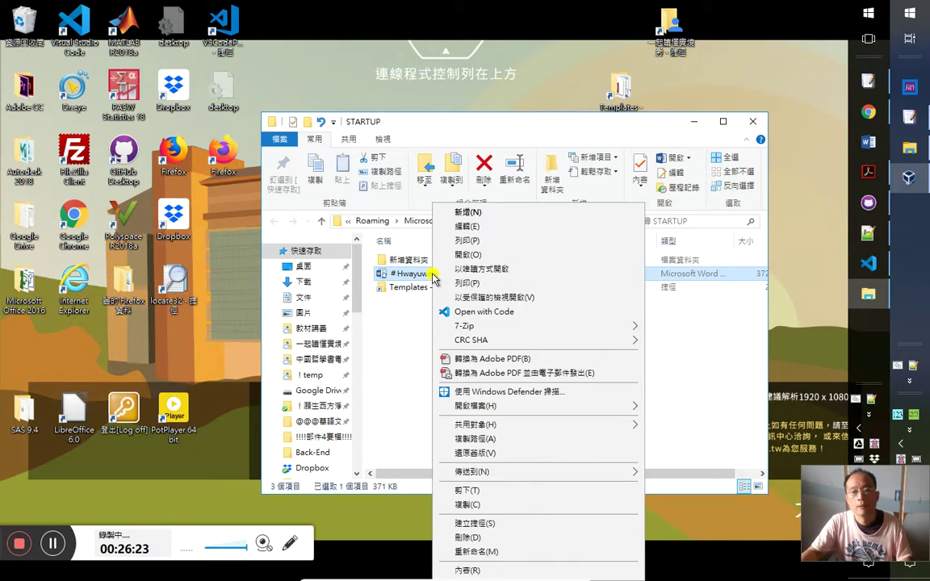
click(482, 218)
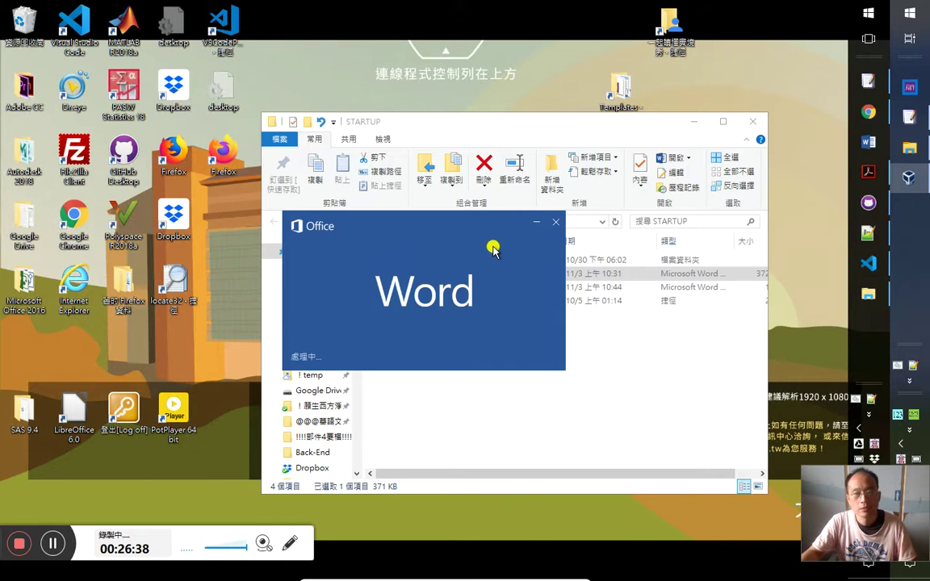
key(alt+Tab)
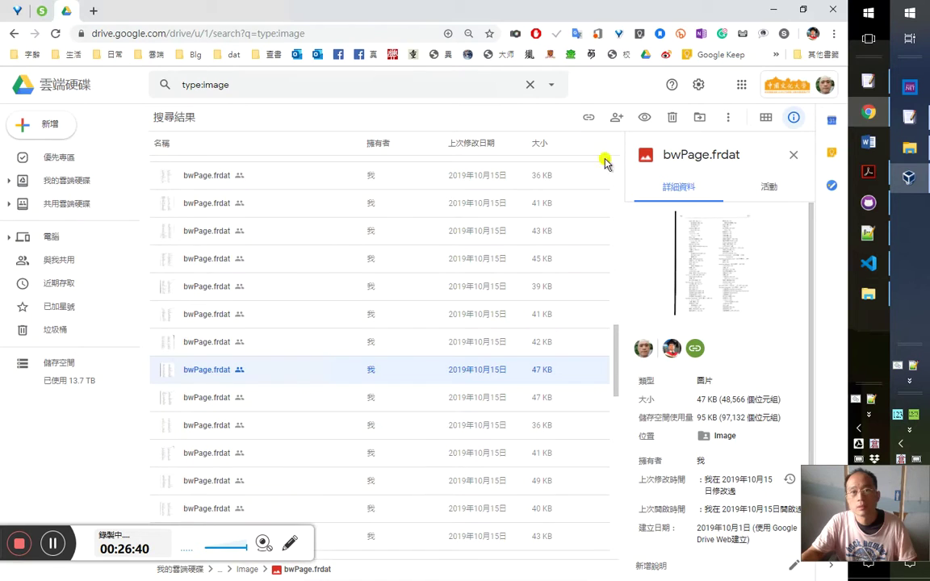
Open the SnipSave login page in a new tab via the SnipSave 2 bookmark
click(96, 12)
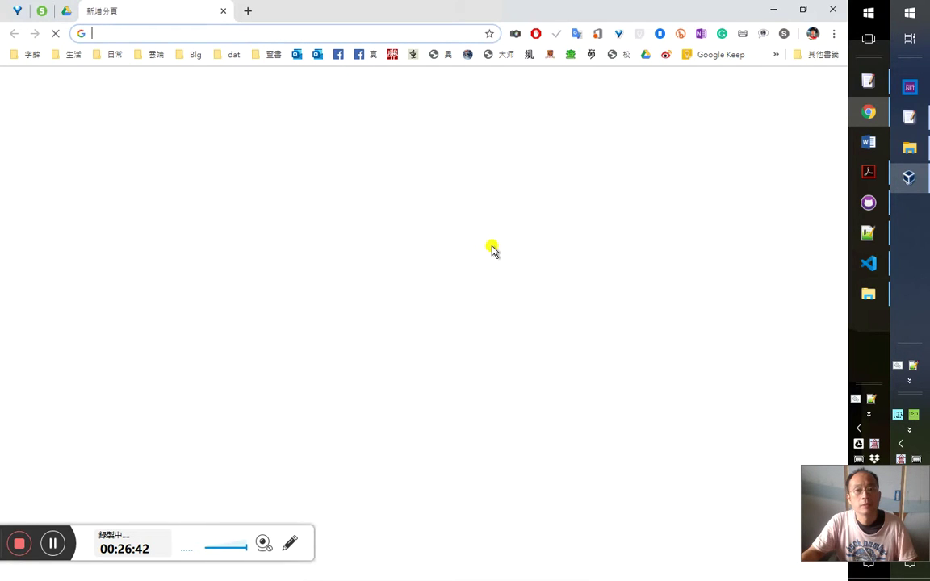
click(775, 55)
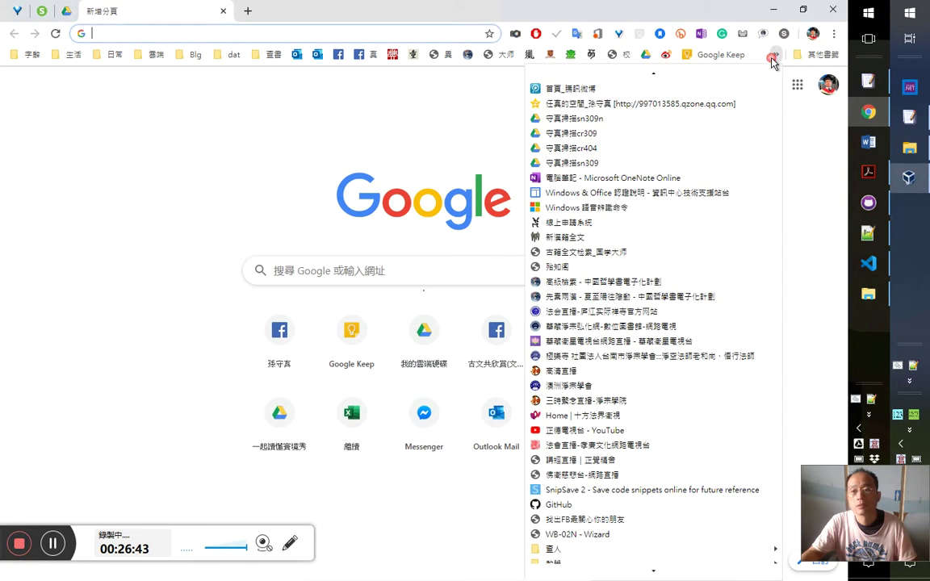
click(598, 490)
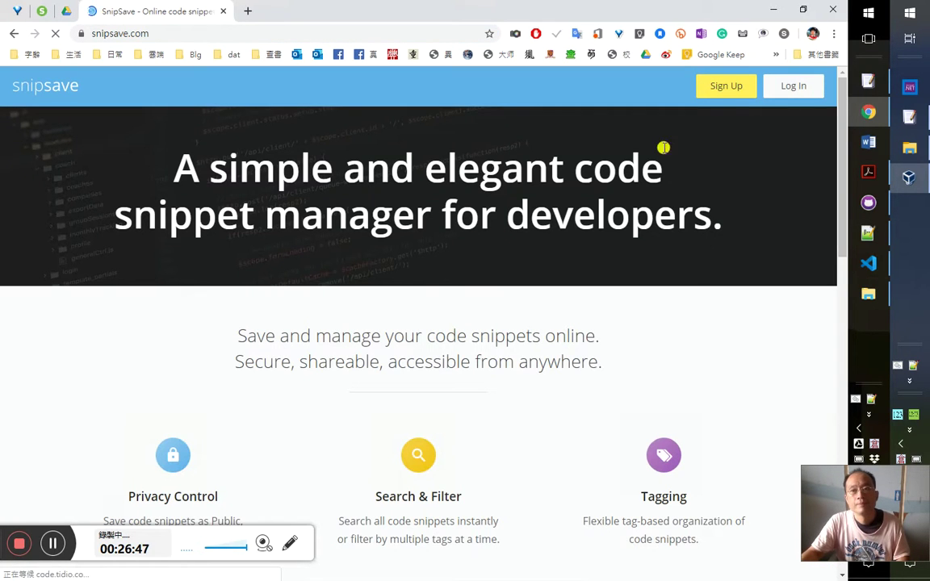
click(801, 87)
Bring the #HwayuwenTool Word document to the front from its taskbar preview
key(alt+Tab)
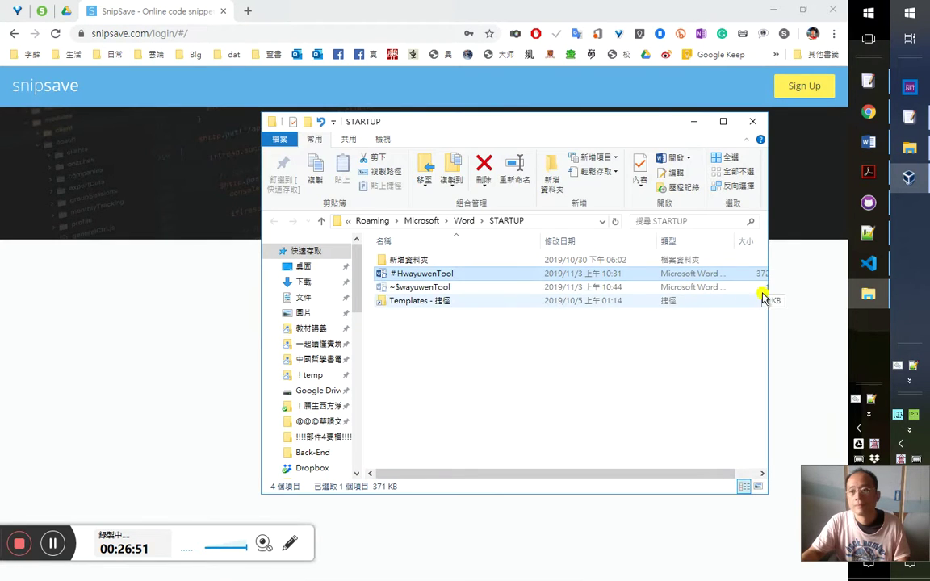
click(870, 145)
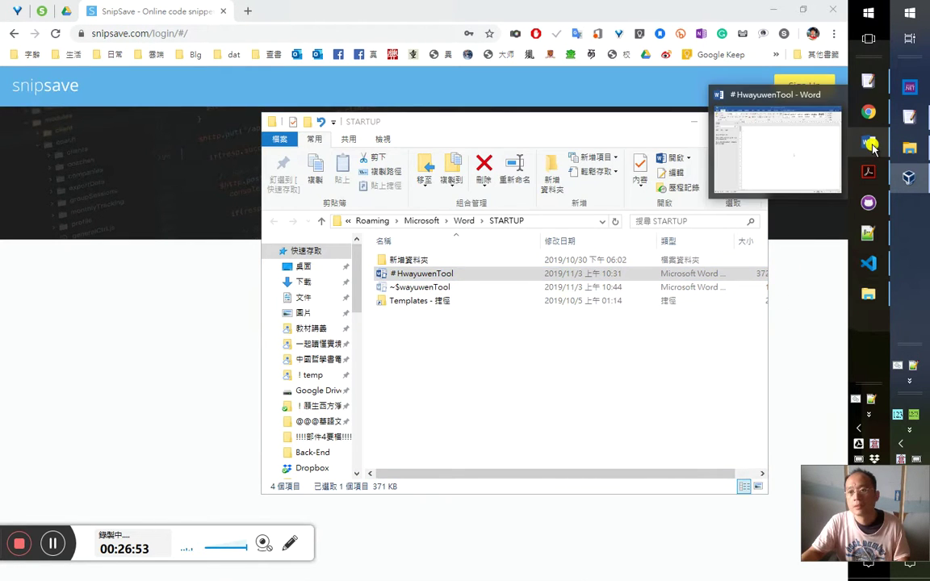
click(812, 146)
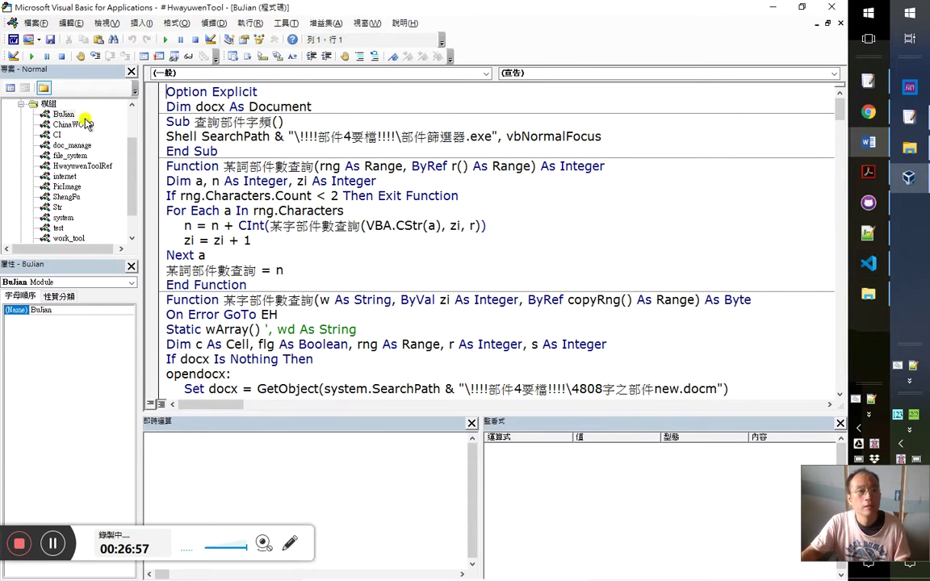
In the BuJian module, select all code from Sub 某字部件數列出 to the module's end
click(287, 166)
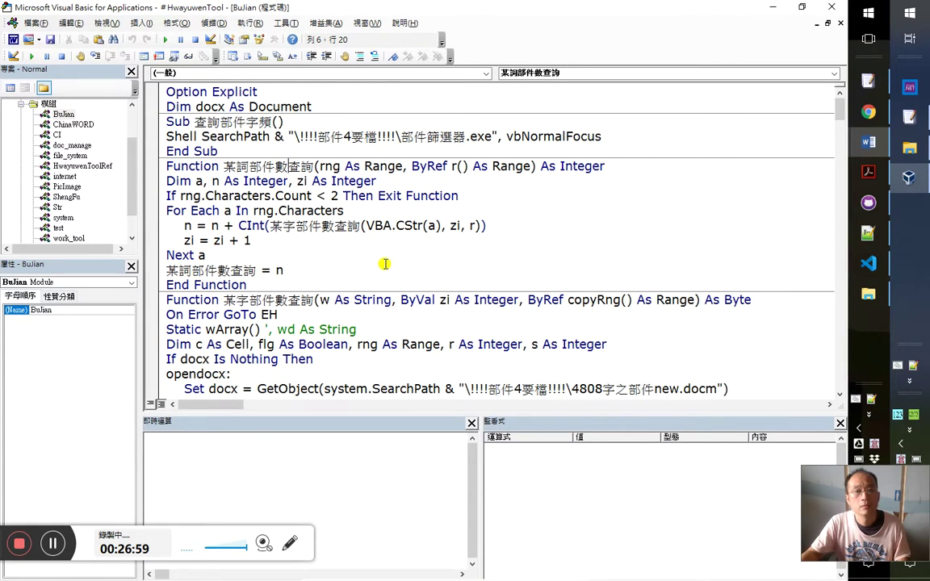
double_click(483, 138)
click(253, 153)
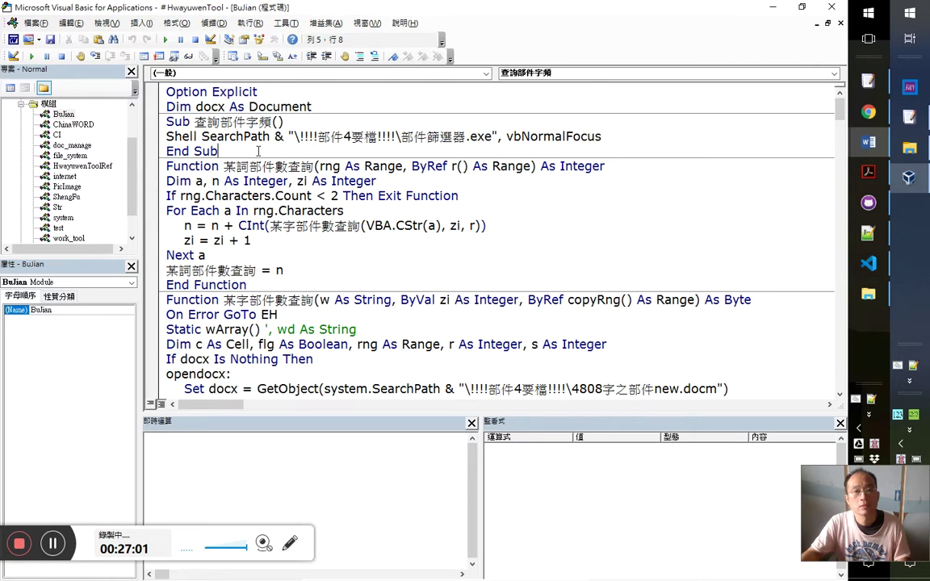
scroll(423, 253, down, 12)
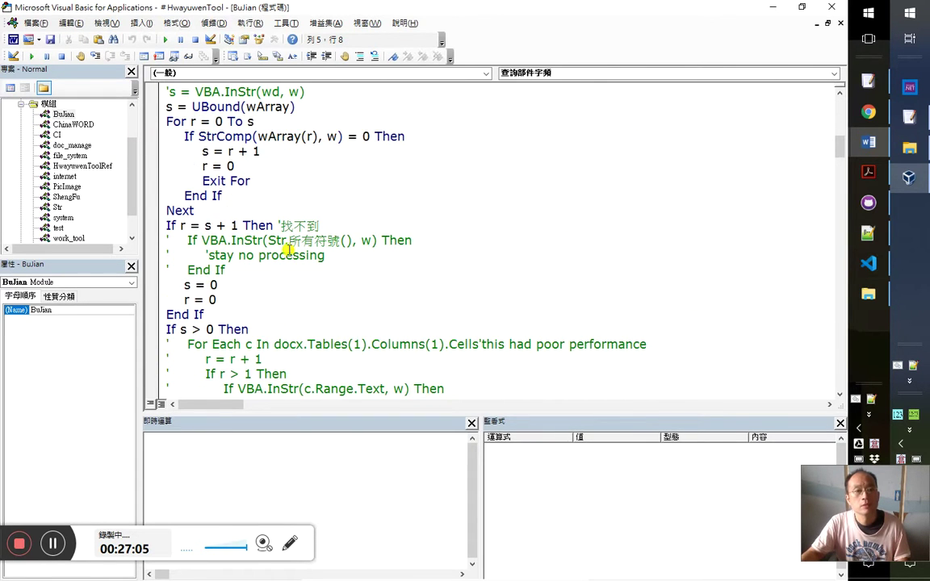
scroll(320, 268, down, 14)
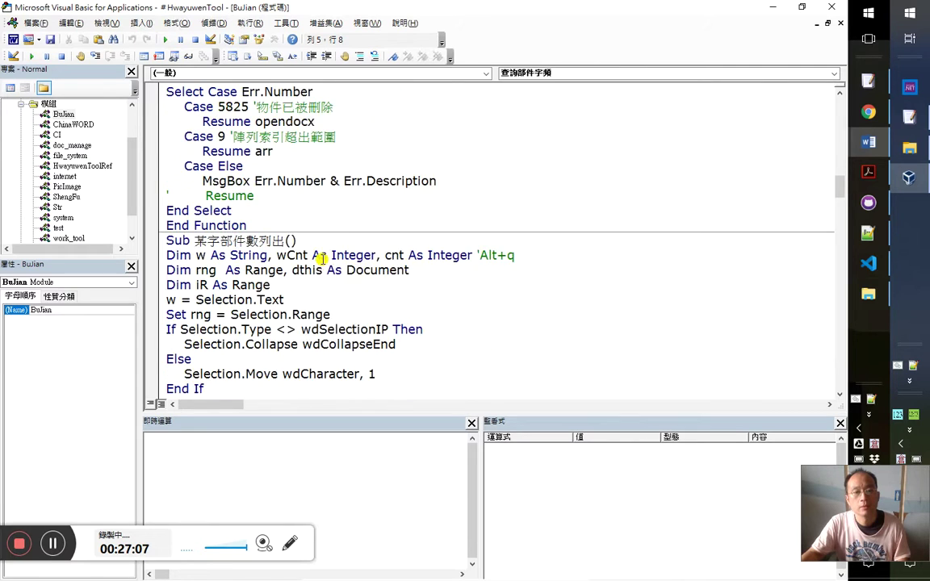
click(319, 258)
scroll(324, 255, down, 5)
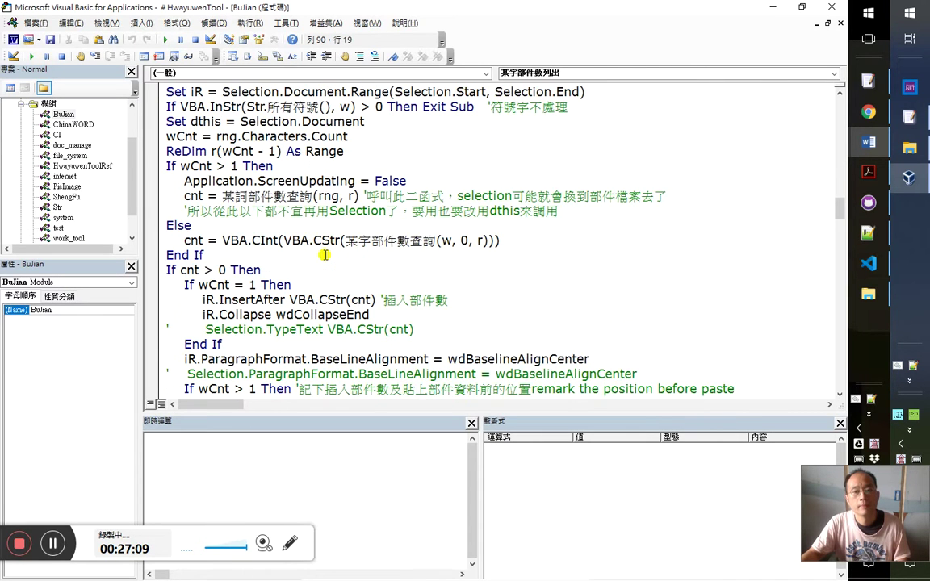
key(ctrl+shift+End)
drag(917, 534, 927, 386)
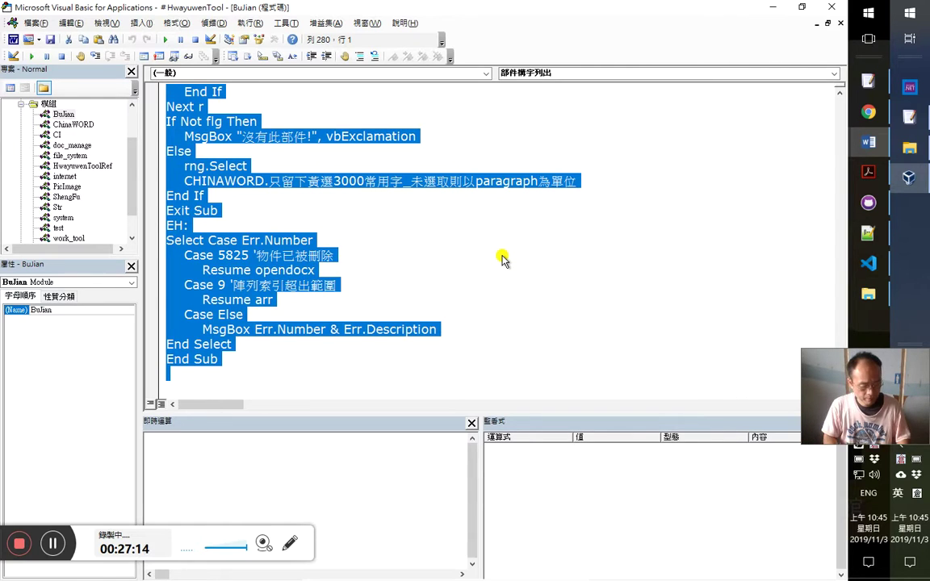
key(alt+Tab)
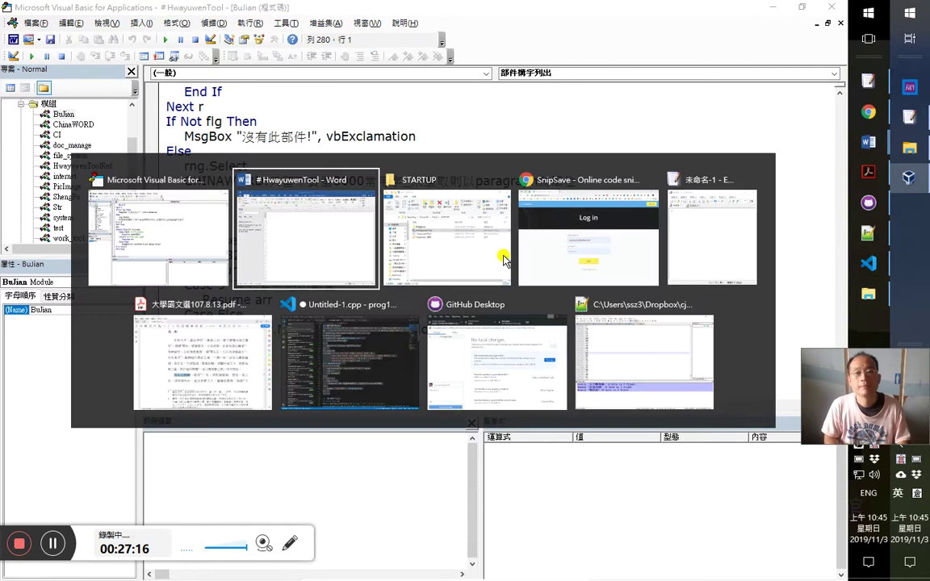
Log in to SnipSave
key(Tab)
key(Tab)
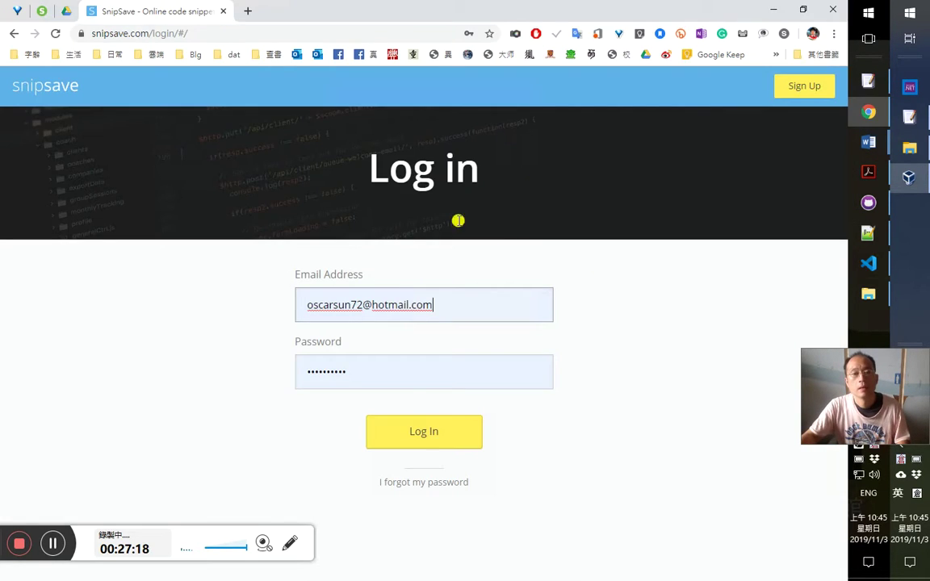
click(452, 438)
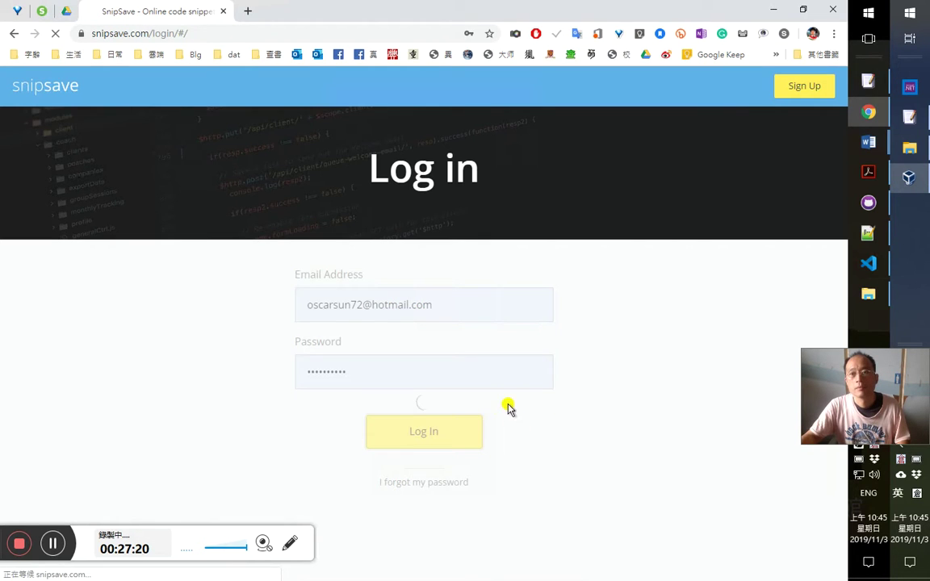
key(alt+Tab)
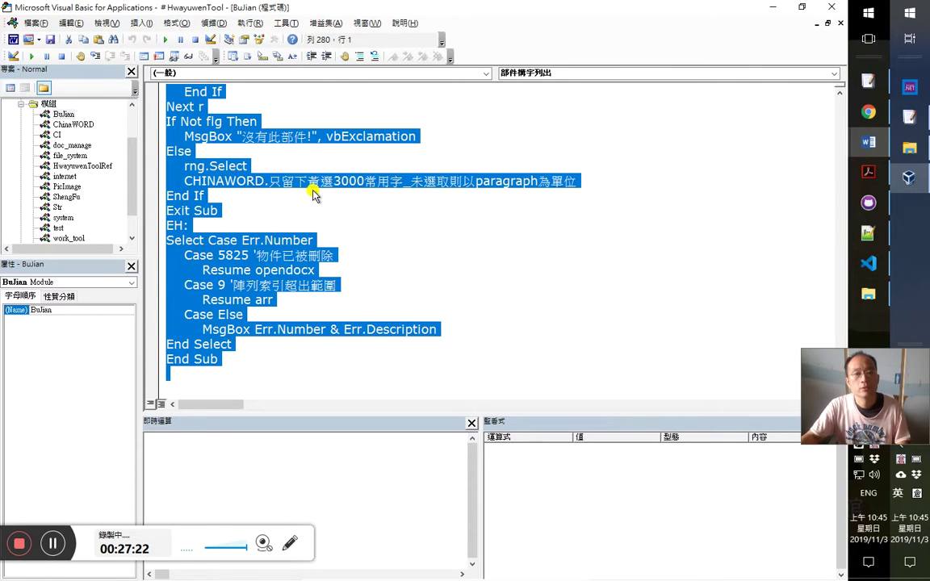
key(alt+Tab)
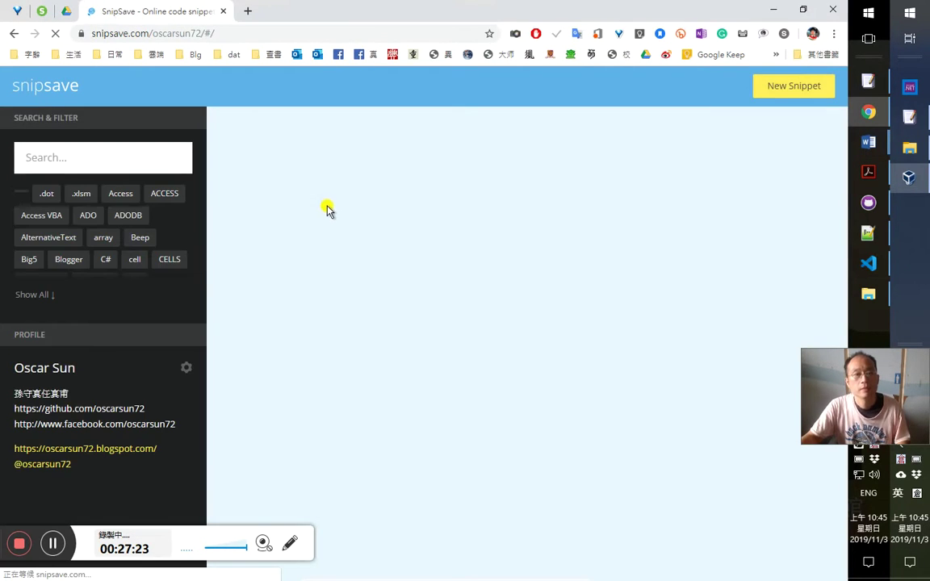
Find the 列出漢字部件數及其部件 snippet in the list and open it for editing
scroll(441, 334, down, 3)
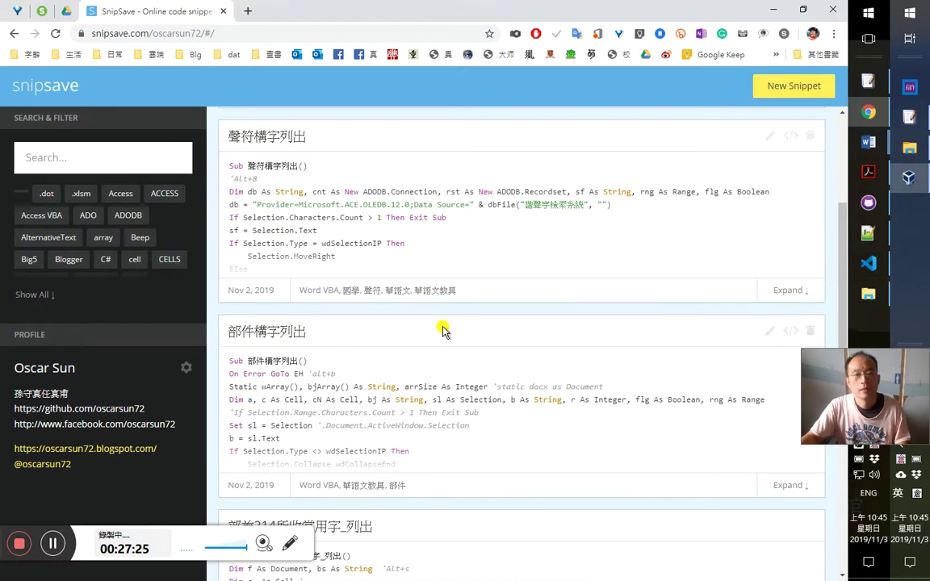
scroll(443, 329, down, 8)
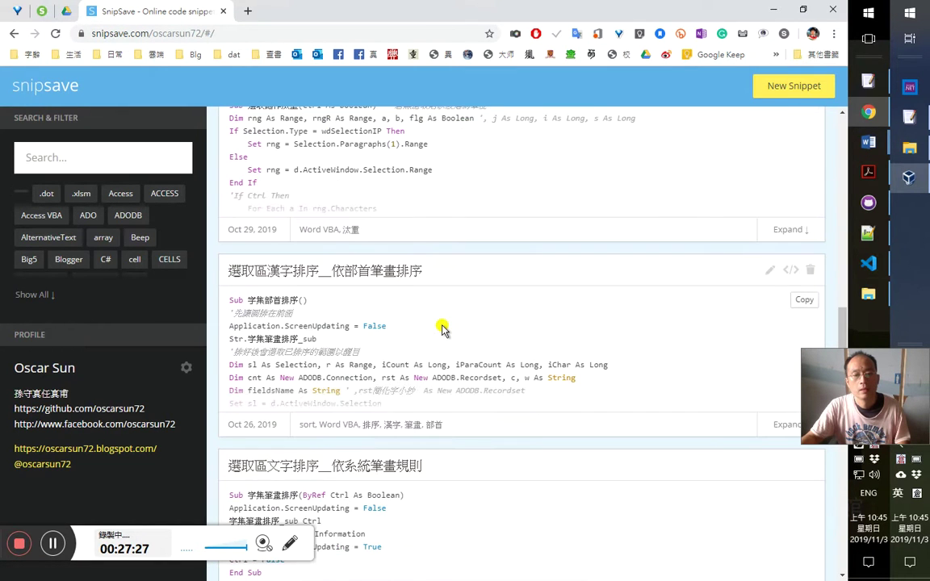
scroll(311, 310, down, 4)
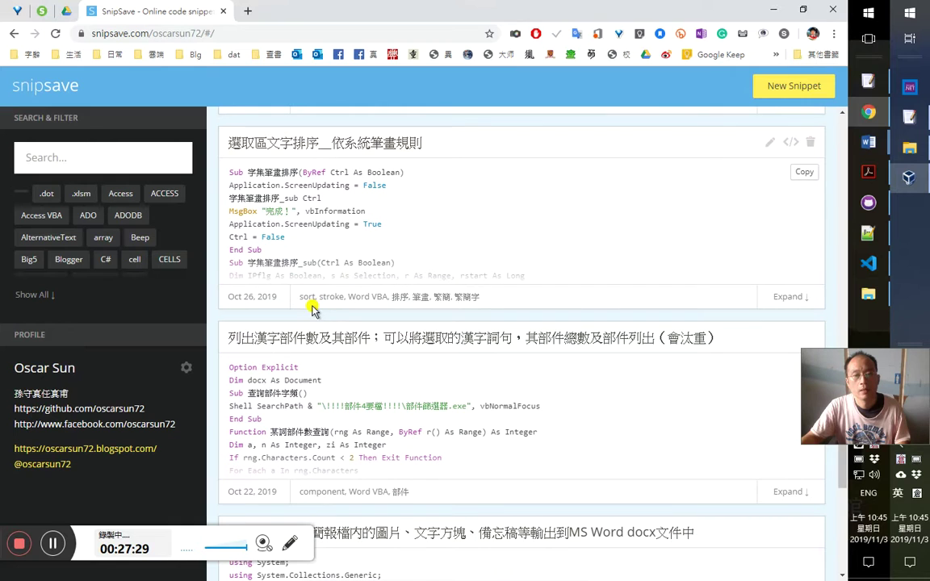
scroll(521, 363, down, 1)
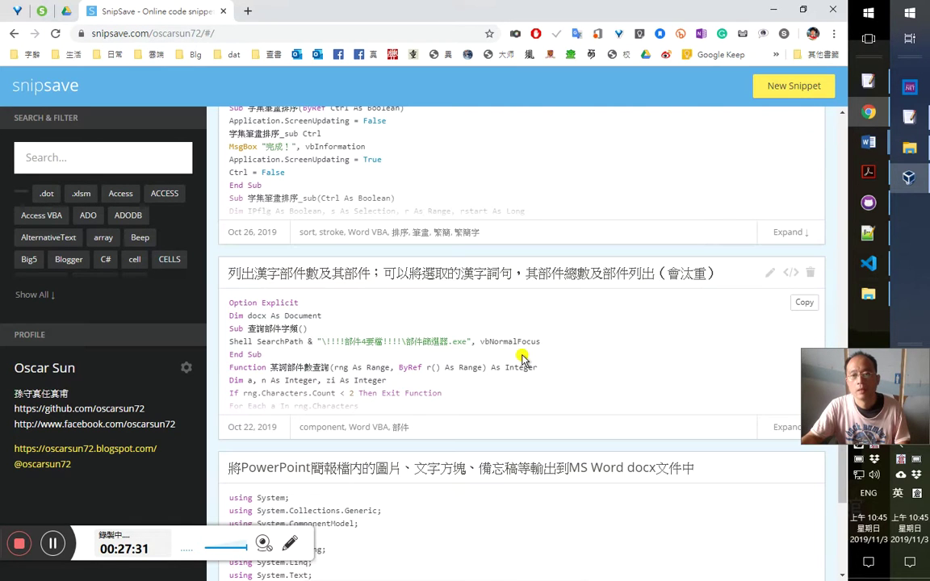
scroll(525, 355, down, 2)
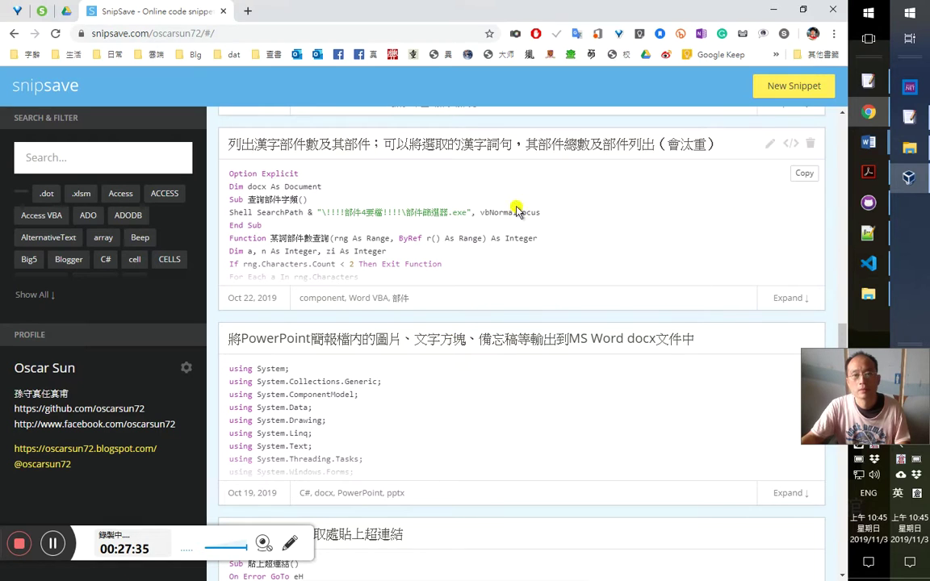
scroll(767, 220, down, 1)
scroll(767, 220, down, 5)
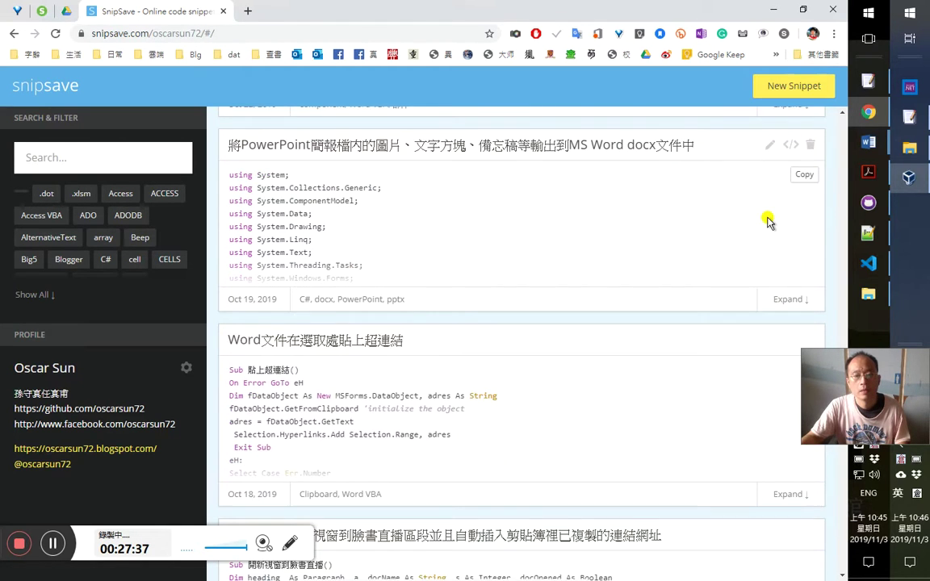
scroll(768, 224, up, 3)
scroll(768, 218, up, 1)
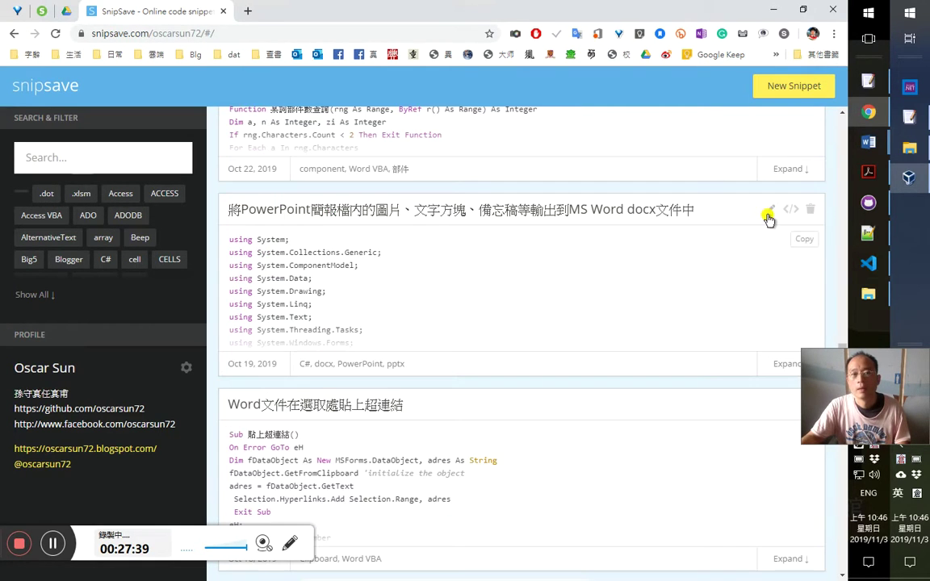
scroll(764, 232, up, 2)
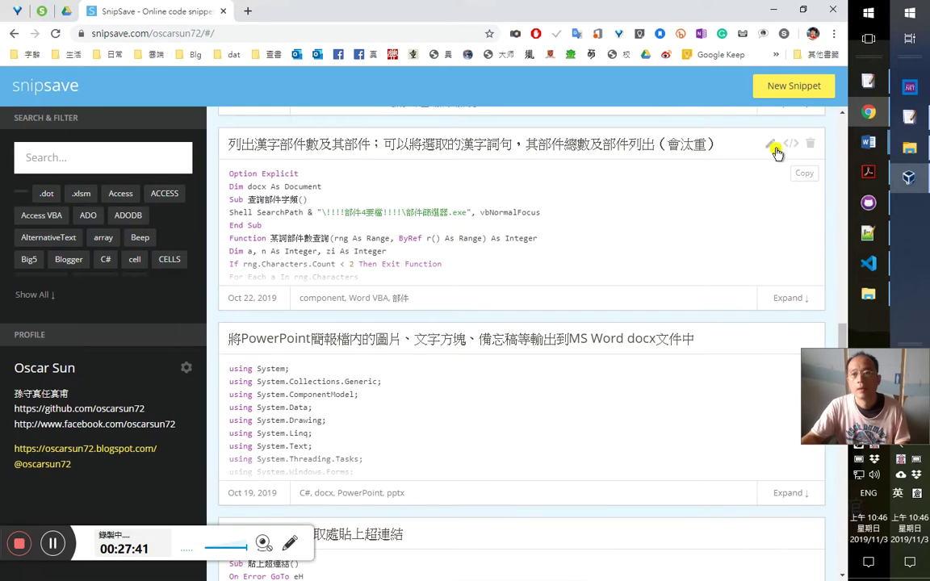
click(770, 145)
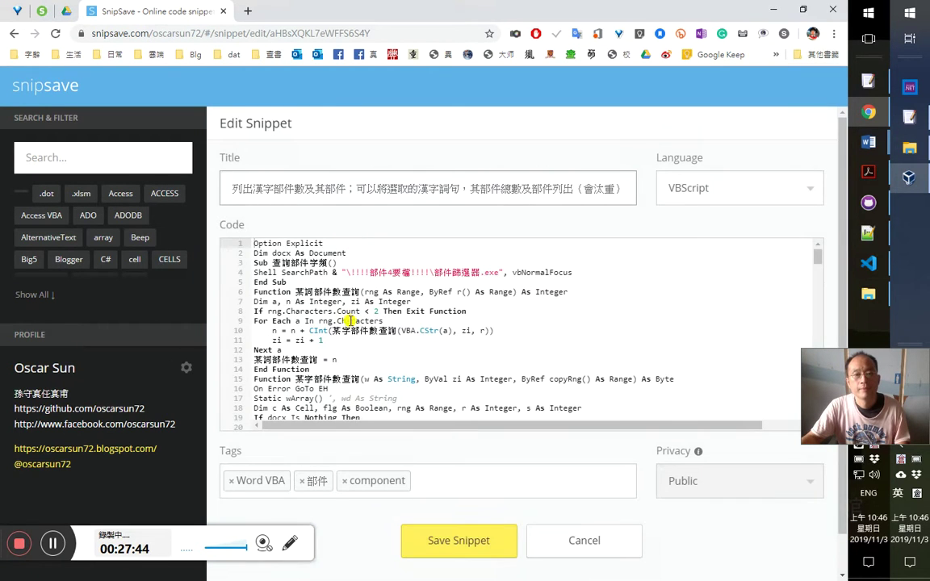
Scroll through the snippet's code, then return to the snippet list via the snipsave logo
click(349, 320)
scroll(390, 353, down, 1)
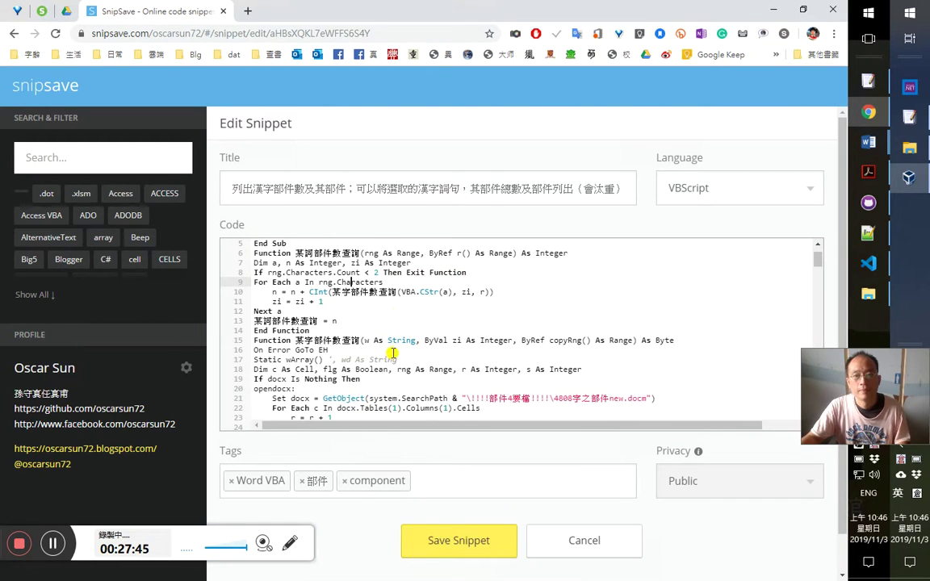
scroll(395, 347, down, 3)
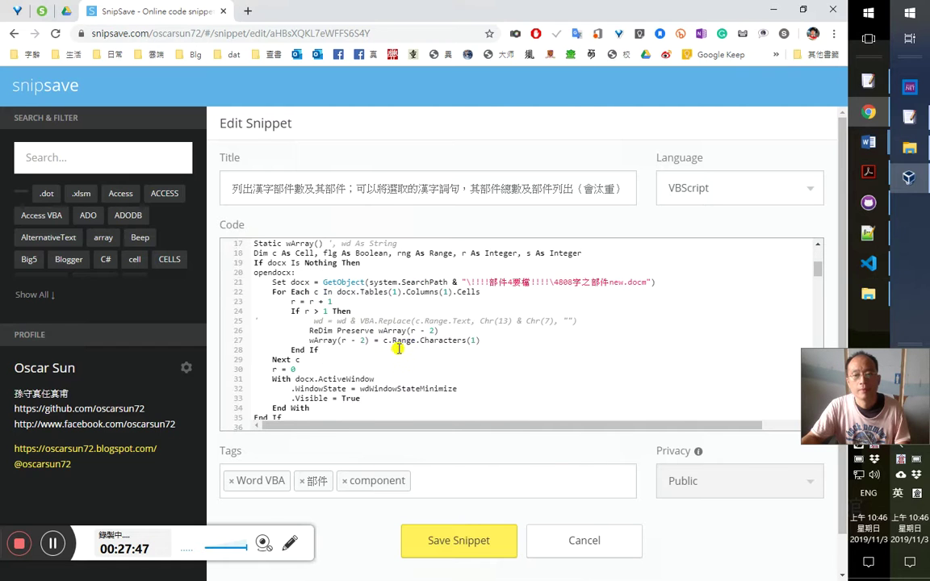
scroll(397, 348, up, 4)
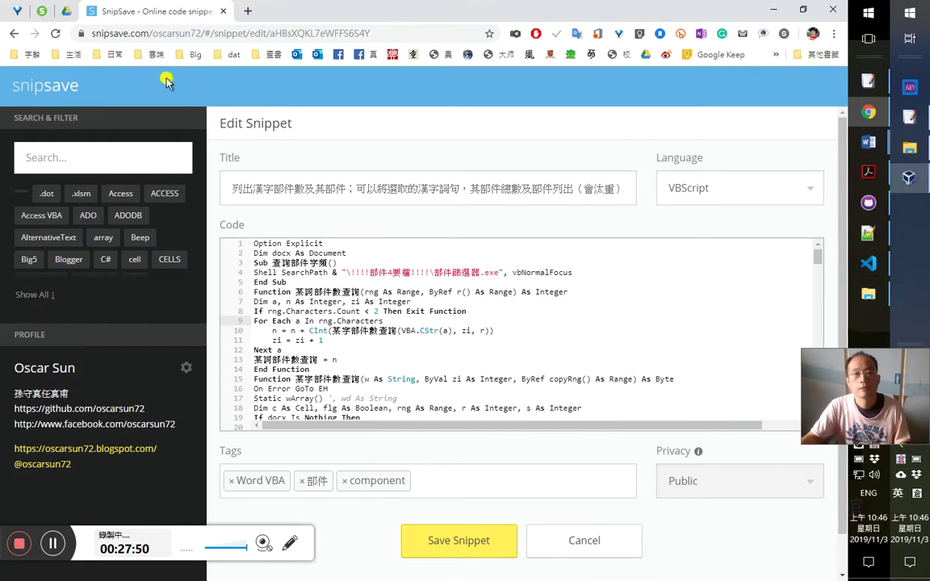
click(14, 34)
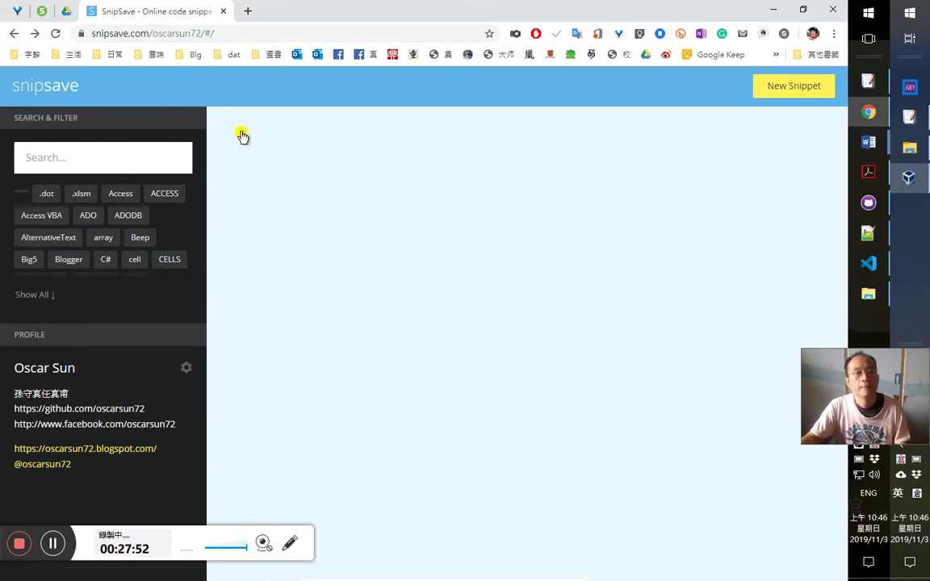
Start a new SnipSave snippet named 部件構字(BuJian), checking the module name in the macro editor
click(790, 95)
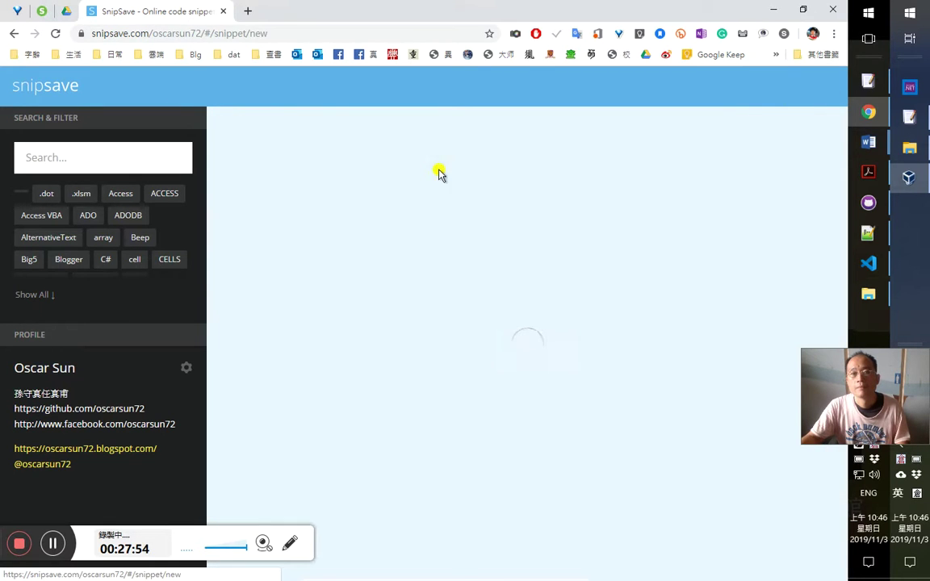
key(alt+Tab)
key(alt+Tab)
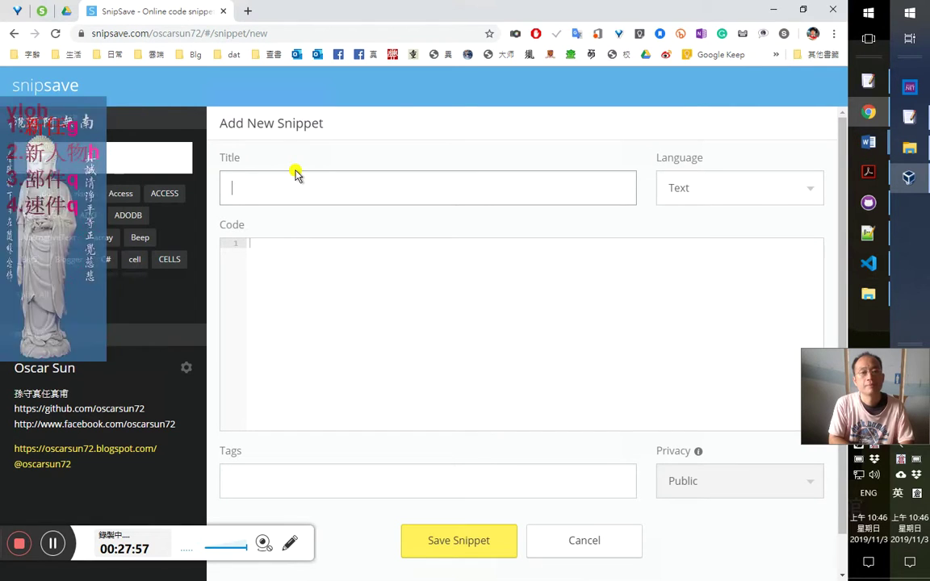
text(部件構)
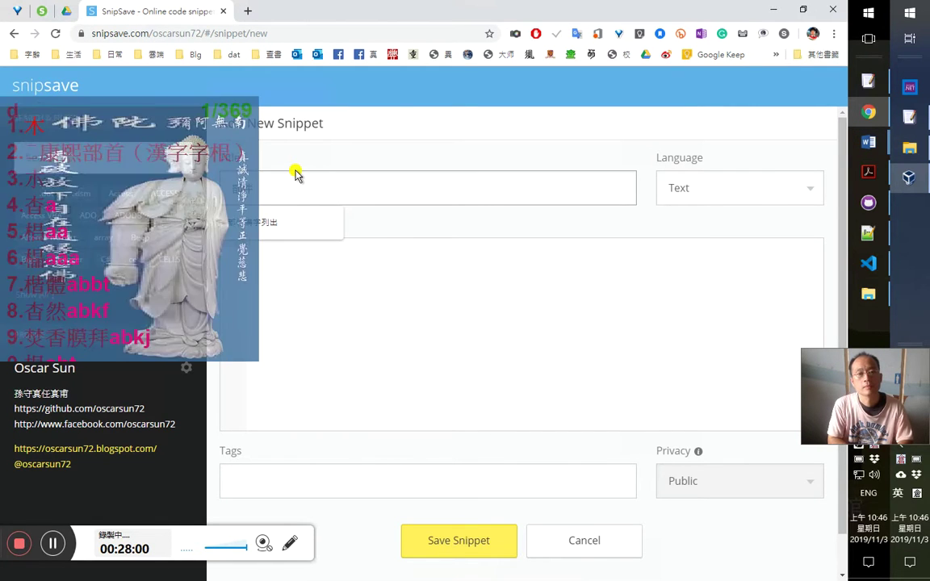
text(字)
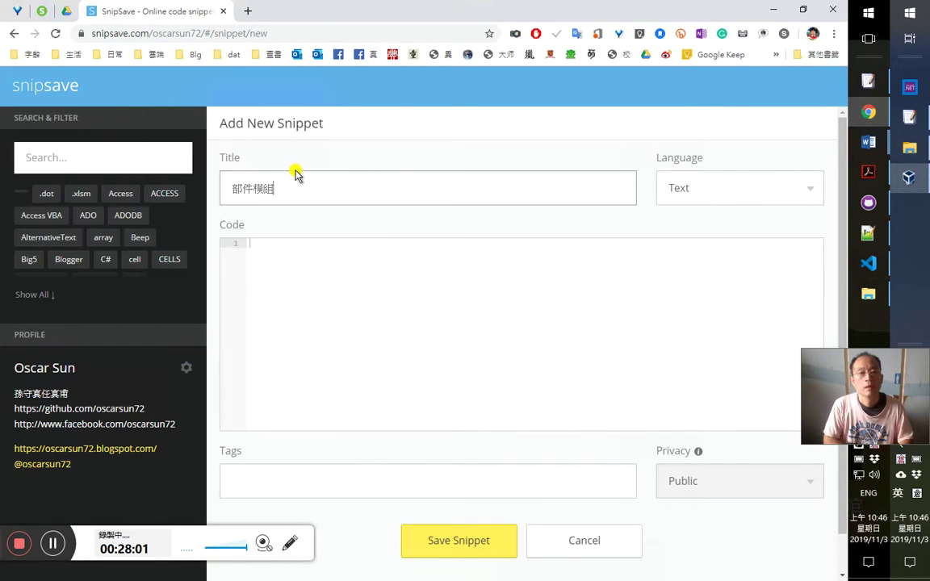
key(alt+Tab)
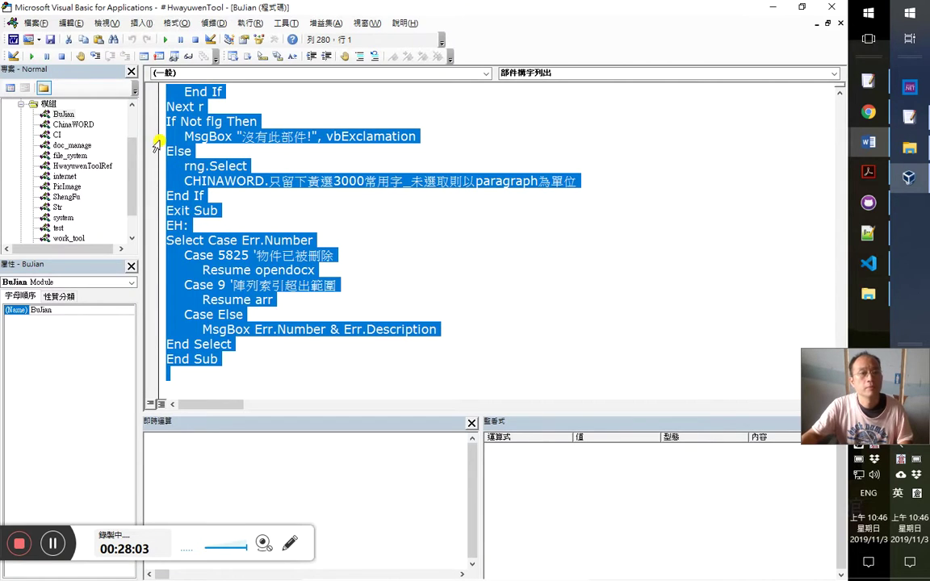
key(alt+Tab)
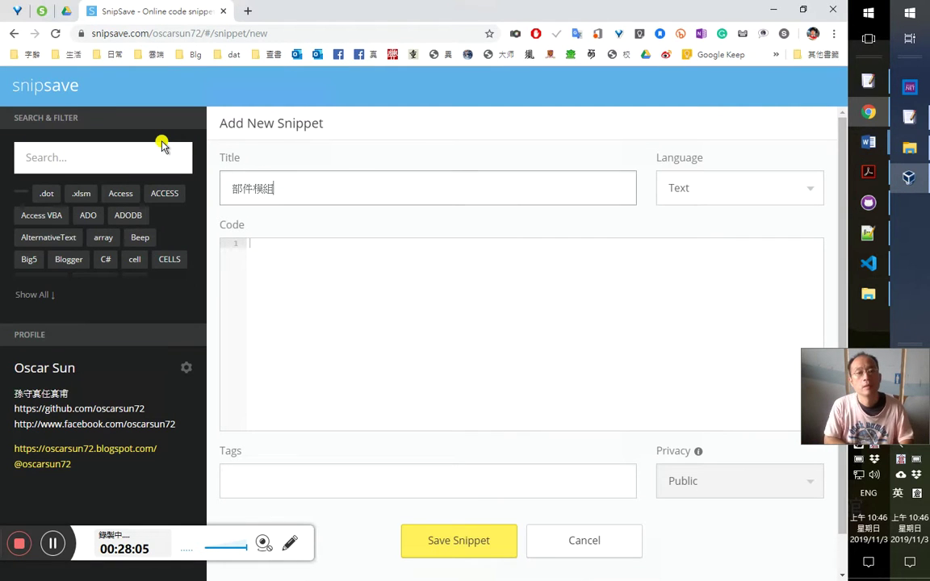
text((BuJian))
key(alt+Tab)
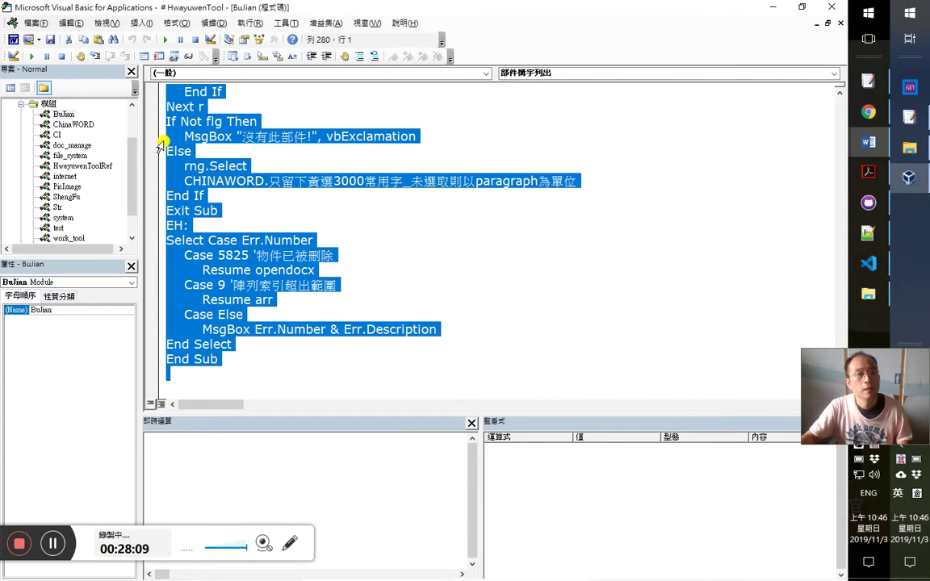
key(alt+Tab)
Set the snippet language to VBScript and open a new browser tab beside it
click(328, 284)
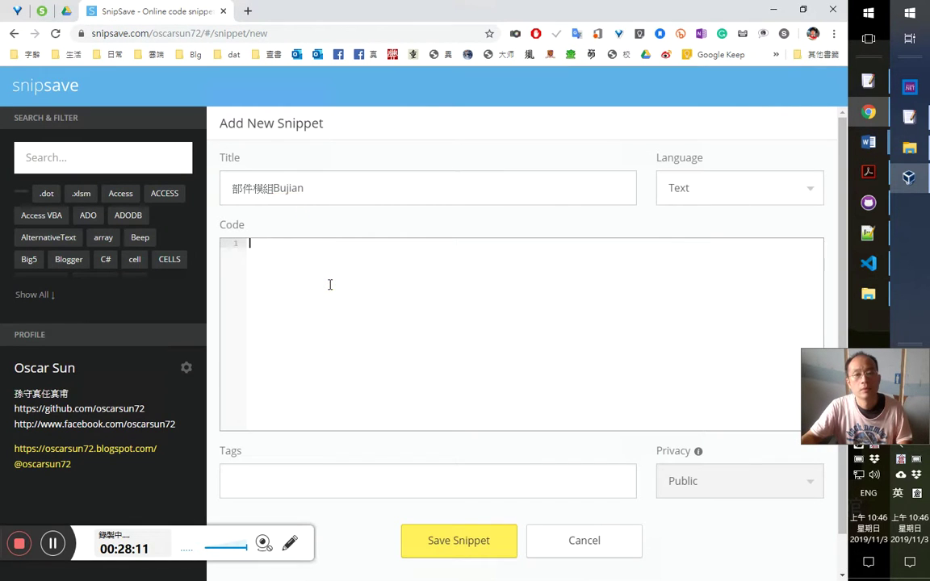
click(739, 185)
text(vb)
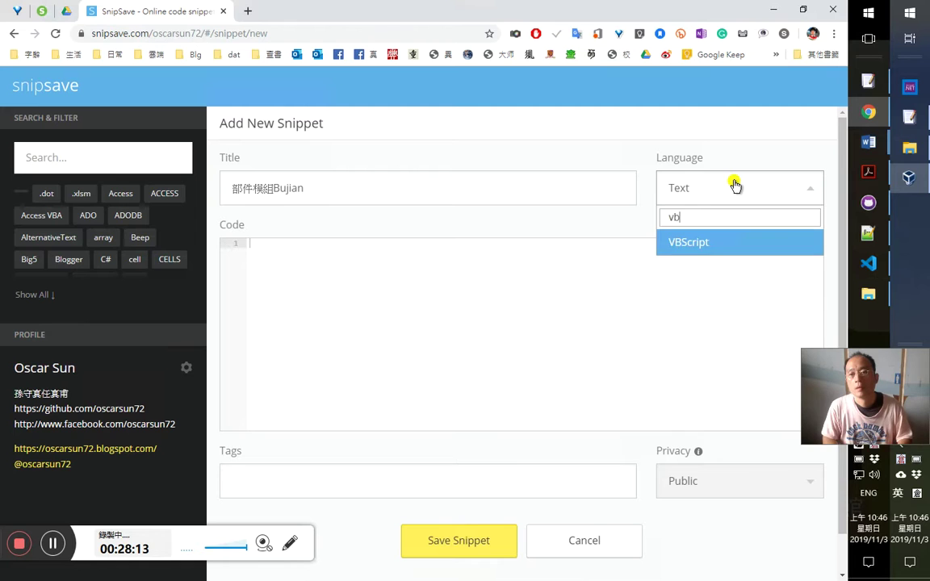
key(Return)
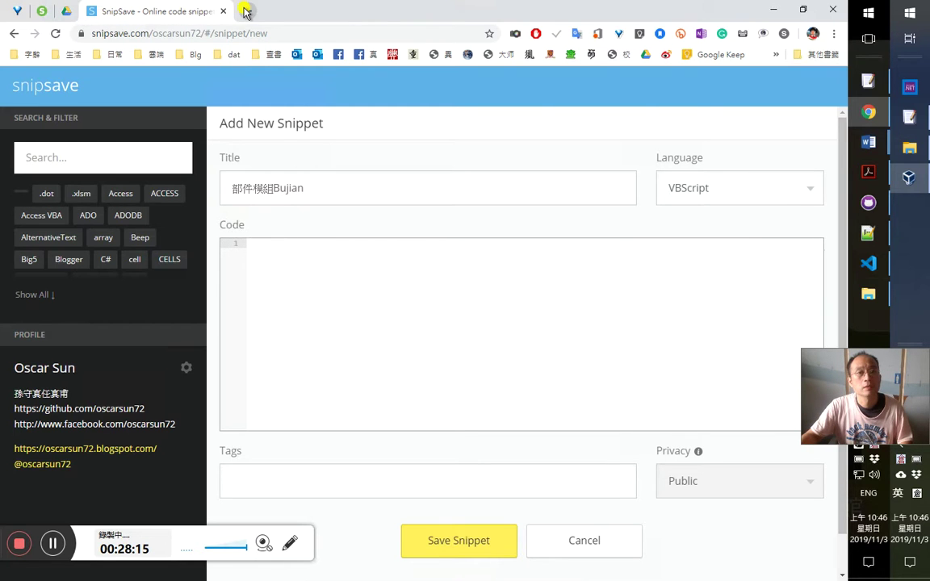
click(245, 10)
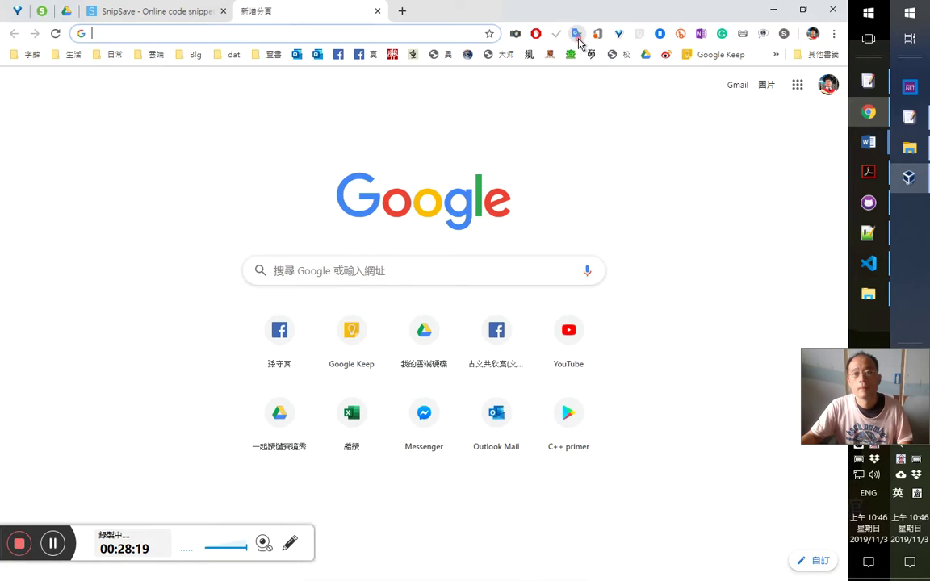
Open the full Google Translate site from the extension popup and enter 部件 as the source text
click(577, 33)
click(362, 92)
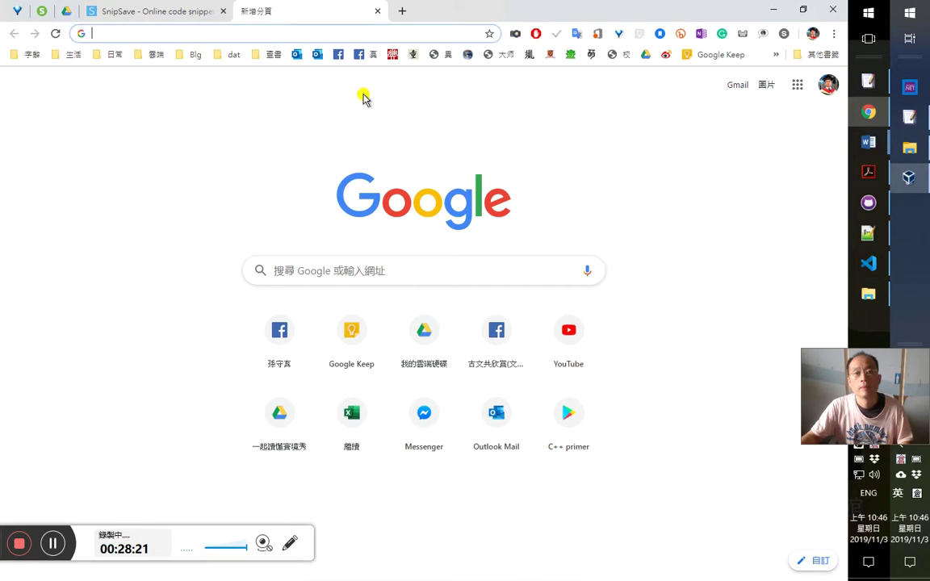
click(575, 35)
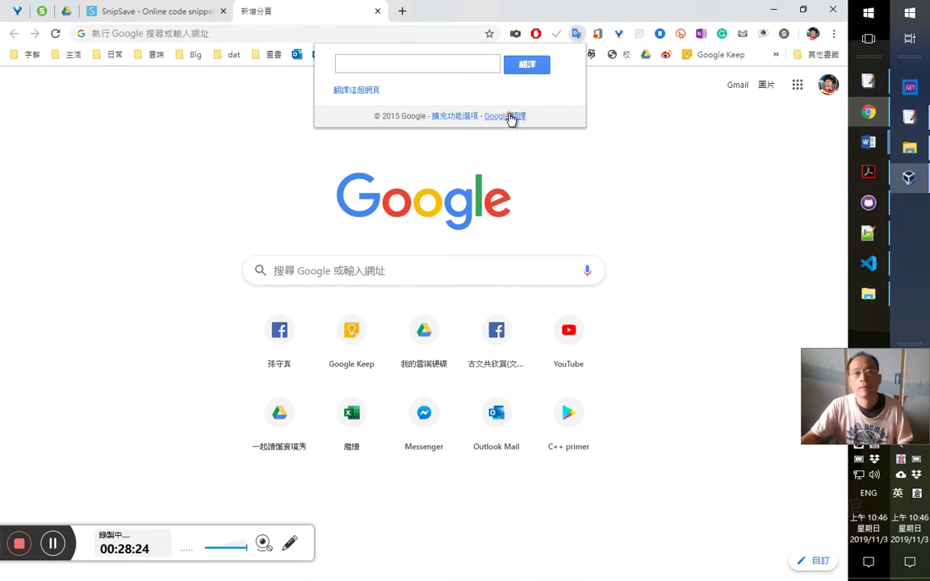
click(515, 116)
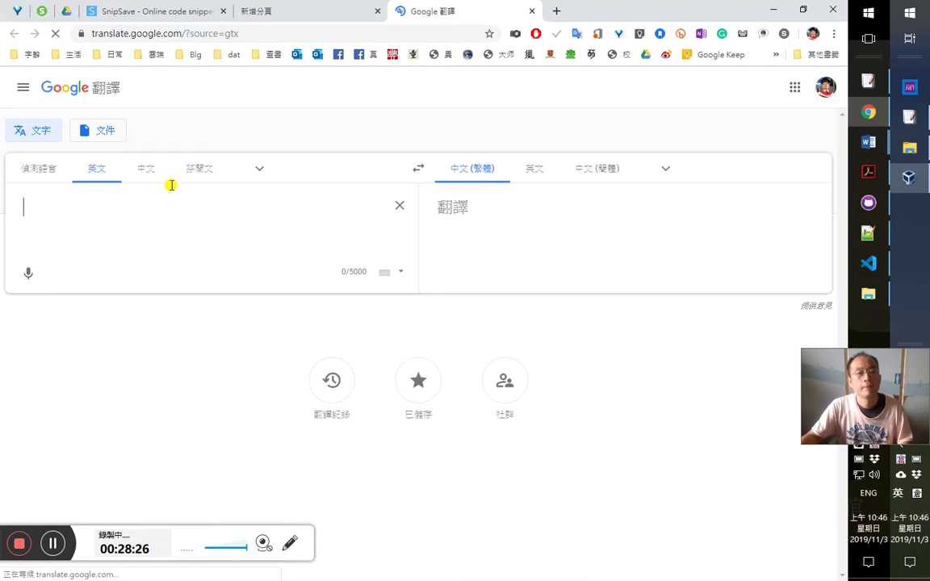
text(yloh)
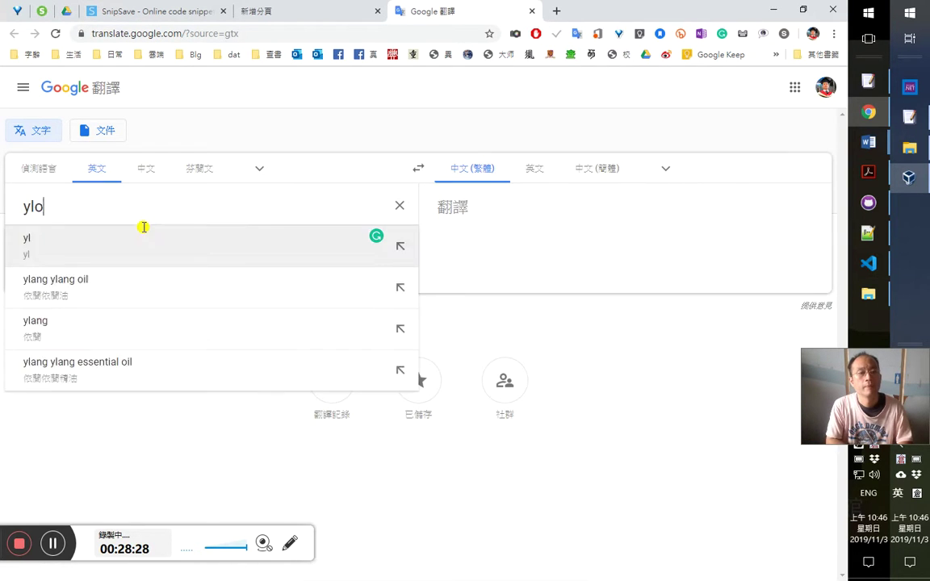
key(BackSpace)
key(BackSpace)
key(BackSpace)
key(BackSpace)
text(部件)
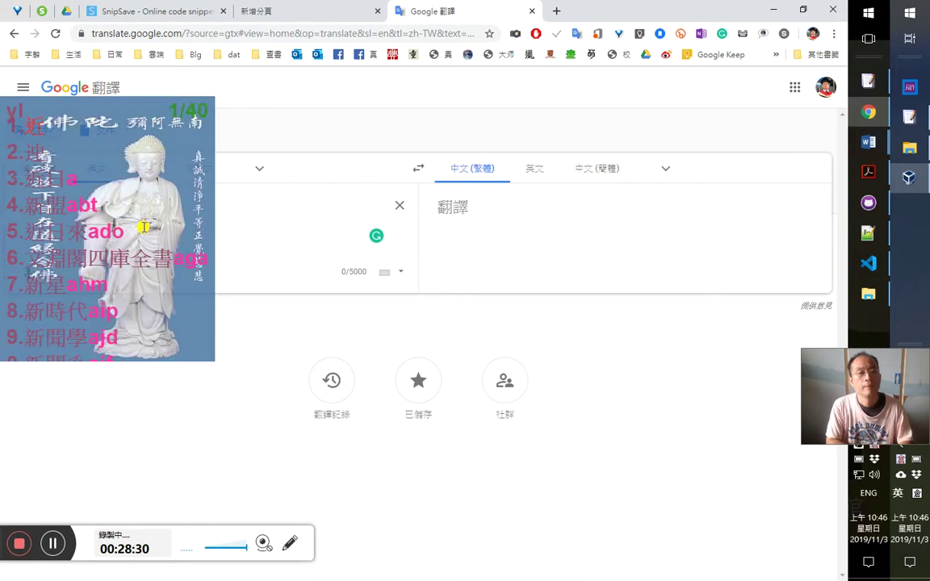
Swap languages, copy the English result Components, and begin a search for 華語教學 英文學名 in a new tab
click(415, 168)
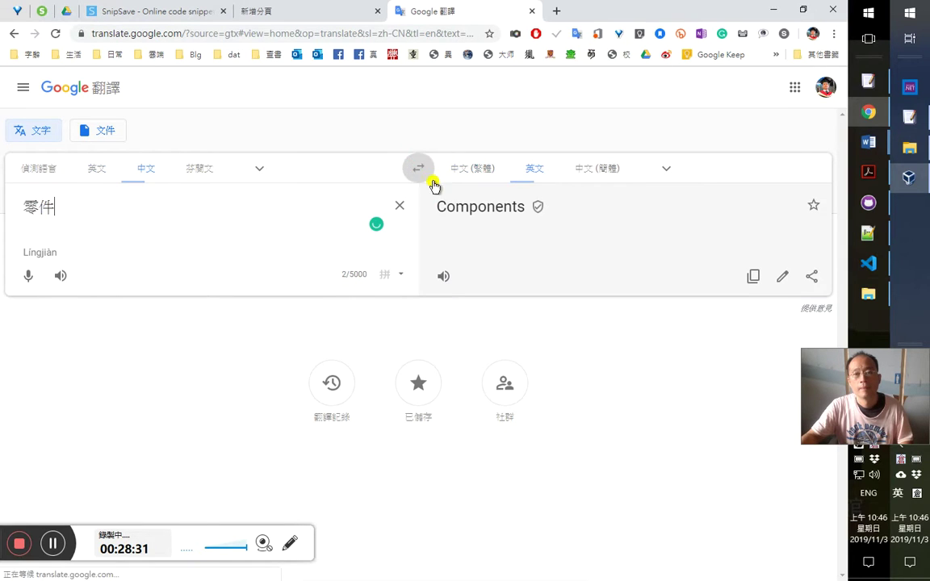
click(498, 212)
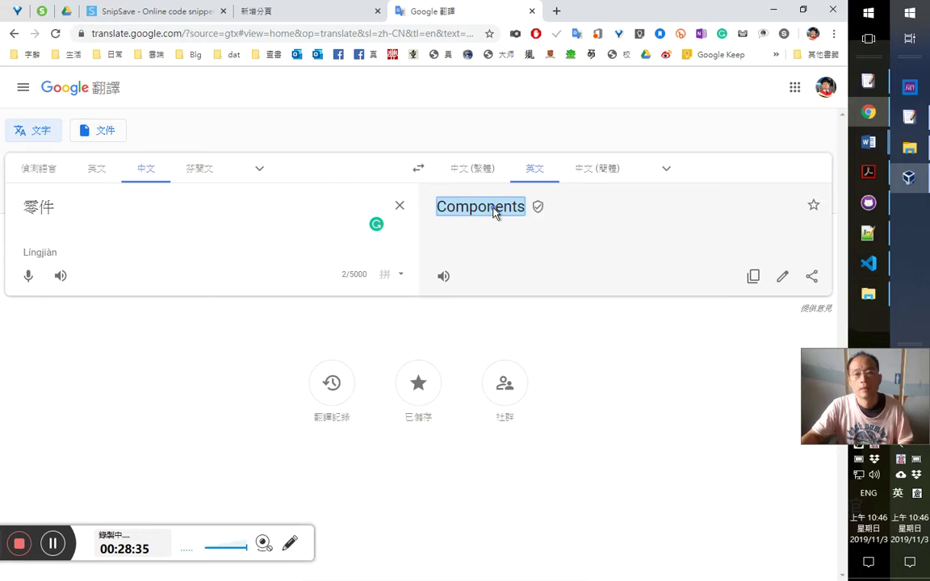
right_click(492, 210)
click(523, 217)
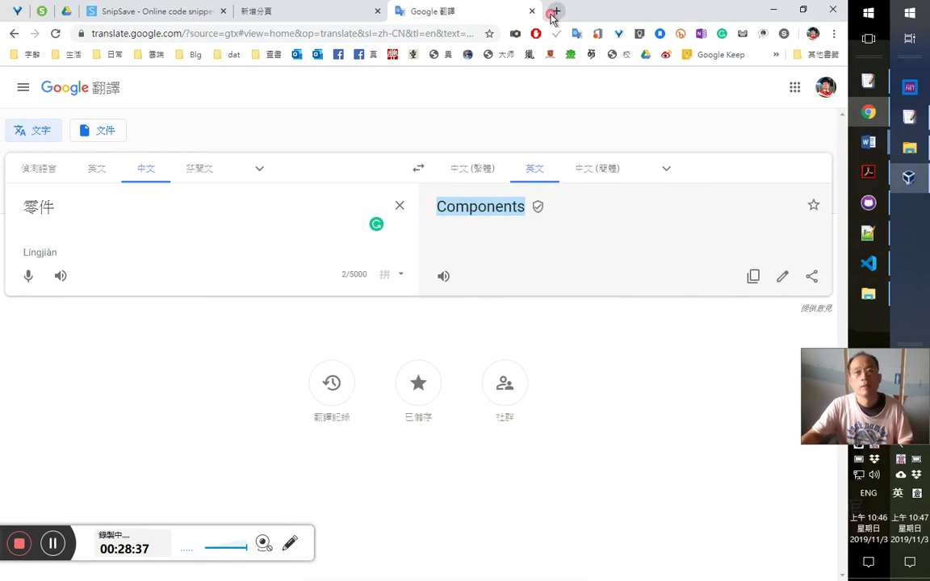
click(555, 12)
text(華語)
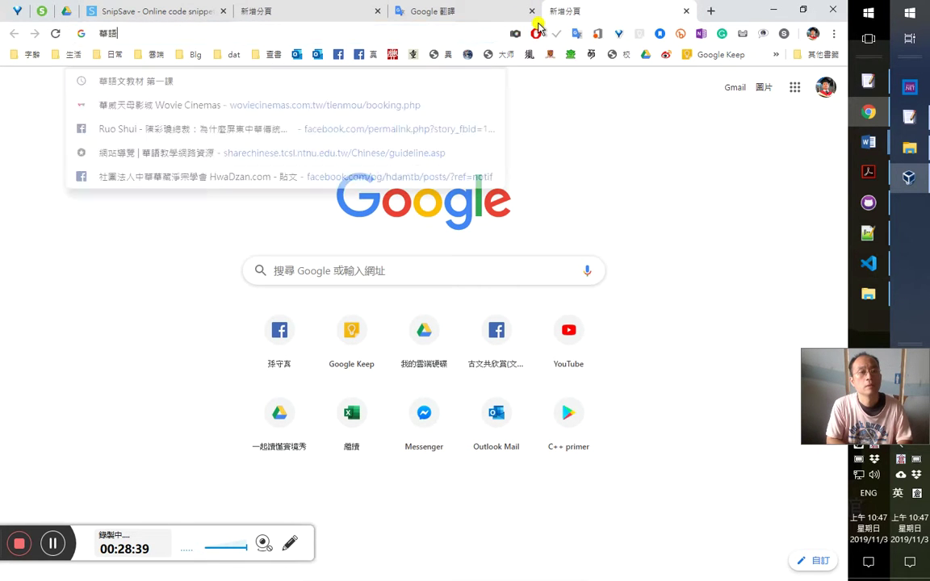
text(教學 英文)
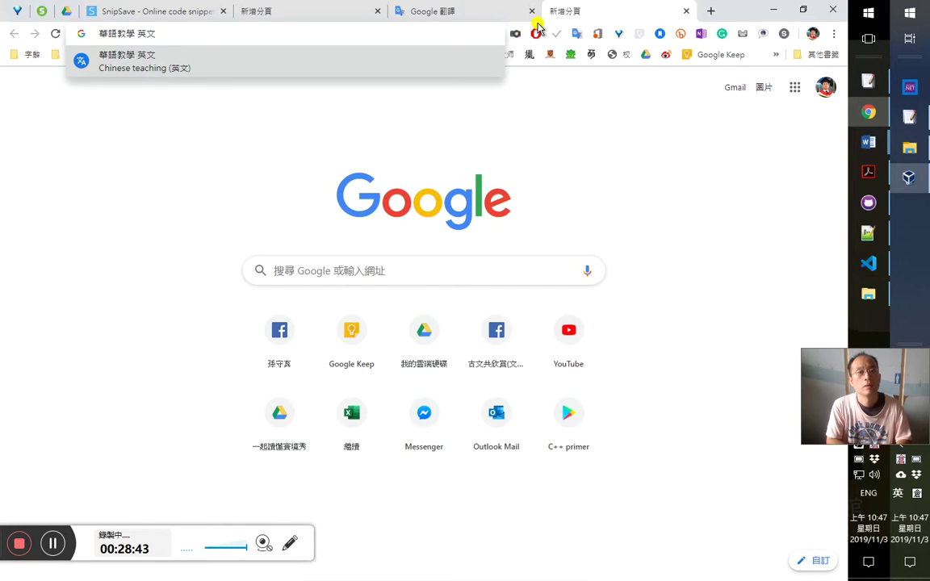
text(學名)
Search Google for 華語教學 英文學名, then add 部件 and 英文 to the query
key(Return)
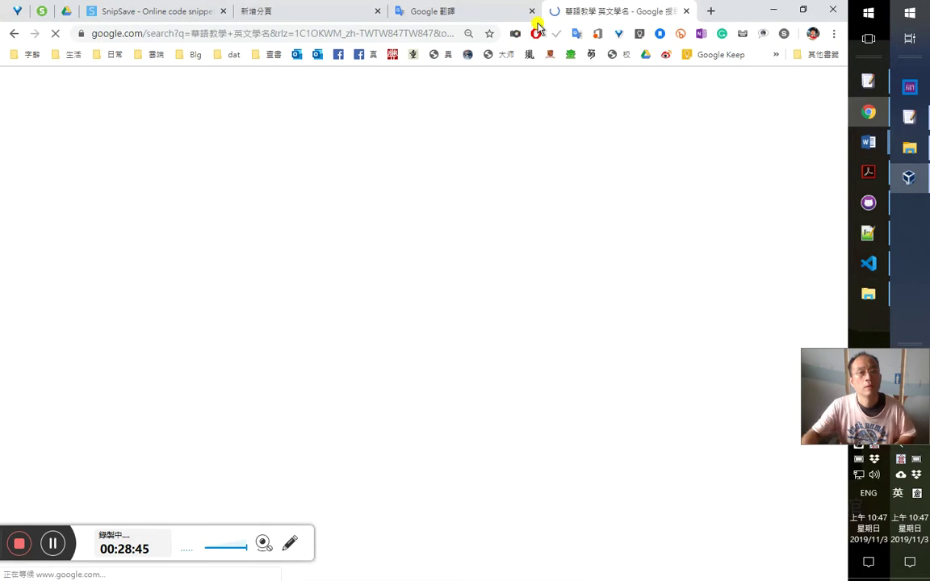
text(部件)
key(Return)
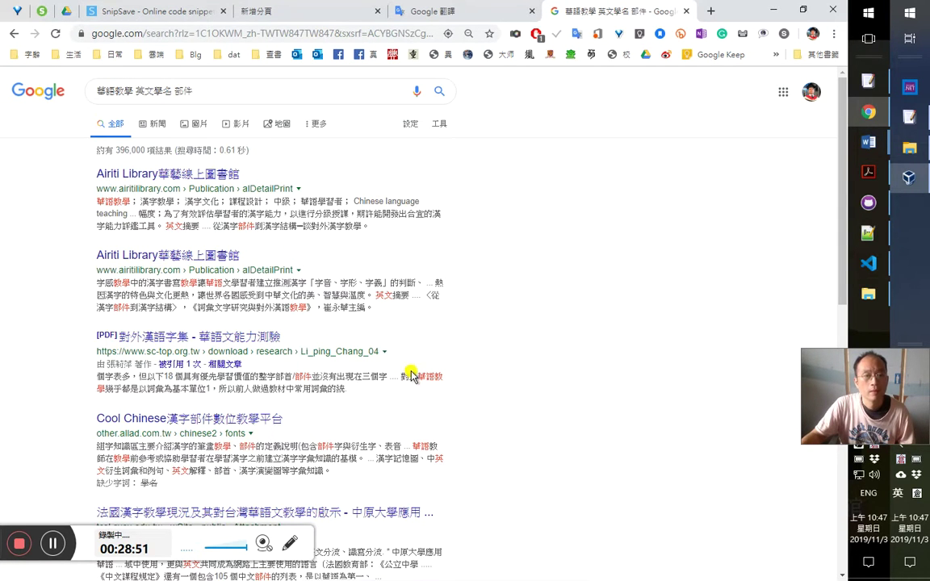
click(275, 87)
text(tk英文)
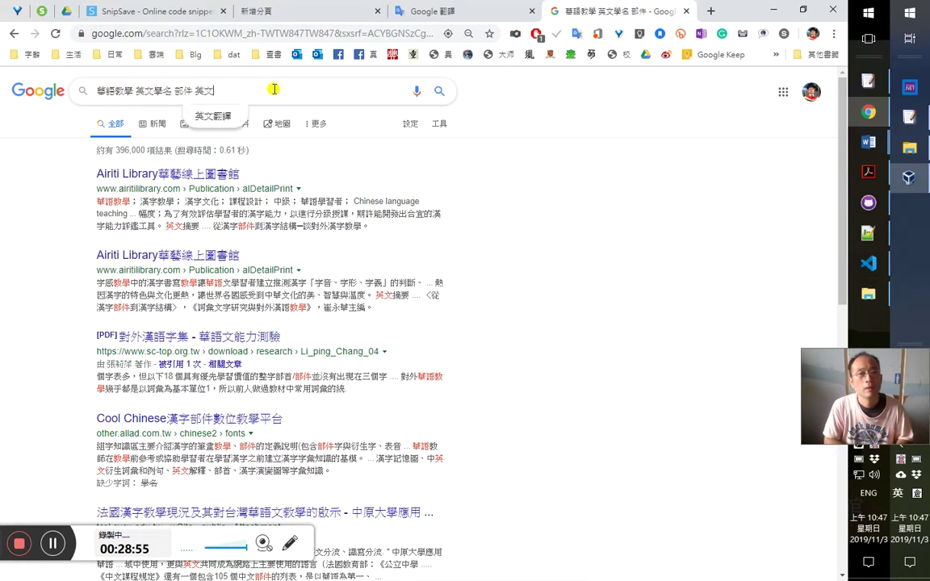
key(Return)
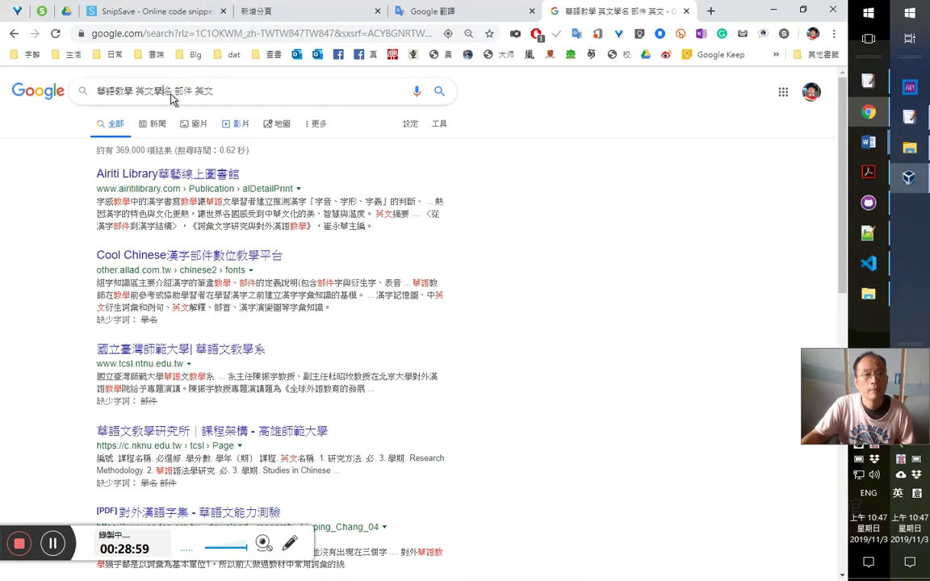
Refine the query to use 英文術語 instead of 英文學名 and search again
scroll(250, 145, down, 1)
scroll(254, 146, up, 1)
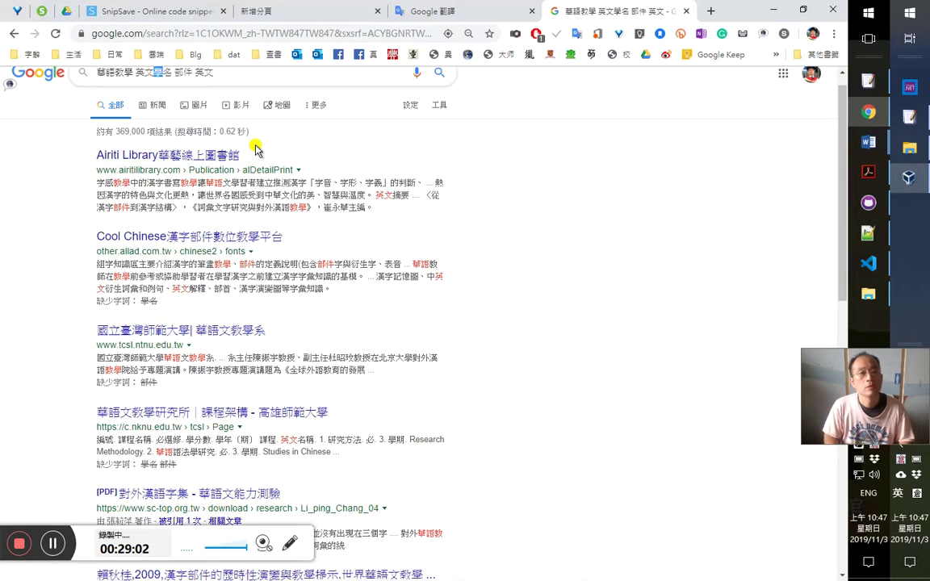
text(h)
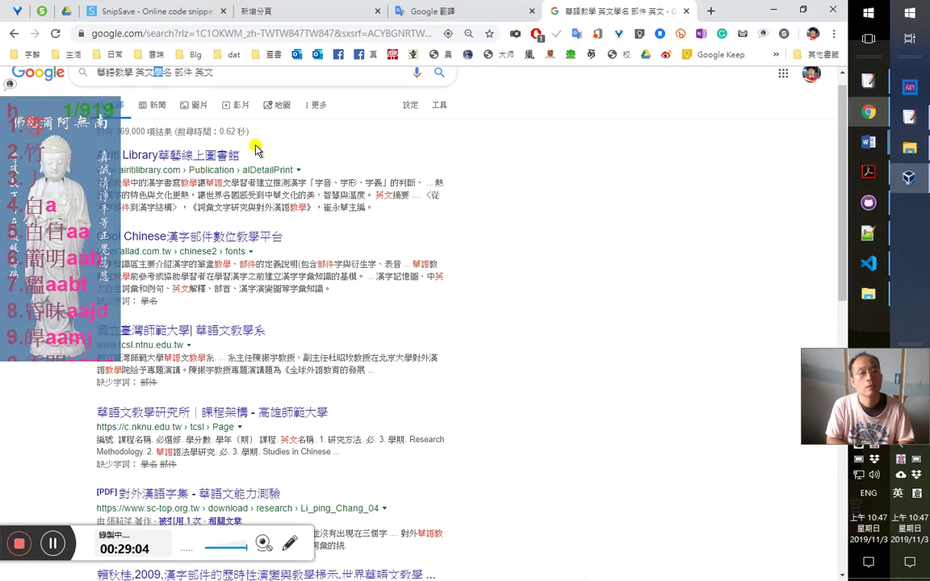
text(術語)
key(Delete)
key(Return)
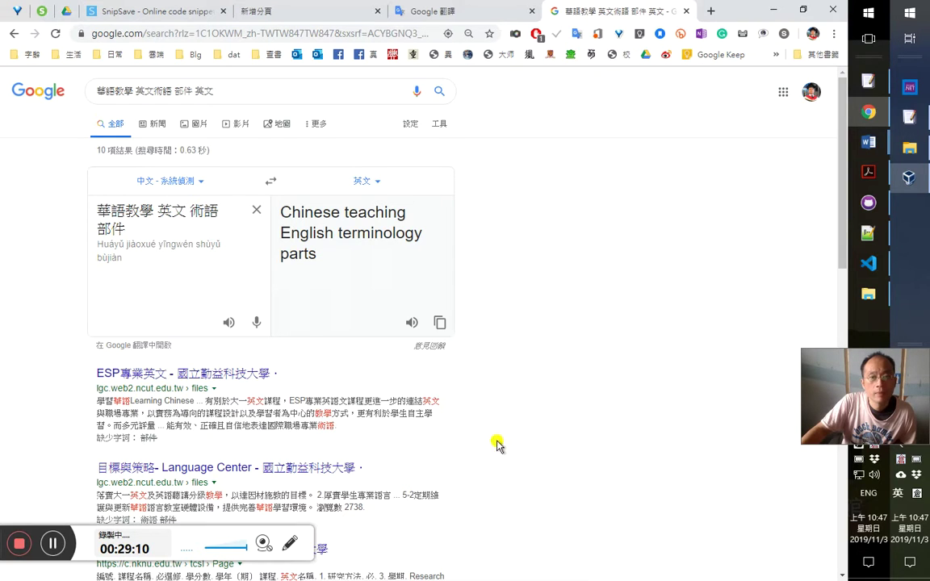
Narrow the query to 華語文 部件 英文, then add component and search
scroll(413, 387, down, 1)
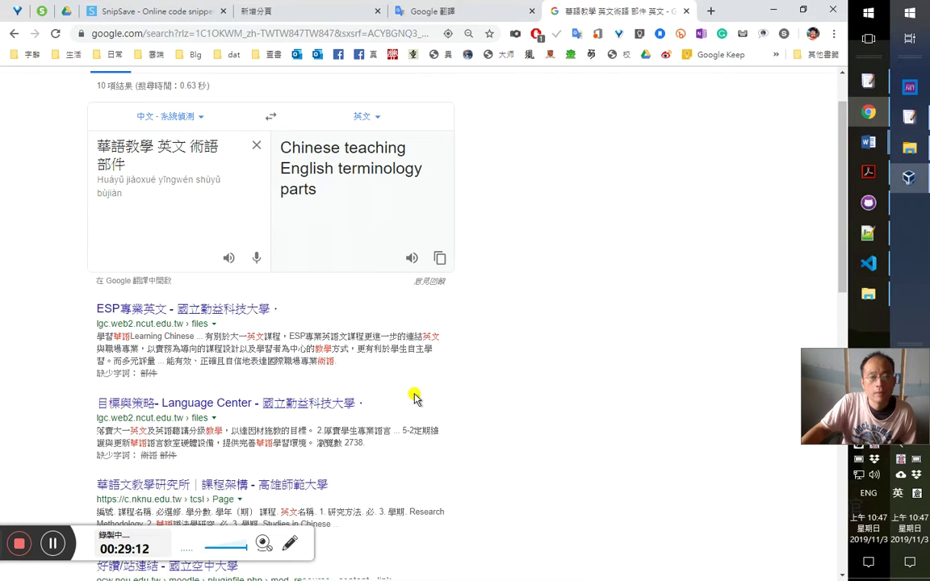
scroll(409, 401, down, 3)
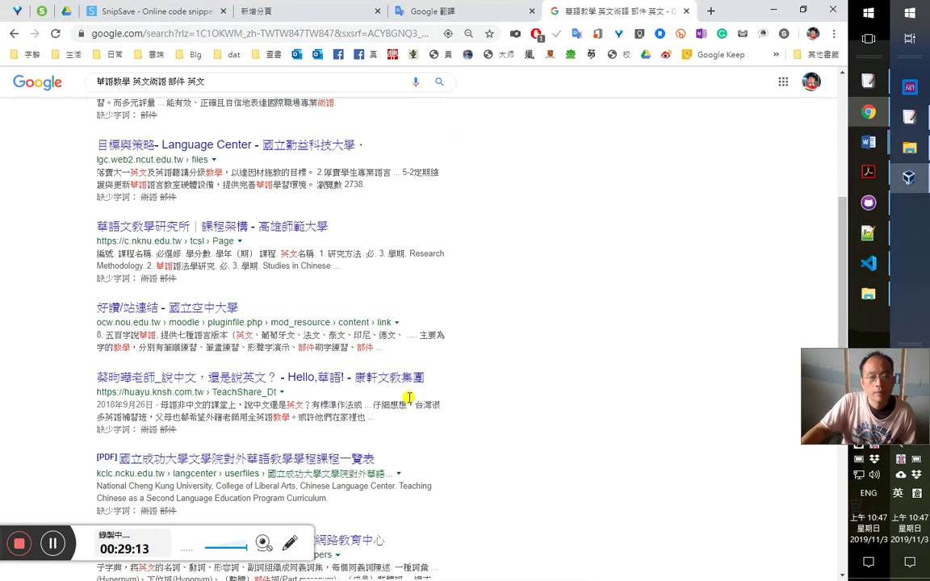
scroll(326, 333, up, 4)
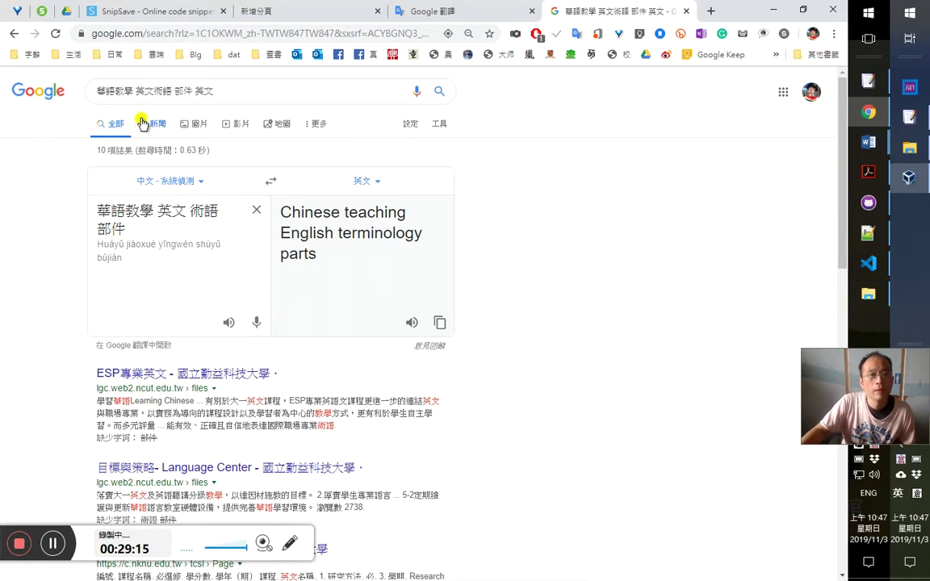
drag(165, 86, 189, 95)
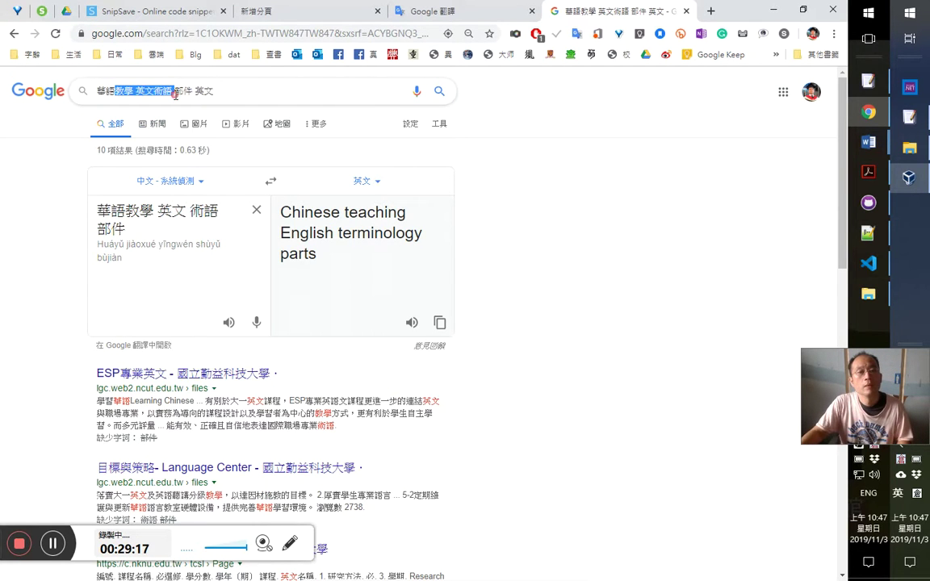
text(文)
key(Return)
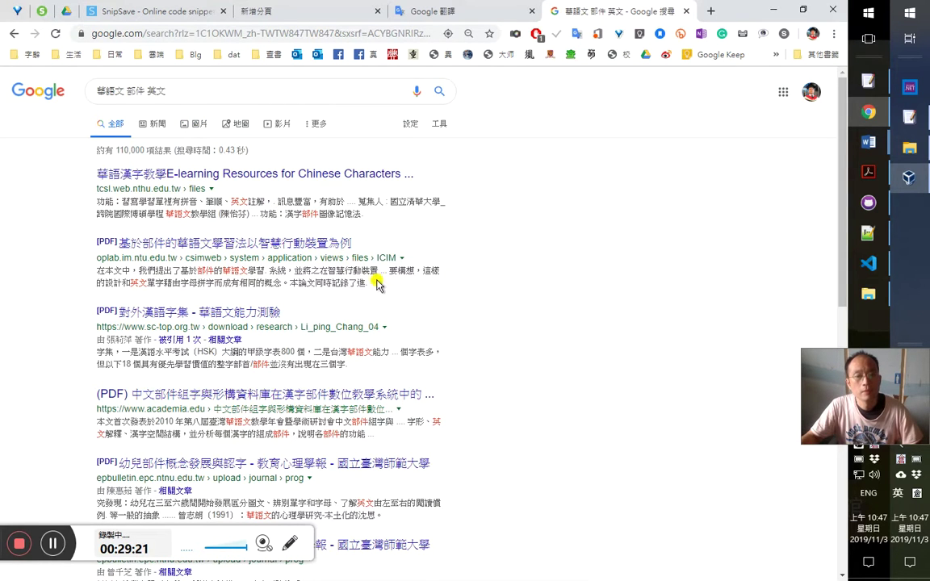
scroll(473, 307, down, 3)
scroll(338, 239, up, 3)
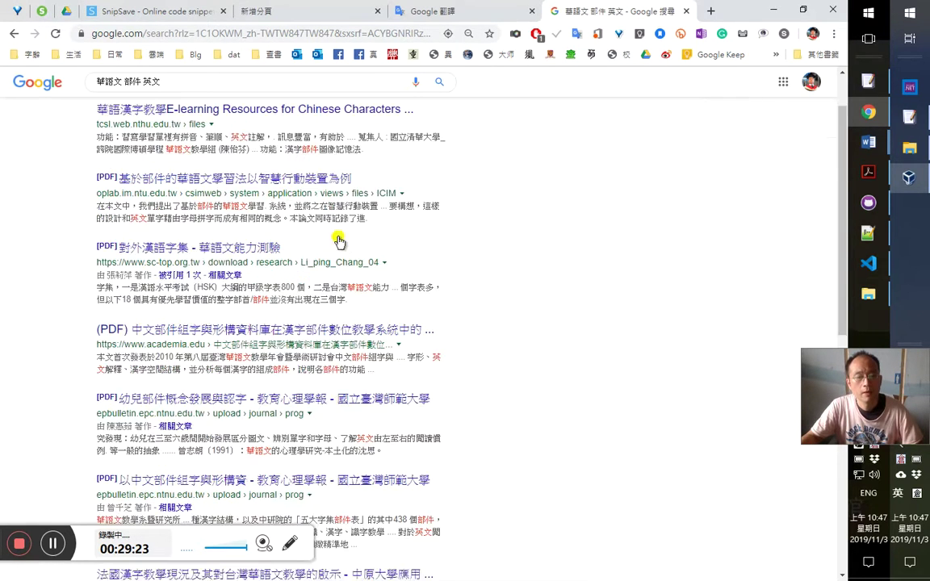
text(a)
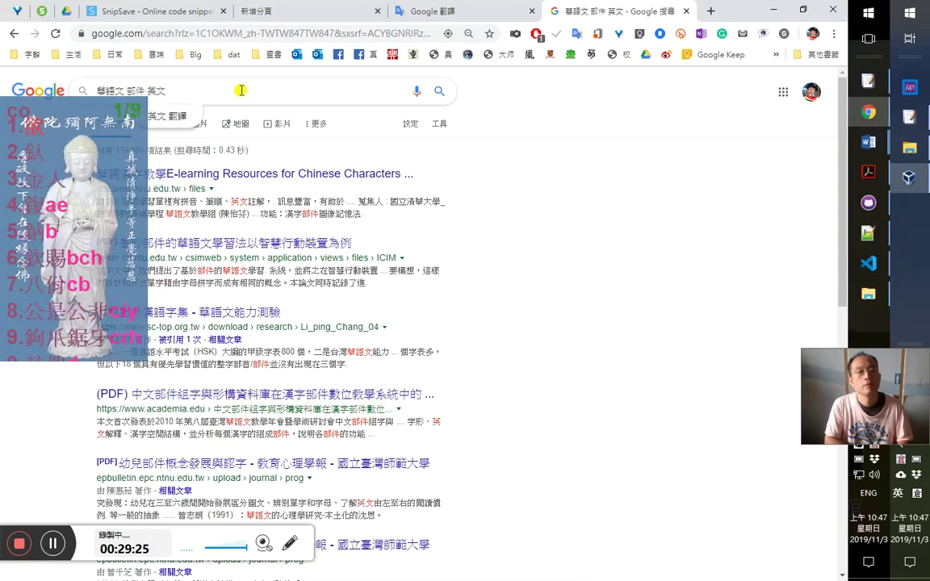
text(p)
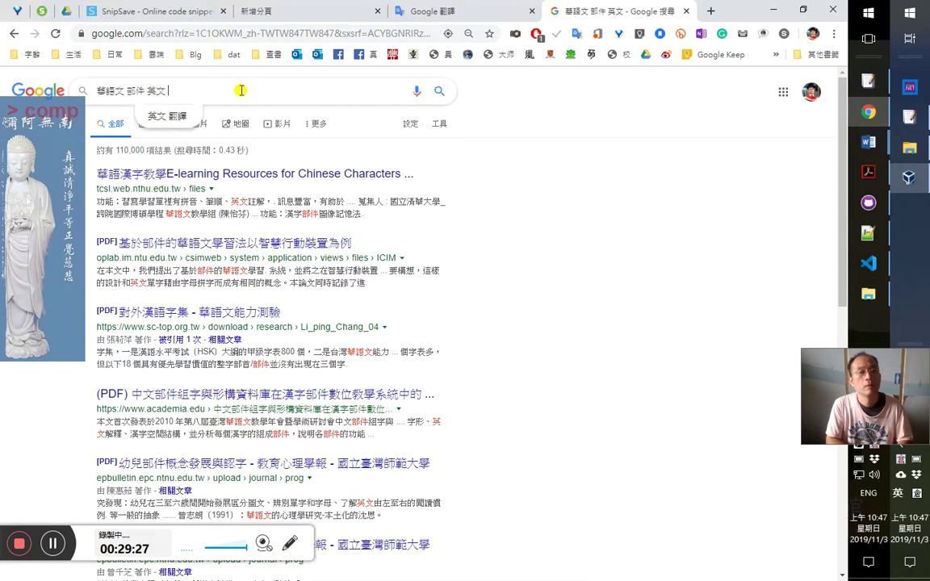
text(onent)
key(Return)
key(Return)
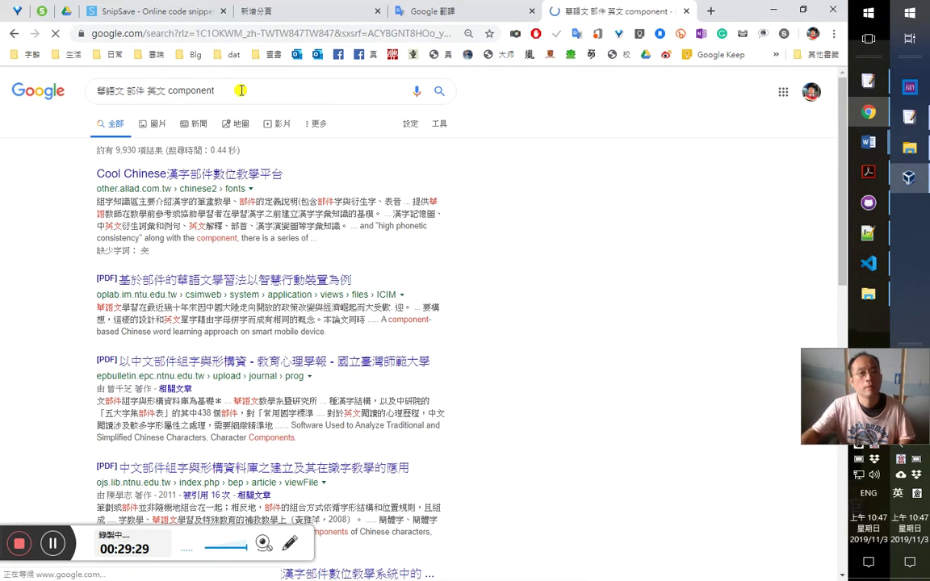
Find Component on the results page and open the epbulletin PDF result in a background tab
key(ctrl+f)
text(Component)
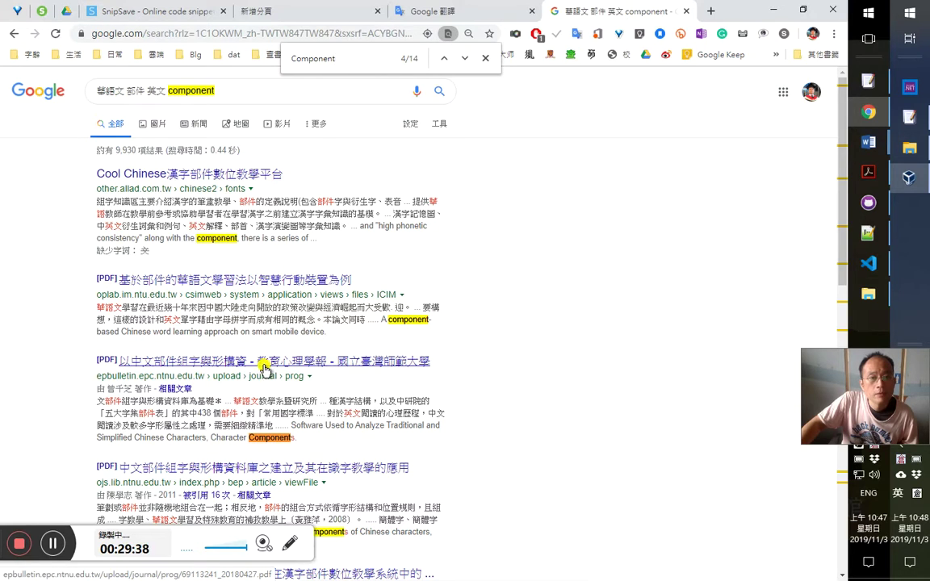
middle_click(265, 369)
scroll(376, 423, down, 2)
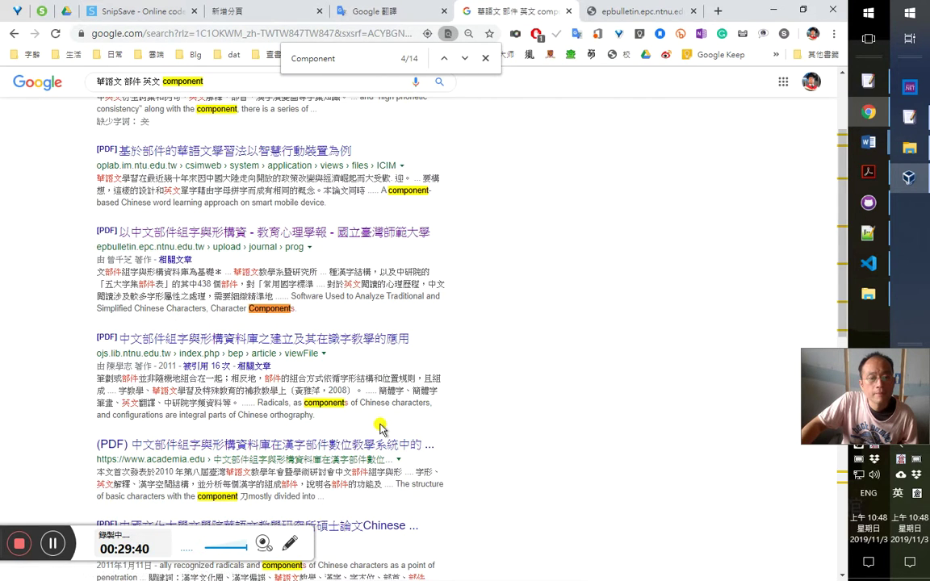
scroll(380, 426, down, 2)
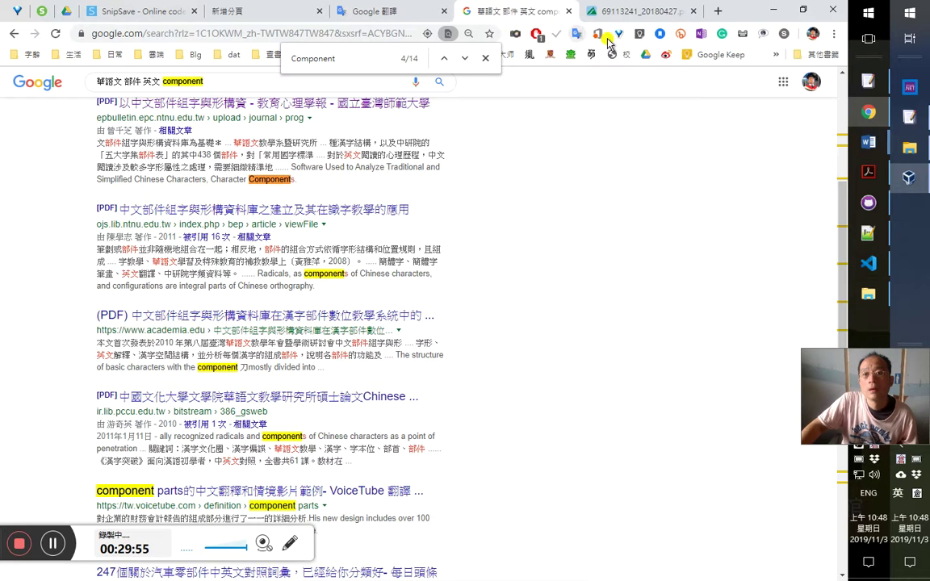
scroll(557, 216, up, 3)
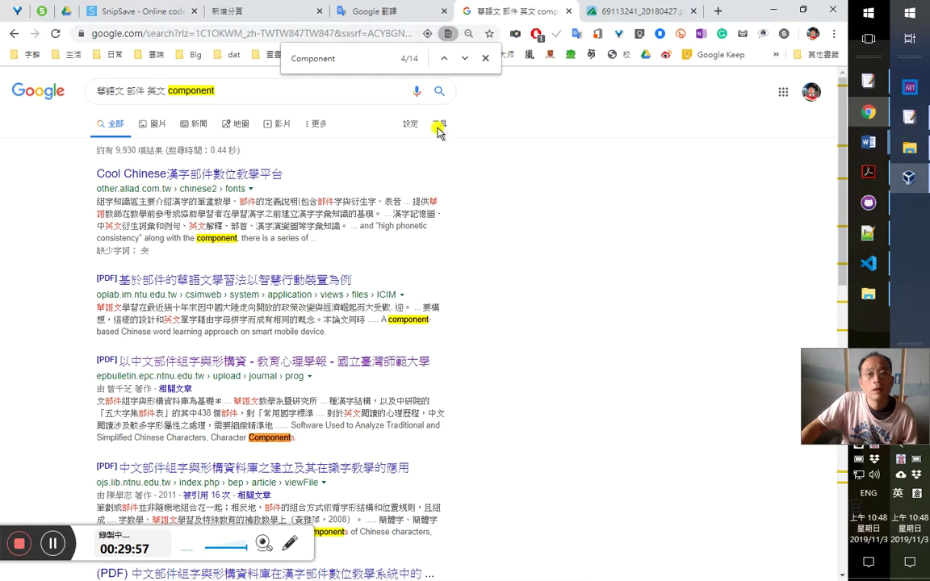
Rerun the Google search with 學術 appended to the query
click(317, 123)
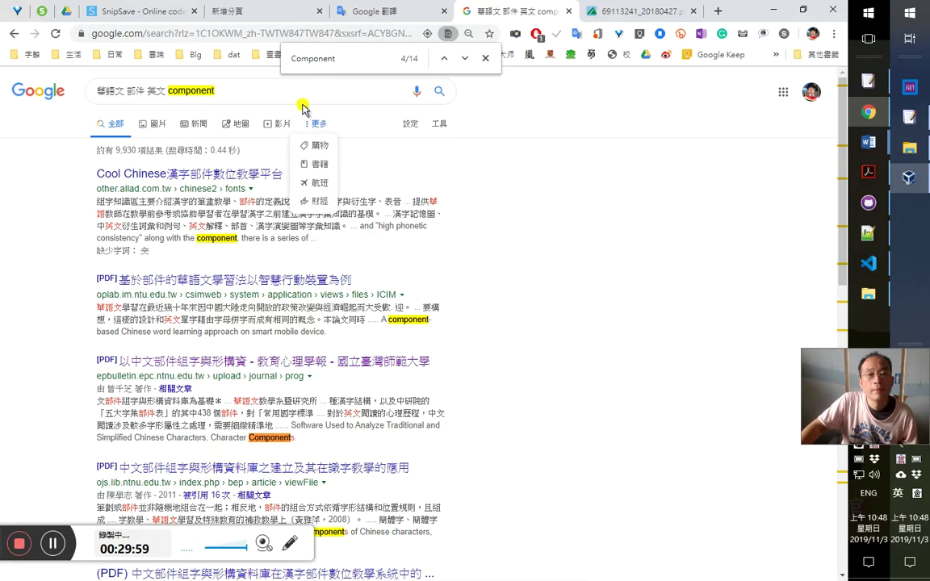
click(302, 96)
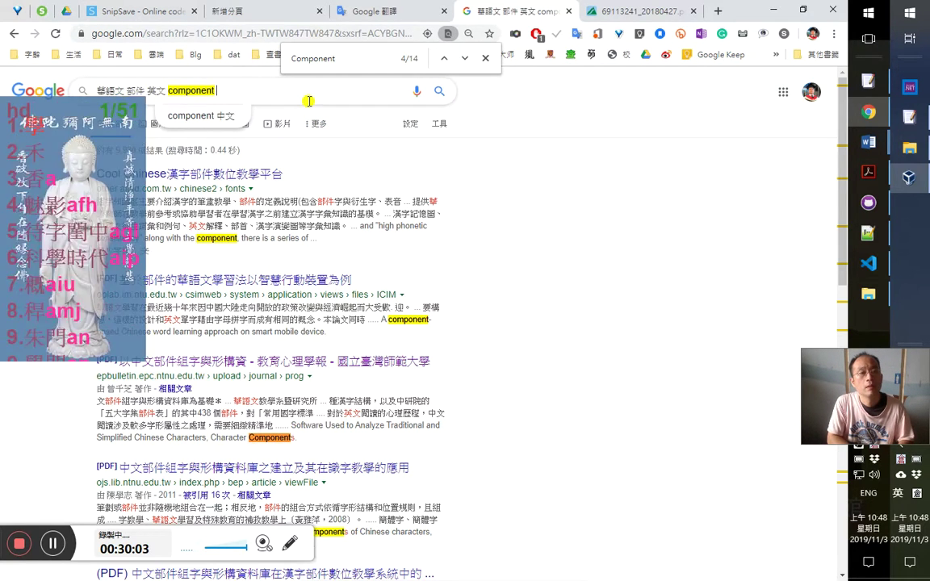
text(學術)
key(Return)
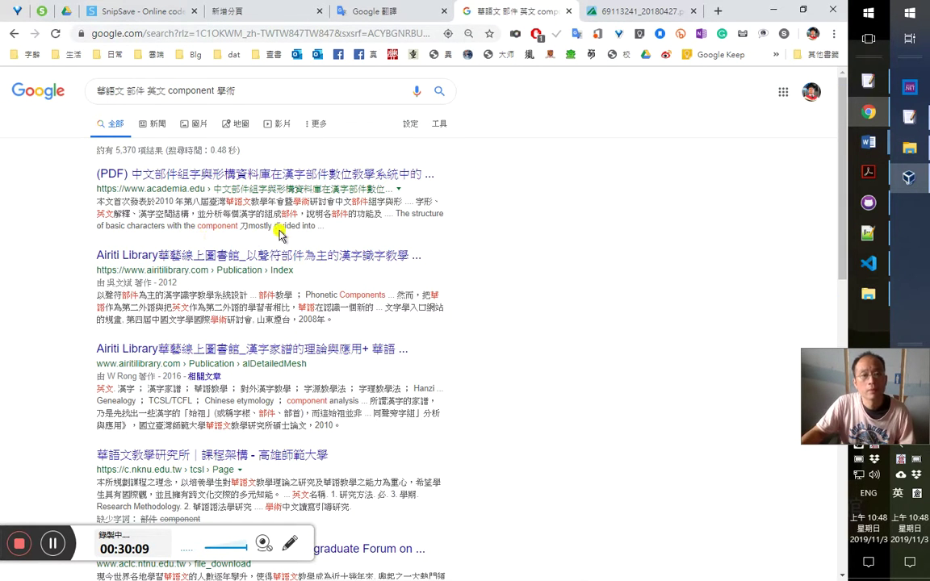
Search the journal article PDF for Component, finding 2 matches in page 508's references
click(627, 13)
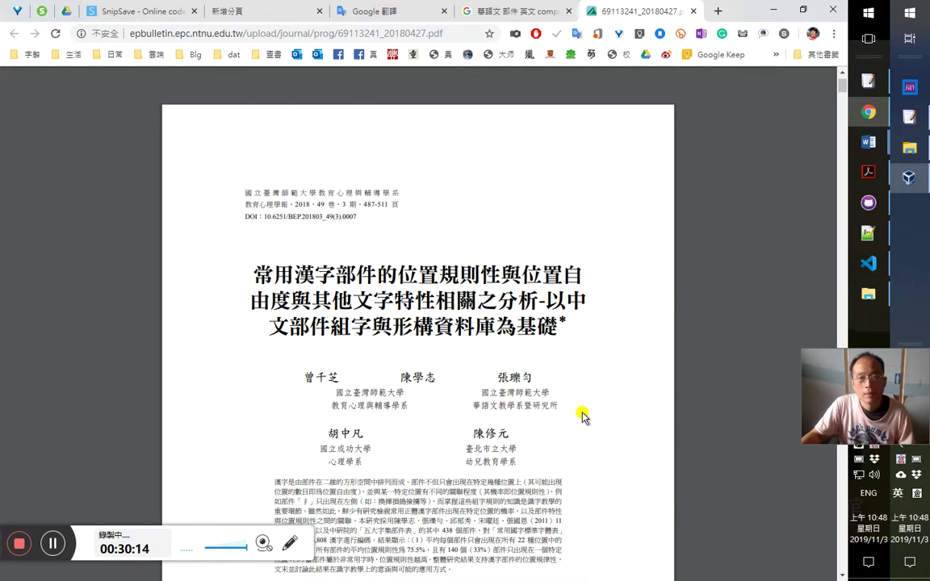
scroll(584, 417, down, 2)
key(ctrl+f)
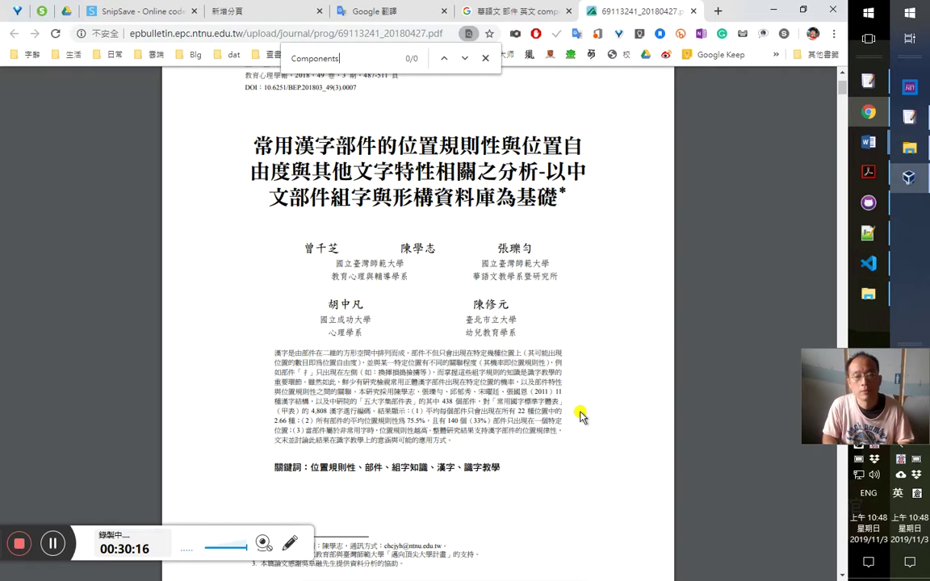
key(Return)
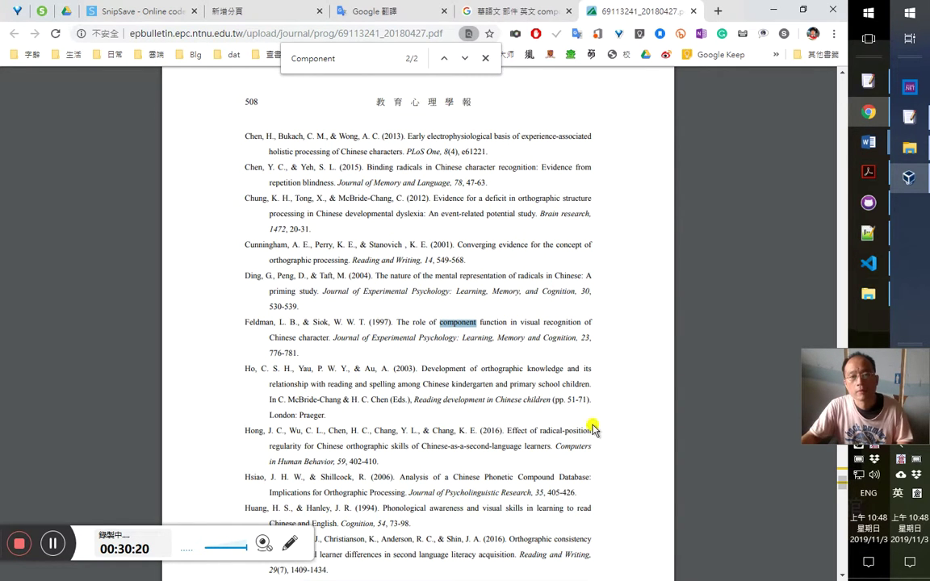
key(alt+Tab)
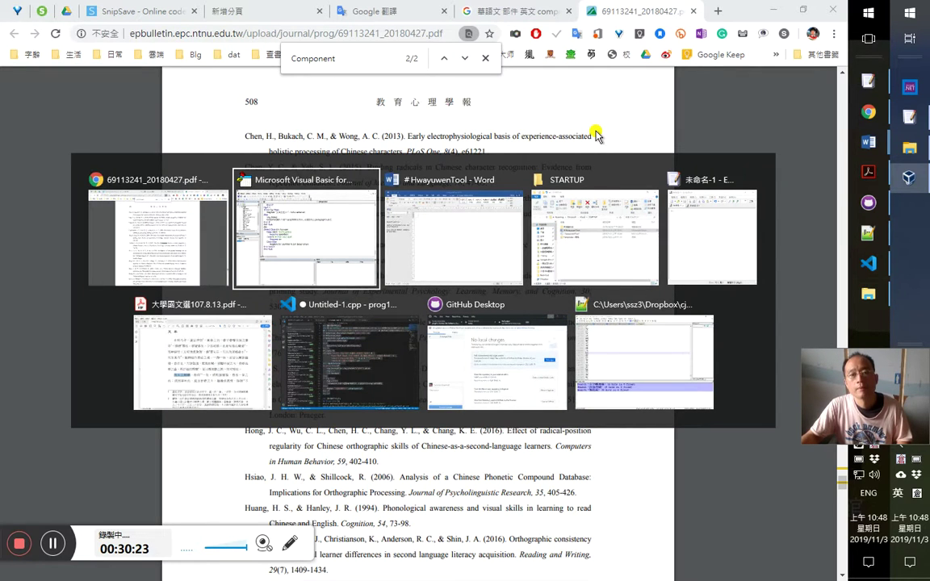
key(alt+Tab)
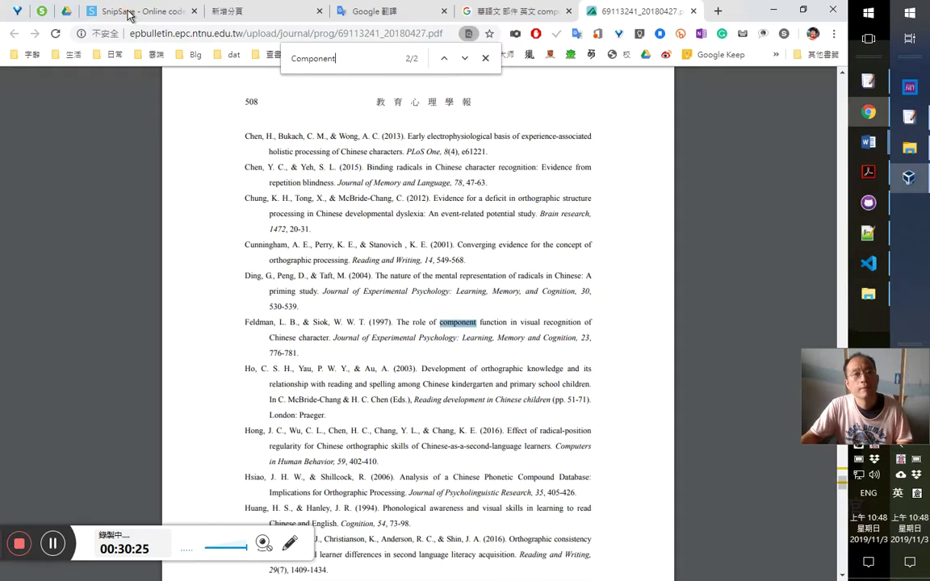
Title the SnipSave snippet 部件模組Bujian Components
click(130, 11)
click(406, 184)
text(部件模組Bujian Components)
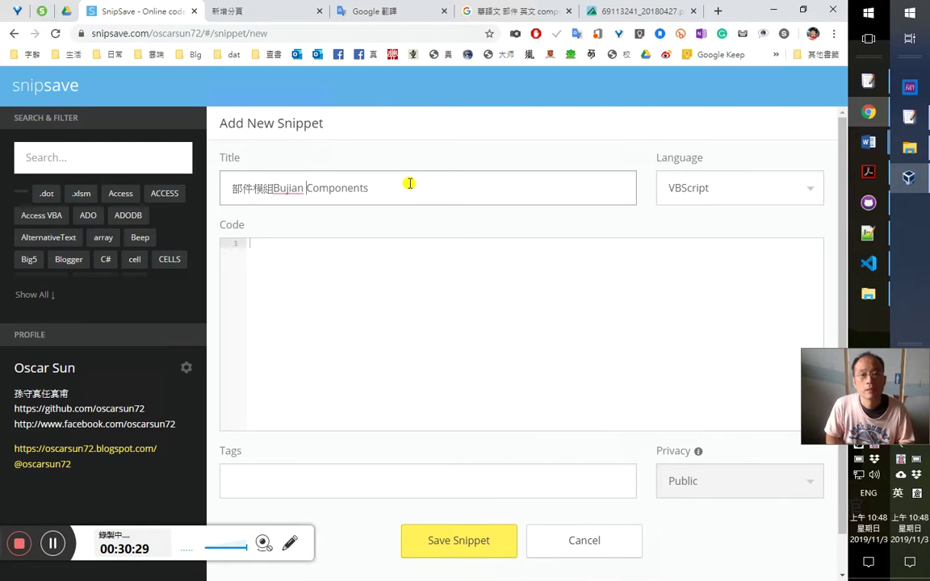
click(401, 280)
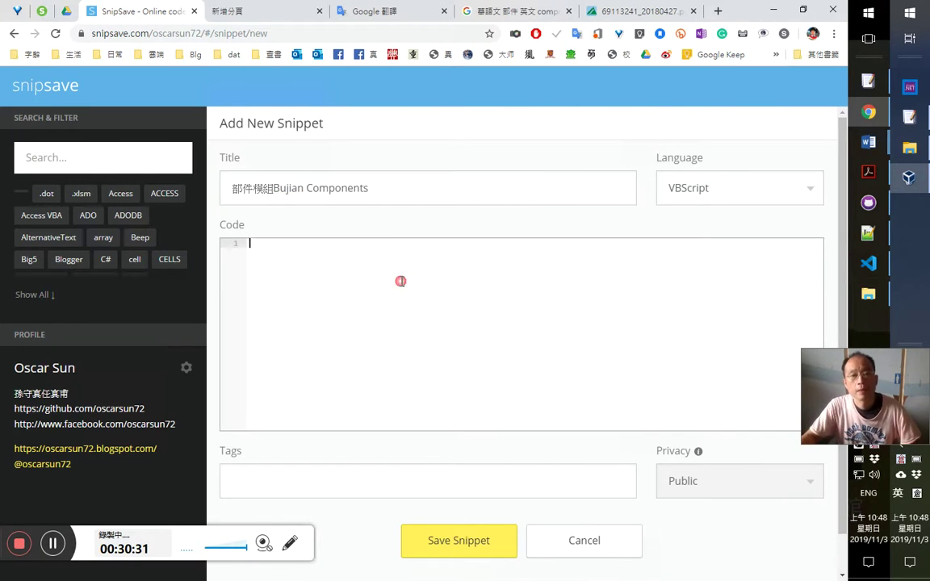
Tag the snippet with component and 部件 from the suggestion list
click(376, 477)
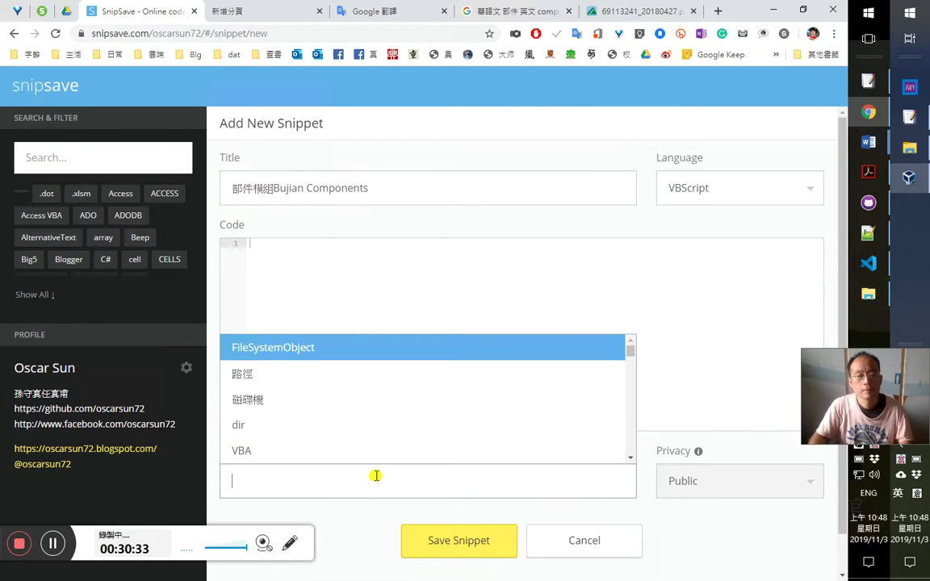
text(Components)
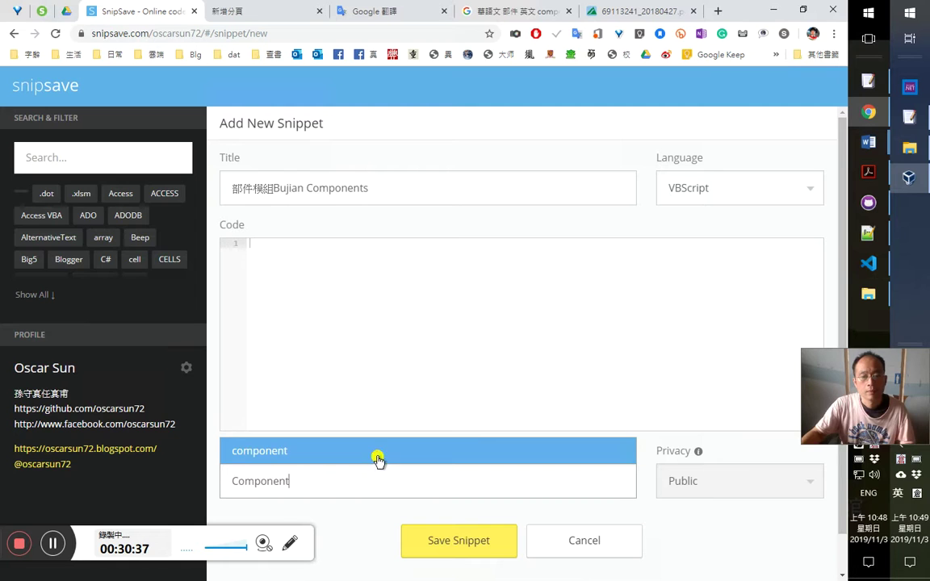
click(379, 455)
text(部件)
click(379, 454)
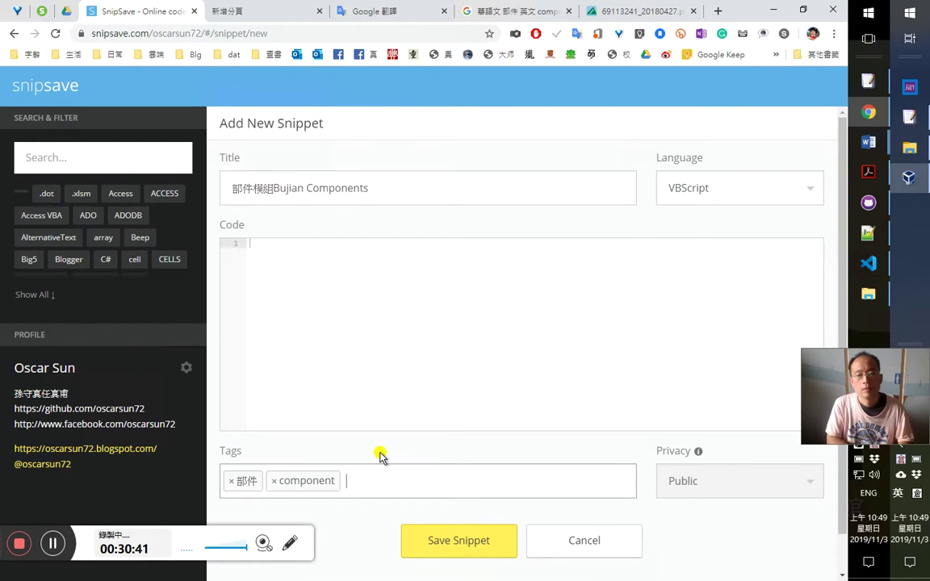
Add the tags 華語文, 華語文教具 and Word VBA to the snippet
text(華語文)
key(Return)
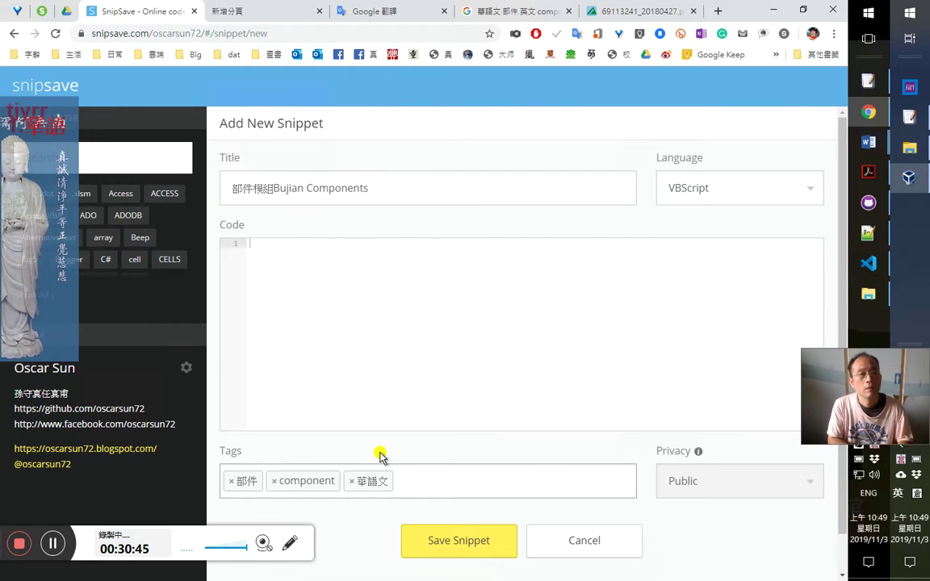
text(華語文)
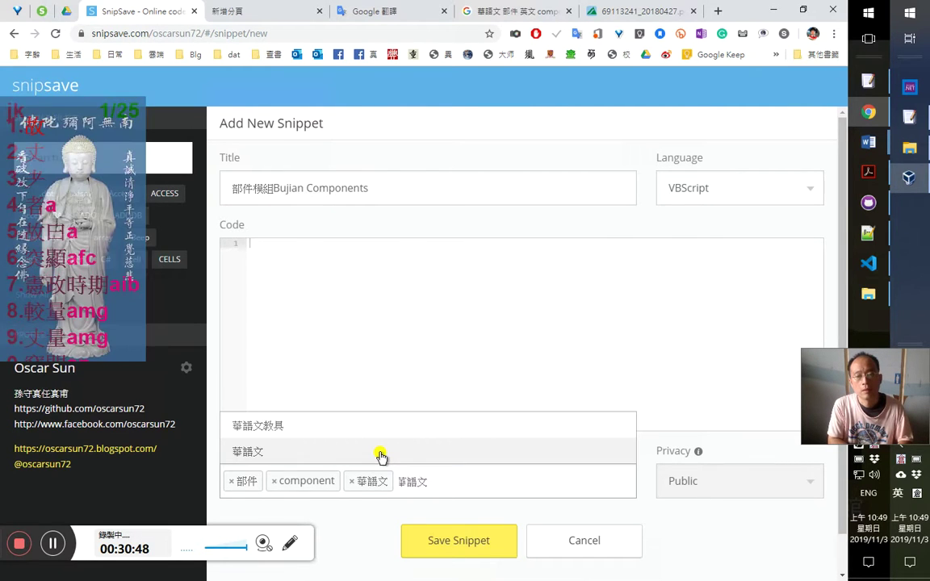
key(Return)
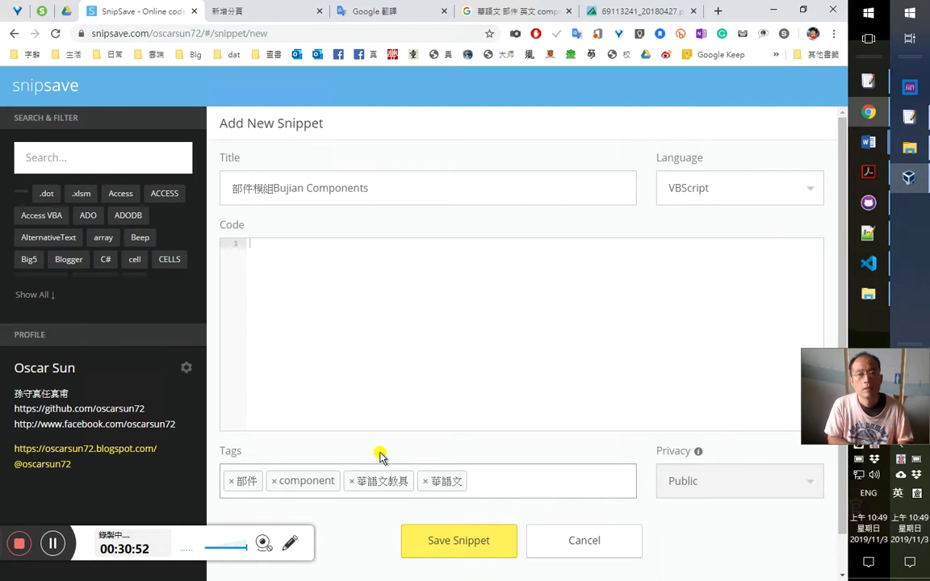
text(Word)
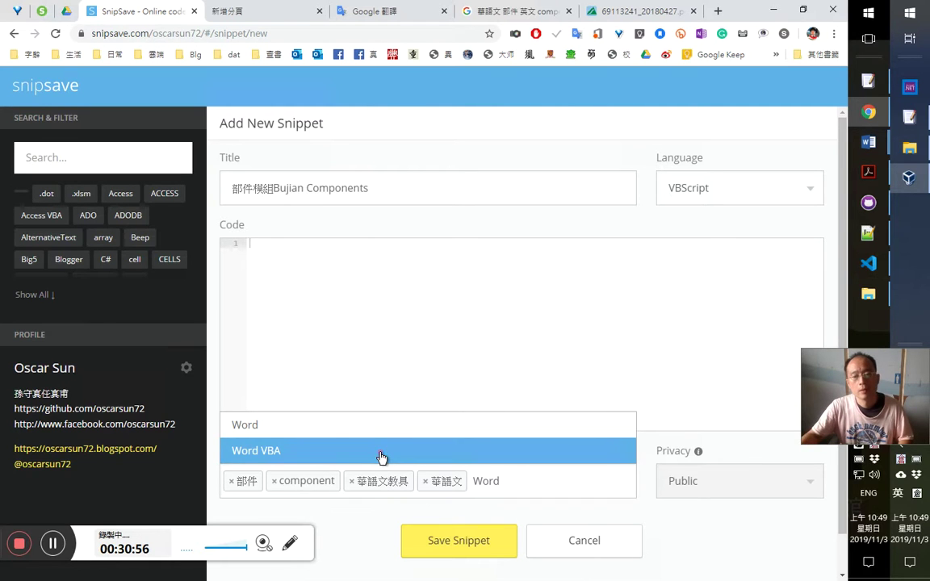
click(381, 454)
click(438, 329)
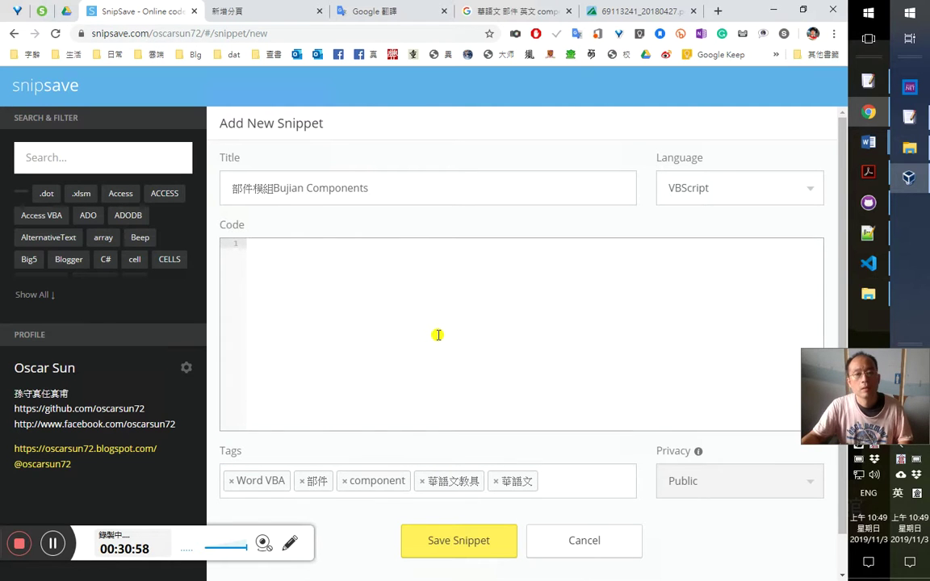
Paste all the BuJian macro code from the VBA editor into the snippet's Code box and save it
key(alt+Tab)
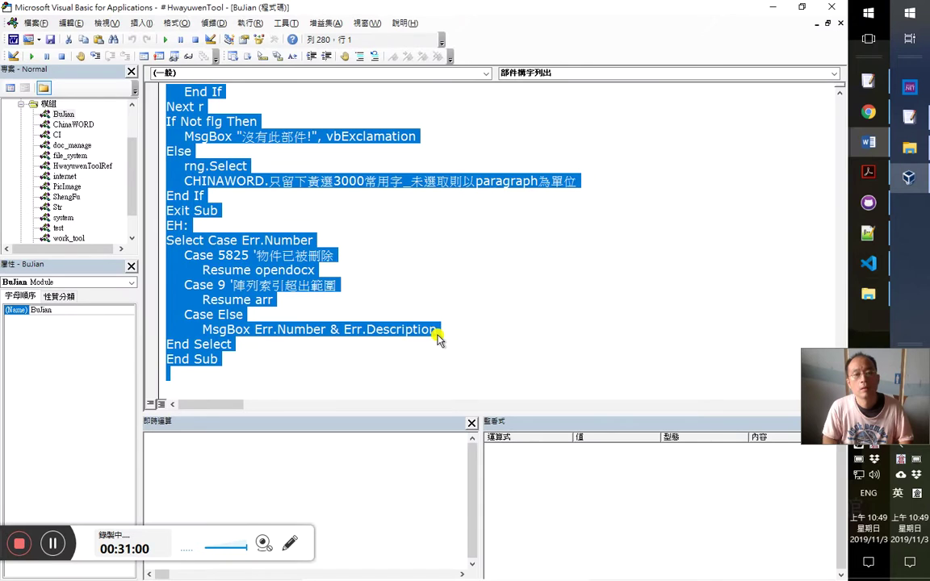
key(alt+Tab)
key(ctrl+v)
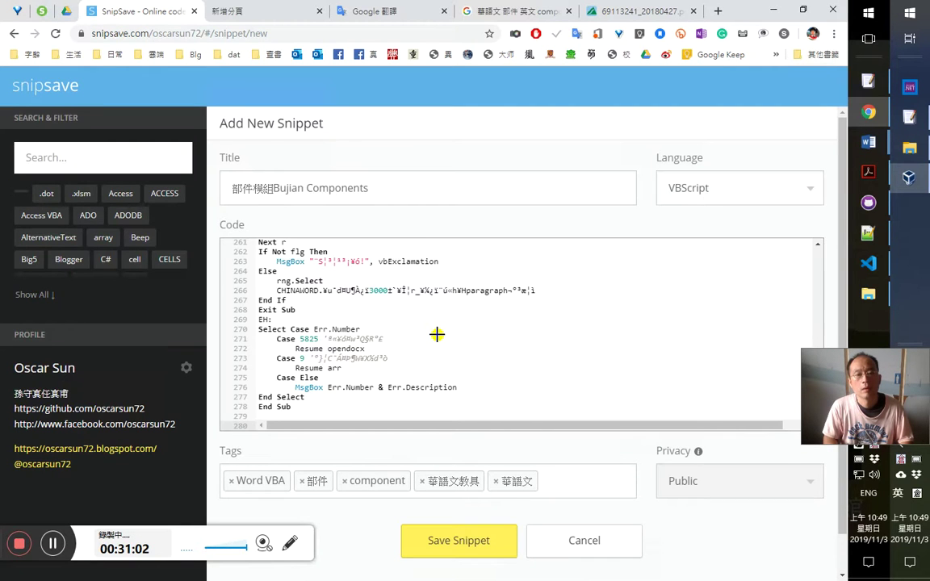
key(ctrl+Home)
key(alt+Tab)
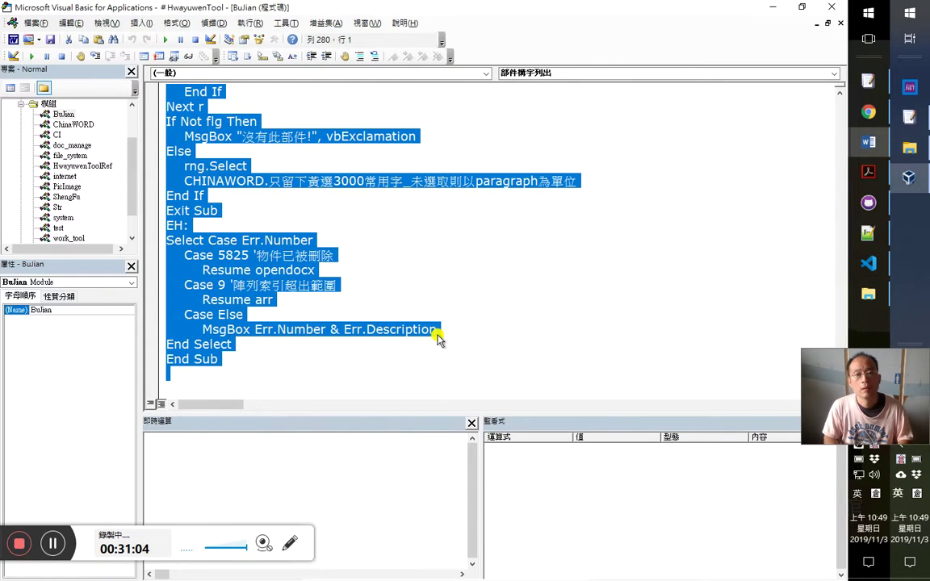
key(alt+Tab)
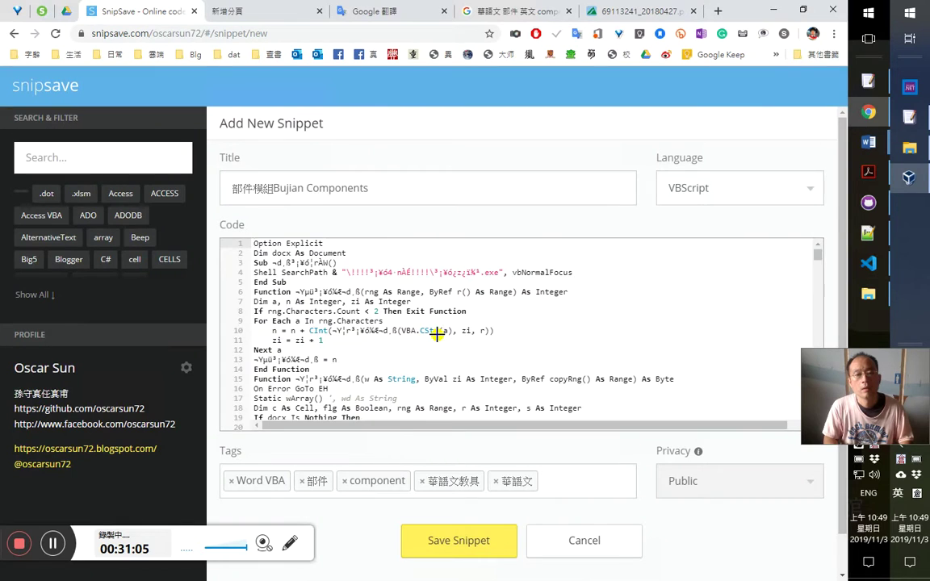
key(ctrl+End)
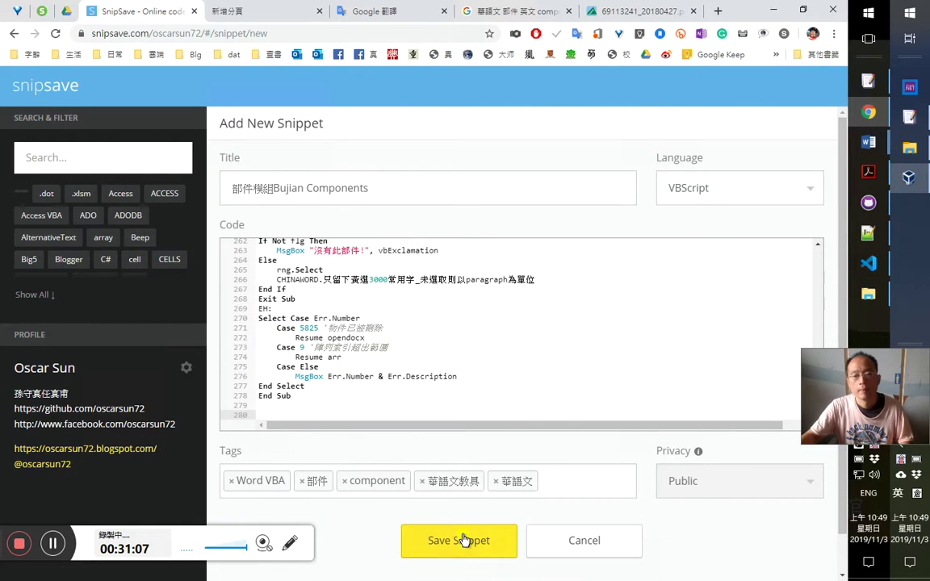
click(473, 540)
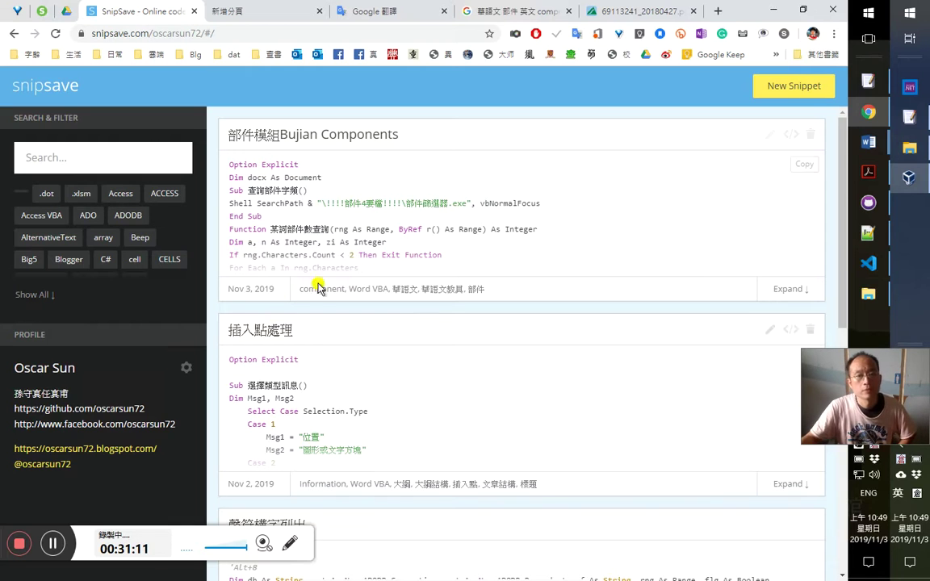
Scroll through the saved 部件模組Bujian Components code, return to its top, then switch to the VBA editor
click(779, 289)
scroll(413, 319, down, 1)
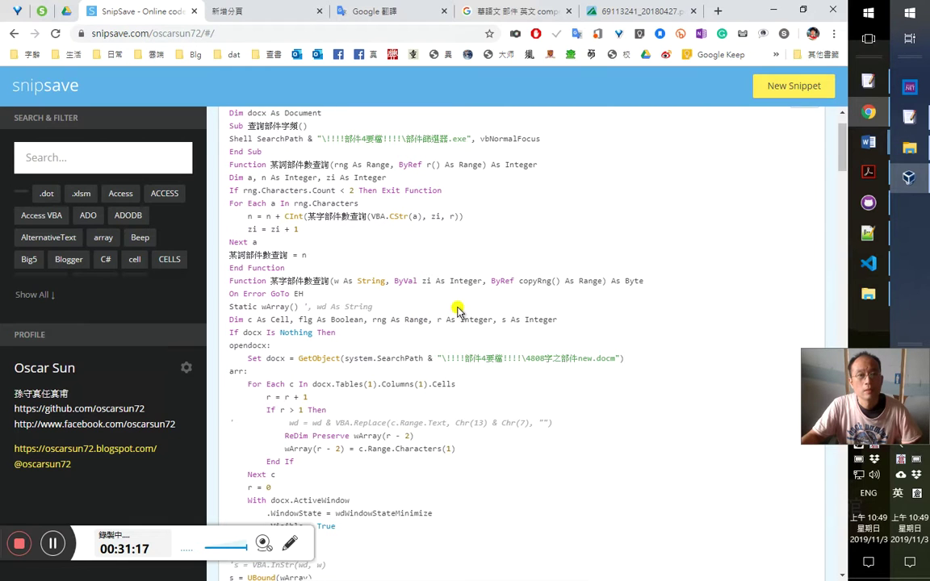
scroll(457, 311, up, 1)
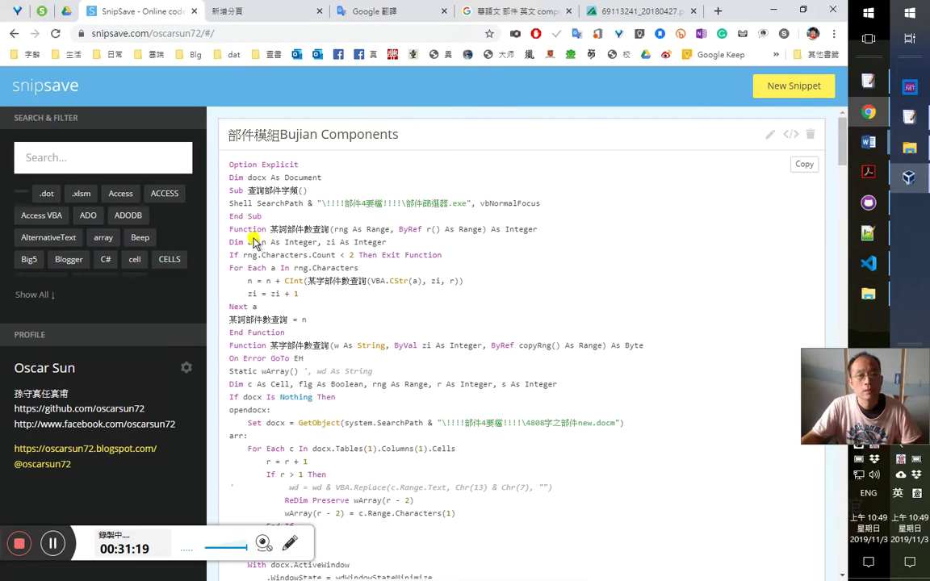
scroll(490, 328, down, 15)
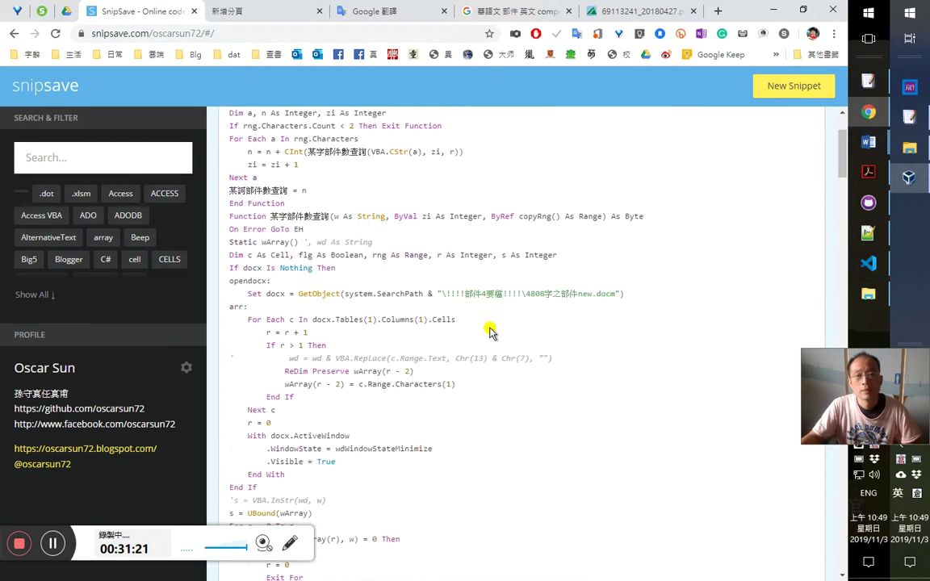
scroll(488, 333, down, 3)
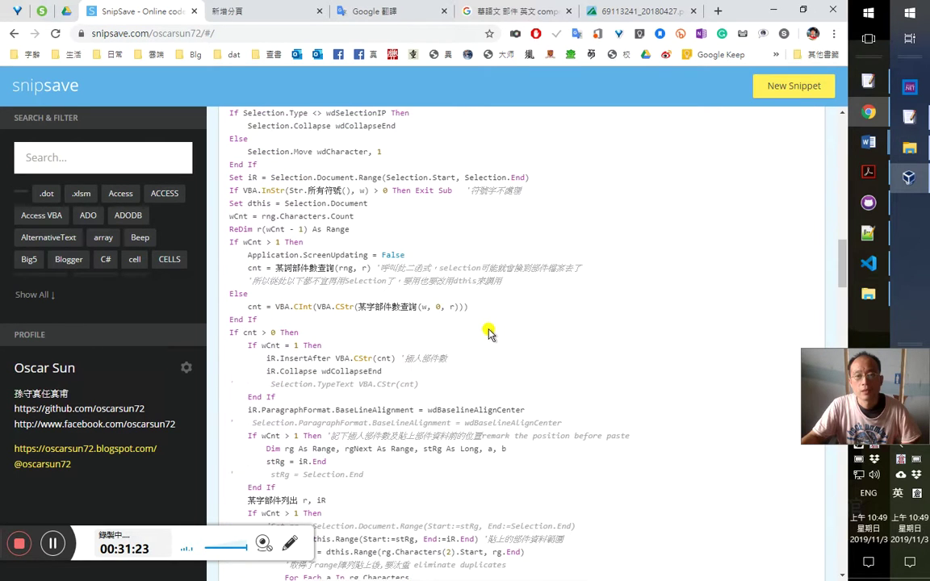
scroll(346, 335, down, 10)
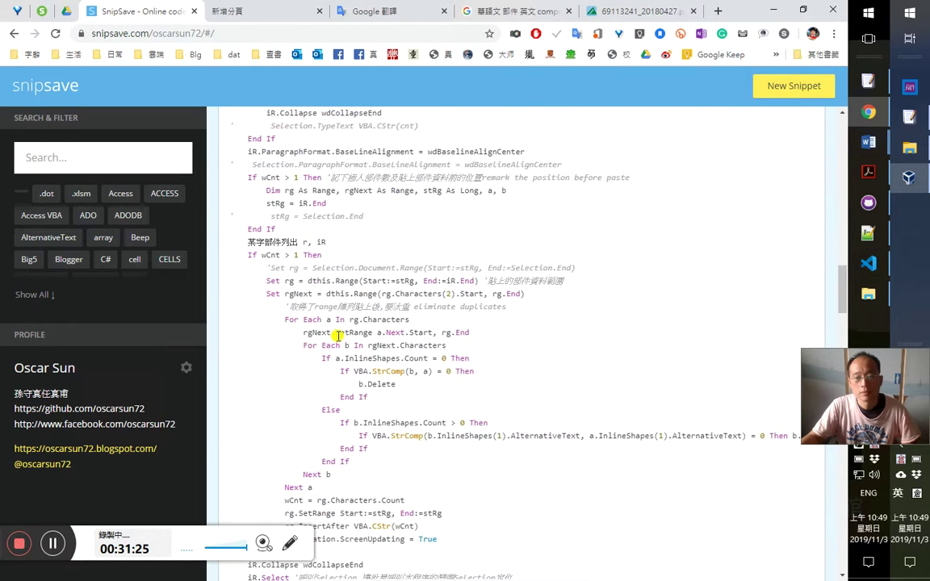
scroll(339, 343, down, 6)
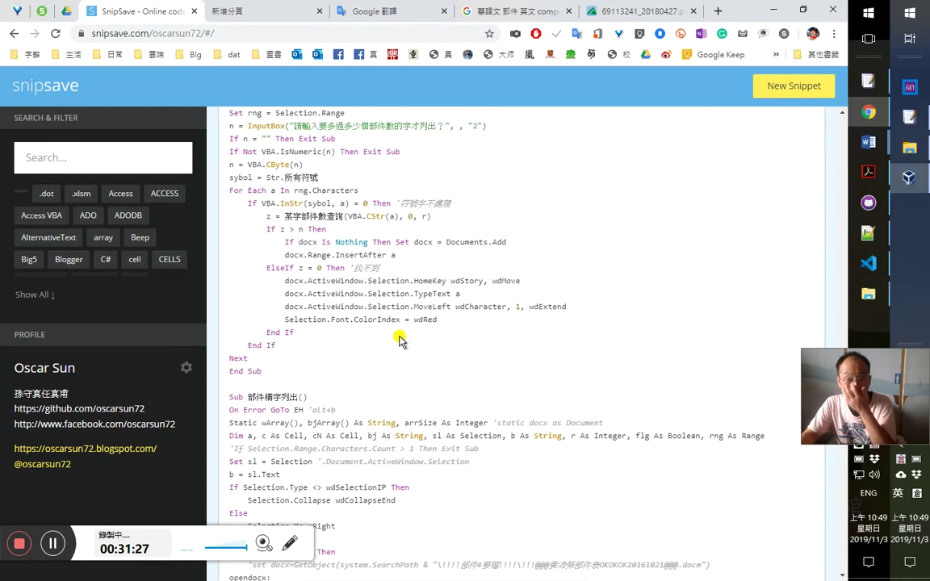
scroll(508, 365, up, 4)
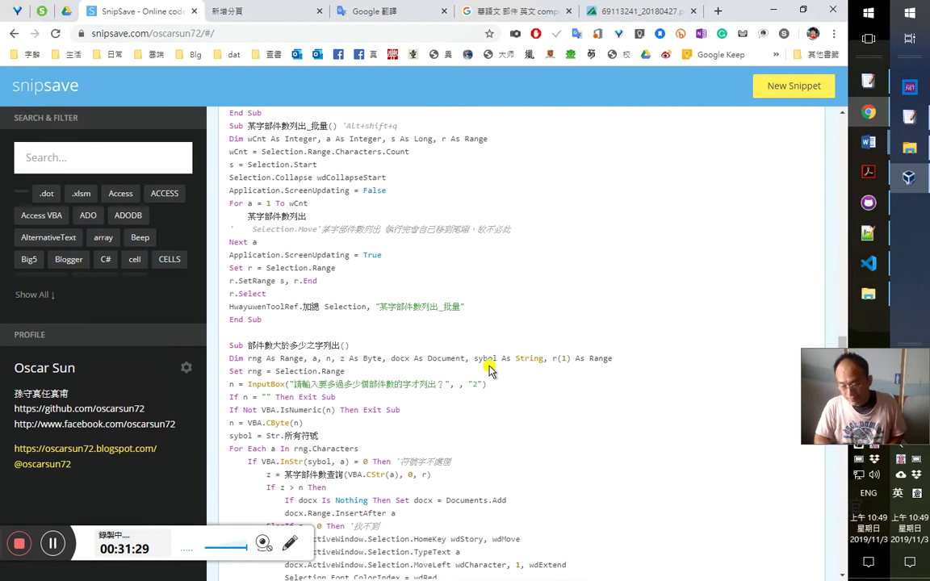
scroll(492, 368, down, 5)
key(Home)
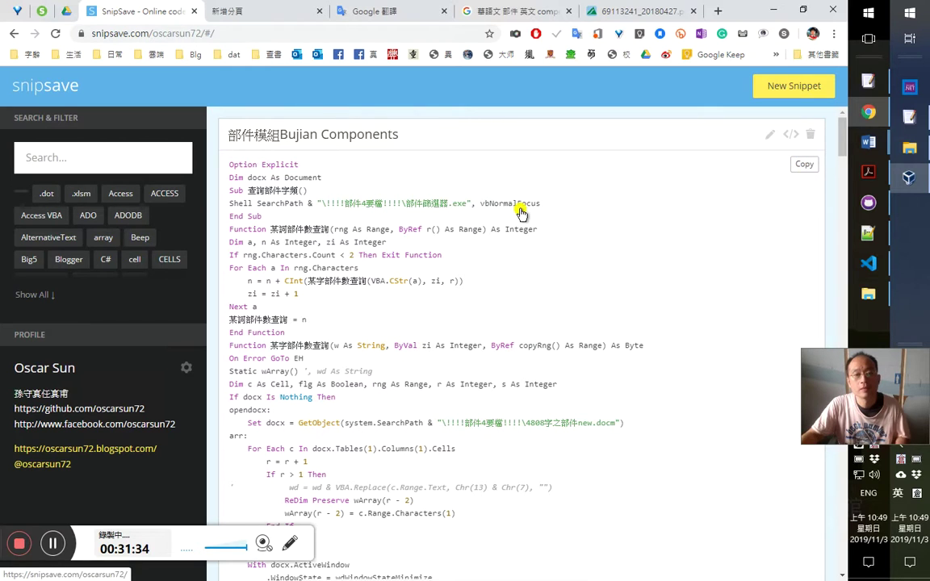
key(alt+Tab)
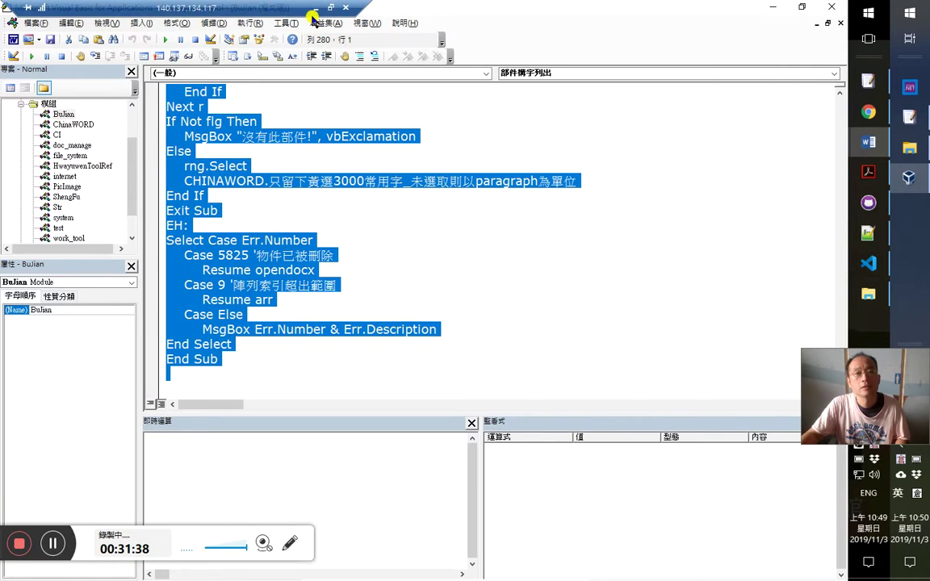
Undo the macro code accidentally pasted into the Word notes, then minimize Word to show SnipSave
click(317, 10)
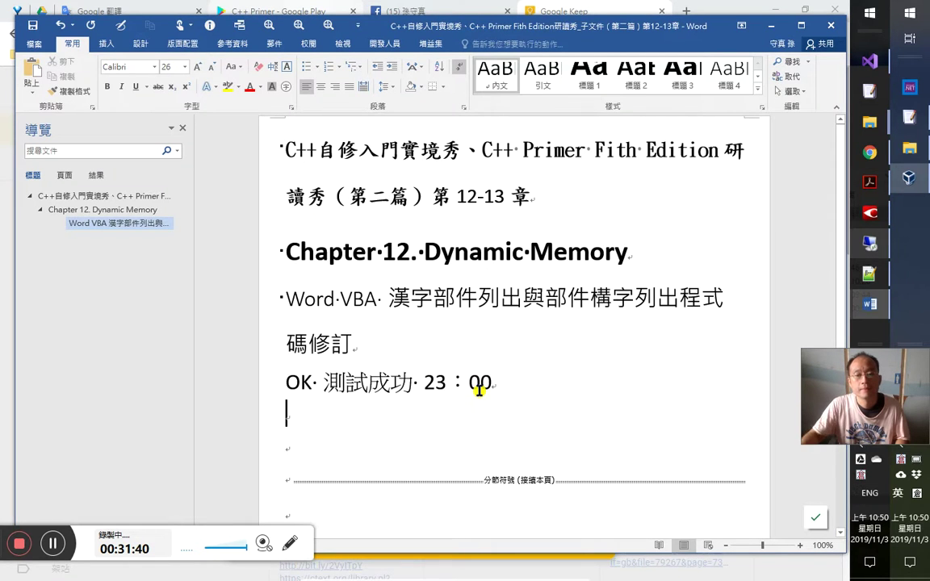
key(ctrl+v)
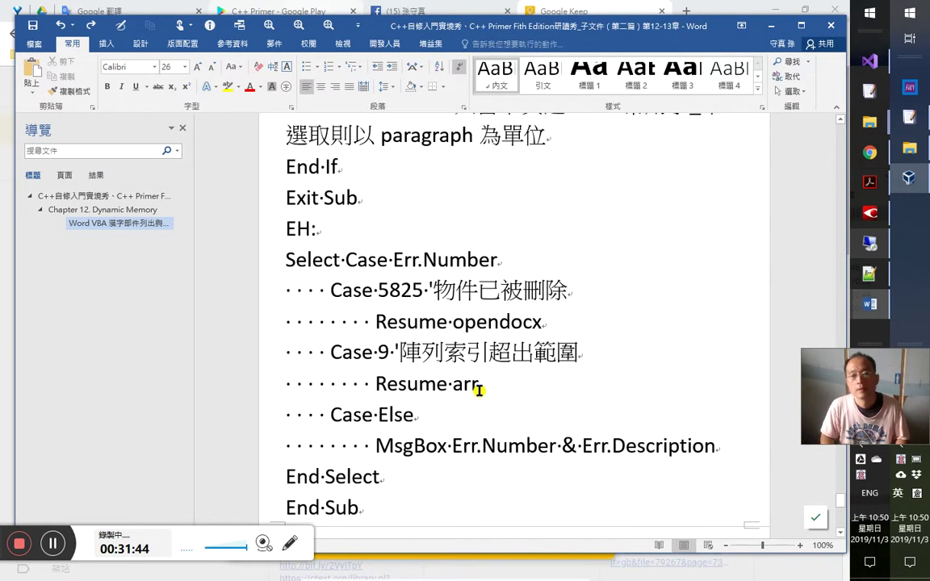
key(ctrl+z)
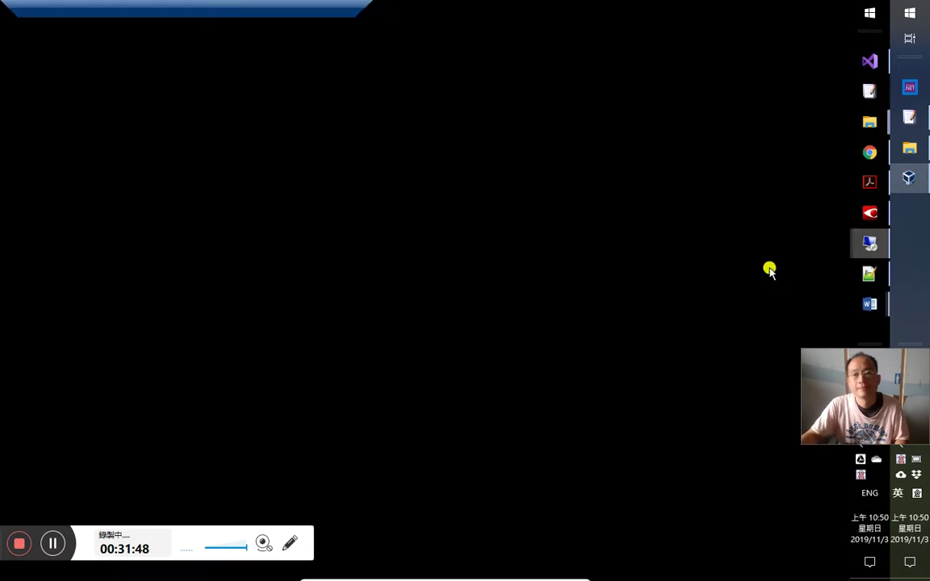
click(768, 268)
key(alt+F11)
click(828, 11)
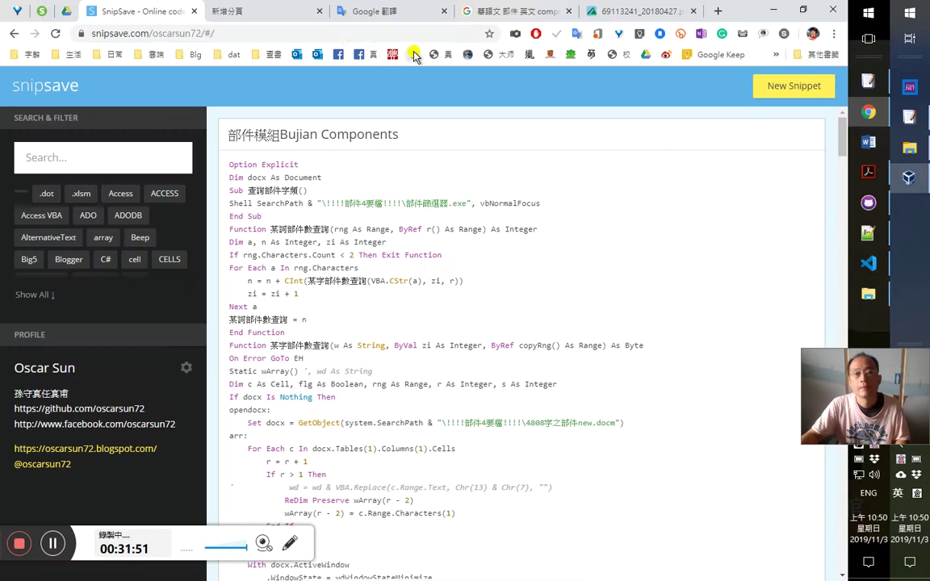
Open the Bujian Components snippet on its own page, copy its URL, and return to Word
click(329, 33)
click(357, 135)
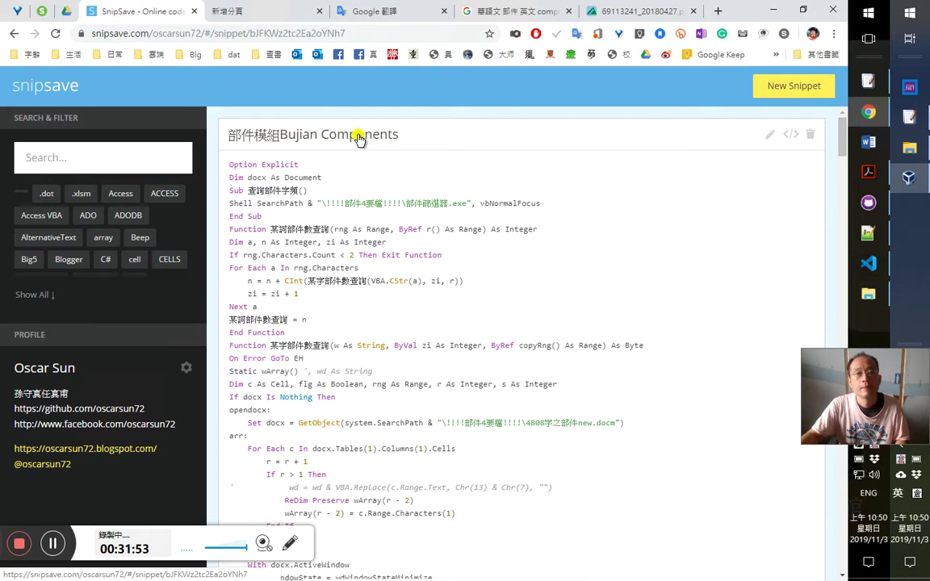
click(361, 32)
key(ctrl+c)
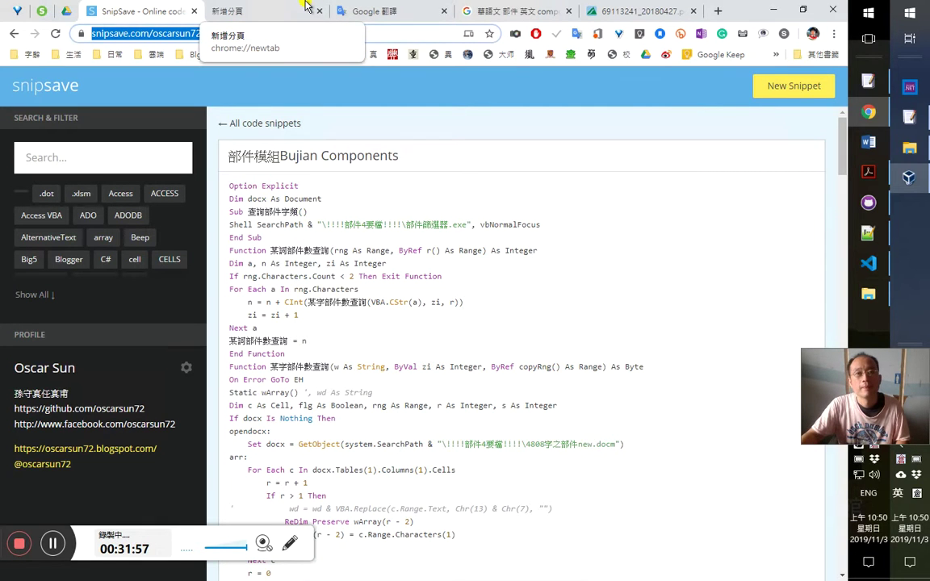
key(alt+Tab)
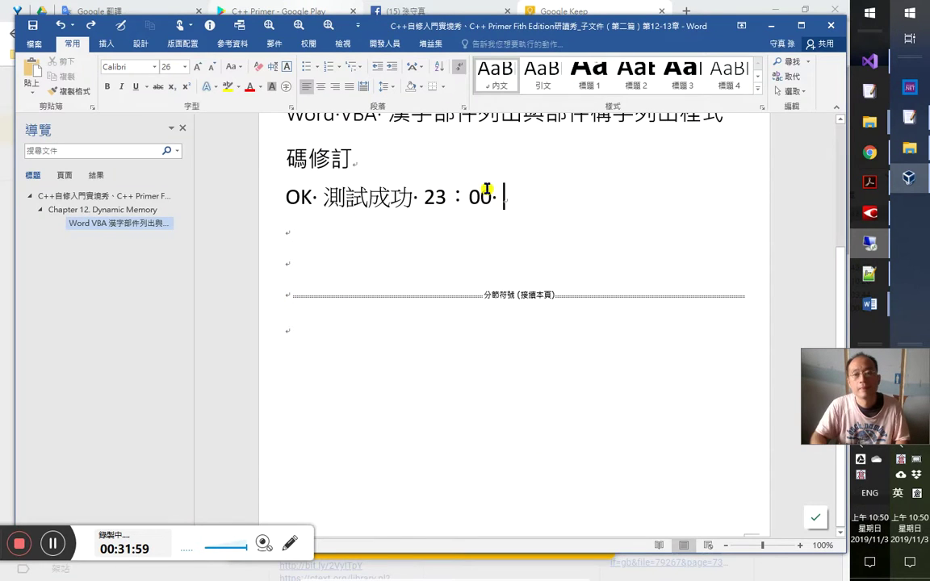
Paste the snippet link after the 23：00 test-success note and set its font size to 8
key(ctrl+v)
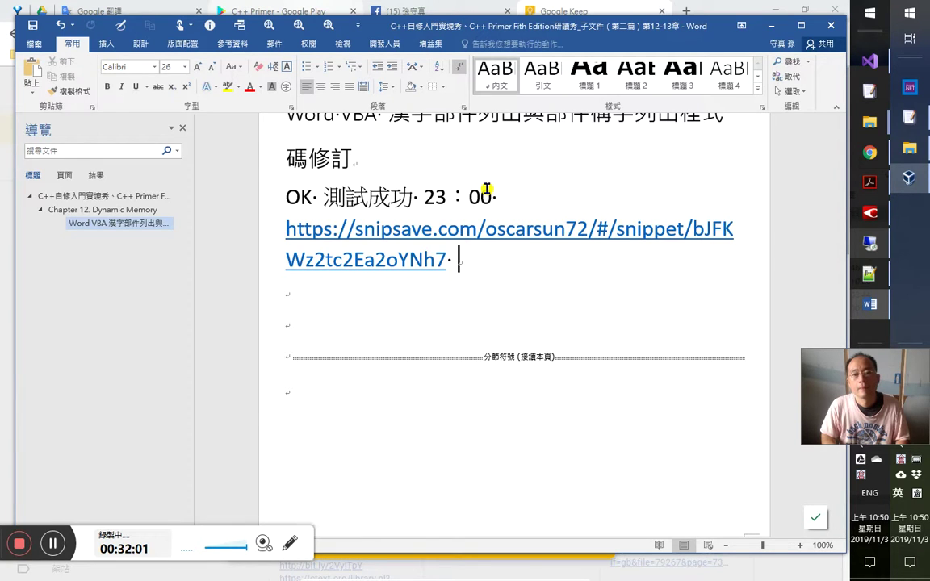
key(shift+Up)
key(shift+Home)
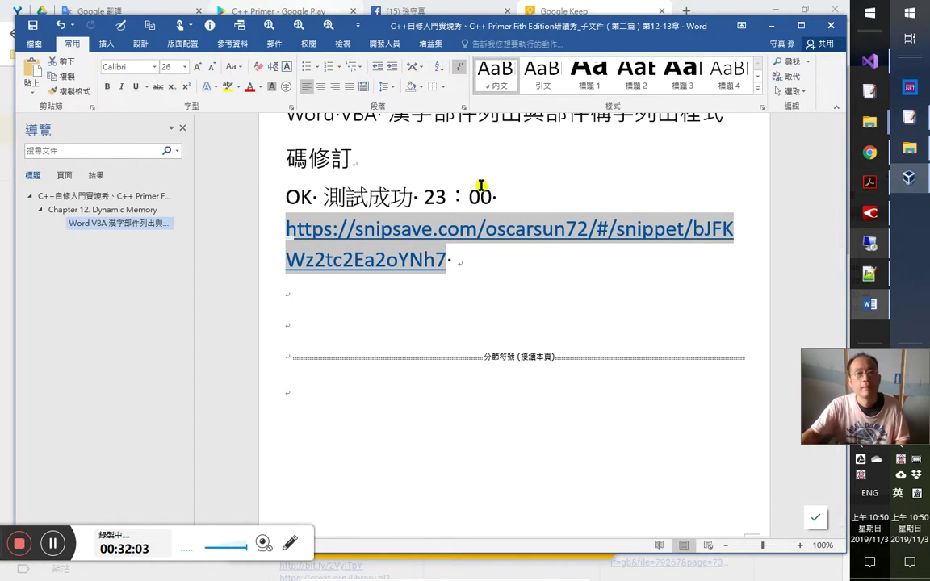
click(165, 68)
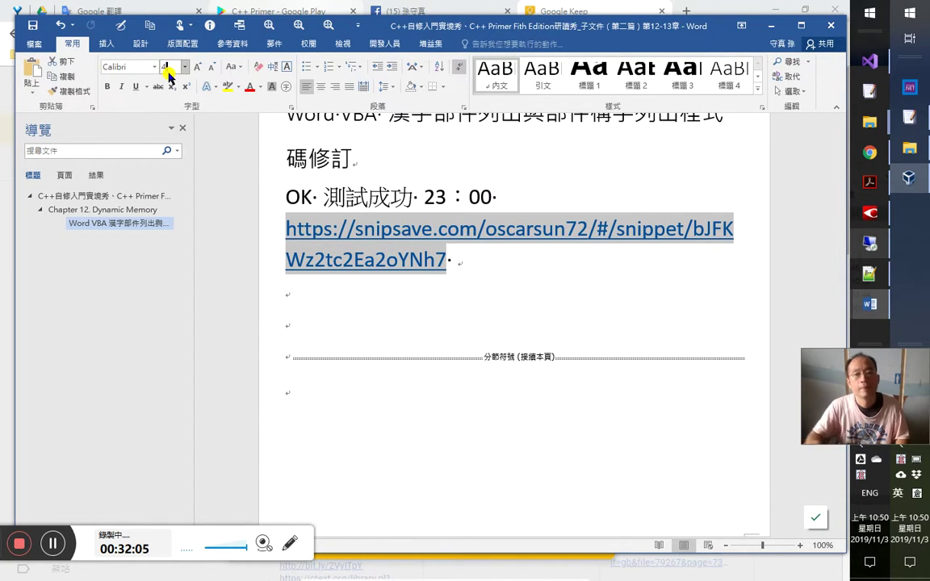
text(4)
key(Return)
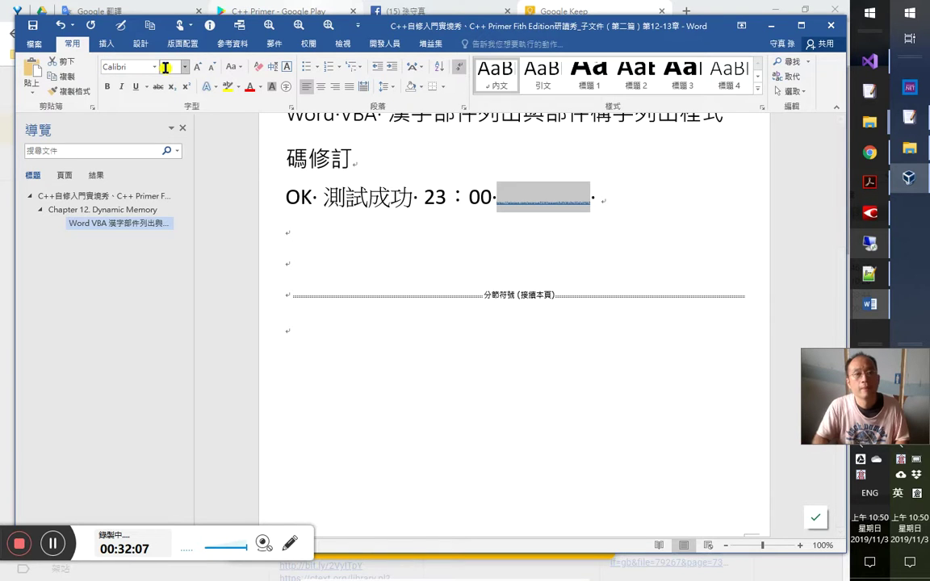
click(165, 68)
text(8)
key(Return)
Follow the pasted link to the SnipSave snippet page
click(448, 235)
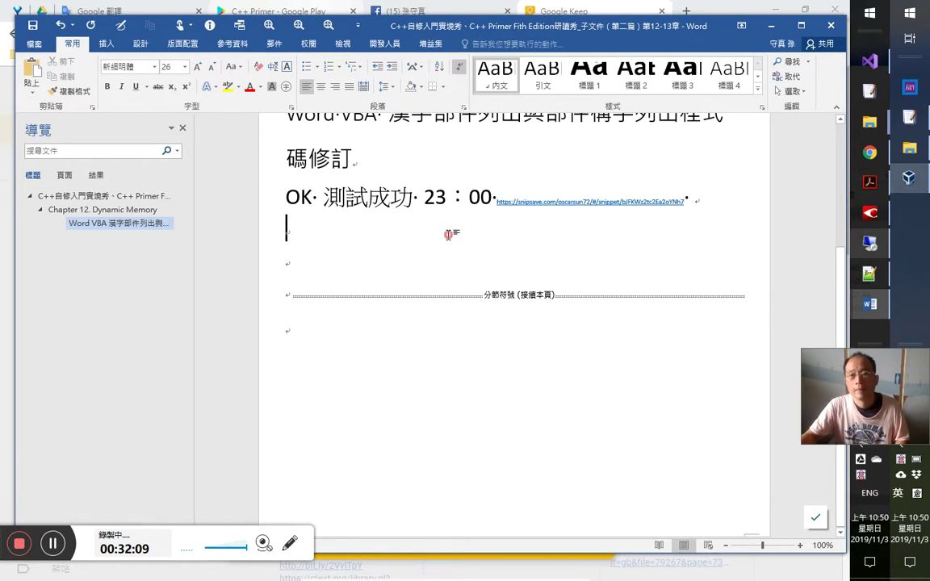
scroll(467, 238, up, 2)
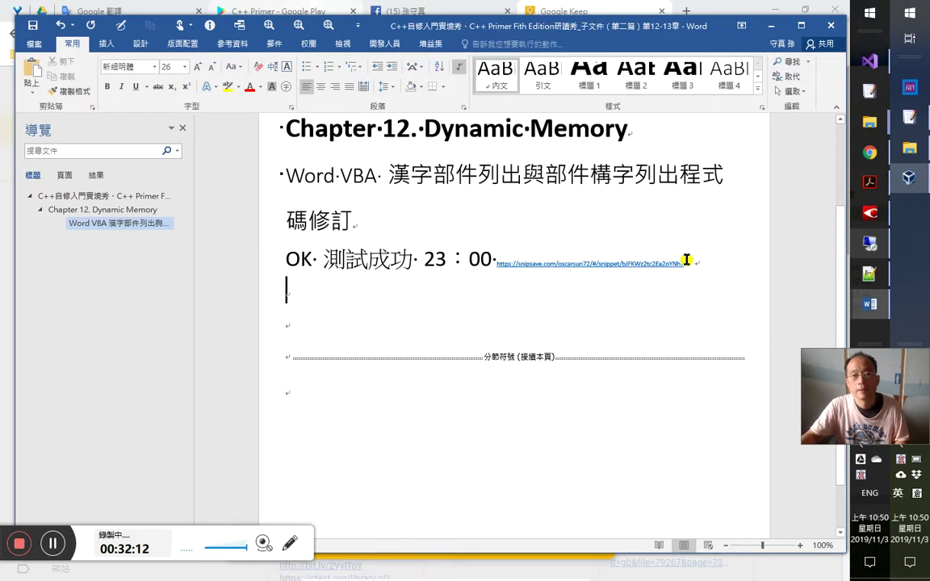
ctrl+click(682, 262)
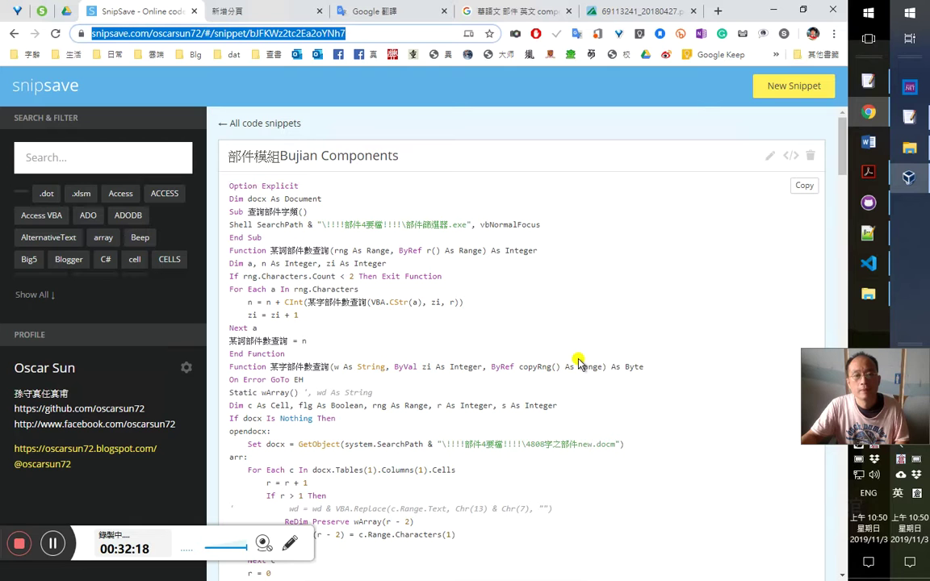
Insert 漢字華語文 into the snippet title and save the snippet
click(770, 159)
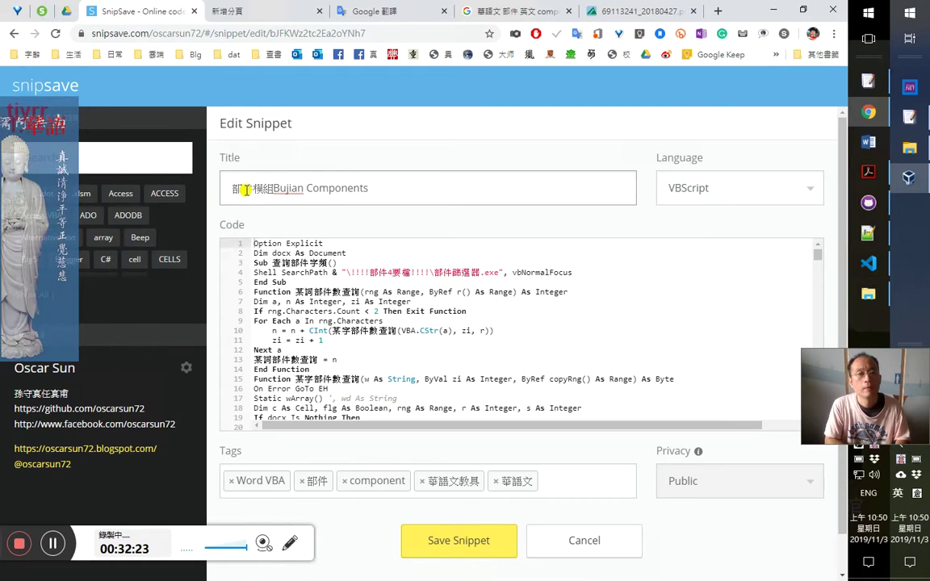
text(漢字)
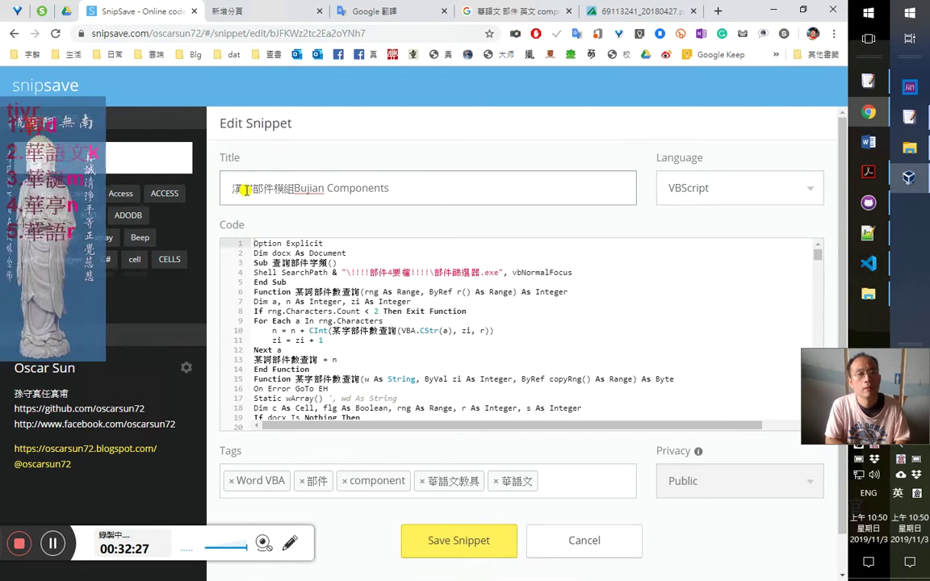
text(華語文)
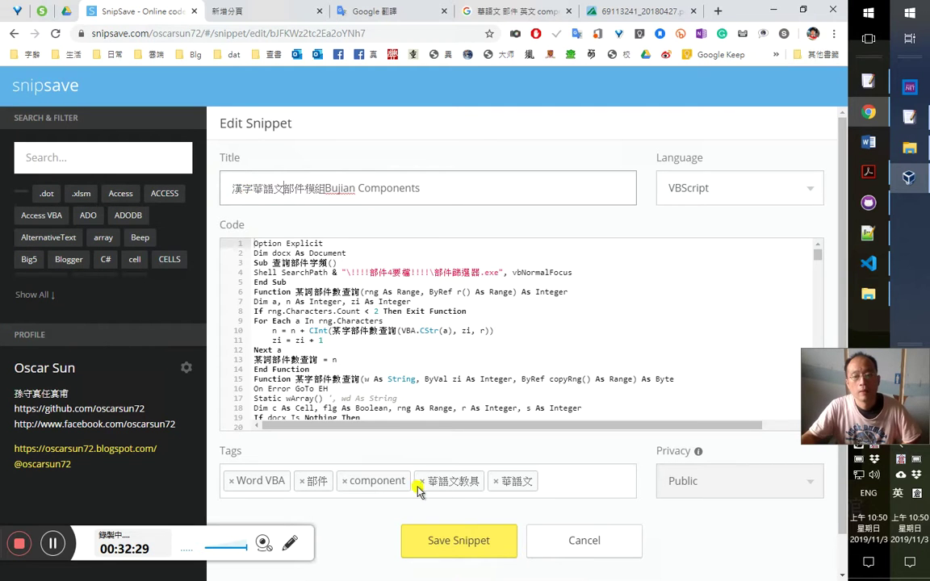
click(477, 540)
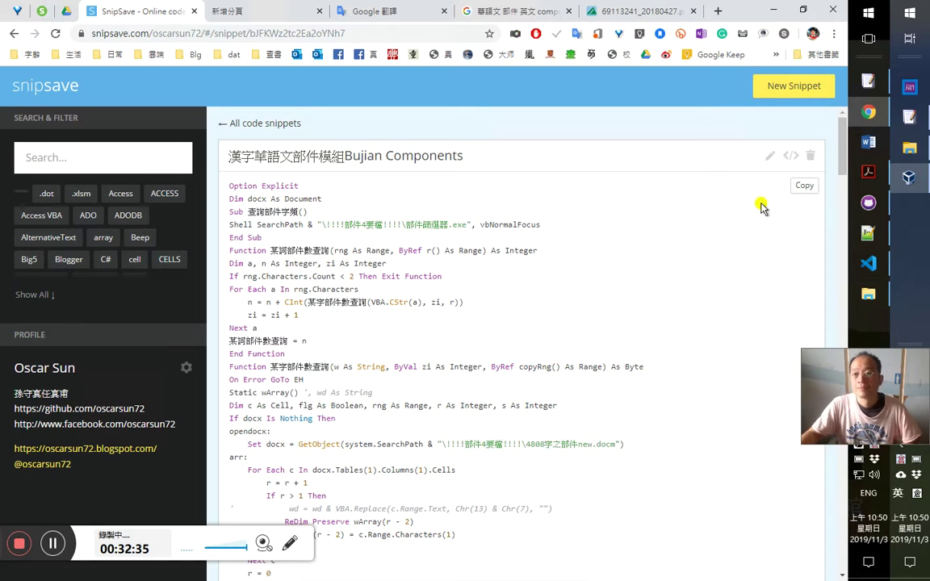
Add 程式碼 after 模組 in the title and save, giving 漢字華語文部件模組程式碼 Bujian Components
click(771, 156)
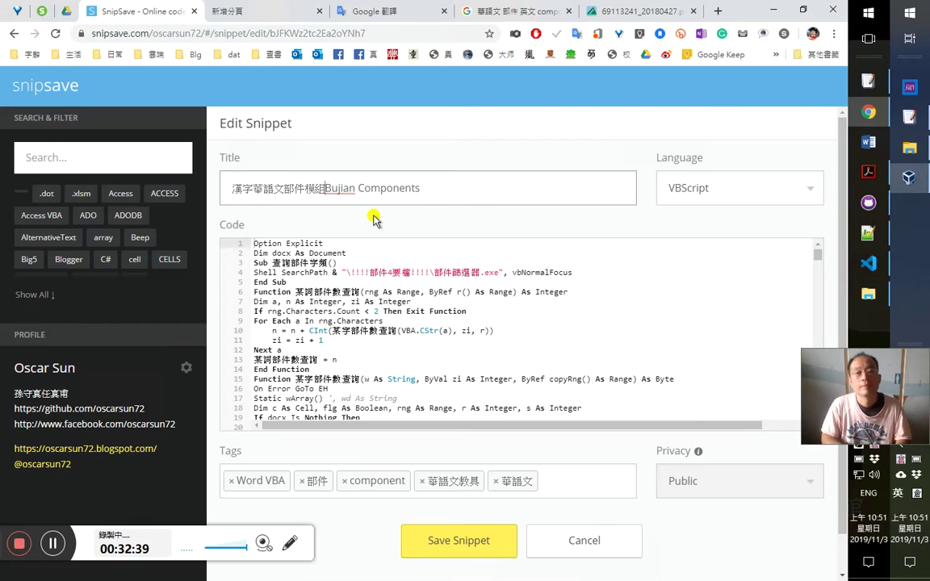
text(h)
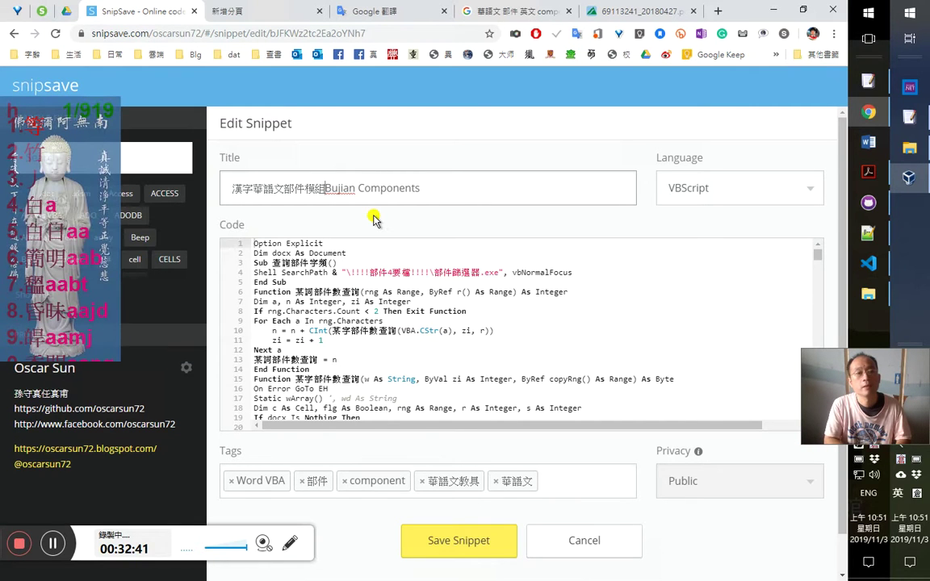
text(mim)
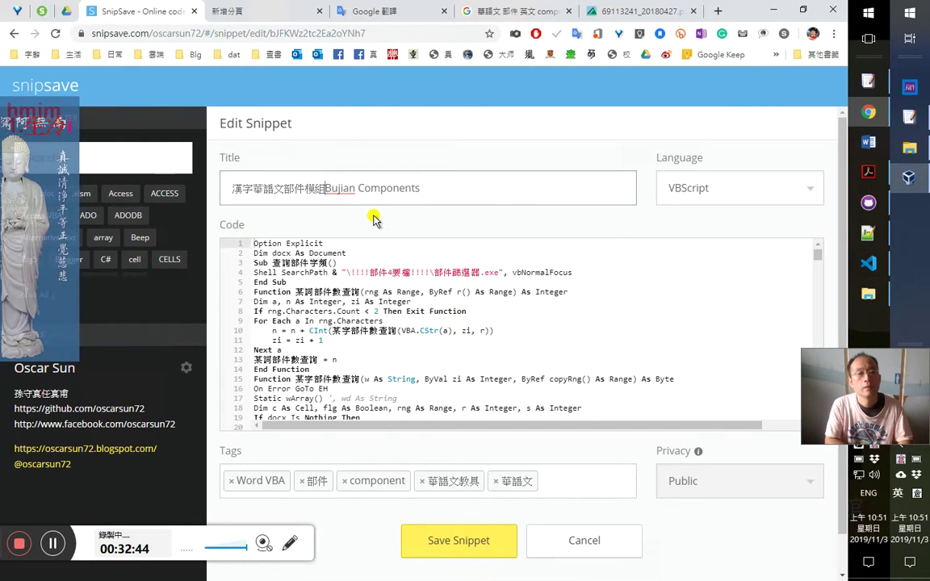
key(space)
key(space)
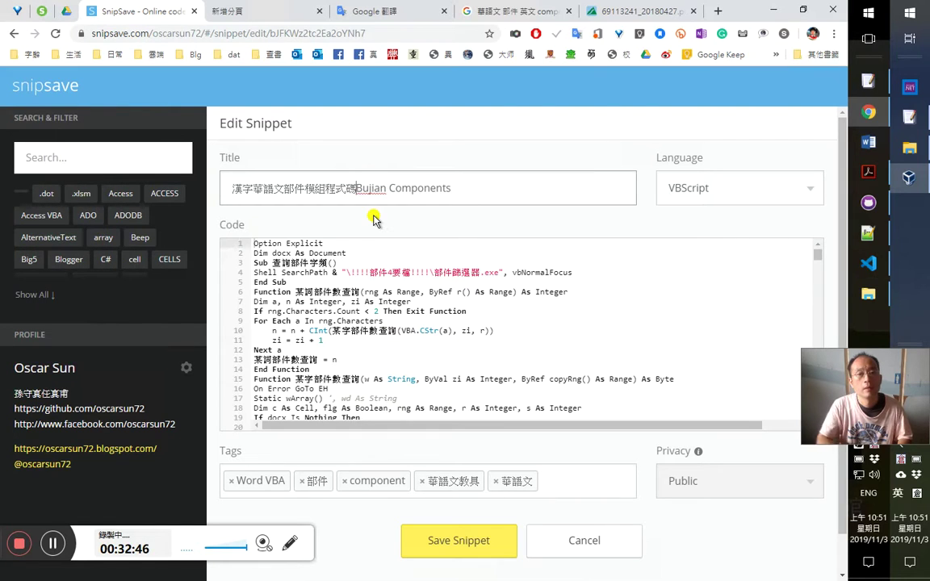
click(448, 543)
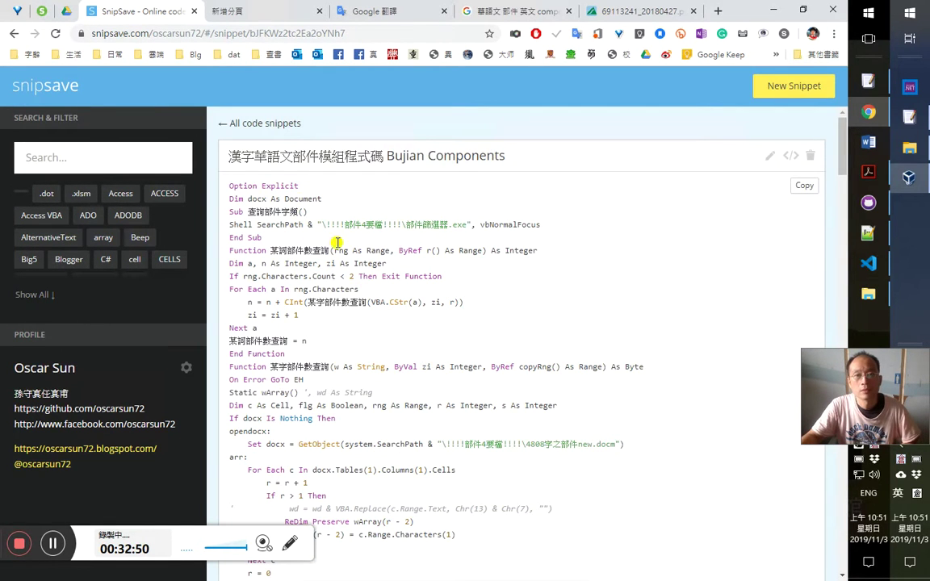
From the snippet list, select the title 選取處作汰重 and search Google for it
click(222, 125)
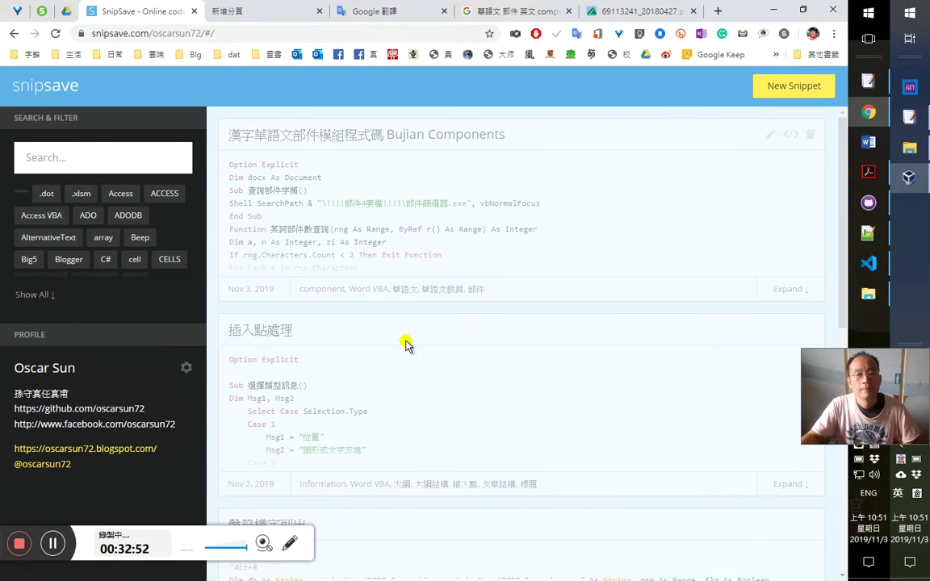
scroll(408, 349, down, 9)
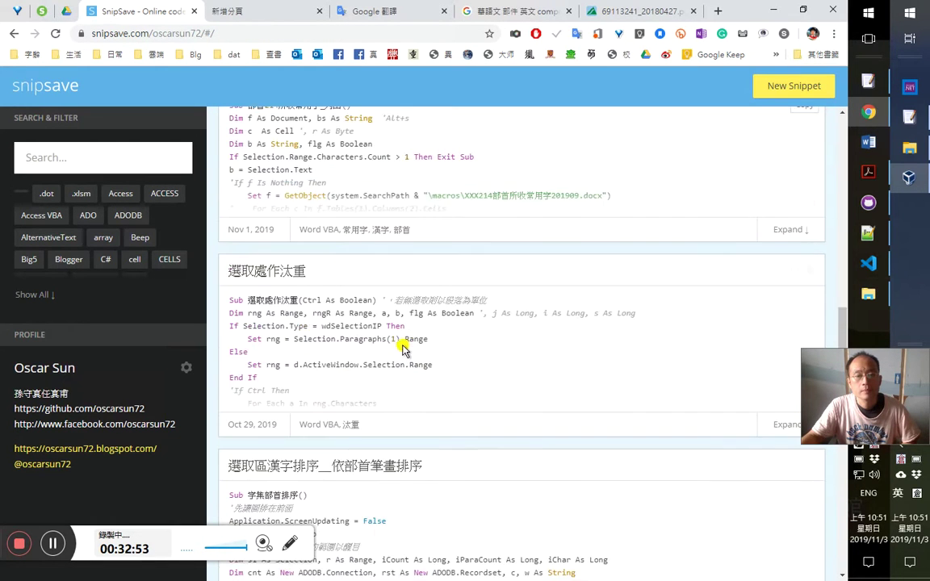
drag(314, 213, 228, 209)
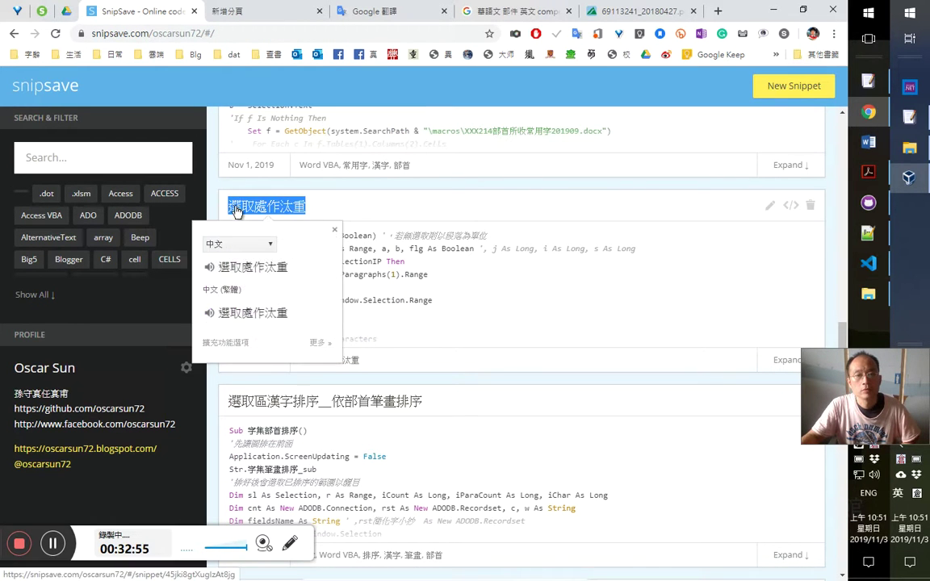
right_click(234, 209)
click(298, 307)
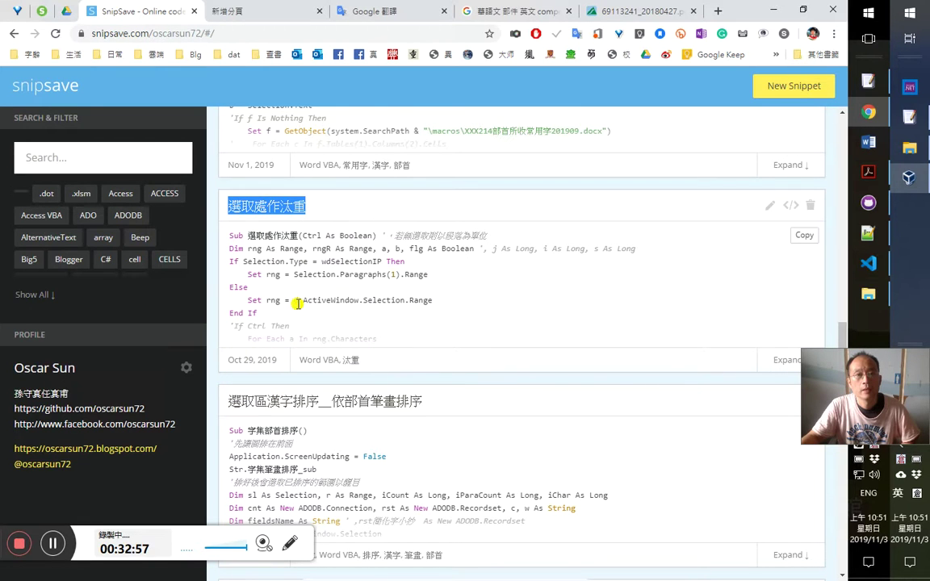
right_click(284, 211)
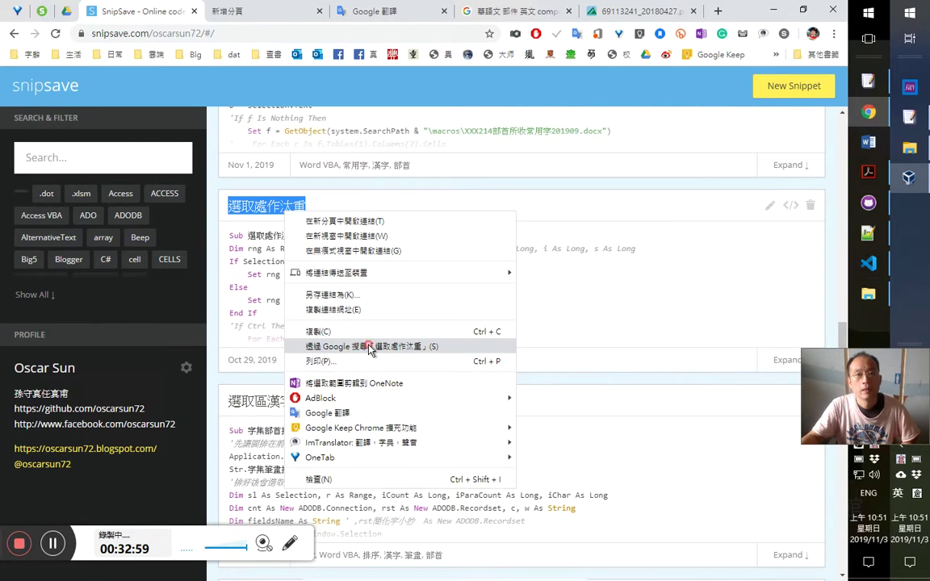
click(371, 347)
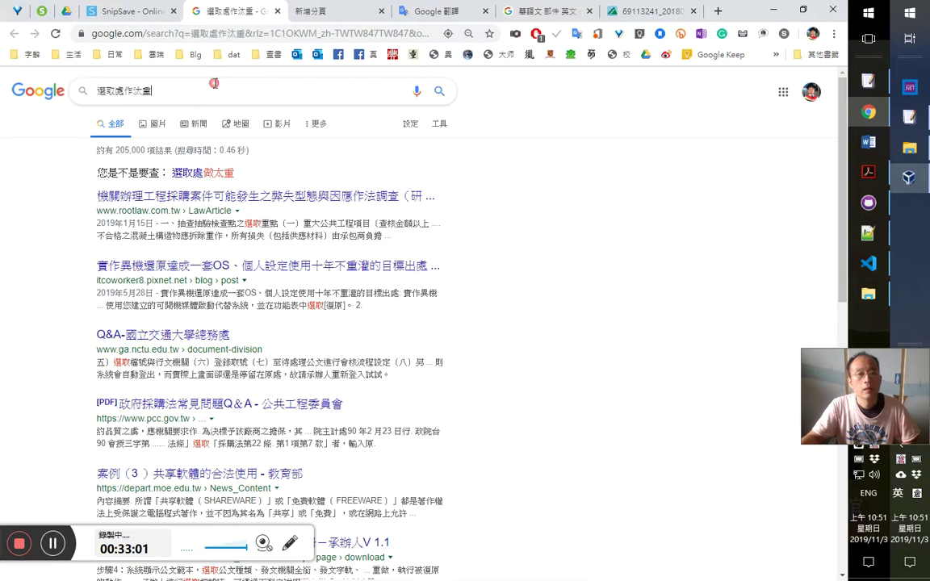
click(158, 12)
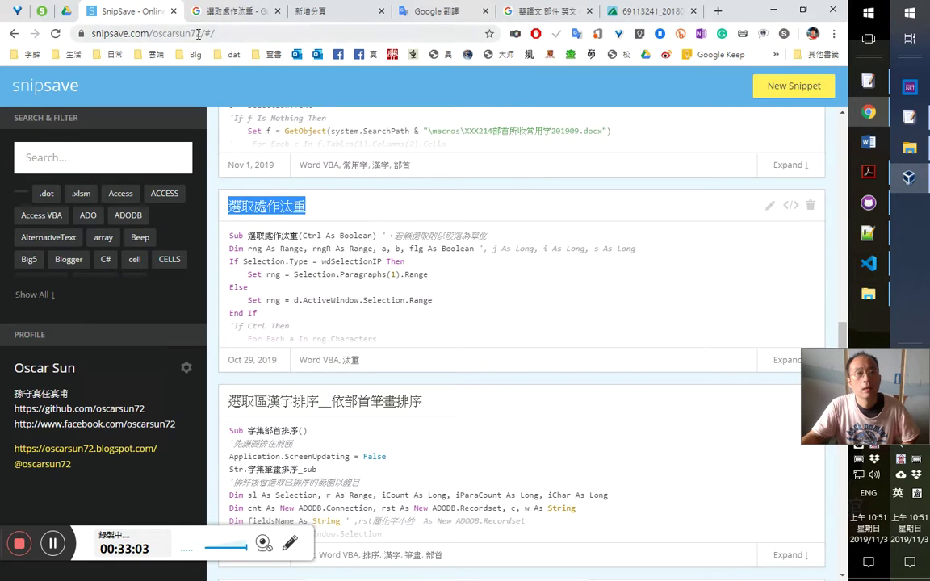
click(198, 34)
right_click(179, 33)
click(239, 95)
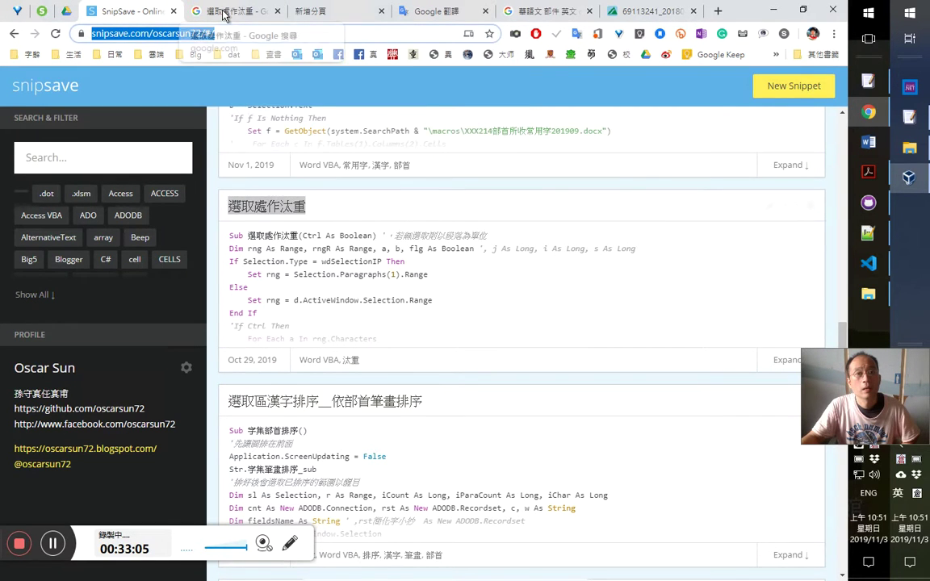
click(225, 12)
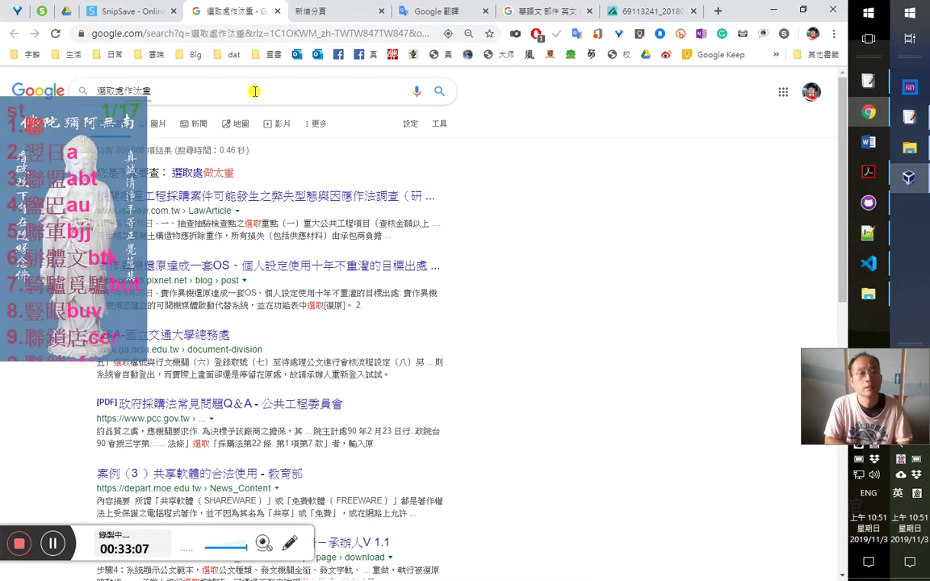
click(254, 92)
text(site:)
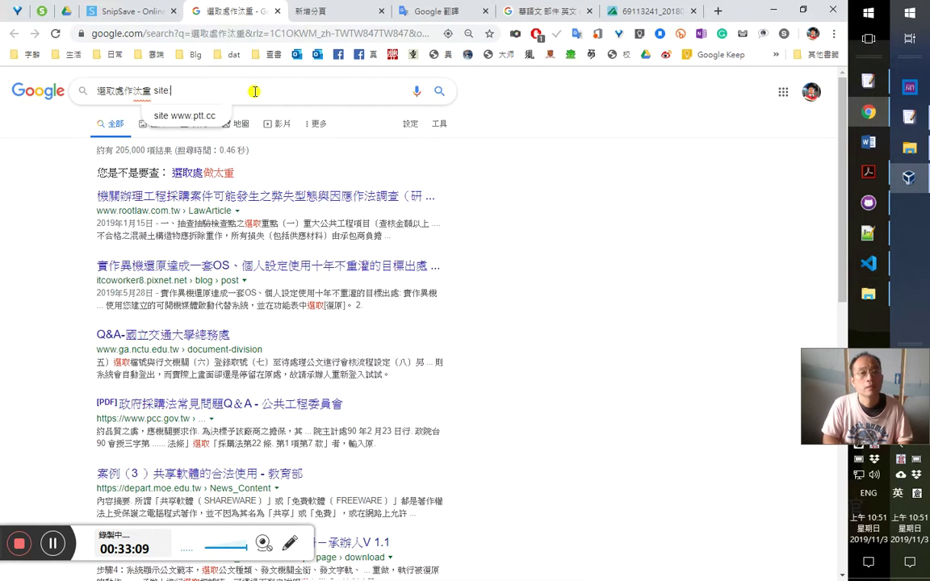
key(ctrl+v)
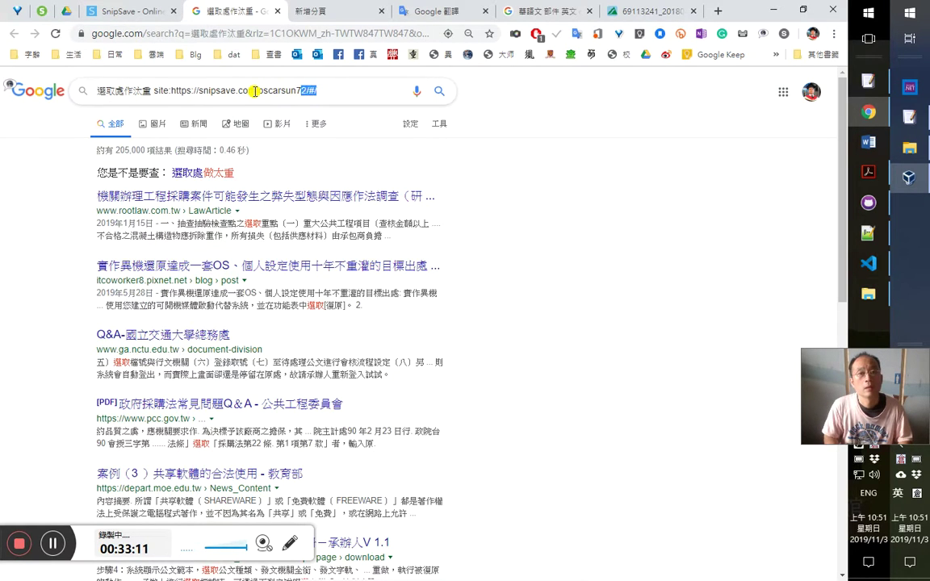
key(Return)
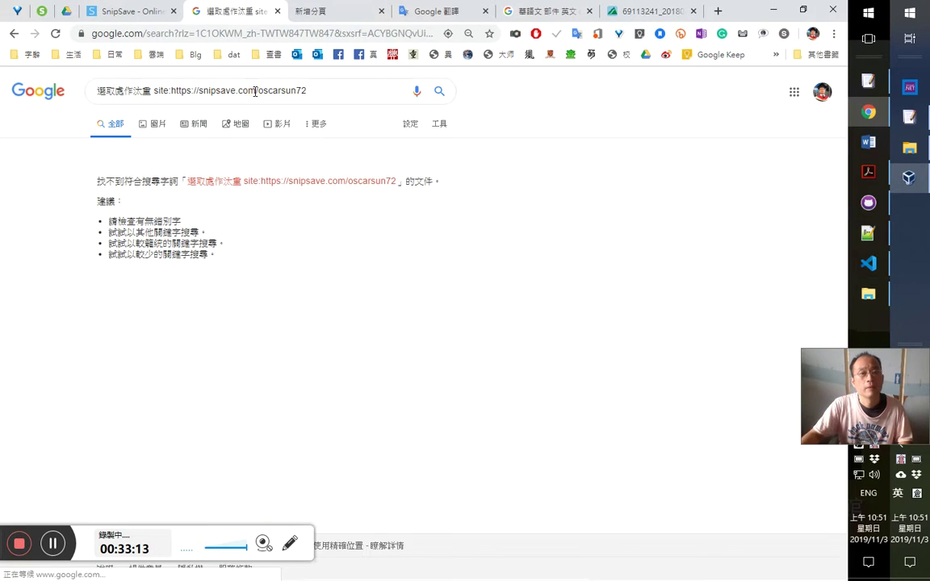
click(254, 91)
key(shift+End)
key(Delete)
key(Return)
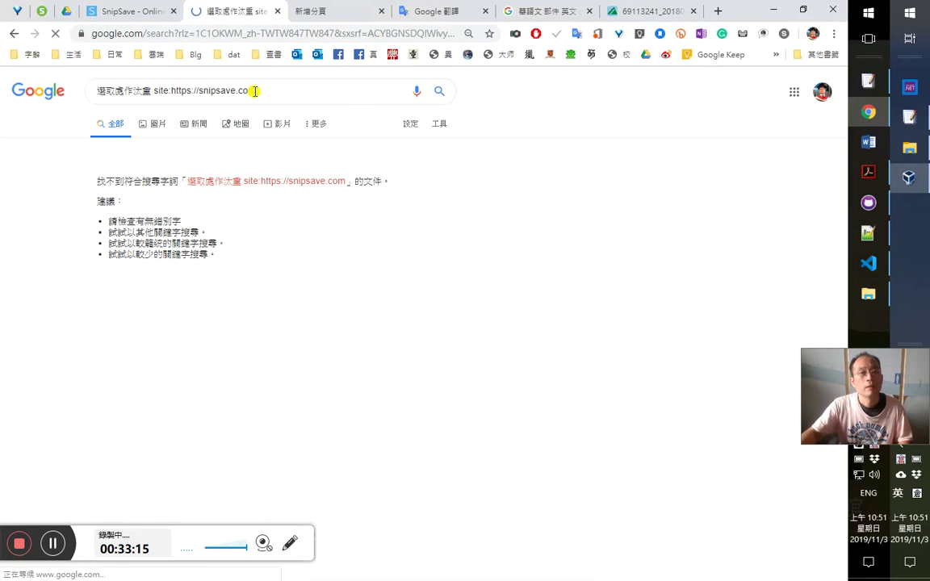
click(156, 92)
key(shift+Home)
key(Delete)
key(Return)
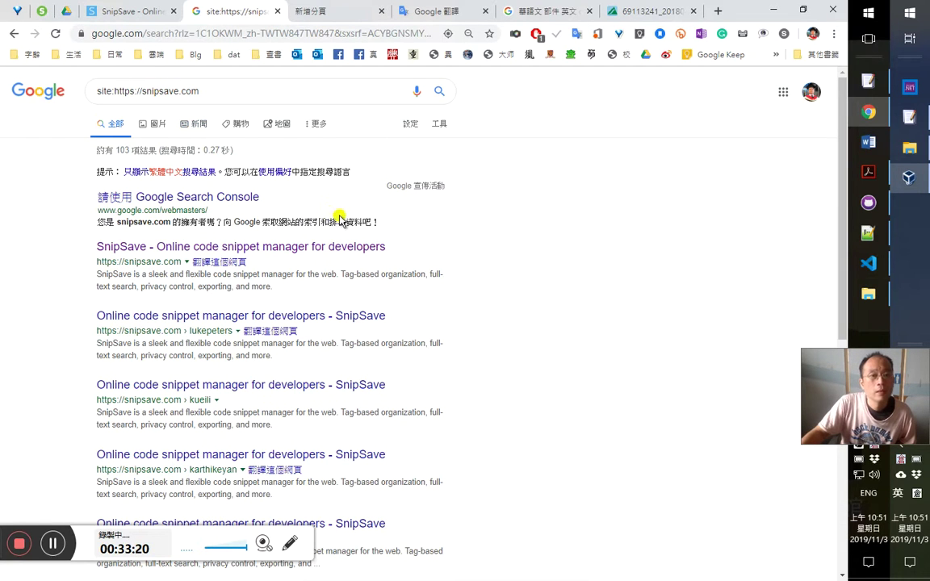
scroll(541, 394, down, 3)
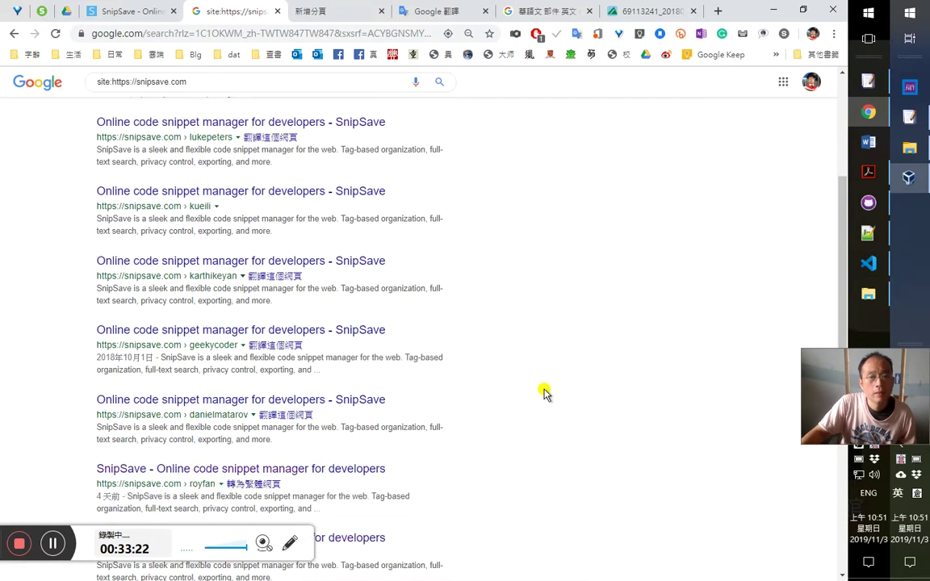
scroll(544, 393, down, 4)
scroll(369, 517, up, 1)
scroll(367, 517, down, 1)
click(290, 509)
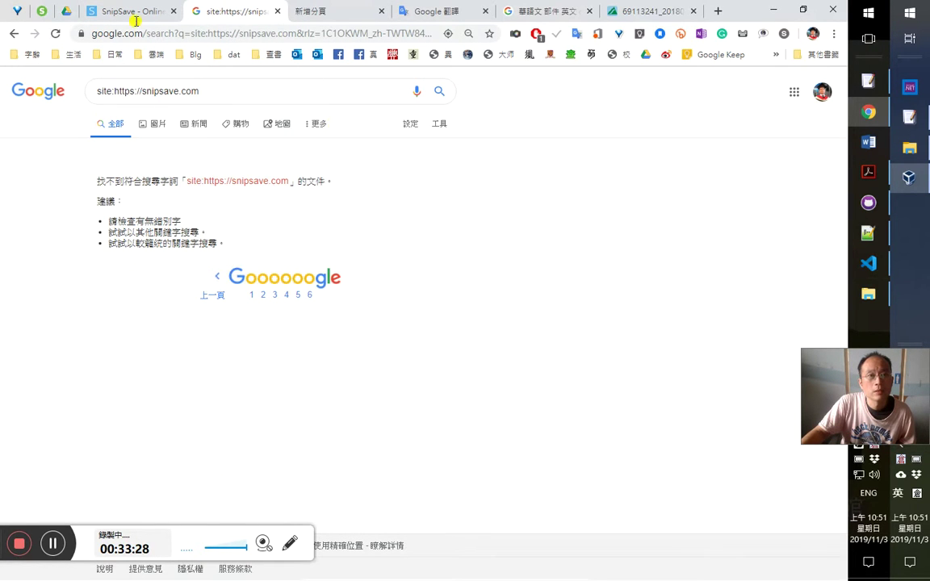
click(14, 34)
click(13, 34)
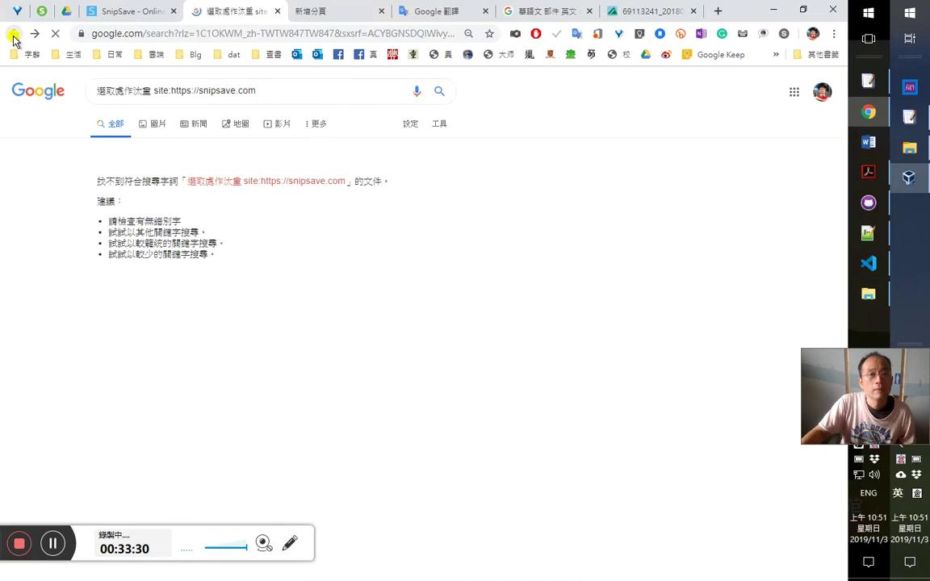
click(12, 34)
click(11, 34)
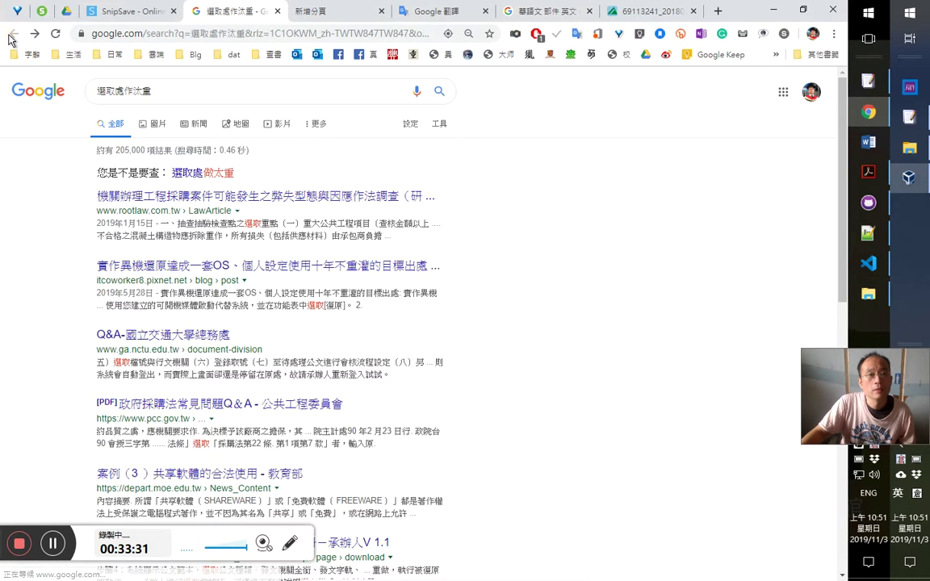
click(119, 16)
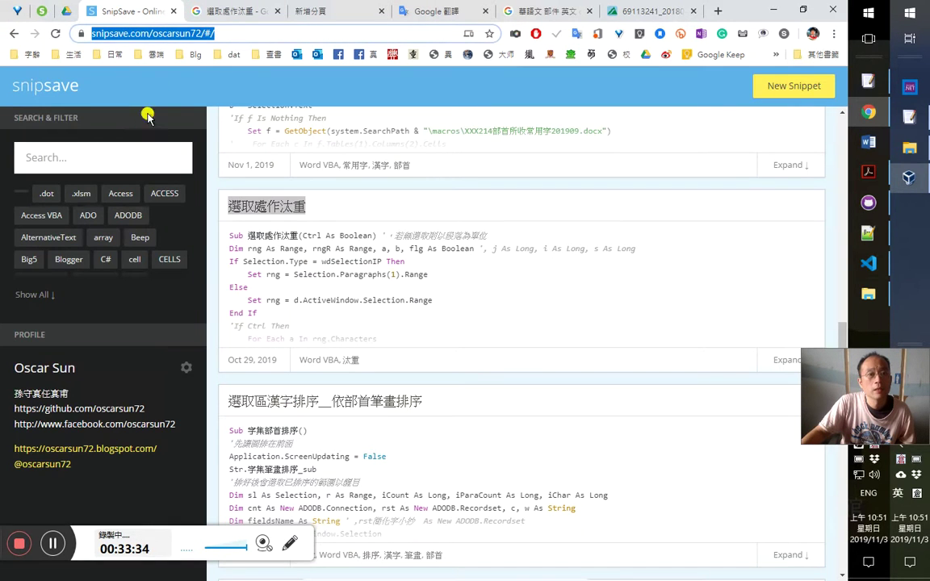
scroll(539, 220, up, 5)
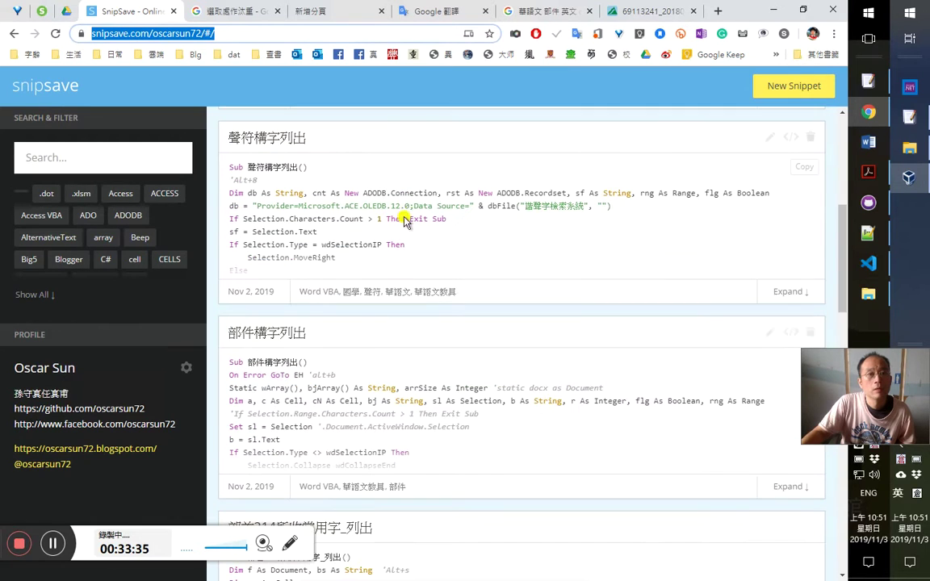
click(205, 244)
scroll(276, 288, up, 5)
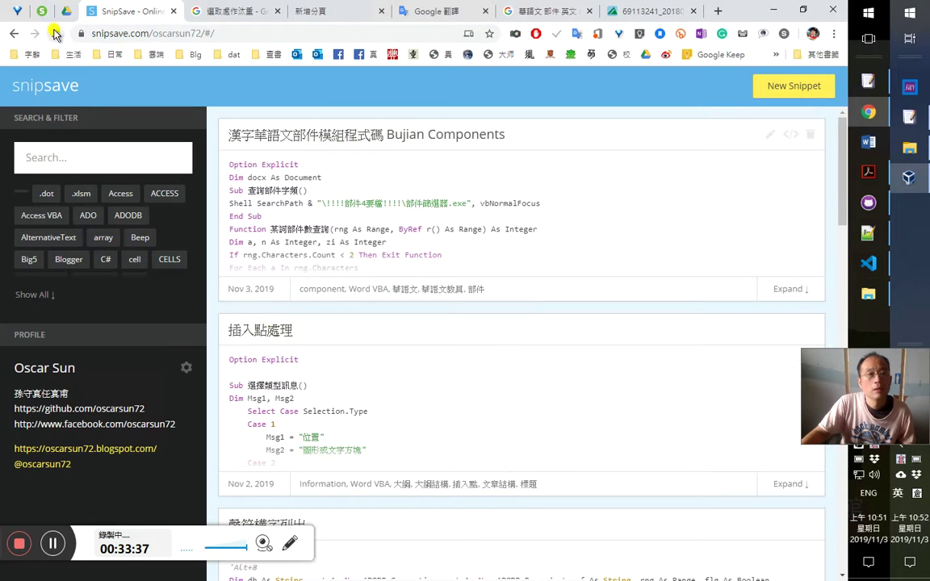
click(55, 33)
click(201, 34)
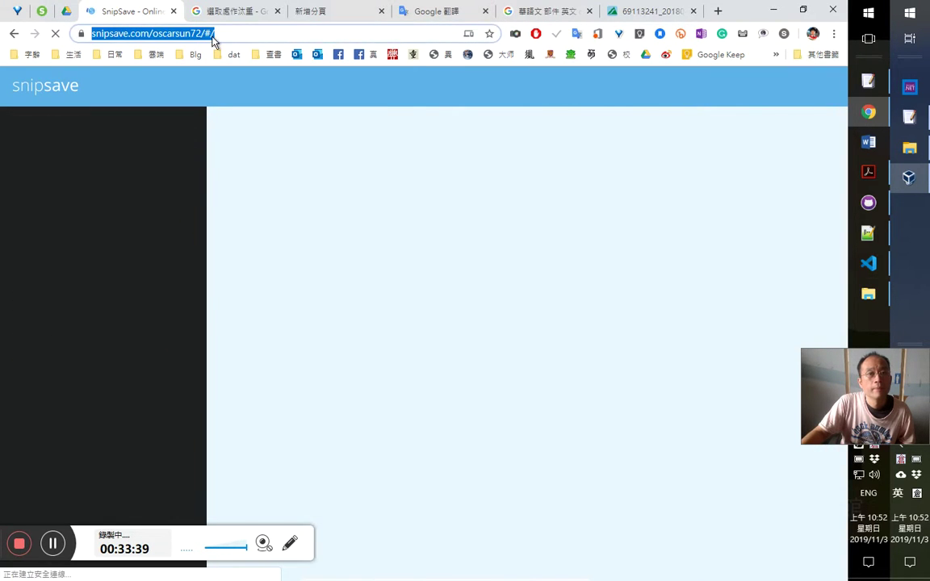
right_click(214, 36)
click(249, 105)
click(231, 12)
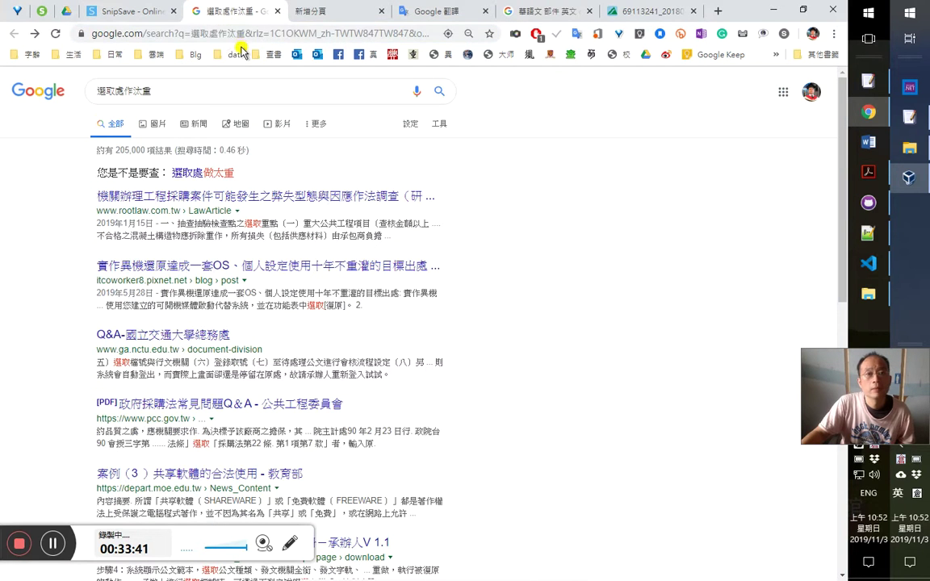
Search for 'google 索引' and open Google's 將內容提交給Google guidance, then its add-URL-to-index option
click(255, 37)
text(goog)
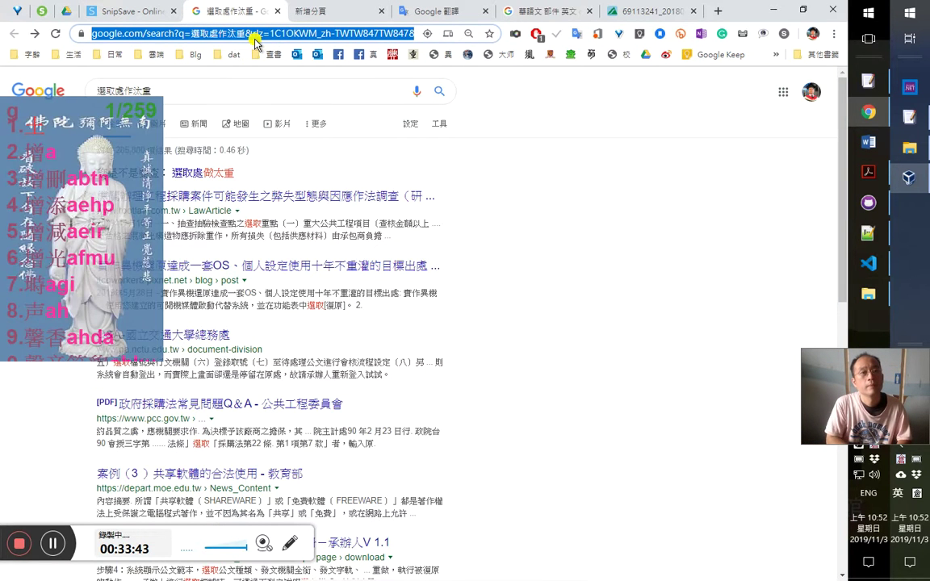
text(le)
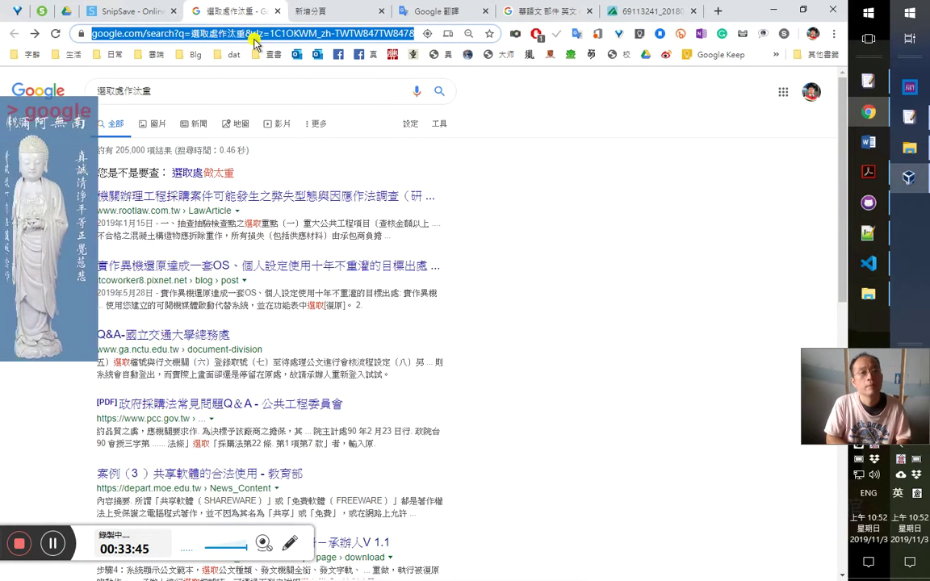
key(space)
text(索引)
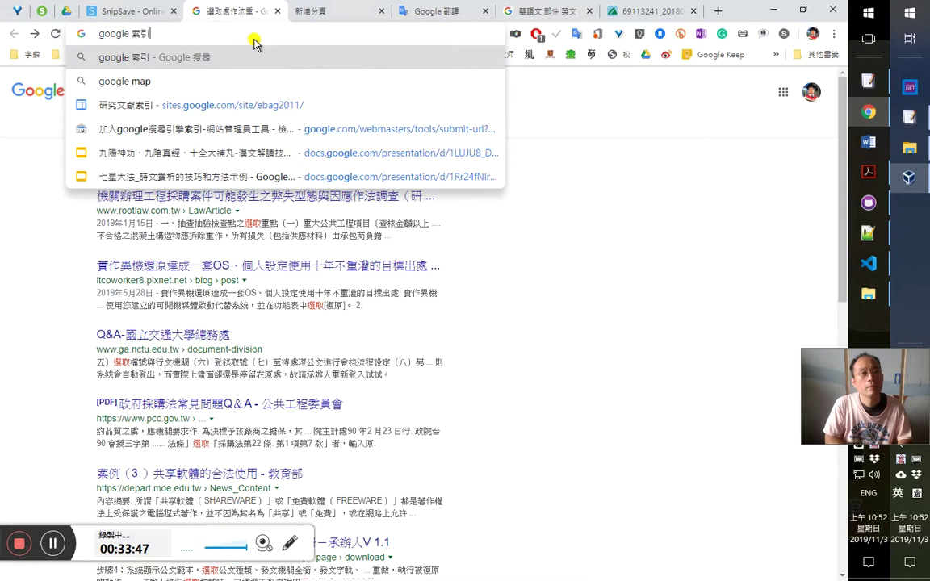
key(Return)
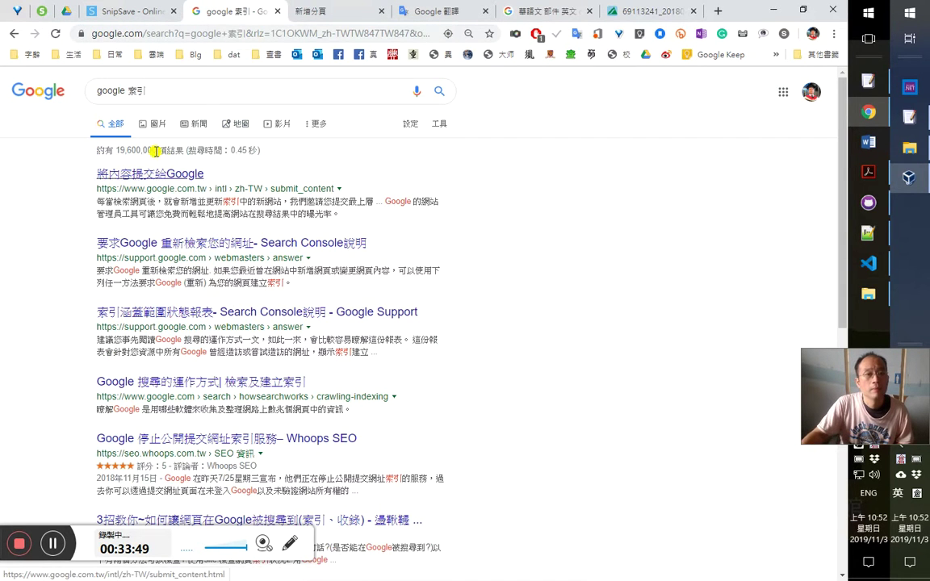
click(167, 175)
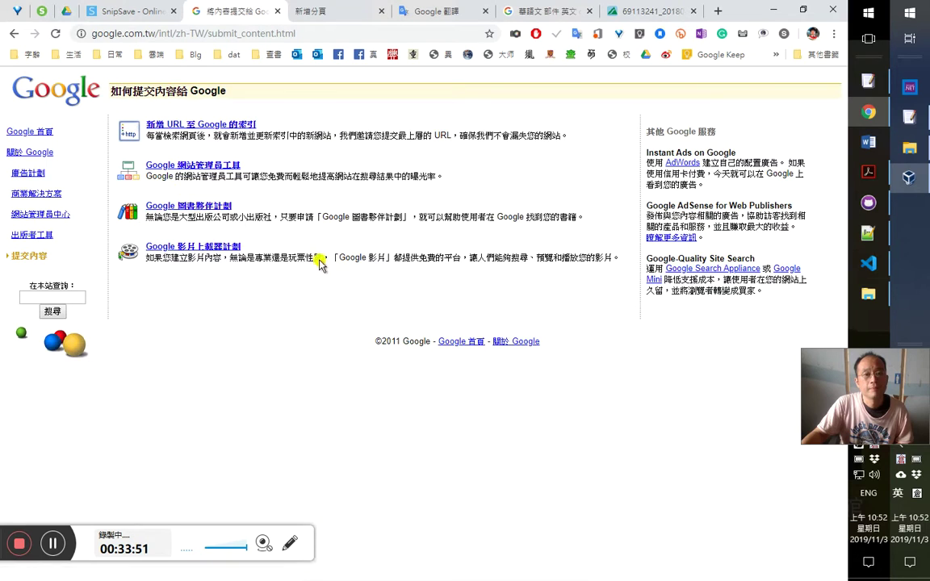
click(223, 125)
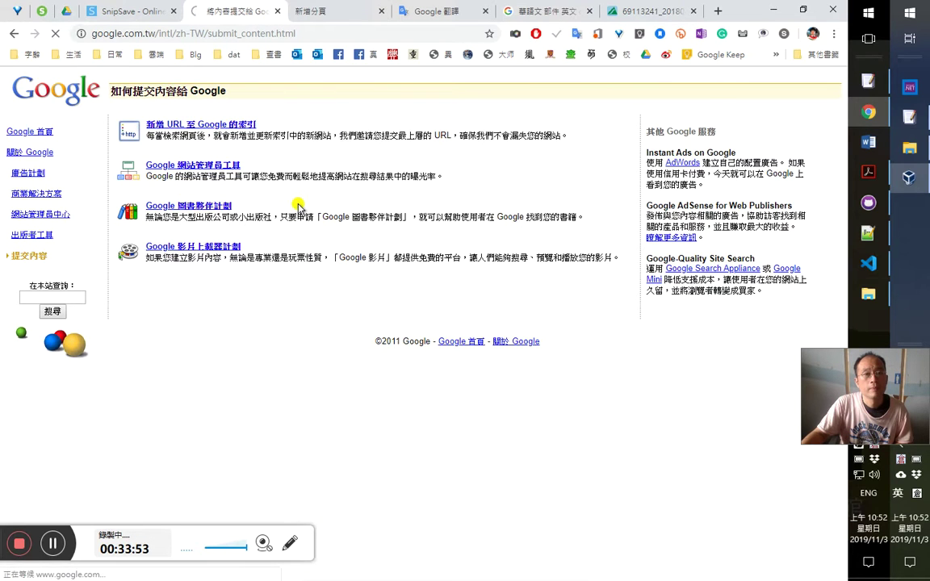
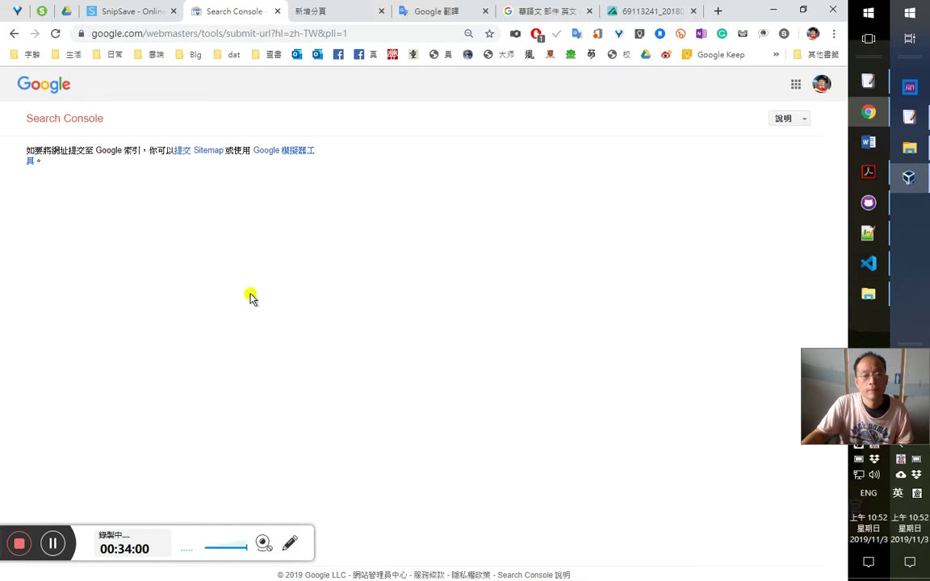
Open the help page on submitting a sitemap, then return to the Search Console submit page
drag(5, 542, 160, 379)
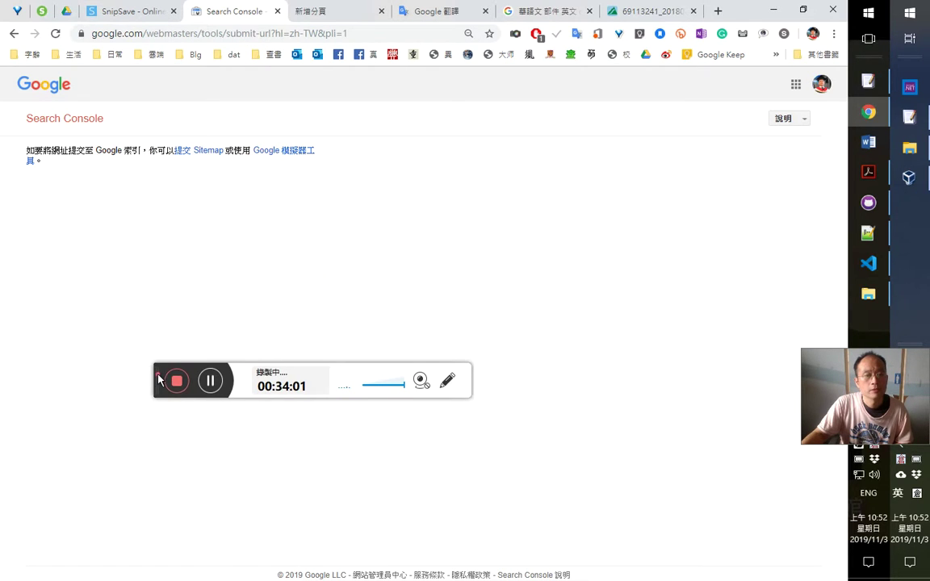
click(208, 152)
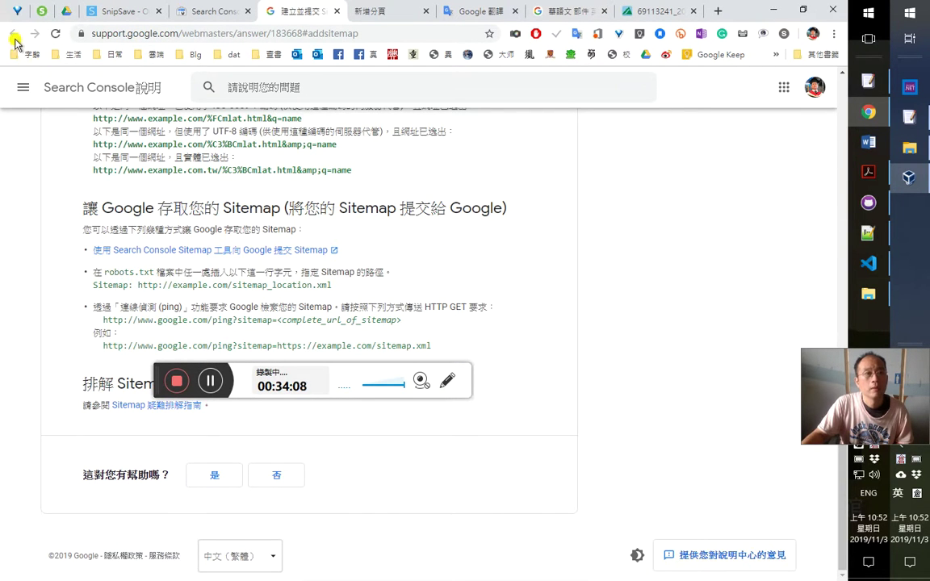
click(212, 12)
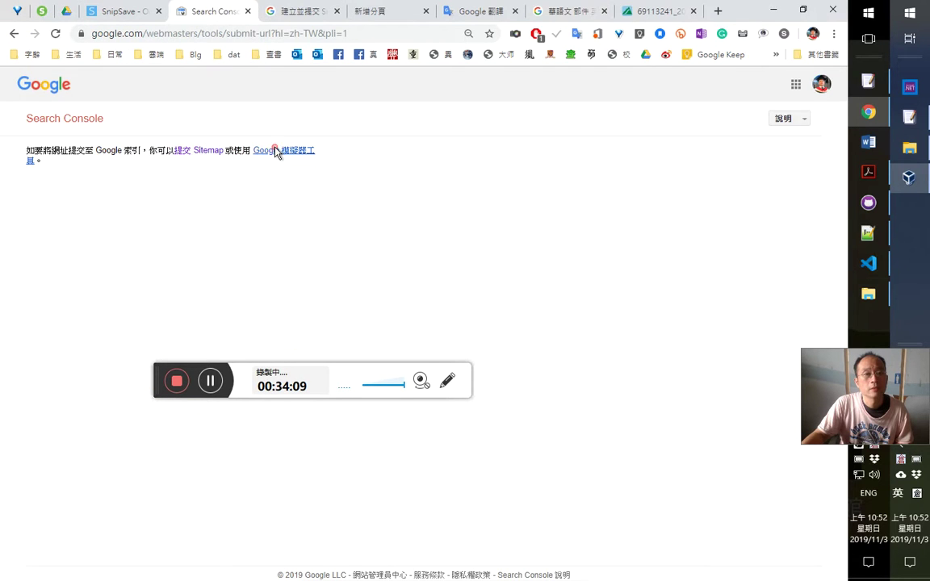
Open the recrawl help page, check its 網址檢查工具 link, then return to the Search Console page
click(275, 151)
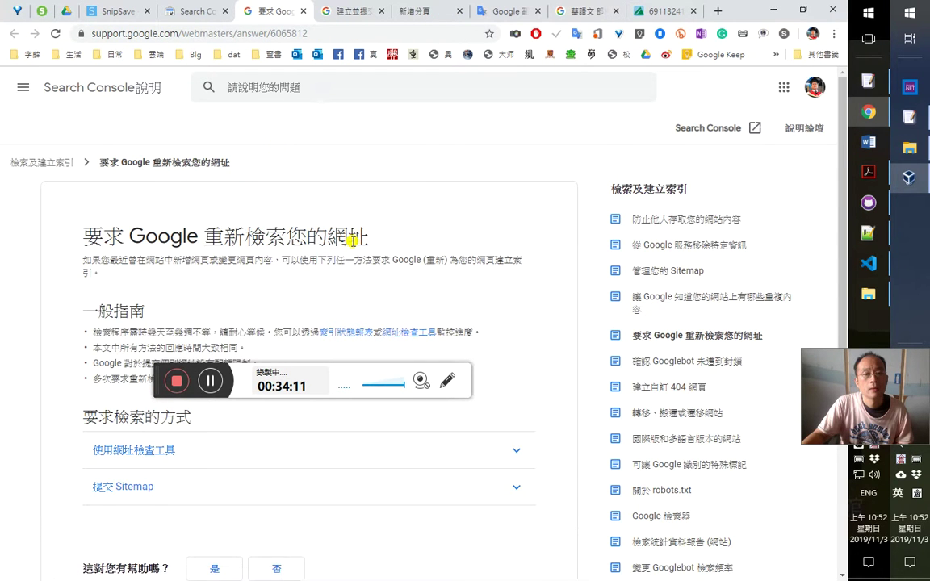
scroll(353, 242, down, 3)
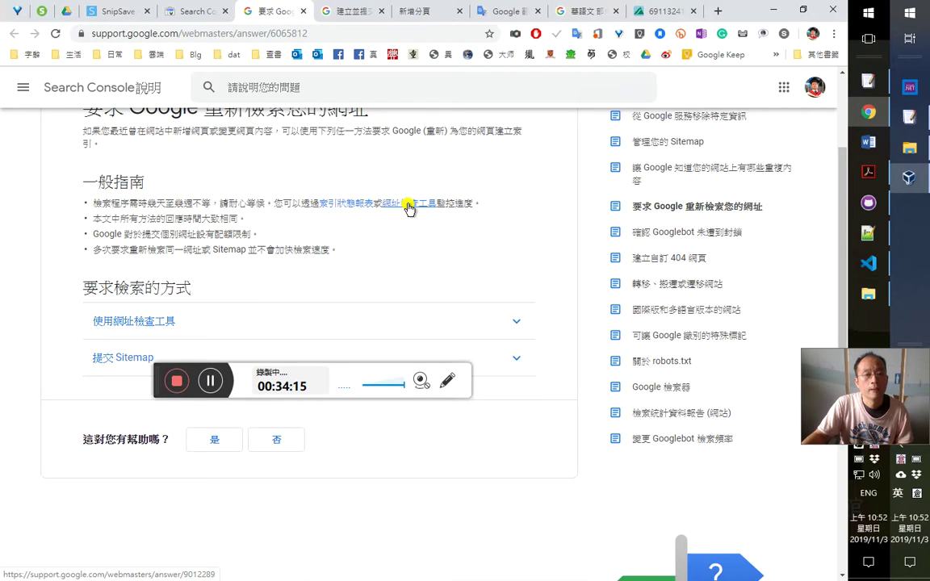
click(409, 207)
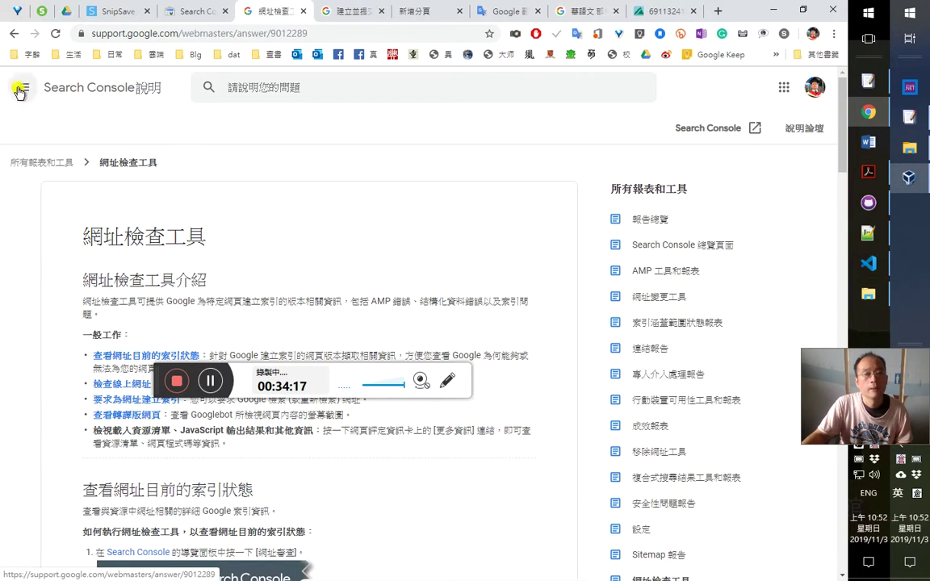
click(15, 35)
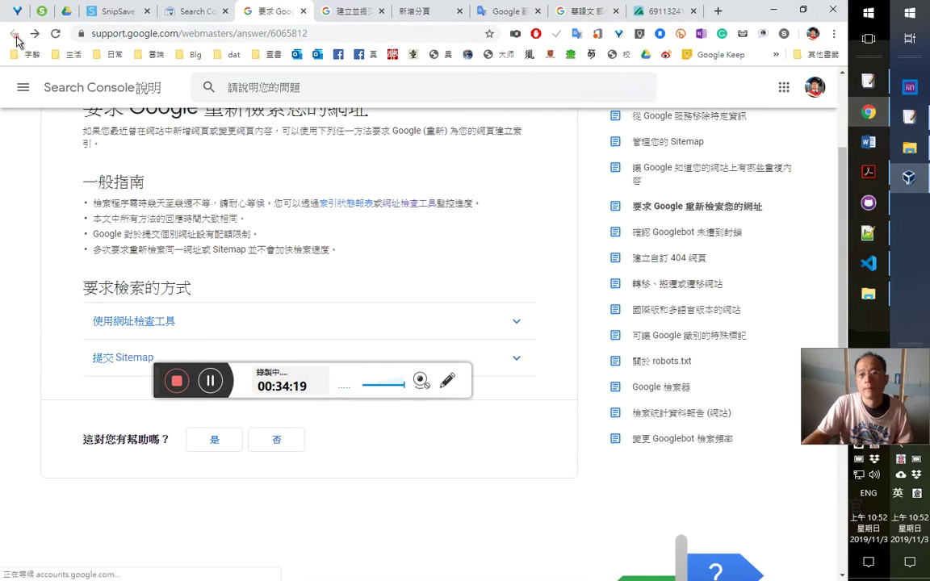
click(119, 11)
click(192, 12)
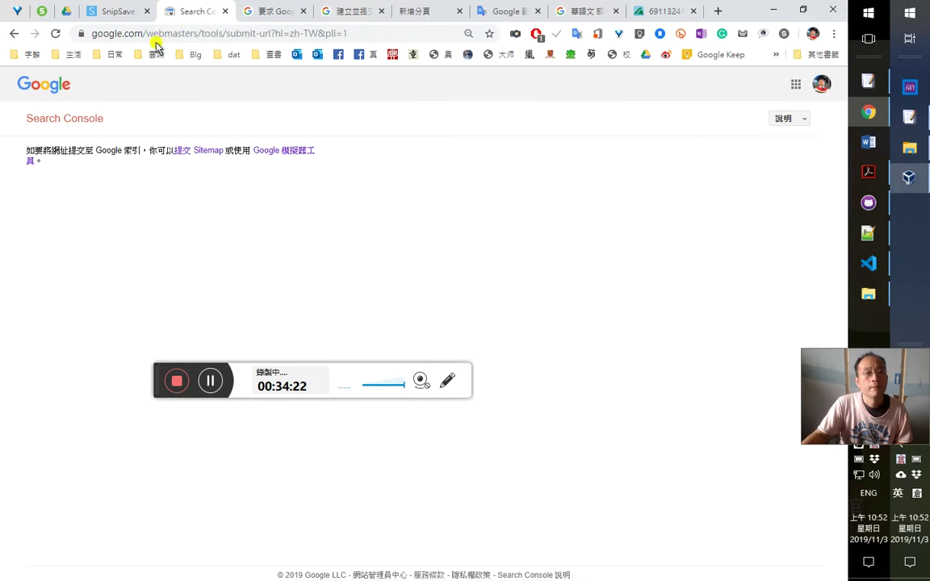
Go back to the google 索引 search results, briefly opening and closing the recrawl result
click(15, 36)
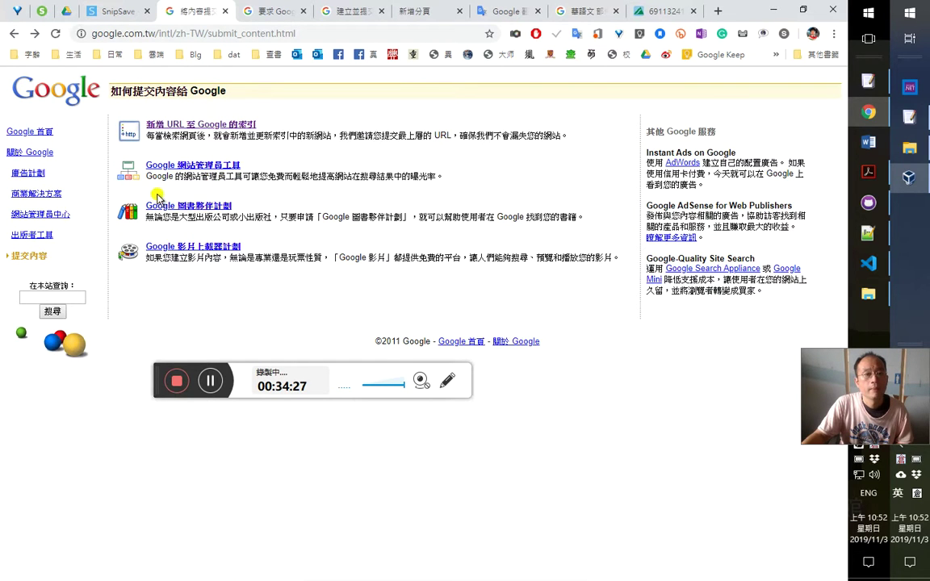
click(14, 34)
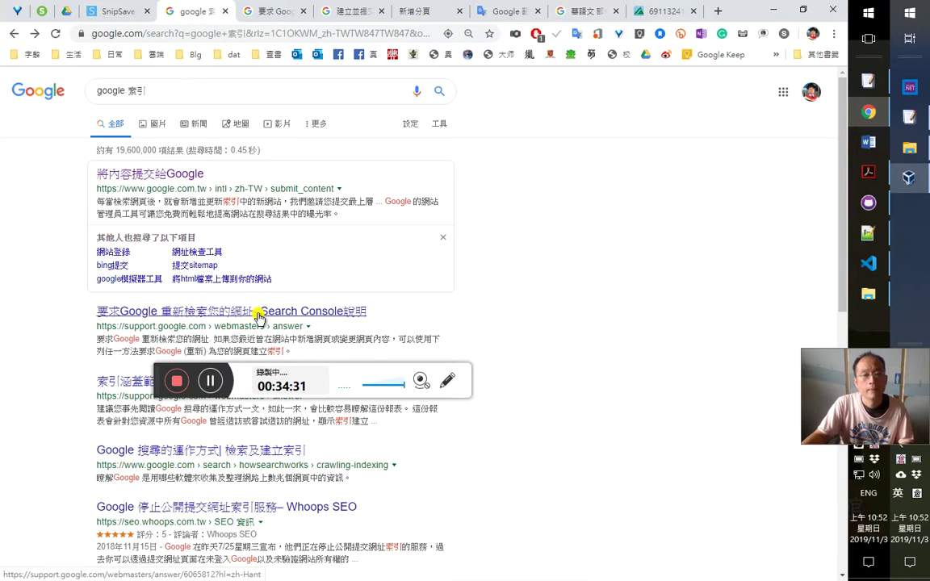
click(258, 312)
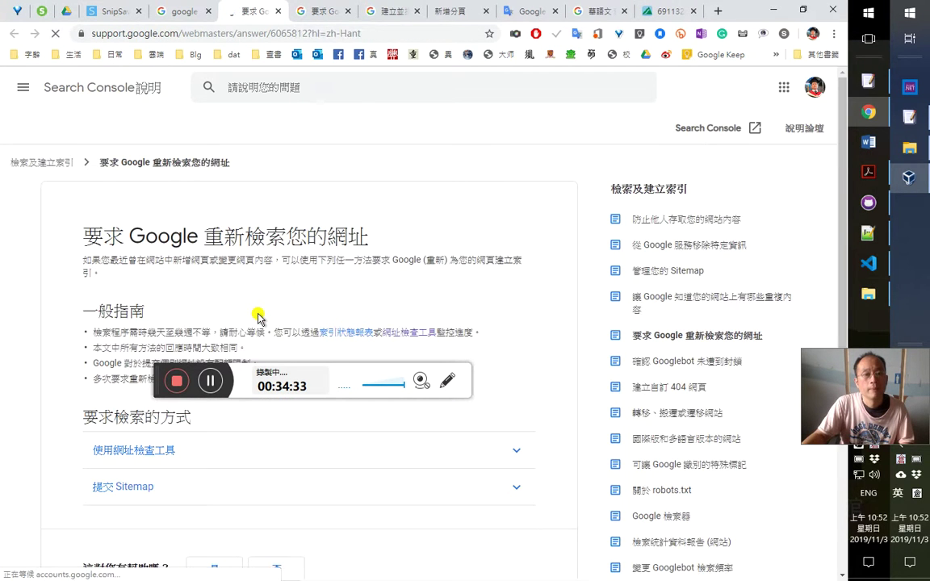
key(ctrl+w)
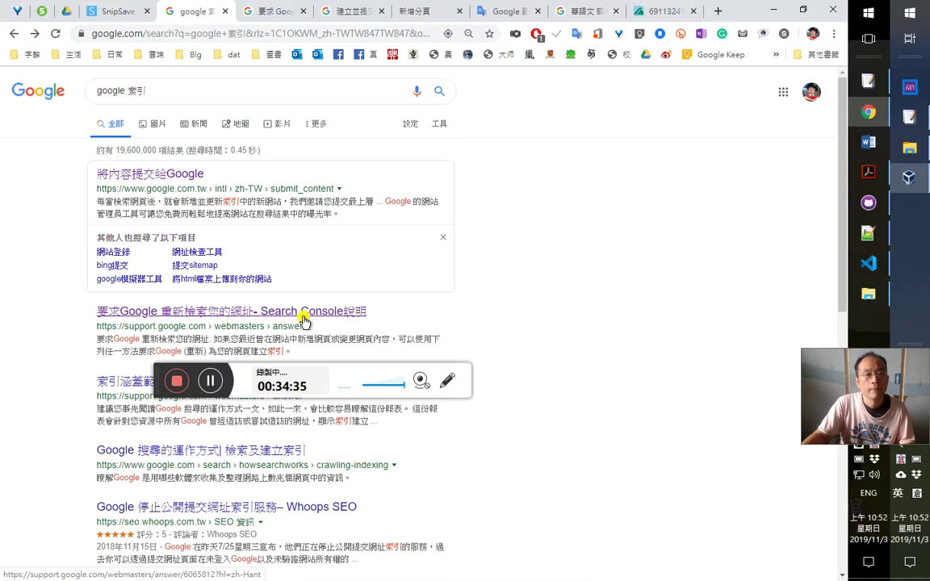
Open searches for 網址檢查工具 and 網站登錄 in new tabs, plus the iware article
click(215, 253)
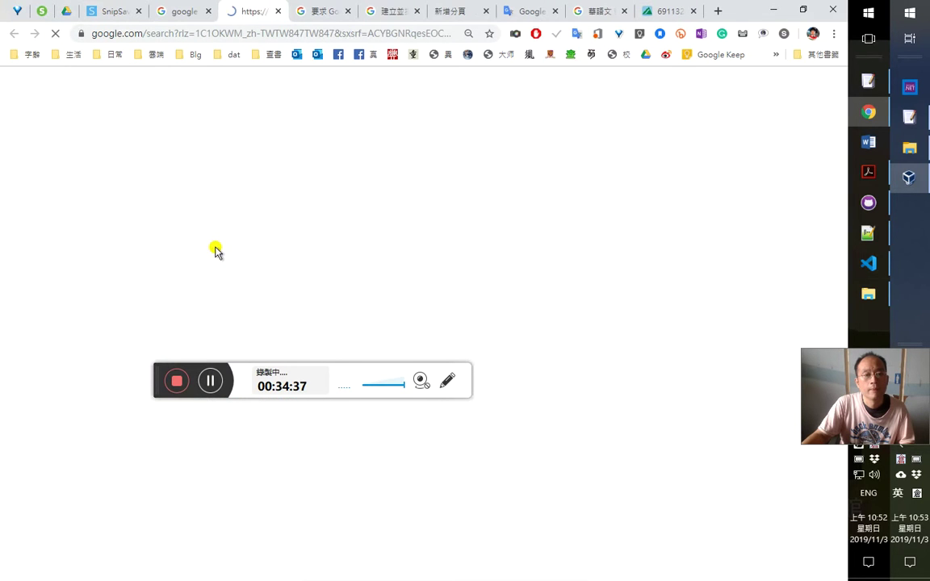
click(179, 12)
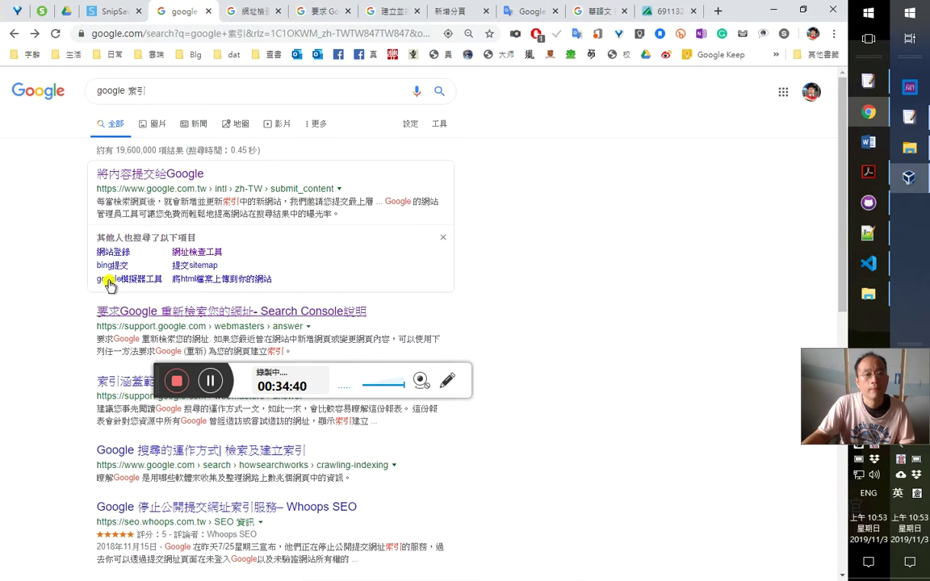
click(118, 253)
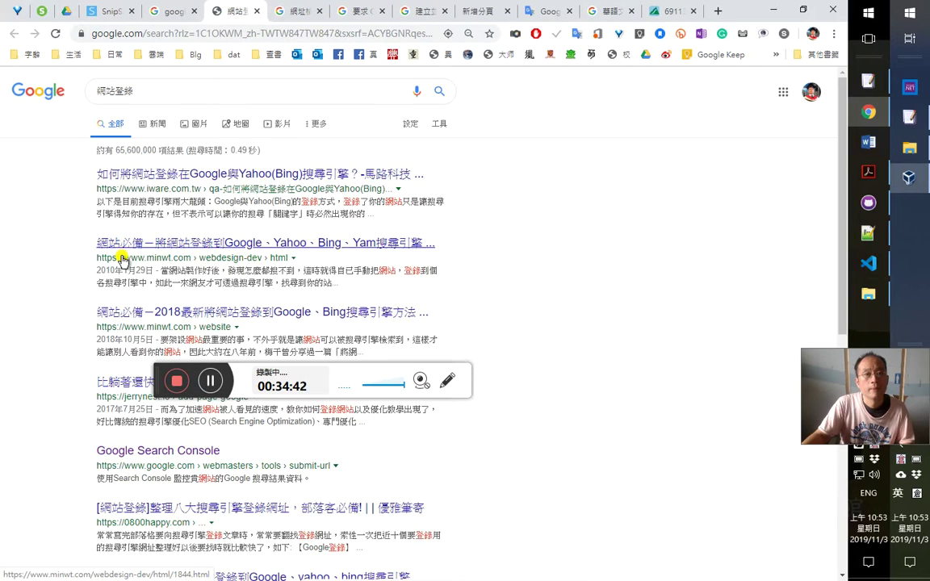
click(201, 184)
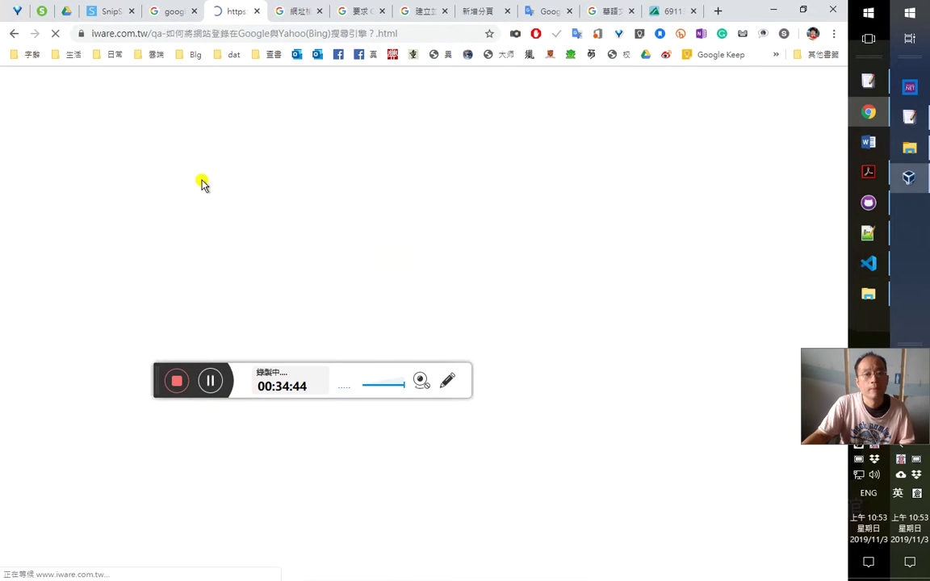
click(291, 17)
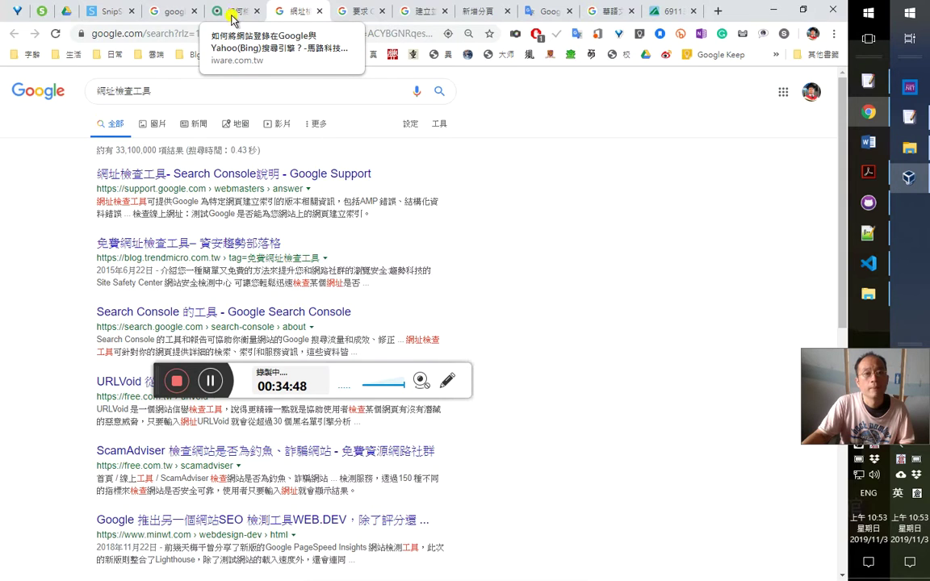
click(231, 18)
Check where the article's Google submission link leads, then return to the iware article
scroll(257, 273, down, 5)
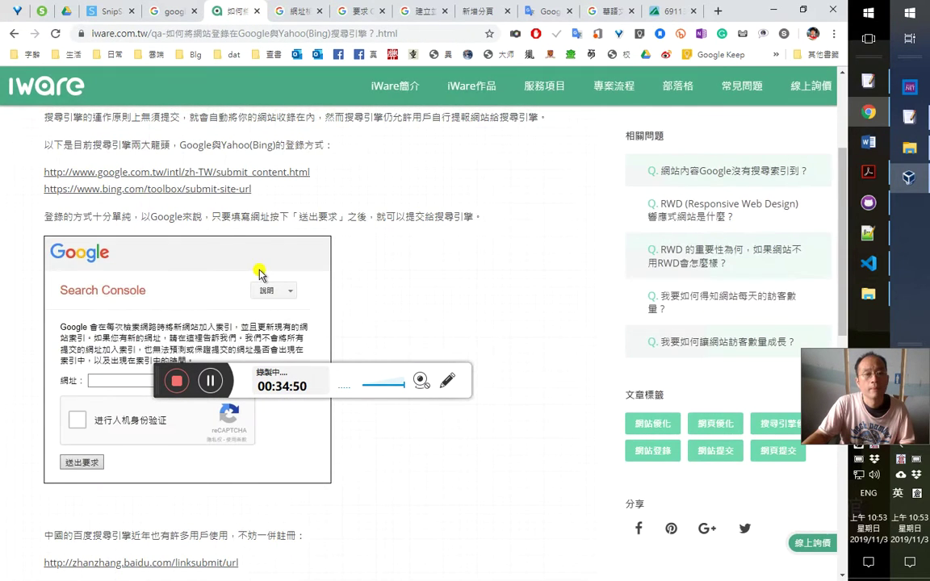
click(211, 173)
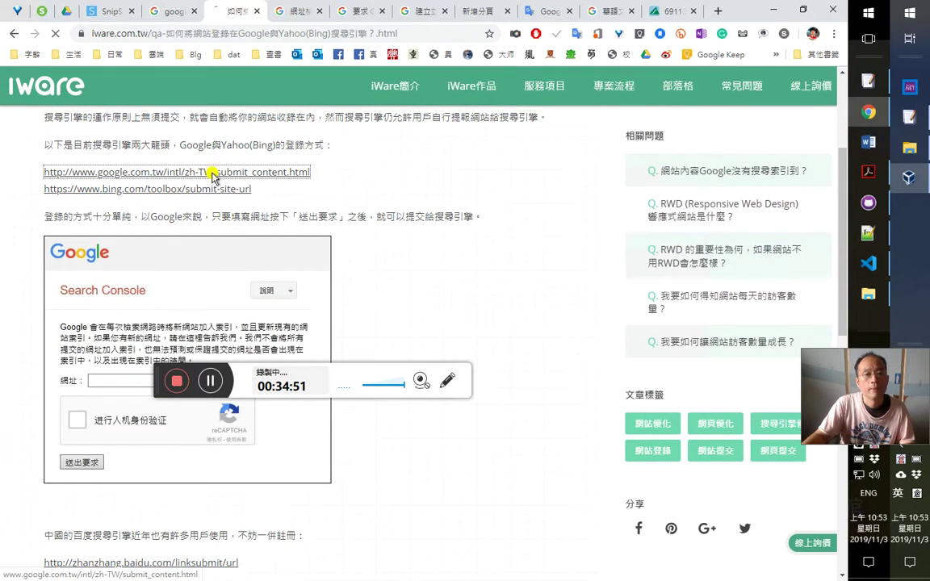
click(14, 33)
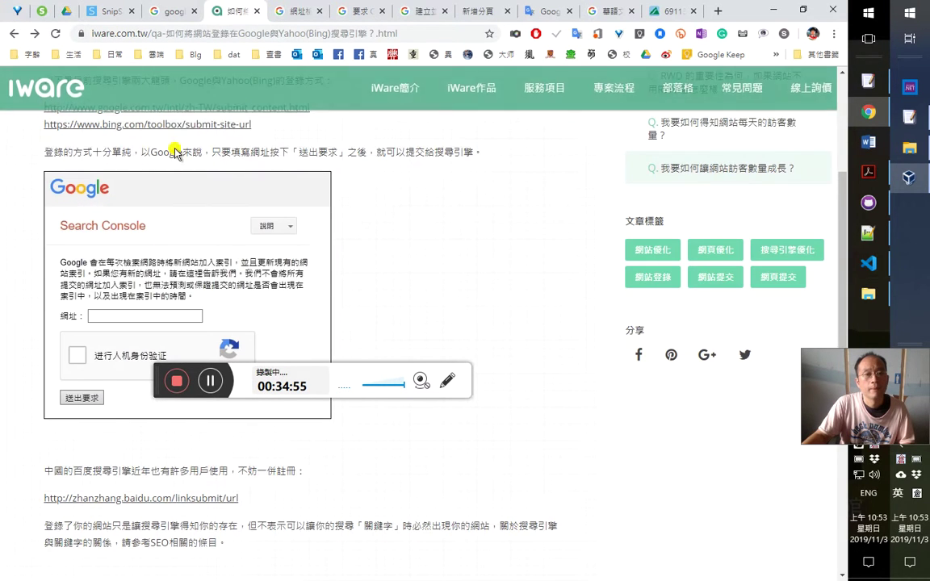
View the Bing submit-site-url post, then return and scroll to the article's Baidu link
click(187, 130)
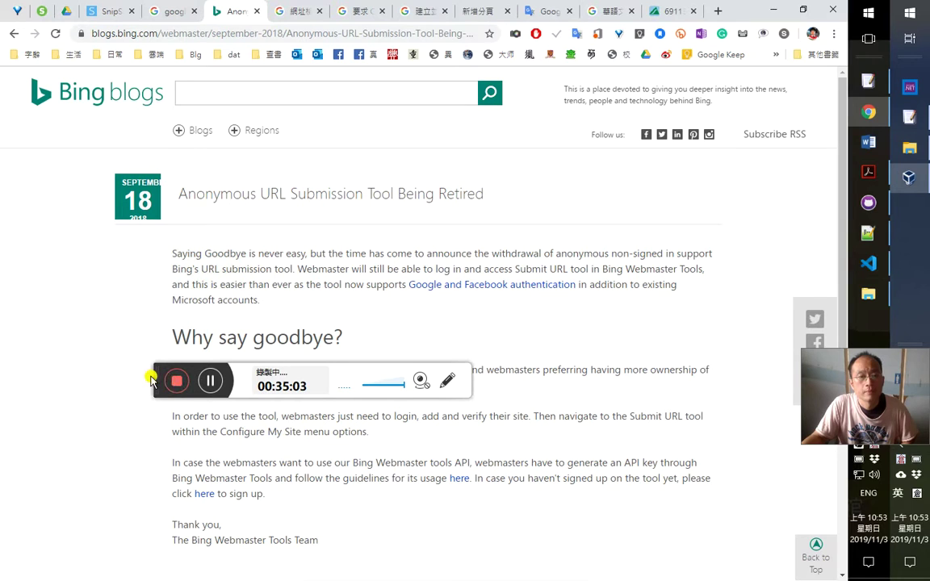
drag(159, 378, 442, 507)
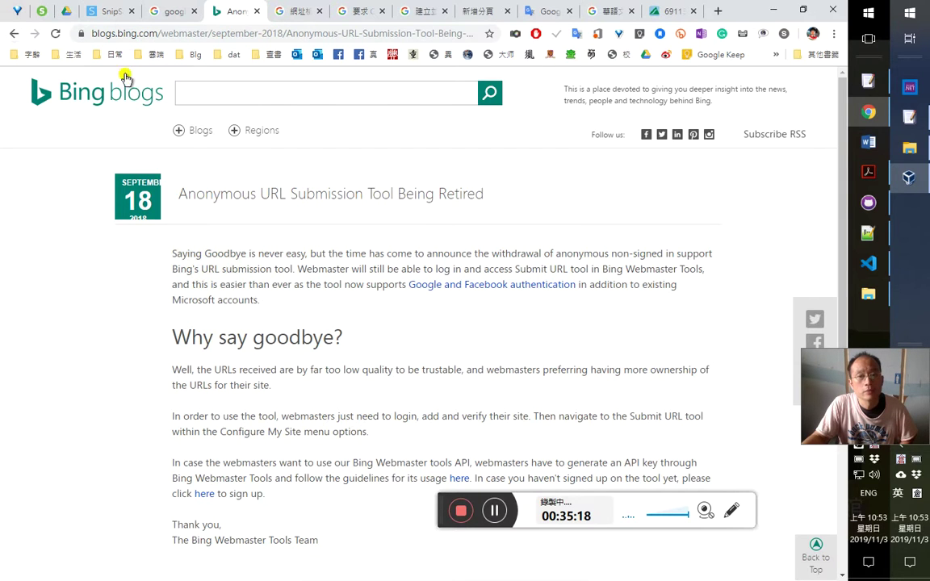
click(15, 33)
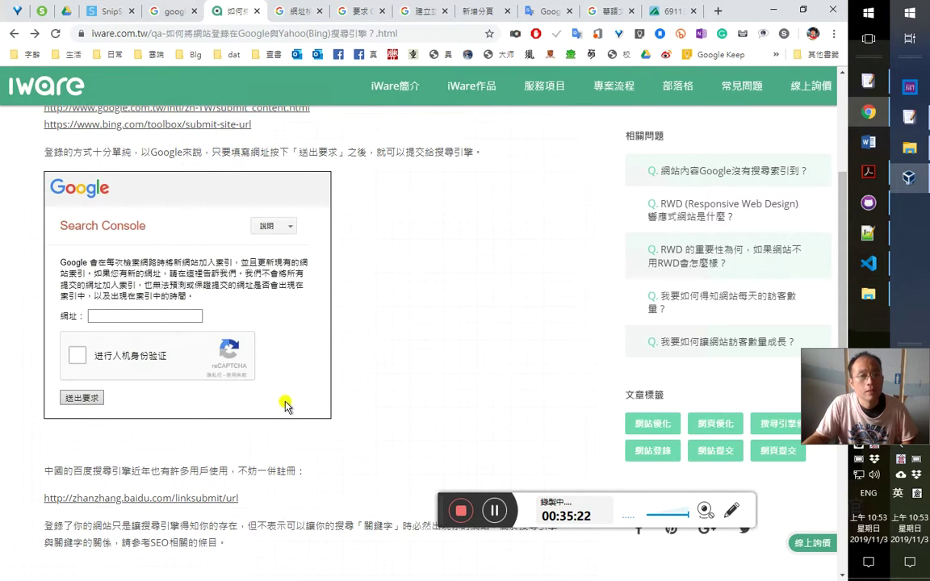
scroll(314, 428, up, 2)
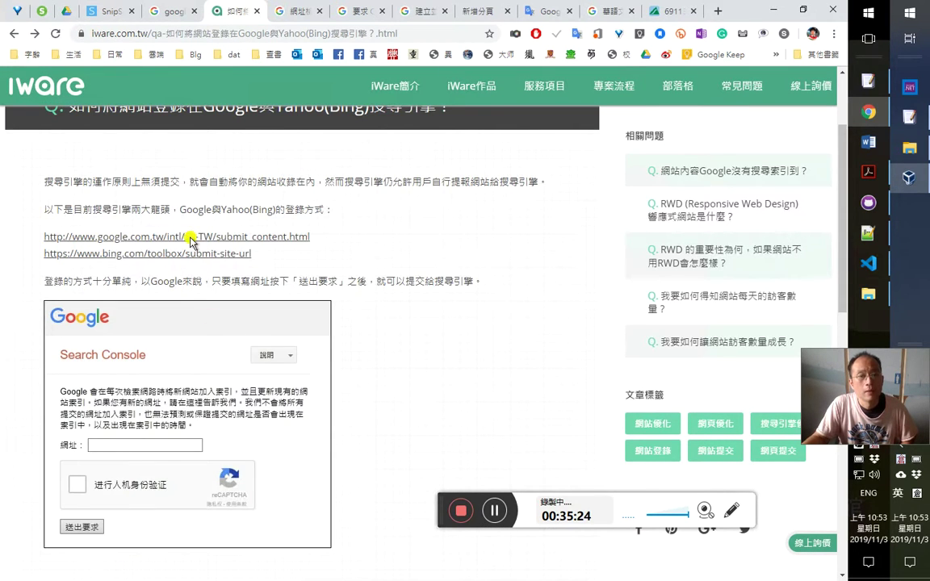
scroll(240, 311, down, 2)
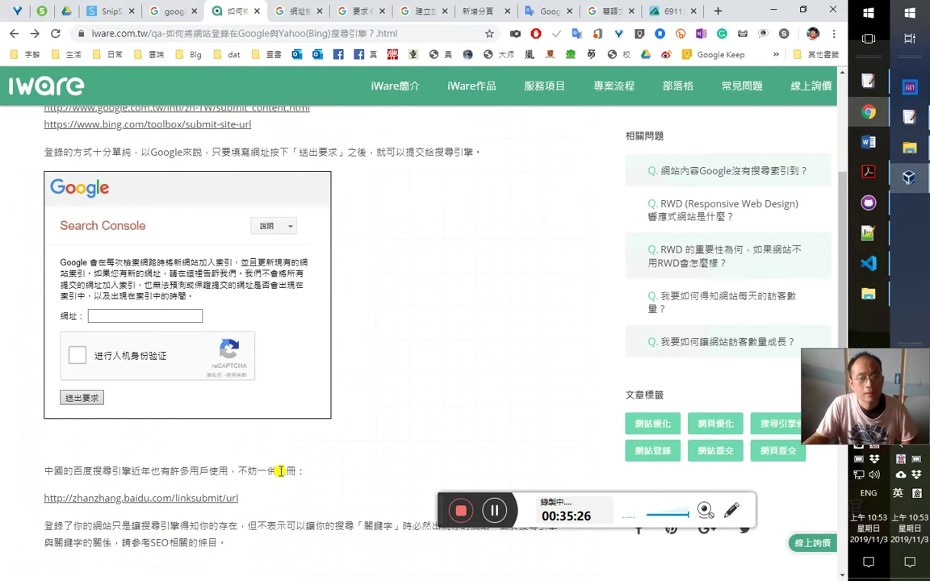
scroll(280, 471, down, 1)
Submit the snipsave.com page URL via Baidu's 链接提交 tool, pass the captcha, and return
click(208, 438)
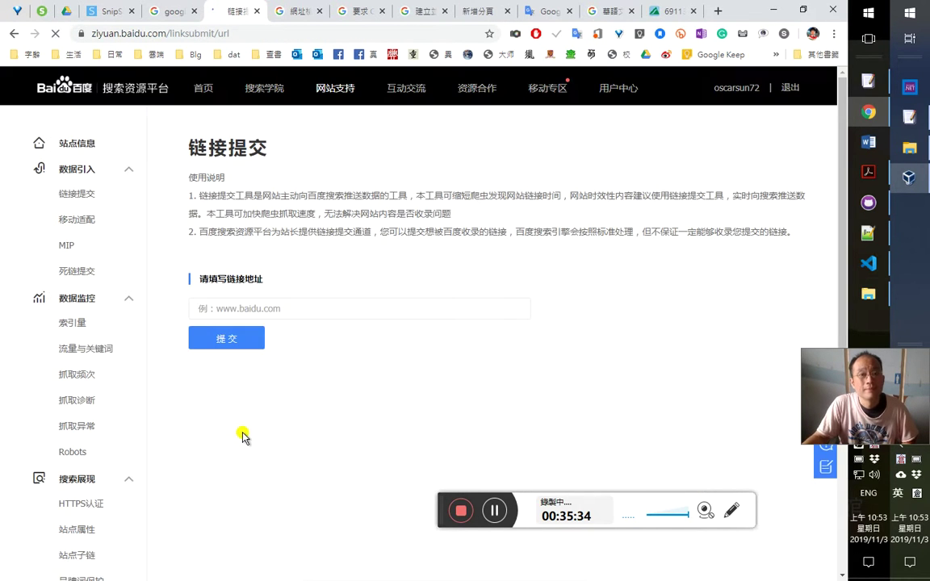
click(292, 308)
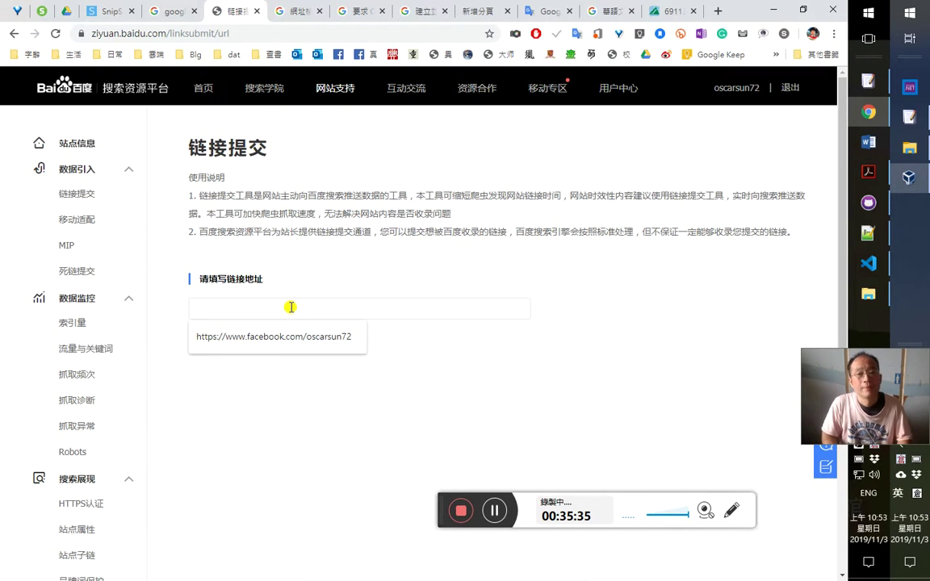
text(https://snipsave.com/oscarsun72/#/)
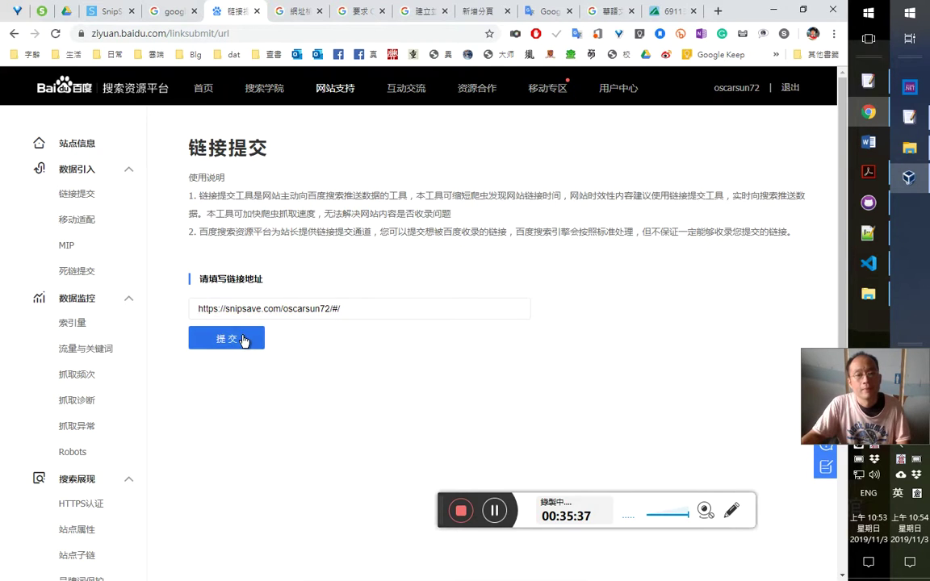
click(251, 338)
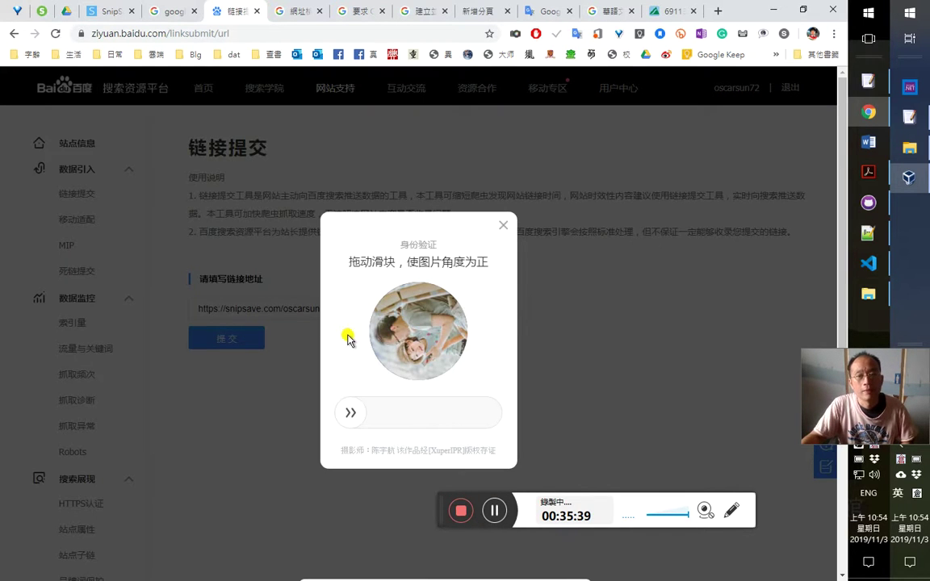
drag(343, 415, 388, 422)
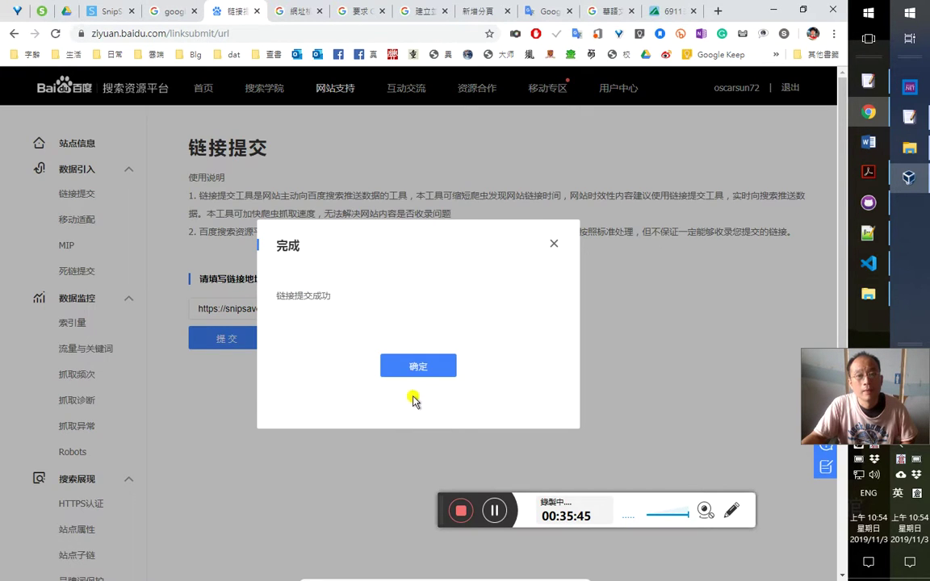
click(417, 367)
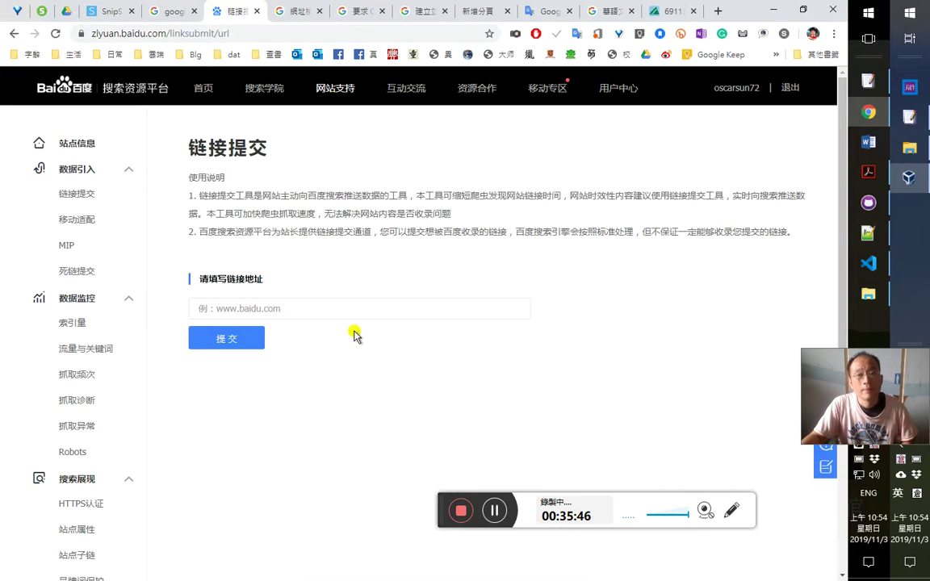
click(13, 34)
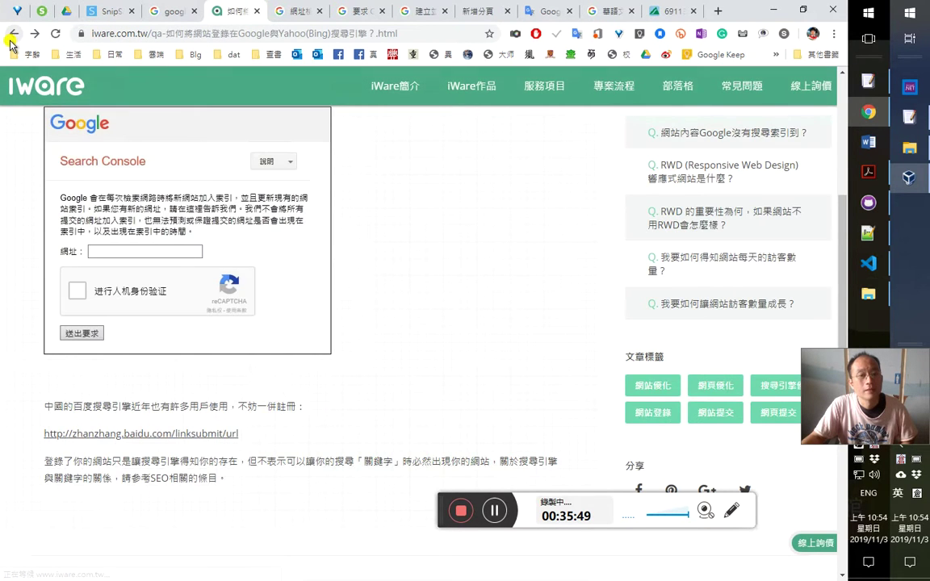
Open the minwt article from the search results and check its Step1 Google add-URL page
scroll(194, 305, up, 3)
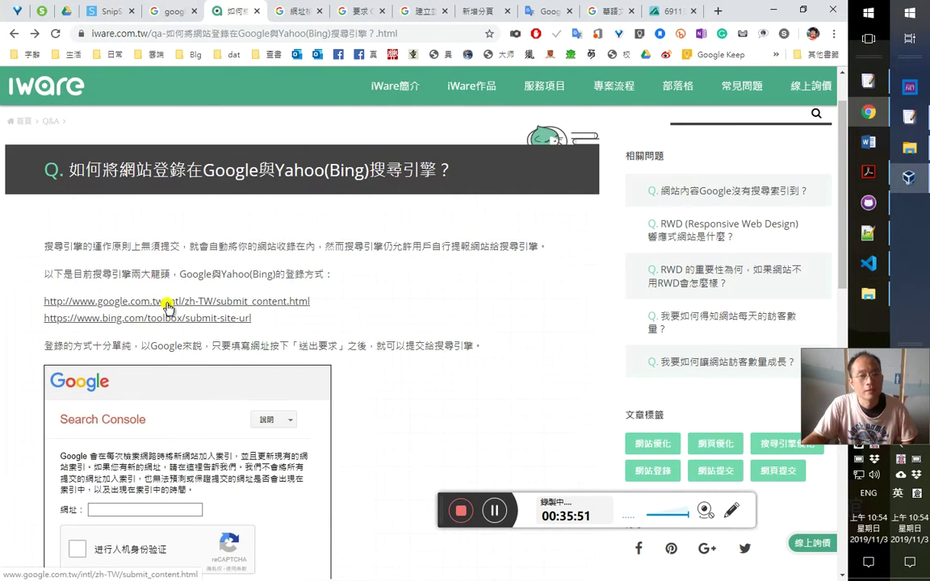
click(133, 302)
click(13, 34)
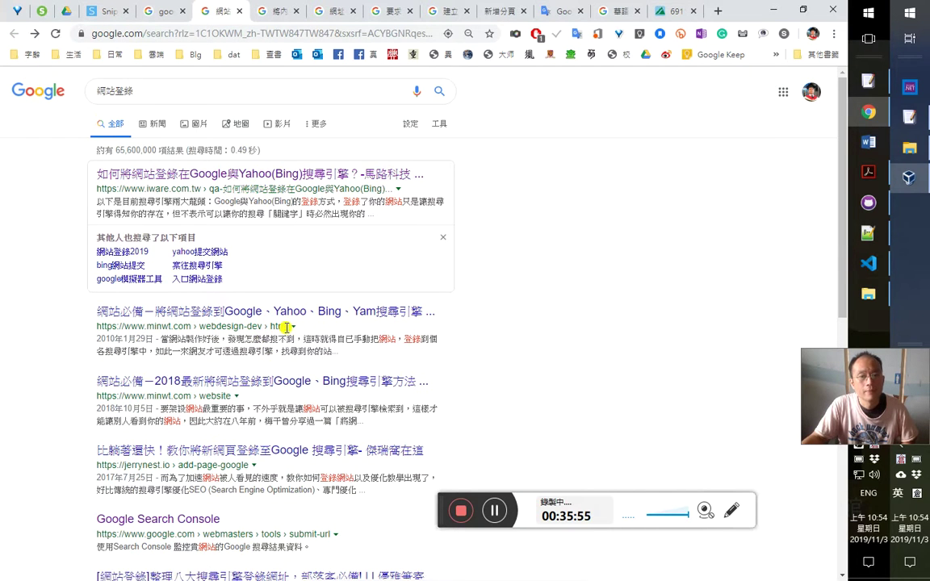
click(305, 313)
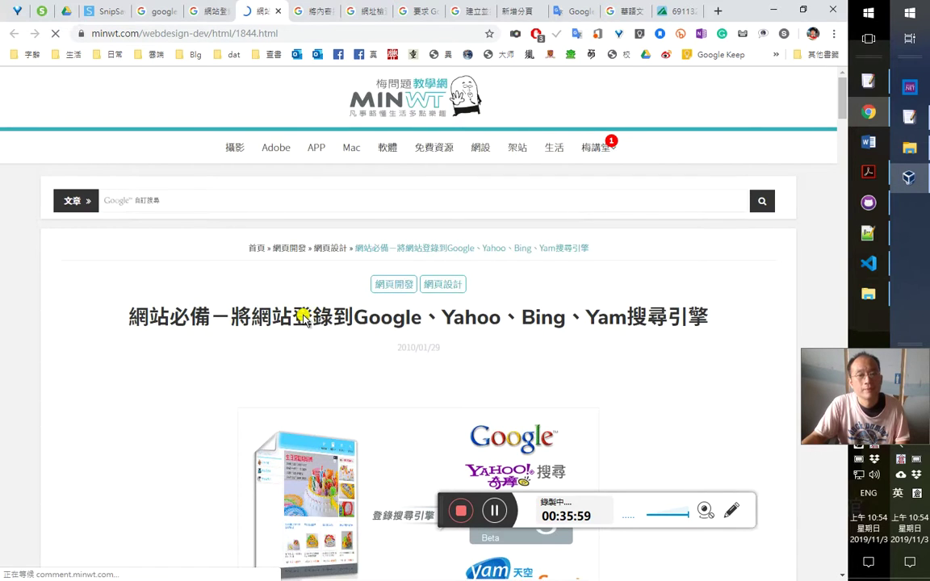
scroll(310, 321, down, 4)
scroll(314, 331, down, 3)
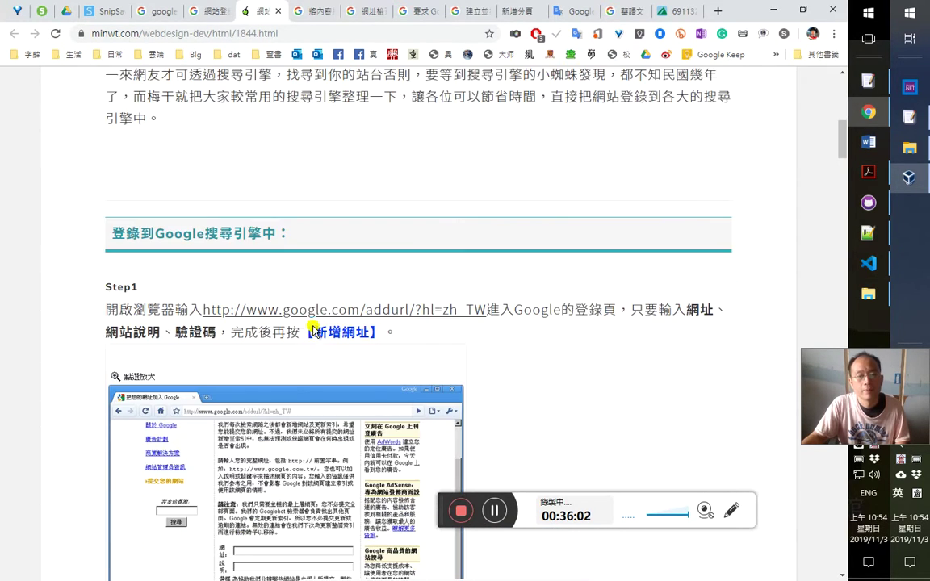
click(326, 312)
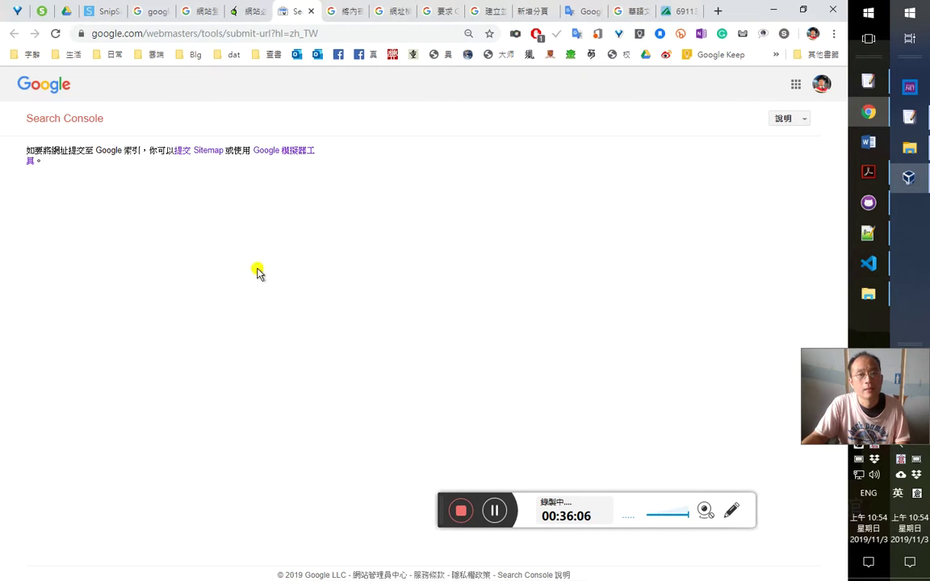
key(ctrl+w)
Scroll through the minwt article and open its Step3 Yahoo site-submission page
scroll(363, 310, down, 1)
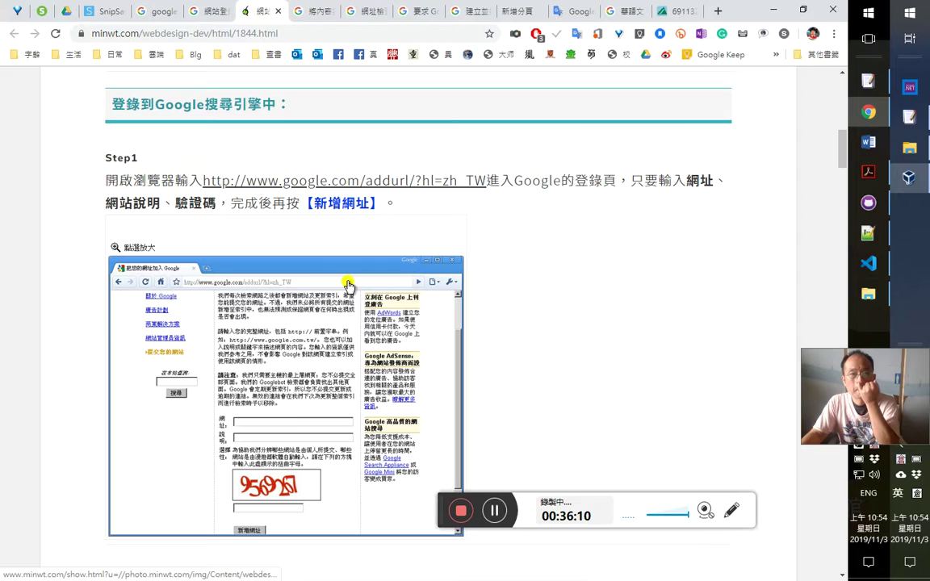
scroll(345, 299, down, 5)
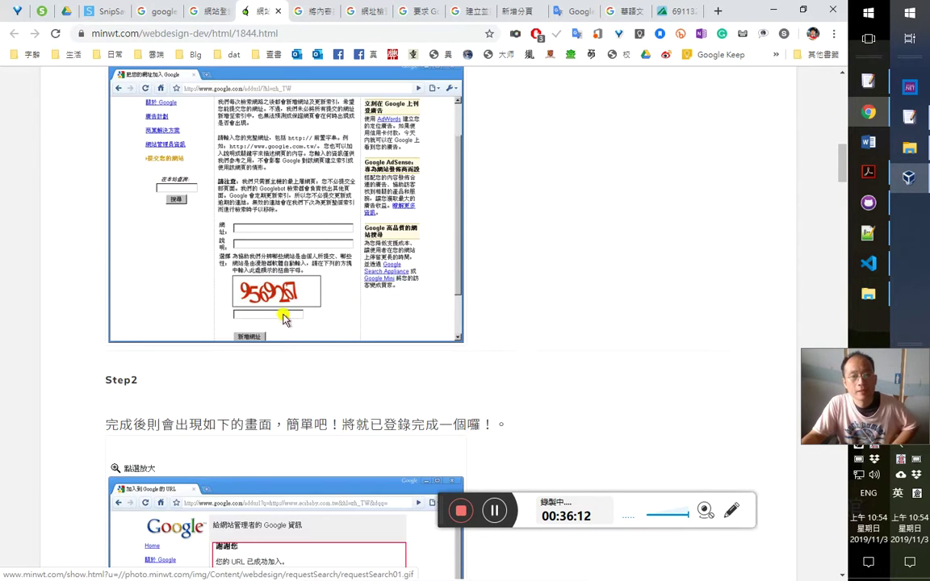
scroll(308, 325, up, 14)
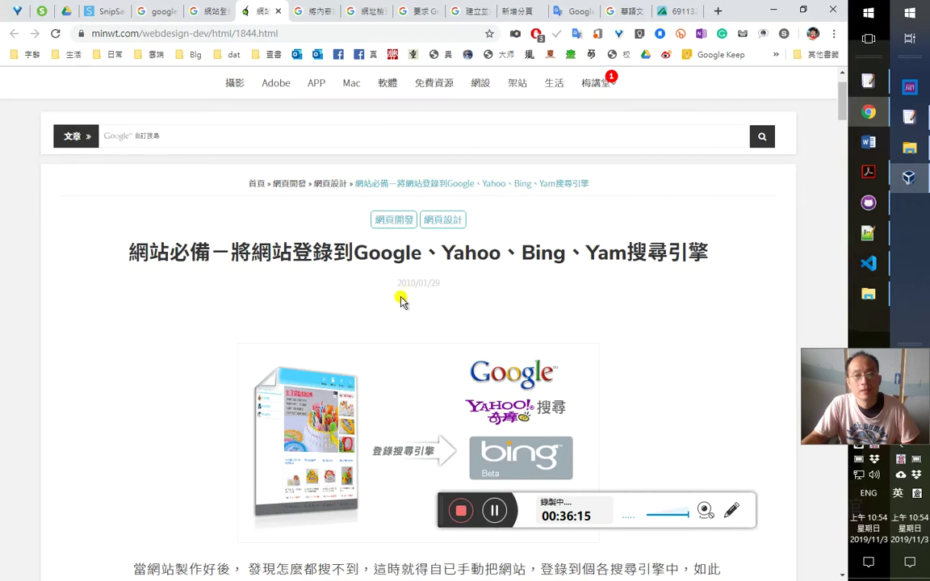
scroll(401, 301, down, 14)
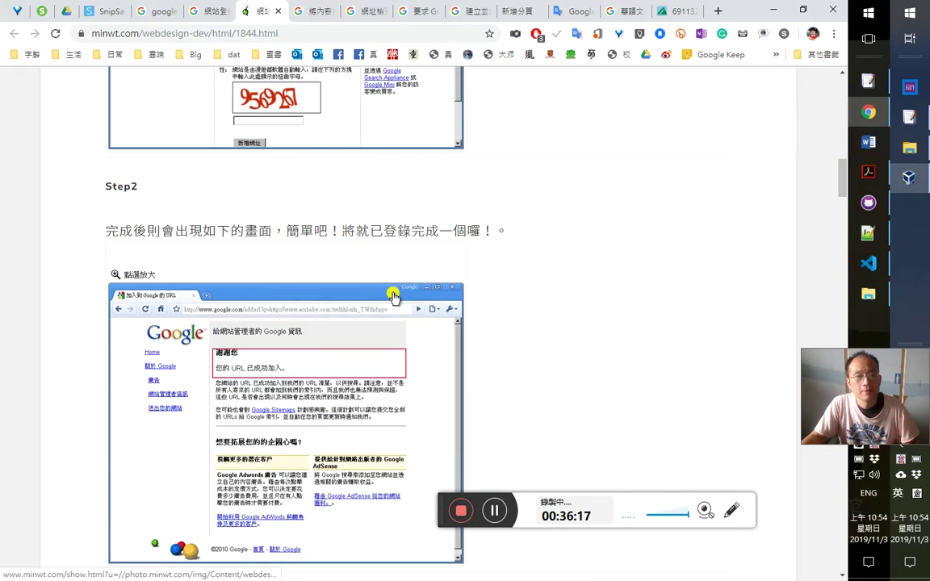
click(863, 557)
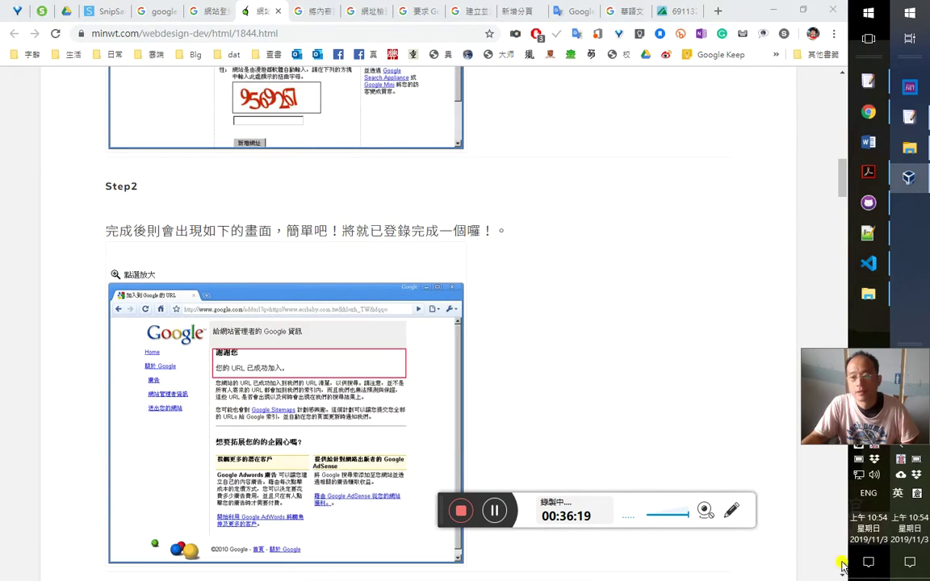
scroll(440, 424, down, 8)
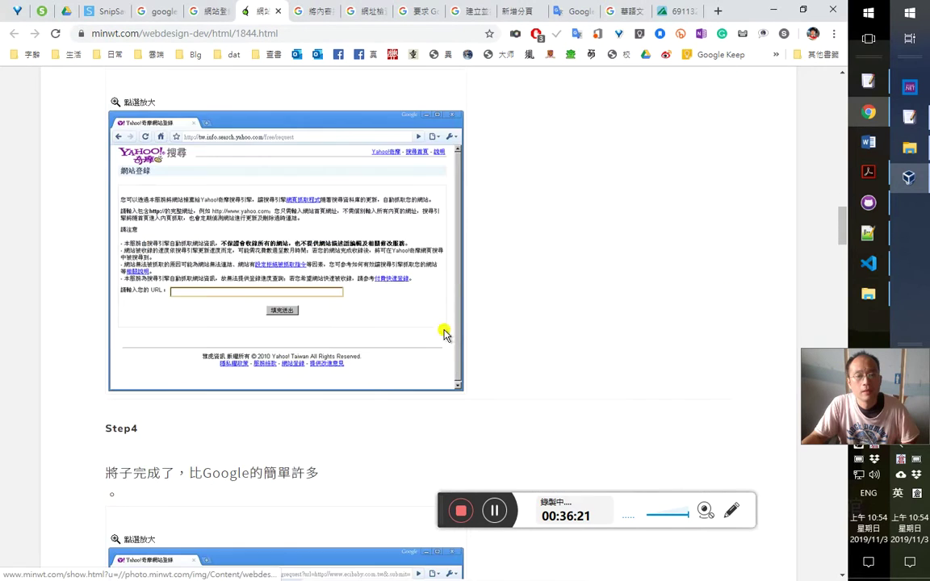
scroll(452, 323, up, 2)
click(368, 164)
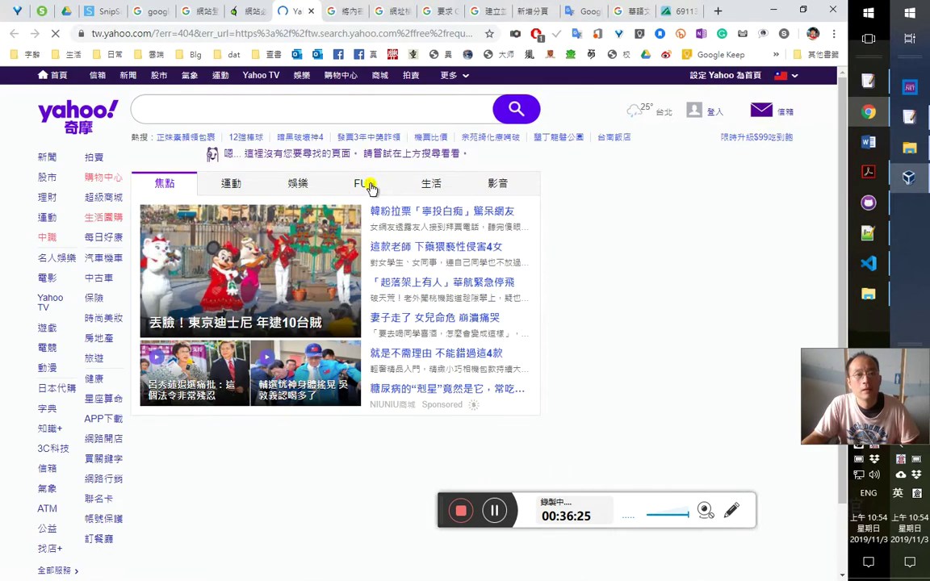
Close the ten leftover browser tabs and place the cursor below the OK note in Word
middle_click(283, 17)
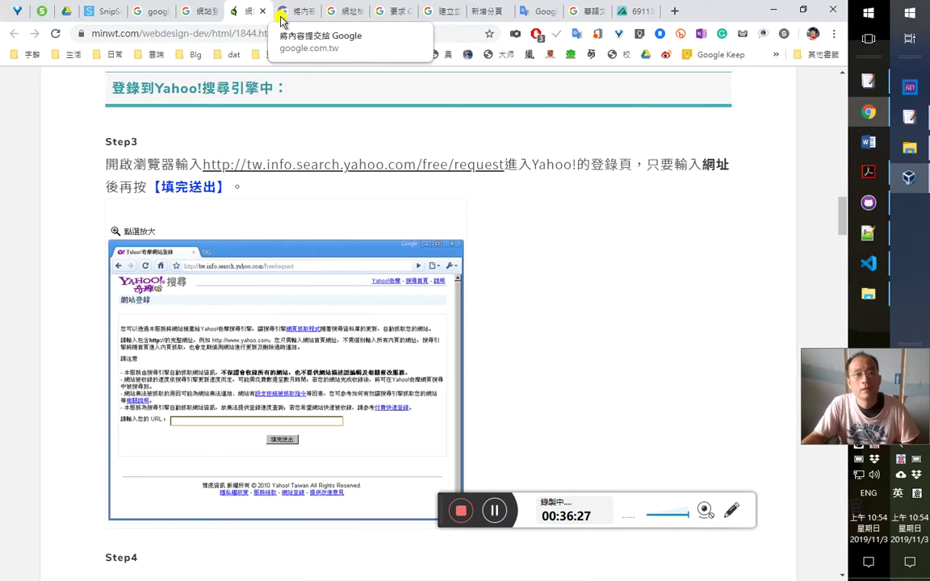
middle_click(263, 18)
click(262, 18)
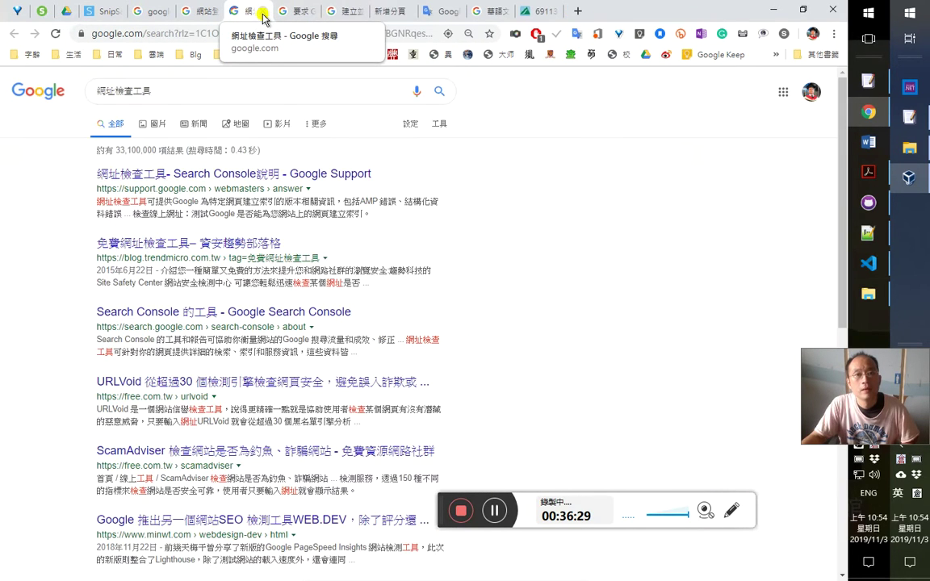
click(262, 16)
click(262, 16)
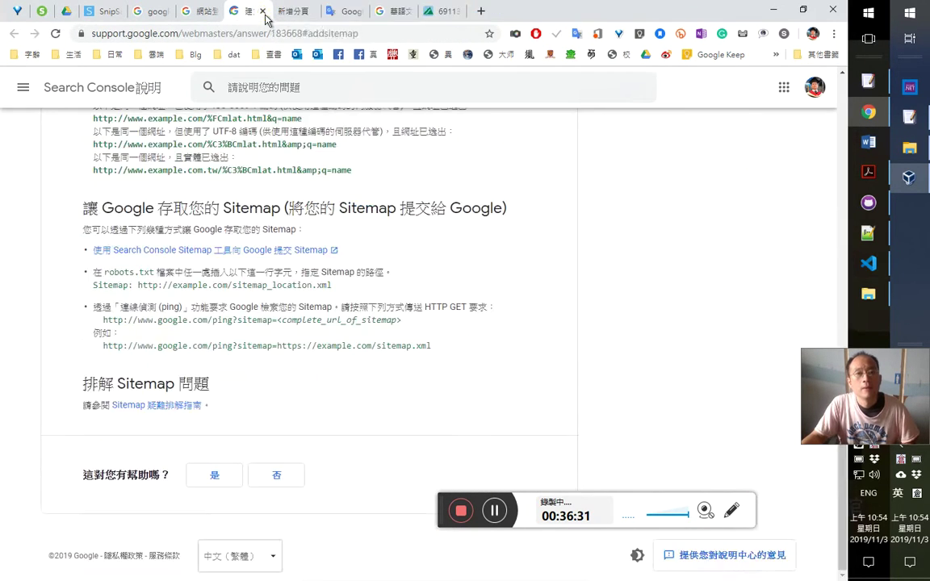
click(264, 11)
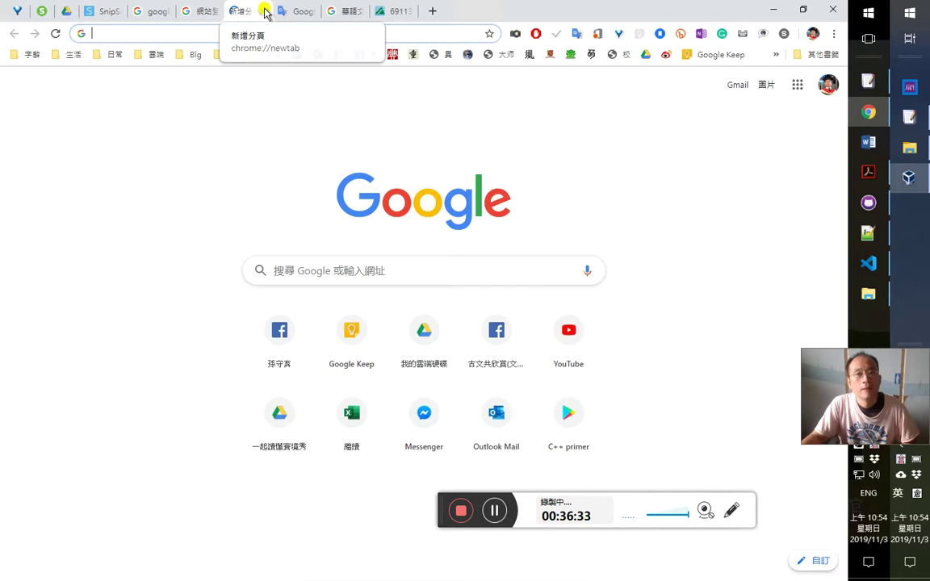
click(264, 10)
click(265, 10)
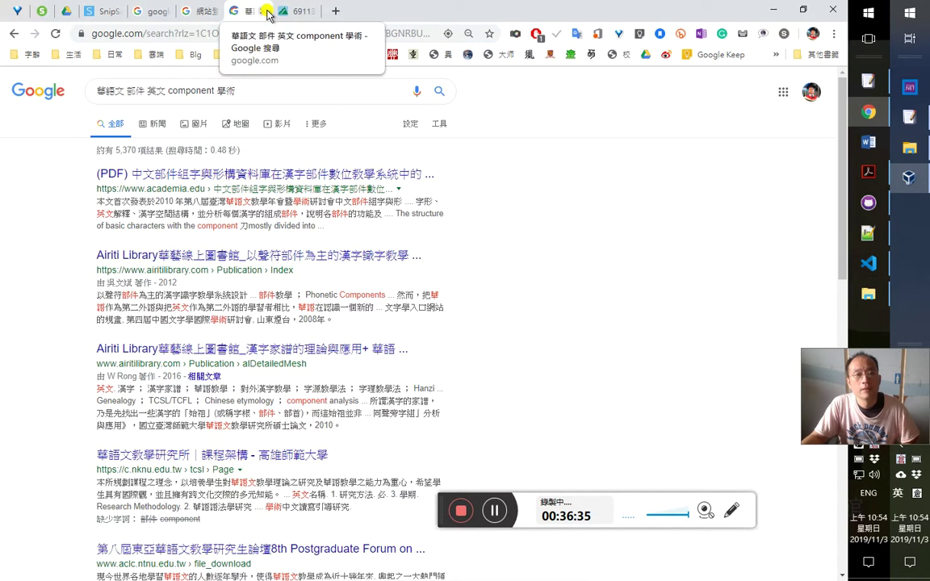
click(266, 11)
click(266, 12)
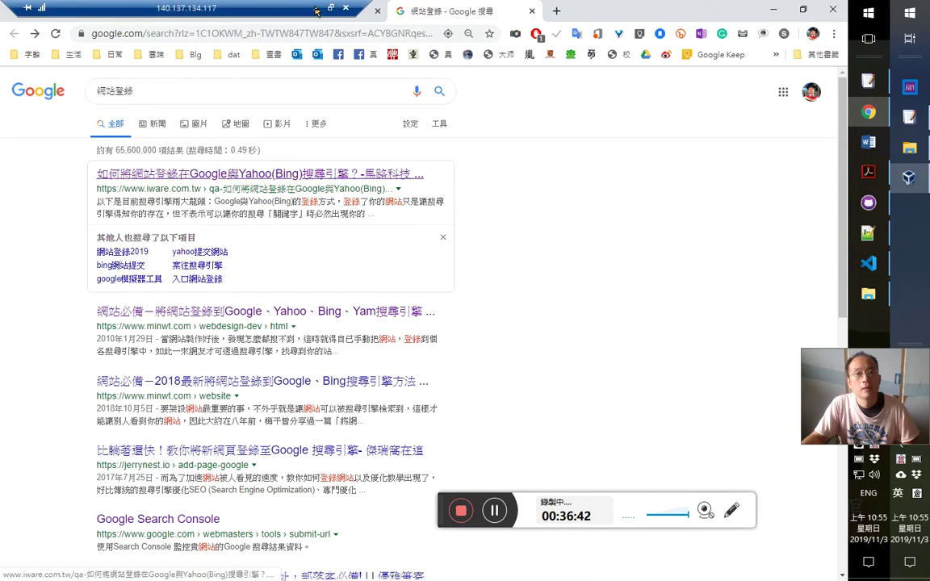
key(alt+Tab)
click(379, 294)
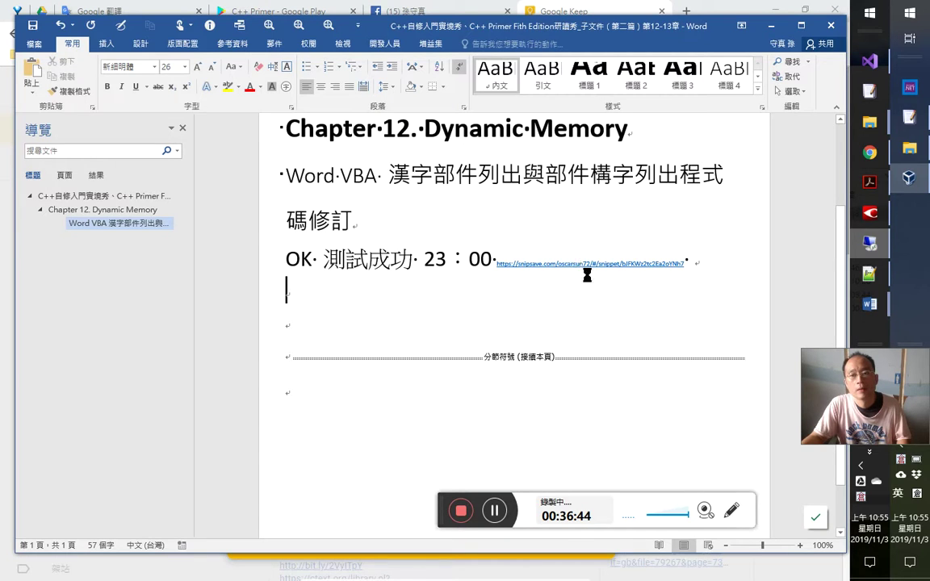
Open the SnipSave snippet link from Word and select the snippet's title text
click(576, 265)
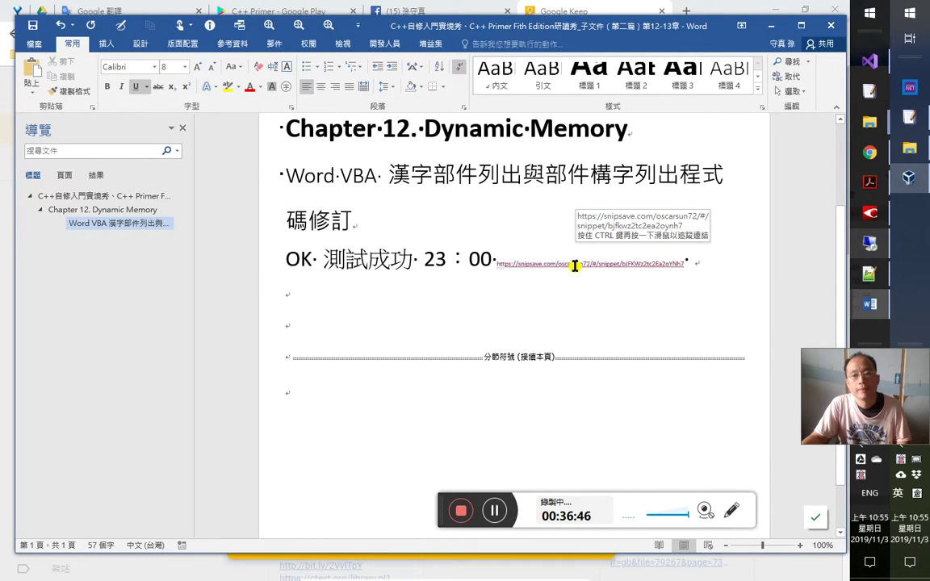
ctrl+click(573, 269)
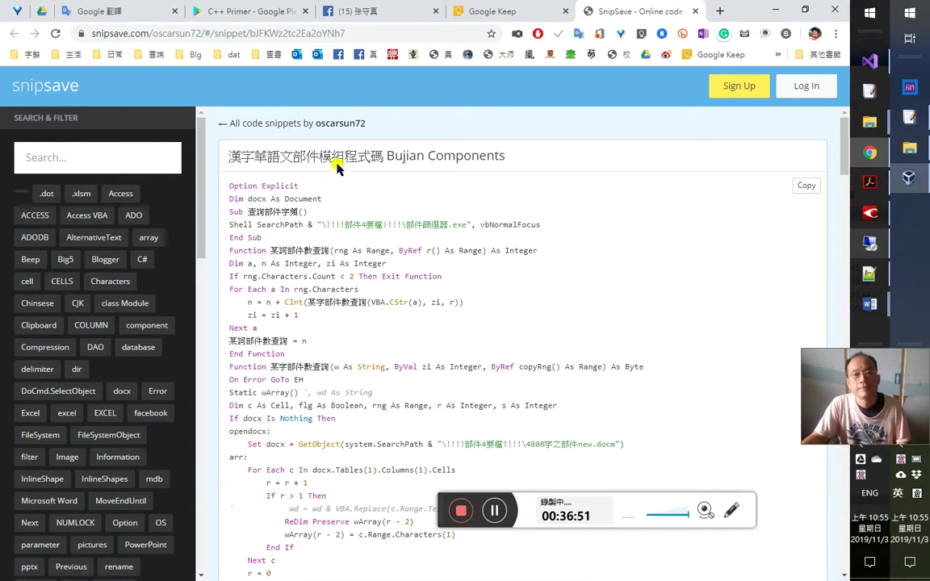
drag(554, 162, 226, 164)
right_click(325, 155)
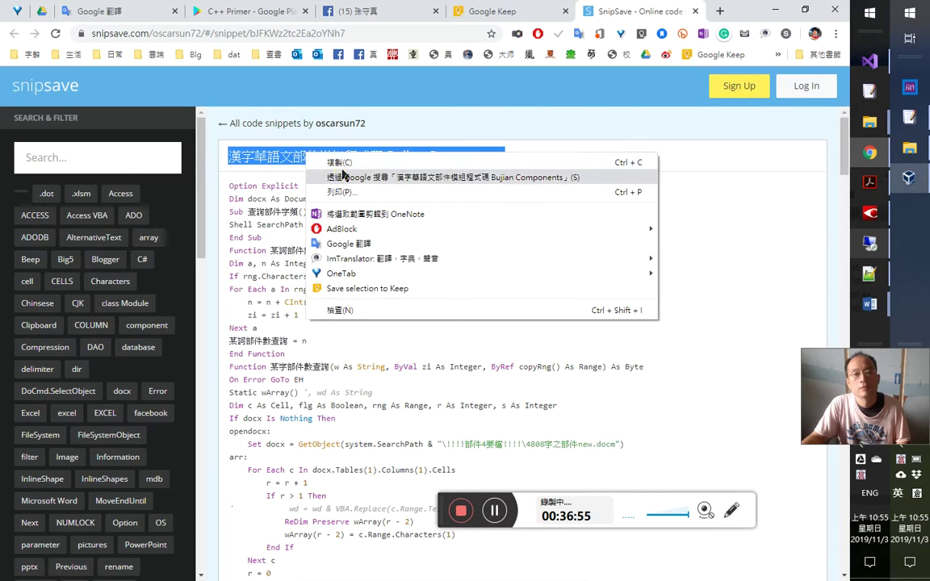
click(404, 176)
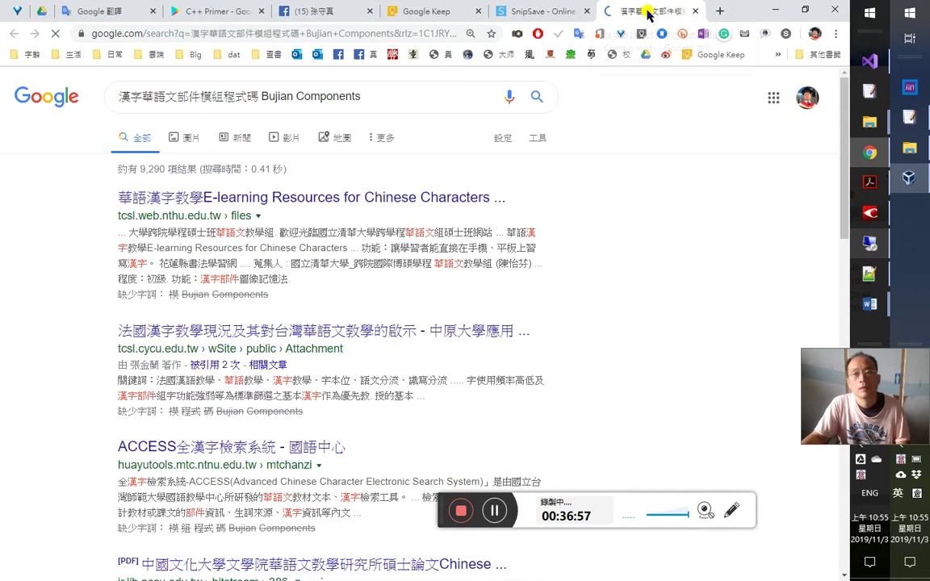
click(696, 10)
Paste the title 漢字華語文部件模組程式碼 Bujian Components into Word, then open Facebook
right_click(393, 157)
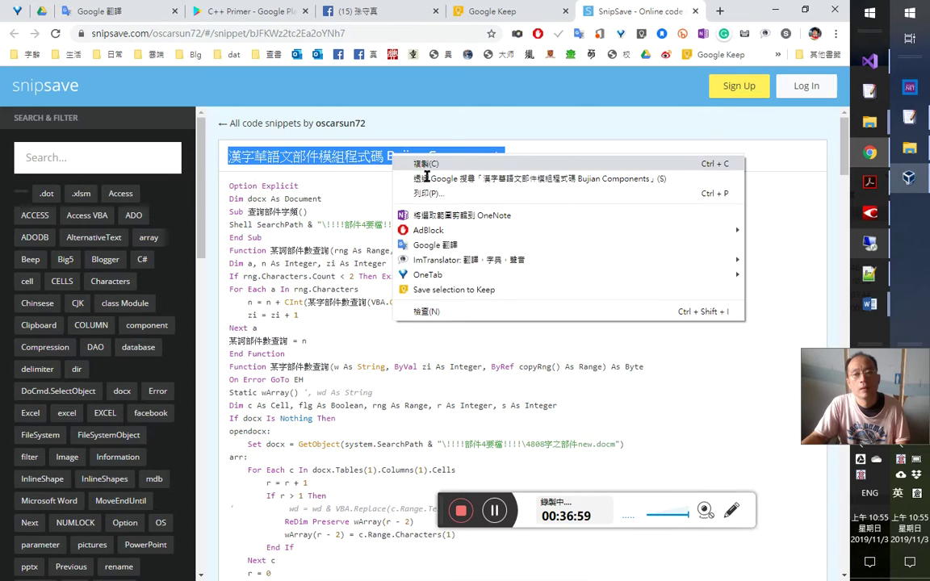
click(425, 164)
key(alt+Tab)
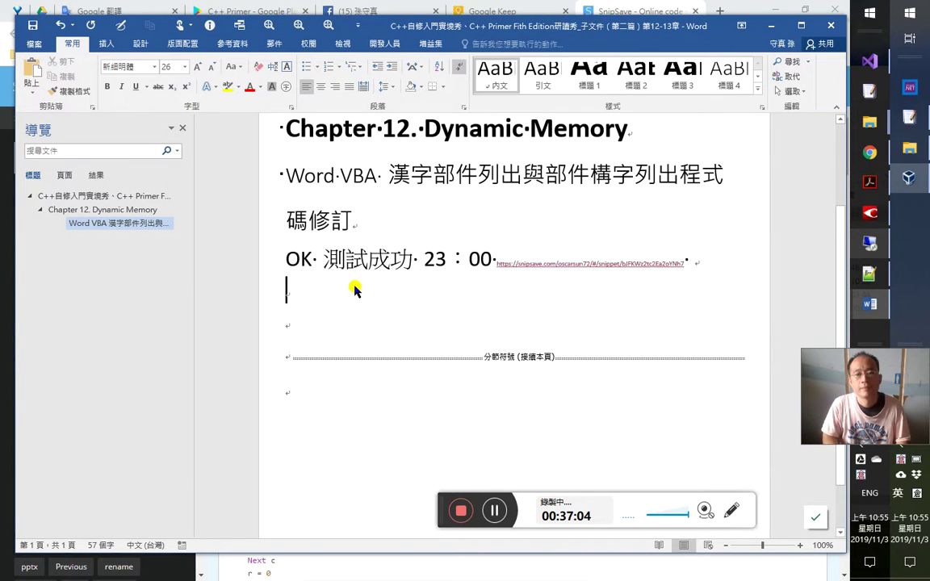
key(ctrl+v)
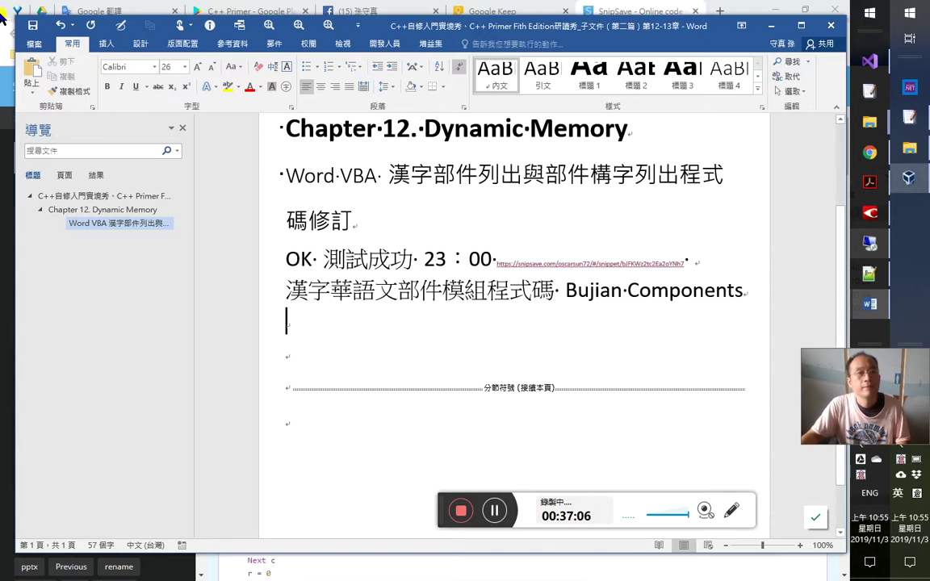
key(alt+Tab)
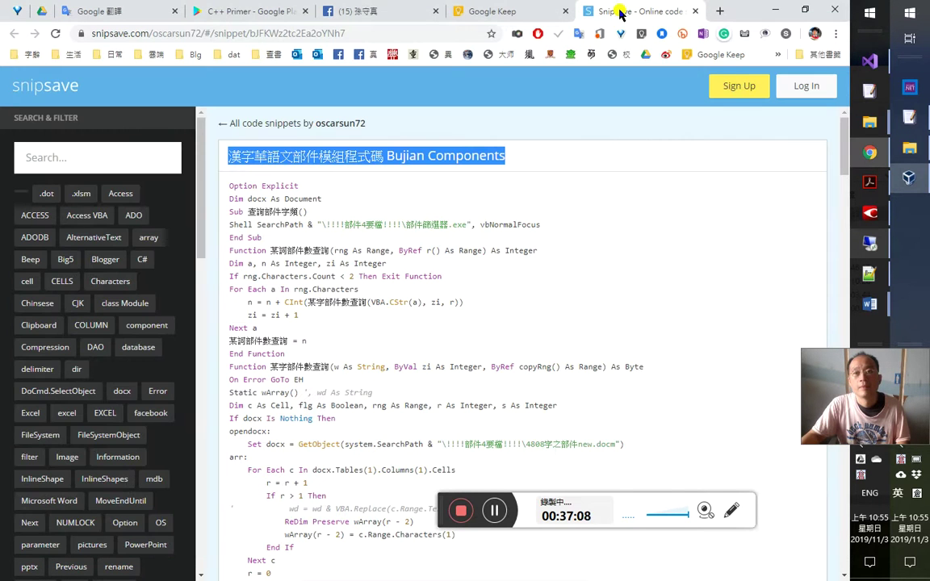
click(370, 58)
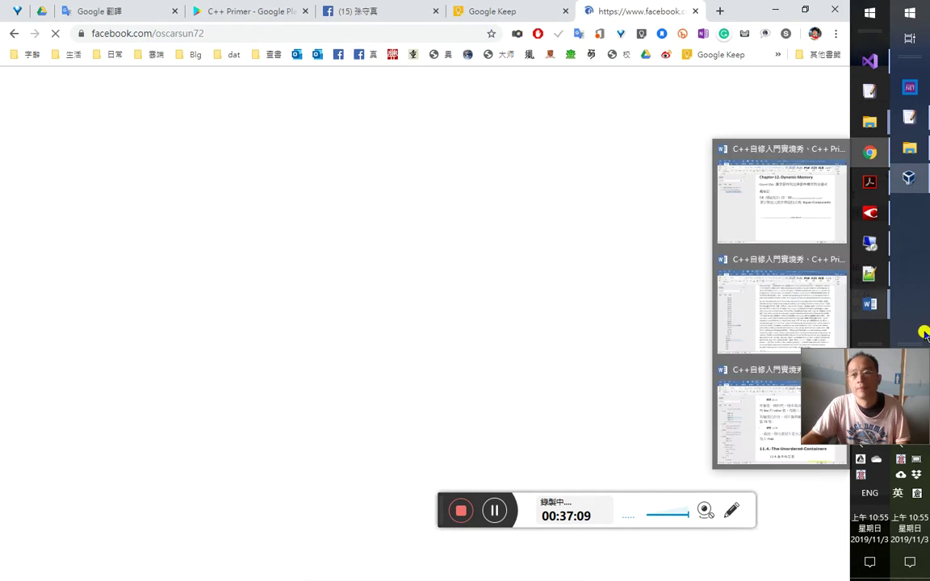
Paste the Bujian Components title into a new LINE timeline post
click(901, 443)
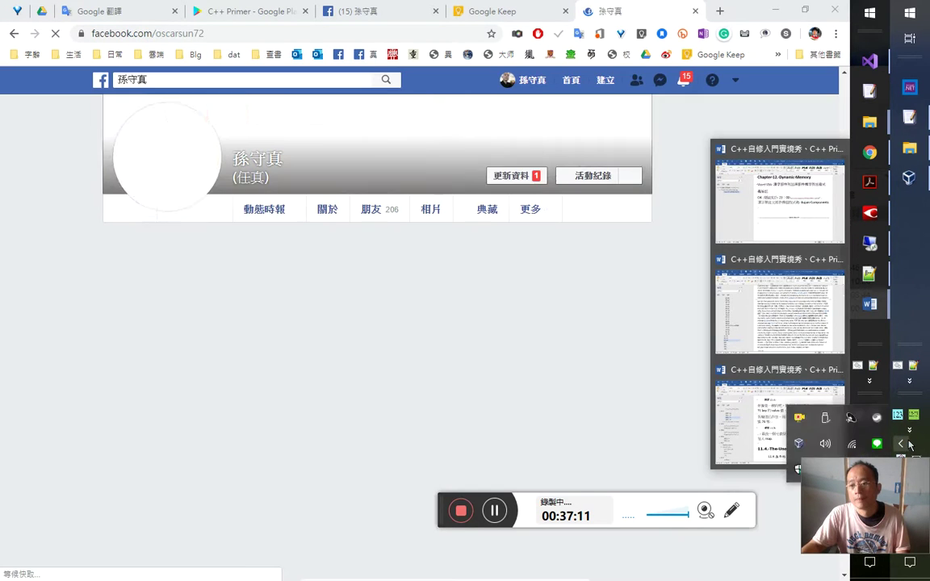
click(877, 445)
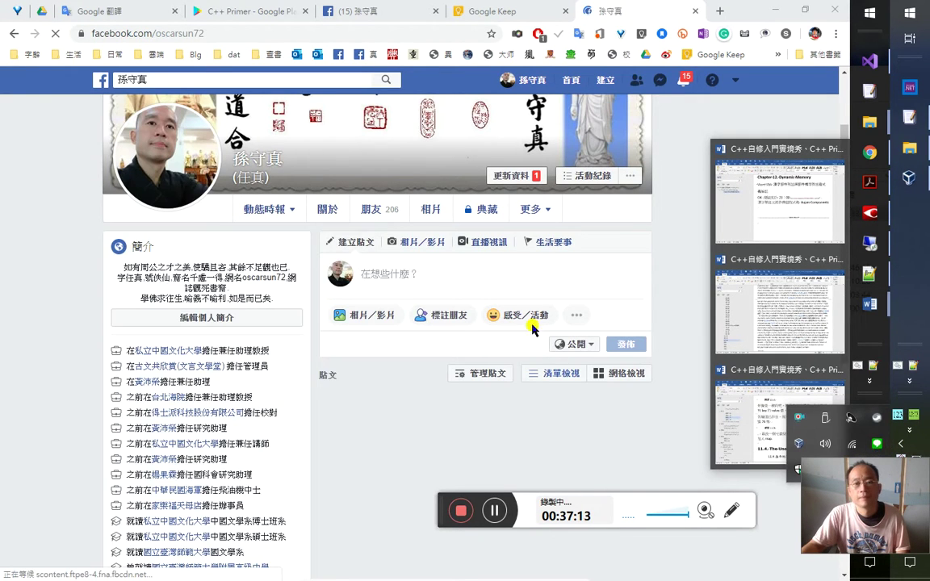
click(20, 133)
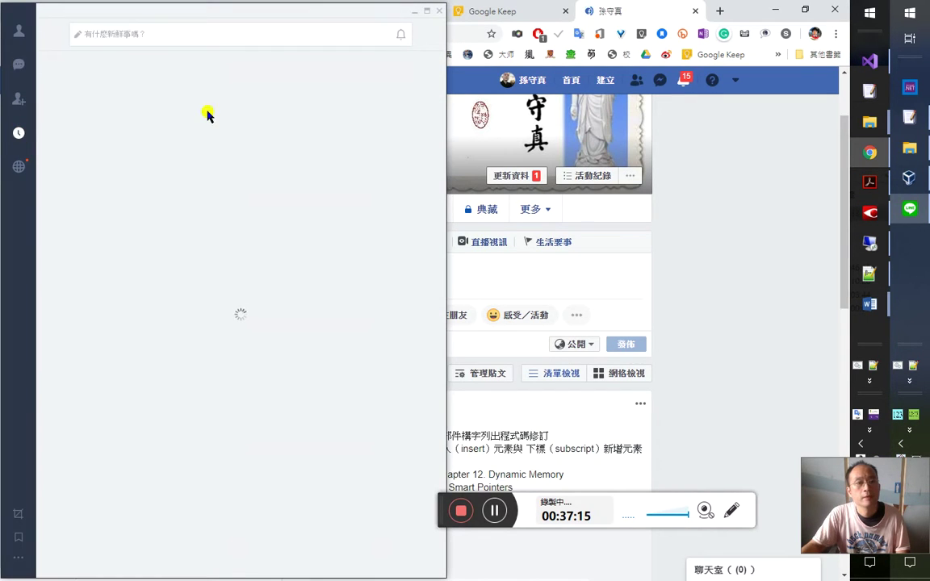
click(167, 38)
key(ctrl+v)
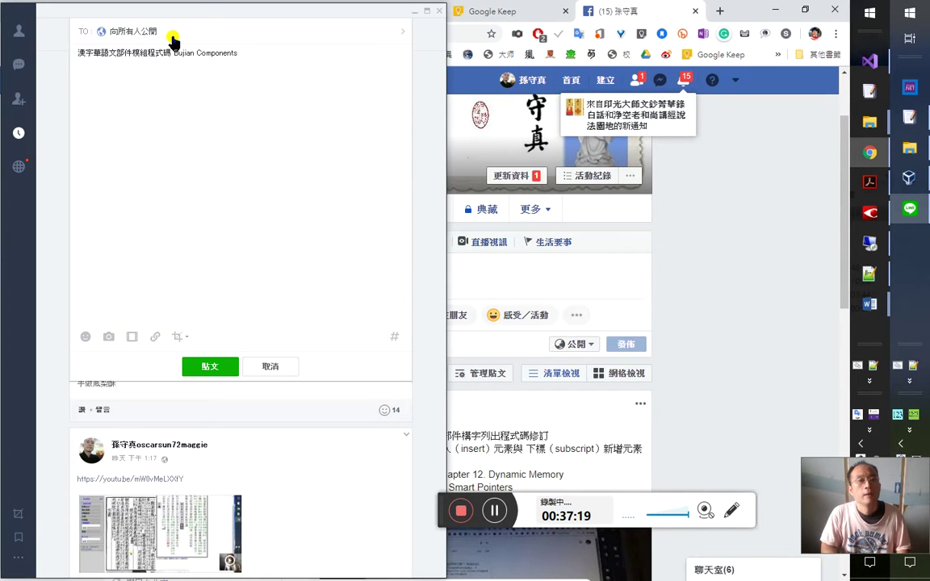
Bring the Facebook browser window back and open its create-post composer
key(alt+Tab)
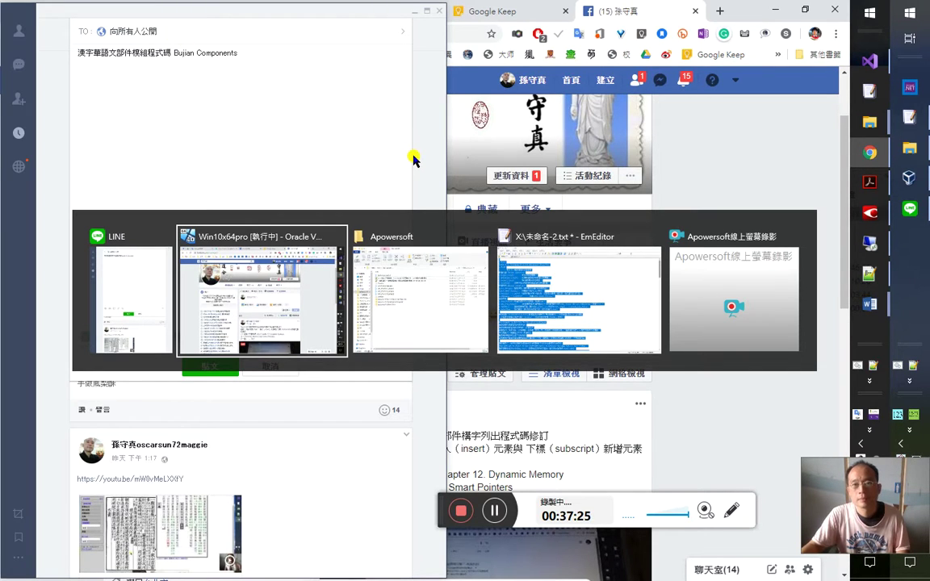
key(alt)
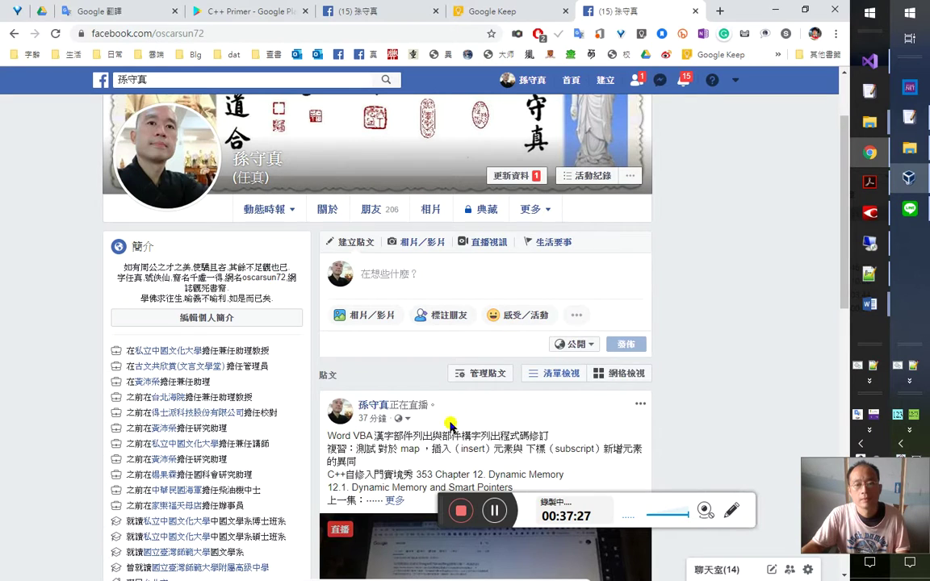
click(422, 273)
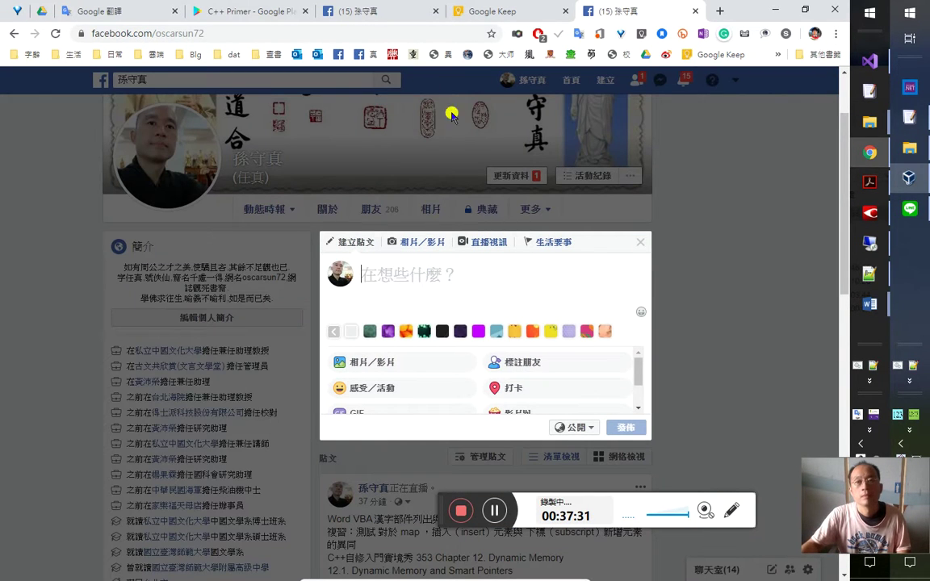
Select and copy the snipsave code link from the Word Chapter 12 notes
click(875, 246)
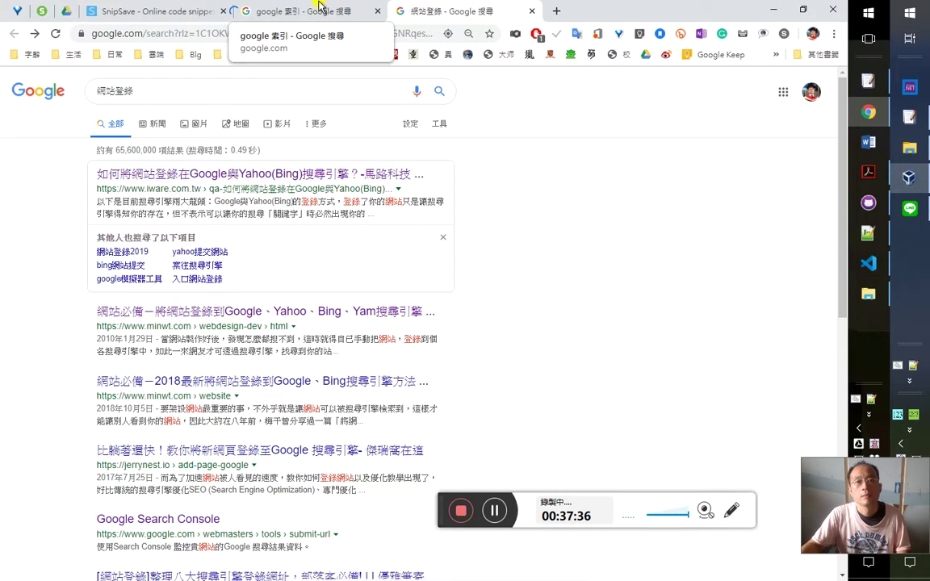
click(317, 10)
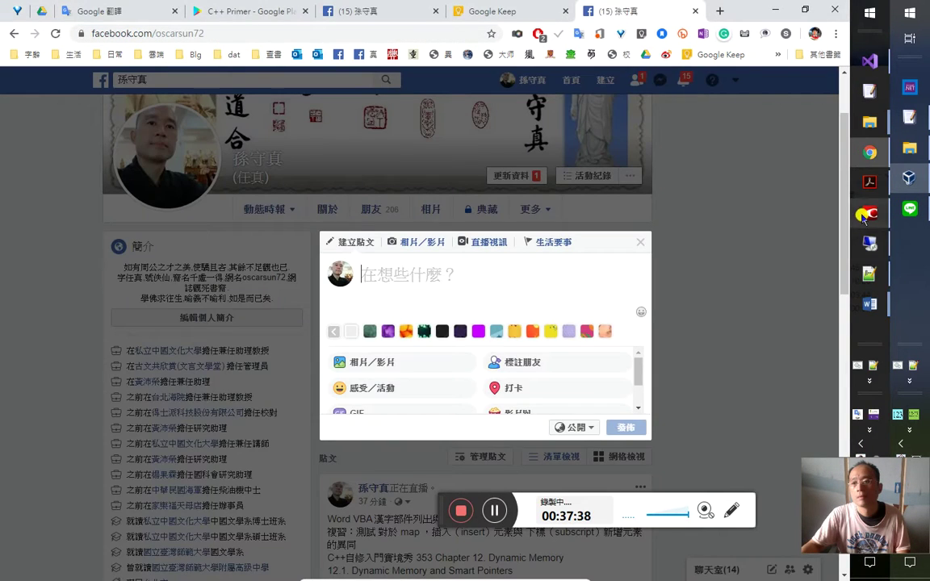
click(871, 304)
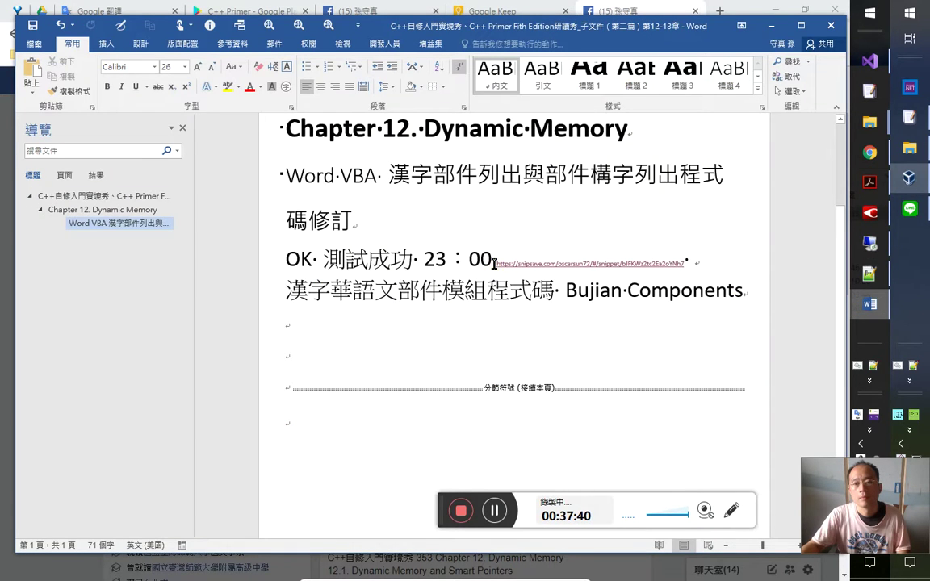
key(ctrl+shift+Right)
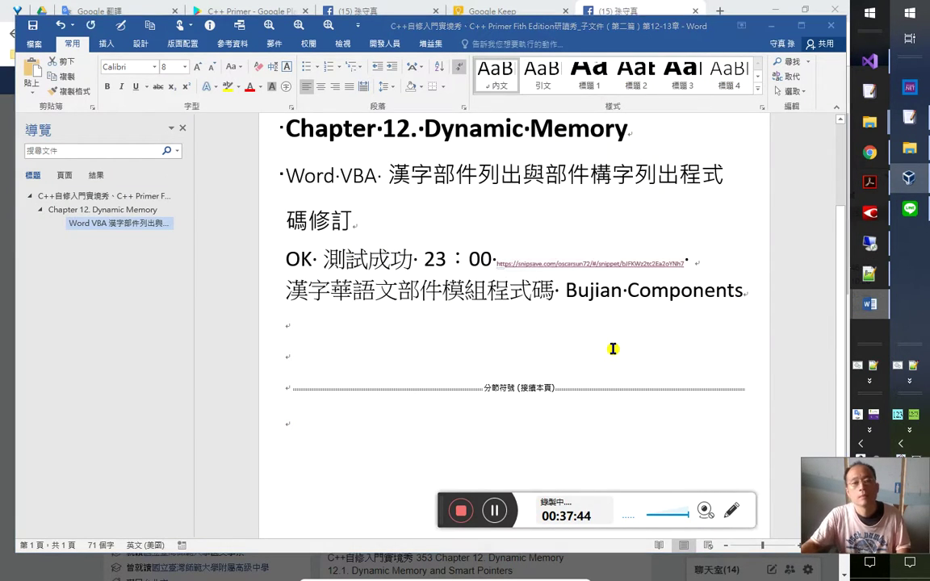
key(alt+Tab)
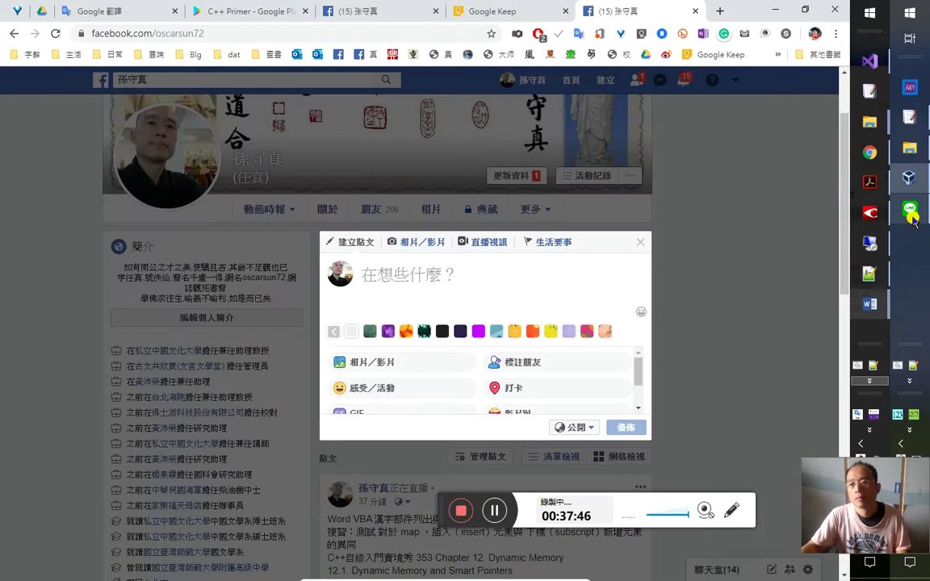
Add the snipsave link below the title in LINE, copy the text, and publish the post
click(910, 209)
text(https://snipsave.com/oscarsun72/#/snippet/bJFKWz2tc2Ea2oYNh7)
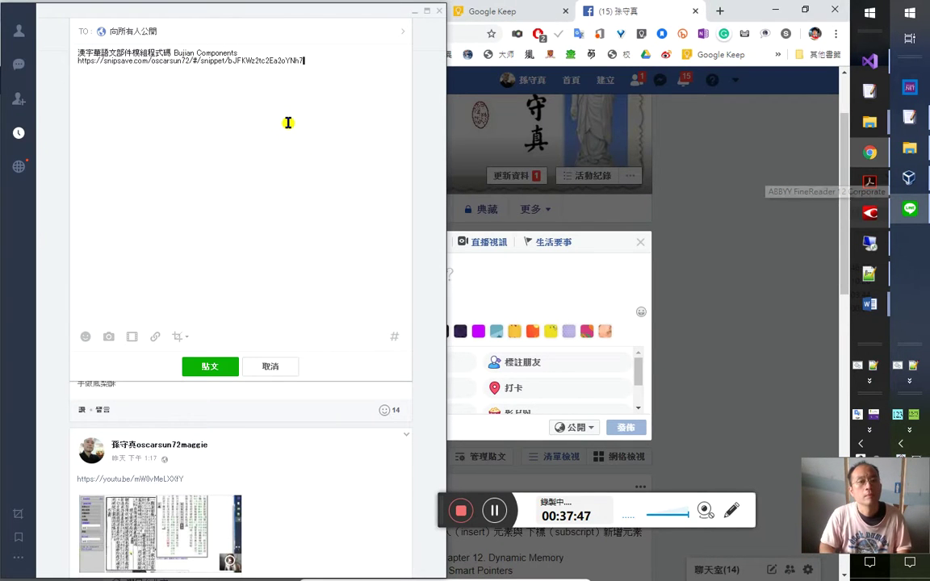
key(ctrl+a)
click(288, 123)
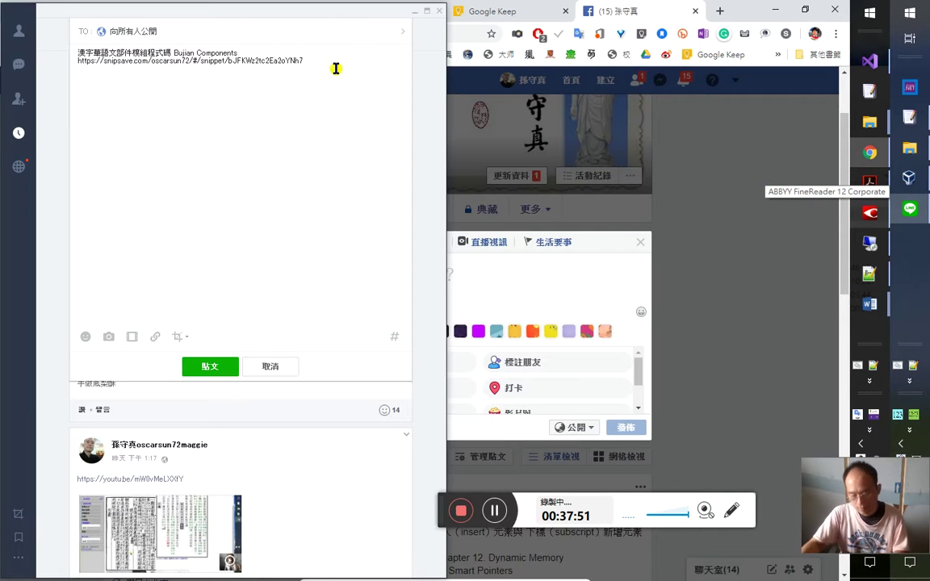
click(259, 51)
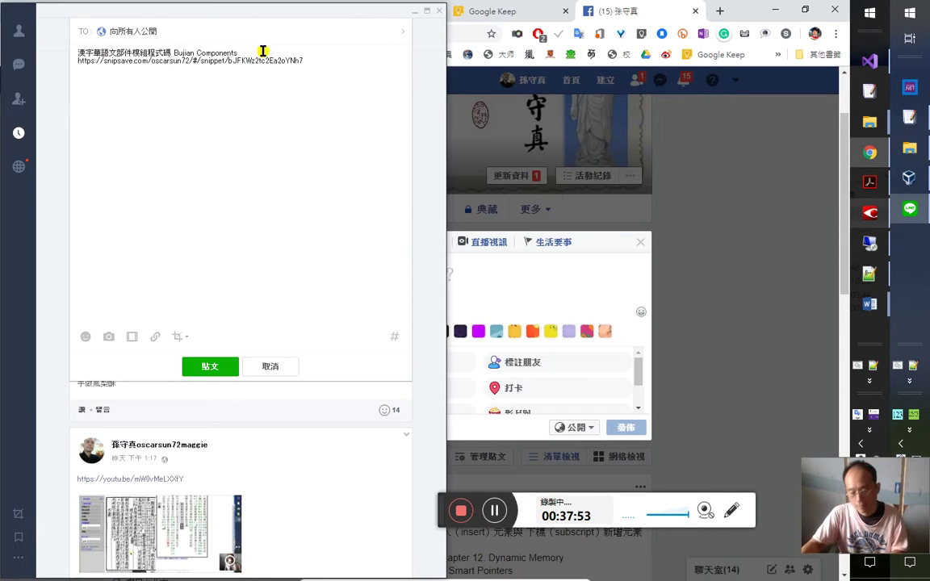
key(Return)
click(237, 367)
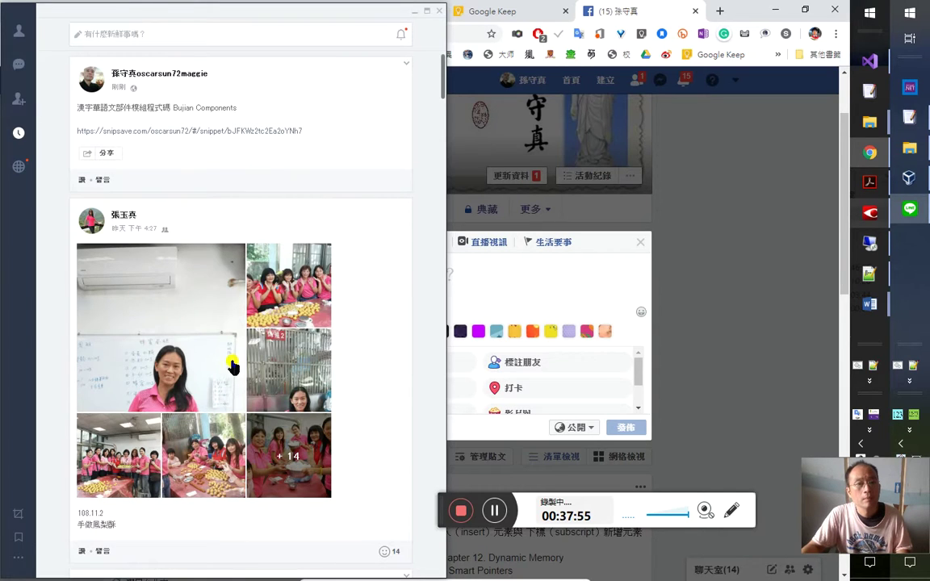
click(413, 11)
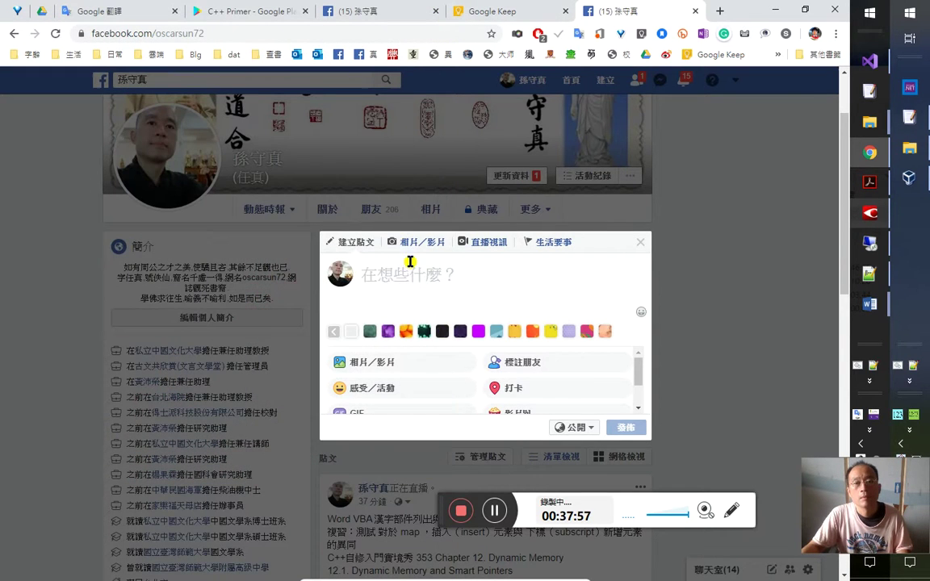
Paste the Bujian Components title and snipsave link into Facebook, then leave the page
text(漢字華語文部件模組程式碼 Bujian Components https://snipsave.com/oscarsun72/#/snippet/bJFKWz2tc2Ea2oYNh7)
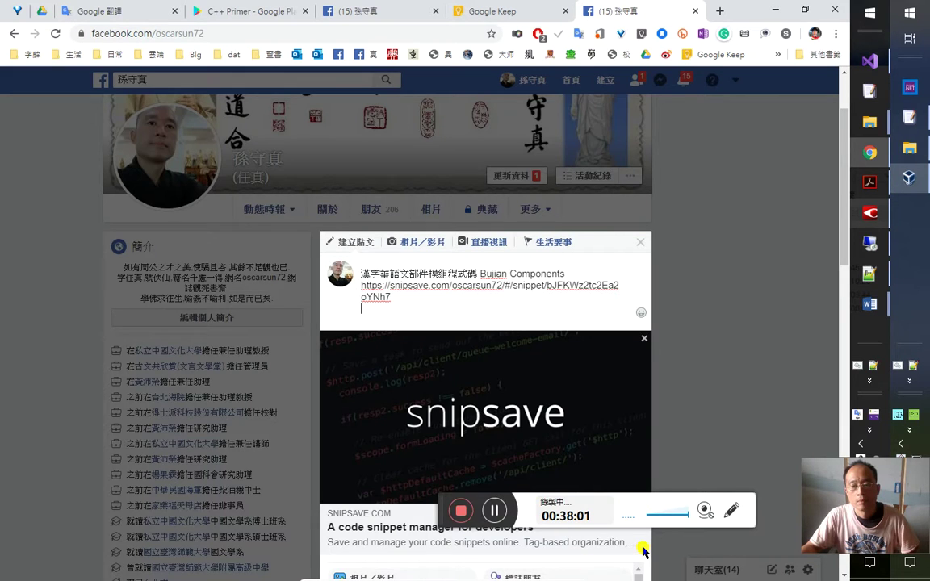
scroll(486, 243, down, 2)
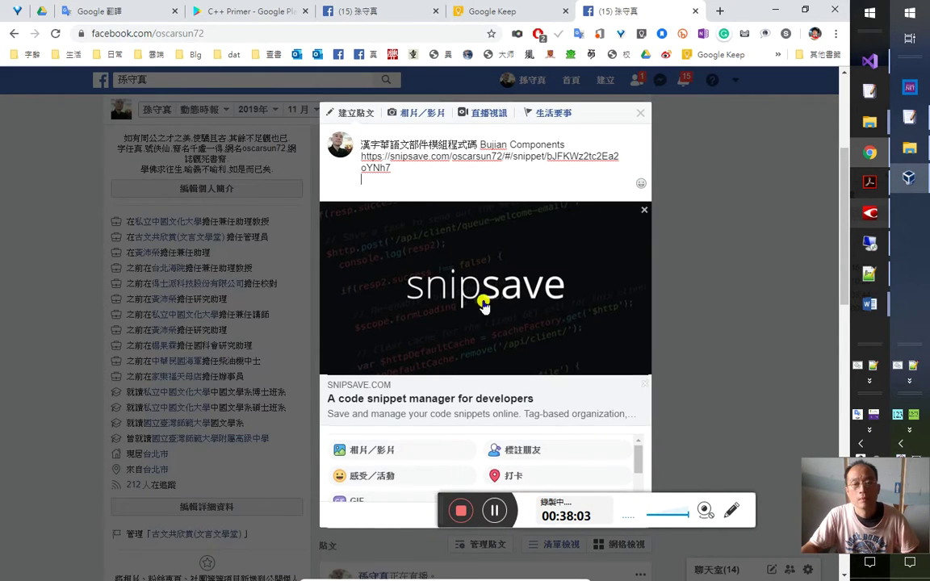
scroll(482, 301, up, 3)
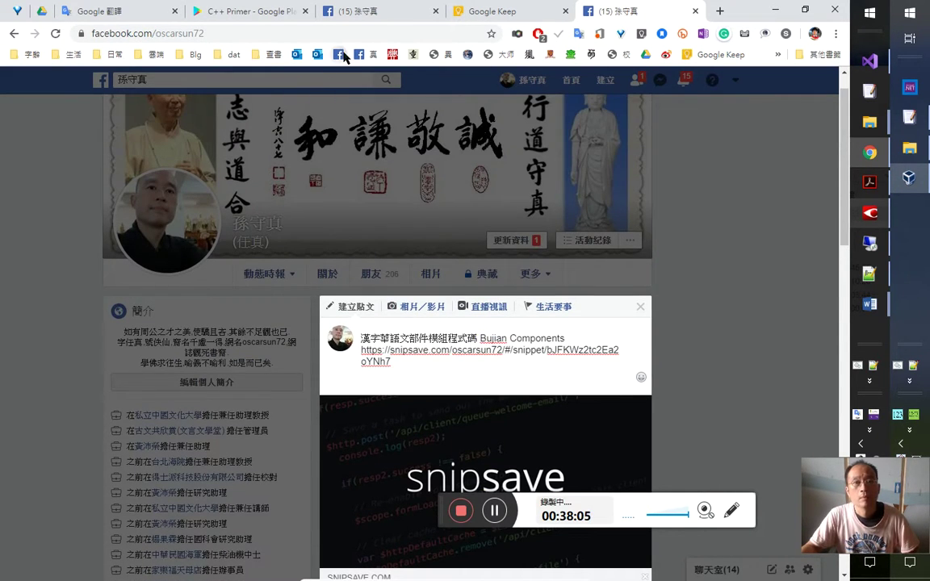
click(506, 100)
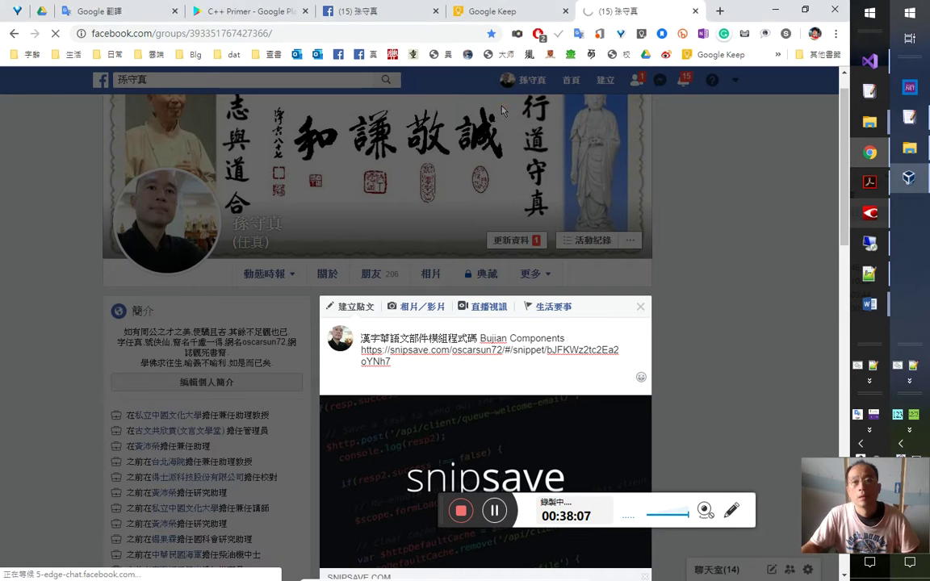
click(779, 56)
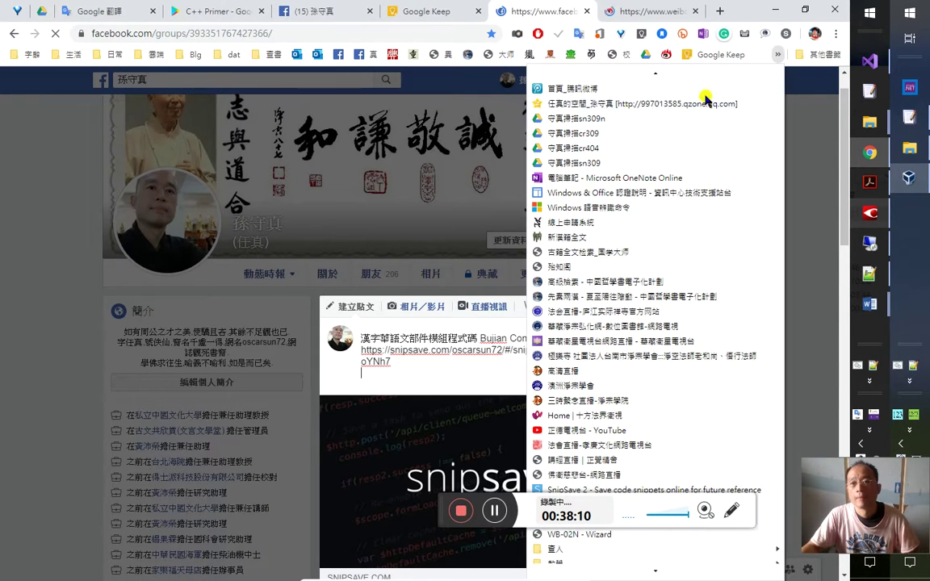
Open the 古文共欣賞(文言文學堂) group from the bookmarks menu, then go to the Weibo profile tab
click(639, 110)
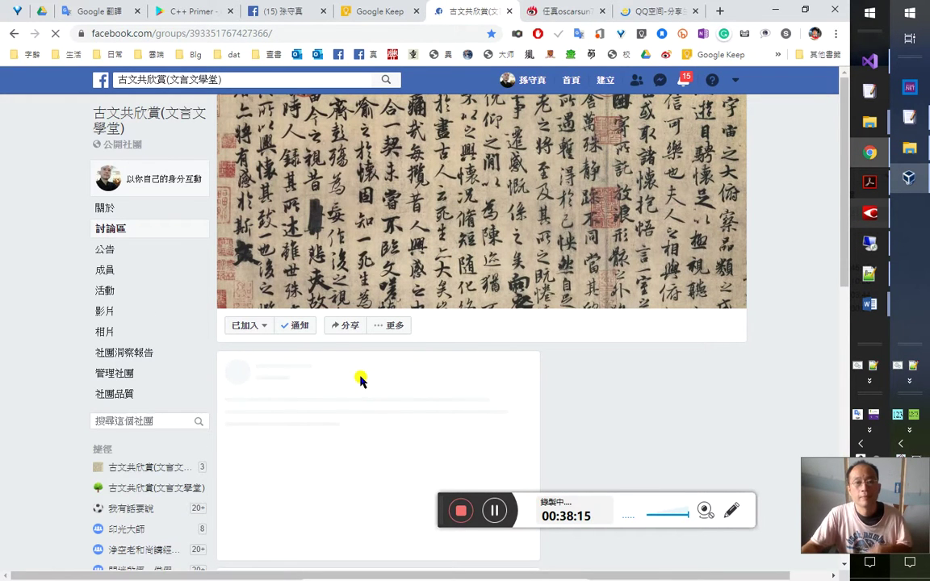
scroll(437, 395, down, 1)
click(344, 263)
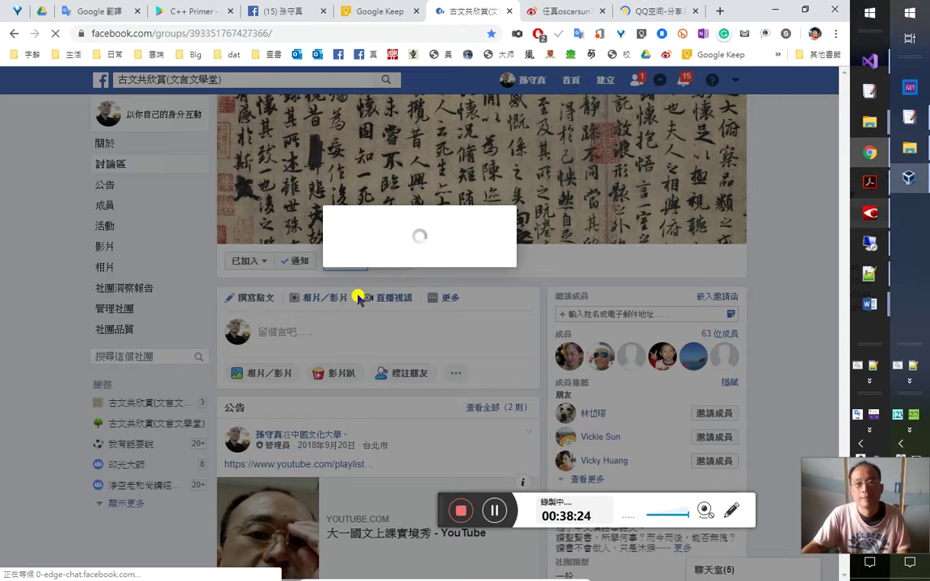
click(559, 12)
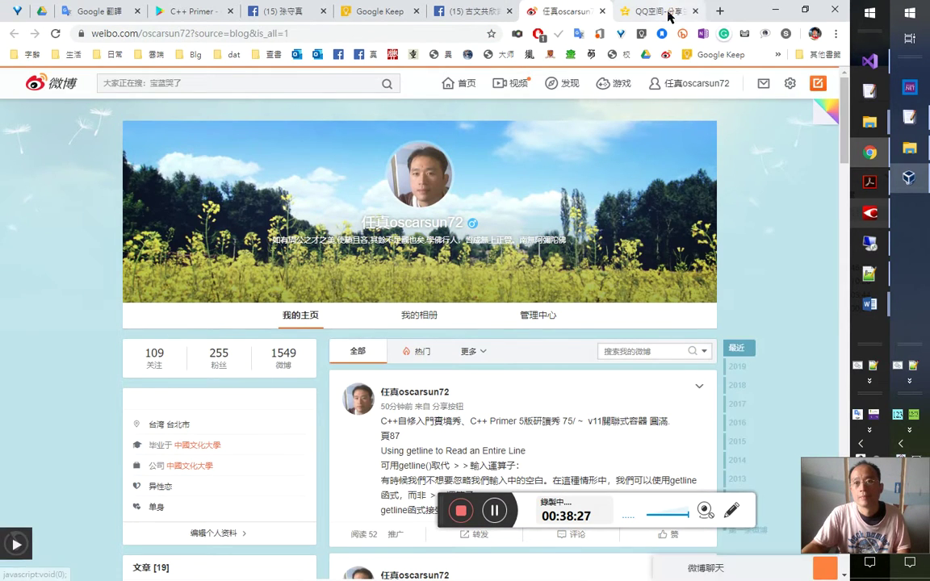
Start logging in to QQ Zone with account-and-password login
key(ctrl+Tab)
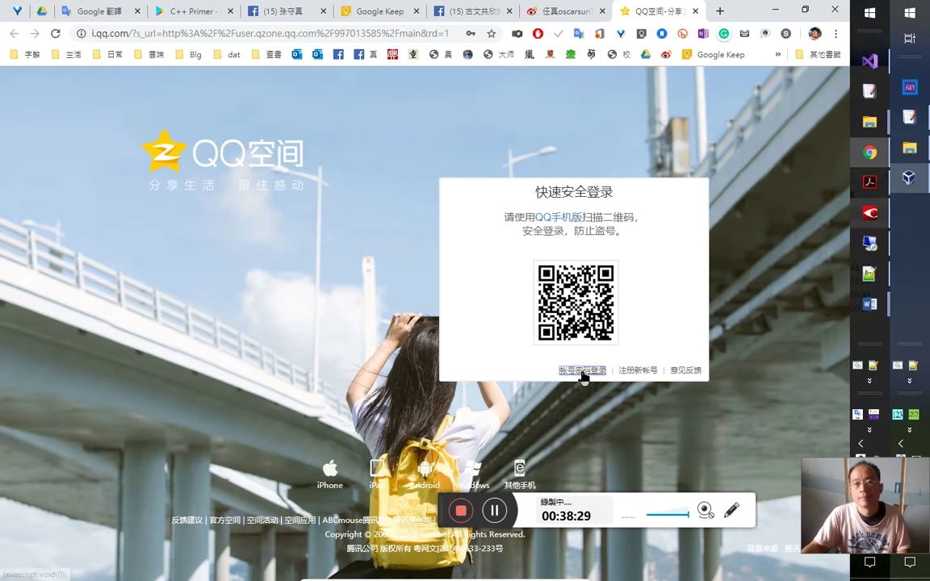
click(580, 369)
click(574, 333)
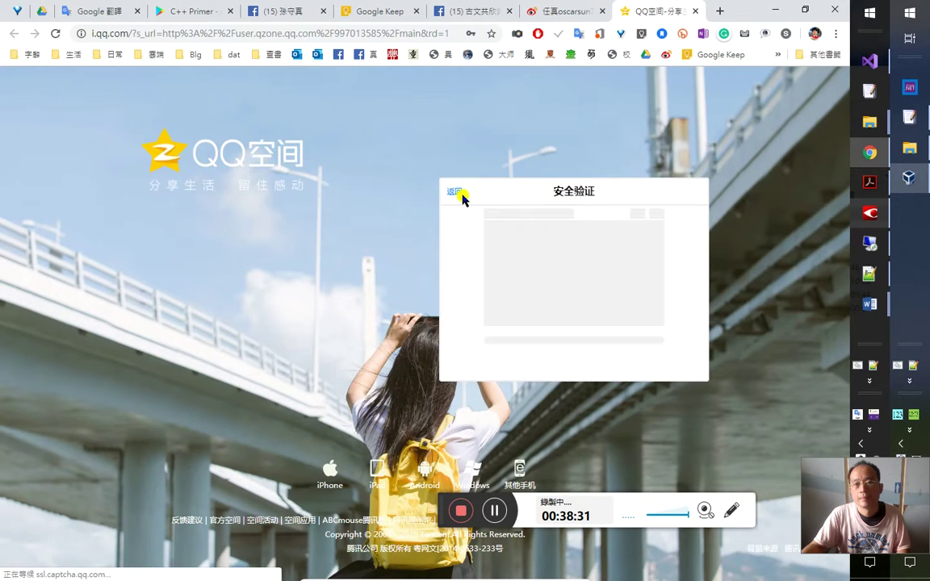
Publish the Weibo post with the pasted title and snipsave link plus a 'Word VBA' line, then clear the QQ Zone slider check
click(569, 11)
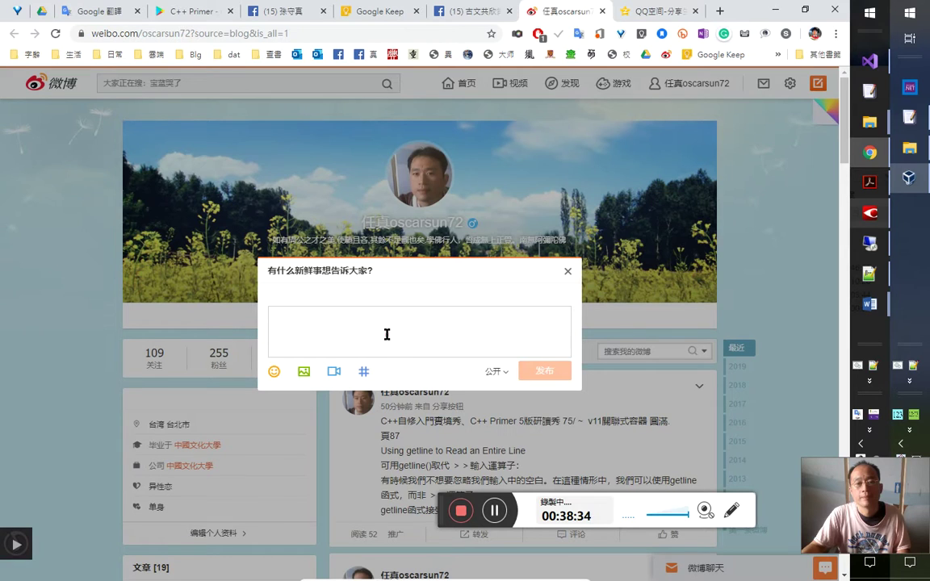
text(漢字華語文部件模組程式碼 Bujian Components https://snipsave.com/oscarsun72/#/snippet/bJFKWz2tc2Ea2oYNh7)
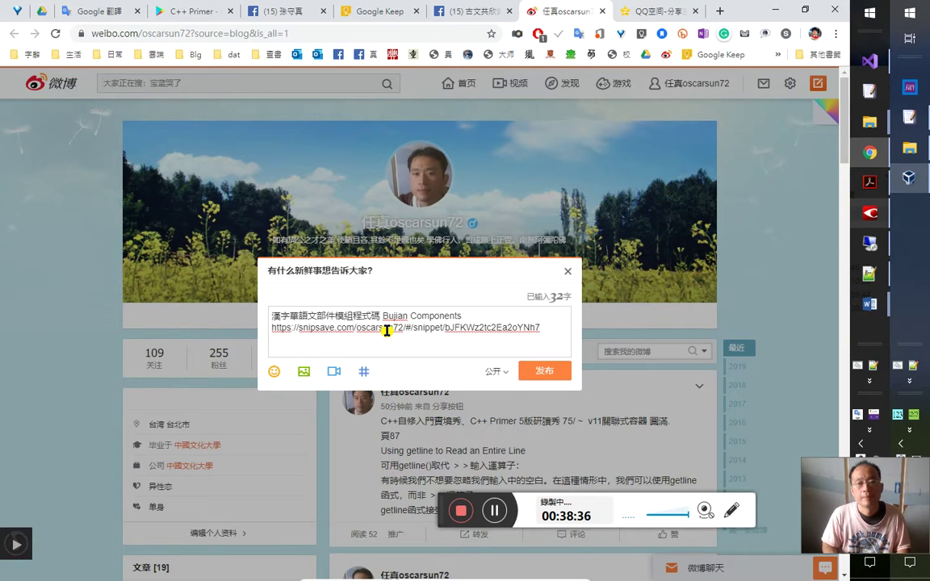
key(Return)
text(Word VBA)
key(ctrl+a)
key(ctrl+c)
key(Right)
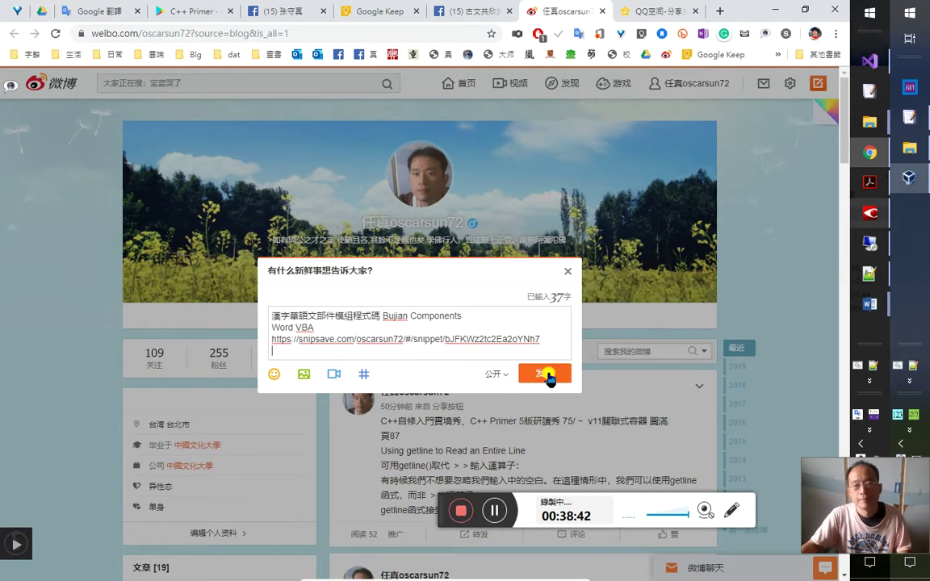
click(544, 374)
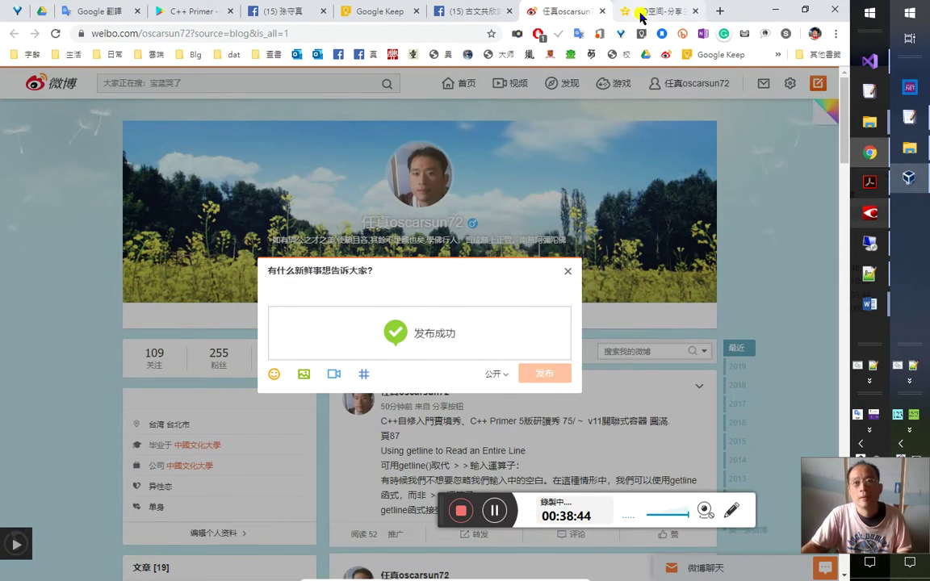
click(640, 11)
drag(517, 259, 631, 258)
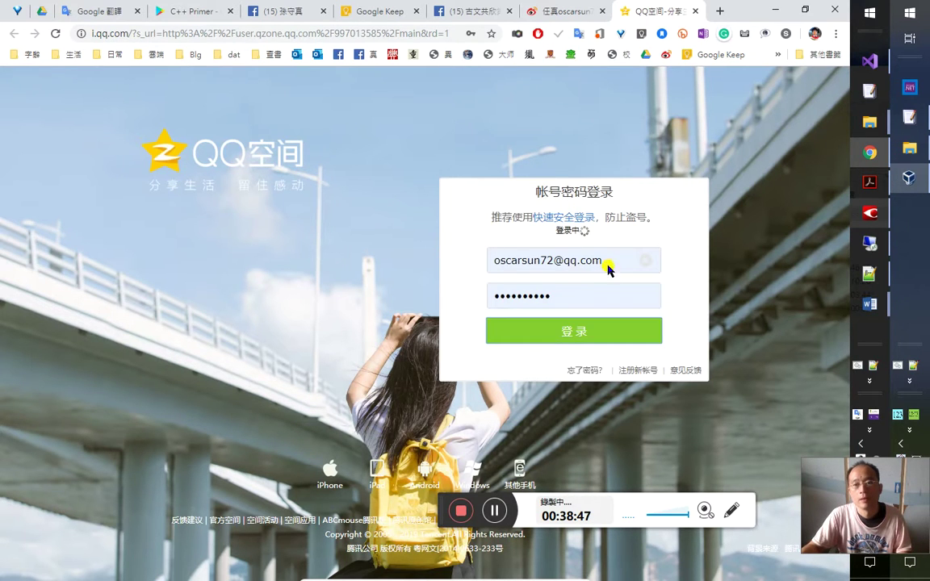
Finish the QQ Zone login and post the group share to the timeline with the pasted Bujian Components link
click(466, 11)
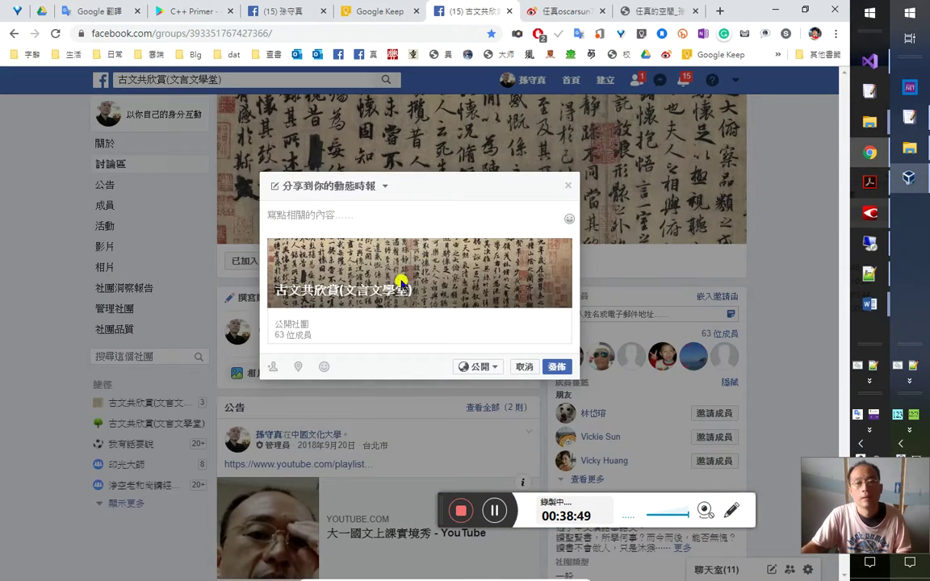
click(374, 211)
key(ctrl+v)
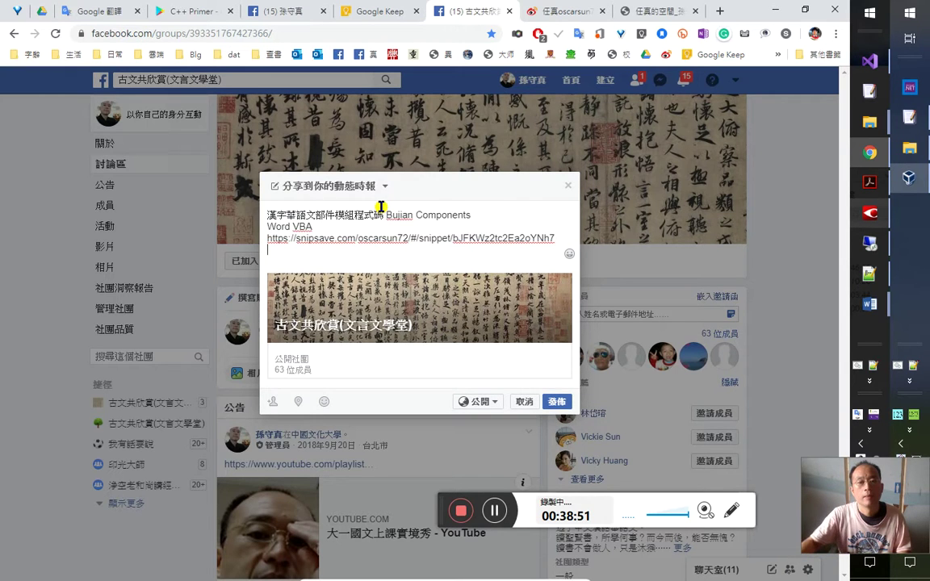
click(557, 402)
Close the Google Keep note tab
click(654, 12)
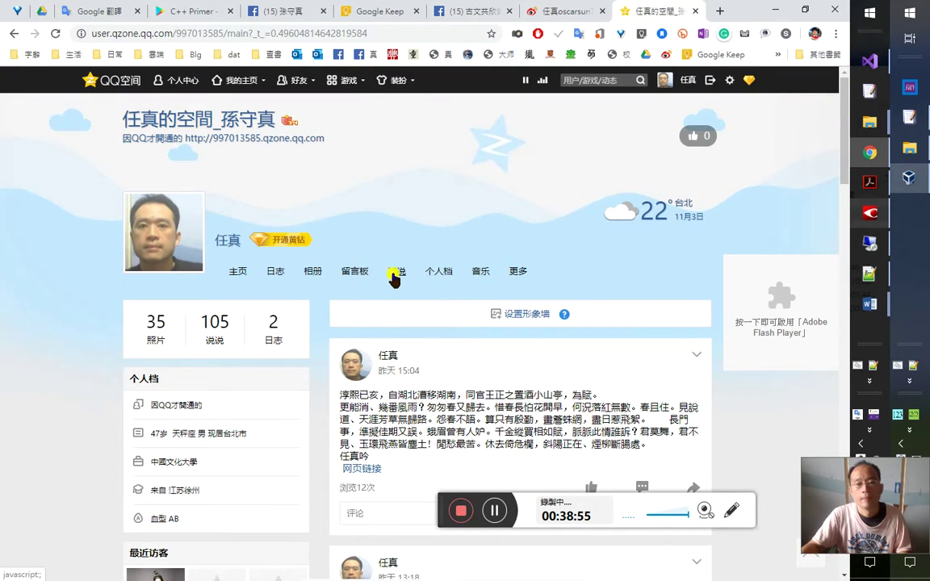
click(405, 16)
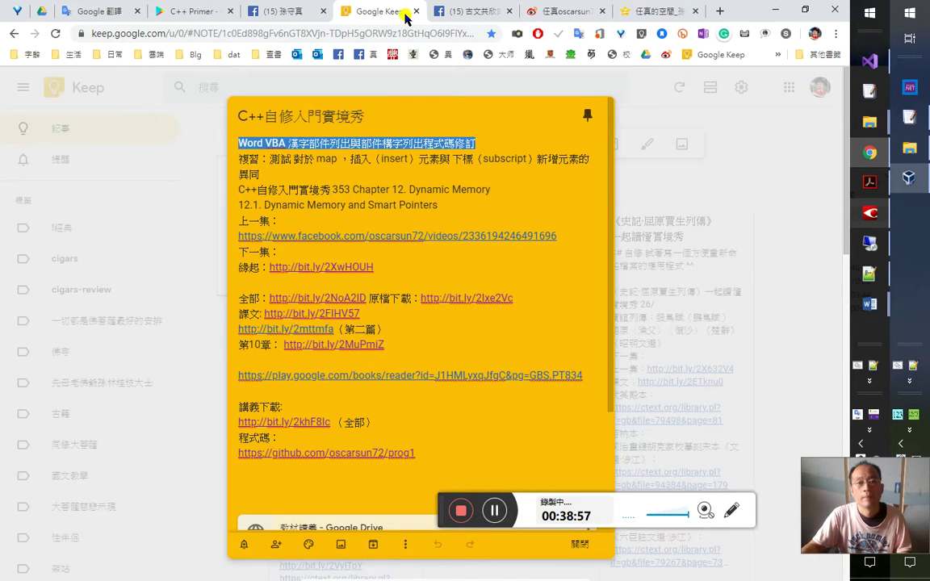
key(ctrl+w)
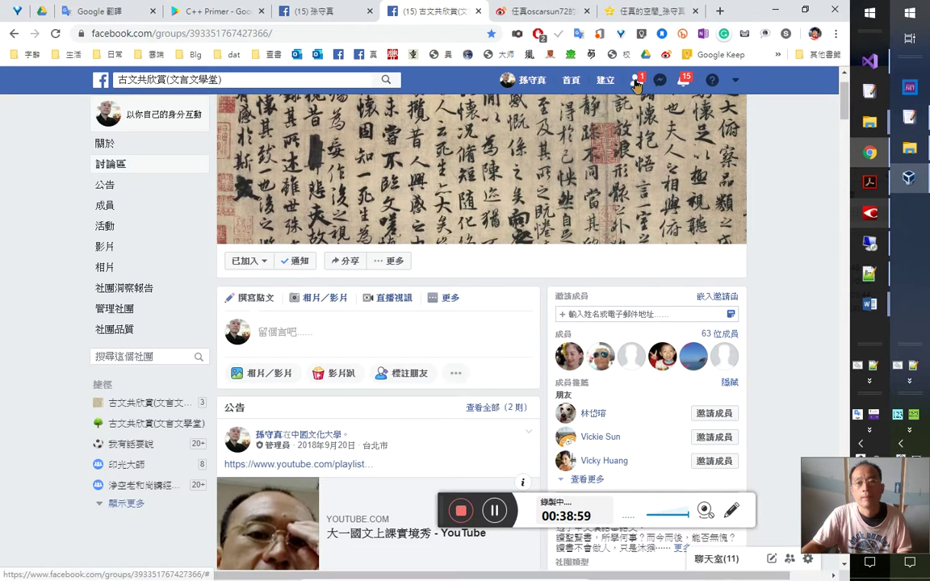
Open the pending friend requests and load the first requester's profile in a background tab
click(636, 80)
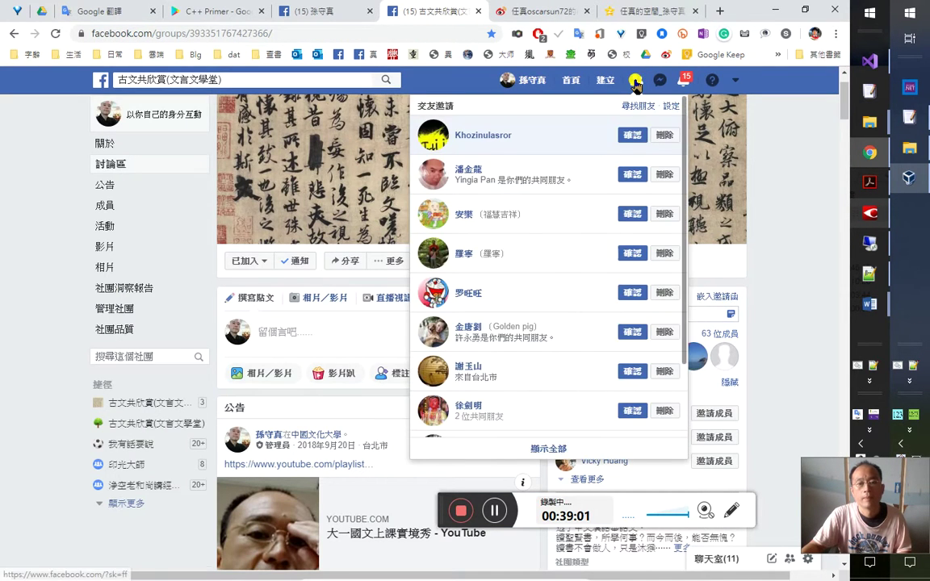
middle_click(502, 138)
scroll(394, 440, down, 5)
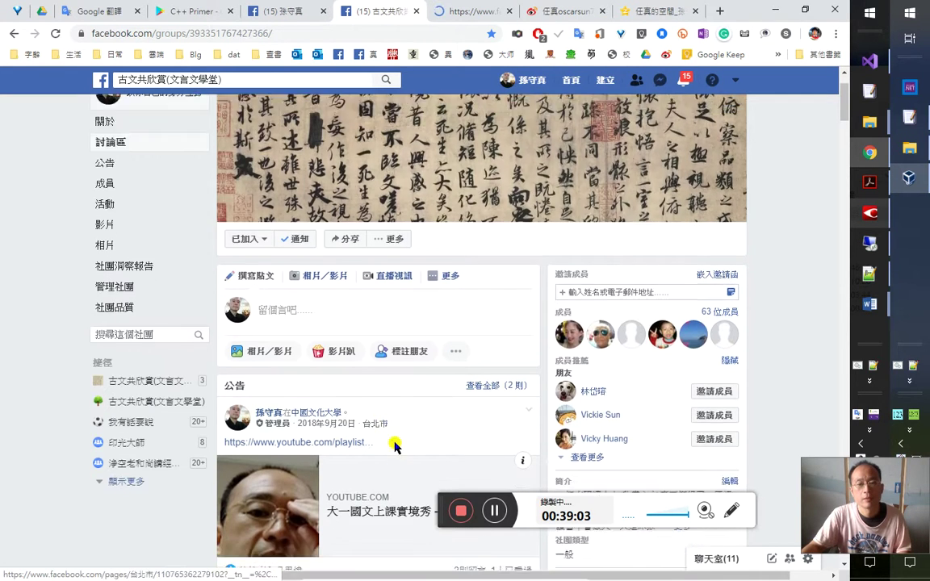
scroll(424, 424, down, 1)
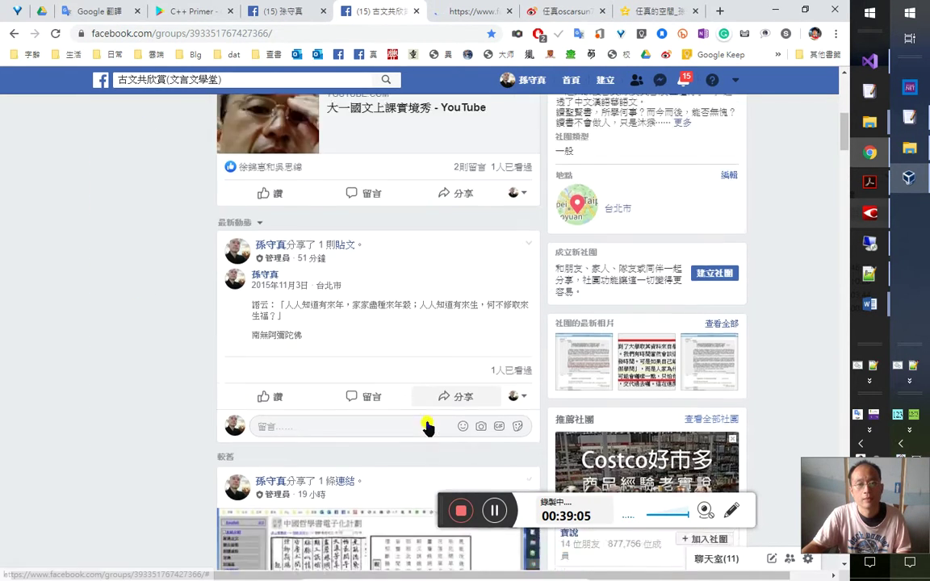
scroll(433, 410, up, 7)
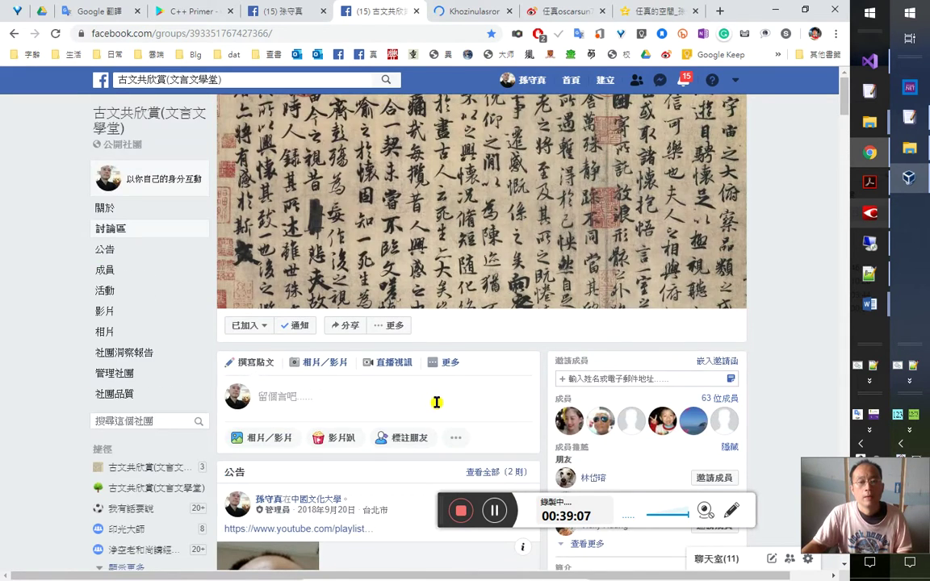
scroll(437, 402, down, 3)
click(437, 401)
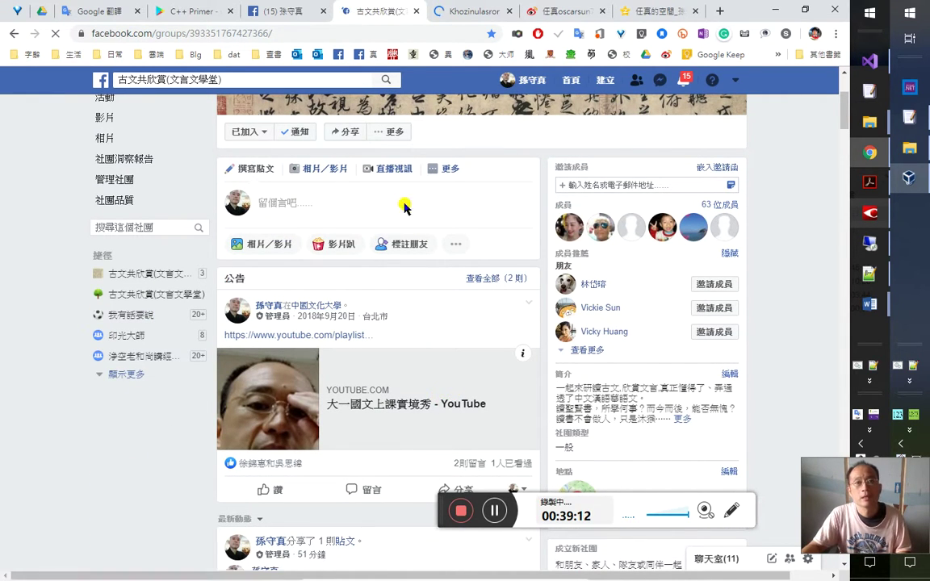
On the personal profile page, start sharing the live video post
click(284, 10)
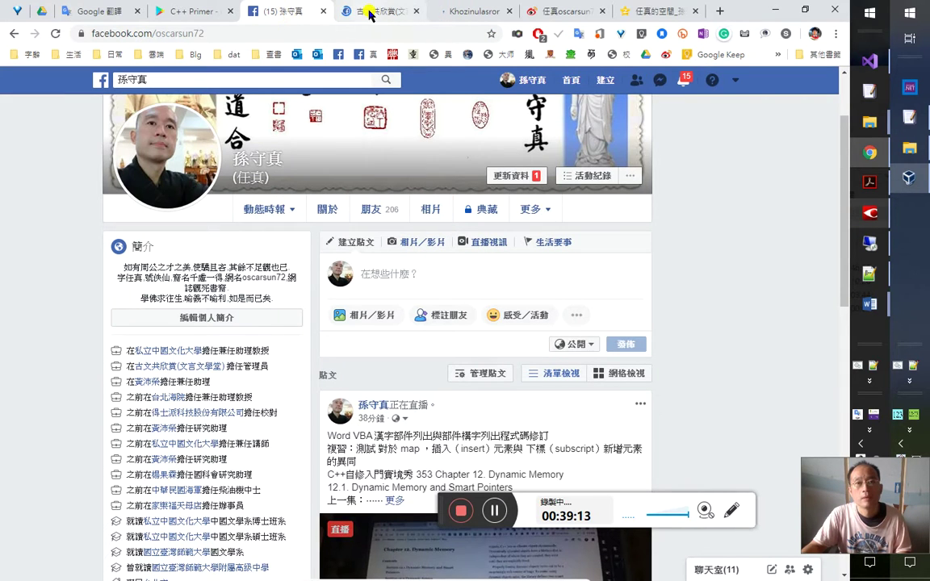
scroll(481, 338, down, 5)
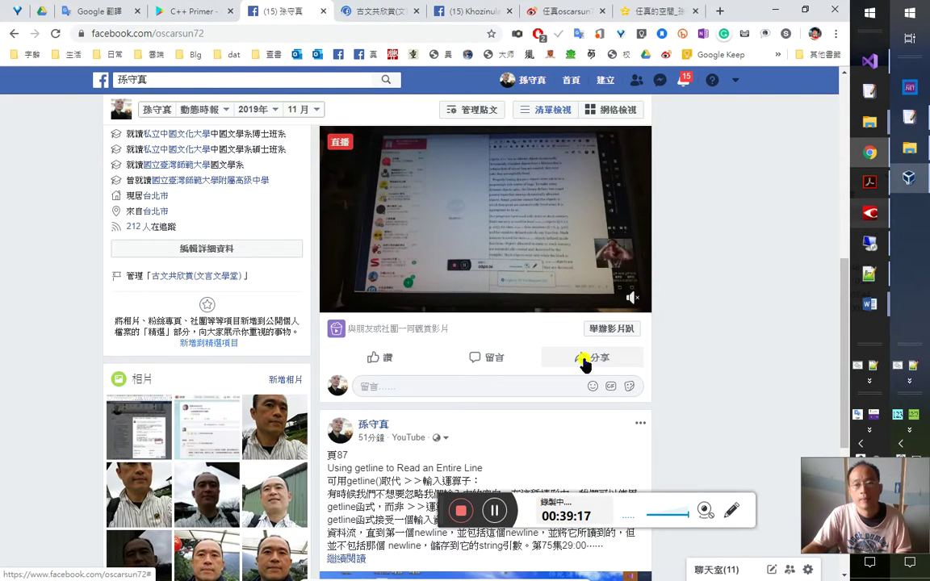
click(587, 362)
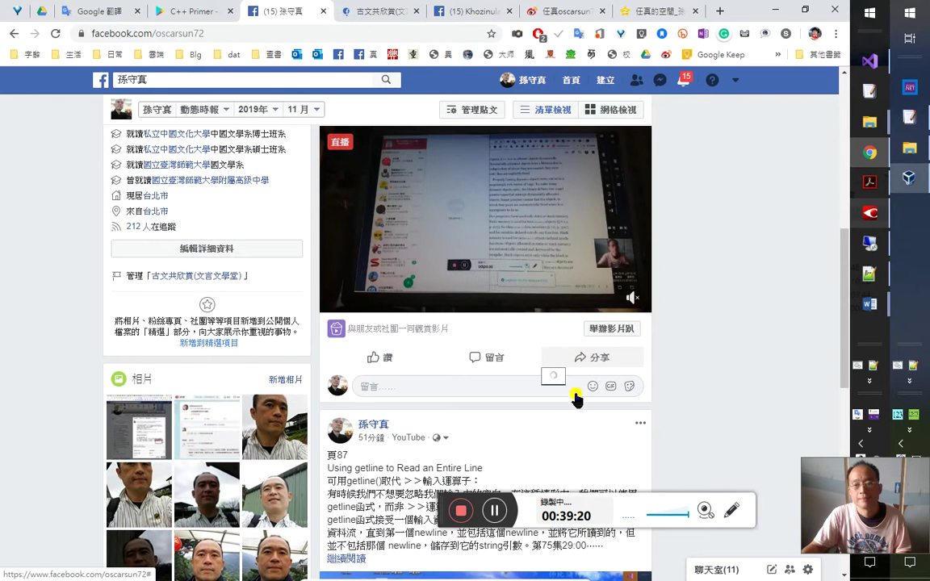
scroll(575, 387, down, 2)
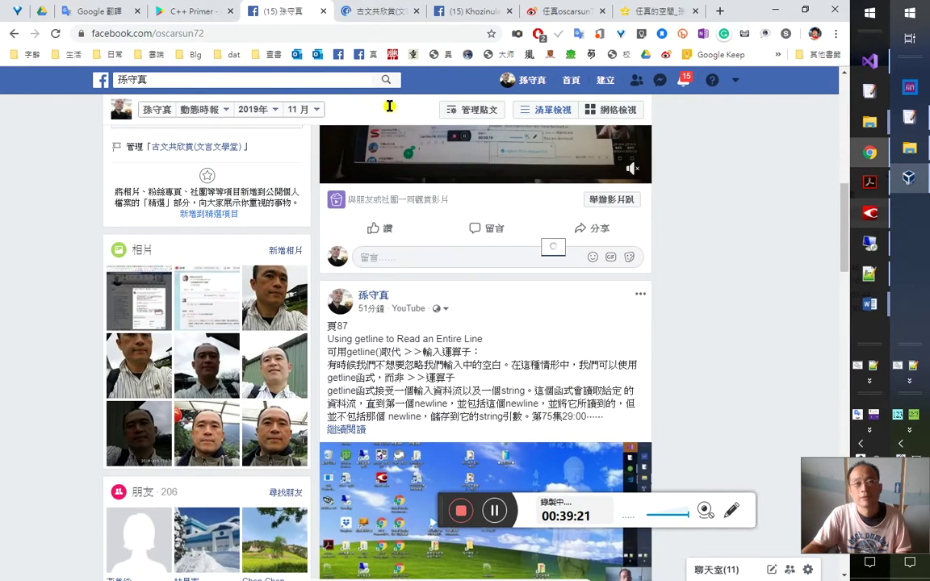
Look over the friend requester's profile, then close that tab
key(ctrl+Tab)
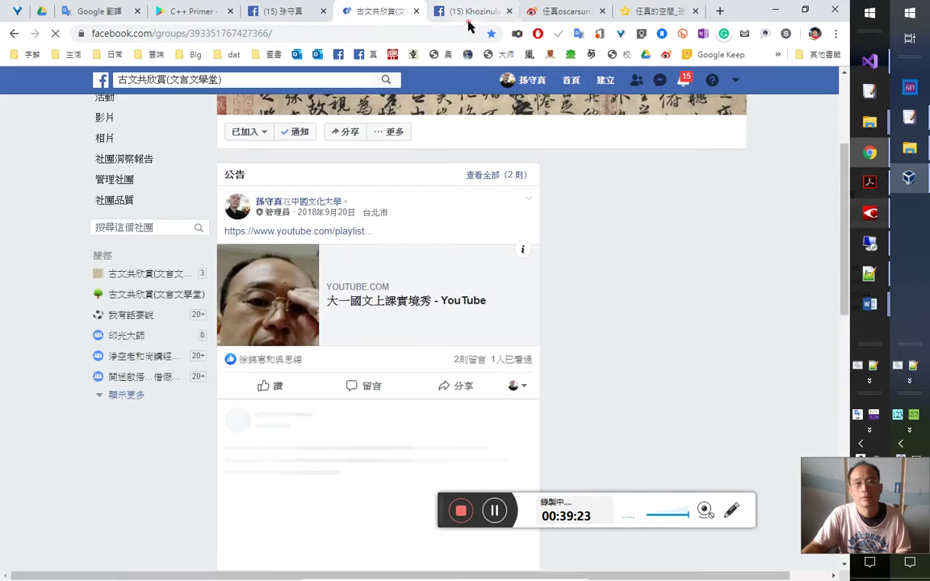
click(467, 20)
scroll(463, 385, down, 2)
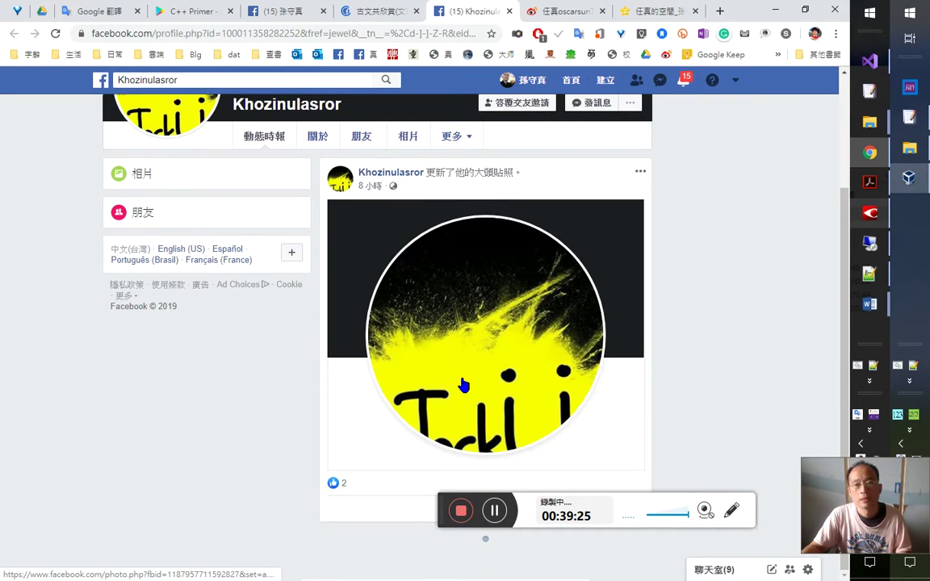
key(ctrl+w)
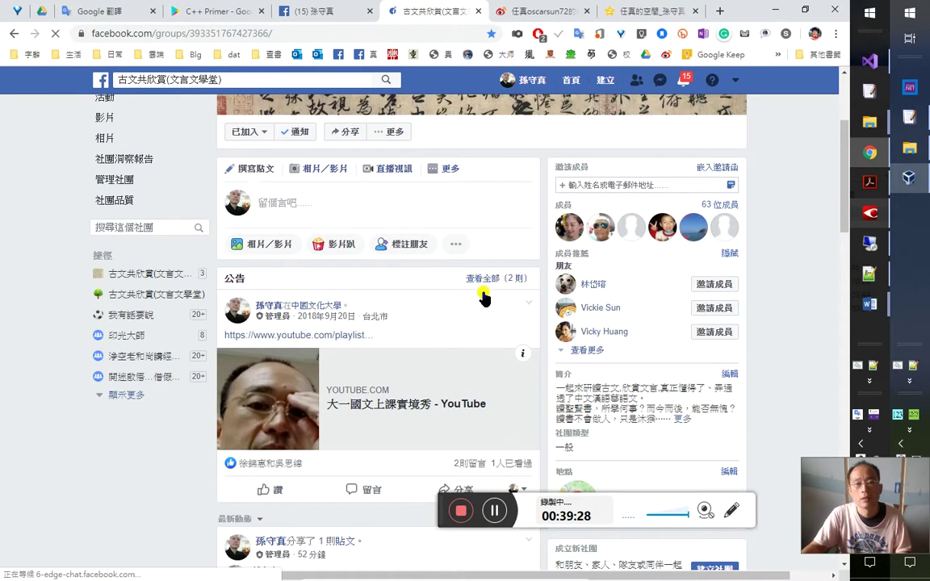
Open the group page again in a new tab and return to the Weibo profile
scroll(504, 343, down, 3)
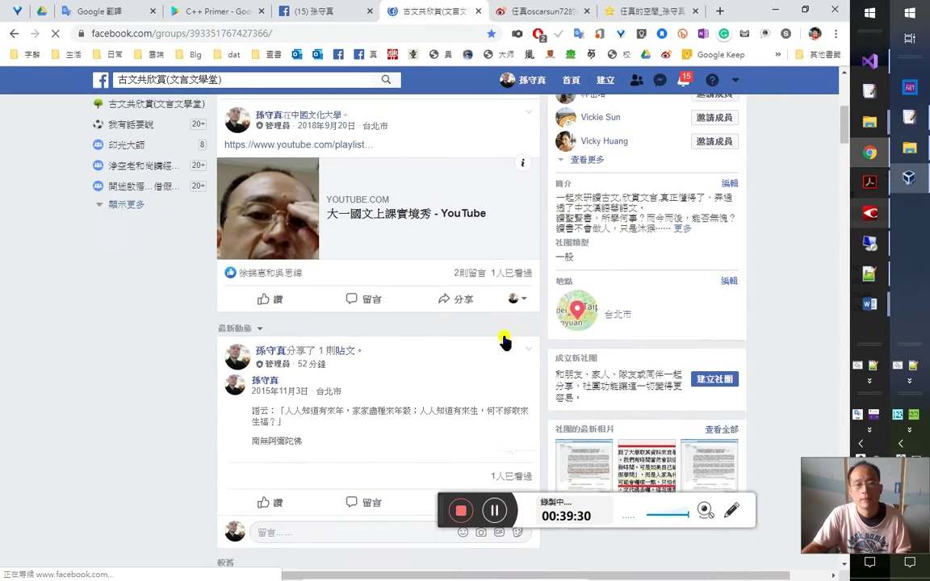
scroll(504, 345, down, 4)
scroll(511, 335, up, 6)
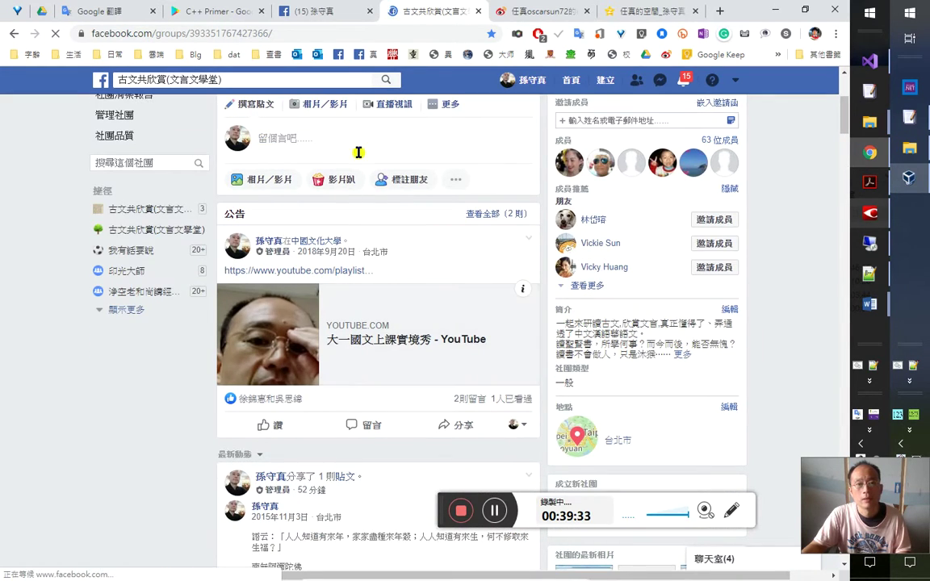
scroll(357, 150, up, 2)
click(408, 235)
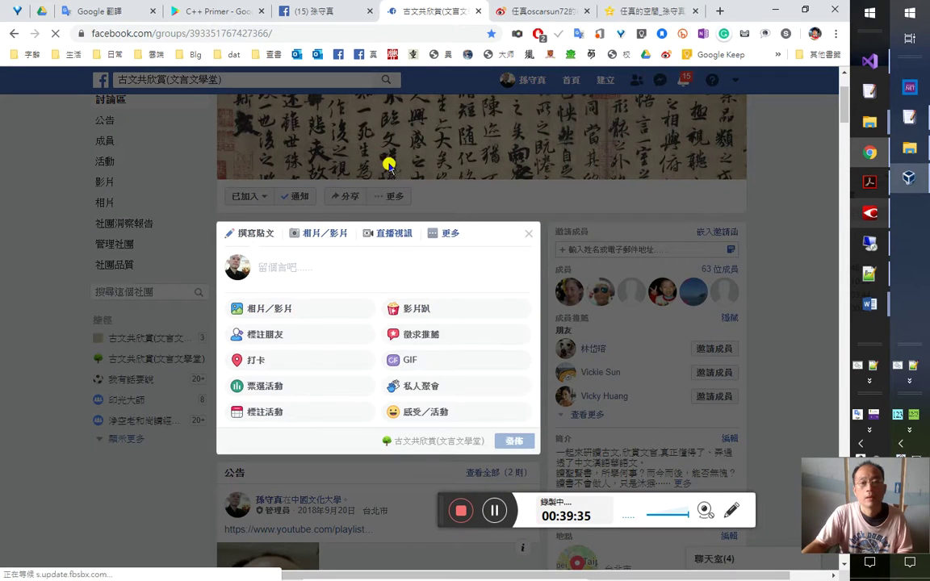
click(394, 33)
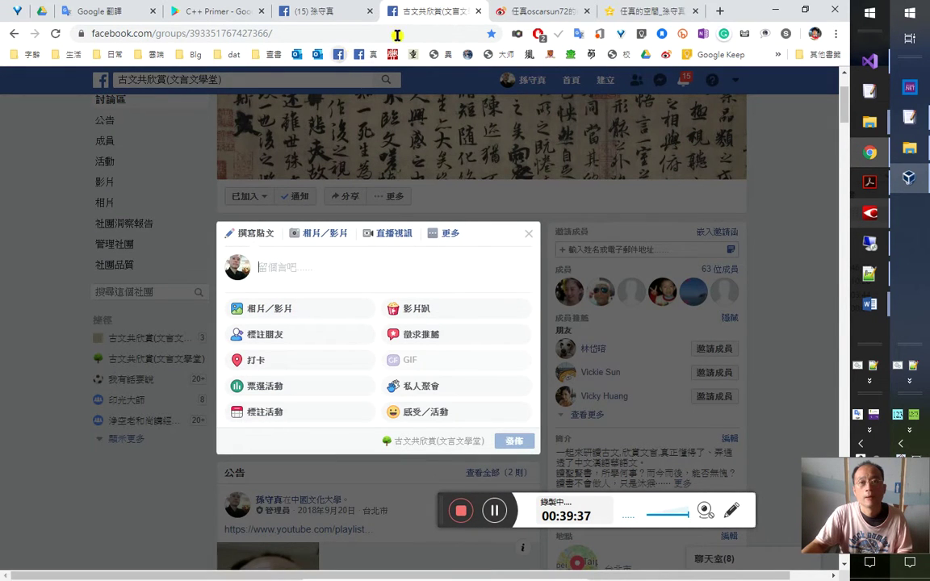
key(alt+Return)
click(469, 13)
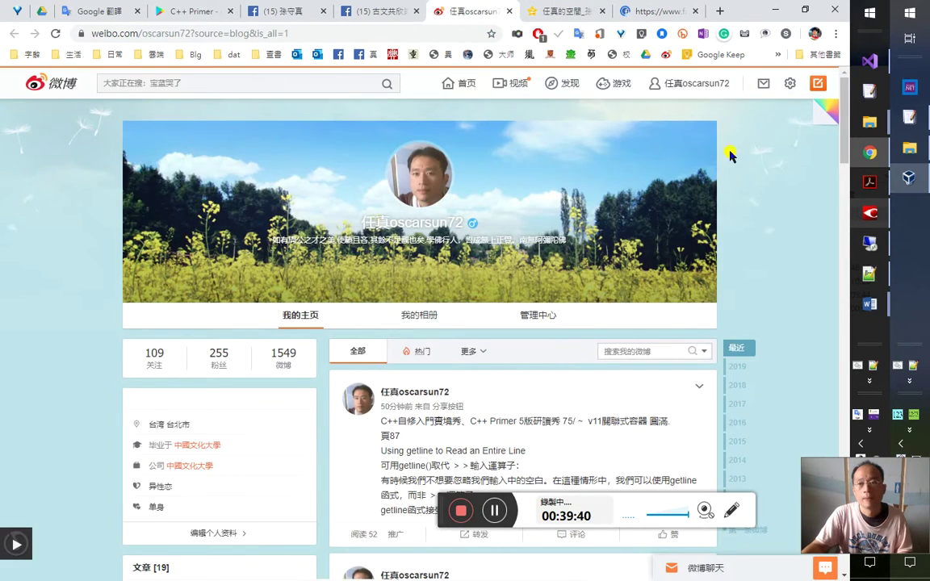
Post a QQ Zone 说说 with the pasted Bujian Components title and snipsave link
key(ctrl+Tab)
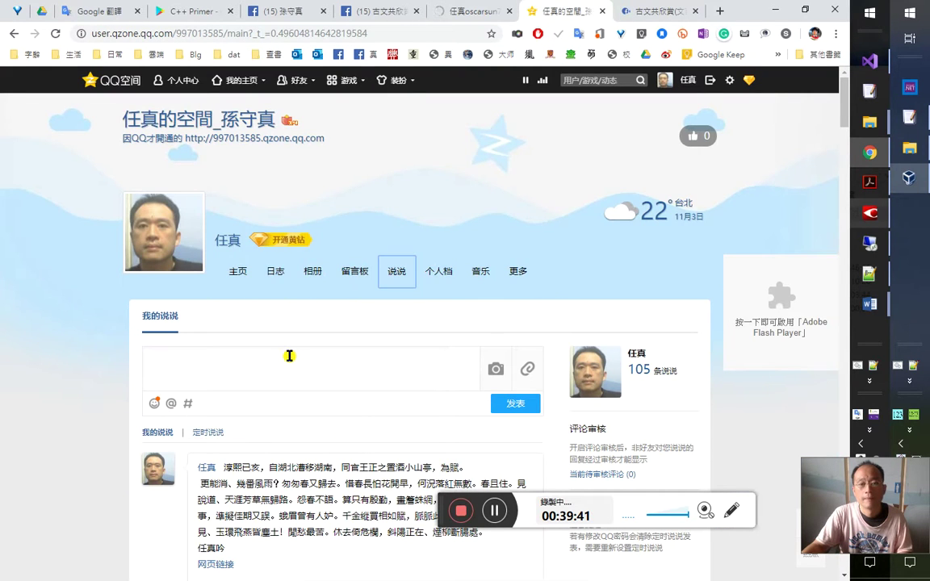
click(395, 273)
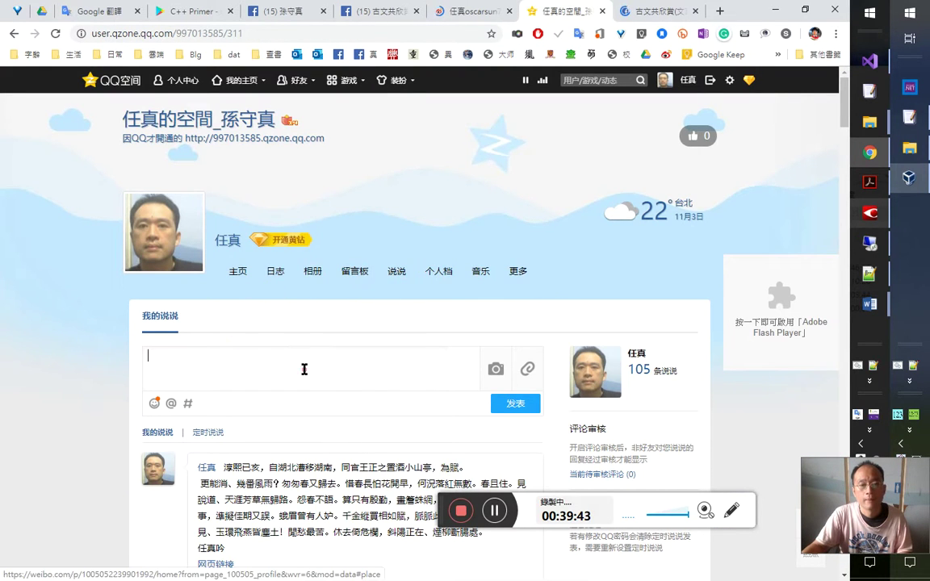
click(305, 369)
text(漢字華語文部件模組程式碼 Bujian Components Word VBA https://snipsave.com/oscarsun72/#/snippet/bJFKWz2tc2Ea2oYNh7)
click(516, 404)
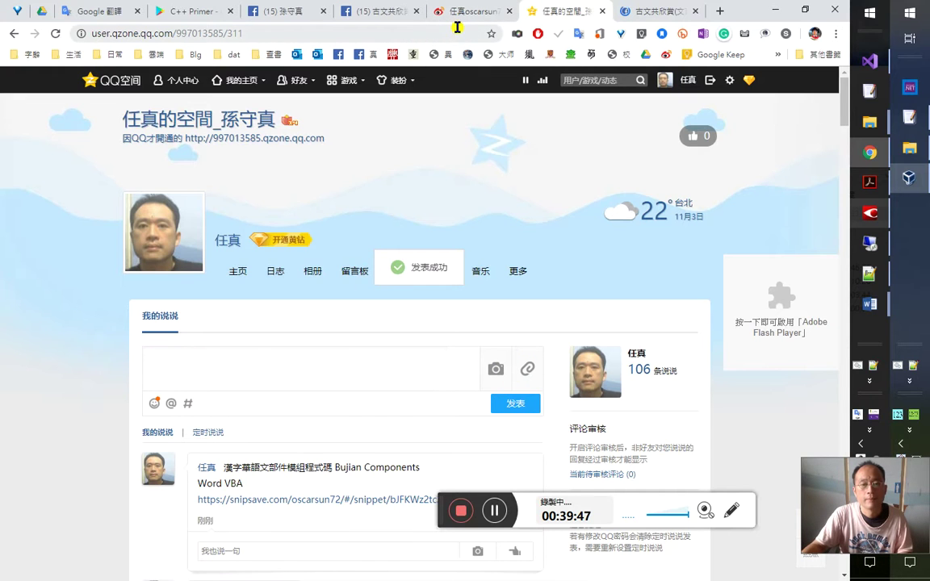
scroll(330, 437, down, 3)
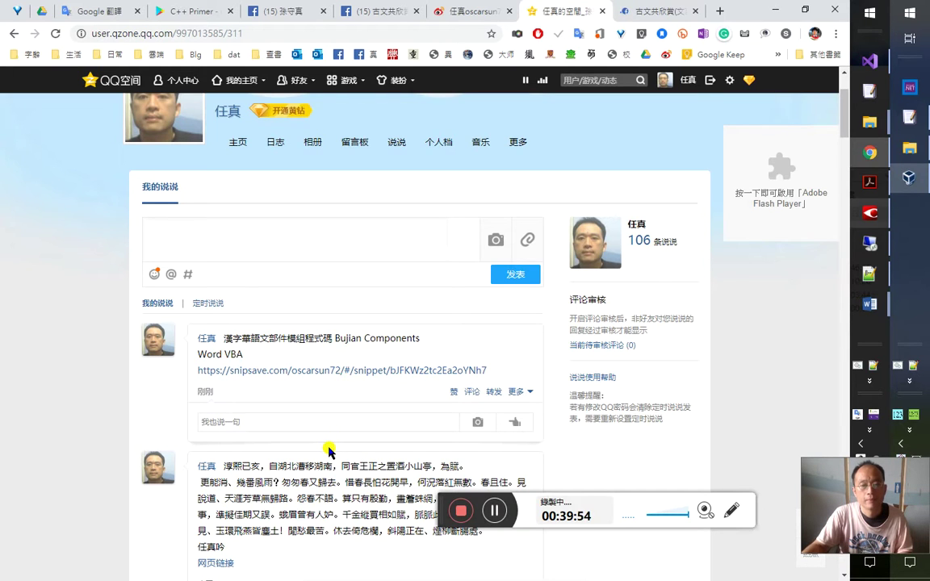
Close the QQ Zone and Weibo tabs, leaving the Facebook group page
key(ctrl+w)
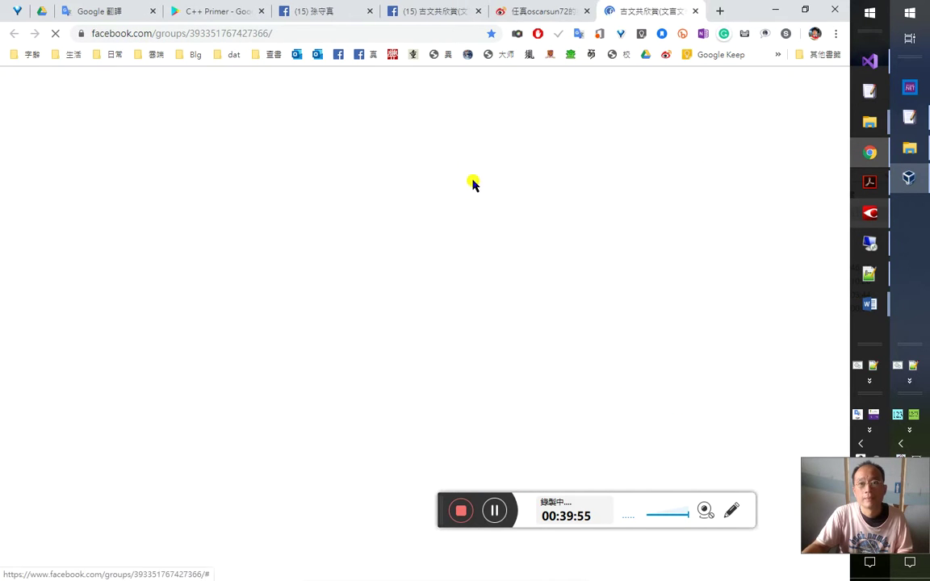
key(ctrl+shift+Tab)
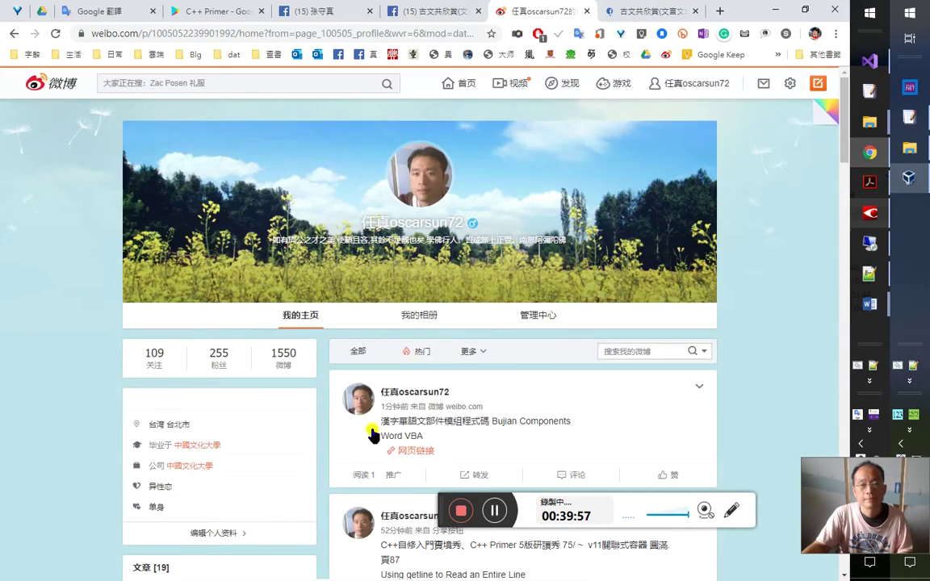
scroll(370, 432, down, 3)
scroll(389, 440, up, 2)
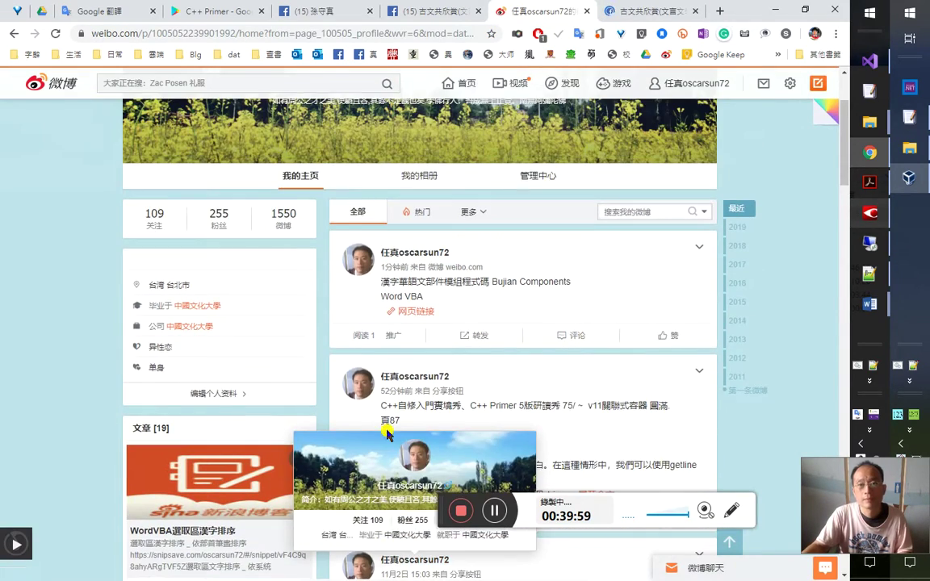
key(ctrl+w)
scroll(355, 448, down, 3)
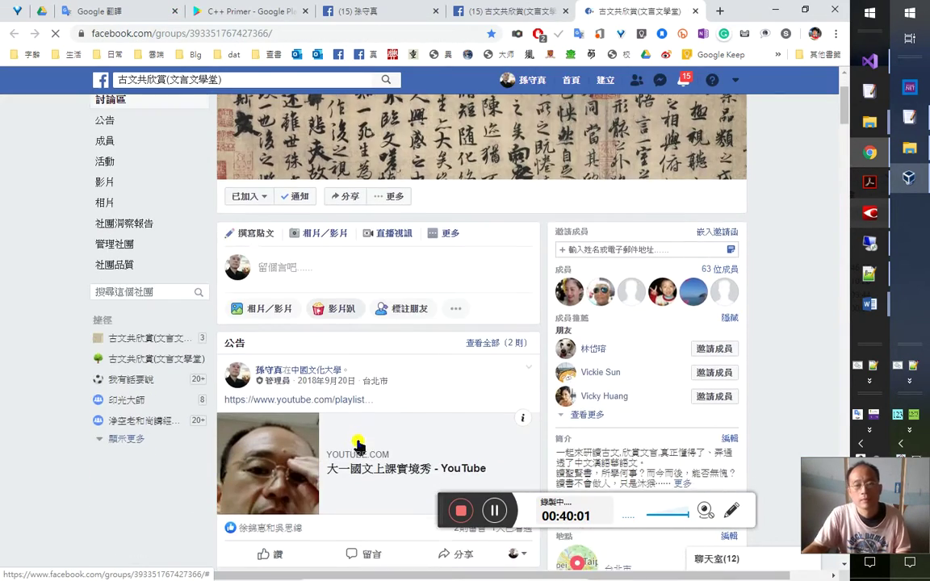
Paste the 漢字華語文部件模組程式碼 Bujian Components Word VBA snipsave text into the group composer and publish it
scroll(363, 359, down, 2)
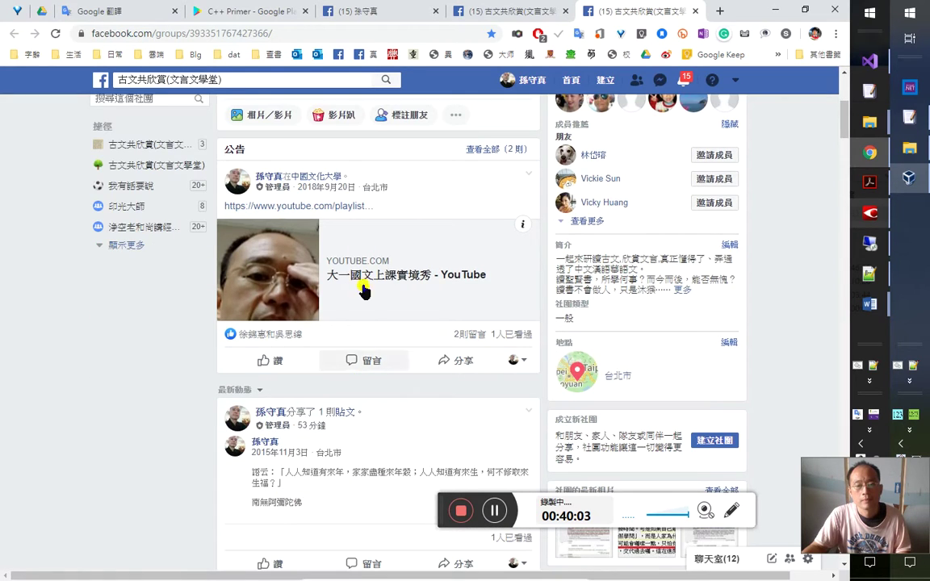
scroll(332, 246, up, 2)
click(334, 279)
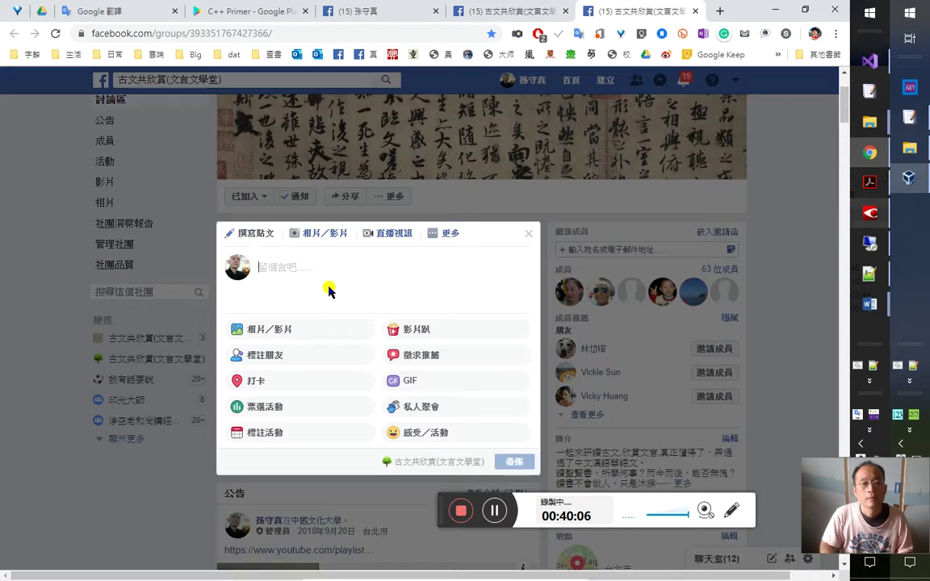
text(a2oYNh7)
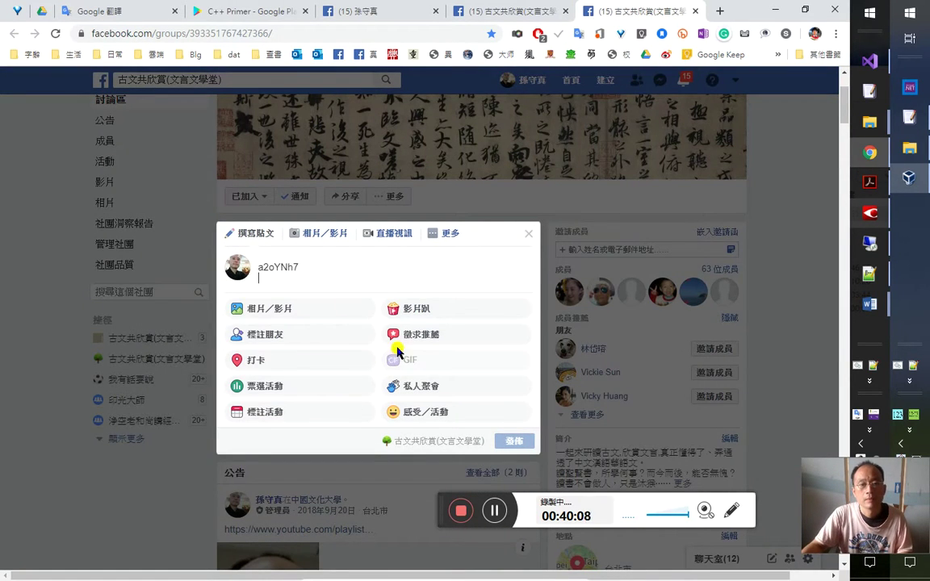
scroll(407, 400, down, 2)
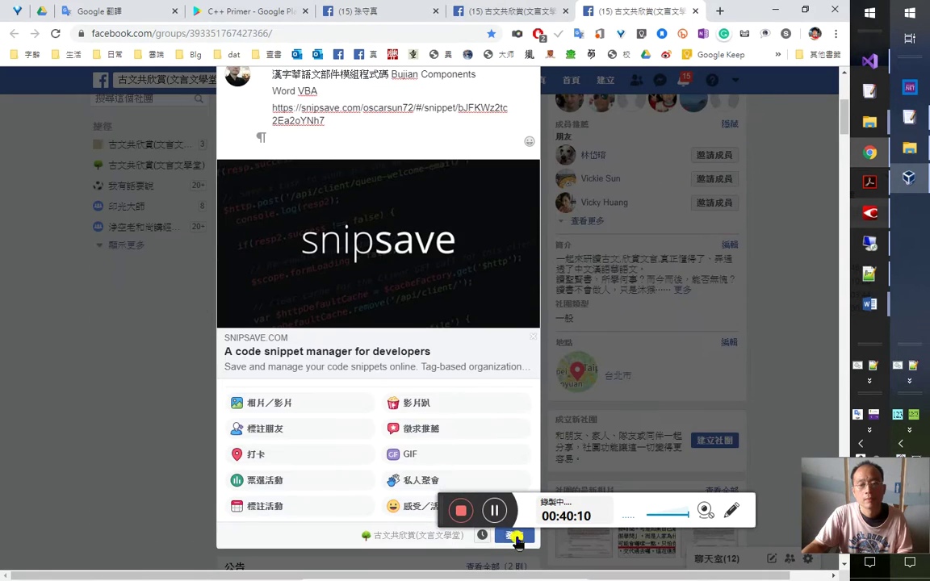
click(517, 537)
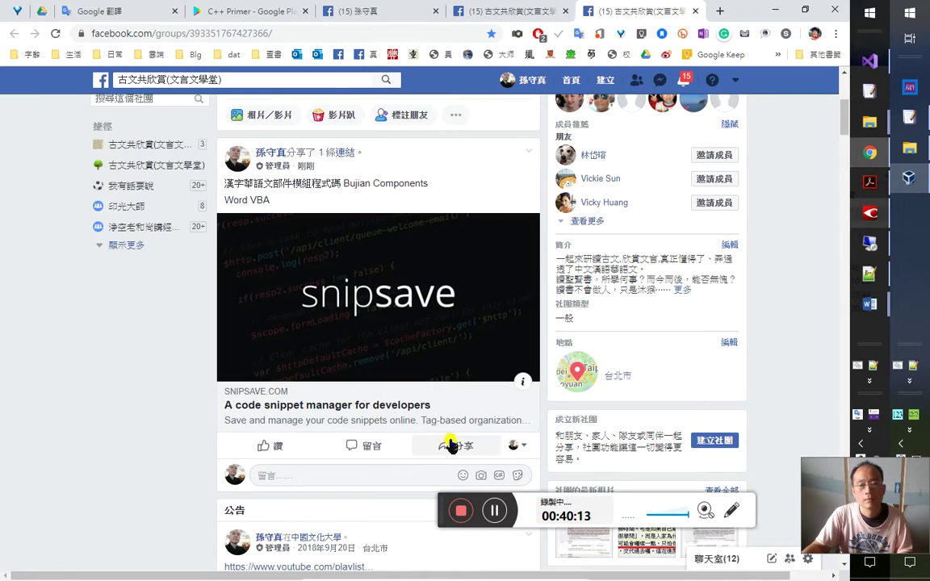
click(450, 444)
Share the new snipsave group post to the fan page
click(450, 342)
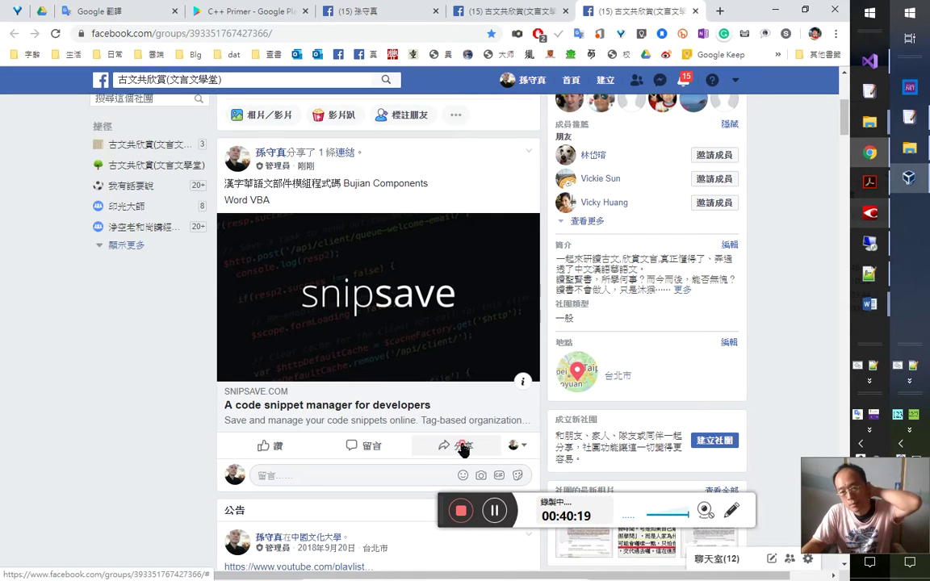
click(466, 426)
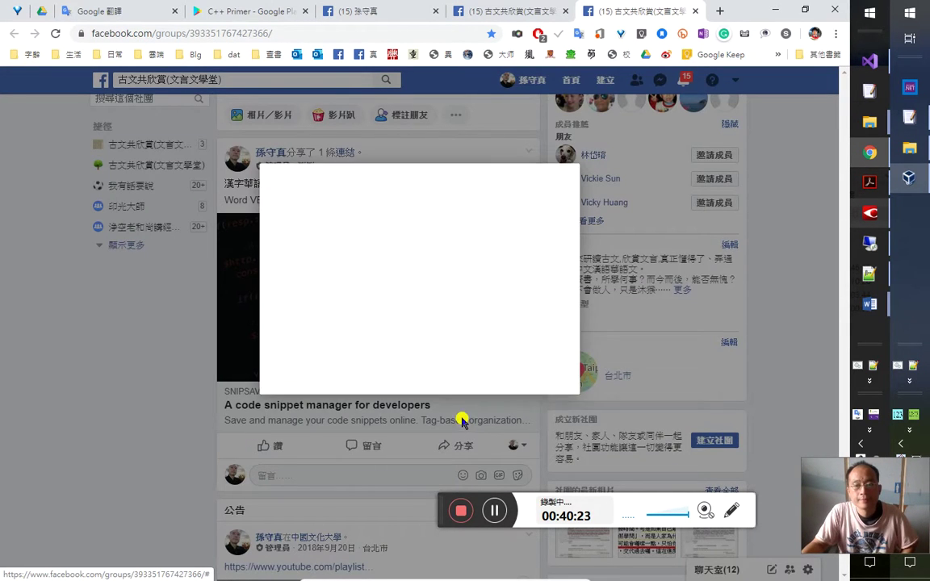
click(561, 418)
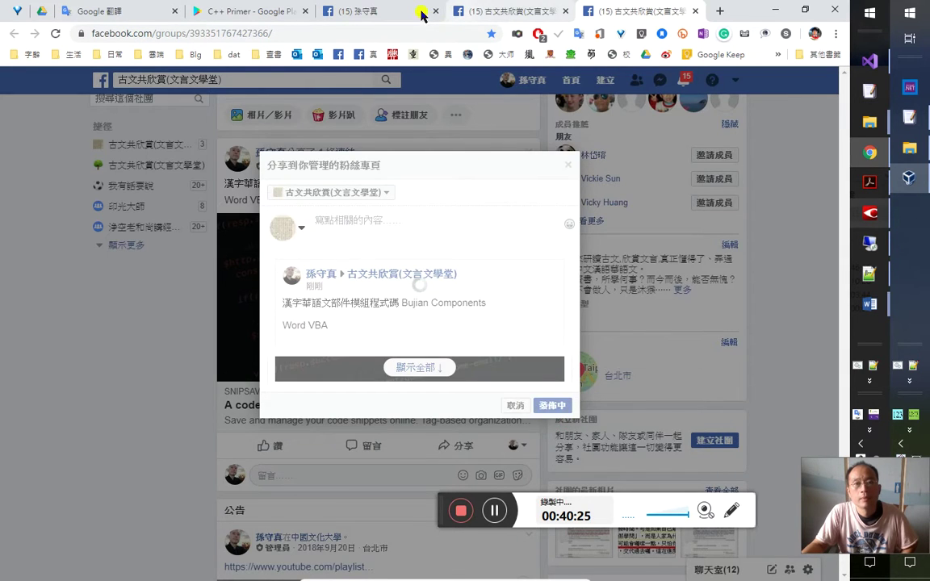
Share the profile's live video to the 古文共欣賞(文言文學堂) group and to the fan page
click(422, 15)
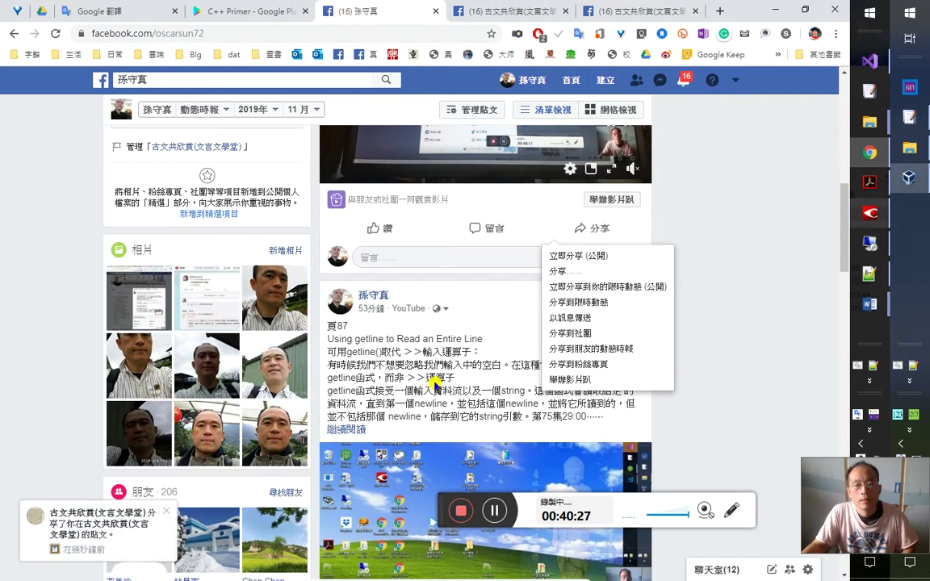
click(594, 333)
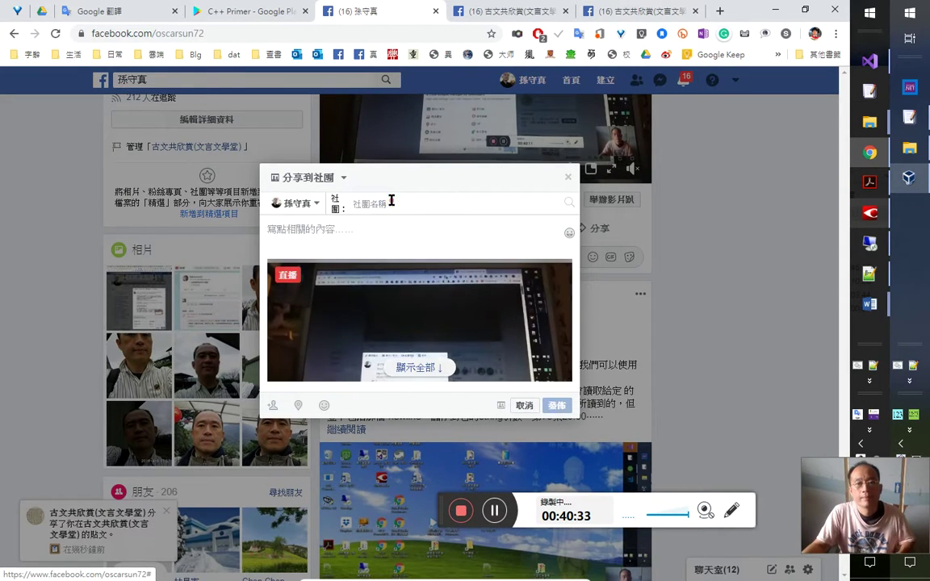
text(古)
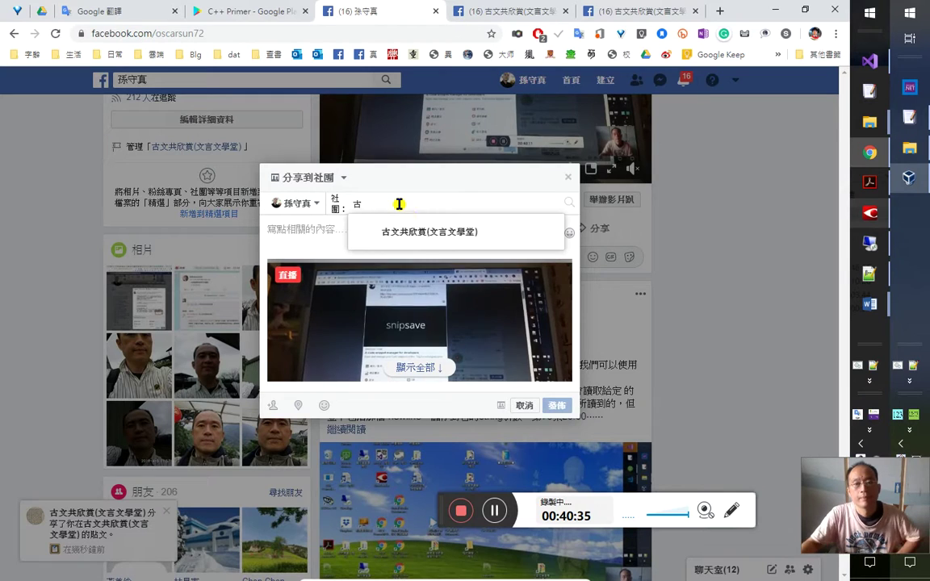
click(425, 234)
click(554, 404)
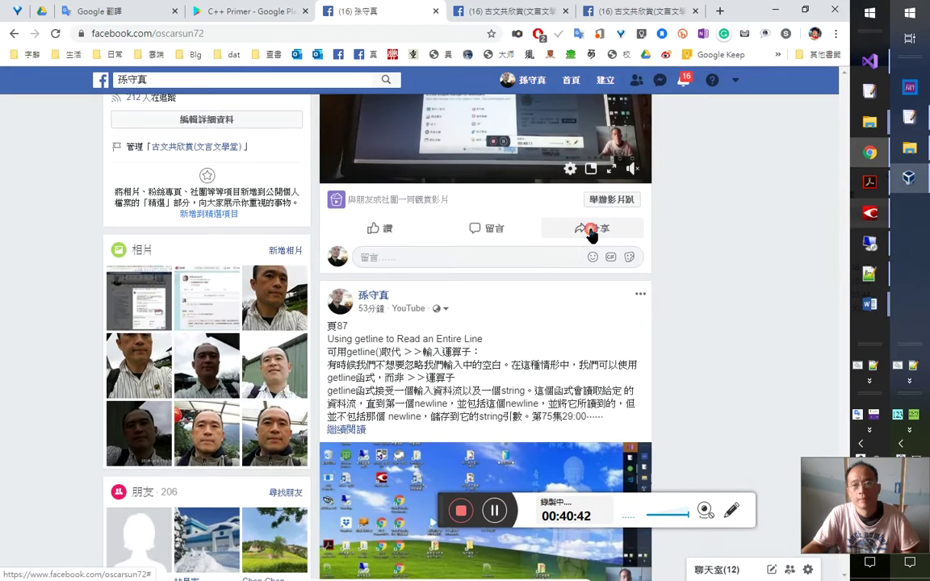
click(590, 230)
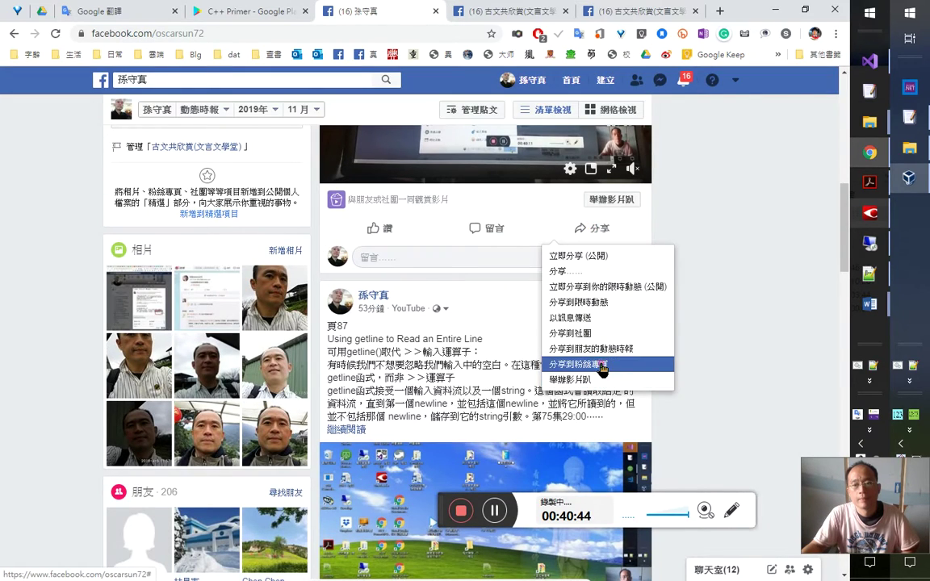
click(602, 366)
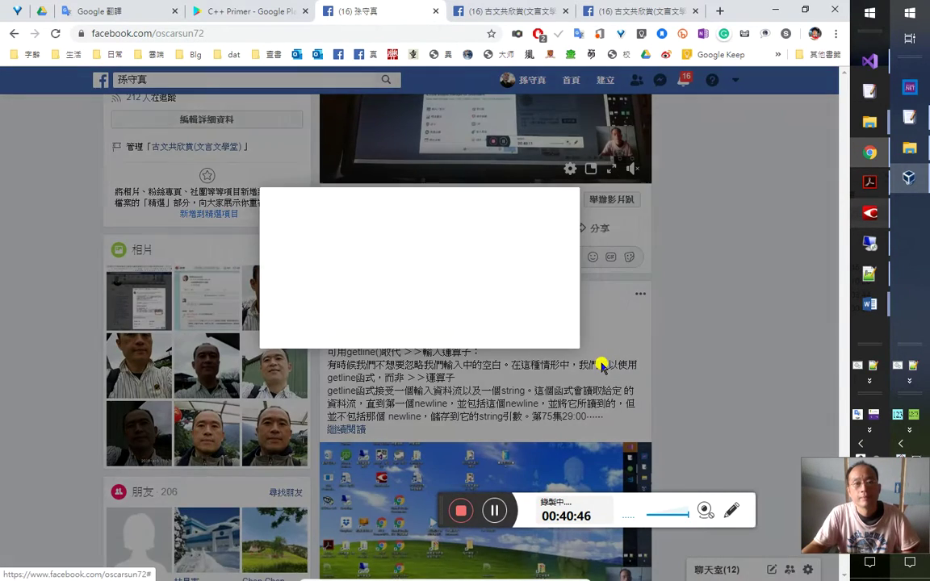
click(554, 406)
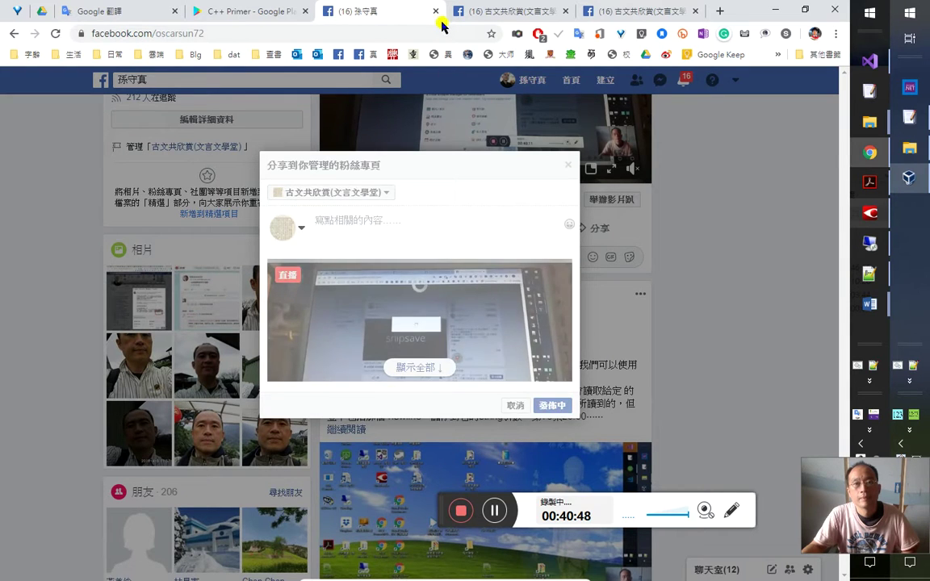
Close the profile and duplicate Facebook group tabs
click(436, 12)
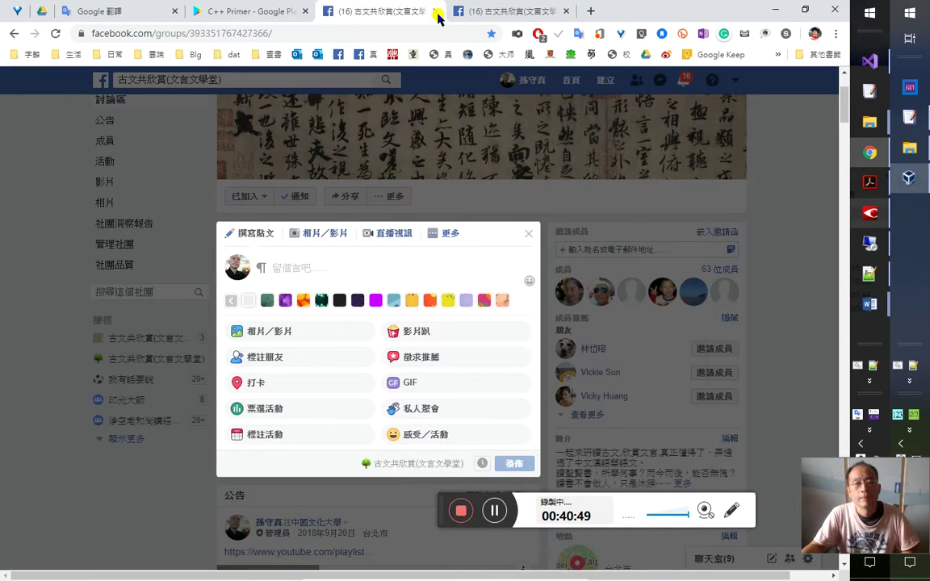
click(436, 11)
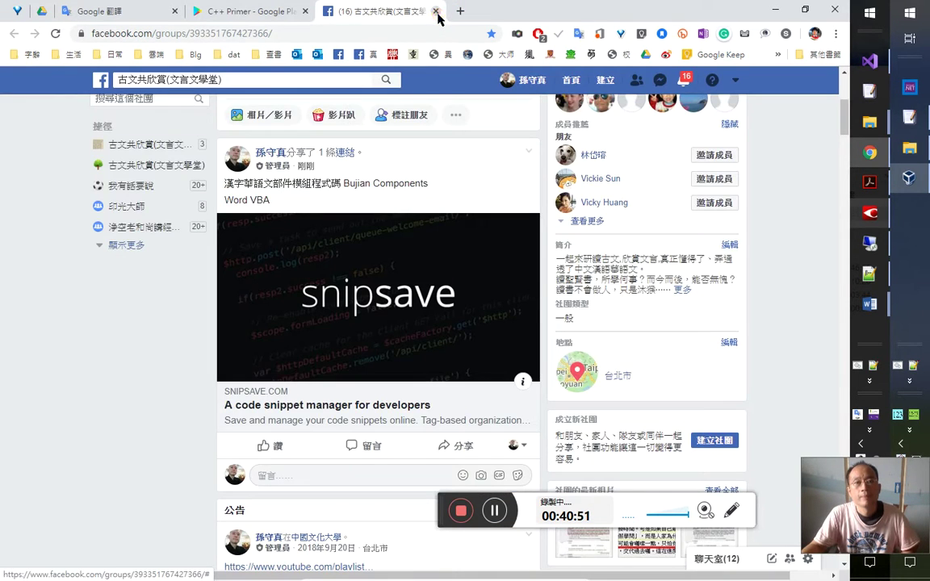
click(436, 11)
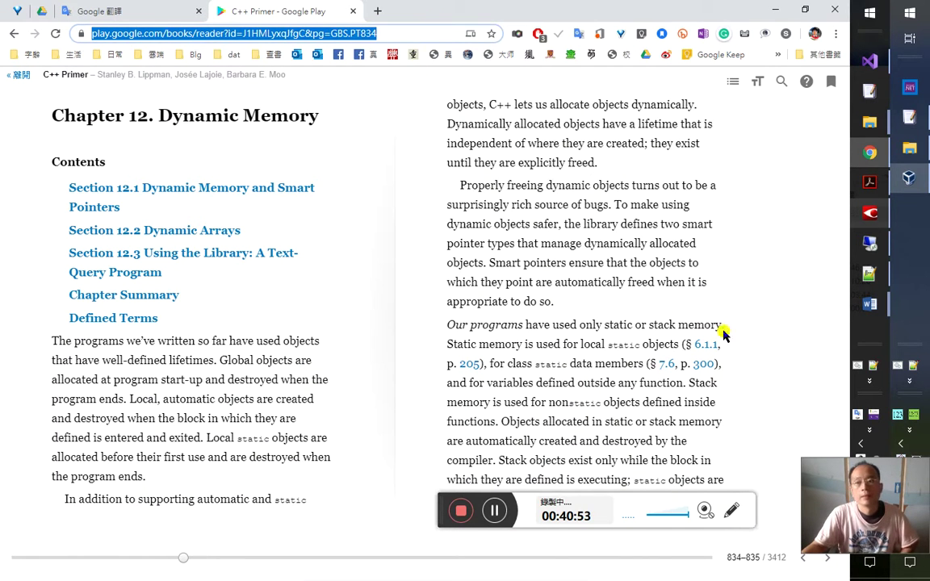
In the C++ Primer notes, add 41:00 after 第 76 集 under exercise 11.35, then an empty line
click(865, 313)
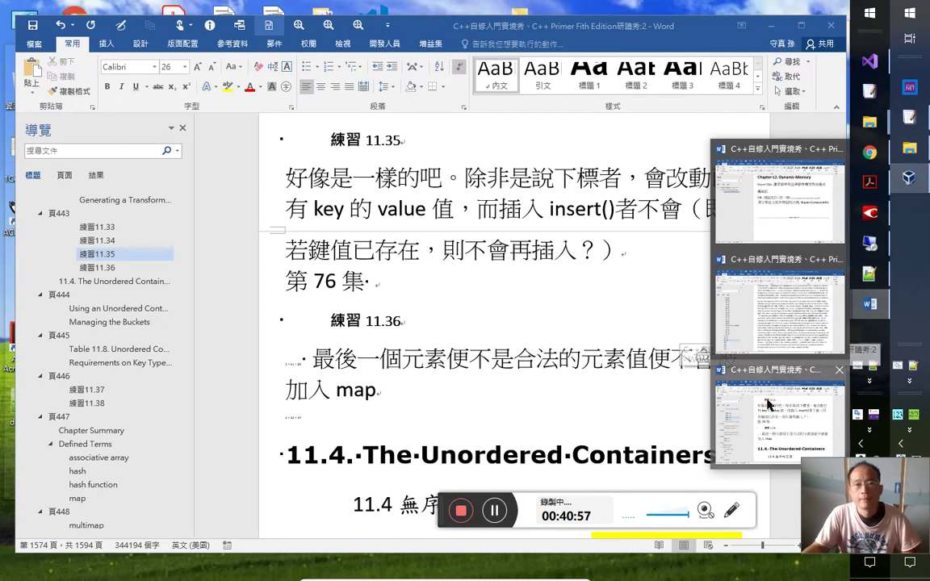
click(767, 407)
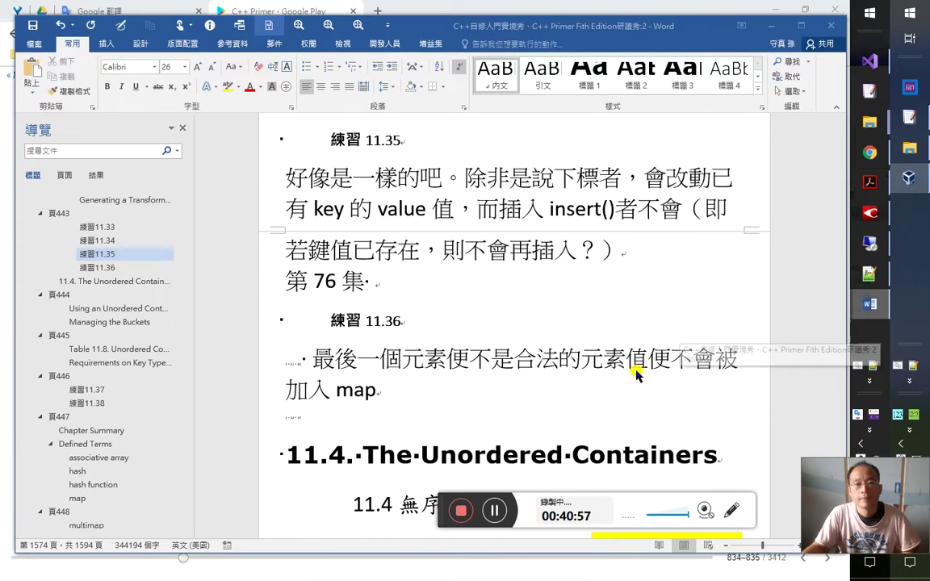
click(384, 278)
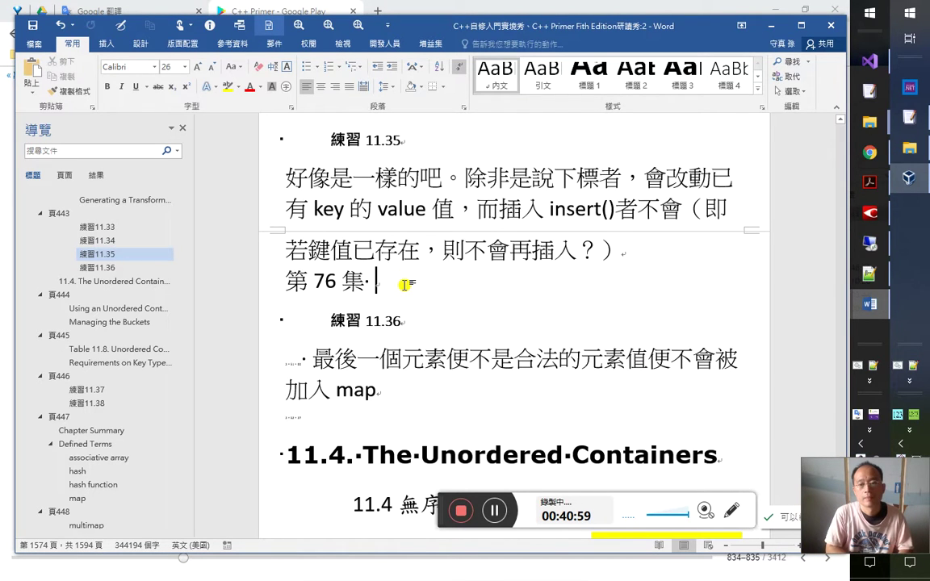
text(40)
key(BackSpace)
key(BackSpace)
text(1)
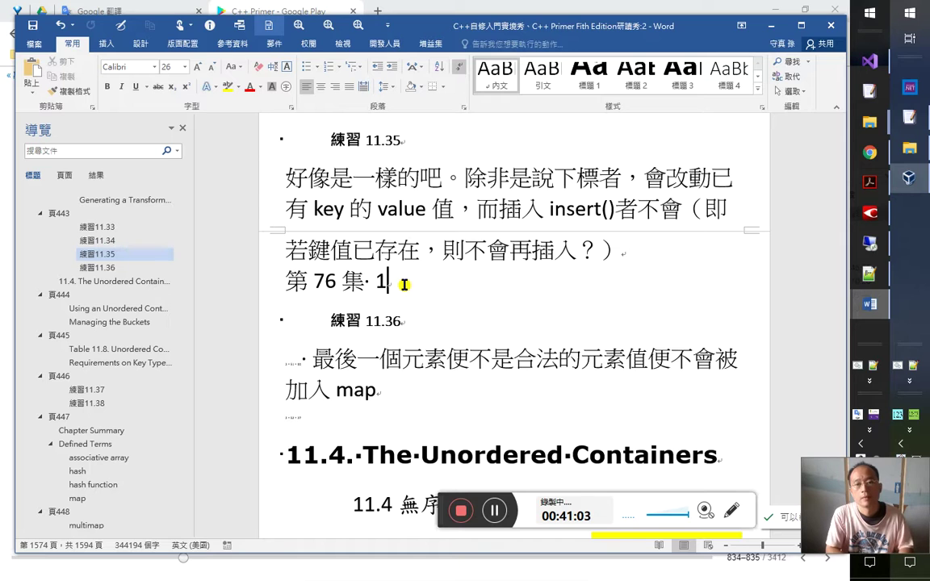
text(:)
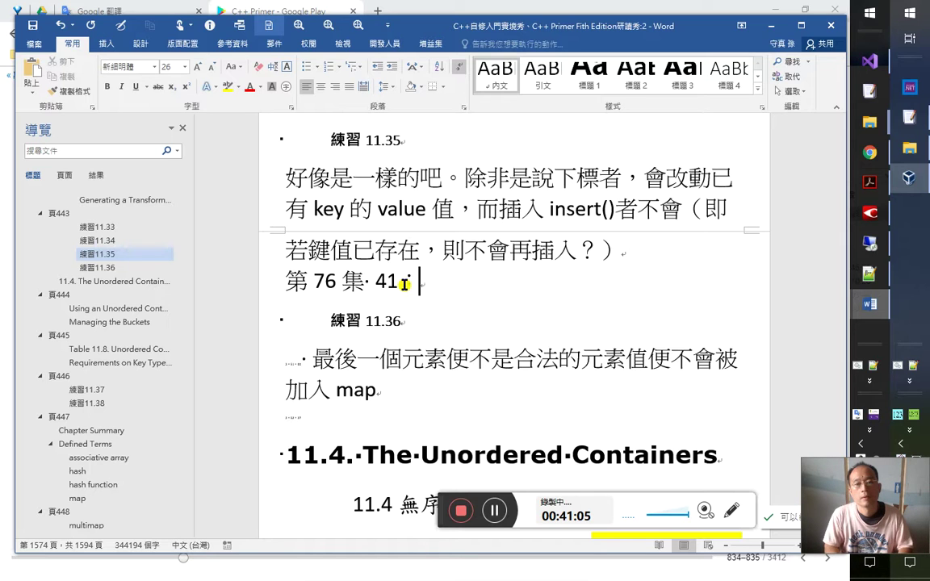
text(00)
key(Return)
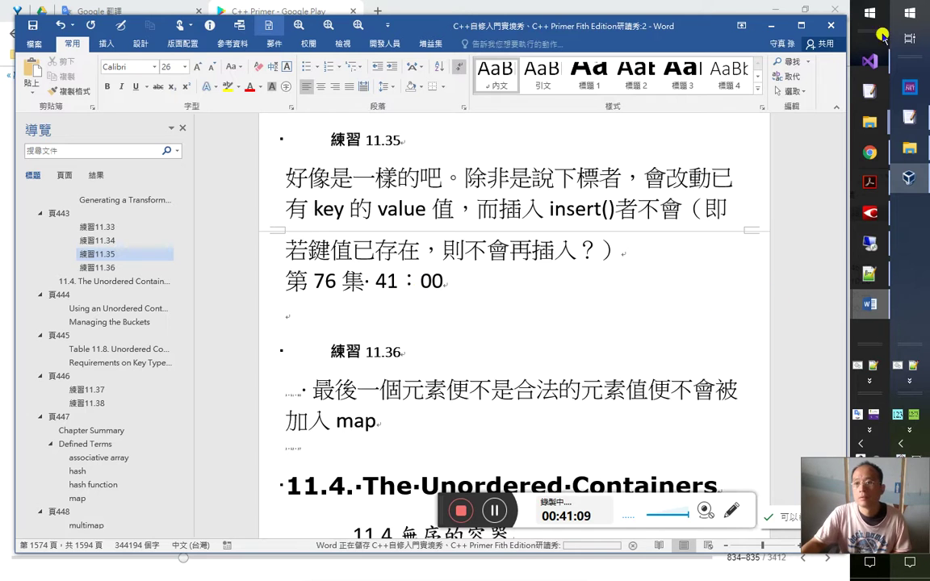
click(870, 60)
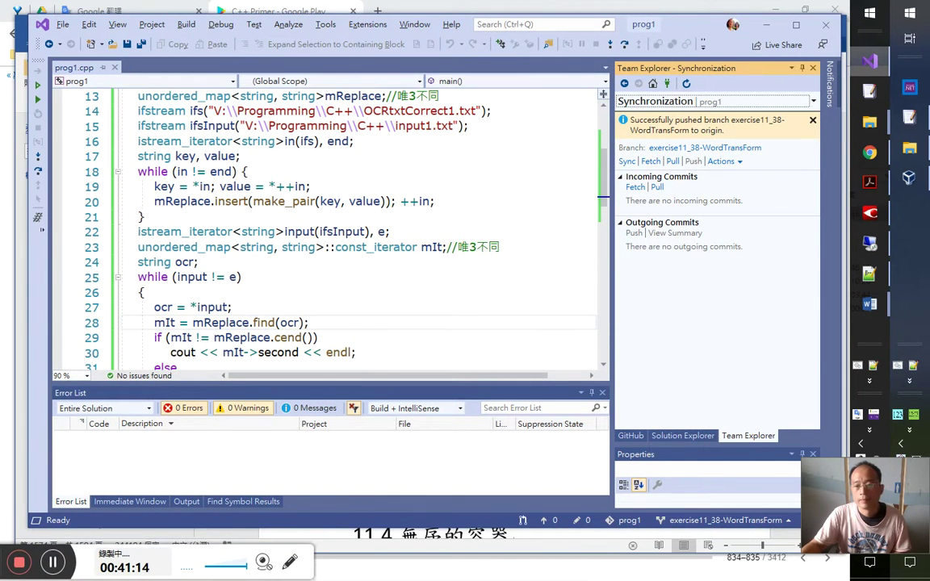
Check prog1's Git branch list without switching branches
click(714, 521)
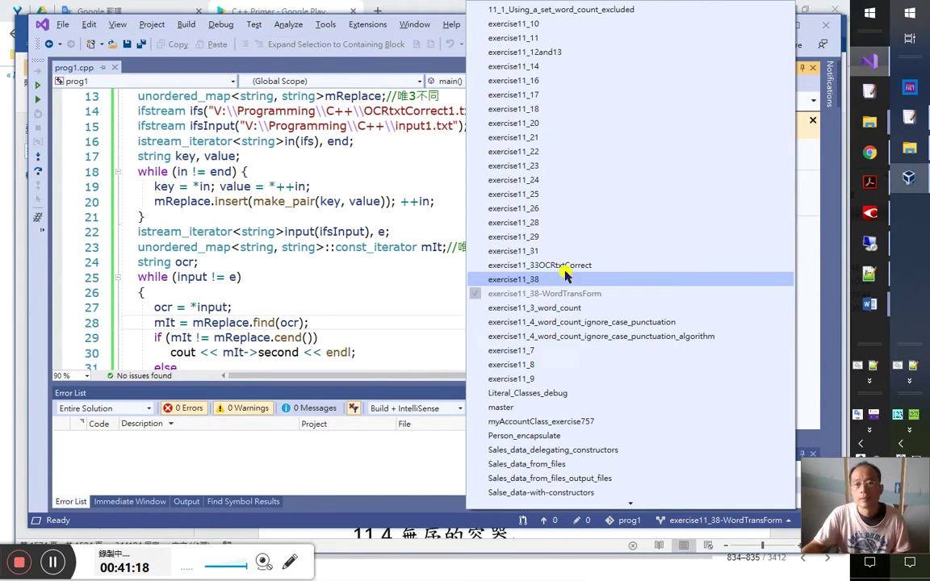
key(Escape)
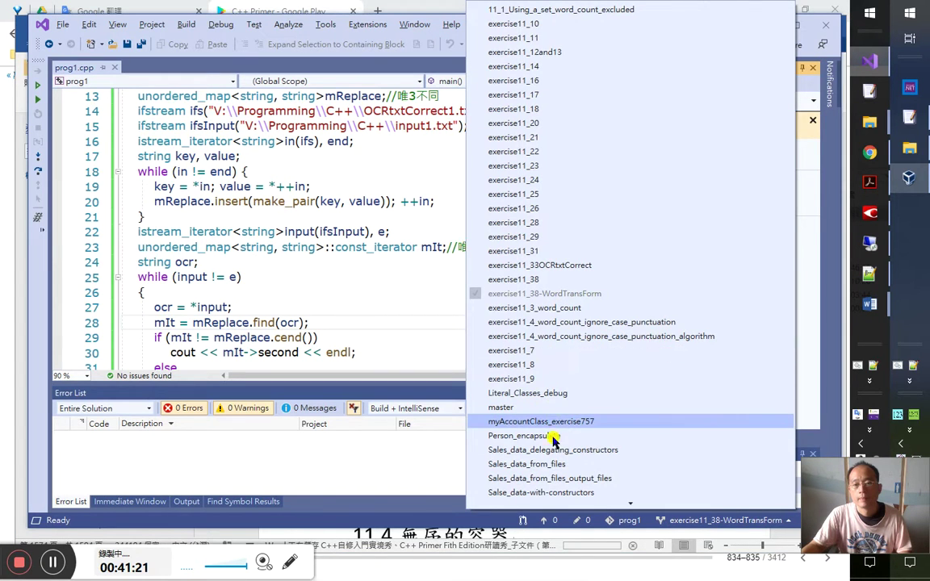
scroll(559, 444, down, 2)
scroll(557, 481, down, 2)
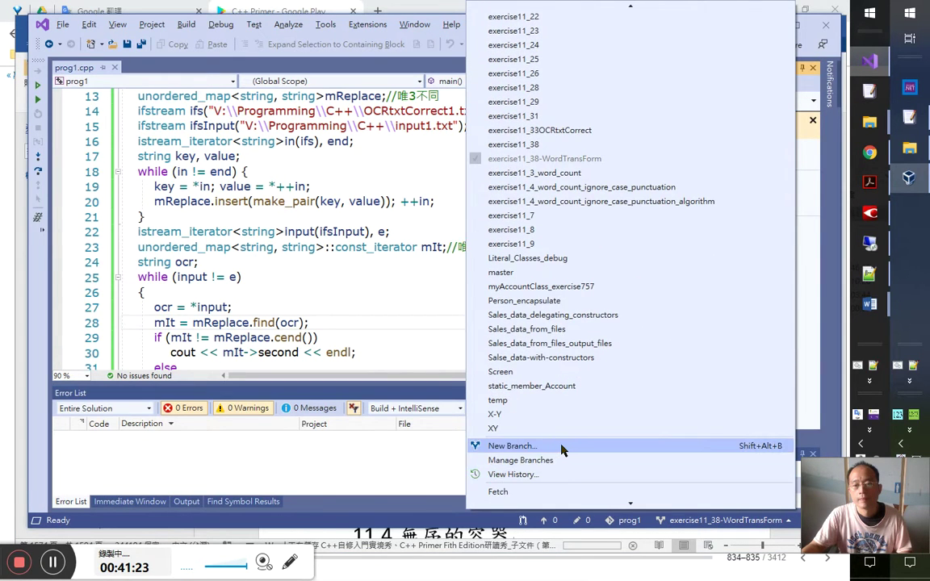
Create and check out a new Git branch named exercise11_35
key(Escape)
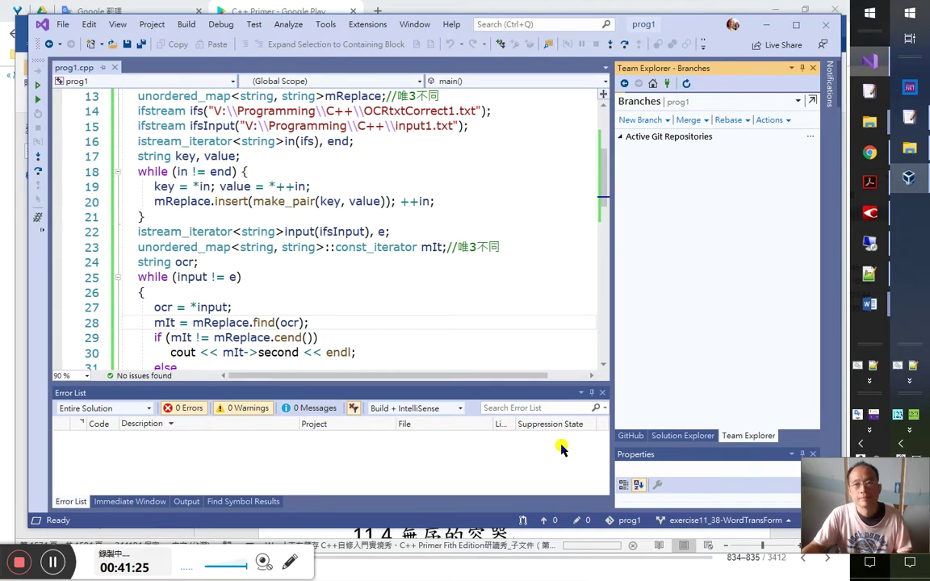
text(sxs)
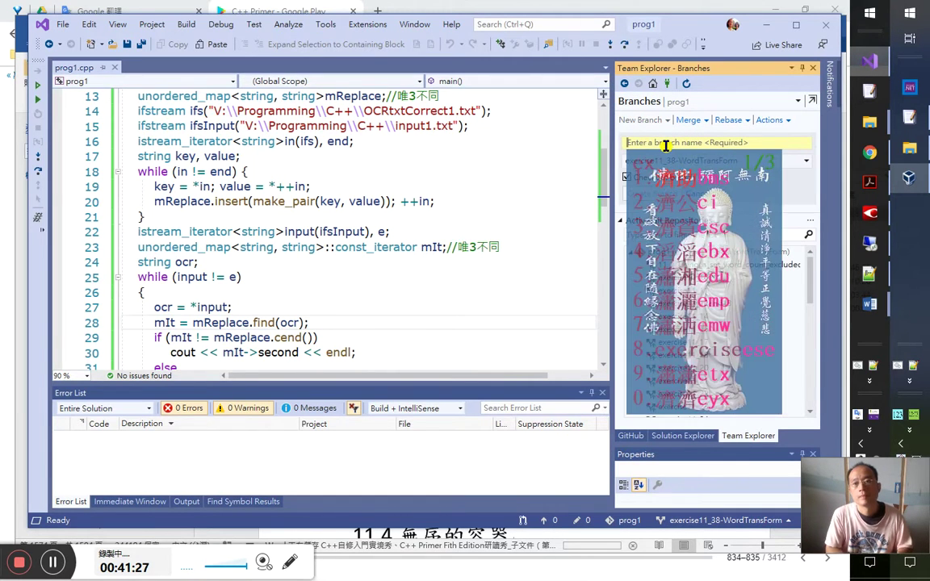
key(Return)
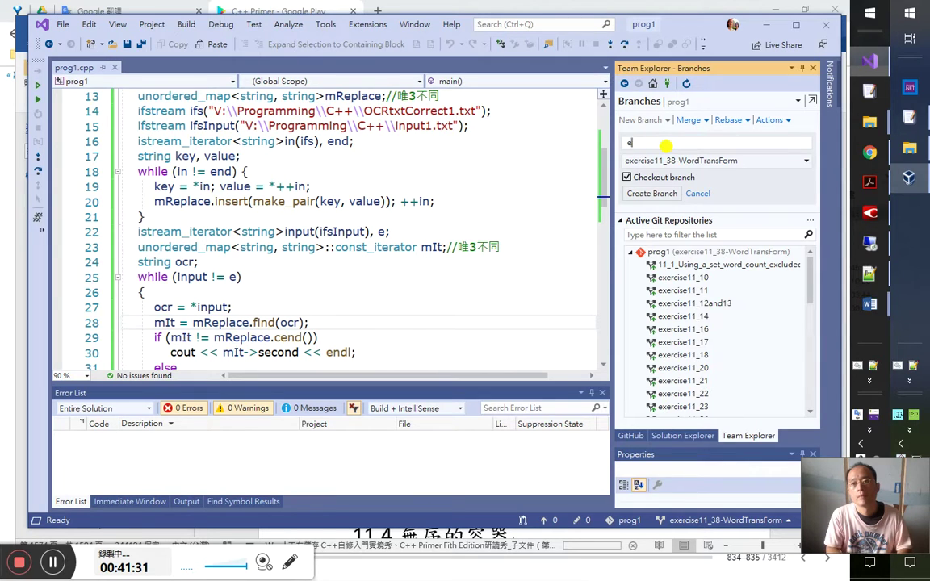
text(xercise)
key(Return)
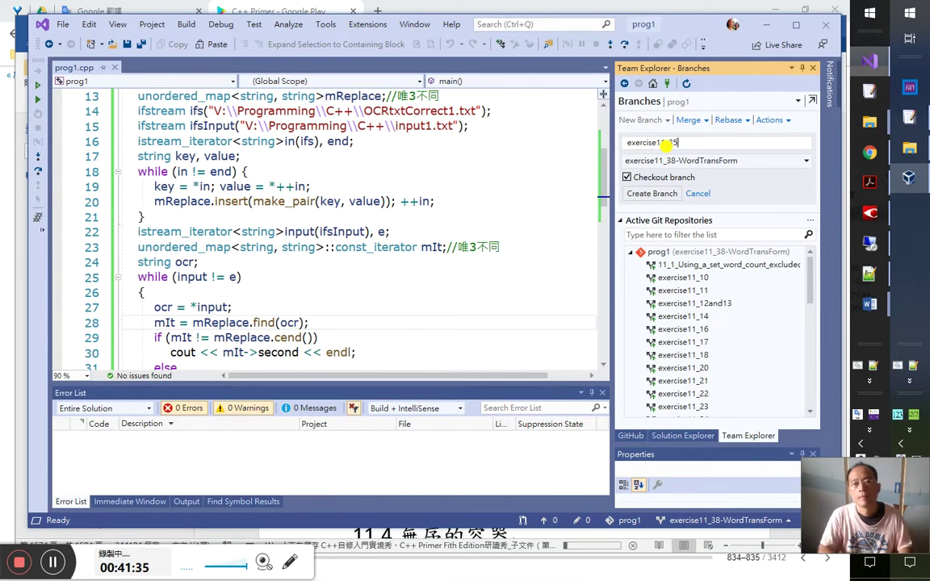
text(11_35)
key(Escape)
key(alt+Tab)
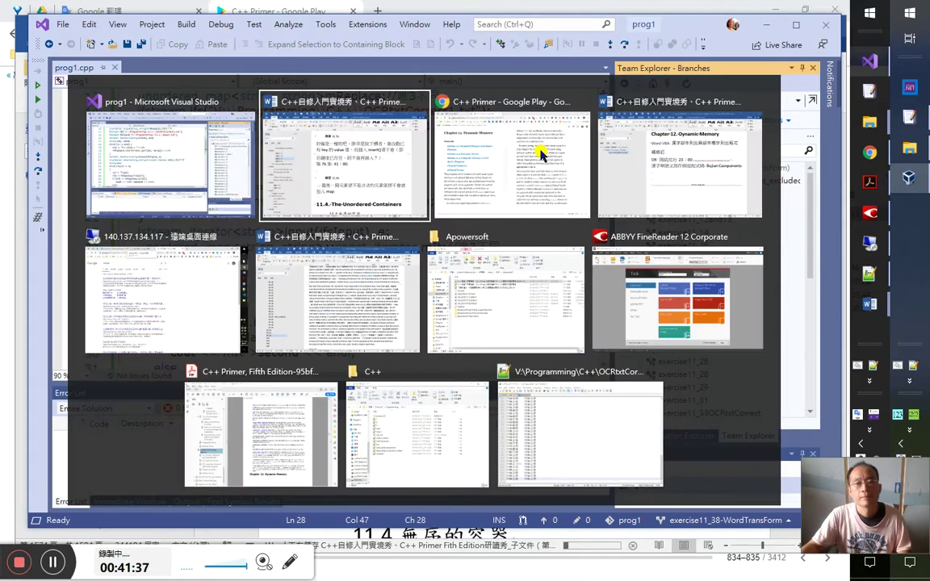
click(541, 153)
key(alt+Tab)
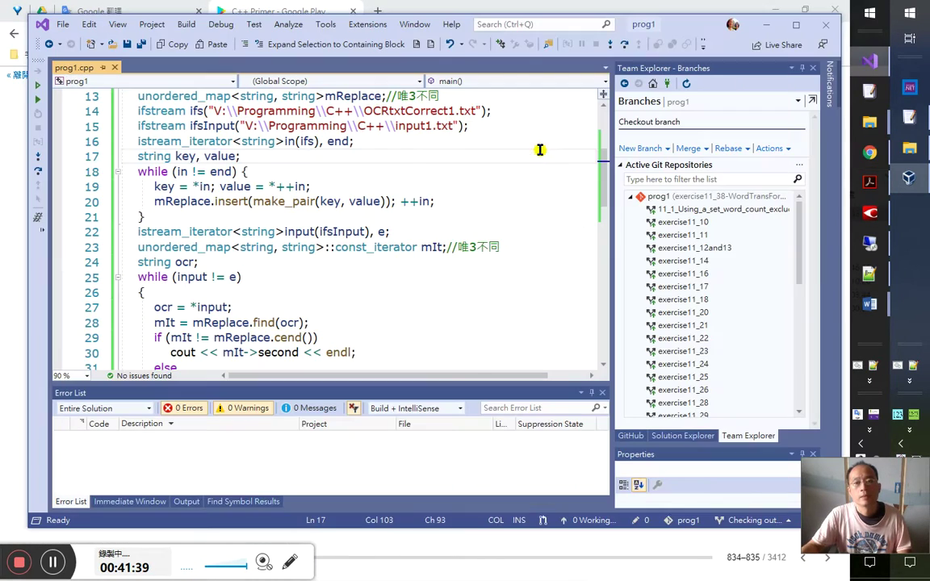
click(430, 247)
scroll(458, 247, up, 3)
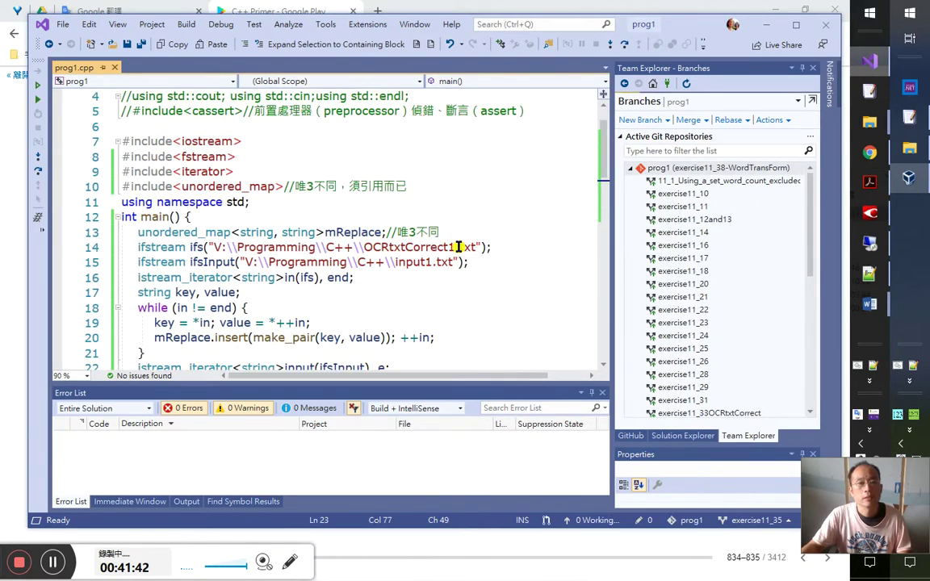
scroll(460, 246, down, 5)
scroll(456, 247, down, 2)
scroll(449, 246, up, 3)
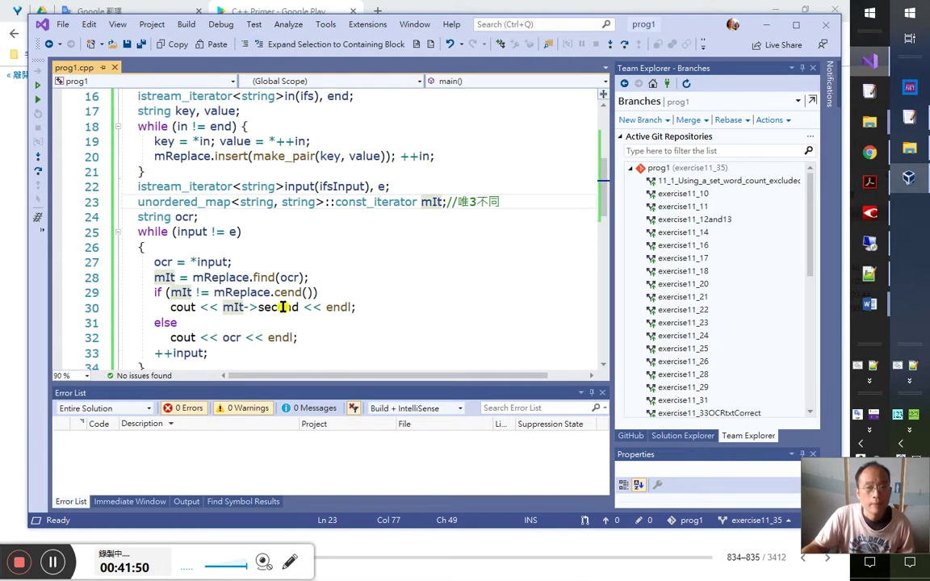
double_click(236, 156)
scroll(340, 217, up, 3)
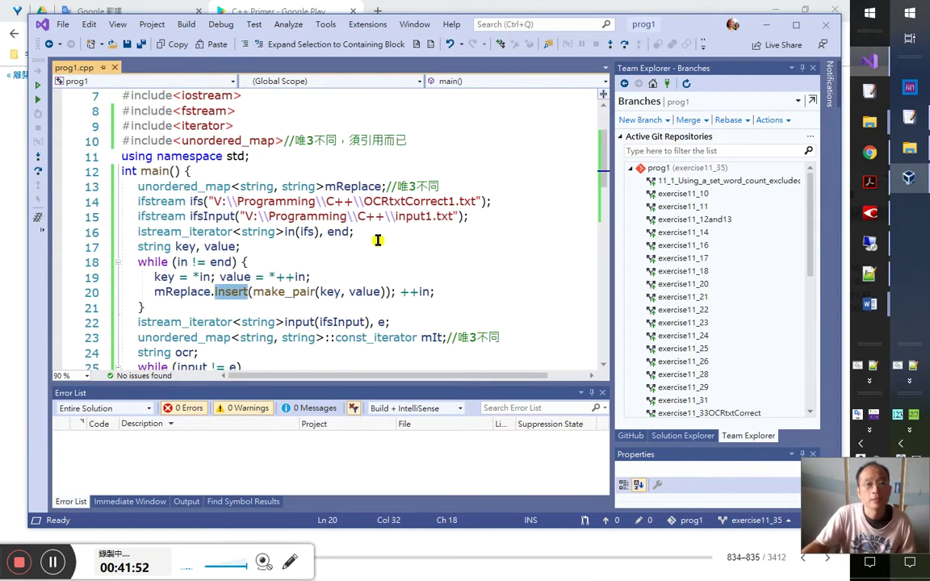
click(465, 297)
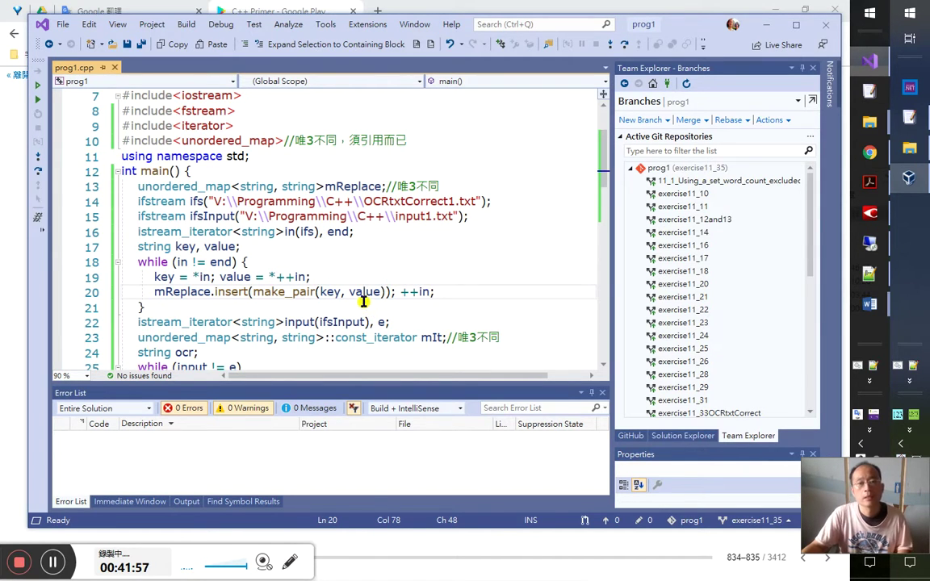
key(alt+Tab)
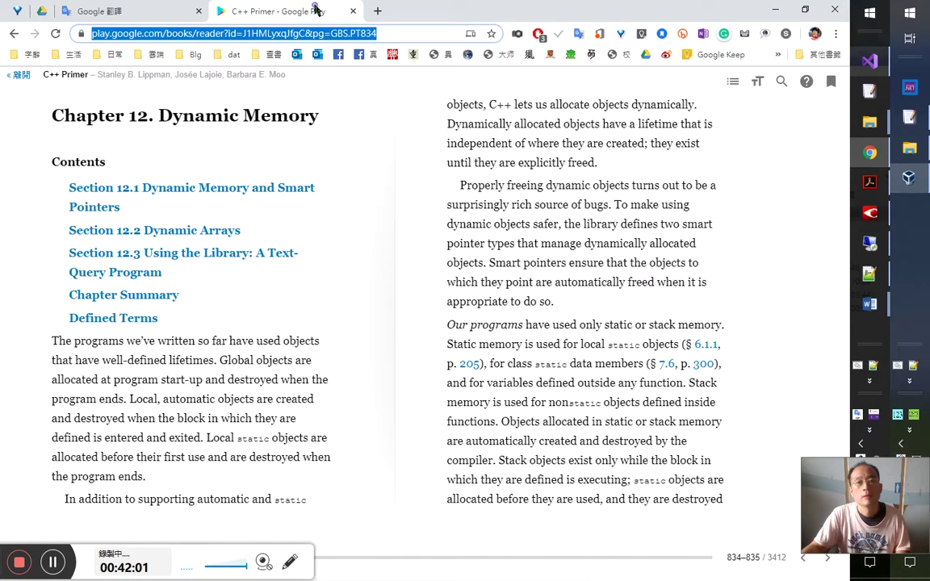
Duplicate the C++ Primer tab in Google Play Books
right_click(316, 8)
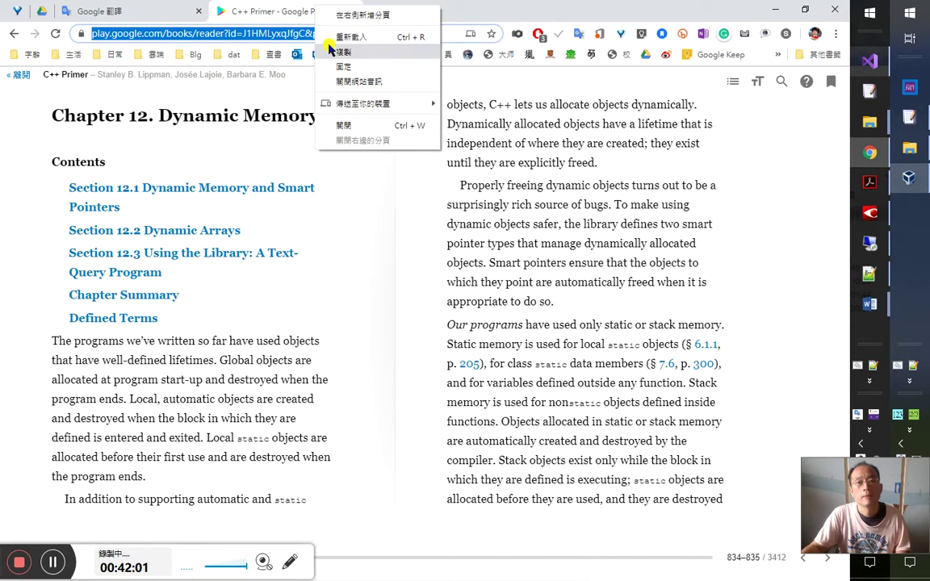
click(340, 52)
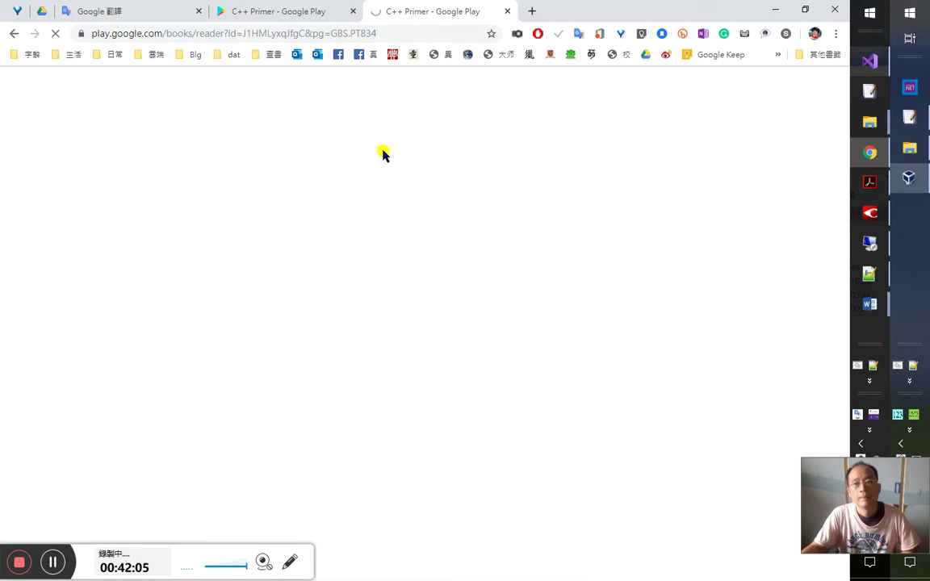
drag(923, 497, 927, 450)
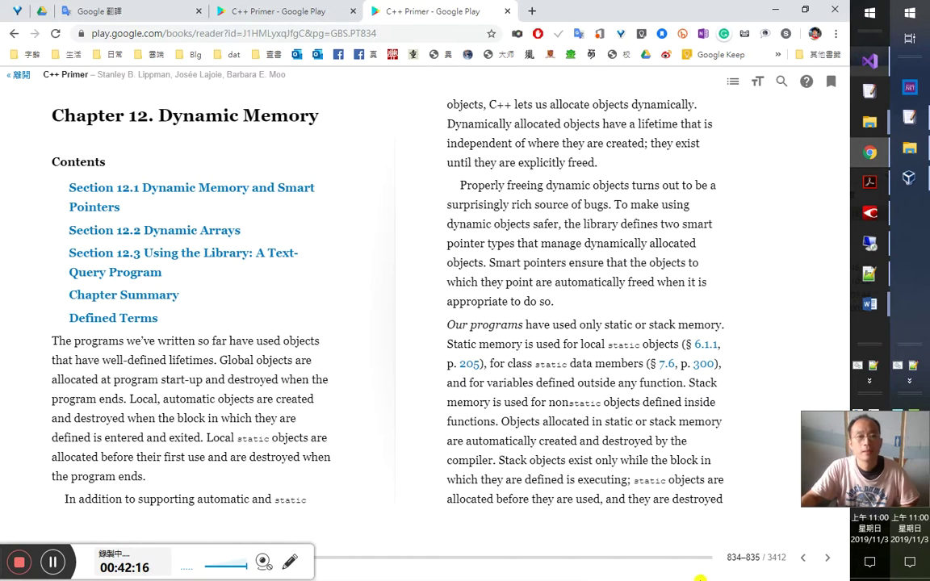
Page back to Exercise 11.35 on pages 823–824, then return to Visual Studio
click(805, 561)
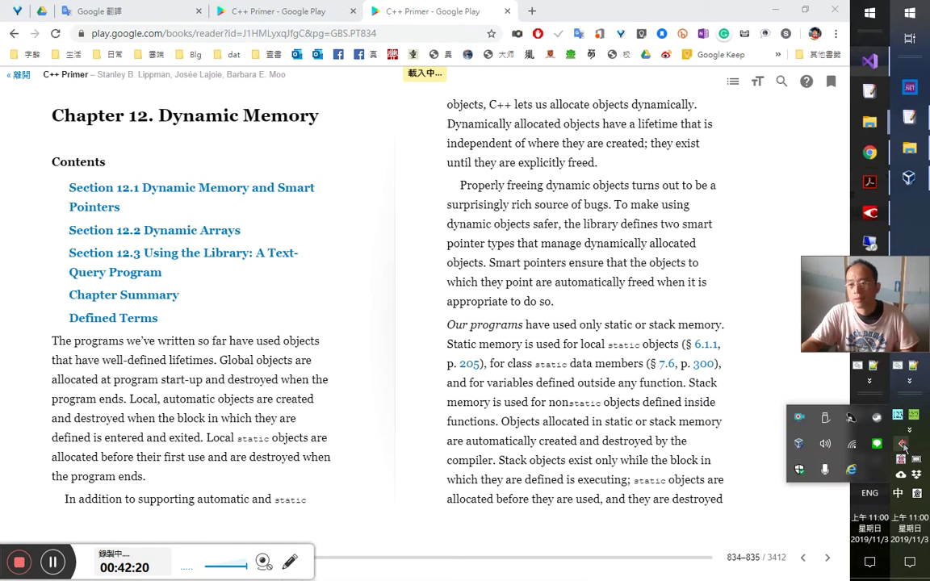
click(861, 443)
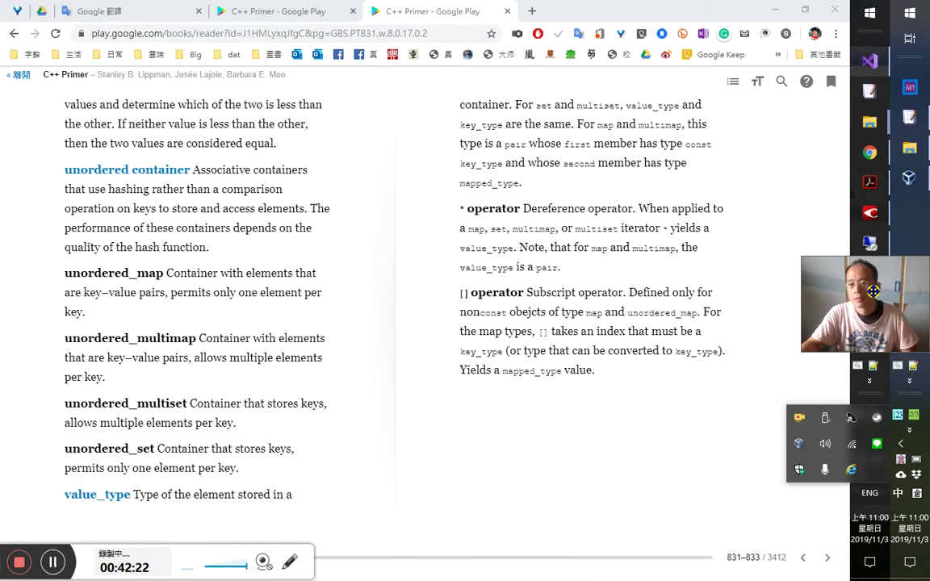
drag(913, 308, 913, 453)
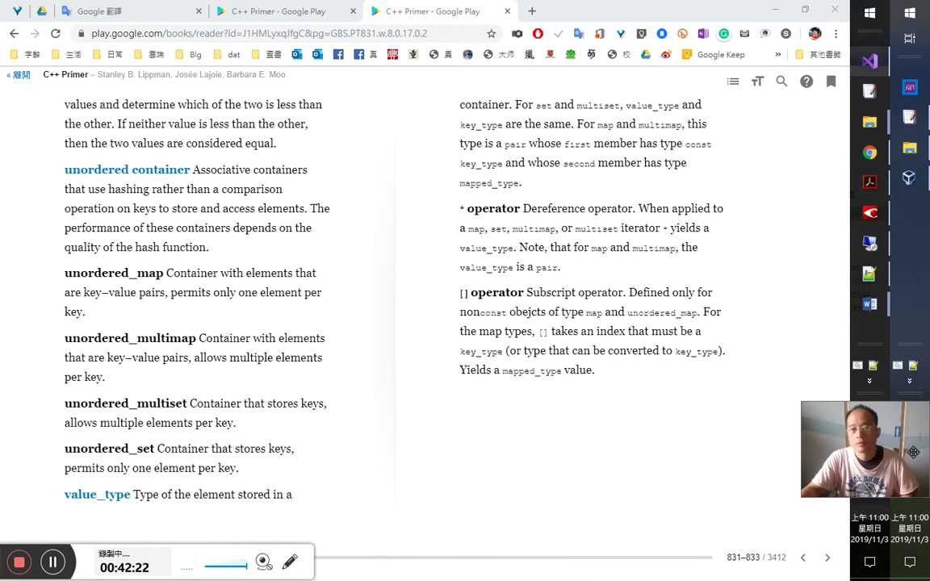
click(804, 559)
click(804, 558)
click(804, 558)
click(804, 559)
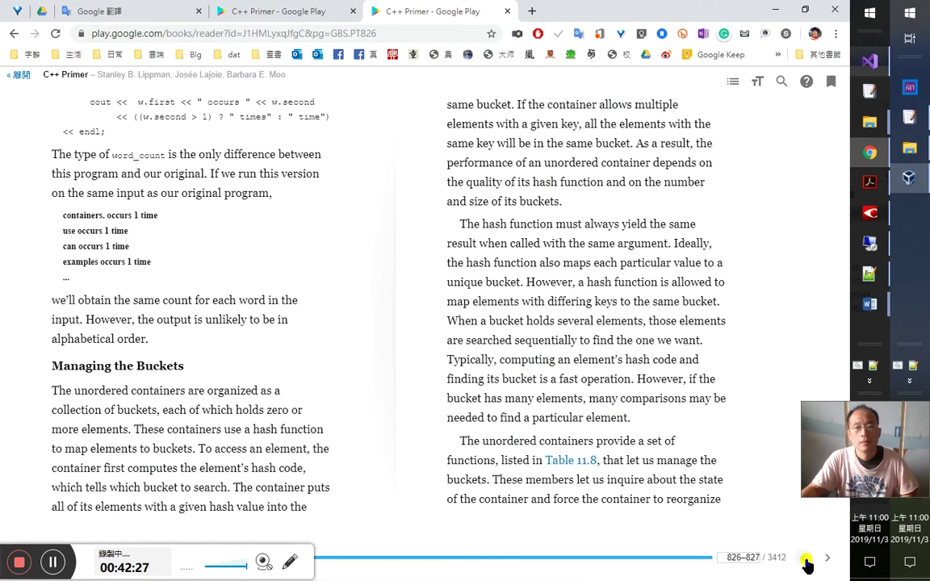
click(804, 558)
click(804, 559)
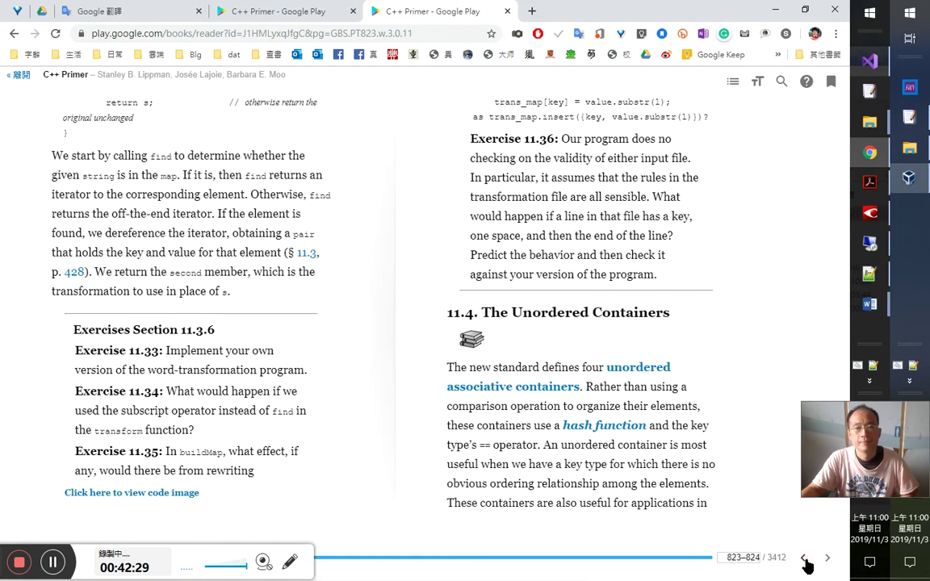
click(805, 559)
click(830, 560)
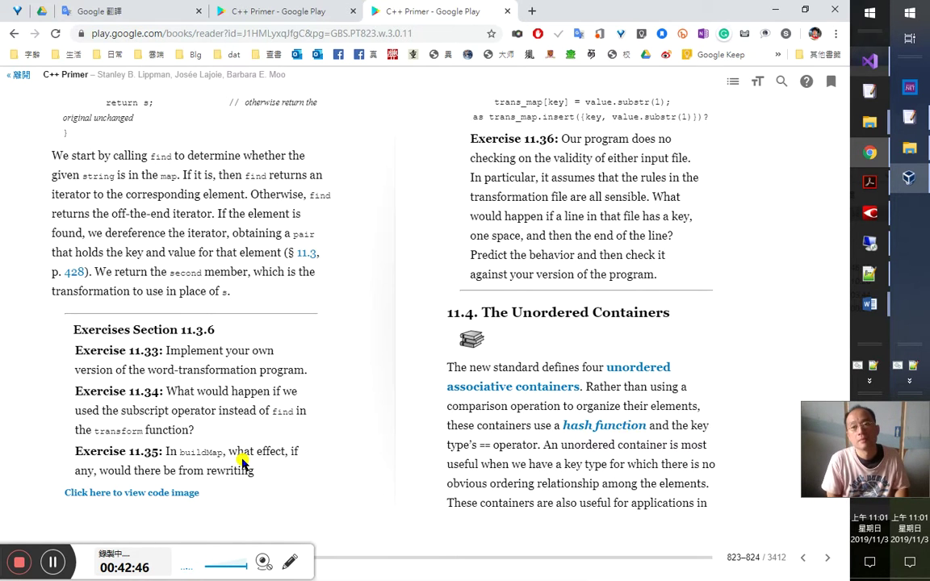
key(alt+Tab)
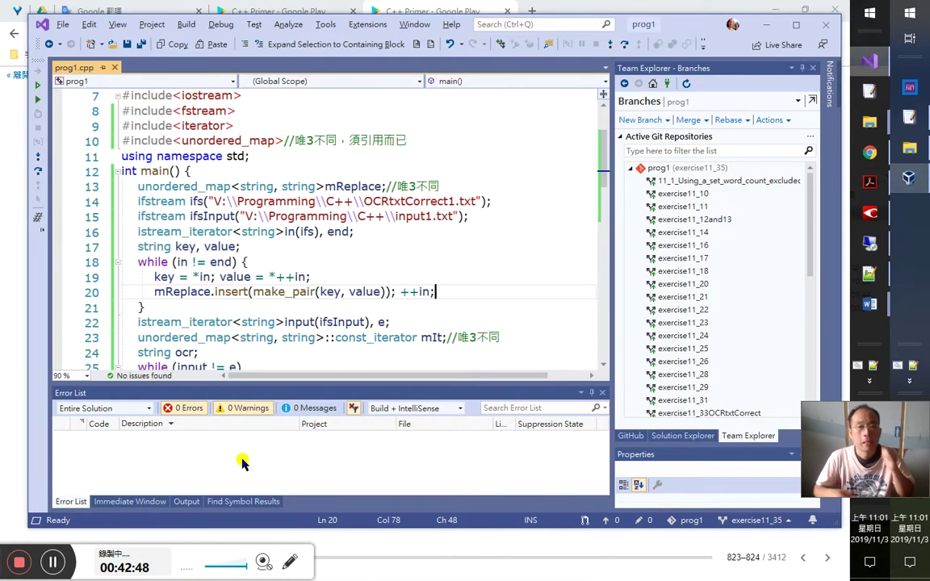
Highlight the uses of value in the code, then open OCRtxtCorrect1.txt in Notepad++
click(361, 289)
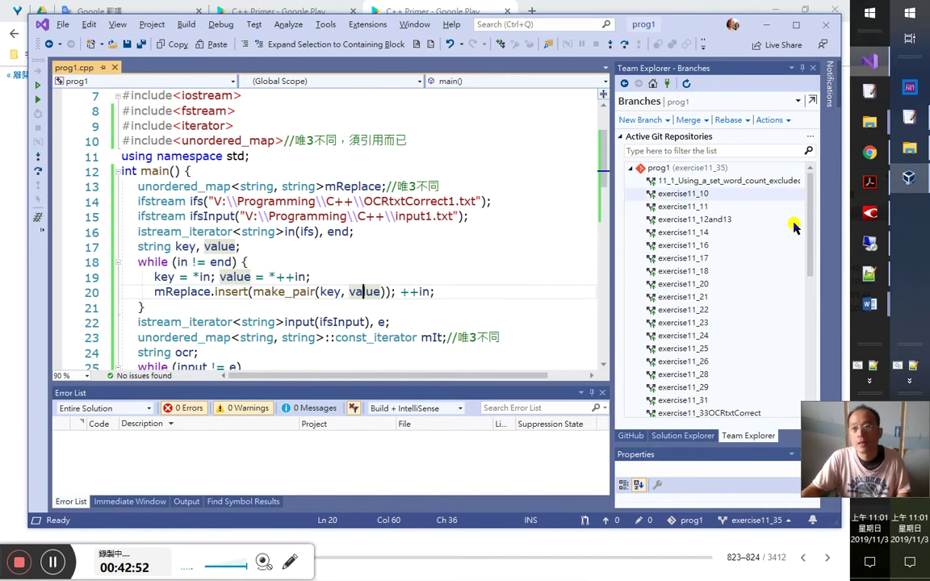
click(870, 275)
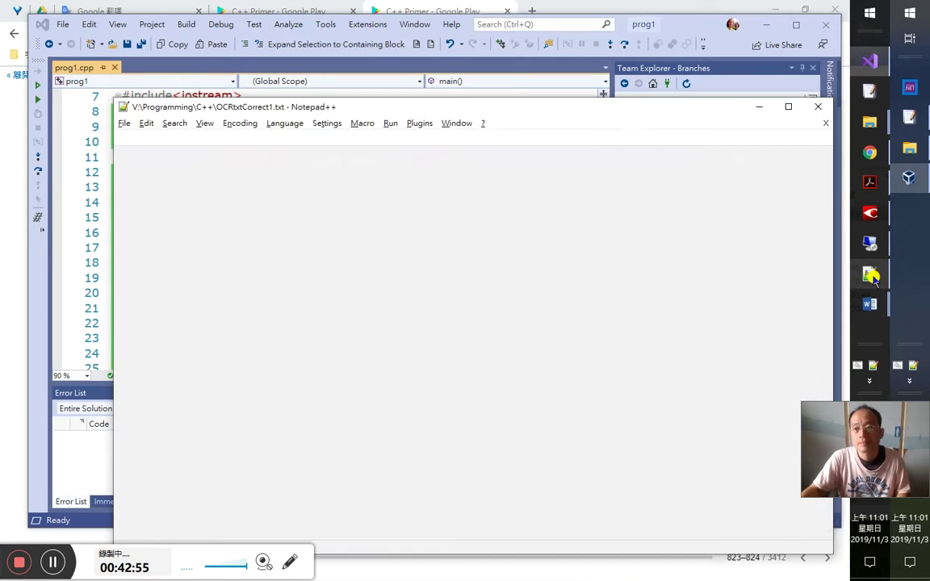
click(309, 194)
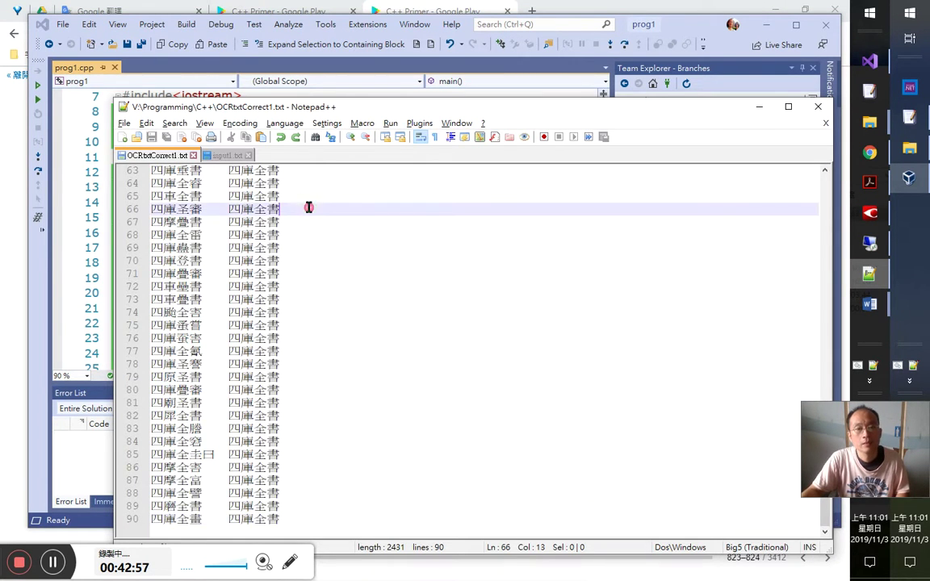
scroll(321, 209, up, 5)
scroll(320, 209, up, 17)
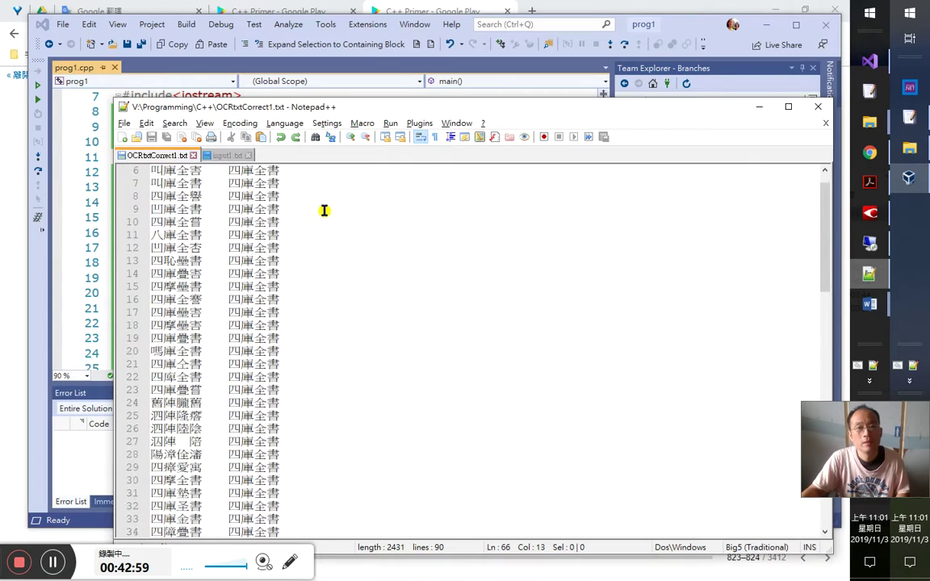
click(301, 260)
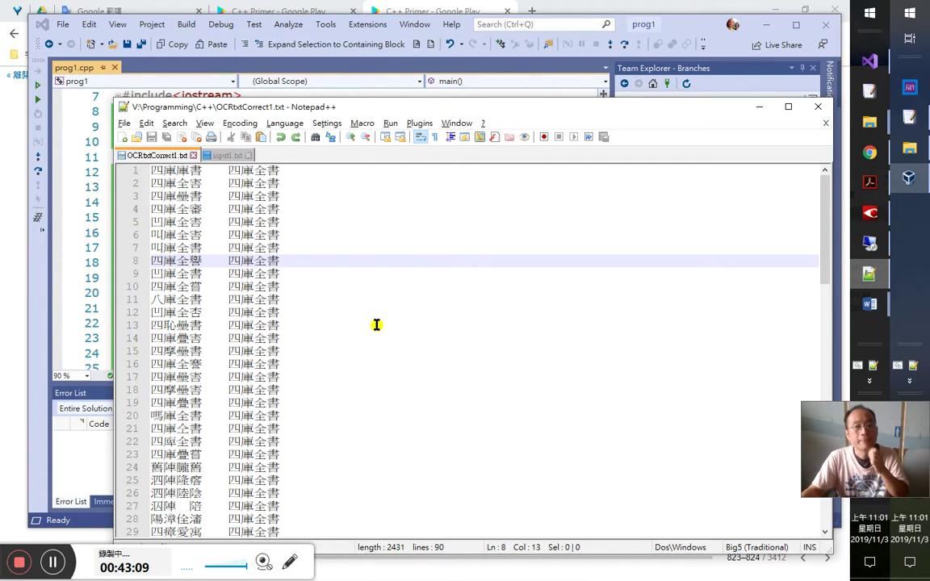
Select all of OCRtxtCorrect1.txt, undoing an accidental overwrite so its 90 lines stay intact
key(ctrl+a)
text(c)
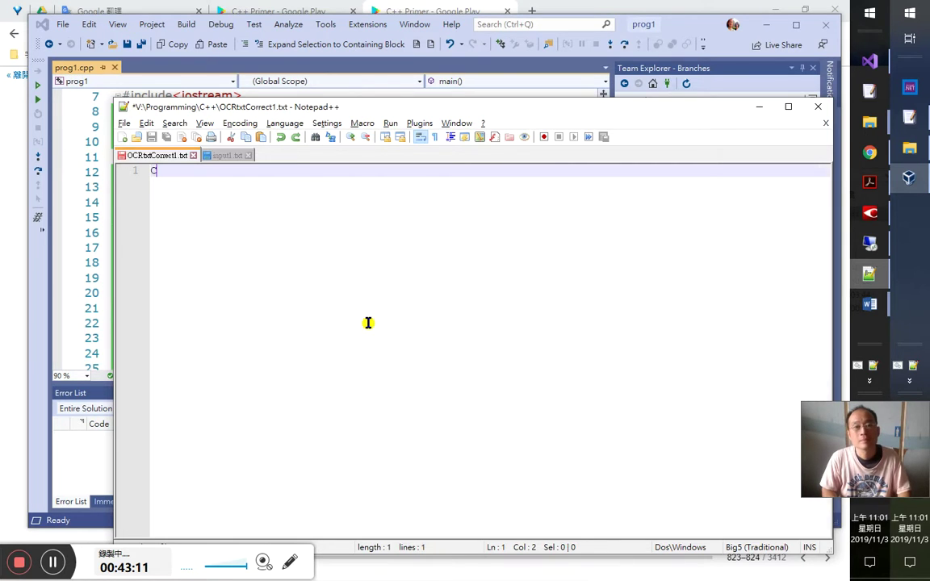
key(ctrl+z)
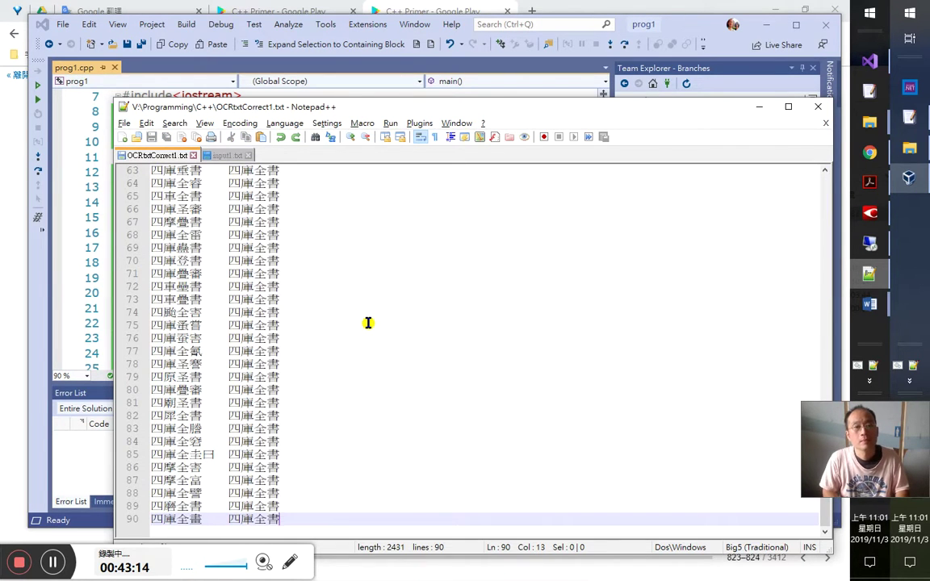
key(ctrl+a)
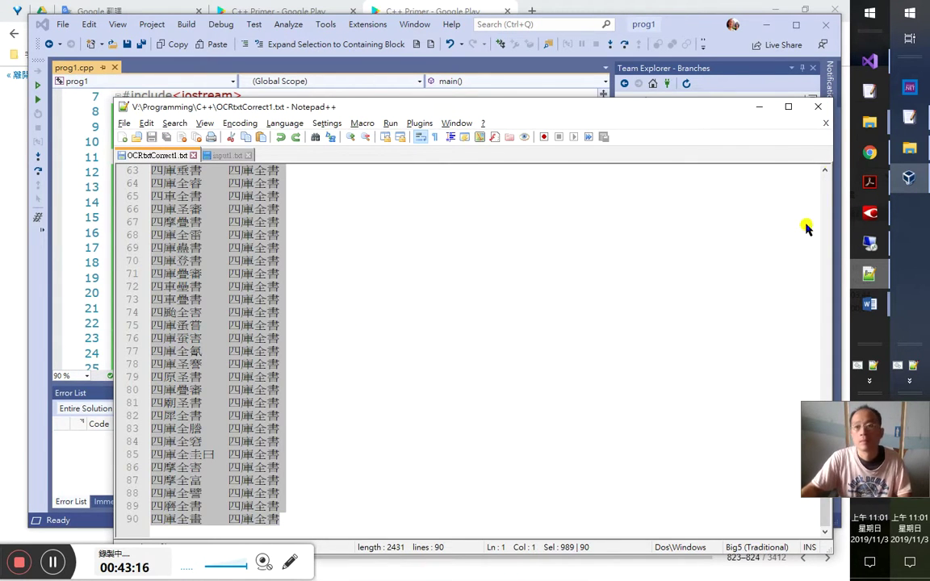
Bring the C++ Primer page in Play Books back to the front and open the Start menu
click(868, 155)
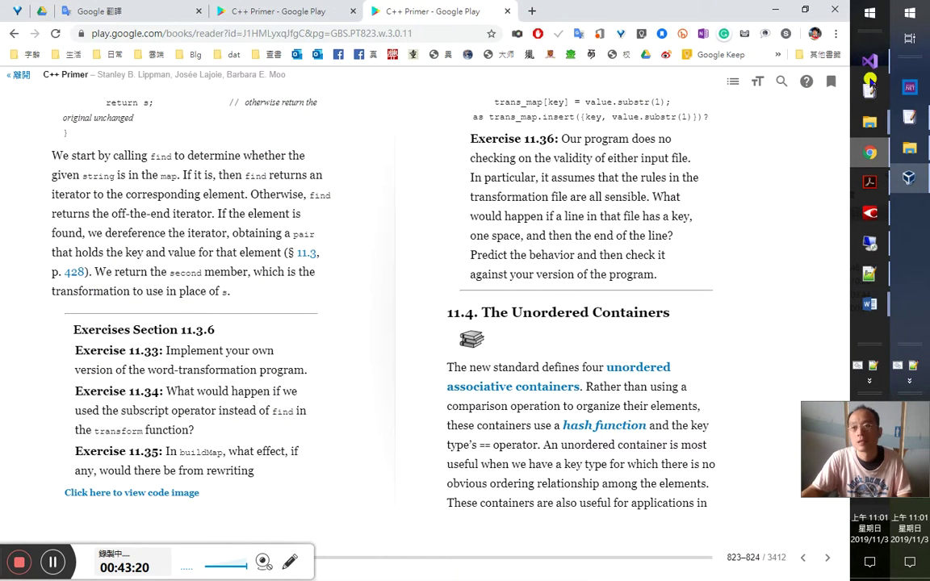
mouse_move(873, 18)
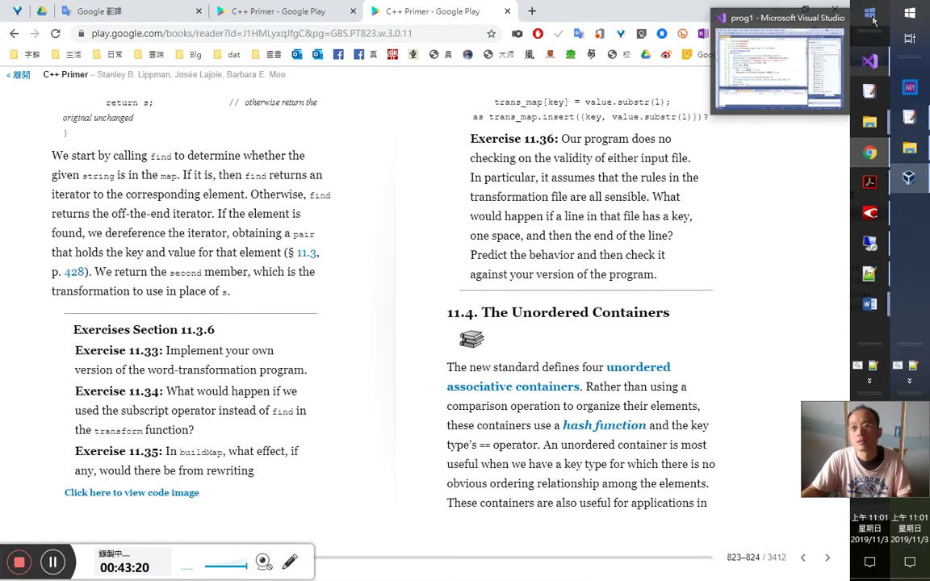
click(521, 179)
key(super)
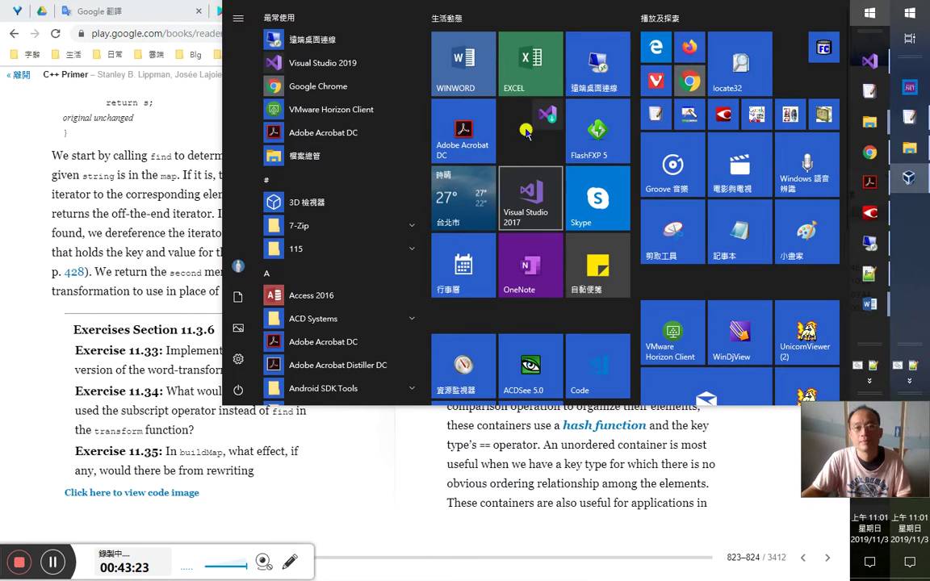
Launch Excel with a blank workbook and paste the 四庫全書 list into A1
click(533, 76)
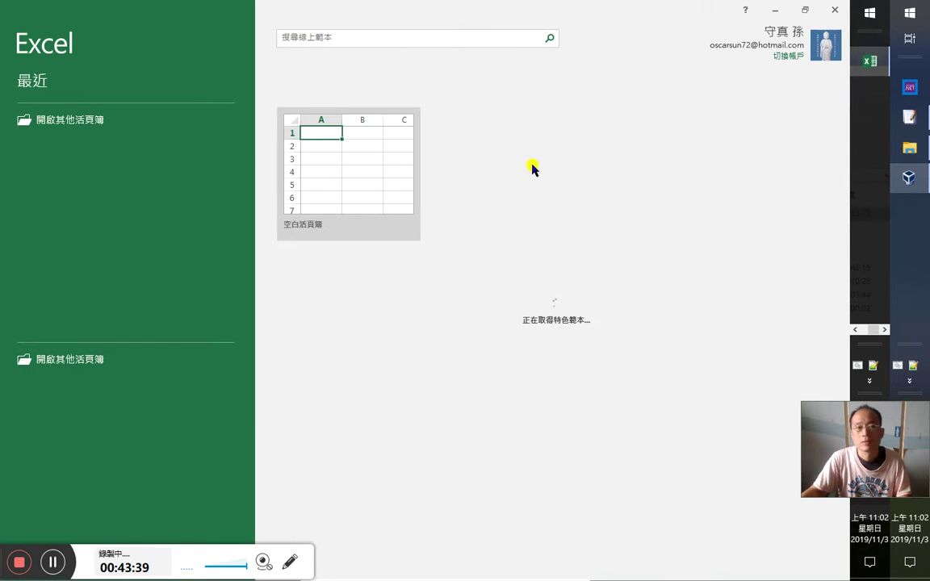
key(Escape)
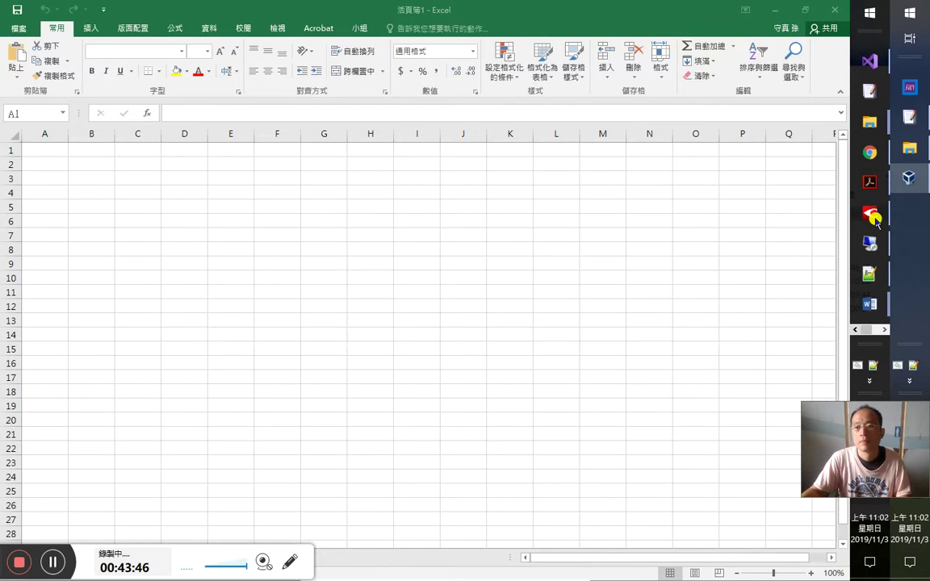
mouse_move(872, 216)
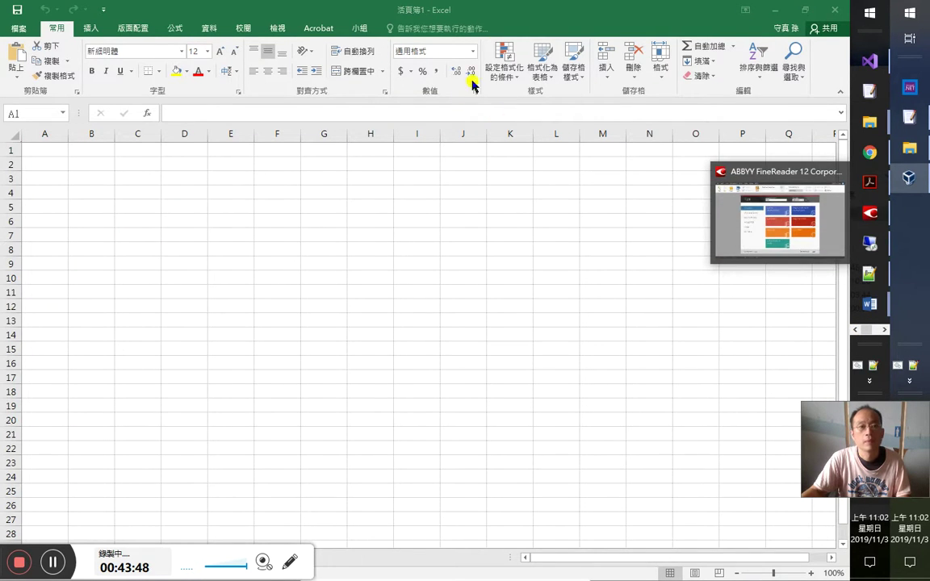
click(512, 17)
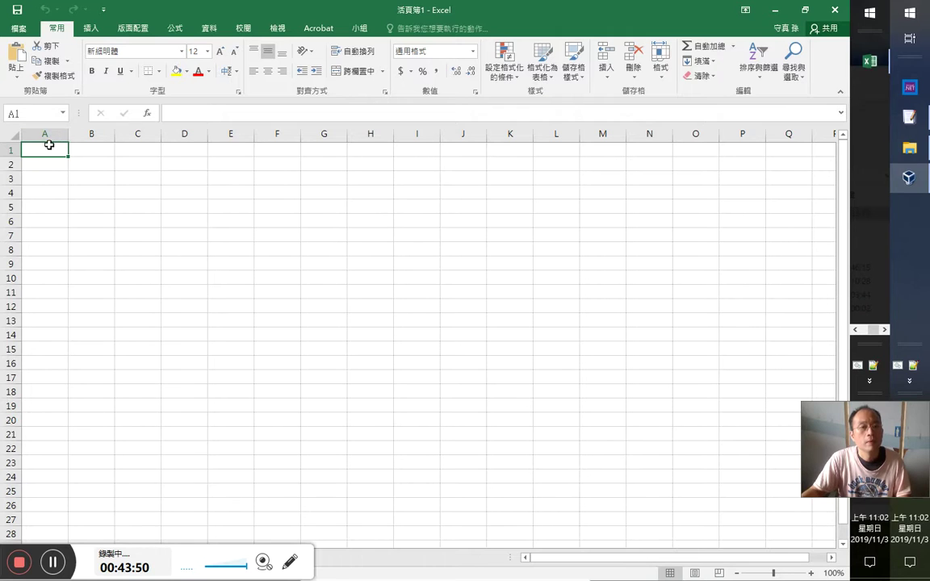
right_click(50, 146)
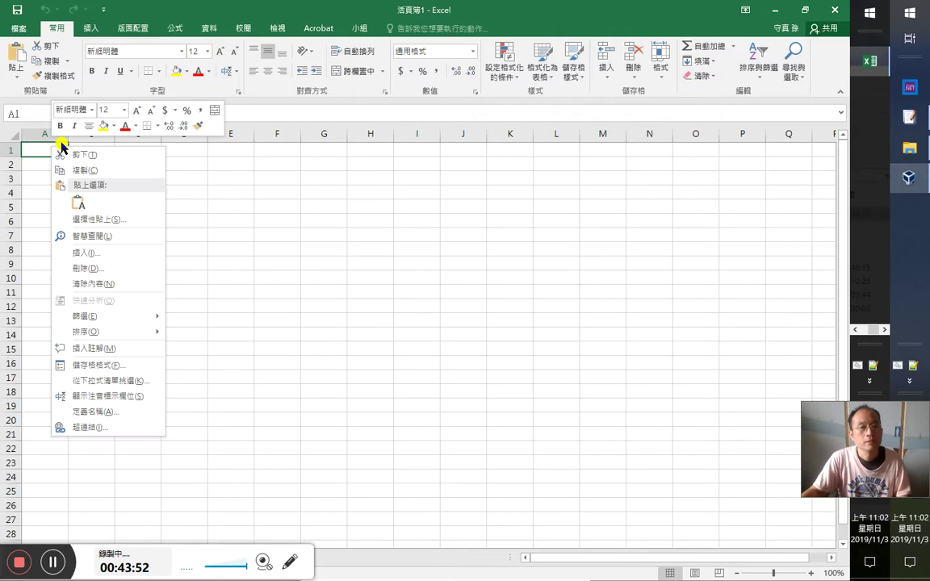
click(77, 203)
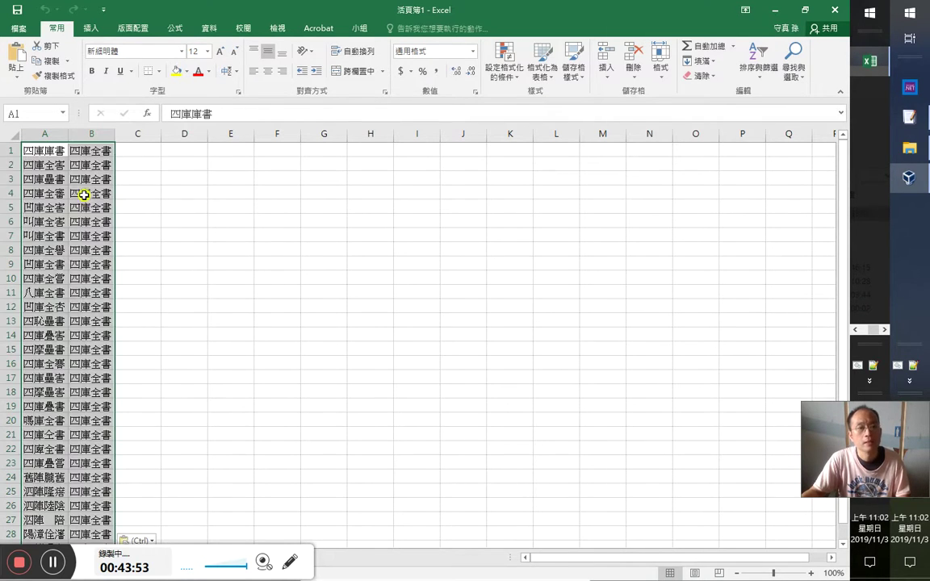
Widen column B and number B1 and B2 as 四庫全書1 and 四庫全書2
drag(116, 140, 195, 139)
click(107, 153)
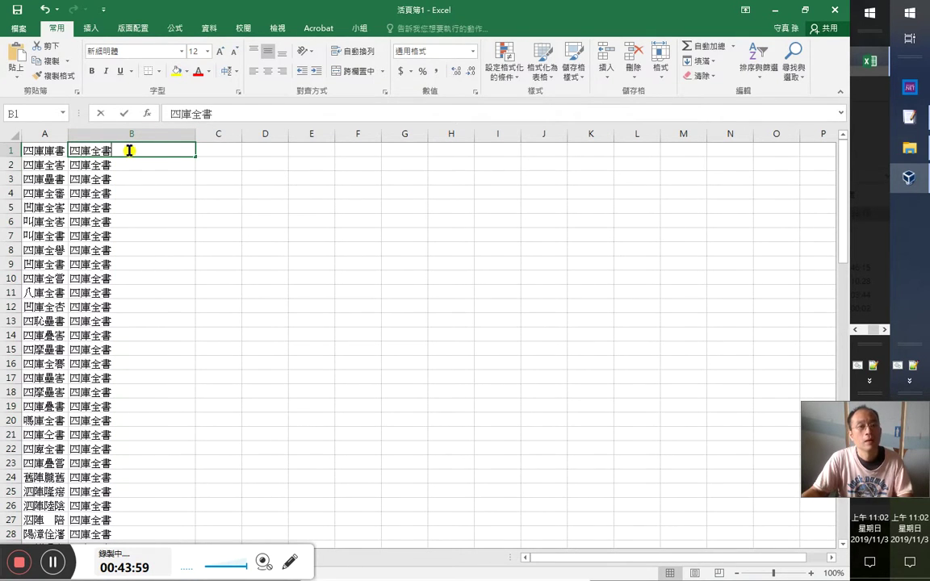
double_click(128, 150)
text(1)
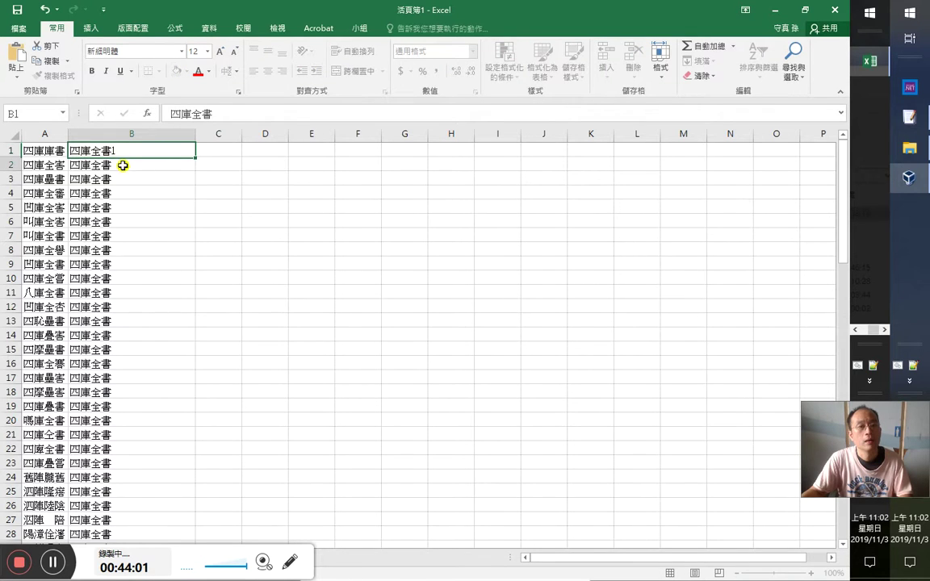
double_click(121, 164)
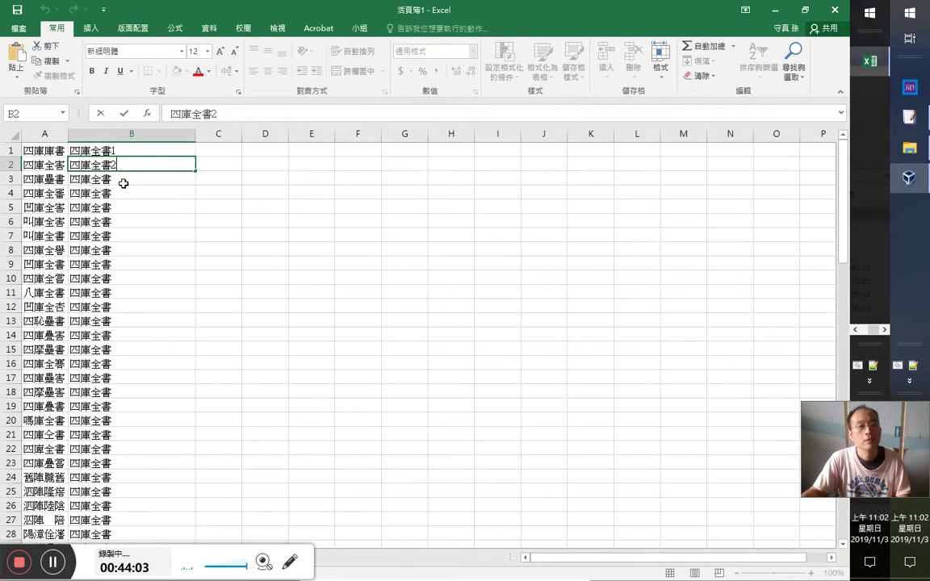
key(Return)
Fill the 四庫全書 numbering down column B from the B1:B2 seed
click(142, 151)
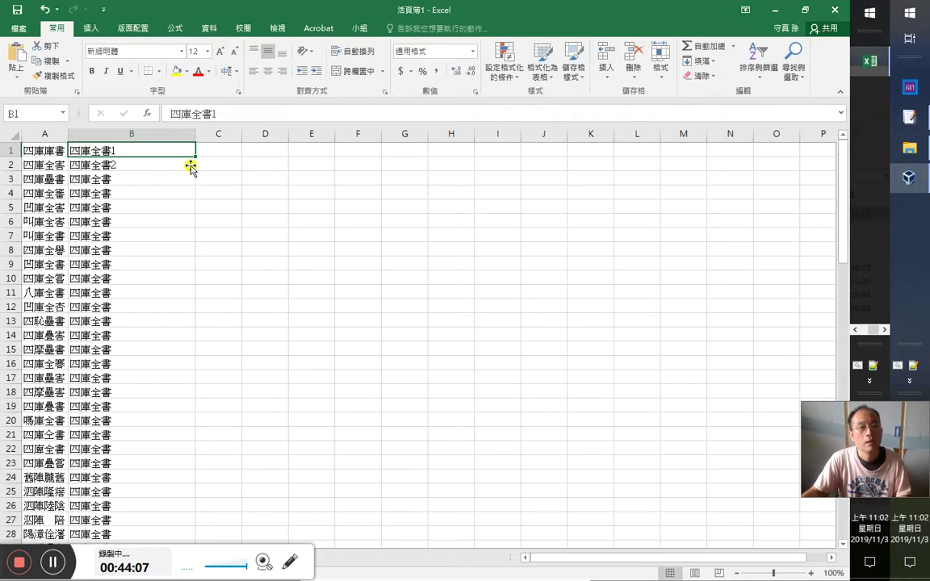
click(184, 167)
drag(184, 167, 179, 153)
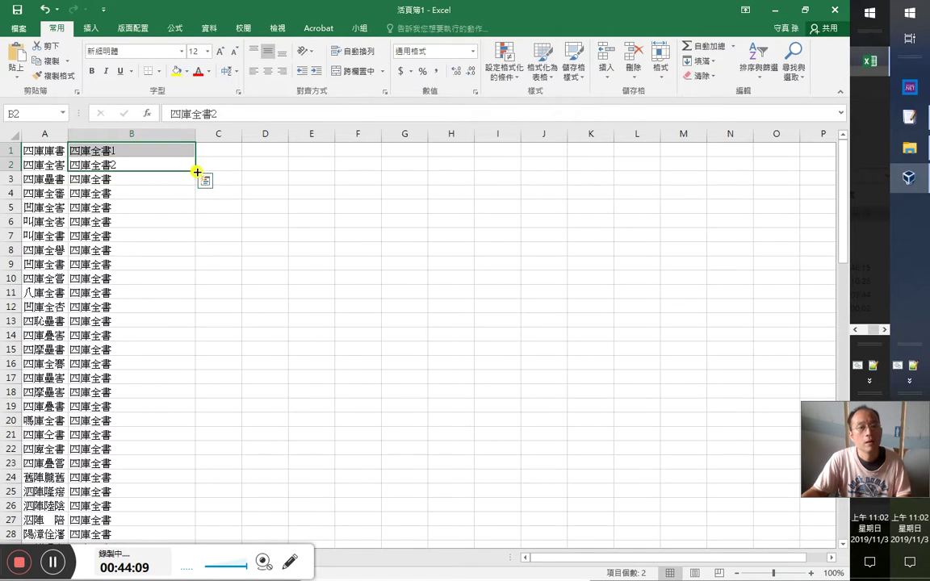
double_click(197, 171)
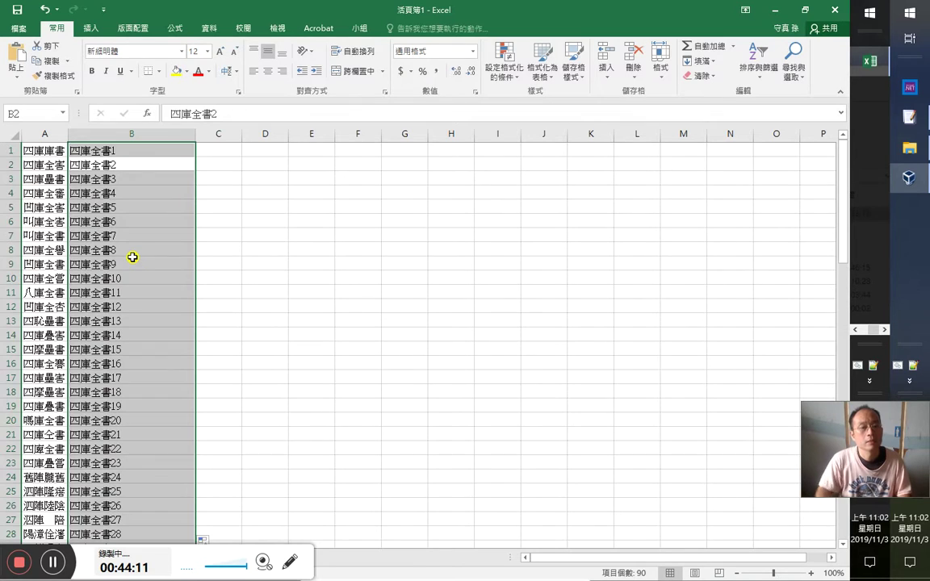
Confirm the series ends at B90, then copy the whole A1:B90 block
key(ctrl+Down)
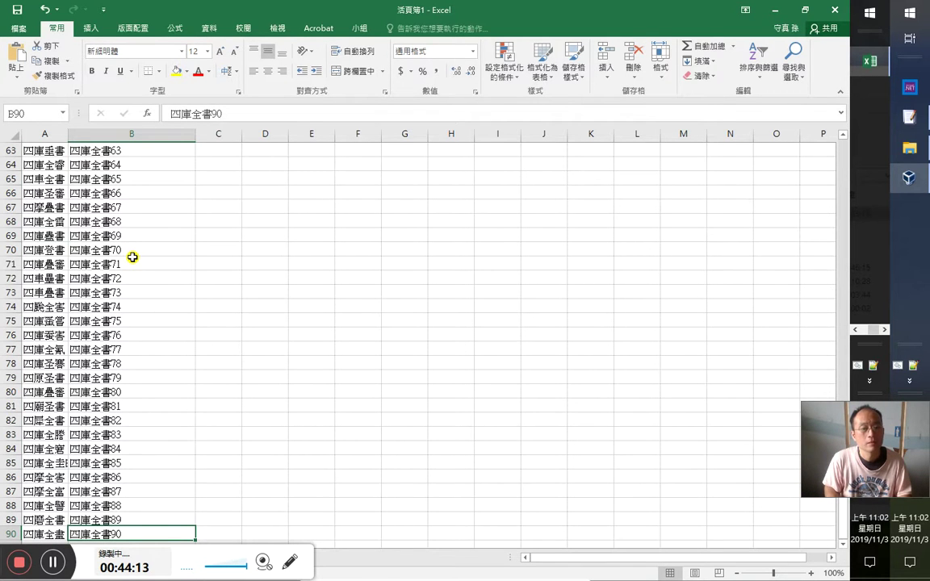
key(Down)
key(Up)
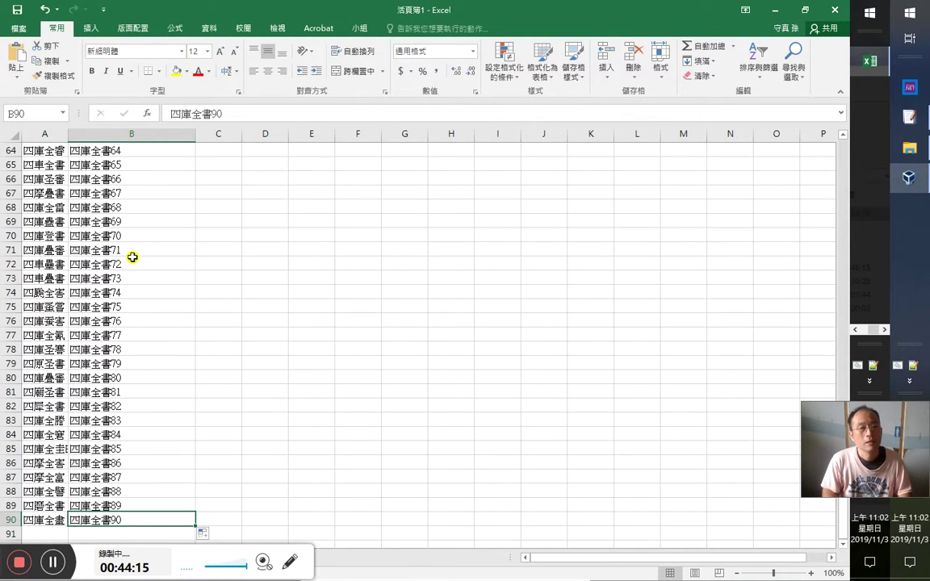
key(ctrl+a)
key(ctrl+c)
key(alt+Tab)
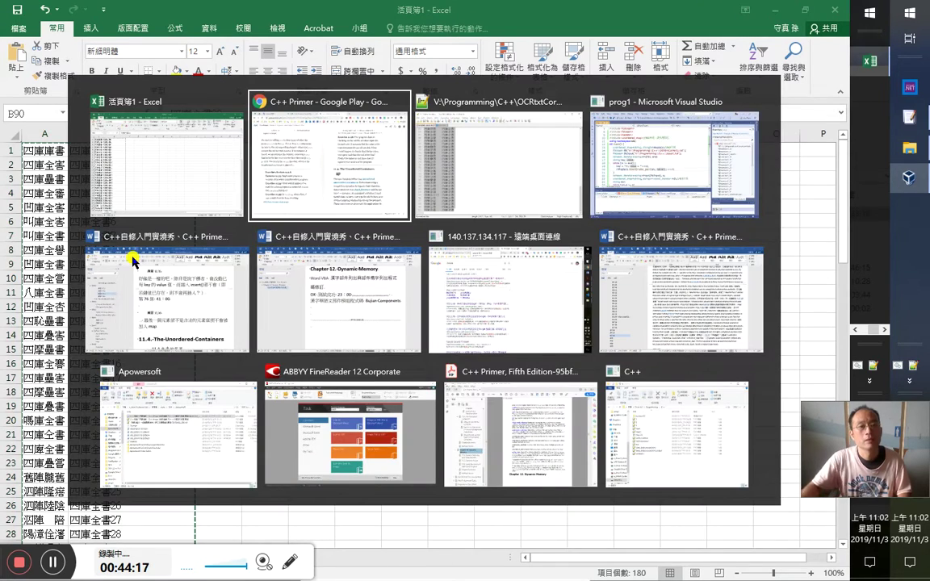
Paste the numbered 四庫全書 pairs into OCRtxtCorrect1.txt and save it
key(Tab)
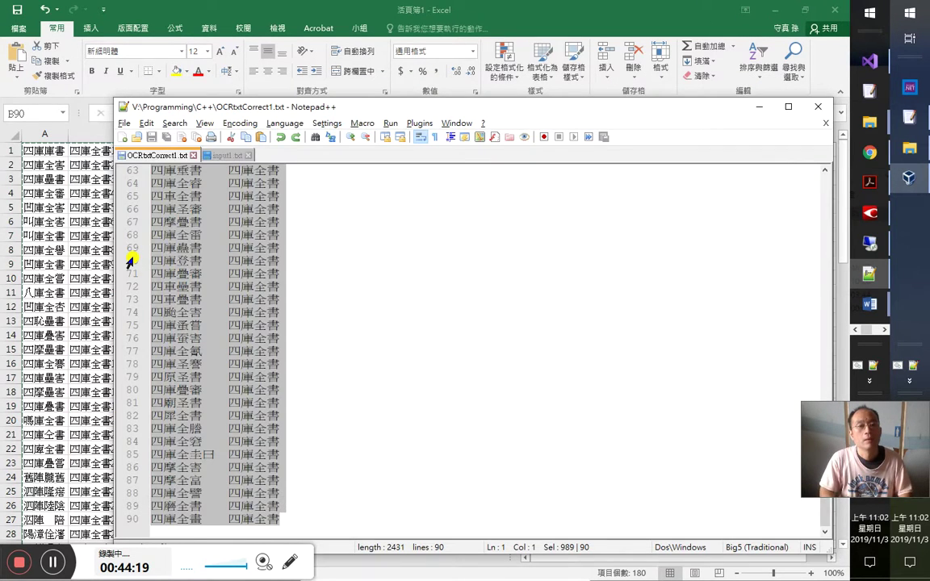
key(ctrl+v)
key(ctrl+Home)
key(ctrl+s)
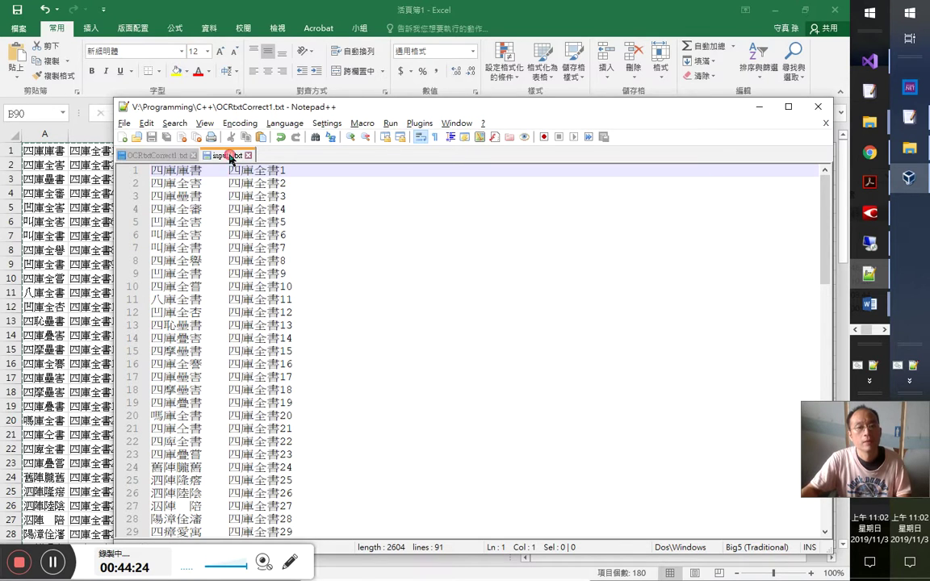
Look at input1.txt, then return to prog1.cpp in Visual Studio
click(207, 154)
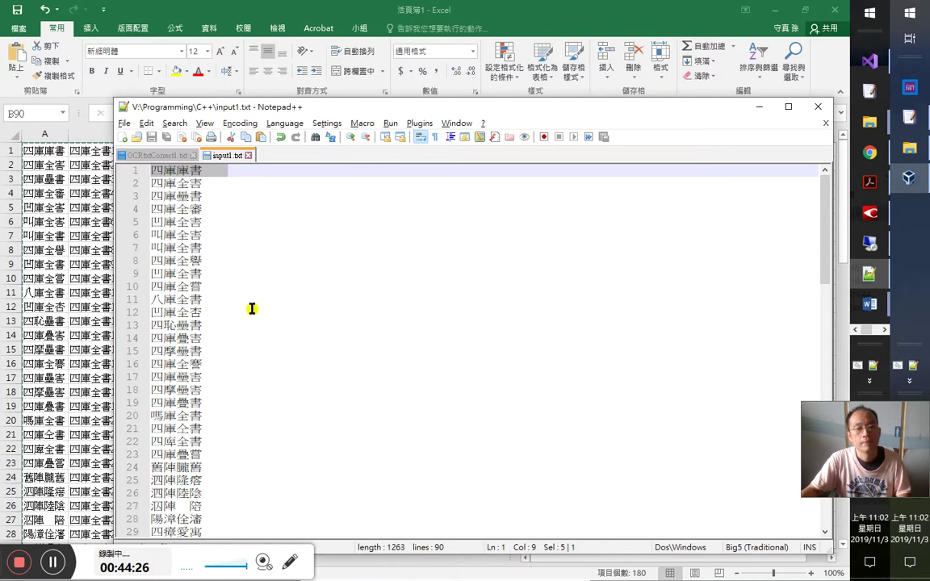
key(alt+Tab)
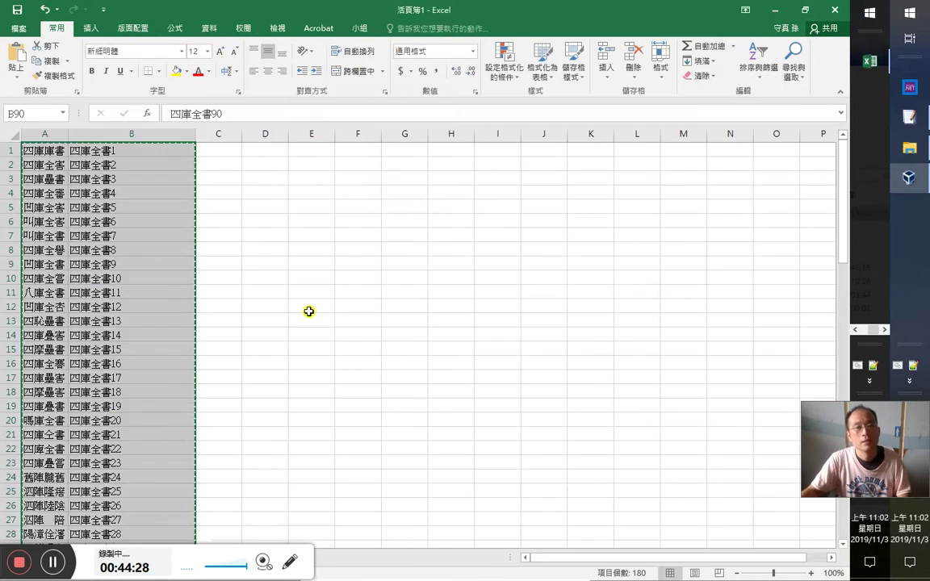
key(alt+Tab)
key(alt+Tab)
key(alt+Tab)
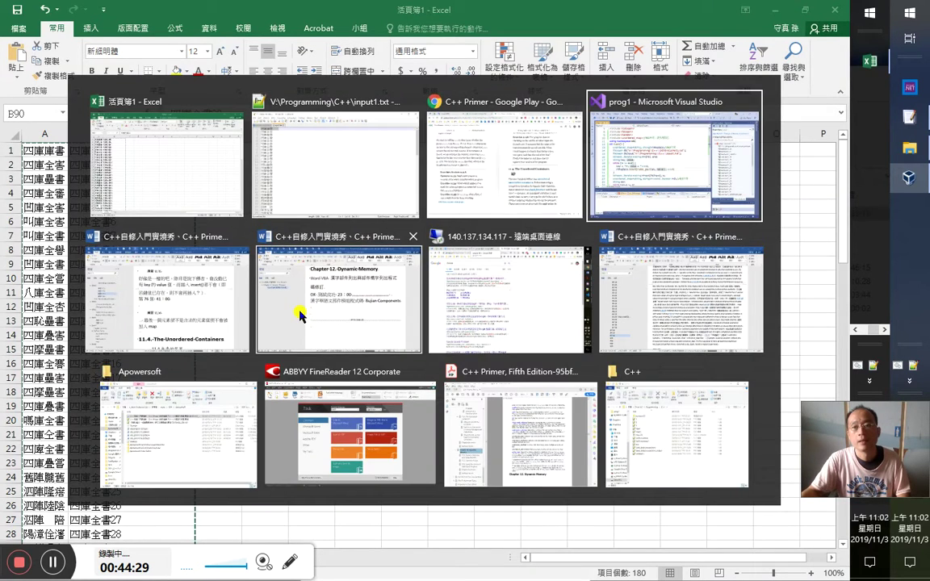
scroll(320, 251, down, 1)
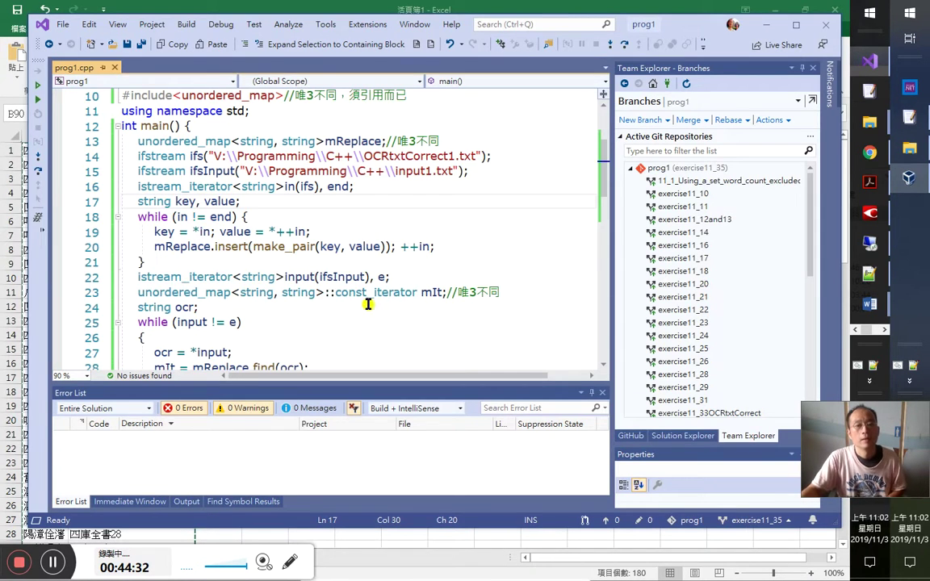
Run prog1 with Local Windows Debugger and scroll through the numbered 四庫全書 console output
key(ctrl+Left)
key(ctrl+Left)
key(ctrl+Left)
key(ctrl+Left)
key(ctrl+Left)
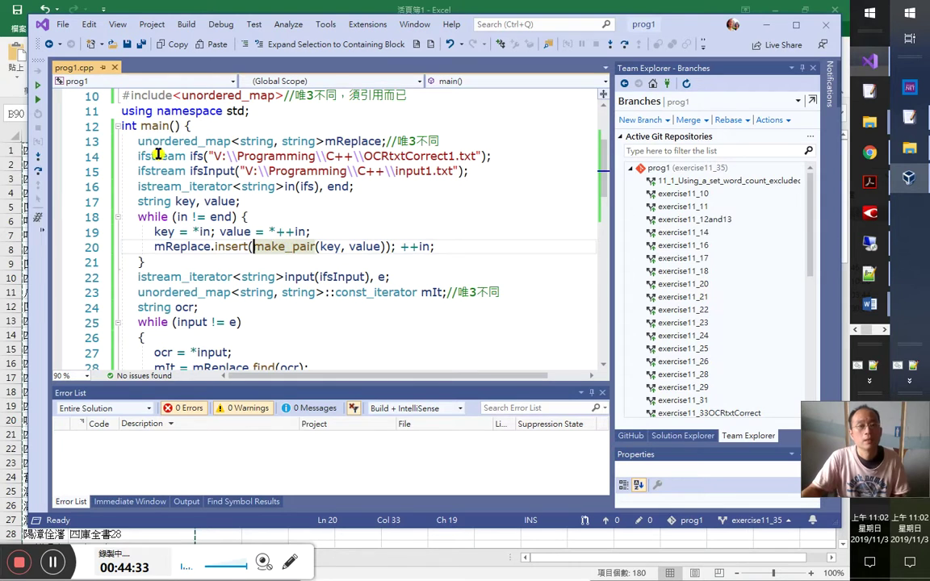
click(38, 85)
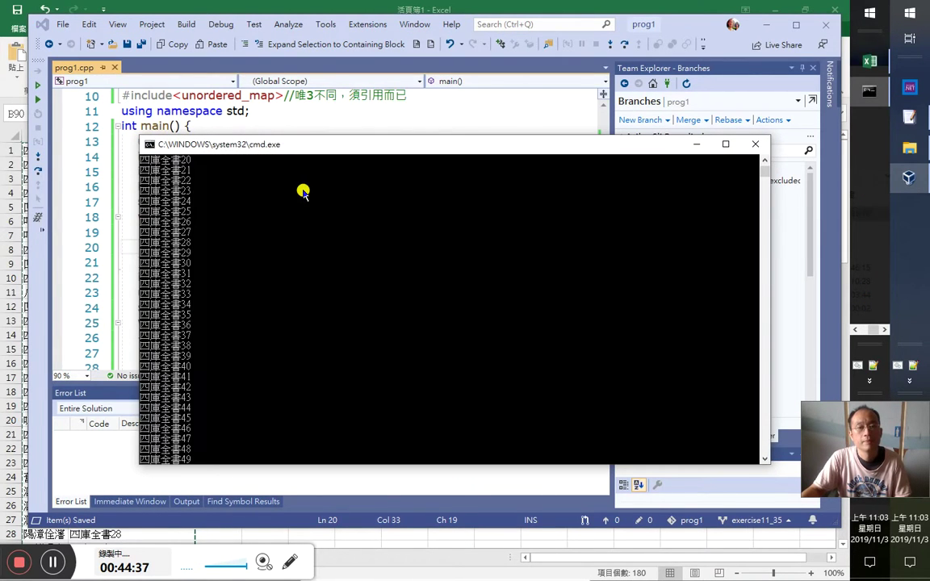
scroll(300, 249, up, 17)
scroll(297, 249, up, 3)
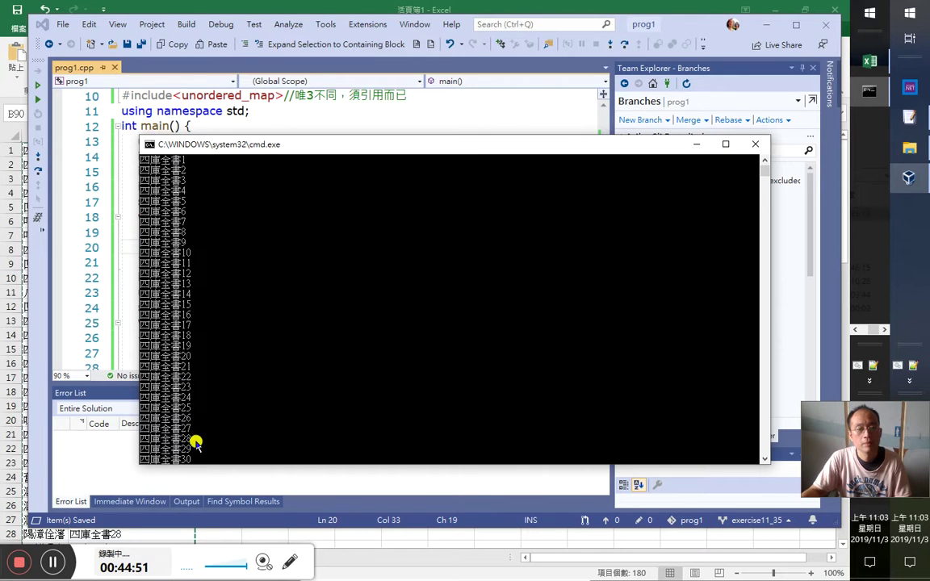
scroll(202, 448, down, 5)
scroll(212, 444, down, 2)
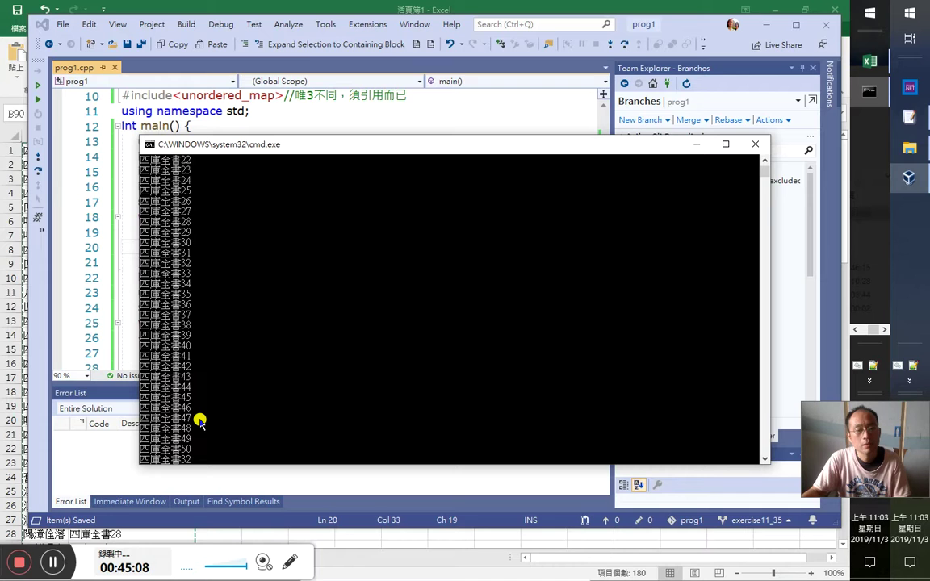
scroll(201, 425, down, 2)
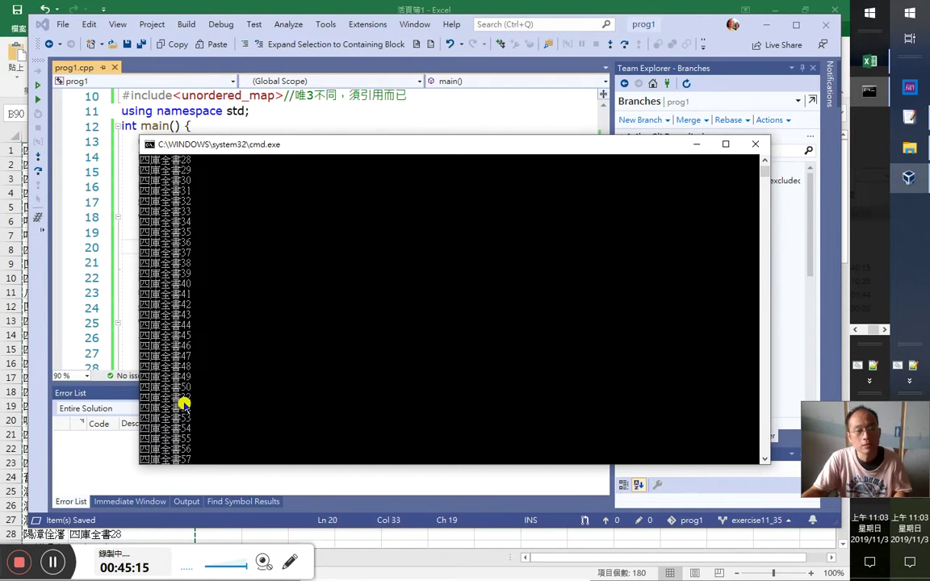
key(alt+Tab)
key(Tab)
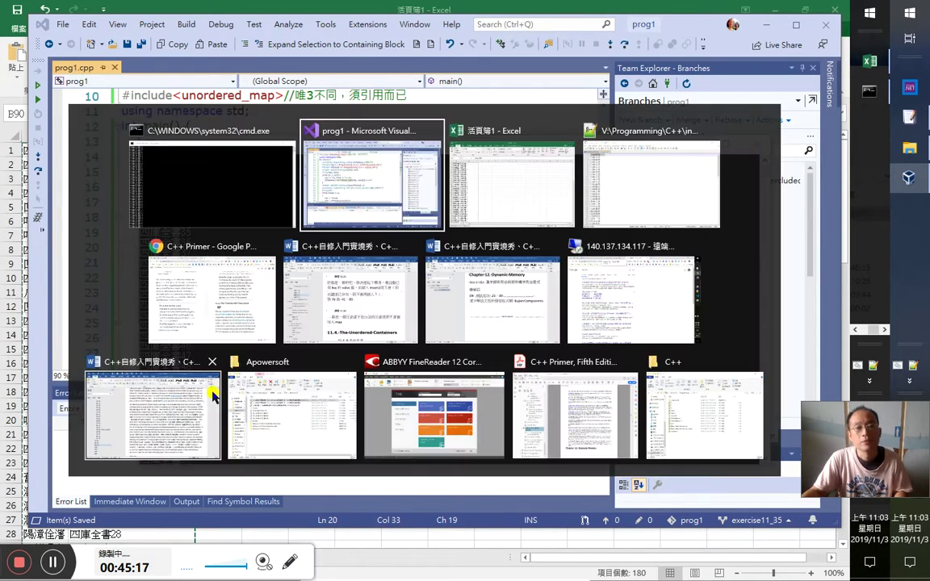
Copy 四庫圣書 from A51 and use Find to locate its other occurrence in A32
scroll(206, 403, down, 7)
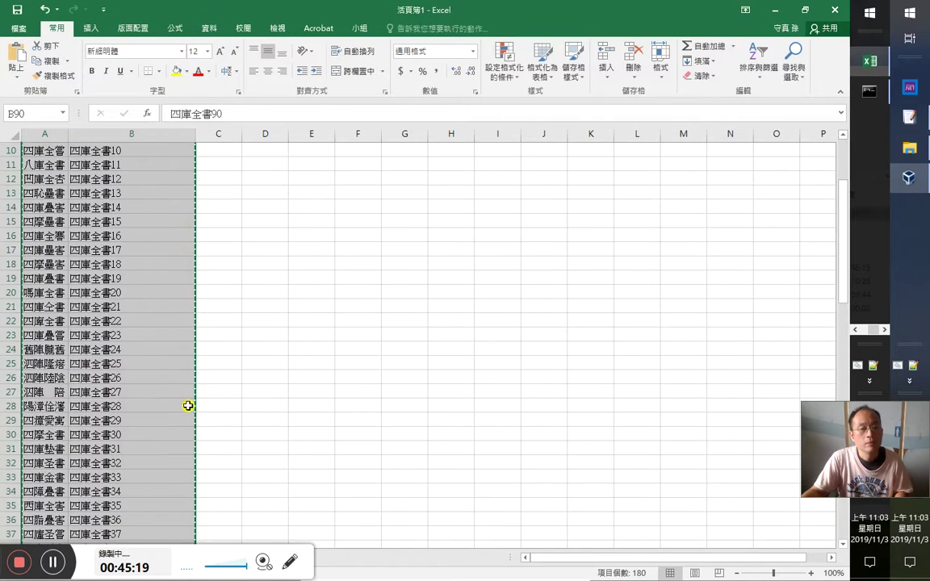
click(152, 449)
scroll(143, 459, down, 3)
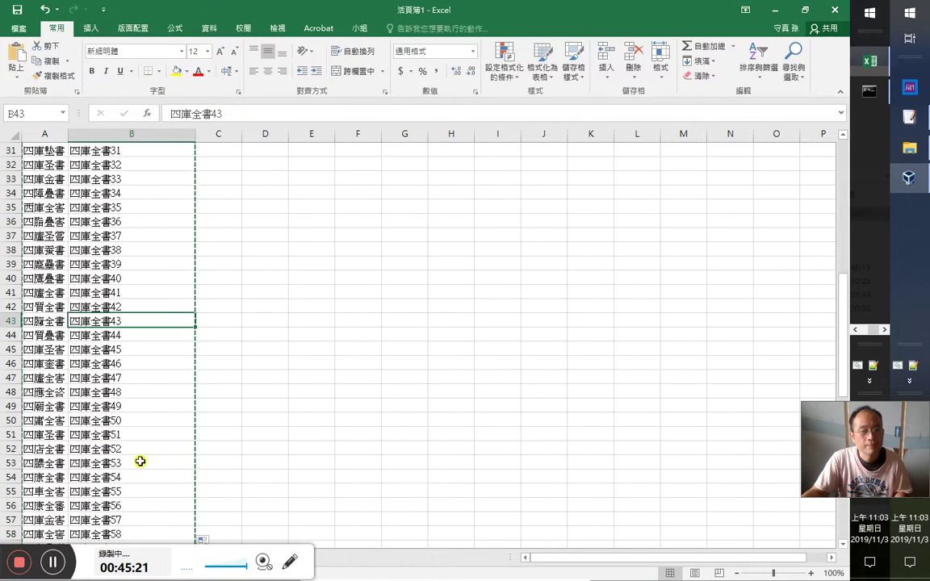
click(131, 435)
key(Left)
key(ctrl+c)
key(ctrl+f)
key(ctrl+v)
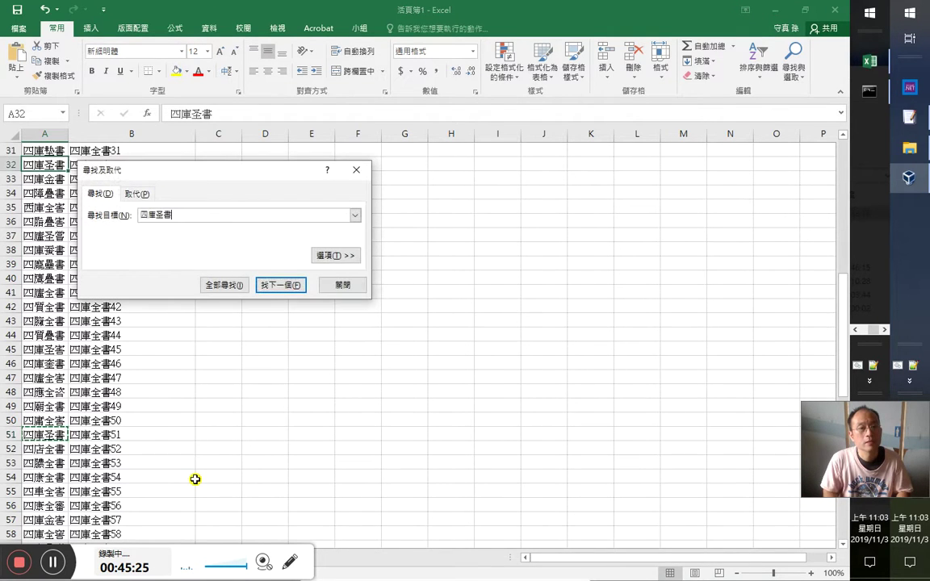
key(Return)
key(Escape)
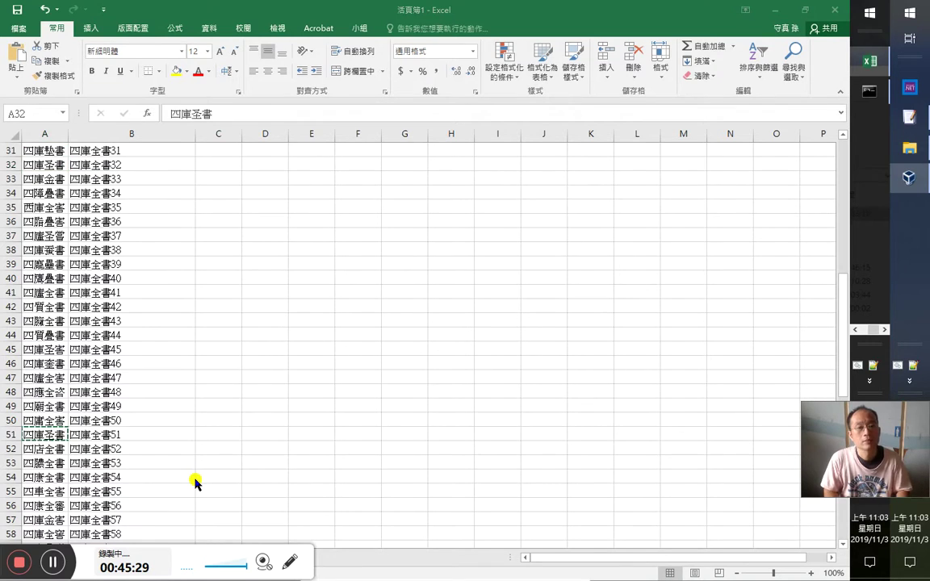
key(alt+Tab)
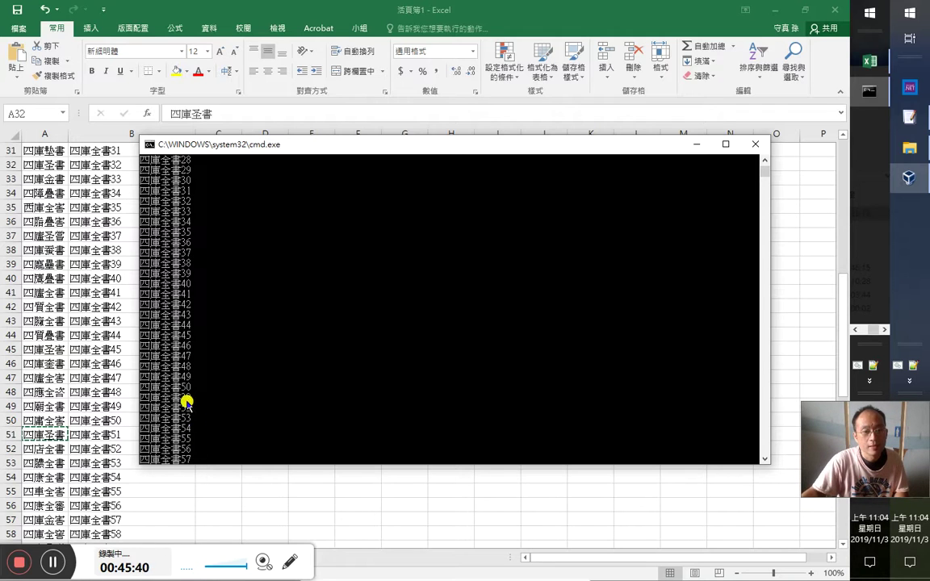
Scroll the console output of prog1 down through 四庫全書90
scroll(201, 443, down, 1)
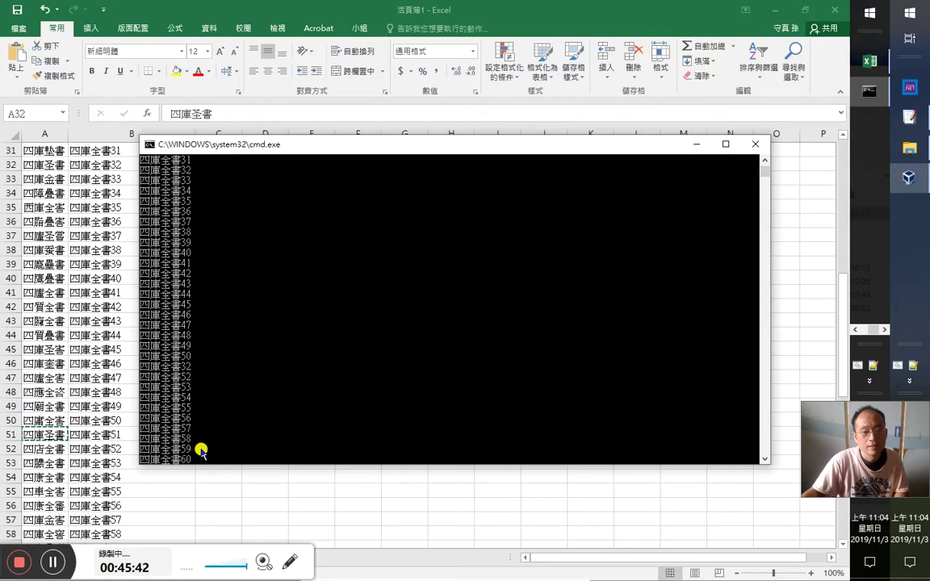
scroll(207, 451, down, 1)
scroll(210, 447, down, 1)
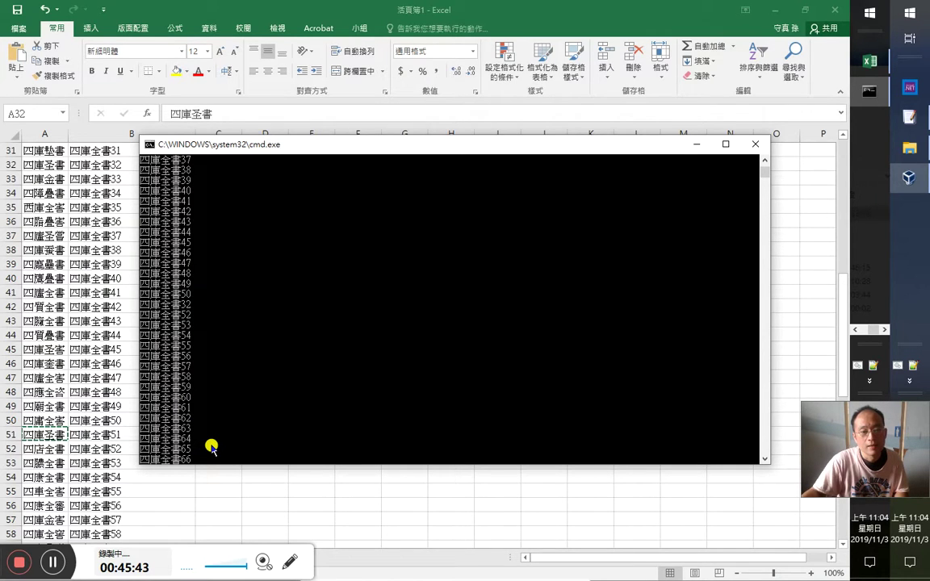
scroll(211, 447, down, 3)
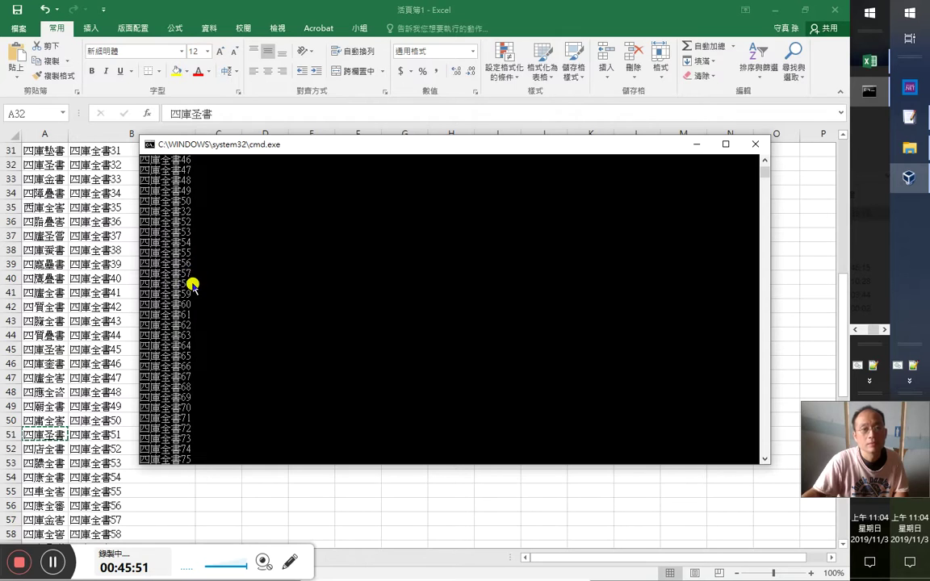
scroll(193, 292, down, 1)
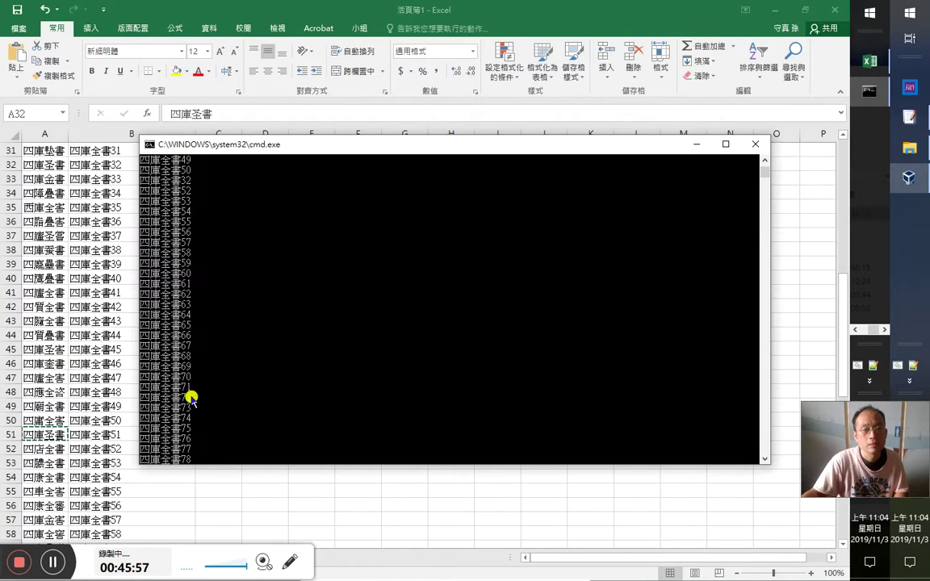
scroll(197, 443, down, 2)
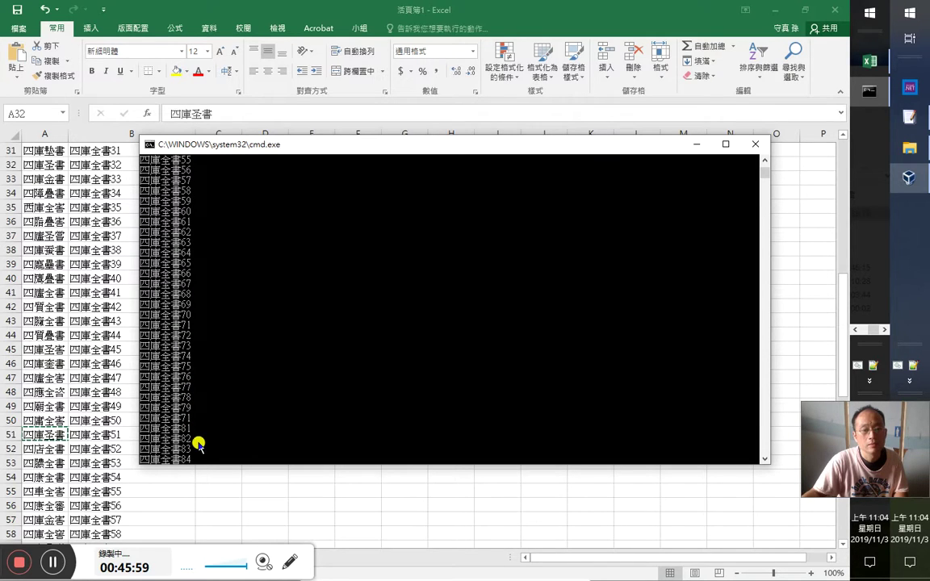
scroll(198, 443, down, 1)
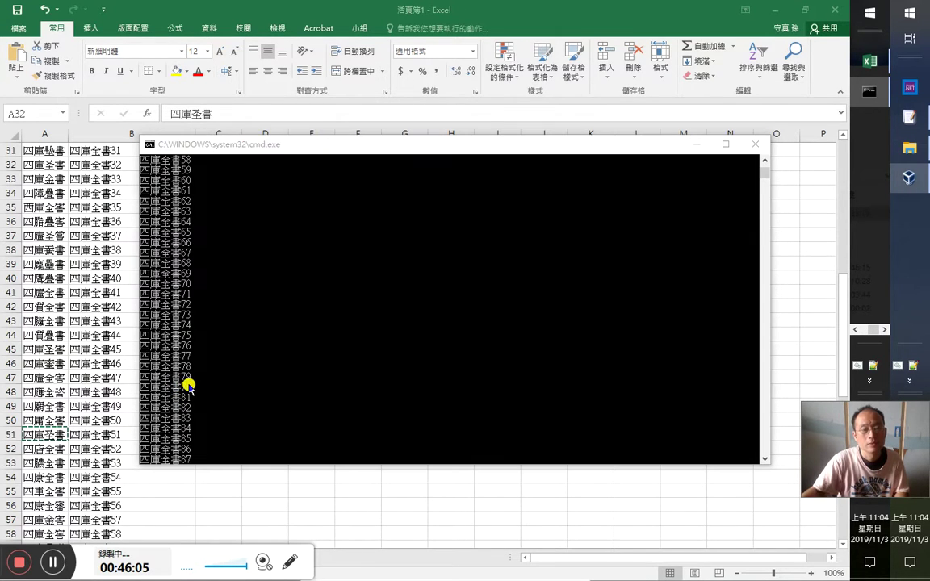
Compare the Excel list, including the odd entry in A71, with the console down to row 90
key(ctrl+f)
key(Return)
key(Escape)
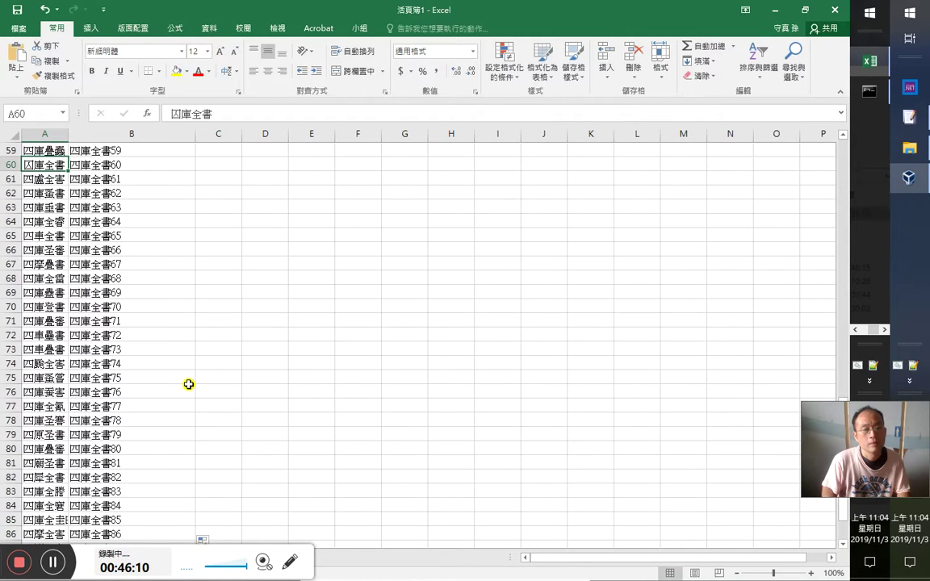
click(42, 321)
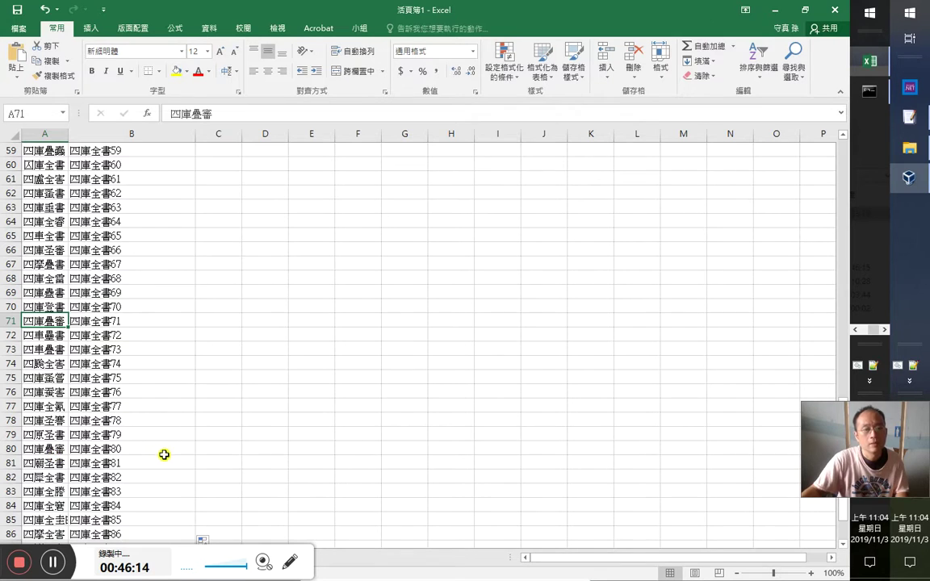
key(alt+Tab)
key(alt+Tab)
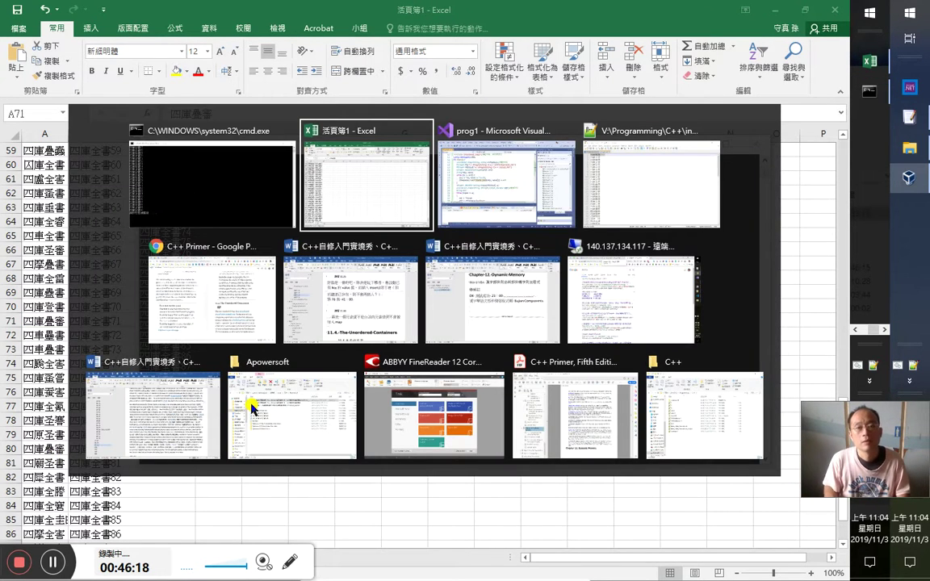
key(shift+Tab)
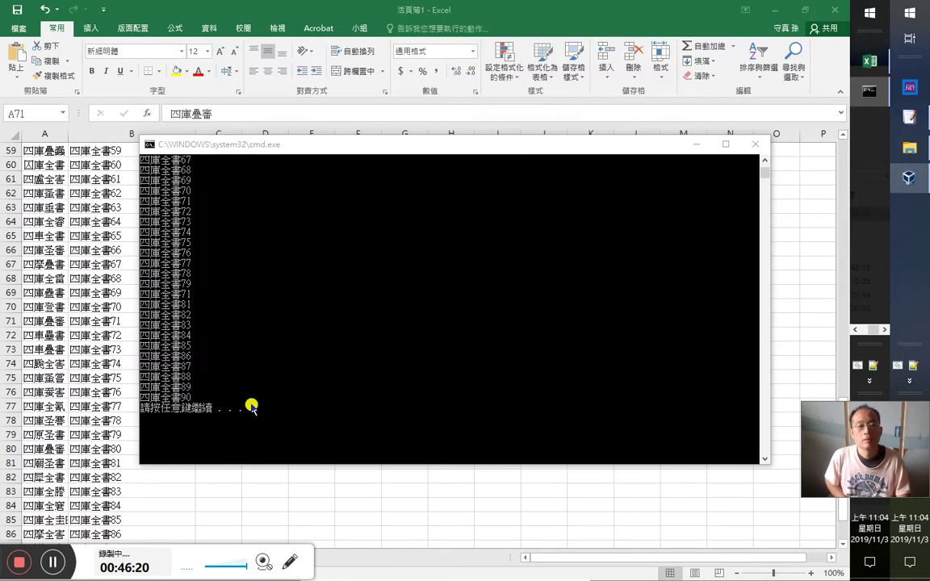
key(alt+Tab)
key(alt+Tab)
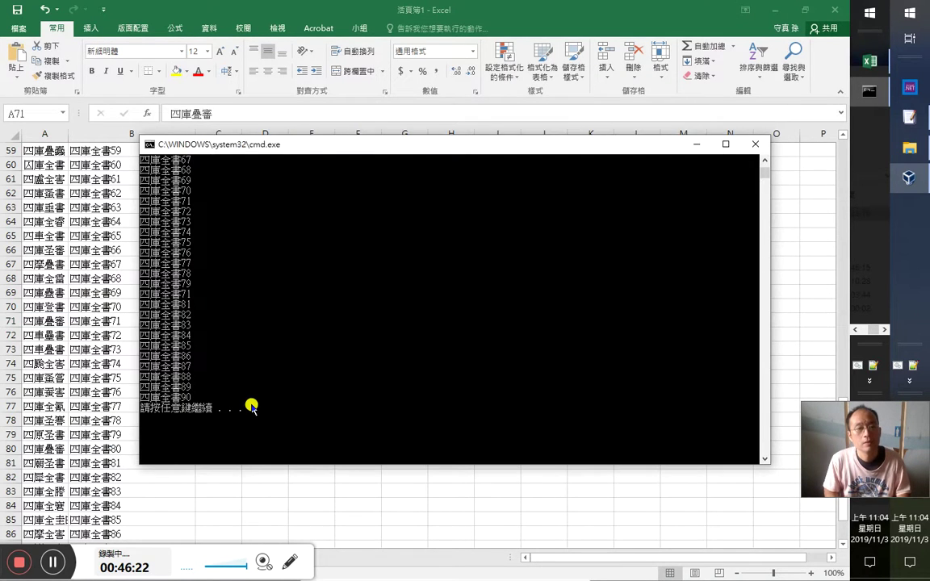
key(alt+Tab)
key(ctrl+Down)
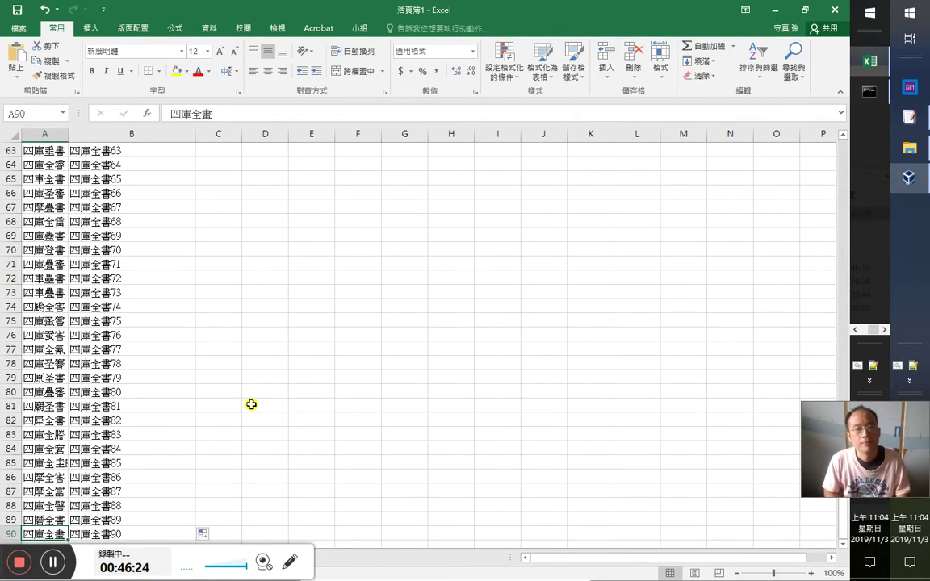
Cycle through the open windows to bring the Word notes at 練習 11.35 forward
key(alt+Tab)
key(Tab)
key(alt+Tab)
key(Tab)
key(alt+Tab)
key(Tab)
key(Tab)
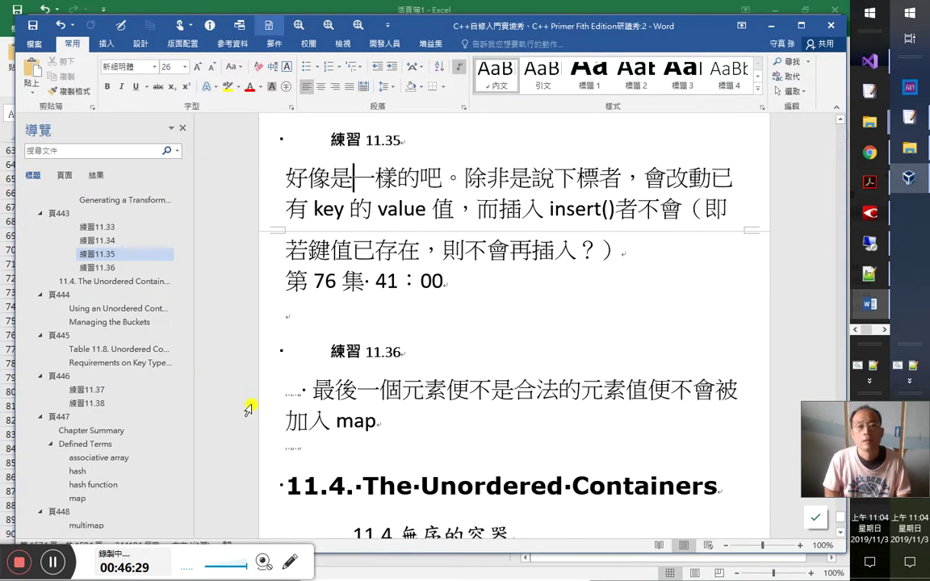
Delete the opening hedge 好像是一樣的吧。 through 除非是說 from the answer
key(shift+Left)
key(shift+Left)
key(shift+Left)
key(Left)
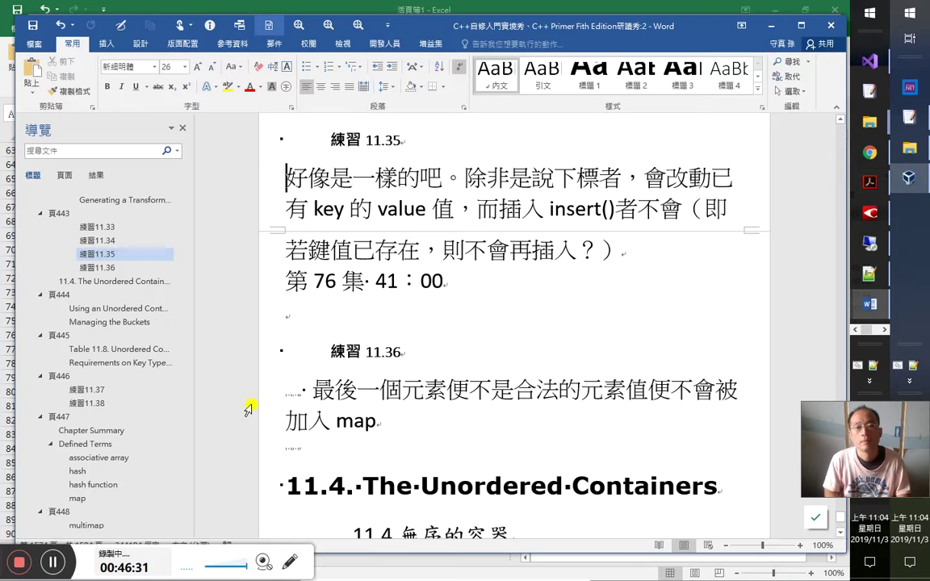
key(shift+Right)
key(shift+Right)
key(shift+Right)
key(shift+Right)
key(shift+Right)
key(shift+Right)
key(shift+Right)
key(shift+Right)
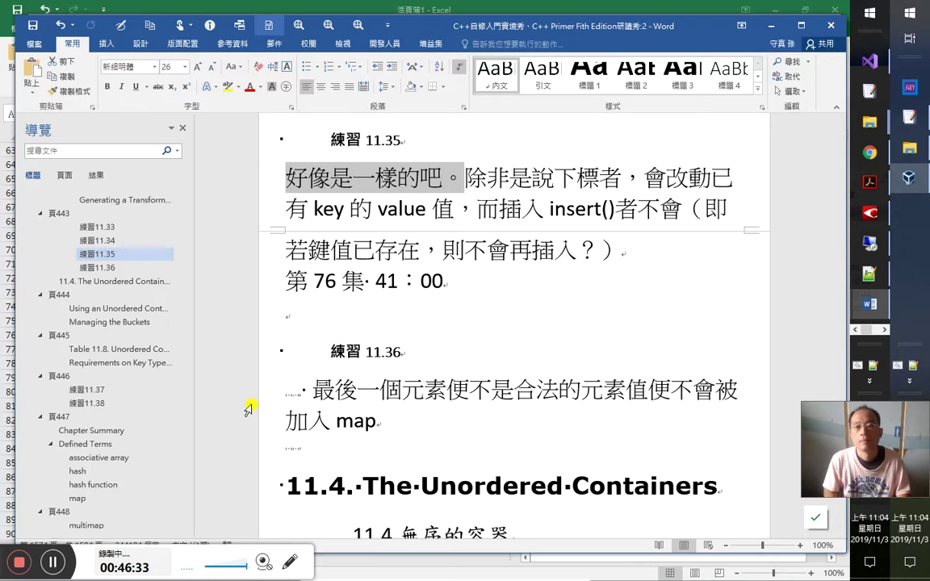
key(shift+Right)
key(shift+Right)
key(shift+Right)
key(shift+Right)
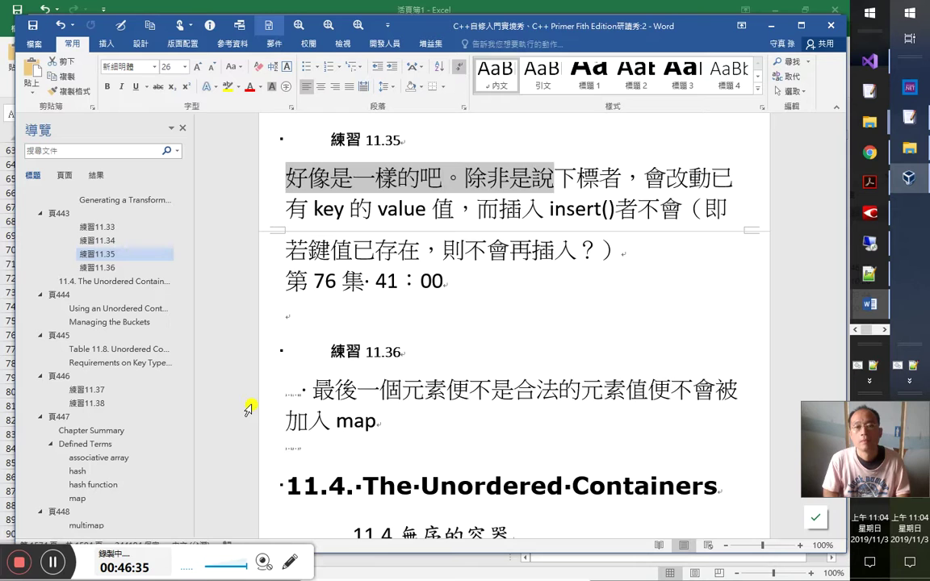
key(Delete)
Replace the question mark after 入 with an exclamation mark
key(Right)
key(Right)
key(Right)
key(Right)
key(Right)
key(Right)
key(Right)
key(Right)
key(Right)
key(Right)
key(Right)
key(Right)
key(Right)
key(Right)
key(Right)
key(Right)
key(Right)
key(Right)
key(Right)
key(Right)
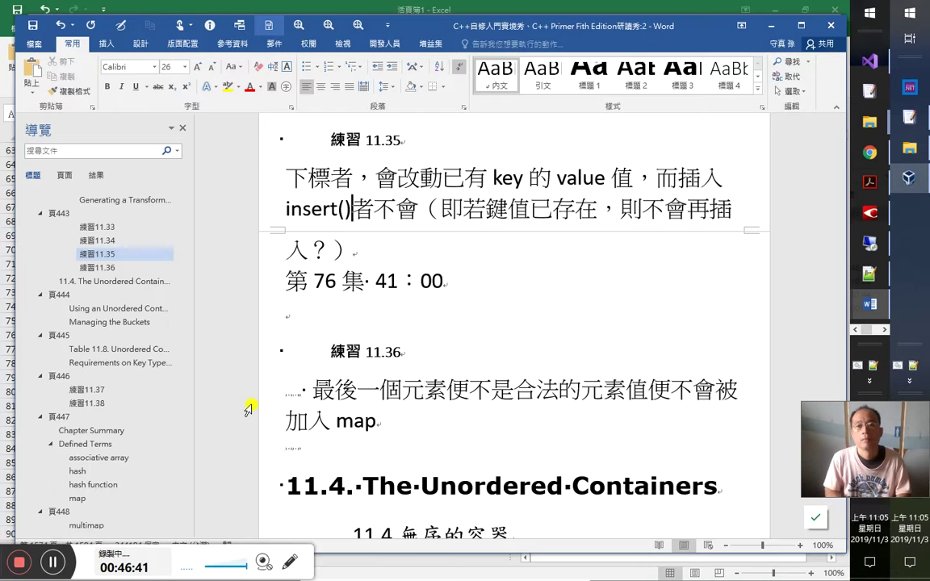
key(Down)
key(shift+Up)
key(Left)
key(Down)
key(shift+Left)
key(BackSpace)
text(!)
key(Down)
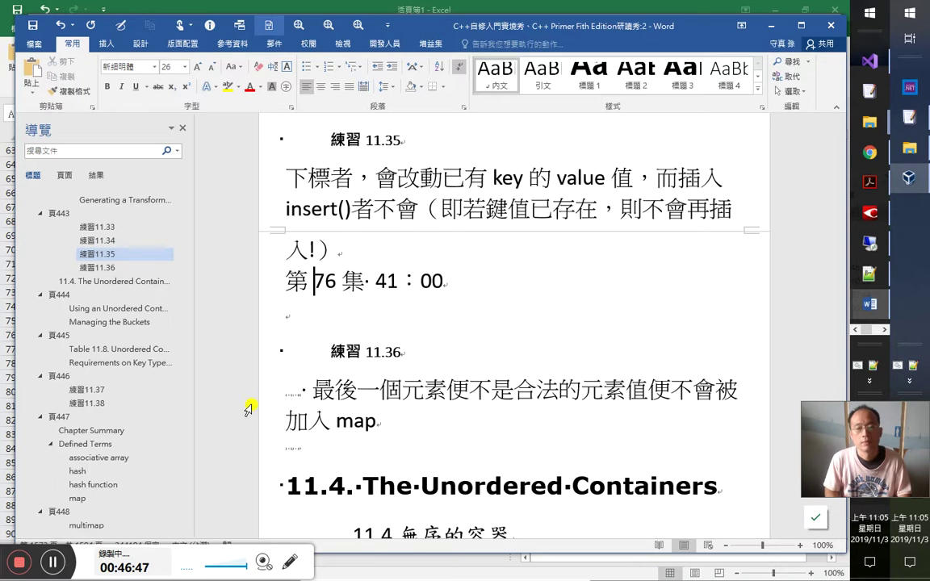
key(Up)
Add the timestamp 46:20 at the end of the 入!） line, correcting a mistyped 46:50
key(Down)
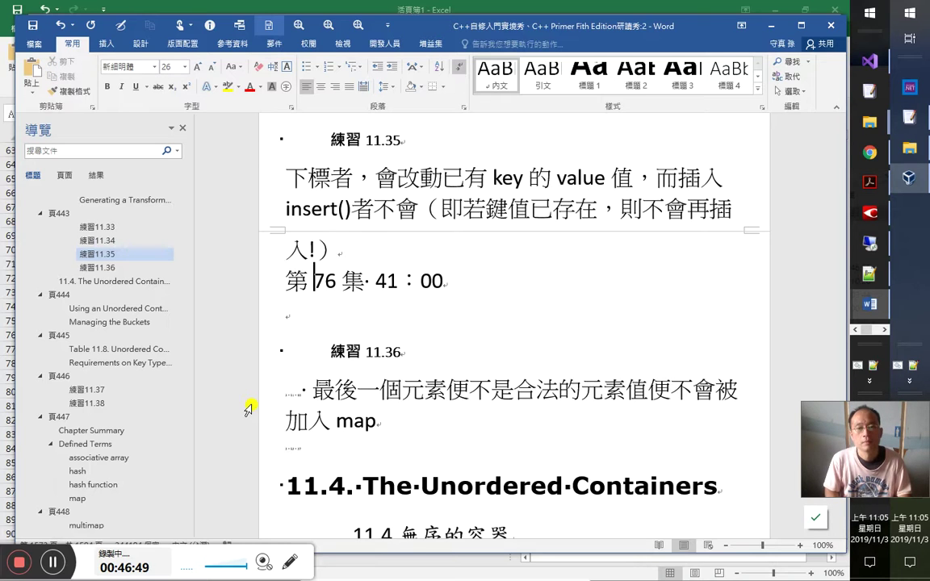
key(Up)
key(End)
text(46:5)
text(0)
key(shift+Left)
key(shift+Left)
key(BackSpace)
text(20)
Move 46:20 after the 41：00 episode time and join the following line onto the answer
key(Left)
key(Left)
key(Left)
key(Left)
key(Left)
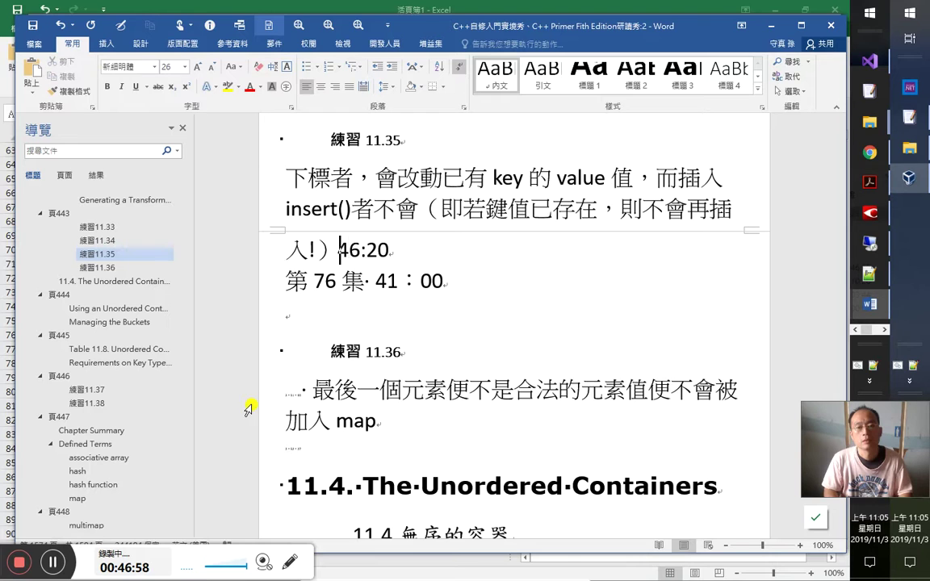
key(shift+End)
key(ctrl+x)
key(Down)
key(End)
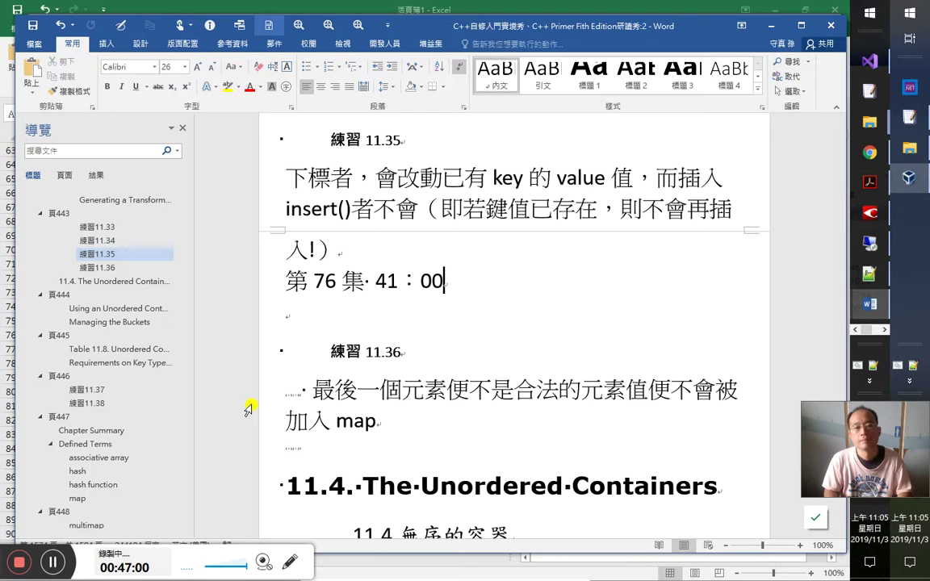
key(ctrl+v)
key(Up)
key(Delete)
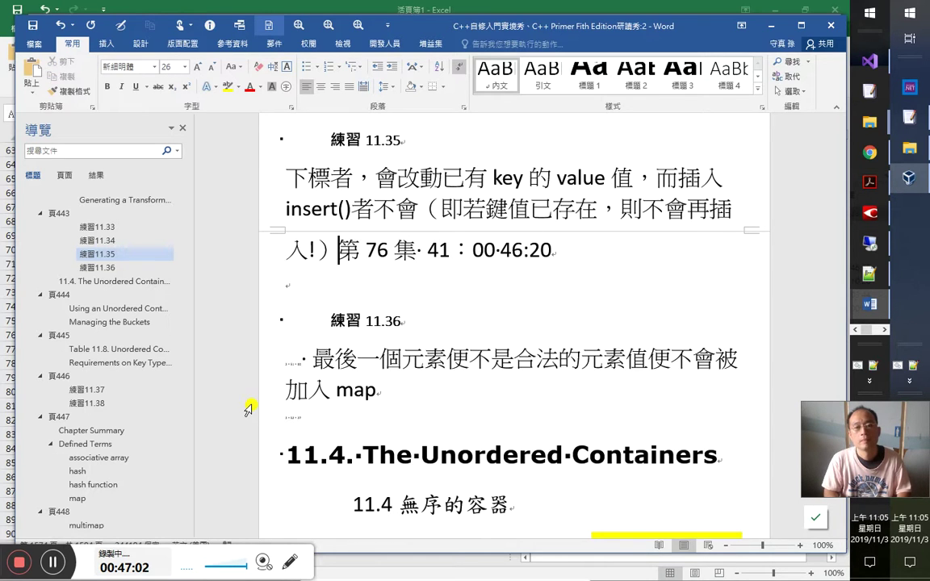
Replace 下標 before 者 with 下標（subscript）
scroll(488, 355, up, 2)
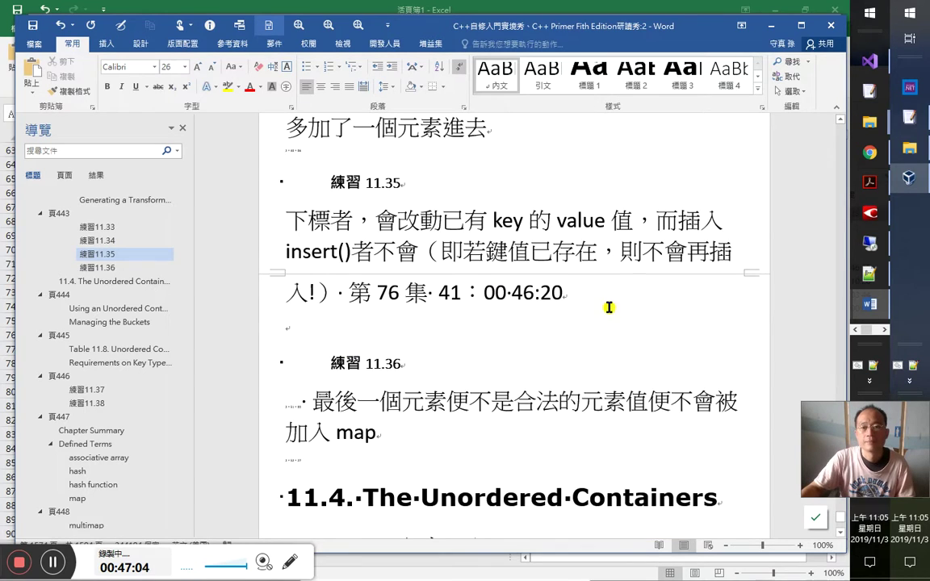
click(531, 268)
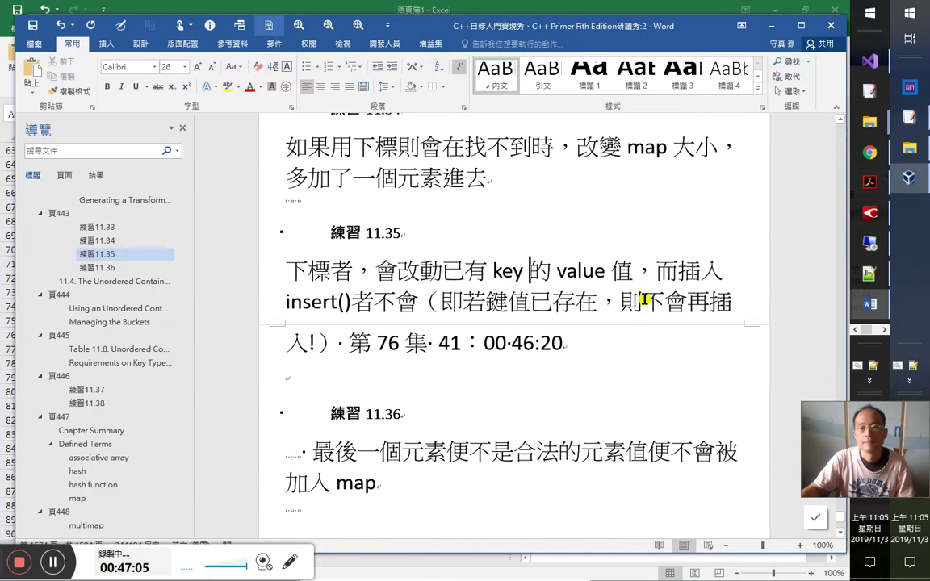
click(354, 272)
key(Left)
key(BackSpace)
key(BackSpace)
key(BackSpace)
key(BackSpace)
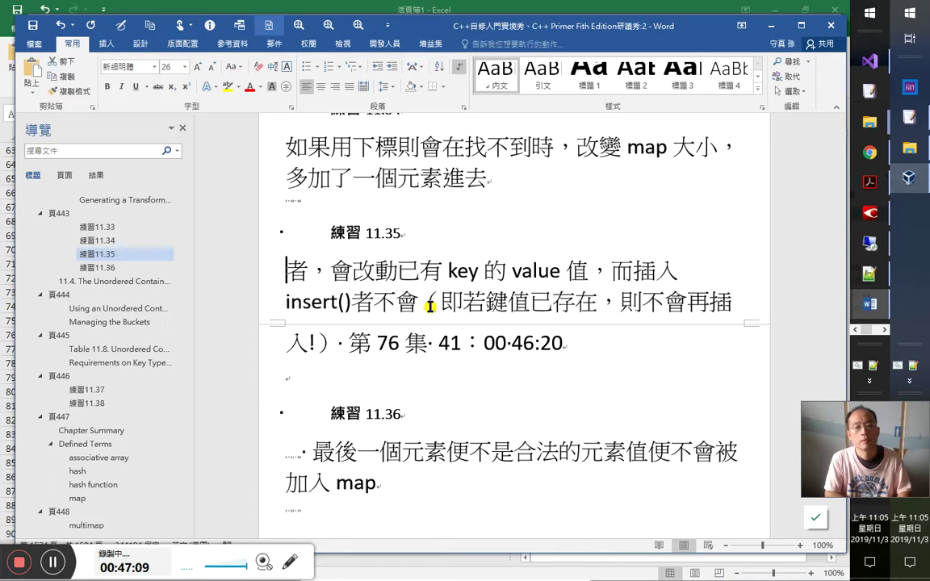
text(a)
key(Escape)
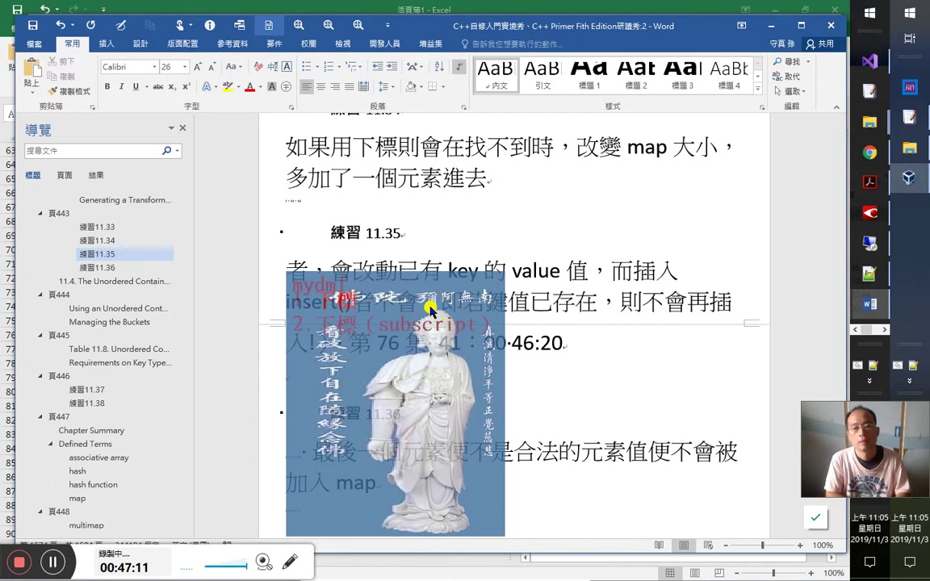
text(下標（subscri)
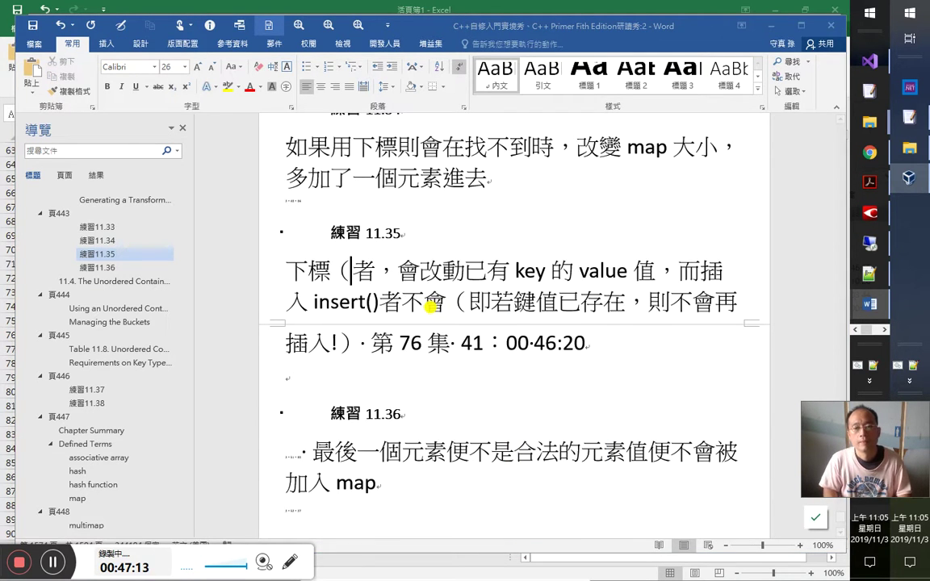
text(pt）)
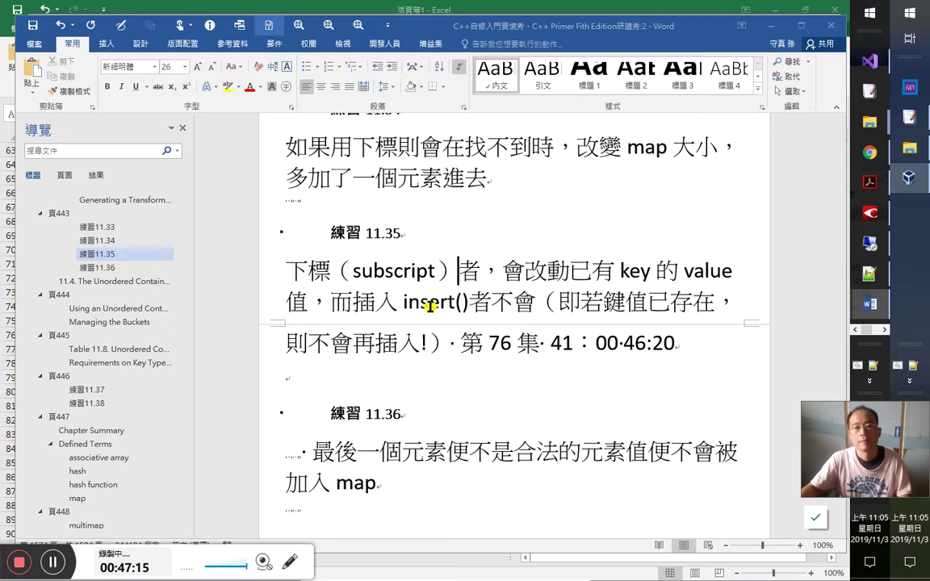
Format （subscript） and insert() as subscript text
shift+click(322, 272)
key(ctrl+equal)
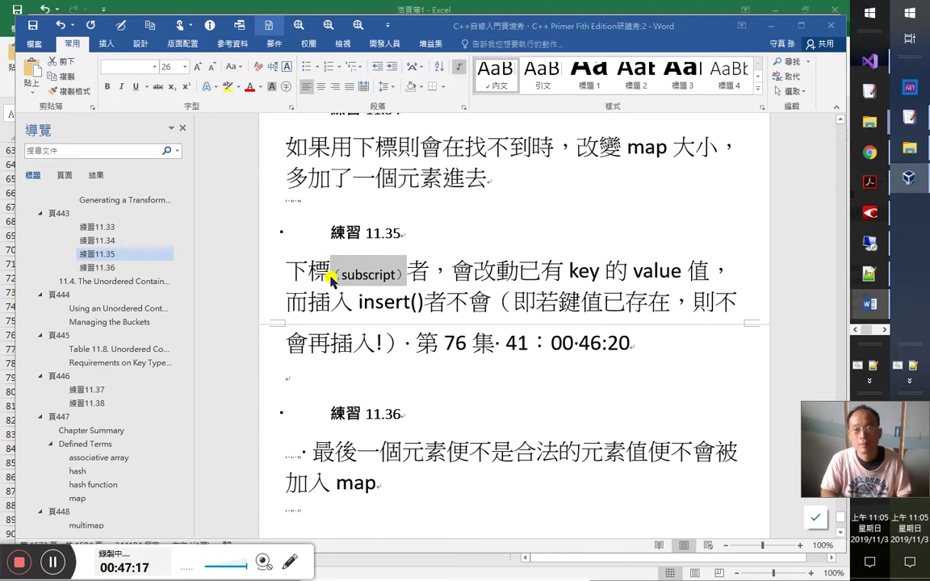
key(Right)
key(Right)
key(Right)
key(Right)
key(Right)
key(Right)
key(Right)
key(Right)
key(Right)
key(Right)
key(Right)
key(Right)
key(Right)
key(Right)
key(Right)
key(Right)
key(Right)
key(Right)
key(Right)
key(Right)
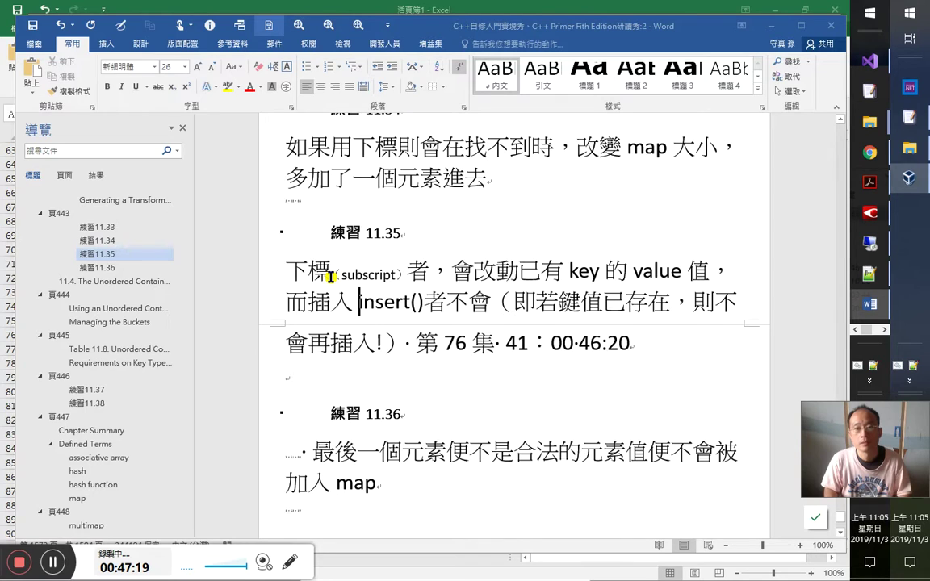
key(Right)
key(Right)
key(Right)
key(Right)
key(Right)
key(Right)
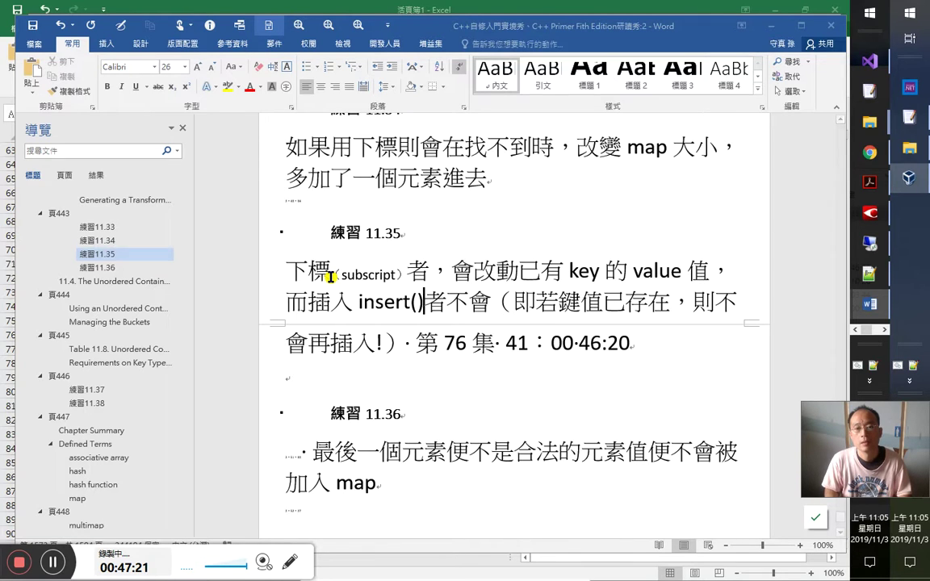
key(shift+Left)
key(shift+Left)
key(shift+Left)
key(shift+Left)
key(shift+Left)
key(shift+Left)
key(shift+Left)
key(shift+Left)
key(shift+Left)
key(shift+Left)
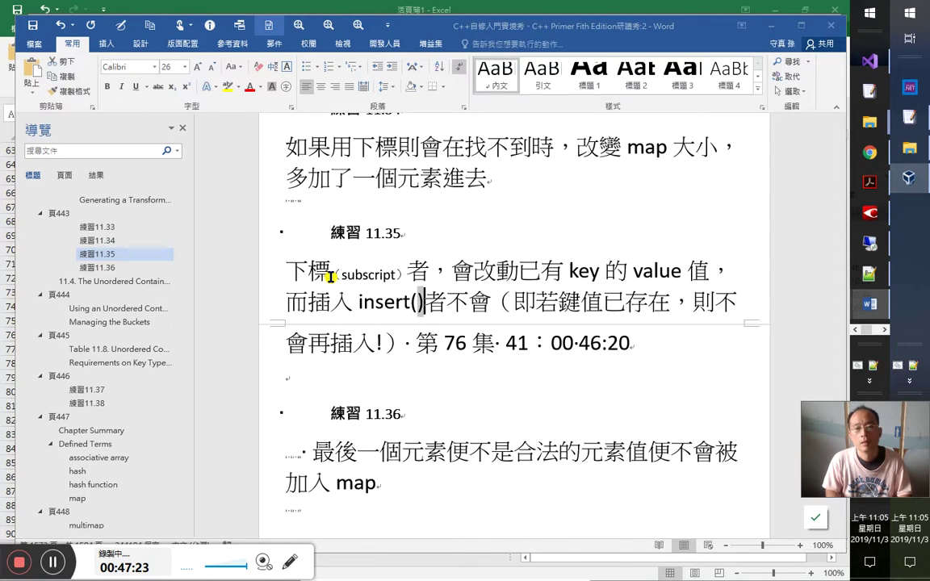
key(shift+Right)
key(shift+Right)
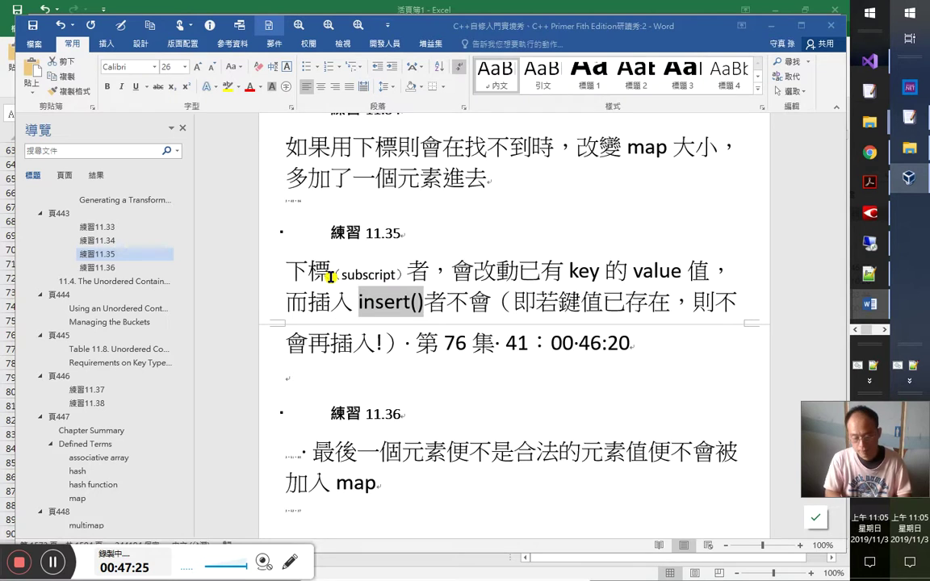
key(ctrl+equal)
Colour the selected （subscript） and insert() terms brown using More Colors
click(258, 86)
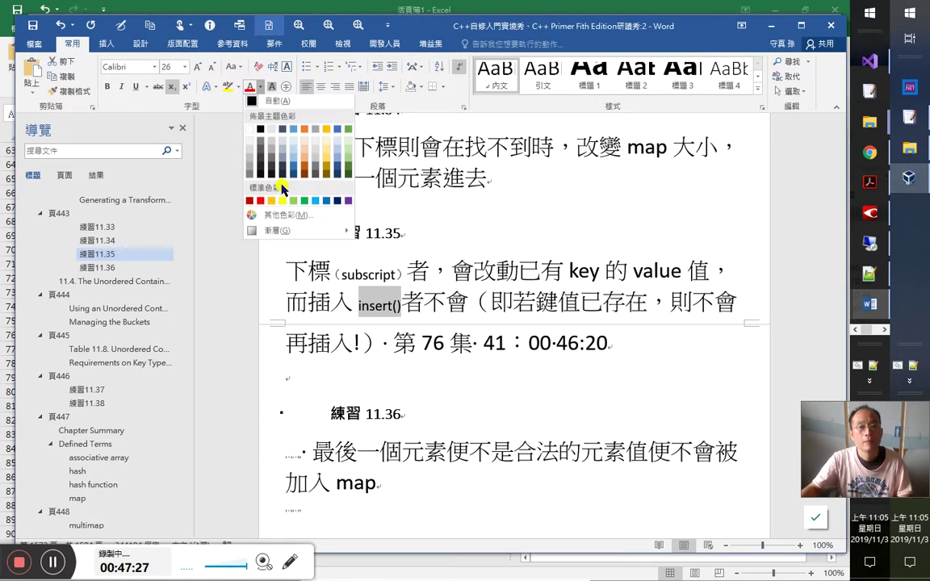
click(326, 220)
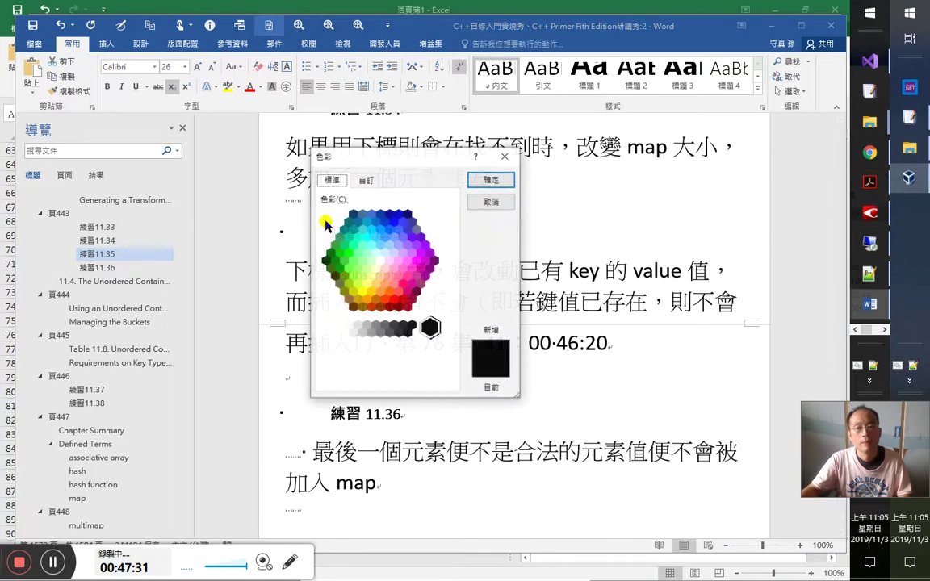
click(358, 300)
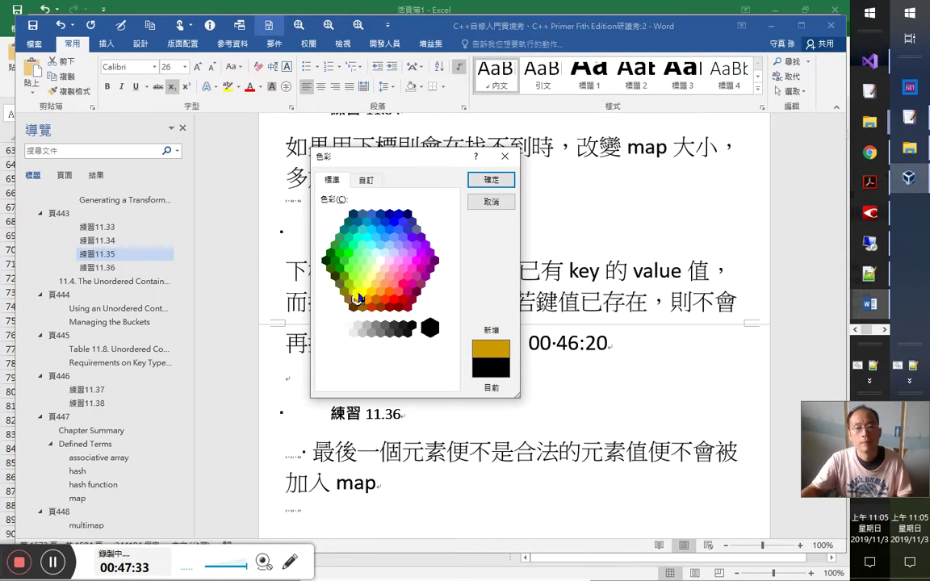
click(348, 299)
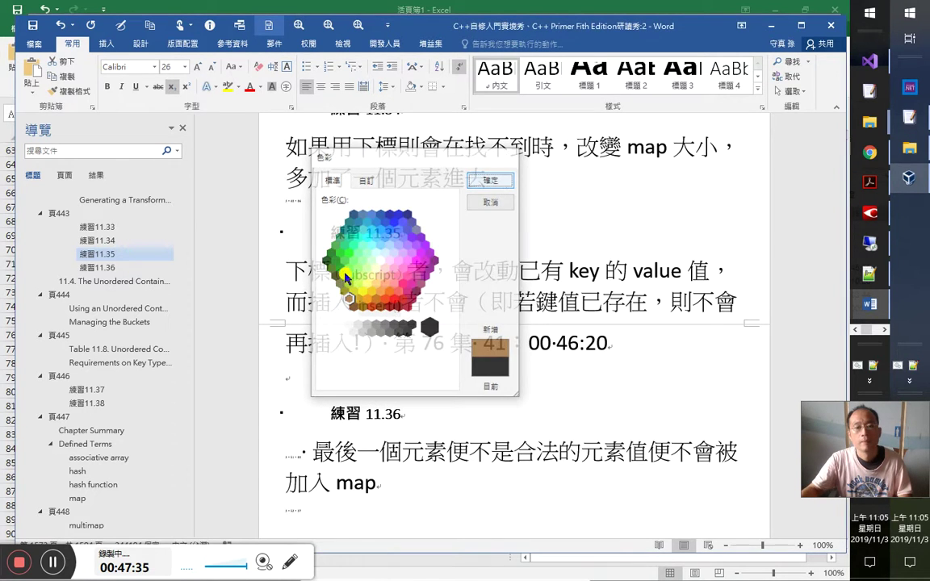
click(500, 183)
Deselect the recoloured text and save the Word notes
click(341, 274)
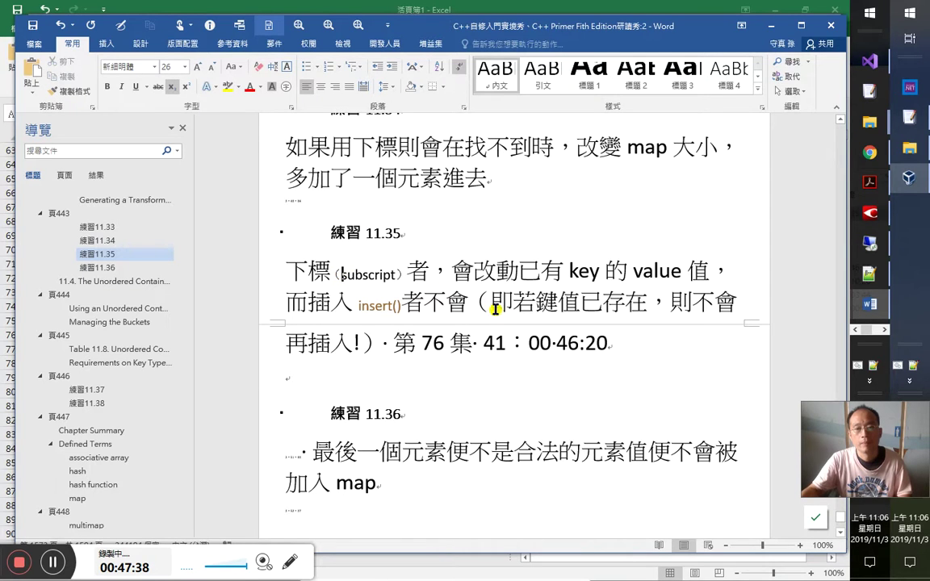
click(361, 344)
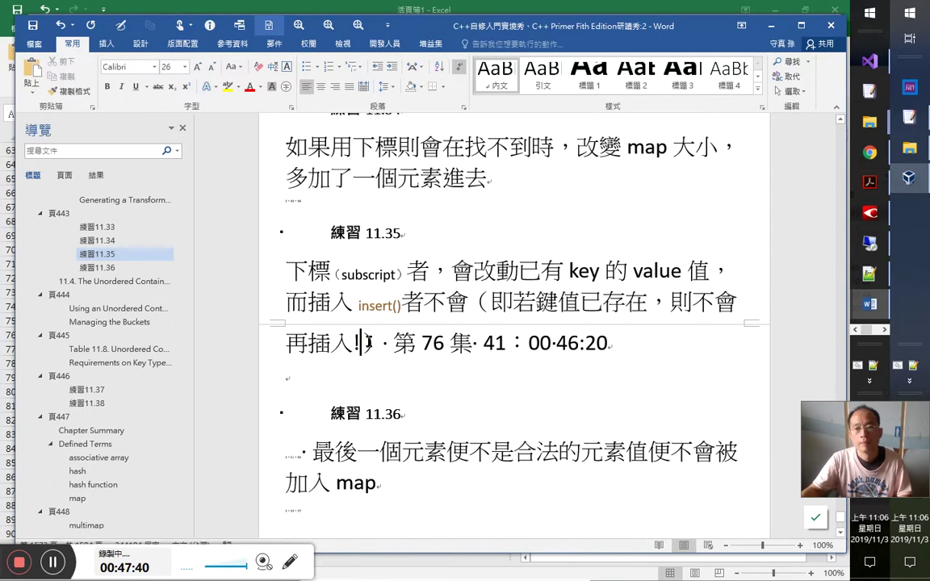
click(32, 27)
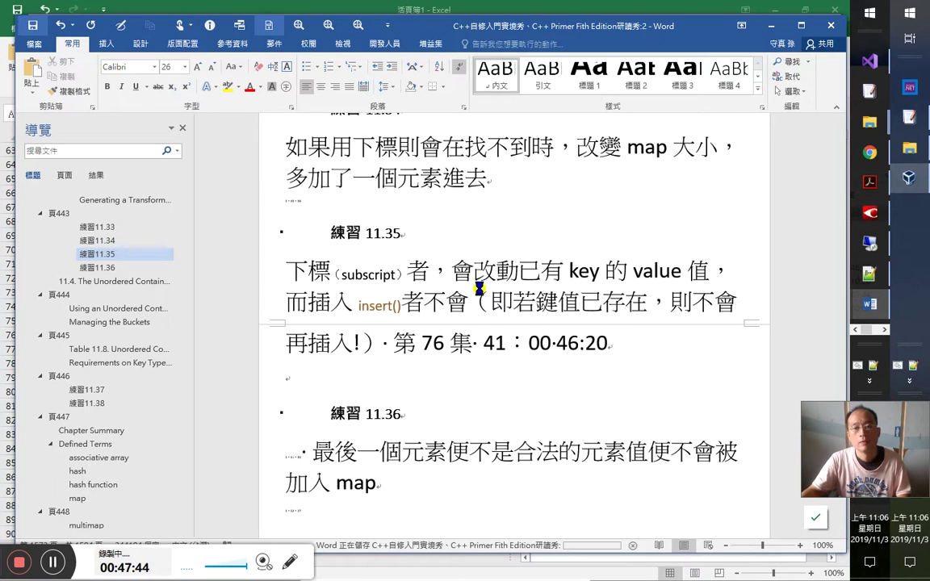
key(alt+Tab)
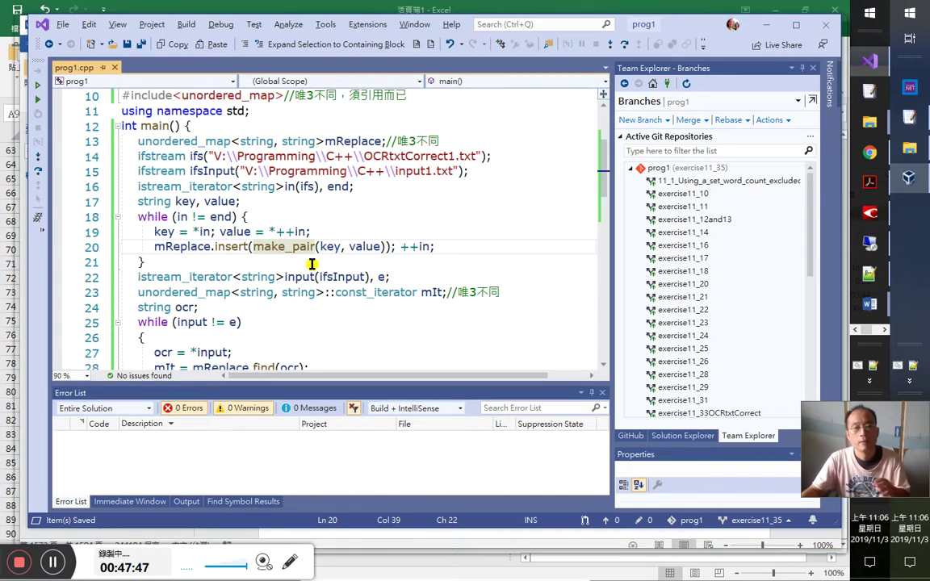
Duplicate line 20 and comment out the original insert(make_pair(key, value)) line with //
key(Home)
key(ctrl+d)
key(Up)
text(? ?)
key(shift+Home)
text(//)
Change the copied line to mReplace[key]= value;, then save prog1.cpp and run it
key(Down)
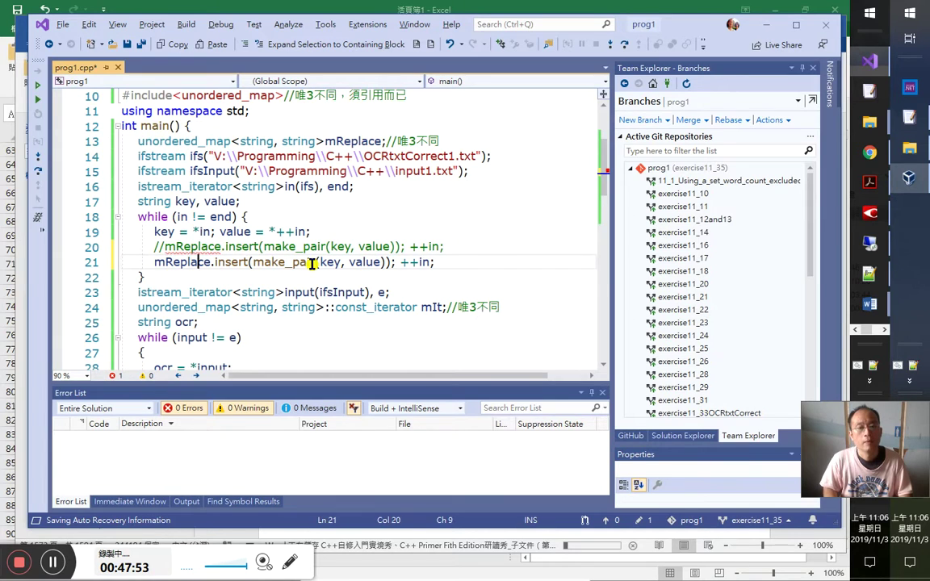
key(Right)
key(Right)
key(Right)
key(Right)
key(shift+Right)
key(shift+Right)
key(shift+Right)
key(shift+Right)
key(shift+Right)
key(shift+Right)
key(shift+Right)
key(shift+Right)
key(shift+Right)
key(shift+Right)
key(shift+Right)
key(shift+Right)
key(shift+Right)
key(shift+Right)
key(shift+Right)
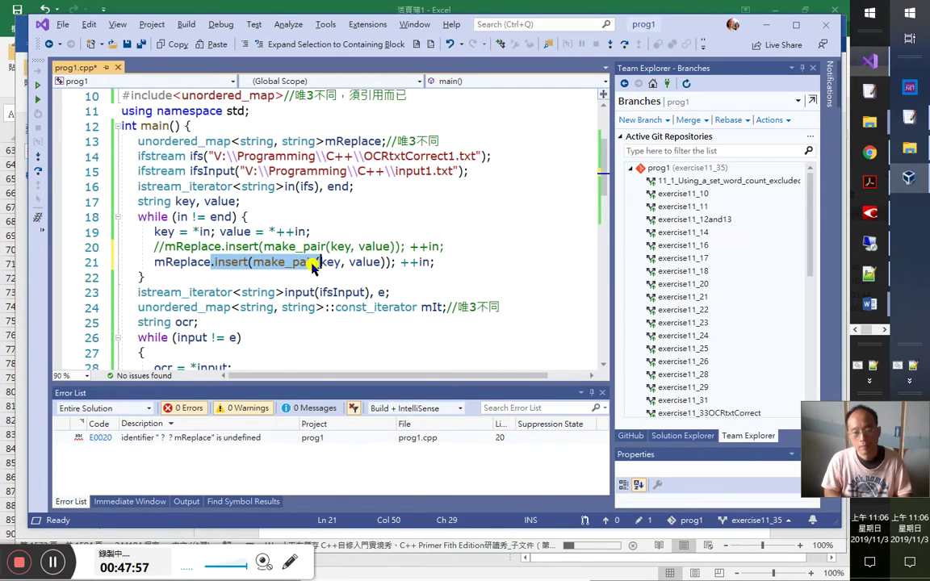
text([)
key(Right)
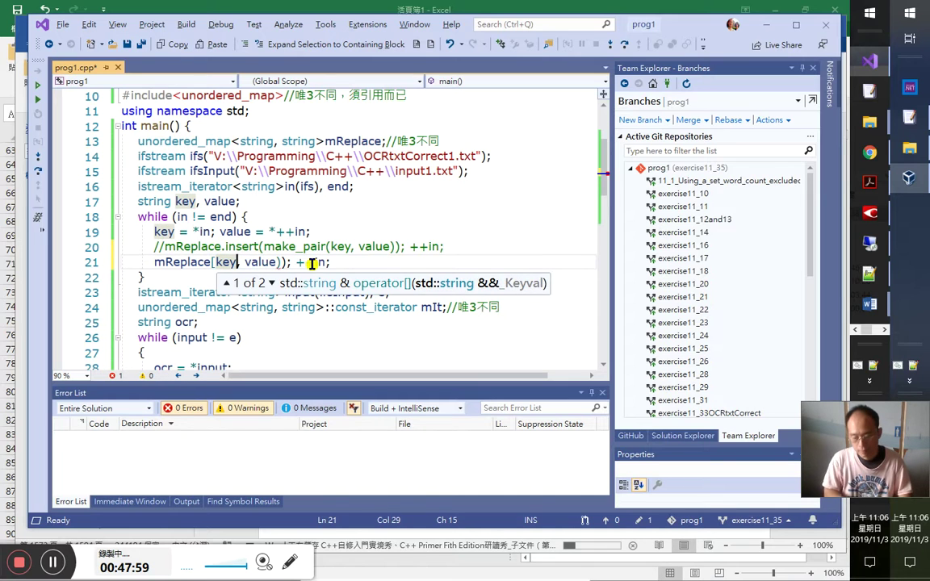
text(]=)
key(Delete)
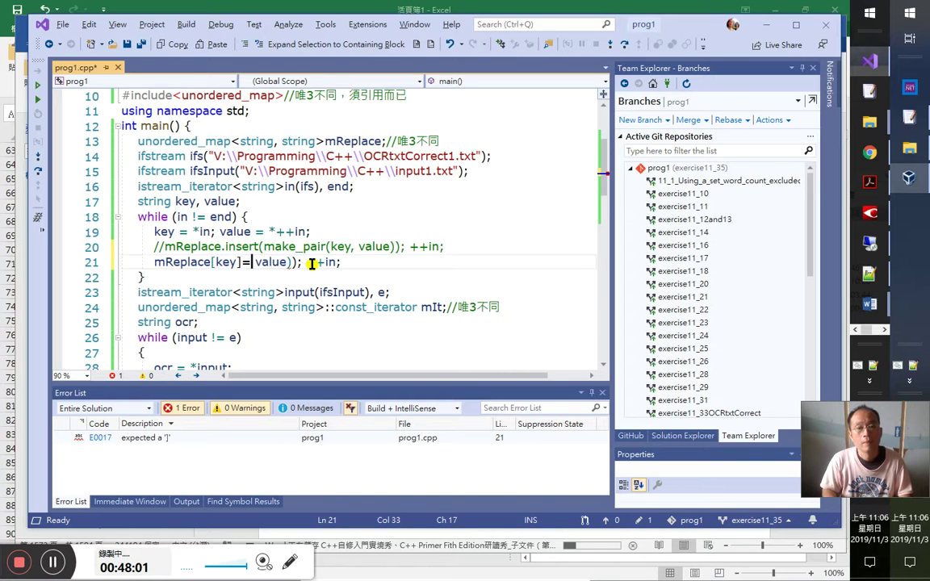
key(Right)
key(Delete)
key(Delete)
key(Down)
key(Down)
key(ctrl+s)
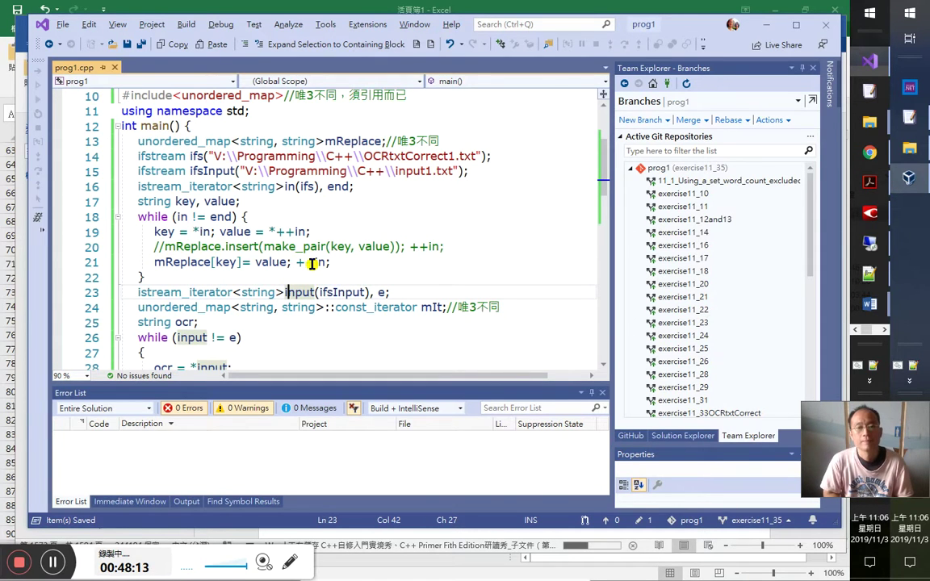
key(ctrl+F5)
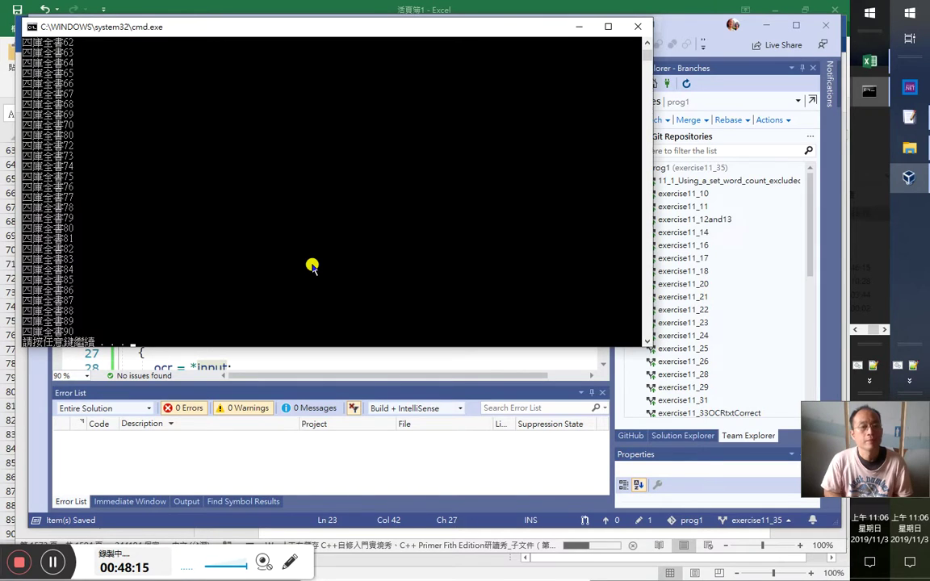
Compare the console's 四庫全書62–90 output with cell B80 in Excel, then return to the console
key(alt+Tab)
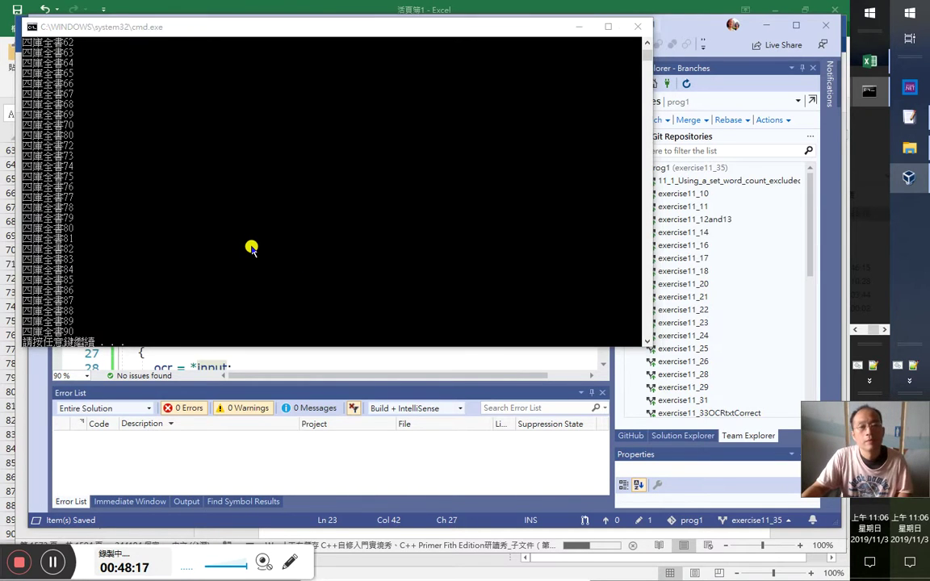
key(Tab)
key(Tab)
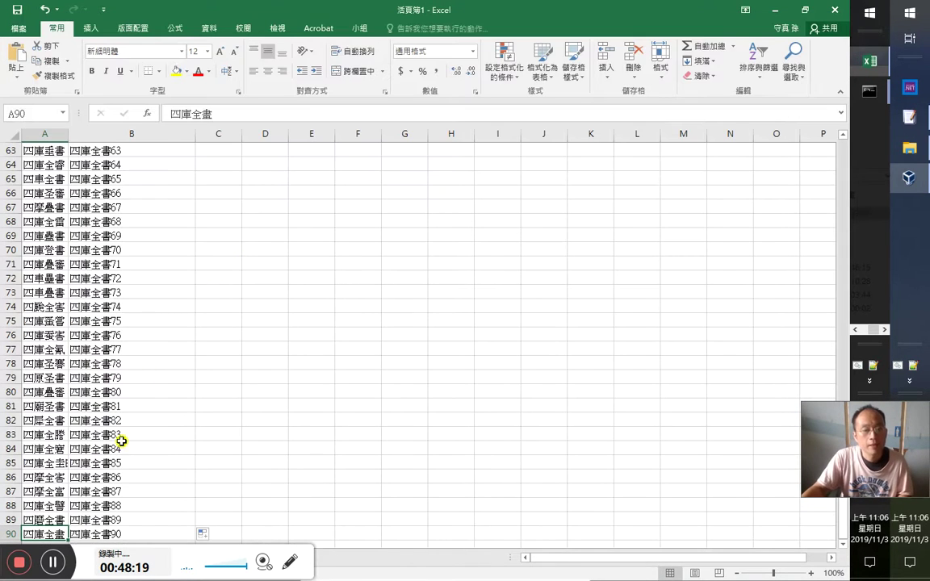
click(88, 392)
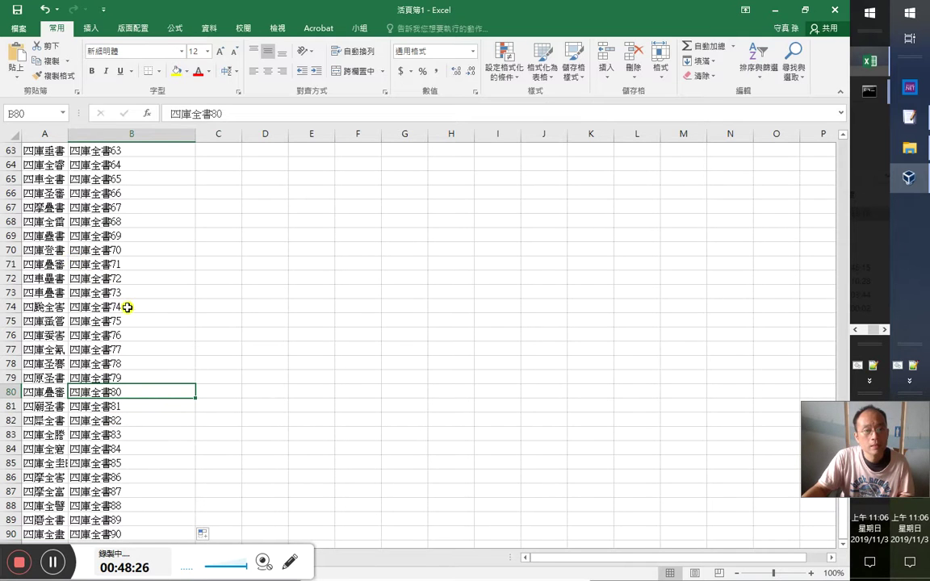
key(alt+Tab)
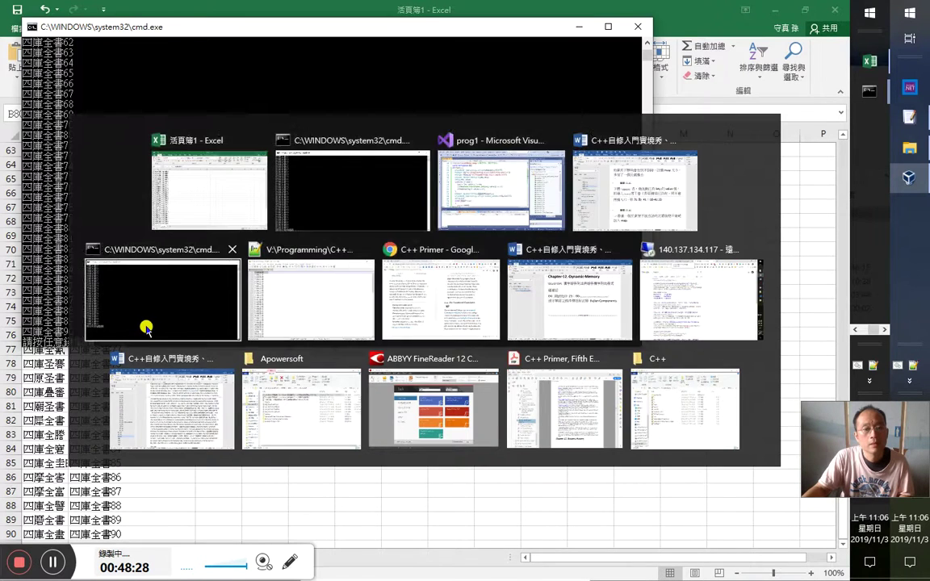
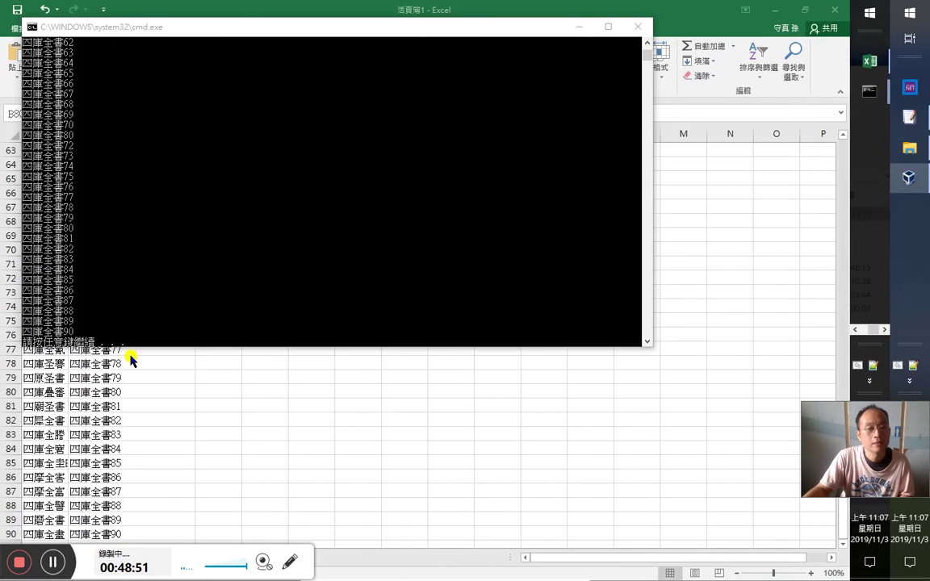
Dismiss the console output and compare Excel cells B71, A71 and B80
key(Return)
click(119, 264)
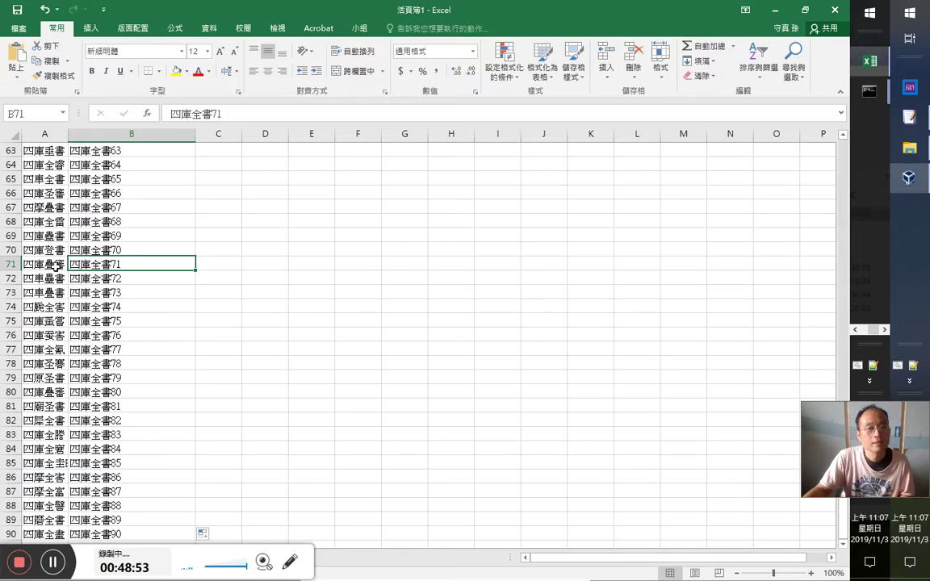
key(Left)
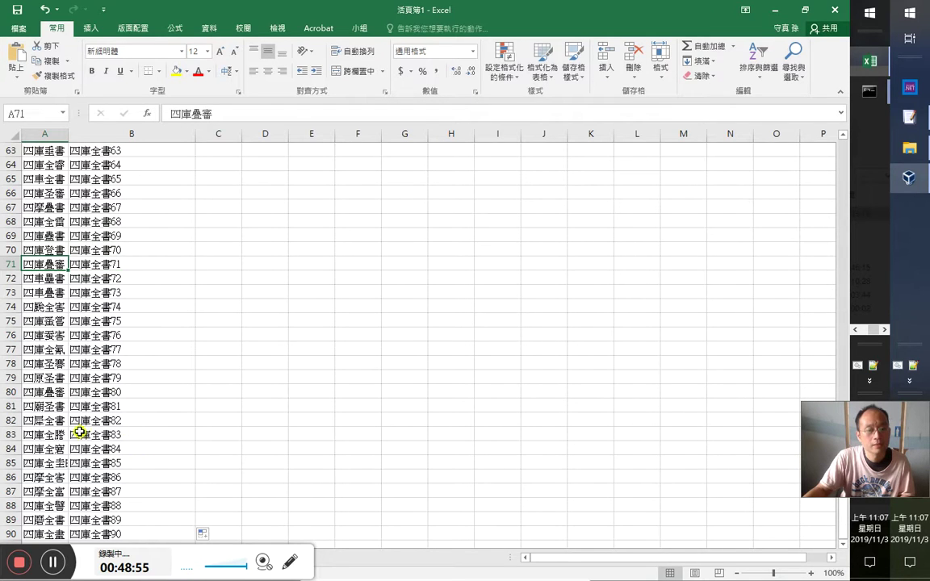
ctrl+click(120, 392)
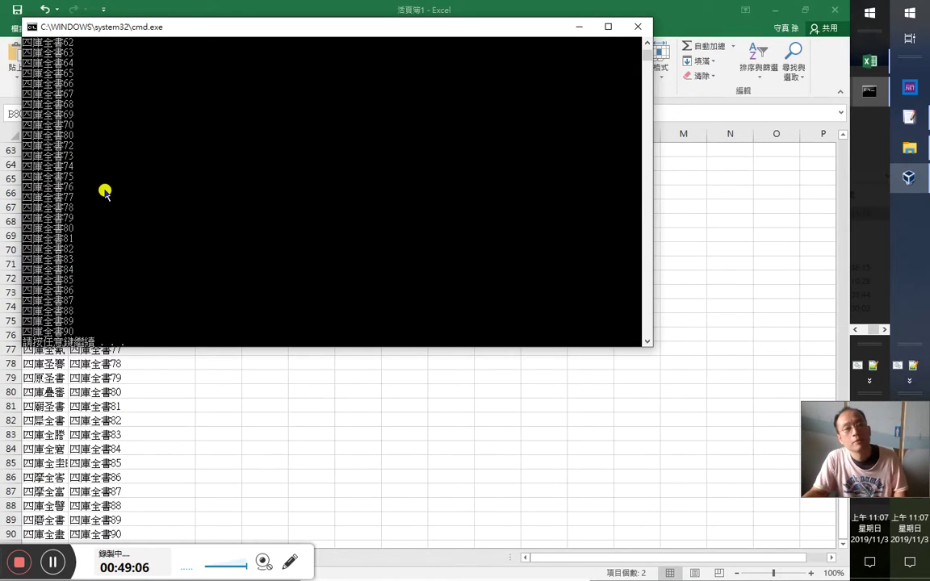
Cycle through the open windows to bring the C++ Primer notes in Word forward
key(alt+Tab)
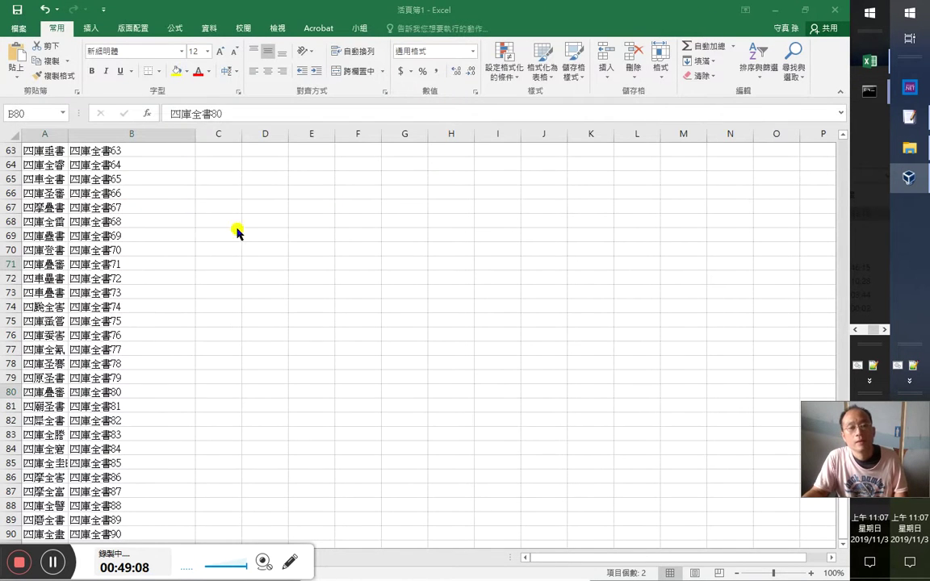
key(alt+Tab)
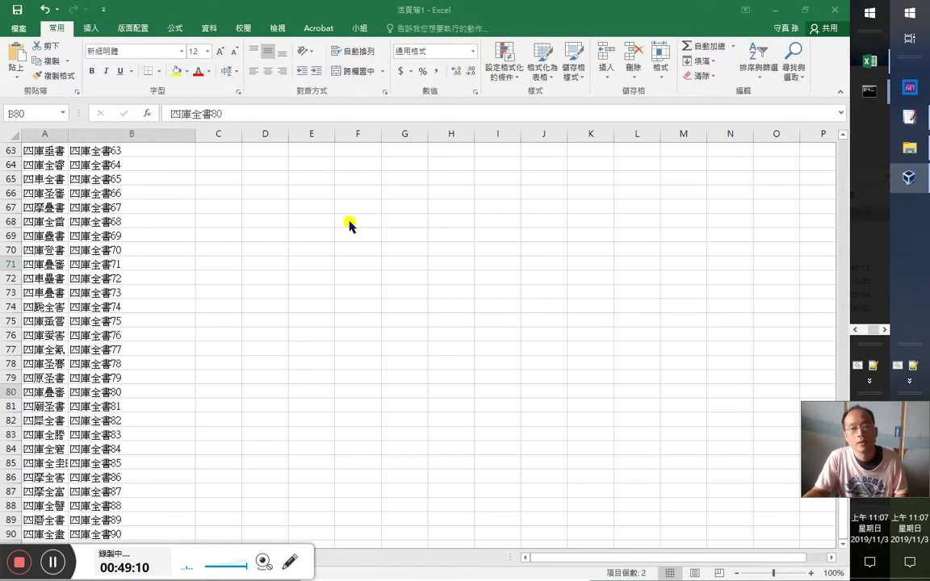
key(alt+Tab)
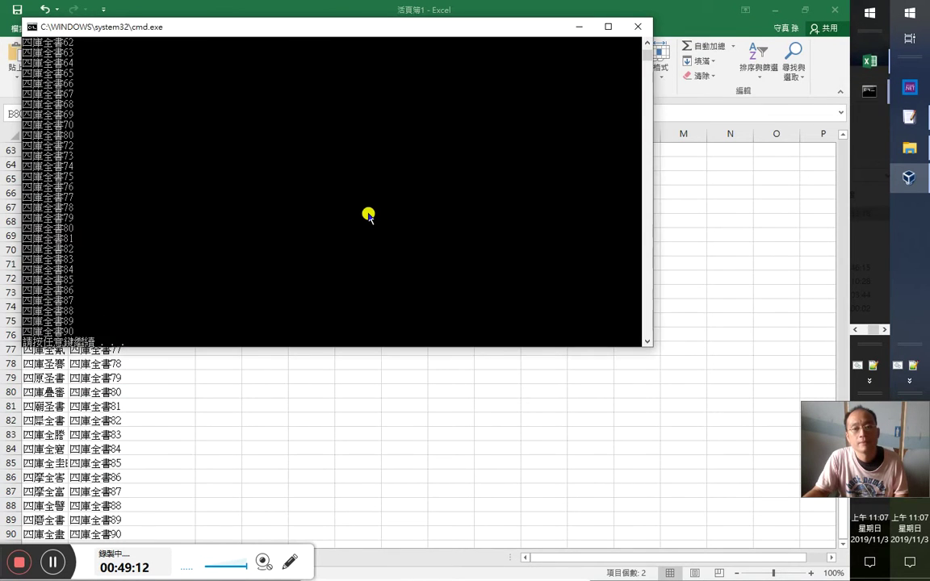
key(alt+Tab)
key(alt+Down)
key(alt+Right)
key(alt+Left)
key(alt+Left)
key(alt+Left)
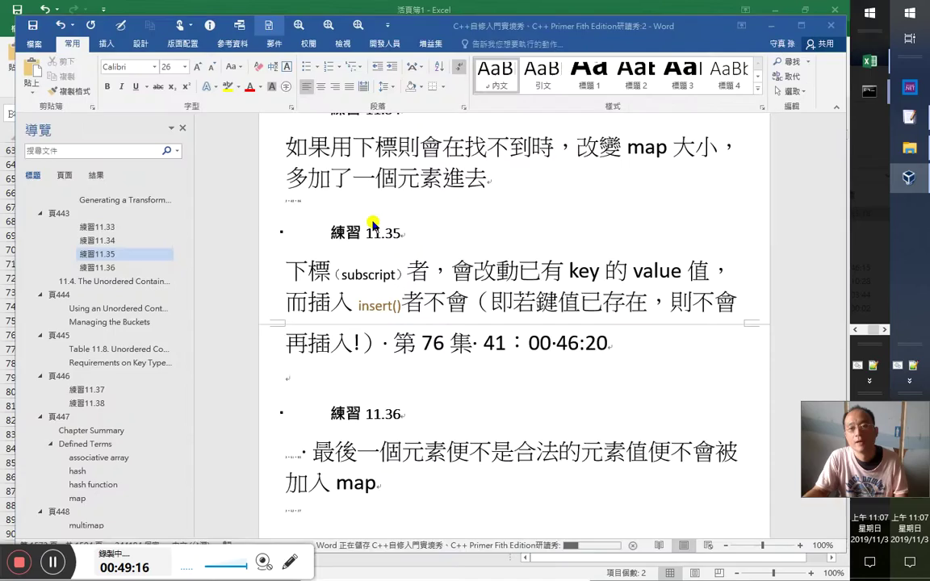
Bring the console output in front of Word and close it
key(alt+Tab)
key(alt+Tab)
key(alt+Left)
key(alt+Left)
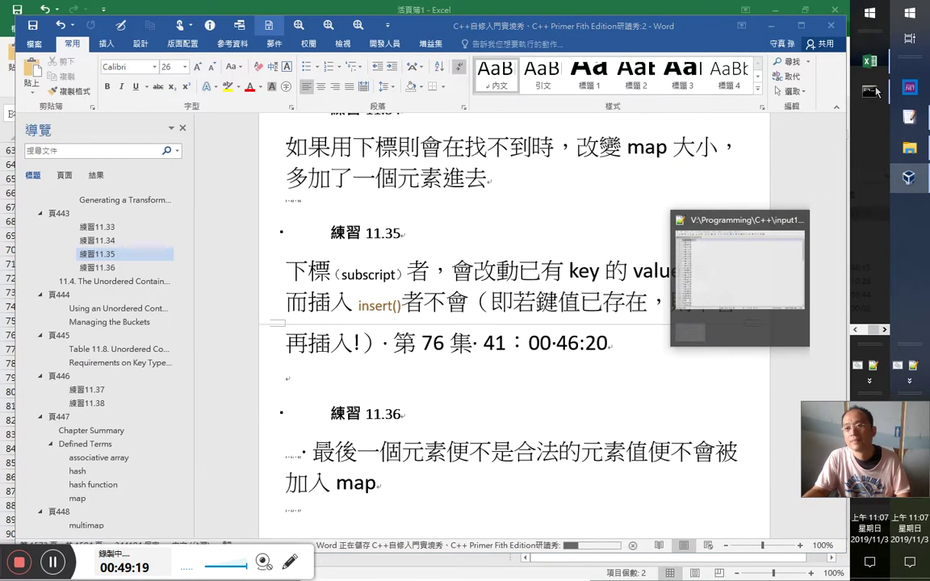
click(836, 182)
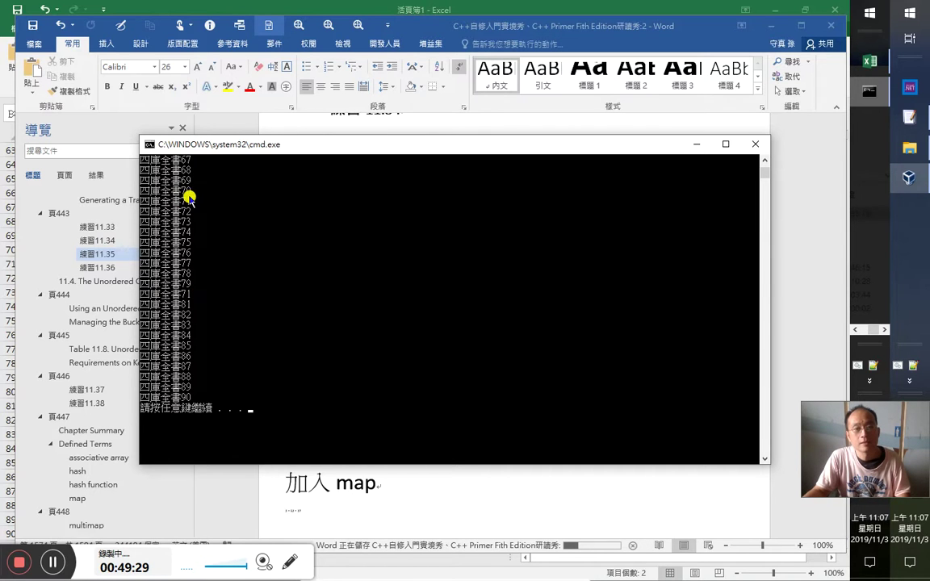
key(Return)
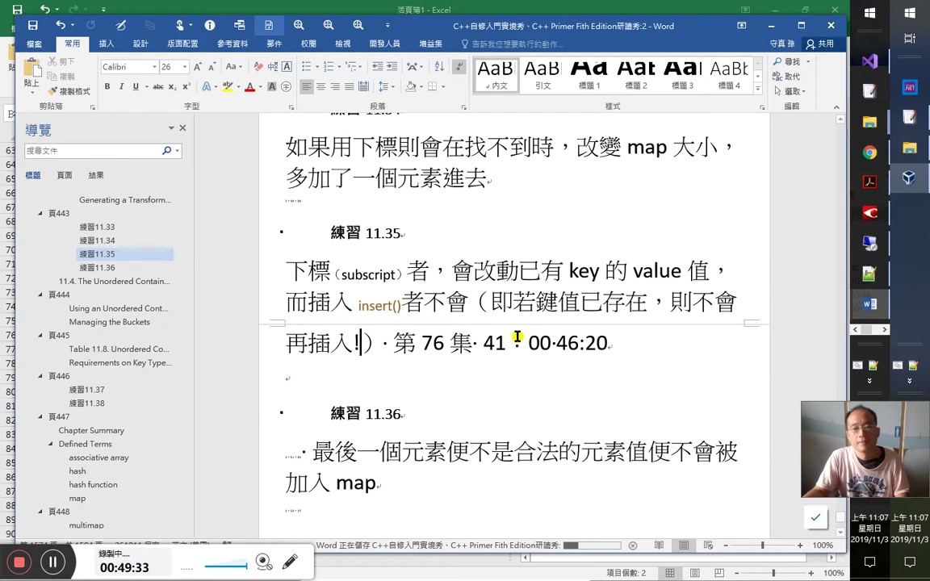
Select the Exercise 11.35 subscript-versus-insert answer paragraph and switch to Visual Studio
click(369, 342)
click(289, 272)
shift+click(611, 364)
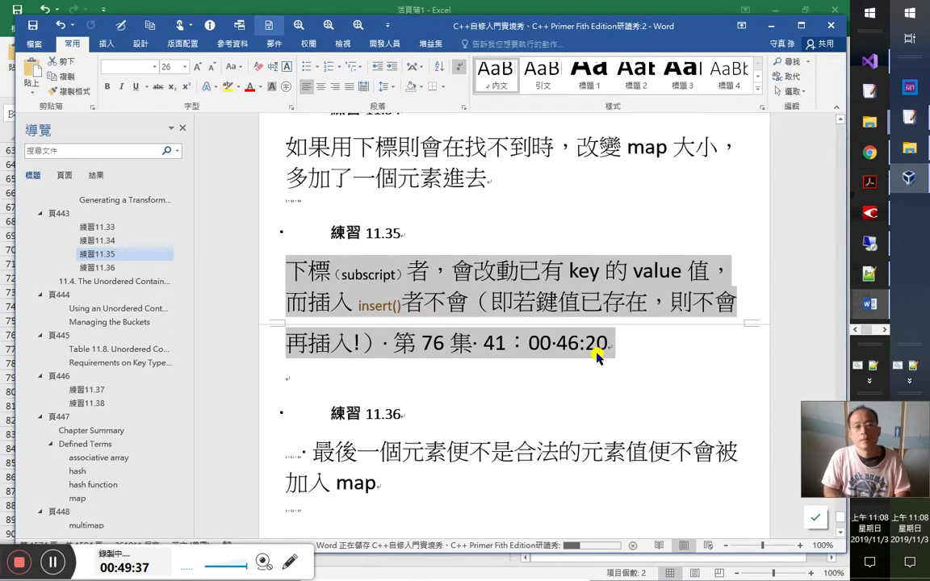
key(alt+Tab)
key(alt+Tab)
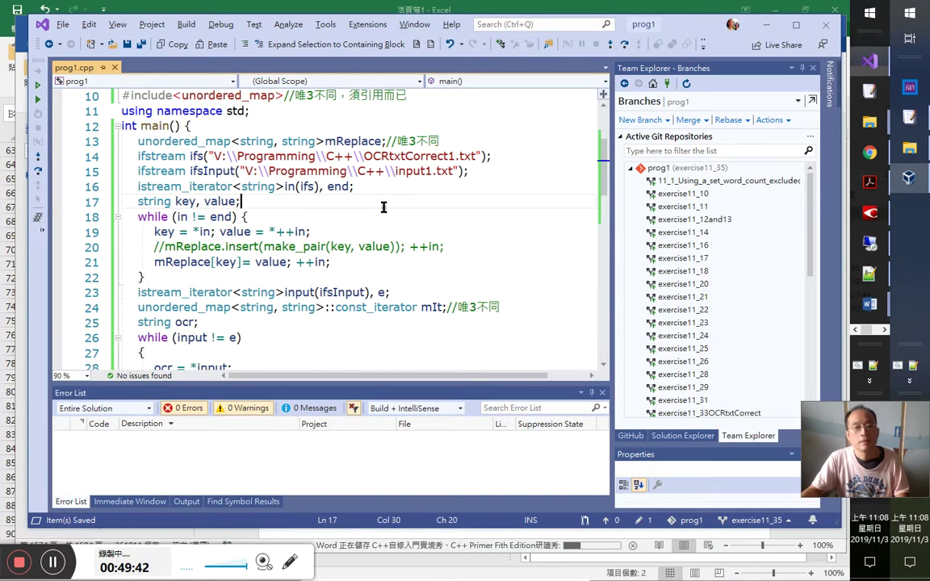
Paste the 11.35 note as a /* comment below mReplace[key], split before 而插入 and 第76集
key(Down)
key(Down)
key(Down)
key(Down)
key(End)
key(Return)
text(/*)
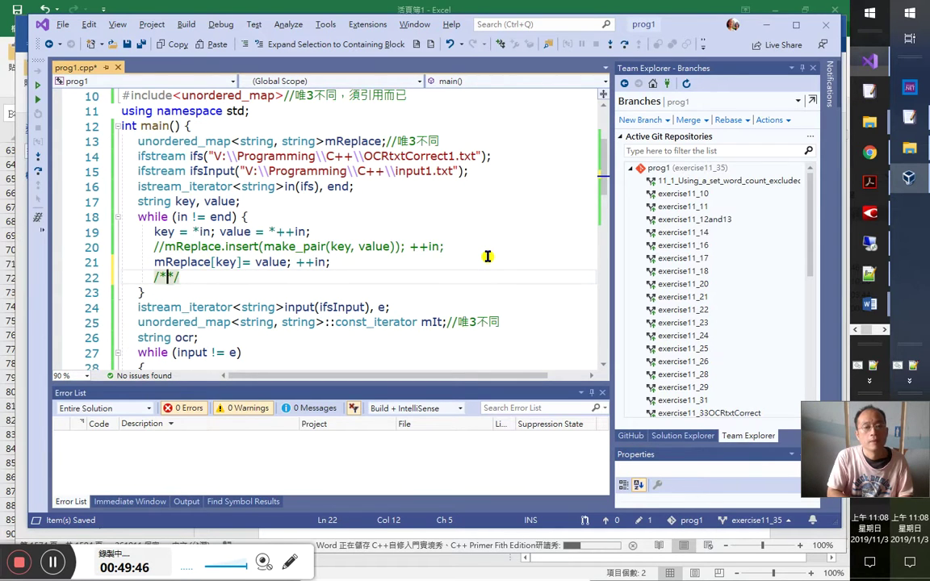
key(ctrl+v)
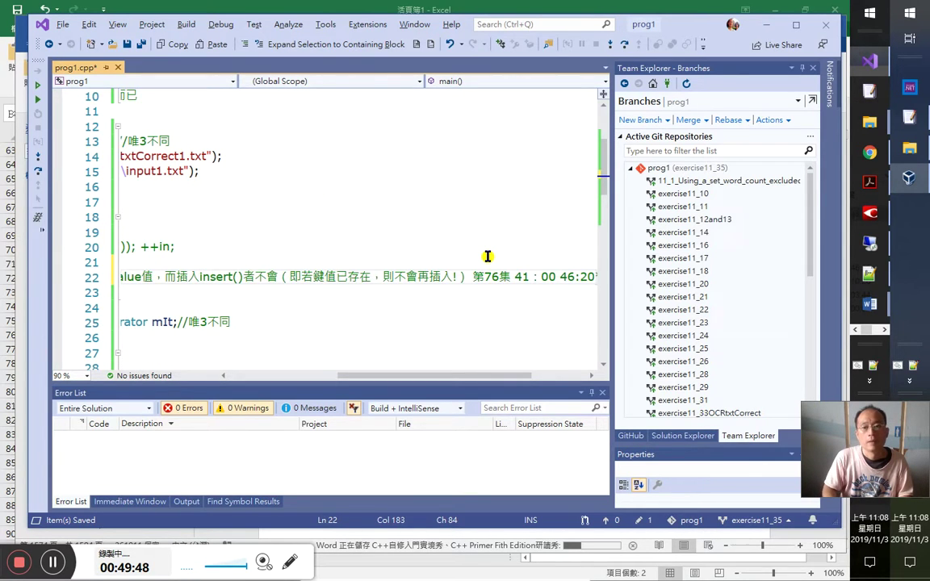
key(Home)
key(Right)
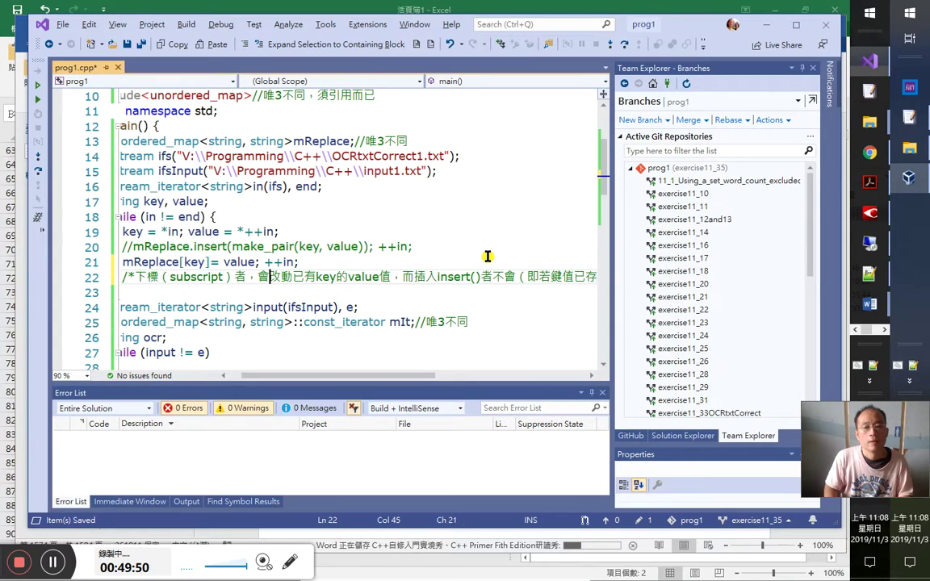
key(Return)
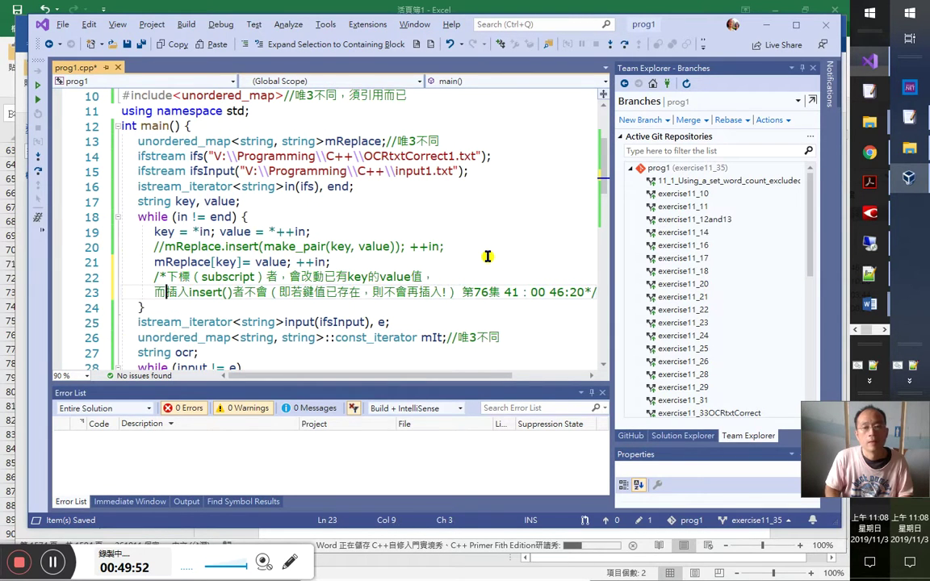
click(461, 293)
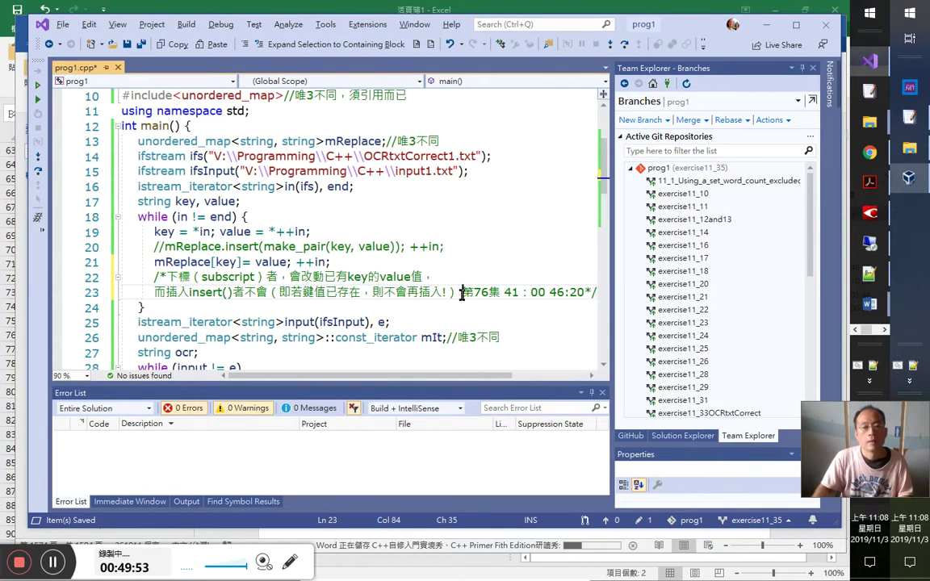
key(Return)
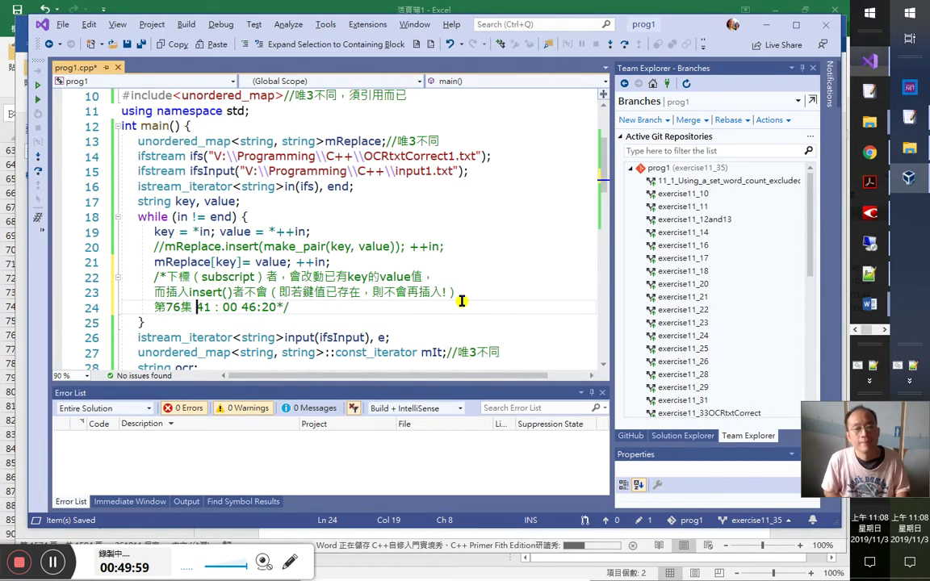
Put the caret after the comment's 46:20 timestamp, then bring up the C++ Primer book in Chrome
key(alt+Tab)
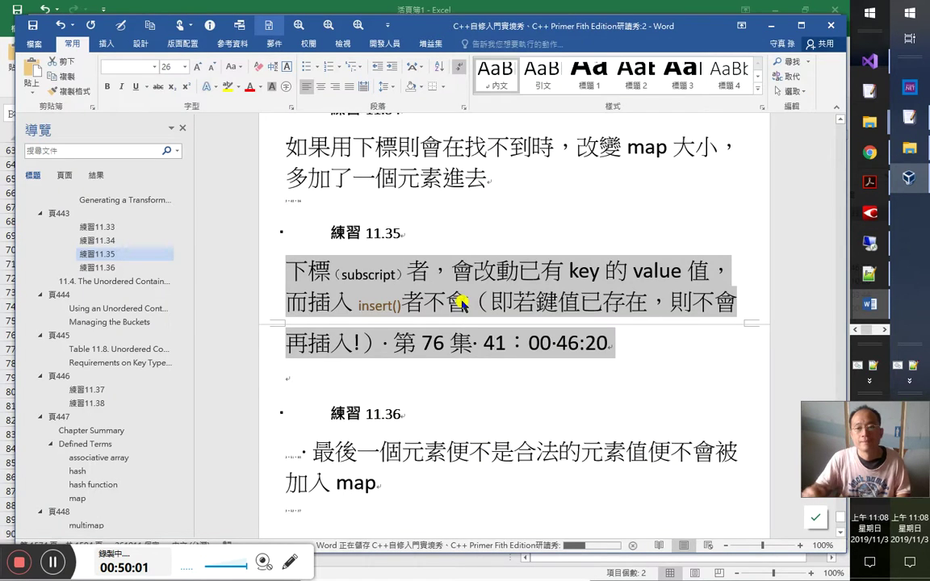
key(alt+Tab)
click(298, 278)
click(267, 306)
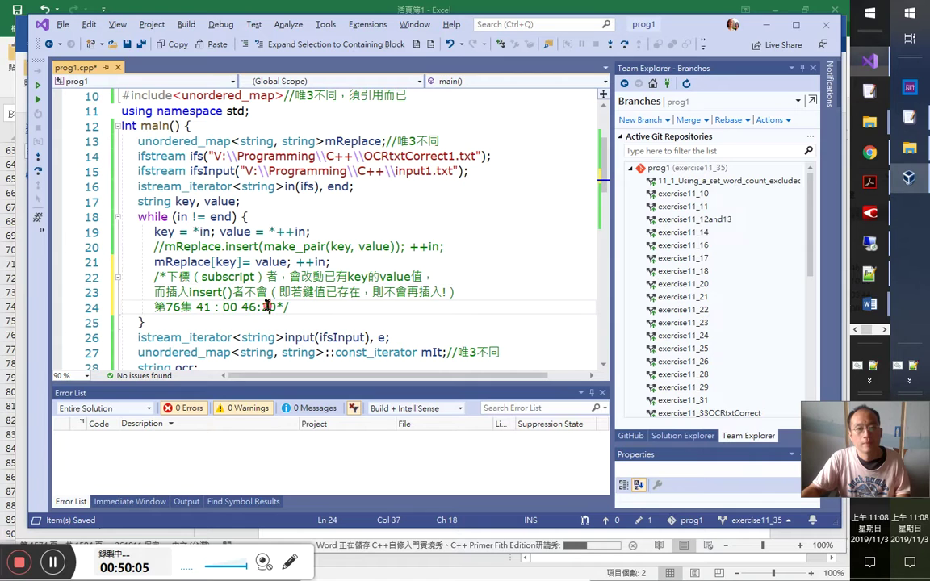
click(289, 306)
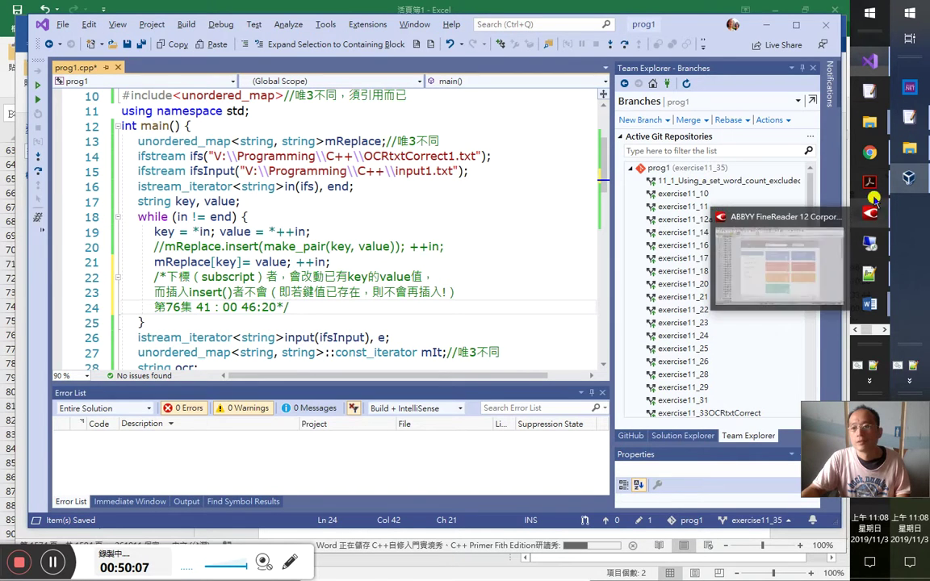
mouse_move(870, 154)
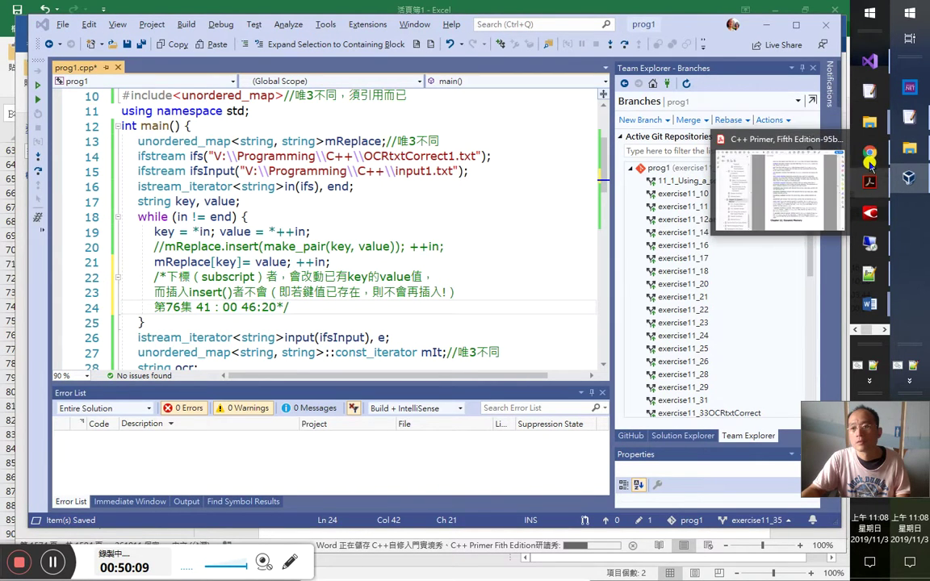
click(870, 157)
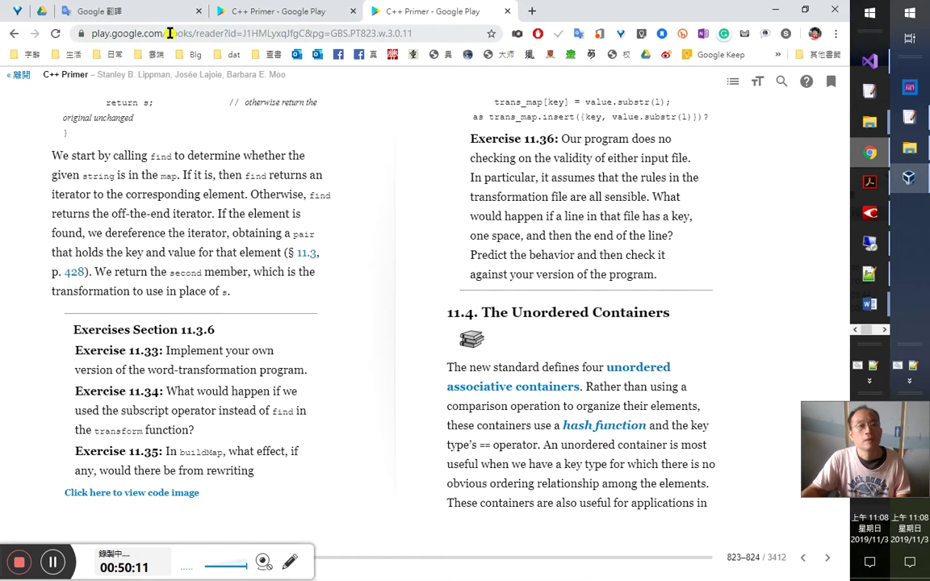
Glance at the Blg bookmarks folder, then bring the second Word notes document forward
click(192, 55)
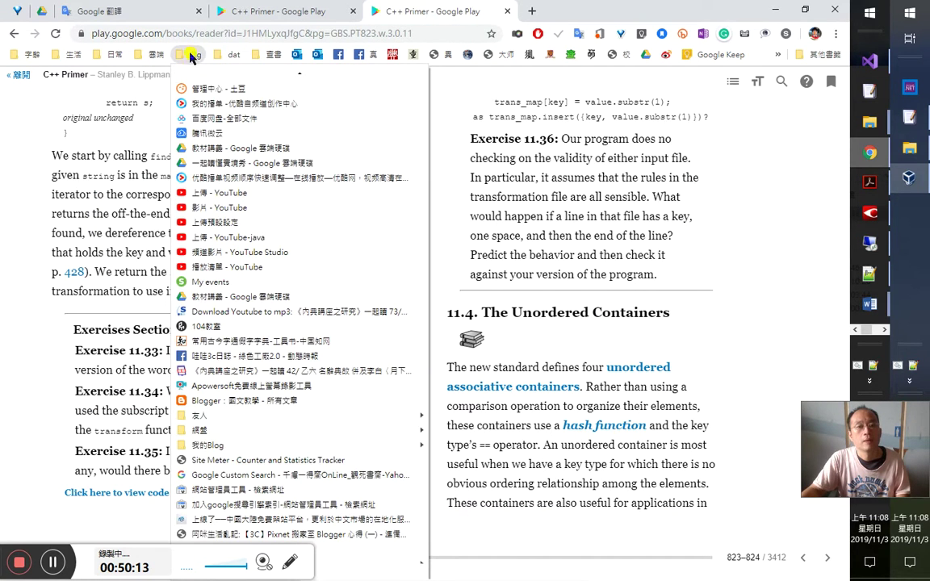
key(Escape)
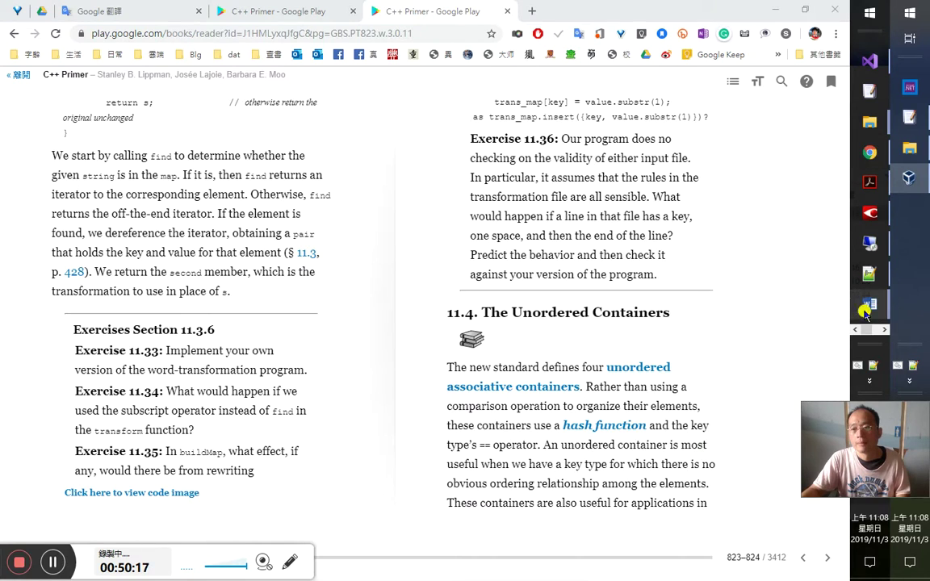
mouse_move(865, 314)
click(780, 305)
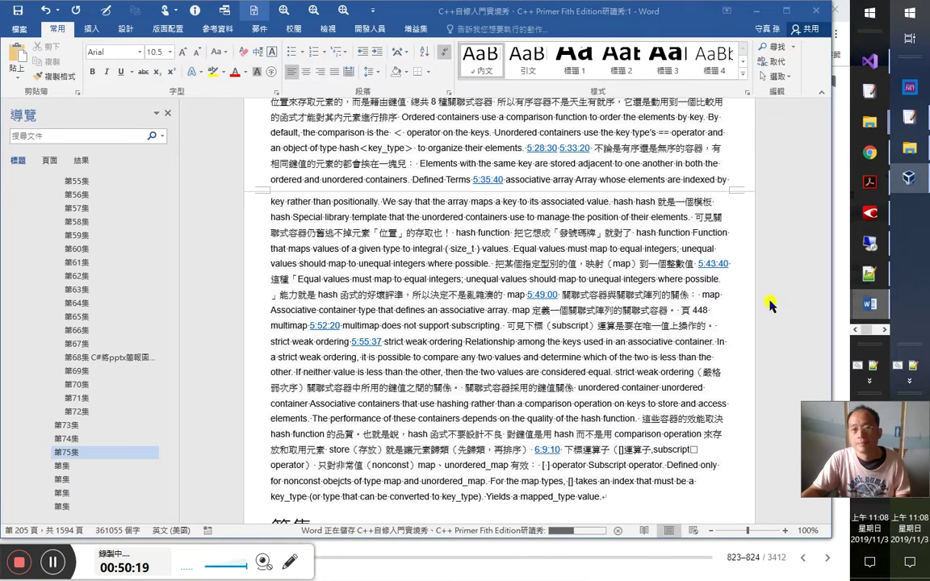
Jump to the 第 75 集 heading and copy its link, returning to Visual Studio
click(84, 453)
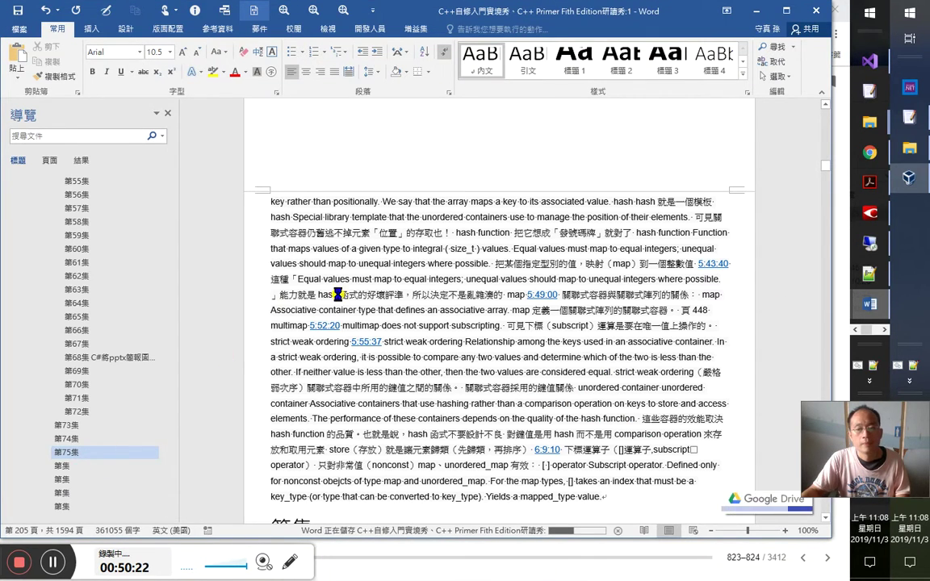
click(314, 122)
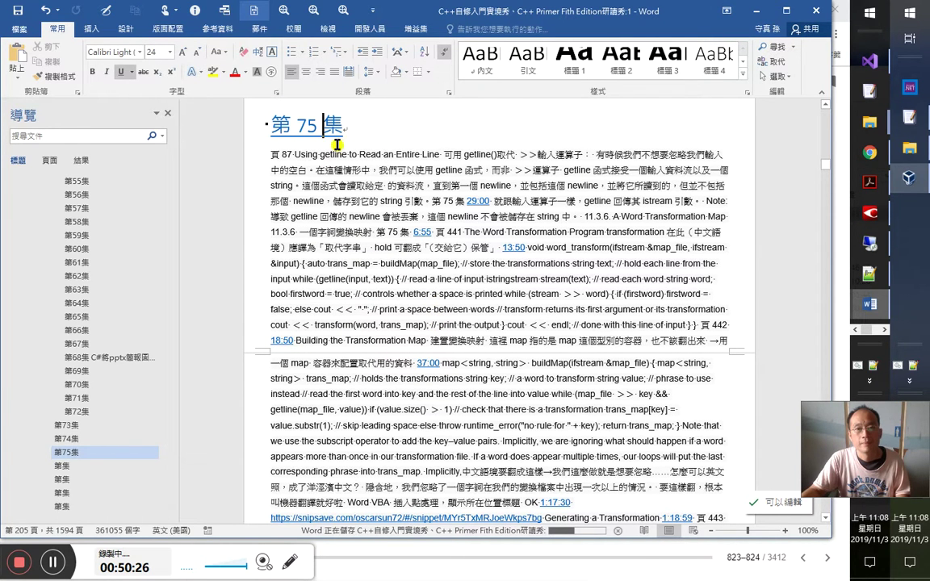
right_click(326, 134)
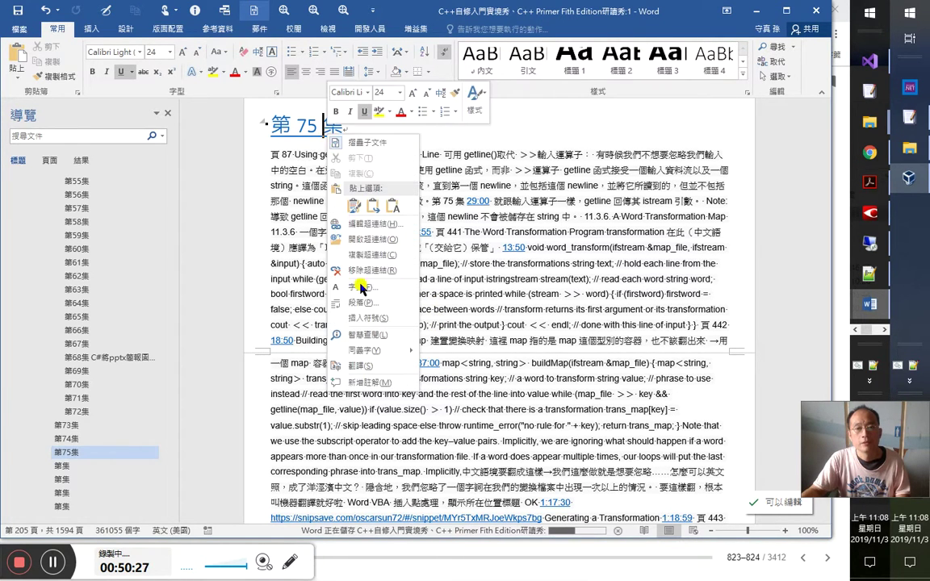
click(378, 261)
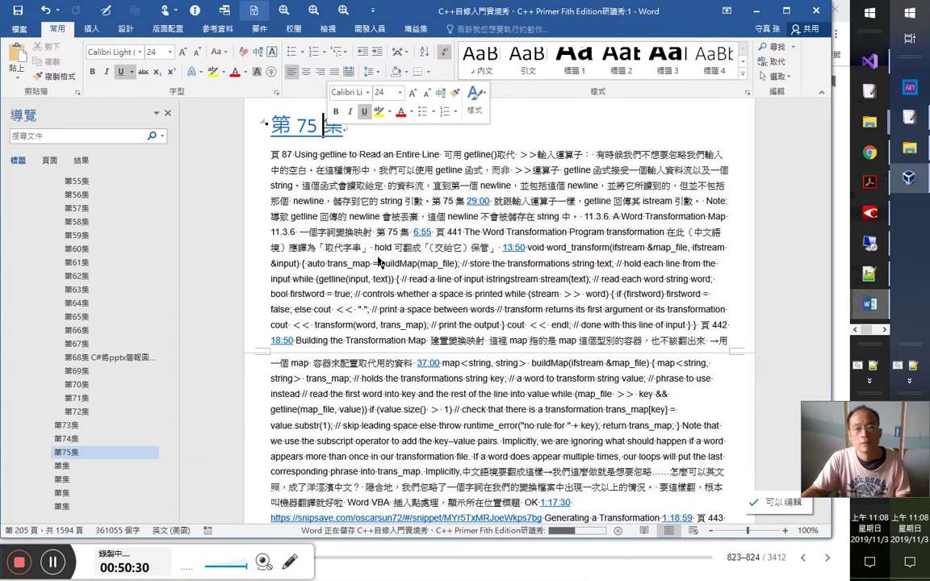
key(alt+Tab)
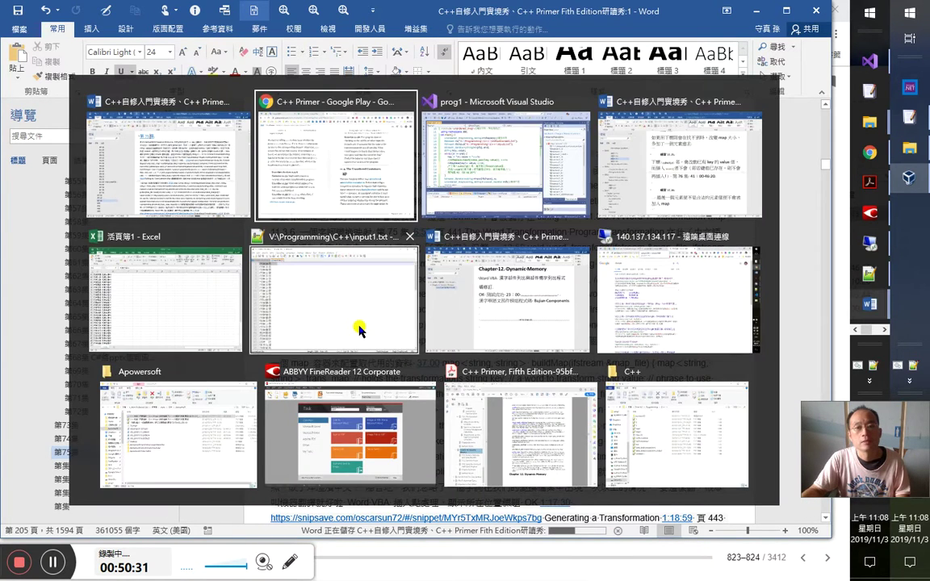
key(Tab)
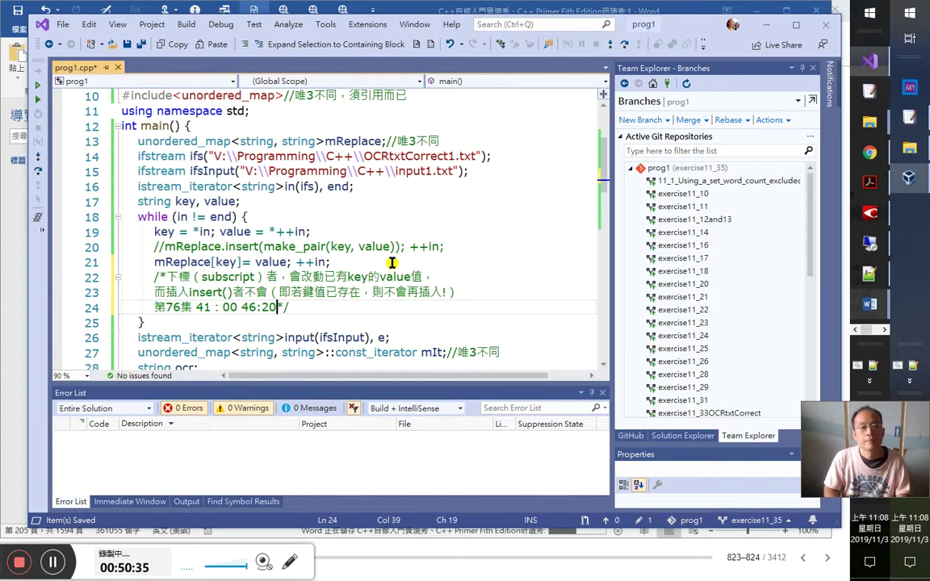
Paste the YouTube link into the line 24 comment and replace the full-width colon in 41：00
text(https://youtu.be/uv7w5Vd1yDg)
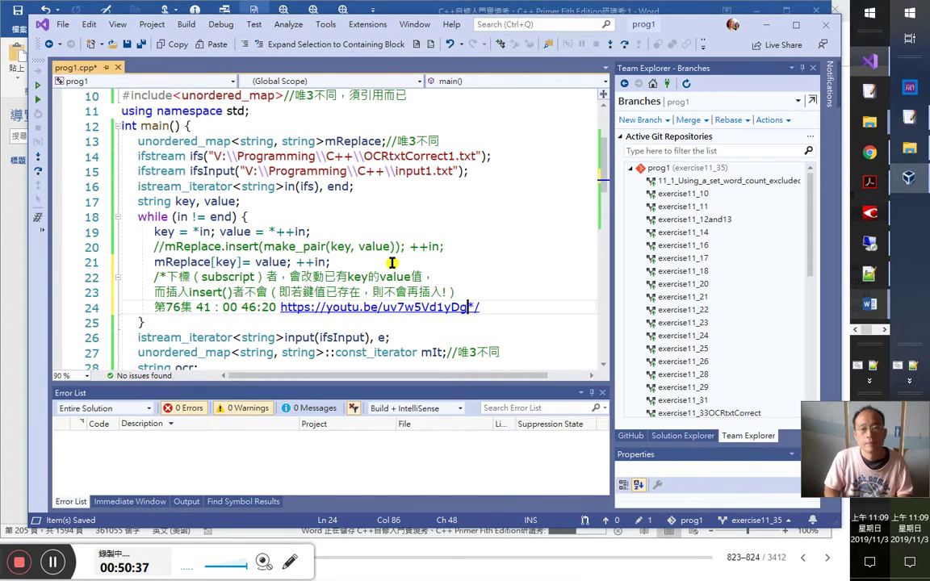
key(Down)
click(261, 310)
click(219, 307)
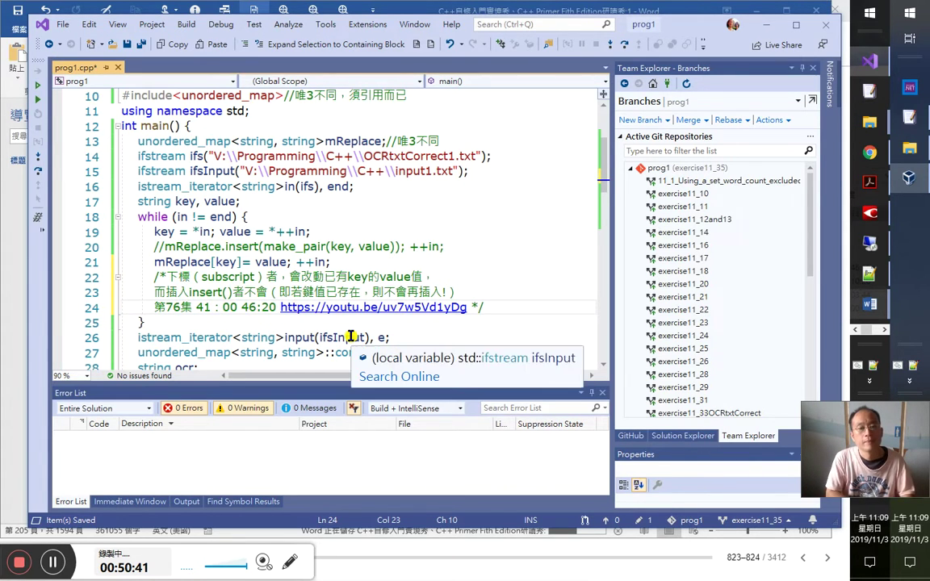
key(BackSpace)
text(:)
key(Right)
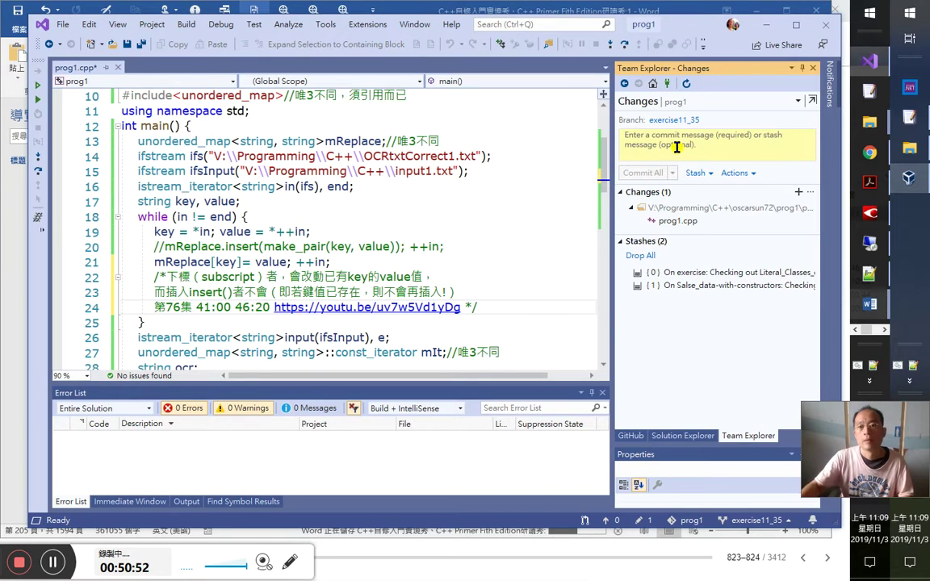
Commit all changes with message 'OK' and push, saving the file when prompted
click(648, 119)
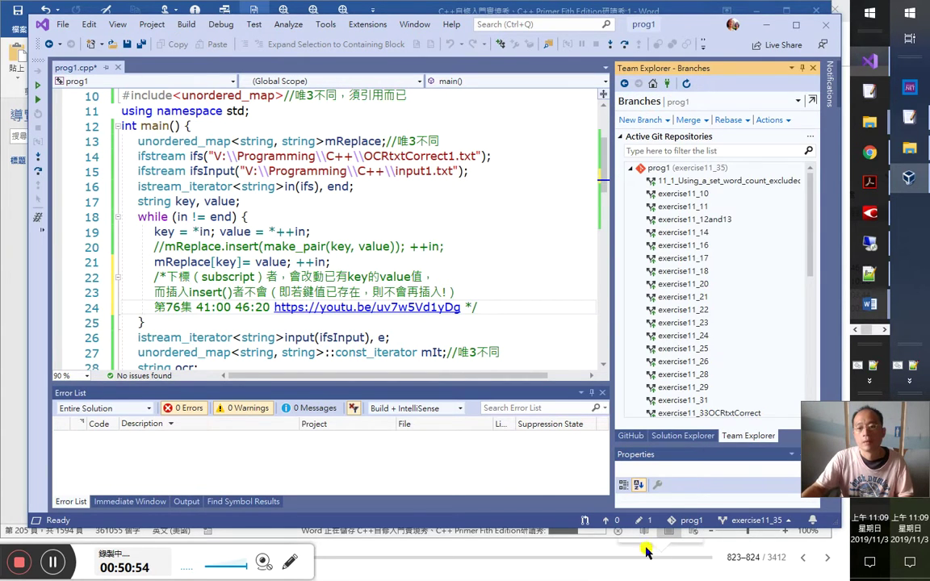
key(alt+Left)
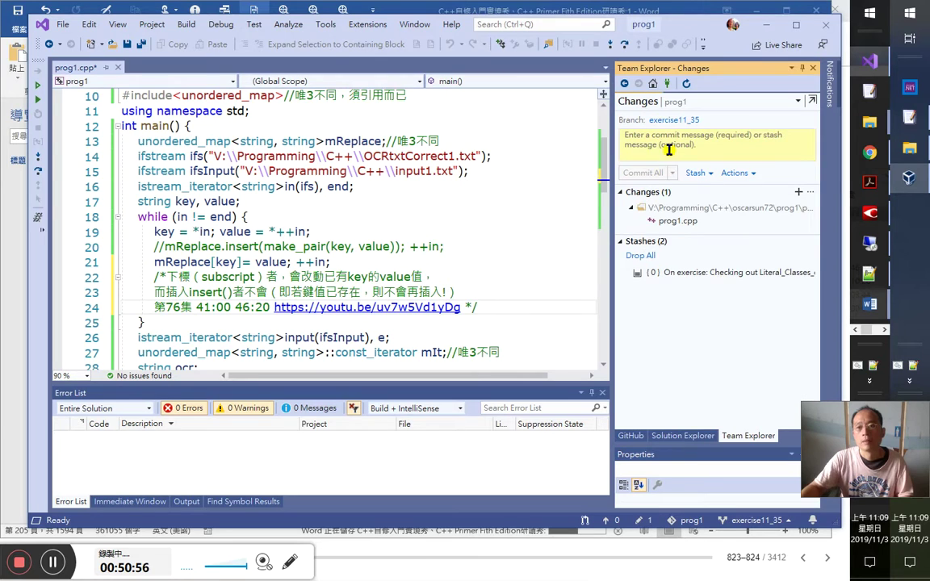
click(661, 149)
text(OK)
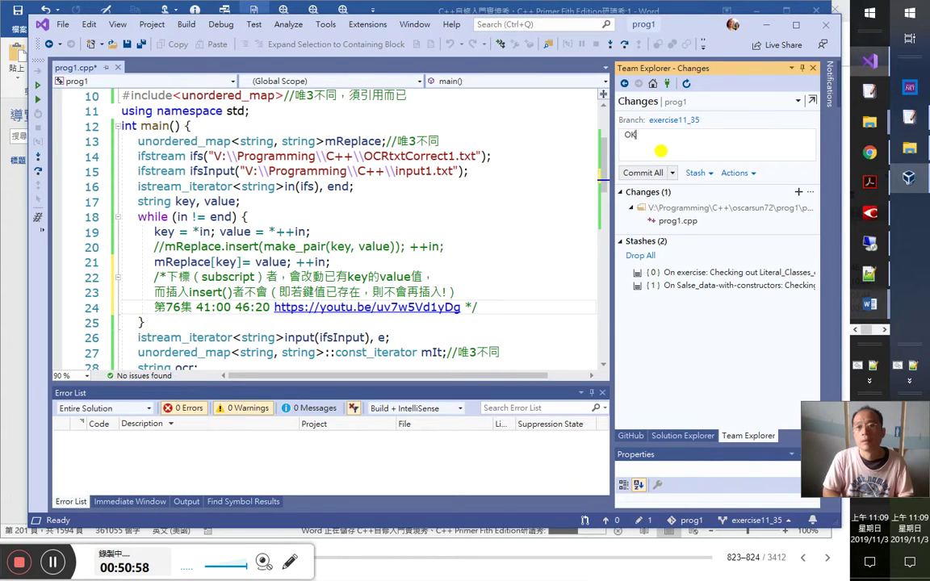
click(675, 179)
click(676, 203)
click(440, 354)
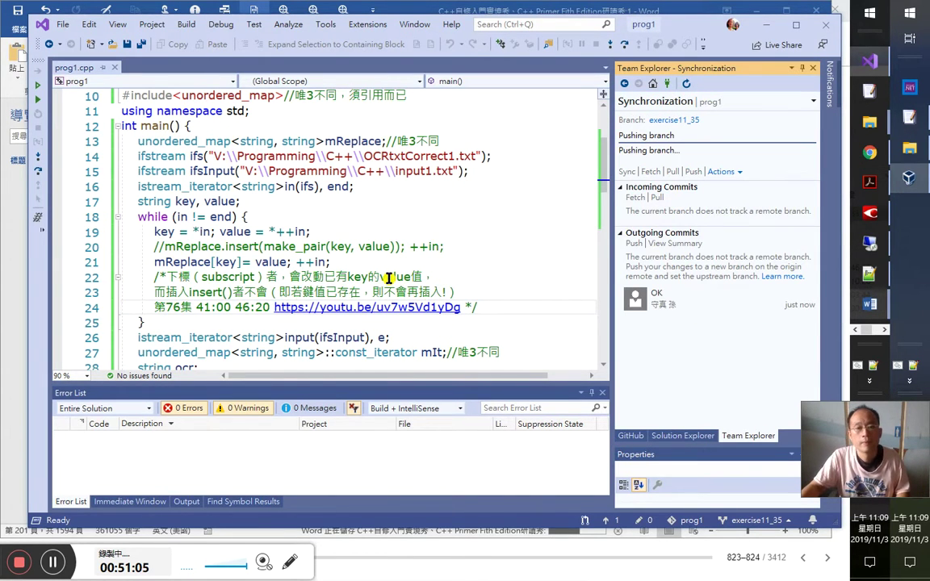
Open the GitHub repository in the browser and view the pushed exercise11_35 branch
key(alt+Tab)
key(alt+Tab)
key(alt+Tab)
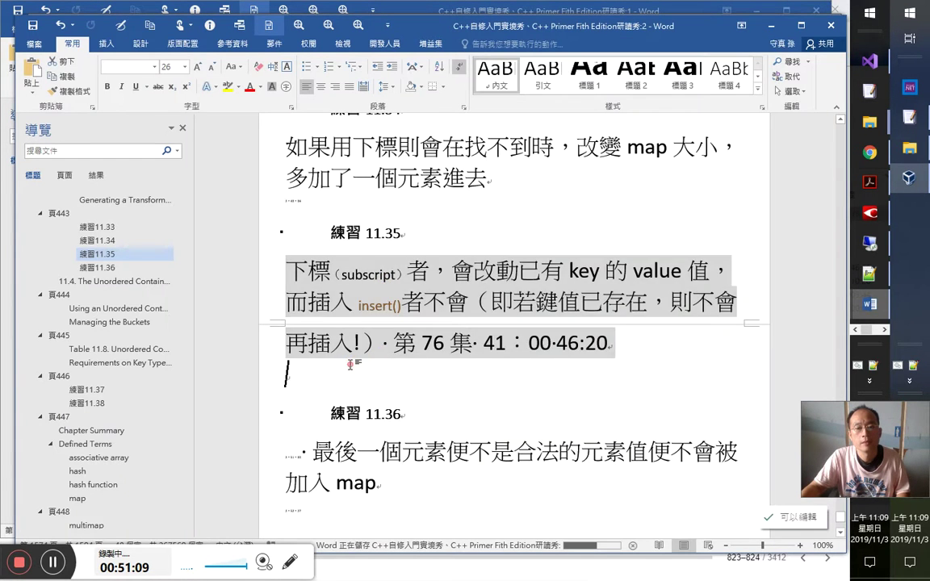
click(350, 365)
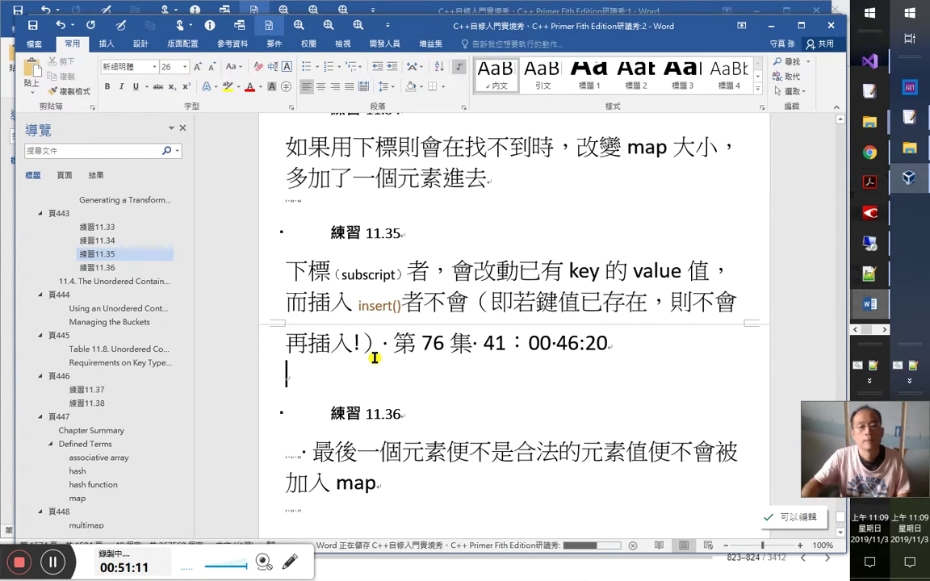
key(alt+Tab)
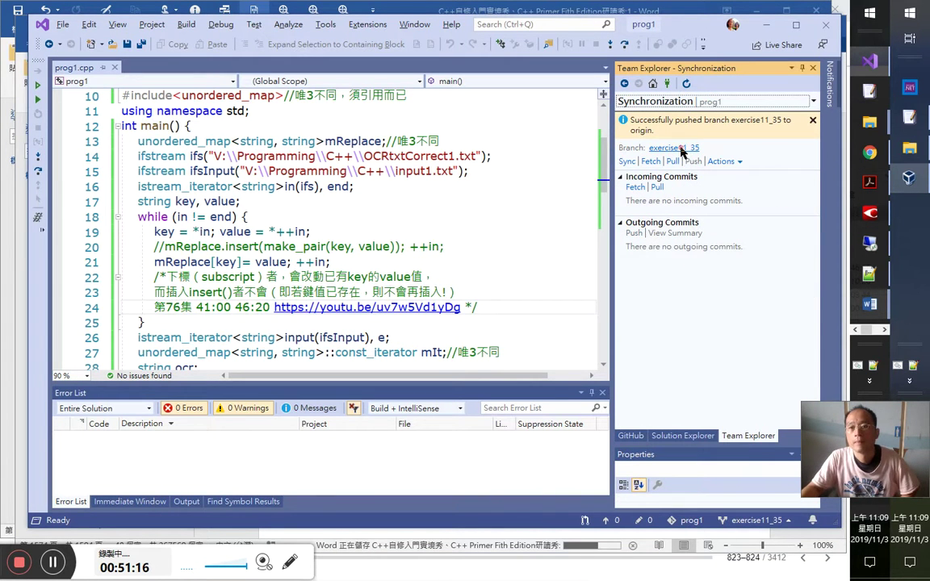
click(686, 148)
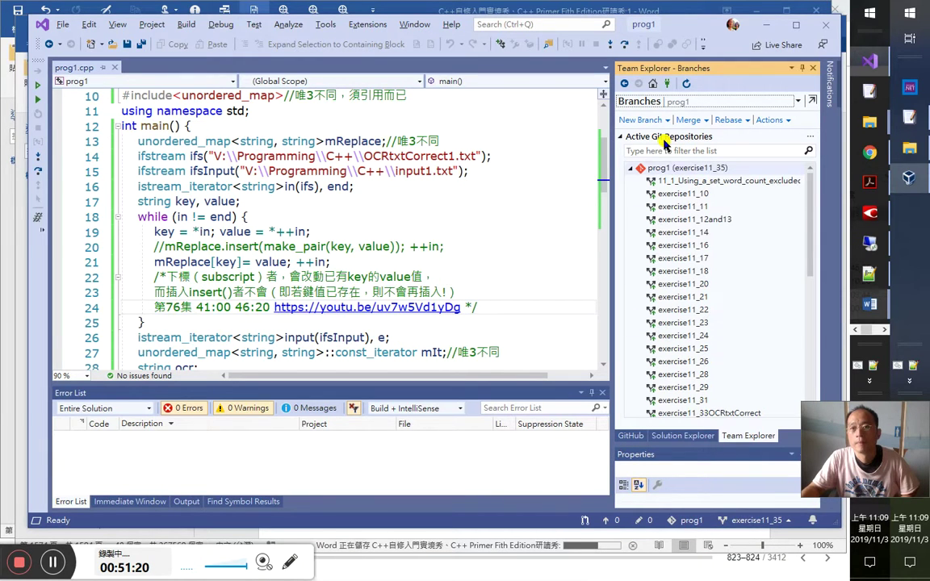
click(654, 196)
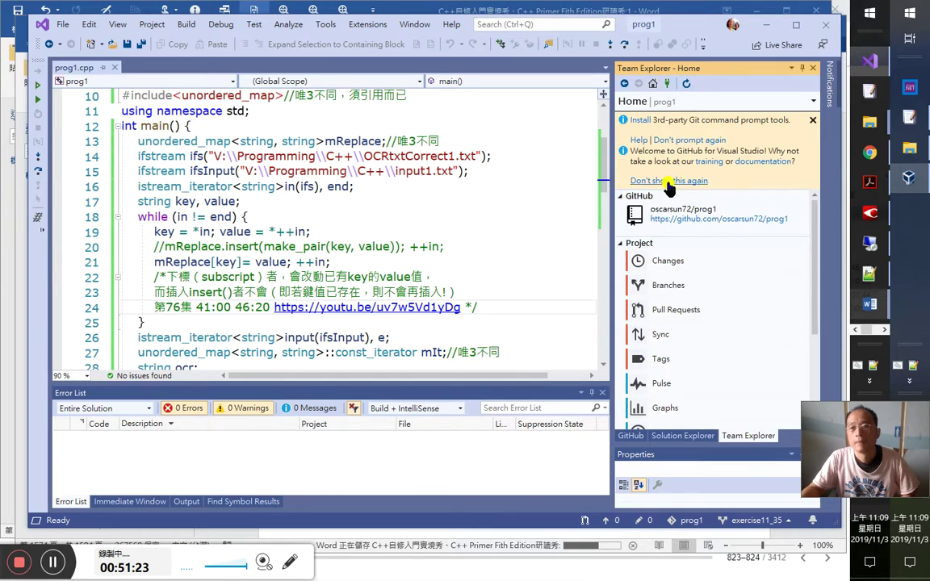
click(693, 221)
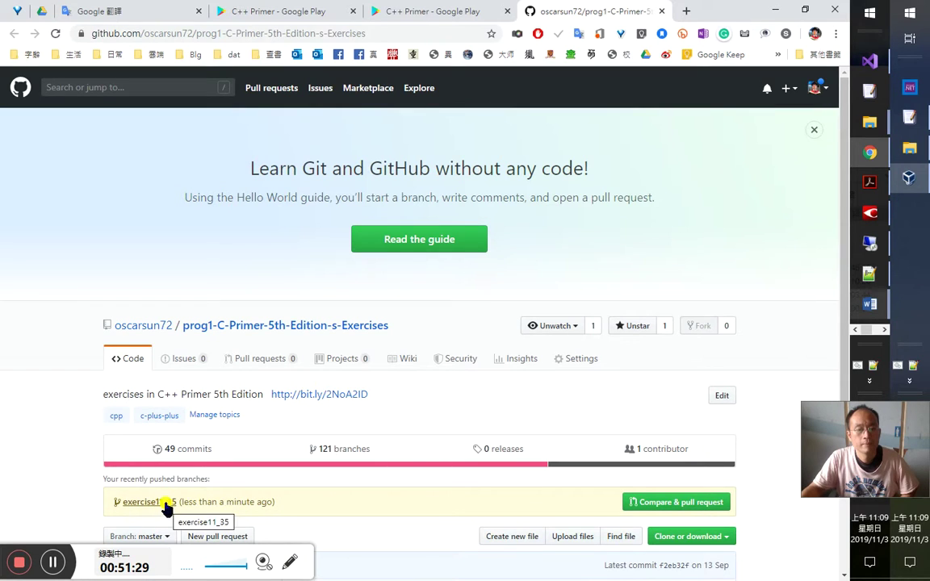
click(165, 503)
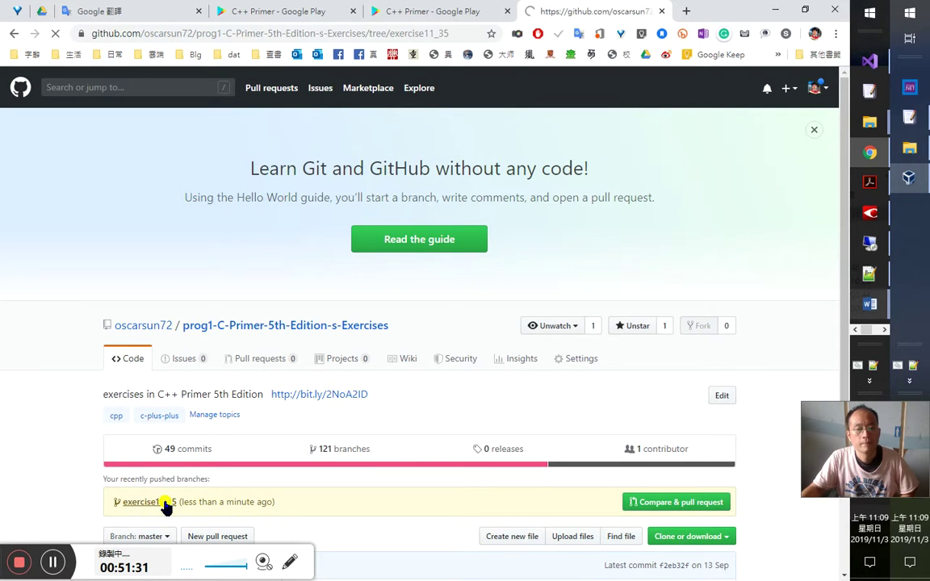
scroll(270, 448, down, 3)
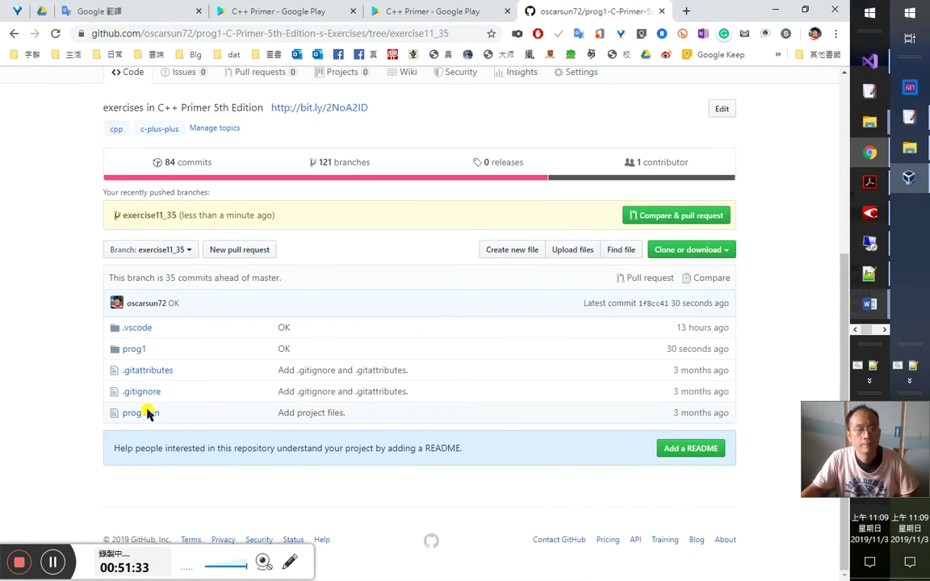
Open prog1.cpp in the prog1 folder on GitHub and copy its page address
click(130, 350)
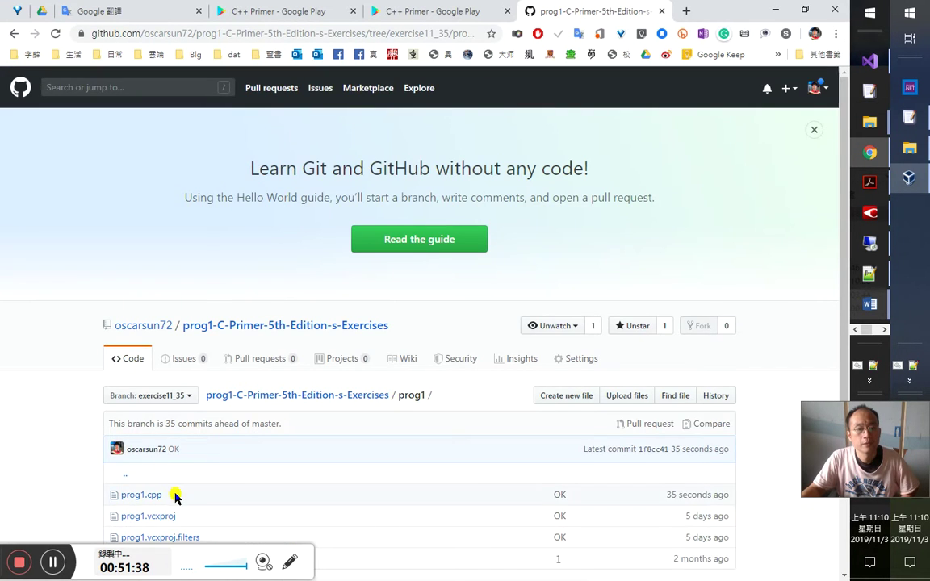
scroll(146, 468, down, 1)
click(142, 432)
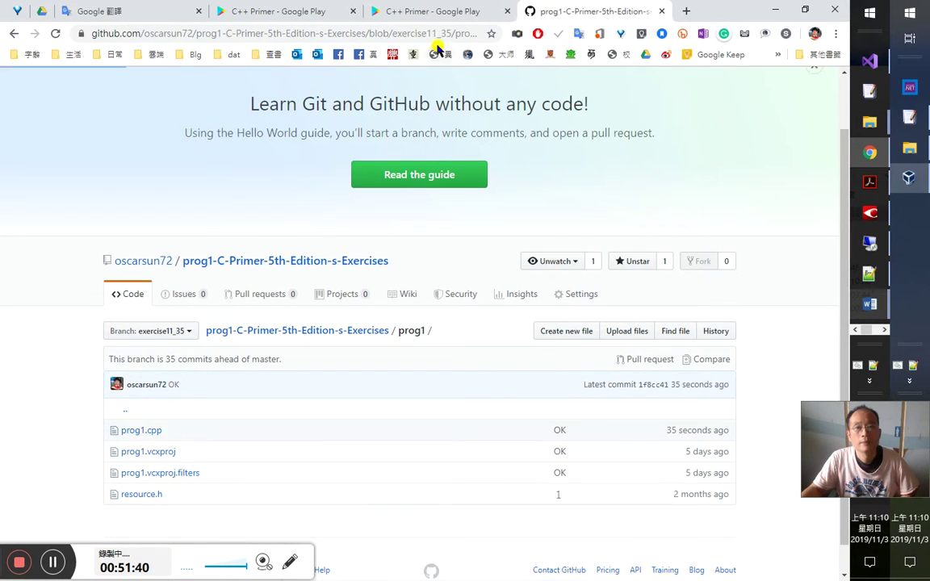
click(440, 29)
right_click(442, 37)
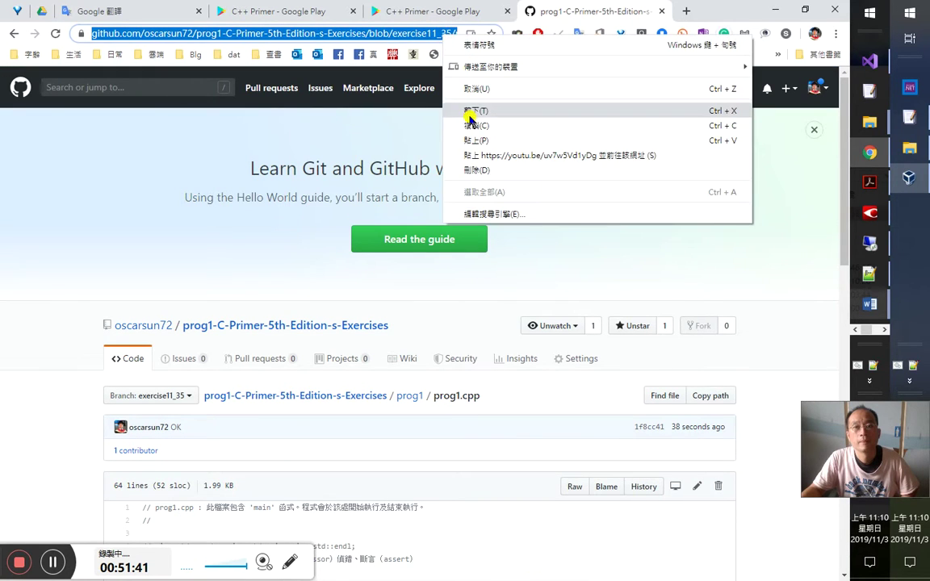
click(473, 128)
Scroll through the pushed prog1.cpp code, then return to the Word notes
scroll(511, 444, down, 2)
scroll(511, 444, down, 2)
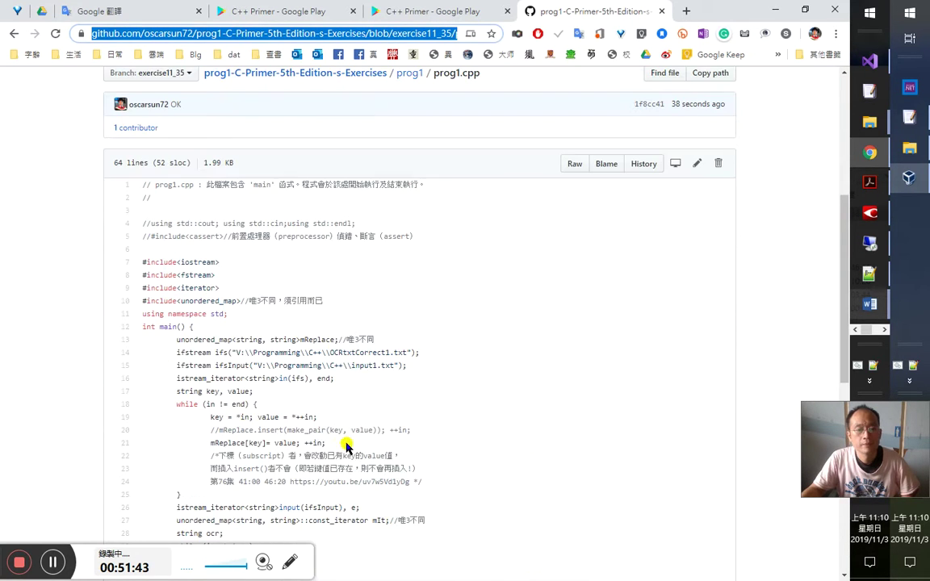
scroll(355, 419, down, 2)
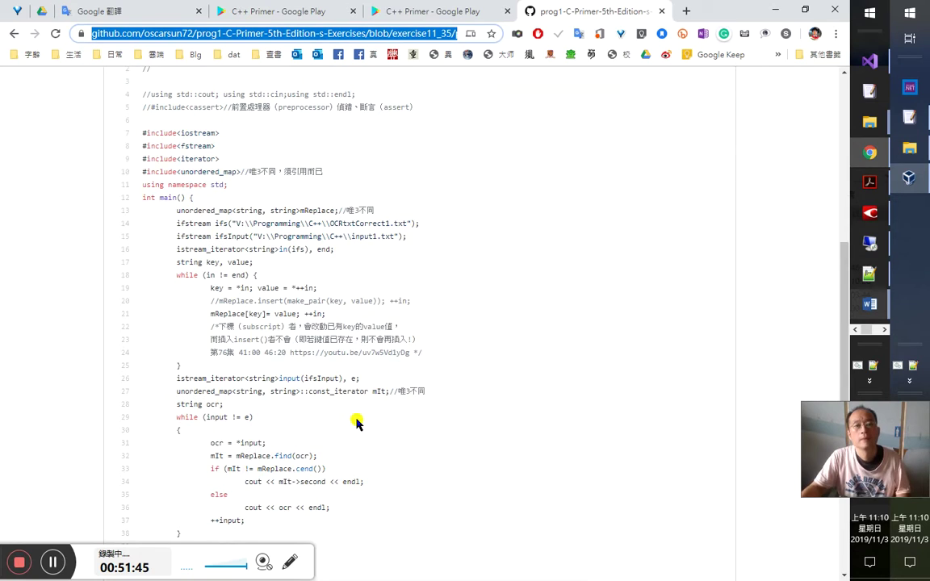
key(alt+Tab)
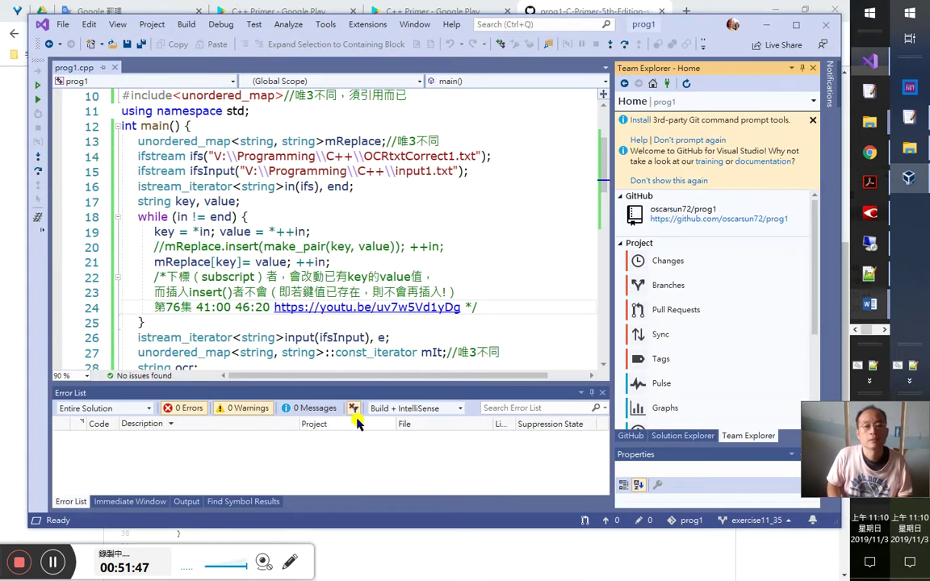
key(alt+Tab)
key(Tab)
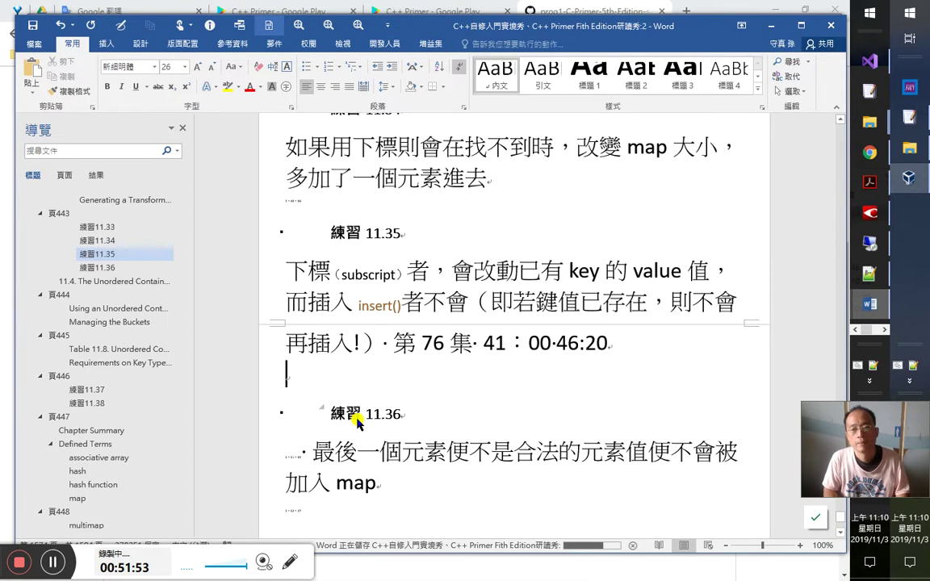
Paste the prog1.cpp GitHub link under the 11.35 note and set it to 6-point font
key(ctrl+v)
key(shift+Up)
key(shift+Up)
key(shift+Home)
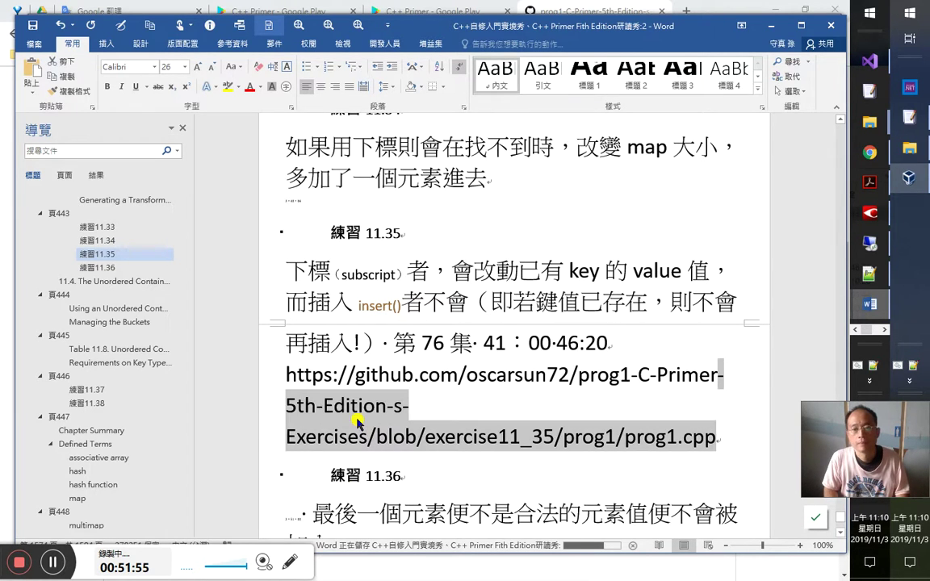
click(183, 73)
text(6)
key(Return)
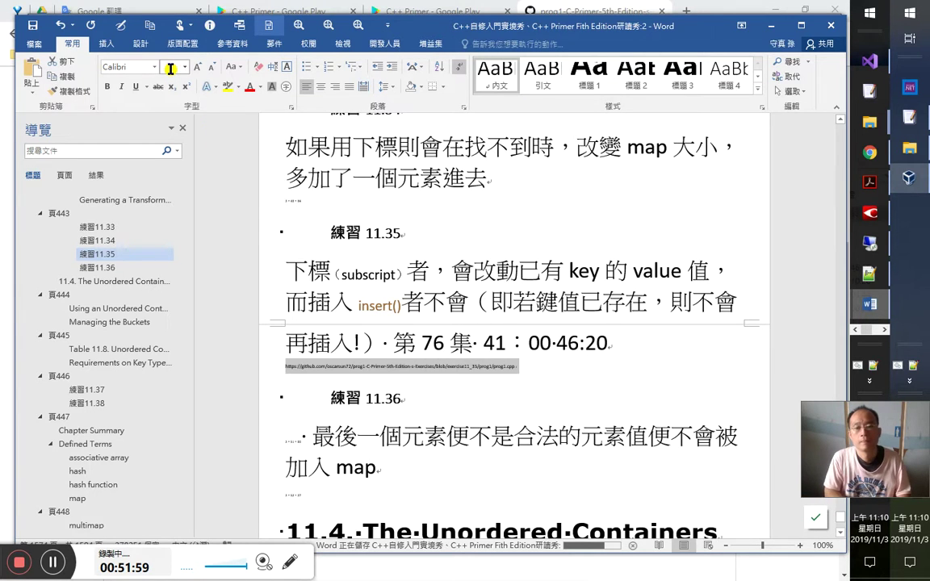
key(Down)
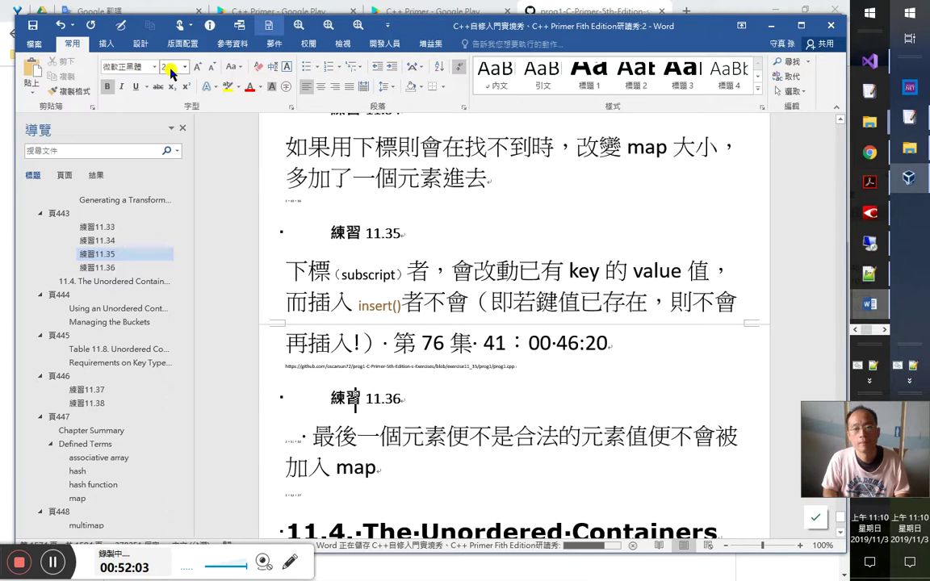
key(Up)
key(Up)
key(Up)
key(Down)
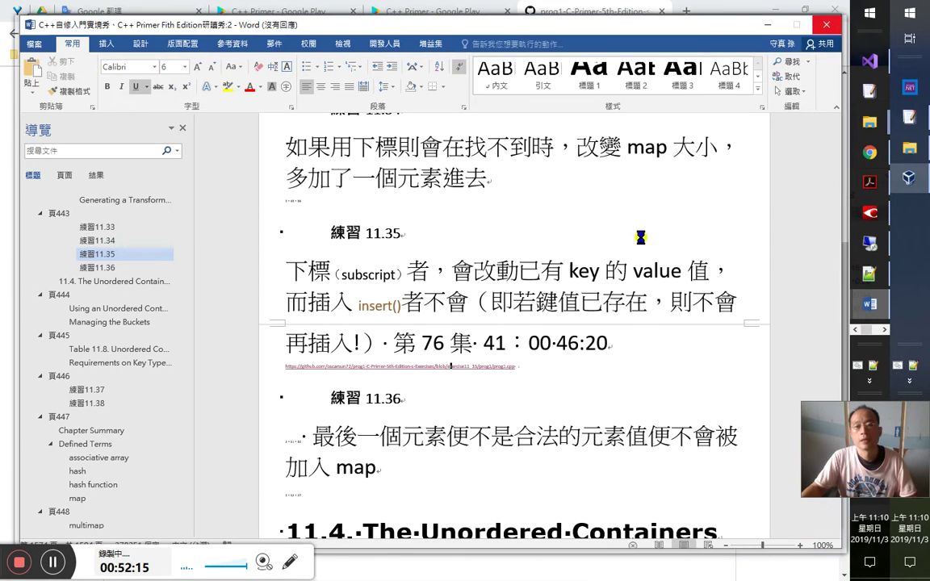
click(870, 153)
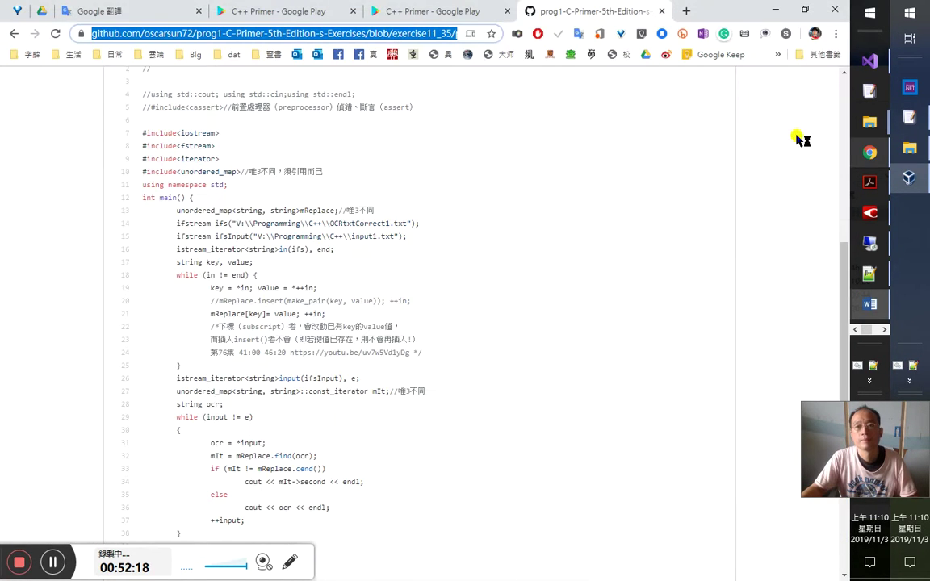
Open the file page in a new tab, then delete the Google Keep note's first two lines
click(595, 55)
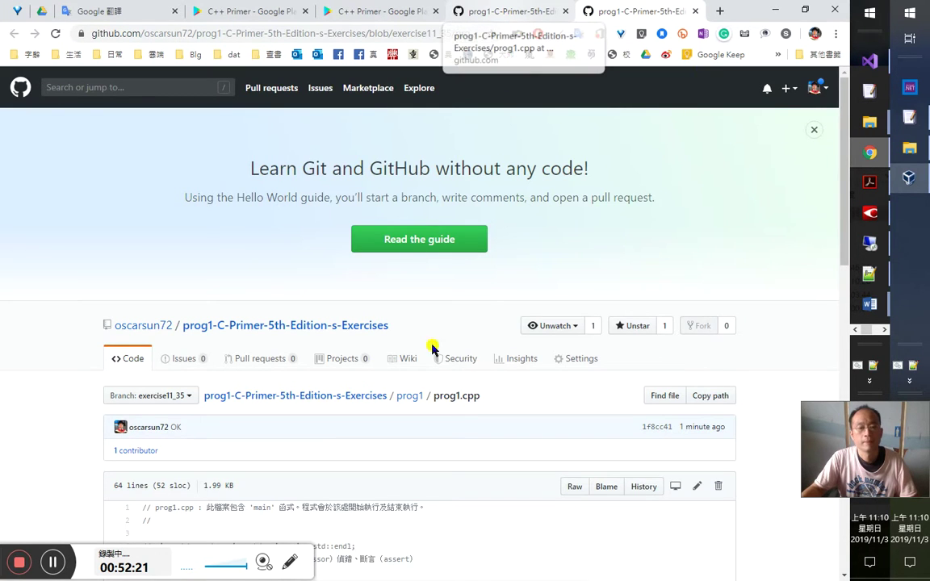
scroll(452, 355, down, 3)
scroll(473, 359, down, 4)
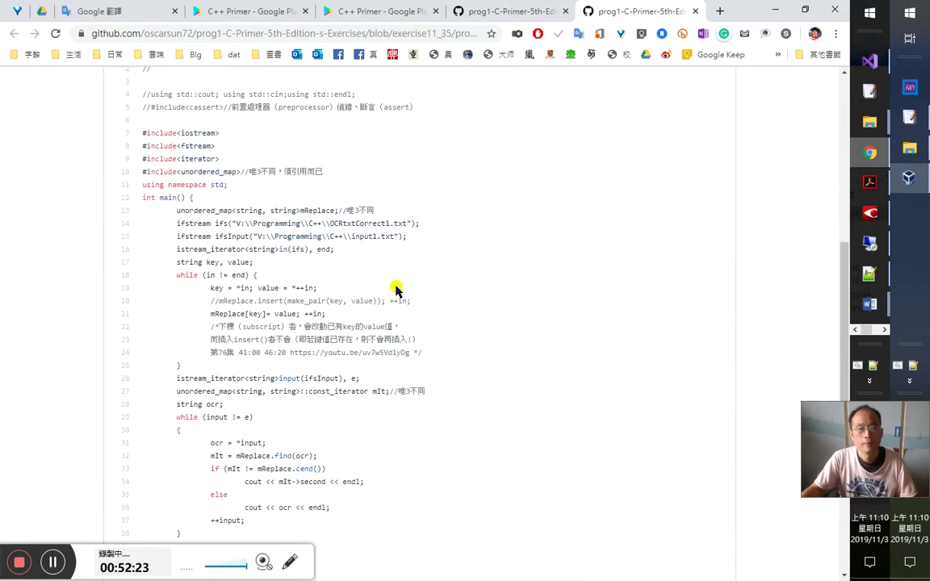
click(695, 56)
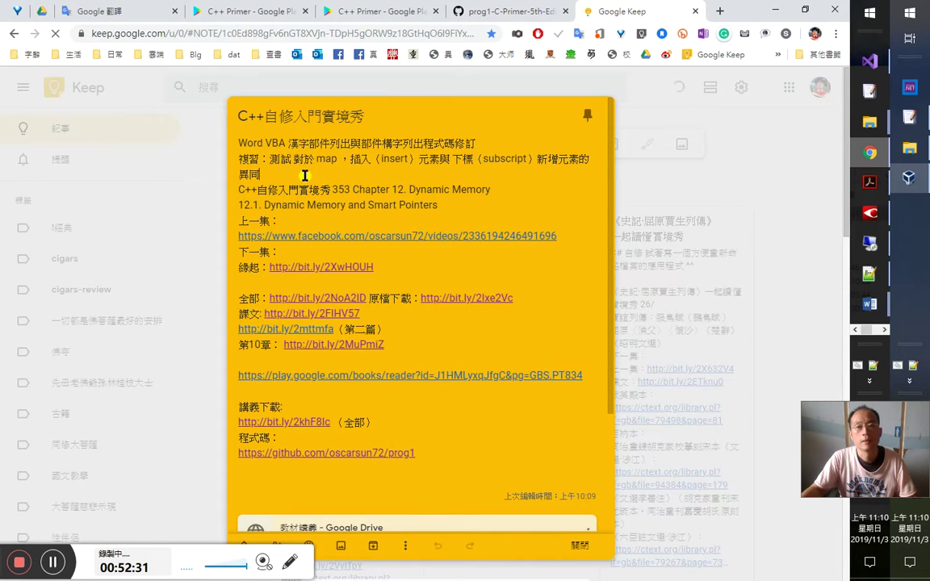
drag(238, 143, 276, 175)
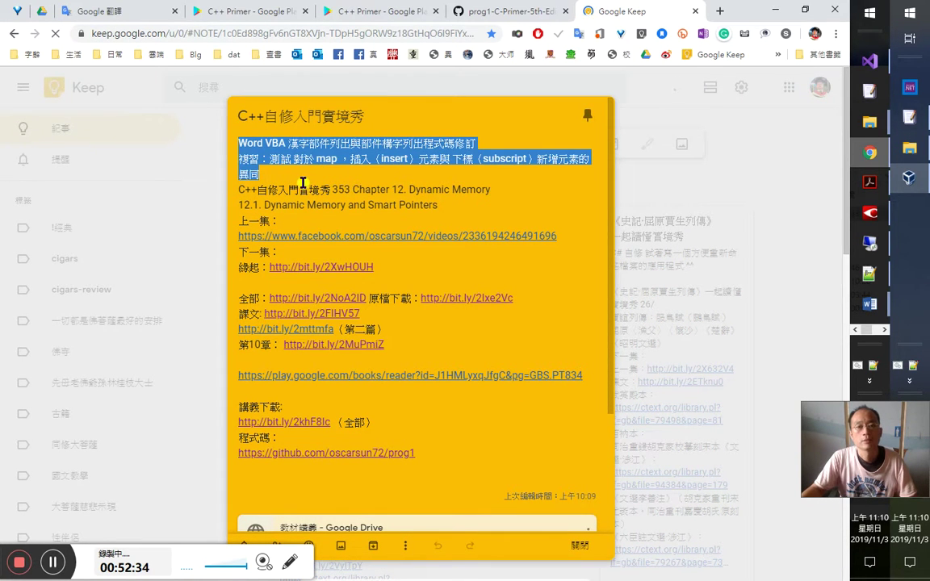
key(Delete)
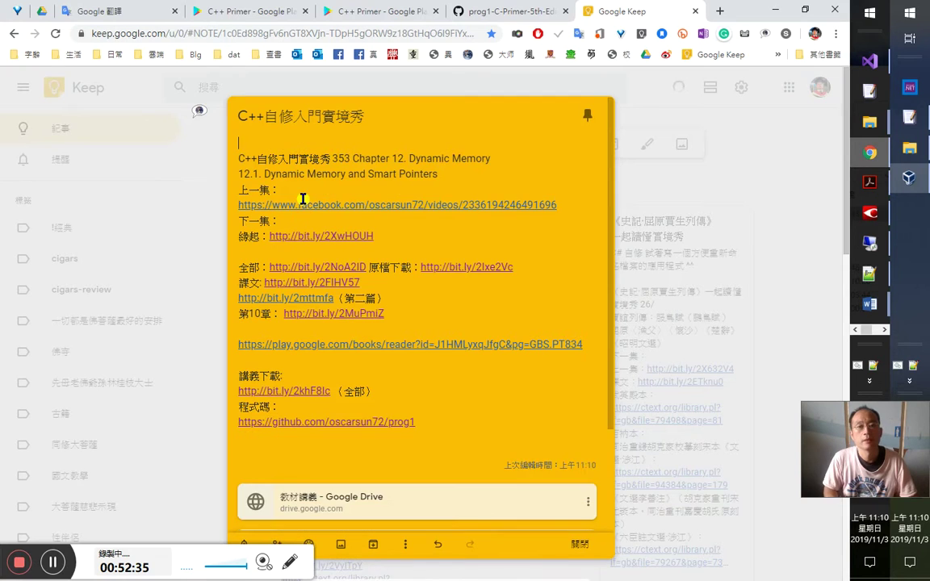
Close the Keep, GitHub prog1 and duplicate C++ Primer tabs, keeping the Chapter 12 reader
middle_click(627, 14)
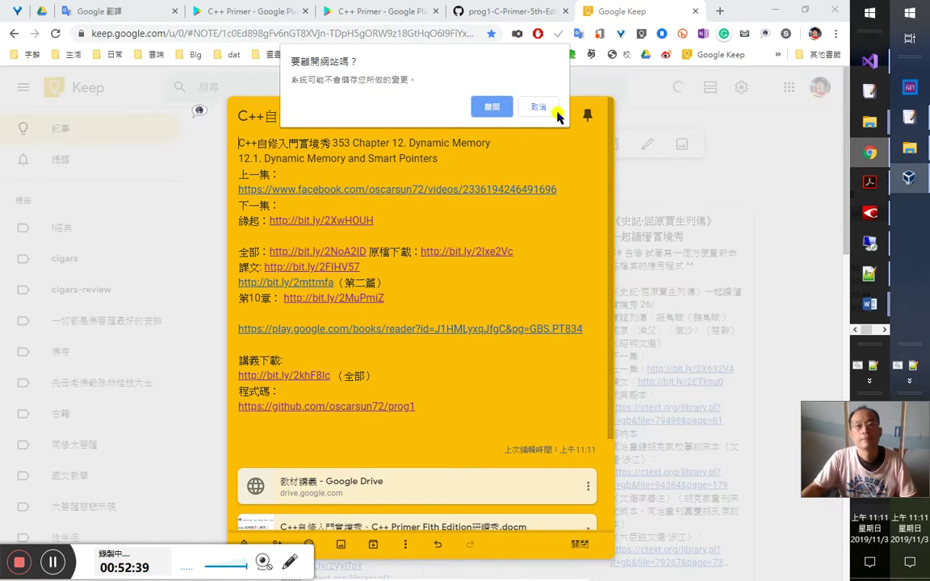
click(539, 107)
middle_click(605, 11)
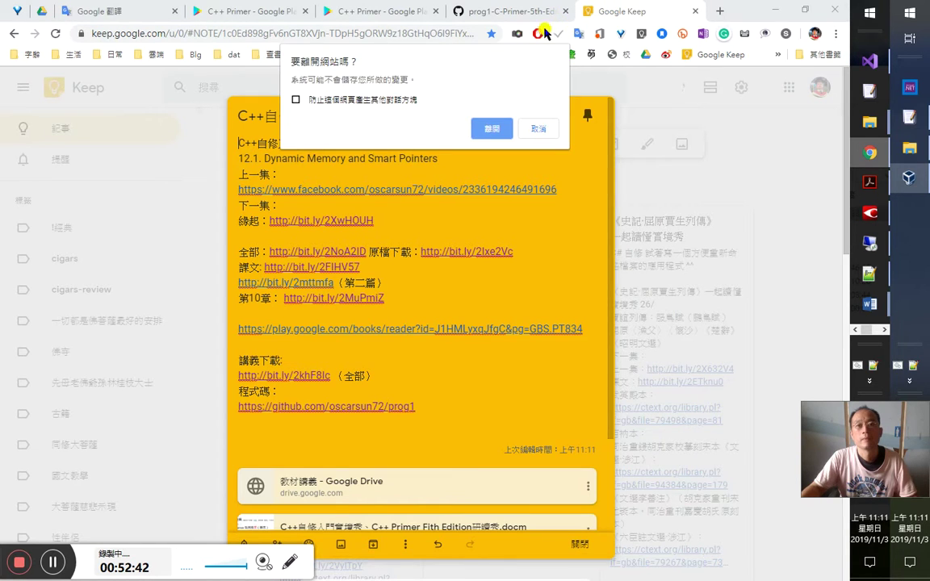
click(539, 131)
click(531, 11)
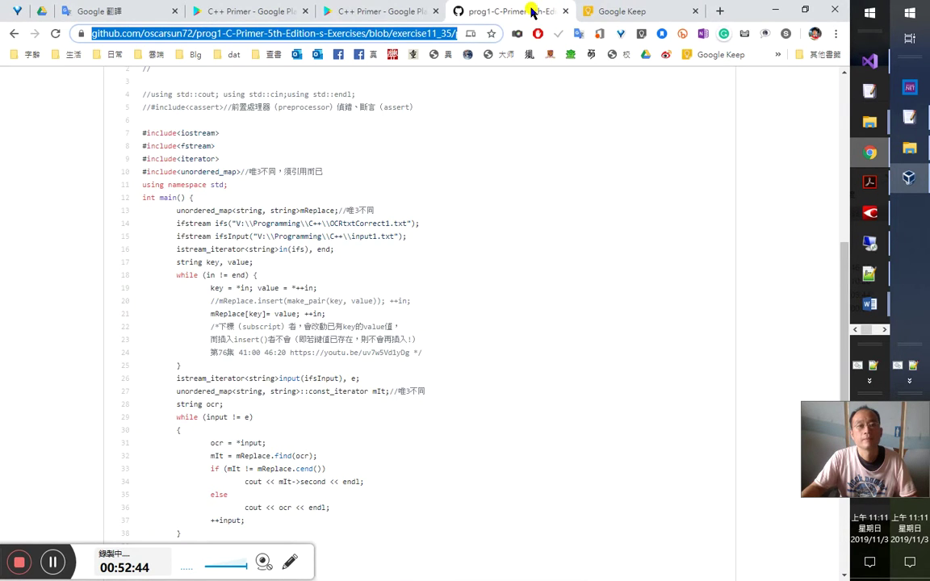
middle_click(530, 11)
click(414, 14)
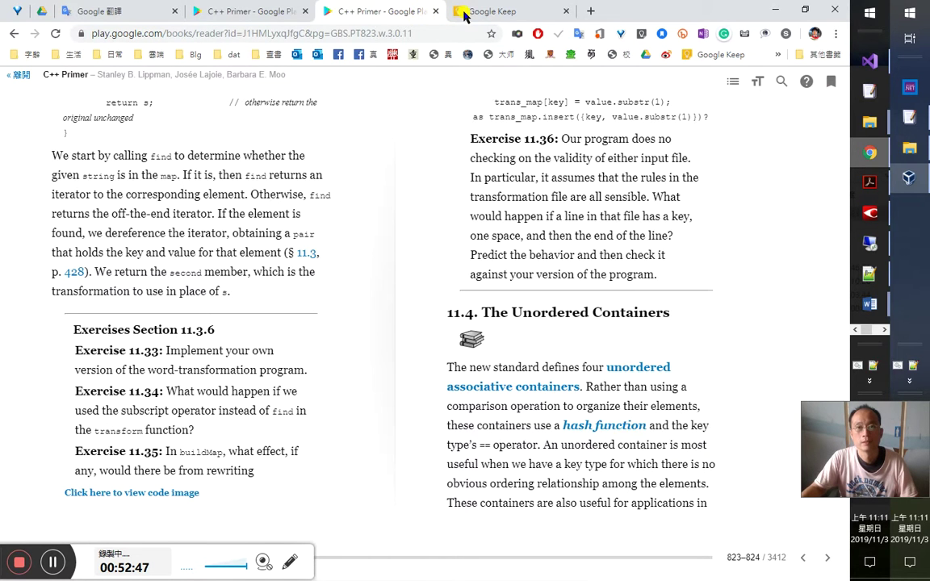
click(435, 12)
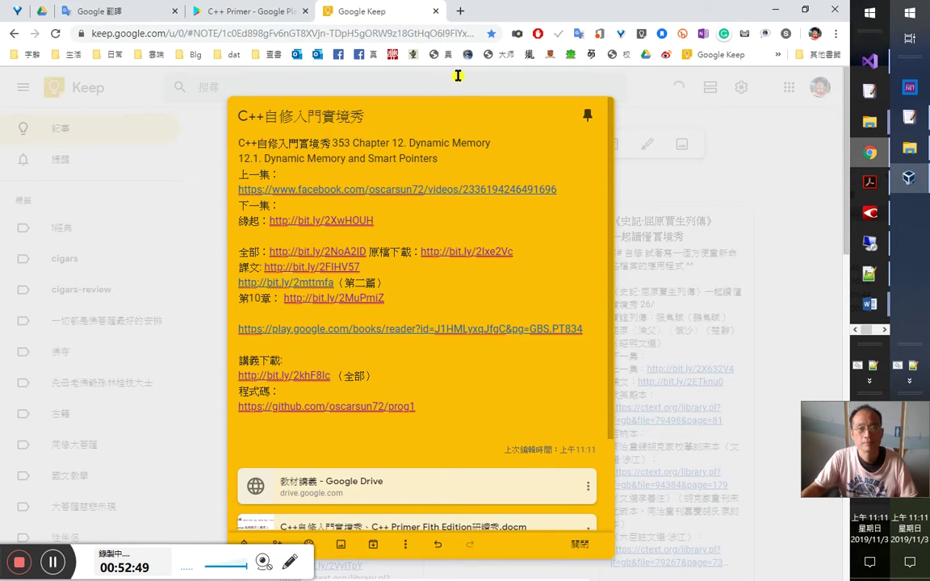
key(ctrl+w)
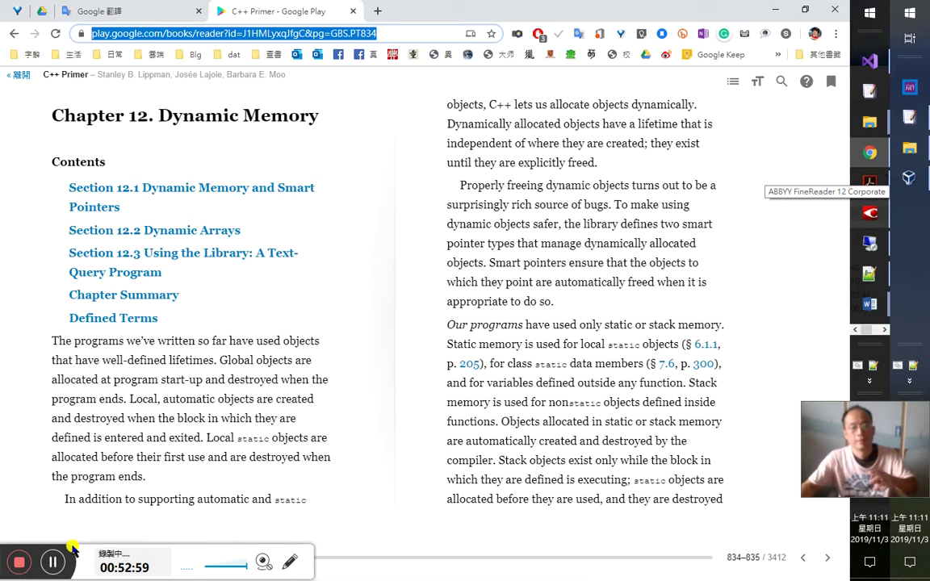
click(69, 565)
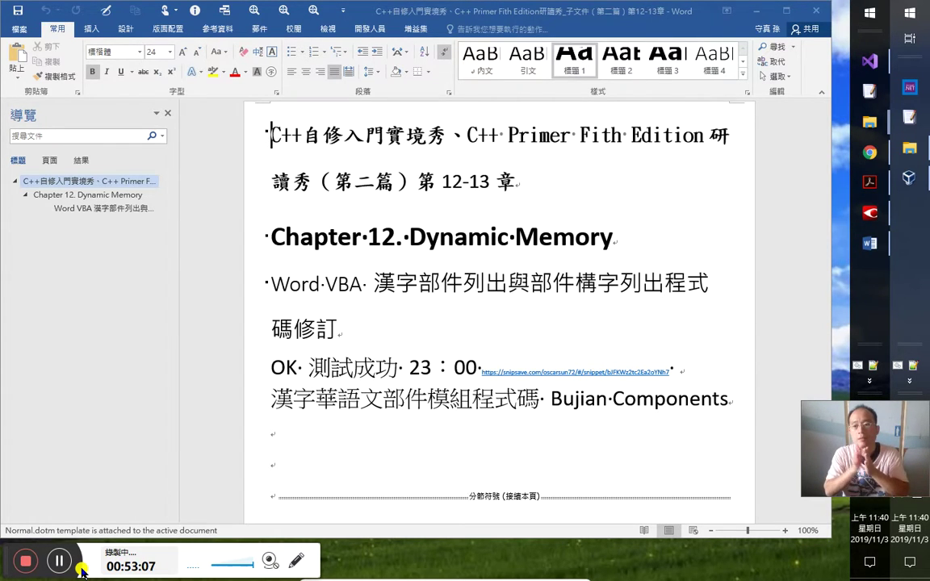
Check the notes file's location under File > Info, then open File Explorer at Drive (V:) › Programming › C++
drag(920, 469, 904, 456)
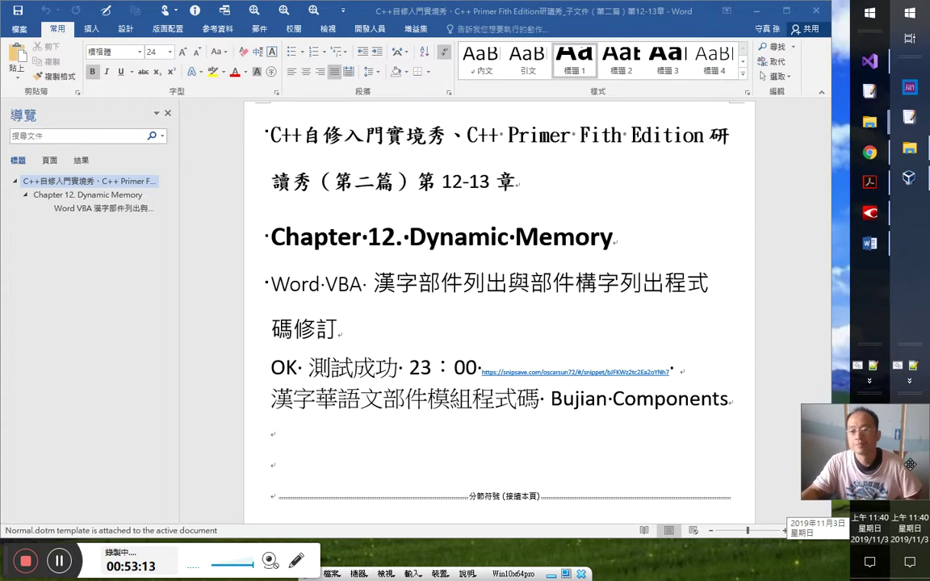
click(22, 30)
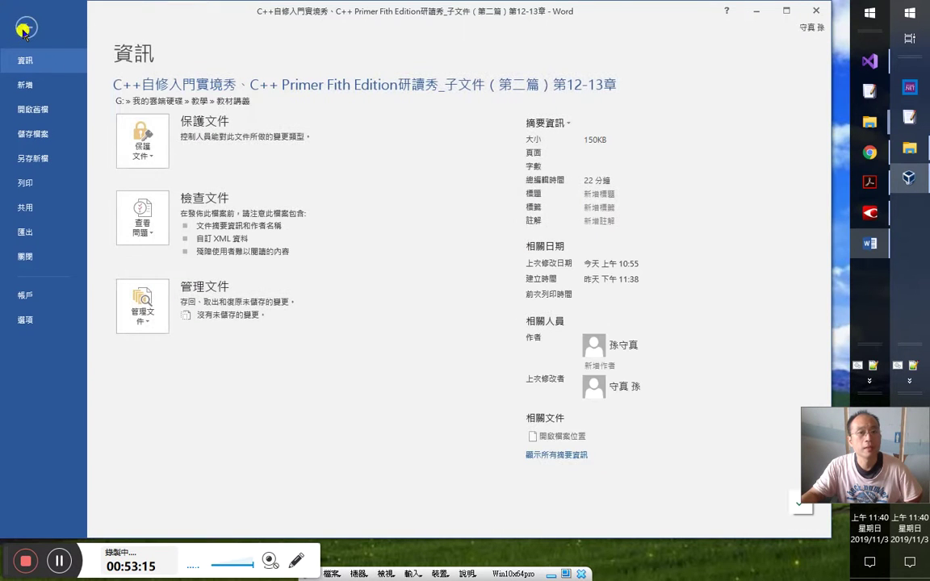
key(Escape)
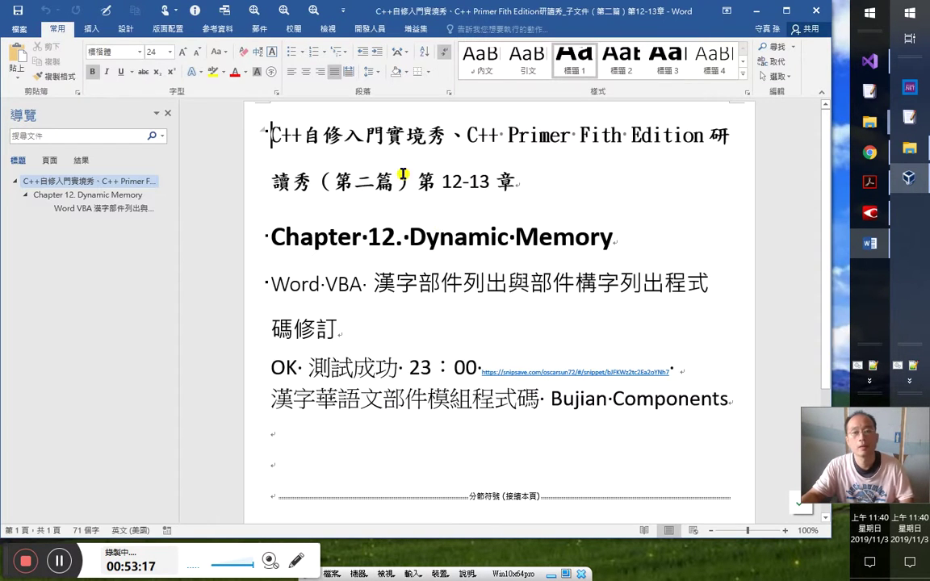
click(484, 429)
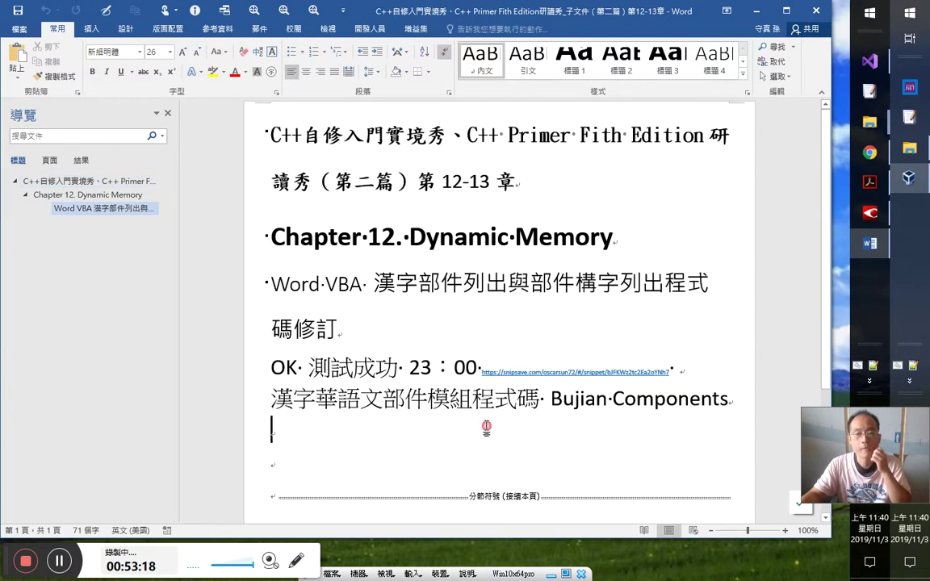
click(870, 124)
click(871, 126)
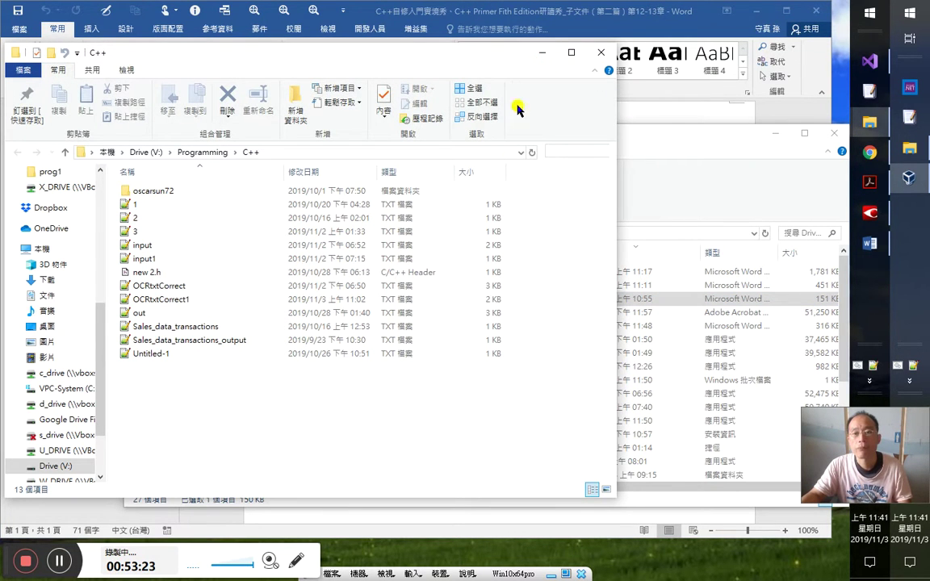
Close the C++ window and drag the 7611_C++ Primer, 5th Edition 中文版 pin under 教材講義
key(alt+F4)
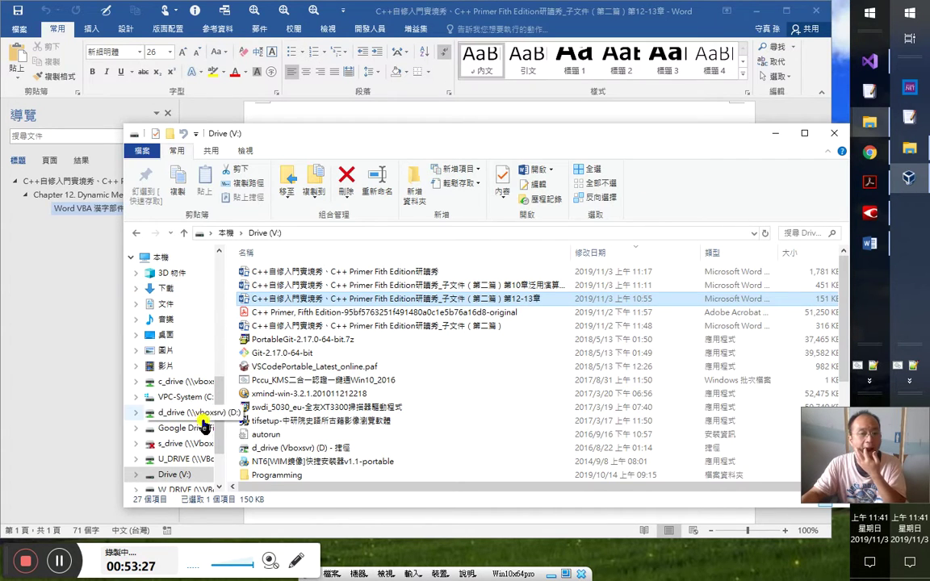
scroll(218, 273, up, 10)
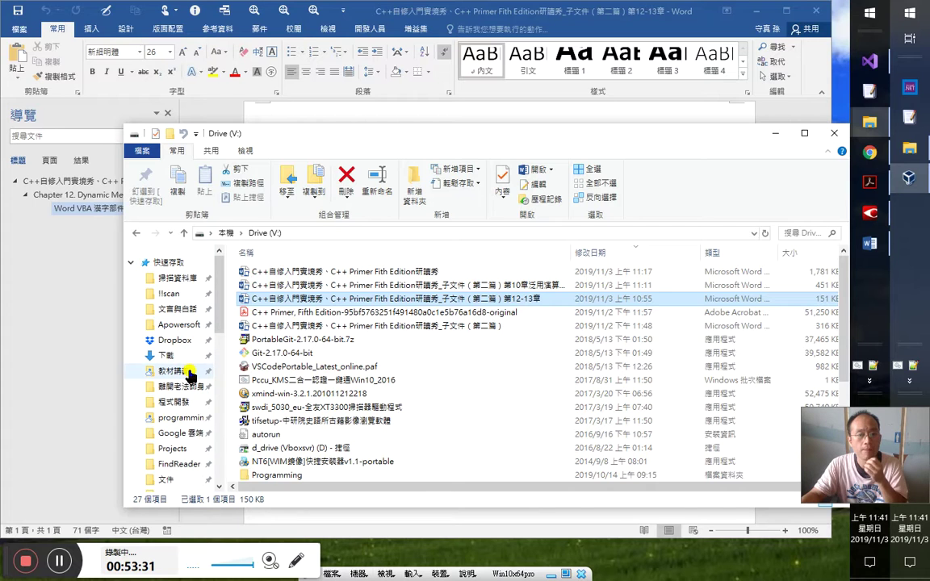
click(189, 373)
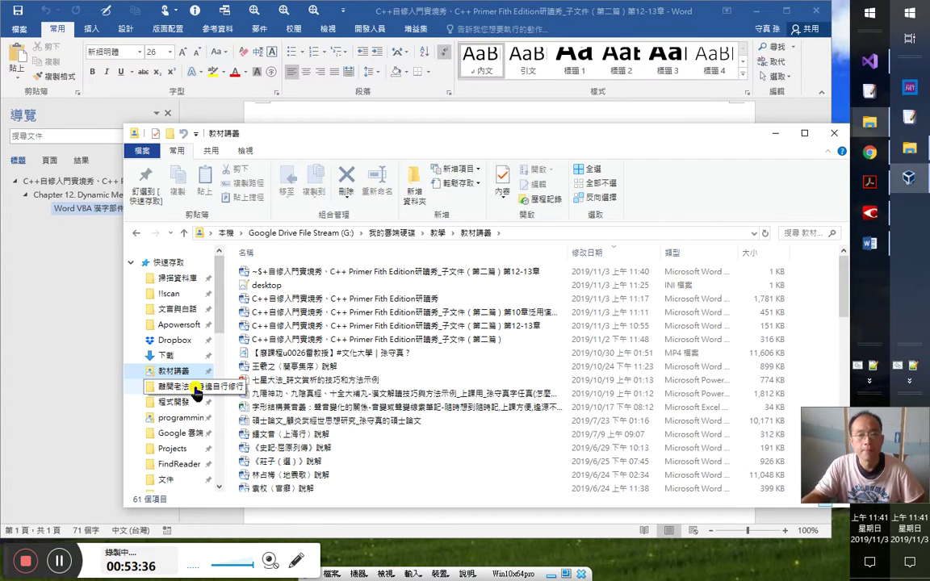
mouse_move(184, 440)
mouse_down()
mouse_move(182, 481)
mouse_move(192, 489)
mouse_move(188, 372)
mouse_move(186, 439)
mouse_move(177, 437)
mouse_up()
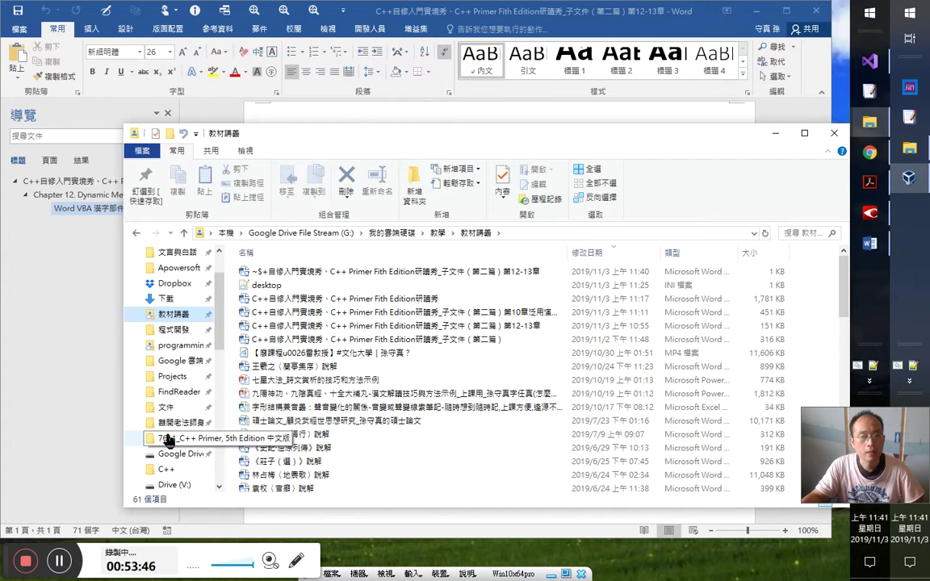
drag(173, 365, 179, 328)
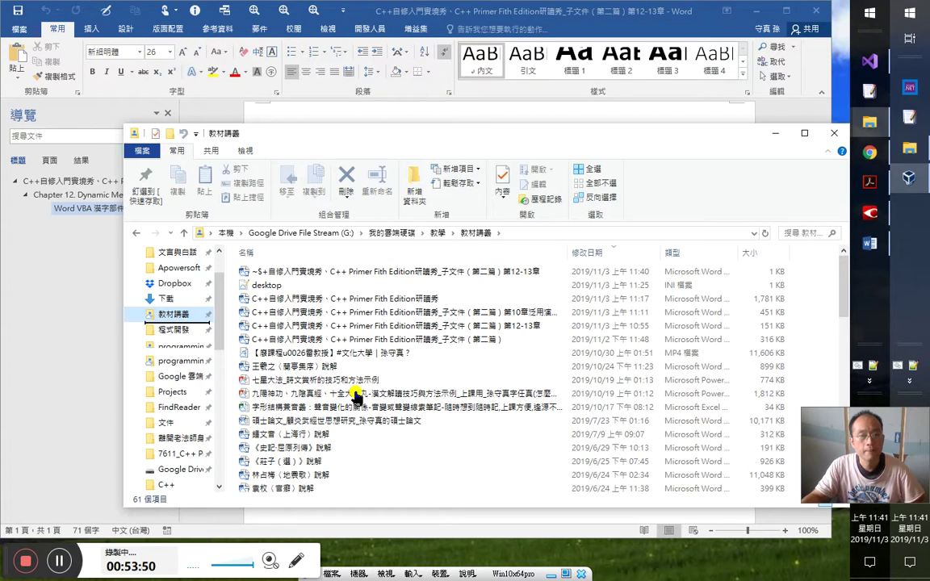
drag(356, 398, 196, 335)
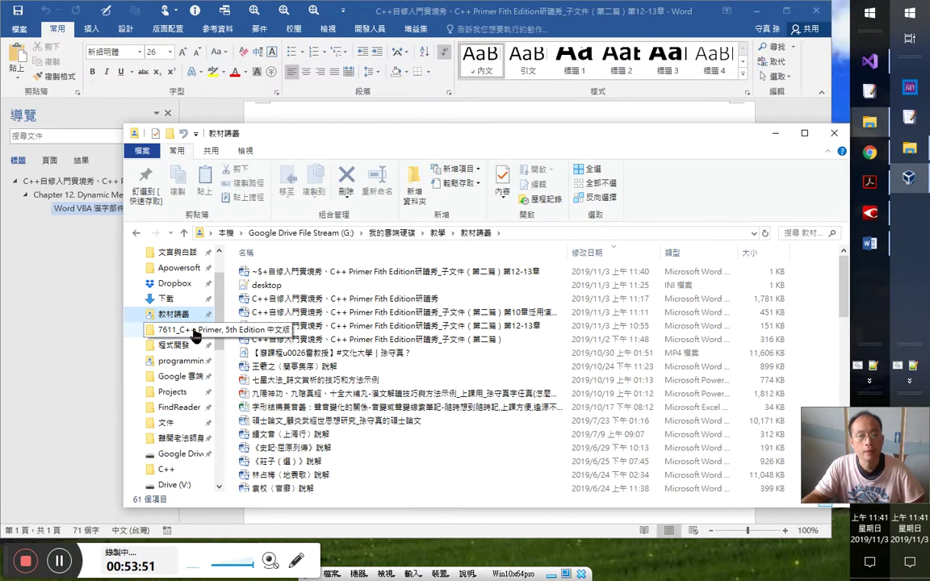
Check the 7611 folder, select the 第二篇 and 第12-13章 notes in 教材講義, then minimize Explorer
click(194, 331)
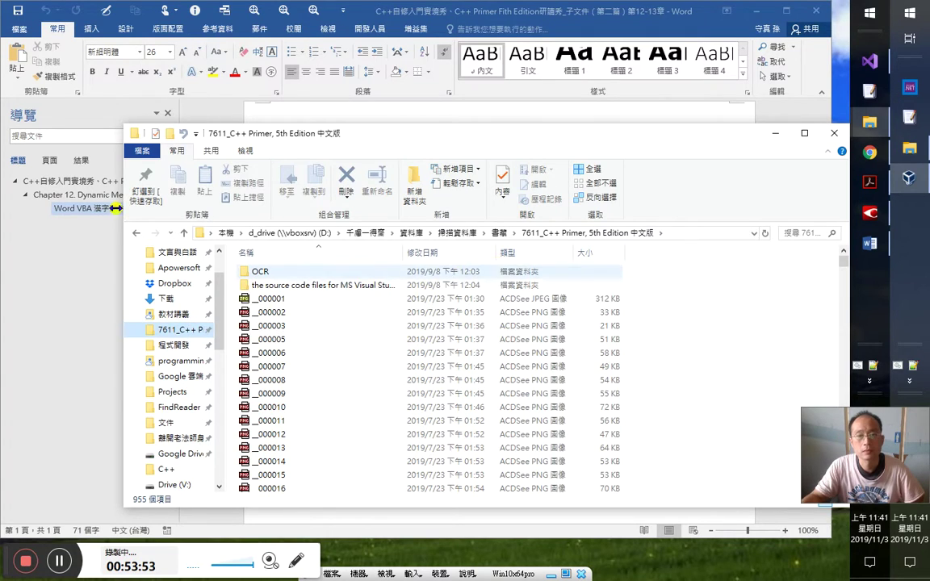
click(137, 233)
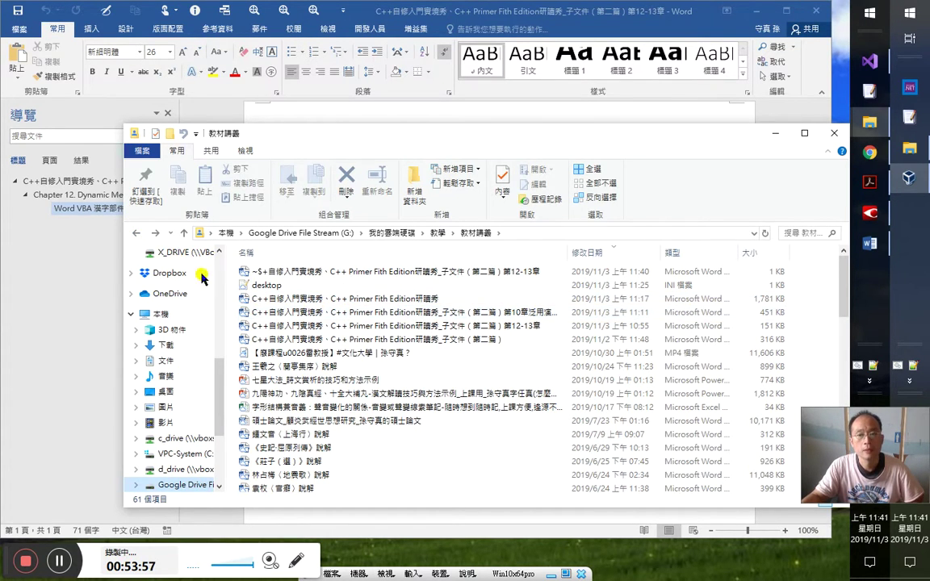
click(682, 339)
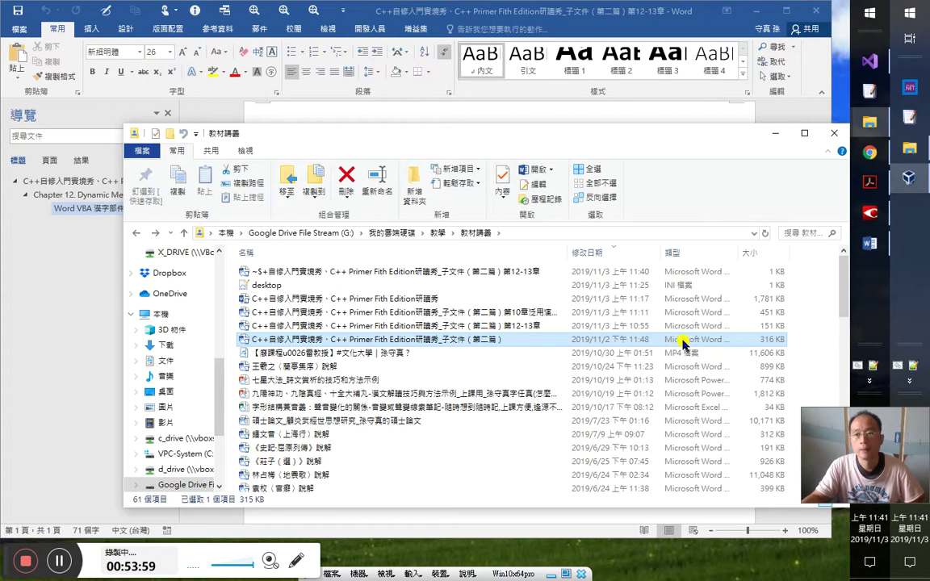
click(557, 326)
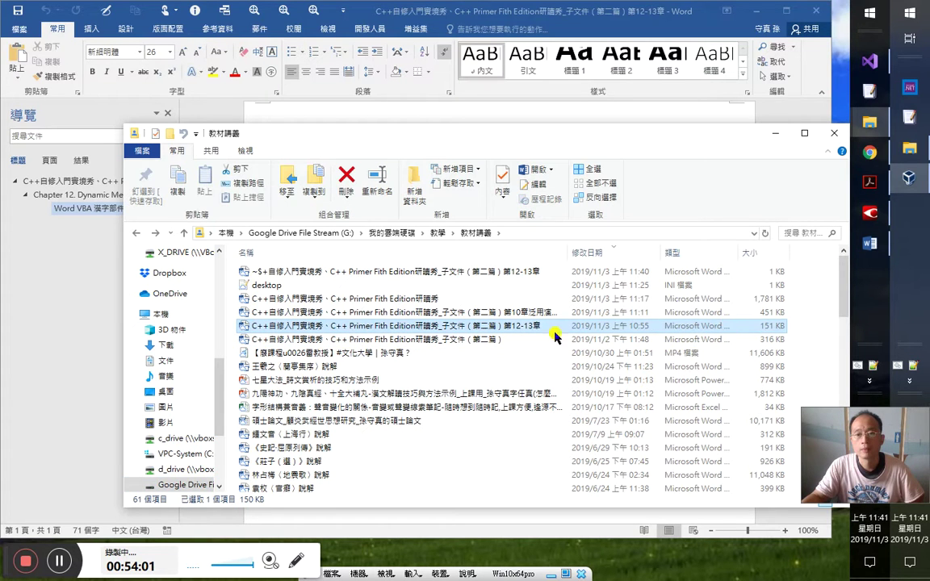
click(777, 135)
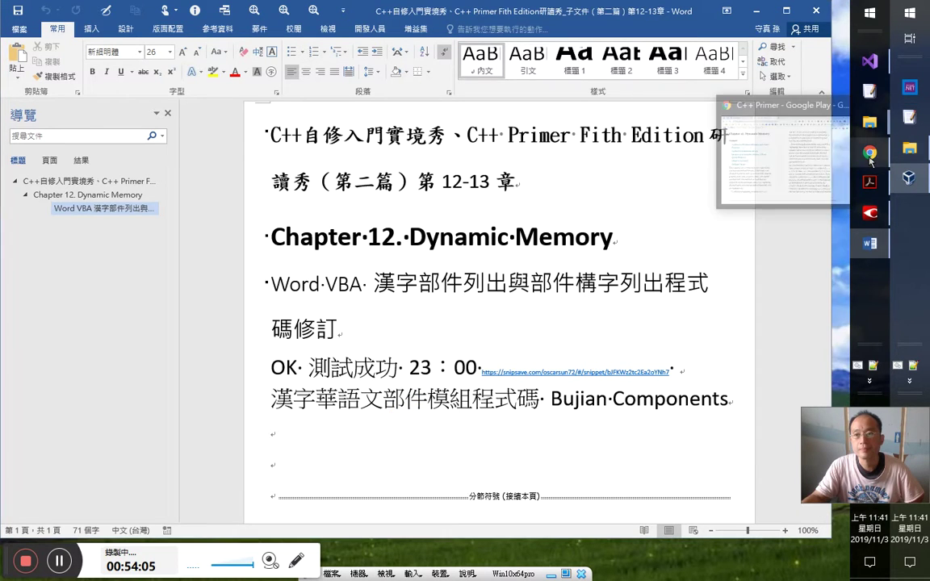
click(781, 14)
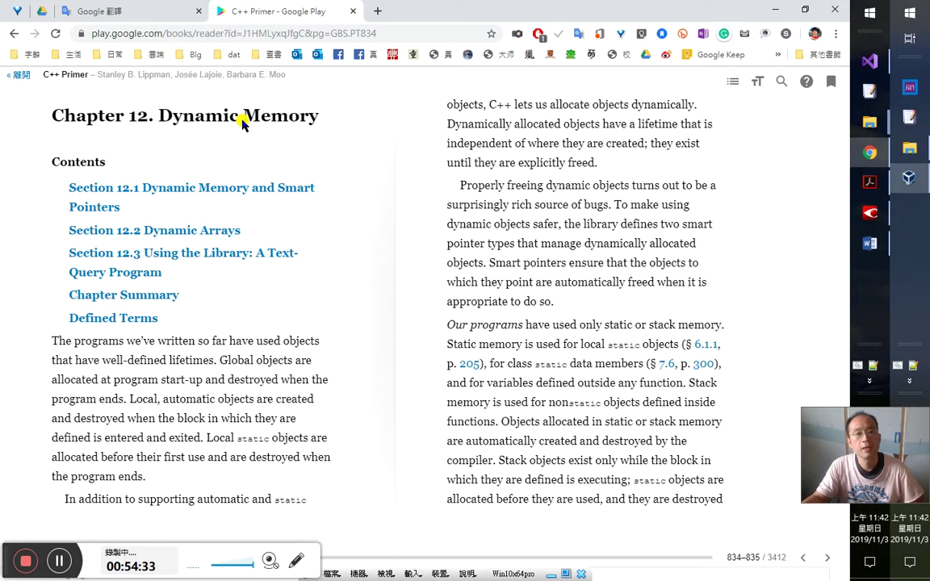
key(alt+Tab)
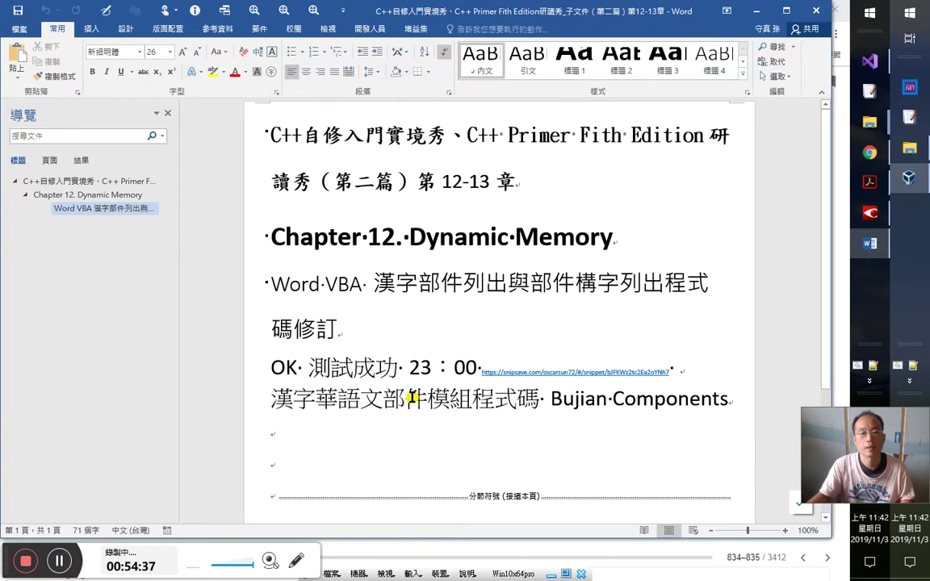
Expand the 8 shortcut into the ⑧找對主詞 entry and start a new line below it
text(8)
key(Left)
key(Left)
text(7)
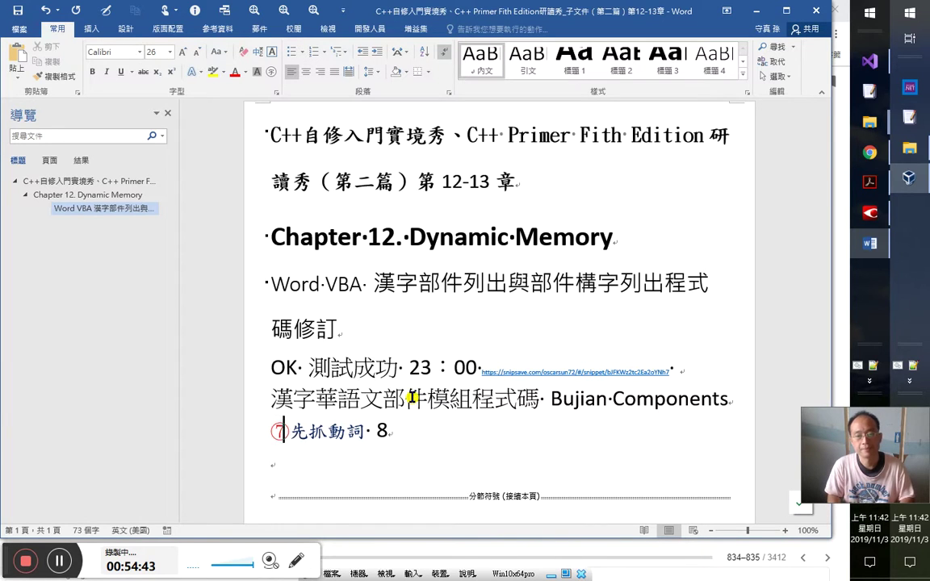
key(F3)
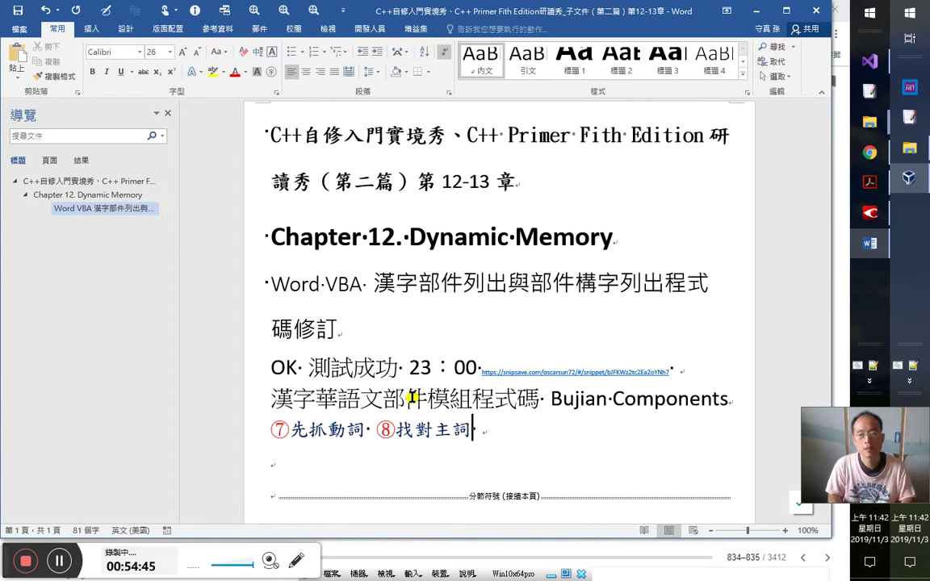
key(Return)
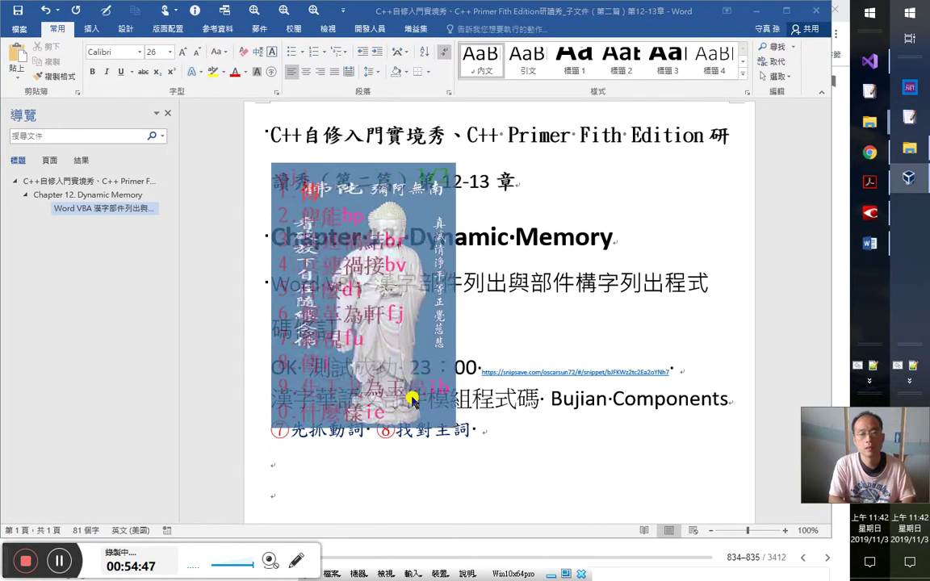
Write the note 什麼東東動態？dynamic: memory allocation changes rather than staying fixed once allocated
text(什麼東東)
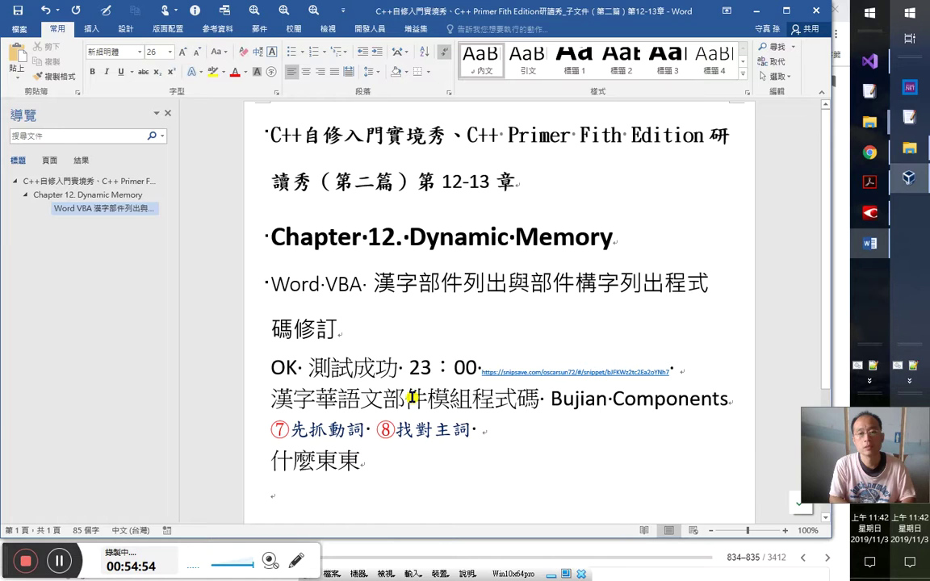
text(動態？)
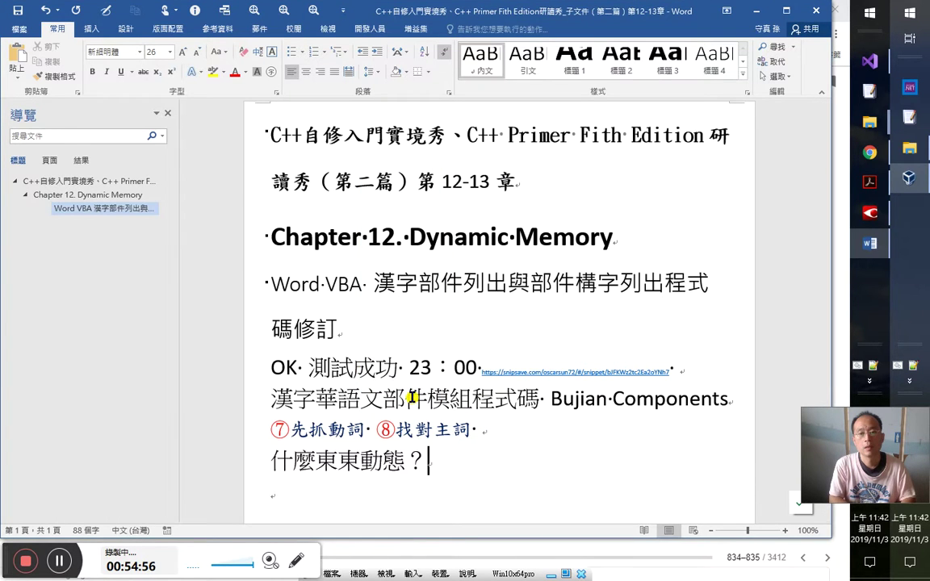
text(dynamic)
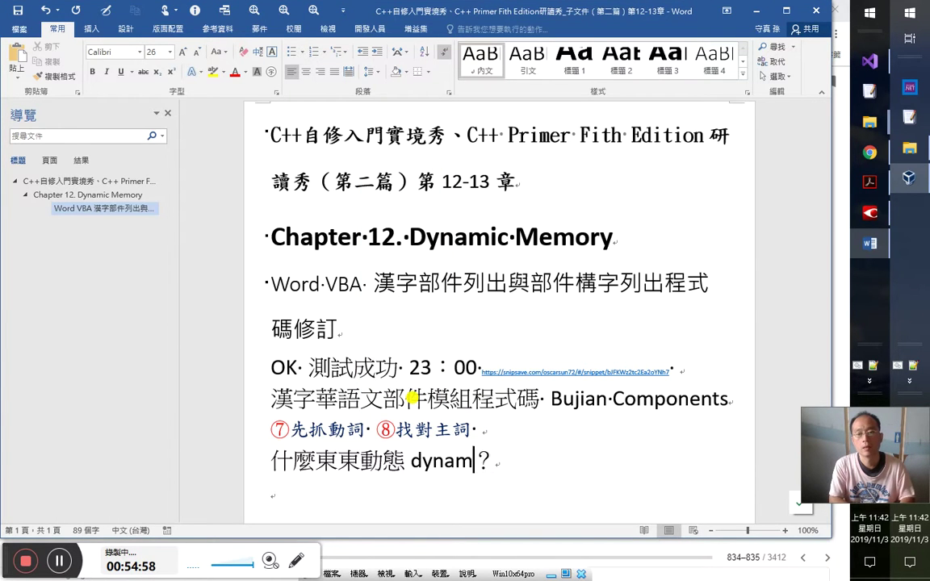
key(End)
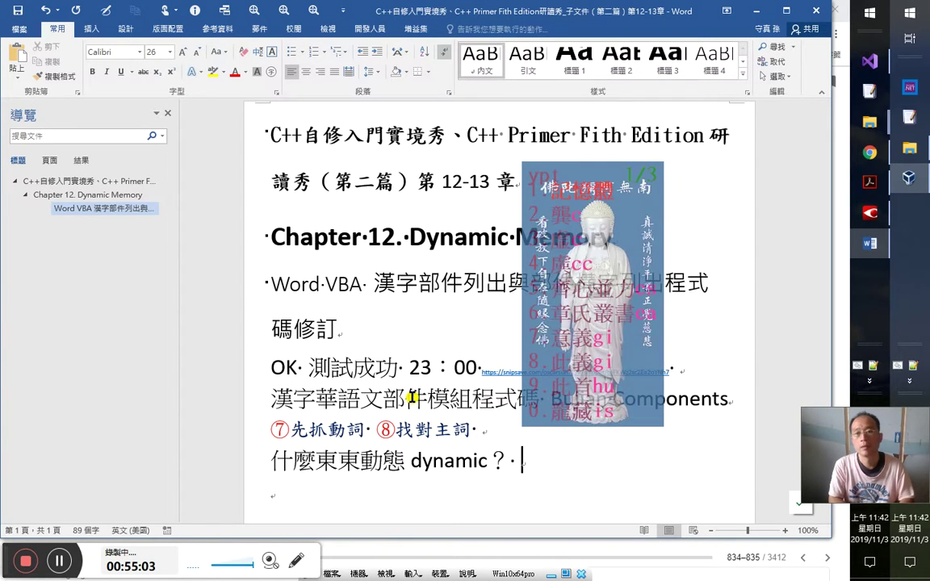
text(記憶體配置的)
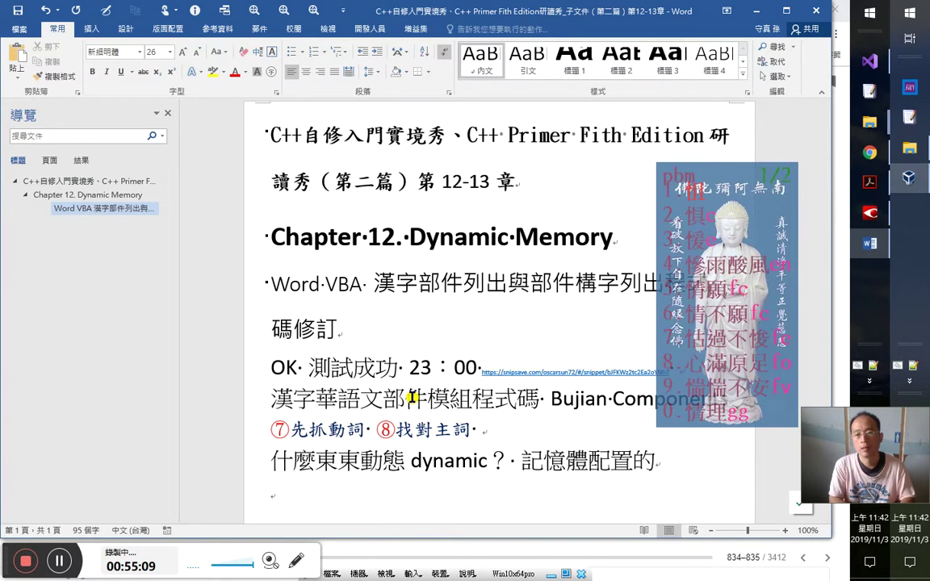
text(情形)
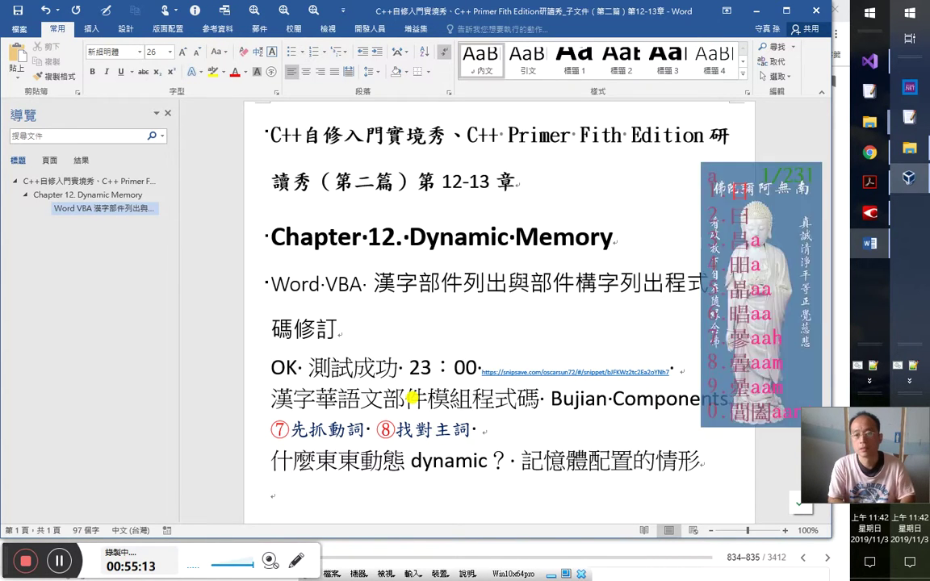
text(是)
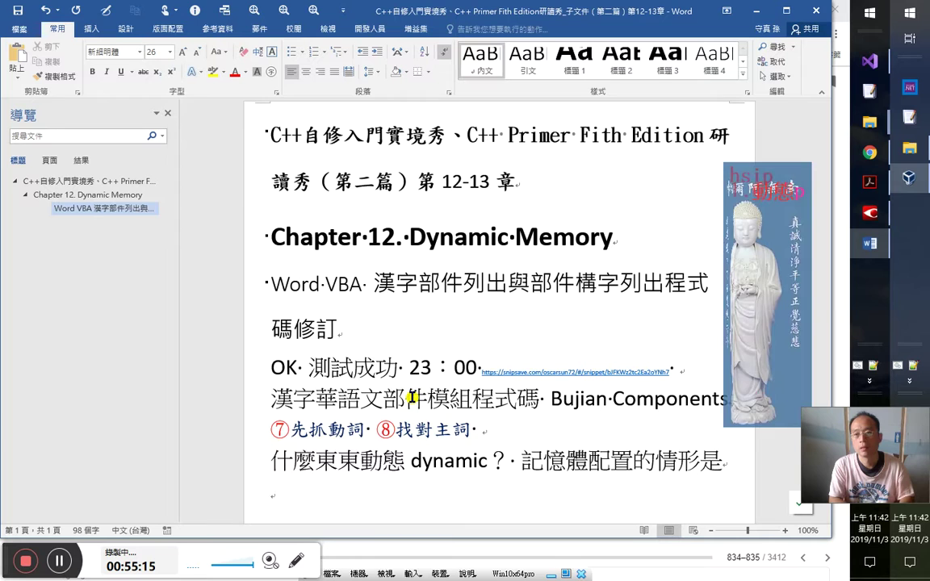
text(動態的，不是一)
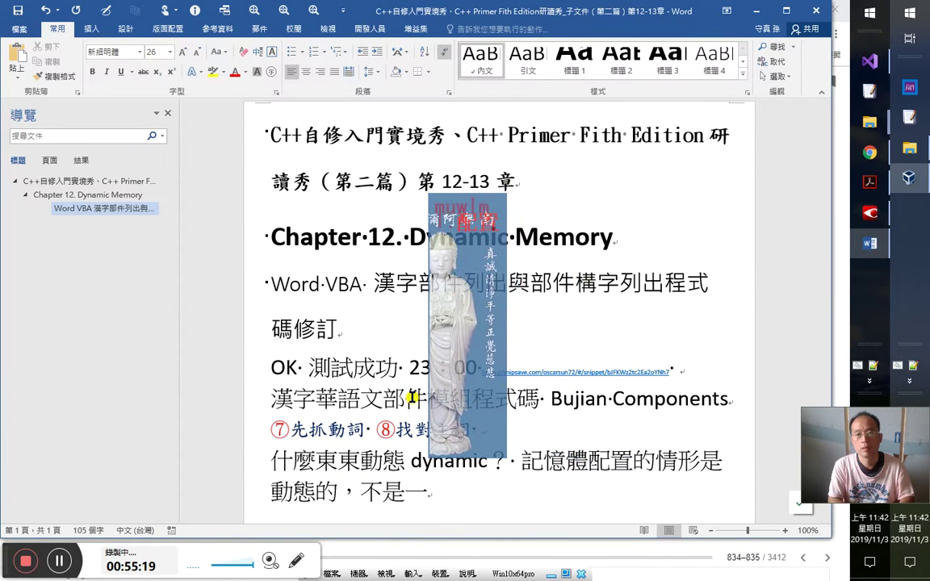
text(配置就不變動的)
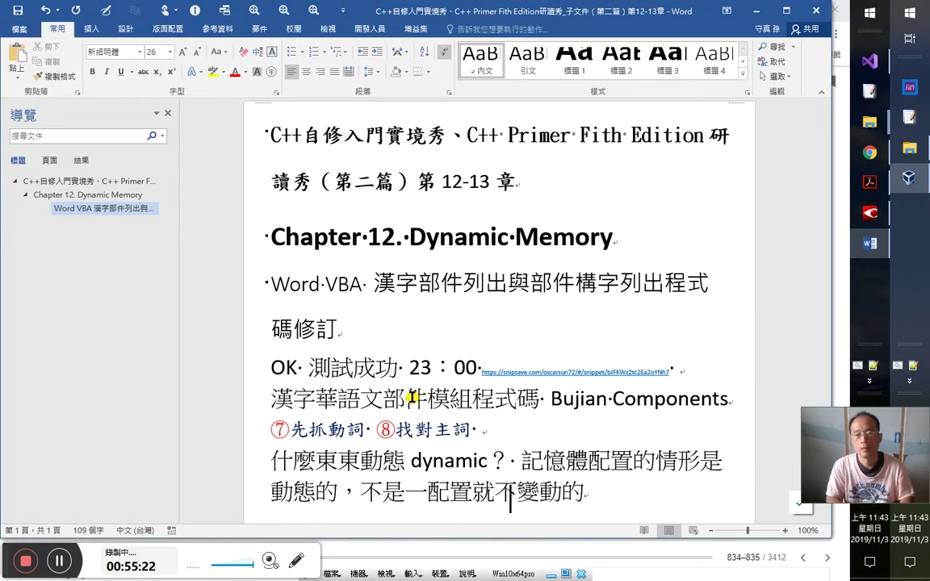
key(Return)
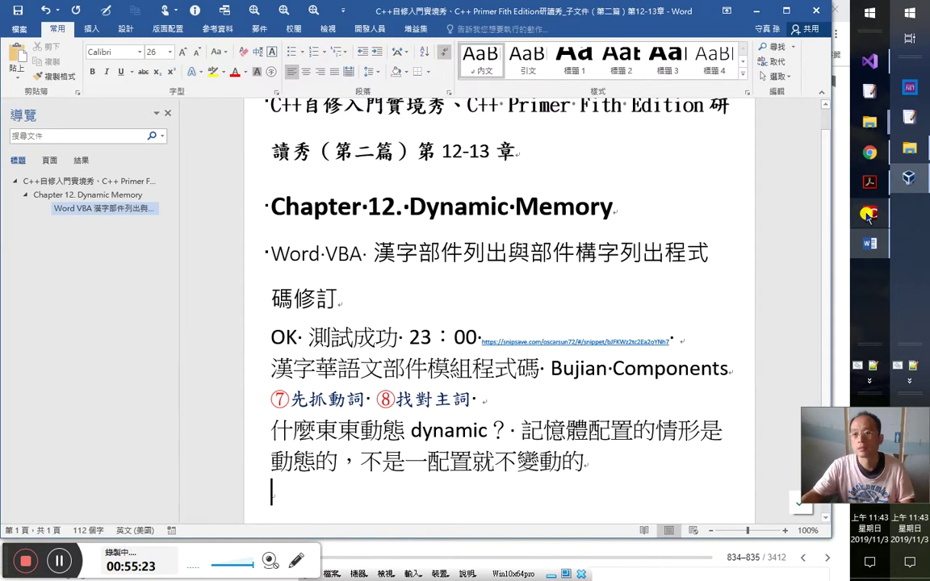
Add the line 是與 static 靜態相對 and stamp it 55：00
click(870, 212)
key(alt+Tab)
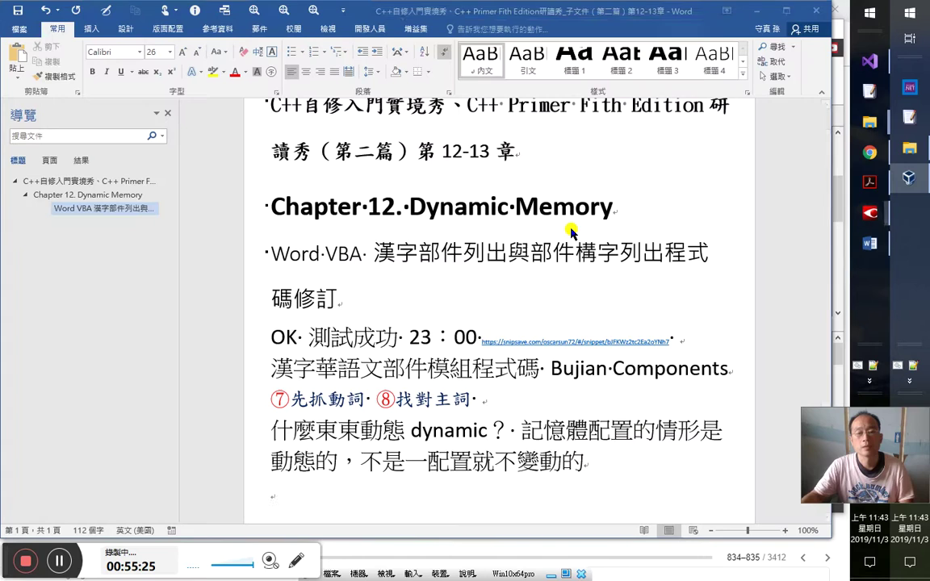
text(與 static)
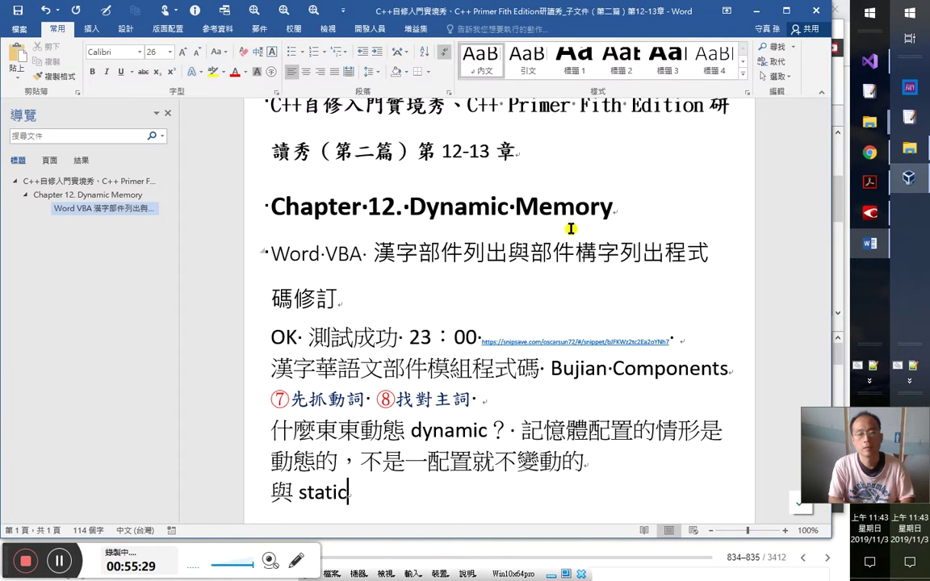
key(shift)
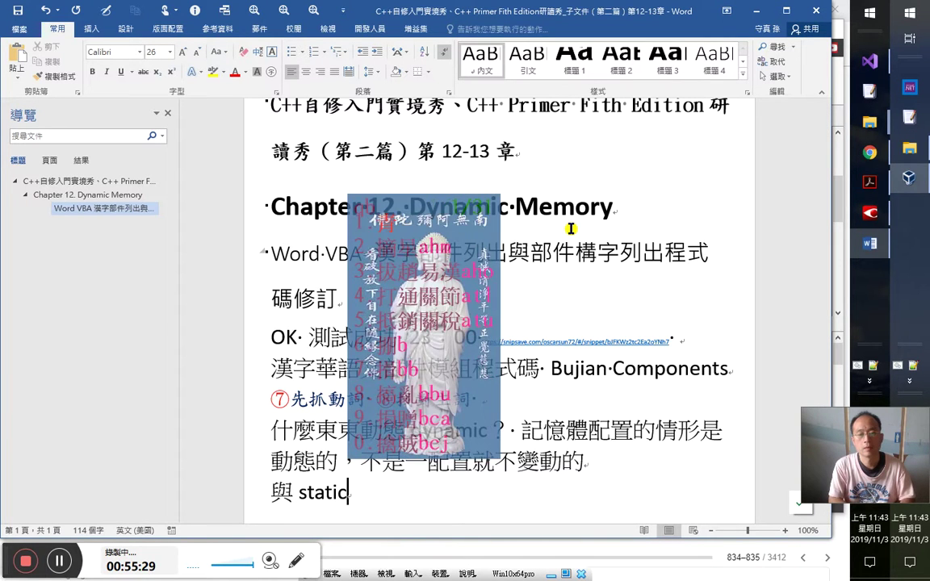
text(靜態)
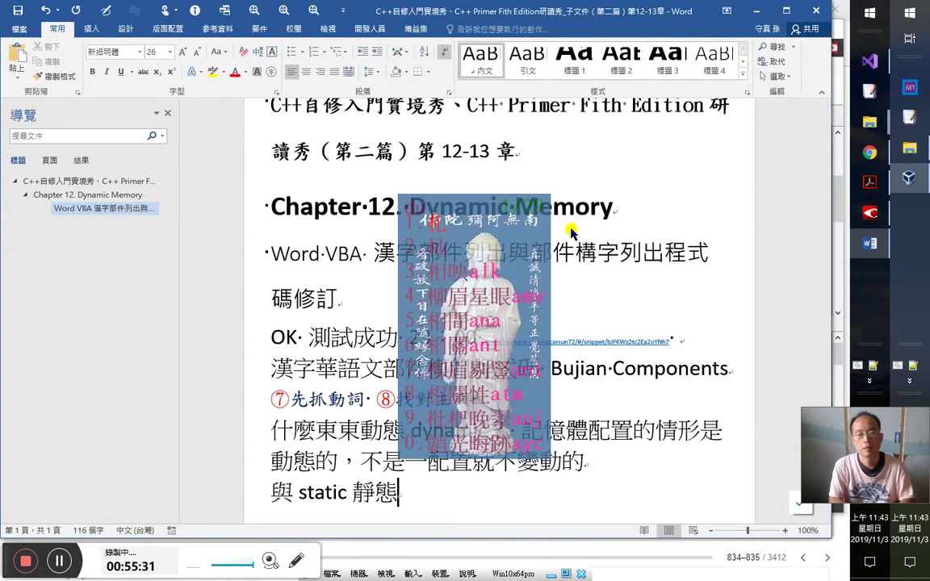
text(相對)
key(Return)
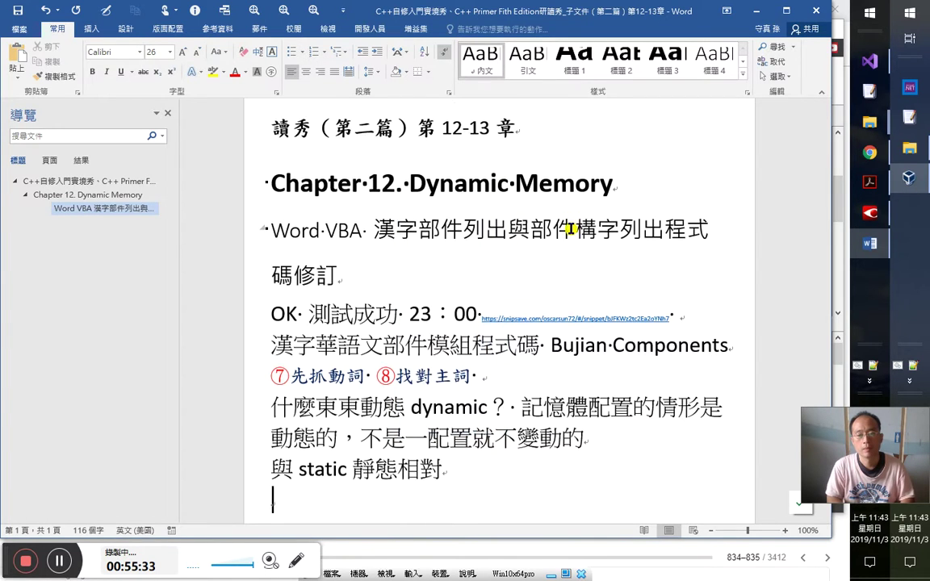
key(Up)
text(是)
key(Down)
key(Left)
text(55：00)
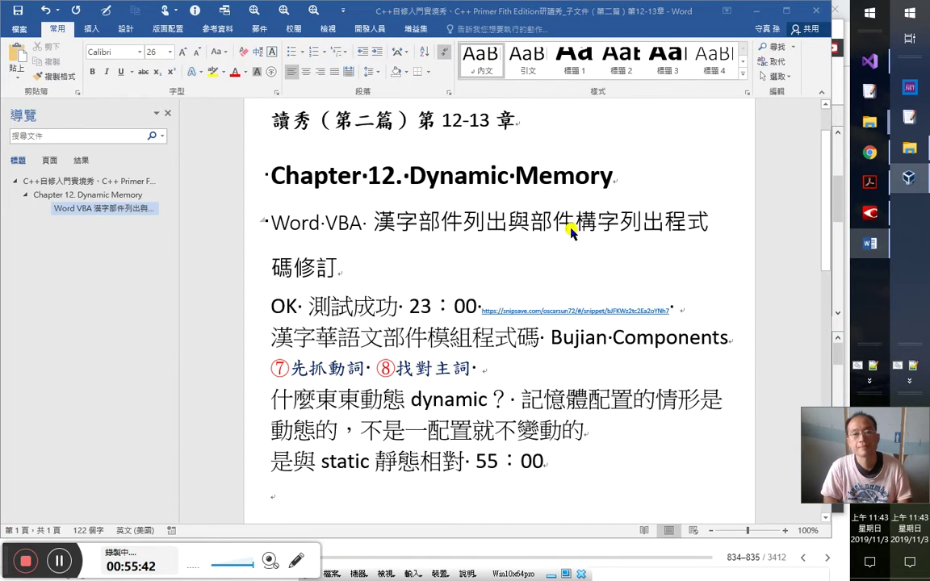
key(alt+Tab)
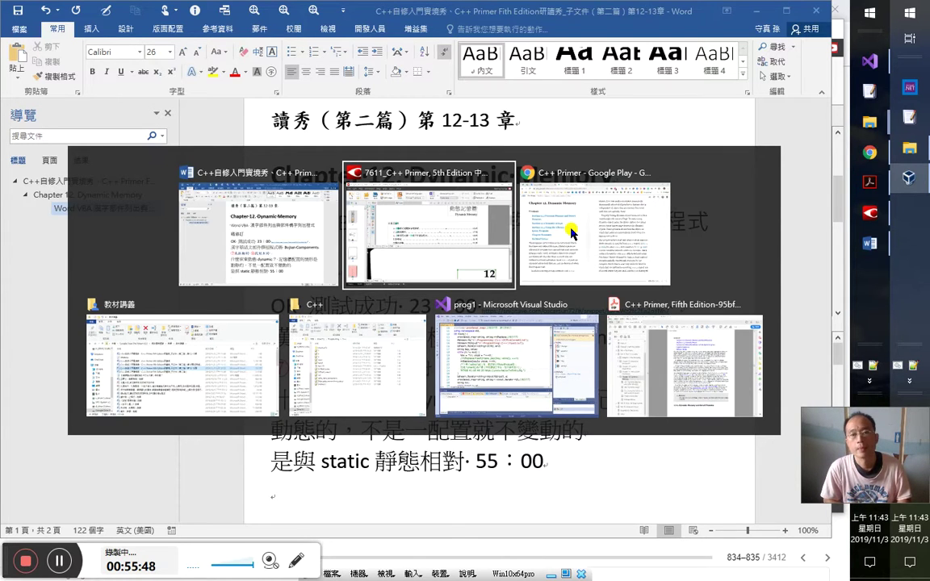
Copy 動態記憶體 from FineReader and paste it on a new line under the Chapter 12 heading
scroll(549, 208, down, 1)
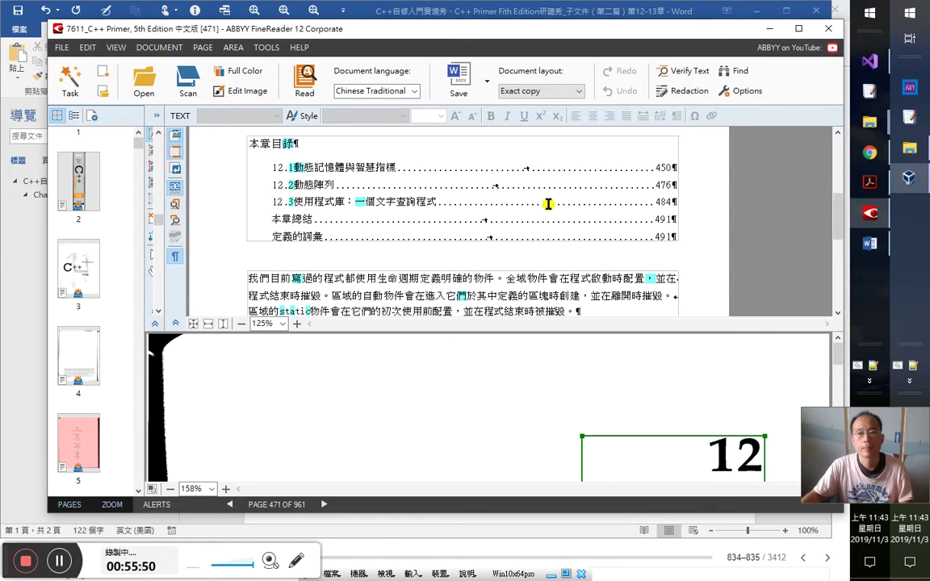
scroll(559, 201, up, 3)
click(543, 259)
double_click(556, 265)
key(ctrl+c)
click(559, 273)
key(alt+Tab)
key(Up)
key(Up)
key(Up)
key(Up)
key(Up)
key(Up)
key(Up)
key(Up)
key(Up)
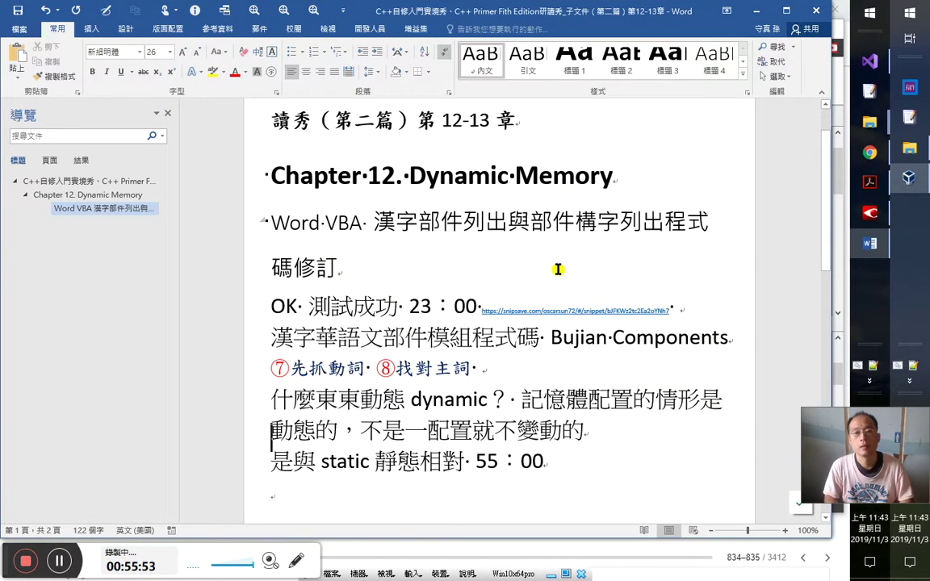
key(End)
key(Return)
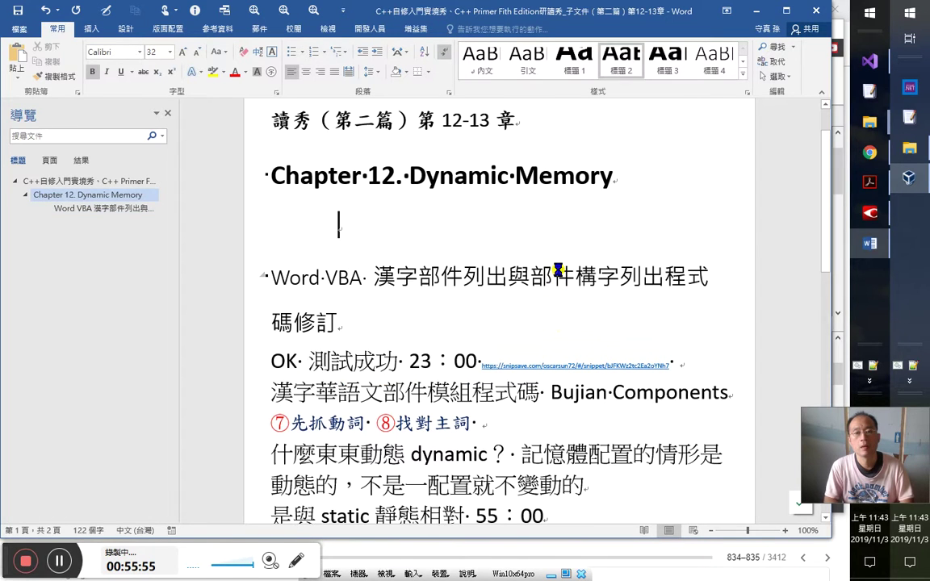
key(ctrl+v)
key(ctrl+End)
key(Return)
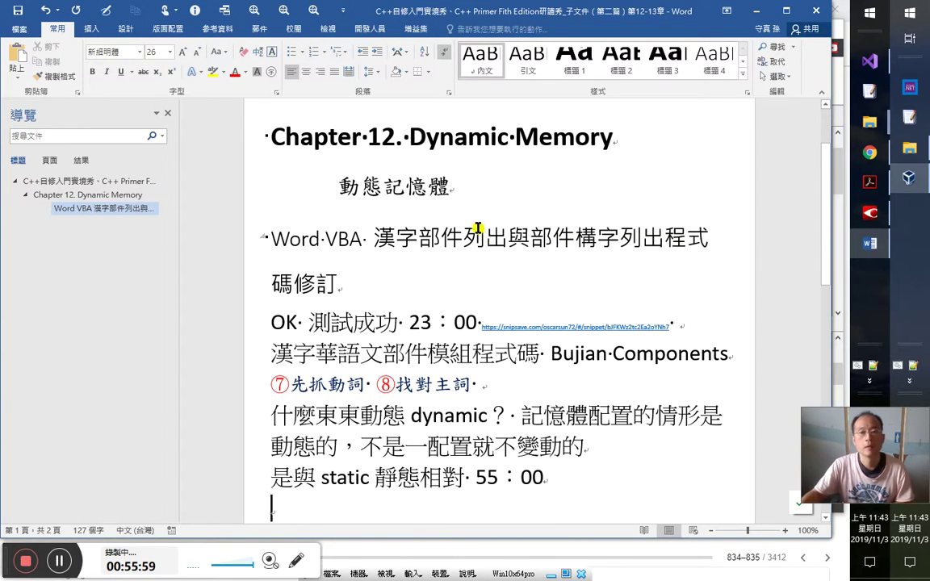
Highlight 動態, Dynamic, 靜態 and the question-line 動態 in yellow
drag(339, 187, 381, 187)
click(213, 72)
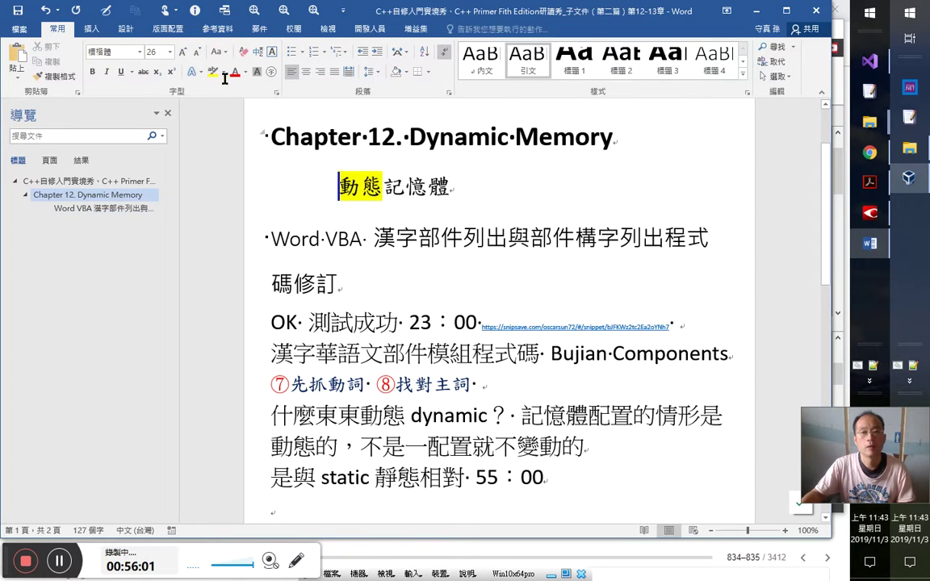
drag(408, 137, 514, 140)
click(214, 72)
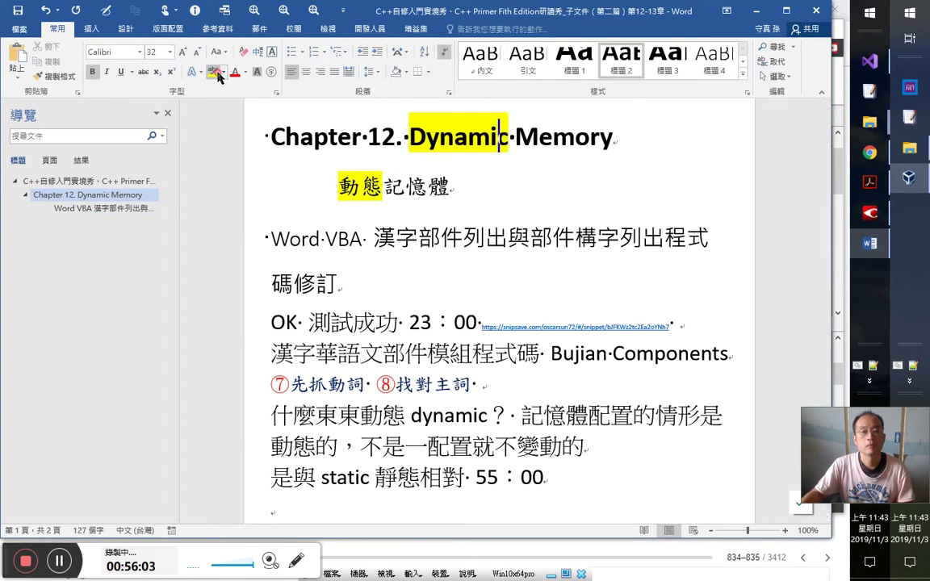
drag(362, 473, 446, 473)
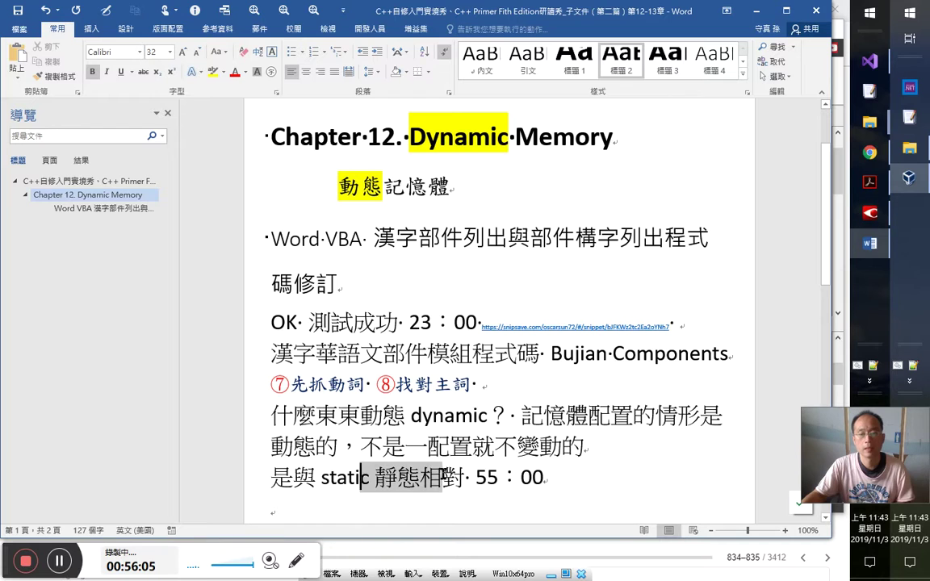
click(420, 482)
double_click(377, 477)
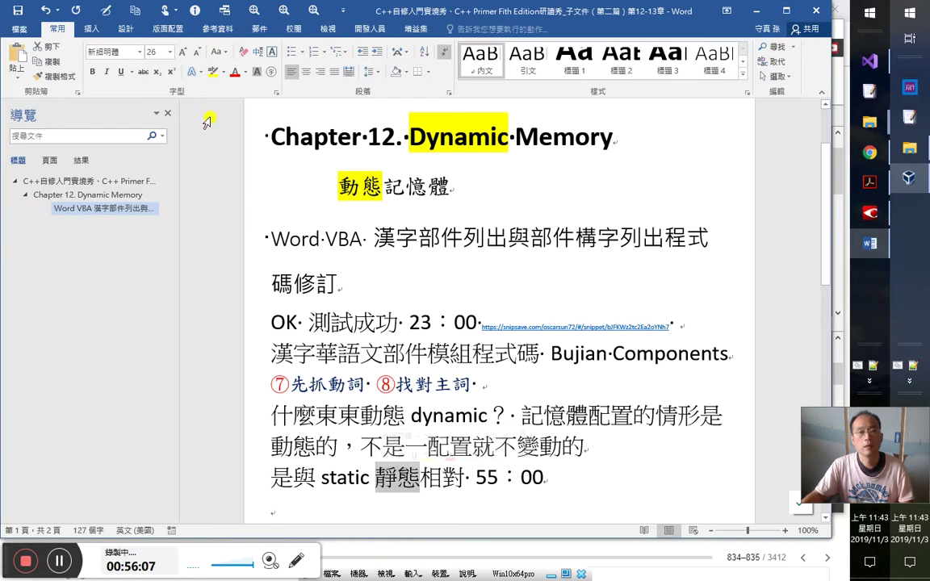
click(213, 72)
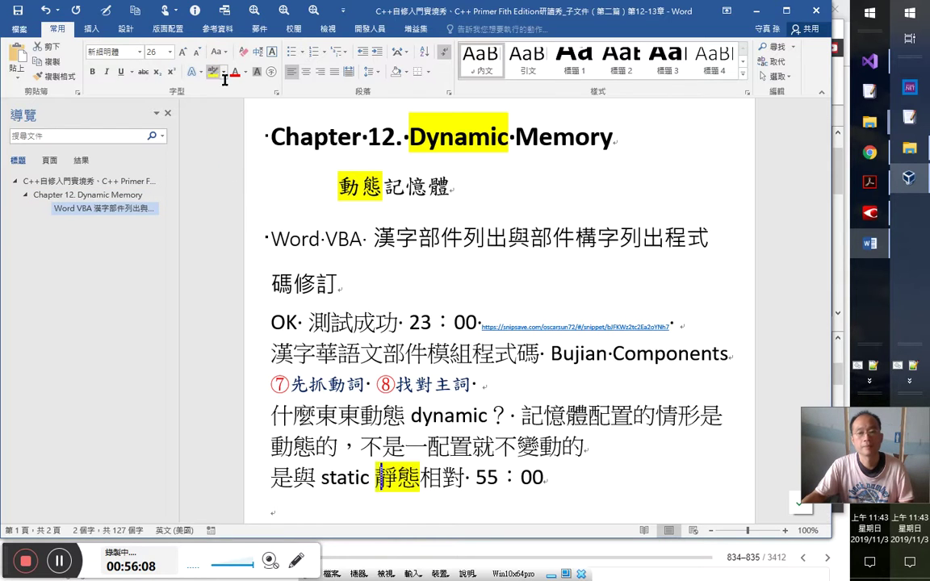
double_click(381, 415)
click(213, 72)
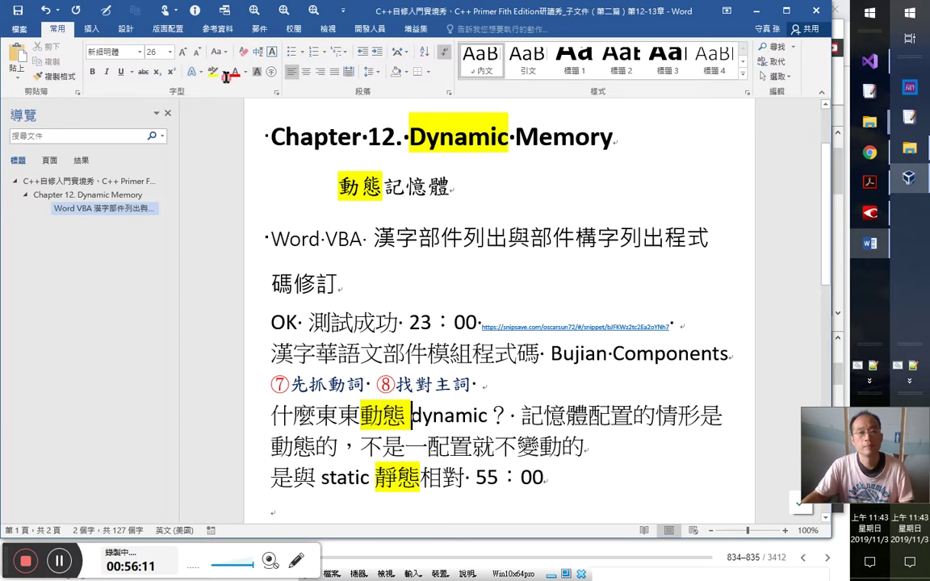
scroll(432, 485, down, 2)
click(412, 456)
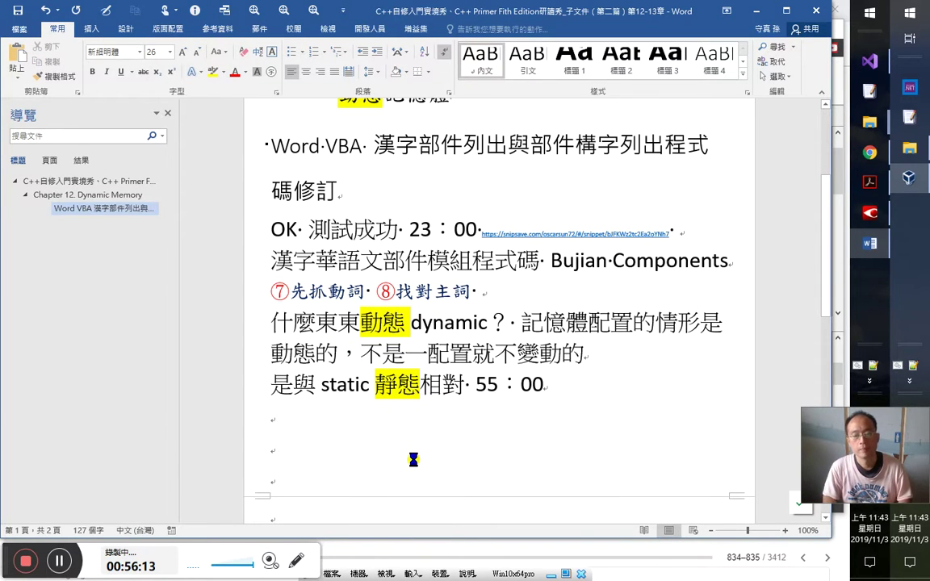
key(alt+Tab)
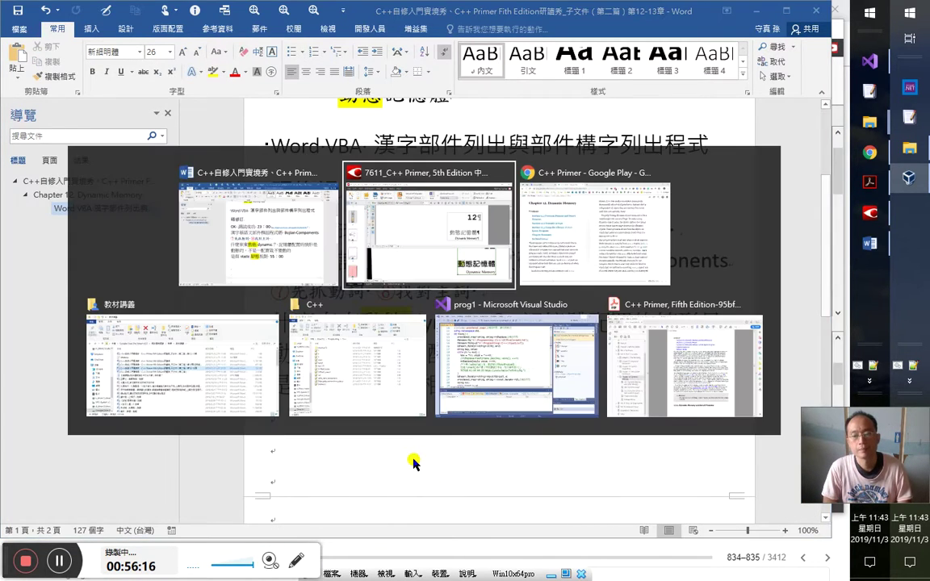
View the Chapter 12. Dynamic Memory opening page in Google Play Books, then return to FineReader
key(Tab)
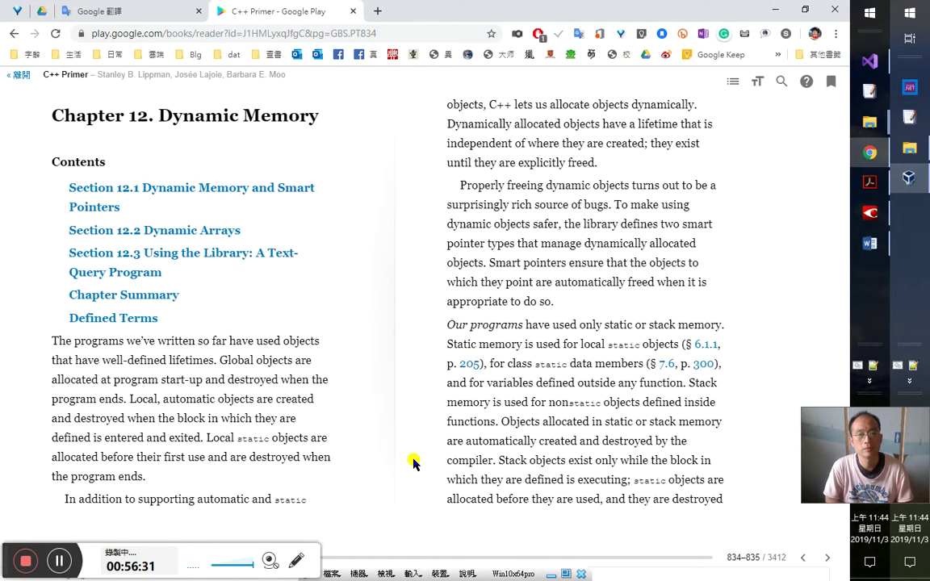
key(alt+Tab)
key(alt+Tab)
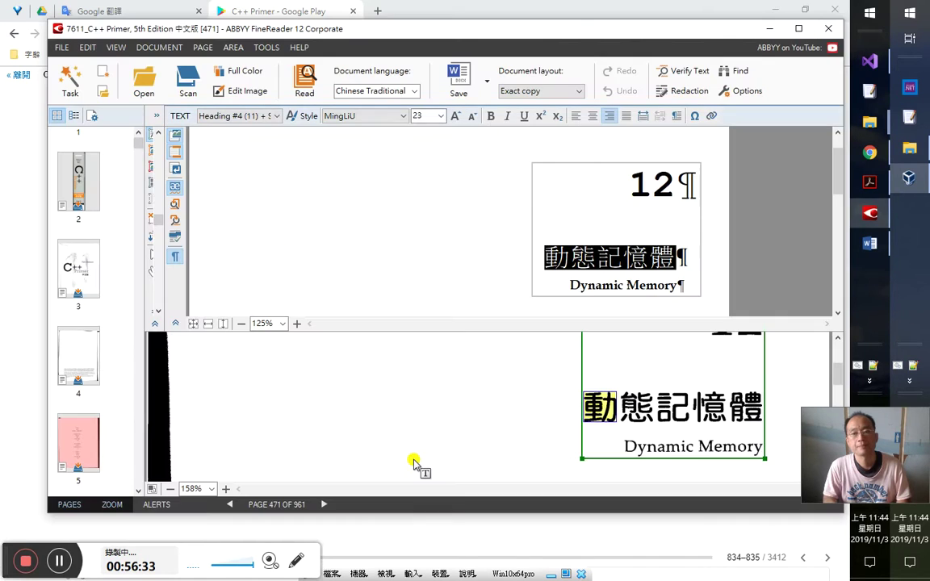
Select the 12.3 contents entry in FineReader, compare it with Google Play Books, and return to Word
key(Down)
key(Down)
key(Down)
key(Down)
key(Down)
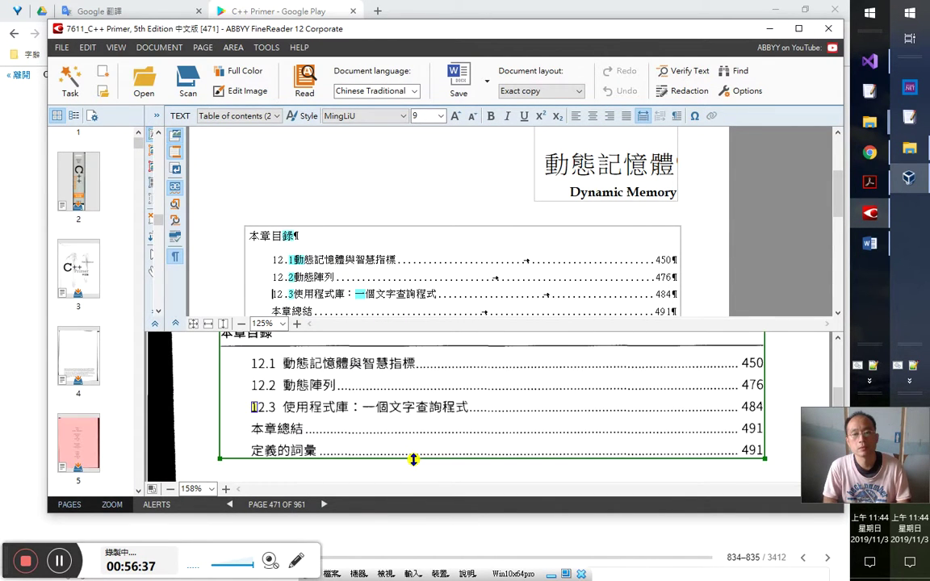
key(alt+Tab)
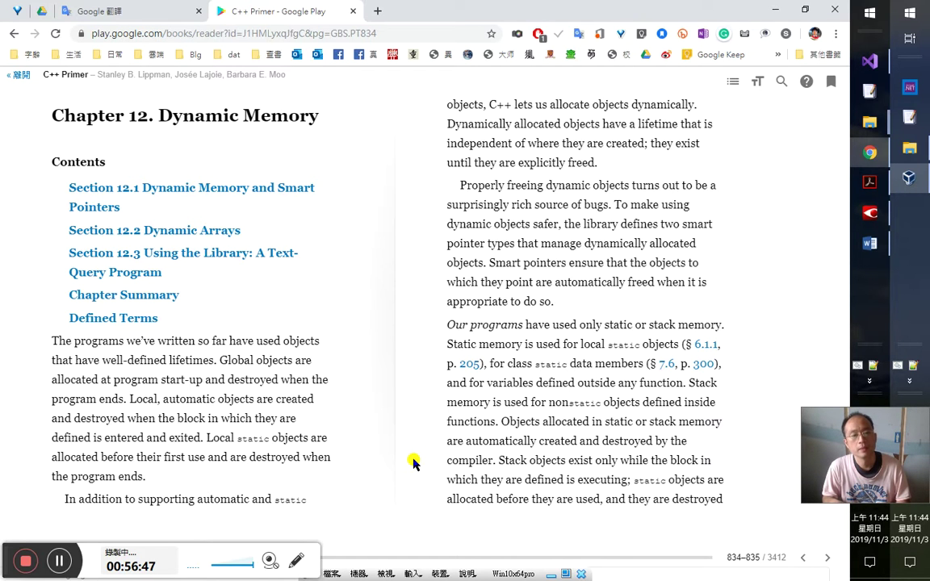
key(alt+Tab)
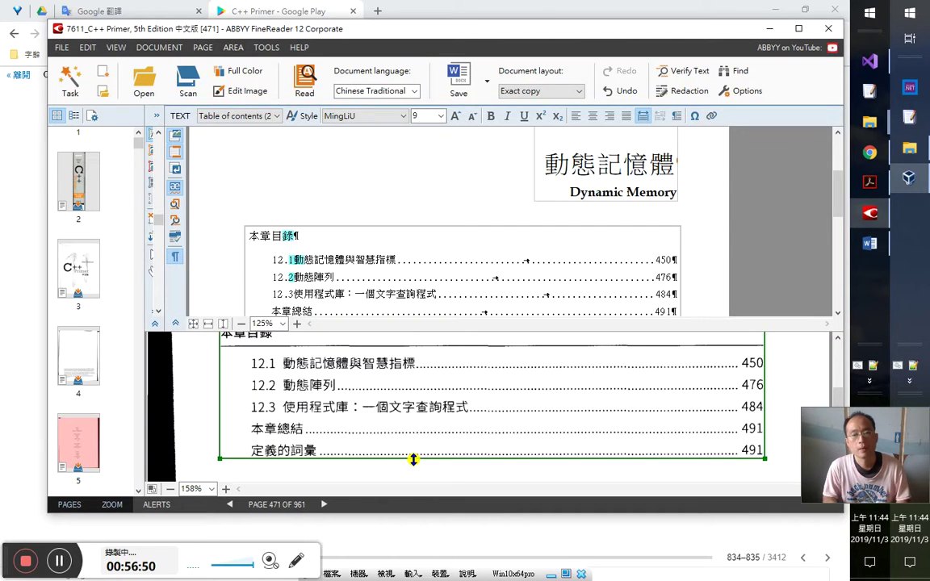
key(shift+Down)
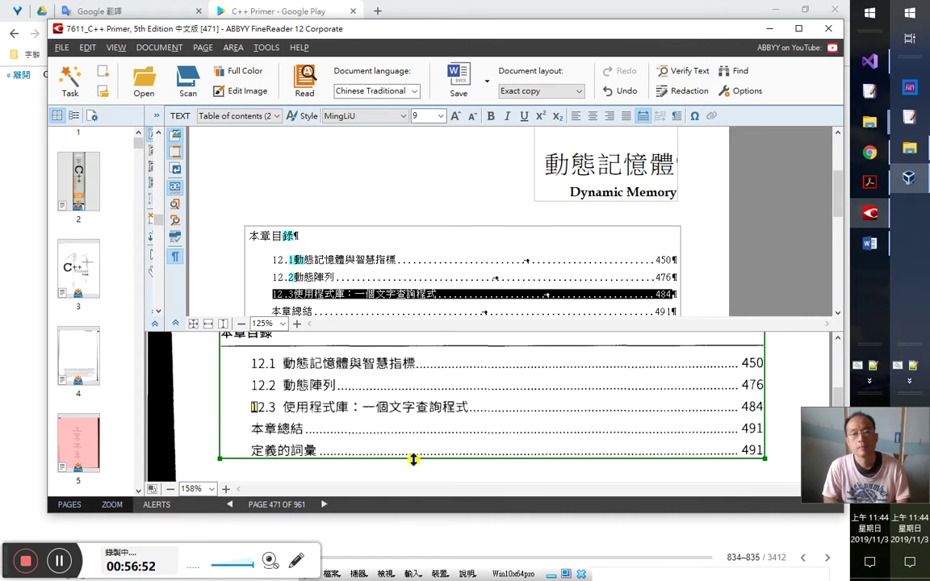
key(alt+Tab)
key(alt+Tab)
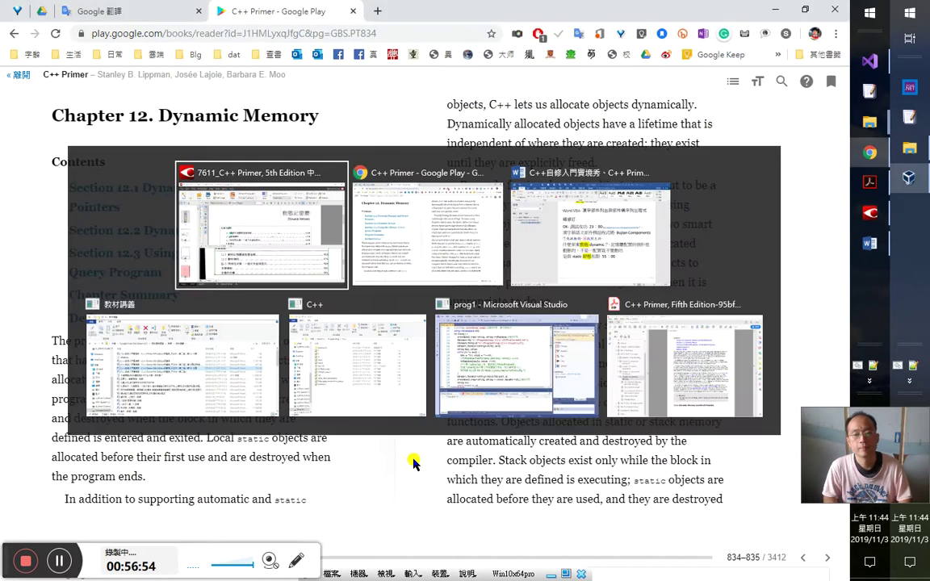
key(alt+Tab)
key(alt+Tab)
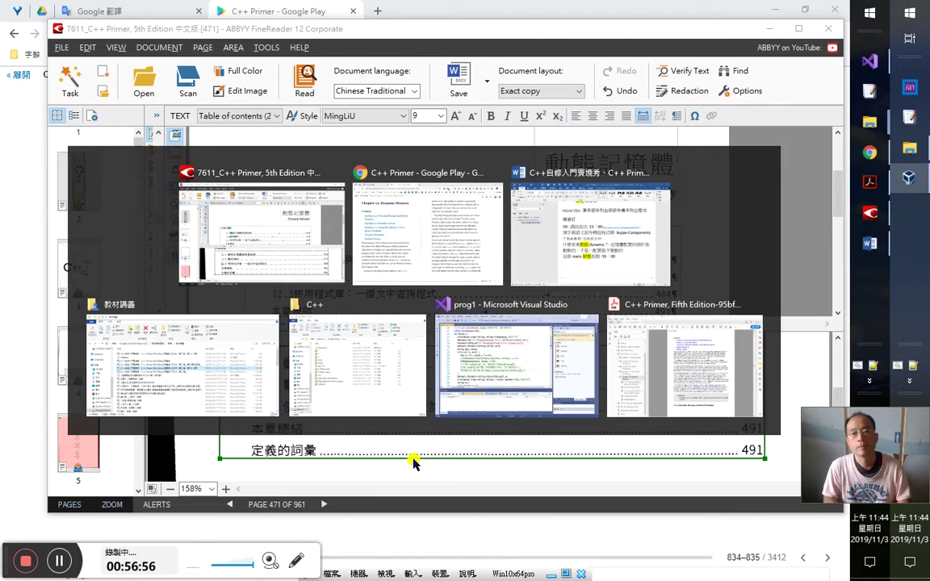
key(Up)
key(Up)
Add the 56：50 timestamp and the note 前面才有文字轉換程式，這裡是文字查詢程式
text(56：50)
key(Return)
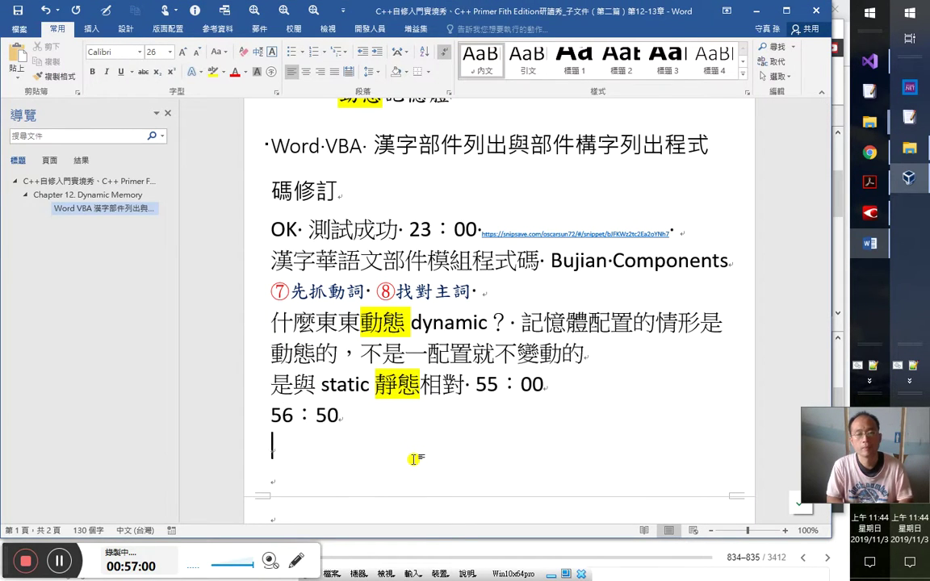
text(前面才有)
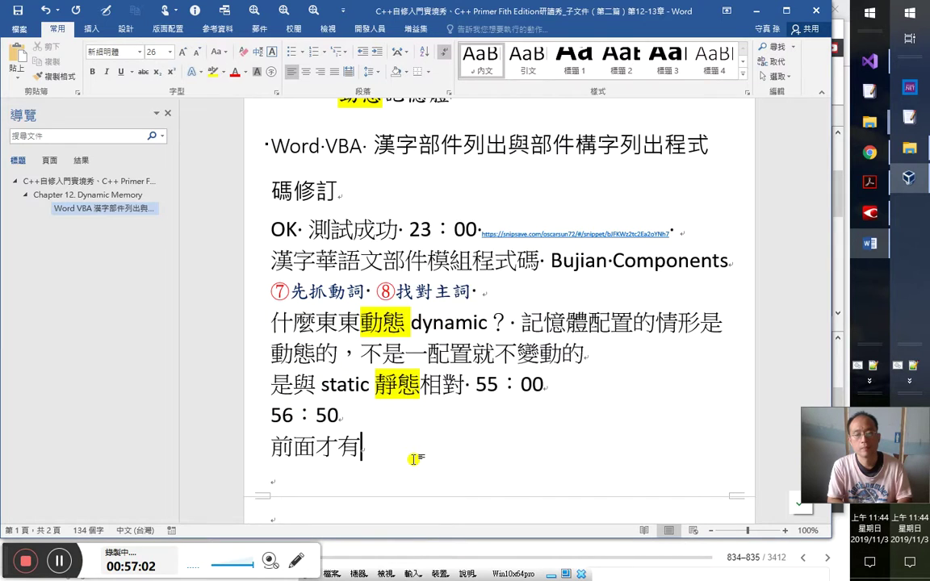
text(文字轉換)
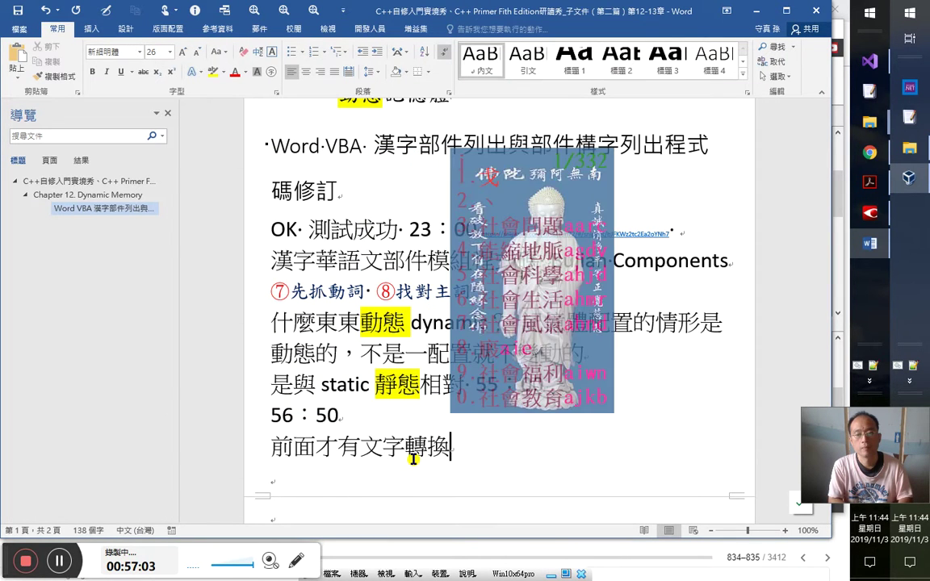
text(程式碼，這裡)
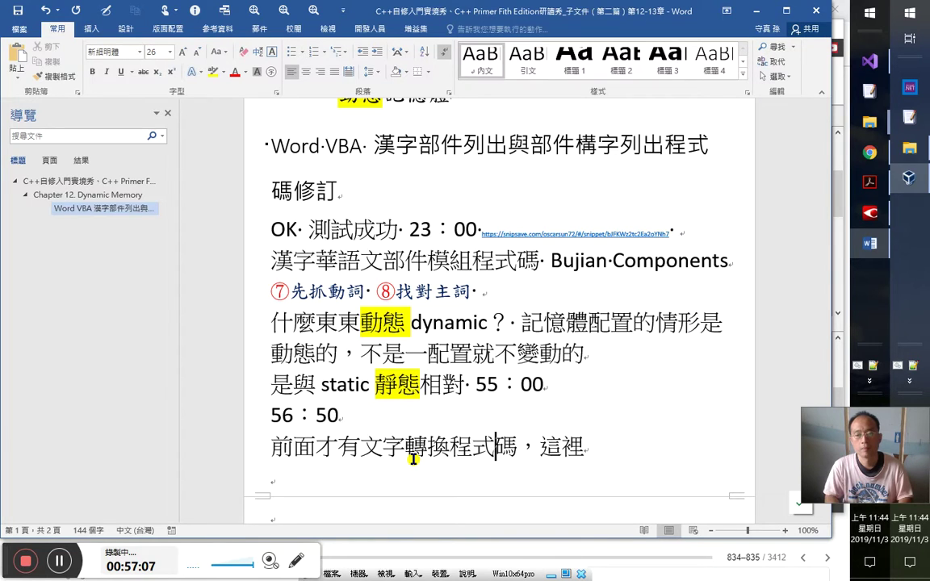
key(Delete)
text(是)
key(Down)
scroll(413, 457, down, 1)
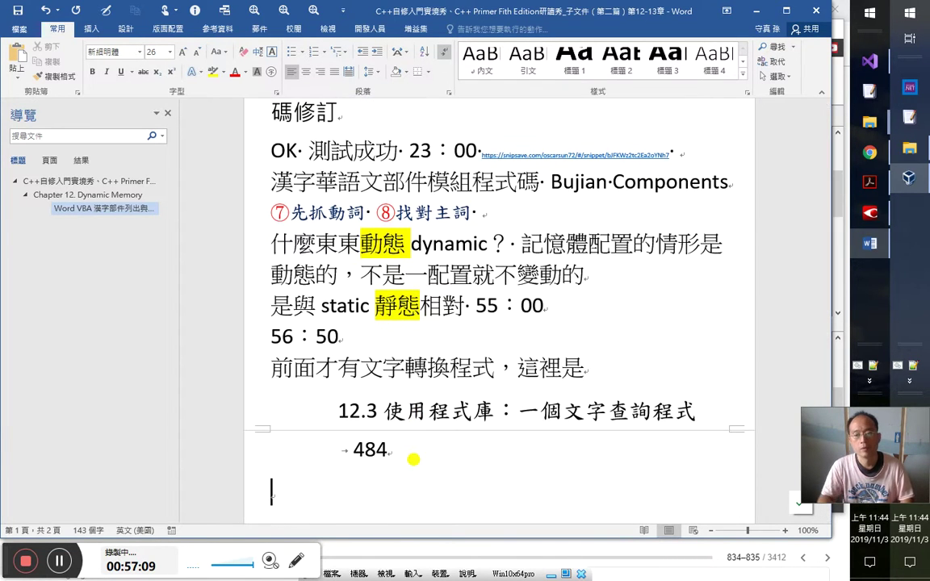
drag(558, 411, 613, 372)
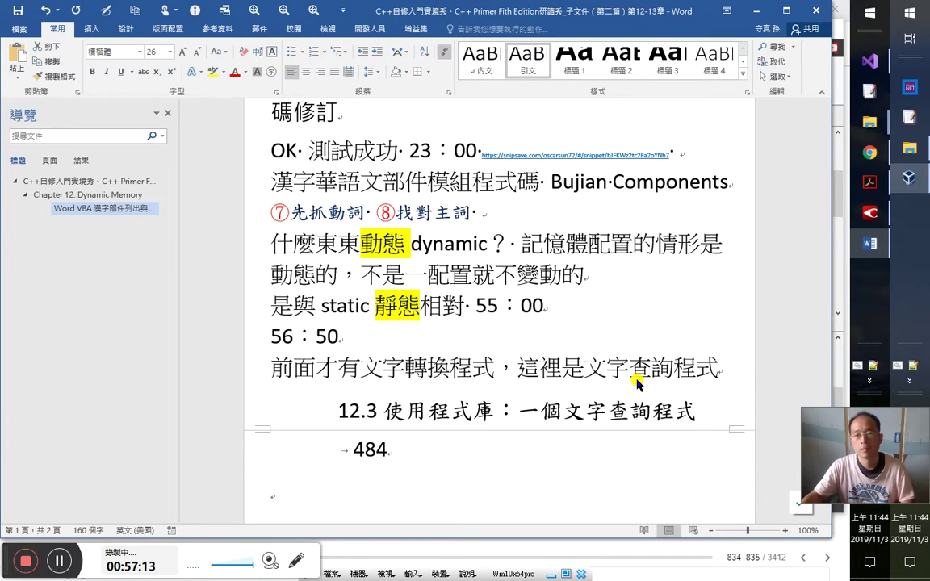
Delete the 484 line beneath the 12.3 heading
key(Down)
key(shift+Home)
key(Down)
key(shift+Home)
key(Delete)
Bold the terms 文字查詢 and 文字轉換 in the note and save the document
key(Down)
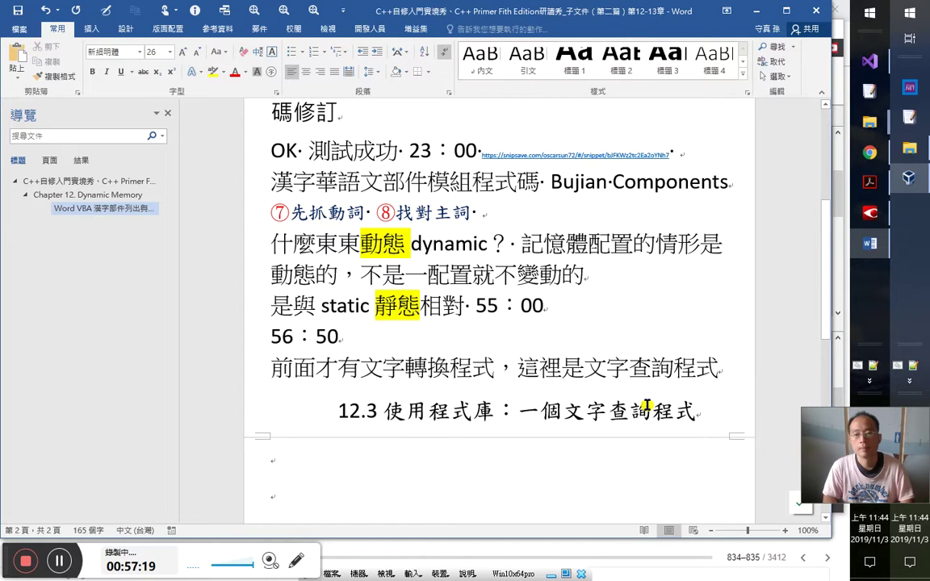
key(Up)
key(Up)
key(Left)
key(Left)
key(Left)
key(Left)
key(Left)
key(Left)
key(Left)
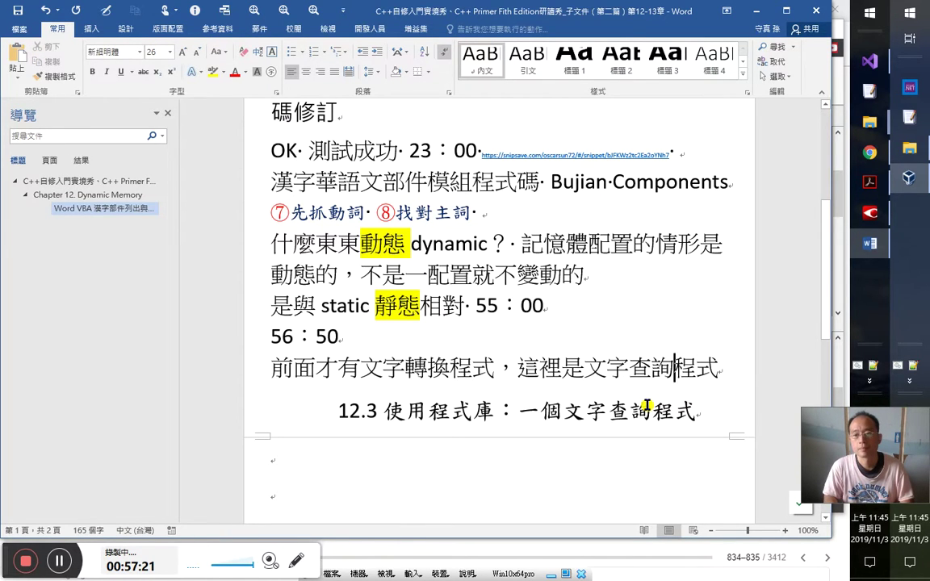
key(Right)
key(shift+End)
key(shift+Left)
key(shift+Left)
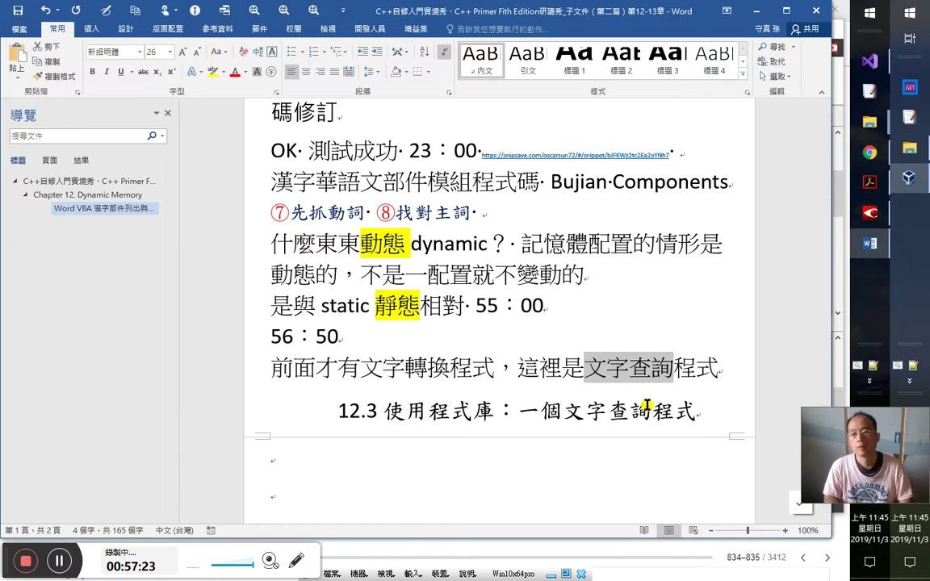
key(ctrl+b)
key(Left)
key(Left)
key(Left)
key(Left)
key(Left)
key(Left)
key(Left)
key(shift+Left)
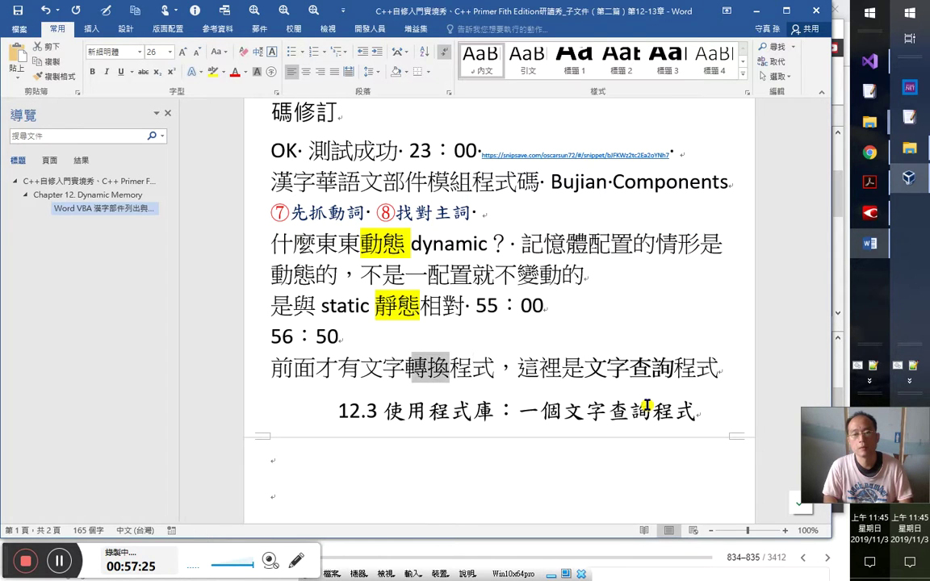
key(shift+Left)
key(shift+Left)
key(shift+Left)
key(ctrl+b)
key(ctrl+s)
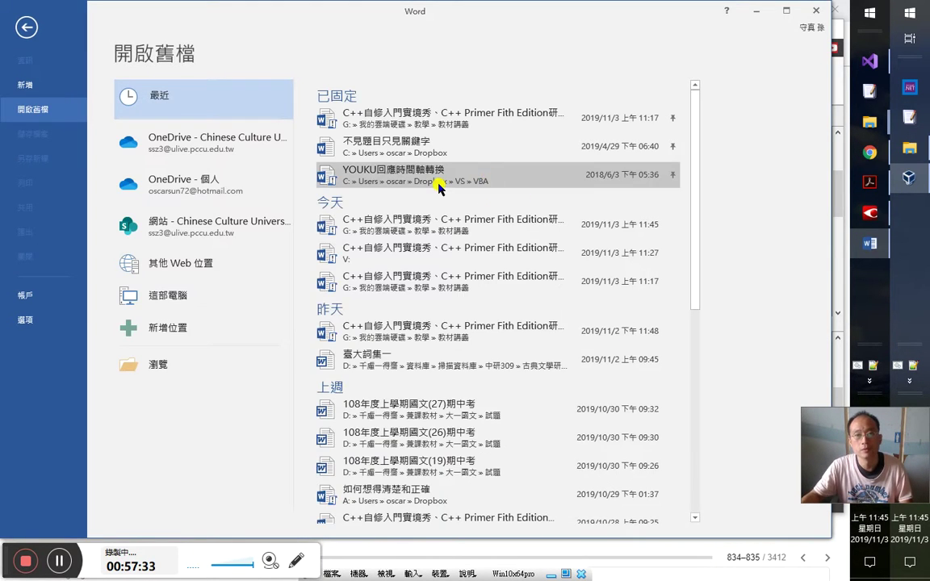
Open the pinned recent file C++自修入門實境秀、C++ Primer Fith Edition研讀秀
click(478, 118)
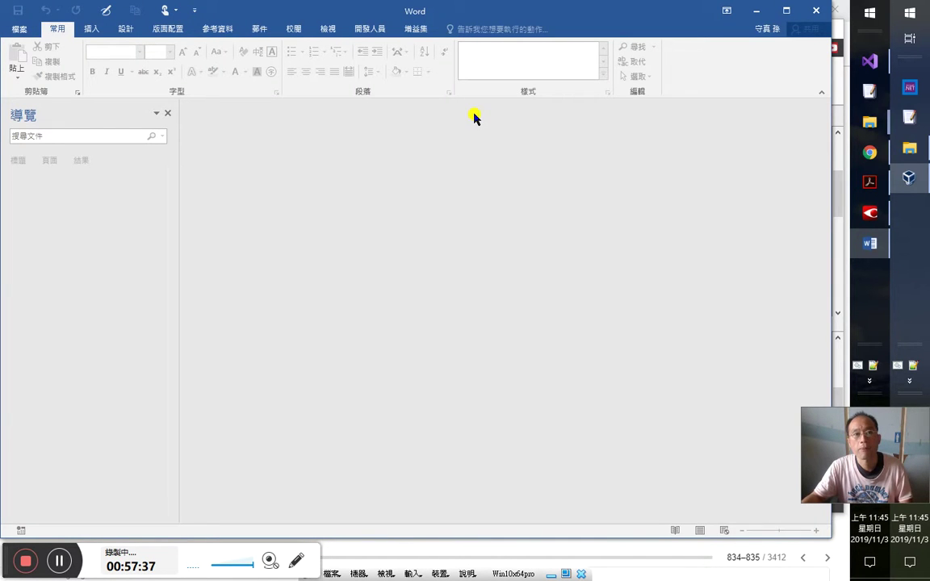
click(24, 30)
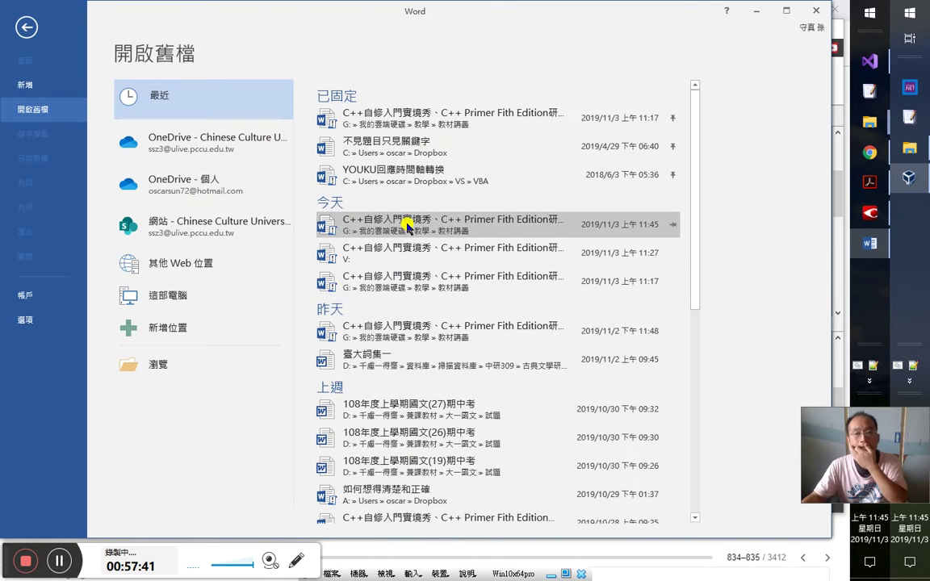
click(386, 121)
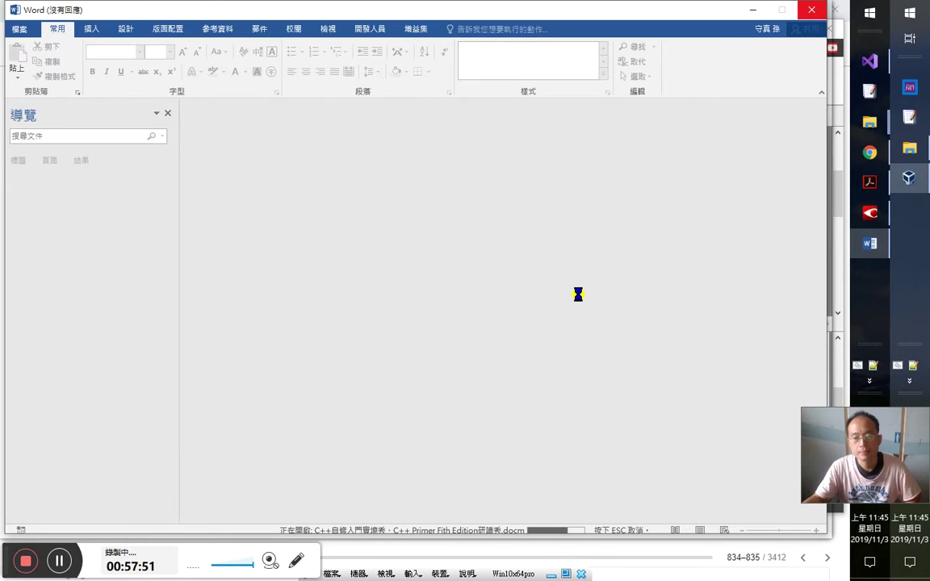
drag(873, 467, 873, 370)
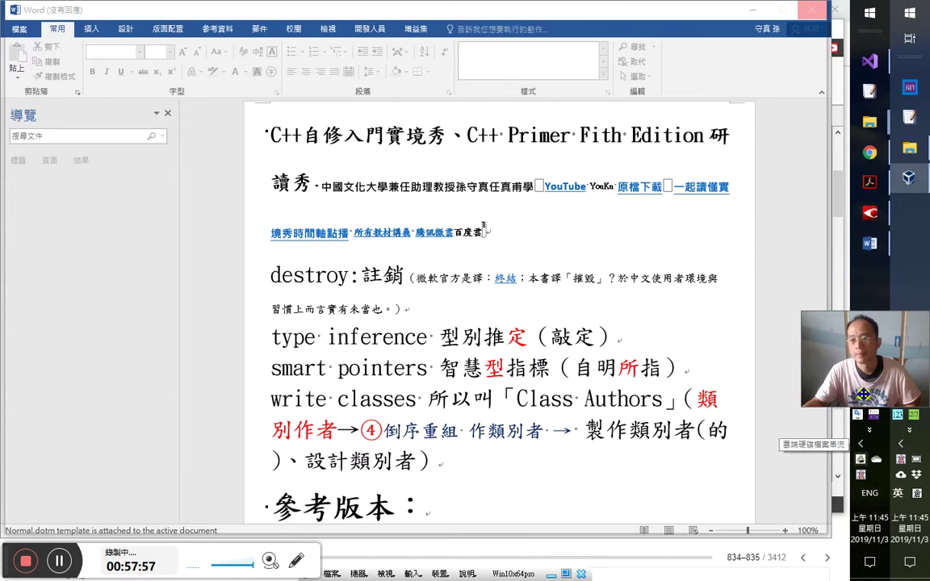
drag(864, 393, 863, 488)
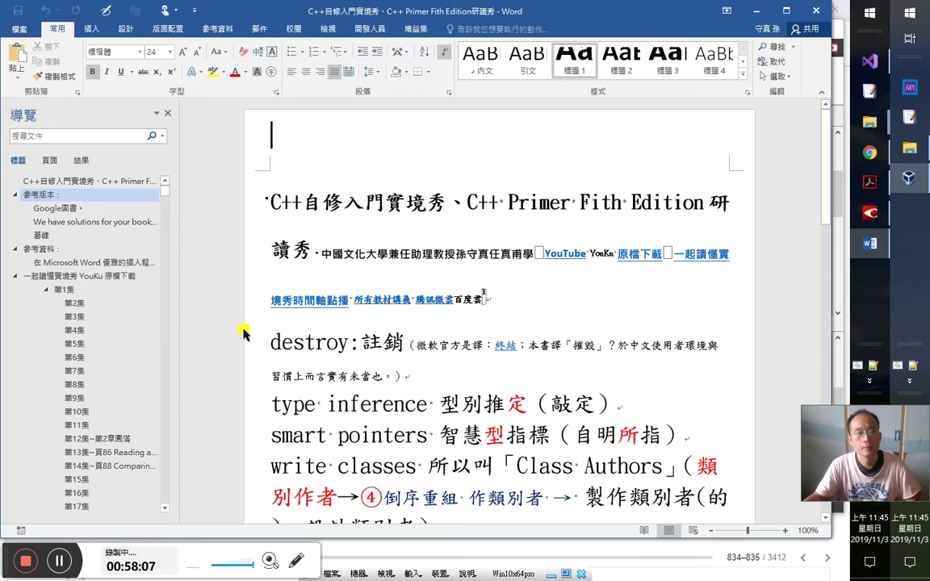
Fill the empty episode heading as 第76集, then jump to the document's end
scroll(744, 482, down, 1)
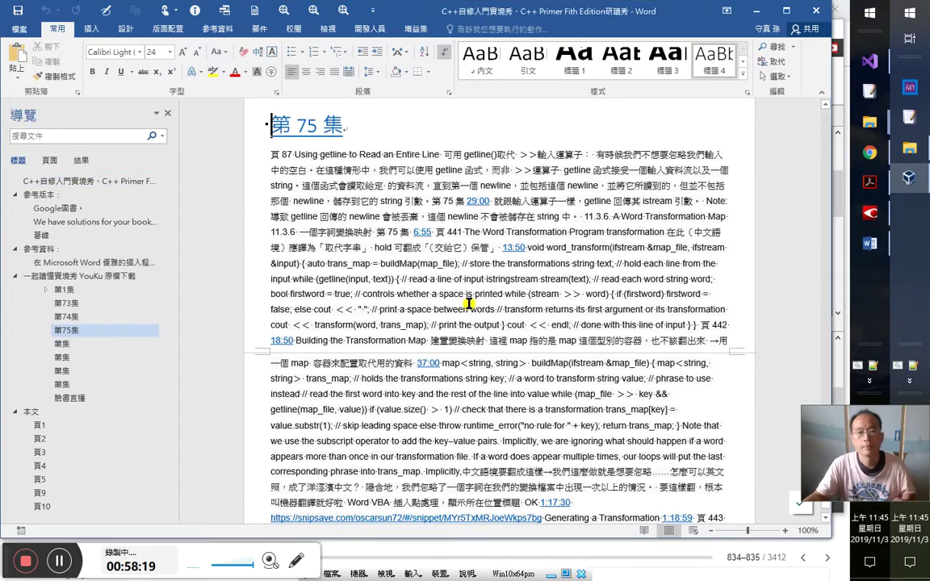
scroll(474, 312, down, 3)
scroll(475, 312, down, 11)
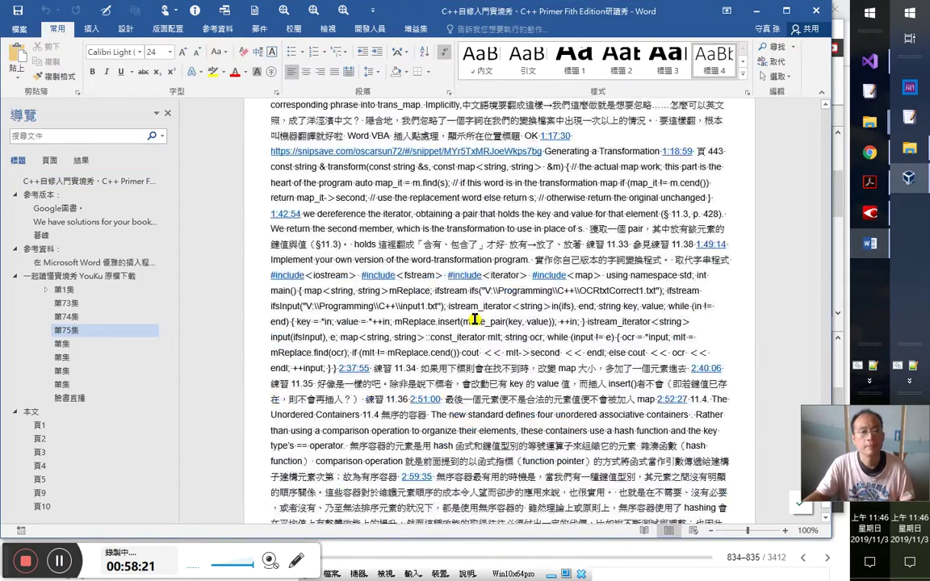
scroll(476, 317, down, 20)
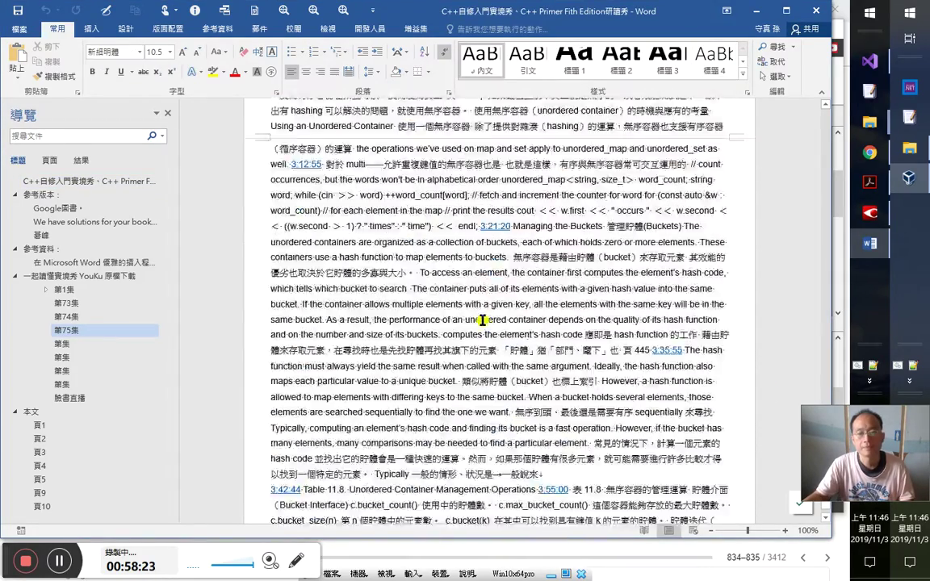
scroll(482, 319, down, 10)
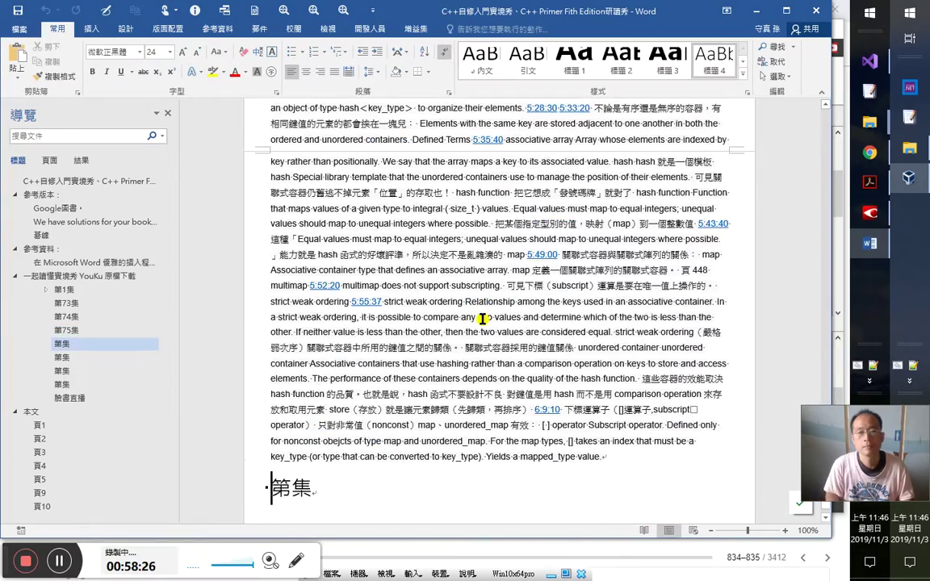
text(76)
key(Down)
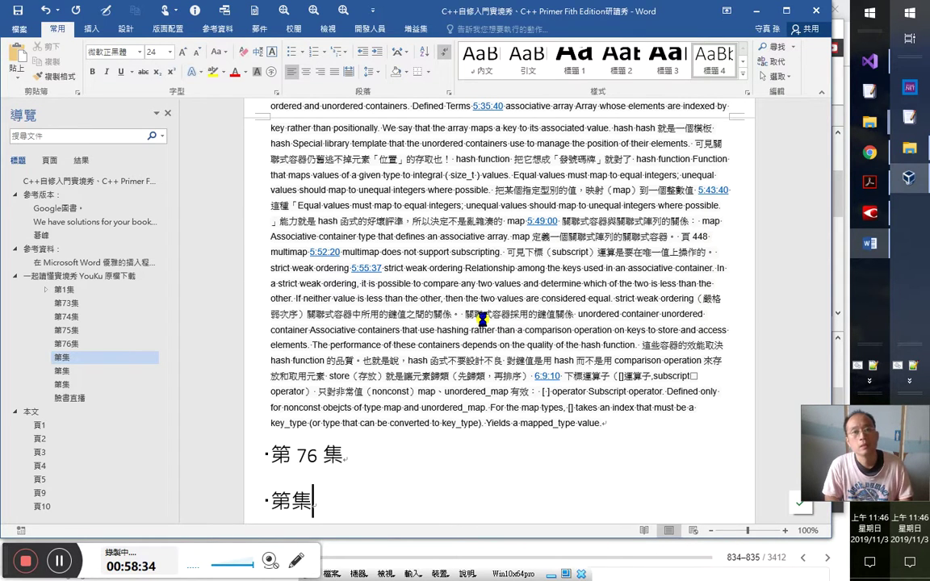
key(ctrl+End)
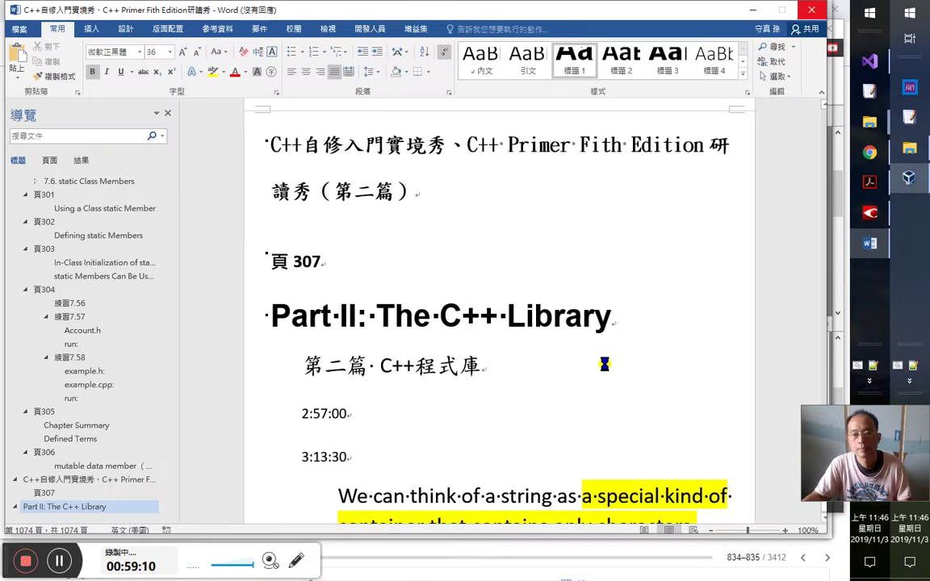
Select 文字轉換程式 in the note line above the 12.3 heading for hyperlinking
scroll(605, 364, down, 10)
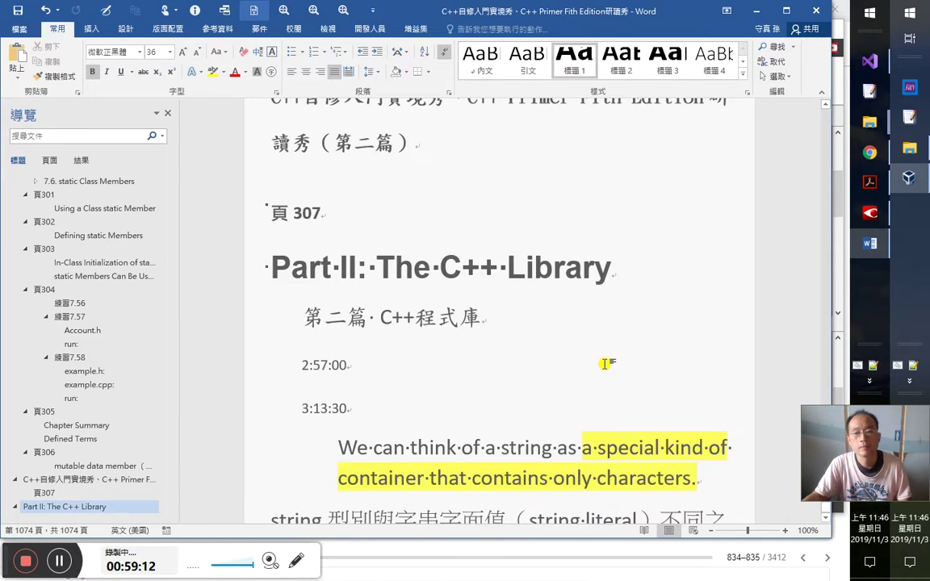
scroll(604, 364, up, 7)
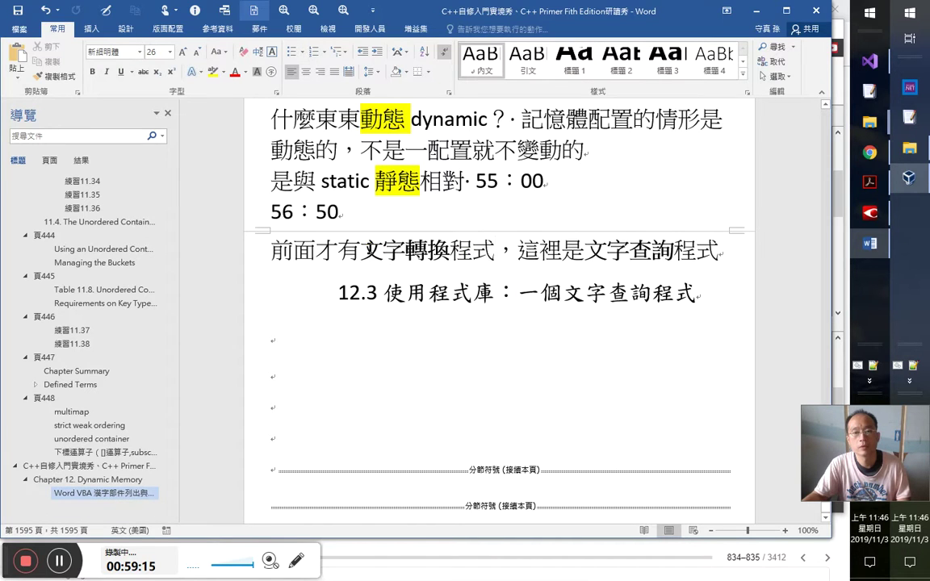
drag(361, 252, 495, 252)
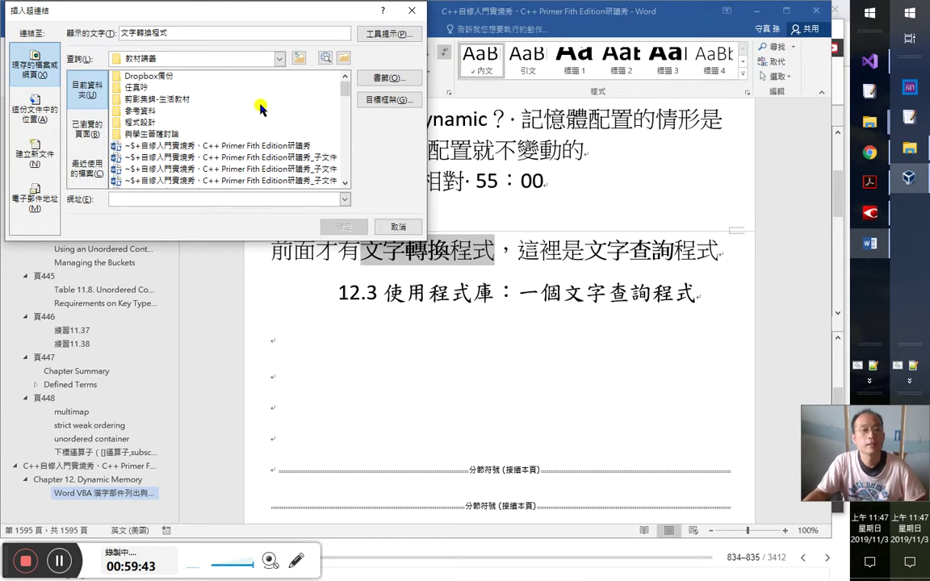
Link 文字轉換程式 to the 11.3.6. A Word Transformation Map heading and test the link
click(34, 117)
scroll(101, 133, up, 6)
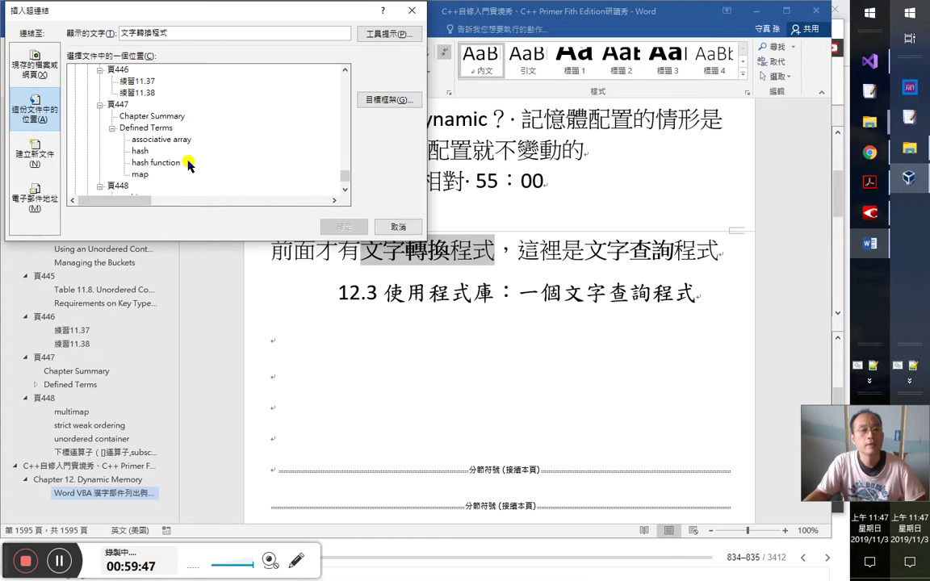
scroll(174, 153, up, 3)
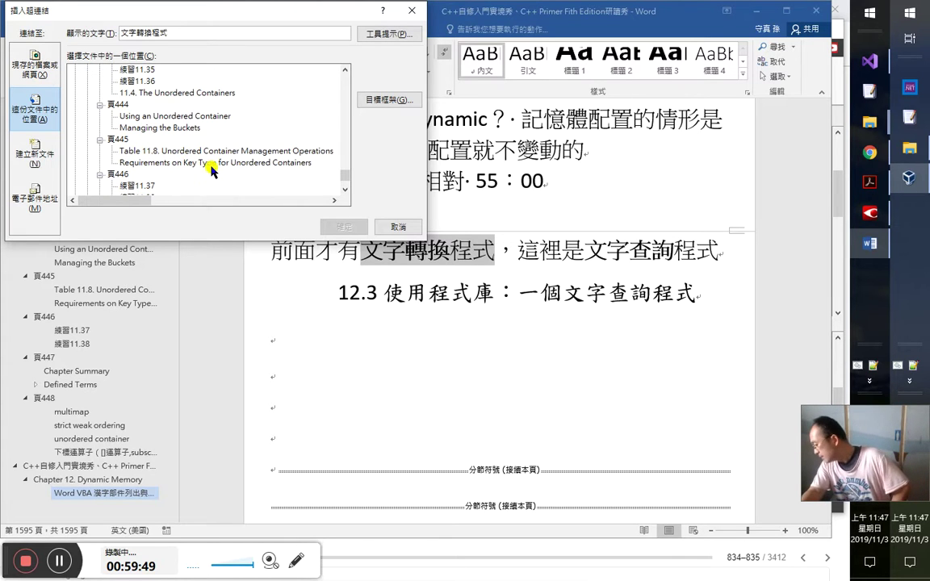
scroll(197, 156, up, 4)
scroll(186, 141, up, 6)
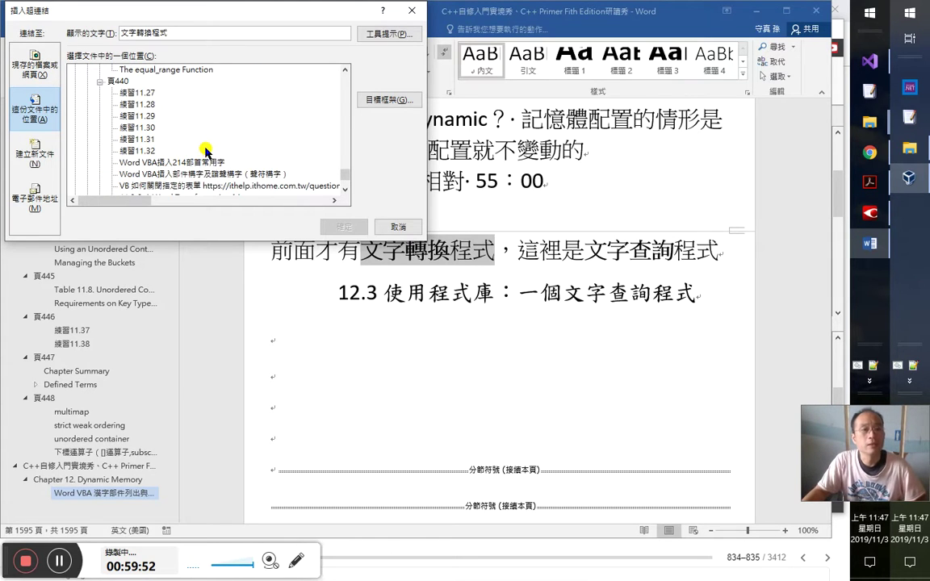
click(137, 143)
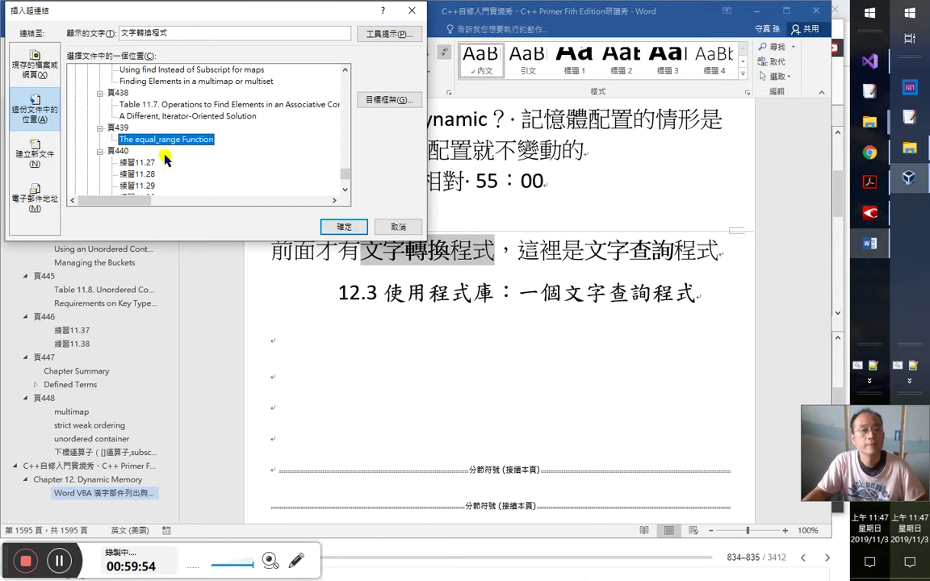
scroll(174, 155, down, 3)
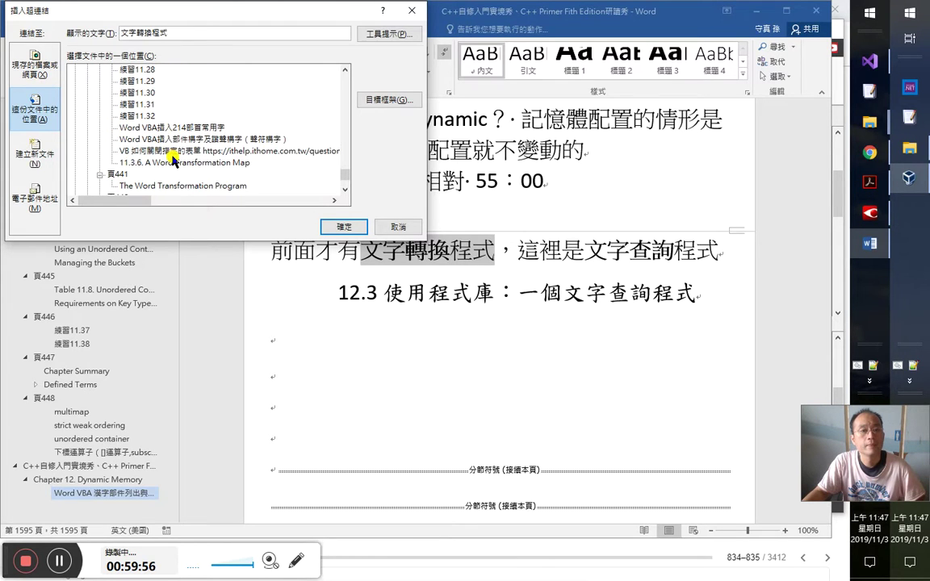
click(181, 162)
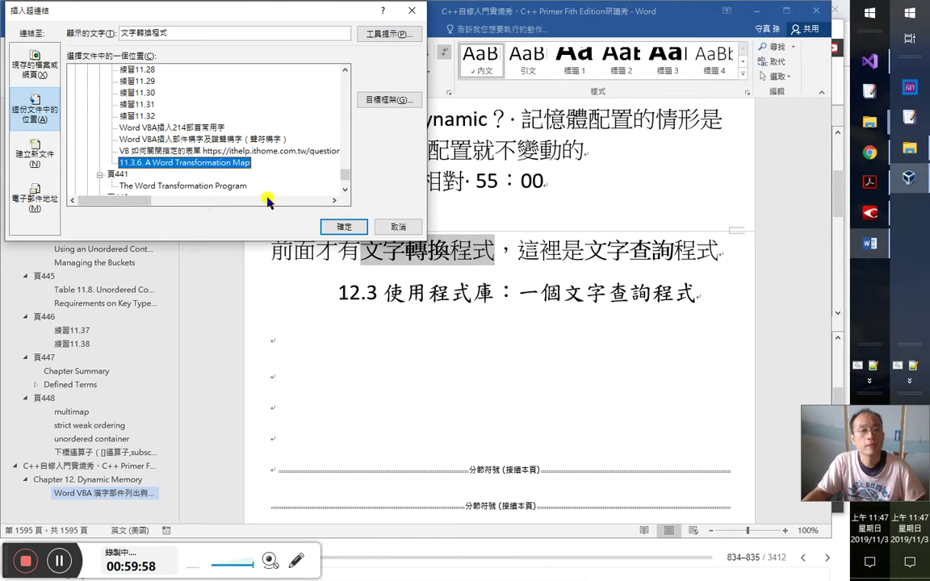
click(343, 226)
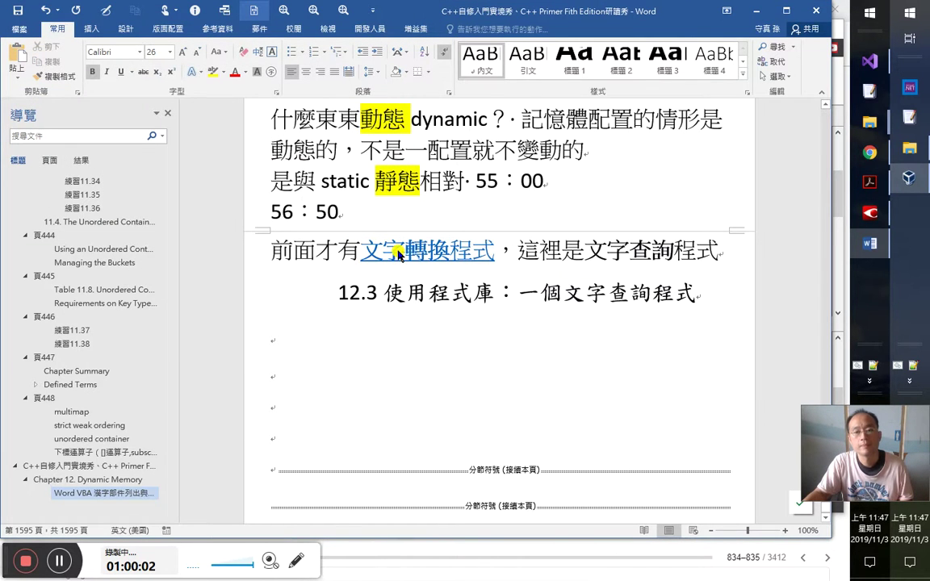
ctrl+click(396, 253)
scroll(480, 262, down, 5)
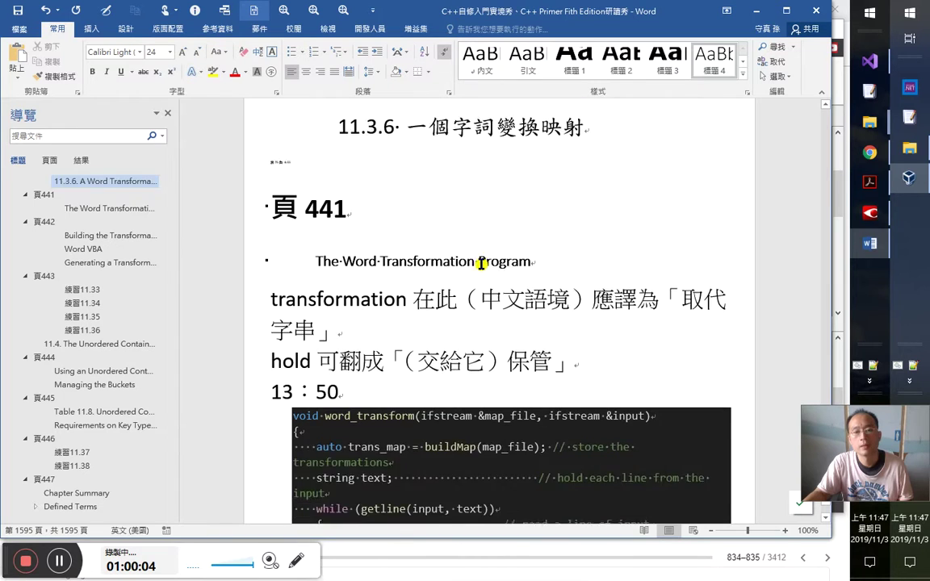
click(374, 196)
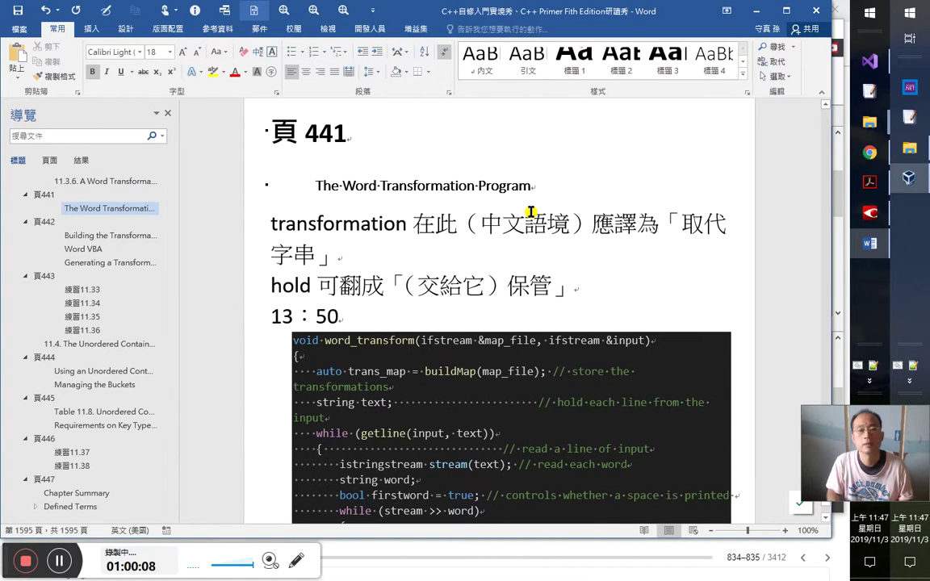
key(alt+Left)
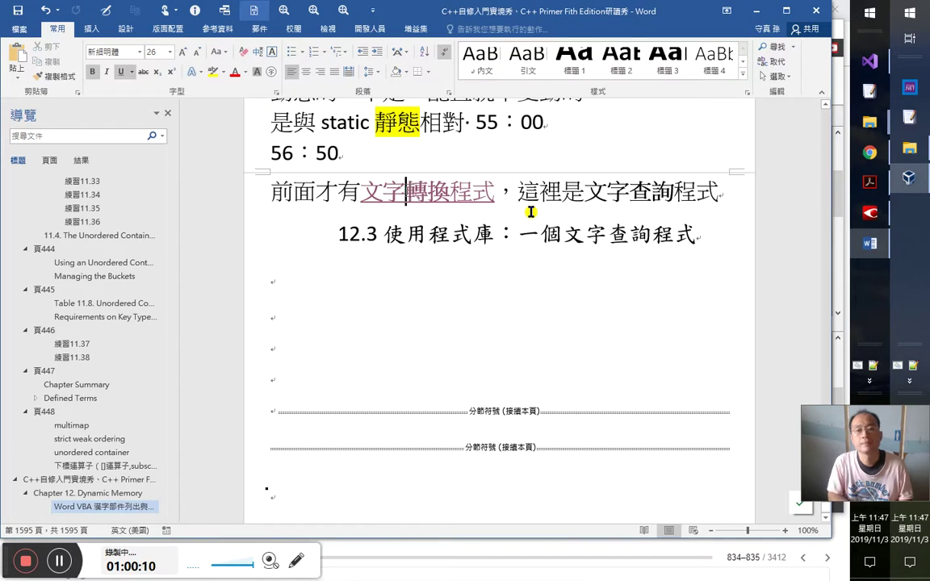
Retarget the link to The Word Transformation Program heading on 頁441 and verify it
key(ctrl+k)
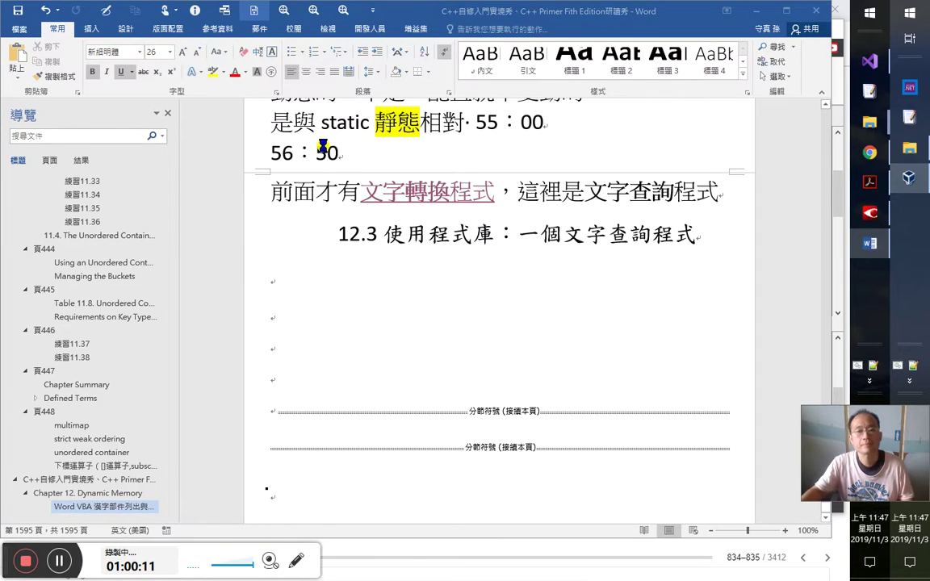
scroll(225, 141, up, 12)
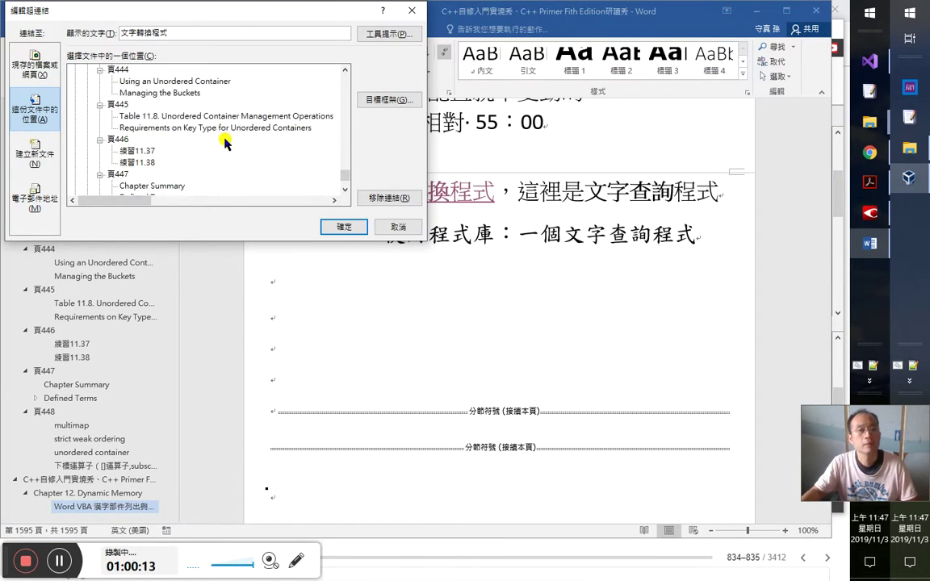
scroll(229, 142, down, 1)
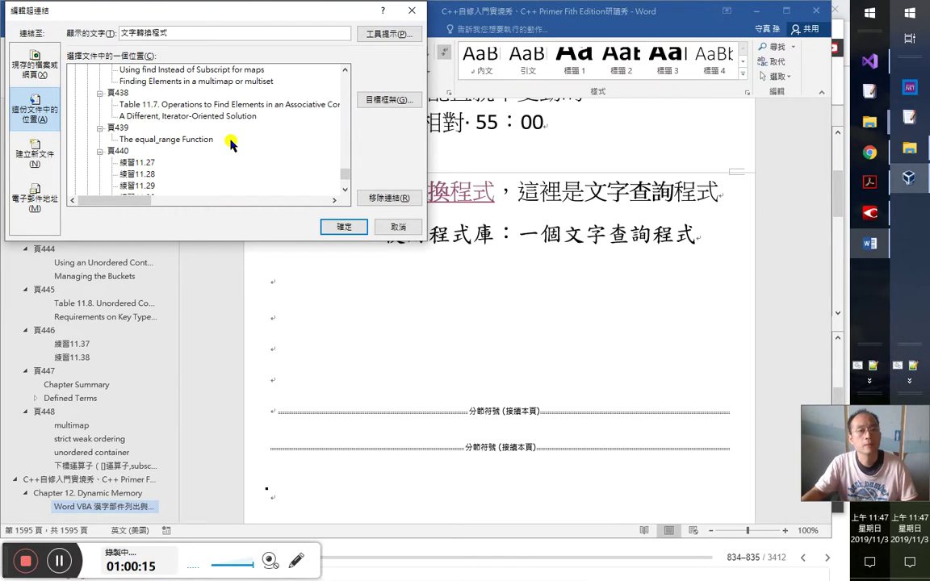
scroll(230, 144, down, 3)
click(232, 168)
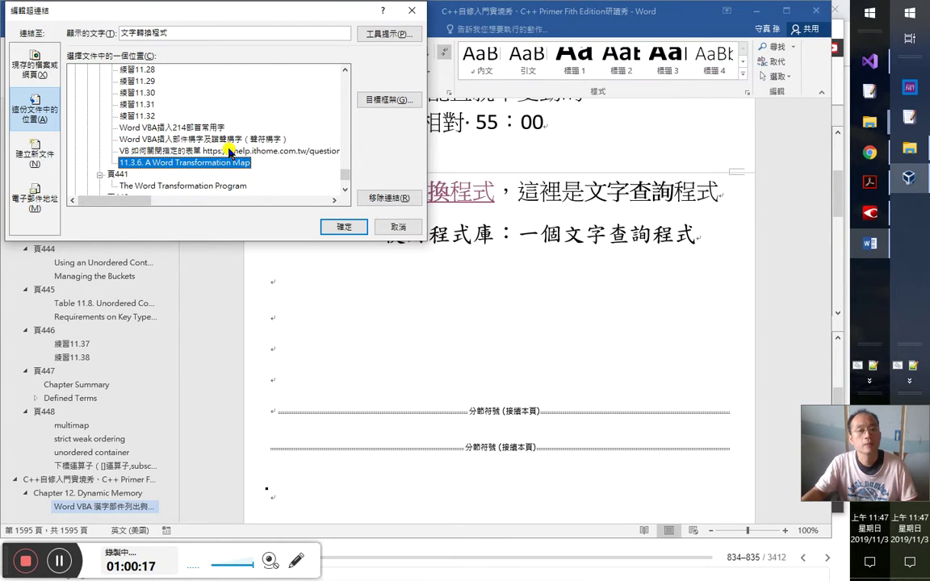
scroll(194, 150, down, 1)
click(191, 151)
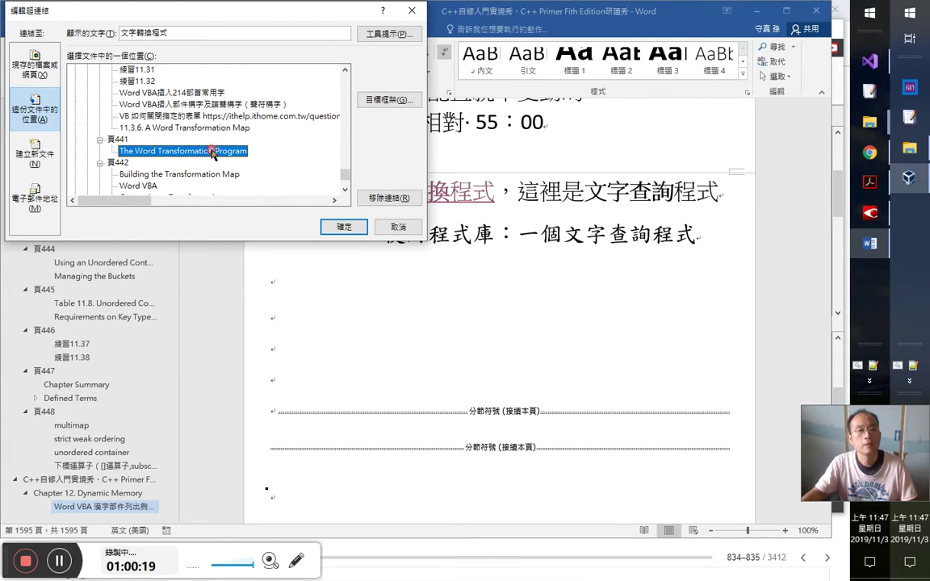
click(343, 227)
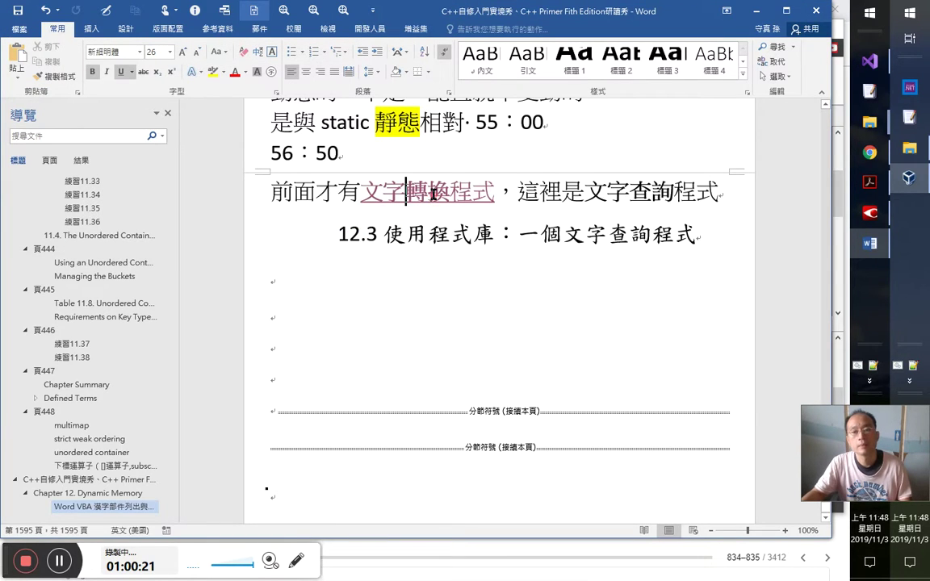
ctrl+click(434, 194)
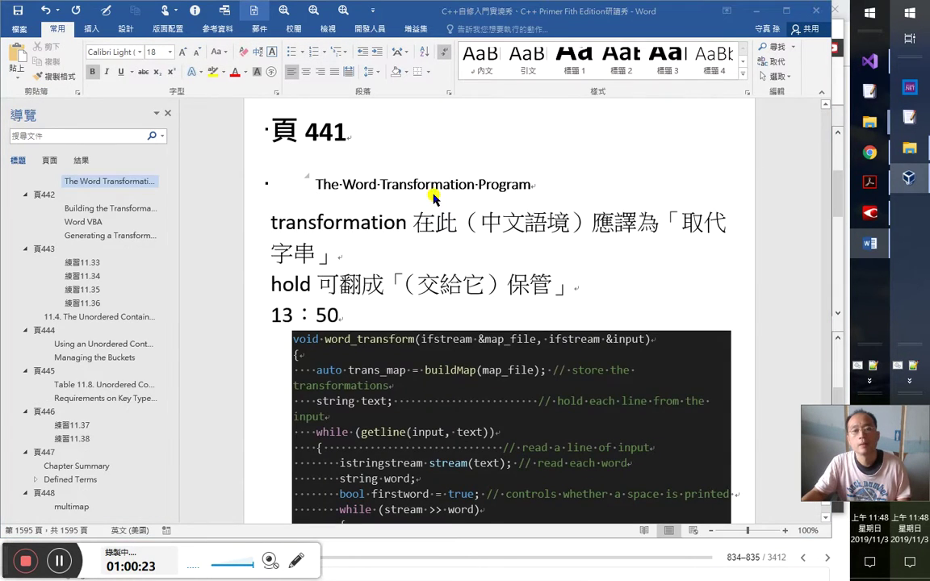
Select the 'Section 12.3 Using the Library: A Text-Query Program' line in the Acrobat C++ Primer PDF
key(alt+Tab)
key(Tab)
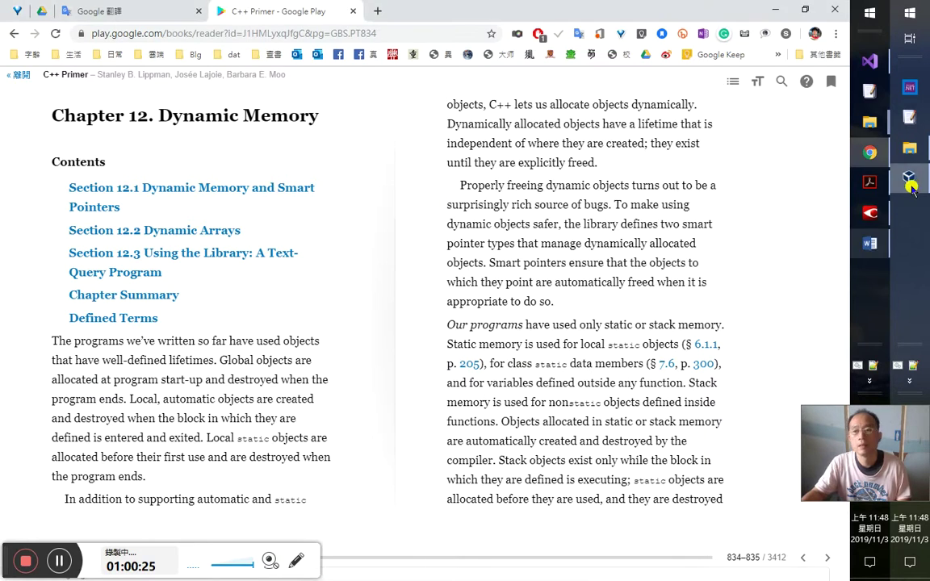
click(871, 184)
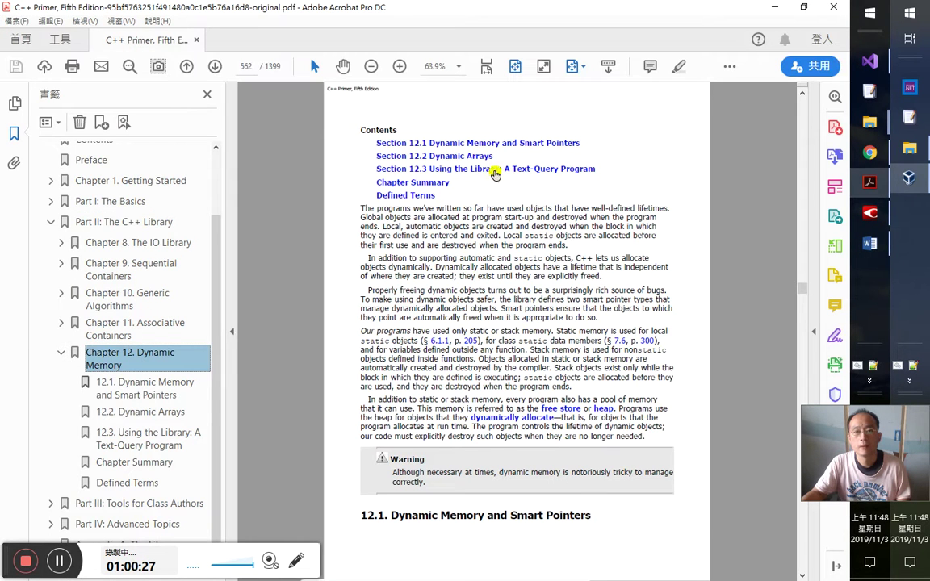
drag(452, 169, 370, 170)
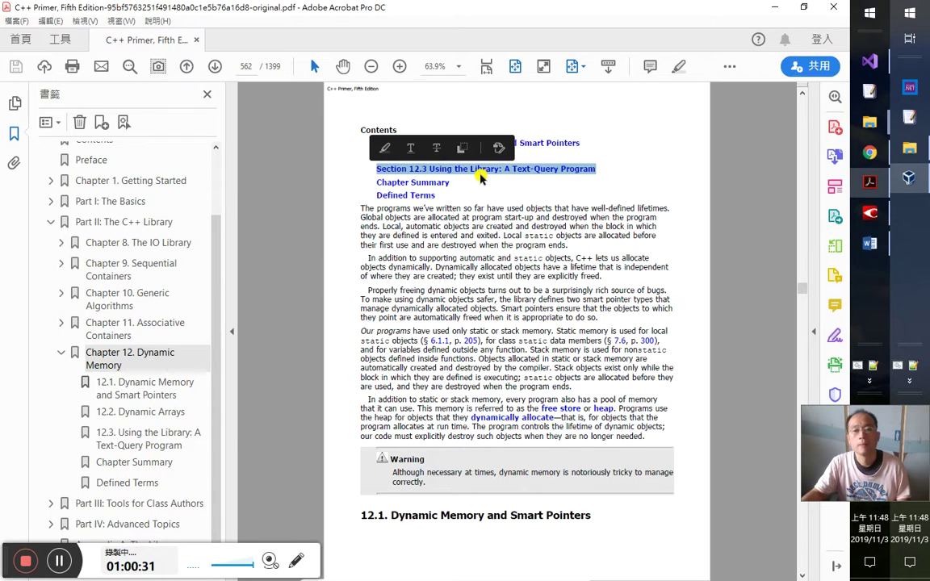
key(alt+Tab)
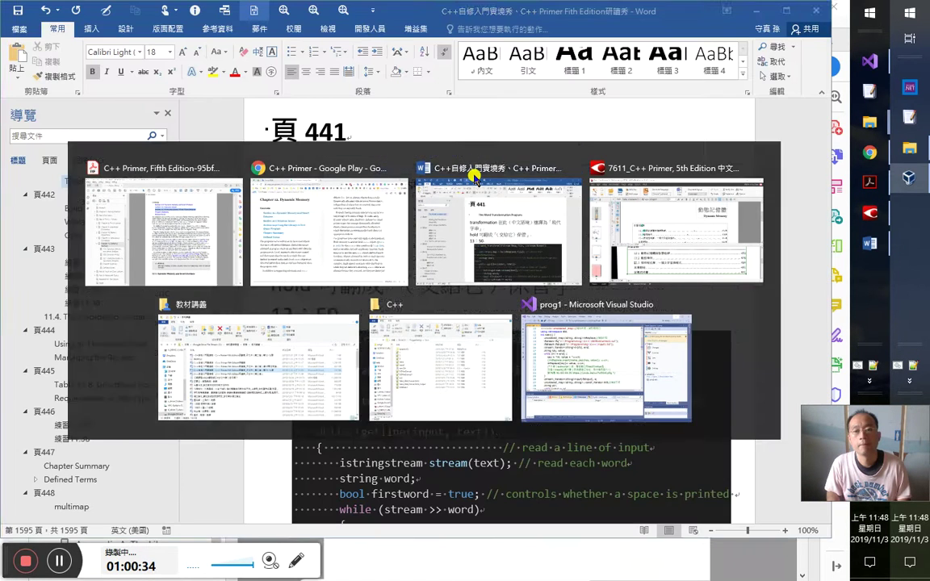
Append 或「文字轉換」 and the 第76集 1：0：10 reference after 「字串」
click(476, 177)
key(Down)
key(Down)
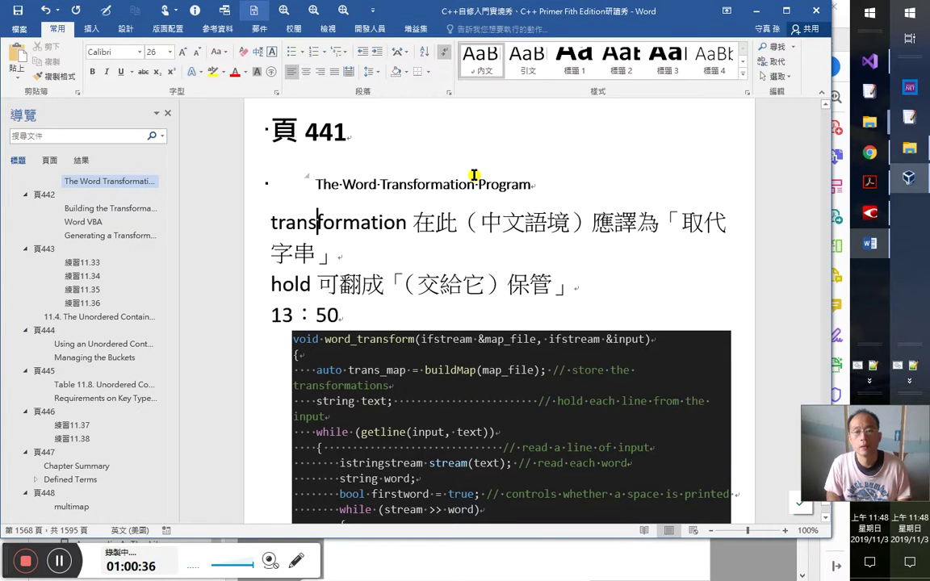
text(irm)
key(BackSpace)
key(BackSpace)
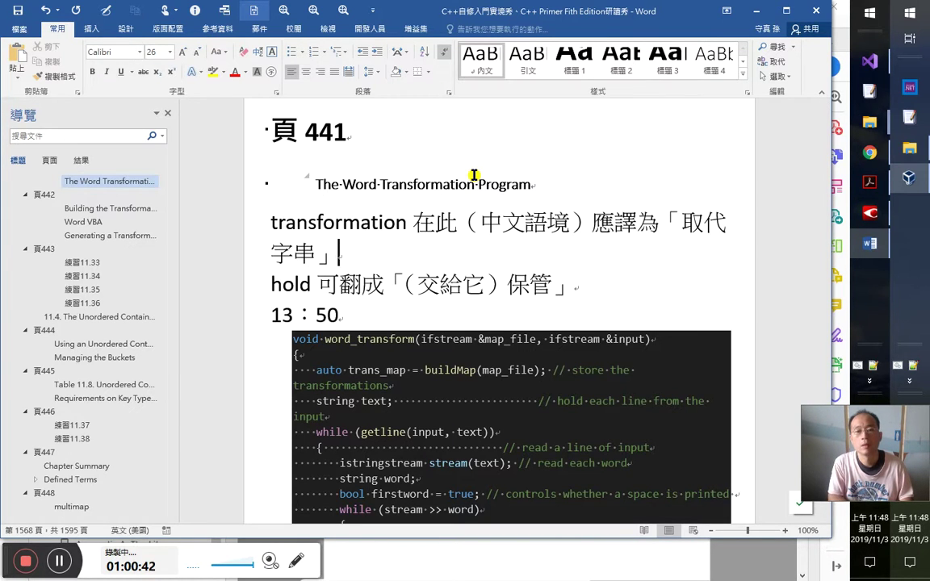
text(或「」)
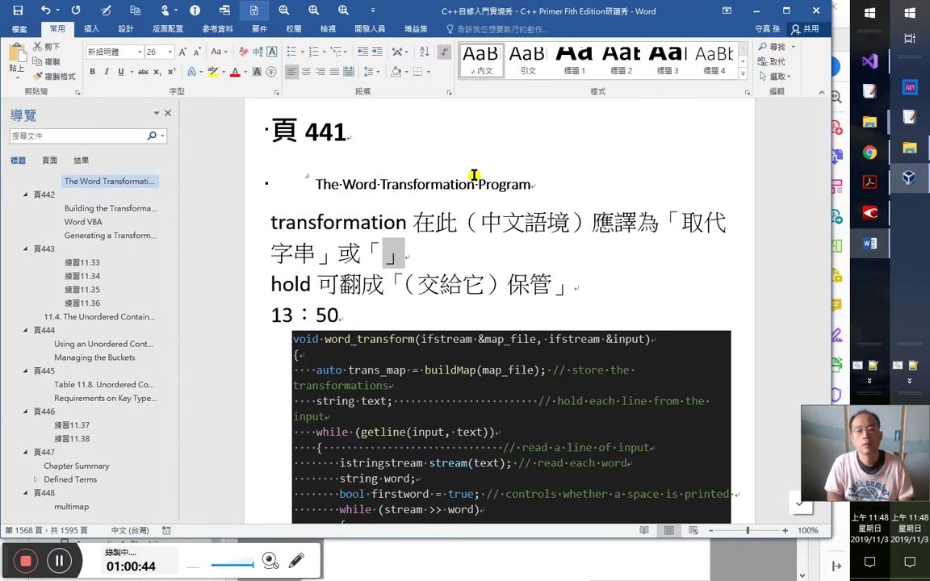
text(文字轉換)
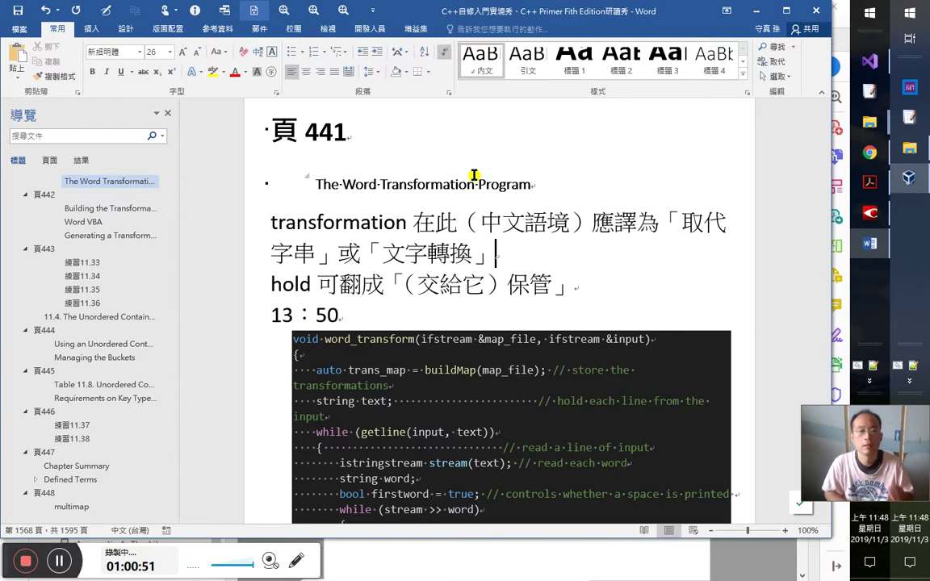
text(第76)
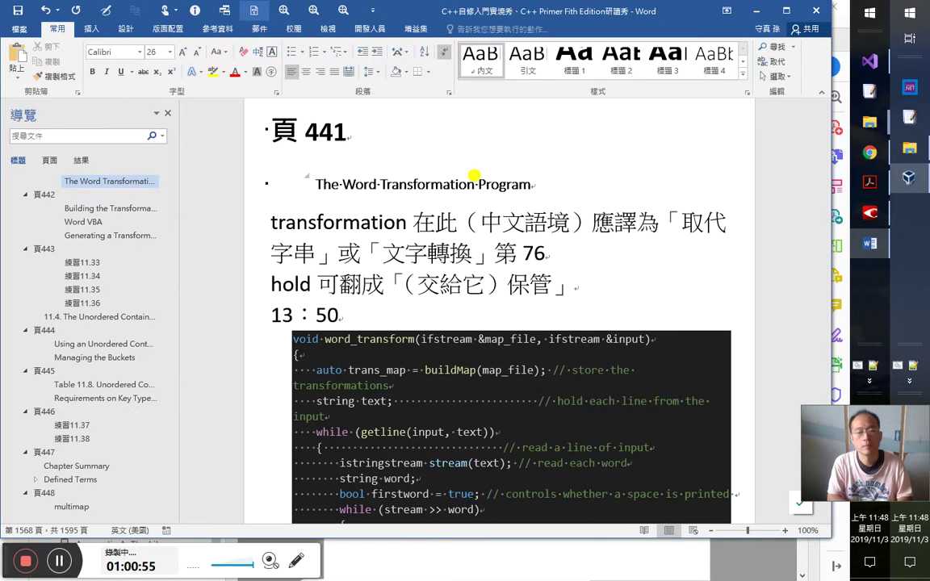
text(集 1：0：10)
Shrink the 第76集 1：0：10 reference to 11 pt
click(920, 158)
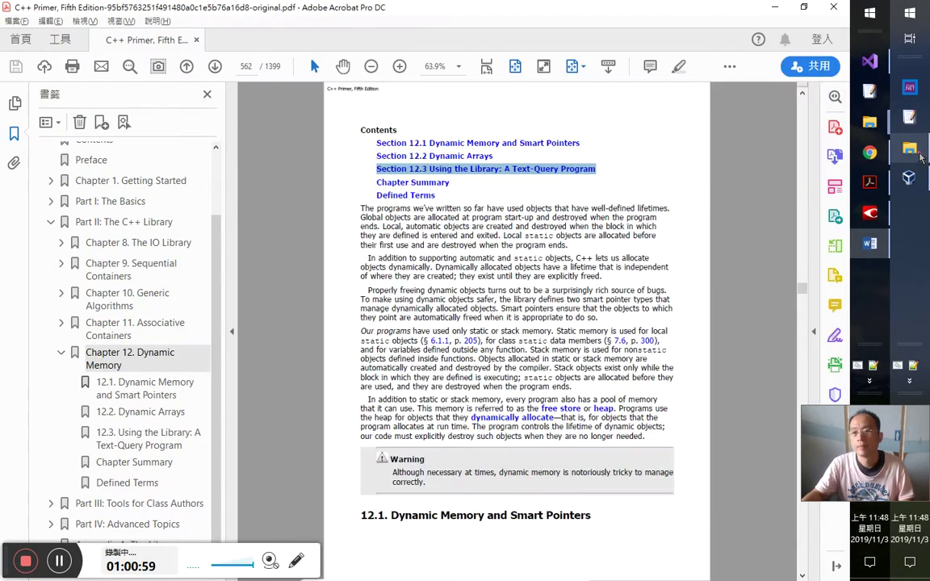
click(920, 158)
click(921, 158)
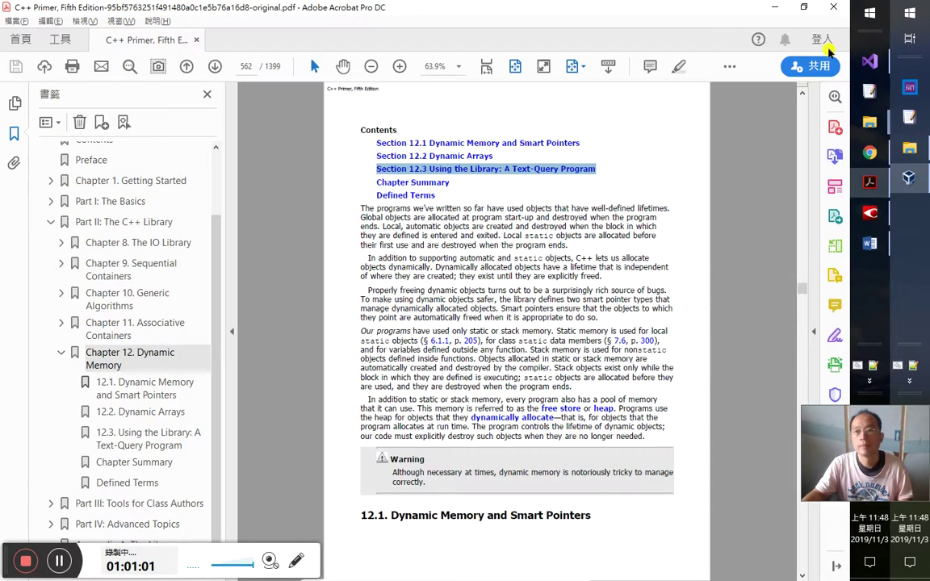
click(870, 243)
shift+click(495, 253)
click(153, 52)
text(11)
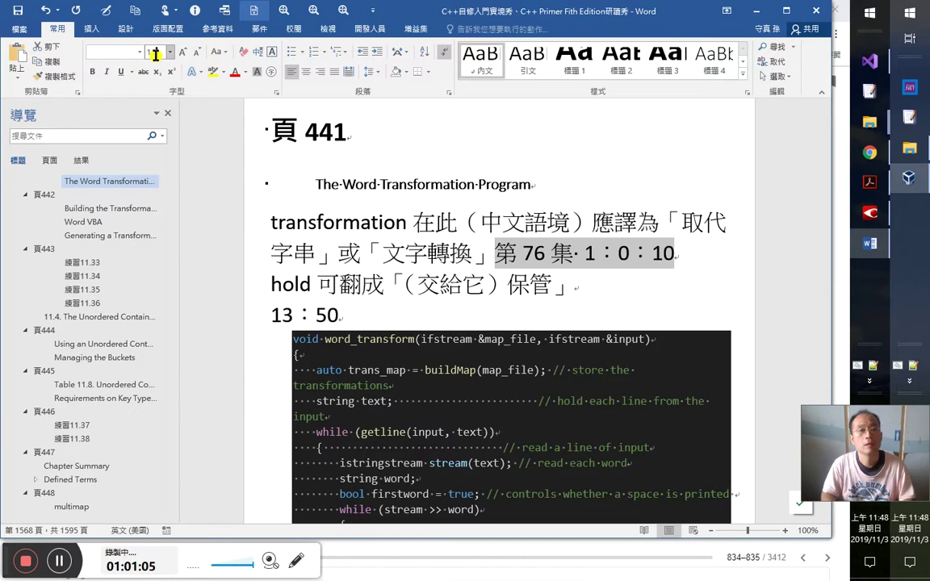
key(Return)
Add 參見 at the end of the transformation line
click(418, 243)
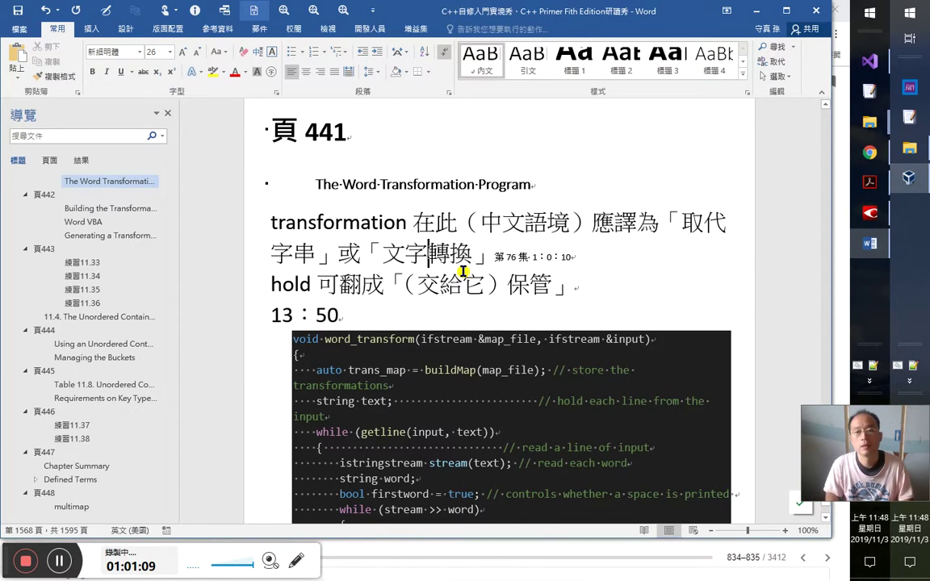
key(End)
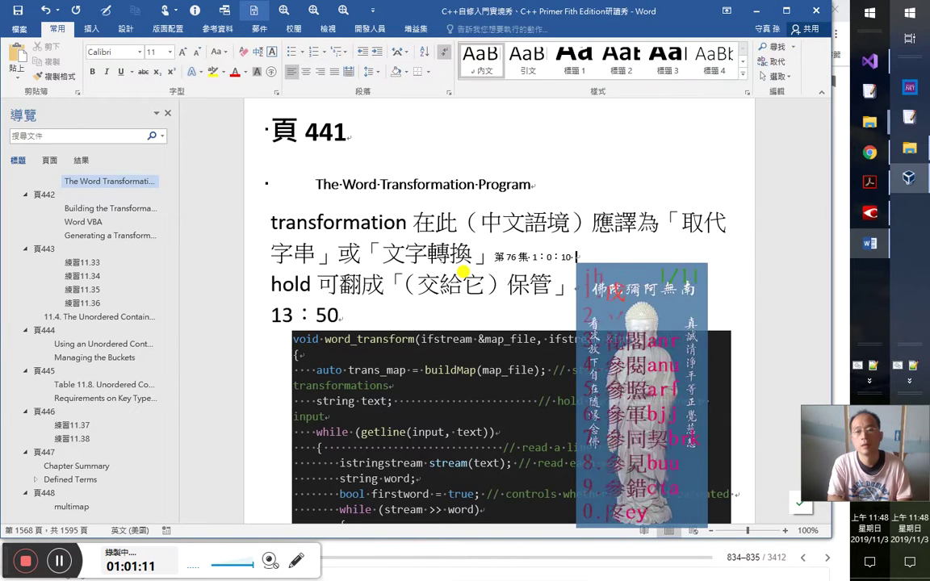
text(參見)
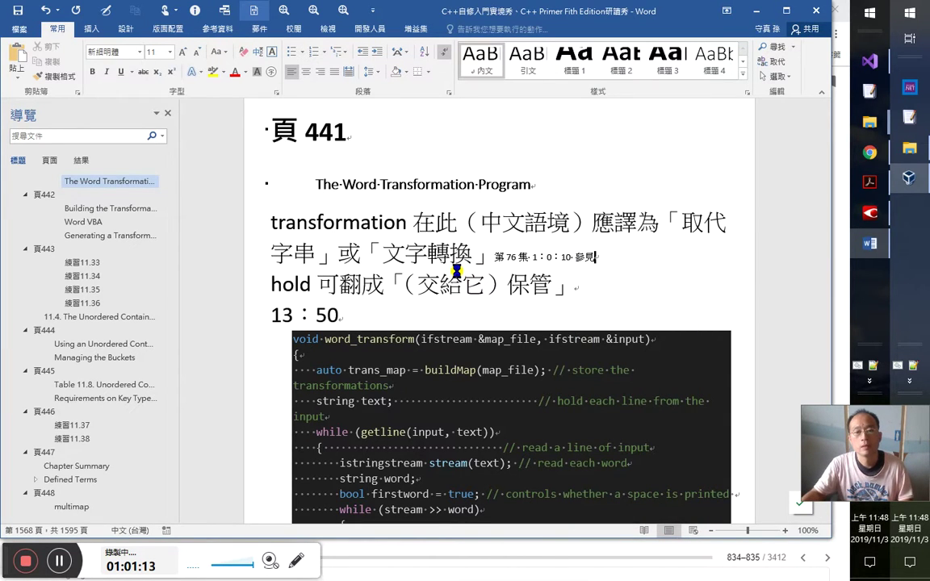
key(ctrl+k)
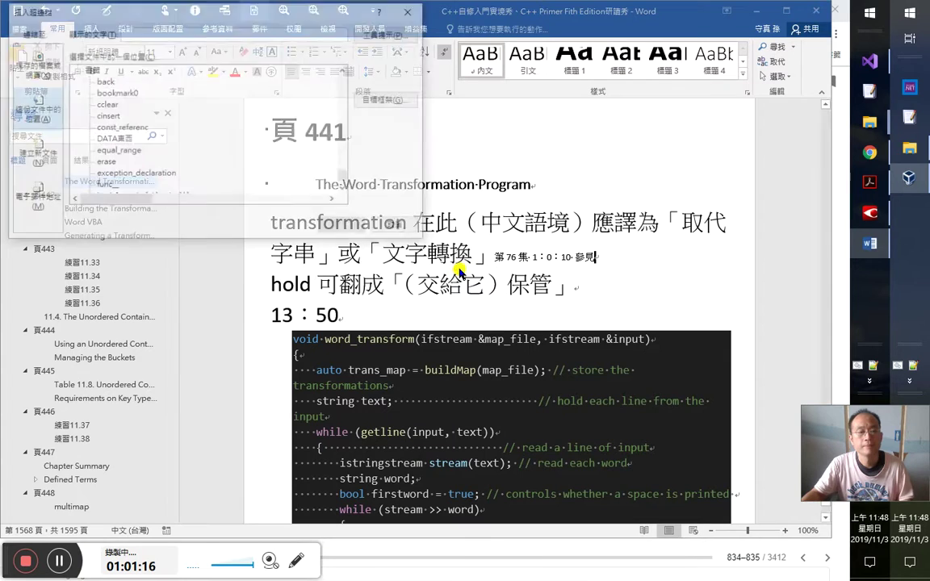
Link 參見 to the in-document heading 'Chapter 12. Dynamic Memory'
click(25, 161)
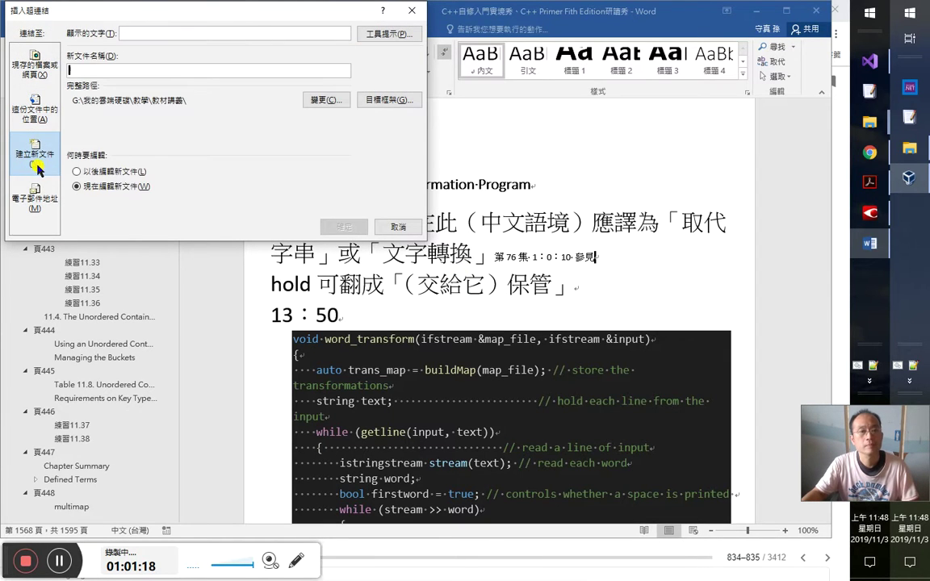
click(47, 119)
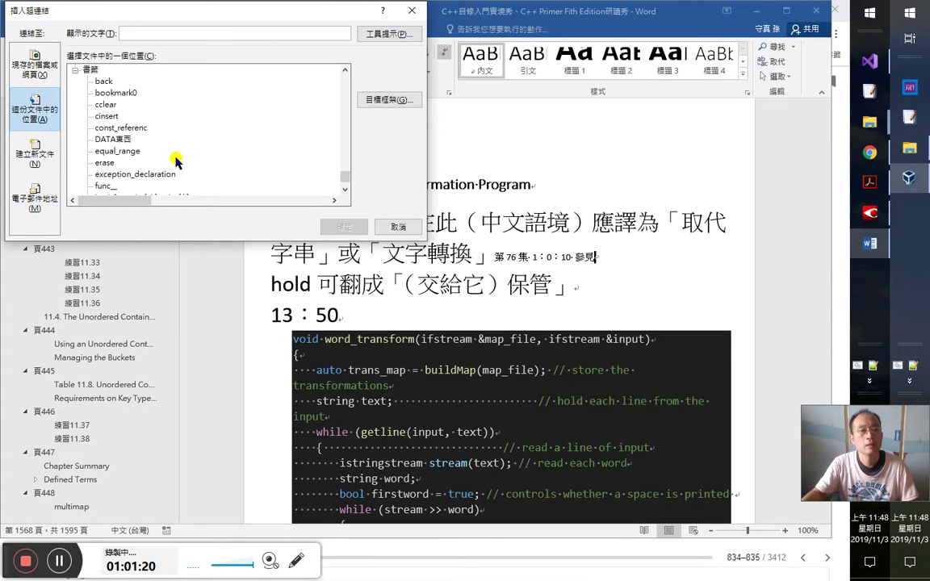
click(197, 116)
click(194, 127)
click(202, 117)
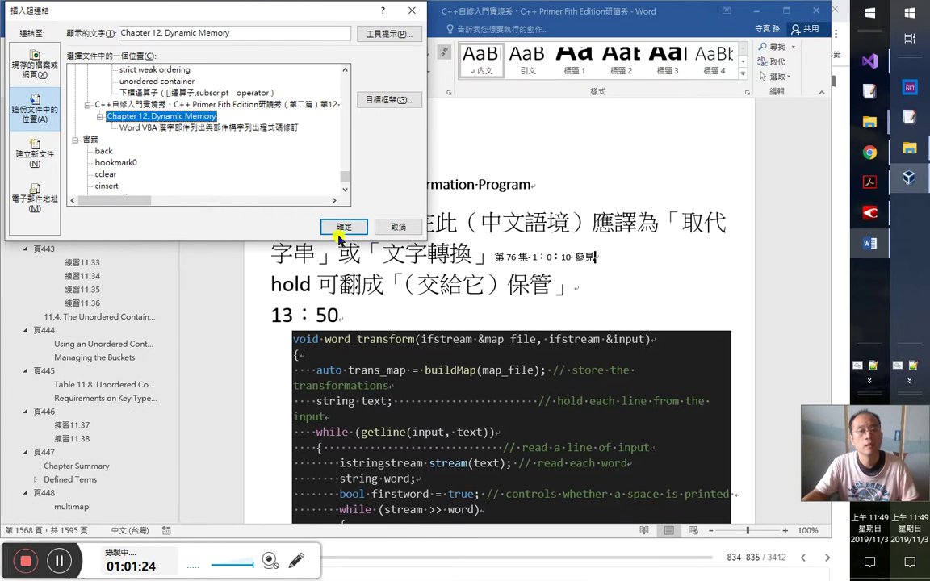
click(344, 226)
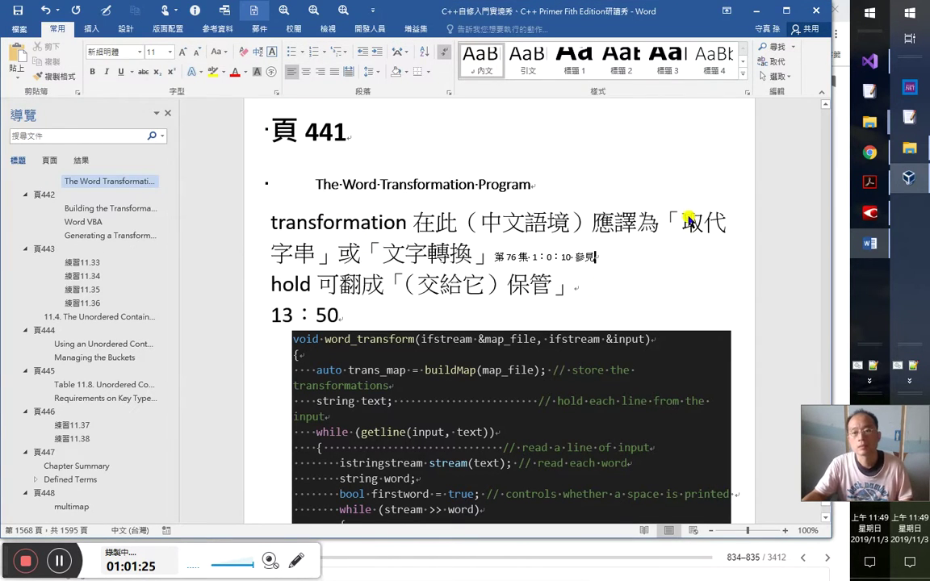
Paste the English Section 12.3 title on a new line above the Chinese 12.3 heading
ctrl+click(638, 259)
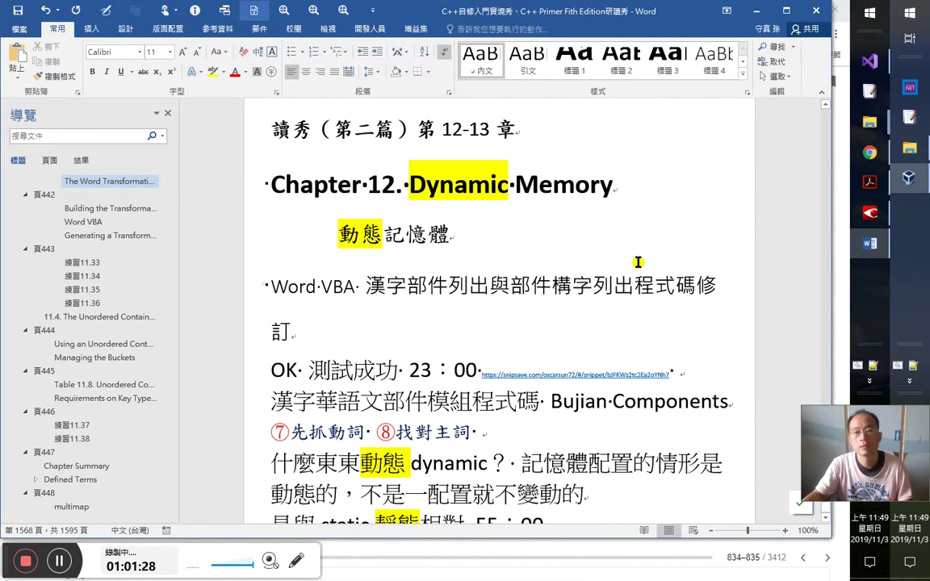
scroll(571, 315, down, 1)
scroll(572, 315, down, 2)
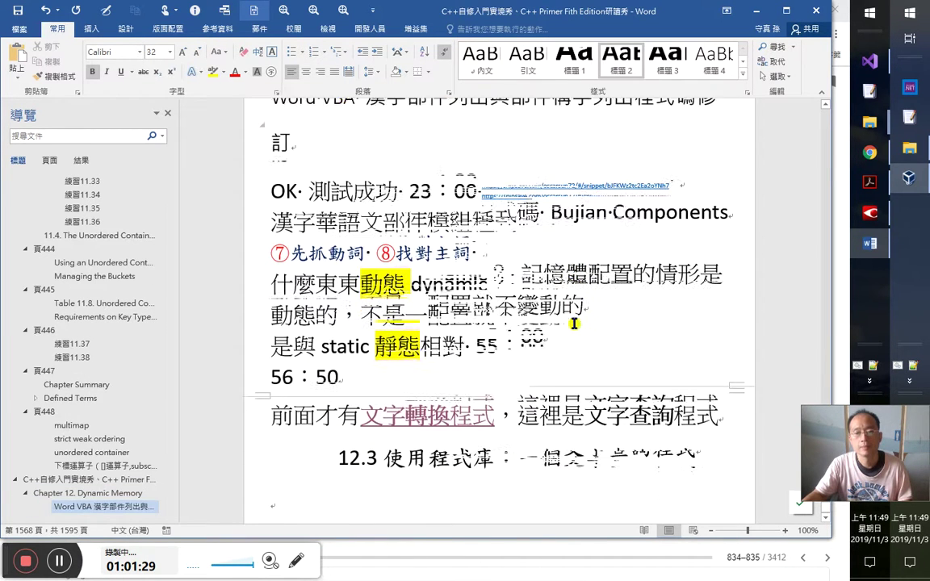
click(585, 377)
click(722, 417)
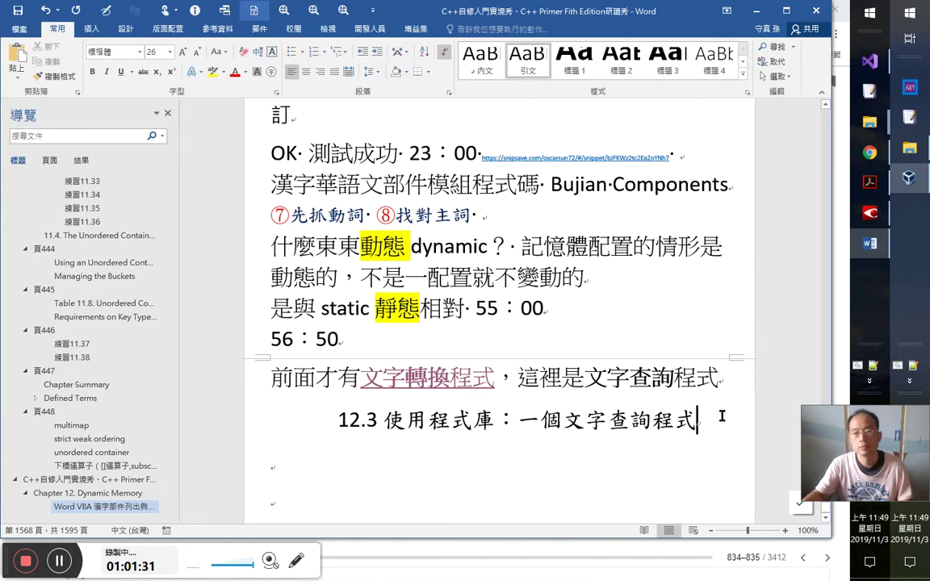
key(Home)
key(Return)
key(Up)
text(Section 12.3 Using the Library: A Text-Query Program)
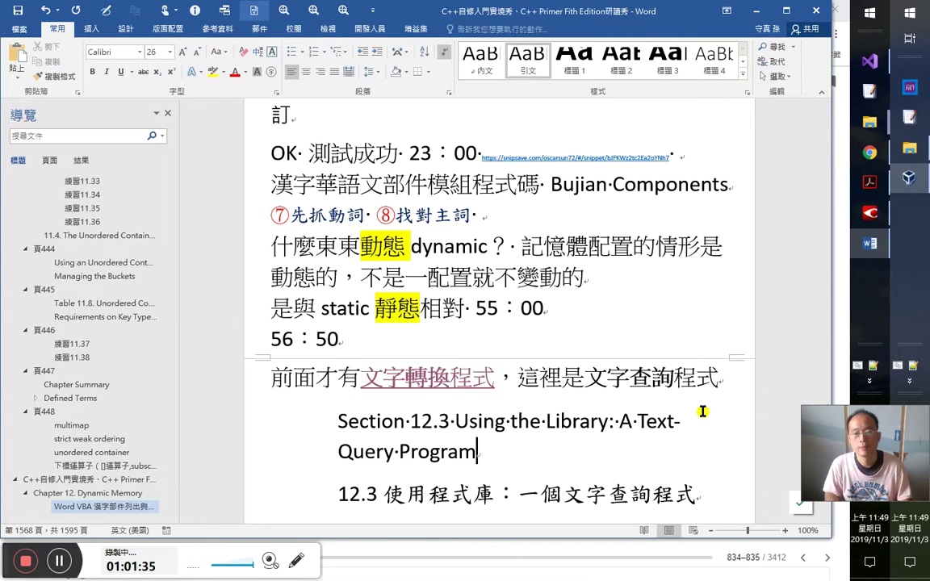
Select 文字查詢程式 in the heading, then return to The Word Transformation Program notes
key(End)
key(shift+Left)
key(shift+Left)
key(shift+Left)
key(shift+Left)
key(shift+Left)
key(shift+Left)
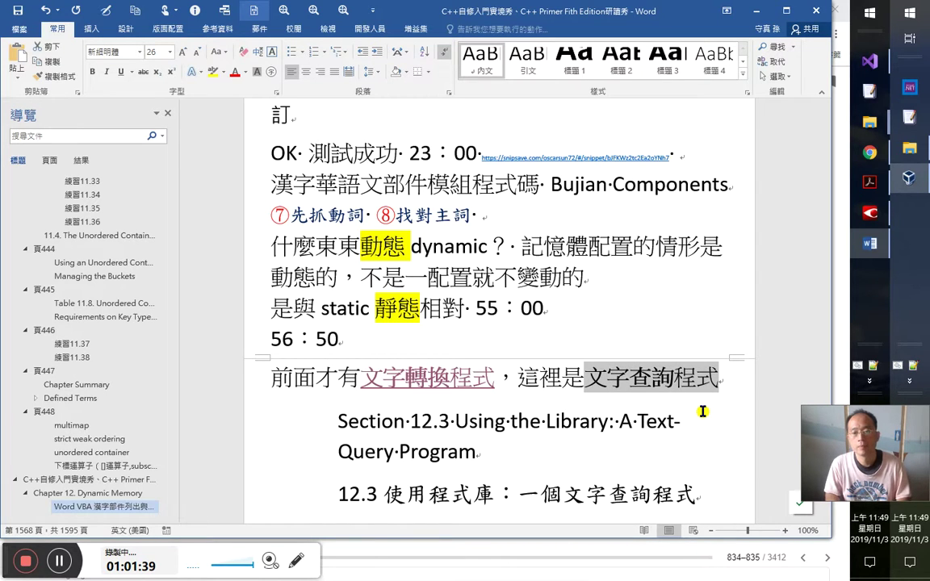
click(703, 412)
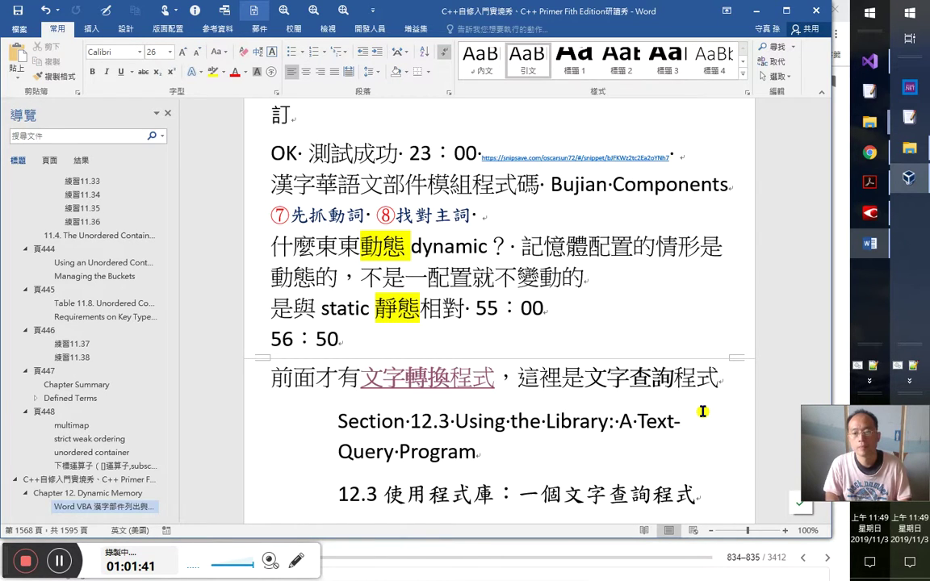
key(alt+Tab)
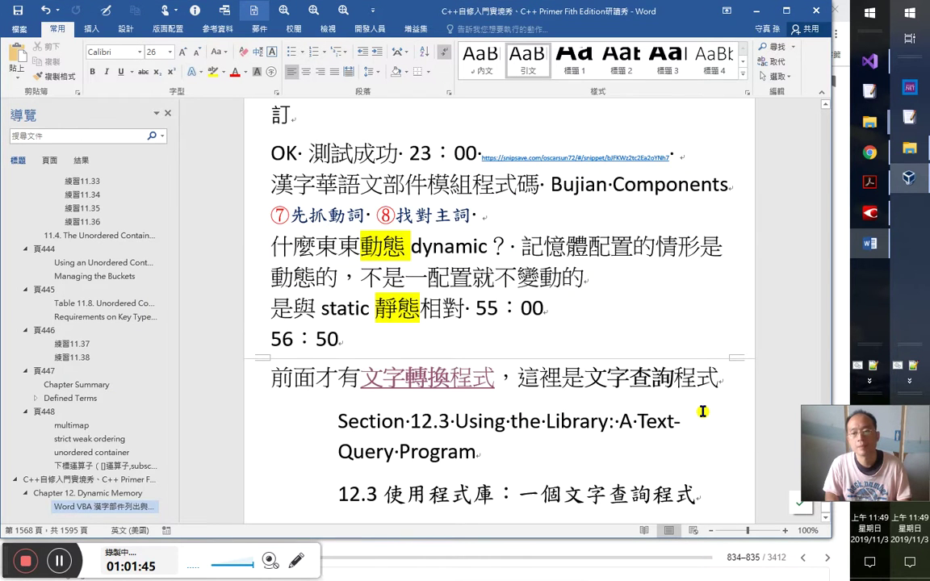
key(shift+F5)
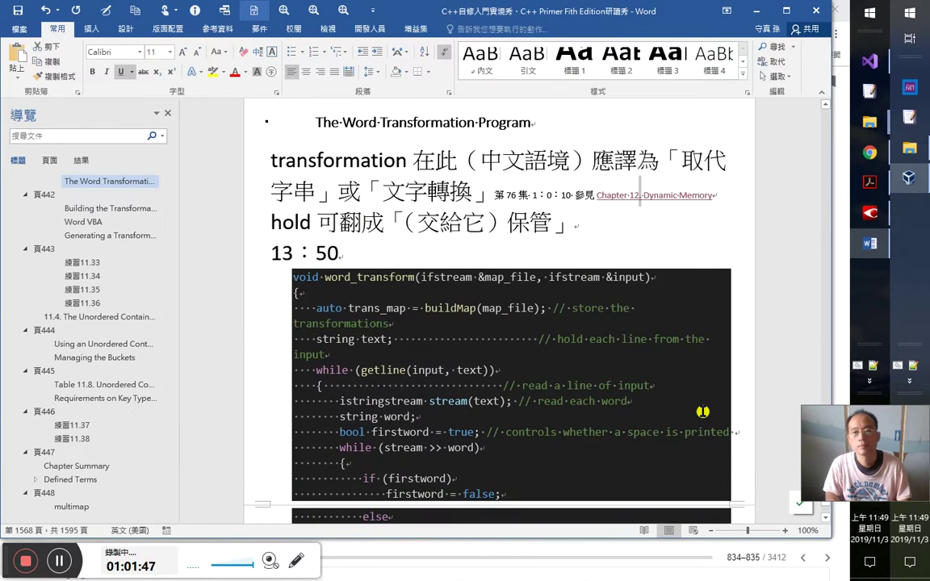
Type 」文字查詢程式 after the Chapter 12 link and make Word Transformation in the heading red
key(End)
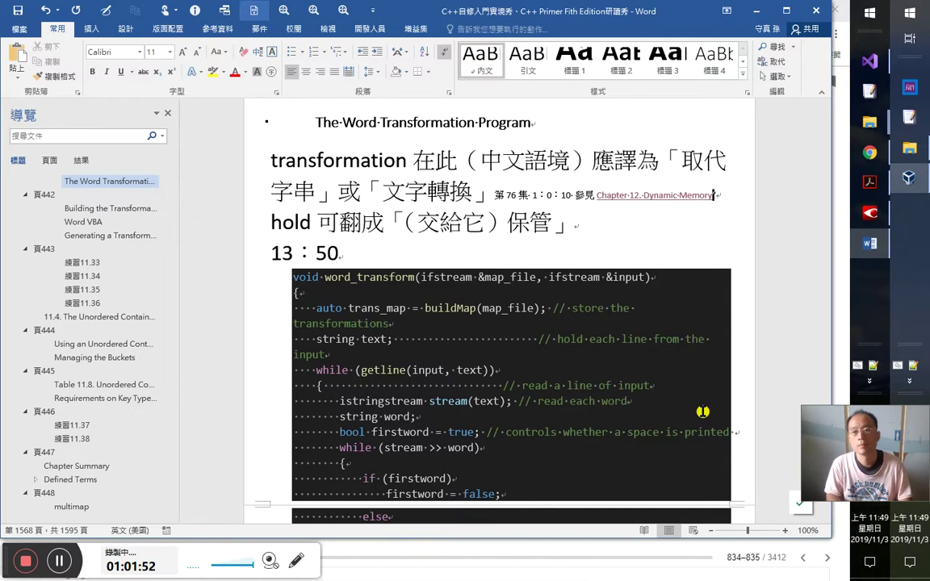
text(」)
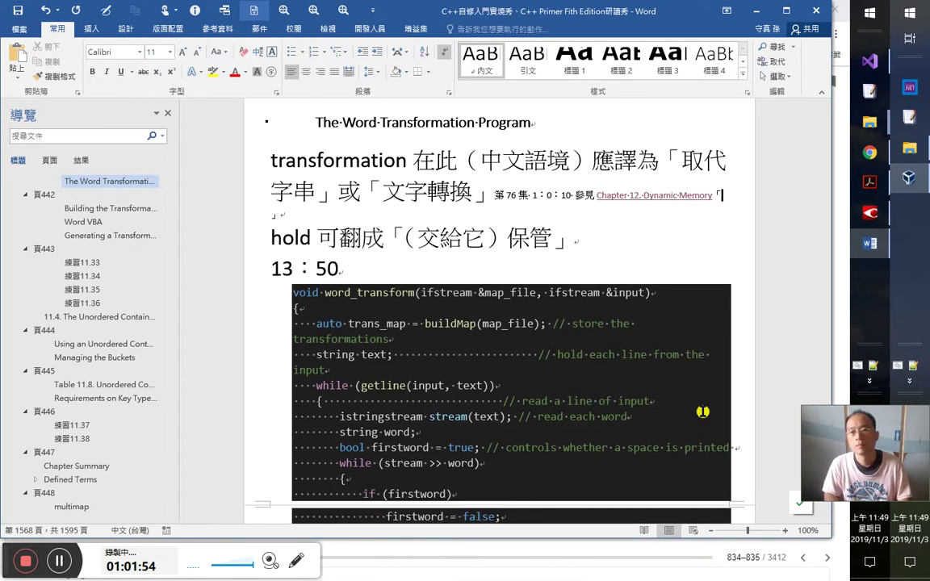
text(文字查詢程式)
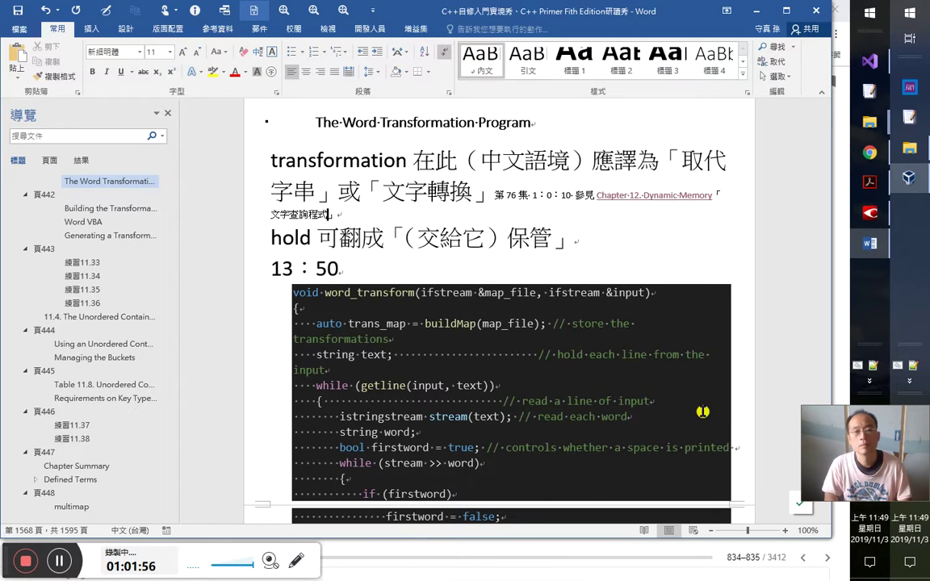
click(336, 160)
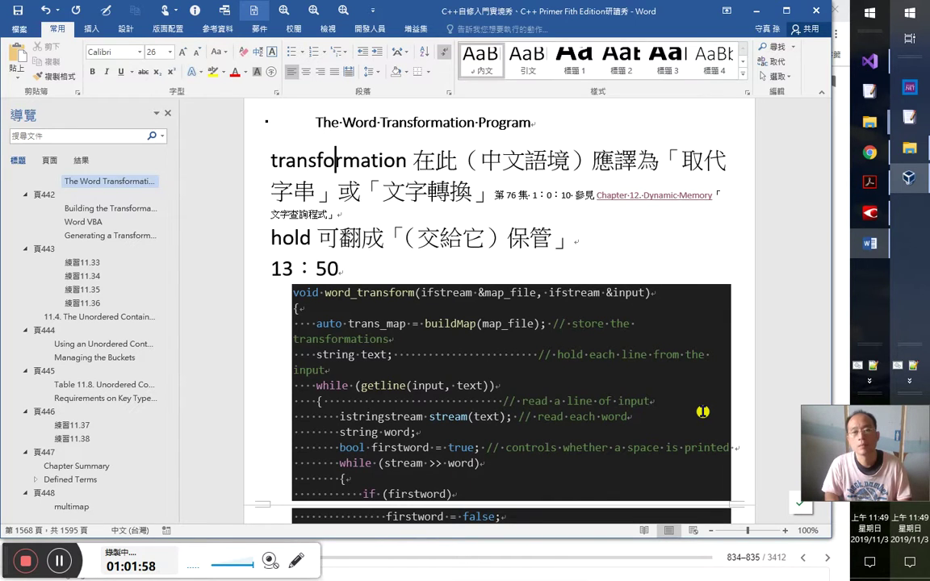
click(340, 122)
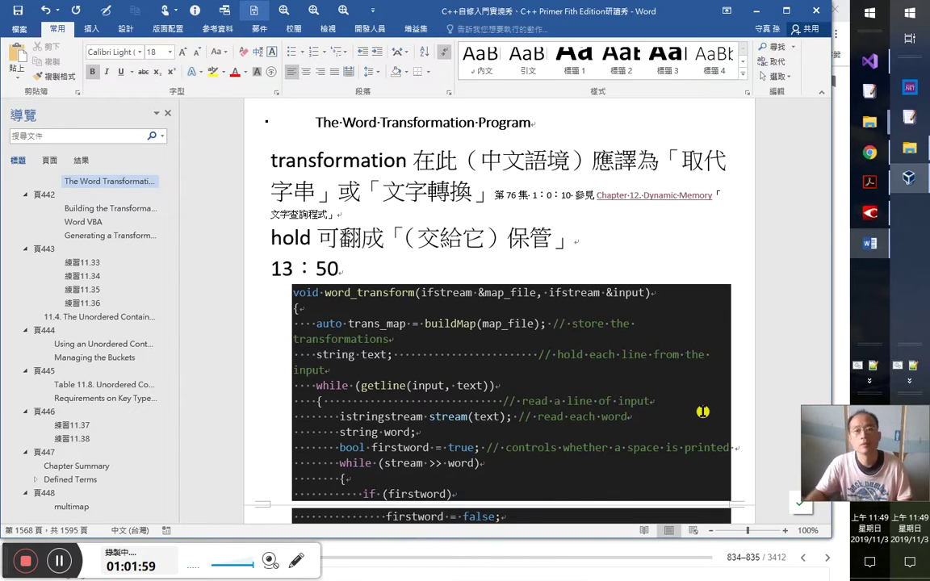
drag(342, 121, 474, 126)
click(236, 72)
Make 文字轉換 and 取代字串 in the note red
drag(470, 191, 383, 191)
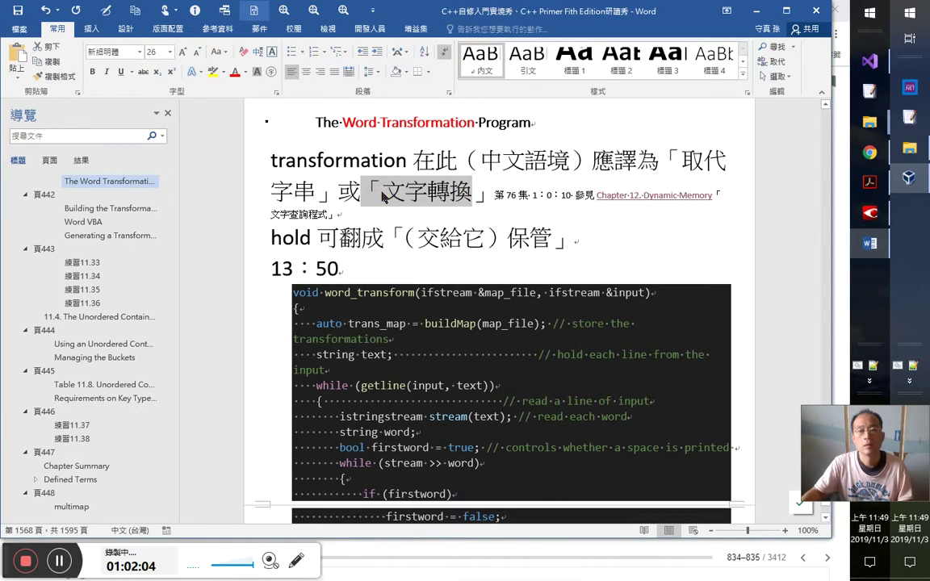
click(235, 73)
click(682, 160)
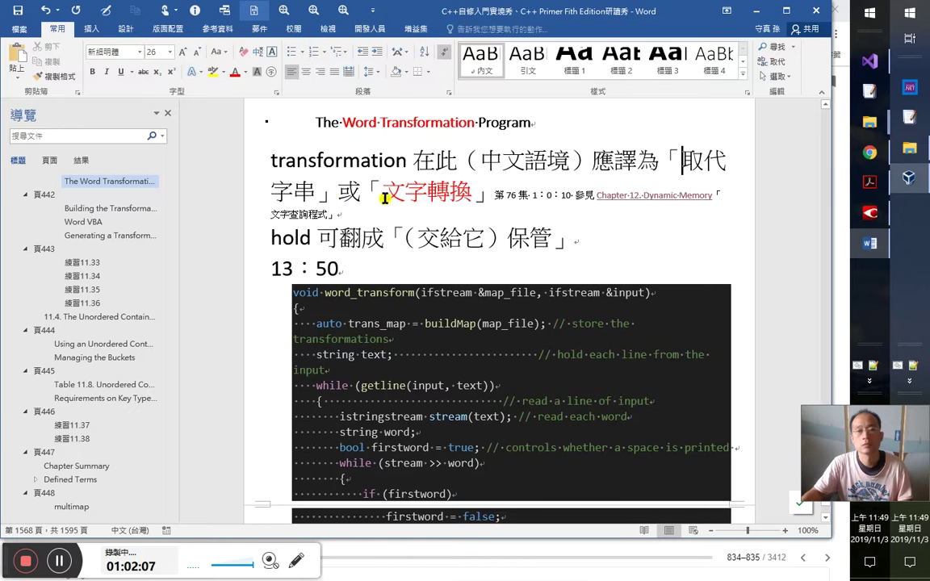
shift+click(313, 191)
click(236, 72)
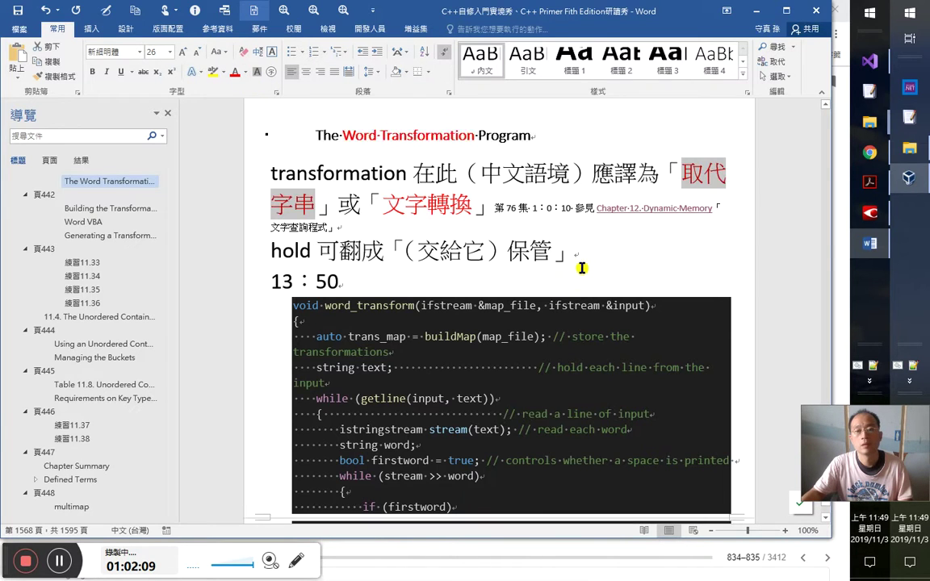
scroll(581, 265, up, 1)
scroll(580, 265, up, 1)
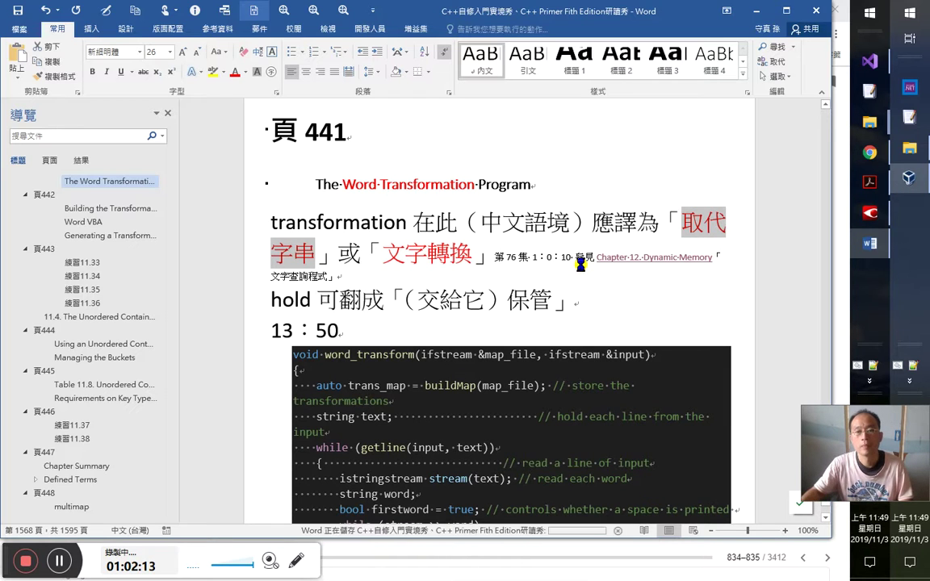
ctrl+click(579, 264)
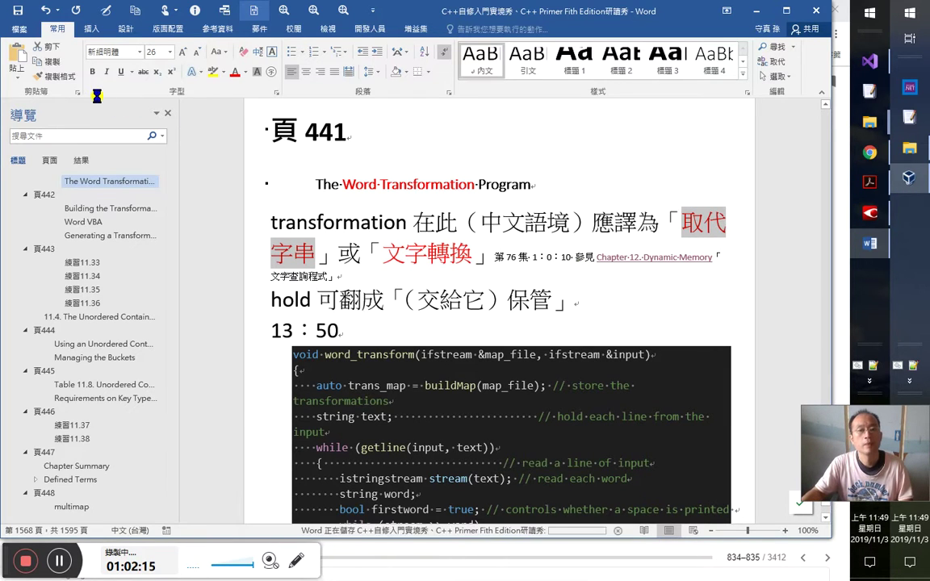
Return to the Chapter 12 notes and place the cursor on the empty line below the 12.3 heading
key(alt+Tab)
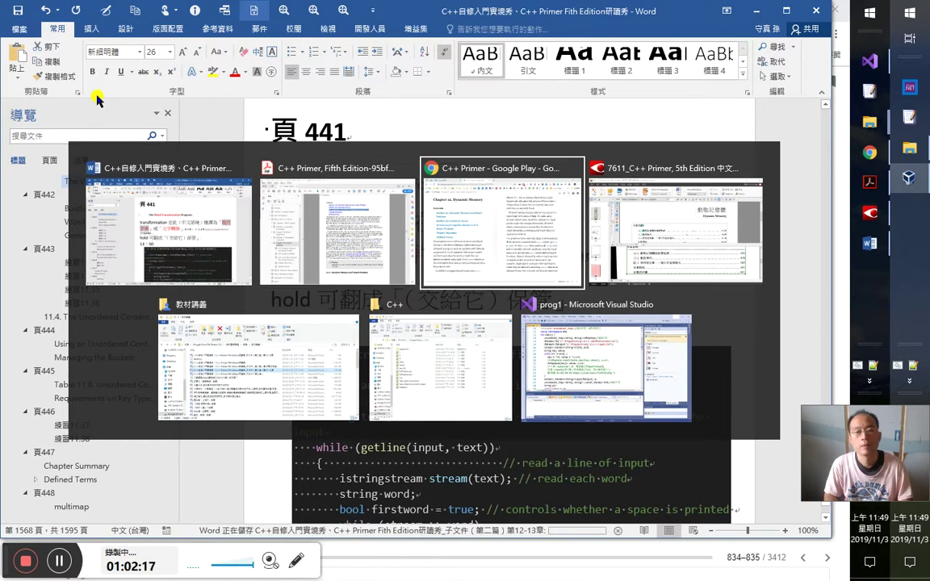
key(Escape)
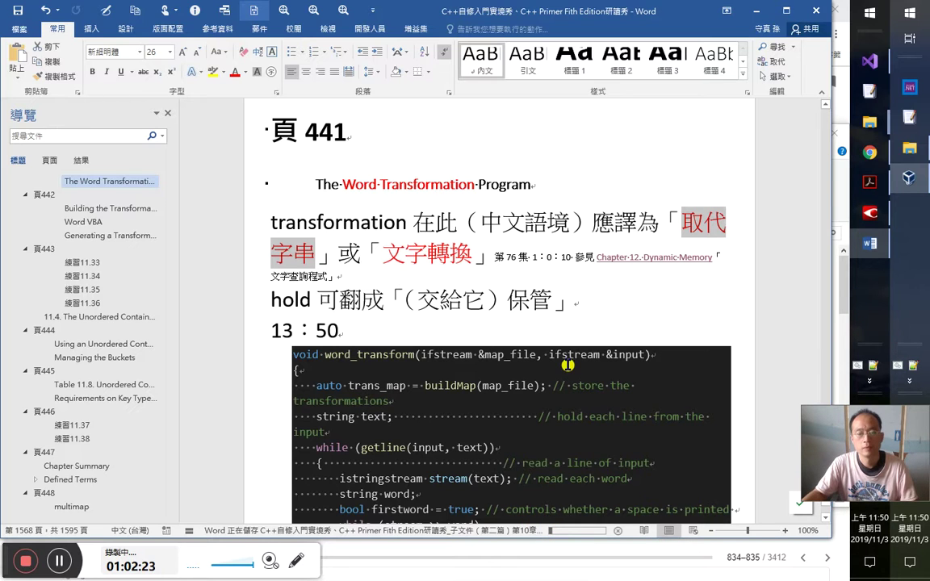
click(530, 300)
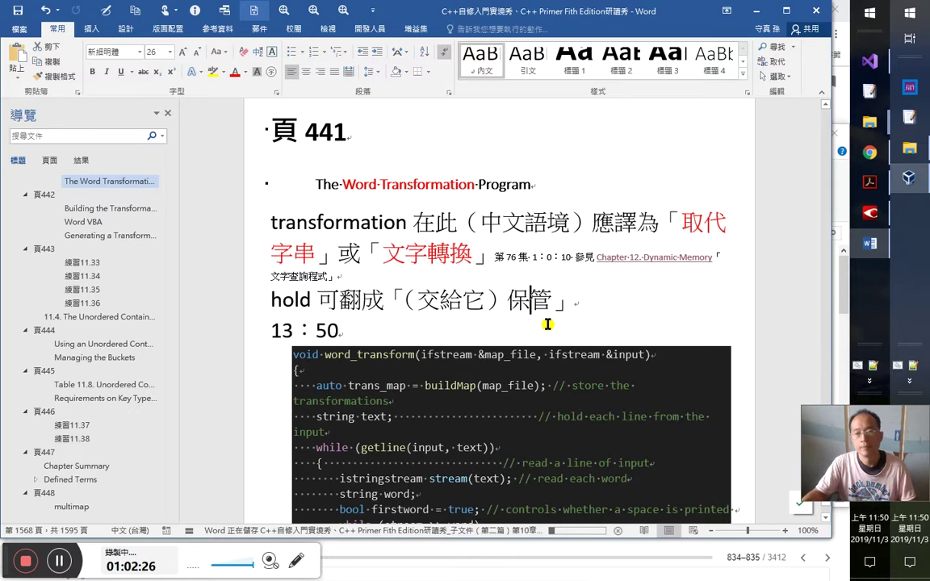
key(Page_Up)
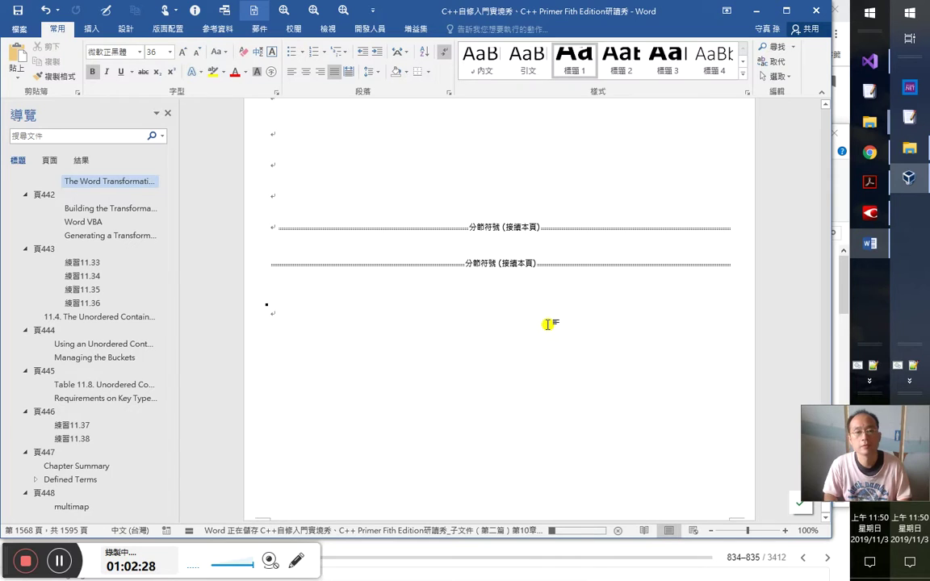
key(Page_Up)
scroll(516, 454, down, 3)
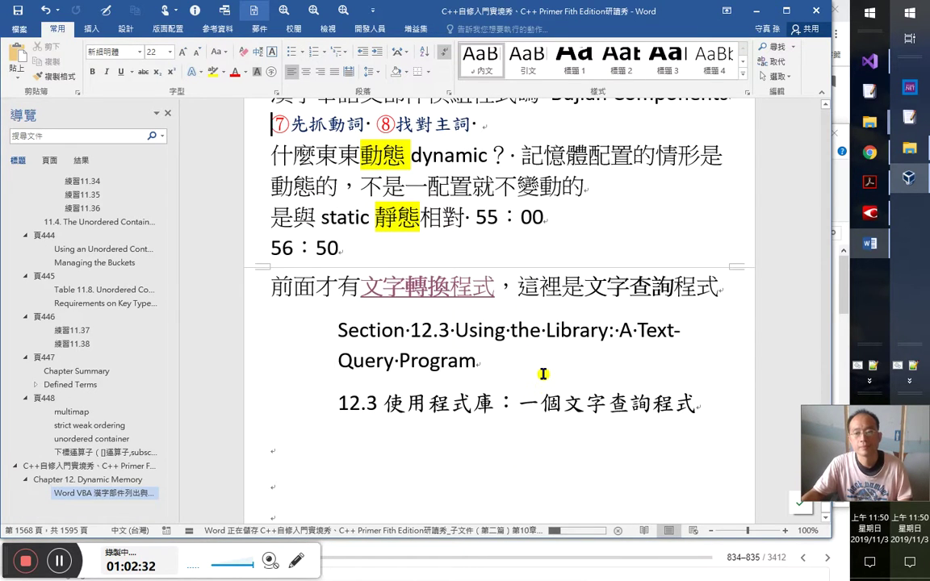
click(428, 444)
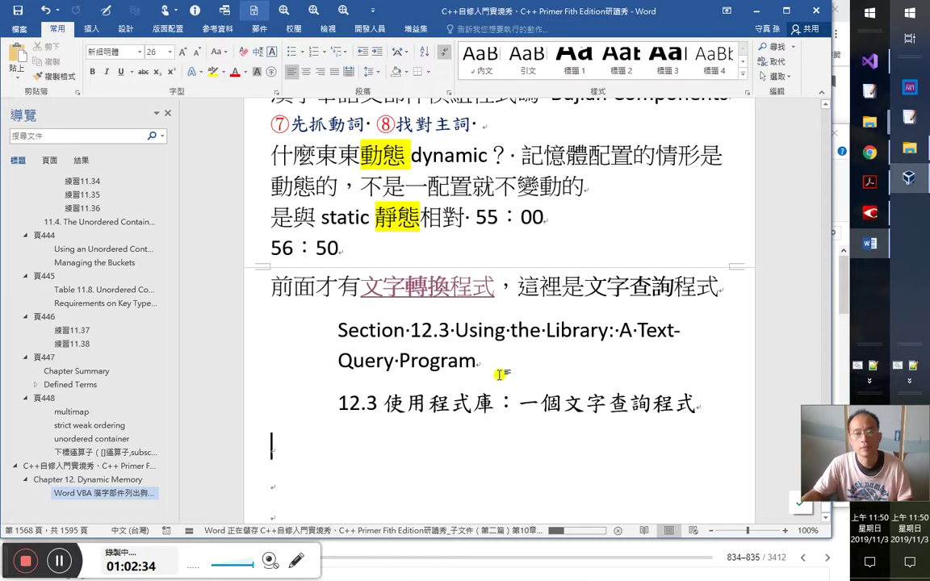
key(alt+Tab)
key(alt+Tab)
key(alt+Tab)
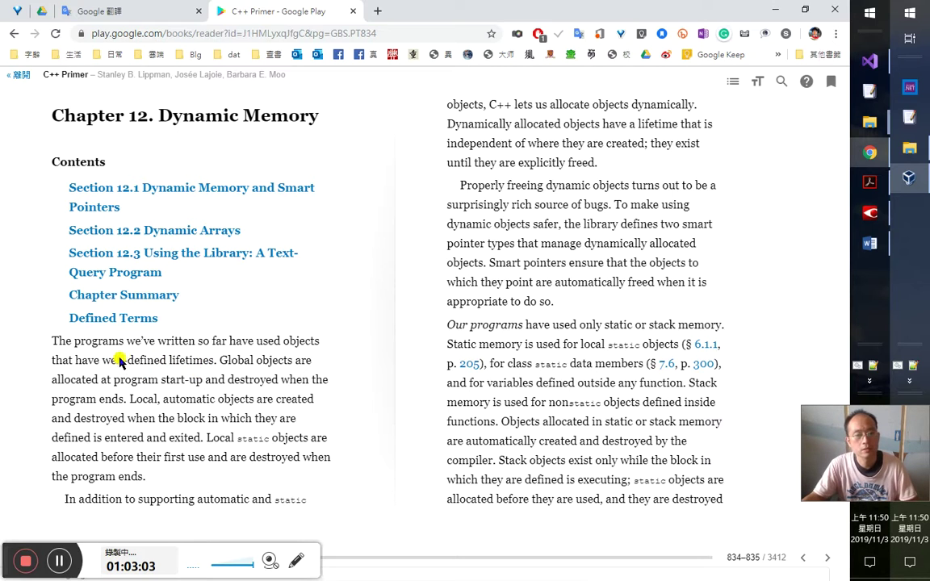
Translate 'lifetimes' from the Chapter 12 opening, then bring up the FineReader copy of the chapter
double_click(177, 362)
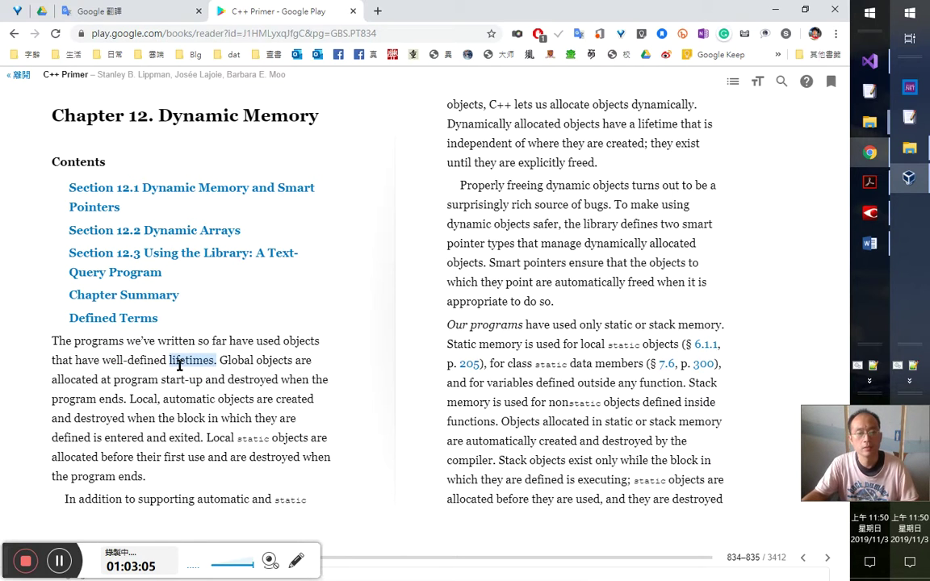
click(206, 436)
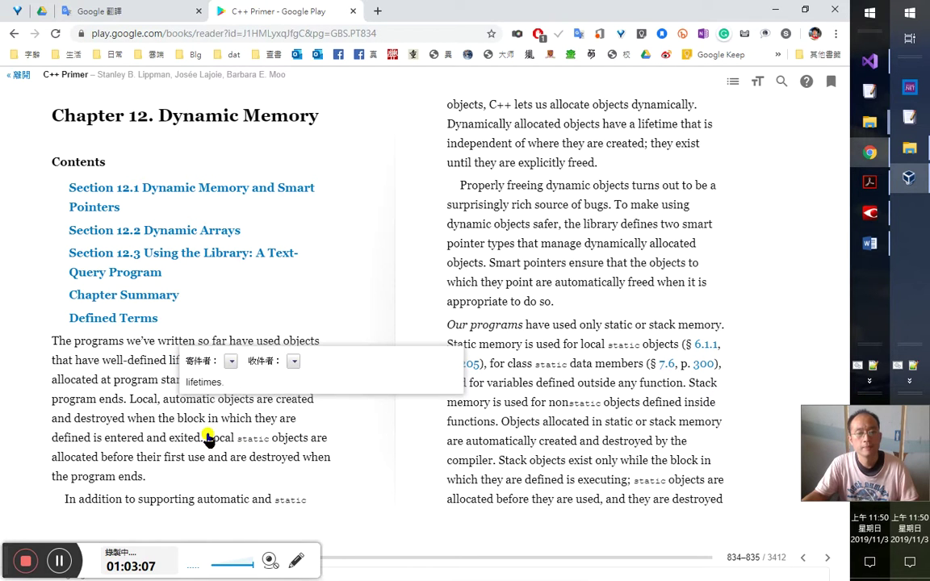
click(392, 304)
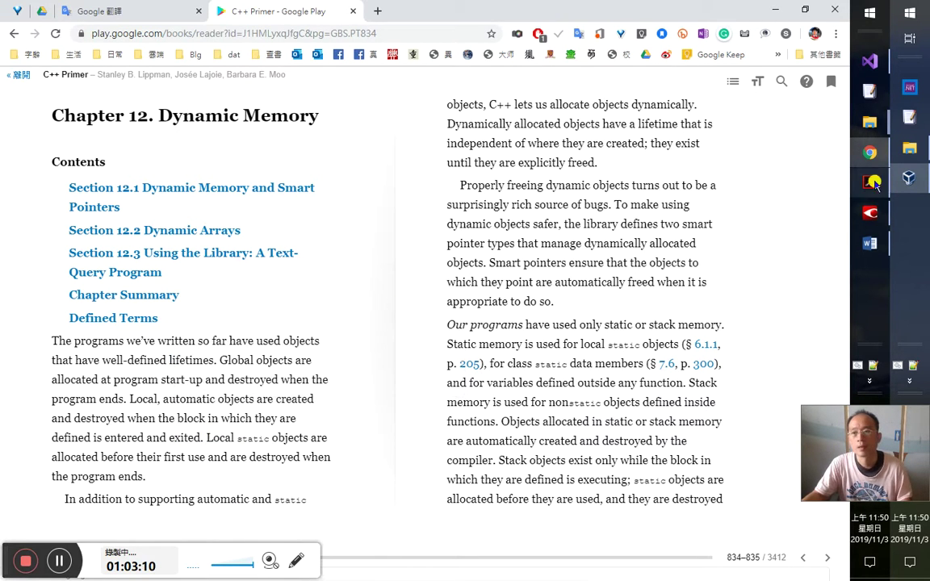
click(870, 212)
scroll(480, 234, down, 3)
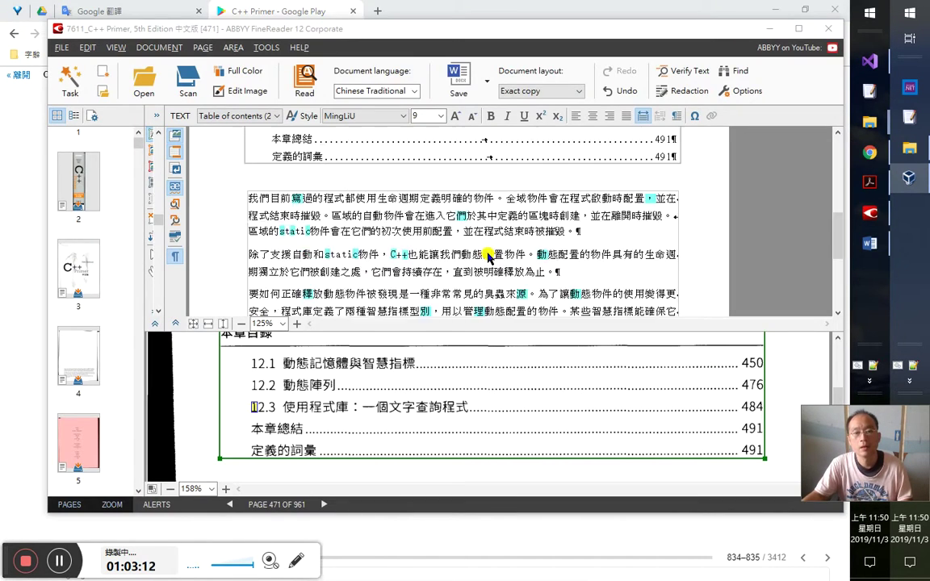
Copy the Chinese sentence 我們目前寫過的程式都使用生命週期定義明確的物件。 from FineReader
click(453, 213)
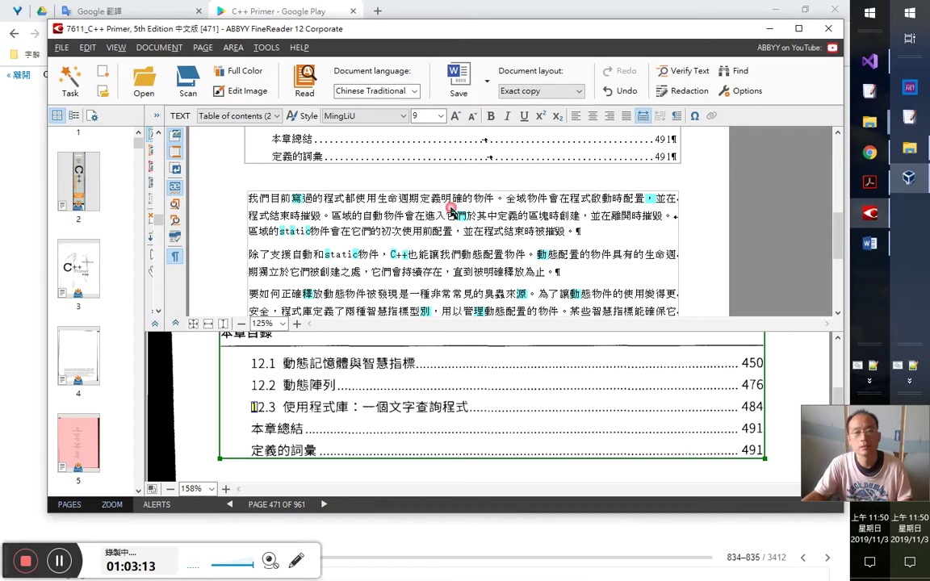
click(466, 211)
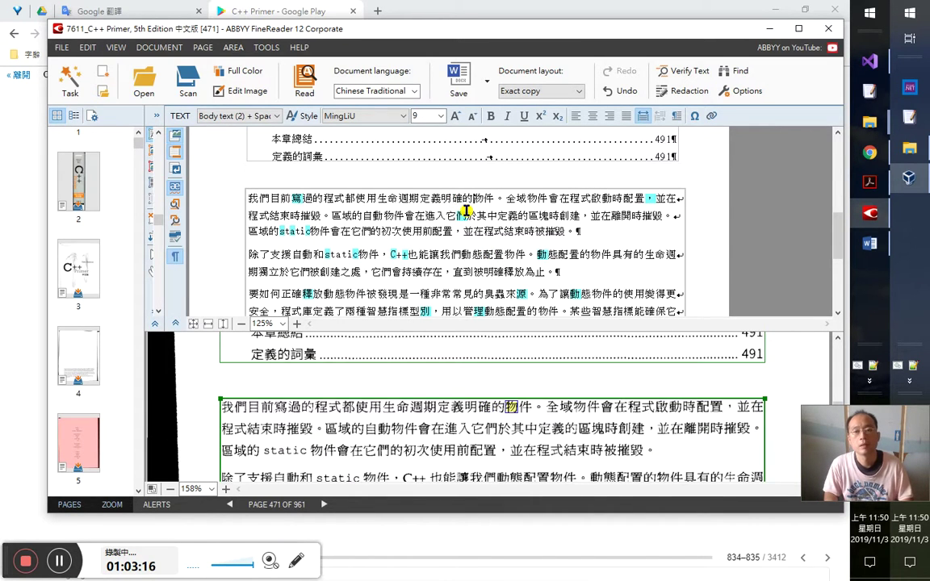
key(shift+Home)
key(ctrl+c)
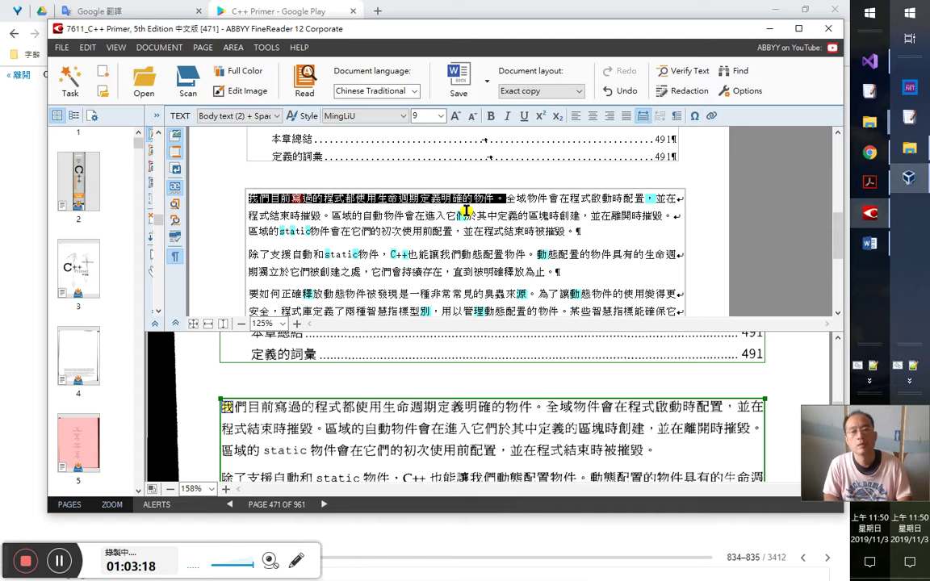
key(alt+Tab)
key(alt+Tab)
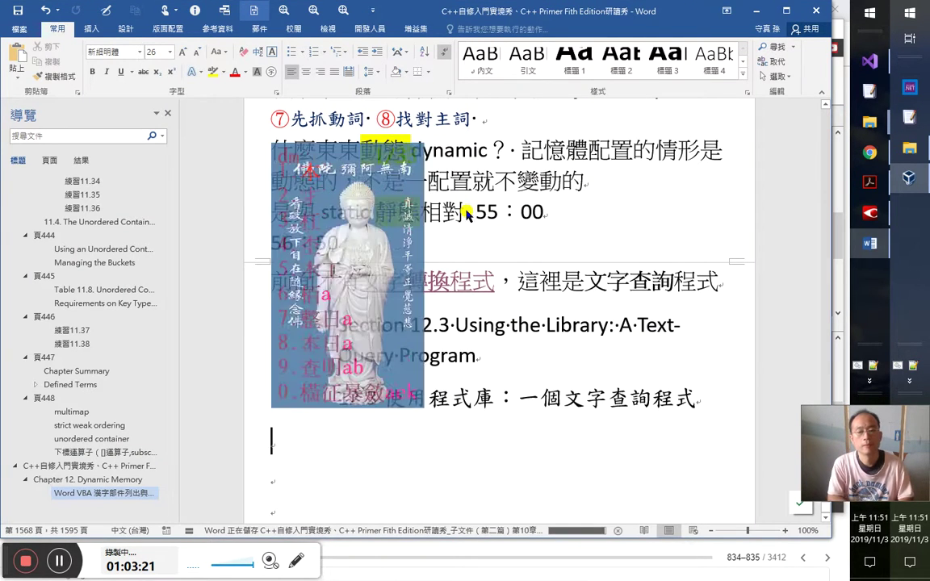
Type 本章主題與「生命週期」脫離不了干係 and paste the Chinese translation below it
text(本章主)
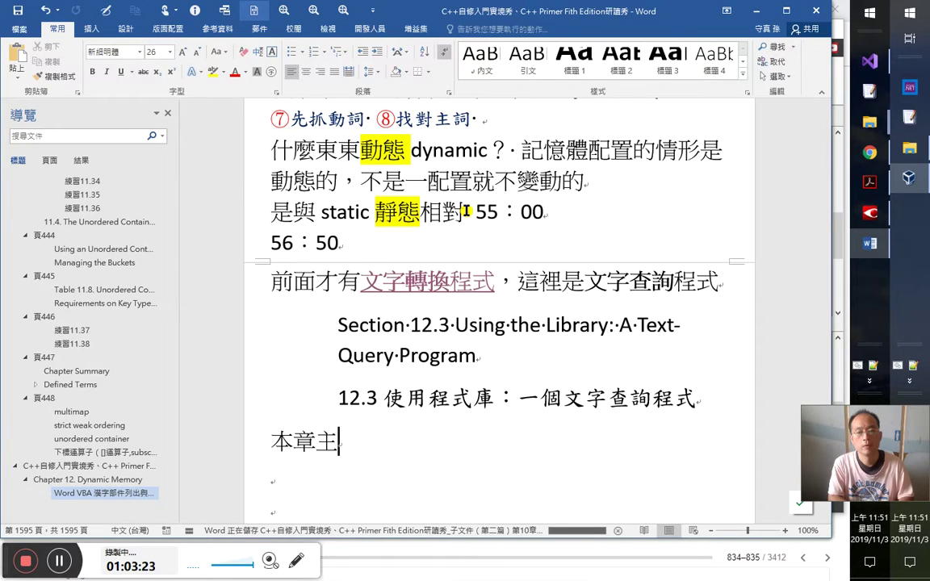
text(題與)
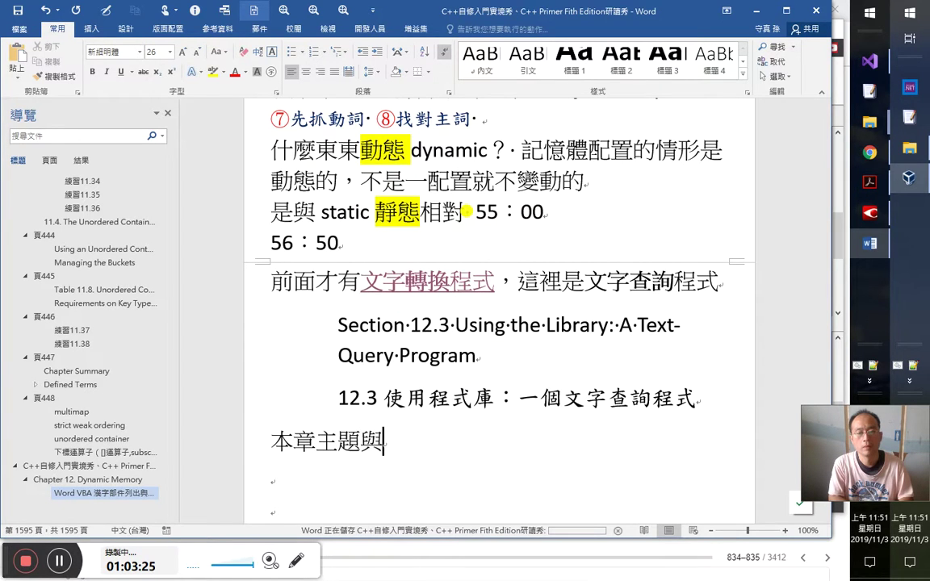
text(「」)
key(Left)
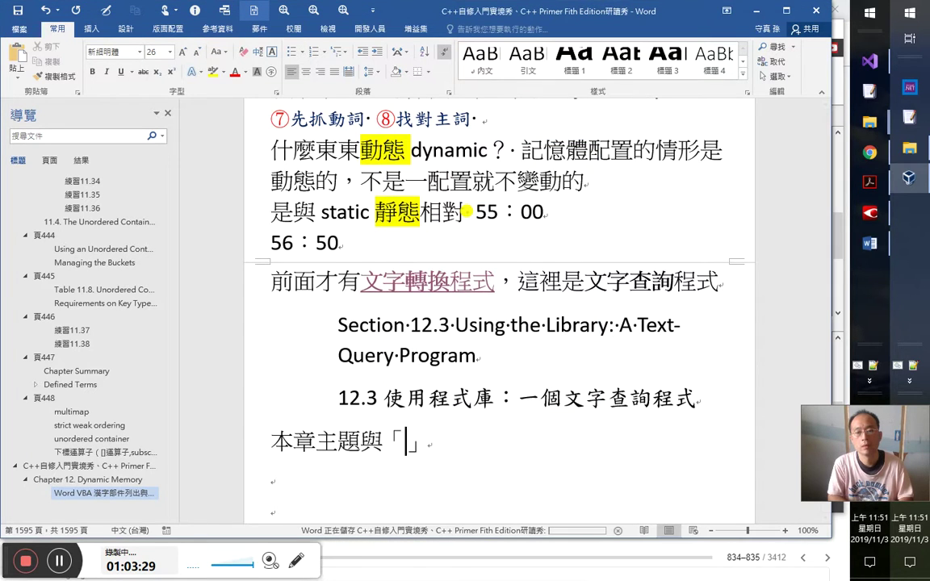
text(生命週期)
key(End)
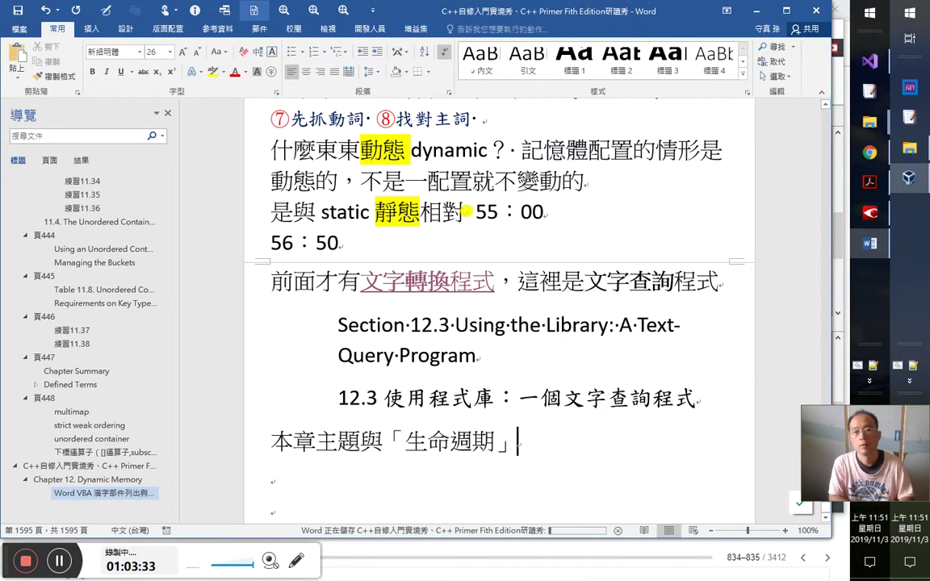
text(脫離不了干係)
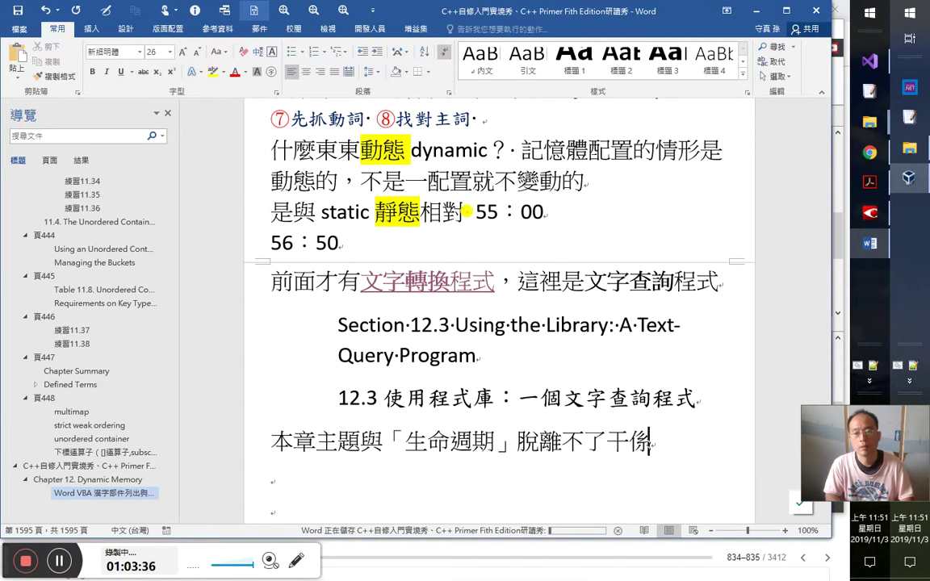
key(Down)
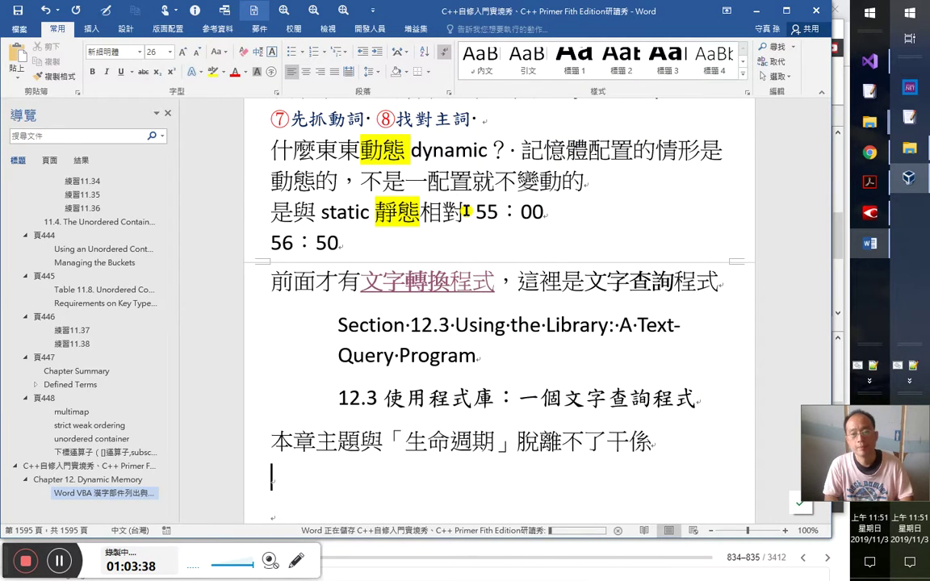
key(ctrl+v)
Add （lifetime） after 生命週期 in the commentary line
click(604, 419)
click(502, 377)
text(（）)
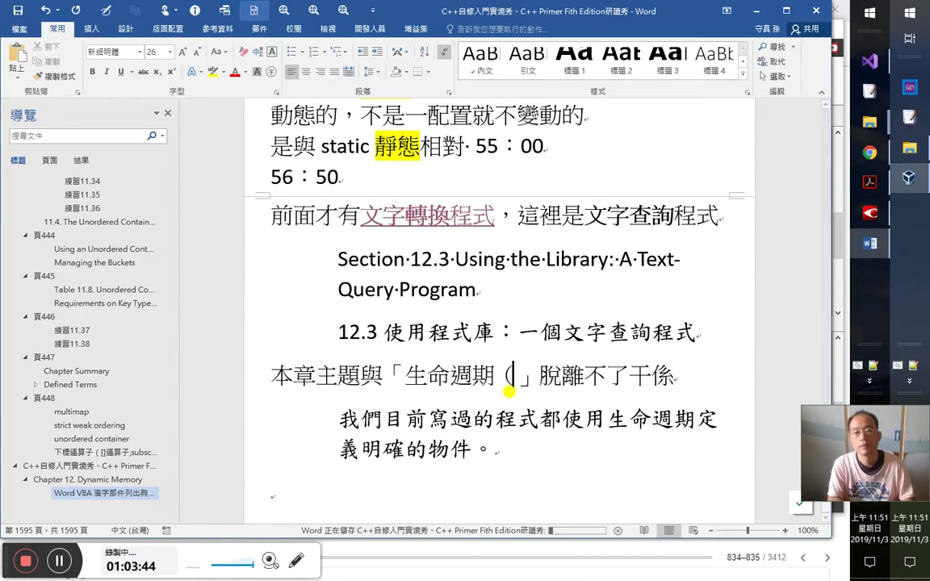
text(lifeti)
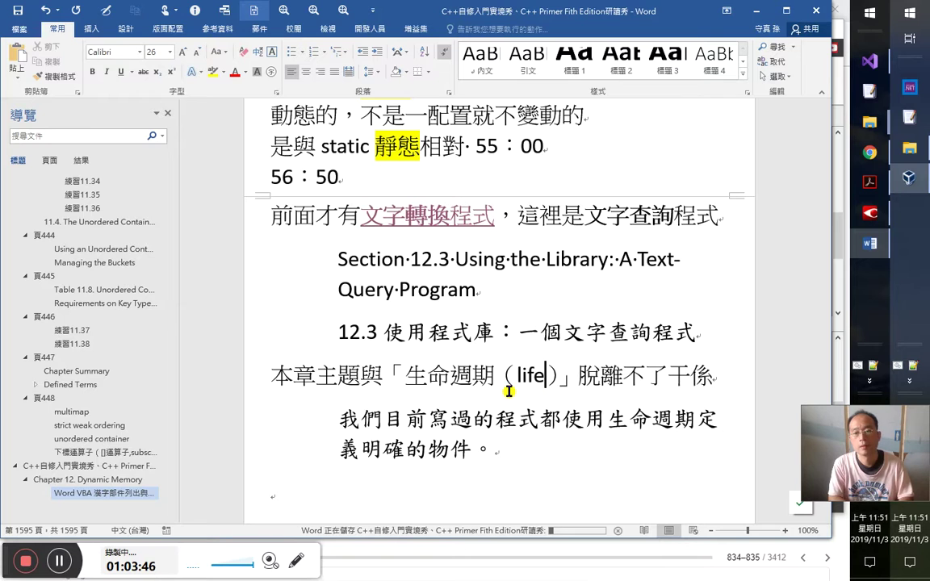
text(em)
key(BackSpace)
key(BackSpace)
text(me)
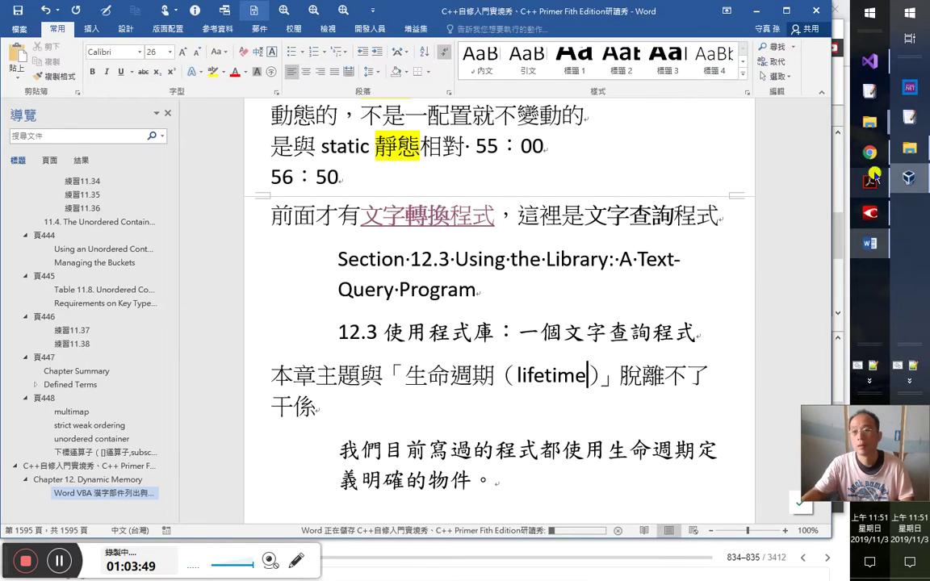
Select the PDF's English opening sentence about well-defined lifetimes
click(780, 187)
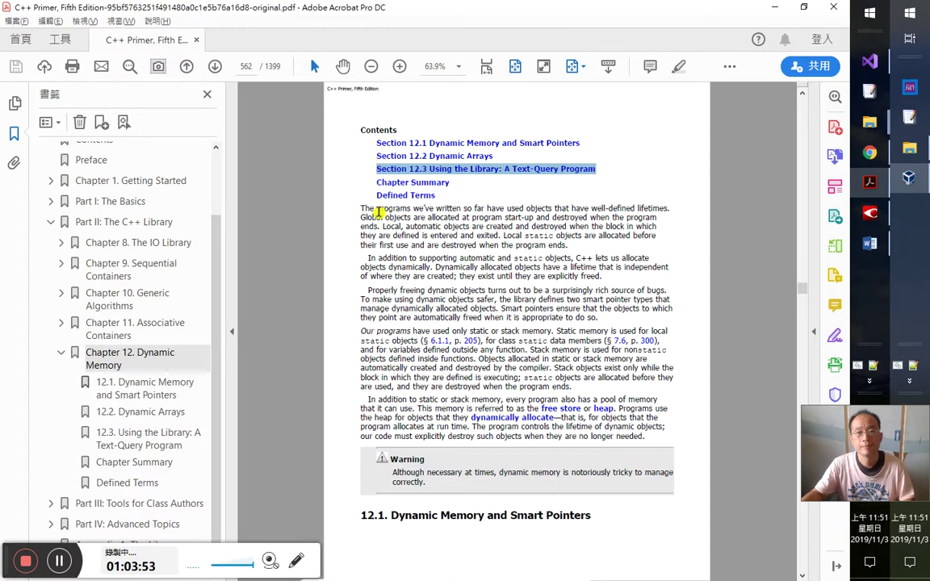
click(361, 208)
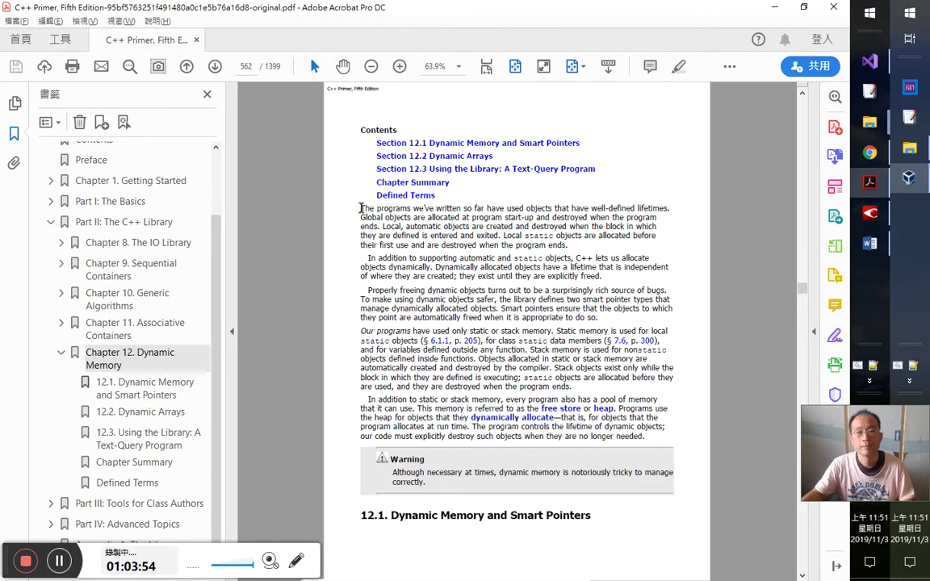
shift+click(684, 210)
key(ctrl+c)
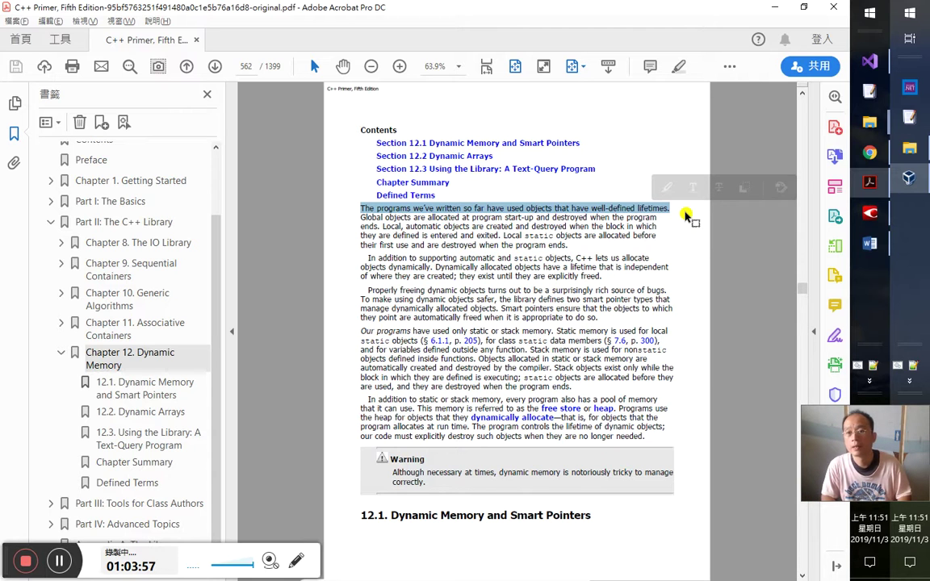
Paste the English well-defined lifetimes sentence on its own line above the Chinese translation
key(alt+Tab)
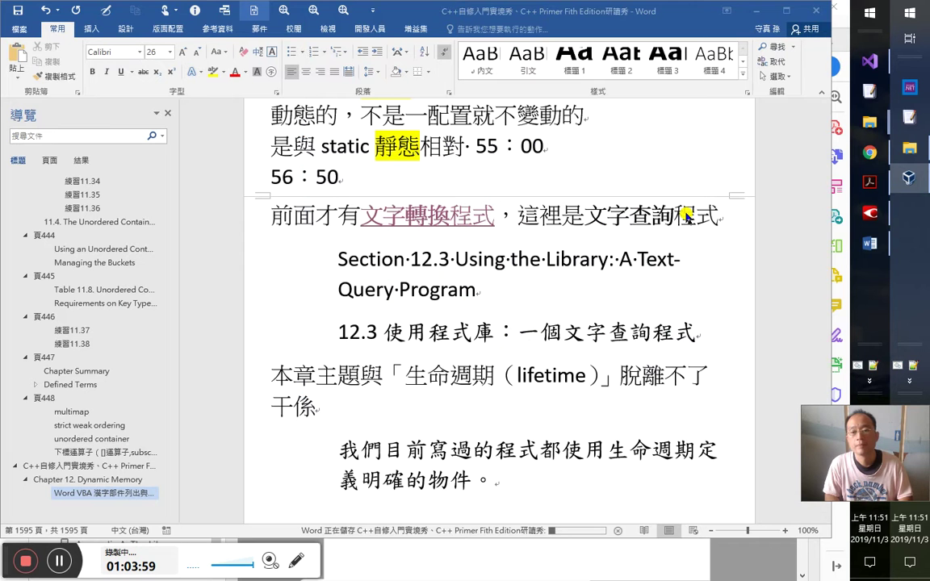
key(Down)
key(Down)
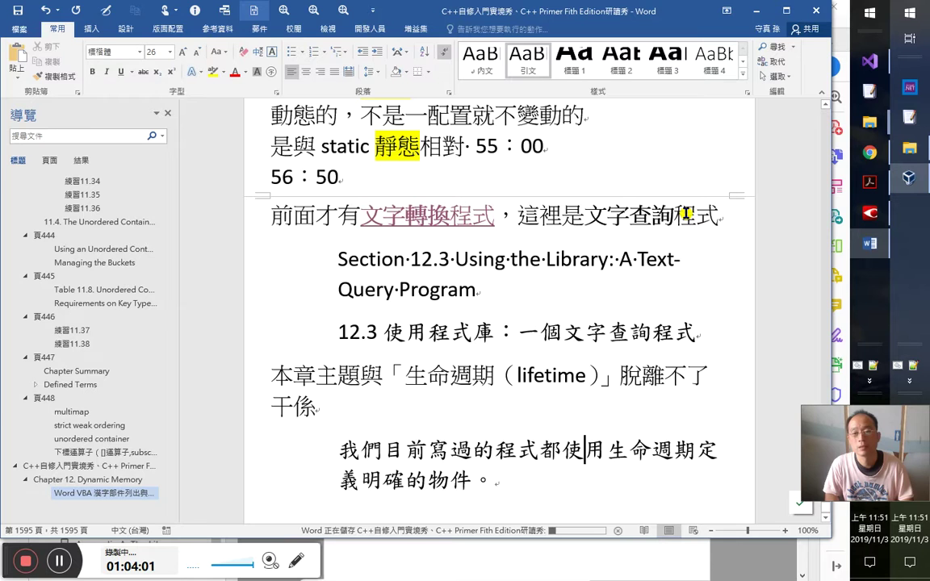
key(ctrl+v)
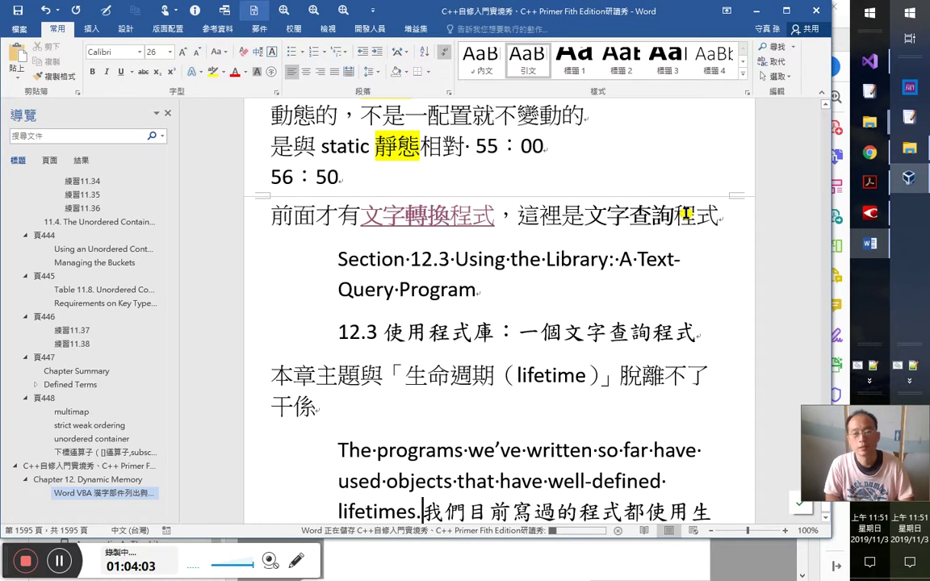
key(Return)
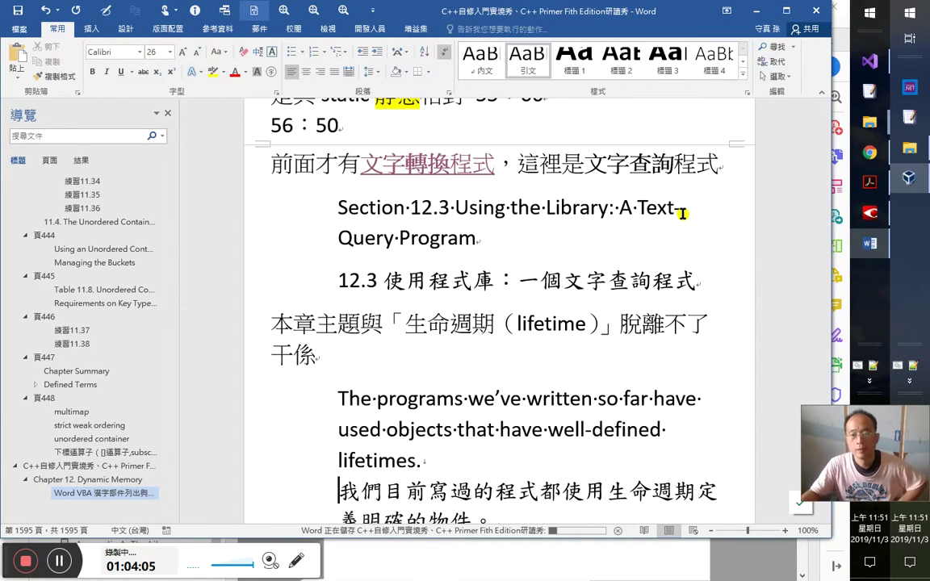
double_click(454, 434)
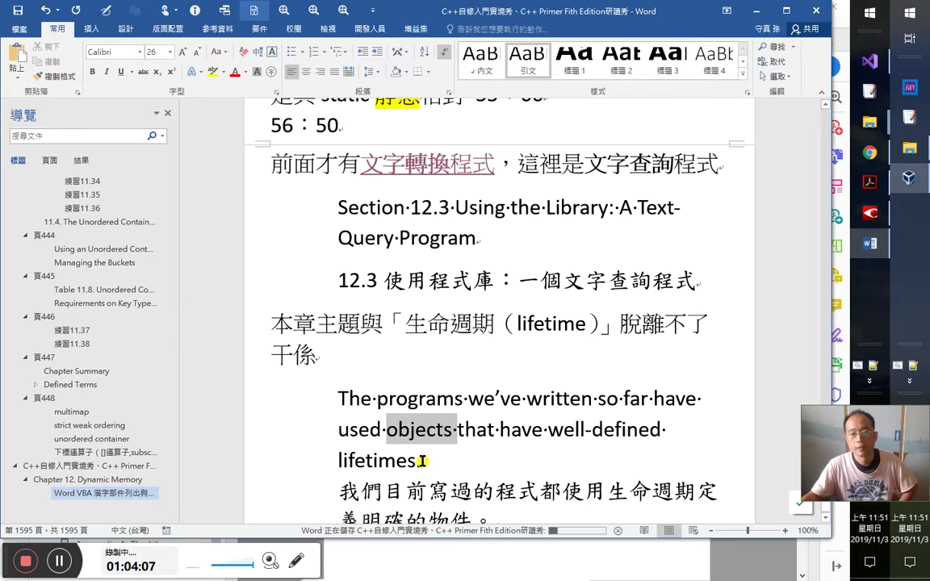
click(421, 461)
scroll(422, 428, down, 1)
double_click(569, 260)
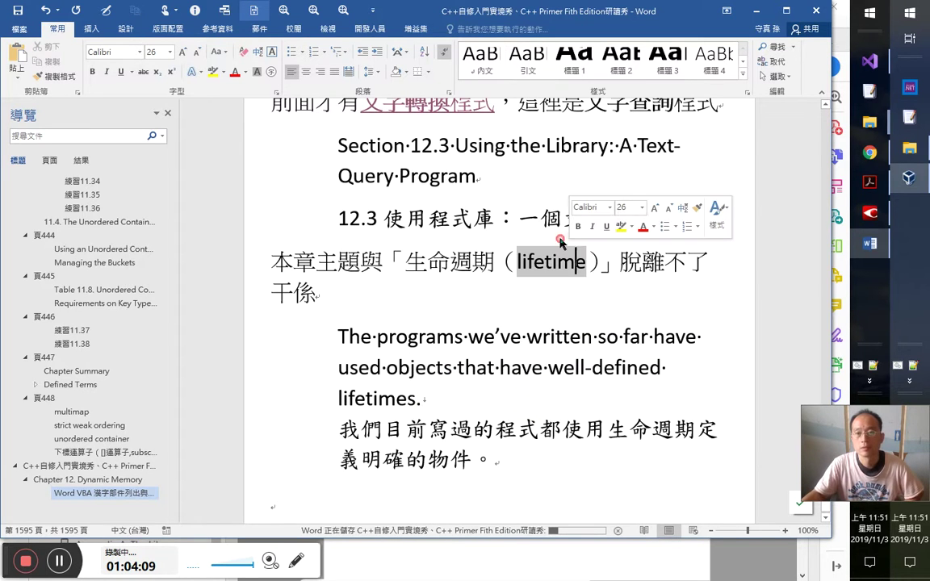
double_click(469, 260)
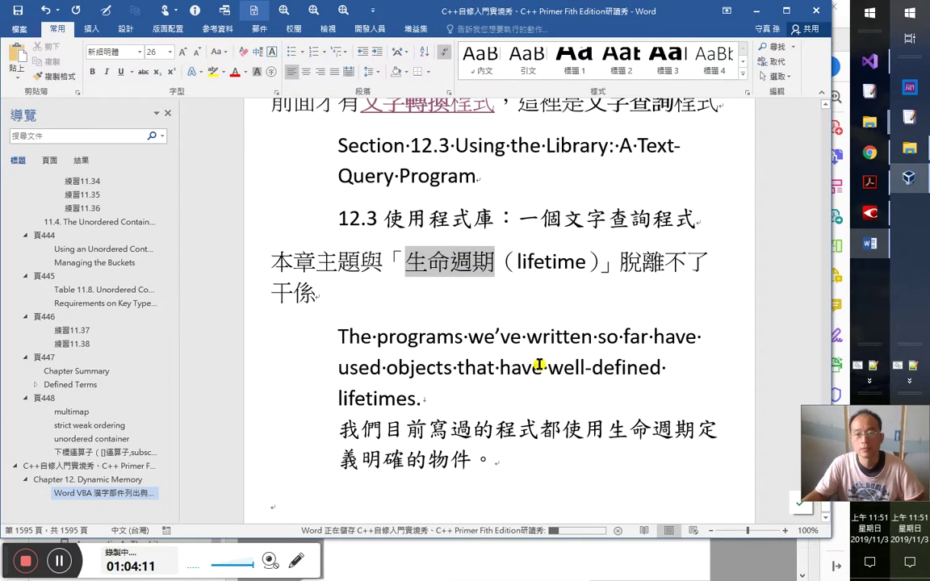
scroll(539, 366, down, 2)
Start a new commentary paragraph below the translation beginning 生命週期都
click(418, 418)
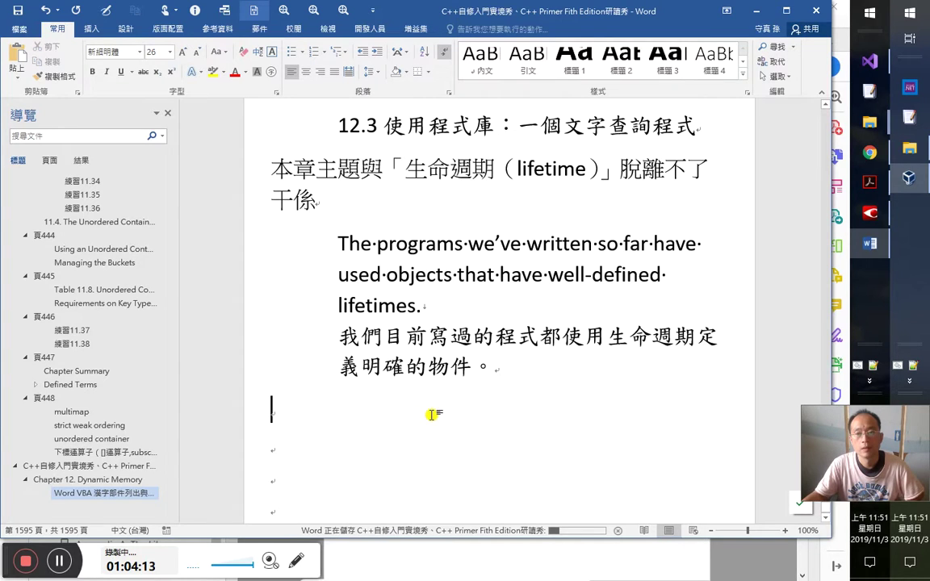
text(hmy)
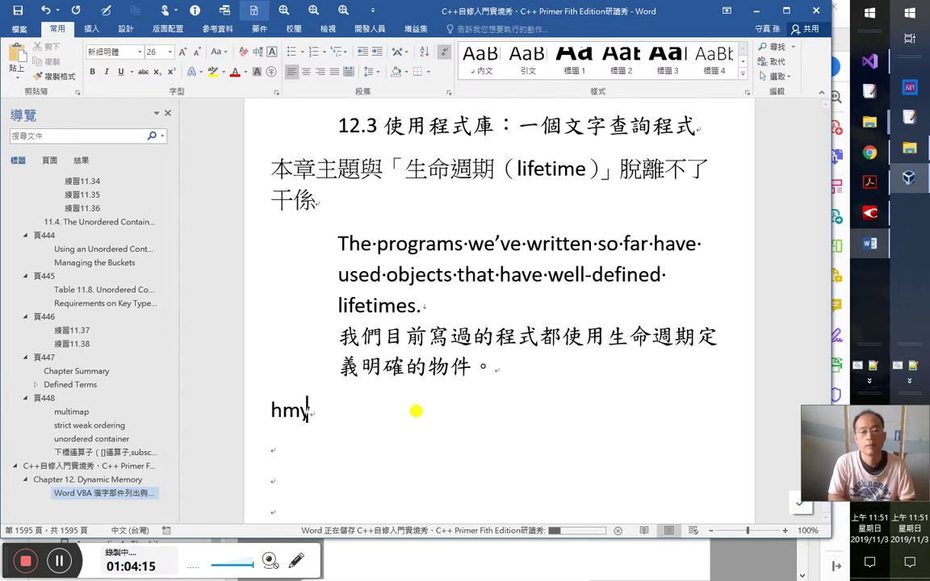
key(BackSpace)
key(BackSpace)
key(BackSpace)
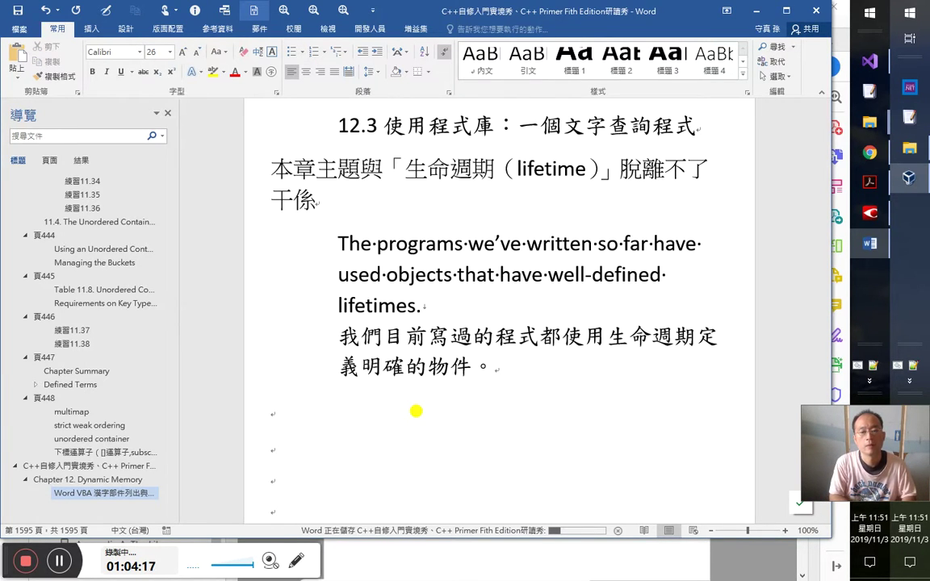
text(hmom)
key(BackSpace)
key(BackSpace)
key(BackSpace)
key(BackSpace)
key(BackSpace)
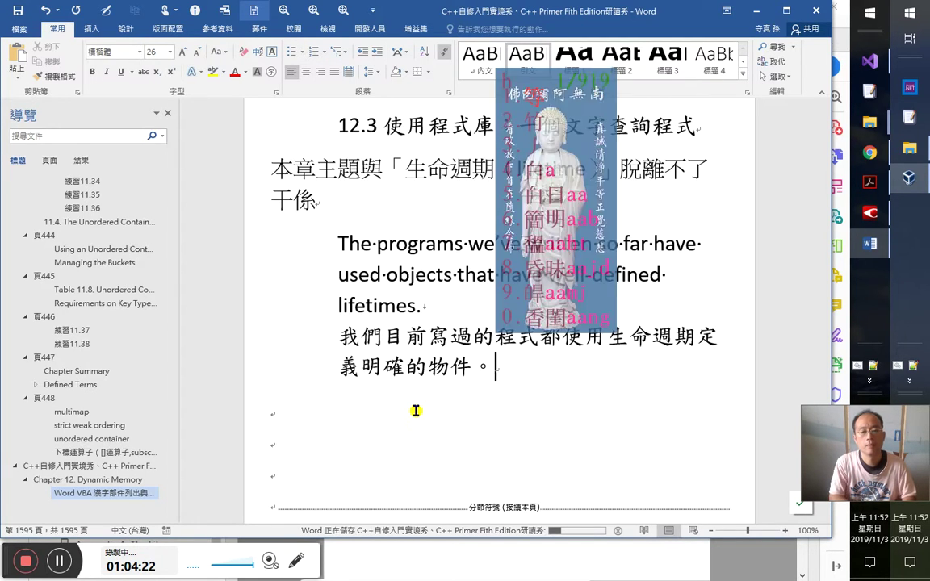
key(Return)
text(生)
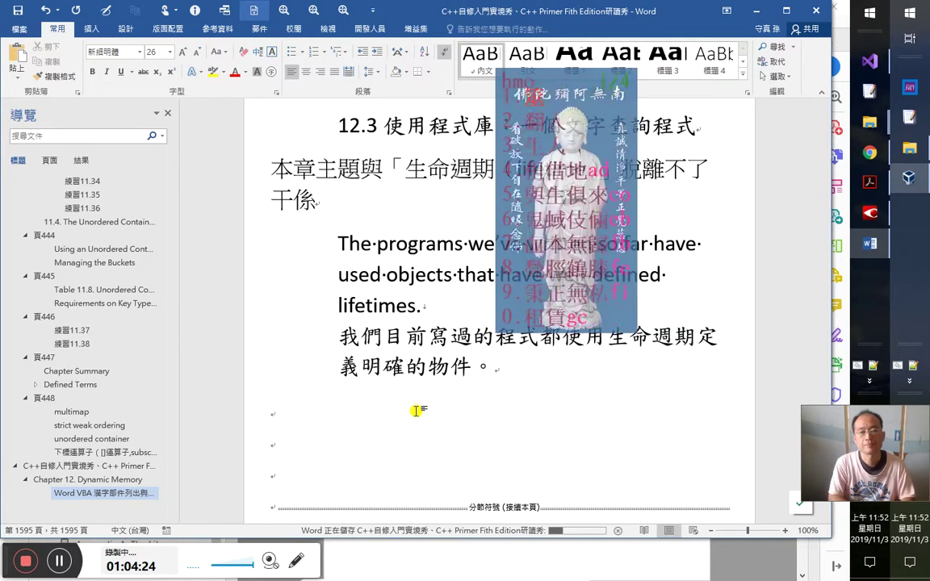
text(命)
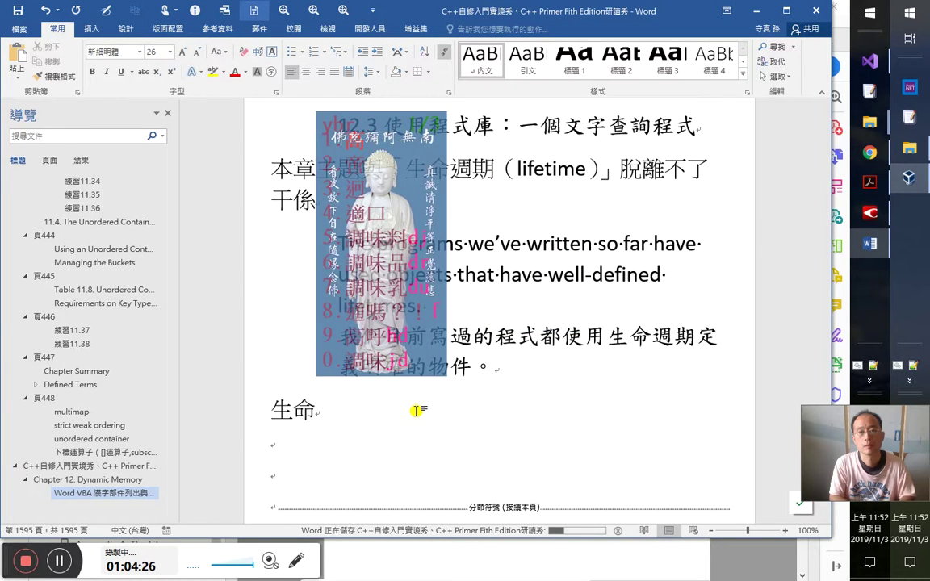
text(高都)
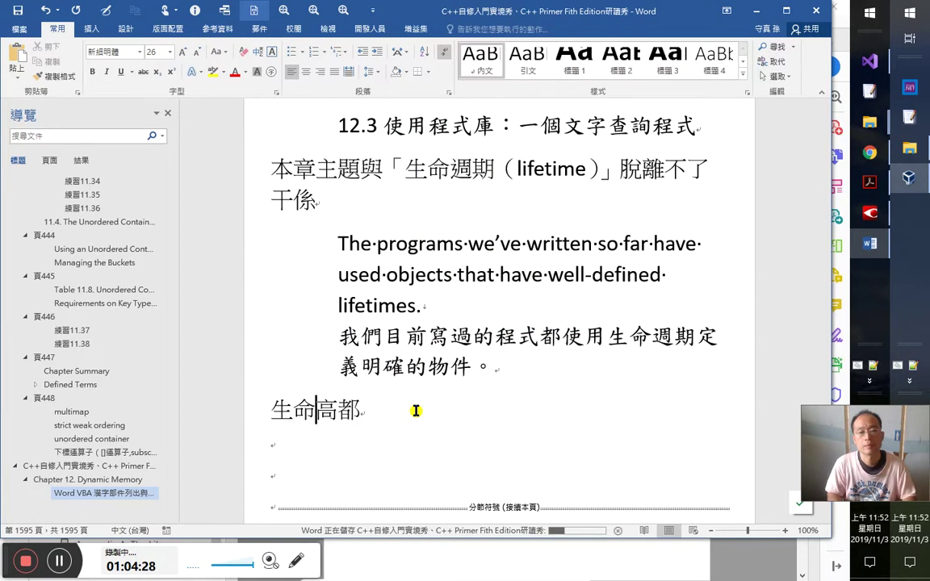
key(Down)
key(Escape)
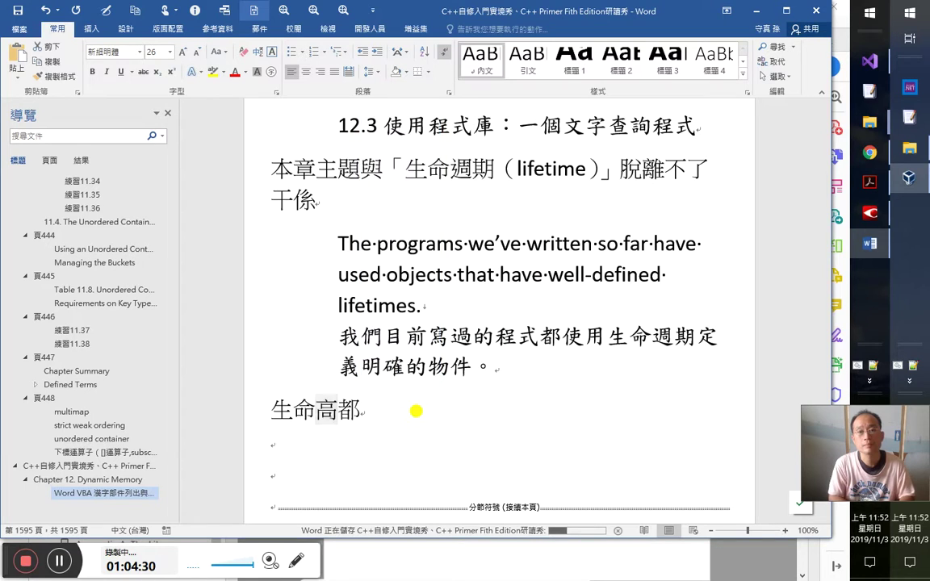
key(Down)
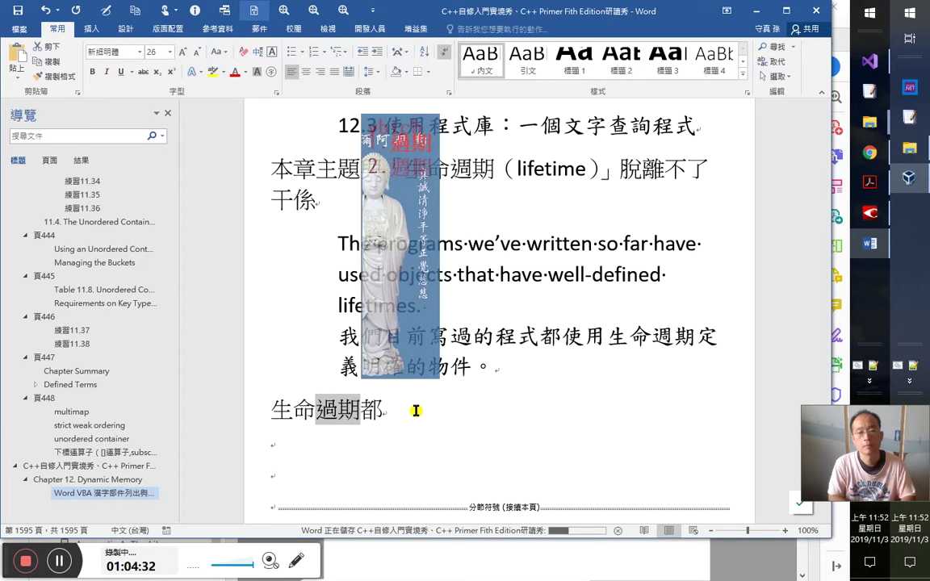
Continue with 幫我們定義、安排得好好地的了，就像父母, correcting 韓非 to 安排
text(2幫我們)
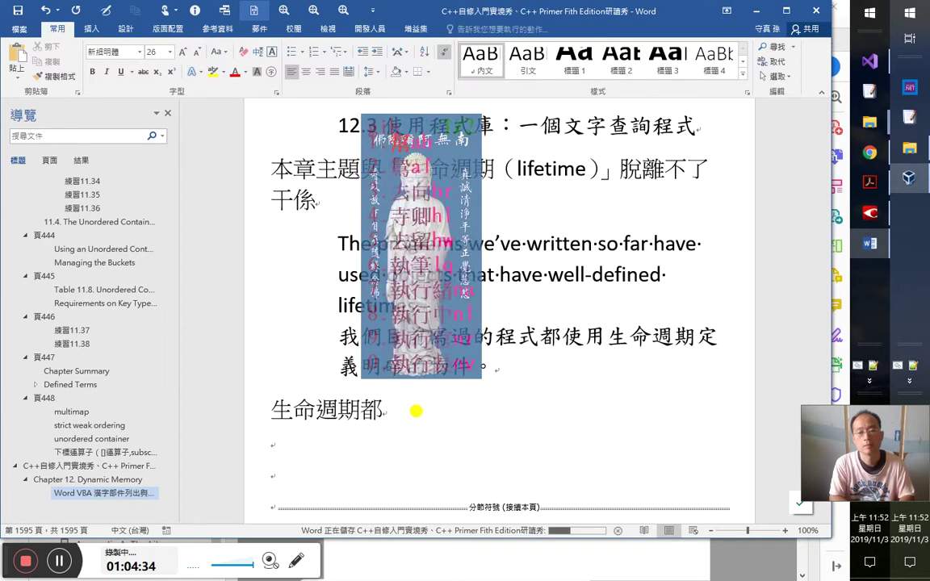
text(a)
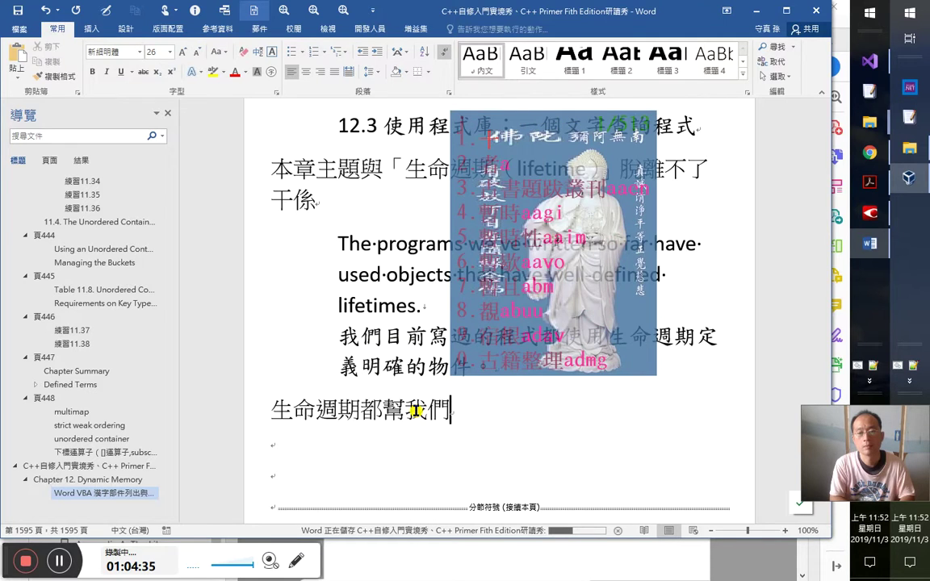
key(Page_Down)
key(Escape)
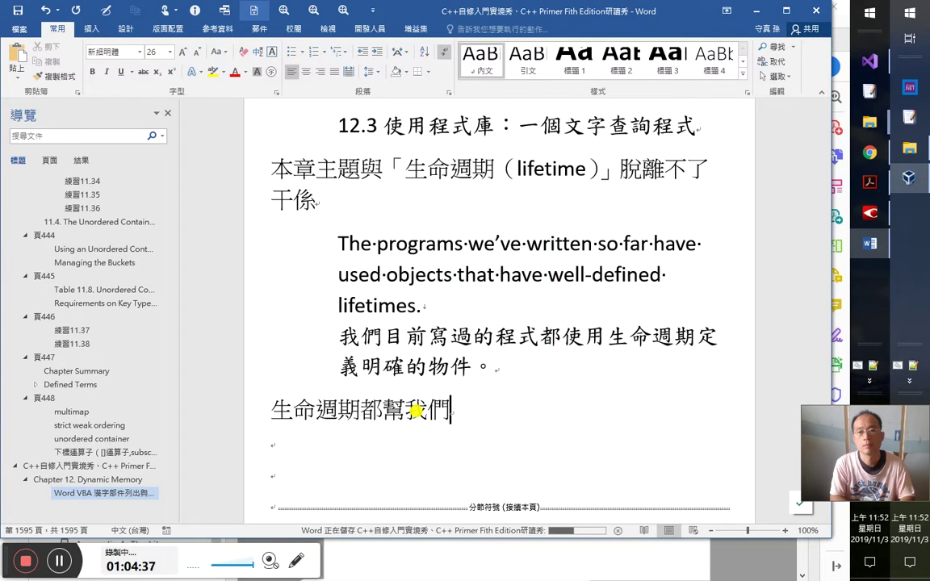
text(定義、韓非得)
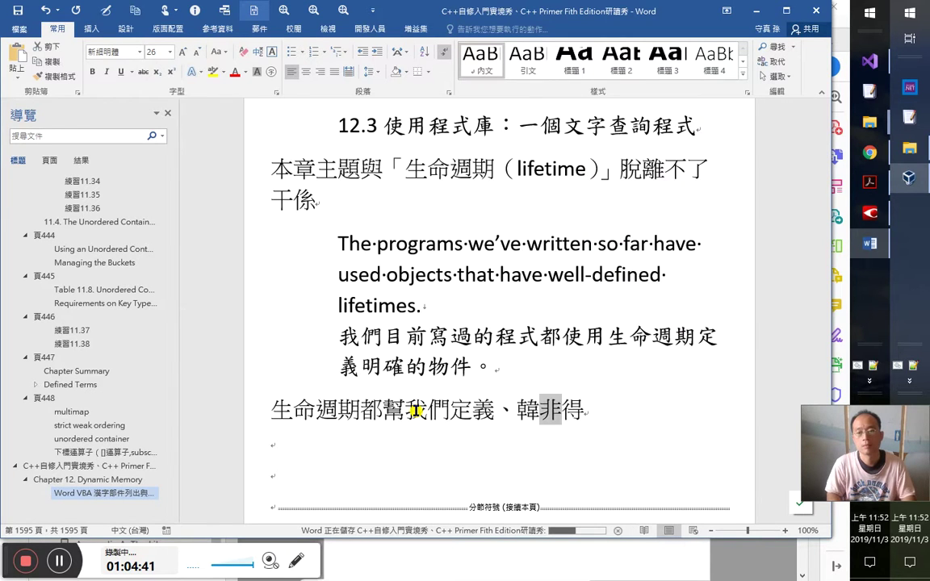
key(shift+Left)
key(shift+Left)
text(安排)
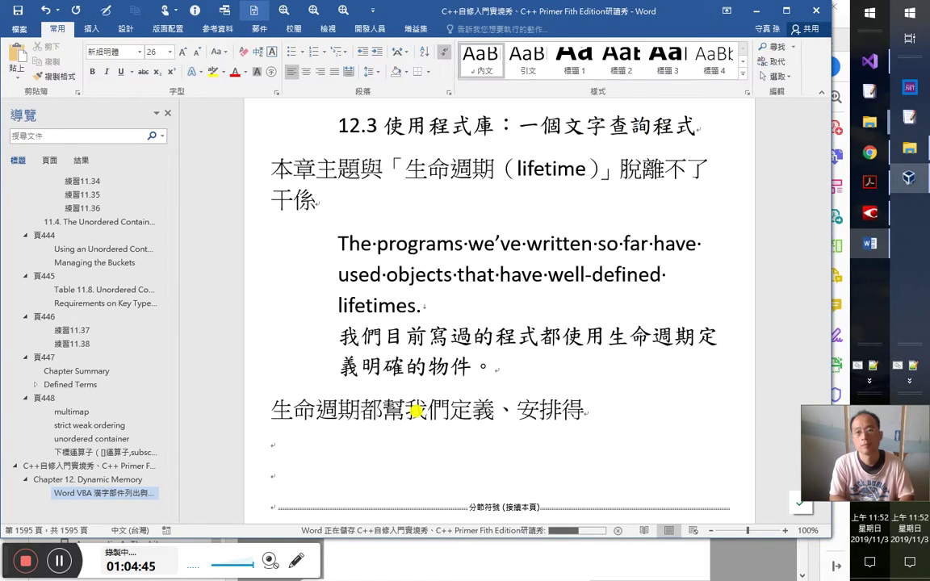
text(好好地的)
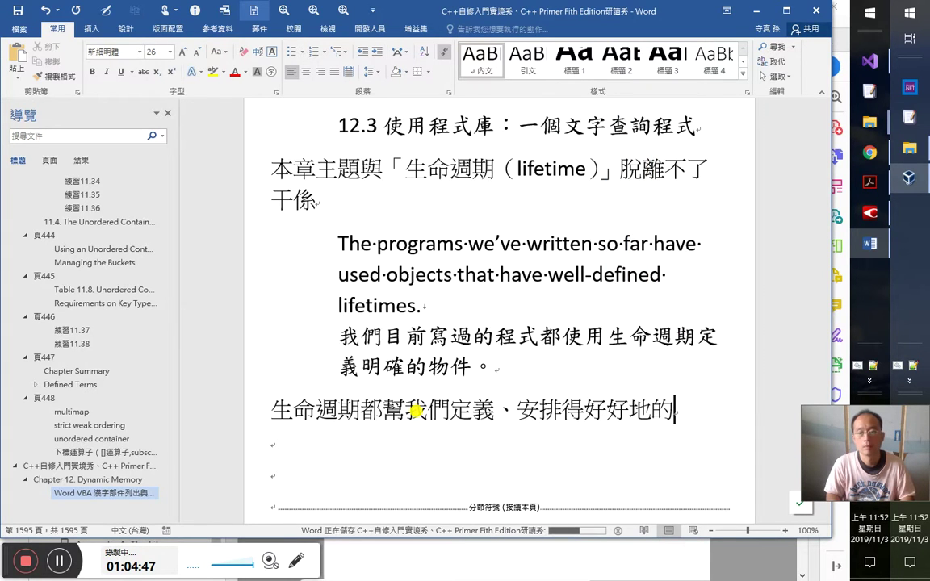
text(了，uo)
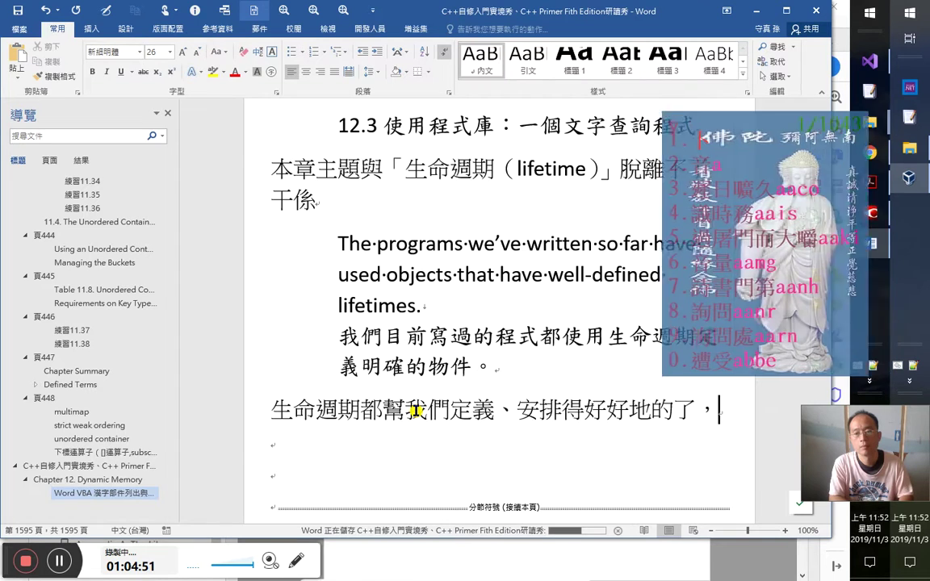
text(就像父母)
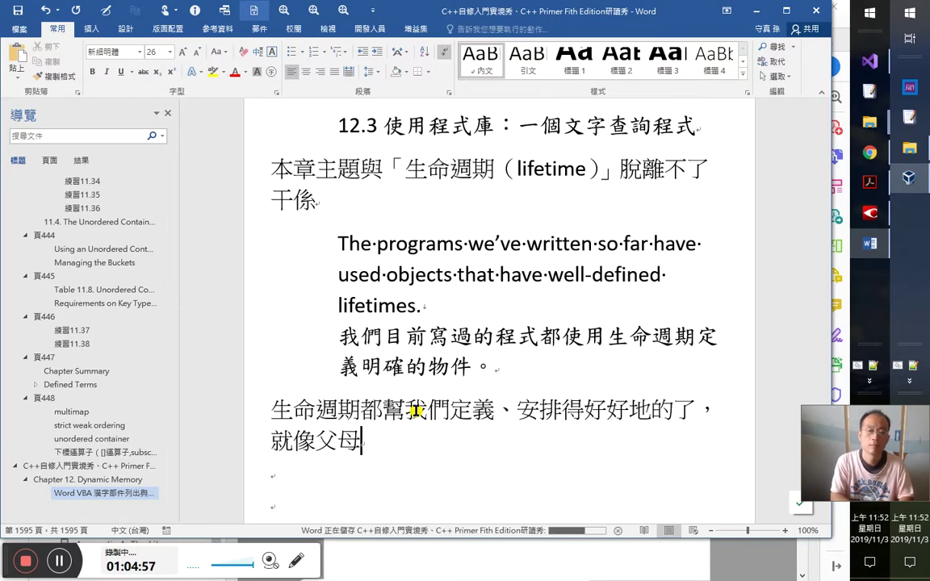
text(a)
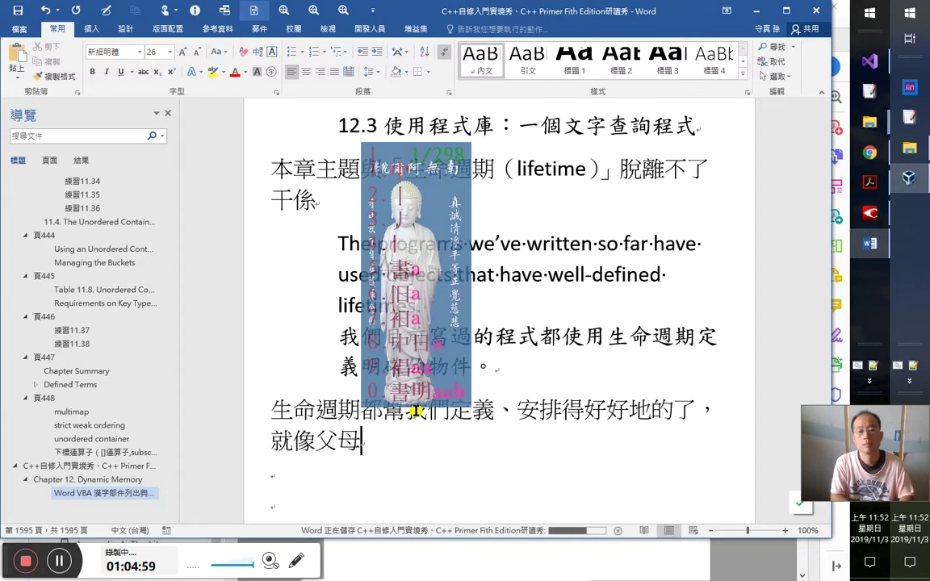
text(dt)
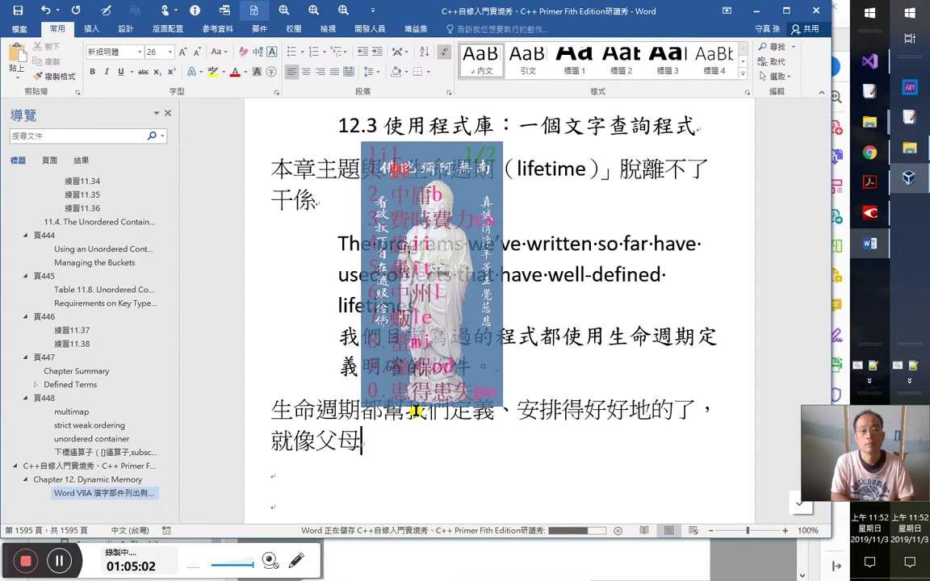
Continue the commentary with 襁褓中的孩子，都不用擔心什麼。這章則是要長大獨立，自己安排前程了, correcting 自勞 to 自己, then return to the C++ Primer ebook window
key(Escape)
text(i)
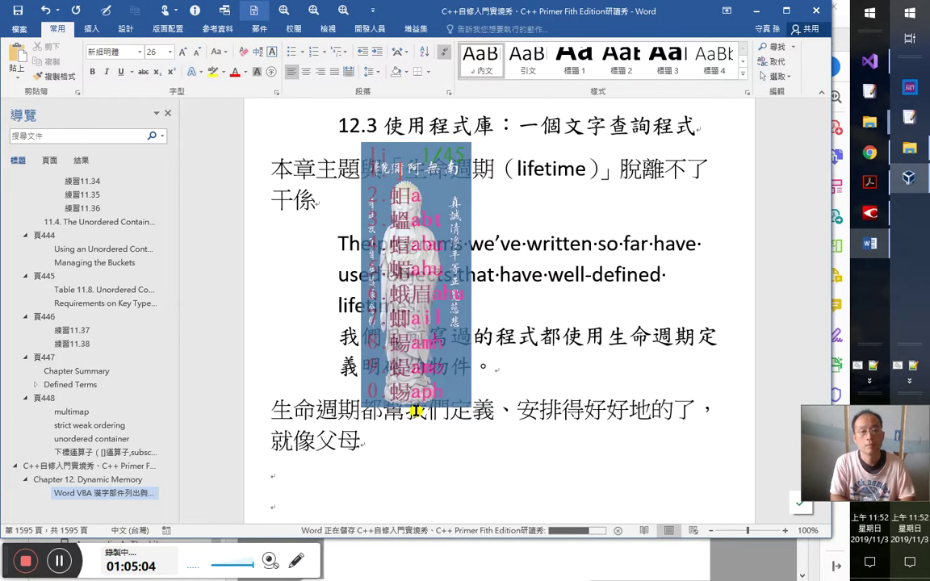
text(襁褓中)
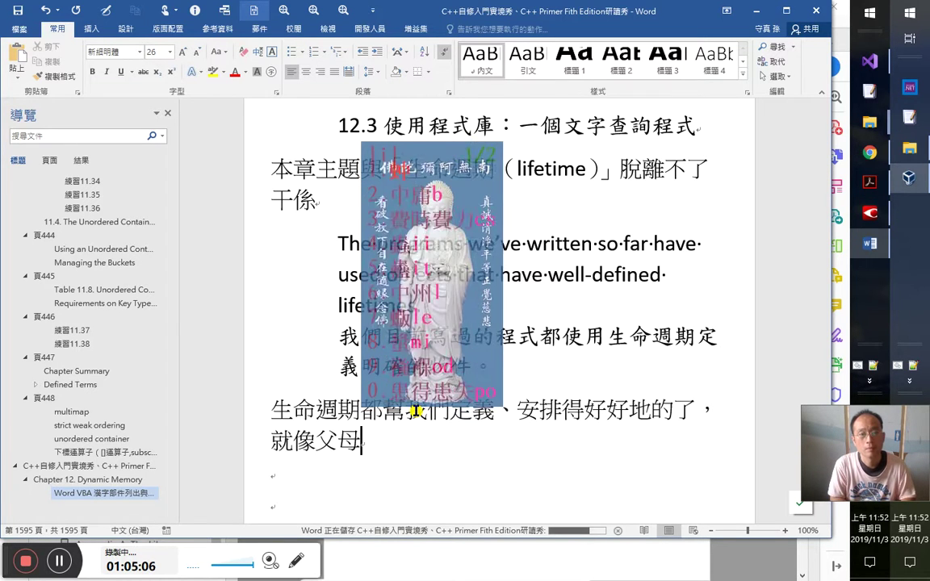
text(的)
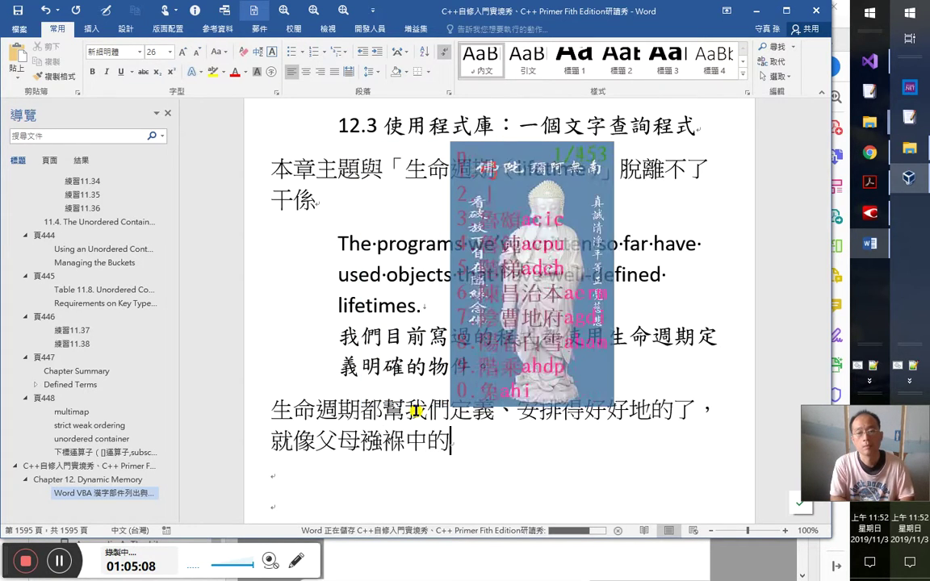
text(孩子，不用)
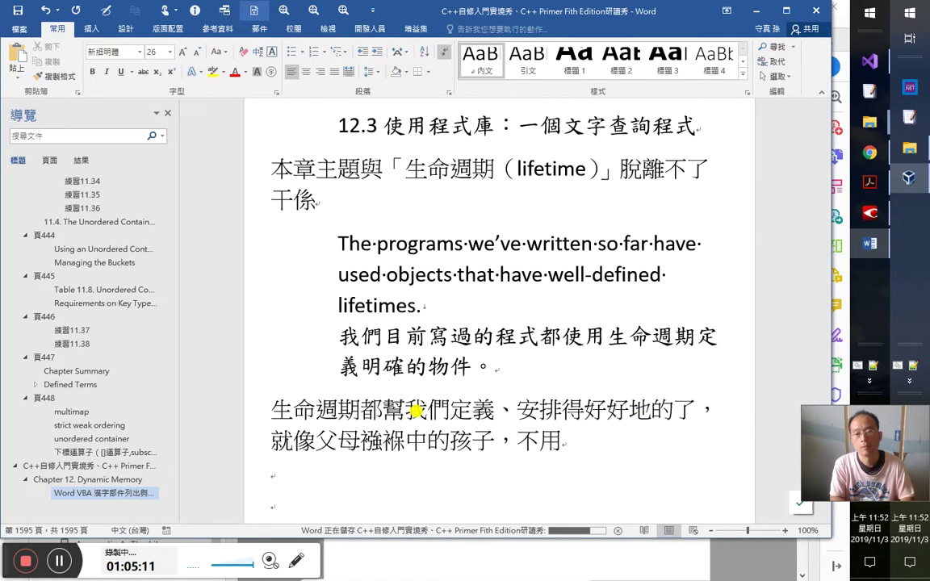
text(擔心什麼)
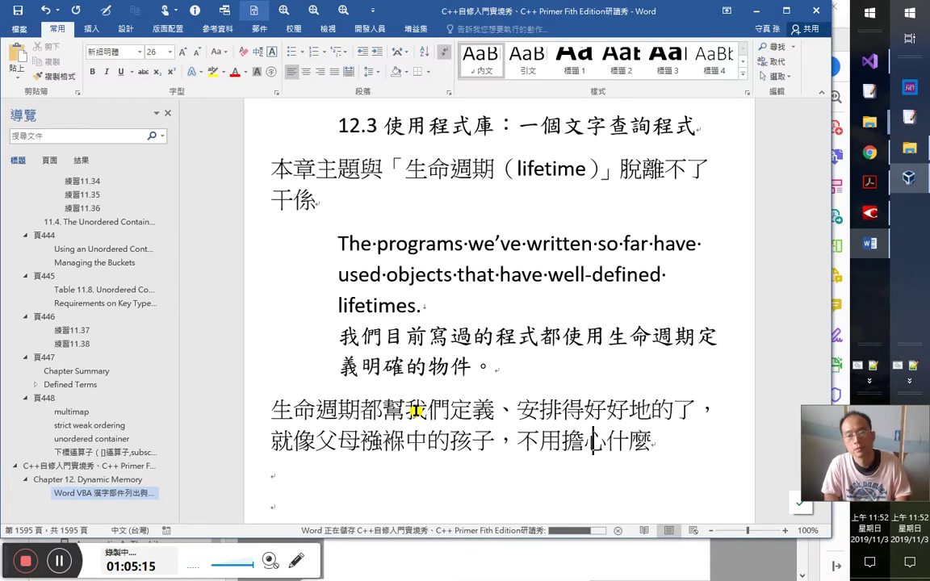
text(都)
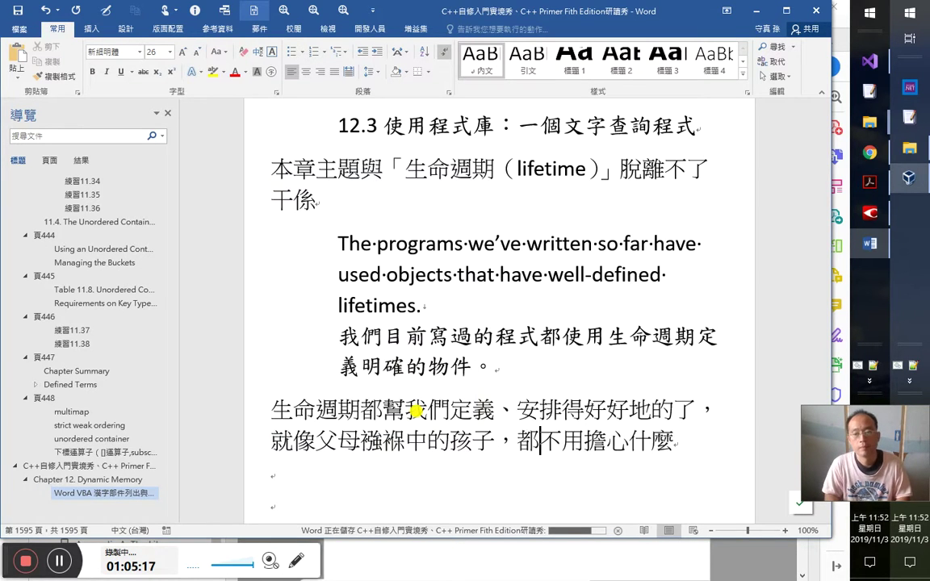
text(。這)
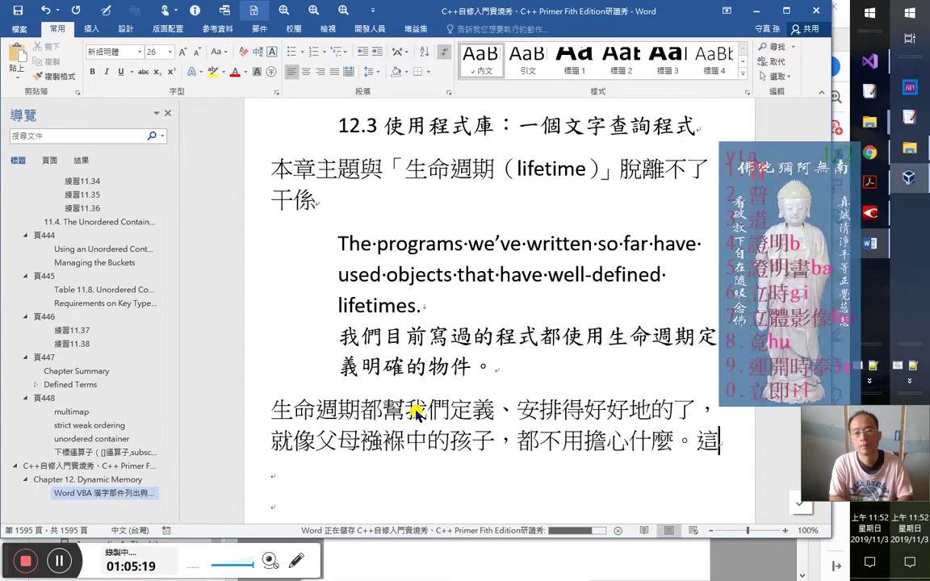
text(章則是要長)
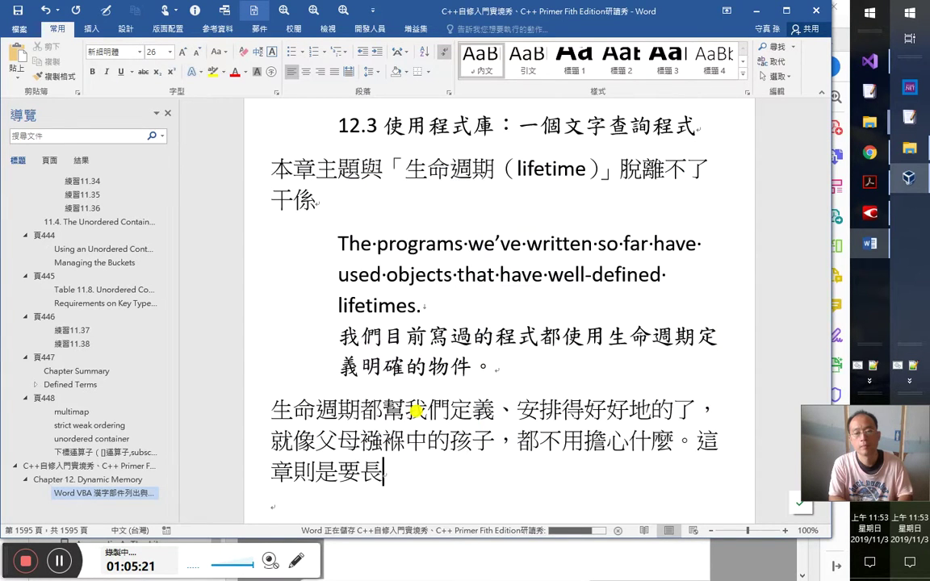
text(大獨立，自勞)
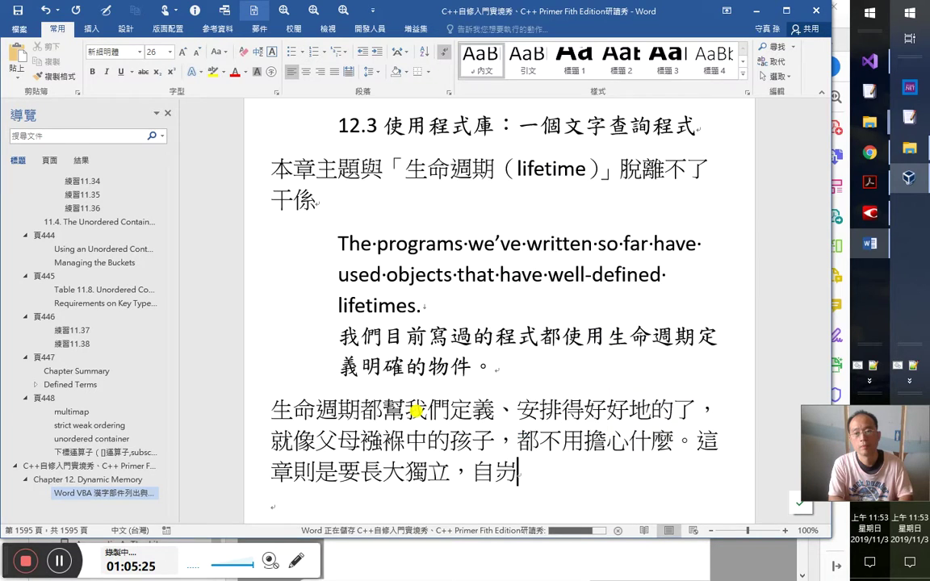
text(安排前程了)
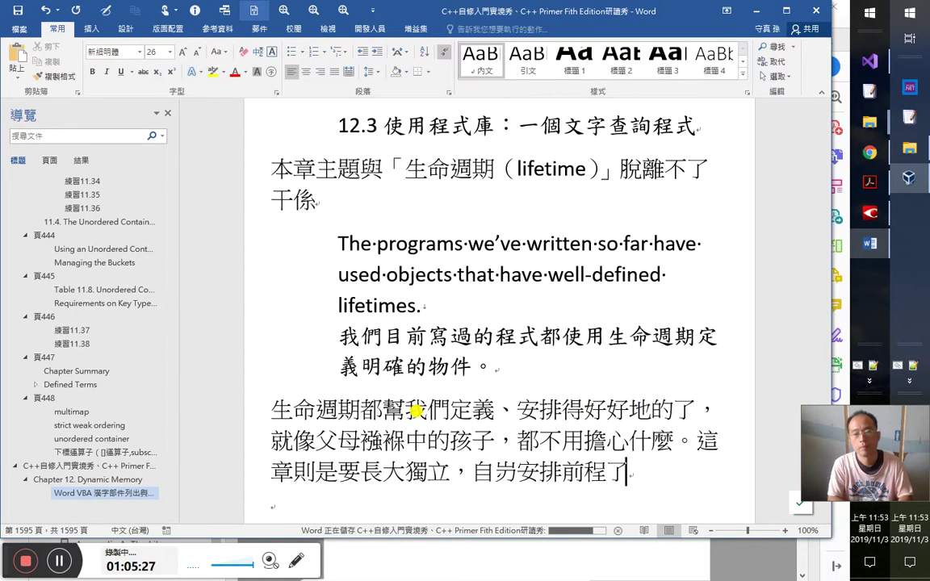
key(Down)
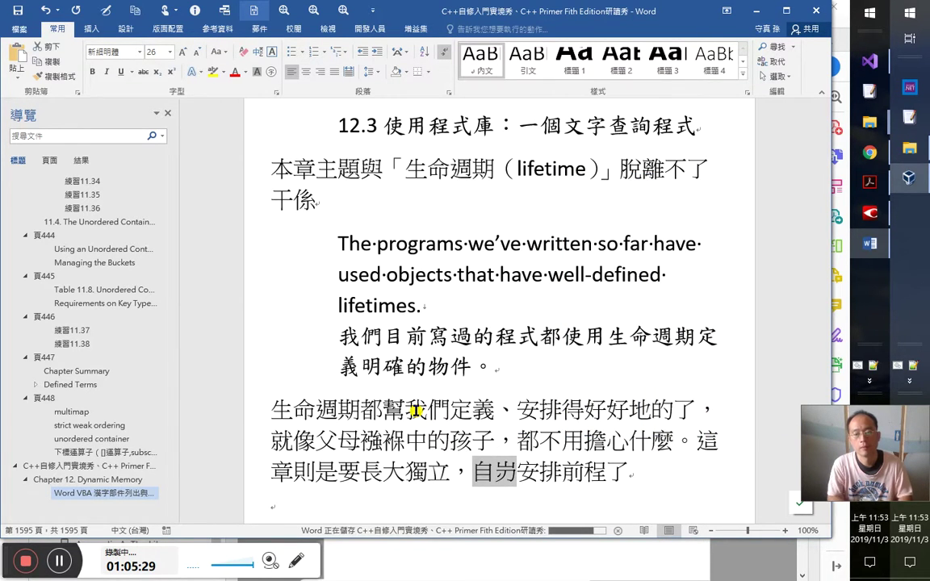
key(Return)
key(End)
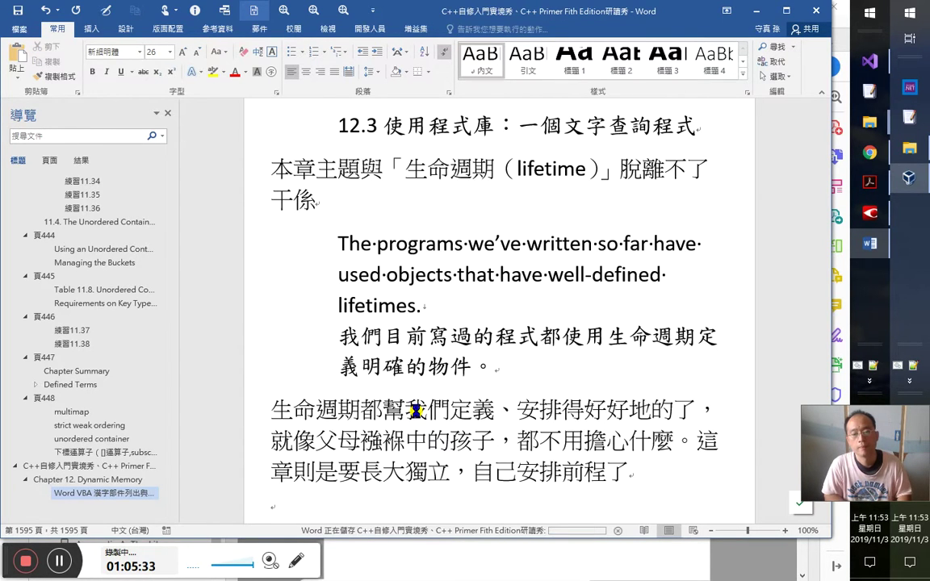
key(alt+Tab)
key(alt+Tab)
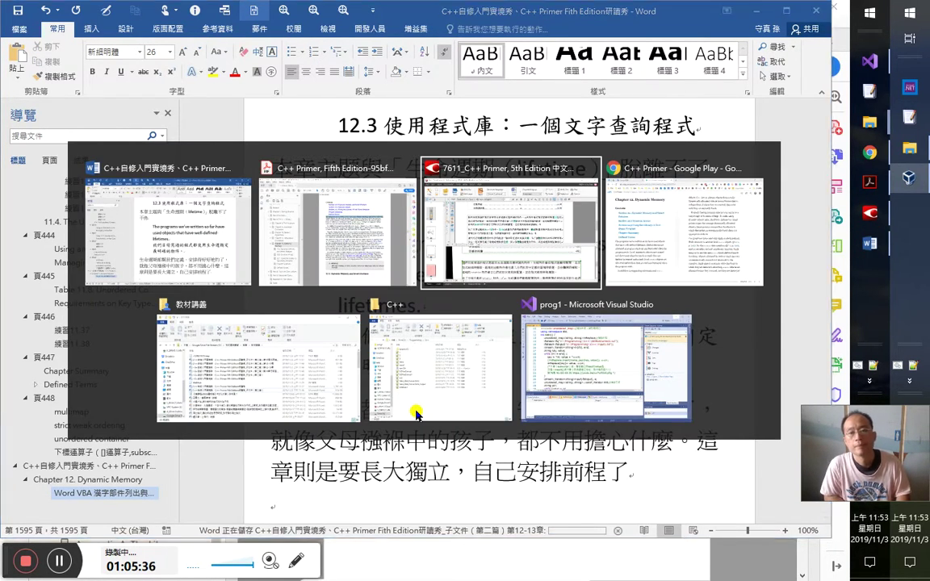
key(alt+Tab)
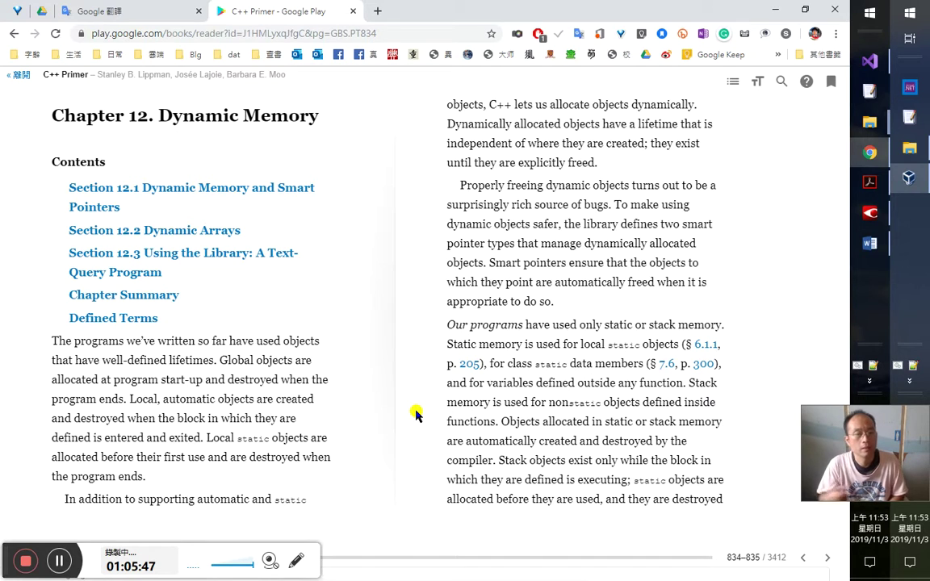
double_click(77, 381)
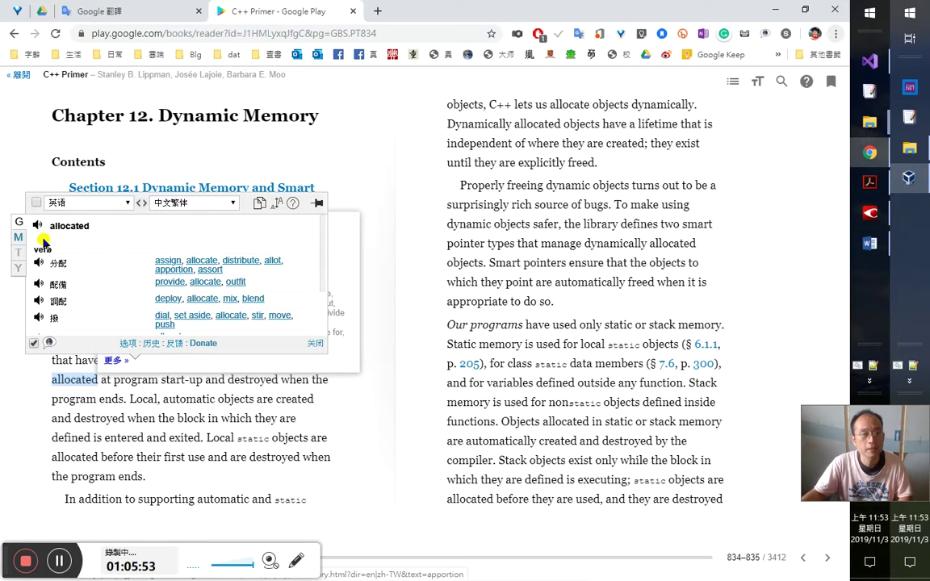
click(37, 225)
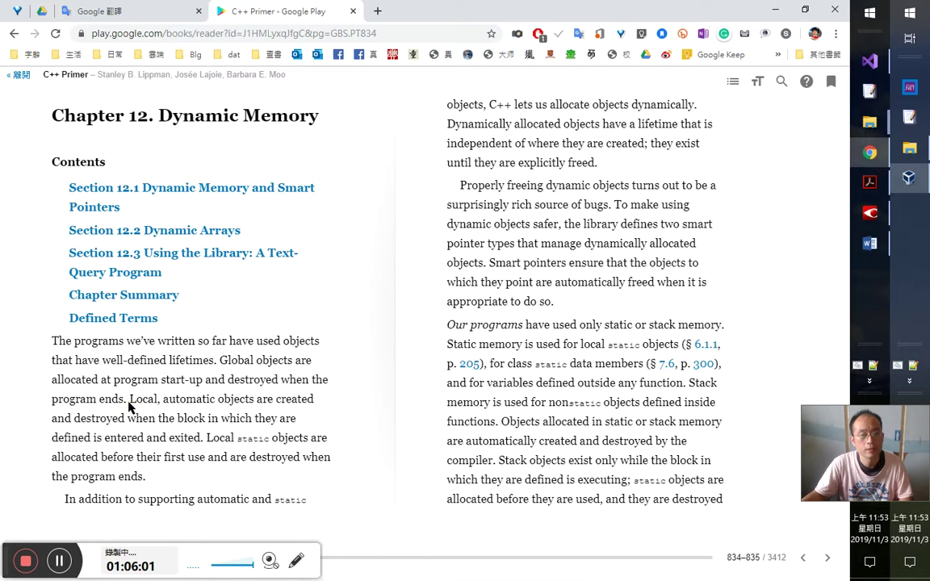
double_click(225, 363)
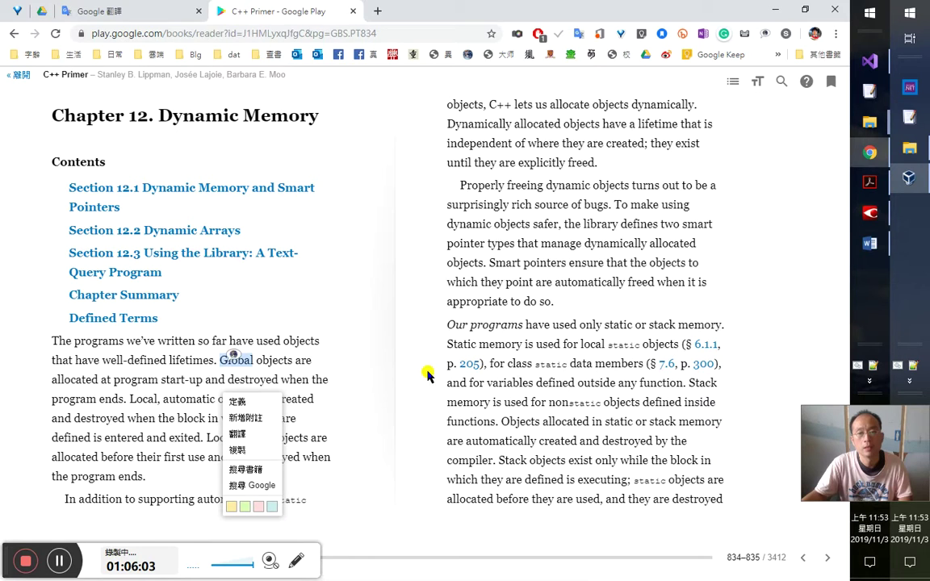
key(alt+Tab)
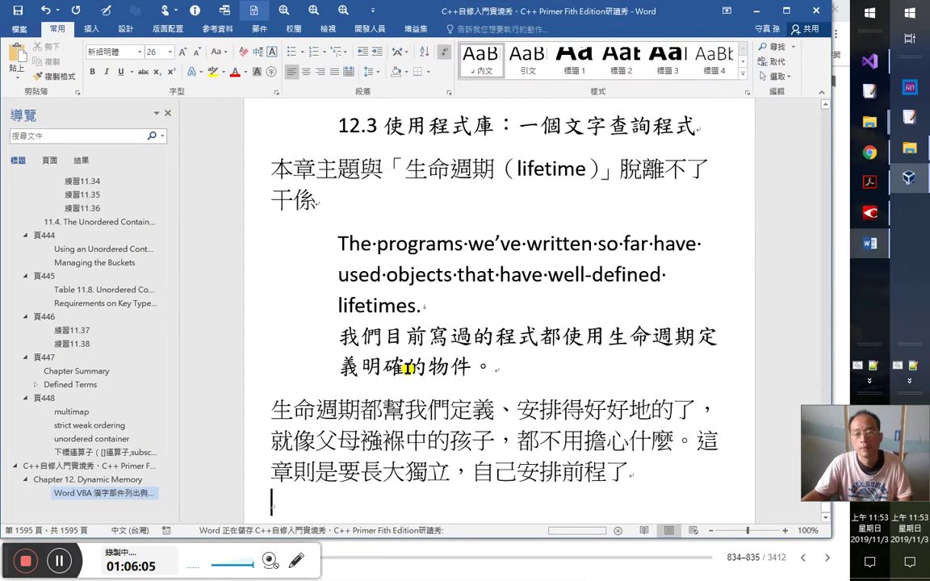
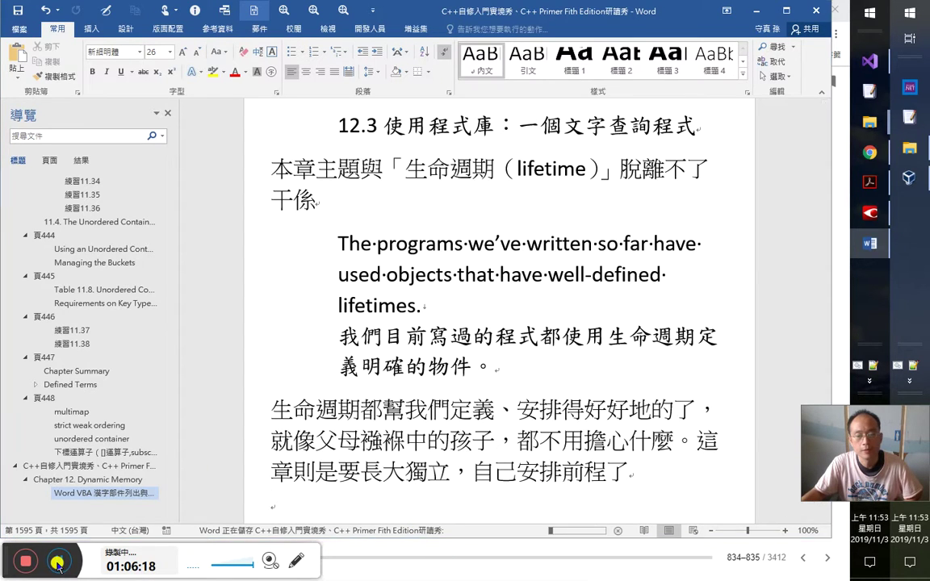
Close the notes and select 'Global objects are allocated at program start-up and destroyed when the program ends.' in Acrobat
key(ctrl+w)
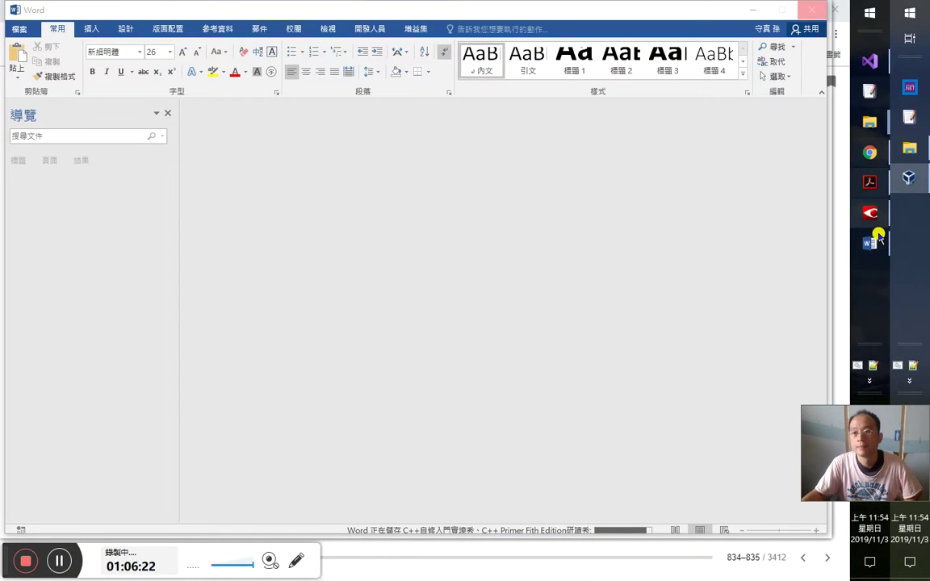
click(869, 153)
click(870, 181)
click(365, 213)
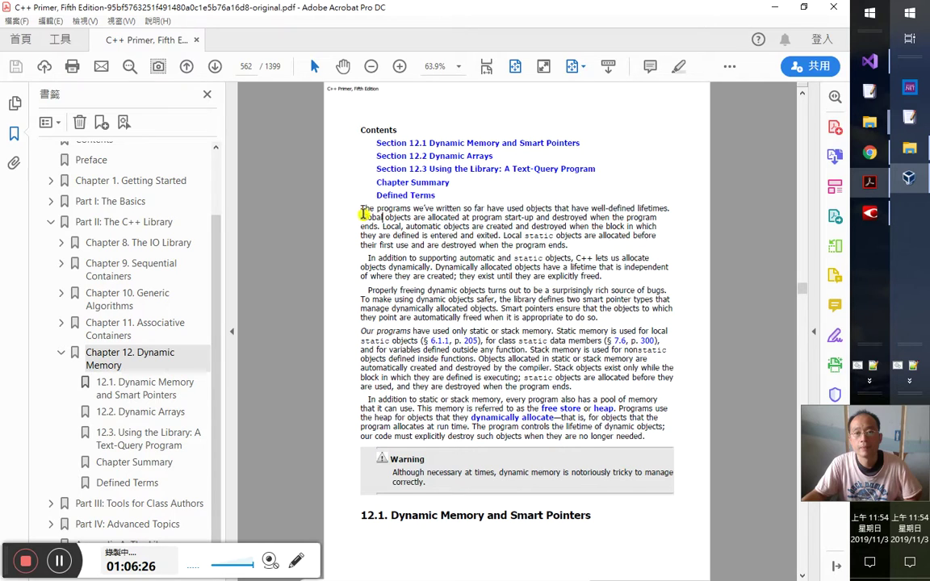
drag(373, 220, 386, 228)
key(ctrl+c)
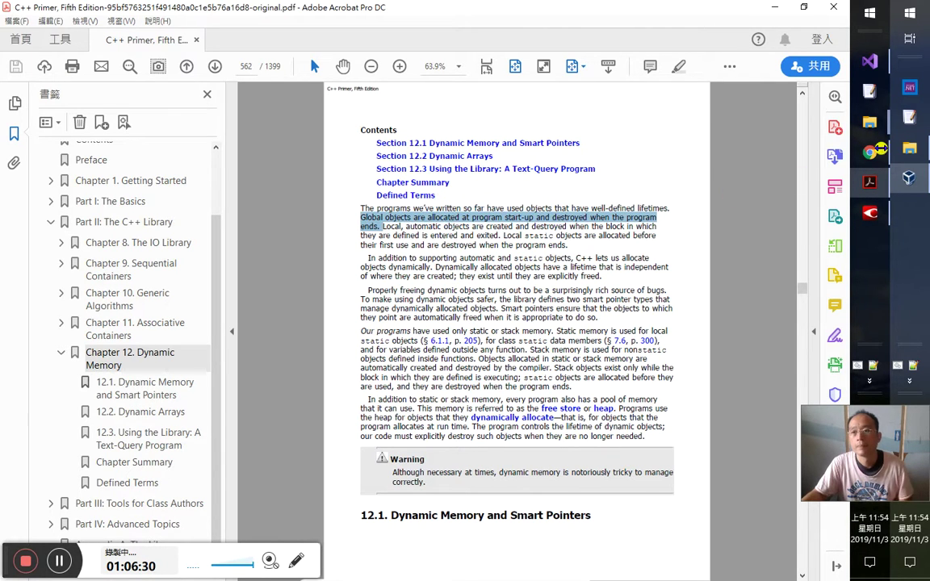
click(874, 95)
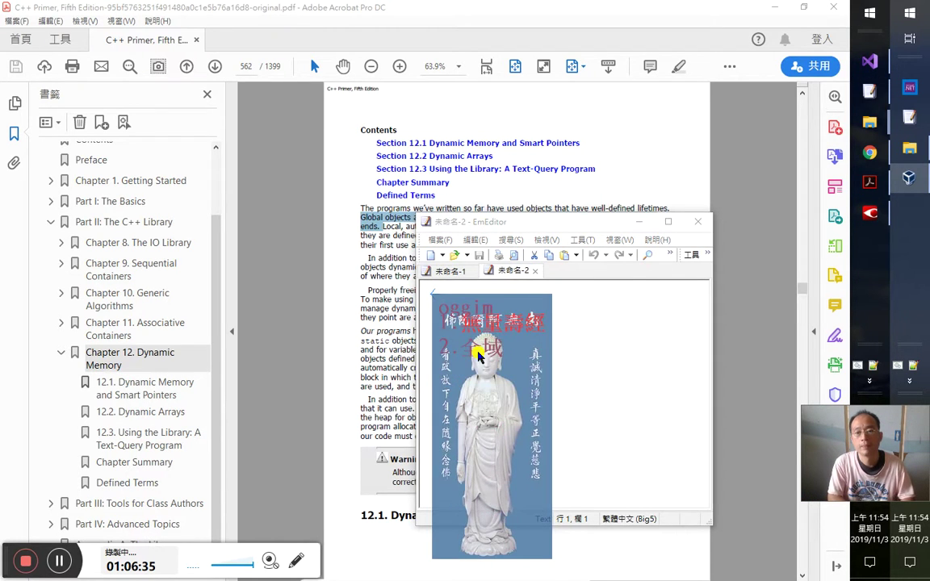
Type 全域的物件其生命週期則是與應用程式相終始的 in EmEditor, with the copied English sentence pasted beneath
text(全域的物件釔)
key(BackSpace)
text(其)
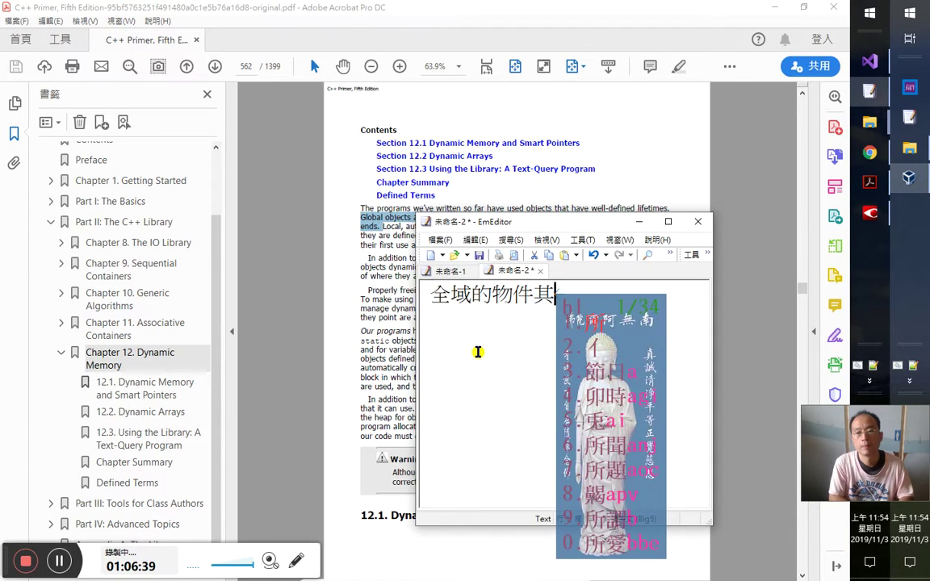
text(生命週期則)
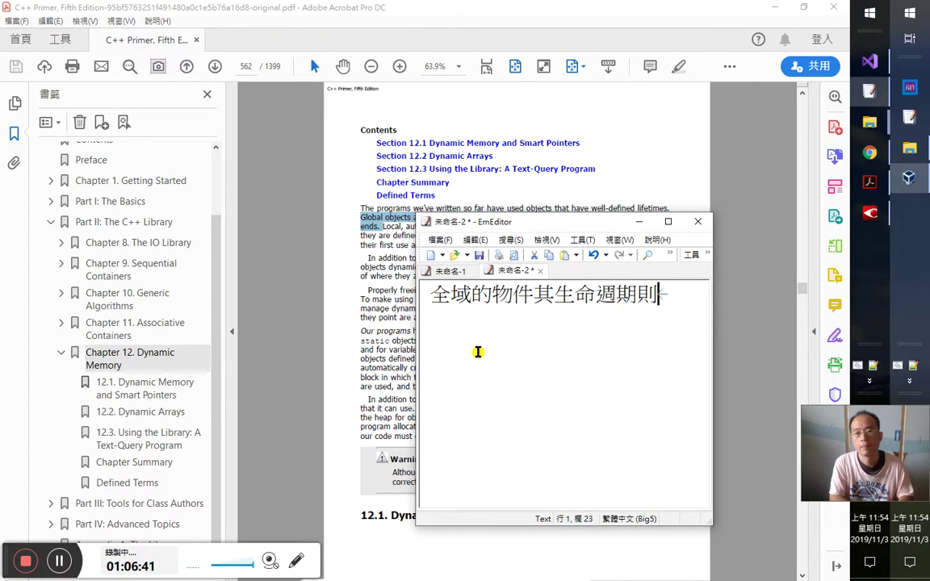
text(是與)
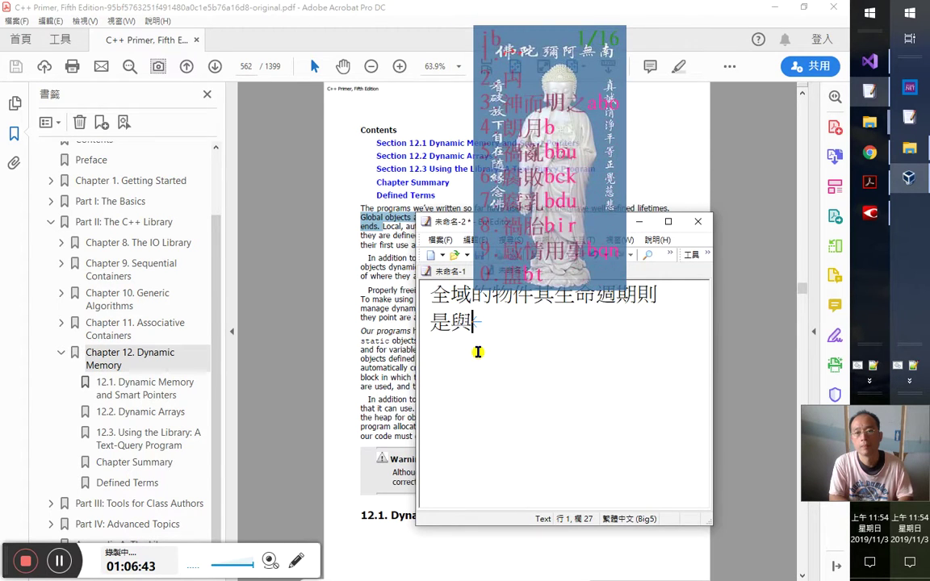
text(應用程式)
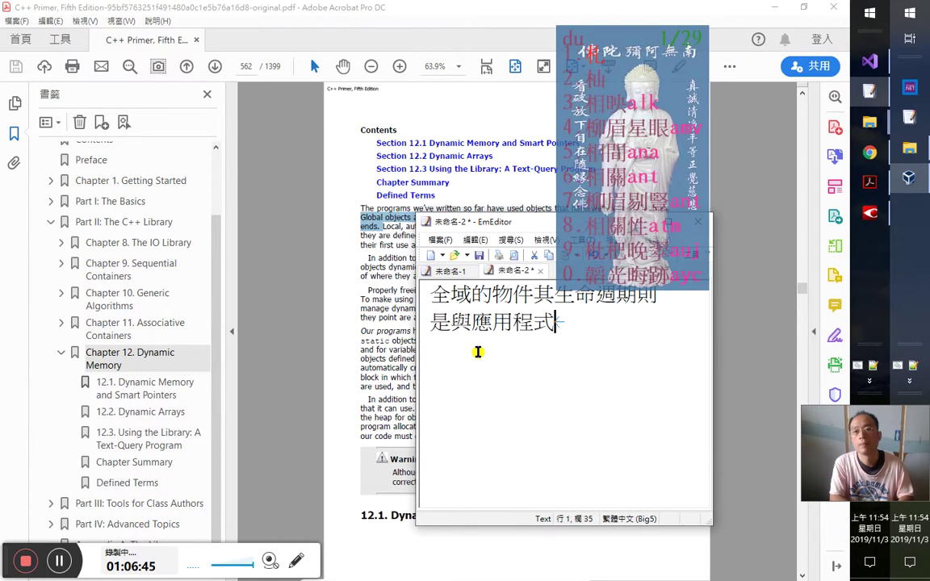
text(u相終始的)
key(Return)
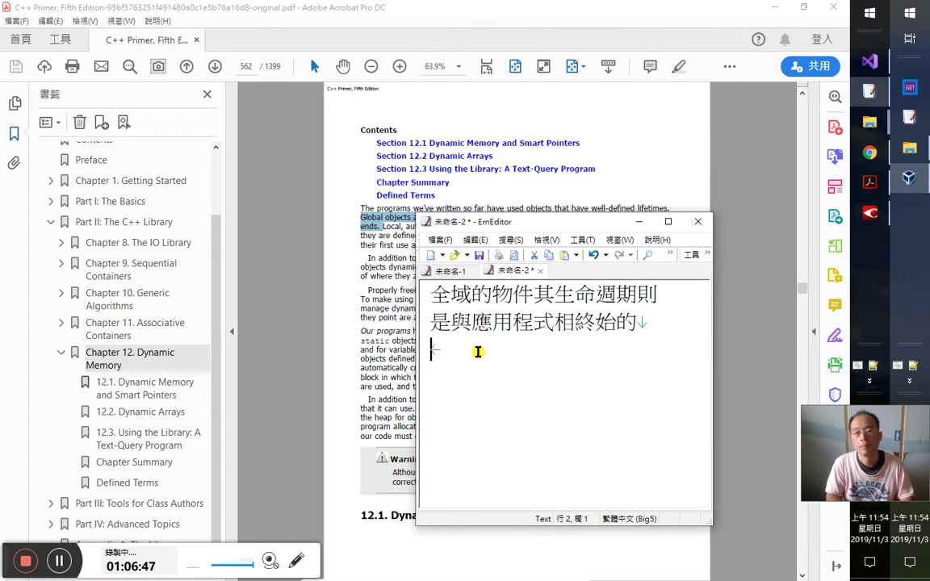
key(ctrl+v)
key(Return)
key(alt+Tab)
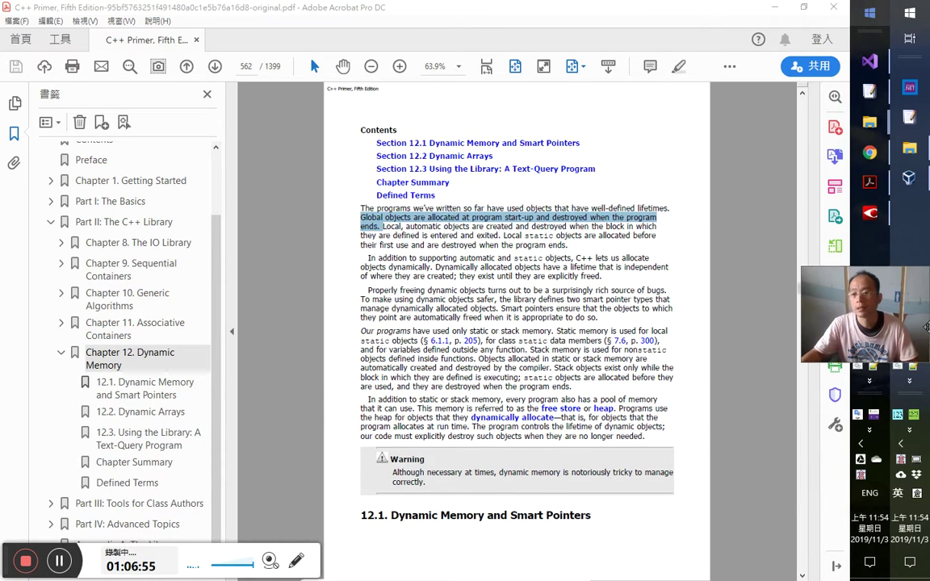
Select the four C++ study-notes files in the 教材講義 folder
click(875, 17)
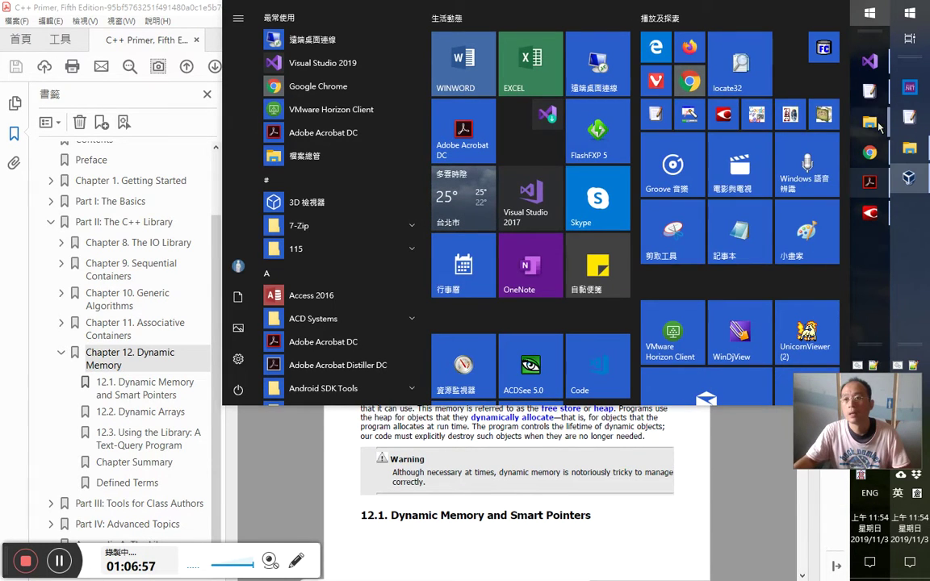
mouse_move(869, 126)
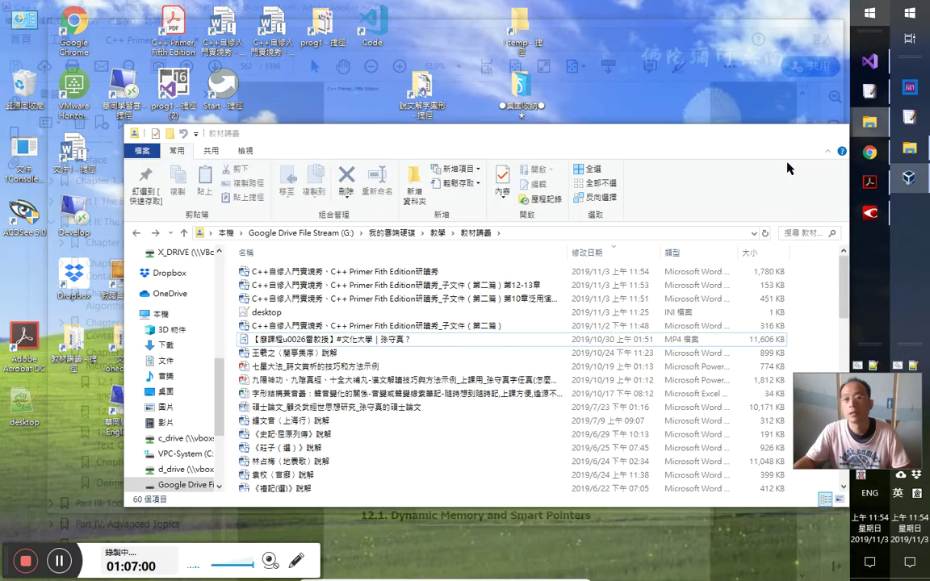
click(327, 295)
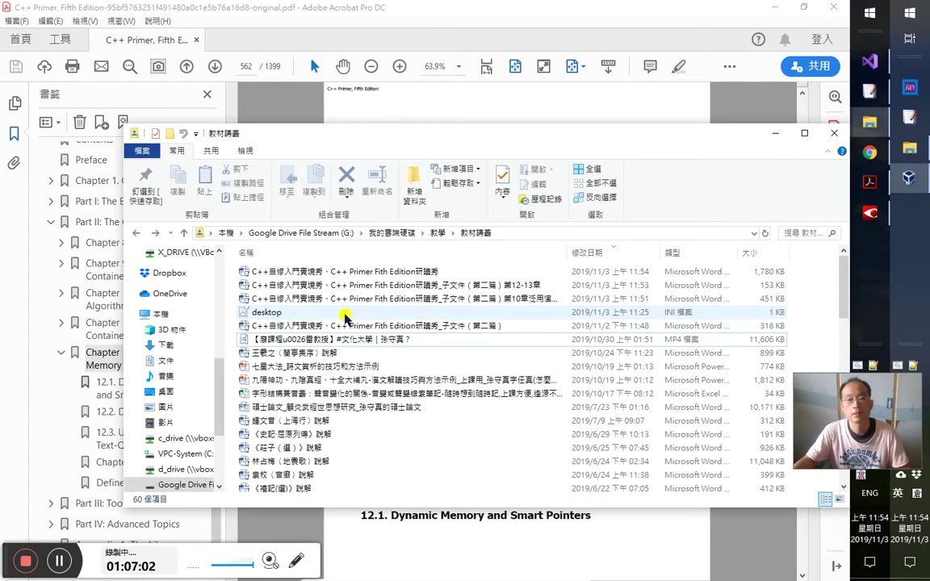
click(327, 326)
ctrl+click(332, 299)
ctrl+click(338, 285)
ctrl+click(343, 273)
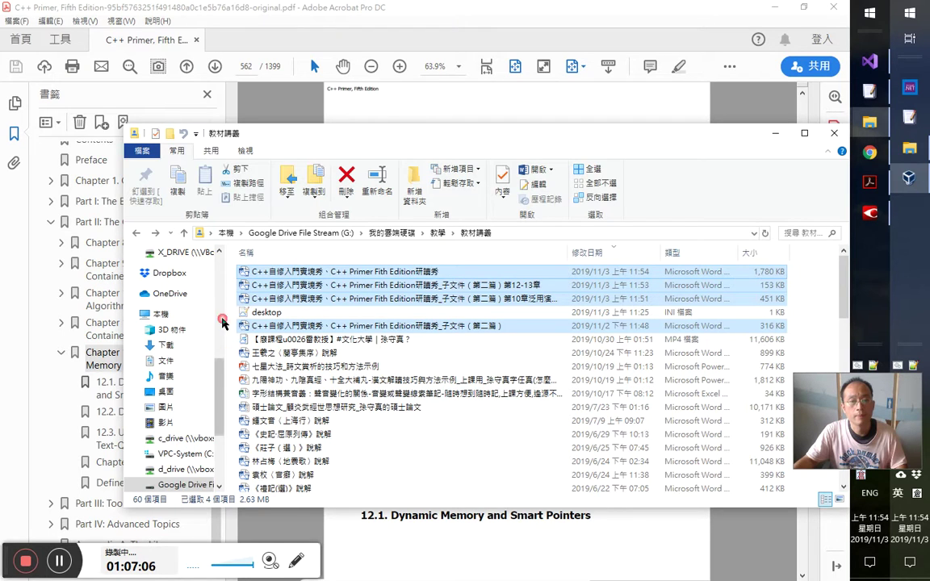
Paste them into Drive (V:), replacing the old copies, and open the 第12-13章 notes
scroll(224, 322, up, 5)
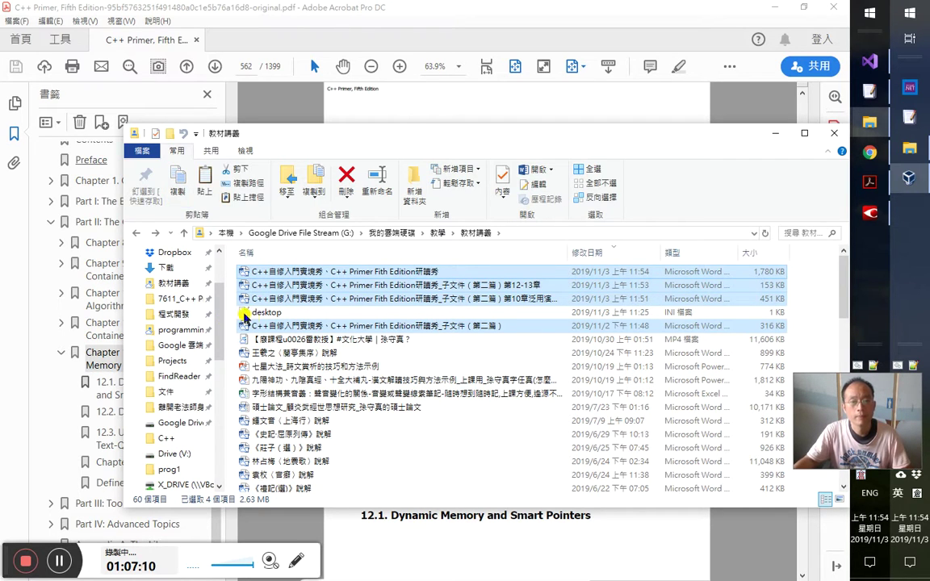
click(169, 469)
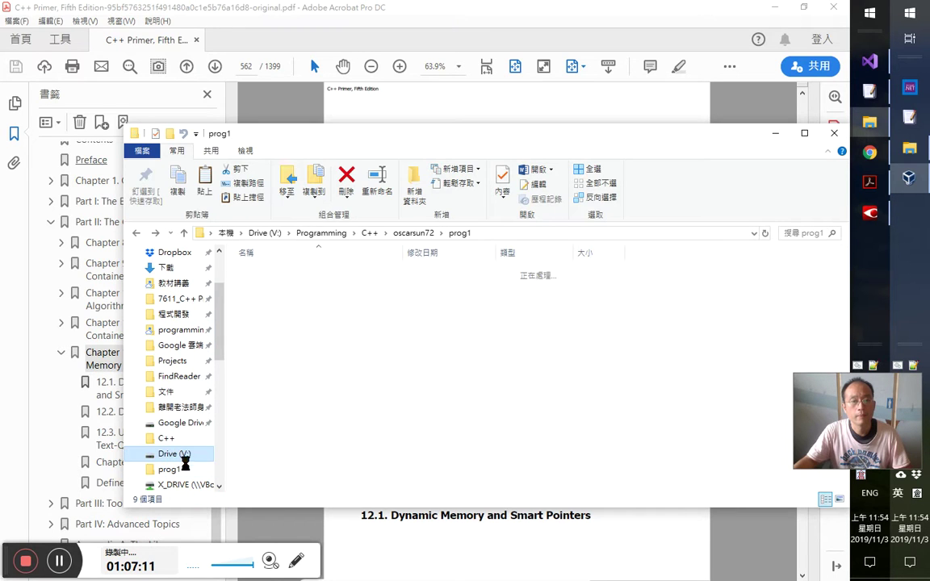
click(179, 458)
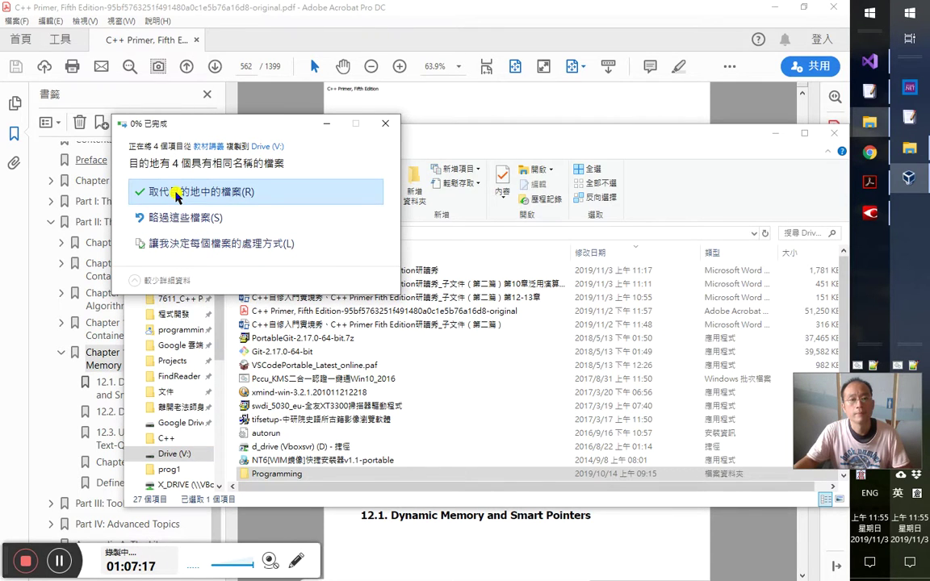
click(176, 194)
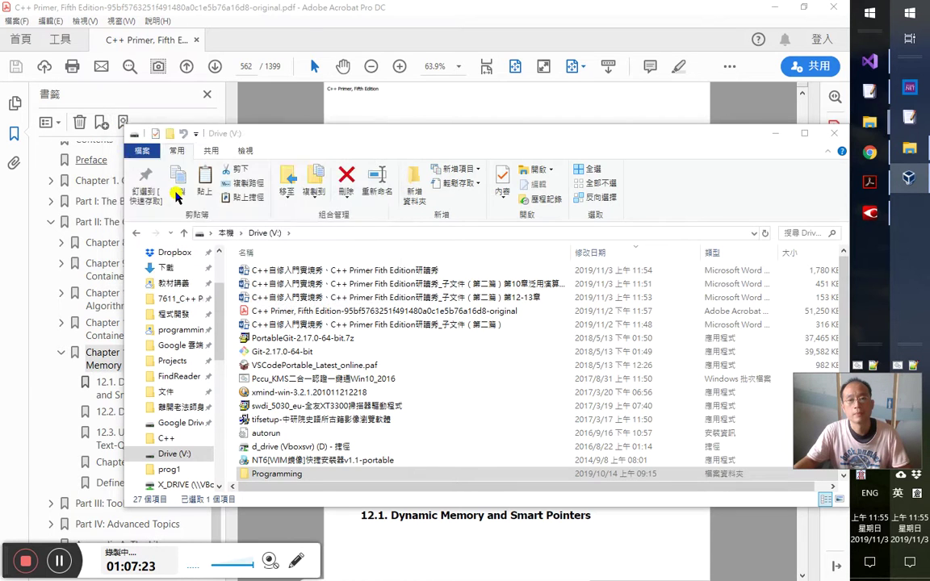
double_click(517, 298)
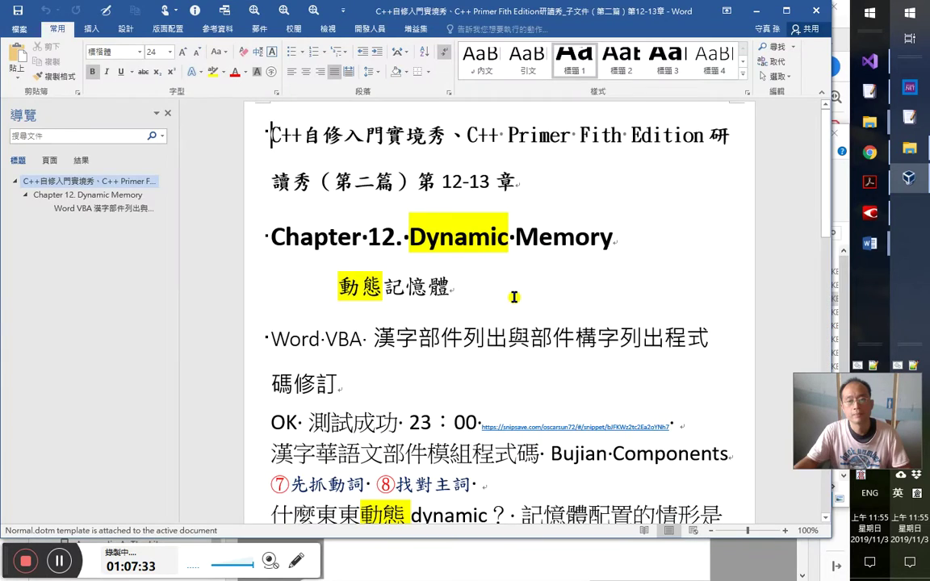
Move the translation and English quote from the EmEditor note into the Word notes below the paragraph
scroll(519, 297, down, 10)
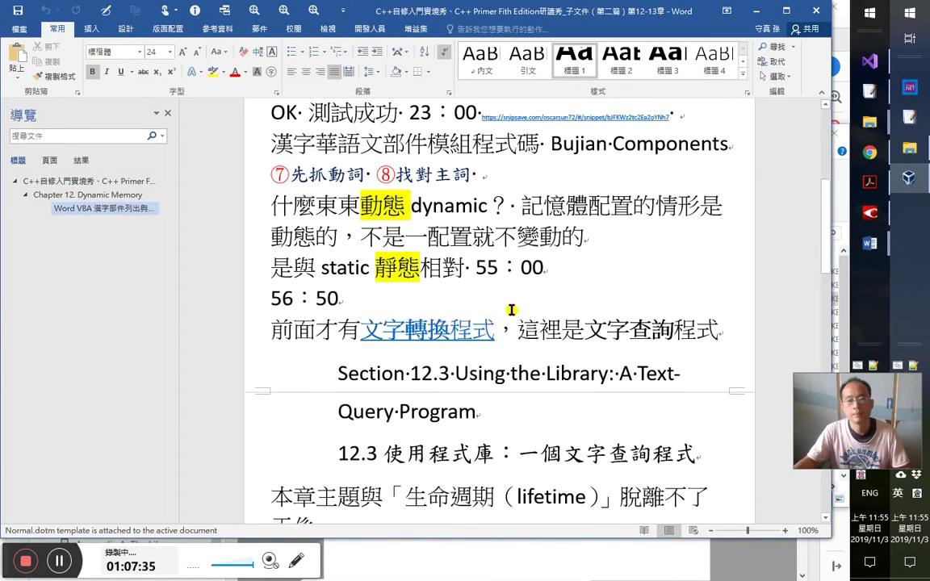
click(870, 91)
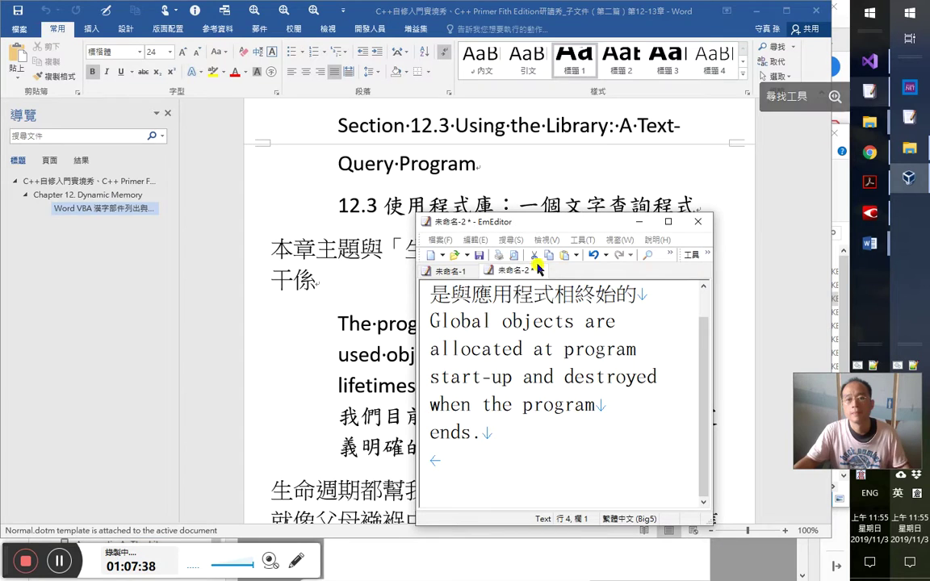
key(ctrl+a)
key(Delete)
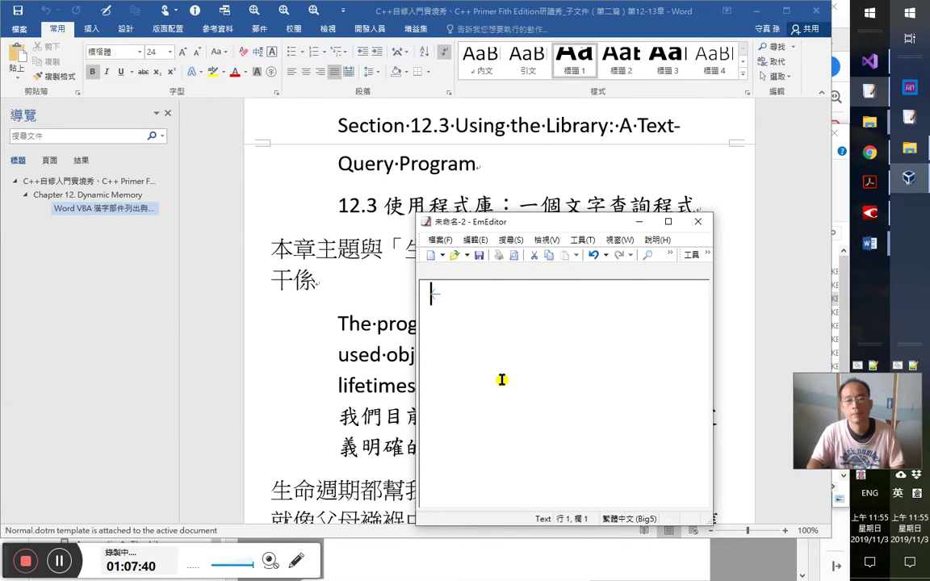
key(alt+Tab)
scroll(501, 380, down, 7)
scroll(501, 380, up, 4)
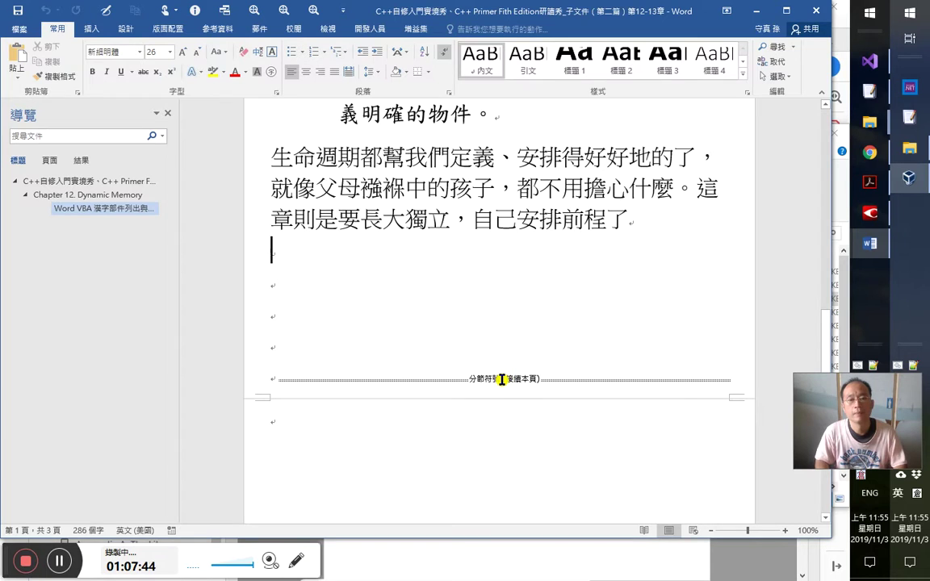
key(alt)
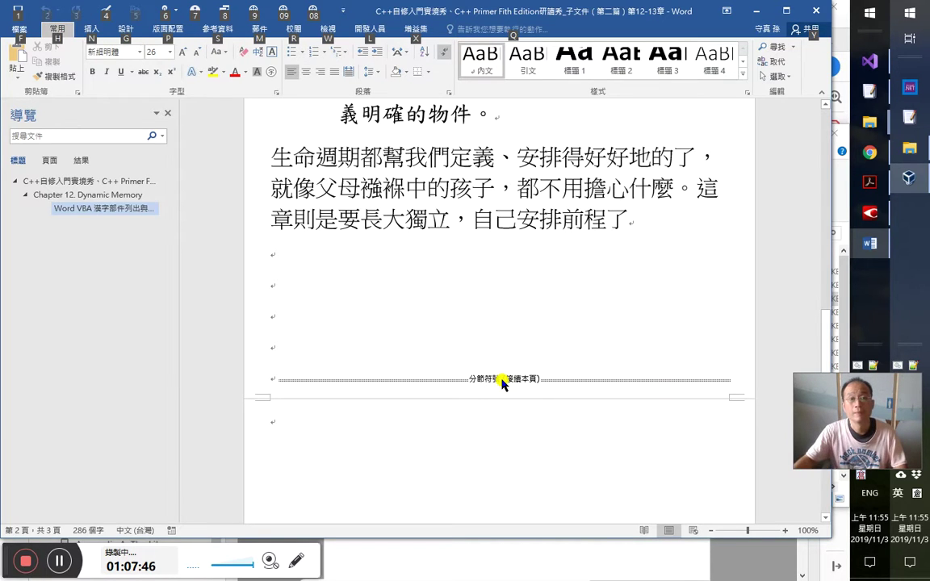
click(301, 242)
text(全域的物件其生命週期則是與應用程式相終始的 Global objects are allocated at program start-up and destroyed when the program ends.)
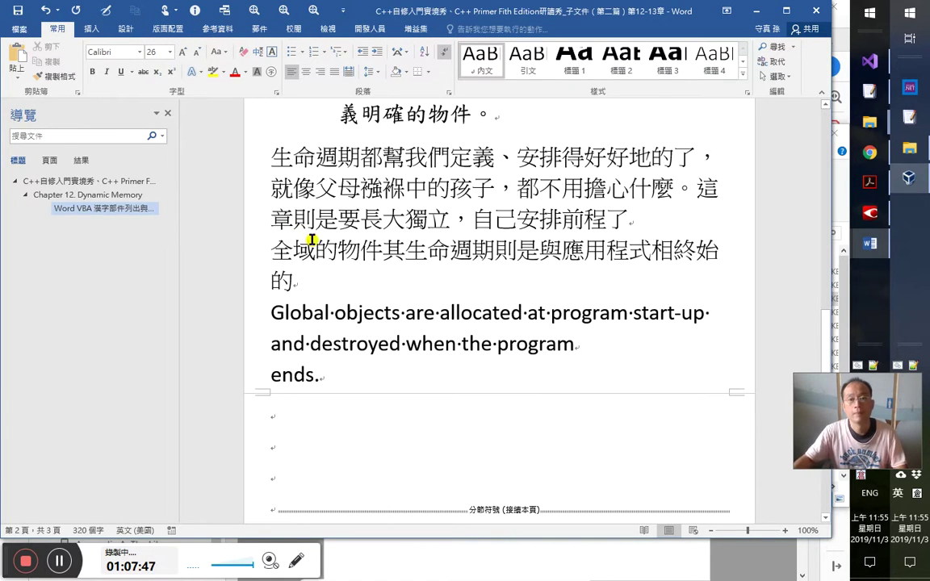
key(ctrl+z)
Rejoin the English quote's broken line so 'ends.' sits on the quote's line
click(426, 274)
scroll(446, 325, down, 2)
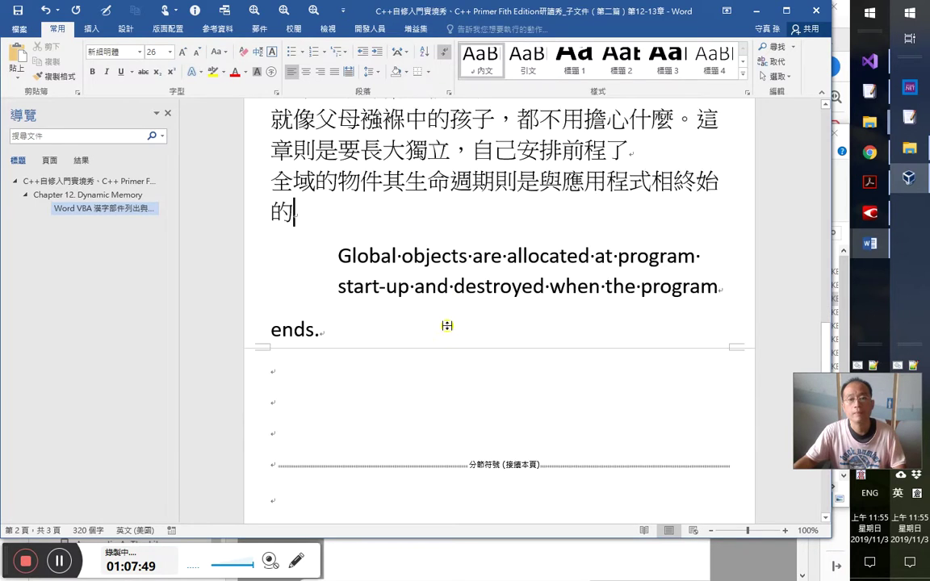
scroll(446, 326, down, 1)
click(478, 265)
key(End)
key(Delete)
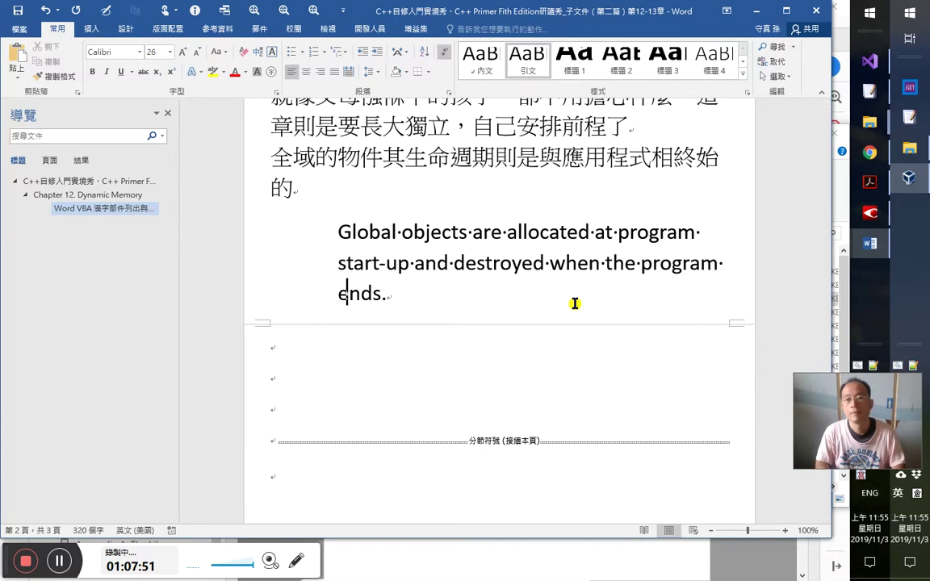
key(Left)
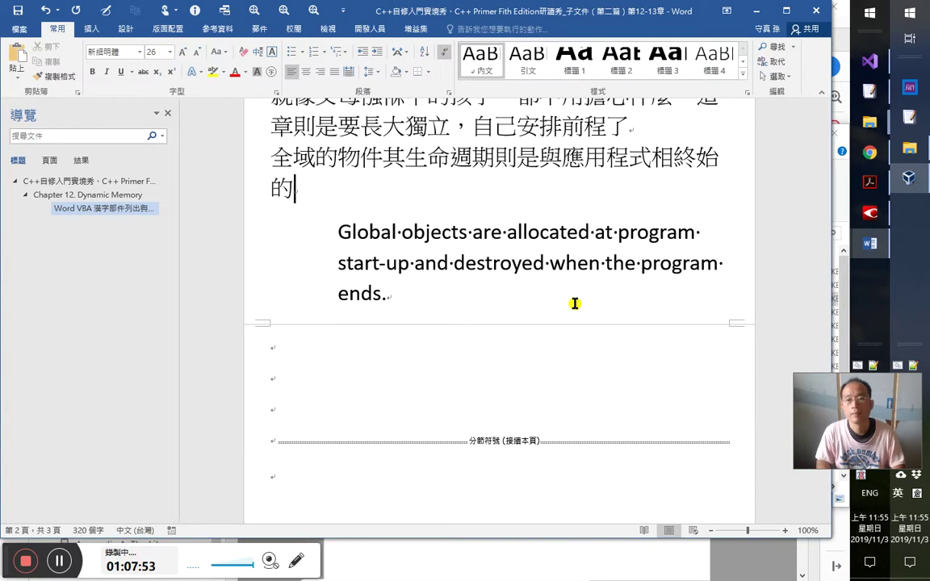
key(Right)
End the 的 line with a full-width colon and add an empty paragraph after the quote
key(alt+Tab)
key(alt+Tab)
key(alt+Tab)
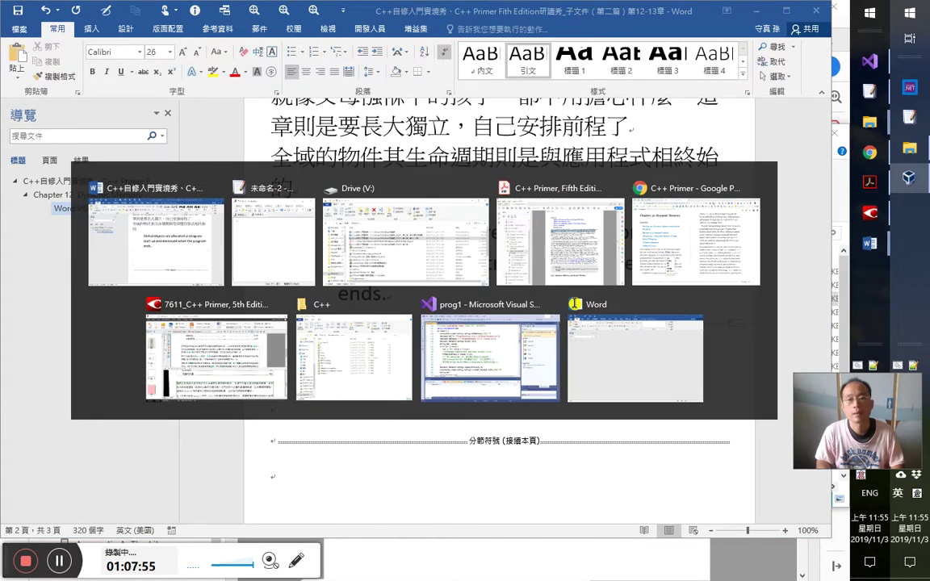
key(alt+Tab)
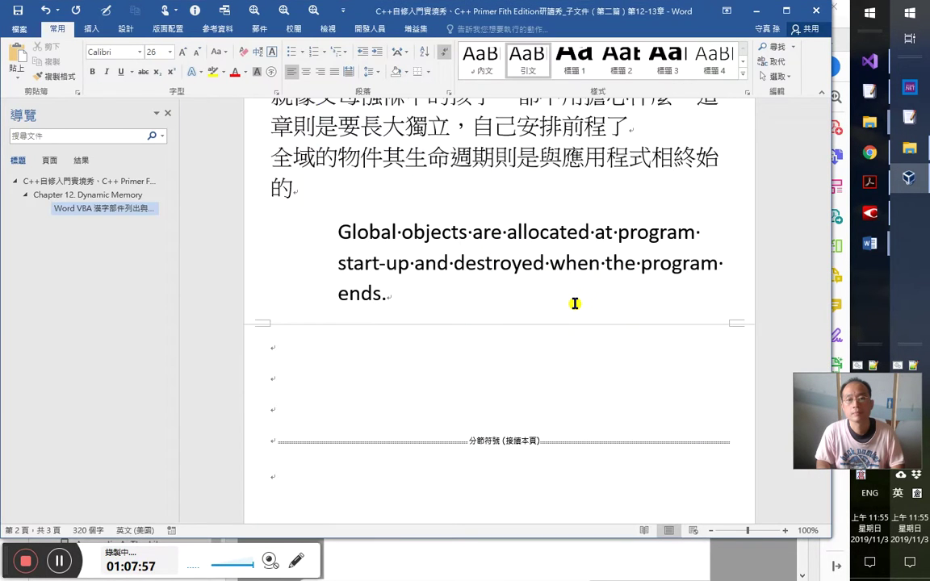
key(Down)
key(Up)
text(：)
key(Down)
key(Return)
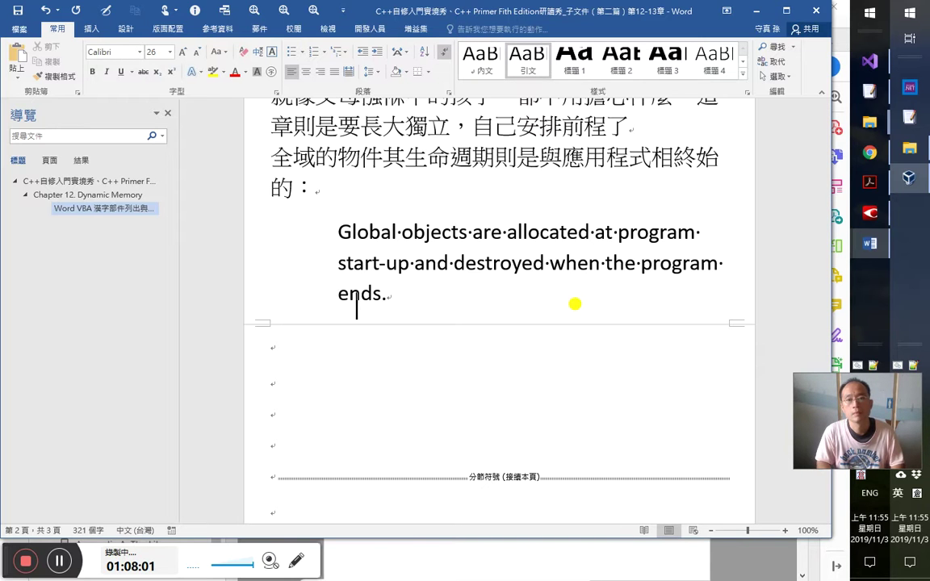
Glance at Chapter 12 in the book, then return to the Word notes
key(alt+Tab)
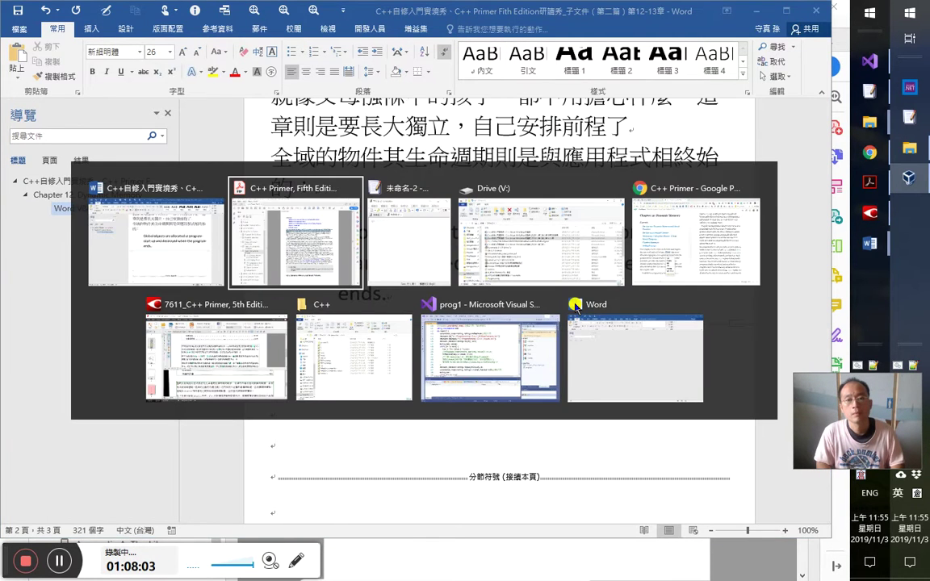
key(alt+Tab)
key(alt+Tab)
key(alt+Tab)
key(alt+Tab)
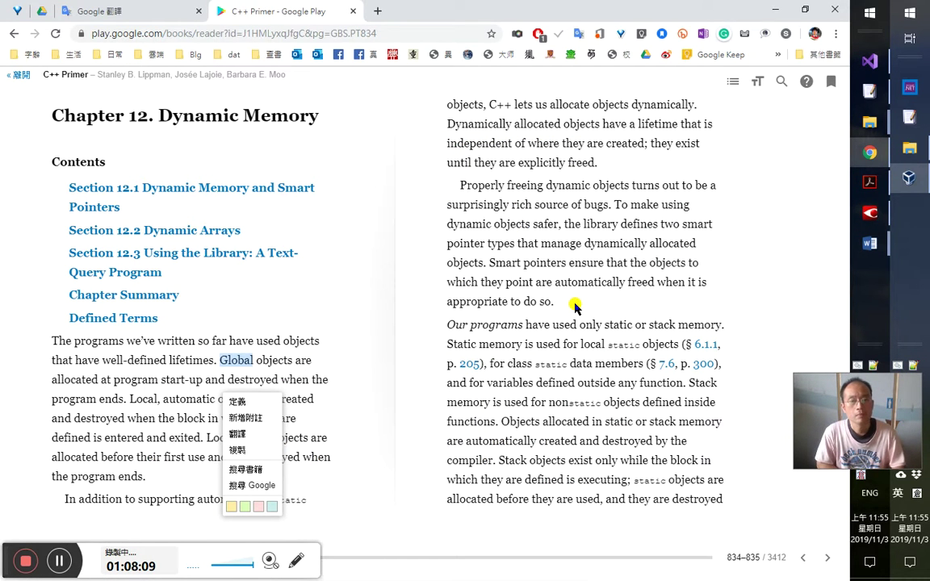
click(388, 407)
key(alt+Tab)
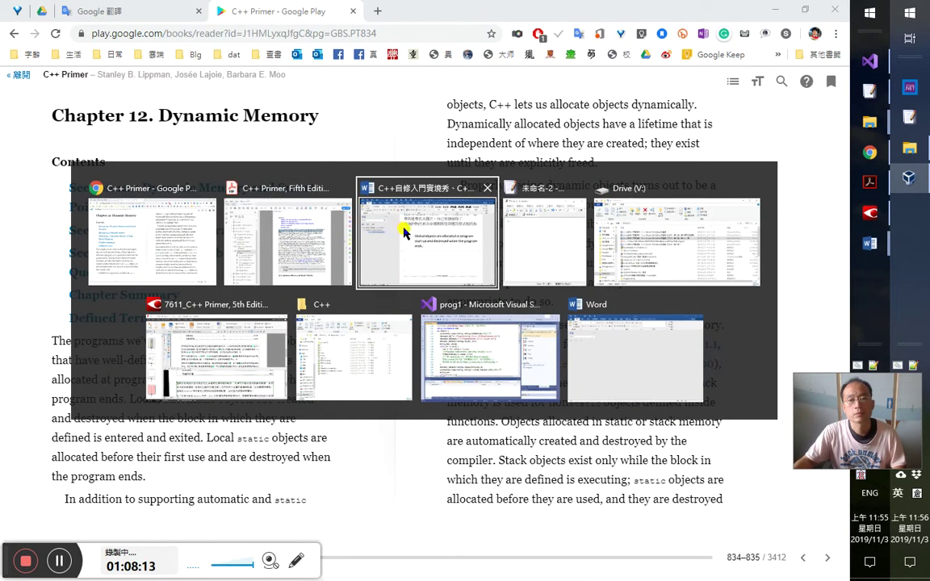
click(362, 204)
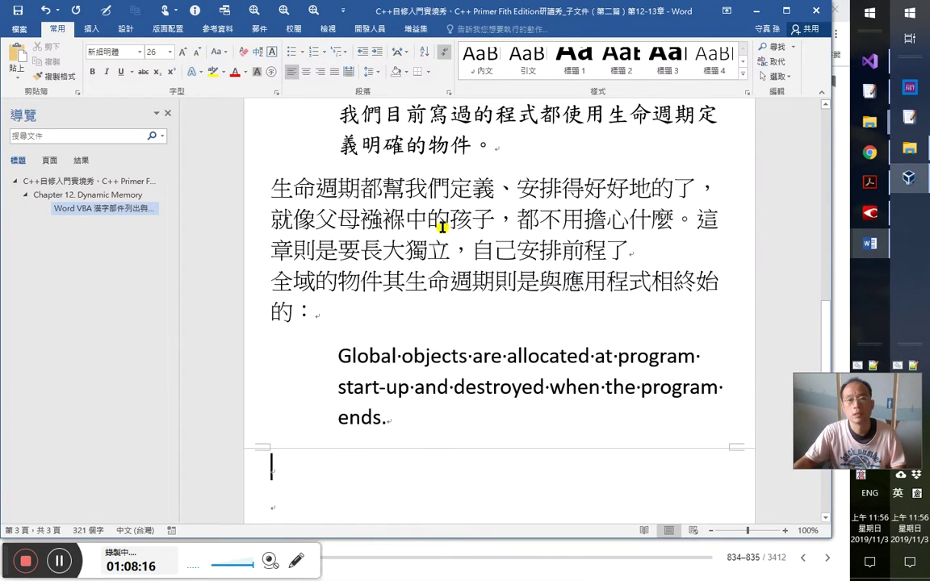
Highlight the phrase 生命週期（lifetime） in yellow
scroll(442, 228, up, 5)
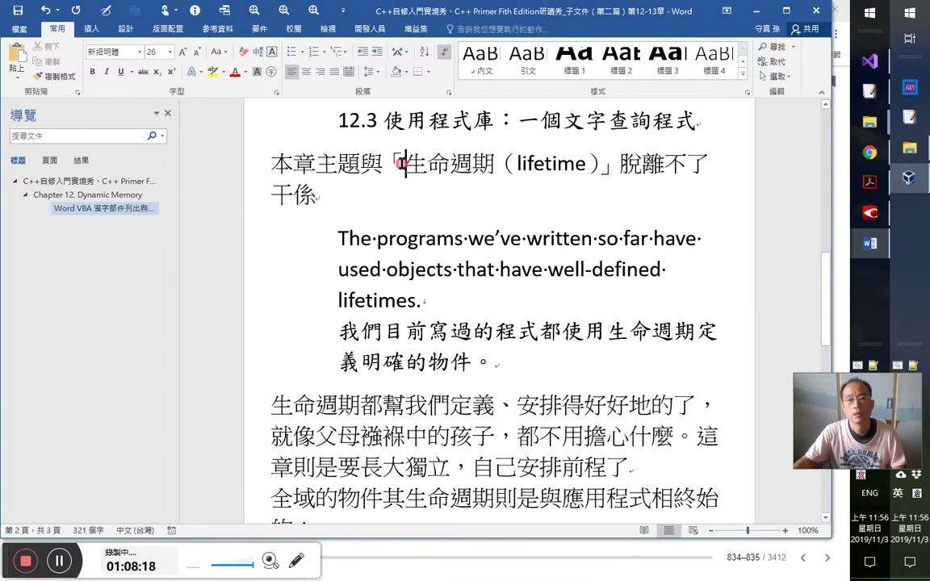
shift+click(605, 167)
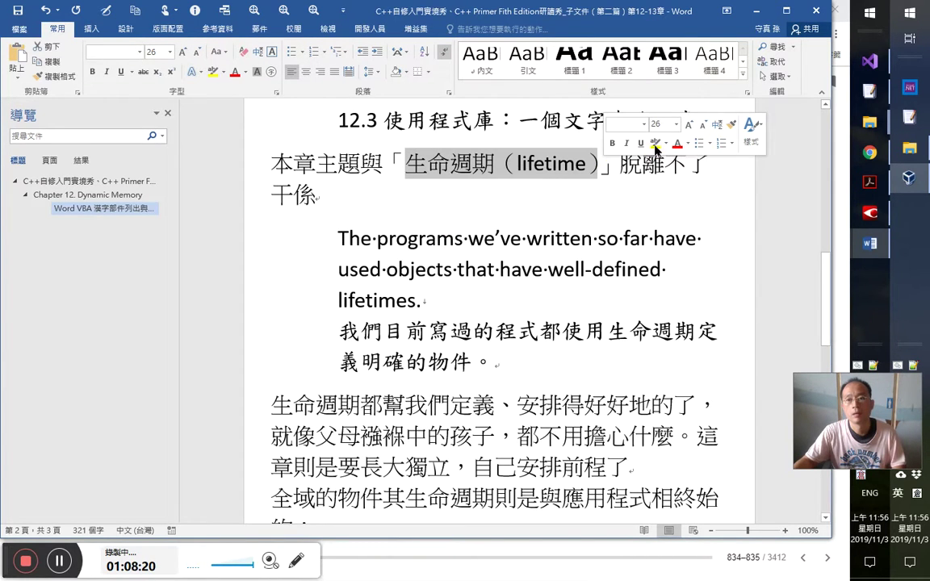
click(656, 145)
scroll(525, 319, down, 2)
scroll(524, 316, up, 3)
Make 生命週期（lifetime） 36 pt bold 微軟正黑體, leaving the caret on the empty line
shift+click(406, 195)
click(183, 51)
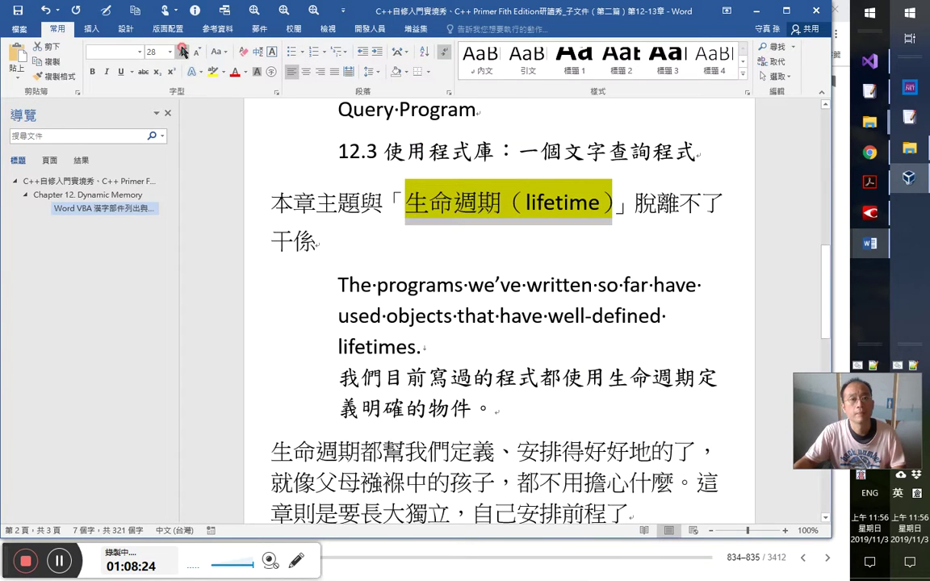
click(183, 51)
click(139, 51)
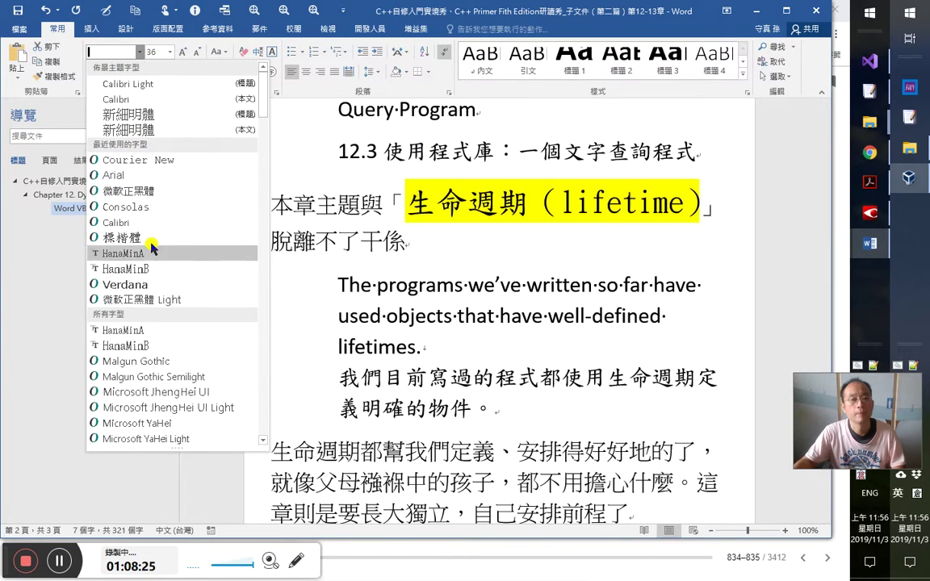
click(125, 190)
scroll(436, 363, down, 2)
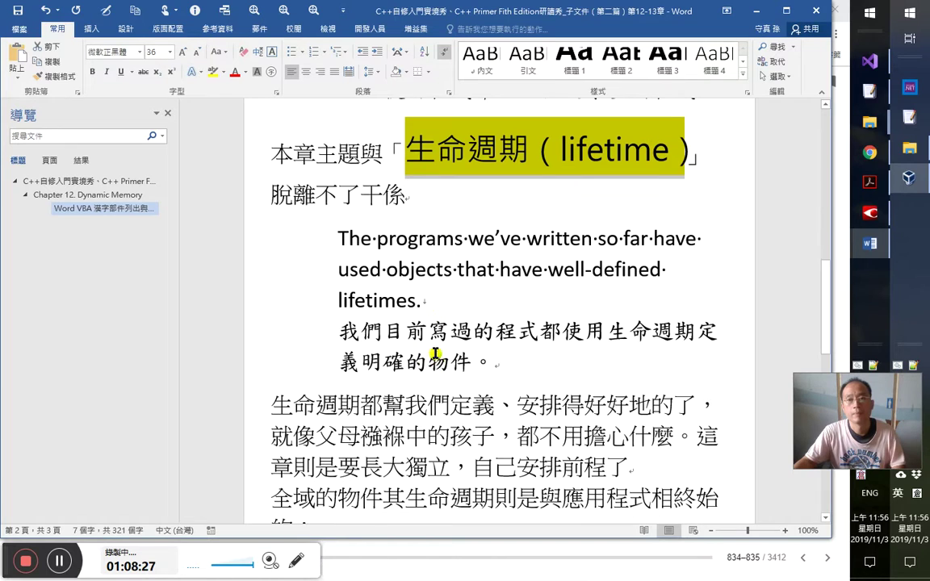
click(90, 72)
scroll(562, 362, down, 1)
scroll(562, 362, down, 5)
click(400, 448)
key(alt+Tab)
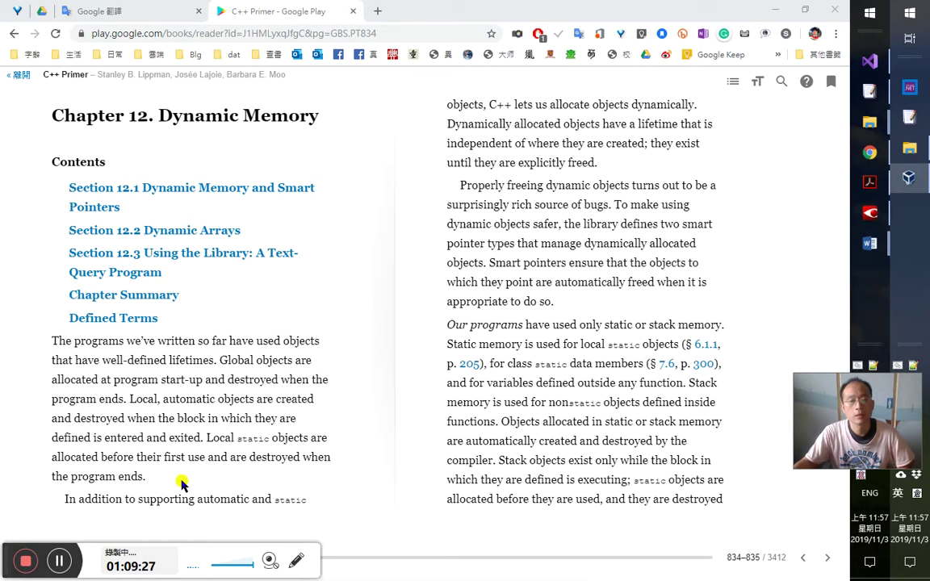
Select the passage on local, automatic objects in Play Books and in the PDF, then return to Word
double_click(148, 457)
drag(162, 457, 129, 399)
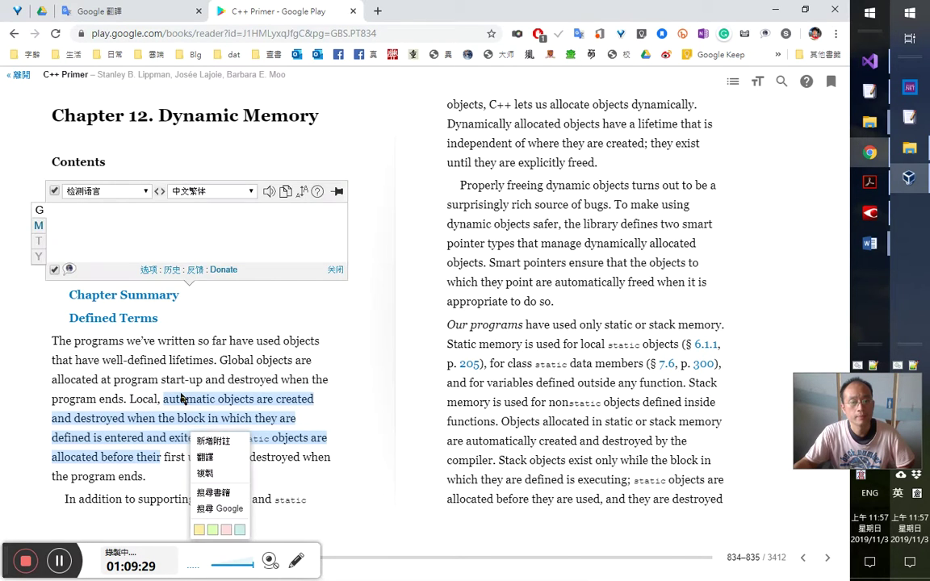
click(869, 182)
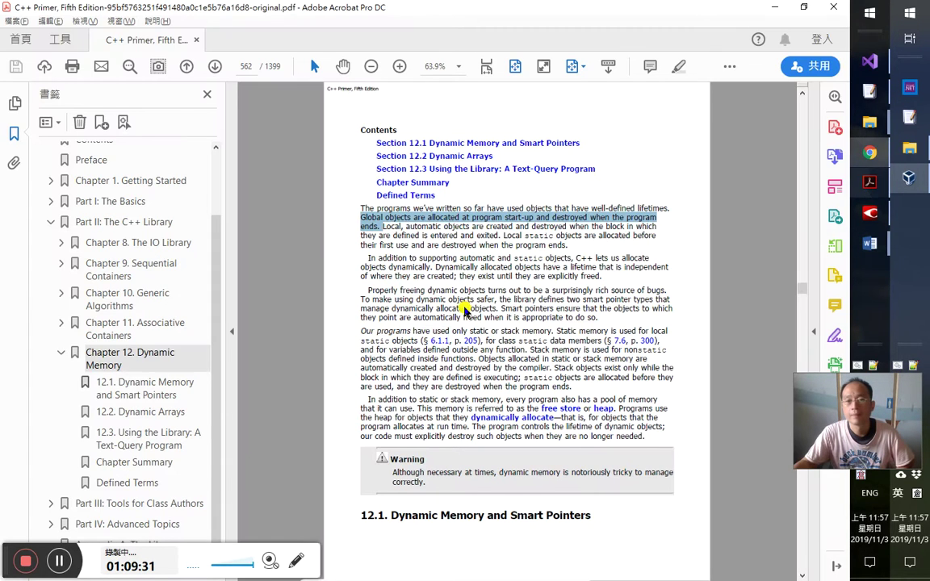
drag(575, 259, 383, 229)
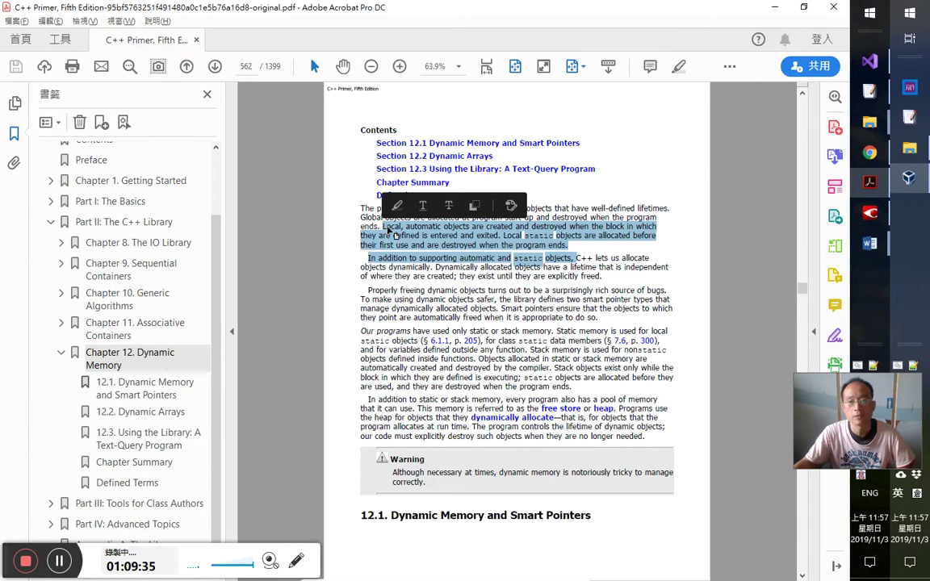
click(394, 231)
mouse_move(570, 244)
mouse_down()
mouse_move(390, 237)
mouse_move(388, 226)
mouse_move(572, 246)
mouse_up()
double_click(389, 226)
click(390, 234)
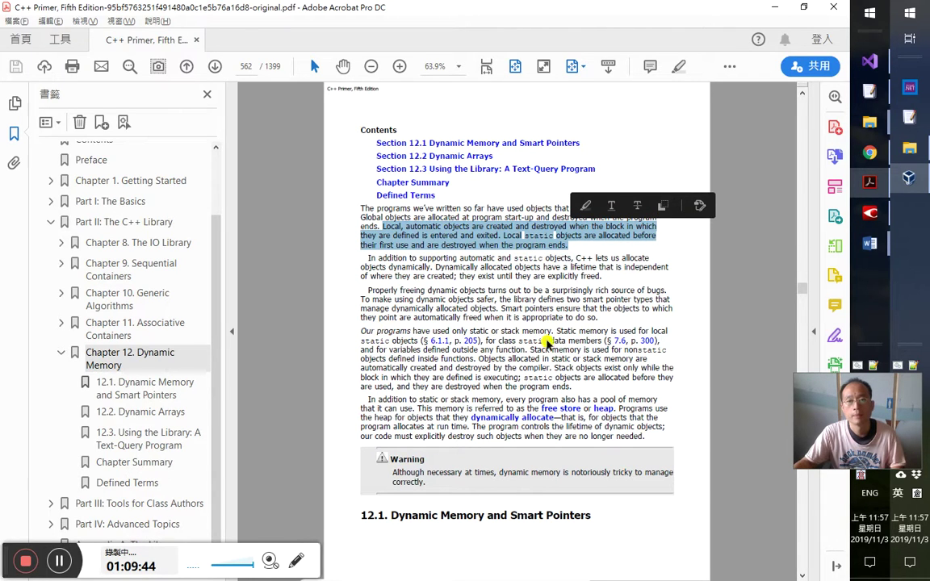
key(alt+Tab)
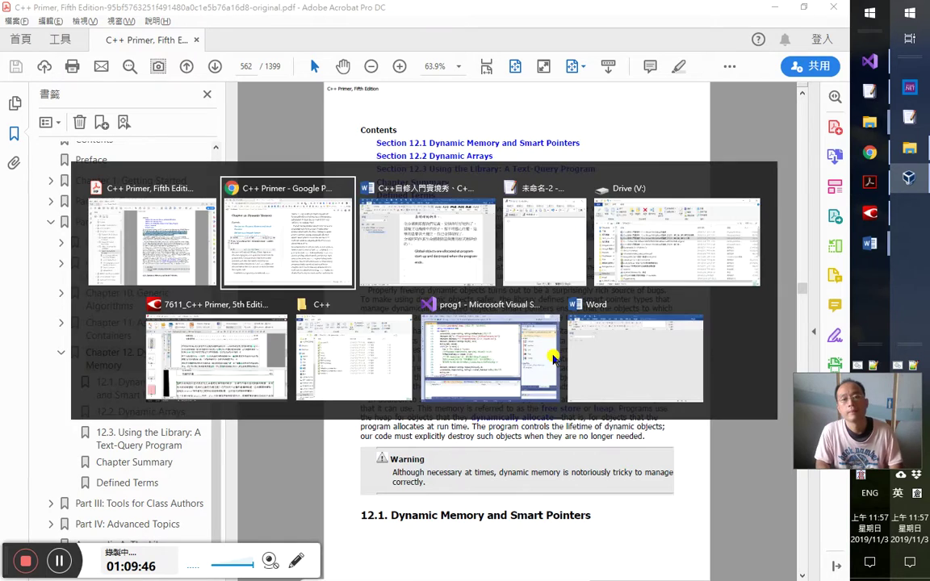
key(alt+Tab)
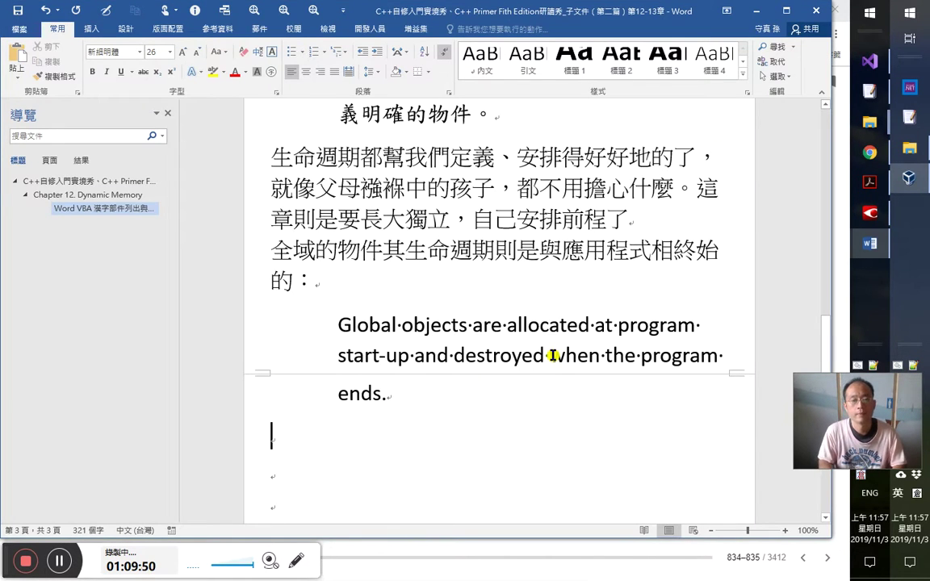
Begin the Chinese sentence 區域變數與自動物件，是在進入它所 on the empty line
text(are a)
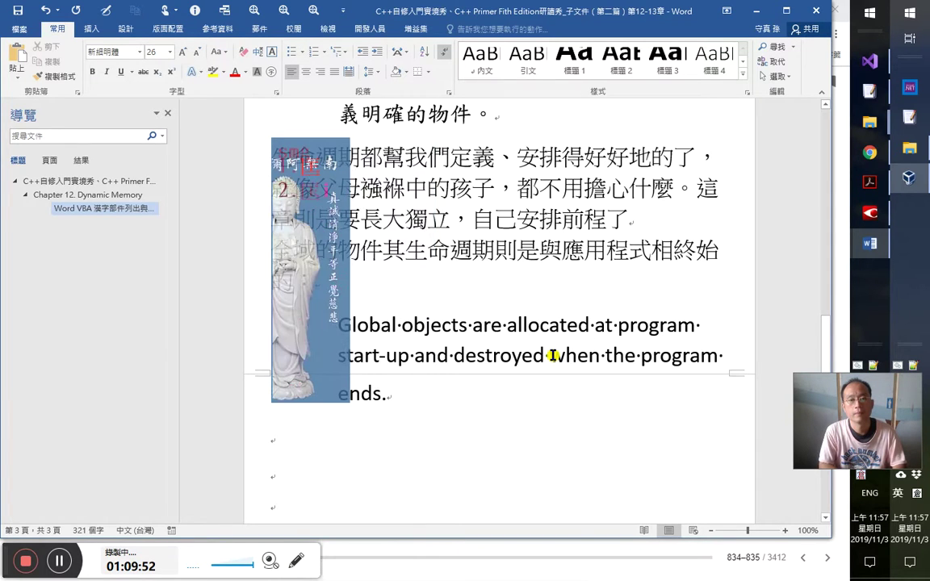
key(BackSpace)
key(BackSpace)
text(gl)
key(BackSpace)
key(BackSpace)
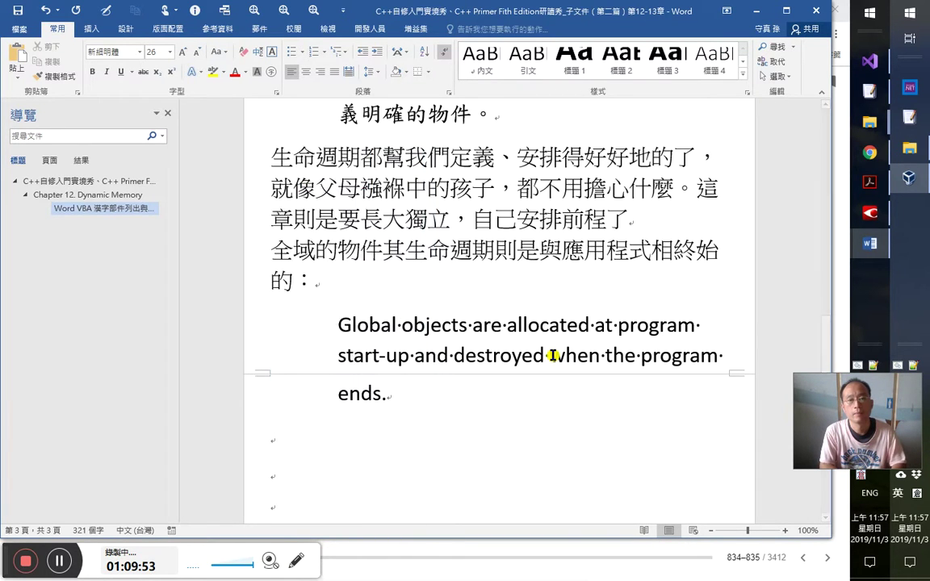
text(gl)
key(BackSpace)
key(BackSpace)
text(gl)
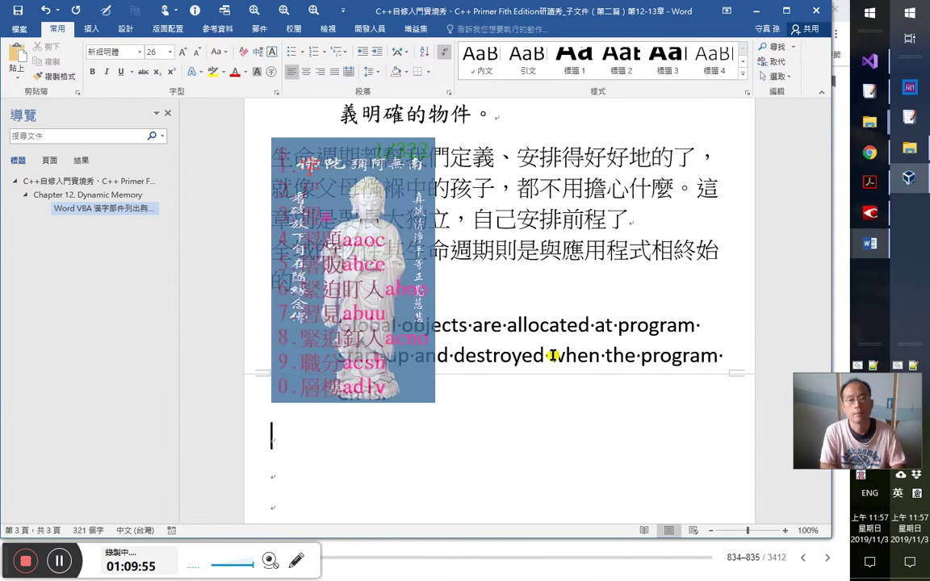
key(BackSpace)
key(BackSpace)
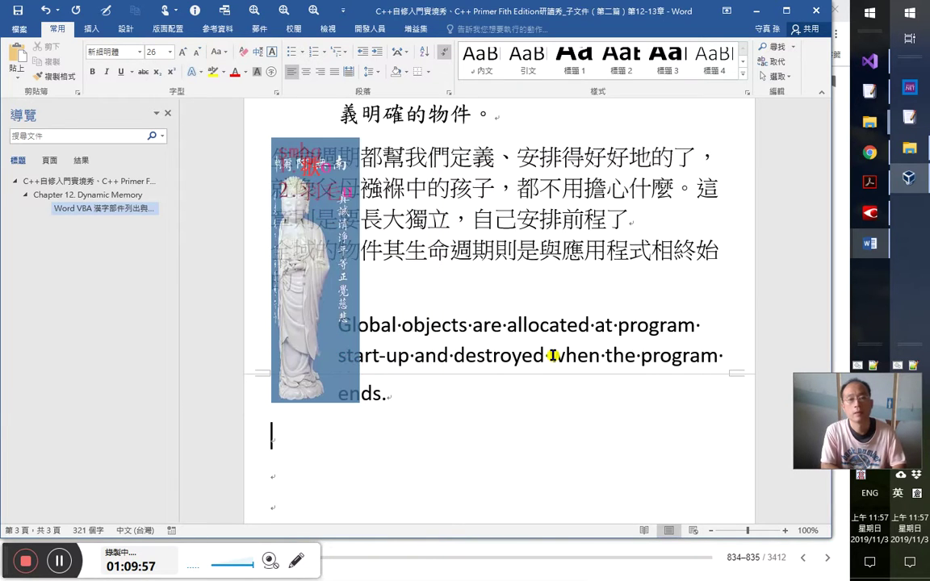
text(gll)
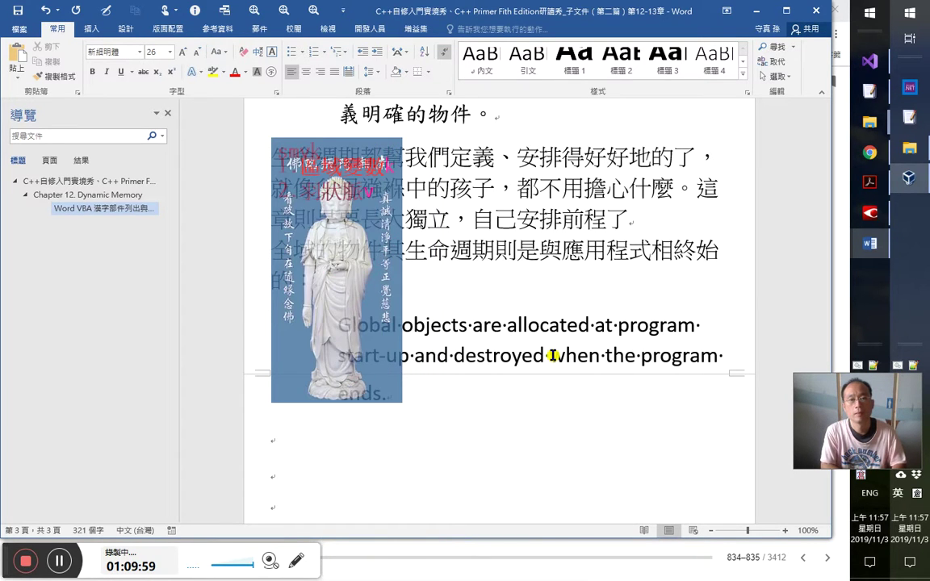
key(space)
text(與)
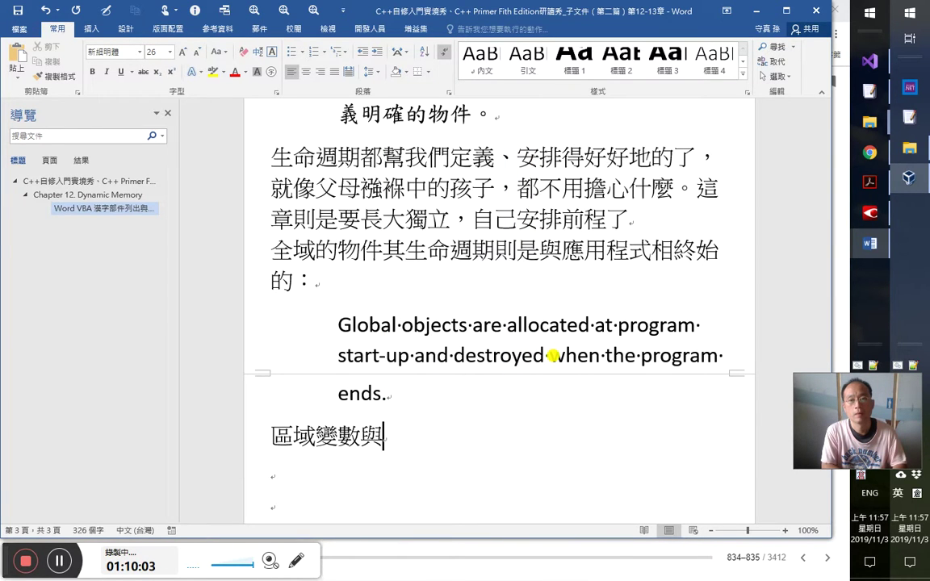
text(自動物件，是在)
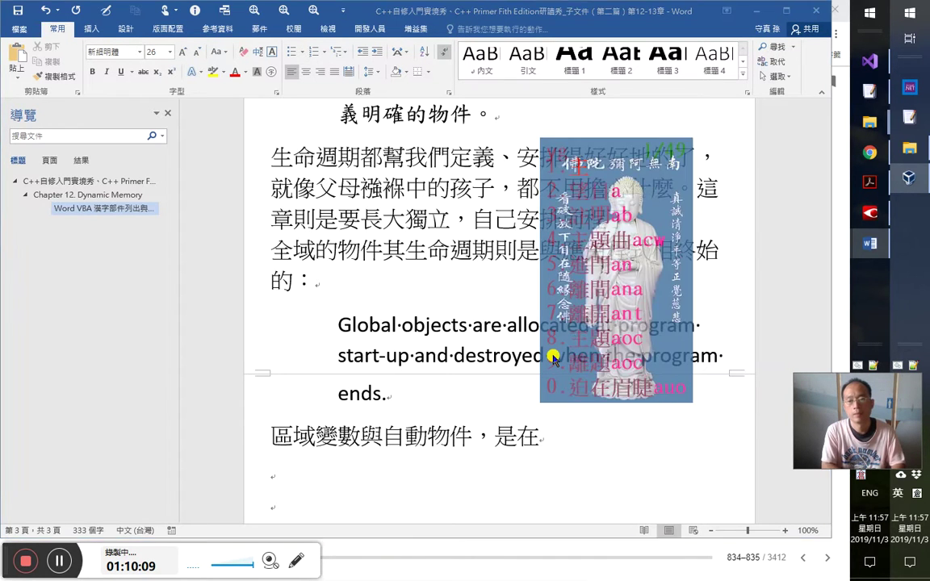
text(進入)
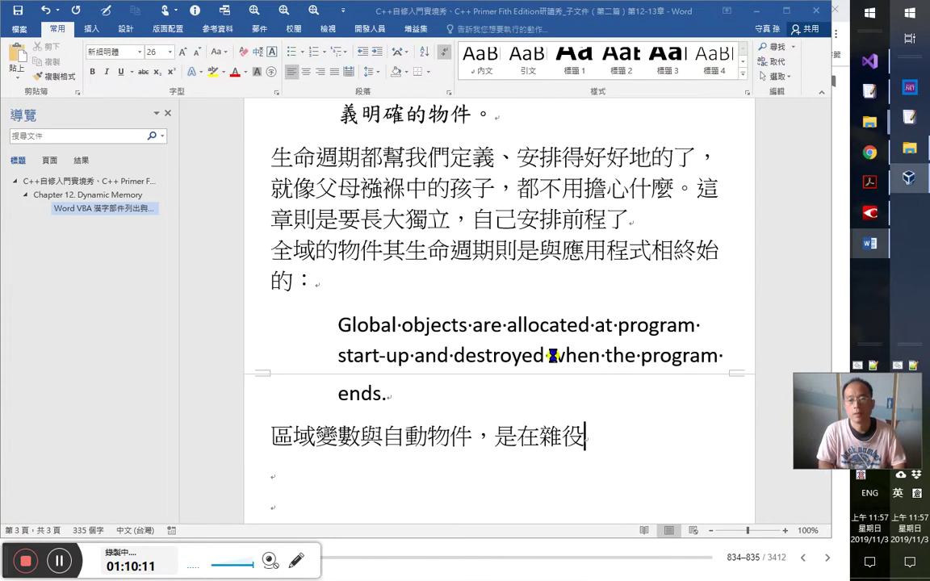
text(它所)
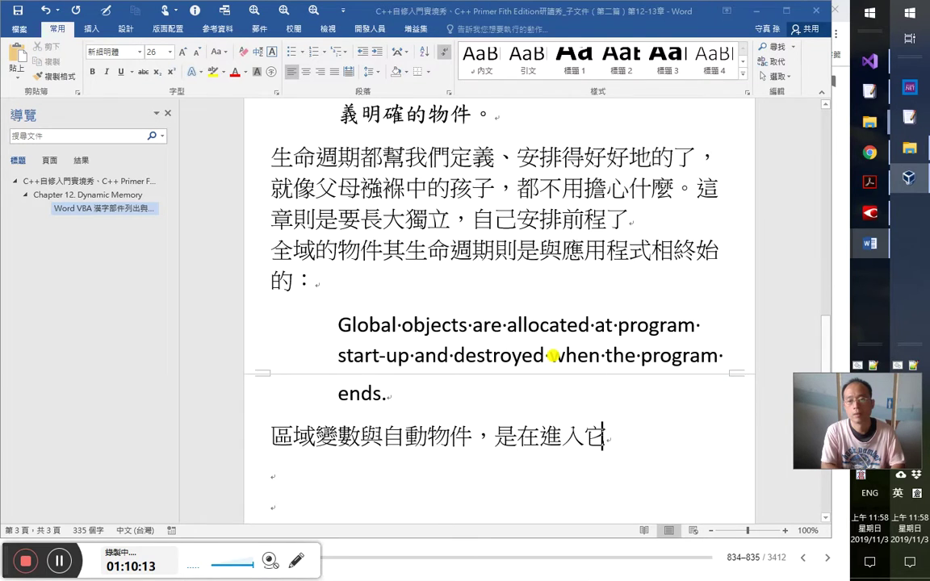
Finish it with 被定義的區塊時被創建，而在離開它這個區塊時被註銷, inserting 程式執行 after 在
key(Left)
text(被家)
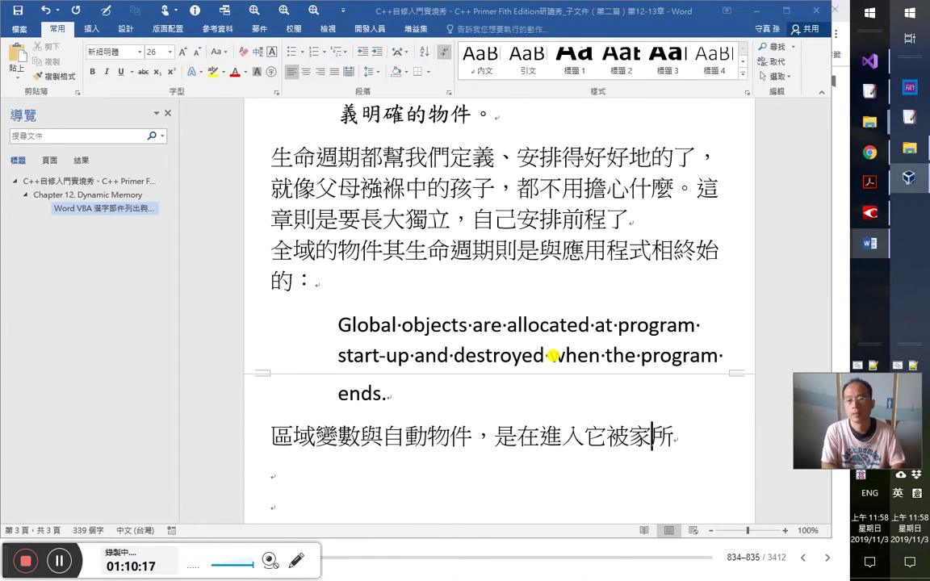
key(BackSpace)
text(定義的)
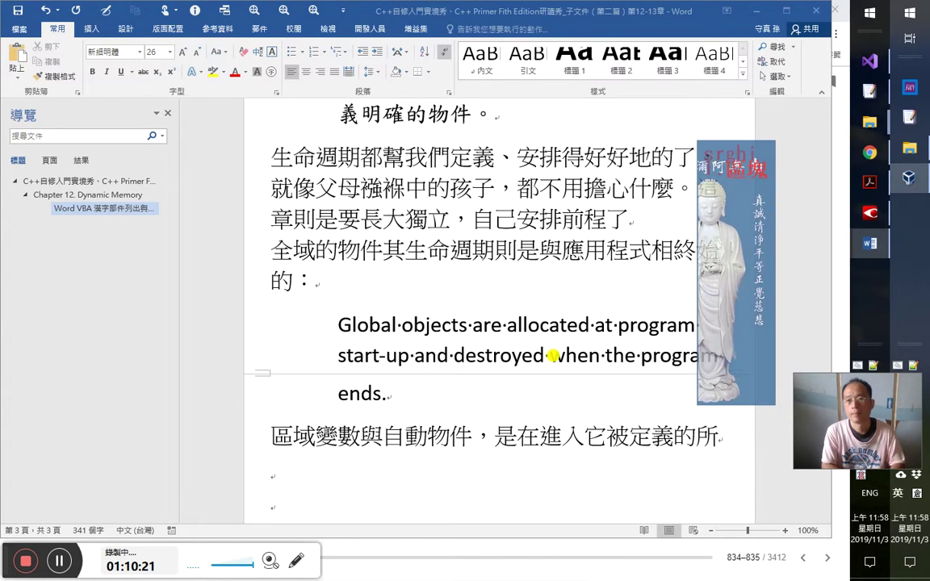
text(區塊時被)
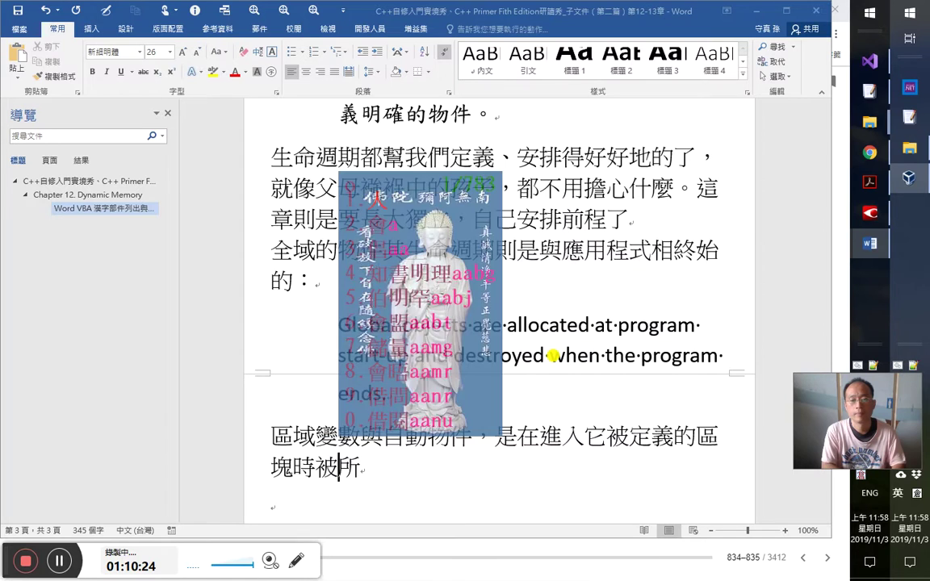
text(創建，而在)
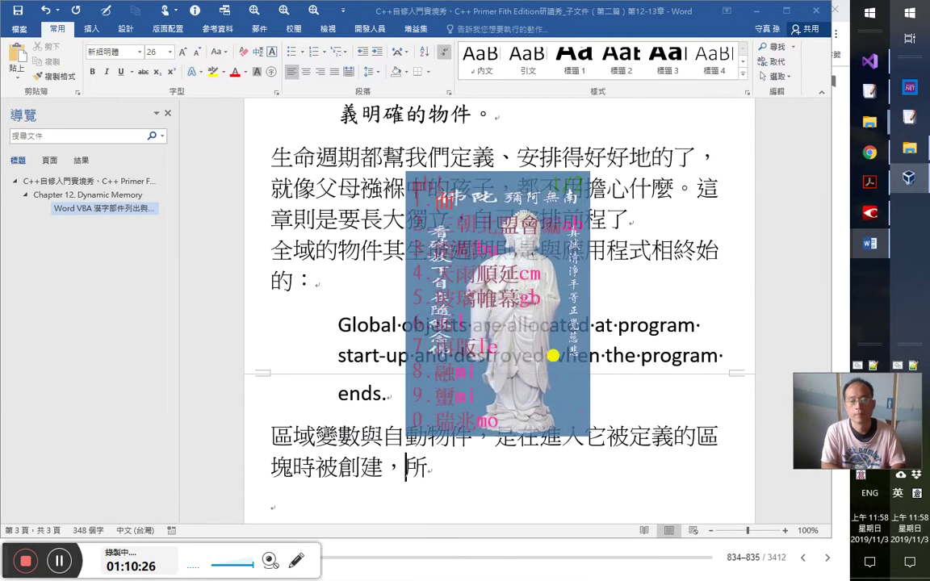
text(離開它)
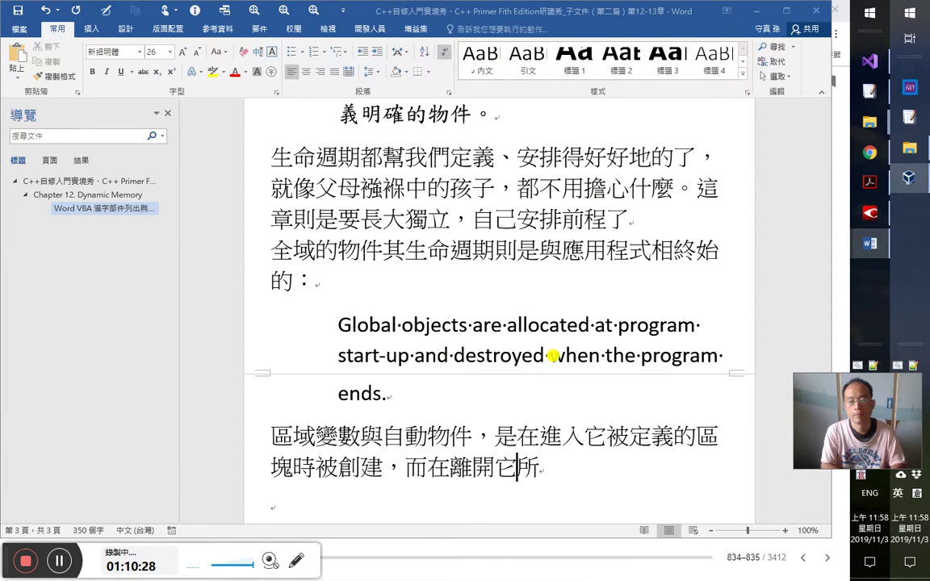
key(Right)
text(程式執行)
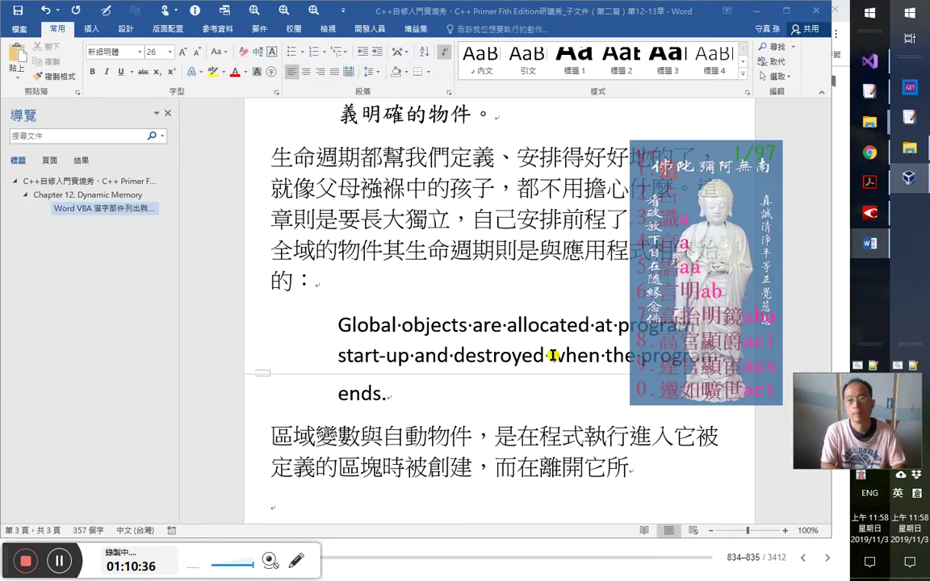
text(迴)
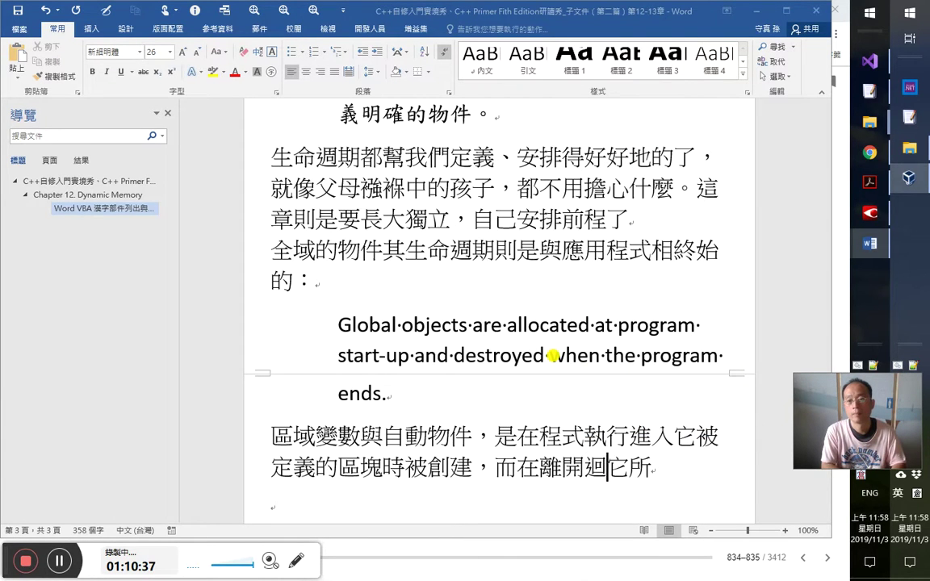
key(BackSpace)
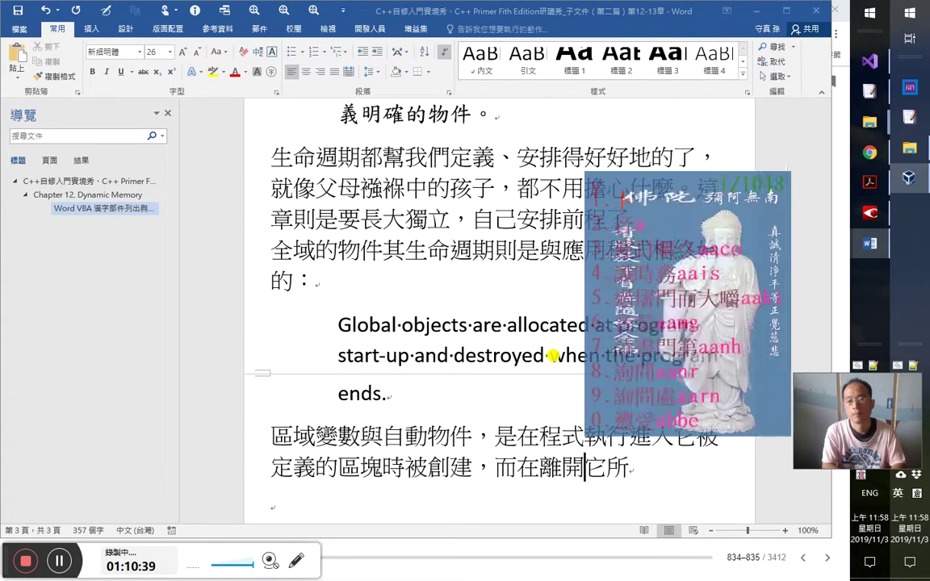
text(這個)
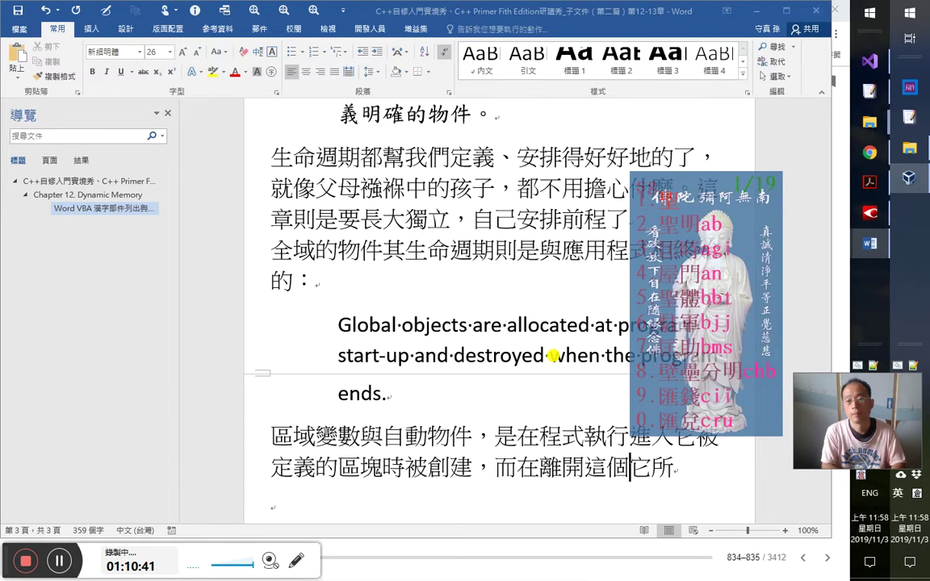
text(區塊時)
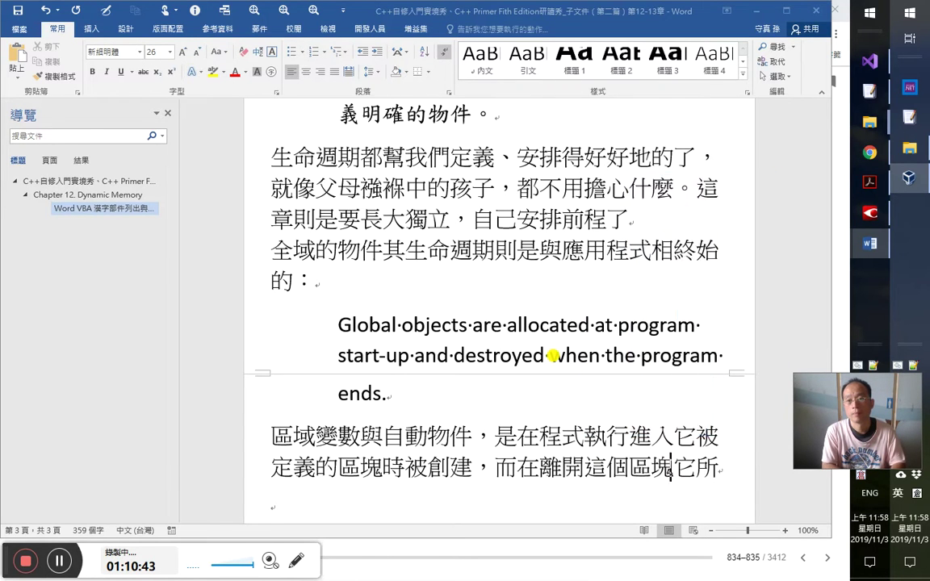
text(被)
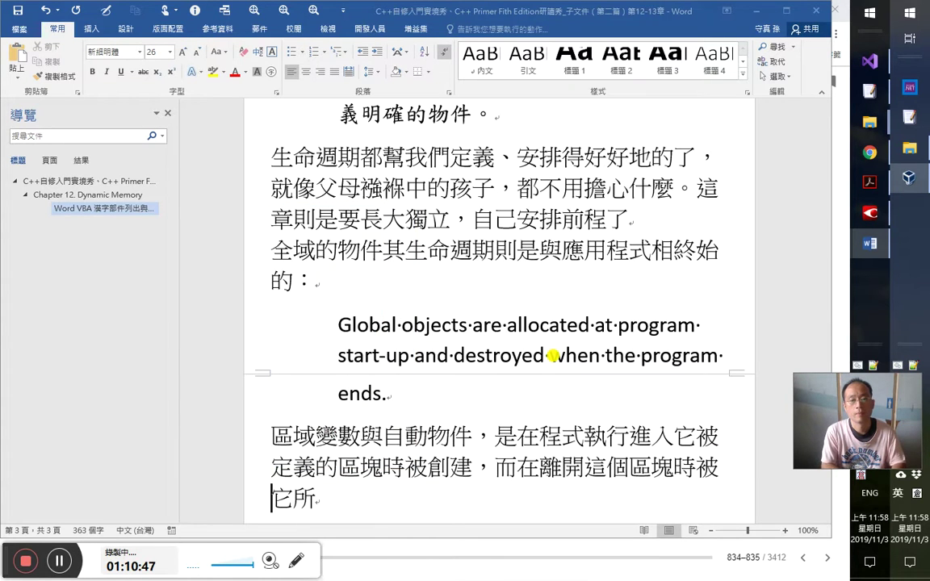
text(註銷)
key(Delete)
key(Delete)
text(。)
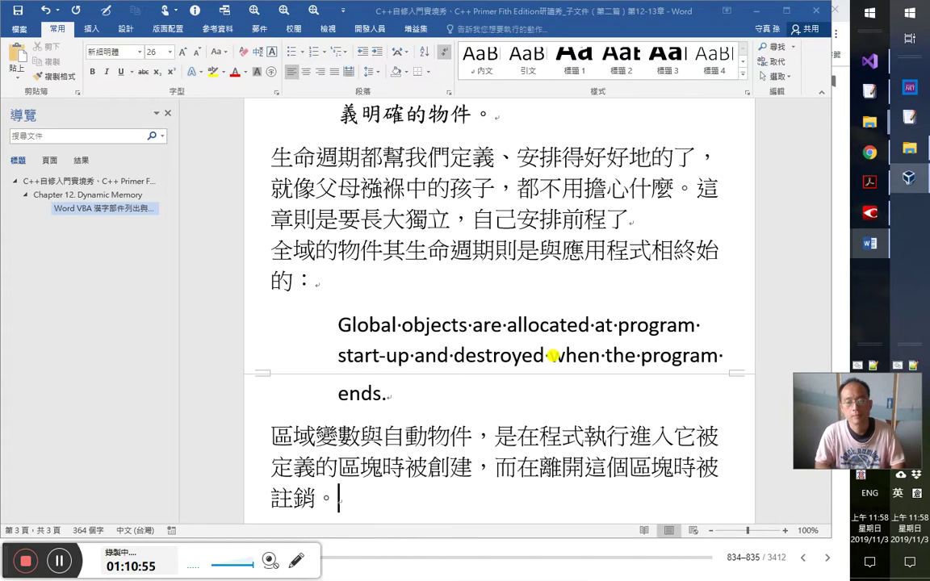
key(BackSpace)
End the sentence with a colon, paste the English local-objects quote below, and put 'Local static objects' on its own line
text(：)
key(Down)
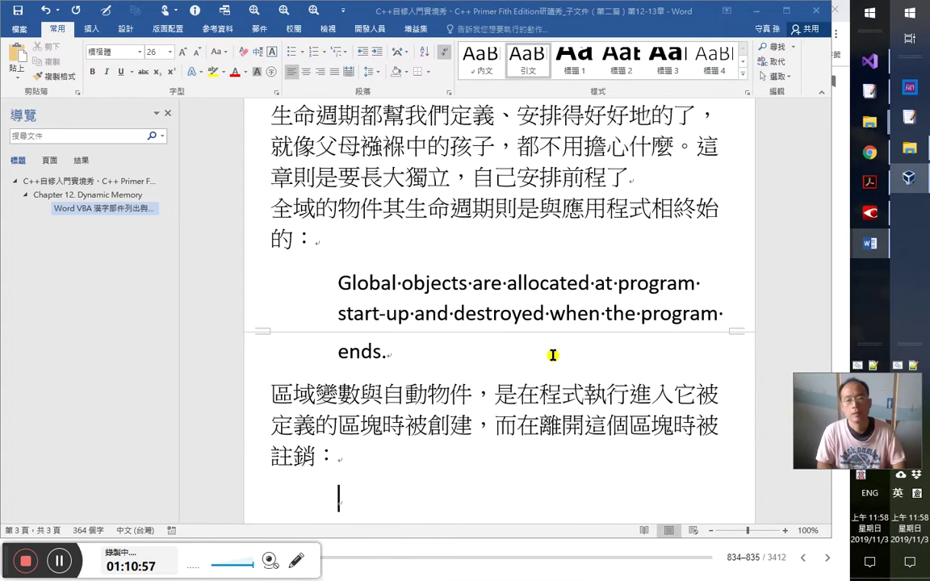
key(ctrl+v)
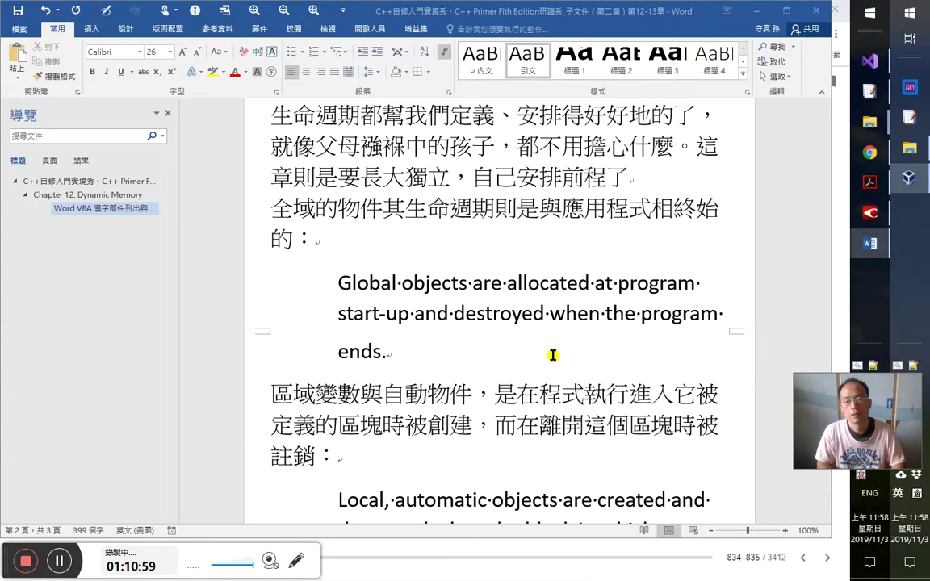
key(ctrl+z)
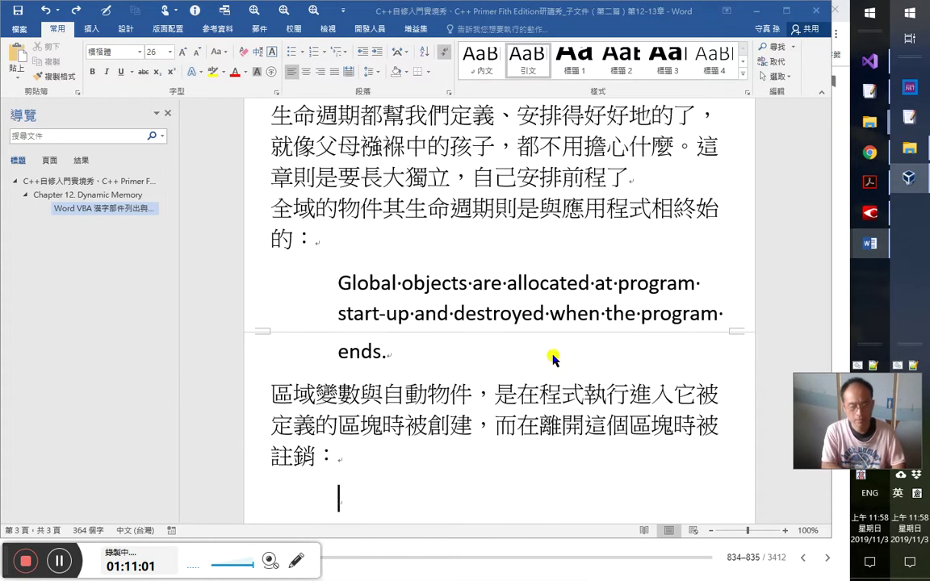
text(Local, automatic objects are created and destroyed when the block in which they are defined is entered and exited. Local static objects are allocated before their first use and are destroyed when the program ends.)
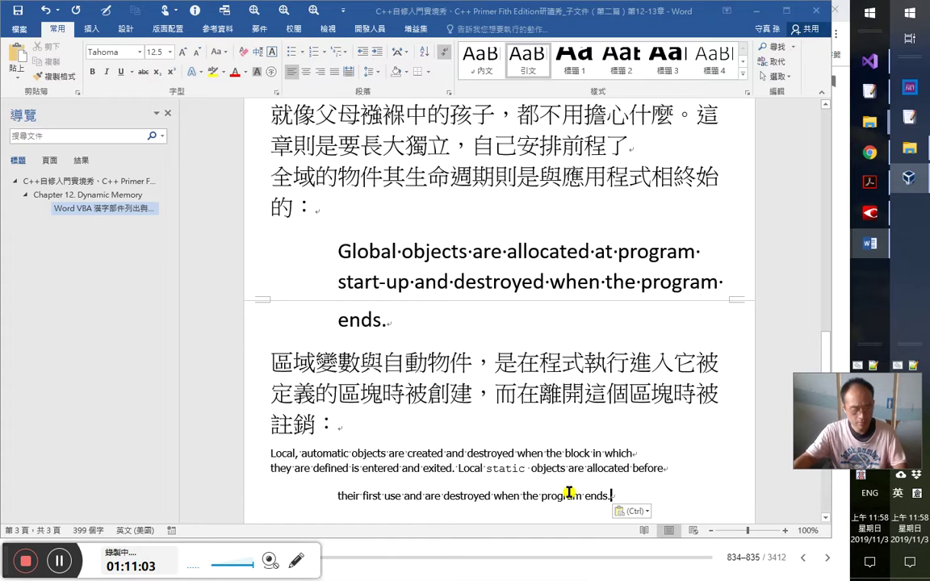
key(ctrl+z)
key(ctrl+z)
key(ctrl+z)
key(ctrl+z)
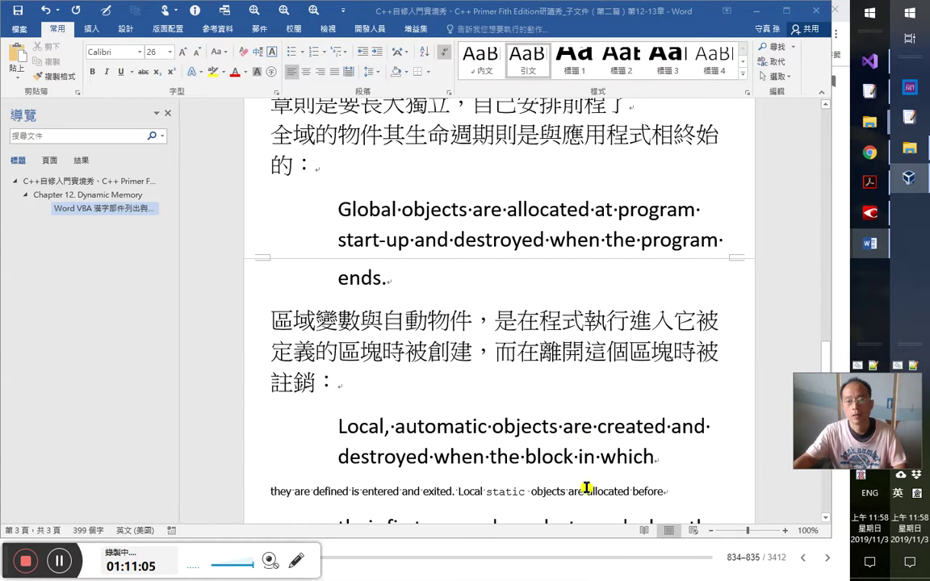
click(684, 323)
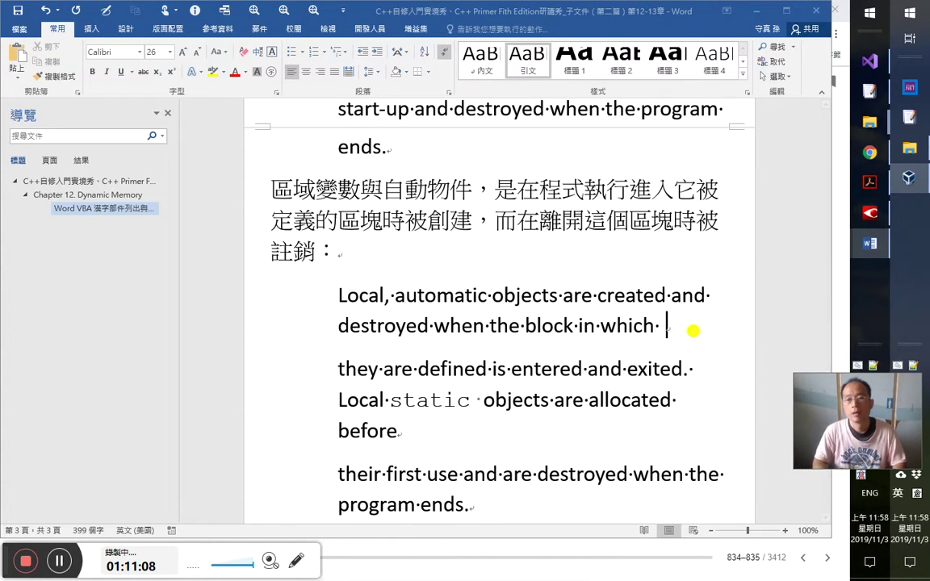
key(Delete)
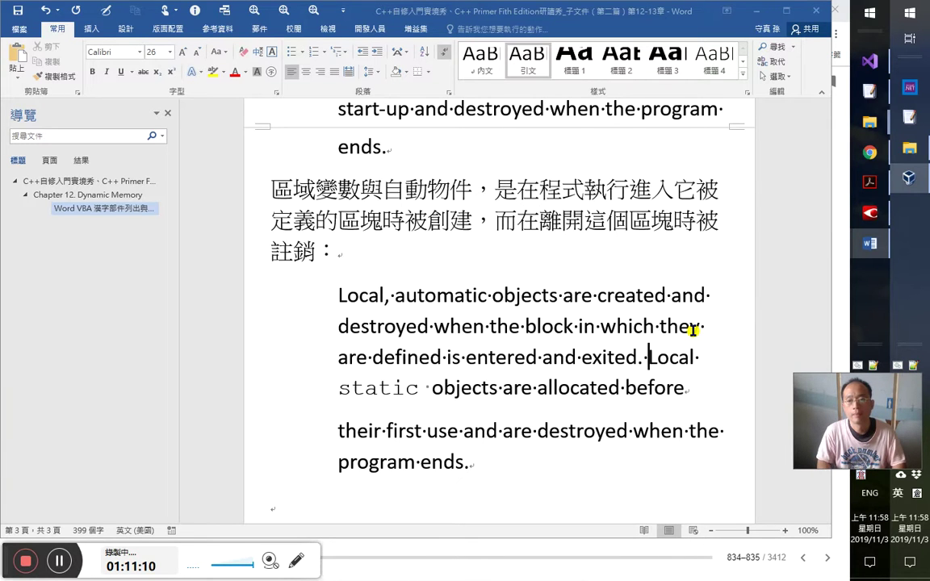
key(Left)
key(Left)
key(Left)
key(shift+Return)
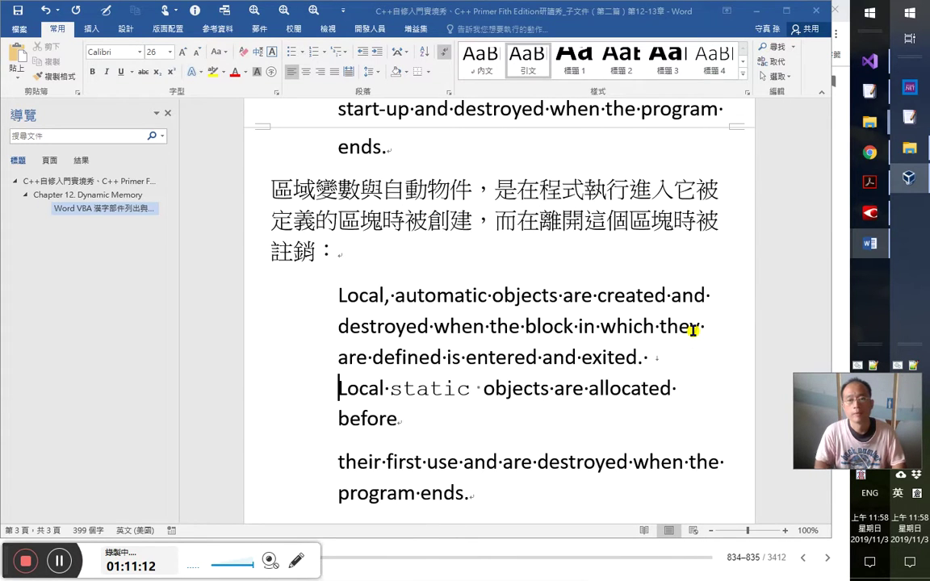
Highlight 'Local, automatic objects' and 'Local static objects' in yellow
click(563, 296)
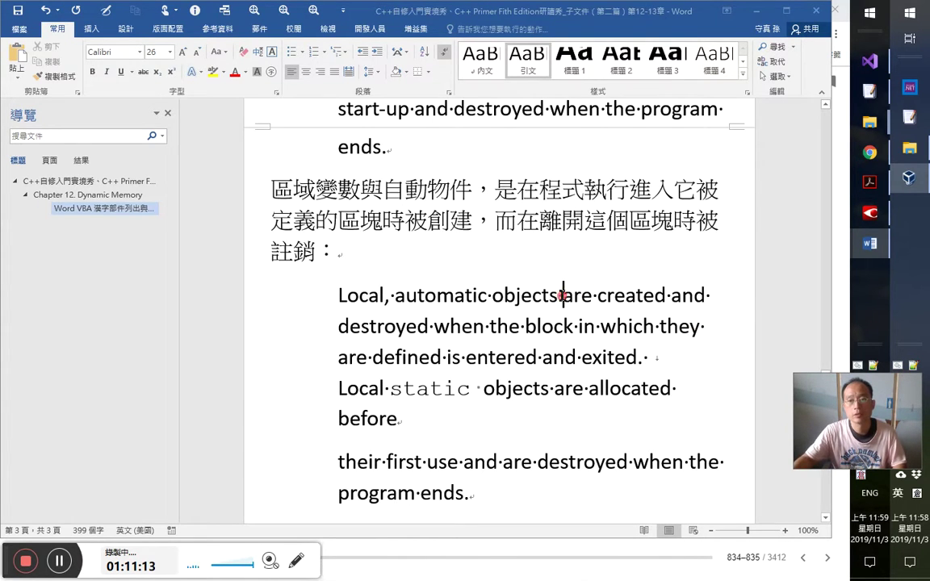
shift+click(337, 296)
click(212, 71)
click(337, 295)
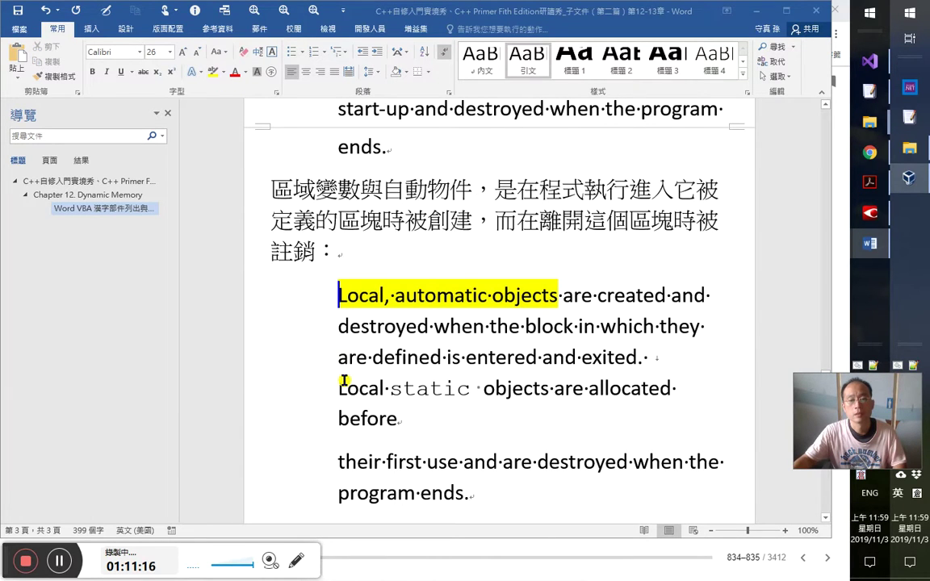
shift+click(552, 390)
click(212, 71)
scroll(514, 478, down, 1)
click(464, 472)
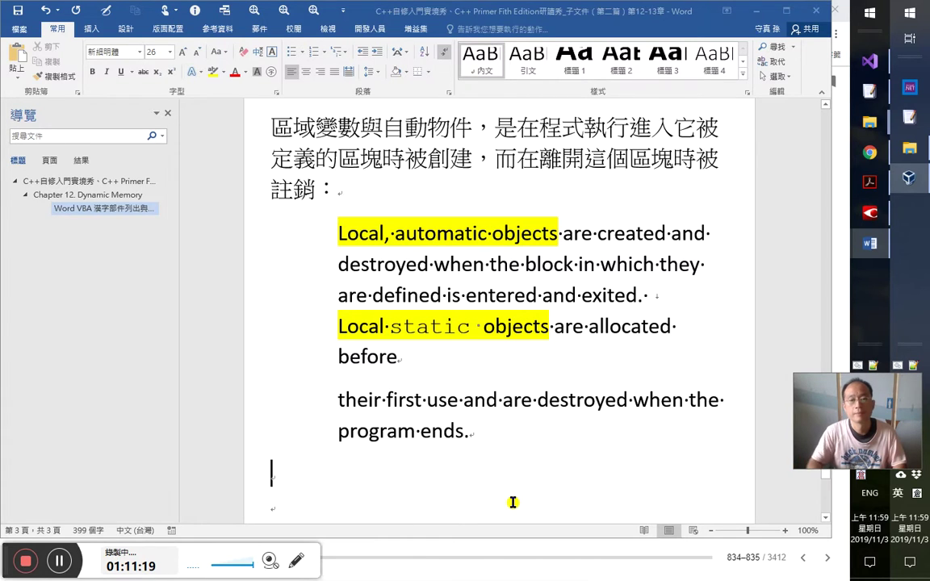
Type the Chinese sentence on local static objects, fixing typos and ending it with 被註銷
text(而區域的)
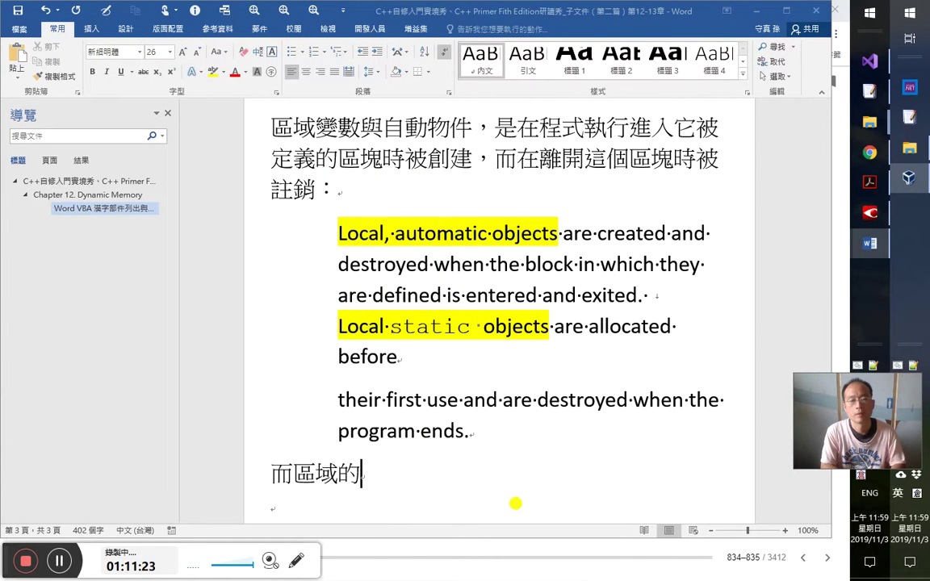
text(qd)
key(Escape)
text(qpy)
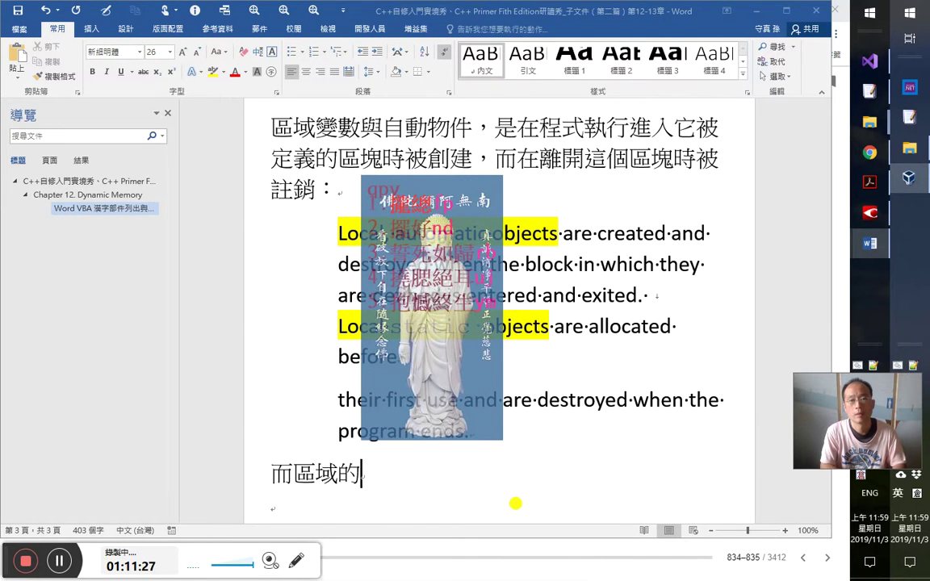
key(Escape)
text(靜態)
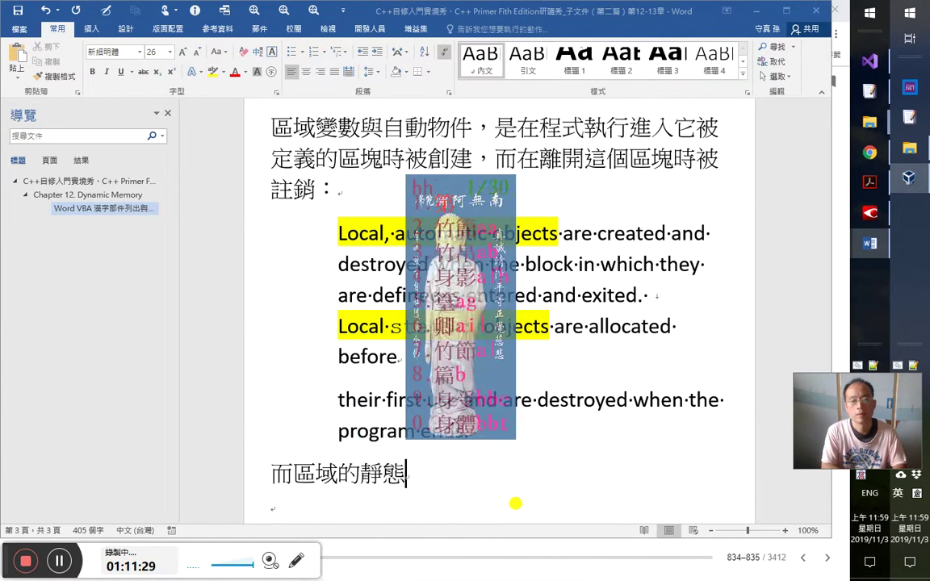
text(犂)
key(BackSpace)
text(物件)
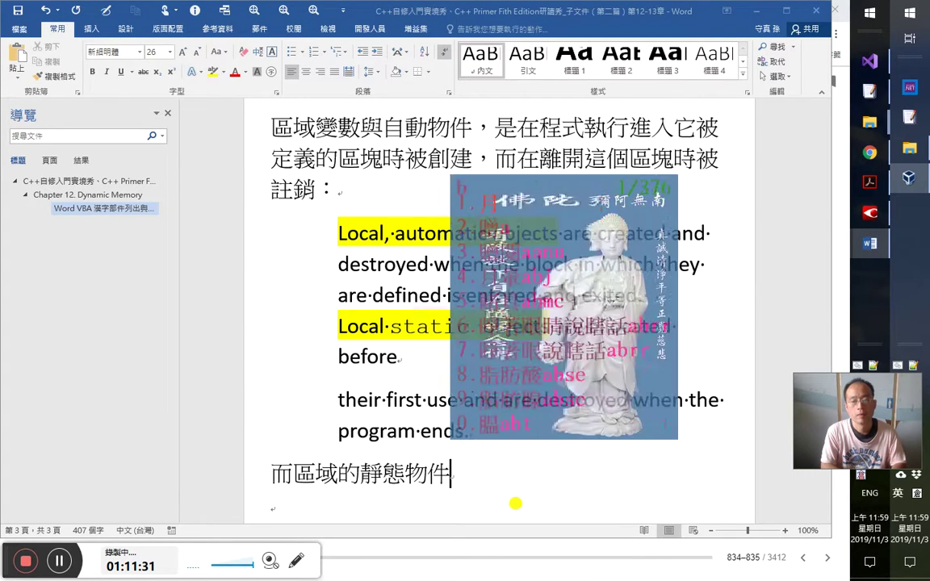
text(則是在)
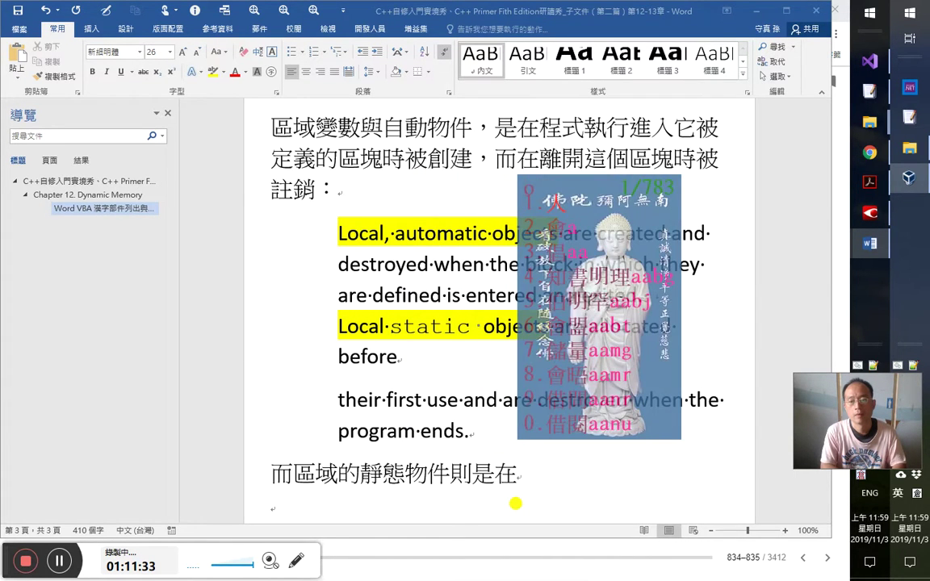
text(執行緒)
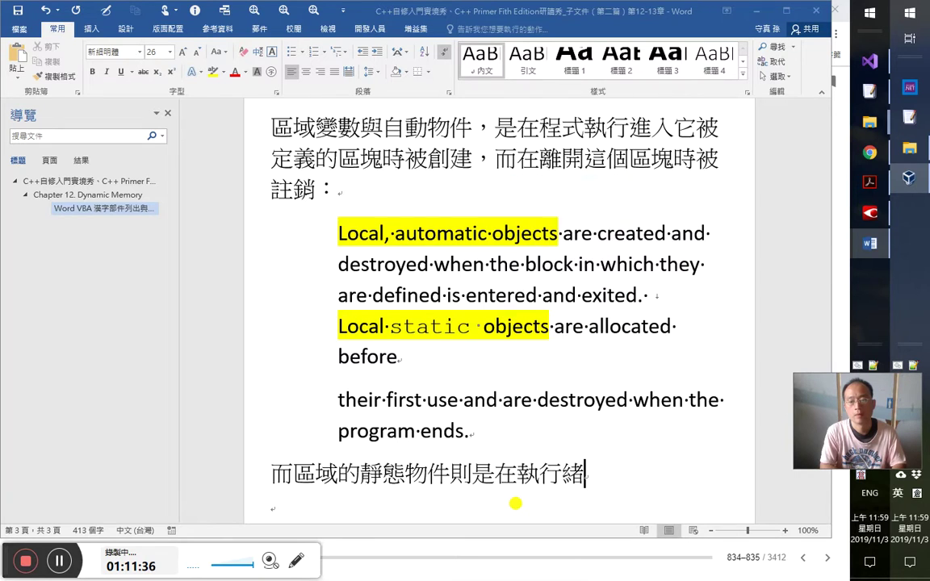
key(BackSpace)
text(到它)
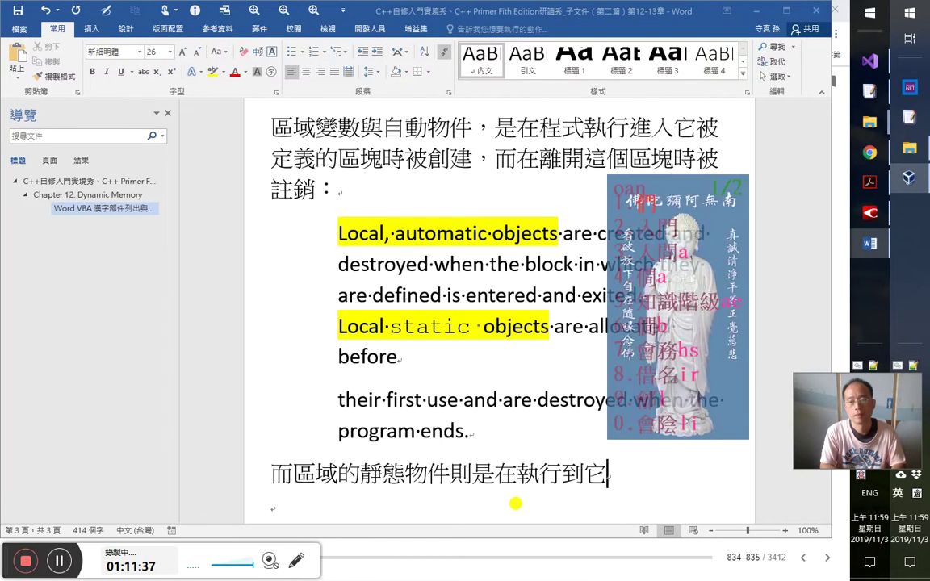
text(們之前被)
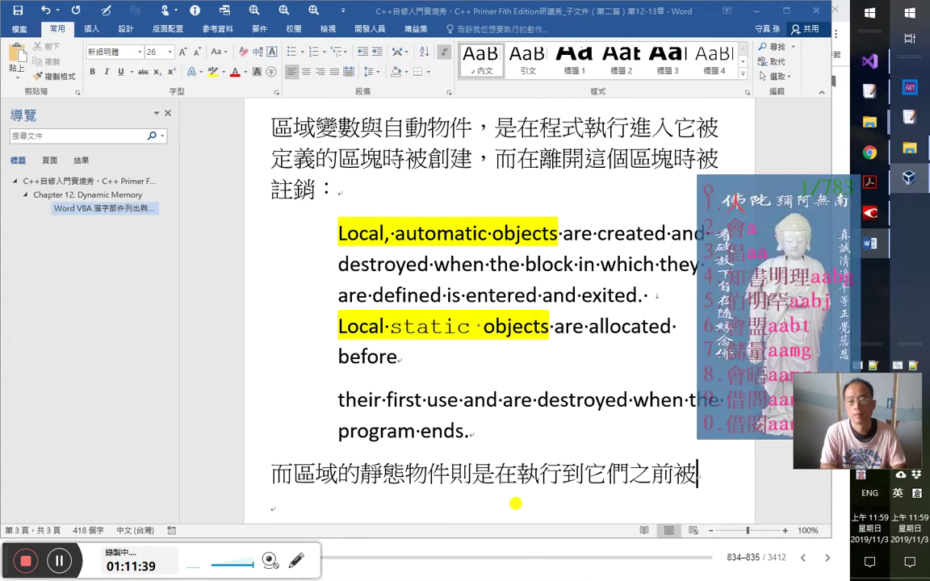
text(創建，而)
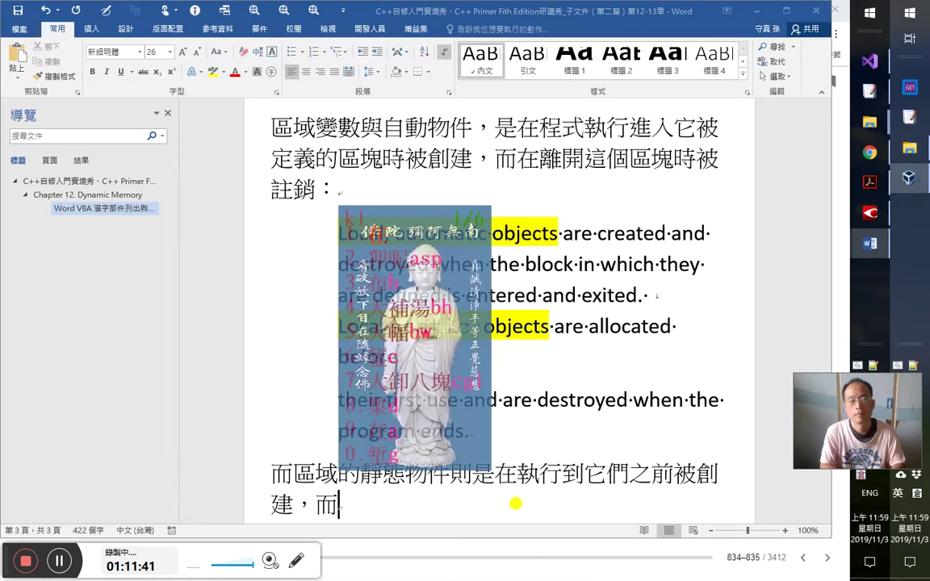
text(在整個)
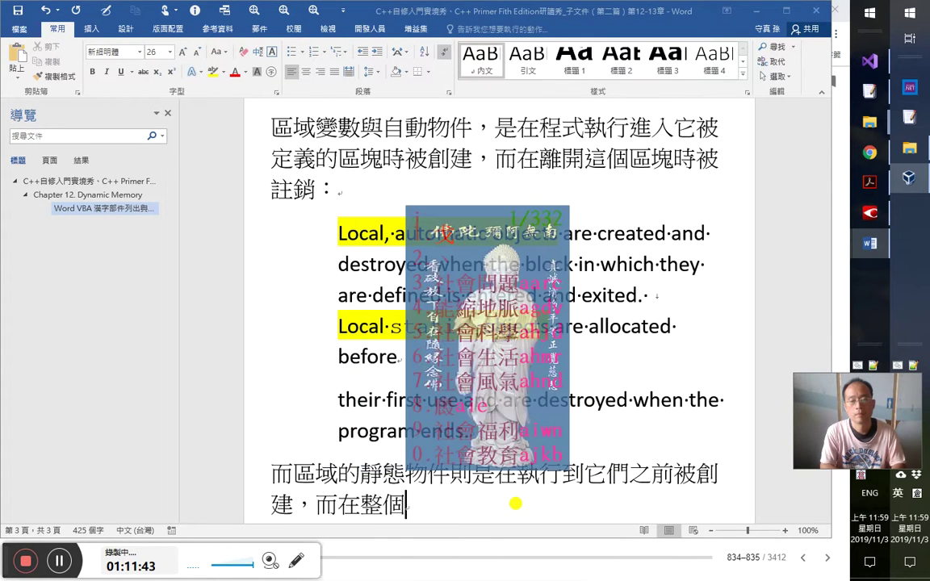
text(應用程式)
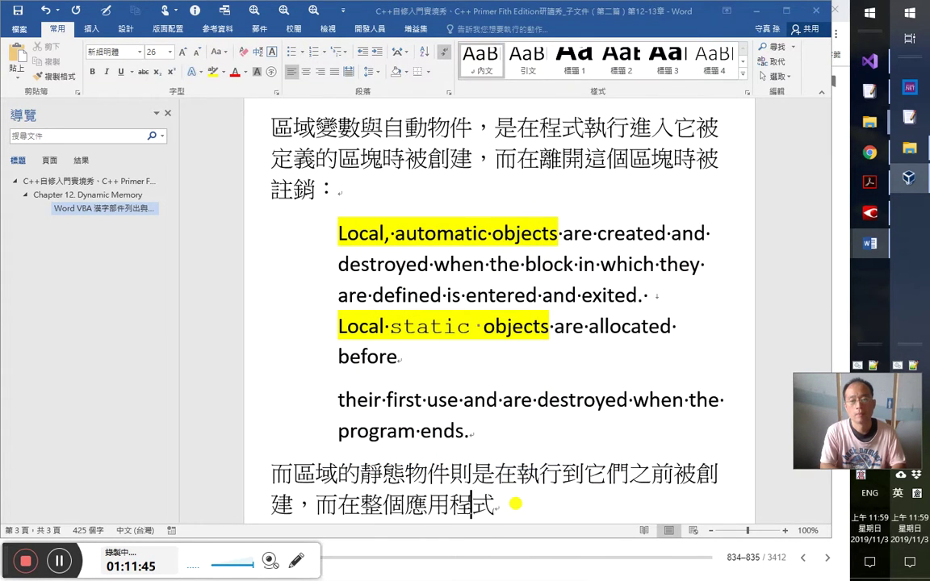
text(如果時)
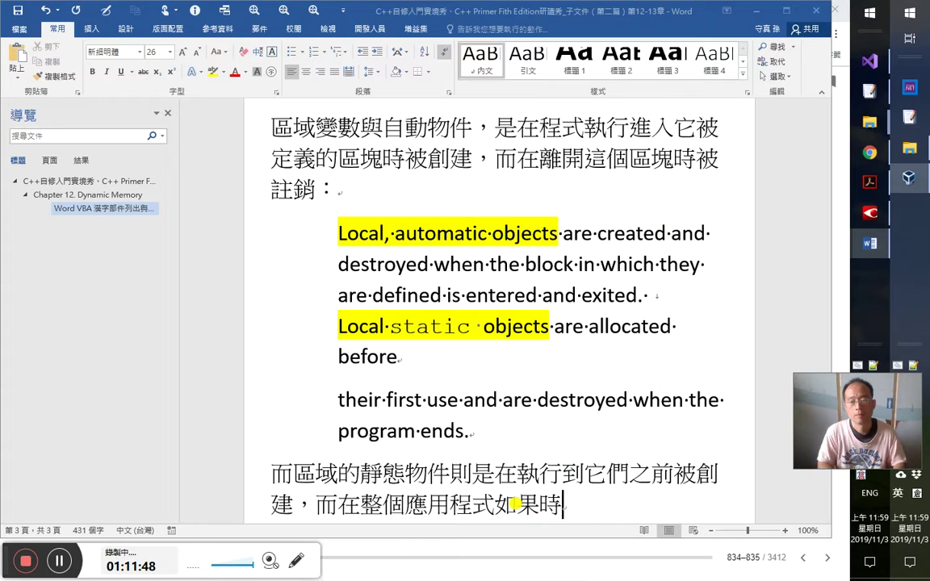
text(結束)
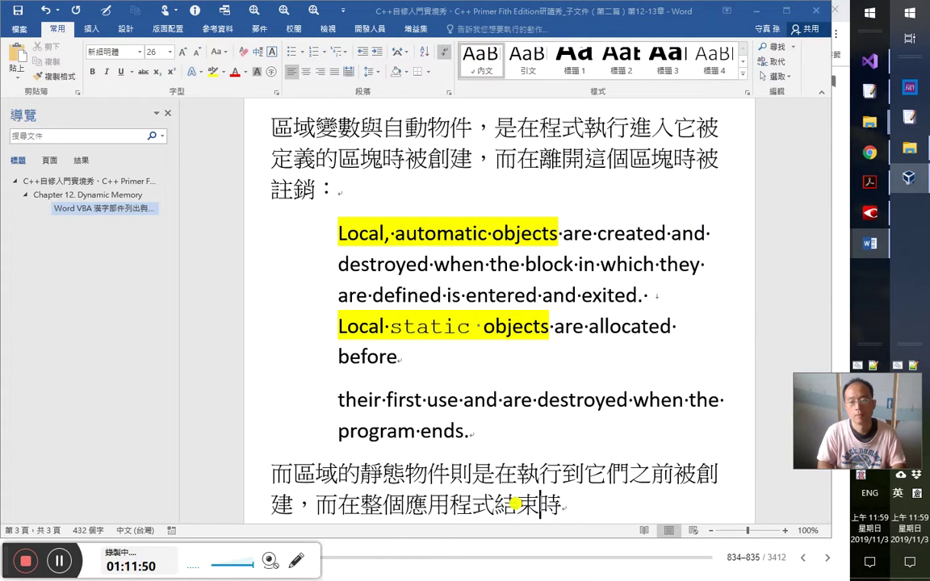
text(才會裸照)
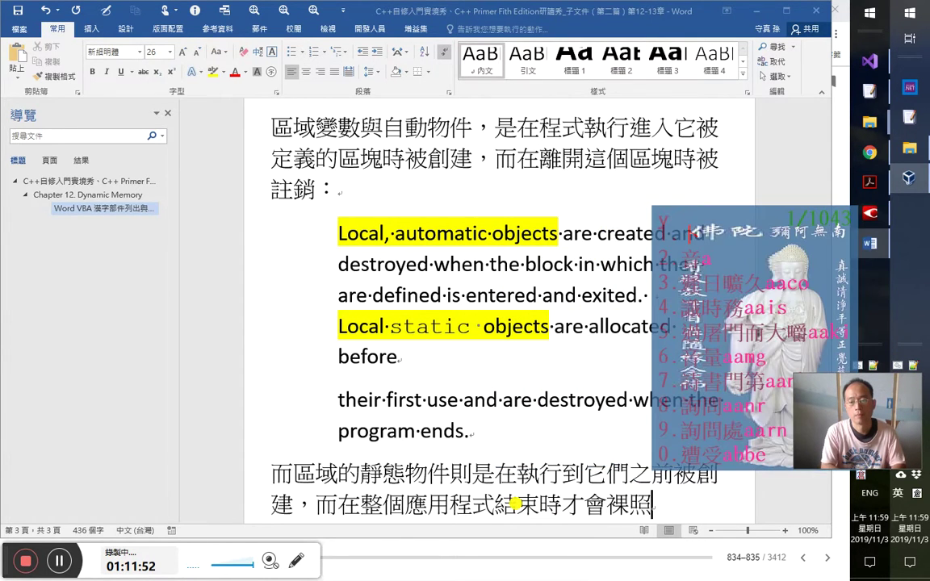
key(BackSpace)
key(BackSpace)
text(被)
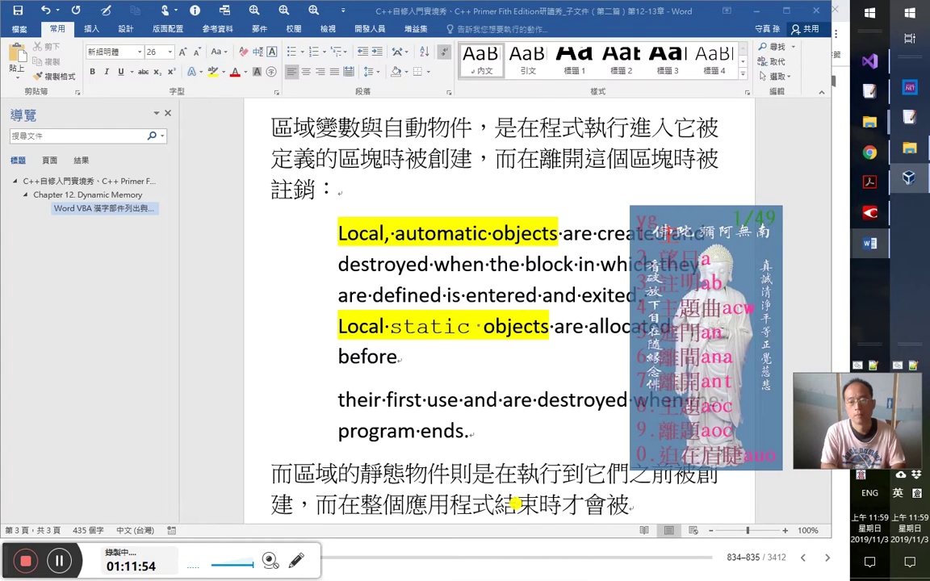
text(註銷)
key(Return)
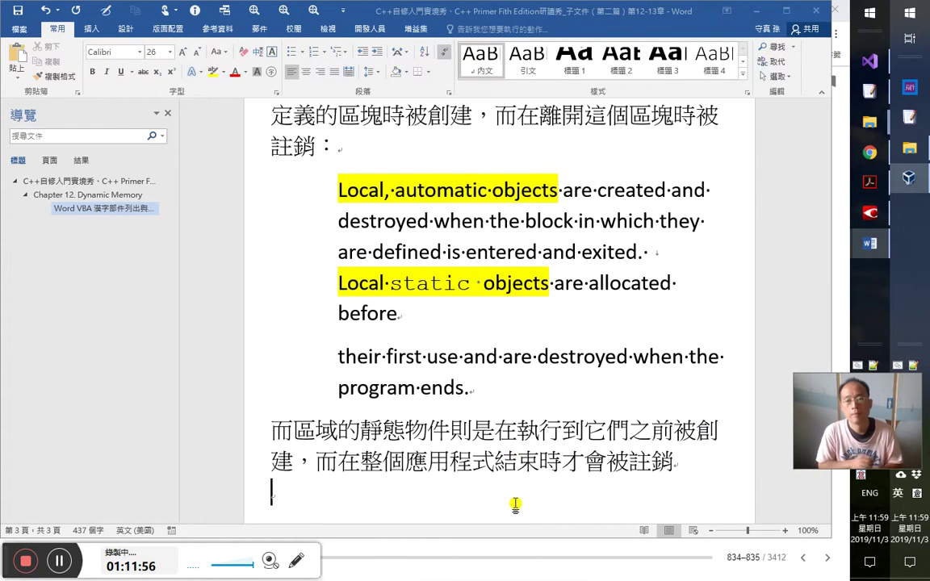
Merge the 'before' and 'their first use' lines, add （配置） after 建, and select 'allocated'
key(Up)
key(Up)
key(Up)
key(Up)
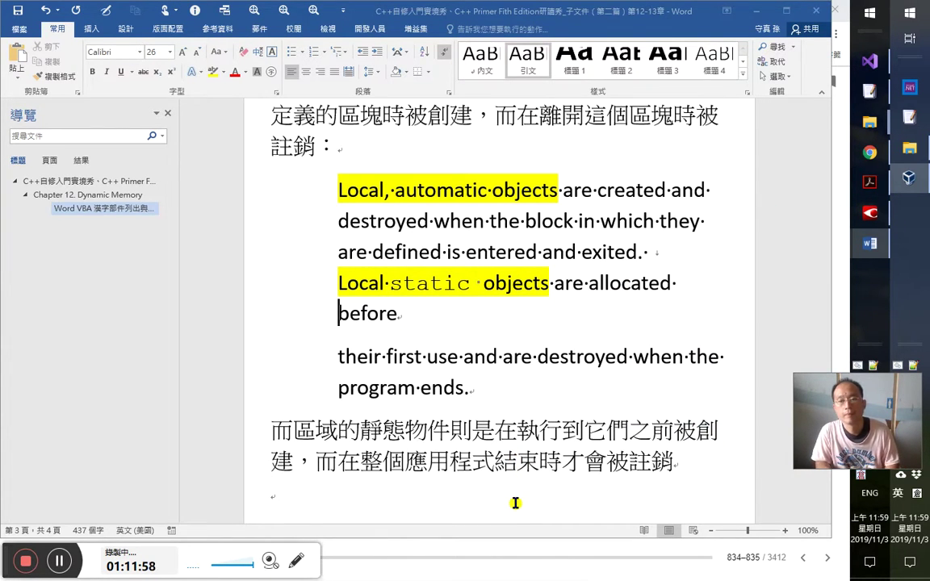
key(Delete)
key(Down)
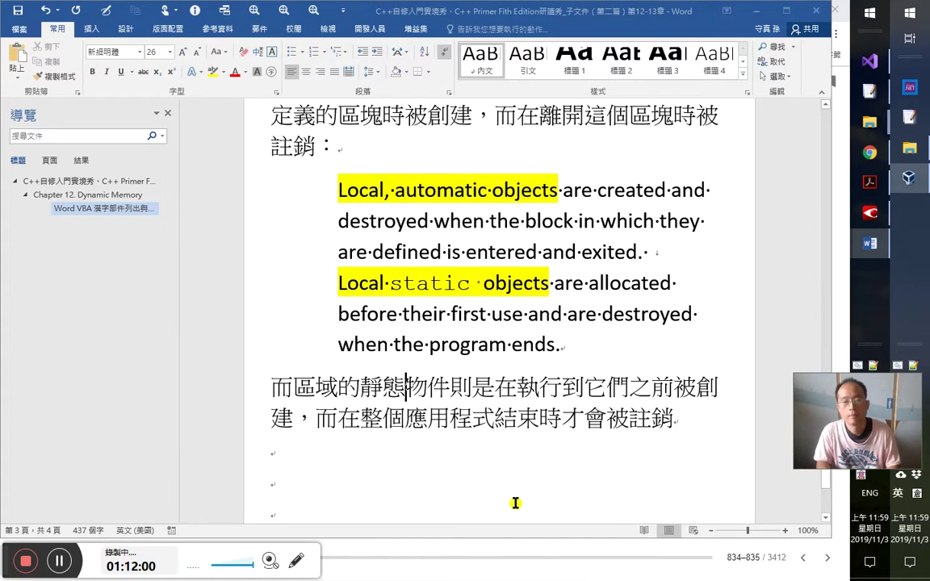
text(（配置)
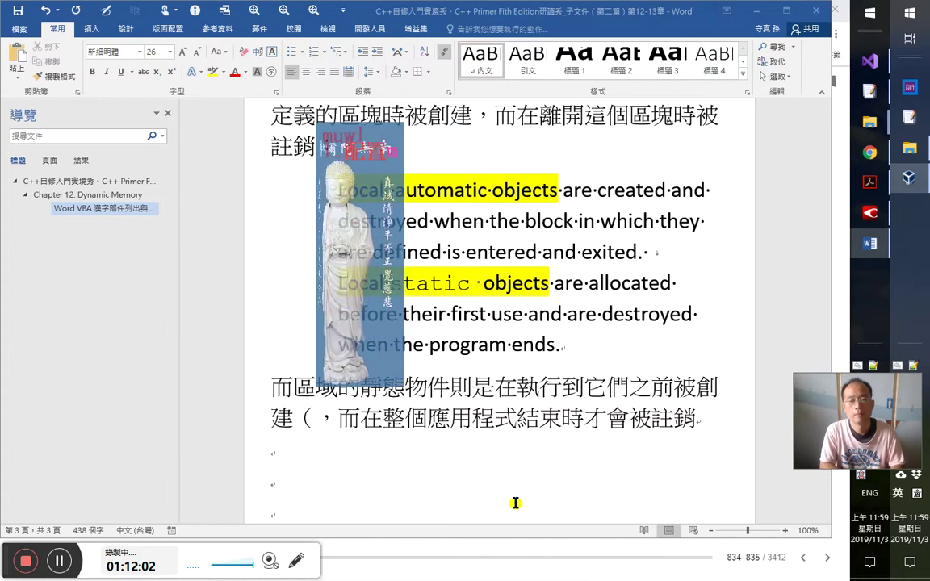
text(）)
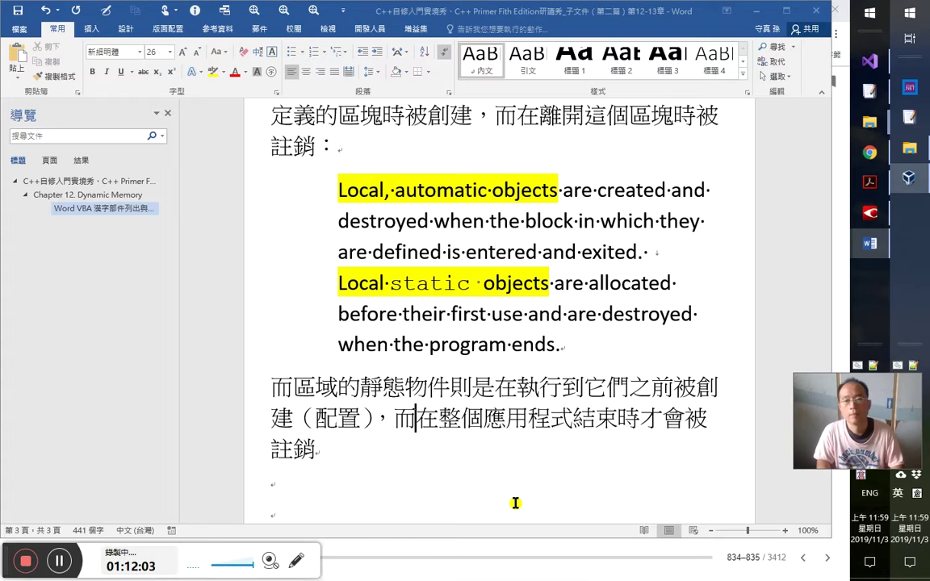
key(Up)
key(Up)
key(Up)
key(Up)
key(End)
key(Left)
key(Left)
key(shift+Right)
key(shift+Right)
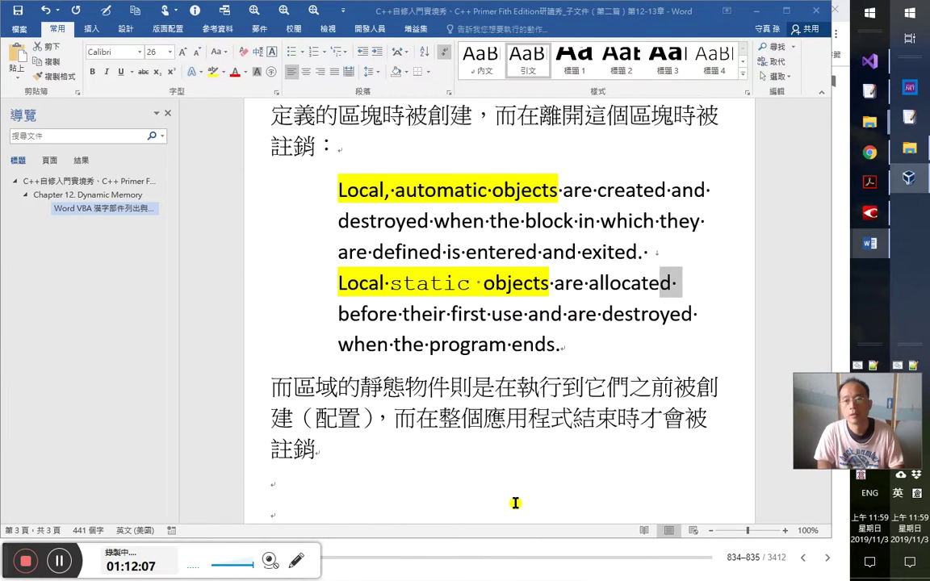
key(shift+Left)
key(shift+Left)
key(shift+Left)
key(shift+Left)
key(shift+Left)
key(shift+Left)
key(shift+Left)
key(shift+Left)
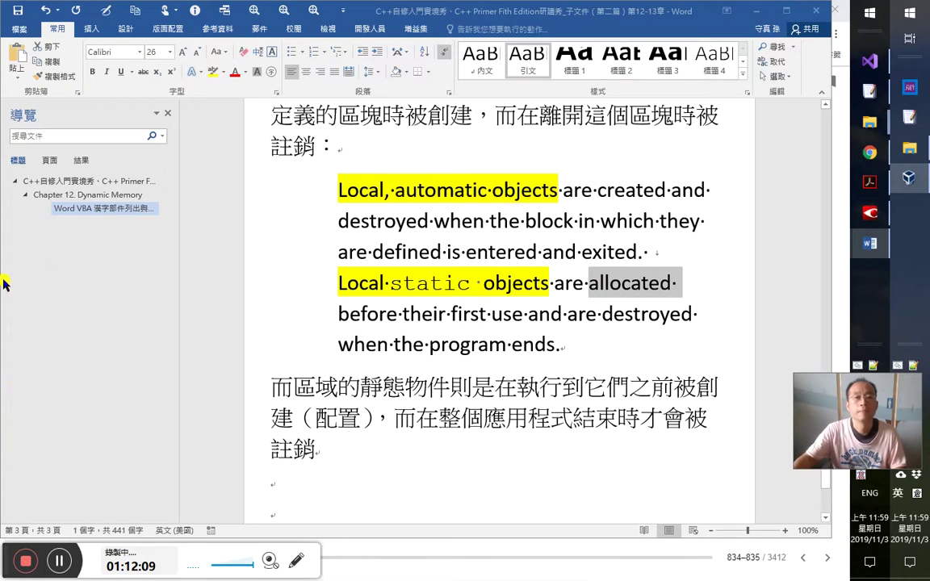
Highlight 'allocated' and the heading words 生命週期 in turquoise
click(222, 72)
click(255, 91)
scroll(524, 258, up, 10)
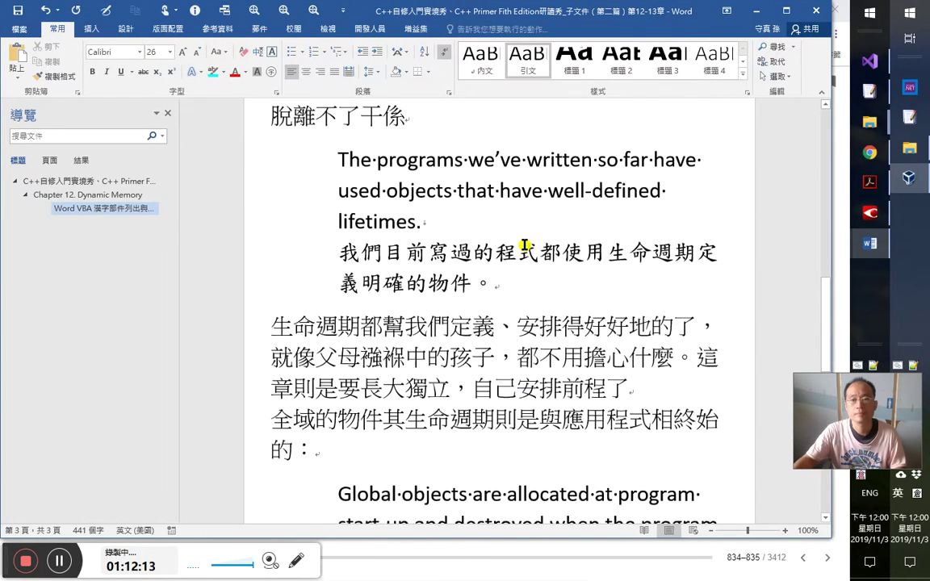
scroll(525, 244, up, 3)
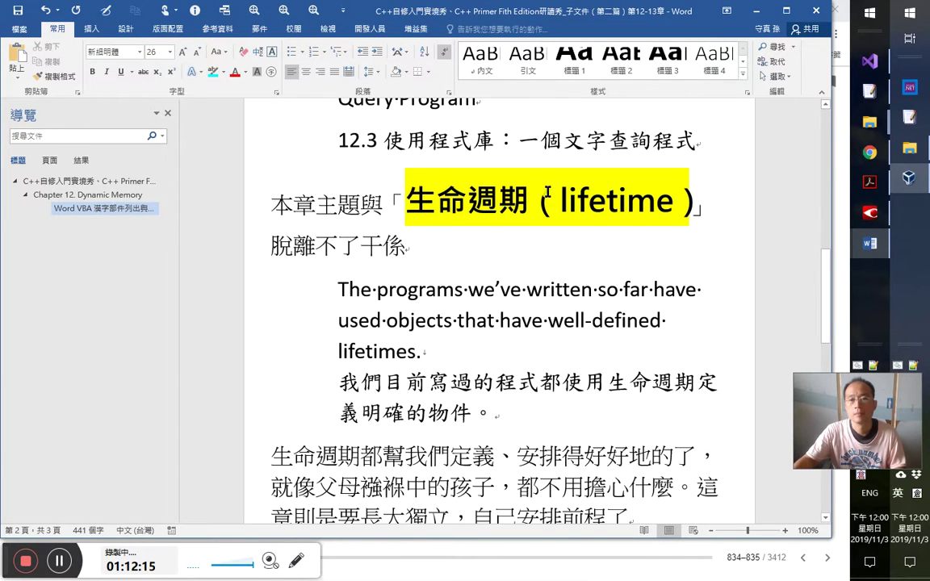
drag(406, 200, 529, 200)
click(209, 77)
Place the cursor after the translation and save the study notes with Ctrl+S
scroll(484, 363, down, 10)
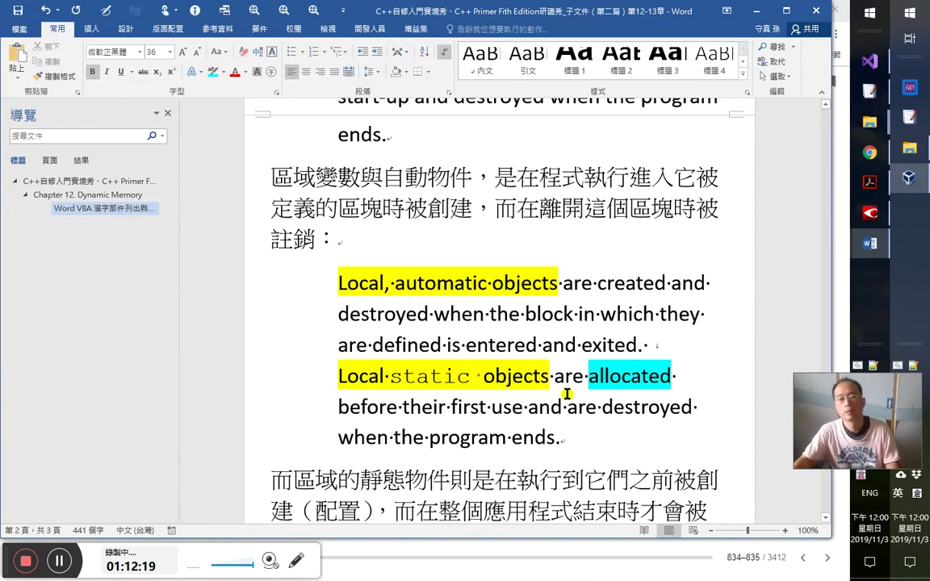
click(633, 314)
scroll(616, 395, down, 1)
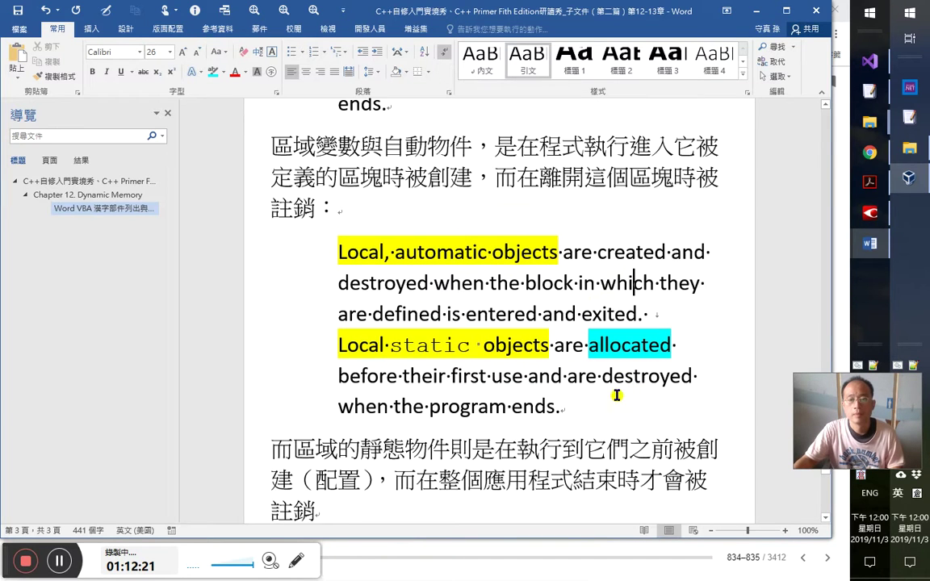
click(488, 377)
scroll(488, 376, down, 2)
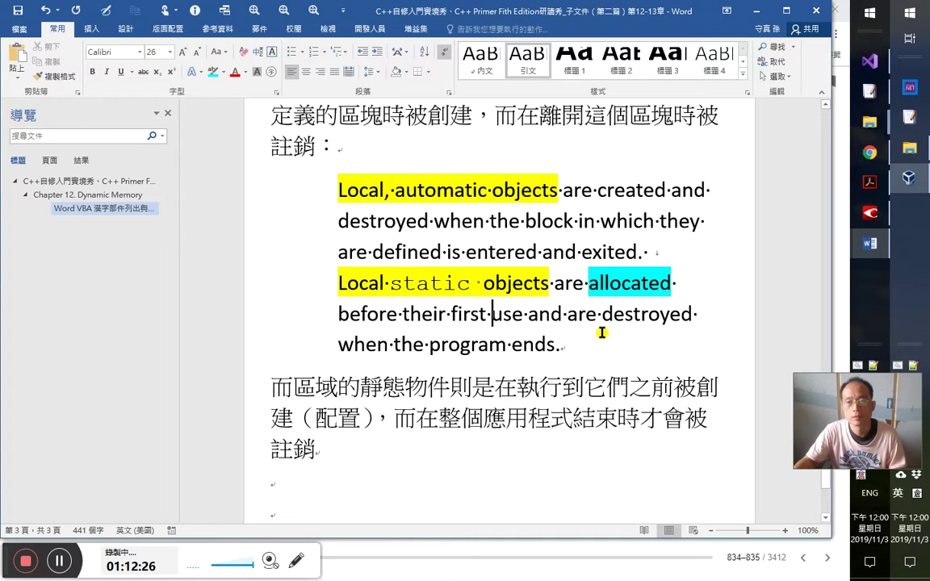
scroll(650, 368, down, 1)
click(484, 414)
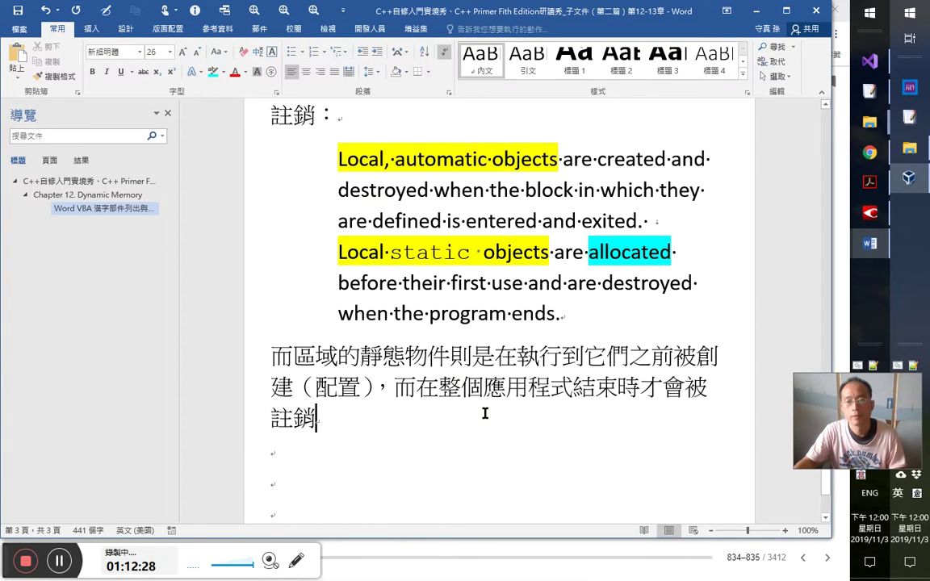
scroll(464, 416, down, 2)
key(ctrl+s)
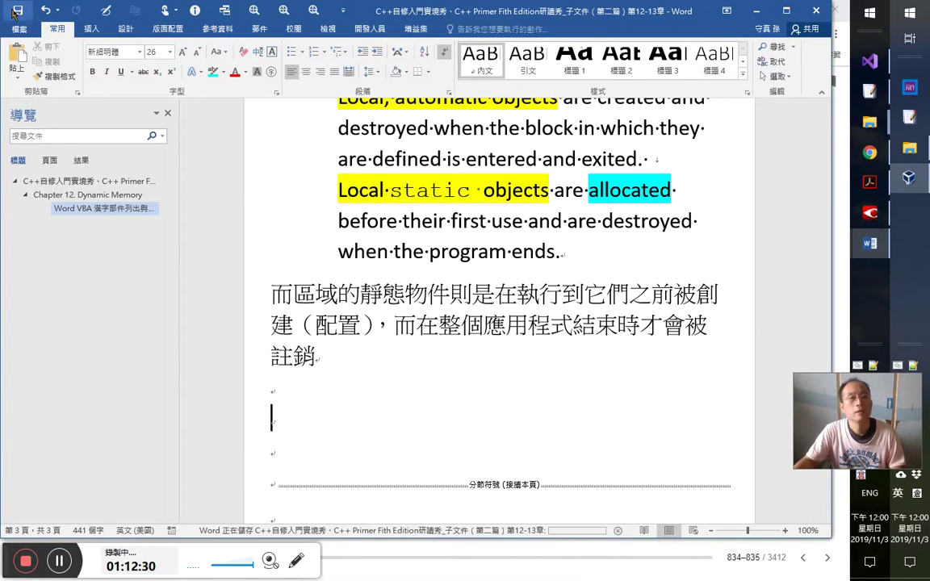
Look up 'first', 'allocate' and 'dynamically' in Play Books' translator, hearing 'dynamically' pronounced
key(alt+Tab)
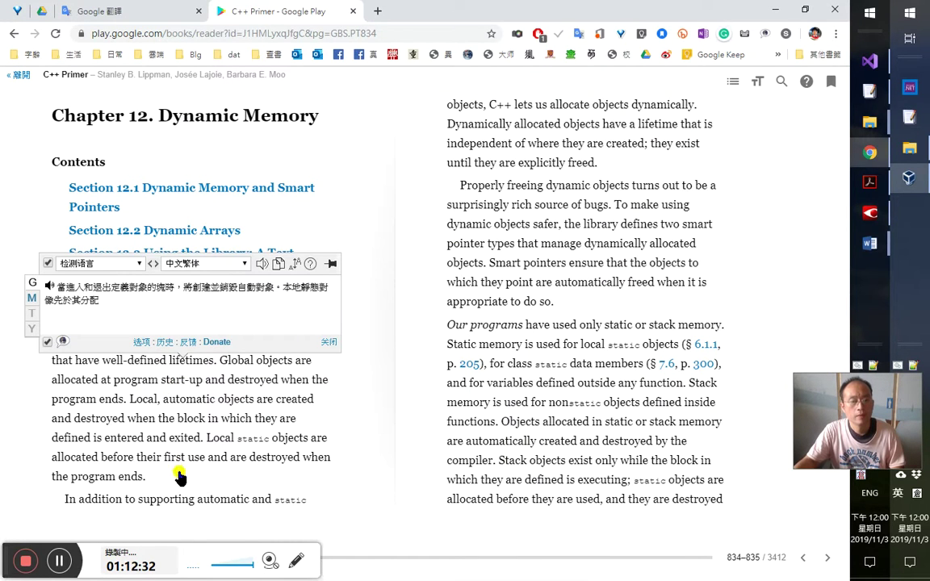
double_click(173, 457)
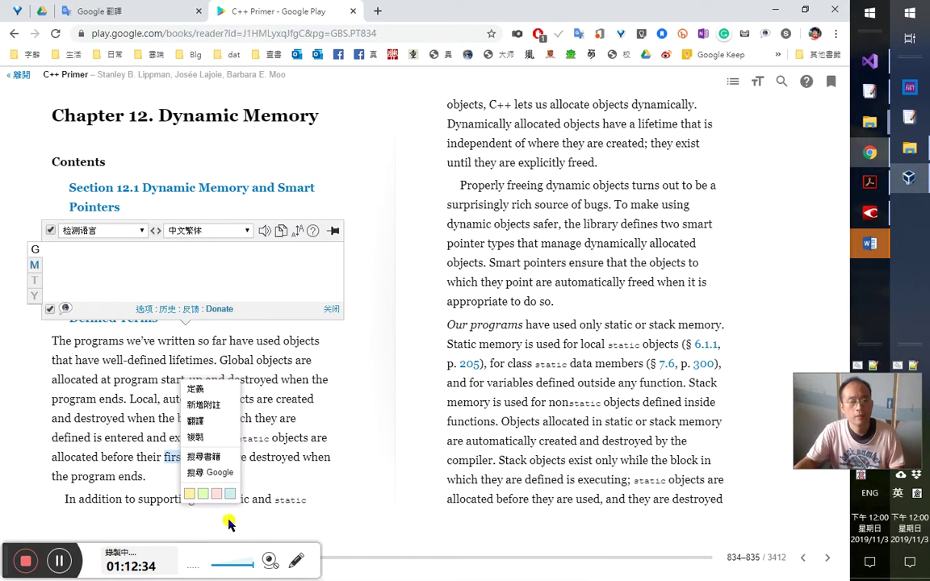
click(289, 522)
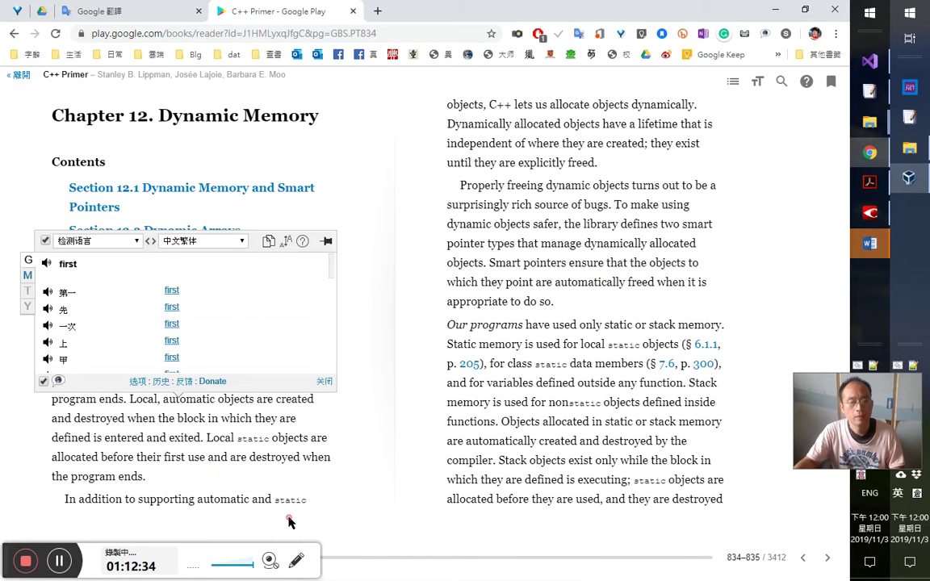
click(405, 492)
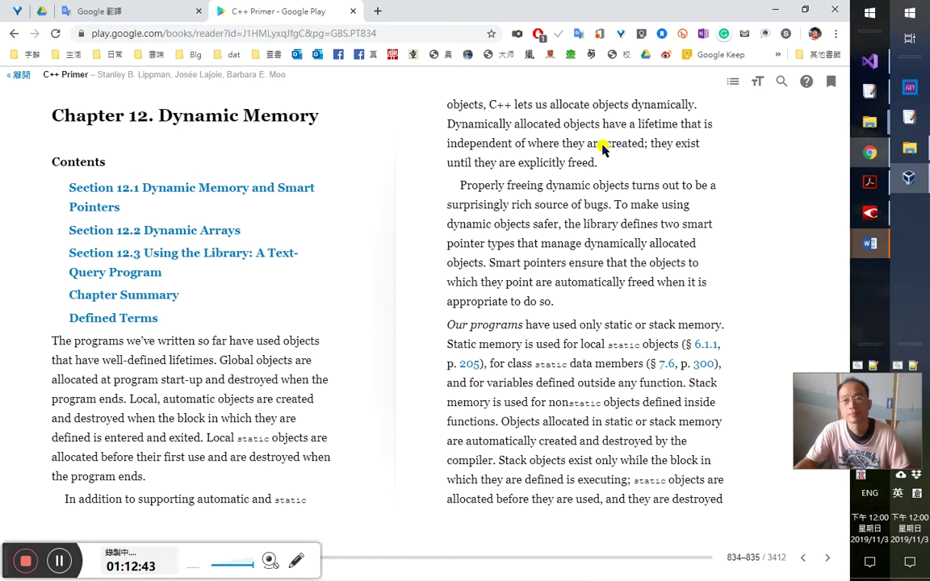
double_click(575, 106)
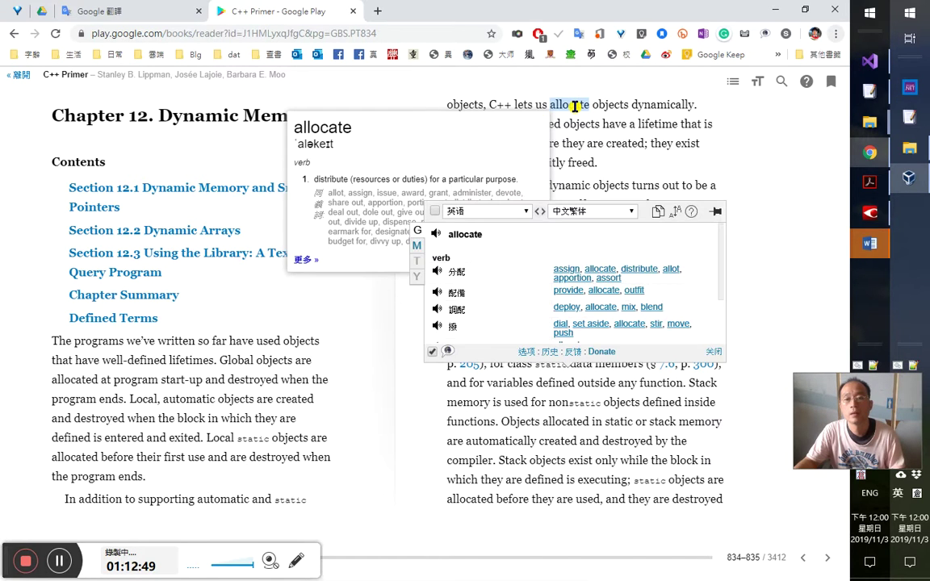
click(709, 104)
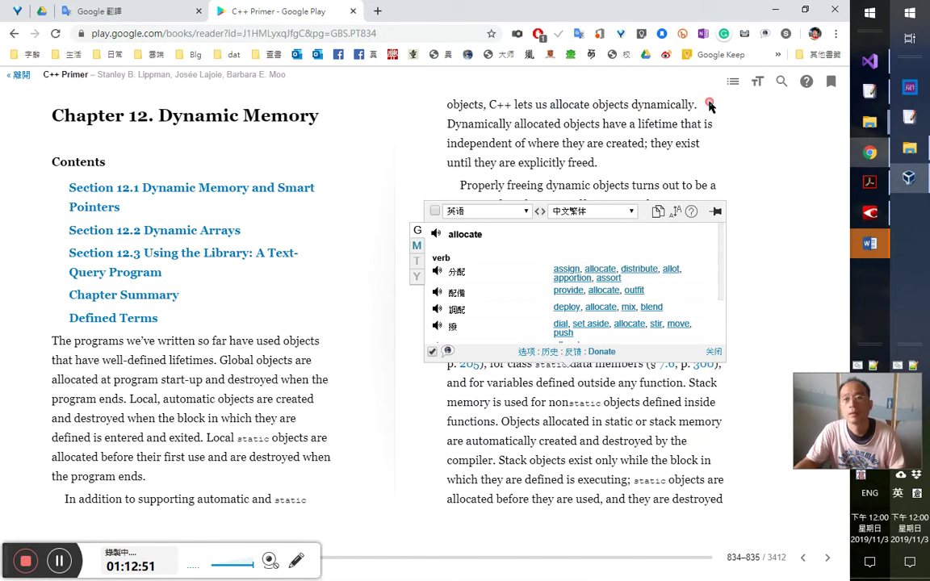
double_click(670, 107)
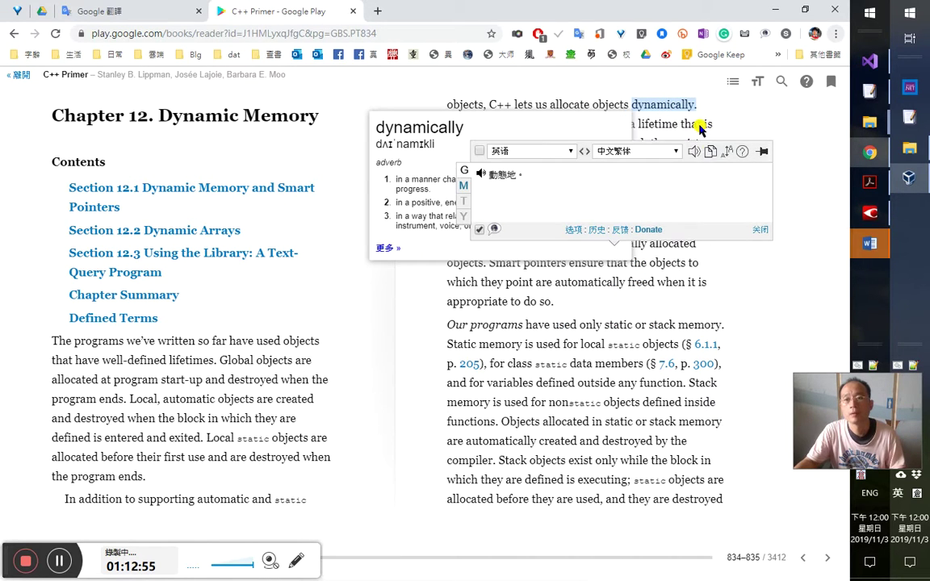
click(696, 152)
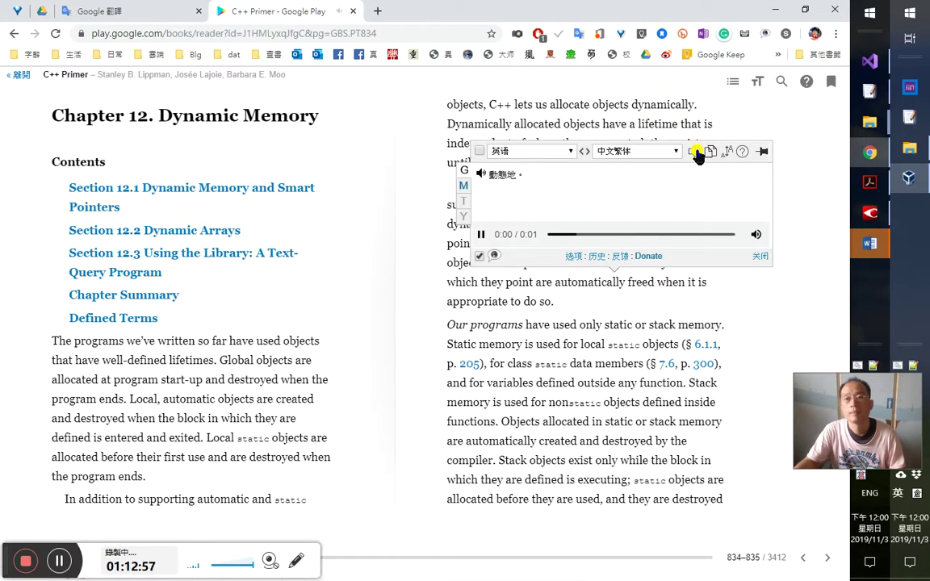
key(alt+Tab)
Retry saving the notes without a new name, checking the Drive (V:) folder window
key(ctrl+s)
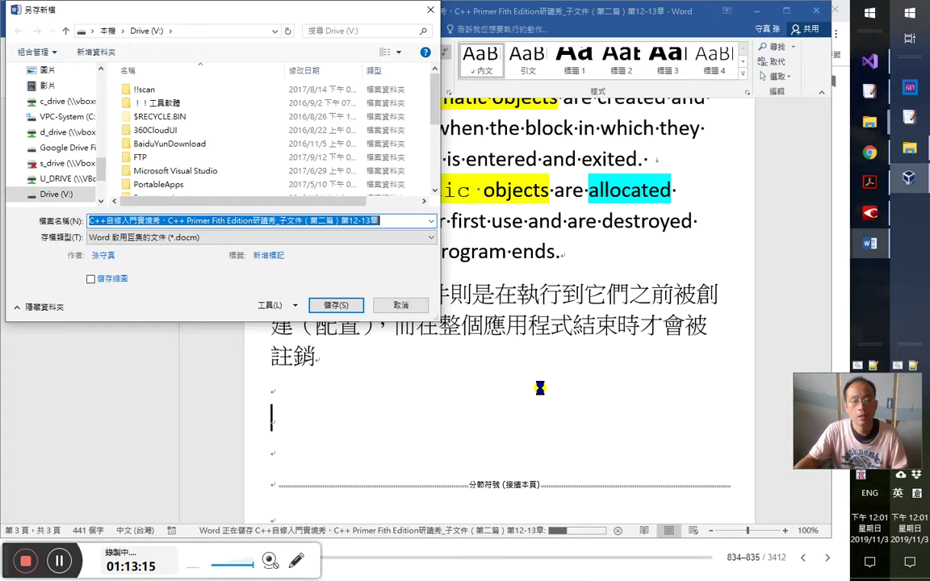
key(Return)
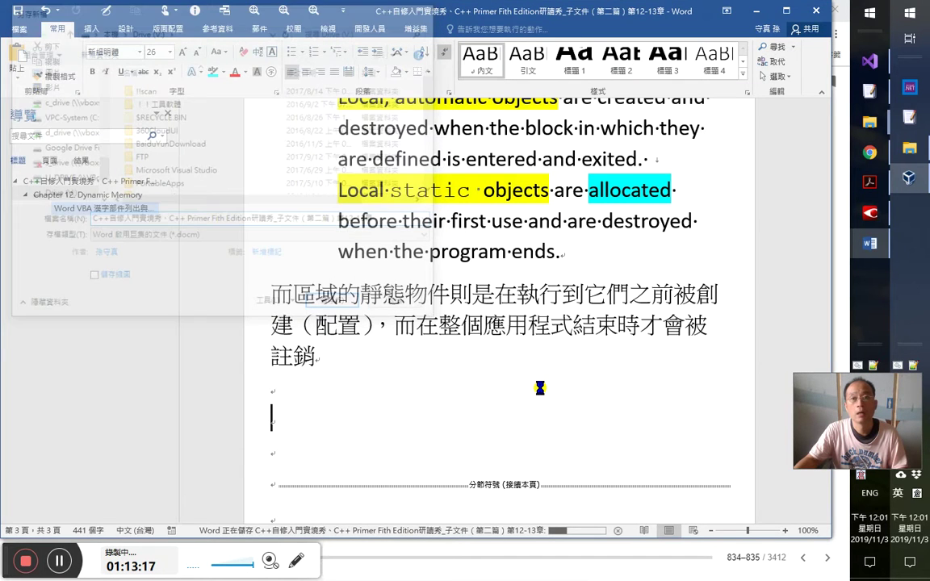
scroll(546, 387, up, 2)
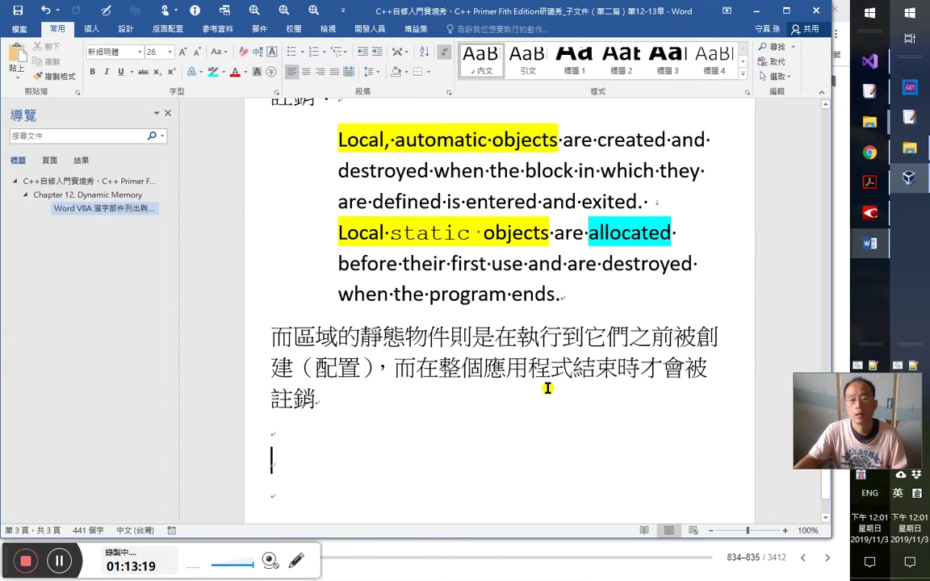
click(17, 11)
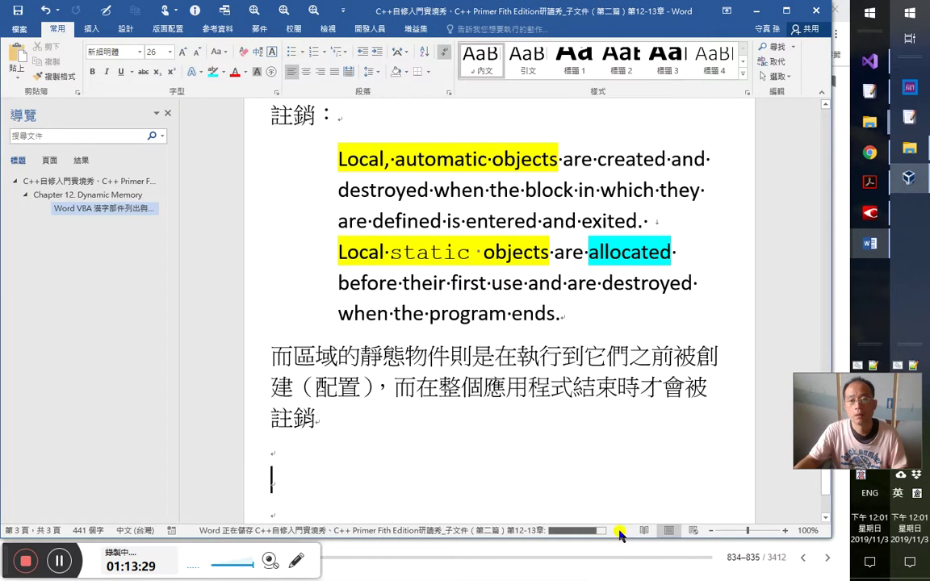
click(522, 429)
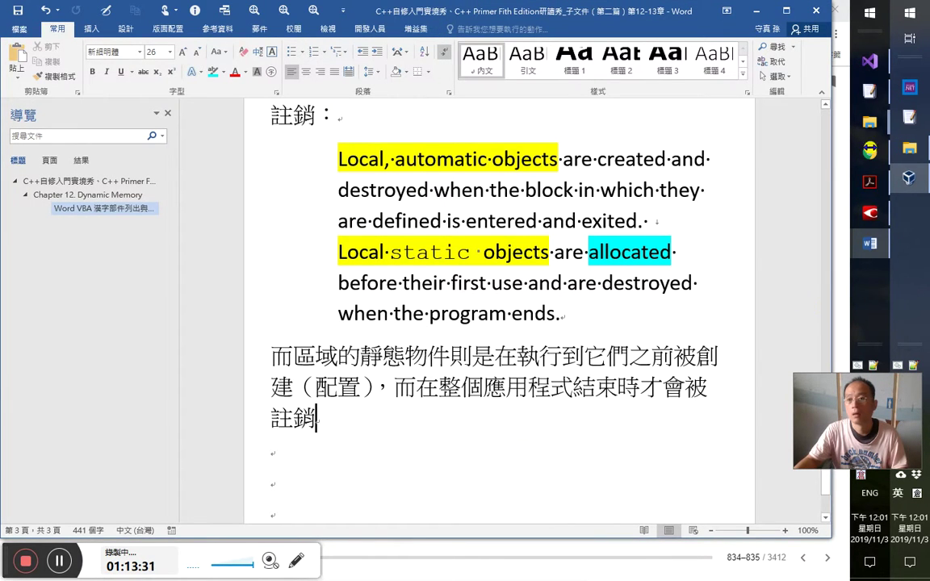
click(869, 127)
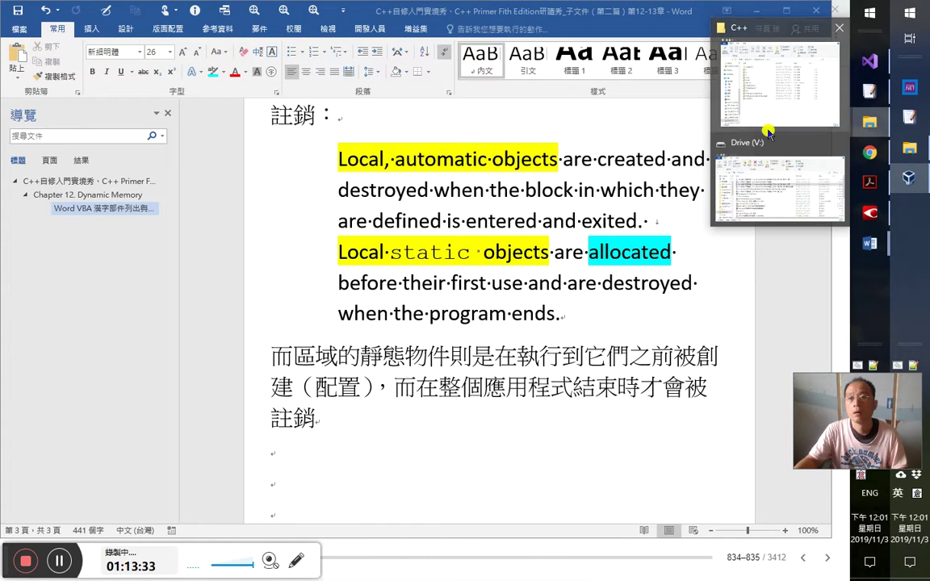
click(759, 190)
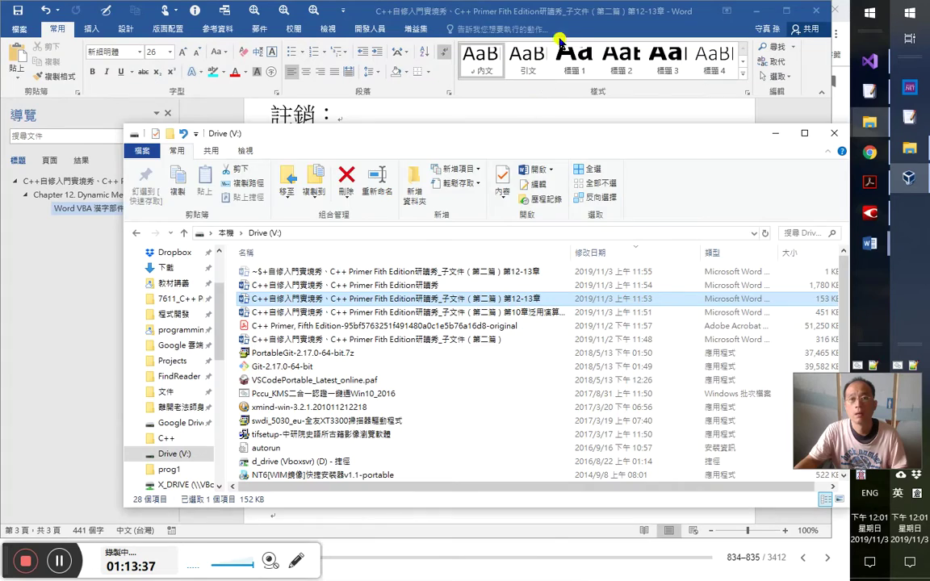
click(501, 32)
Select the notes from the global-objects paragraph through the local-objects translation, then close the document
scroll(489, 376, up, 4)
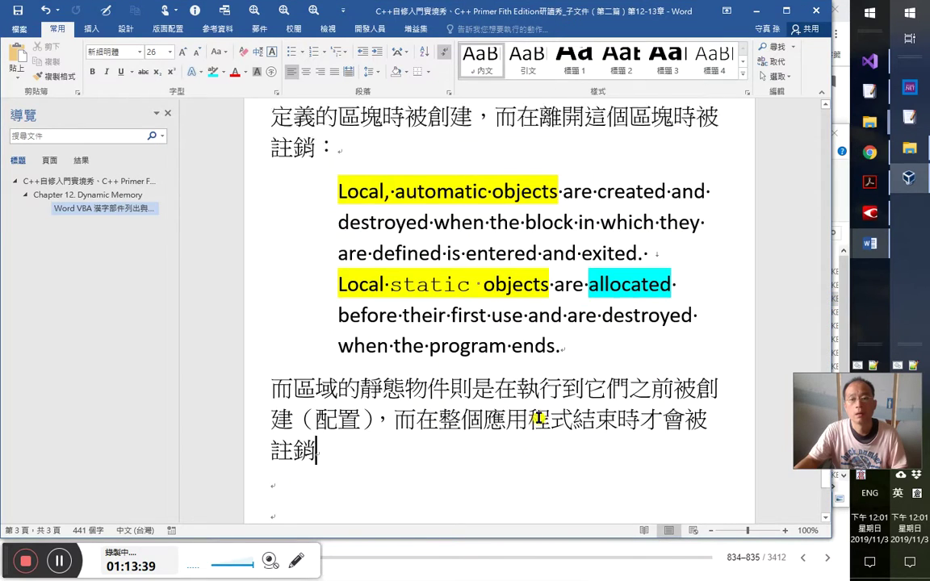
scroll(411, 308, up, 1)
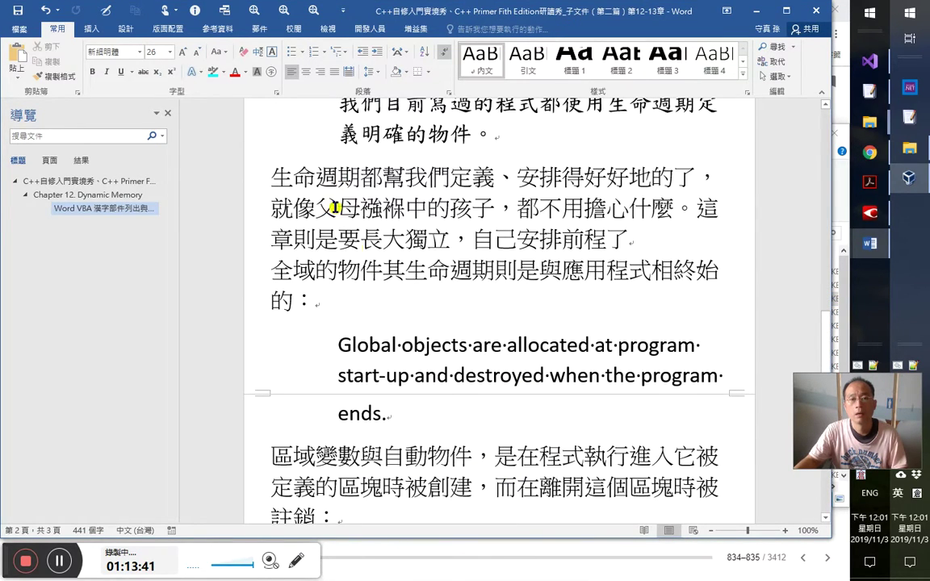
drag(346, 311, 413, 353)
key(ctrl+c)
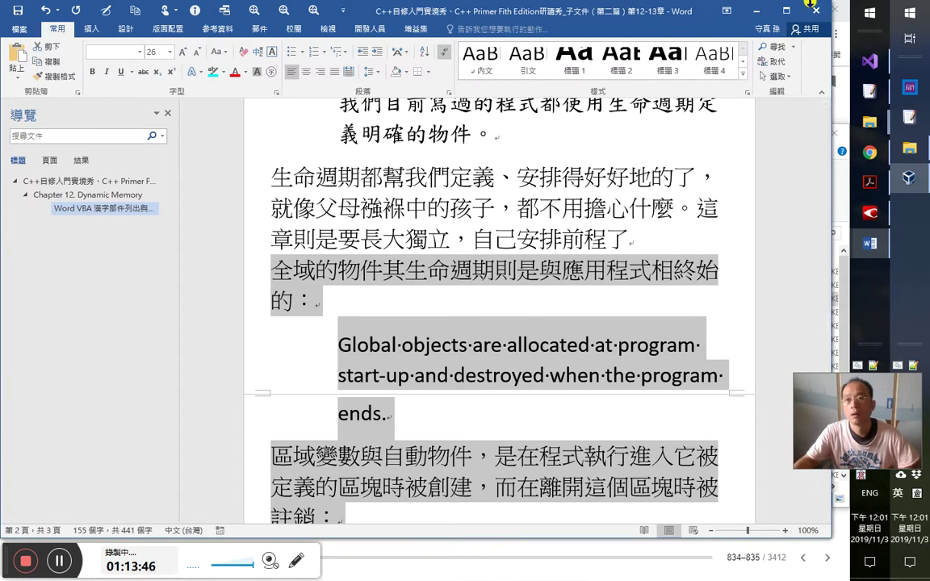
click(816, 11)
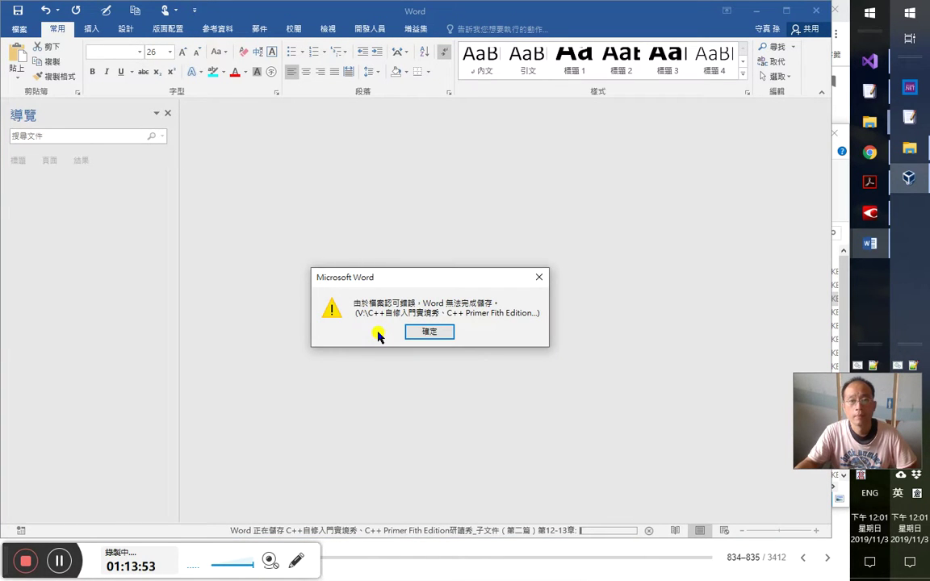
Dismiss the permission-error message and close the notes choosing 不要儲存 (Don't Save)
click(436, 333)
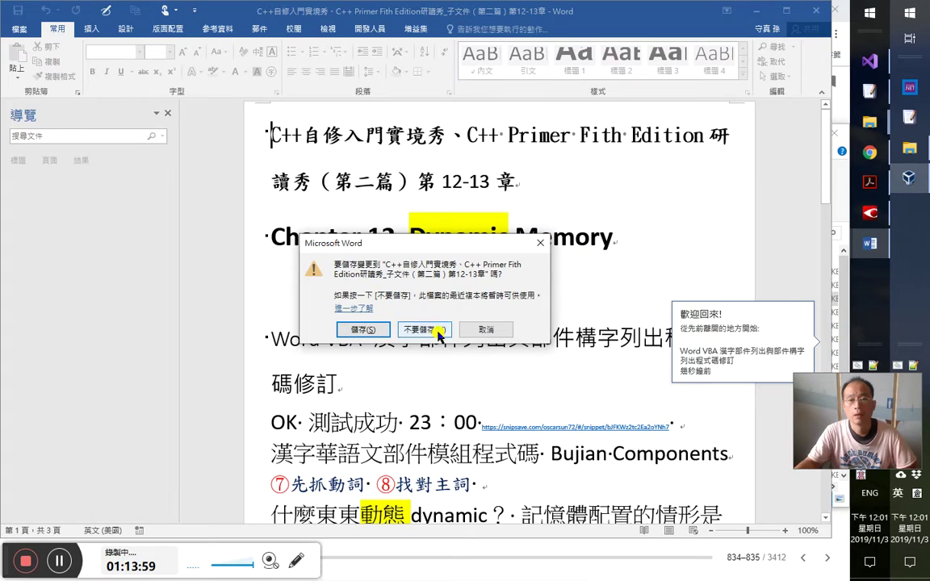
click(442, 331)
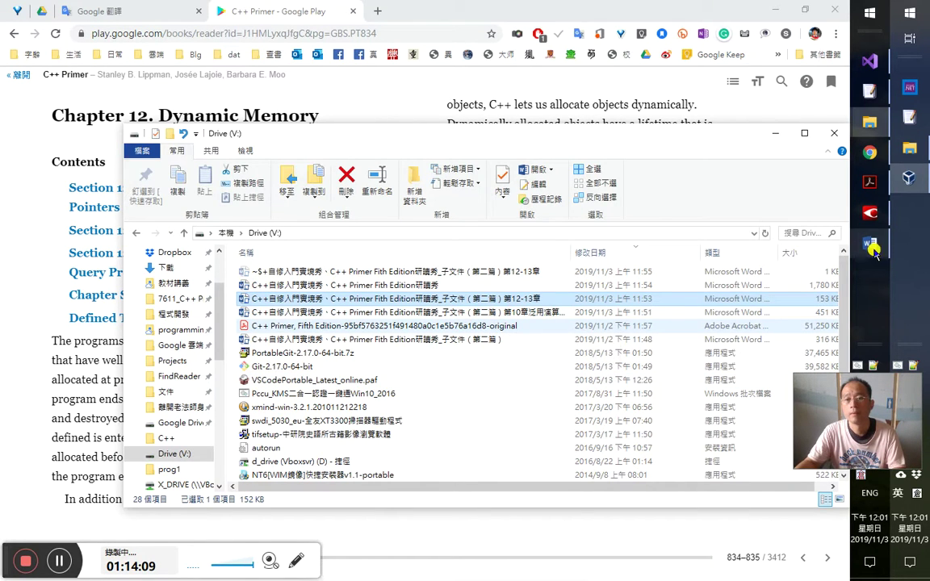
Open the 第12-13章 study-notes file from the Drive (V:) folder
click(521, 288)
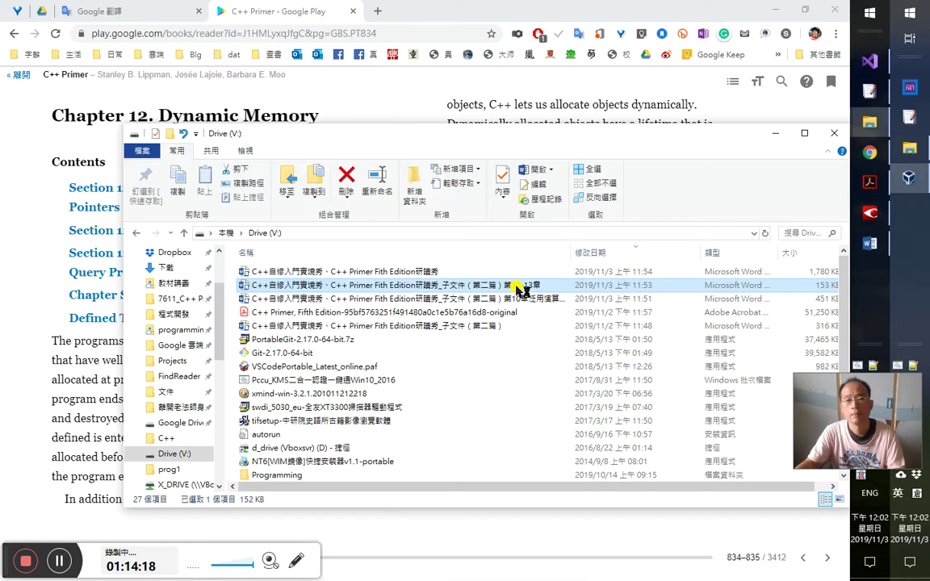
double_click(521, 286)
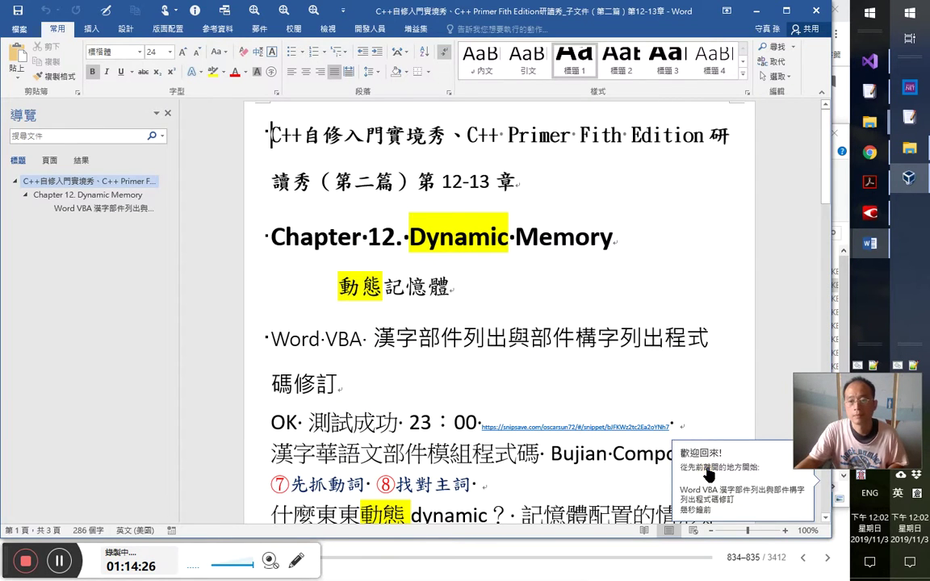
Paste the copied notes below the 生命週期 paragraph, then close the file choosing Don't Save
click(701, 472)
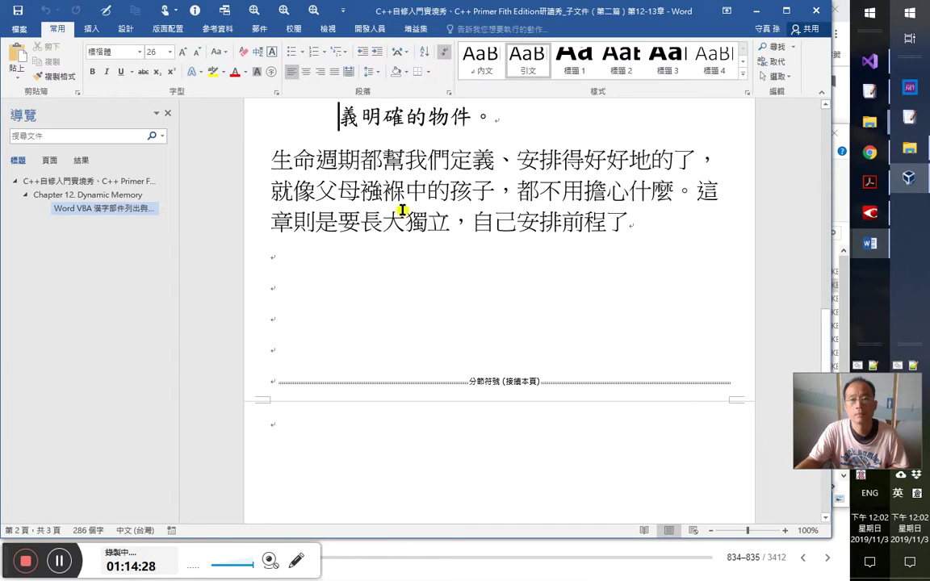
click(399, 249)
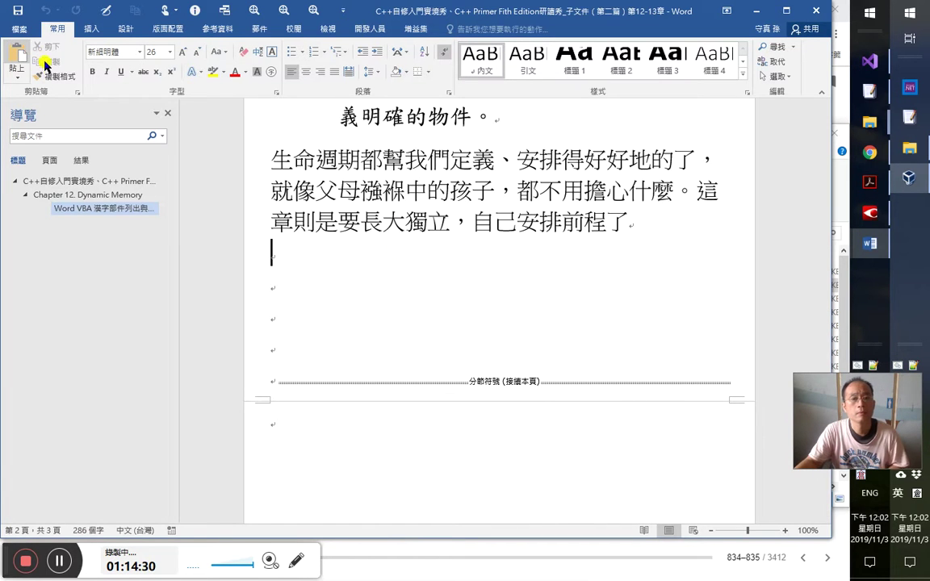
click(16, 55)
click(18, 10)
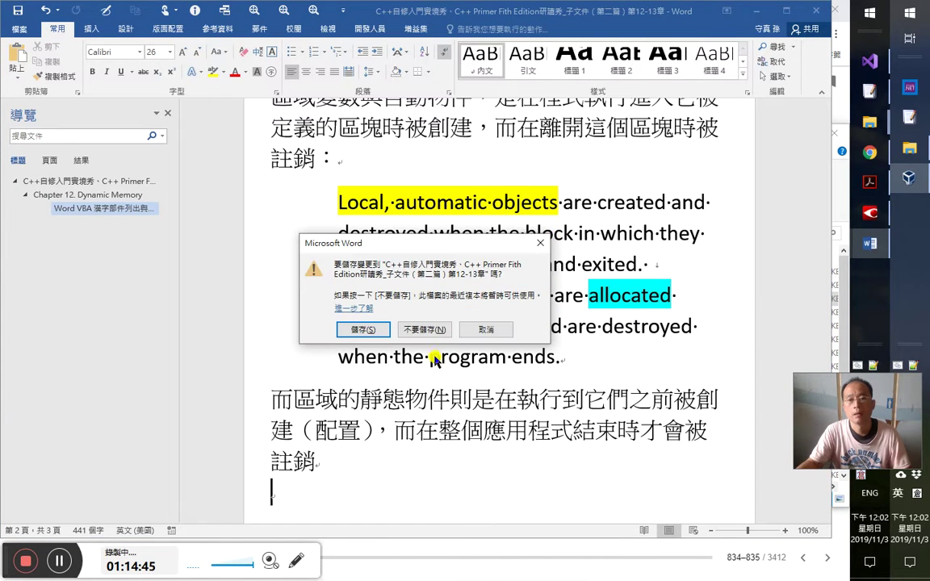
click(434, 330)
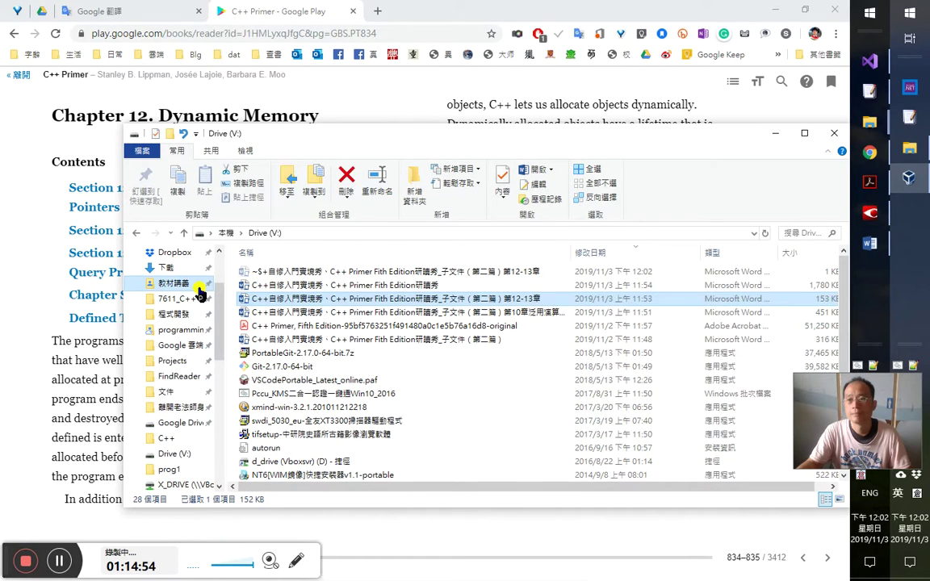
Cancel opening the locked chapter file and close the empty Word window
click(200, 289)
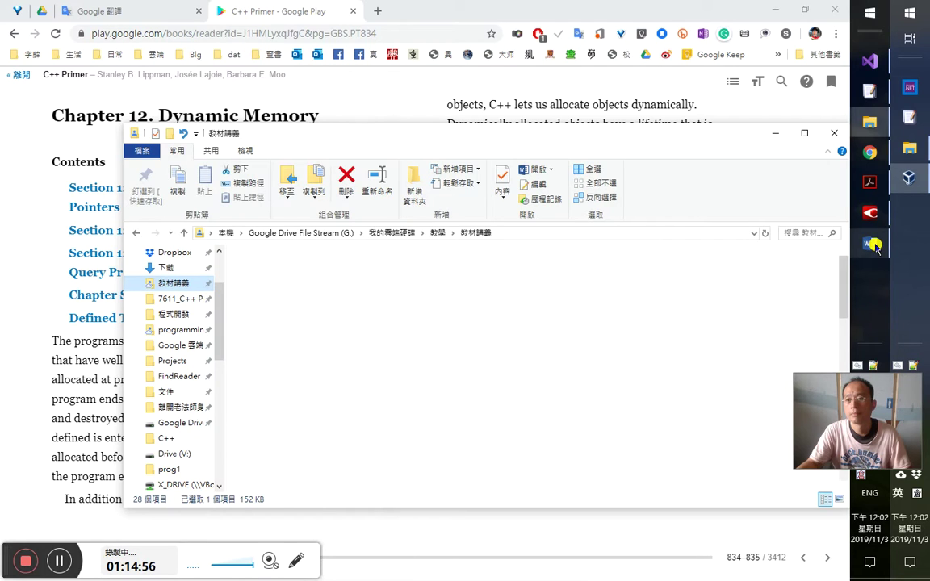
mouse_move(872, 244)
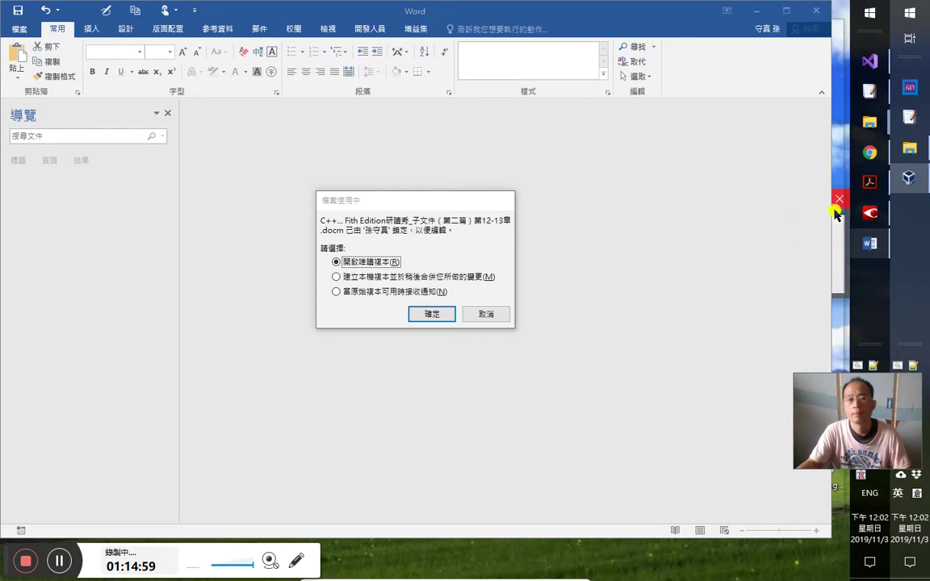
click(837, 207)
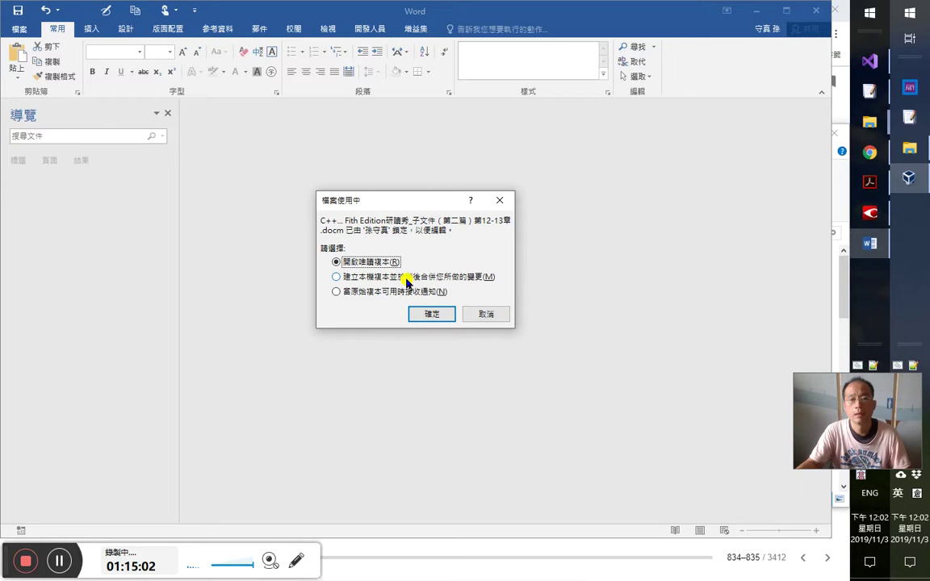
click(483, 316)
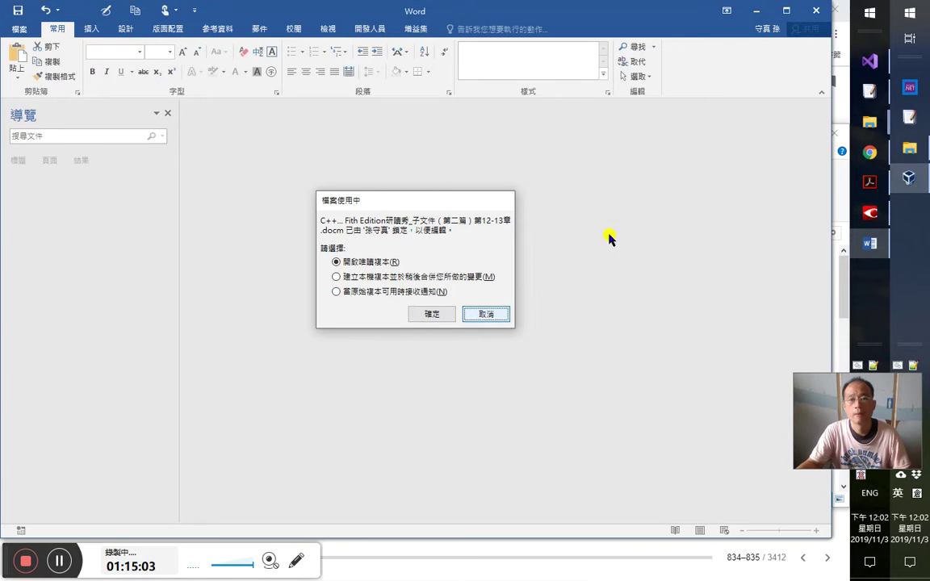
click(817, 11)
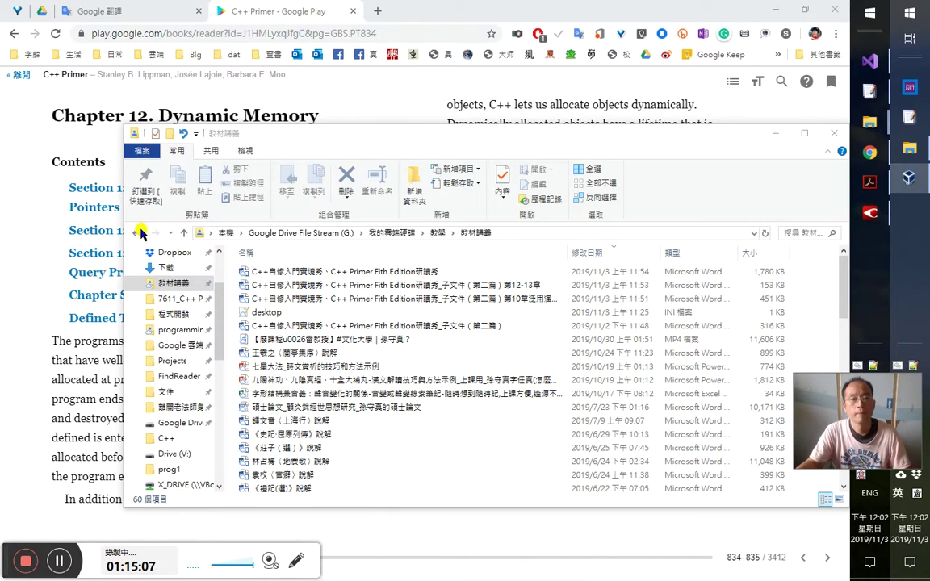
Return to Drive (V:) and open the Part II (第二篇) study-notes file
click(136, 235)
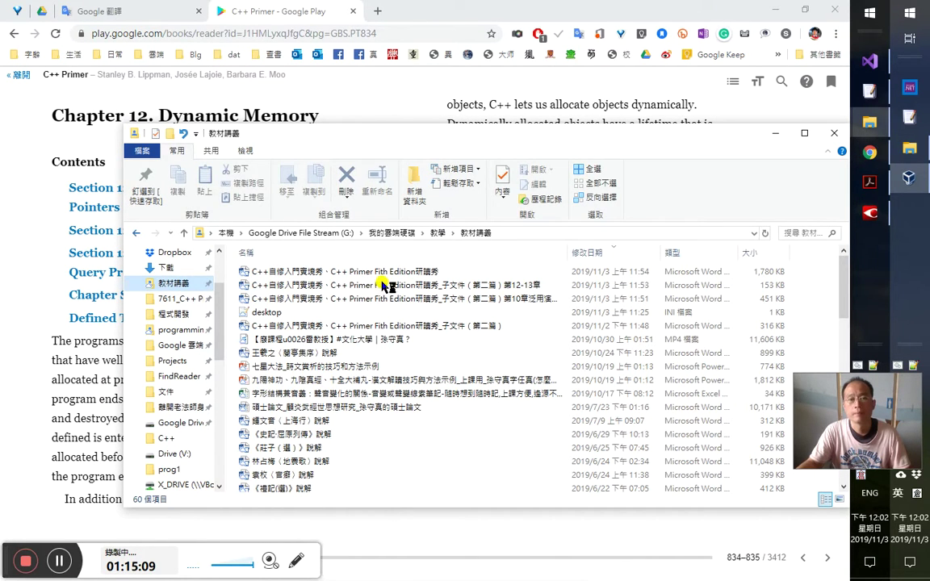
click(347, 285)
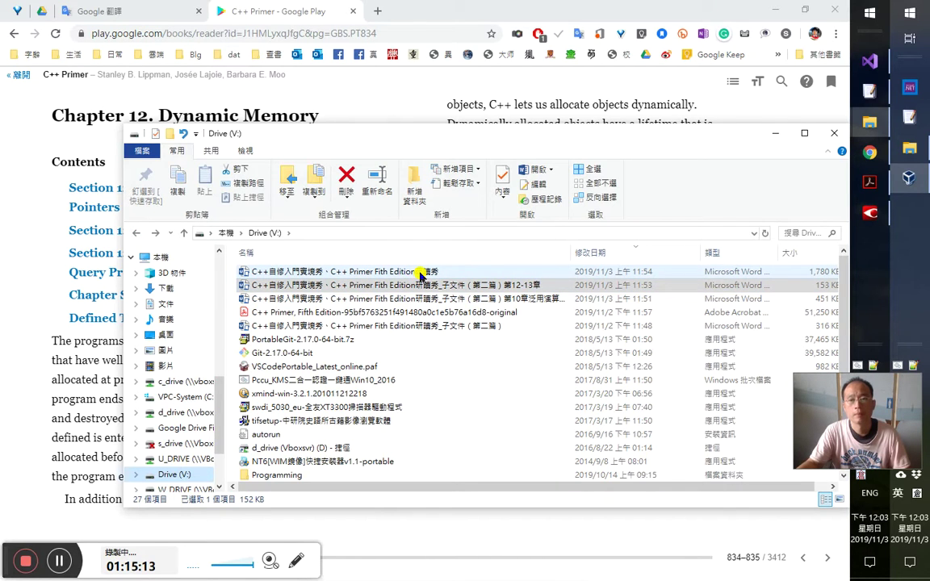
double_click(420, 274)
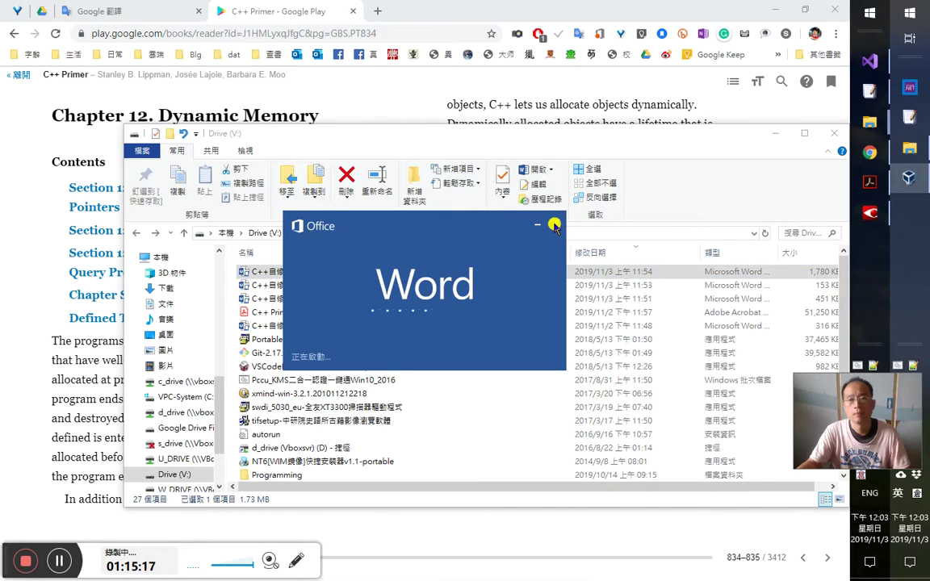
click(555, 226)
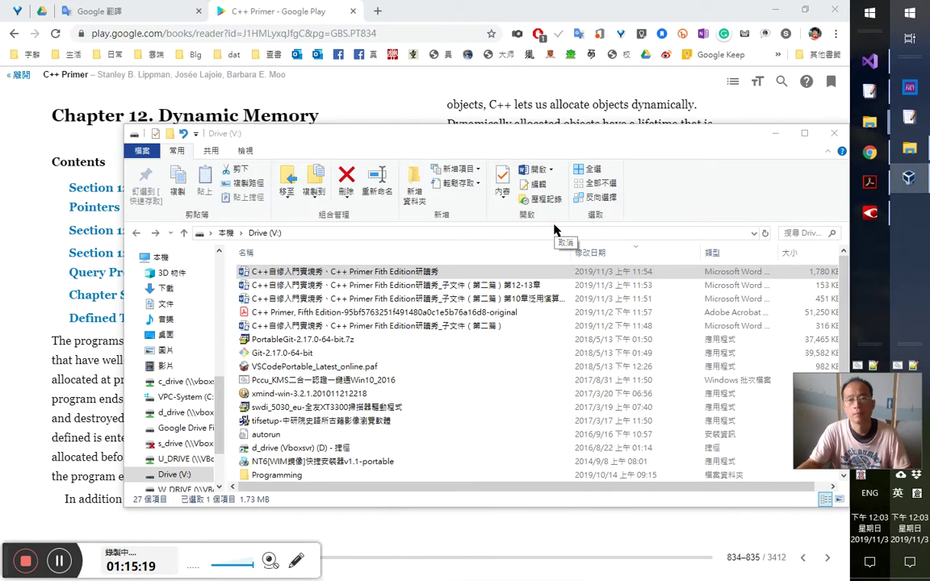
click(477, 301)
double_click(477, 325)
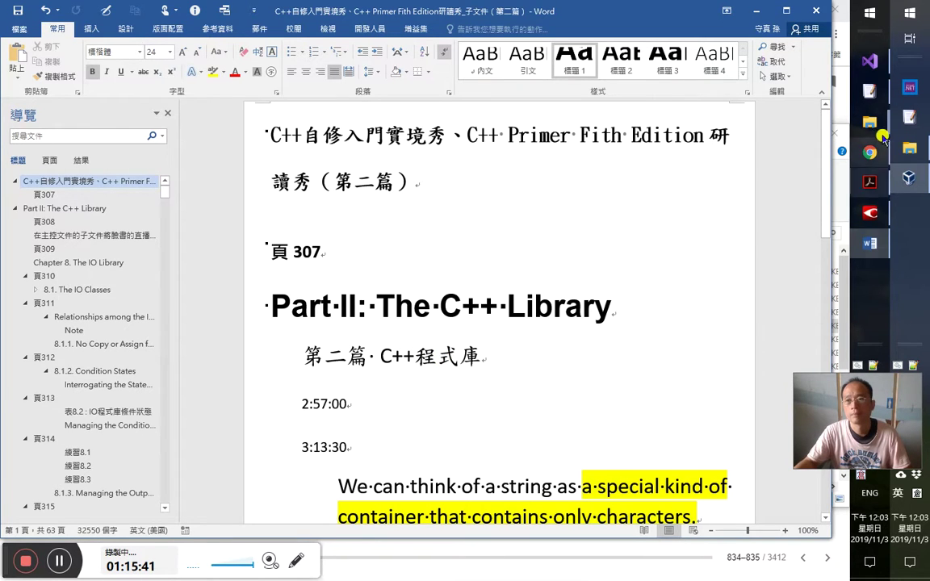
Browse the 教材講義 folder in File Explorer and go back to Drive (V:)
mouse_move(869, 121)
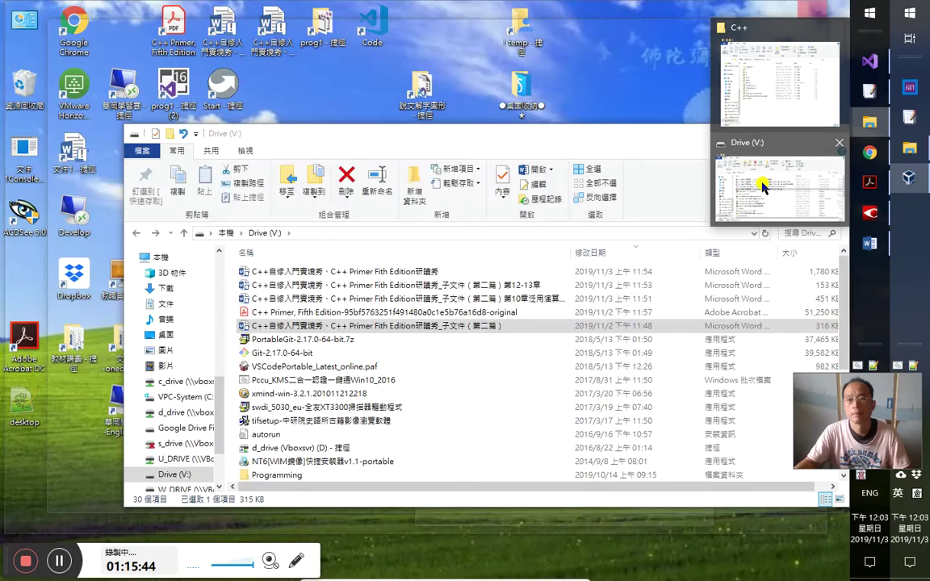
click(763, 186)
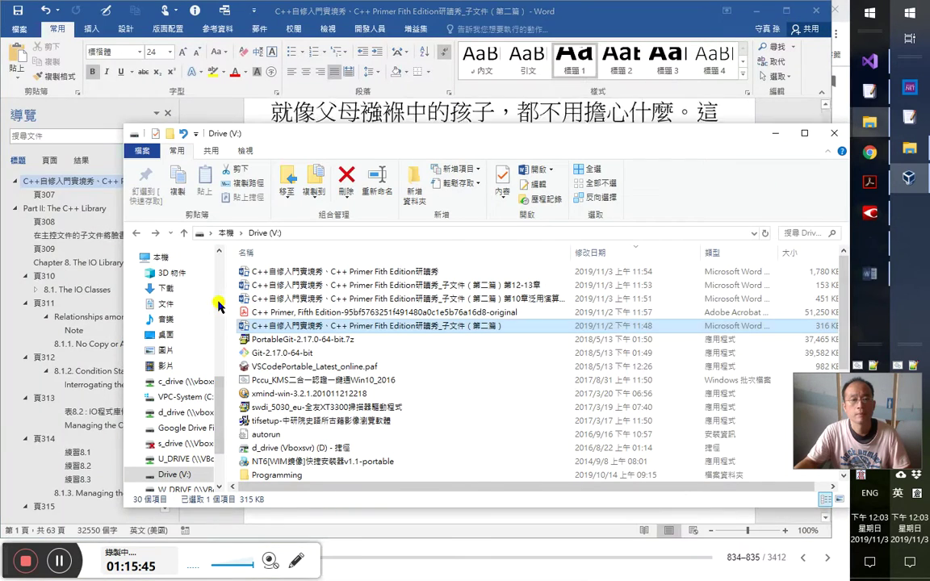
click(220, 287)
click(222, 286)
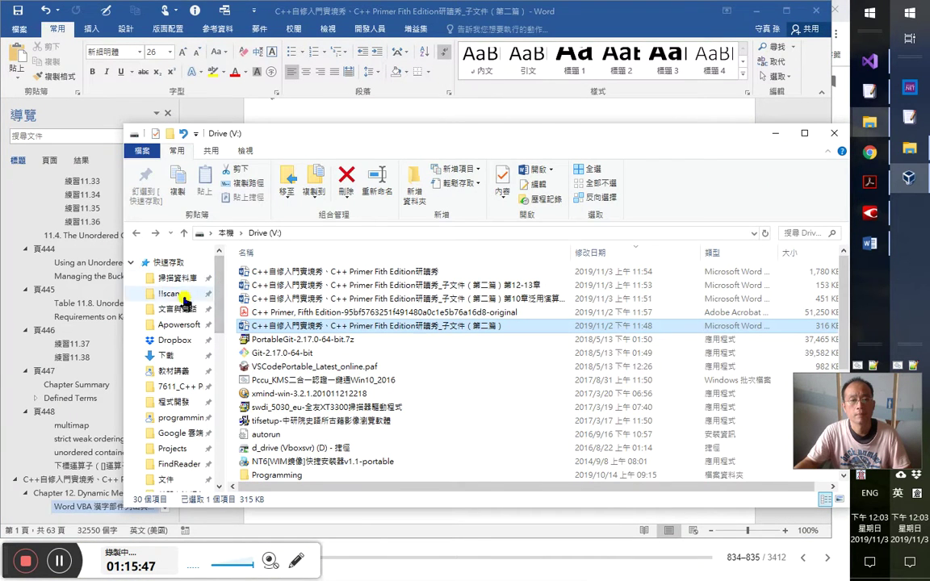
click(185, 370)
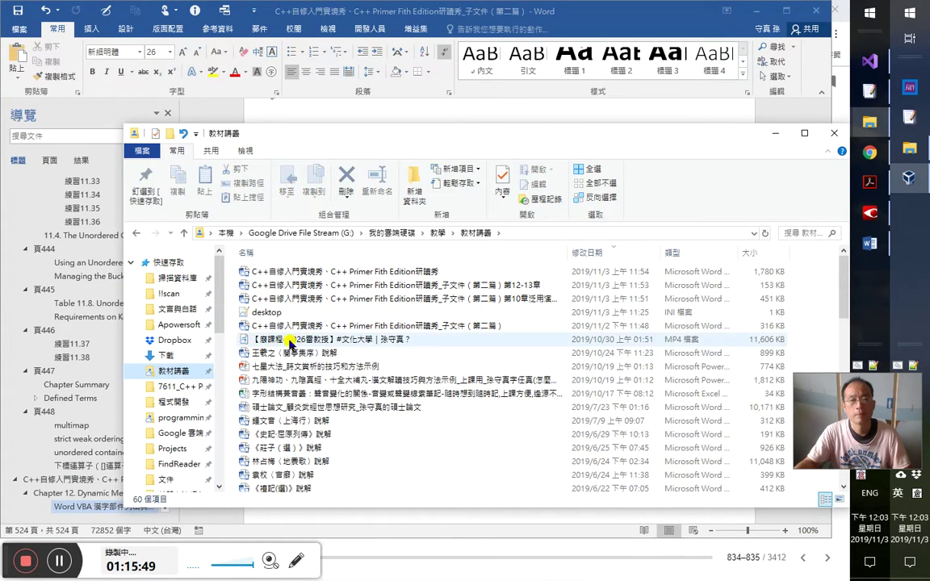
click(134, 234)
Return to the Part II notes and put the cursor on the empty paragraph after Chapter 12
click(298, 87)
click(392, 189)
scroll(394, 205, up, 3)
scroll(394, 204, up, 1)
click(278, 307)
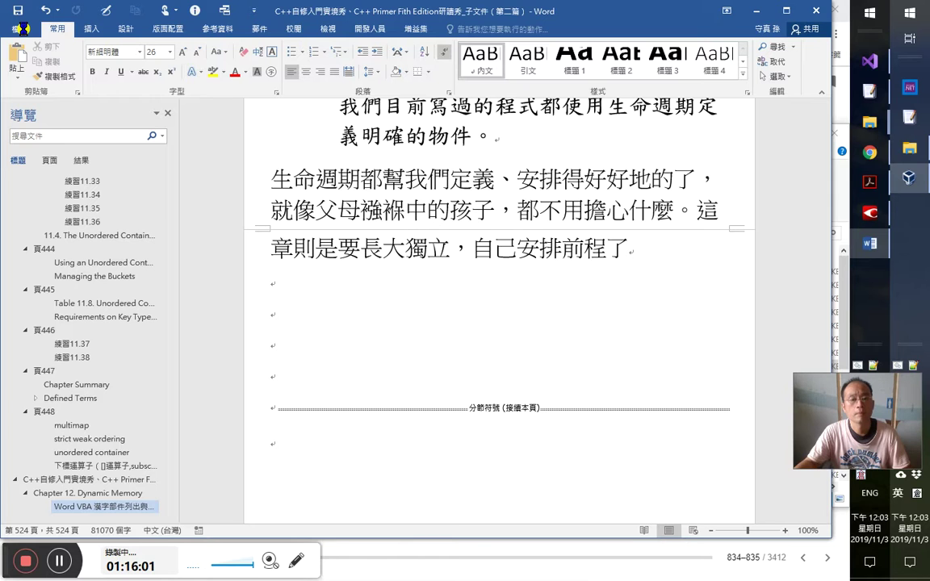
Let Word save the Part II notes from the File page, then switch to Explorer and back
click(21, 29)
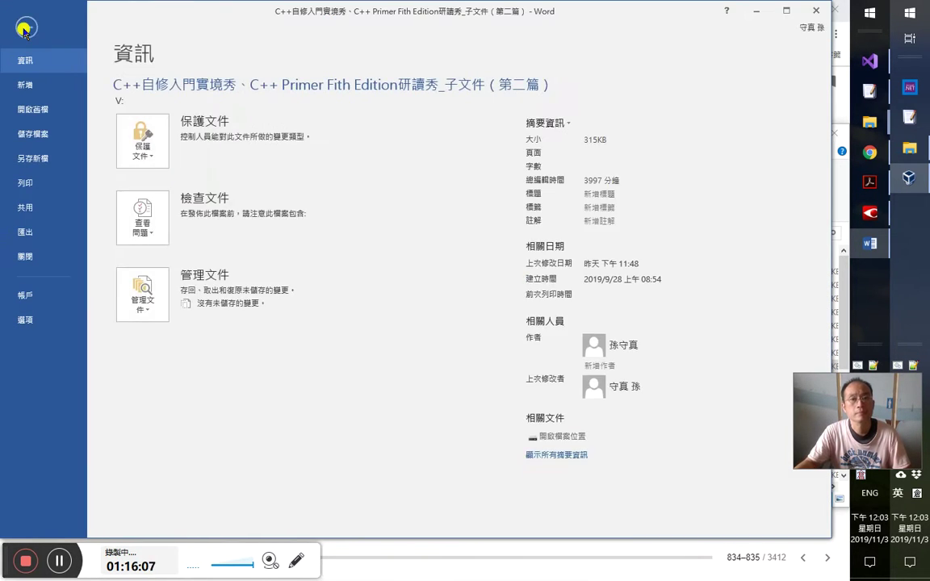
click(24, 29)
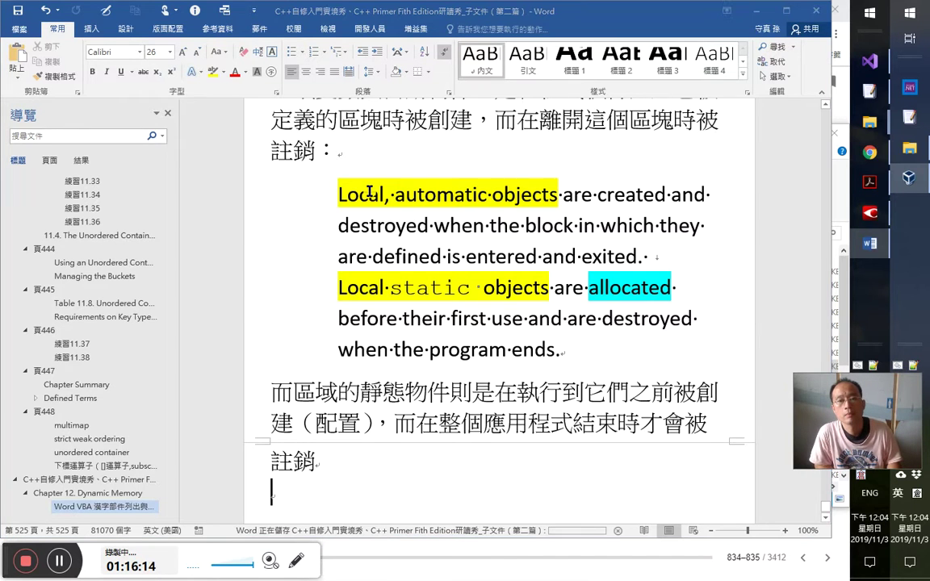
key(alt+Tab)
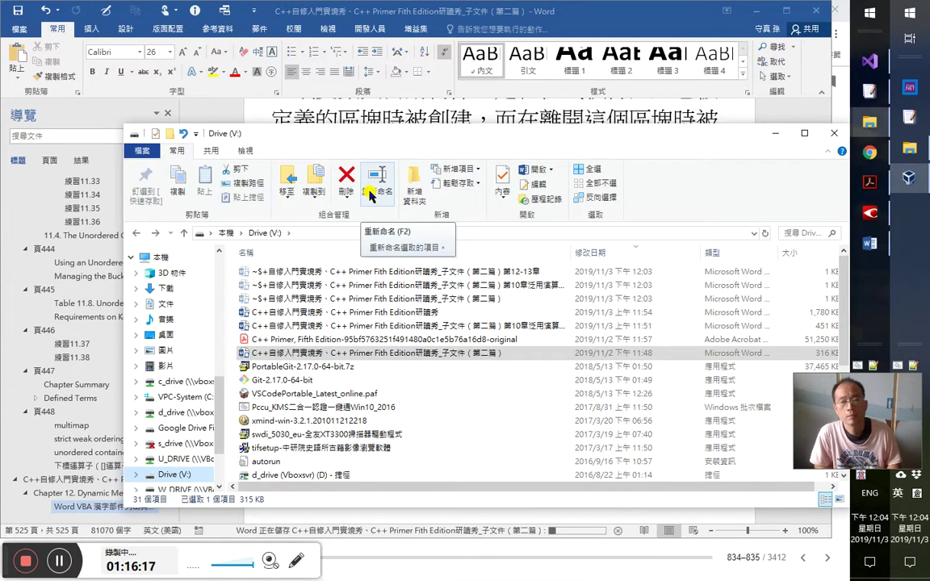
key(alt+Tab)
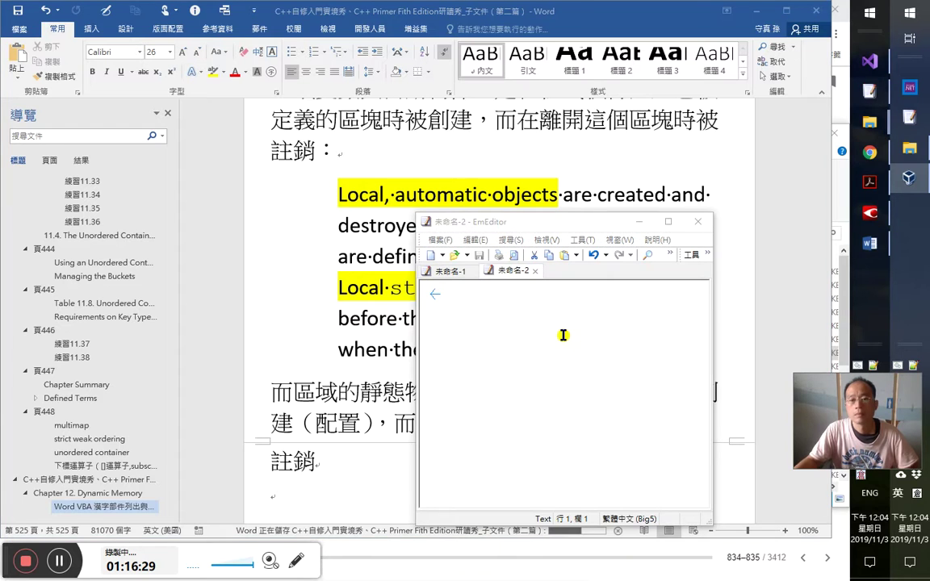
Draft the opening 除了提供自動物件與 in EmEditor, checking the book's original sentence
text(子了)
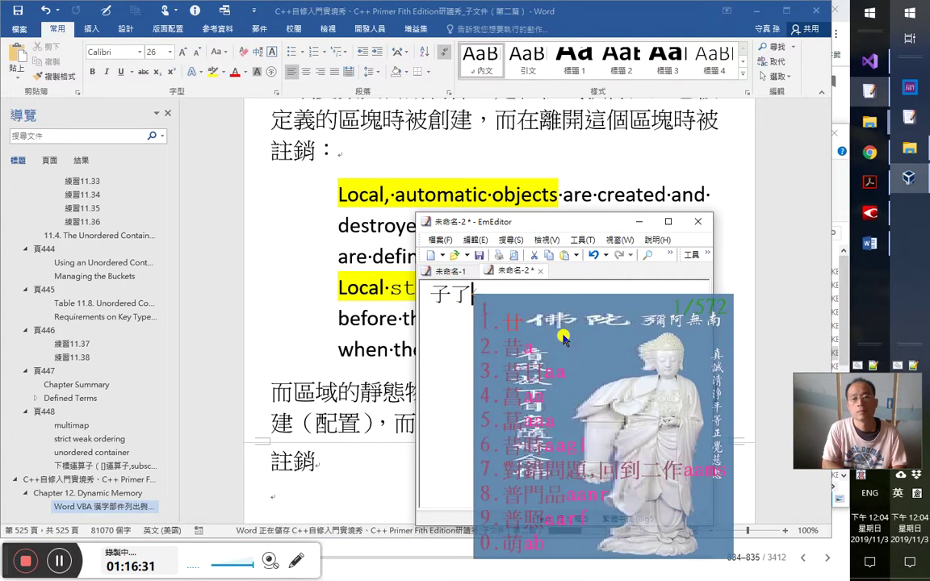
key(Escape)
text(除了)
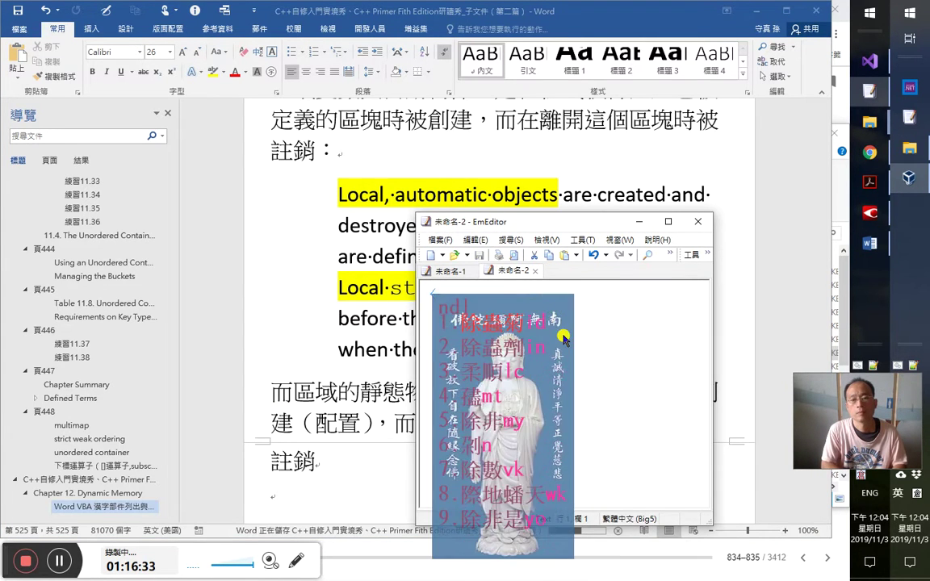
text(對)
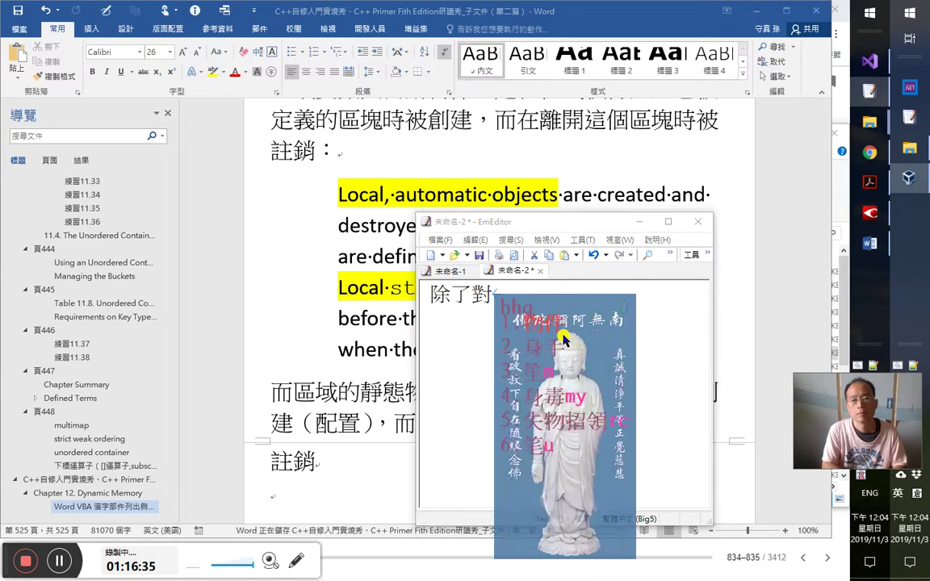
text(物件的)
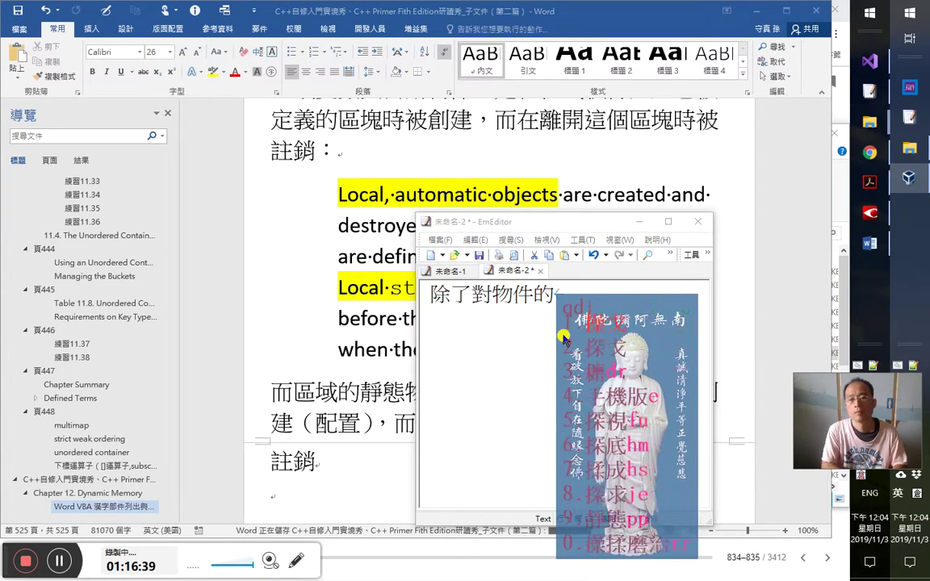
text(靜態與)
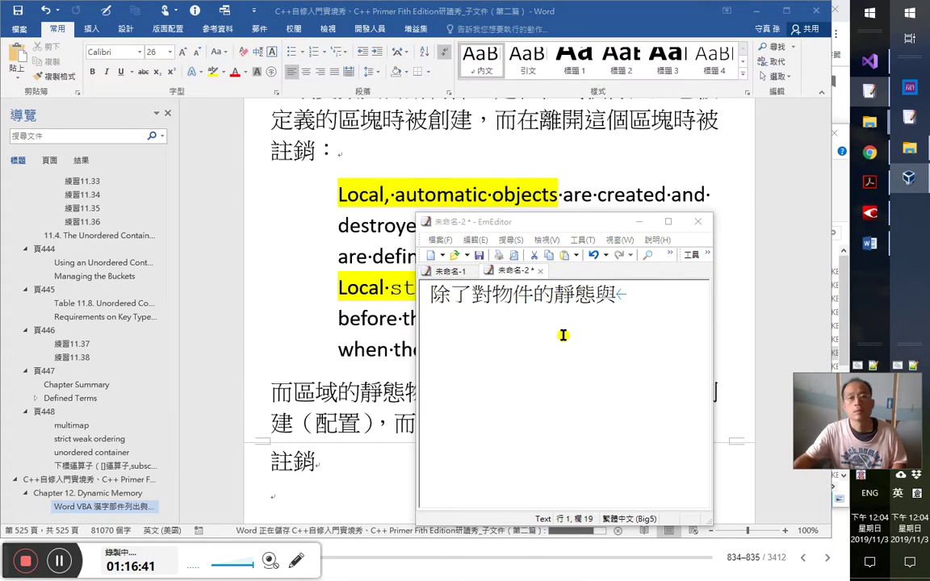
key(alt+Tab)
key(alt+Tab)
key(alt+Tab)
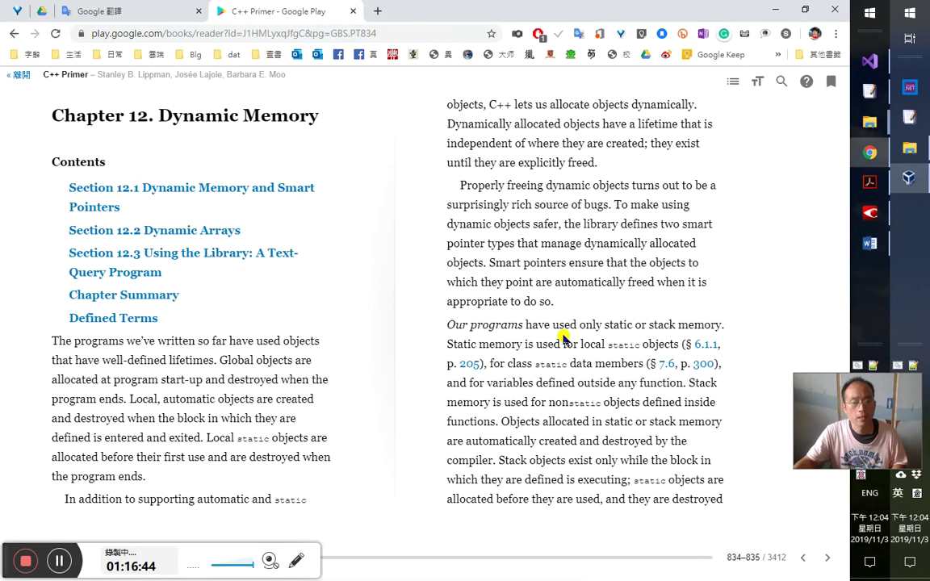
key(alt+Tab)
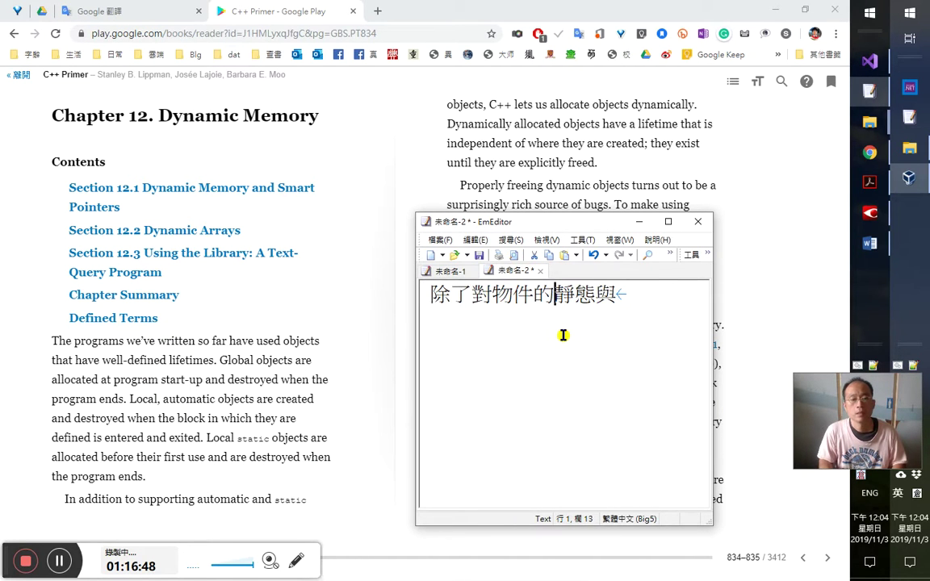
text(dj)
key(Escape)
text(qo)
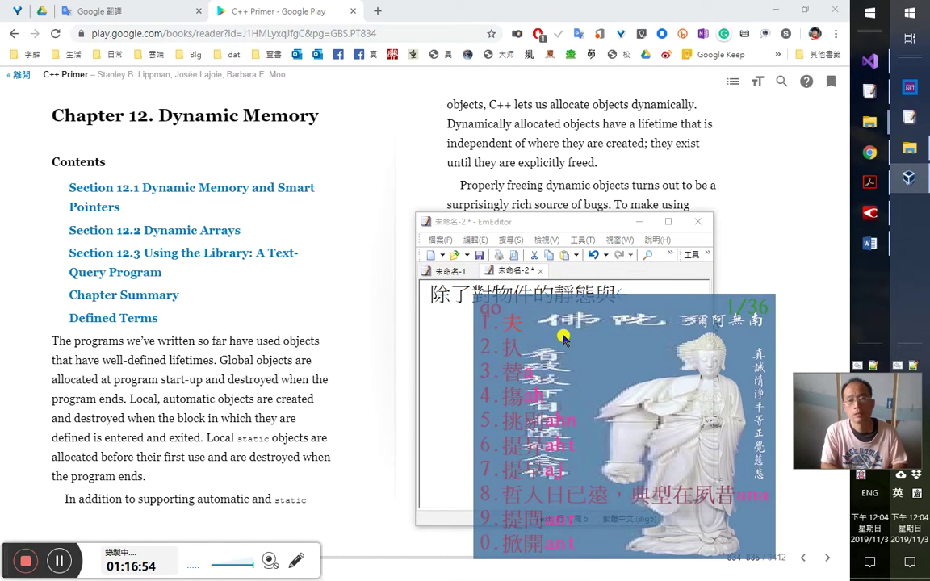
text(提供)
text(hshhq)
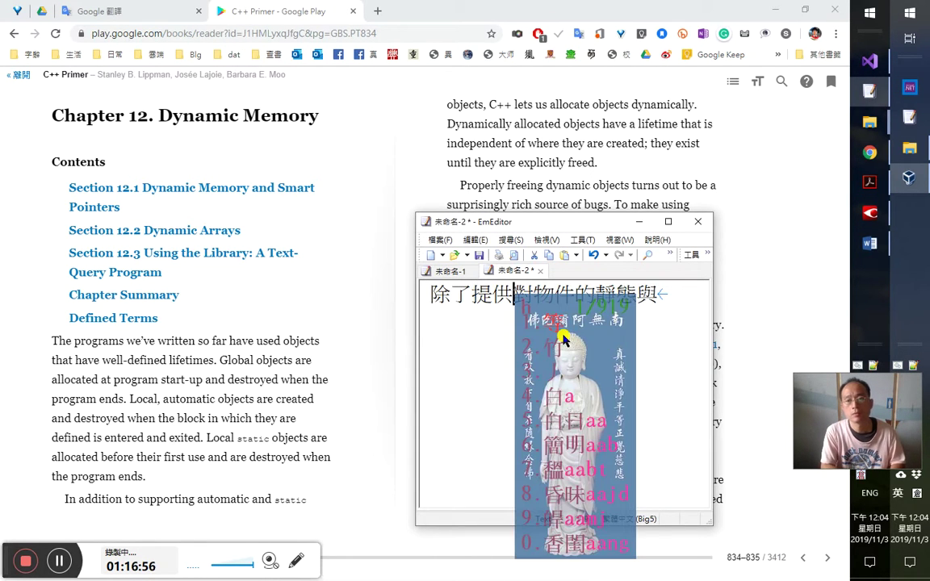
text(自動物件與)
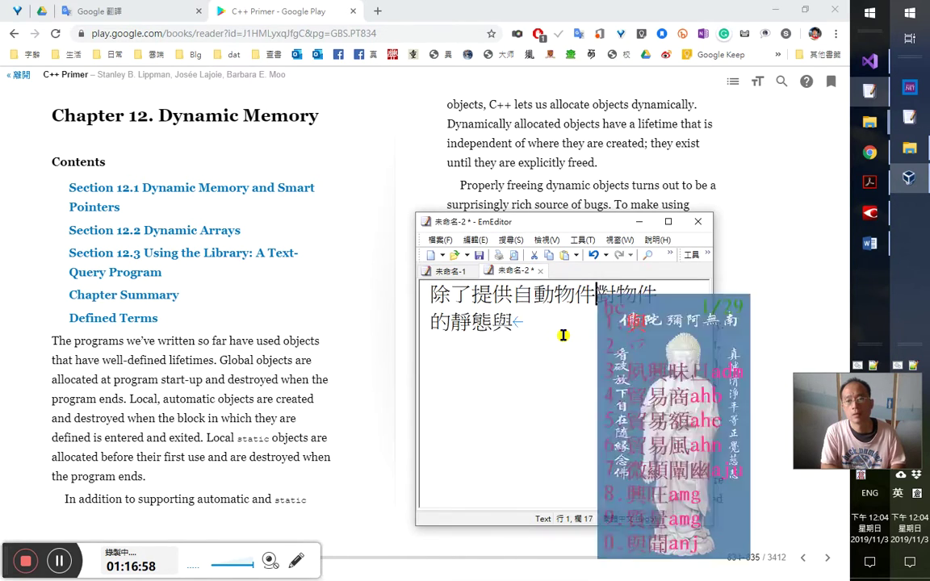
key(Delete)
key(Delete)
key(Delete)
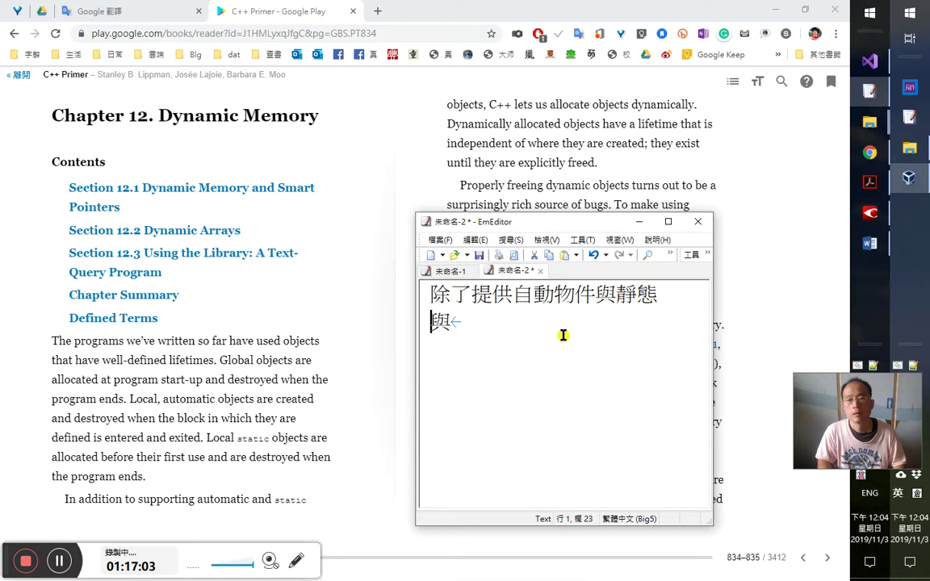
key(shift+End)
Continue with 物件，C++還讓…能夠自己動態地配置物件 followed by empty full-width parentheses
text(物件，)
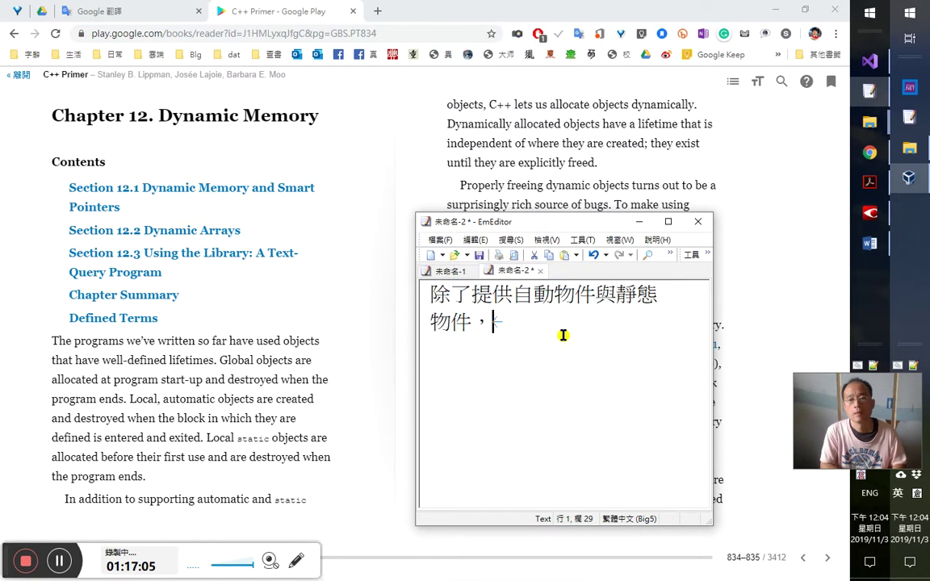
text(C++還讓我們)
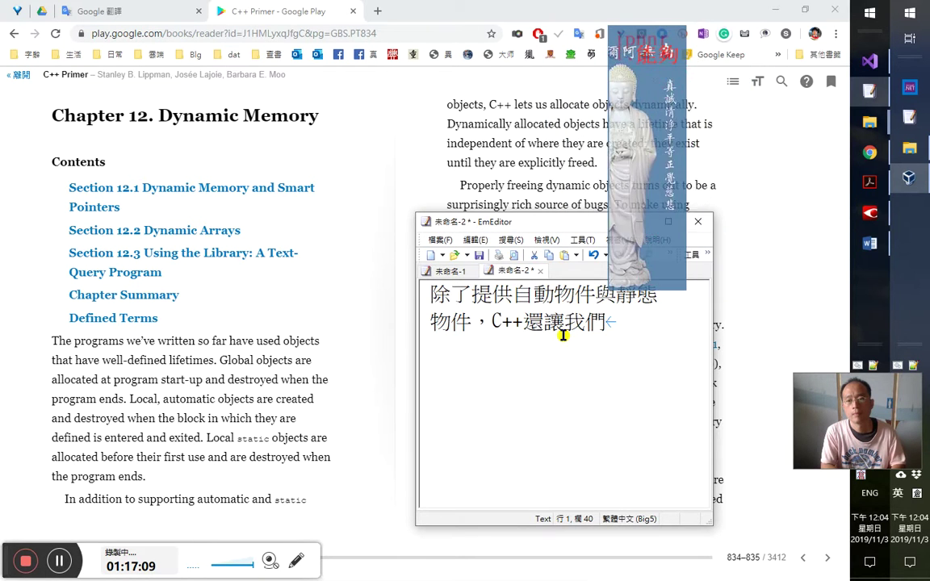
text(能夠自己)
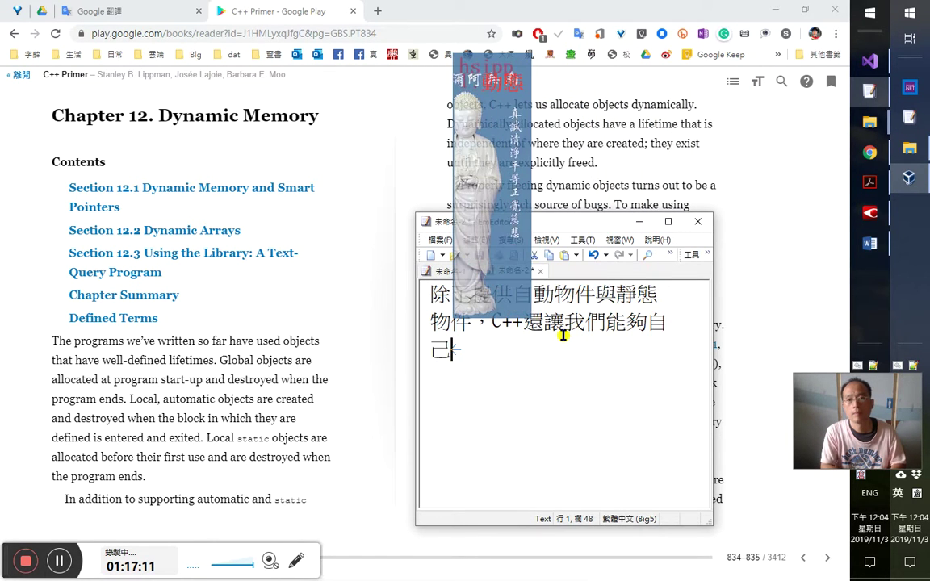
text(動態地)
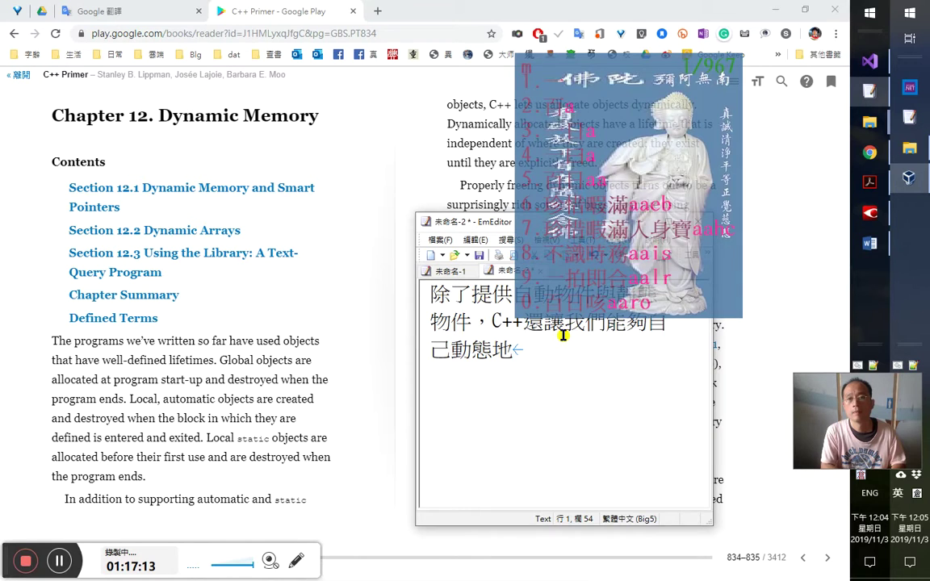
text(配置)
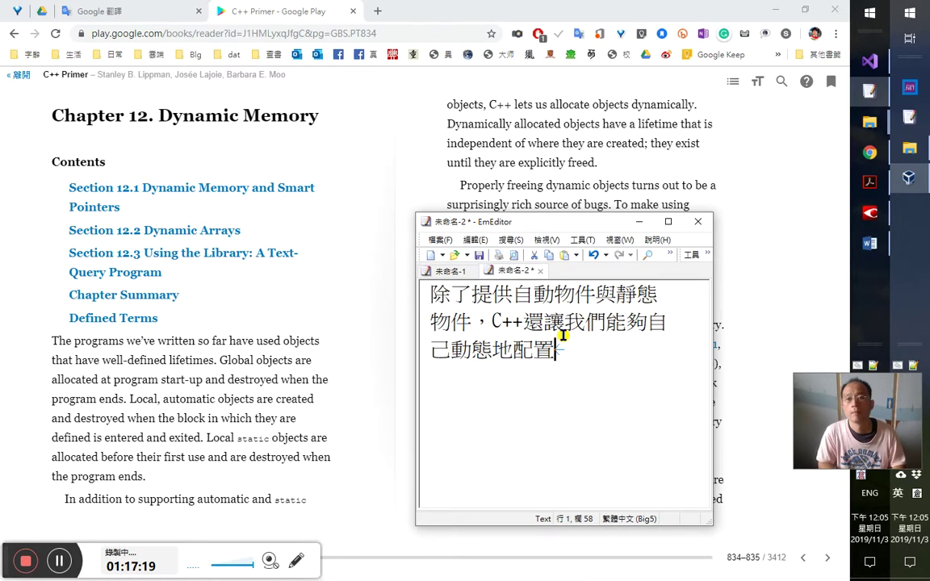
text(物件)
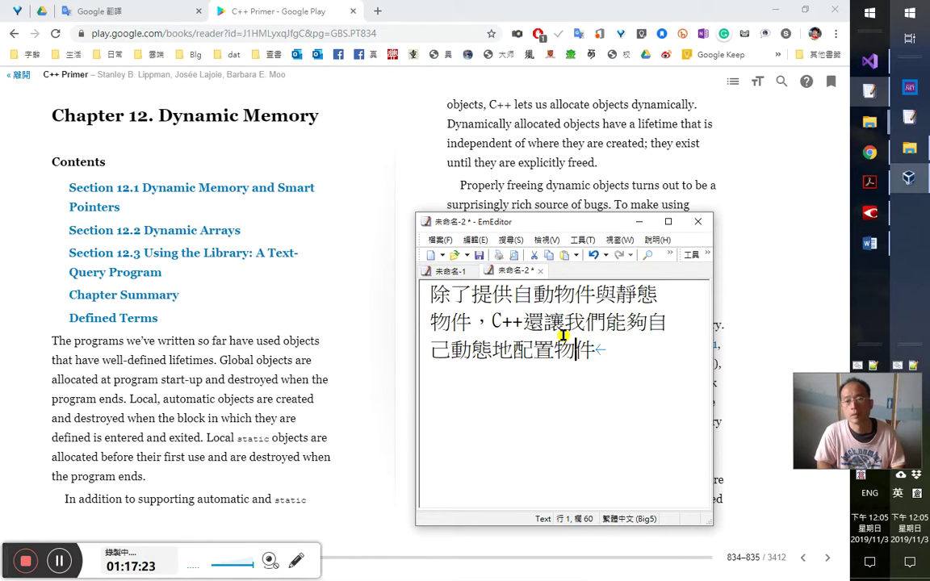
text(（）)
key(Left)
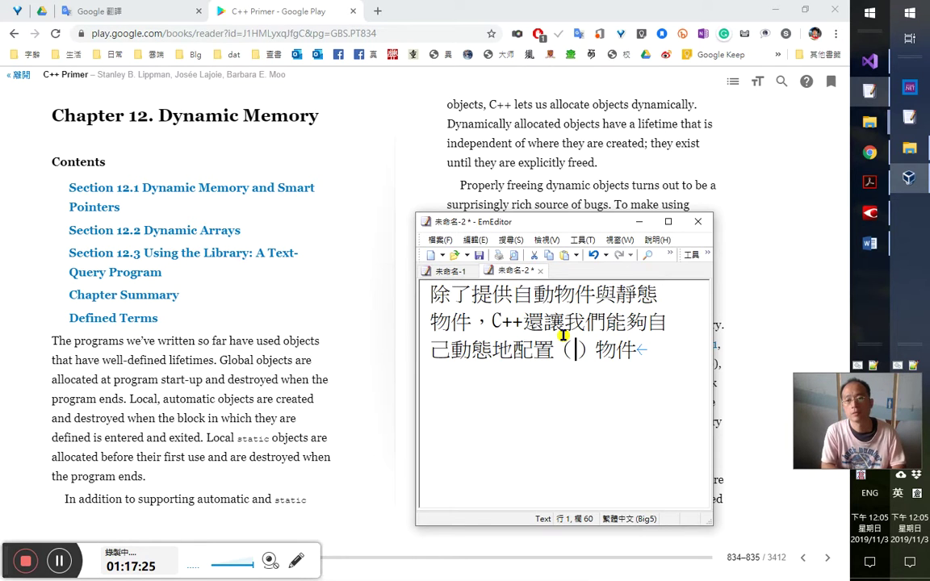
Fill the parentheses with 創建暨註銷, replacing the mistyped characters
text(刎、)
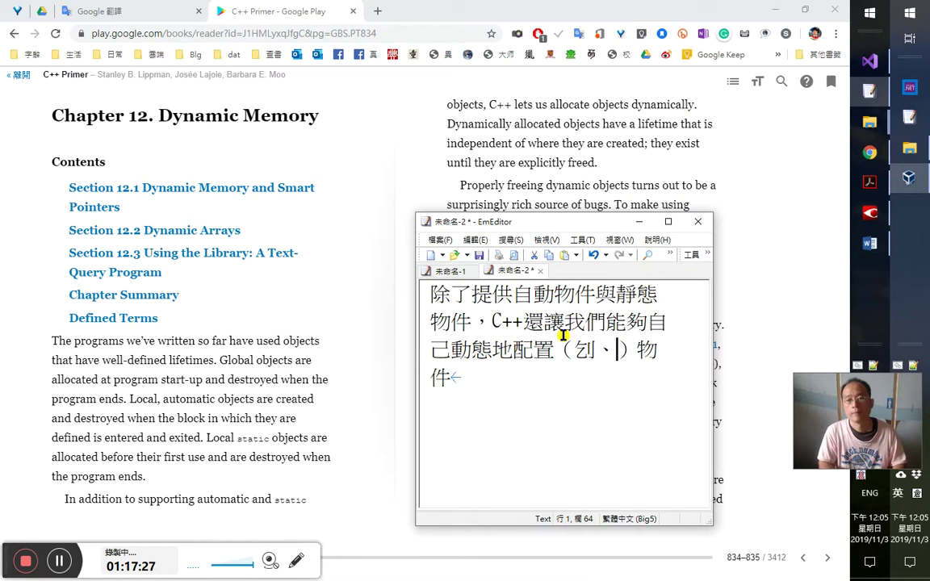
key(Left)
key(shift+Left)
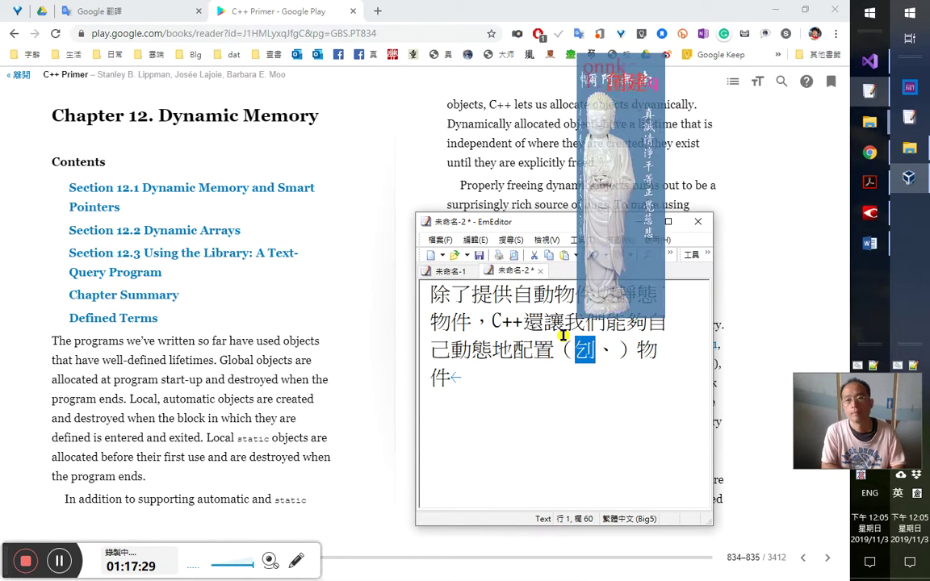
text(創建)
key(Right)
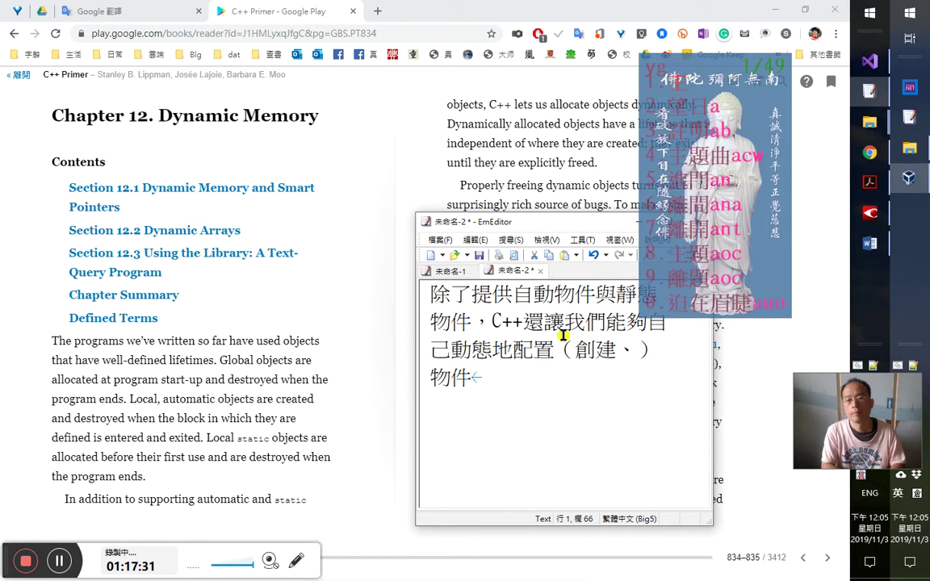
text(註銷)
key(shift+Left)
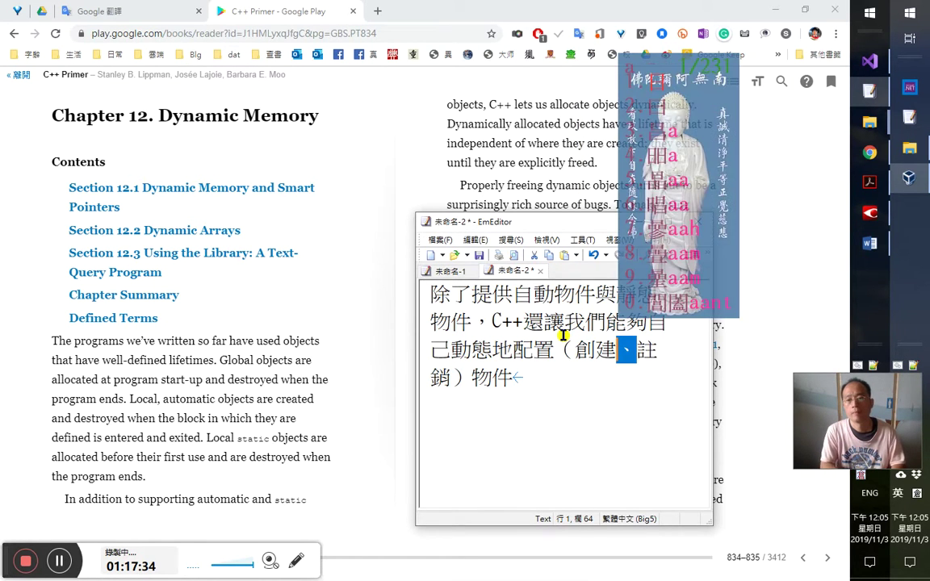
text(暨)
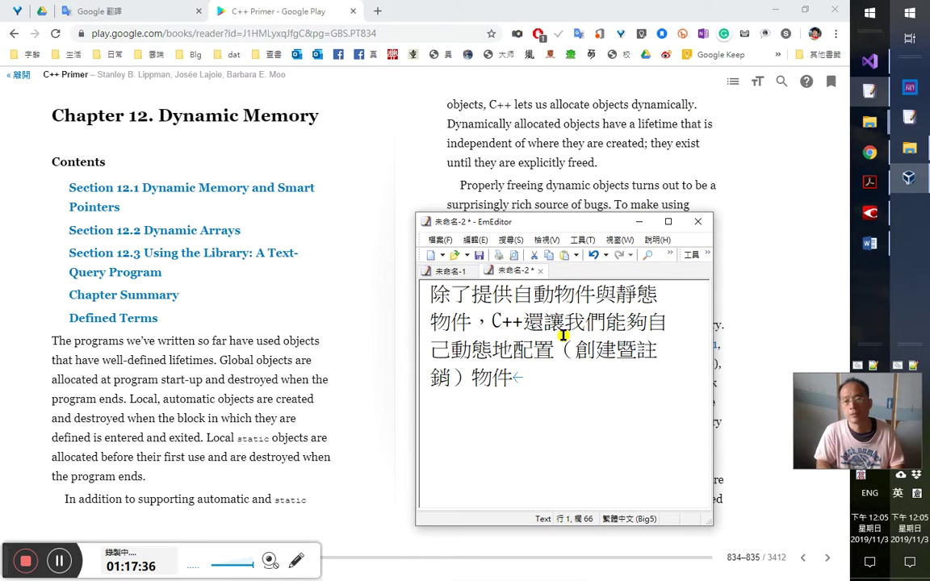
key(End)
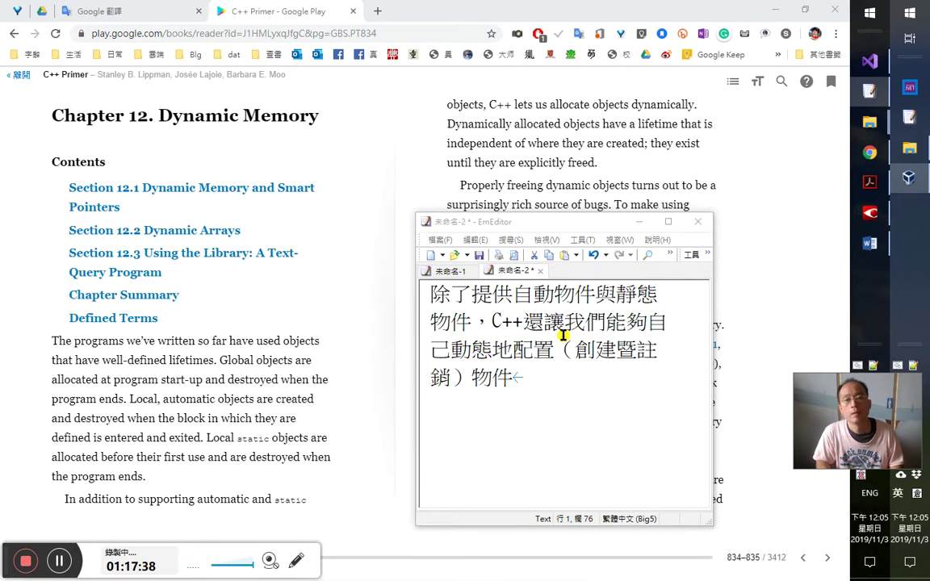
key(alt+Tab)
key(alt+Tab)
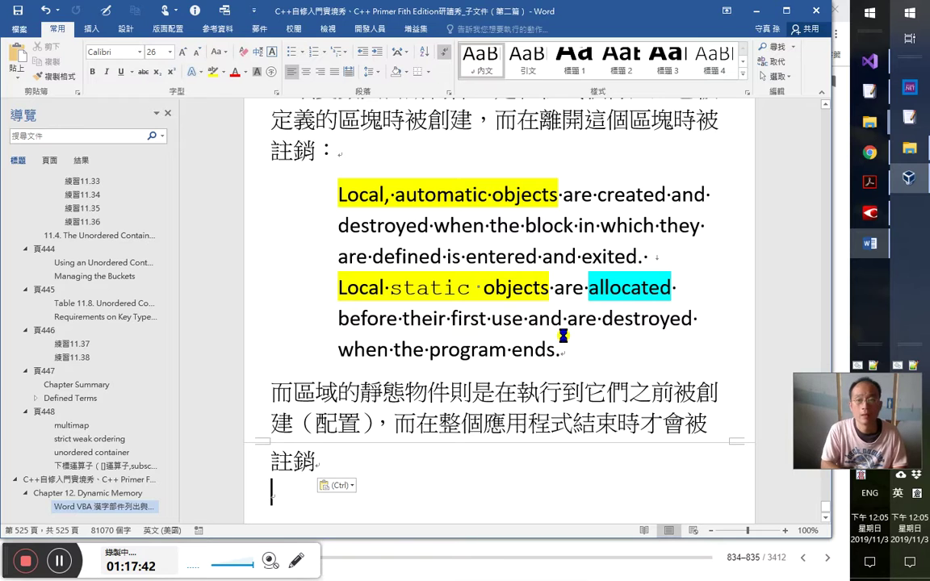
Open the recent 第12-13章 sub-document and resume at its last editing spot
key(ctrl+o)
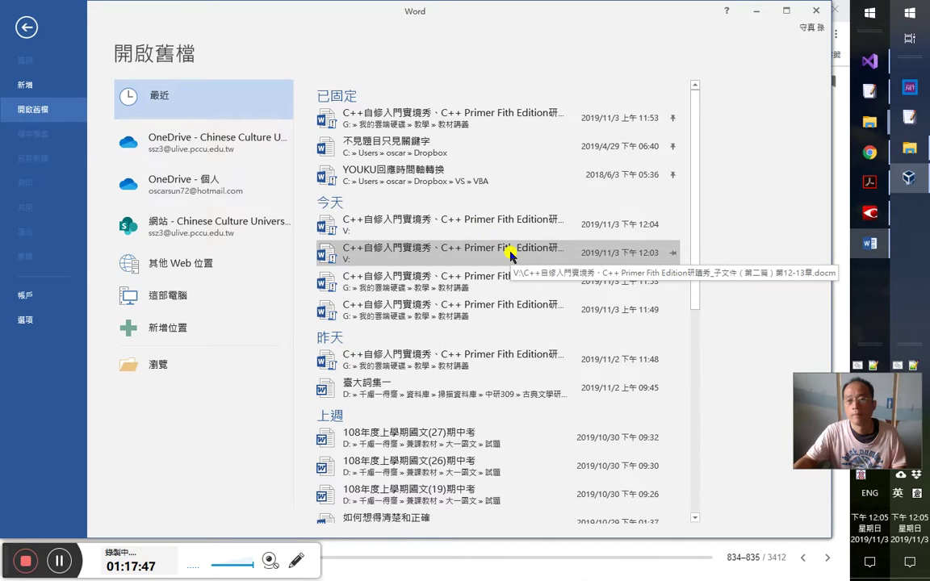
click(510, 254)
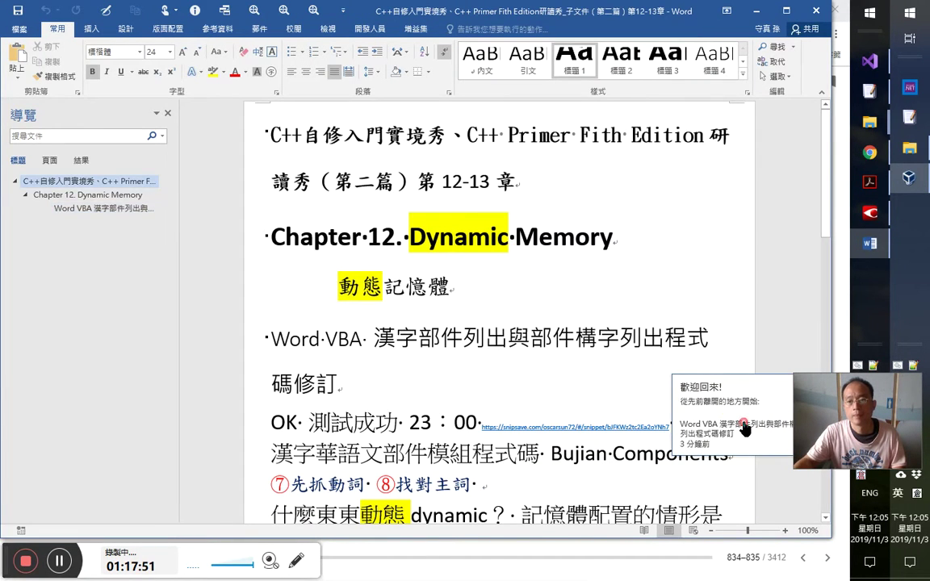
click(744, 429)
Add a line starting with 1 below the last Chinese note and save the sub-document
scroll(735, 413, down, 1)
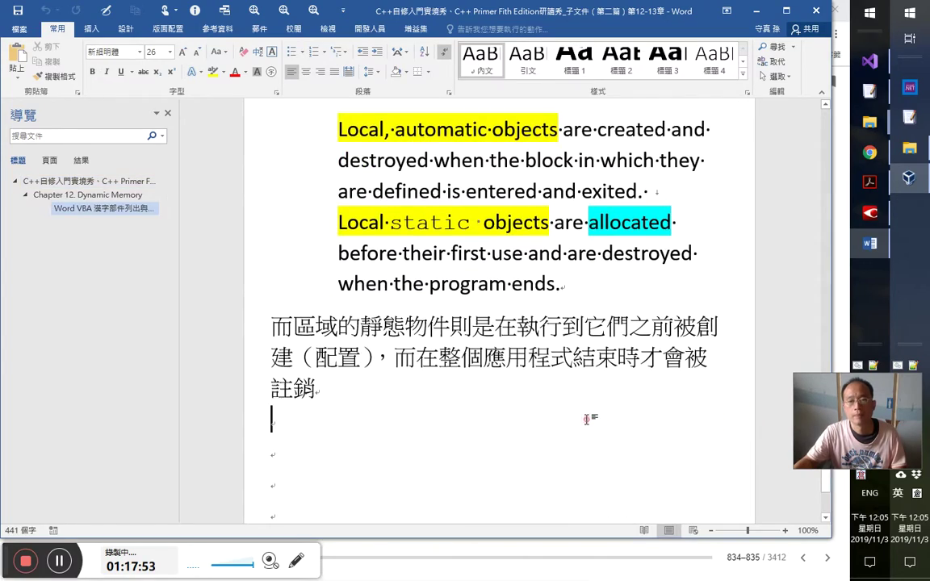
scroll(587, 419, up, 5)
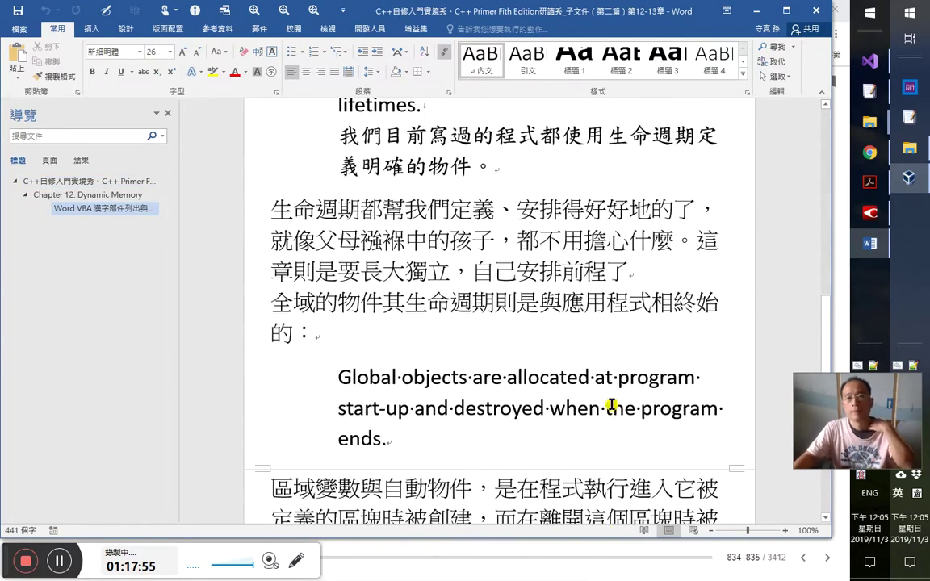
scroll(608, 415, down, 4)
text(1)
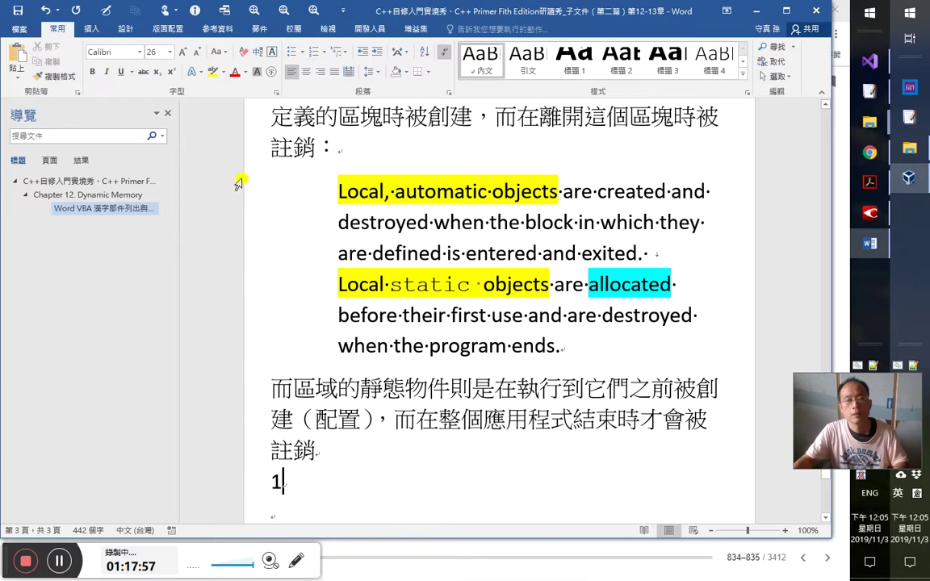
key(ctrl+s)
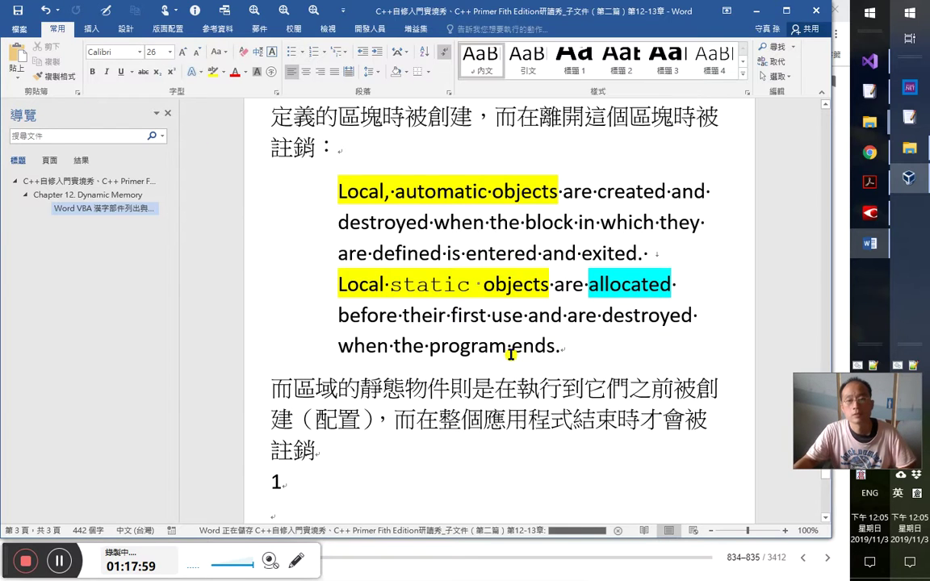
scroll(517, 355, up, 3)
scroll(533, 358, down, 1)
scroll(535, 352, up, 3)
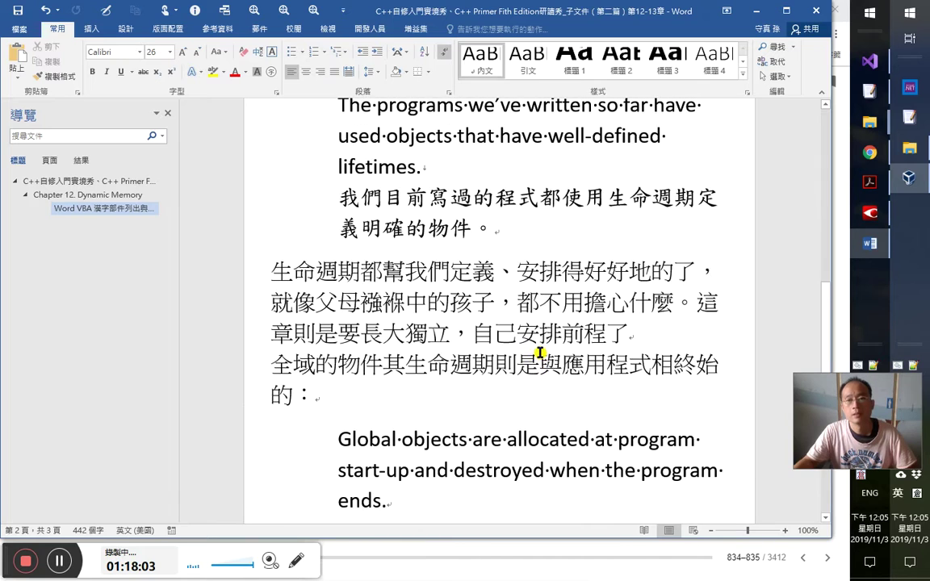
scroll(539, 353, down, 4)
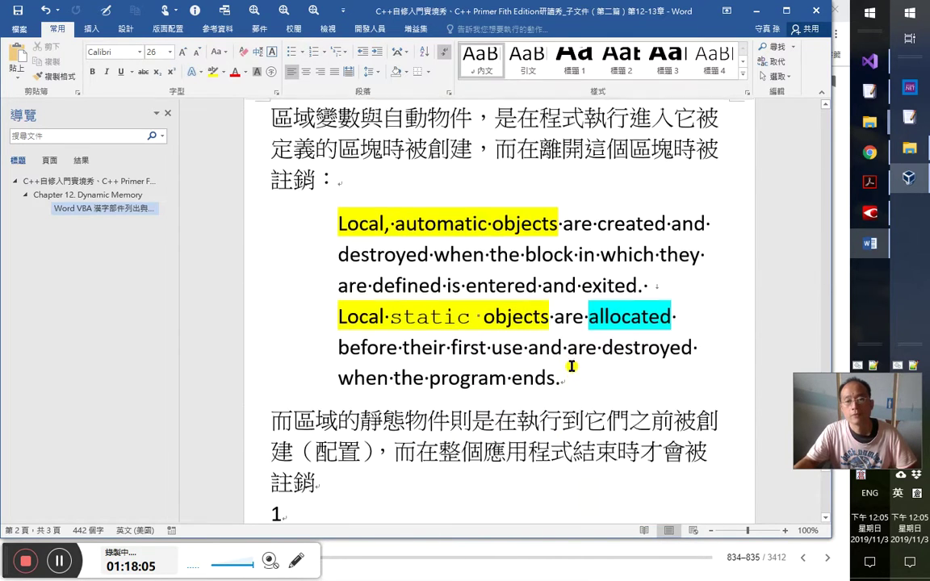
scroll(571, 366, down, 1)
Undo the stray 1, glance at the book, then save and close the 第12-13章 sub-document
key(ctrl+z)
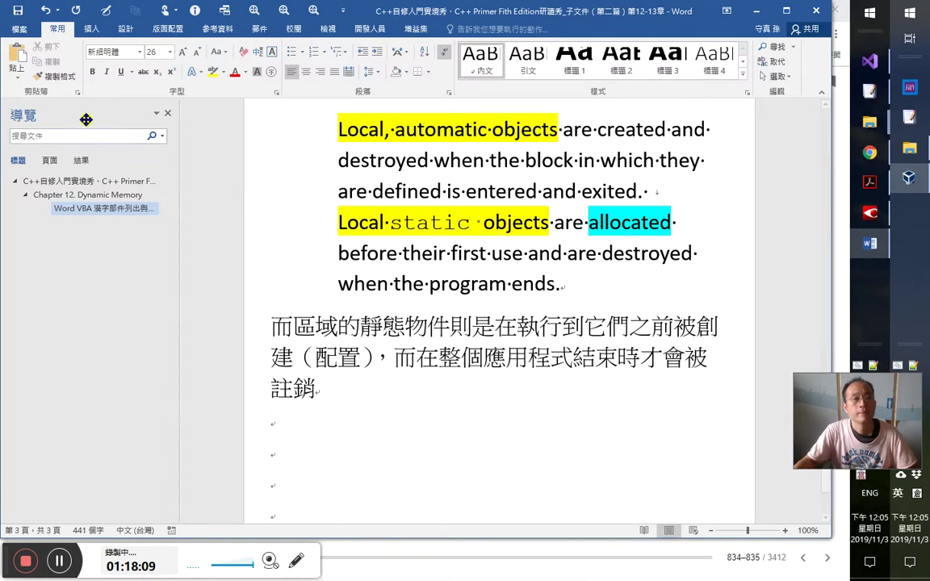
key(alt+Tab)
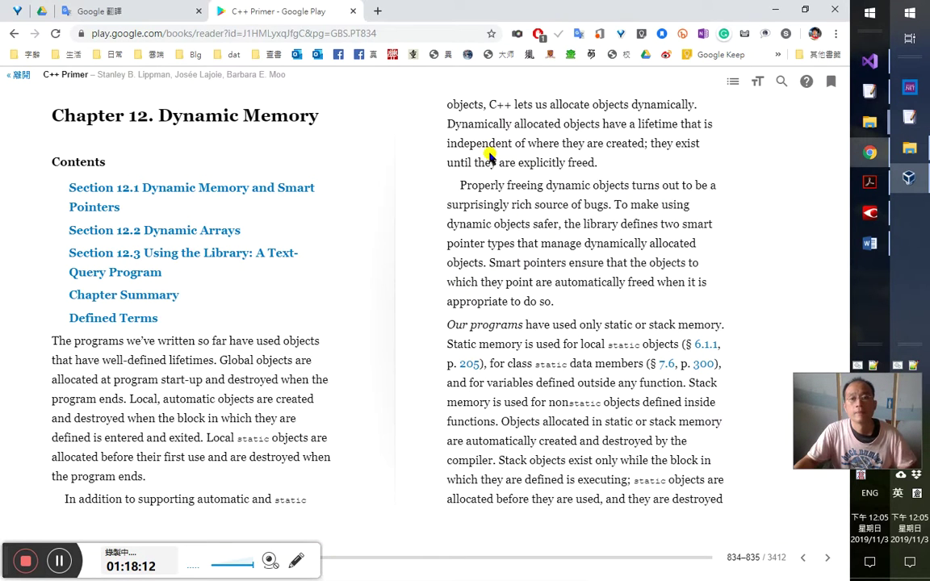
key(alt+Tab)
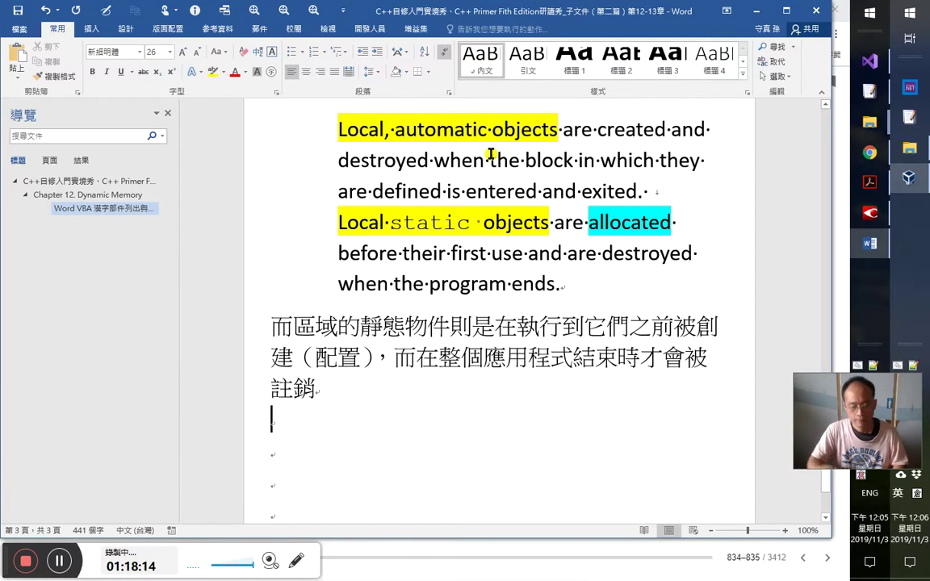
key(alt+F4)
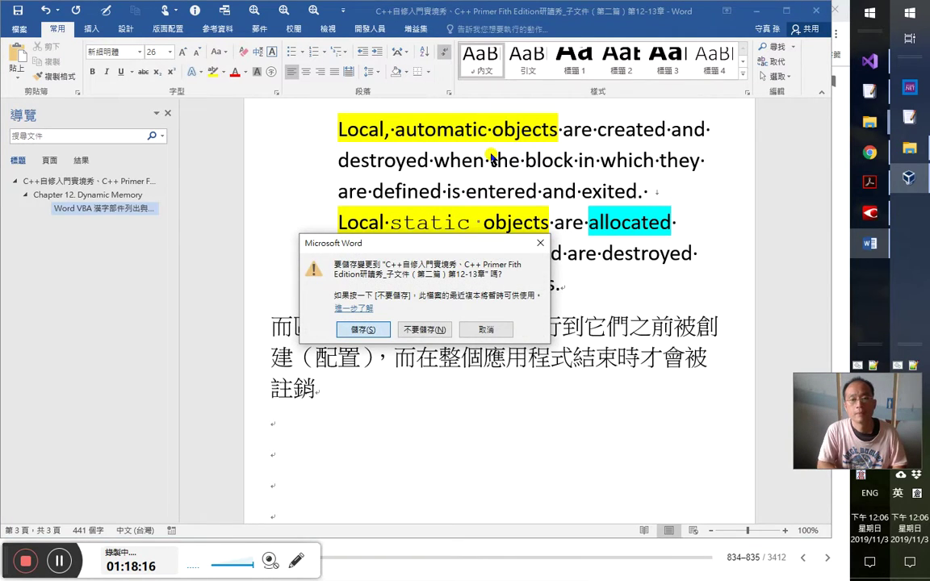
key(Return)
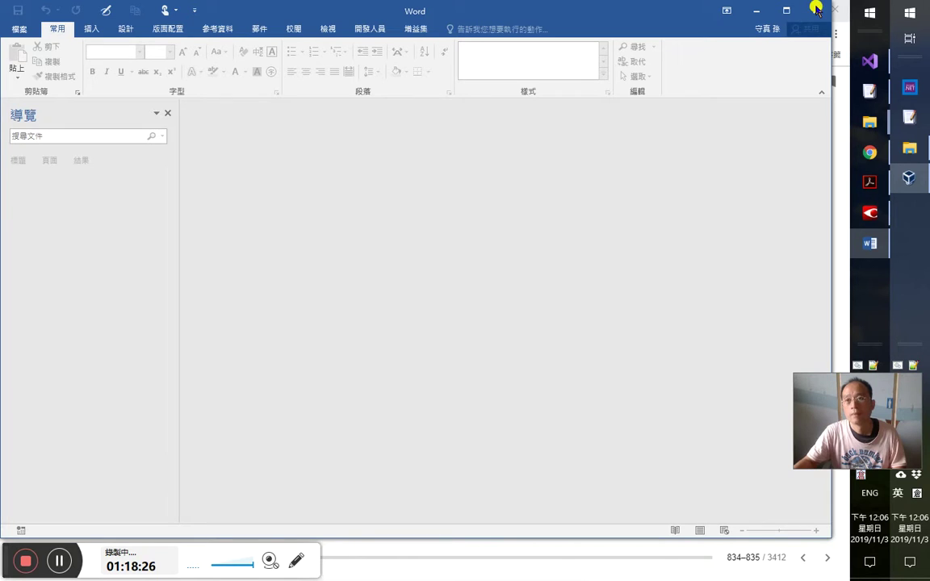
Open the master notes C++ Primer Fith Edition研讀秀.docm from the Recent files list
key(ctrl+o)
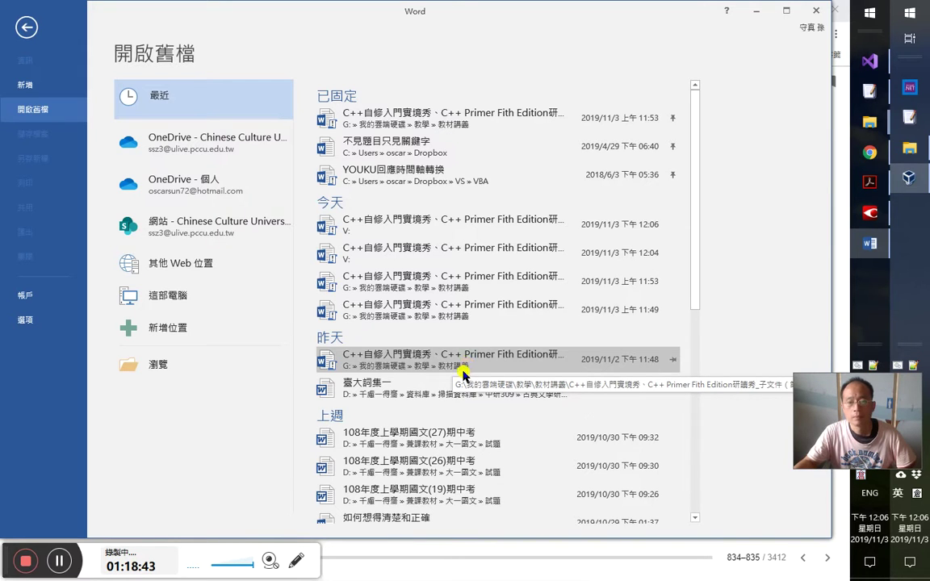
scroll(498, 427, down, 2)
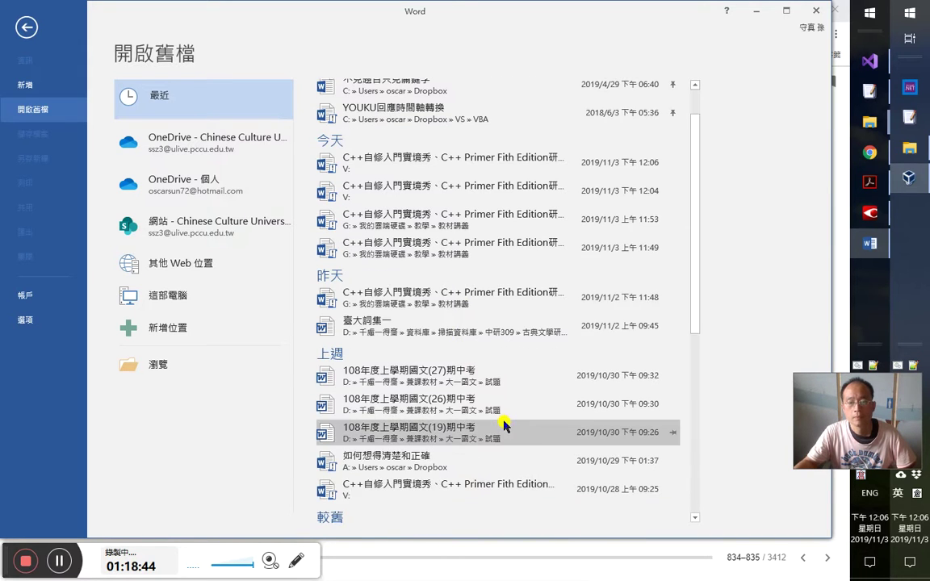
click(483, 494)
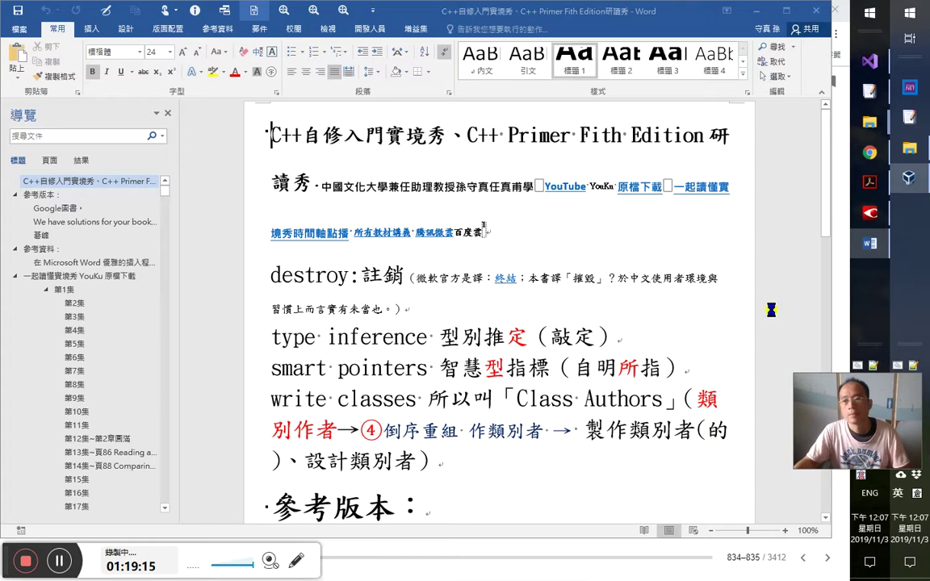
click(871, 155)
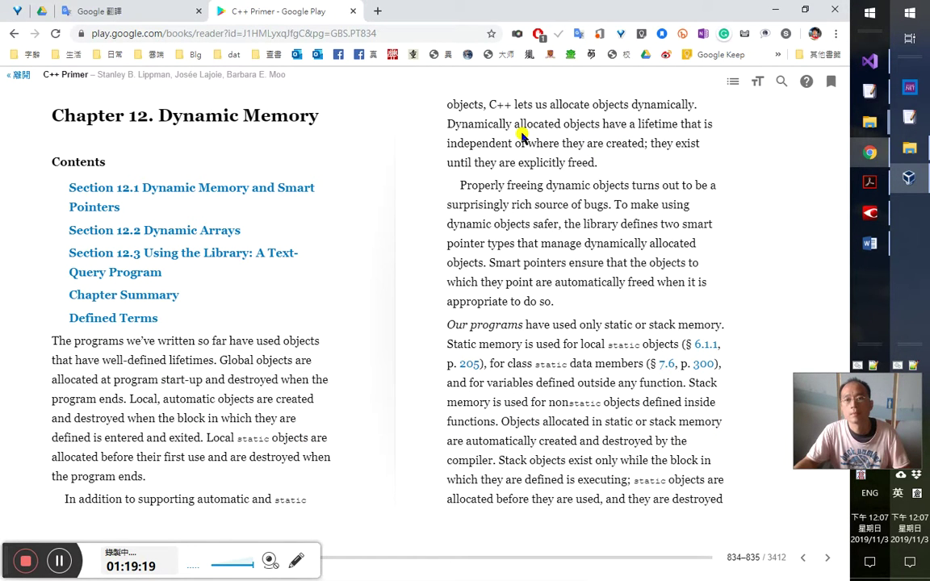
Look up the Chinese meanings and pronunciations of dynamically and allocated in the book
double_click(495, 125)
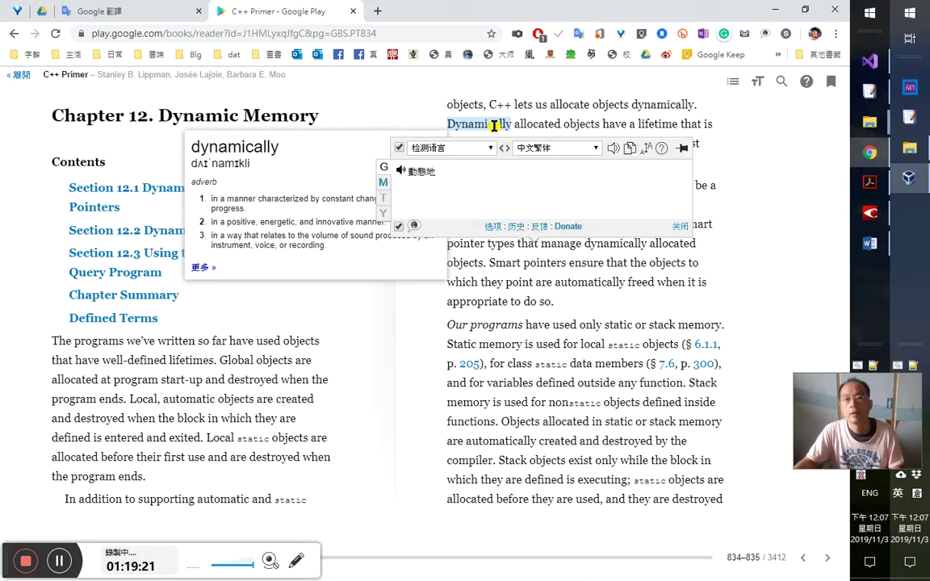
click(613, 148)
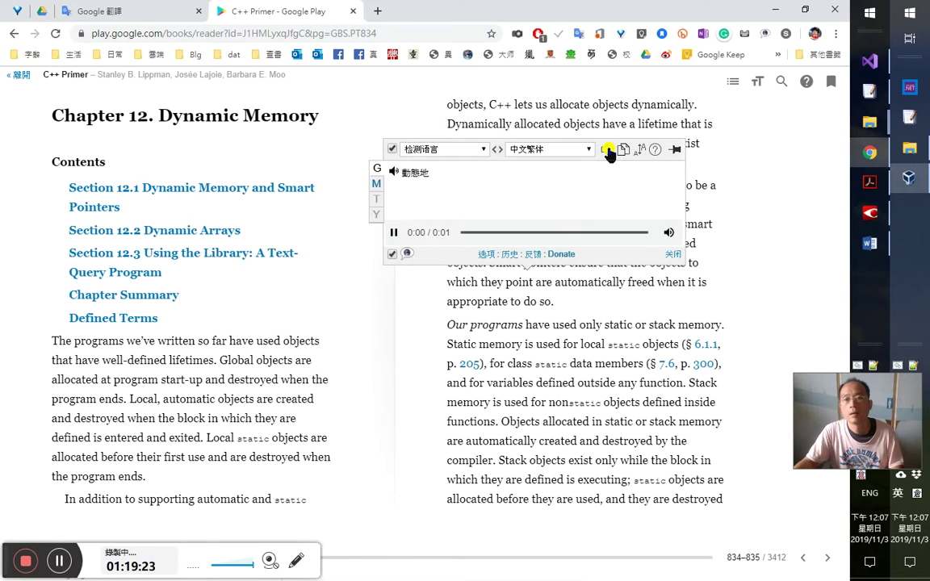
double_click(549, 129)
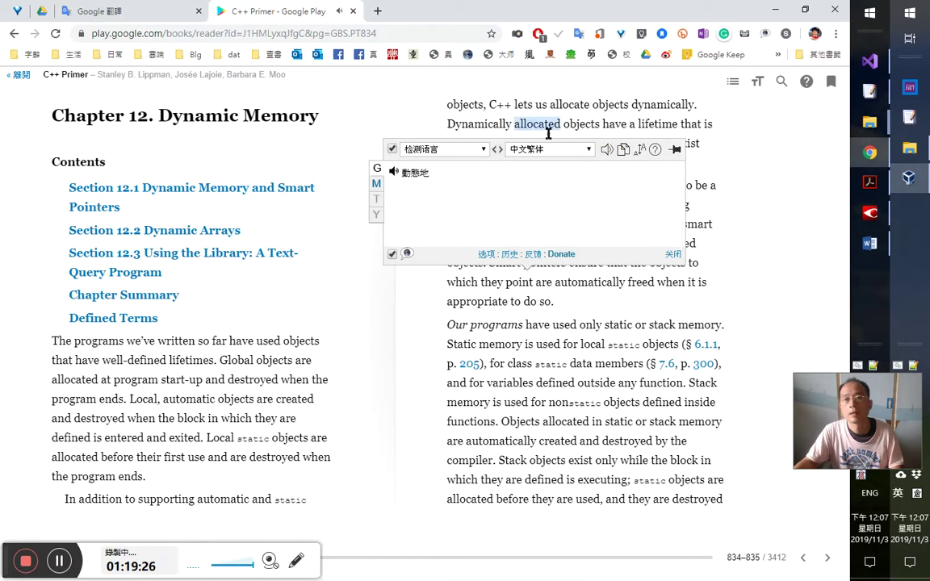
click(608, 149)
double_click(535, 125)
click(552, 133)
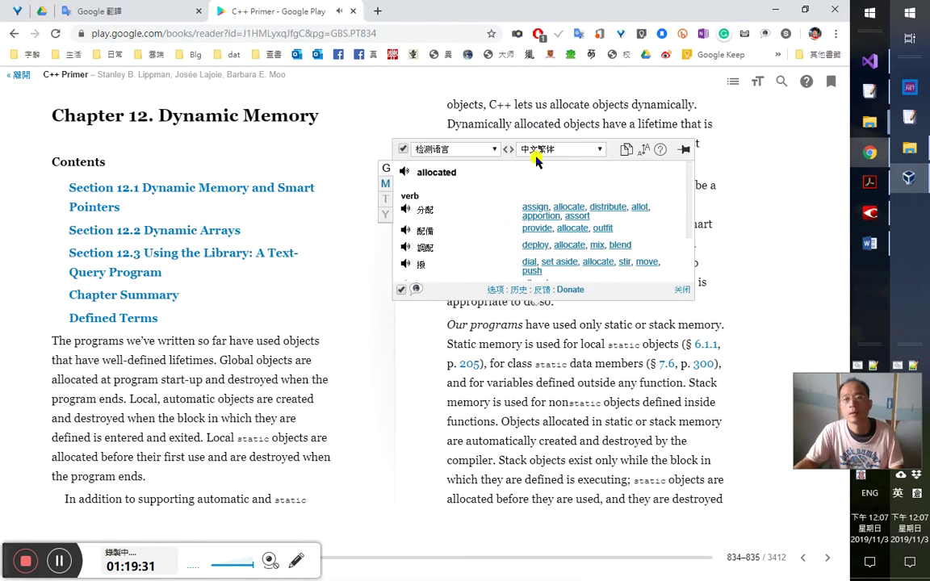
click(407, 173)
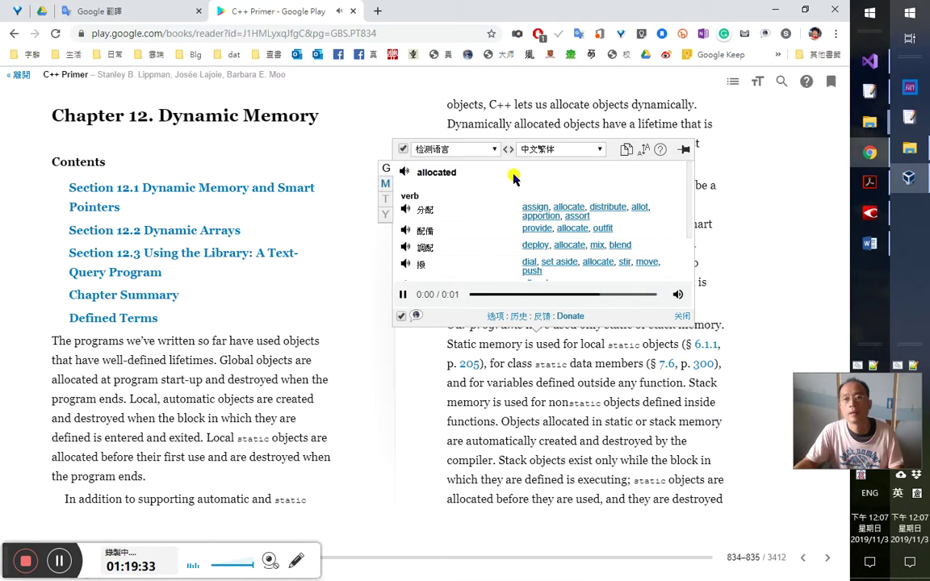
key(Escape)
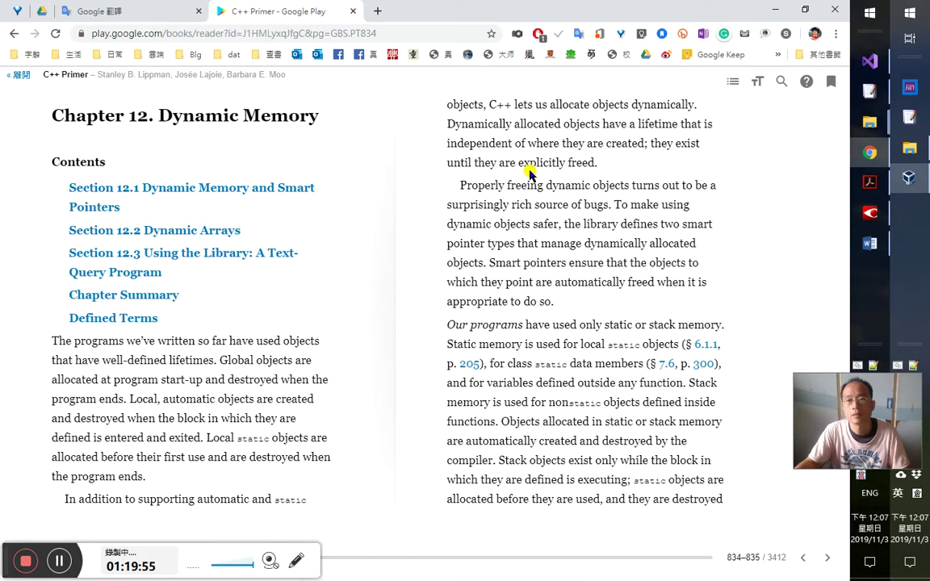
Look up the translation and pronunciation of freed, then close the popup
drag(628, 185, 579, 162)
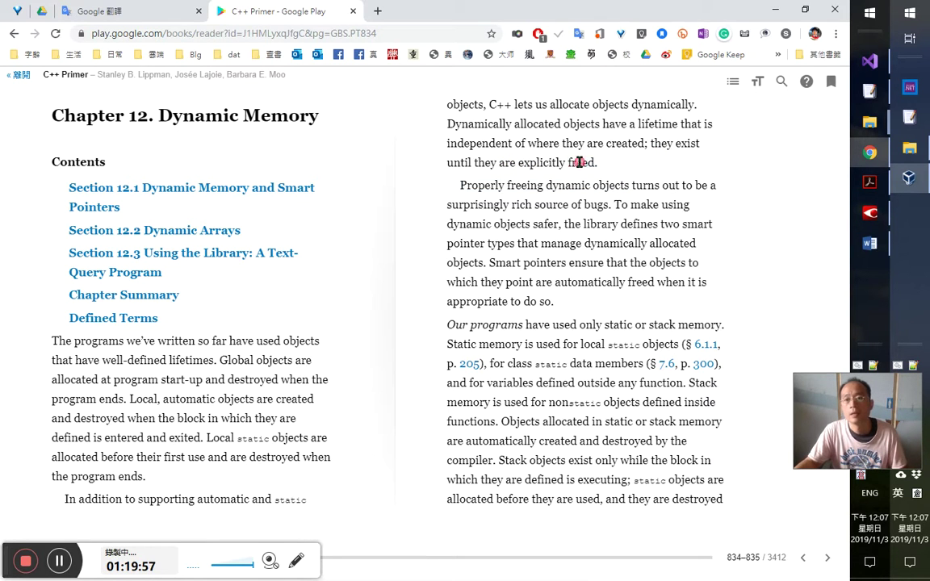
double_click(579, 163)
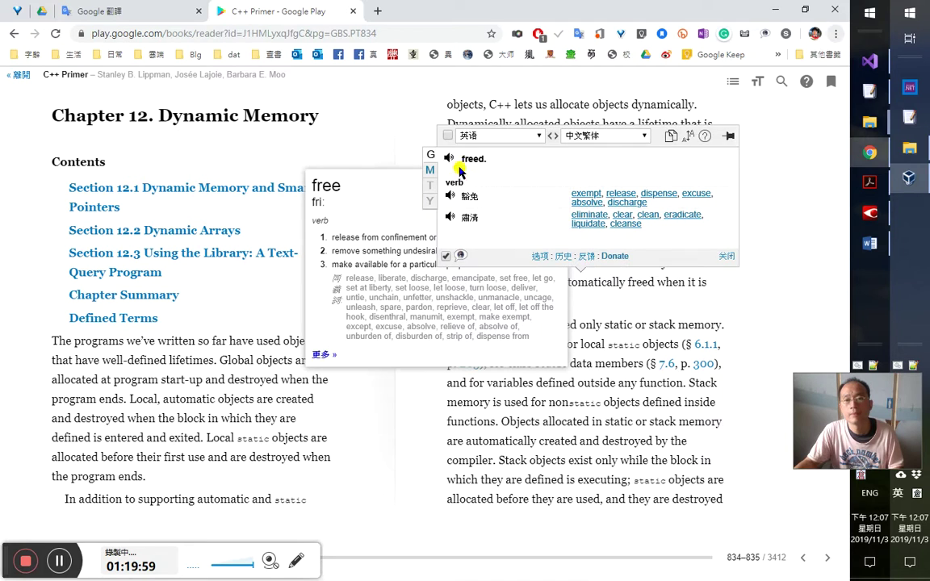
click(451, 159)
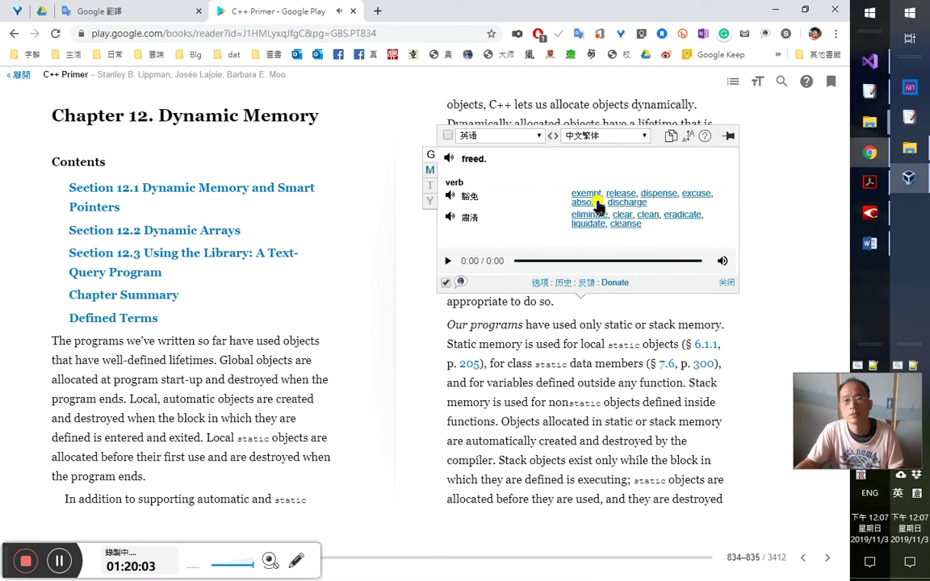
click(726, 283)
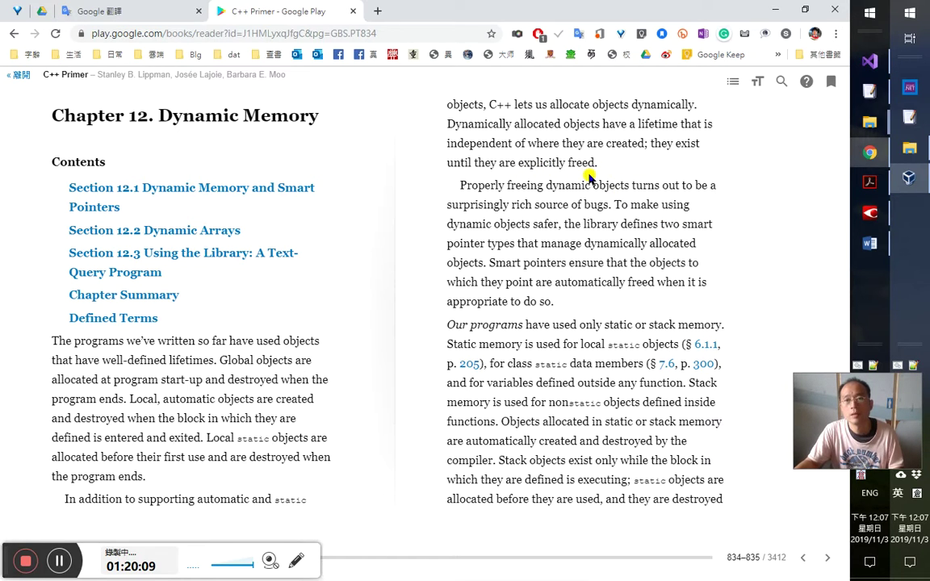
Copy the EmEditor draft and paste it into the empty paragraph below 註銷 in the notes
key(alt+Tab)
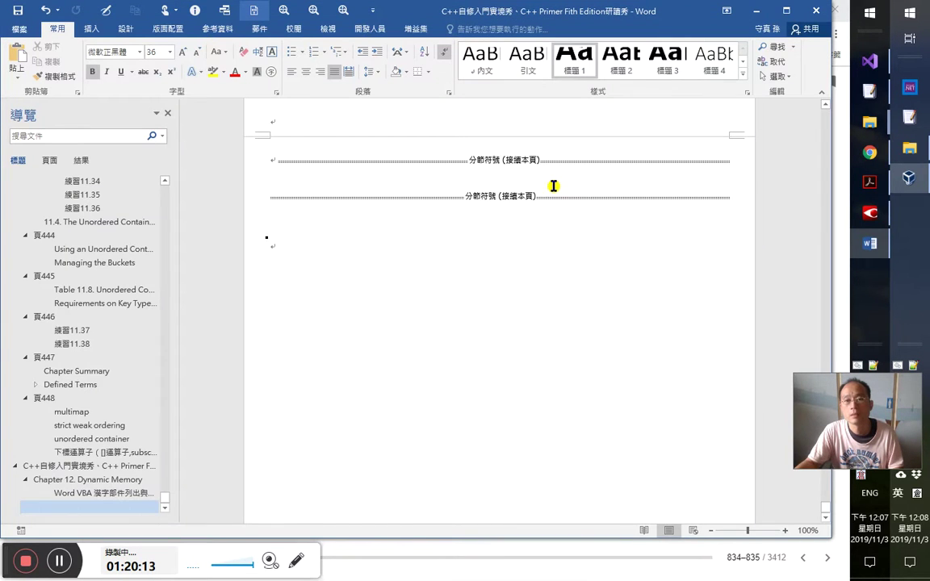
key(Up)
key(Up)
key(Up)
key(Up)
key(Up)
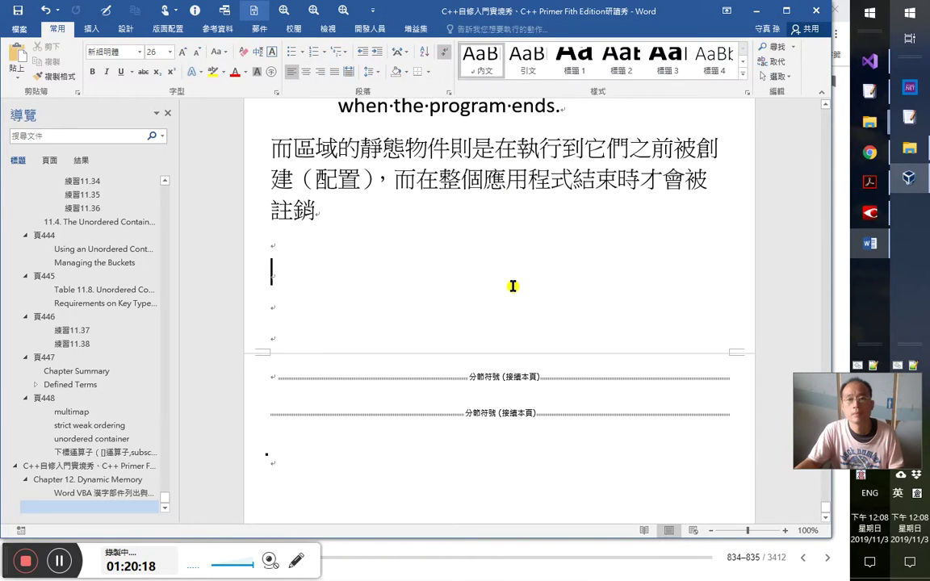
key(shift+F5)
scroll(514, 289, down, 1)
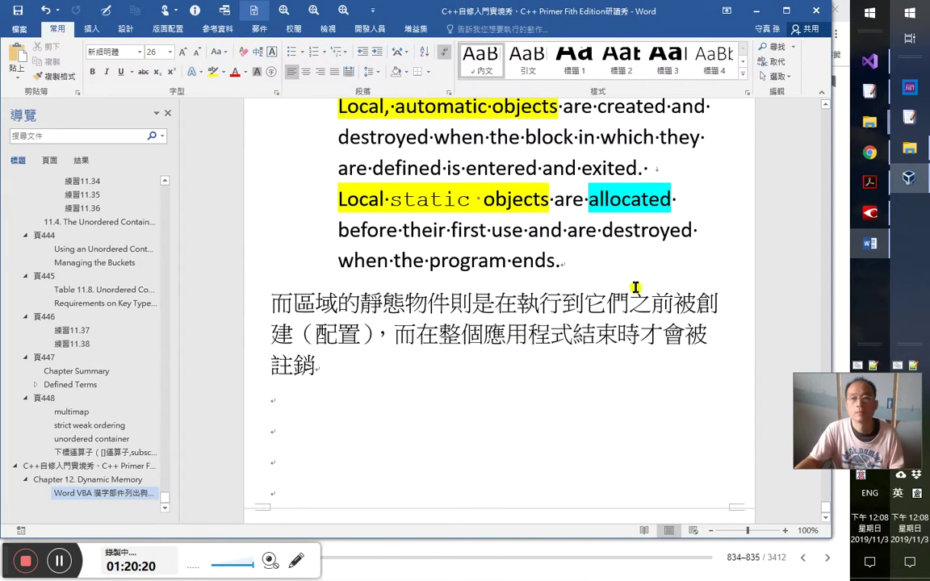
click(869, 92)
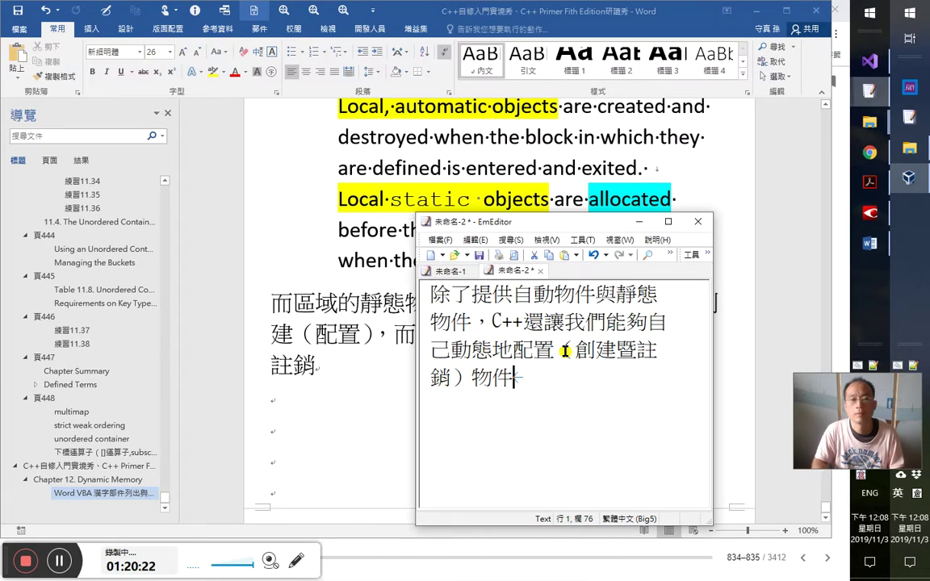
key(shift+Home)
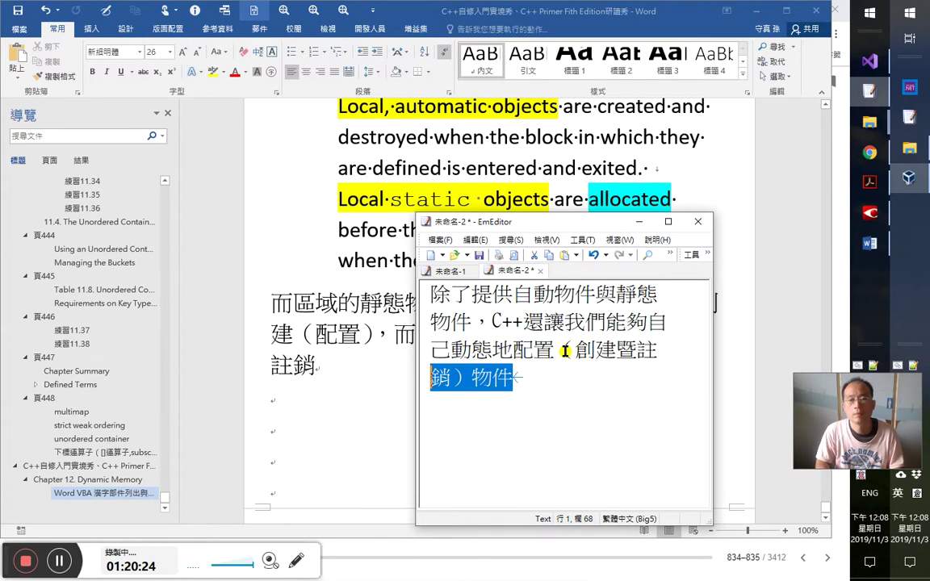
key(shift+Up)
key(shift+Up)
key(shift+Up)
key(ctrl+c)
key(alt+Tab)
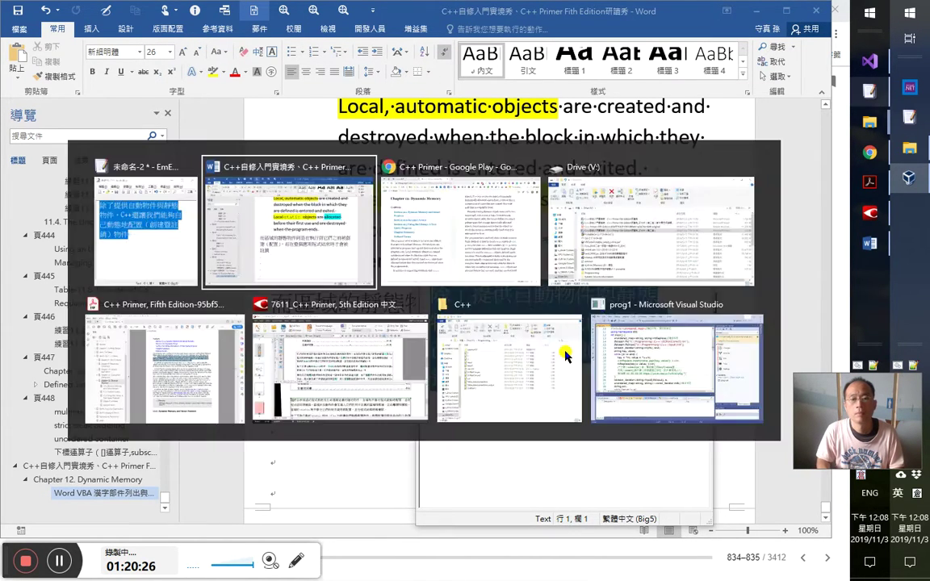
key(Down)
key(Down)
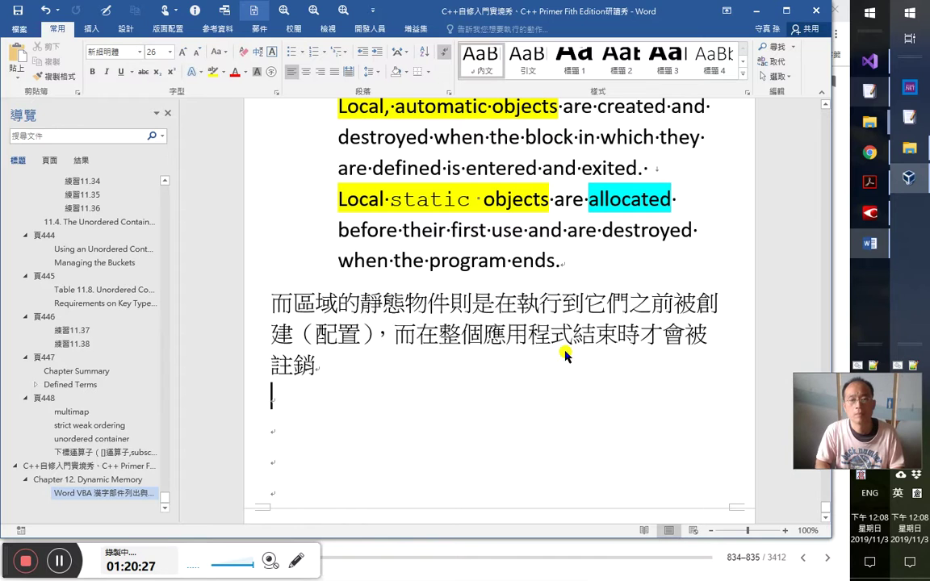
key(ctrl+v)
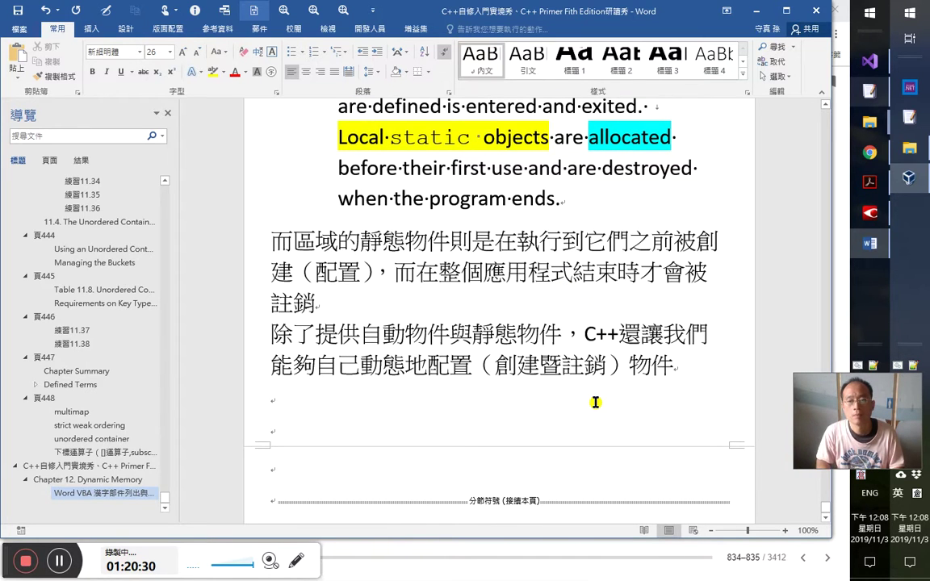
Start a new line 所謂動態配置物件, reusing the phrase above without 地 and （創建暨註銷）
click(595, 402)
text(h)
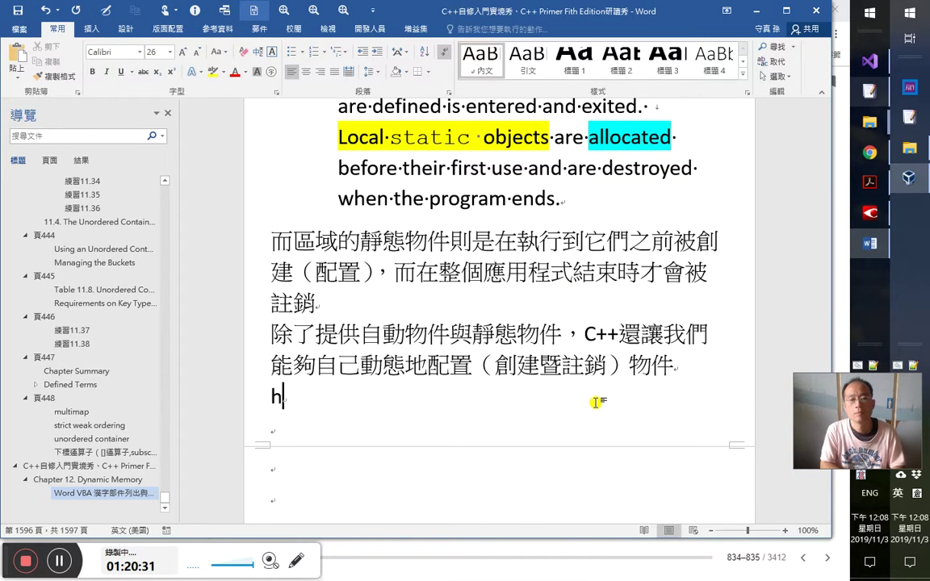
text(l1)
key(Up)
click(652, 366)
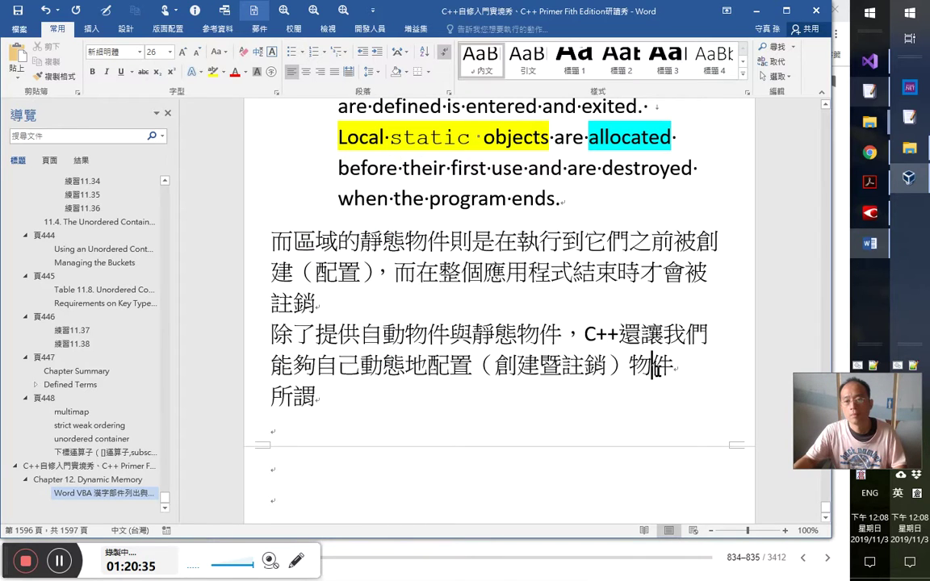
shift+click(361, 366)
key(ctrl+c)
click(378, 398)
key(ctrl+v)
click(360, 398)
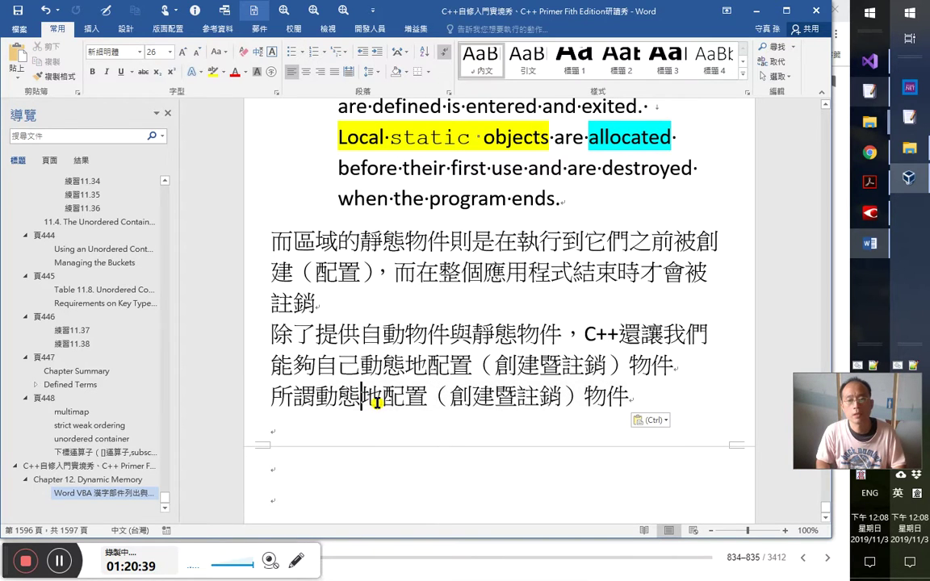
key(Delete)
key(Left)
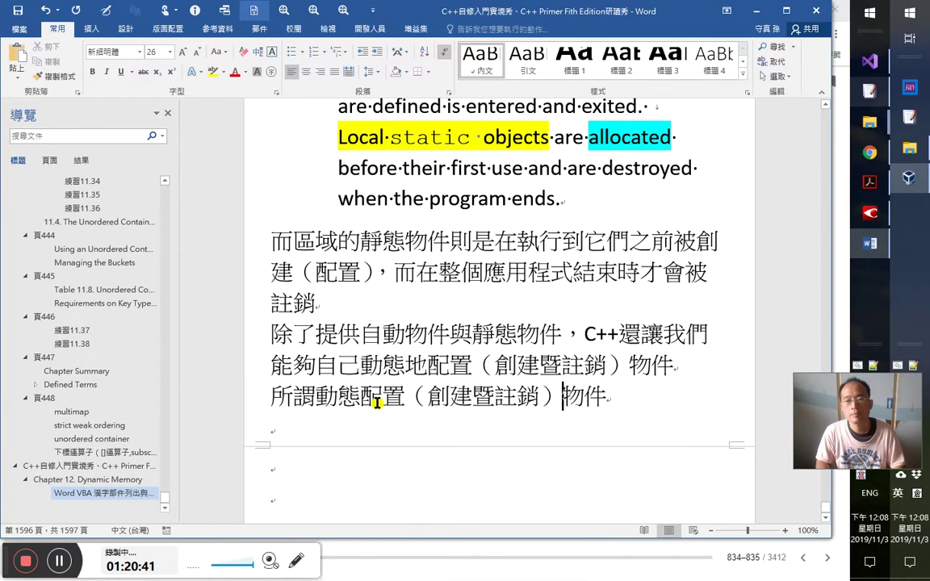
key(shift+Left)
key(shift+Left)
key(shift+Left)
key(shift+Left)
key(shift+Left)
key(shift+Left)
key(shift+Left)
key(Delete)
Continue with ，和自動物件最大的不同在於，自動物件在
text(,hd)
key(BackSpace)
key(BackSpace)
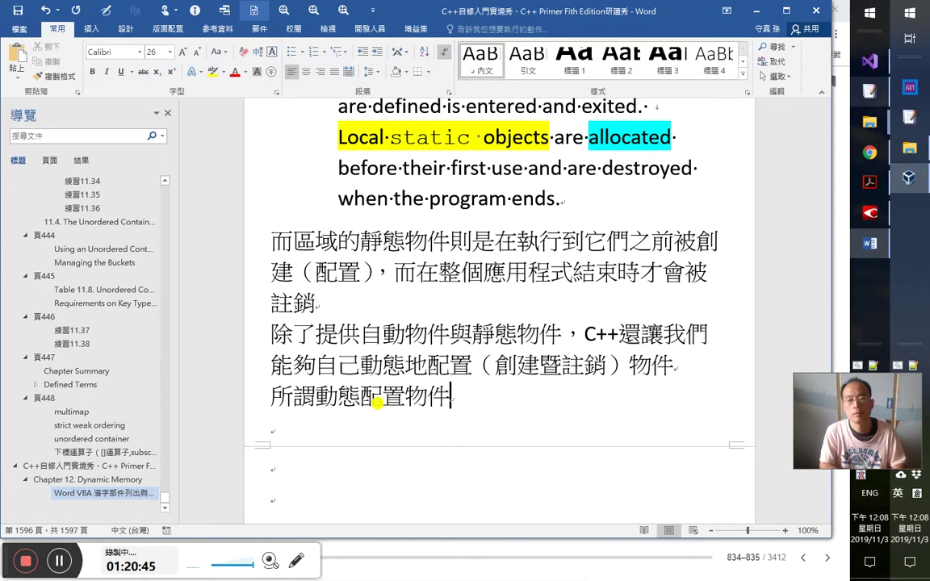
text(，和)
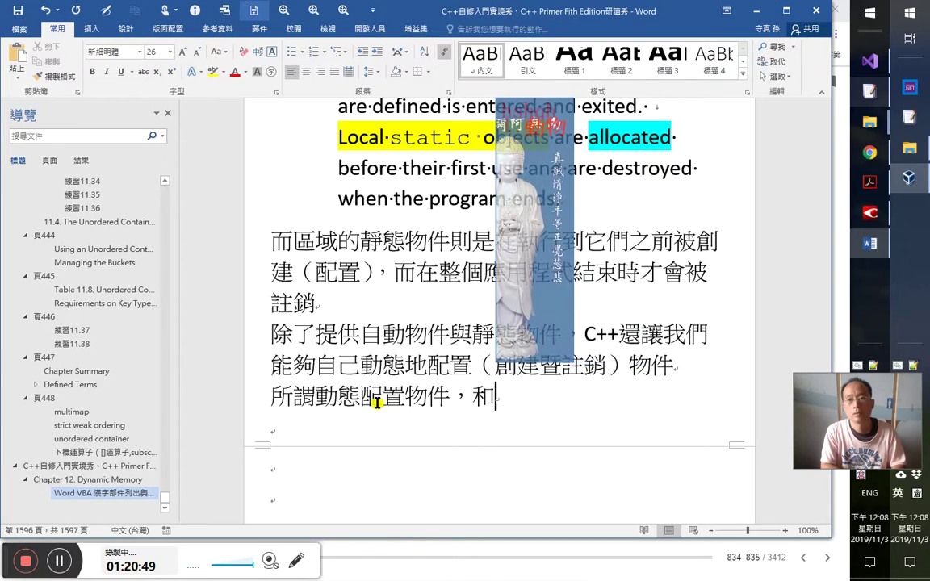
text(a)
key(Page_Down)
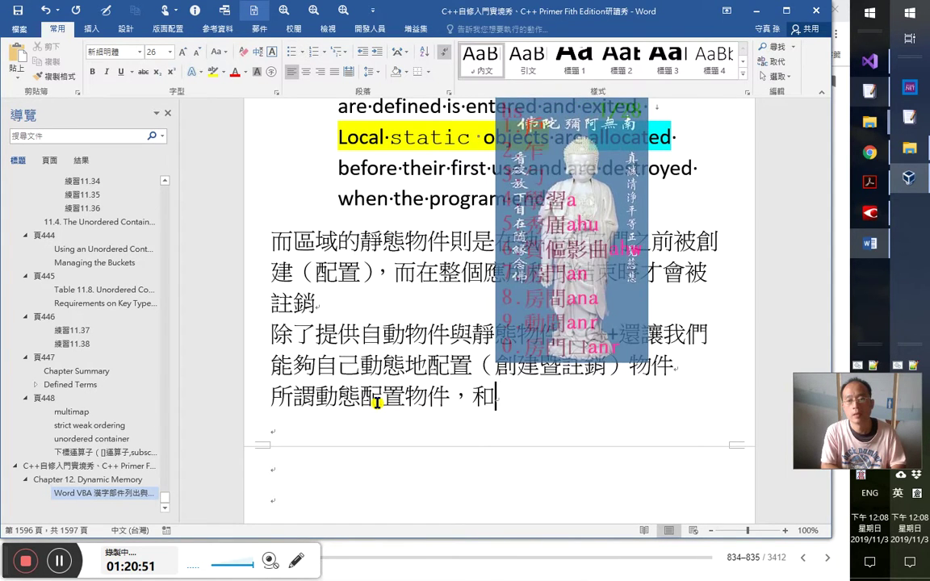
key(Escape)
text(a)
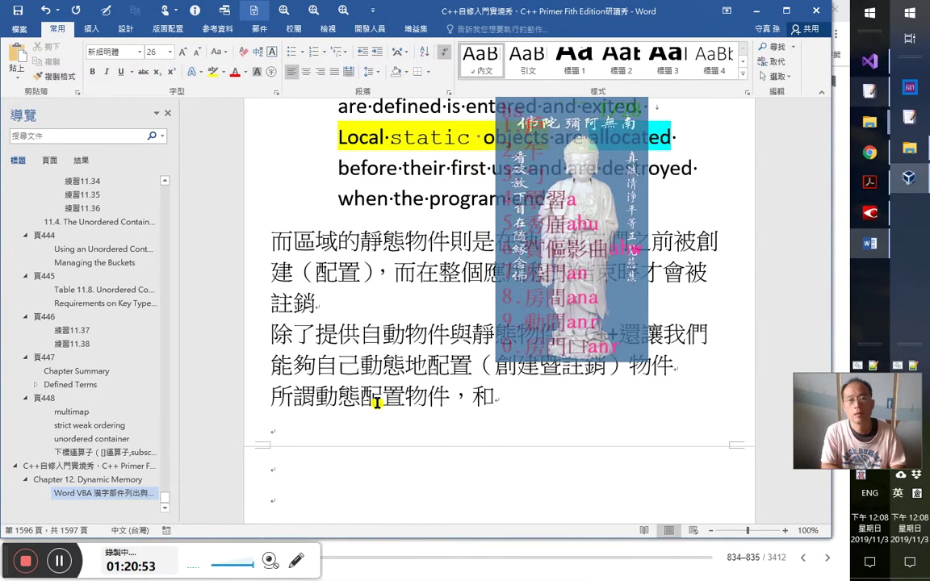
key(Escape)
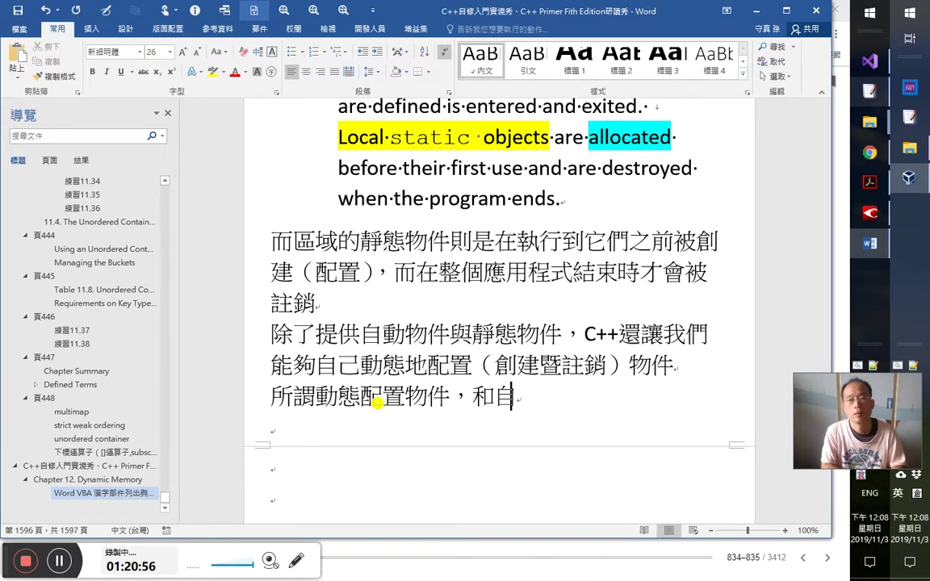
text(自動物件最大的不同在於，)
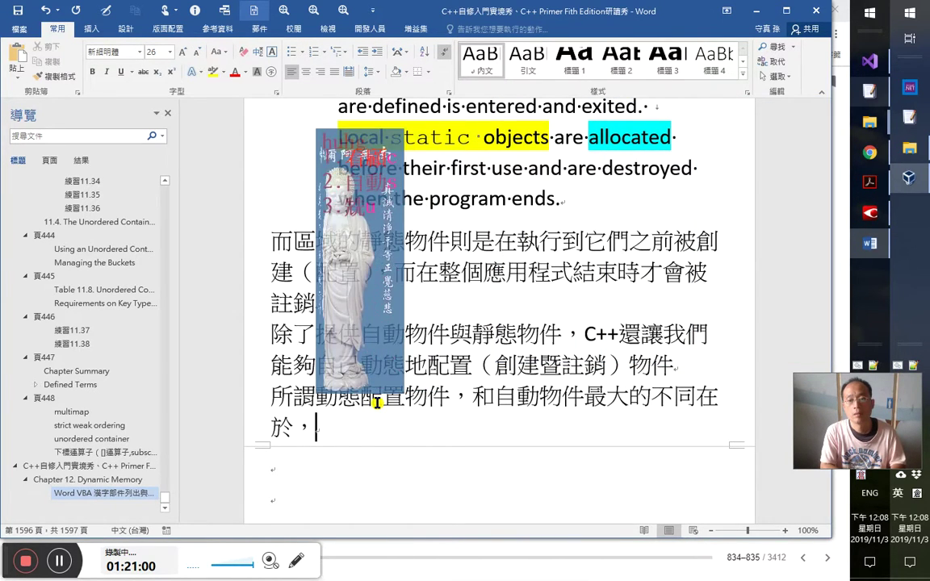
text(自動物件在場內)
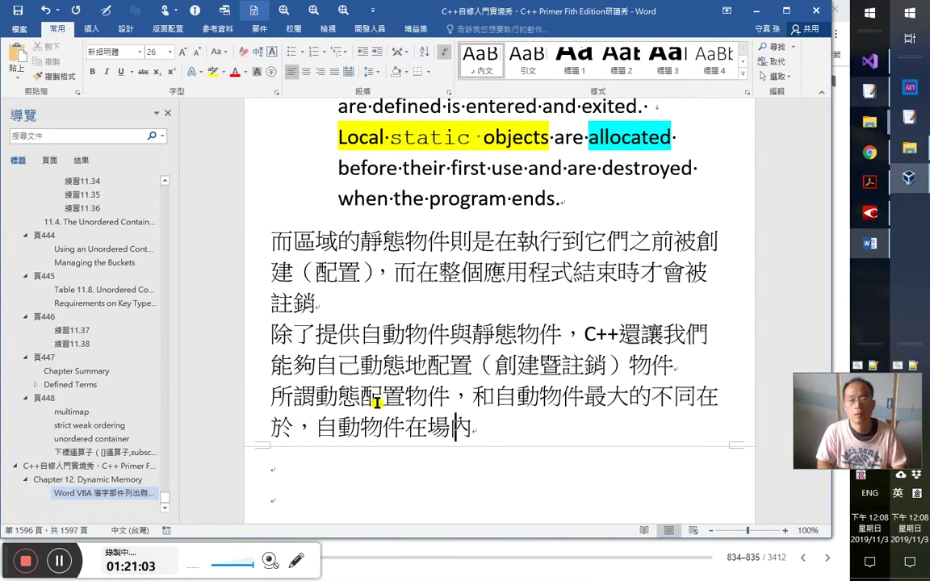
key(BackSpace)
key(BackSpace)
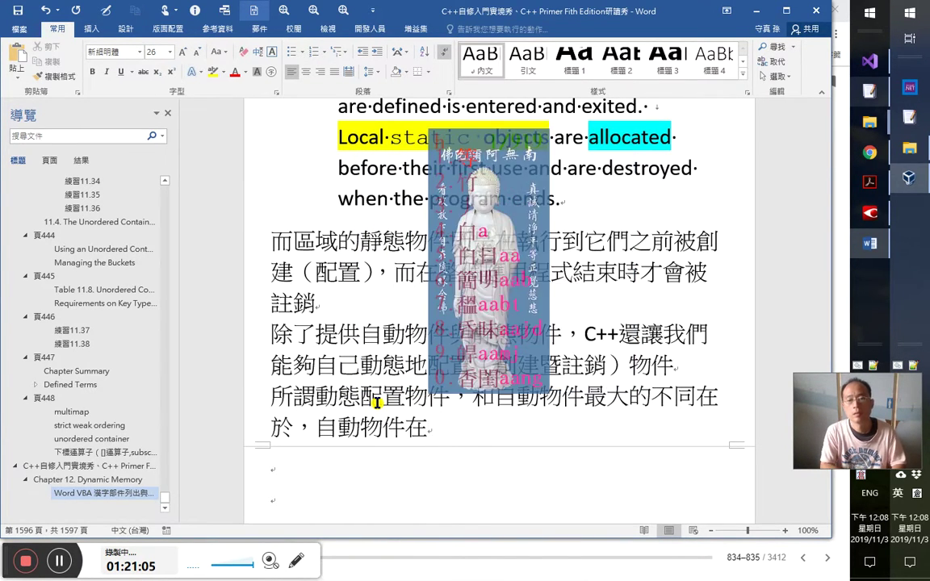
Finish with 生命週期結束後會「自動」註銷，釋放記憶體，
text(生命)
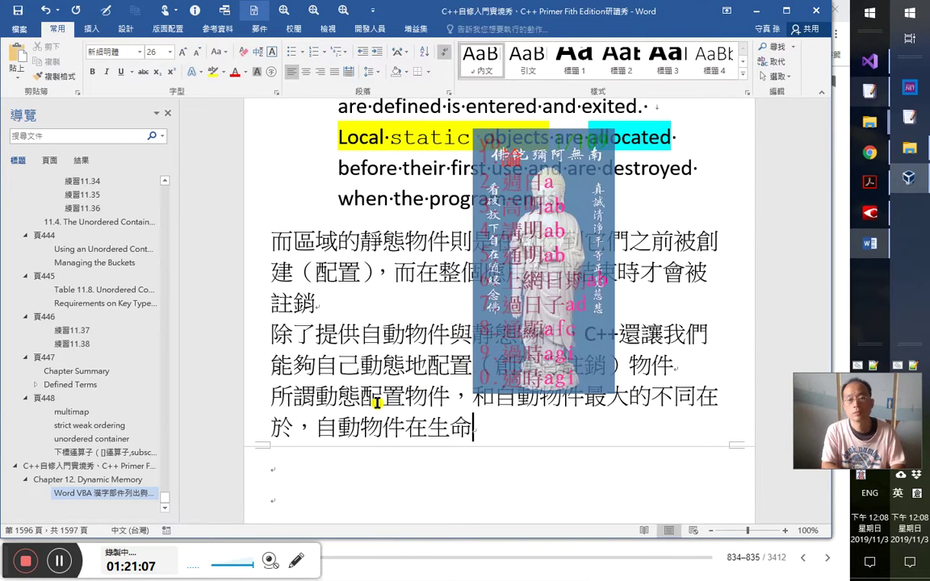
text(週期)
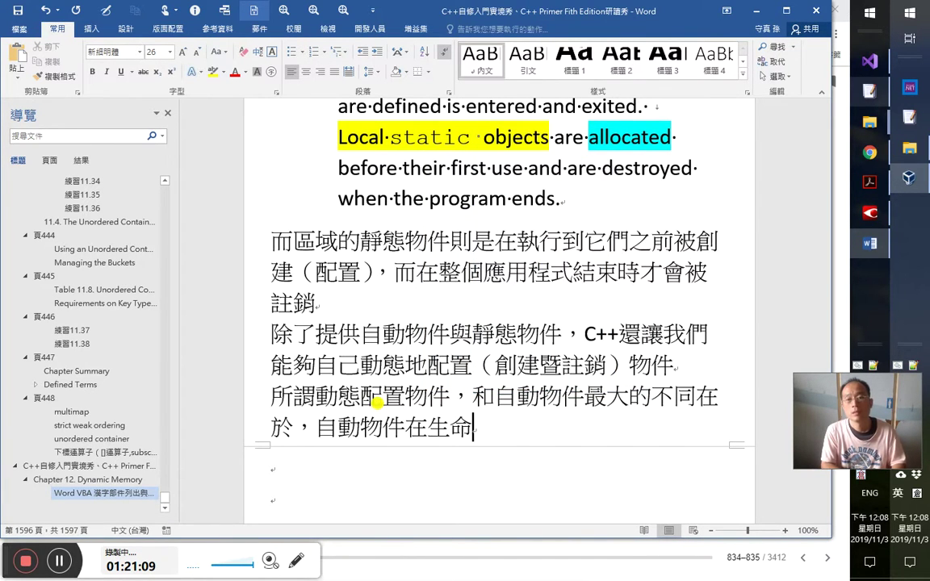
text(結束後)
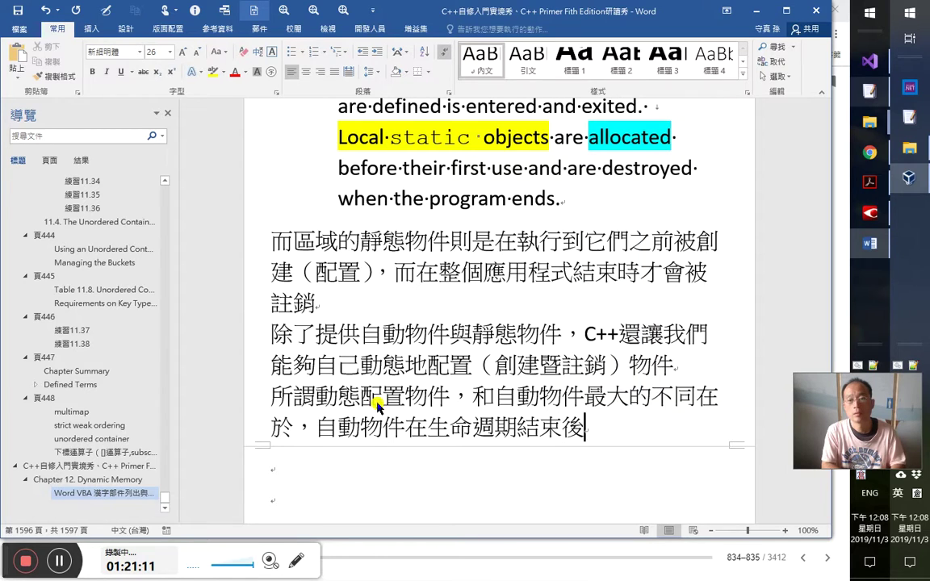
text(會「」)
key(Left)
text(自動)
key(Right)
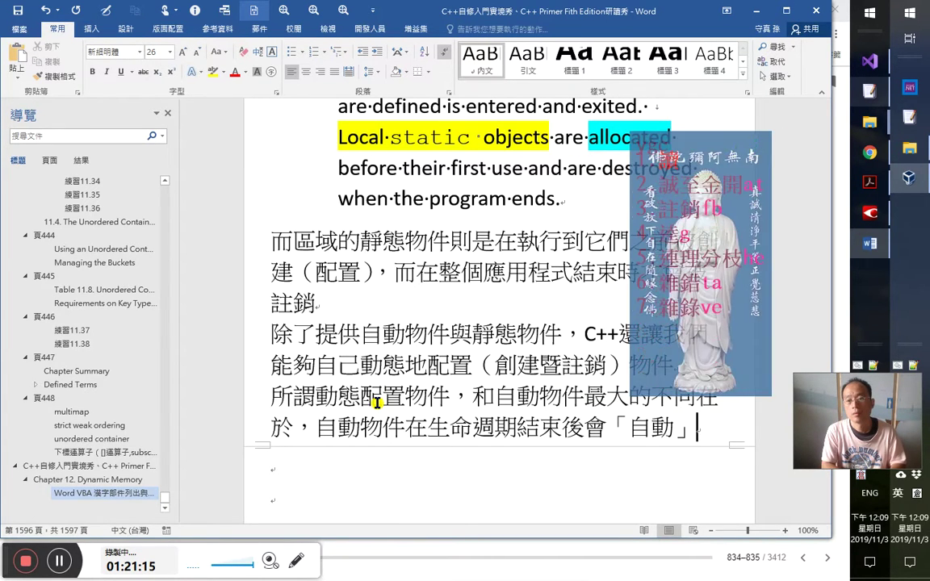
text(註銷，)
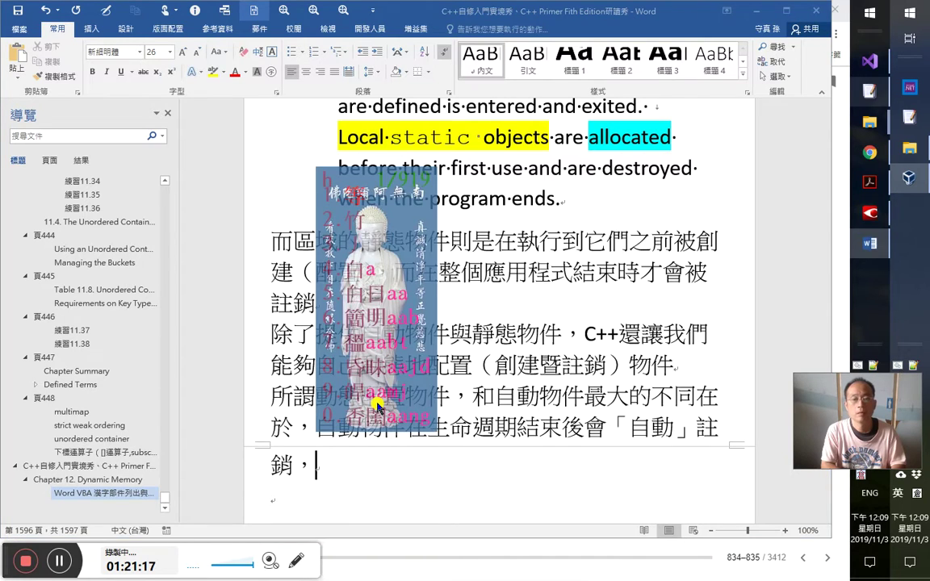
text(釋放)
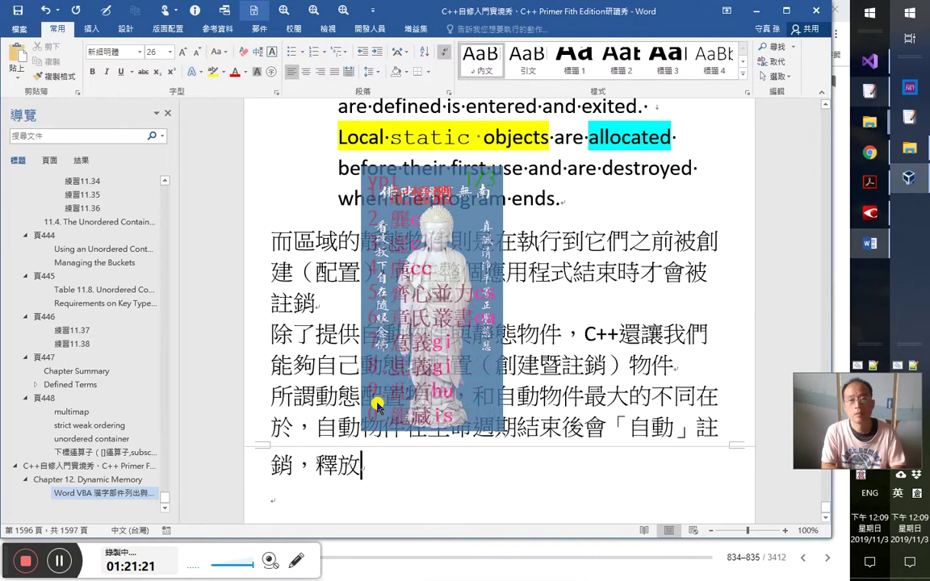
text(記憶體，可以)
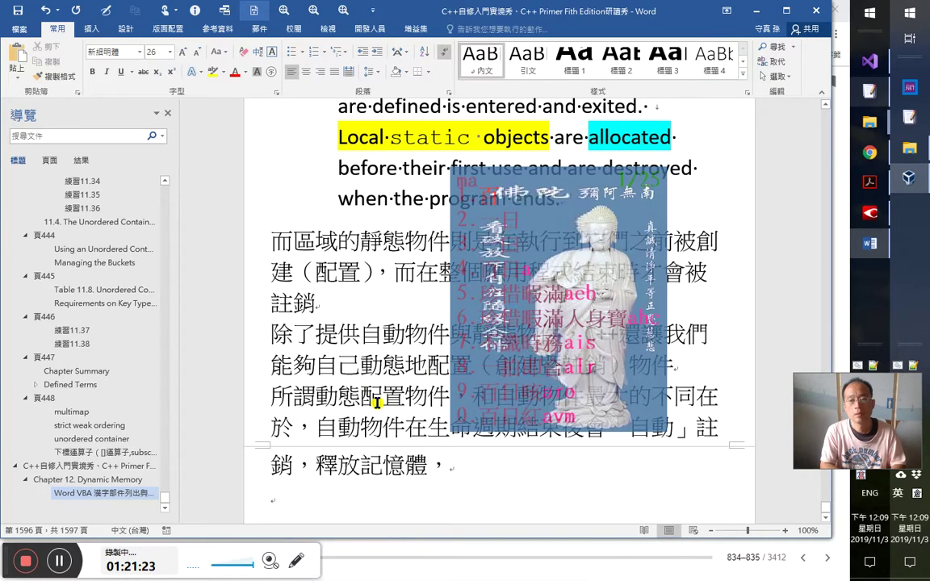
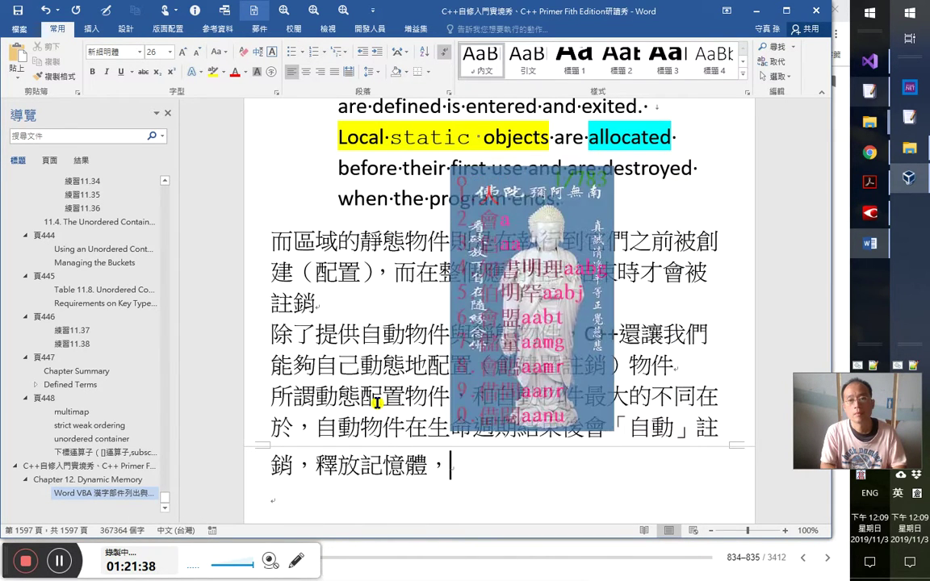
Replace the trailing 可以 with 可是 at the end of the Chinese translation line
text(可以)
key(shift+Left)
key(shift+Left)
text(可是)
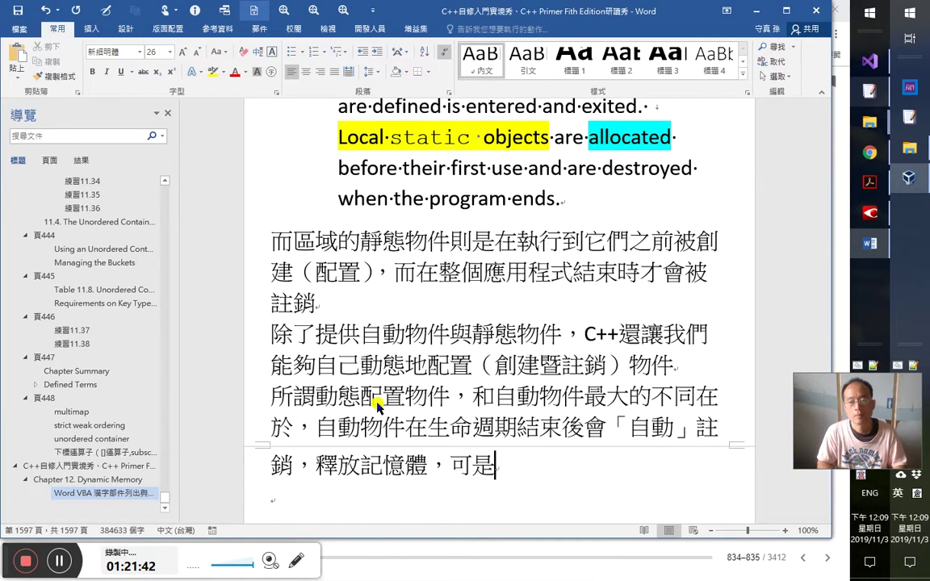
key(shift+Left)
key(shift+Left)
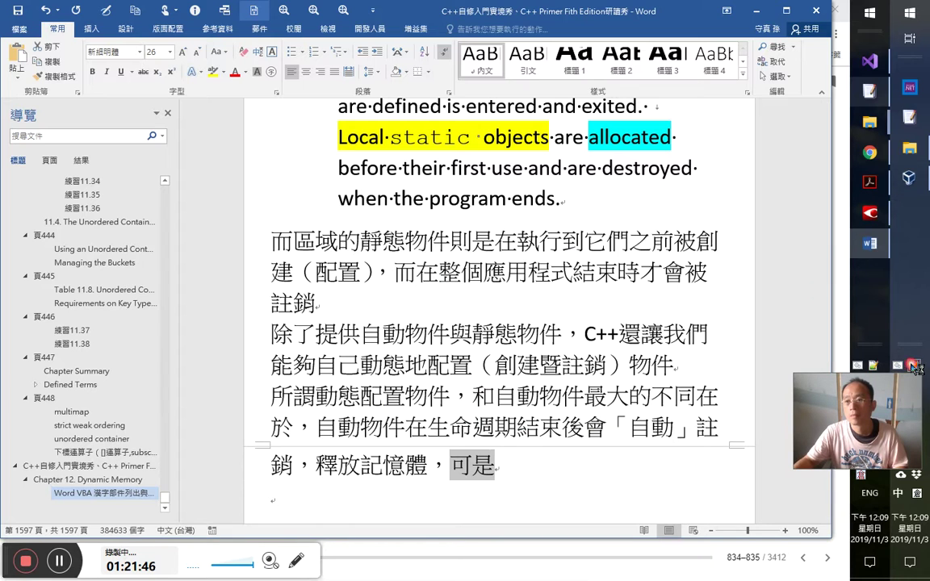
click(912, 366)
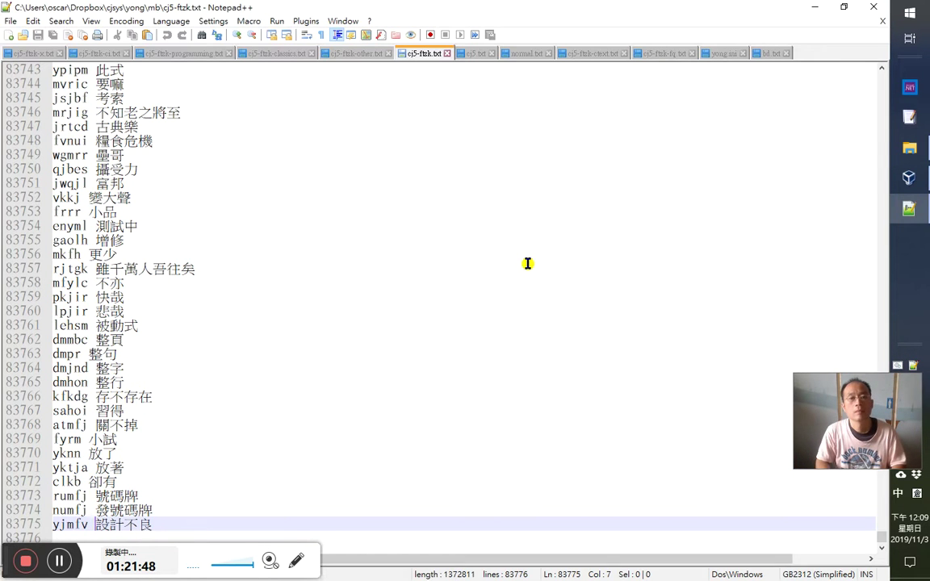
Find all occurrences of 可是 in the Notepad++ code table
key(ctrl+f)
text(可是)
click(530, 269)
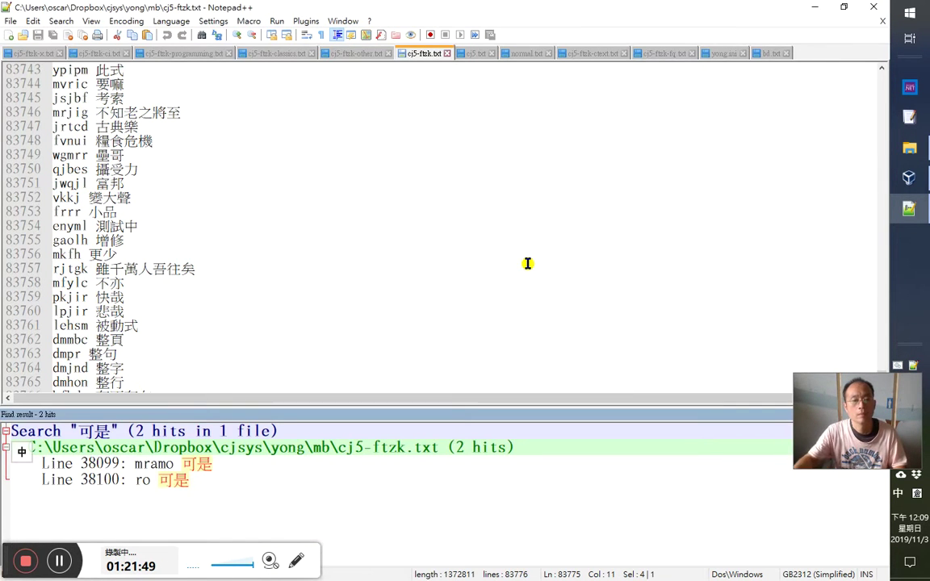
Select 動態配置物件 on the previous line of the Word translation
key(alt+Tab)
click(564, 465)
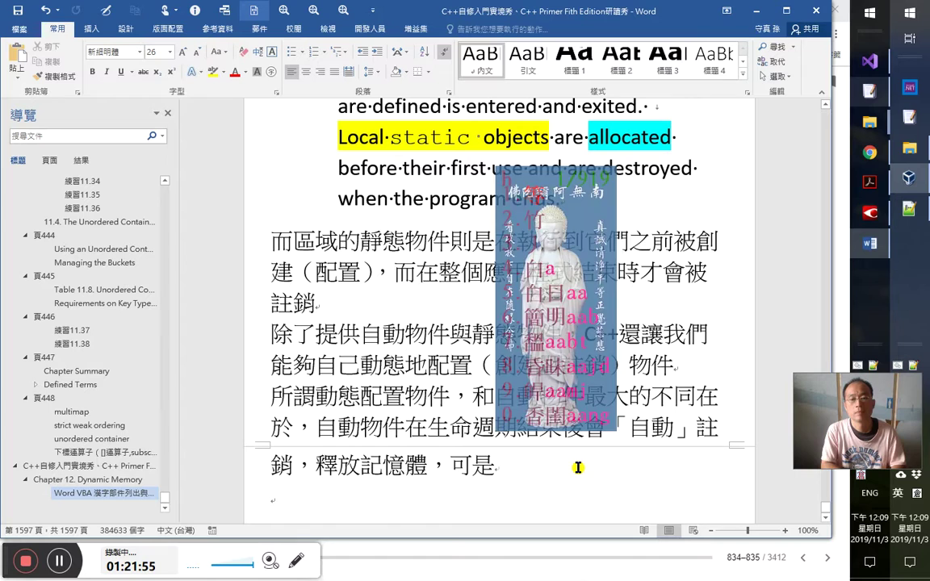
key(Up)
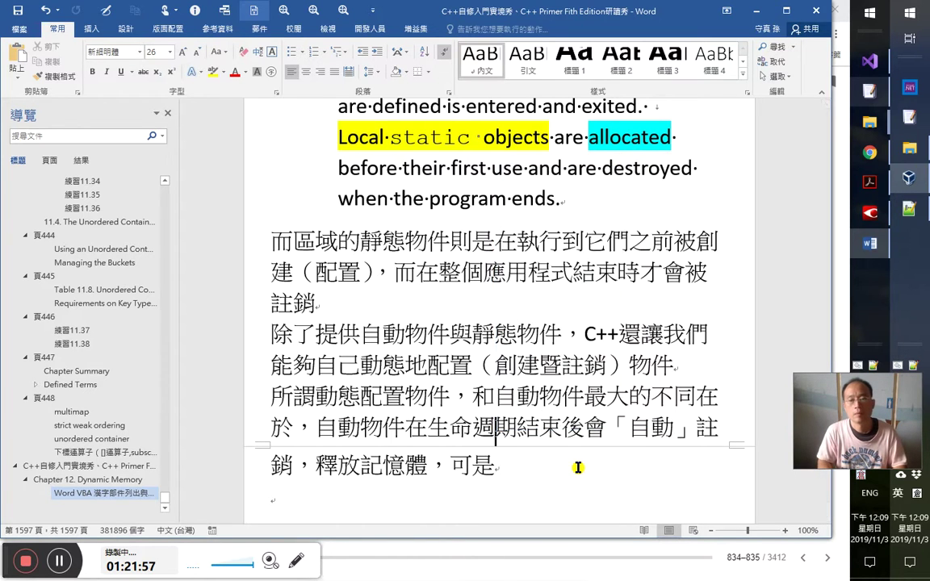
key(shift+Left)
key(shift+Left)
key(shift+Left)
key(shift+Left)
key(shift+Left)
key(shift+Left)
key(ctrl+c)
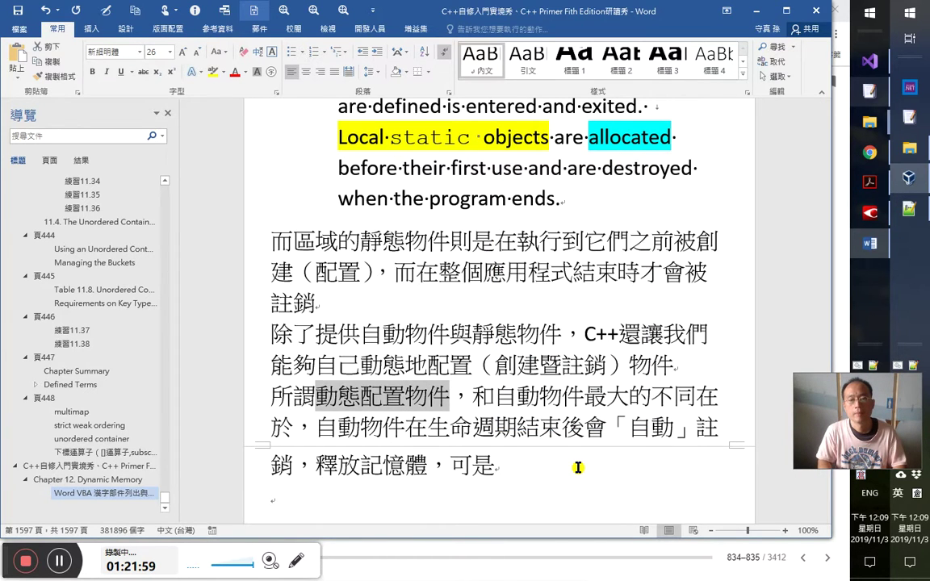
key(alt+Tab)
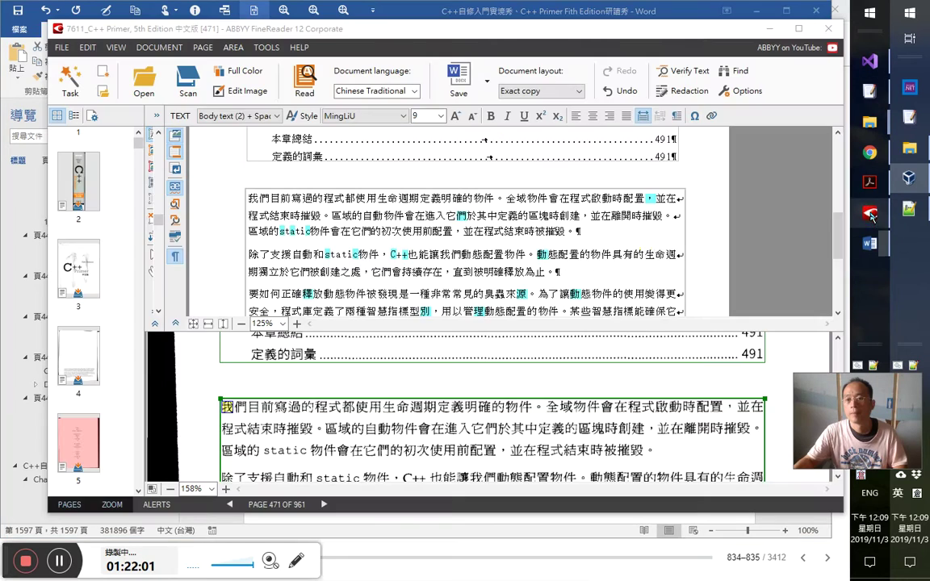
Compare FineReader's recognised 動態配置物件 sentence against the page image, then return to Notepad++
scroll(602, 270, down, 5)
scroll(488, 222, up, 4)
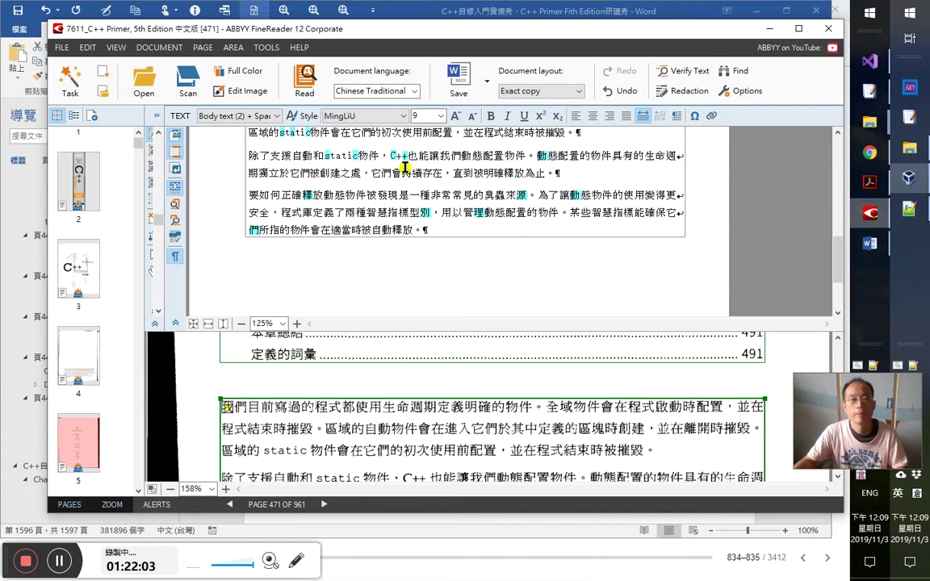
drag(538, 226, 592, 226)
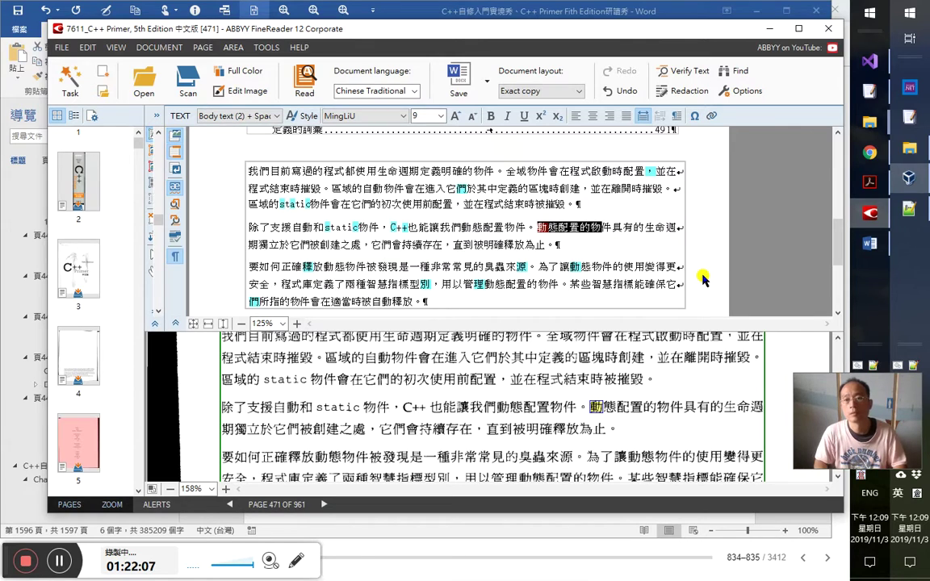
click(512, 229)
click(542, 244)
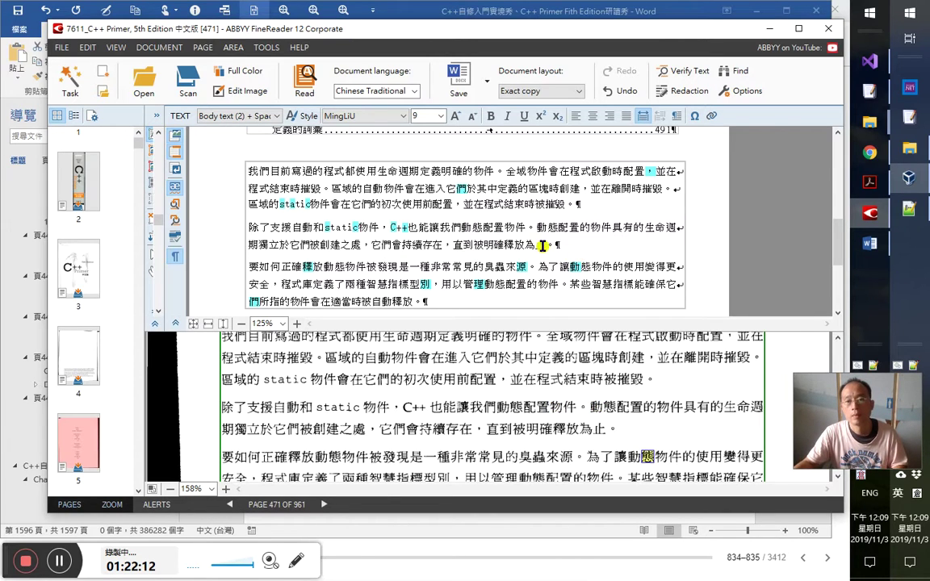
shift+click(545, 247)
click(576, 268)
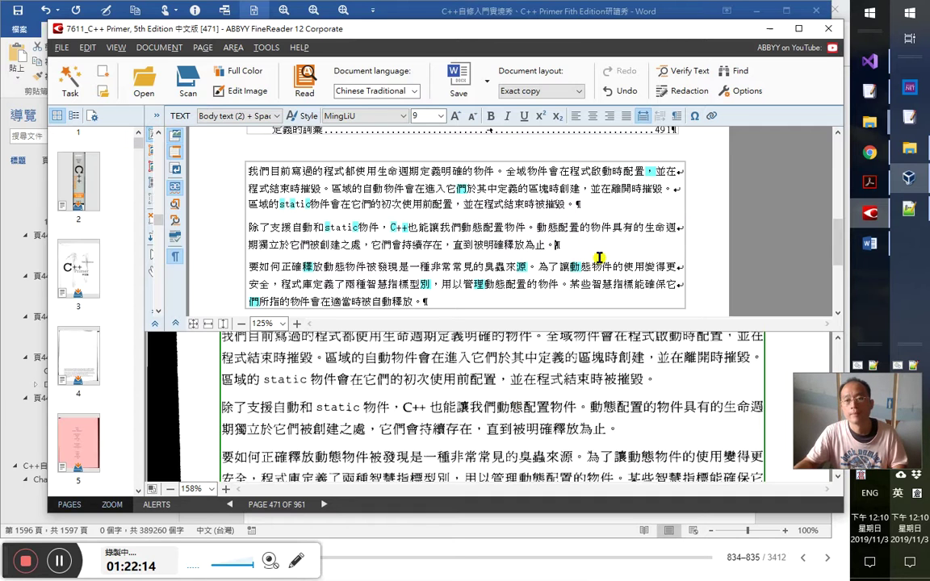
key(alt+Tab)
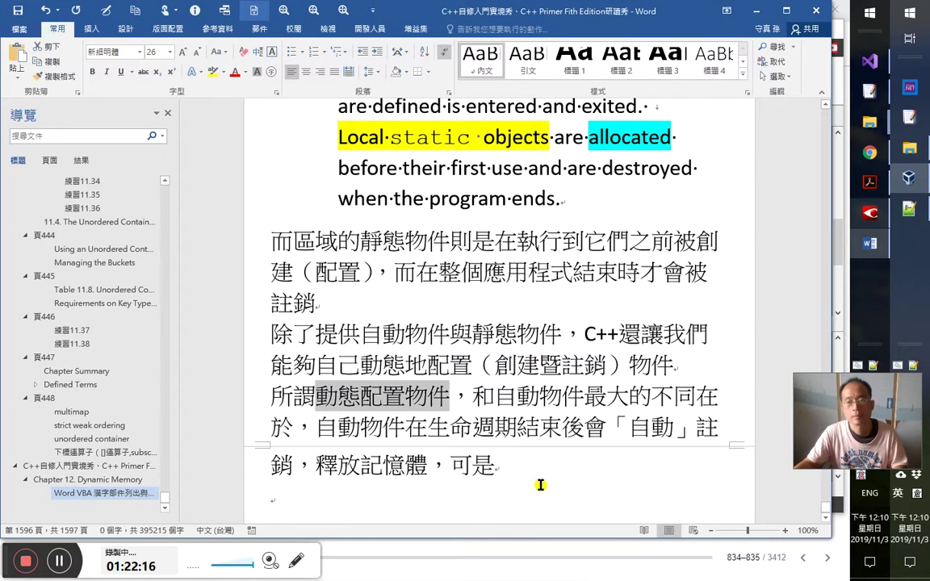
click(873, 213)
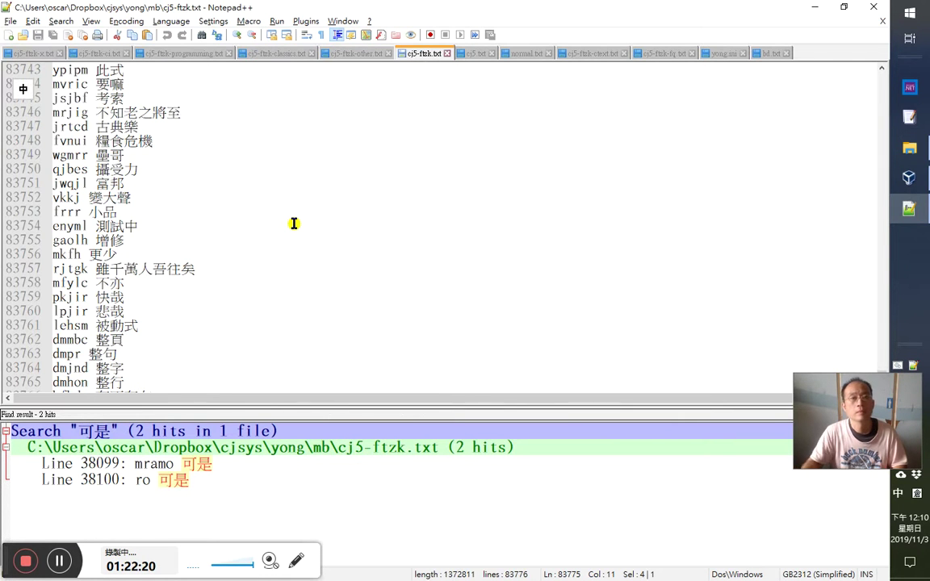
Add 動態配置物件 on line 545 of cj5-ftzk-programming.txt with the code hpmhq
key(ctrl+Tab)
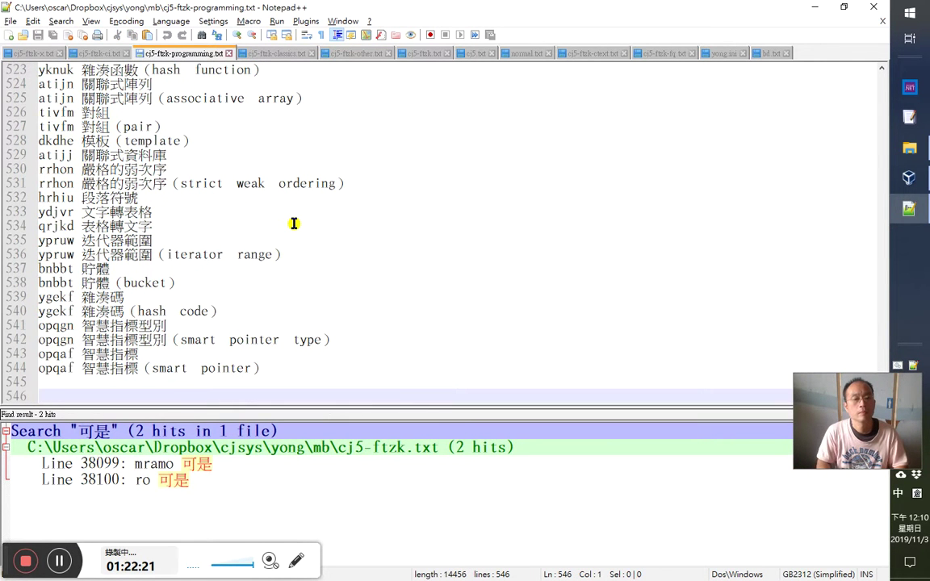
key(Up)
key(ctrl+v)
text(hpm)
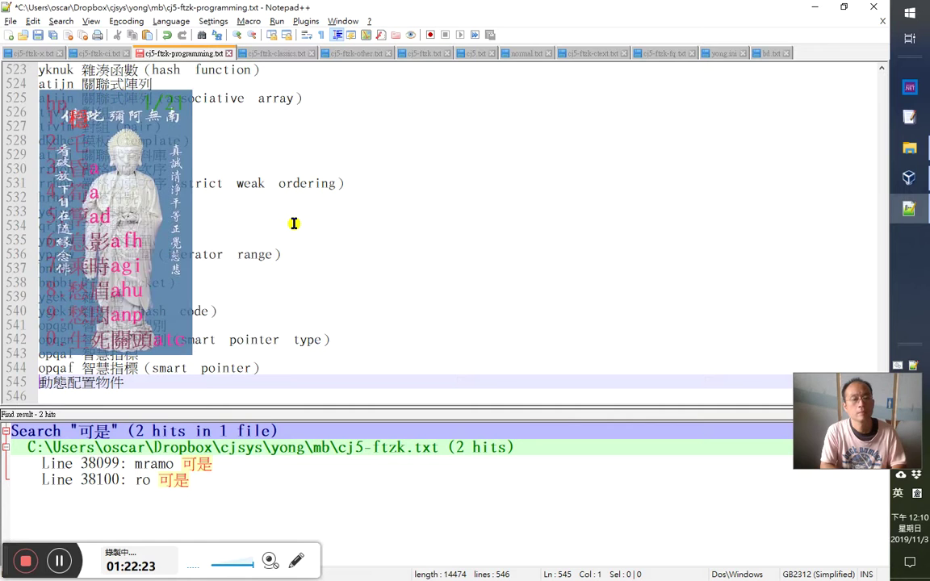
text(hq)
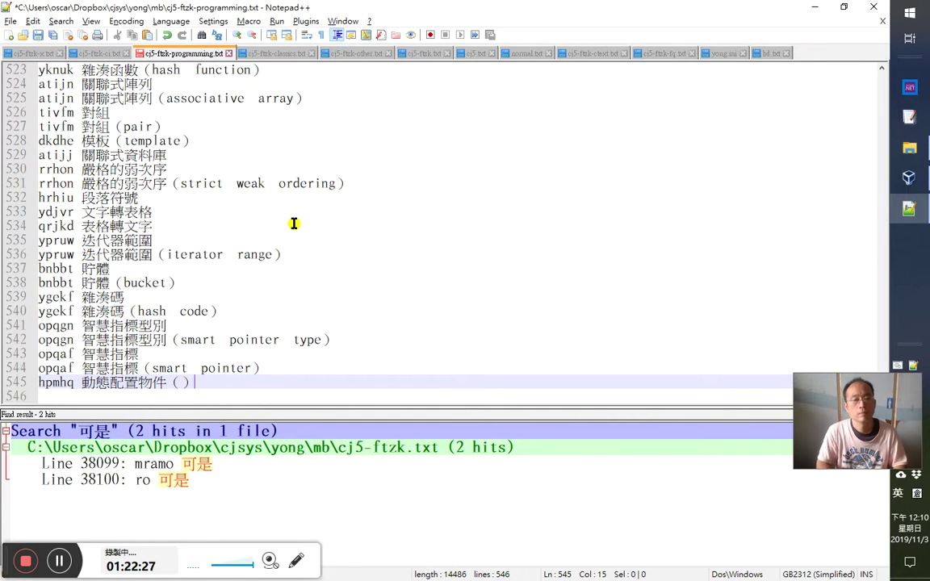
key(alt+Tab)
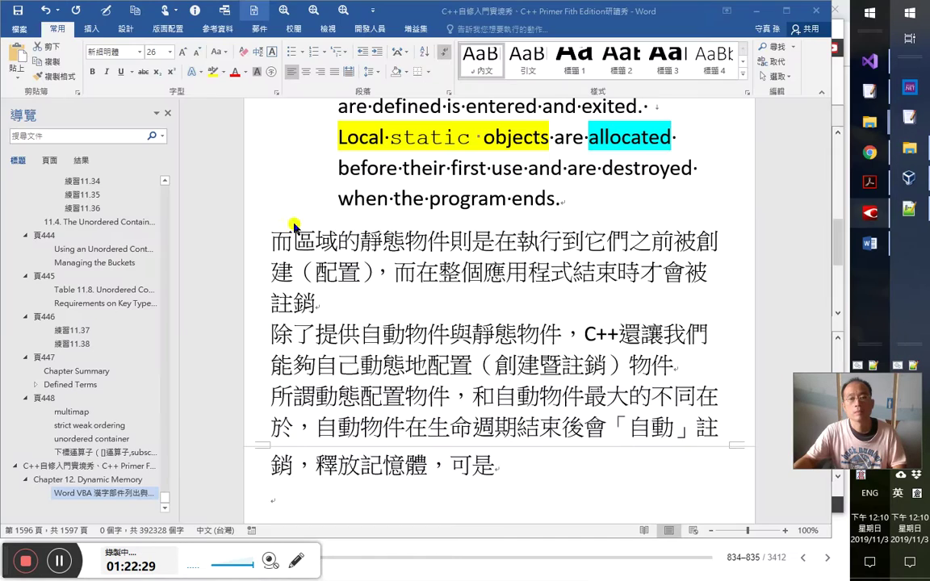
Copy the phrase 'Dynamically allocated objects' from the C++ Primer PDF in Acrobat
key(alt+Tab)
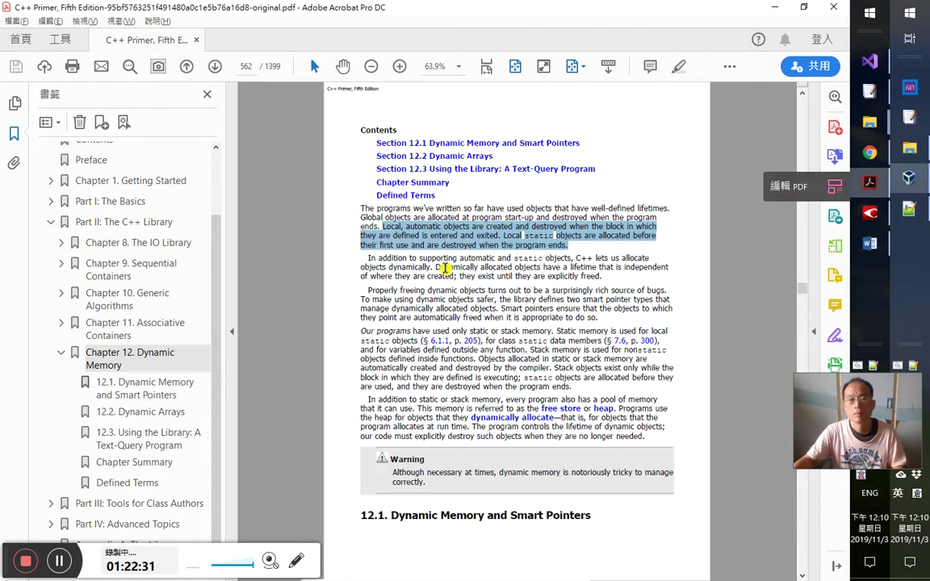
click(441, 271)
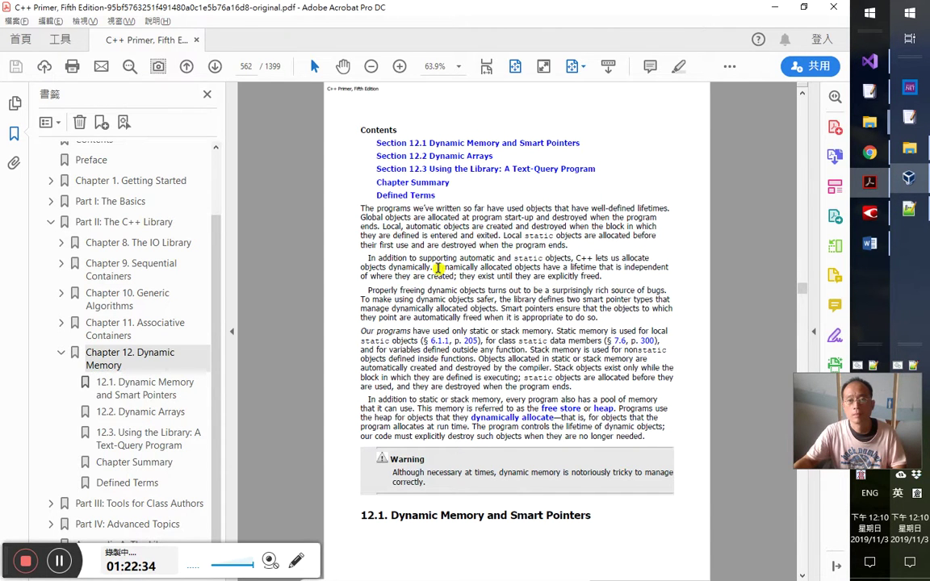
drag(505, 272, 539, 268)
key(ctrl+c)
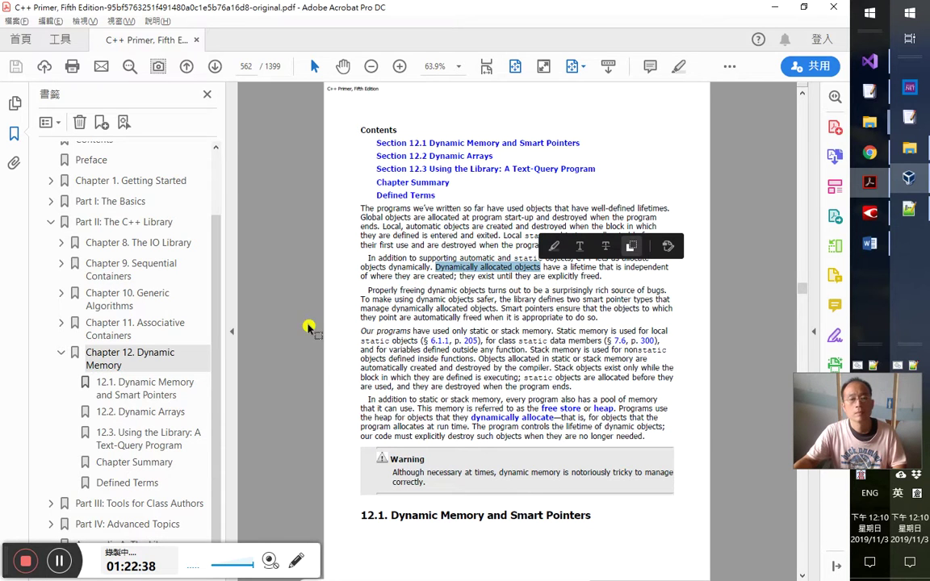
key(alt+Tab)
key(Escape)
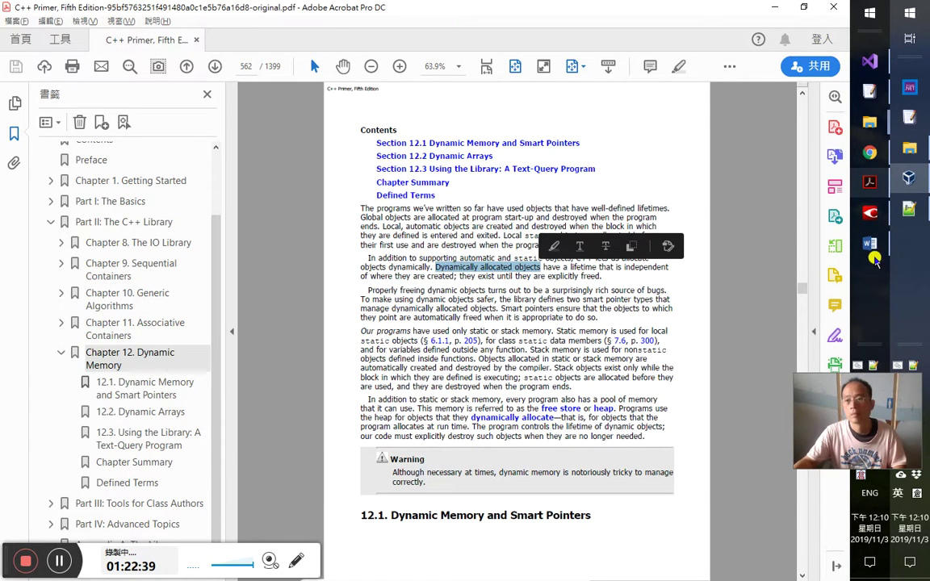
click(870, 244)
key(alt+Tab)
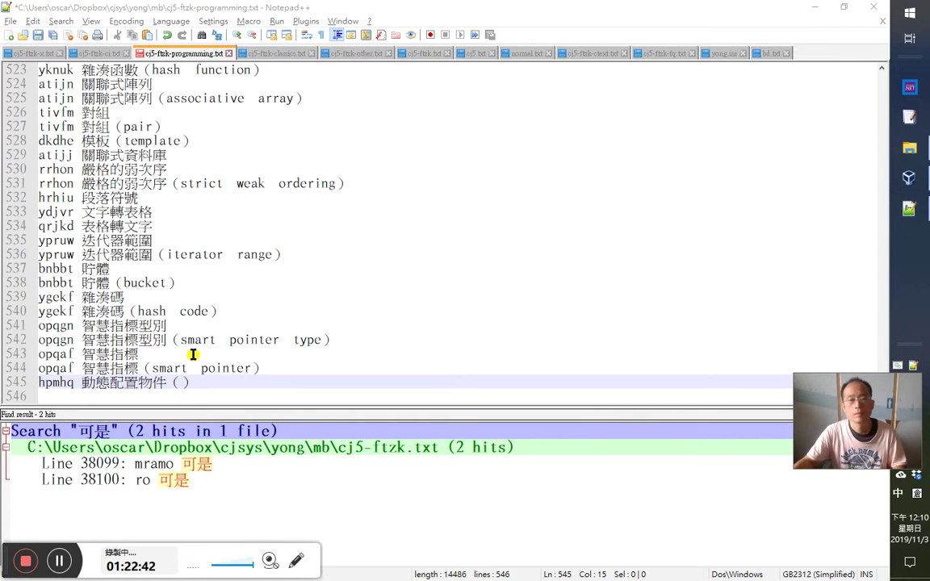
Put 'dynamically allocated object' inside line 545's parentheses, lowercasing d and fixing the spaces
click(175, 379)
key(shift)
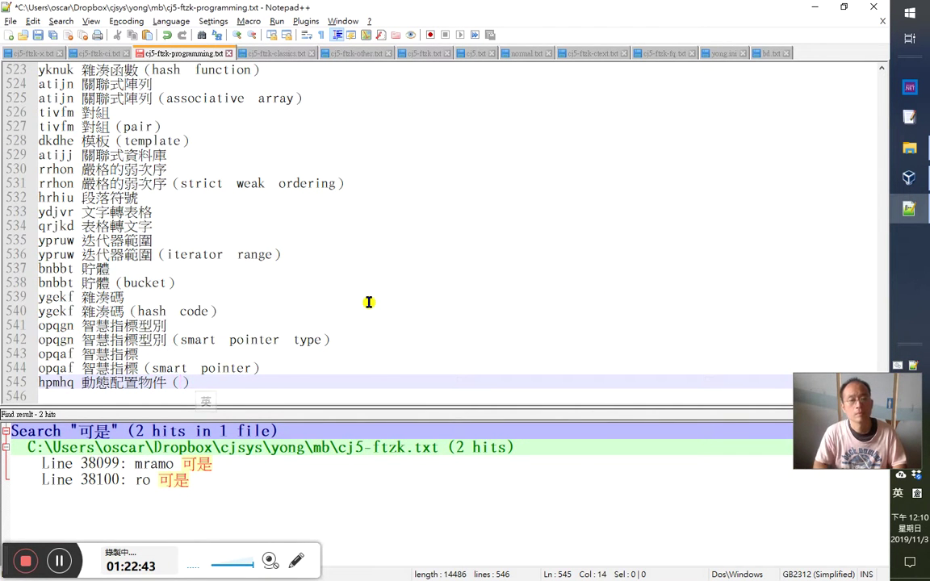
key(ctrl+v)
key(Left)
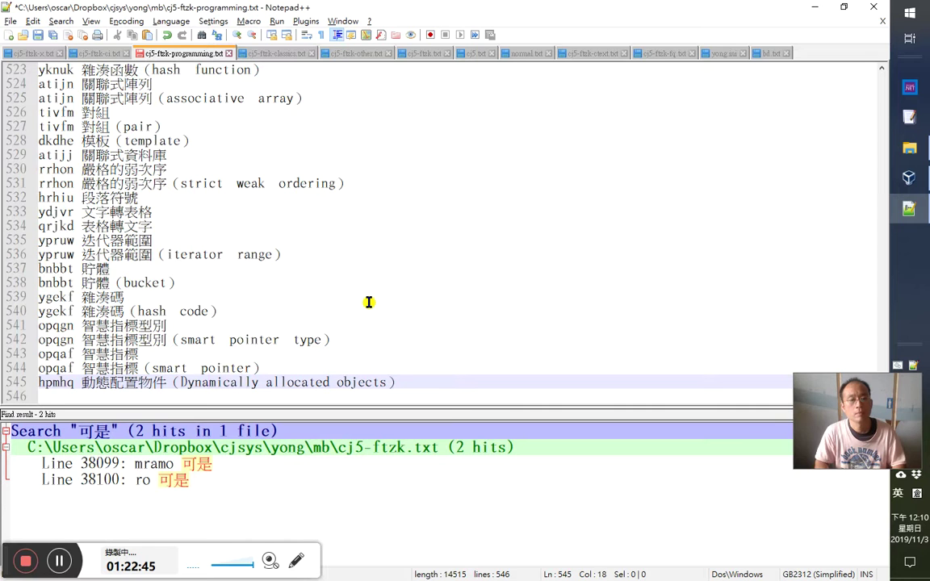
key(BackSpace)
text(d)
key(Right)
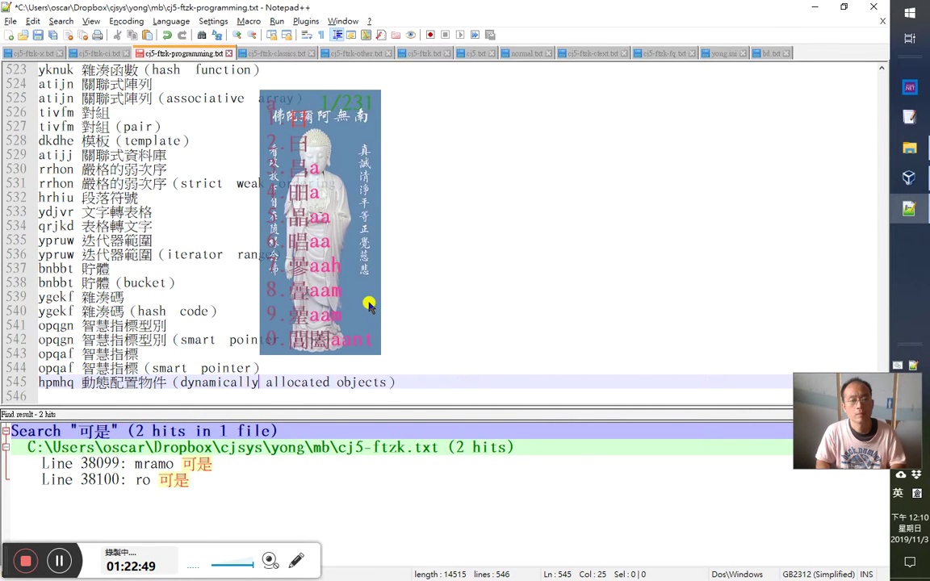
key(Delete)
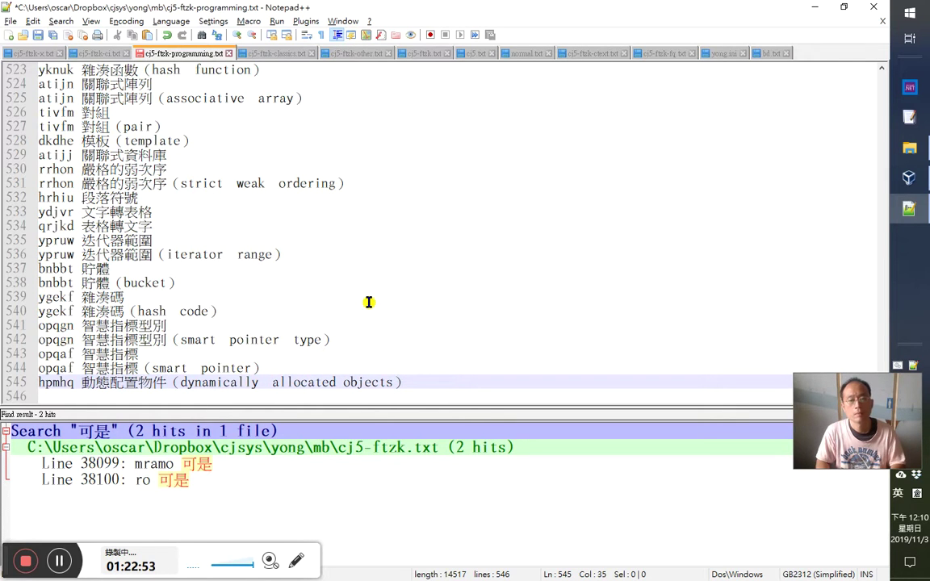
key(Delete)
key(End)
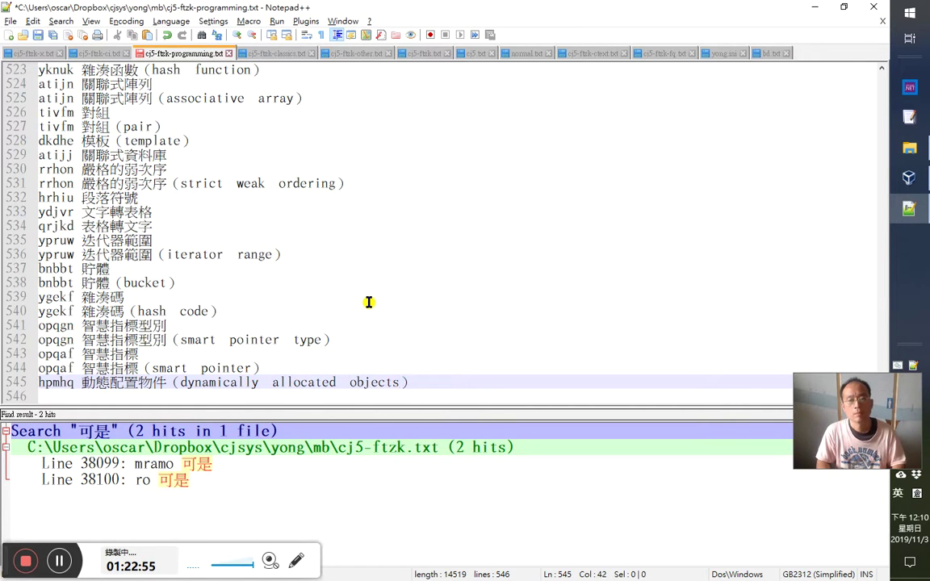
Duplicate line 545 and turn the copy into an ipmhq entry containing 的
key(ctrl+d)
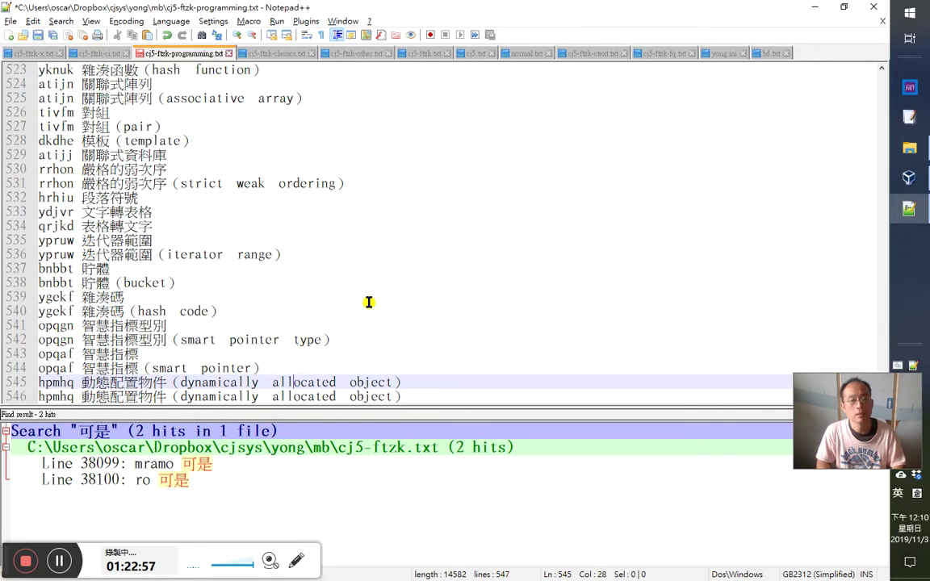
text(的)
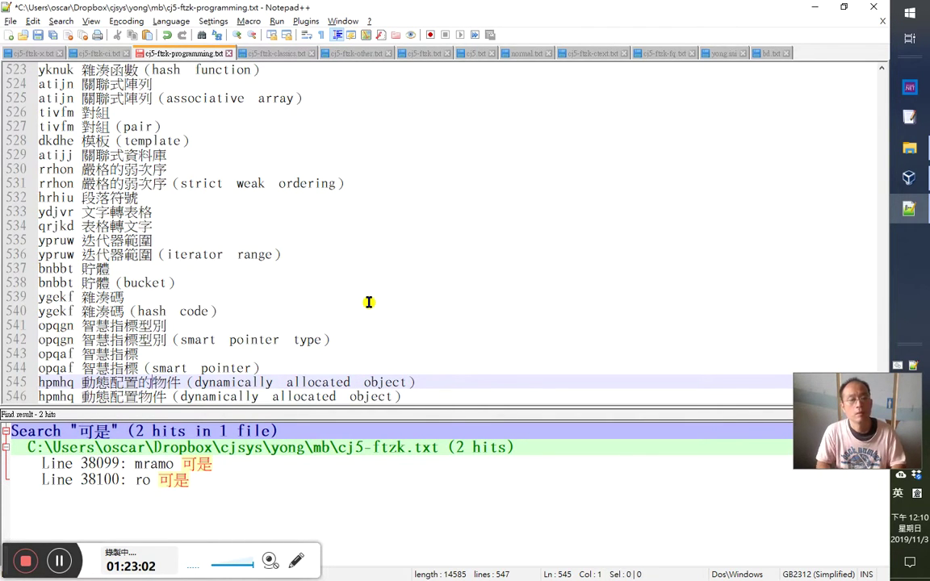
text(hpm)
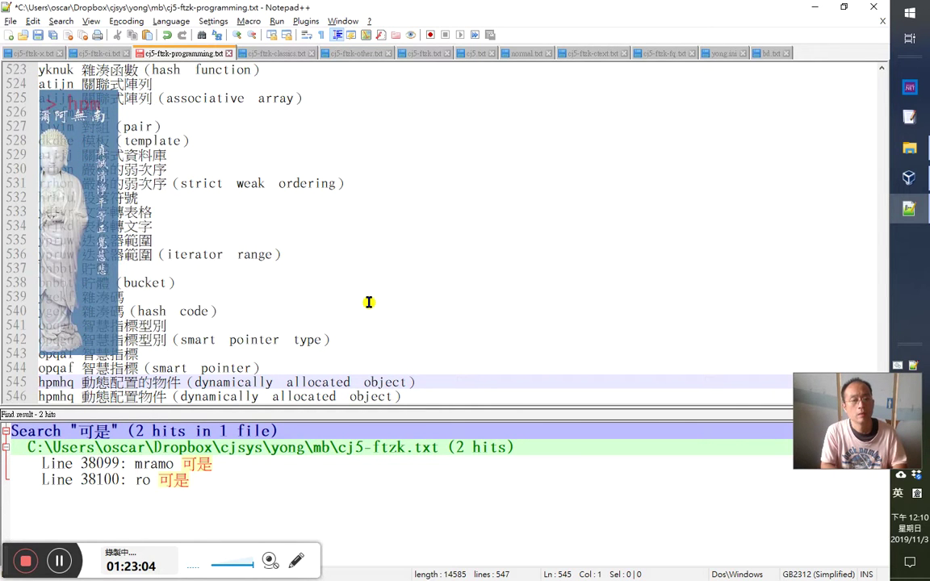
key(Escape)
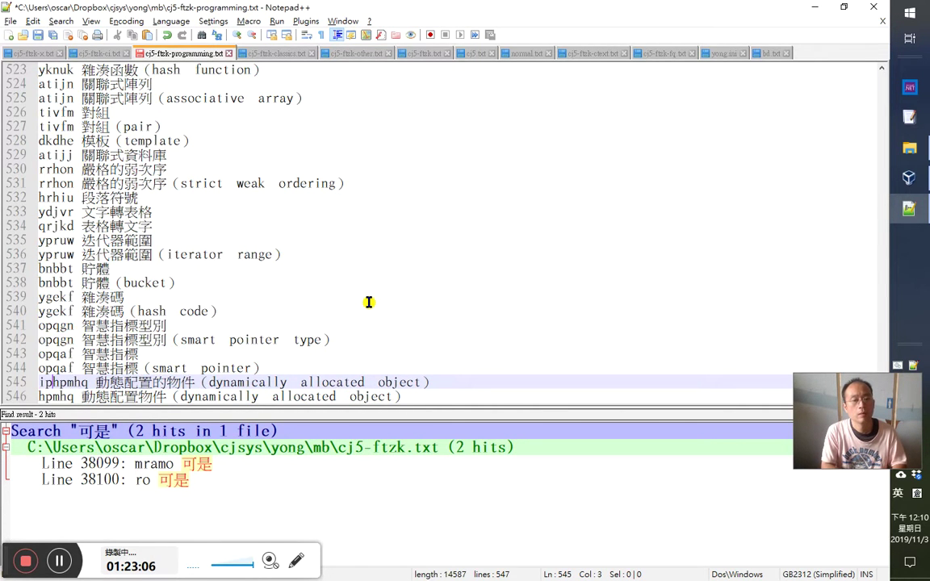
text(ipmhq)
key(Return)
key(Delete)
key(Delete)
key(Delete)
key(Delete)
key(Delete)
key(Delete)
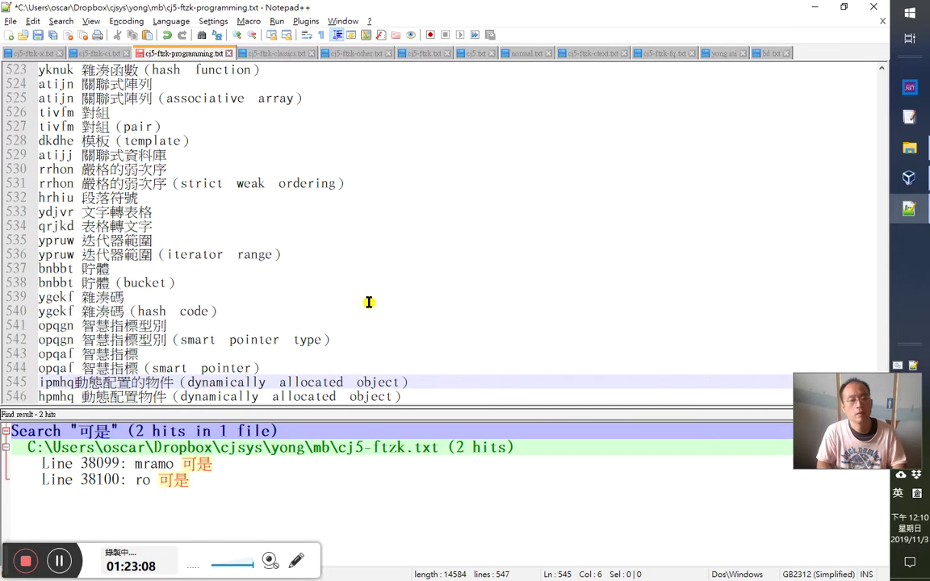
Duplicate the ipmhq line, strip its English gloss from one copy, clear the leftover hpmhq line, and save
key(ctrl+d)
key(Down)
key(Right)
key(Right)
key(Right)
key(Right)
key(Right)
key(Up)
key(shift+End)
key(Delete)
key(Down)
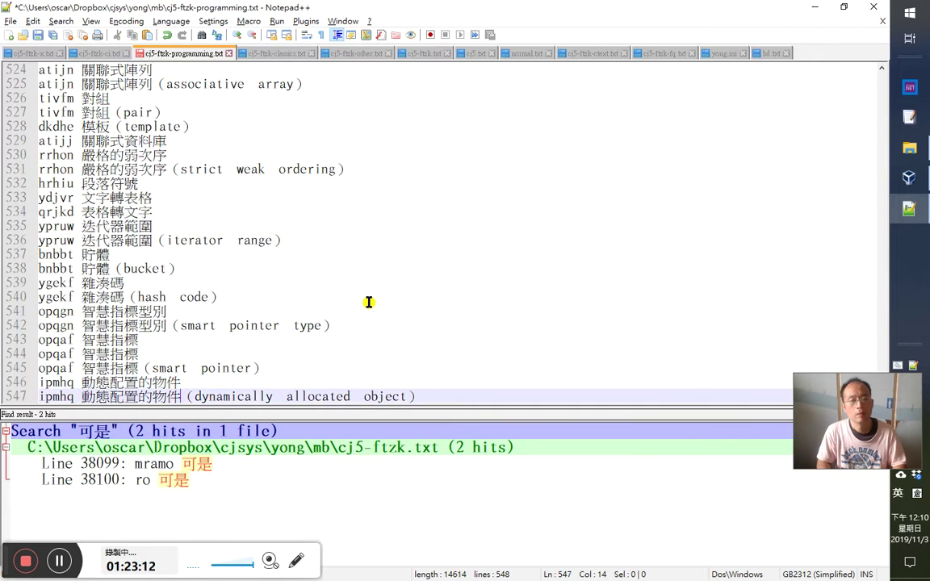
key(Home)
key(shift+End)
key(Delete)
key(ctrl+s)
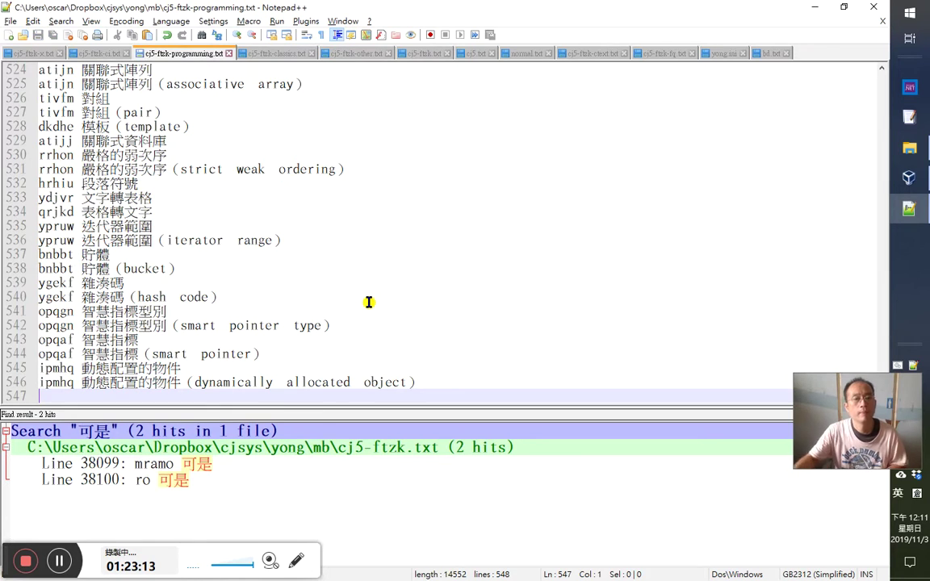
Duplicate the 動態配置的物件 entry and remove 的 to make 動態配置物件
click(295, 355)
click(314, 368)
key(ctrl+d)
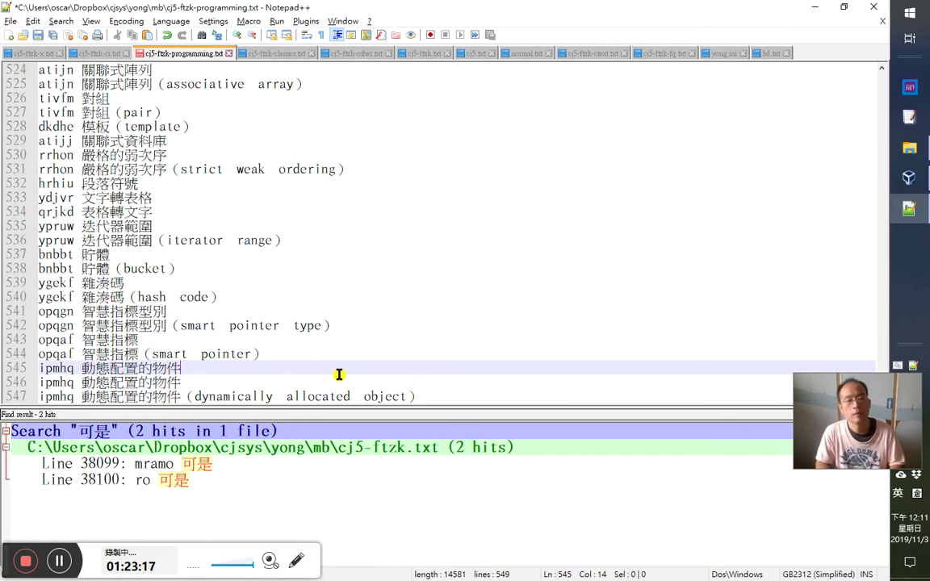
key(Delete)
key(Down)
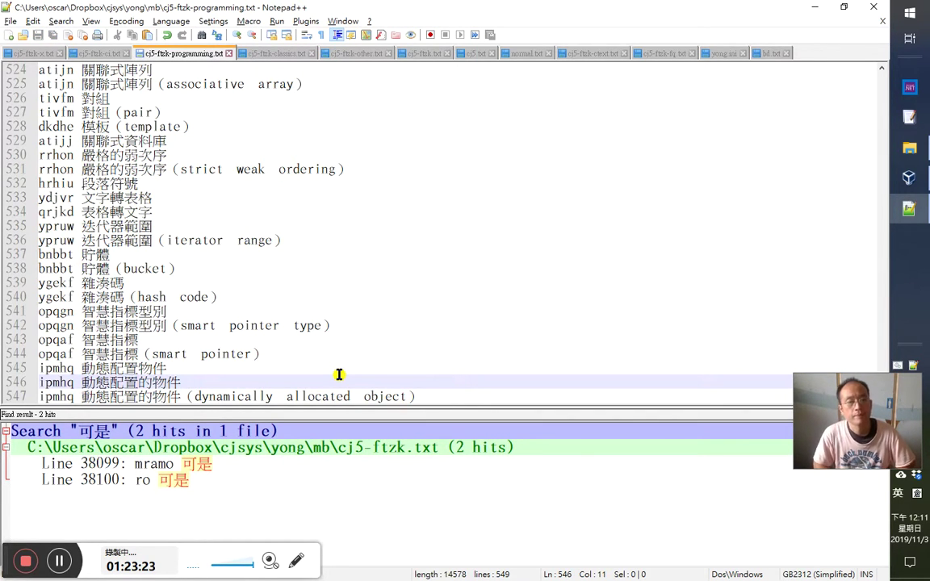
click(815, 6)
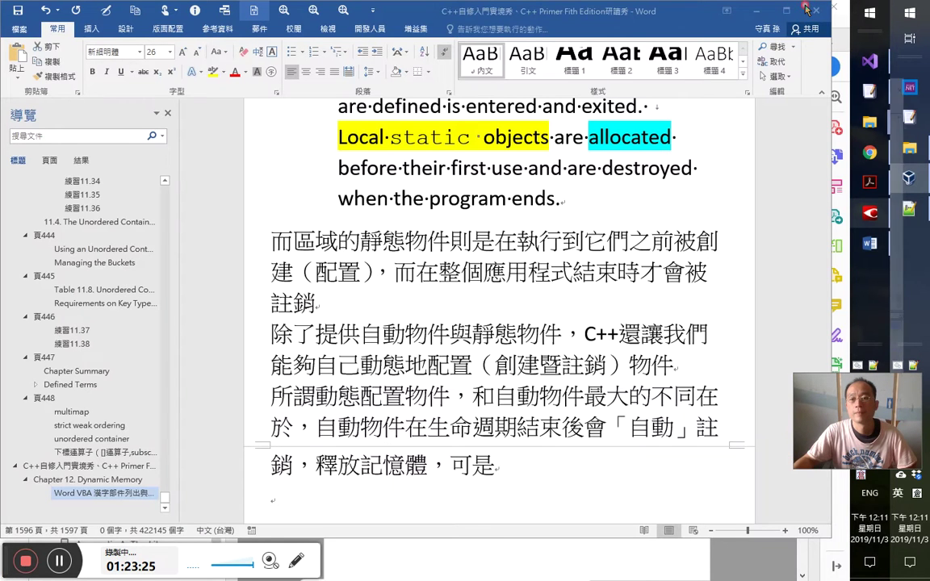
scroll(507, 500, down, 1)
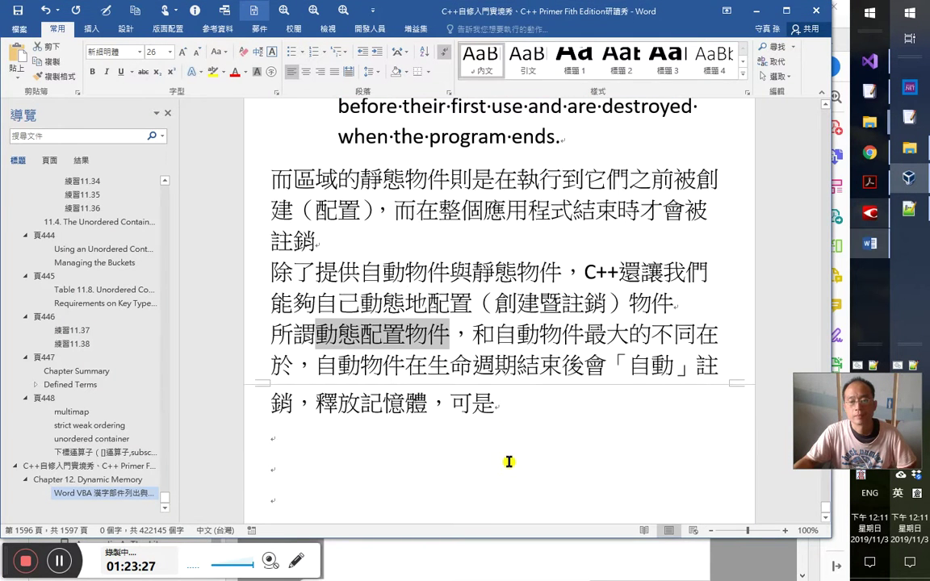
click(519, 401)
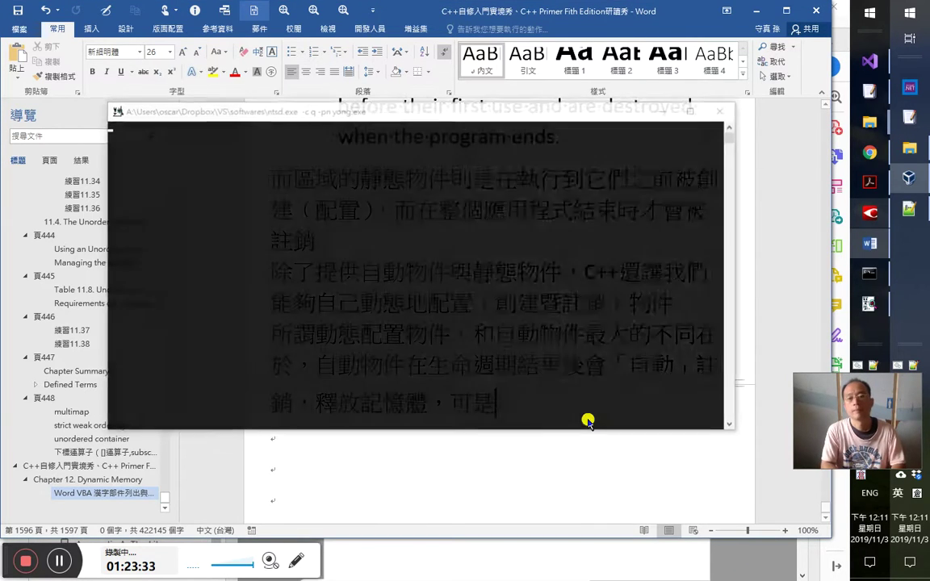
click(588, 419)
text(h)
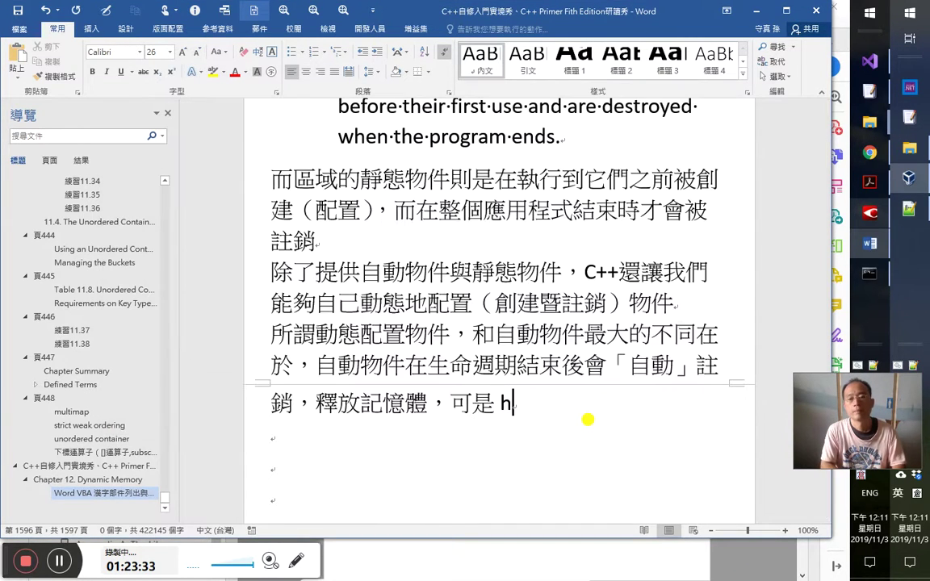
key(BackSpace)
key(BackSpace)
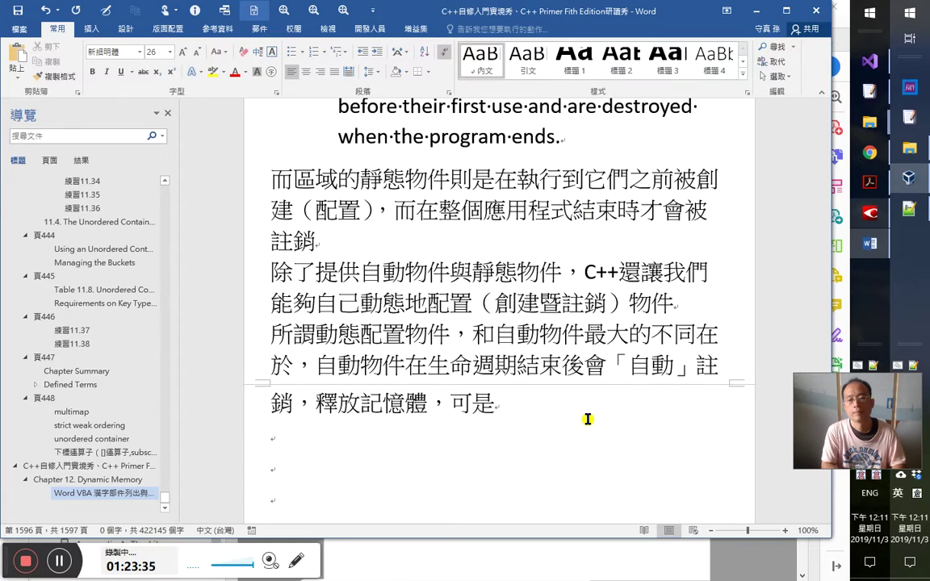
text(hpm)
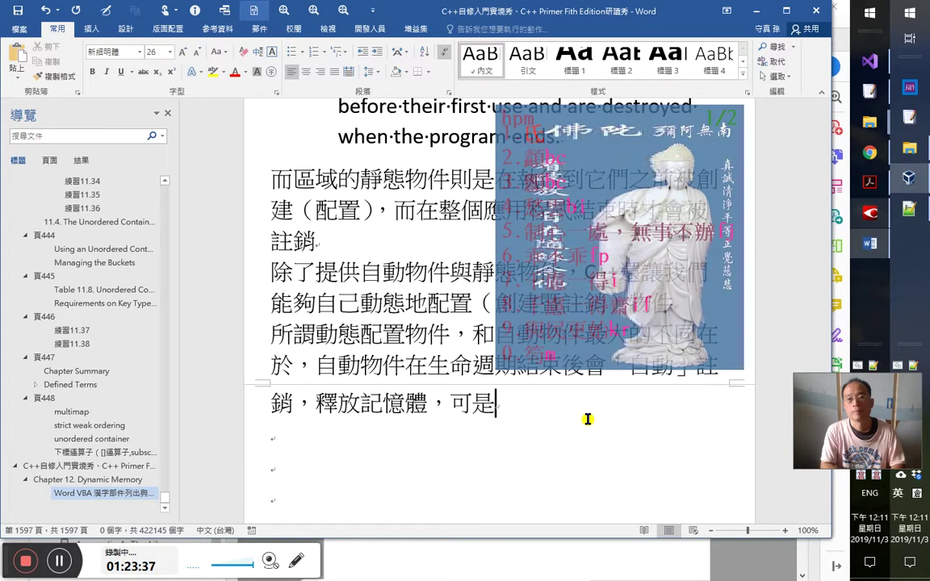
key(Escape)
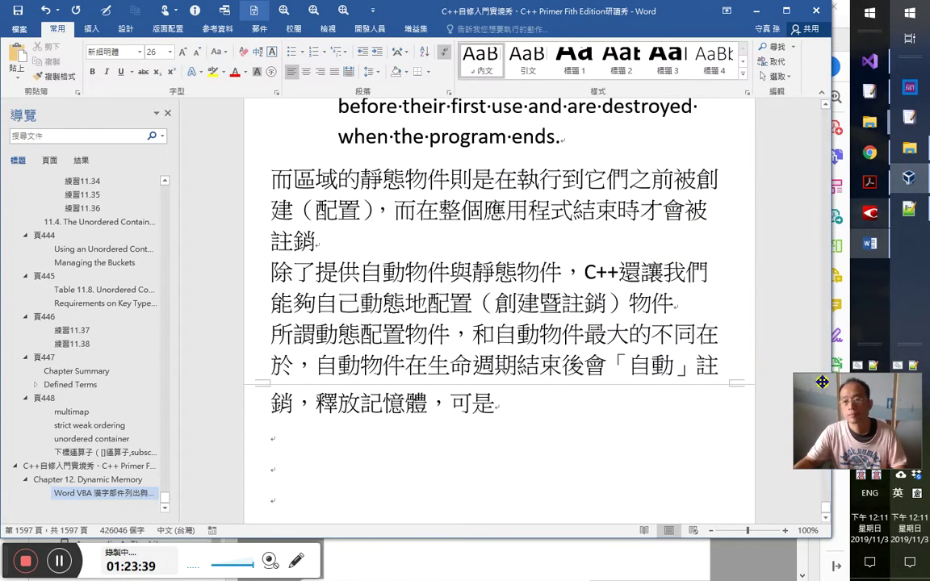
click(870, 367)
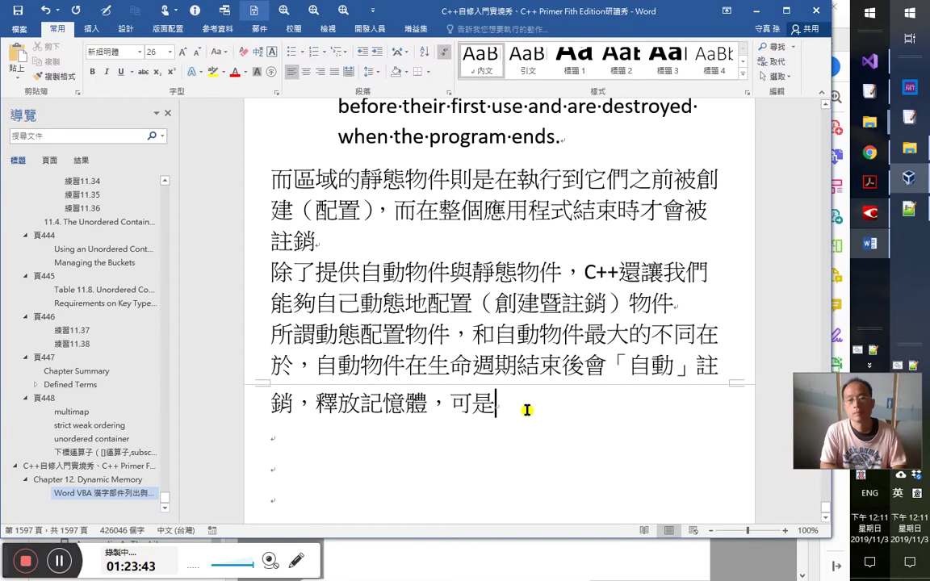
text(hpm)
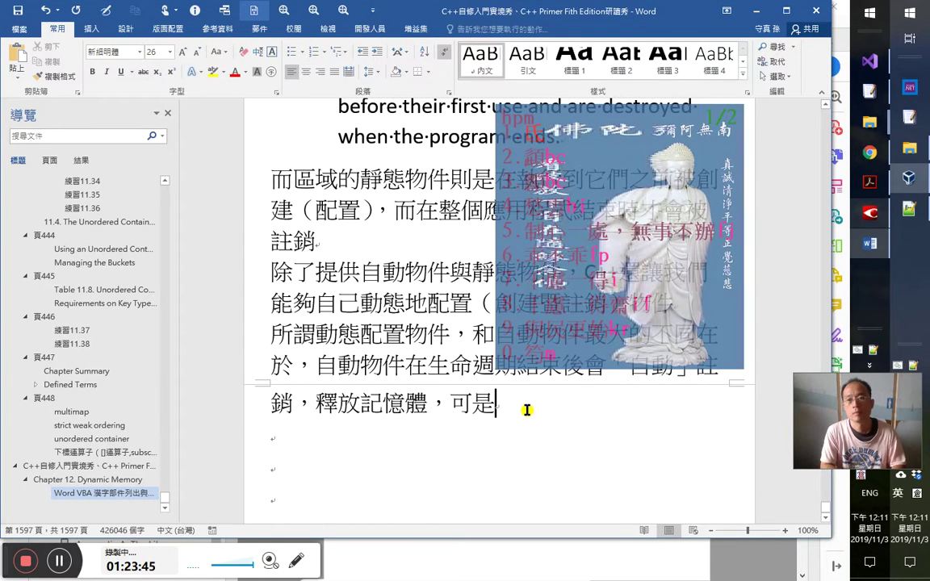
key(Escape)
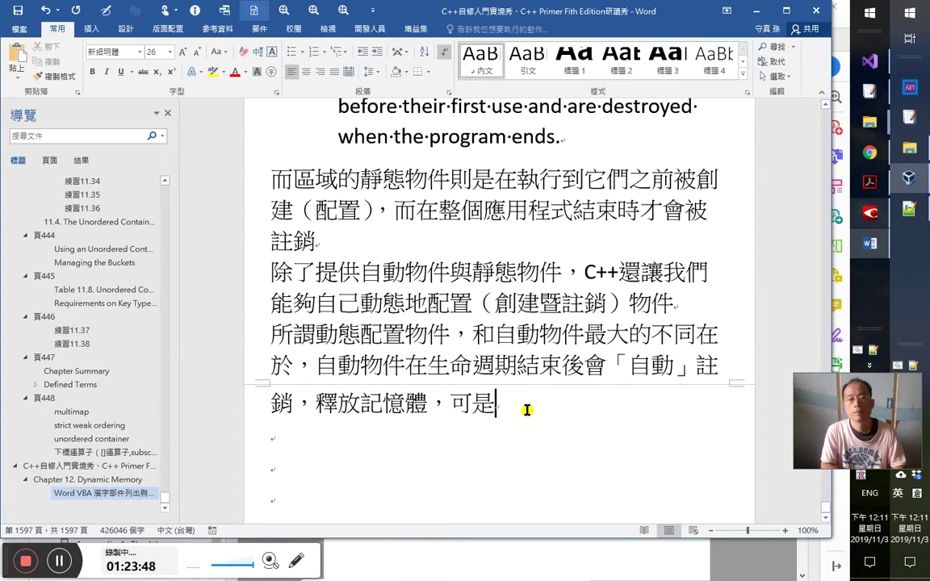
text(hp)
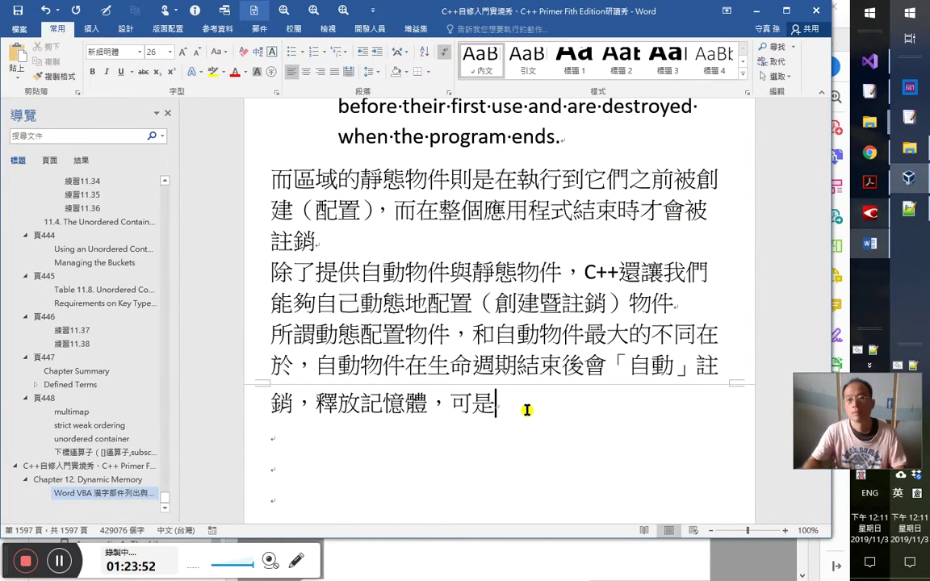
key(alt+Tab)
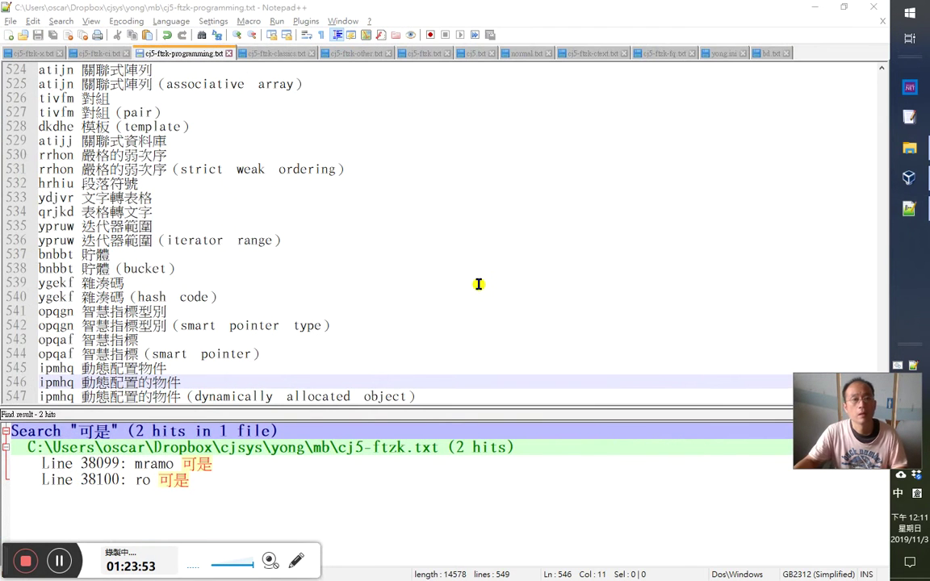
Change the code on line 545 from ipmhq to hpmhq and copy it
click(443, 302)
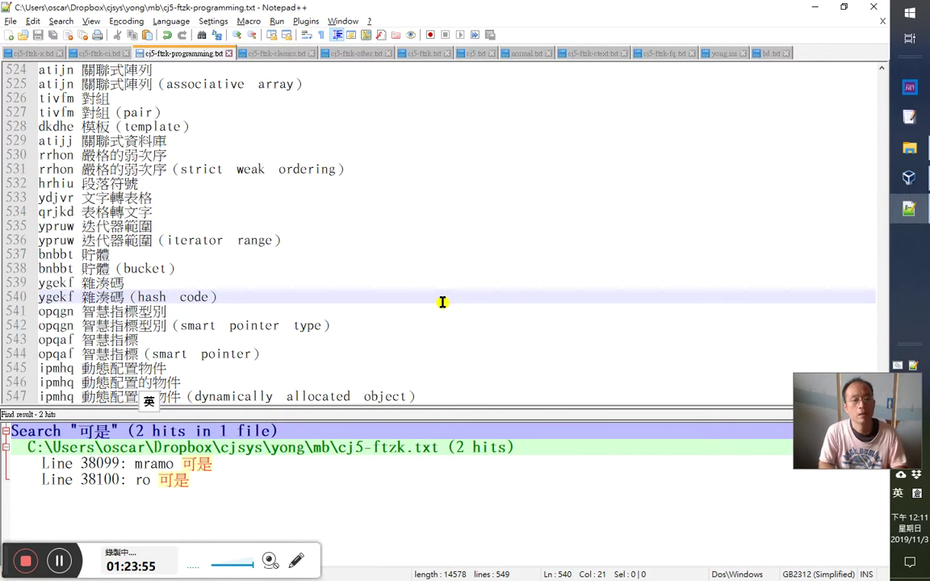
key(Down)
key(Down)
key(Down)
key(Down)
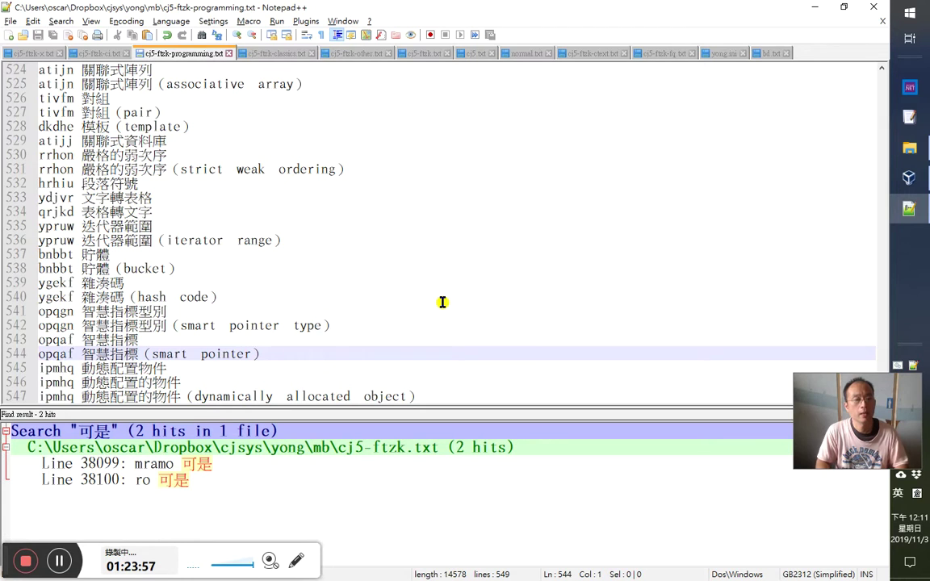
key(Home)
key(Down)
text(a)
key(Escape)
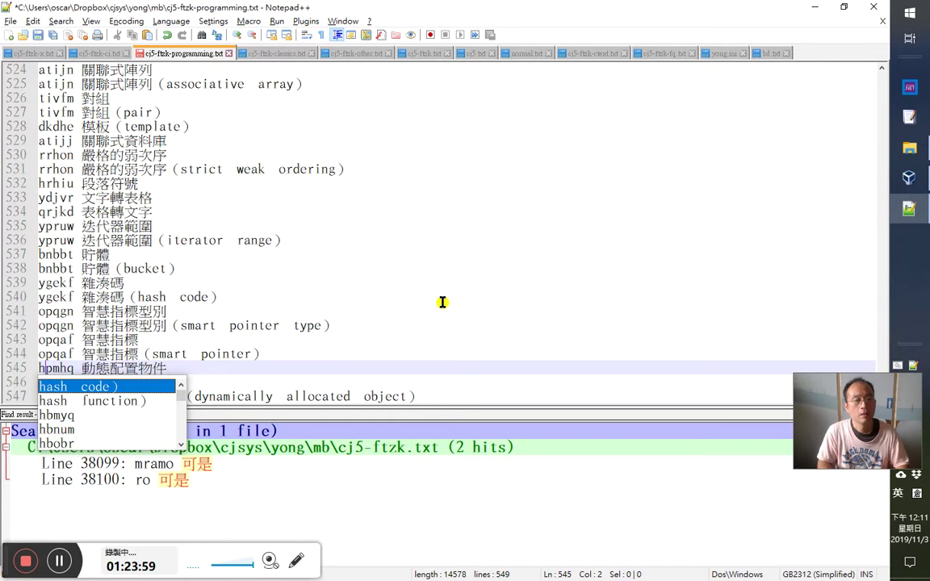
key(Delete)
text(hpmhq)
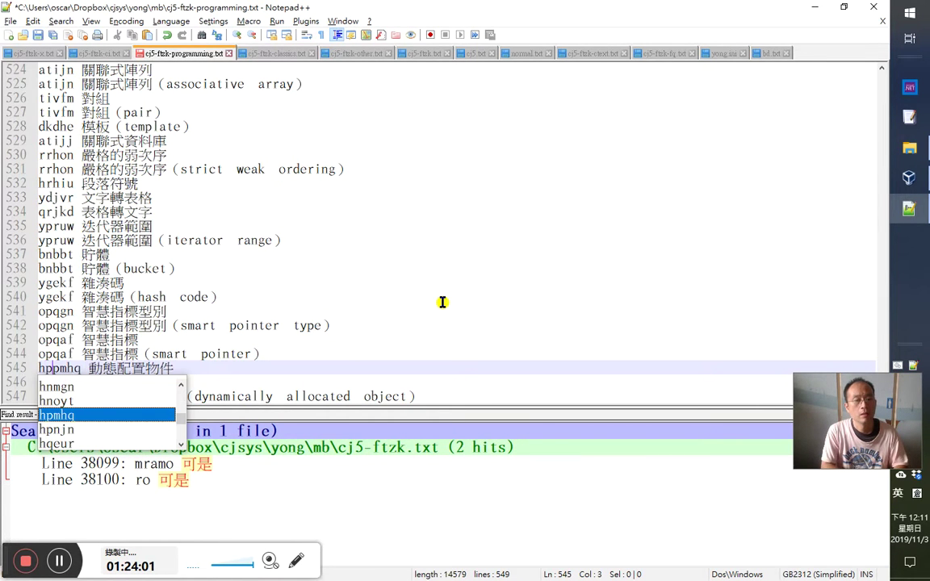
key(Escape)
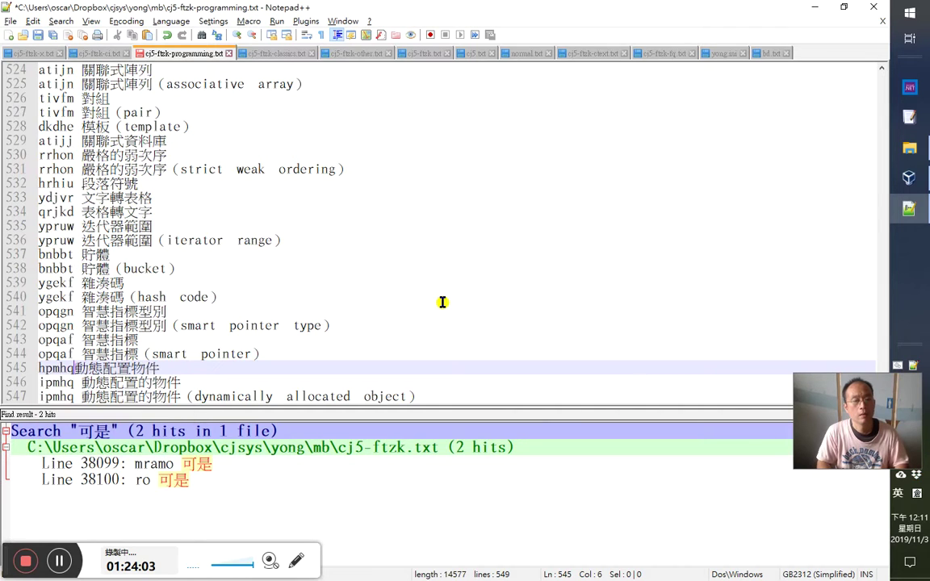
key(Delete)
key(Delete)
key(Delete)
key(Delete)
key(Right)
key(shift+Home)
key(ctrl+c)
Replace ipmhq with hpmhq on lines 546 and 547, save, and minimize Notepad++
key(Down)
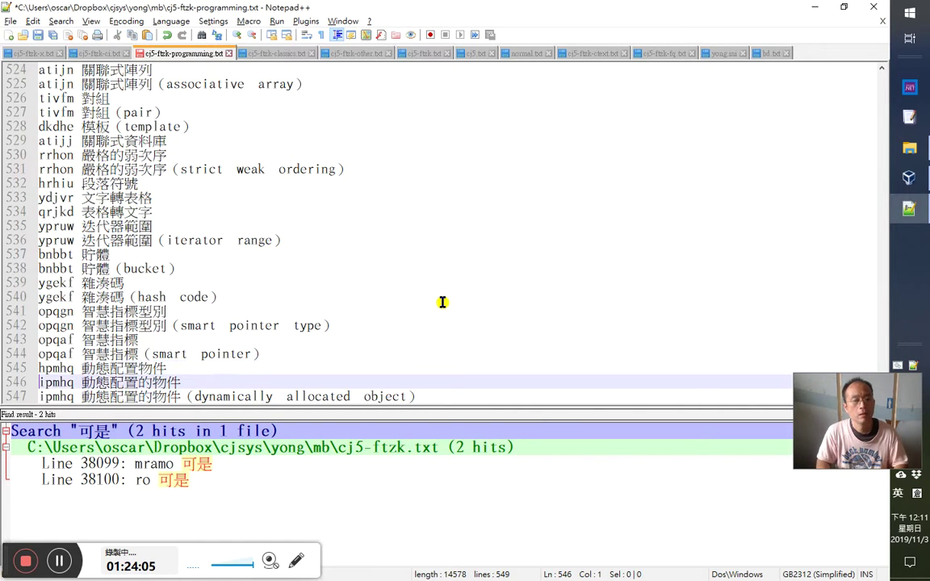
key(shift+ctrl+Right)
key(ctrl+v)
key(Down)
key(shift+ctrl+Right)
key(ctrl+v)
key(ctrl+s)
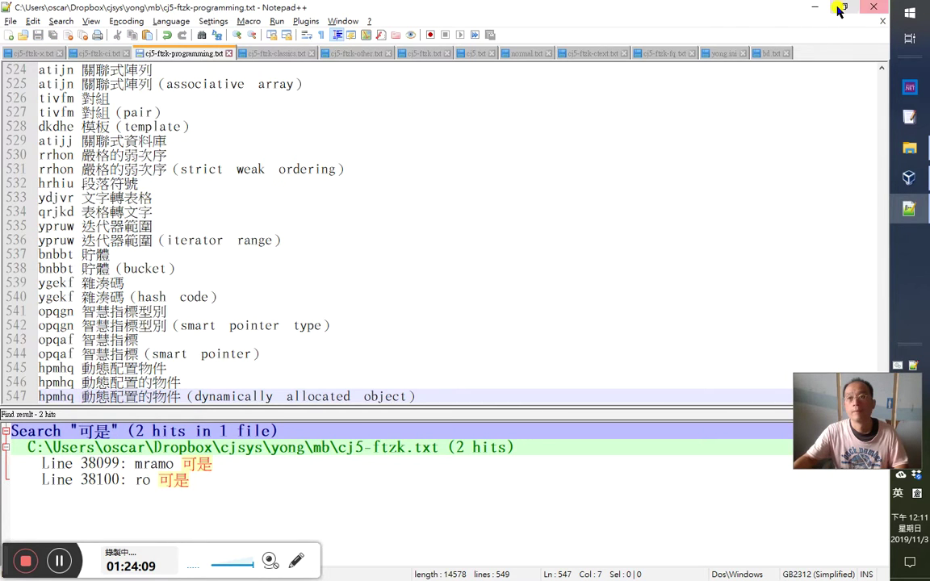
click(817, 7)
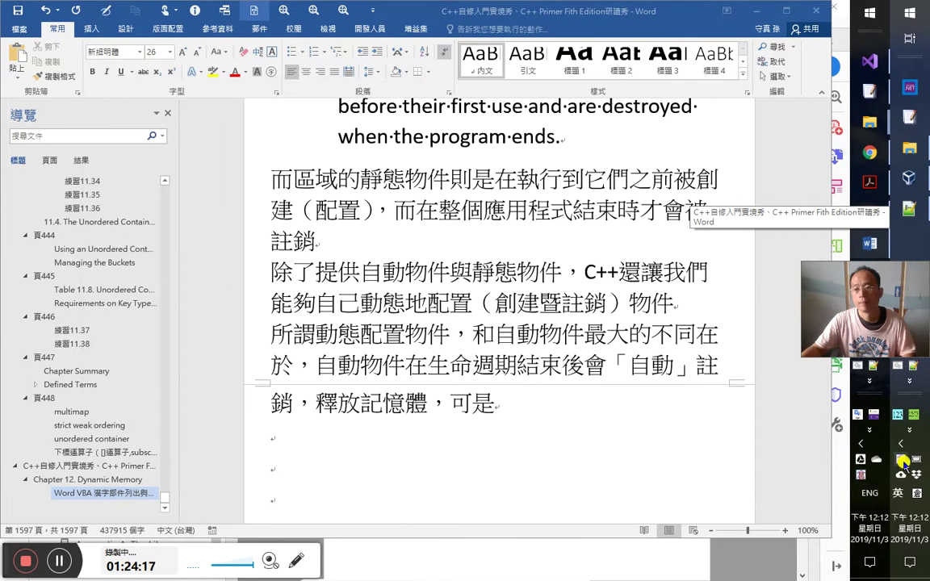
Type 動態配置的物件（dynamically allocated object） after 可是 and correct the spaces inside it
drag(903, 325, 903, 475)
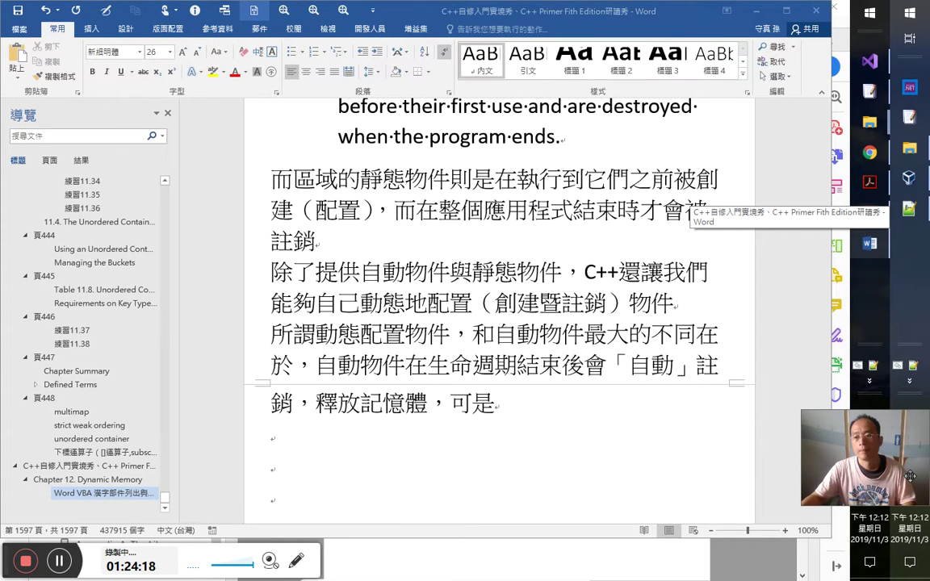
click(575, 411)
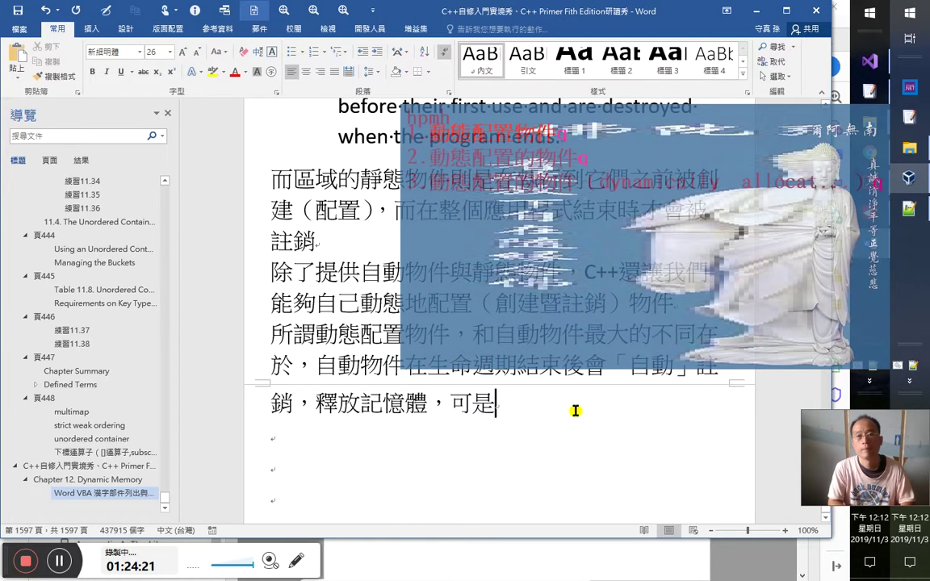
text(3動態配置的物件（dyna)
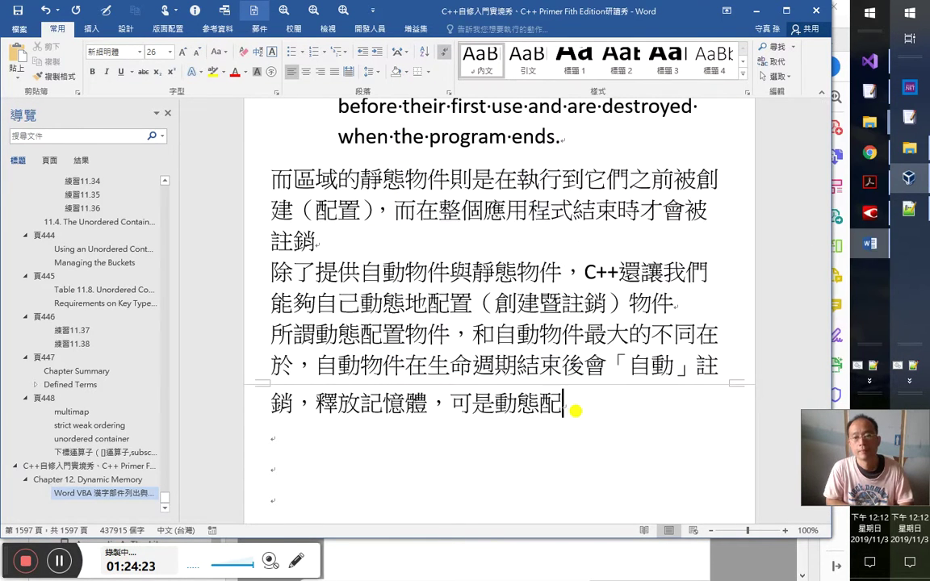
text(mically al)
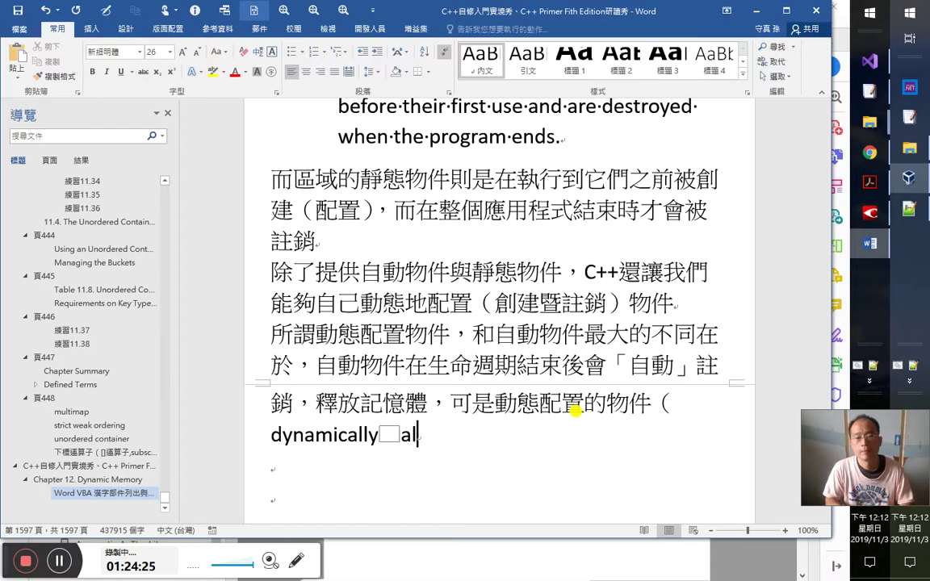
text(located opject）)
click(400, 434)
key(Left)
key(Left)
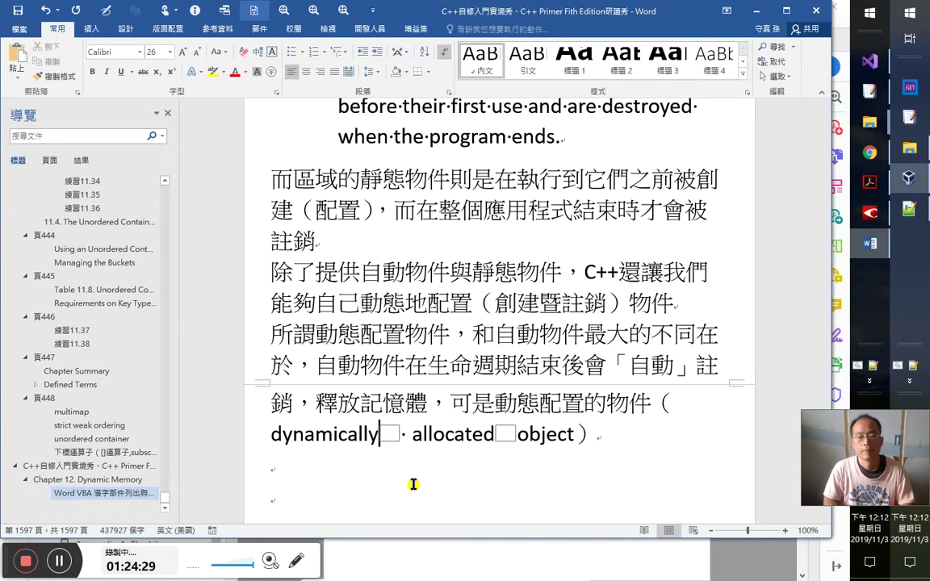
key(Delete)
key(ctrl+Right)
key(ctrl+Right)
key(ctrl+Right)
key(Left)
key(Left)
key(BackSpace)
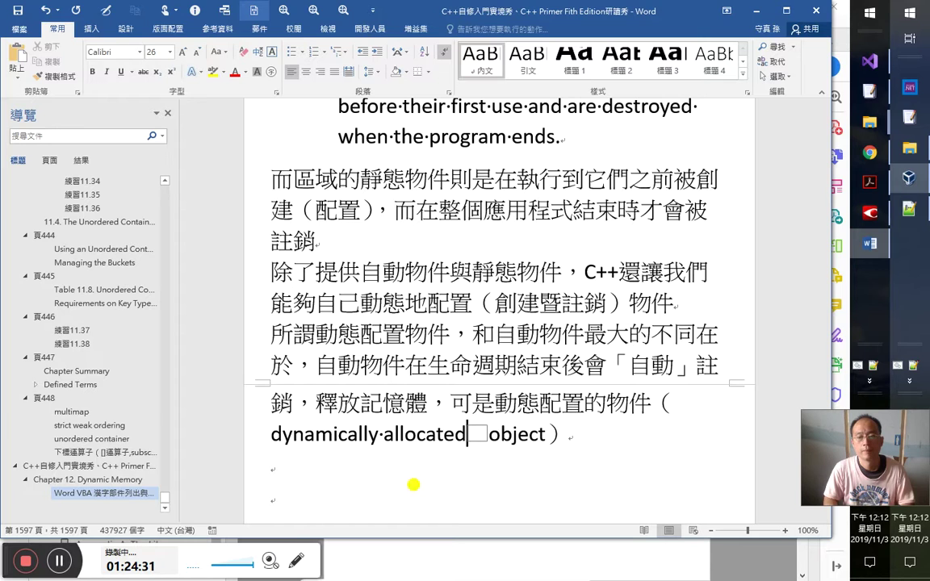
key(End)
Continue the sentence with 卻必須明確聲明要被註銷才會被註銷而釋出記憶體
text(卻)
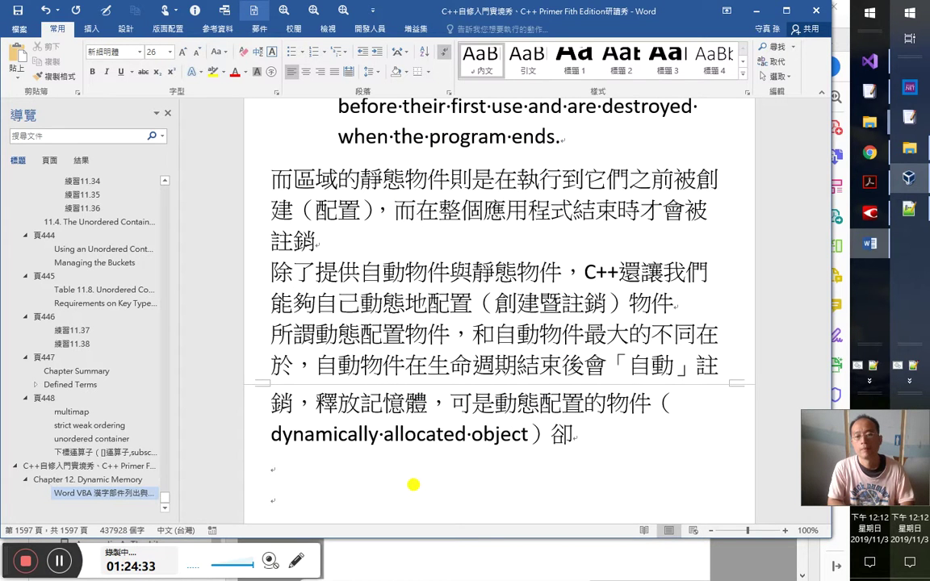
text(必須)
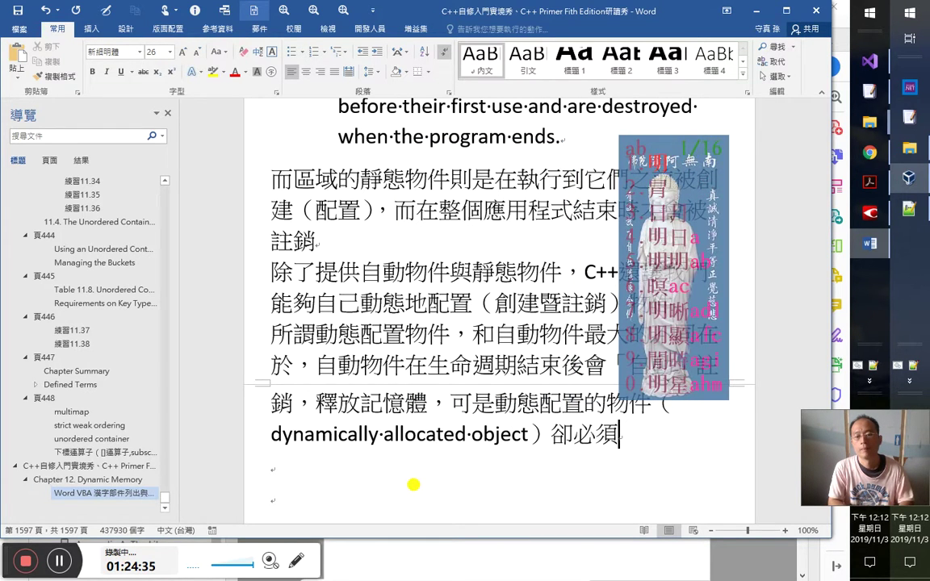
text(明)
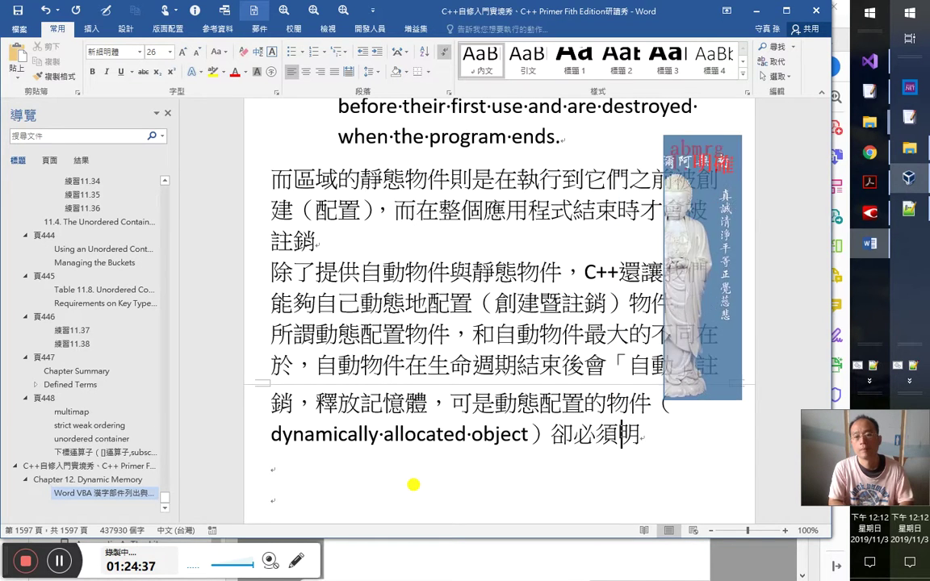
text(確聲明園)
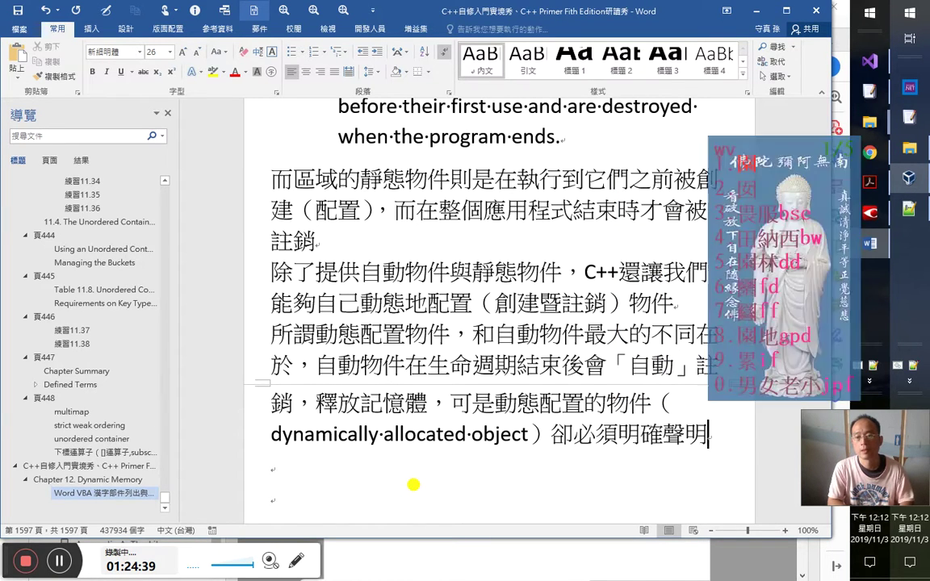
key(BackSpace)
text(要被)
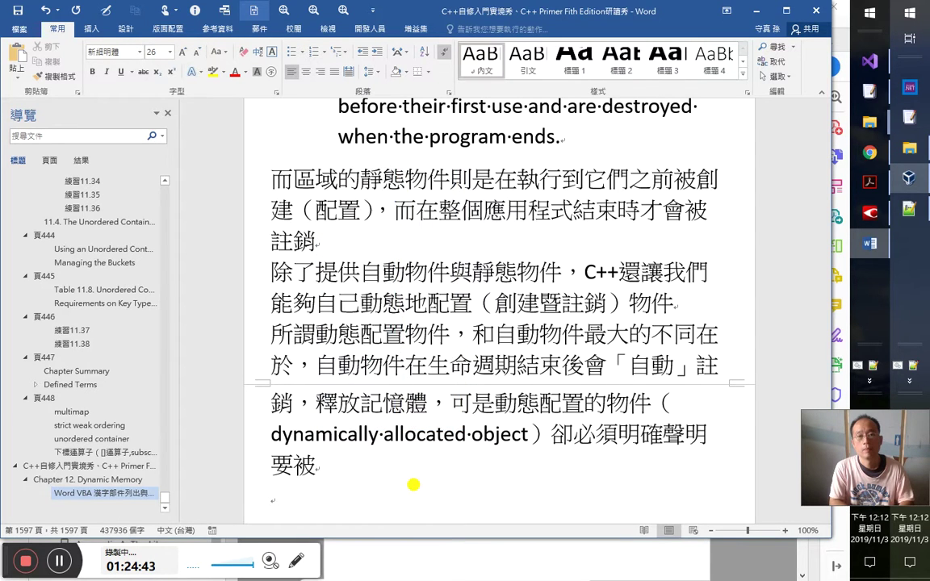
text(註銷才會被)
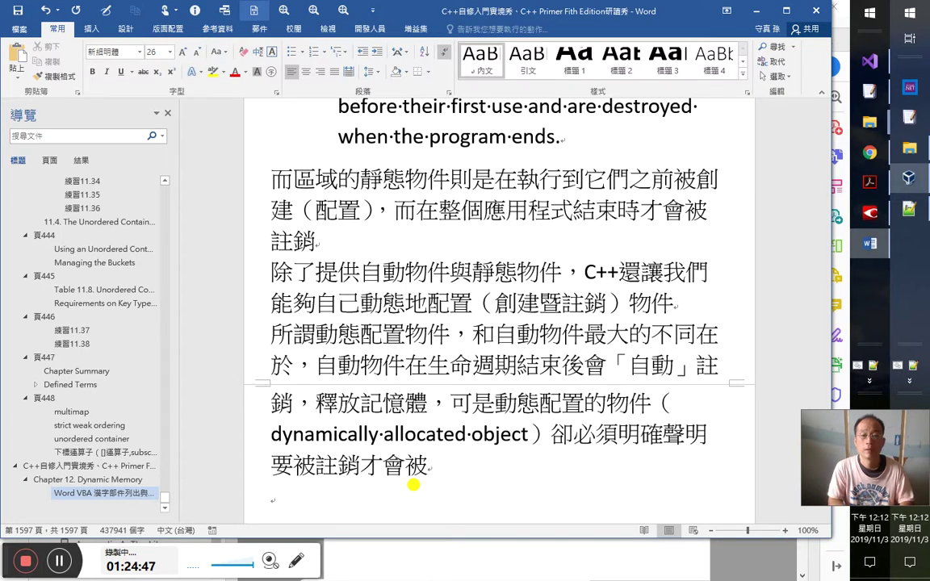
text(註銷、)
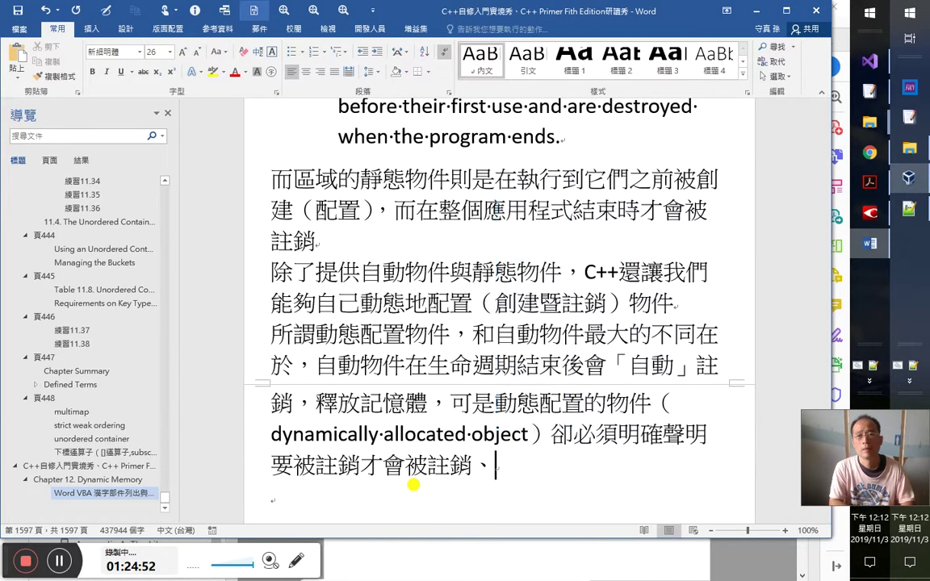
text(a)
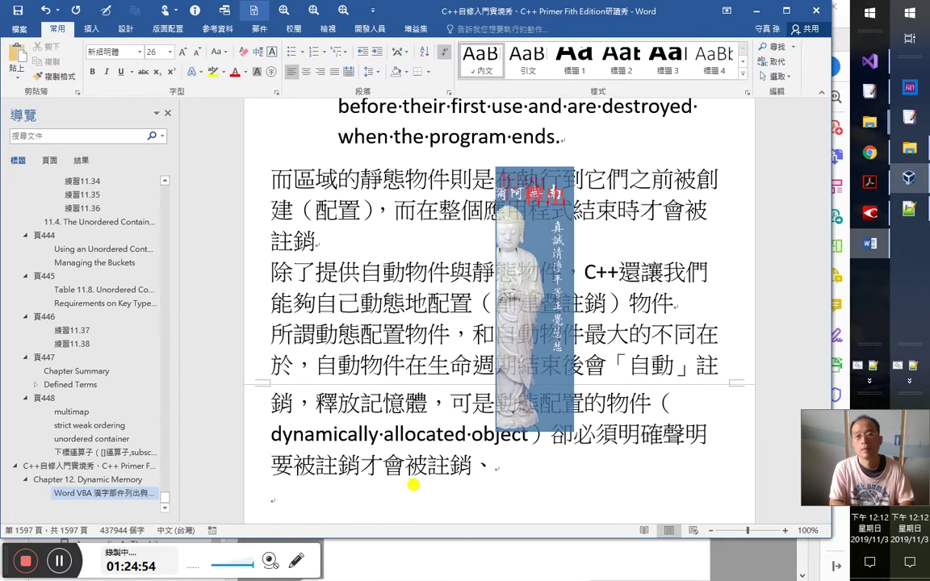
text(釋出)
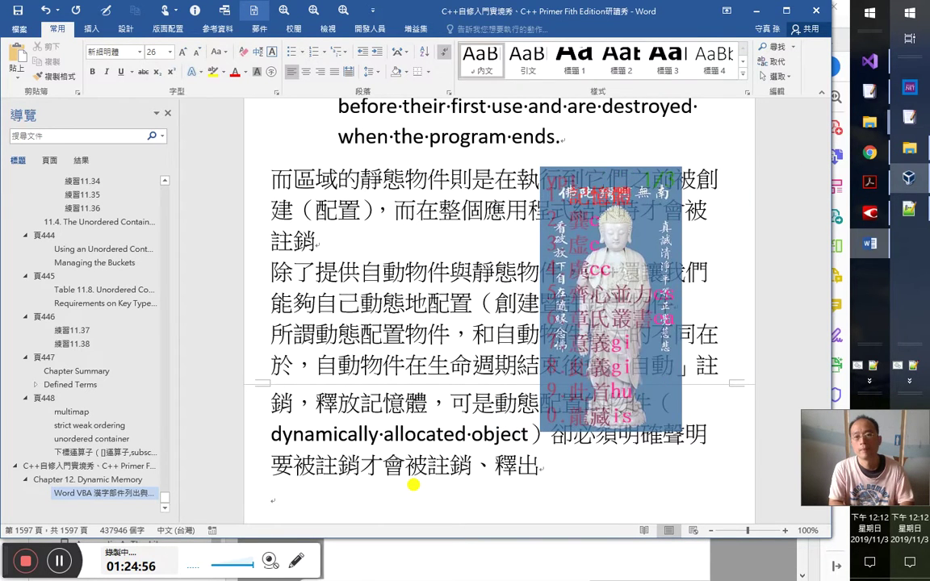
text(記憶體)
key(Left)
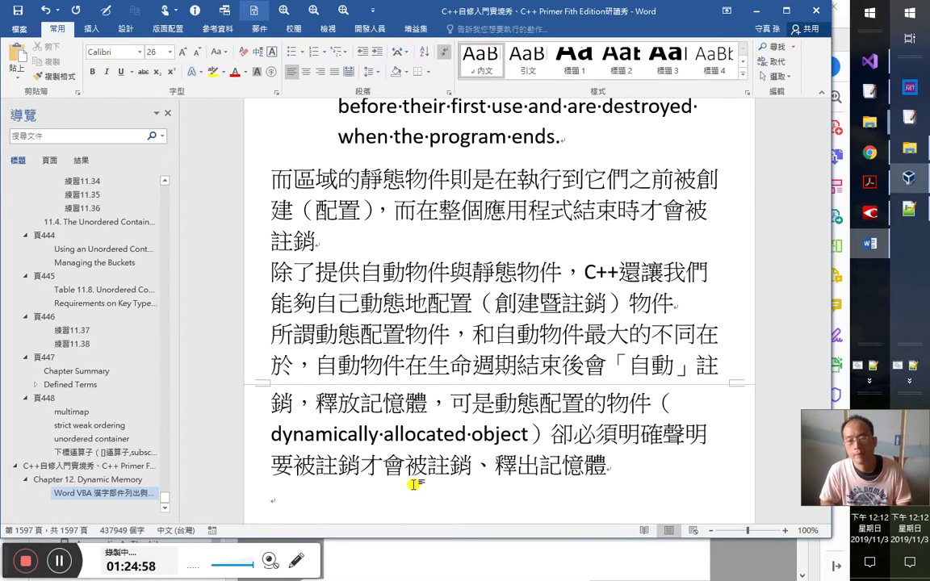
key(shift+Left)
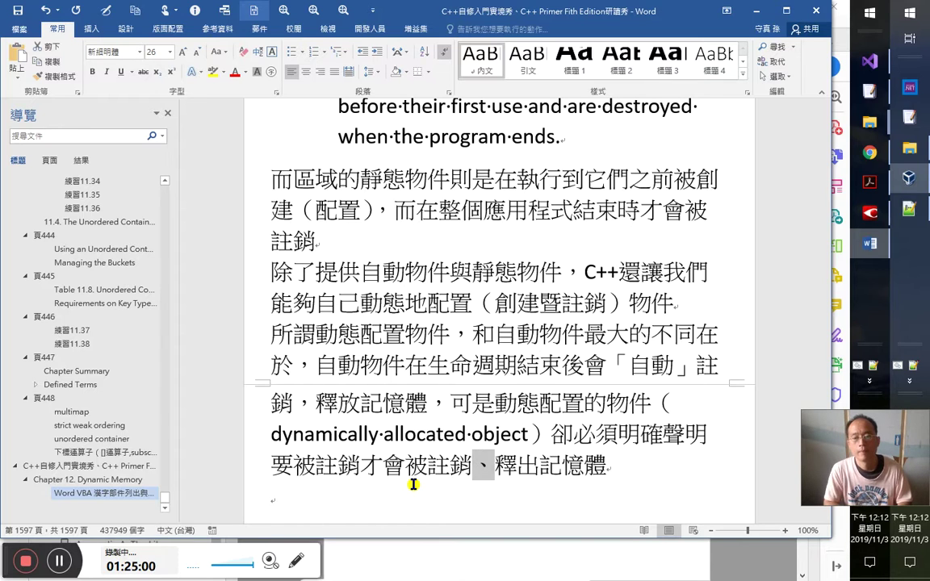
text(而)
key(Down)
key(Up)
key(Up)
key(Right)
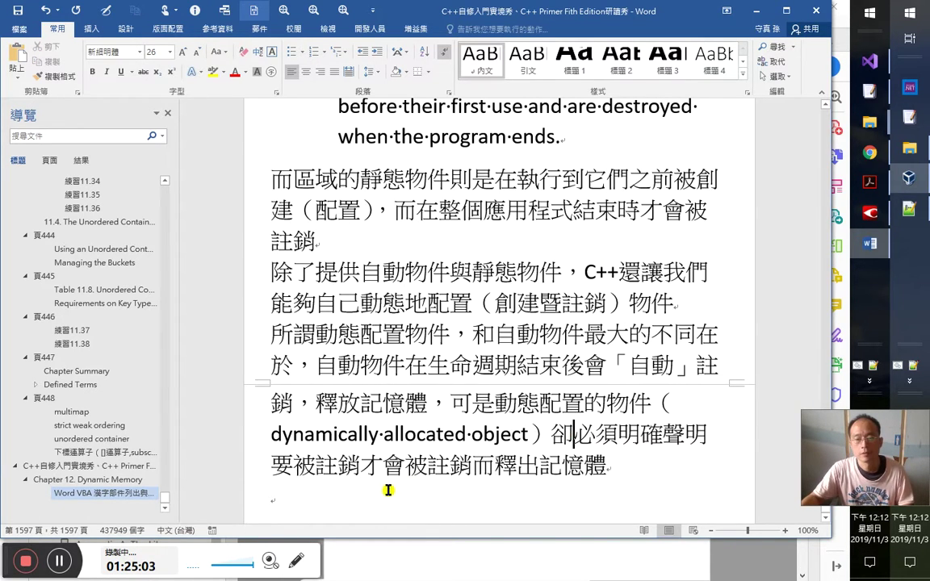
Highlight 必須明確聲明要被註銷才會被註銷 in yellow and the dynamically allocated object term in turquoise
shift+click(361, 467)
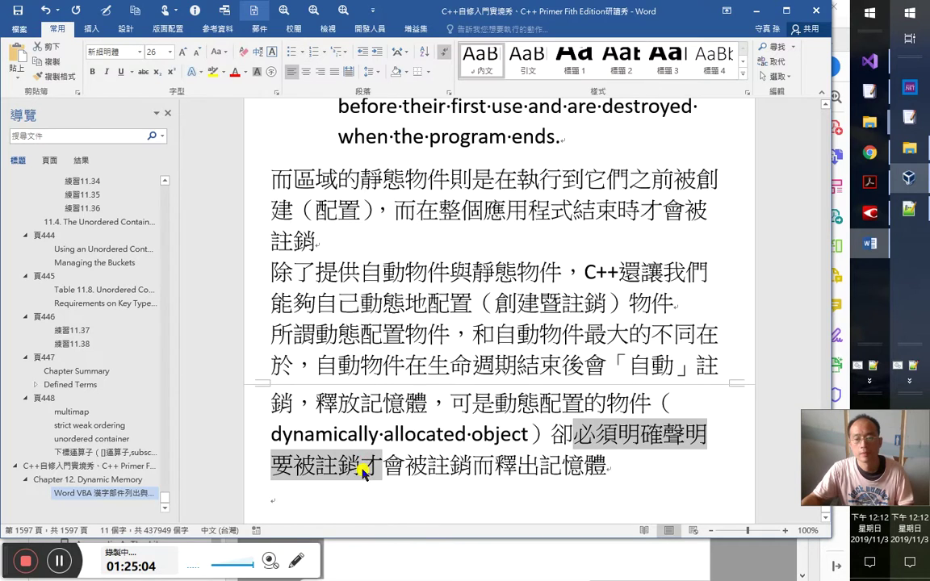
shift+click(464, 474)
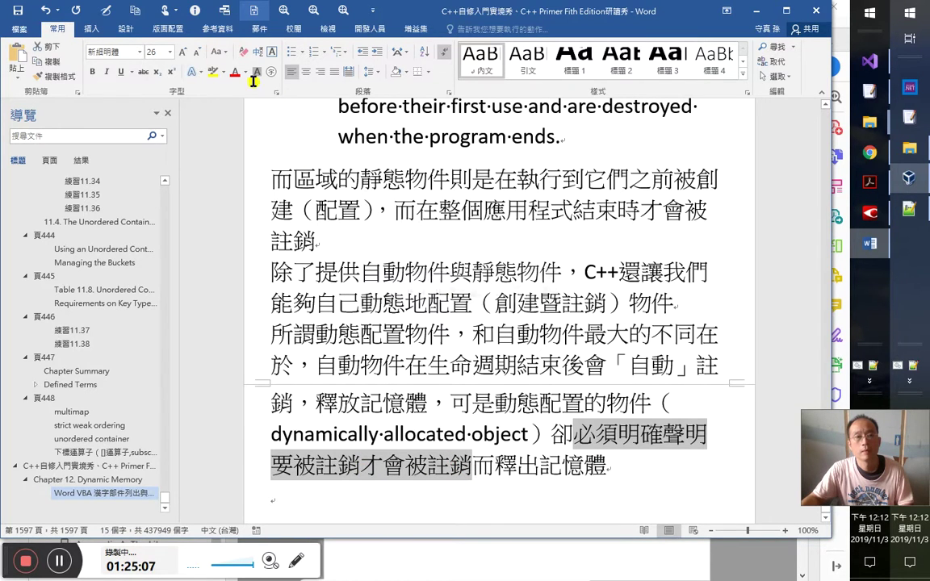
click(215, 71)
key(Right)
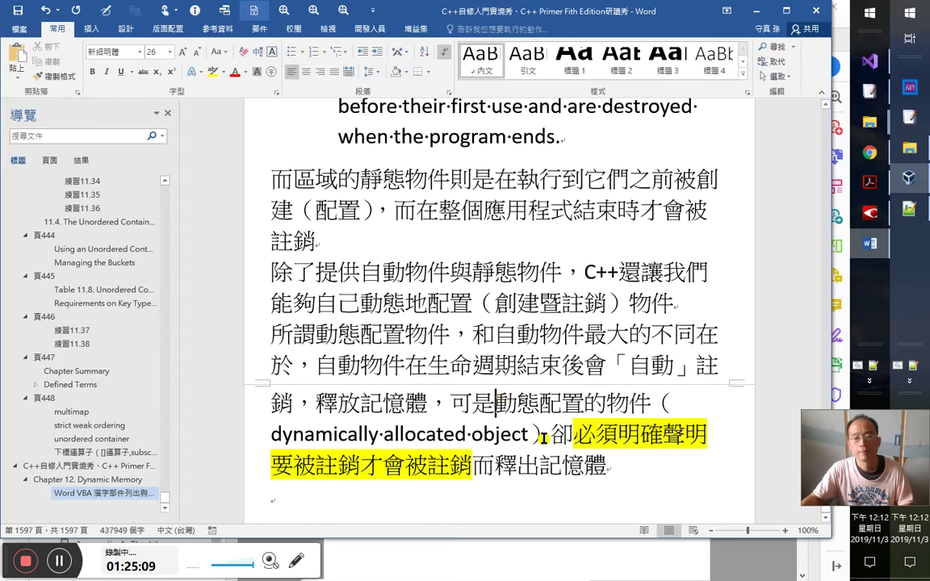
shift+click(543, 438)
click(223, 72)
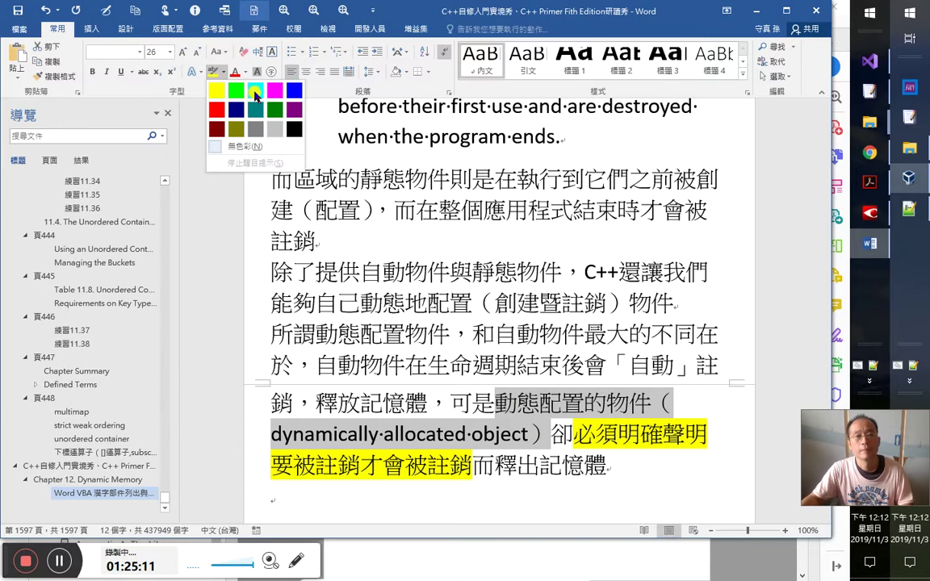
click(254, 95)
Delete the empty last paragraph and select the paragraph from 除了提供 through 記憶體
click(620, 467)
click(637, 500)
key(alt+Tab)
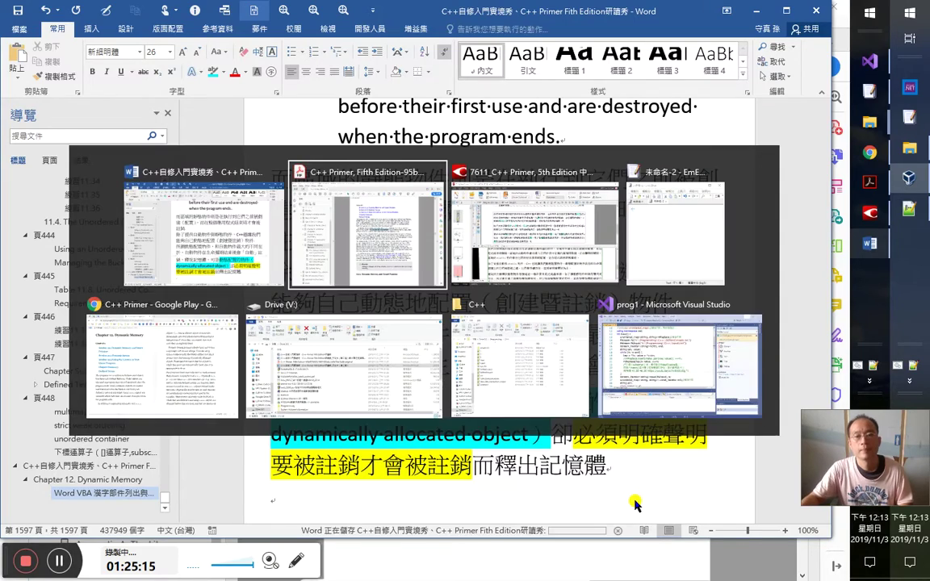
key(alt+Tab)
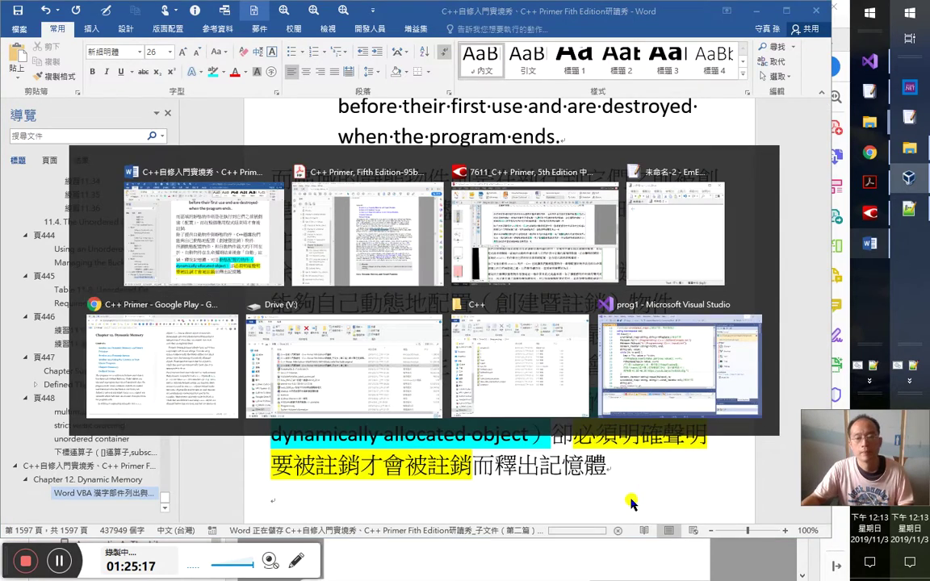
key(alt+Tab)
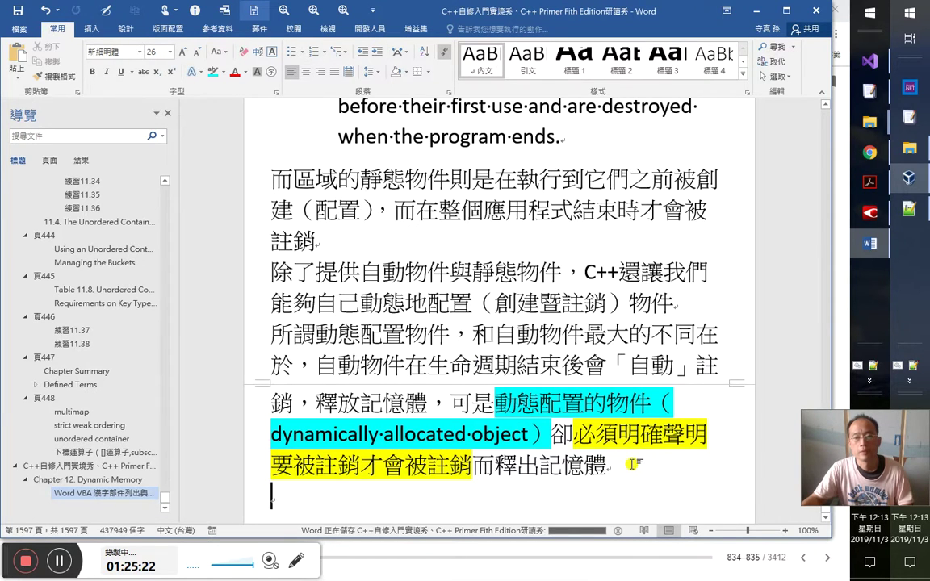
key(BackSpace)
shift+click(240, 295)
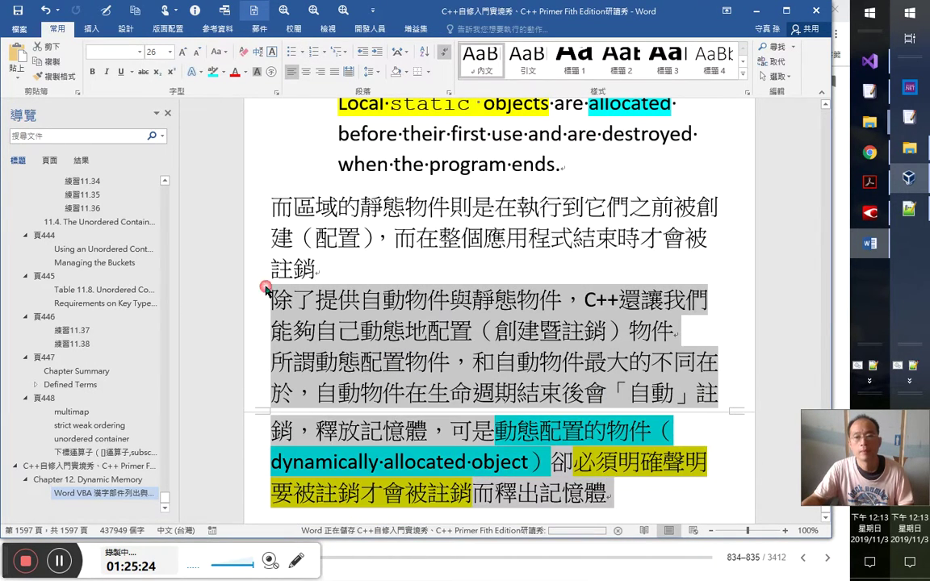
Close the C++ Primer translation document and show Word's Recent files list with Ctrl+O
scroll(448, 270, up, 1)
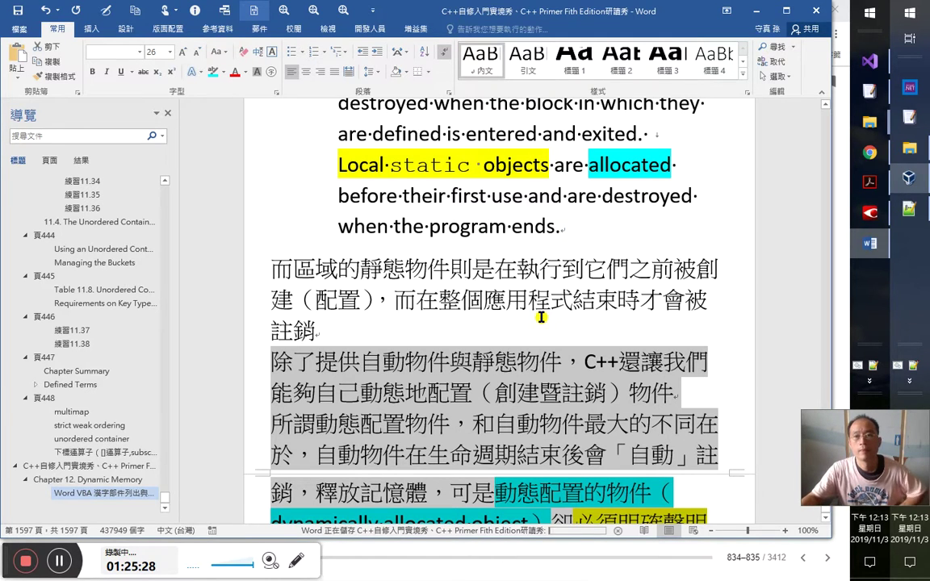
key(ctrl+v)
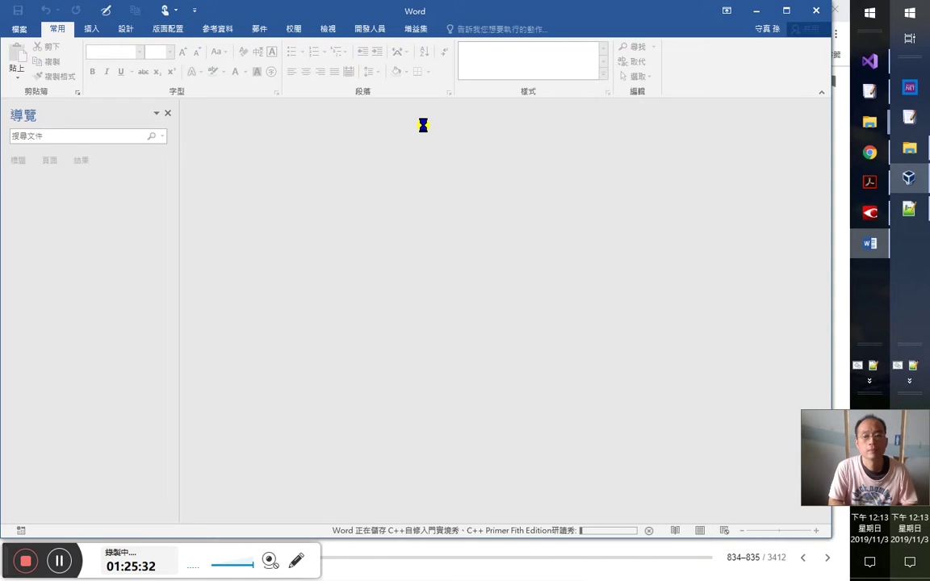
key(ctrl+o)
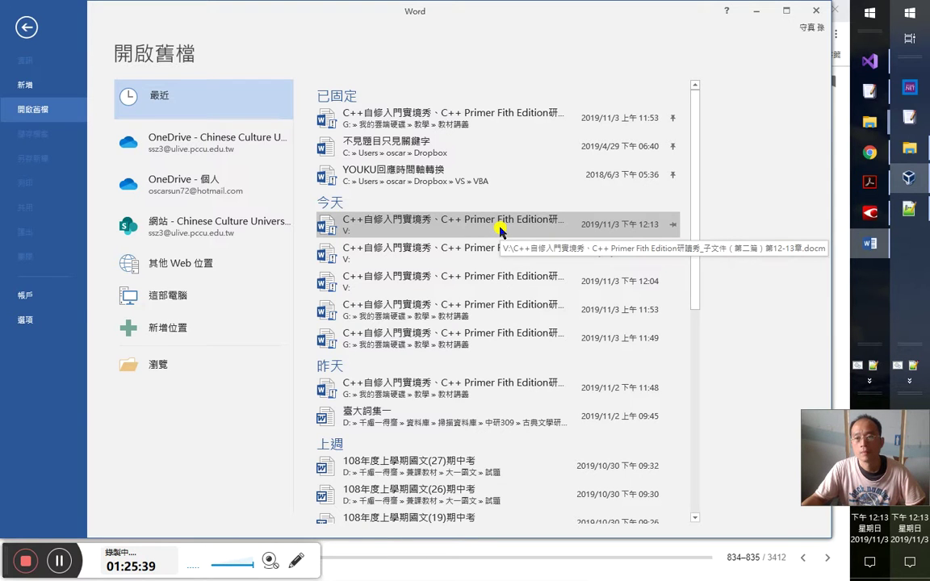
Reopen the chapter 12–13 notes document and glance at its file information page
click(500, 231)
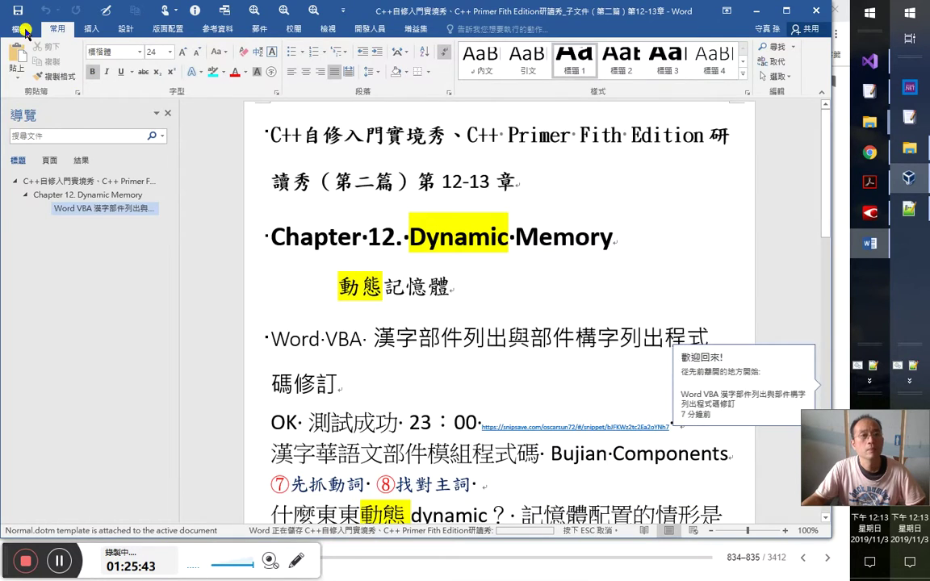
click(24, 29)
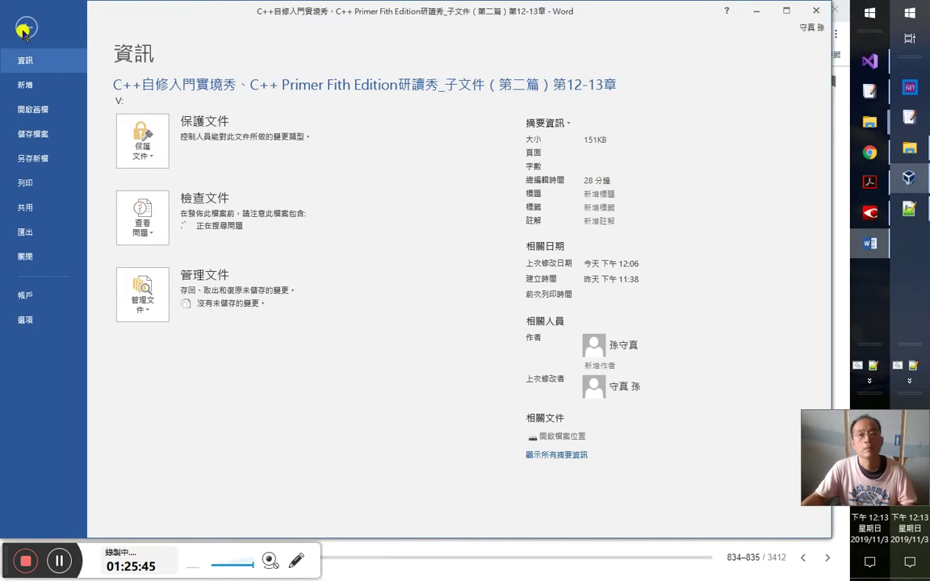
click(25, 29)
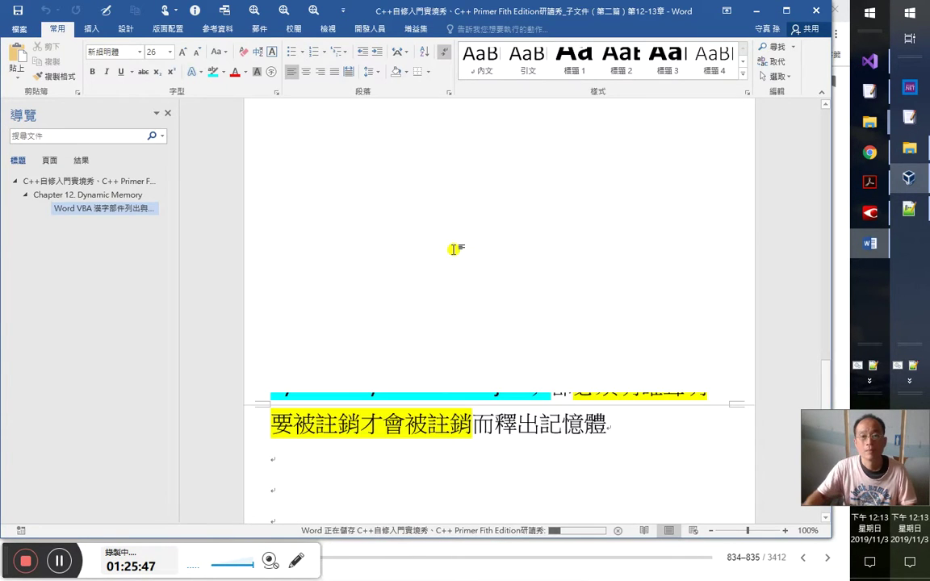
scroll(455, 250, down, 8)
scroll(452, 282, up, 4)
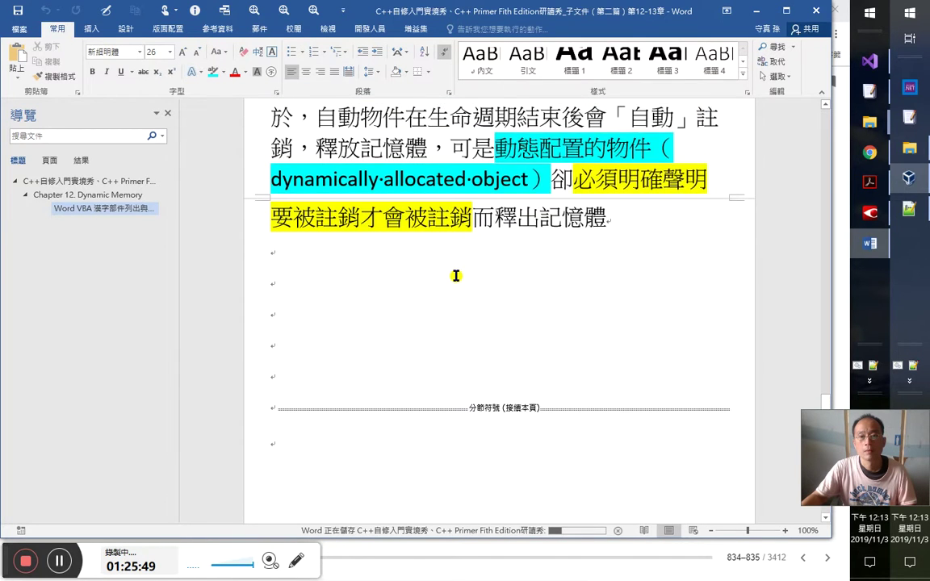
scroll(413, 321, up, 2)
Add the timestamp 1：26：00 below the paragraph, then switch to the C++ Primer book in Chrome
click(375, 322)
scroll(467, 237, up, 2)
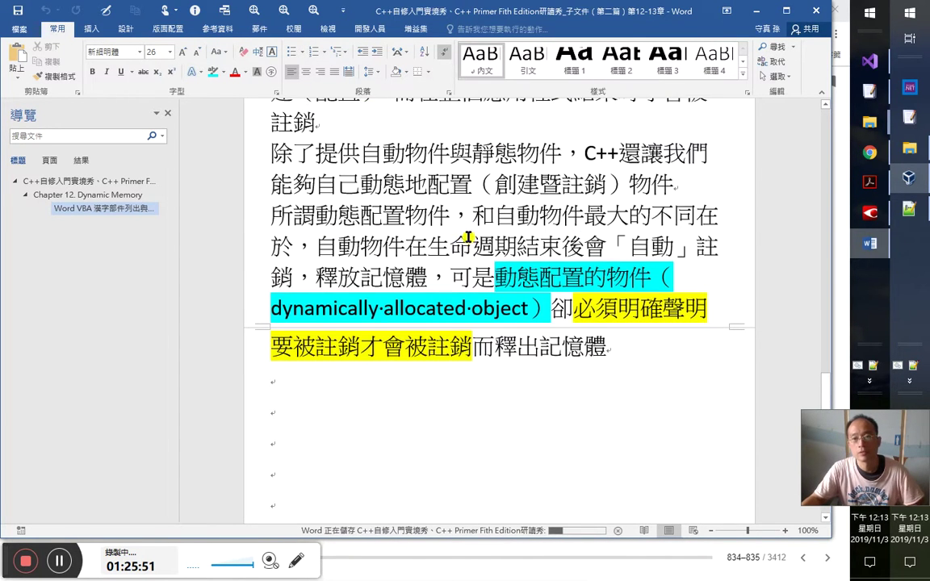
scroll(800, 279, up, 2)
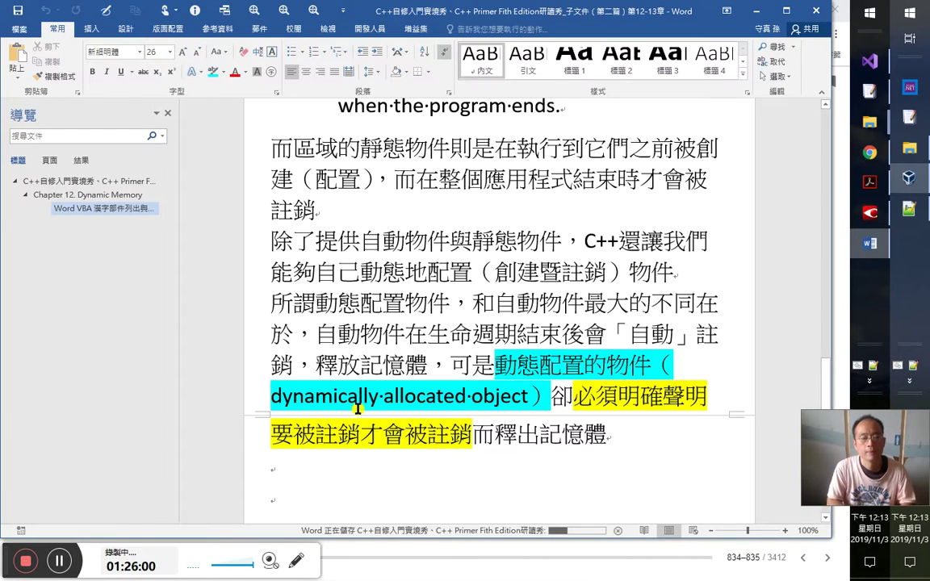
text(1：26：00)
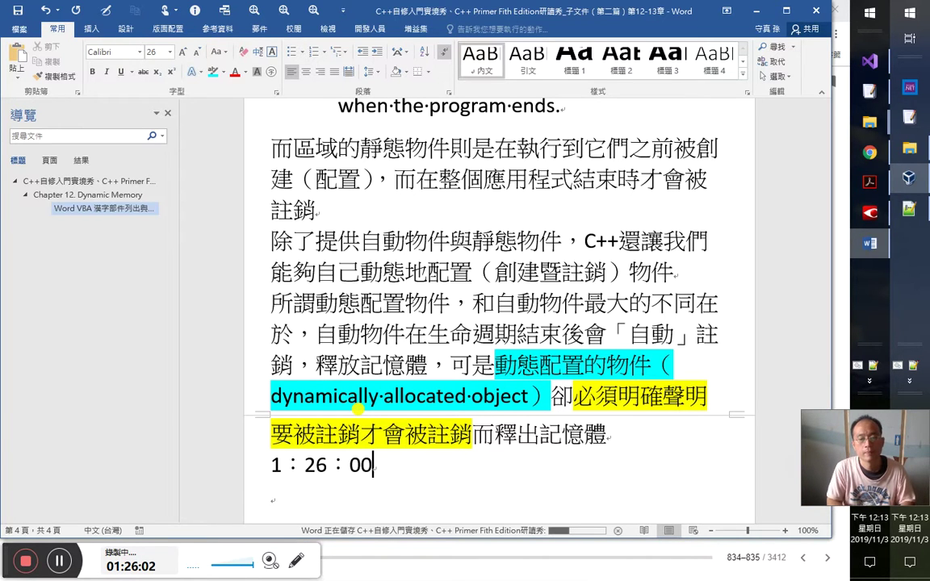
key(alt+Tab)
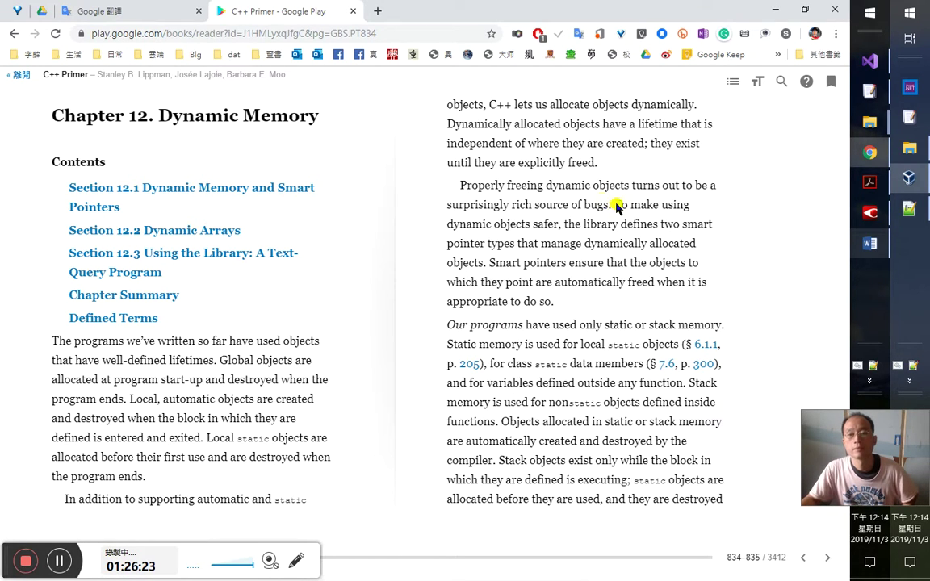
drag(611, 205, 479, 195)
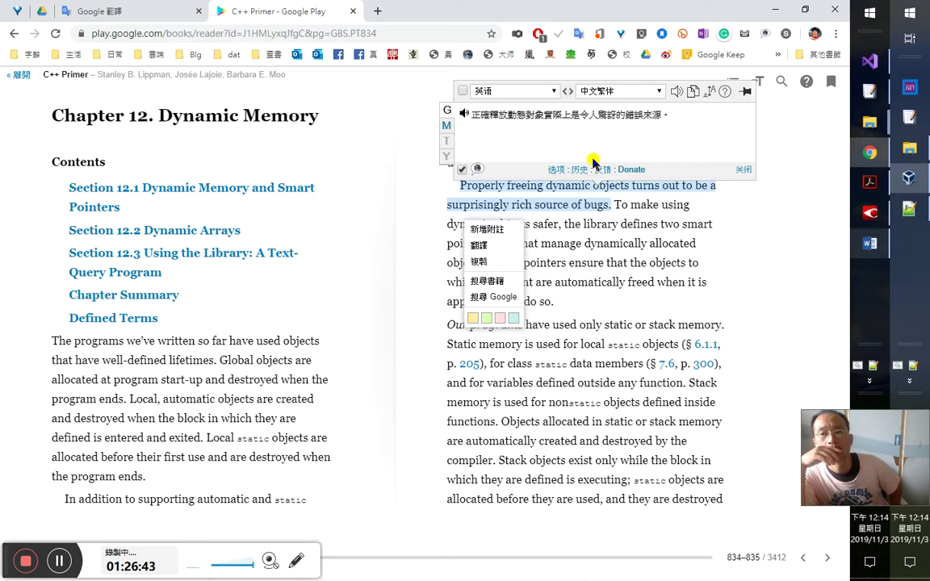
click(736, 260)
click(731, 254)
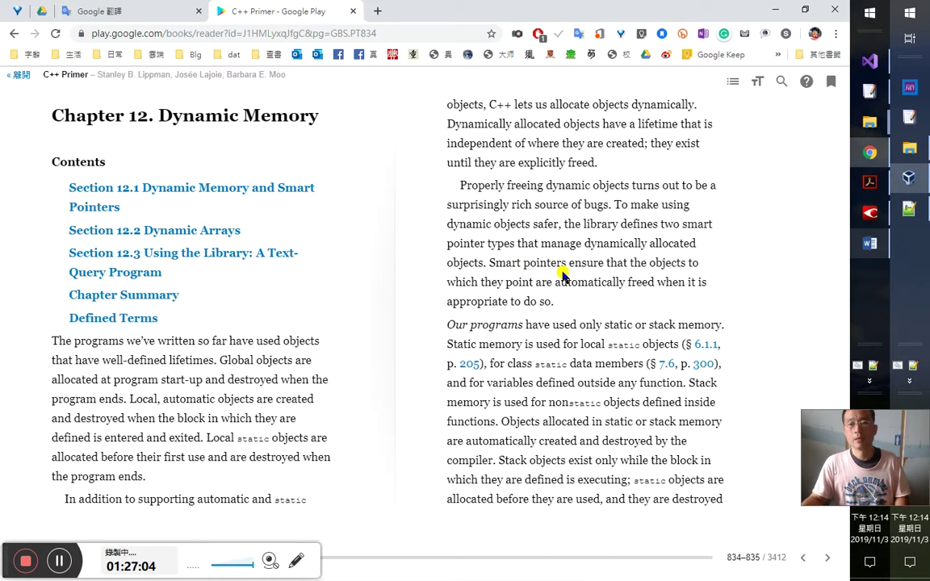
key(alt+Tab)
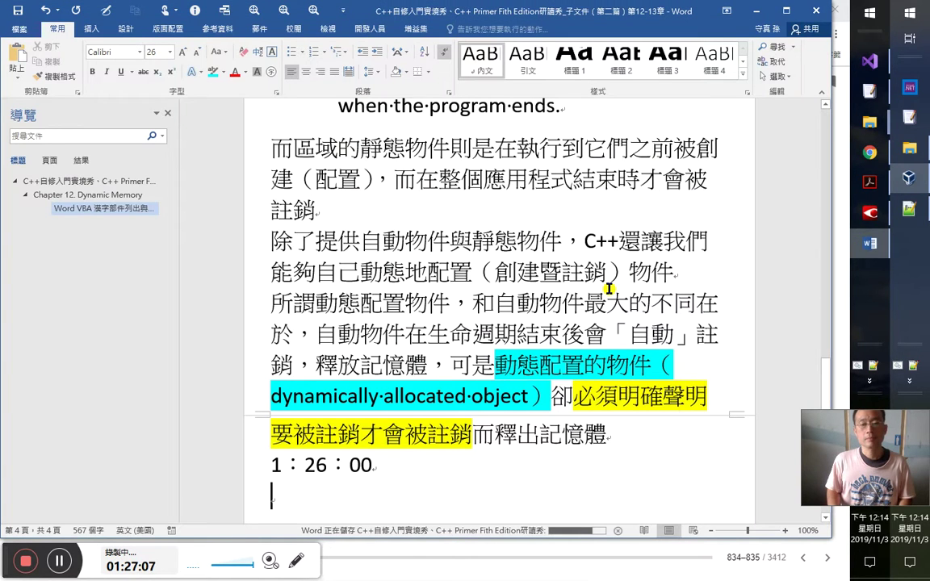
Start the line below the timestamp with 為了要讓動態物件能, correcting mistyped characters
key(a)
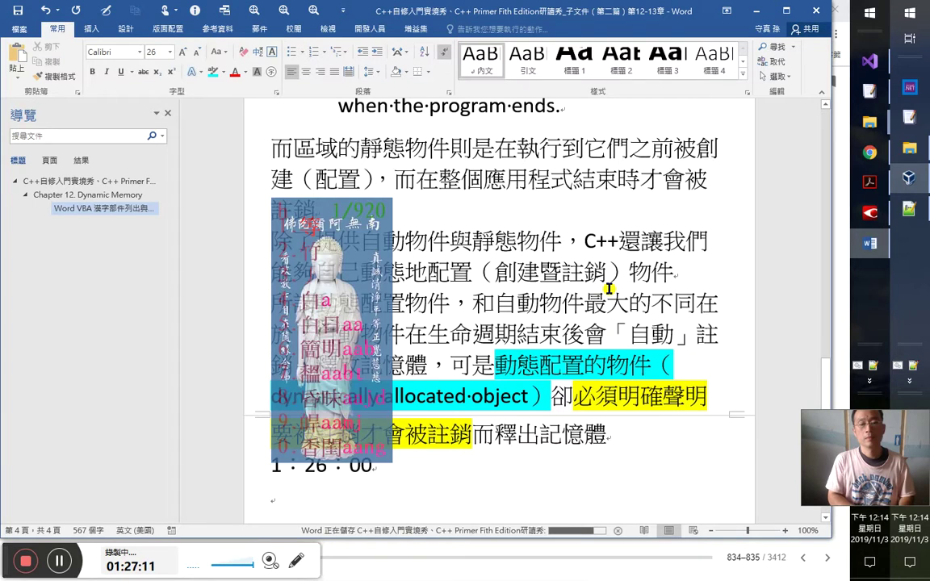
text(動態)
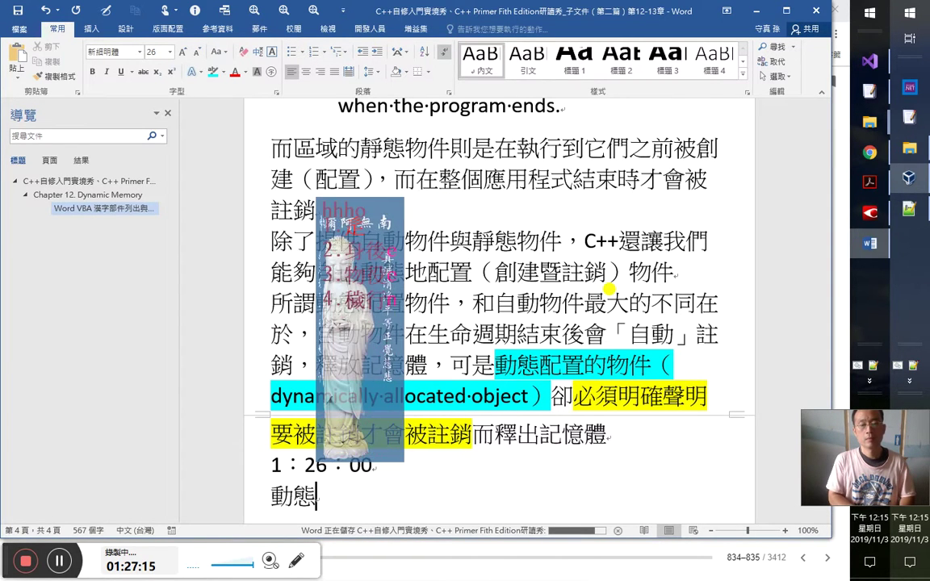
key(apostrophe)
text(犂要能)
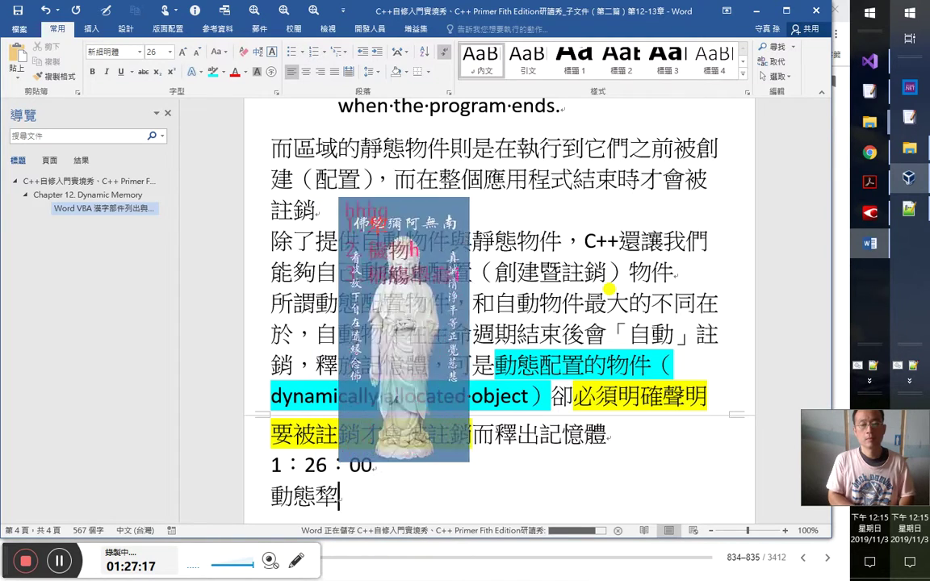
key(Left)
key(Left)
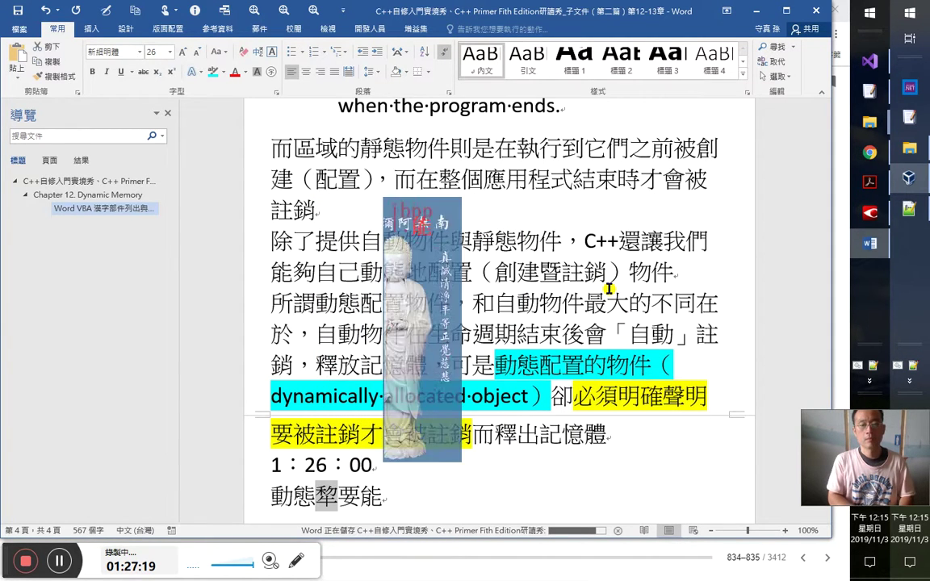
key(BackSpace)
text(bh)
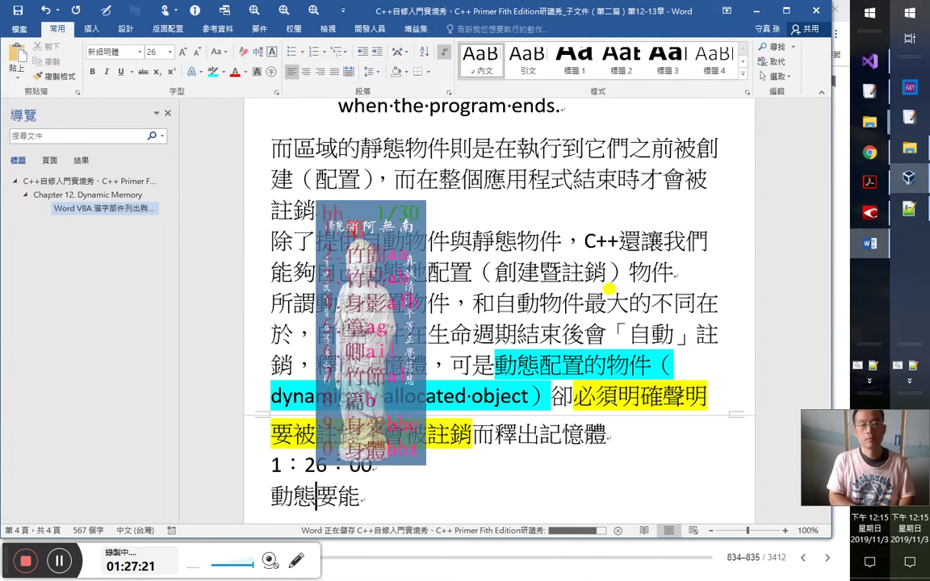
text(物件)
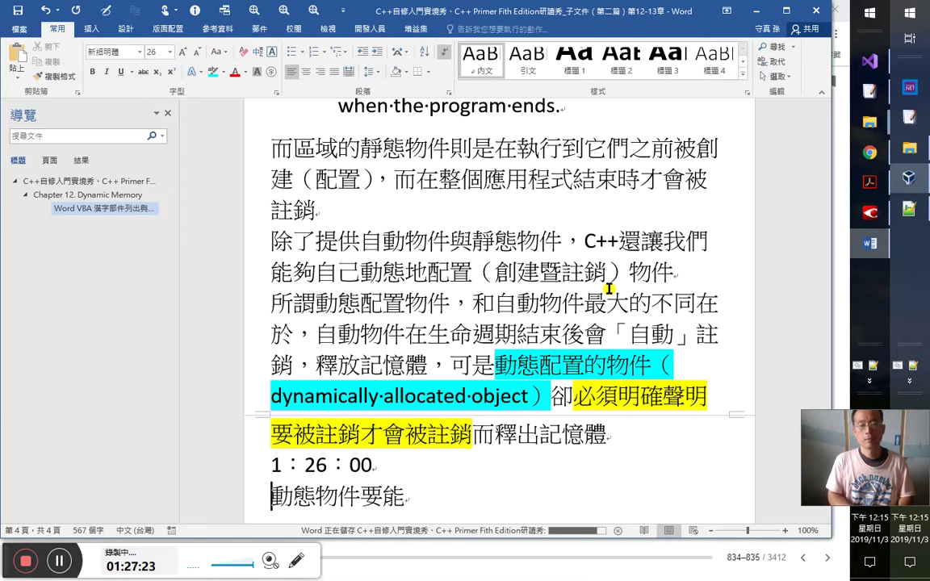
text(為了要)
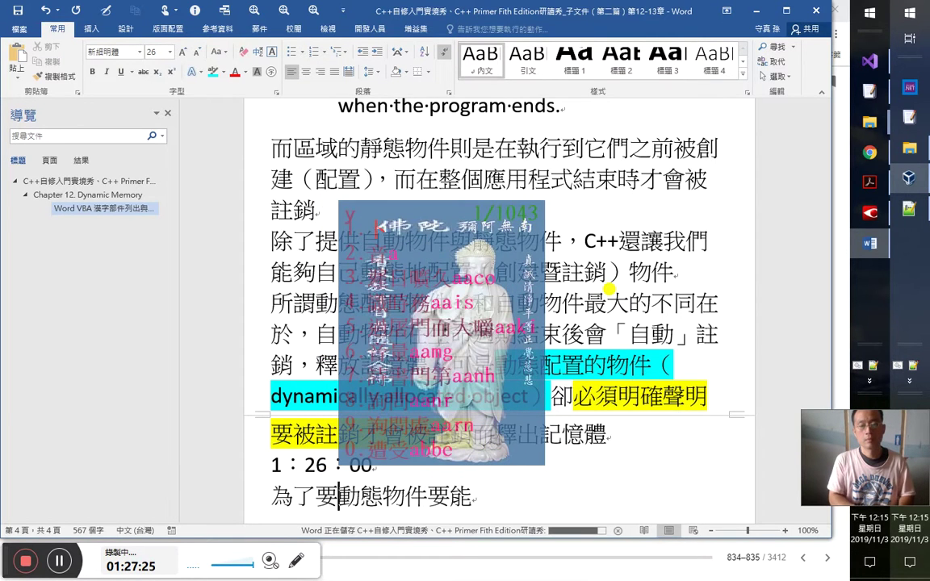
text(讓)
key(Delete)
key(End)
Continue the sentence with 安全地被釋放，因此才有智慧指標（smart pointer）的設置
text(安全地)
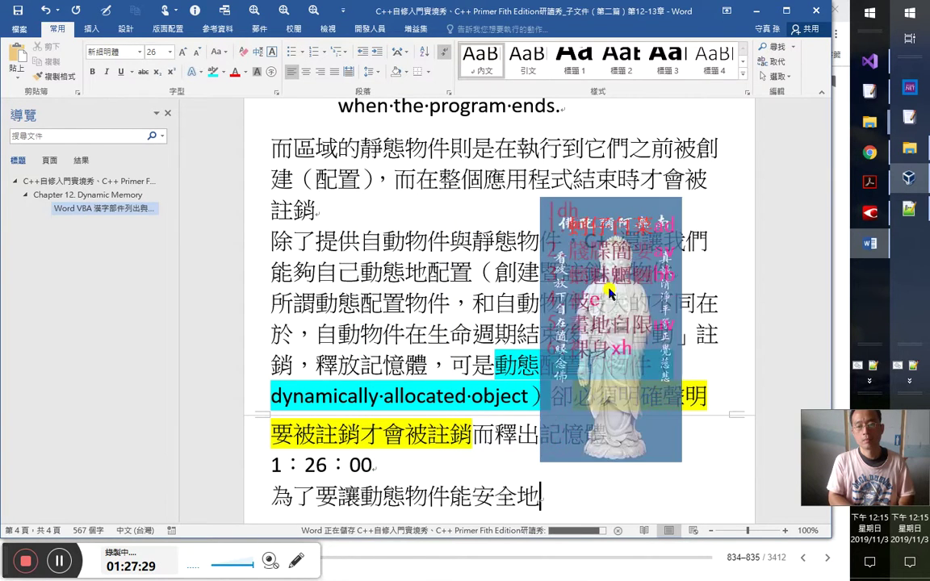
text(被聾聽)
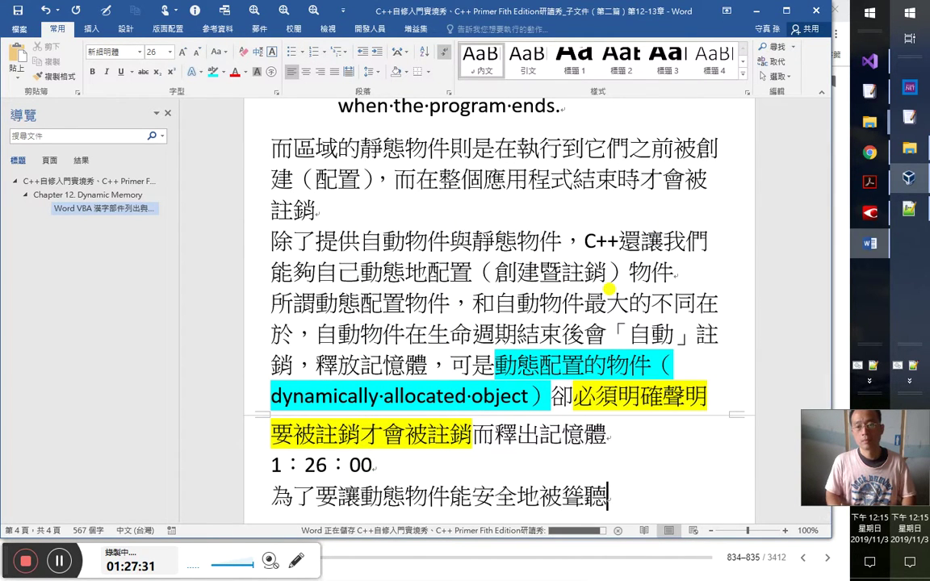
key(Down)
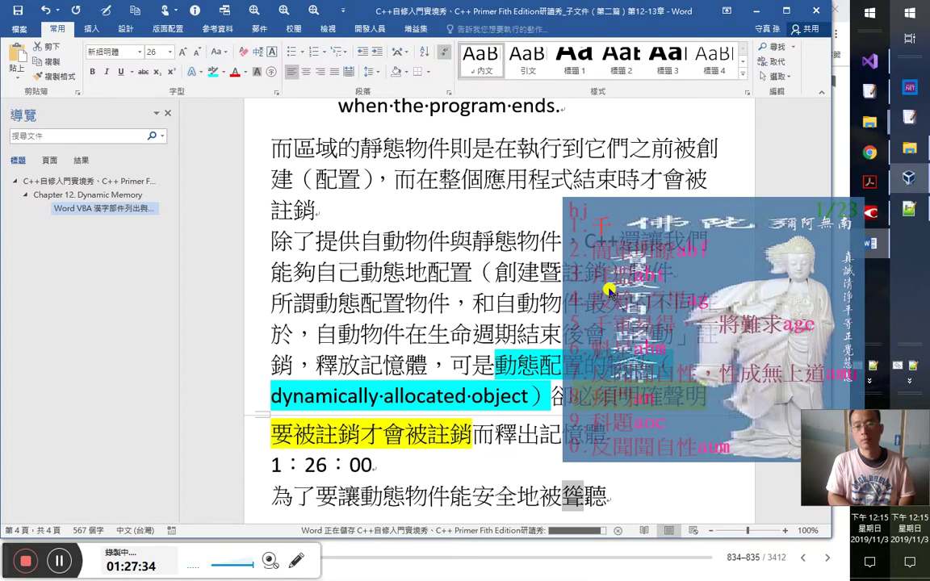
text(釋放，)
key(Delete)
text(wk)
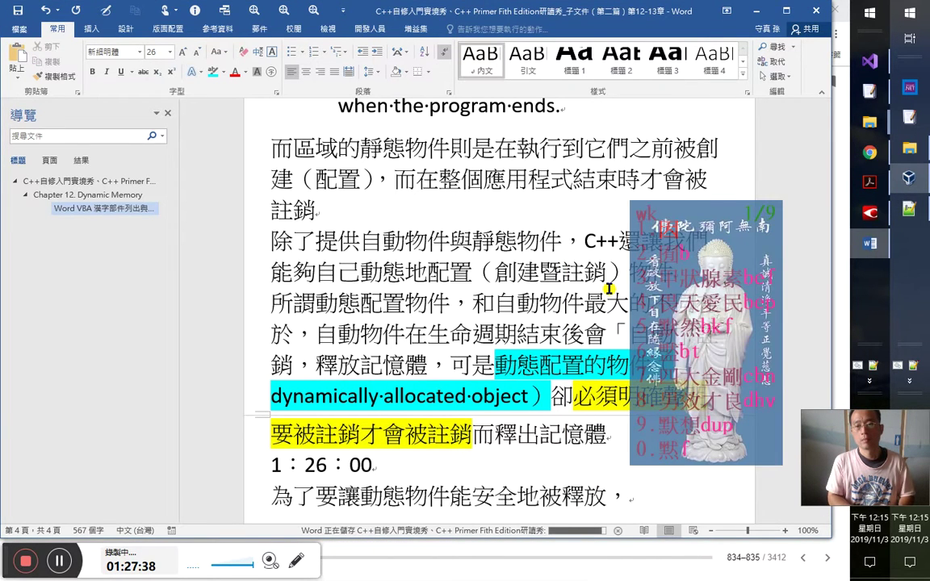
key(BackSpace)
text(y因此)
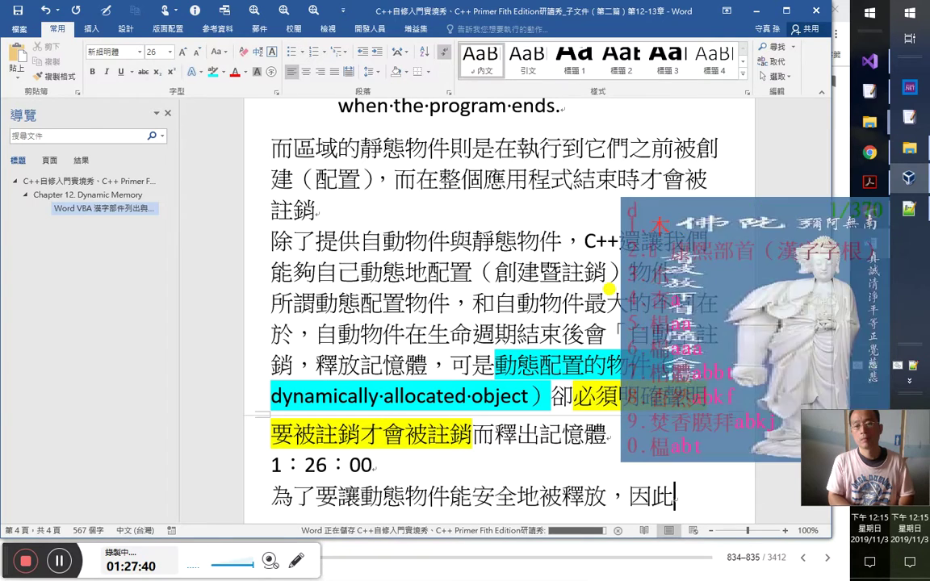
text(才有opqa)
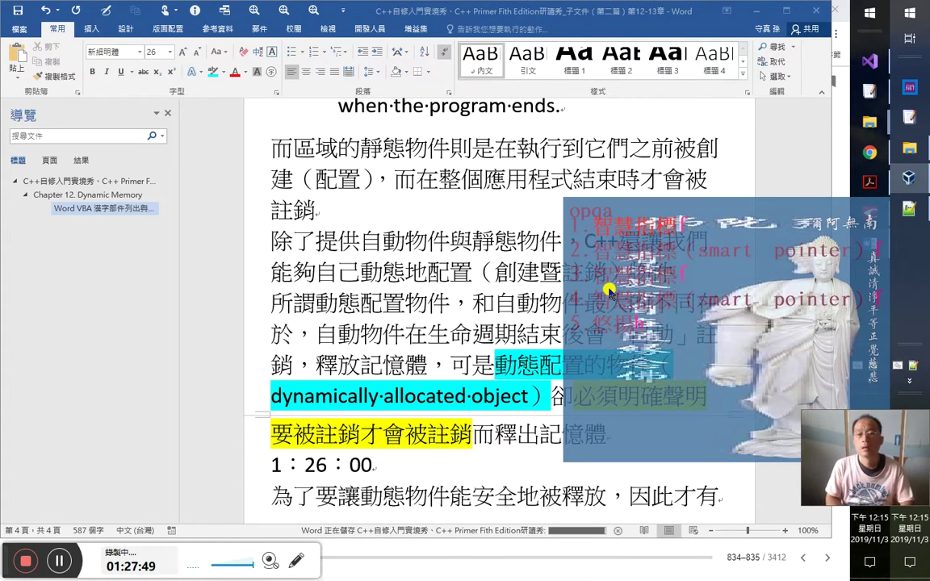
text(2)
text(的)
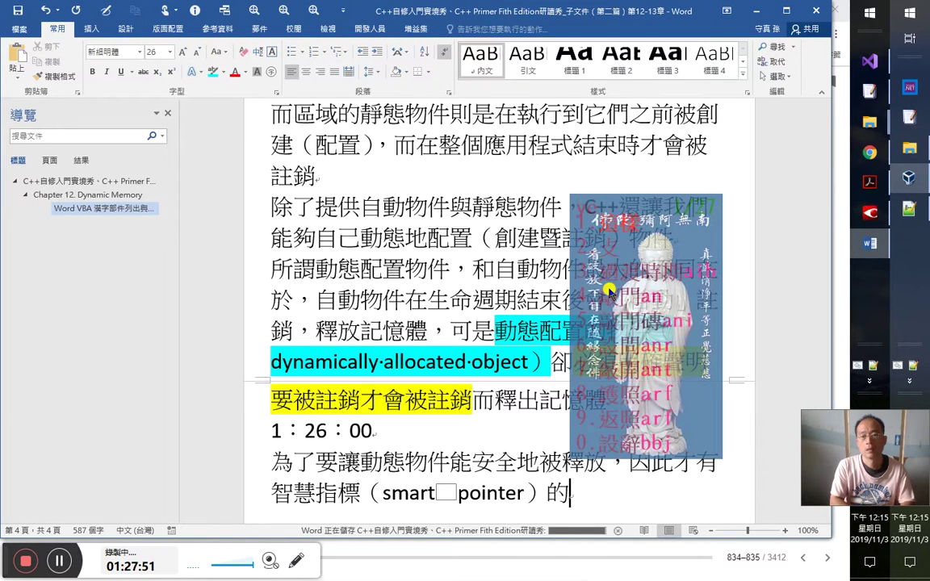
text(設置)
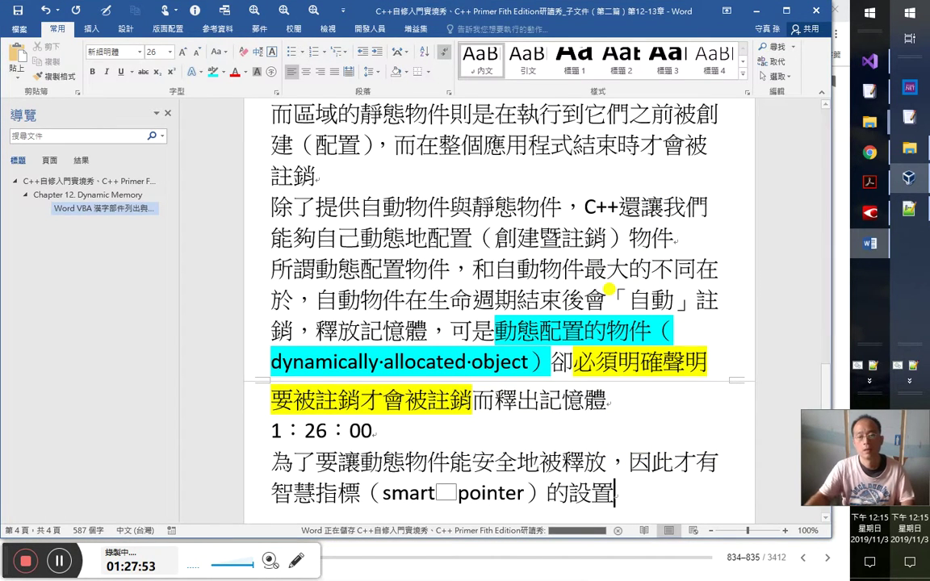
Remove the box glyph between 'smart' and 'pointer', undo an accidental deletion, and save
click(436, 494)
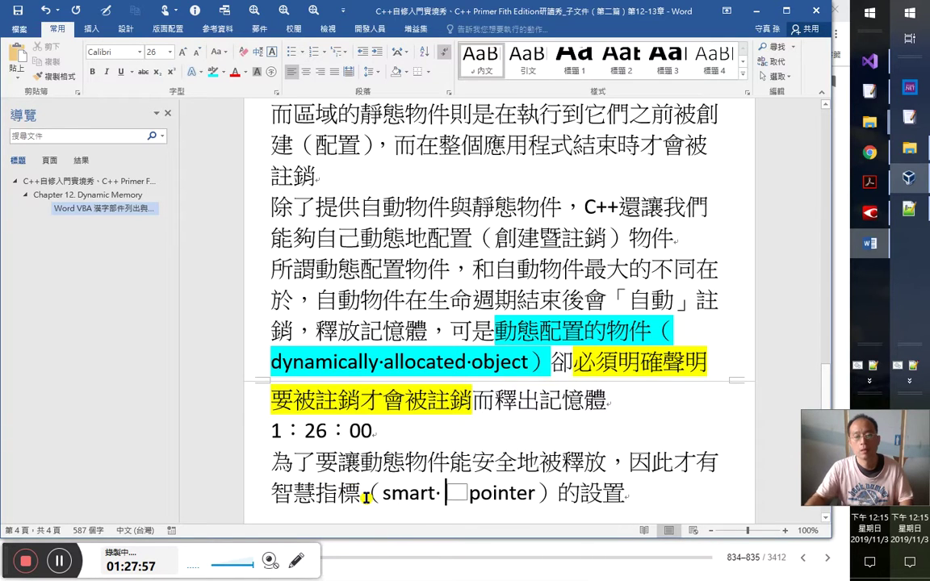
key(shift+Home)
key(BackSpace)
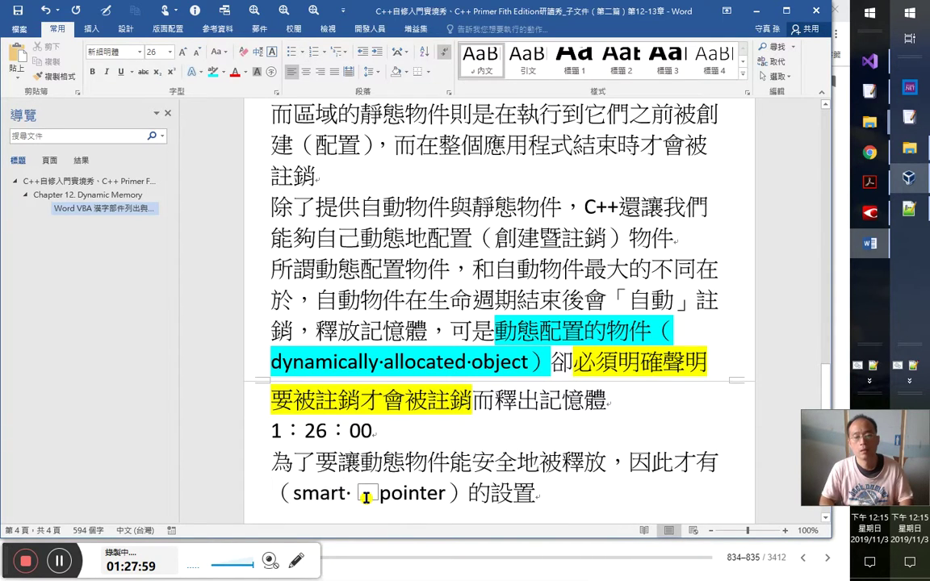
key(ctrl+z)
key(ctrl+c)
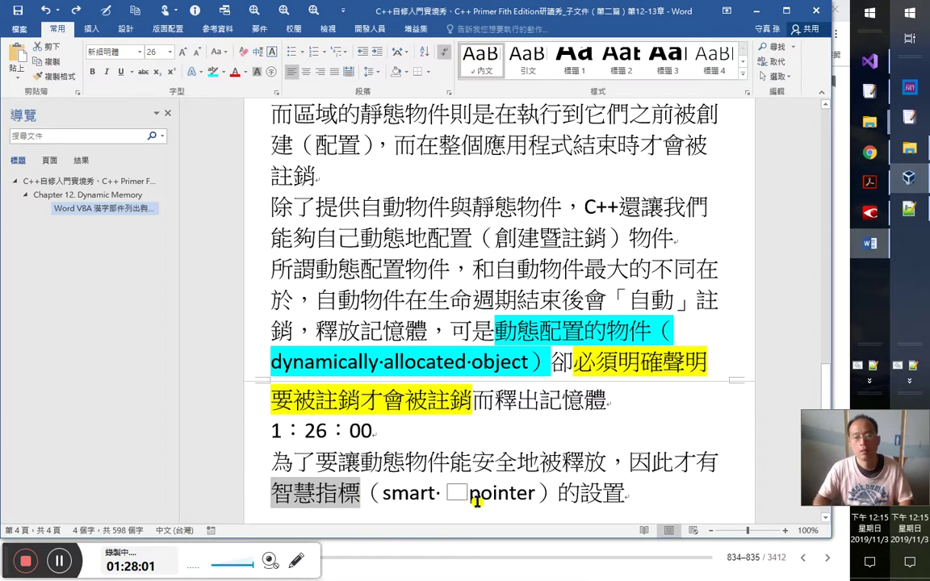
click(466, 489)
key(BackSpace)
key(ctrl+s)
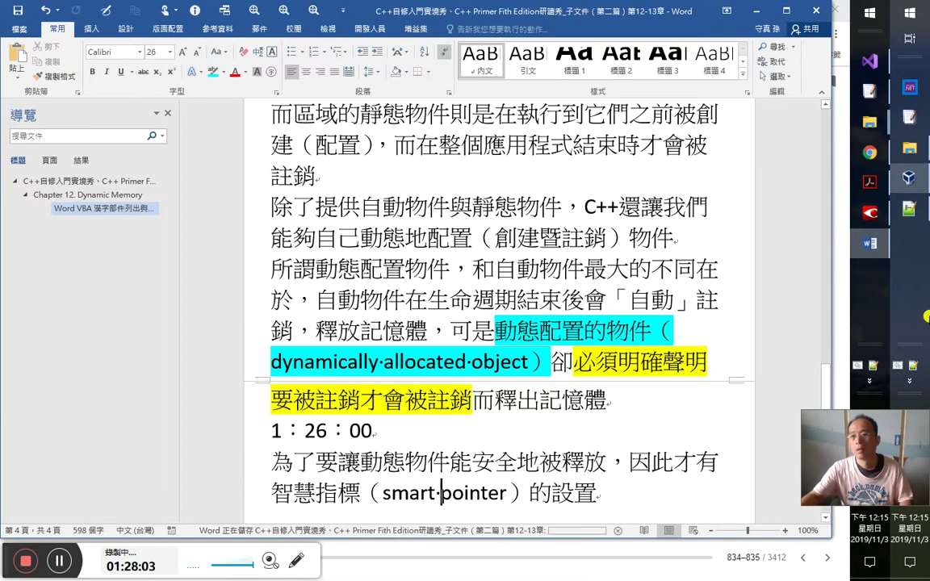
key(alt+Tab)
Search the word list for 智慧指標 and jump to the line 544 result
key(ctrl+f)
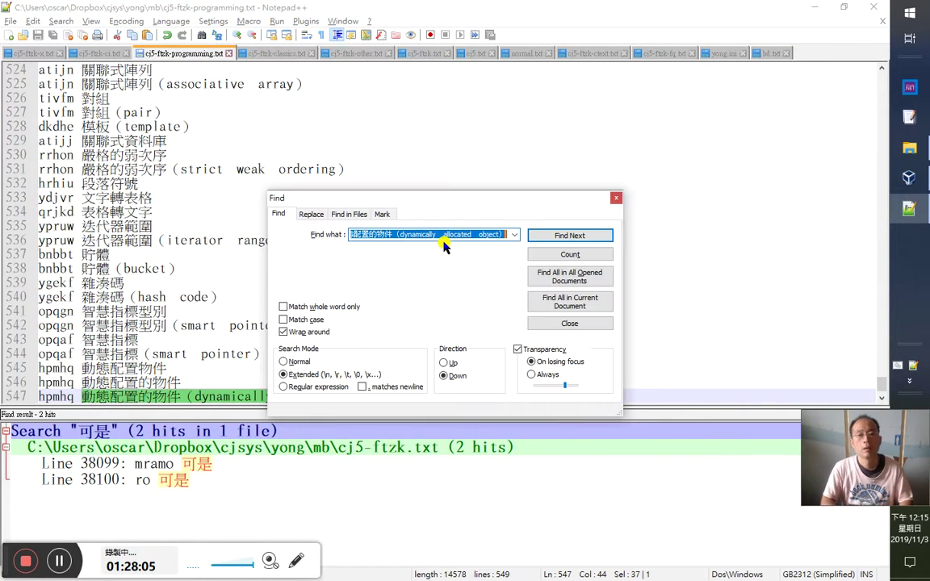
key(ctrl+v)
key(Return)
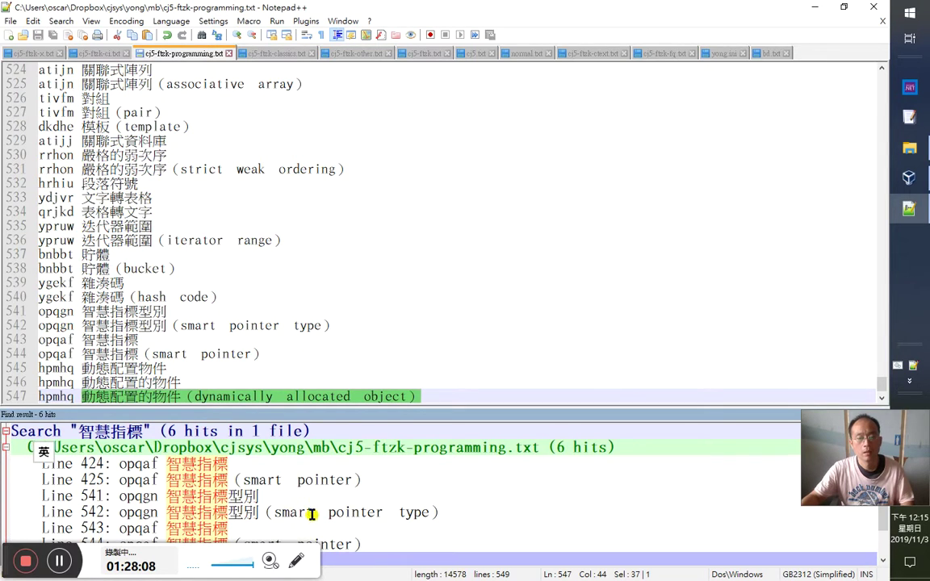
scroll(310, 514, down, 1)
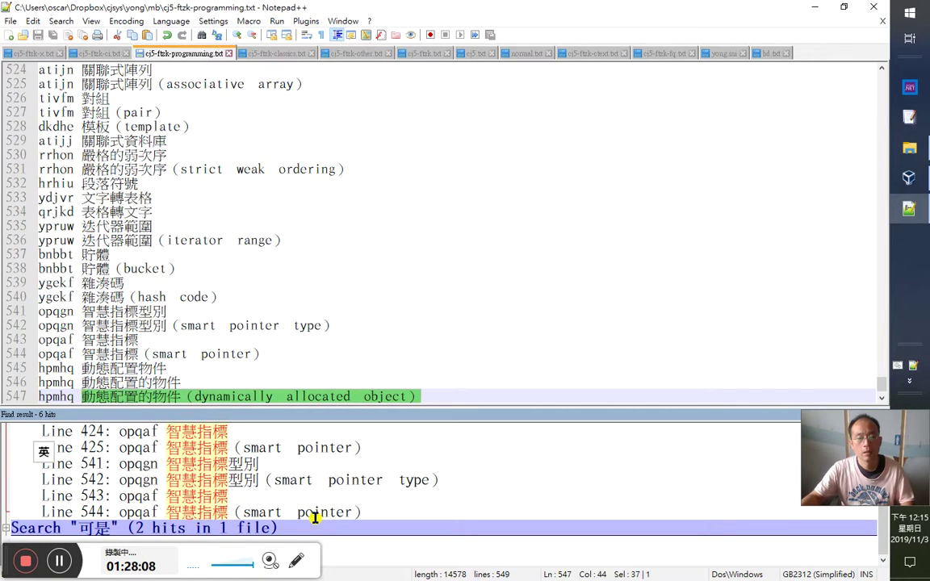
double_click(263, 511)
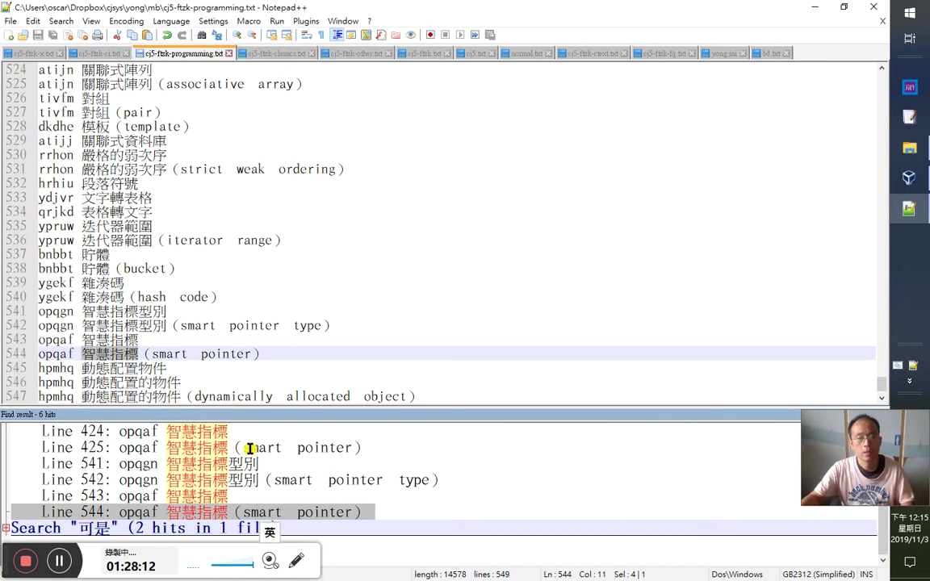
Delete the duplicate opqaf 智慧指標 entries on lines 543–544, then return to Word
click(198, 368)
click(187, 353)
click(283, 355)
key(shift+Up)
key(shift+Up)
key(shift+Down)
key(shift+Home)
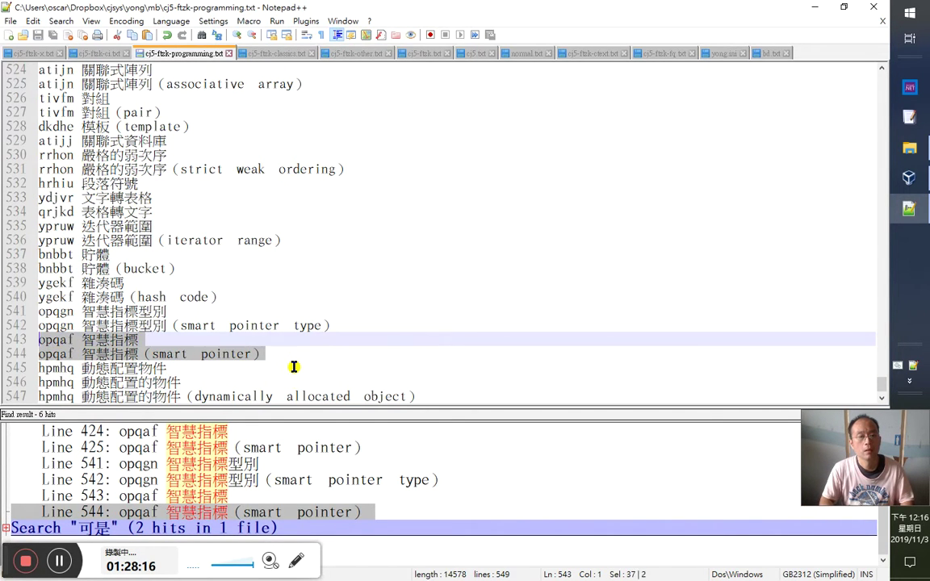
key(Delete)
key(Delete)
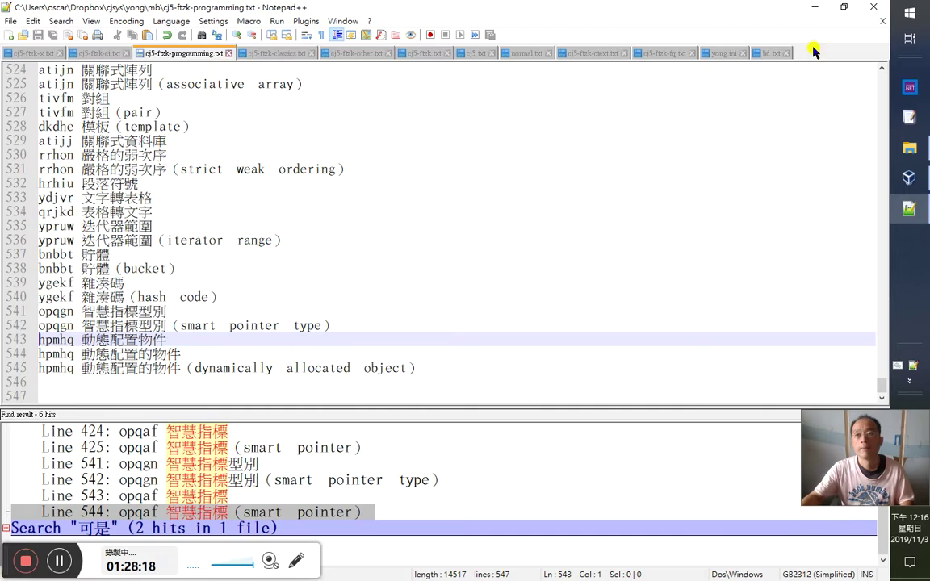
key(alt+Tab)
Highlight 智慧指標（smart·pointer） in cyan
click(531, 492)
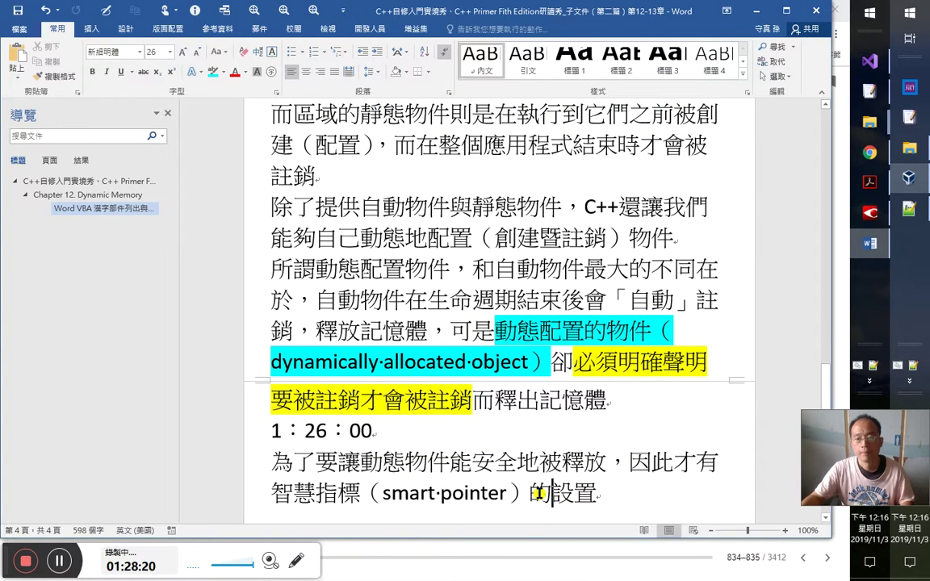
shift+click(270, 485)
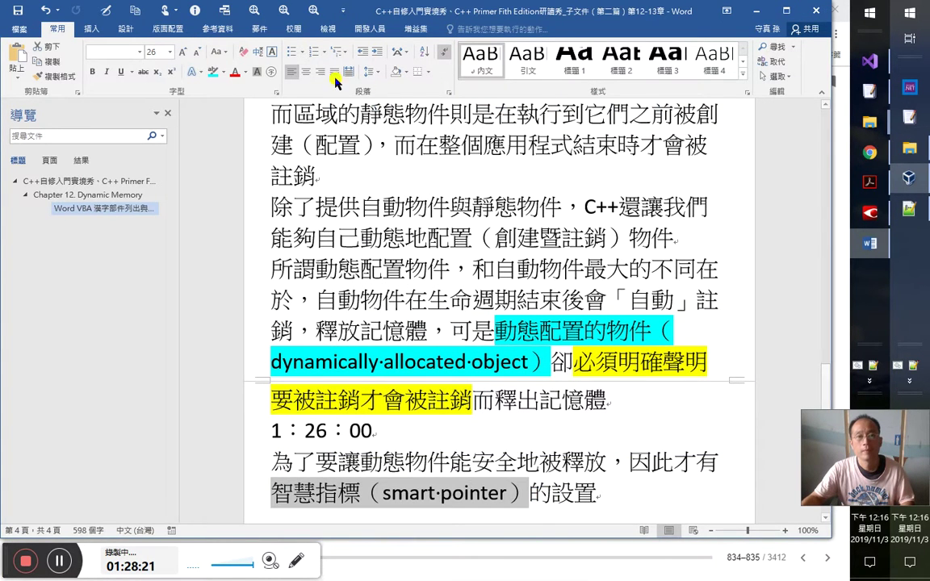
click(212, 71)
click(467, 389)
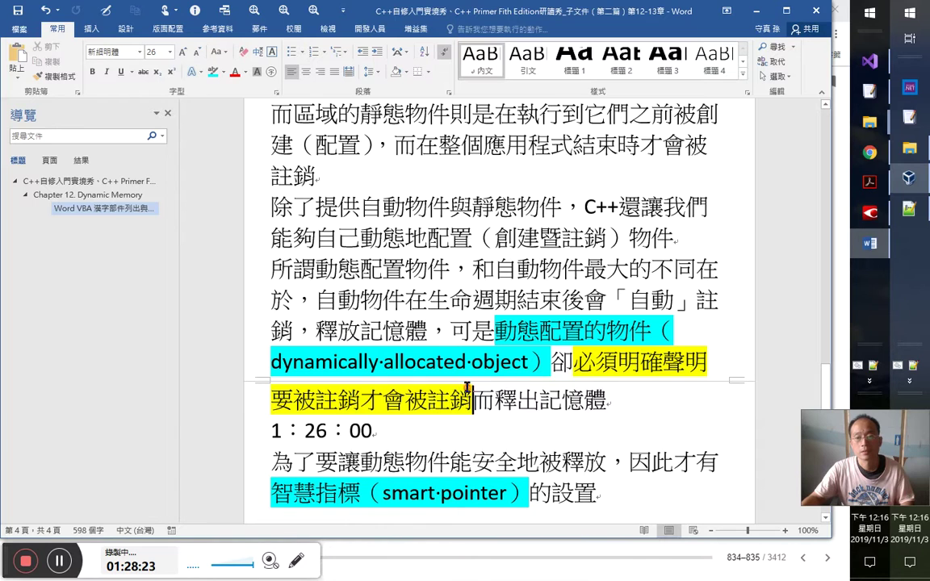
Add the new line 可見智慧指標與動態配置的物件的息息相關 below the smart pointer sentence
key(Return)
text(可見)
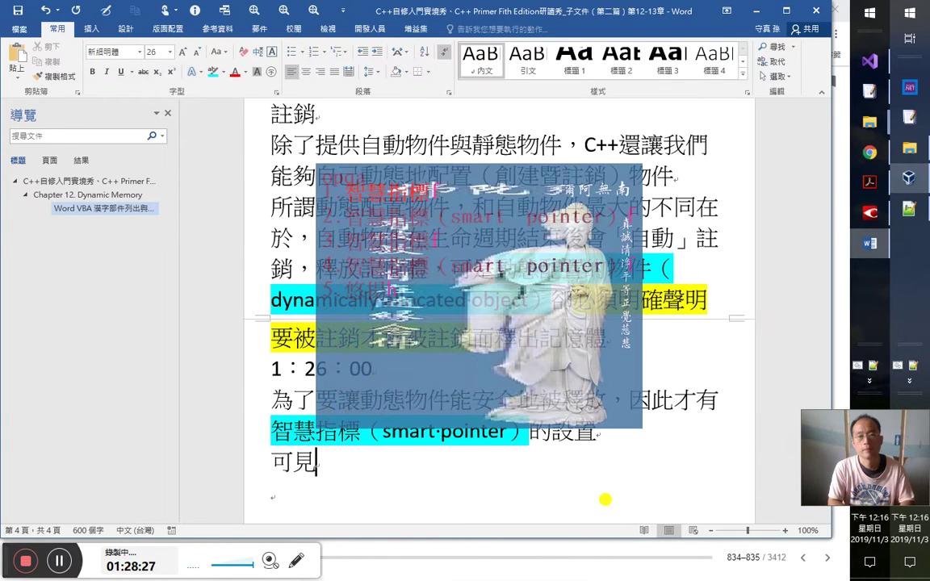
text(智慧指標與)
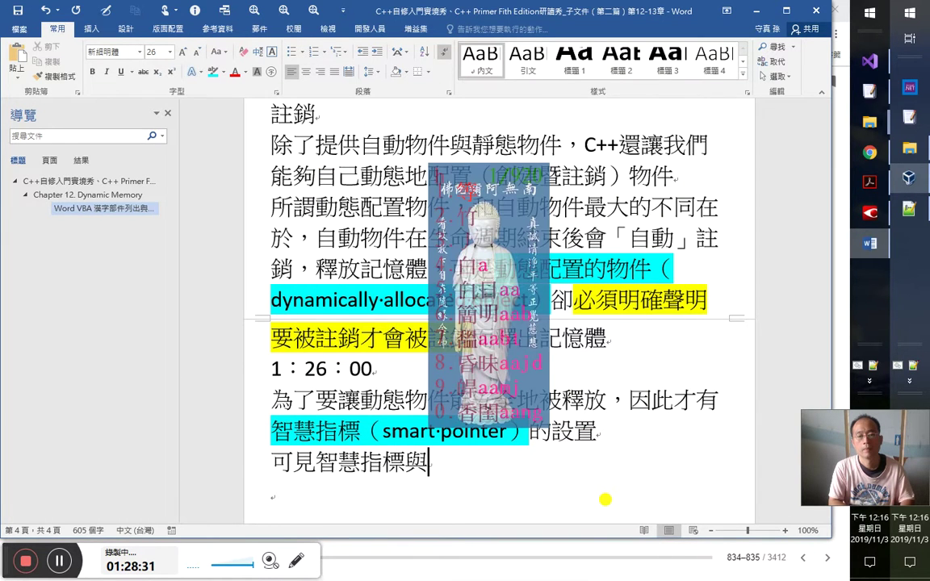
key(Up)
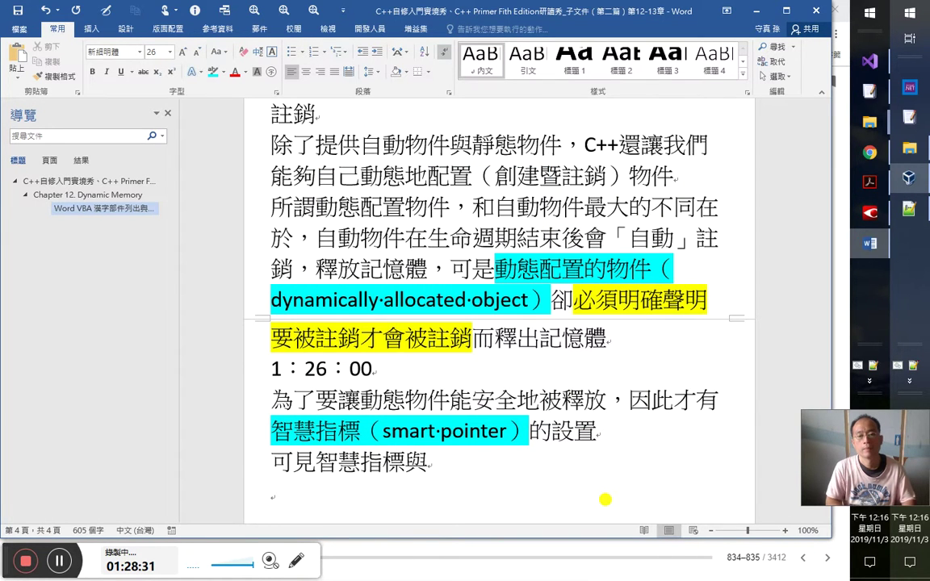
key(Up)
key(shift+Left)
key(shift+Left)
key(shift+Left)
key(shift+Left)
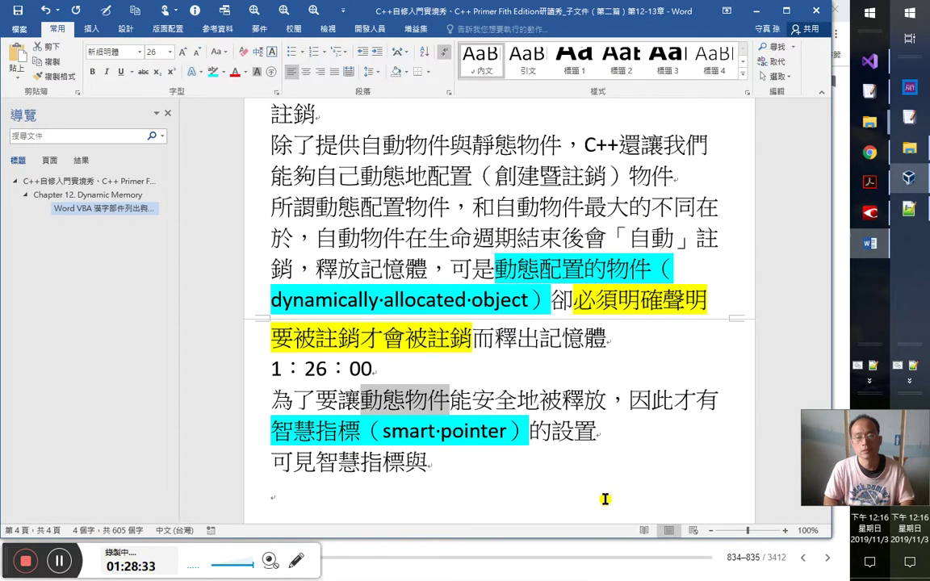
key(Left)
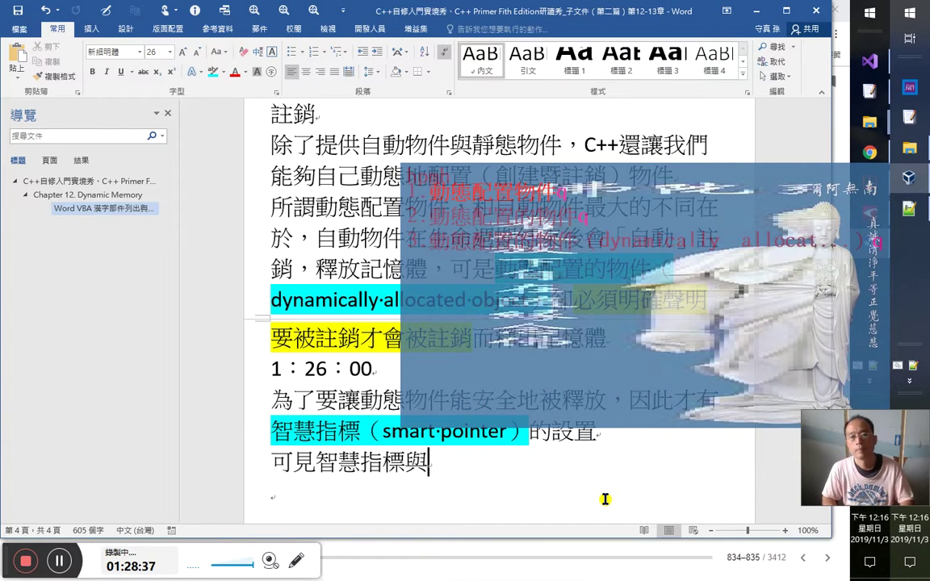
text(動態配置的物件的)
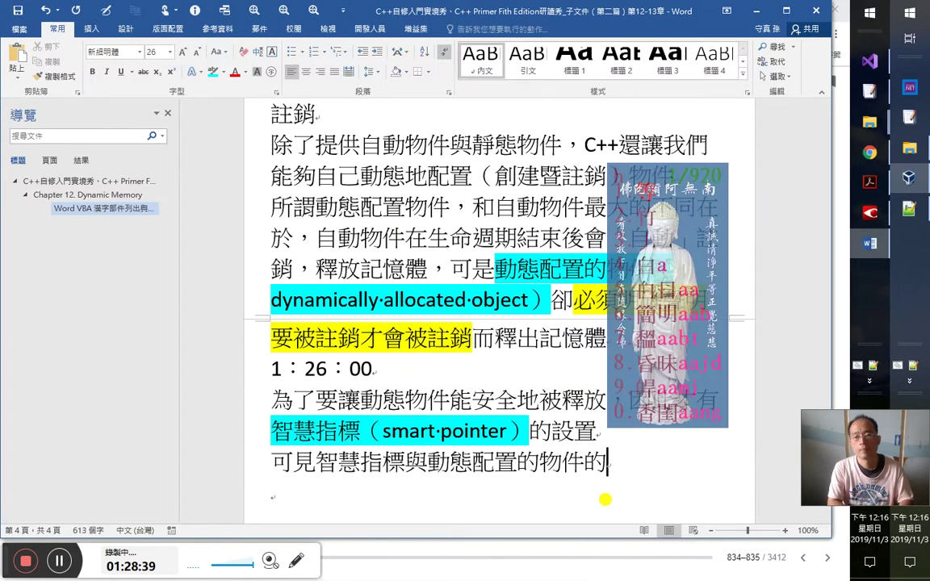
text(息息相關的)
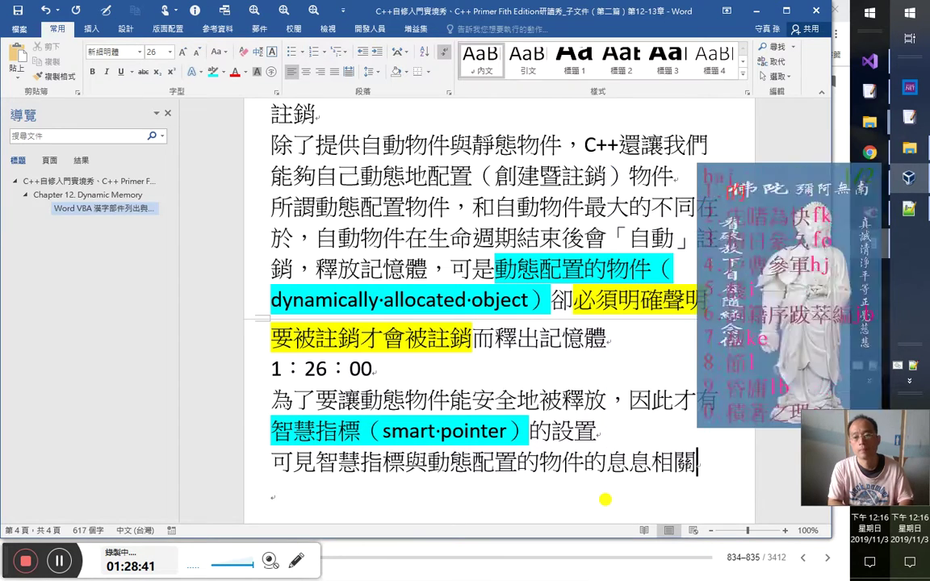
key(Return)
Search the word list for 動態物件 and add an hphhq 動態物件 entry
click(910, 208)
key(ctrl+f)
text(動態物件)
key(Return)
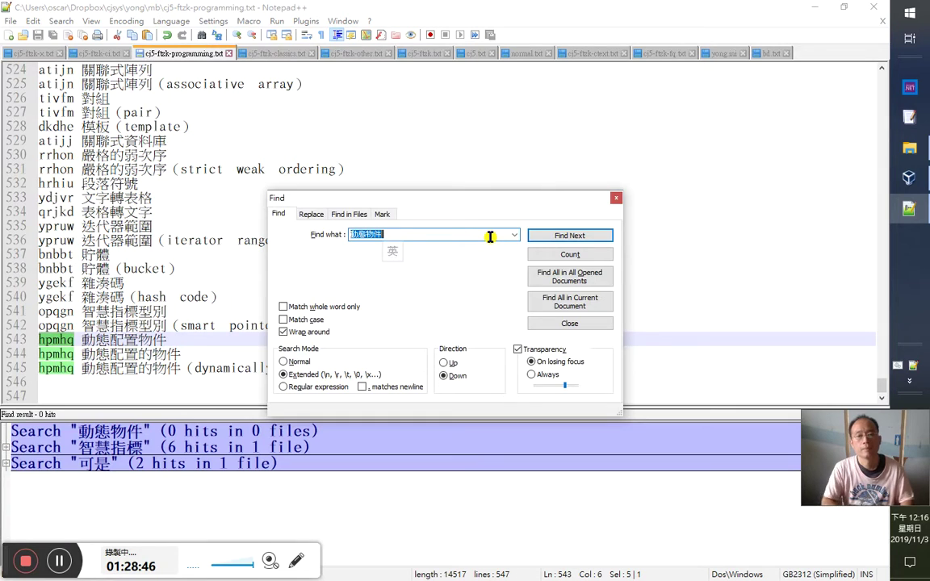
key(Escape)
key(Down)
key(Down)
key(Down)
text(動態物件)
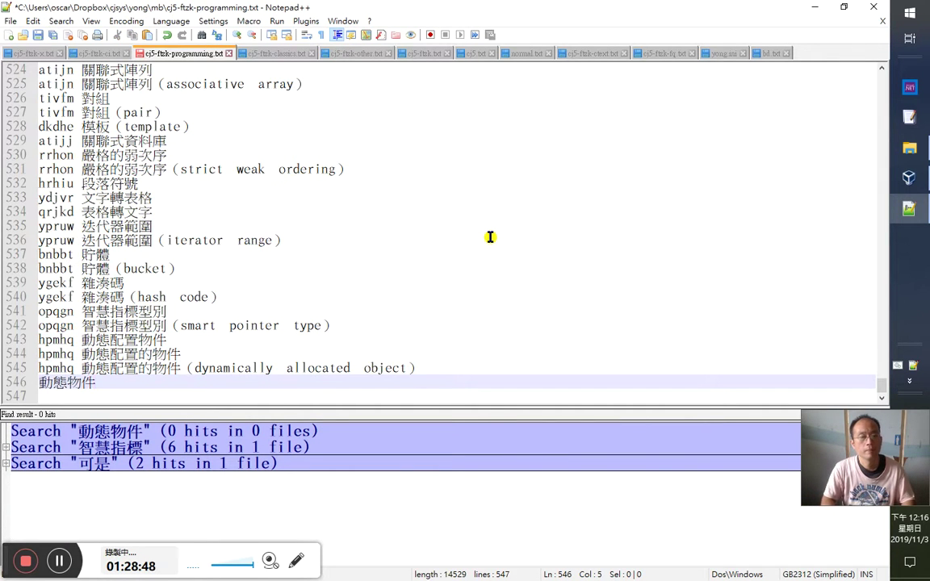
key(BackSpace)
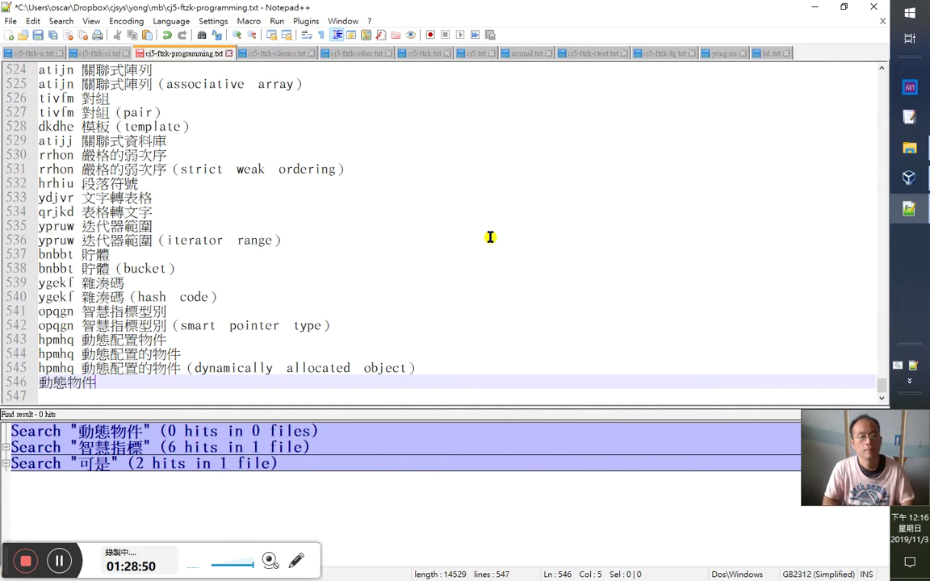
text(hphhq)
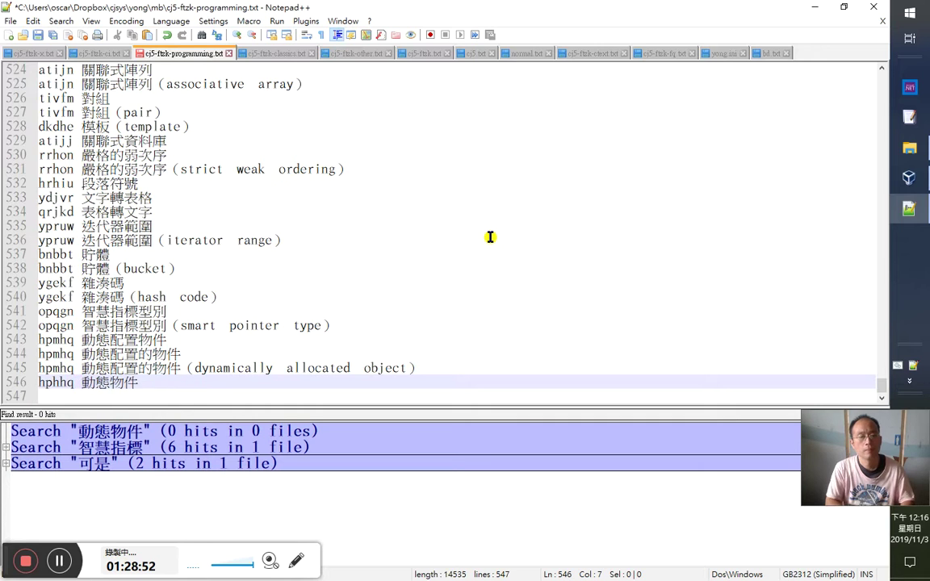
key(Down)
Duplicate the entry as hphhq 動態物件（dymantic object） and save the word list
key(Up)
key(ctrl+d)
key(Down)
text(（）)
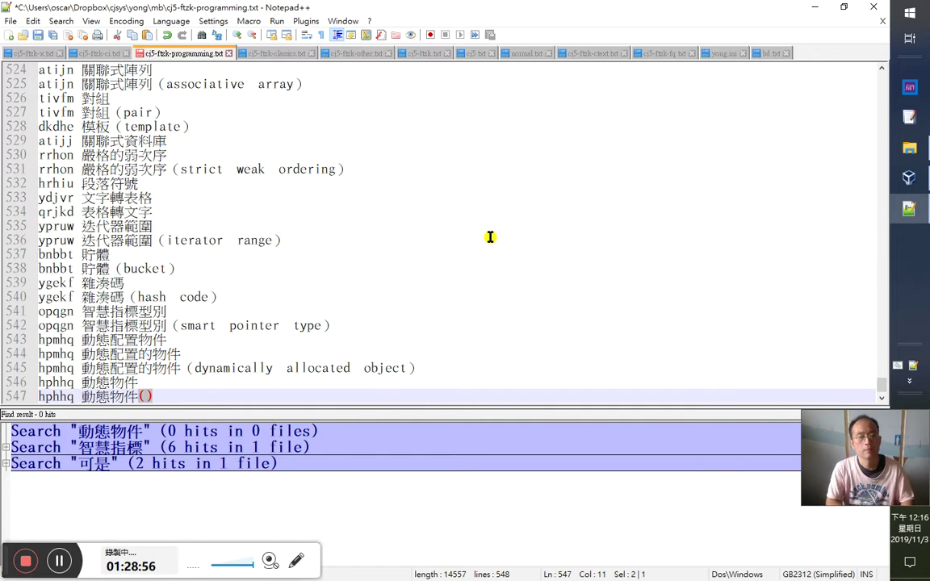
text(dyma)
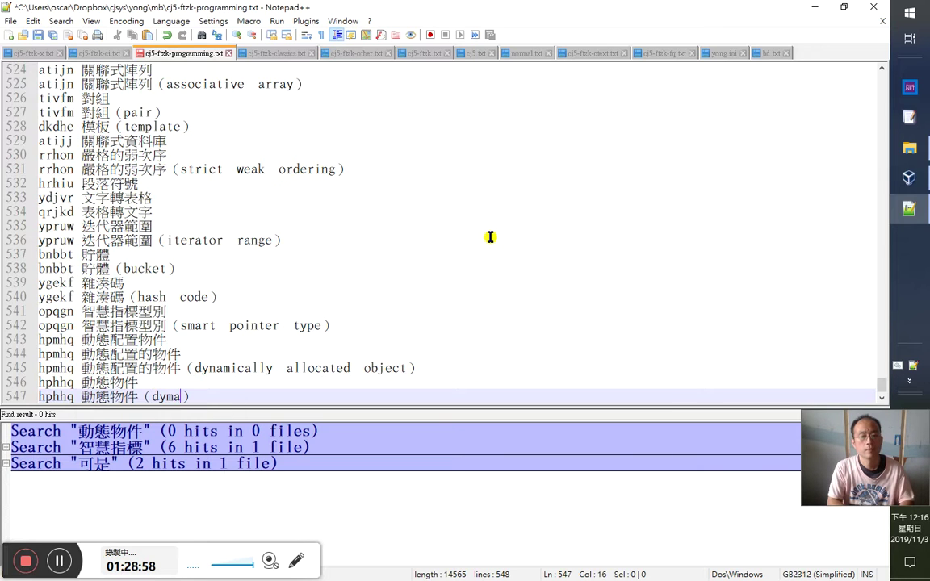
text(ntic on)
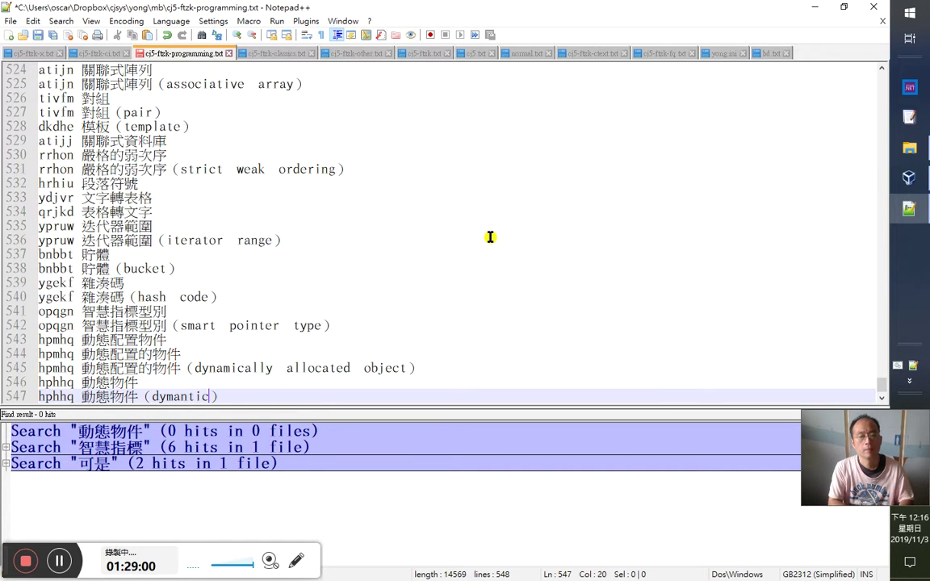
key(BackSpace)
text(bjec)
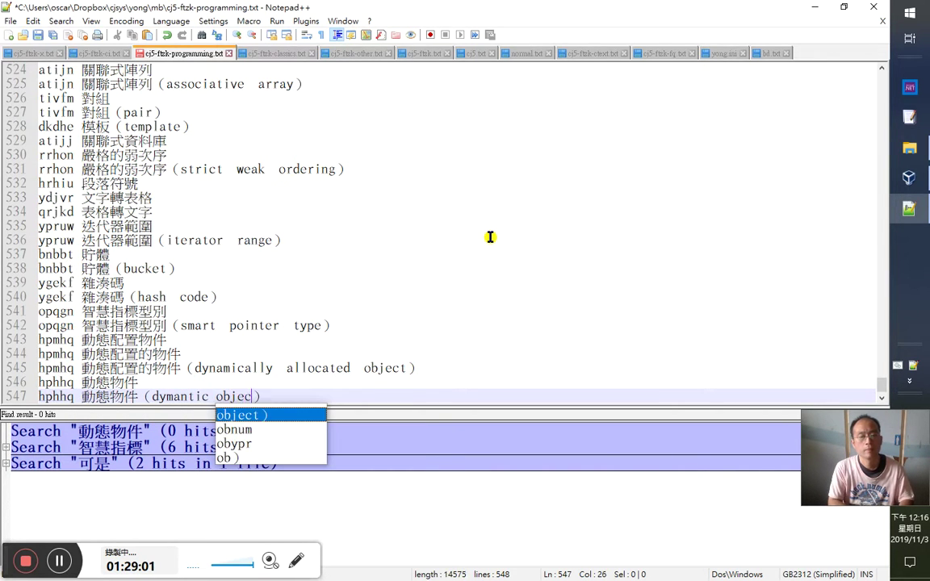
text(t)
key(Return)
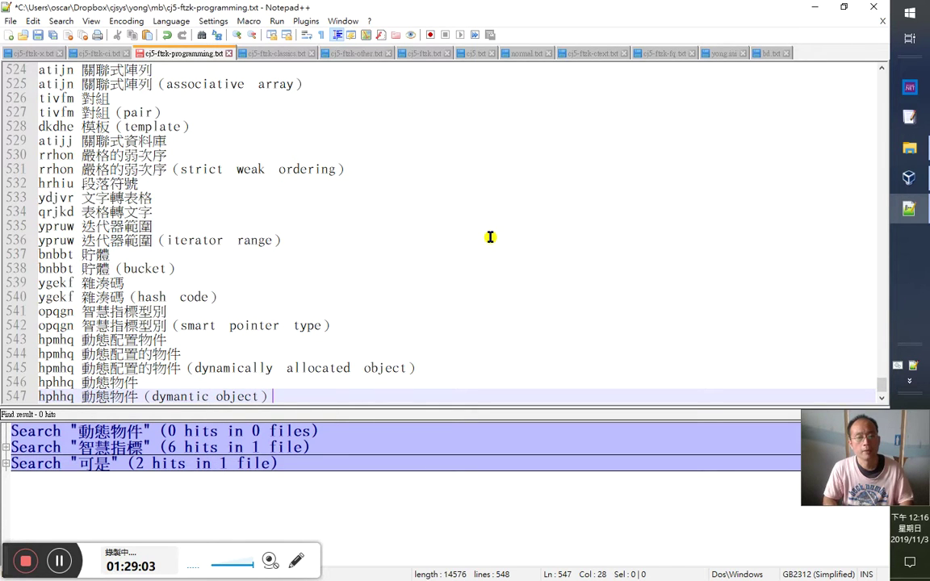
key(Left)
key(Left)
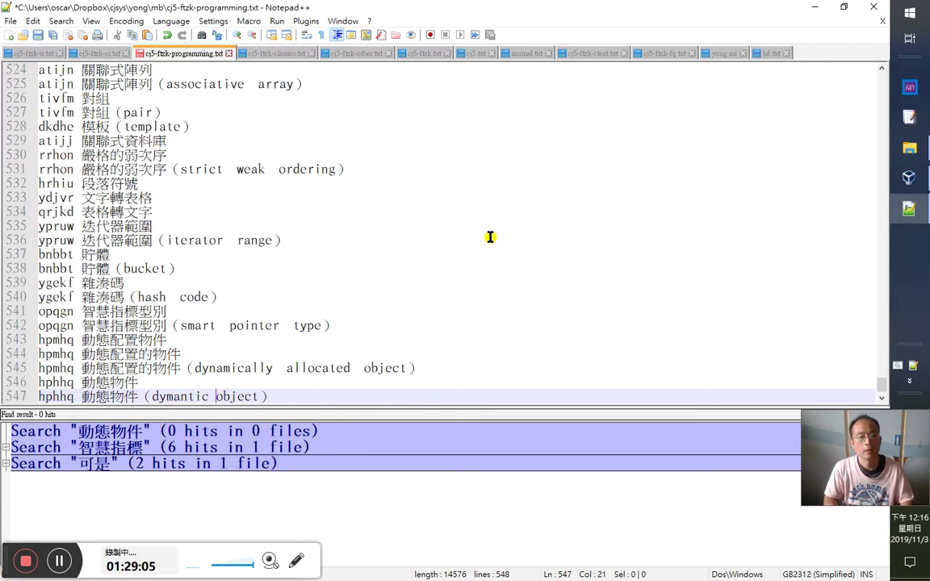
key(Escape)
key(End)
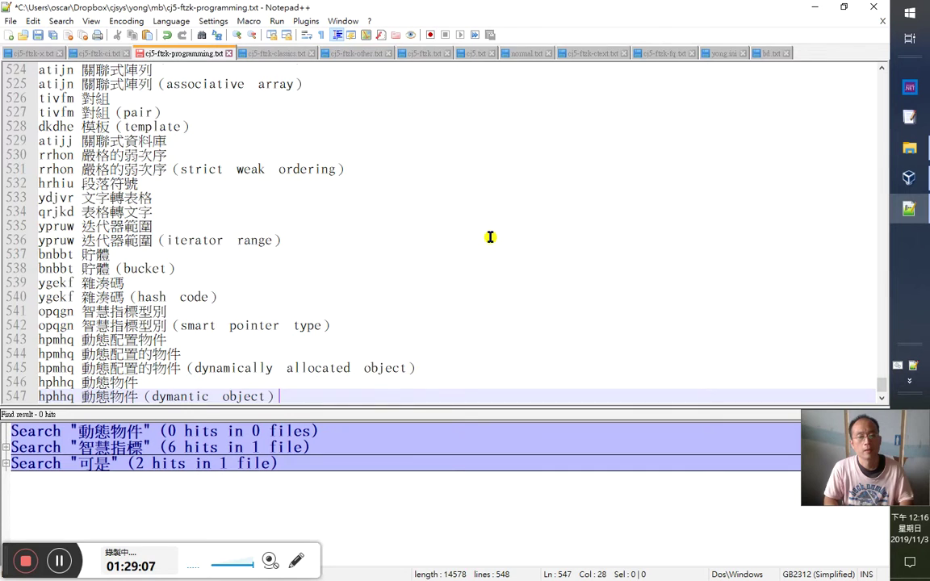
key(Return)
key(ctrl+s)
Glance at the C++ Primer book page, then return to the Notepad++ word list
key(alt+Tab)
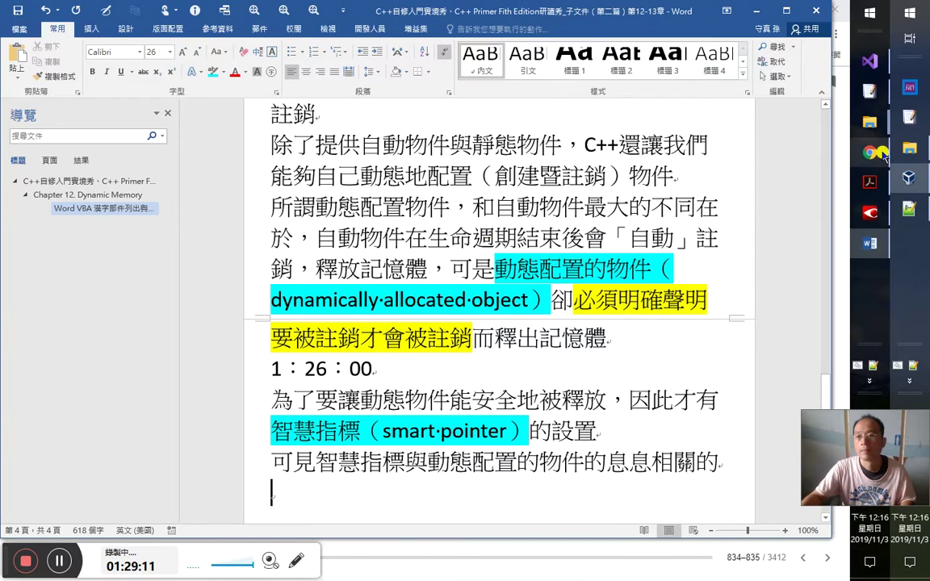
click(869, 153)
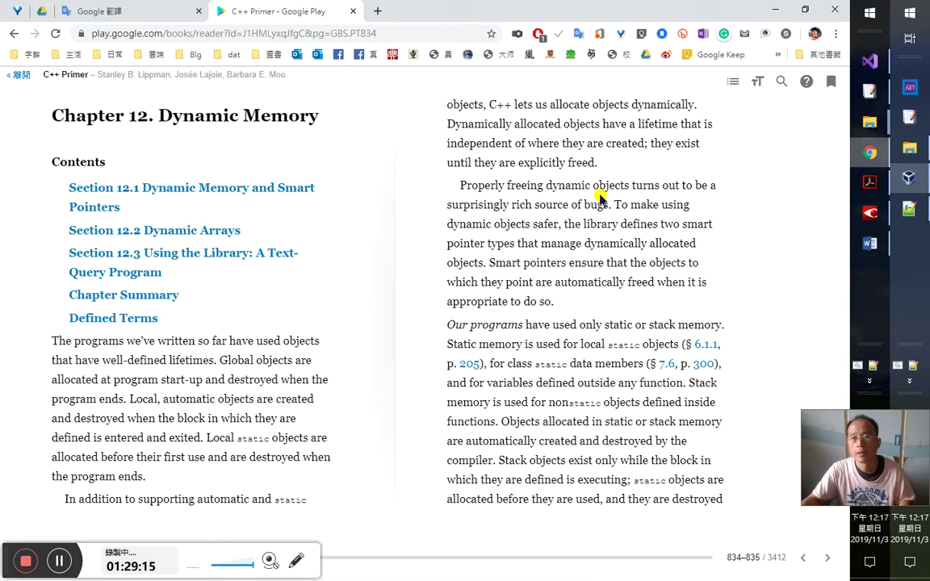
key(alt+Tab)
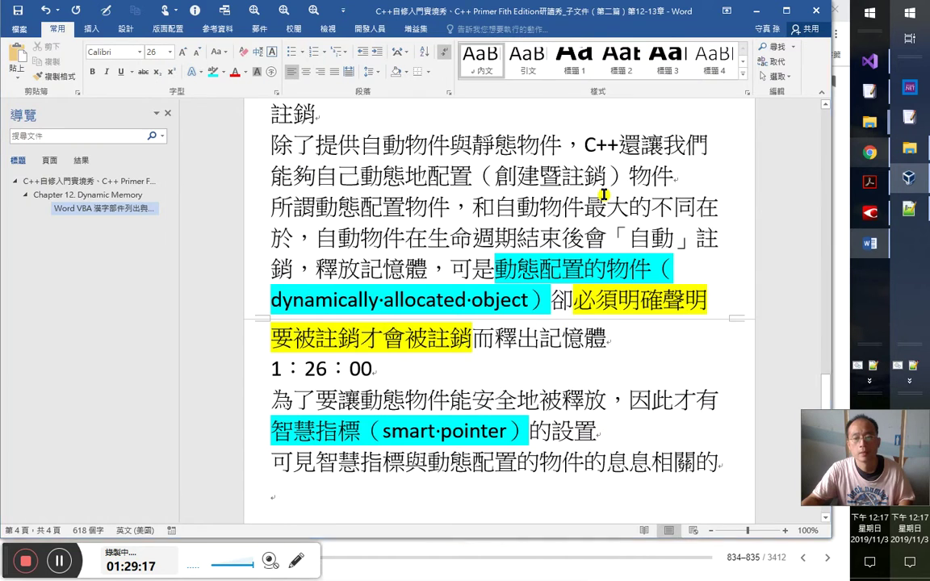
key(alt+Tab)
click(910, 212)
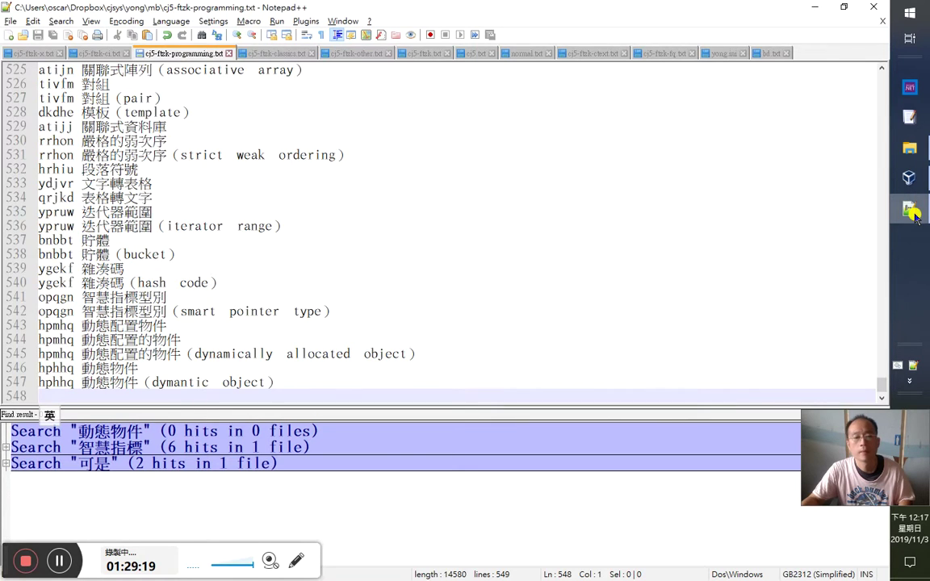
Correct the spelling 'dymantic' to 'dynamic' on line 547
click(162, 382)
key(Right)
key(Delete)
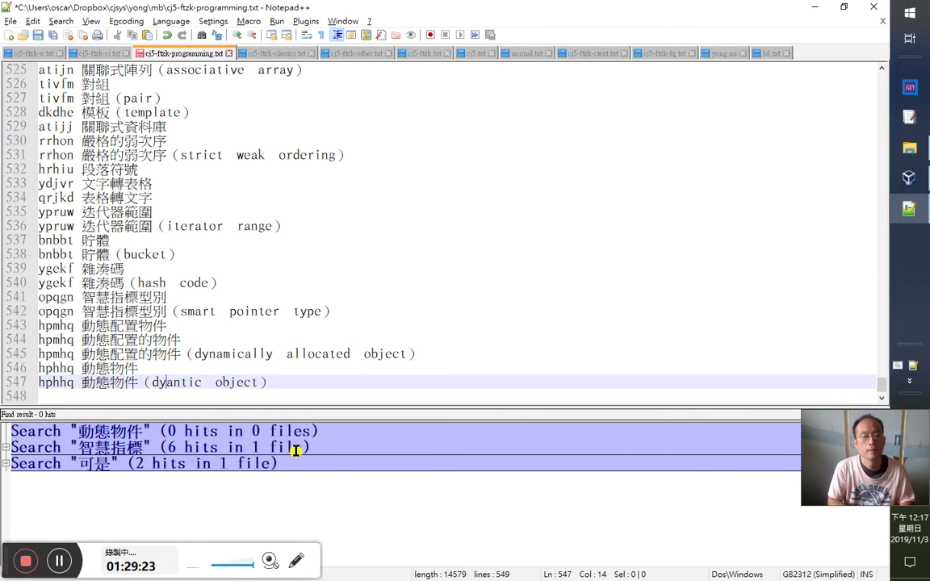
text(n)
key(Right)
key(Right)
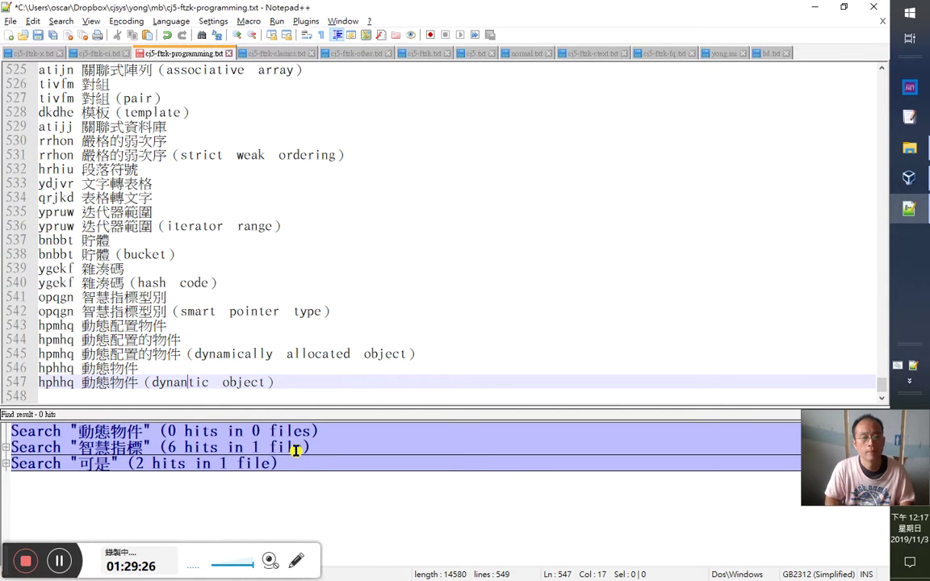
key(BackSpace)
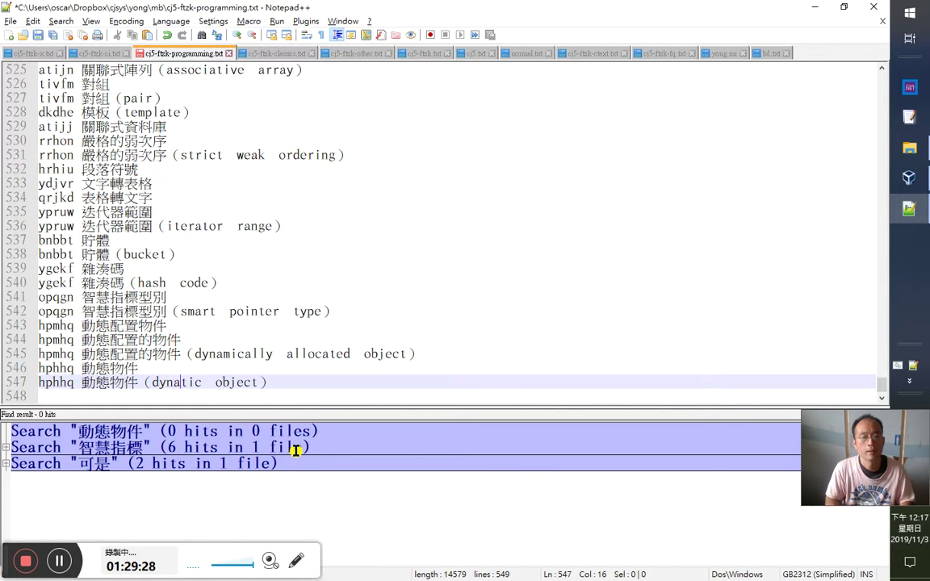
key(a)
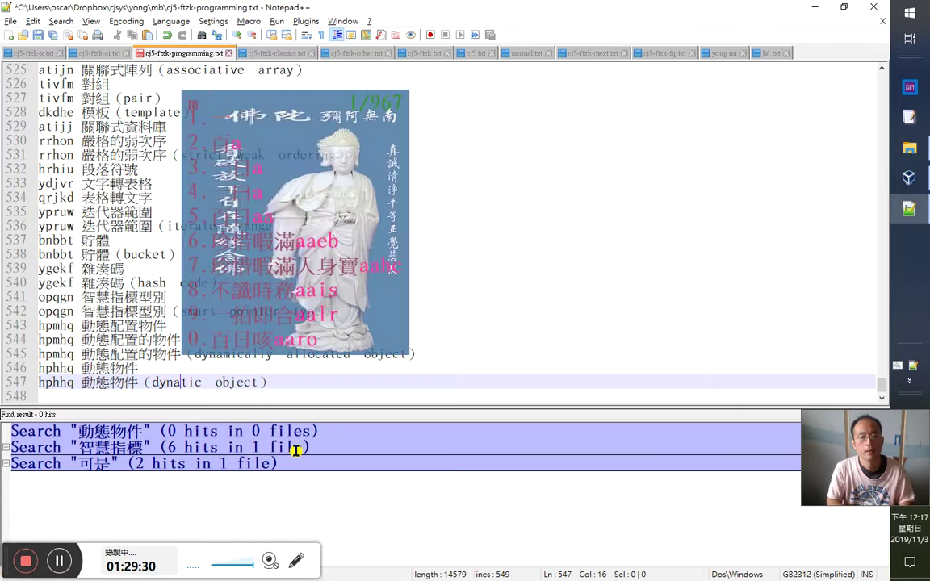
key(Escape)
key(Delete)
text(m)
key(Right)
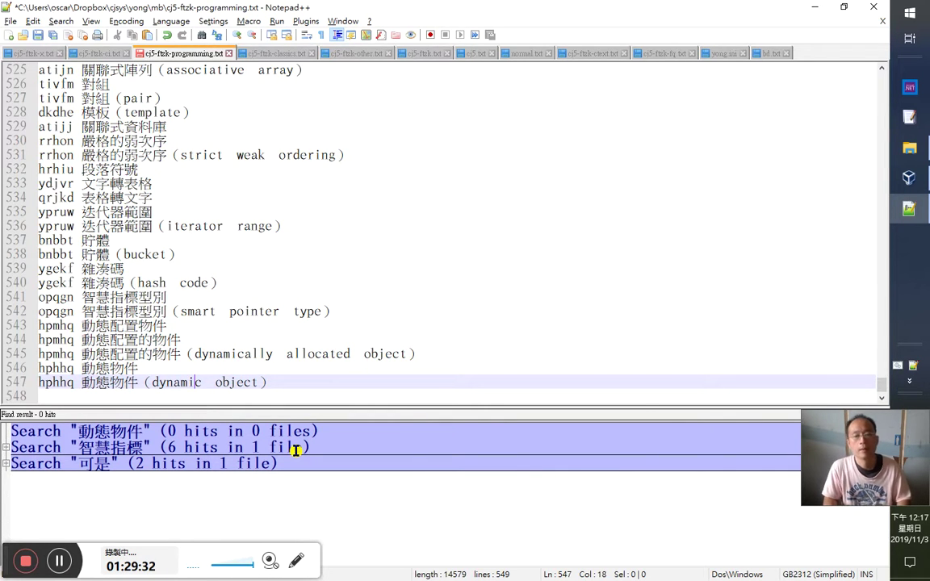
Bring the C++ Primer book page in Chrome back to the front
key(alt+Tab)
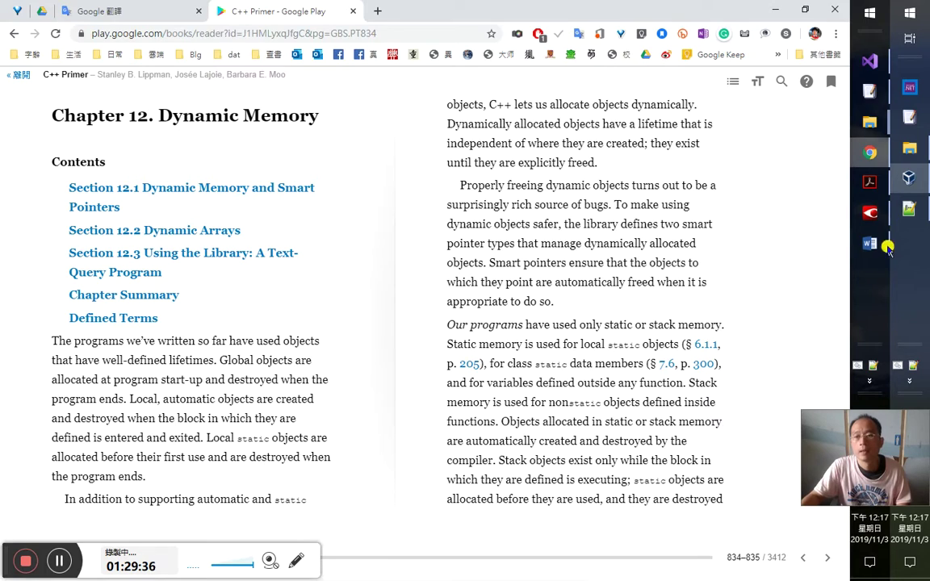
click(909, 219)
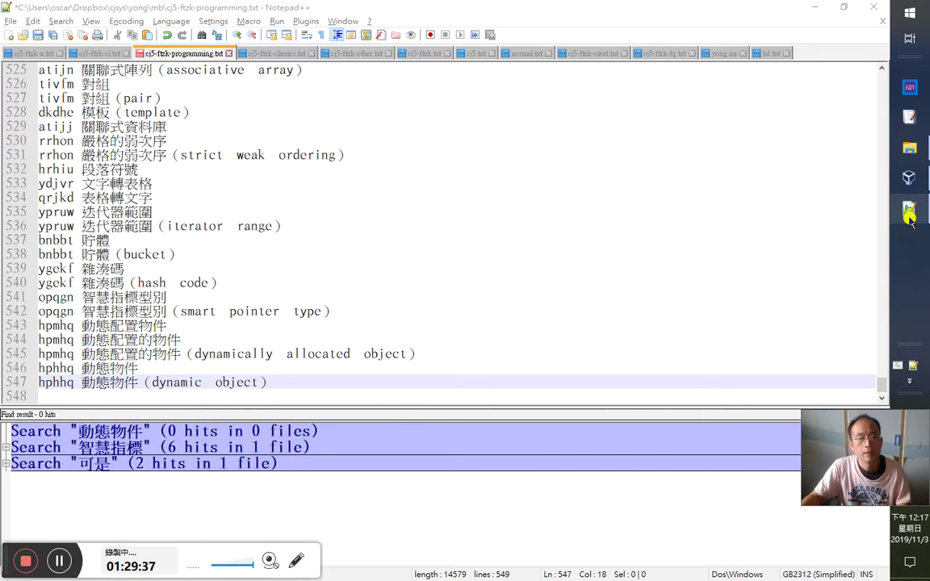
click(910, 216)
click(909, 217)
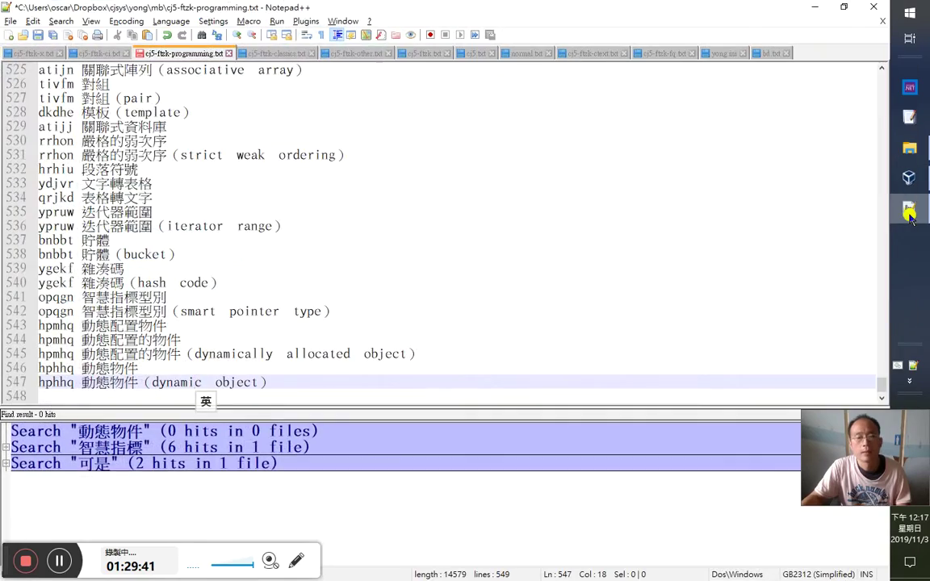
click(909, 215)
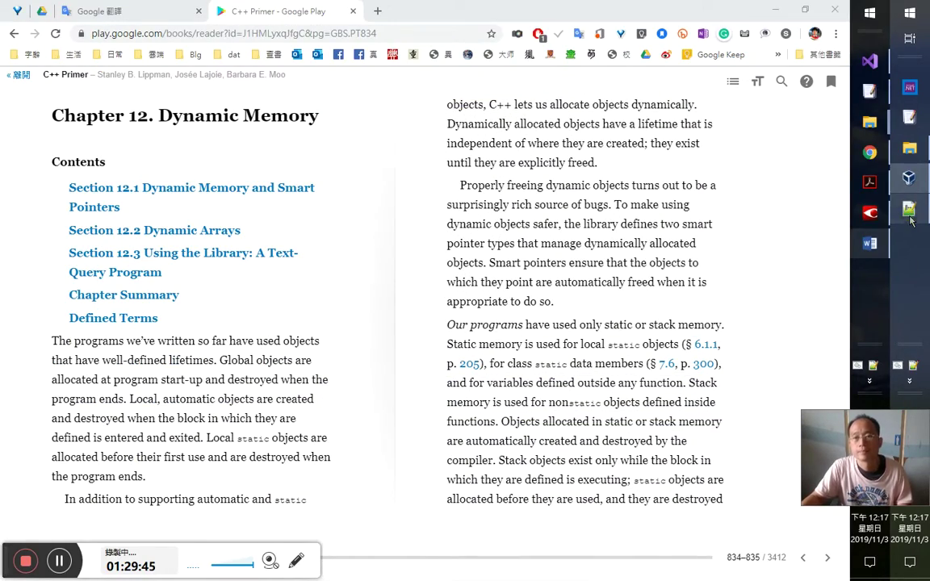
Save the word list and minimize Notepad++ to reveal the book
click(909, 214)
key(ctrl+s)
click(817, 8)
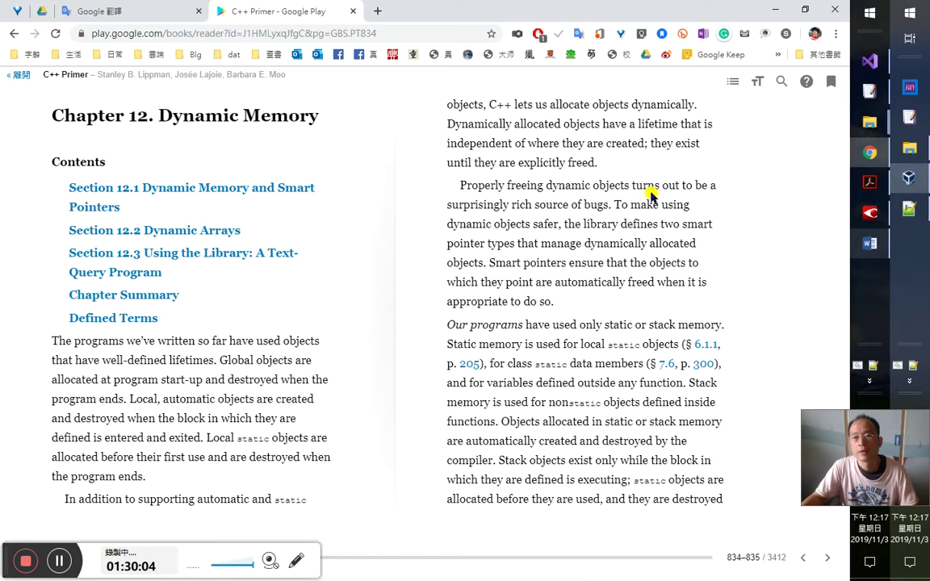
Look up the translation of 'turns out to', then switch to the C++ Primer PDF in Acrobat
drag(692, 185, 638, 185)
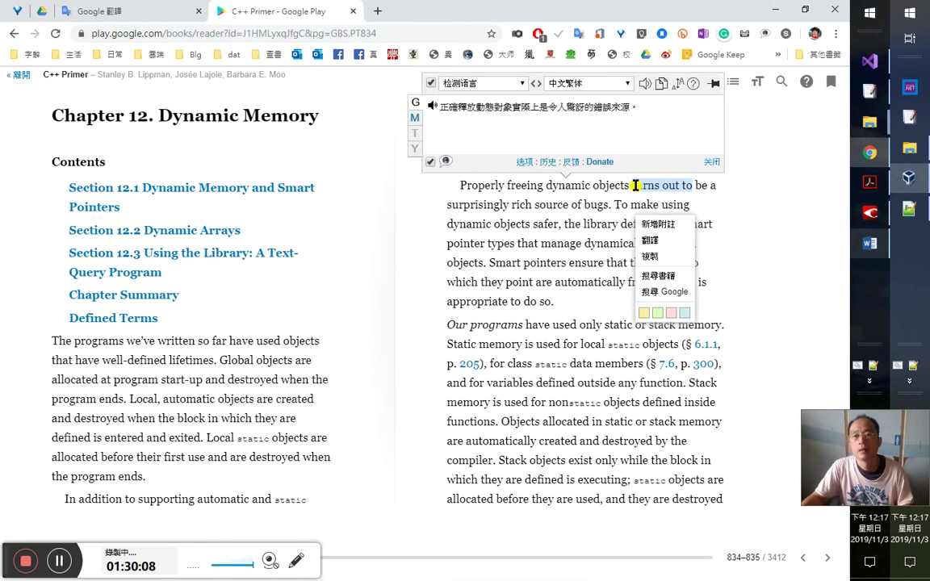
click(730, 214)
key(alt+Tab)
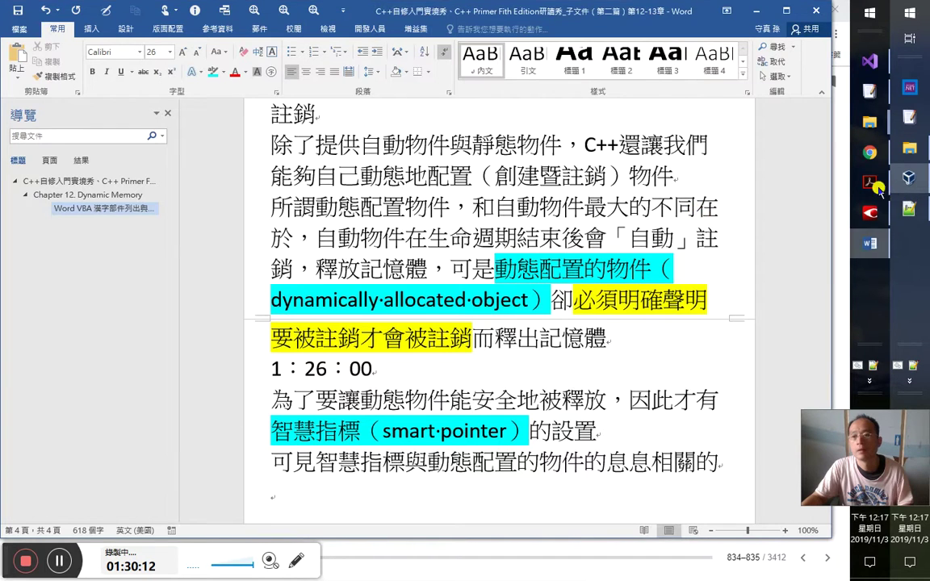
key(alt+Tab)
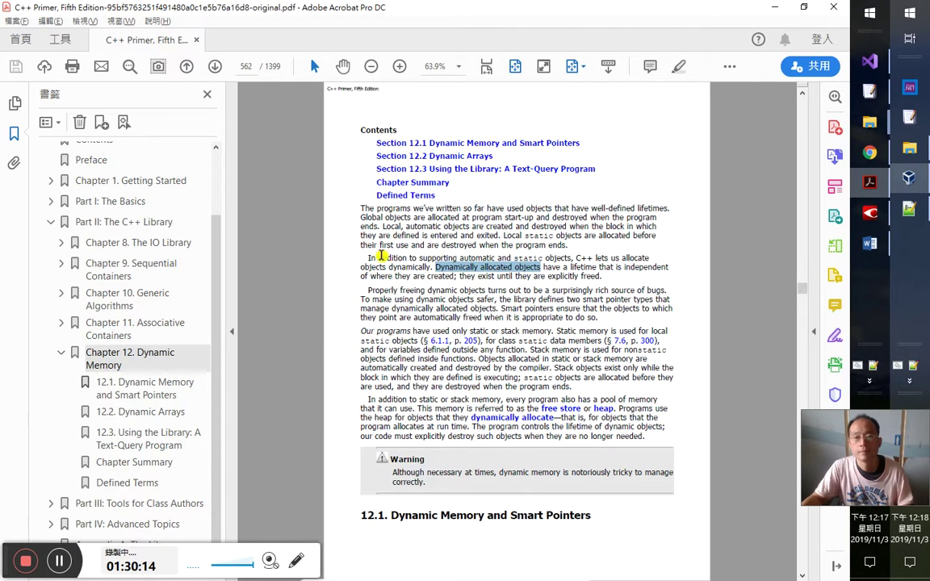
Select the 'Properly freeing dynamic objects…' paragraph in the PDF and return to Word
mouse_move(370, 288)
mouse_down()
mouse_move(573, 299)
mouse_move(465, 309)
mouse_move(600, 317)
mouse_up()
key(ctrl+c)
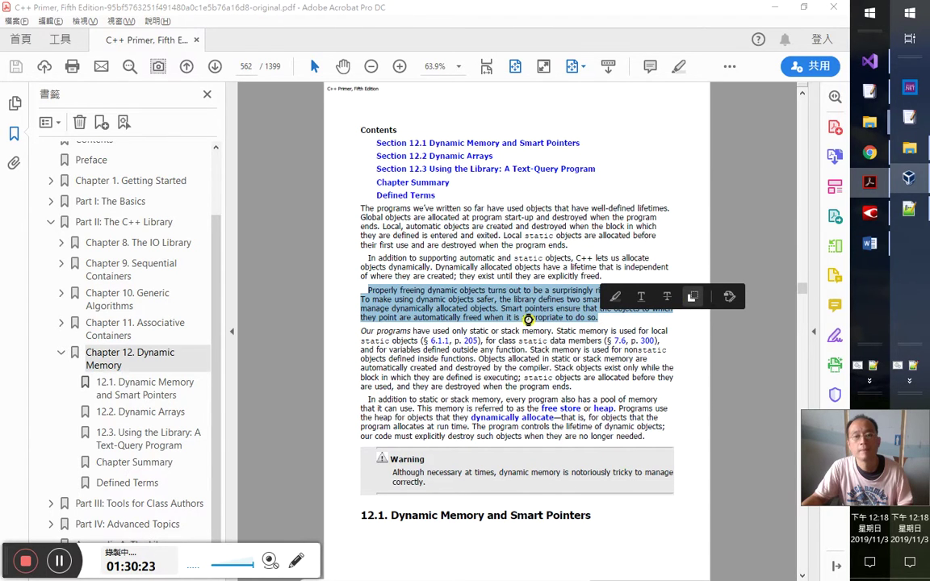
key(alt+Tab)
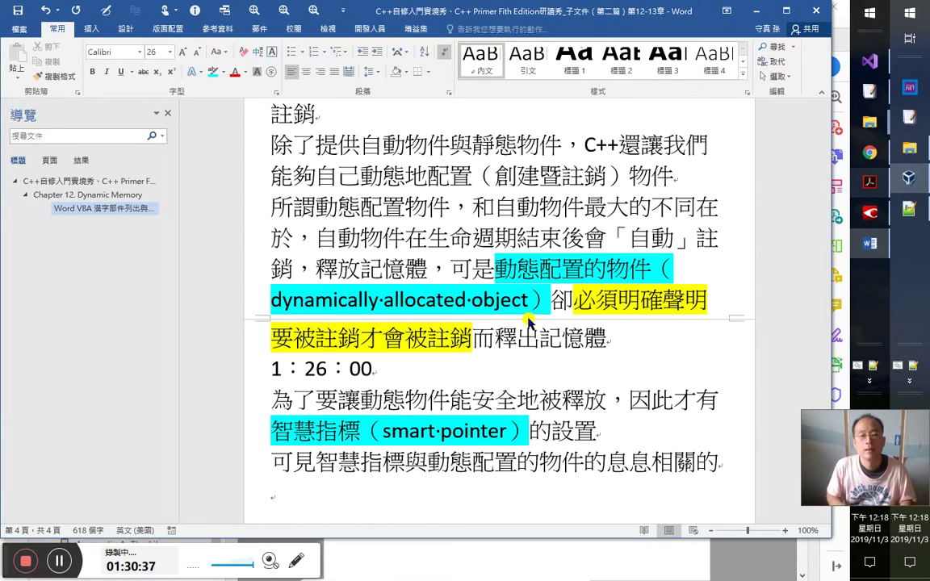
Paste the English 'Properly freeing dynamic objects…' paragraph below the Chinese notes in large text
key(alt+Tab)
key(alt+Tab)
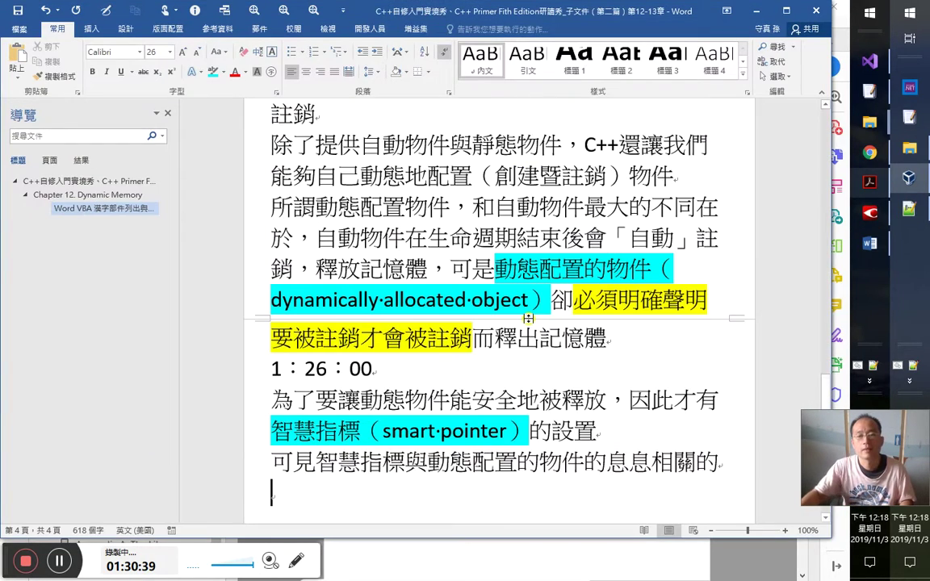
key(ctrl+v)
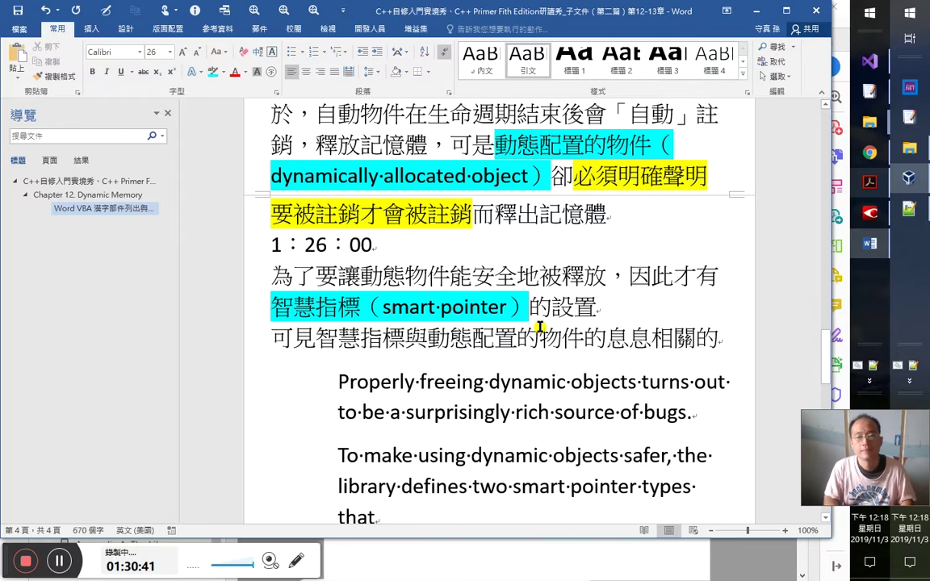
key(ctrl+z)
key(ctrl+v)
key(ctrl+z)
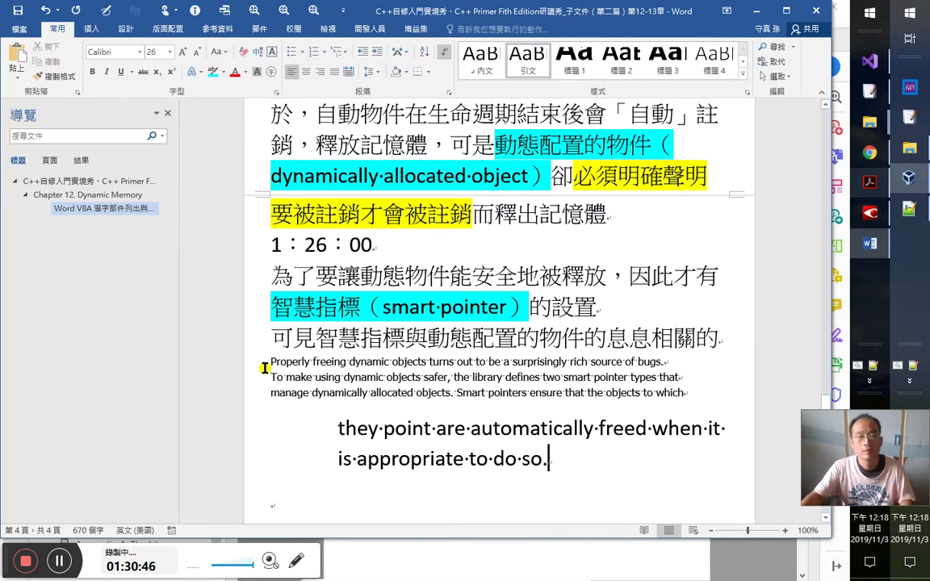
drag(265, 368, 243, 399)
scroll(342, 453, down, 2)
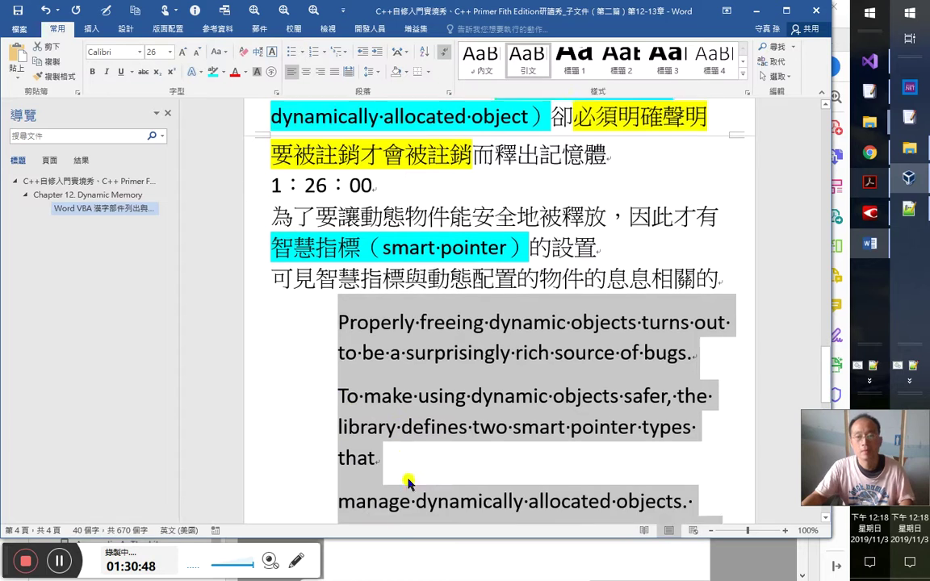
Colour 'turns out' red in the pasted paragraph and jump to the document end
click(540, 362)
click(416, 365)
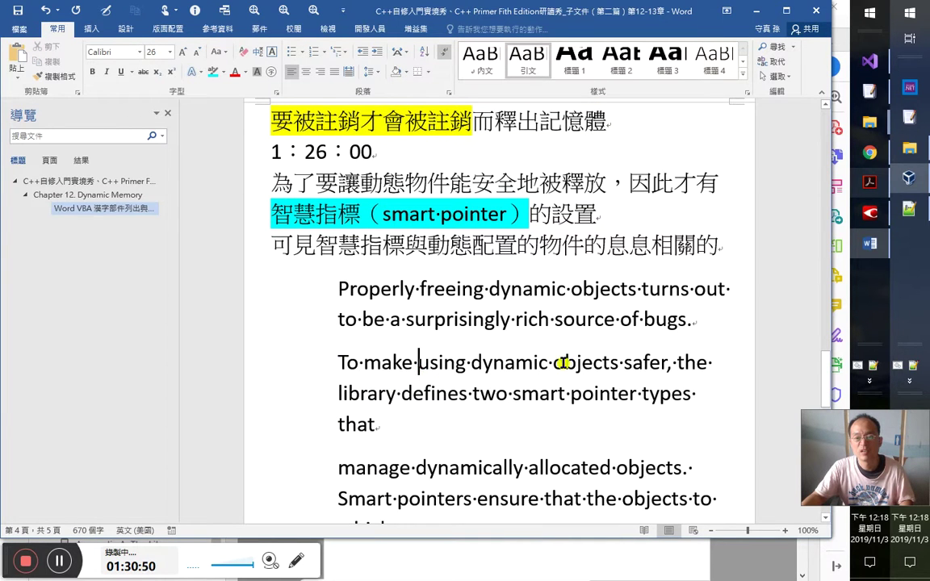
drag(641, 291, 729, 292)
key(ctrl+c)
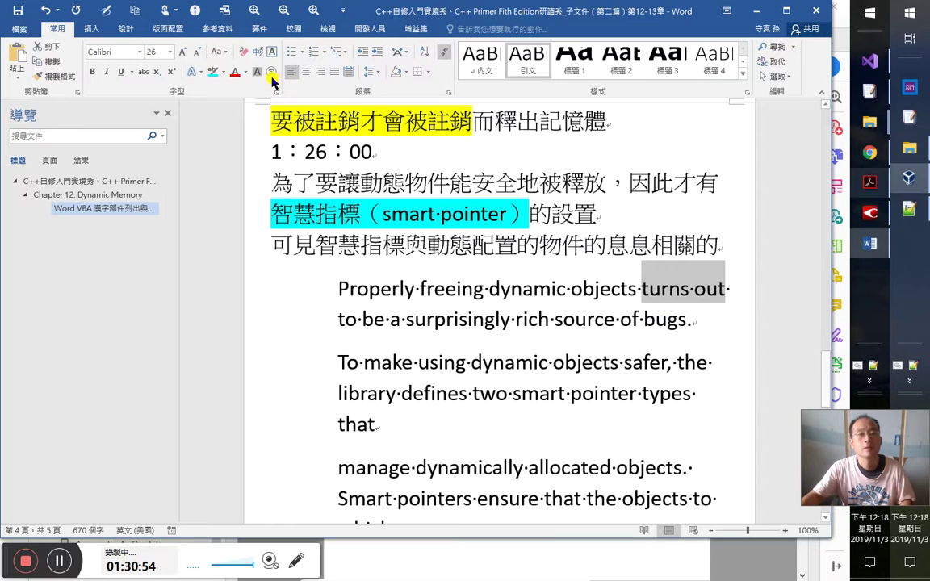
click(234, 71)
scroll(457, 294, down, 1)
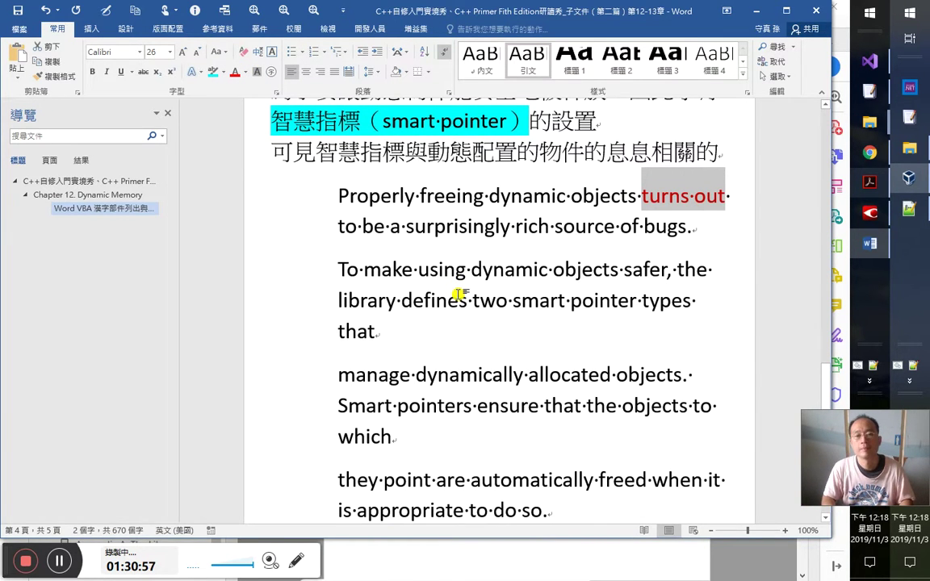
key(ctrl+End)
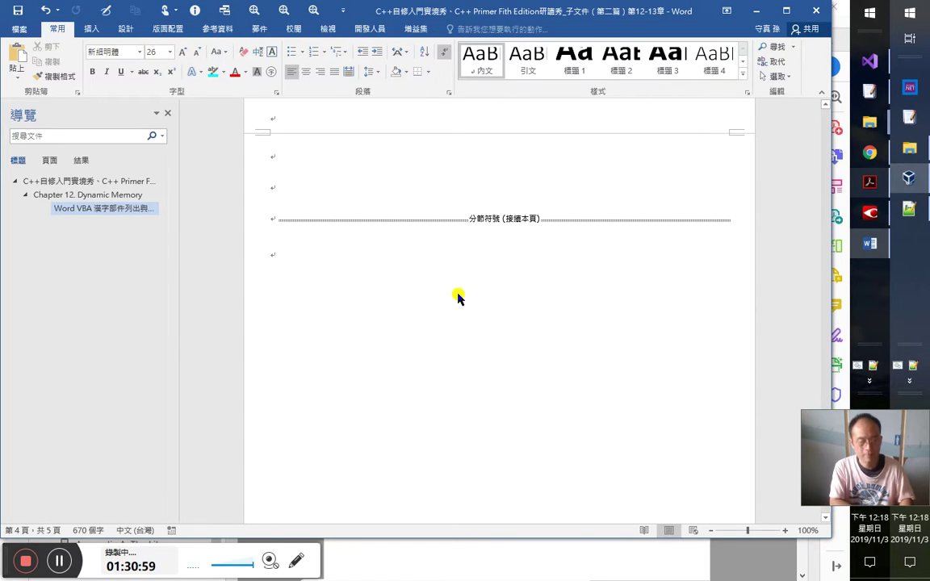
Paste 'turns out' as a new note, followed by '-->引發出', and start a new line
key(ctrl+v)
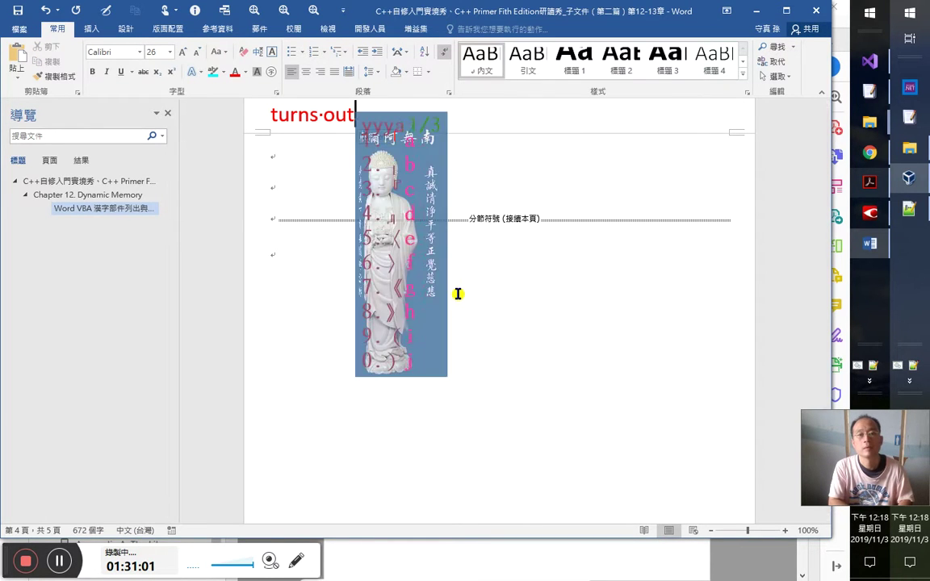
text(-->)
text(引發出)
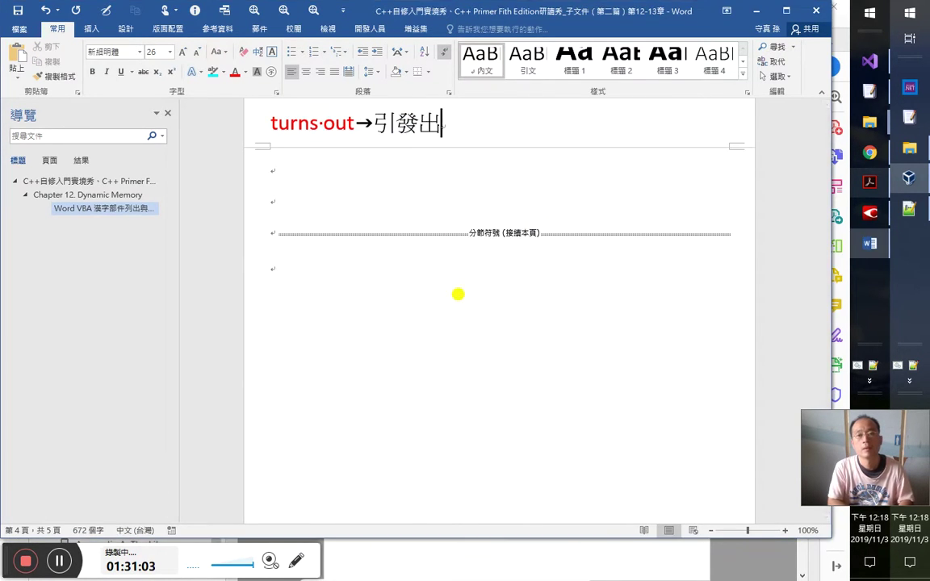
key(Return)
Colour the word 'source' red in the English paragraph
scroll(569, 311, up, 3)
scroll(569, 311, up, 6)
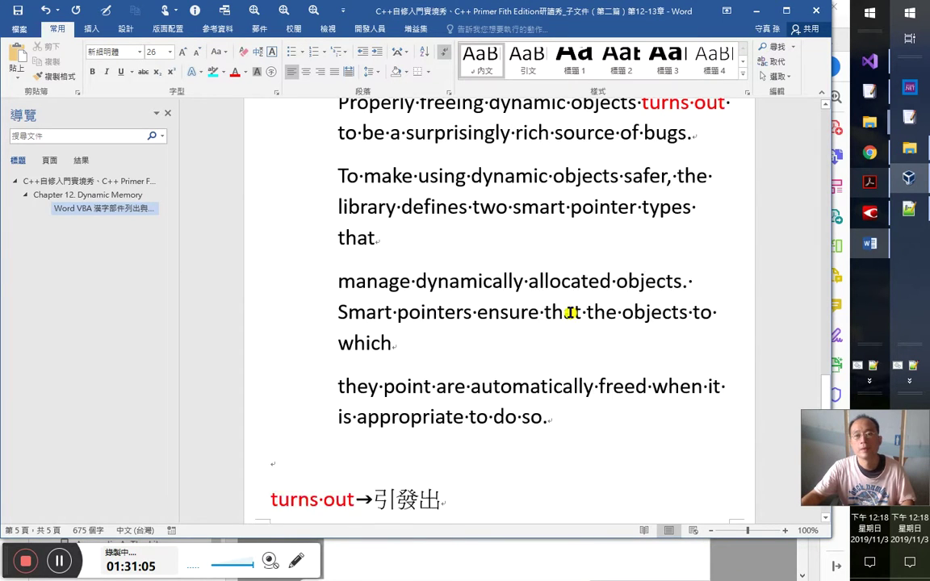
click(515, 194)
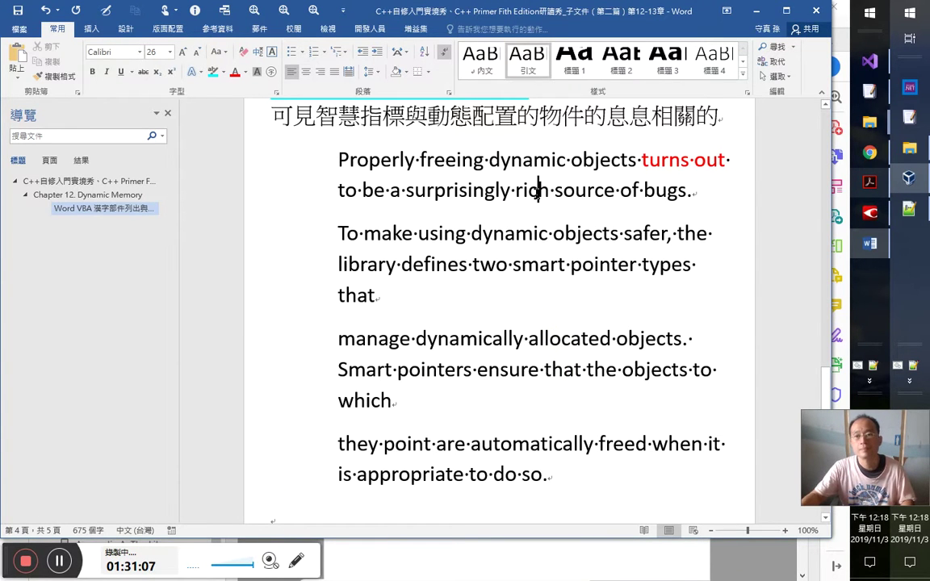
key(End)
key(Left)
key(Left)
key(Left)
key(Left)
key(Left)
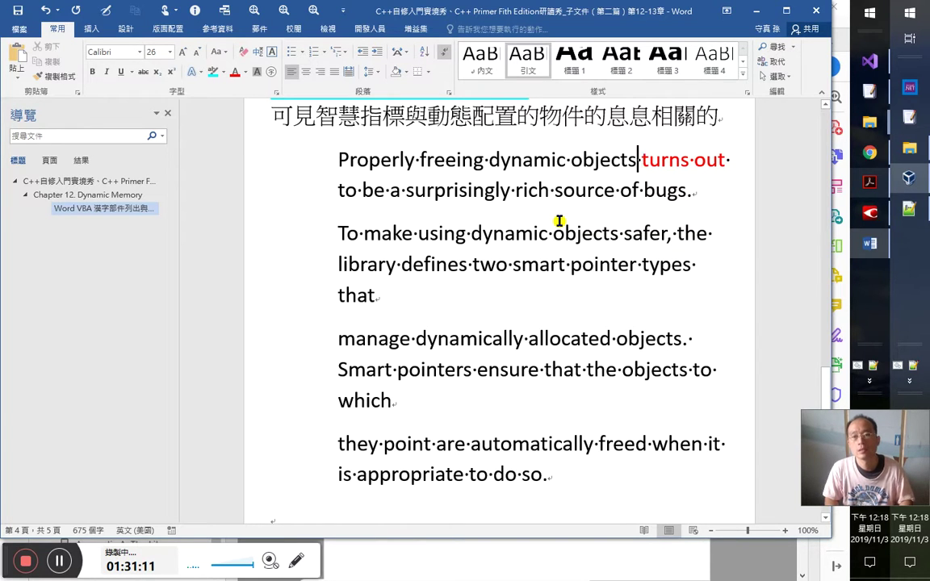
key(Left)
key(Left)
key(Left)
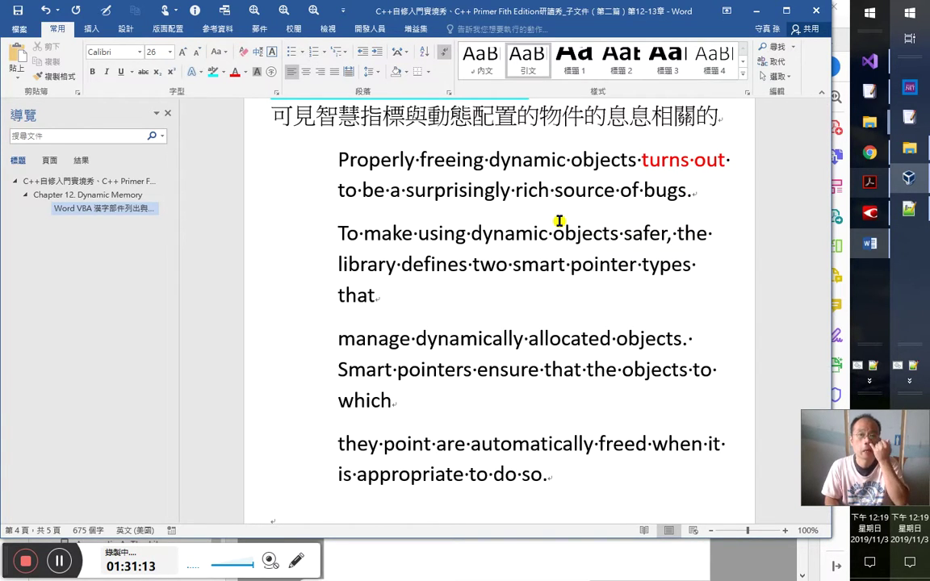
key(Down)
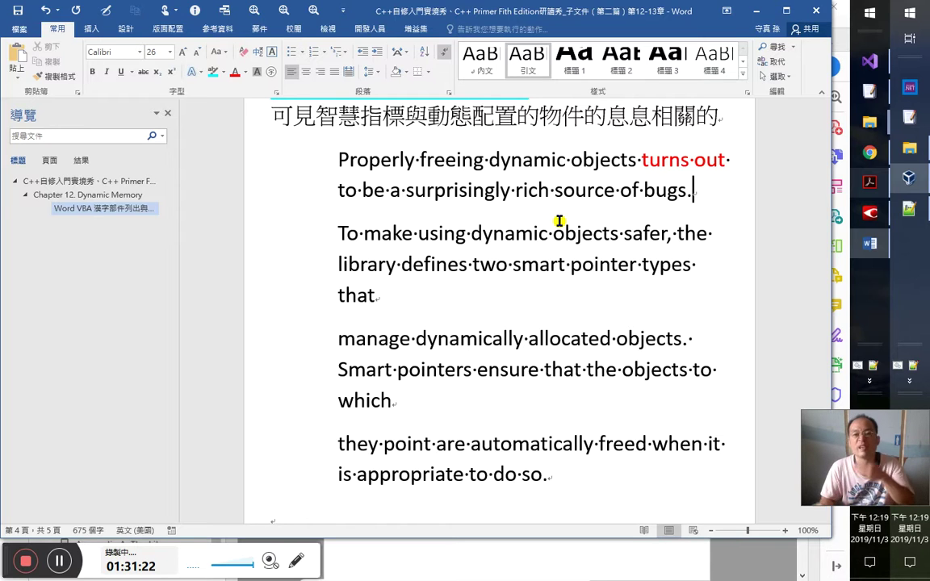
drag(556, 194, 619, 194)
click(235, 72)
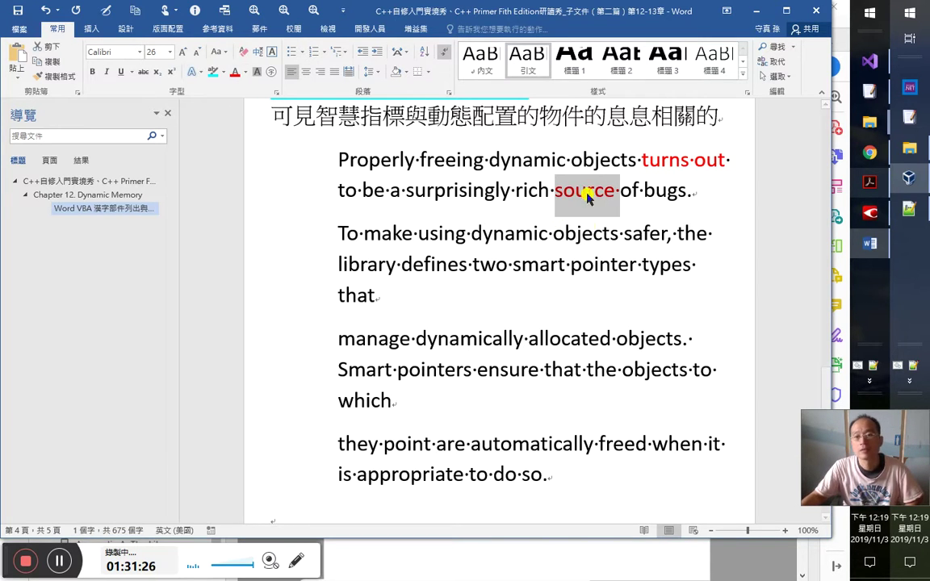
Insert '......source' after 'turns out' in the note, then select its final character 出
scroll(601, 240, down, 5)
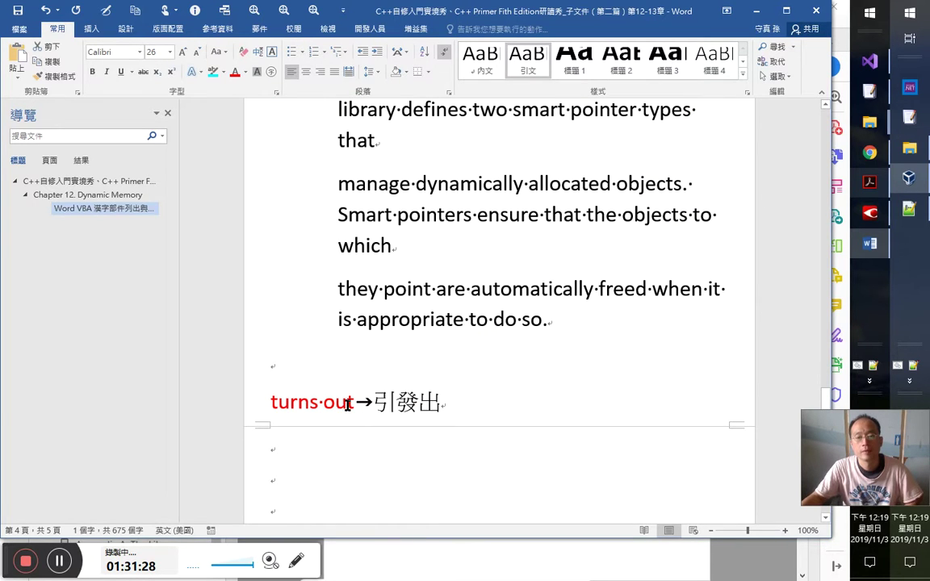
click(349, 401)
text(......s)
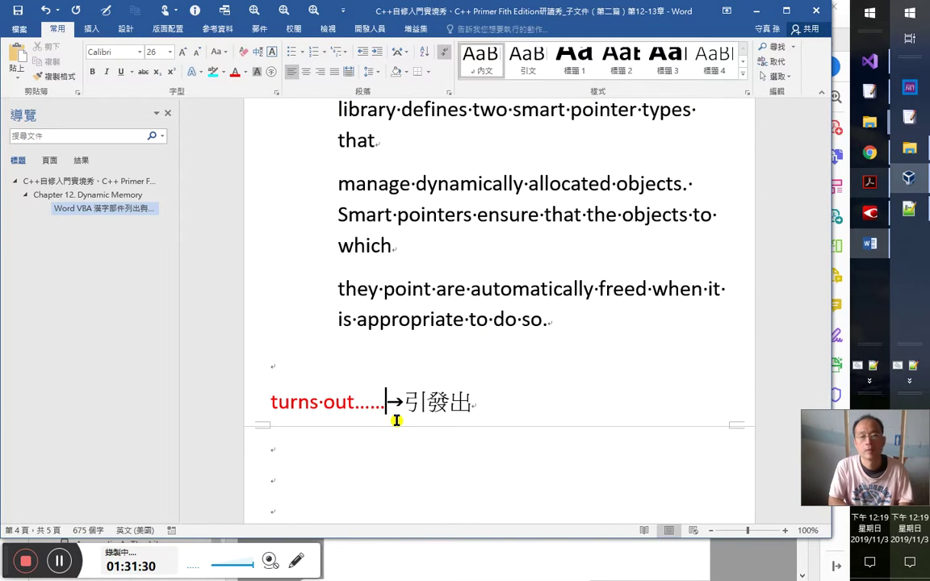
text(ource)
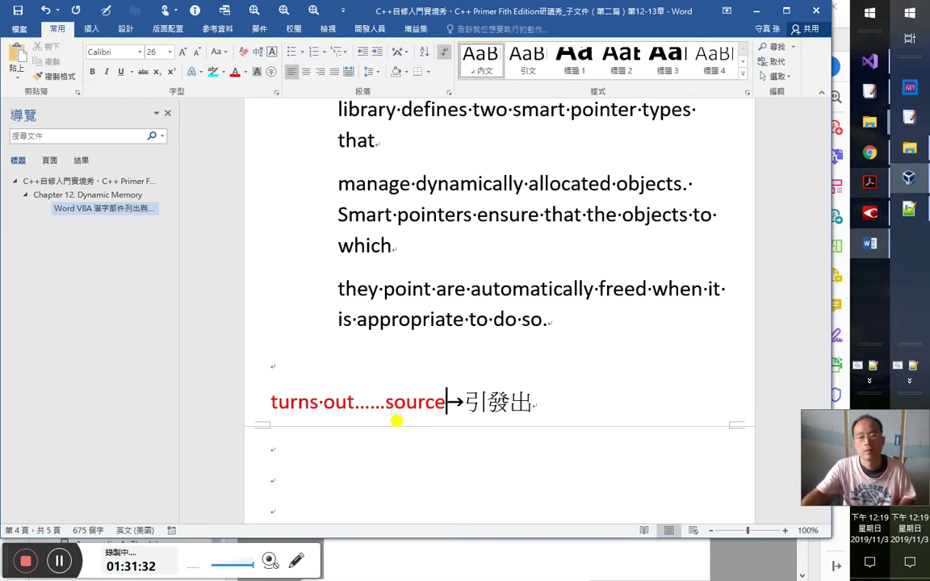
scroll(533, 383, up, 4)
scroll(564, 440, down, 2)
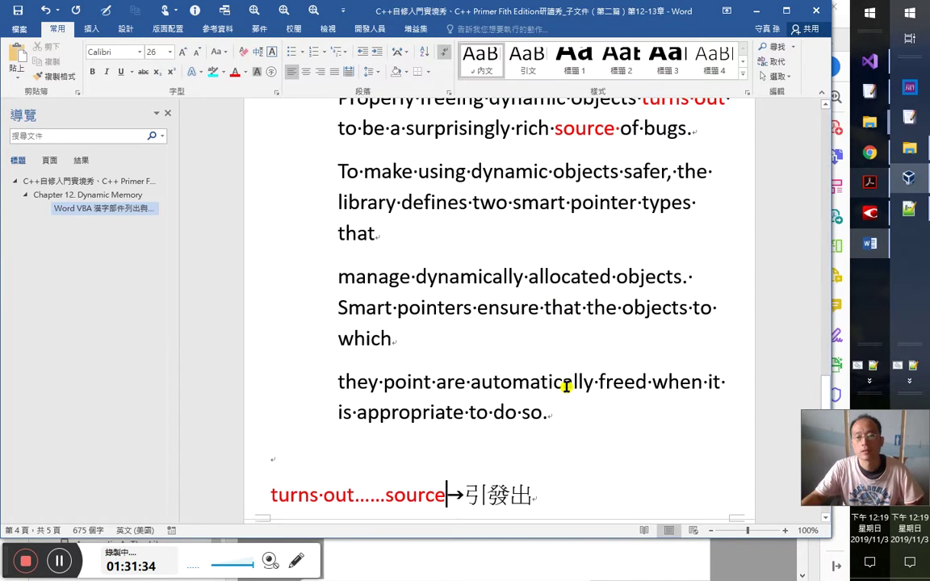
click(626, 492)
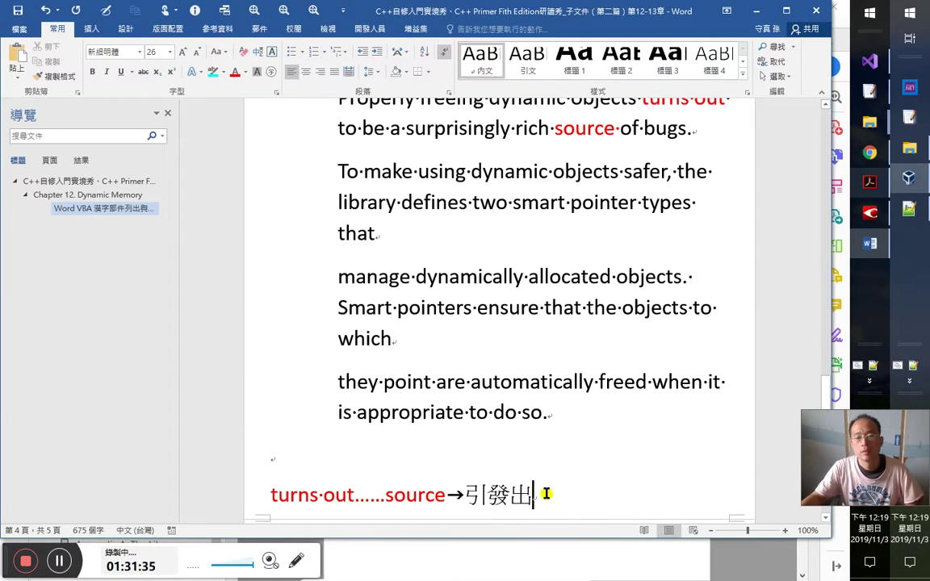
drag(519, 500, 527, 502)
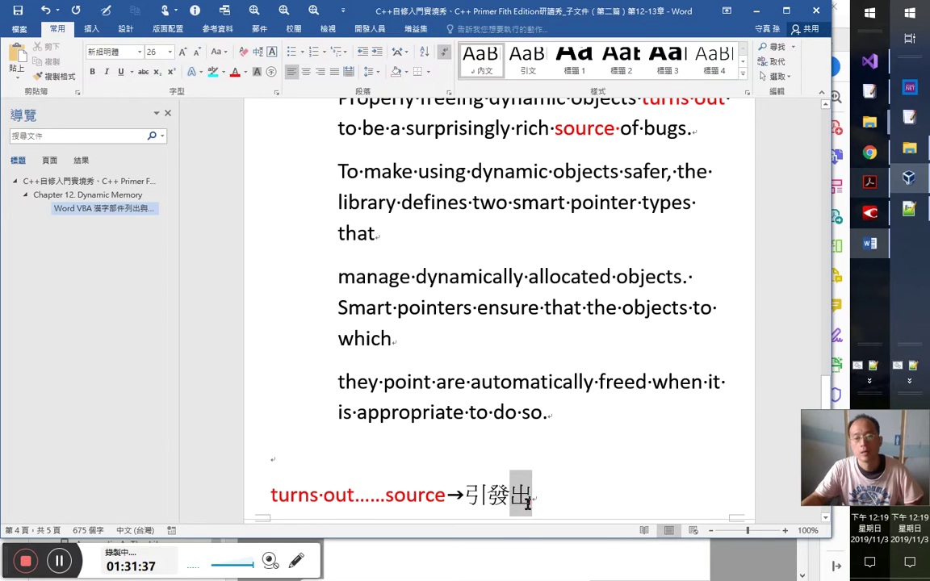
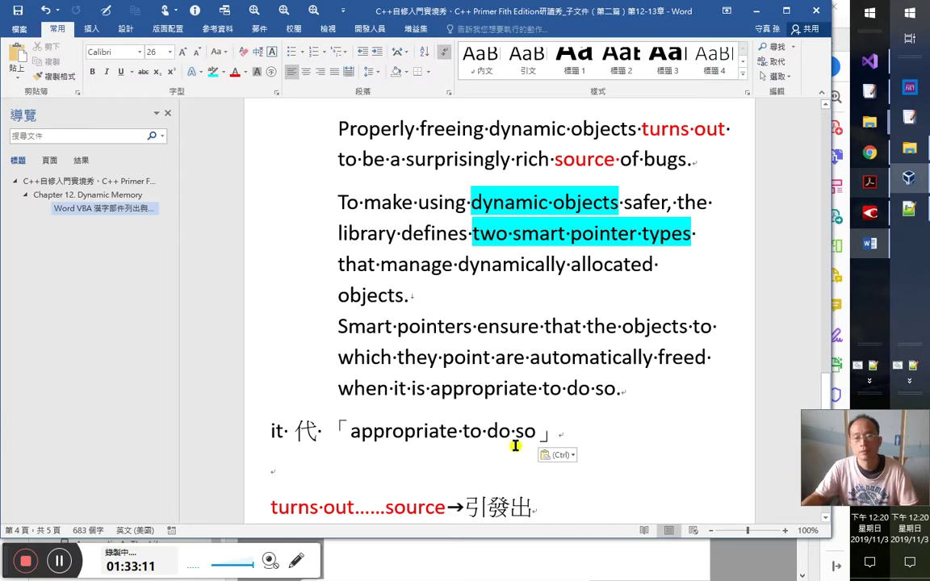
Color the "it" in "when it is appropriate" and the note line's opening "it" red
click(573, 434)
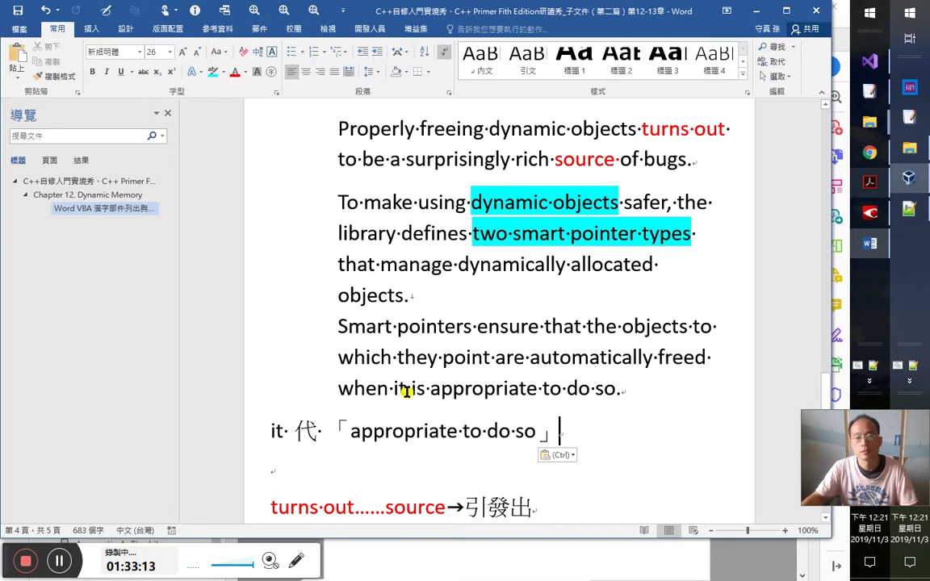
drag(406, 392, 389, 392)
click(235, 72)
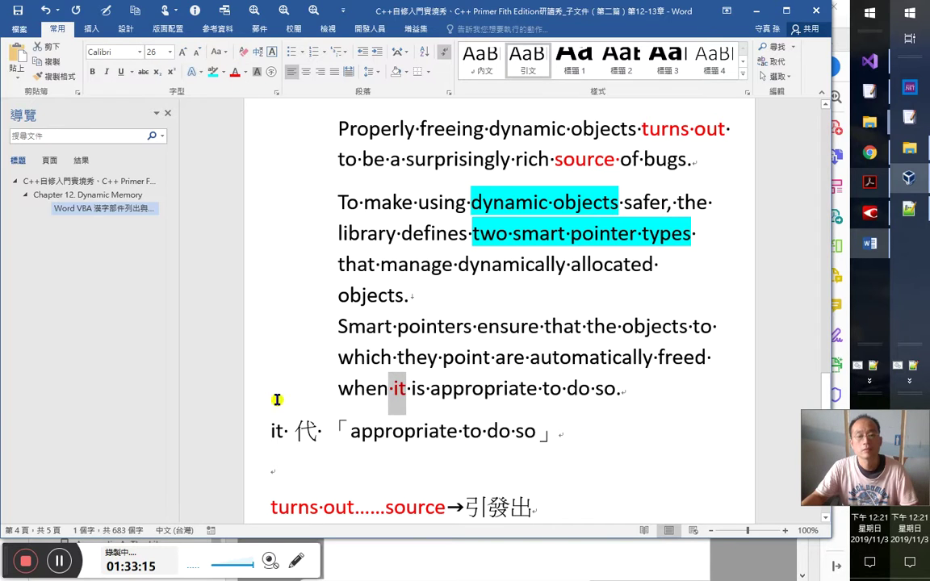
drag(284, 432, 271, 431)
click(235, 72)
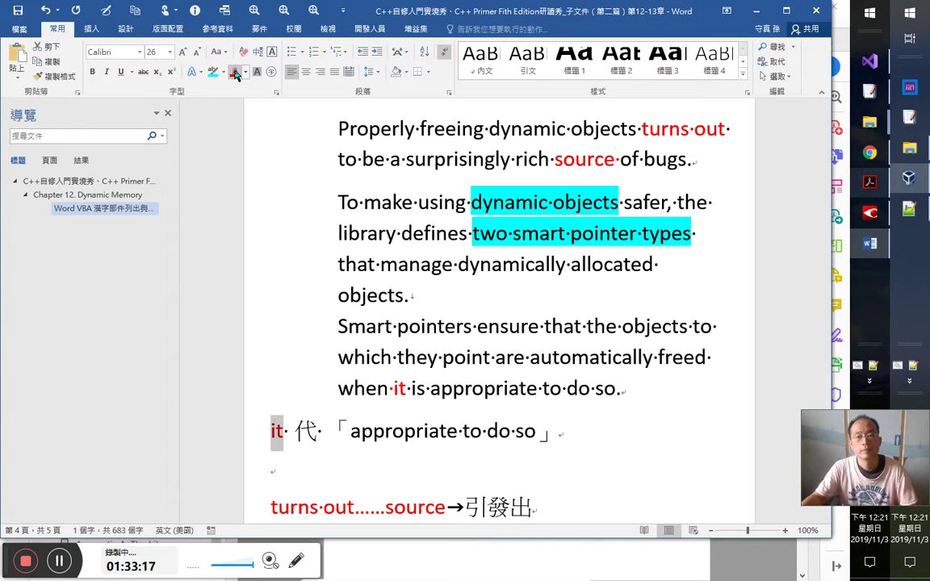
scroll(473, 438, up, 1)
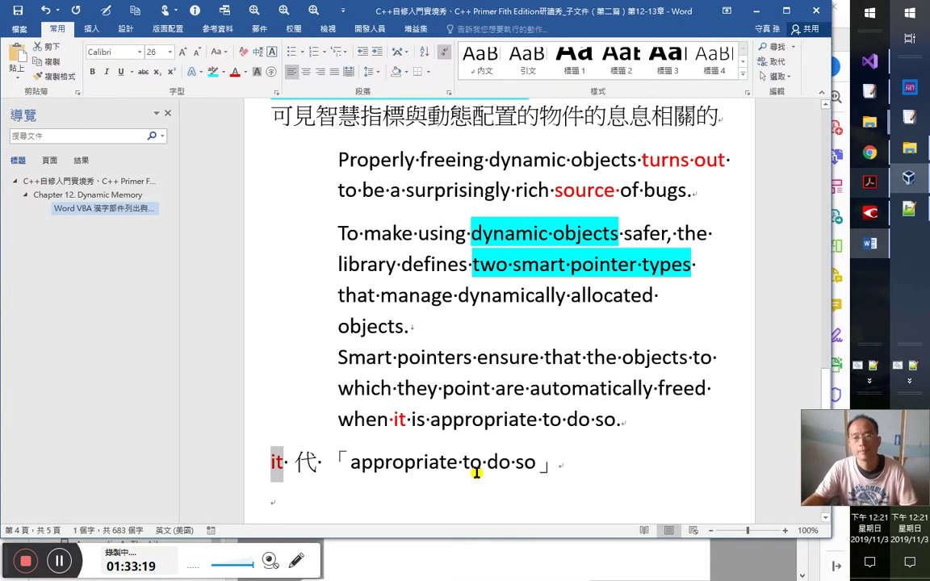
click(413, 326)
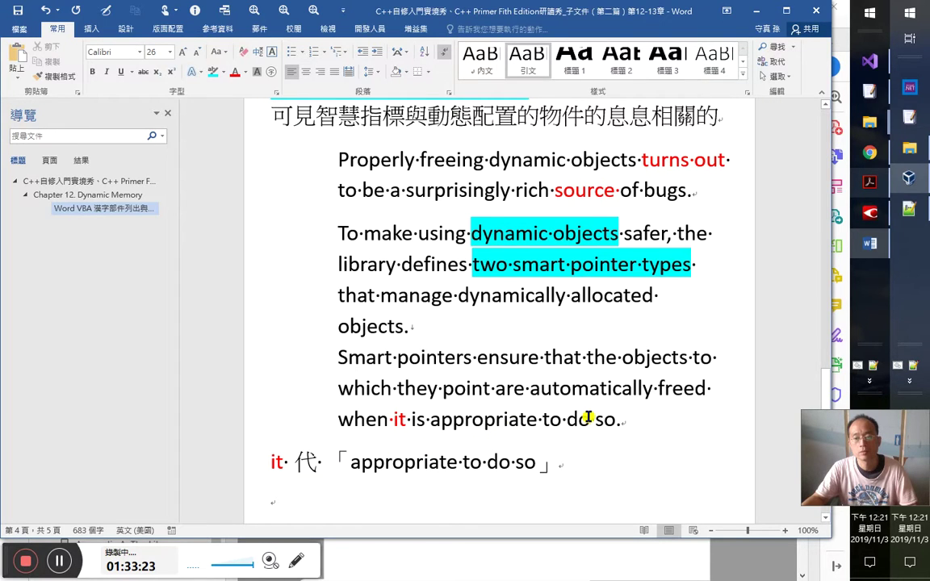
click(457, 357)
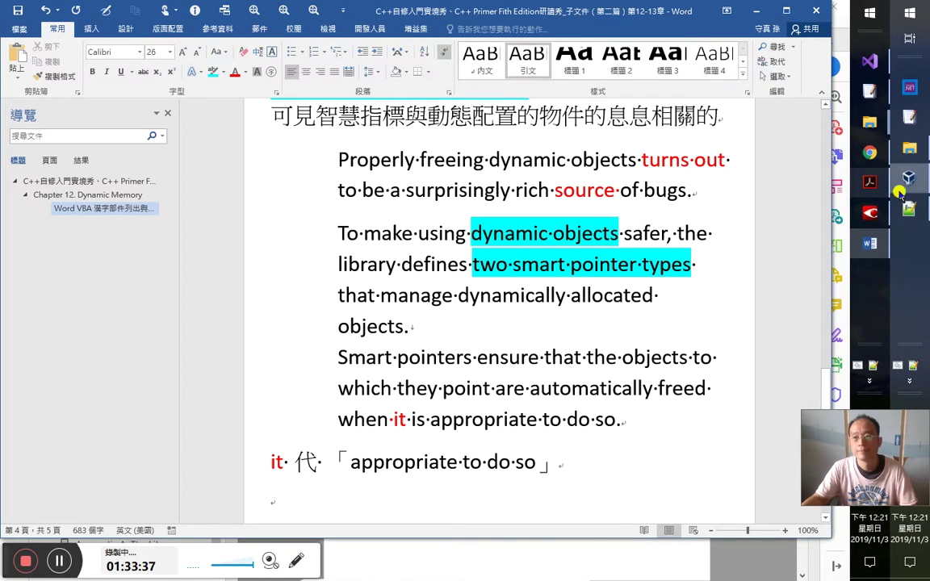
In ABBYY FineReader, select the opening Chinese sentence of the recognized paragraph, then return to Word
click(869, 213)
click(290, 149)
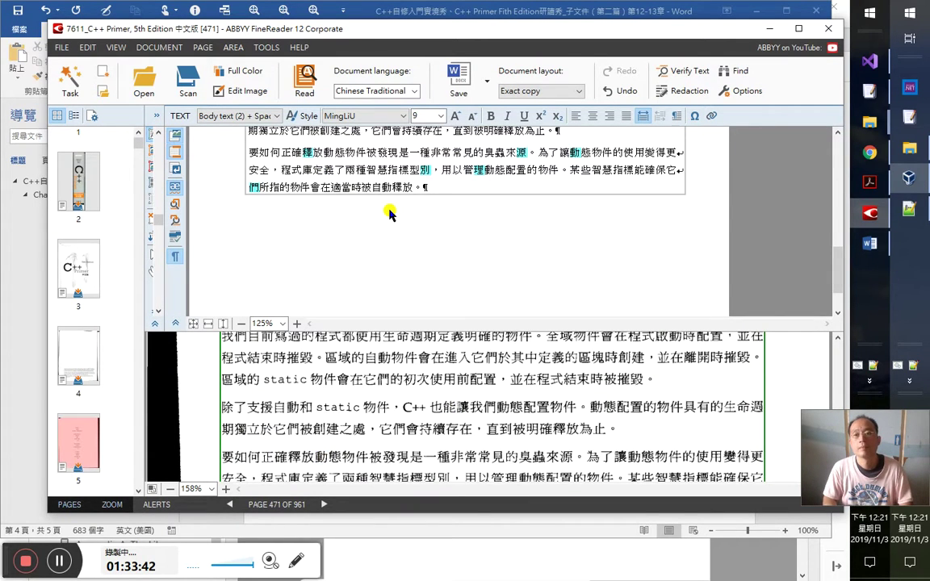
key(shift+Home)
key(ctrl+c)
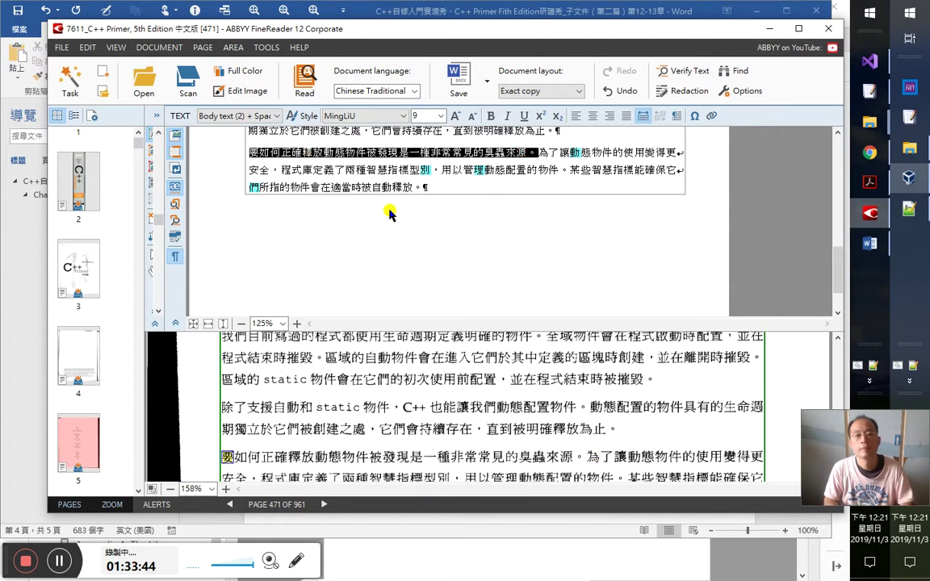
key(alt+Tab)
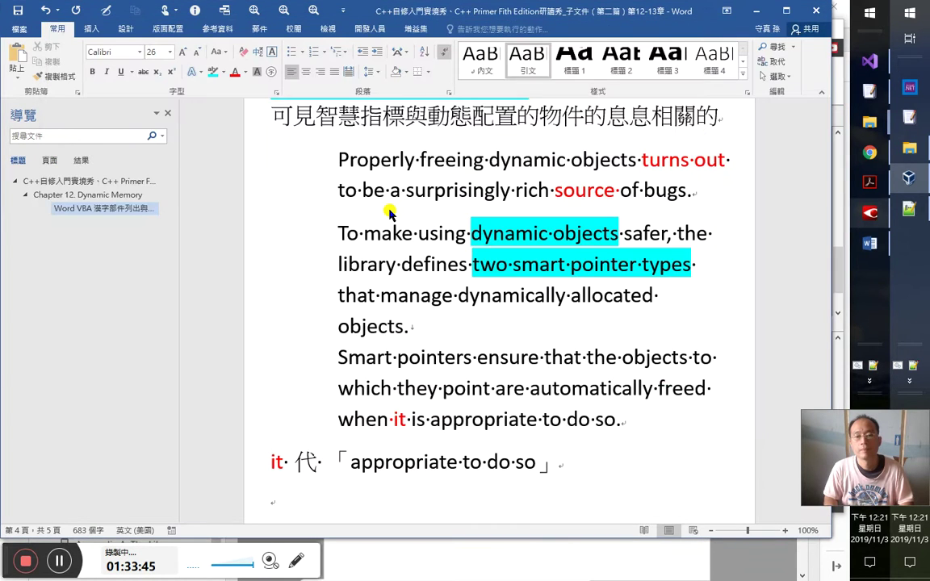
Paste the Chinese translation below the bugs sentence and color 被發現是 and 來源 red
key(Down)
key(End)
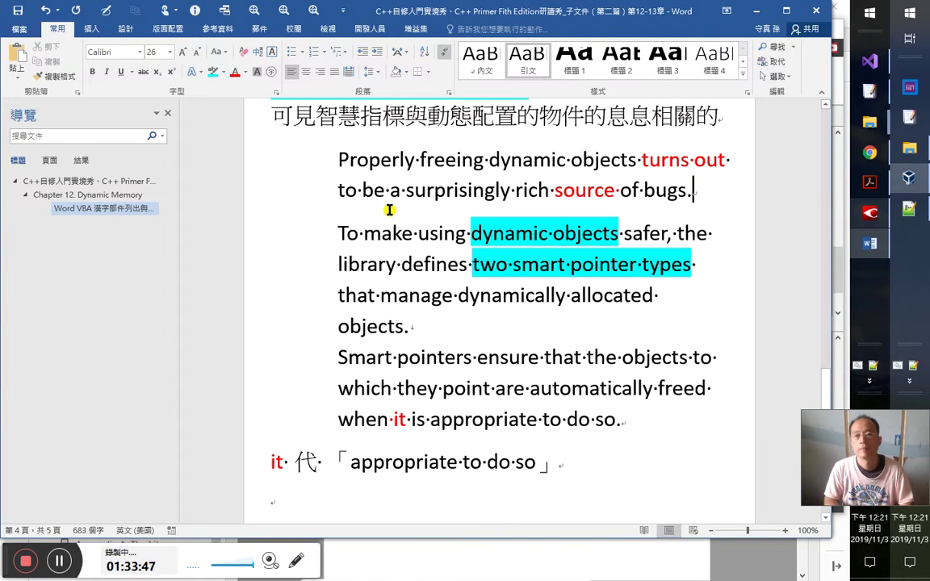
key(Return)
key(ctrl+v)
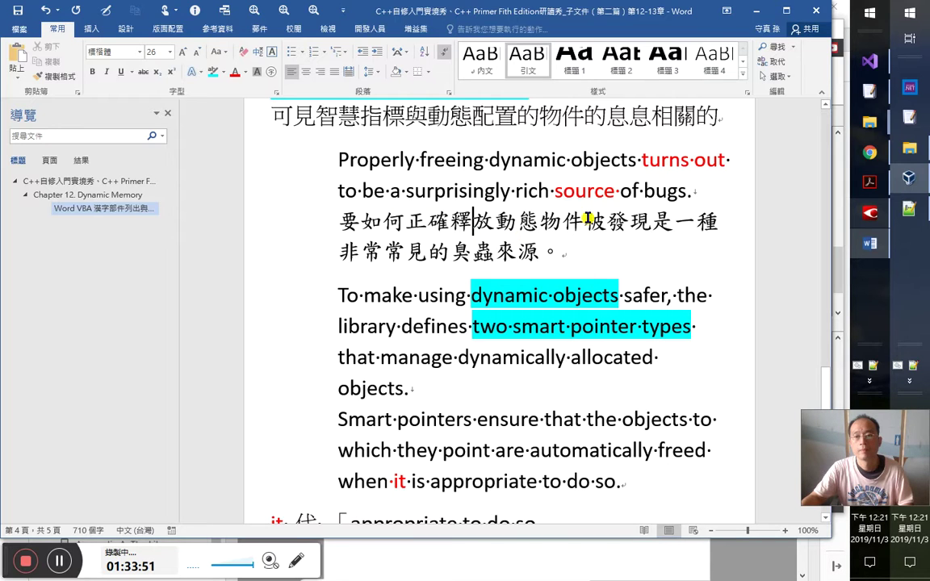
drag(585, 221, 651, 221)
click(234, 71)
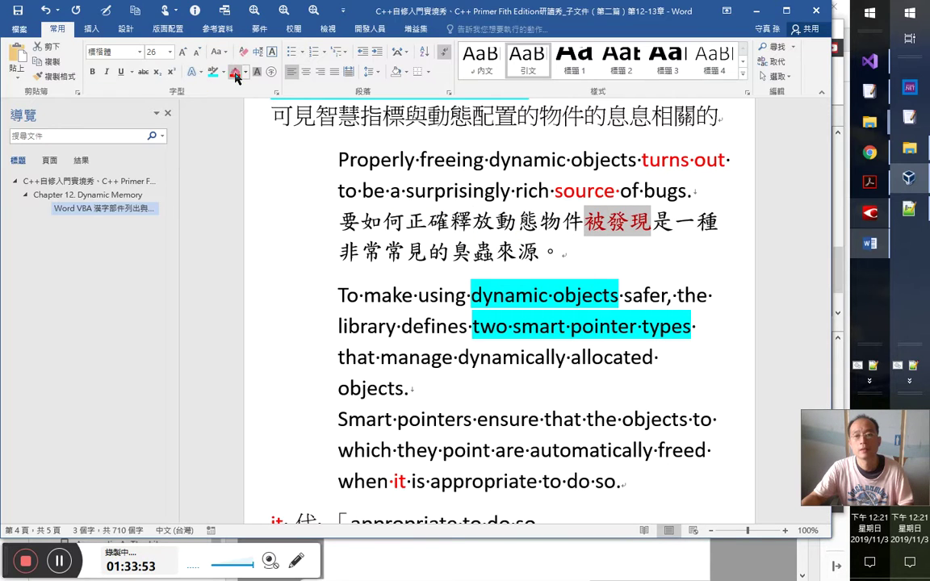
drag(497, 253, 541, 253)
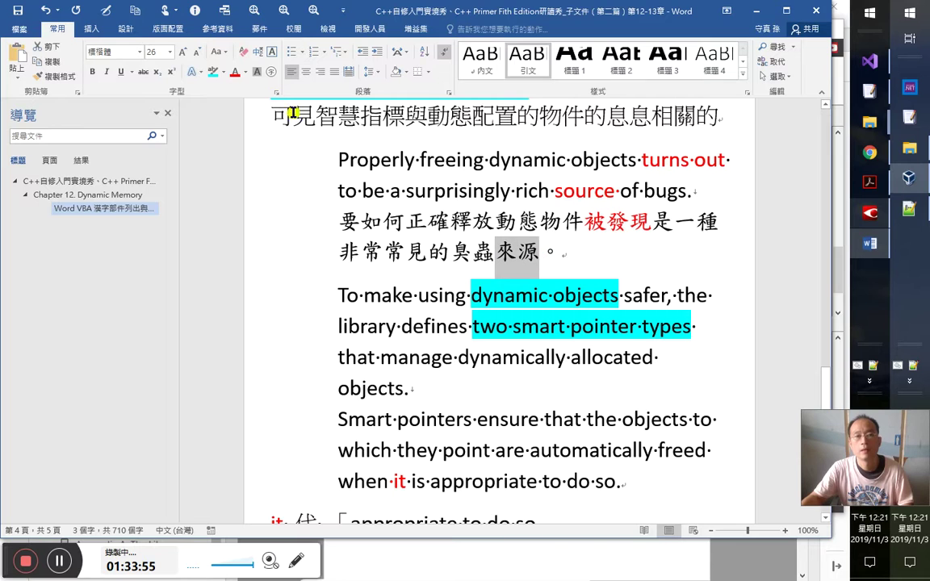
drag(652, 221, 673, 221)
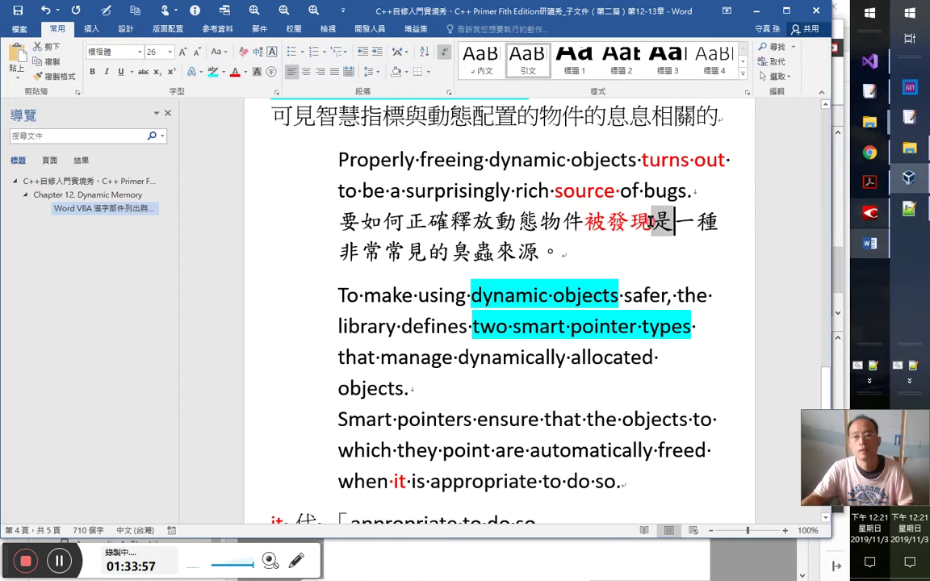
click(234, 72)
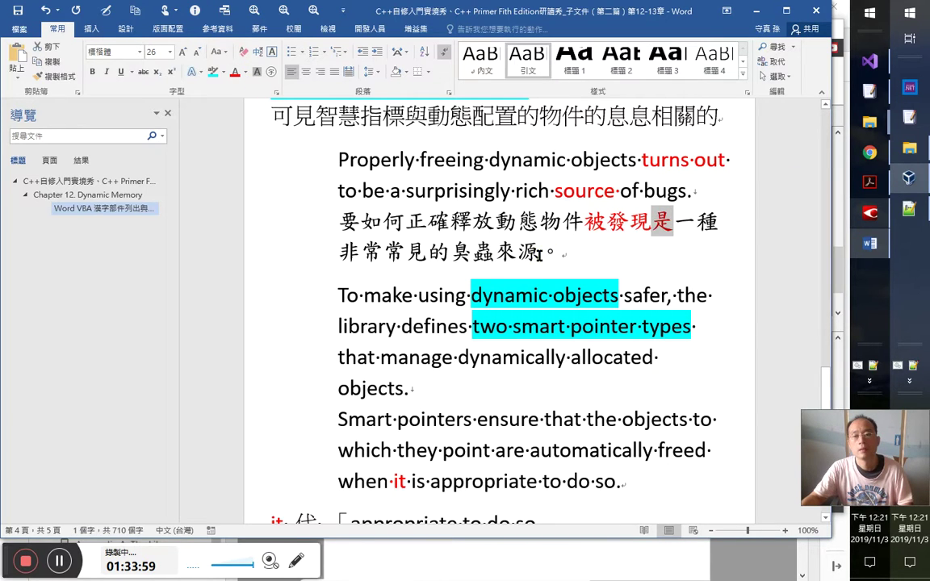
click(494, 252)
drag(495, 253, 540, 252)
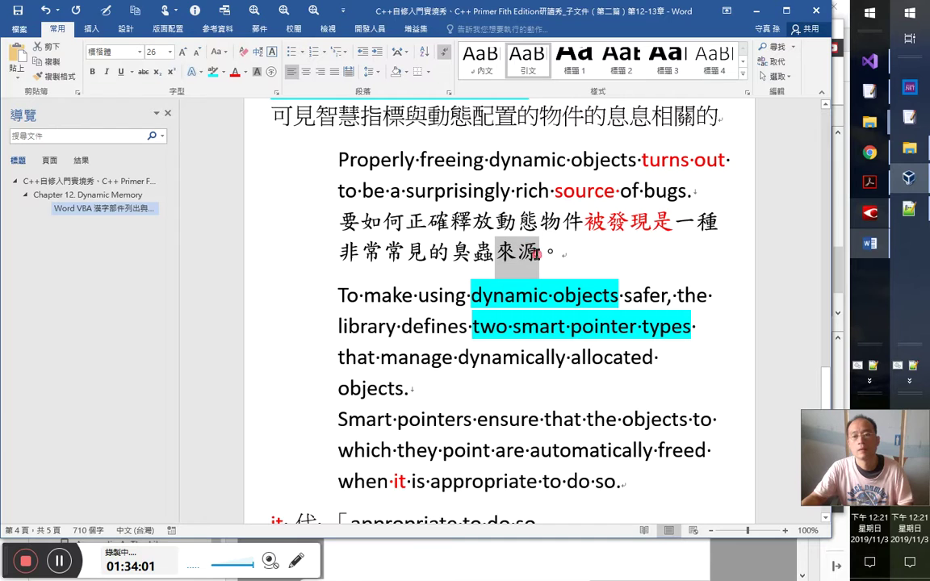
click(619, 233)
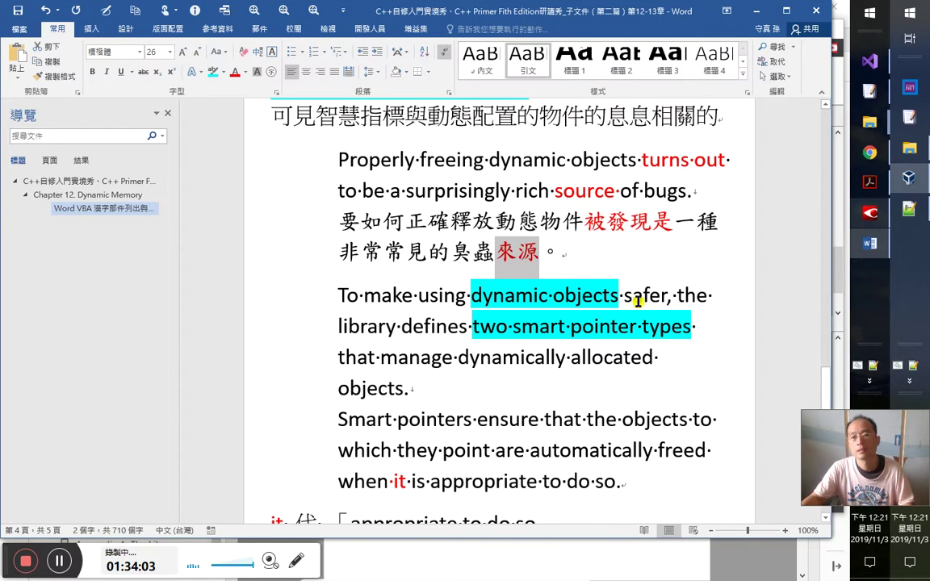
scroll(617, 258, down, 2)
Add 被發現是……來源 before the arrow on the turns out…source note line
drag(586, 159, 672, 164)
key(ctrl+c)
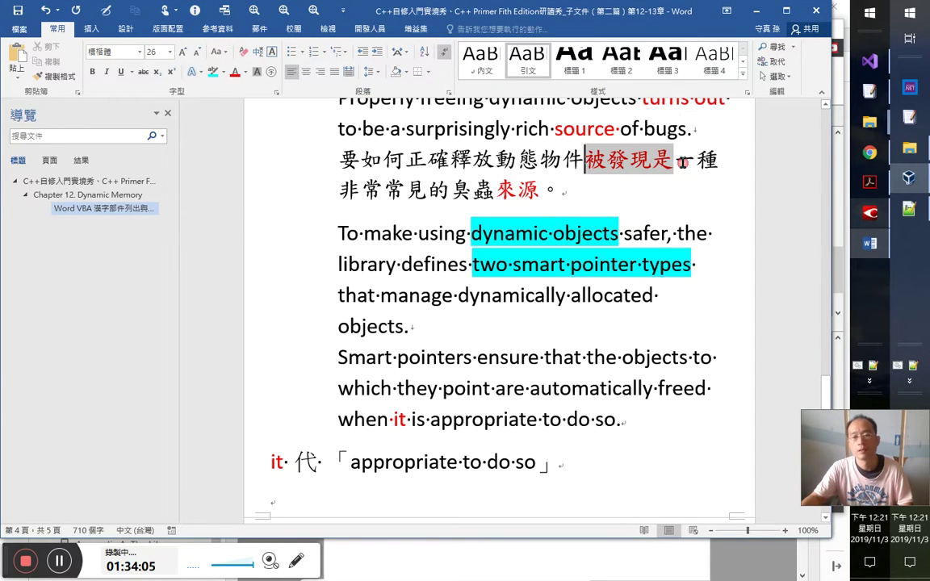
key(Down)
key(Down)
key(Down)
key(Down)
key(Down)
key(Down)
key(Down)
key(Down)
key(Down)
key(Down)
key(Down)
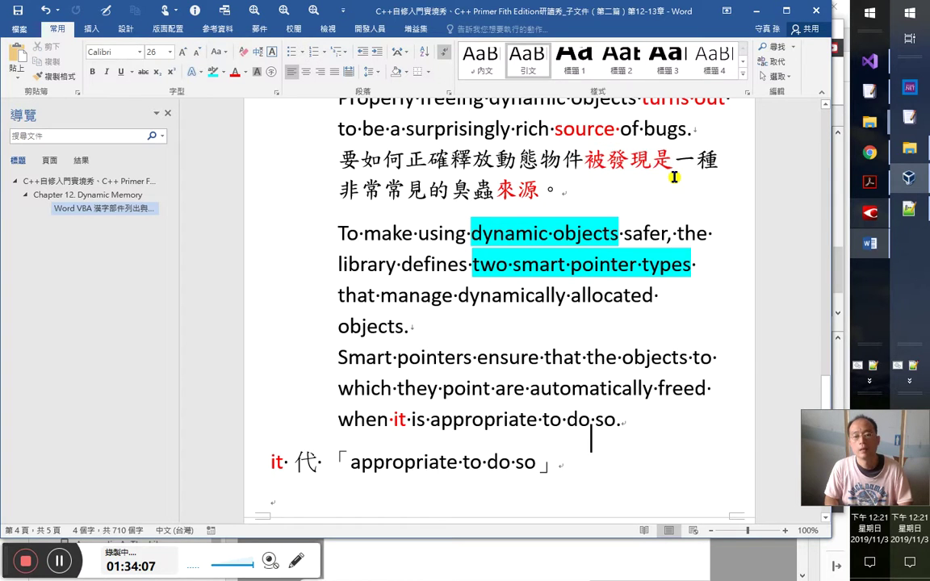
key(Down)
key(End)
key(Left)
key(Left)
key(Left)
key(ctrl+v)
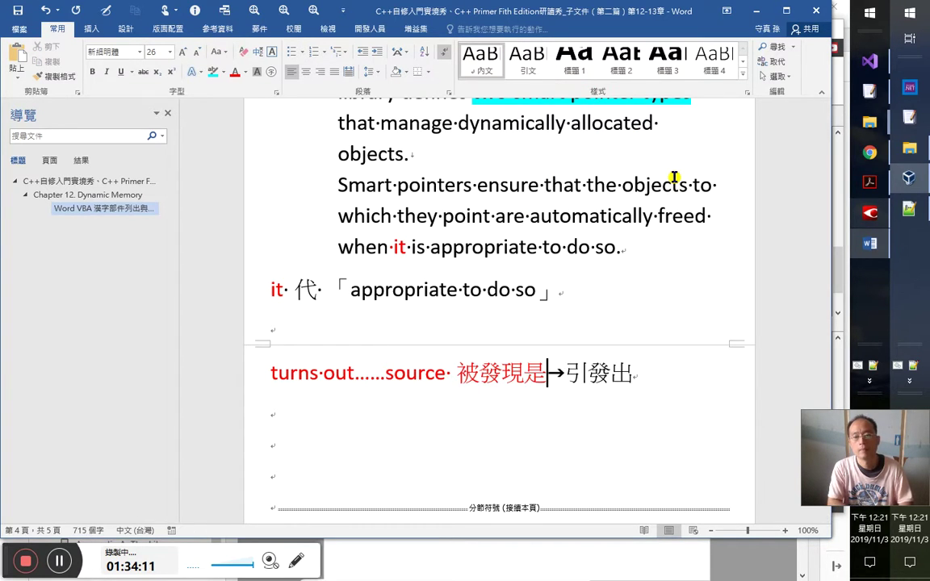
text(^^doo)
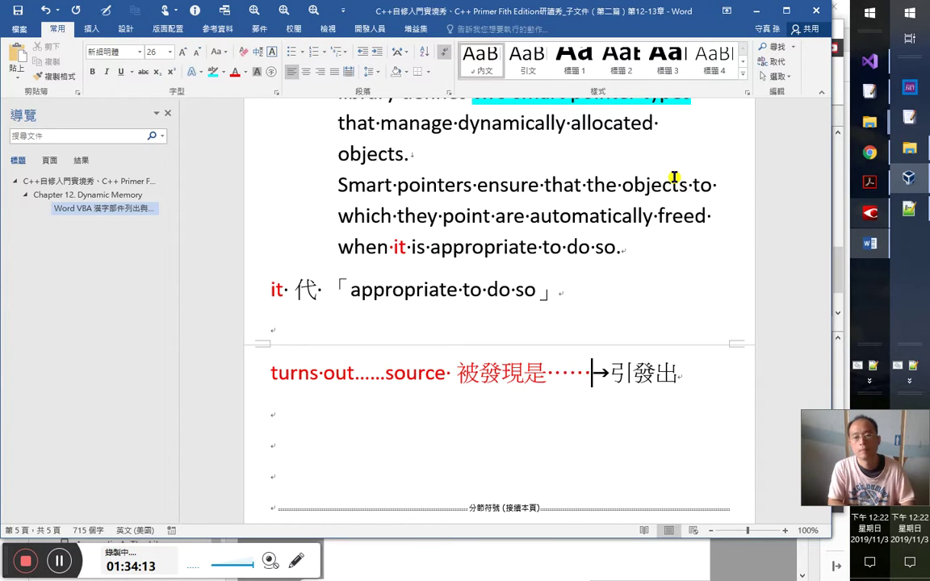
key(BackSpace)
key(BackSpace)
key(BackSpace)
text(來源)
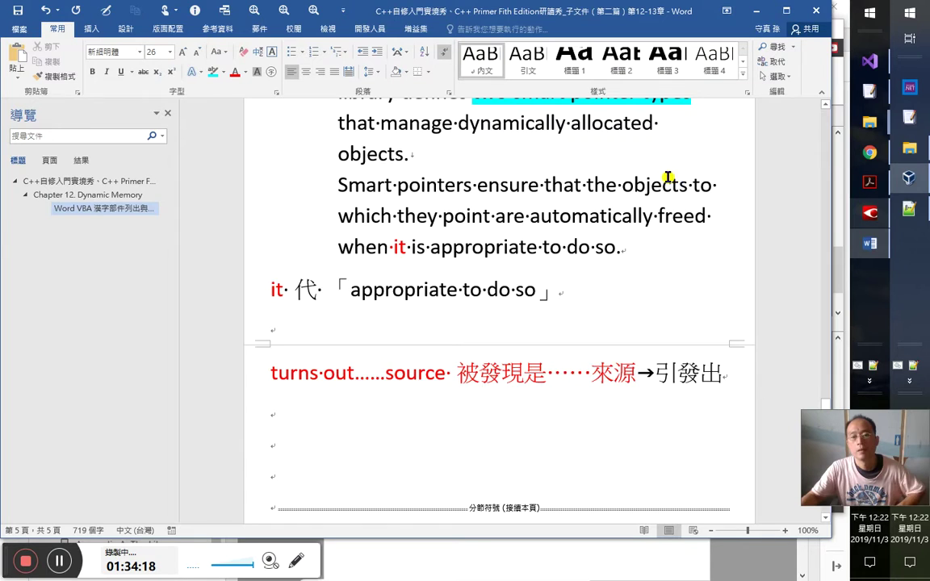
scroll(666, 182, up, 4)
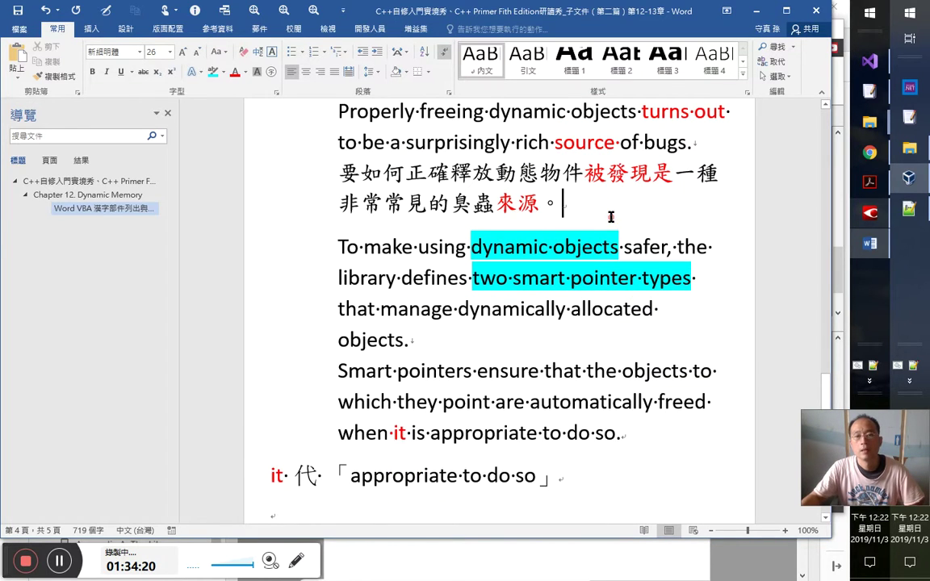
Append an arrow and 適當地釋放 after the first passage's Chinese translation
click(607, 212)
scroll(594, 234, up, 1)
key(alt+shift)
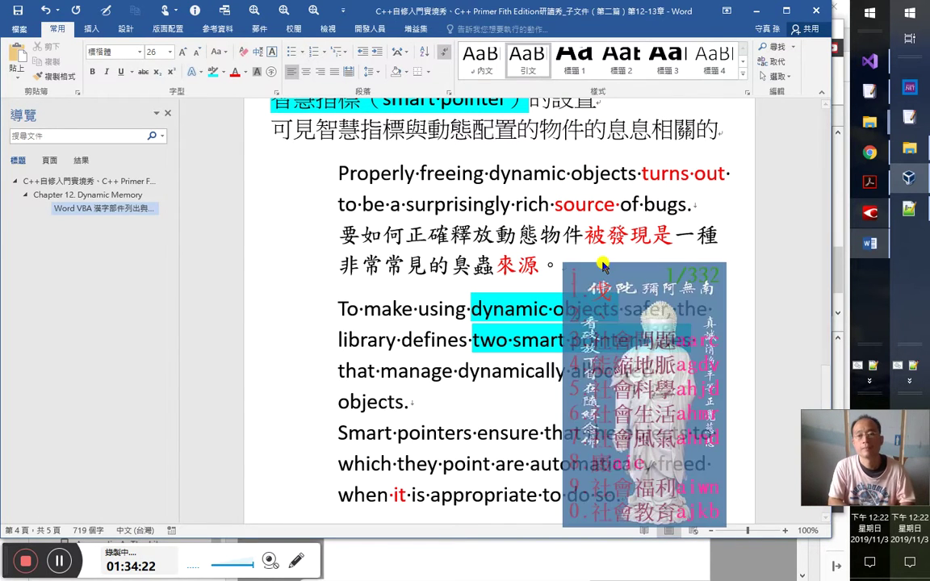
key(Tab)
text(為了)
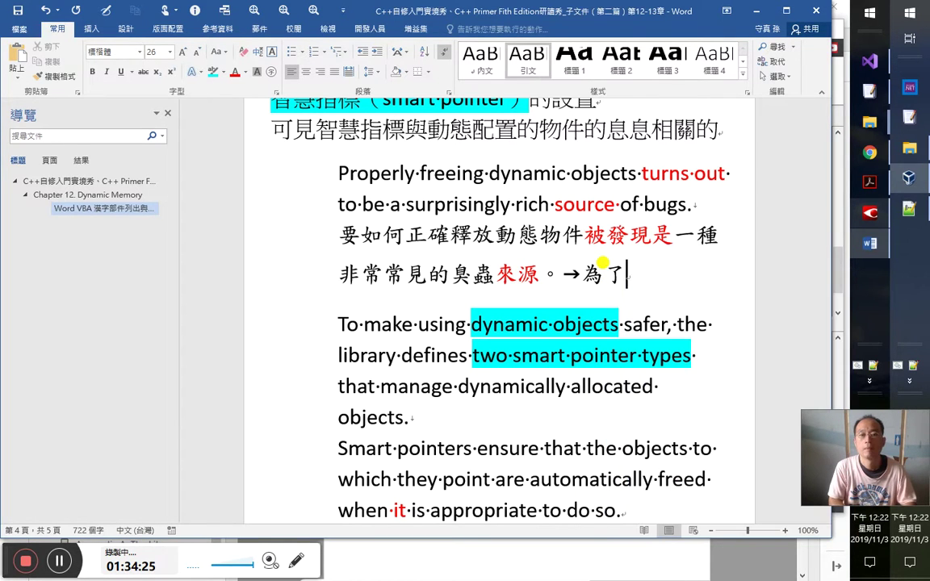
key(BackSpace)
key(BackSpace)
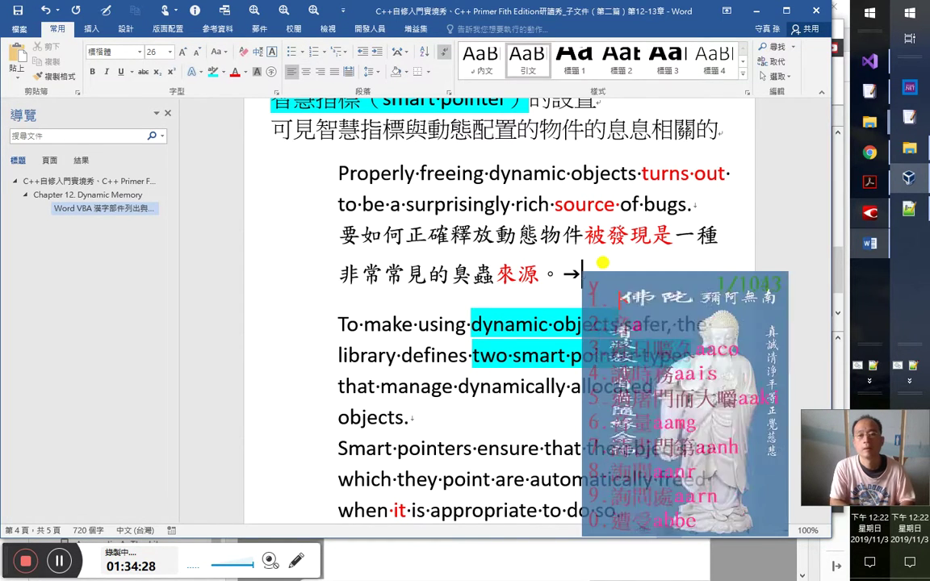
text(適當地)
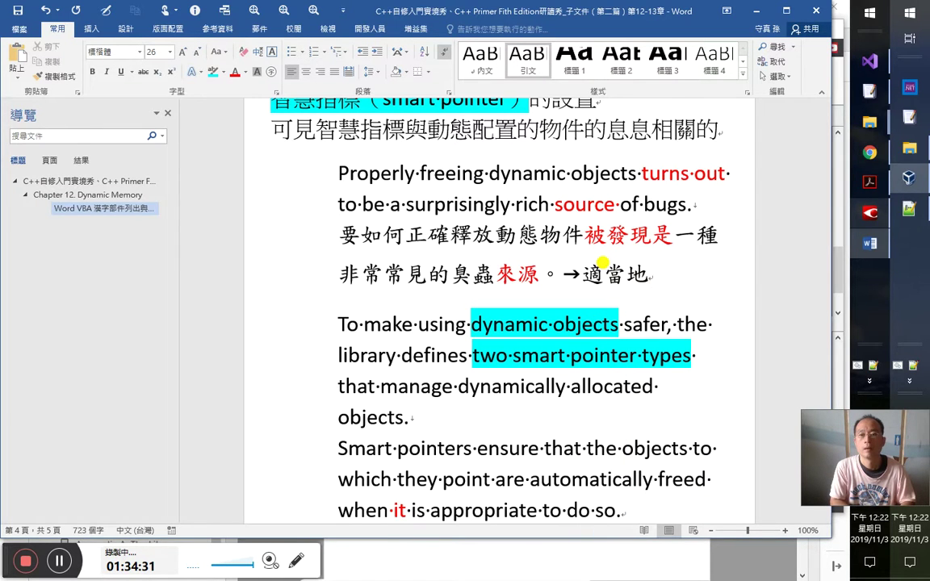
text(千秋)
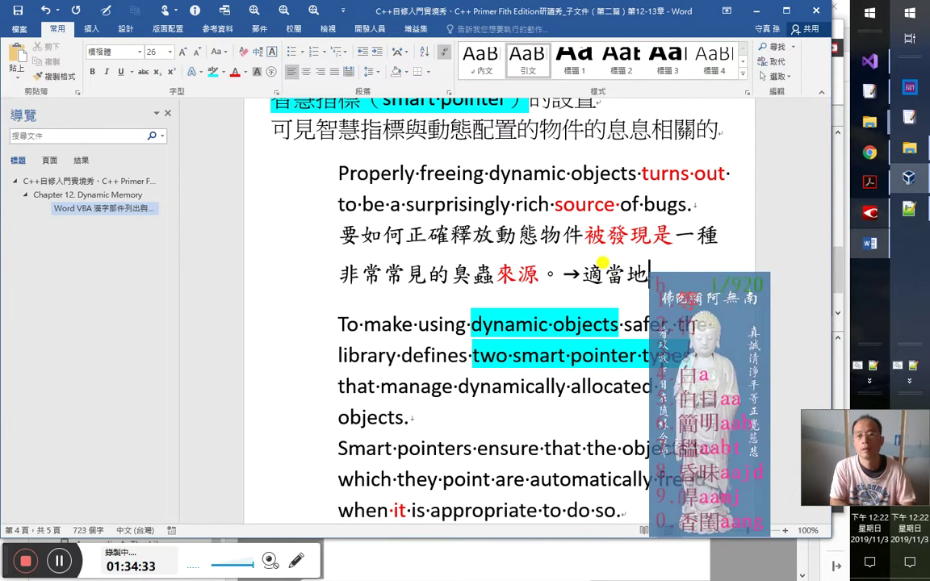
key(shift+Left)
key(shift+Left)
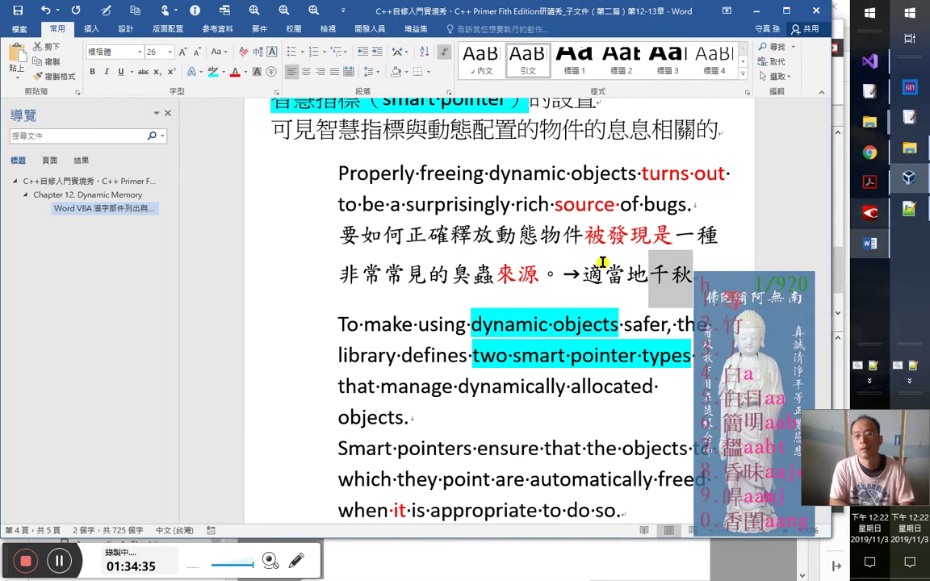
text(釋放)
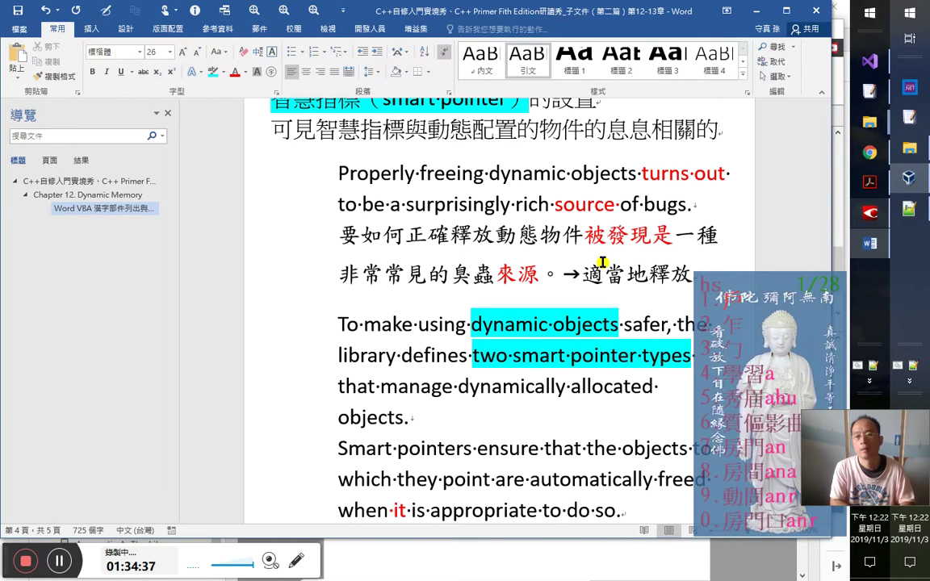
text(hph)
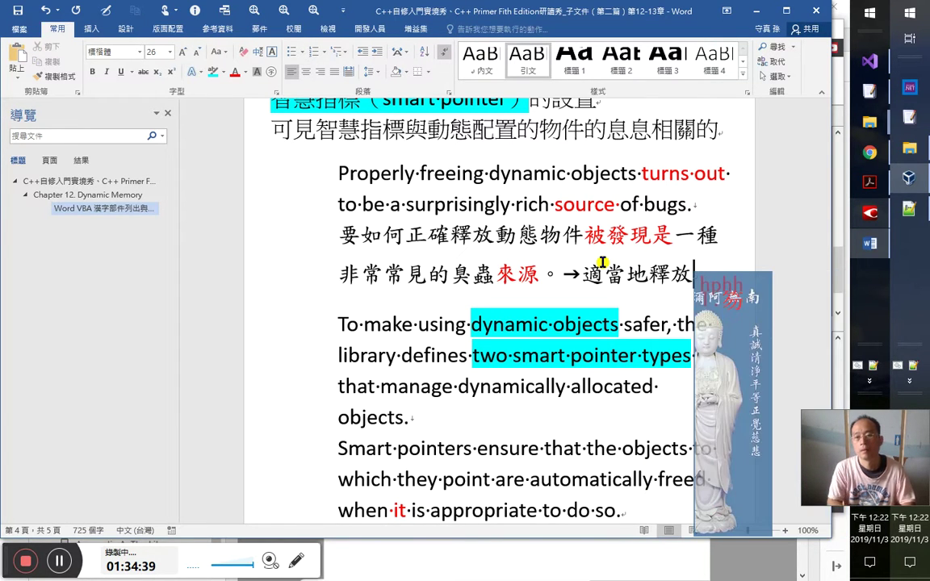
Cancel the pending input and look up the input code for 動態物件 in Notepad++
key(Escape)
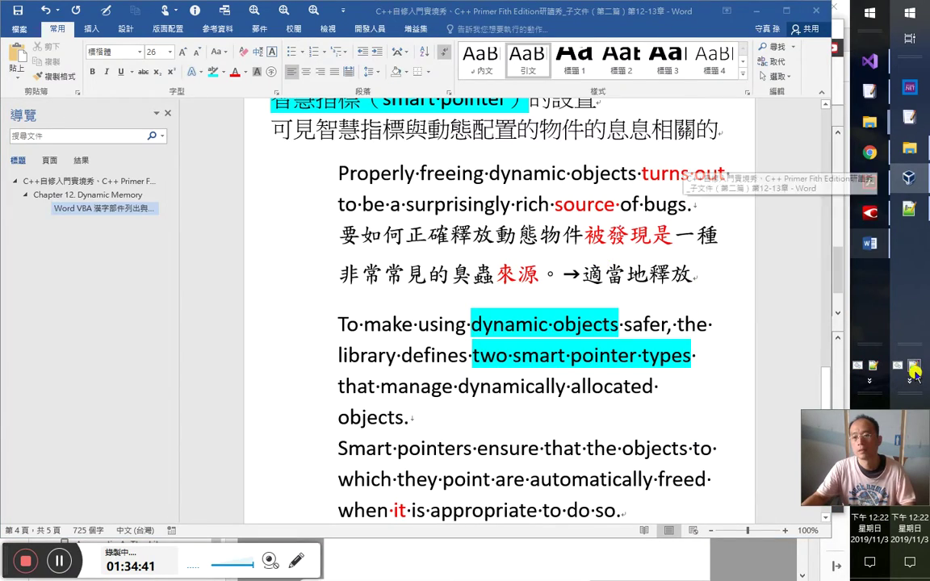
click(914, 371)
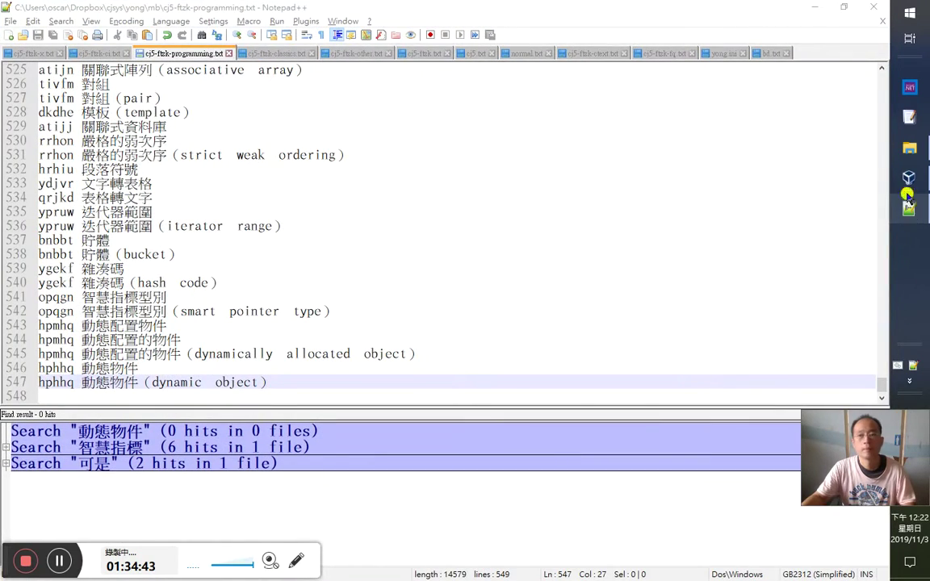
click(812, 9)
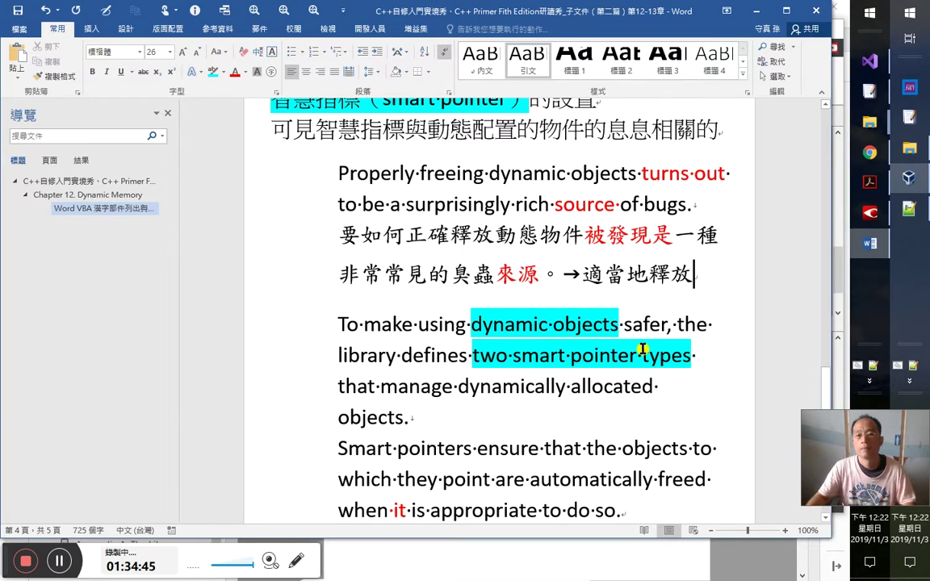
Continue the revision with 動態物件會引發出許多意想不到的錯誤。, fixing mistyped characters
text(hphhg)
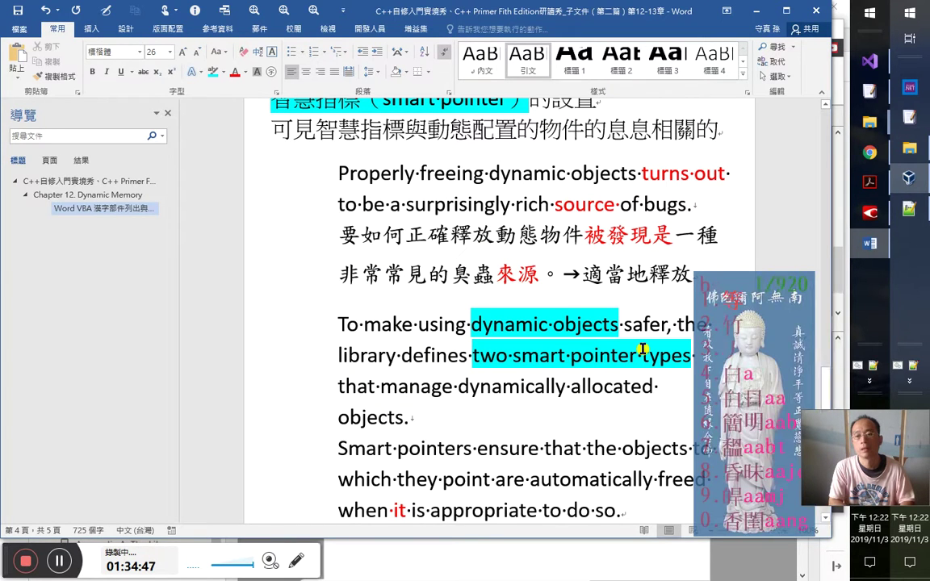
key(space)
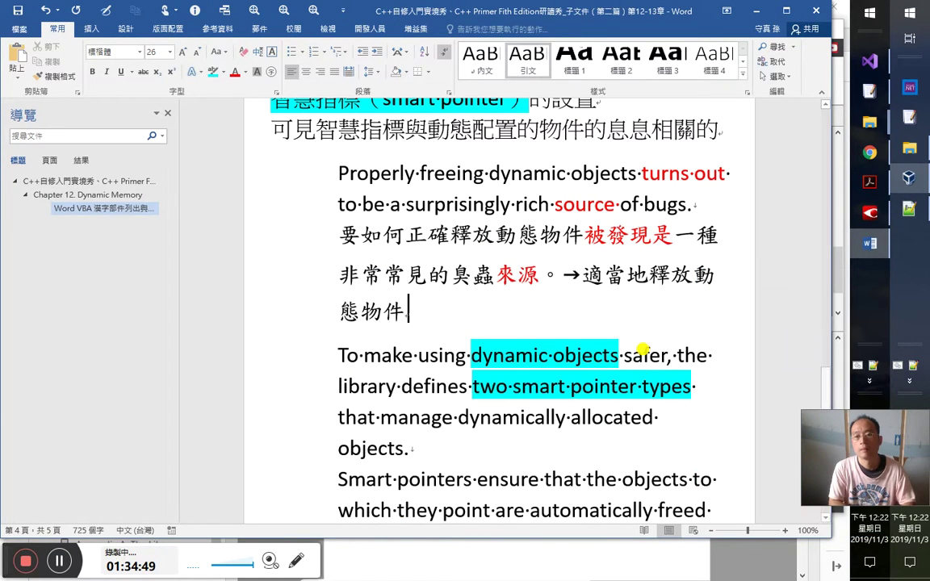
text(hghog)
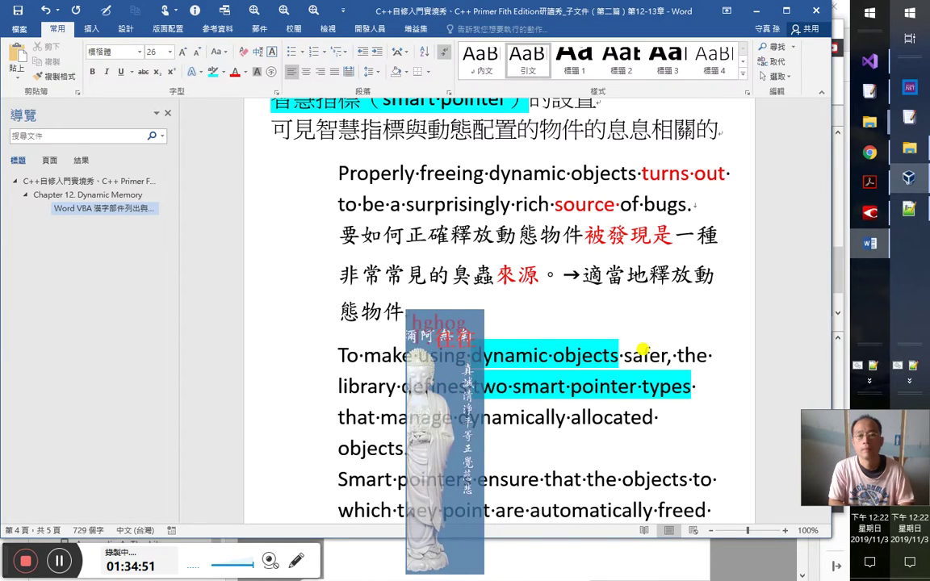
key(space)
text(amyo)
key(space)
key(Up)
key(Up)
key(Up)
key(Up)
key(Down)
key(Down)
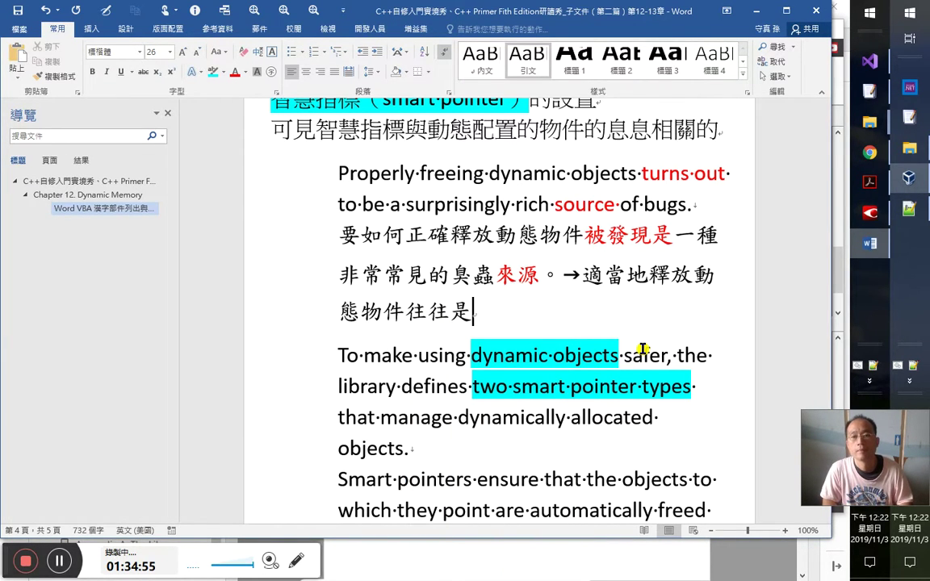
key(Left)
key(BackSpace)
key(BackSpace)
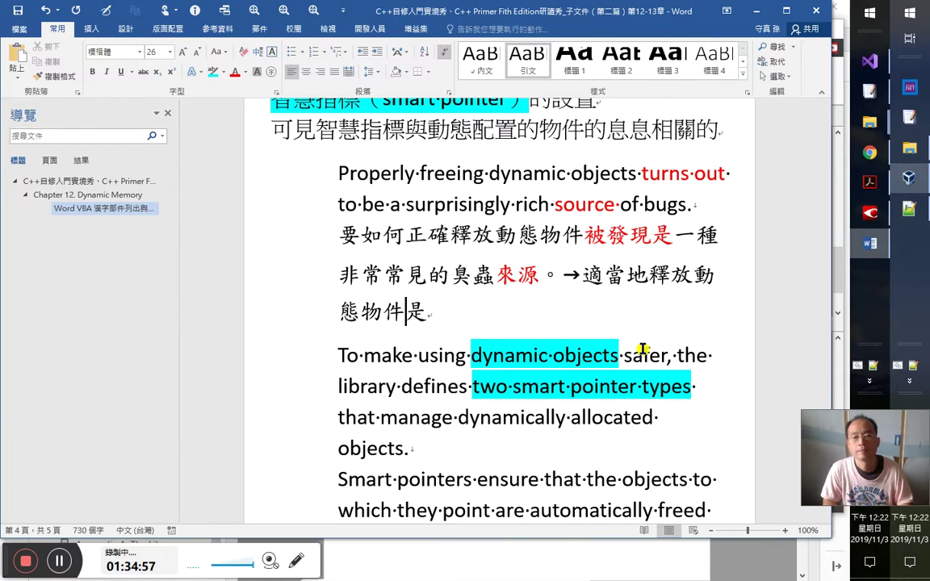
key(shift+Right)
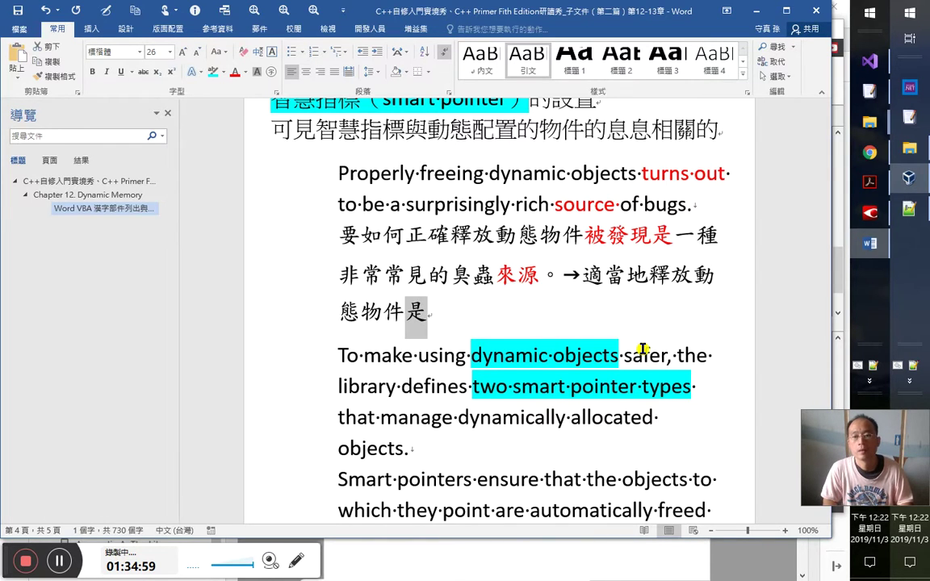
key(Up)
key(End)
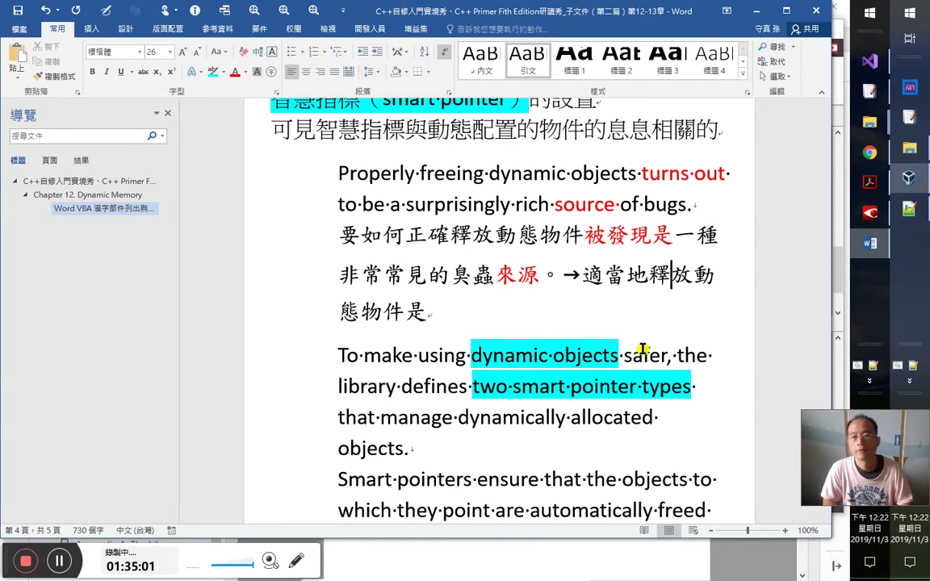
key(Delete)
key(Down)
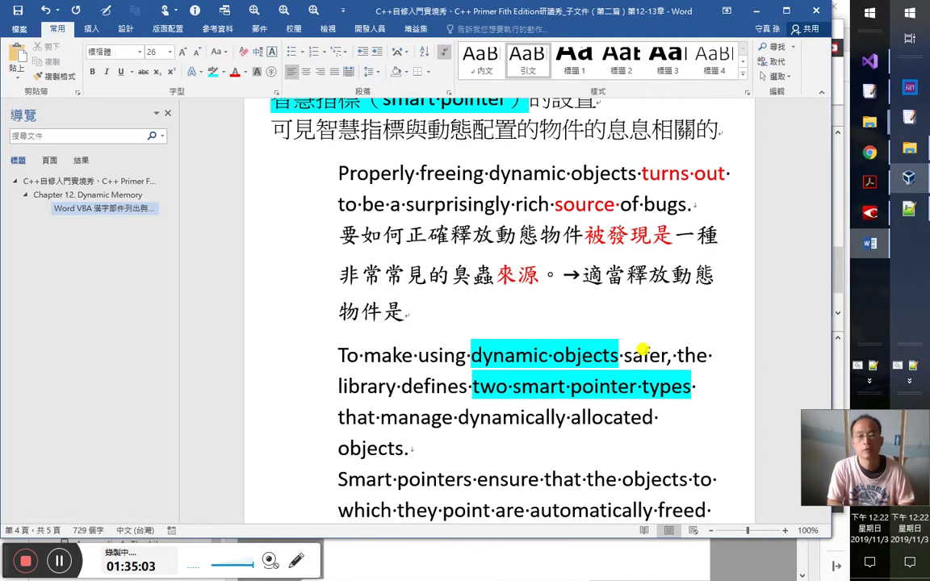
text(會引發出許多)
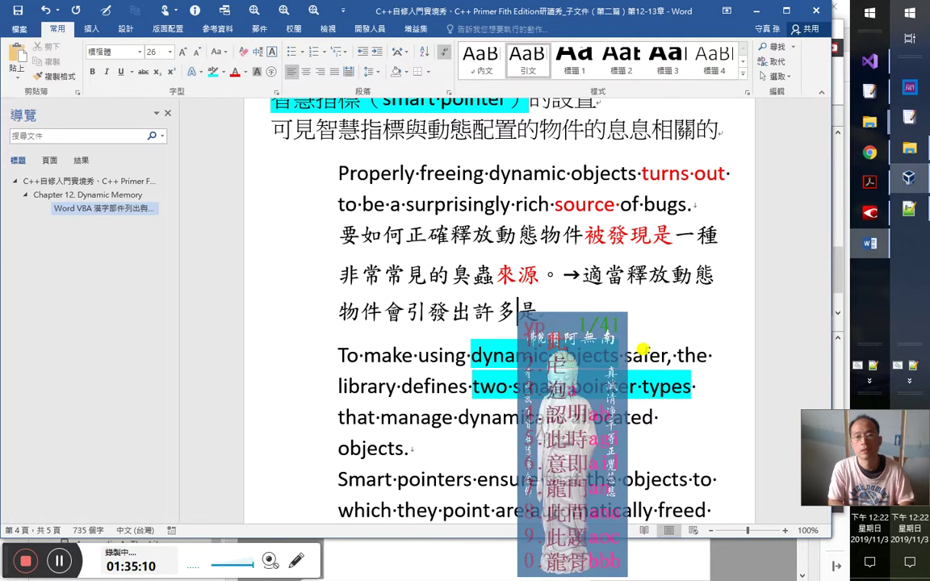
text(mfn)
text(意想不到的)
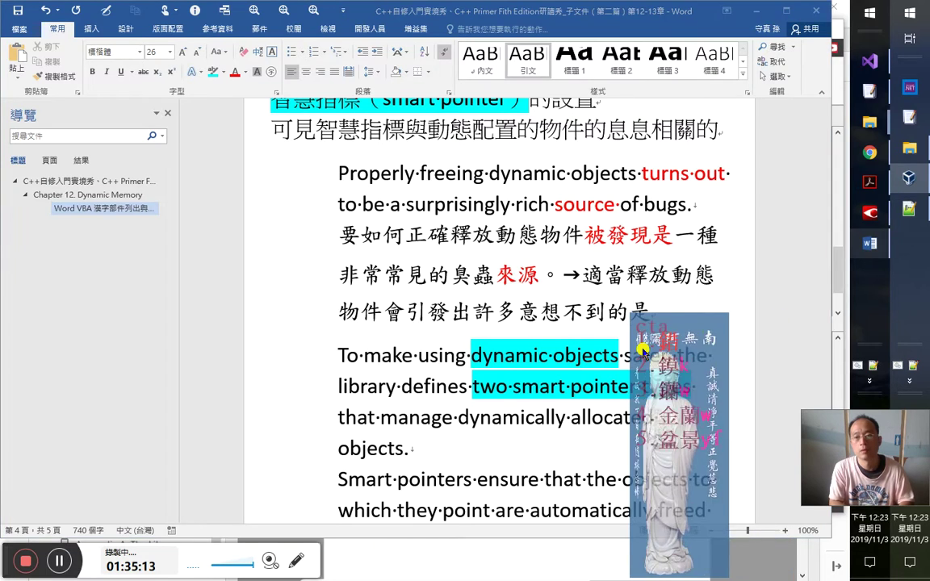
text(盆景。)
key(Delete)
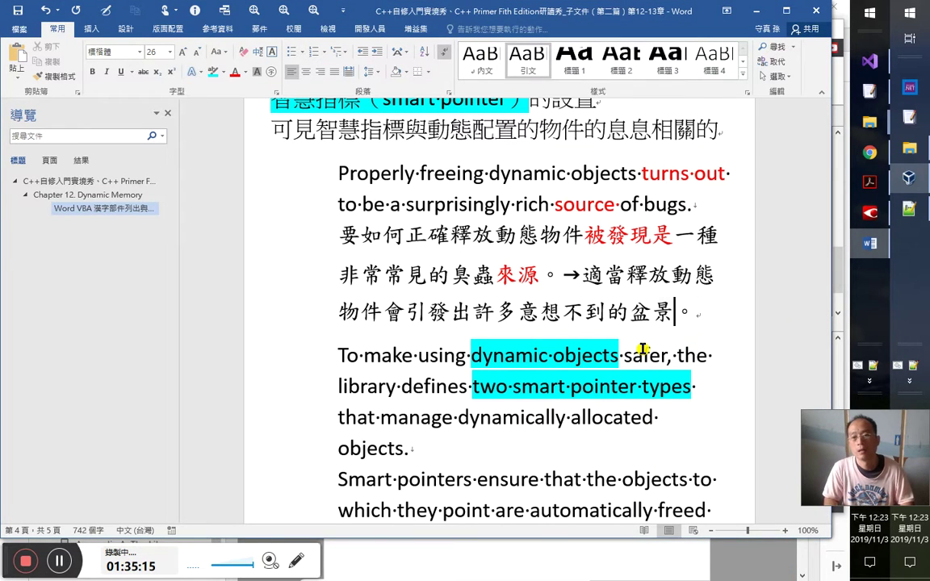
key(shift+Left)
key(shift+Left)
text(錯誤)
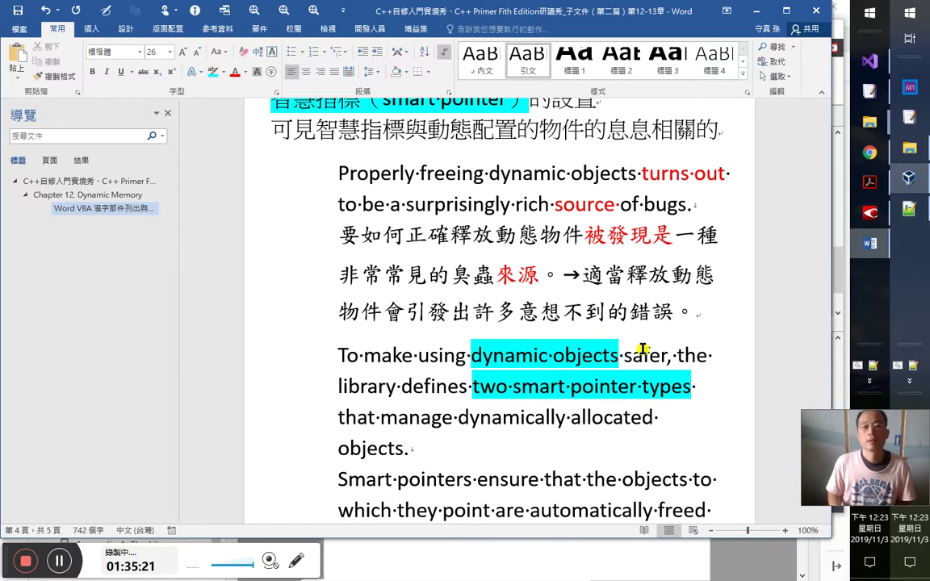
Change 適當 to 適時地, insert 卻, and drop the extra 出 from 引發出
key(Left)
key(Left)
key(shift+Left)
text(時)
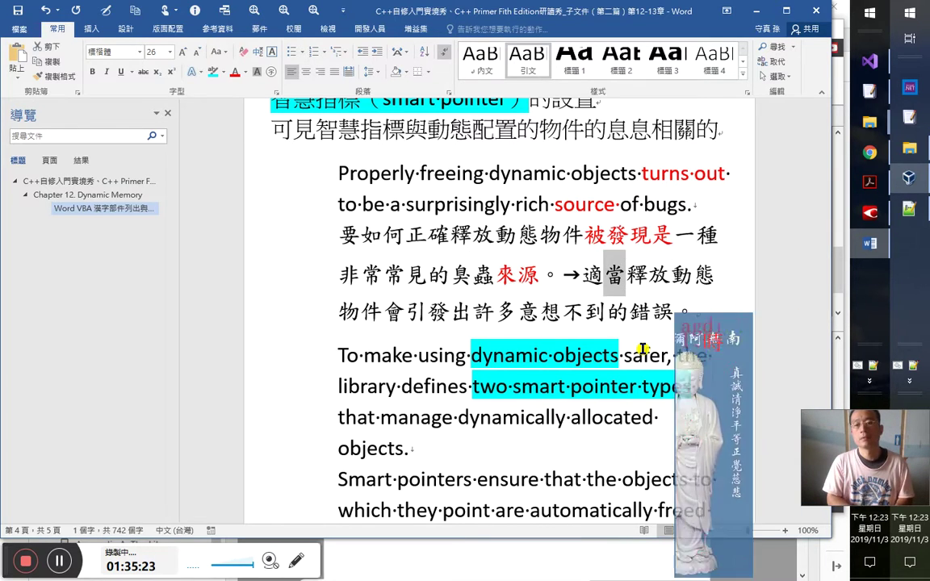
text(地)
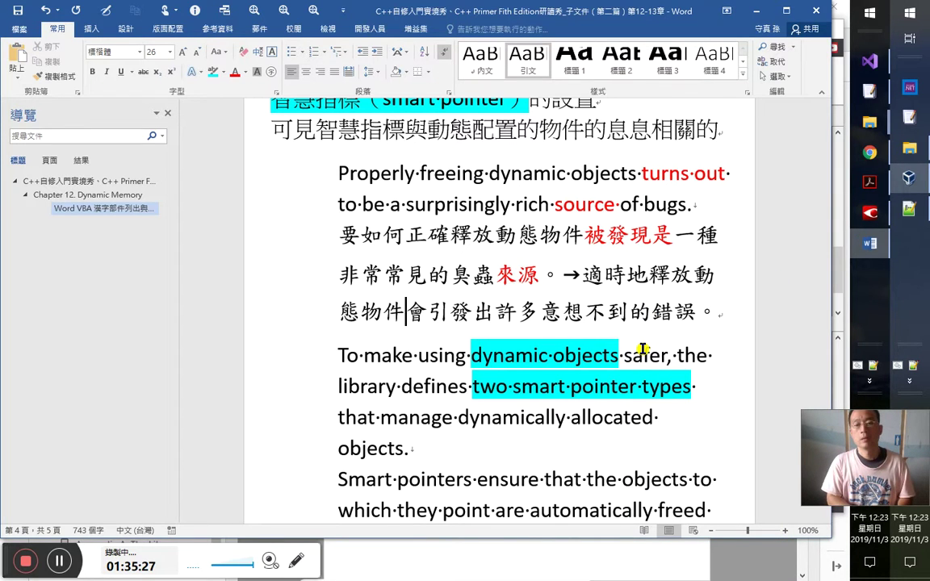
text(卻)
key(Right)
key(Right)
key(Right)
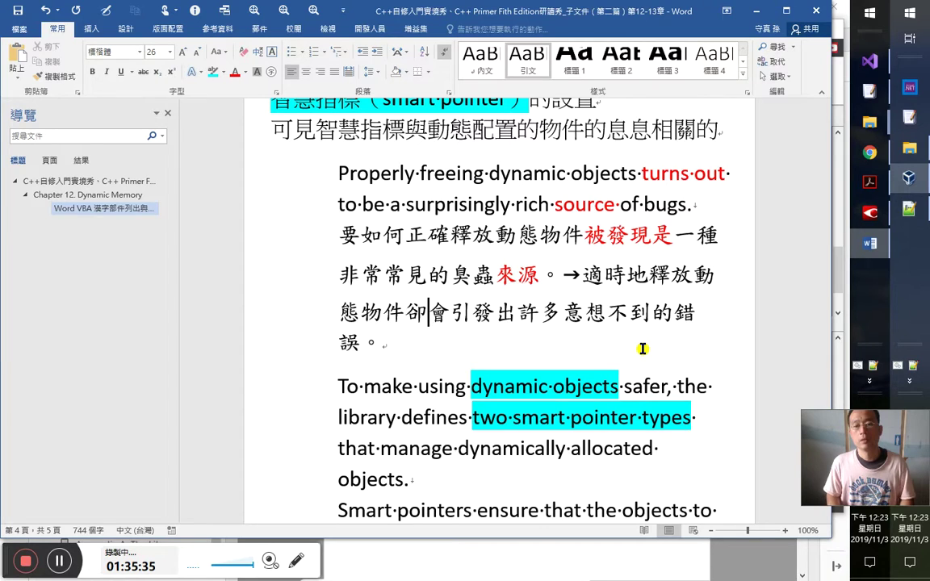
key(Right)
key(Right)
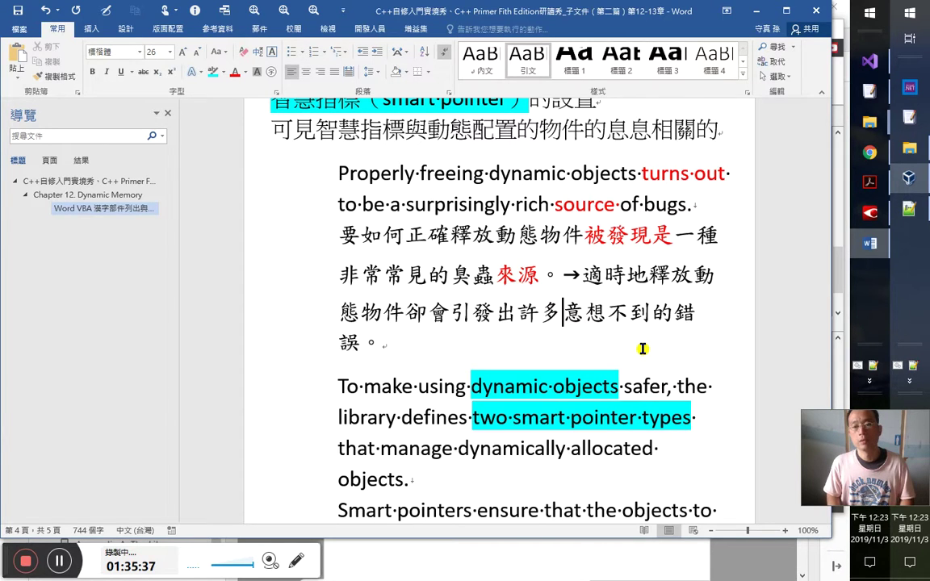
key(BackSpace)
key(Right)
key(Right)
key(Right)
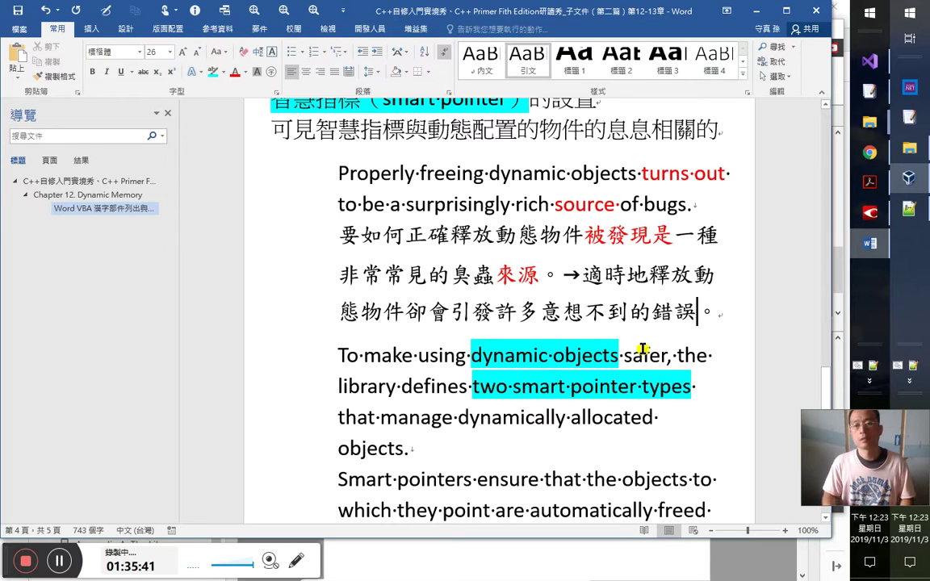
Color the whole revised translation green
shift+click(583, 274)
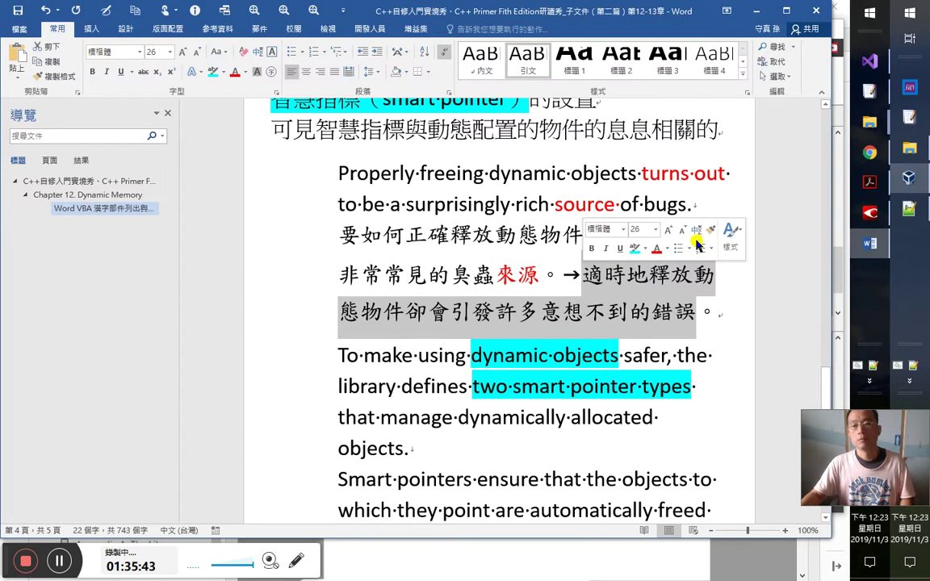
click(665, 249)
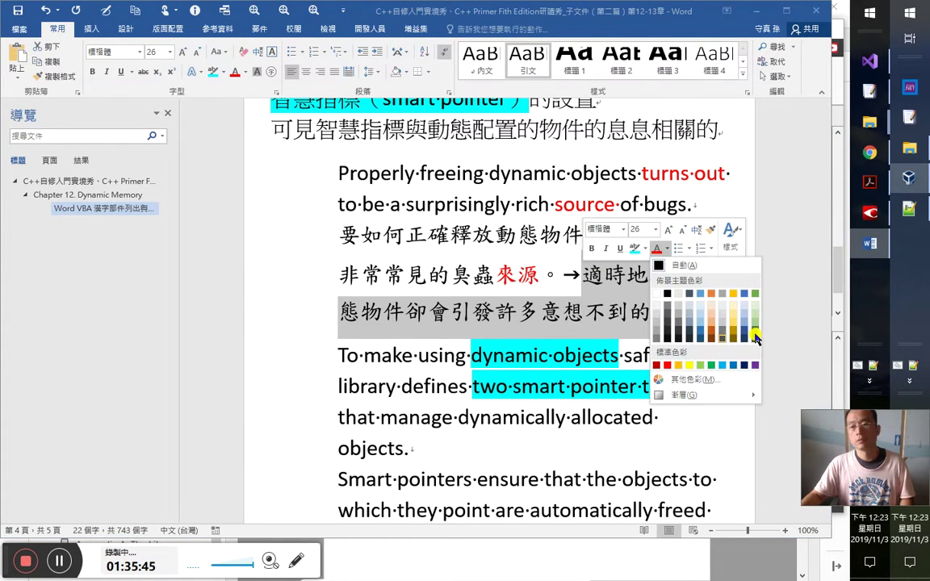
click(755, 338)
click(593, 314)
click(533, 259)
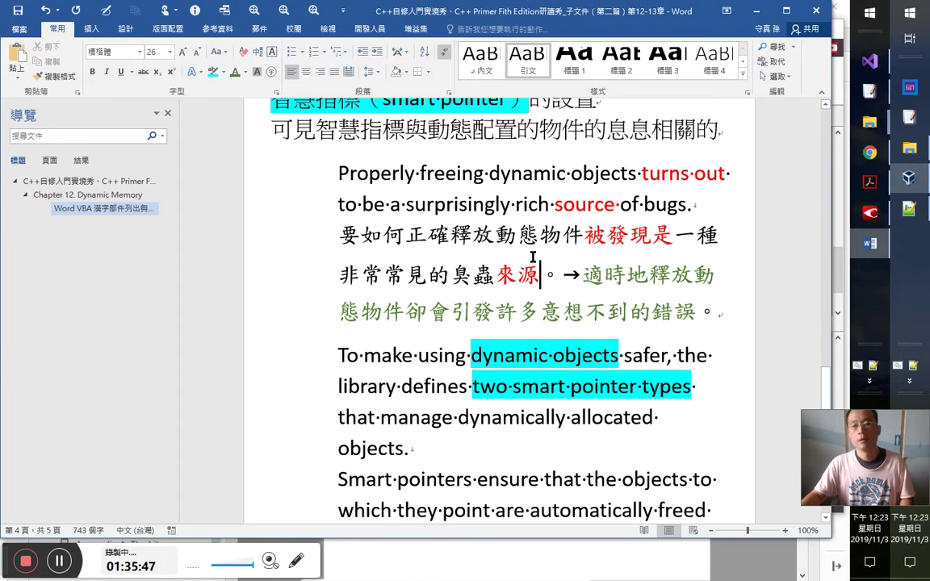
scroll(519, 302, down, 1)
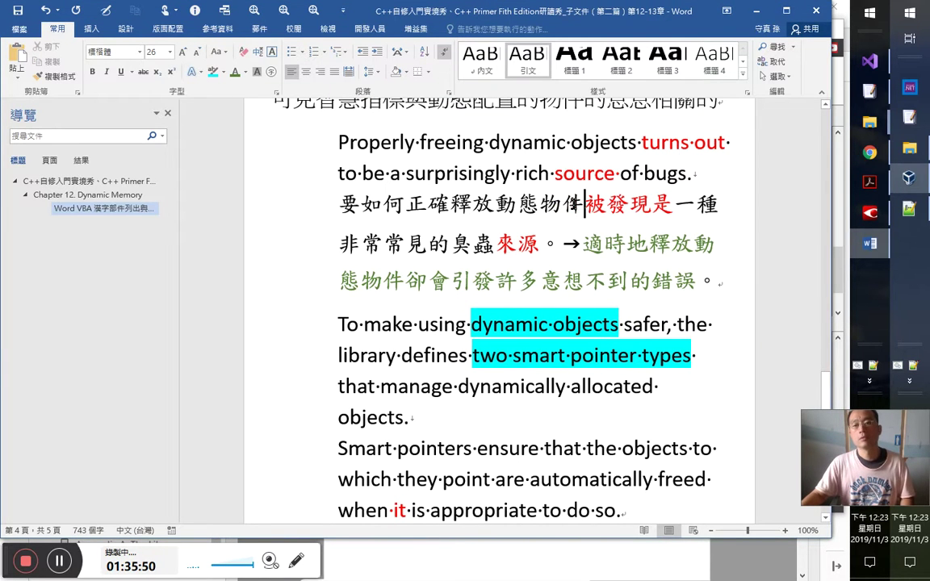
scroll(483, 305, down, 2)
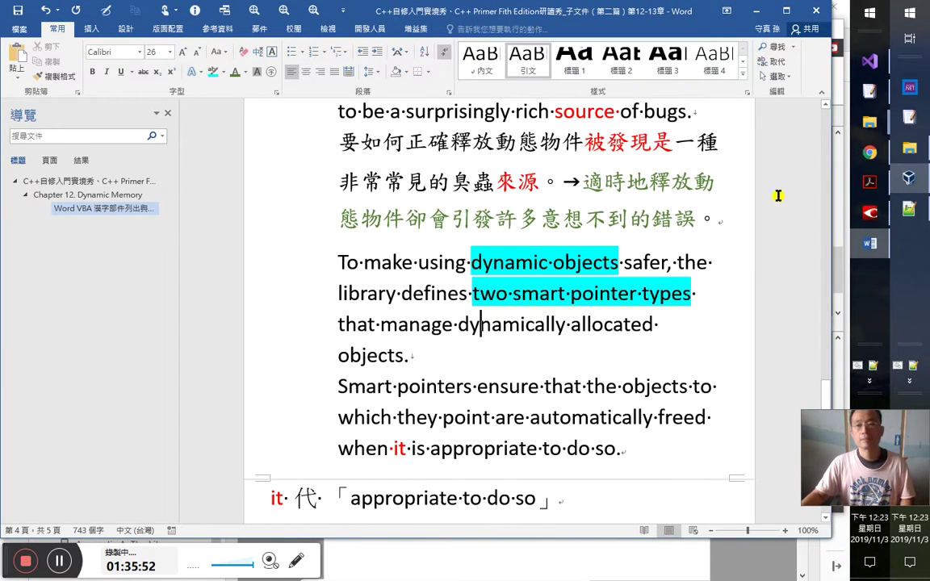
Check the uncertain characters 型 and 某 in FineReader's page 471 recognized text
click(783, 171)
drag(248, 152, 504, 152)
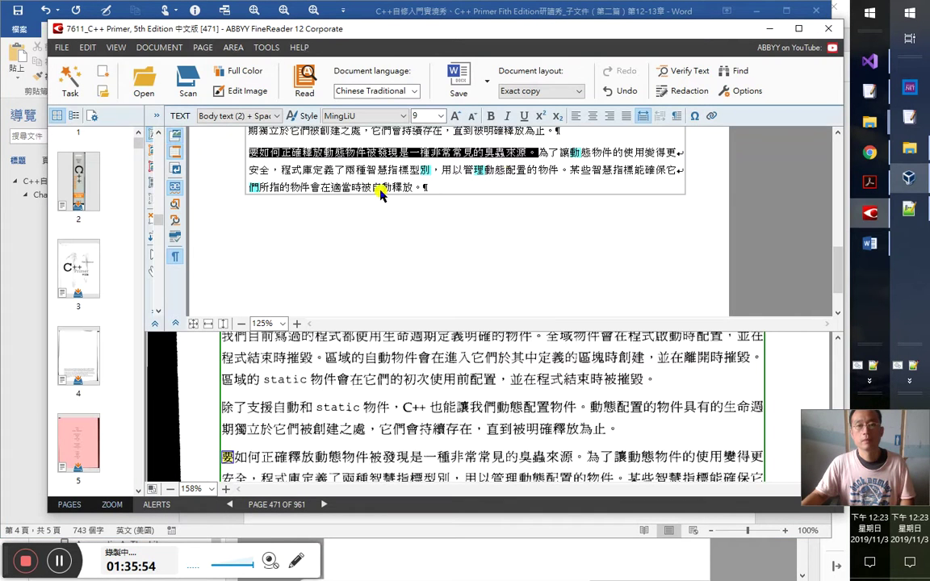
click(568, 153)
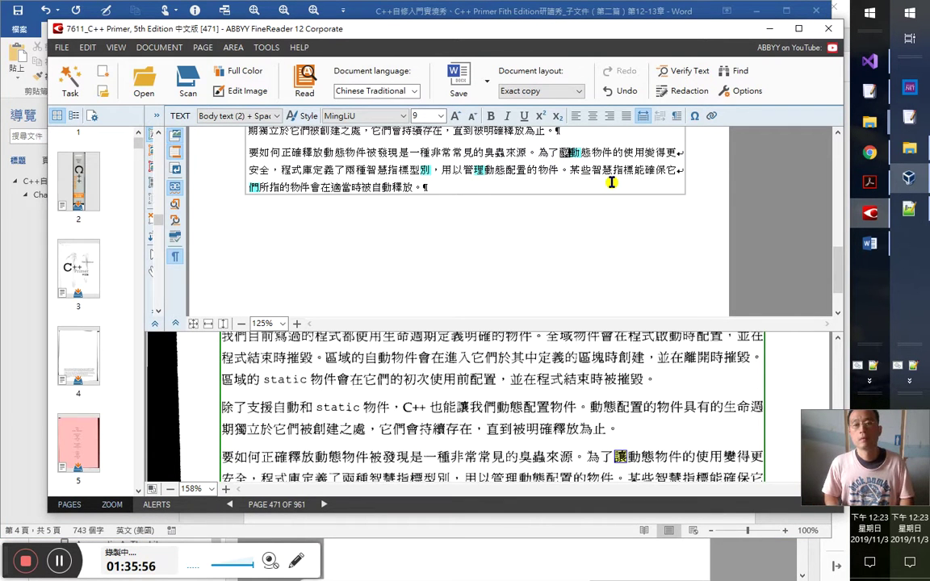
key(shift+F4)
key(shift+Right)
key(shift+Right)
key(shift+Right)
key(shift+Right)
key(shift+Right)
key(shift+Right)
key(shift+Right)
key(shift+Right)
key(shift+Right)
key(shift+Right)
key(shift+Right)
key(shift+Right)
key(shift+Right)
key(shift+Right)
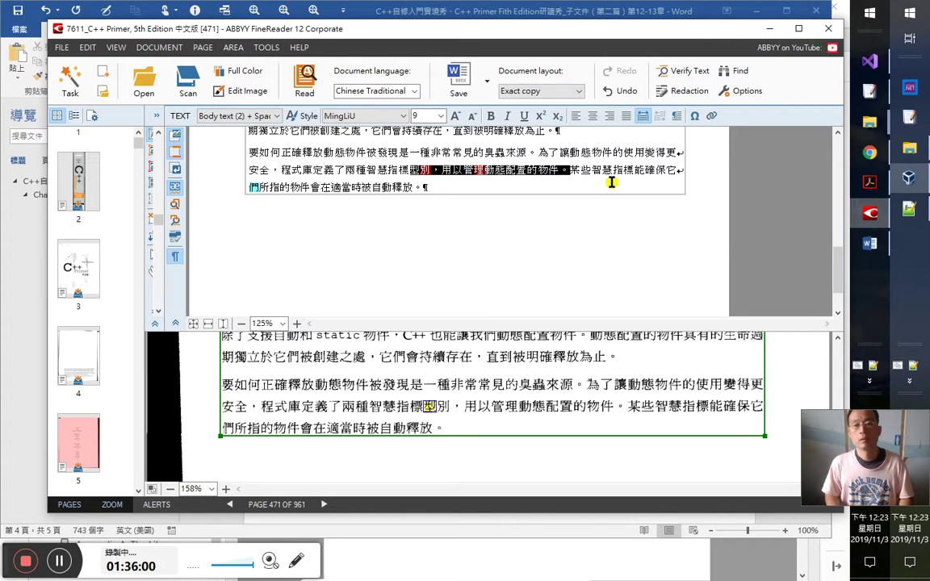
key(shift+F4)
key(shift+End)
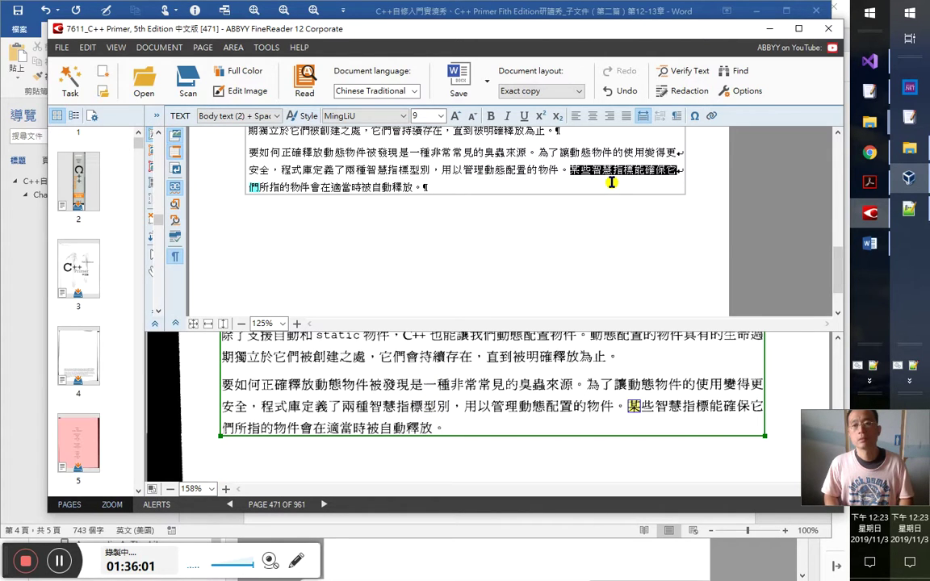
key(Right)
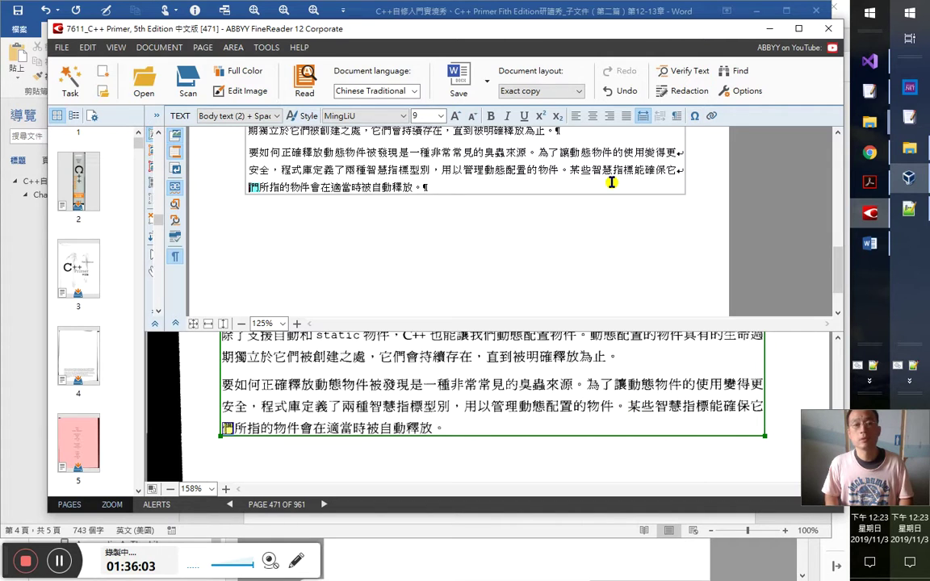
key(Right)
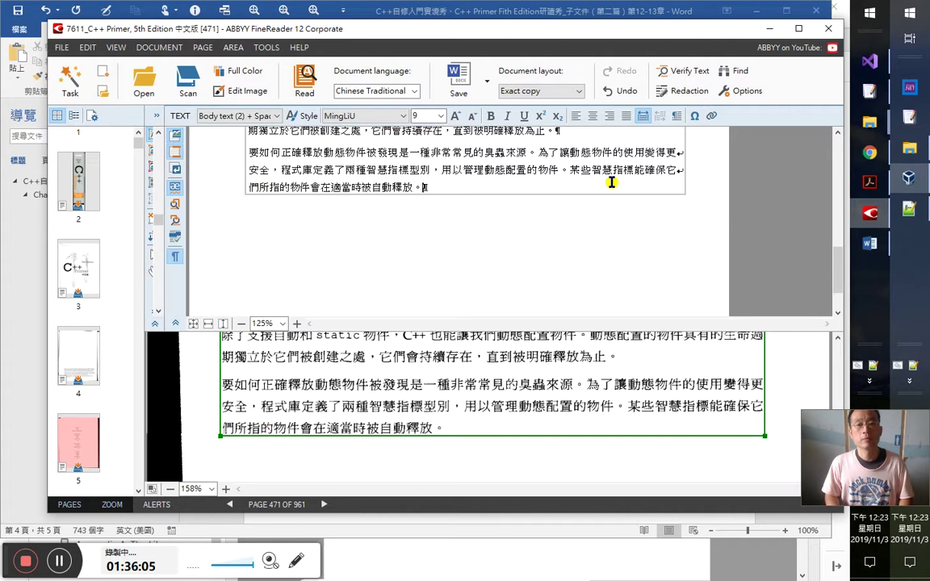
Compare against the Smart pointers passage in the Word notes, then return to FineReader
key(alt+Tab)
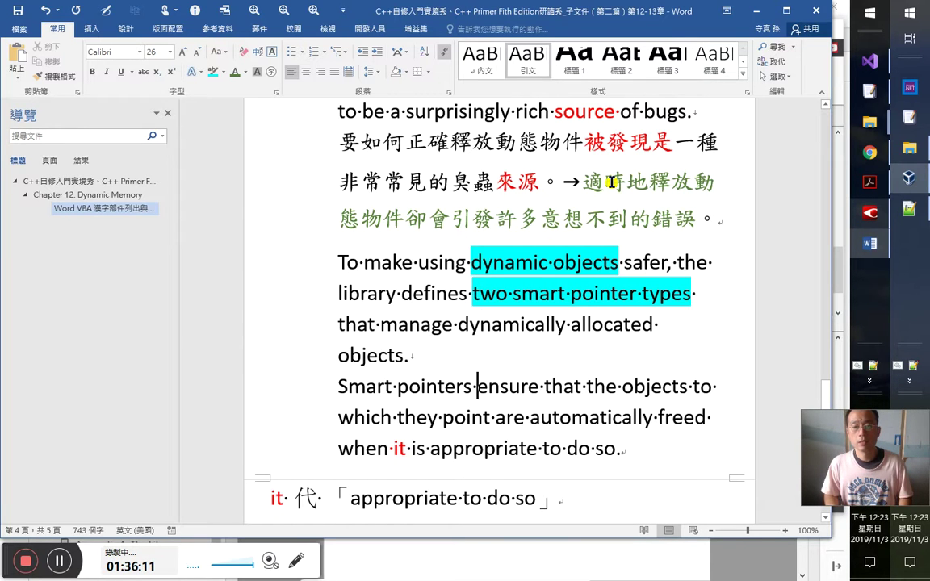
key(shift+Home)
key(alt+Tab)
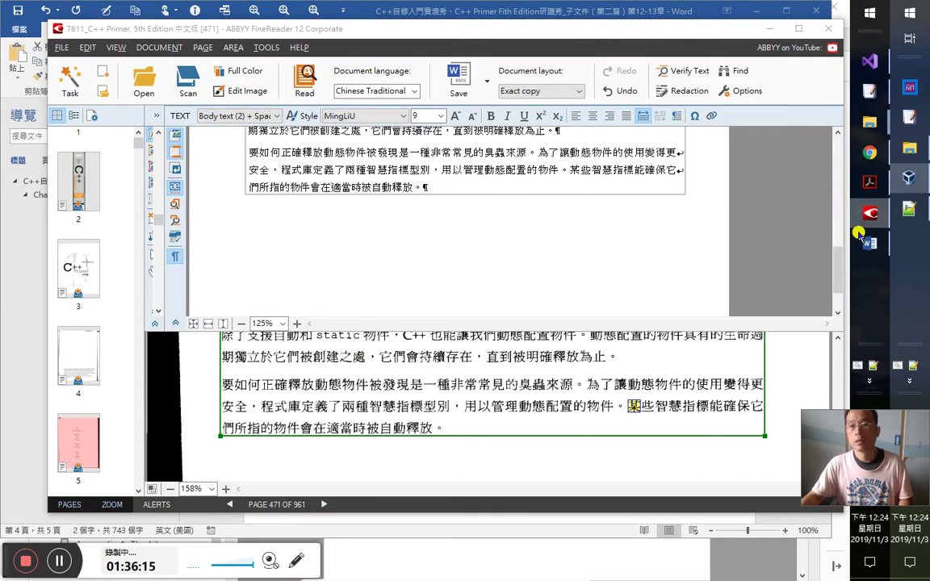
click(873, 201)
Open C++ Primer's Chapter 12 Dynamic Memory in Google Play Books, deselecting Smart pointers in Word meanwhile
click(870, 151)
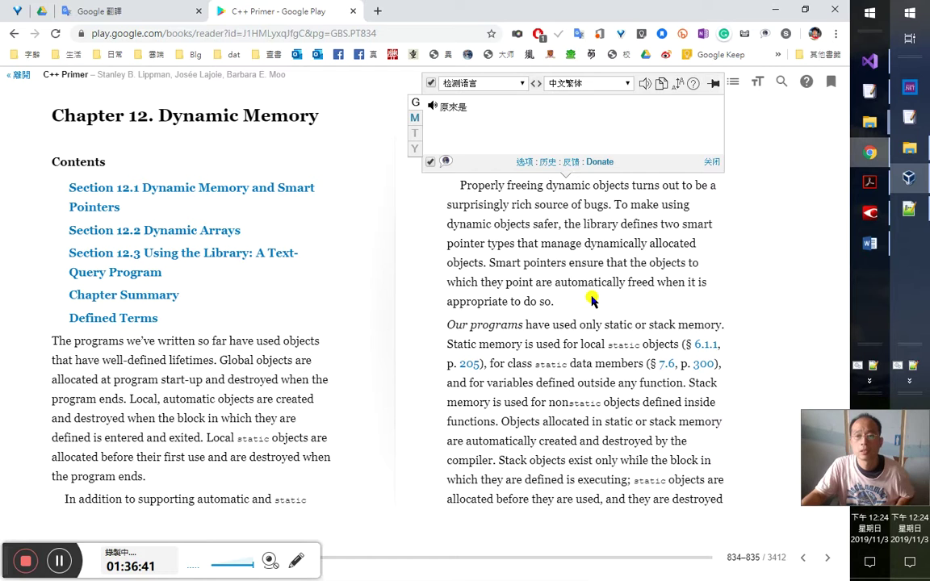
key(alt+Tab)
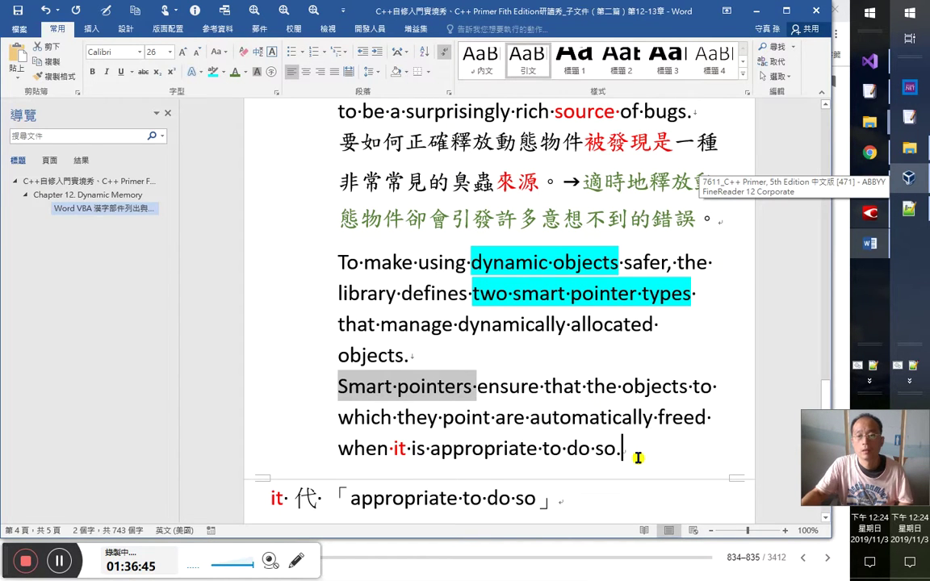
click(638, 458)
key(alt+Tab)
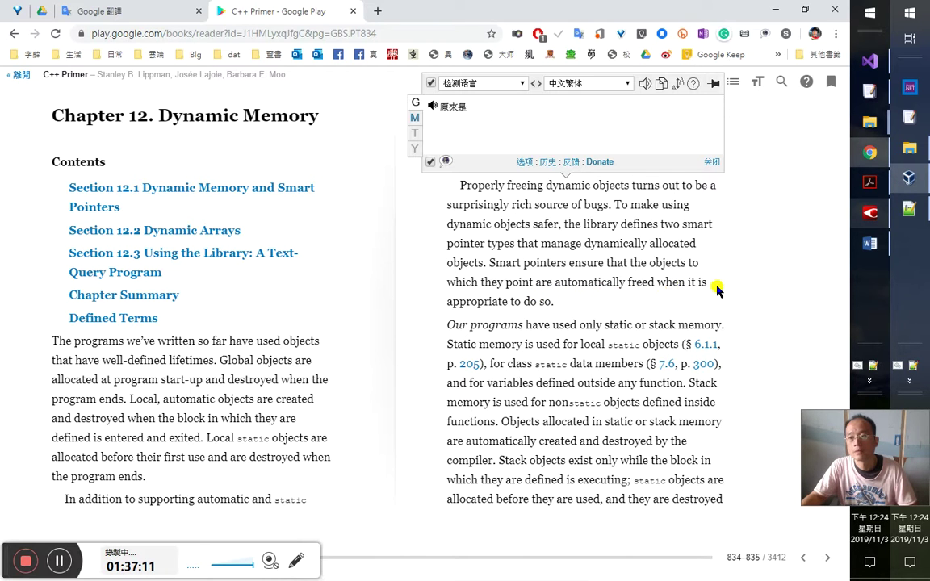
Translate "freed" (已釋放) in Google Translate, then go back to the C++ Primer tab
click(95, 13)
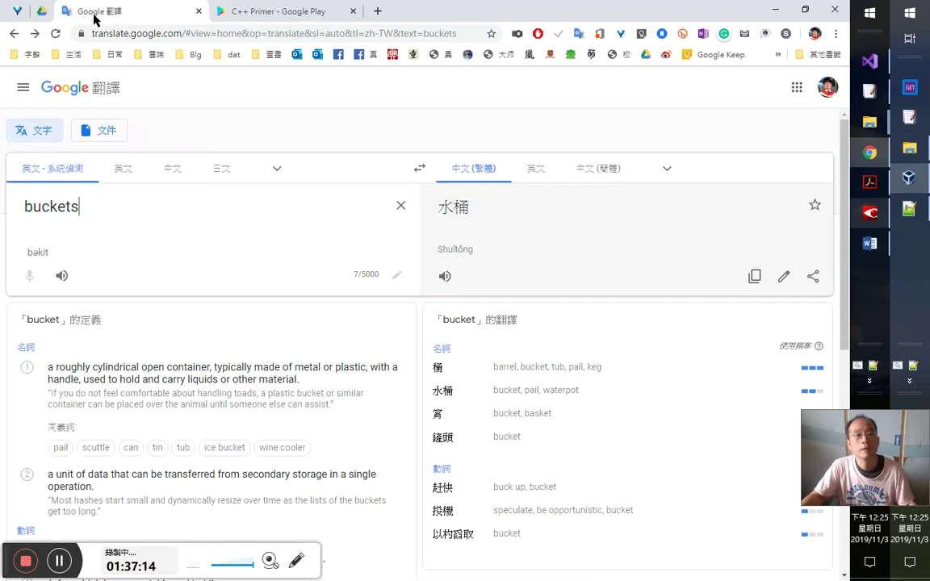
double_click(110, 219)
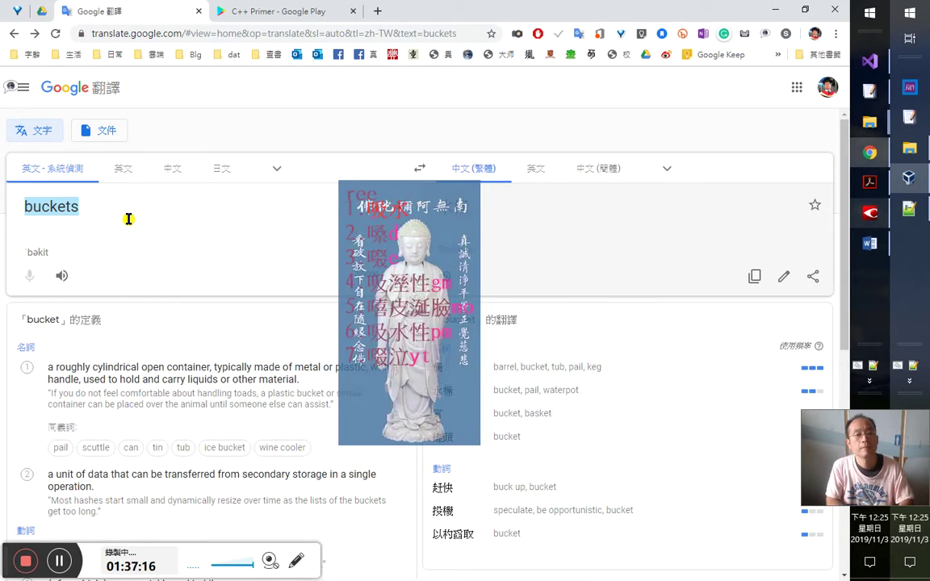
text(reed)
key(Home)
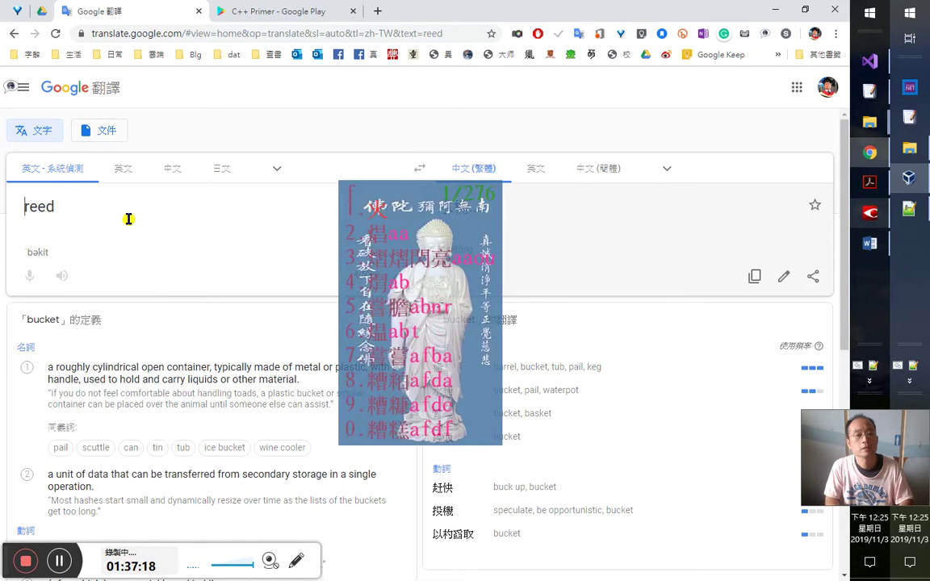
text(f)
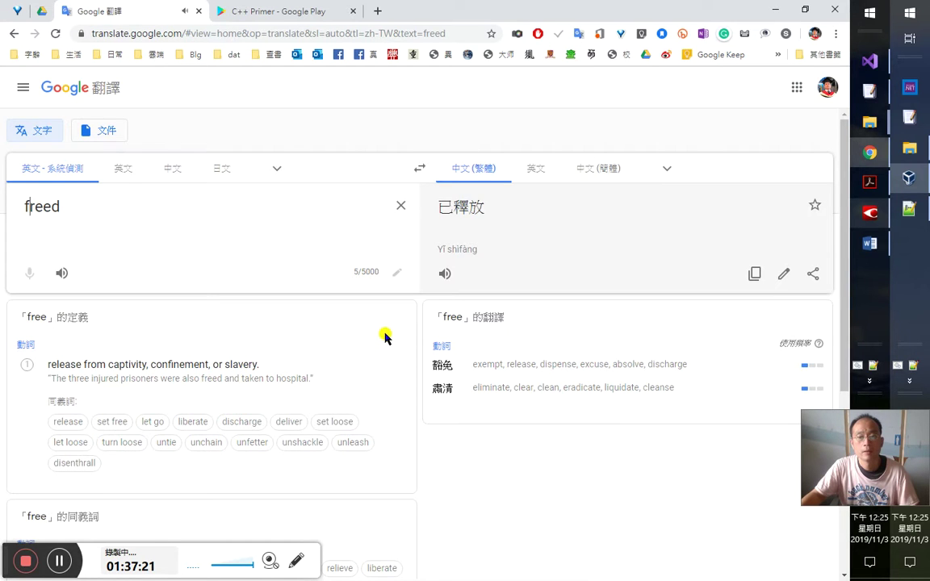
click(288, 12)
click(872, 214)
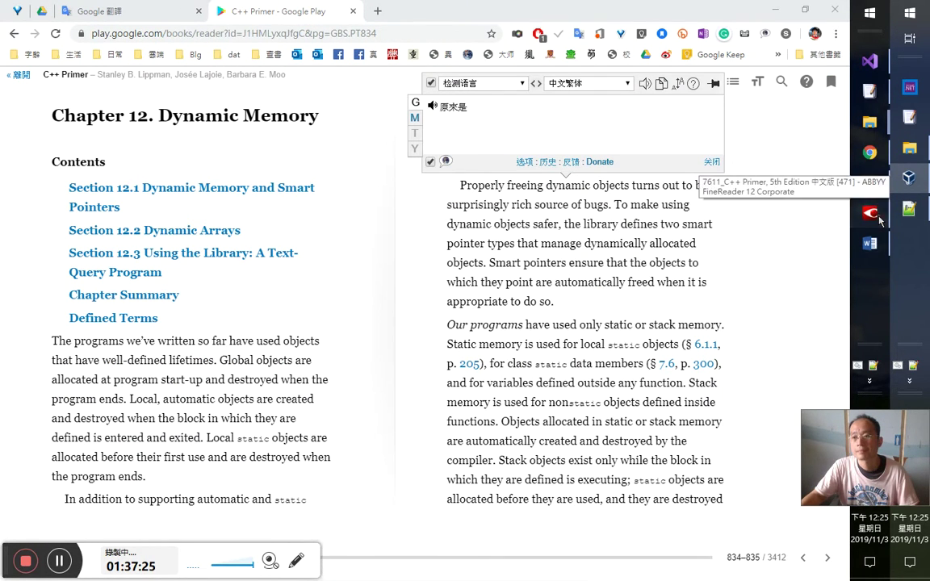
Select the FineReader sentence starting 某些智慧指標 and bring the Word notes back
click(758, 186)
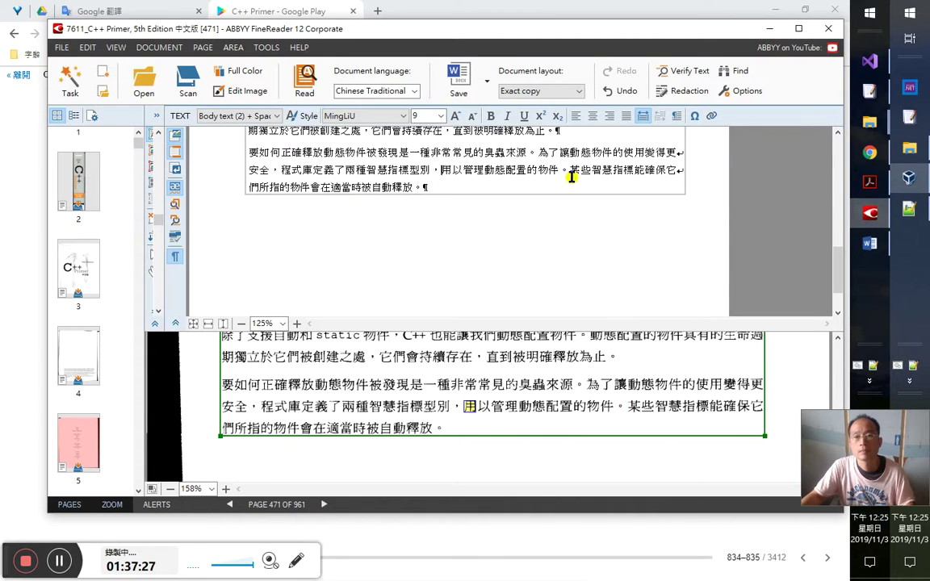
drag(570, 170, 569, 185)
key(ctrl+c)
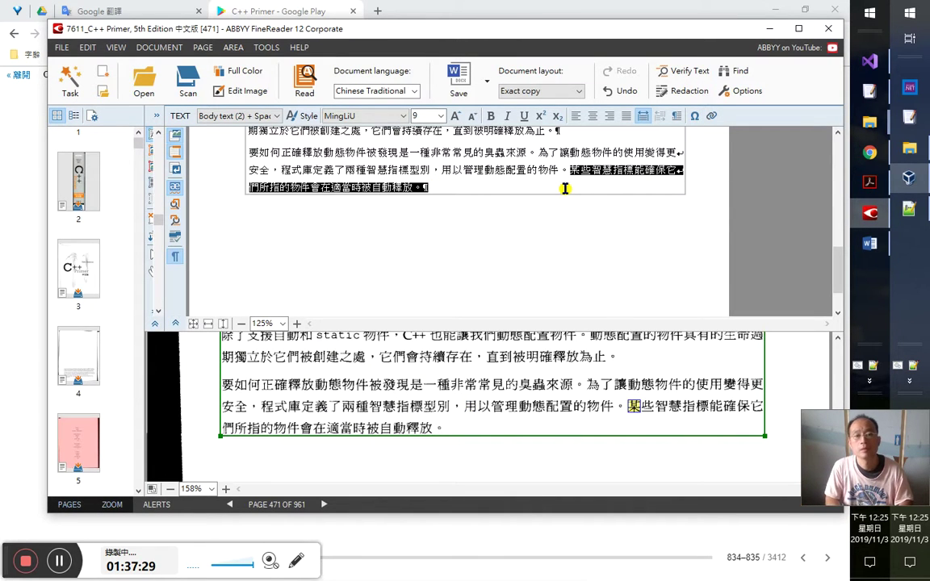
key(alt+Tab)
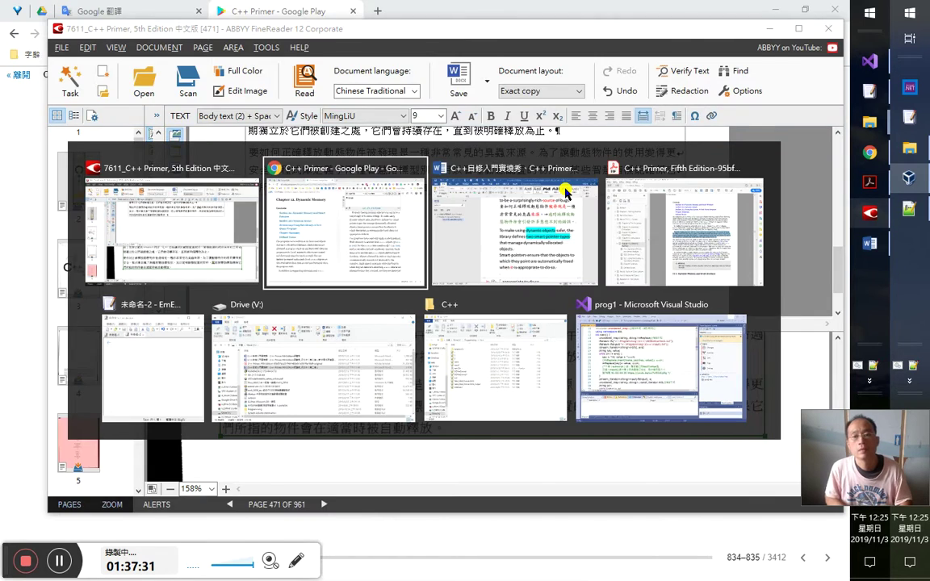
click(565, 191)
scroll(565, 188, down, 2)
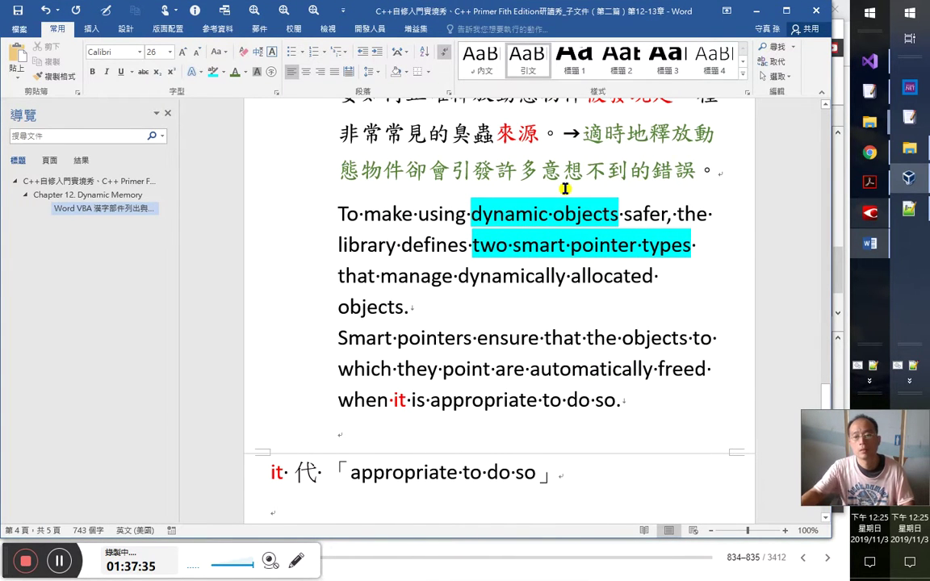
Paste the Chinese sentence 某些智慧指標能確保… and color 某些 red
key(ctrl+v)
scroll(614, 342, down, 2)
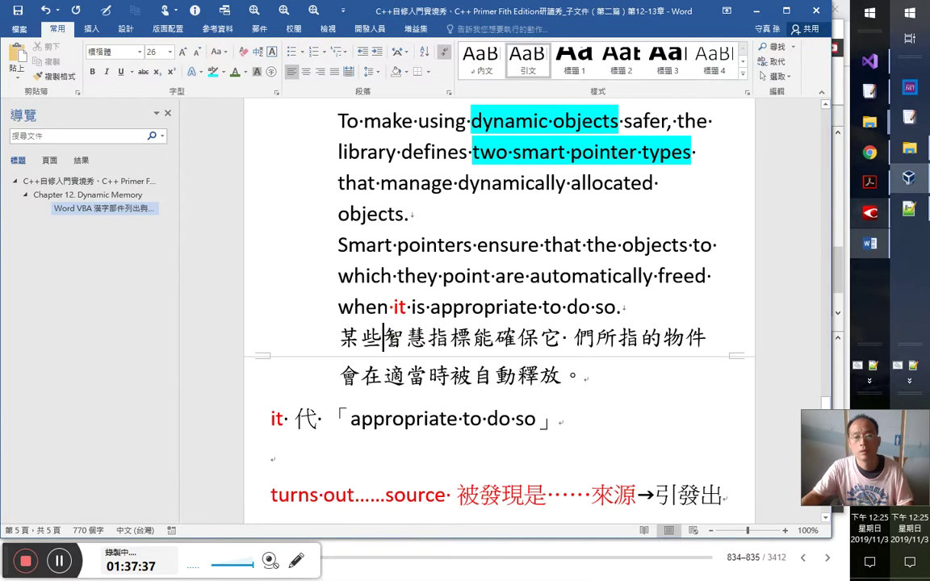
drag(385, 338, 342, 335)
click(246, 72)
click(244, 181)
Add the red 新細明體 note 中文版又翻錯了，原文並無「某些」！ after the sentence
click(644, 379)
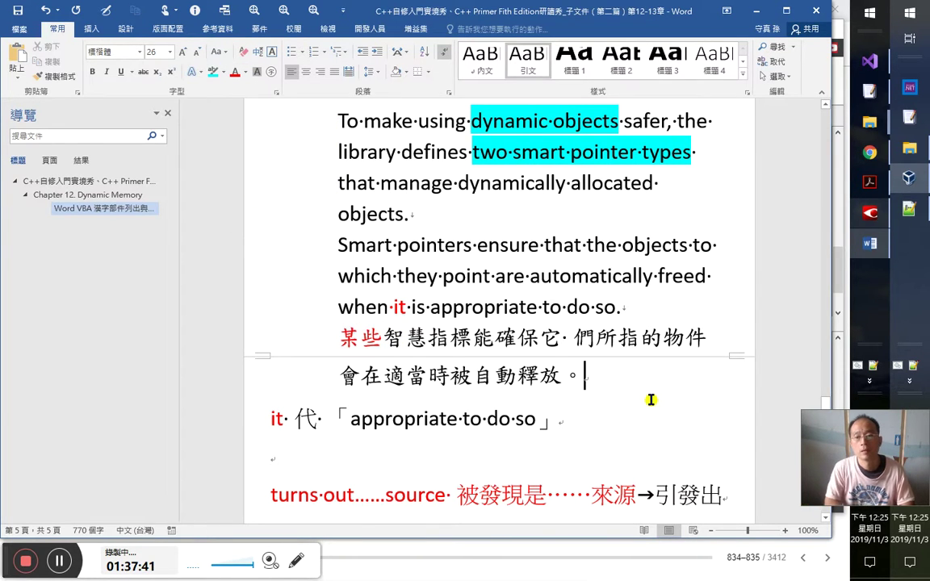
key(alt+shift)
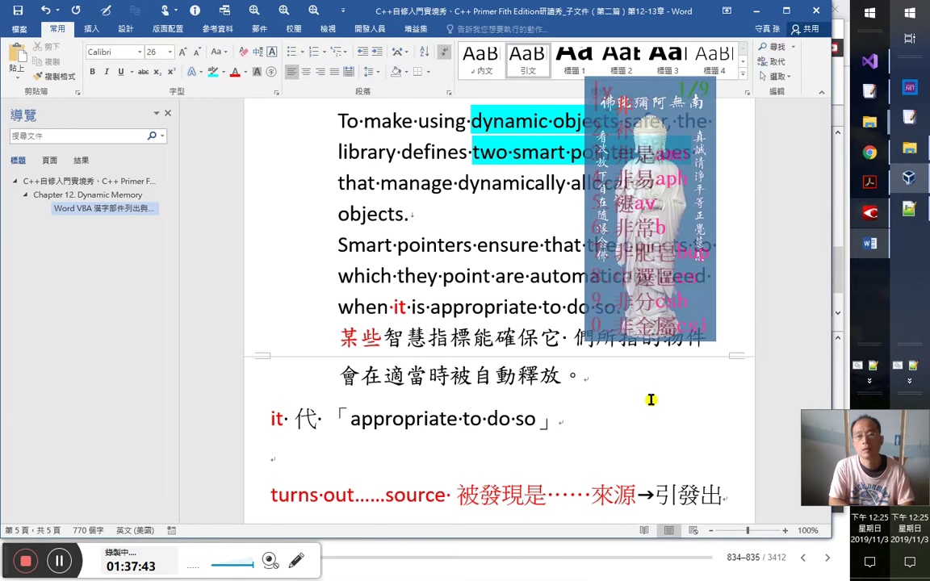
text(中文版又翻)
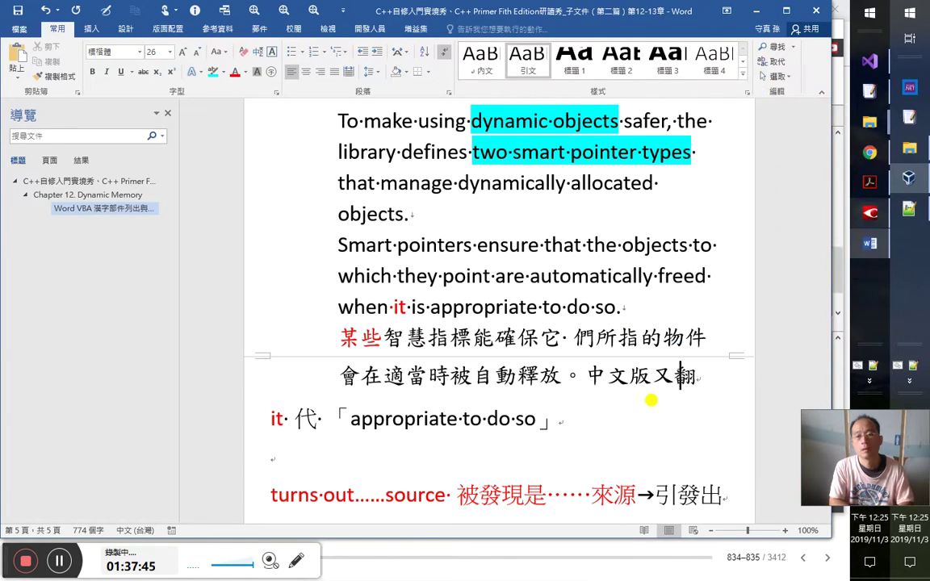
text(錯了，原文)
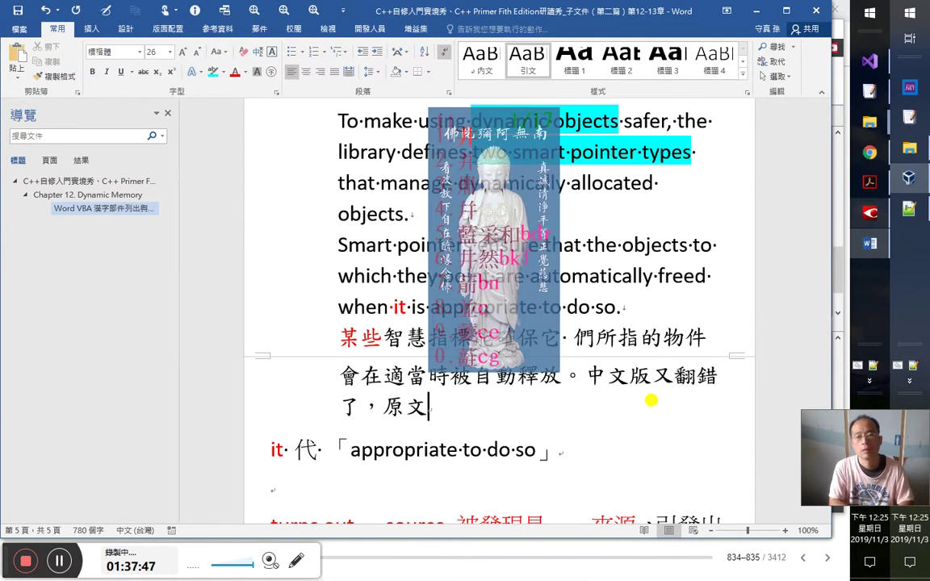
text(萬籟無聲「」)
key(shift+Left)
key(shift+Left)
key(shift+Left)
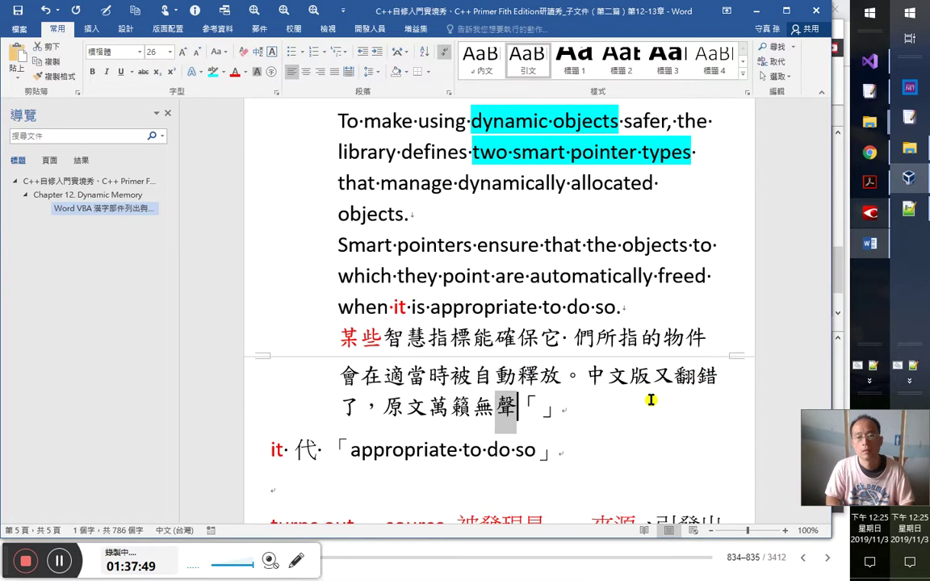
key(shift+Left)
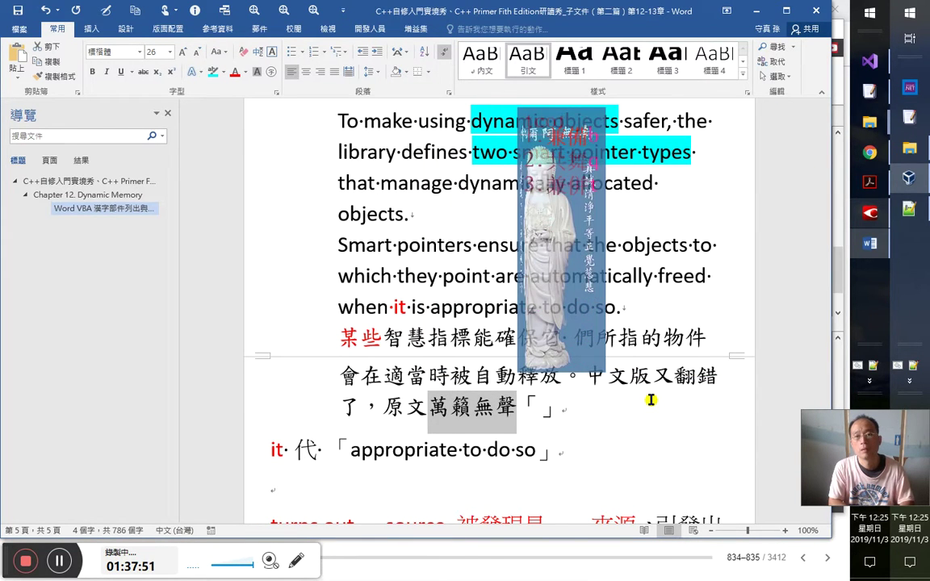
text(並無)
key(Right)
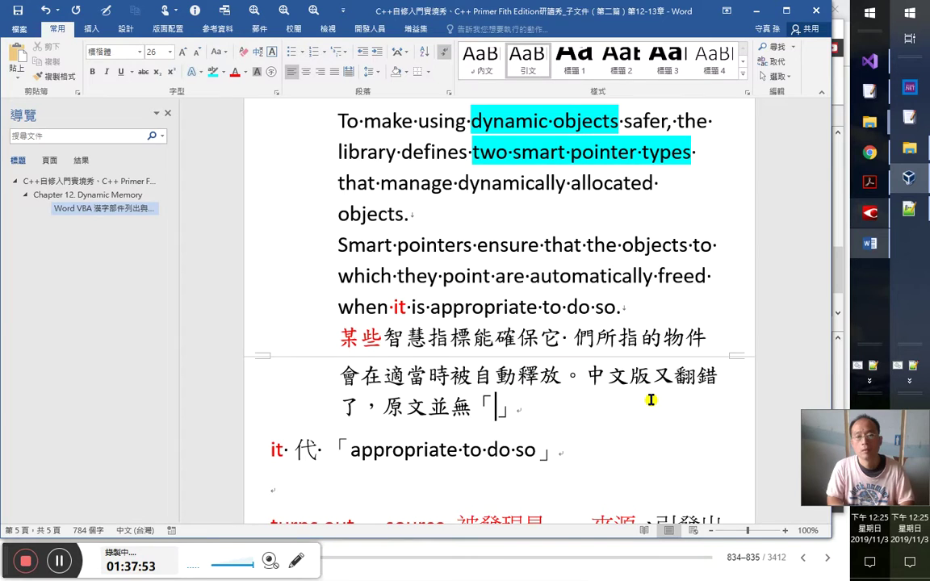
text(業某些！)
key(shift+Up)
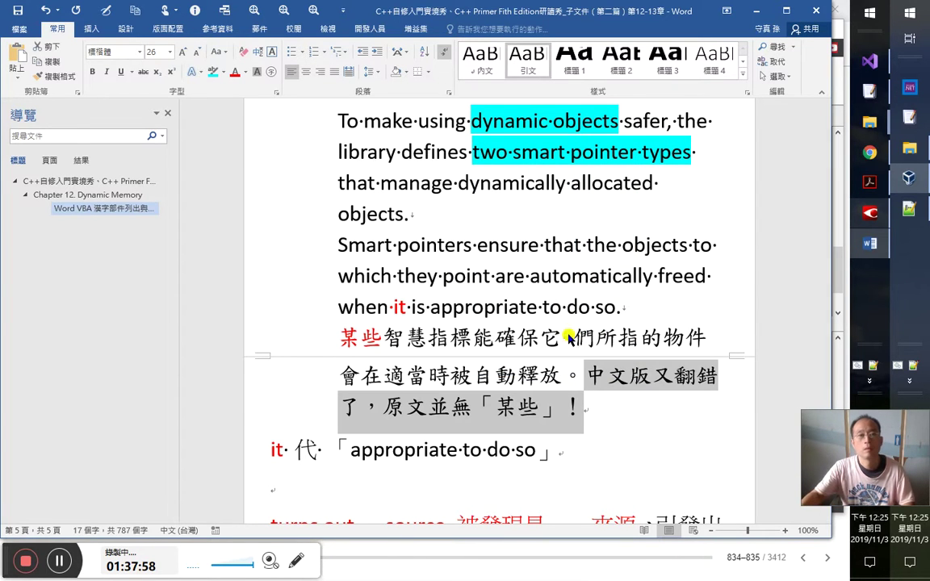
click(234, 72)
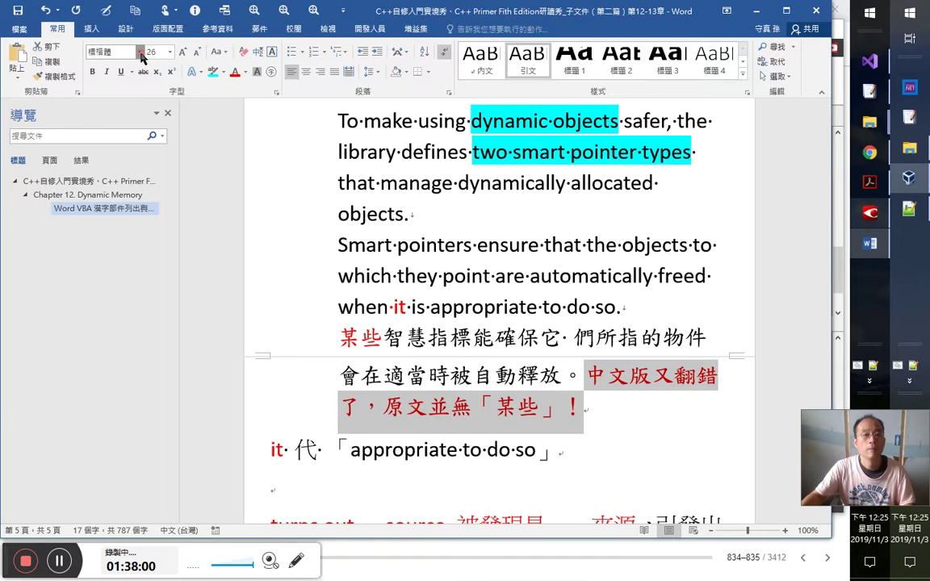
click(141, 54)
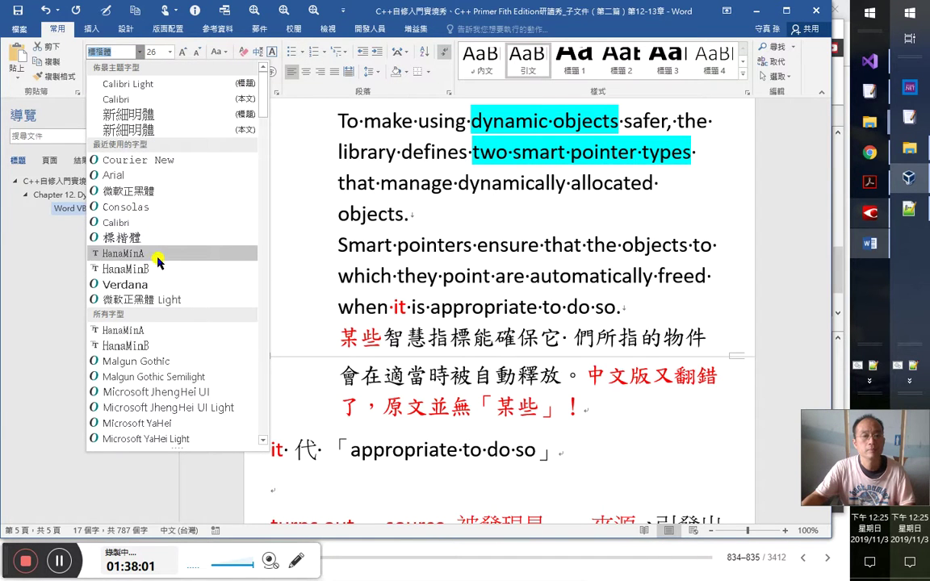
click(146, 127)
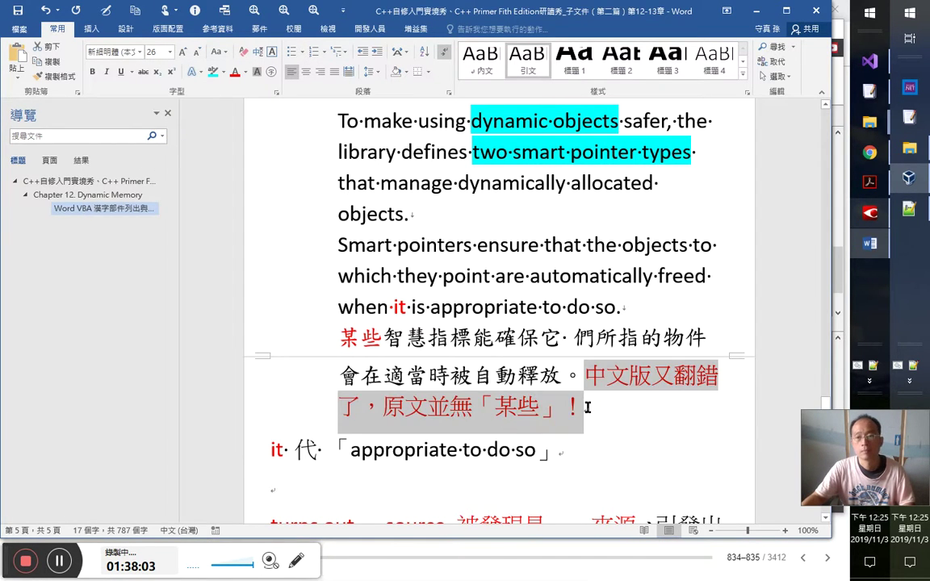
click(587, 408)
Remove the stray space between 它 and 們 in the pasted translation
scroll(588, 421, down, 1)
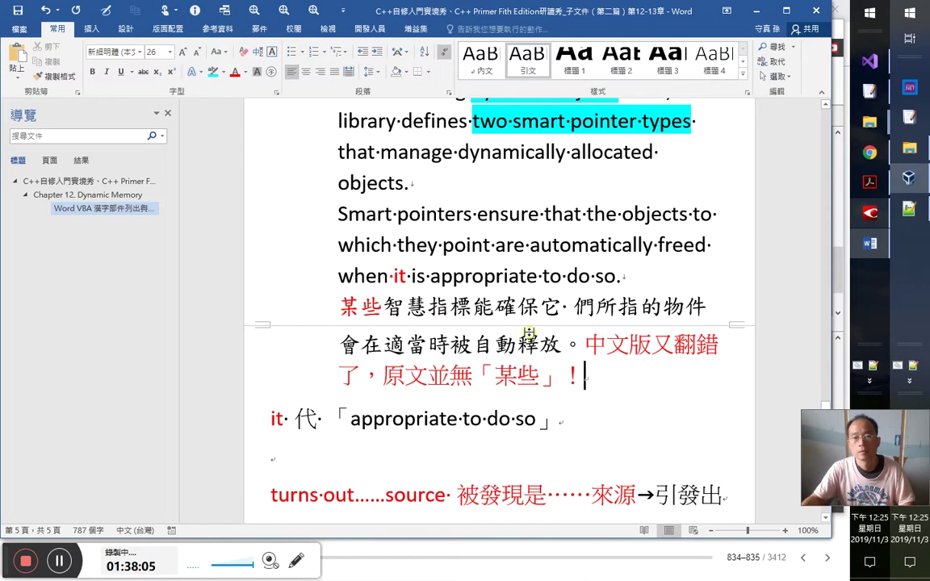
click(526, 307)
click(559, 307)
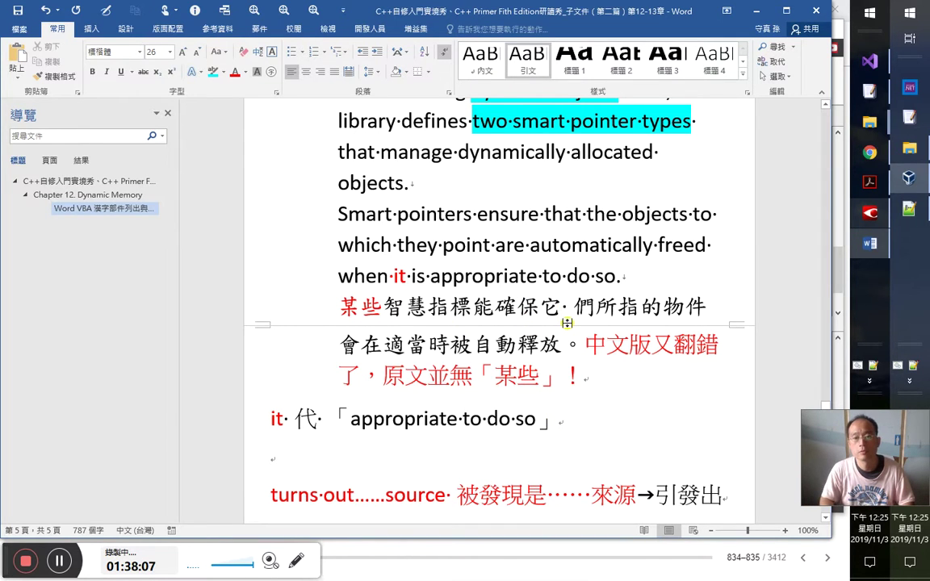
key(Delete)
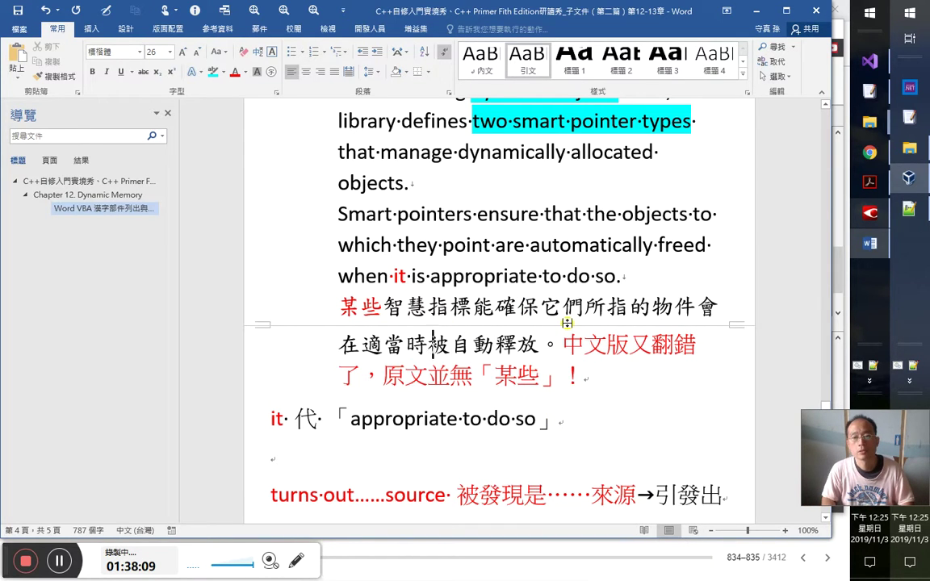
key(shift+Up)
key(shift+Up)
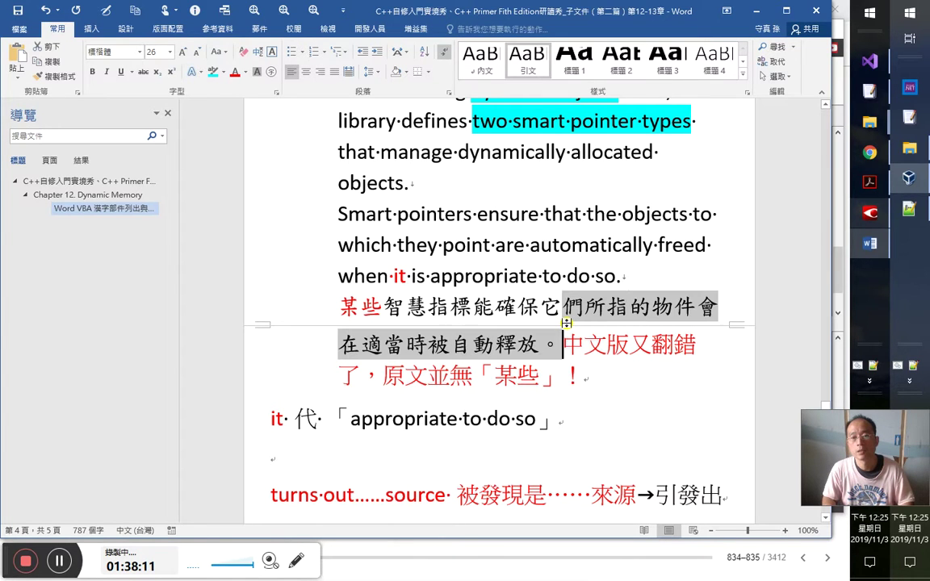
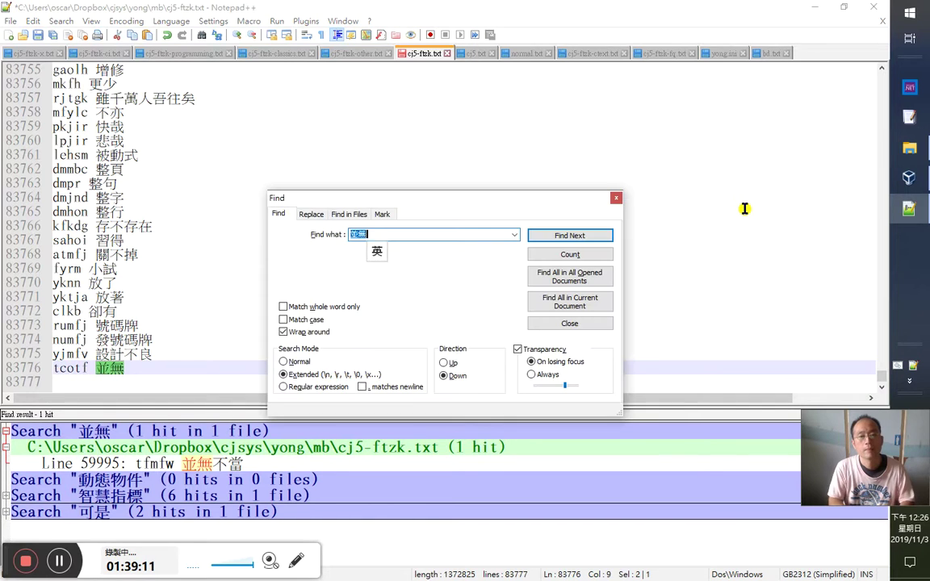
Search the code table for 並沒有, finding code tceeb, and save cj5-ftzk.txt
text(eek)
key(space)
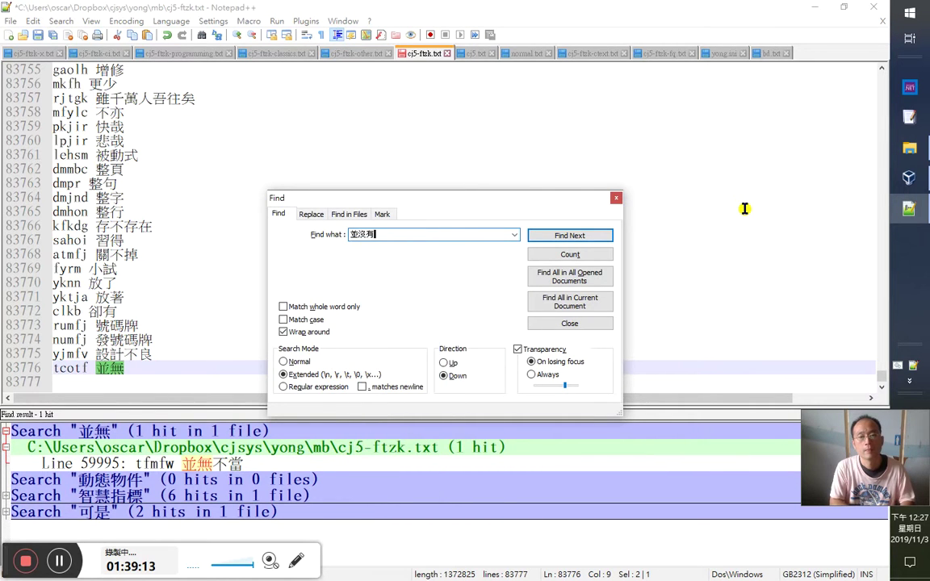
key(Return)
key(ctrl+s)
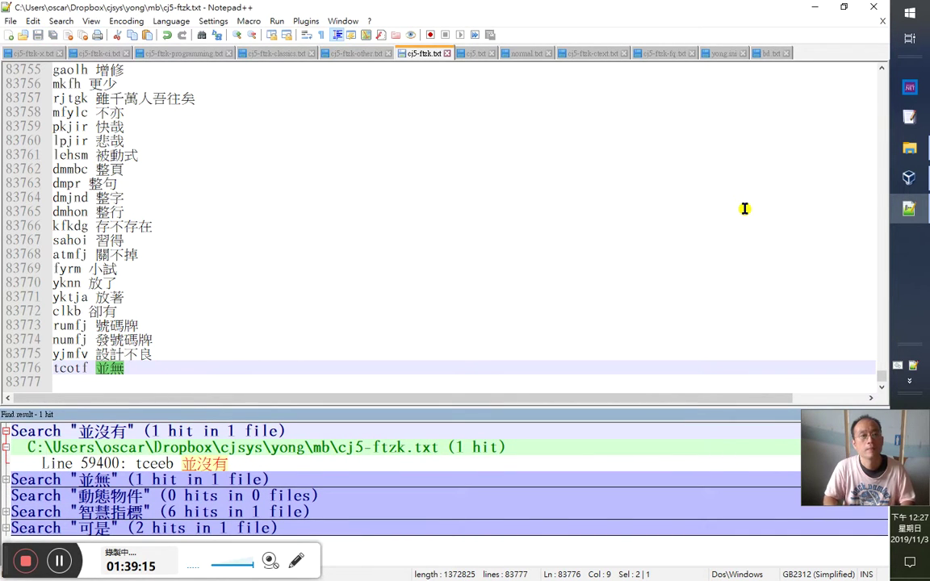
key(alt+space)
Back in Word, type the heading 頁 450 and make it Heading 3
key(Escape)
key(alt+Tab)
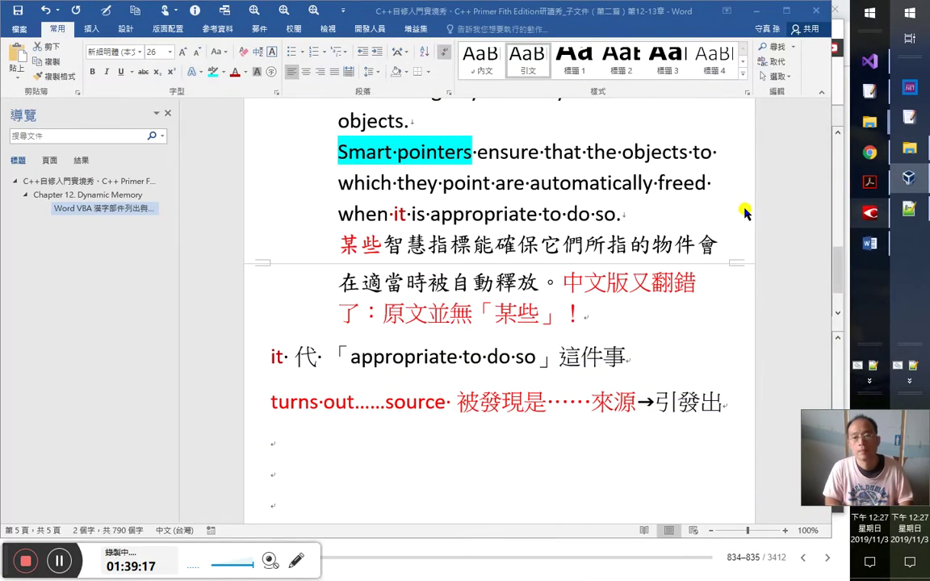
key(Down)
key(Down)
key(Down)
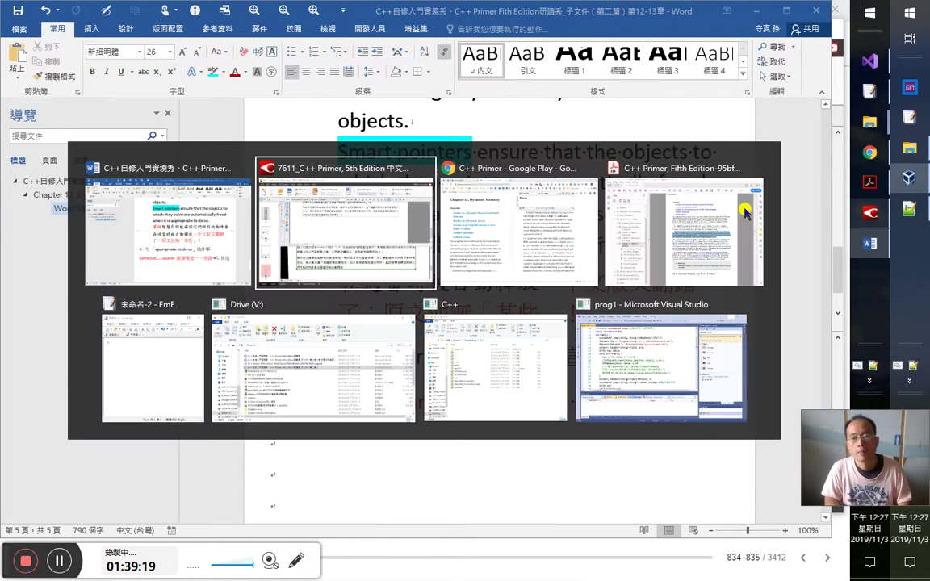
key(alt+Tab)
key(alt+Tab)
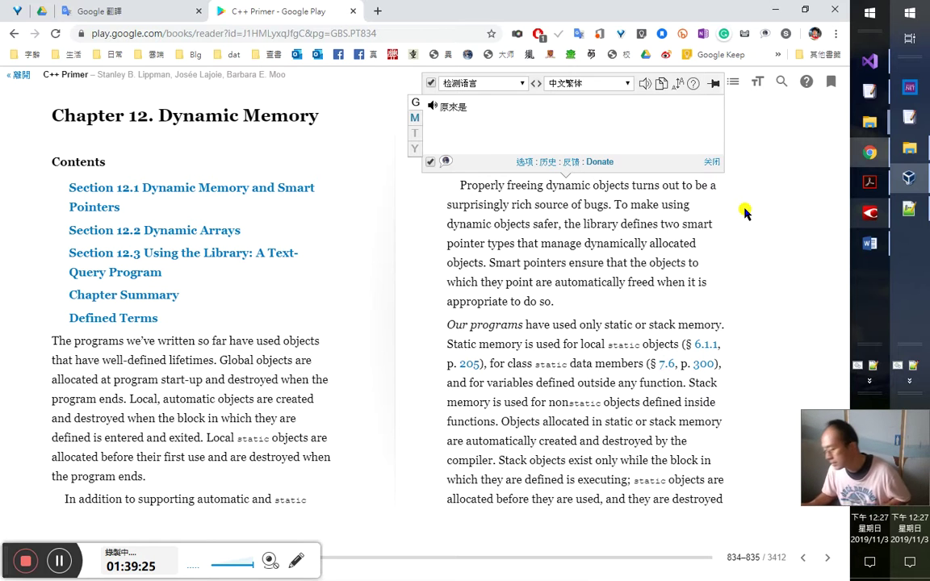
key(alt+Tab)
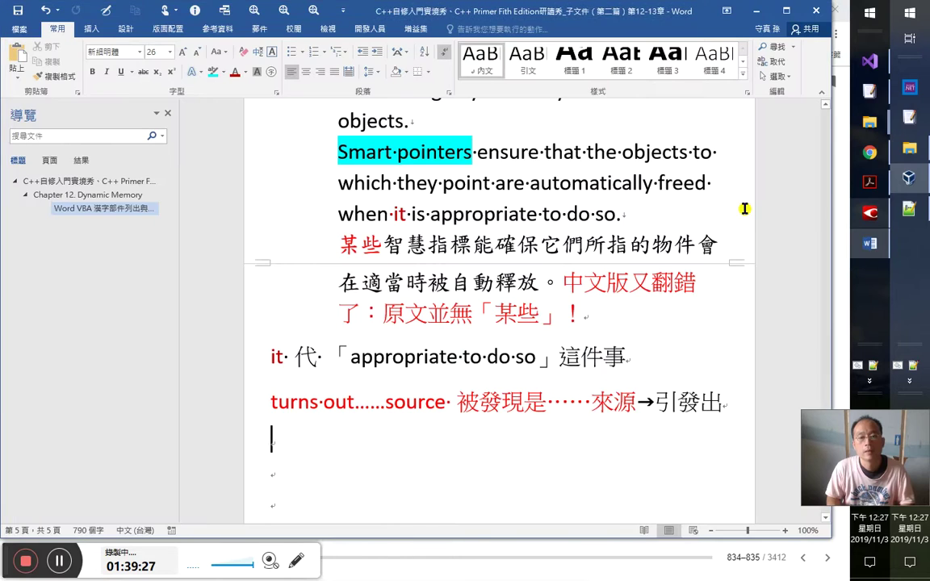
text(頁 450)
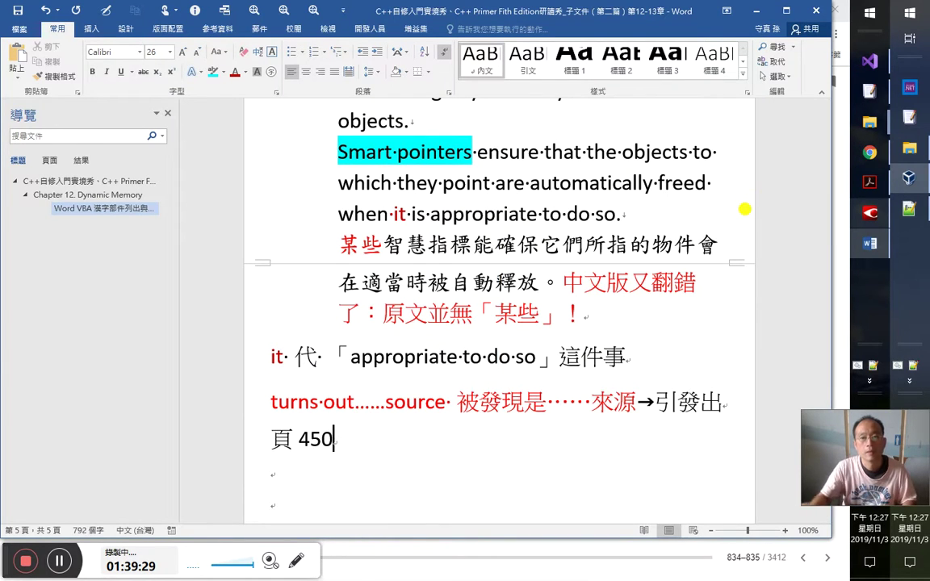
click(621, 63)
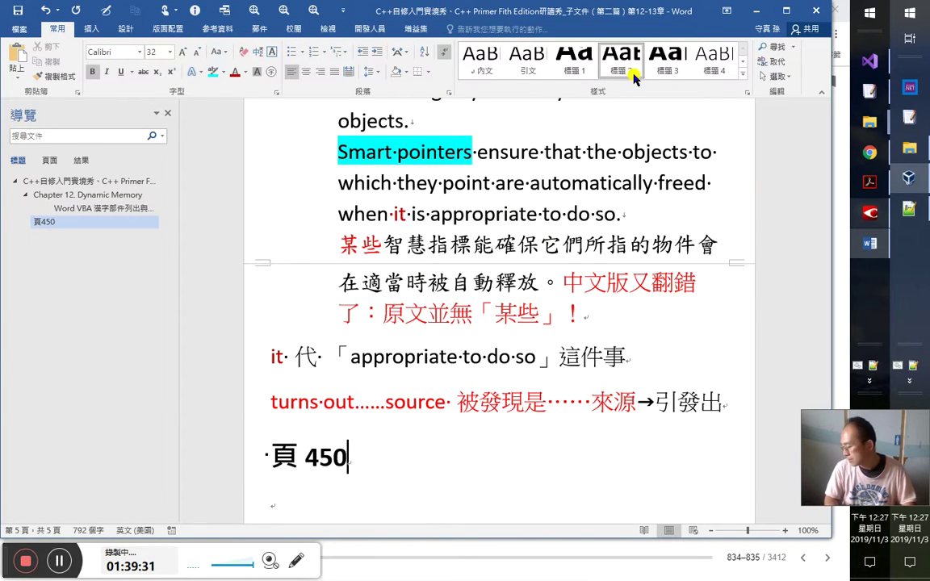
Paste a copy of the heading above Chapter 12 and change it to 頁 449
key(ctrl+Home)
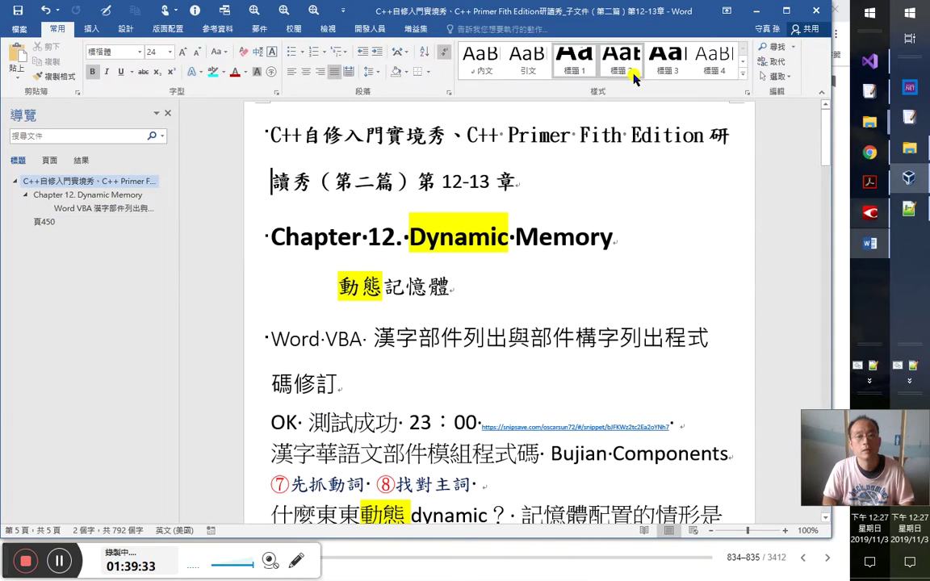
key(Return)
key(Up)
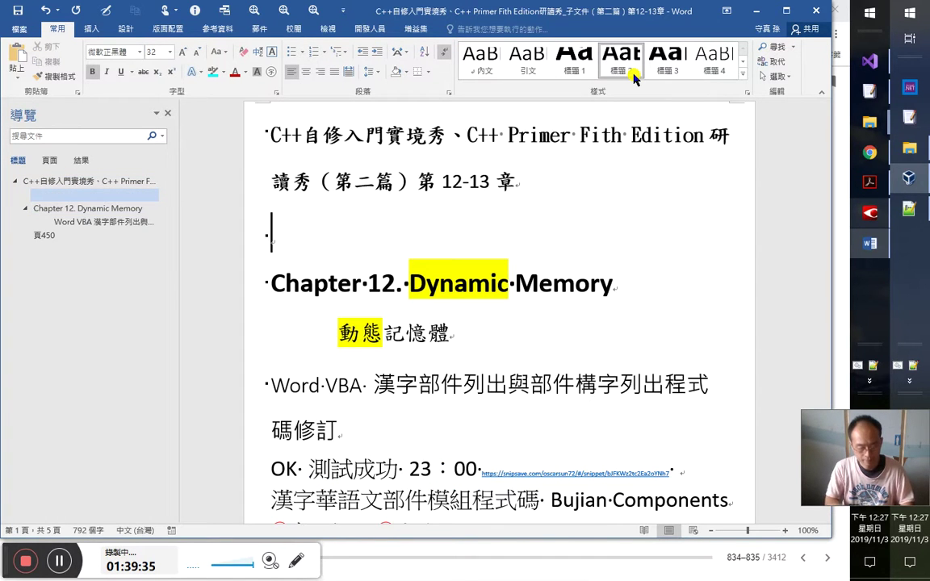
text(頁 450)
key(Up)
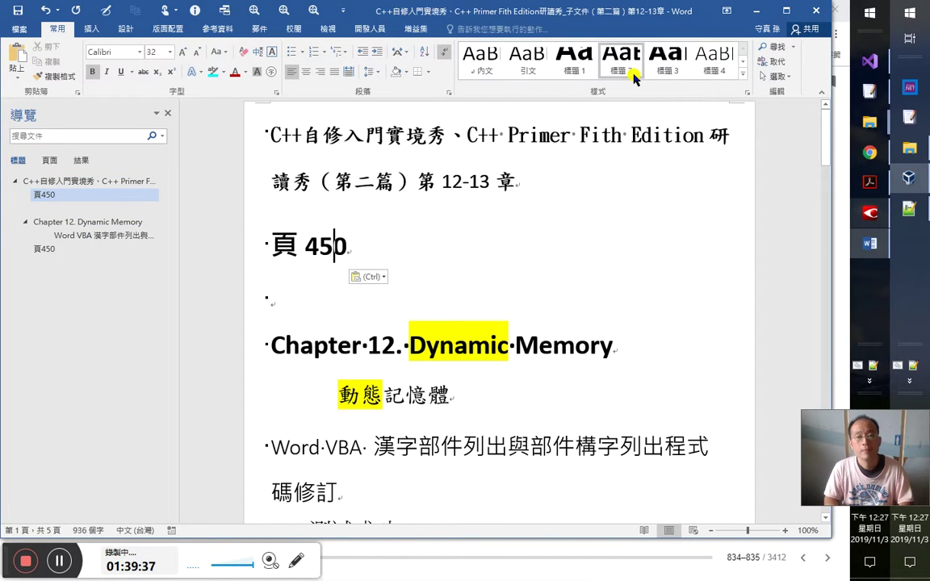
text(49)
key(Delete)
key(Delete)
key(Delete)
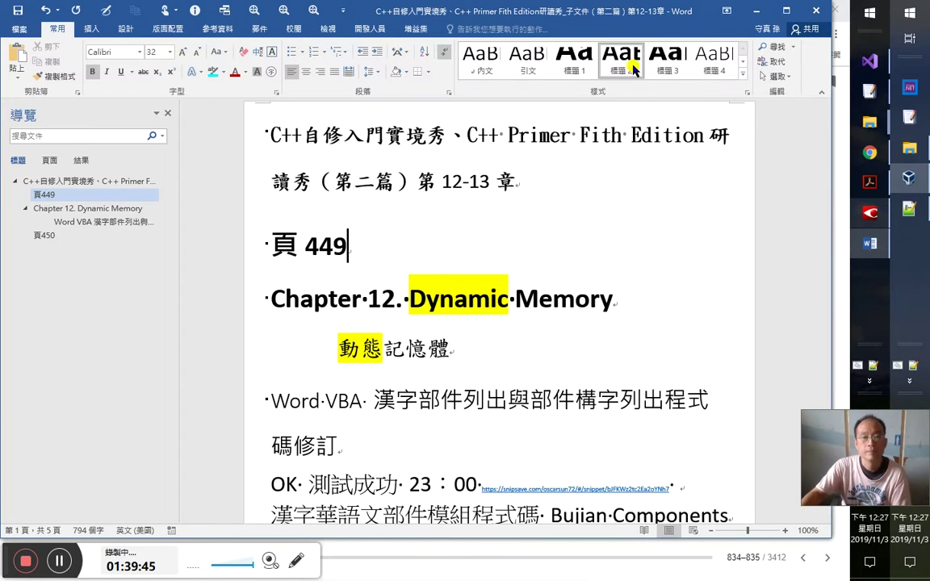
Add the timestamp 1：39：55 under 頁 450 and save the notes
scroll(650, 89, down, 1)
key(shift+F5)
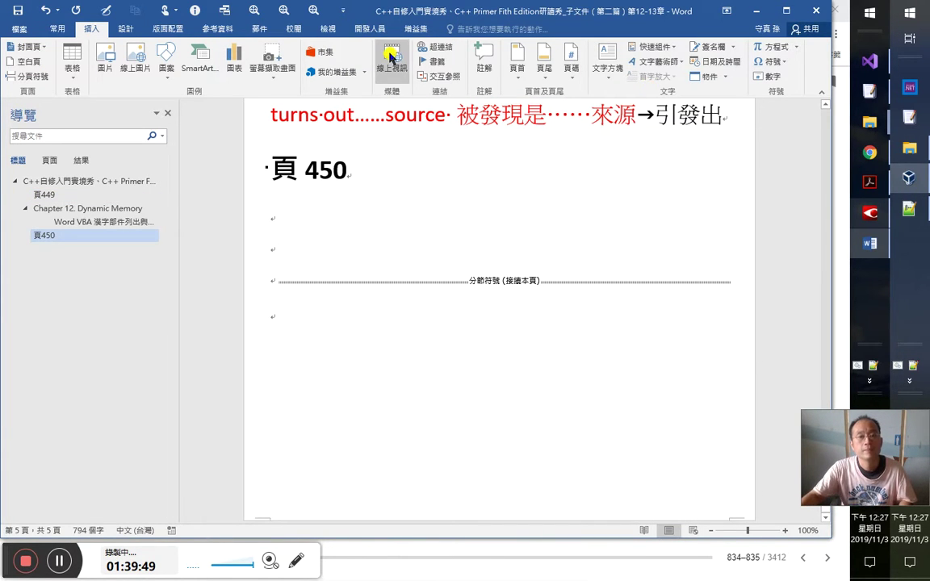
scroll(386, 69, up, 1)
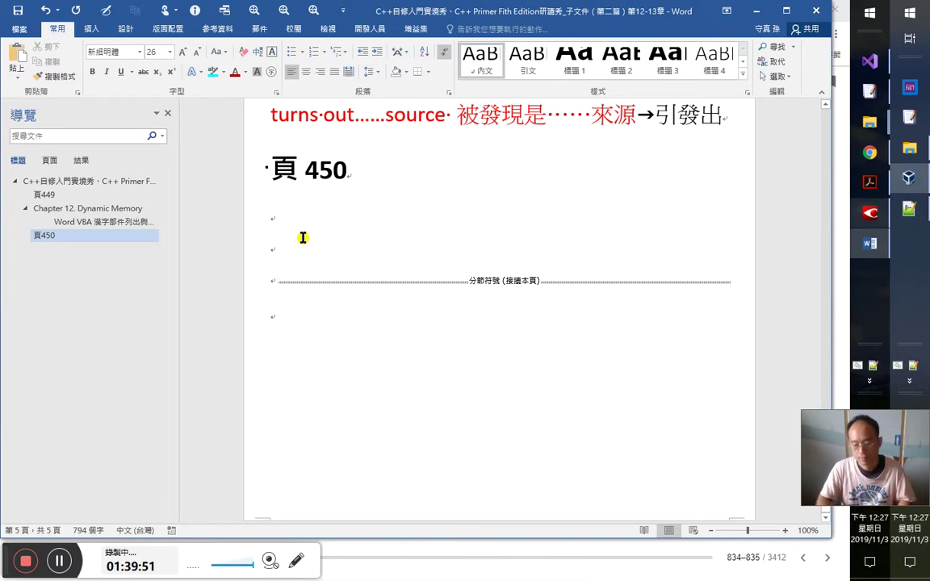
text(1：39：55)
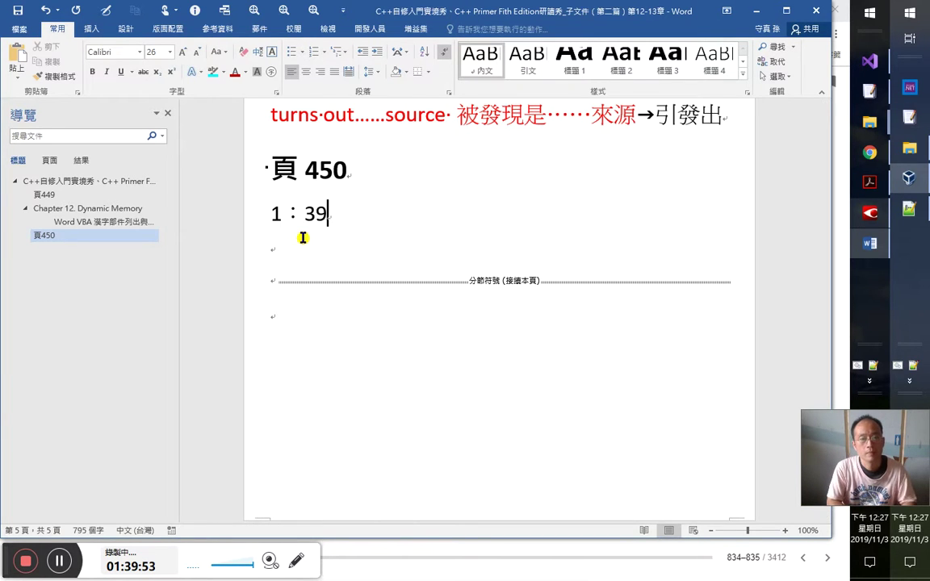
key(Return)
key(ctrl+s)
key(alt+Tab)
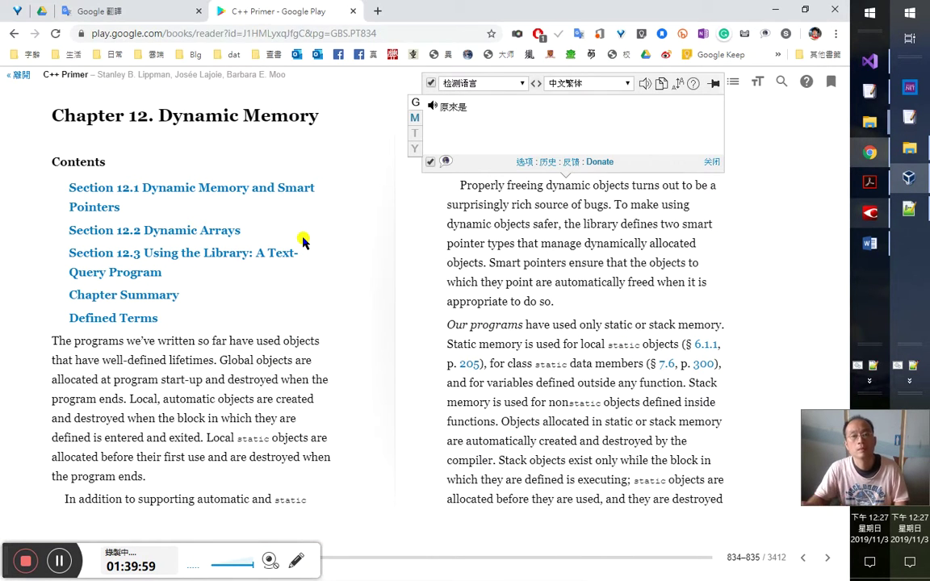
Read the Chapter 12 page in Google Play Books, then show the Chinese edition's page 471 in FineReader
key(alt+Tab)
click(14, 32)
click(26, 30)
key(alt+Tab)
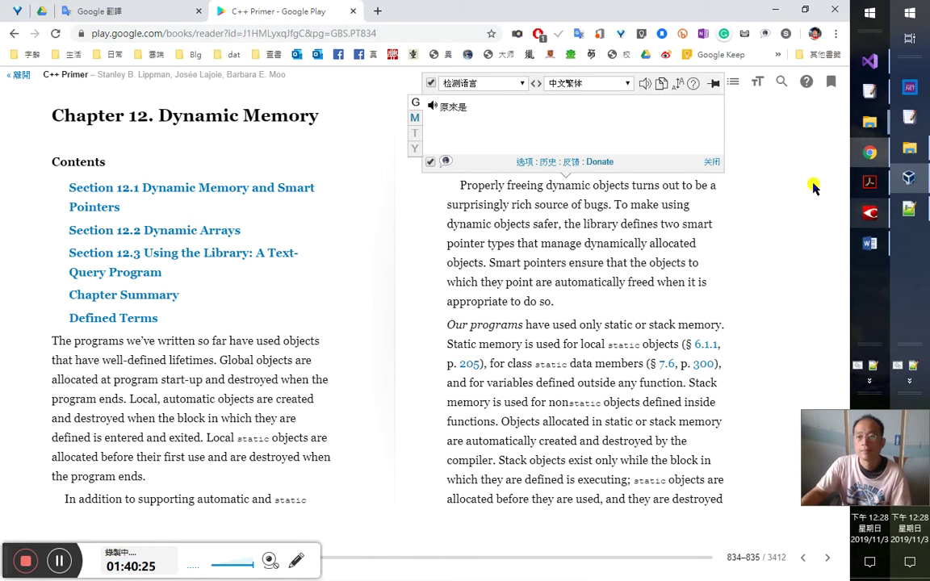
click(874, 213)
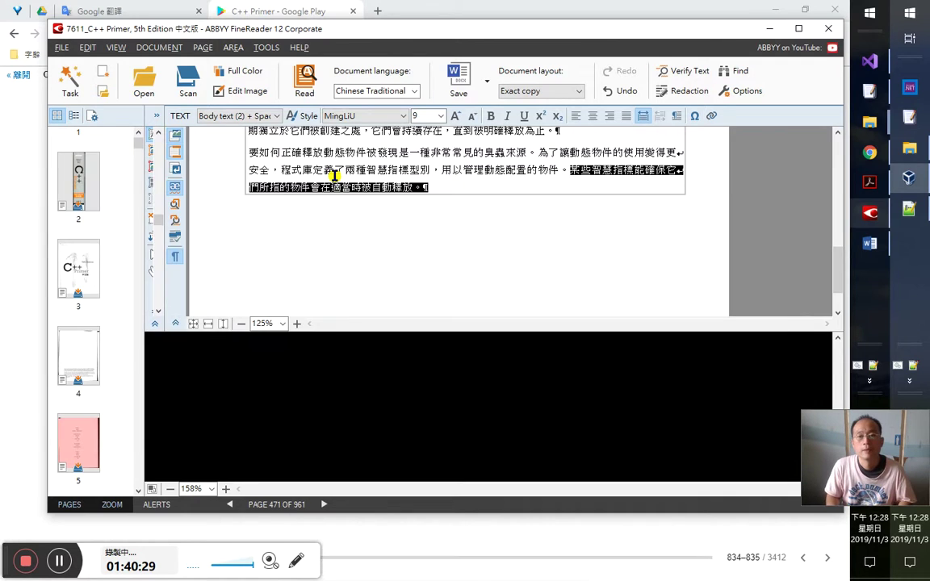
Type 目前為止我們寫過的程式 below the timestamp and select 寫過
key(alt+Tab)
key(alt+Tab)
key(Tab)
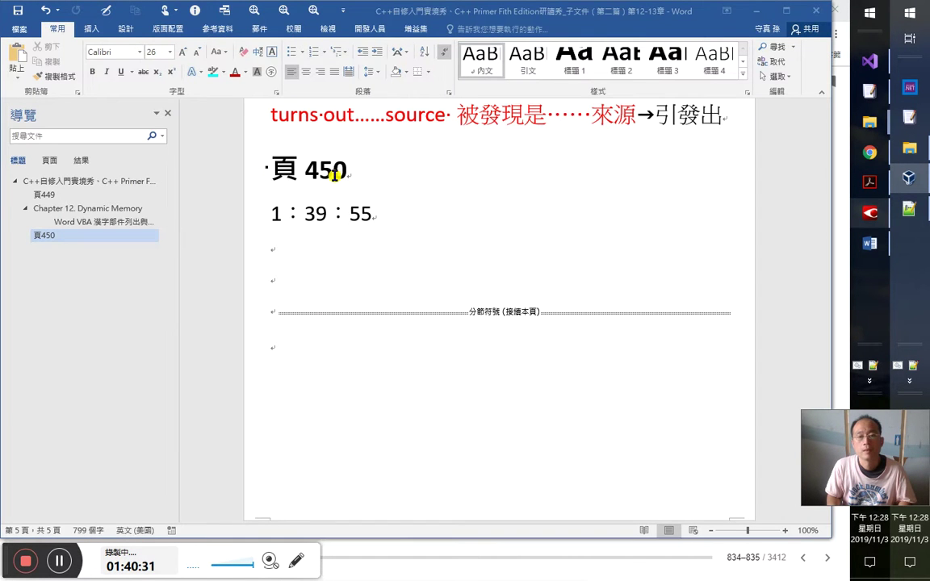
key(ctrl+v)
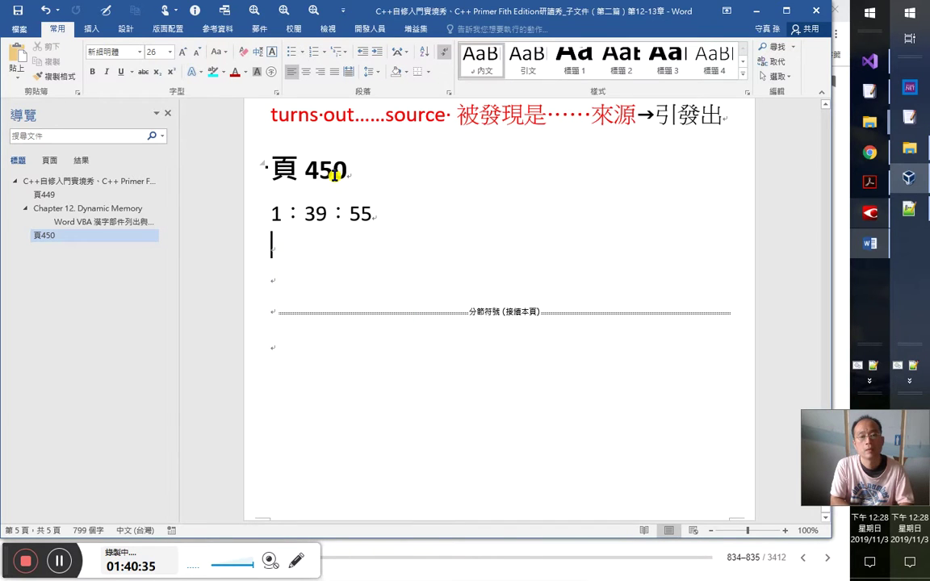
text(目前為止)
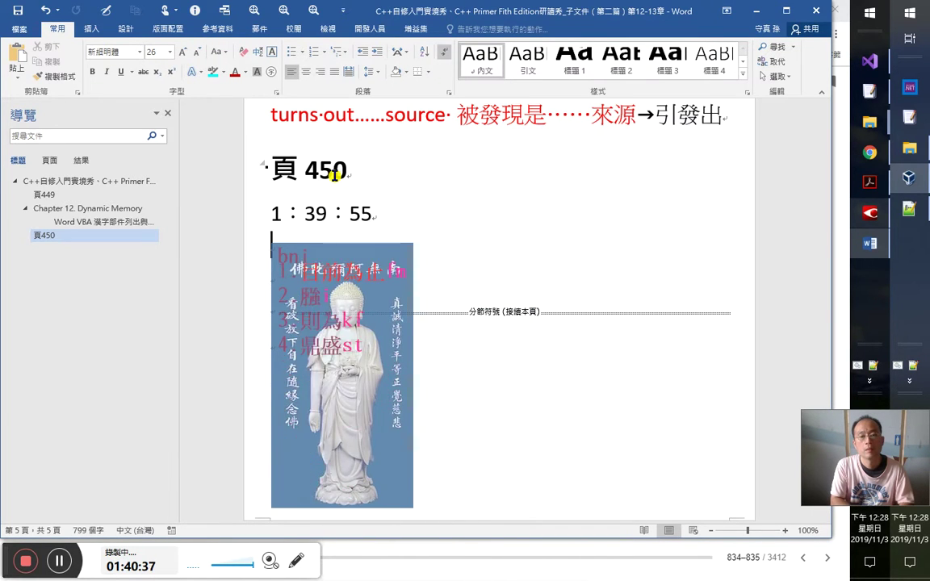
text(我們)
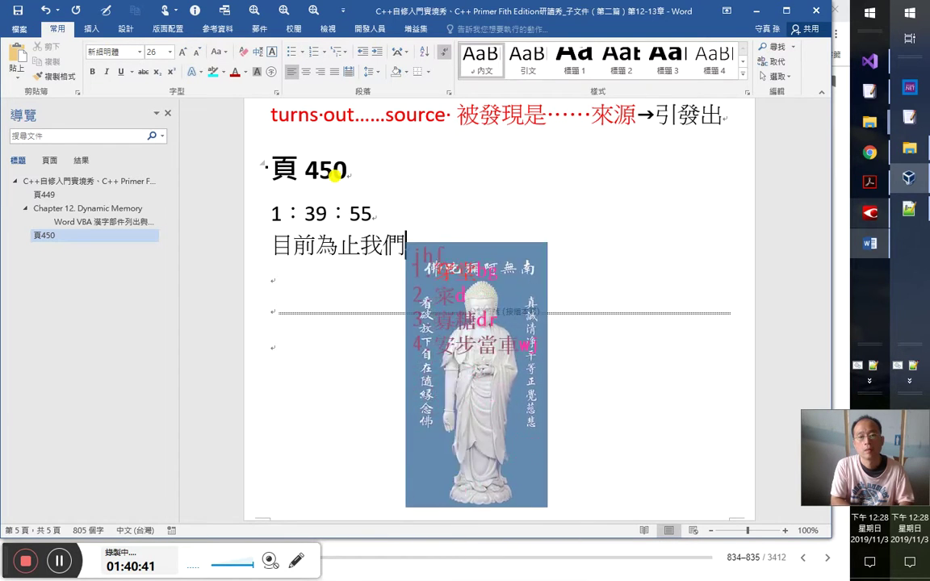
text(穿堂過寫)
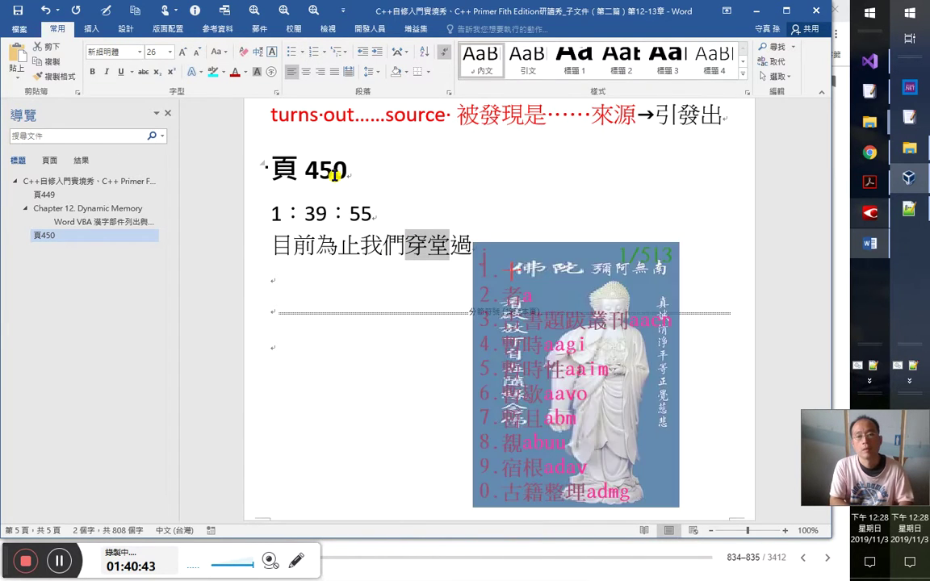
text(的程式)
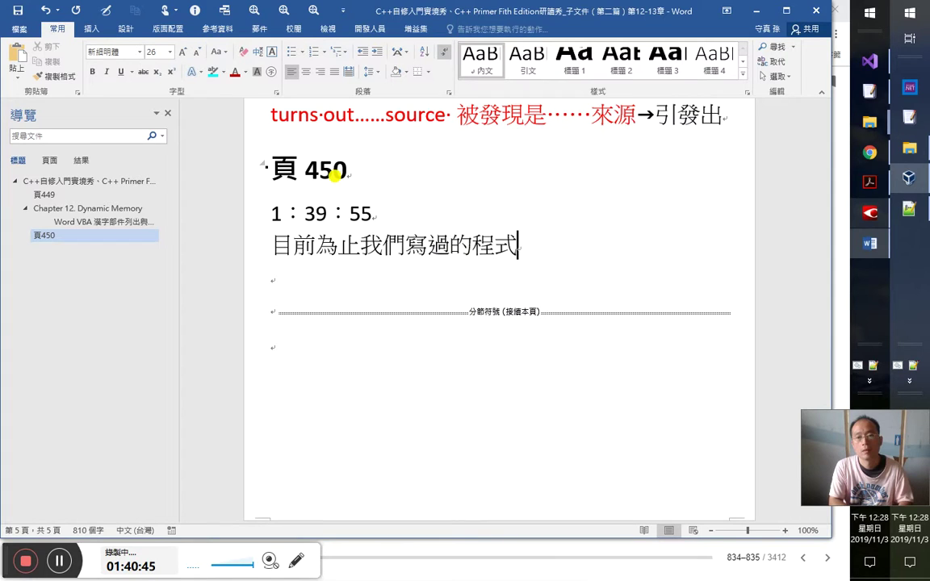
key(Left)
key(Left)
key(Left)
key(shift+Left)
key(shift+Left)
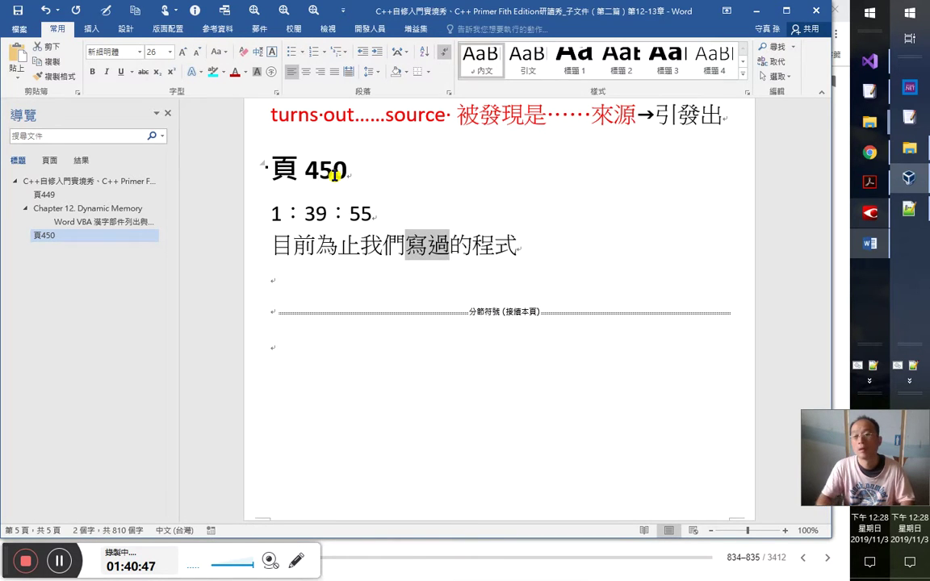
Search the Notepad++ code table for 寫過 and 寫過的
click(909, 208)
key(ctrl+f)
key(ctrl+c)
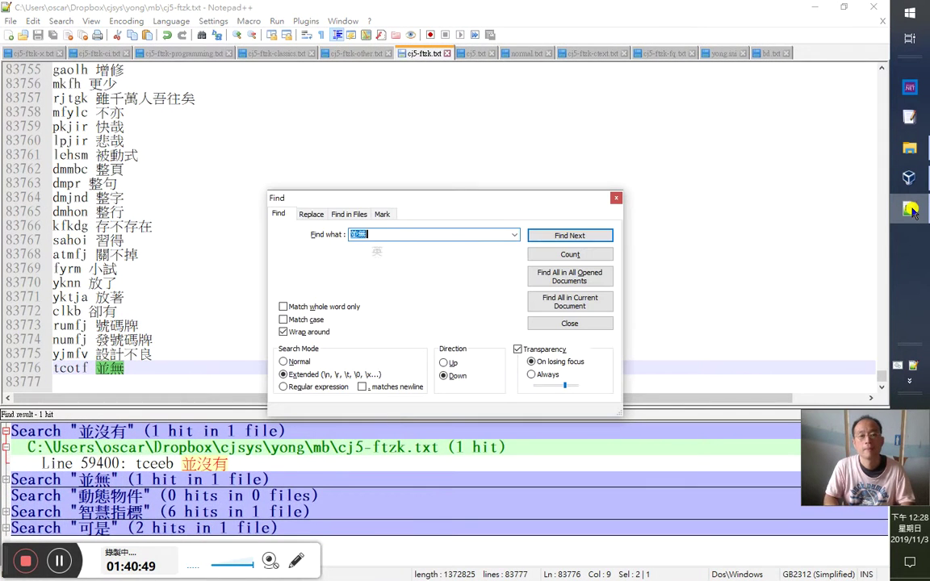
key(alt+d)
text(的)
key(alt+d)
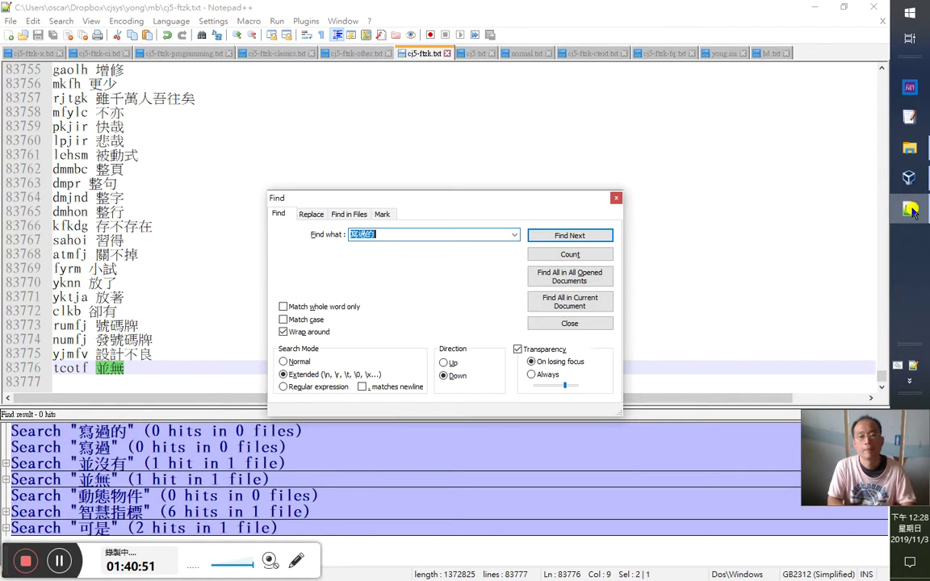
key(Escape)
Add 寫過 and 寫過的 as two new lines at the end of the table
key(Down)
key(ctrl+v)
key(Return)
key(ctrl+v)
key(a)
key(space)
key(Up)
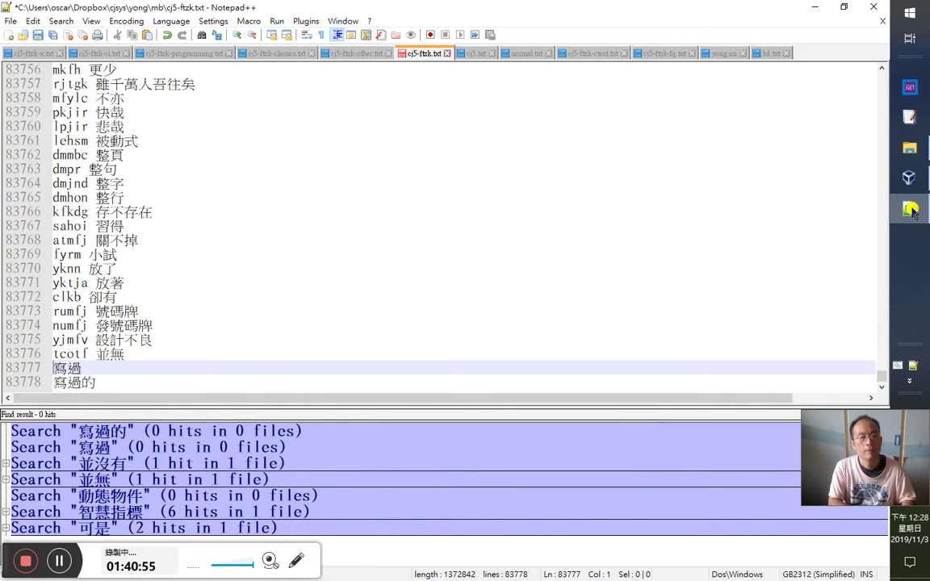
Give the entries codes jfybb and jfybi, then save the phrase file
key(a)
key(Escape)
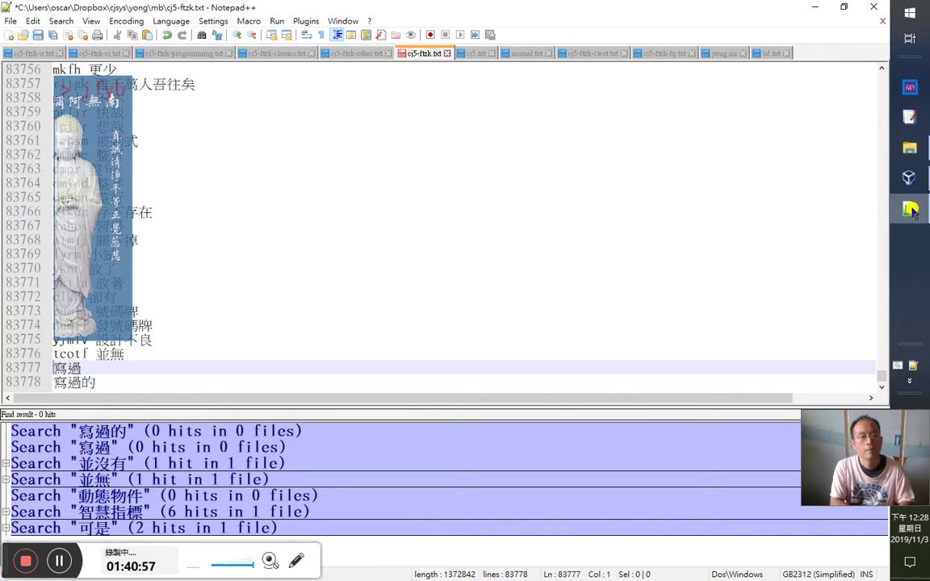
text(jfybb)
key(Down)
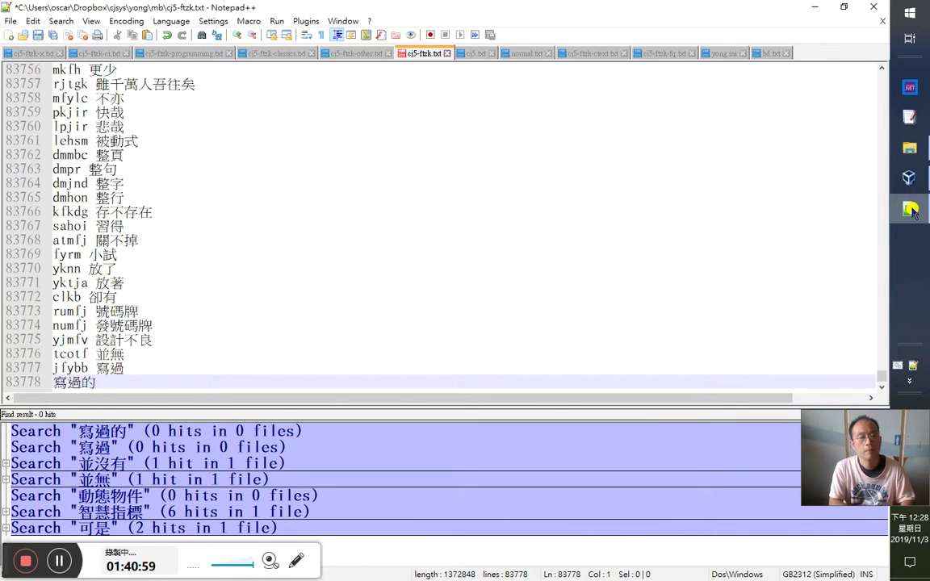
text(jfybi)
key(End)
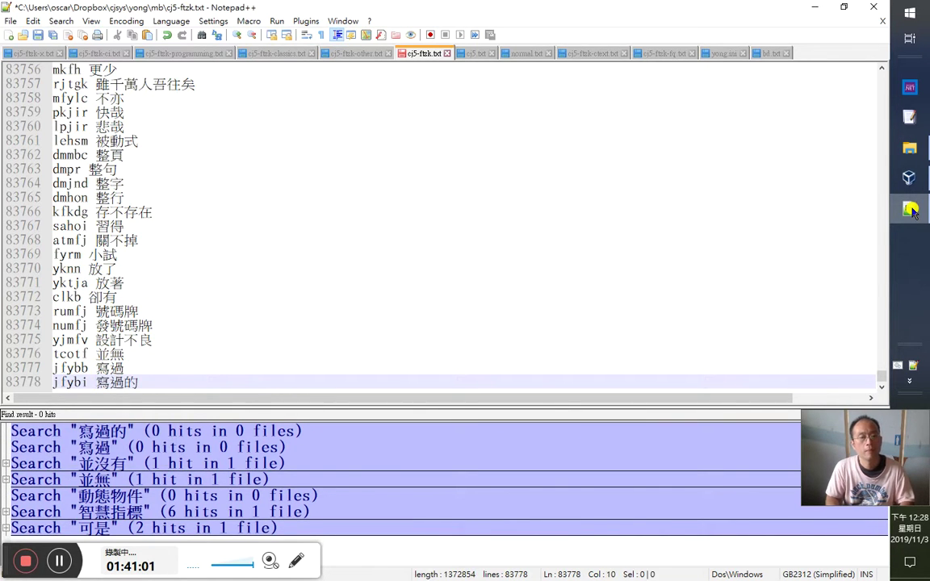
key(Return)
key(ctrl+s)
key(alt+space)
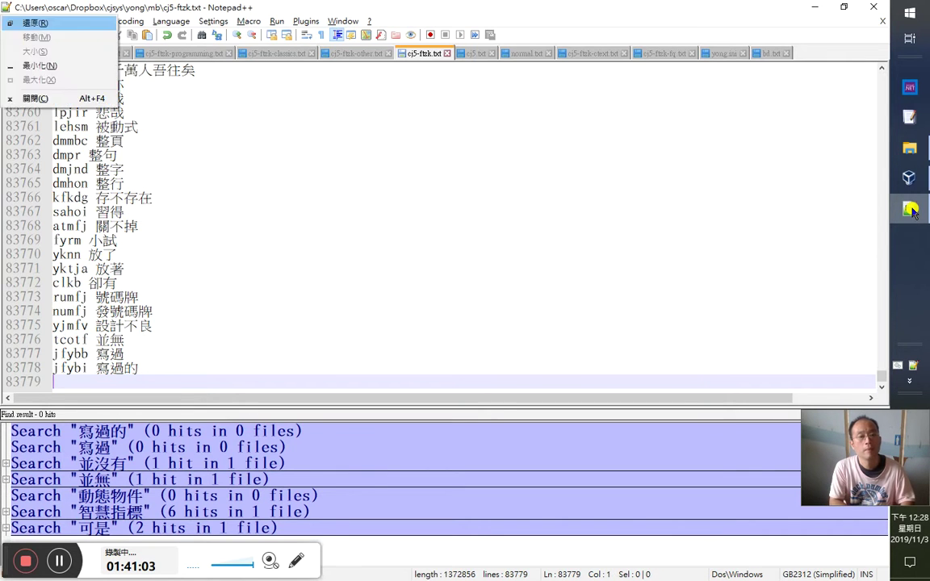
Continue the sentence with 只用到靜態和堆疊（stack）記憶體, inserting static after 靜態
key(n)
key(End)
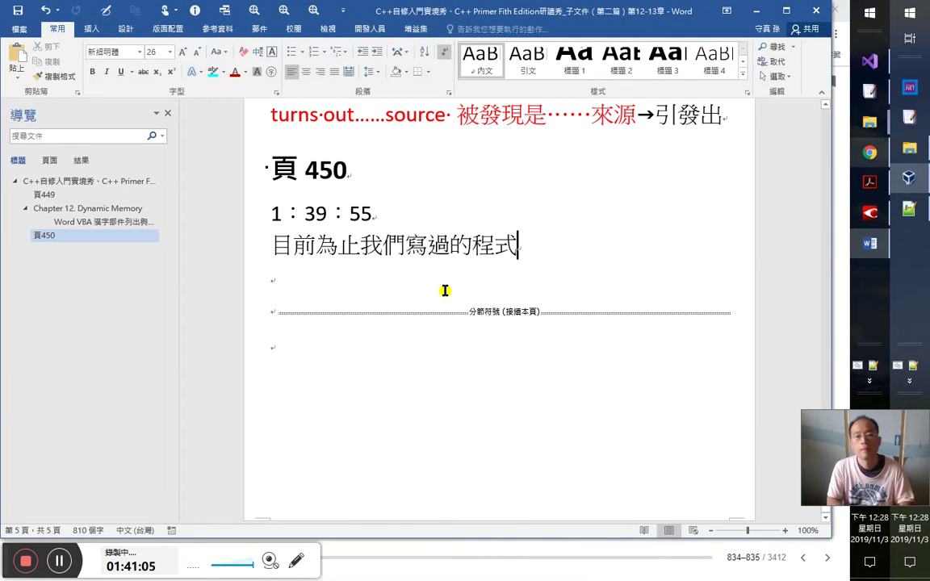
text(只用)
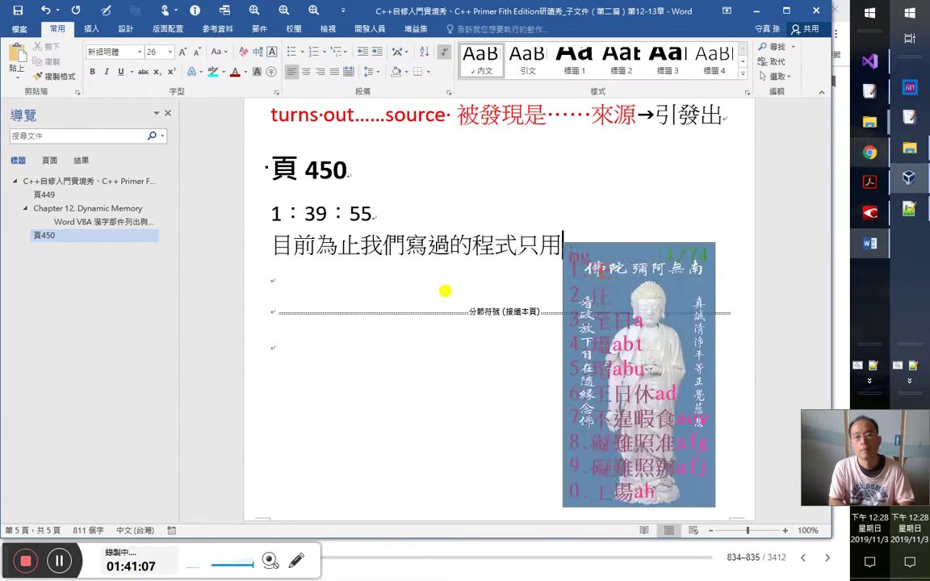
text(到靜態和)
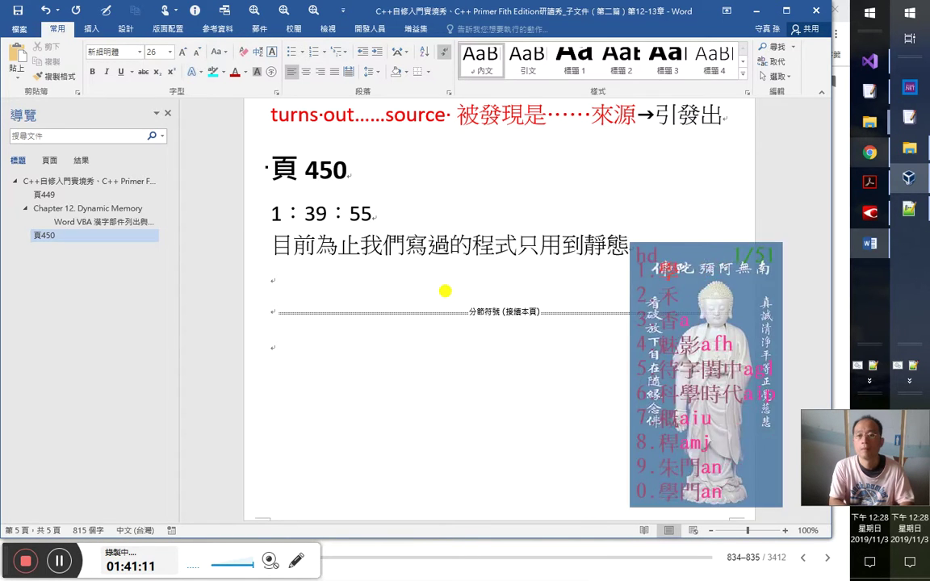
text(w)
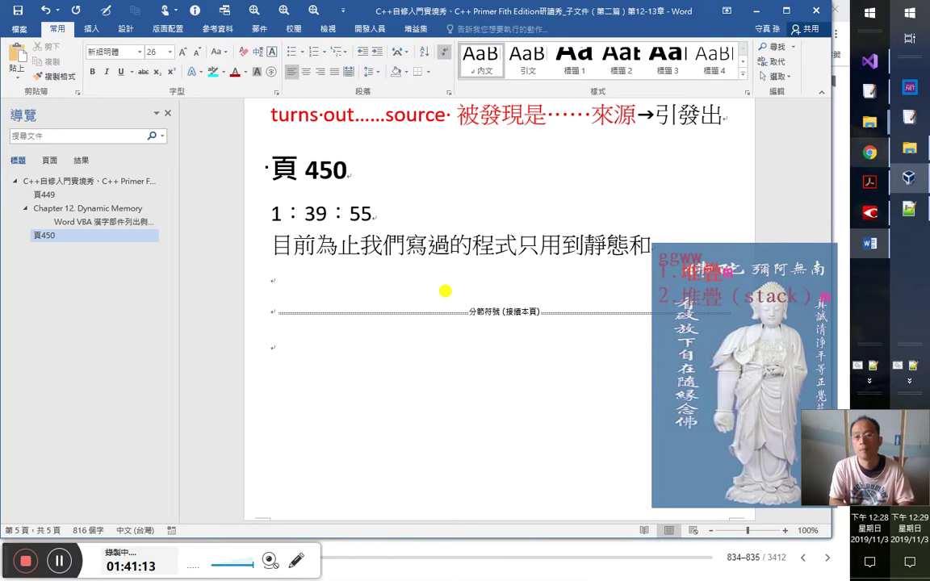
text(堆疊（stack）)
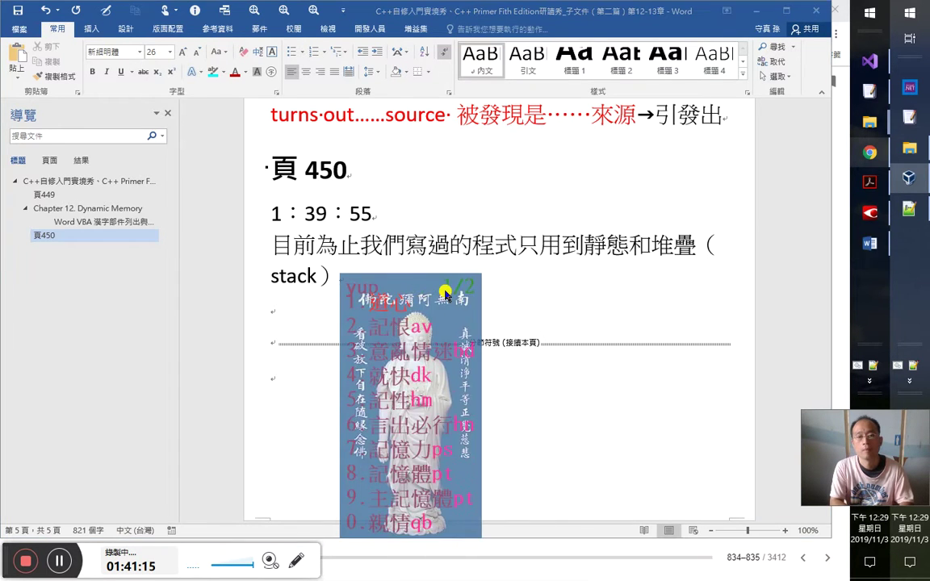
text(記憶體)
key(Up)
key(Right)
key(Right)
key(Right)
key(Right)
key(Right)
key(Right)
key(Right)
key(Right)
key(Right)
key(Right)
key(Right)
key(Right)
key(Right)
key(Left)
key(Left)
key(Left)
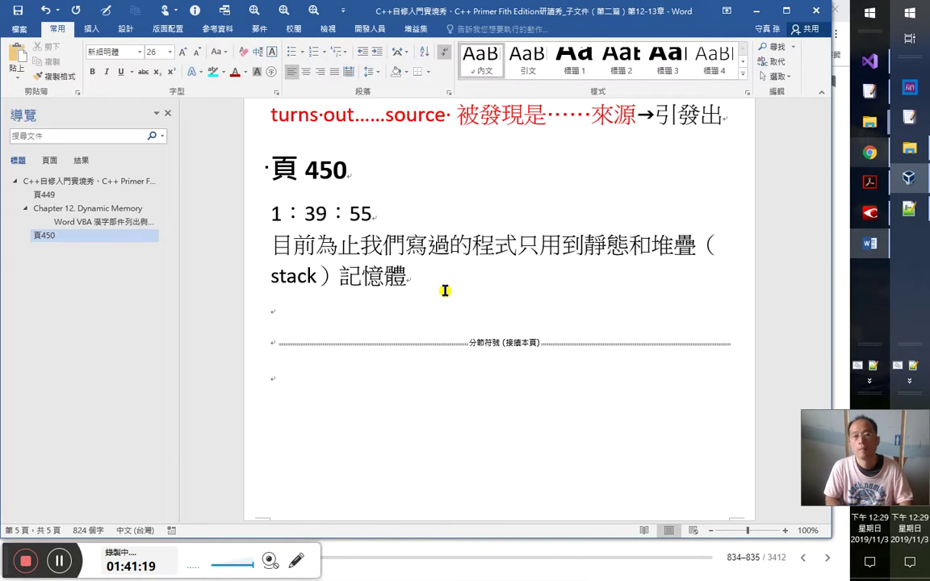
text(static)
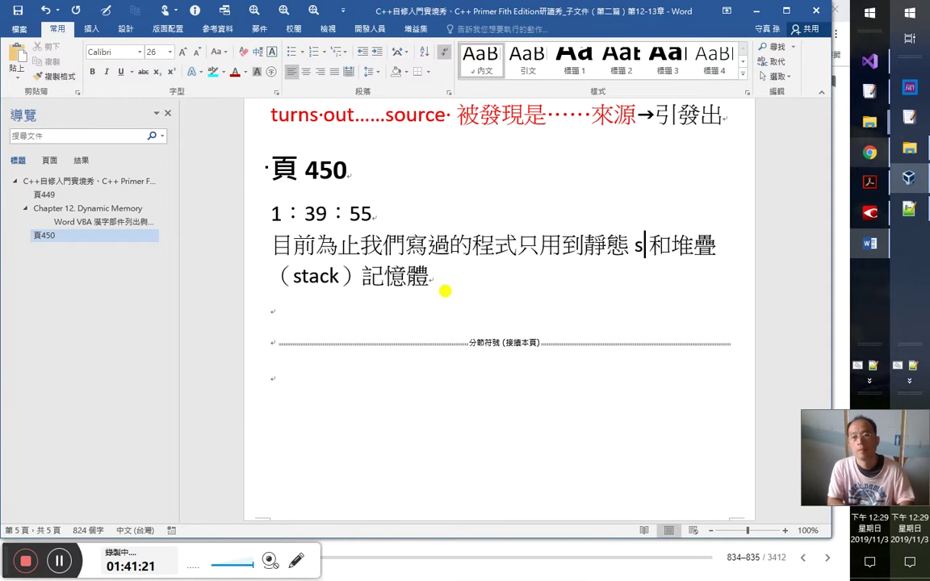
Remove the full-width parentheses around stack and add an empty line below
click(445, 291)
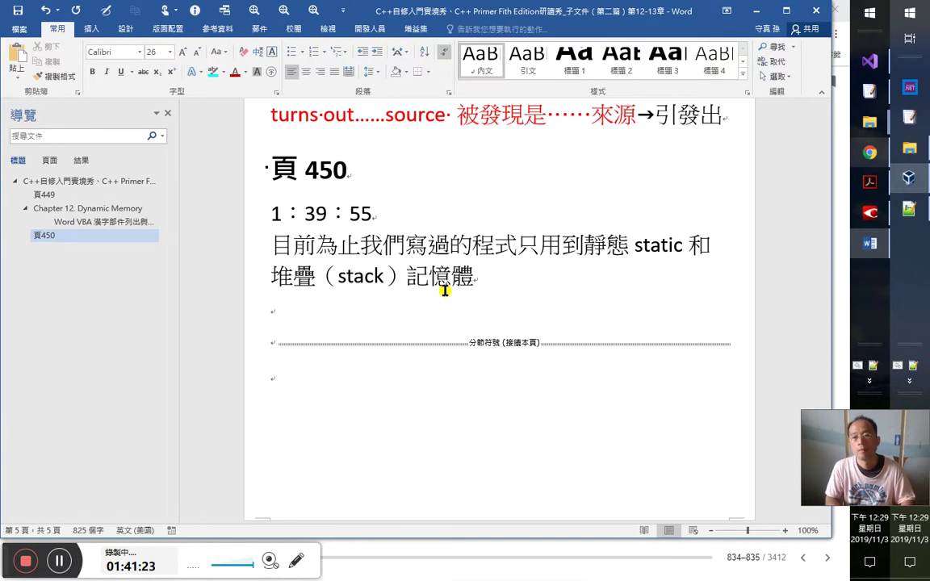
key(Left)
key(BackSpace)
key(Home)
key(BackSpace)
key(End)
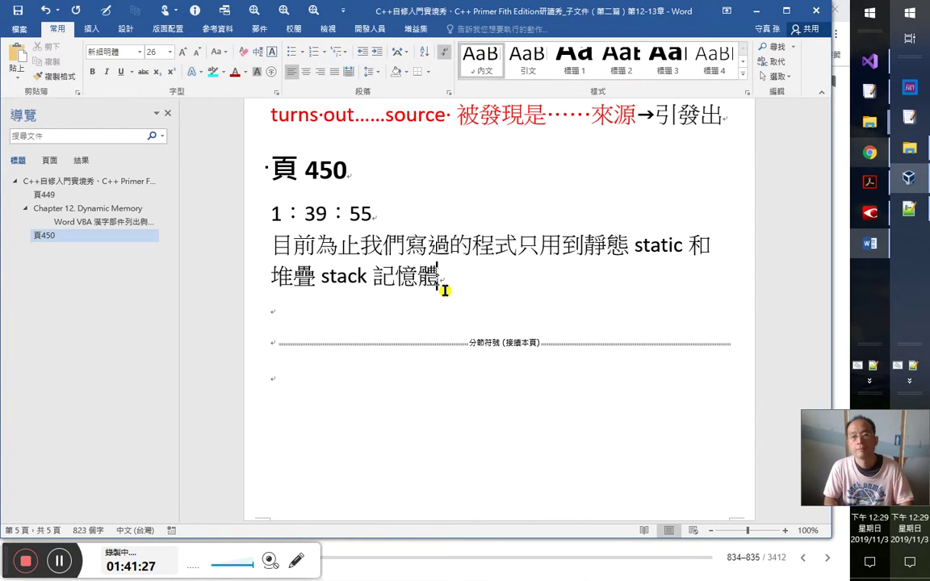
key(Return)
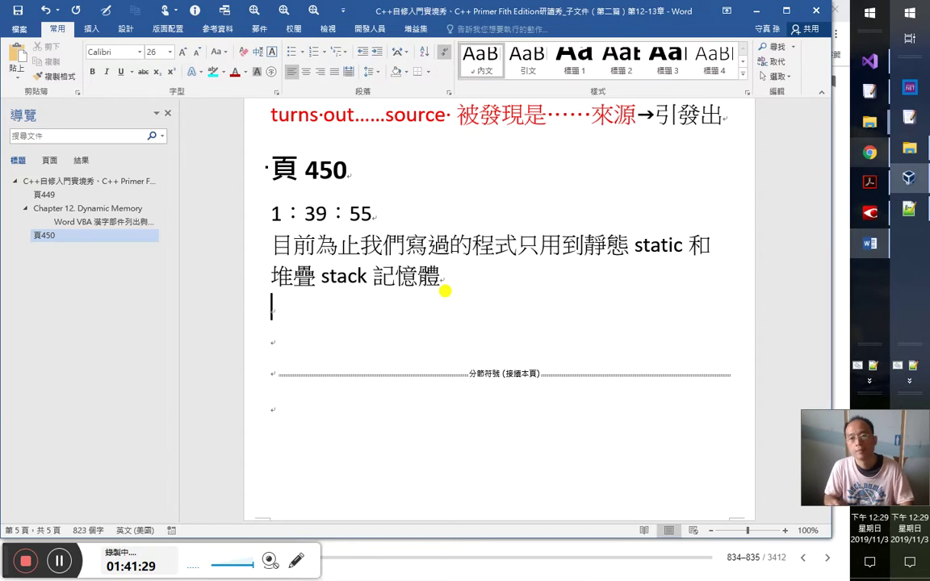
Select the text before 靜態 on FineReader's recognized page, then go to the Play Books page
key(alt+Tab)
key(alt+Tab)
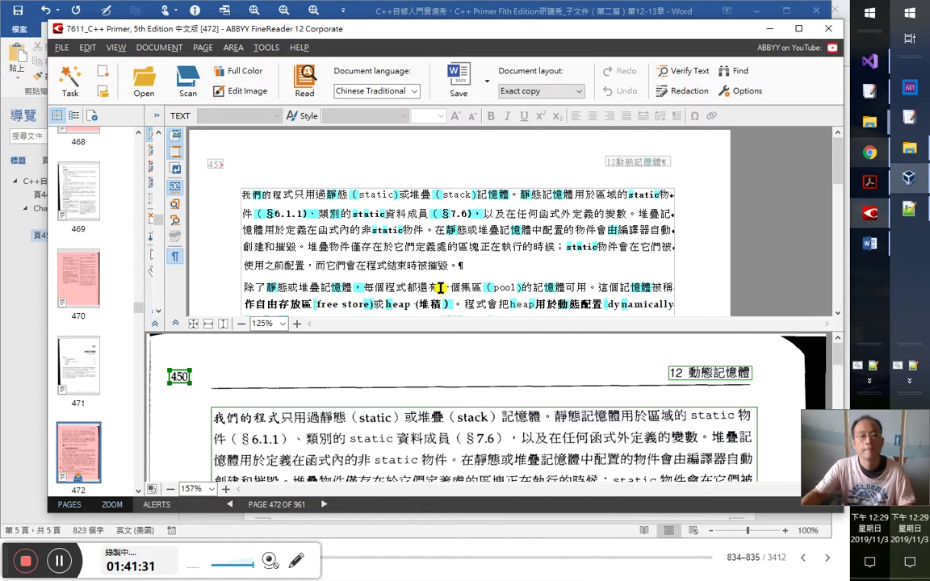
click(522, 195)
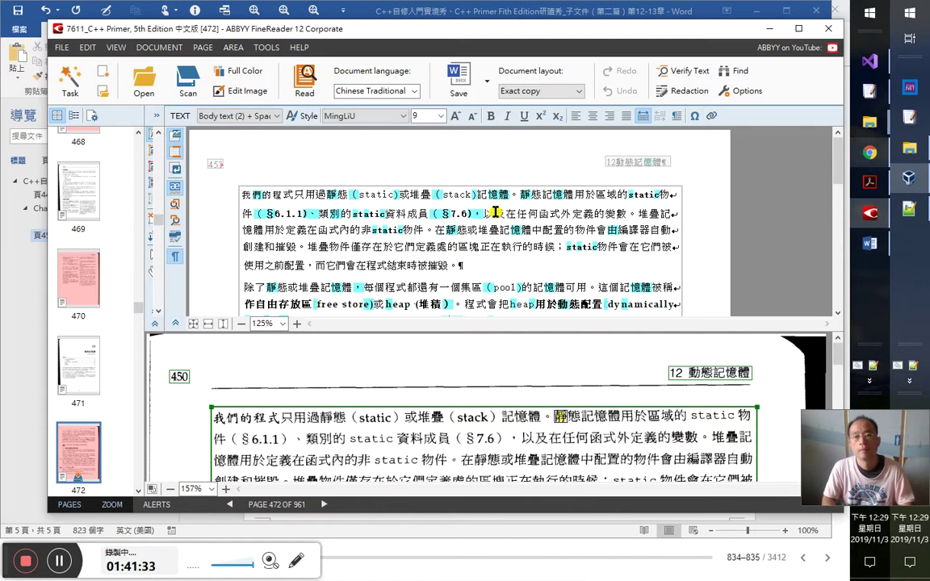
key(shift+Home)
key(alt+Tab)
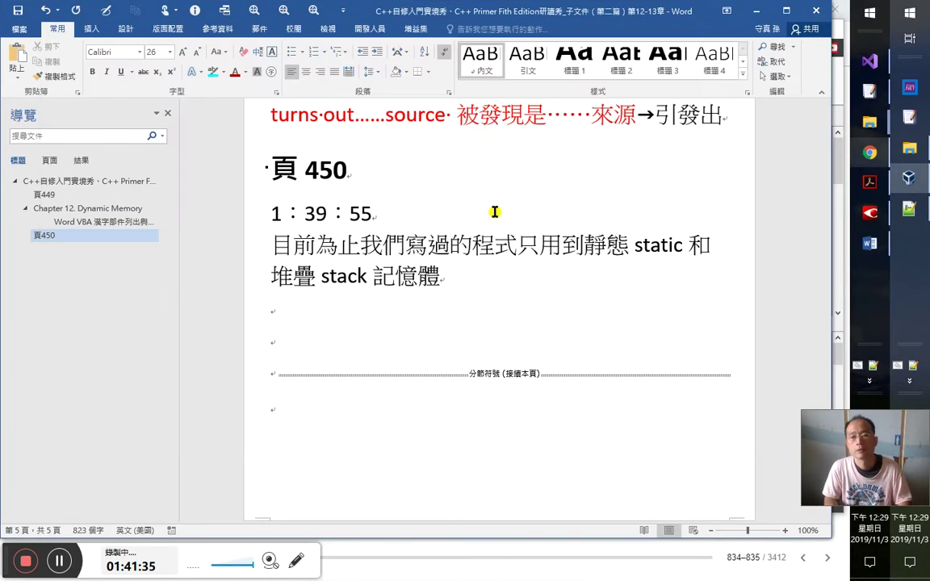
key(alt+Tab)
key(Tab)
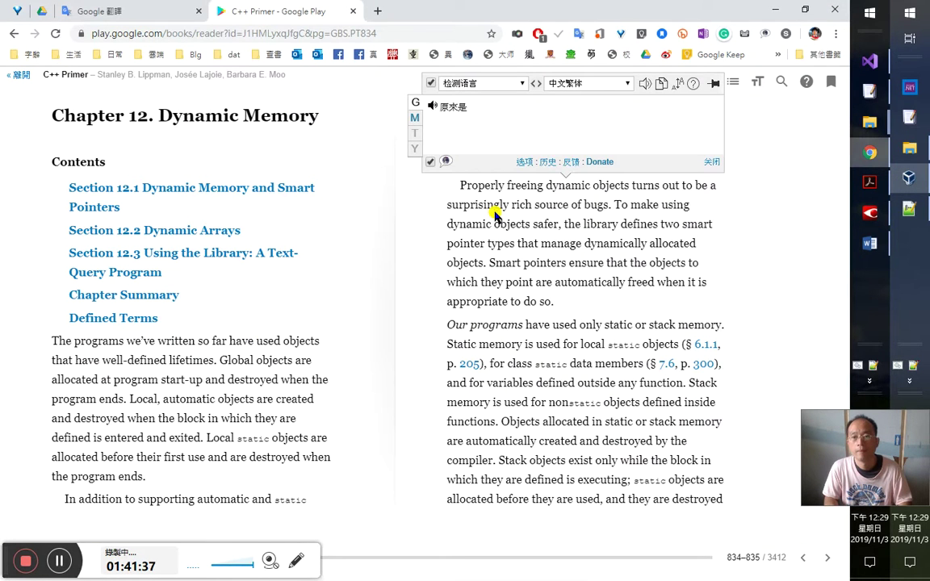
Replace 和 with 及 between static and 堆疊 in the Word sentence
key(alt+Tab)
key(Left)
key(Left)
key(Left)
key(Left)
key(Up)
key(End)
key(shift+Left)
text(或)
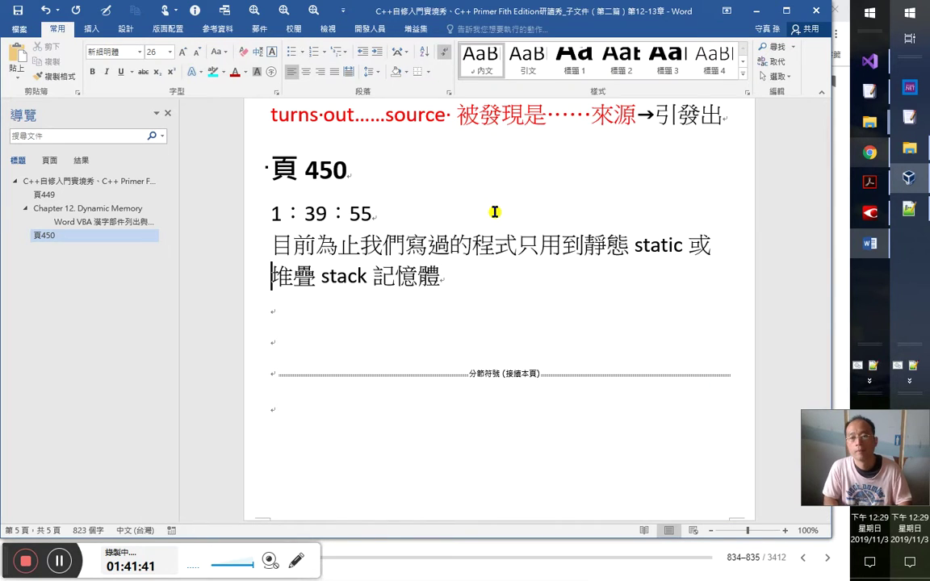
text(及)
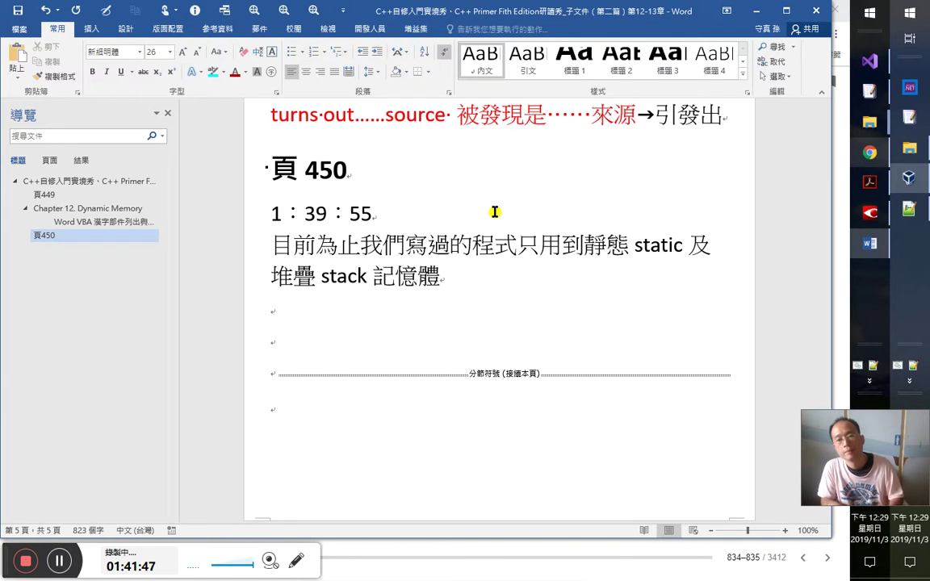
Add a new line reading 有的用到靜態記憶體，有的則用到堆疊的
key(End)
key(Return)
text(有的用到靜態記憶體，有的則用到堆疊的)
key(Return)
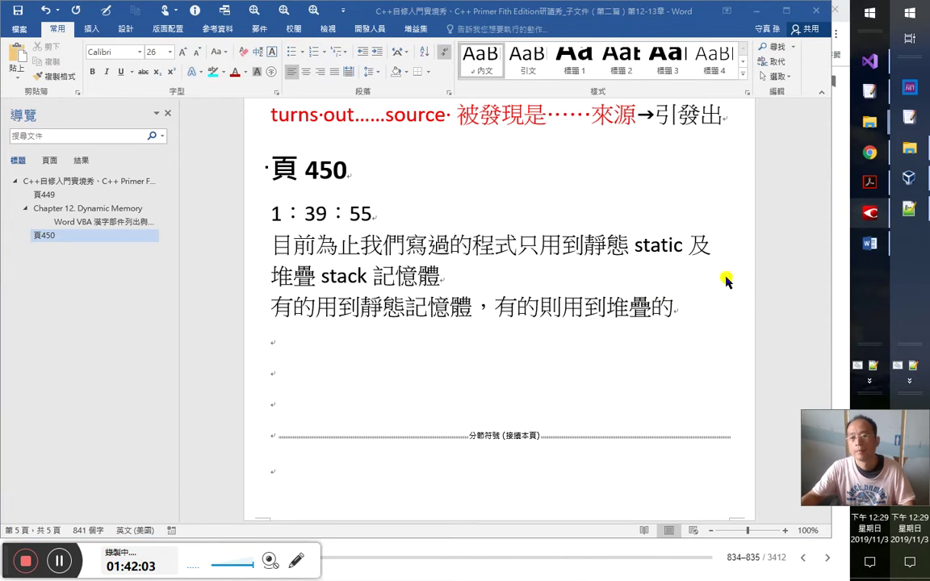
Find muwlm 配置 at line 39335 and duplicate it as a mum 配置 line
click(787, 200)
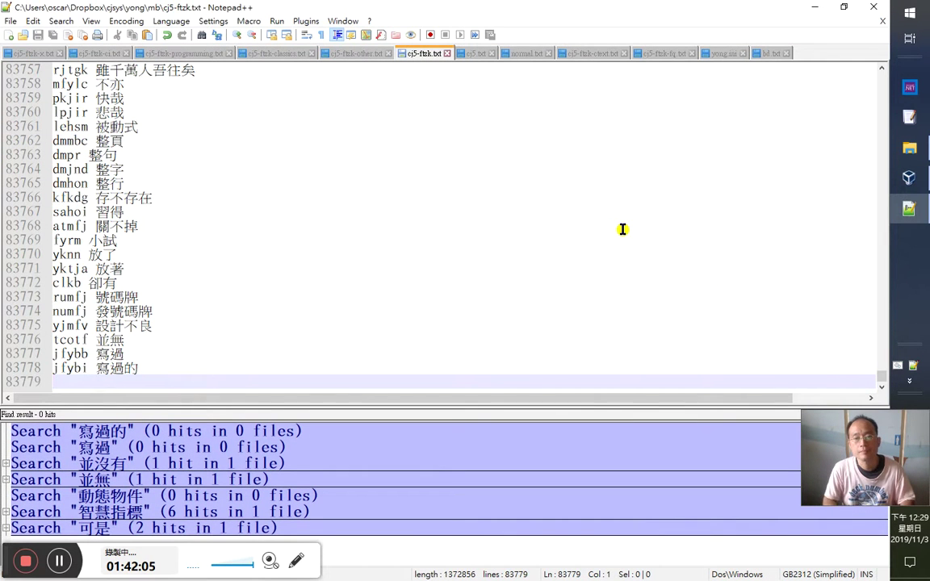
key(ctrl+f)
text(muwlm 配置)
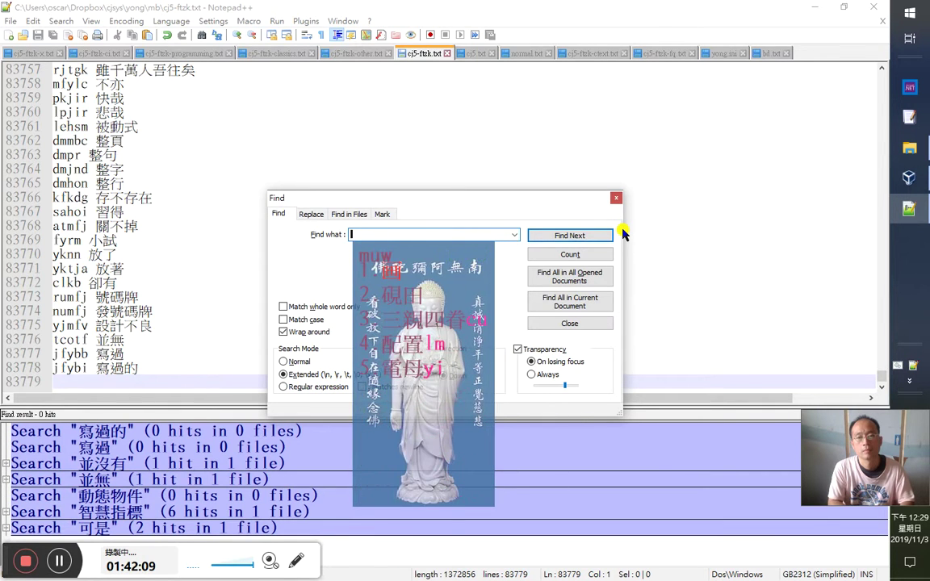
key(alt+o)
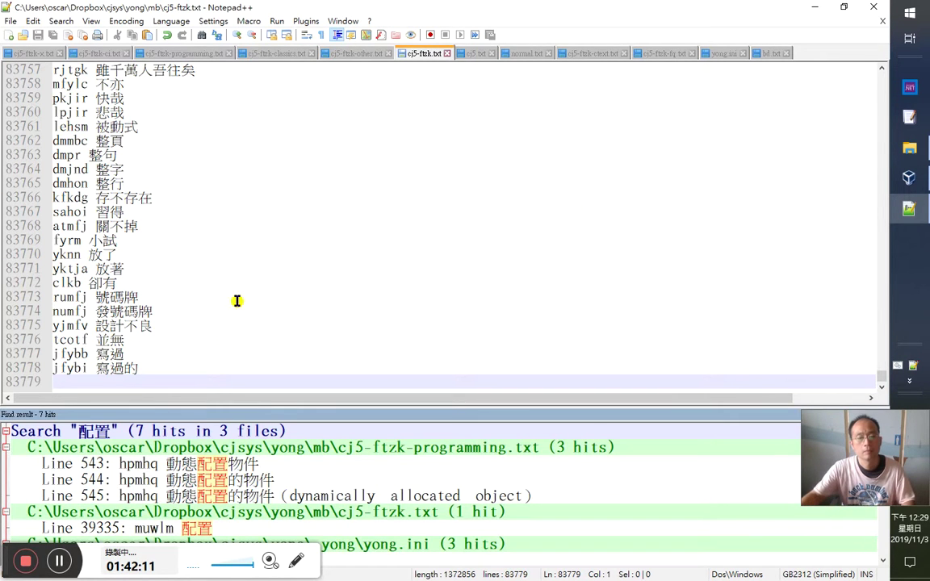
scroll(251, 453, down, 1)
double_click(242, 479)
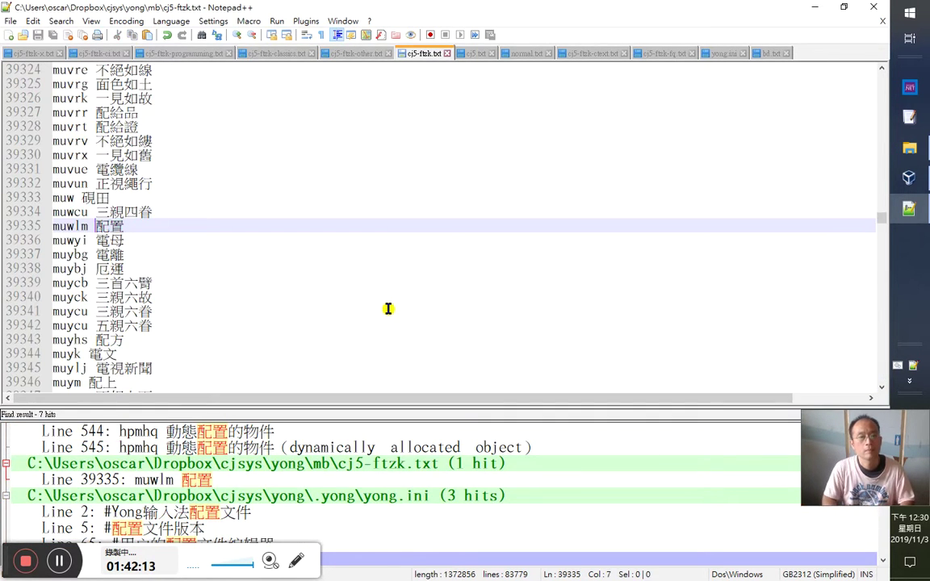
key(ctrl+d)
key(Down)
key(BackSpace)
key(BackSpace)
key(ctrl+shift+Up)
Fix the stray m typed on the muwlm 配置 line
key(Down)
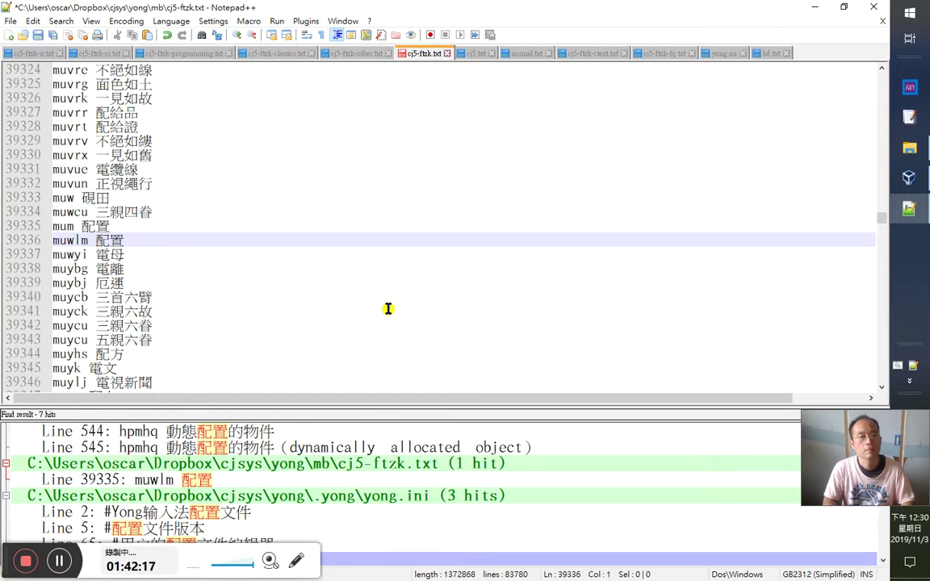
text(mu)
key(Escape)
key(BackSpace)
text(m)
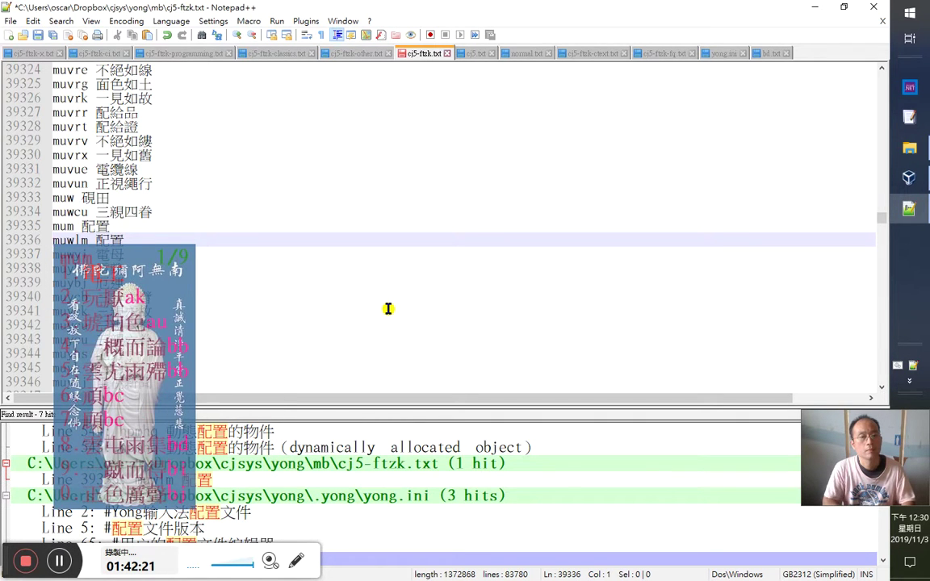
key(Escape)
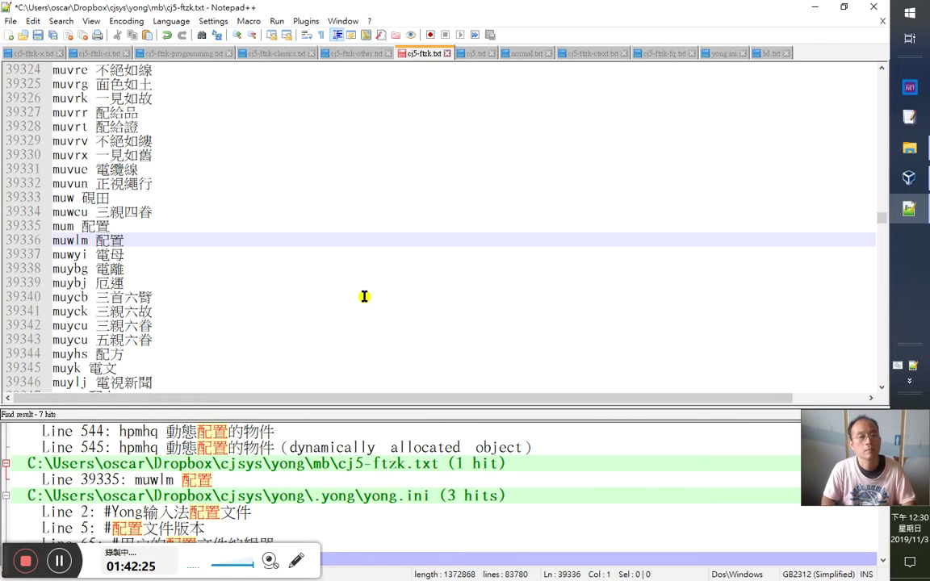
Search the file for the 電工 entry and the next 配置 entry
key(ctrl+f)
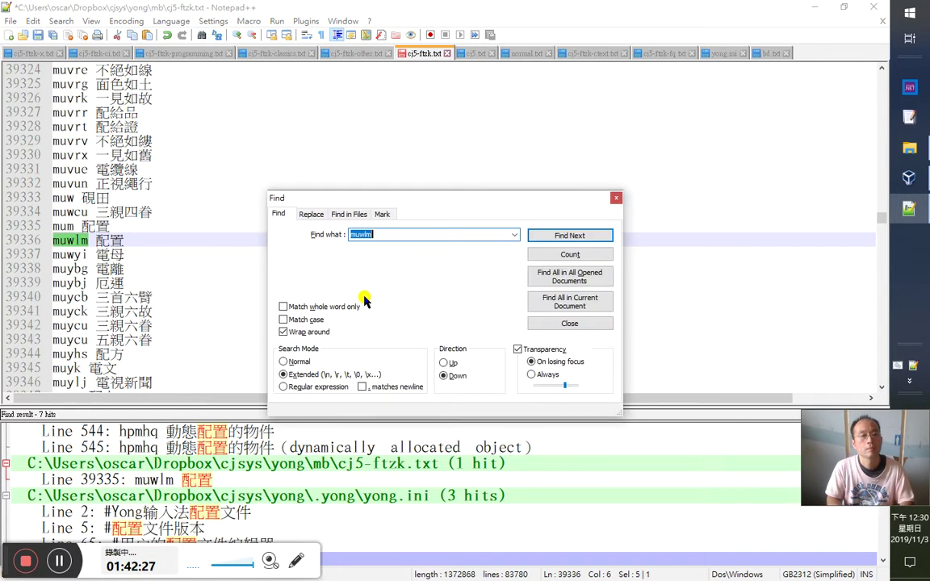
key(space)
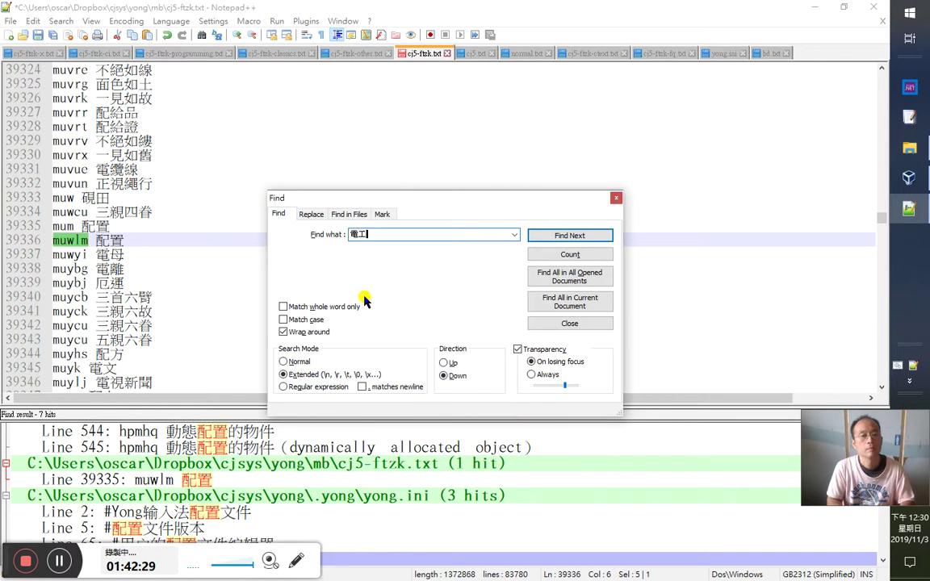
key(Return)
key(Return)
key(Return)
key(Return)
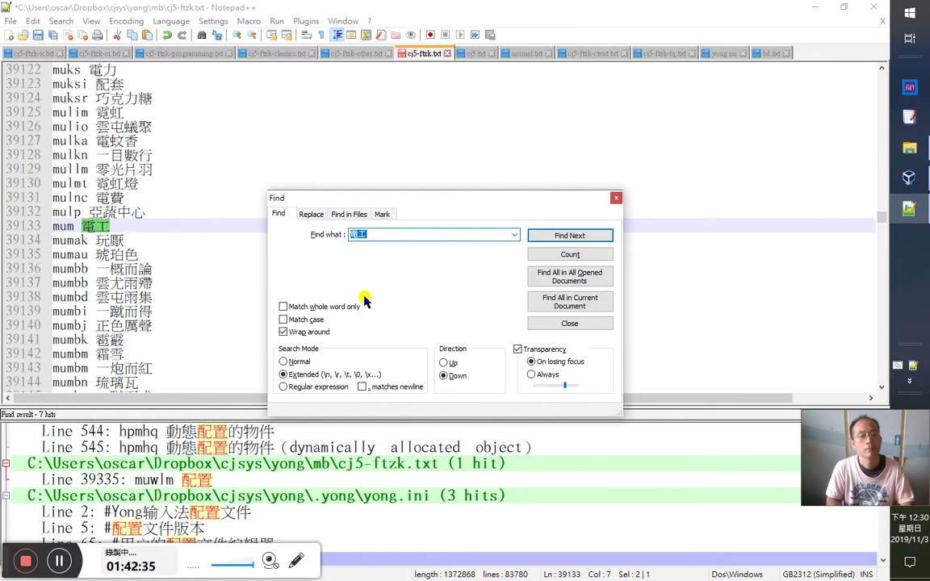
text(m)
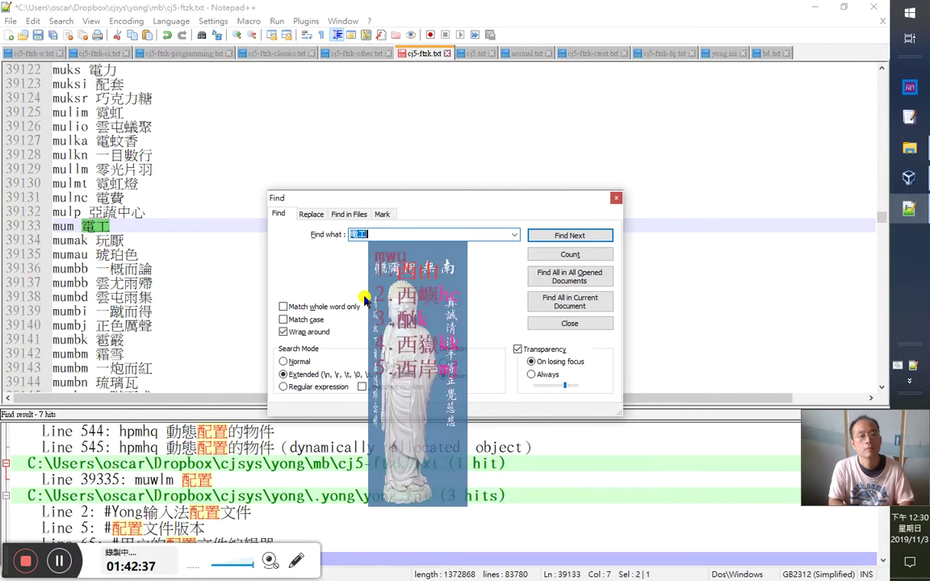
text(ww)
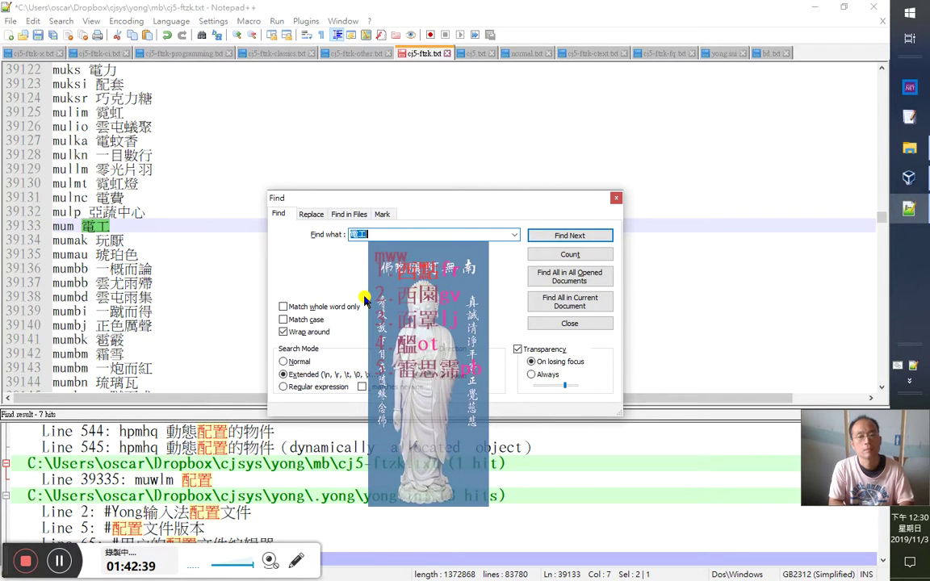
key(BackSpace)
key(BackSpace)
key(BackSpace)
text(muwlm)
key(space)
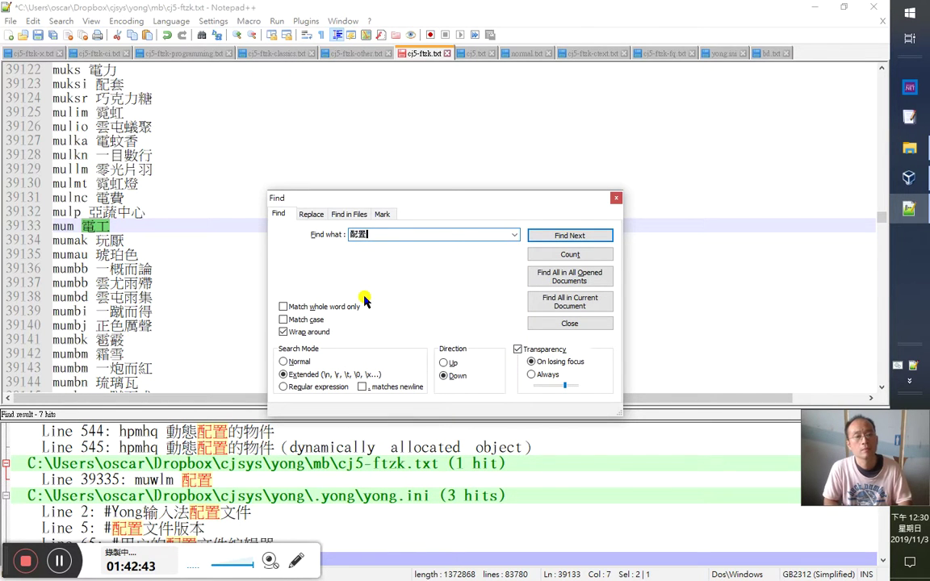
key(Return)
key(Escape)
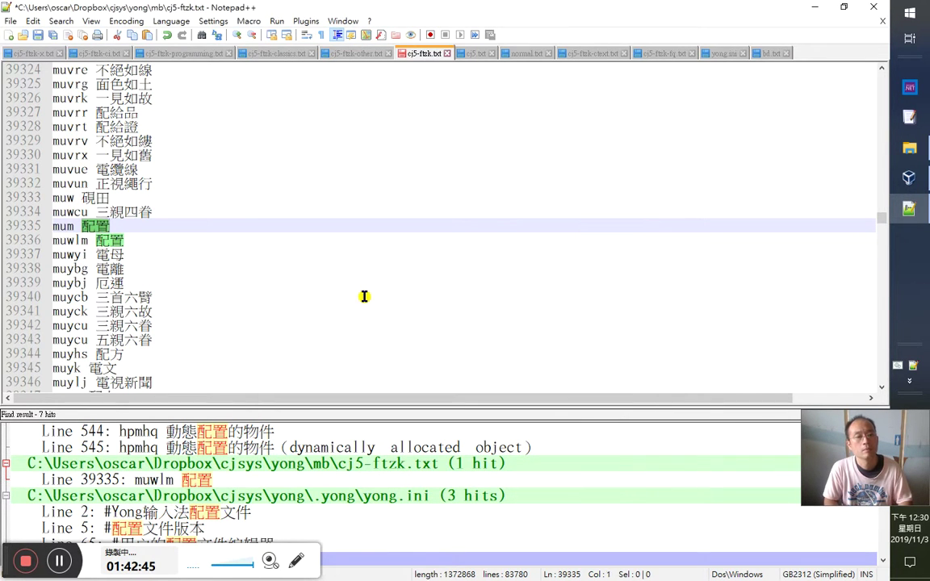
Cut the mum 配置 line, paste it above mum 電工, and save
key(ctrl+shift+l)
key(ctrl+f)
text(mum)
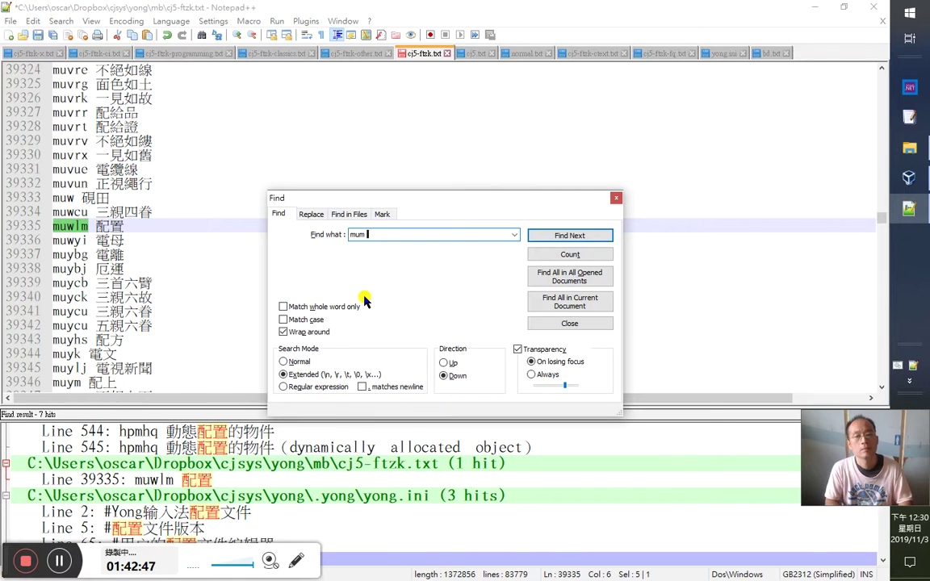
key(BackSpace)
key(Return)
key(Return)
key(Return)
key(Return)
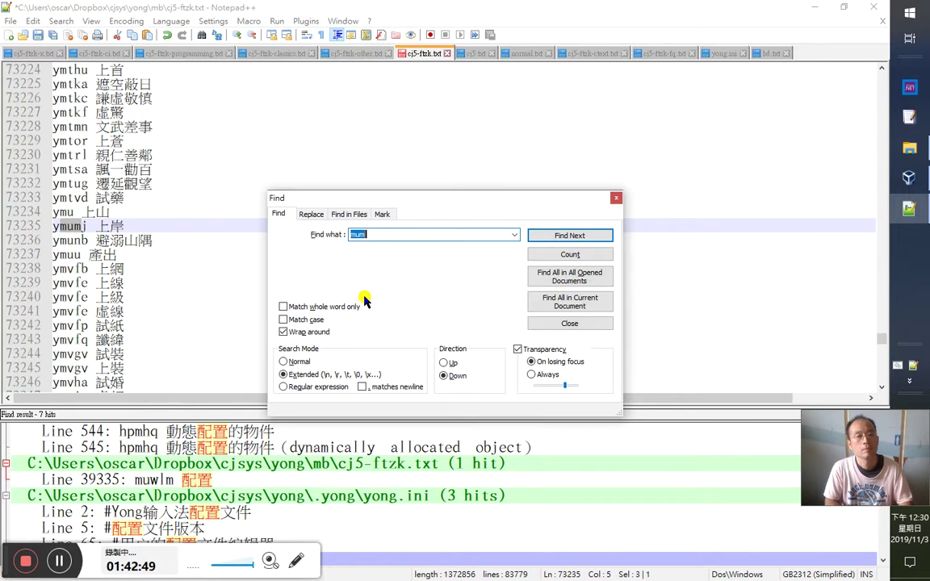
key(Home)
key(shift+End)
text(電工)
key(Return)
key(Escape)
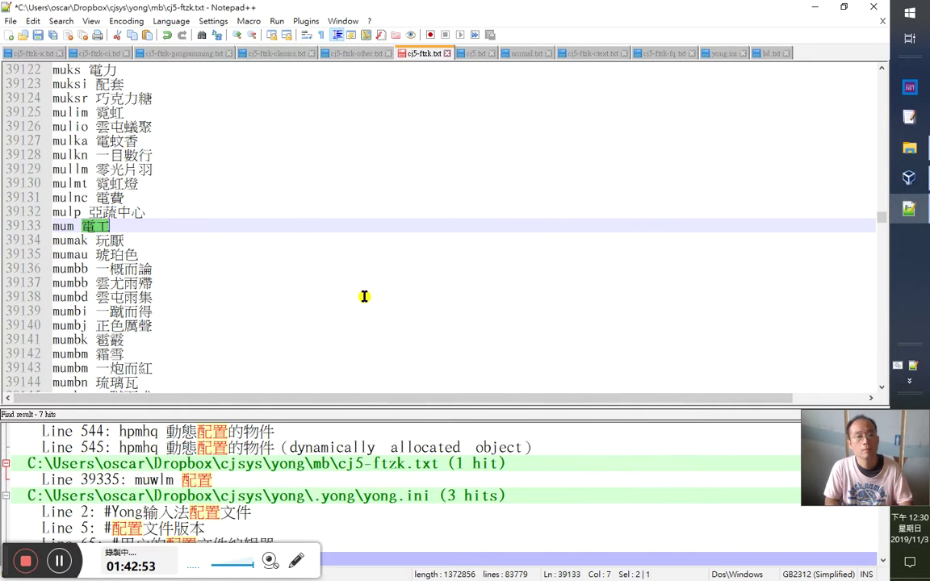
key(Home)
text(mum 配置)
key(ctrl+s)
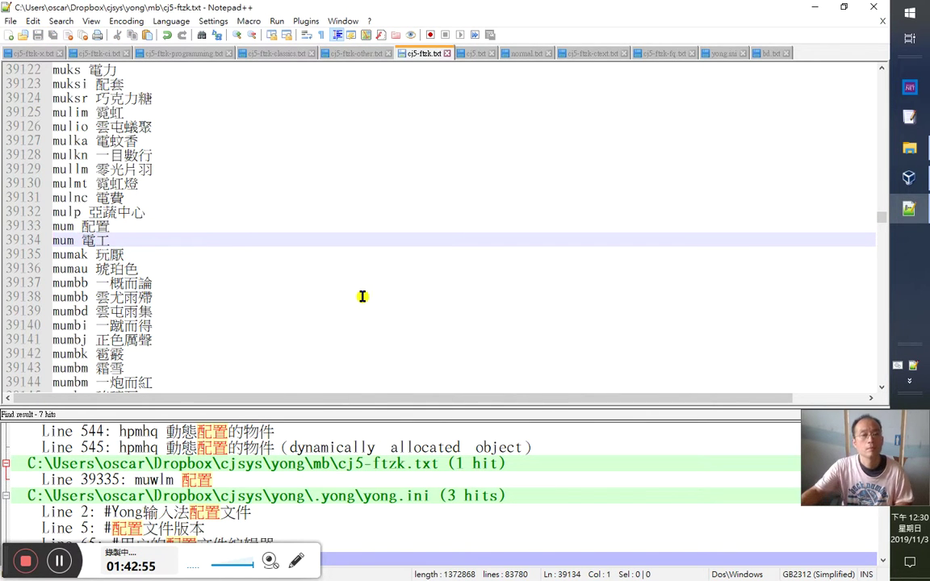
Minimise Notepad++, place the cursor on the empty line below the notes, and check the book page
click(810, 9)
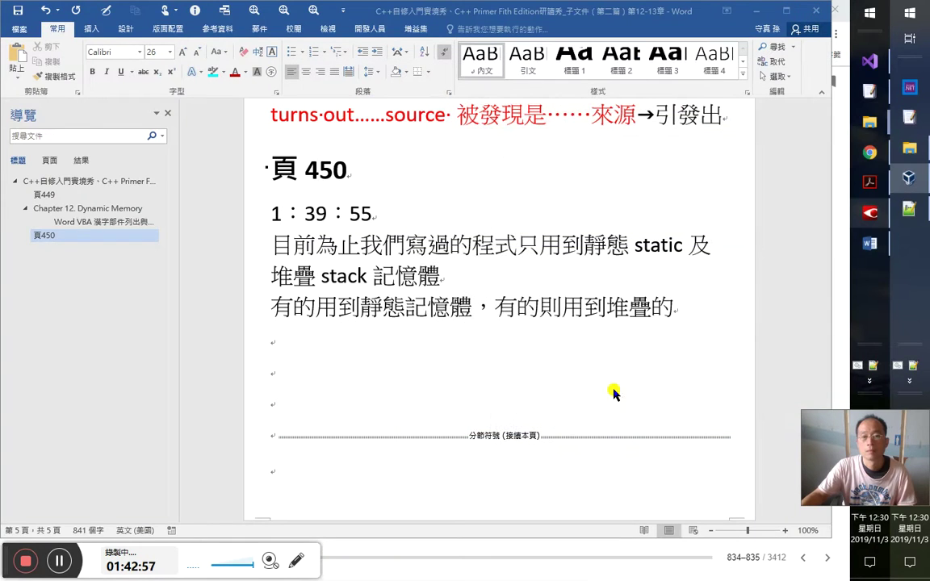
click(432, 360)
key(Up)
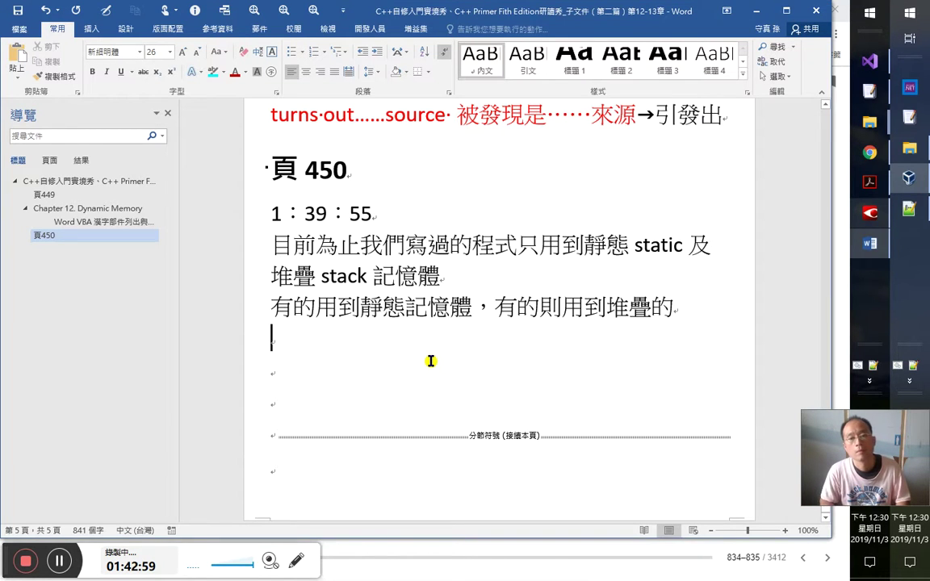
key(alt+Tab)
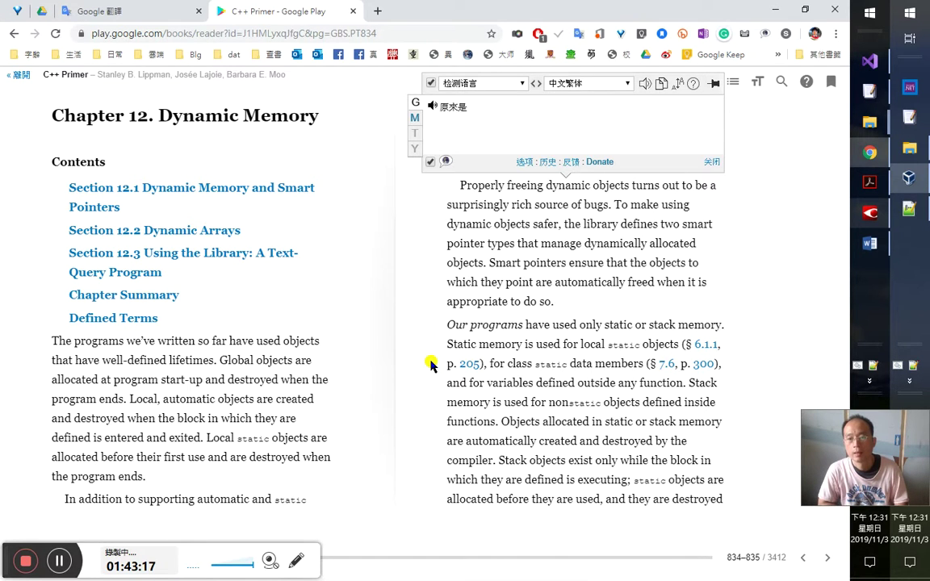
key(alt+Tab)
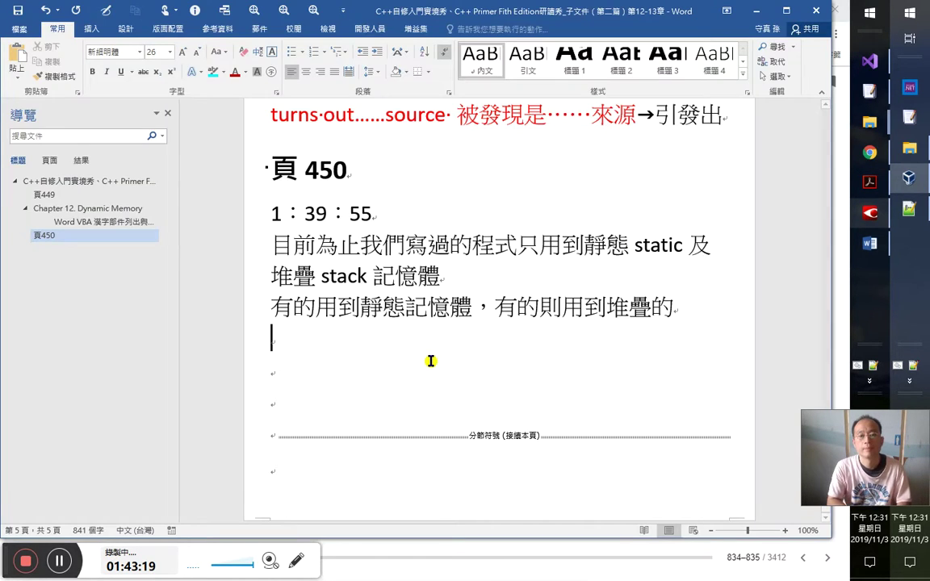
Type 靜態記憶體是給區域靜態物件用的, correcting 身軀 to 物件
text(靜態)
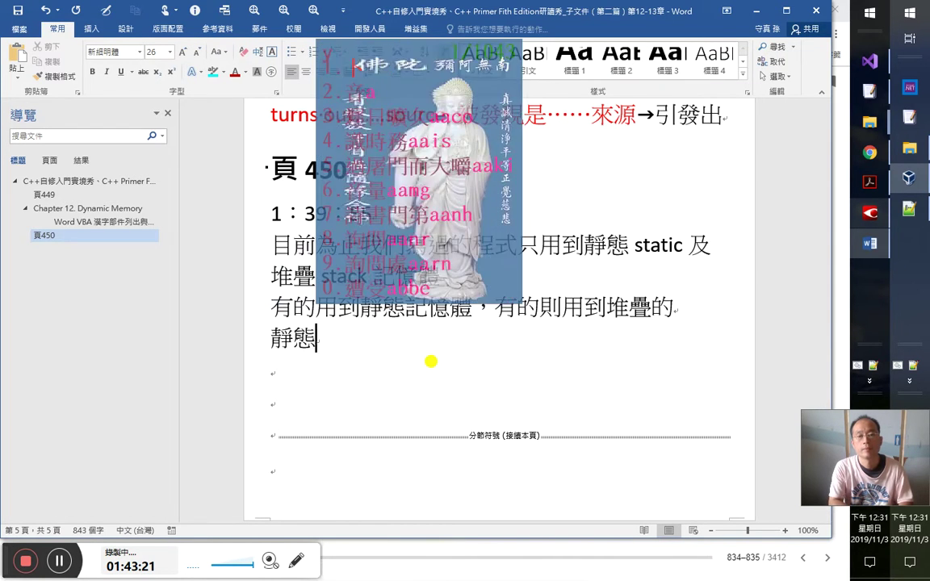
text(記憶體是給區域)
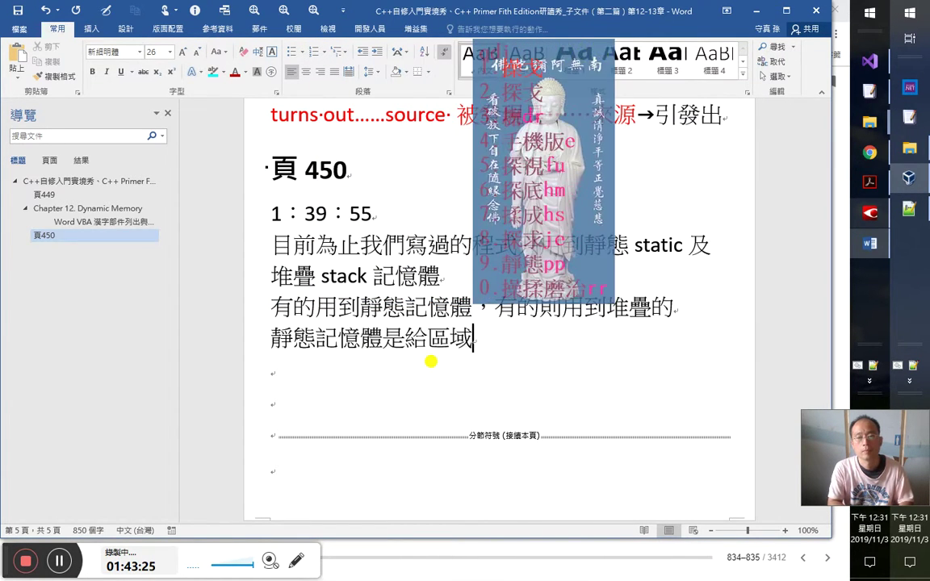
text(靜態身軀)
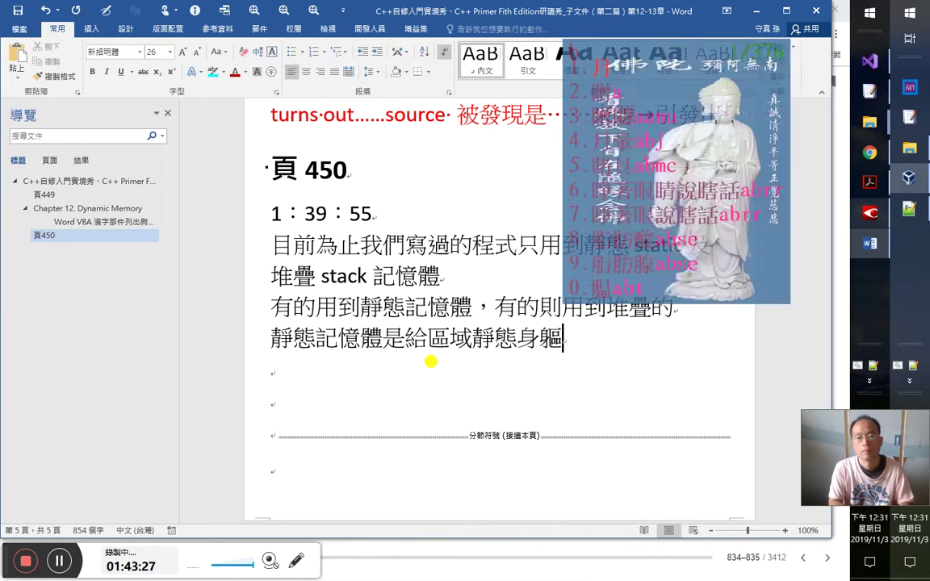
text(用的)
key(Left)
key(Left)
key(shift+Left)
key(shift+Left)
text(物件)
key(alt+Tab)
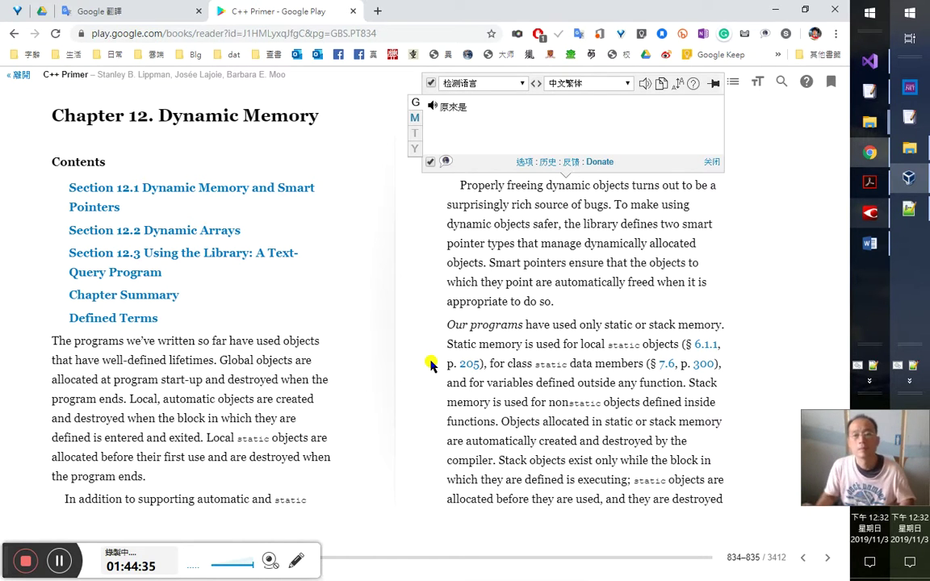
Reword the intro line to end with 以下物件 and a full-width colon, cutting 區域靜態物件、
key(alt+Tab)
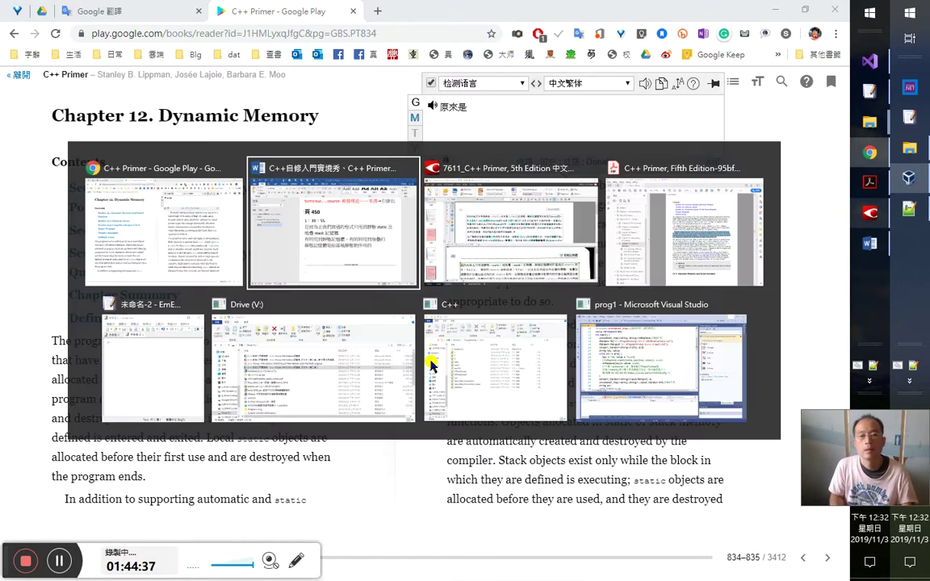
key(Left)
key(Right)
text(、)
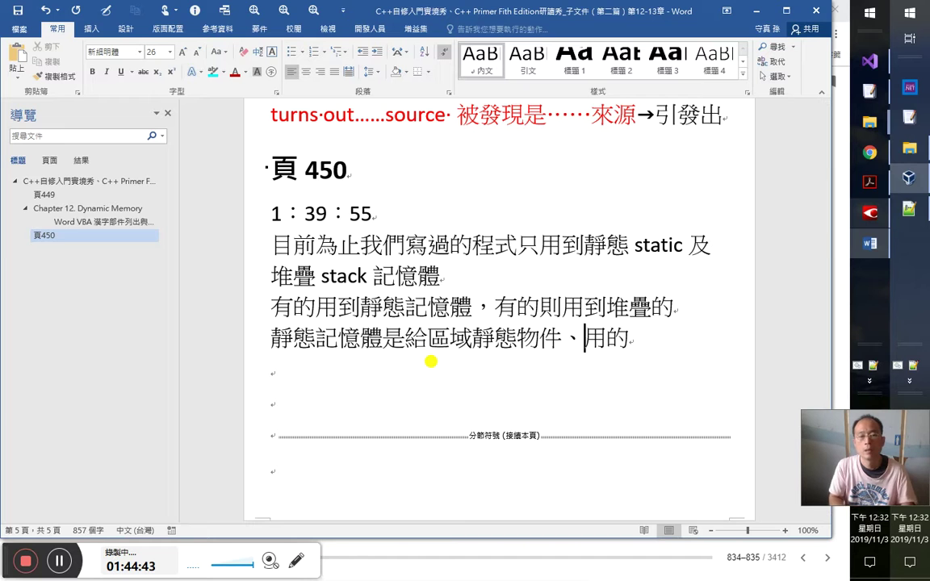
key(shift+Left)
key(shift+Left)
key(shift+Left)
key(shift+Left)
key(shift+Left)
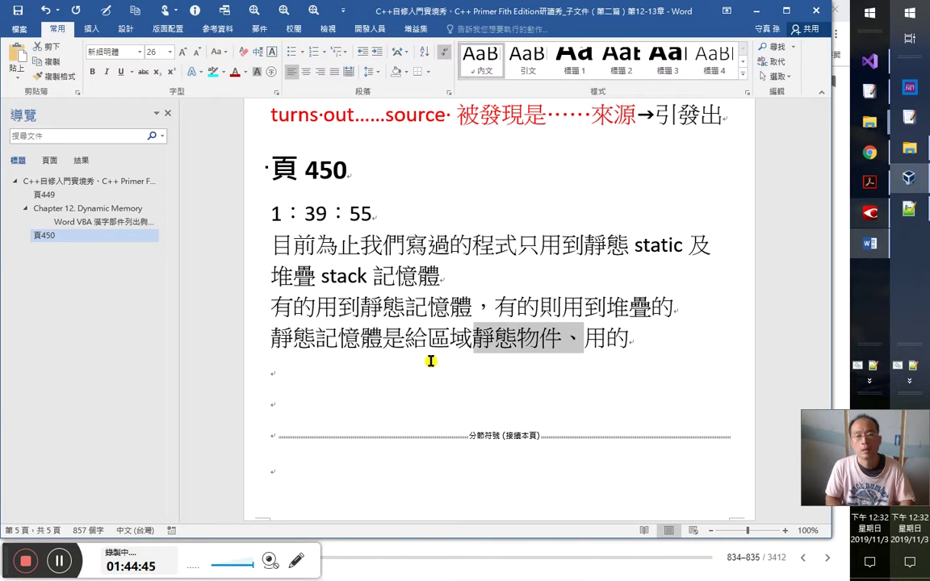
key(shift+Left)
key(shift+Left)
key(ctrl+c)
key(BackSpace)
text(以下)
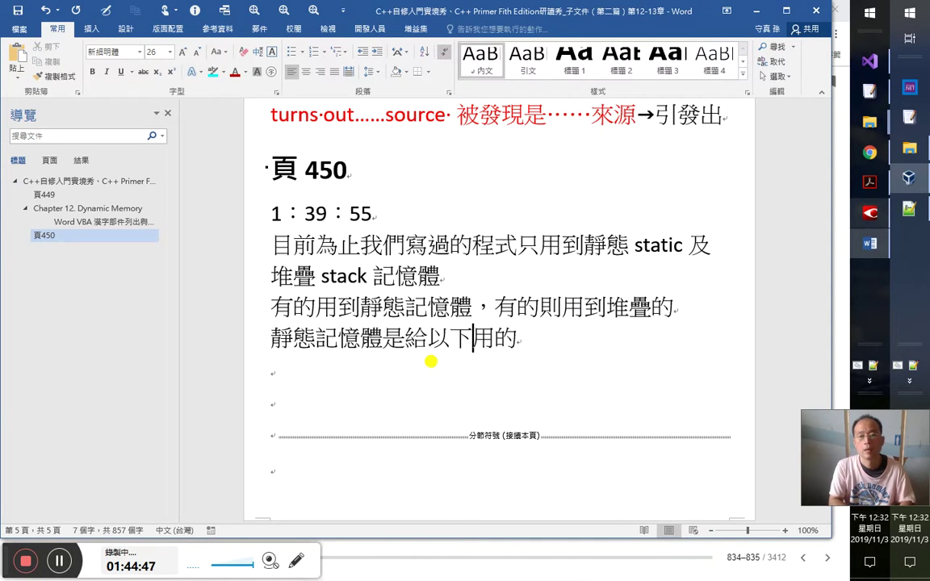
text(物件)
key(Right)
key(End)
text(：)
List item 1 as 區域靜態物件 and item 2 as 類別的靜態資料成員, then add an empty line
key(Return)
text(1.)
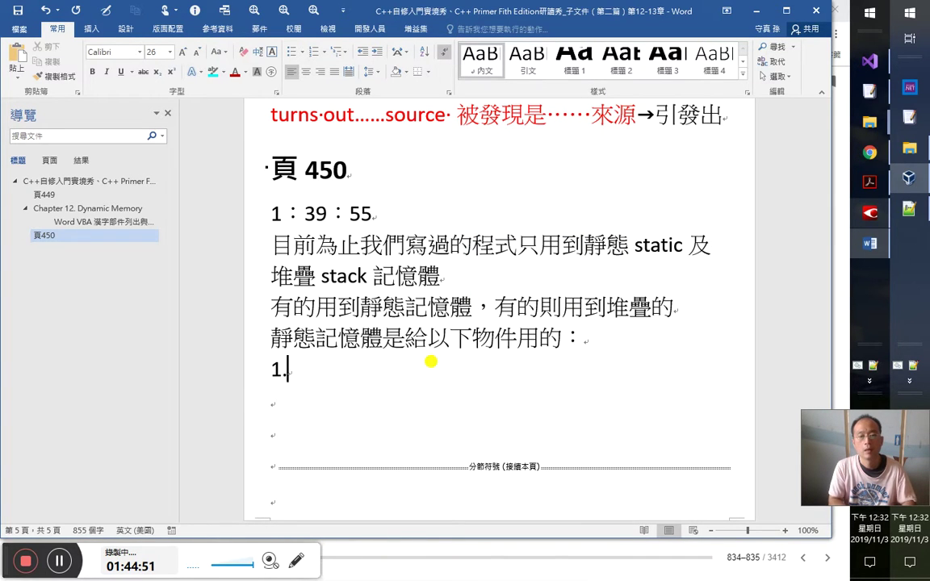
key(ctrl+v)
key(Left)
key(Return)
text(2)
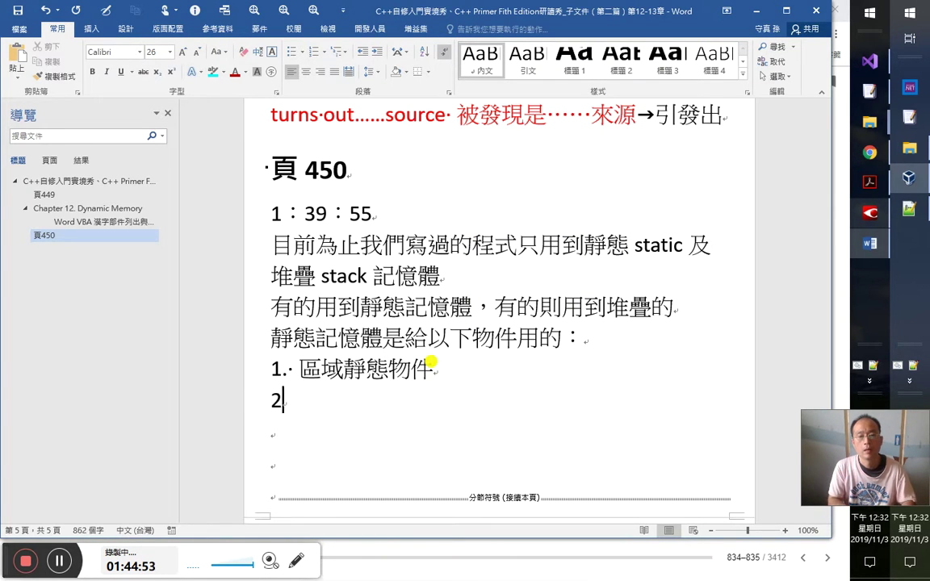
text(. )
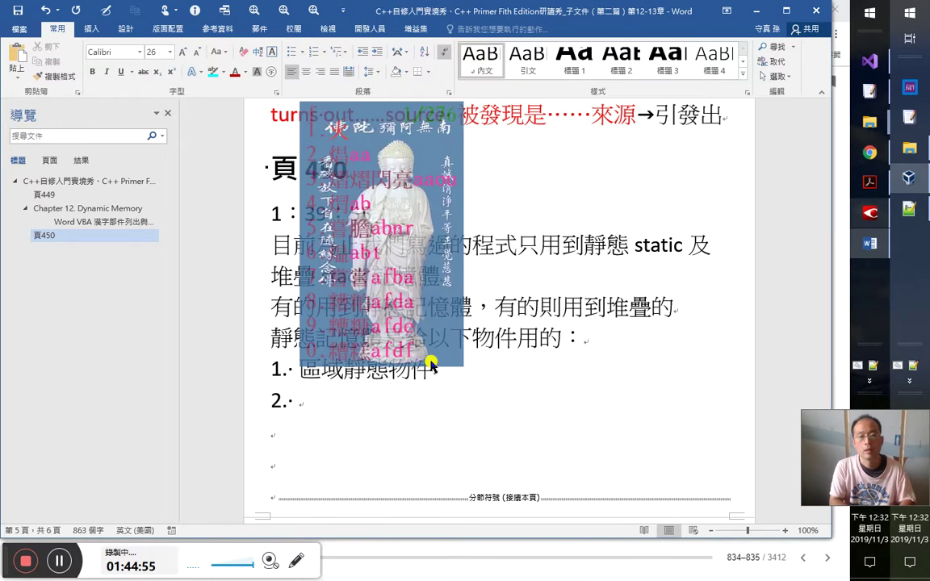
text(類別的)
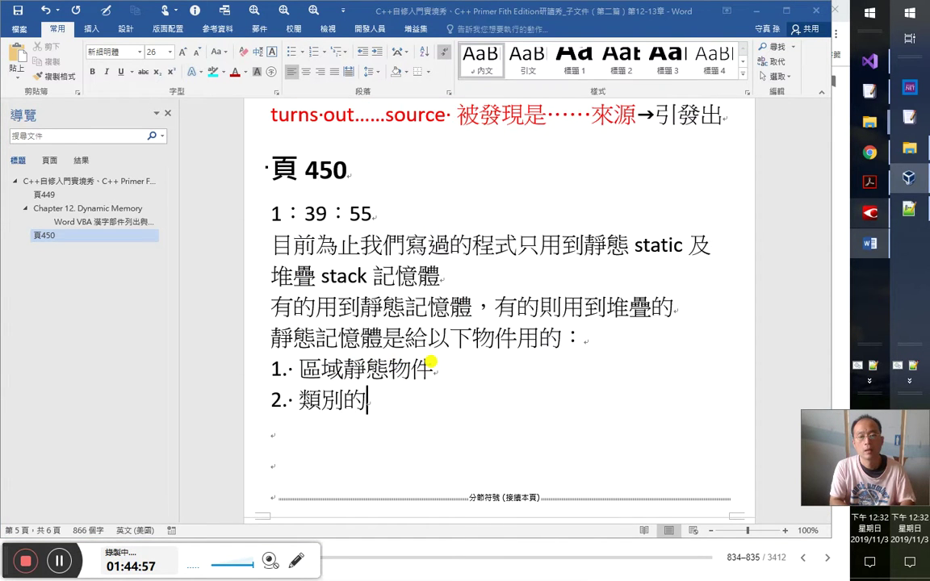
text(靜態資料成員)
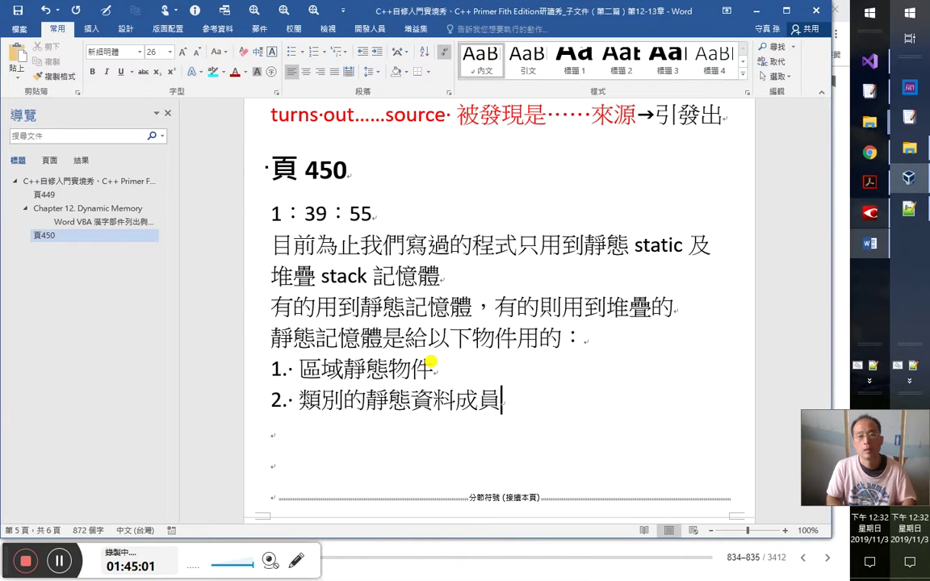
key(Return)
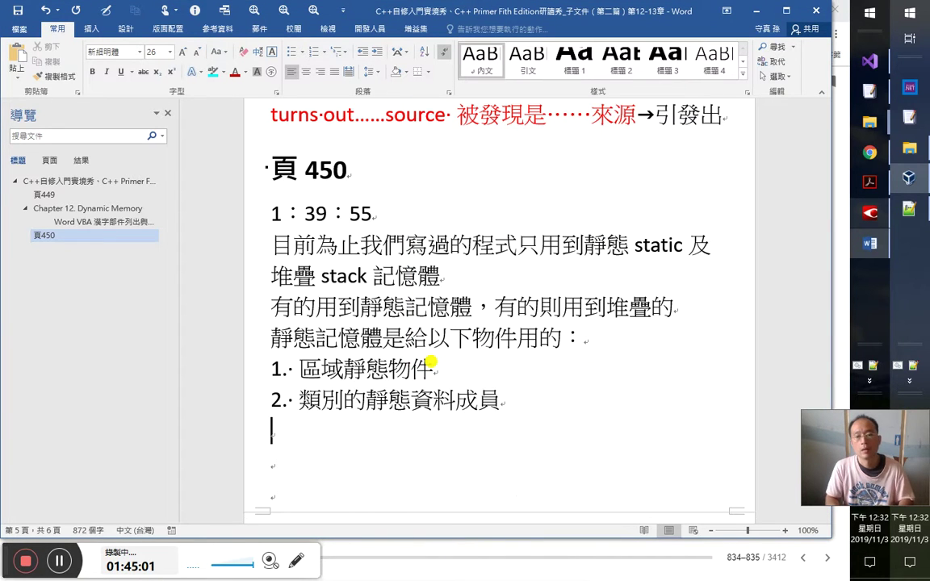
Cite （頁300） after item 2 and （頁205） after item 1, checking the book for the pages
key(alt+Tab)
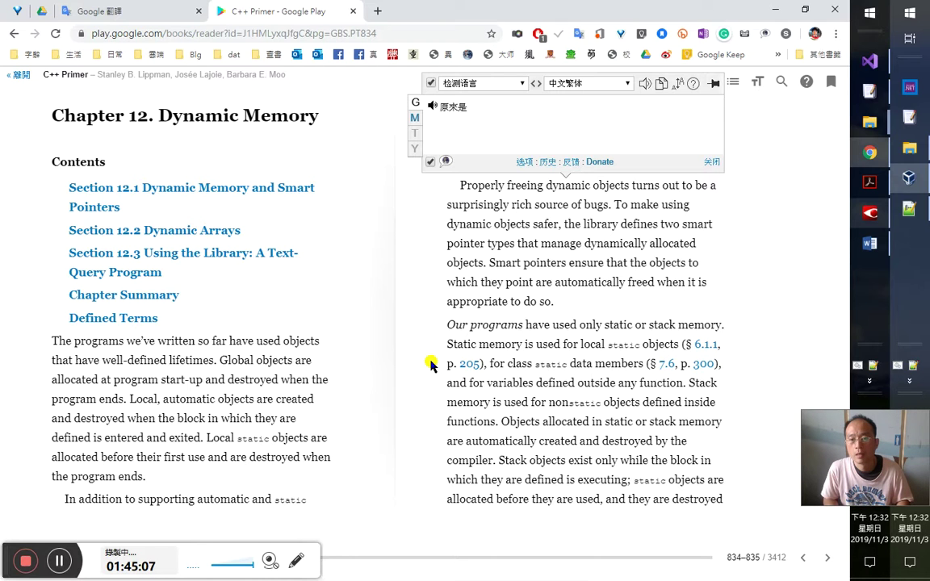
key(alt+Tab)
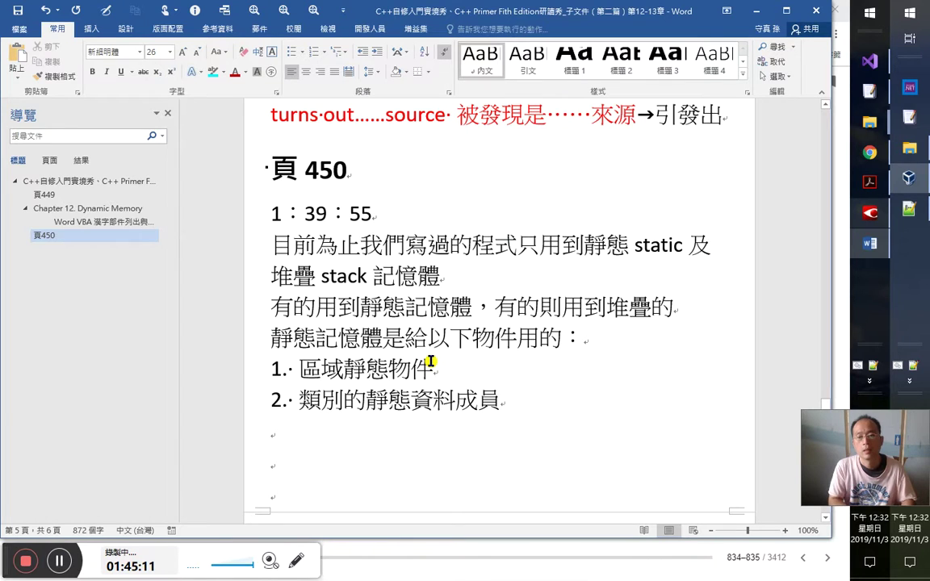
key(ctrl+k)
key(Escape)
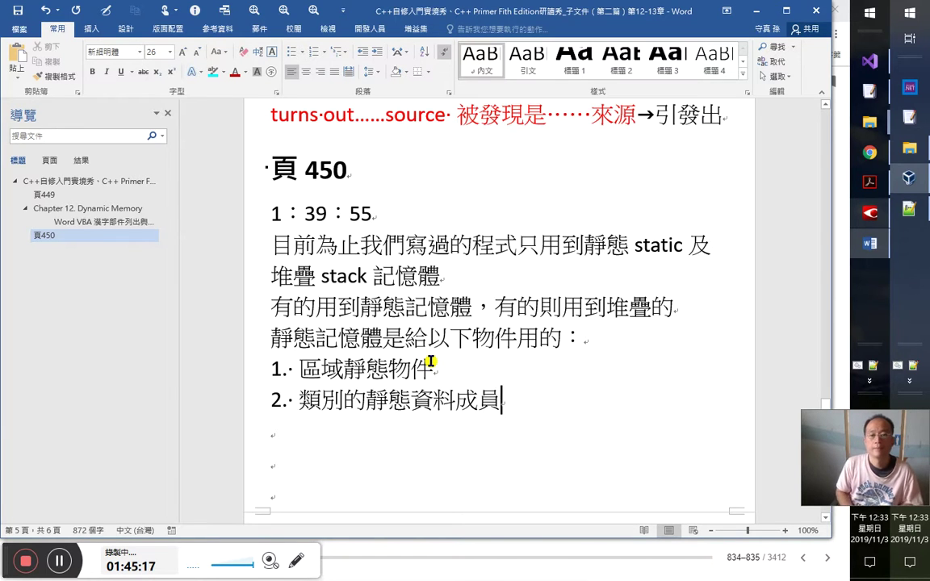
text(（頁300）)
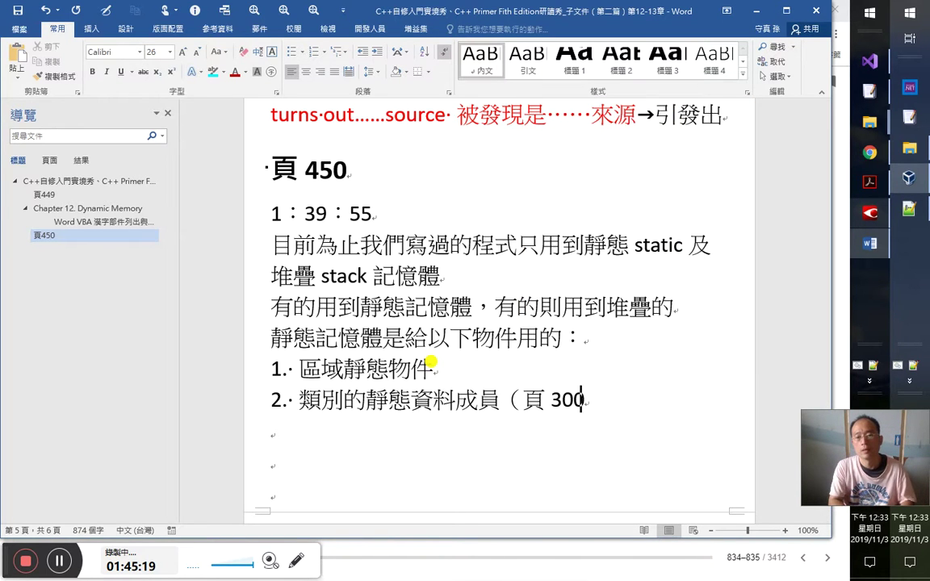
click(431, 365)
text(（)
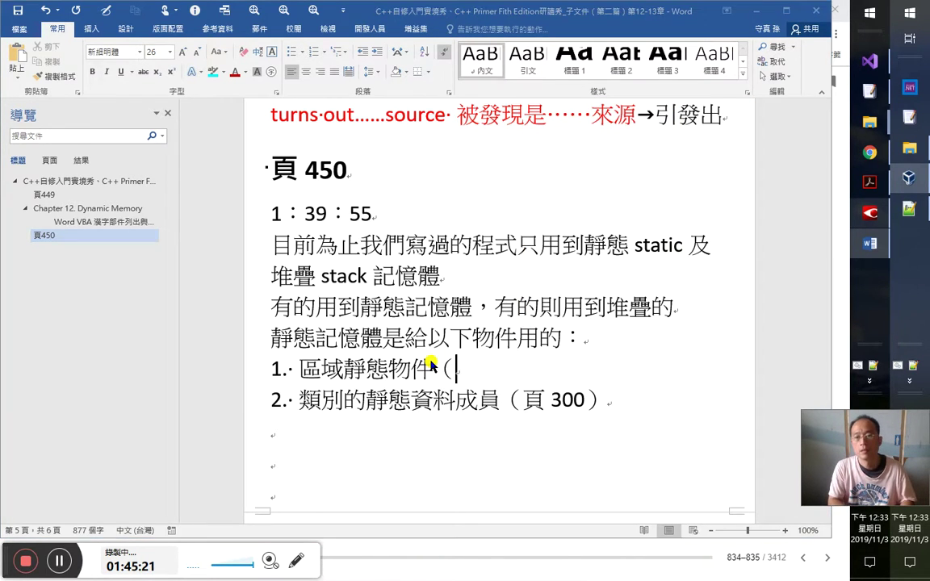
key(alt+Tab)
key(alt+Tab)
text(205)
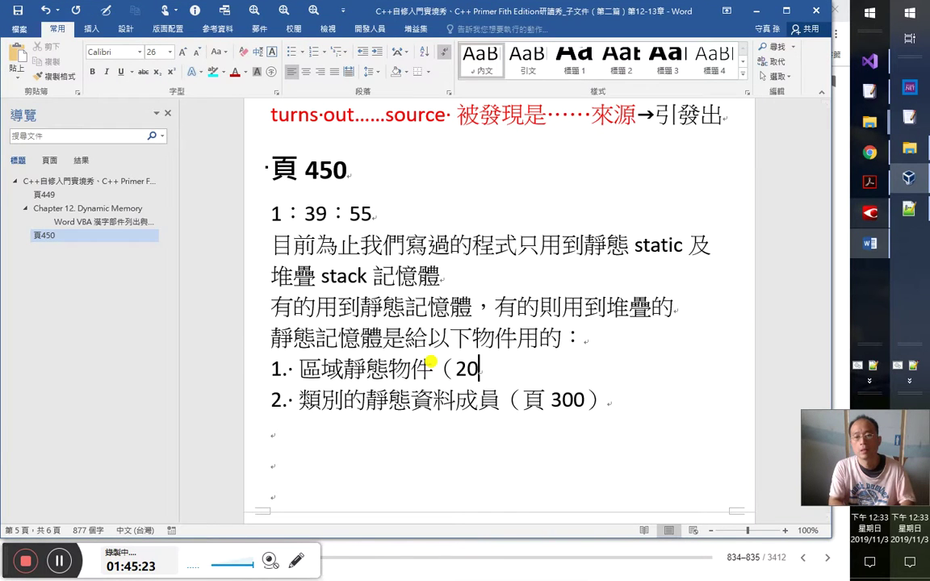
key(Left)
key(Left)
text(頁)
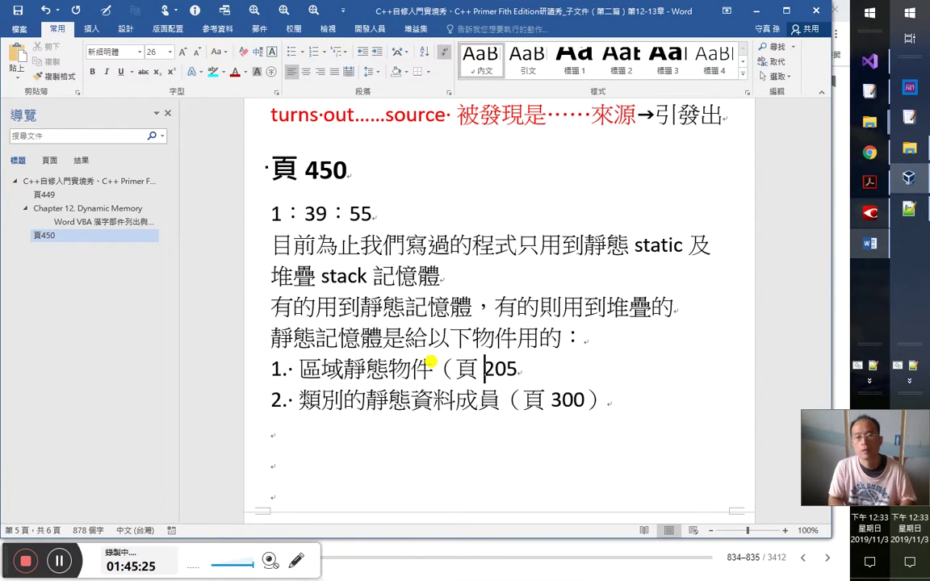
key(End)
text(）)
key(Down)
key(Down)
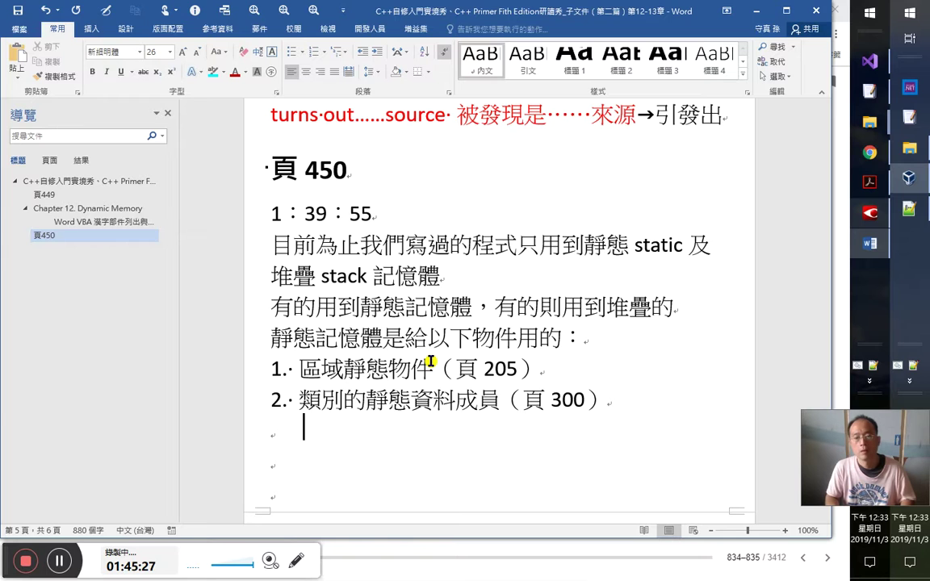
Start item 3 as 任何在函式外定義的變大 and select the mistyped 變大
key(alt+Tab)
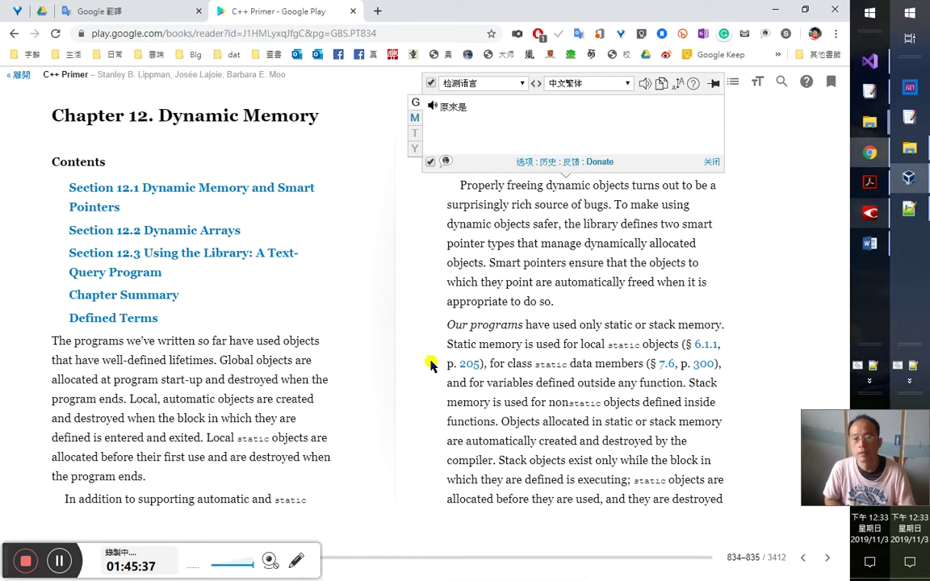
key(alt+Tab)
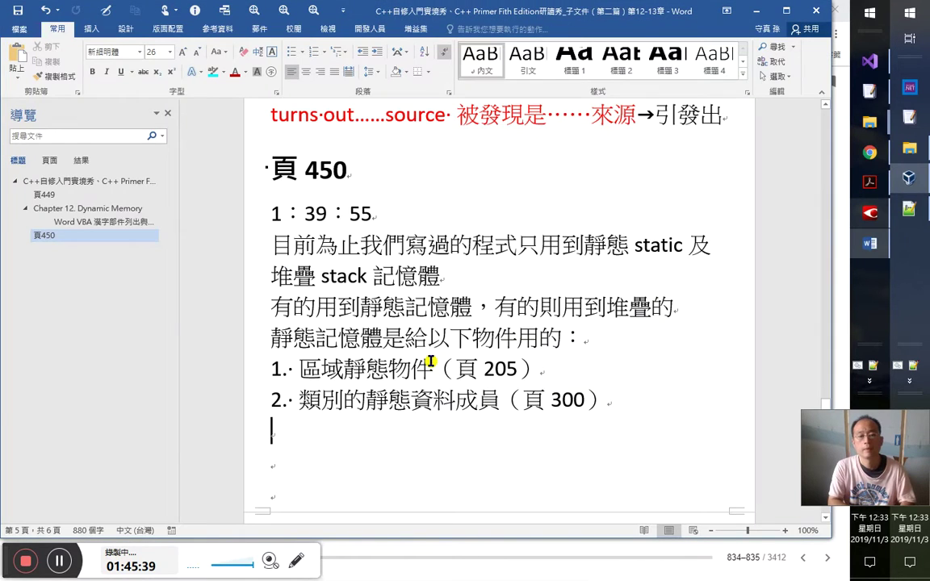
text(3. 任何在)
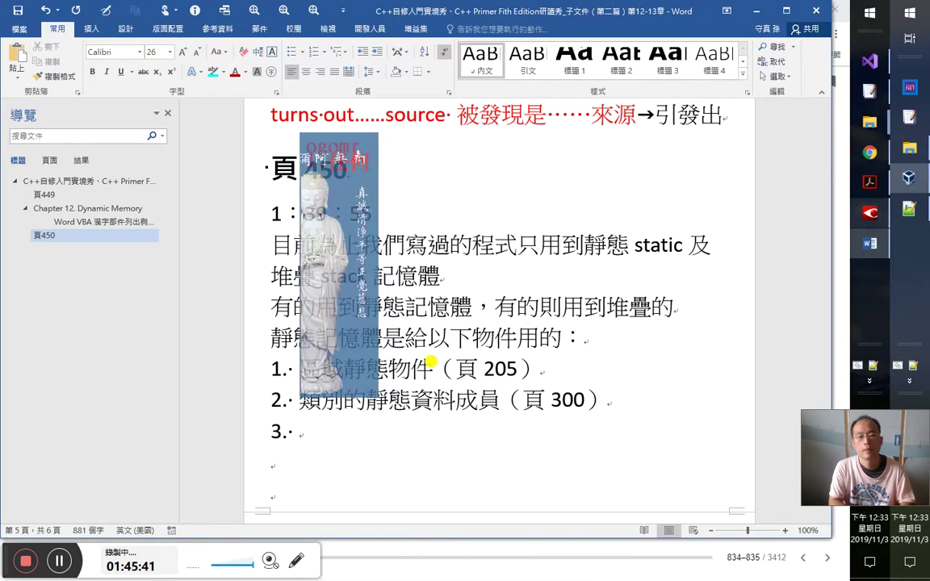
text(函式)
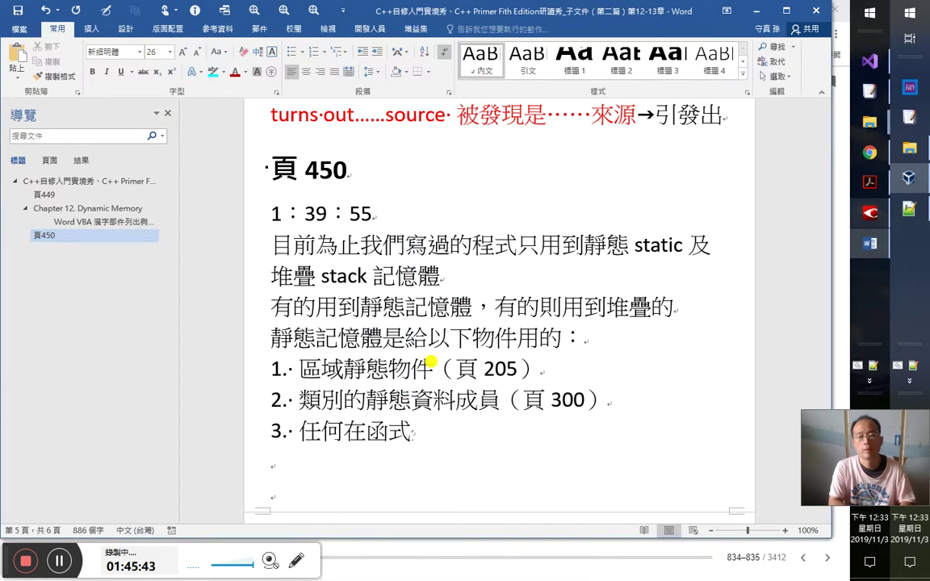
text(外定義的)
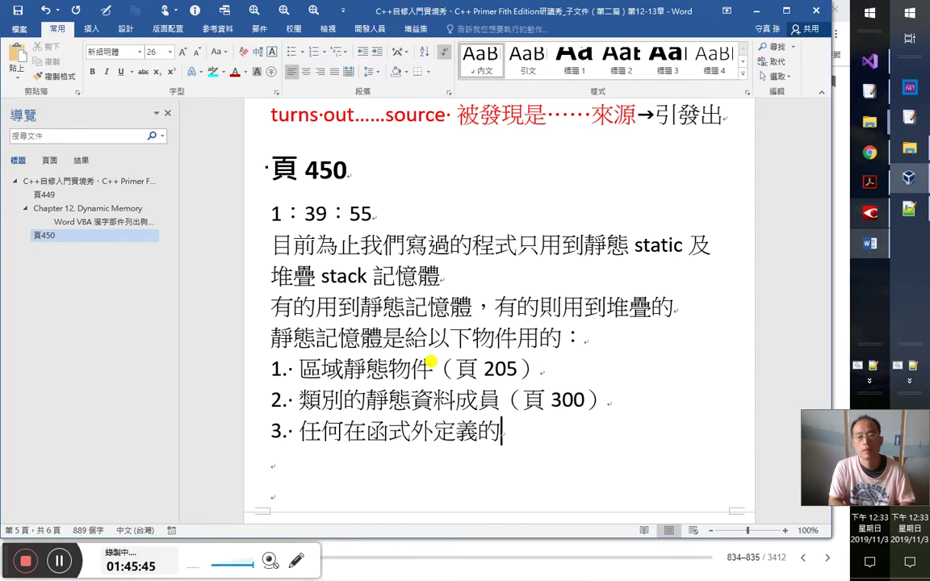
text(變大)
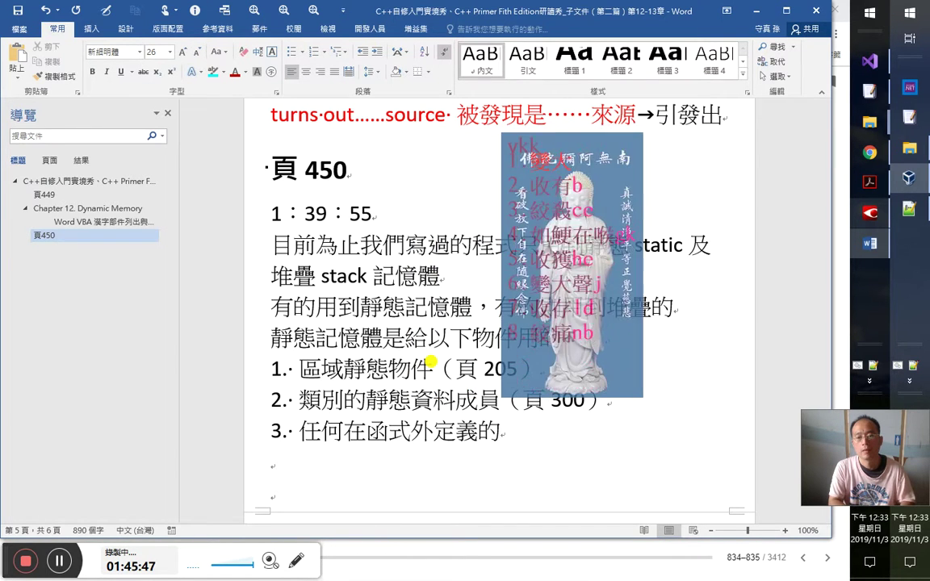
key(Return)
key(Left)
key(shift+Left)
key(shift+Left)
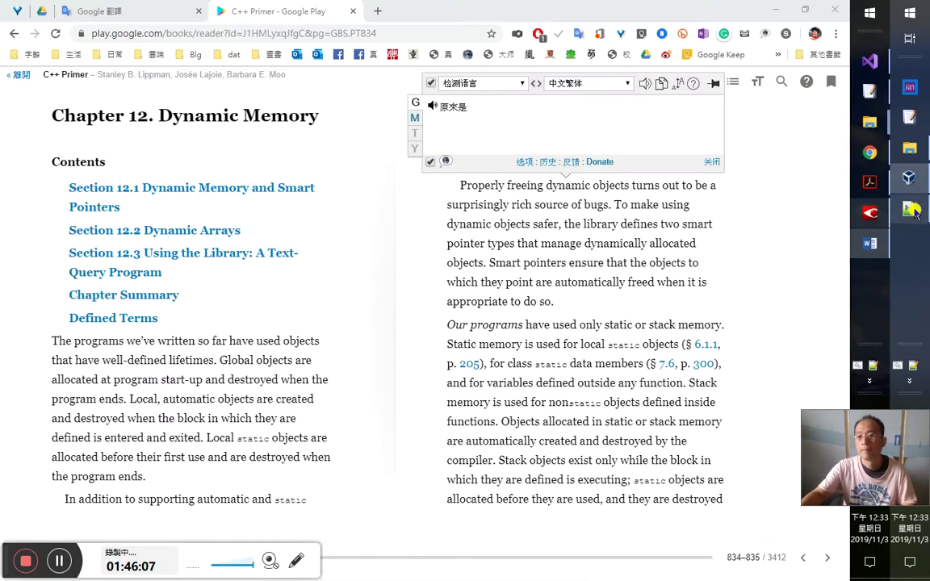
Look up the input code for 變數 in the code table
click(909, 208)
key(shift+Right)
key(shift+Right)
key(shift+Right)
key(ctrl+f)
key(Return)
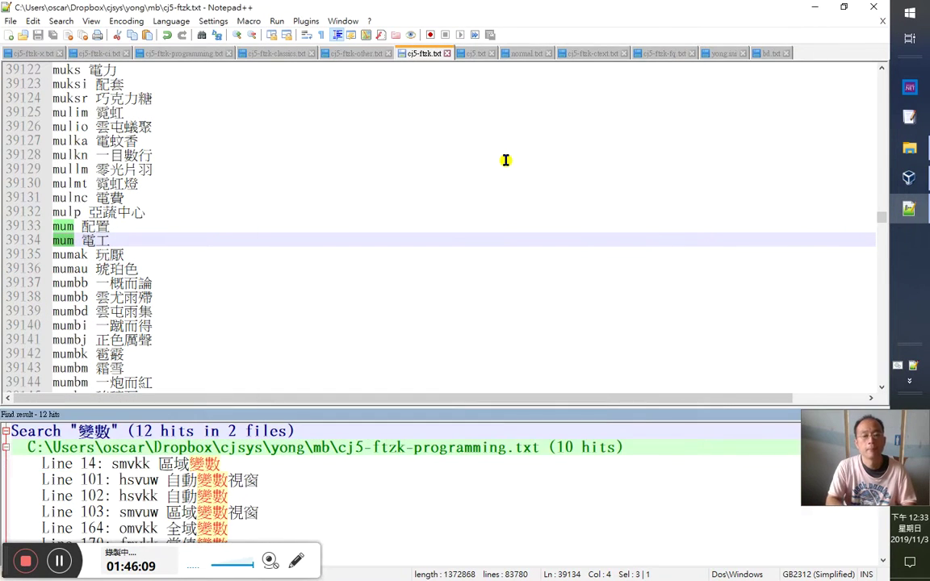
scroll(291, 501, down, 3)
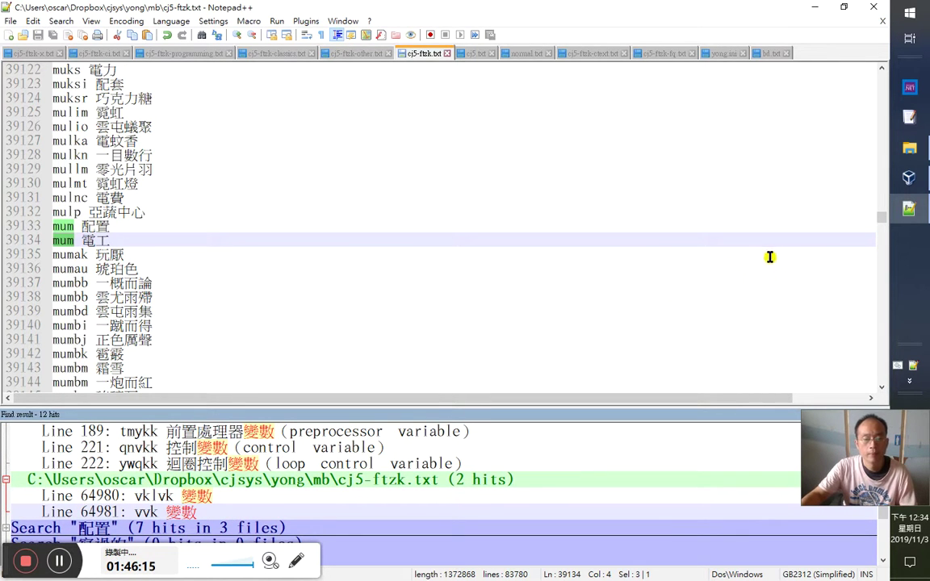
Translate “defined outside any function” in Play Books, then return to item 3 in Word
key(alt+Tab)
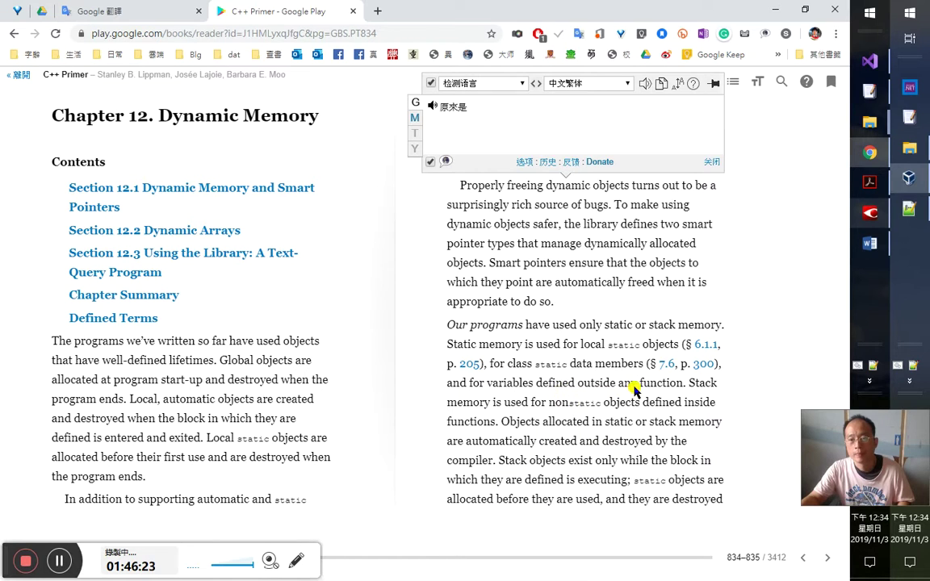
drag(691, 386, 538, 384)
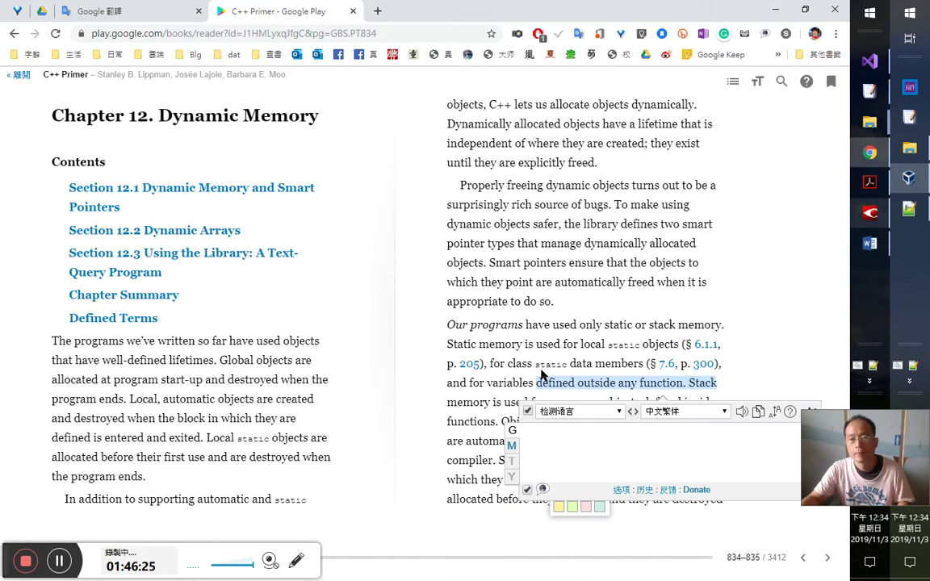
key(alt+Tab)
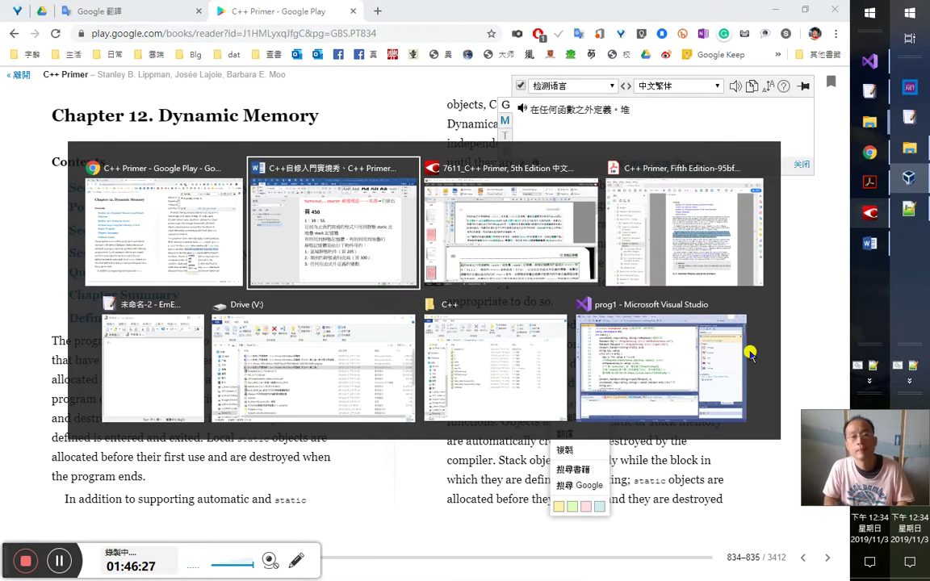
key(Left)
key(Left)
key(Left)
key(Left)
key(Left)
key(Left)
key(Left)
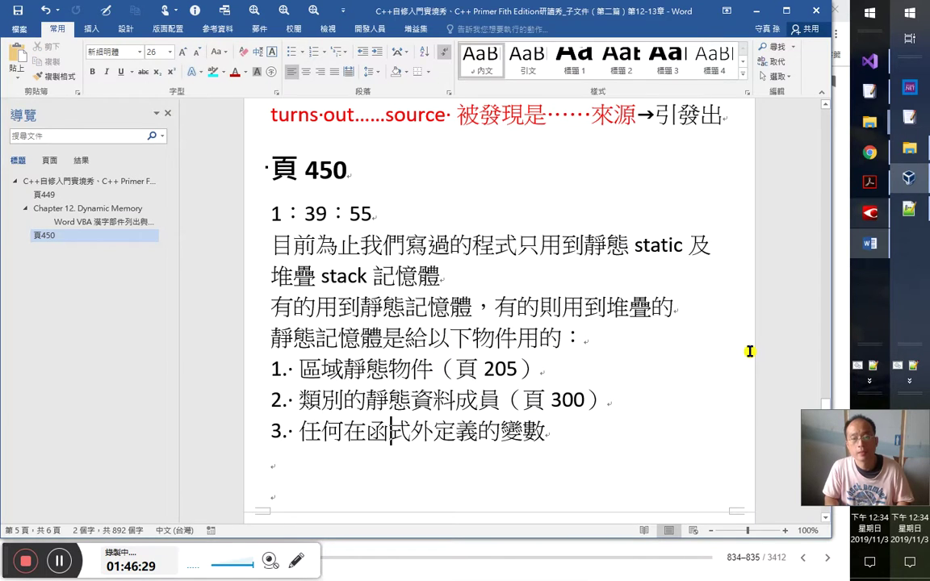
Append the parenthetical （定義在任何函式外的變大） to item 3 after rereading the book
key(Right)
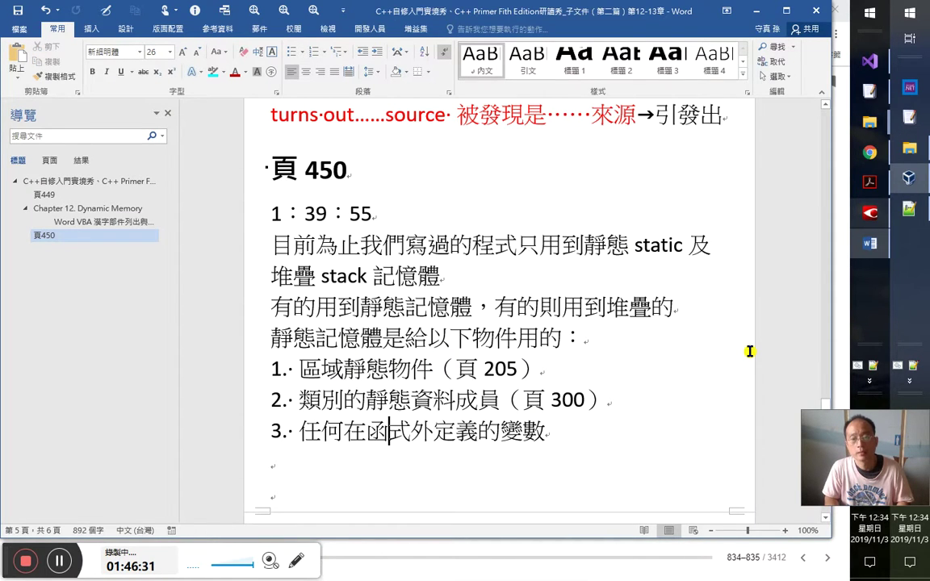
key(Left)
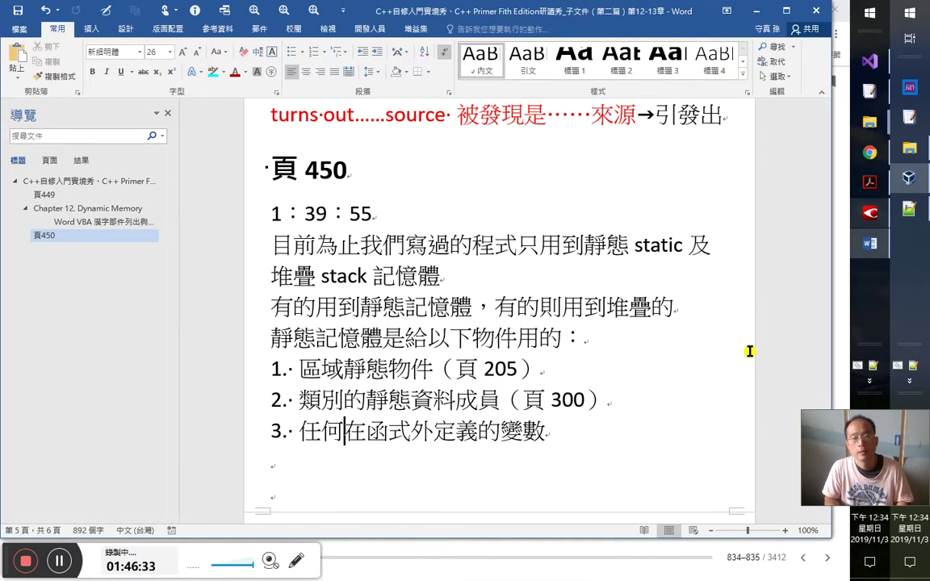
key(Down)
key(alt+Tab)
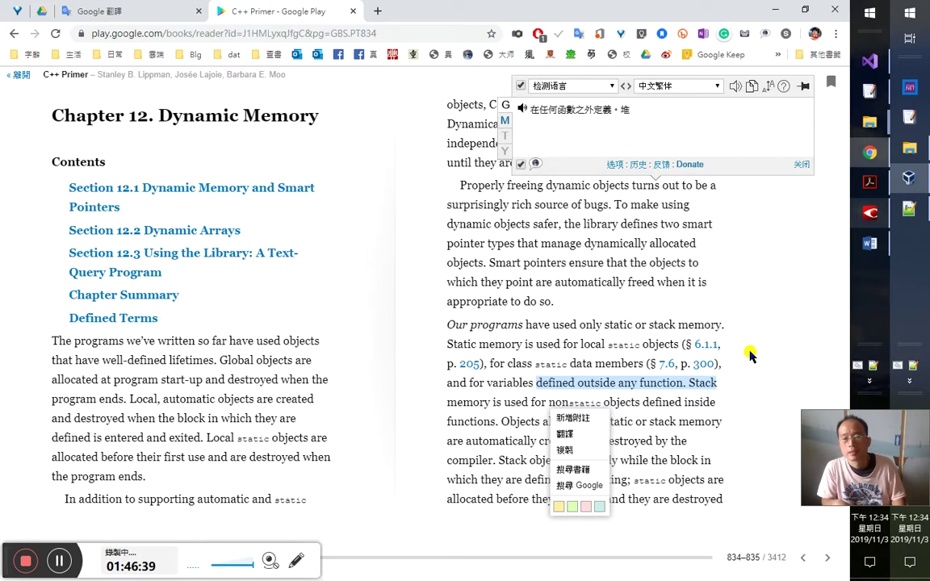
key(alt+Tab)
text(（定義在)
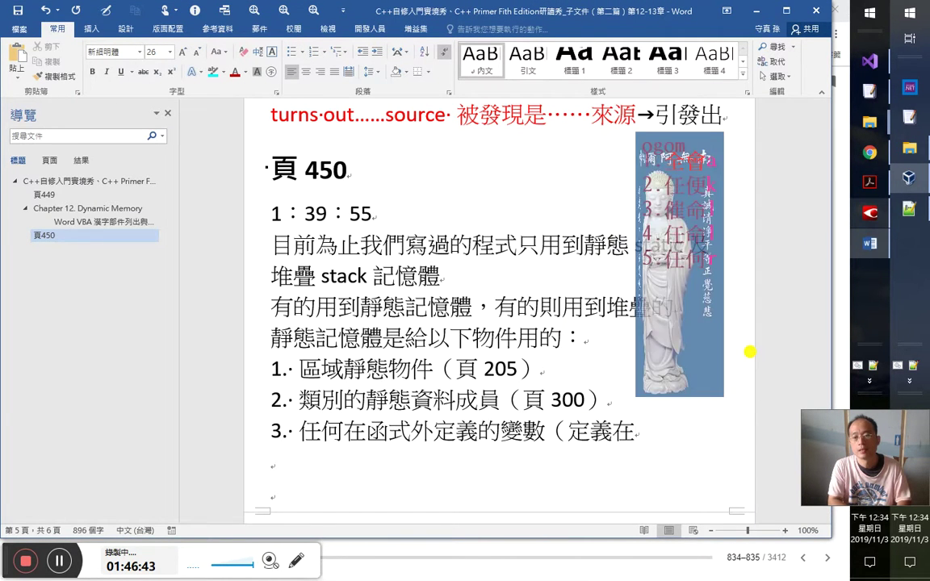
text(任何函式外的)
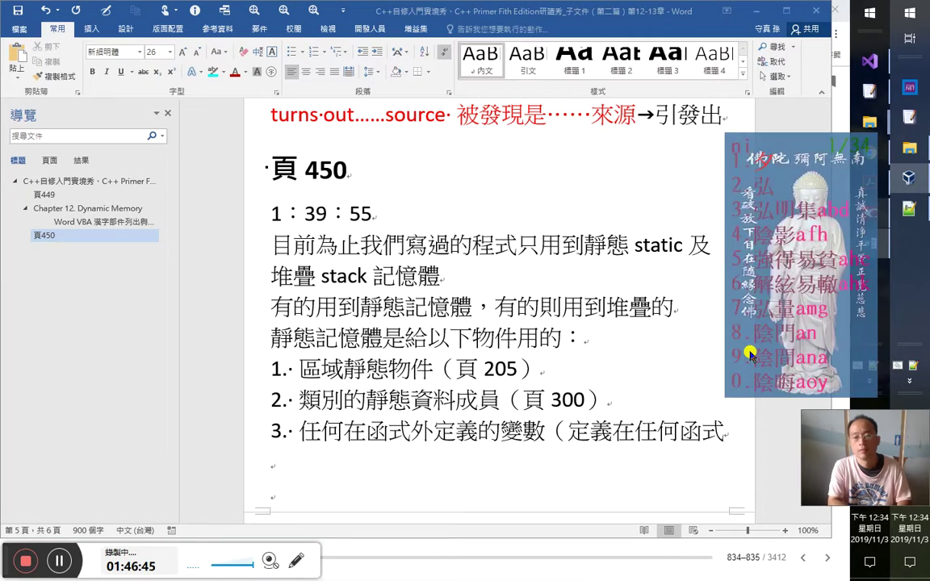
text(a)
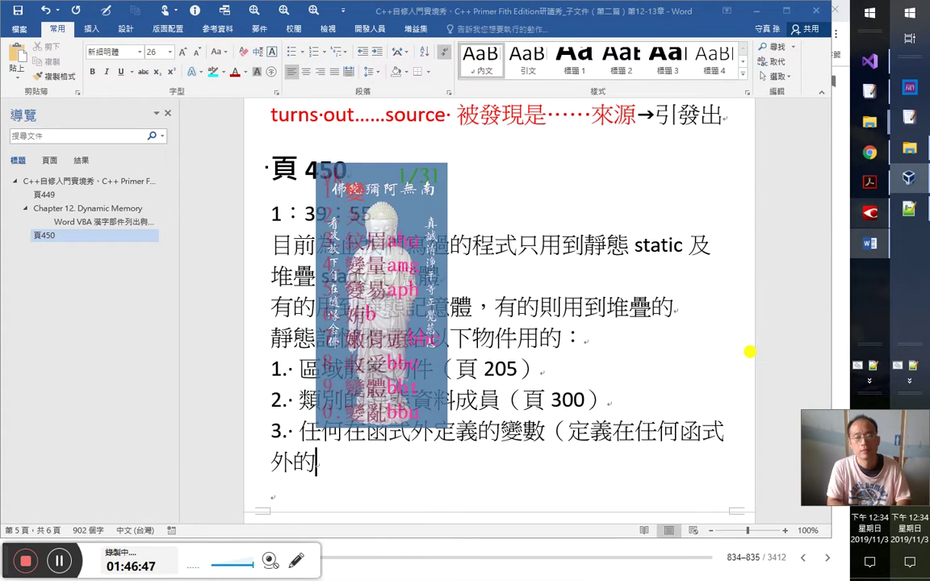
text(變大）)
Correct 變大 to 變數 in item 3 and save the notes
key(Left)
key(shift+Left)
key(shift+Left)
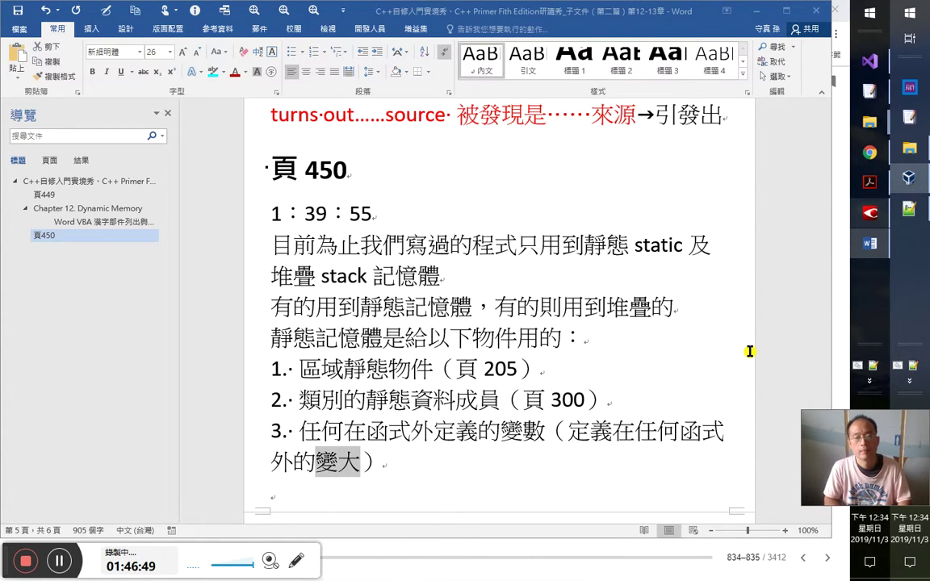
key(Right)
key(shift+Left)
key(shift+Left)
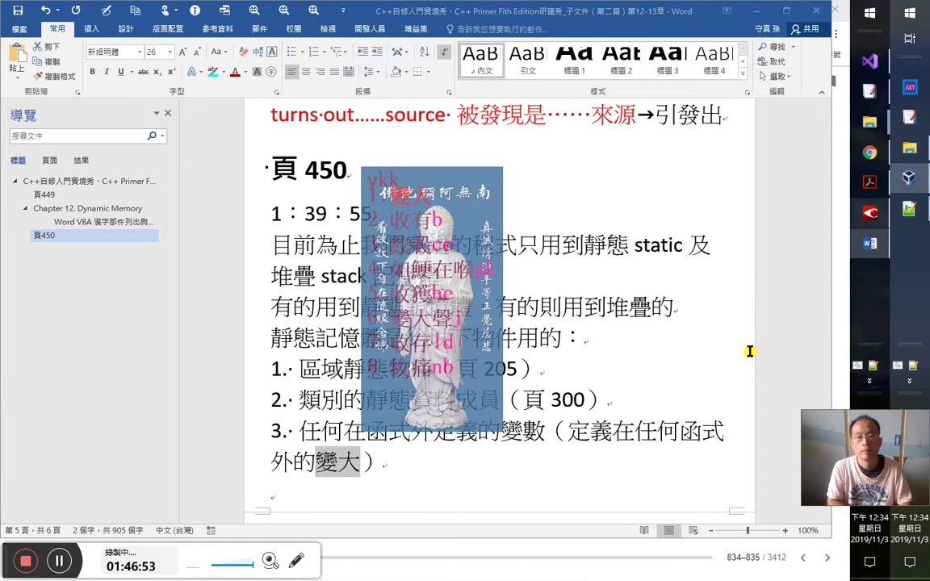
click(908, 210)
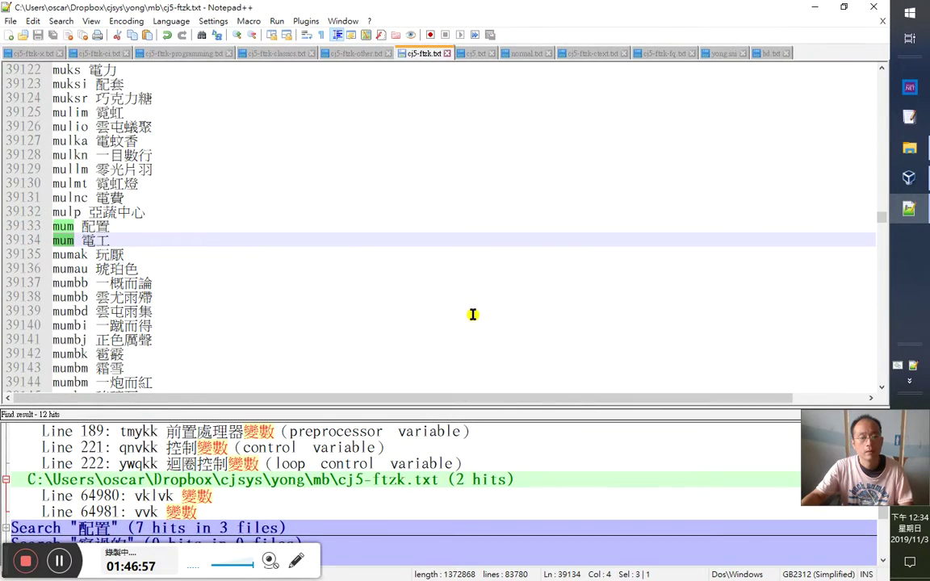
click(814, 7)
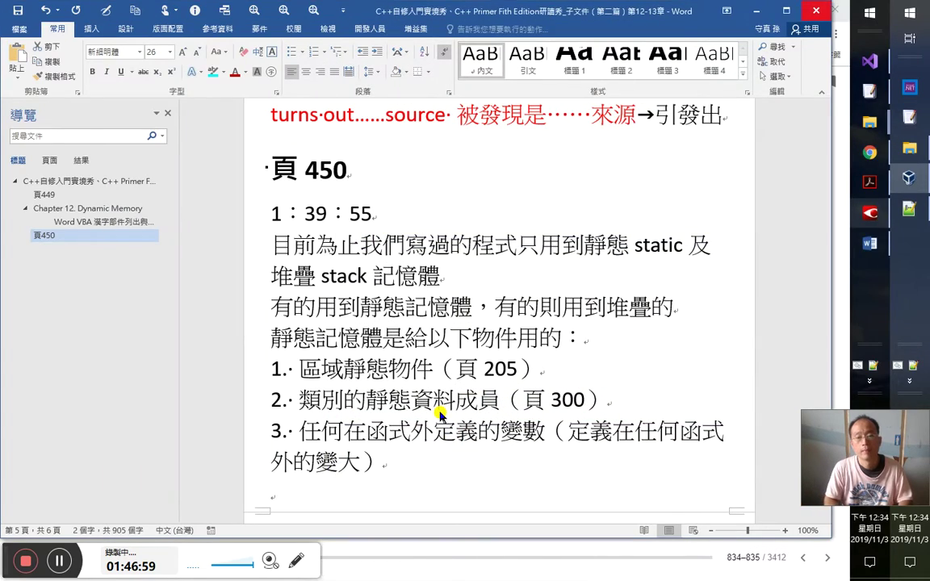
text(變數)
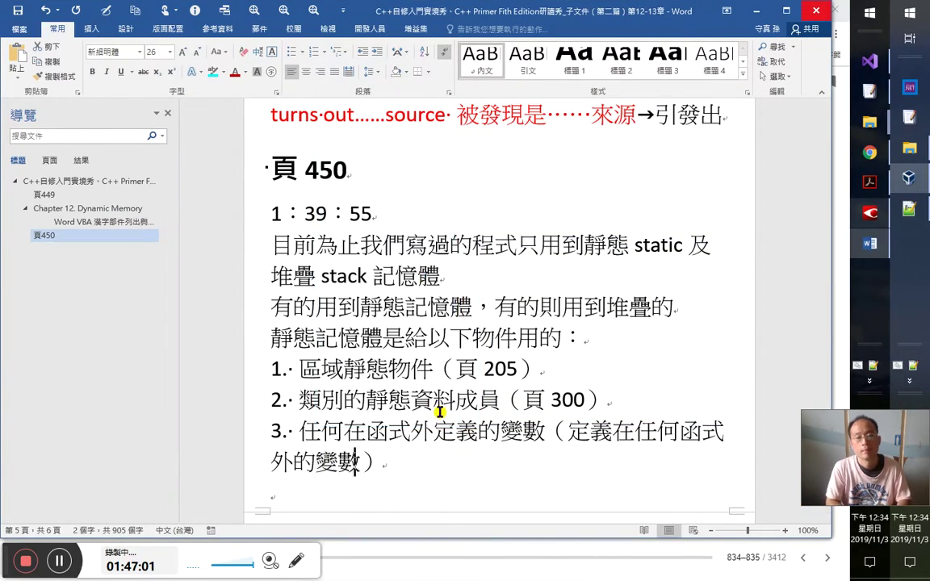
key(Down)
key(ctrl+s)
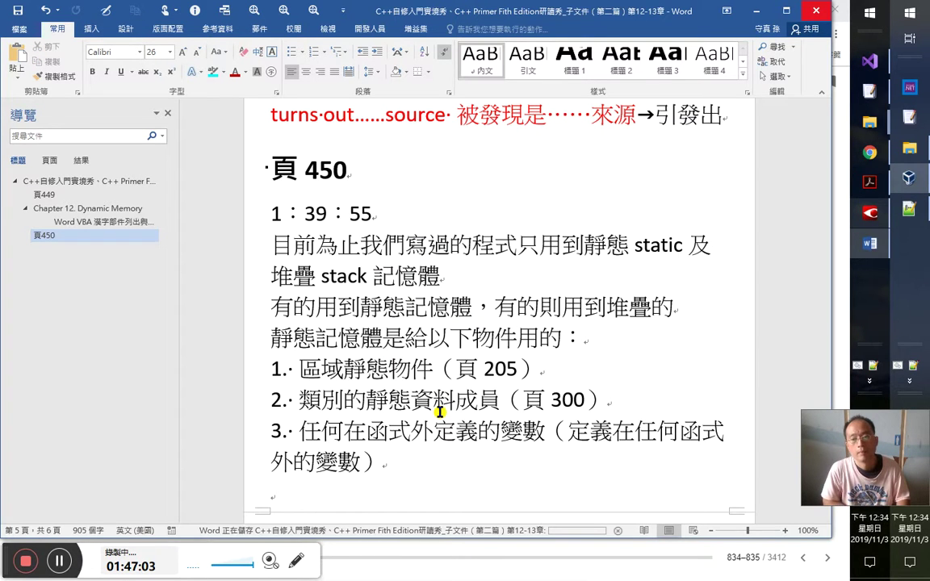
key(alt+Tab)
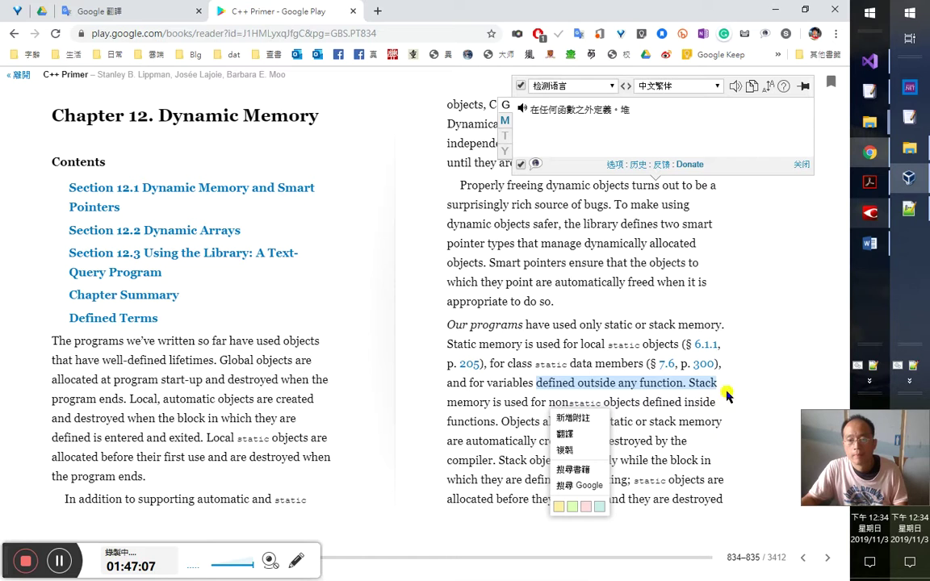
Select 。在靜態或堆疊記憶體中 in FineReader's recognized page 472 text and compare with the English page
click(608, 400)
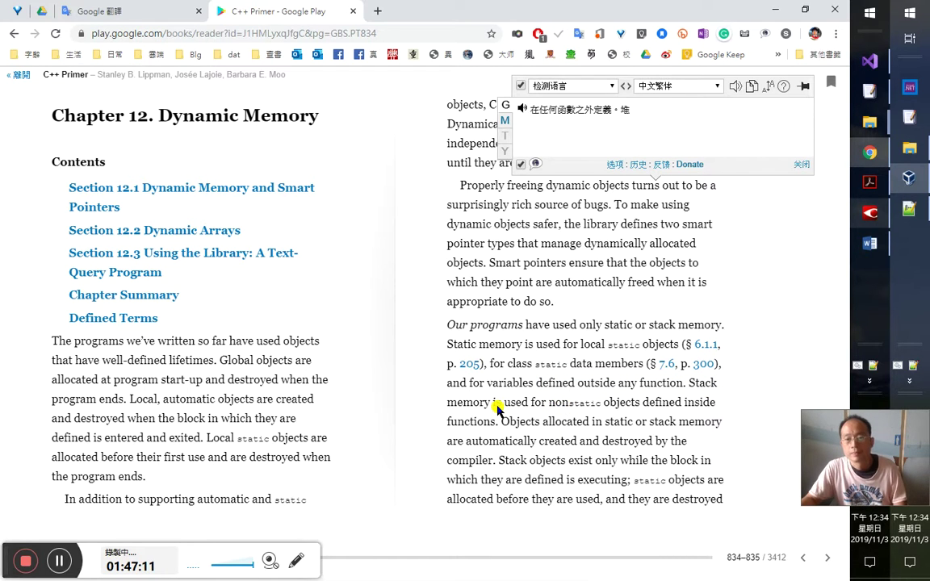
key(alt+Tab)
key(alt+Tab)
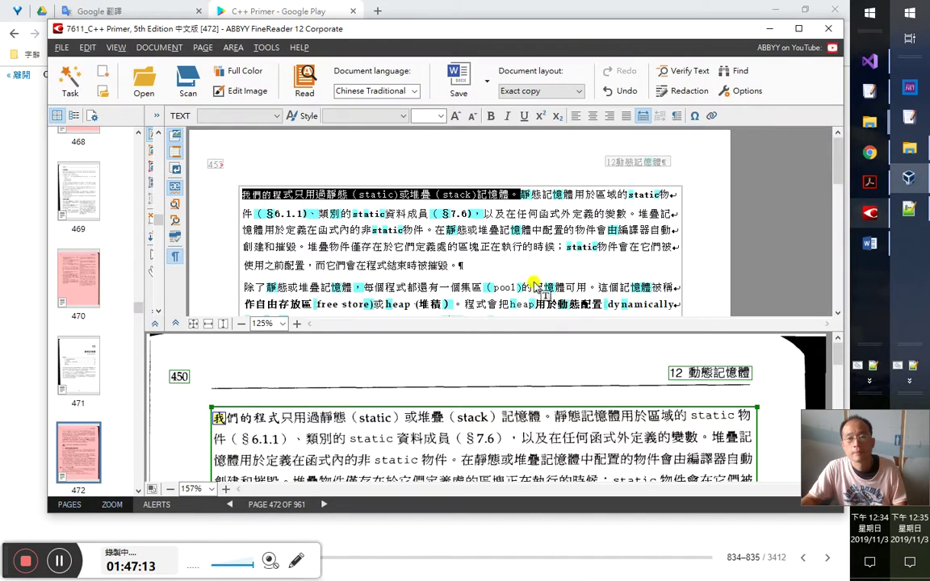
click(342, 142)
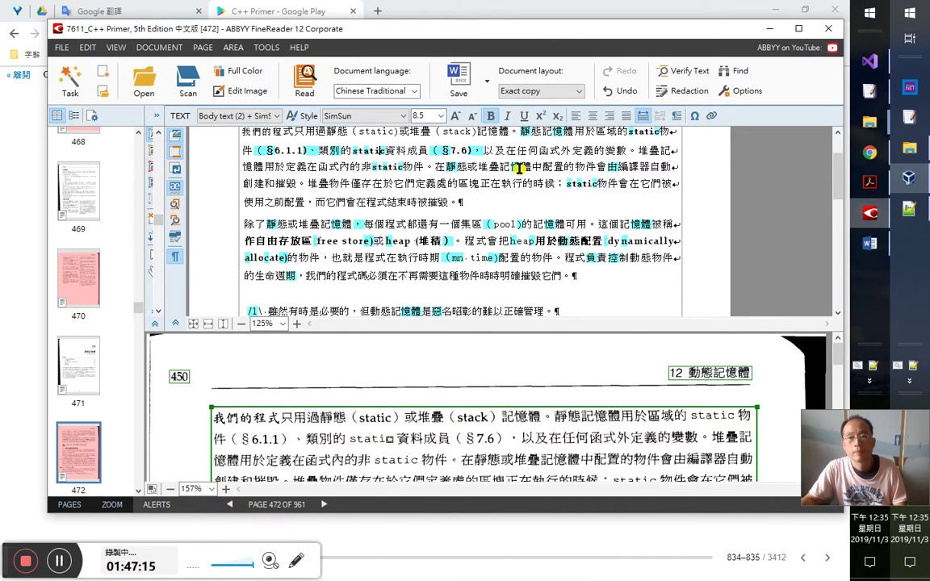
drag(424, 167, 544, 167)
key(alt+Tab)
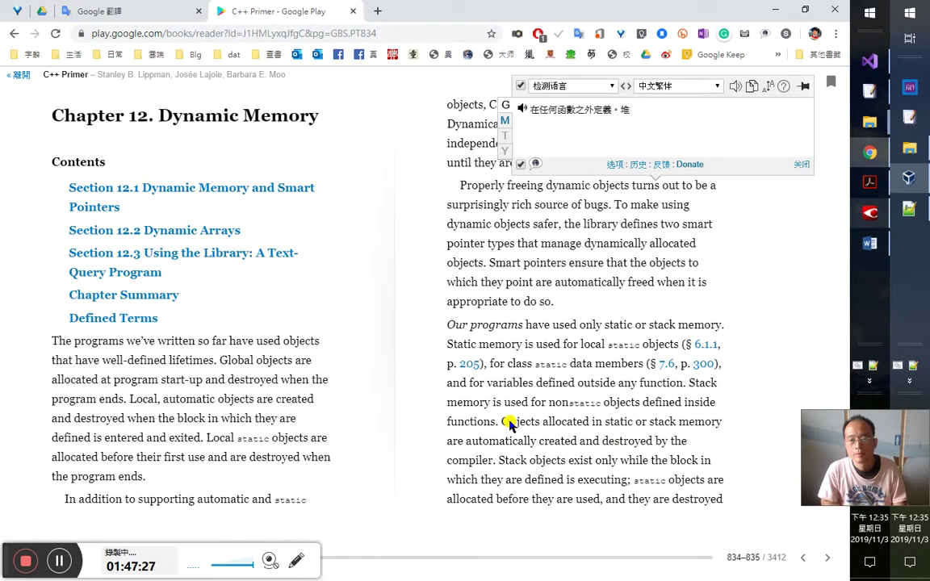
Select and copy the term 堆疊記憶體 from the FineReader text
key(alt+Tab)
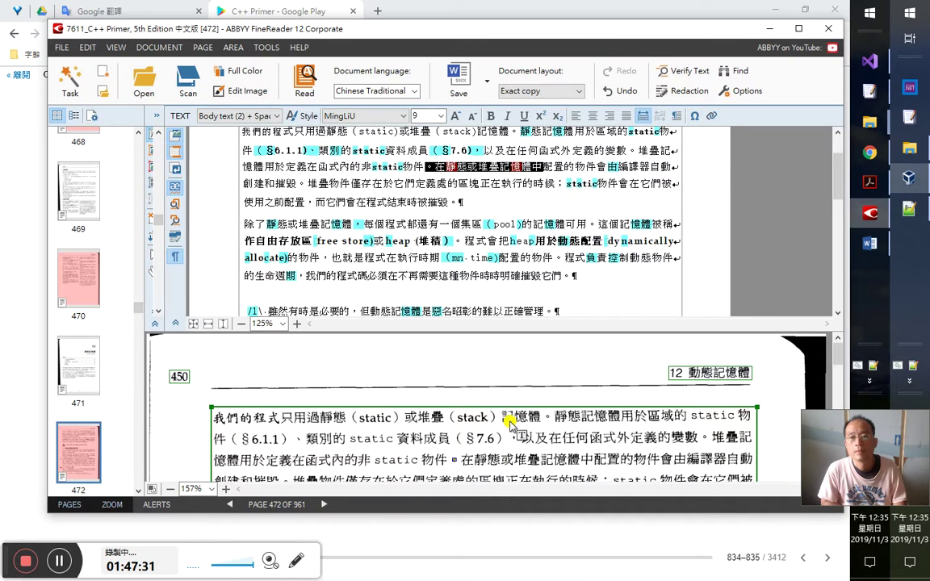
key(Up)
key(Right)
key(Right)
key(Right)
key(Right)
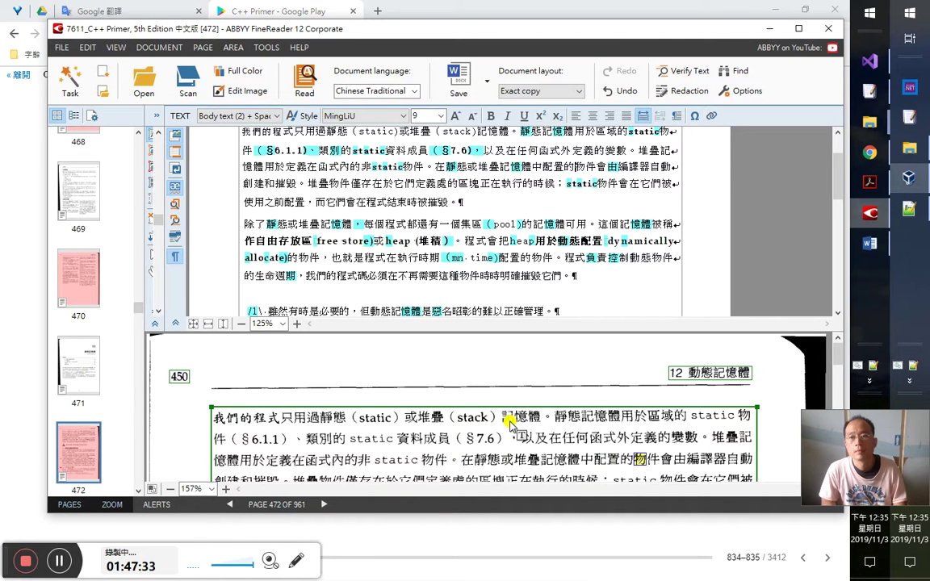
key(Right)
key(Right)
key(Right)
key(Right)
key(Right)
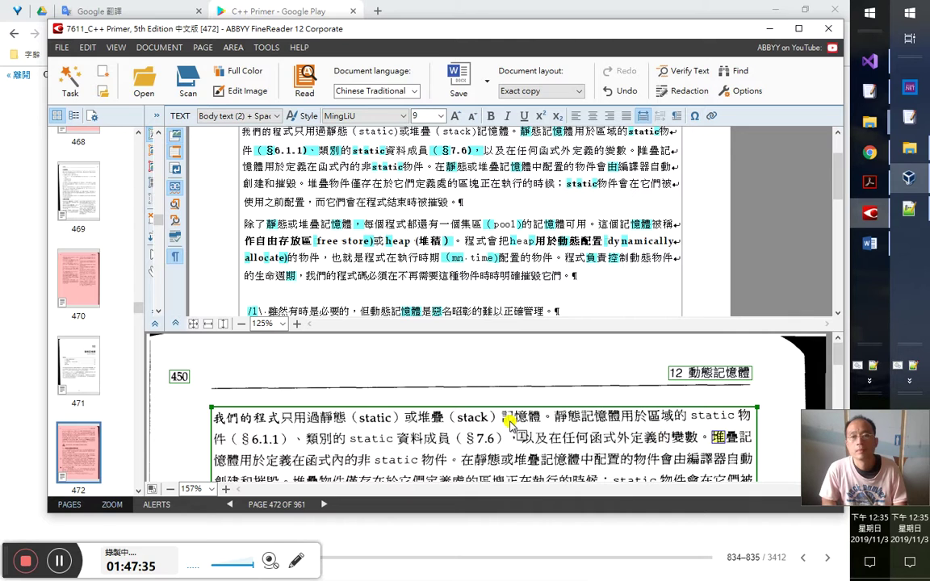
key(shift+End)
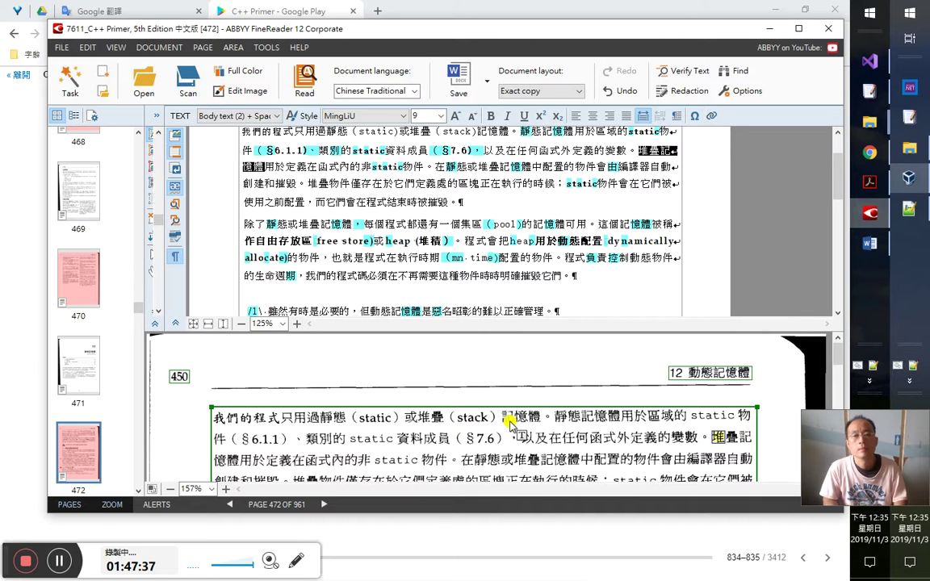
key(alt+Tab)
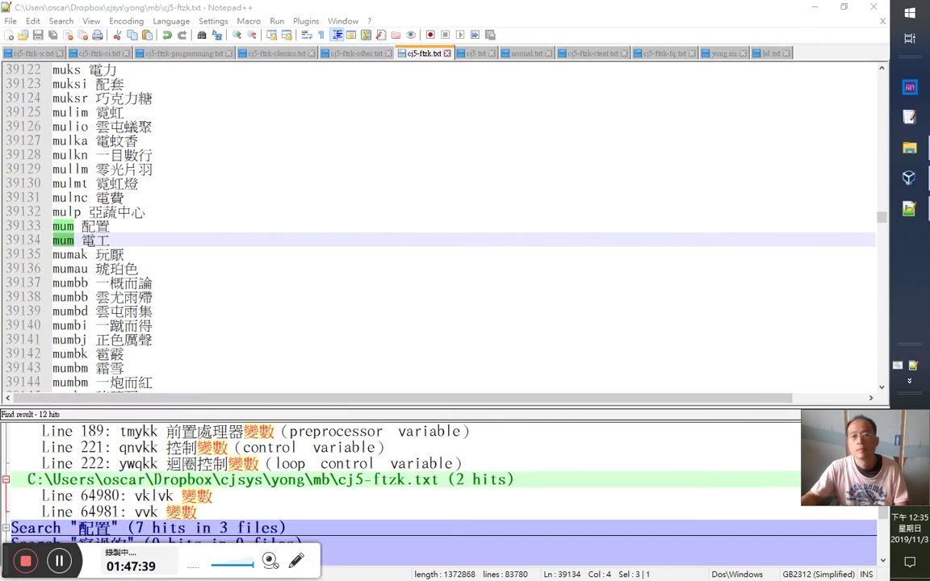
Search all open code lists for 堆疊記憶體, finding 0 hits
key(ctrl+f)
text(堆疊記 億鐘)
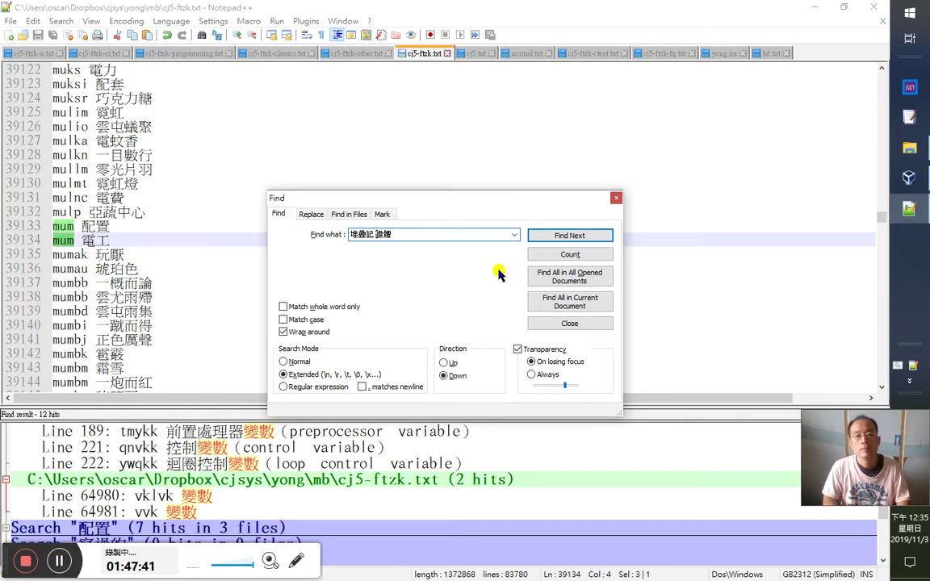
key(alt+o)
key(BackSpace)
key(Escape)
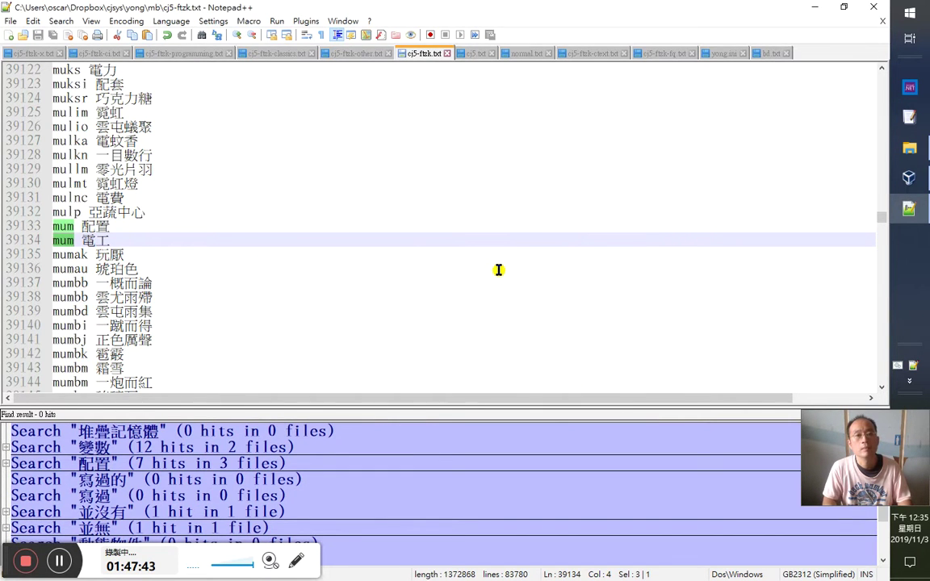
Add line 548 reading 堆疊記憶體（stack to cj5-ftzk-programming.txt
key(ctrl+Tab)
key(ctrl+Tab)
text(堆疊記憶體)
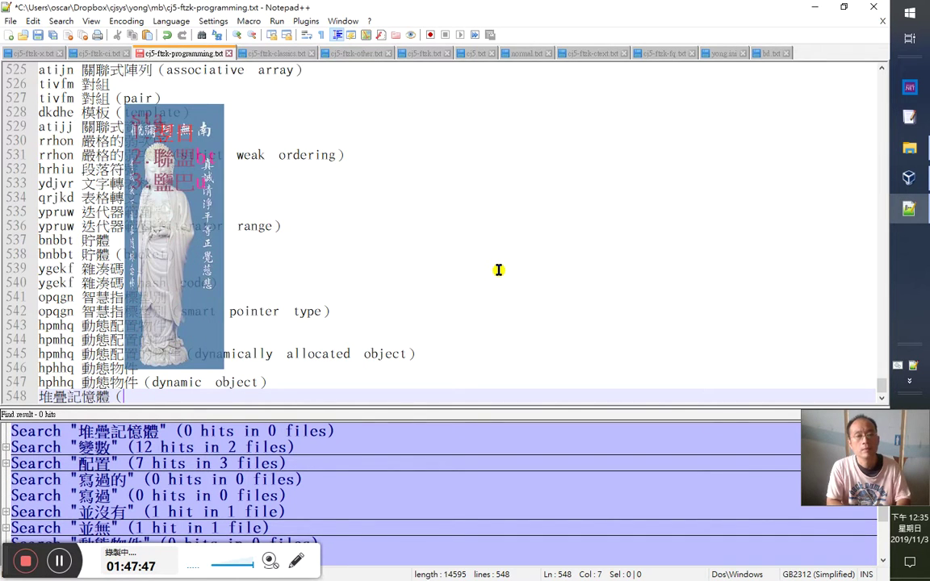
text(stack)
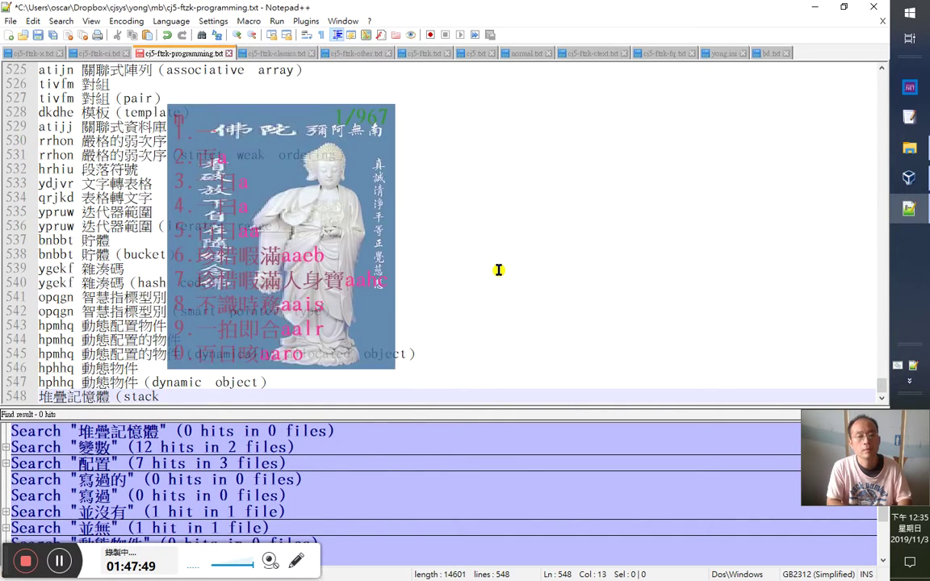
key(alt+Tab)
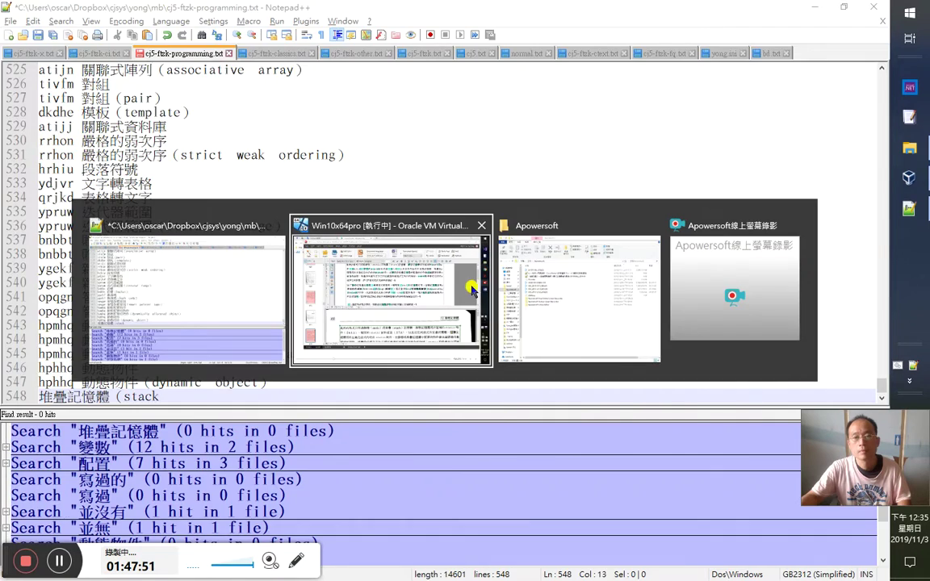
click(420, 262)
key(alt+Tab)
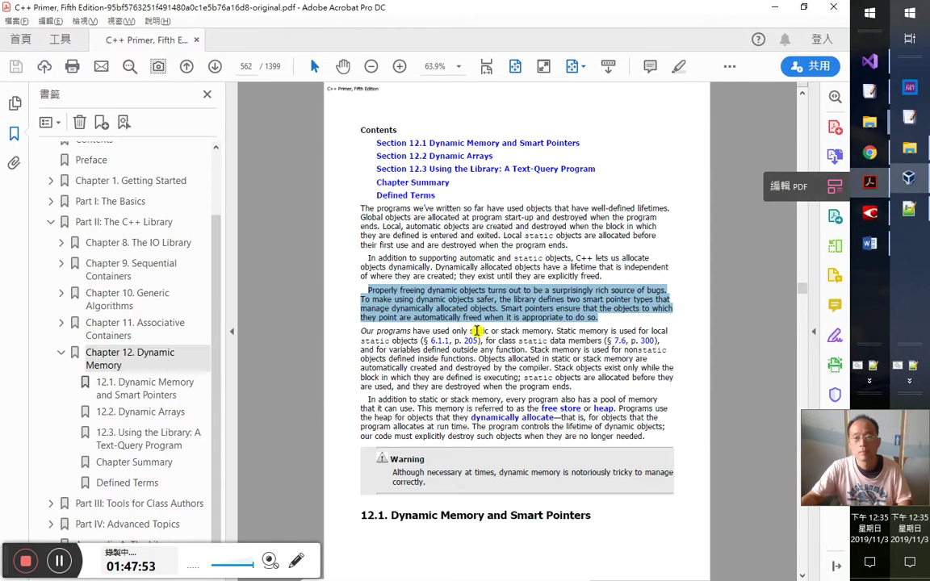
Copy 'Stack memory' from the Chapter 12 introduction and select 'stack' on line 548
click(477, 332)
drag(556, 331, 607, 332)
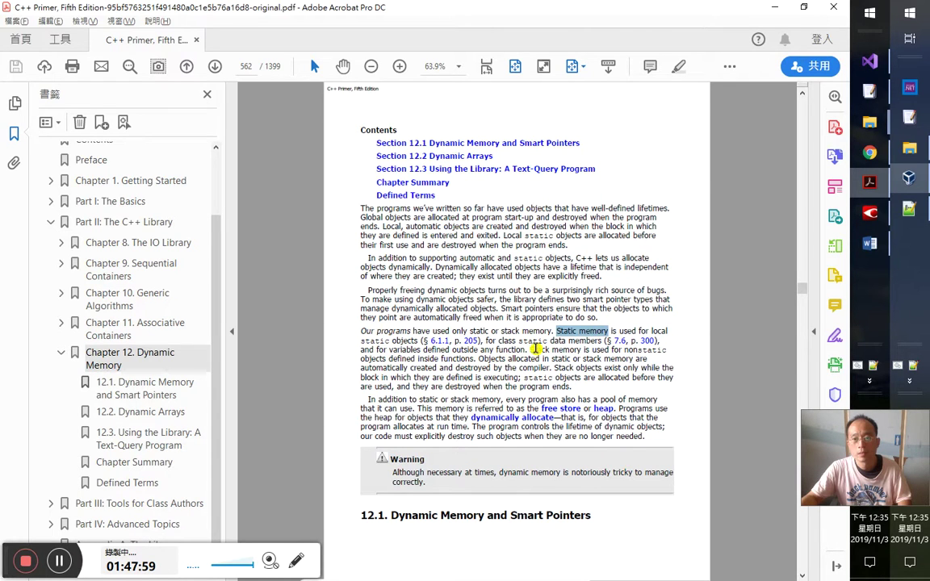
drag(530, 350, 581, 351)
key(ctrl+c)
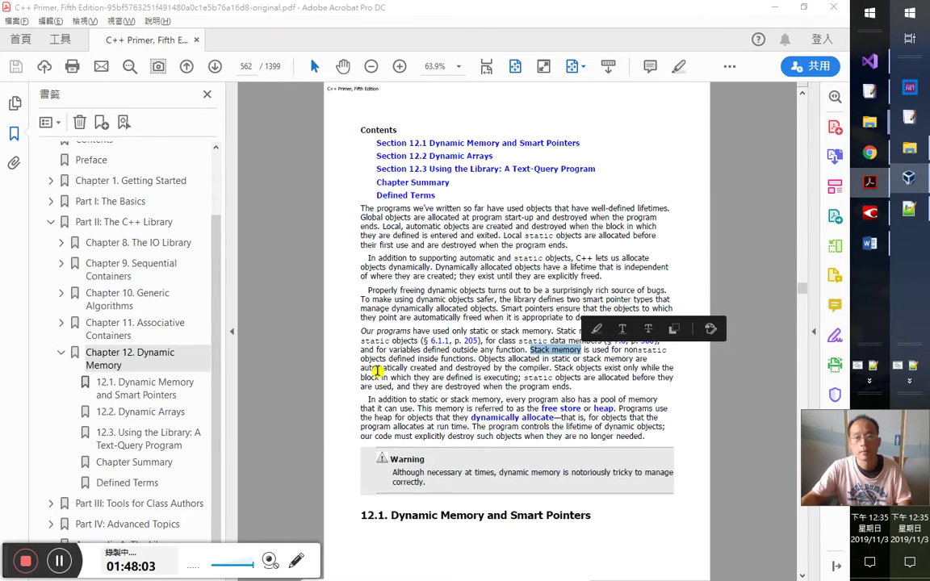
key(alt+Tab)
key(Escape)
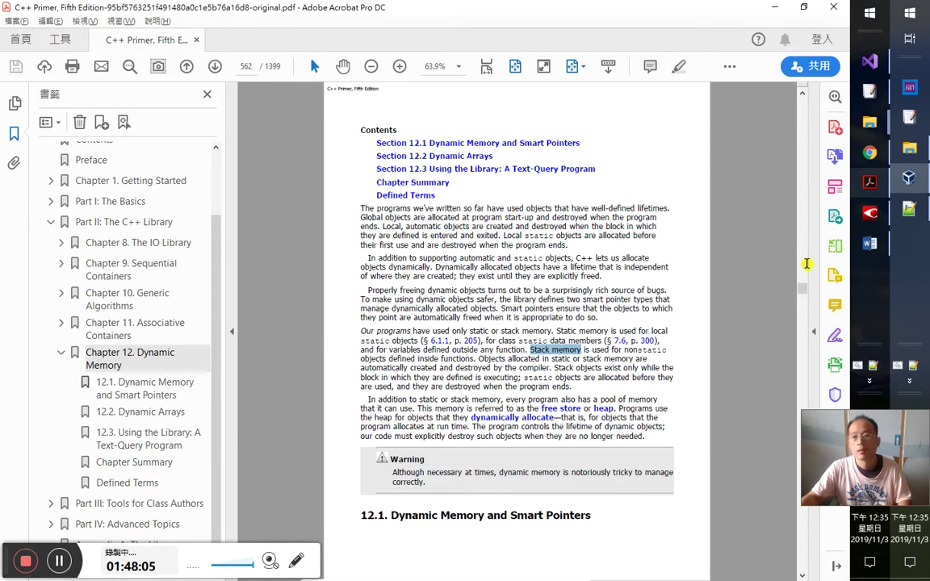
click(909, 209)
key(shift+Left)
key(shift+Left)
key(shift+Left)
key(shift+Left)
key(shift+Left)
Complete line 548 as gmypt 堆疊記憶體（stack memory） in lowercase
key(ctrl+v)
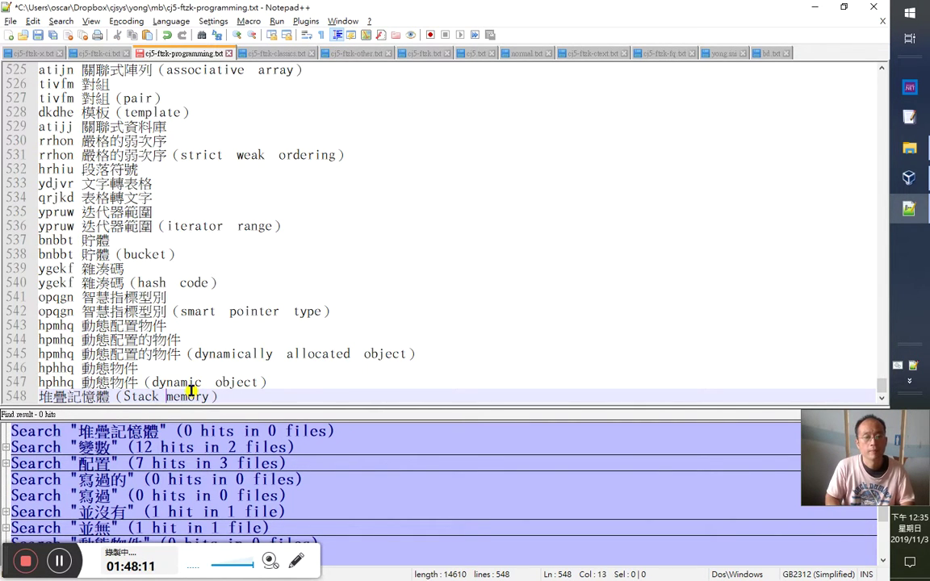
key(Left)
key(Left)
key(Left)
key(Left)
key(Left)
key(Left)
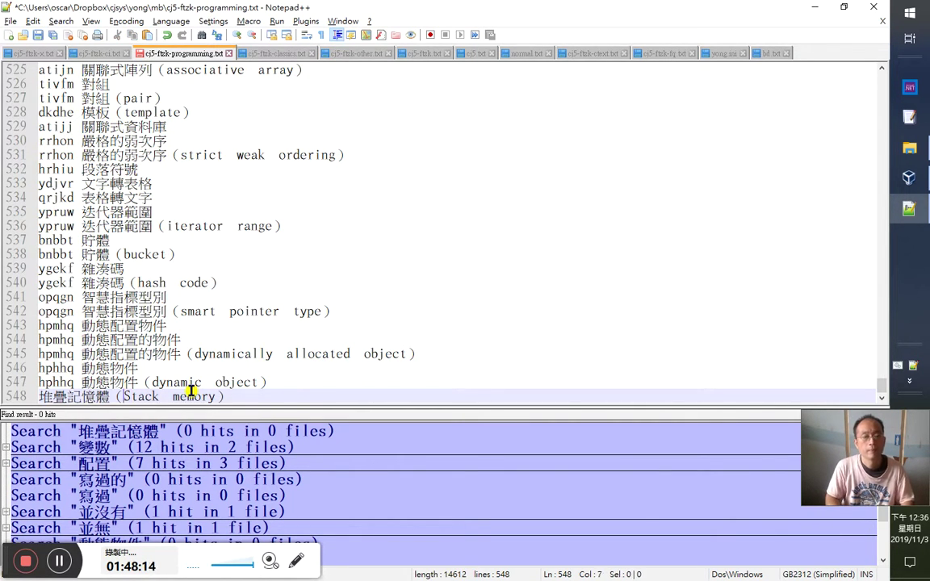
key(Delete)
text(s)
key(Home)
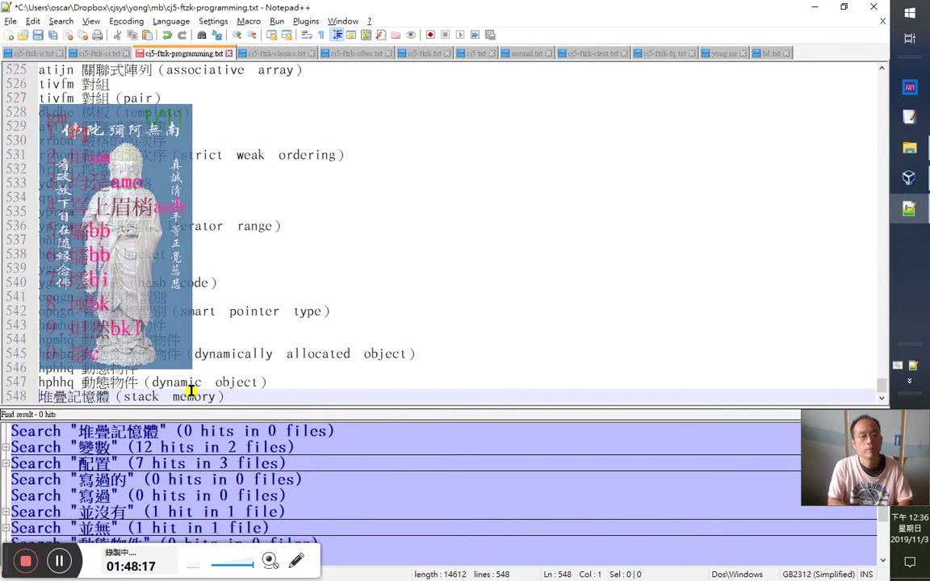
text(gmypt)
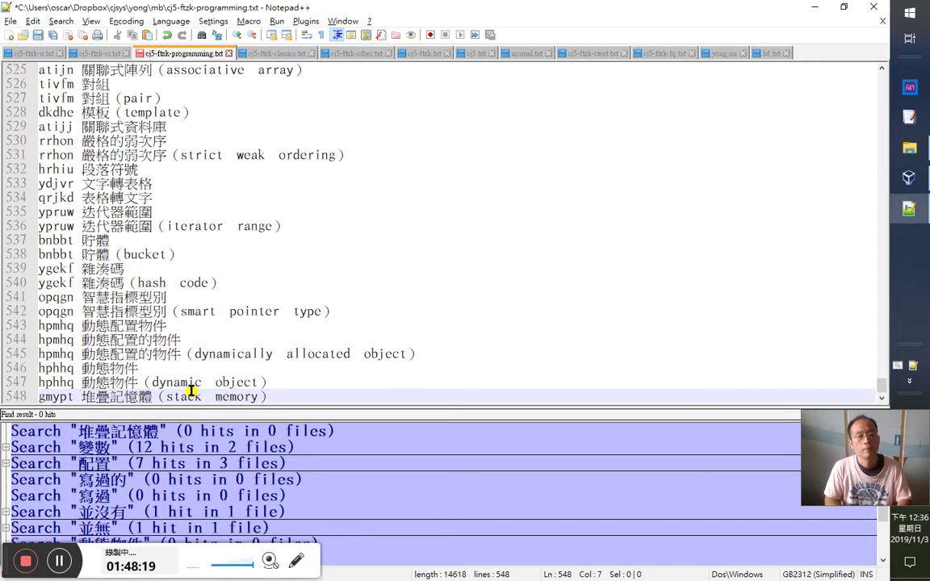
Add a second entry gmypt 堆疊記憶體 above it and save the programming code list
key(Right)
key(Return)
text(gmypt 堆疊記憶體)
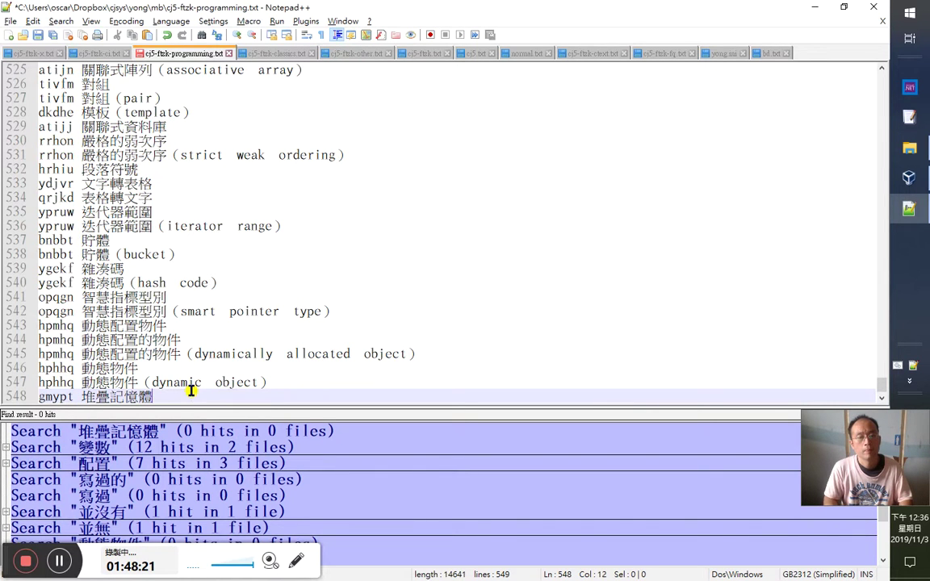
key(ctrl+s)
key(alt+Tab)
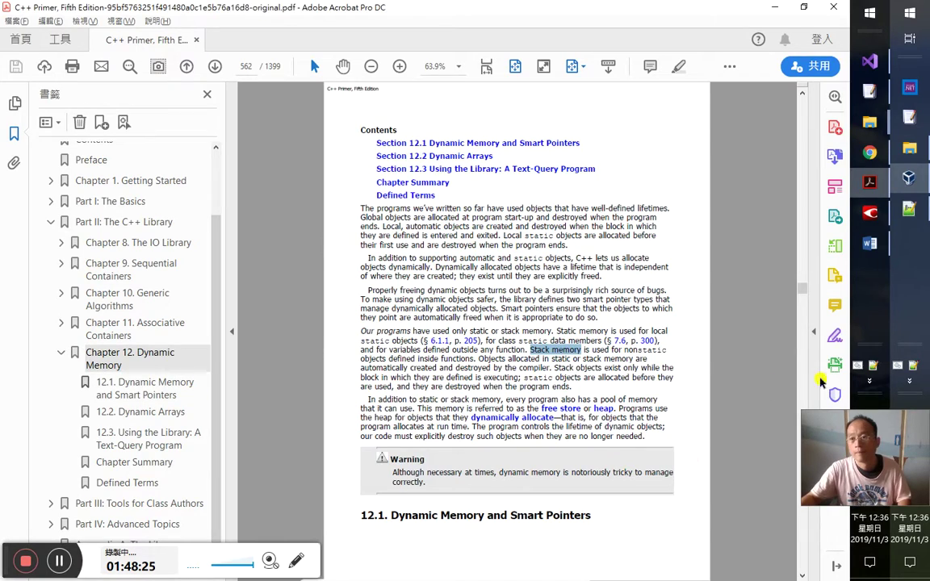
Add （staic memory） after 靜態記憶體 in the notes
click(870, 244)
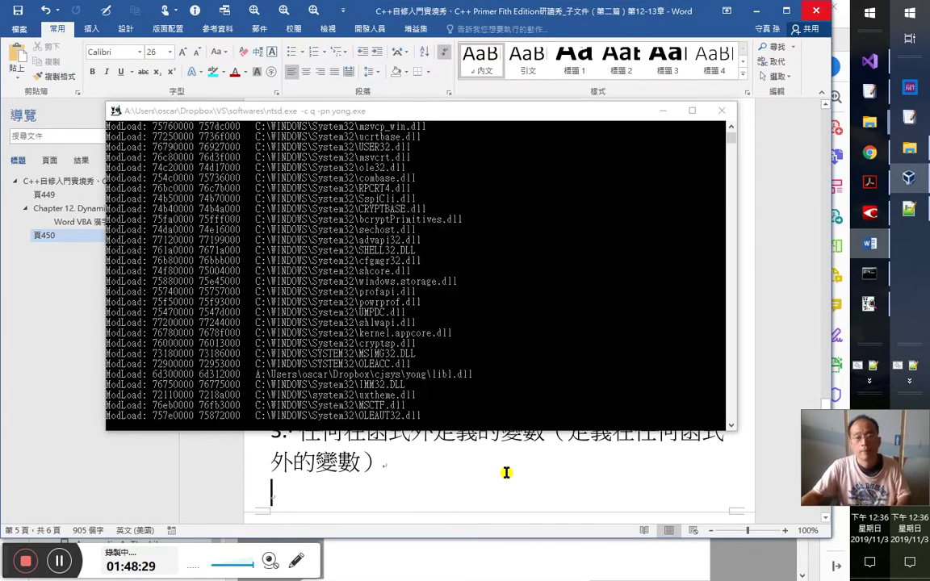
key(Up)
key(Up)
key(Up)
key(Up)
key(Up)
key(Right)
key(Right)
key(Right)
key(Right)
key(Right)
key(Right)
key(Right)
key(Right)
key(Right)
key(Right)
key(Left)
key(Left)
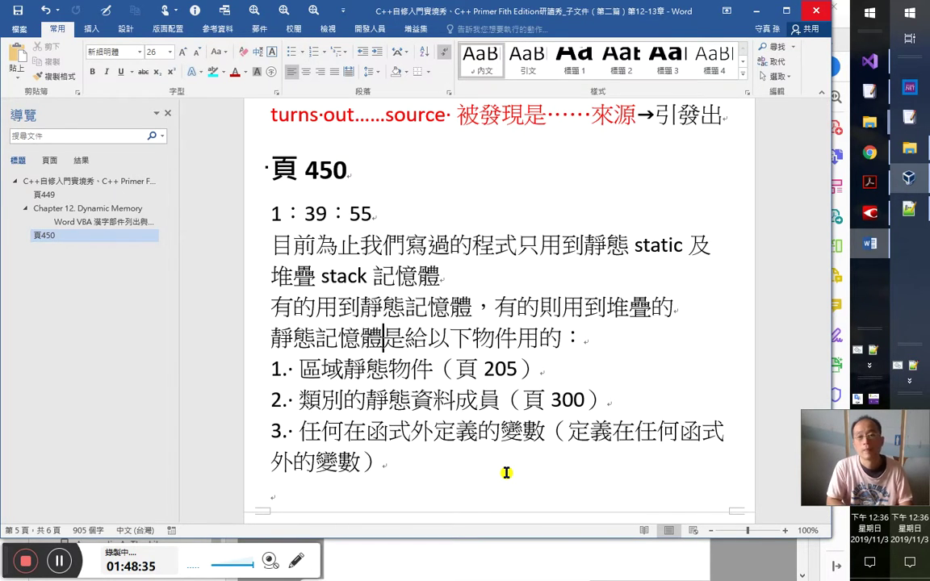
text(（)
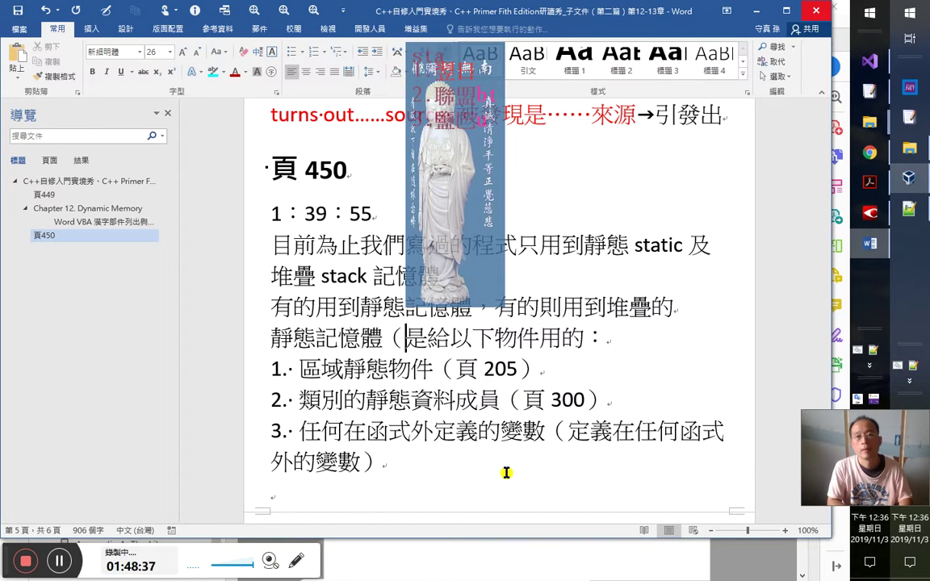
text(staic )
text(a)
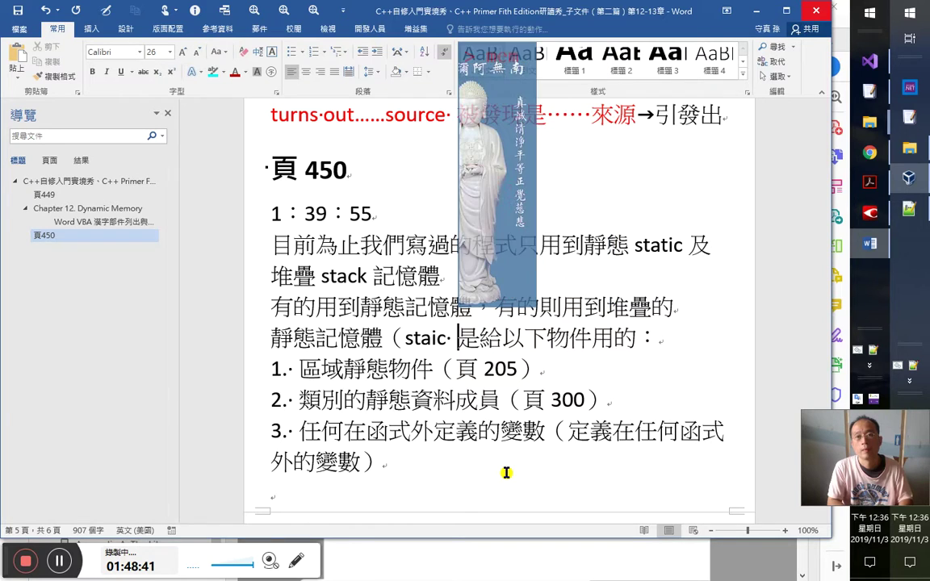
text(memory）)
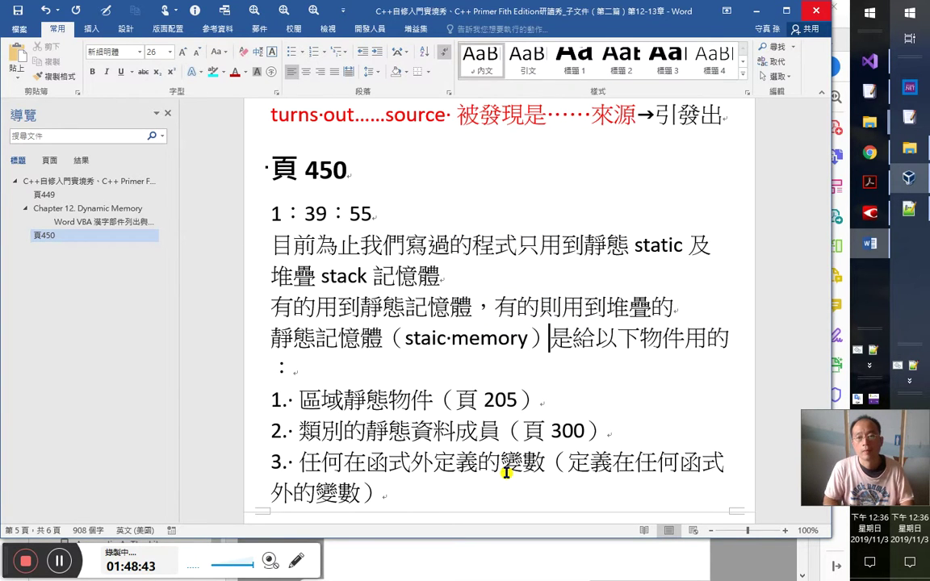
key(shift+Home)
Add a new line 堆疊記憶體（stack memory）, using a normal space between the words
key(Down)
key(Down)
key(Down)
key(Down)
key(Down)
key(Down)
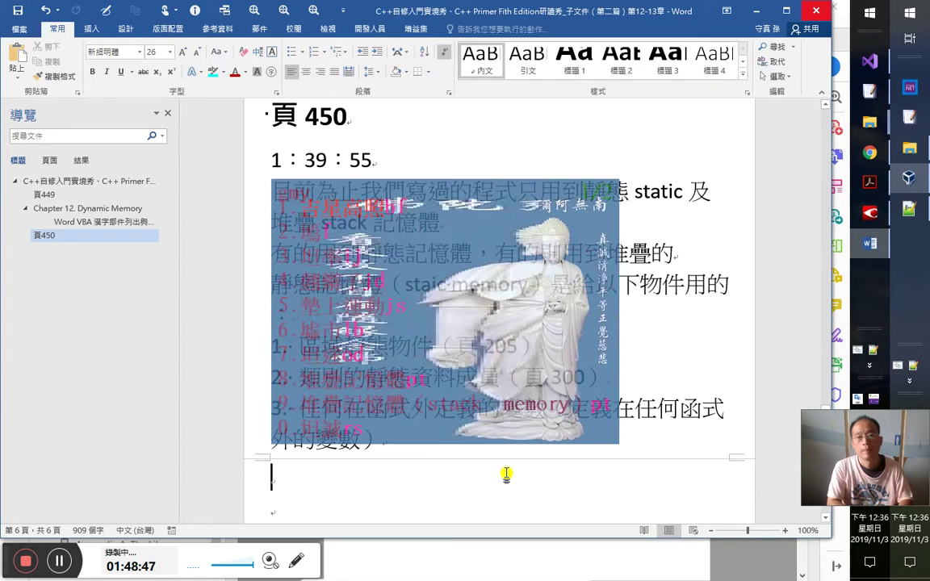
text(堆疊記憶體（stack　memory）)
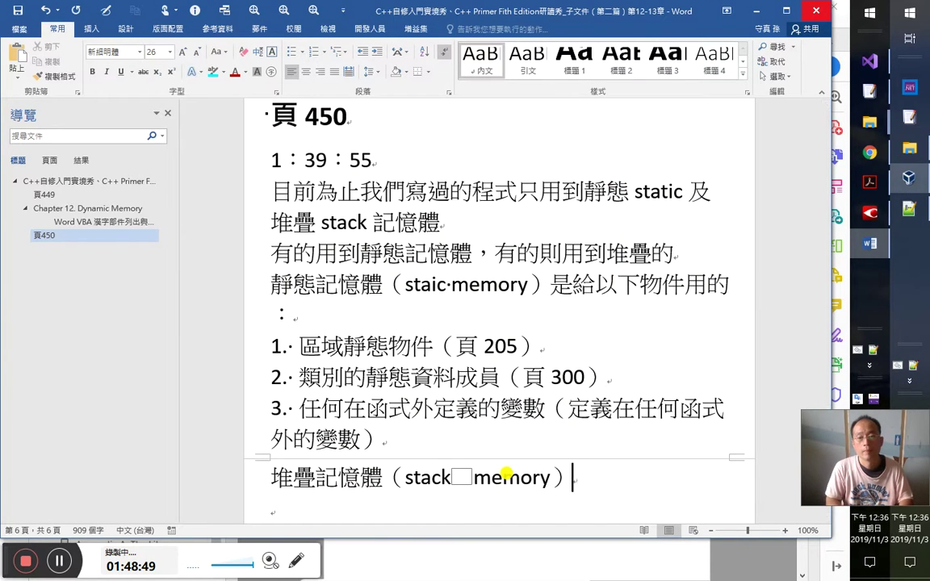
click(452, 477)
key(shift+Right)
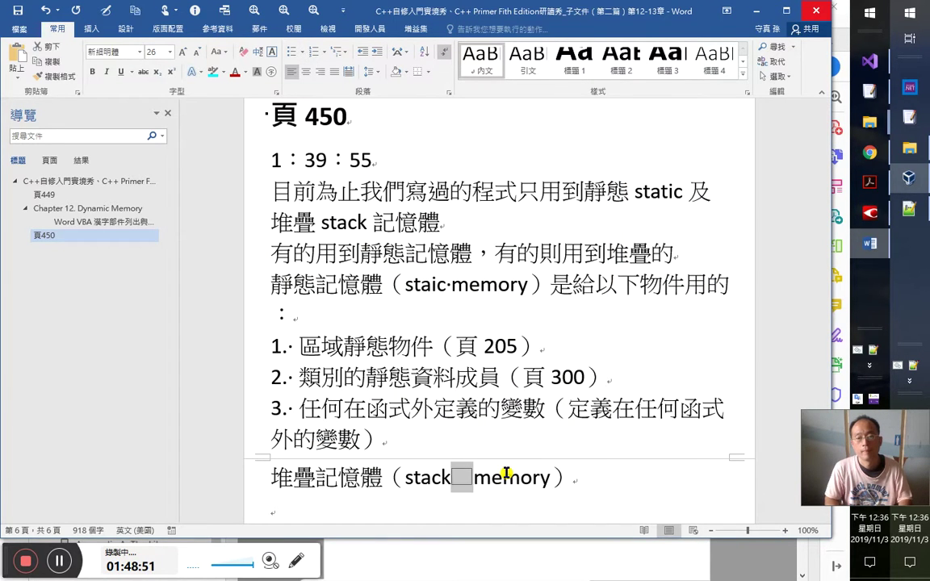
Highlight 靜態記憶體（staic memory） and 堆疊記憶體（stack memory） in cyan
click(271, 284)
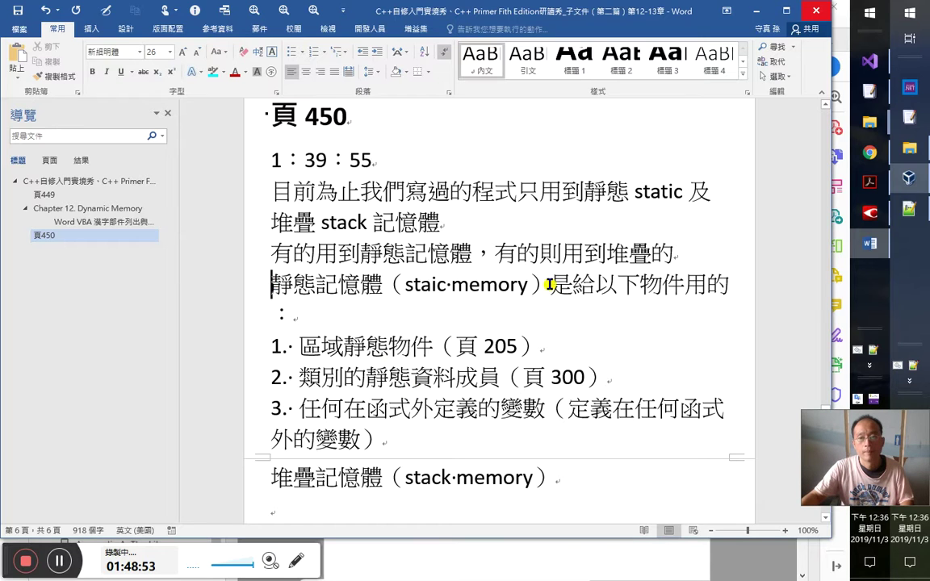
shift+click(550, 284)
click(211, 73)
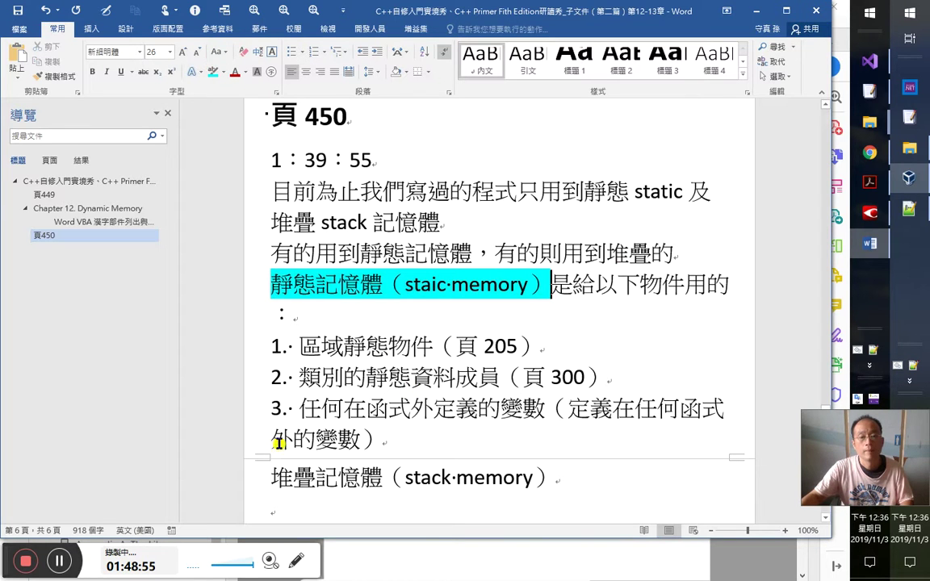
click(246, 477)
click(212, 73)
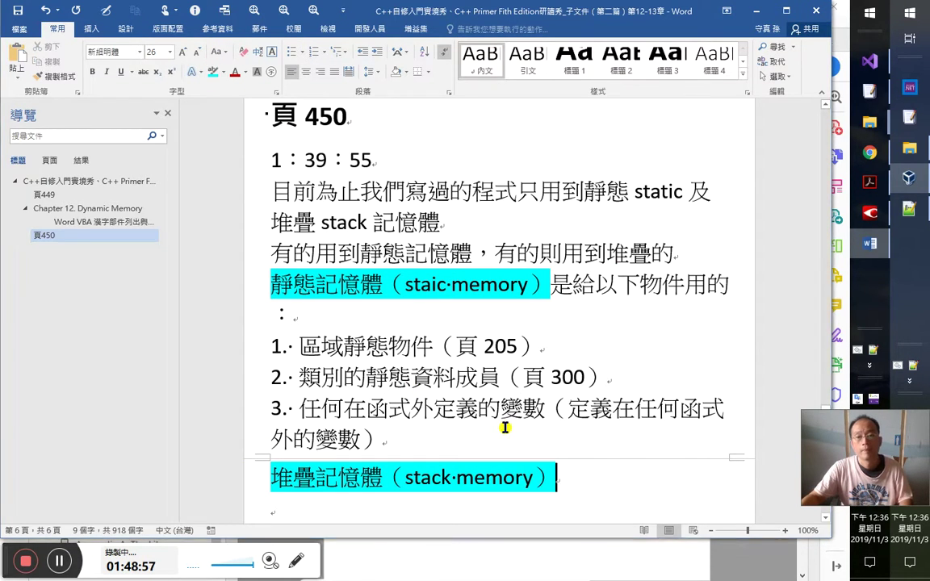
key(alt+Tab)
key(alt+Tab)
key(alt+Tab)
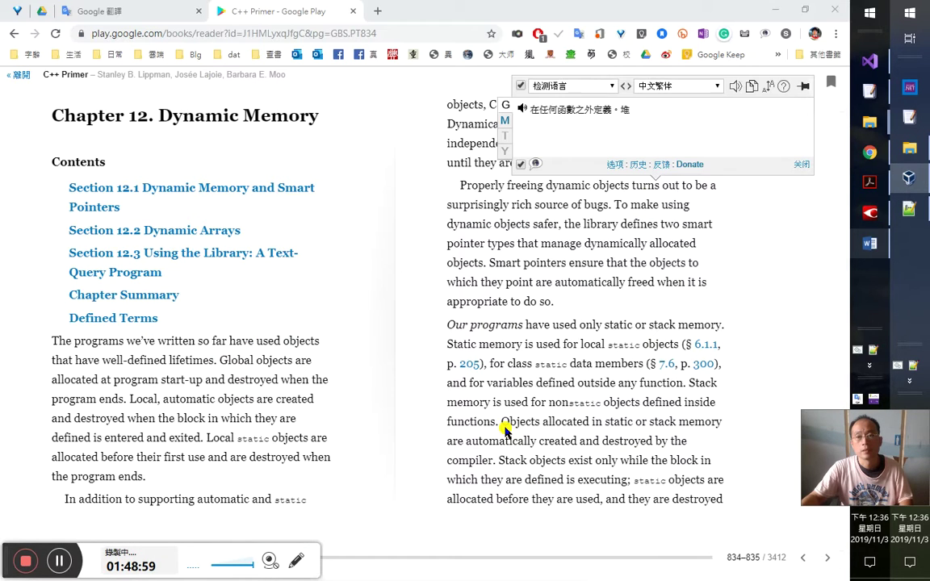
Translate the sentence 'Stack memory is used for nonstatic objects defined inside' in Play Books
drag(689, 386, 690, 401)
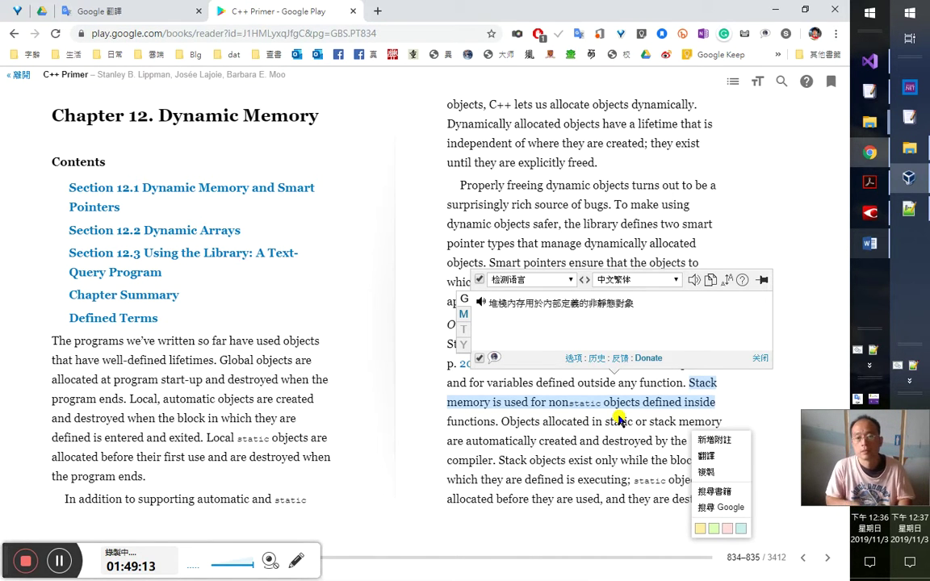
key(alt+Tab)
Continue the stack memory line with 則是給定義在函式內的非靜態物件, fixing the last character
text(則)
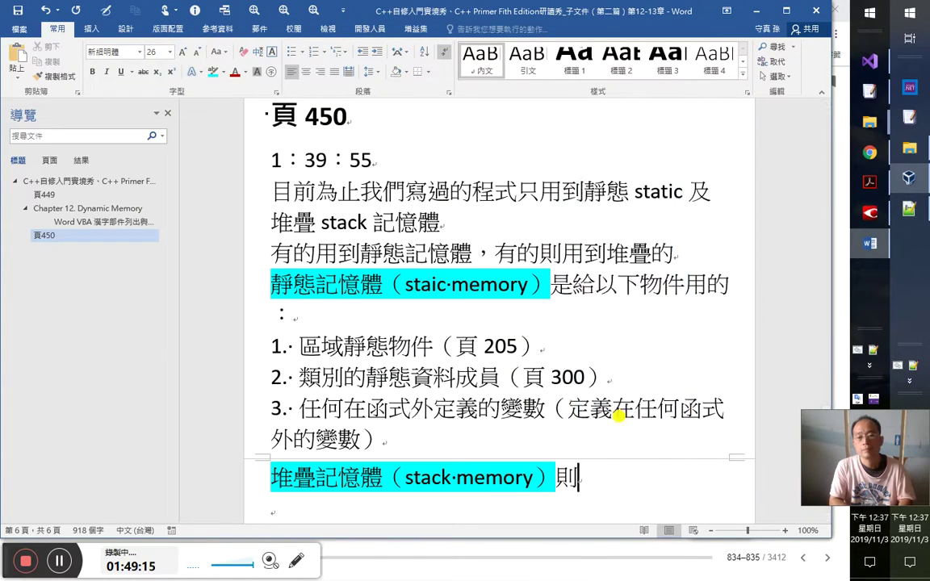
text(是)
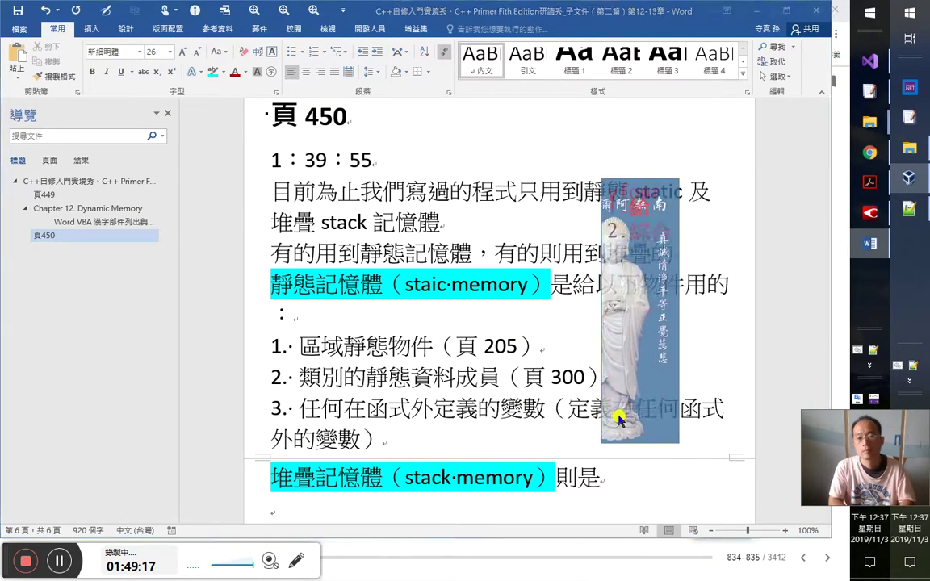
text(給)
key(alt+Tab)
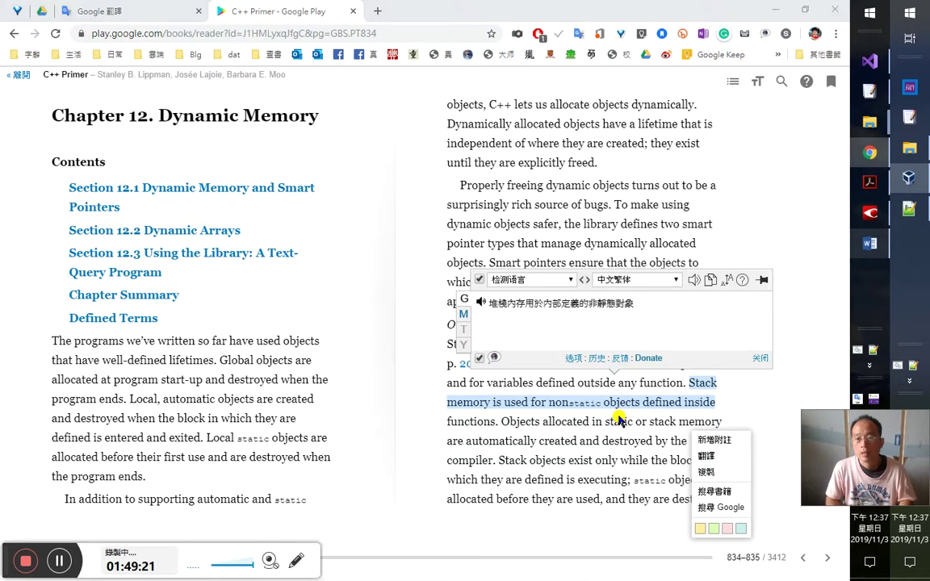
key(alt+Tab)
text(定義)
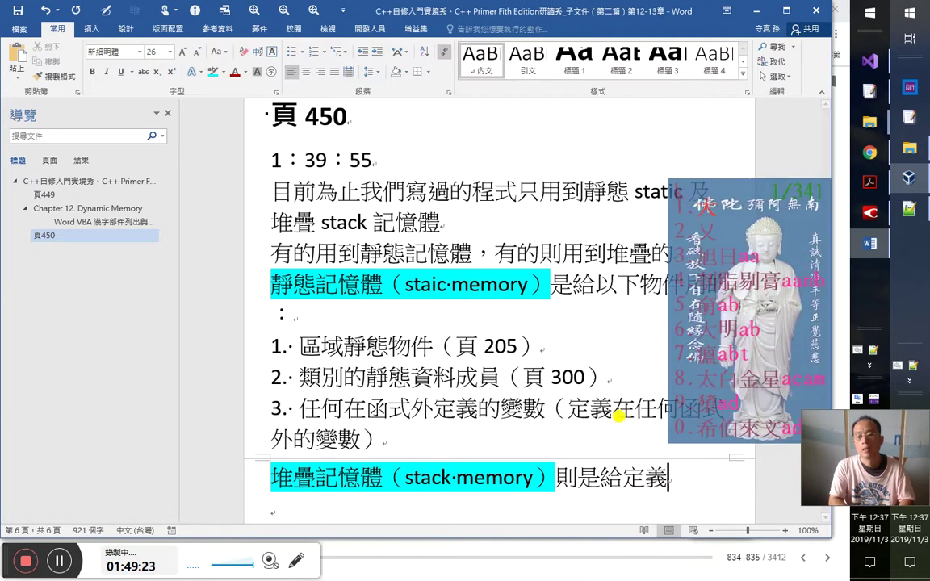
text(在函式內的非)
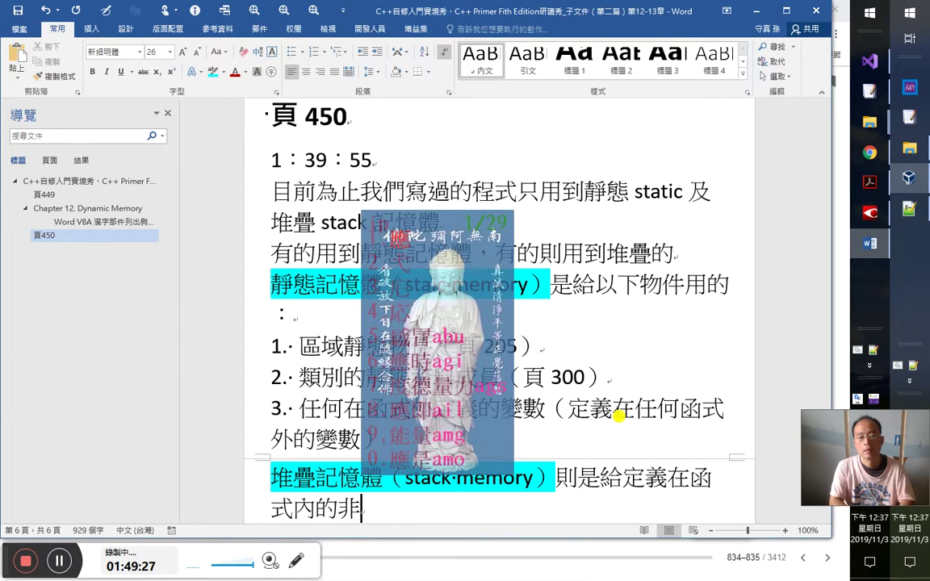
text(靜態)
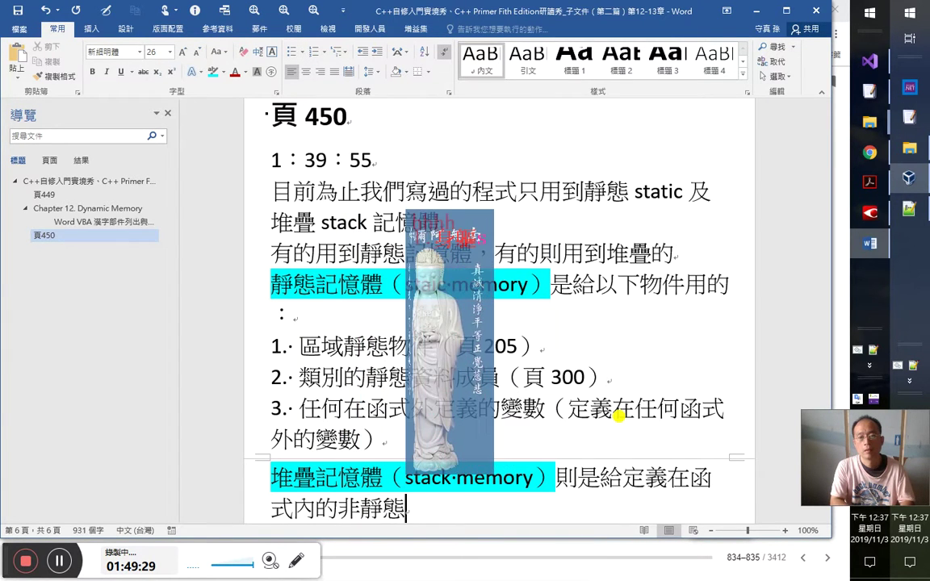
text(犂)
key(BackSpace)
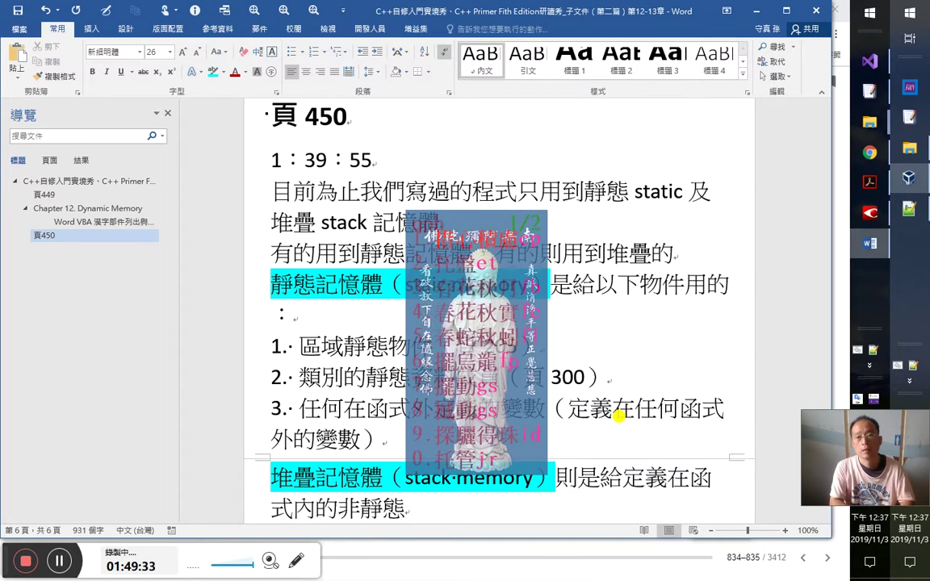
text(物件)
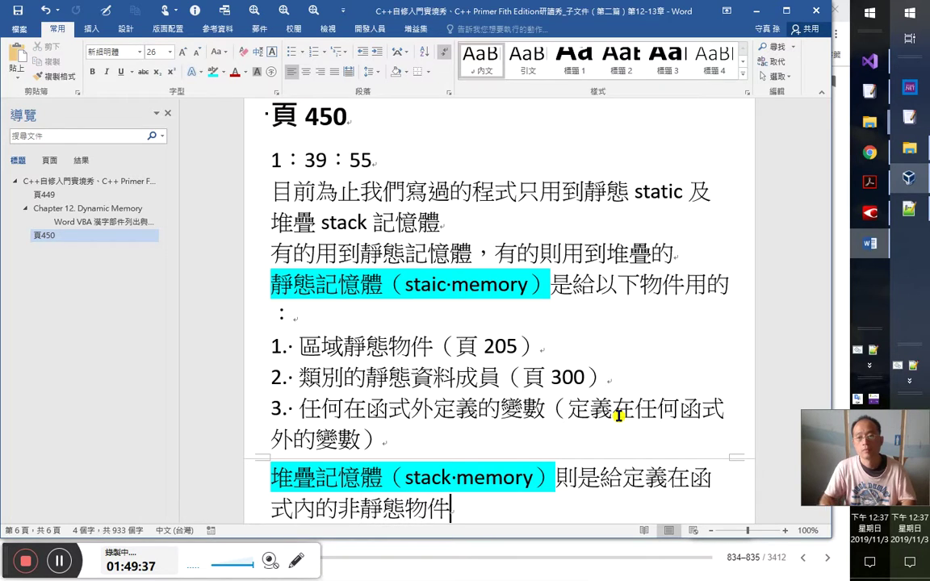
key(Return)
Search the Notepad++ word list for 靜態物件 and confirm it has no entry yet
key(alt+Tab)
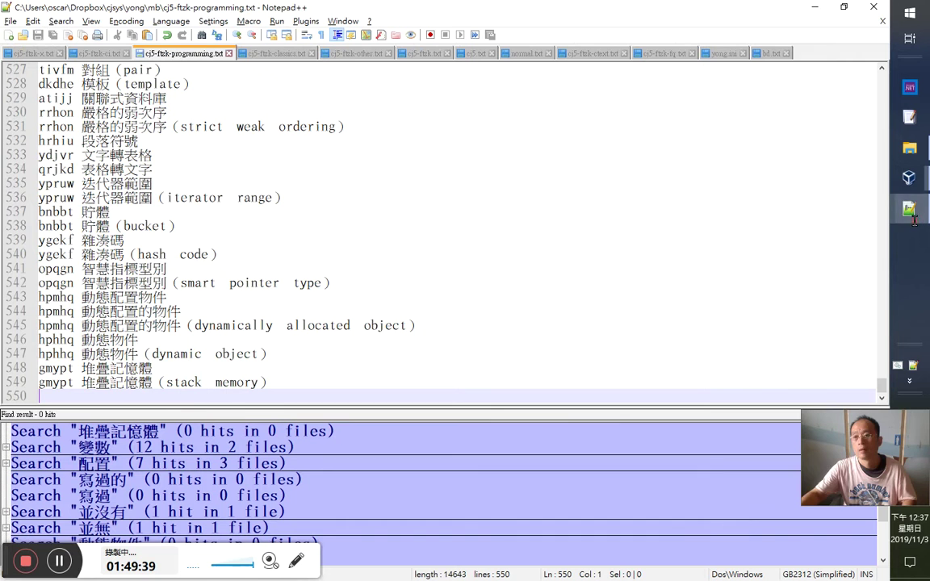
key(ctrl+f)
text(靜態物件)
key(alt+d)
key(Escape)
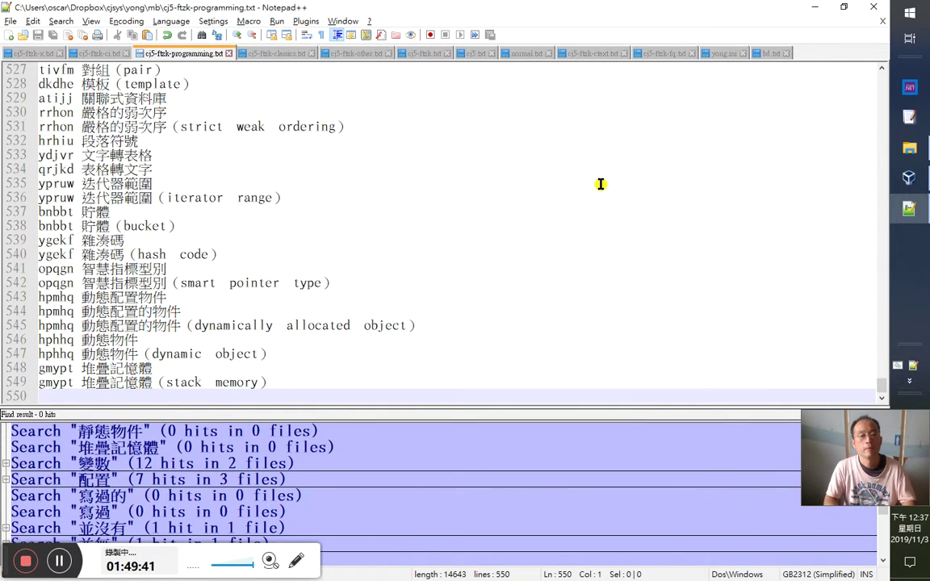
Add the entry qphhq 靜態物件 on line 550 and save the word list
text(靜態物件)
key(Return)
key(Up)
text(qphh)
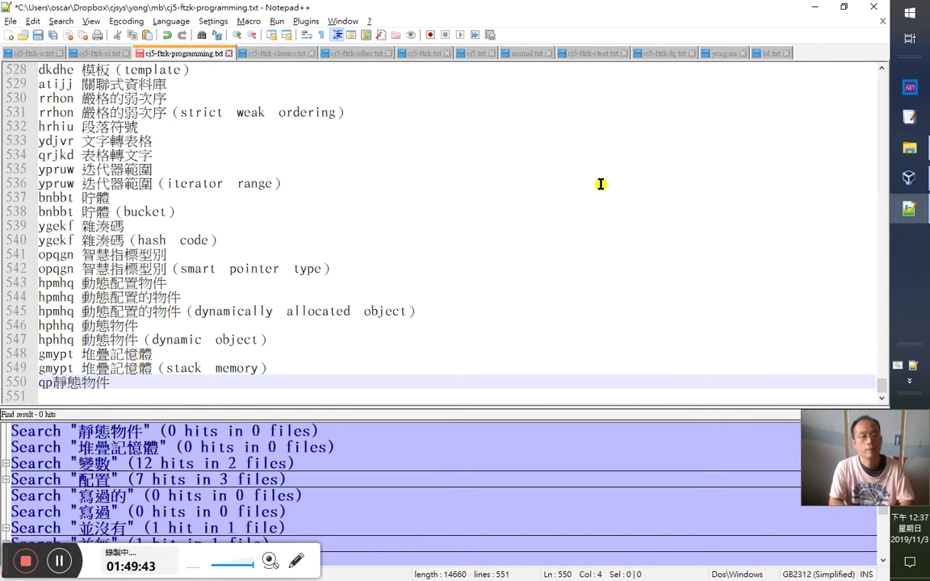
text(q)
key(Down)
key(ctrl+s)
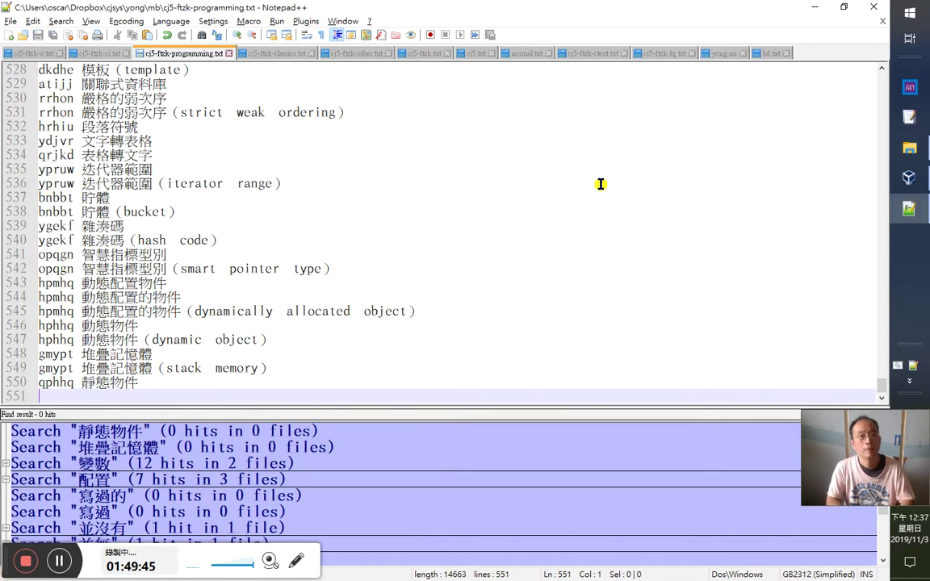
key(alt+Tab)
key(alt+Tab)
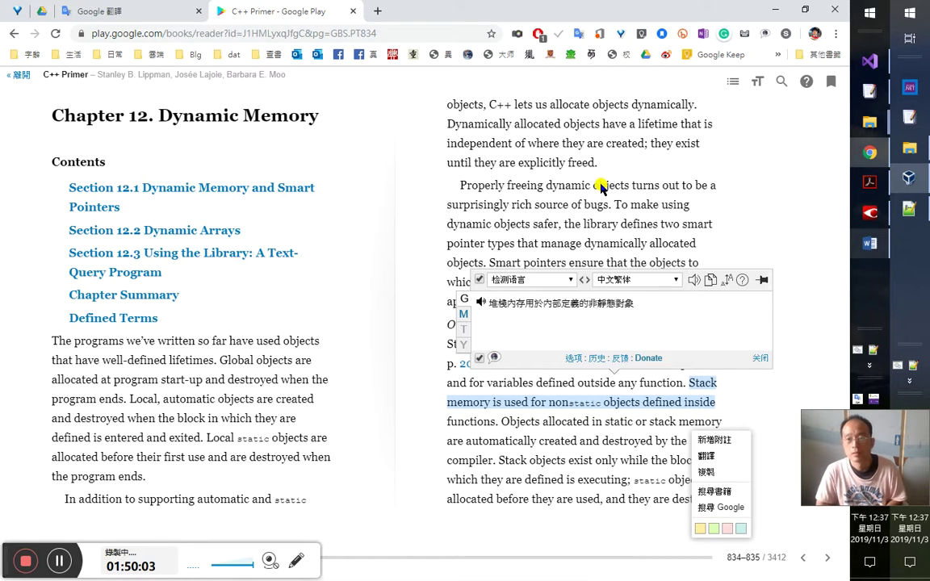
Type 配置在靜態與堆疊記憶體的物件都是 in the Word notes, correcting 乏 to 物件
click(700, 373)
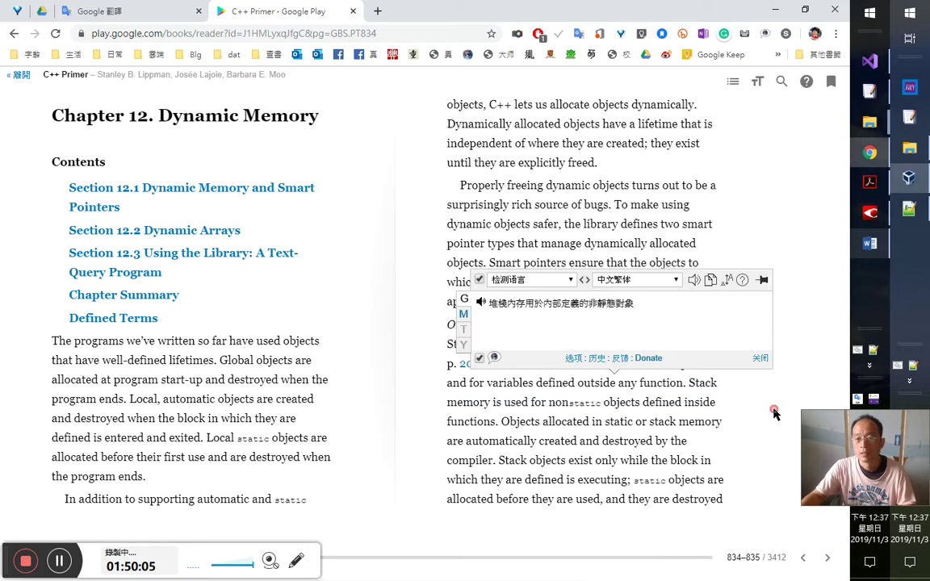
key(alt+Tab)
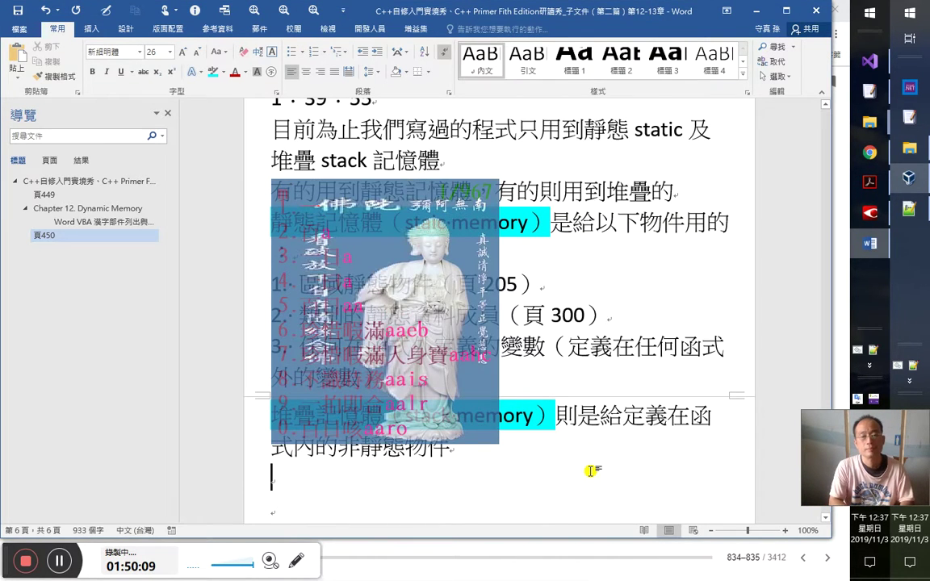
text(配置在)
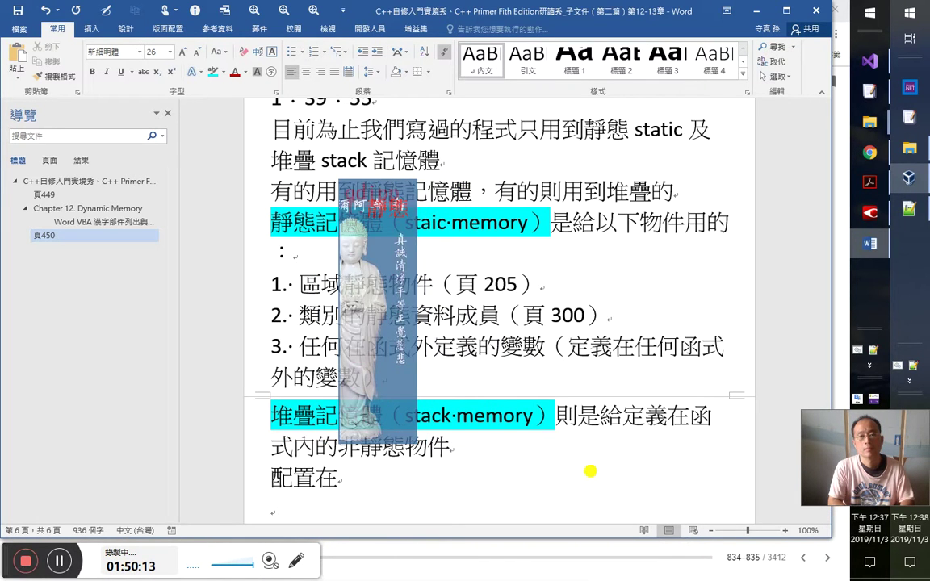
text(靜態與)
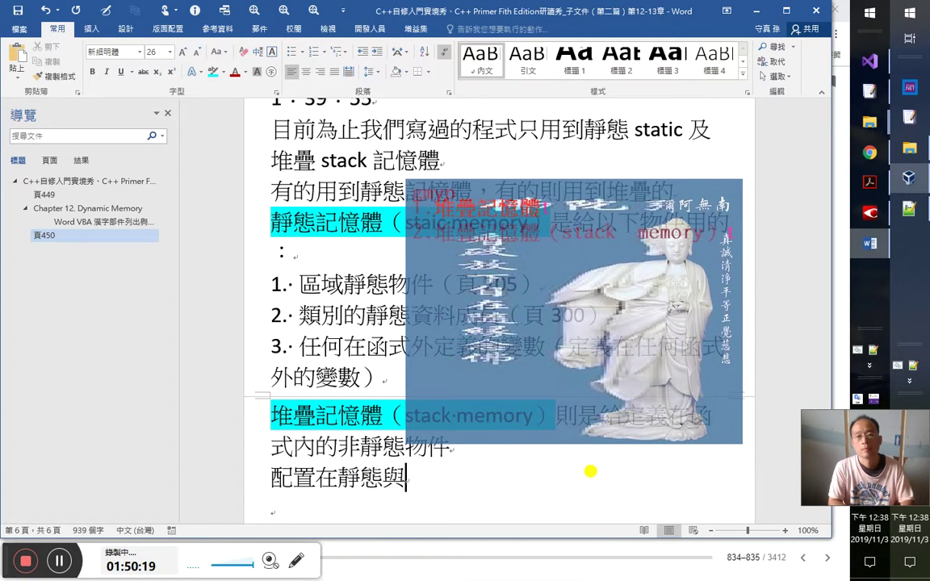
text(堆疊記憶體的乏都)
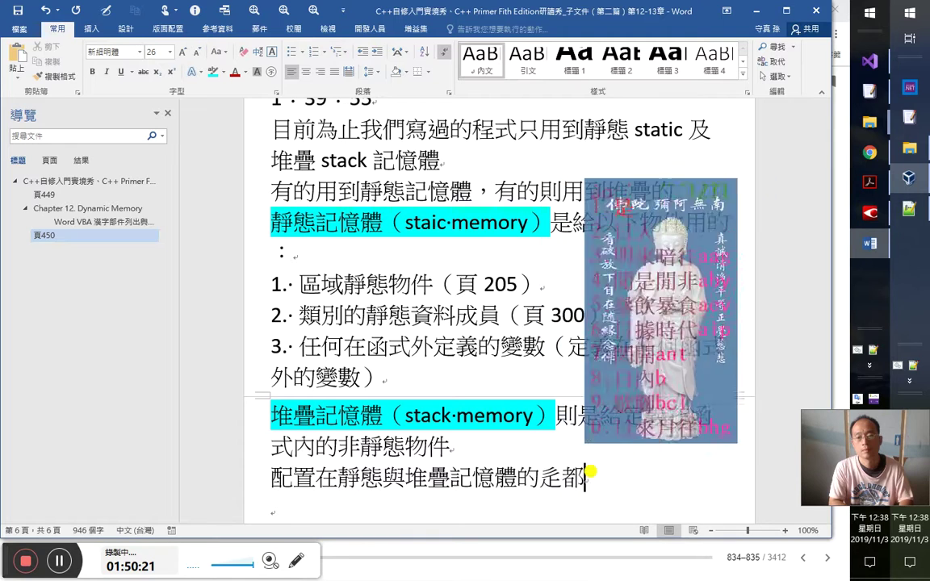
text(是)
key(Left)
key(Left)
key(shift+Left)
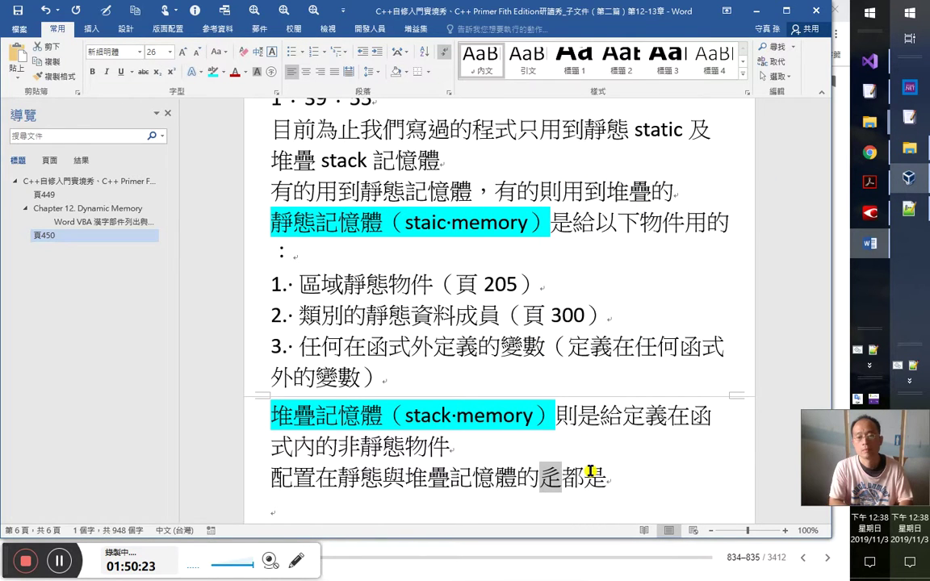
text(物件)
key(End)
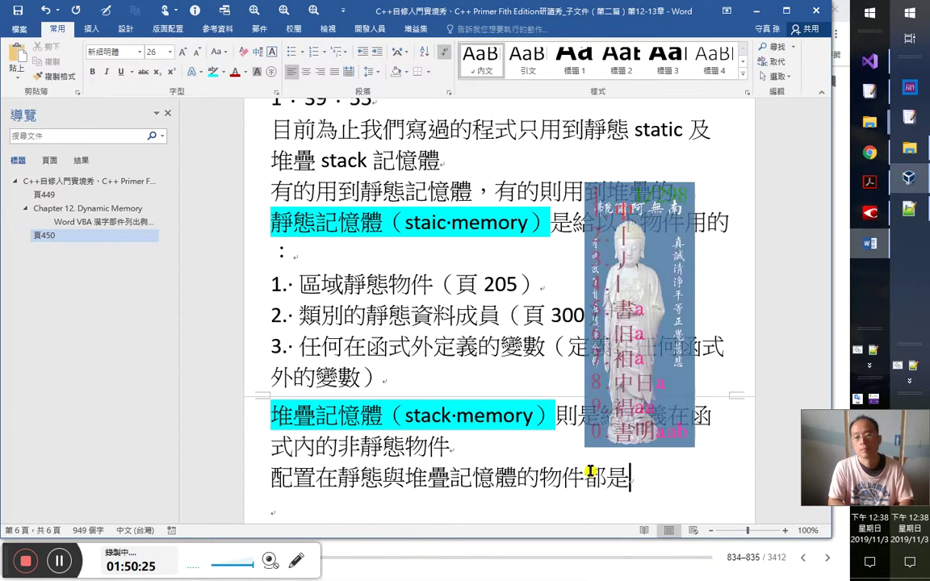
Finish the sentence with 由編譯器自動建構與銷毀的（創建與註銷） and start a new paragraph
text(由)
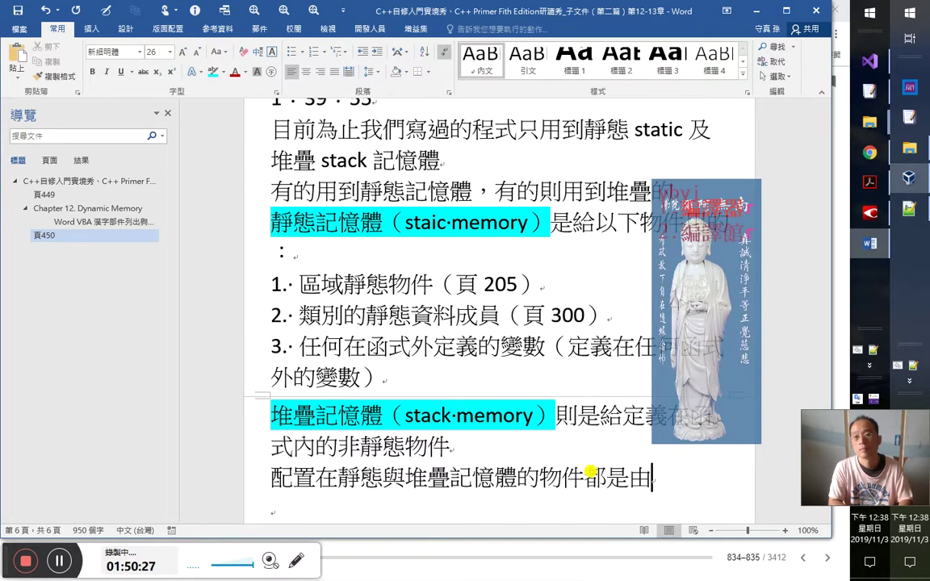
text(編譯器自動)
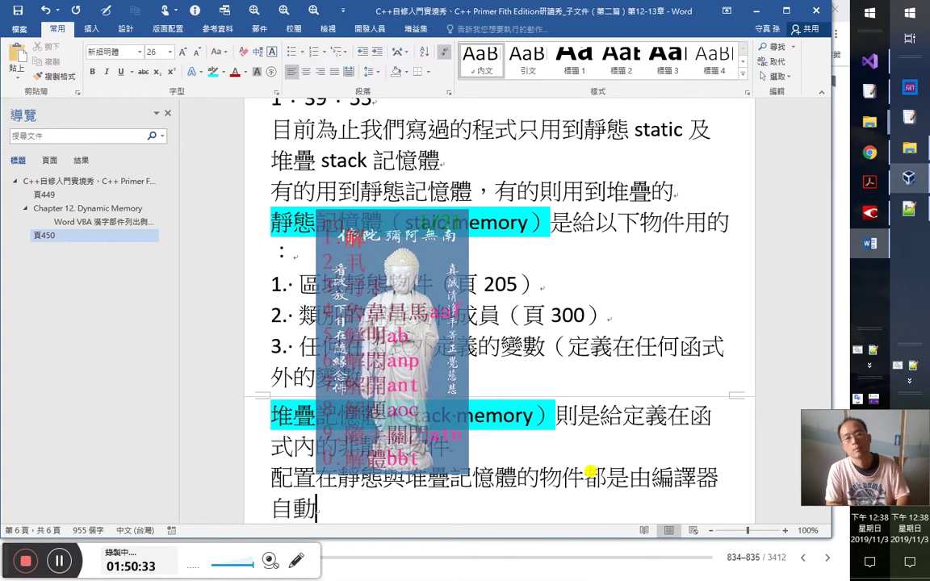
text(建構與)
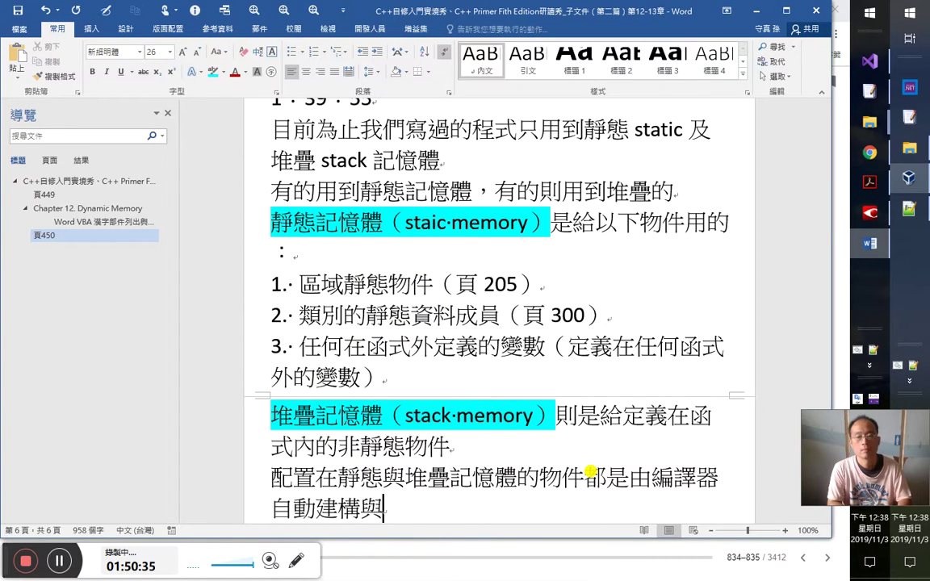
text(銷毀)
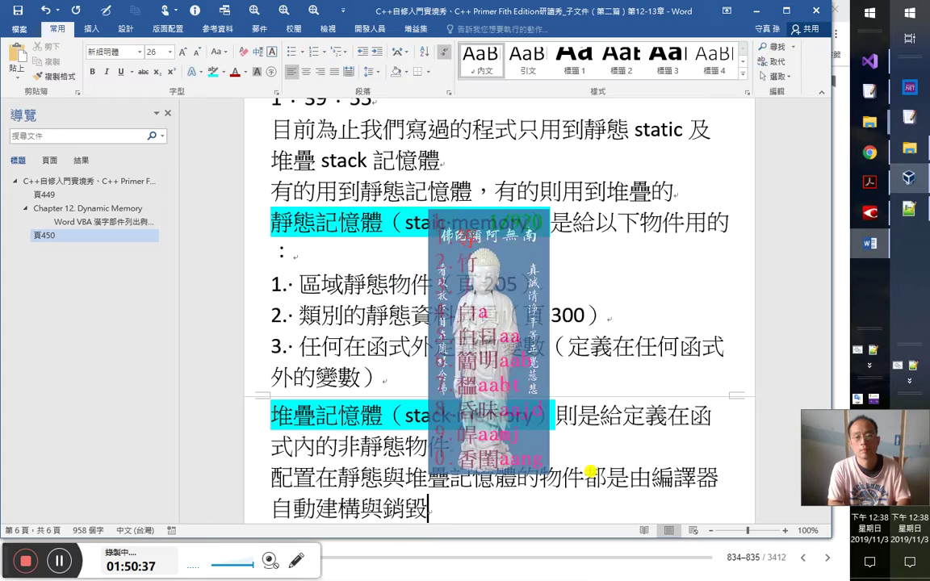
text(的（)
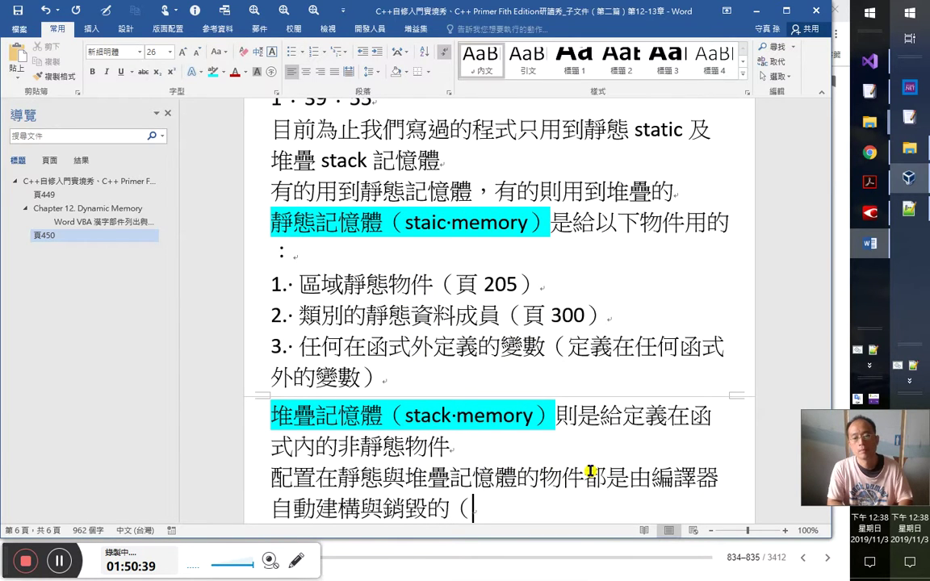
text(o)
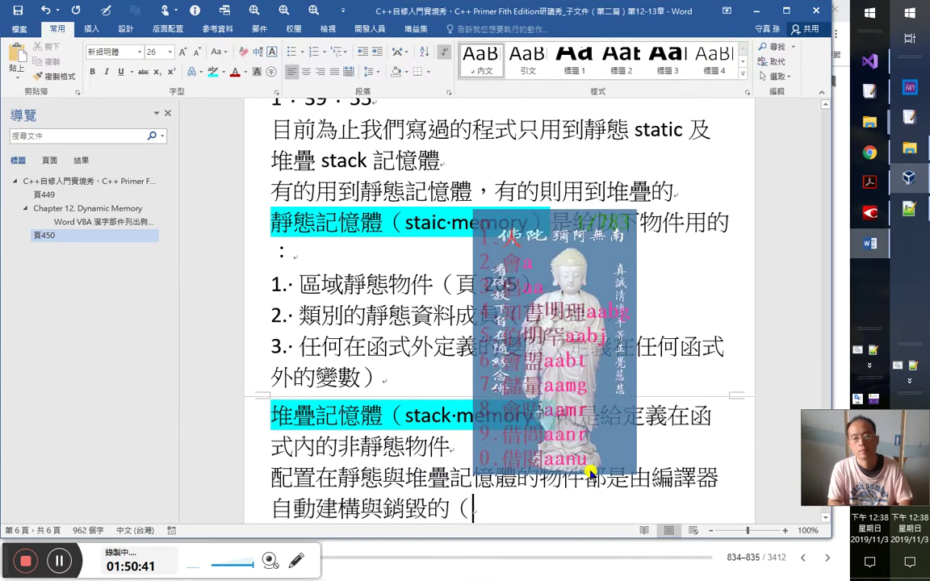
text(創建與)
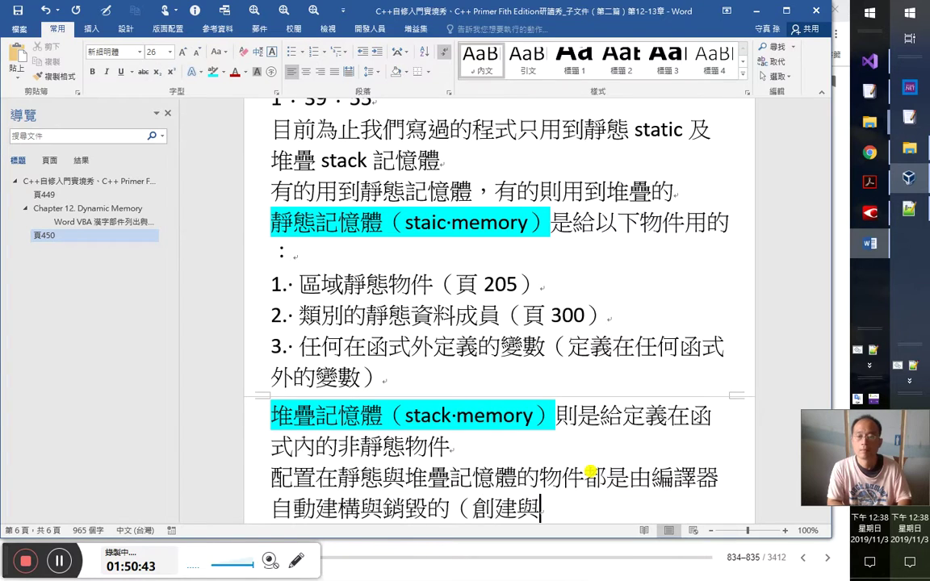
text(abc)
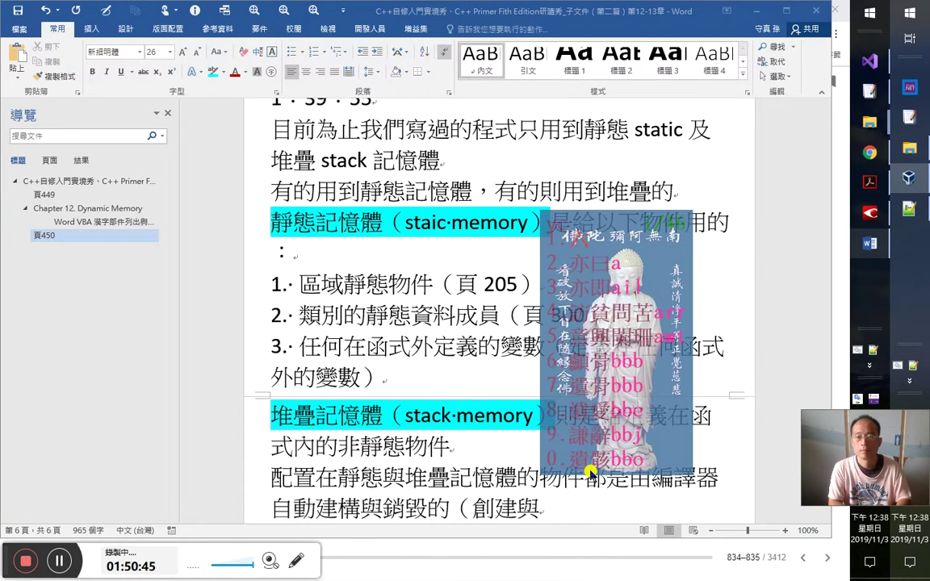
key(BackSpace)
key(BackSpace)
key(BackSpace)
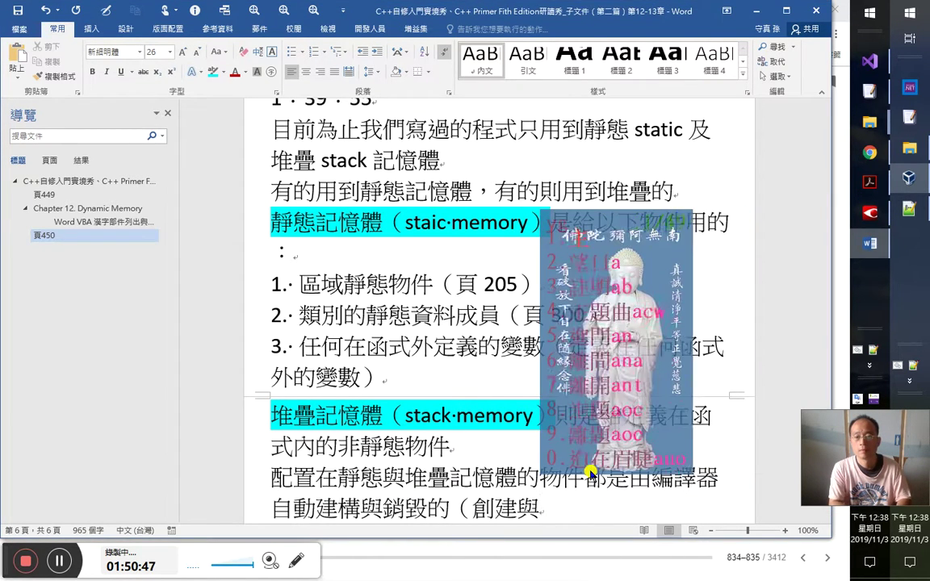
text(註銷）)
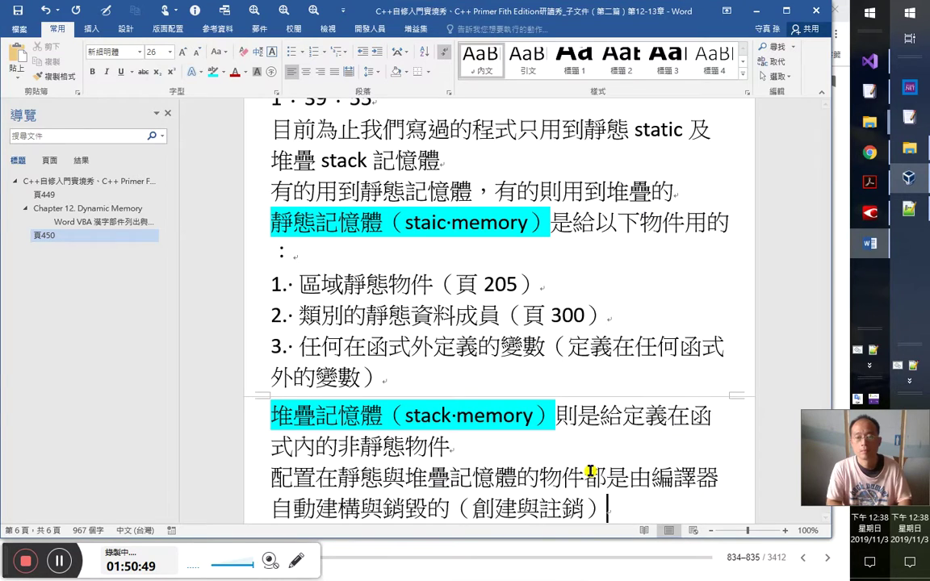
key(Return)
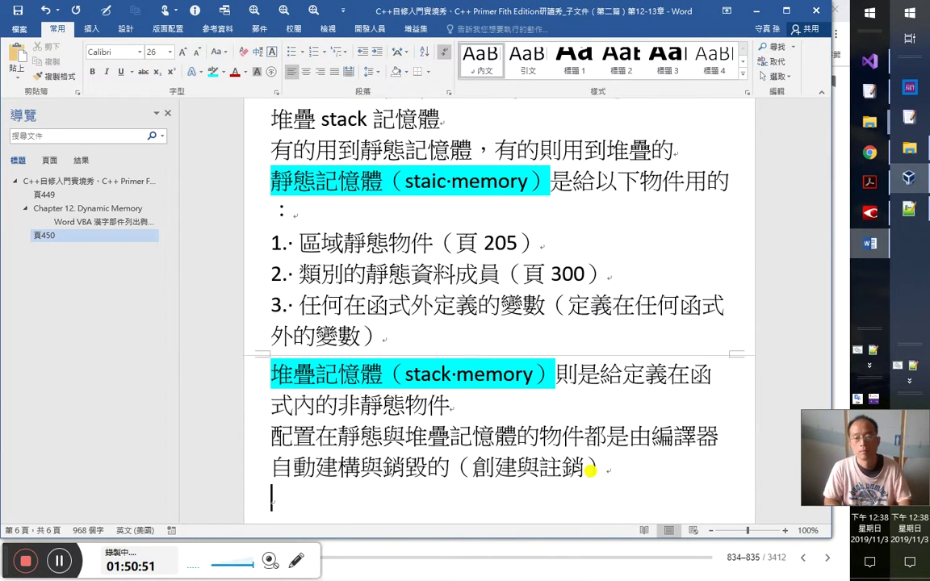
key(alt+Tab)
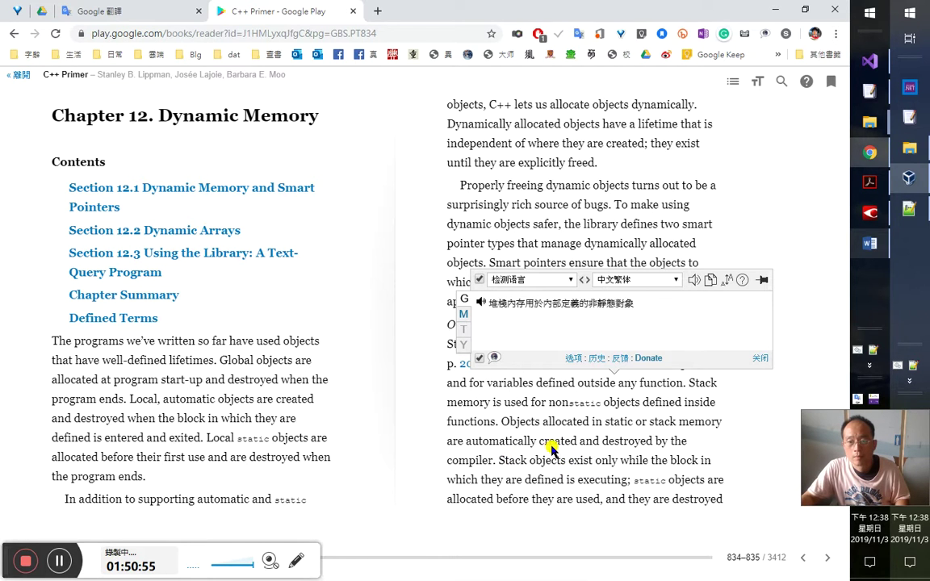
Select 'created and destroyed by the' in the book and check its translation
drag(563, 450, 677, 444)
right_click(678, 446)
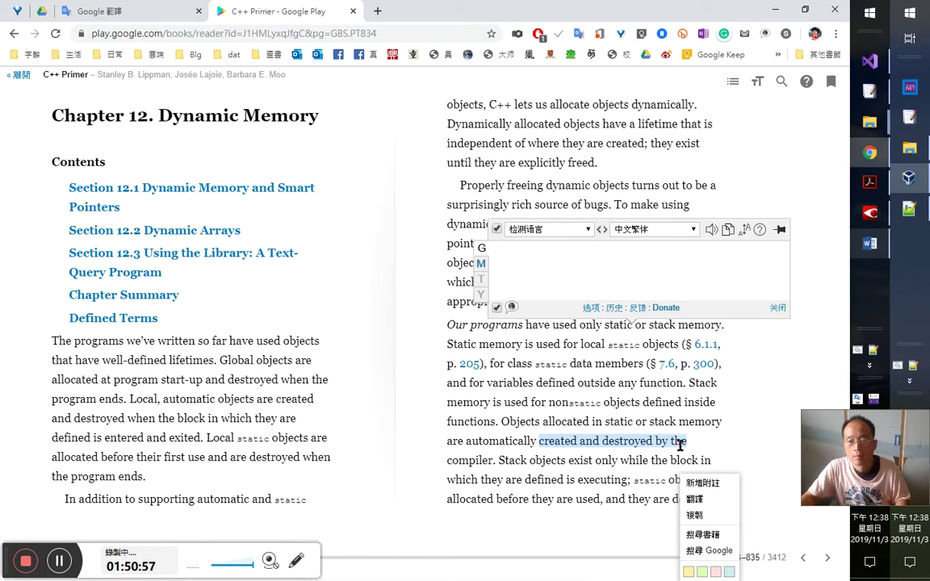
key(alt+Tab)
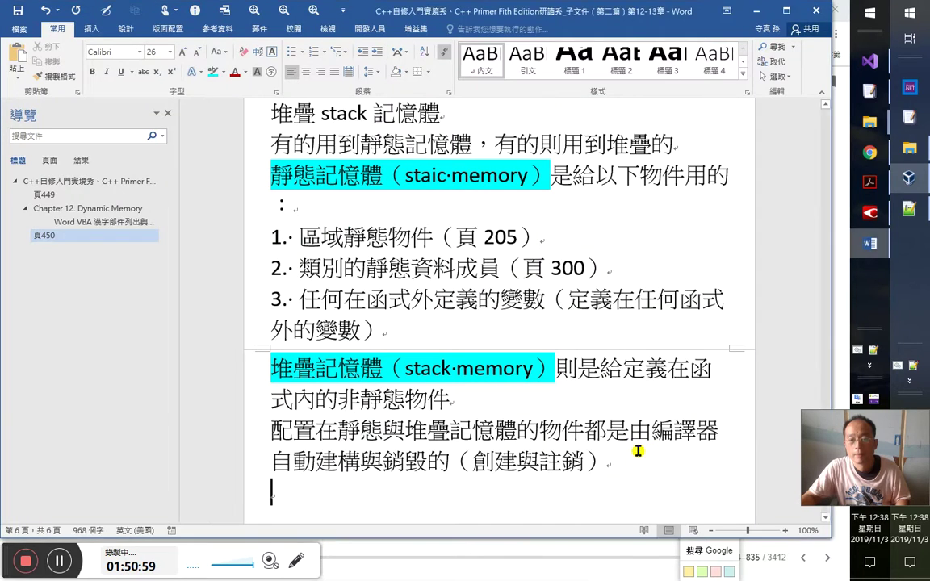
key(alt+Tab)
key(alt+Tab)
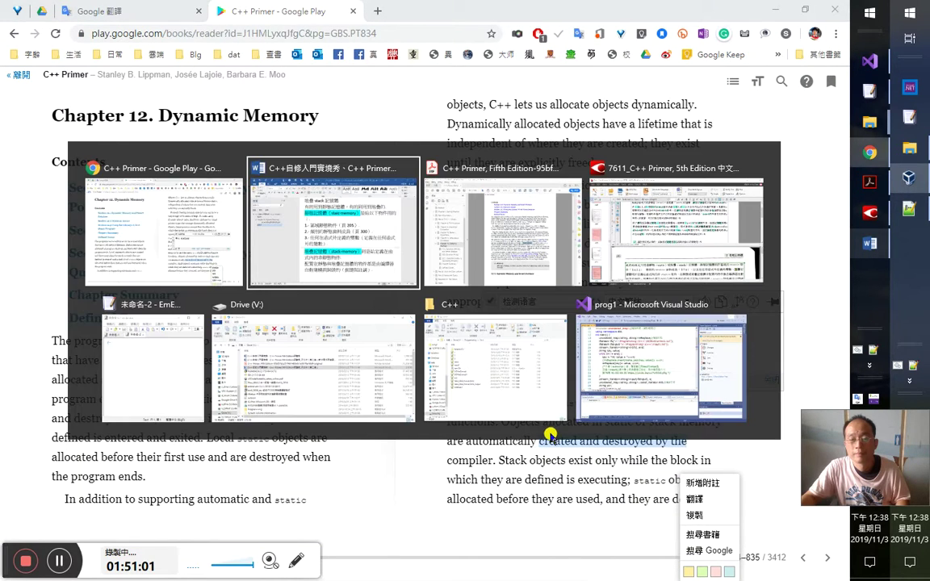
Compare the notes' wording, including 註銷, against the book passage
click(384, 431)
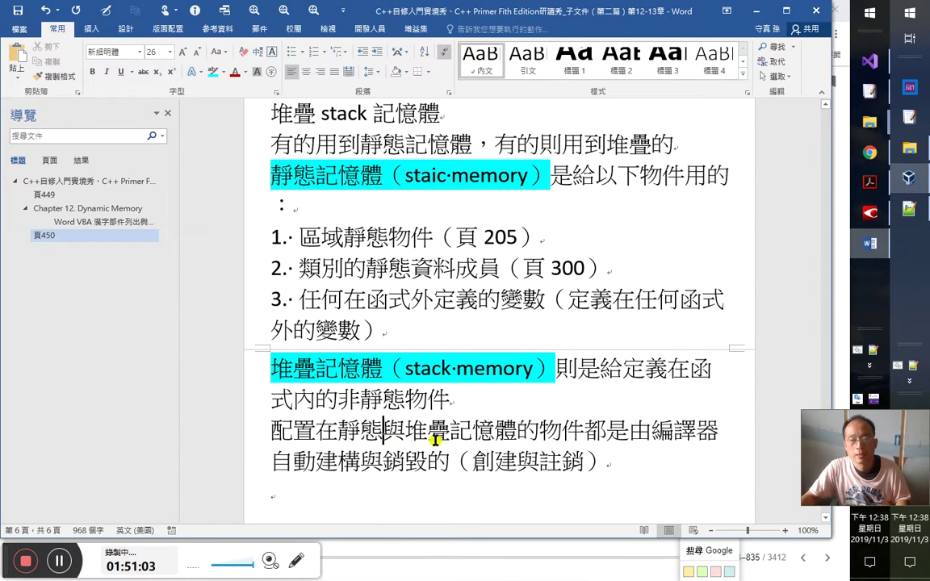
scroll(549, 444, down, 1)
click(423, 452)
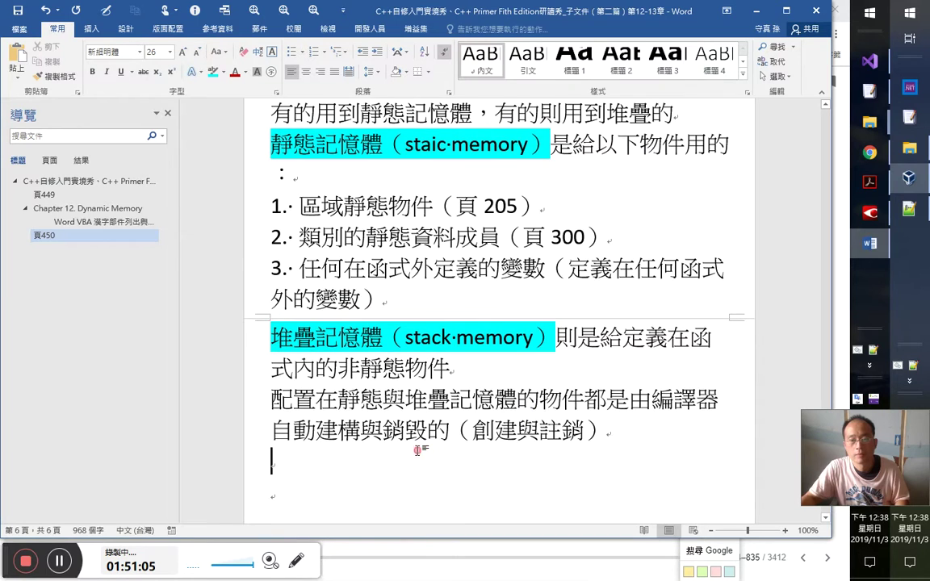
key(alt+Tab)
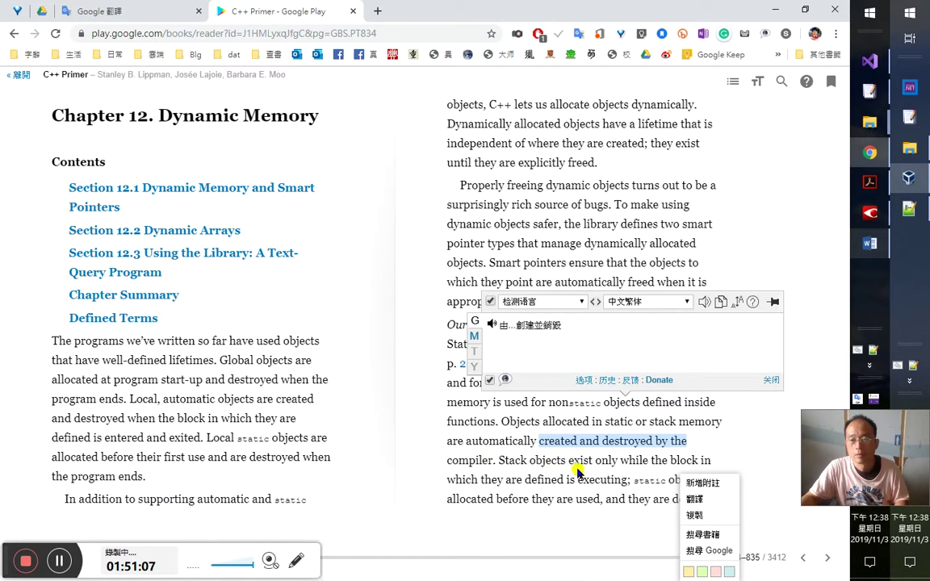
click(528, 469)
key(alt+Tab)
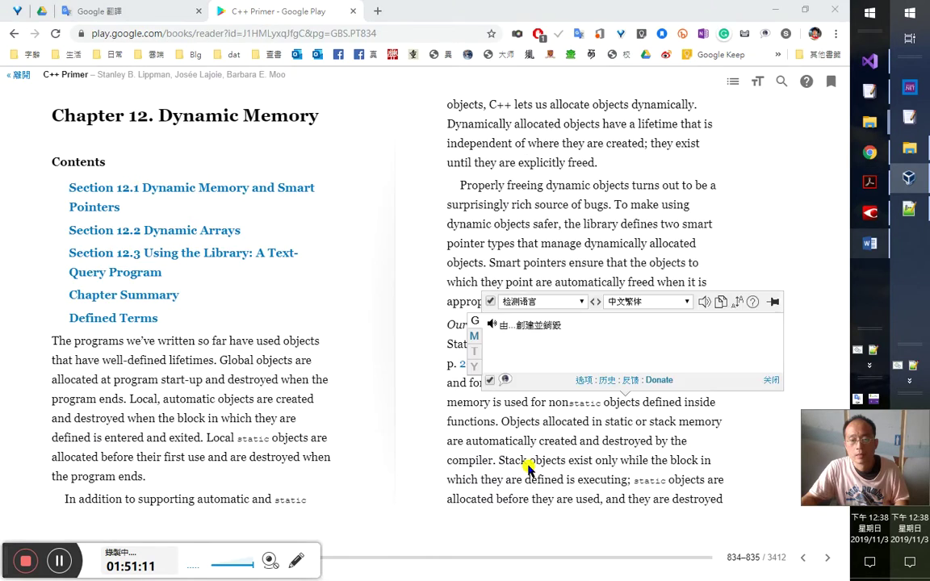
drag(561, 430, 583, 432)
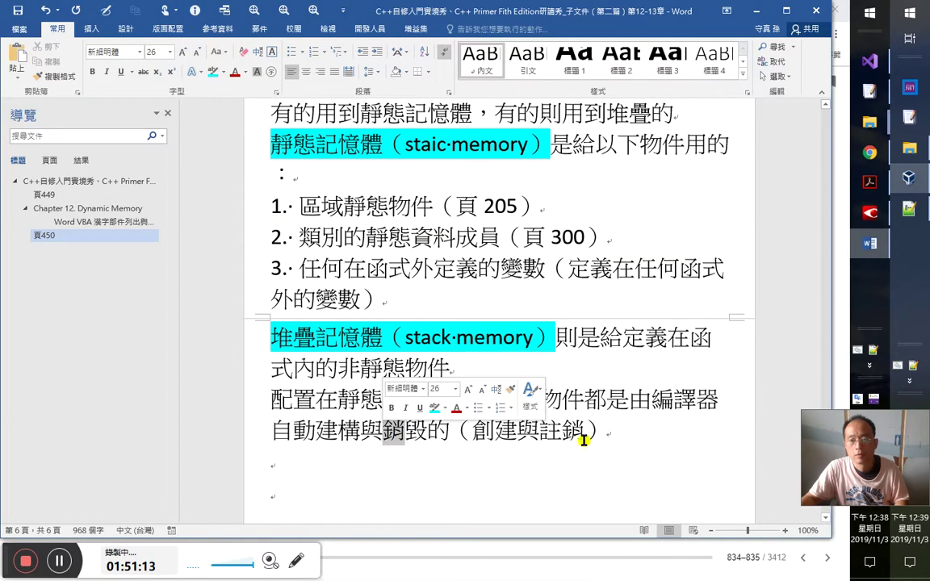
key(alt+Tab)
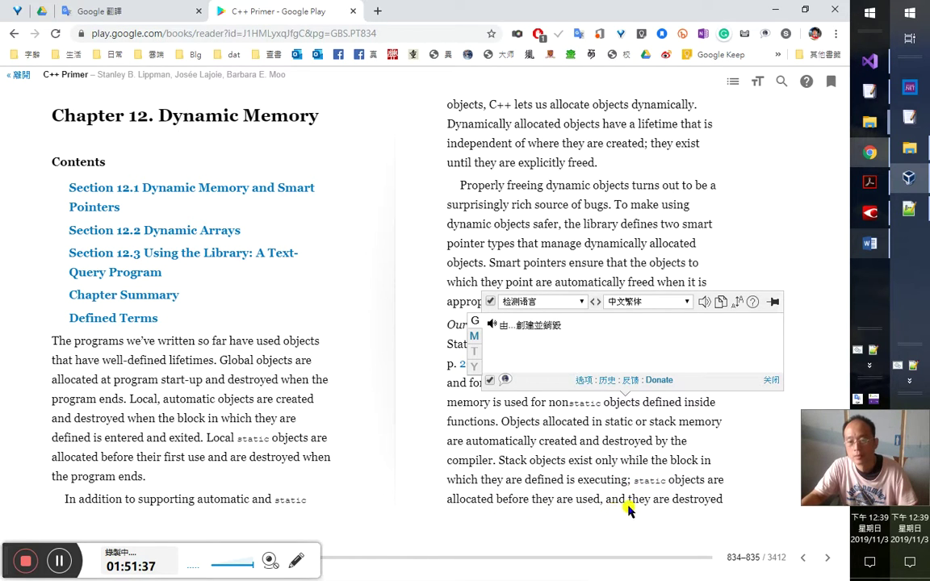
Turn the book forward to pages 835–836 and return to the Word notes
click(827, 558)
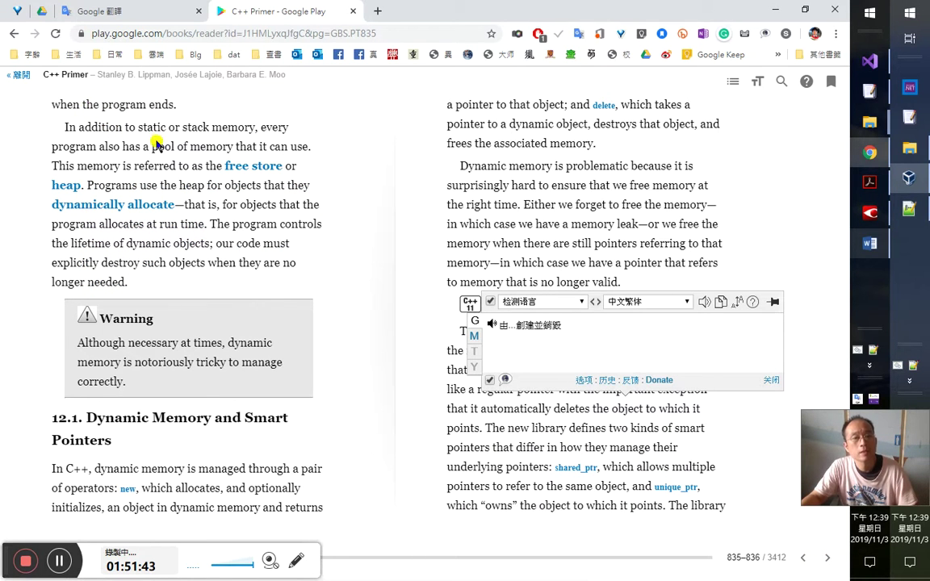
click(800, 561)
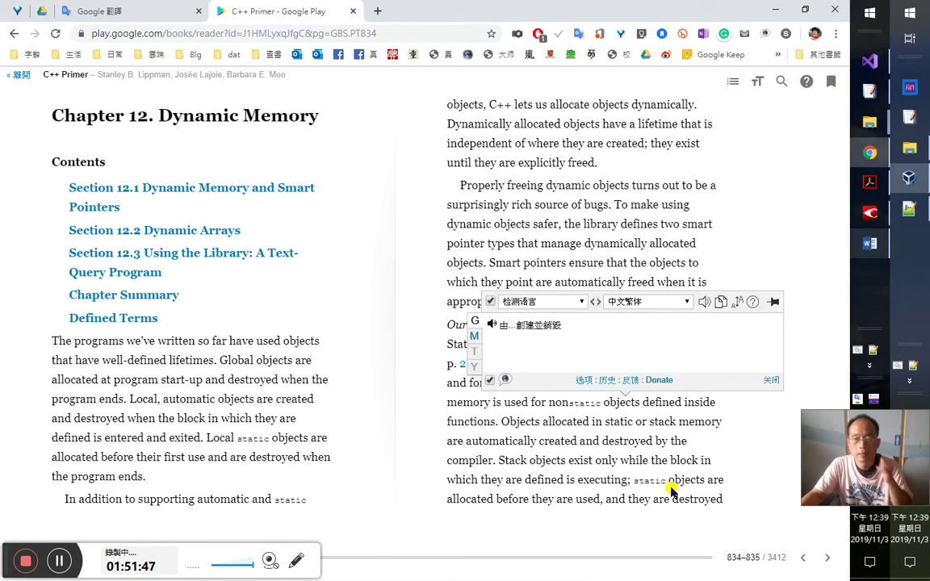
click(827, 559)
key(alt+Tab)
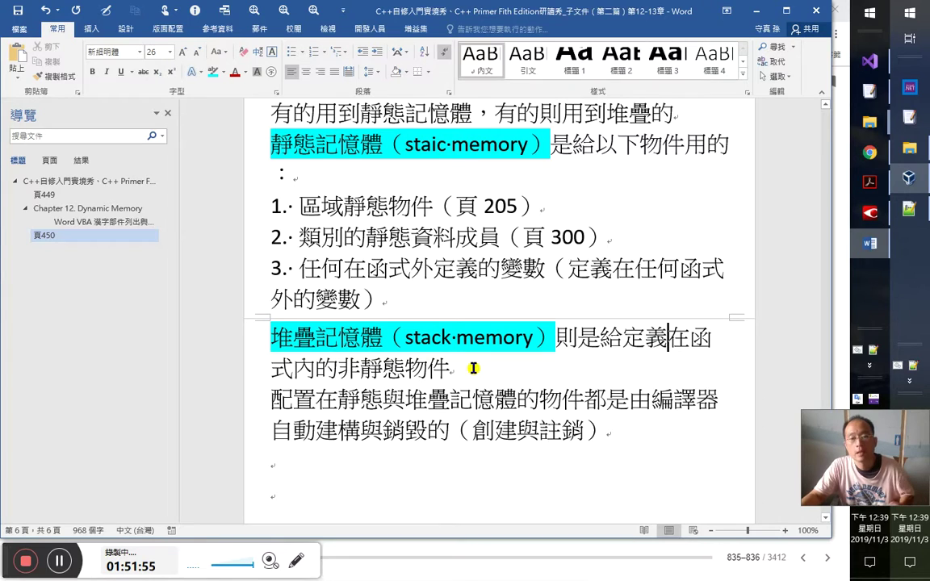
Reread 在函式內的非靜態物件 in the notes, then place the caret in the empty paragraph below
click(460, 368)
shift+click(679, 344)
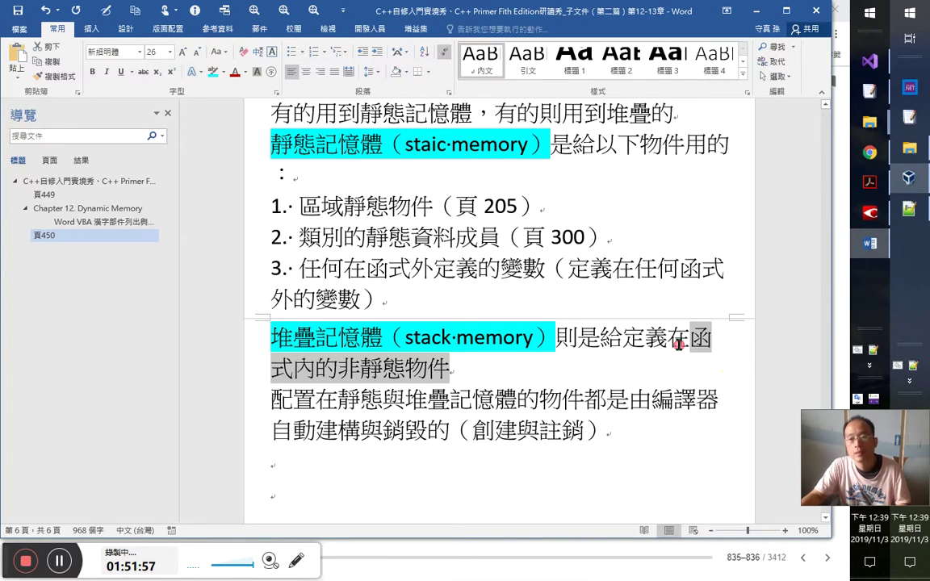
key(shift+Left)
key(shift+Left)
key(shift+Right)
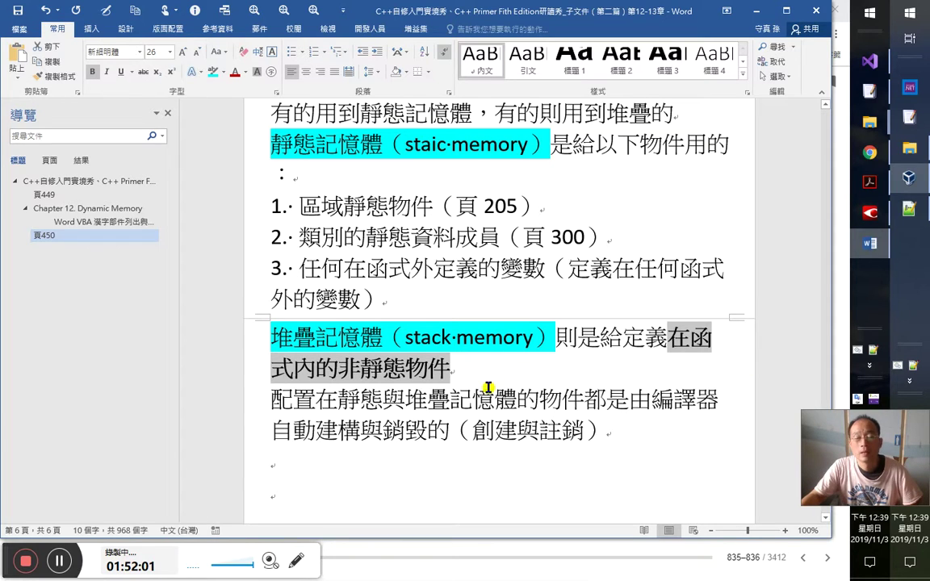
scroll(468, 378, down, 1)
click(356, 430)
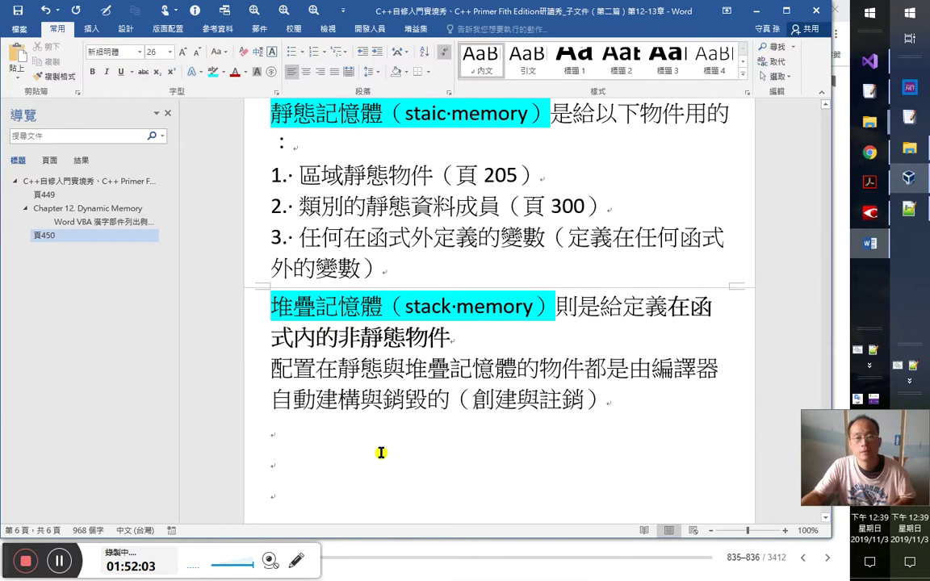
key(alt+Tab)
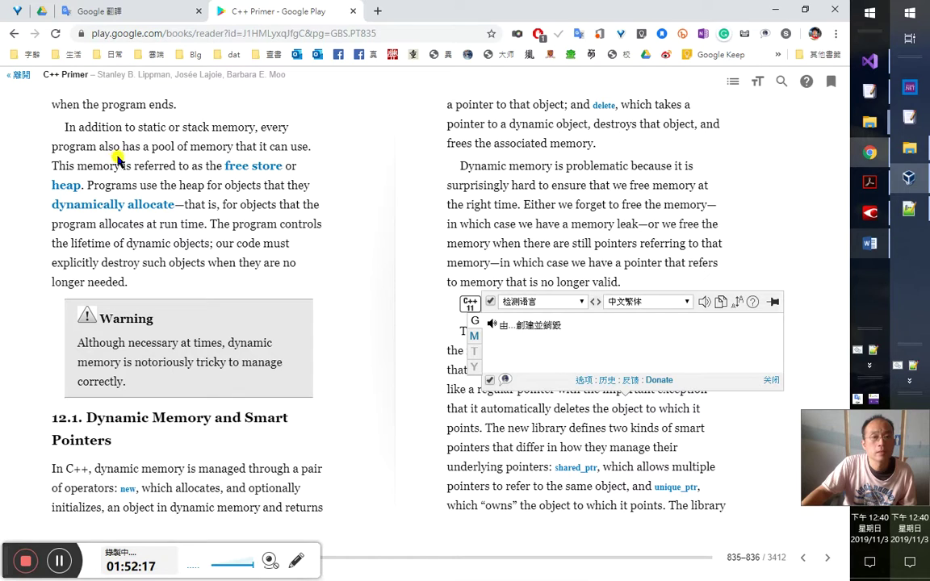
Look up 'pool' and translate the pool-of-memory sentence in the book
double_click(164, 147)
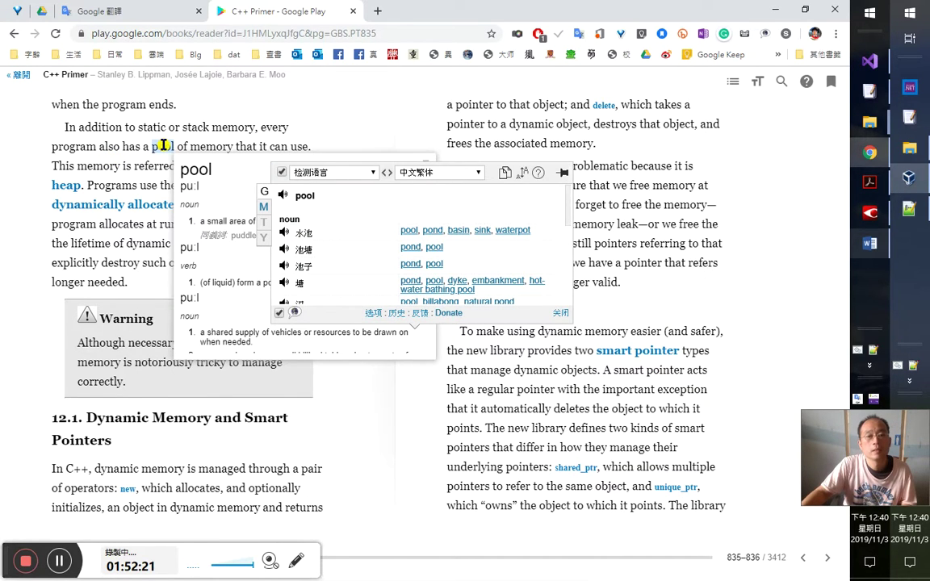
click(386, 133)
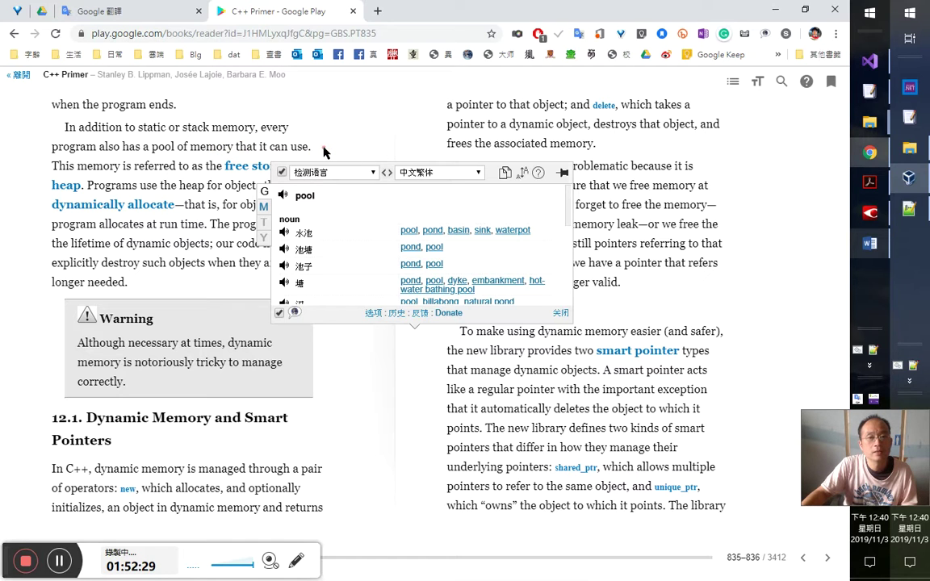
drag(298, 149, 85, 143)
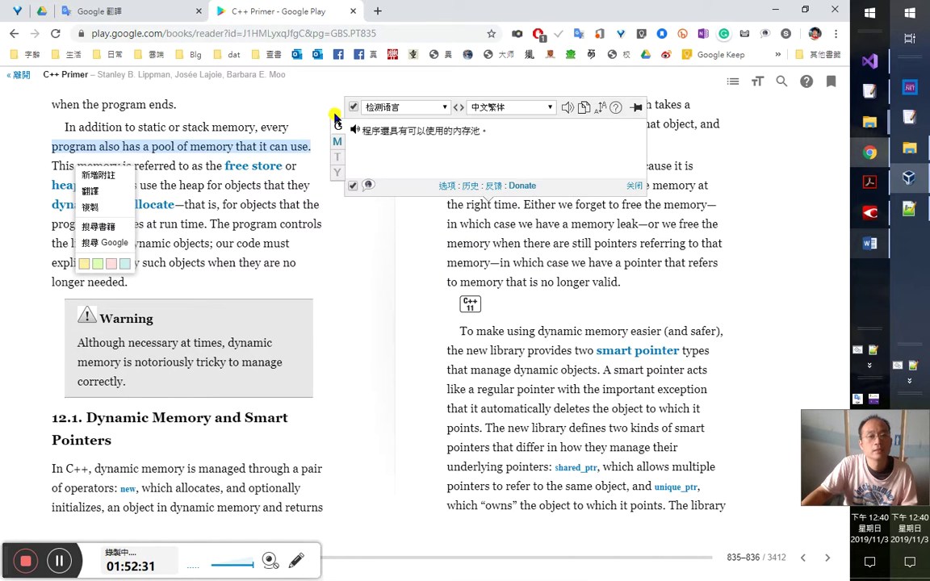
click(299, 121)
Bring up the Chinese edition's page 472 text in ABBYY FineReader
key(alt+Tab)
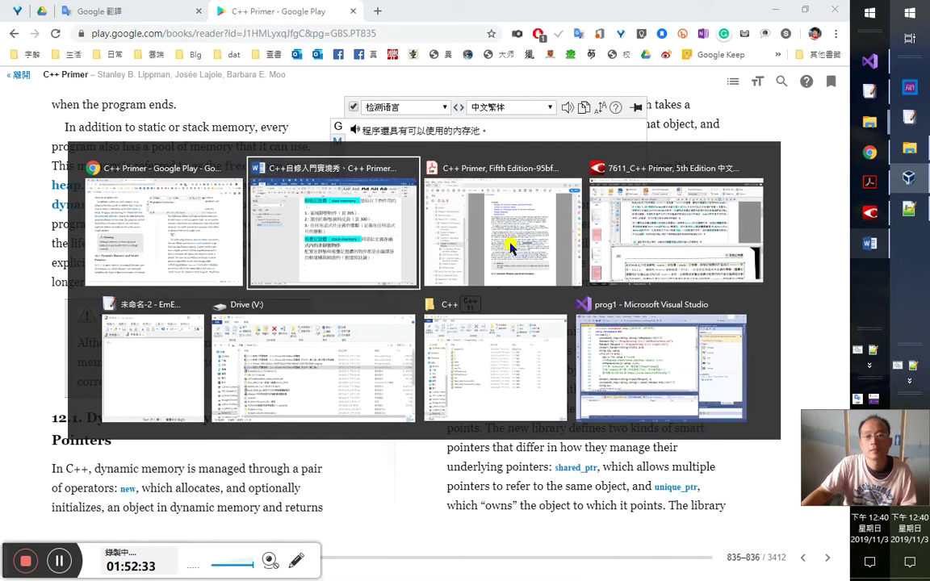
key(alt+Tab)
key(alt+Tab)
click(521, 290)
scroll(521, 290, down, 3)
Select the Chinese memory-pool sentence ending 可用。 in FineReader's text pane
click(321, 194)
click(482, 209)
drag(556, 193, 671, 194)
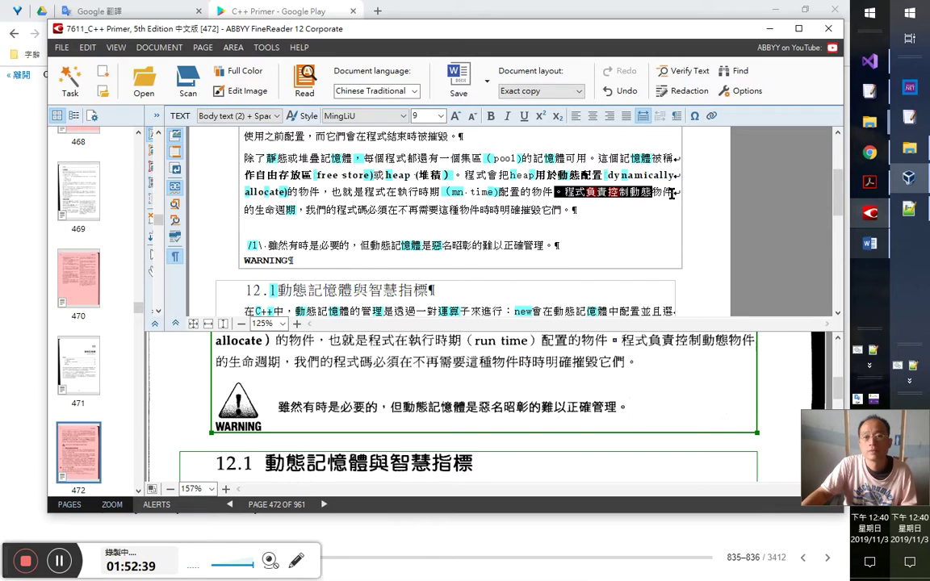
scroll(671, 193, up, 2)
click(457, 207)
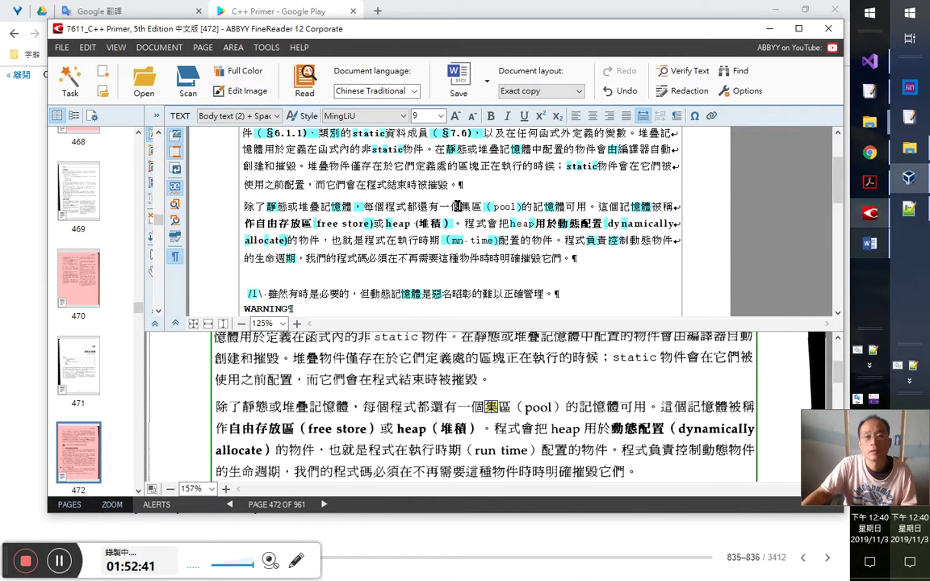
click(588, 206)
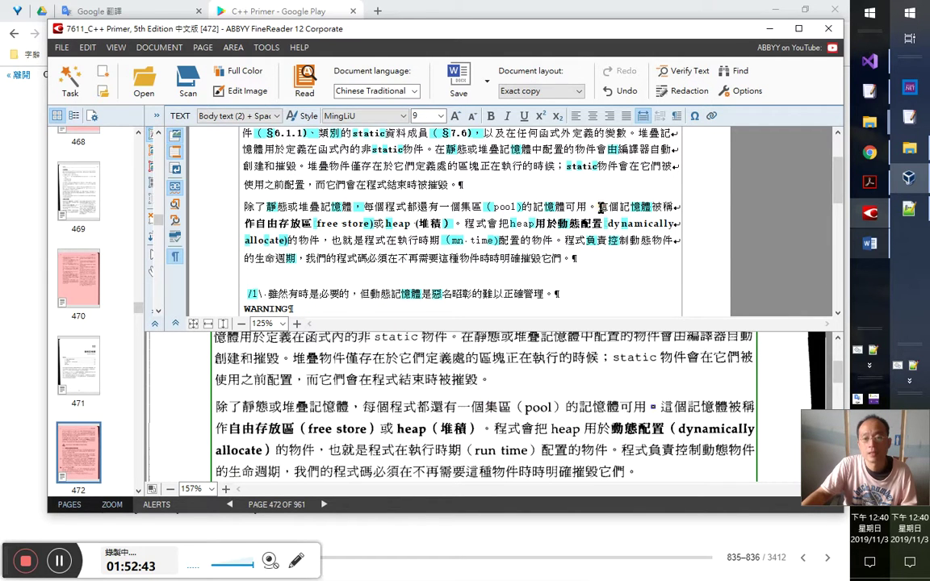
key(shift+Home)
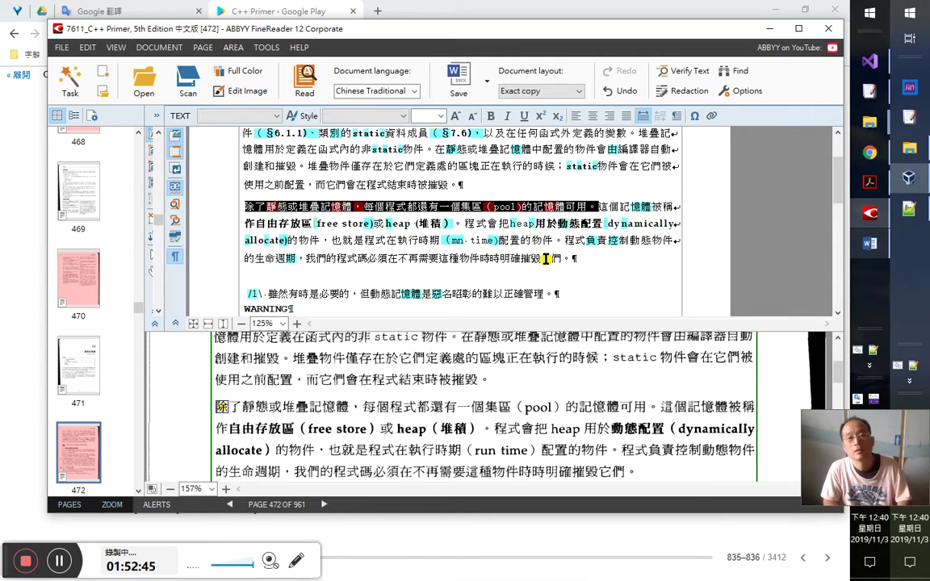
key(alt+Tab)
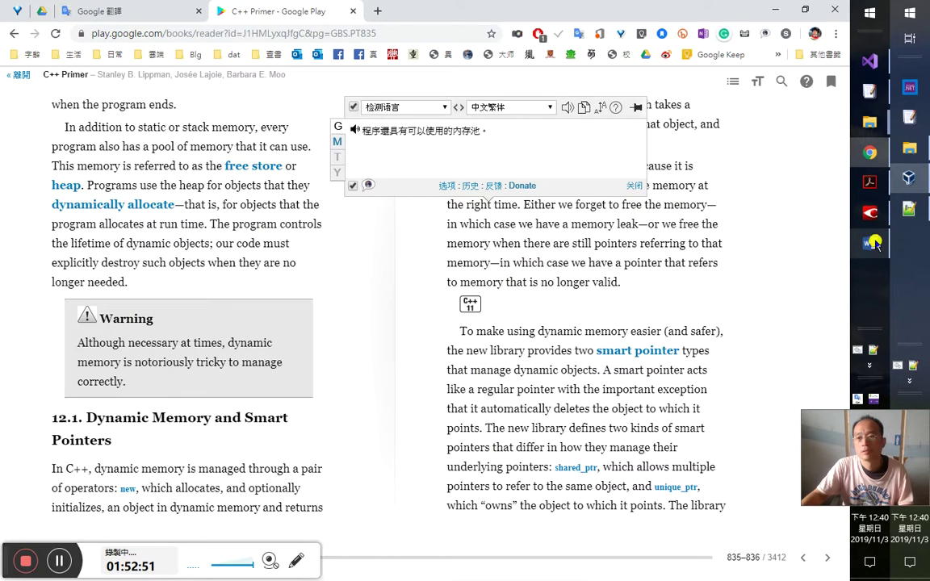
Paste the Chinese memory-pool sentence into the notes and add a 1：52：50 timestamp line
click(872, 244)
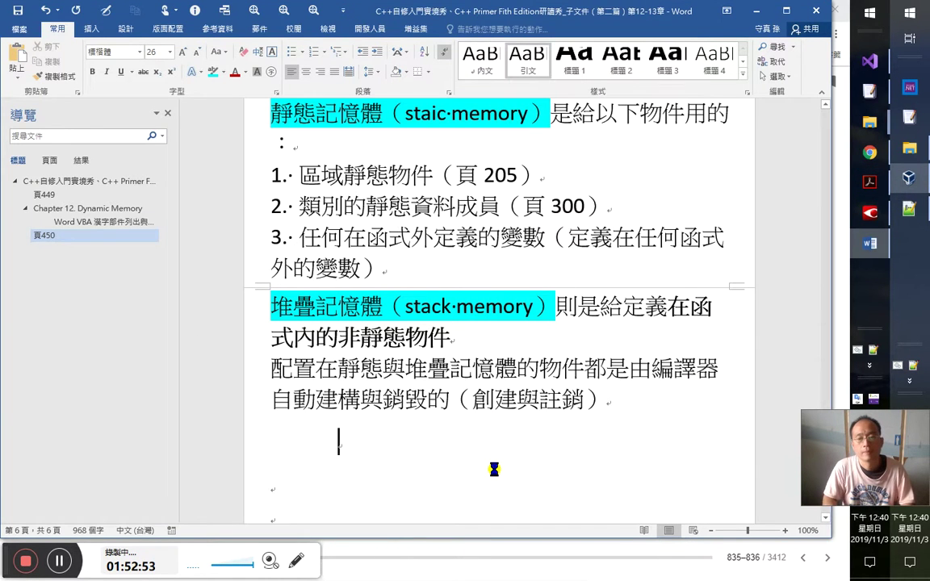
text(除了靜態或堆疊記憶體，每個程式都還有一個集區（pool)的記憶體可用。)
key(Return)
text(1：52：)
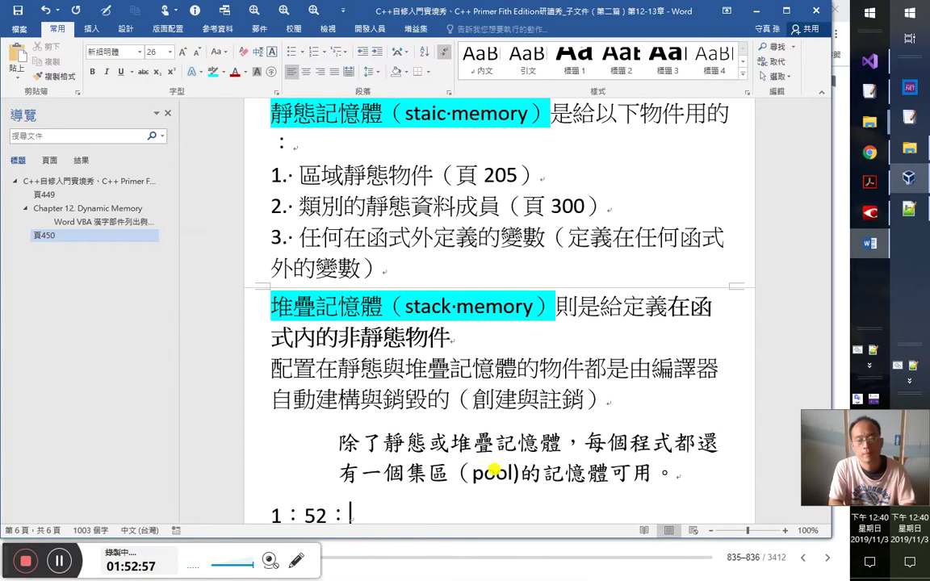
text(50)
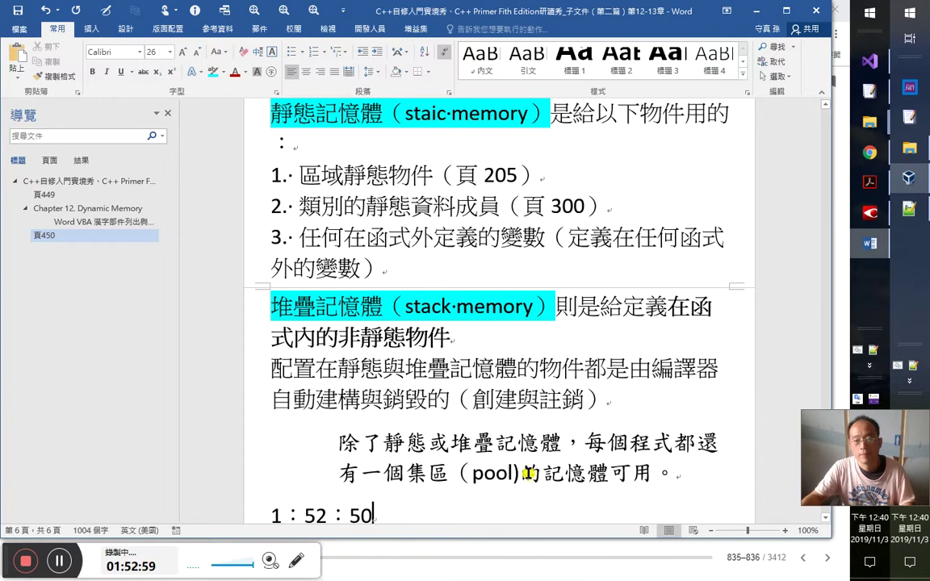
Replace the half-width ')' after pool with a full-width '）'
click(530, 474)
key(BackSpace)
text(）)
key(alt+Tab)
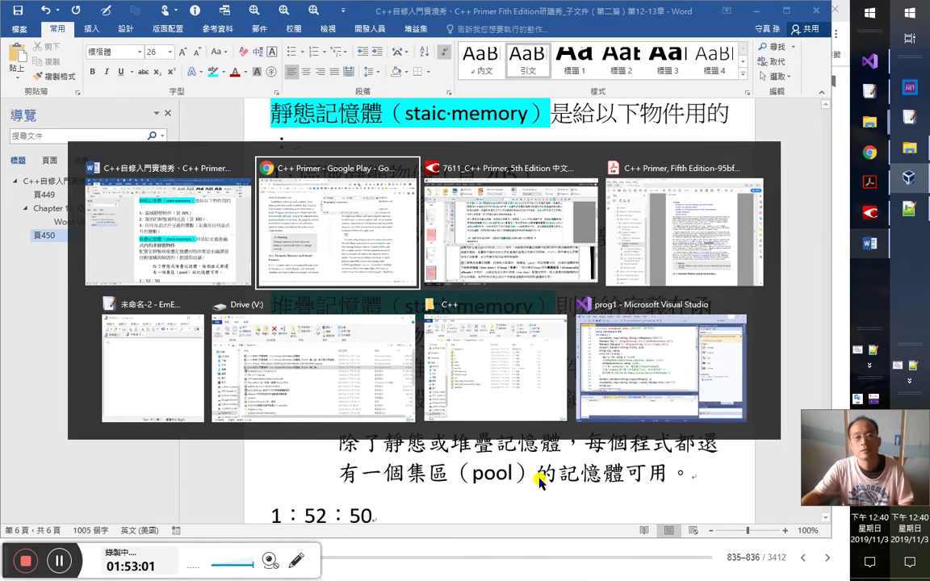
key(alt+Tab)
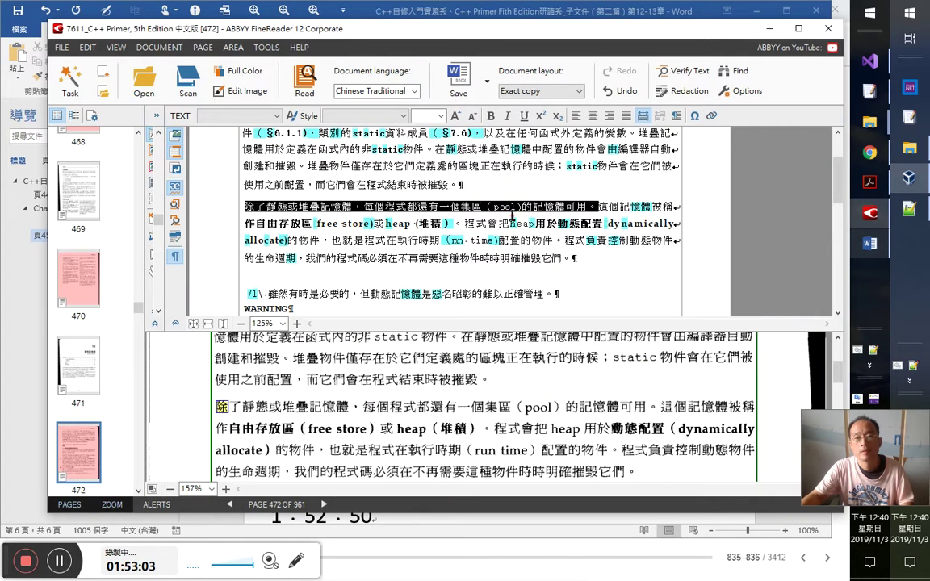
Select 集區（pool） in FineReader's text and paste it onto line 551 of the word list
key(Right)
key(Right)
key(Right)
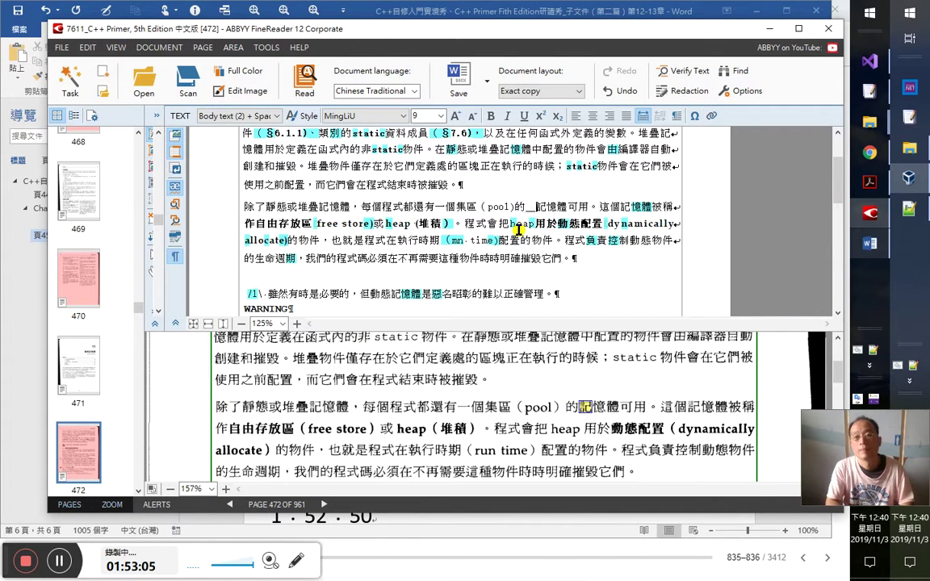
key(shift+Down)
key(Left)
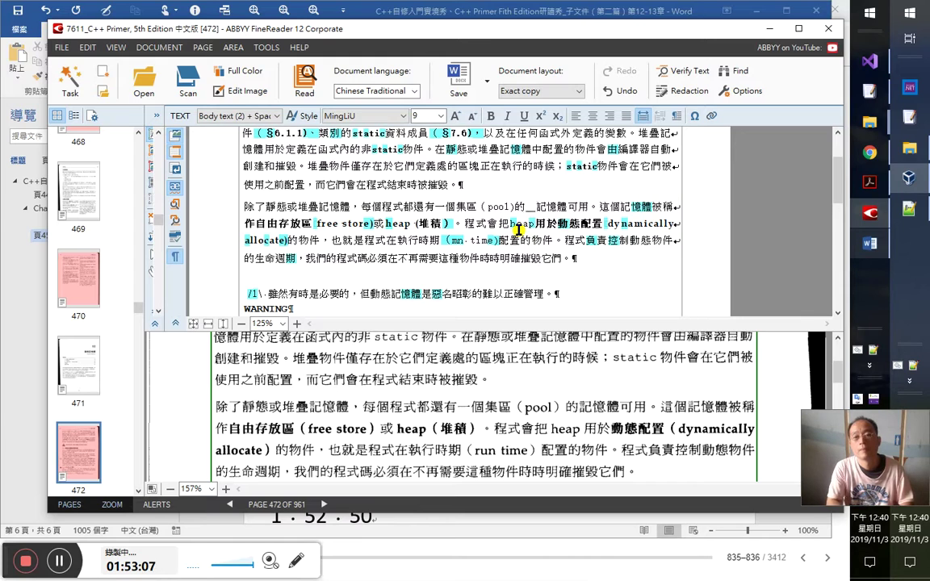
key(Left)
key(Left)
key(shift+Left)
key(shift+Left)
key(shift+Left)
key(shift+Left)
key(shift+Left)
key(shift+Left)
key(shift+Left)
key(ctrl+c)
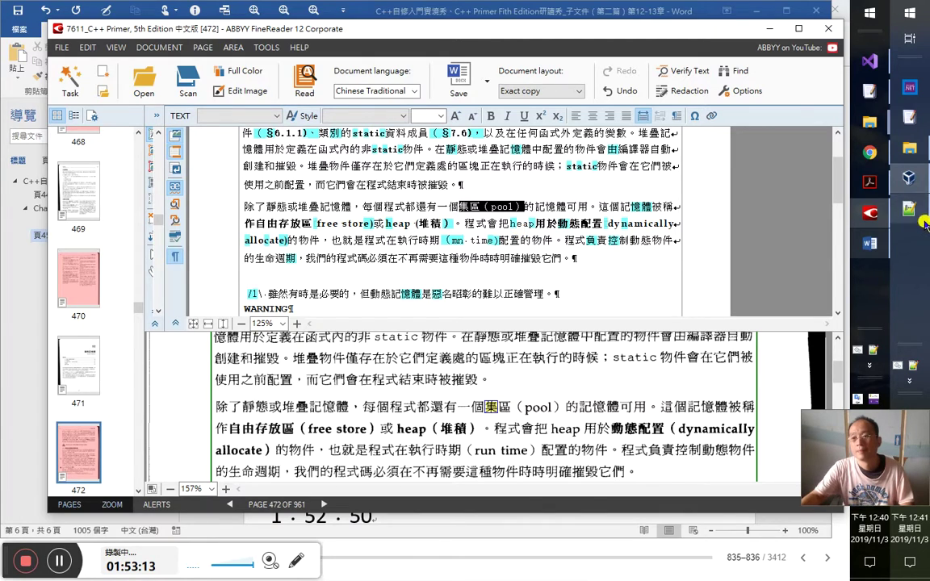
key(alt+Tab)
key(ctrl+v)
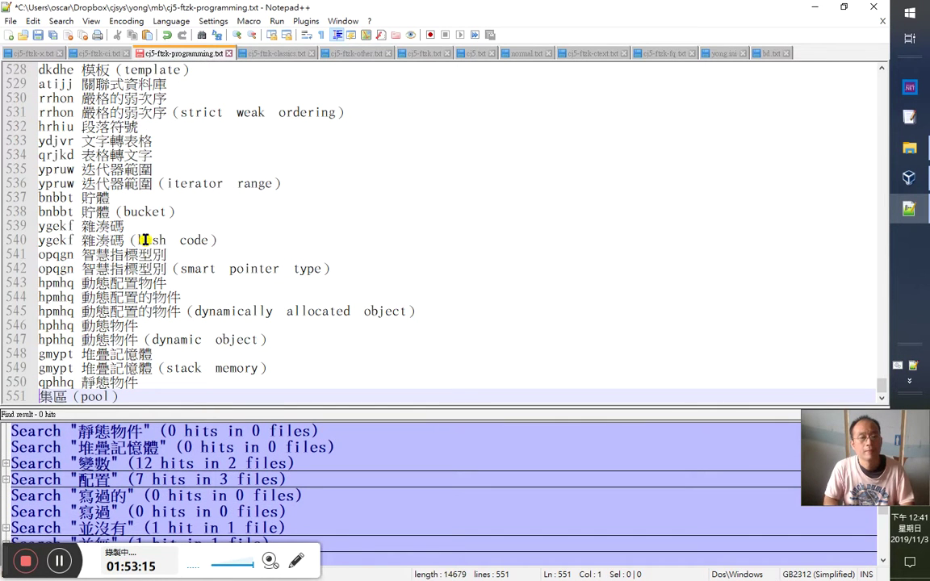
Make line 551 odsrr 集區（pool） and duplicate it, trimming the first copy to odsrr 集區
text(odsrr)
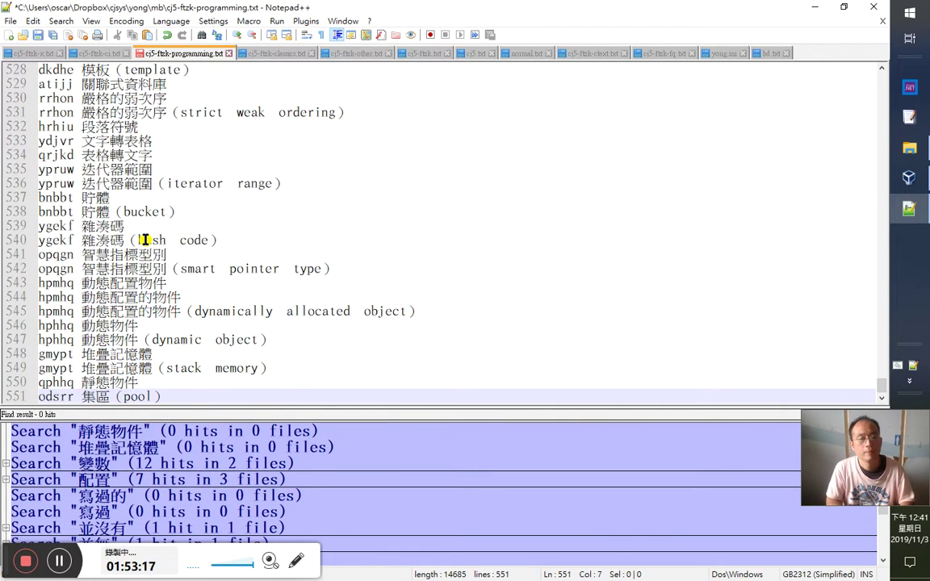
key(Return)
key(Up)
key(ctrl+d)
key(Right)
key(shift+End)
key(Delete)
key(Down)
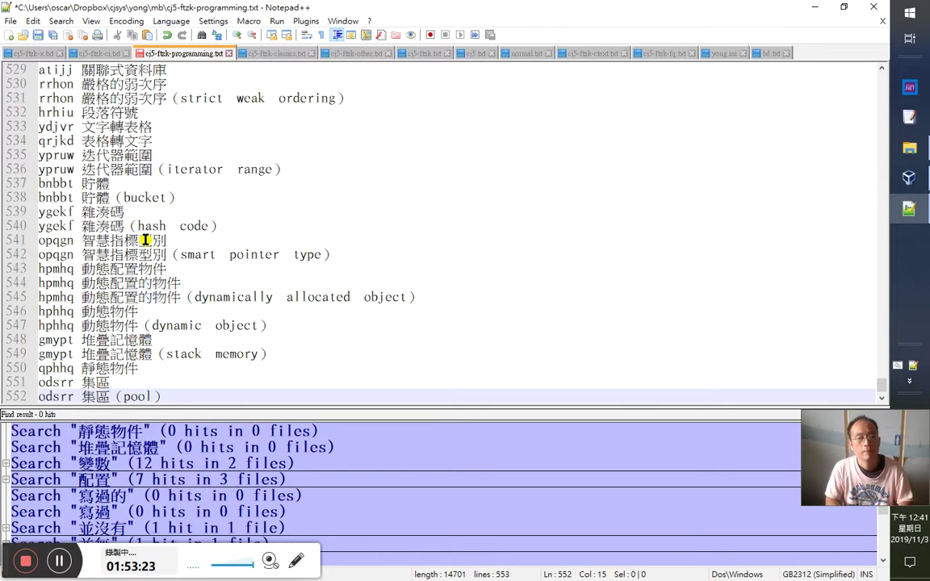
Add a blank line after the entries and save the word list
key(Return)
key(ctrl+s)
key(alt+Tab)
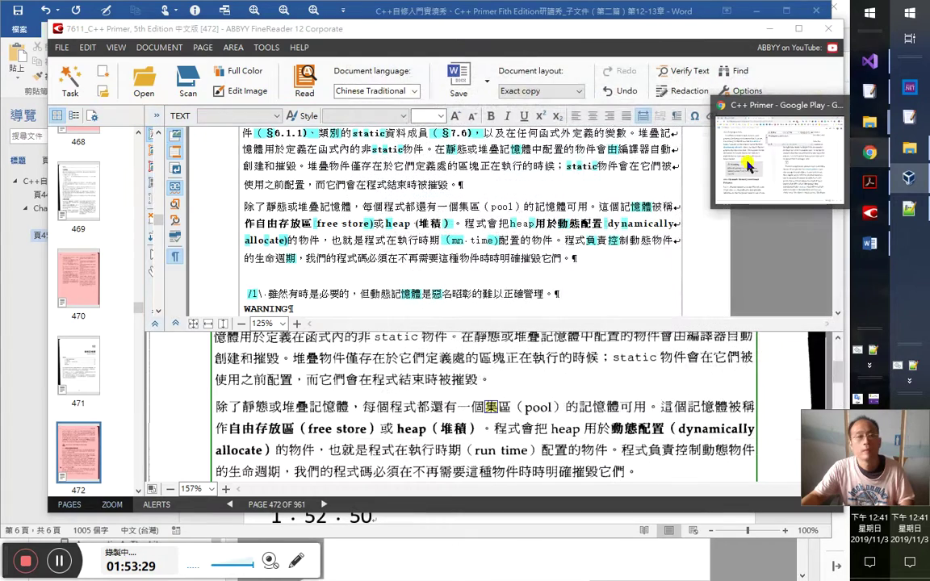
key(alt+Tab)
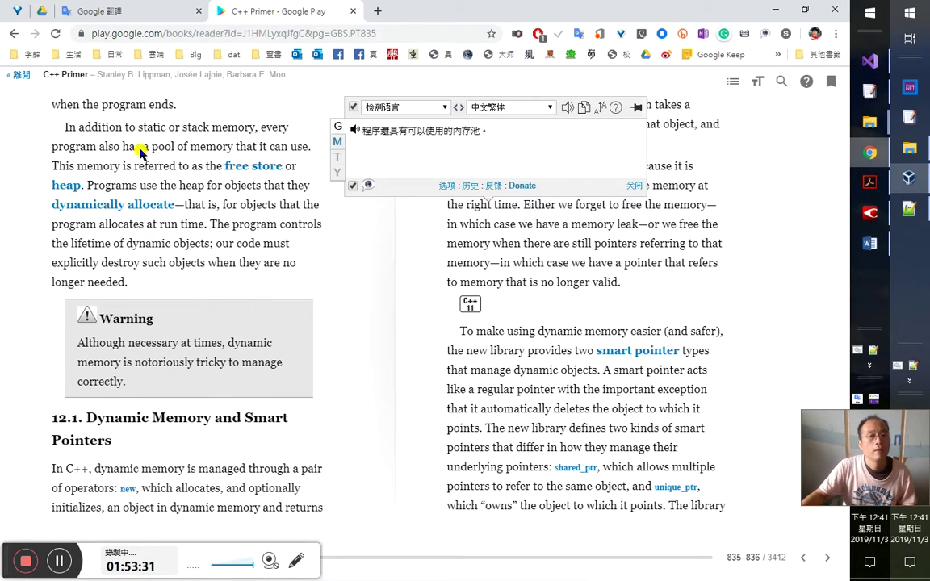
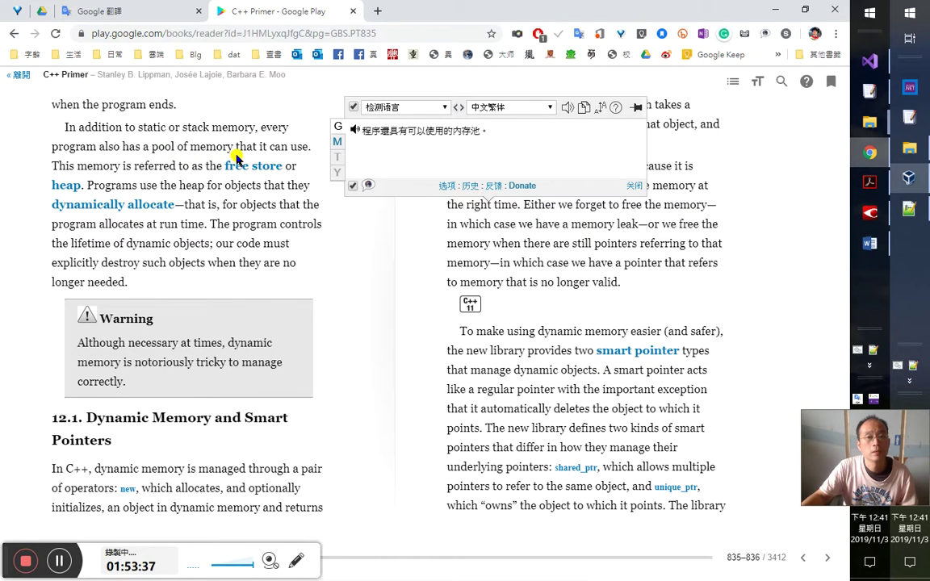
In FineReader's text pane, select 個集區（pool）的記憶體可 and adjust the selection by a character
click(869, 214)
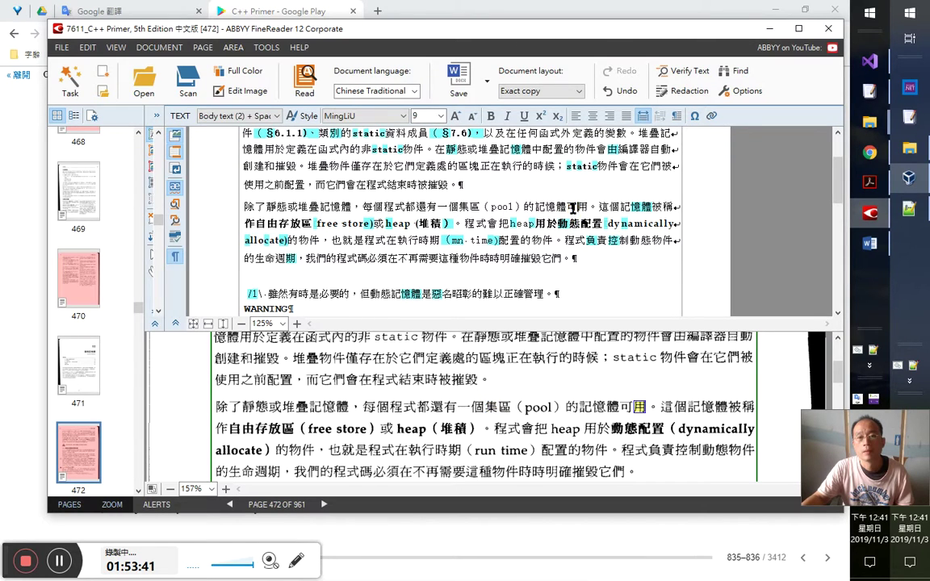
drag(458, 207, 578, 207)
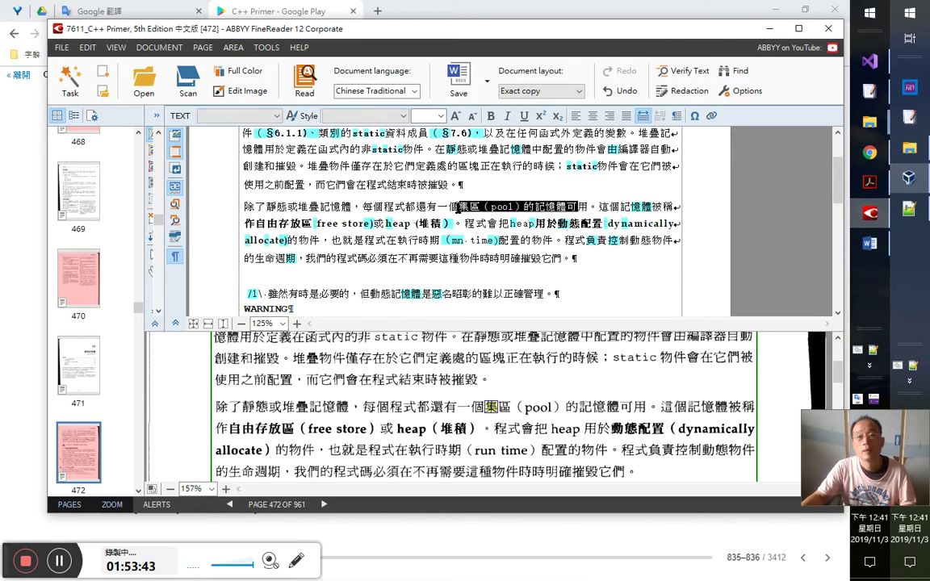
key(shift+Left)
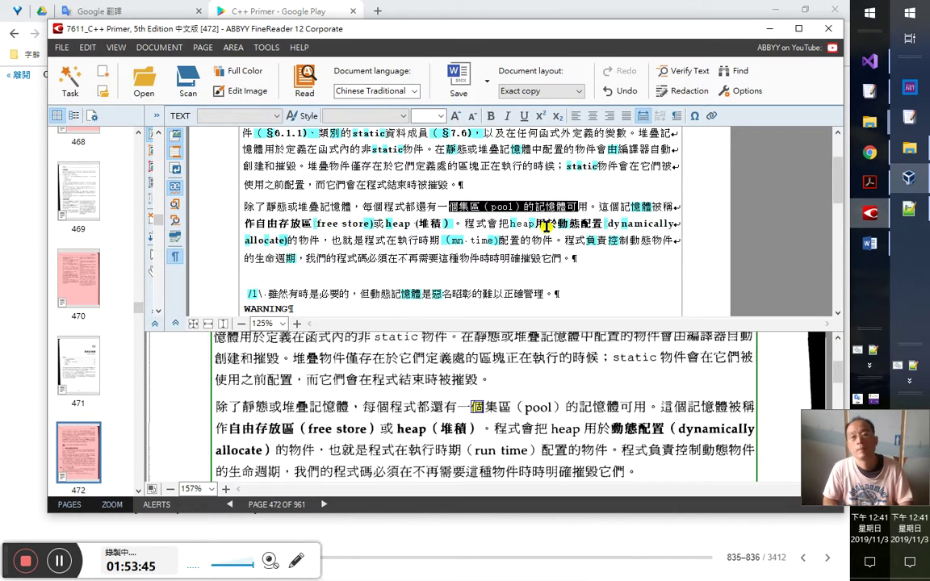
key(shift+Left)
key(shift+Right)
key(ctrl+c)
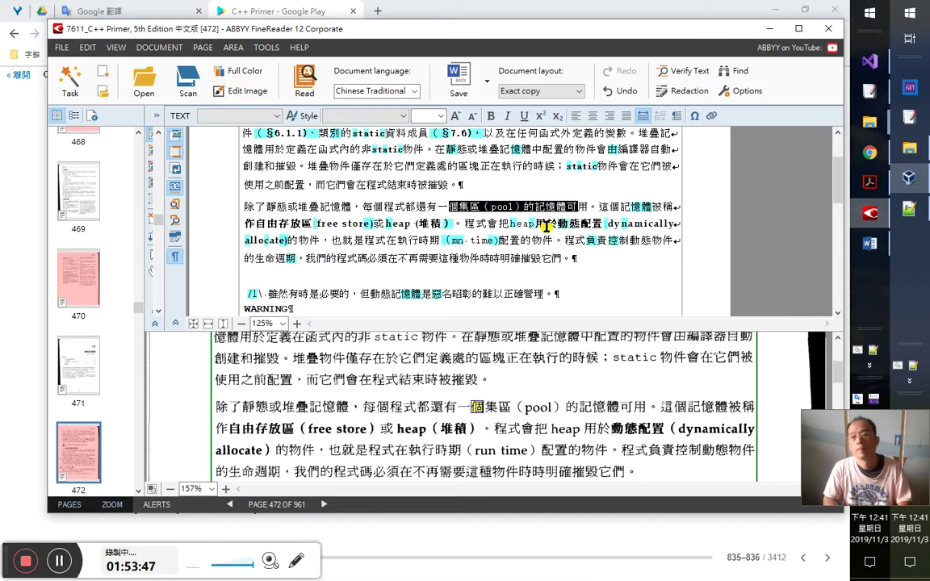
Paste the phrase into the list, trim 個, 的 and 可, and prefix it with orypt
click(920, 215)
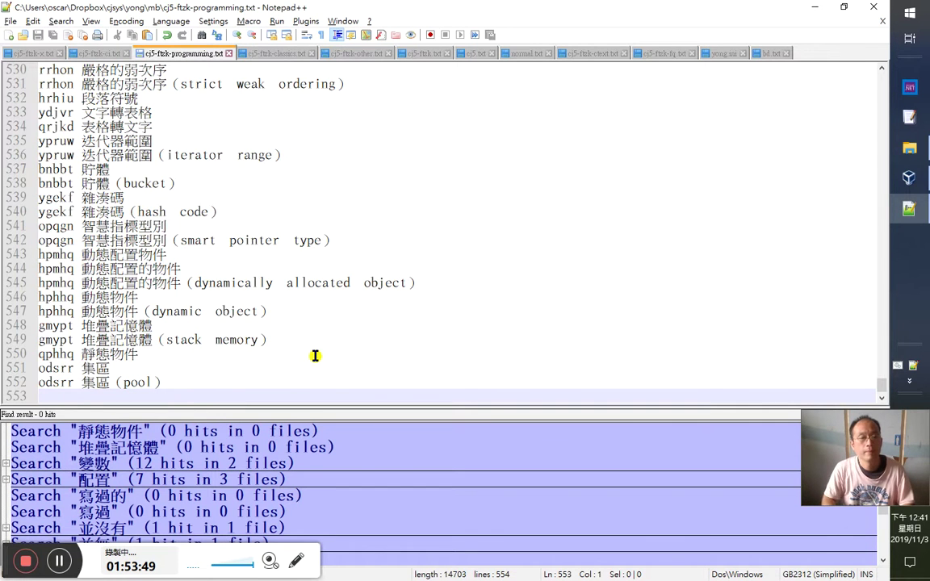
key(ctrl+v)
key(BackSpace)
key(Home)
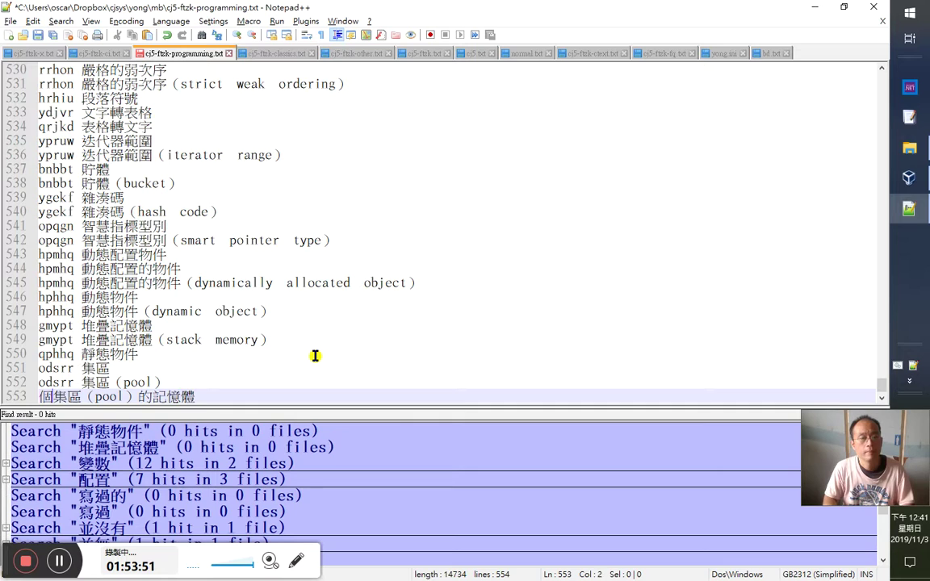
key(Delete)
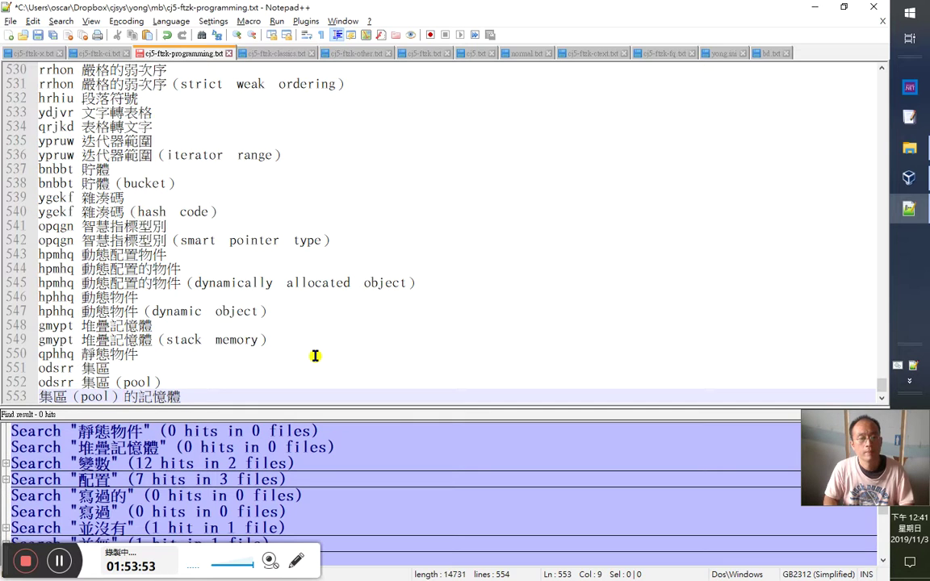
key(Delete)
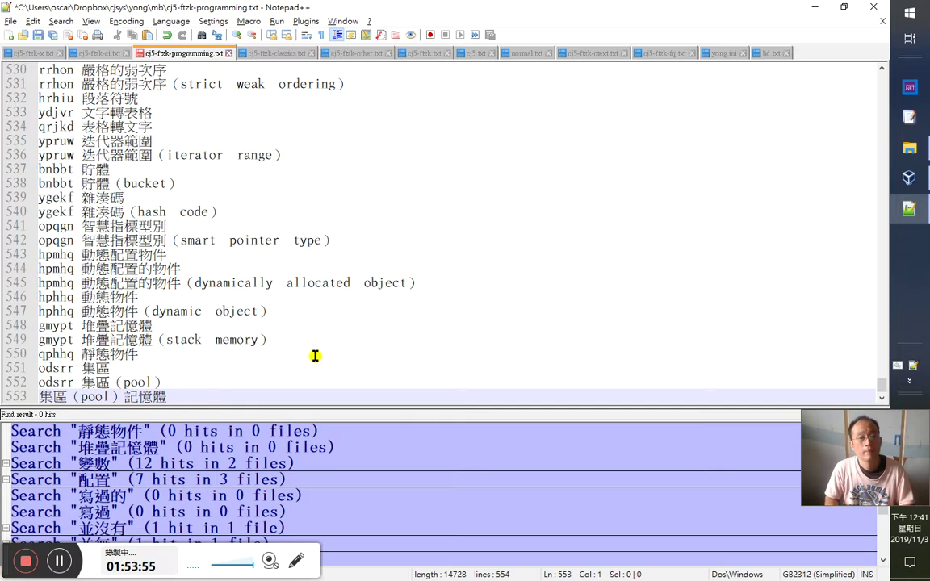
text(or)
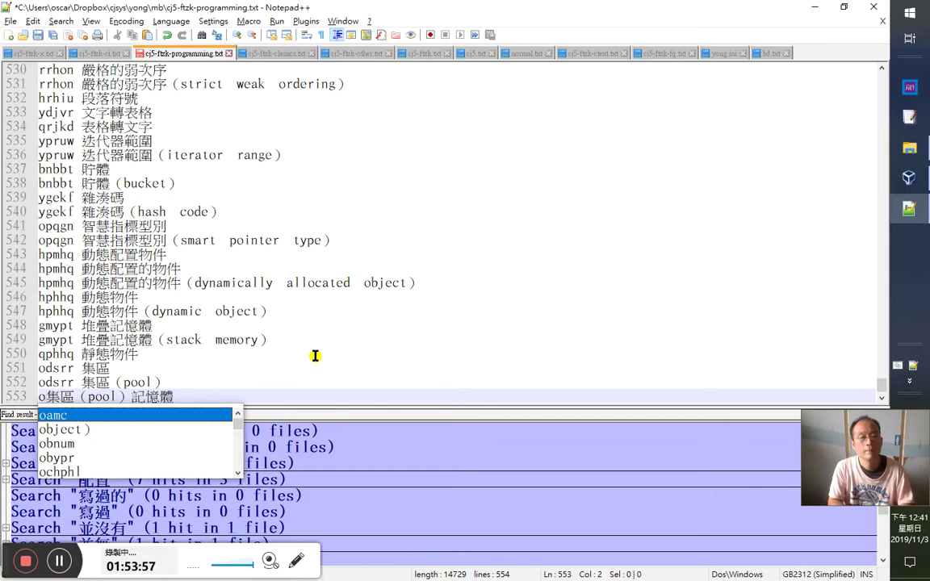
text(ypt)
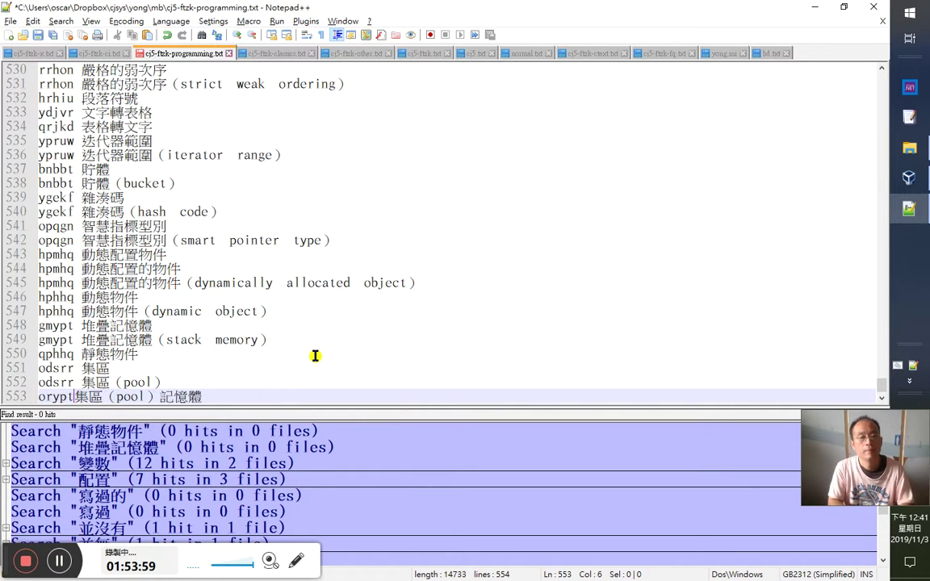
Add a second entry 'orypt 集區記憶體（pool of memory）' below and save the phrase list
key(Right)
key(shift+Right)
key(shift+Right)
key(shift+Right)
key(shift+Right)
key(shift+Right)
key(shift+Right)
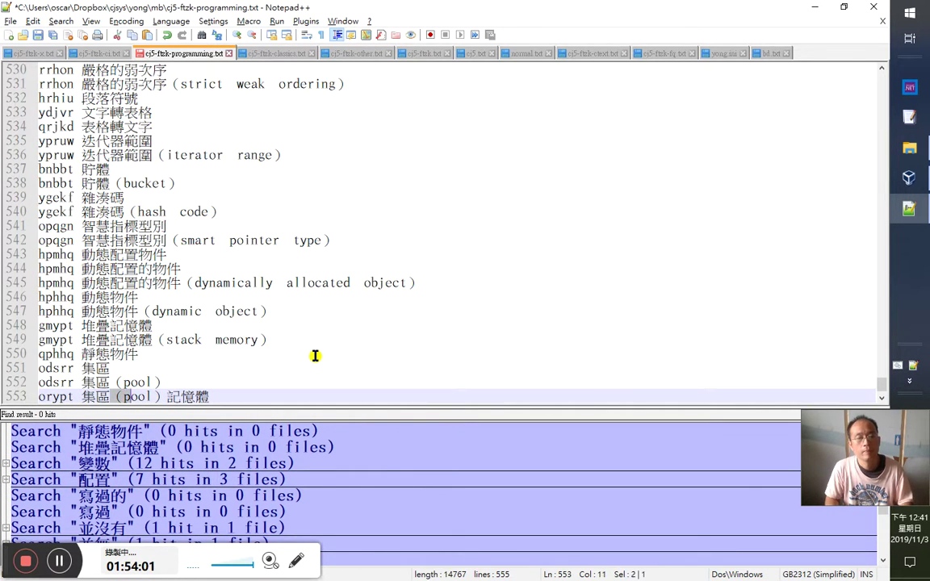
key(Delete)
key(Down)
key(End)
text(（pool）)
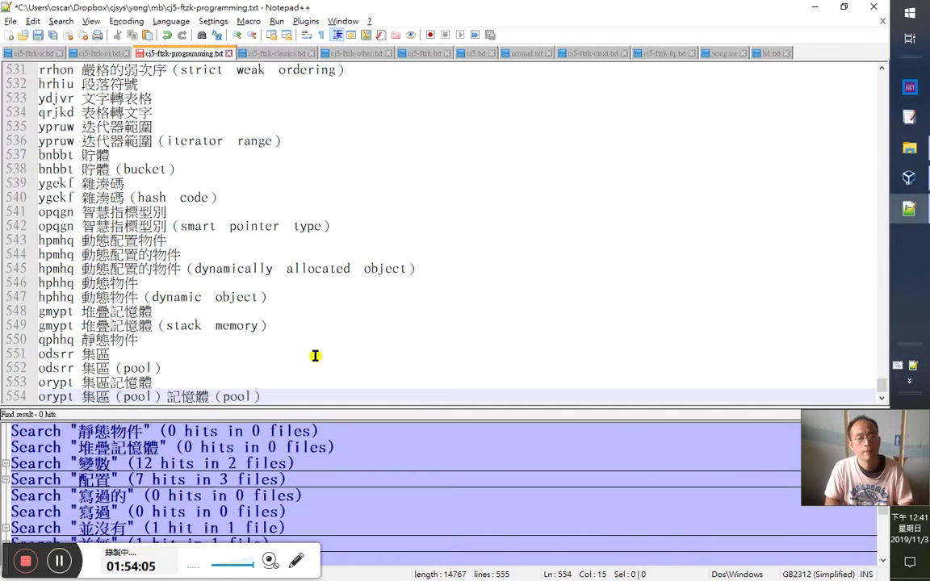
key(shift+Left)
key(shift+Left)
key(shift+Left)
key(shift+Left)
key(shift+Left)
key(shift+Left)
key(Delete)
text(of mem)
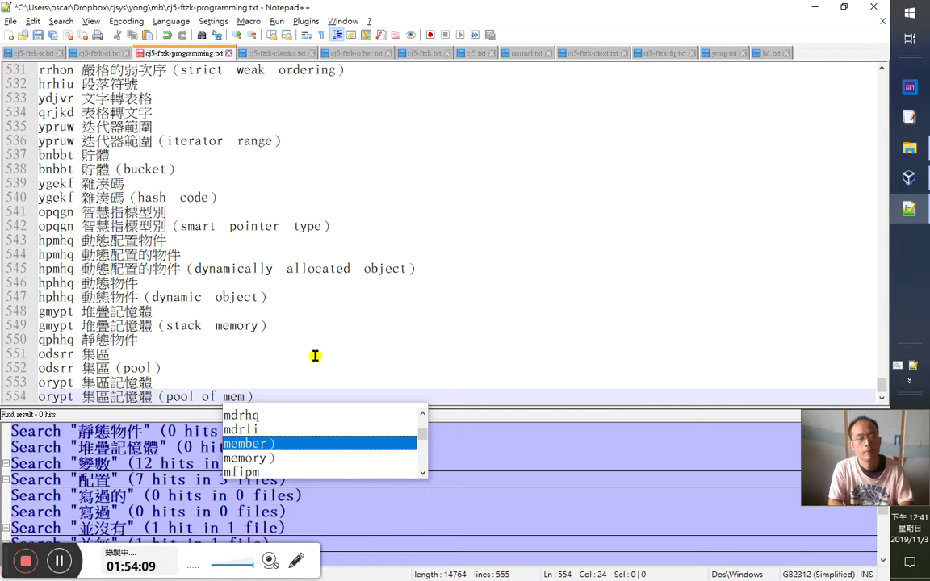
text(or)
key(ctrl+s)
key(alt+Tab)
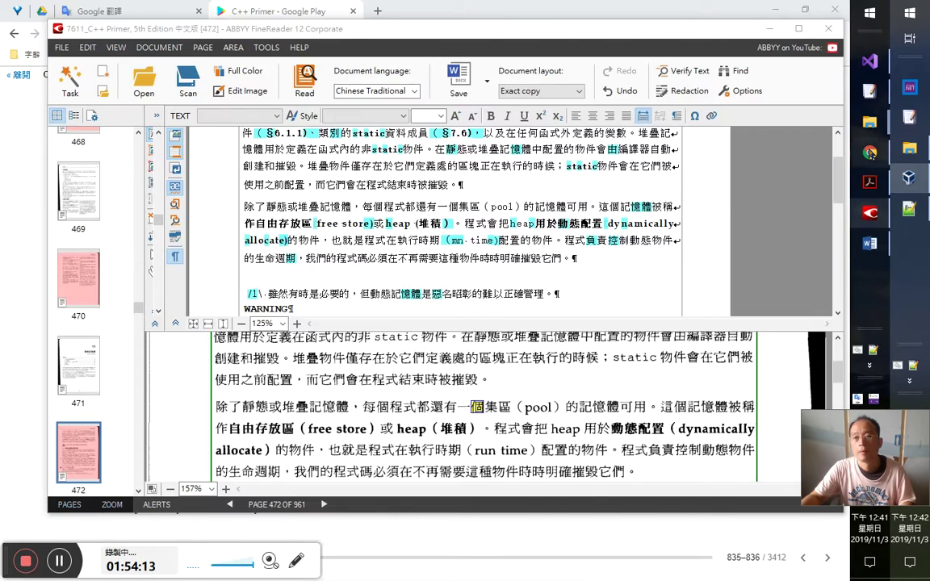
Select 'a pool of memory' on the Google Play Books page, then return to Notepad++
key(alt+Tab)
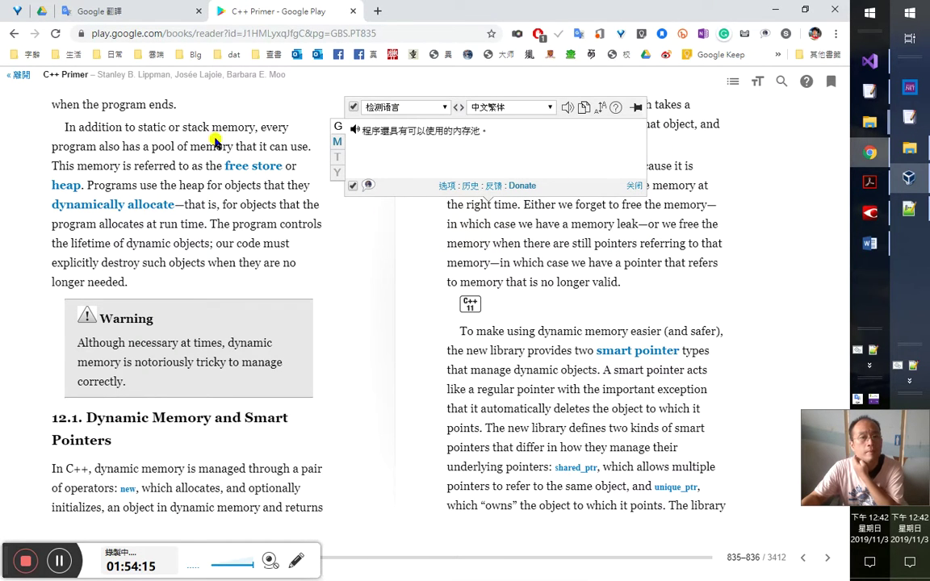
drag(143, 147, 216, 145)
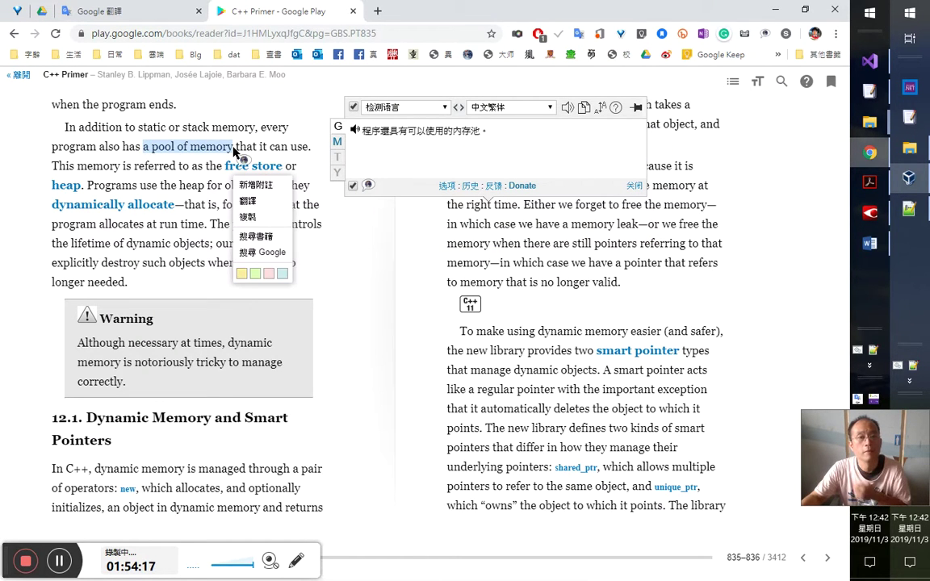
key(alt+Tab)
key(alt+Tab)
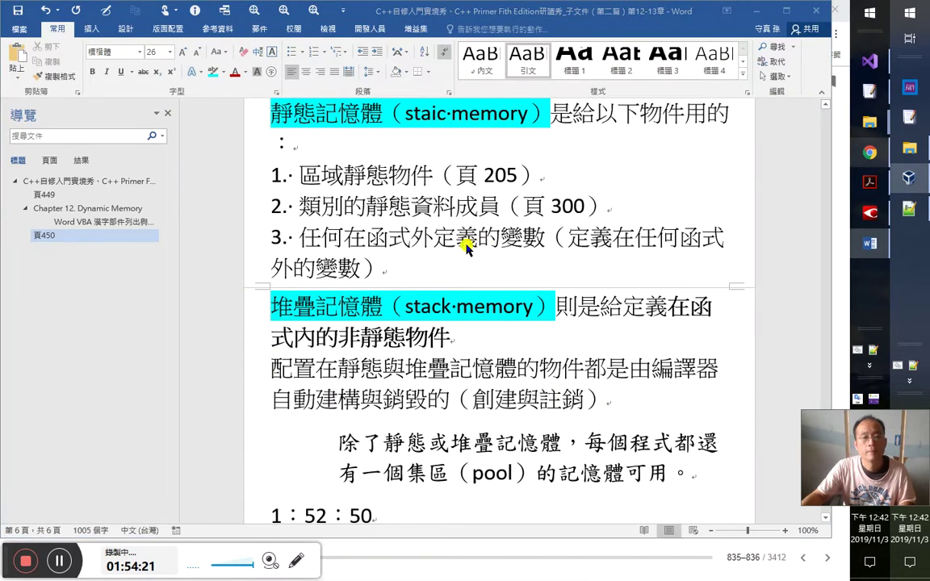
key(alt+Tab)
click(912, 209)
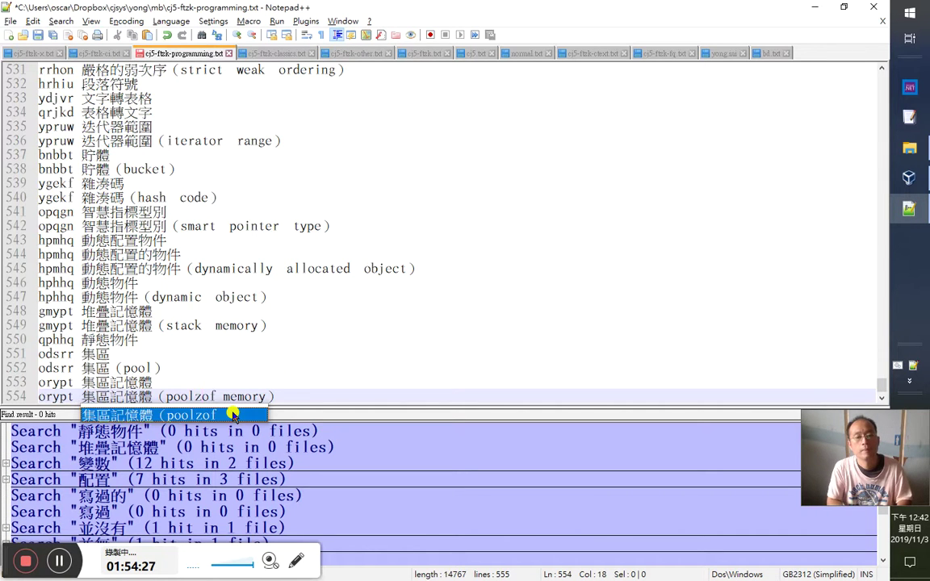
Finish line 554 as 'orypt 集區記憶體（pool of memory）', add an empty line, and minimise Notepad++
key(Right)
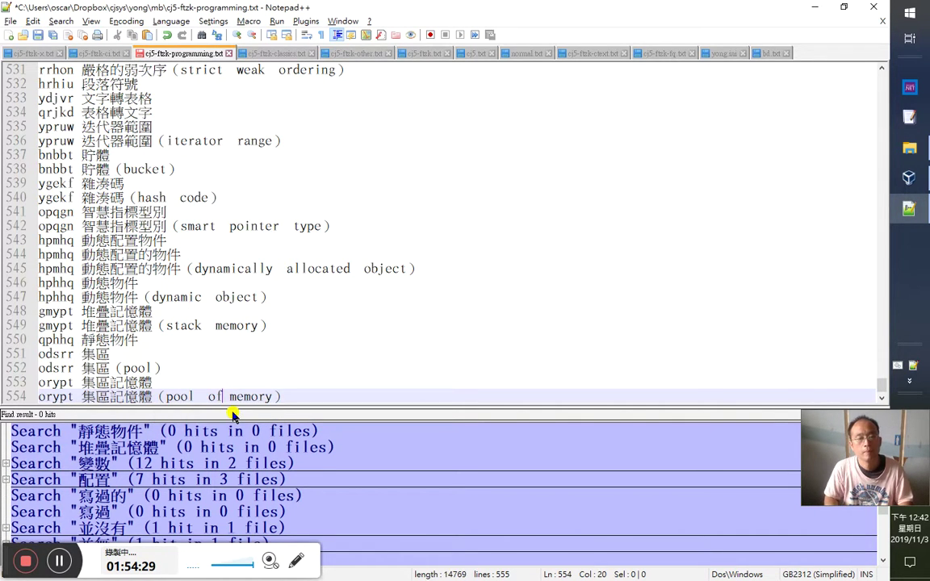
key(End)
key(Return)
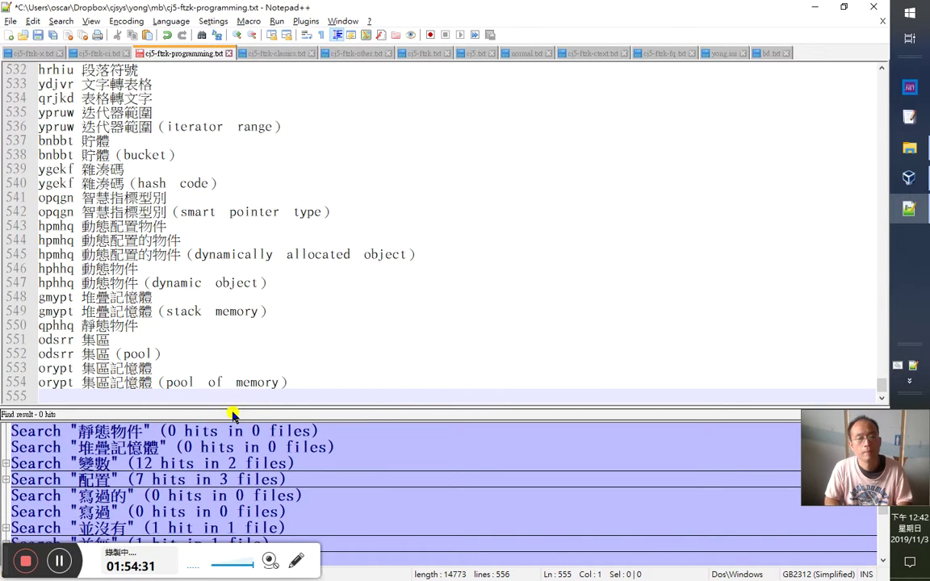
click(815, 8)
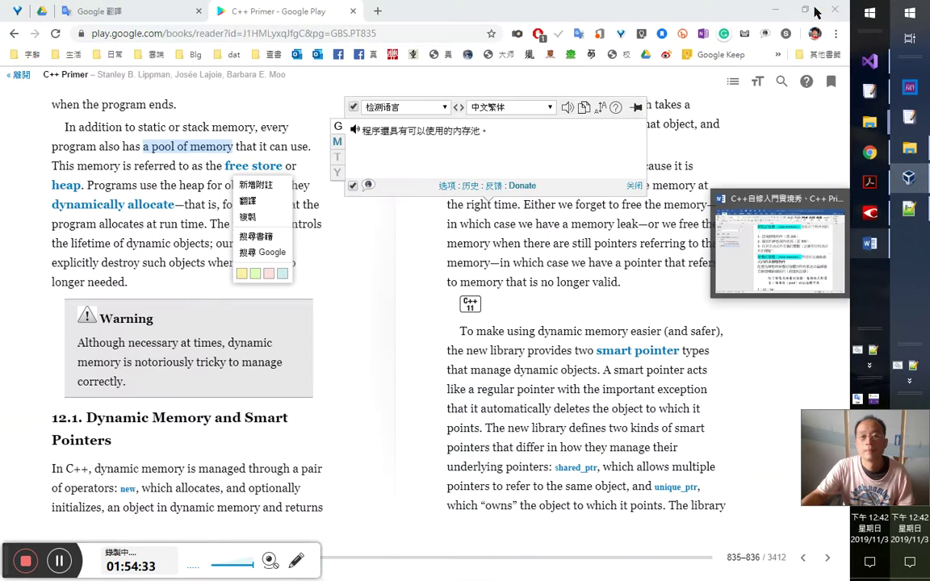
click(312, 158)
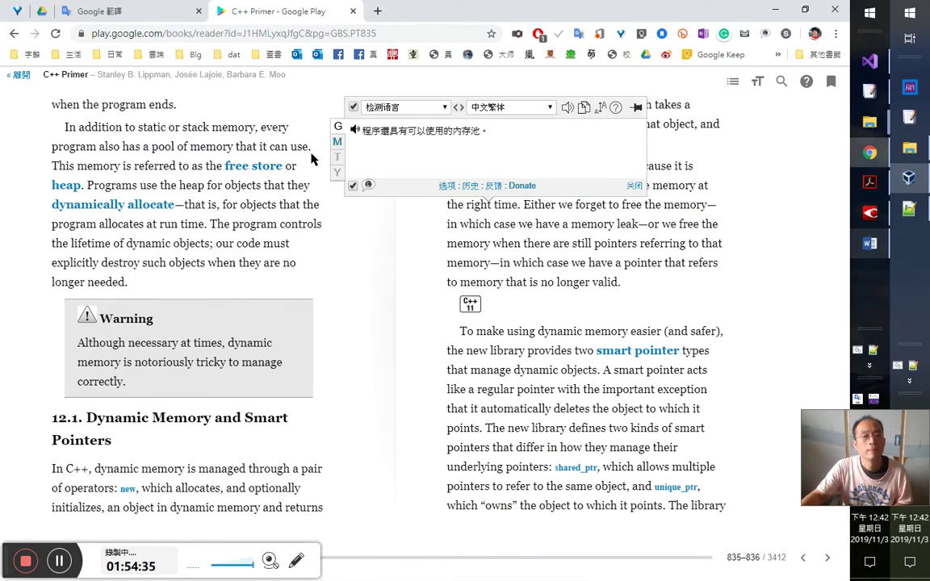
Highlight 集區（pool）的記憶體 in the Word quote cyan, then move below 1：52：50
key(alt+Tab)
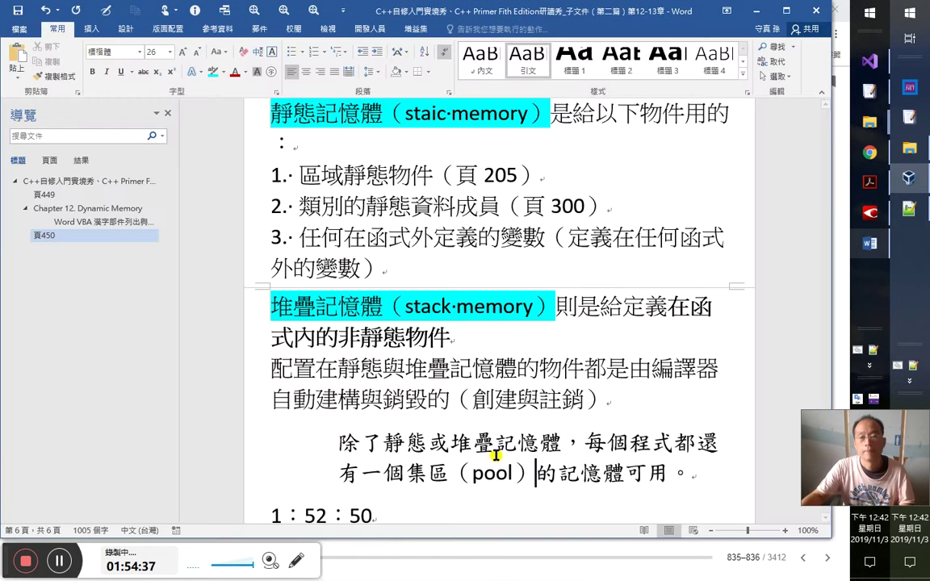
scroll(548, 467, down, 2)
key(Right)
key(Right)
key(Right)
key(Right)
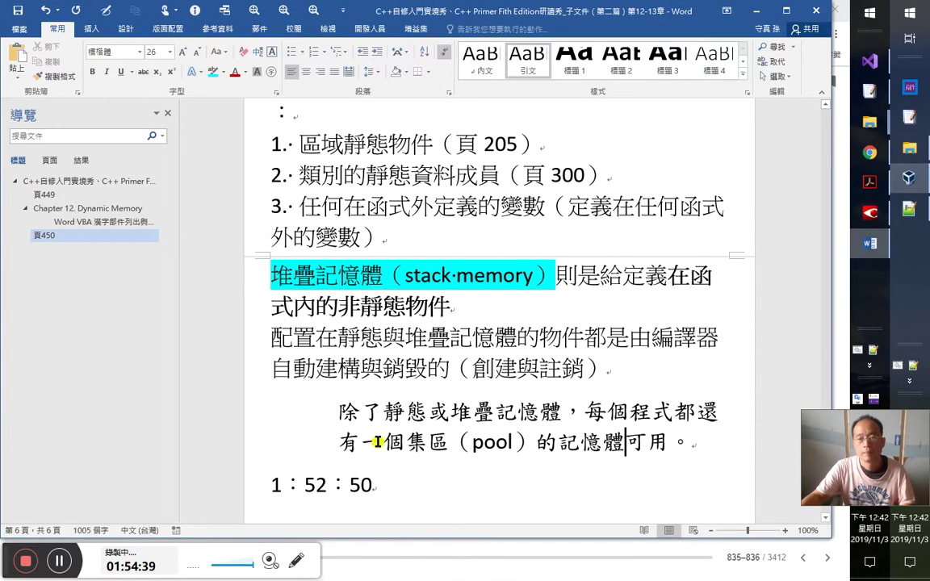
shift+click(407, 441)
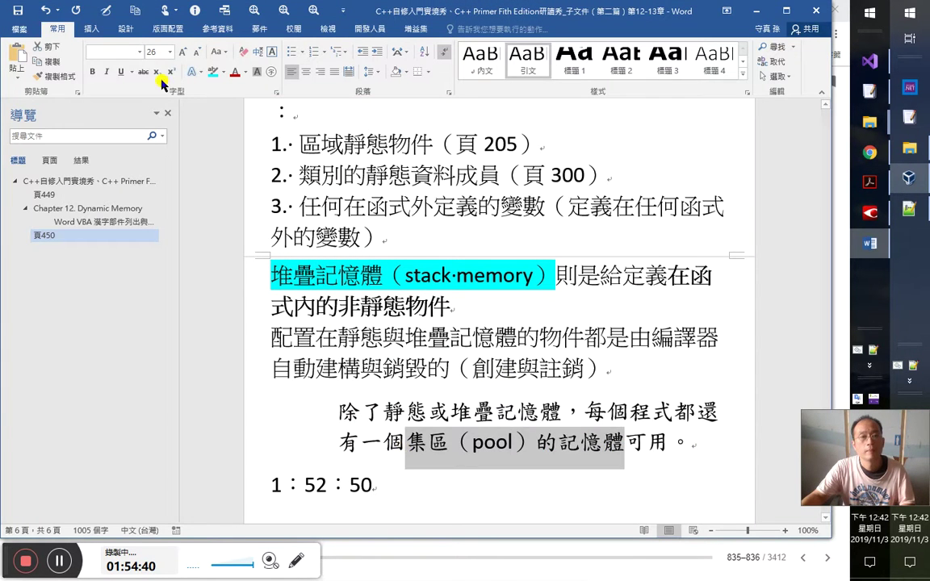
click(211, 74)
scroll(608, 463, down, 2)
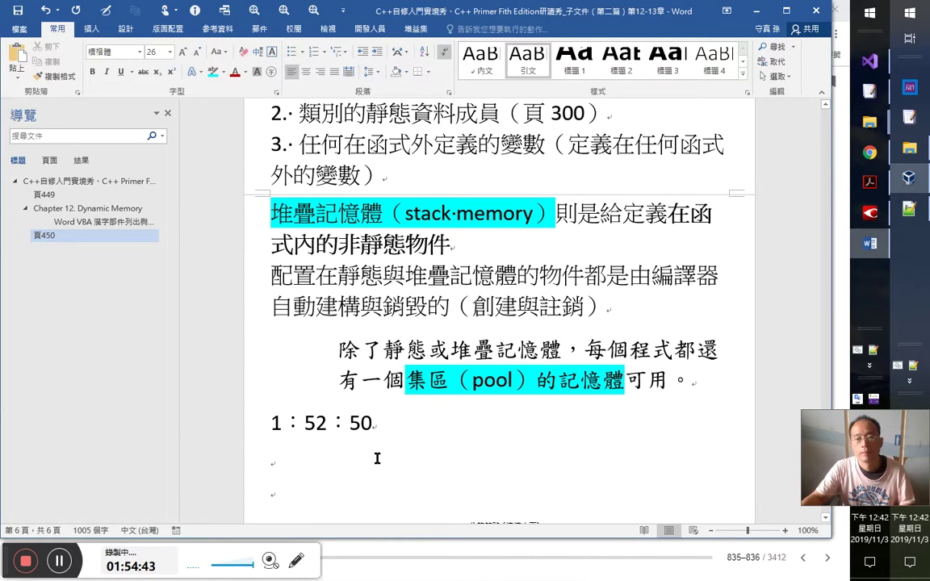
click(377, 458)
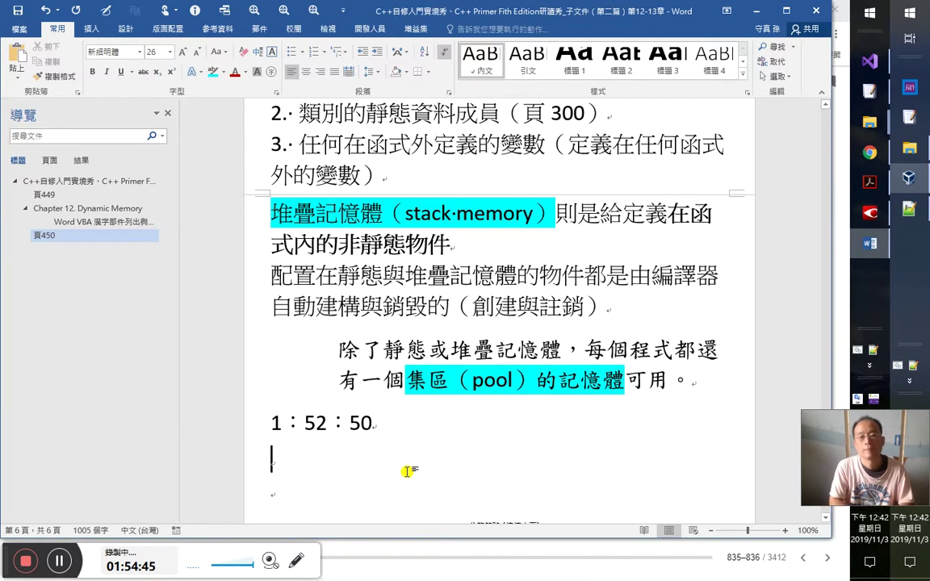
Type the heading 目前所學的記憶體區域有： with lines 靜態, 堆疊, 集區 and 3 種
text(b)
key(BackSpace)
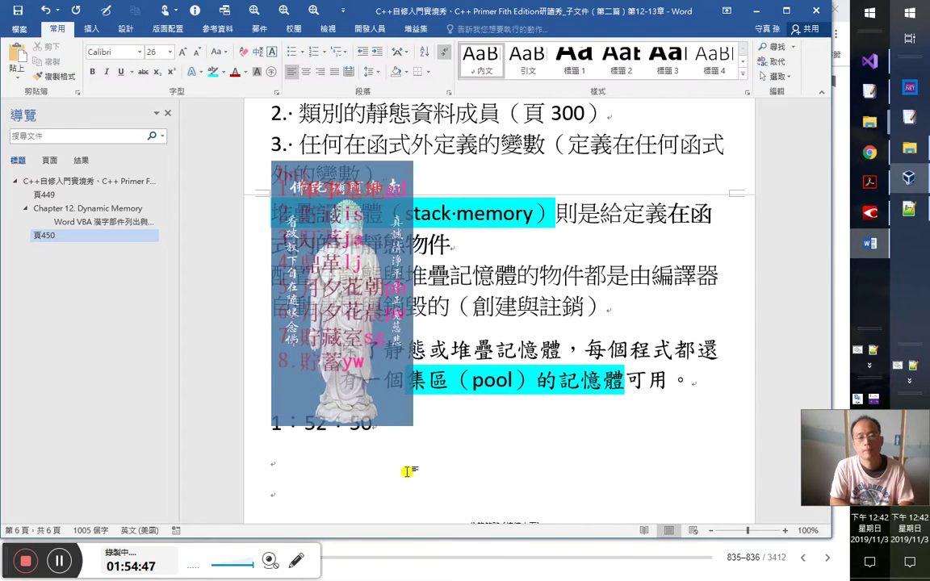
text(軍事基地)
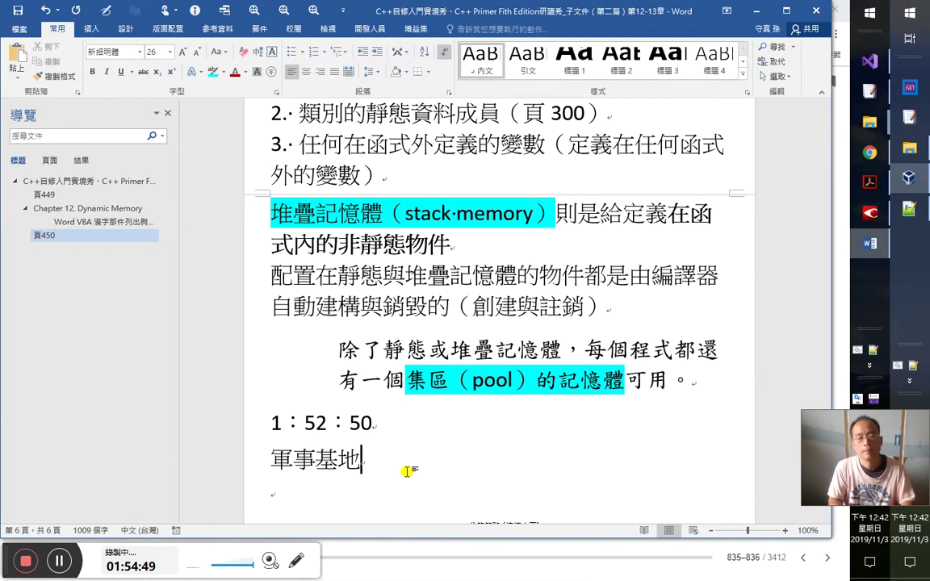
key(shift+Home)
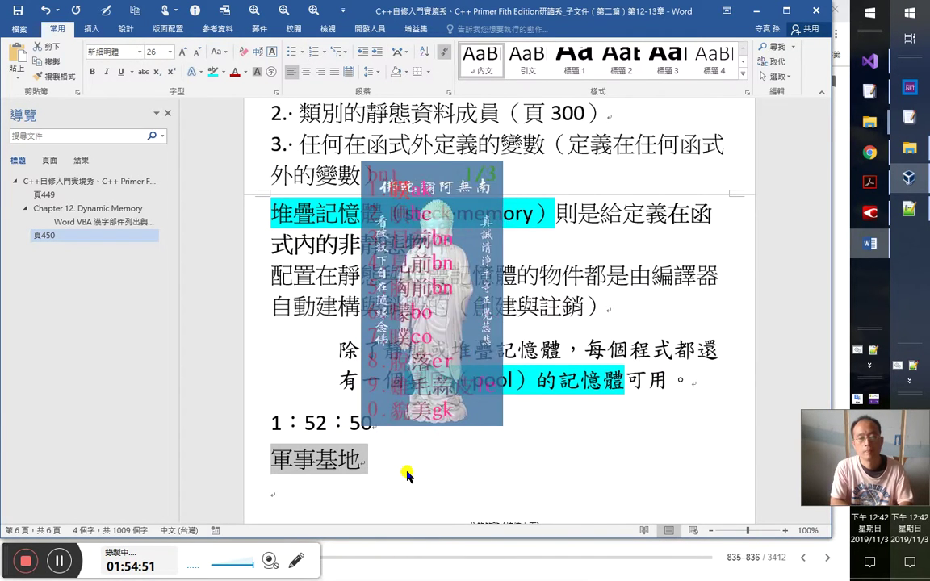
text(目前所學的)
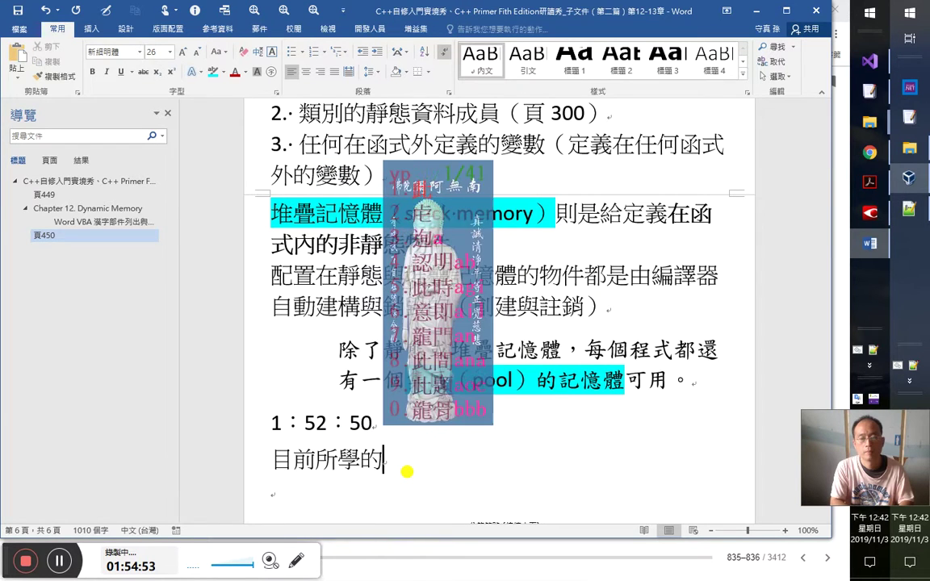
text(記憶體有)
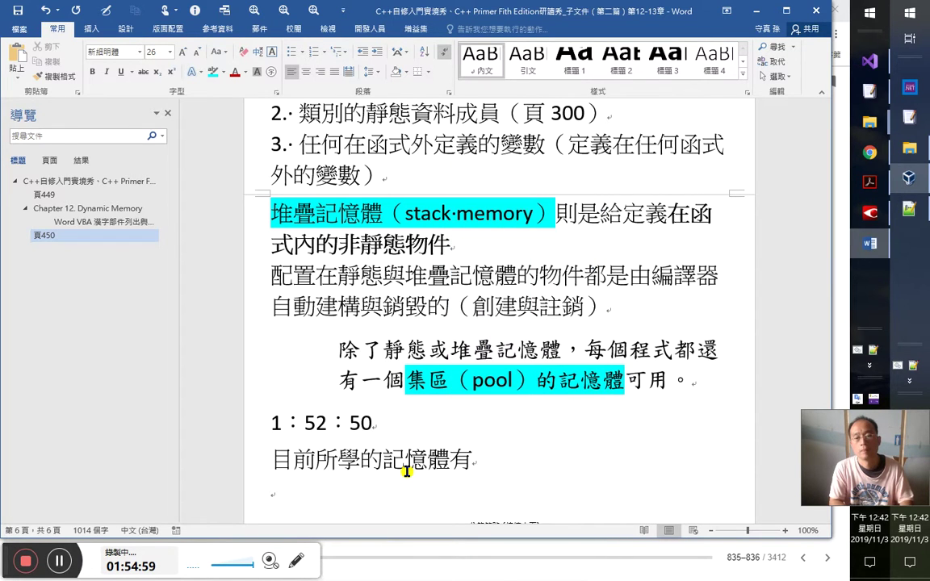
text(s)
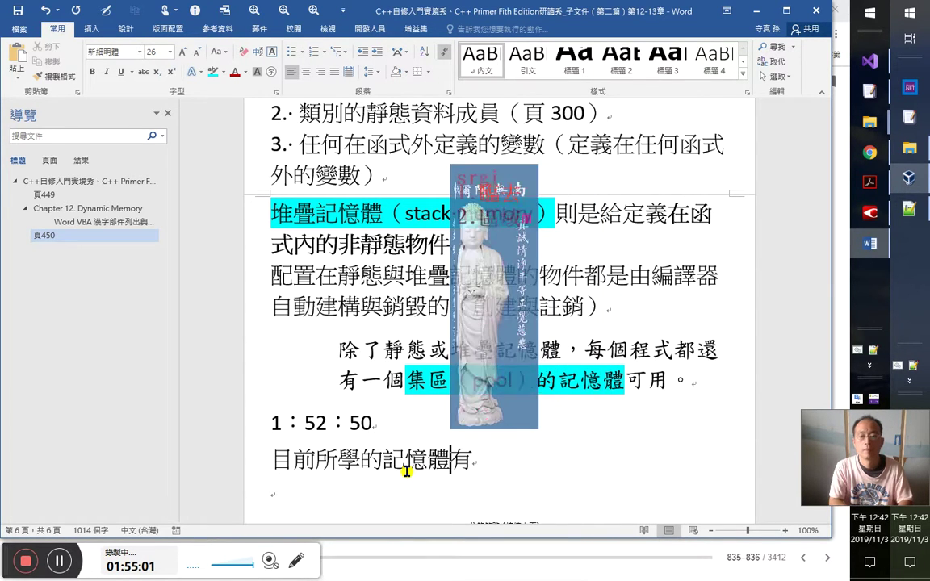
text(區域：)
key(Return)
text(靜態)
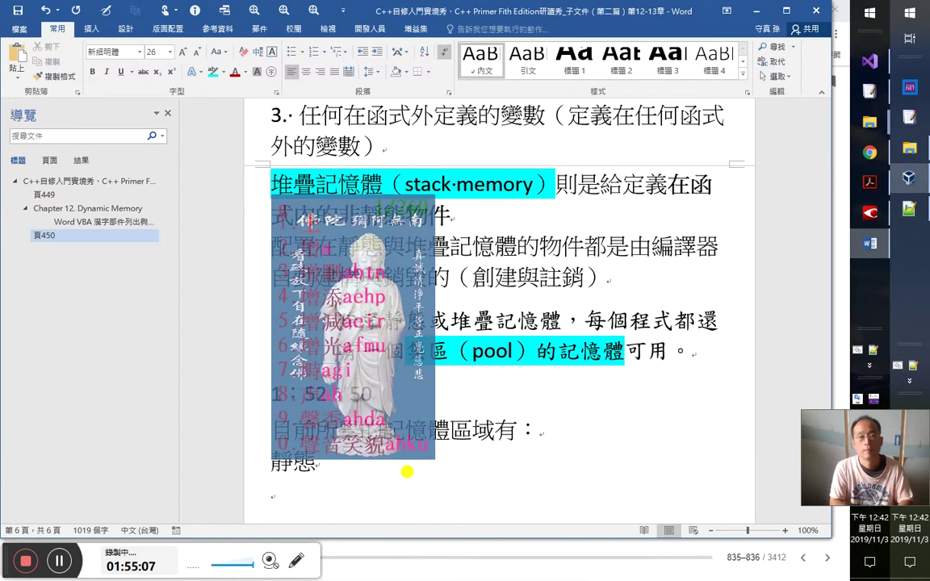
text(堆疊)
key(Return)
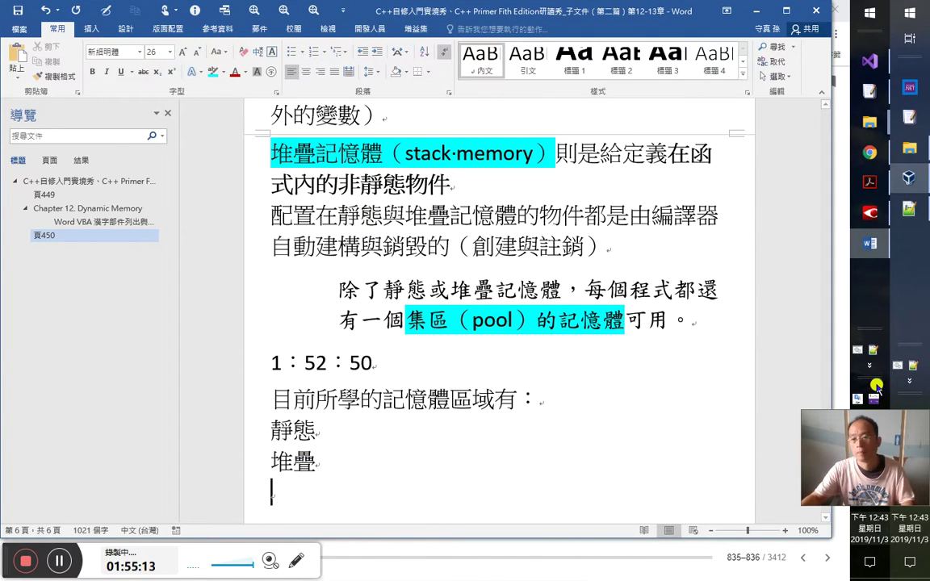
click(865, 357)
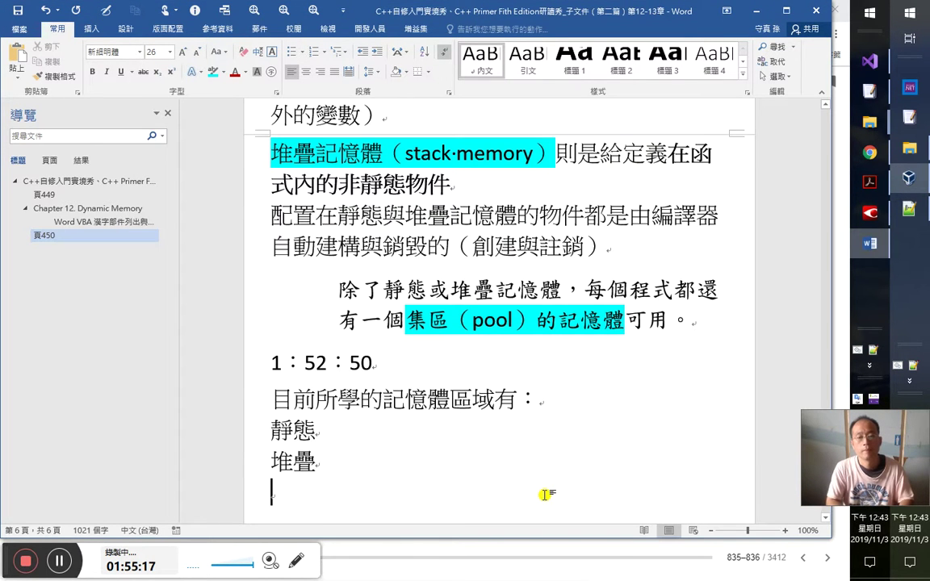
text(集區)
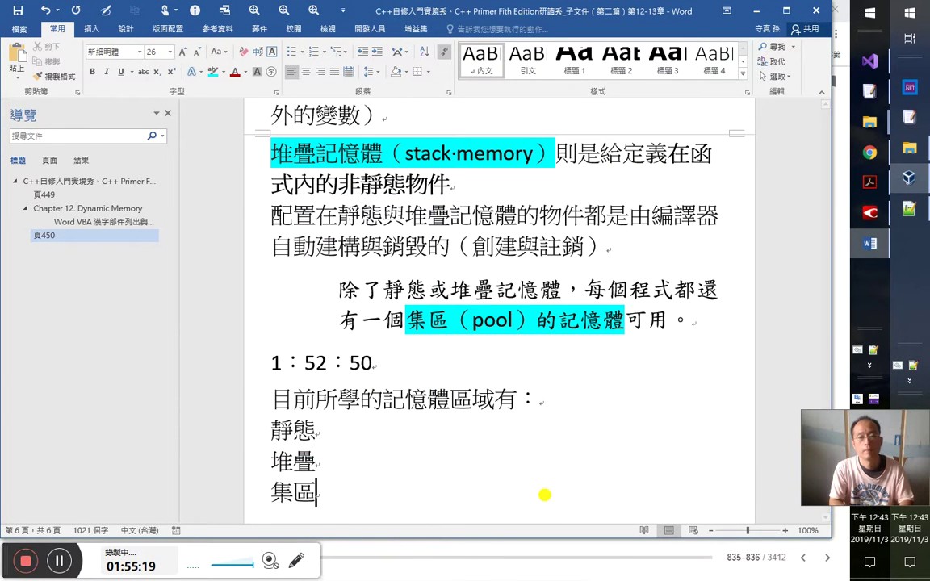
key(Return)
text(3 種)
key(Return)
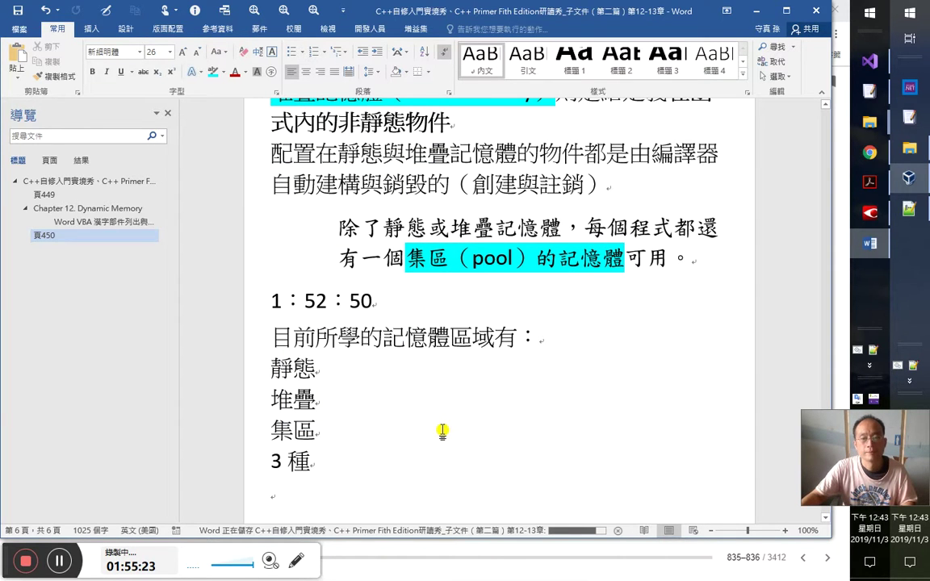
Bold 記憶體區域, give the region lines the quote's indented formatting, and save
scroll(449, 431, down, 1)
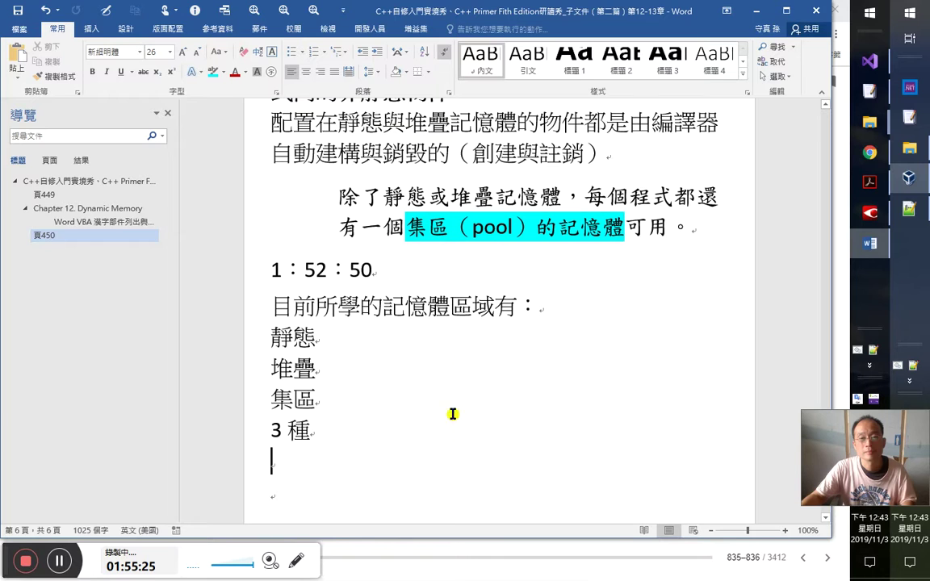
drag(501, 306, 383, 306)
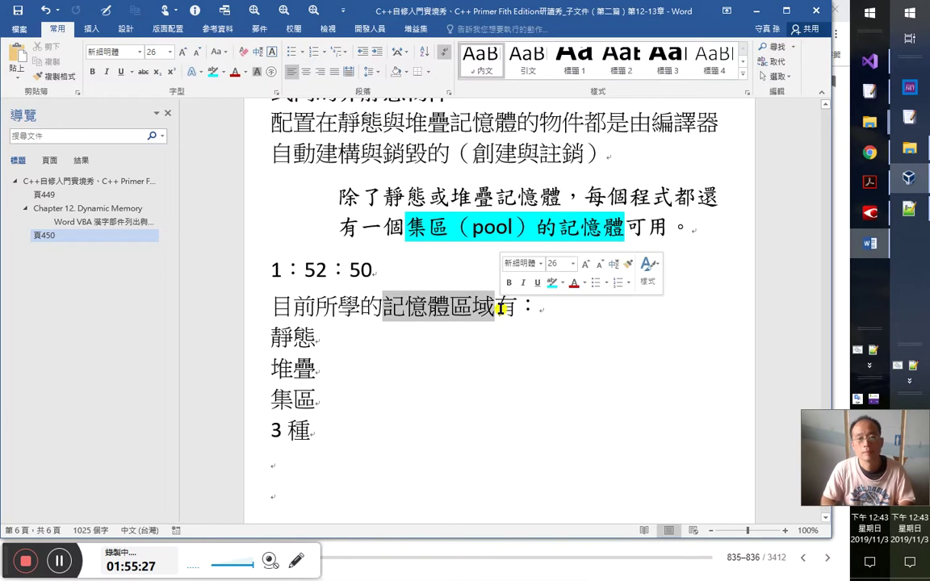
key(ctrl+b)
key(Down)
key(Down)
key(Down)
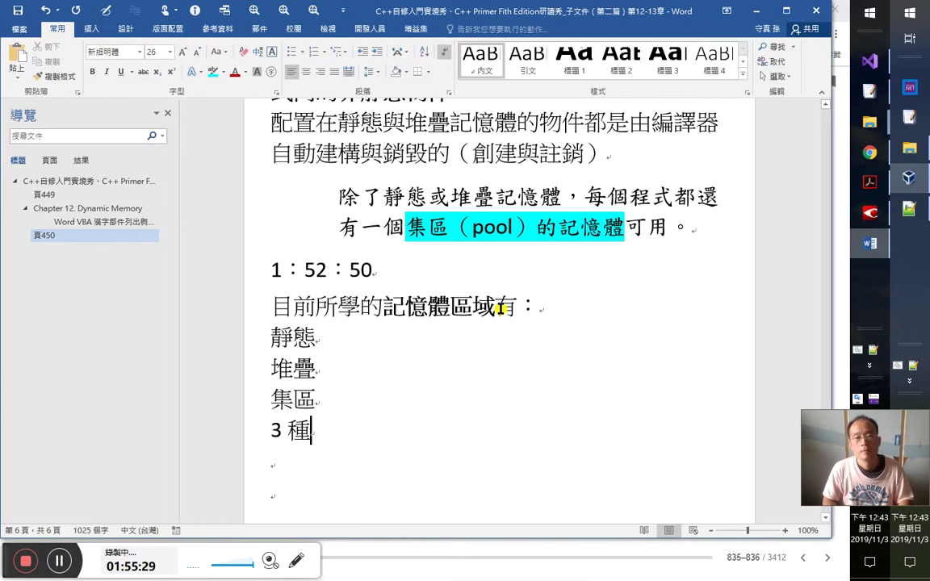
key(shift+Down)
key(shift+Down)
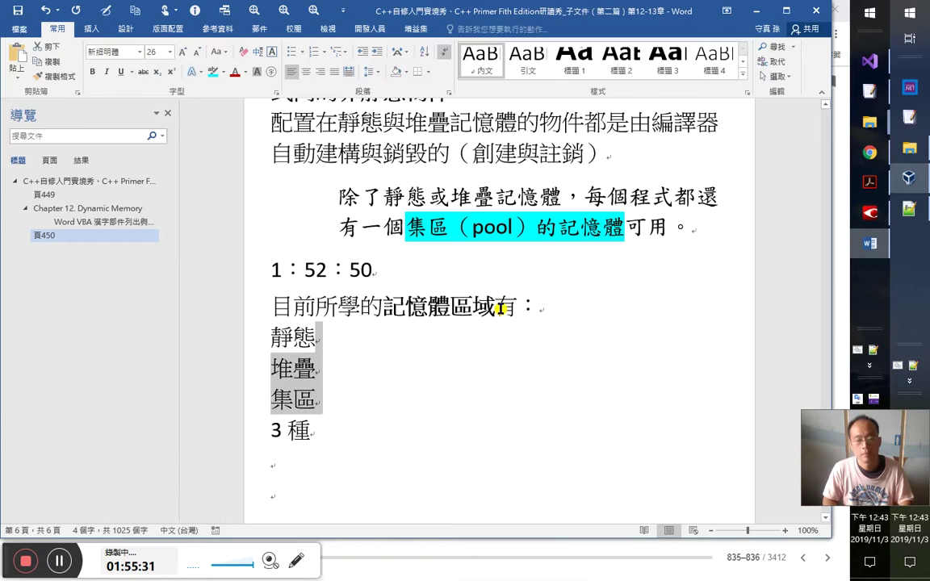
key(ctrl+shift+v)
key(Down)
key(Down)
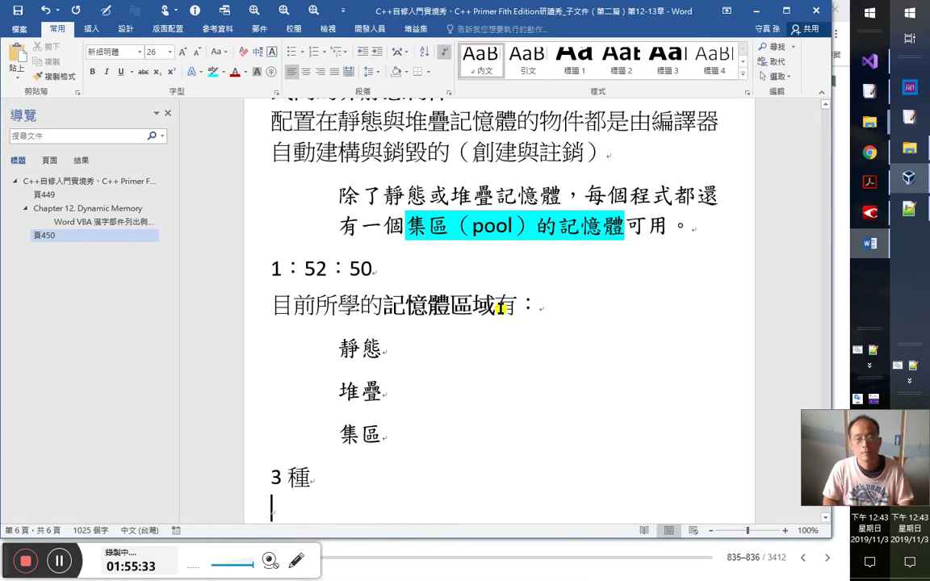
key(ctrl+s)
key(alt+Tab)
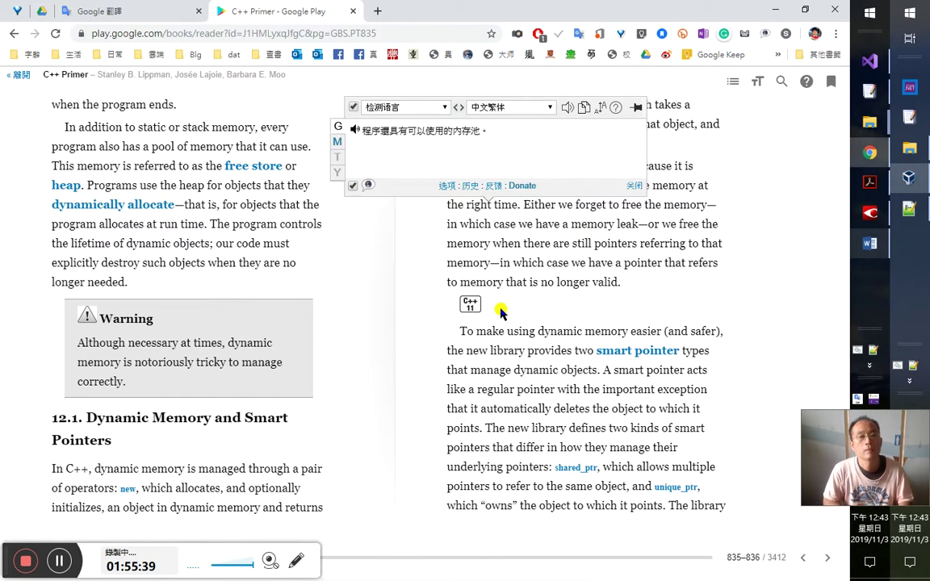
Append the English terms static, stack and pool to the 靜態, 堆疊 and 集區 lines
key(alt+Tab)
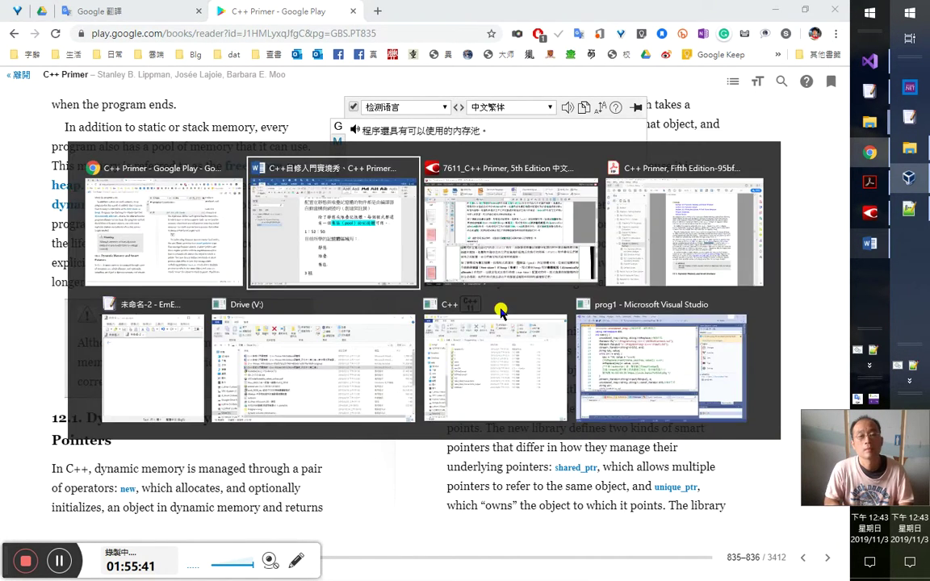
key(Down)
key(Down)
key(Down)
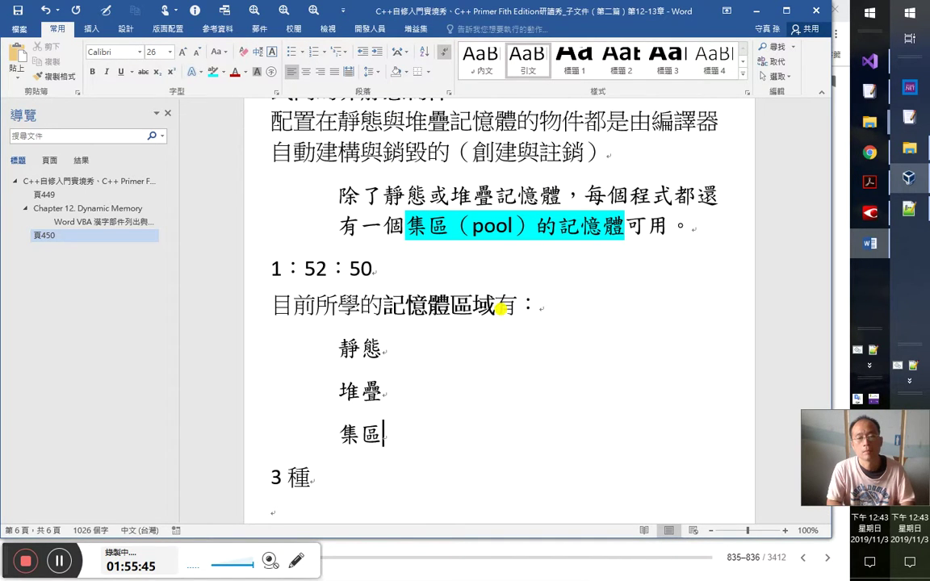
text(pool)
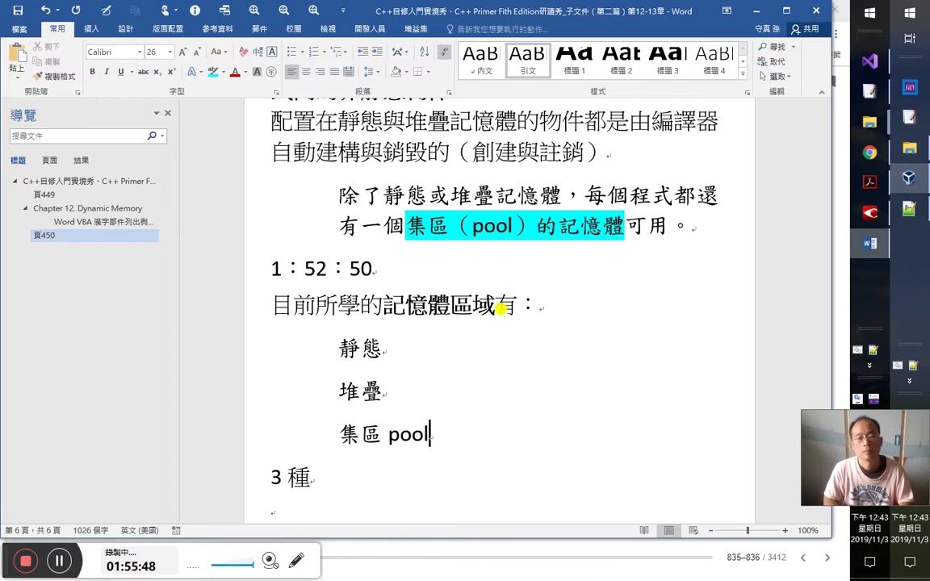
key(Up)
text(st)
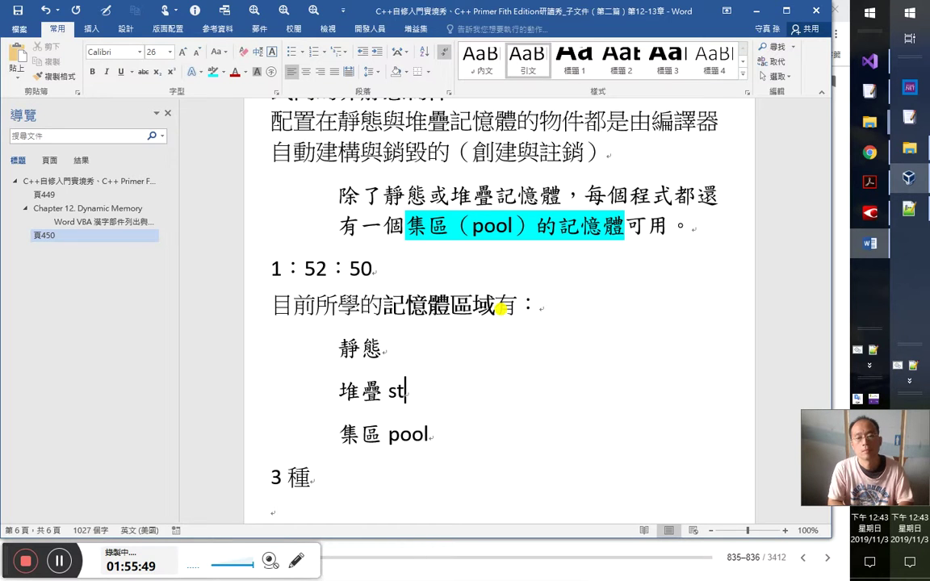
key(Down)
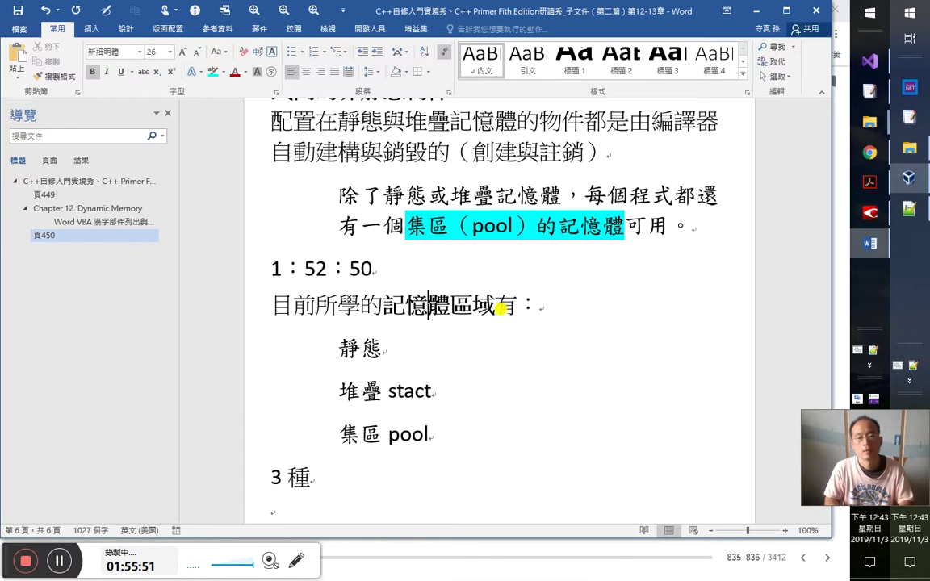
key(BackSpace)
text(k)
key(Up)
text(static)
key(Down)
key(Down)
Extend the heading to read 目前所學的記憶體區域有以下 3 種：
key(alt+Tab)
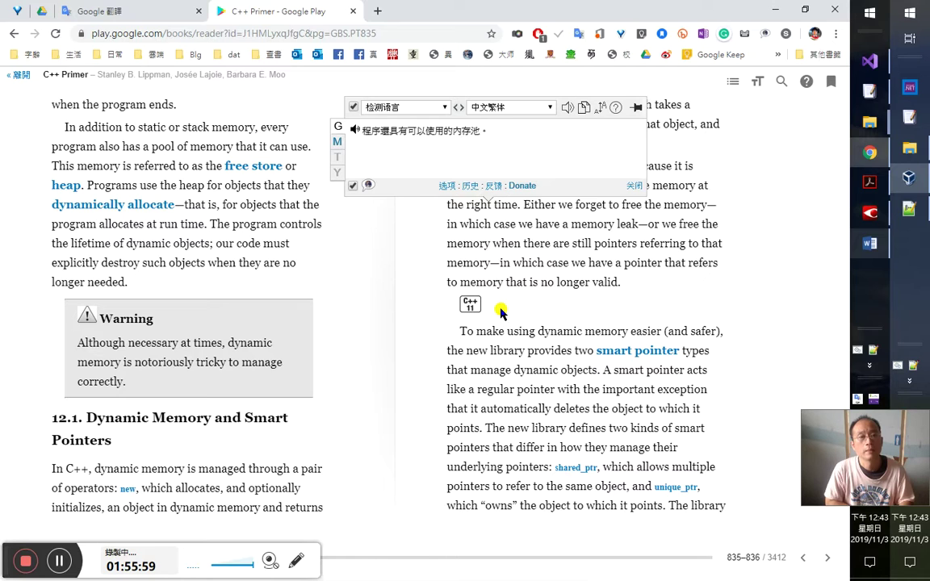
key(alt+Tab)
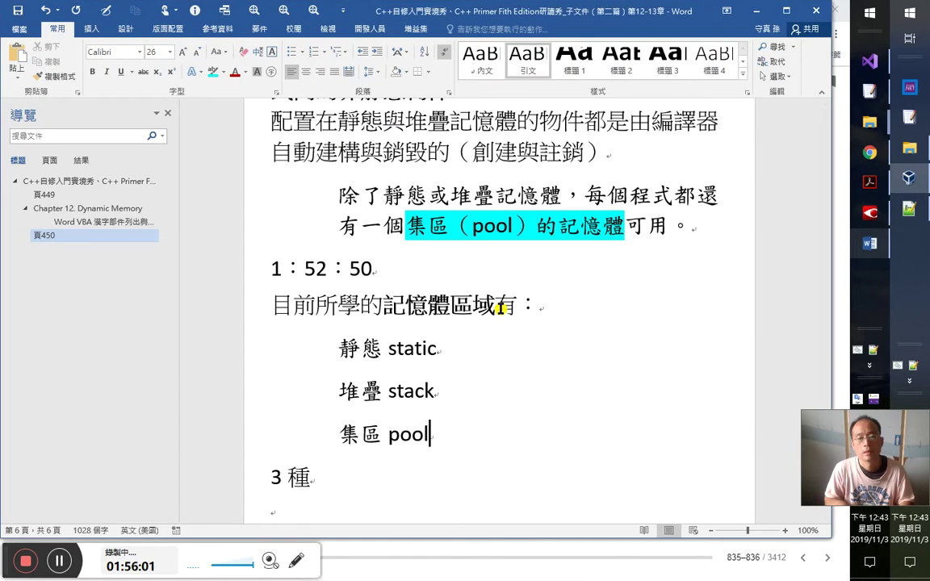
key(alt+Tab)
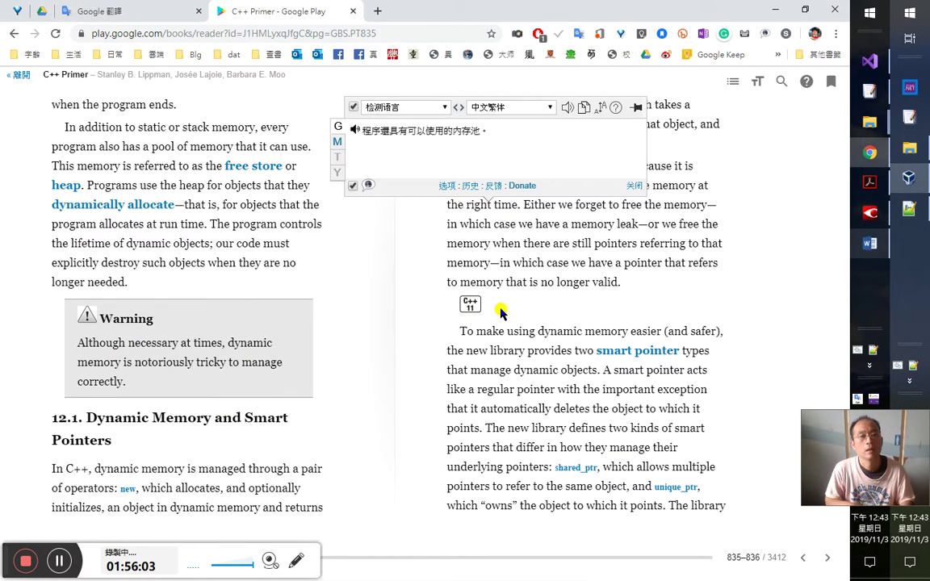
key(alt+Tab)
key(Up)
key(Left)
key(Left)
key(Right)
key(Right)
key(Right)
key(Right)
key(Right)
key(Right)
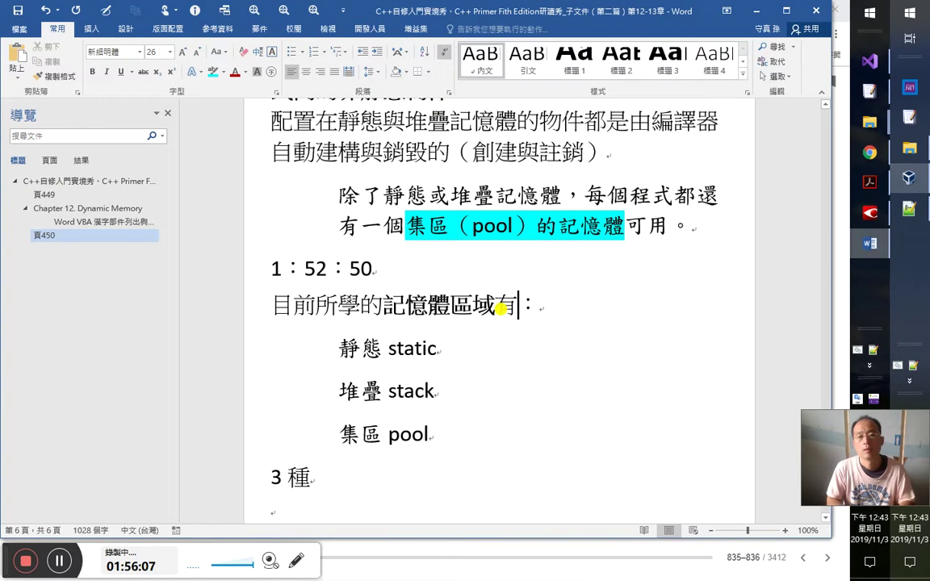
text(vo)
key(BackSpace)
key(BackSpace)
text(ov以下3種)
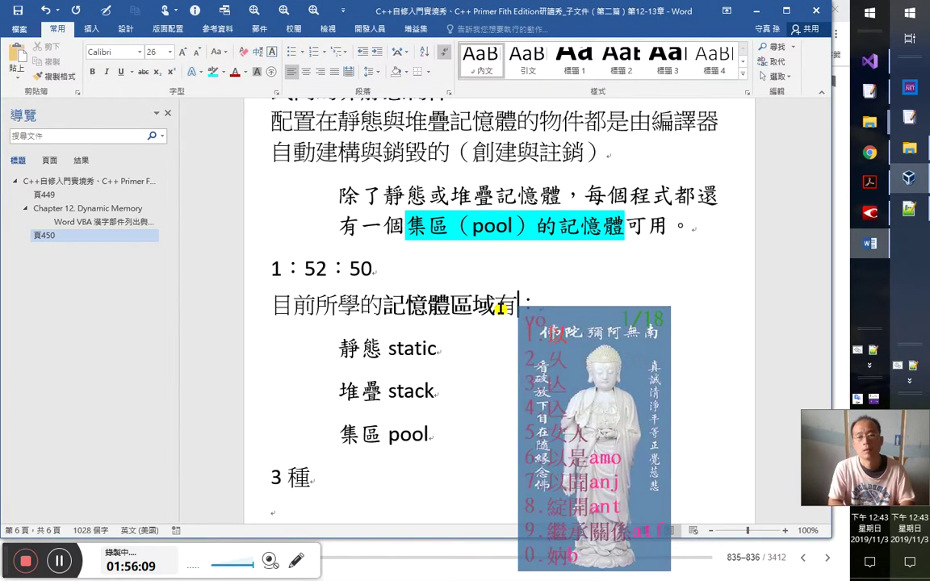
Replace the 3 種 line with the timestamp 1：56：20, start a new line, and save
key(Down)
key(Down)
key(Down)
key(Down)
key(Home)
key(Delete)
key(Delete)
text(1：56：20)
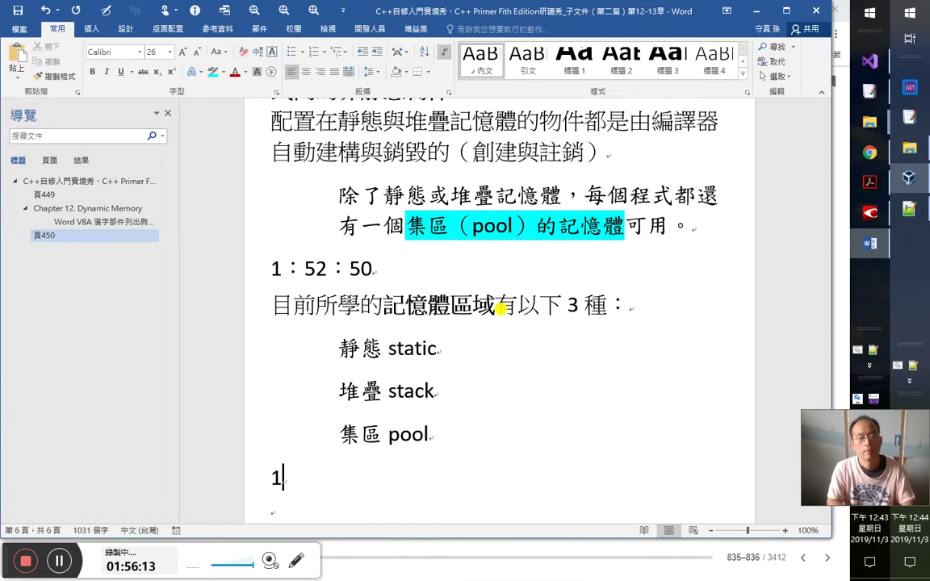
key(Return)
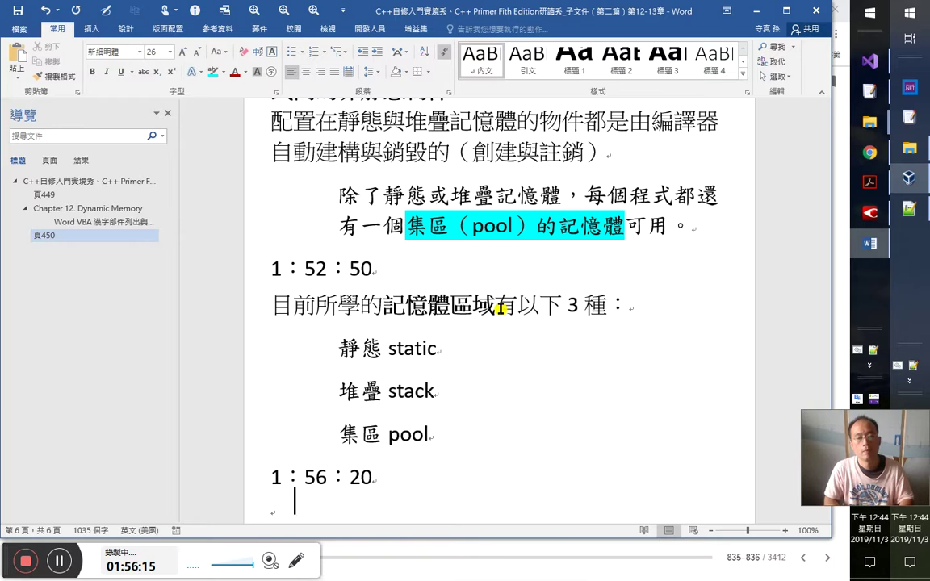
key(ctrl+s)
Under 1：56：20, write 也就是作業系統在管理應用程式時是至少配置了這 3 種記憶體區域供其差遣
key(alt+Tab)
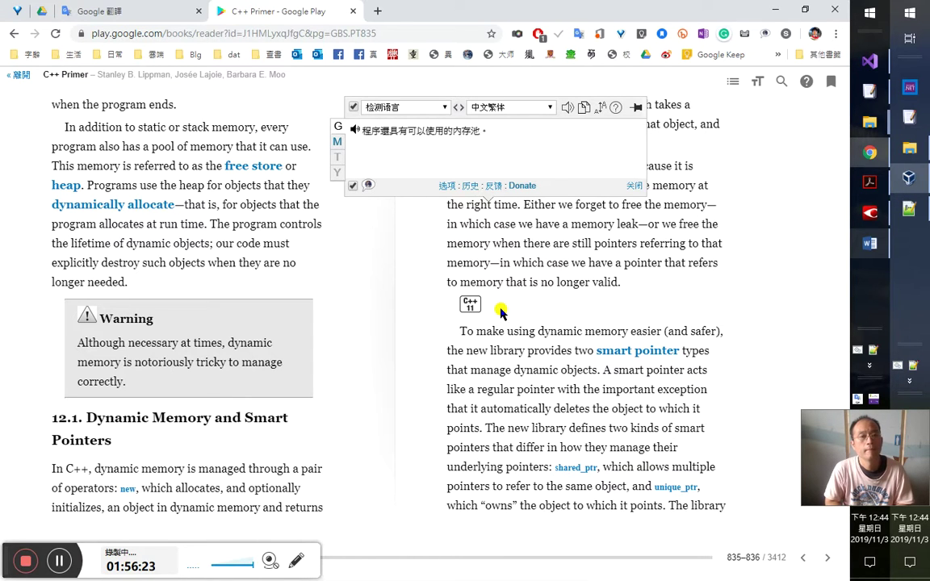
key(alt+Tab)
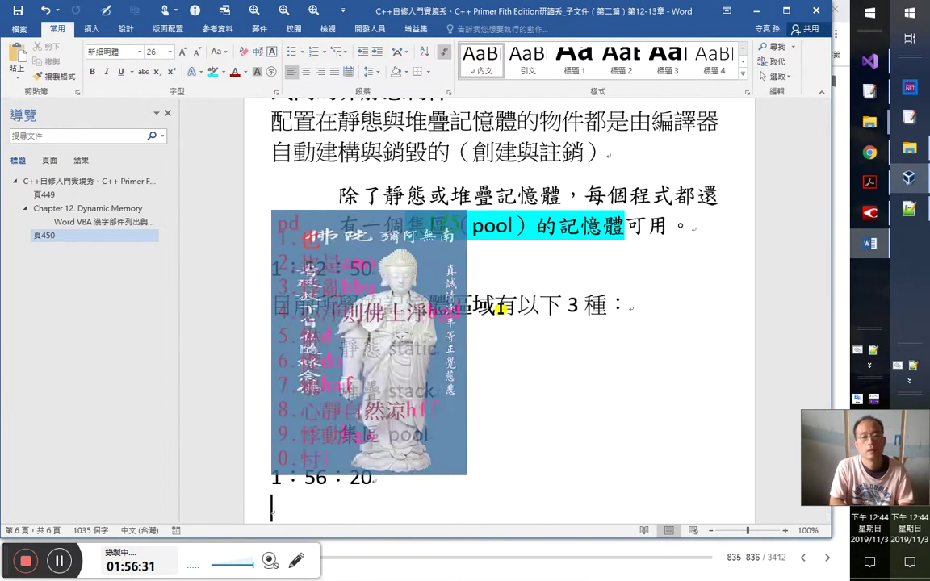
text(也就是)
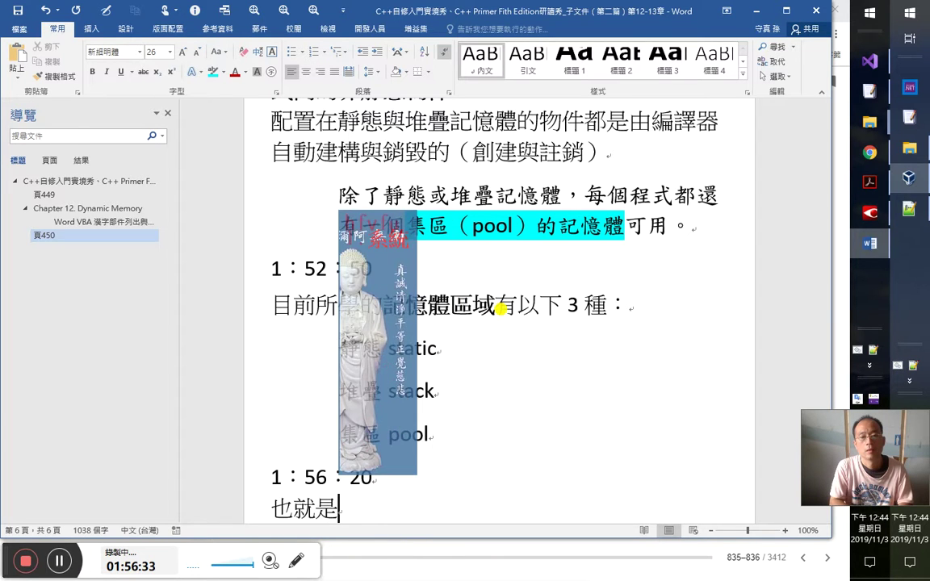
text(系統作業系統)
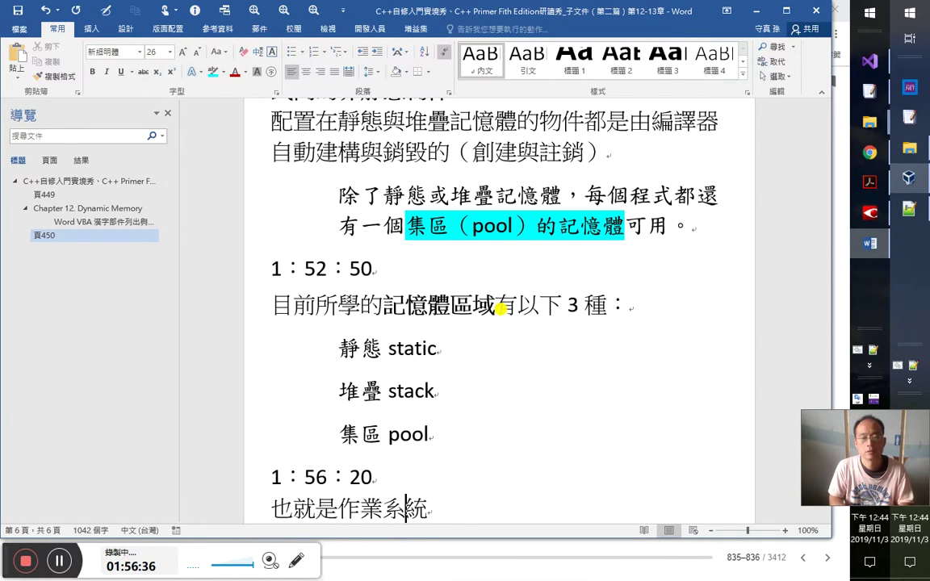
key(End)
key(Return)
key(Left)
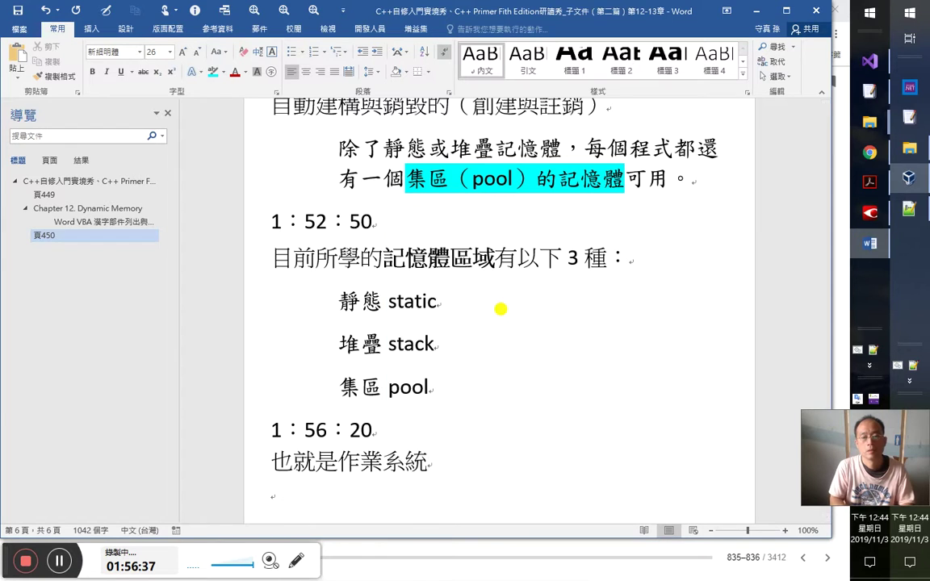
text(在)
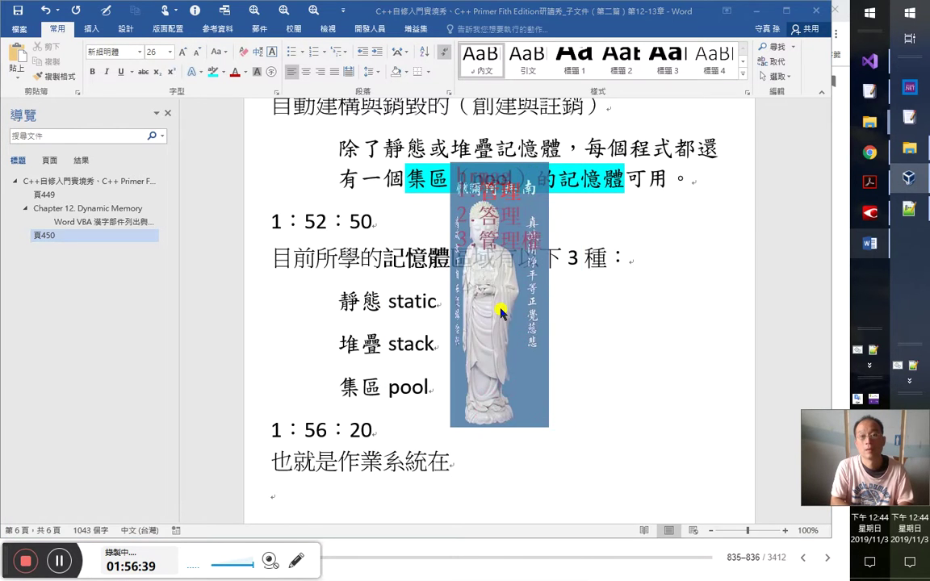
text(管理)
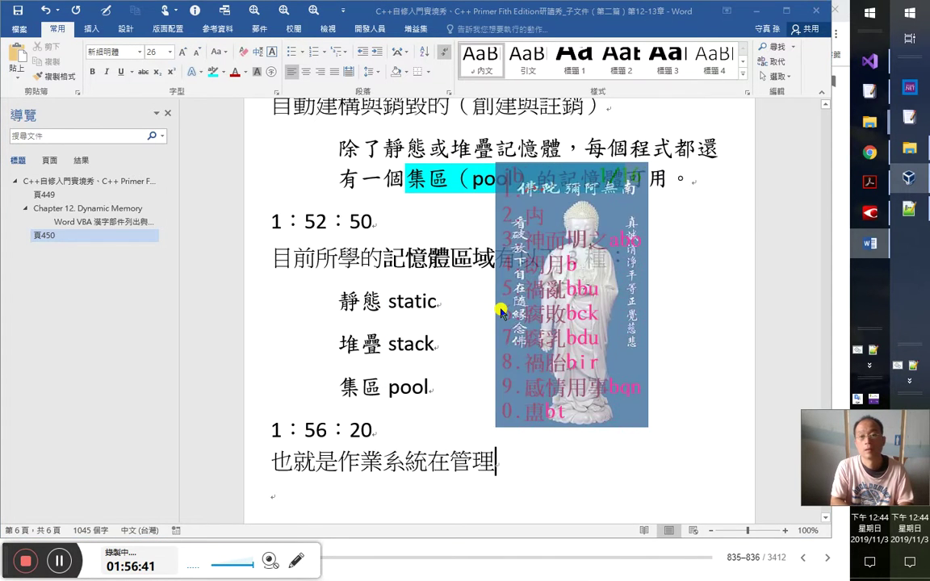
text(ibh應用程式時是)
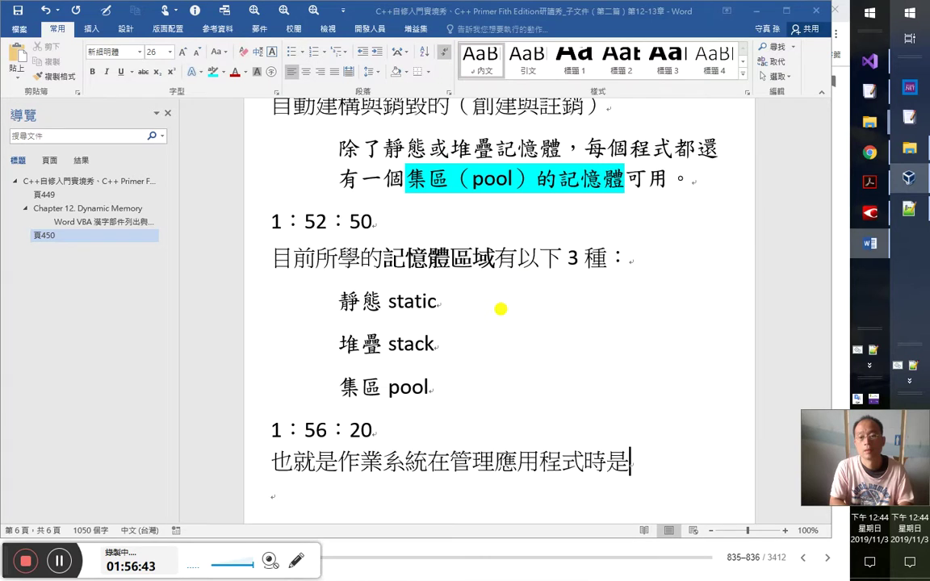
text(至少)
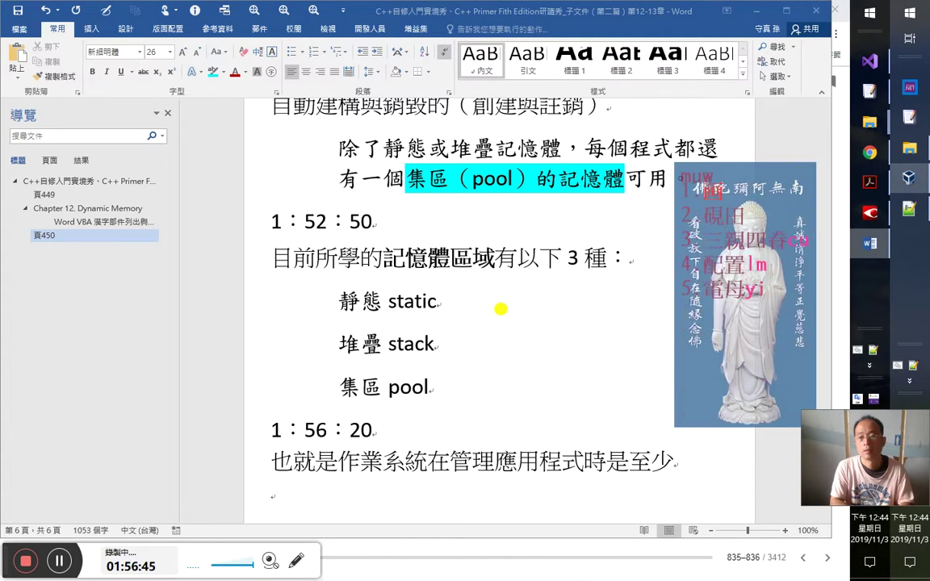
text(配置了這)
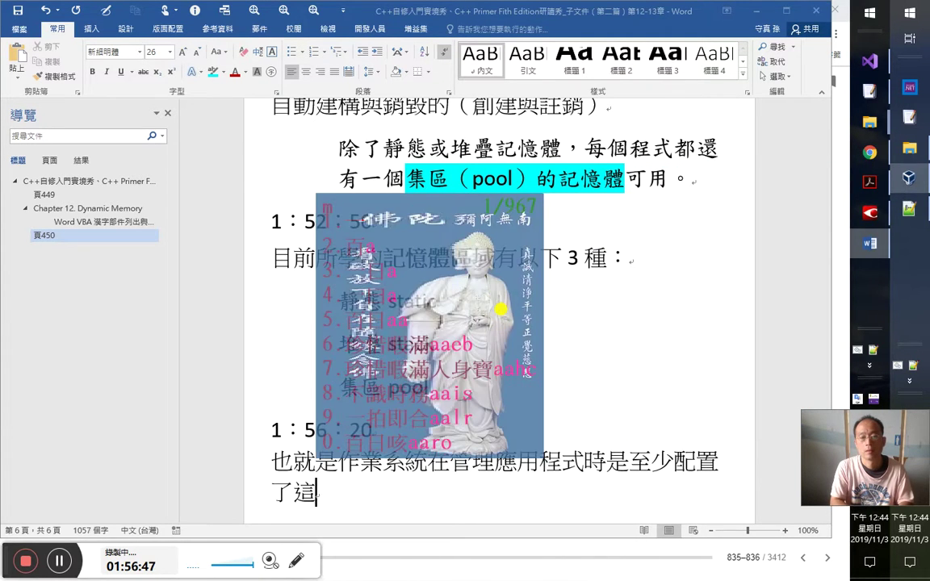
text( 3種)
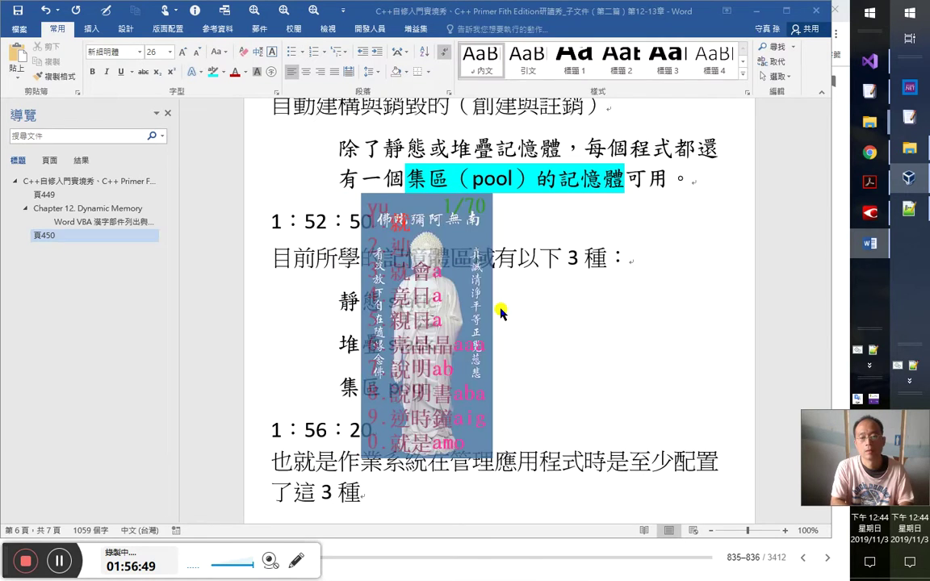
text(記憶體)
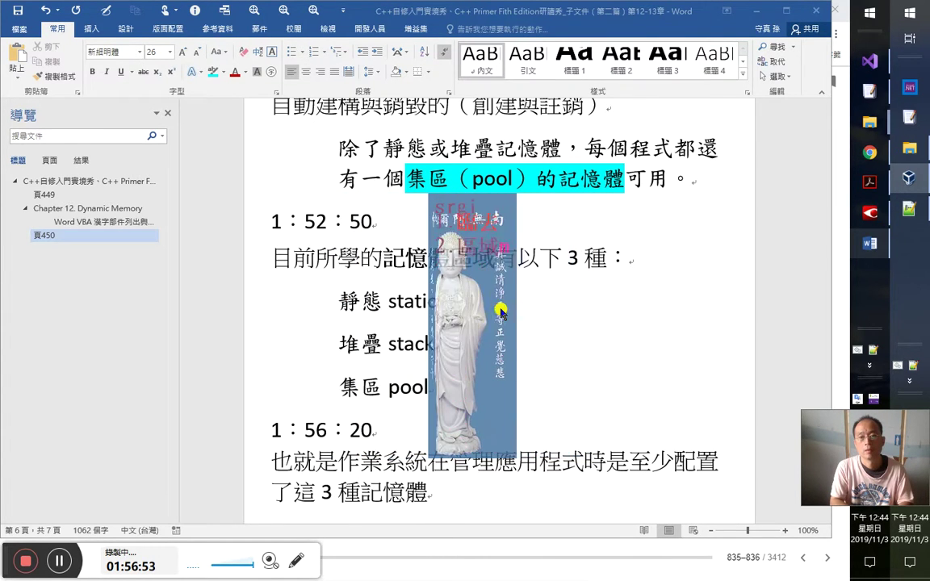
text(區域供)
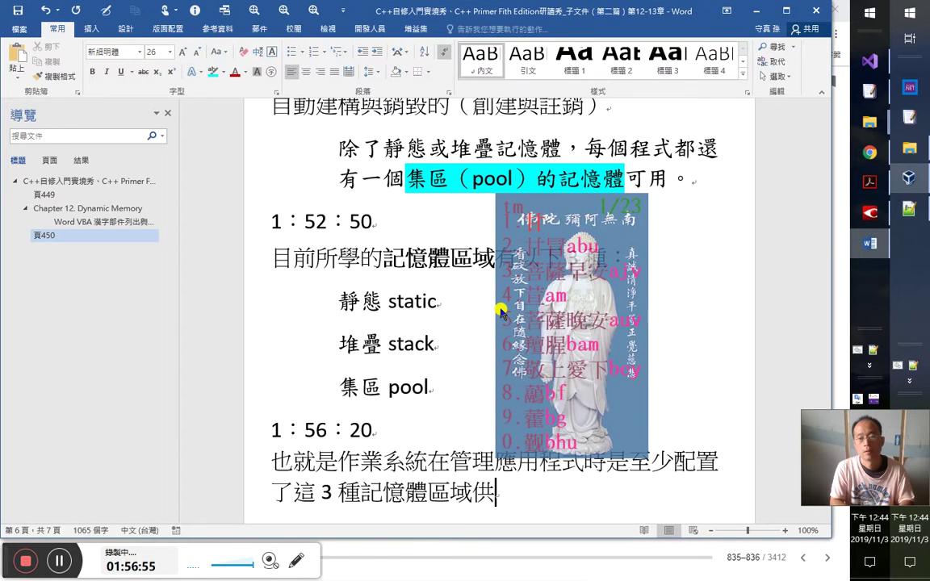
text(其)
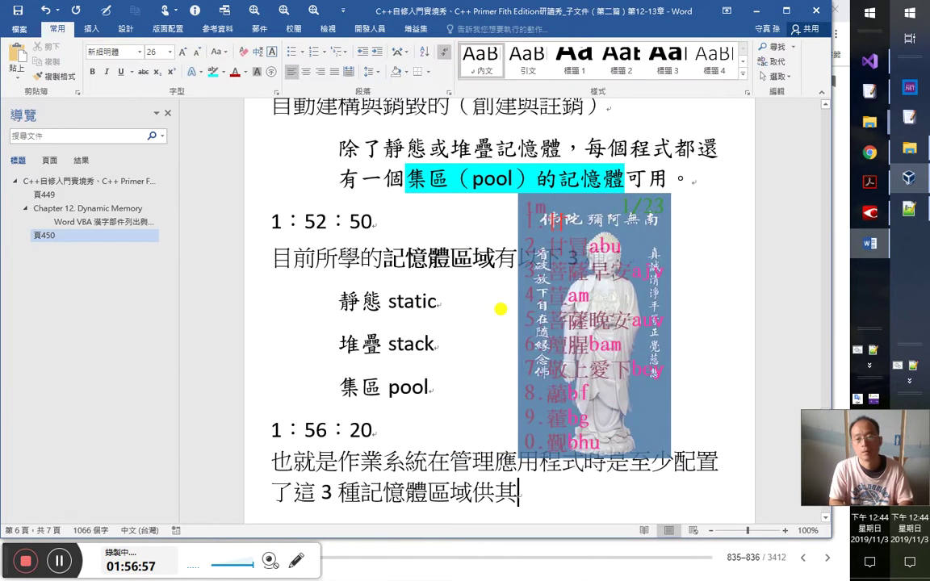
text(差遣)
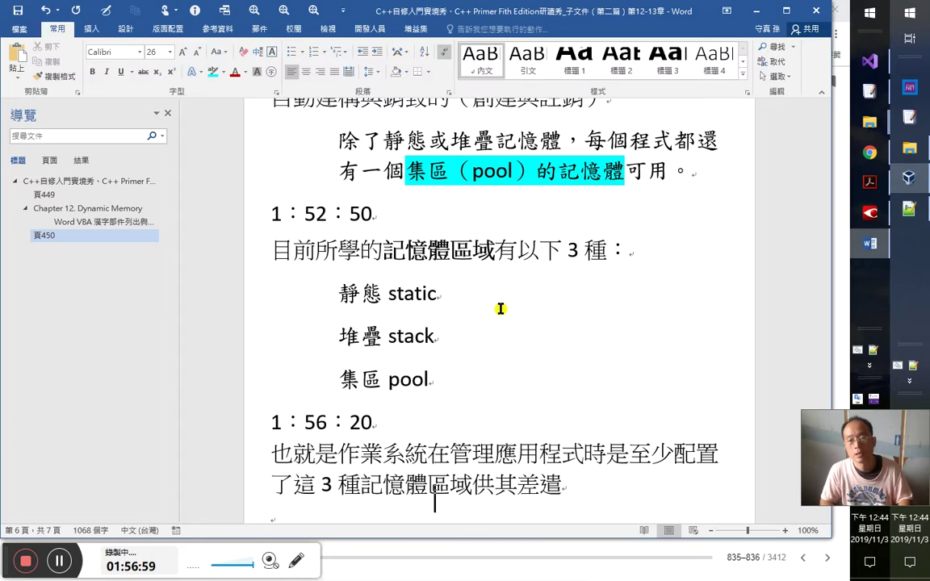
key(Left)
key(Left)
key(Left)
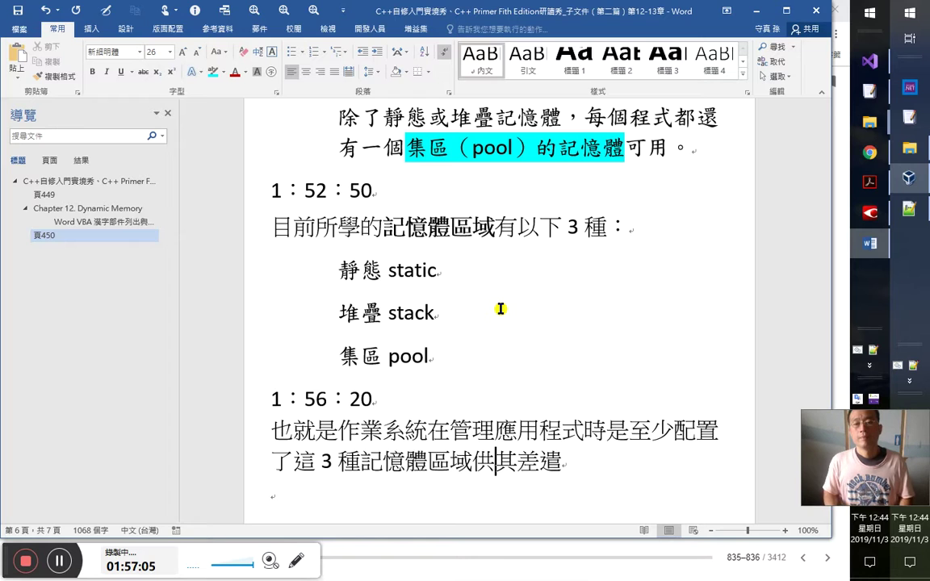
scroll(509, 322, up, 3)
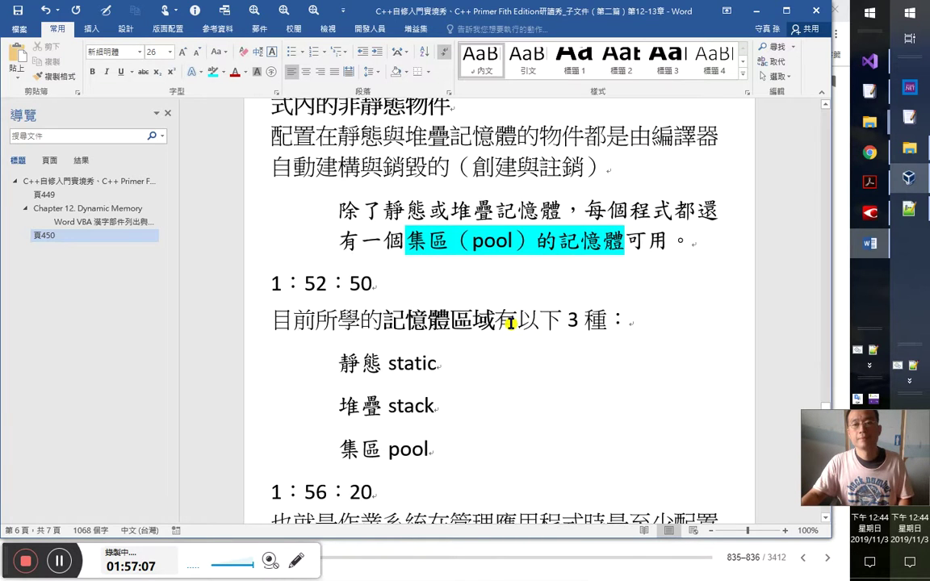
scroll(510, 323, down, 6)
key(alt+Tab)
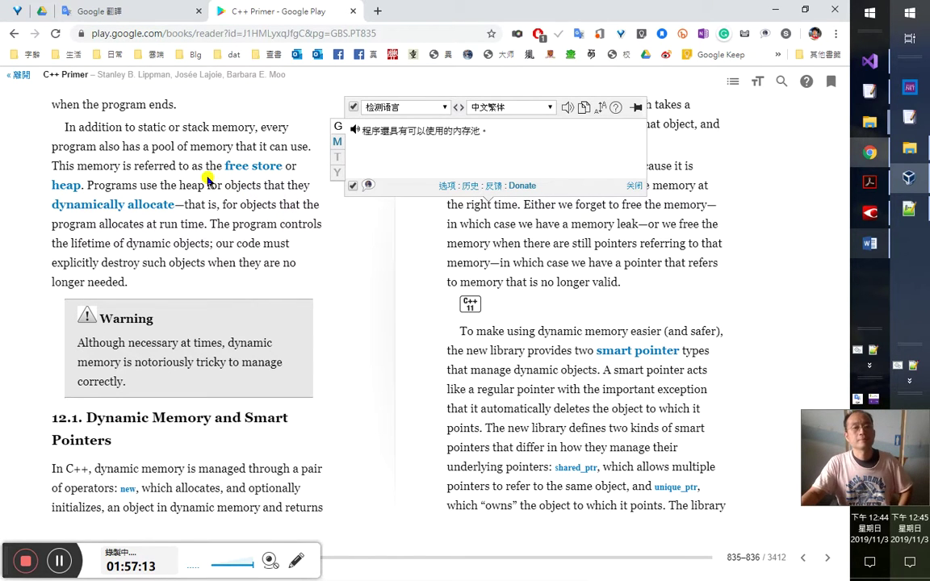
key(alt+Tab)
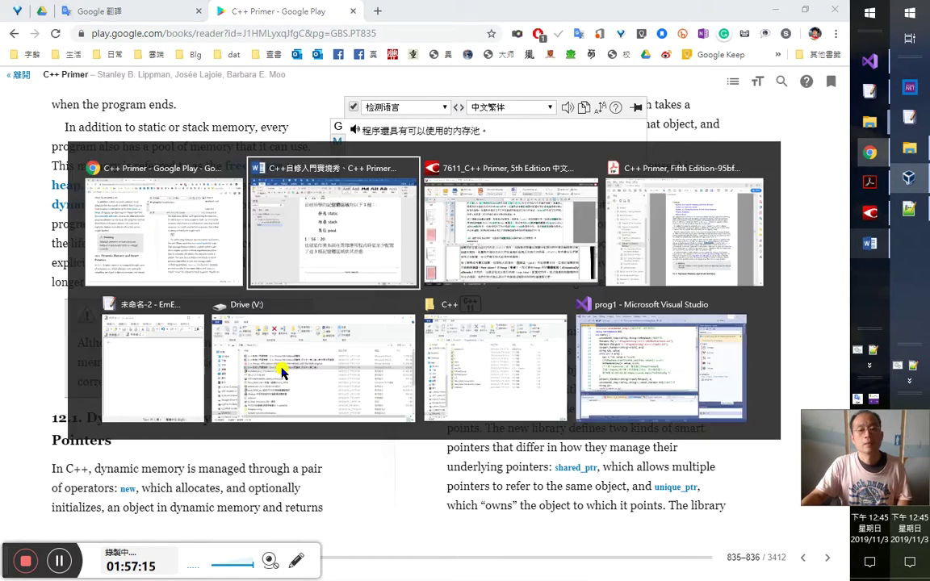
Set the two-line 1：56：20 remark to font size 22
drag(246, 343, 247, 369)
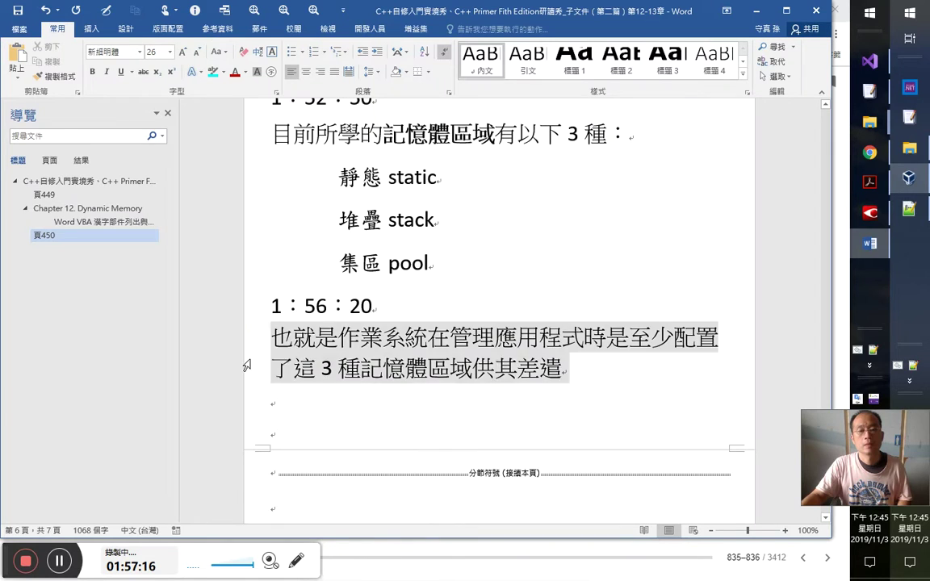
click(161, 51)
text(22)
key(Return)
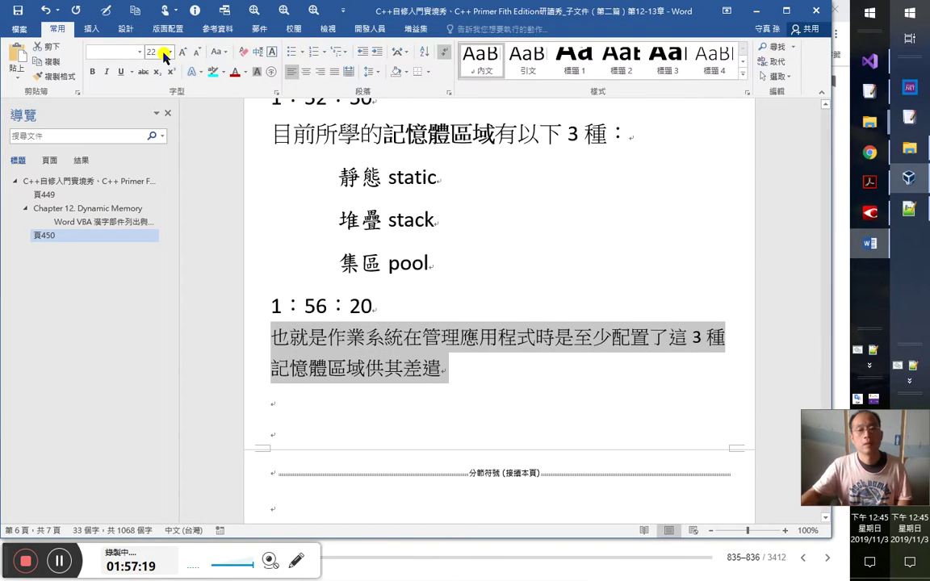
Remove the stray tab after stack in the memory-region list
key(alt+Tab)
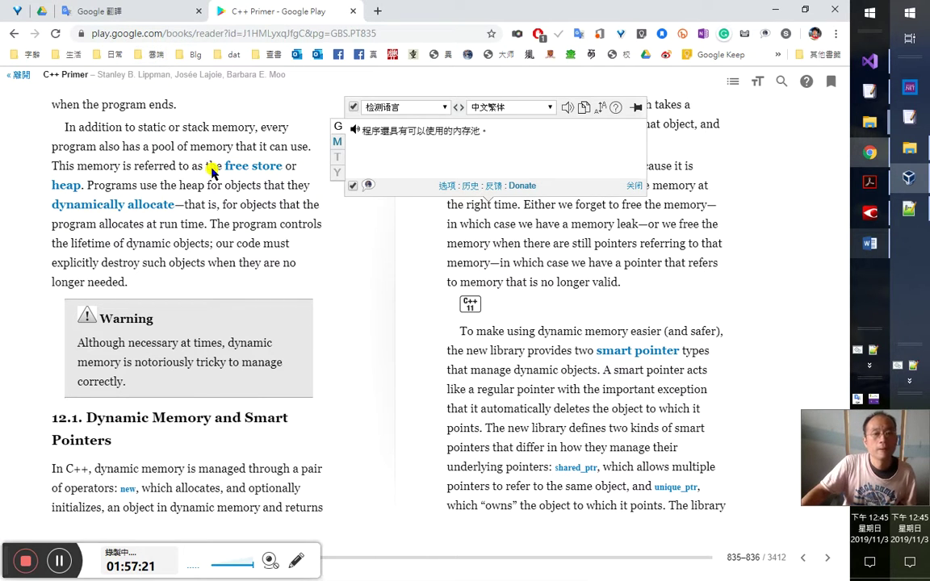
key(alt+Tab)
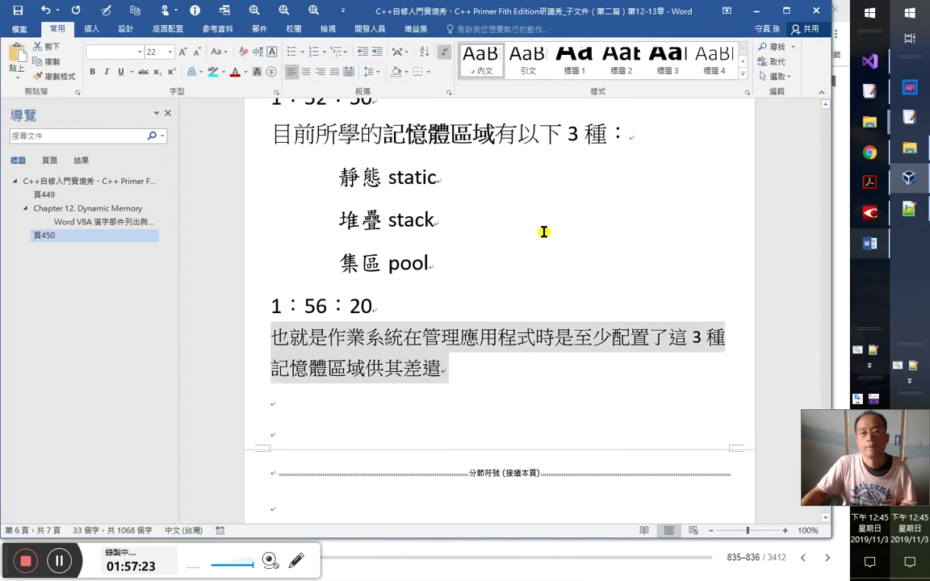
click(545, 232)
key(Tab)
scroll(545, 226, up, 3)
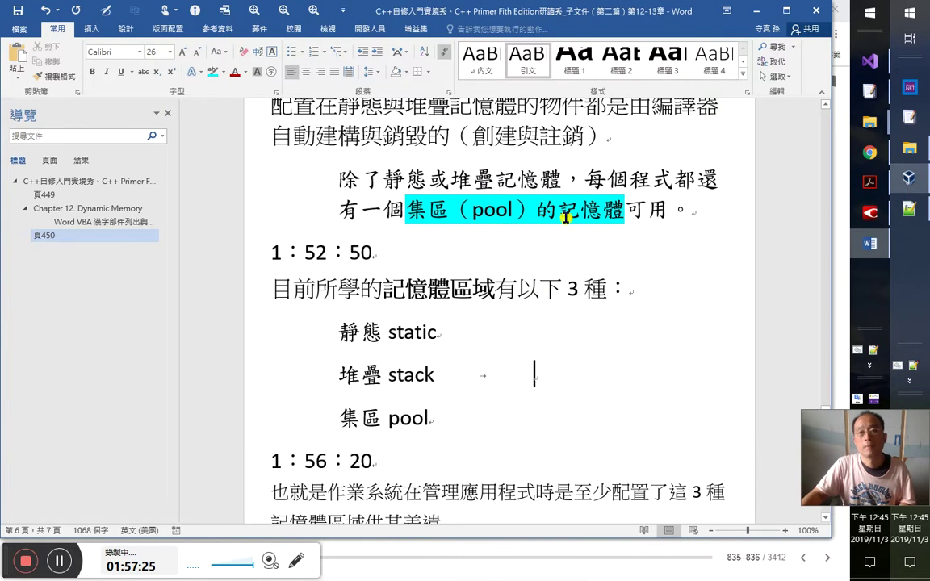
key(BackSpace)
Add the English word program after 程式 in the quoted passage, checking the book's wording
drag(681, 179, 631, 180)
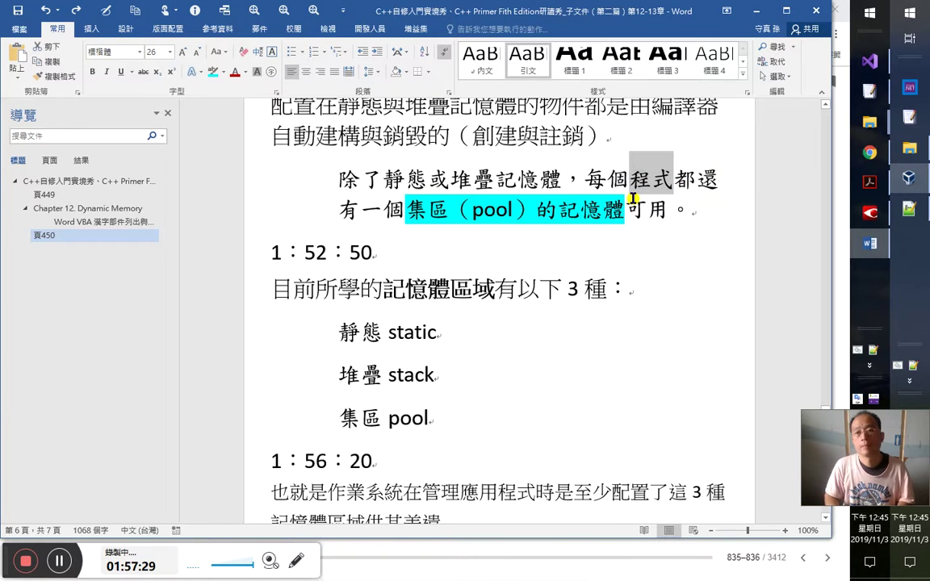
key(alt+Tab)
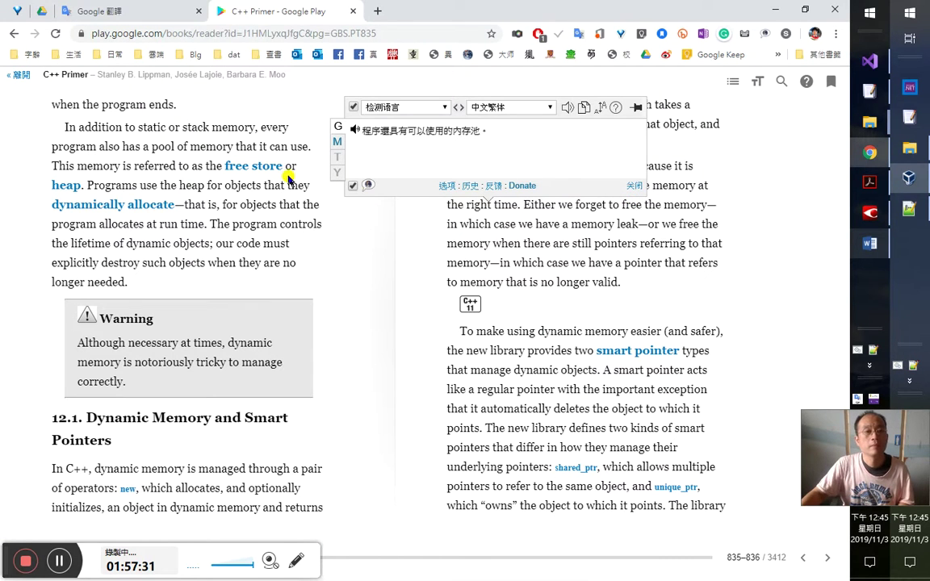
key(alt+Tab)
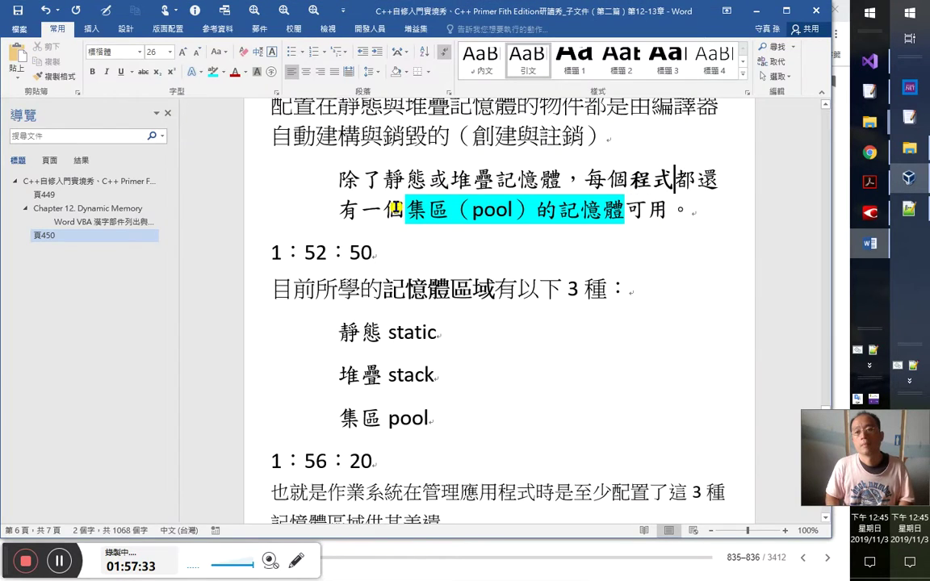
text(program 都還有一個集區（pool）的記)
key(alt+Tab)
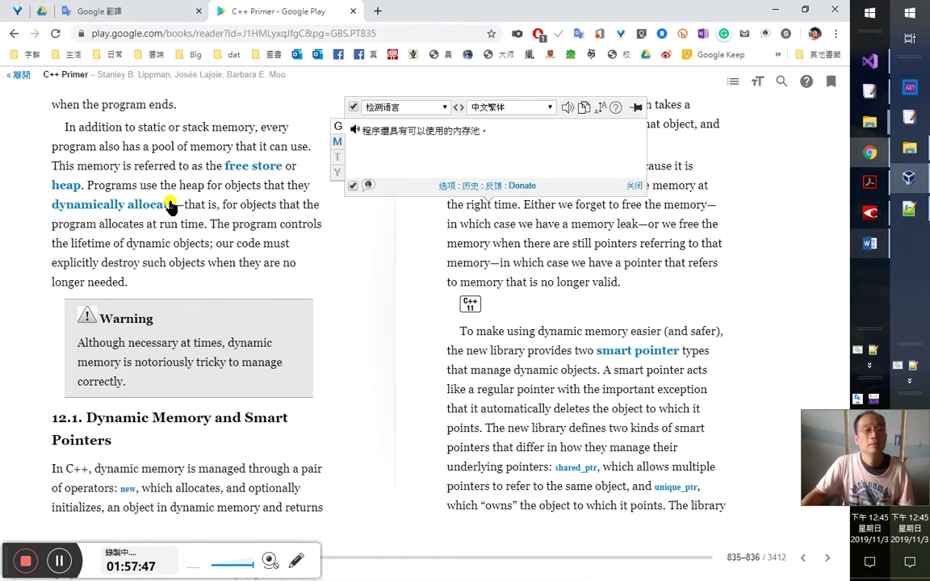
key(alt+Tab)
scroll(477, 317, down, 1)
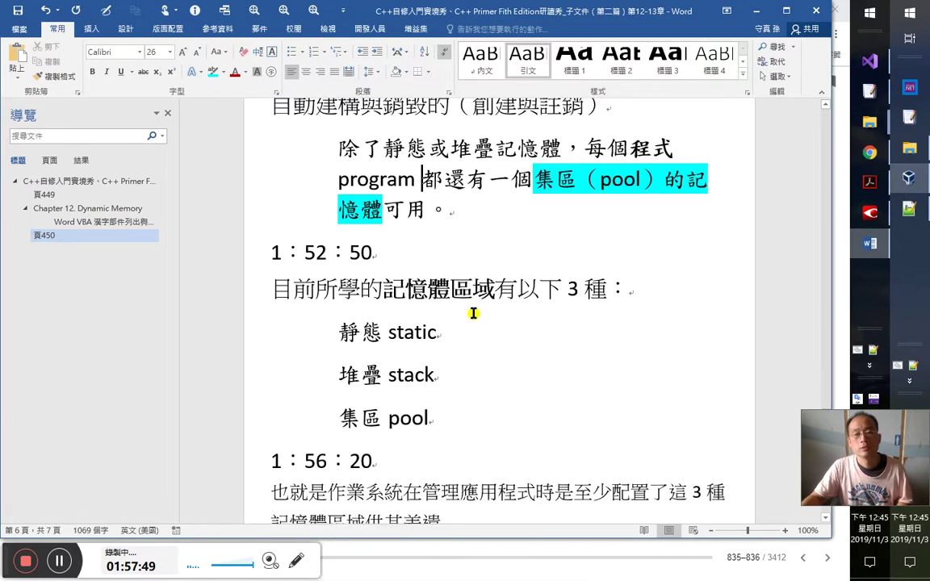
scroll(462, 329, down, 2)
Start the note line with 集區記憶體（pool of memory）是 and change its wide spaces to normal spaces
click(413, 273)
text(od)
key(BackSpace)
key(BackSpace)
text(a)
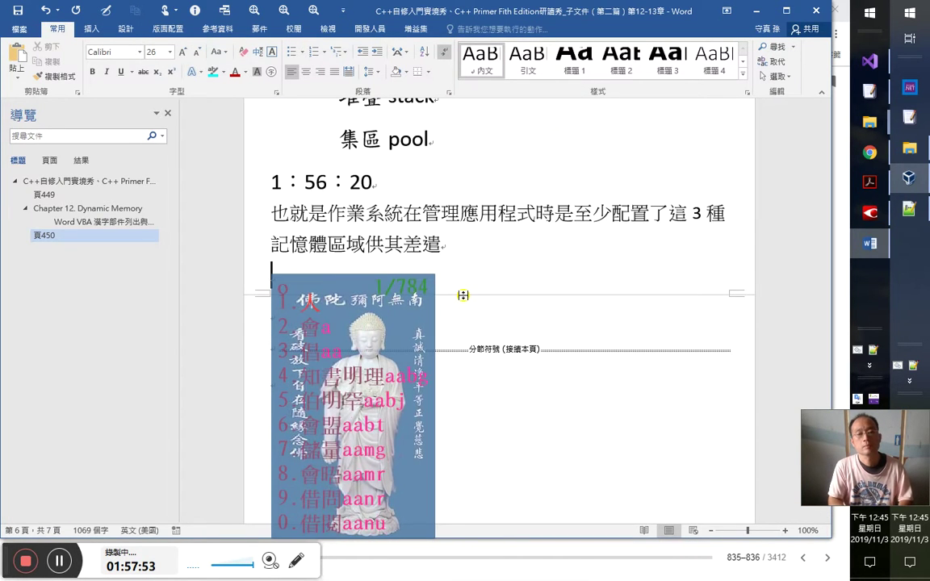
text(ryp)
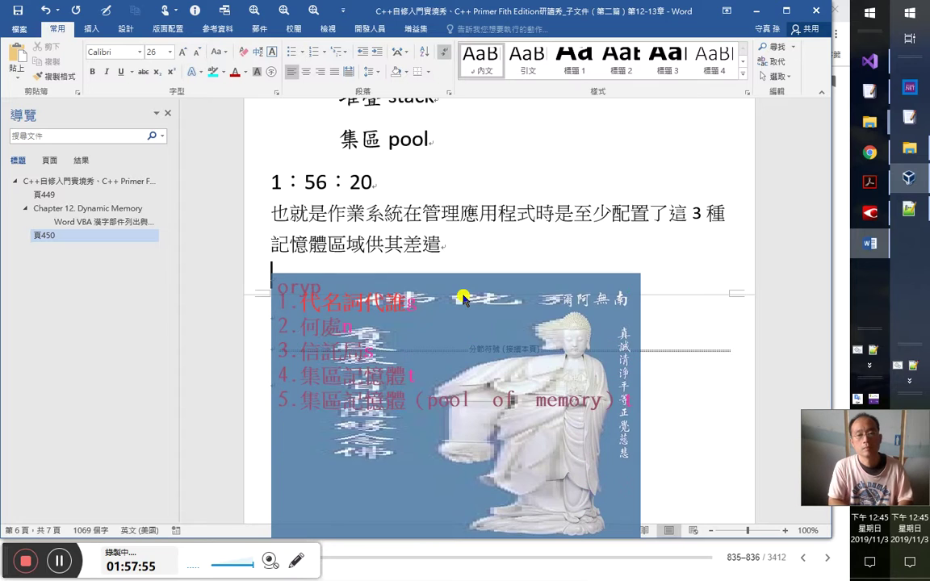
text(5)
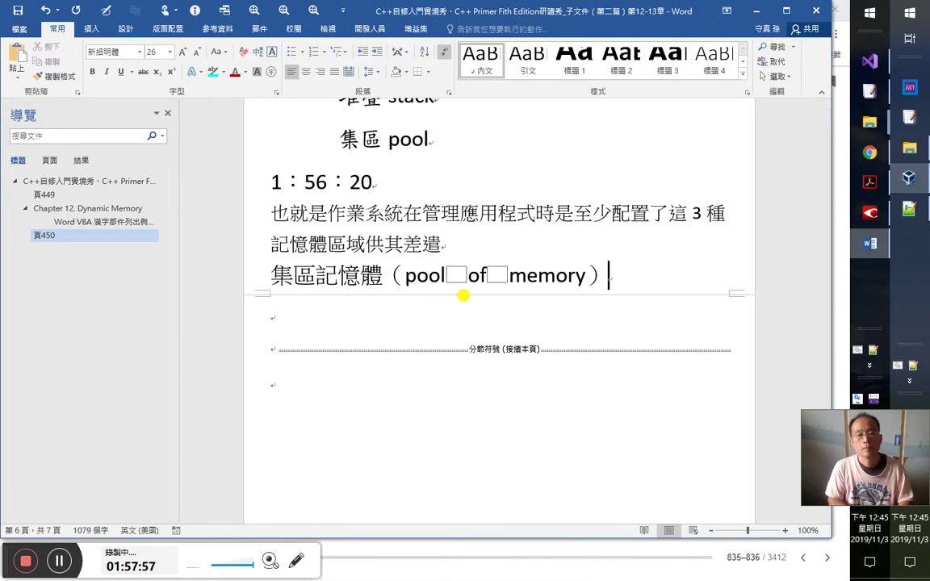
text(ao)
key(space)
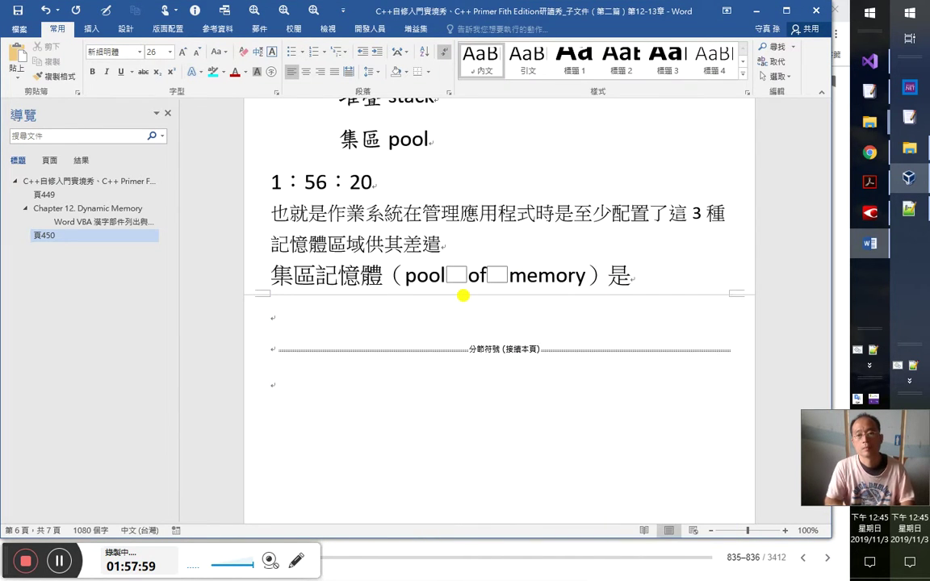
click(466, 279)
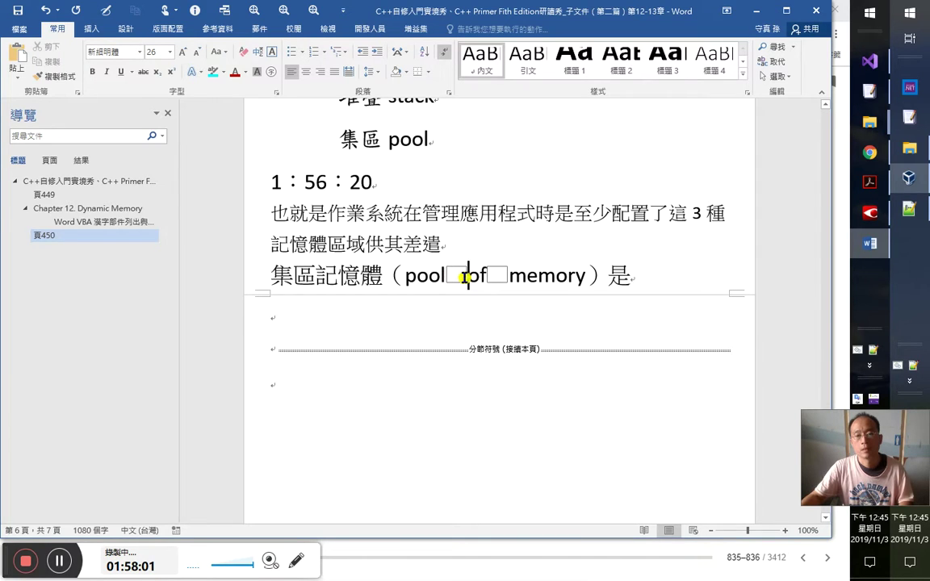
key(BackSpace)
drag(490, 279, 471, 278)
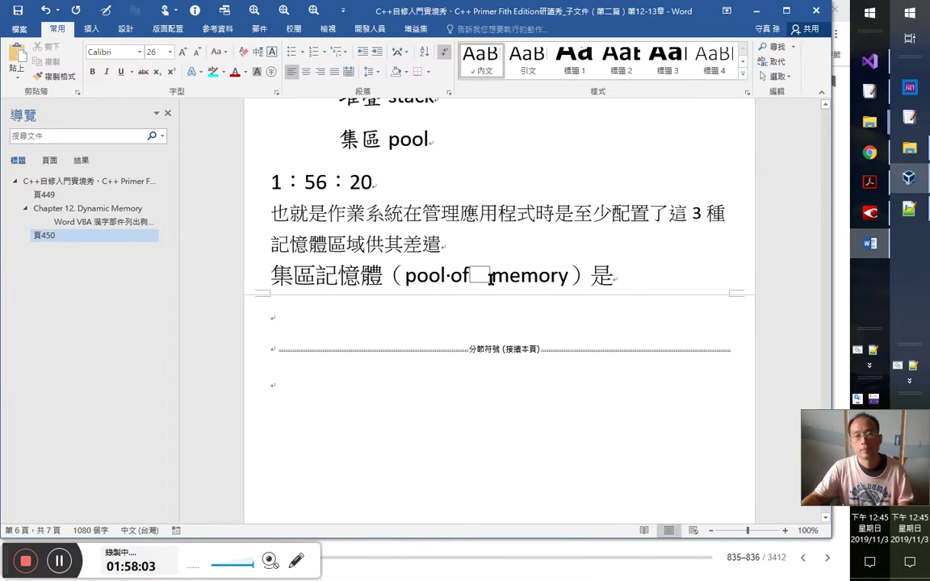
Finish the sentence with 當作 free store 或者 heap 來使用的, checking the book passage
click(624, 285)
text(當作)
key(alt+Tab)
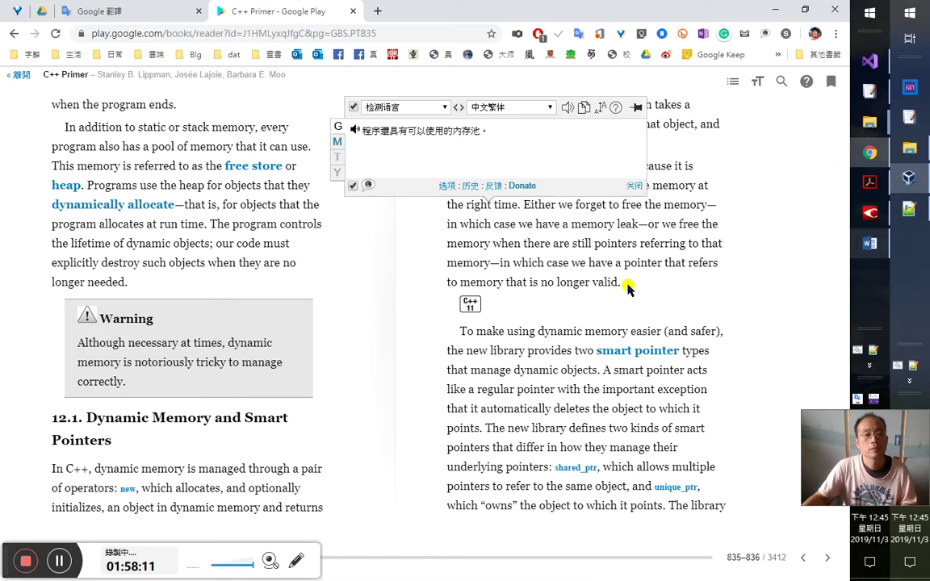
key(alt+Tab)
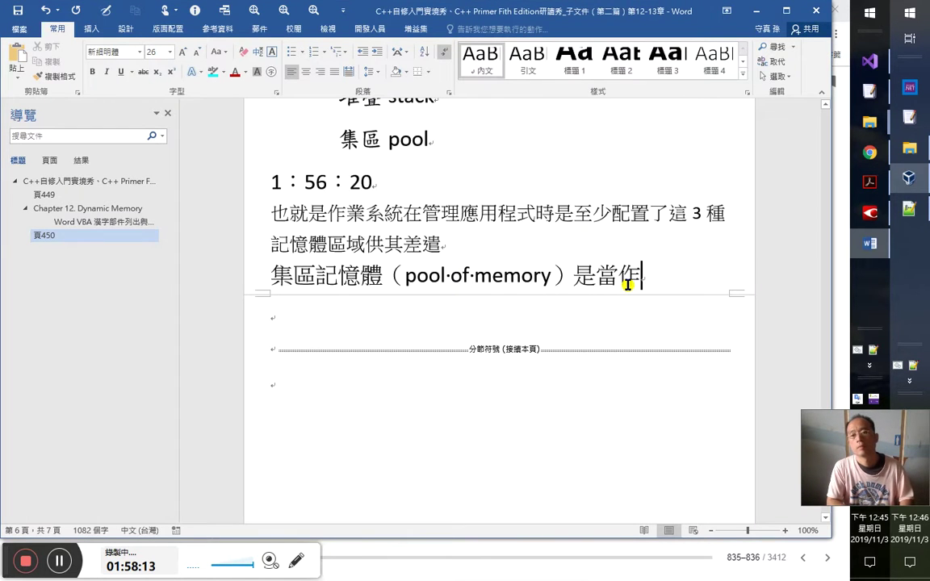
text(free store)
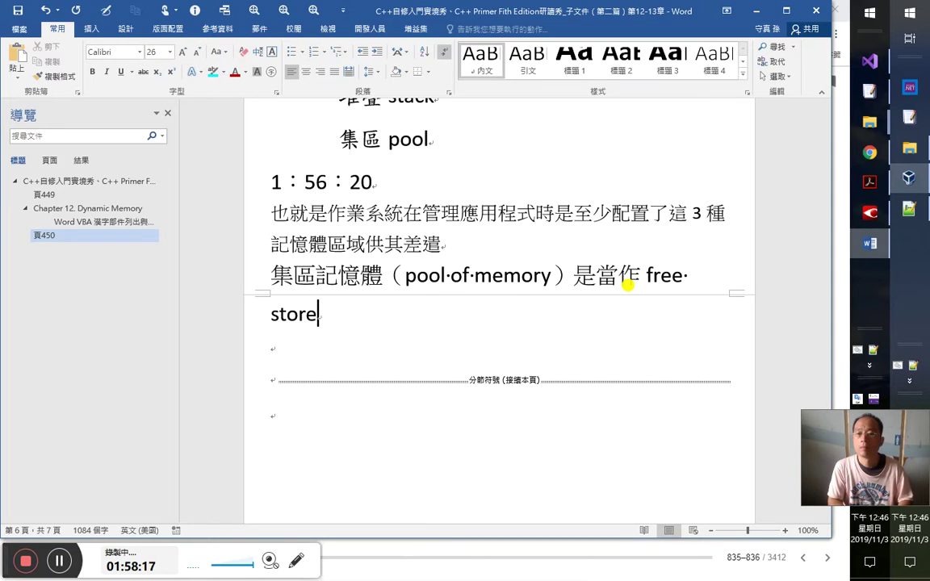
text( 或者)
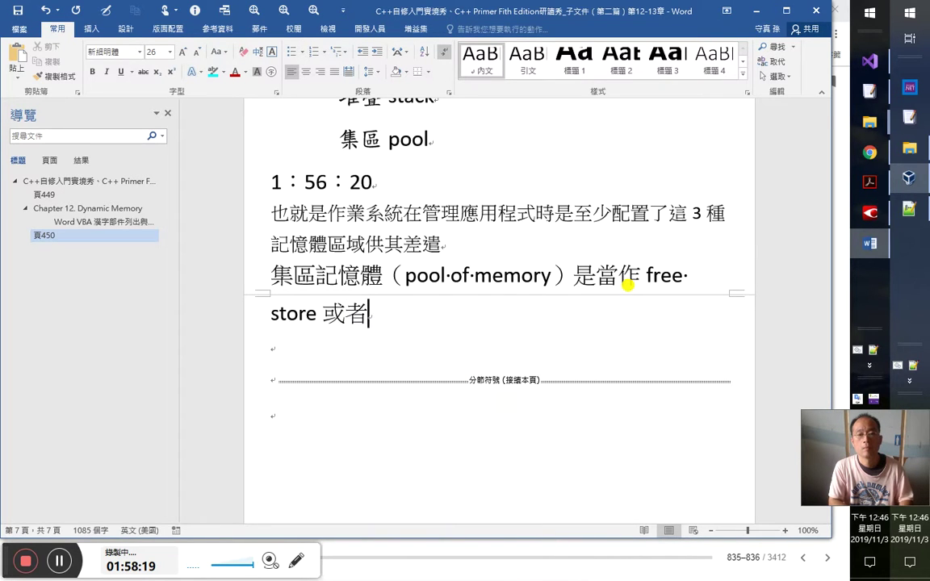
text( heap 來使用的)
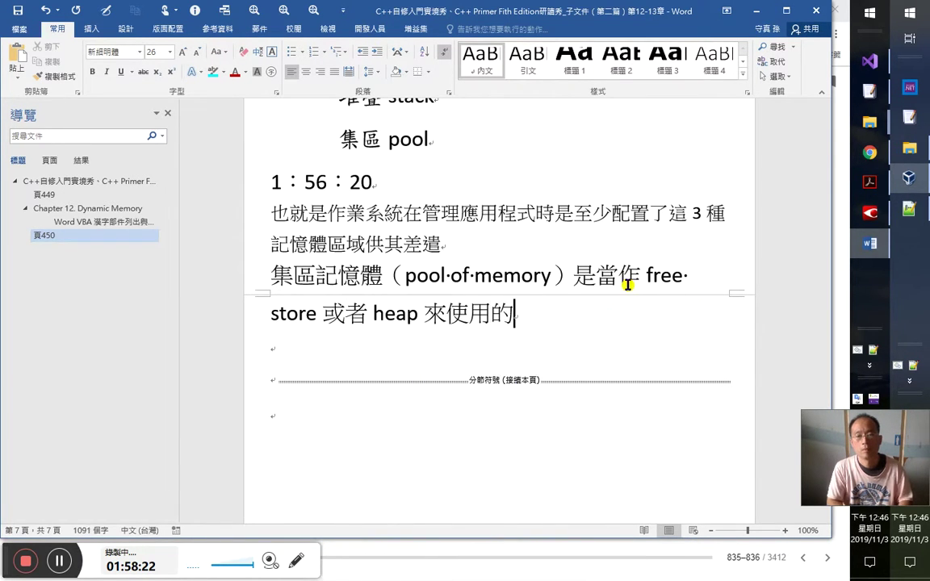
key(alt+Tab)
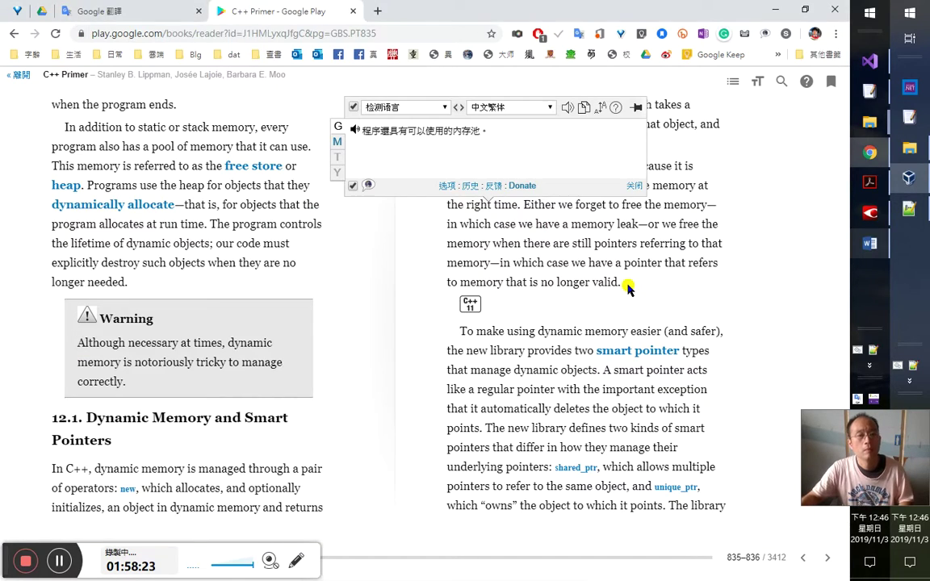
key(alt+Tab)
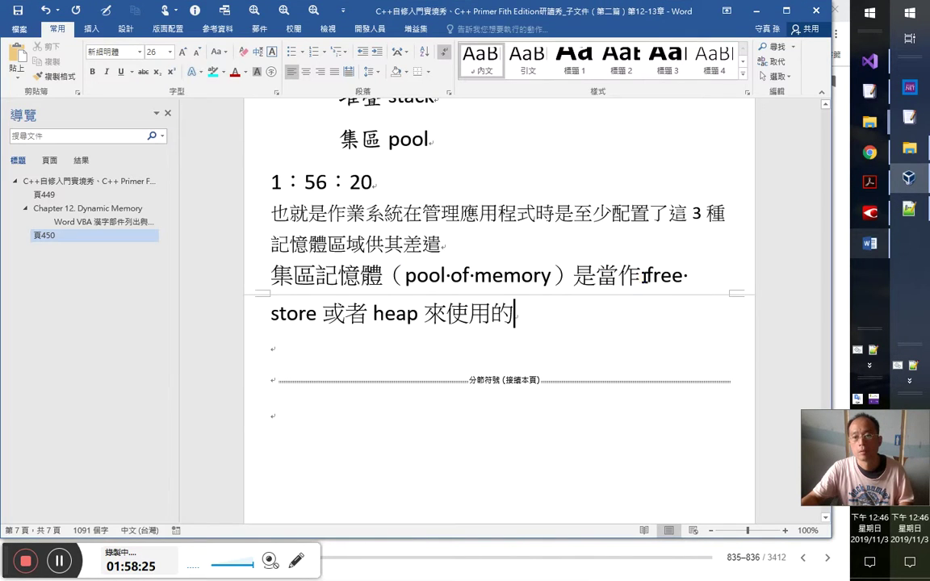
Colour 'free store' blue in the new note line
click(643, 275)
shift+click(319, 313)
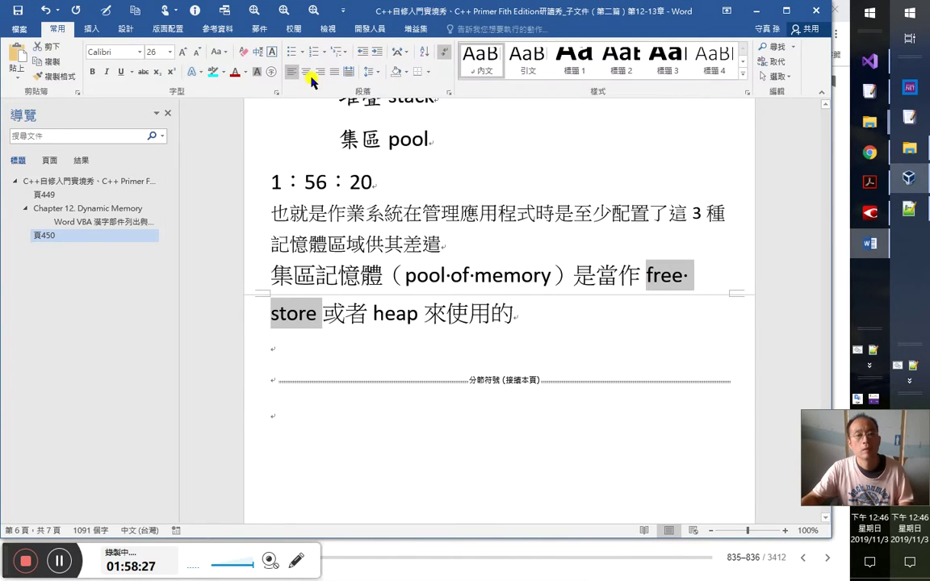
key(alt+Tab)
key(alt+Tab)
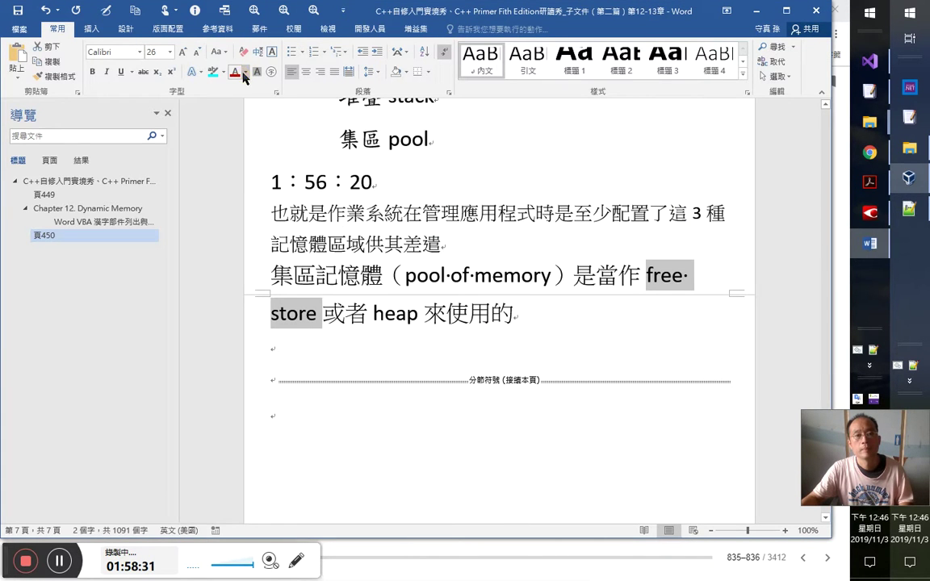
click(245, 72)
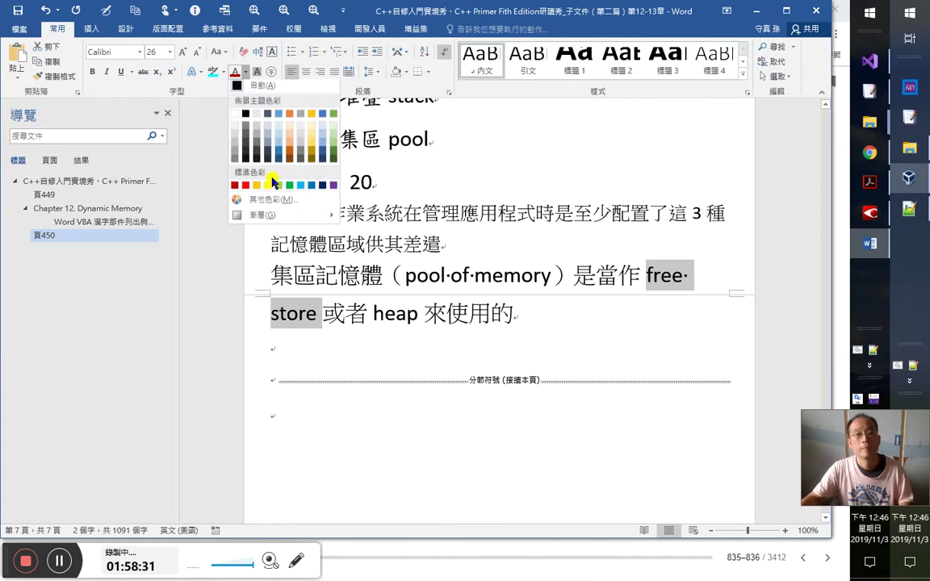
click(279, 284)
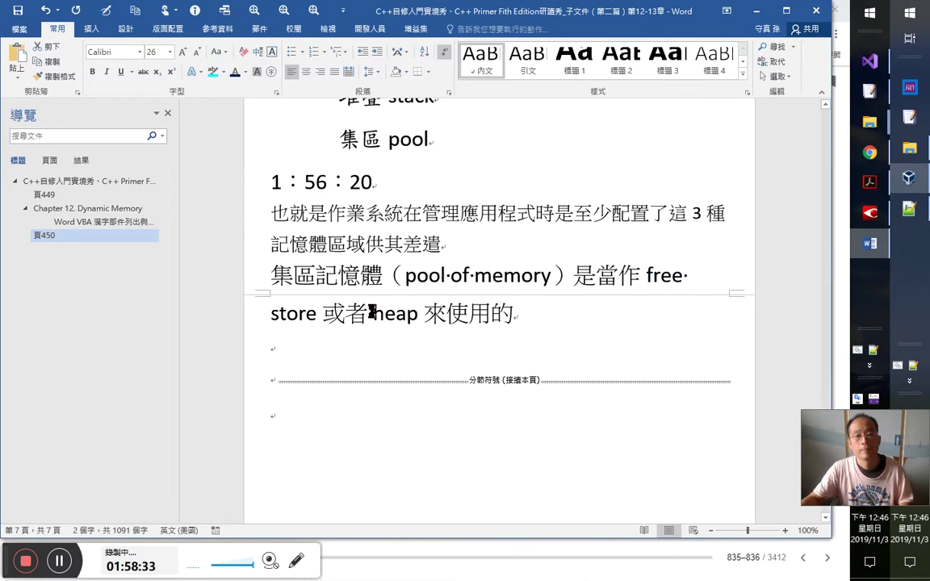
double_click(416, 314)
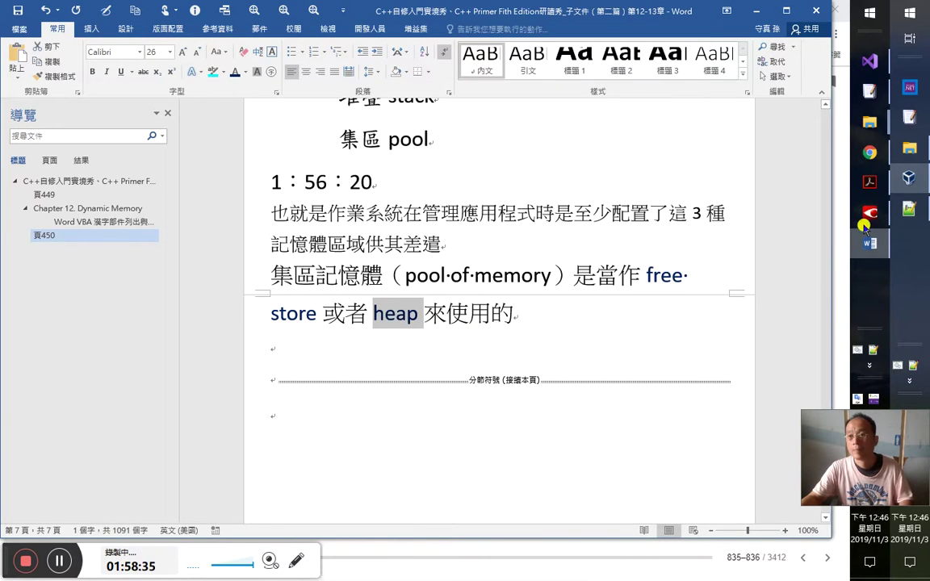
click(868, 215)
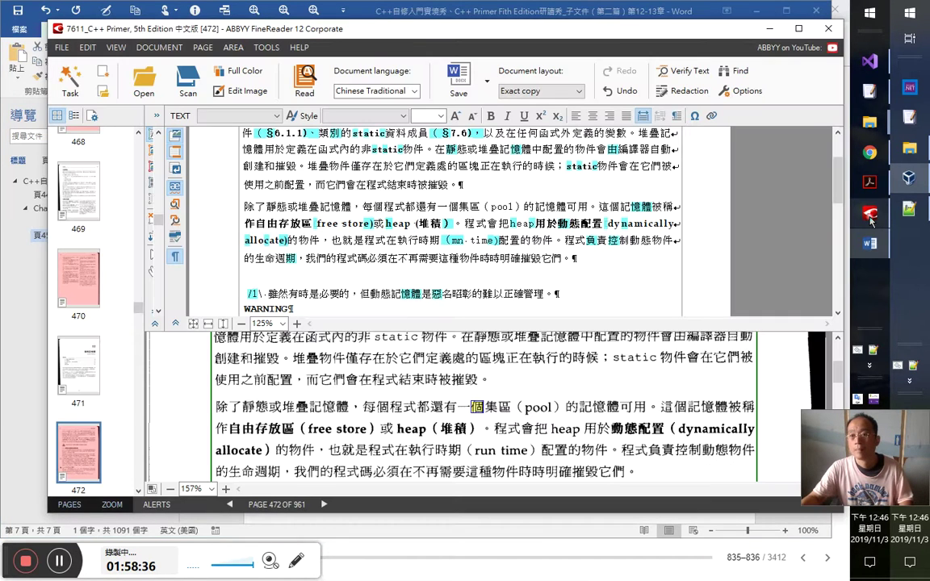
Delete the stray '）' before heap in FineReader's recognised text
click(633, 207)
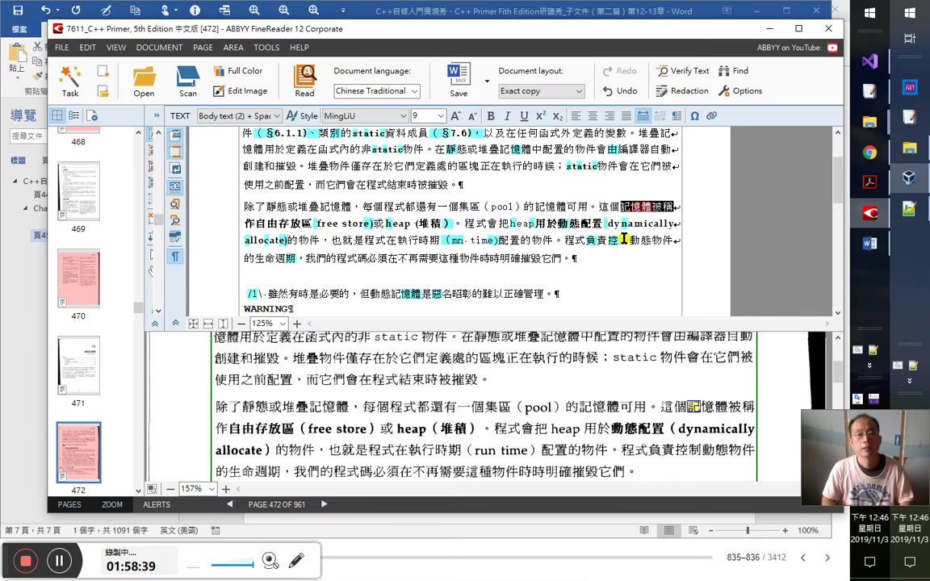
key(Right)
key(Right)
key(Right)
key(Right)
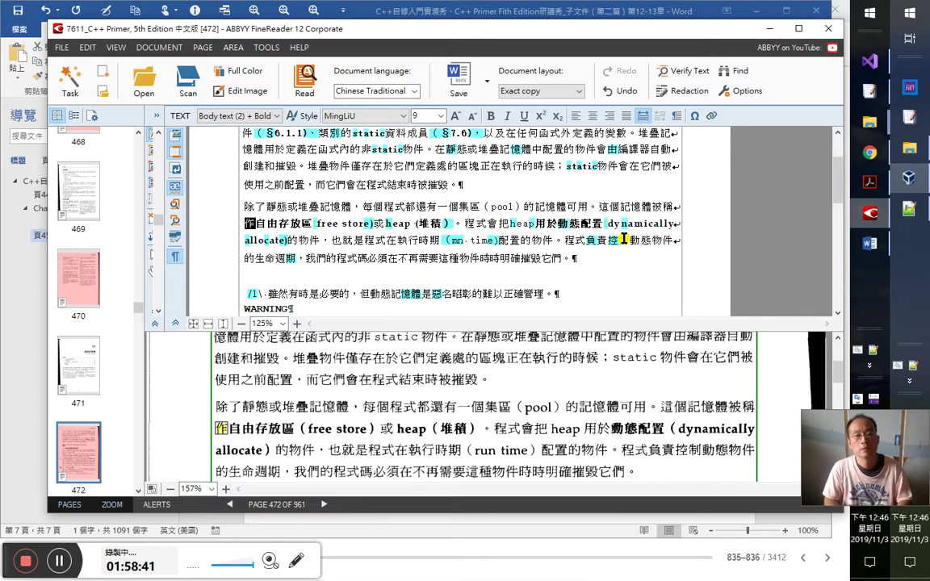
key(Right)
key(Right)
key(Right)
key(Right)
key(Right)
key(Right)
key(Right)
key(Right)
key(Right)
key(Right)
key(Right)
key(Right)
key(Right)
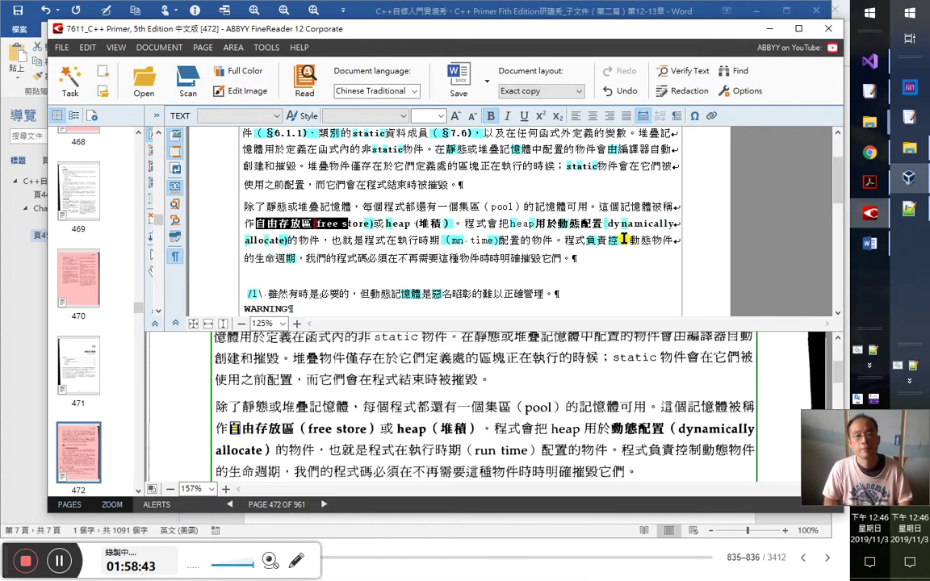
key(Left)
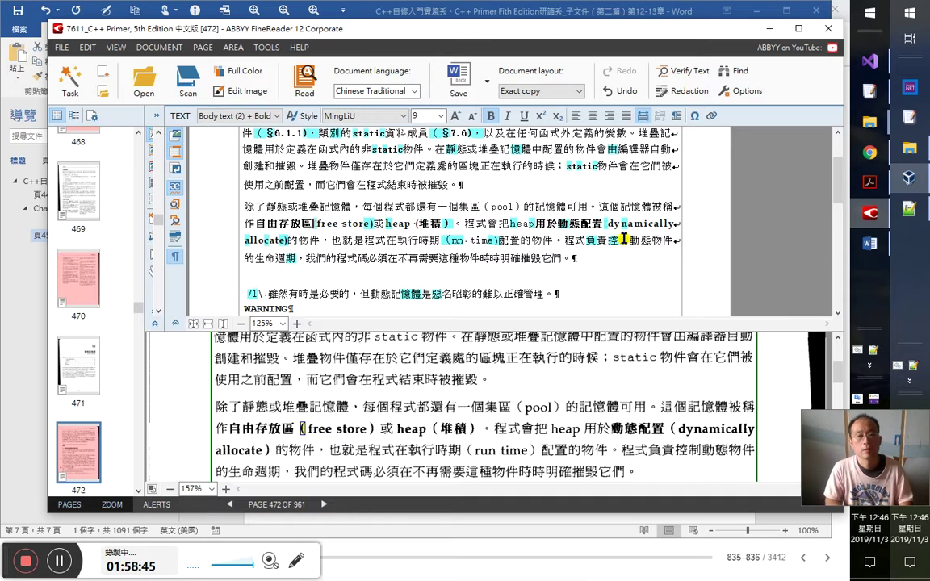
key(Right)
key(Right)
key(Right)
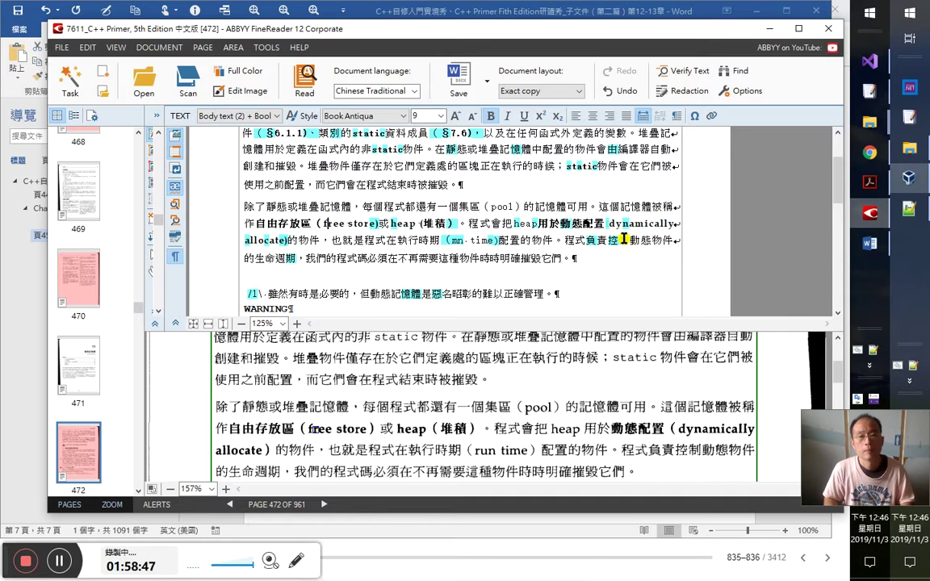
key(Right)
key(Right)
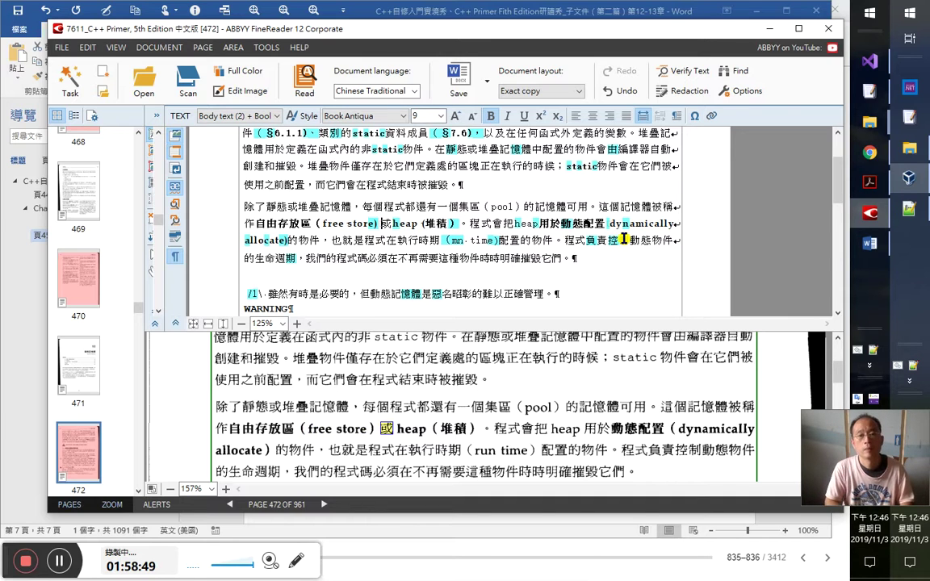
key(Right)
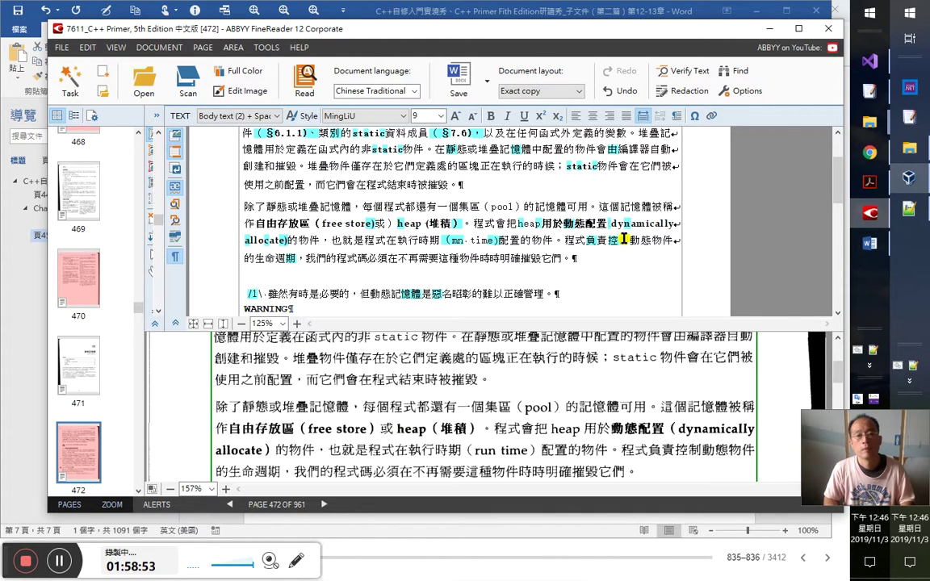
key(BackSpace)
key(Left)
Select the corrected sentence 作自由存放區（free store）或heap（堆積）。 and return to Word
key(Right)
key(Right)
key(Right)
key(Right)
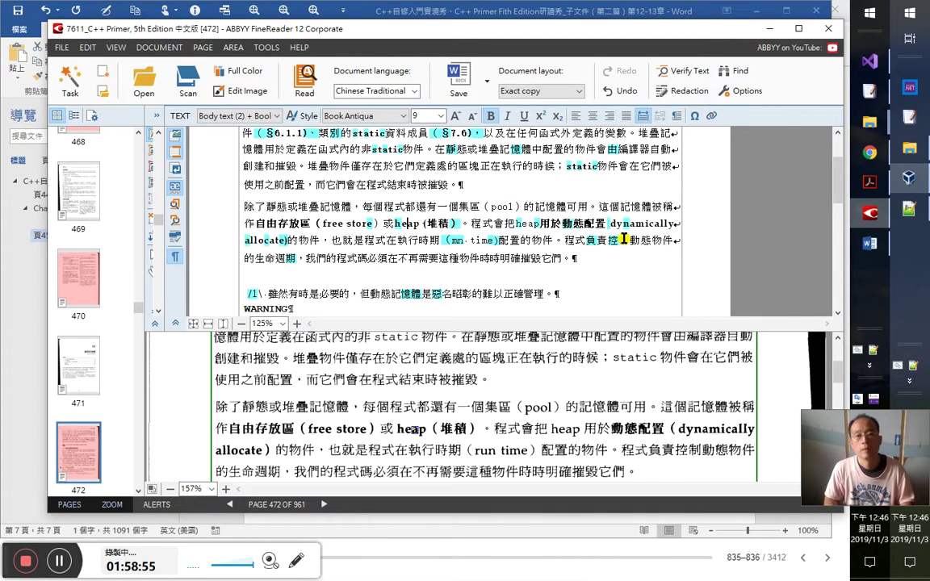
key(Right)
key(Right)
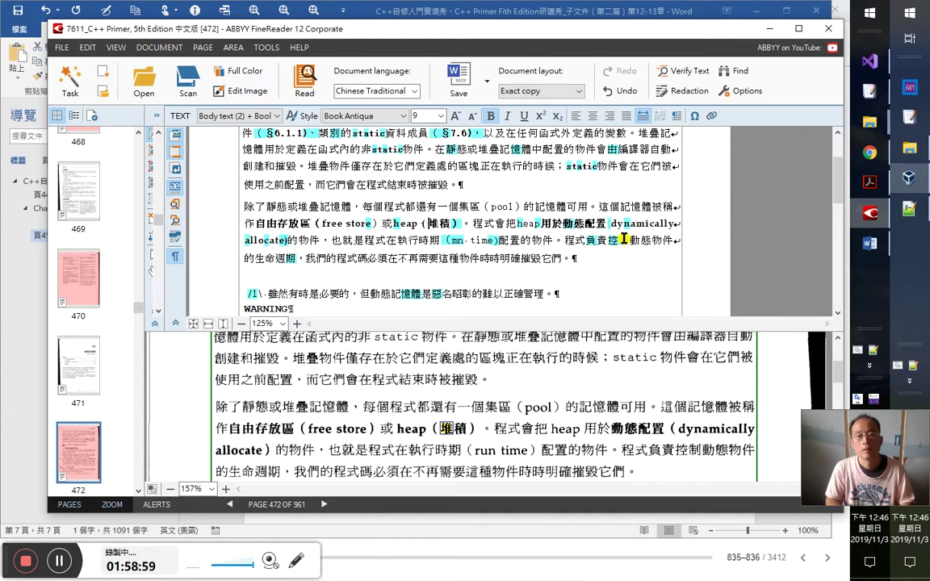
key(Right)
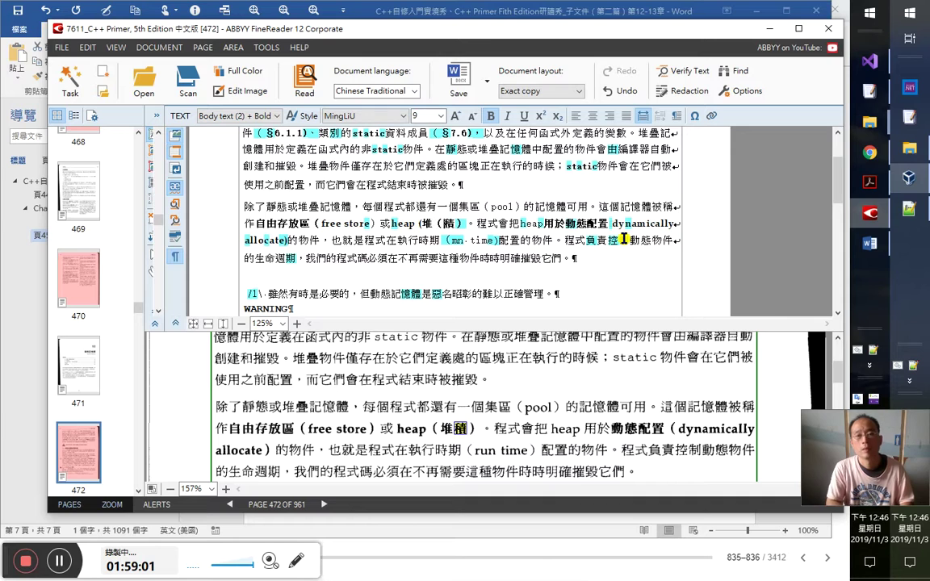
key(Left)
key(Left)
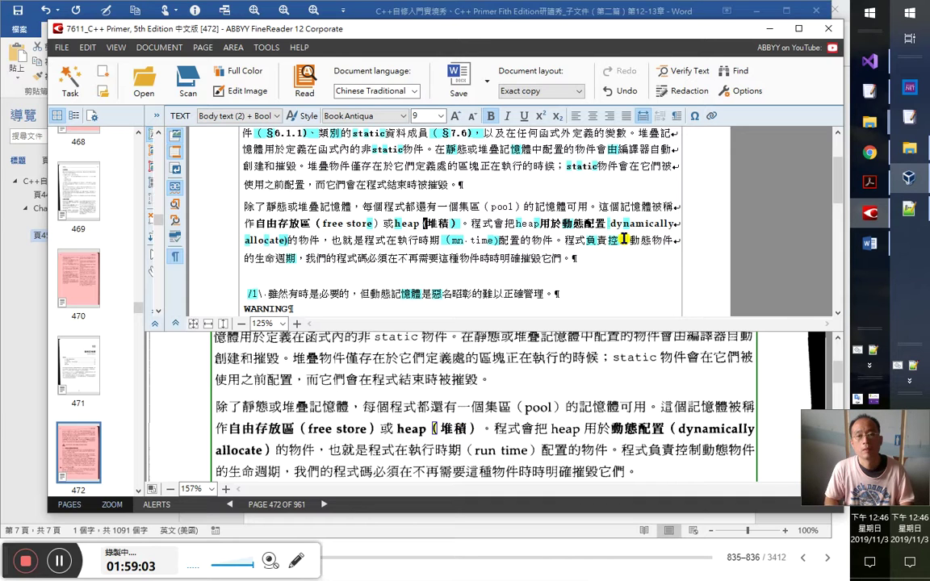
key(Right)
key(Right)
key(Right)
key(Right)
key(Right)
key(shift+Home)
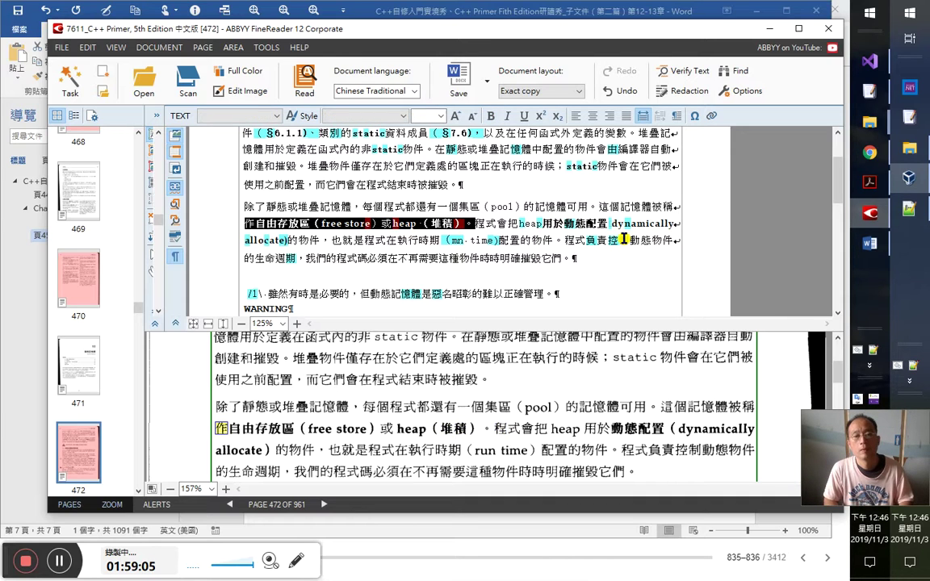
key(shift+Left)
key(shift+Left)
key(shift+Left)
key(shift+Left)
key(shift+Left)
key(shift+Left)
key(shift+Left)
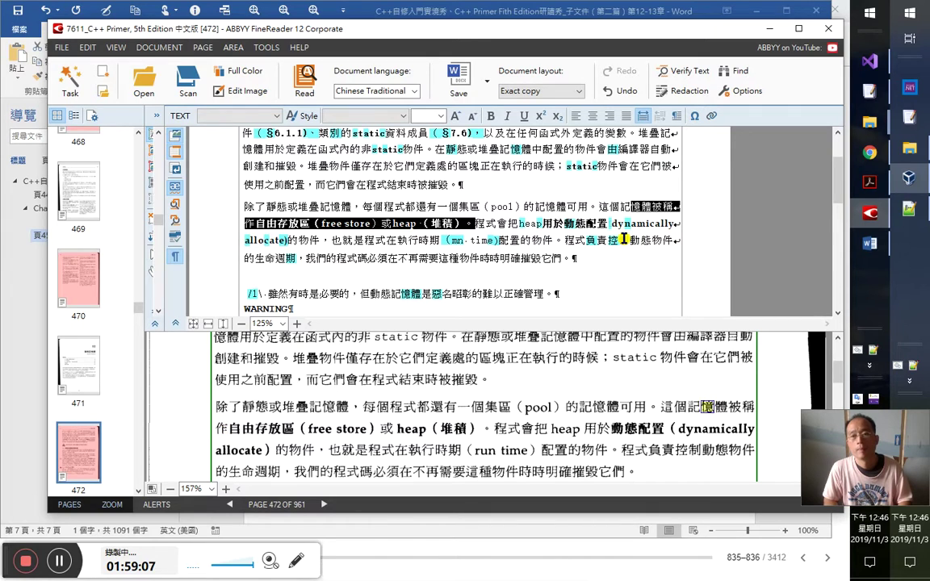
key(alt+Tab)
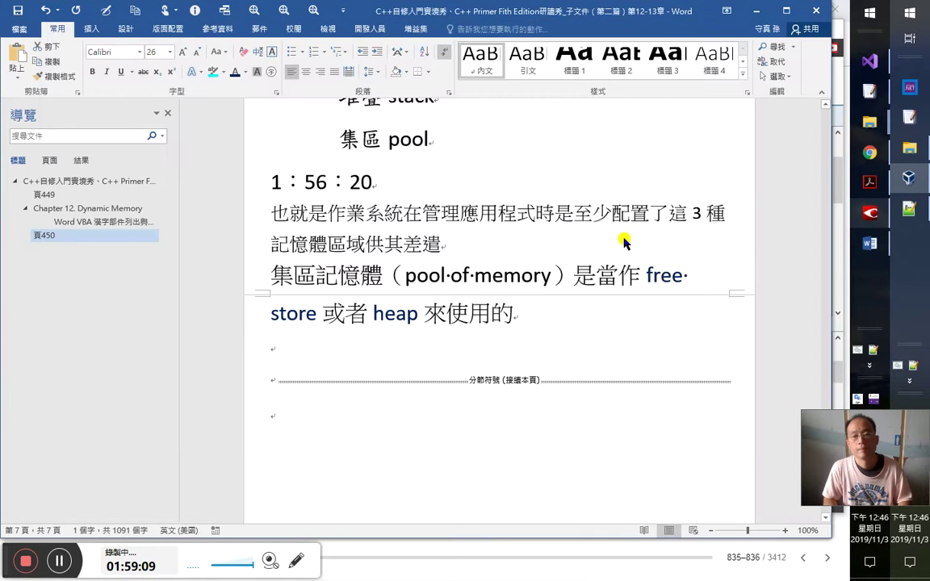
Paste the quoted free-store sentence and delete the stray space after 稱
key(Up)
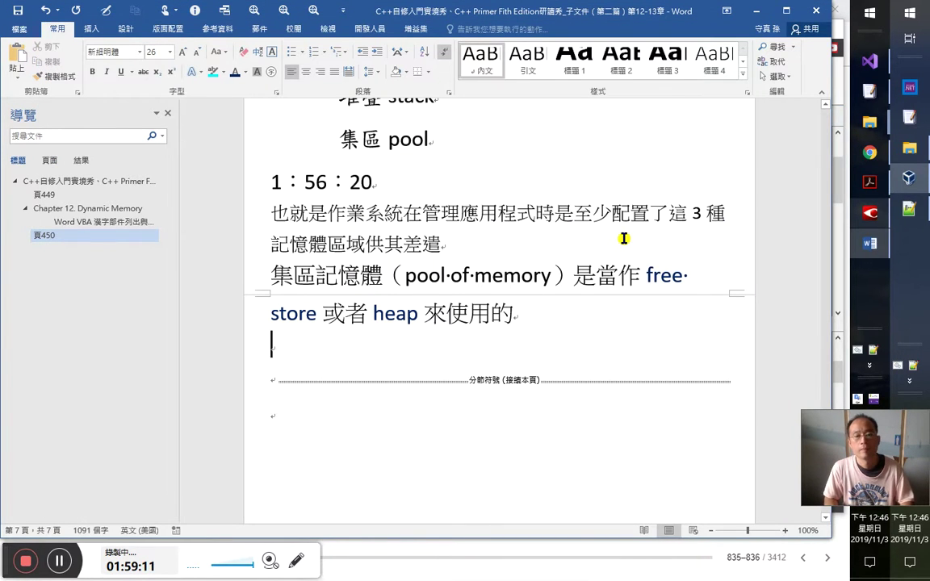
key(alt+shift)
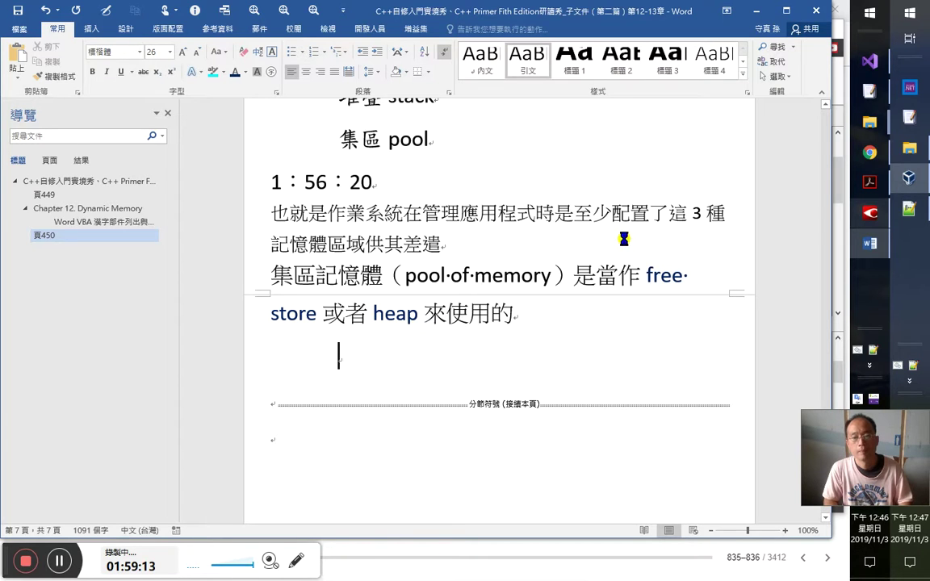
text(這個記憶體被稱 作自由存放區（free store）或heap （堆積）。)
key(Return)
key(Up)
key(Up)
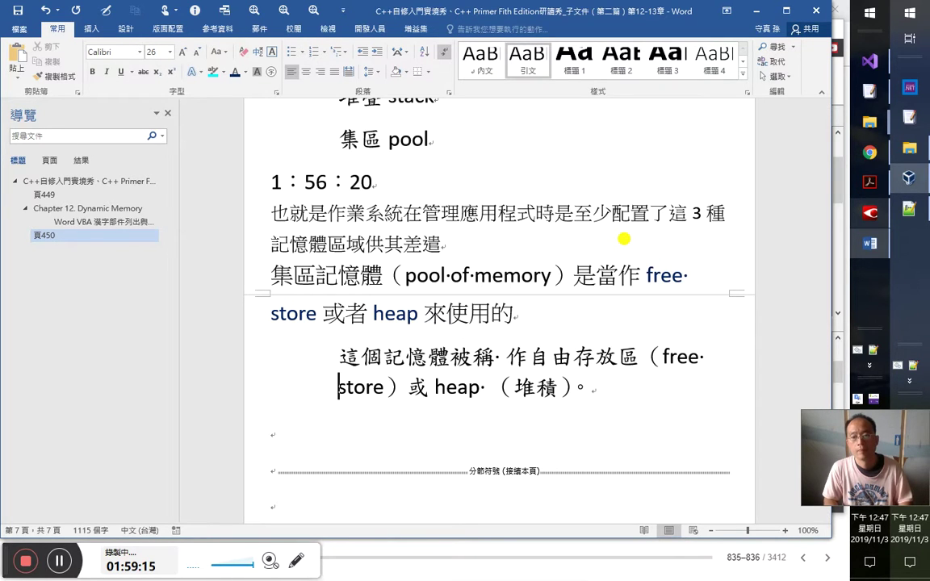
key(Right)
key(Right)
key(Right)
key(Right)
key(Right)
key(Right)
key(Right)
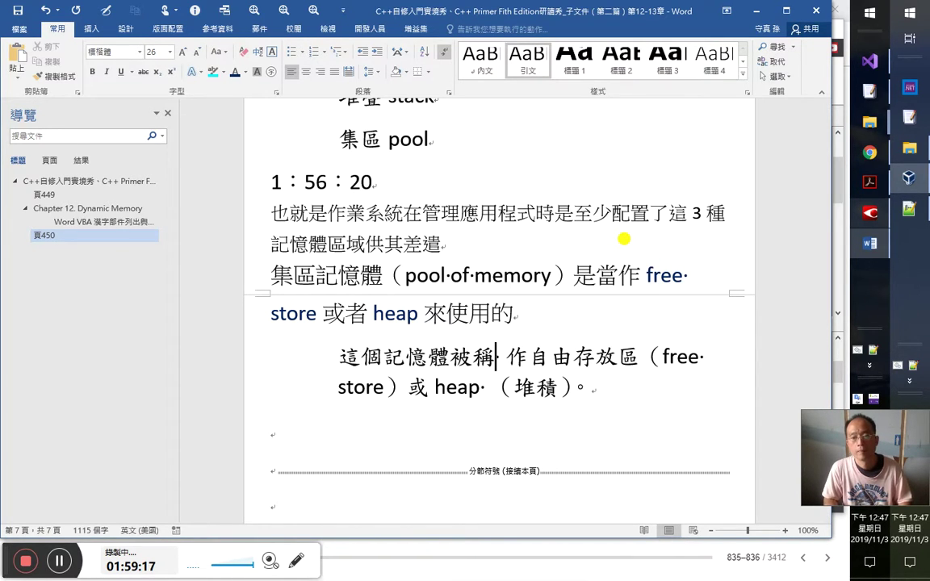
key(BackSpace)
Colour 自由存放區（free store） and heap（堆積） dark blue, removing the space before （堆積）
key(Right)
key(shift+End)
key(shift+Right)
key(shift+Right)
key(shift+Right)
key(shift+Right)
key(shift+Right)
key(shift+Right)
key(shift+Right)
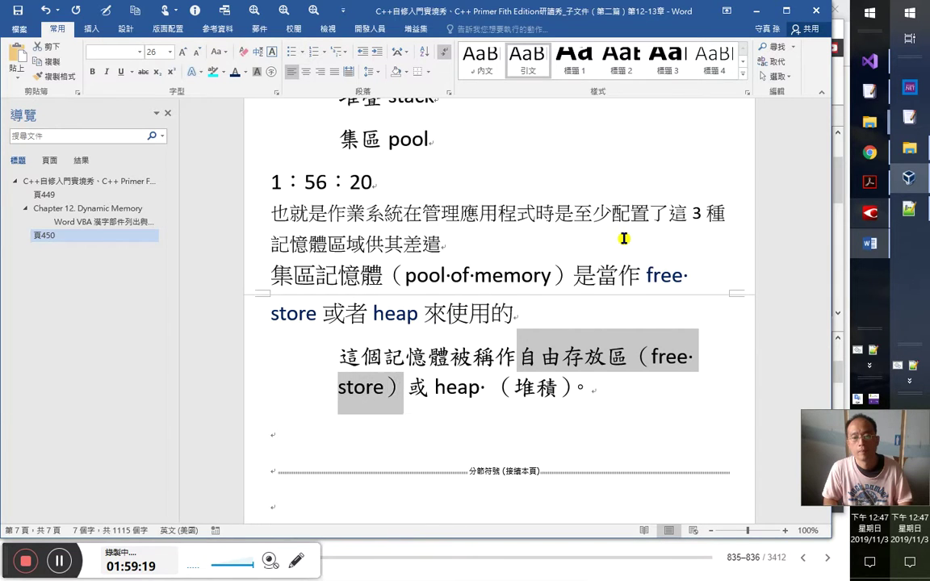
key(shift+Left)
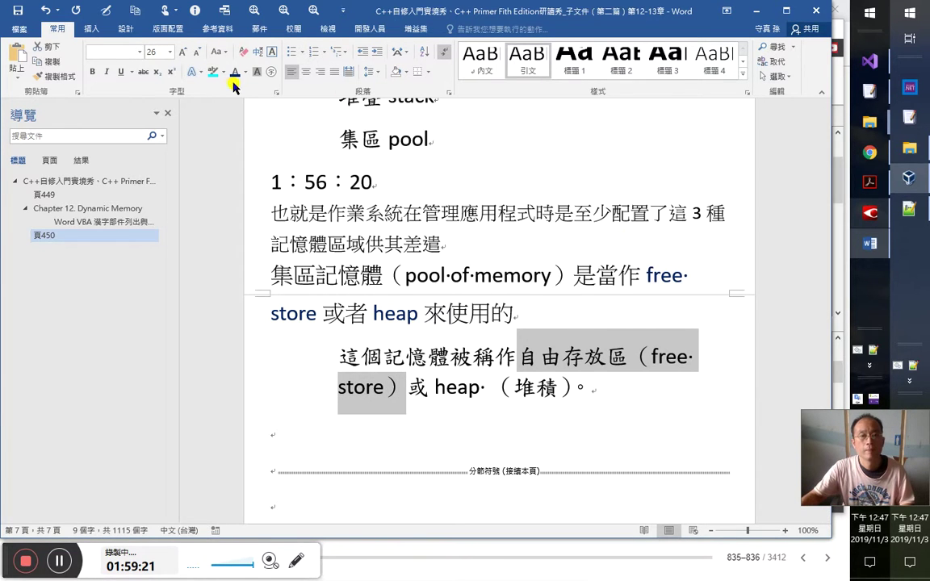
click(439, 392)
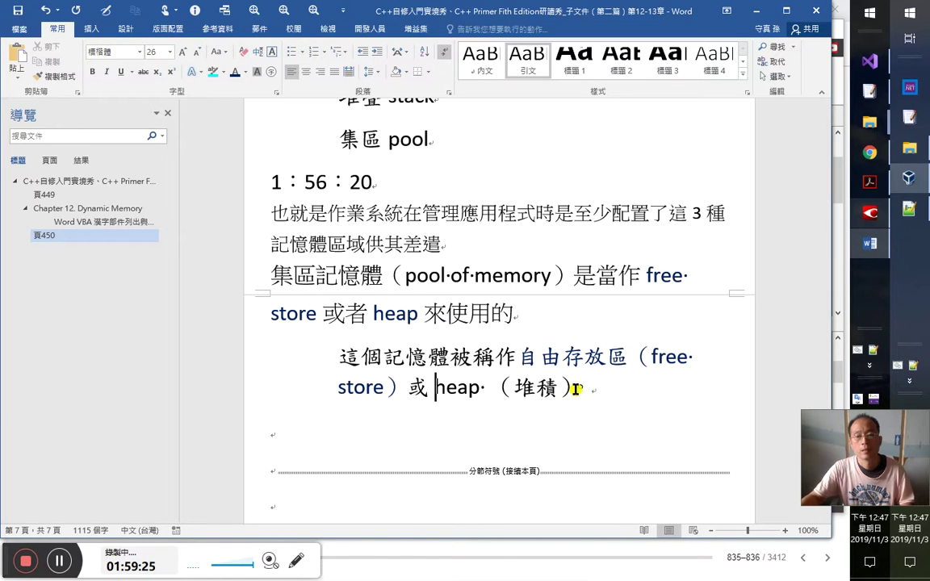
shift+click(568, 388)
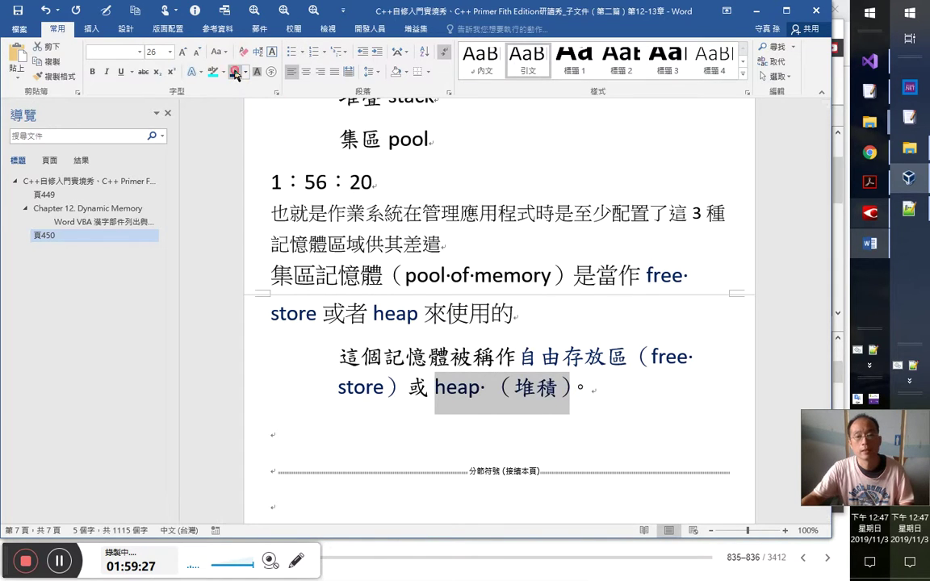
click(490, 388)
key(BackSpace)
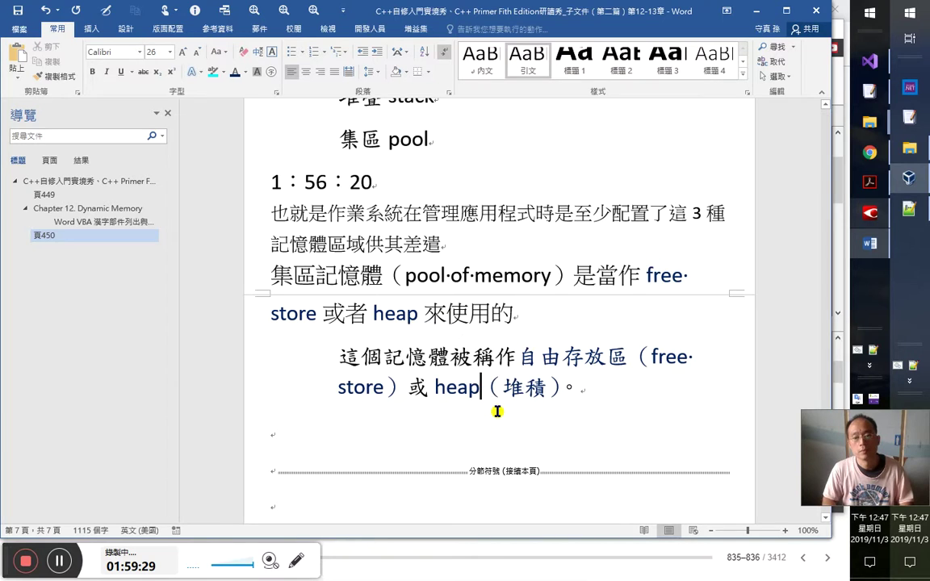
key(Left)
key(Left)
key(Left)
key(Left)
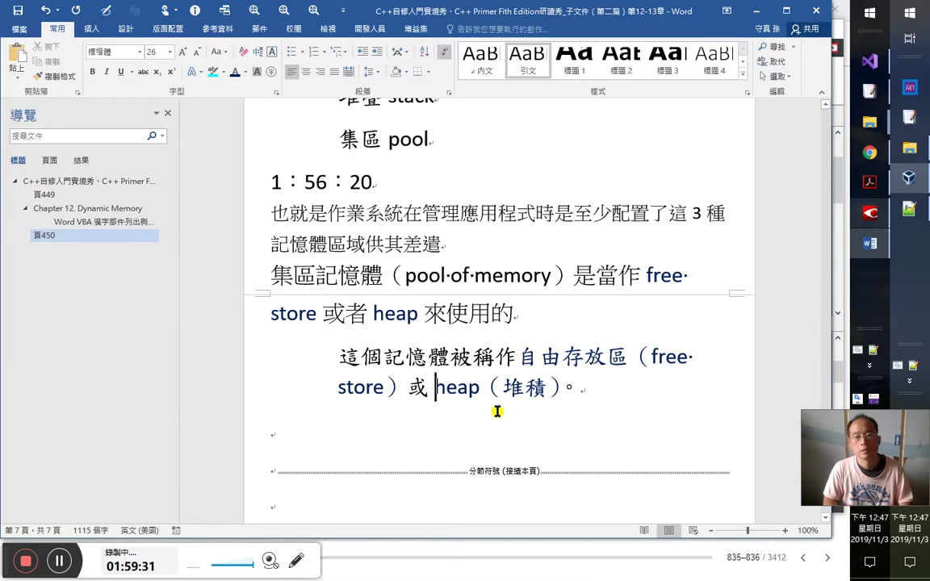
key(alt+Tab)
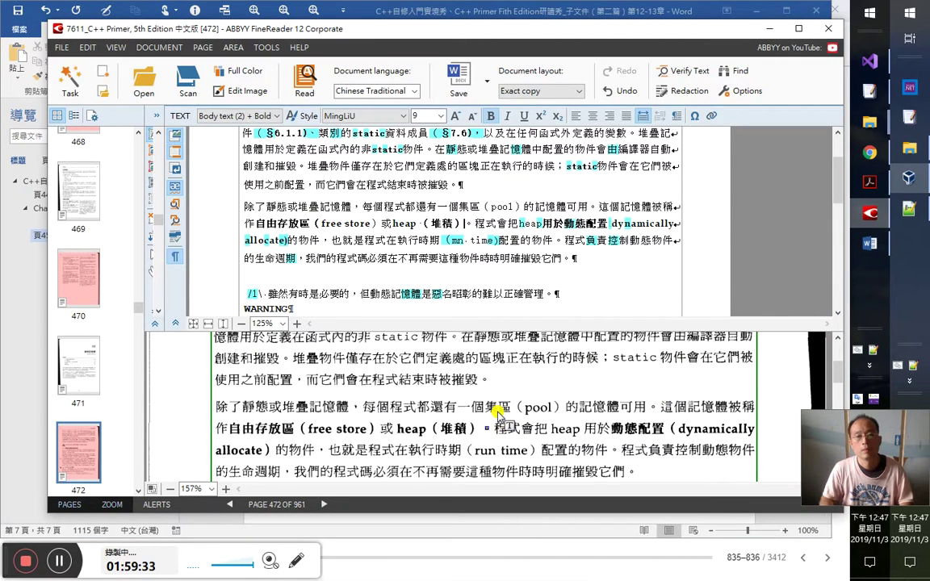
Remove the space after heap in FineReader and add the Word remark 堆積恐怕還不如翻成堆棧
click(419, 223)
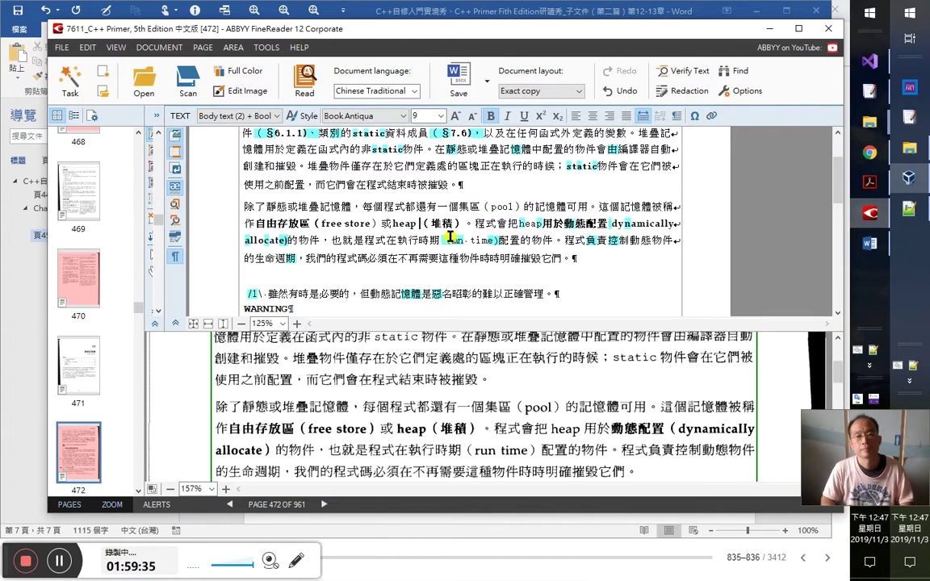
key(Delete)
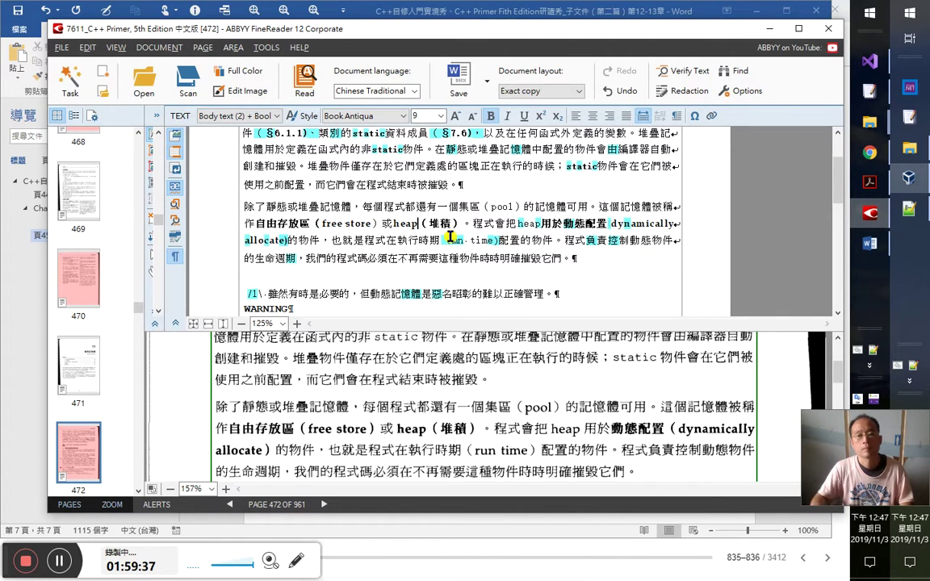
key(alt+Tab)
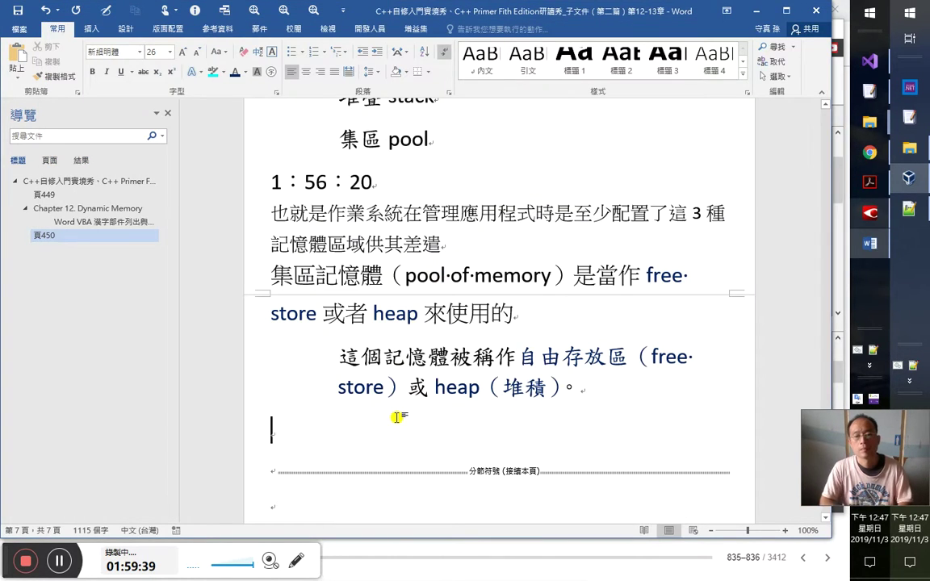
text(堆積)
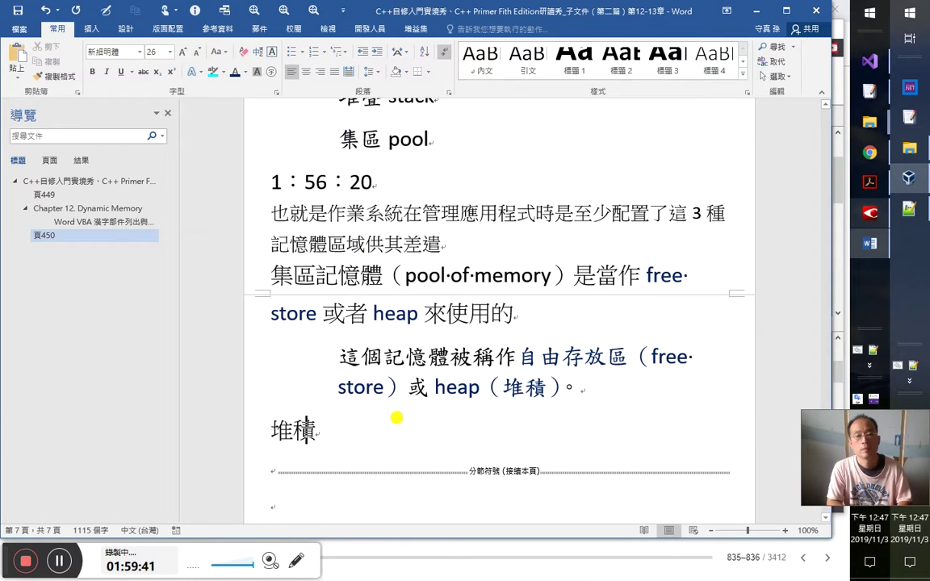
text(恐怕還不)
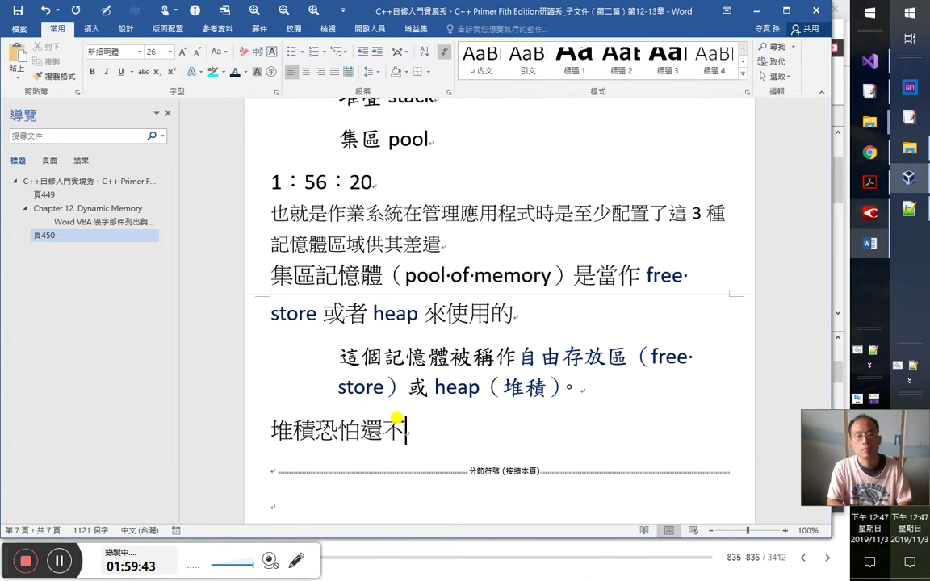
text(如翻成)
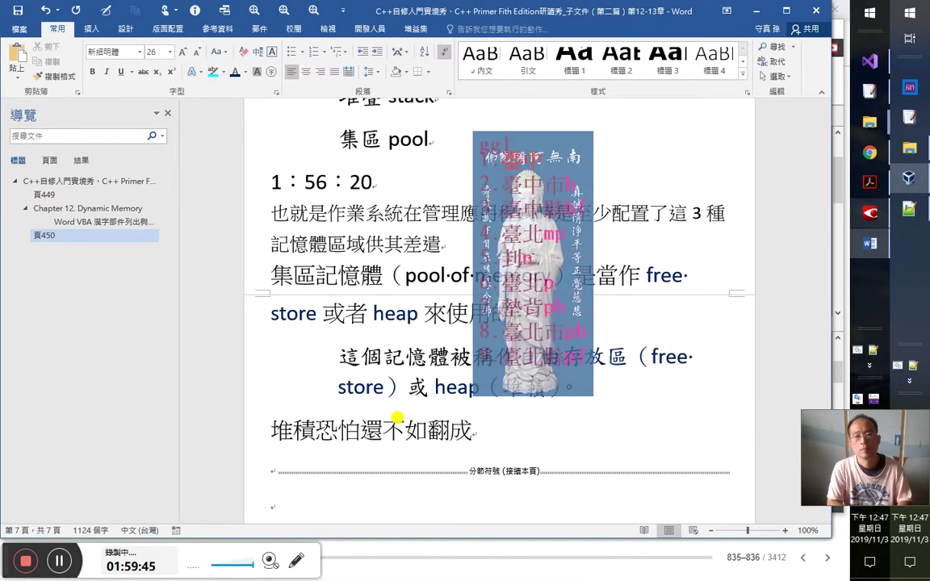
text(堆棧)
key(Return)
key(Up)
key(alt+Tab)
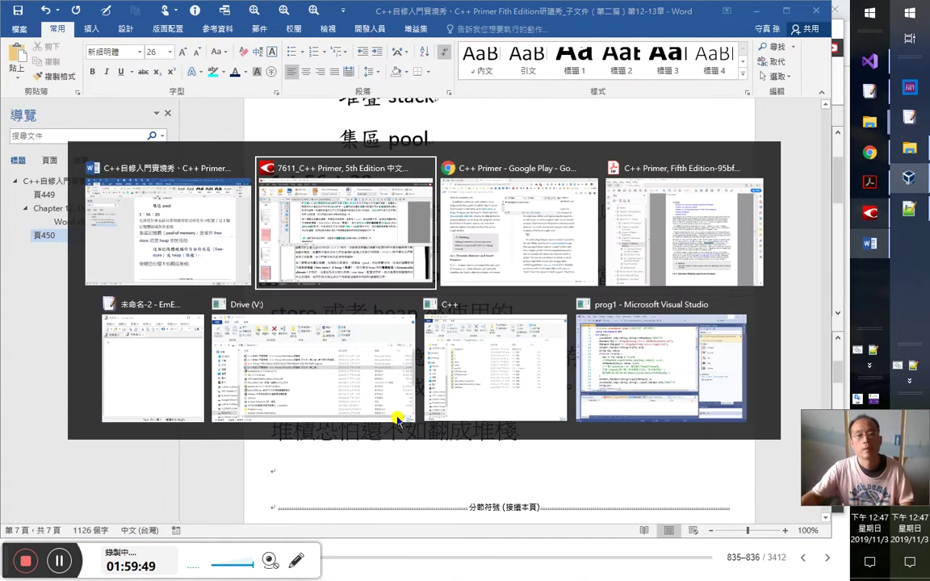
Translate 'heap' in Google Translate, getting 堆, and open a new blank tab
click(130, 10)
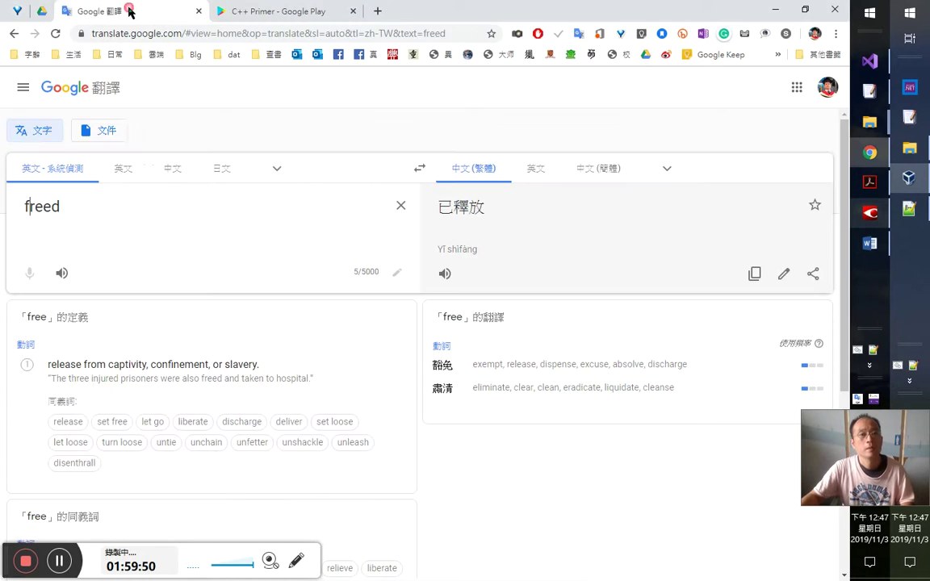
triple_click(162, 205)
text(hea)
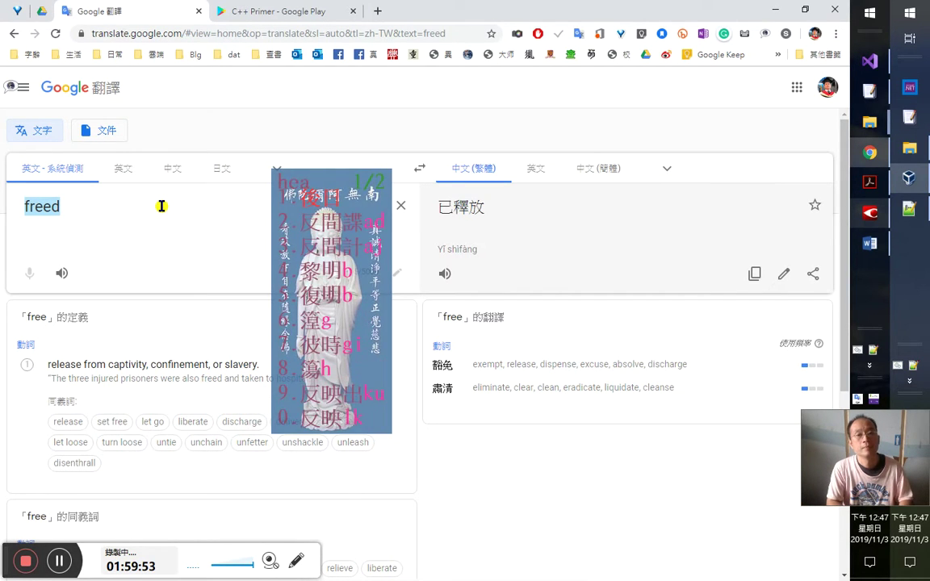
text(p)
key(Return)
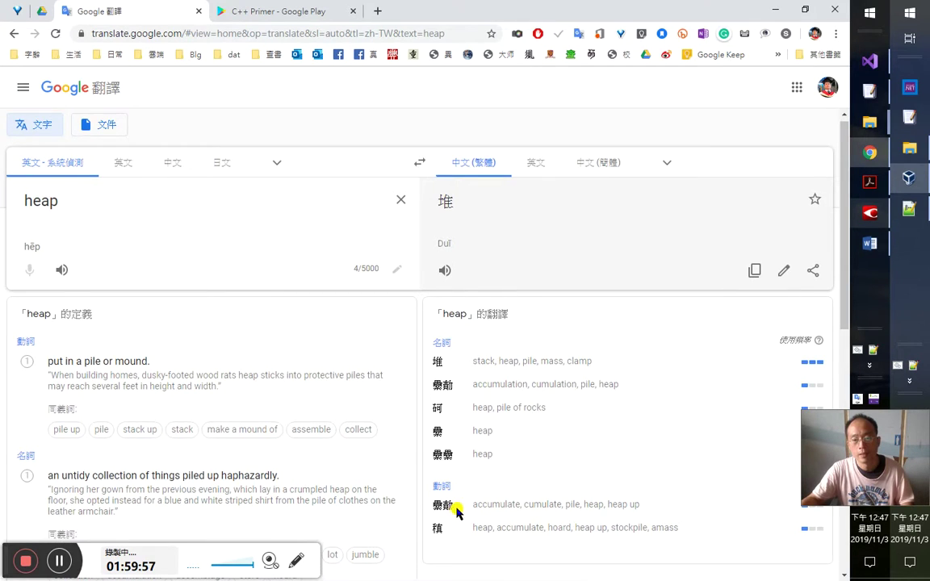
click(378, 11)
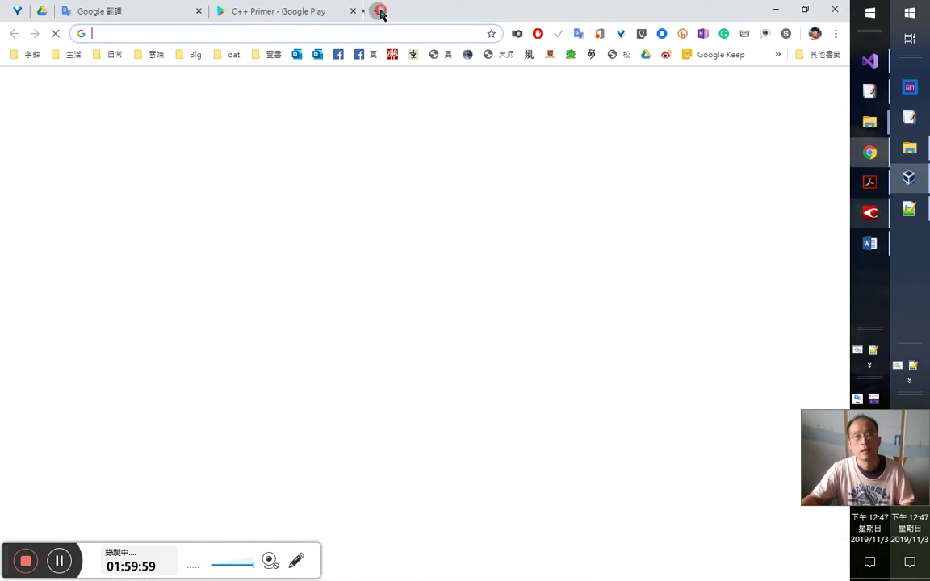
Look up 堆棧 in the MOE Revised Mandarin Dictionary and copy the entry's page address
click(413, 54)
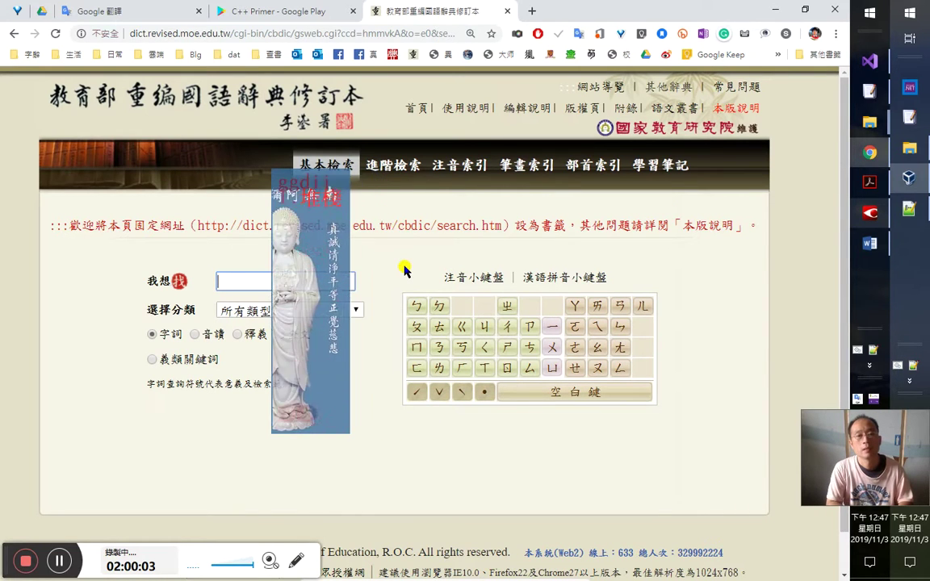
text(堆棧)
key(Return)
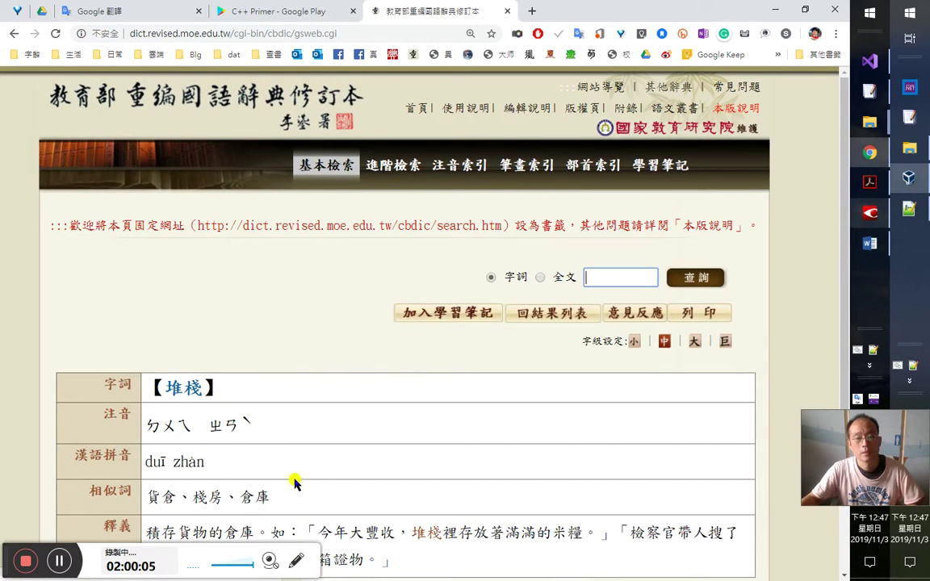
scroll(404, 270, down, 3)
click(243, 482)
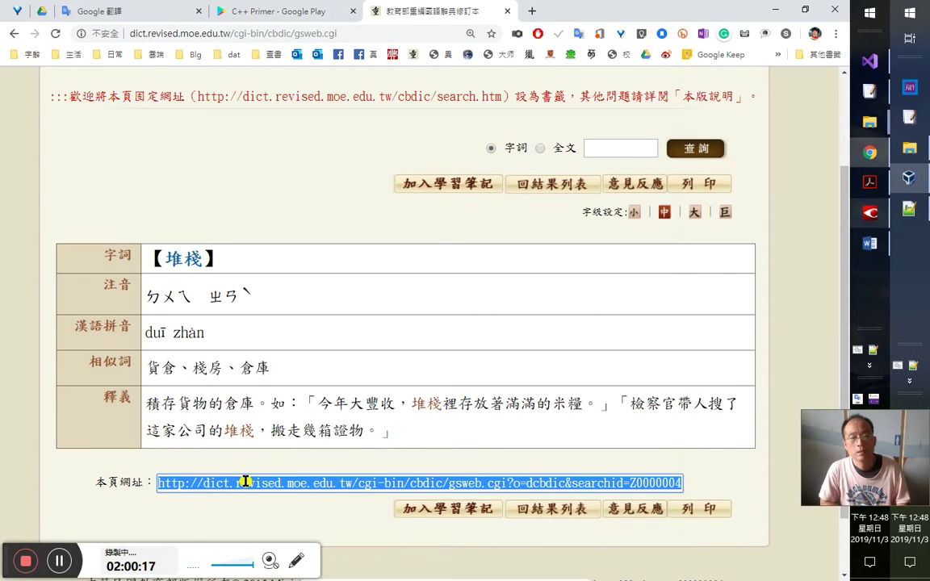
key(alt+Tab)
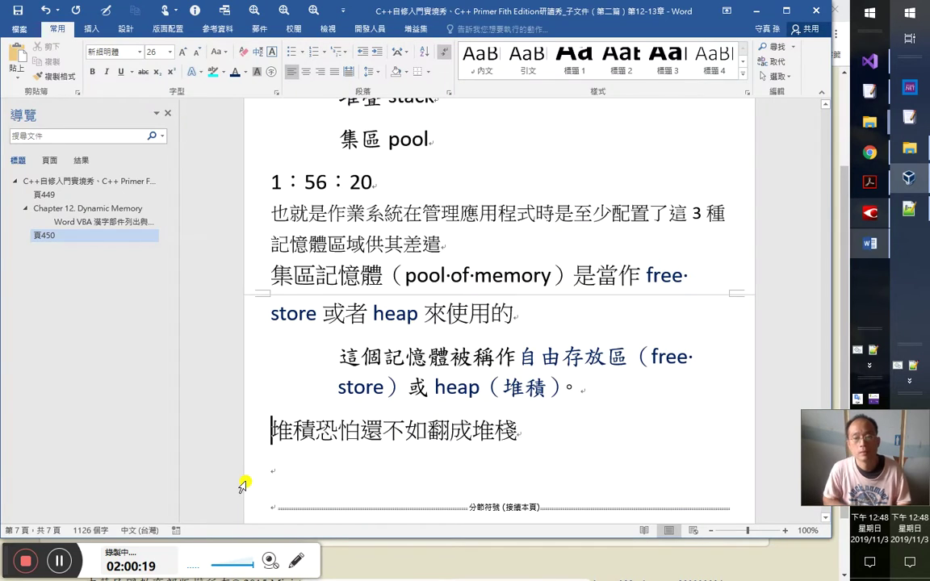
Make 堆棧 in the remark a hyperlink to the MOE dictionary entry
key(shift+Left)
key(shift+Left)
text(堆棧)
click(525, 387)
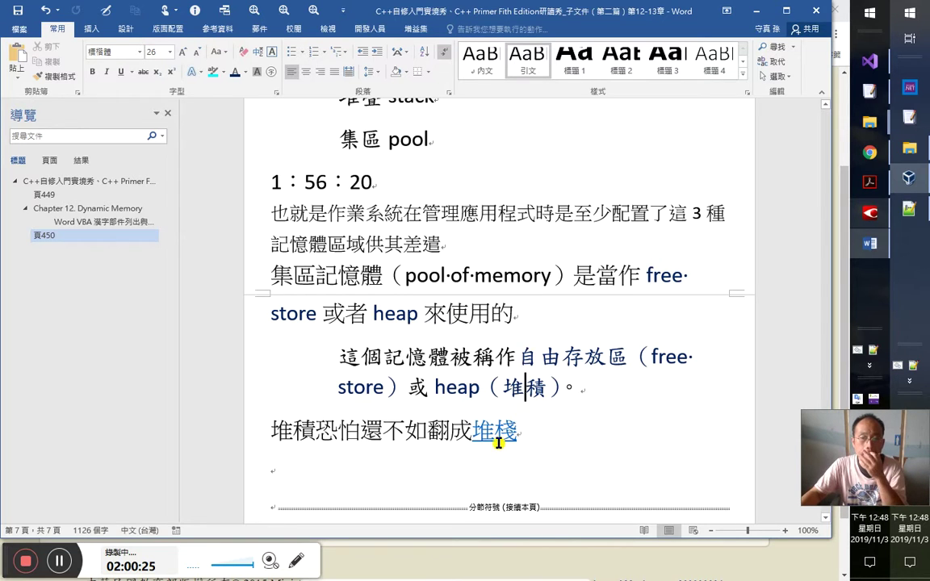
drag(496, 434, 518, 436)
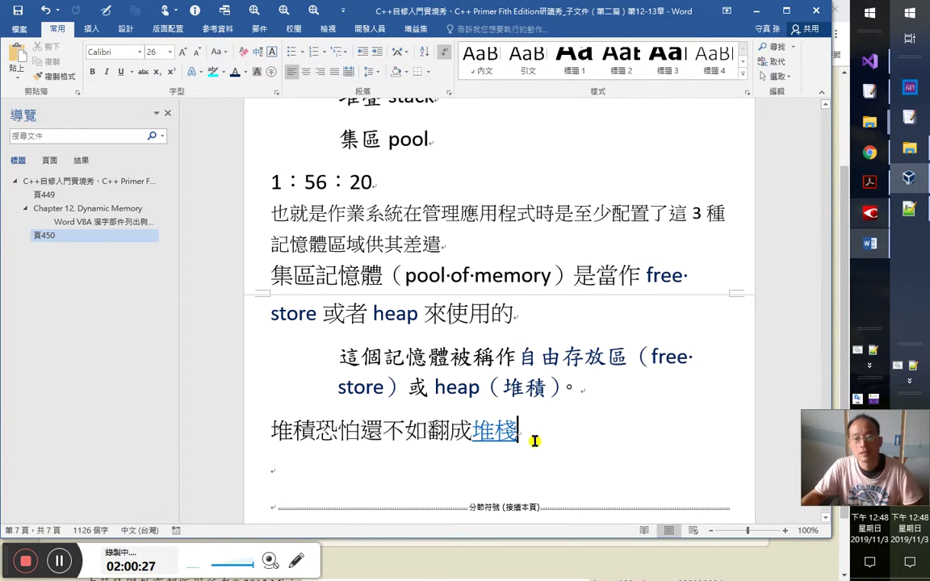
click(511, 461)
Select the term 自由存放 in the quoted sentence
drag(503, 388, 563, 408)
click(367, 387)
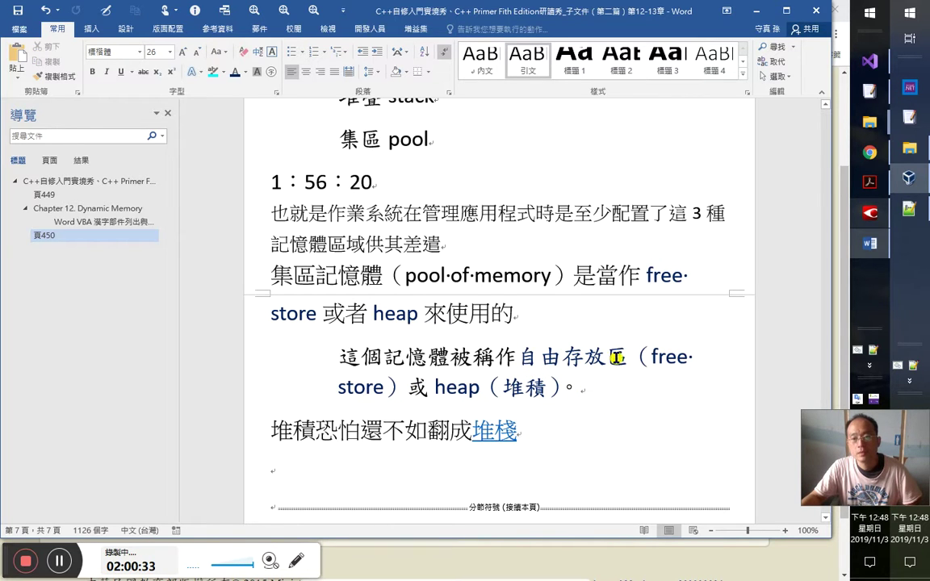
drag(606, 357, 637, 365)
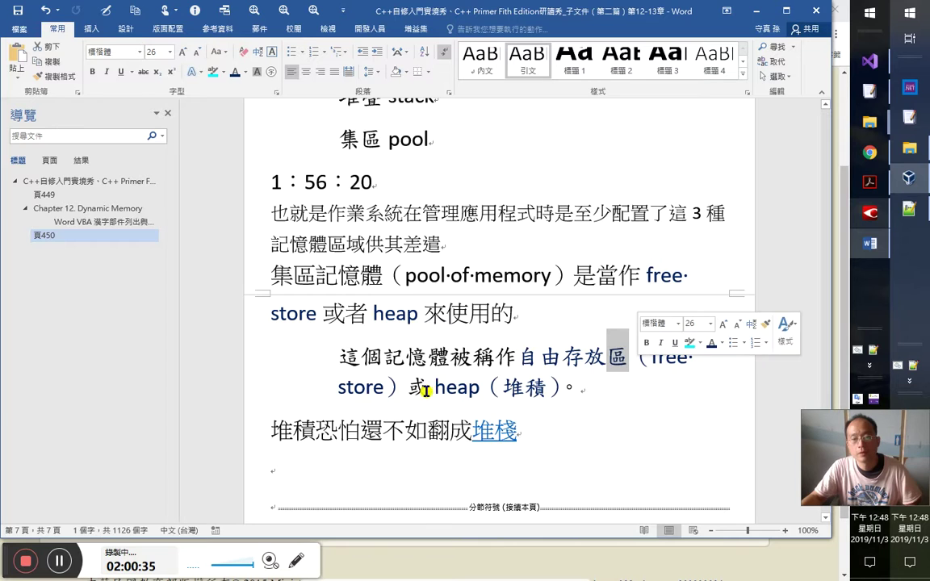
scroll(473, 431, down, 1)
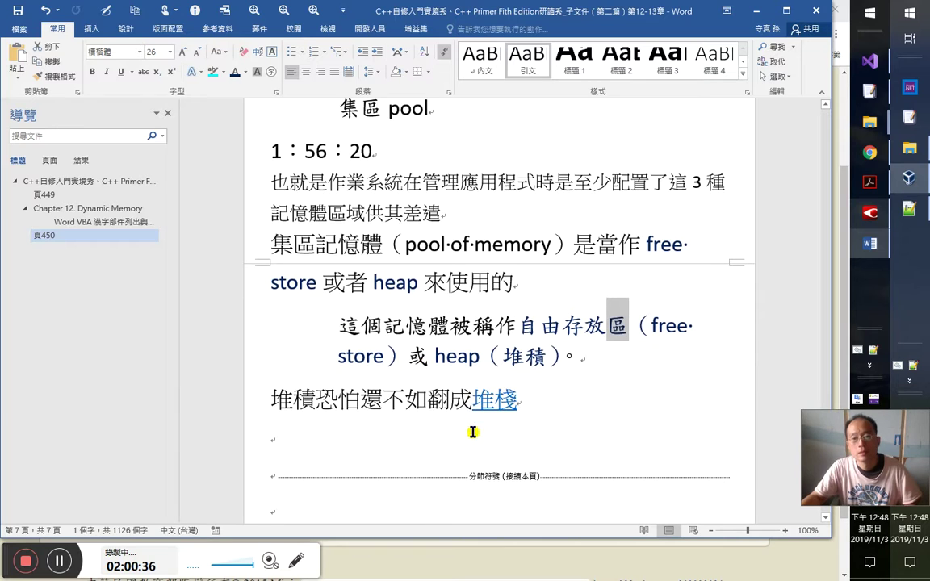
click(556, 327)
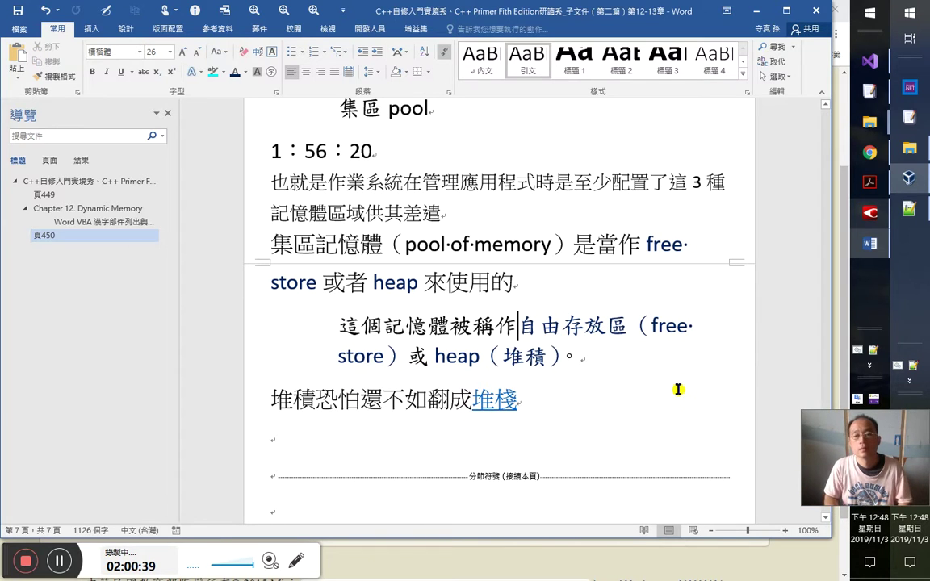
key(shift+End)
key(shift+Left)
key(shift+Left)
key(shift+Left)
key(shift+Left)
key(shift+Left)
key(shift+Left)
key(shift+Left)
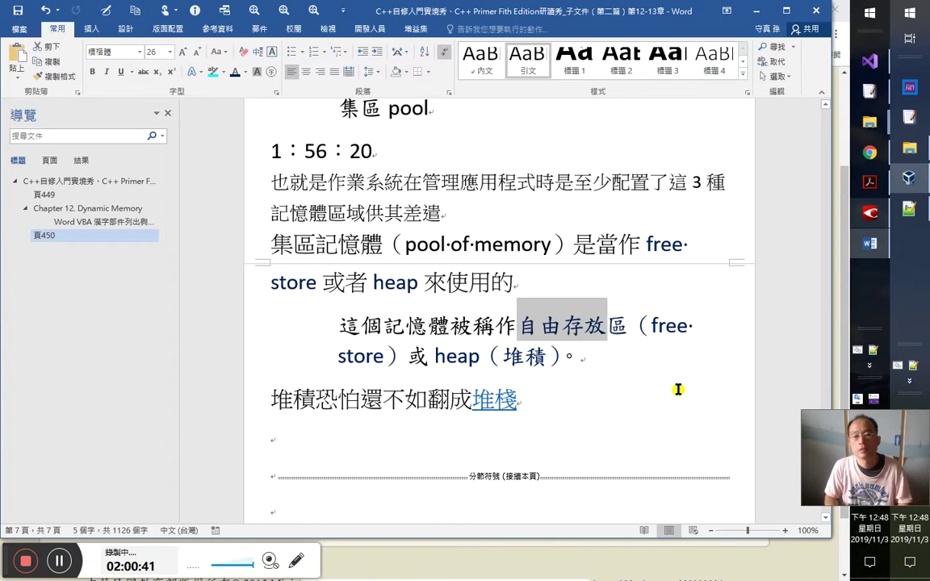
click(678, 390)
Paste 自由存放區 on the empty line and add arrows after it and after 堆積
key(Down)
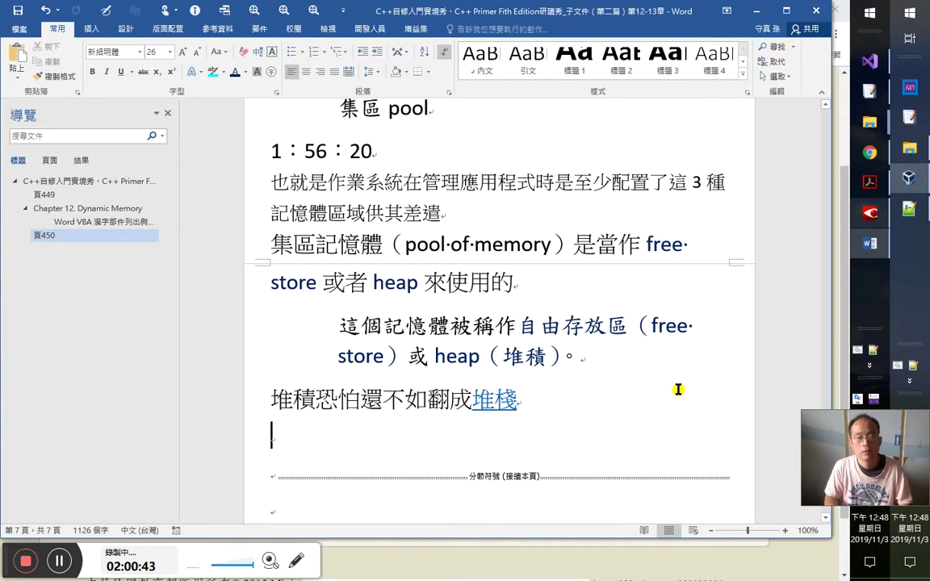
text(自由存放區)
key(End)
text(-->)
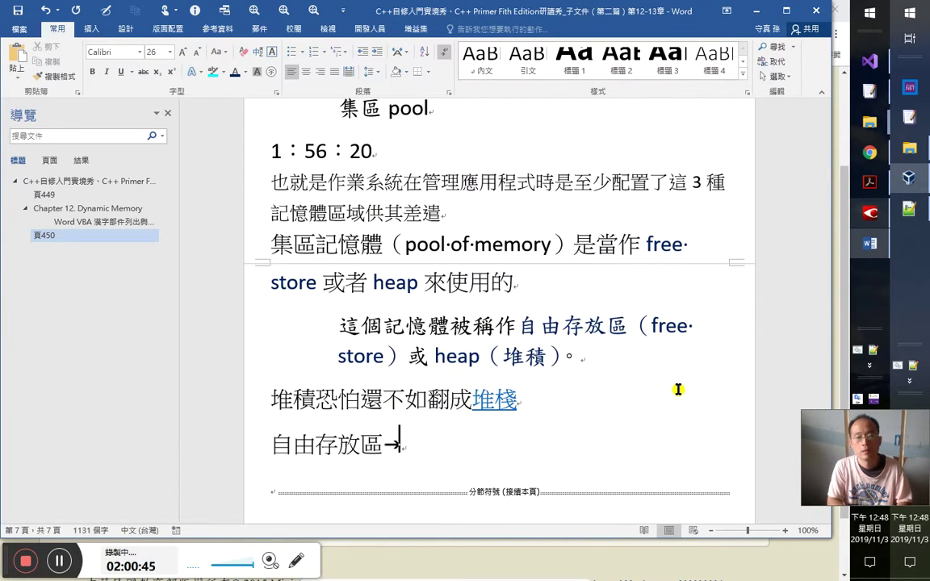
key(Up)
key(Left)
key(Left)
text(-->)
Complete the line as 自由存放區→隨意安放 and save the notes
key(Down)
key(Down)
key(BackSpace)
text(隨意)
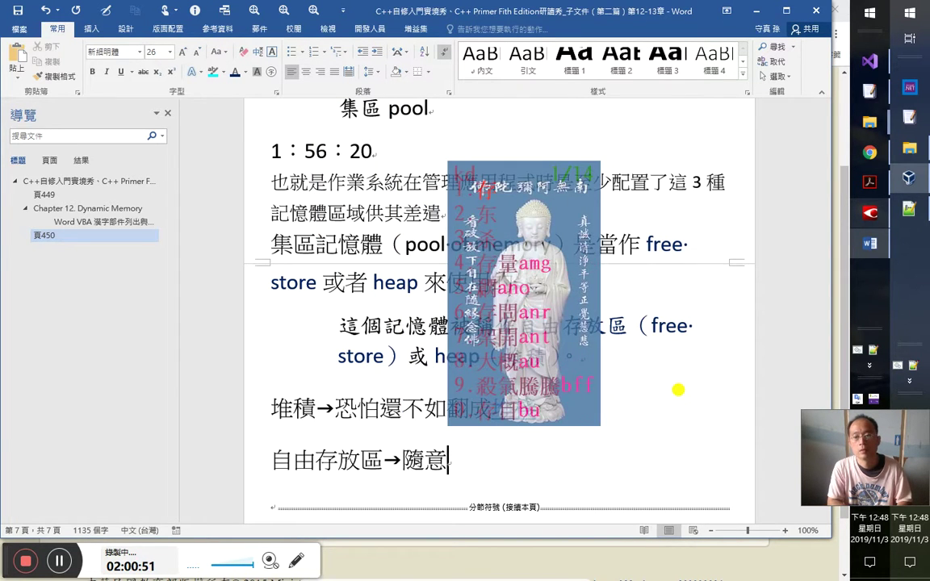
text(安放)
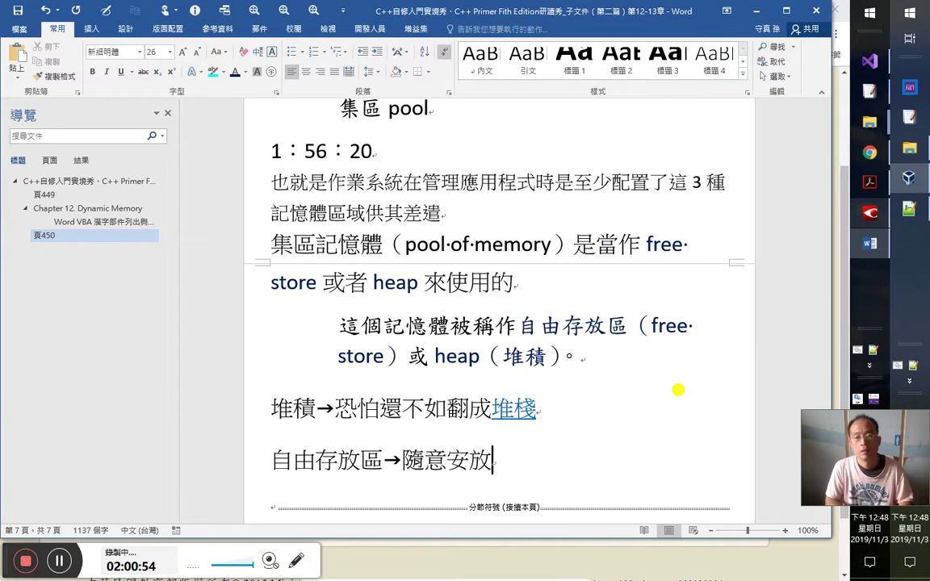
key(Return)
key(ctrl+s)
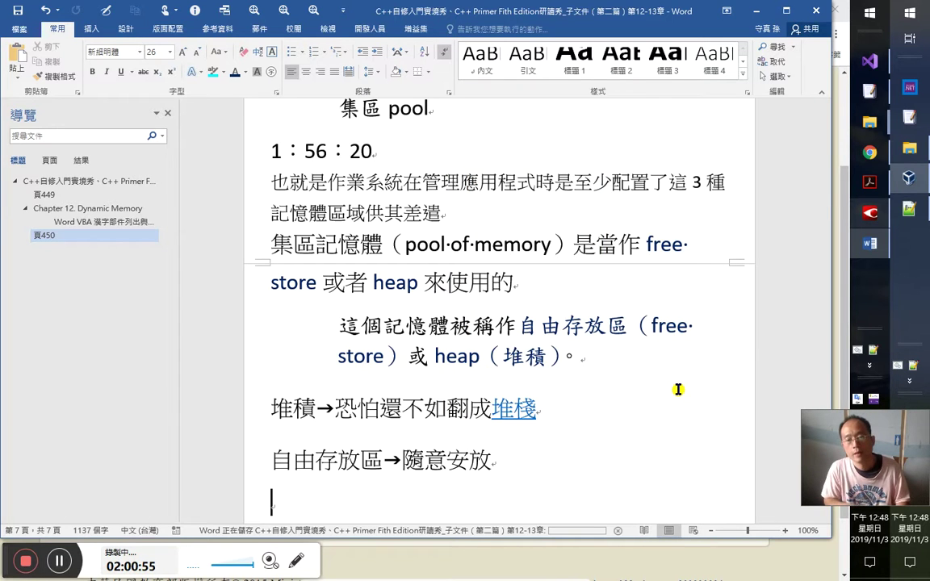
key(alt+Tab)
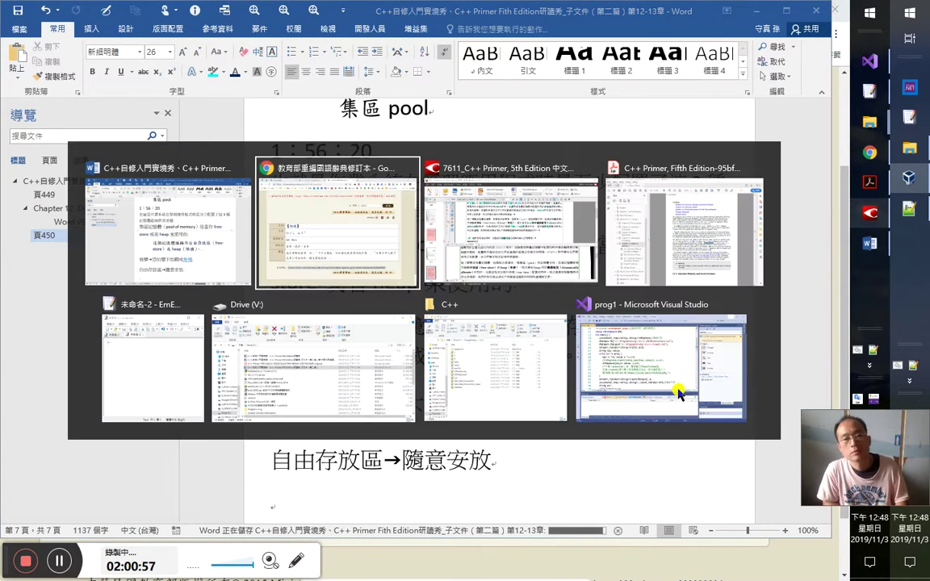
Close the dictionary tab, append 、隨便放 to the note line, save, and check the book tab
key(ctrl+w)
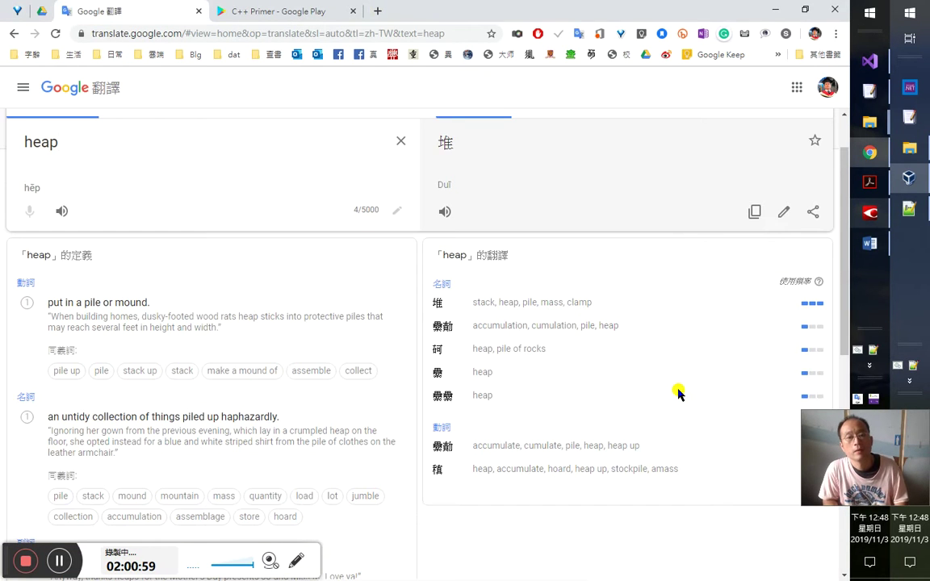
key(alt+Tab)
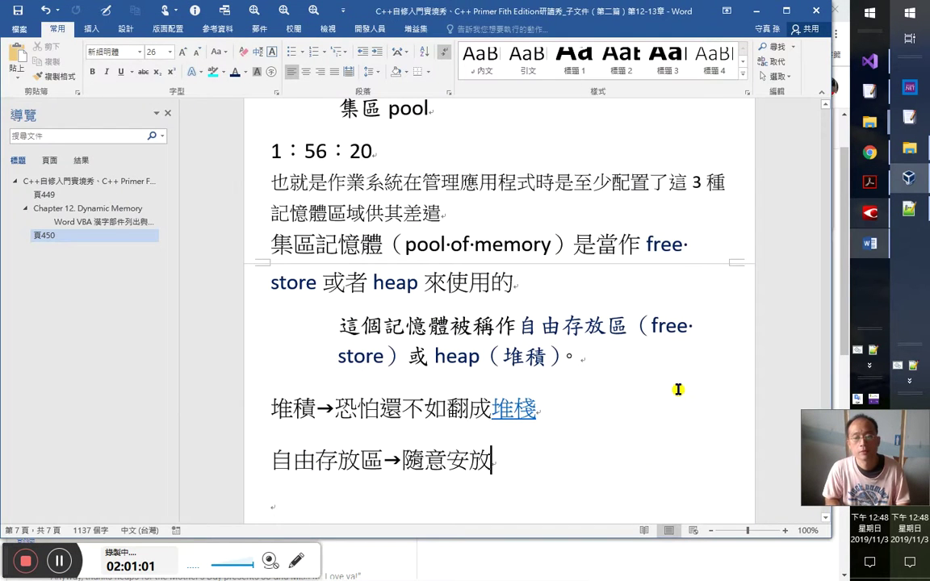
text(、)
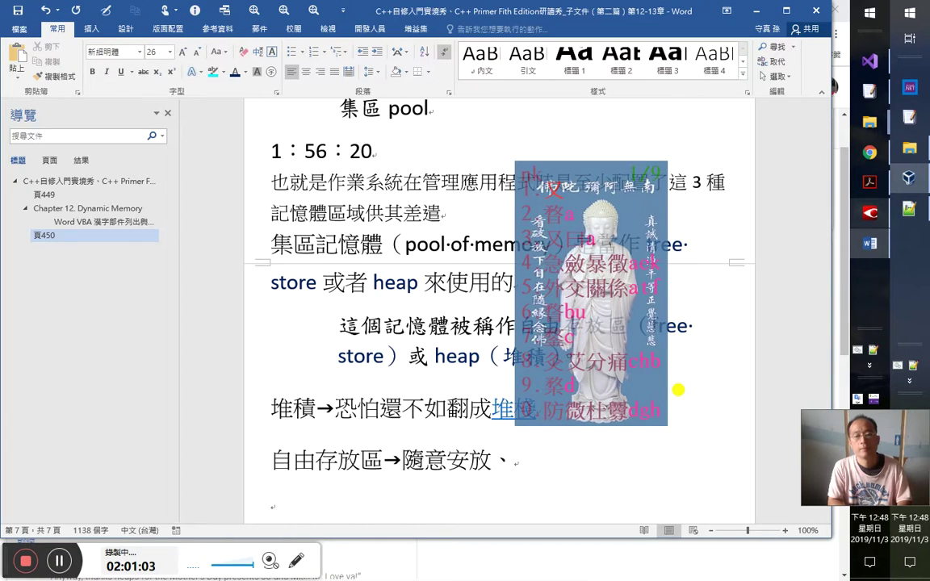
text(隨便)
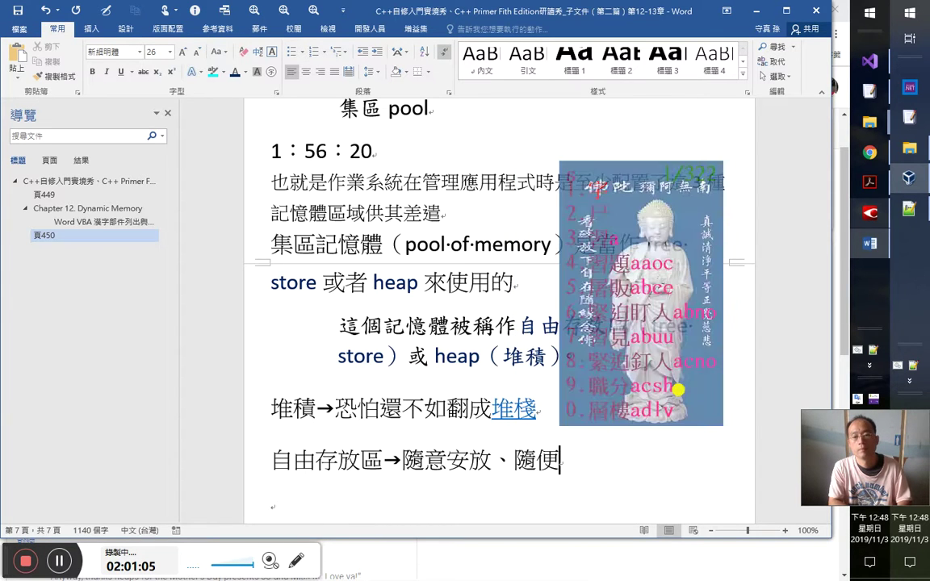
text(放)
key(ctrl+s)
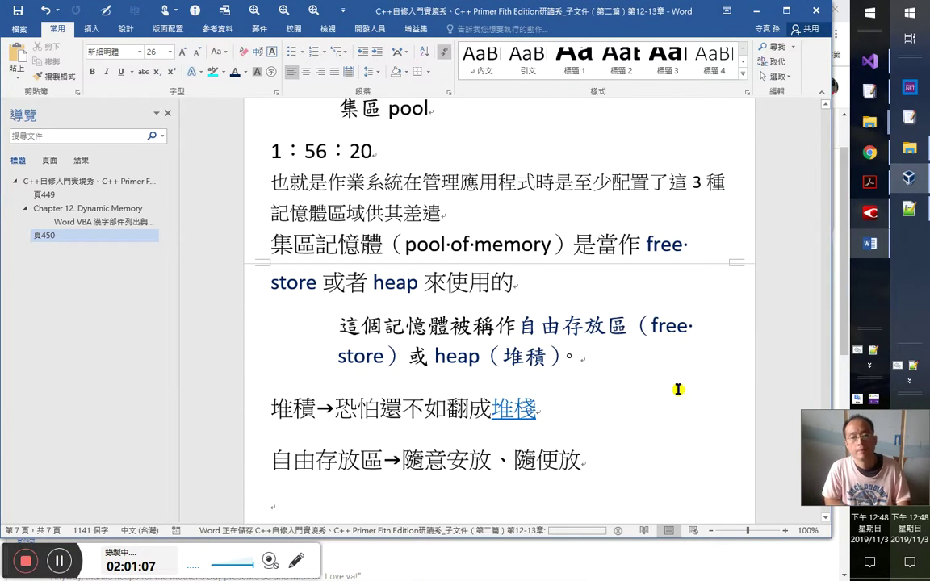
key(alt+Tab)
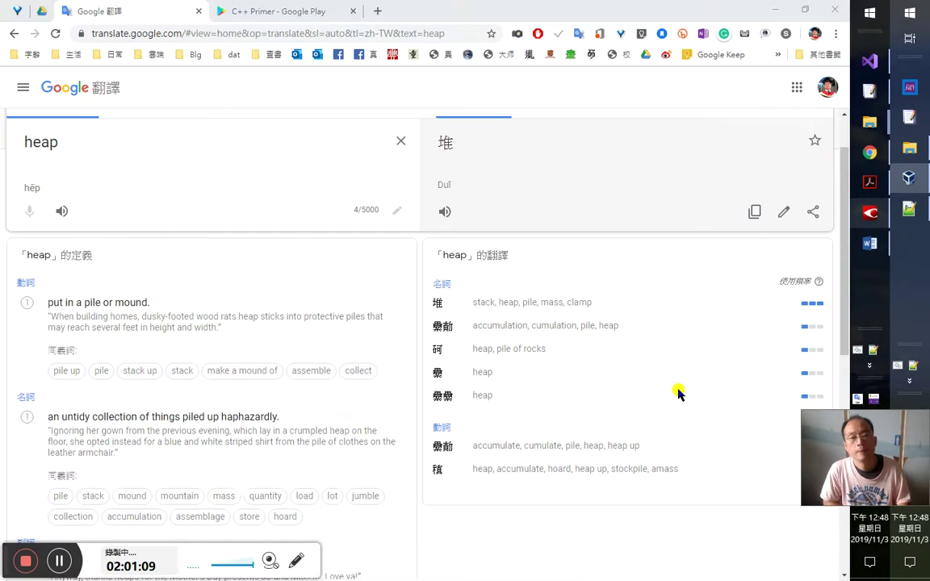
key(ctrl+Tab)
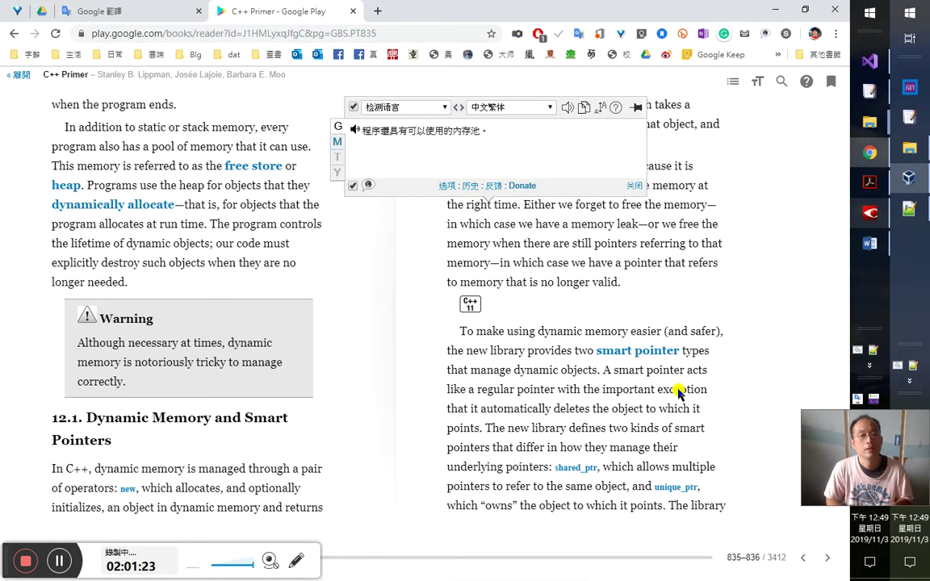
key(alt+Tab)
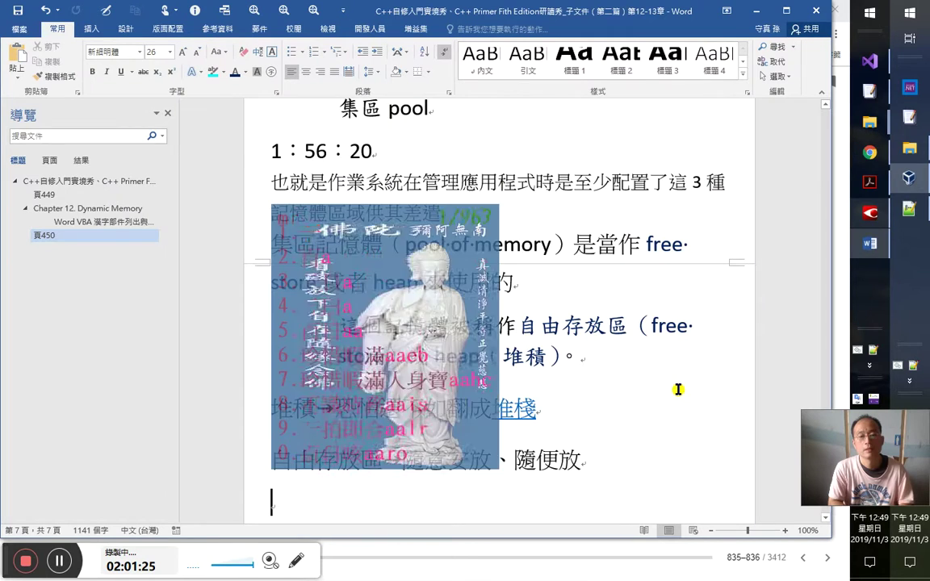
Type the remark 可見這個「集區記憶體」卻是本章動態配置的物件的重點，動態物件就是被放在這個區域的
text(可見)
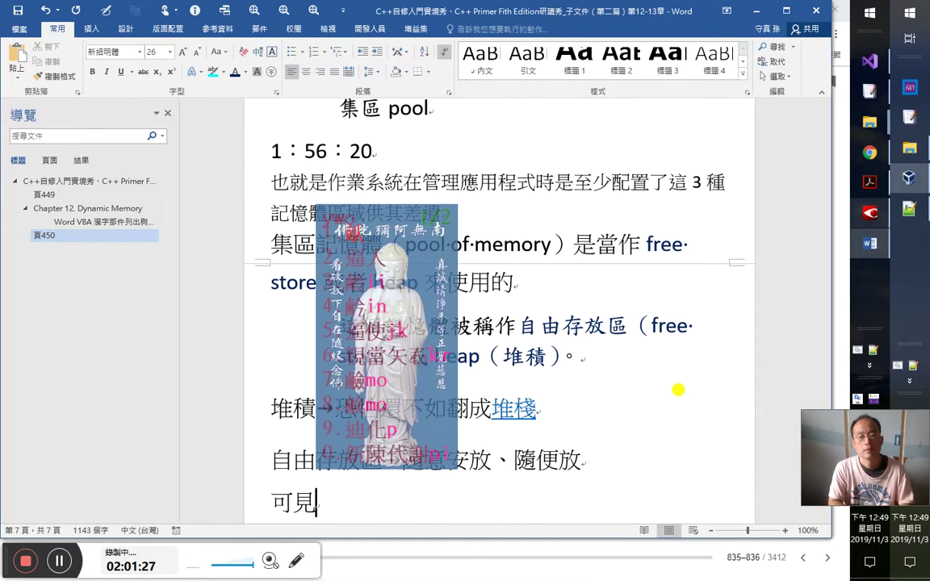
text(這個「」)
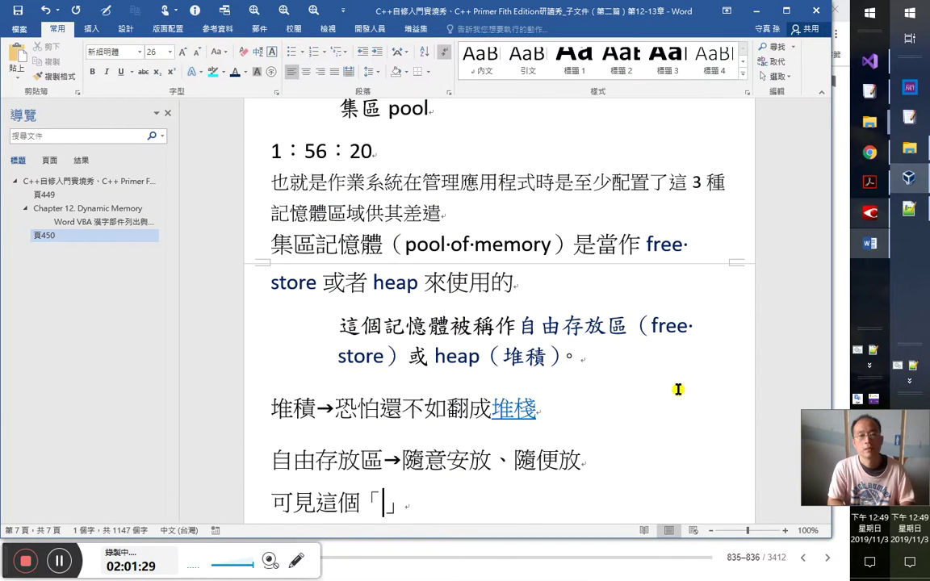
text(a)
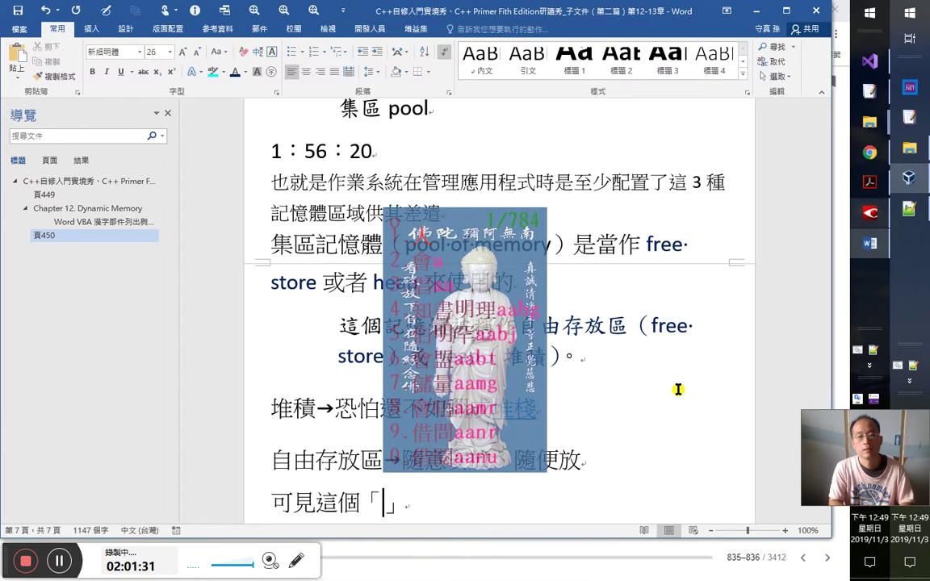
text(a)
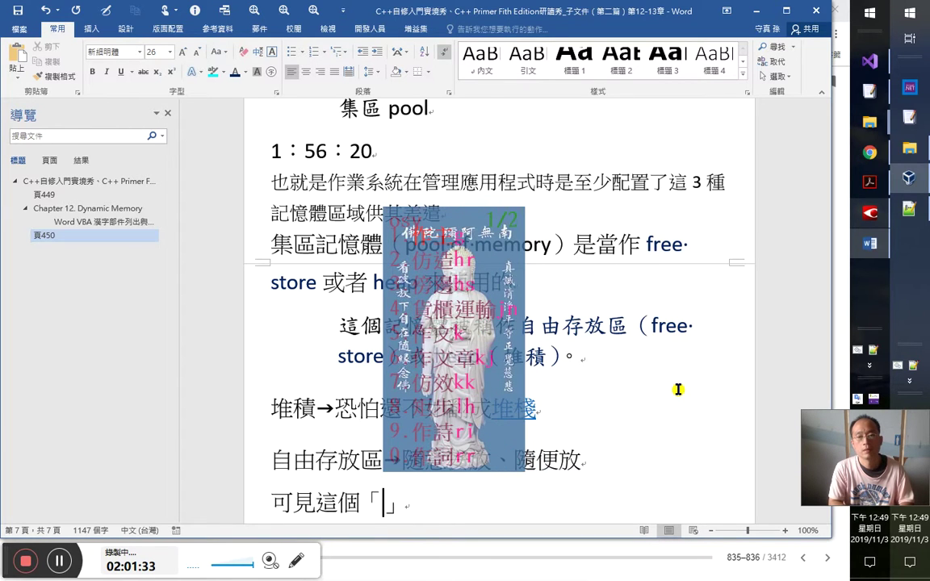
text(kk)
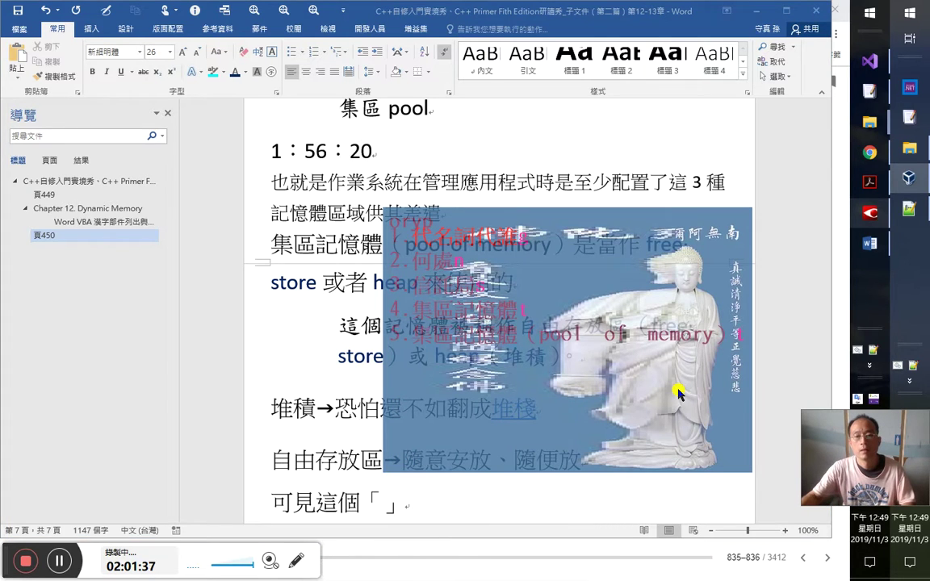
text(4)
key(Right)
text(卻是本)
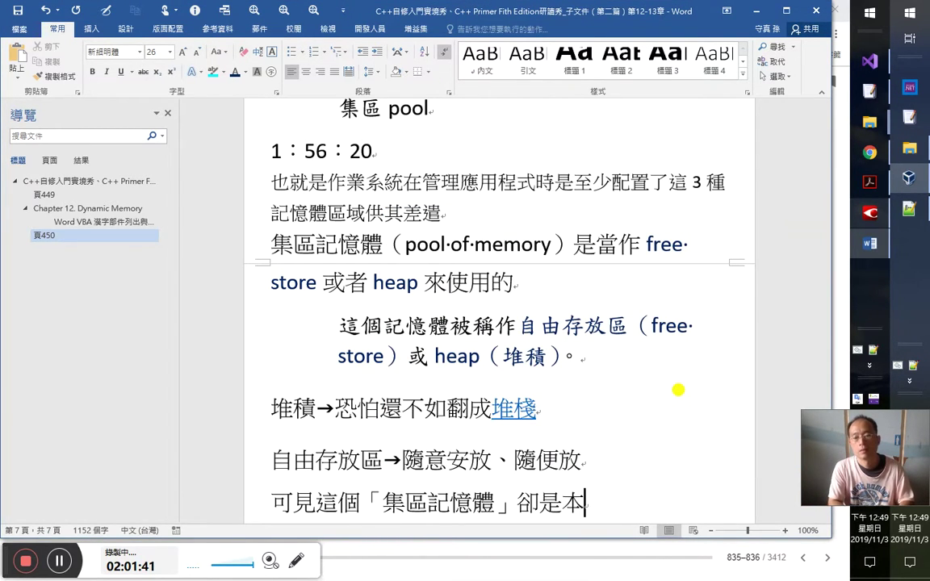
text(章)
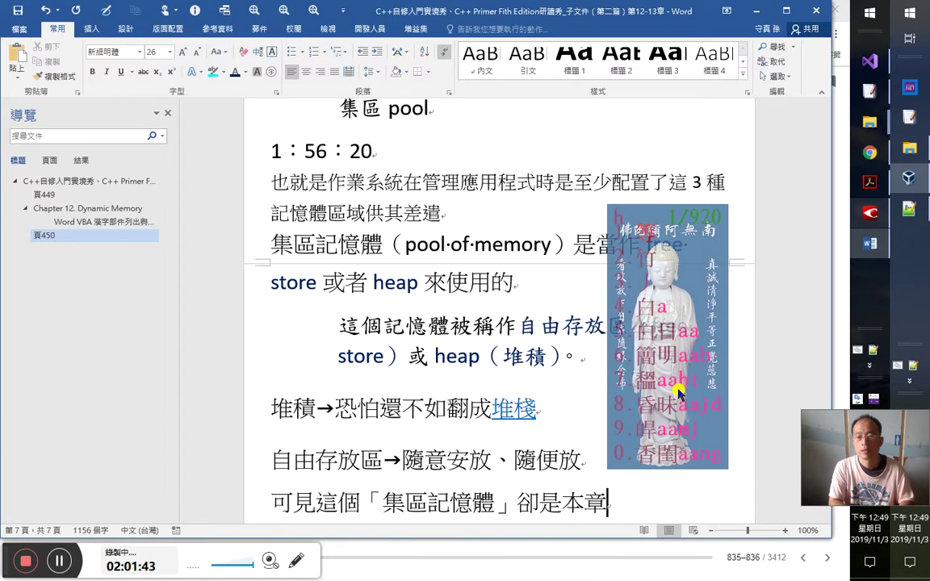
text(hpm)
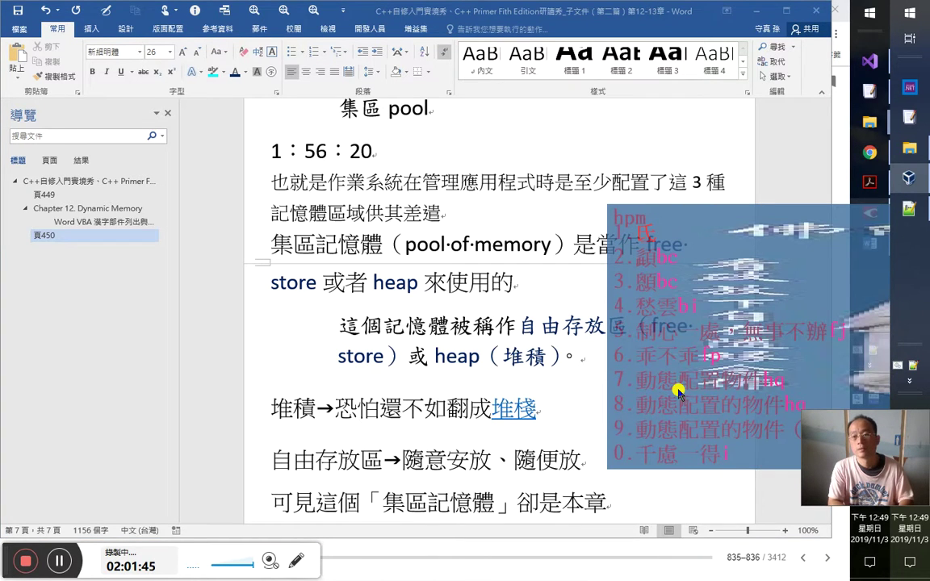
text(9)
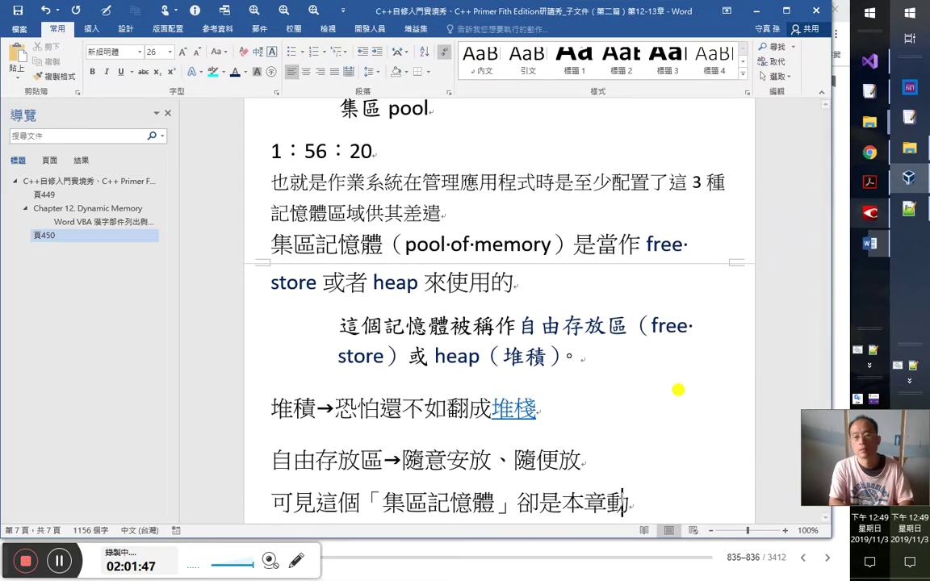
key(space)
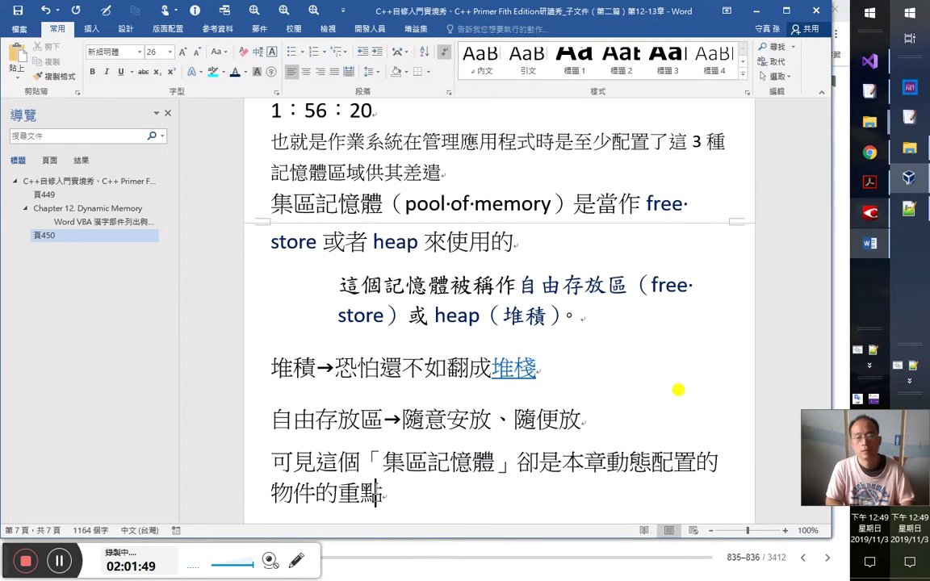
text(，)
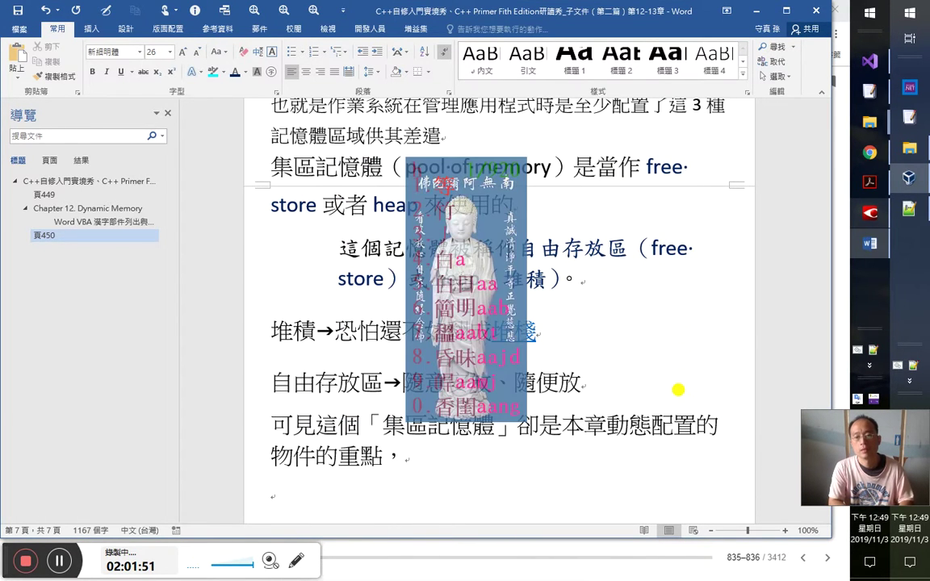
text(aa)
key(Escape)
text(動)
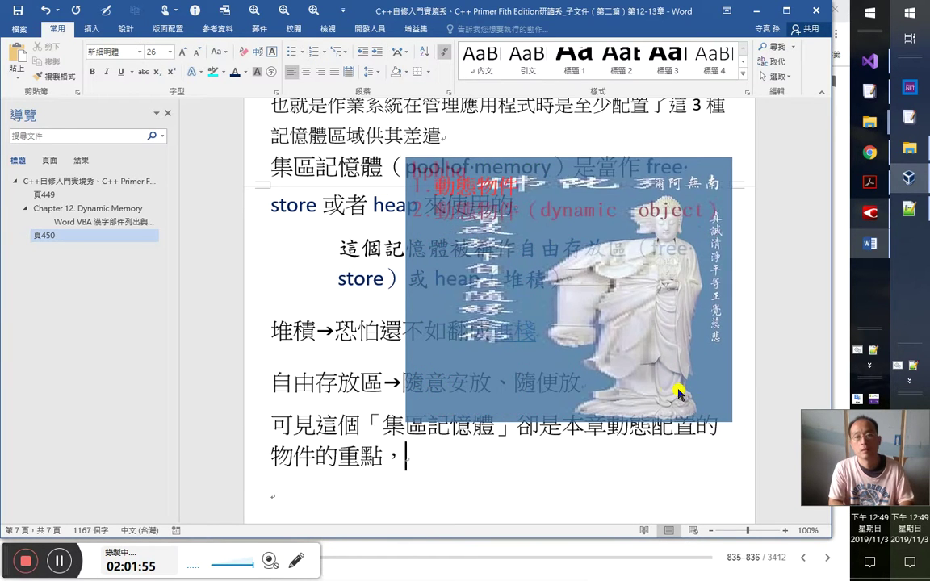
text(態物件就是被)
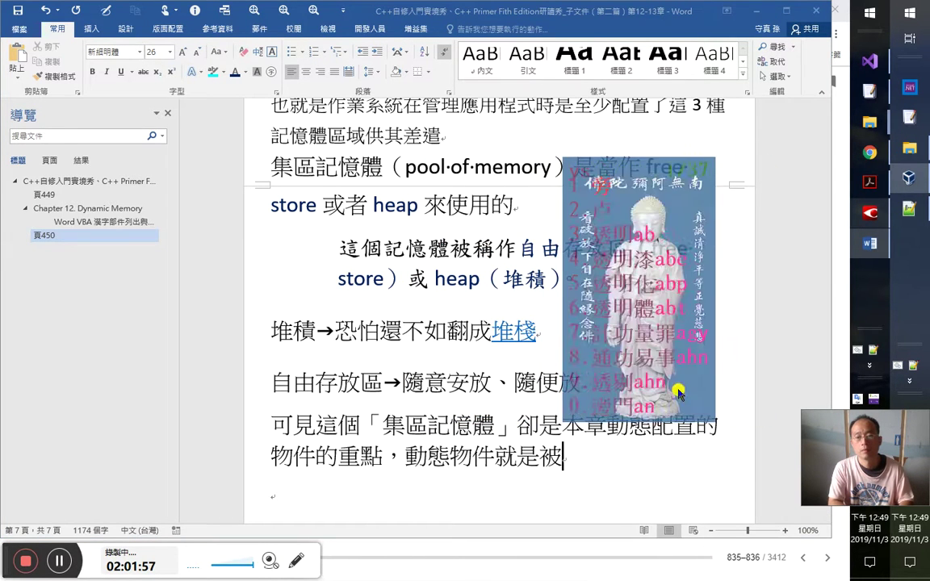
text(放在這個)
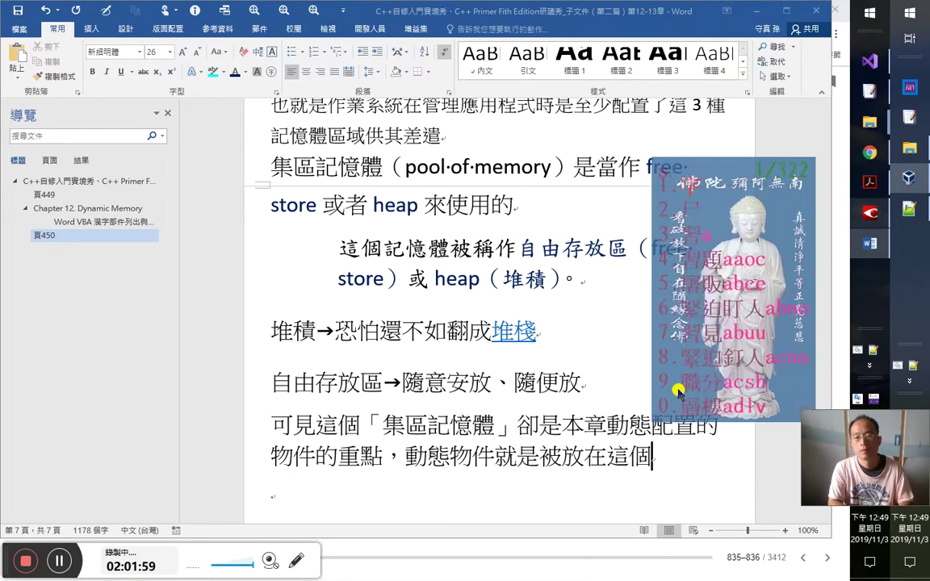
text(區域的)
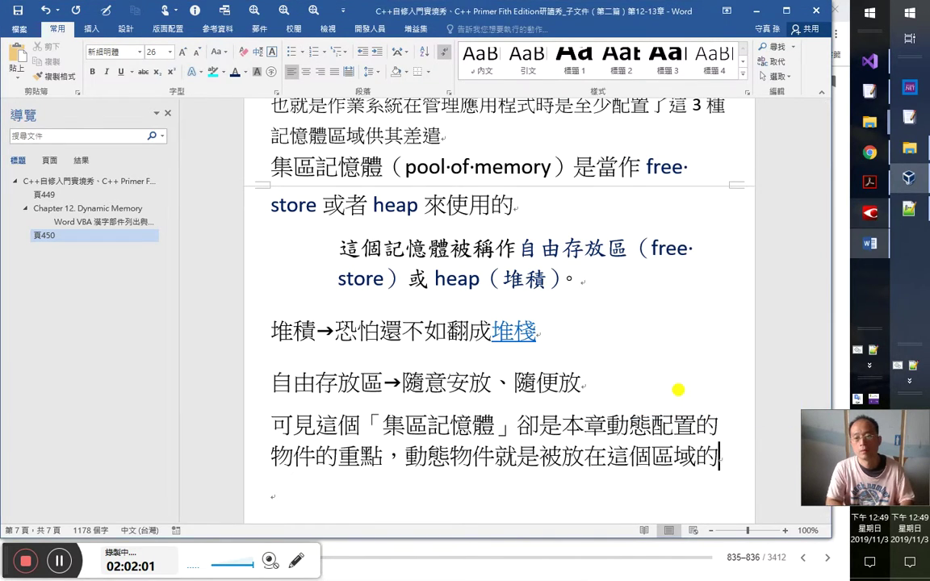
Change orypt to osypt in both 集區記憶體 entries on lines 553–554 and save the word list
key(alt+Tab)
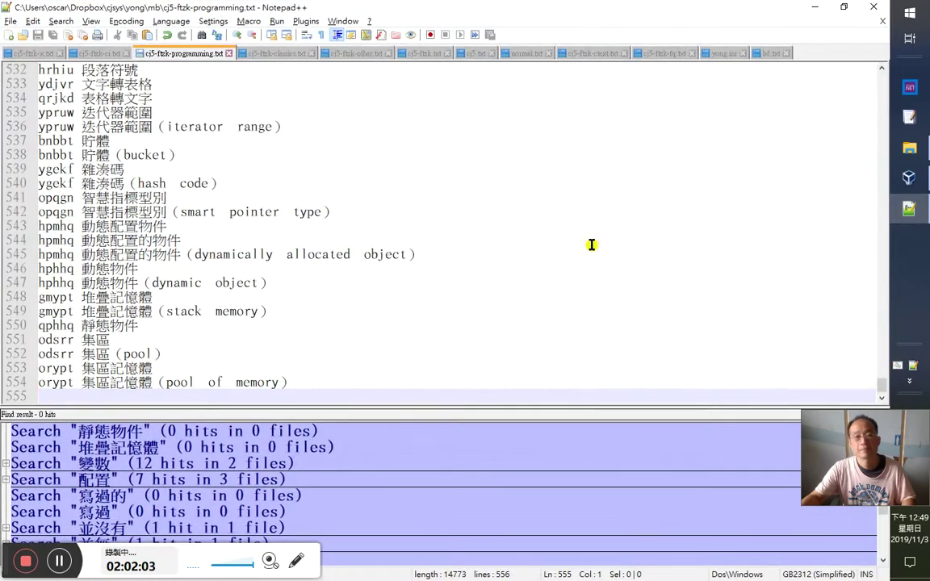
click(123, 383)
key(Up)
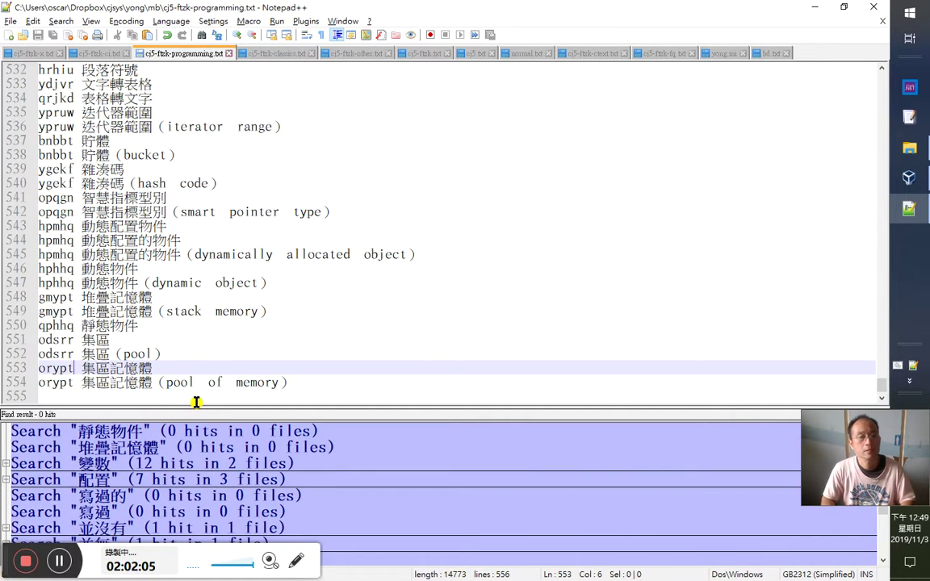
text(s)
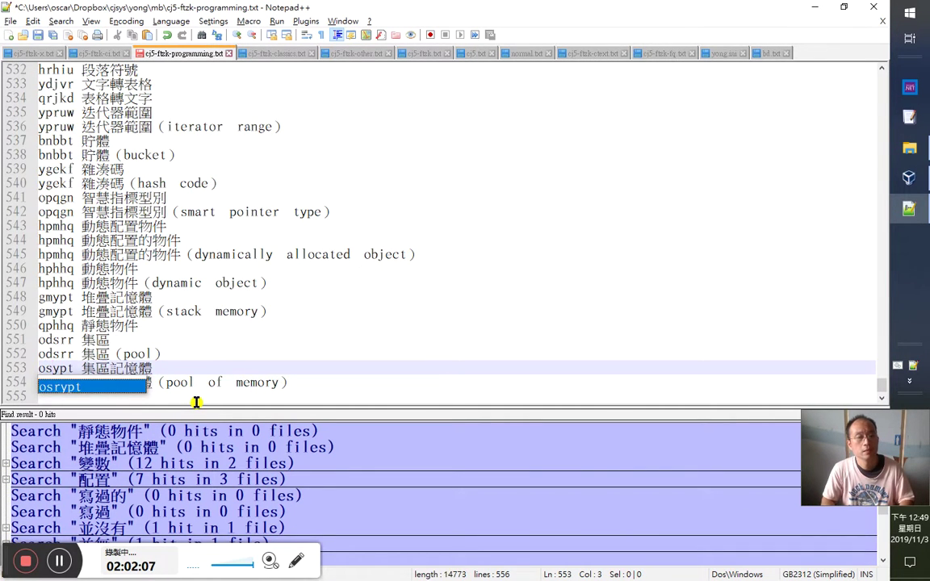
key(Delete)
key(Down)
key(Left)
text(s)
key(Delete)
key(ctrl+s)
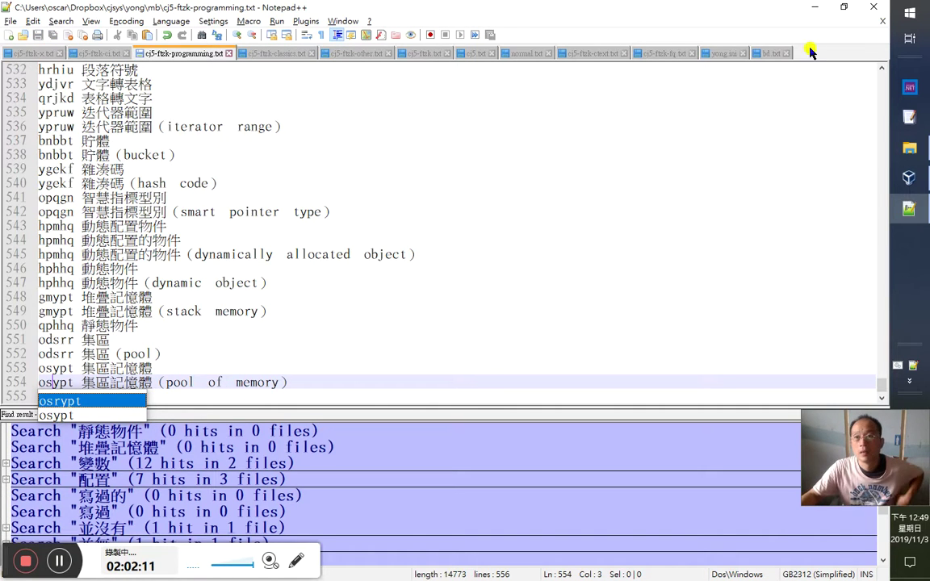
Minimize Notepad++ and put the caret on the empty line after the Word notes
click(814, 8)
click(519, 487)
scroll(539, 469, down, 1)
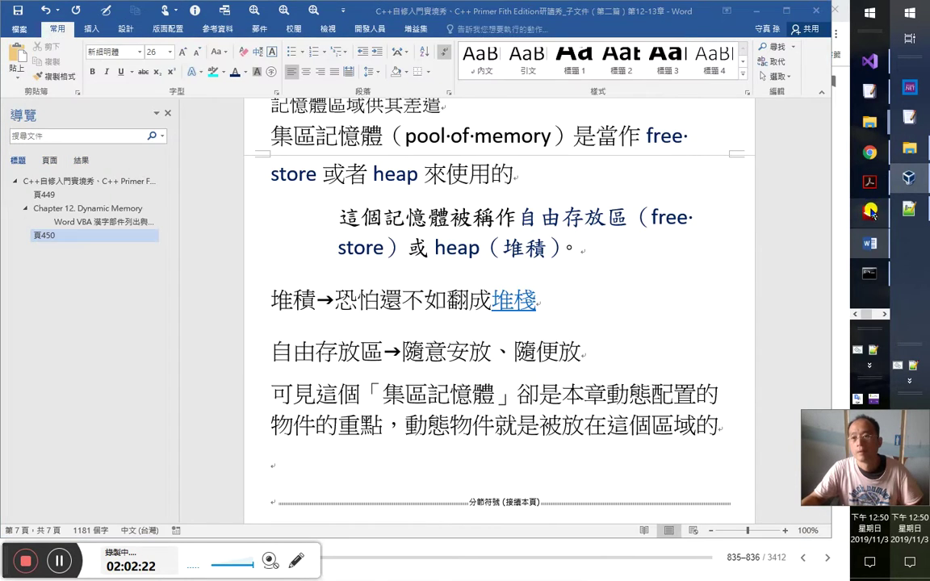
Show the C++ Primer PDF's Chapter 12 page without the Stack memory selection, then return to Word
click(870, 183)
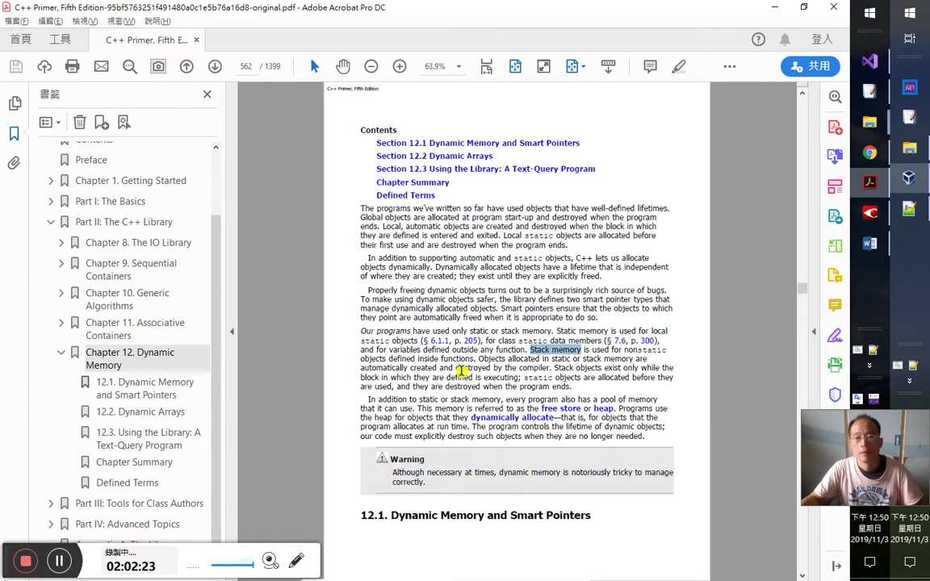
click(560, 367)
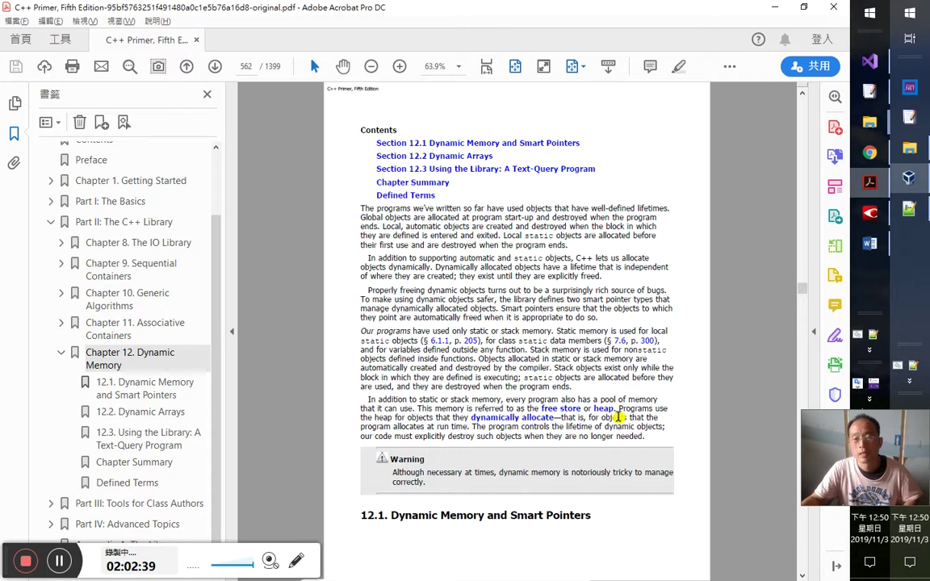
key(alt+Tab)
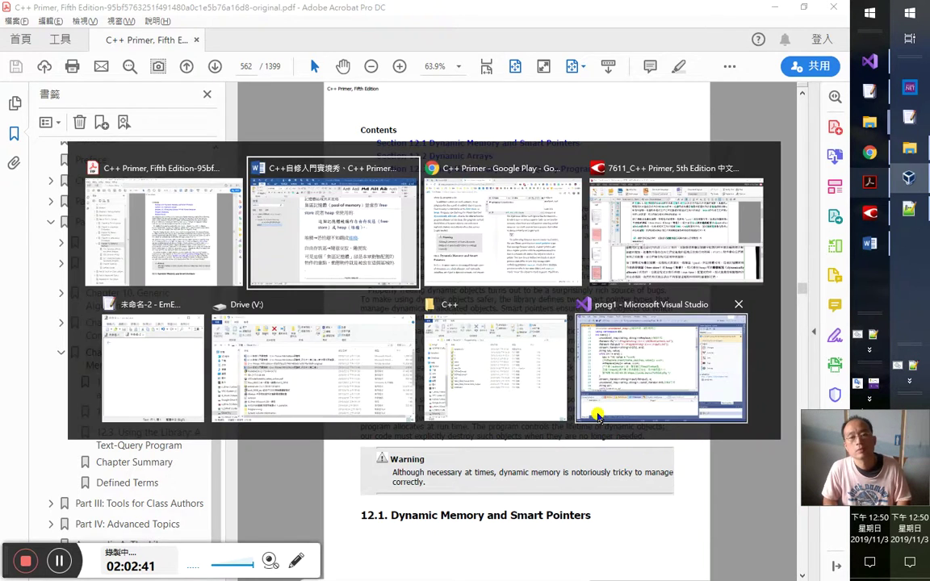
Append 、雜物間 after 堆棧 on the 堆積 remark line
key(Up)
key(Up)
key(End)
text(、)
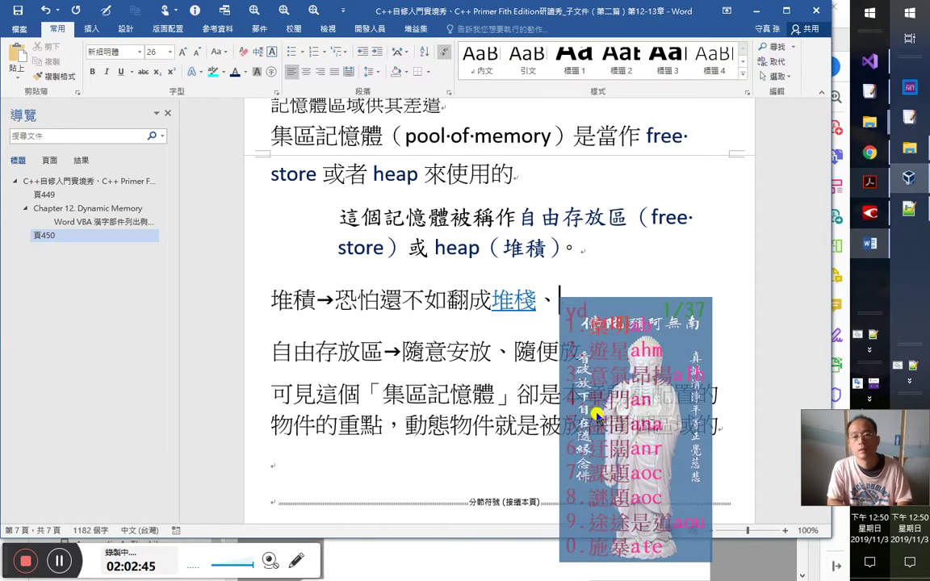
text(a雜物間)
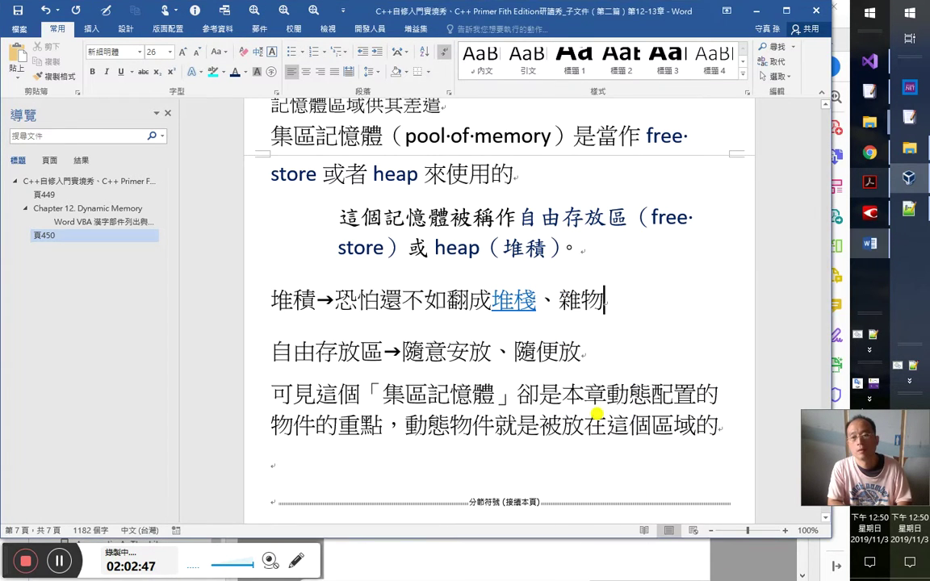
key(Down)
key(Down)
key(Down)
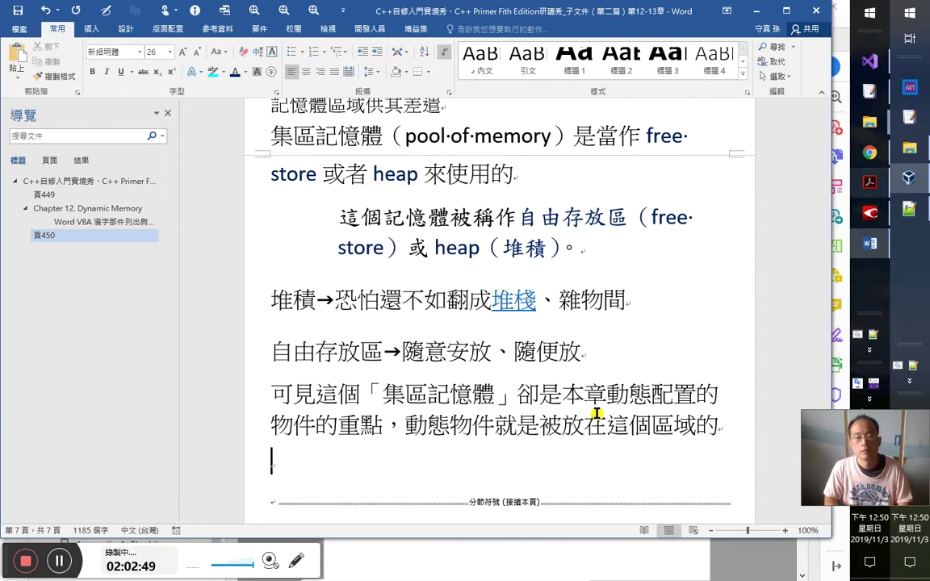
Copy the PDF's heap passage from 'Programs use' to 'needed.' and return to Word
key(alt+Tab)
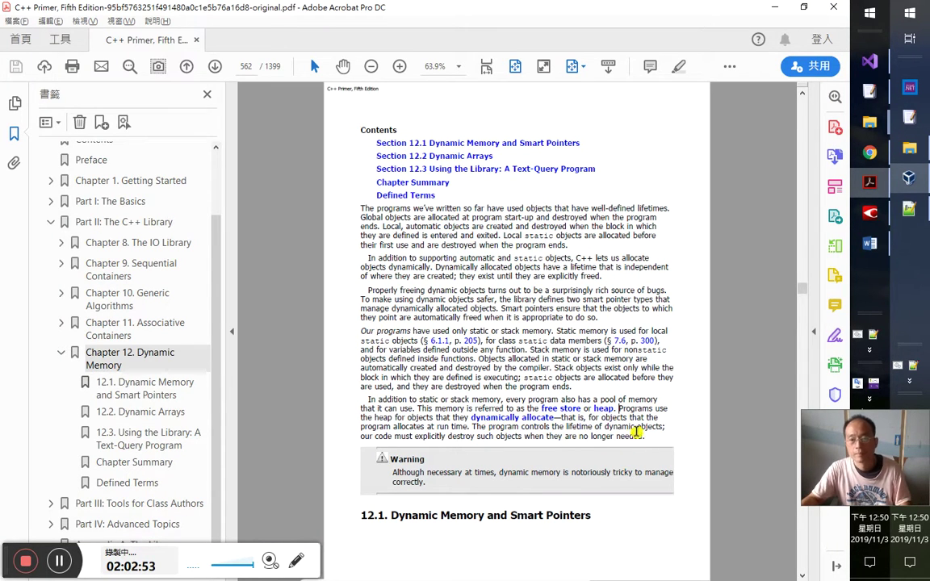
shift+click(648, 438)
key(ctrl+c)
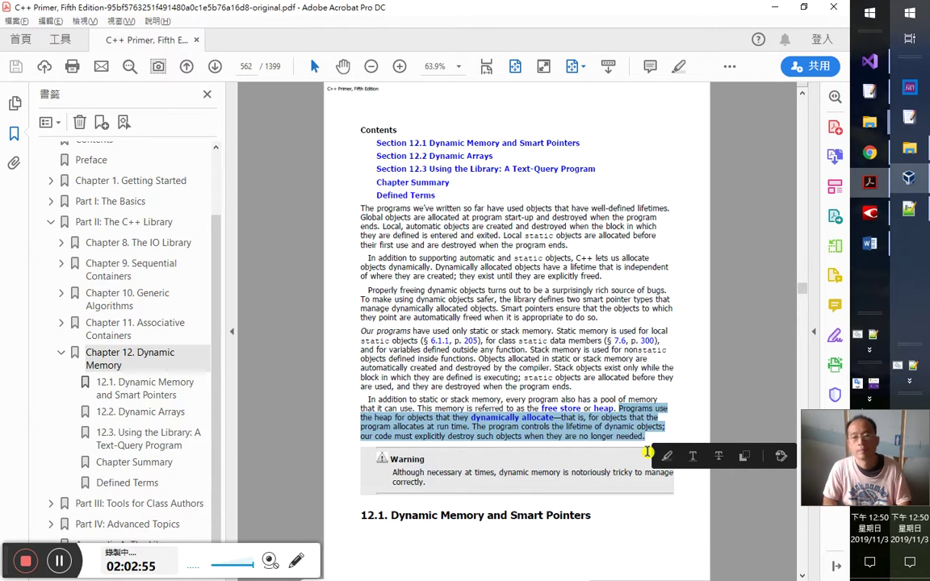
key(alt+Tab)
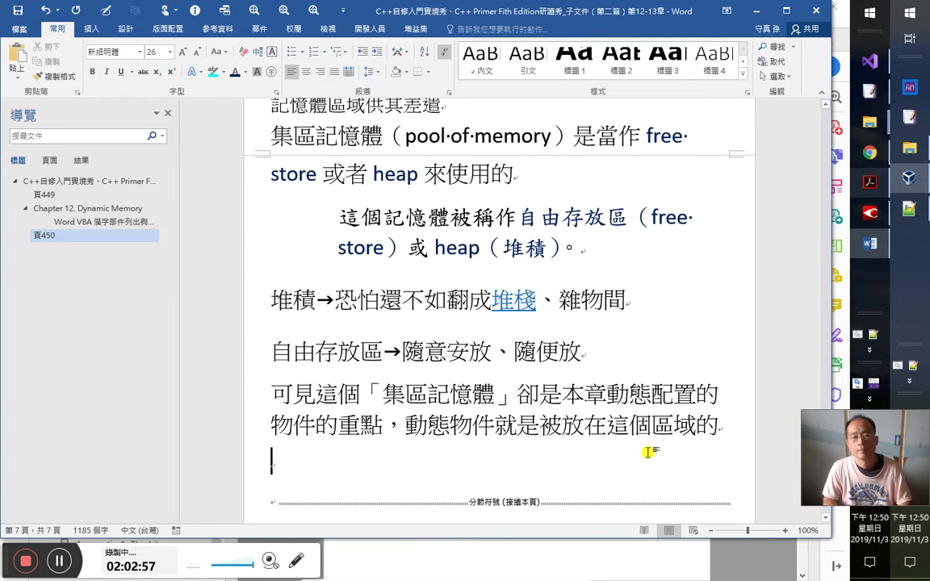
Paste the heap passage into the notes and give it the 引文 quote style
key(ctrl+v)
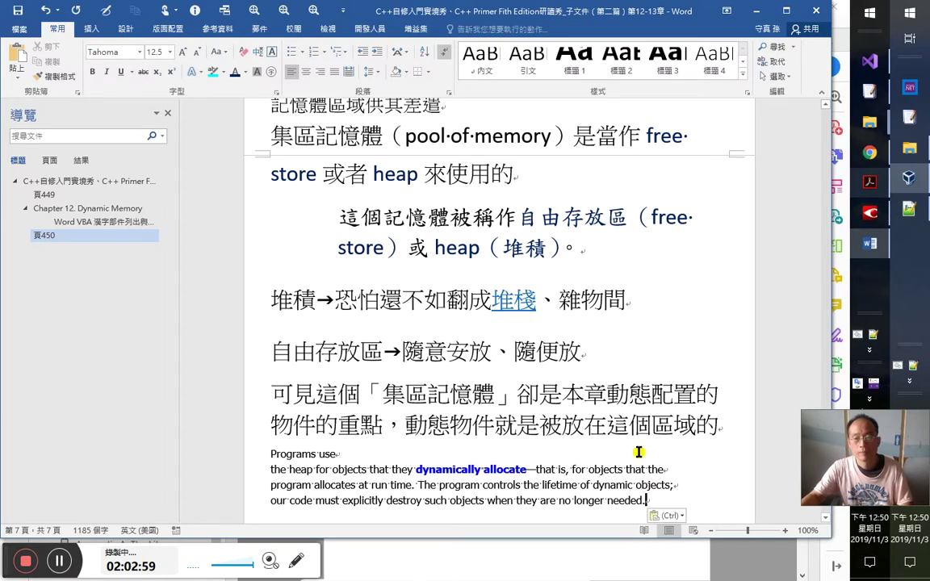
shift+click(245, 457)
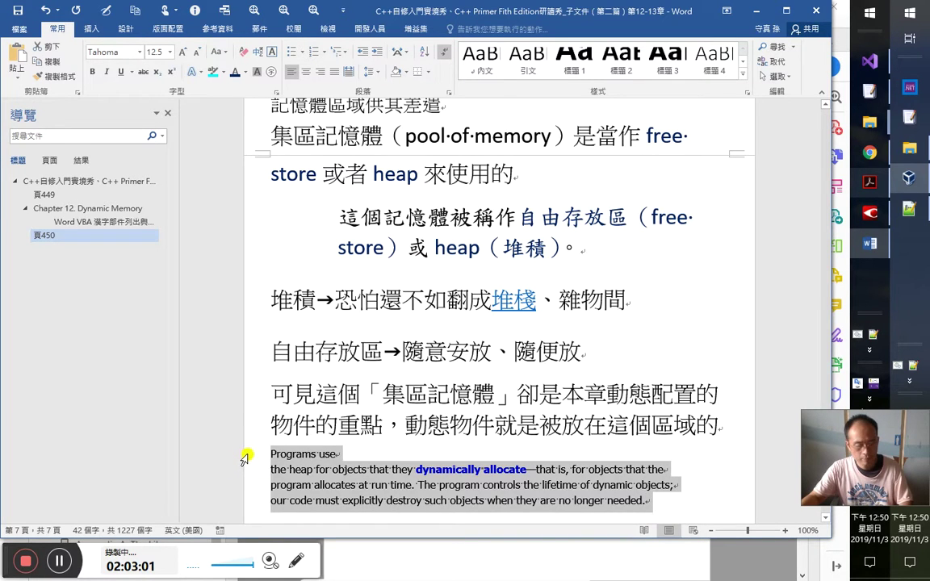
key(ctrl+shift+v)
scroll(349, 394, down, 3)
Rejoin the passage's broken lines and colour the word heap blue
click(490, 380)
key(Delete)
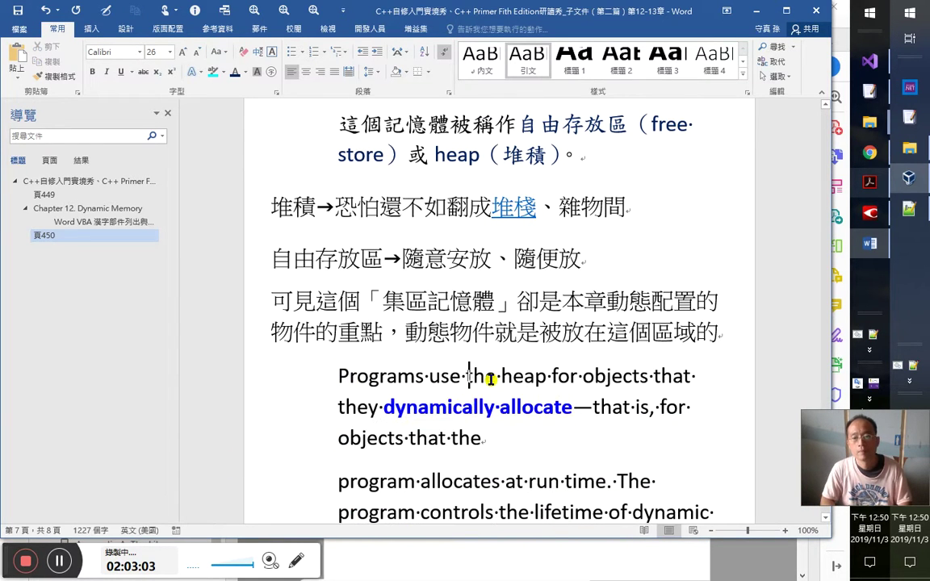
drag(490, 380, 552, 376)
scroll(234, 121, down, 1)
click(234, 71)
click(384, 346)
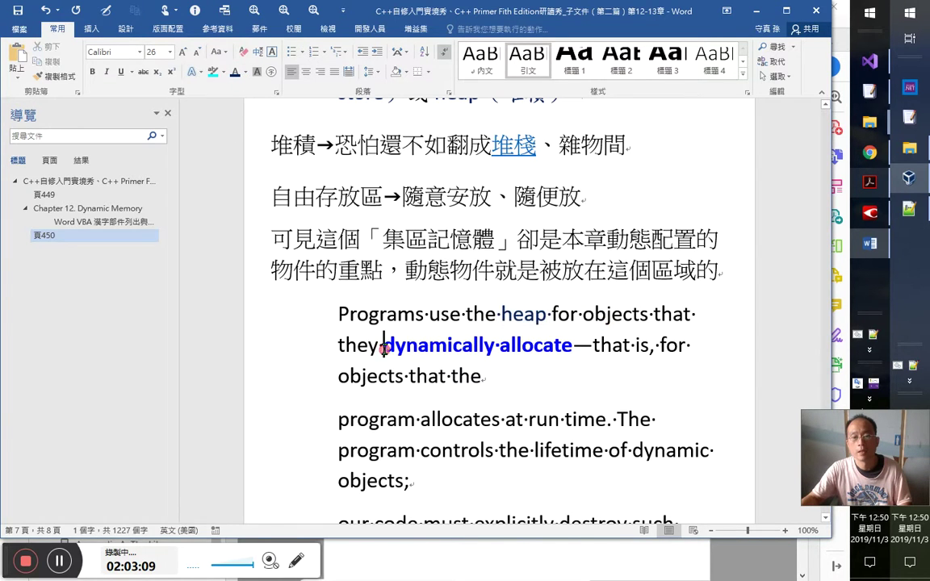
click(540, 378)
key(Delete)
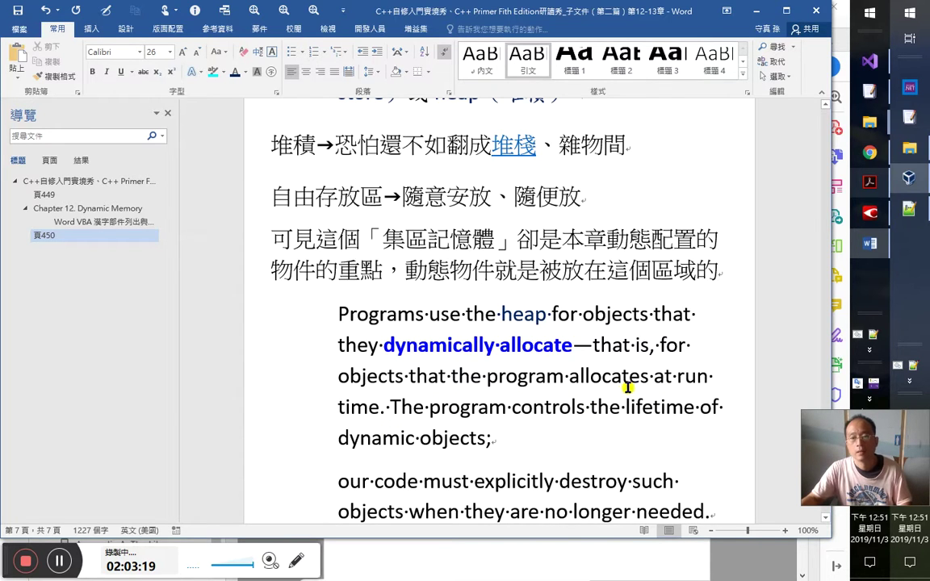
Highlight 'at run time.' and 'allocates' in cyan
shift+click(654, 377)
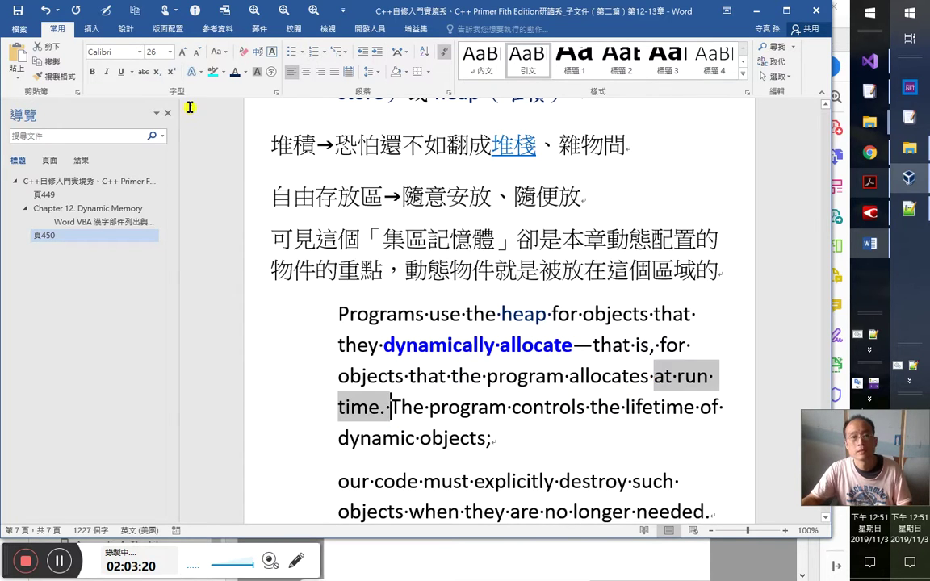
click(216, 71)
scroll(477, 359, down, 1)
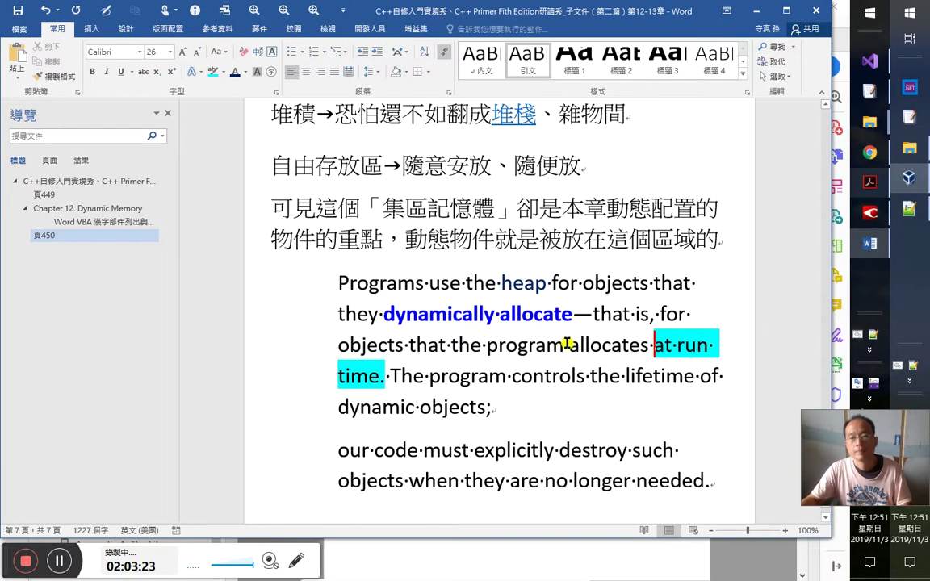
drag(569, 344, 649, 346)
click(212, 72)
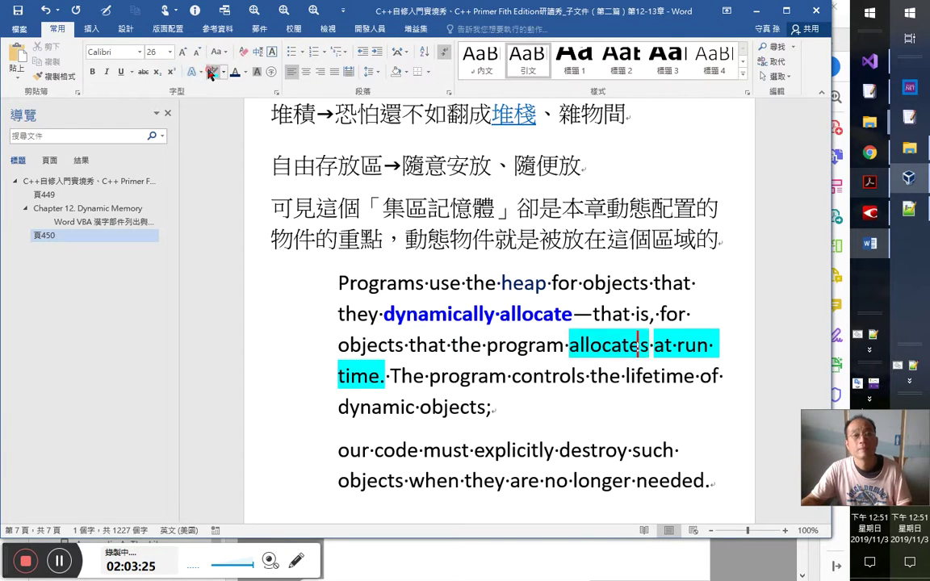
scroll(378, 426, down, 2)
Add the remark 可見動態配置物件就是在執行階段配置的物件 below the passage
click(415, 440)
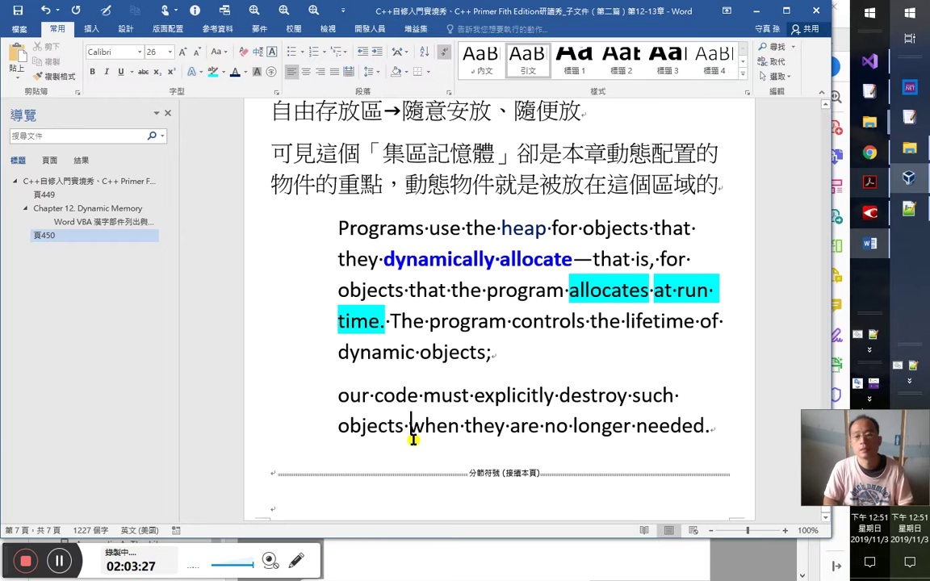
key(End)
key(Return)
text(可見)
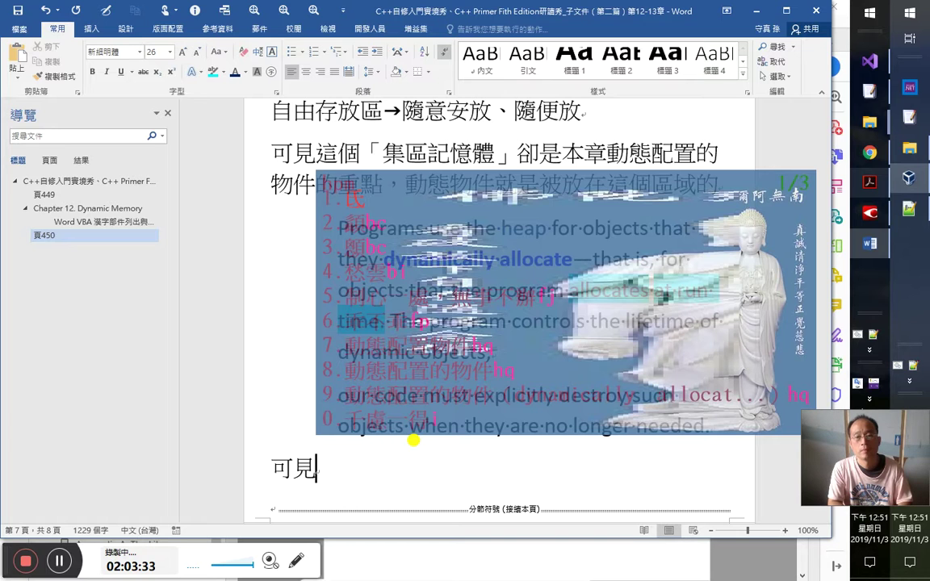
text(動態配置物件就是在)
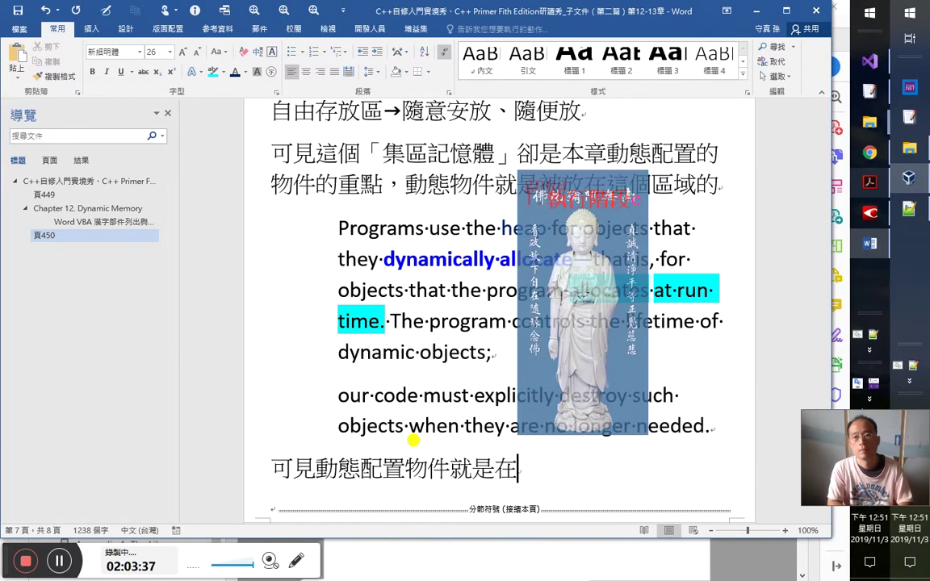
text(執行階段a)
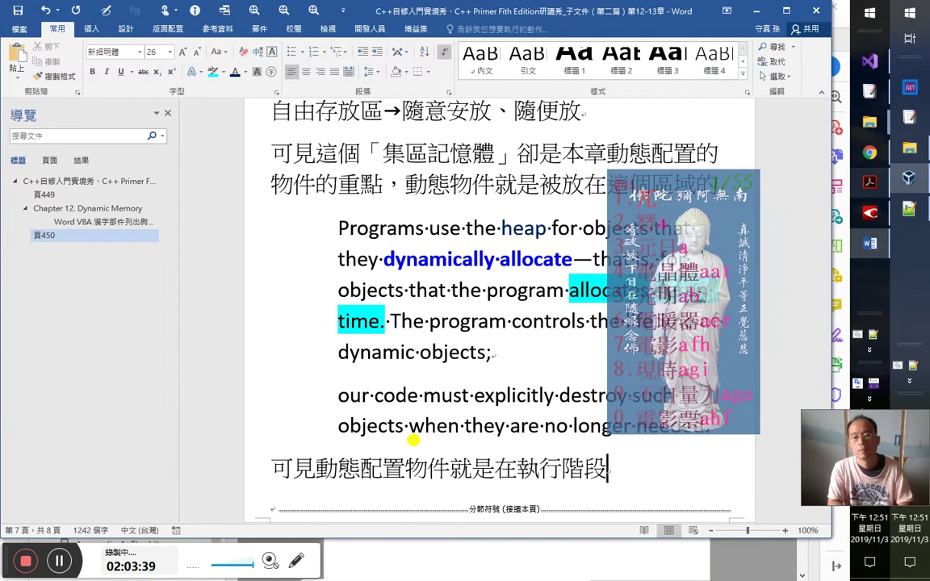
text(配置的)
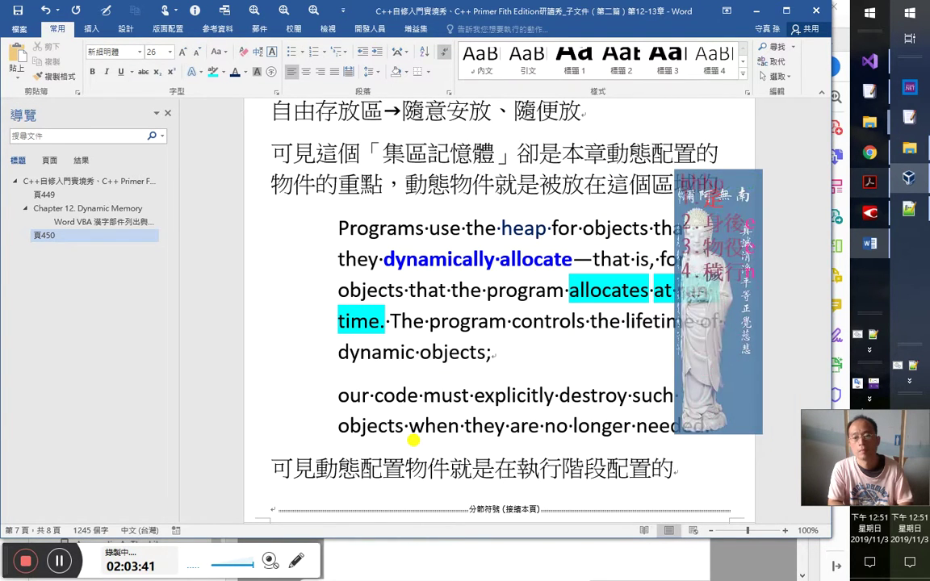
text(h)
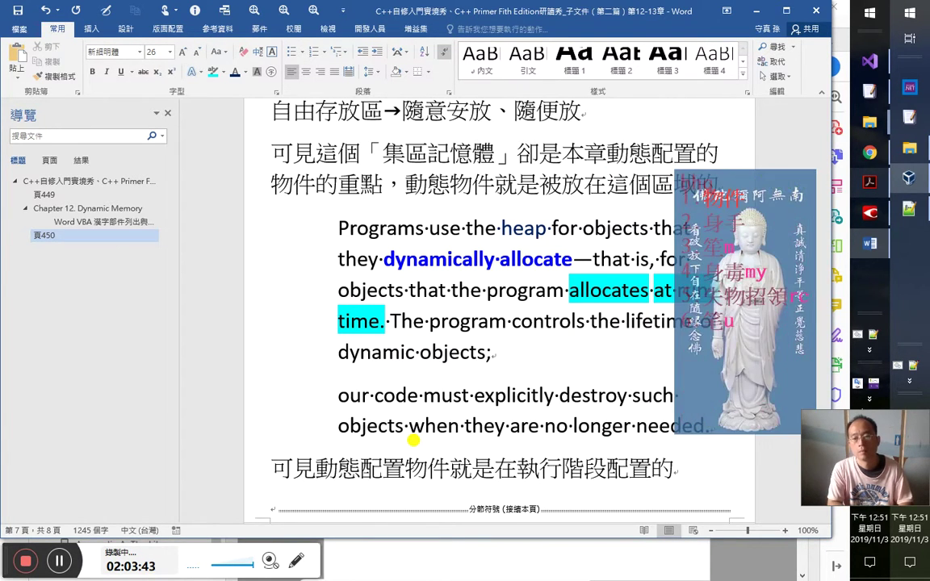
text(物件)
key(Return)
key(Up)
key(Up)
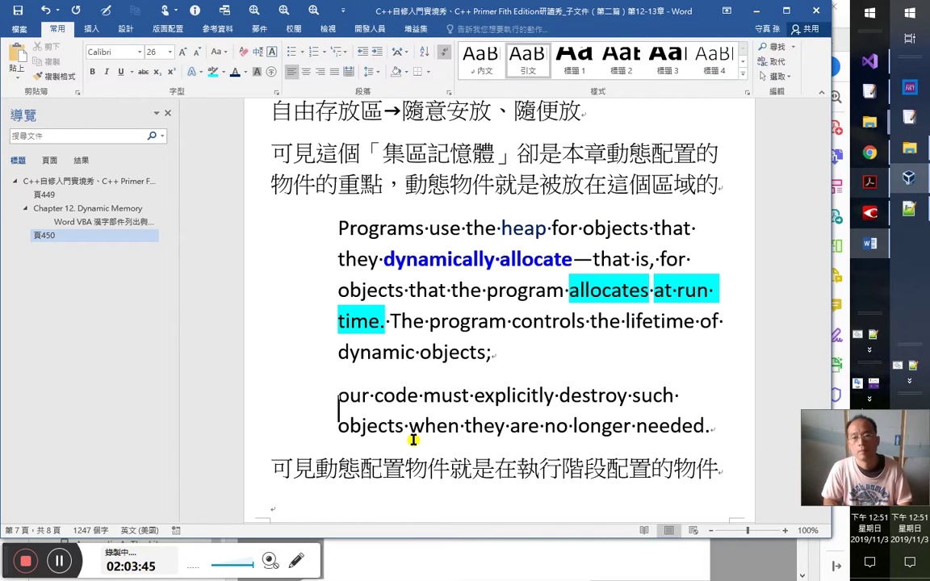
Start the second sentence on a new line after 'time.' and merge the 'objects;' line into it
key(Right)
key(Right)
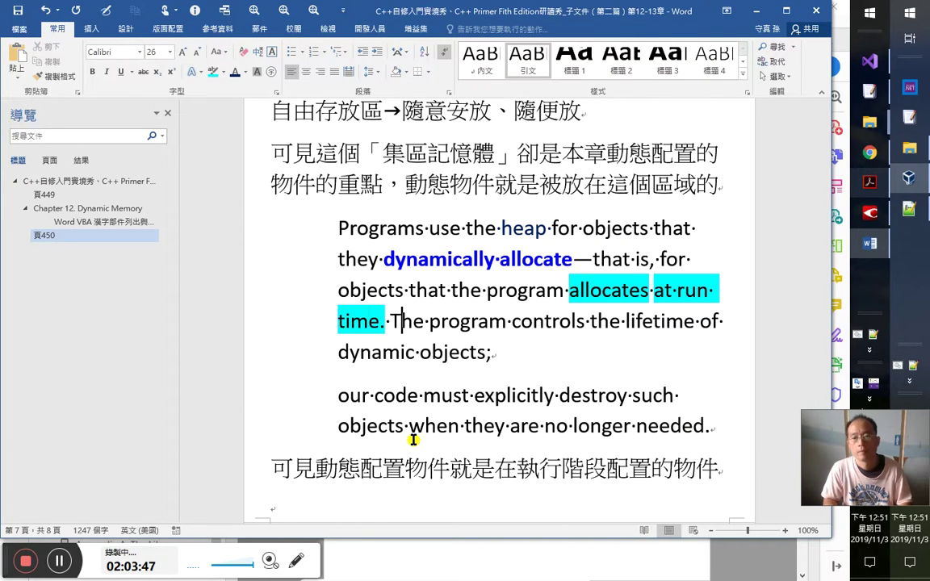
key(shift+Return)
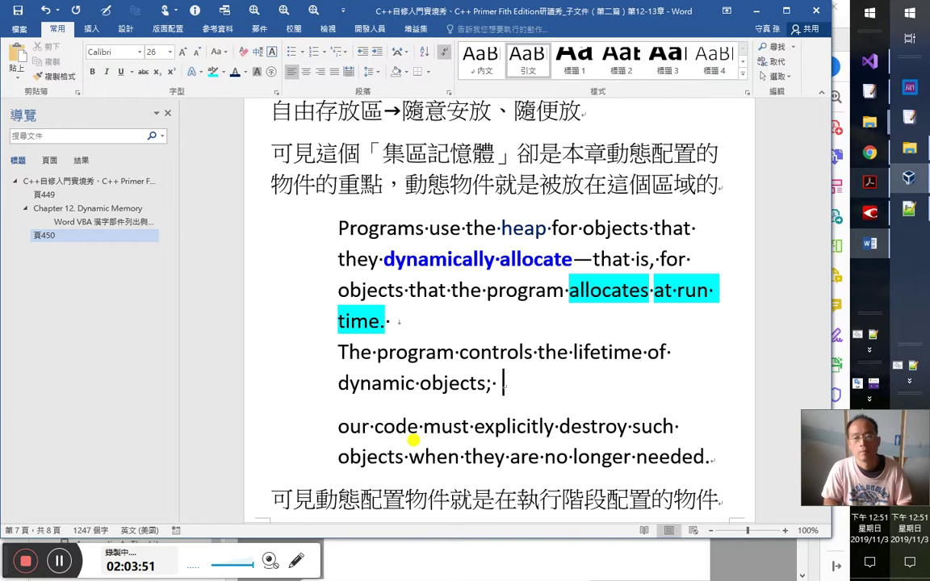
key(Delete)
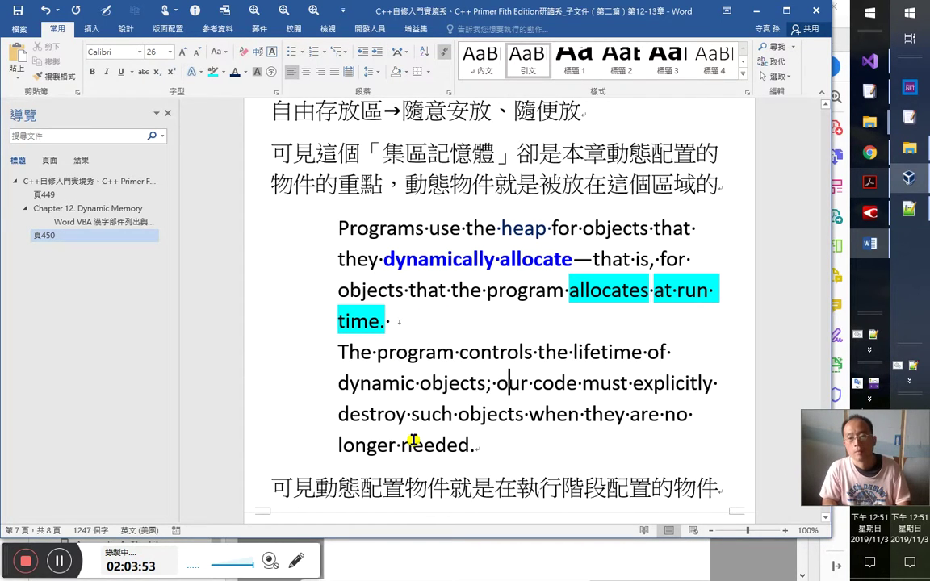
Highlight 'must explicitly destroy such objects' in cyan
key(Right)
key(Right)
key(Right)
key(Right)
key(Right)
key(Left)
key(Left)
key(Left)
key(shift+End)
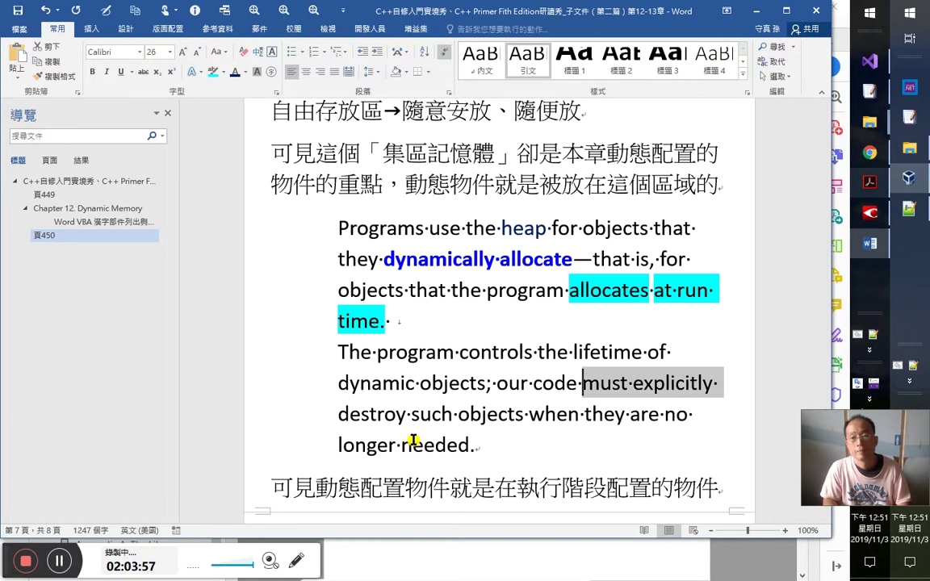
key(shift+Right)
key(shift+Right)
key(shift+Right)
key(shift+Right)
key(shift+Right)
key(shift+Right)
key(shift+Right)
key(shift+Right)
key(shift+Right)
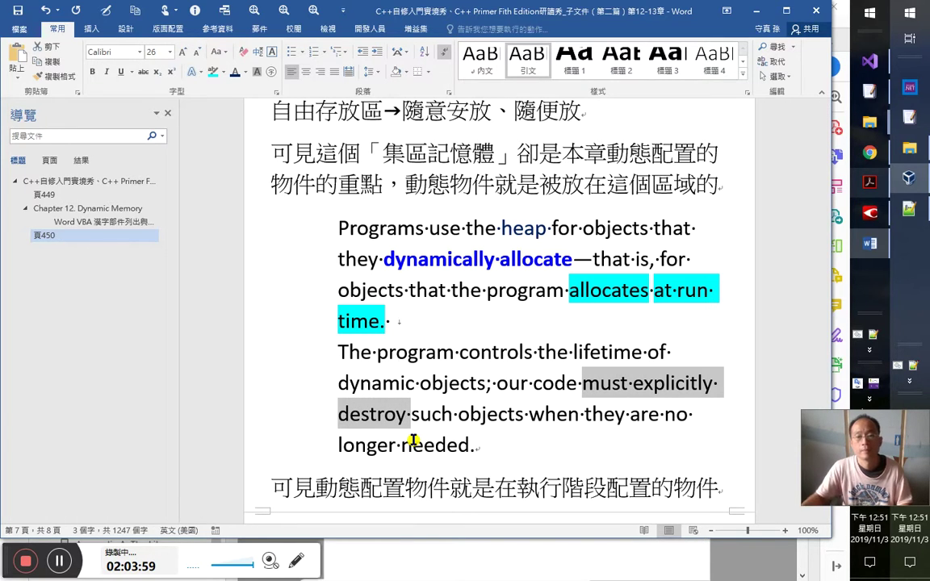
shift+click(523, 419)
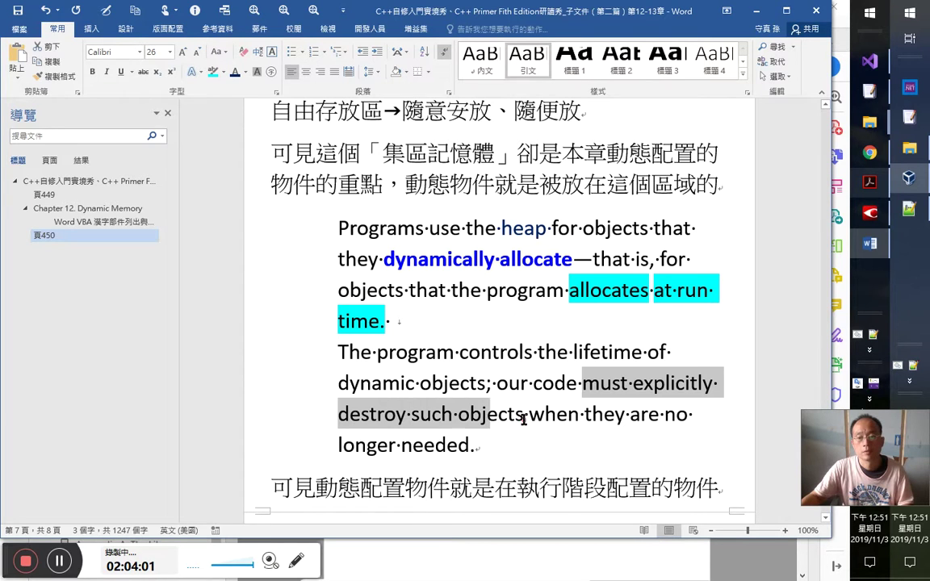
click(213, 71)
scroll(619, 440, down, 1)
click(452, 477)
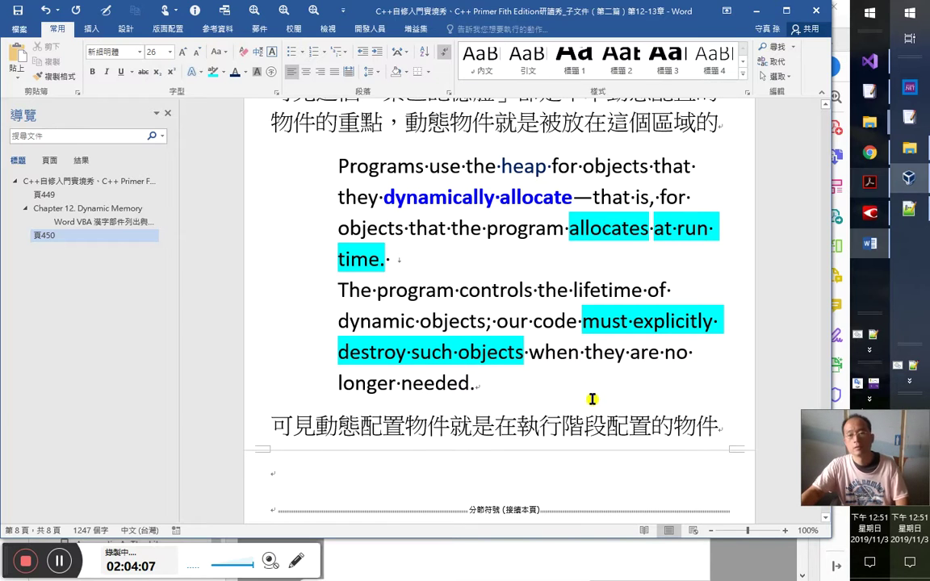
Highlight 'lifetime' and 'dynamic objects' in cyan
click(534, 292)
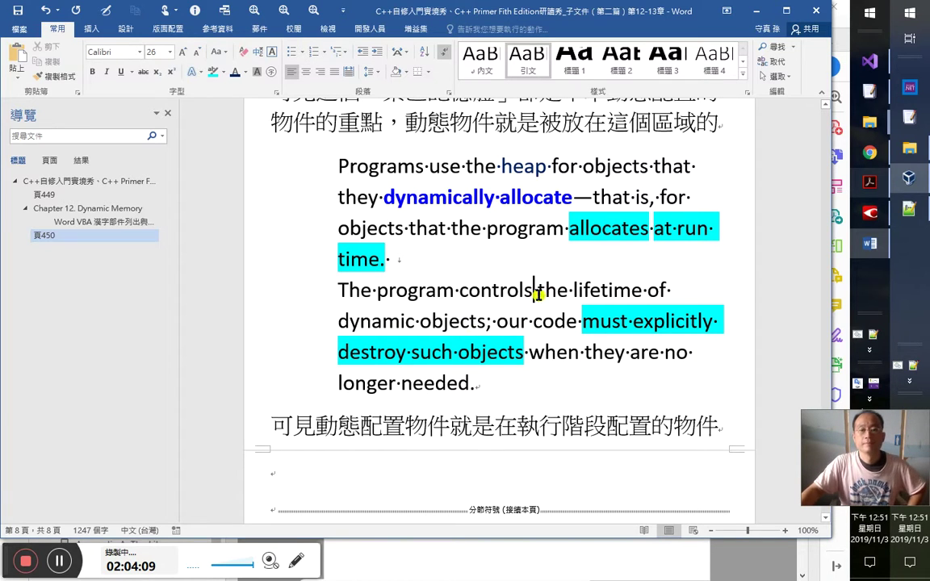
double_click(644, 288)
click(213, 71)
click(578, 289)
drag(572, 289, 584, 289)
click(213, 71)
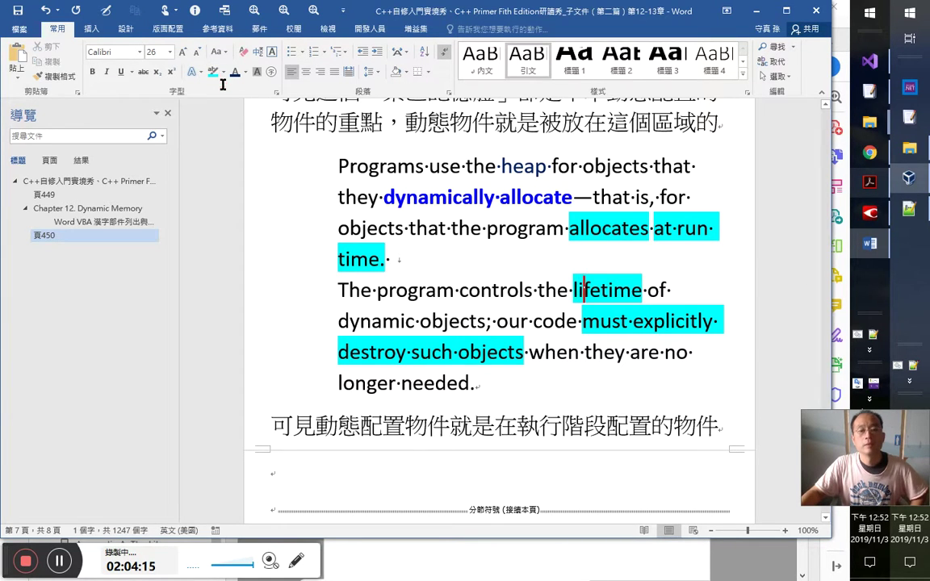
click(483, 321)
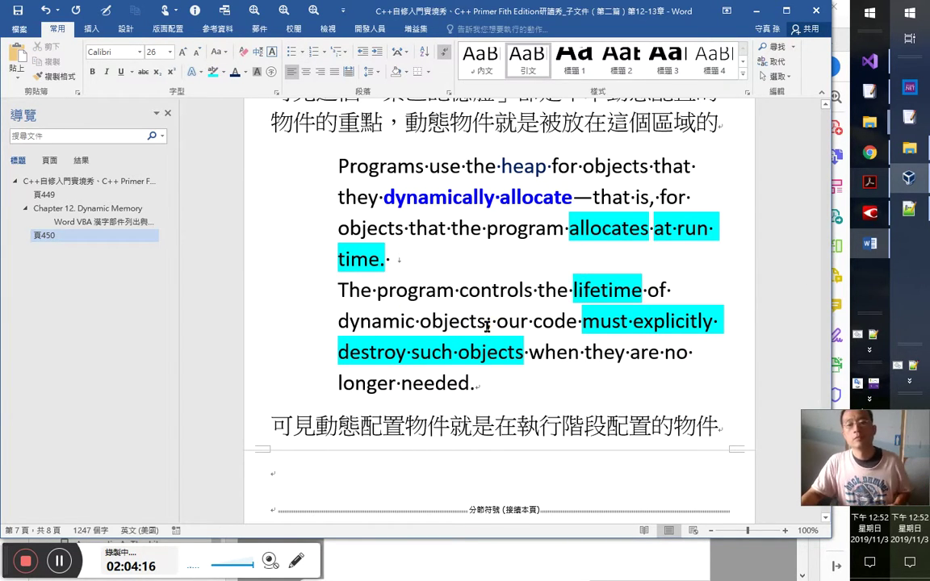
shift+click(342, 321)
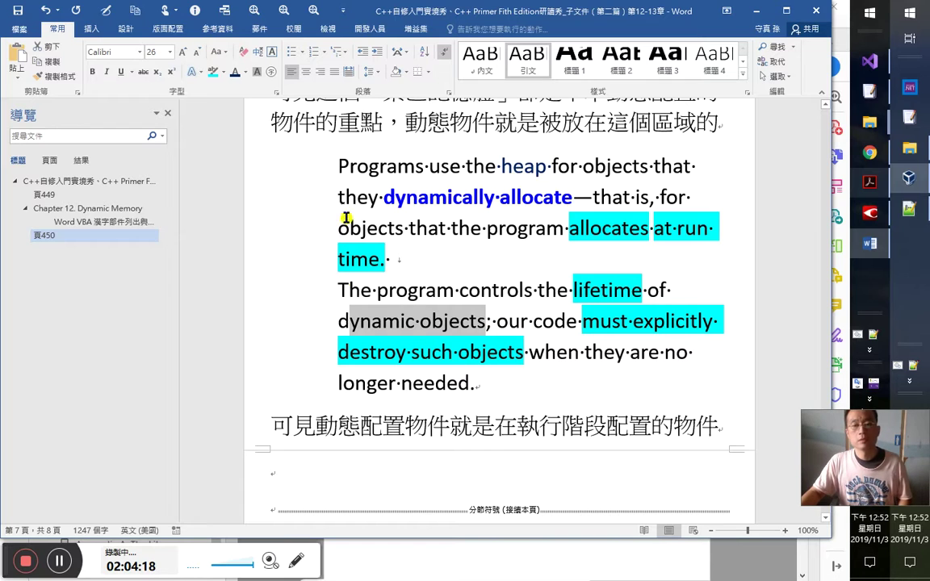
click(213, 71)
click(520, 385)
Add the remark 不見題目只見關鍵字 right after 'needed.' in font size 11
click(528, 382)
text(不見題目只)
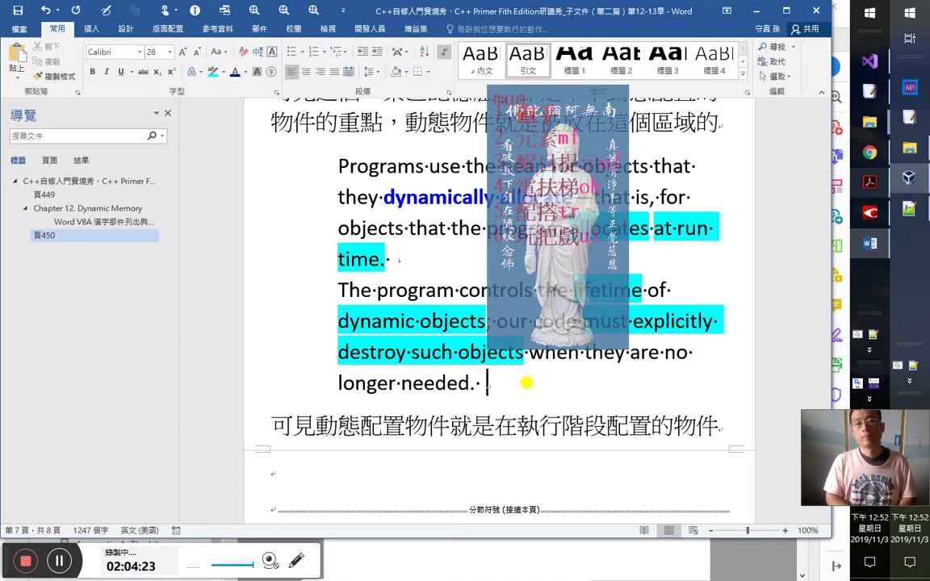
text(見關鍵字)
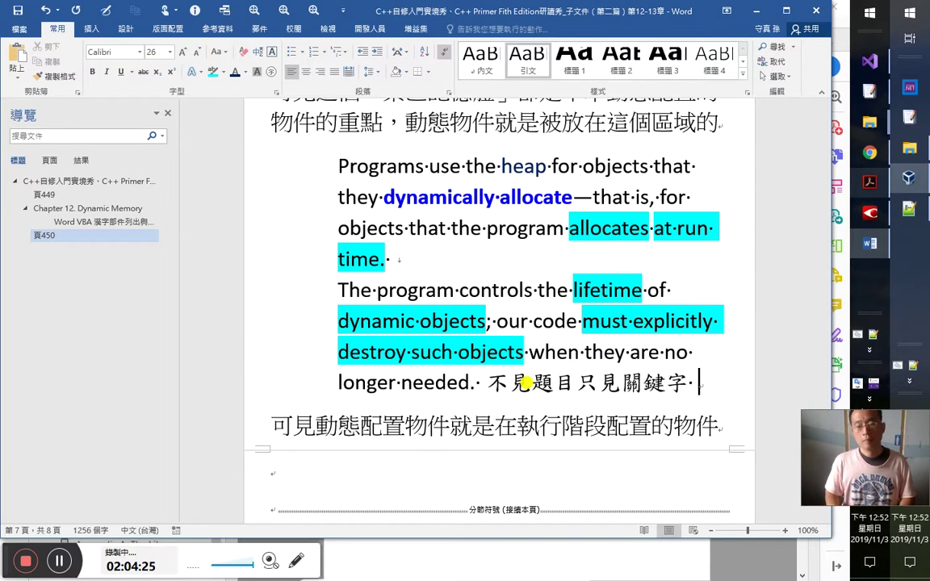
shift+click(493, 389)
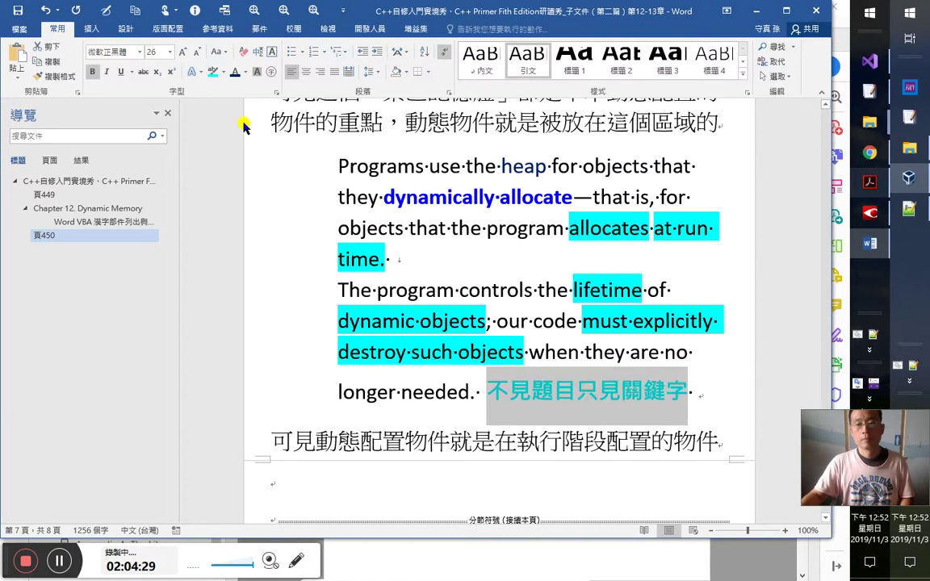
text(11)
key(Return)
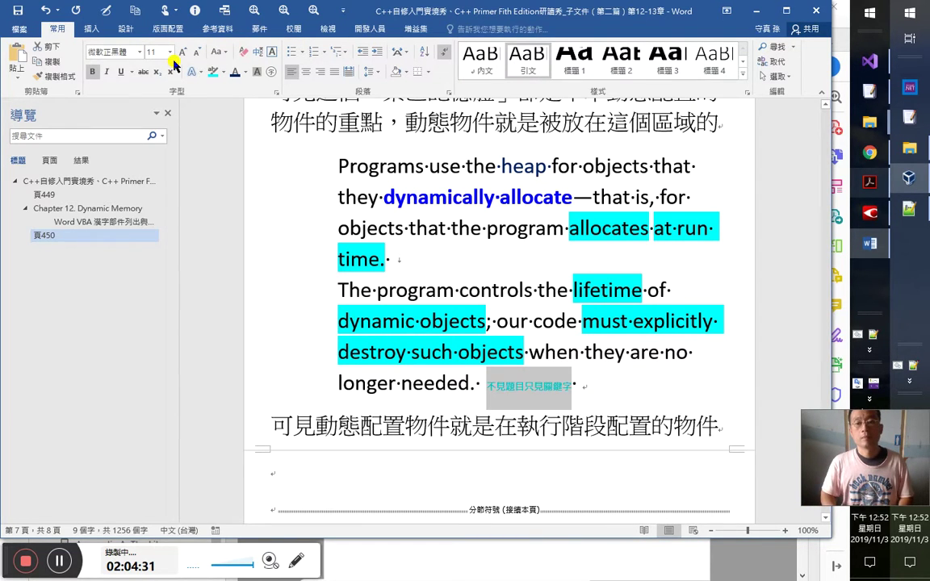
key(Down)
key(Down)
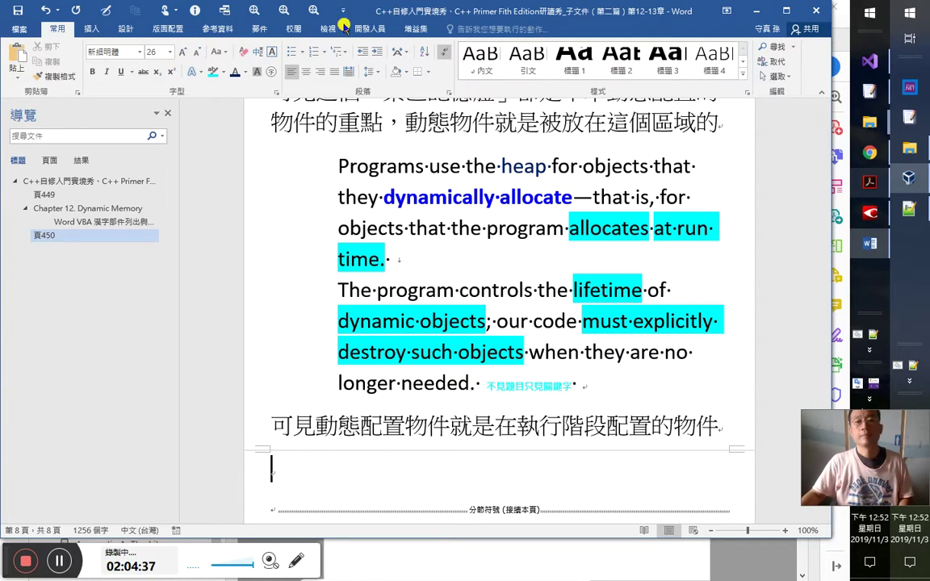
Highlight the word heap in cyan
drag(496, 166, 550, 164)
click(213, 71)
key(Right)
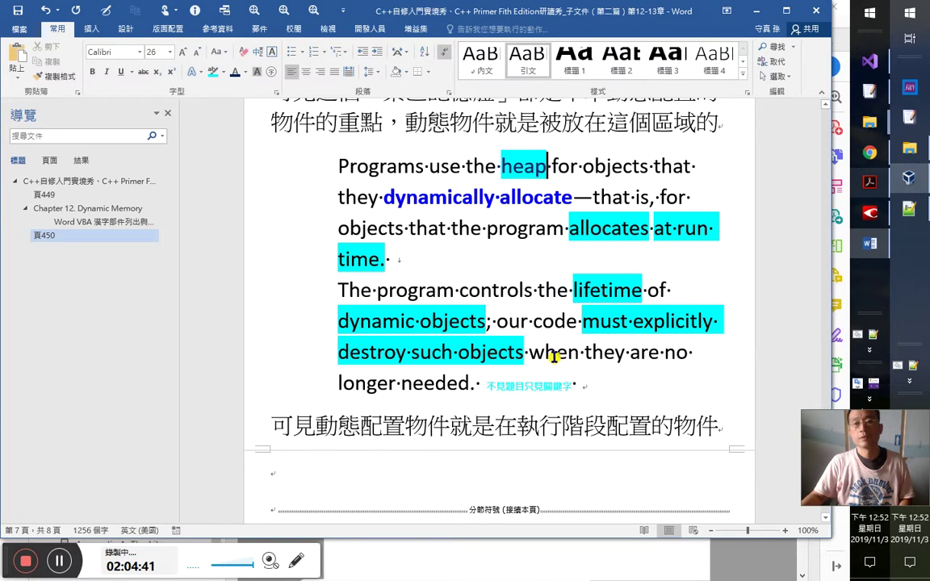
scroll(554, 357, up, 5)
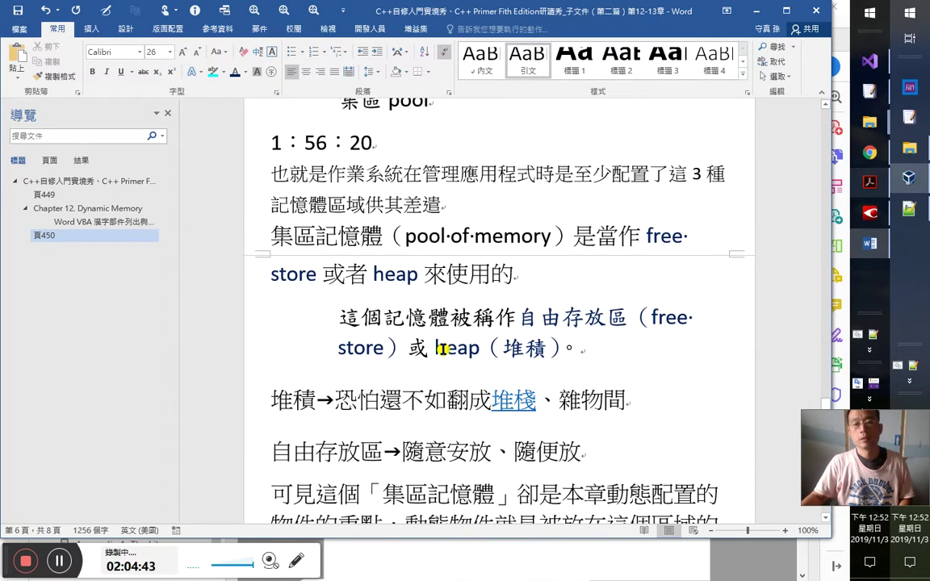
scroll(456, 359, down, 1)
scroll(458, 360, down, 1)
scroll(500, 363, up, 2)
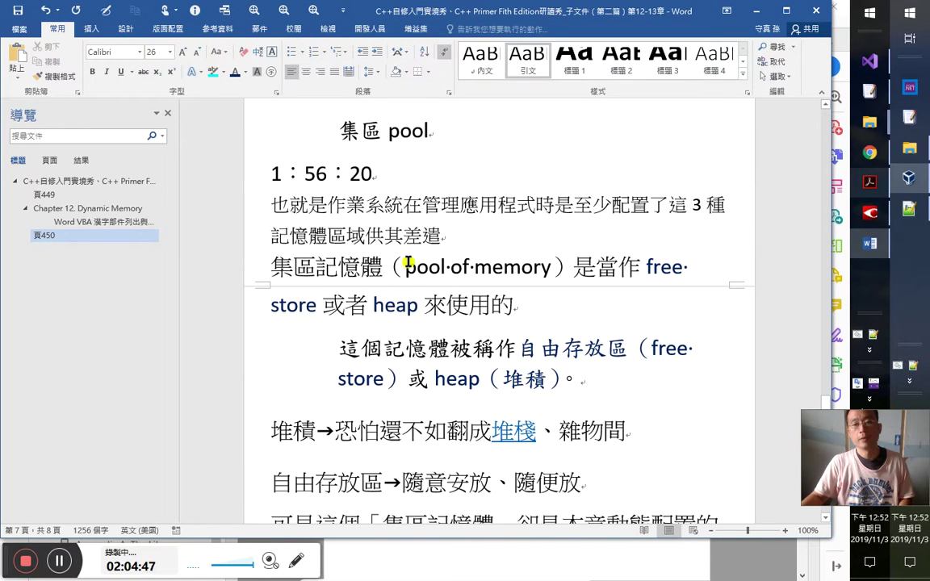
Highlight 集區記憶體（pool of memory） and the later 集區記憶體 in cyan
drag(275, 266, 572, 267)
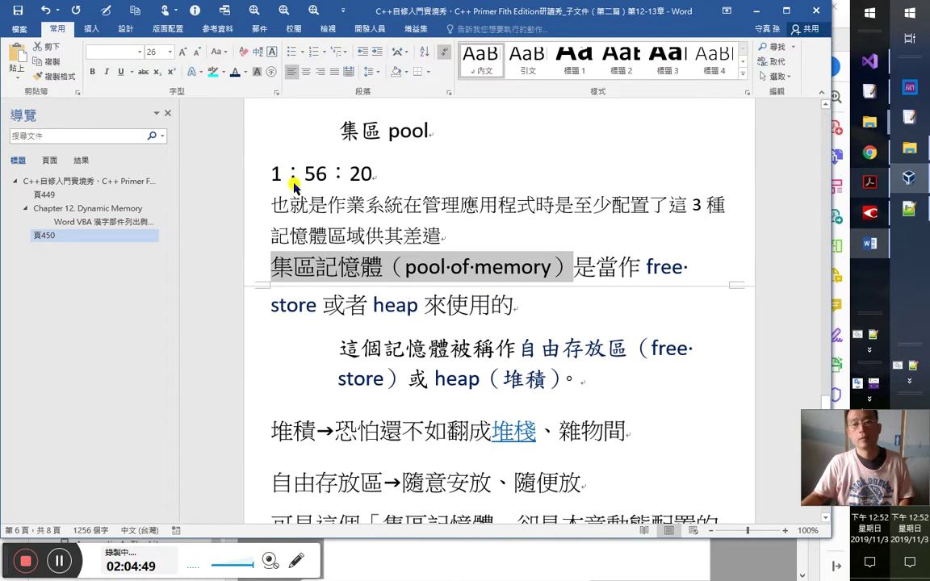
click(216, 73)
click(535, 412)
scroll(538, 410, up, 1)
scroll(533, 409, down, 1)
scroll(532, 408, down, 3)
drag(383, 339, 494, 341)
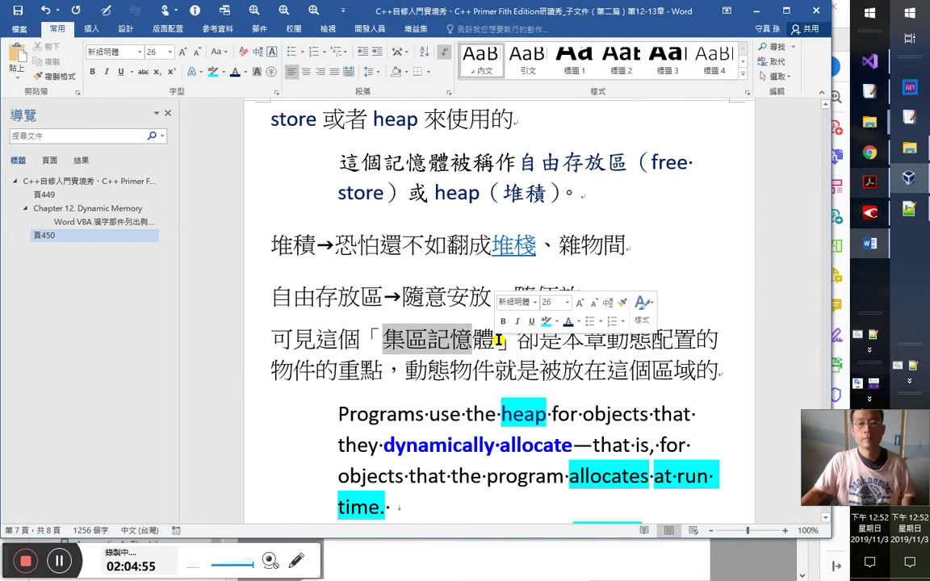
click(579, 326)
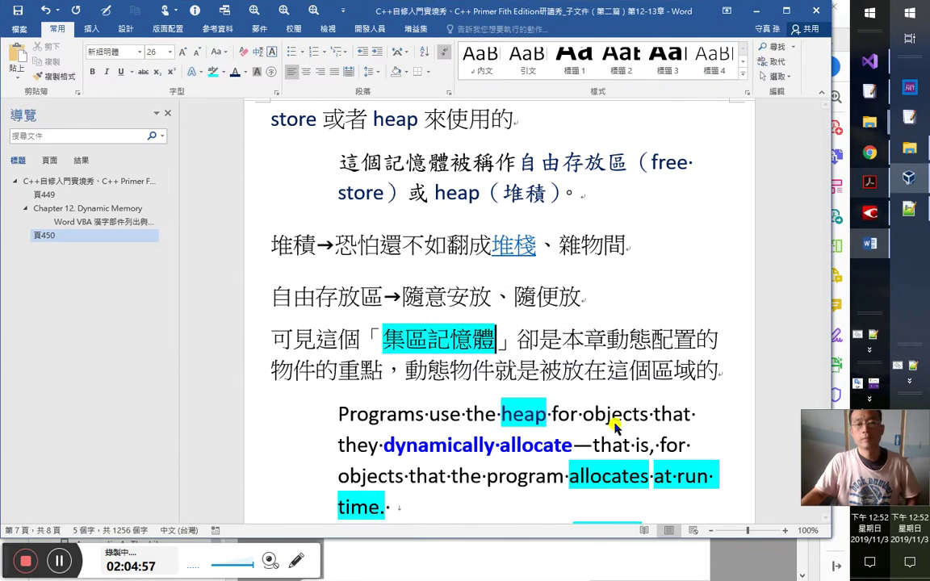
Look over the notes and save the document
scroll(614, 421, up, 4)
scroll(614, 421, down, 6)
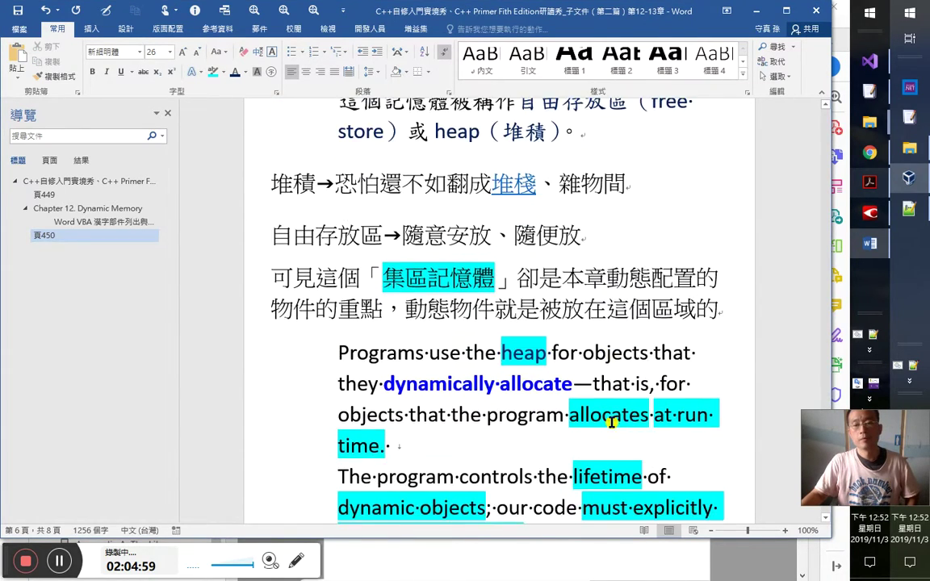
scroll(609, 427, down, 3)
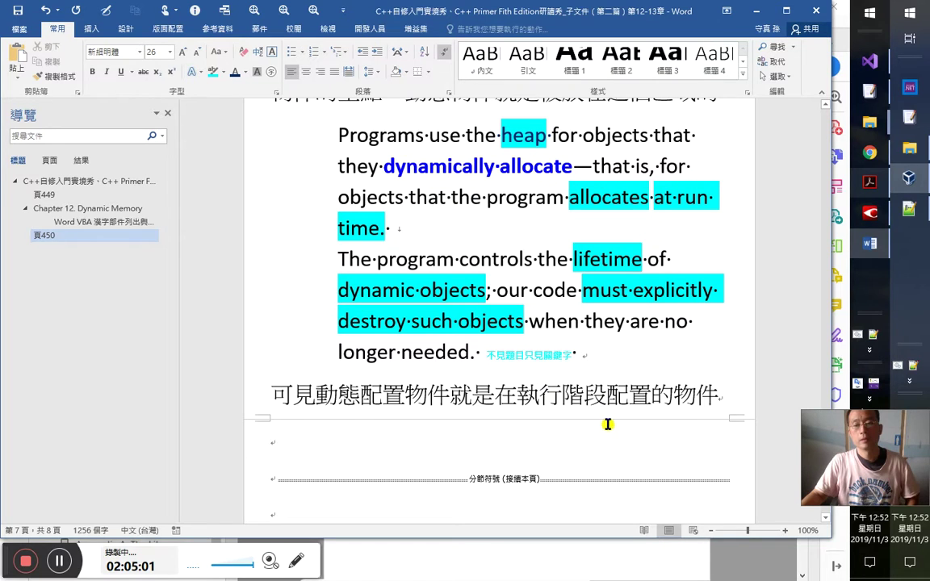
scroll(608, 434, up, 8)
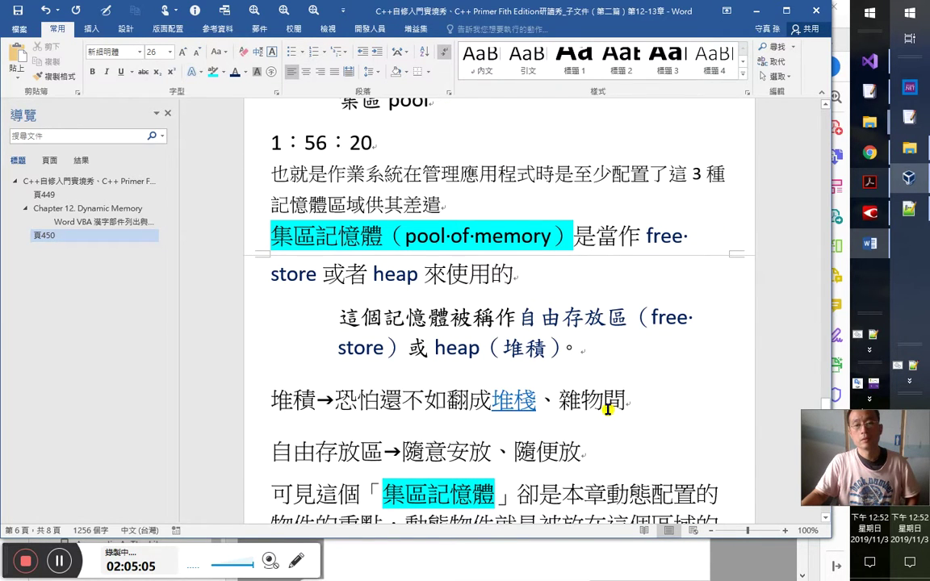
scroll(601, 408, down, 9)
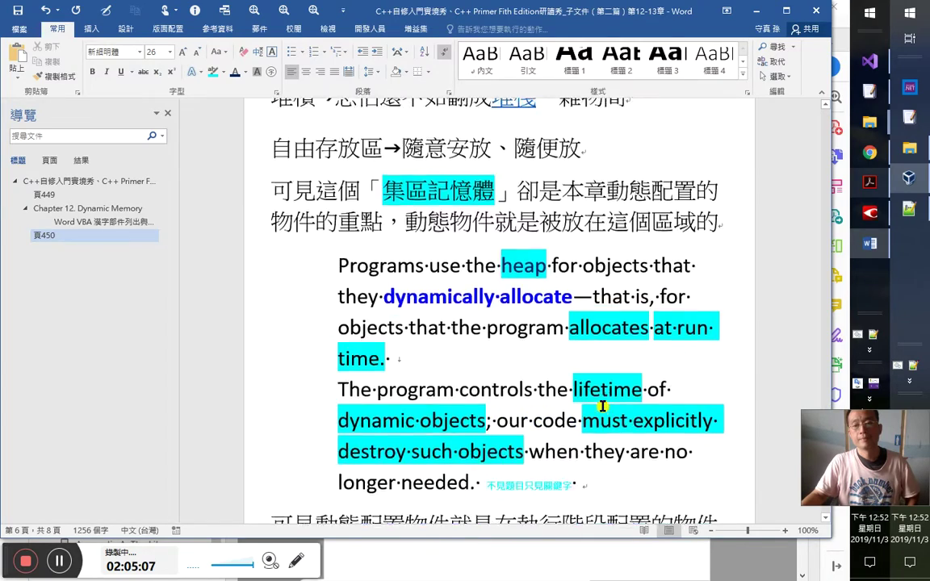
key(ctrl+s)
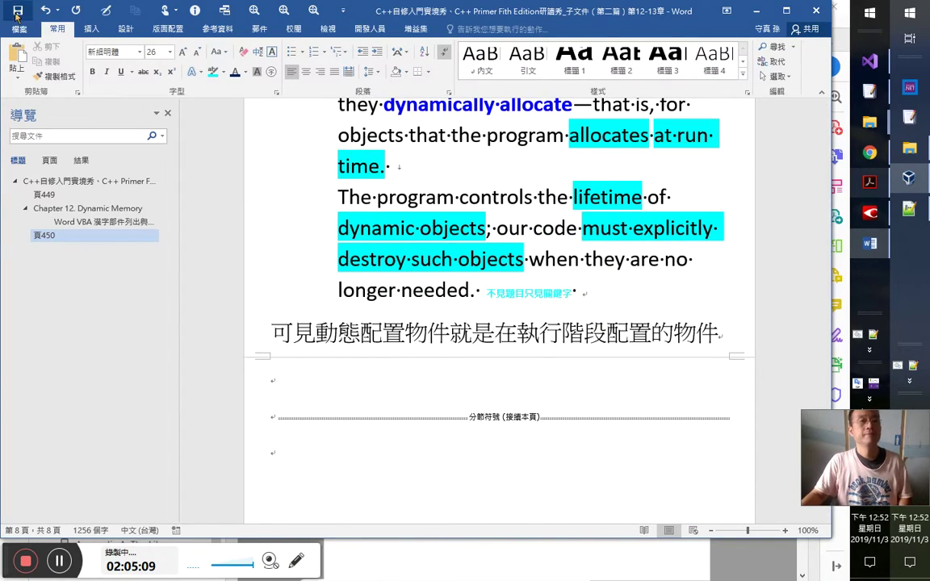
Switch to the C++ Primer in Google Play Books, briefly back to Word, then to the book
key(alt+Tab)
key(Tab)
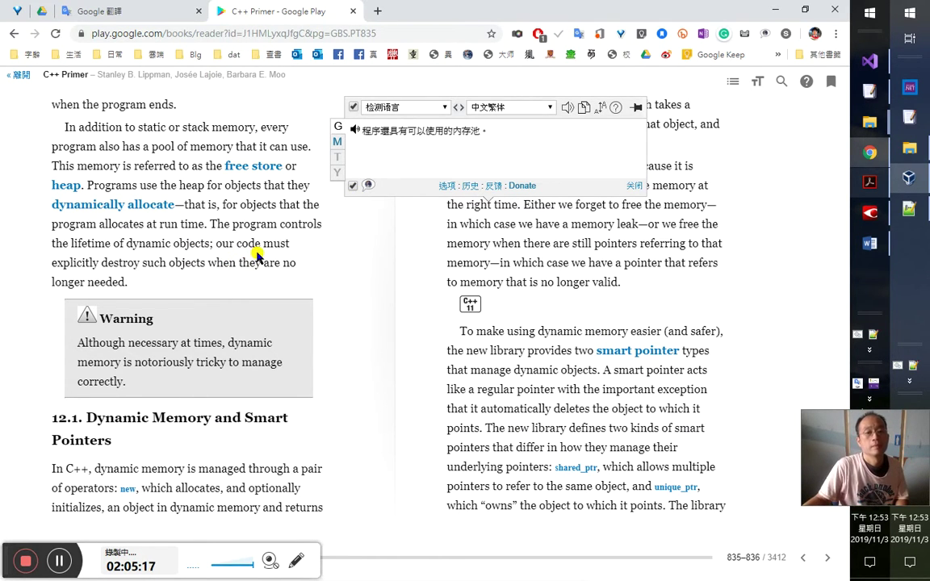
key(alt+Tab)
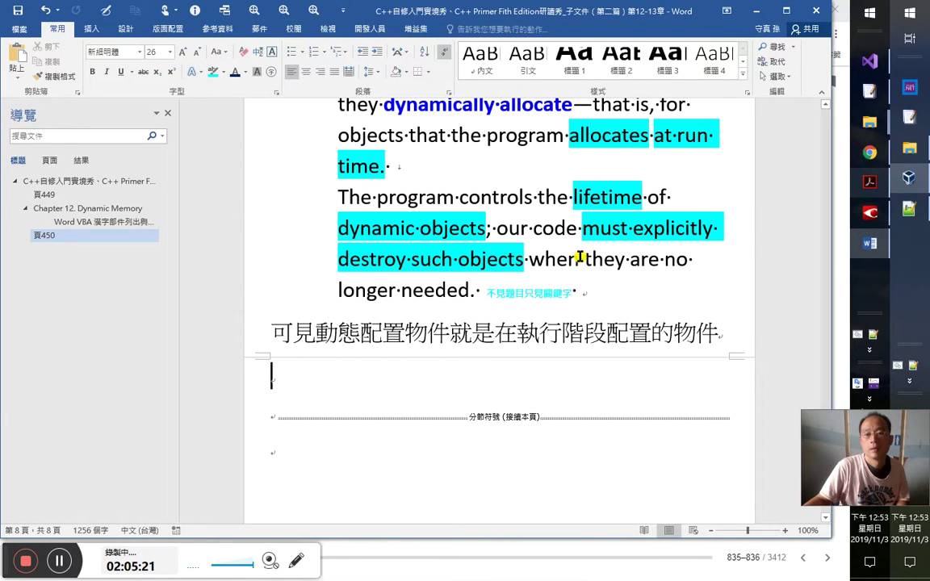
key(alt+Tab)
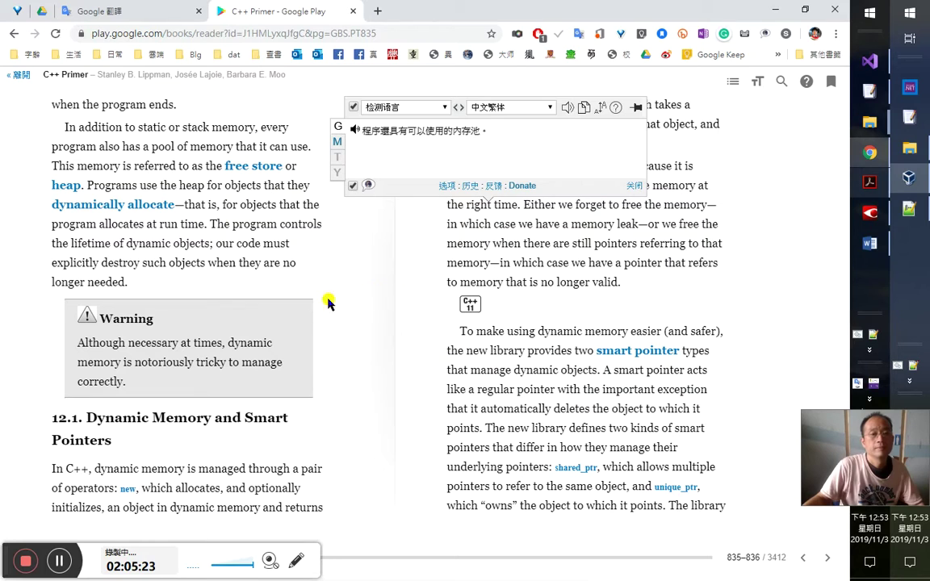
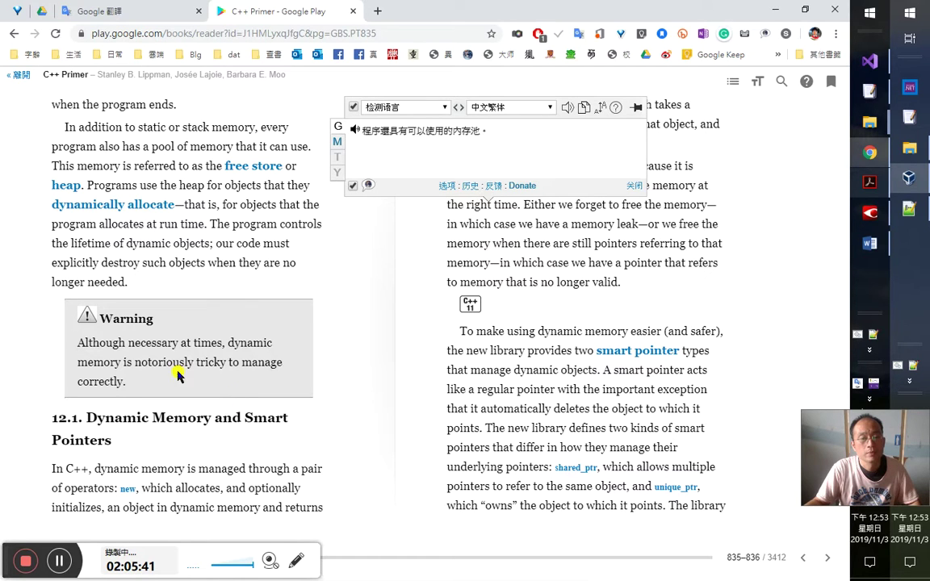
Look up the meanings of 'tricky' and 'notoriously' in the book's Warning paragraph
drag(134, 390, 56, 336)
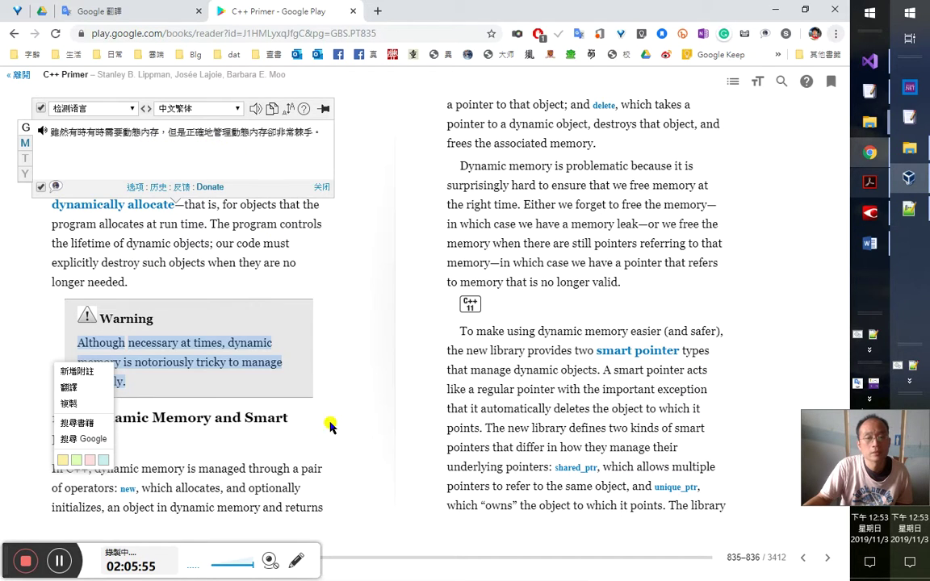
click(315, 393)
double_click(218, 364)
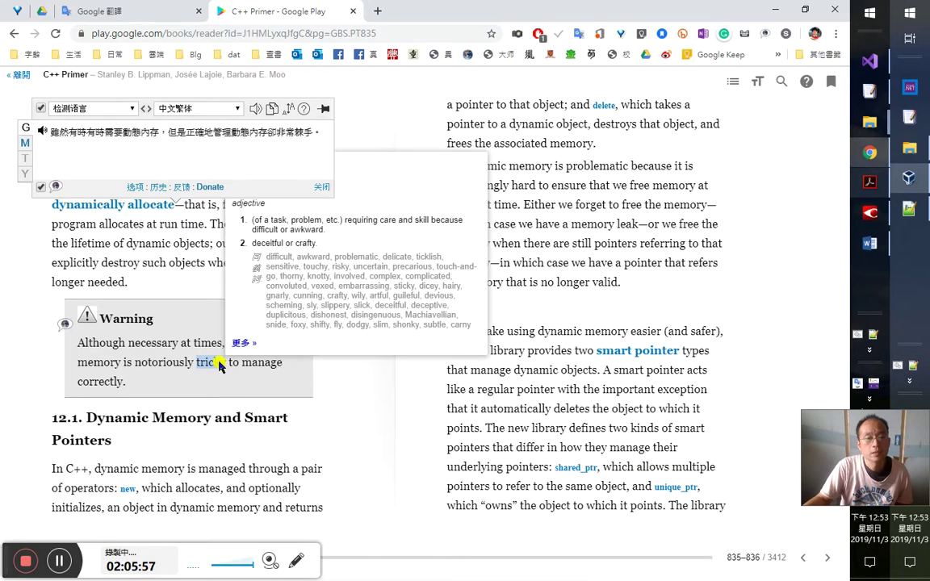
double_click(159, 365)
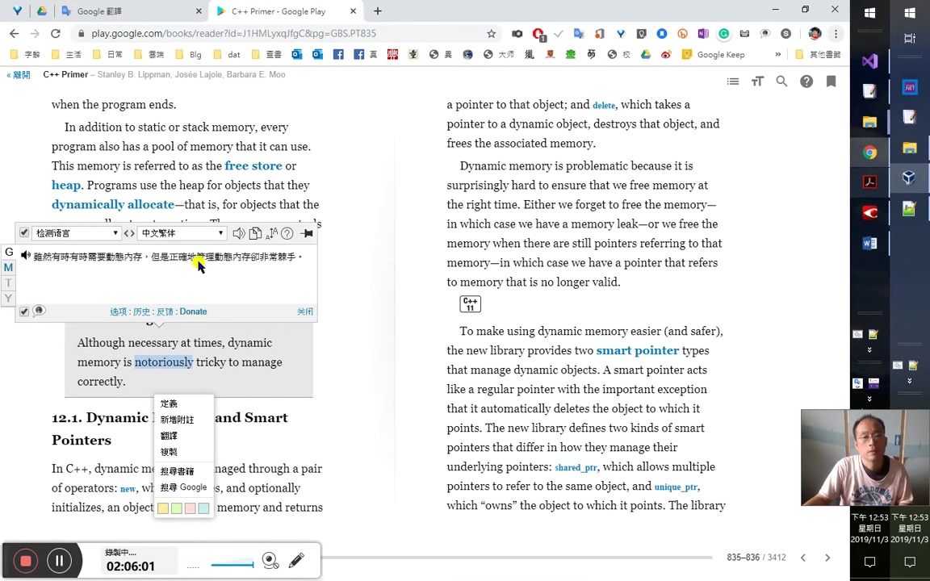
click(185, 444)
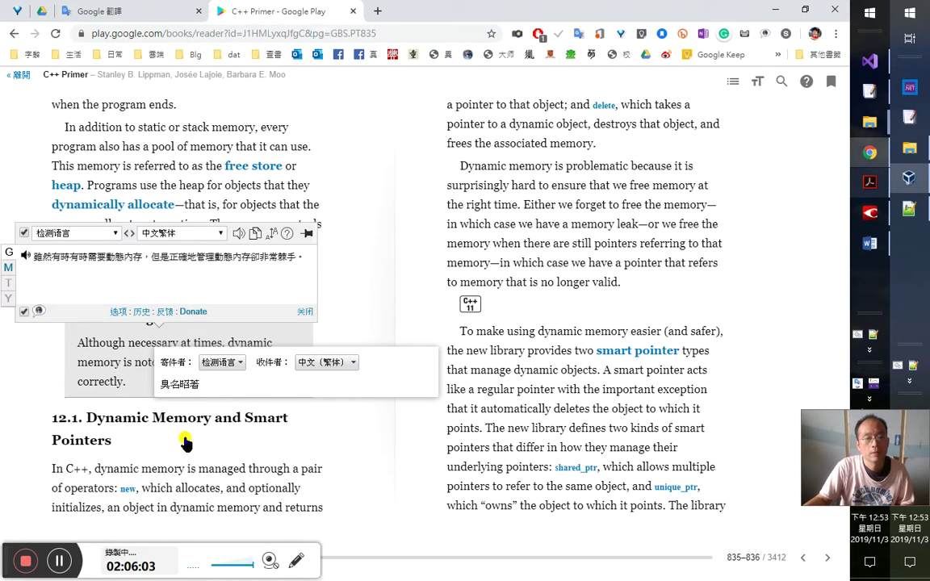
double_click(166, 362)
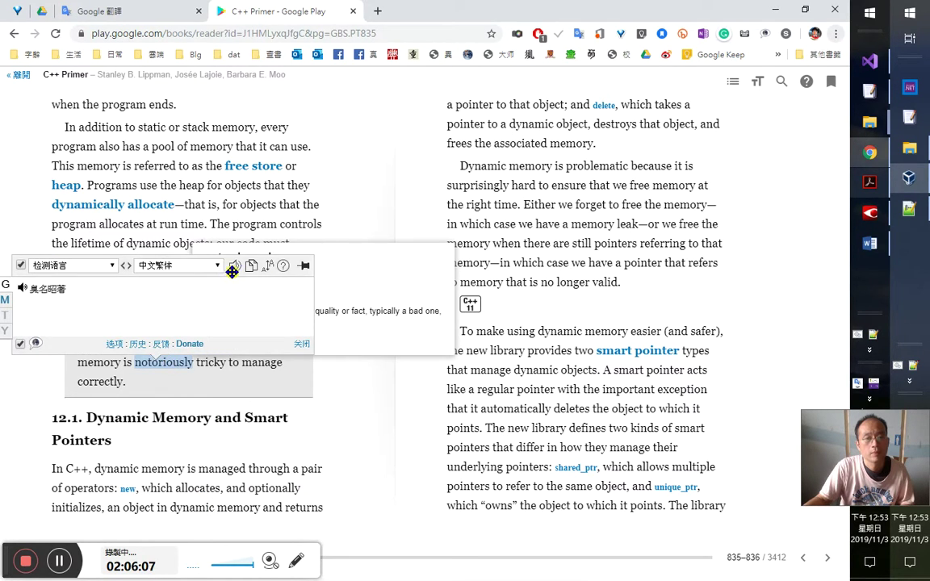
Hear the pronunciation of 'notoriously', then translate the phrase 'at times'
drag(231, 270, 232, 271)
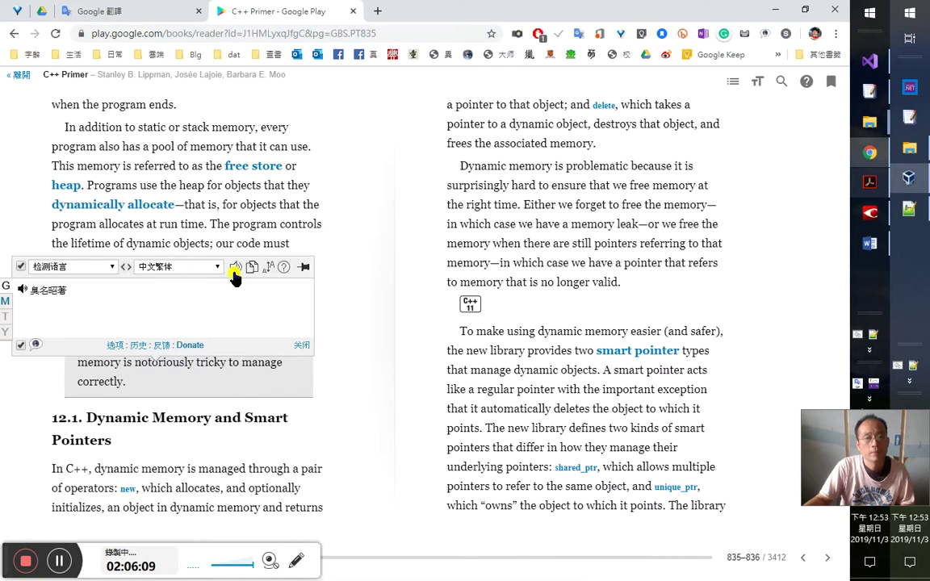
click(233, 271)
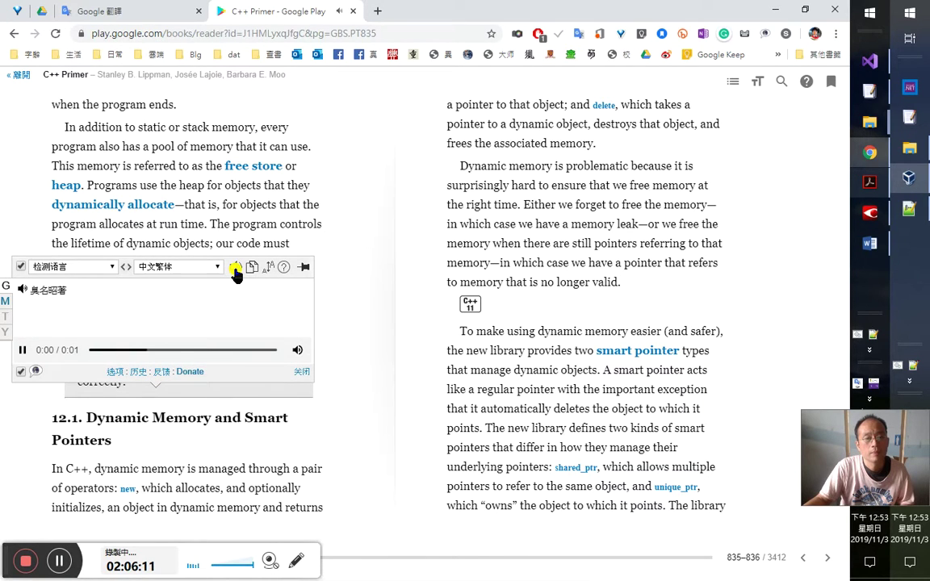
click(239, 285)
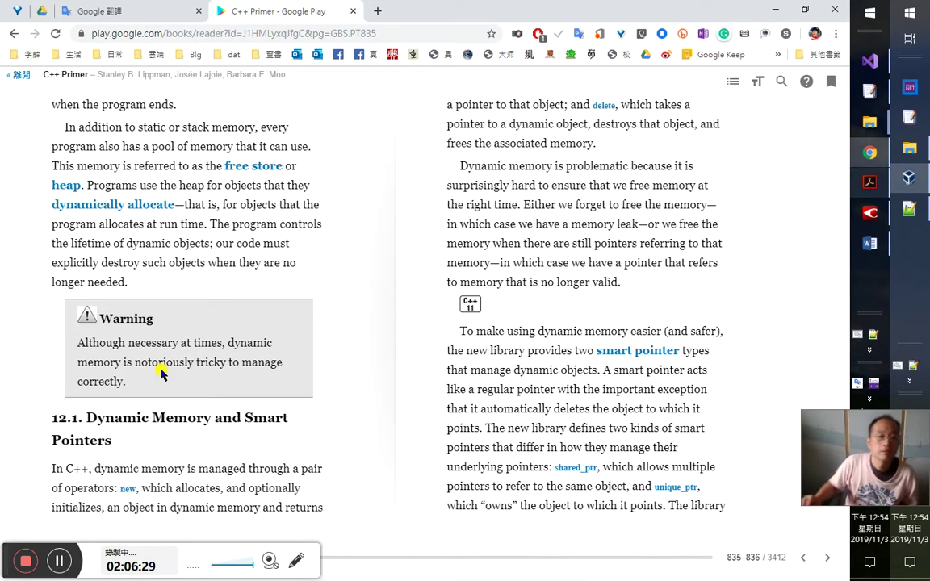
drag(181, 344, 218, 343)
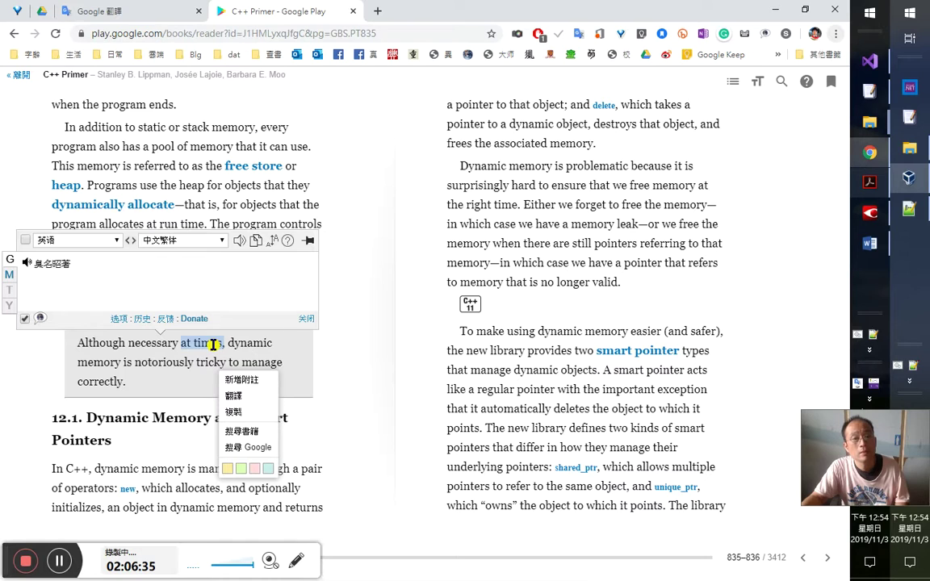
click(234, 396)
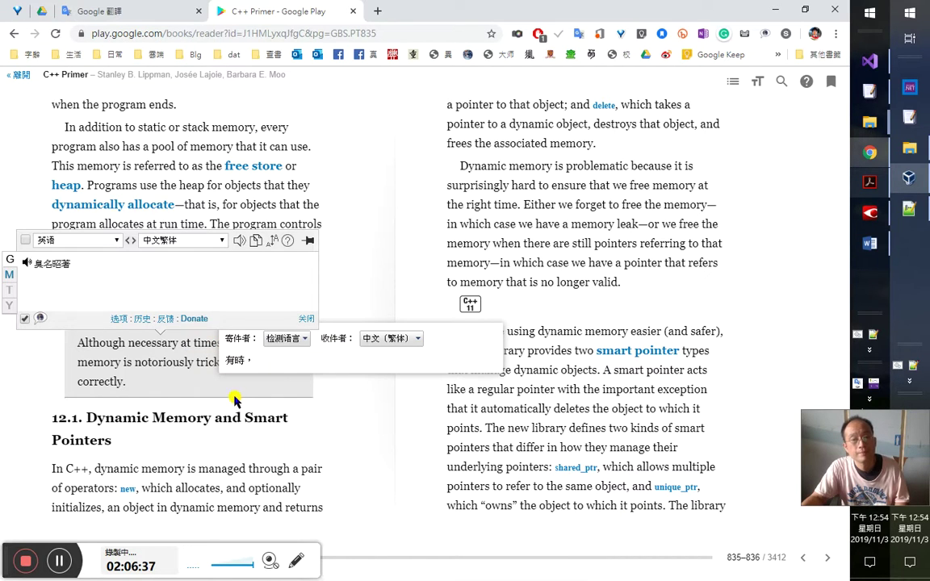
click(290, 390)
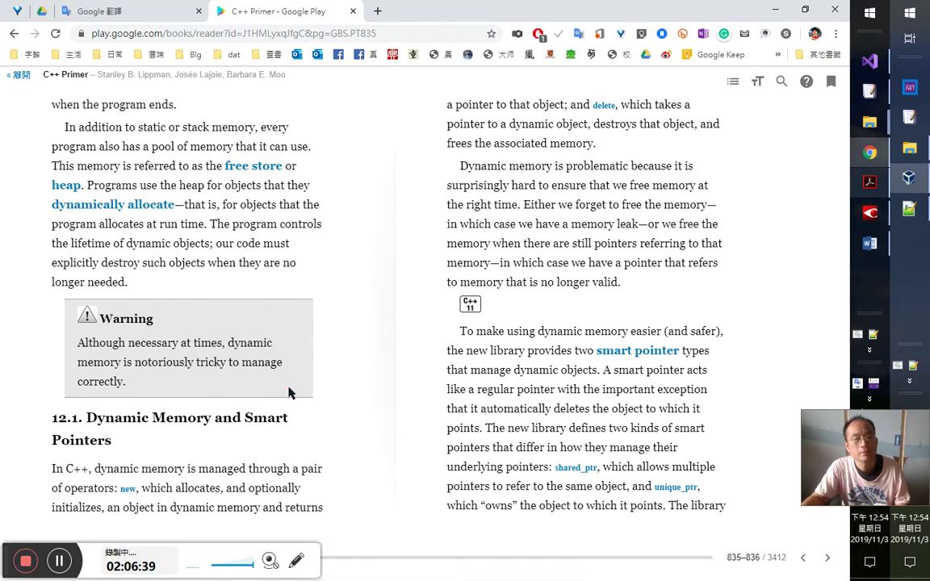
In FineReader, delete the stray warning-icon mark before the Chinese warning sentence
key(alt+Tab)
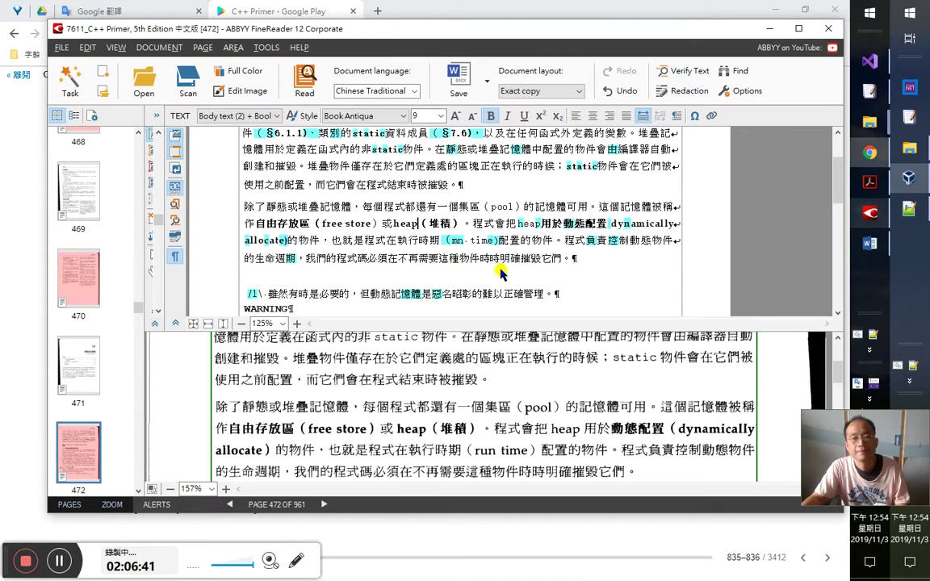
scroll(501, 274, down, 1)
click(251, 218)
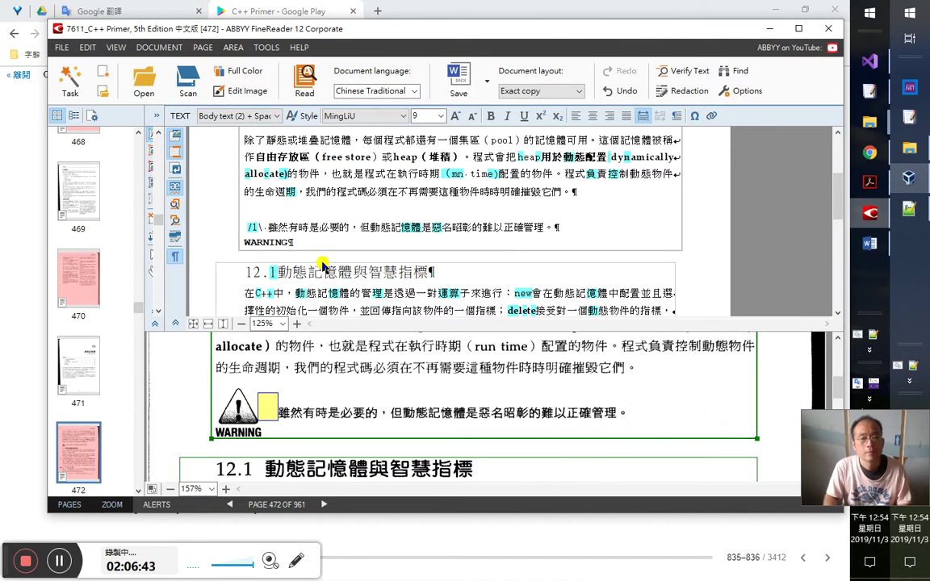
key(shift+Right)
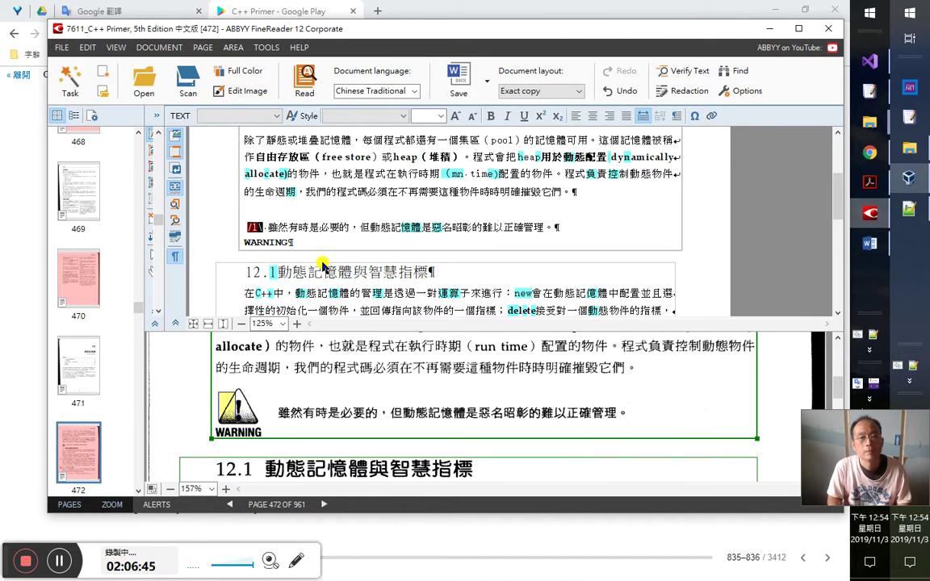
key(Delete)
key(Right)
key(Right)
key(Right)
key(Right)
key(Right)
key(Right)
key(Right)
key(Right)
key(Right)
key(Right)
key(Right)
key(Right)
key(Right)
key(Right)
key(Right)
key(Right)
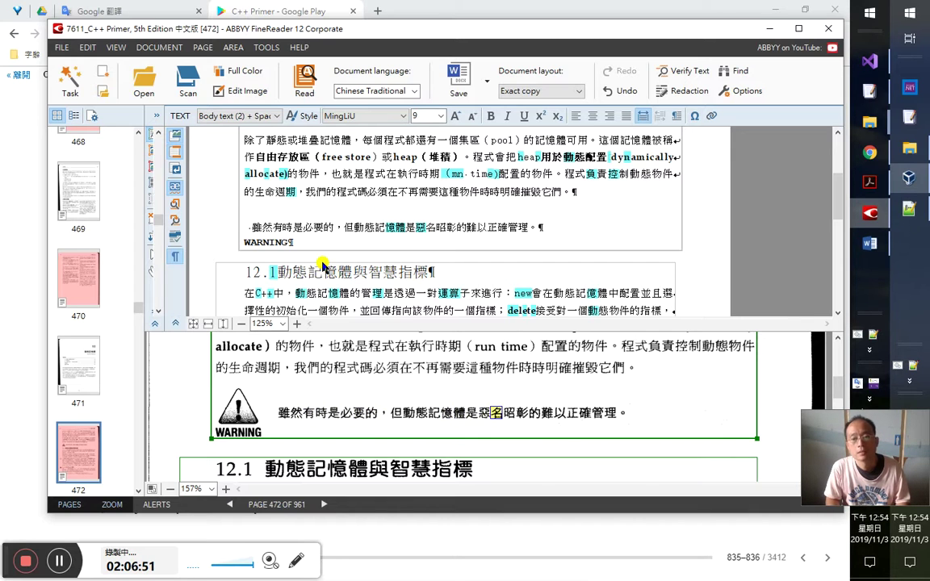
key(Right)
key(Right)
key(Right)
key(Right)
key(Right)
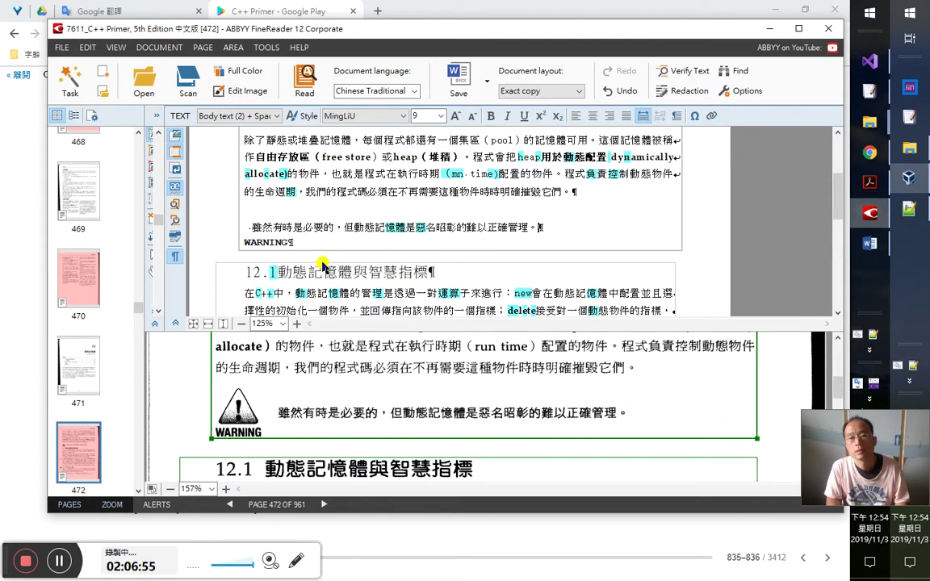
Copy the whole Chinese warning line and return to the Word notes
key(shift+Home)
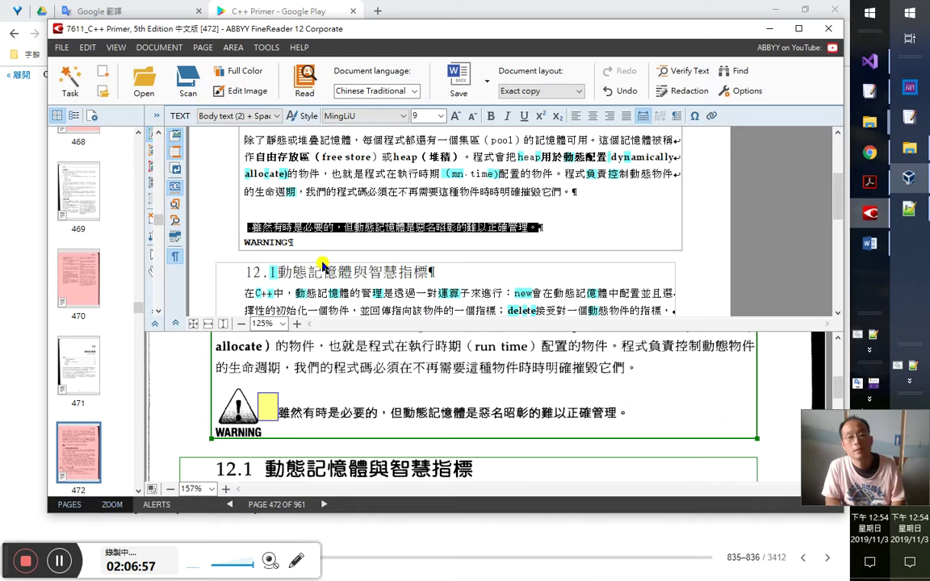
key(Down)
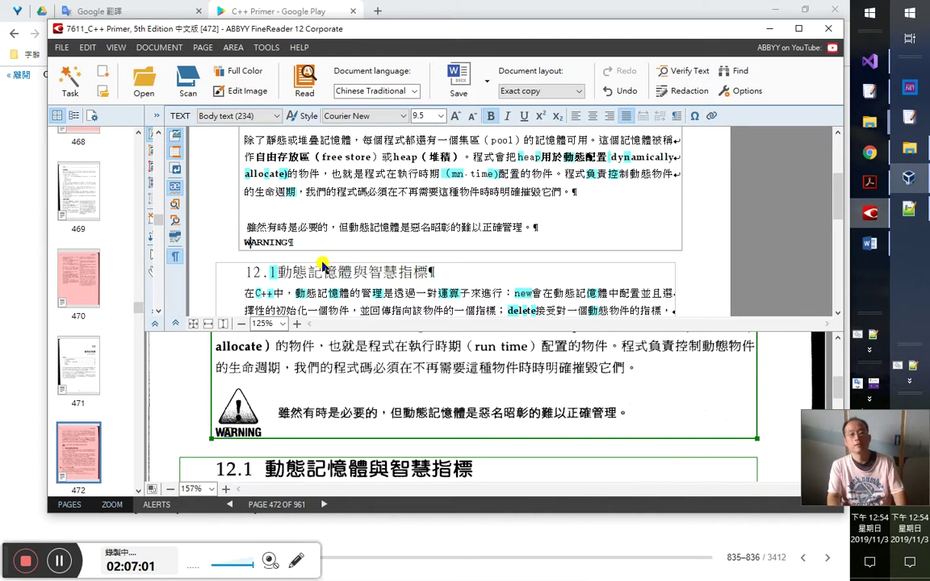
key(Up)
key(shift+End)
key(ctrl+c)
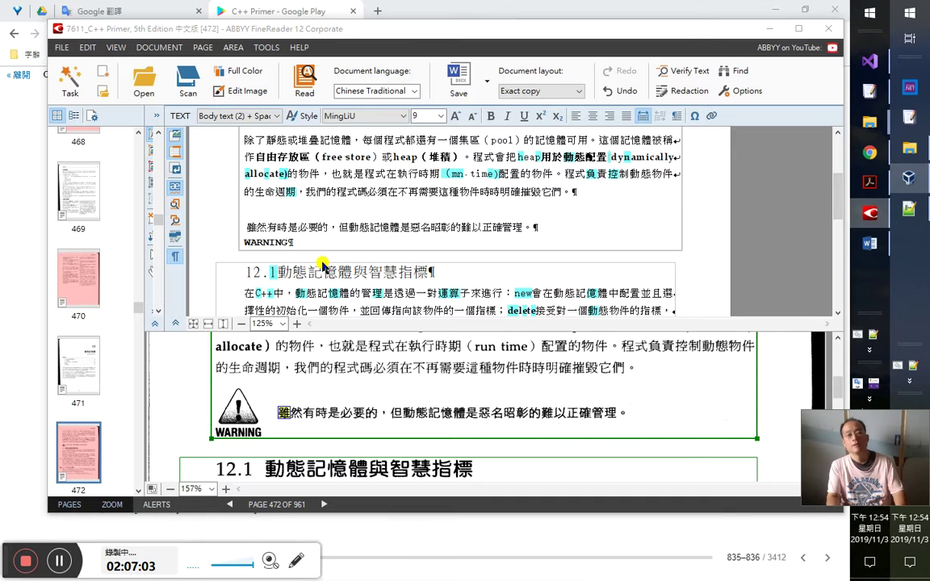
key(alt+Tab)
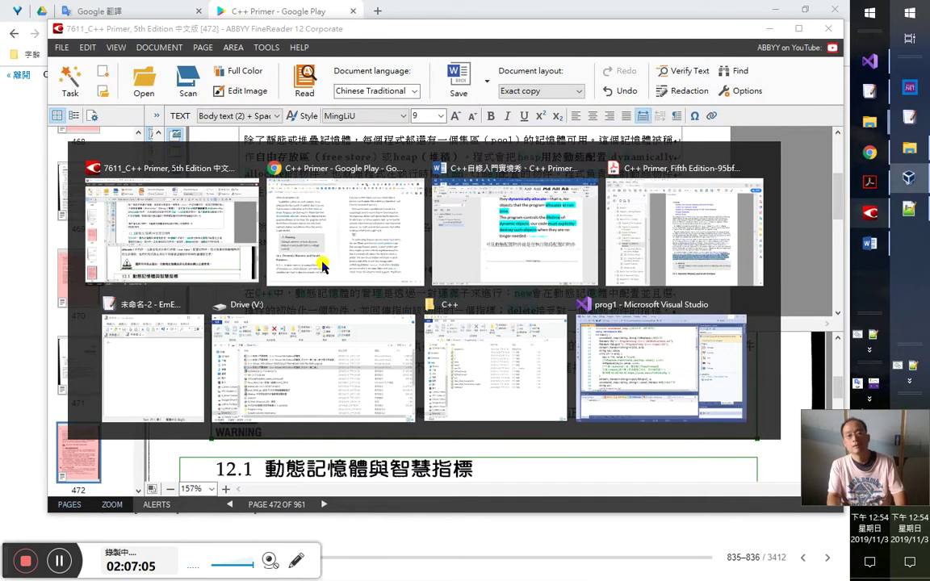
key(alt+Tab)
Paste the Chinese warning sentence into a new indented quote paragraph
key(Return)
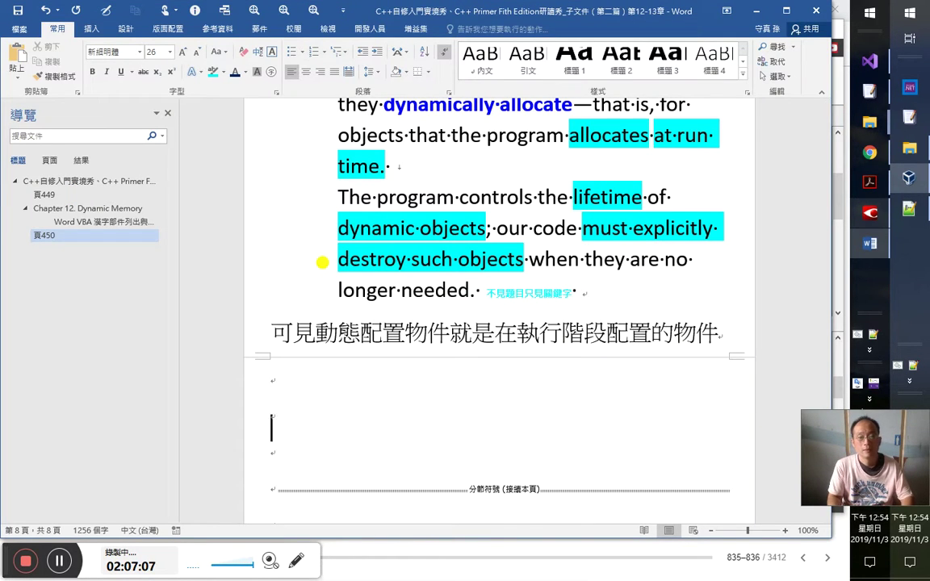
key(Up)
key(ctrl+v)
Add the remark 這在翻什麼？！完全看不動 below the quote
text(這在)
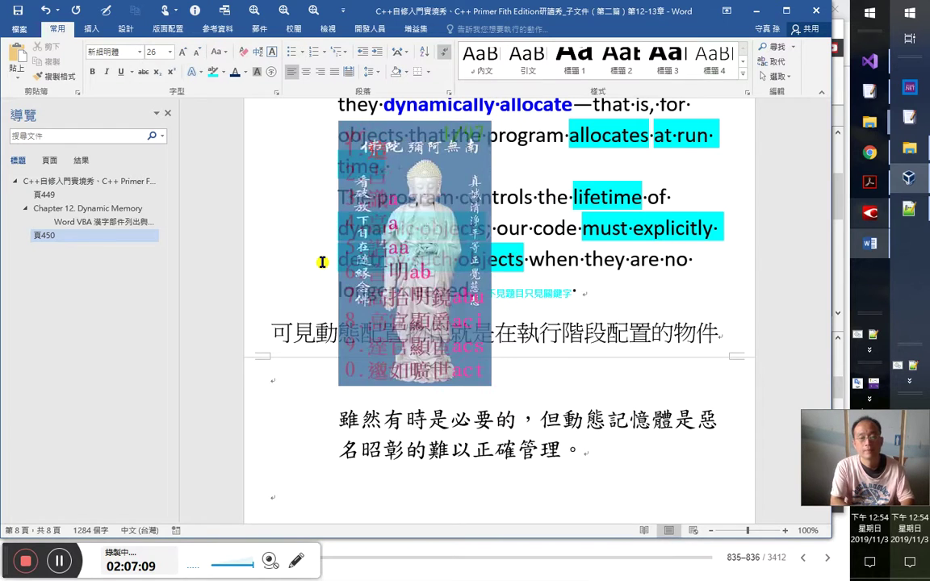
text(翻)
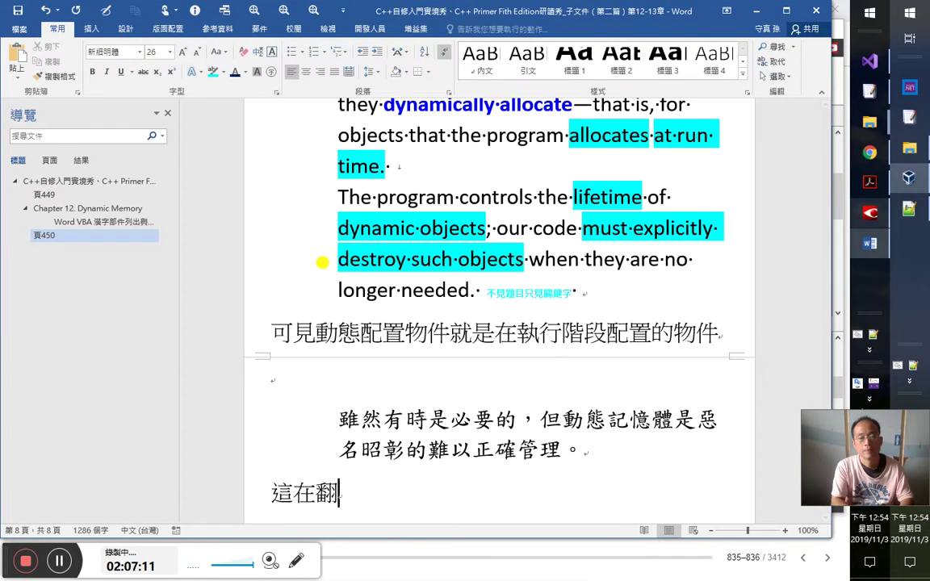
text(什麼？！)
key(Return)
key(BackSpace)
text(a)
key(BackSpace)
text(完全乕不動)
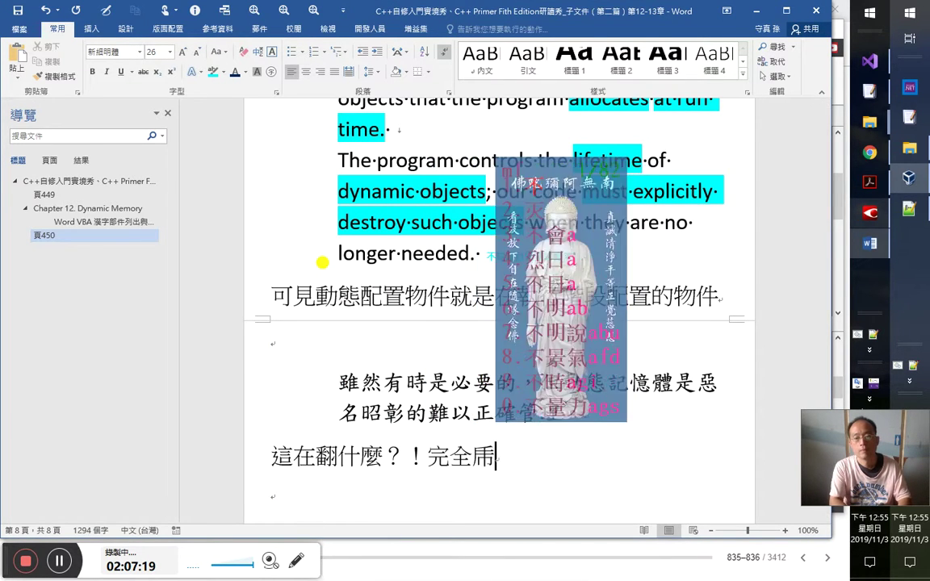
key(Left)
key(Left)
key(Down)
key(Return)
Colour the phrase 雖然有時是必要的 red
drag(339, 383, 517, 383)
click(247, 73)
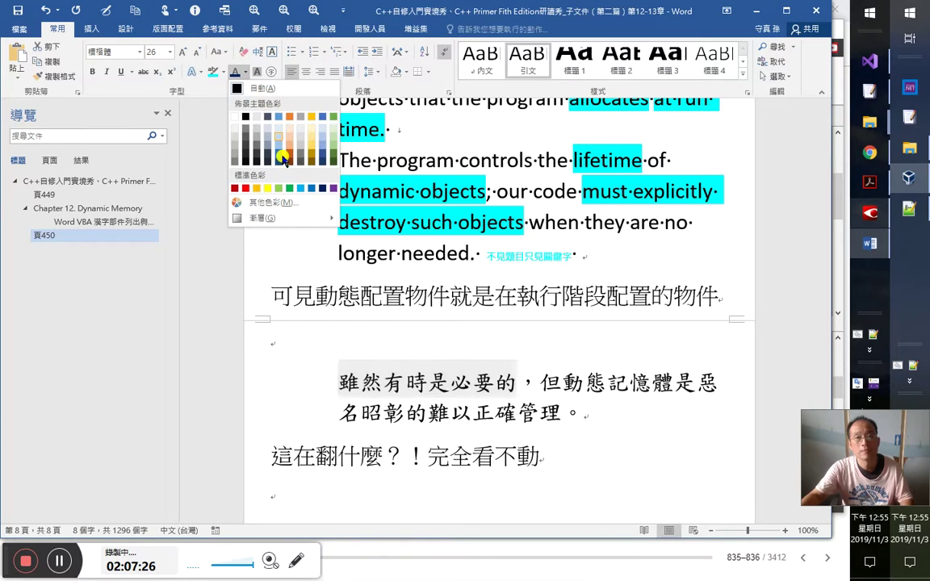
click(586, 476)
click(520, 383)
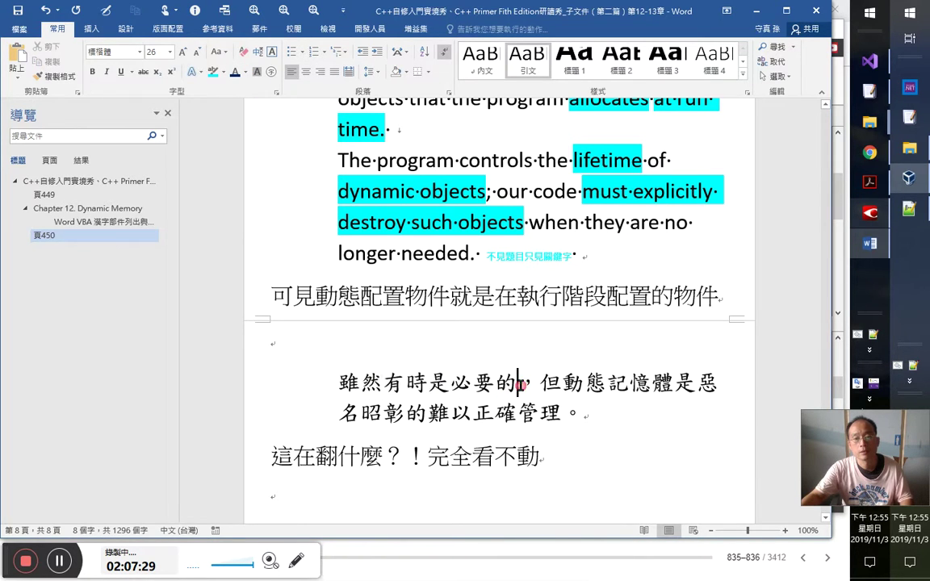
shift+click(287, 381)
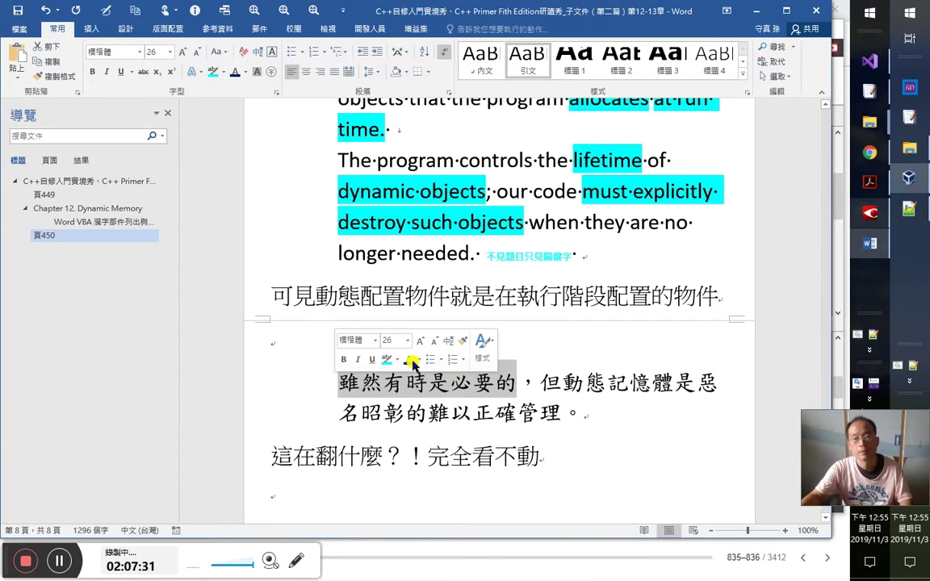
click(418, 359)
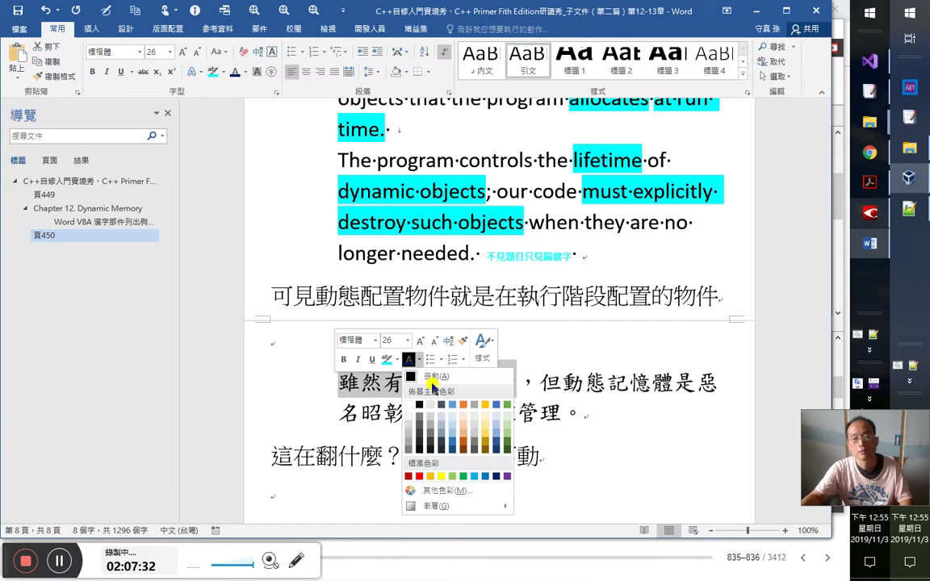
click(410, 477)
Type the notes ⑤添字還原 and ⑧找對主詞 必要什麼啊？
text(5 添字還原 )
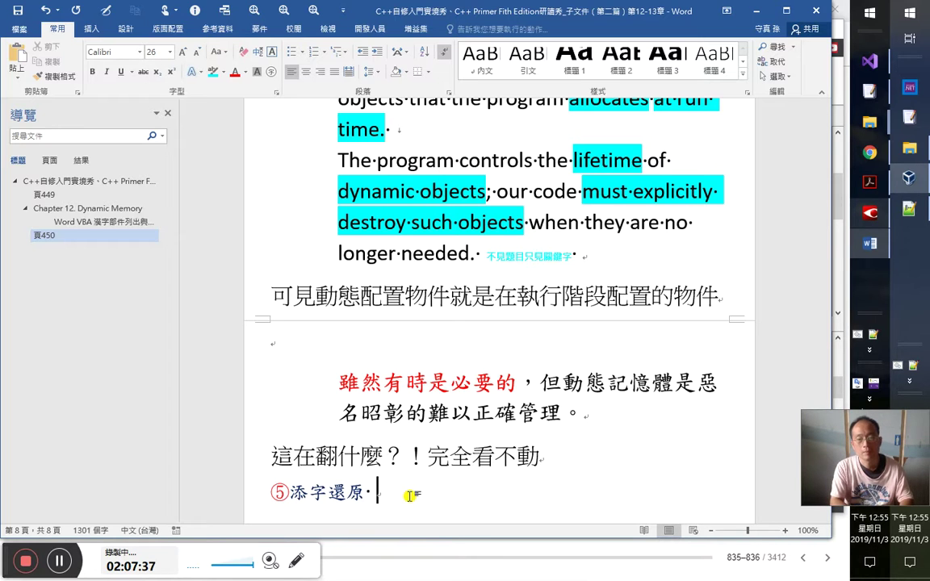
text(8 找對主詞 )
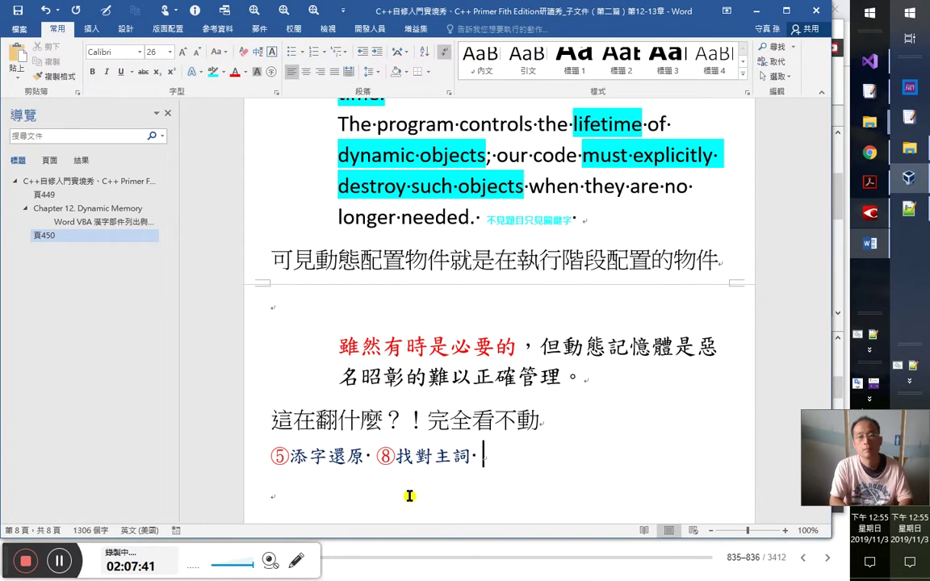
text(必要什麼啊？)
click(409, 496)
key(Up)
key(Down)
key(Right)
key(Right)
key(Right)
key(Right)
key(Right)
key(Right)
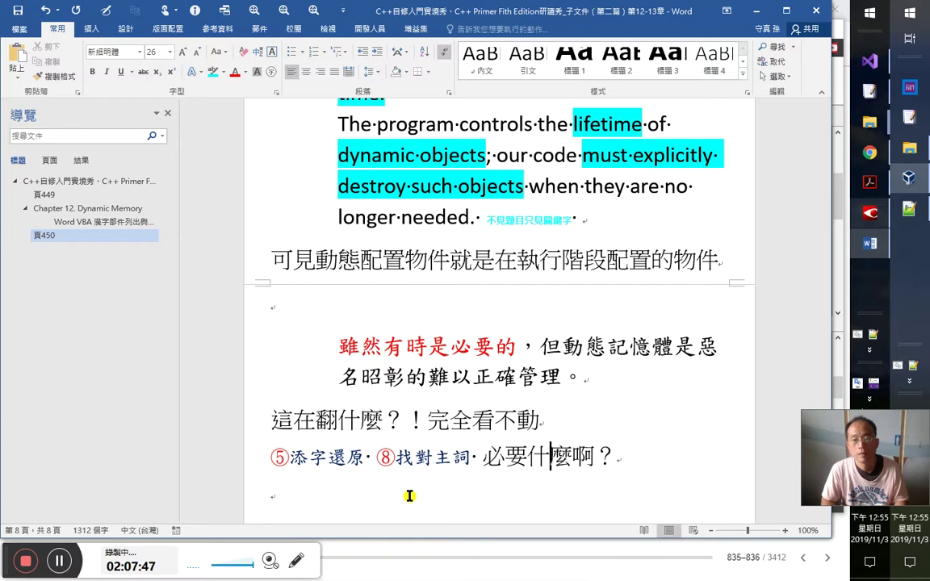
click(409, 497)
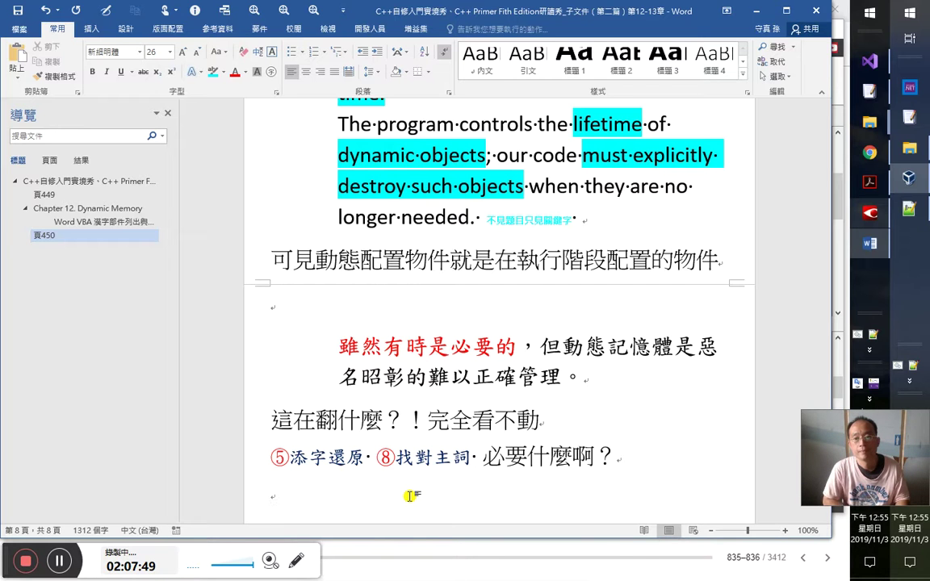
Start a line reading 由上下文（前後文）來判斷應指, inserting the pink 上下文（前後文） entry
text(應指)
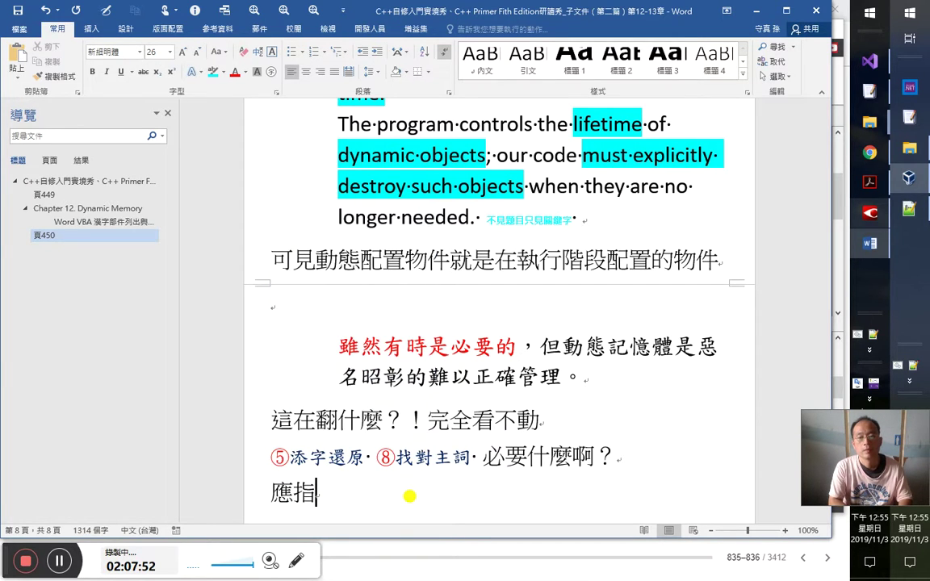
key(Home)
text(由)
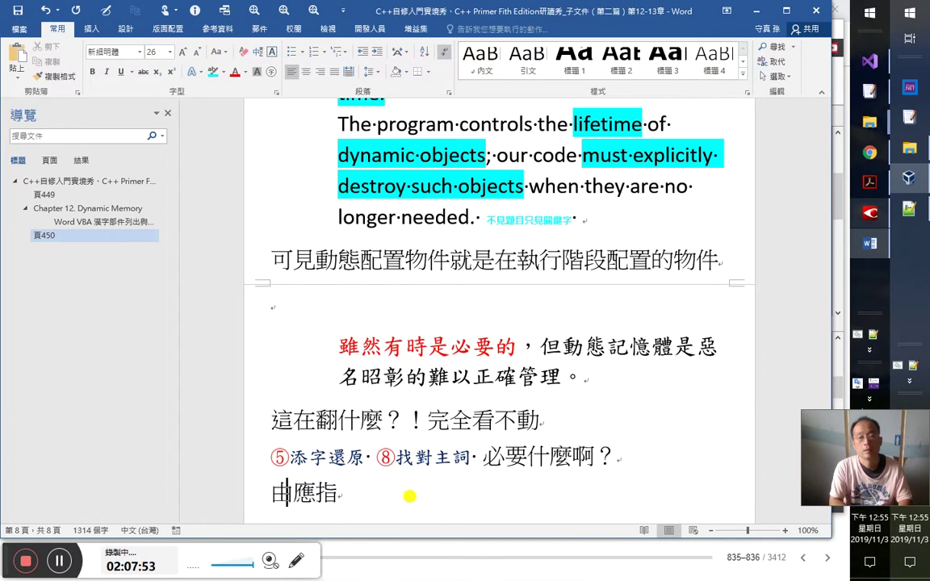
text(my)
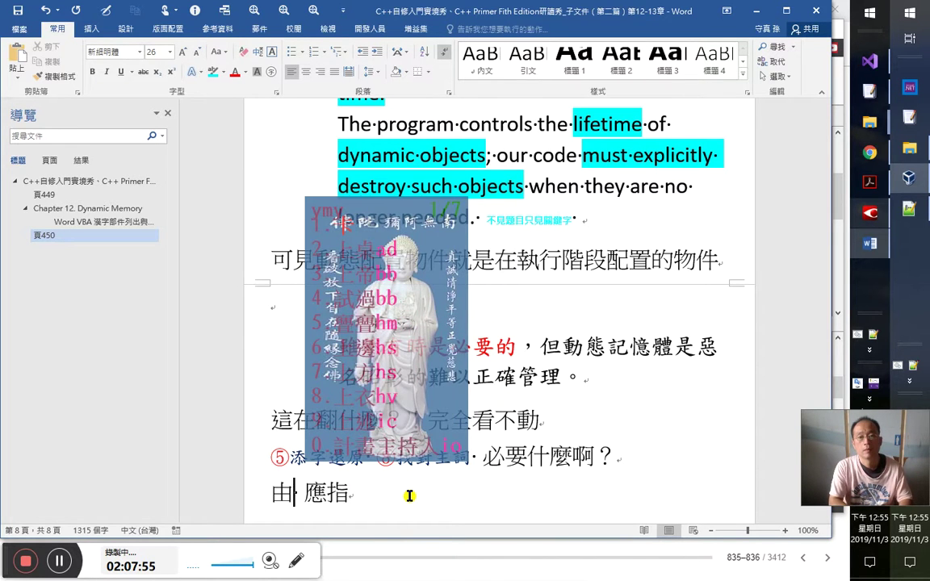
text(m)
key(space)
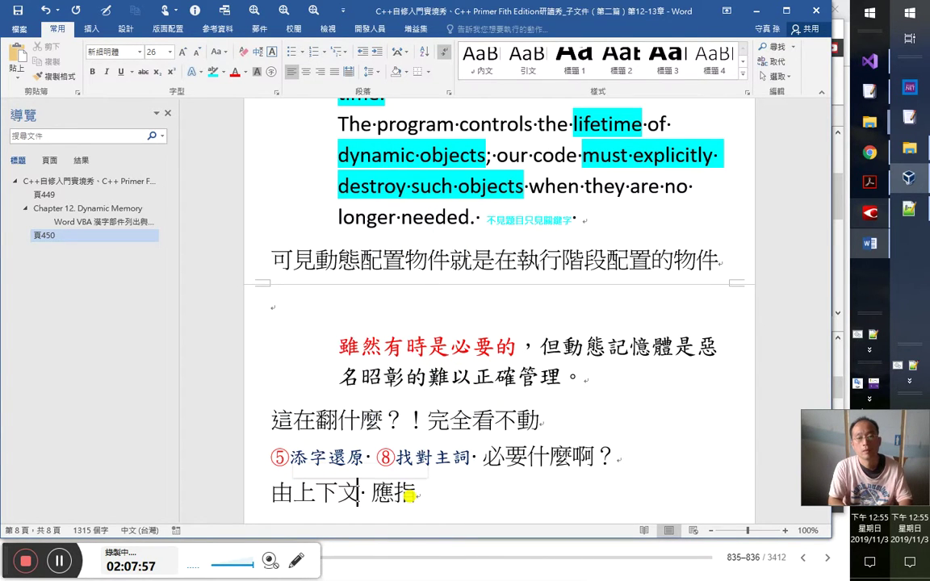
key(Return)
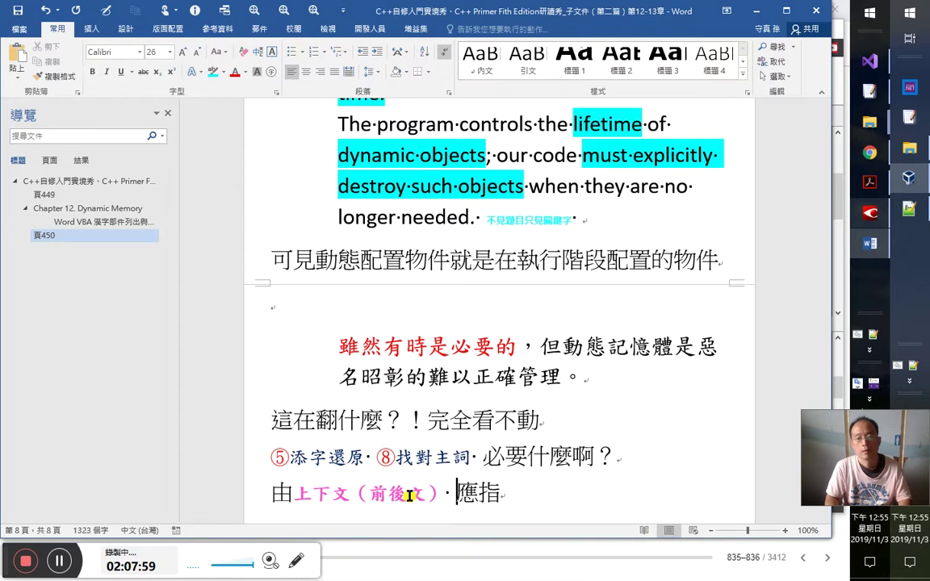
text(來判斷)
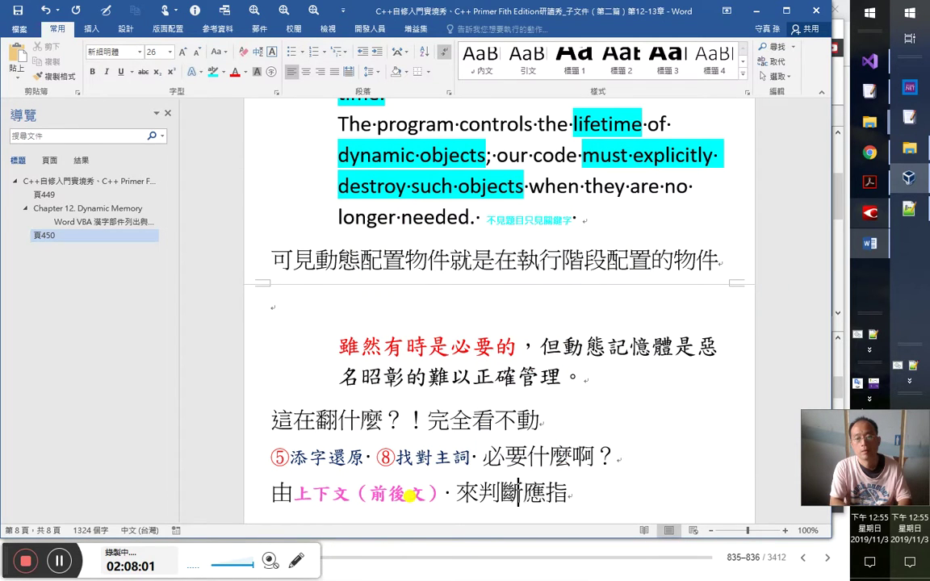
Append 「正確」地「管理」 after 應指
key(Right)
key(Right)
text(「」)
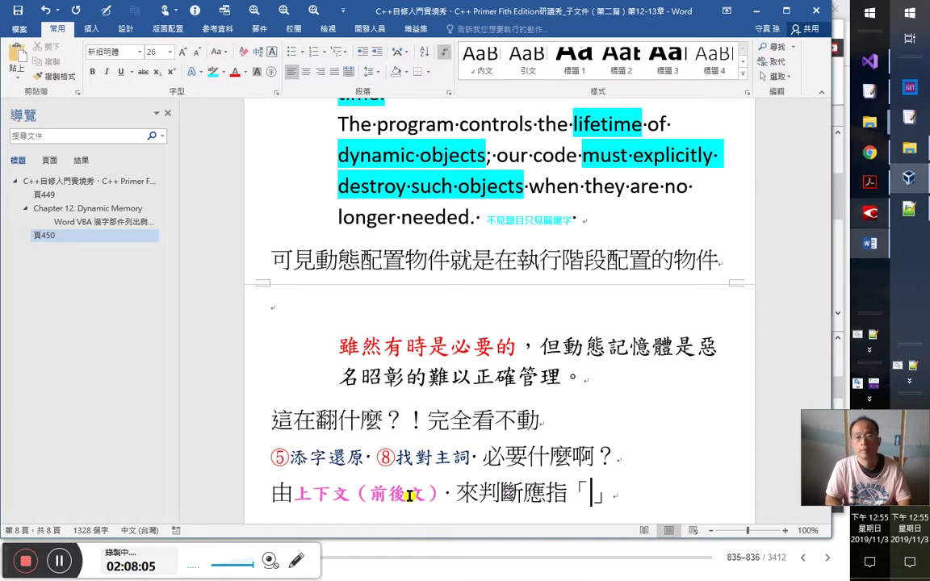
text(正)
key(Right)
text(正一堆)
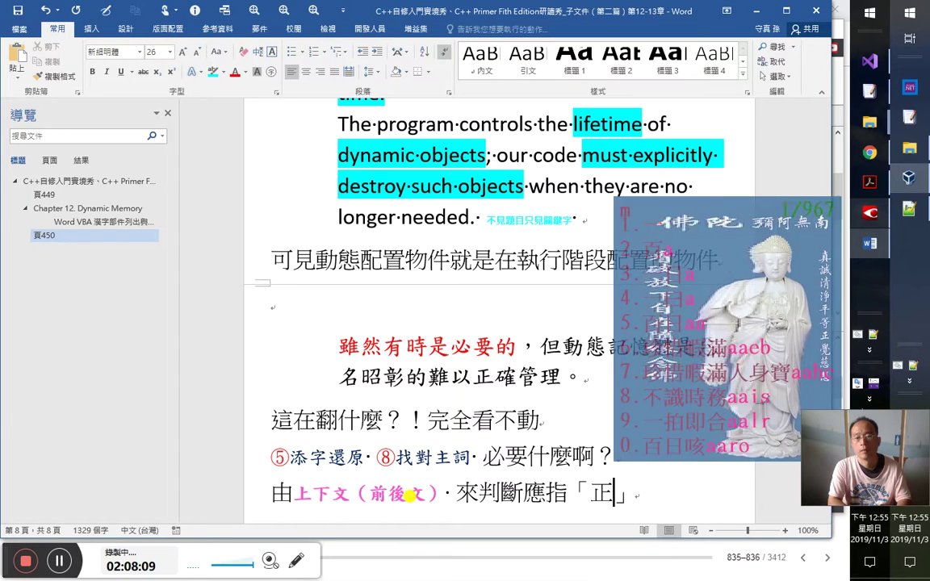
key(BackSpace)
key(BackSpace)
text(確)
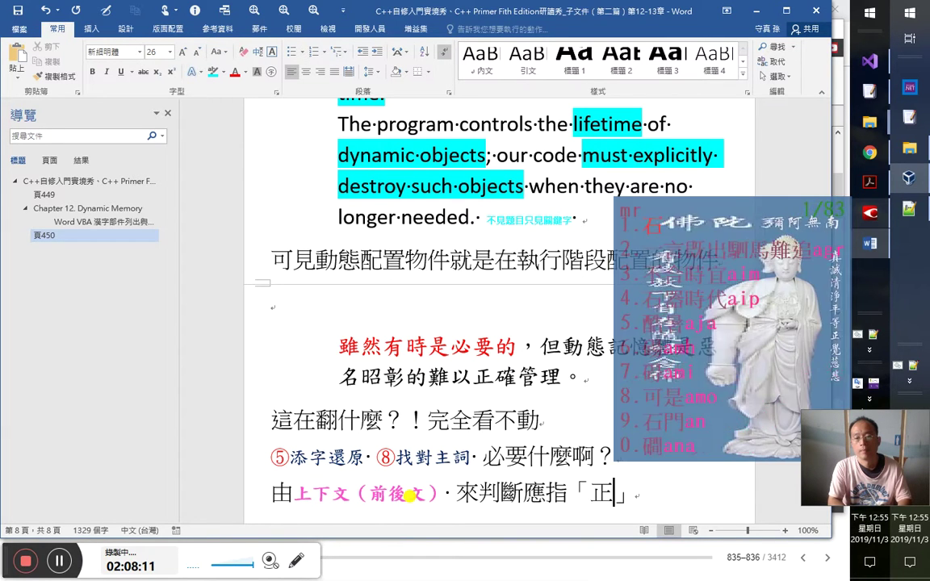
key(Right)
text(地「」)
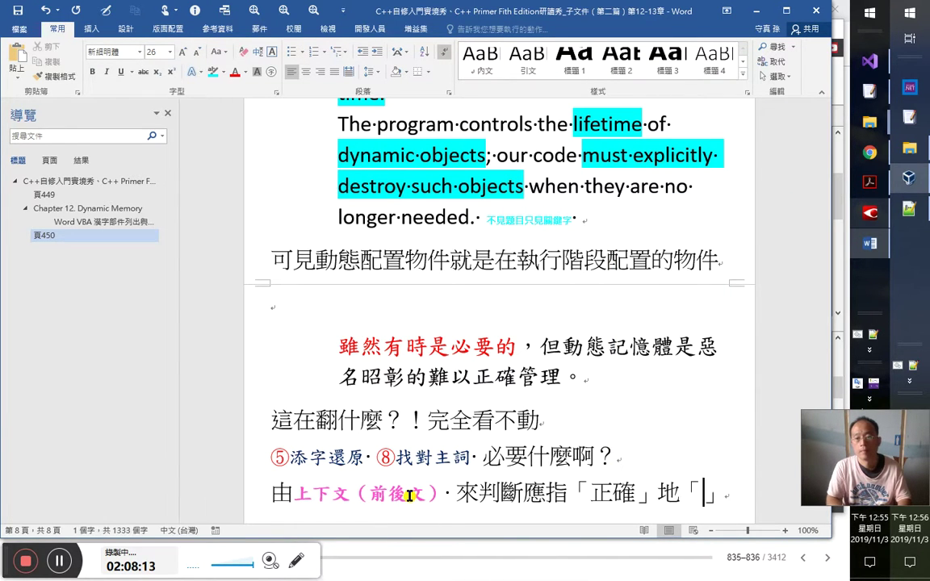
text(管理)
key(Right)
Finish the line with 「動態記憶體」 and start a new paragraph
text(「」hpyp)
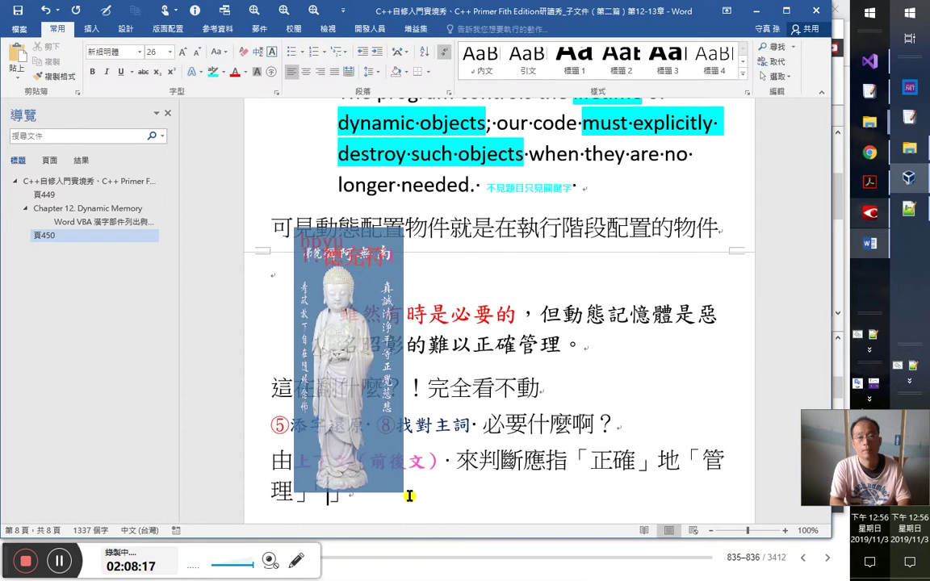
key(BackSpace)
key(BackSpace)
key(BackSpace)
key(BackSpace)
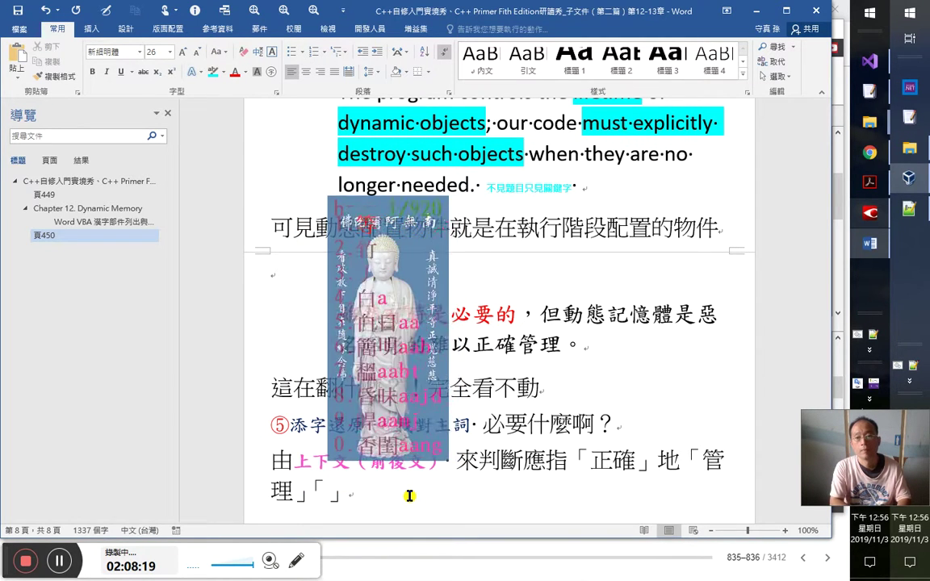
text(動態)
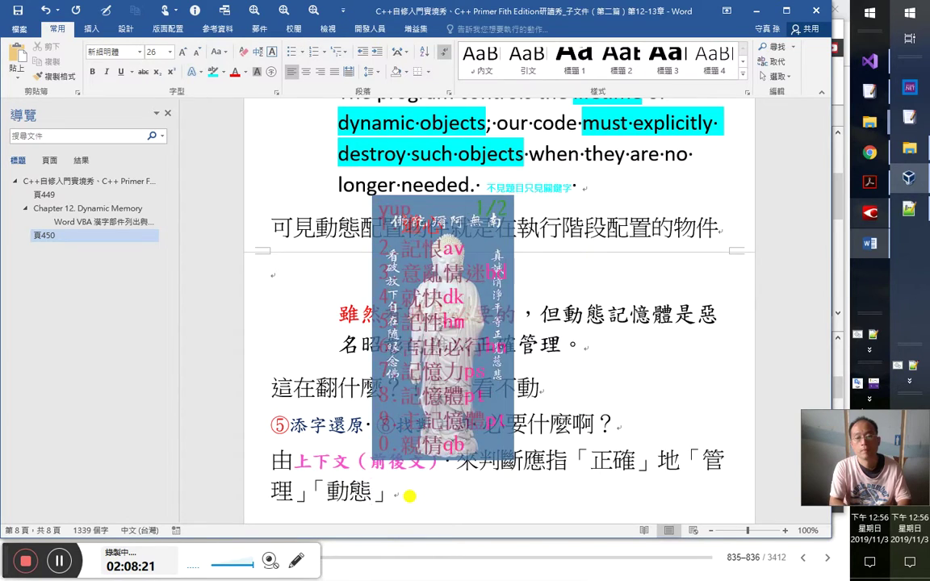
text(記憶體)
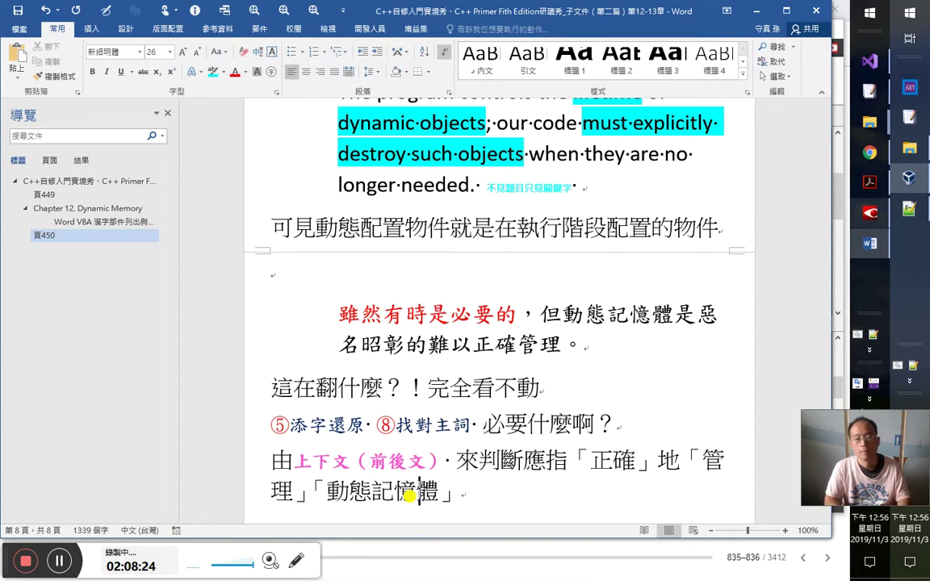
key(End)
key(Return)
key(alt+Tab)
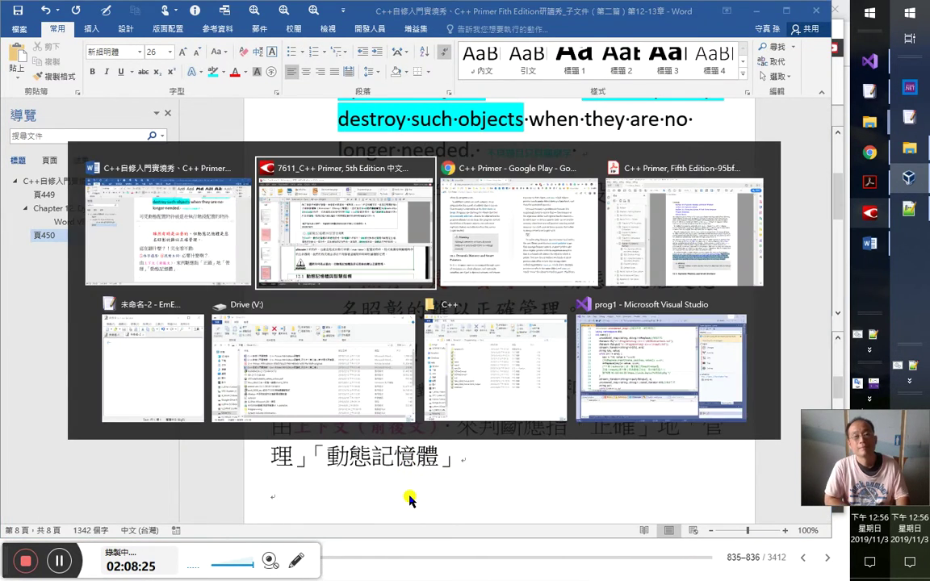
Select 動態記憶體 in FineReader's recognized warning sentence
key(alt+Tab)
key(alt+Tab)
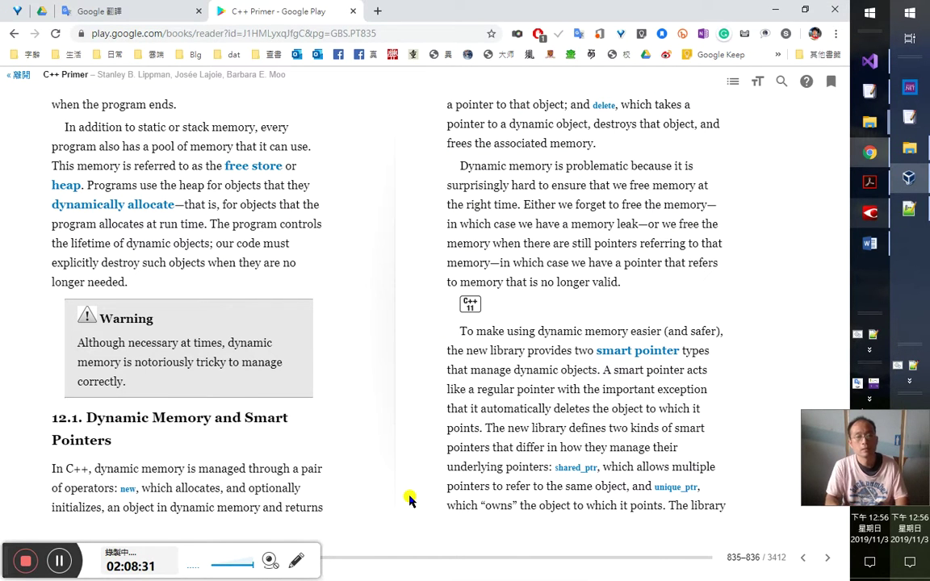
key(alt+Tab)
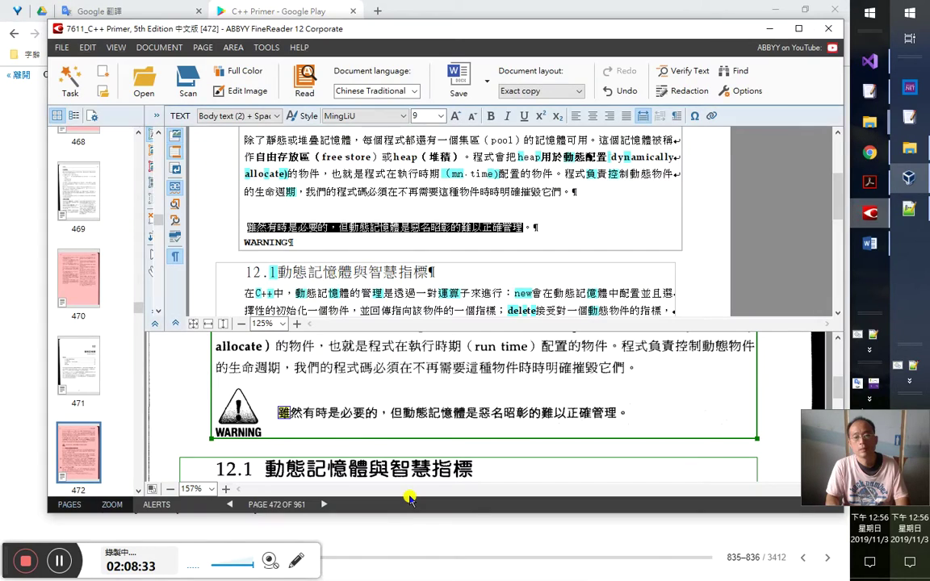
key(alt+Tab)
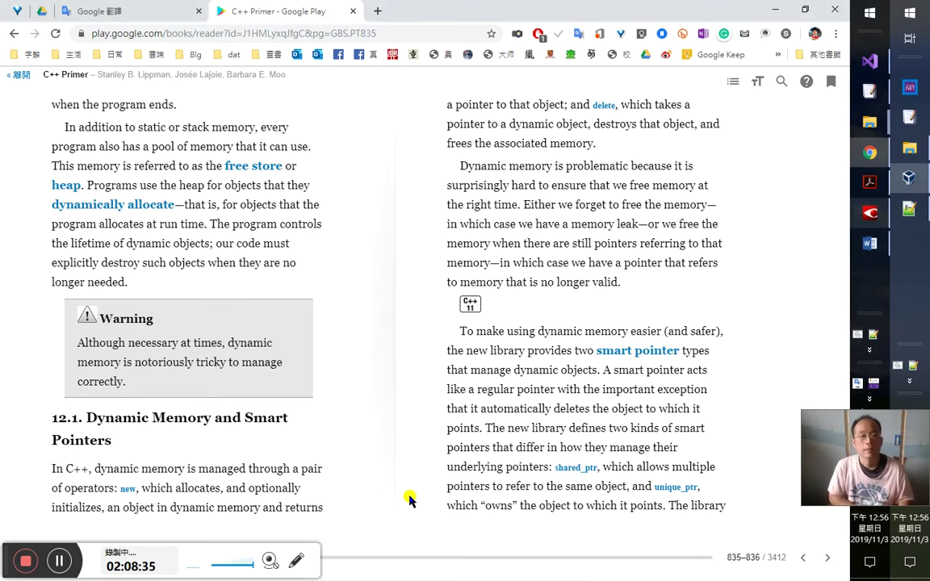
key(alt+Tab)
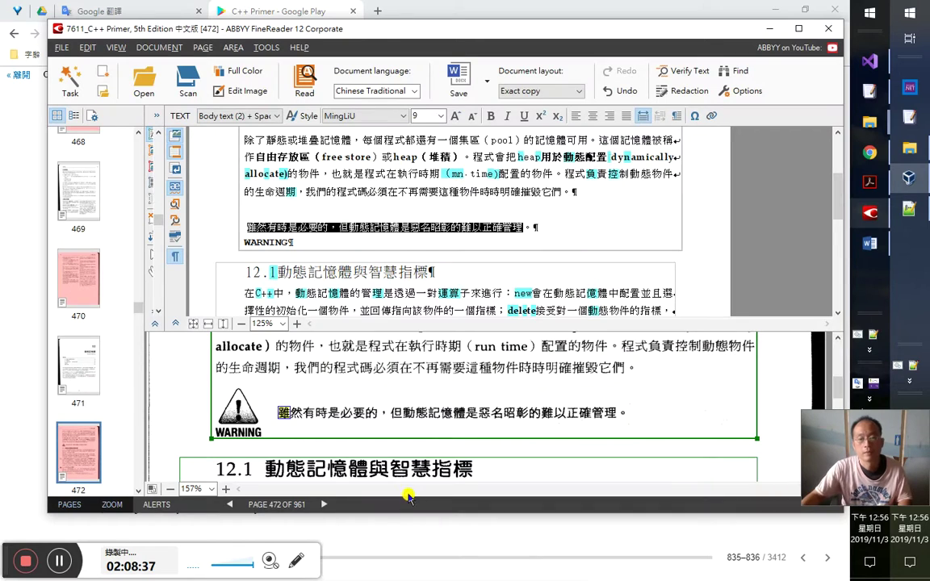
click(349, 225)
double_click(341, 221)
key(ctrl+c)
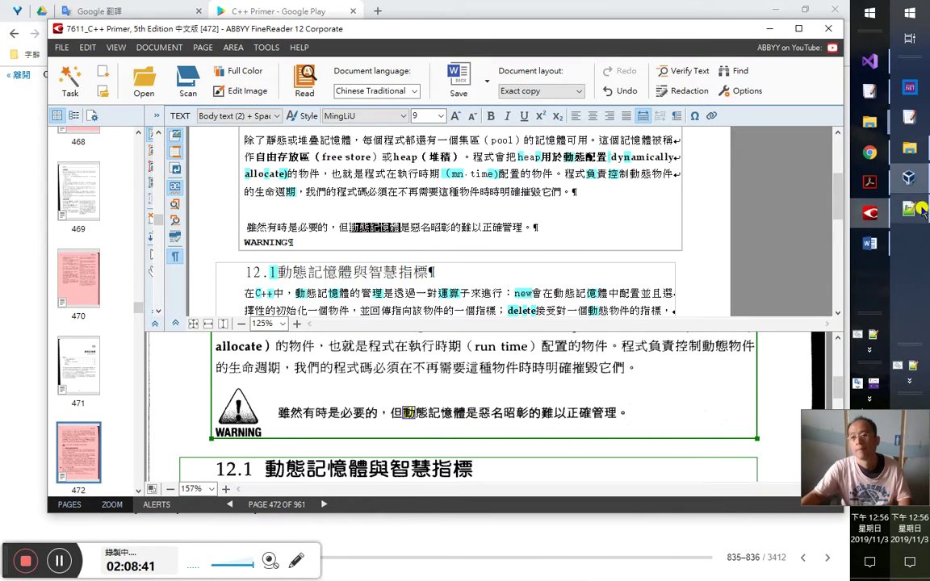
Search the Notepad++ word list for 動態記憶體, finding 0 hits
key(alt+Tab)
key(ctrl+f)
key(ctrl+v)
key(Return)
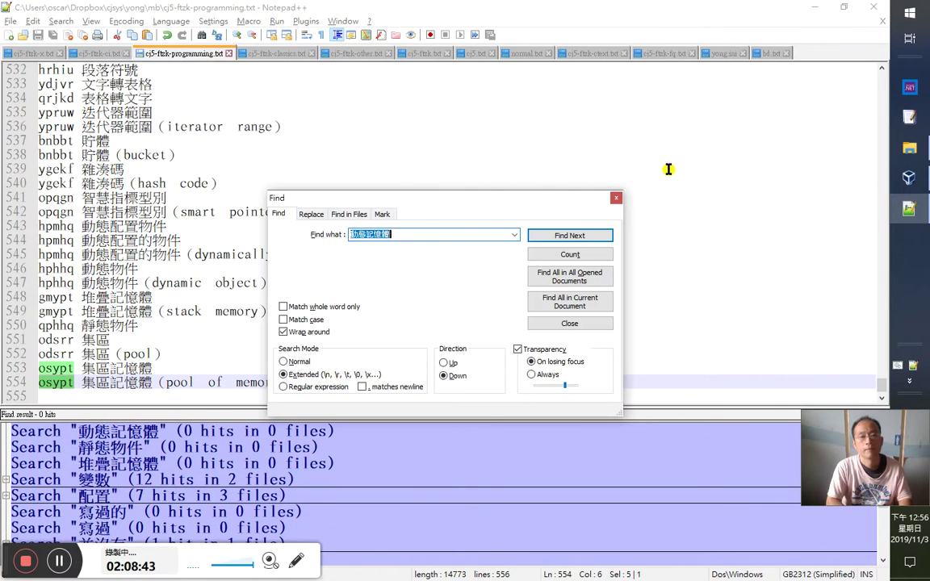
Duplicate the 動態物件 dynamic object entry and replace the term with 動態記憶體
key(Escape)
key(Up)
key(Up)
key(Up)
key(Up)
key(Up)
key(Up)
key(Left)
key(Left)
key(Left)
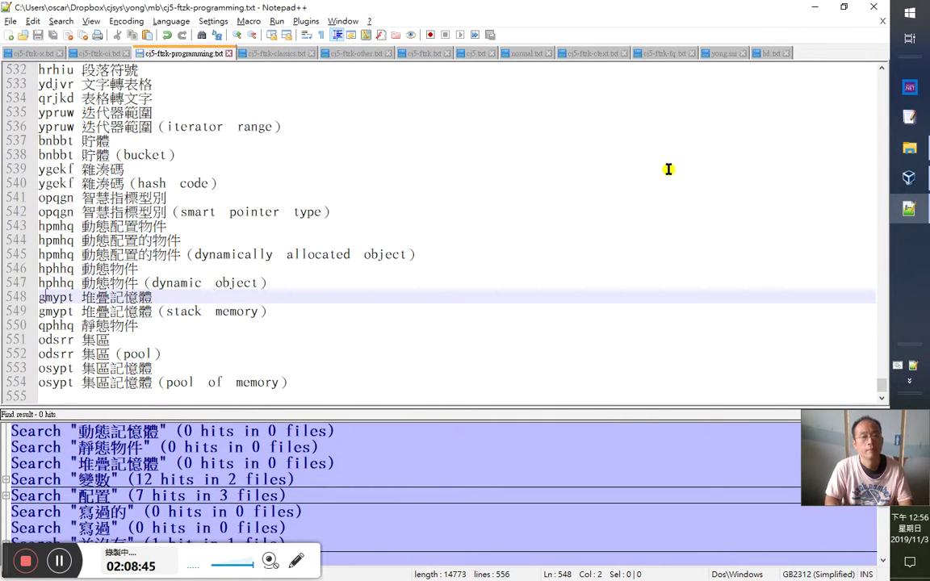
key(Up)
key(ctrl+d)
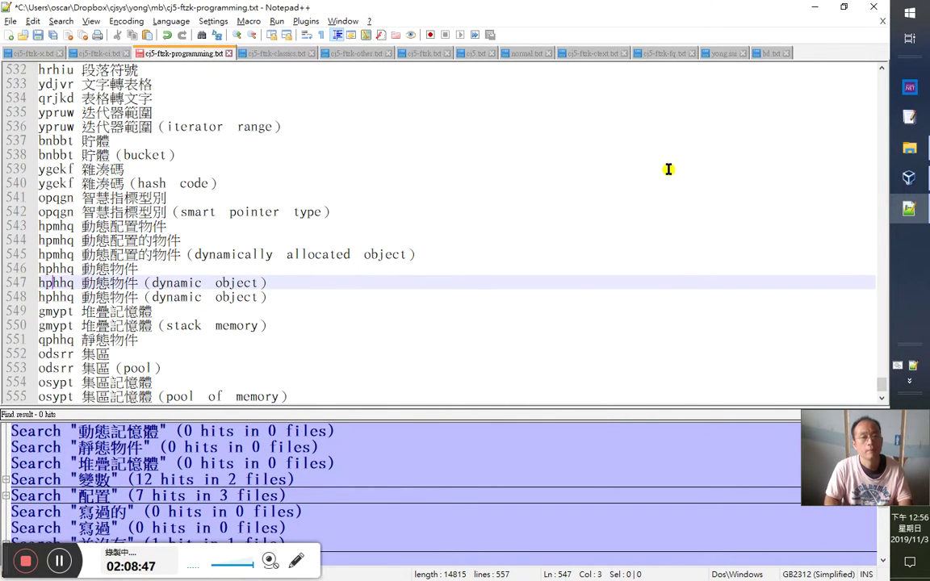
key(Down)
key(Right)
key(Right)
key(shift+Right)
key(shift+Right)
key(shift+Right)
key(shift+Right)
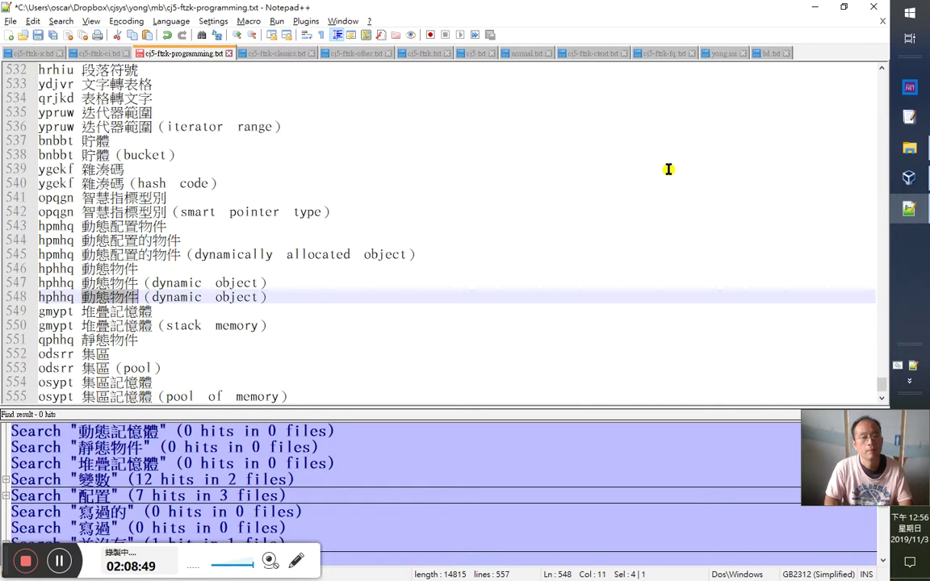
key(ctrl+v)
Change the copied entry's gloss to dynamic memory and its code to hpypt
key(End)
key(shift+Left)
key(shift+Left)
key(shift+Left)
key(shift+Left)
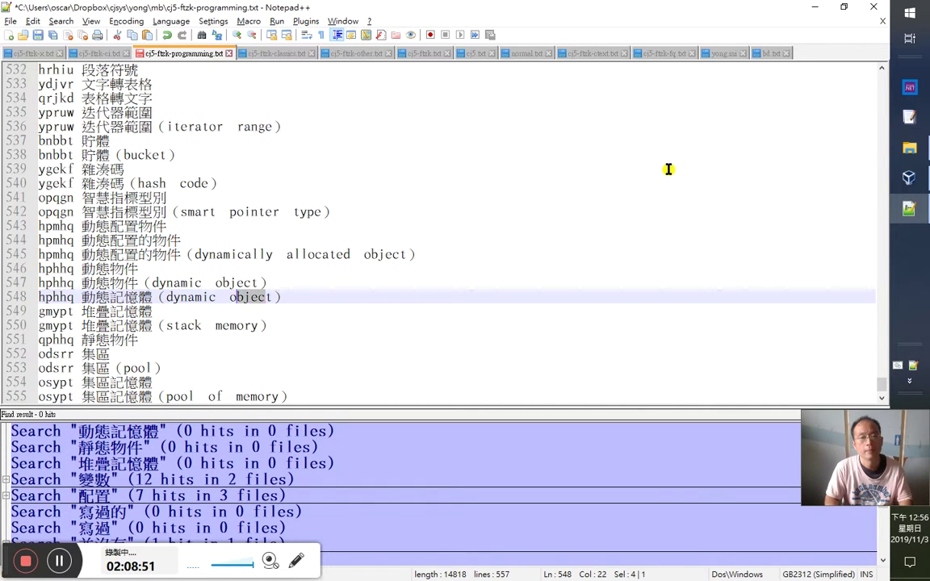
text(memor)
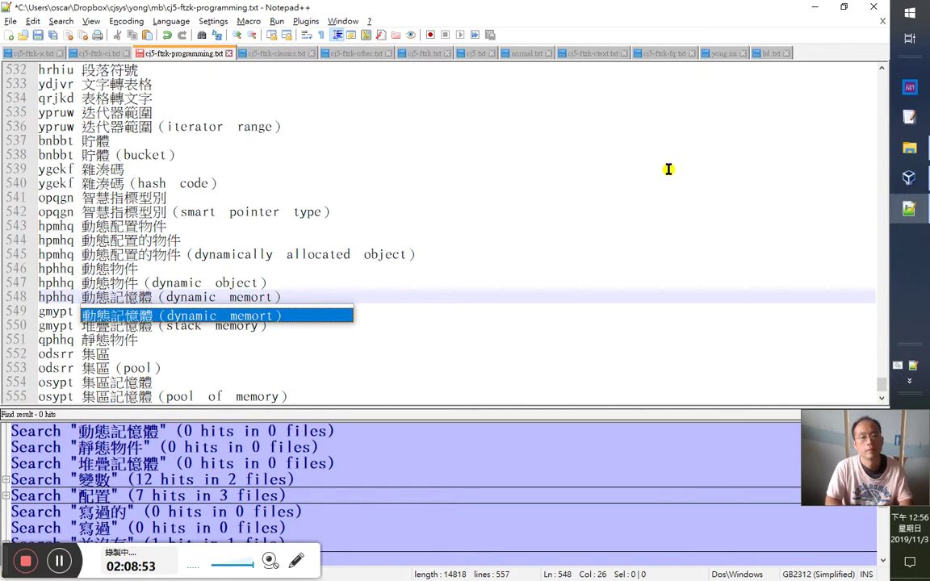
key(Delete)
text(y)
key(Home)
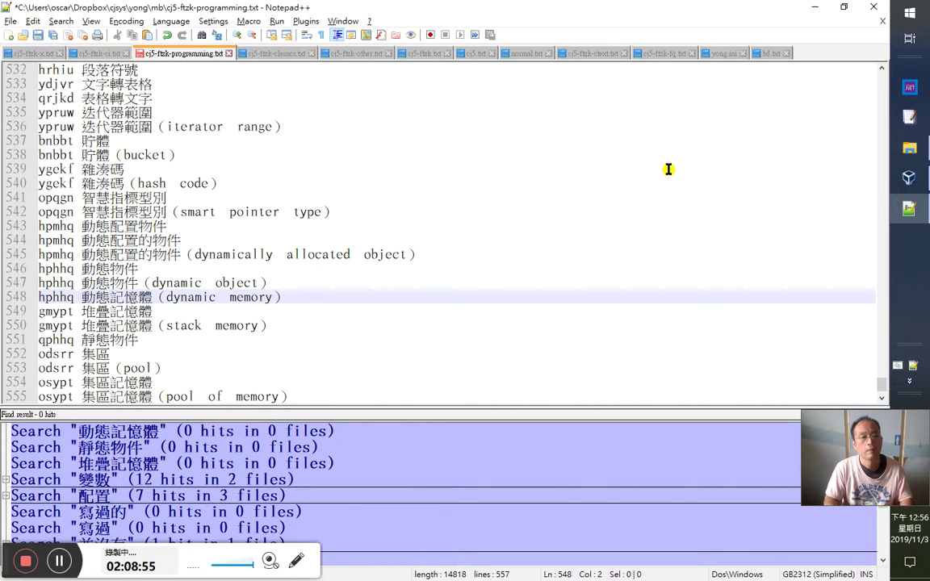
key(shift+Home)
text(hp)
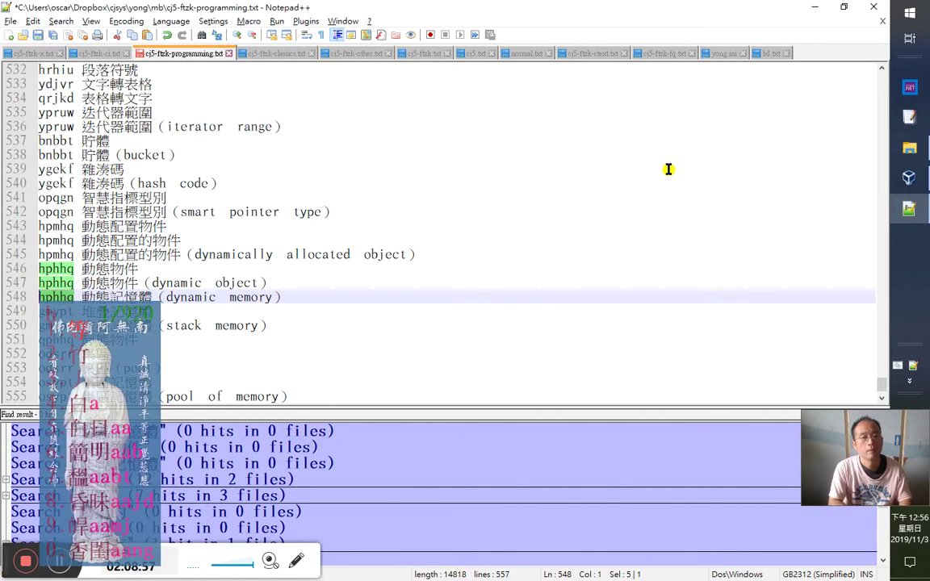
text(ypt)
key(Return)
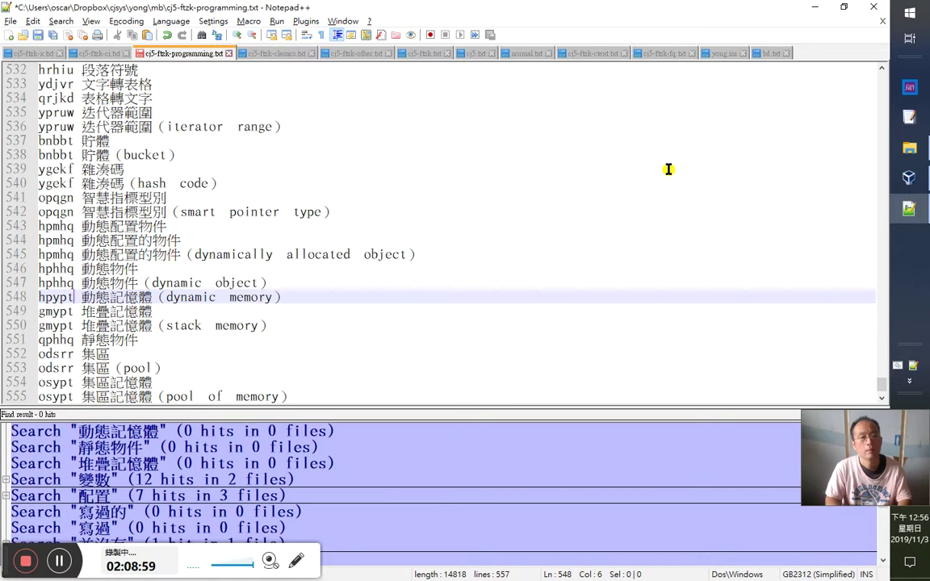
Add a second hpypt 動態記憶體 entry without the English gloss, save, and minimize Notepad++
key(ctrl+d)
key(Right)
key(Right)
key(Right)
key(shift+End)
key(Delete)
key(Down)
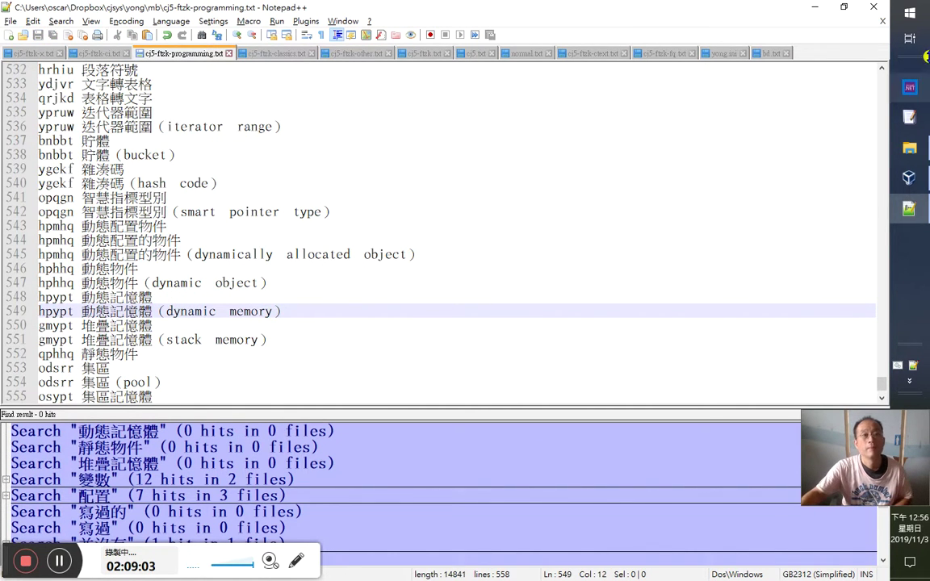
click(815, 7)
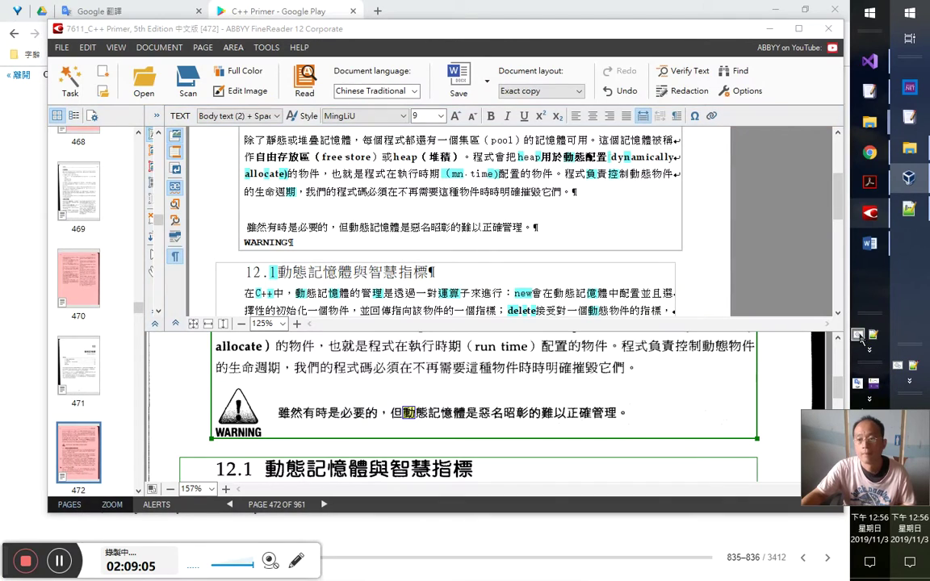
Copy the Warning heading and sentence from page 562 in Acrobat and return to Word
key(ctrl+alt+f)
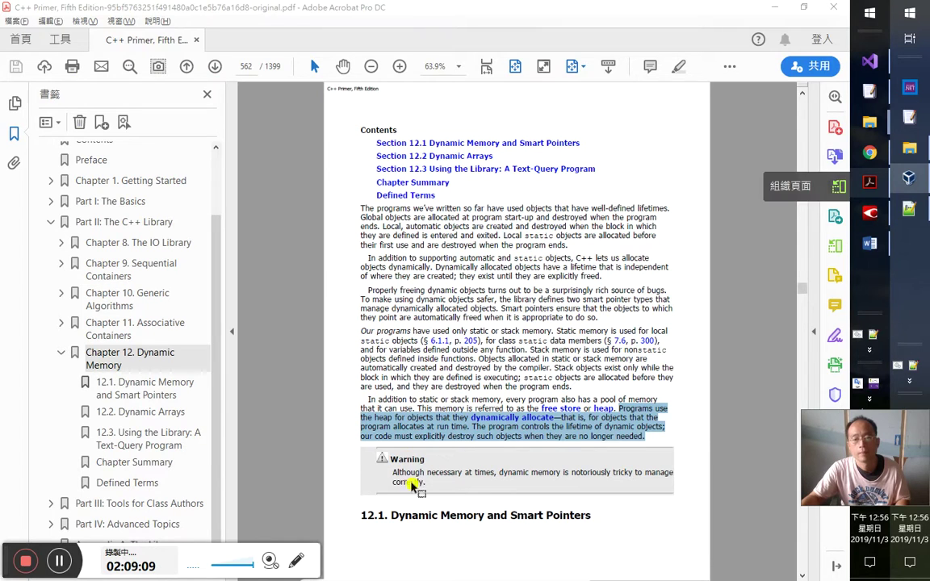
drag(391, 474, 438, 488)
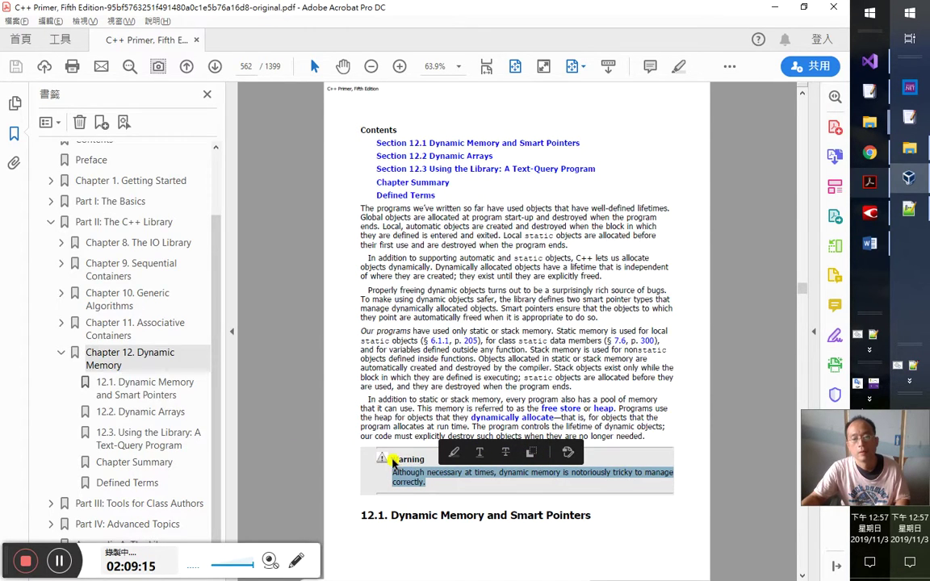
double_click(404, 460)
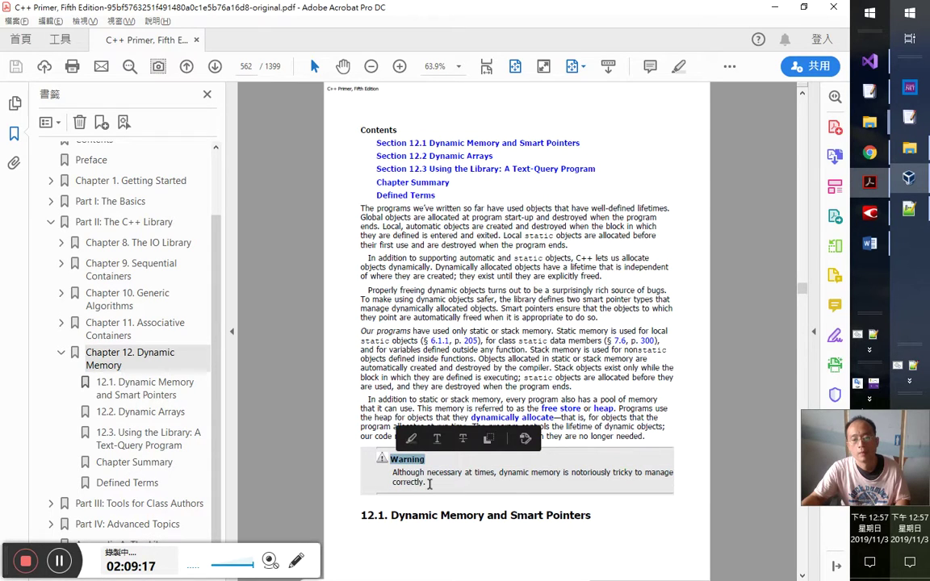
drag(427, 483, 390, 458)
key(ctrl+c)
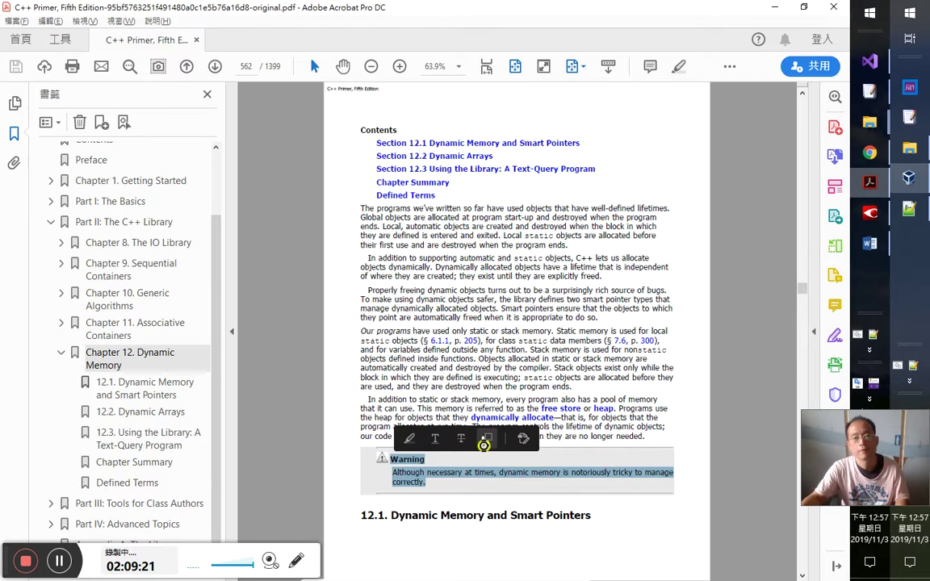
key(alt+Tab)
key(alt+Tab)
key(alt+Tab)
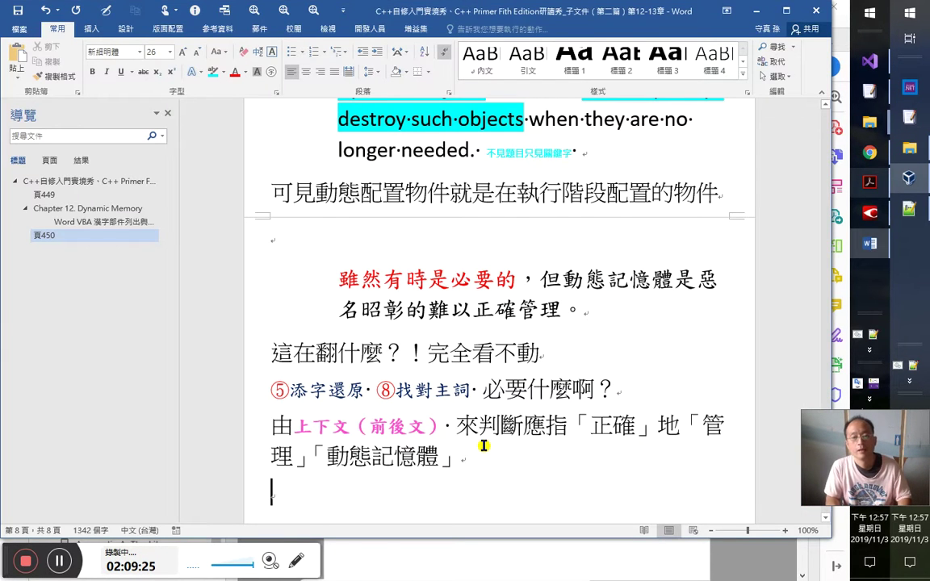
Paste the Warning text below the divider and insert a 2：9：00 line above it
key(Return)
key(Up)
key(Up)
key(Up)
key(Up)
key(Up)
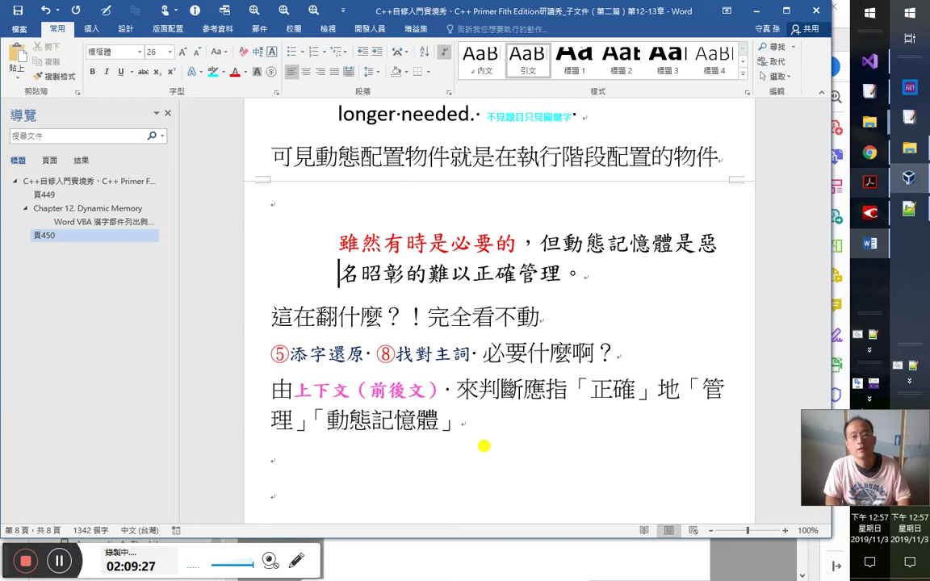
key(ctrl+v)
key(Up)
key(Up)
key(Up)
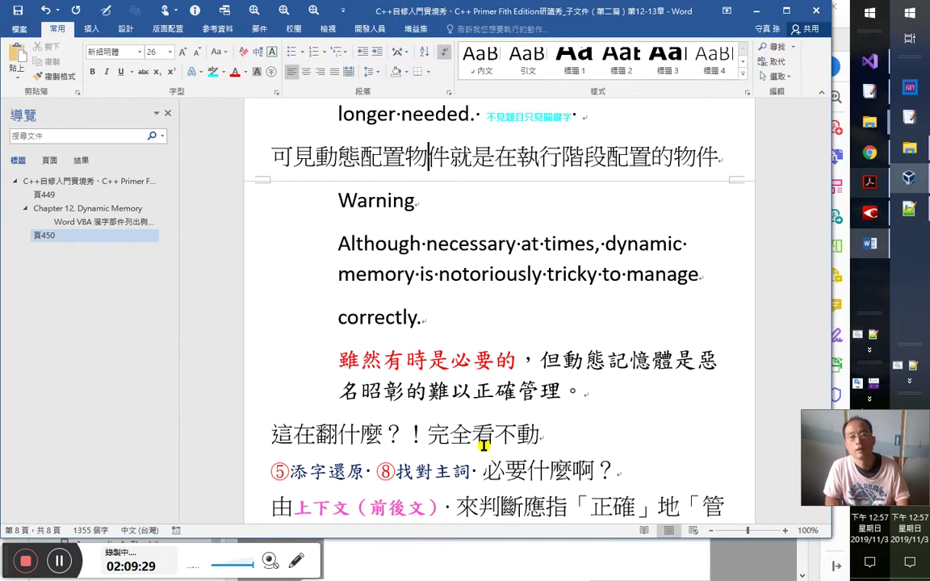
key(Return)
text(2：9：00)
Make 'Warning：' a bold heading and join the sentence into one paragraph
key(Down)
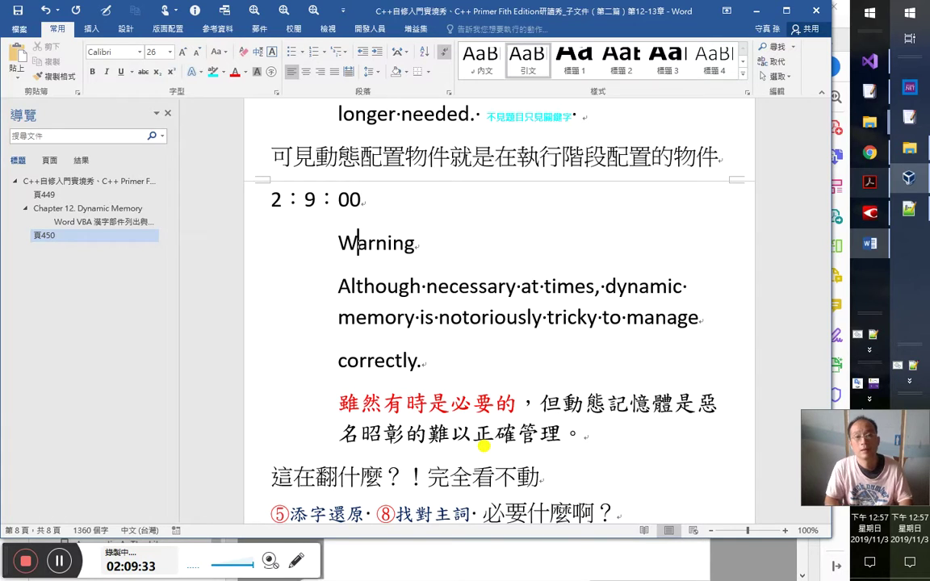
text(：)
key(shift+Home)
key(ctrl+b)
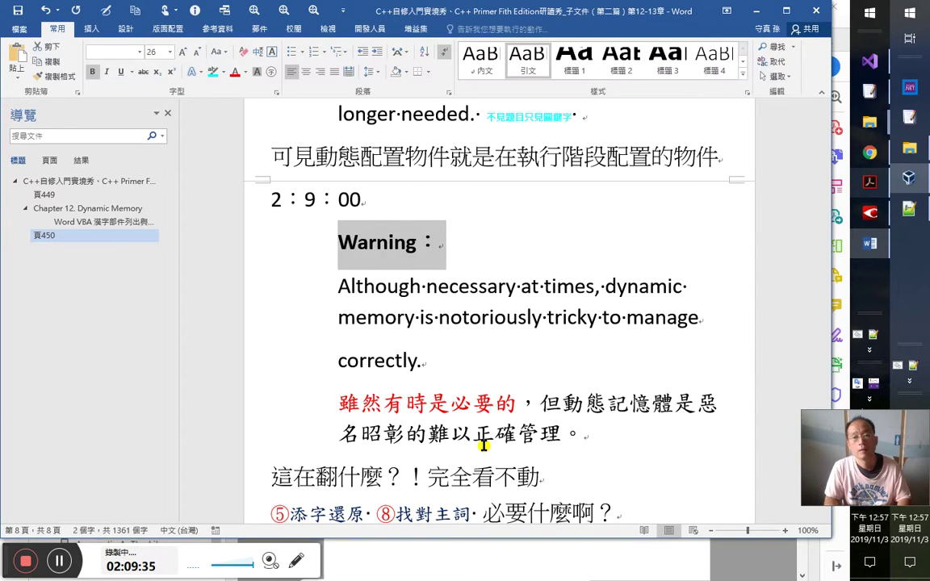
key(Down)
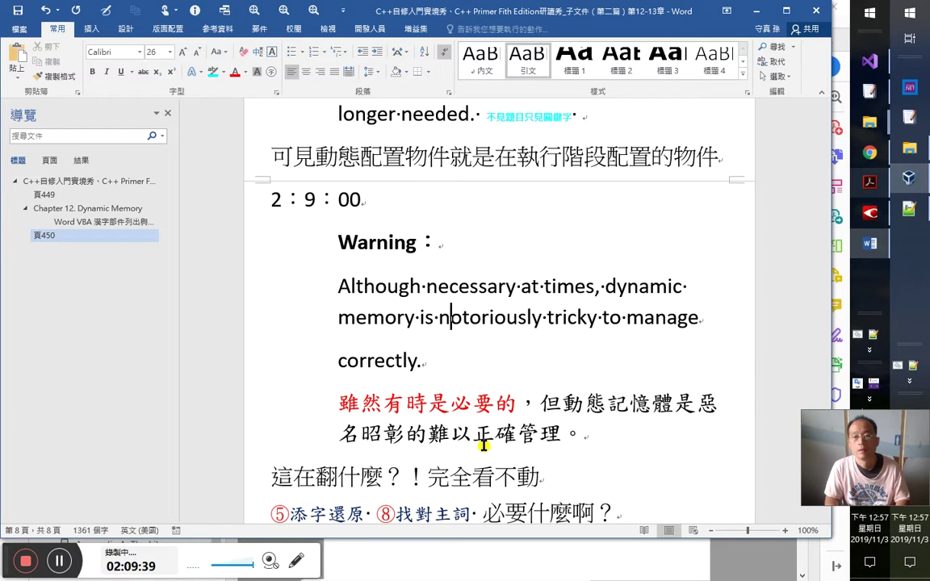
key(Delete)
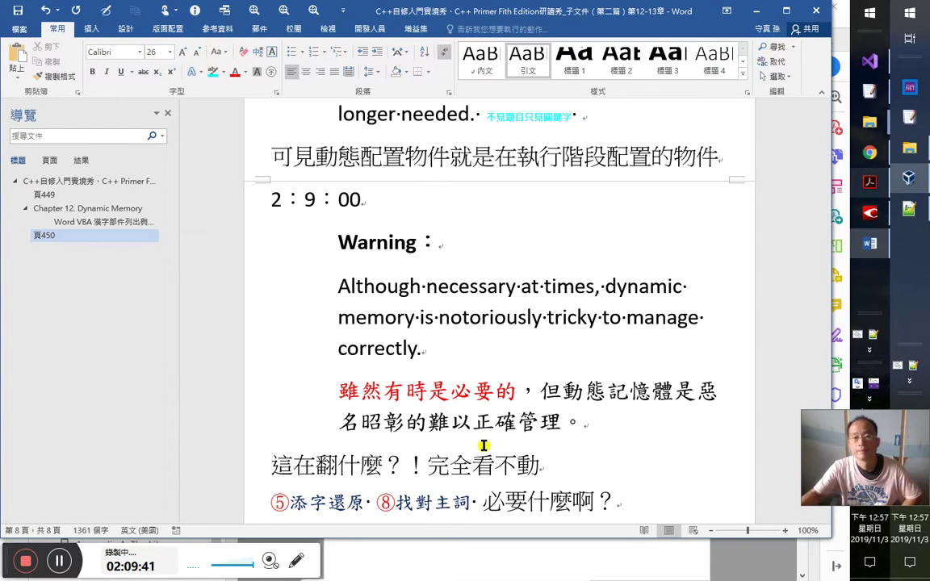
scroll(477, 391, down, 1)
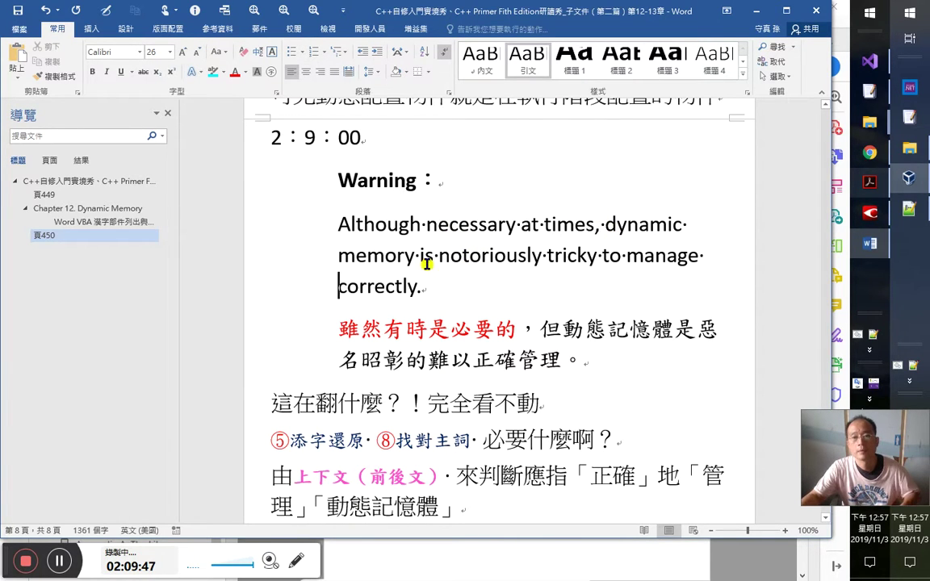
Highlight 'dynamic memory' and 'manage correctly.' in cyan in the English Warning sentence
drag(603, 223, 401, 251)
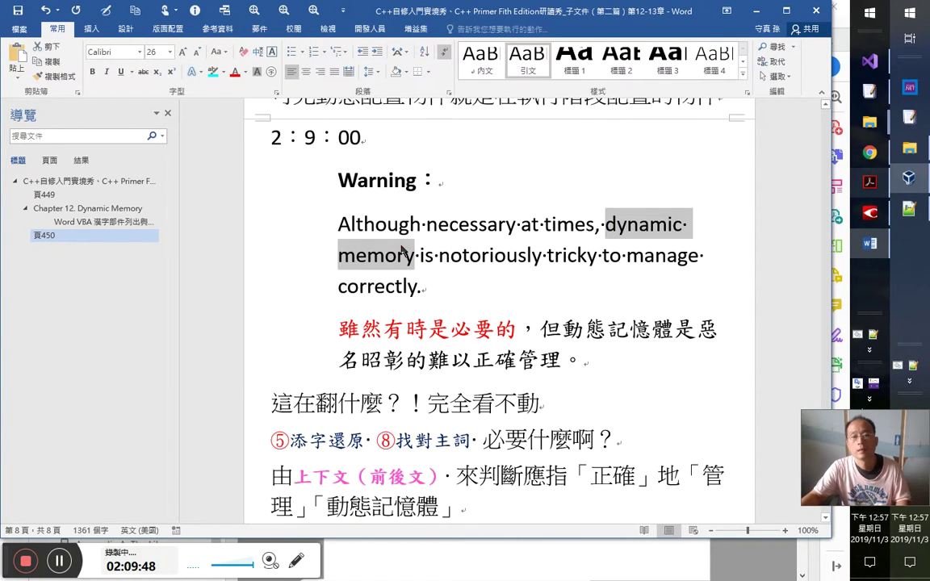
click(213, 71)
drag(623, 257, 422, 287)
click(213, 72)
click(680, 307)
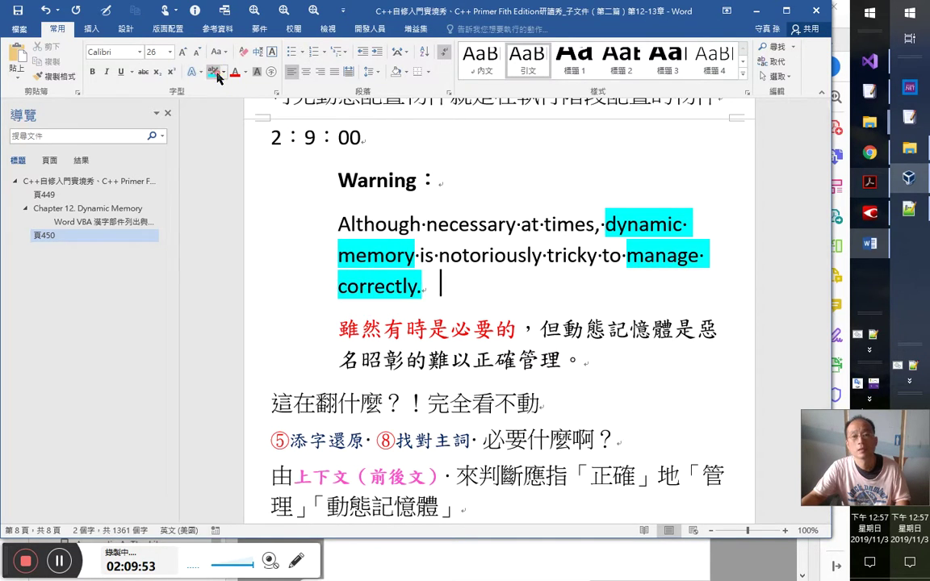
scroll(724, 367, down, 1)
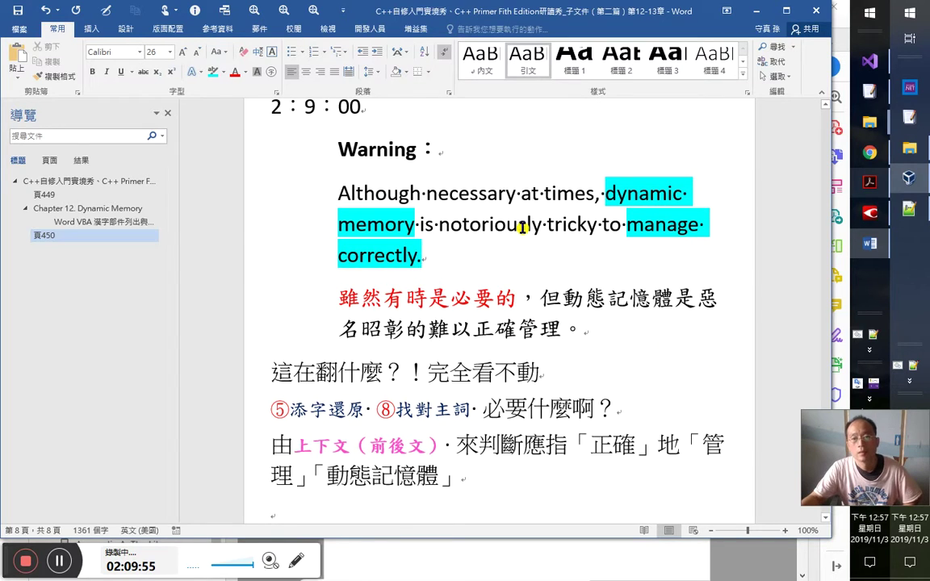
drag(441, 222, 621, 223)
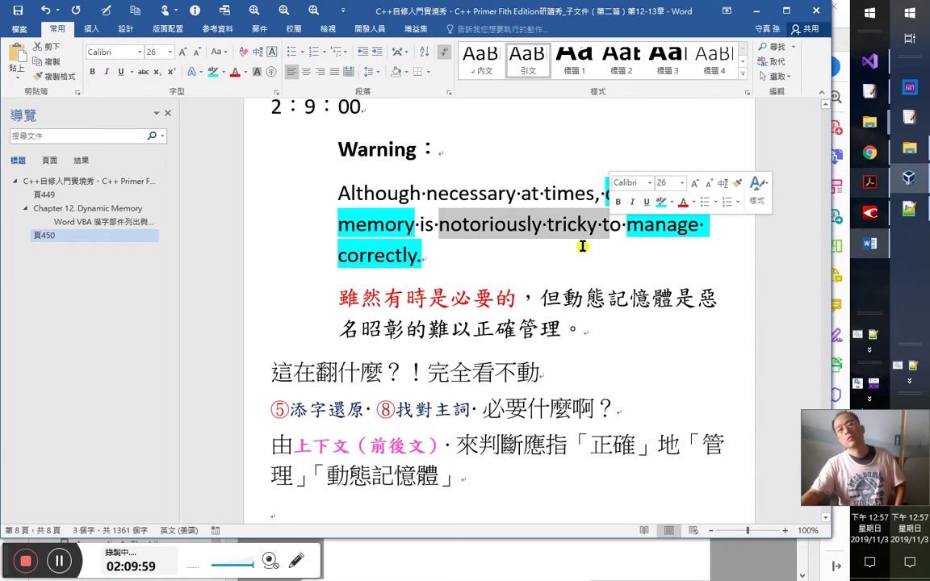
click(525, 267)
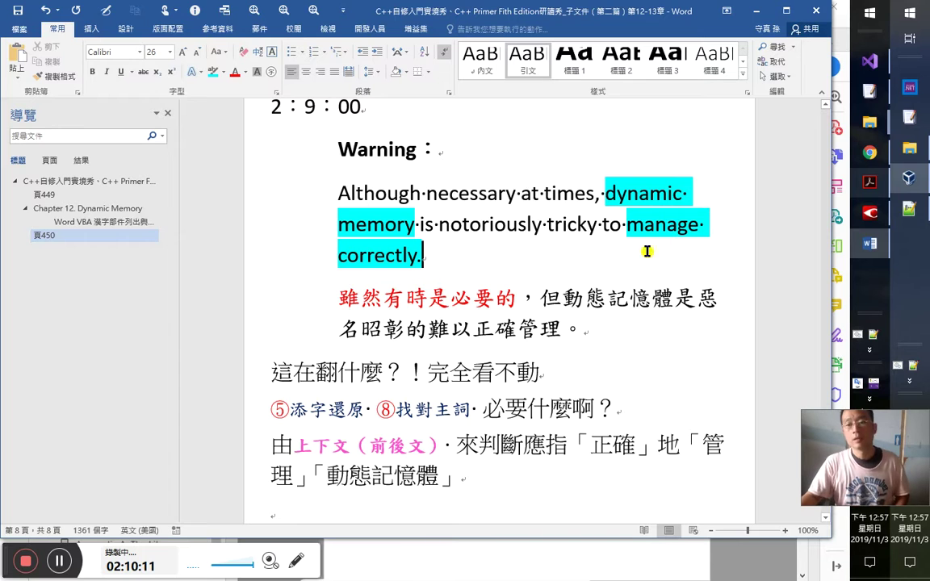
Write 動態記憶體（dynamic memory）的適當管理是非常不容易的 on a new line below the context note
scroll(549, 384, down, 1)
click(464, 411)
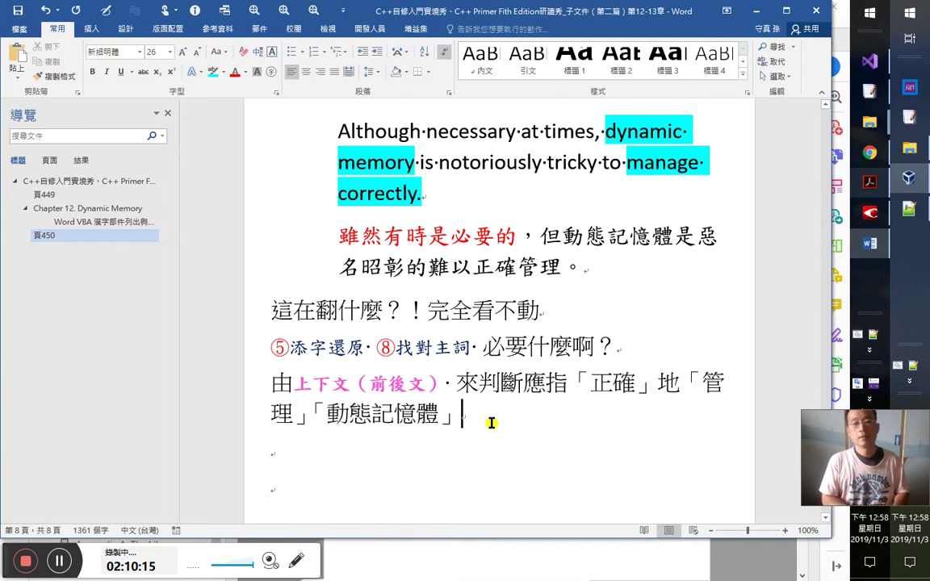
text(是)
key(BackSpace)
key(Down)
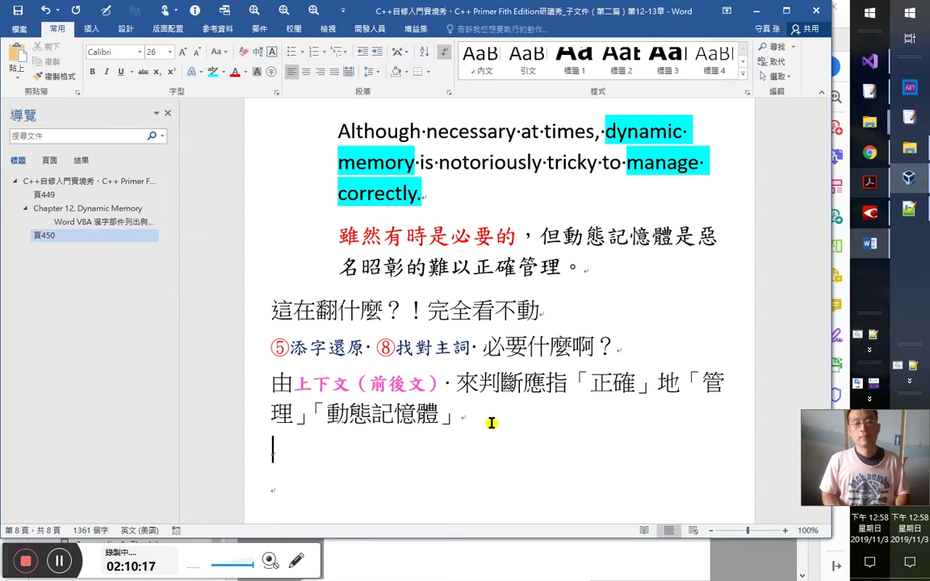
text(h)
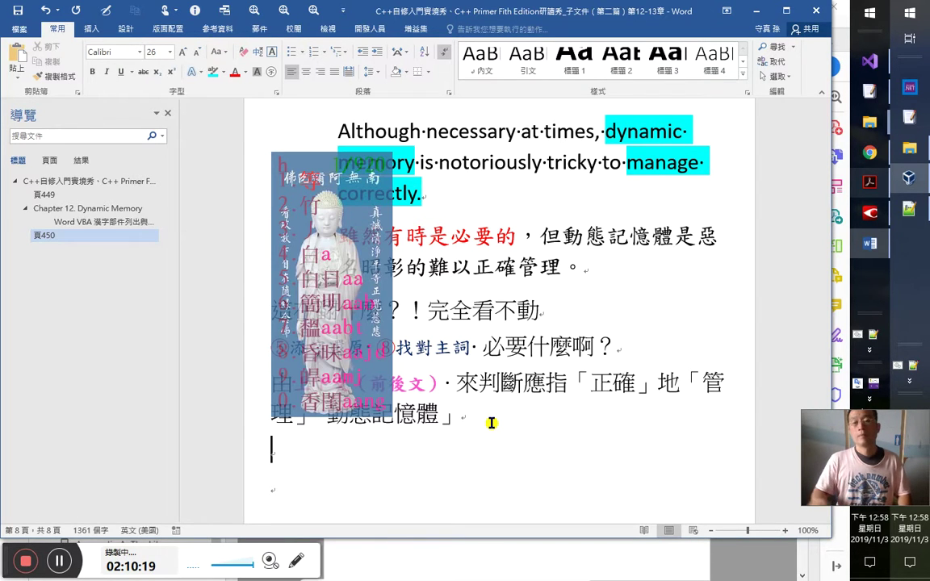
text(pyp)
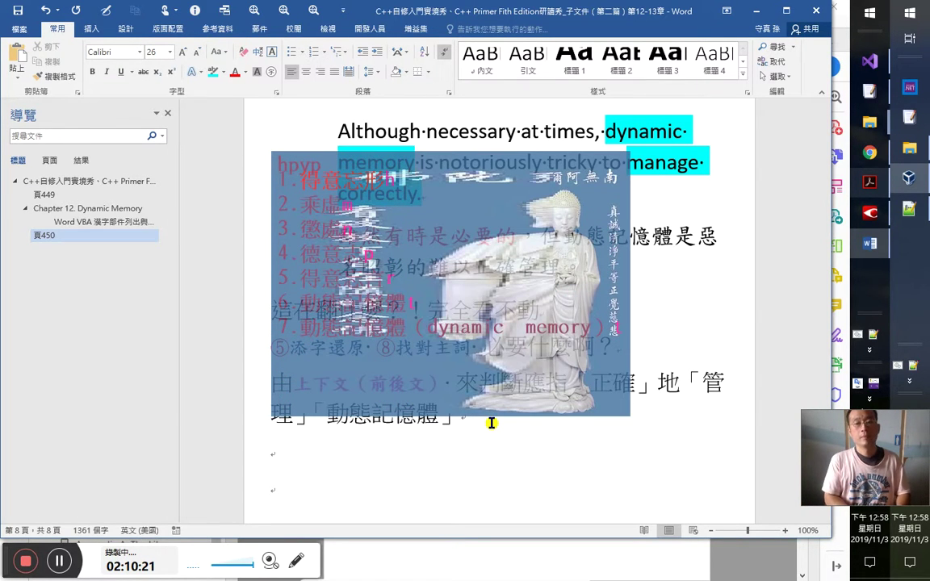
text(7)
text(的)
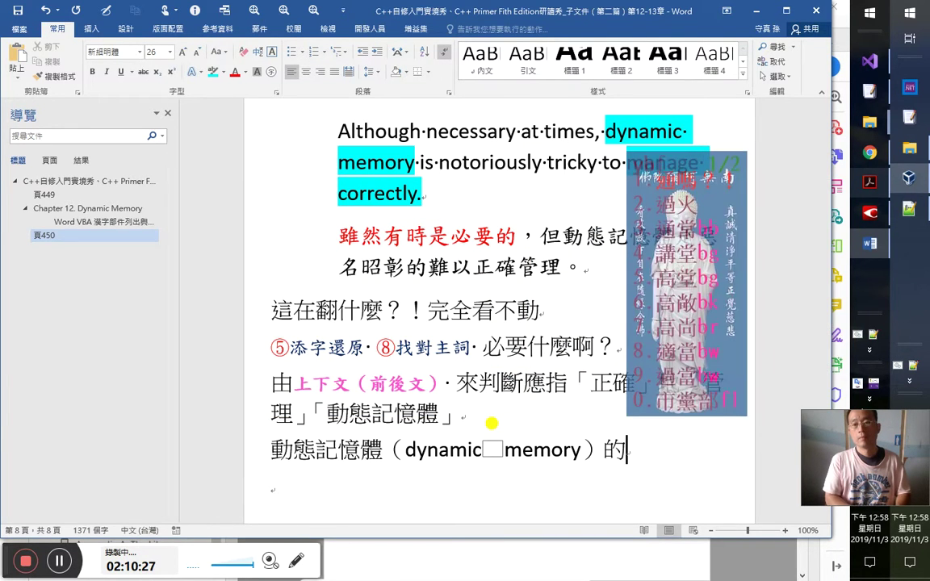
text(適當)
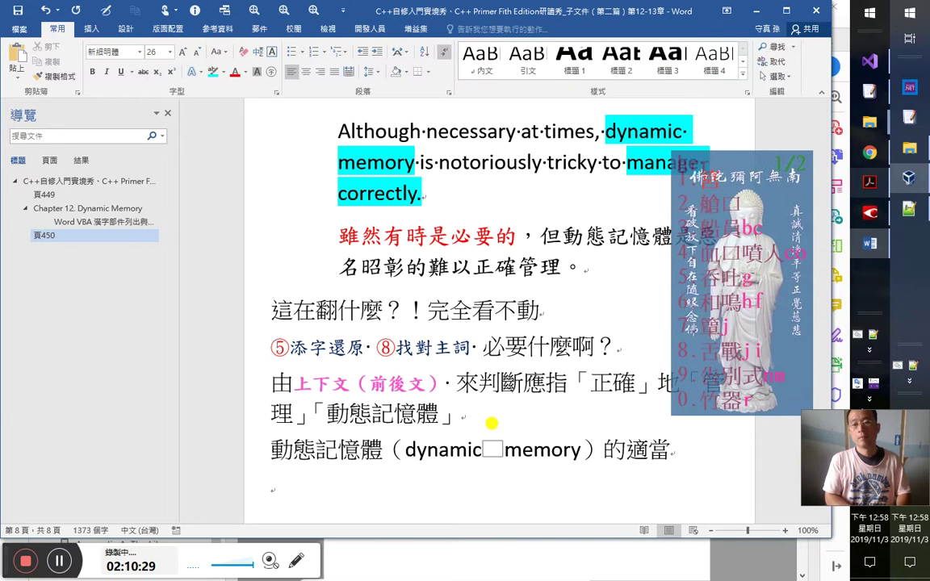
text(管理是)
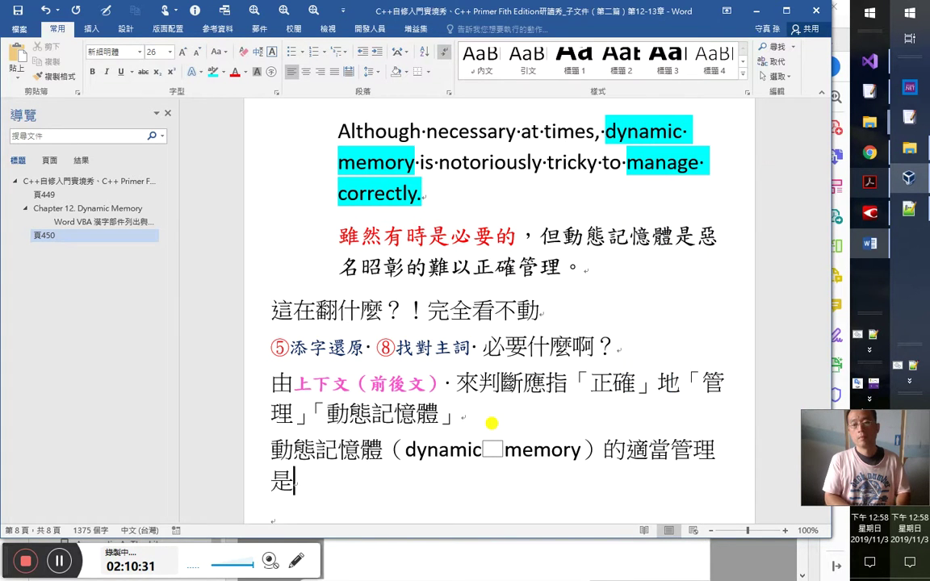
text(非常)
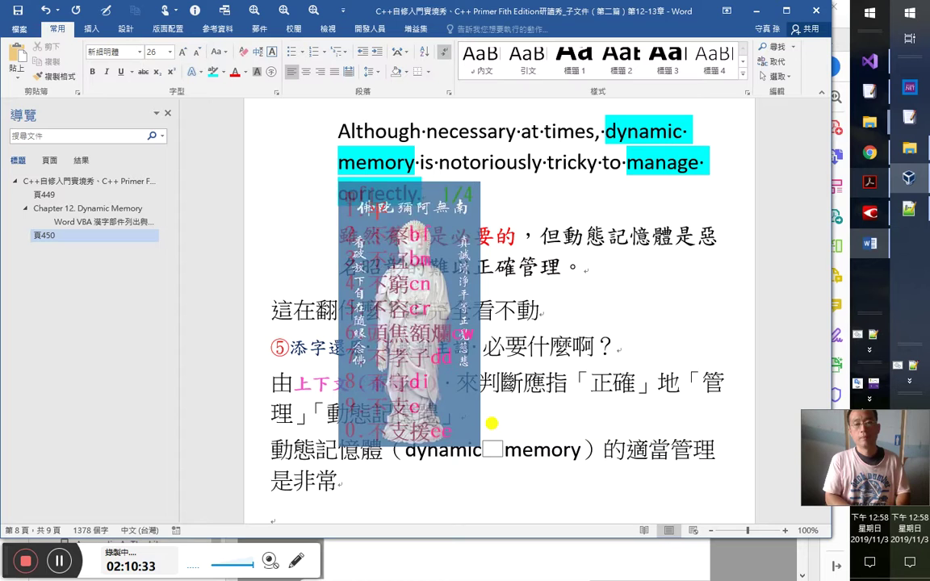
text(不容易的)
key(Down)
key(Up)
key(Up)
key(Right)
key(Right)
key(Right)
key(Right)
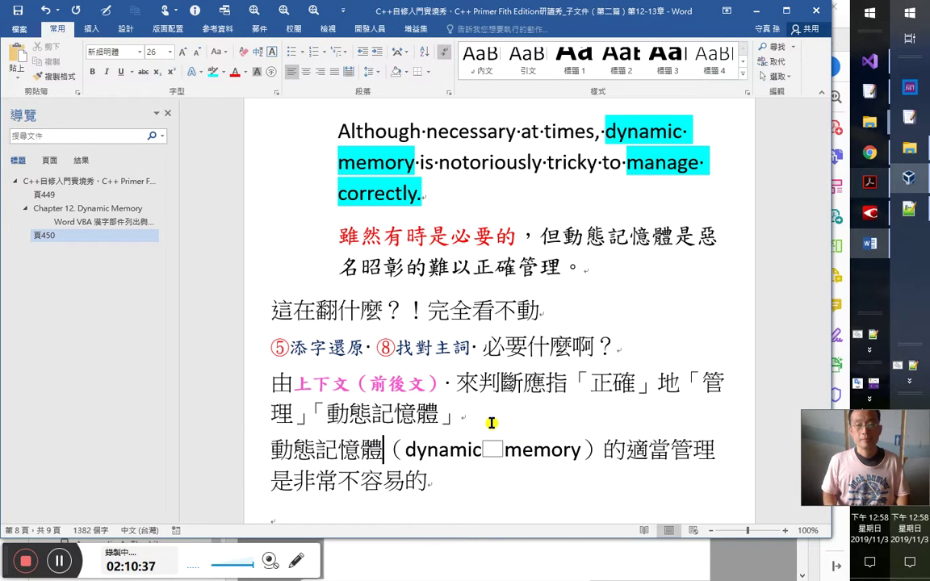
Shrink the parenthetical term to 16 pt and replace the full-width space with a normal space
key(shift+Right)
key(shift+Right)
key(shift+Right)
key(shift+Right)
key(shift+Right)
key(shift+Right)
key(shift+Right)
key(shift+Right)
key(shift+Right)
key(shift+Right)
key(shift+Right)
key(shift+Right)
key(shift+Right)
key(shift+Right)
key(shift+Right)
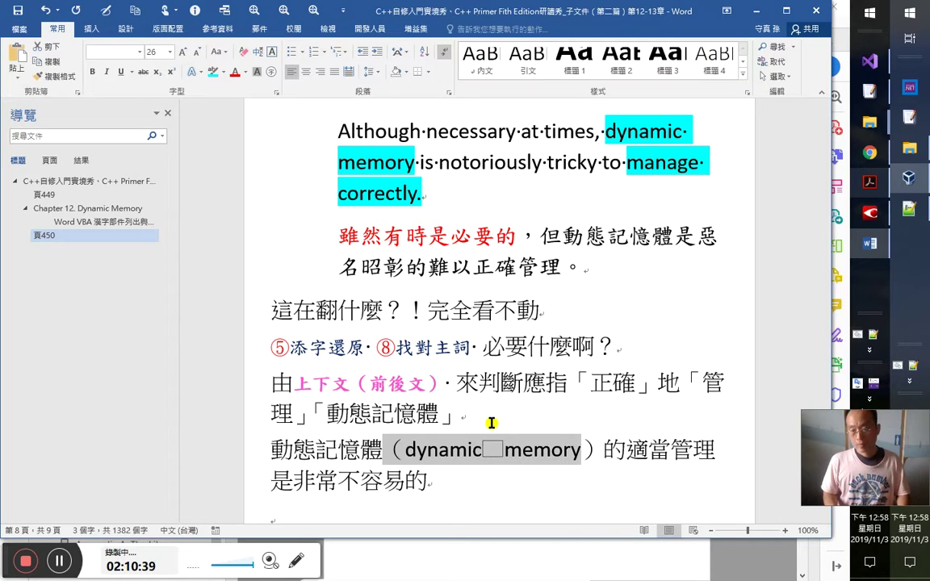
key(shift+Right)
key(ctrl+shift+comma)
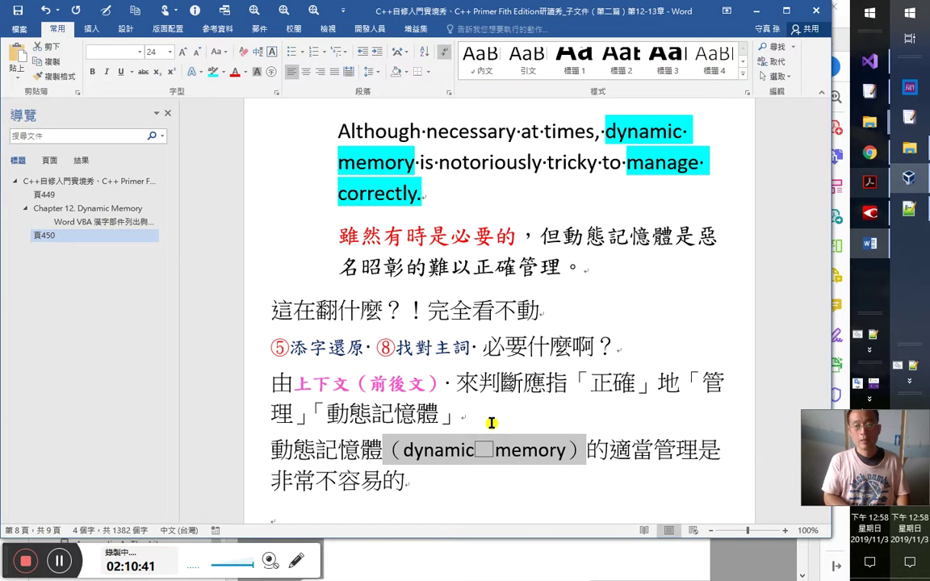
key(ctrl+shift+comma)
key(ctrl+shift+comma)
key(ctrl+shift+comma)
key(ctrl+shift+comma)
key(Left)
key(Right)
key(Right)
key(Right)
key(Right)
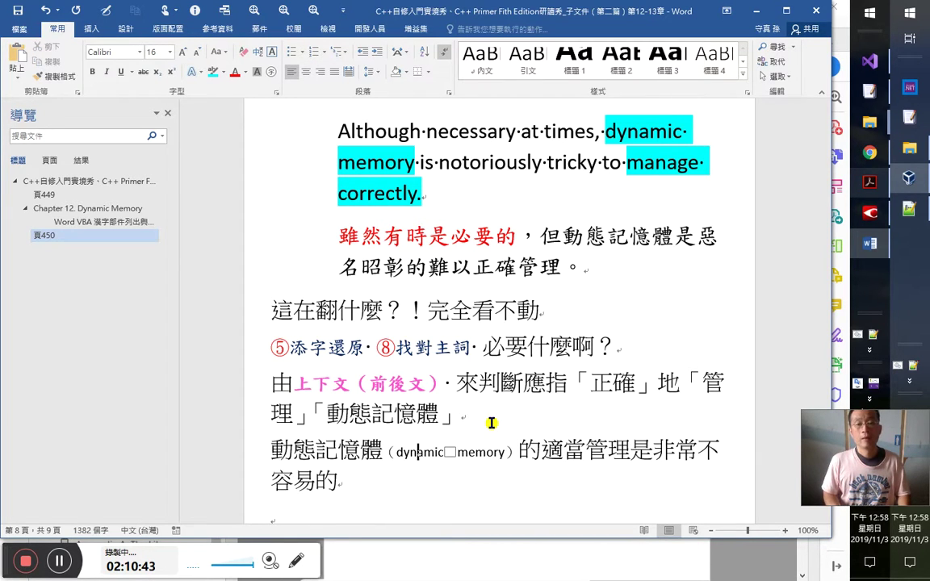
key(Right)
key(BackSpace)
Reduce the whole sentence's font size so it fits on one line
key(shift+Down)
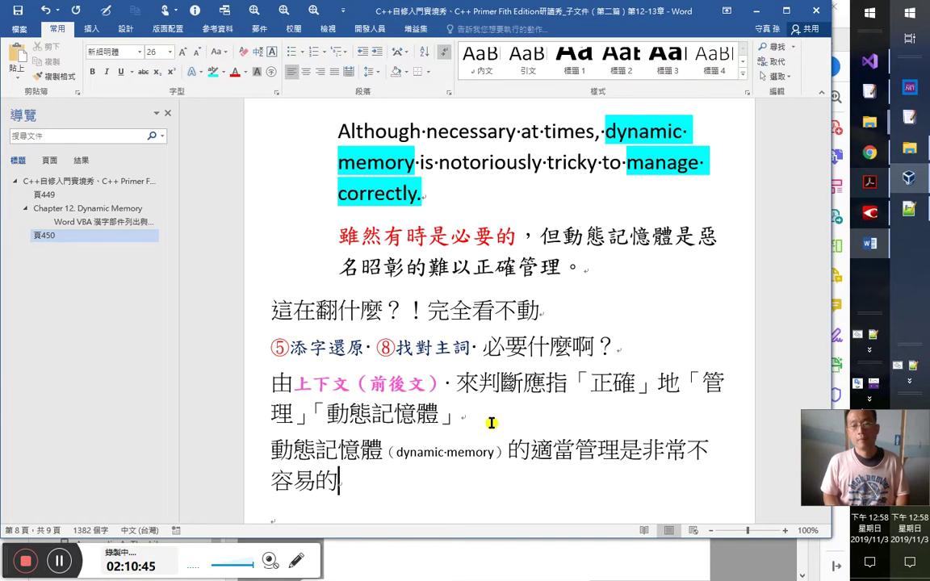
key(ctrl+Up)
key(ctrl+shift+Down)
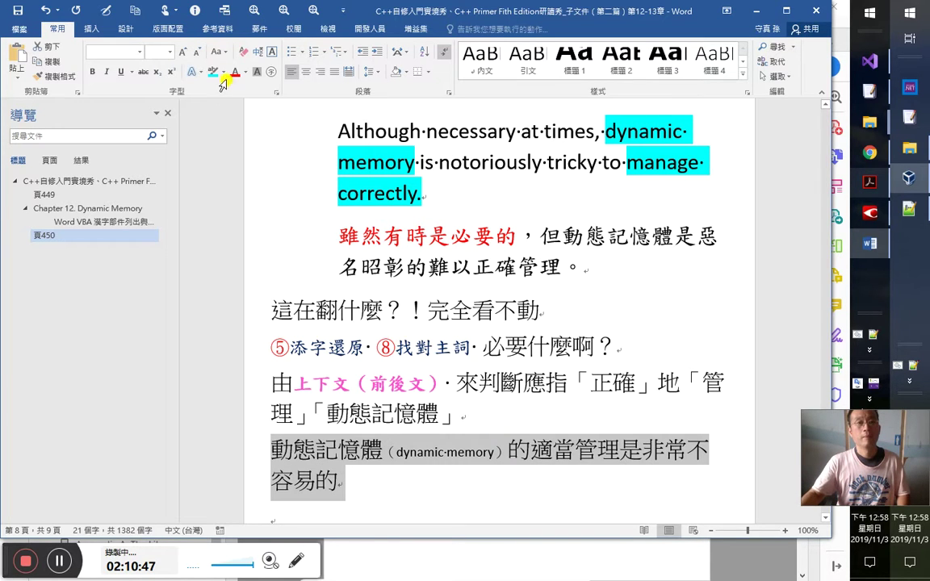
click(196, 52)
click(196, 51)
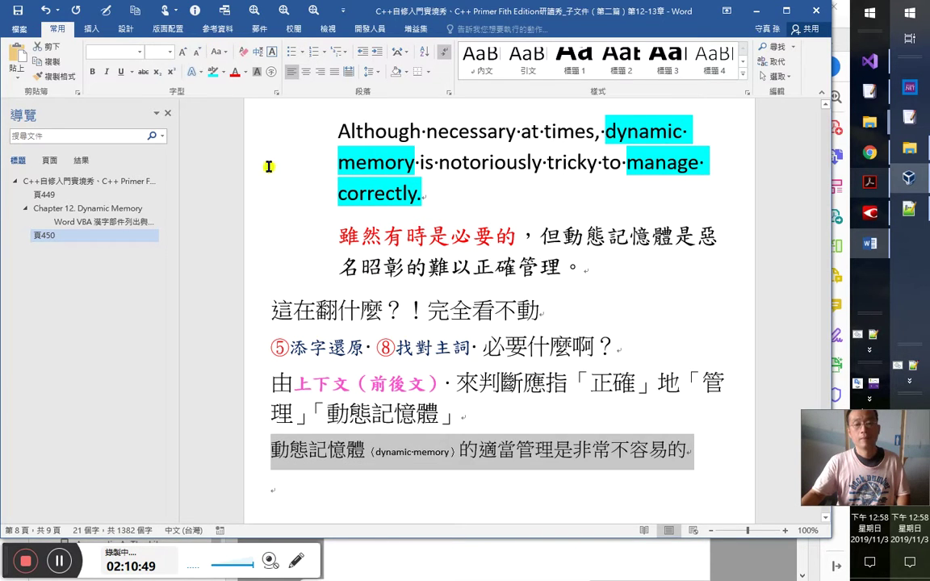
click(445, 467)
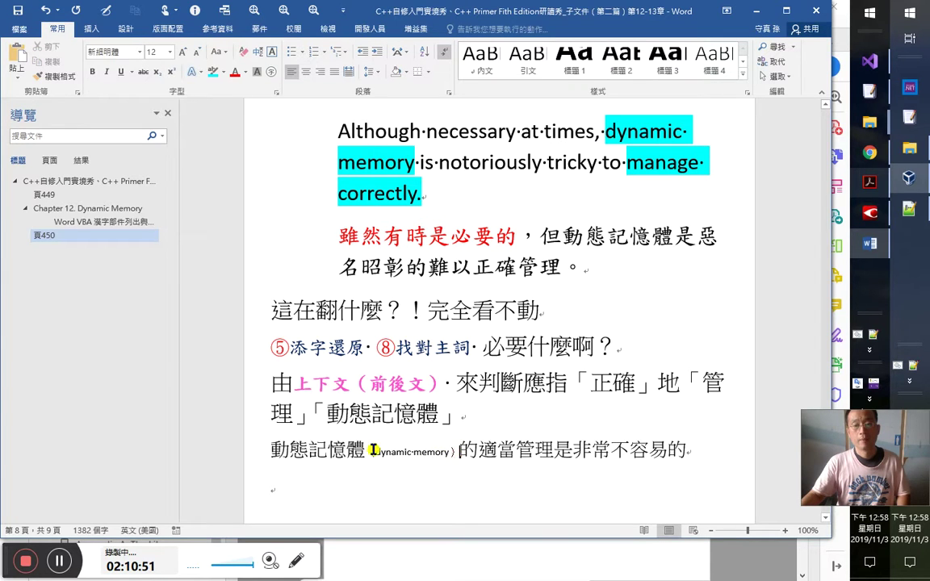
Enlarge the 'dynamic memory' gloss to size 14 and save the notes
drag(458, 453, 360, 448)
click(182, 51)
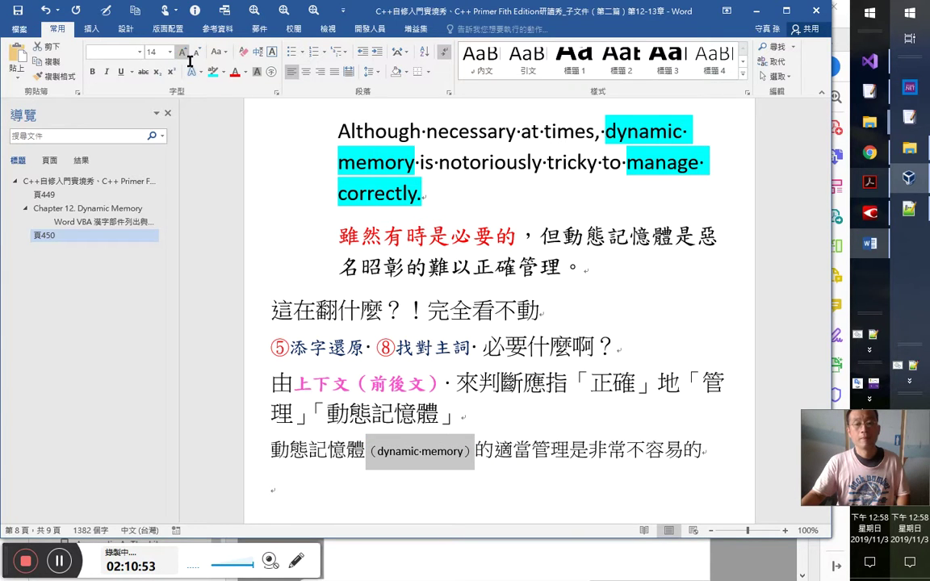
click(322, 457)
scroll(333, 451, down, 2)
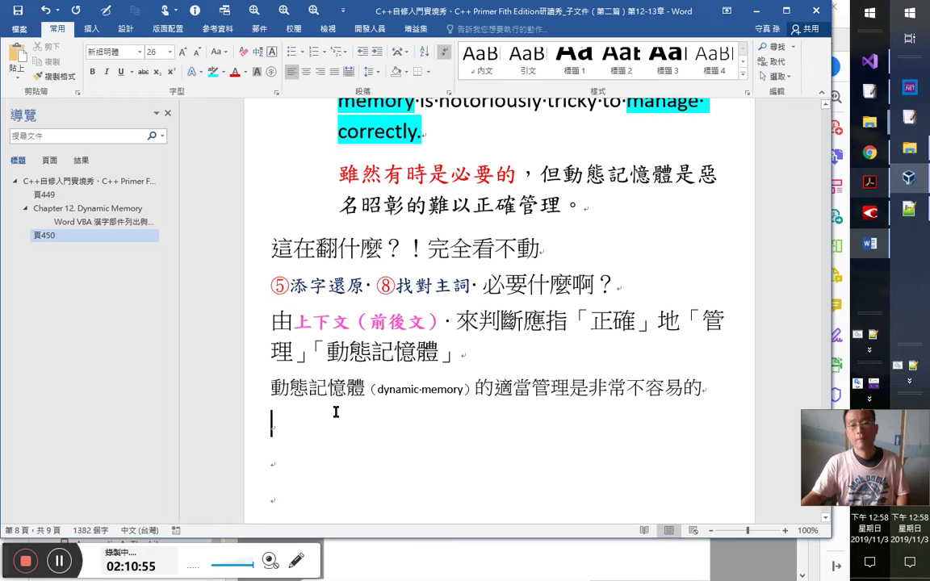
key(Right)
key(Right)
key(Right)
key(Right)
key(Right)
key(Right)
key(Right)
key(Right)
key(Right)
key(Right)
key(Right)
key(Right)
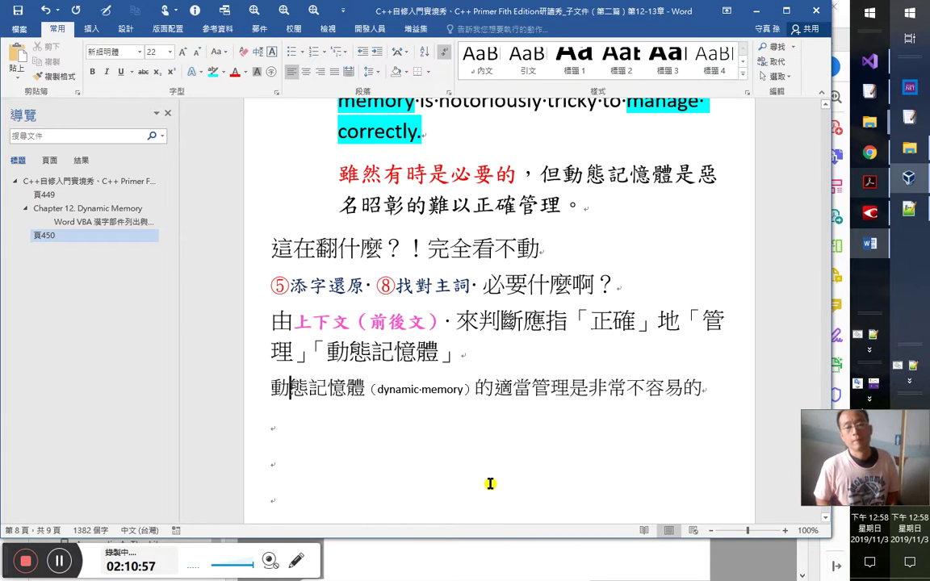
key(ctrl+s)
key(Down)
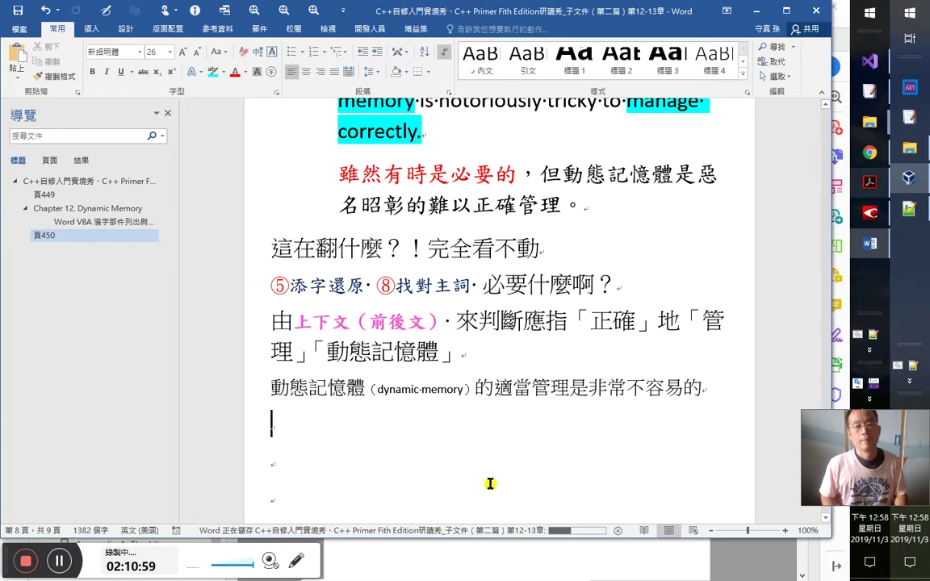
Check the source text in the FineReader and Google Play copies of the book
key(alt+Tab)
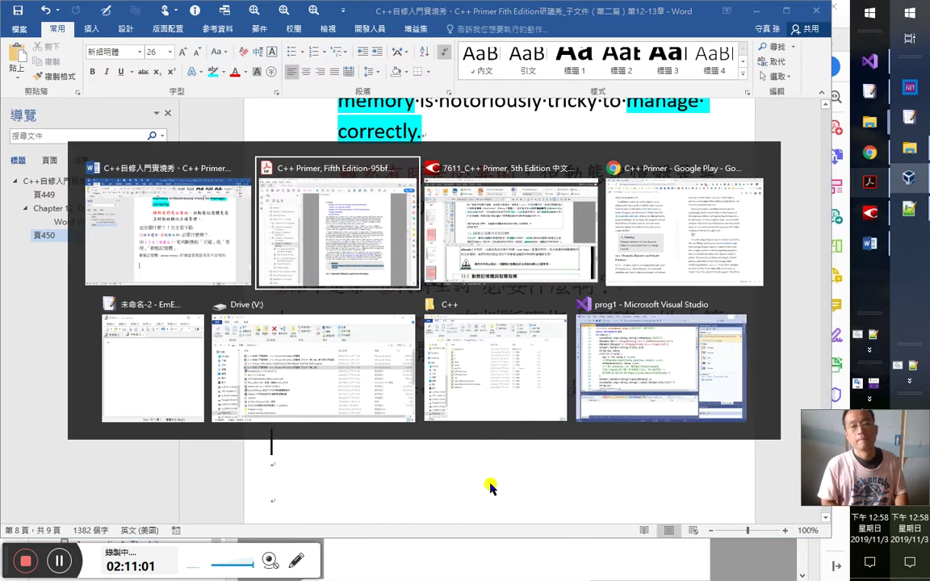
key(alt+Tab)
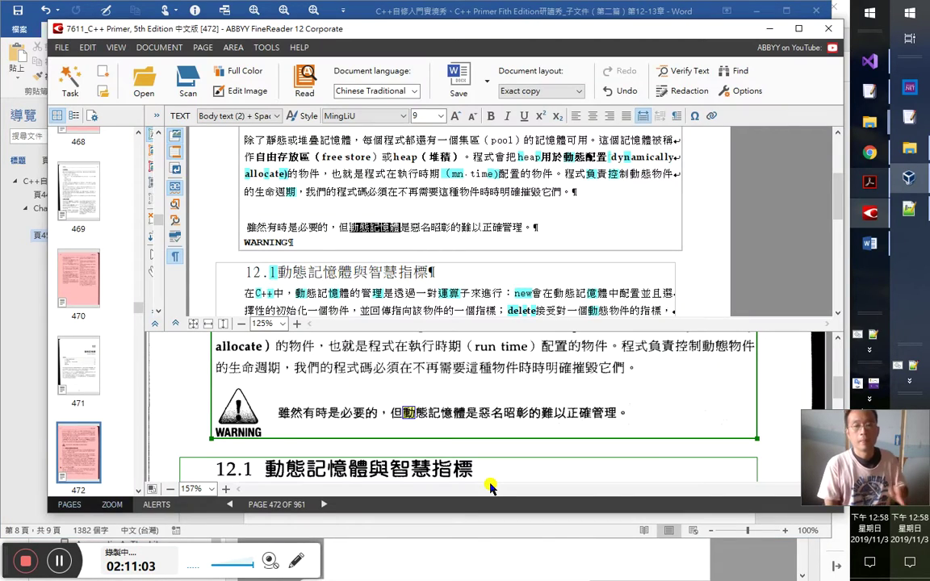
key(alt+Tab)
key(alt+Tab)
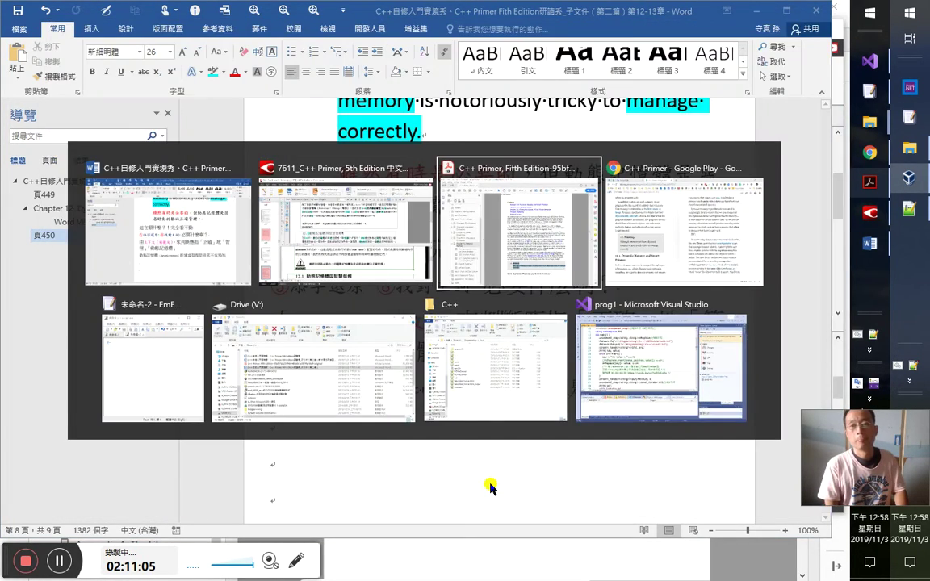
key(alt+Tab)
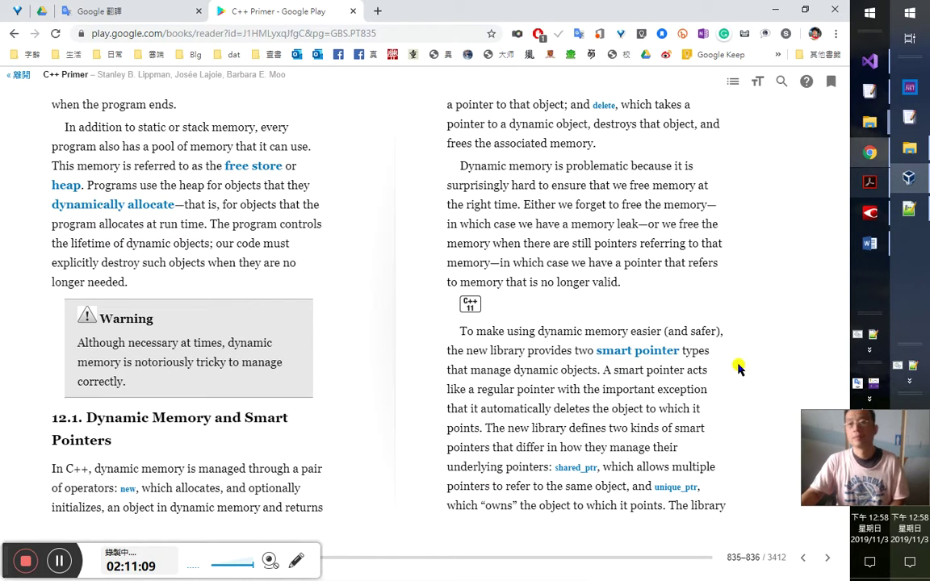
key(alt+Tab)
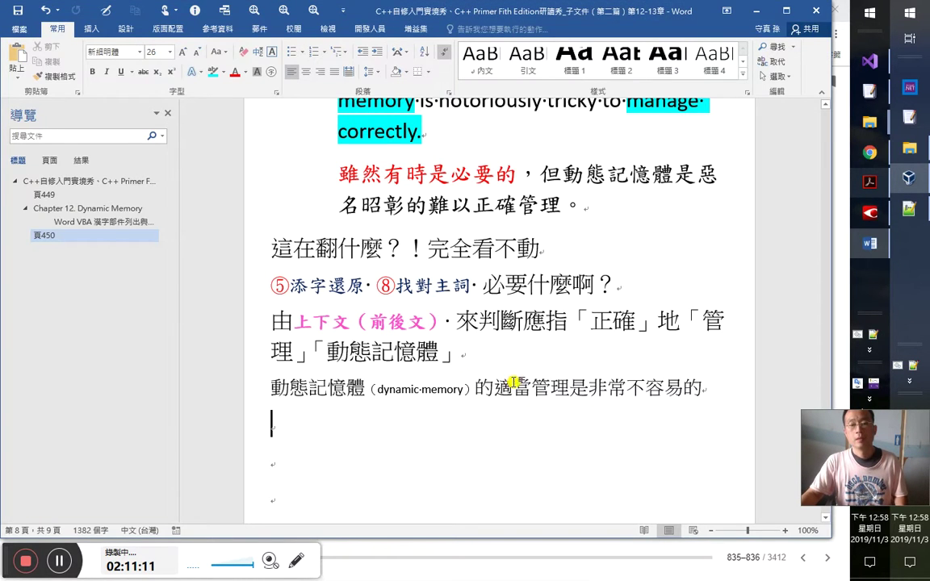
Highlight 動態記憶體（dynamic memory）的適當管理 in cyan
shift+click(277, 387)
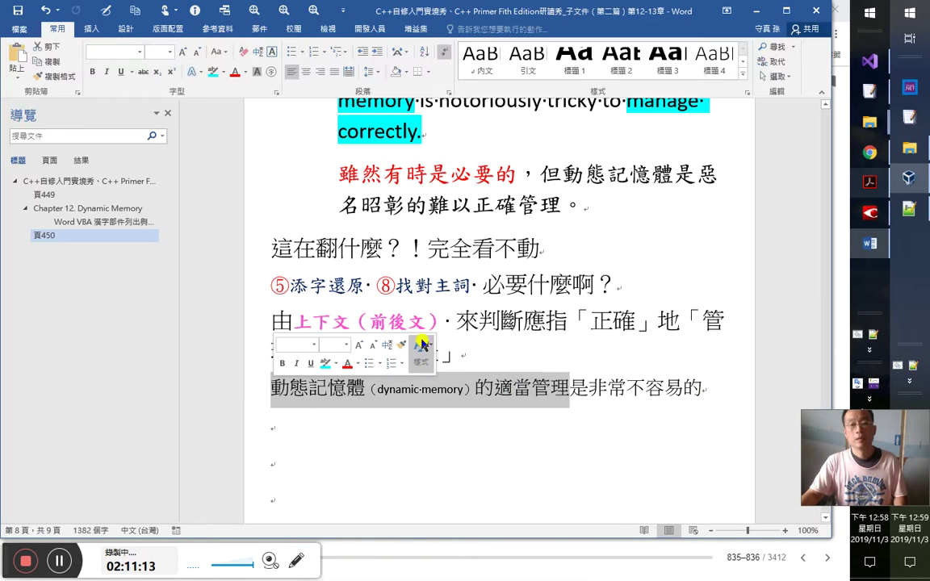
click(201, 71)
click(210, 71)
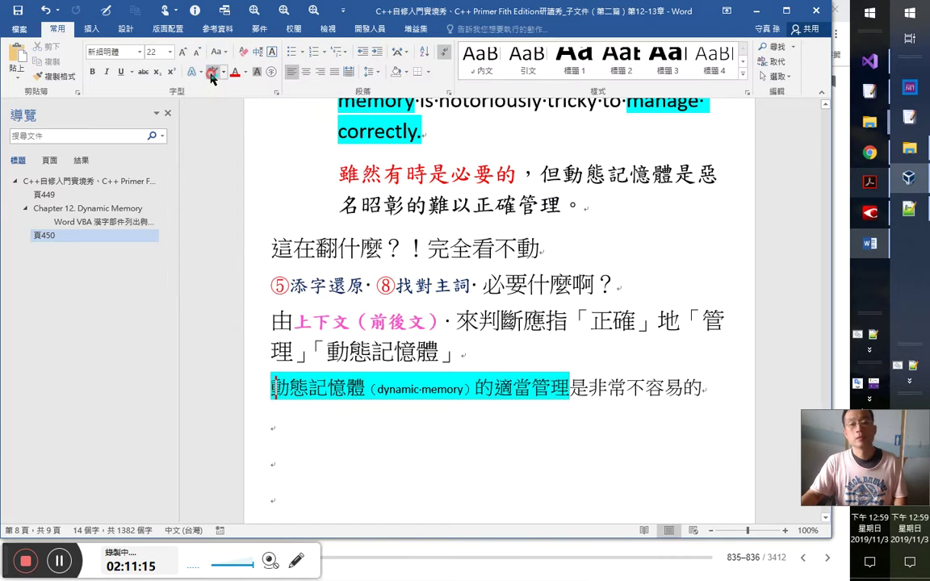
drag(571, 389, 271, 388)
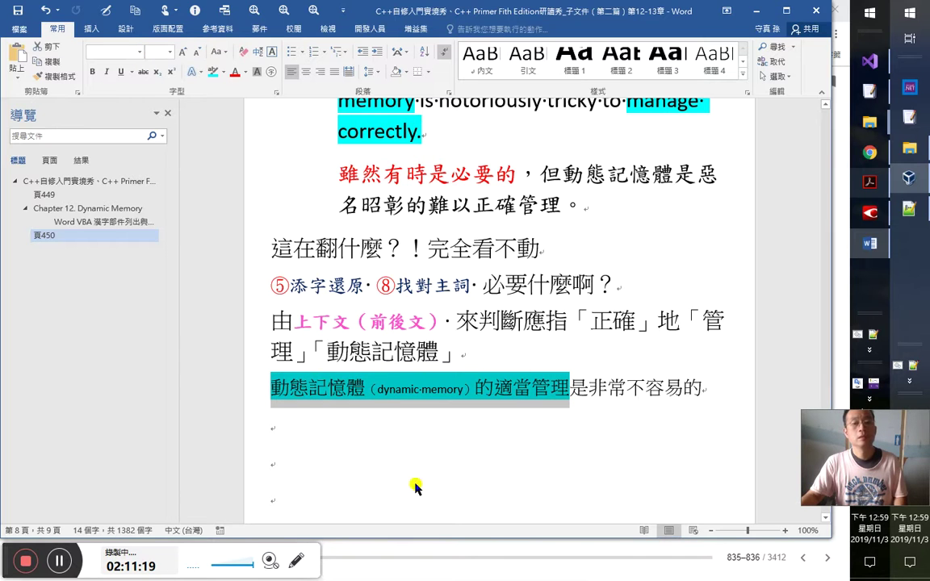
Type 也因此，有效且正確地管理動態記憶體便是本章討論的重點所在 on the empty line
click(395, 430)
text(也因卜)
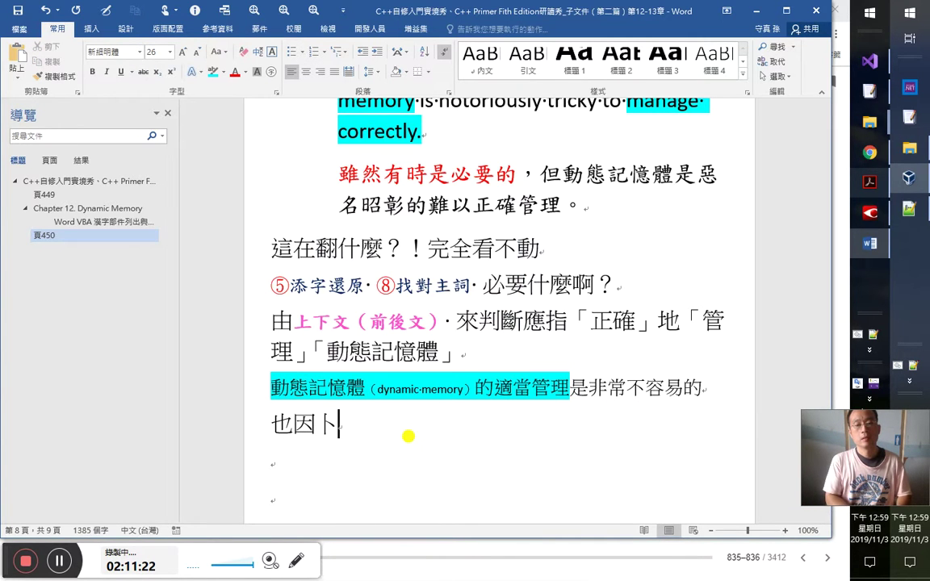
key(BackSpace)
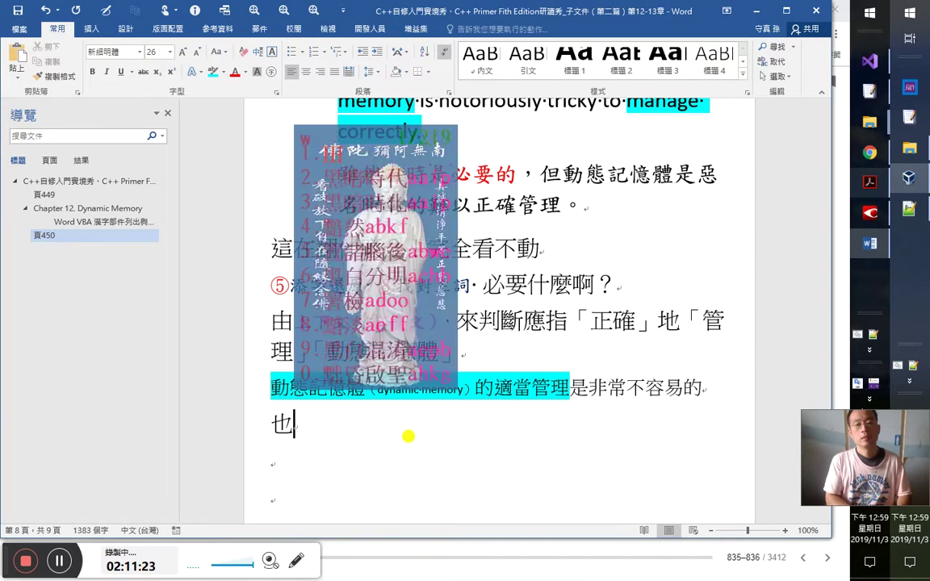
text(因此，s)
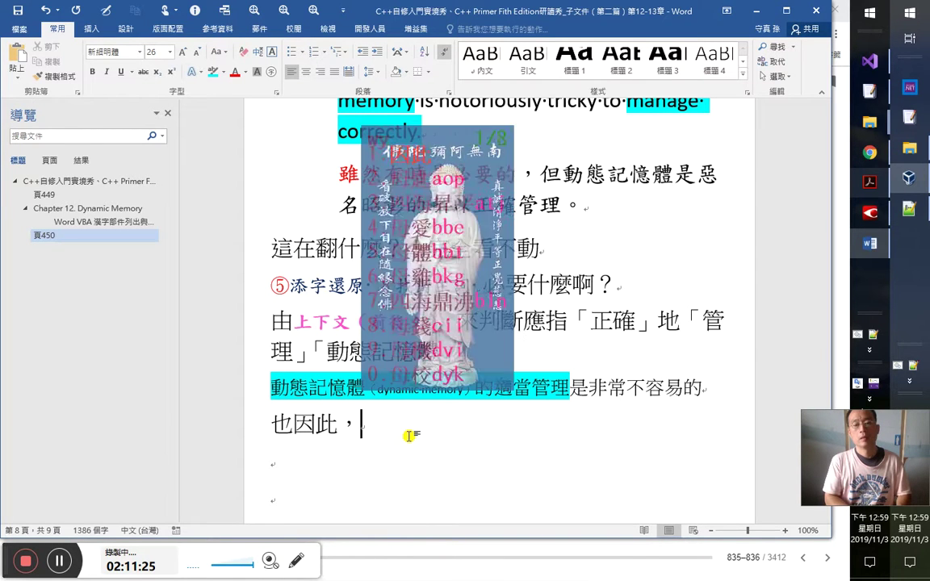
text(有效)
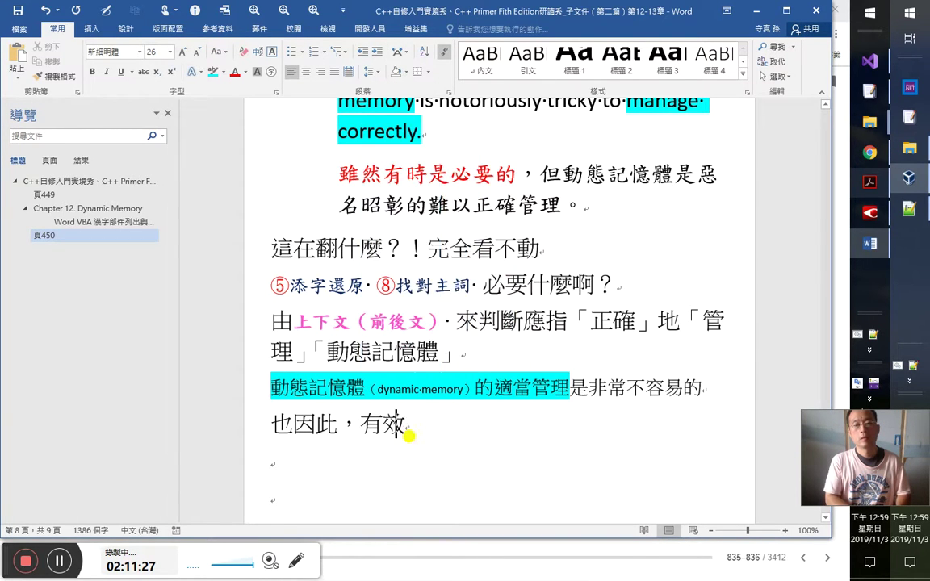
text(且)
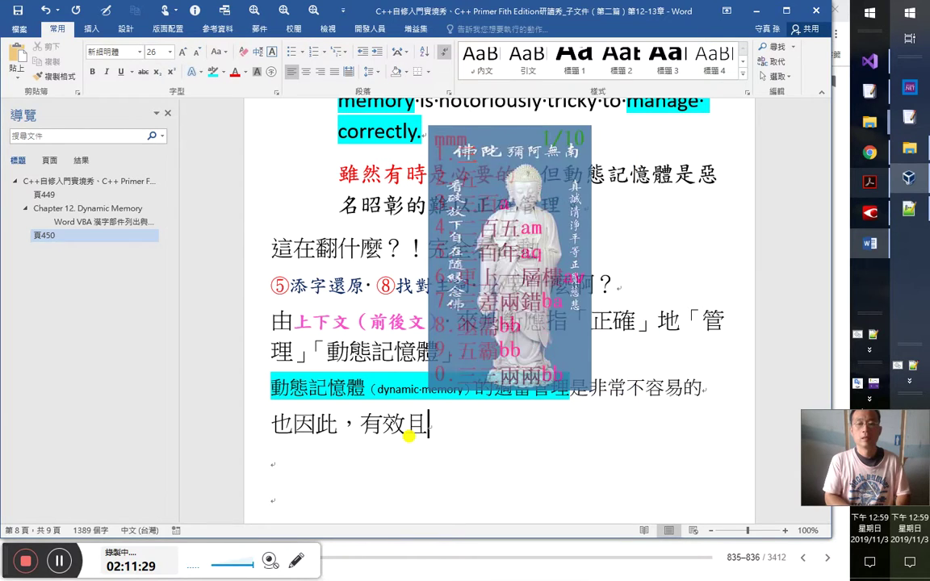
text(正確地管理)
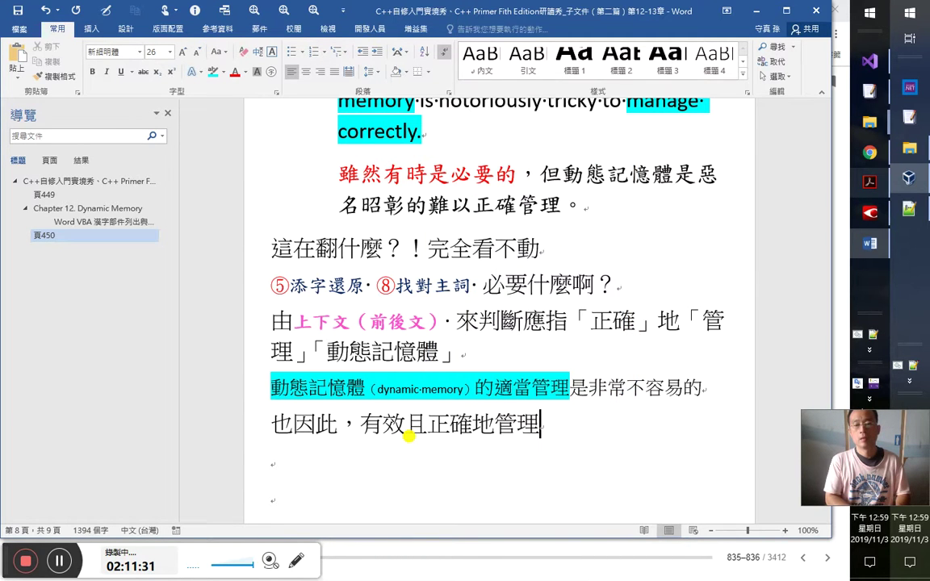
text(p)
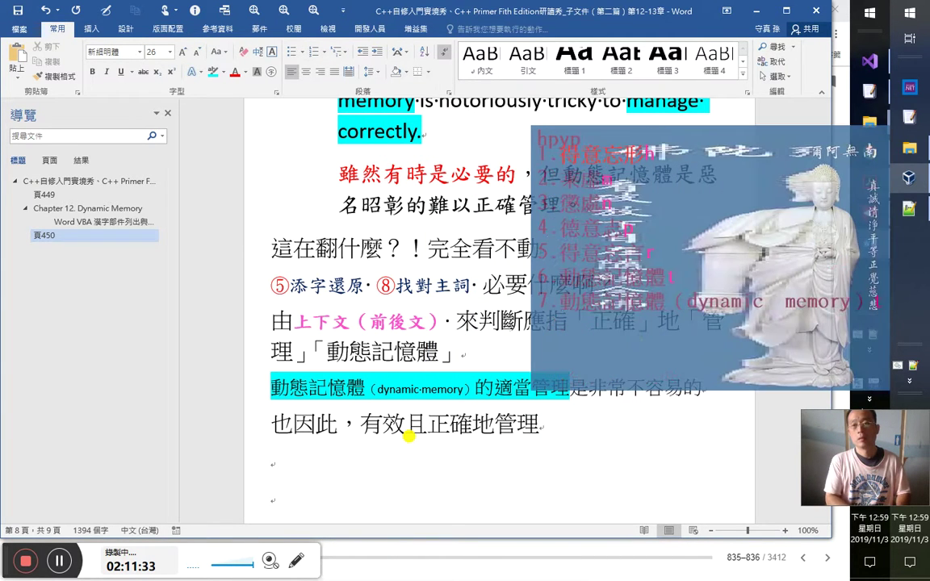
text(動態記憶體)
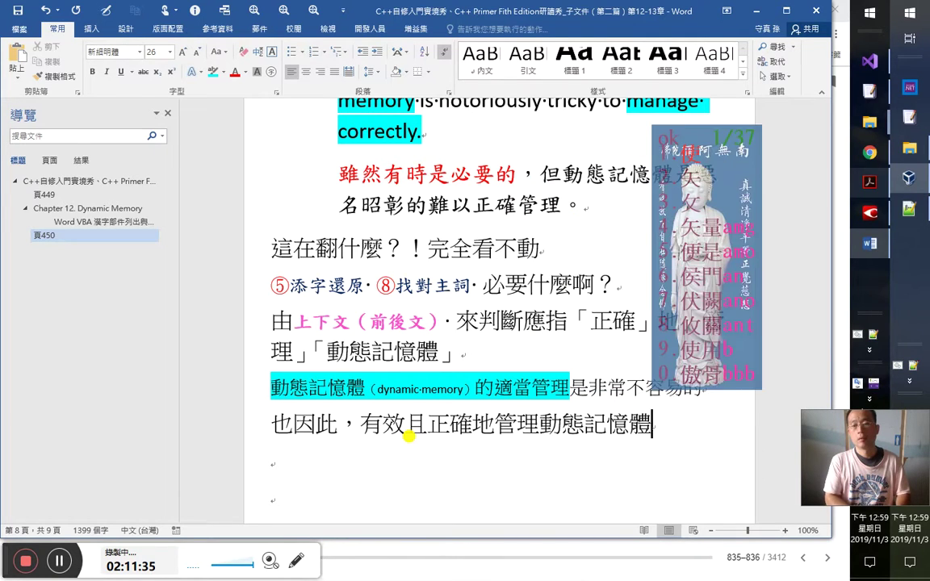
text(便是本章)
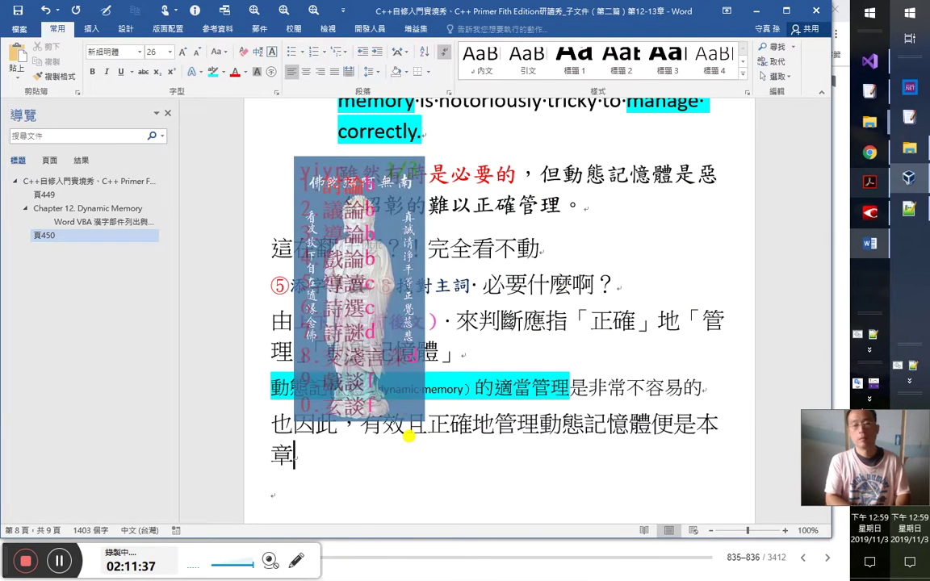
text(討論的重點所在)
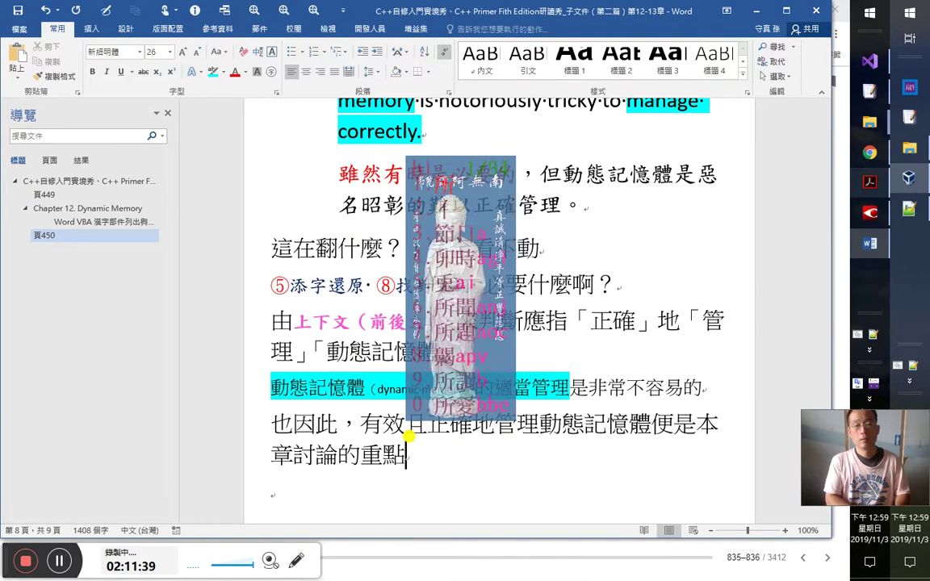
key(Return)
Reduce the new sentence's font size
key(ctrl+Up)
key(ctrl+shift+Down)
key(ctrl+shift+comma)
key(ctrl+shift+comma)
key(ctrl+shift+comma)
key(ctrl+shift+comma)
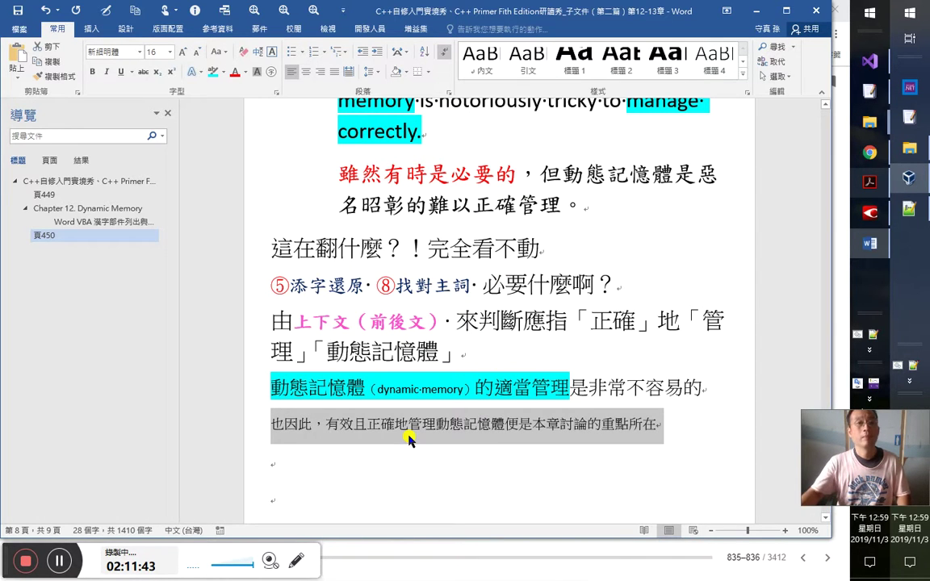
click(514, 424)
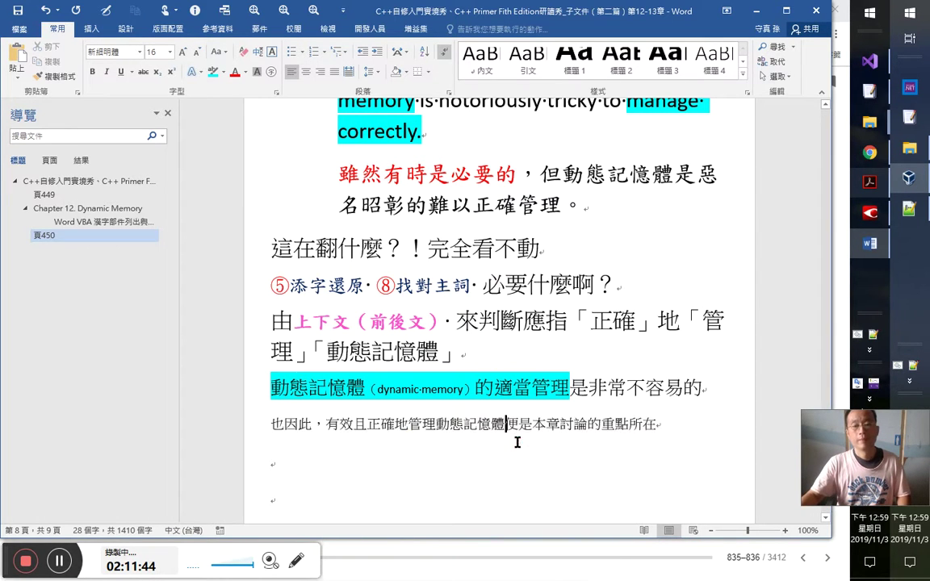
Highlight 有效且正確地管理動態記憶體 in cyan and set it in 微軟正黑體
shift+click(369, 424)
shift+click(327, 424)
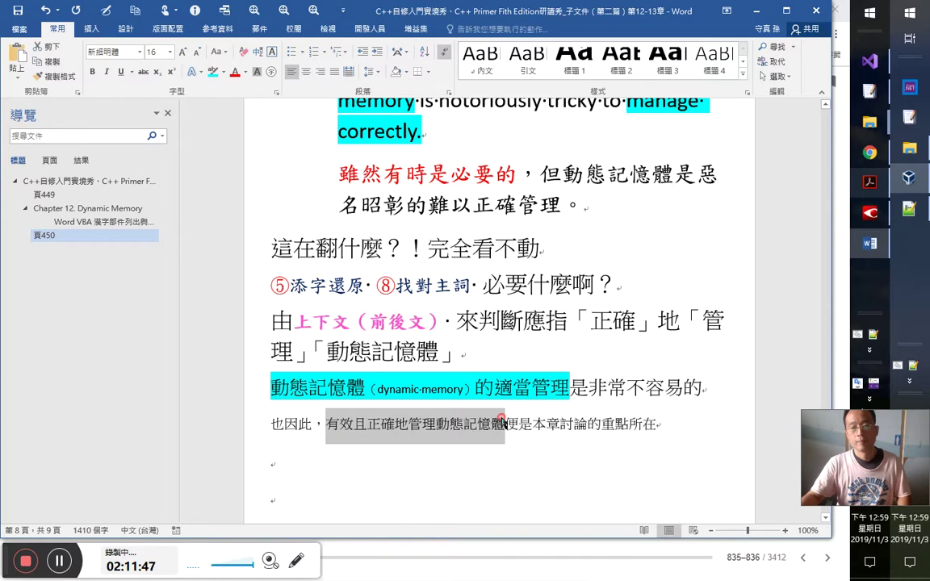
click(213, 72)
key(Right)
click(331, 424)
shift+click(504, 424)
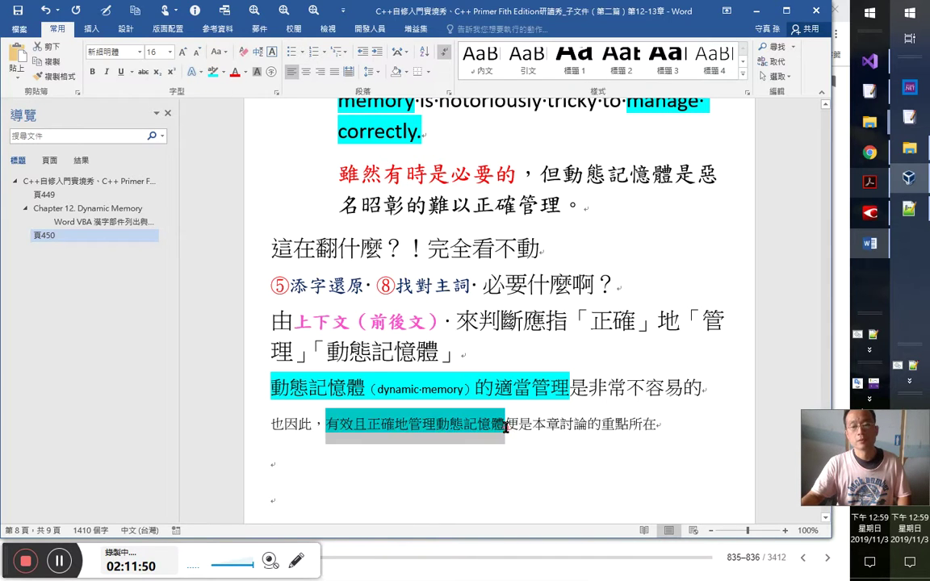
click(141, 52)
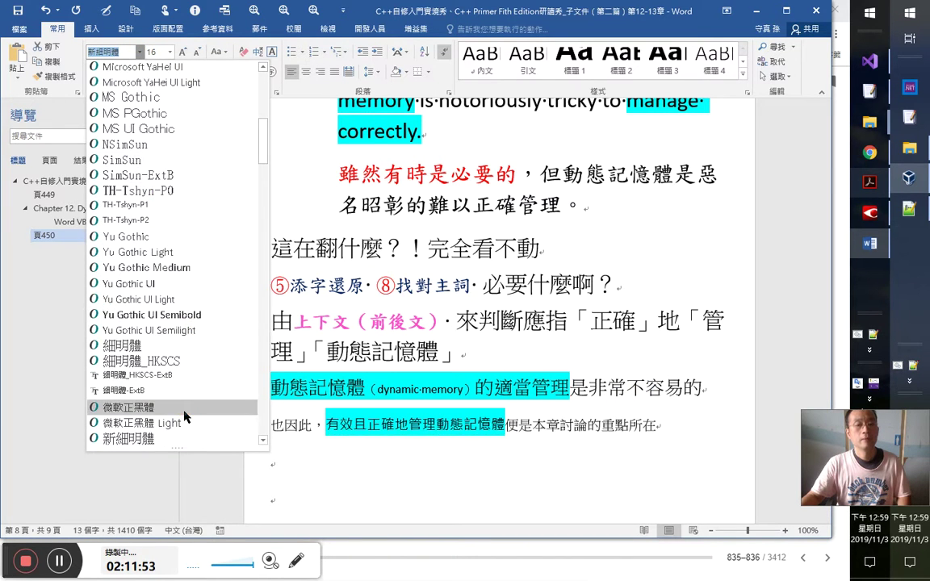
click(182, 407)
Give the cyan phrase in the line above 微軟正黑體 at a larger size
click(571, 388)
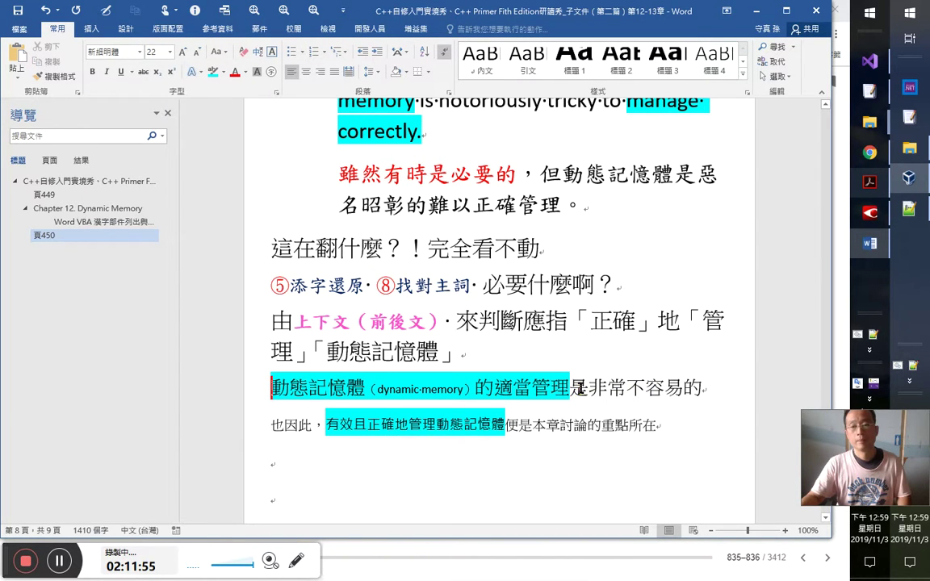
shift+click(572, 388)
key(F4)
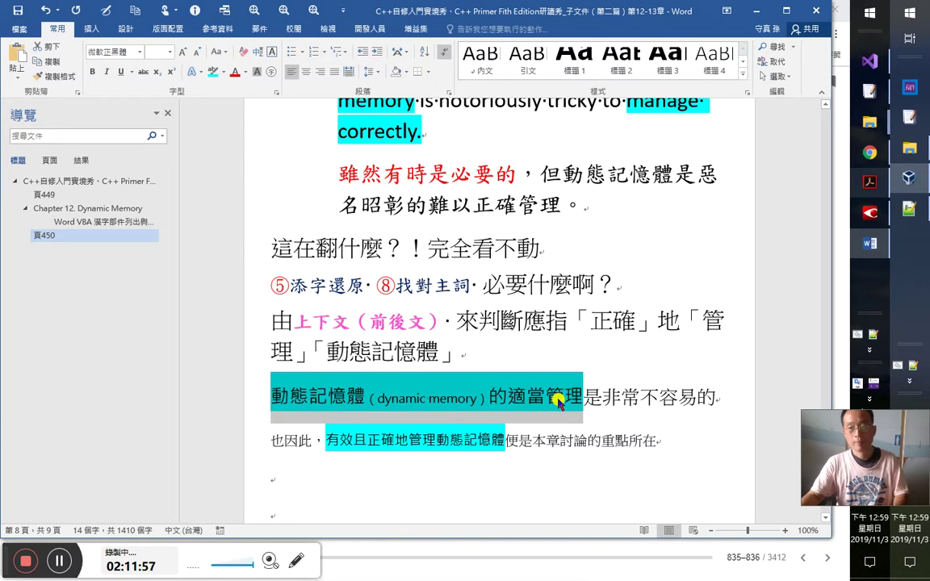
Type the timestamp 2：12：4 on the empty line below
scroll(567, 409, down, 3)
click(331, 392)
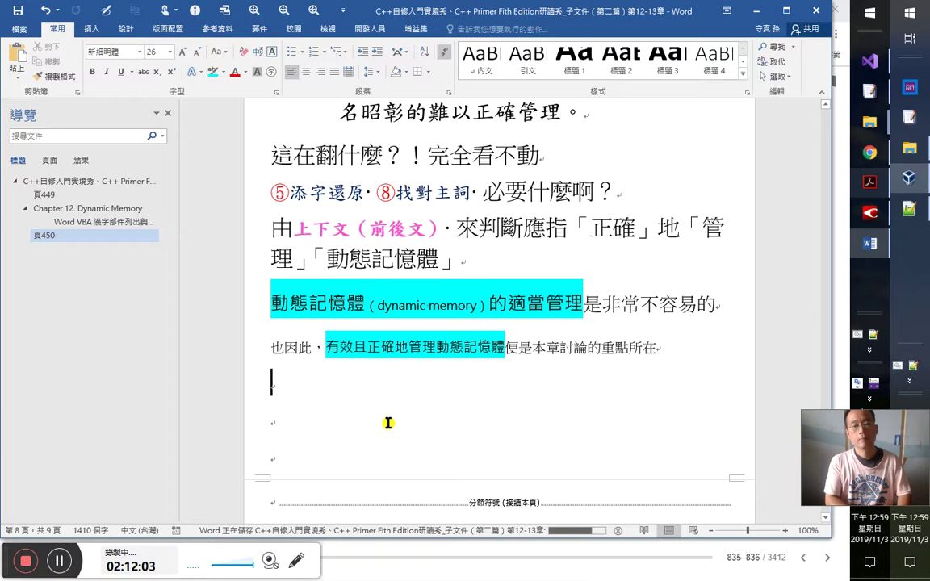
text(2：12：4)
key(Return)
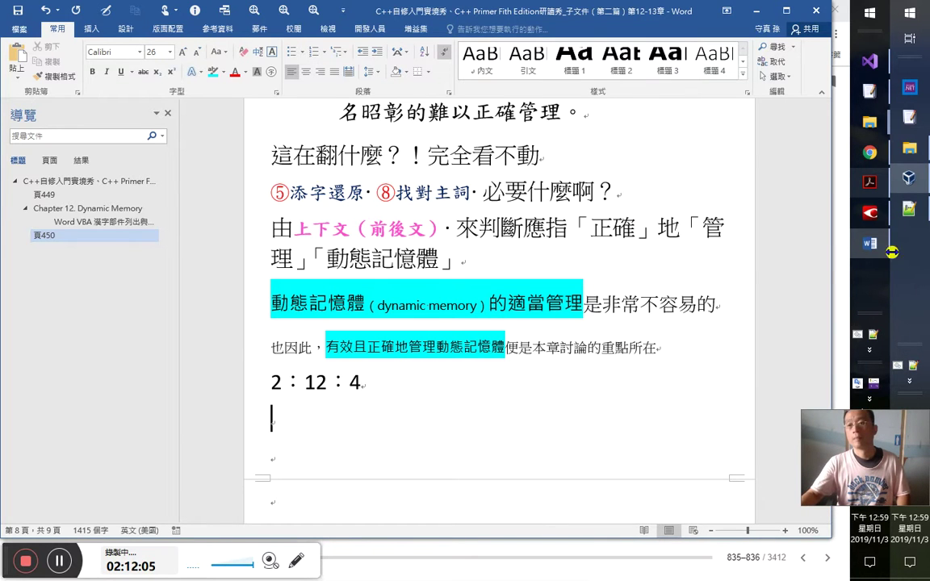
Copy '12.1. Dynamic Memory and Smart Pointers' from the Acrobat PDF and paste it as Heading 3
click(869, 181)
scroll(432, 332, down, 5)
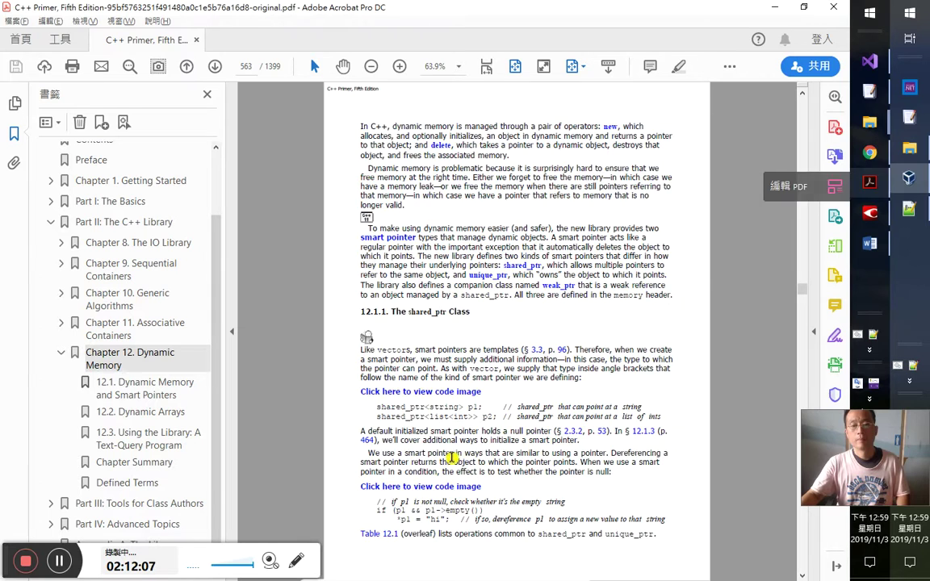
scroll(449, 457, up, 5)
drag(363, 518, 591, 516)
key(ctrl+c)
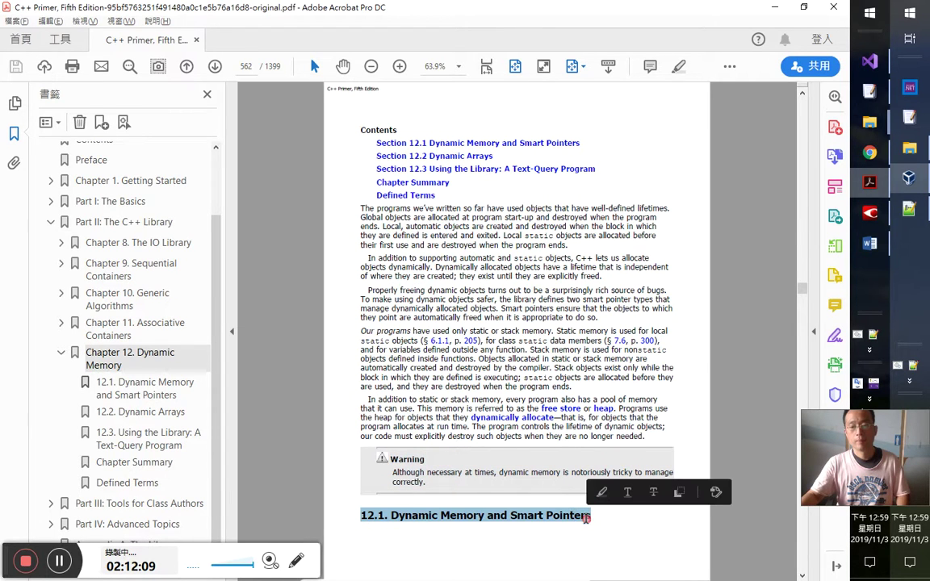
click(153, 388)
key(alt+Tab)
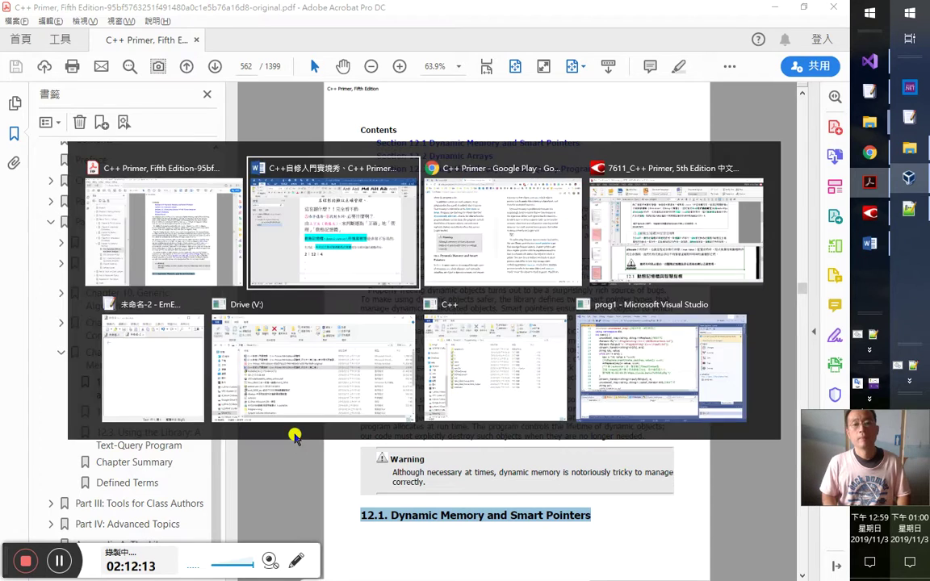
key(ctrl+v)
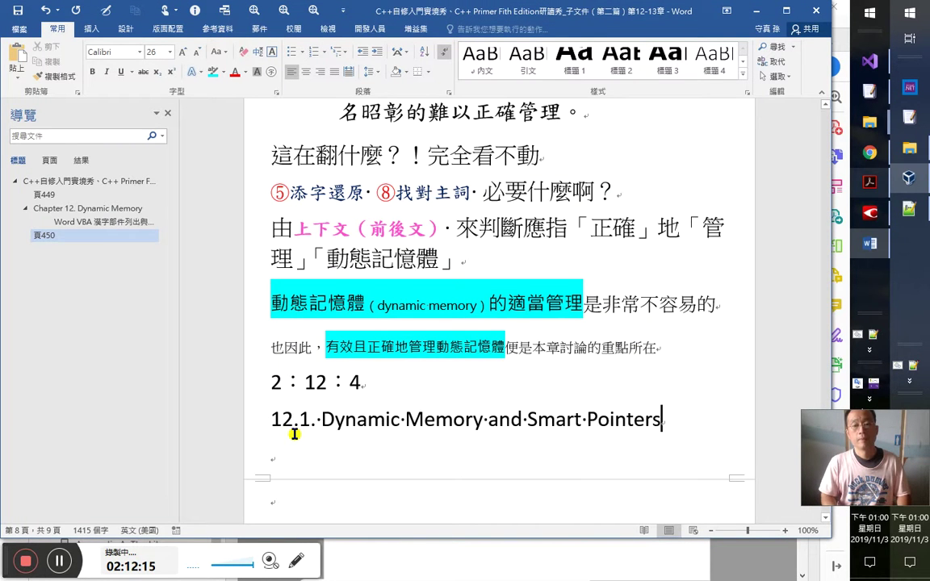
key(ctrl+alt+2)
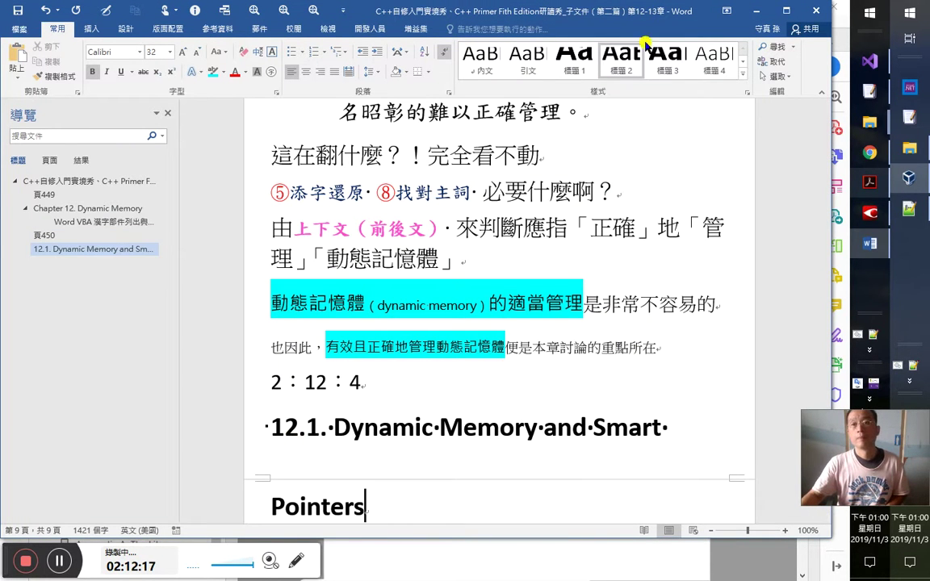
key(ctrl+alt+3)
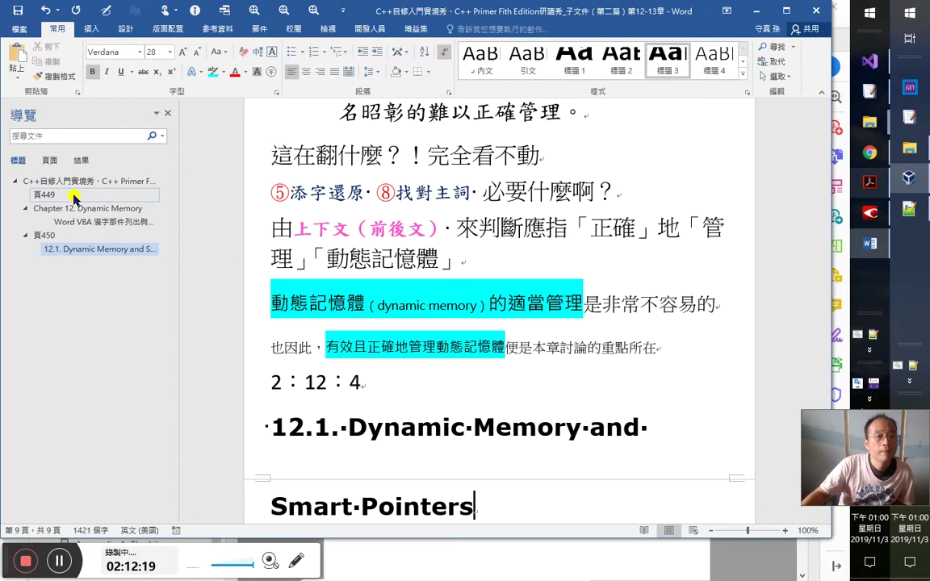
Type the Chinese title 動態記憶體與智慧指標 on the line under the heading
click(105, 212)
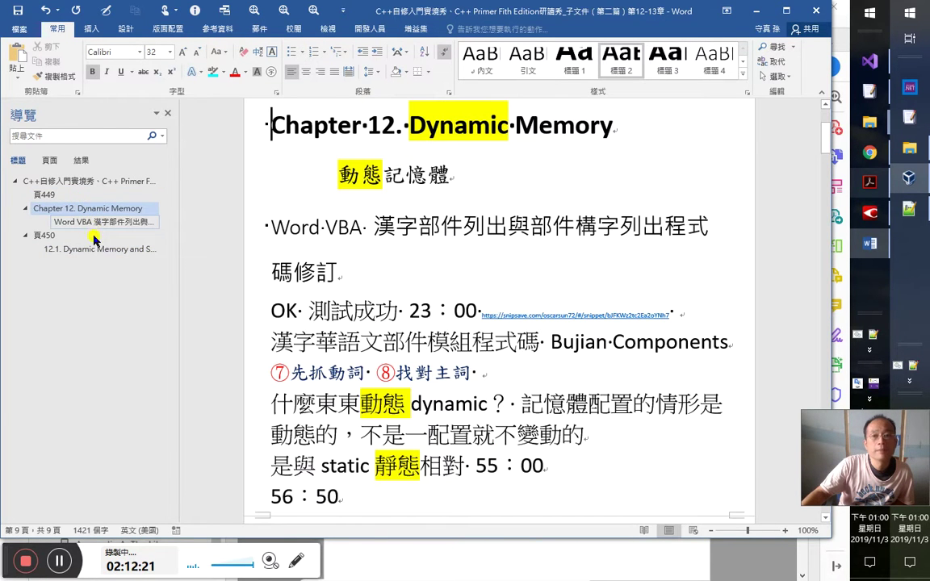
click(48, 235)
click(93, 250)
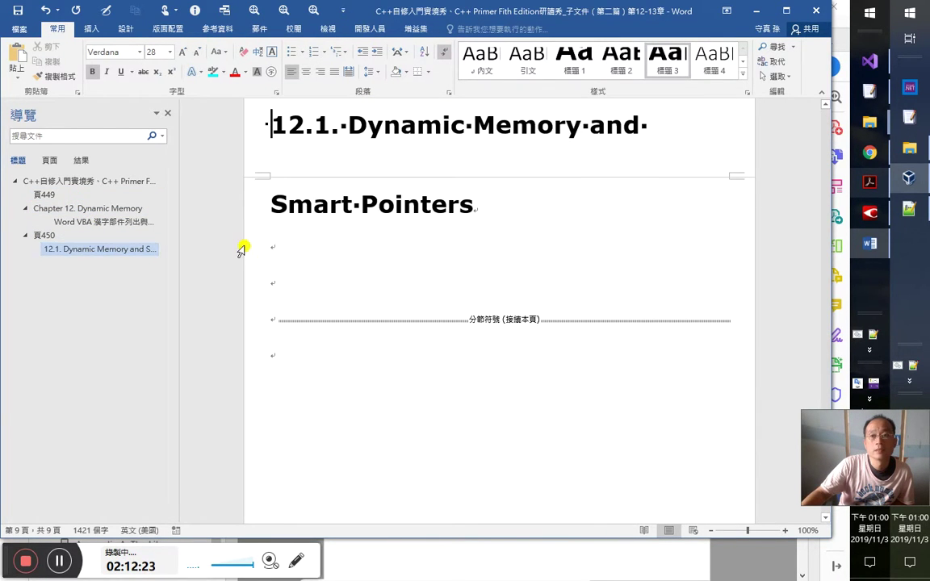
scroll(449, 207, up, 3)
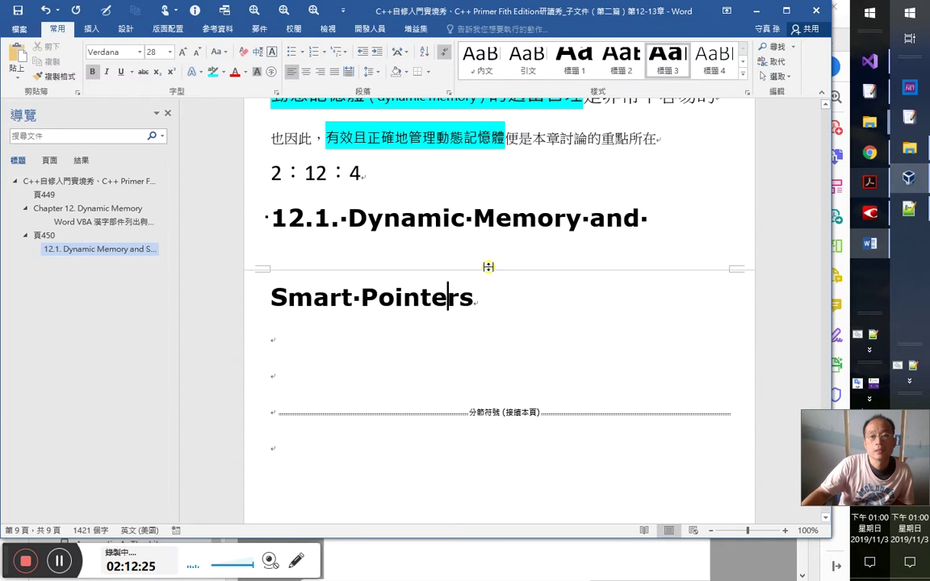
click(364, 336)
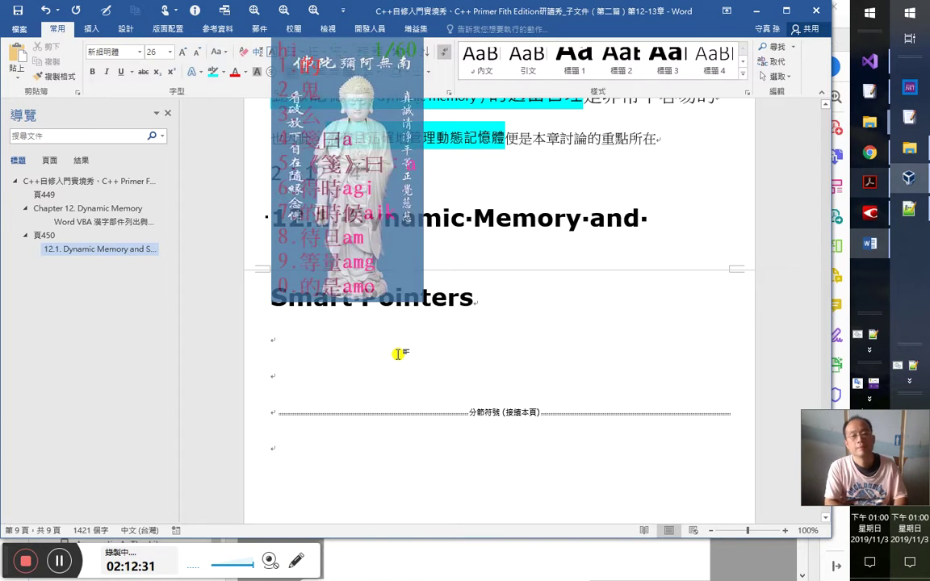
text(pyp)
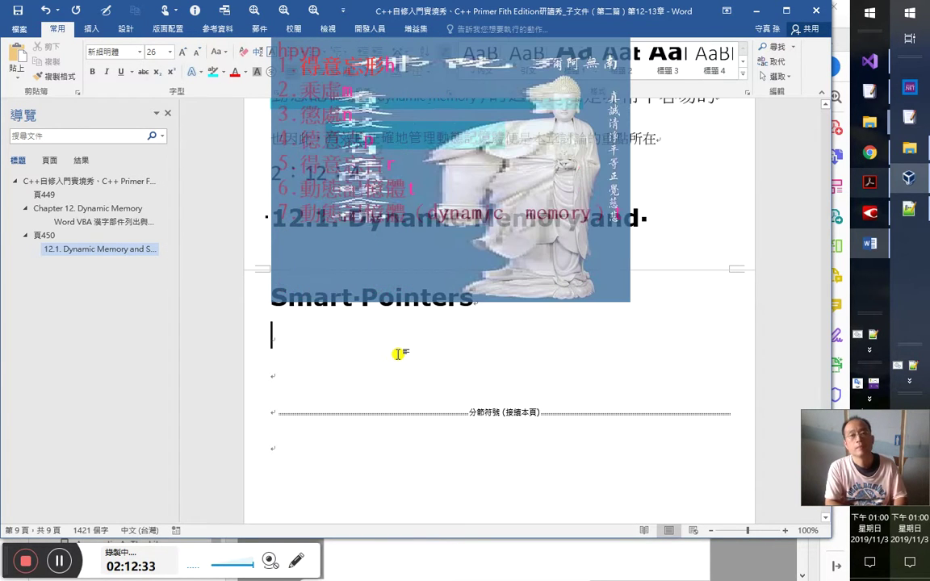
text(6與)
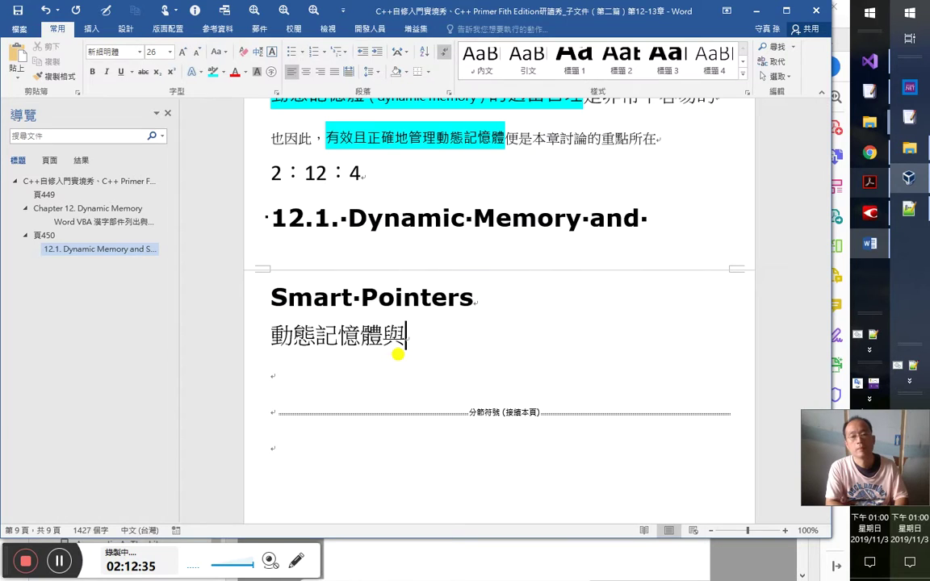
text(opqa)
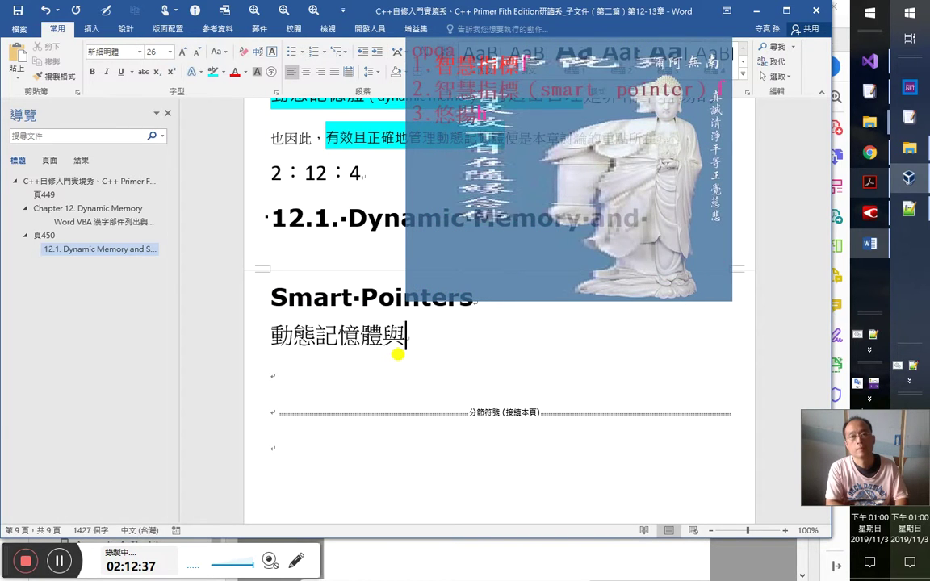
text(1)
key(Return)
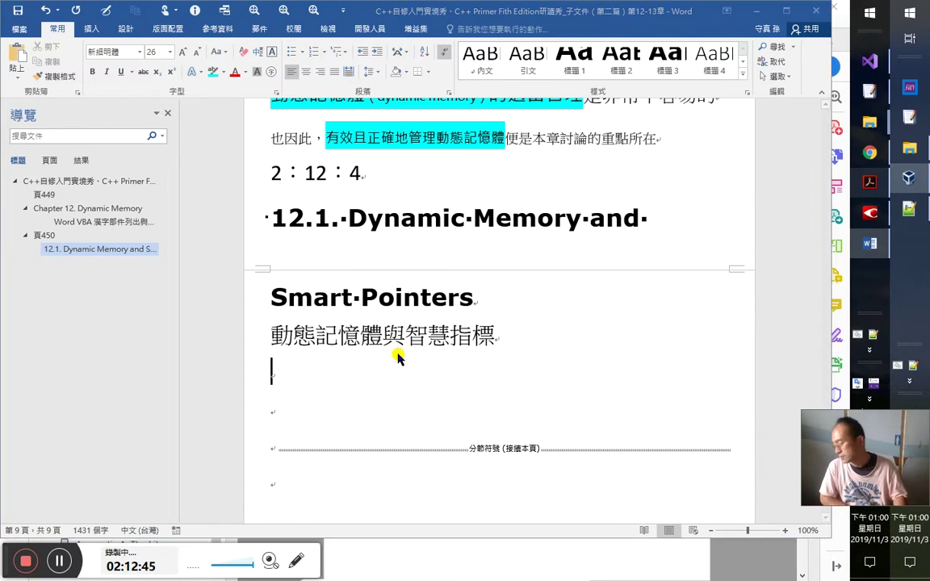
key(alt+Tab)
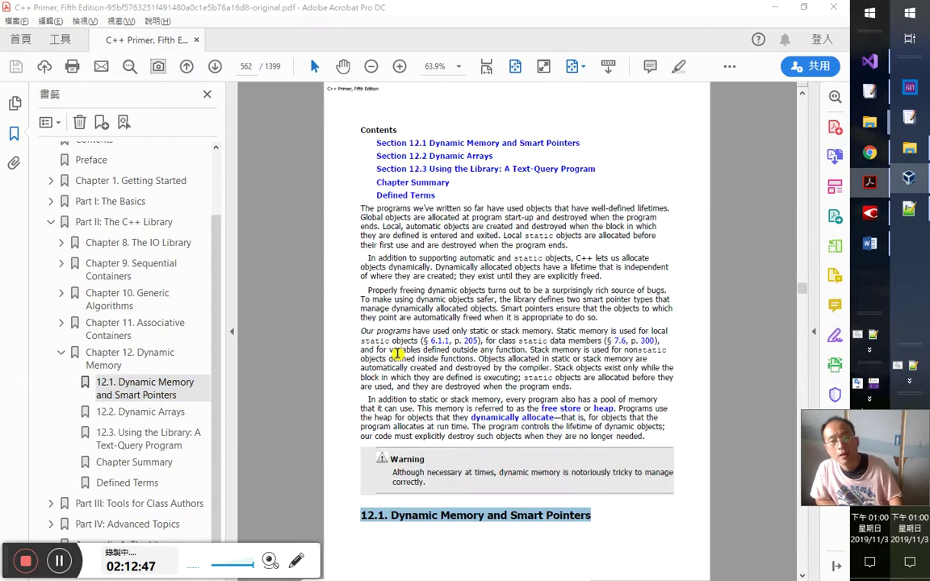
key(alt+Tab)
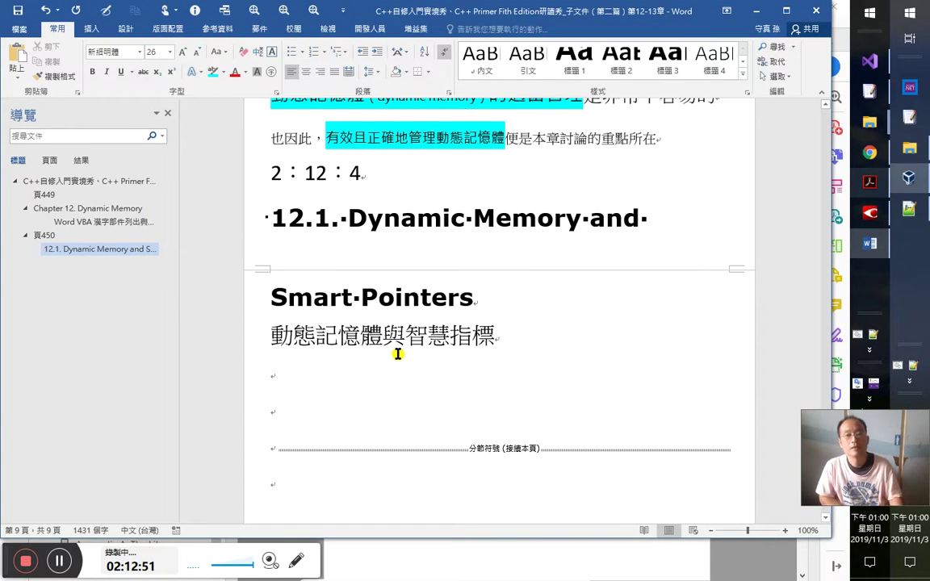
key(alt+Tab)
key(alt+Tab)
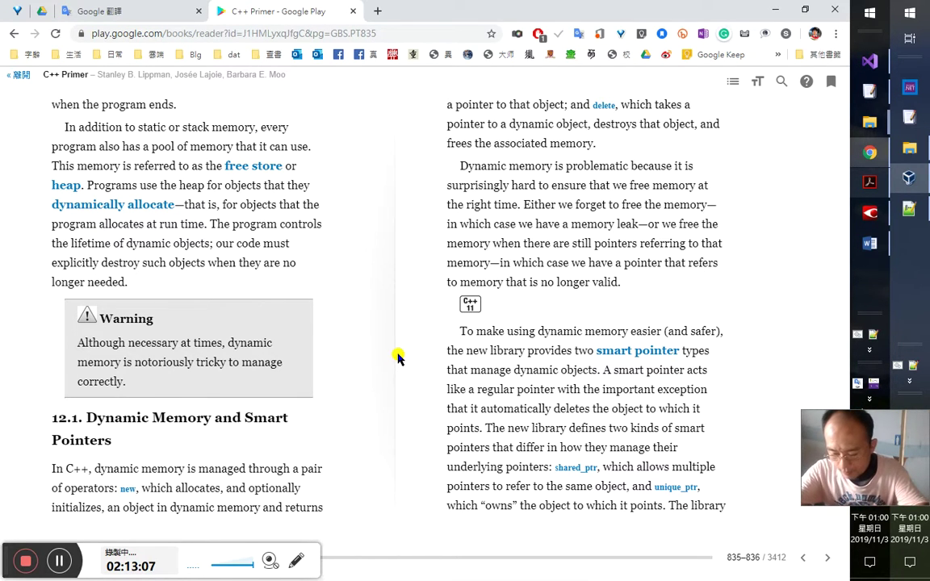
key(alt+Tab)
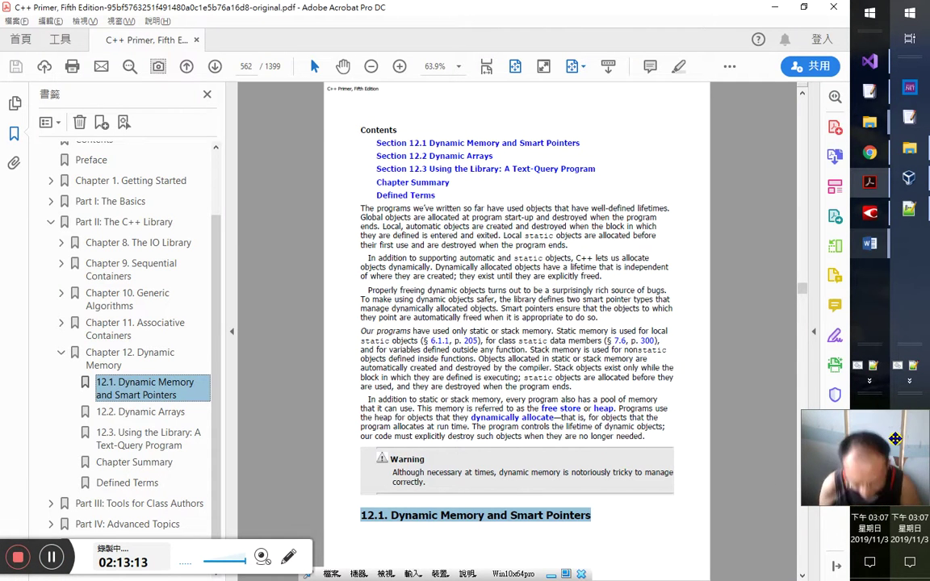
Zoom the PDF to 75% and go to page 563
click(866, 374)
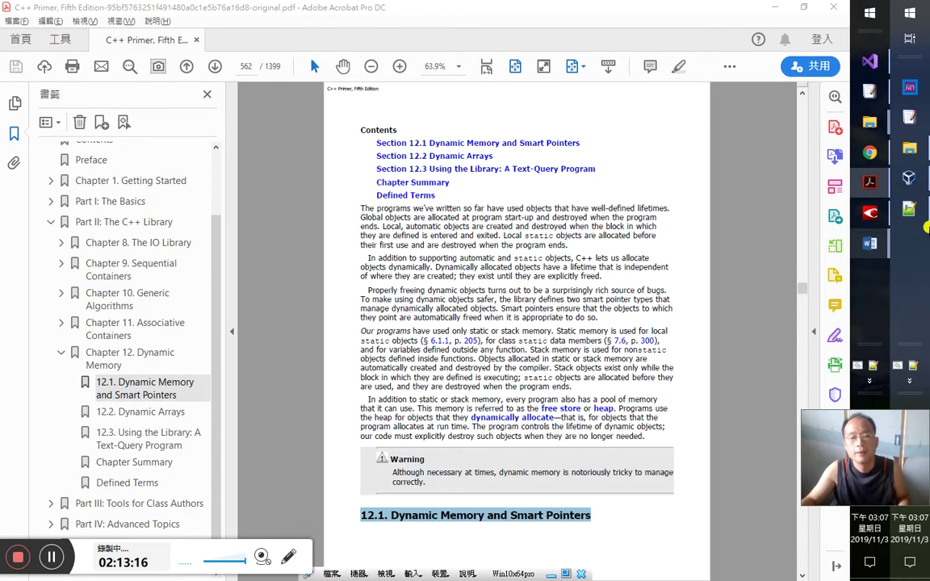
click(601, 251)
ctrl+scroll(592, 250, up, 2)
scroll(596, 243, down, 1)
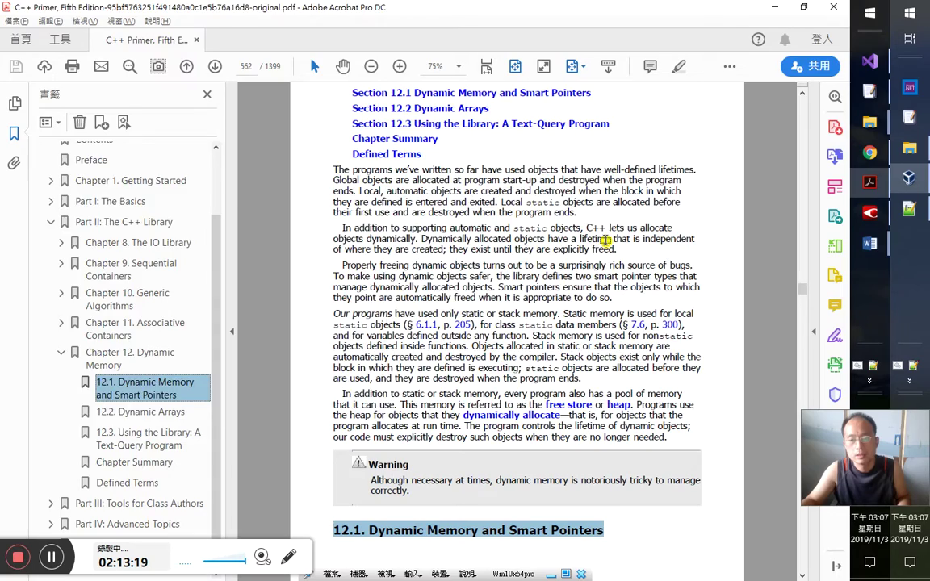
key(alt+Tab)
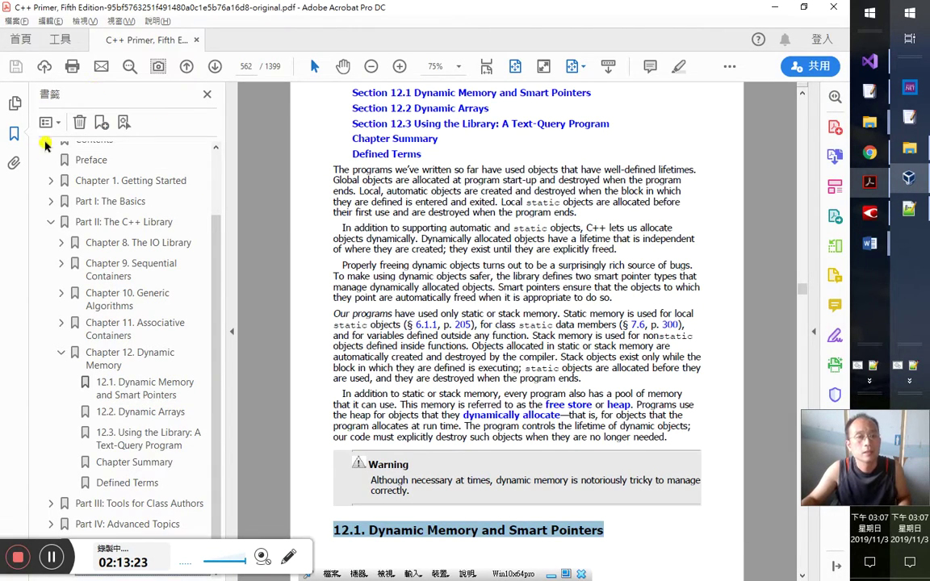
click(215, 66)
Compare page 563 with the Word notes and the Google Play copy of the book
key(alt+Tab)
key(alt+Tab)
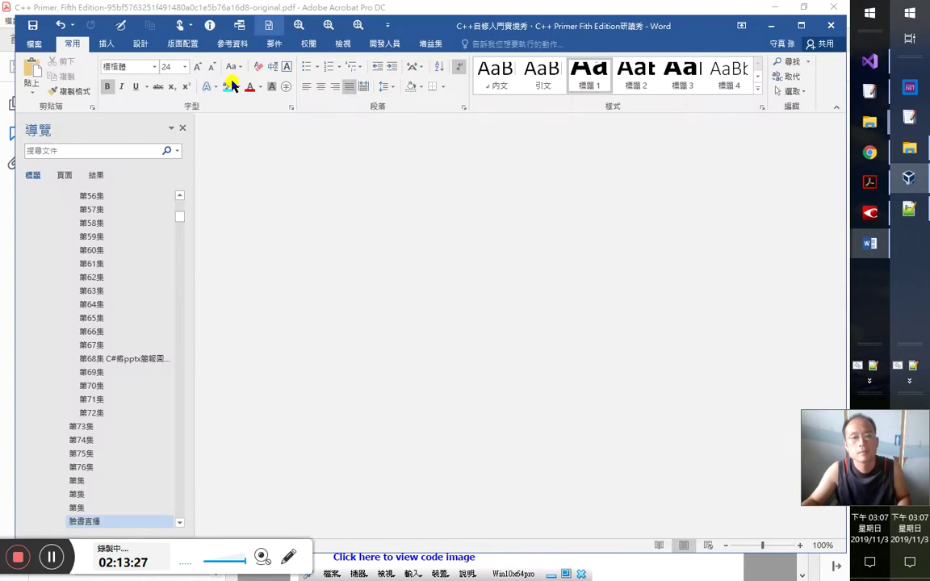
key(alt+Tab)
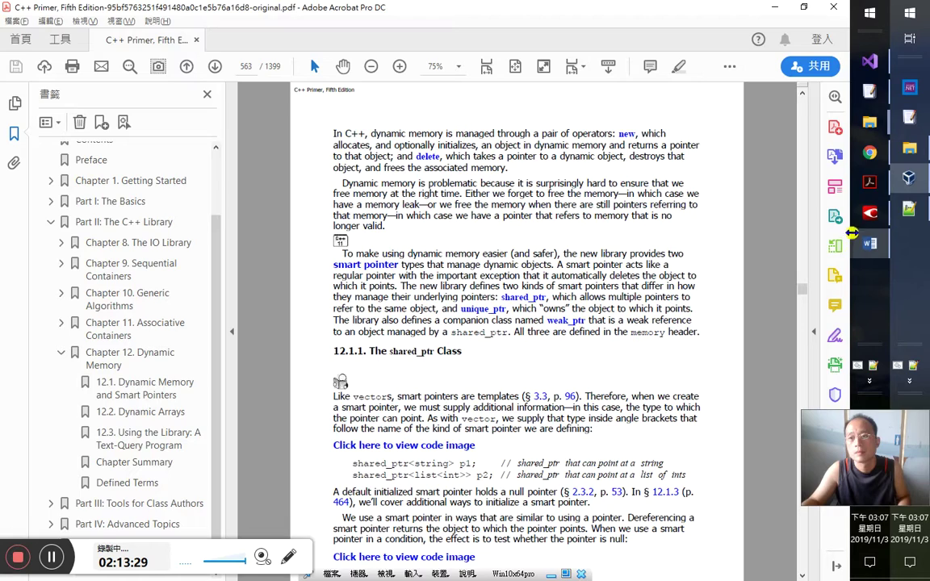
mouse_move(870, 243)
click(721, 184)
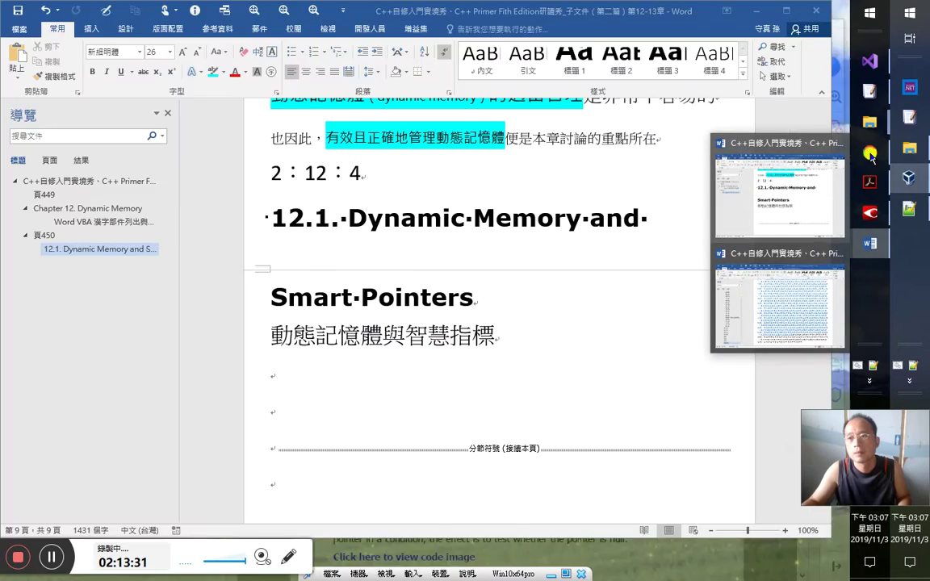
click(781, 141)
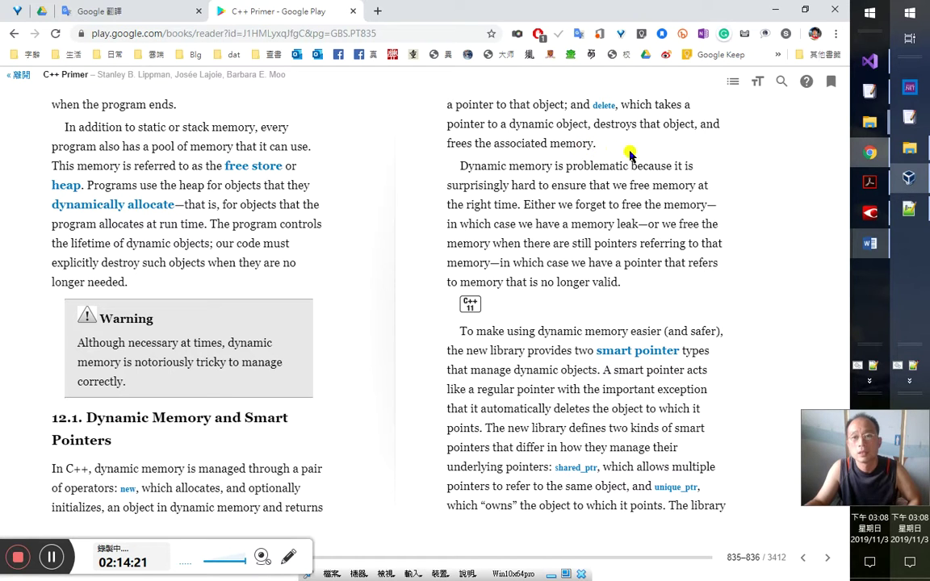
click(870, 182)
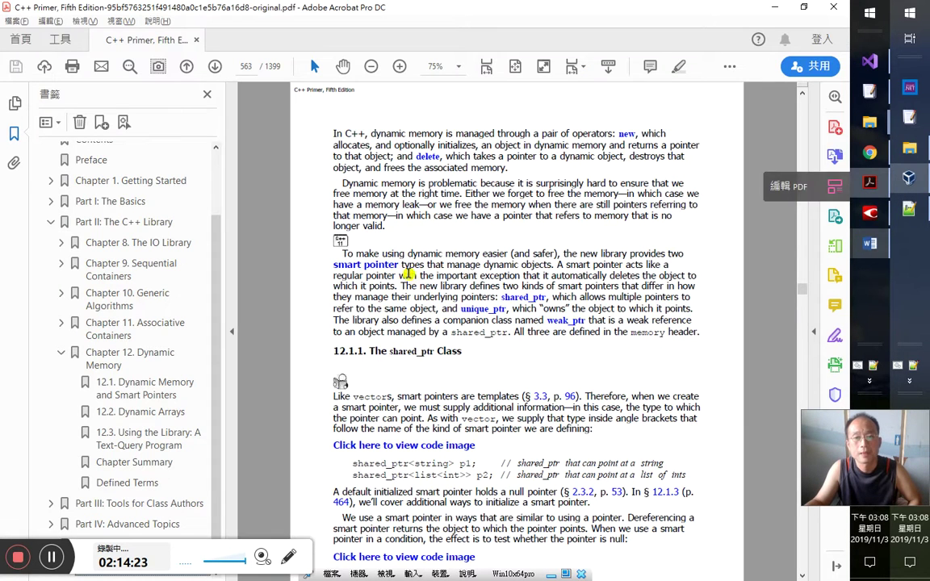
Select the opening paragraph about the new and delete operators
drag(334, 395, 476, 418)
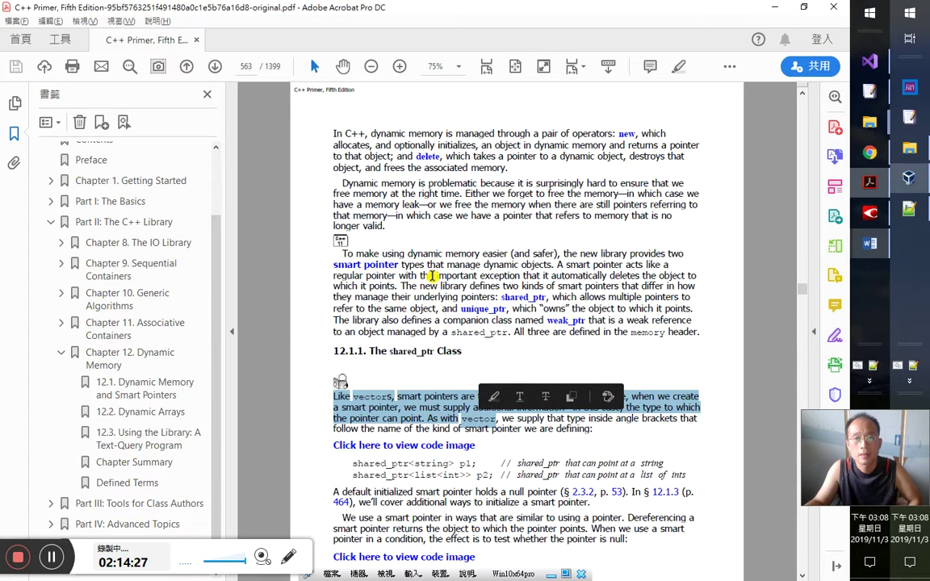
drag(329, 131, 505, 168)
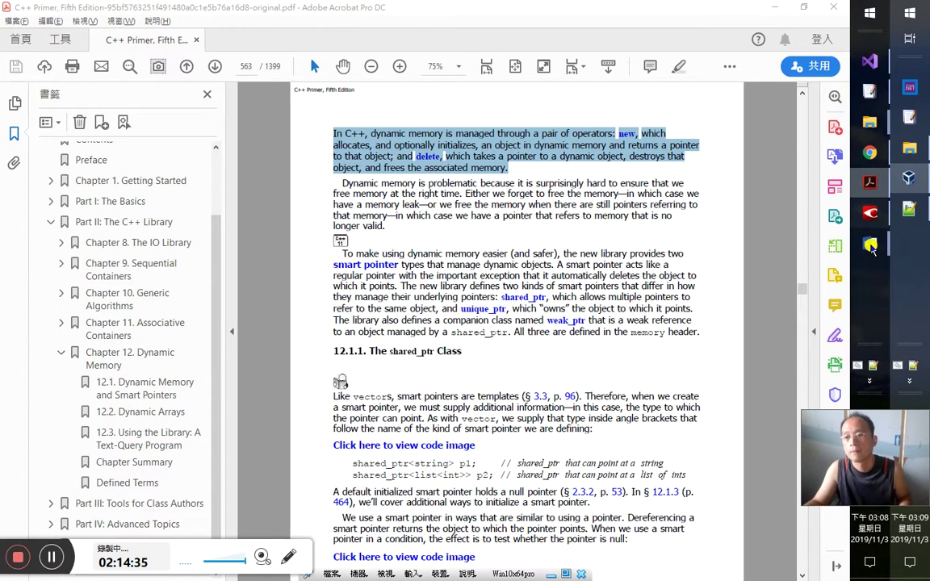
mouse_move(871, 244)
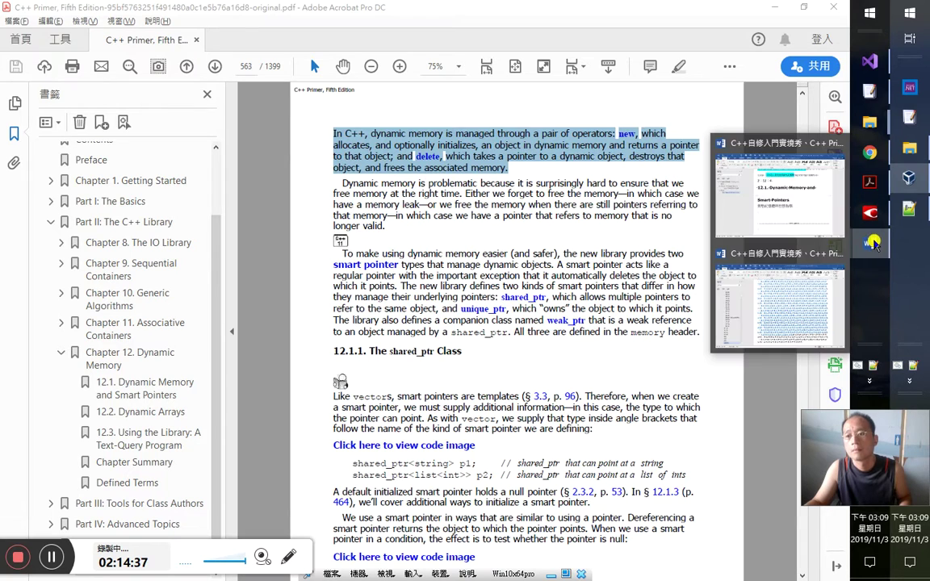
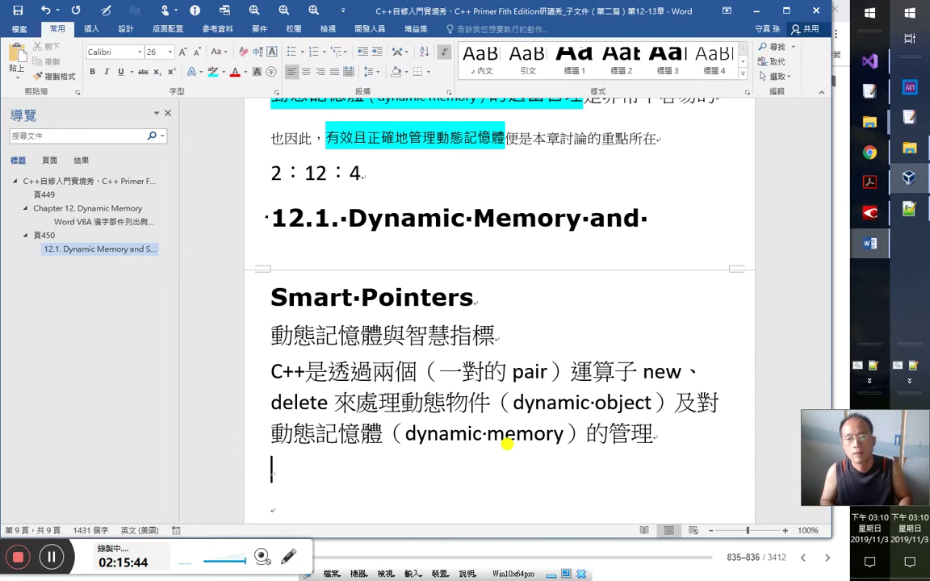
key(Up)
Paste the English new/delete passage on the empty line, keeping its source formatting
key(Down)
key(Down)
key(Down)
key(ctrl+v)
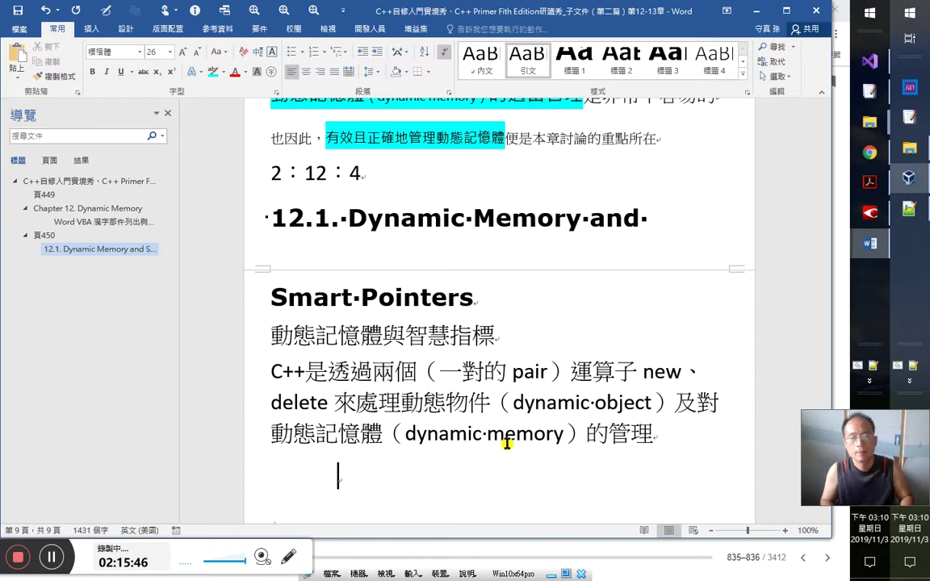
scroll(505, 440, down, 3)
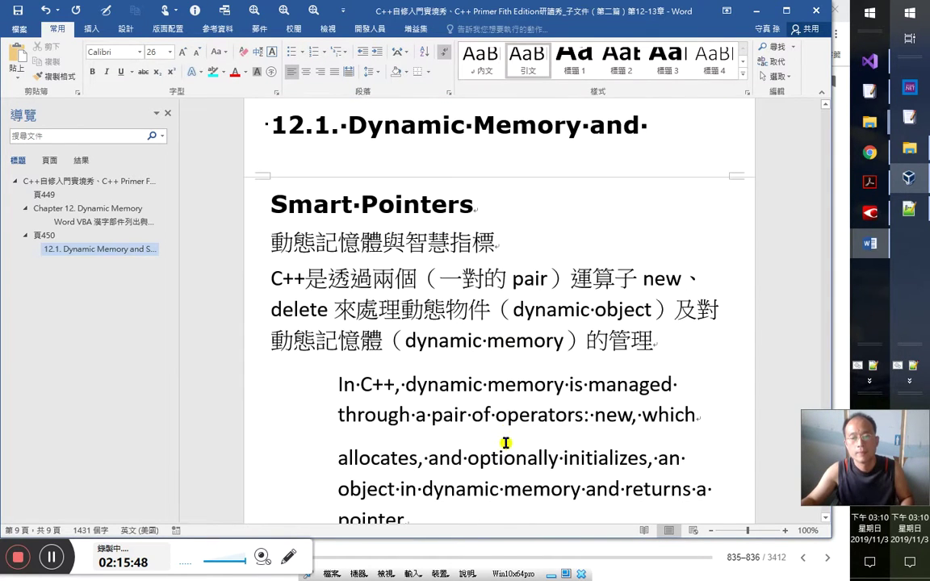
scroll(469, 396, down, 2)
key(ctrl+z)
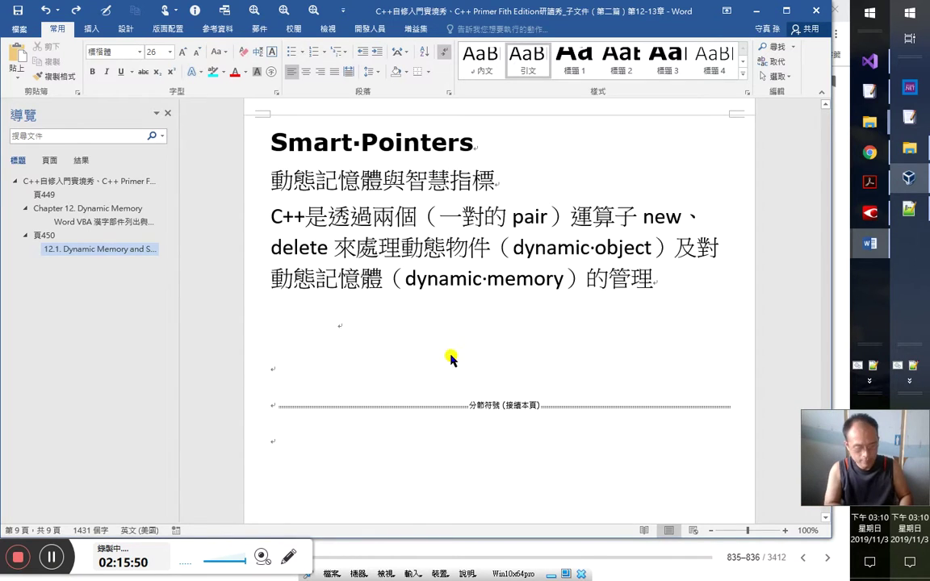
text(In C++, dynamic memory is managed through a pair of operators: new, which allocates, and optionally initializes, an object in dynamic memory and returns a pointer to that object; and delete, which takes a pointer to a dynamic object, destroys that object, and frees the associated memory.)
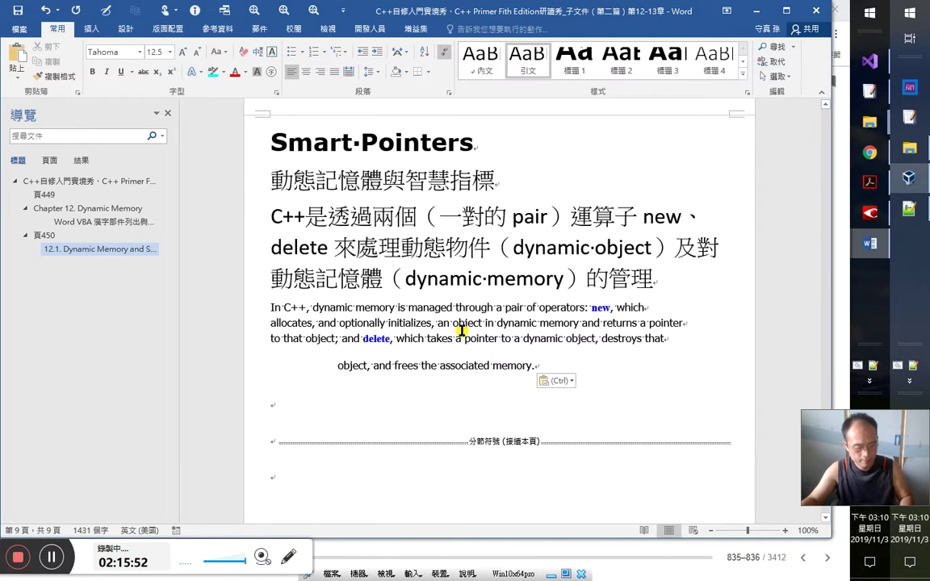
Restyle the pasted paragraphs as large quote text and join the 'allocates' line to the previous paragraph
key(ctrl+z)
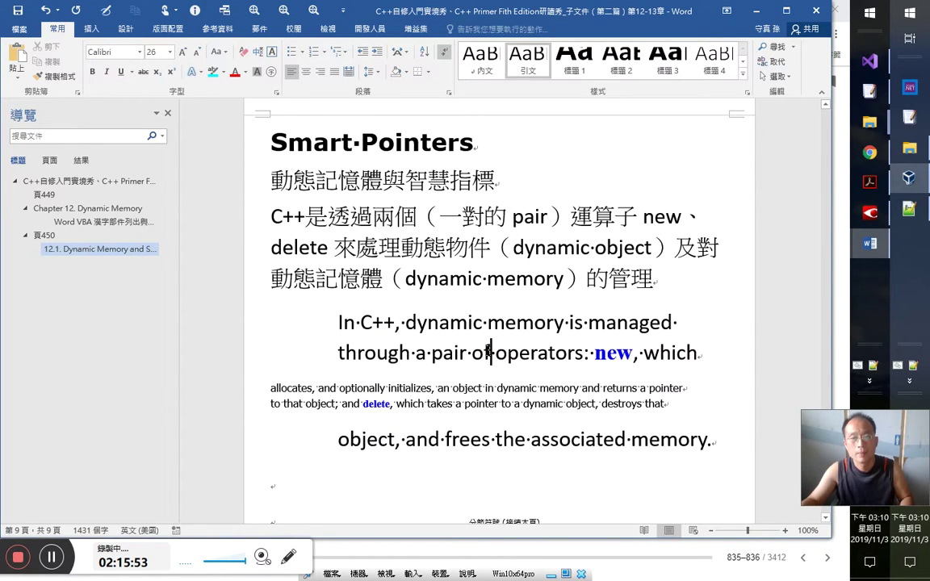
click(363, 390)
key(ctrl+z)
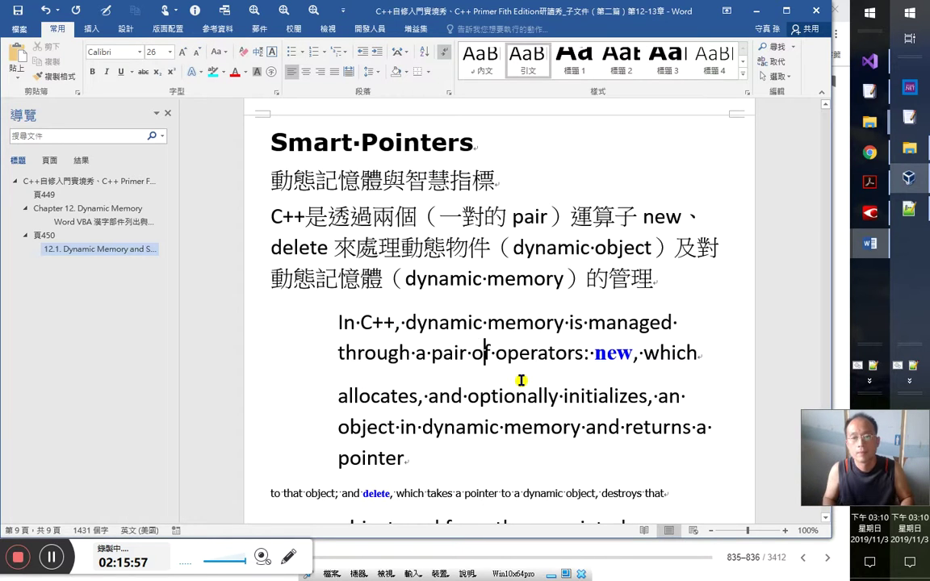
key(Delete)
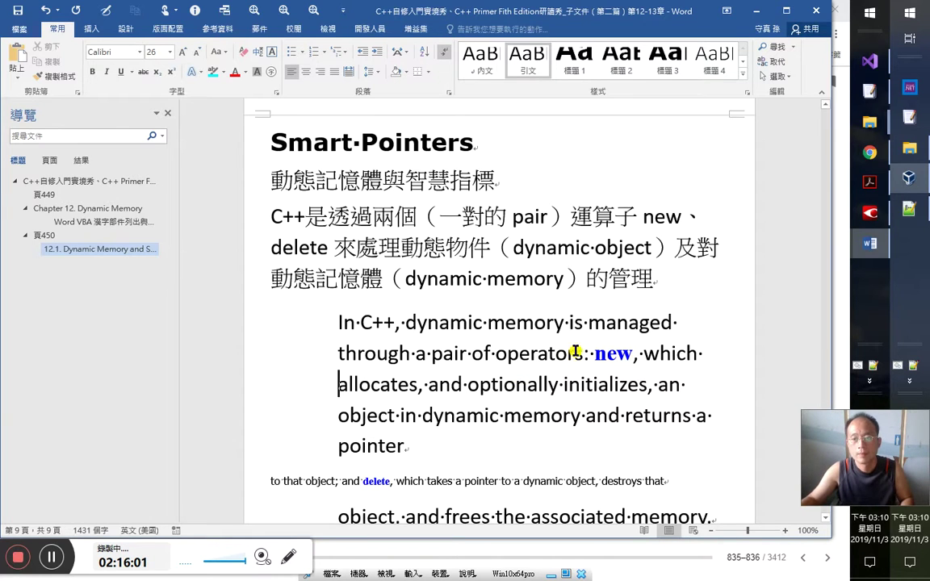
Highlight 'operators' in cyan and add a colon and a comma after 'new'
double_click(498, 353)
double_click(587, 350)
text(:)
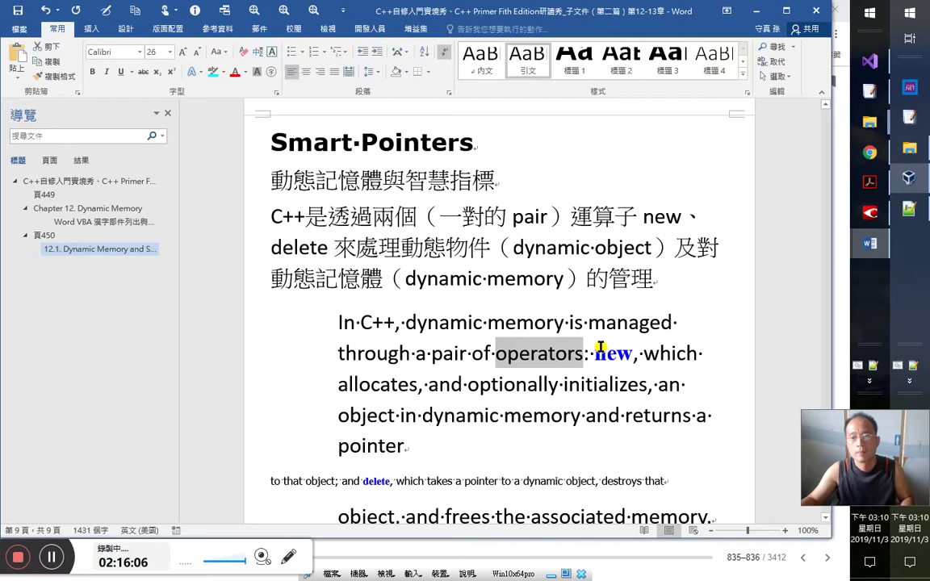
click(213, 71)
click(634, 355)
text(,)
Join 'to that object;' onto the pointer line and start 'and delete' as a new paragraph
scroll(566, 364, down, 1)
click(424, 353)
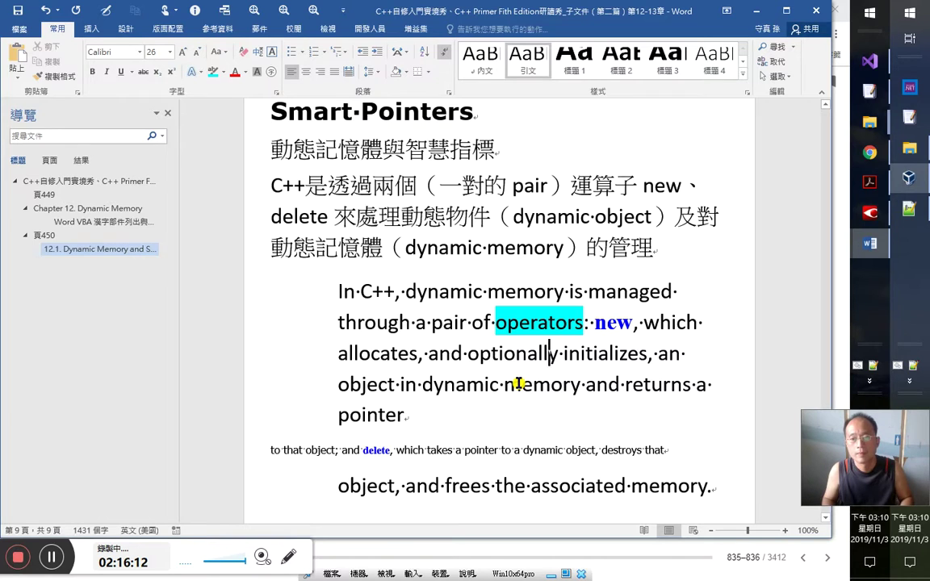
key(Down)
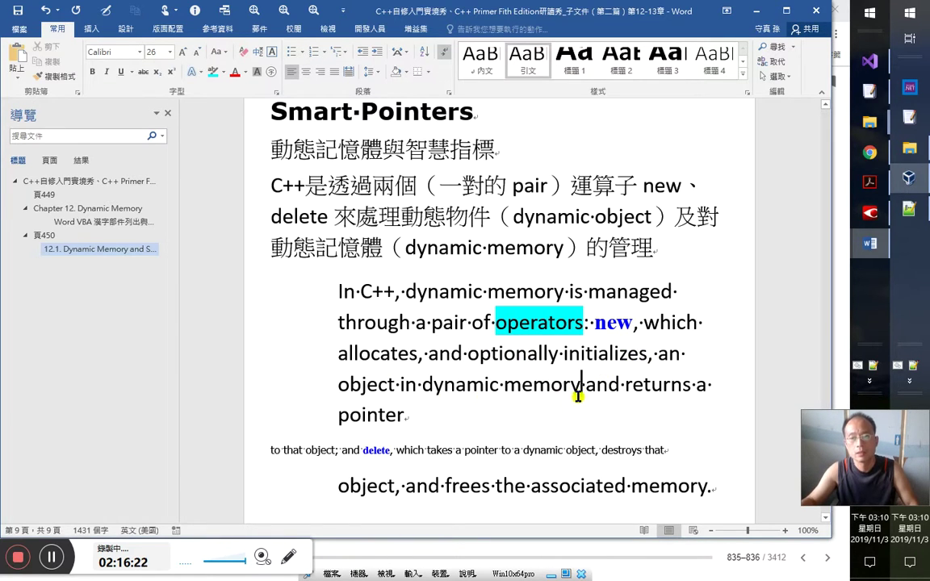
click(573, 424)
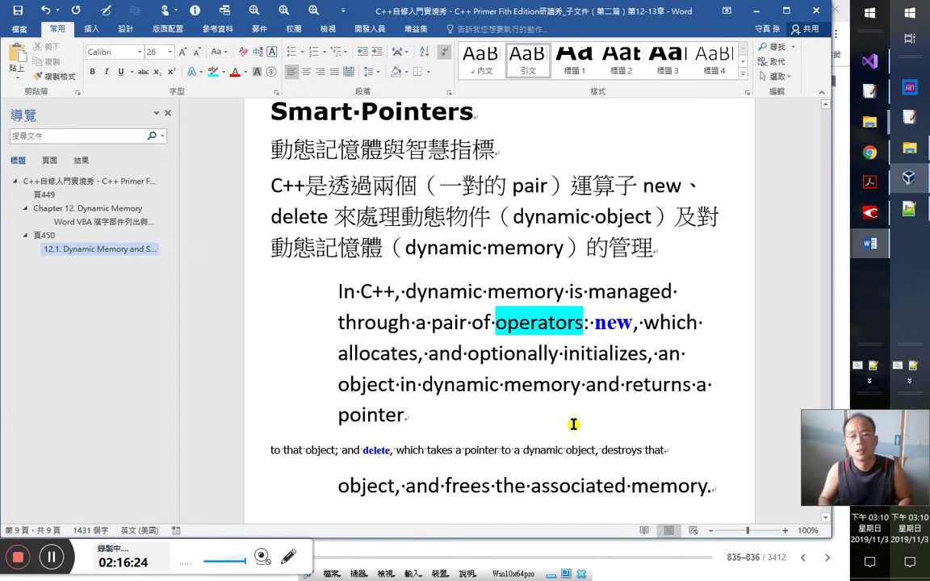
key(Delete)
key(ctrl+z)
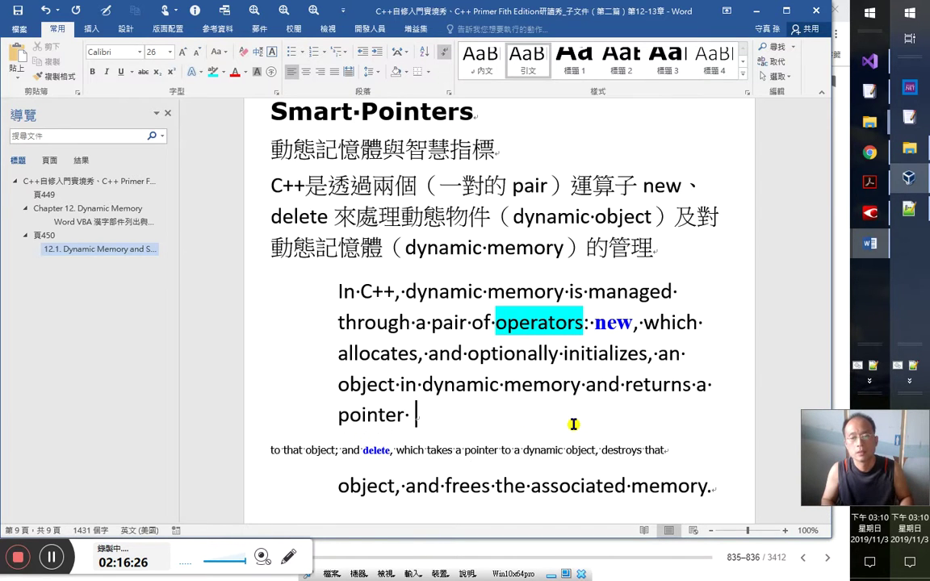
key(Down)
key(ctrl+shift+v)
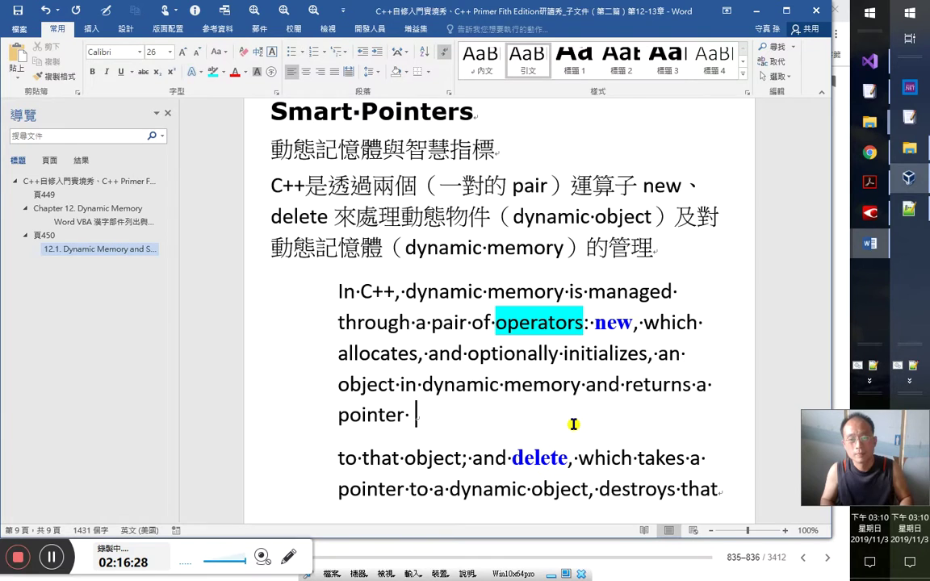
key(Delete)
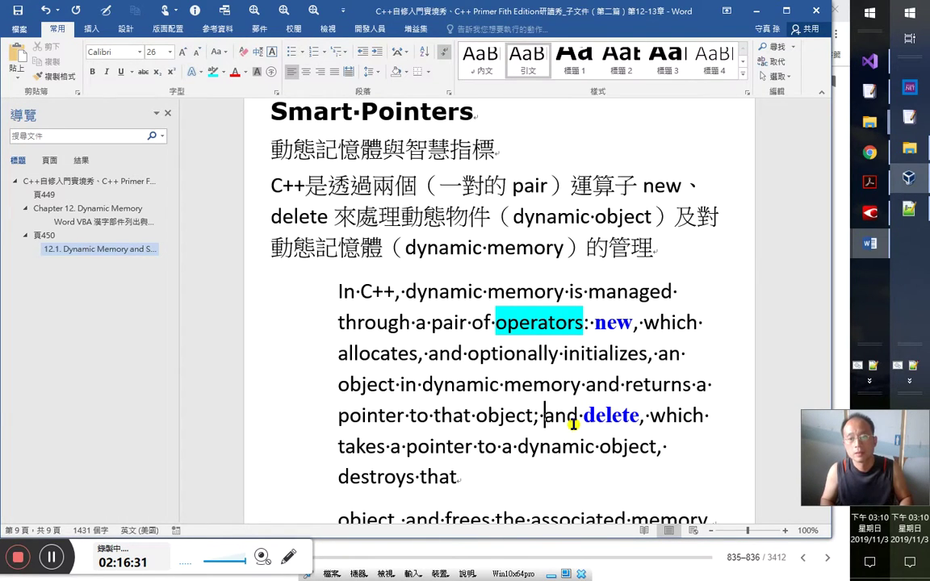
key(Return)
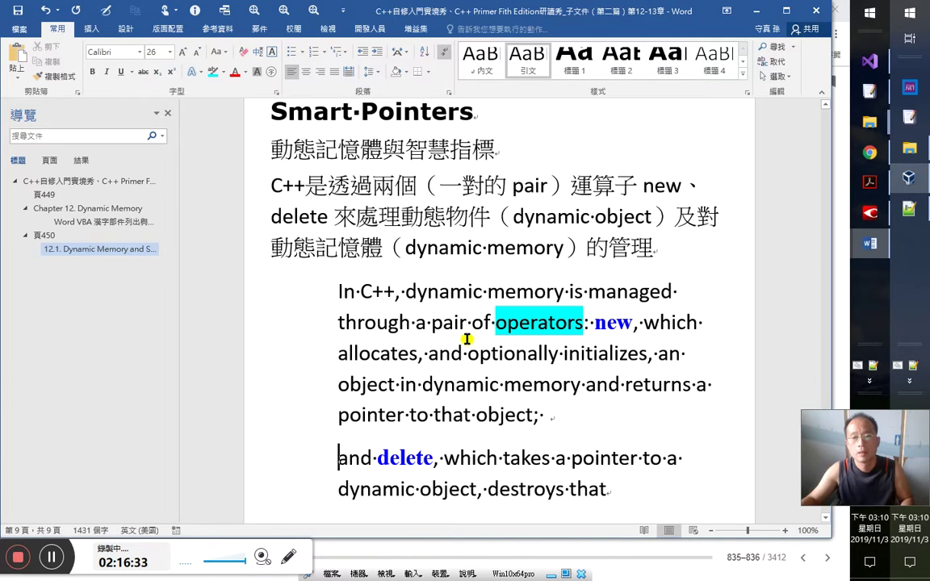
click(593, 323)
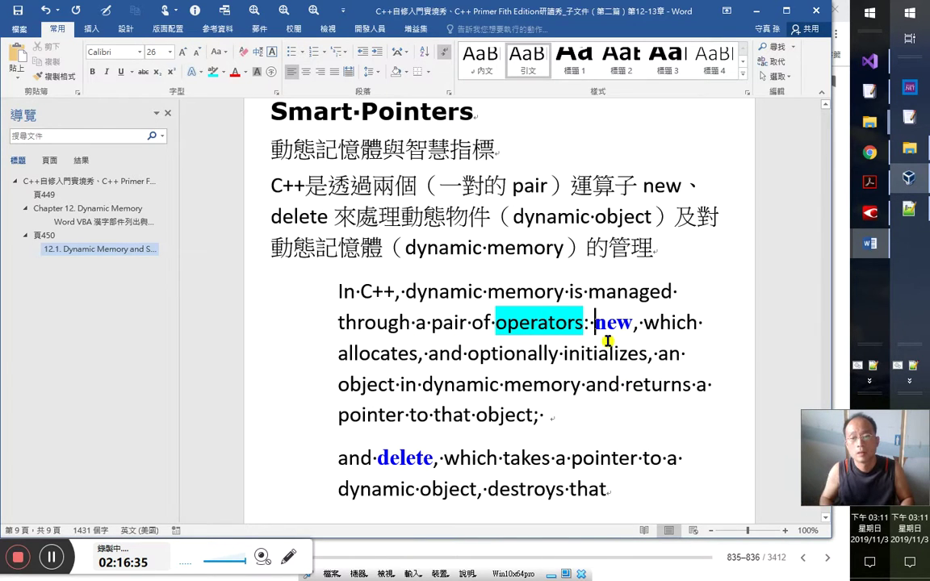
Add line breaks so 'new' and 'delete' each start their own line
key(shift+Return)
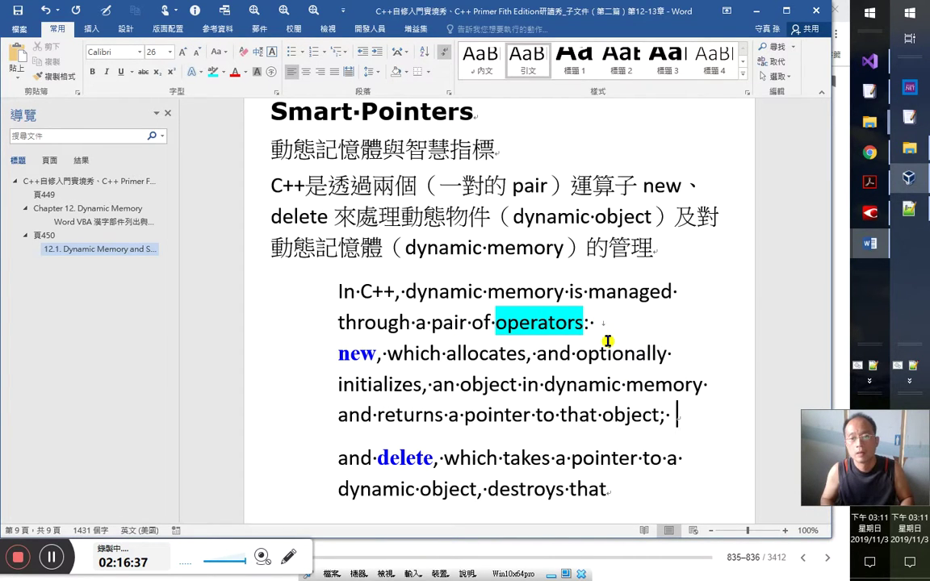
key(Delete)
key(shift+Return)
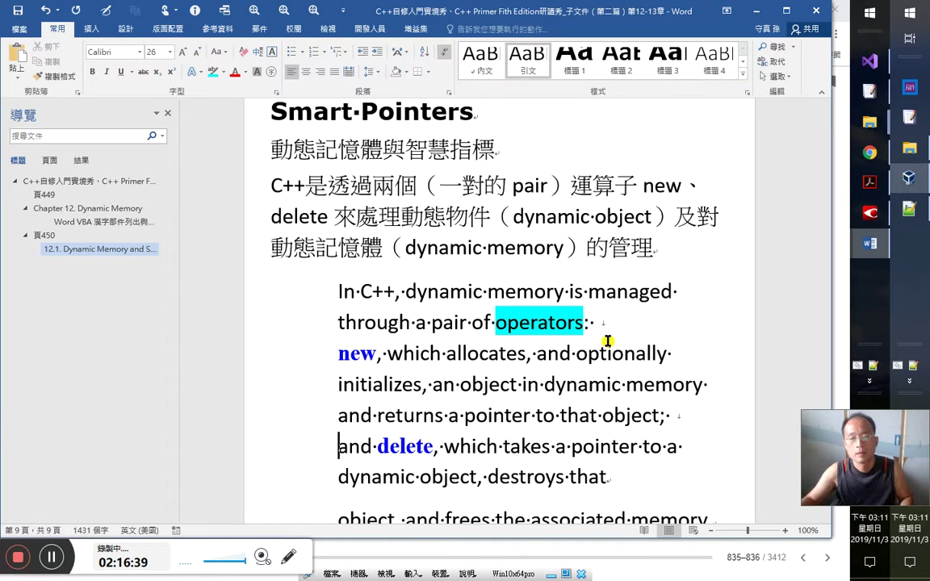
scroll(683, 380, down, 2)
click(708, 356)
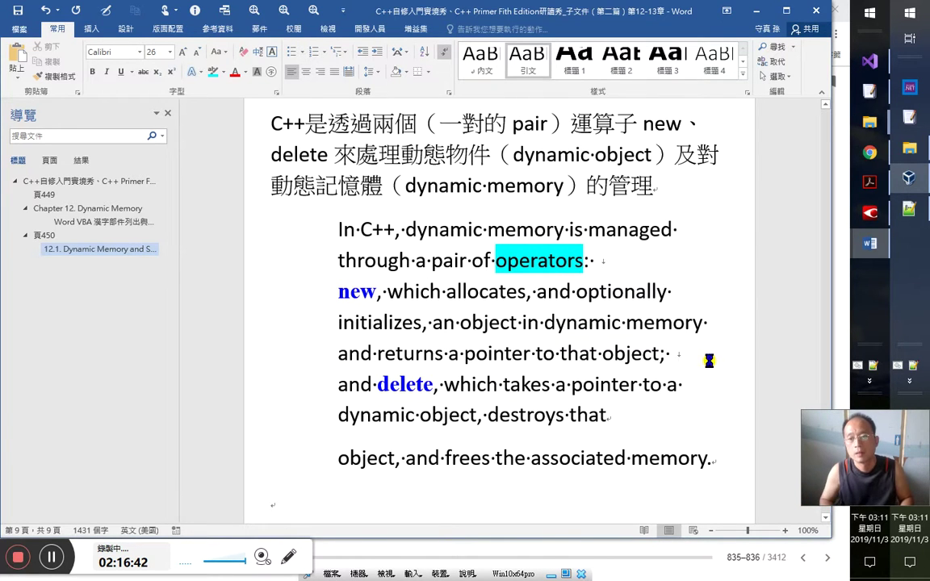
key(Delete)
key(shift+Return)
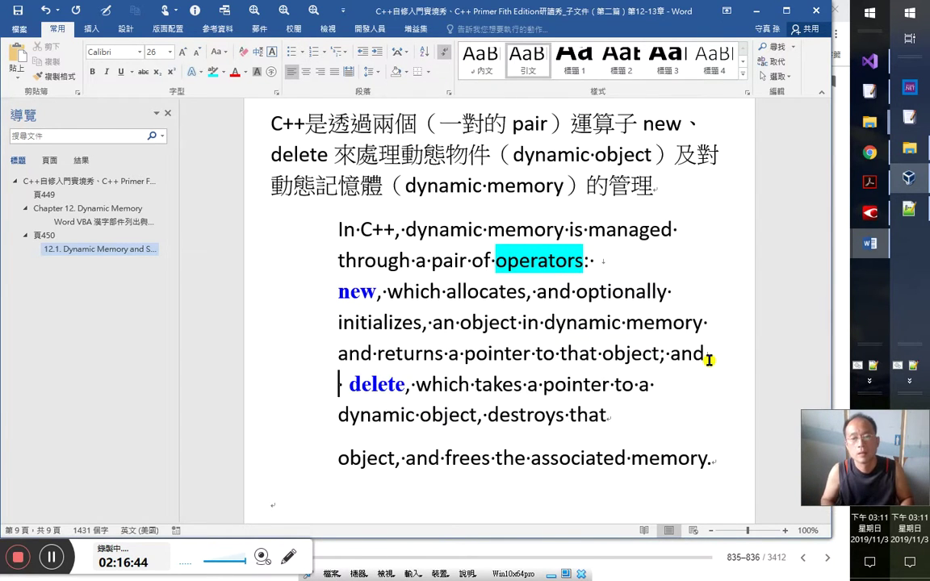
Break the line after 'to a' and join 'object, and frees the associated memory.' onto 'destroys that'
key(Right)
key(Right)
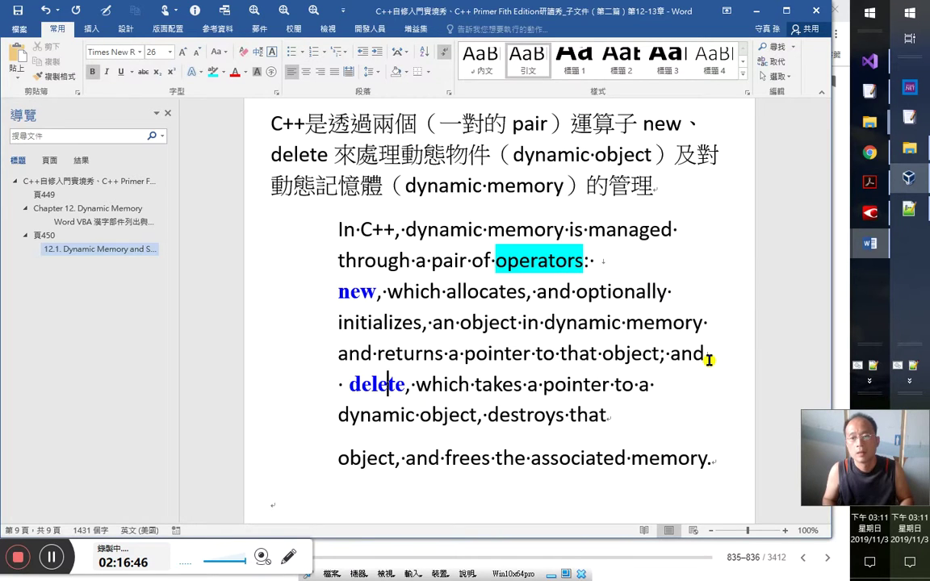
key(Right)
key(Right)
key(Right)
key(Right)
key(Right)
key(Right)
key(Right)
key(Right)
key(Right)
key(Right)
key(shift+Return)
key(Right)
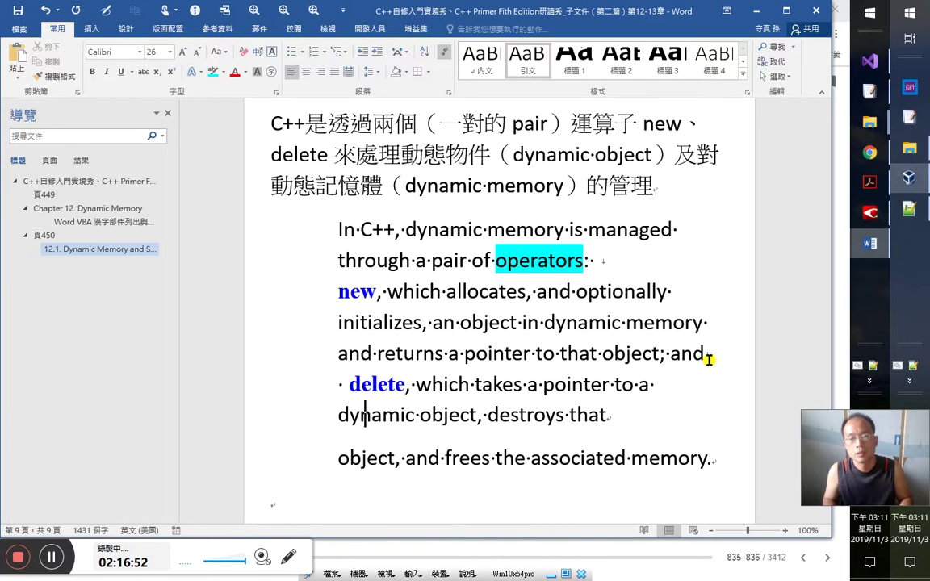
key(Right)
key(Right)
key(Right)
key(Right)
key(Right)
key(Right)
key(Right)
key(Right)
key(Right)
key(Right)
key(Right)
key(Right)
key(Right)
key(Right)
key(Right)
key(Right)
key(Right)
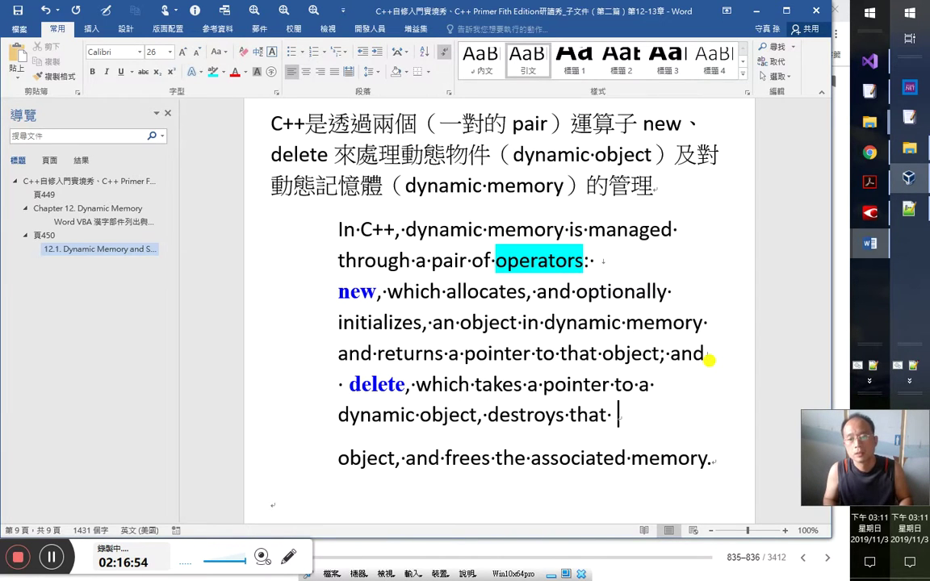
key(Delete)
key(Right)
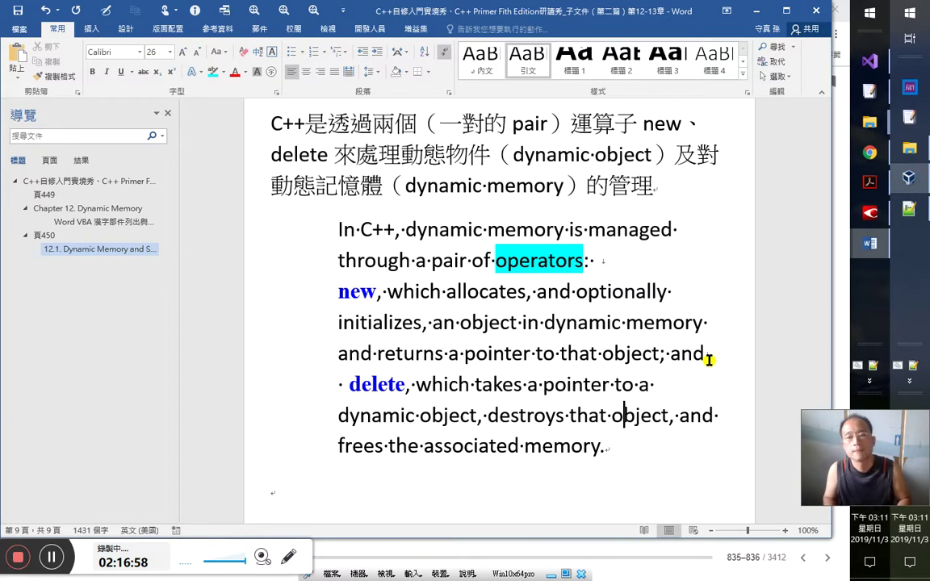
key(ctrl+End)
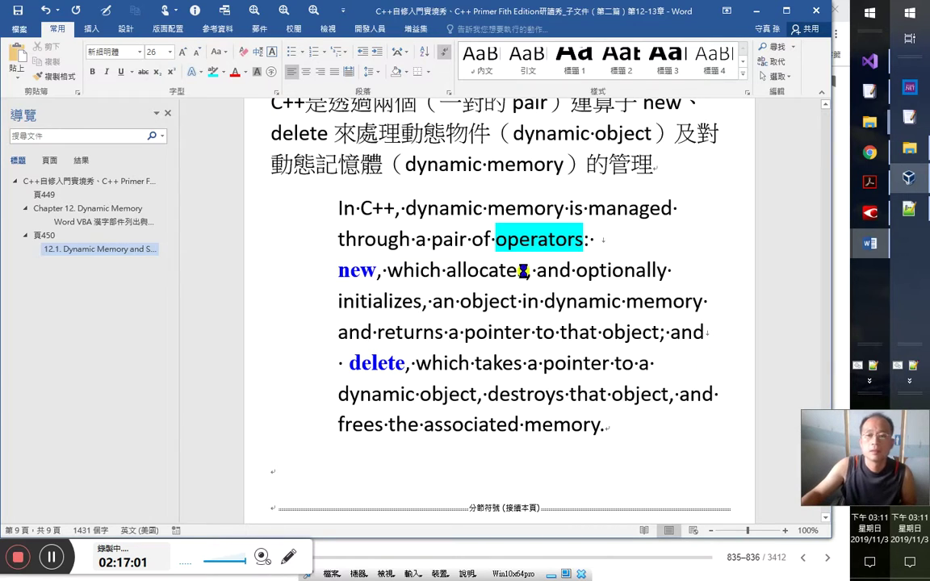
Colour 'allocates', 'optionally initializes', 'returns a pointer to that object' and 'takes a pointer to a dynamic object' blue
double_click(460, 268)
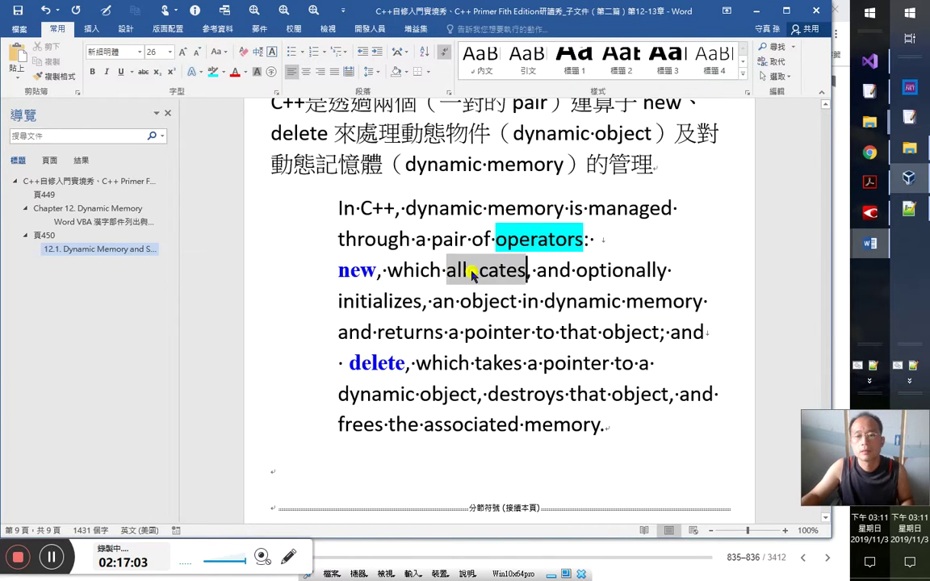
click(225, 73)
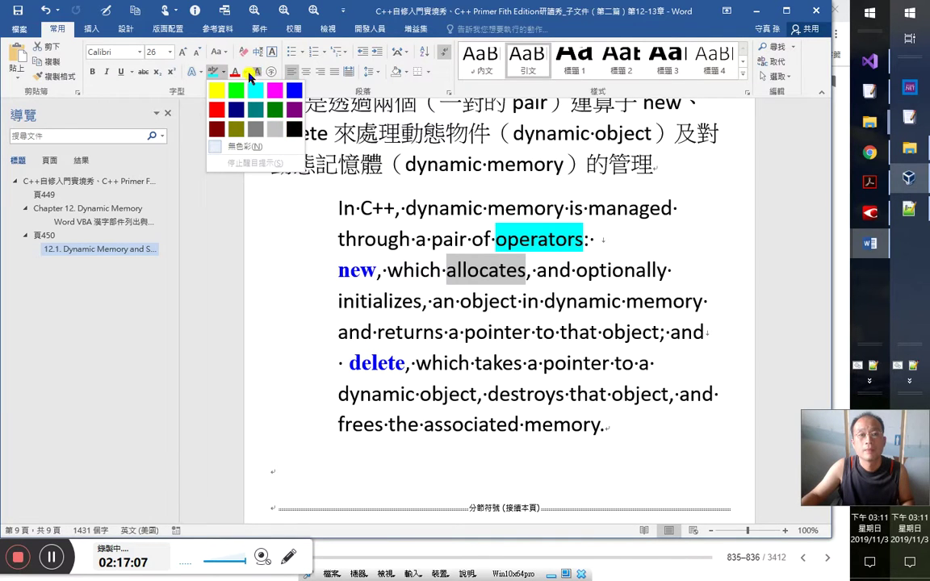
click(224, 72)
click(245, 72)
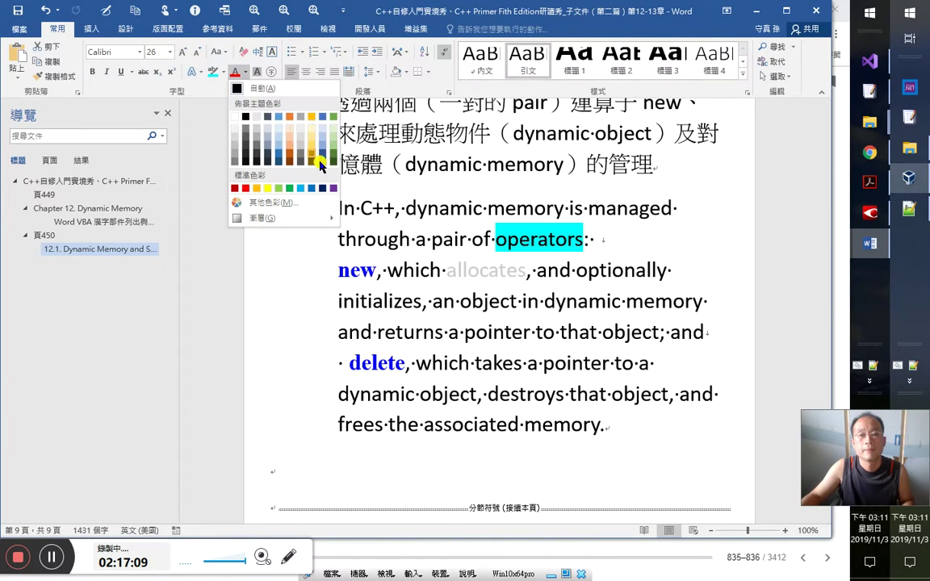
click(315, 182)
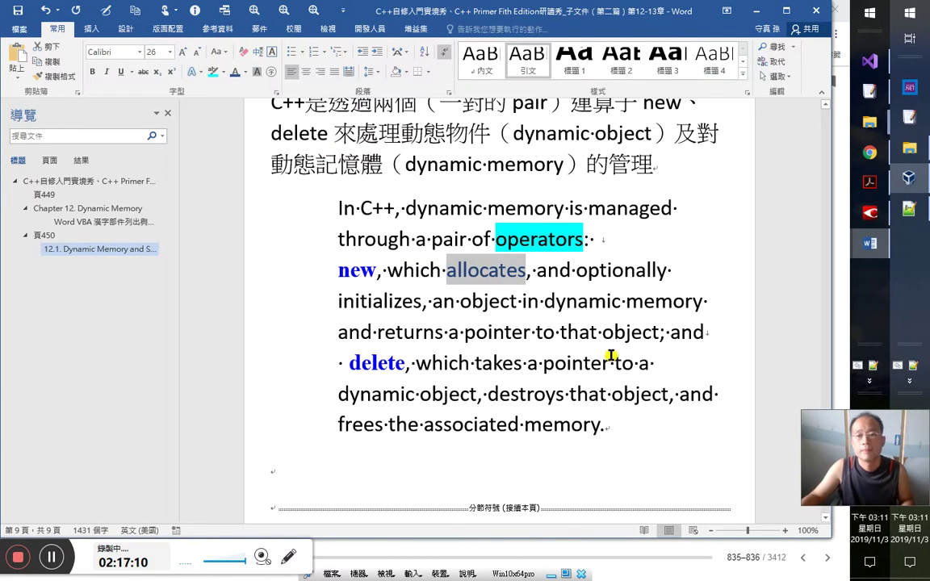
click(422, 304)
shift+click(571, 267)
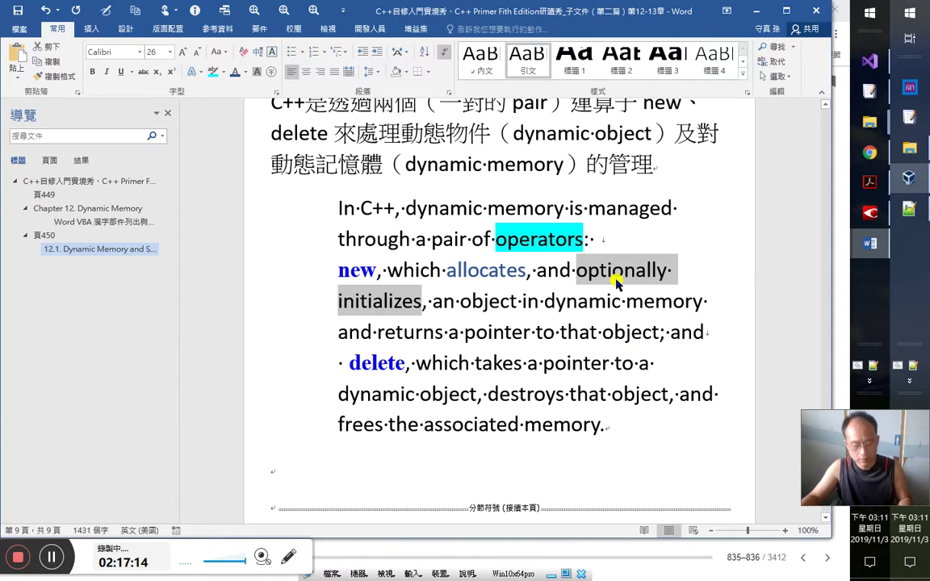
click(460, 331)
drag(376, 332, 660, 337)
key(F4)
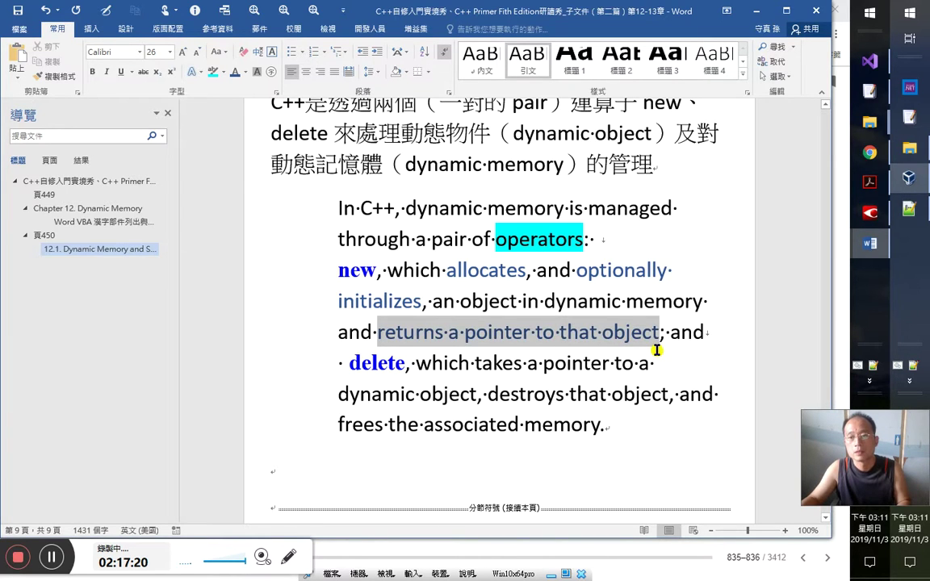
drag(477, 364, 477, 396)
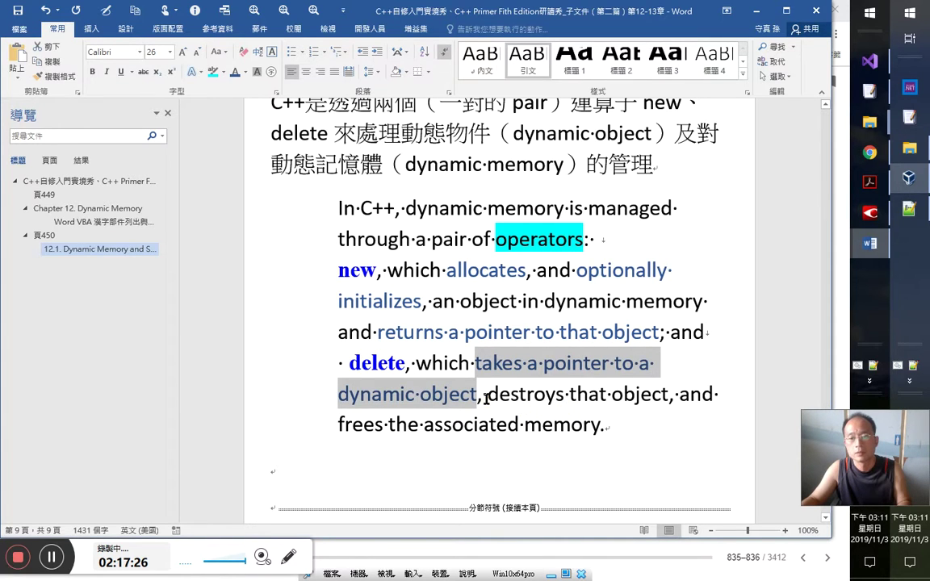
key(F4)
Make the word 'destroys' bold, then select 'frees'
click(487, 395)
double_click(530, 396)
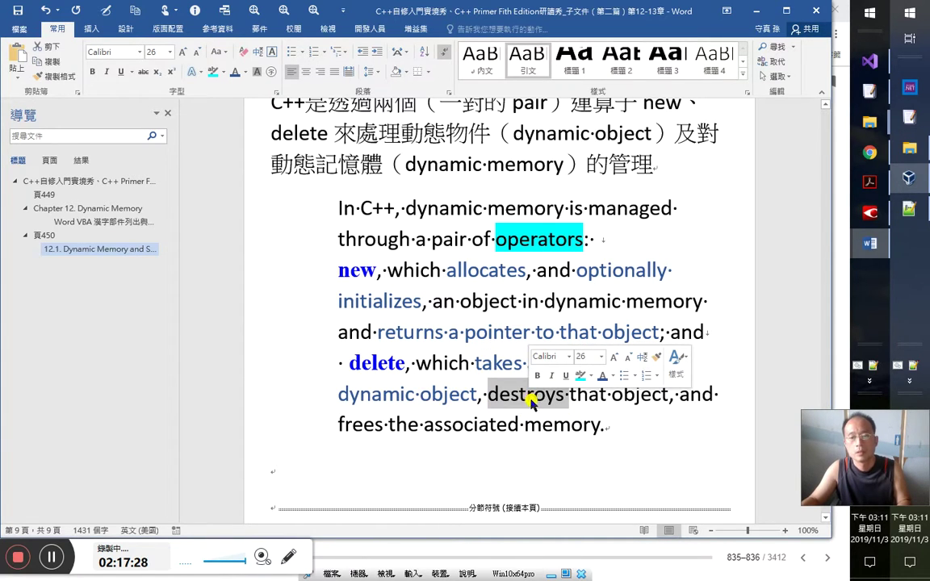
click(543, 426)
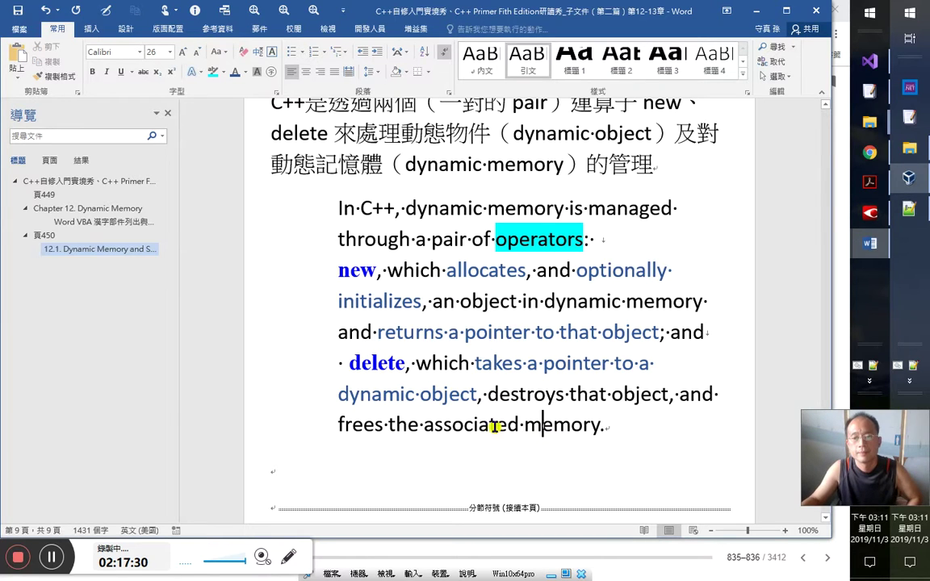
double_click(530, 394)
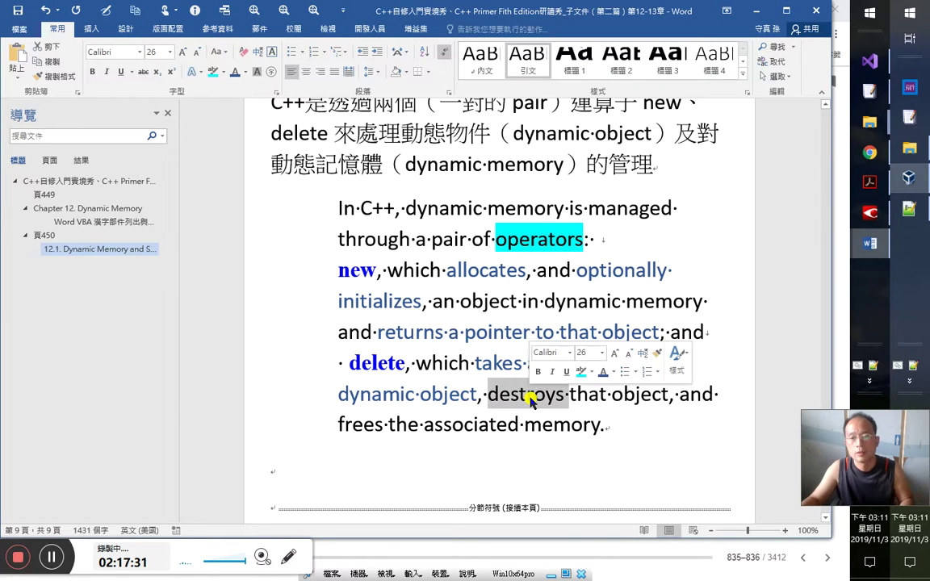
key(ctrl+b)
double_click(364, 426)
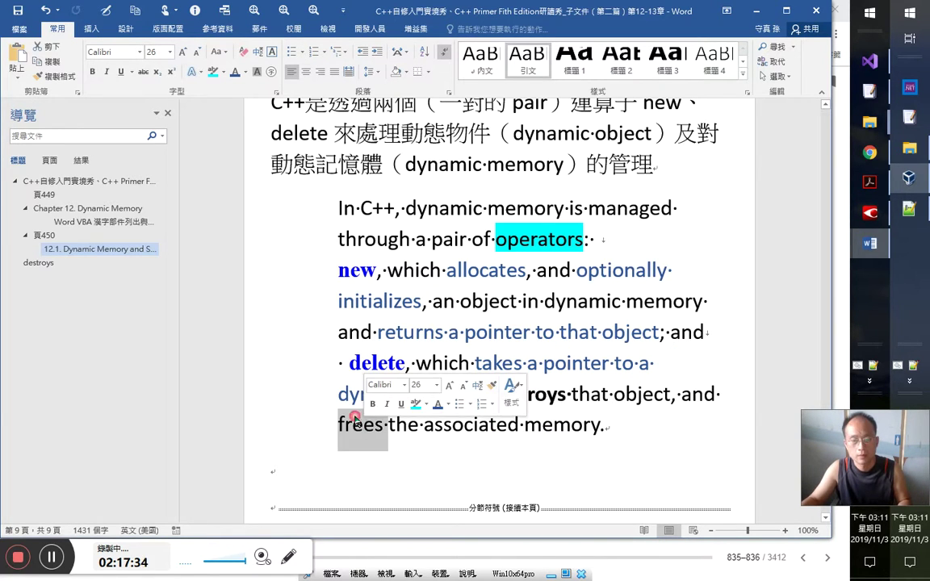
Make the word 'frees' bold
key(ctrl+b)
click(545, 456)
scroll(545, 448, down, 1)
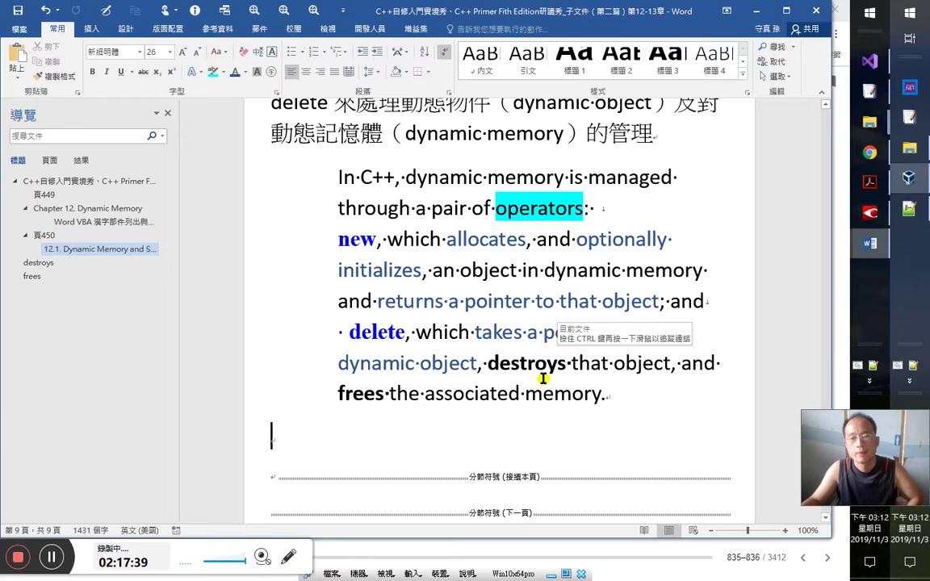
click(539, 403)
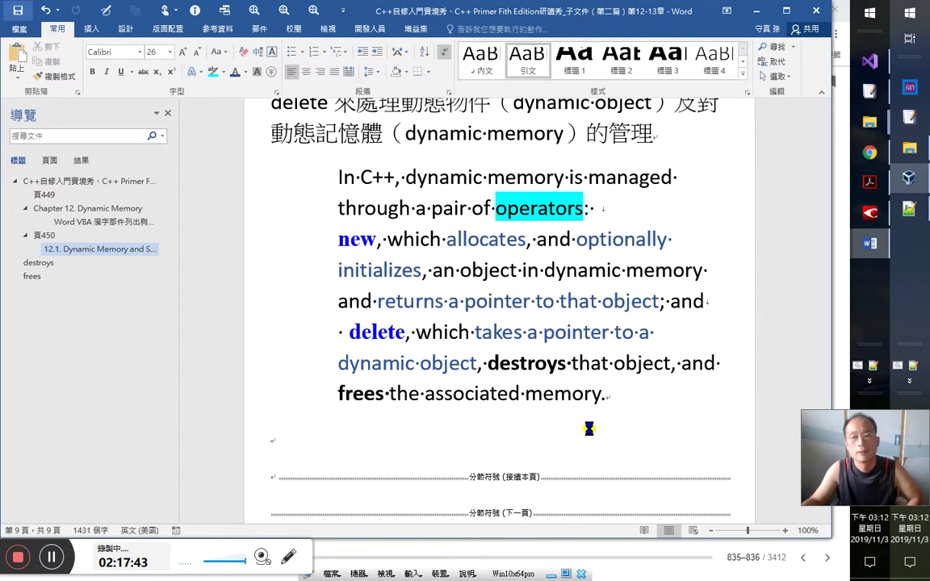
scroll(589, 426, up, 2)
scroll(589, 426, up, 1)
scroll(604, 425, down, 2)
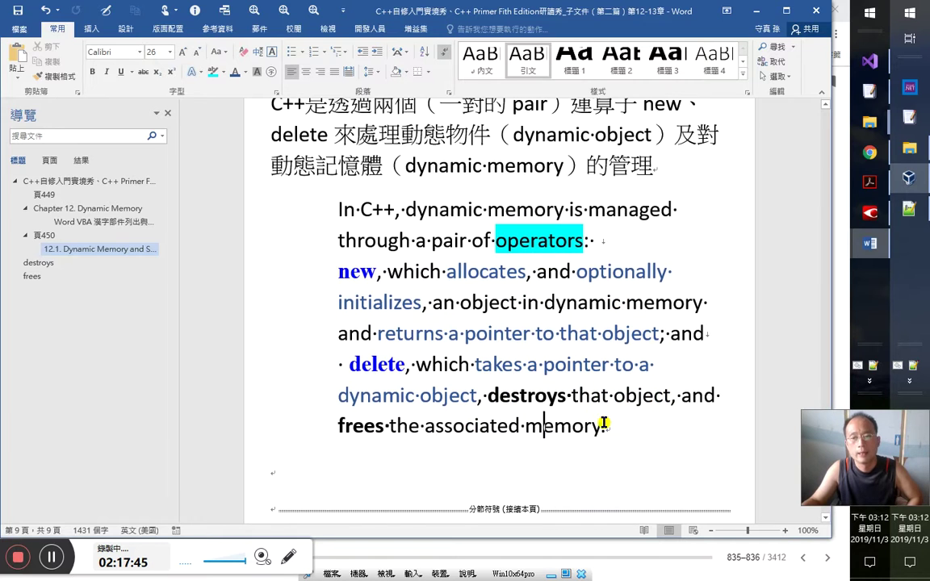
click(366, 452)
Highlight 'delete', 'new' and 'dynamic memory is managed' in cyan
double_click(354, 364)
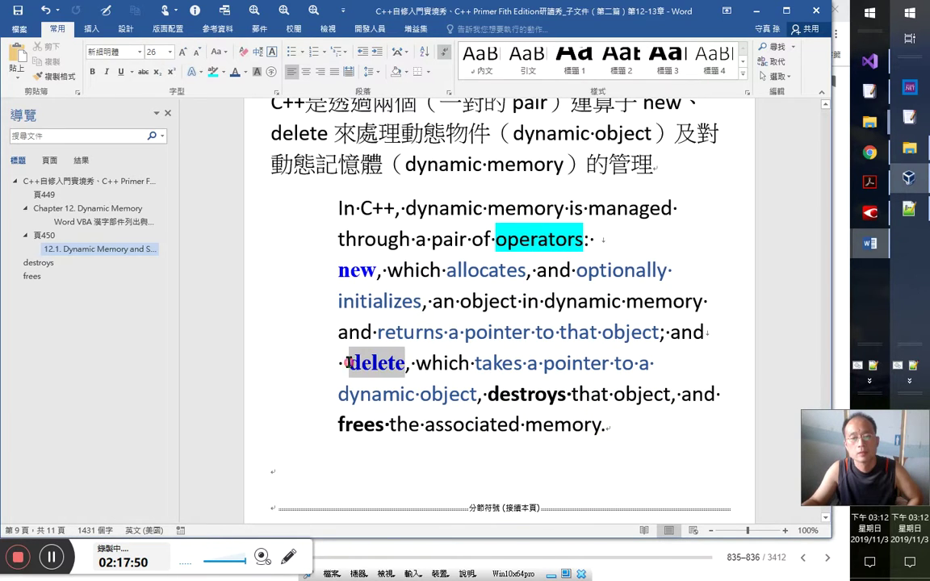
click(213, 71)
drag(335, 272, 378, 272)
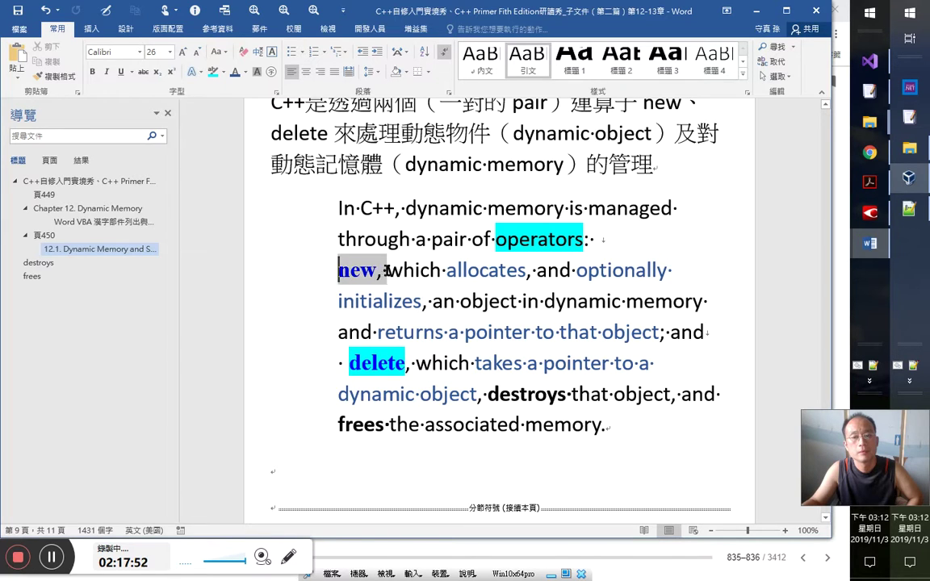
double_click(356, 270)
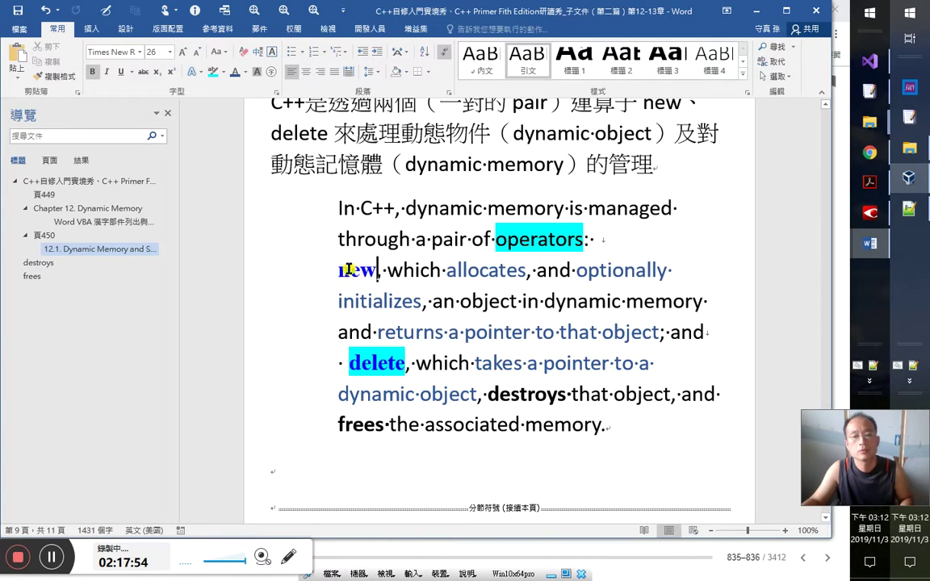
click(215, 74)
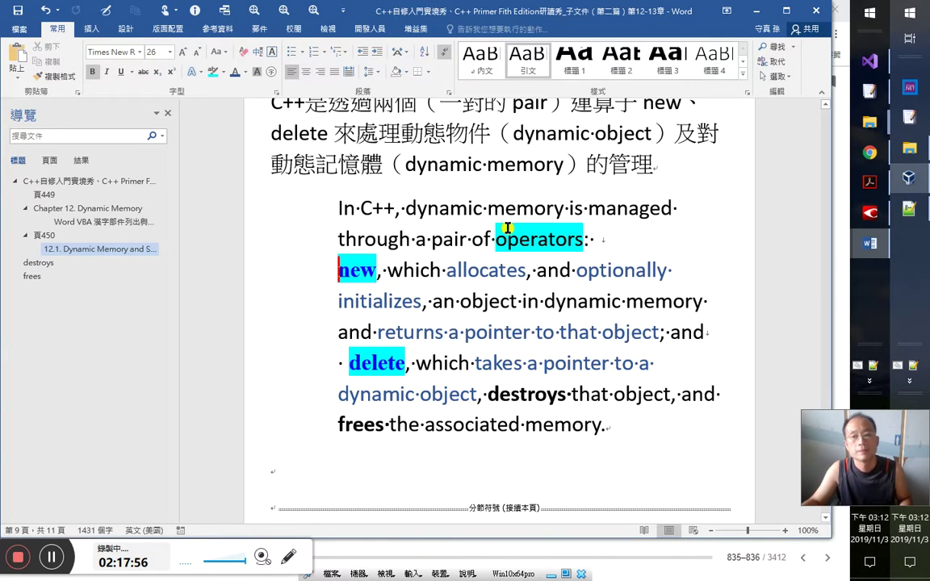
click(406, 208)
shift+click(674, 209)
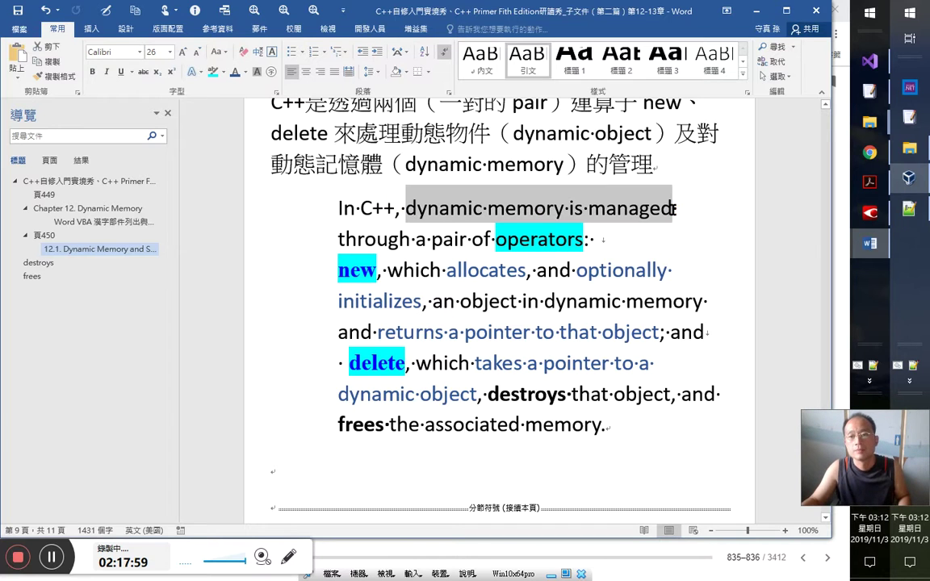
click(215, 74)
shift+click(401, 208)
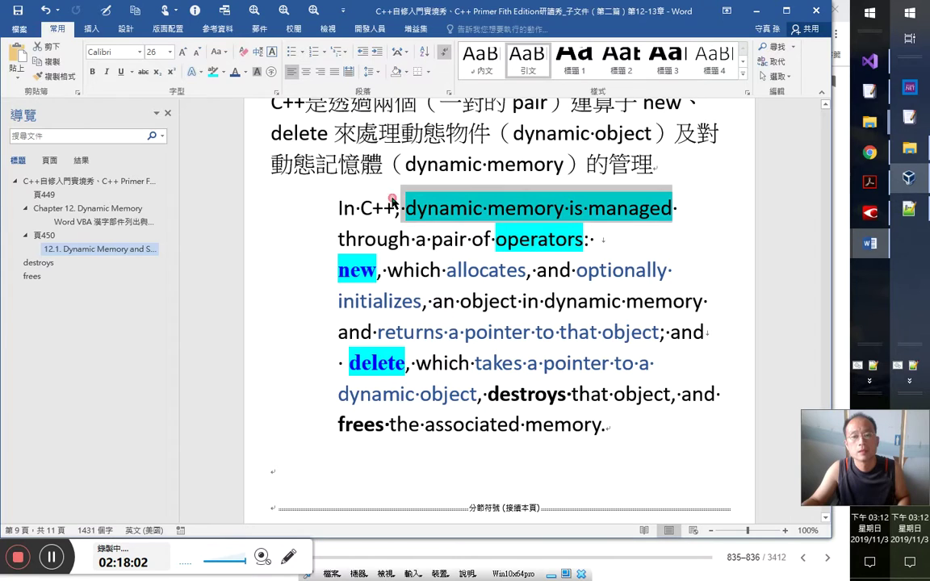
Give 'dynamic memory is managed' a light-blue outlined text effect
click(193, 72)
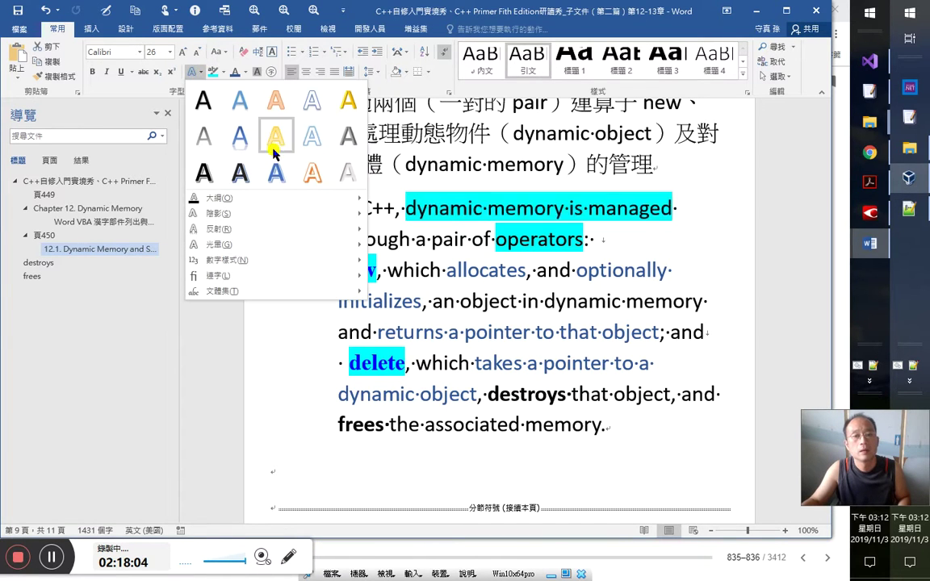
click(276, 166)
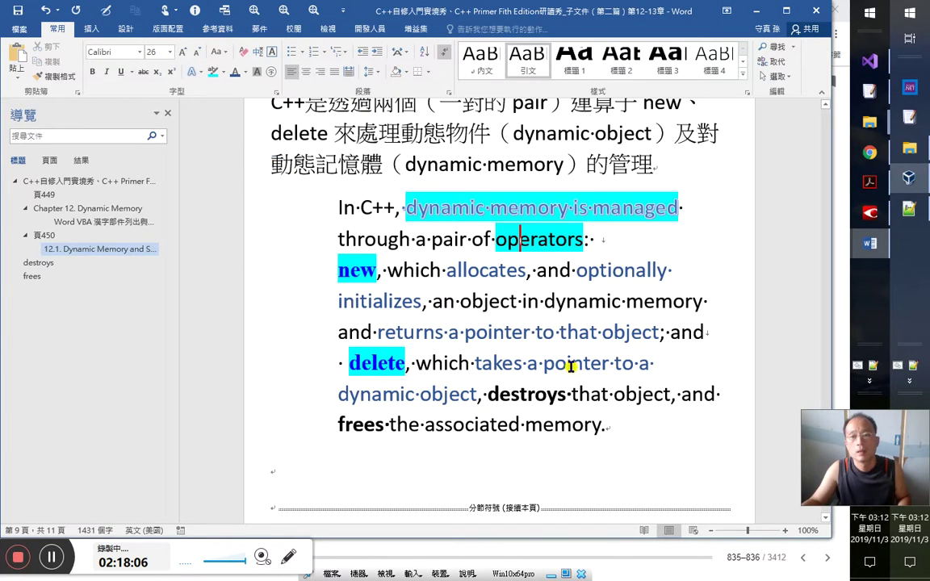
scroll(556, 361, down, 1)
Type the timestamp 2:18:00 below the quote and switch to the C++ Primer book
click(403, 413)
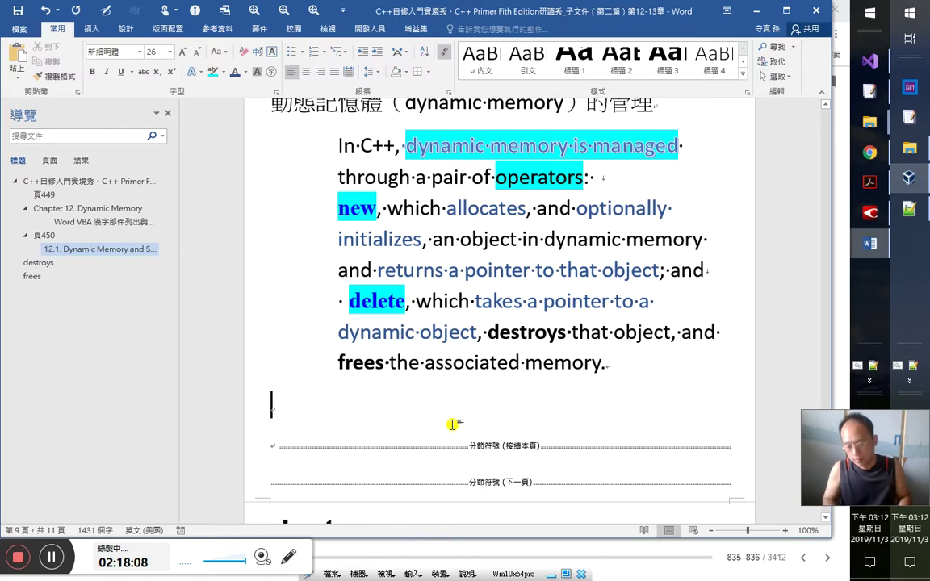
text(2:18:00)
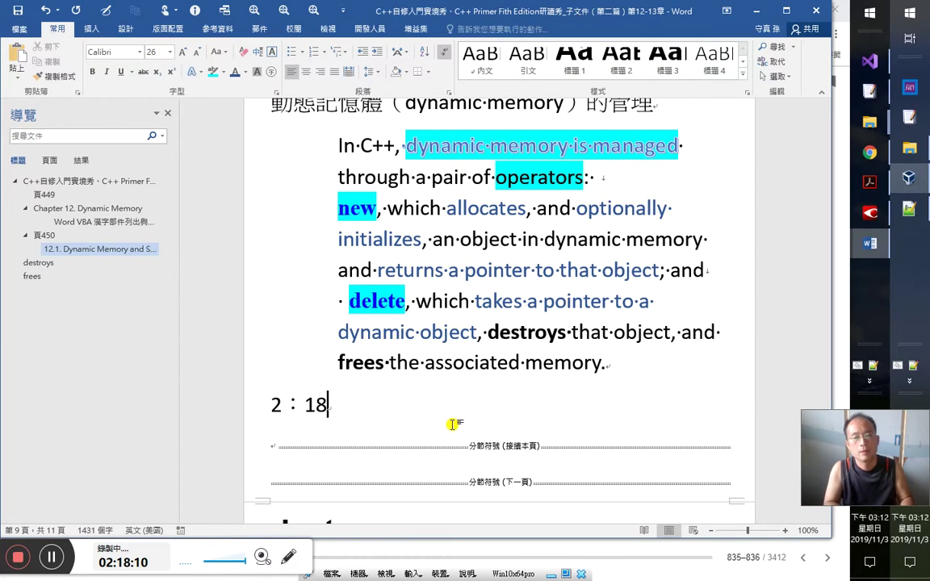
key(Return)
key(alt+Tab)
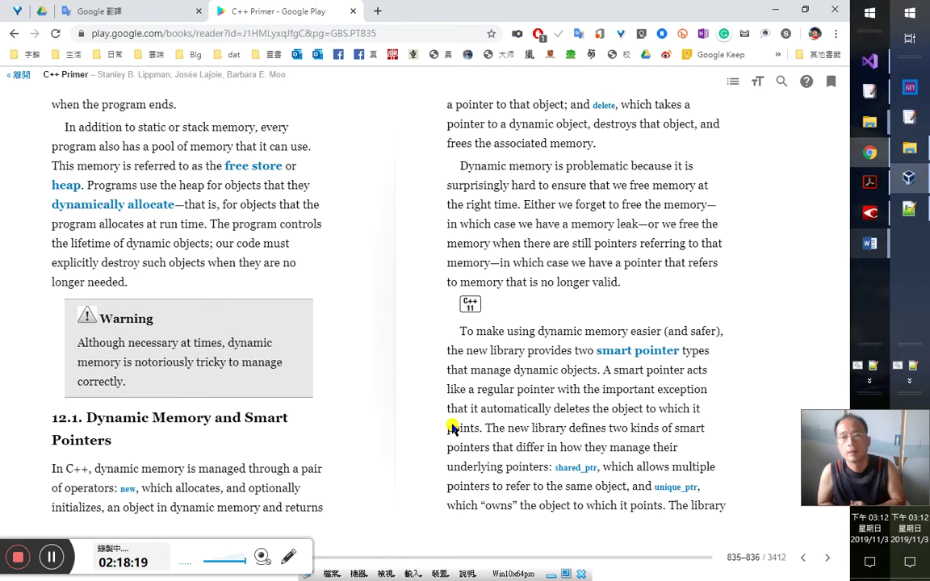
Look up and translate the word 'problematic' in the dynamic-memory passage
double_click(616, 166)
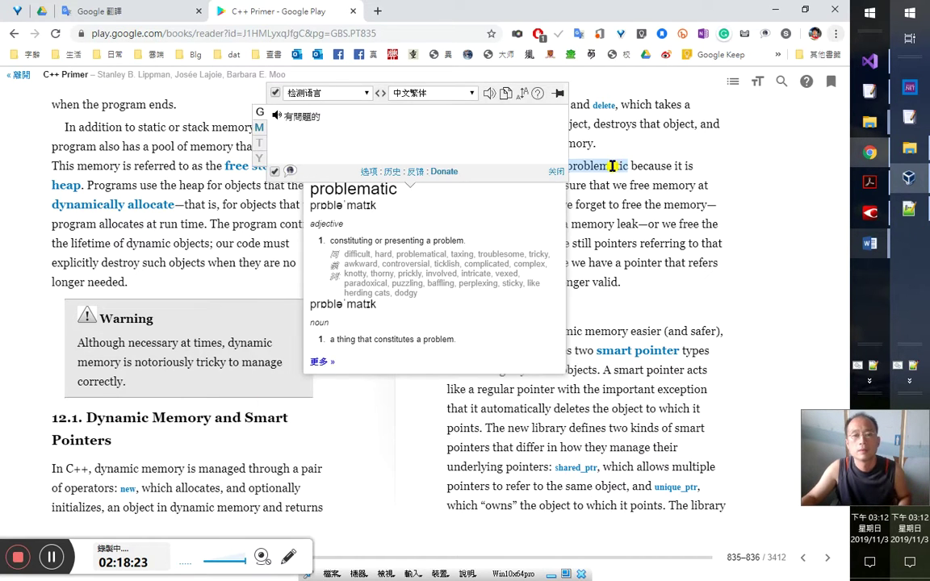
click(570, 157)
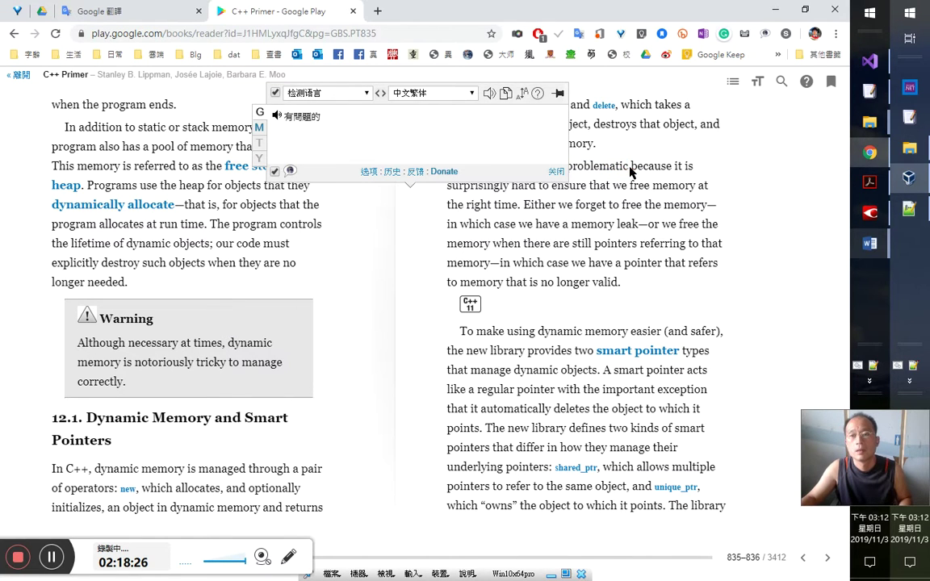
click(546, 167)
drag(460, 165, 617, 164)
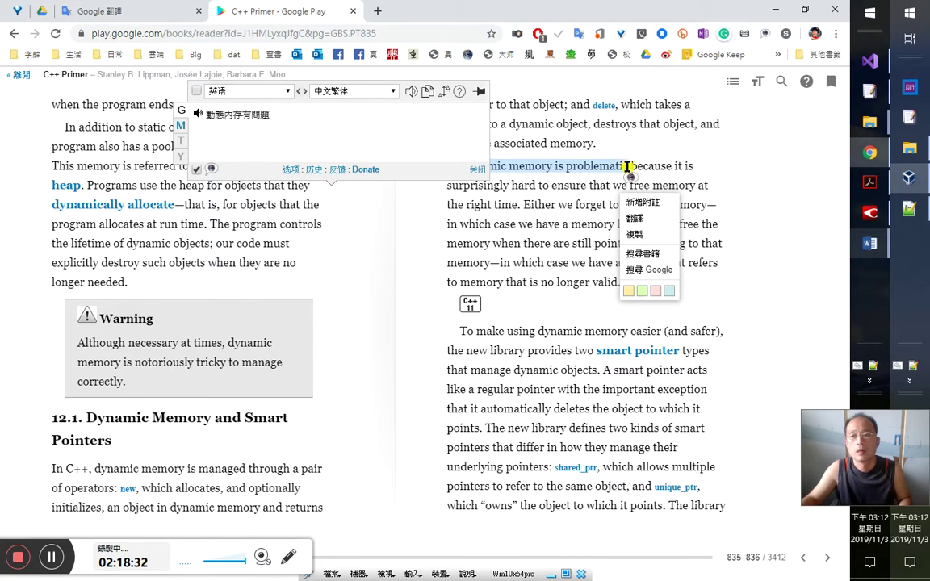
click(658, 169)
double_click(610, 169)
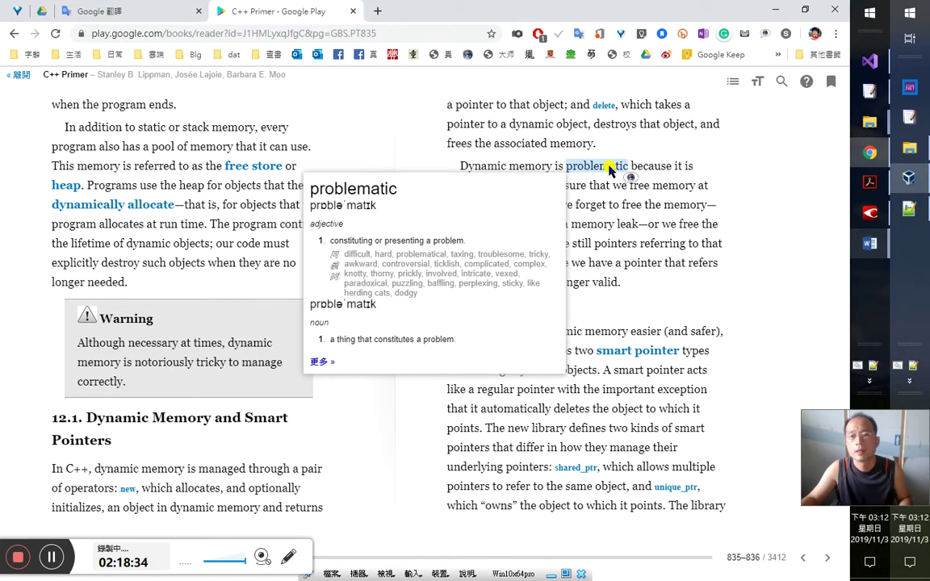
double_click(357, 189)
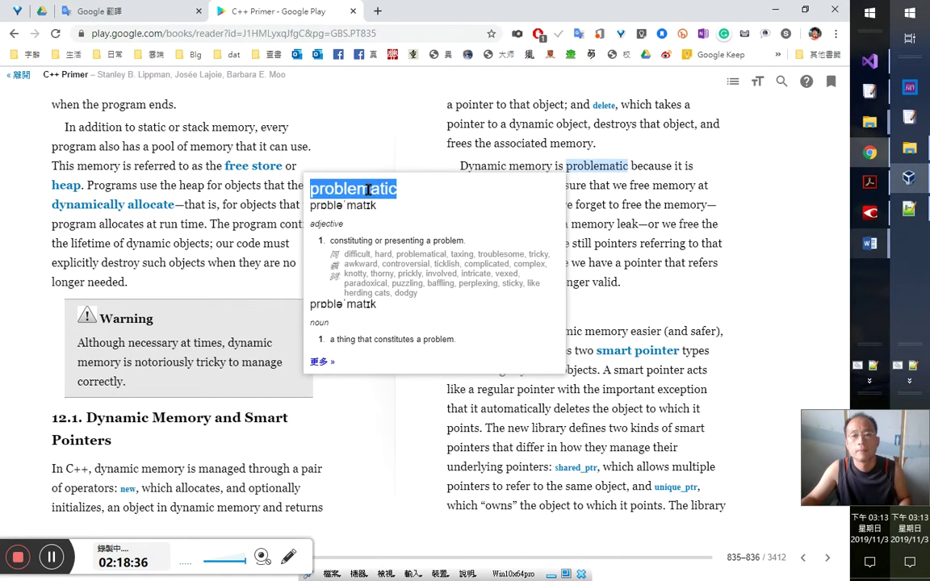
click(296, 249)
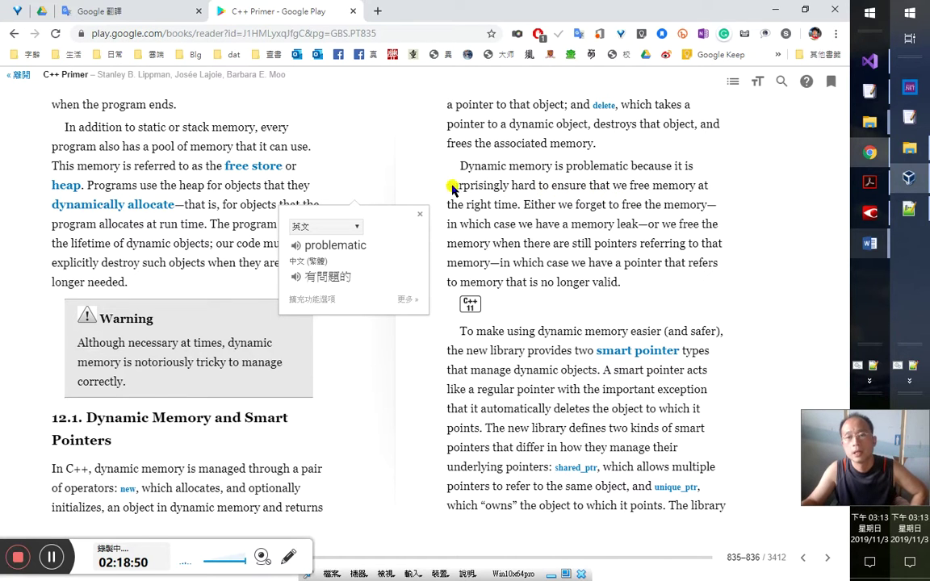
click(498, 187)
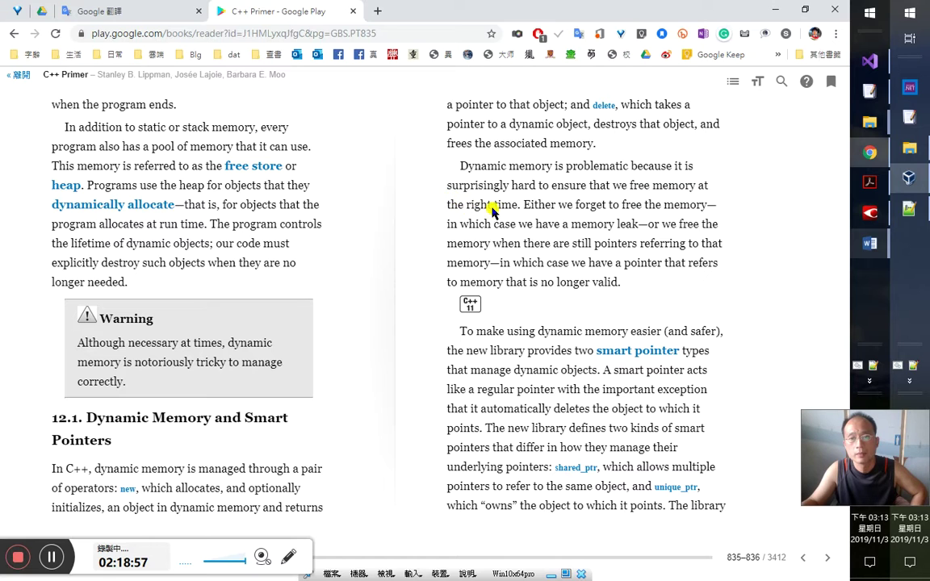
Select the sentence about freeing memory too early or late, cancel a note on it, and return to Word
drag(718, 225, 456, 177)
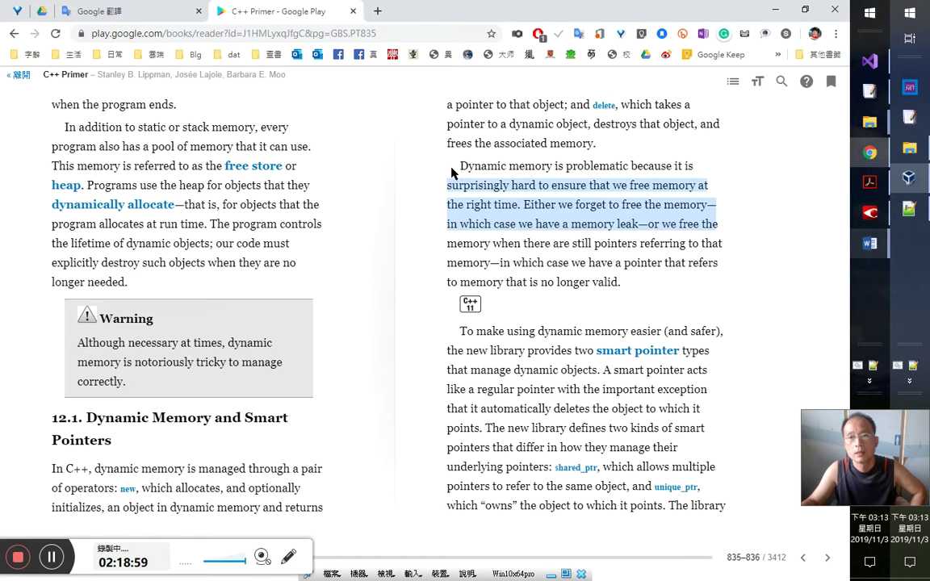
click(483, 202)
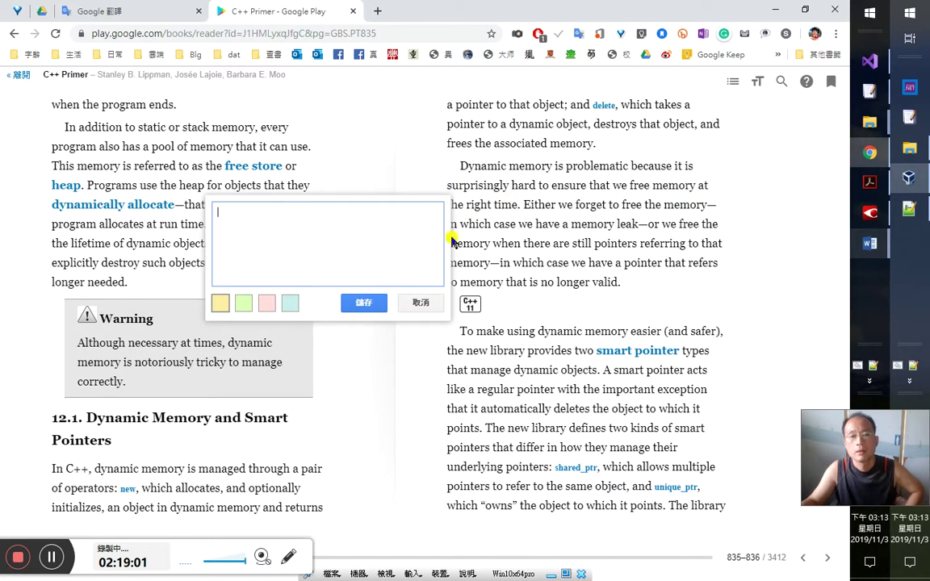
click(428, 302)
key(alt+Tab)
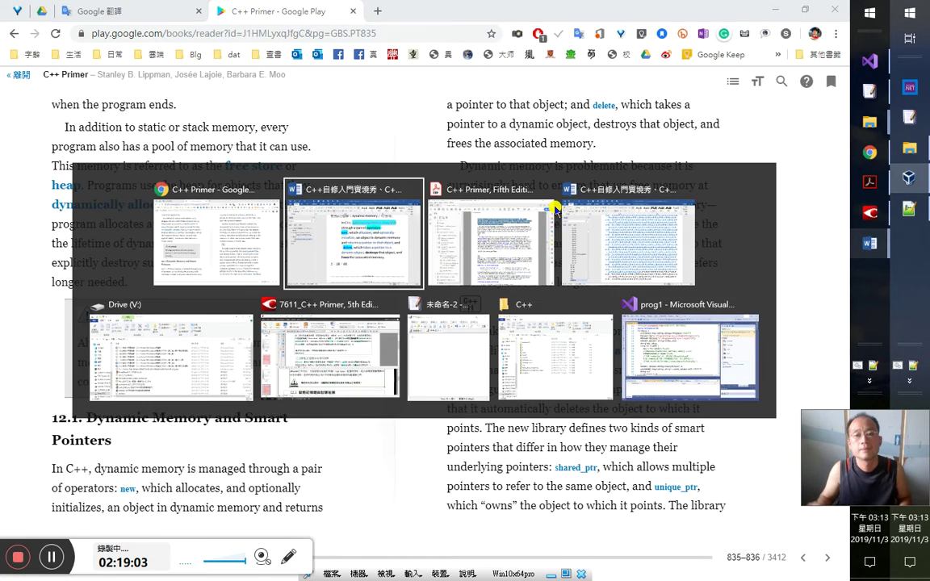
Type 要 under the 2:18:00 timestamp and tidy the empty paragraph after it
scroll(555, 206, down, 1)
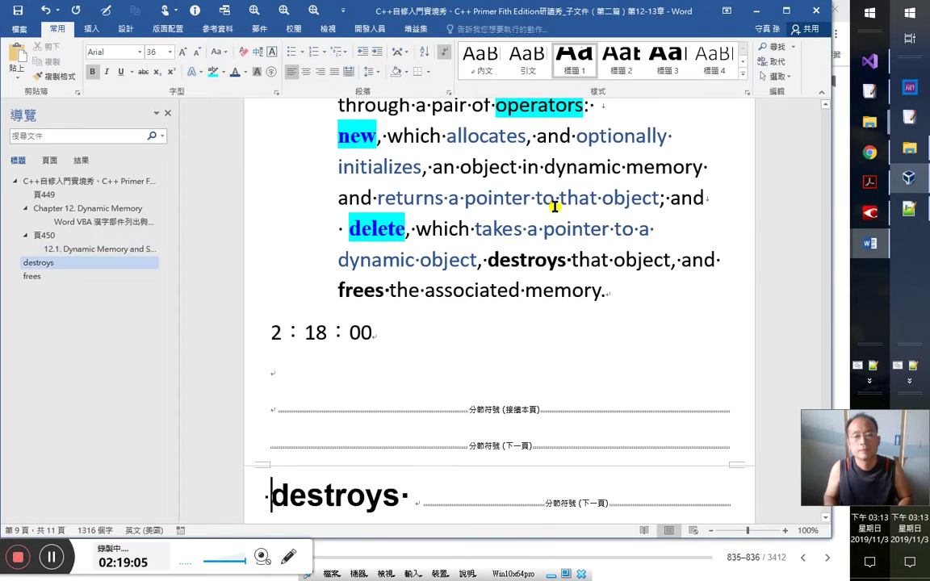
text(要)
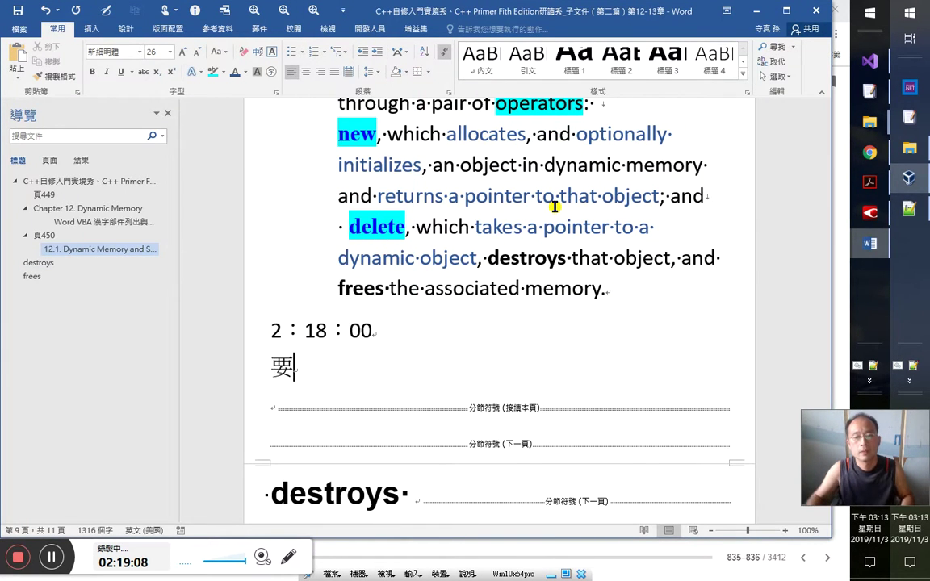
scroll(423, 423, down, 1)
click(404, 401)
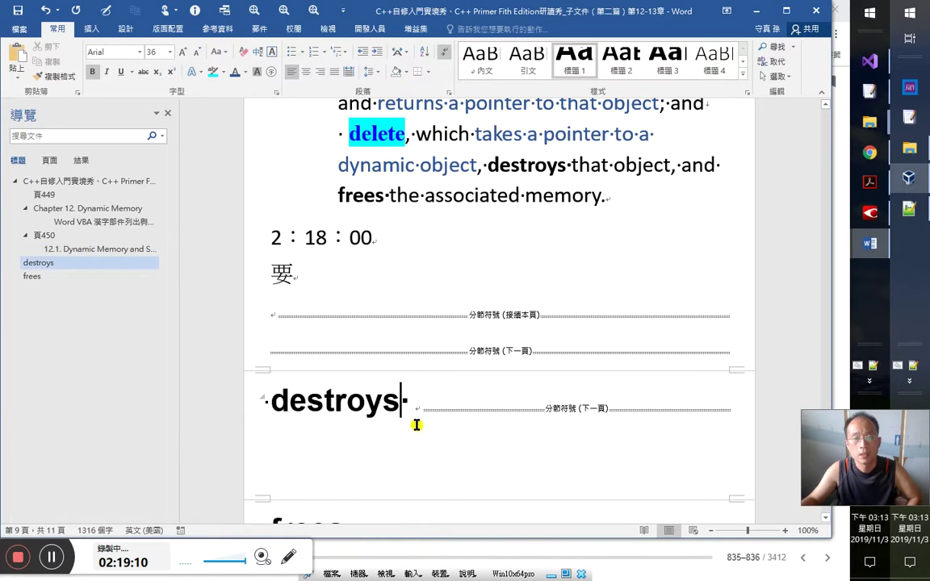
drag(270, 398, 393, 405)
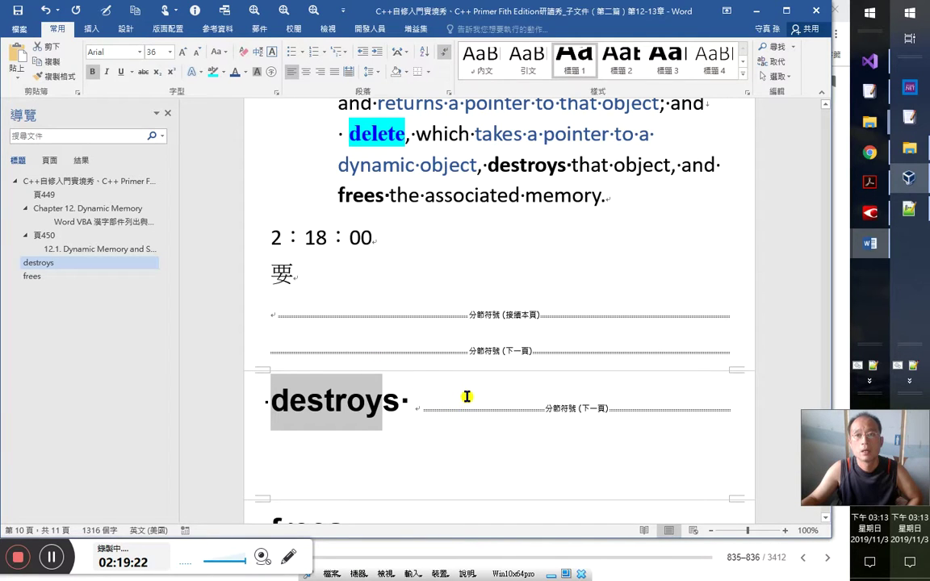
click(273, 310)
key(BackSpace)
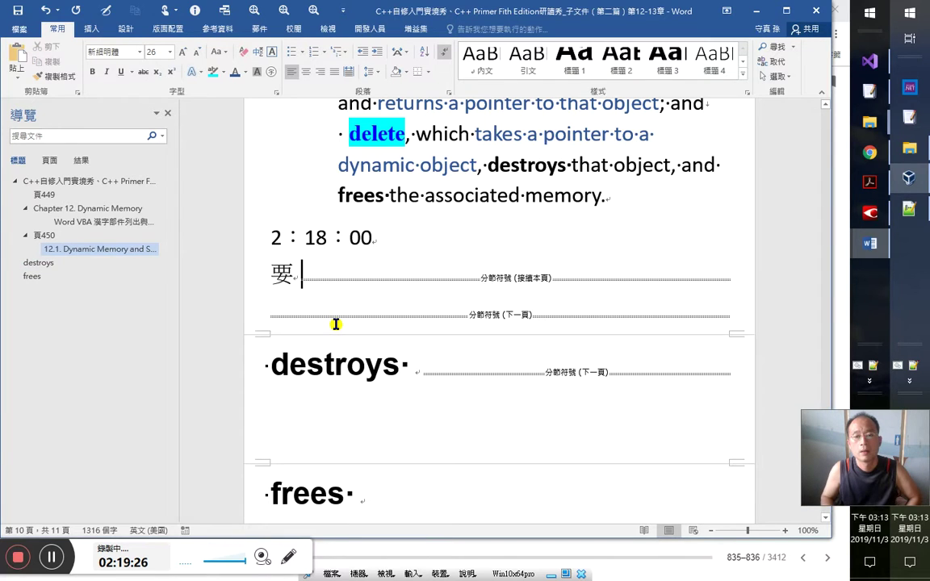
scroll(357, 342, down, 3)
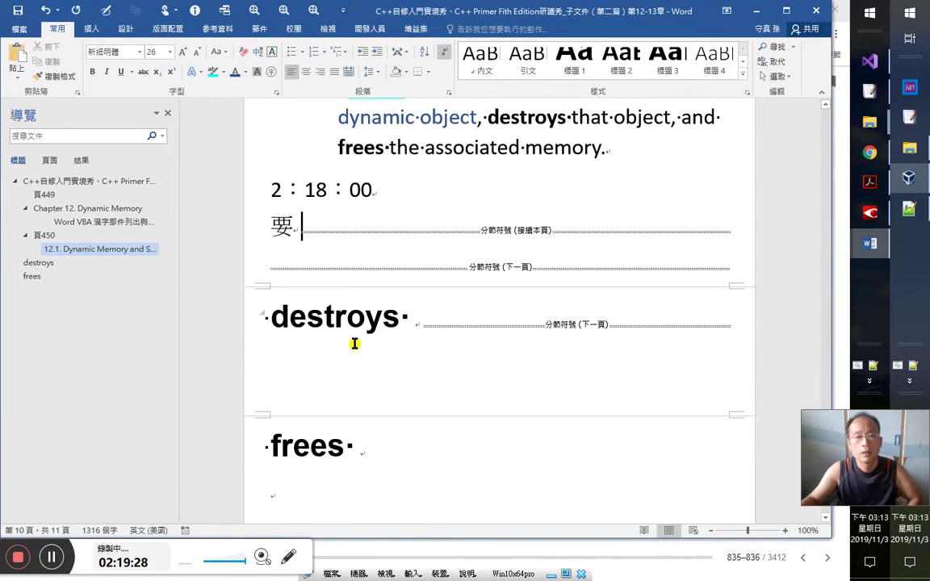
scroll(356, 353, up, 1)
scroll(358, 353, up, 4)
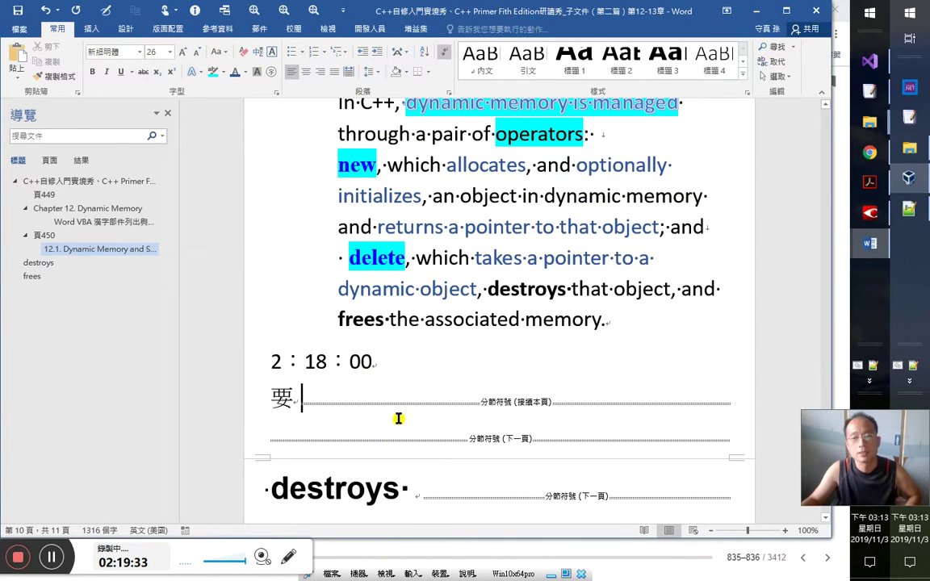
key(Return)
scroll(388, 417, down, 2)
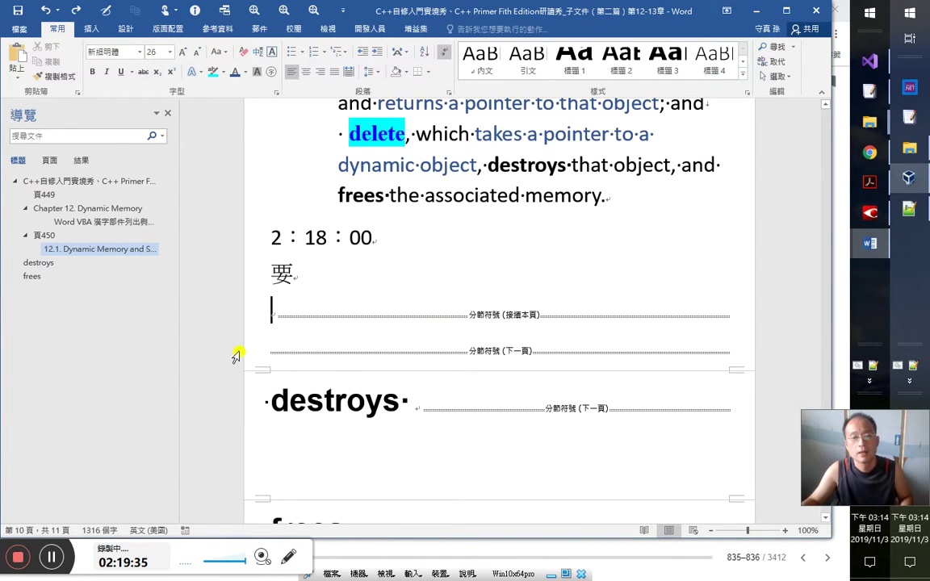
Delete the separate 'destroys' and 'frees' heading lines along with their section breaks
drag(254, 423, 262, 450)
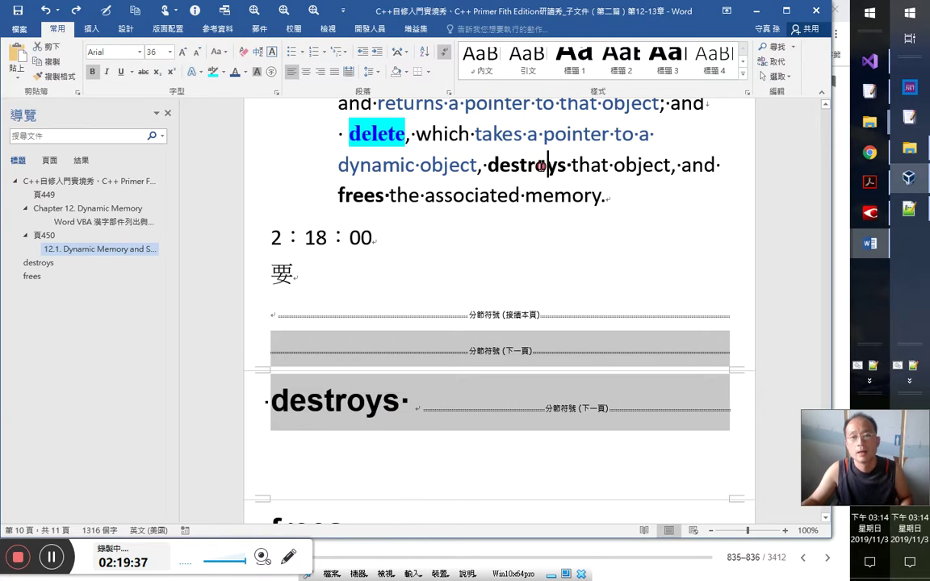
click(432, 338)
scroll(430, 347, down, 2)
key(ctrl+a)
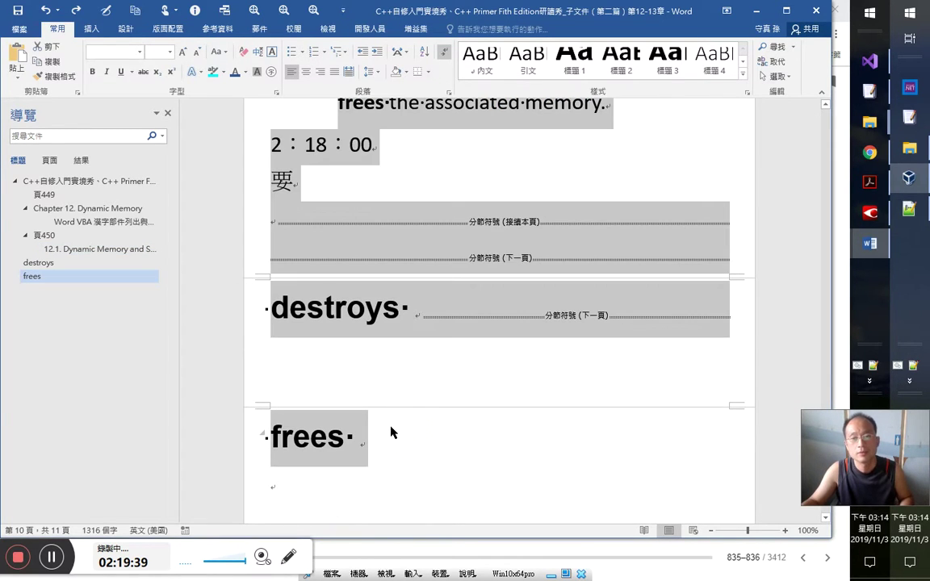
click(361, 352)
click(277, 307)
drag(277, 308, 345, 432)
key(Delete)
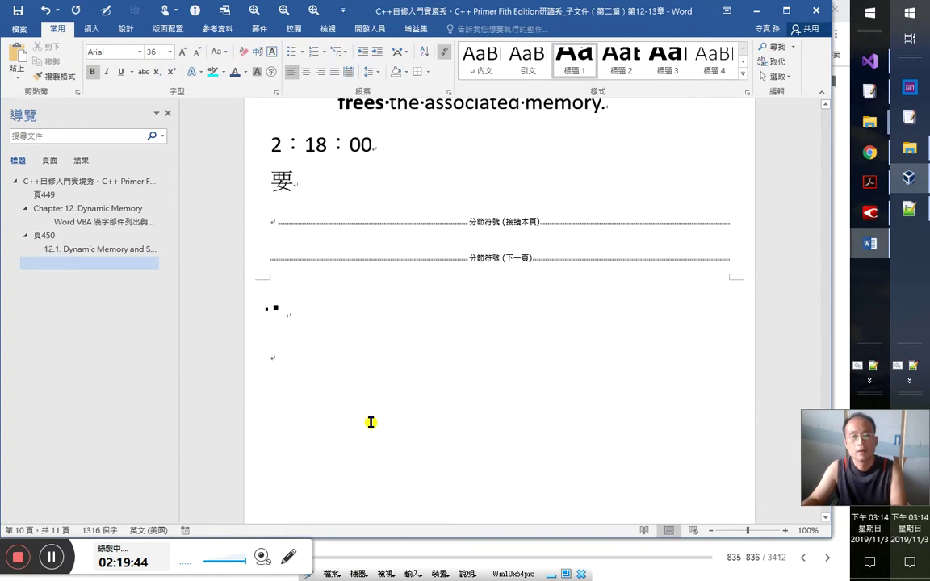
key(BackSpace)
key(BackSpace)
Bring up and dismiss the editing options on 'destroys' and 'frees' in the quote
scroll(465, 349, up, 2)
click(500, 293)
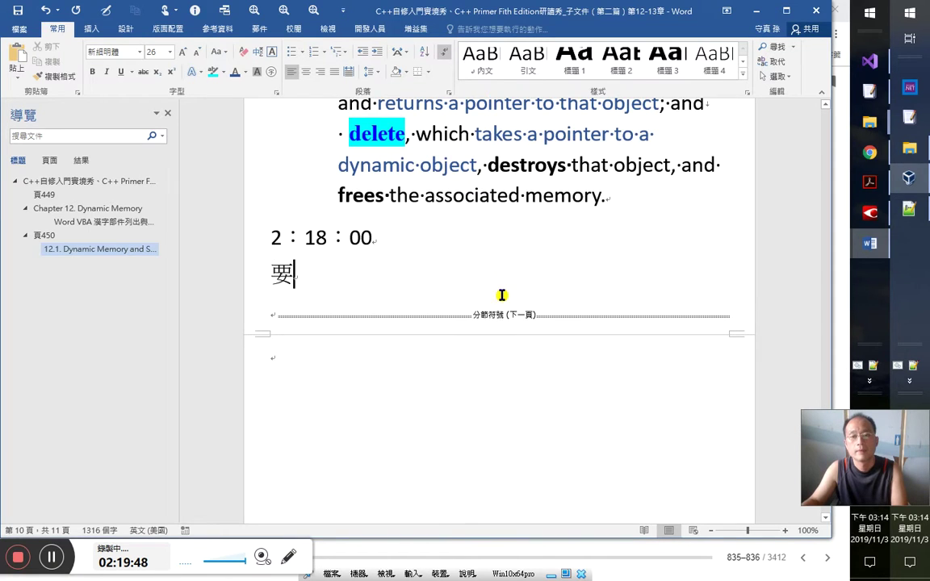
scroll(504, 287, up, 1)
click(569, 227)
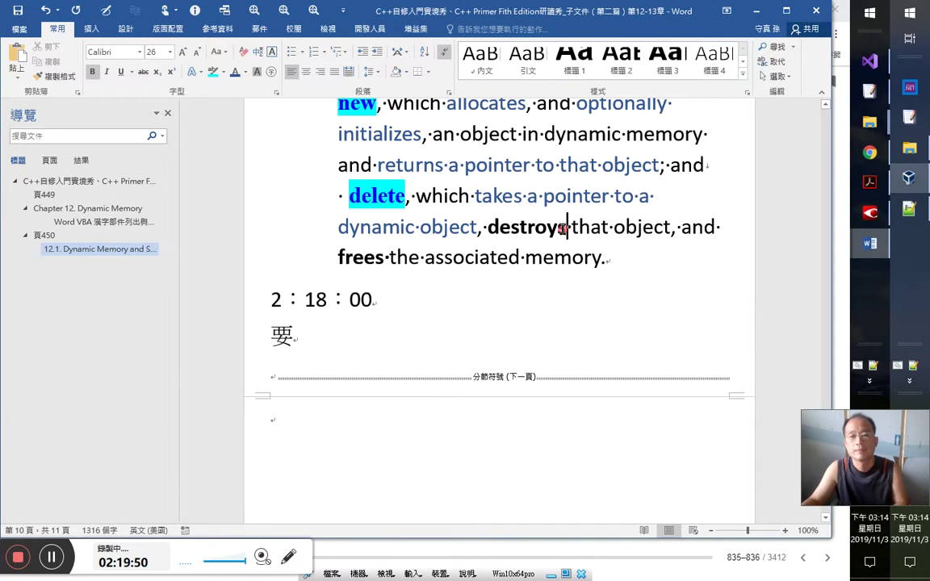
scroll(602, 315, down, 5)
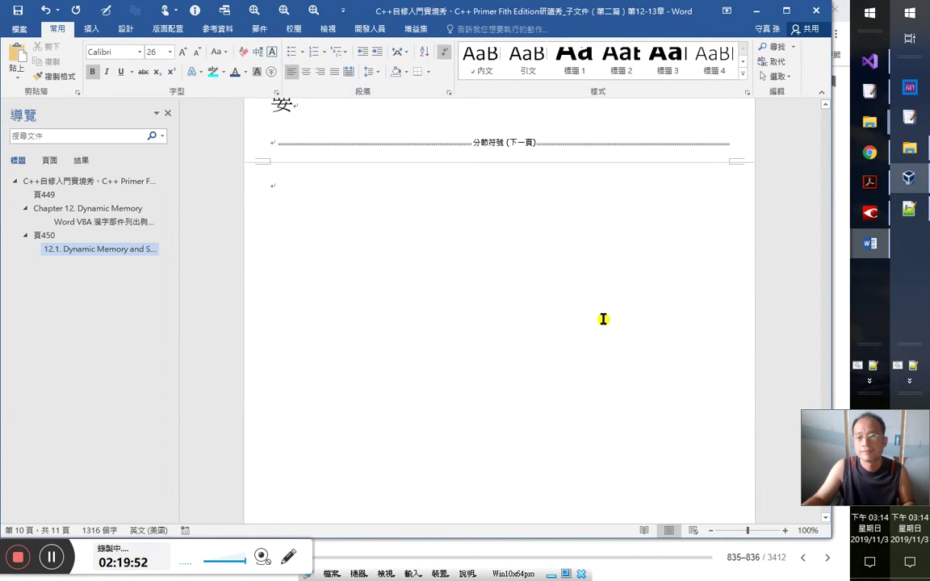
scroll(544, 272, up, 5)
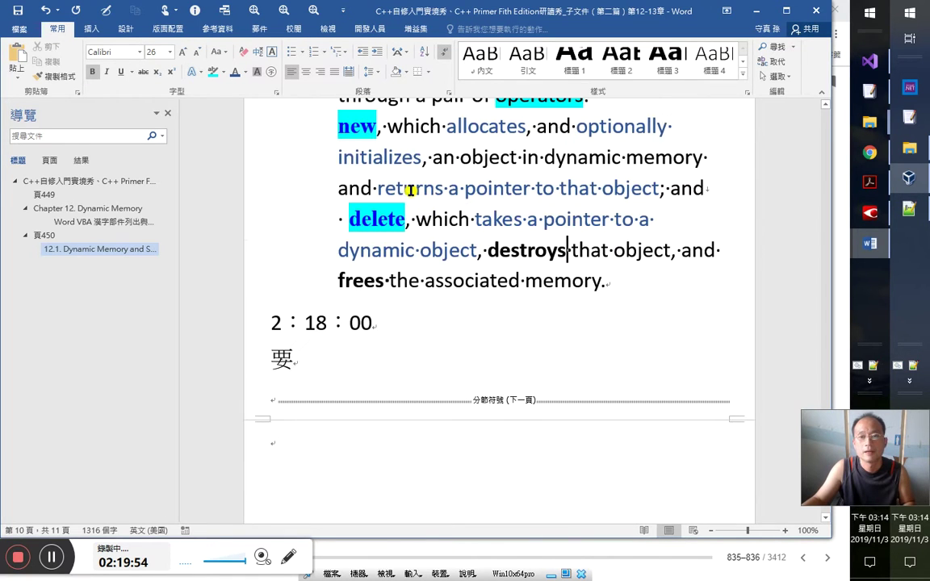
shift+click(484, 240)
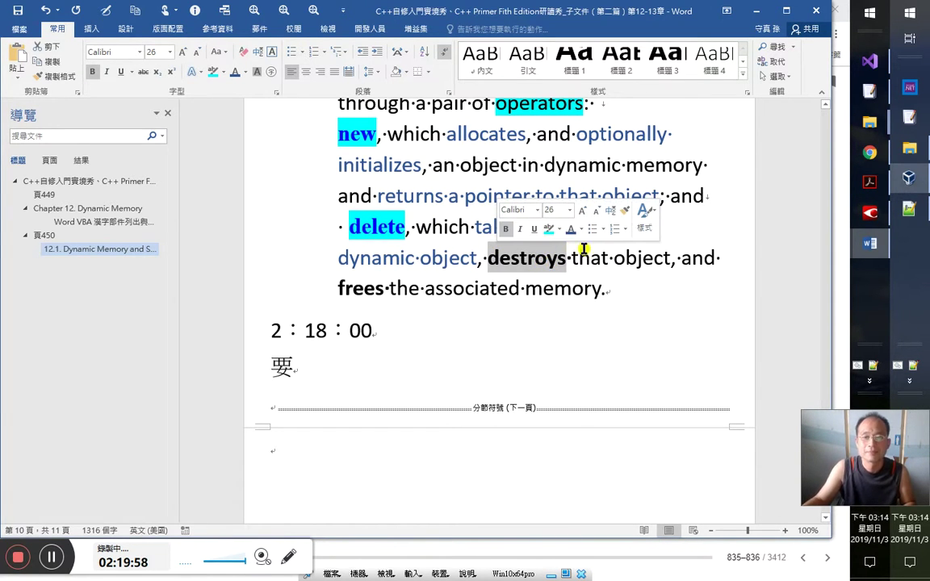
triple_click(511, 259)
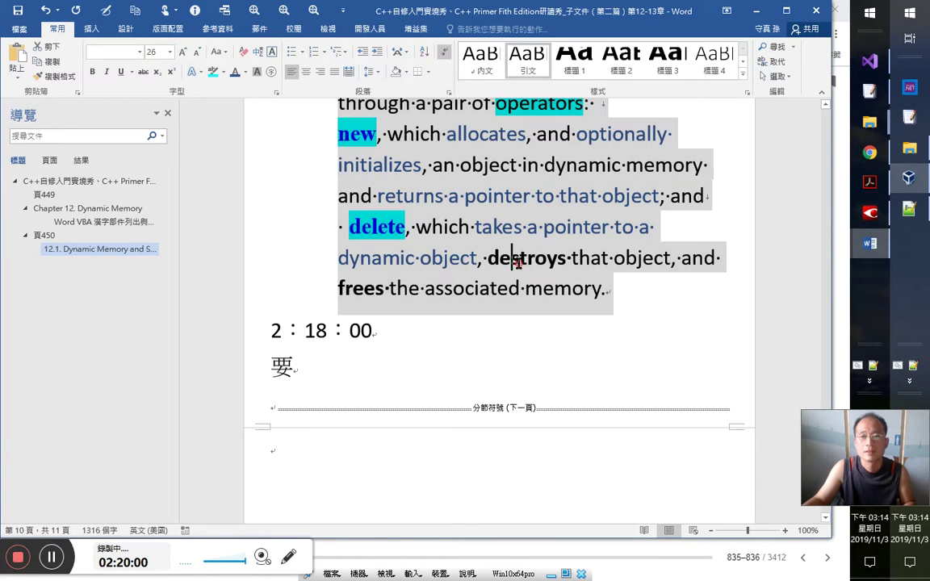
click(511, 256)
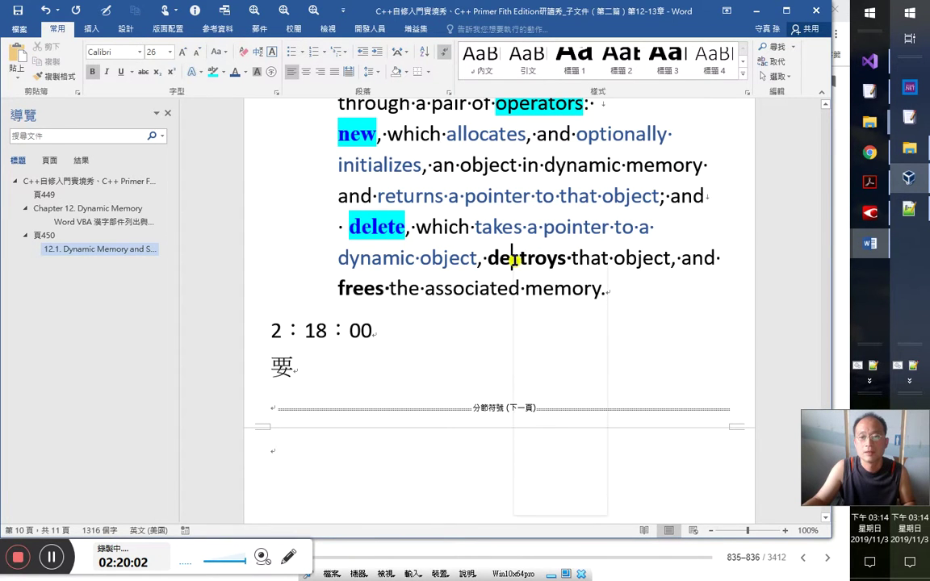
right_click(513, 257)
key(Escape)
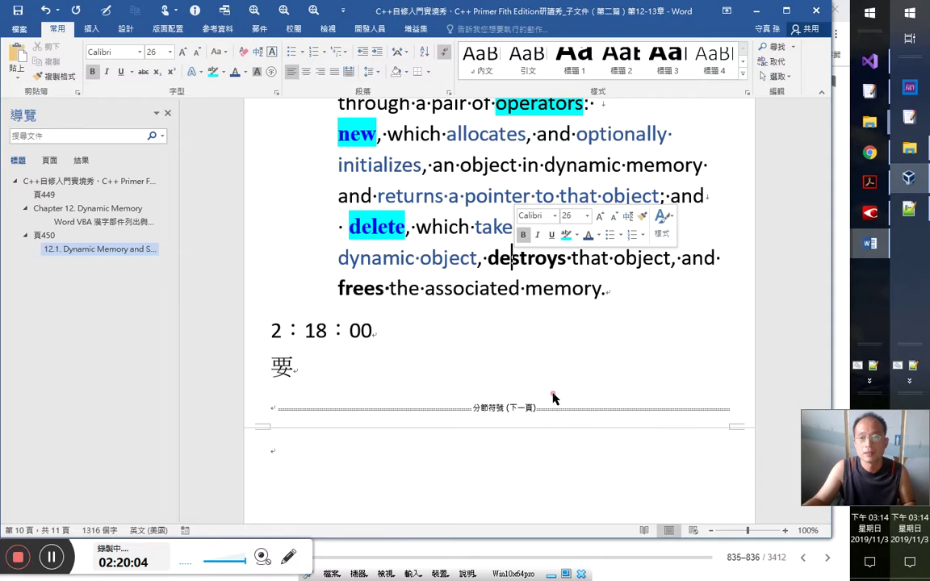
click(364, 289)
right_click(364, 289)
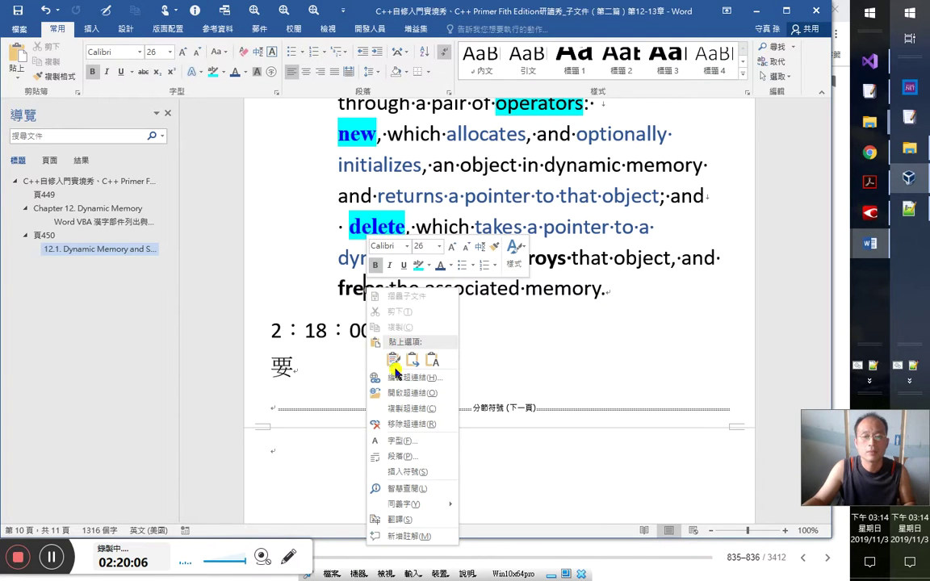
key(Escape)
Continue the note after 要 with 適時的釋放動態記憶體是非常困難的 and start a new line
triple_click(505, 259)
click(541, 288)
click(422, 324)
click(417, 372)
text(ybag)
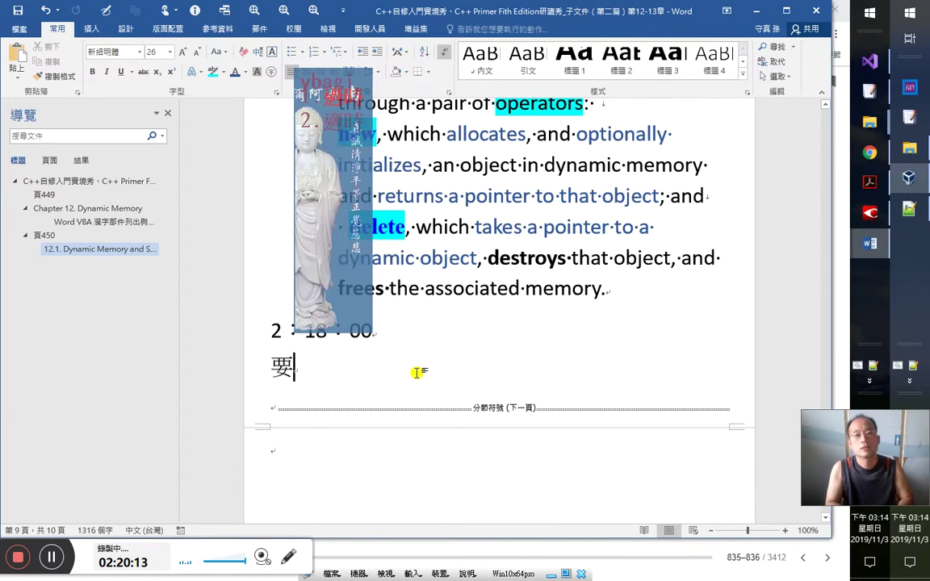
text(適時的)
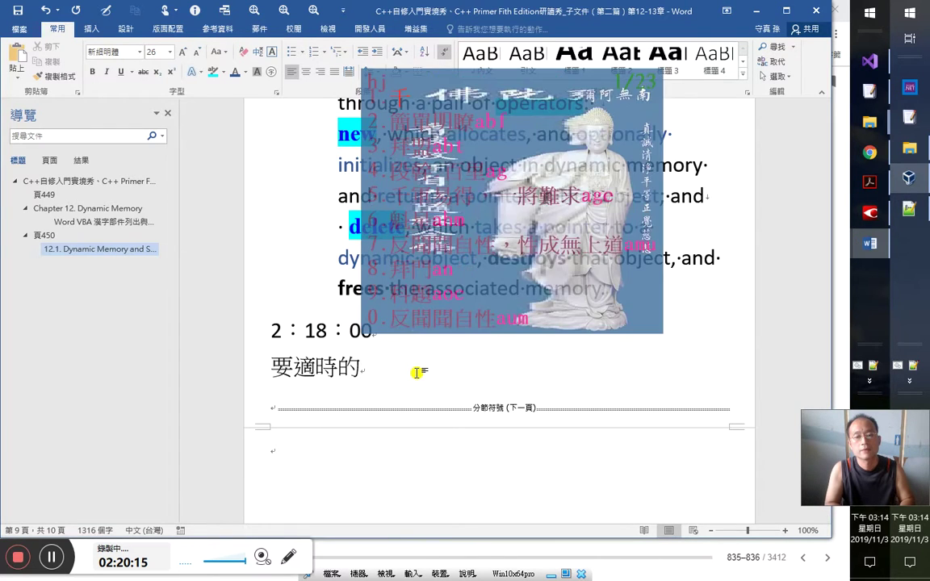
text(釋放hsp)
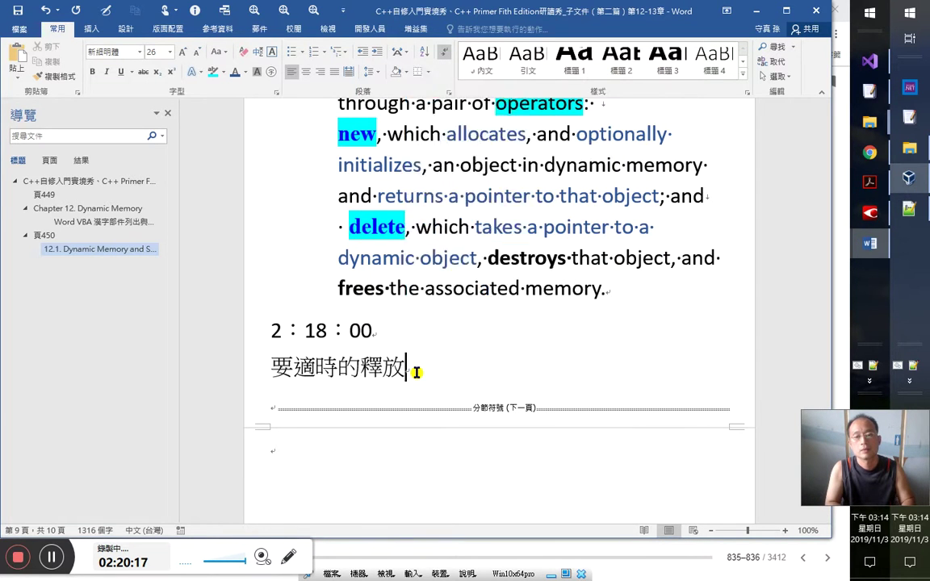
key(BackSpace)
key(BackSpace)
text(pyu)
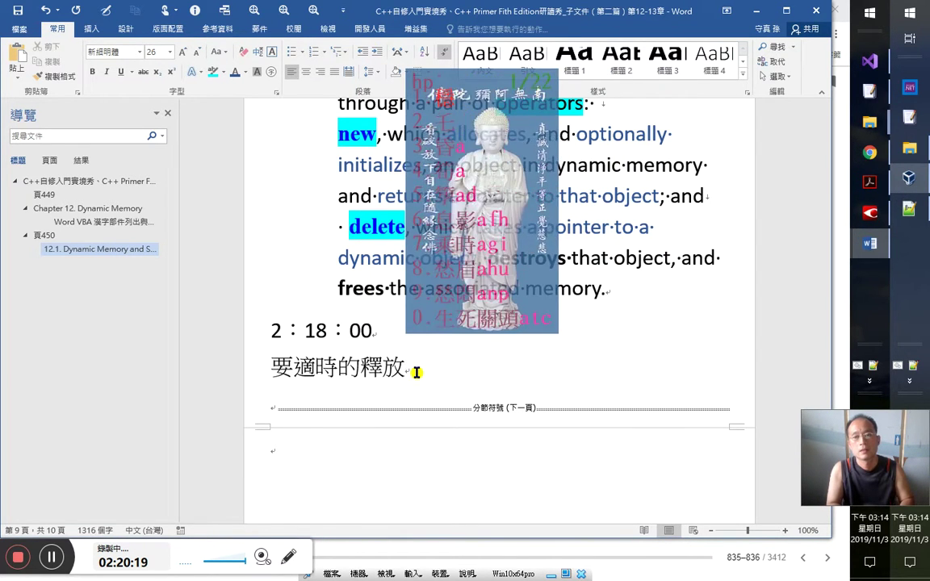
key(BackSpace)
text(p)
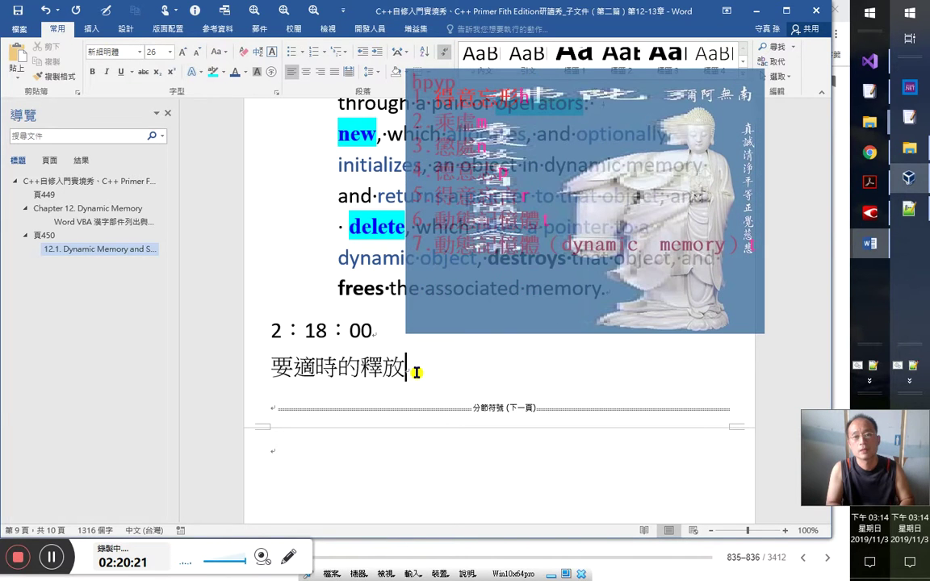
key(Escape)
text(w)
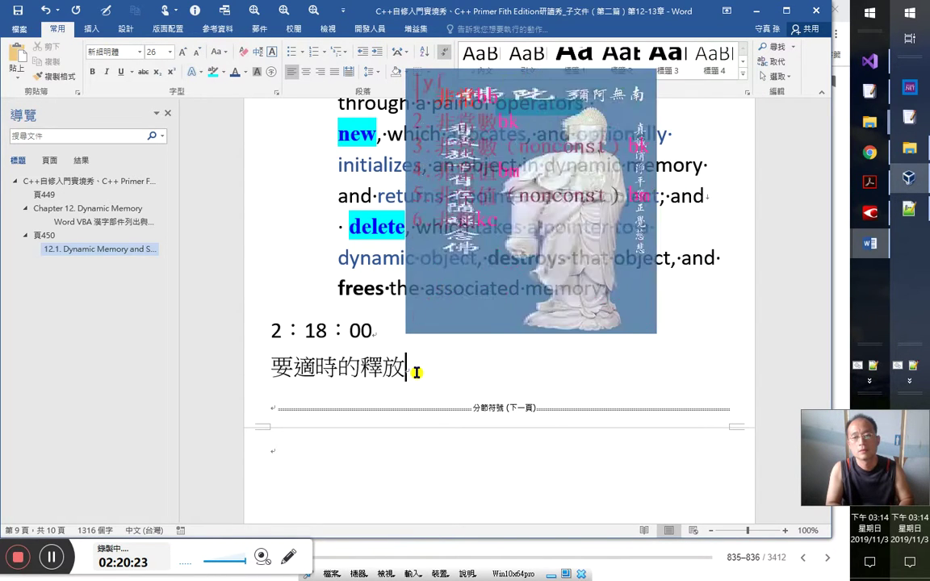
text(動態記憶體是非常)
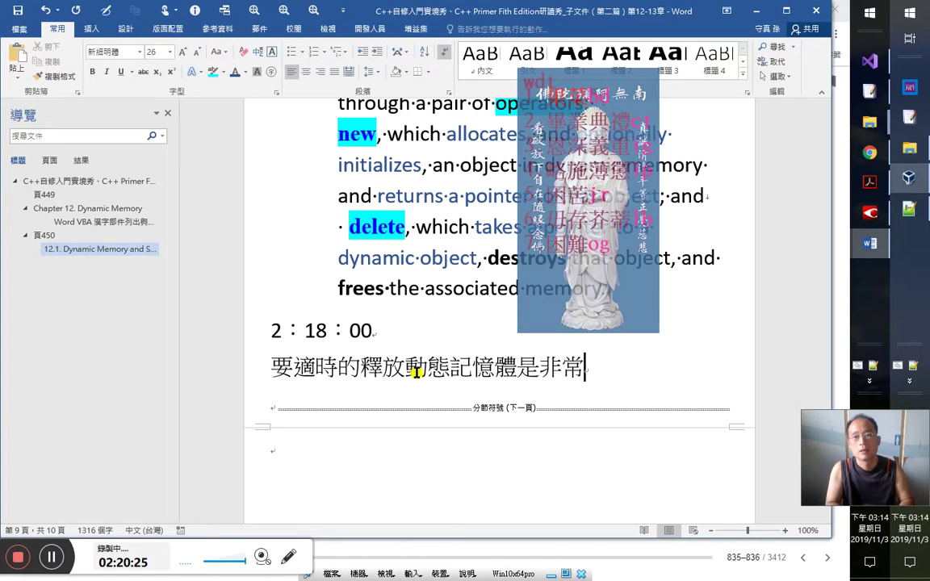
text(困難的)
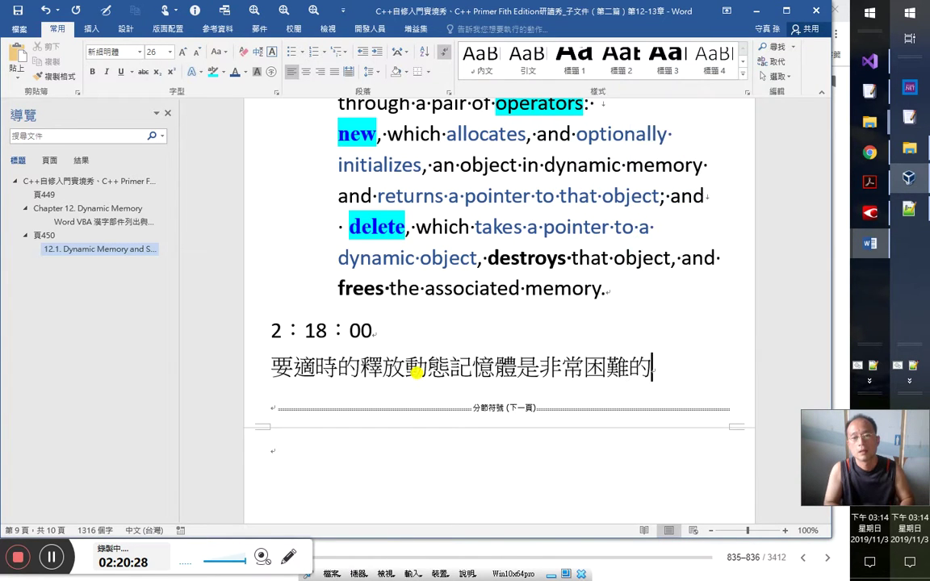
key(Return)
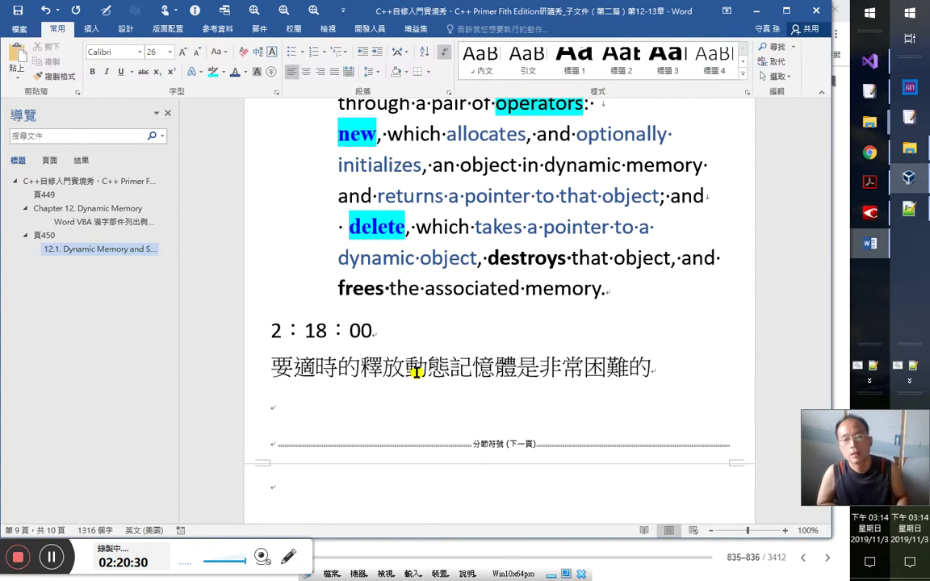
Correct 的 to 地 so it reads 適時地釋放, then bring the C++ Primer book back up
key(Left)
key(Left)
key(Left)
key(Right)
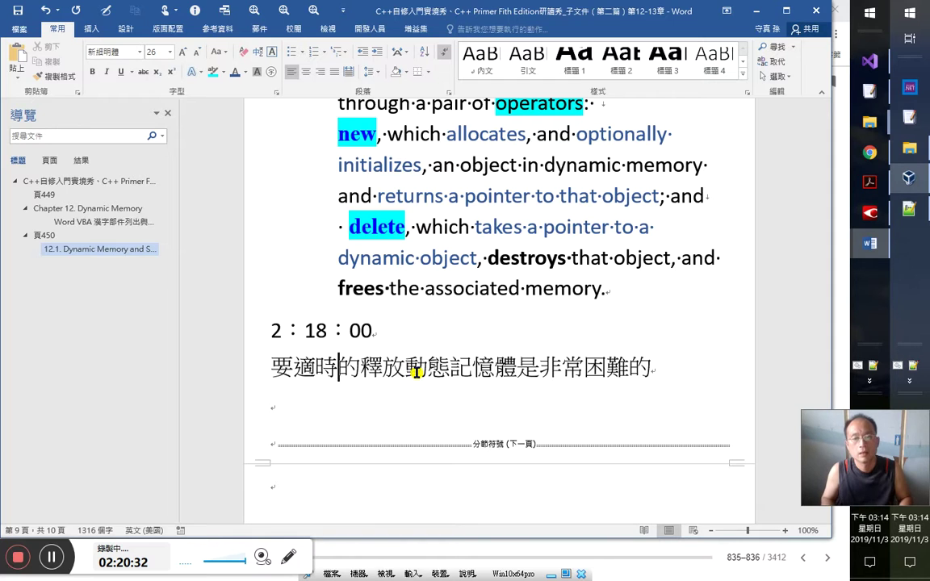
key(shift+Right)
text(地)
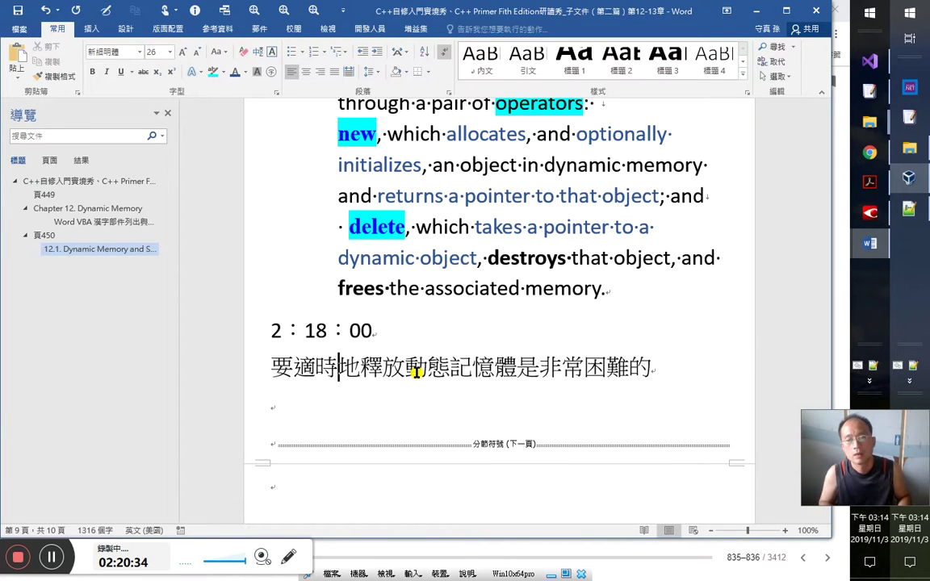
key(alt+Tab)
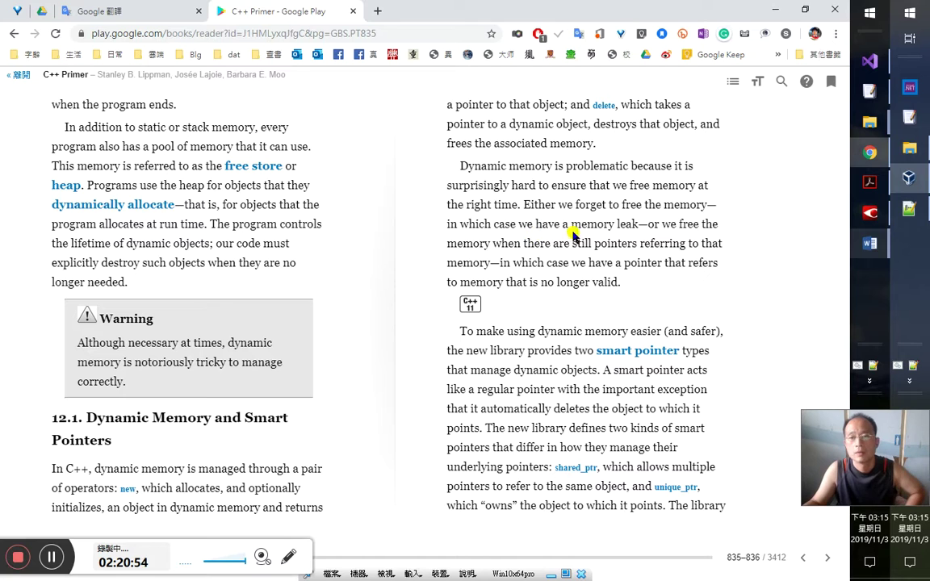
Translate the lines ending at 'memory leak' into Chinese, then switch to the Google Translate tab
drag(448, 204, 632, 225)
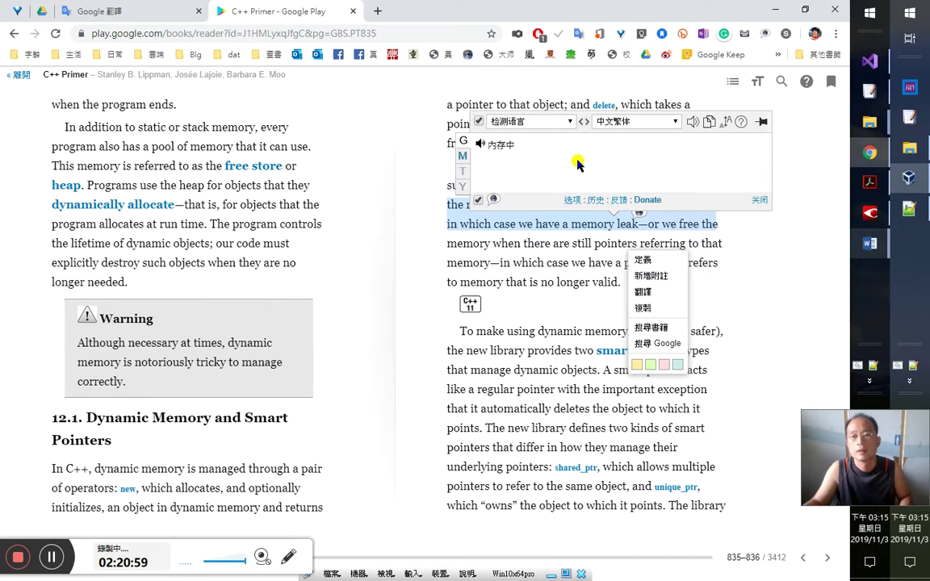
click(658, 292)
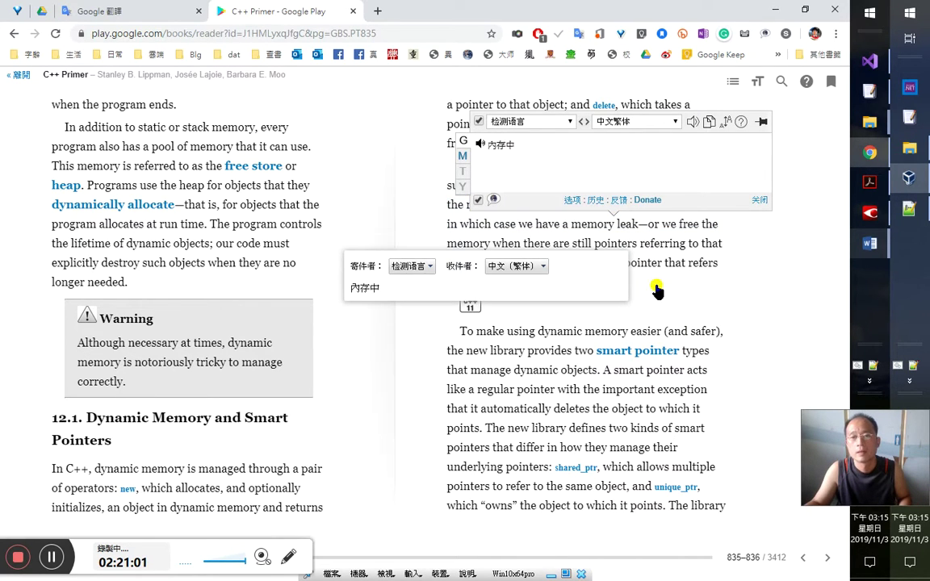
click(125, 18)
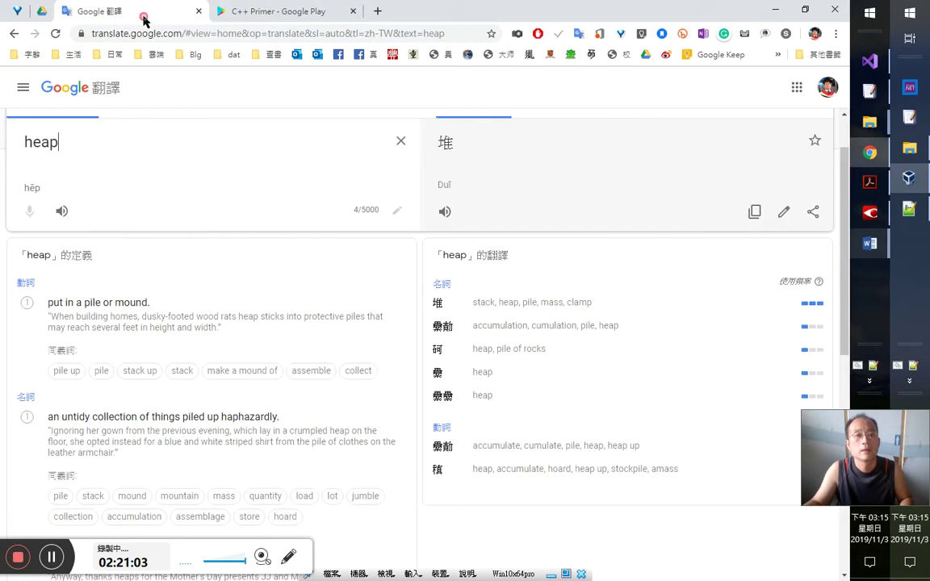
Replace 'heap' with 'leak' in Google Translate to see 洩漏, then return to the C++ Primer tab
key(ctrl+a)
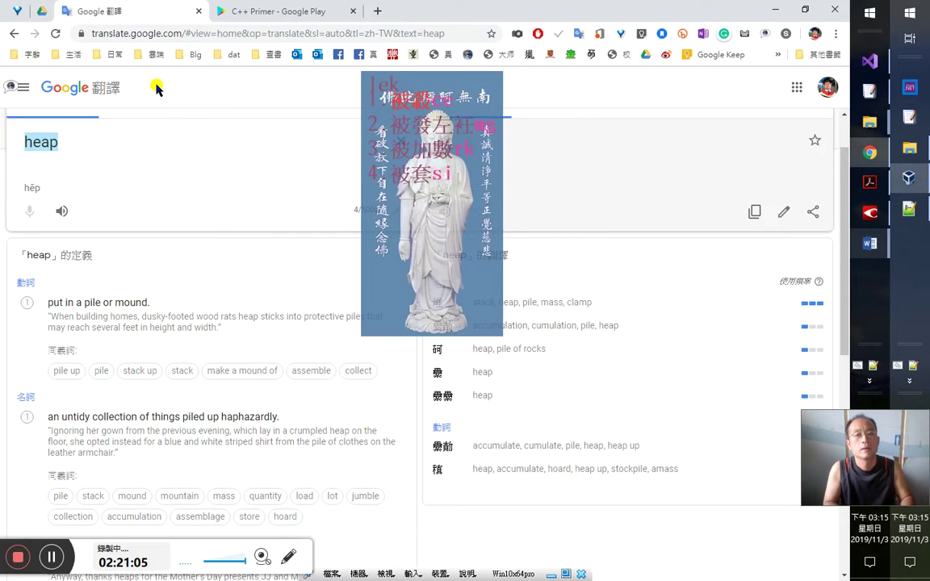
text(eak)
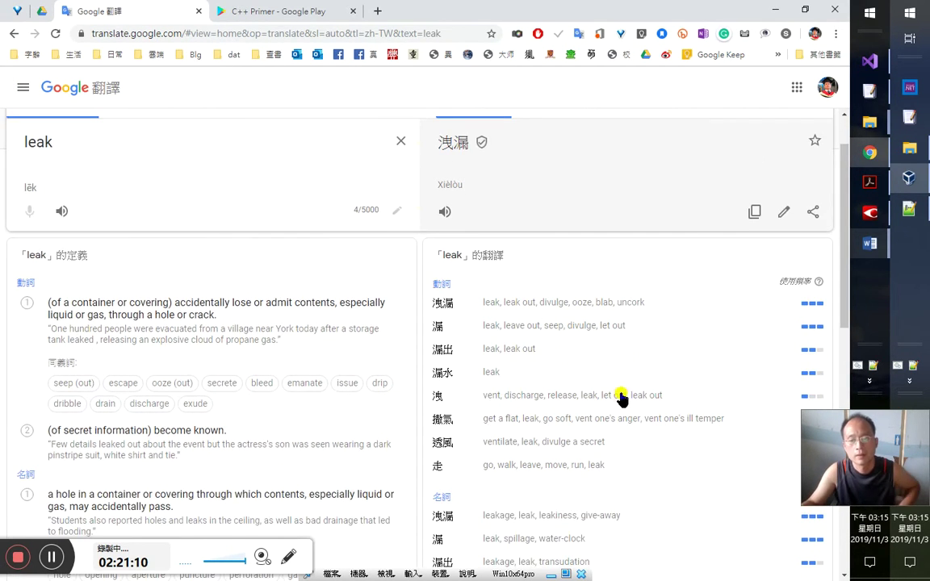
scroll(621, 395, down, 3)
click(307, 12)
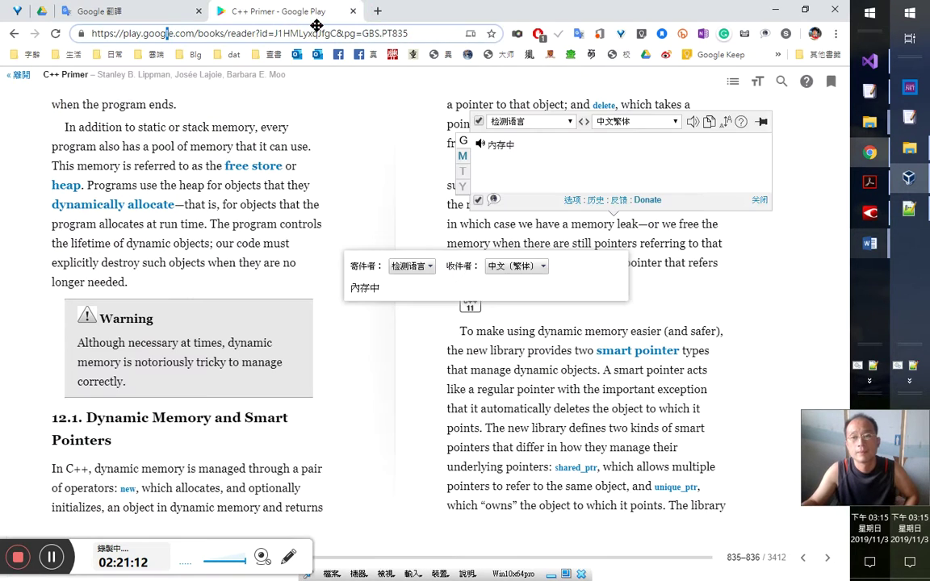
Dismiss the translation popups over the forget-to-free-memory passage and the word 'referring'
click(646, 259)
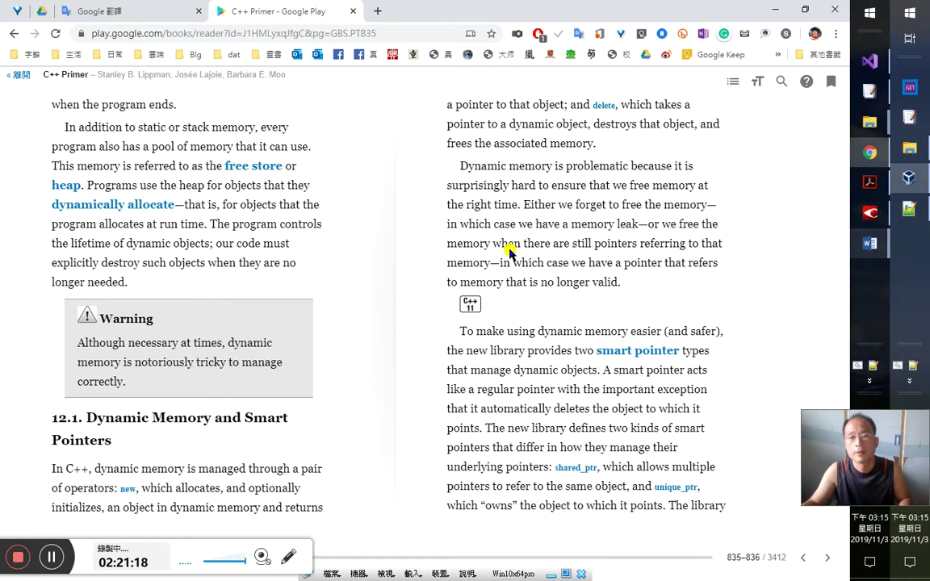
drag(525, 205, 564, 222)
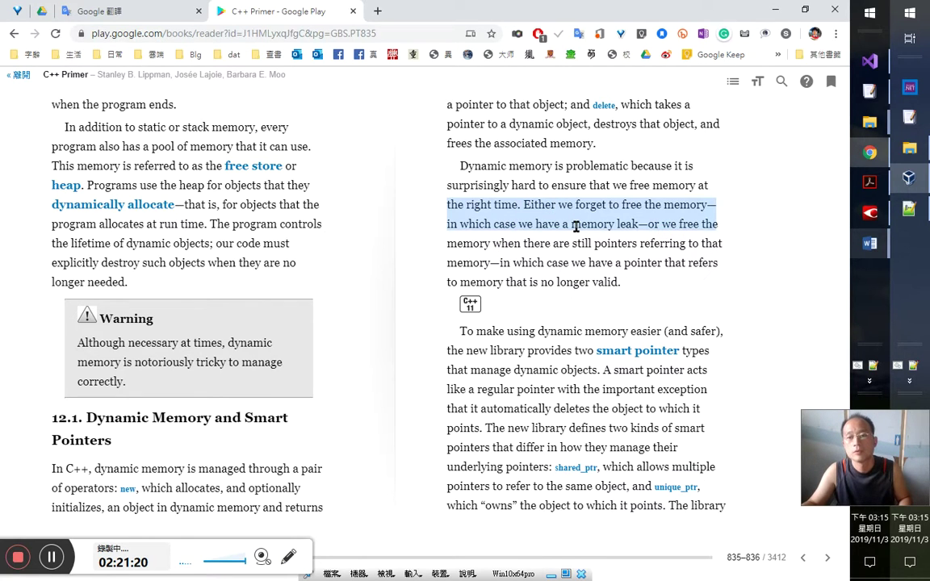
click(738, 224)
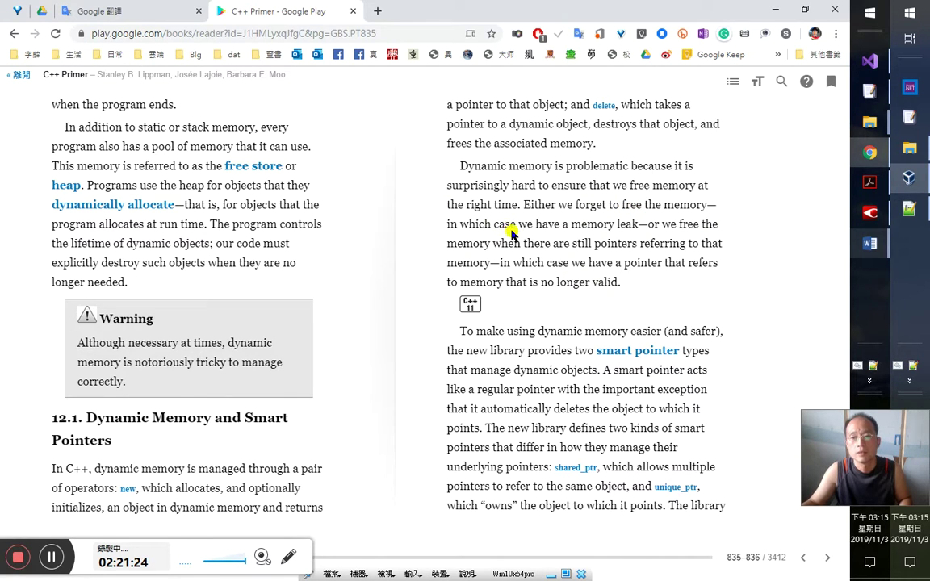
drag(587, 211, 549, 224)
click(640, 245)
double_click(658, 243)
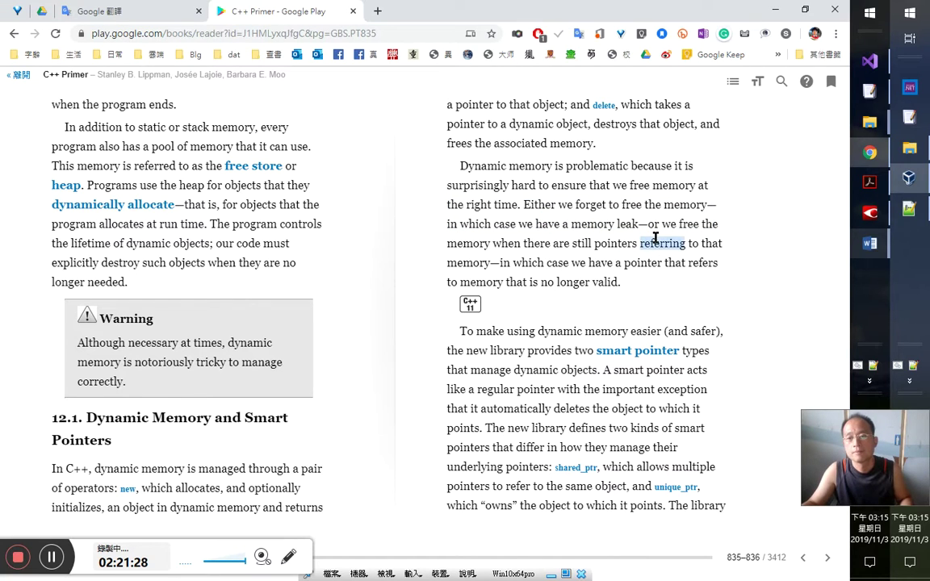
click(748, 248)
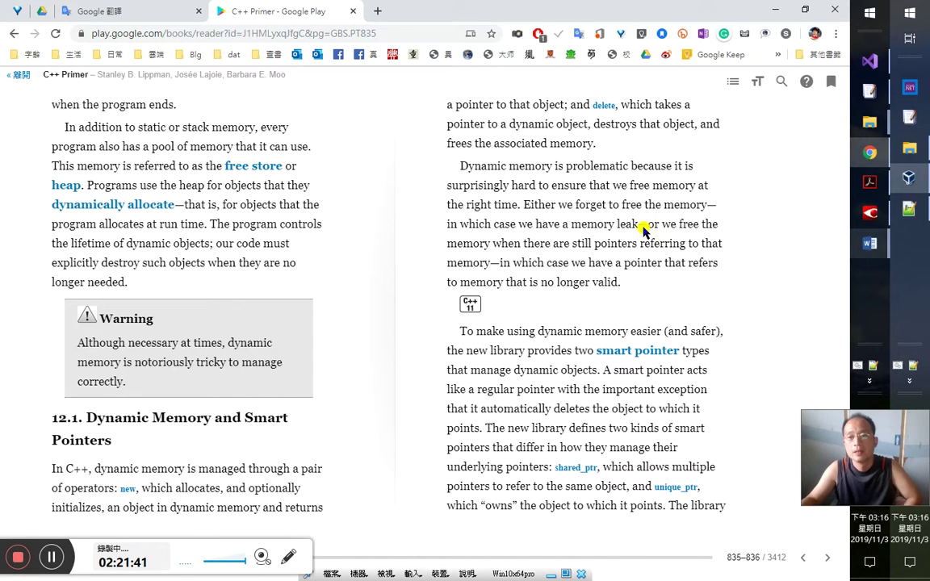
key(alt+Tab)
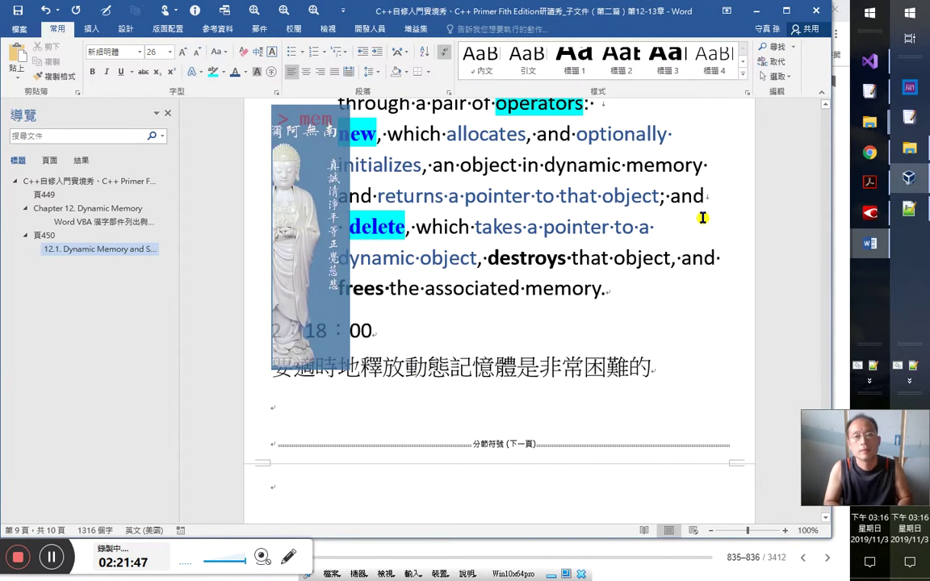
Type the note line 'memory leak 記憶體缺陷', removing the stray 仇
text(memory leak )
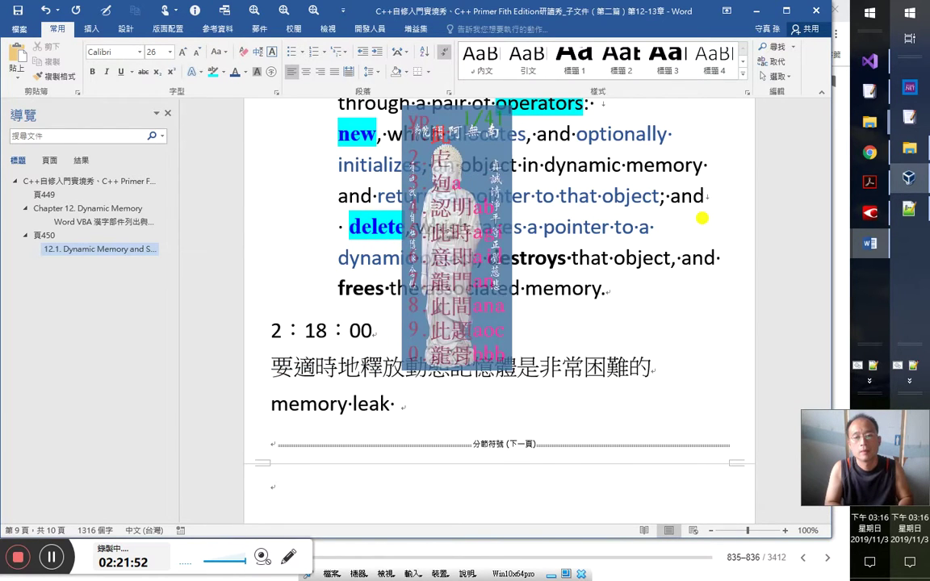
text(記憶體)
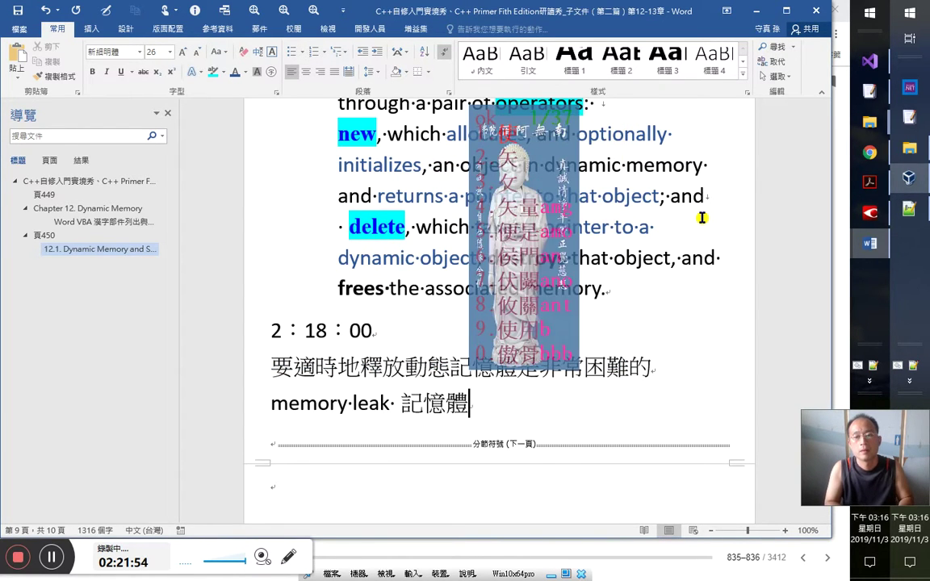
text(仇)
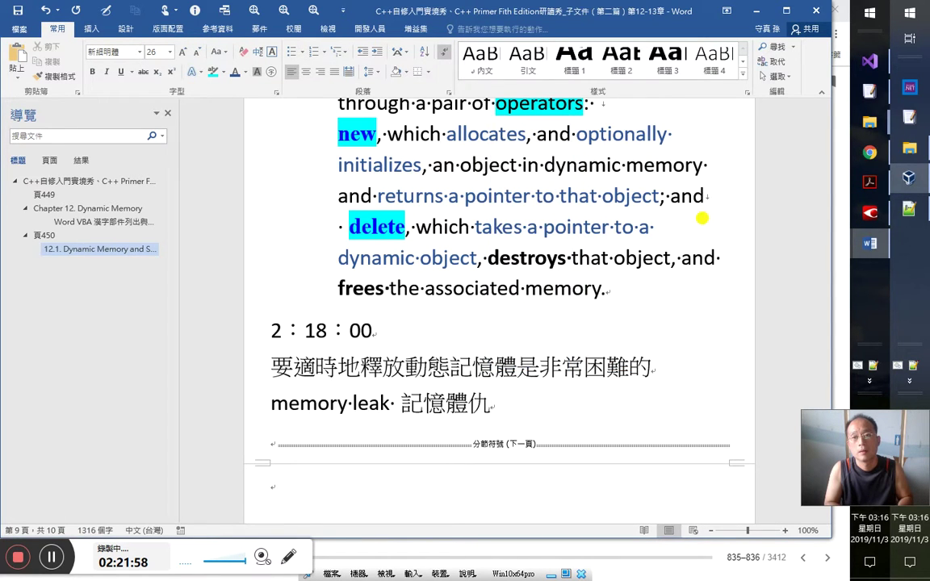
text(缺陷)
key(Return)
key(Delete)
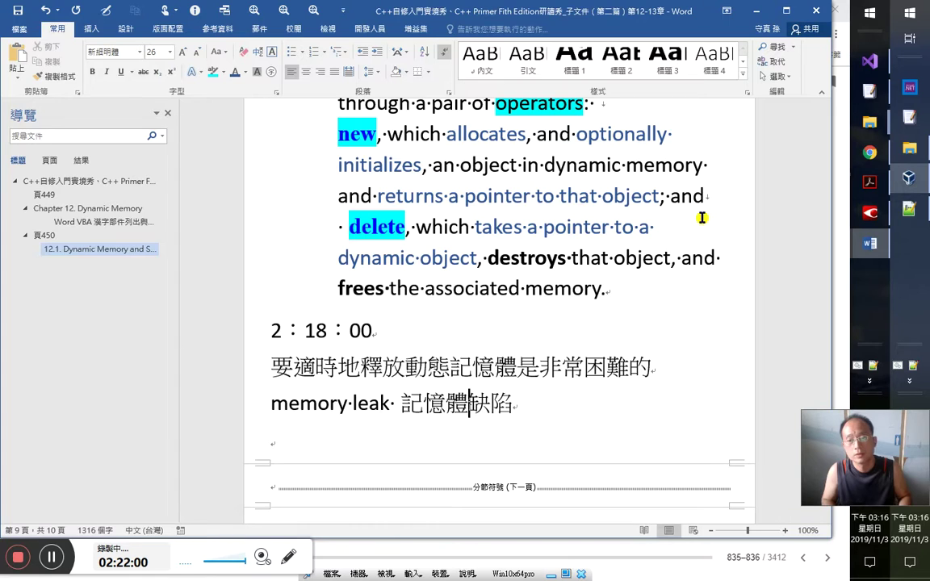
key(alt+Tab)
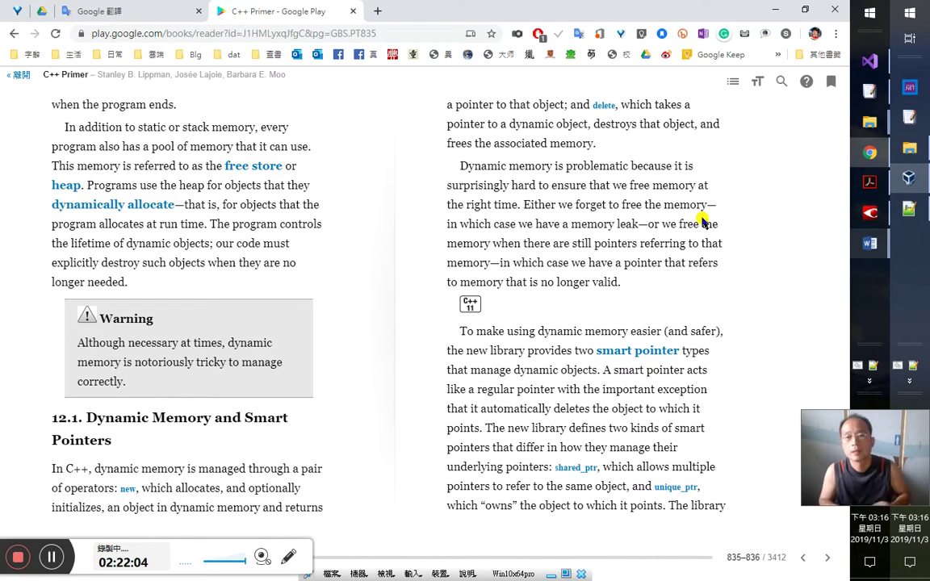
Prefix the line so it reads 'a memory leak 記憶體缺陷'
key(alt+Tab)
key(Up)
text(日)
key(BackSpace)
key(BackSpace)
text(a memory leak 記憶體缺陷)
key(Down)
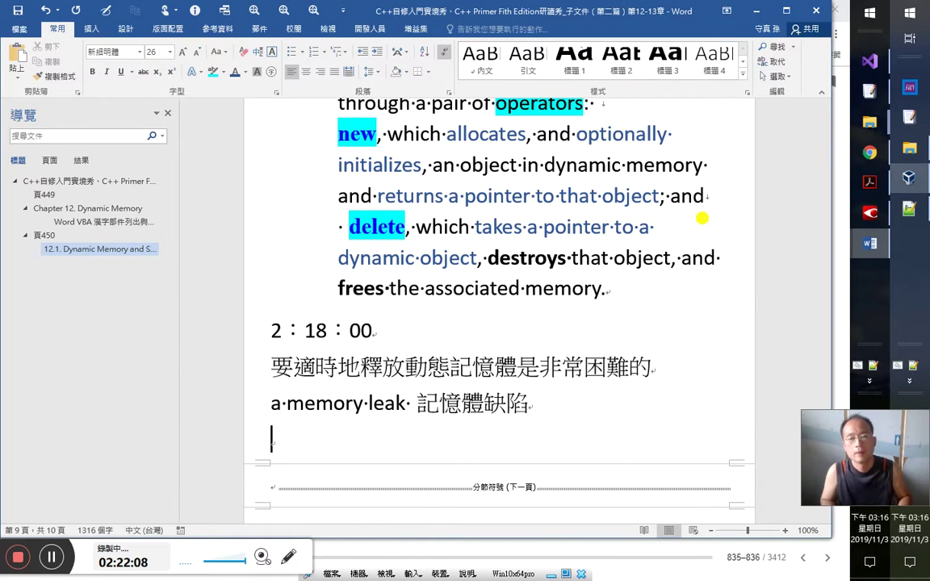
key(alt+Tab)
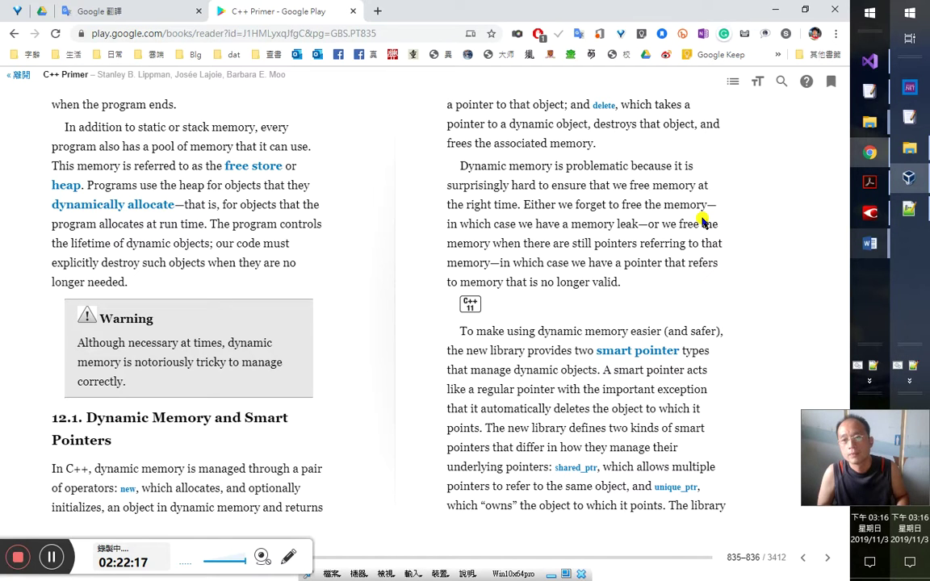
key(alt+Tab)
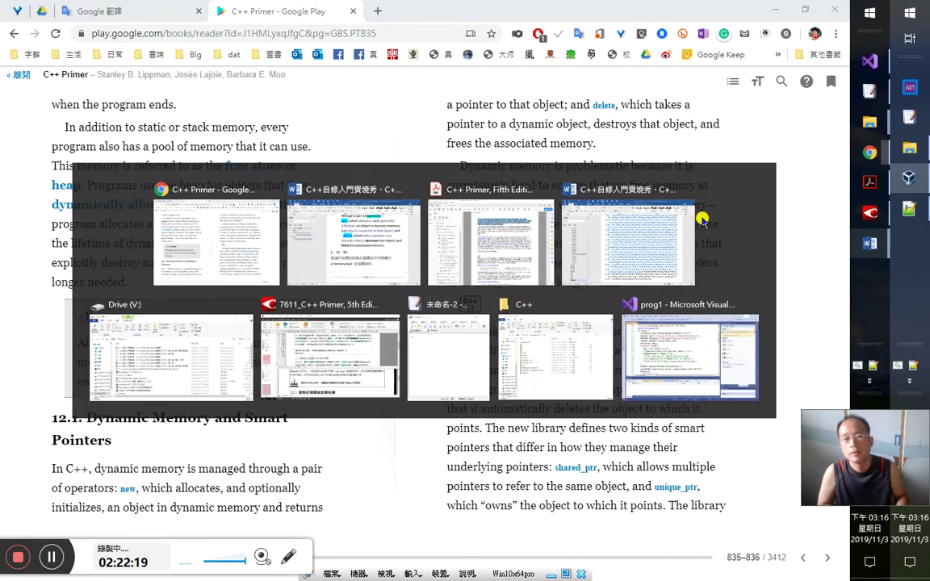
Type the note …指標指向那個記憶體位址就不當釋放該處的記憶體 and start a new paragraph
text(yvkb-)
key(BackSpace)
key(BackSpace)
key(BackSpace)
key(BackSpace)
key(BackSpace)
text(yv)
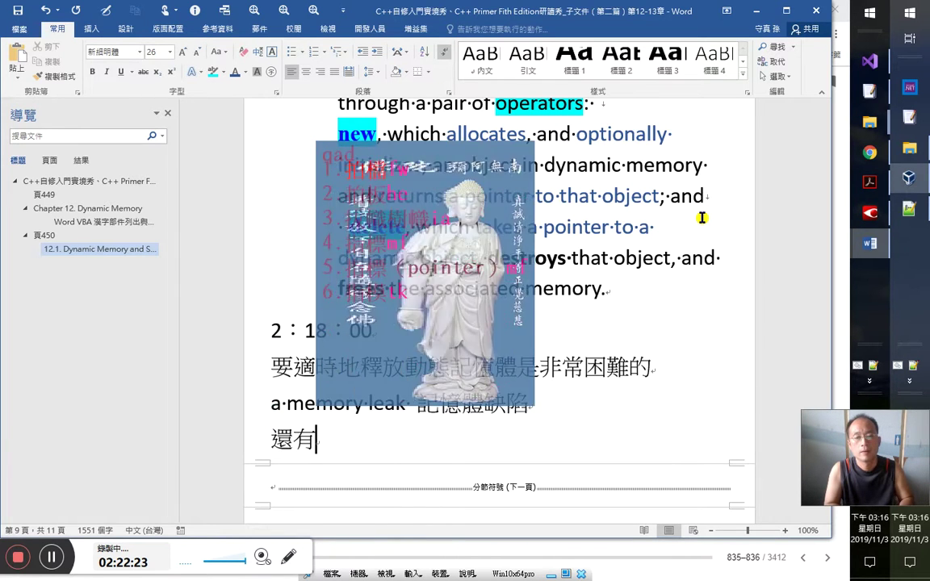
text(拍檔指)
key(shift+Left)
key(shift+Left)
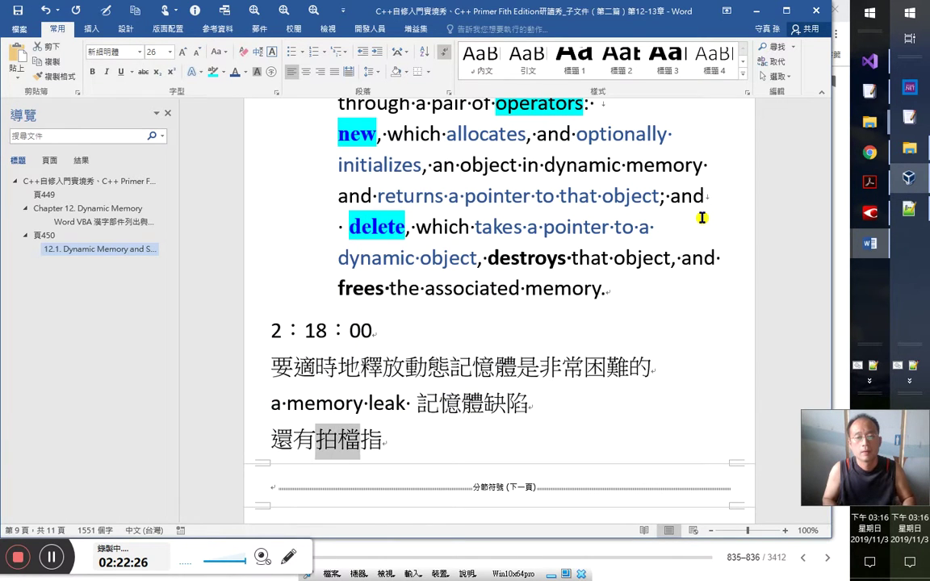
text(指標指)
key(End)
text(向)
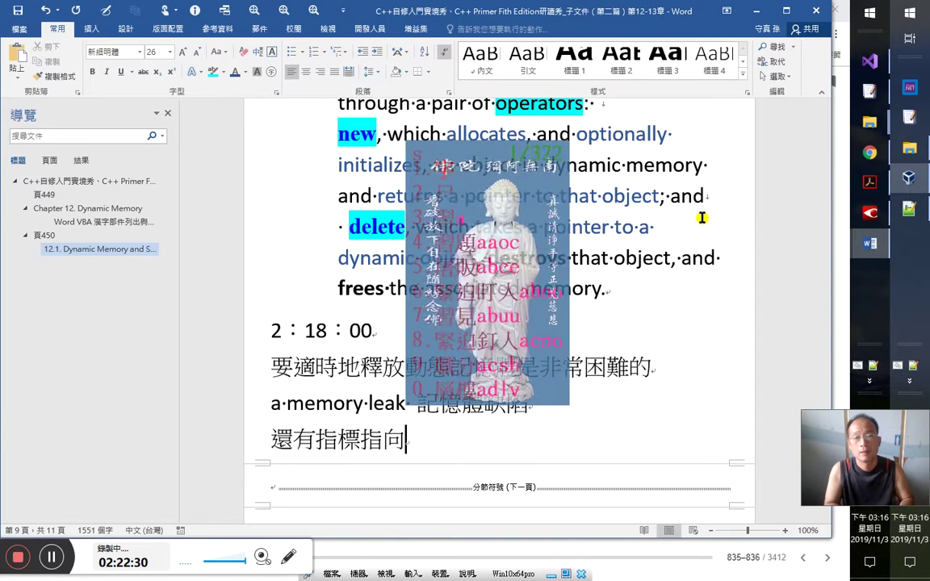
text(那個)
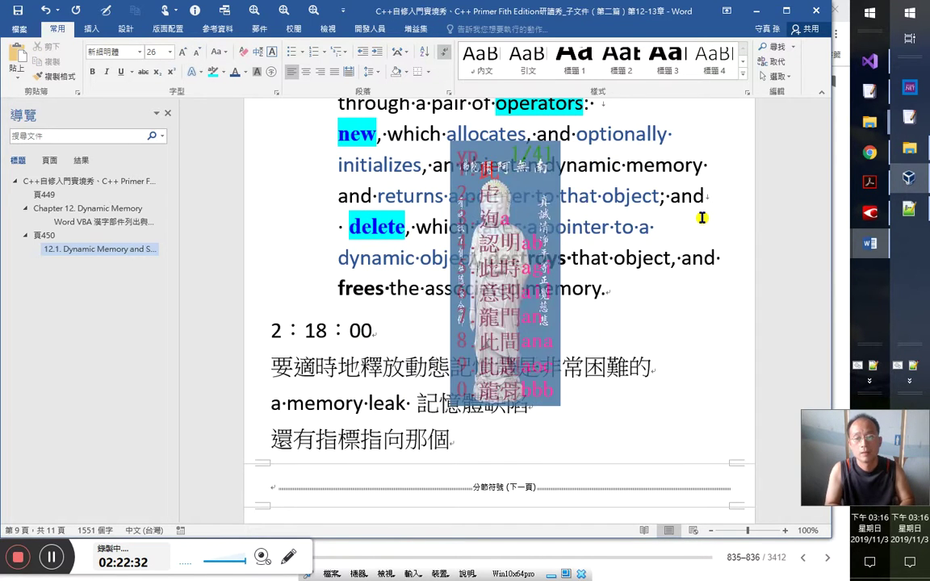
text(記憶體)
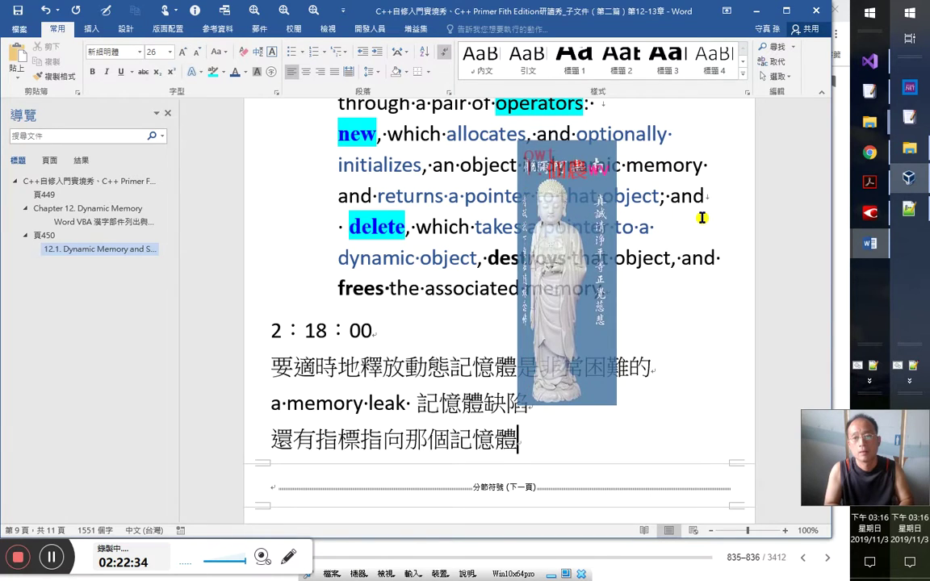
text(位址就不)
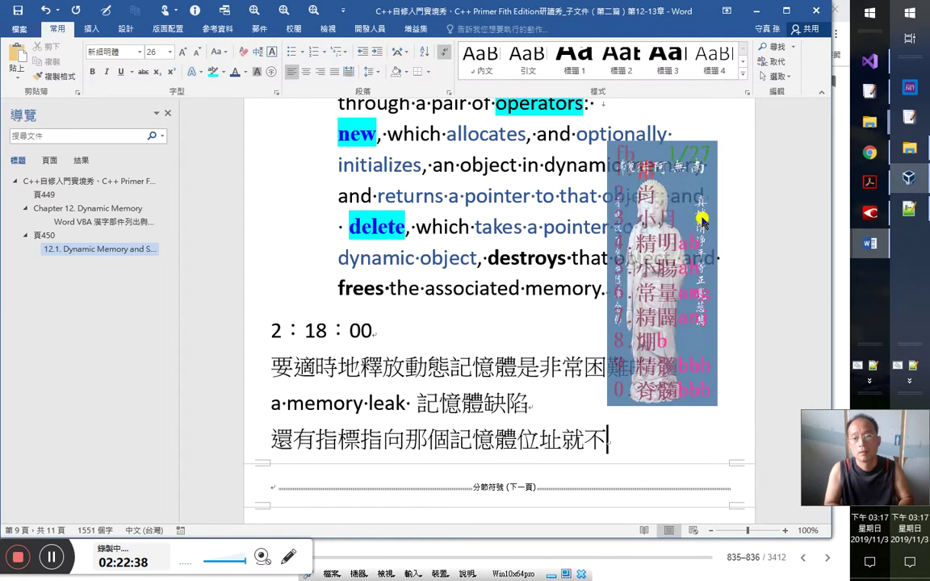
text(當釋放該)
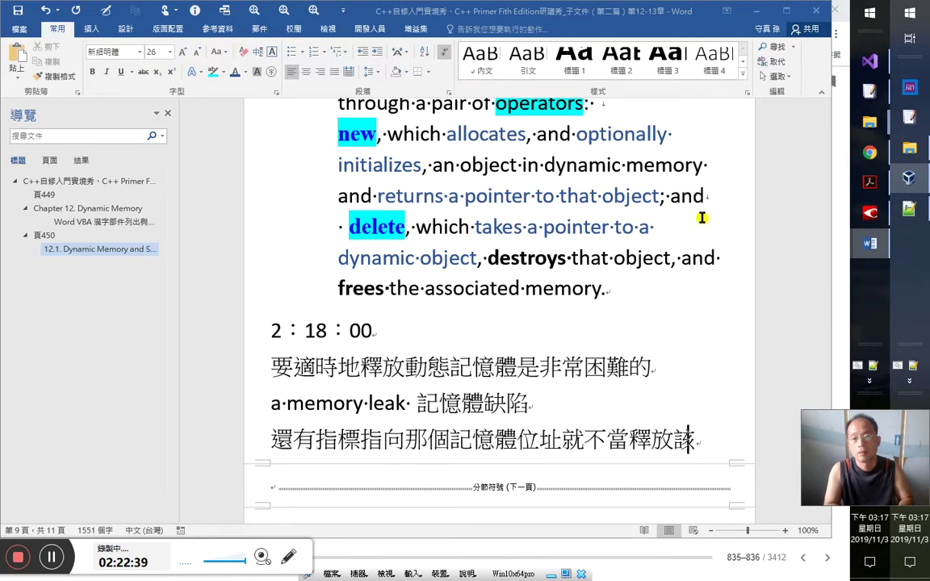
text(處的記憶體)
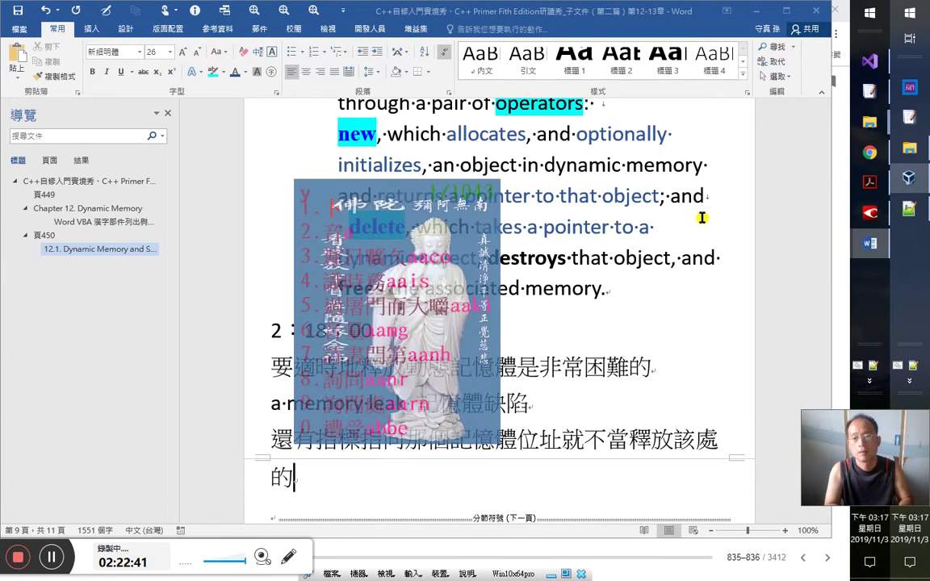
key(Return)
key(alt+Tab)
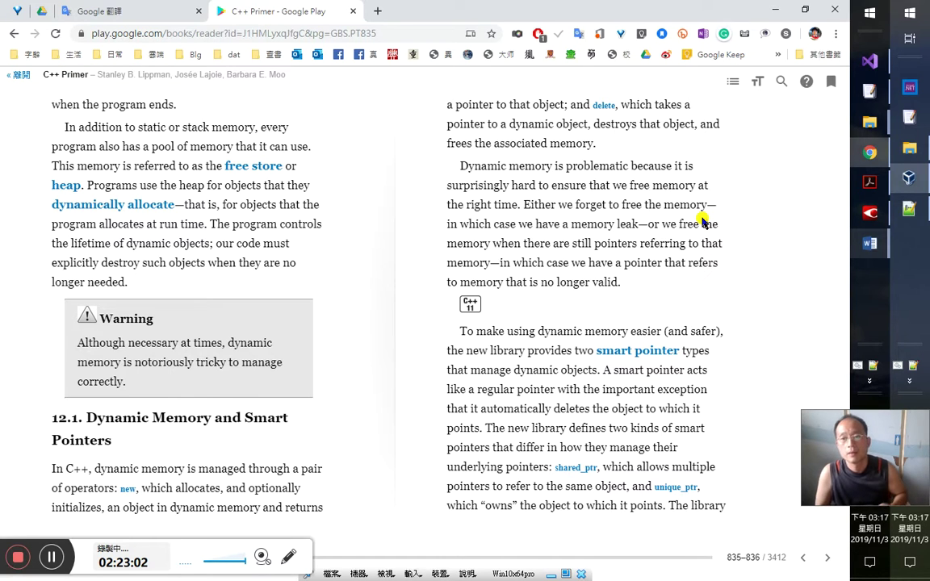
Add '；如果這個指標還有作用，那麼若釋放了它指向的記憶體位址，則該指標就會變成無效的了'
key(alt+Tab)
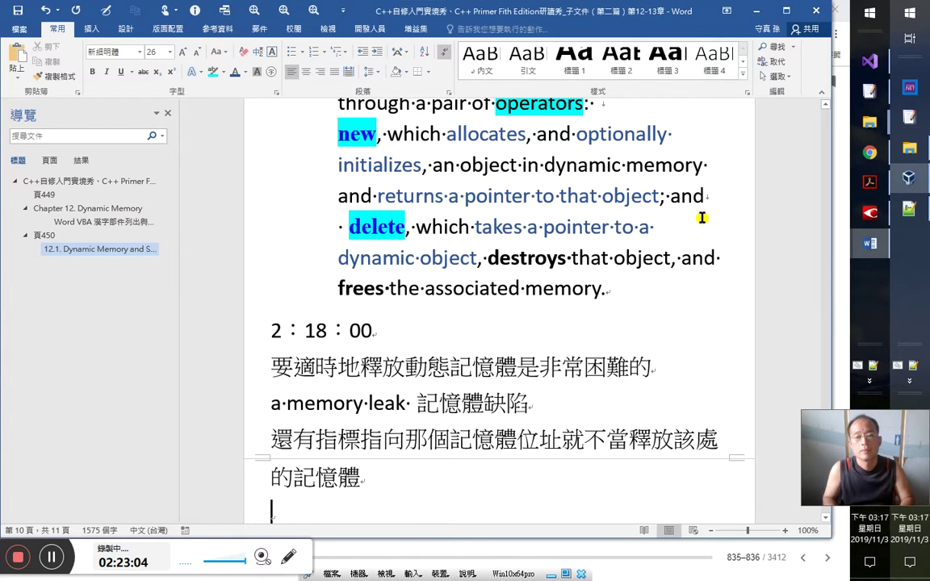
text(；如果)
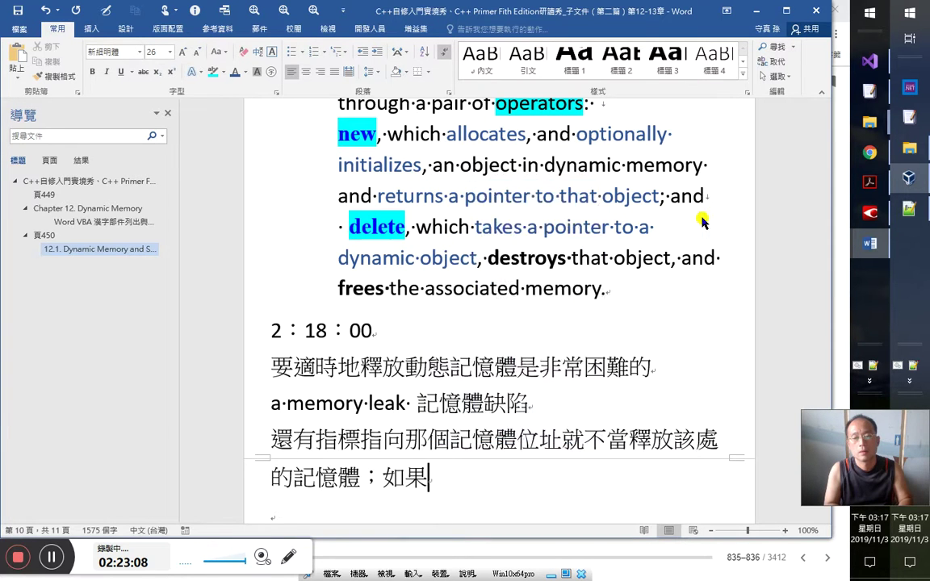
text(這個指標還有)
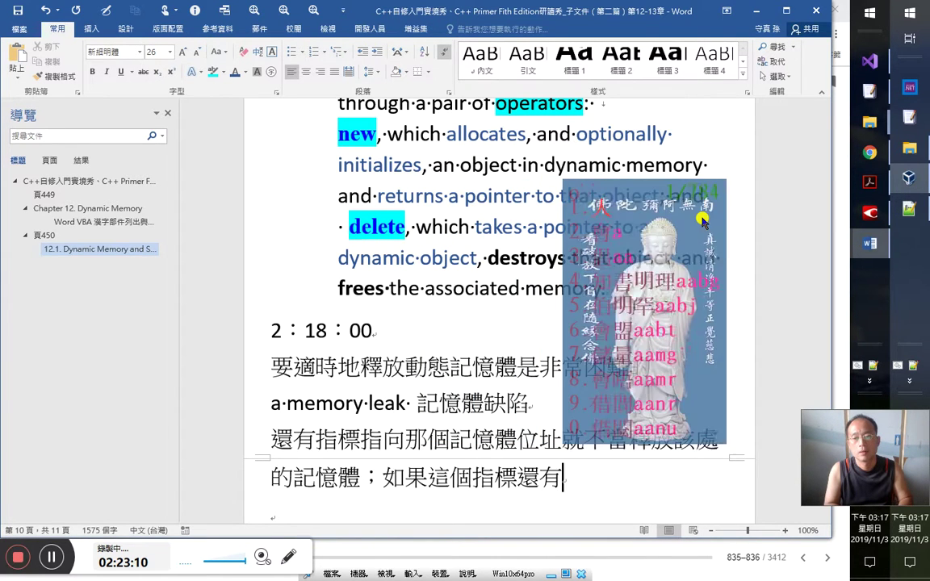
text(作用，)
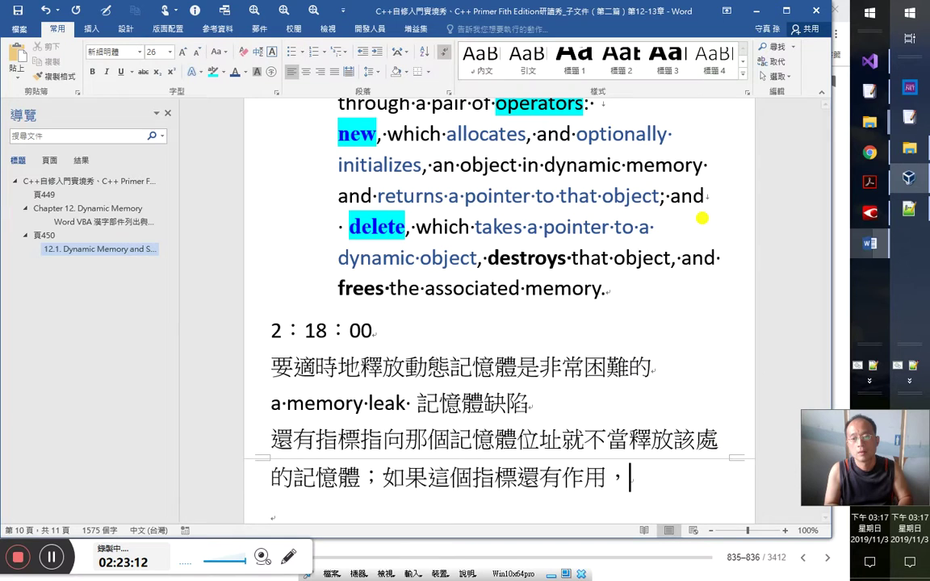
text(那麼若)
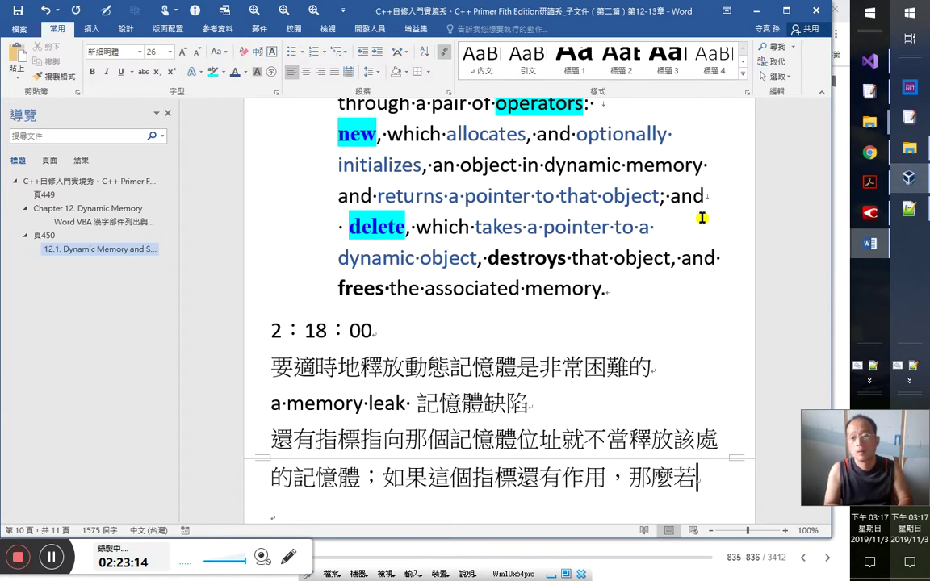
text(釋放了高瞻遠矚)
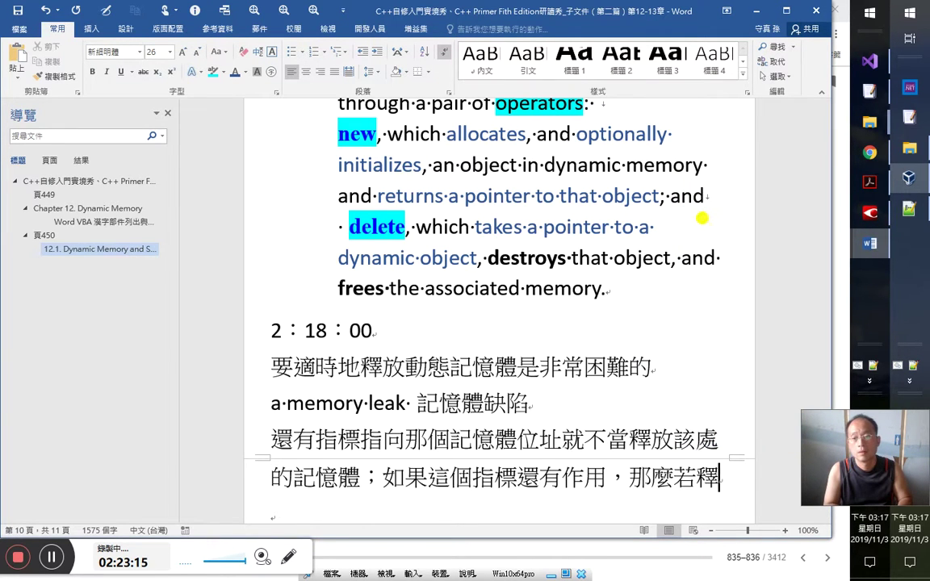
key(BackSpace)
key(BackSpace)
key(BackSpace)
key(BackSpace)
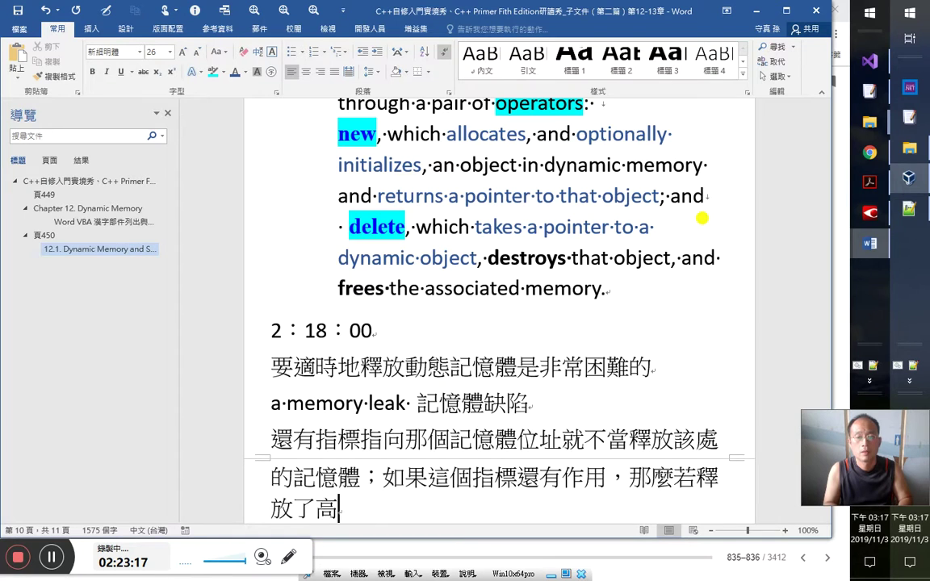
text(它指向的)
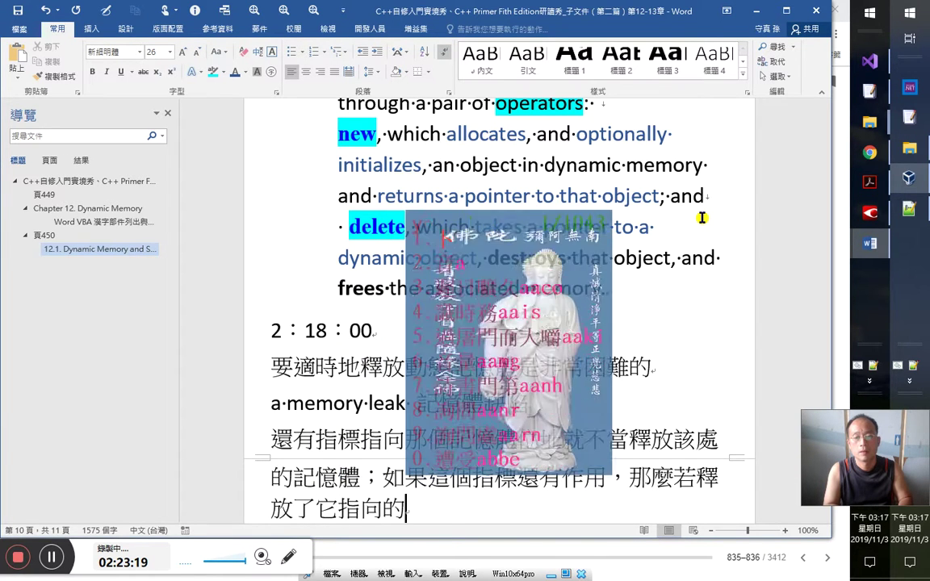
text(記憶體)
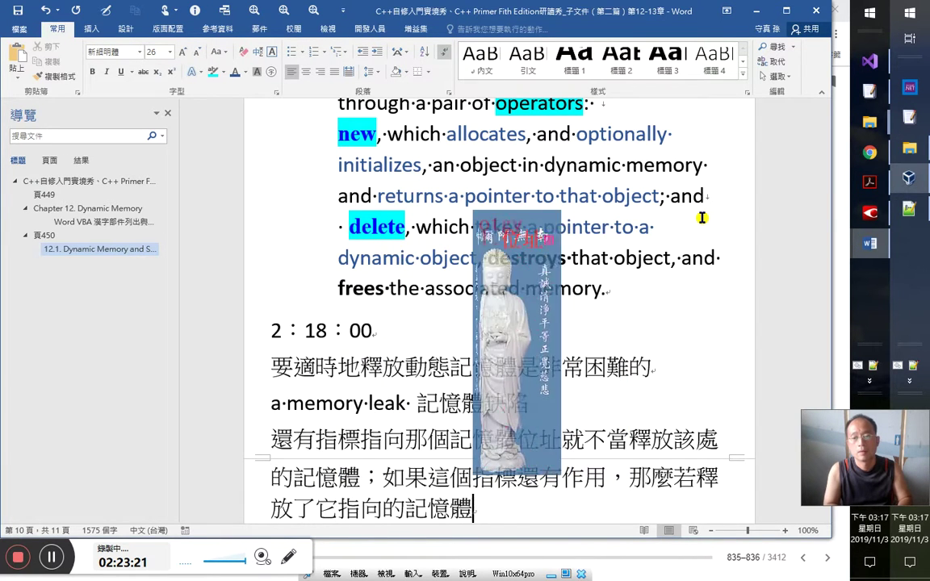
text(位址，則)
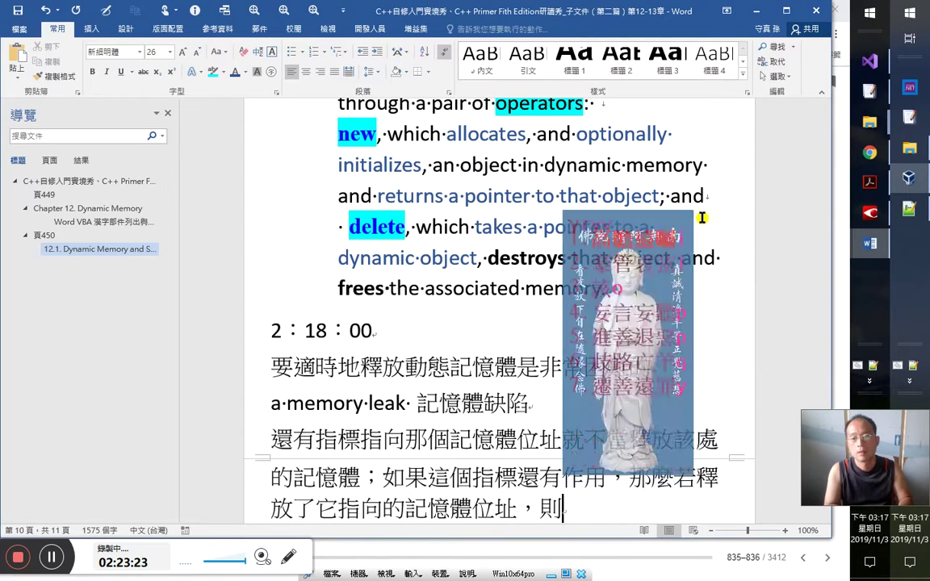
text(該)
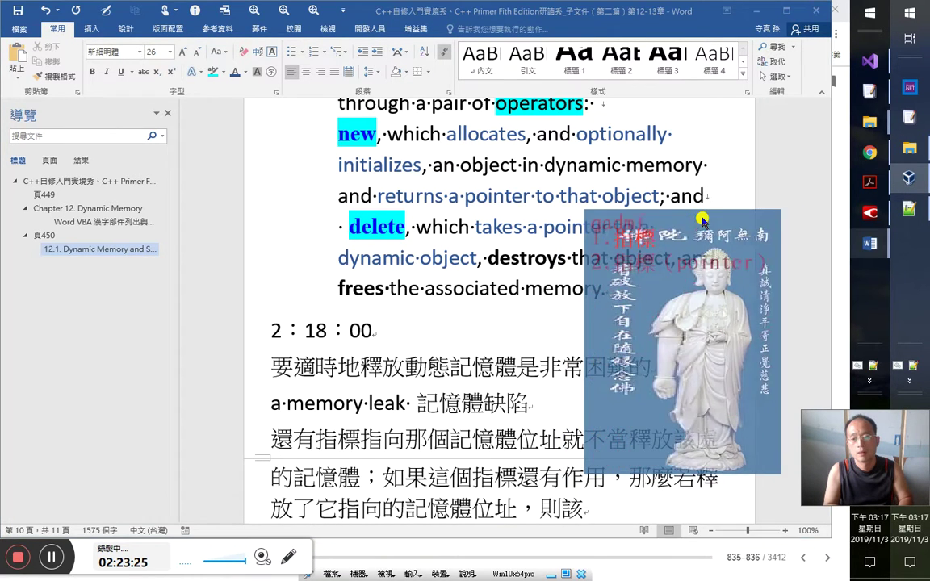
text(指標)
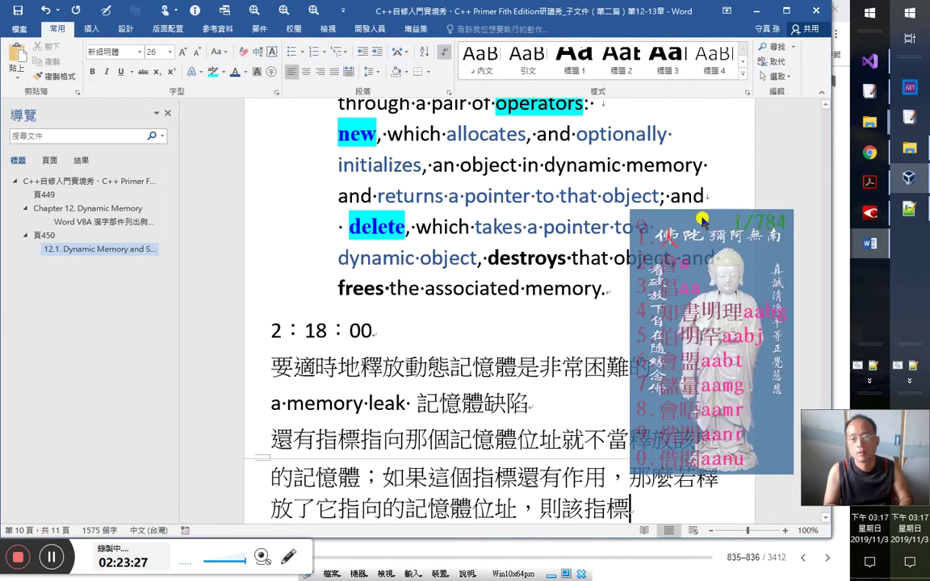
text(會變成)
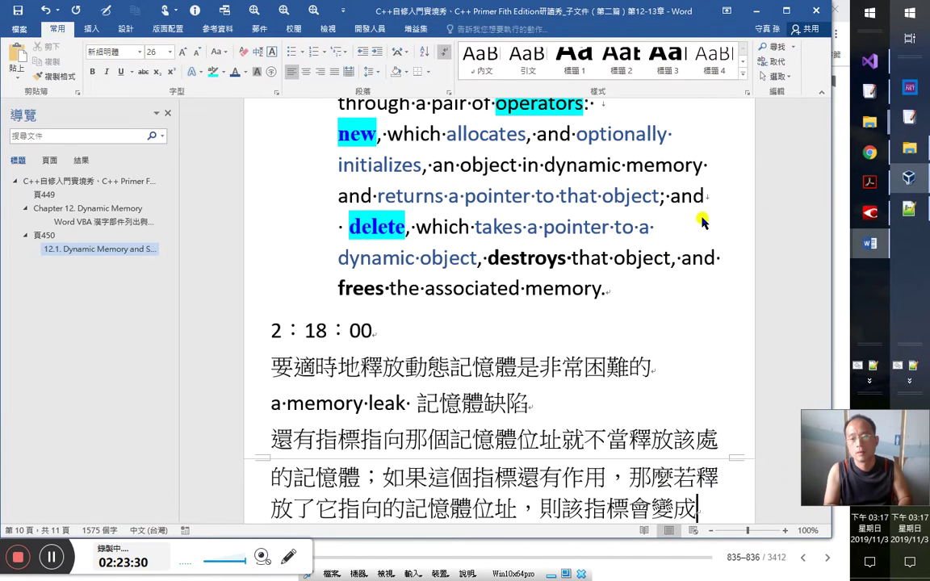
text(無效的了)
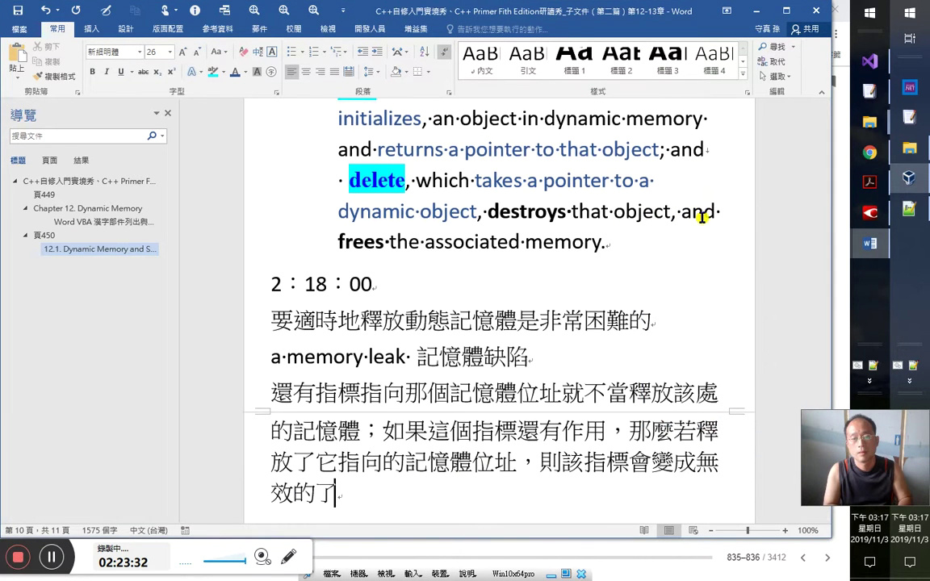
key(Return)
click(675, 425)
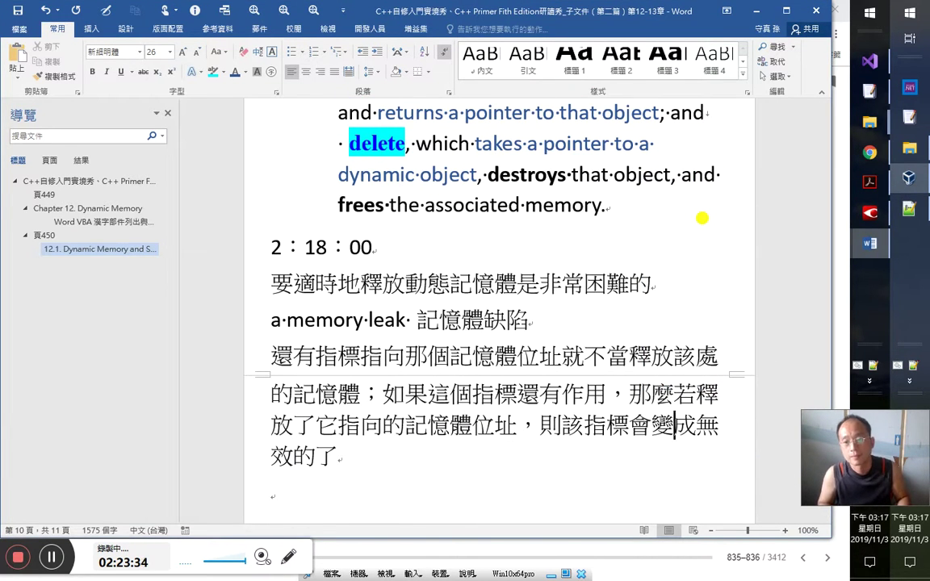
text(就)
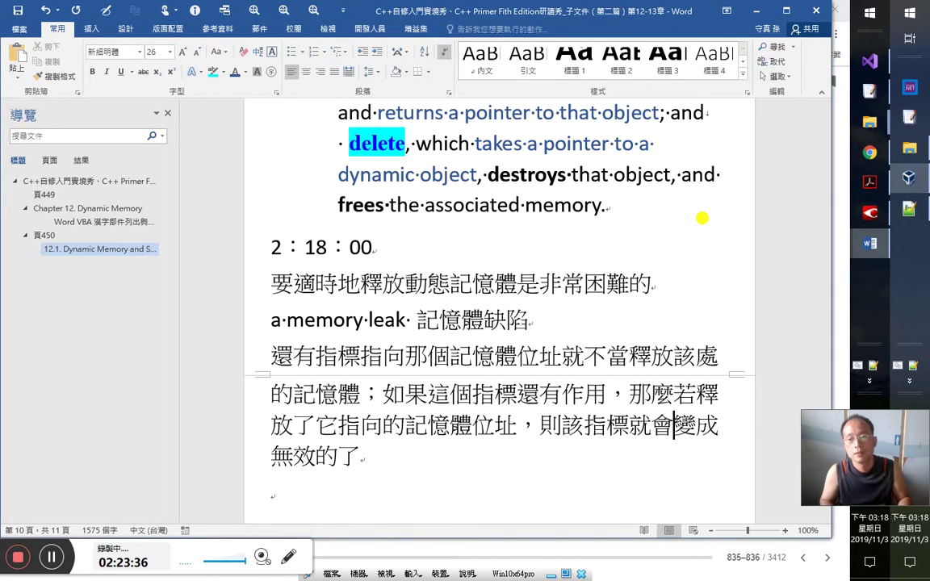
key(ctrl+End)
key(alt+Tab)
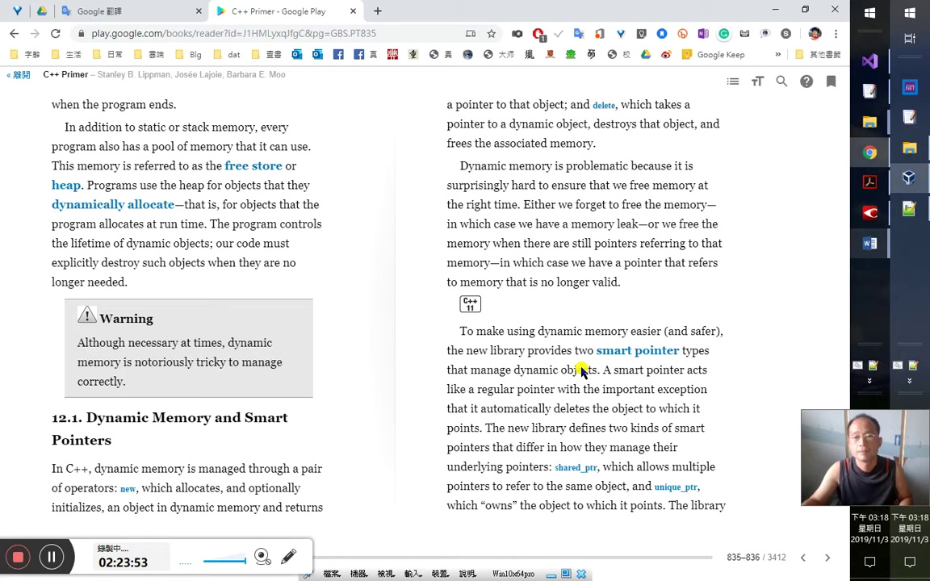
Type the opening about managing dynamic memory（dynamic memory）safely, ending 'C++11 的新標準就引進了'
key(alt+Tab)
text(為了更有效且)
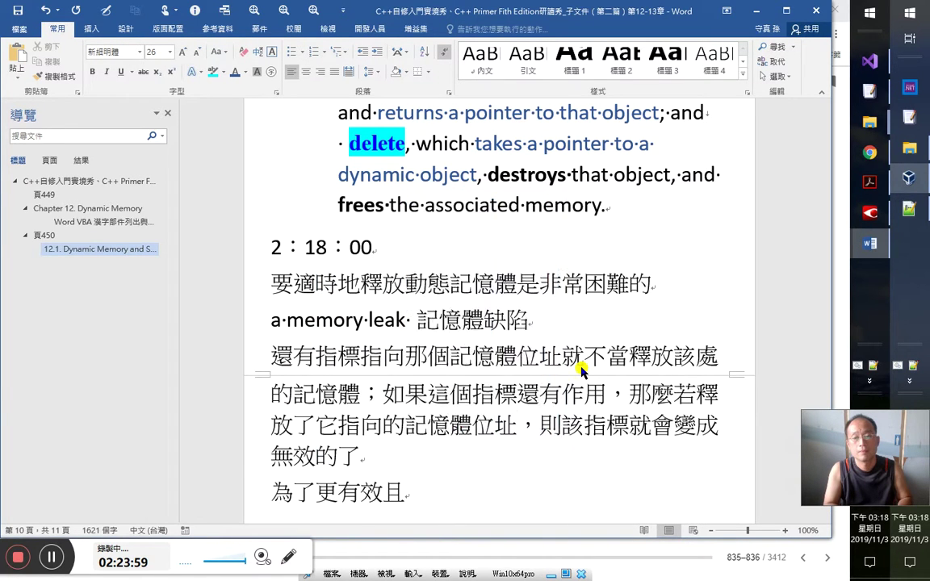
text(a)
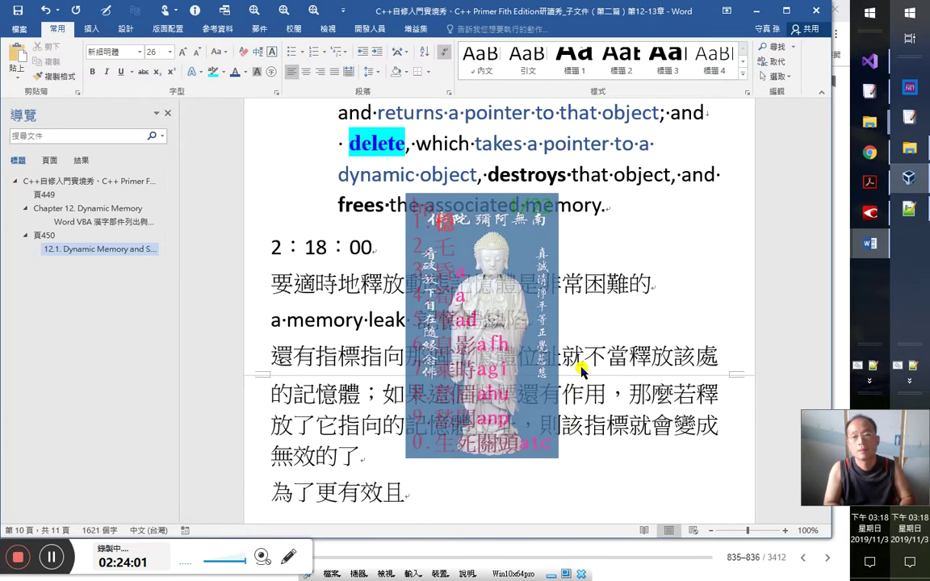
text(安全地對)
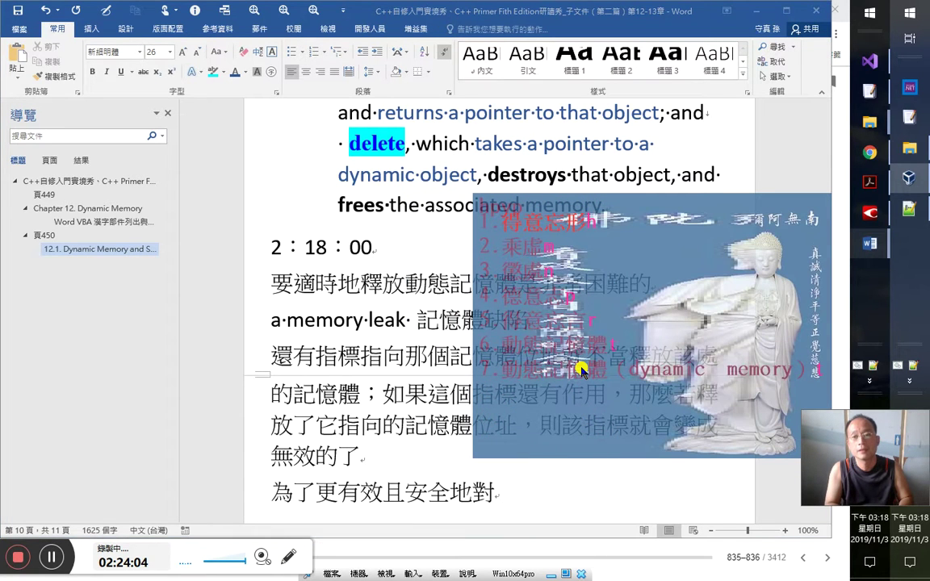
text(動態記憶體（dynam)
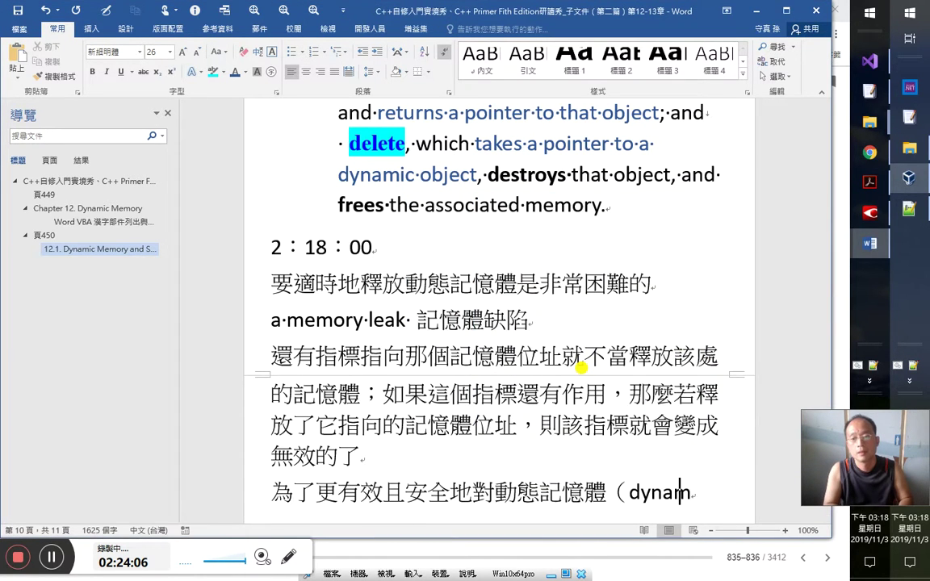
text(ic memory）進行管)
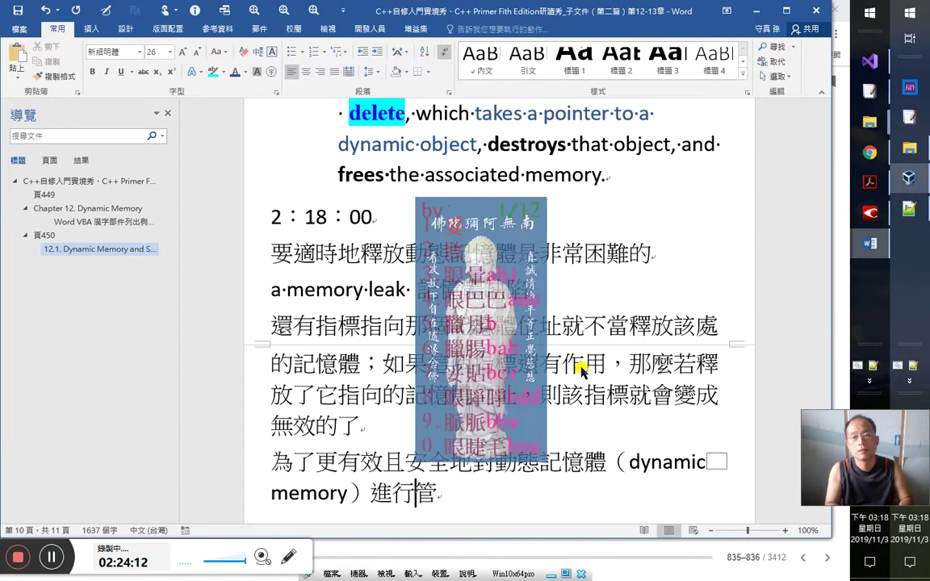
text(妥善地)
key(End)
text(理，)
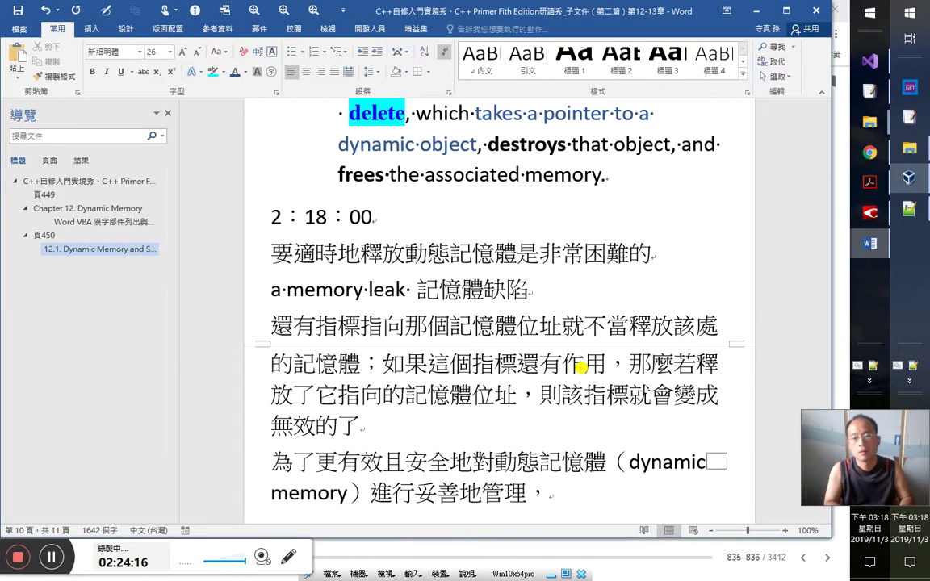
text(C++11 的)
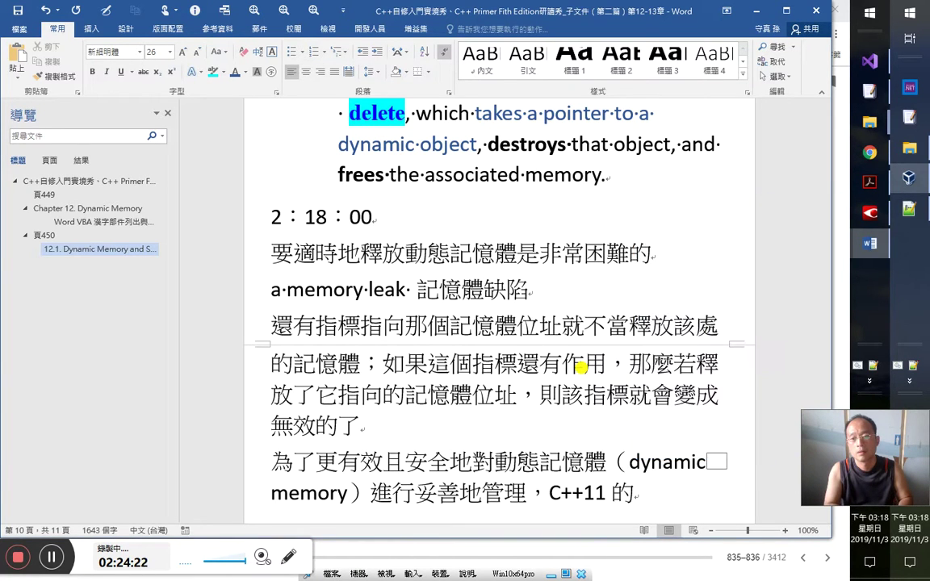
text(新標)
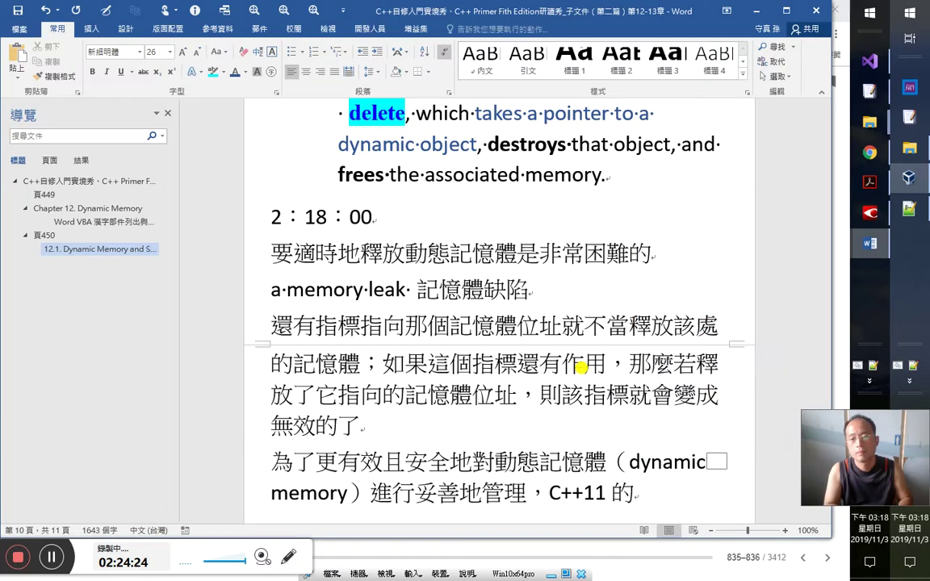
text(準就引進了)
key(alt+Tab)
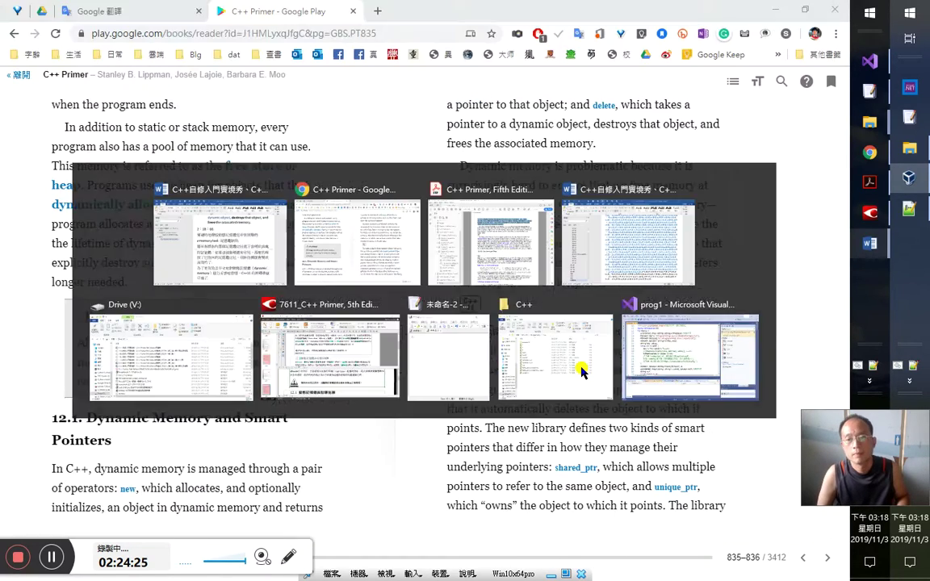
key(alt+Tab)
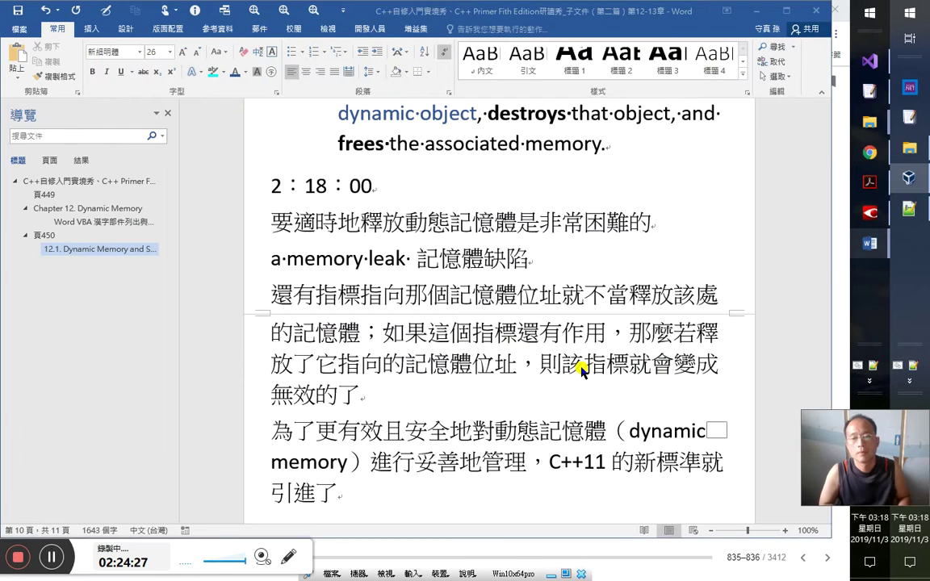
Continue with '2 種智慧指標型別（smart pointer type）供我們應用'
text(a兩種)
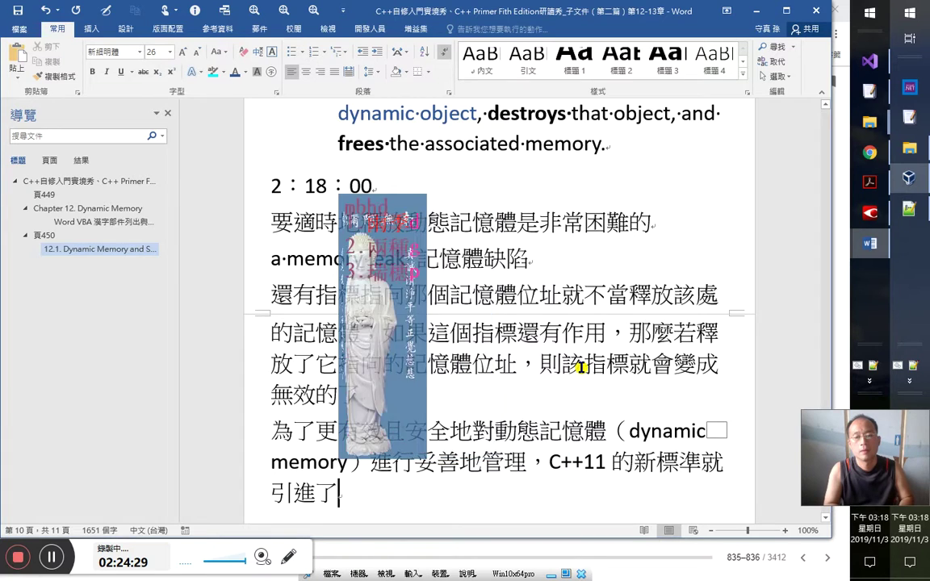
key(shift+Left)
key(shift+Left)
text(2種)
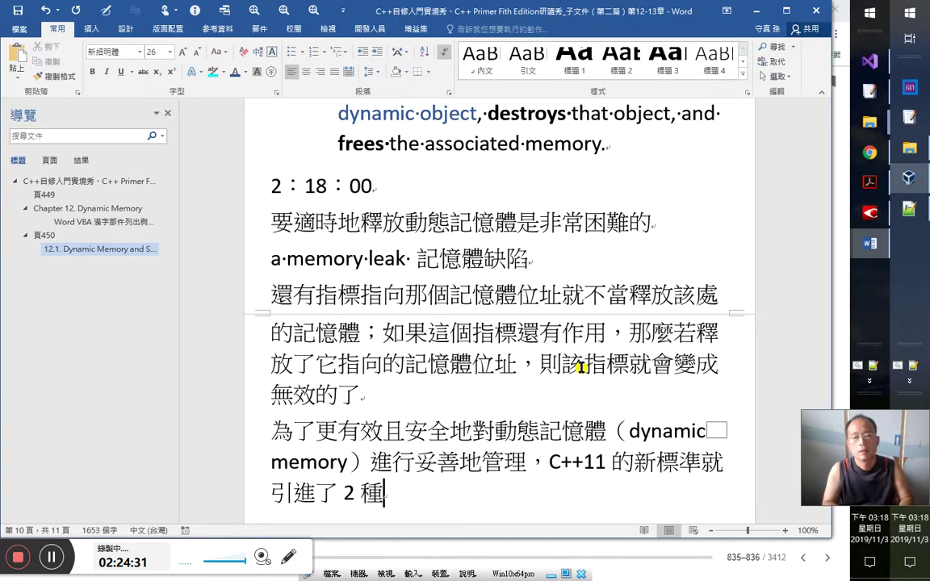
text(a)
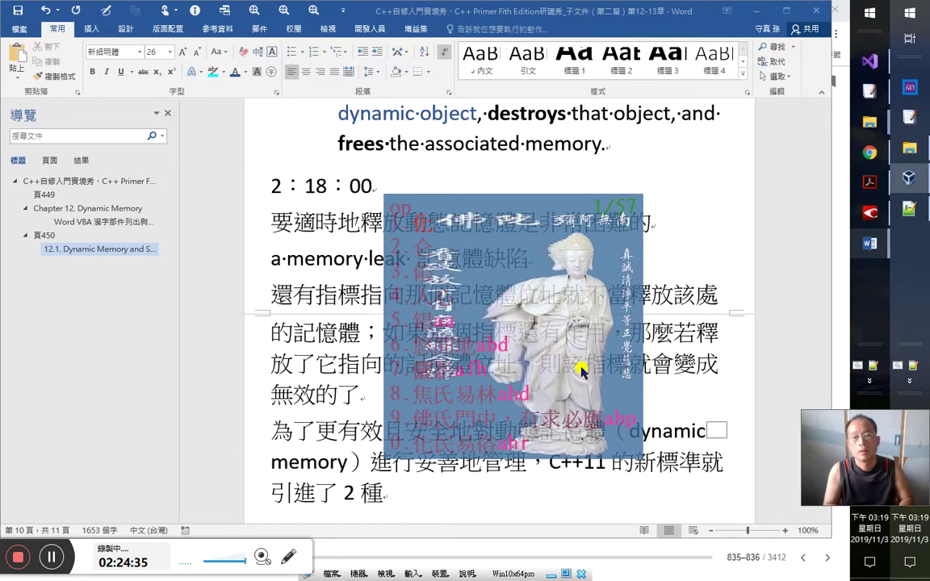
text(aq)
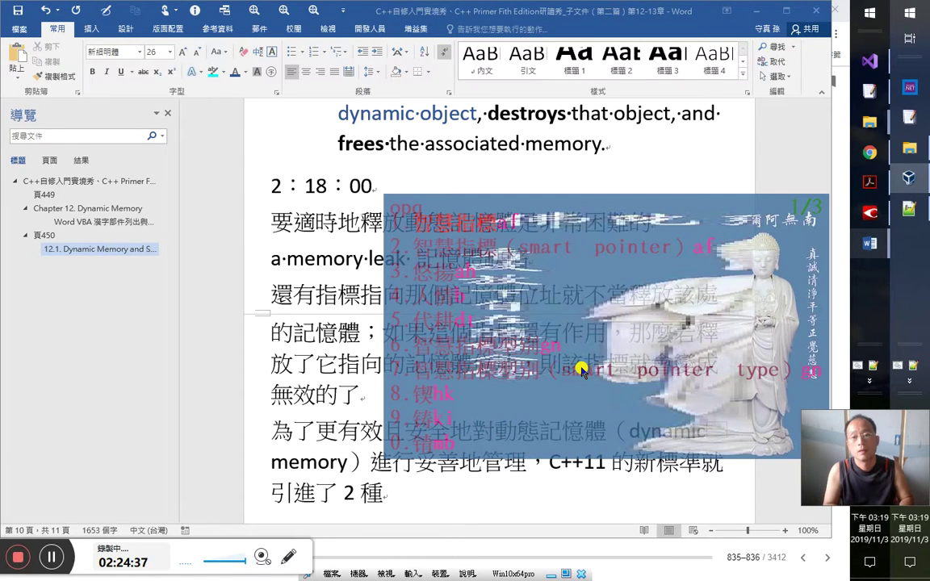
key(Escape)
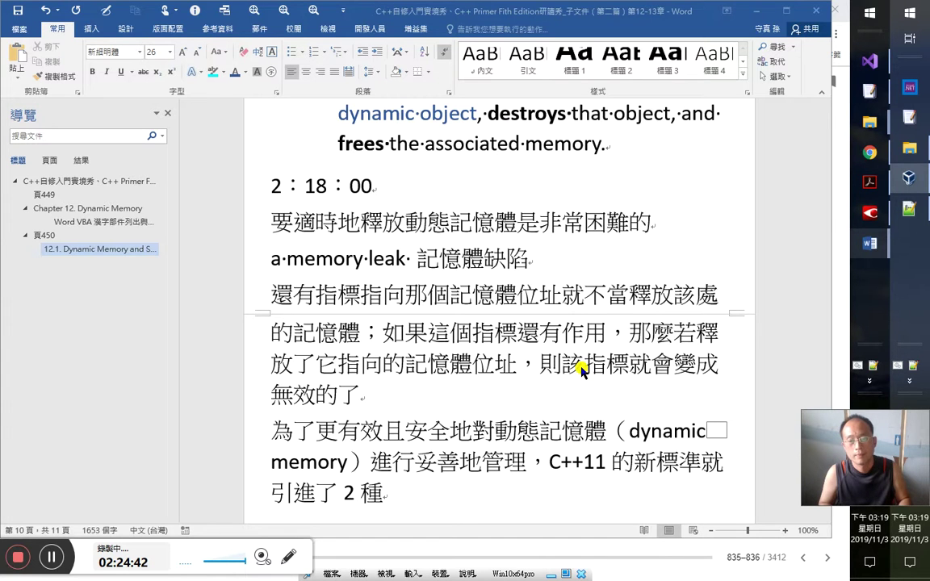
text(智慧指標型別（smart　pointer　type）)
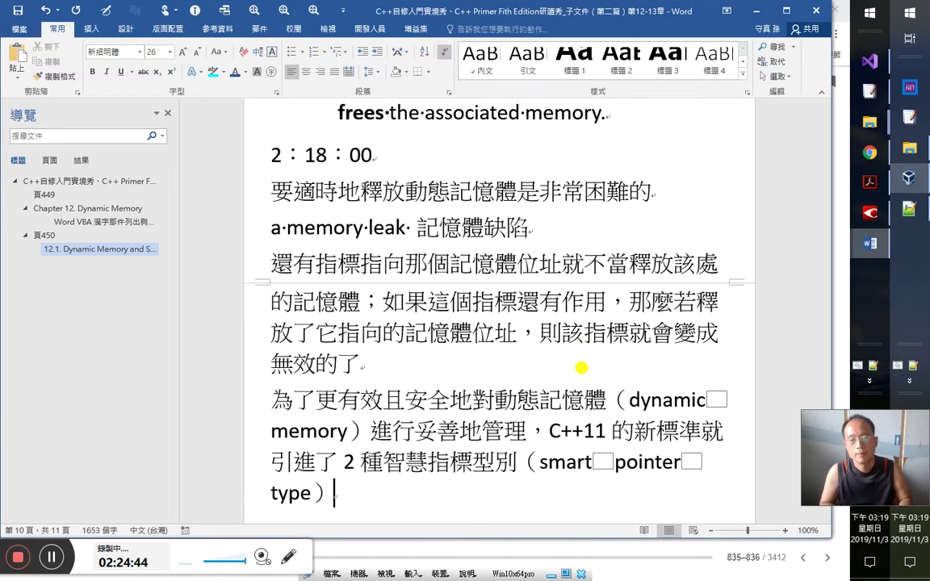
text(供我們)
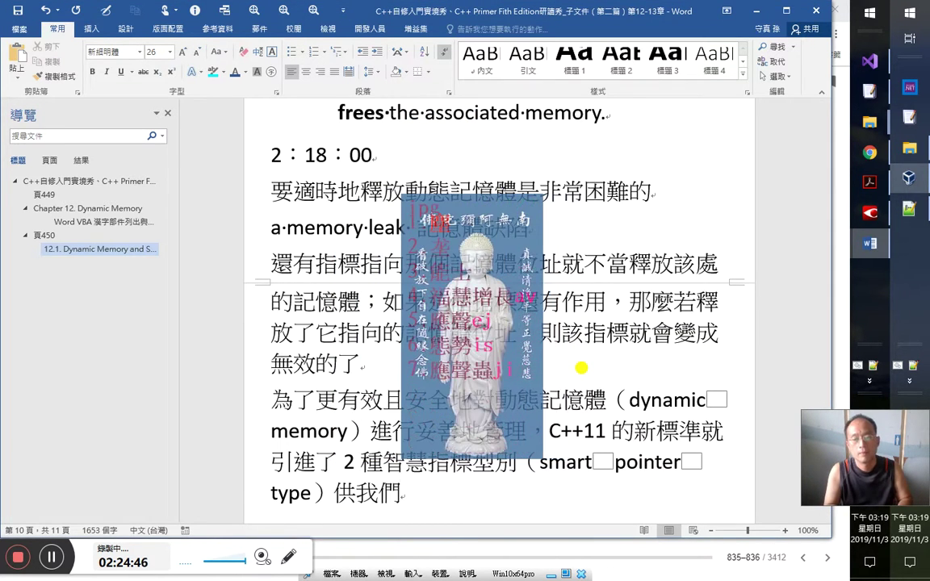
text(應用)
key(Return)
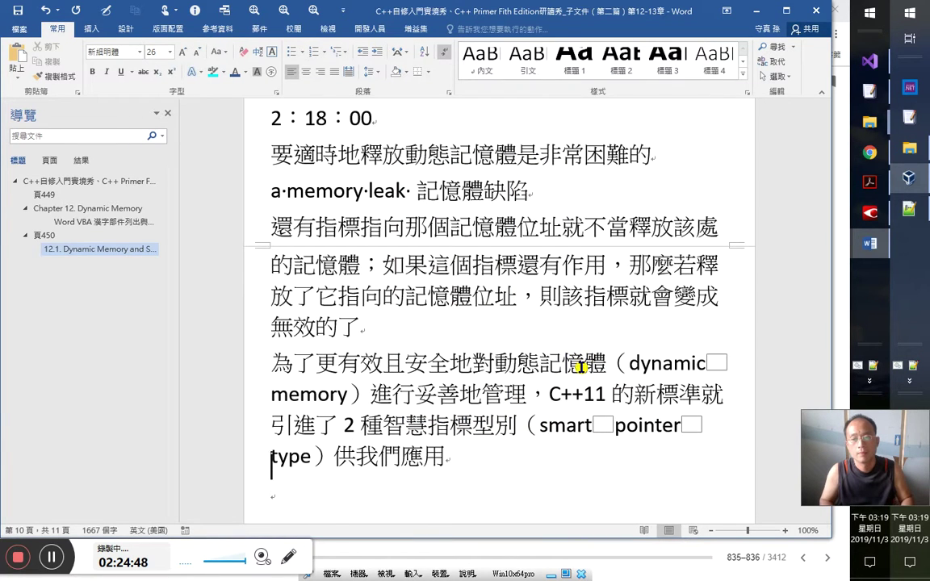
Replace the full-width spaces in 'smart pointer type' with normal spaces
key(Up)
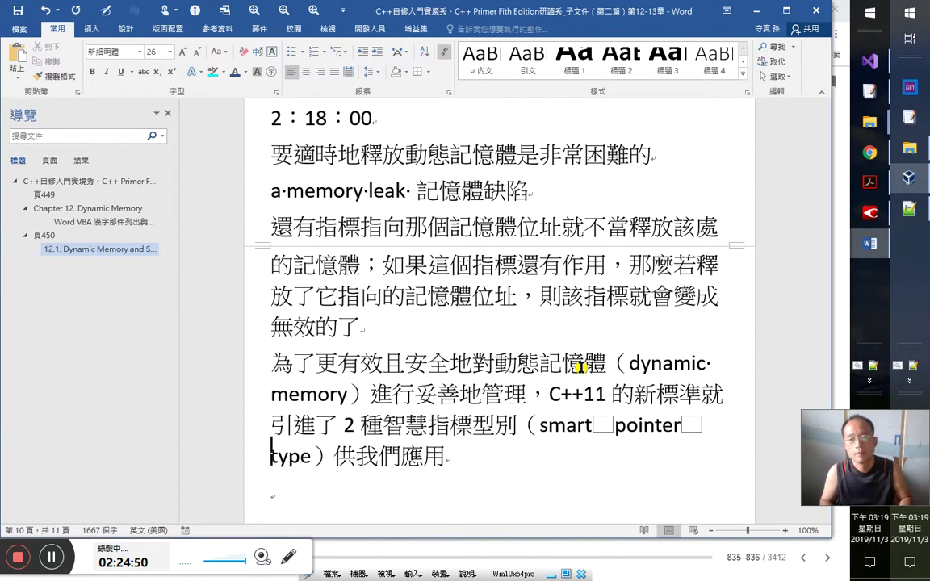
key(End)
key(shift+Left)
key(ctrl+Left)
key(shift+Left)
key(Down)
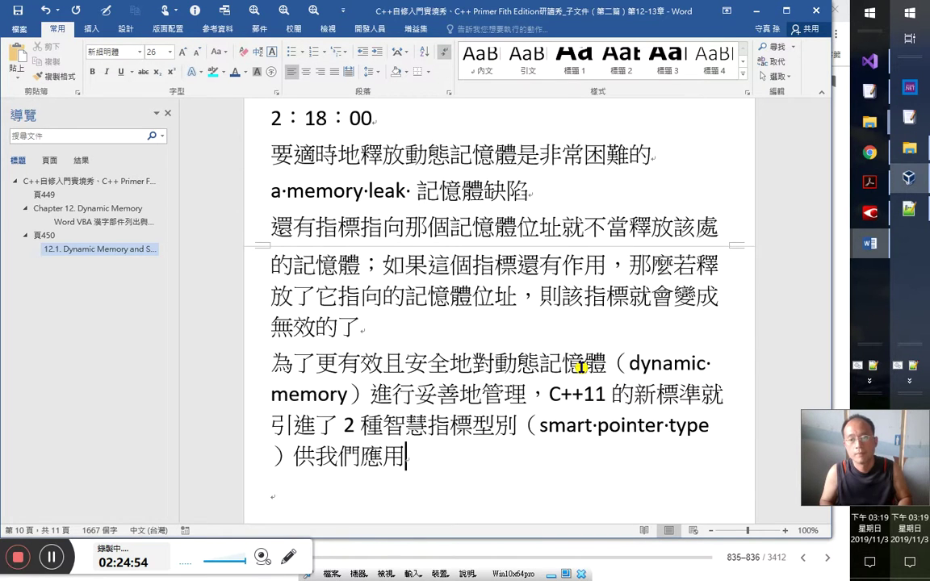
key(alt+Tab)
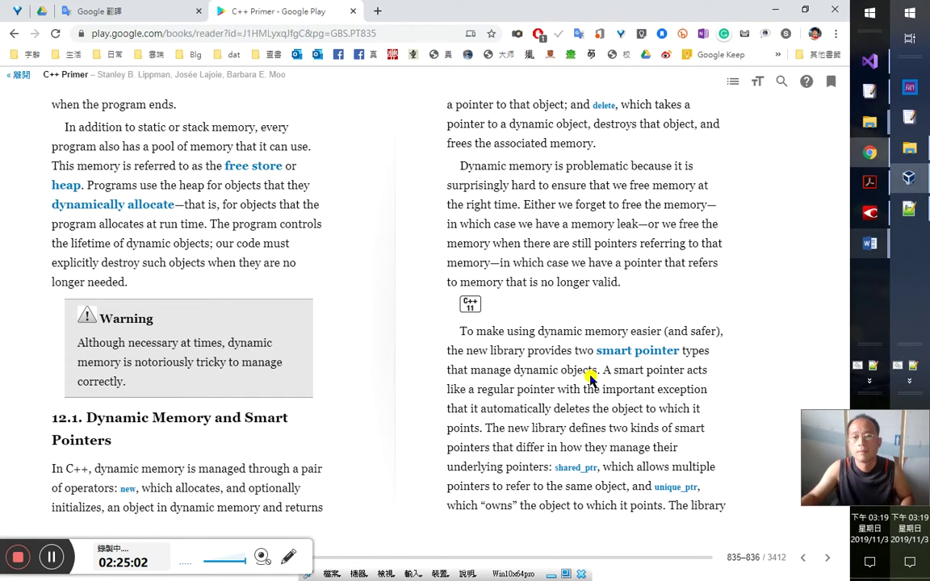
Append 來、管理動態物件（dynamic object） after 供我們應用
key(alt+Tab)
key(alt+Tab)
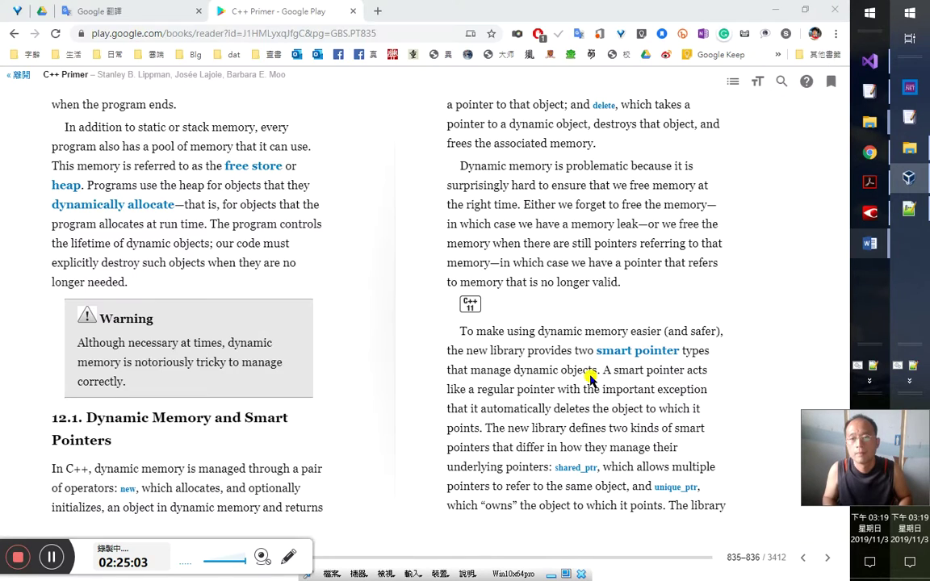
key(alt+Tab)
key(Up)
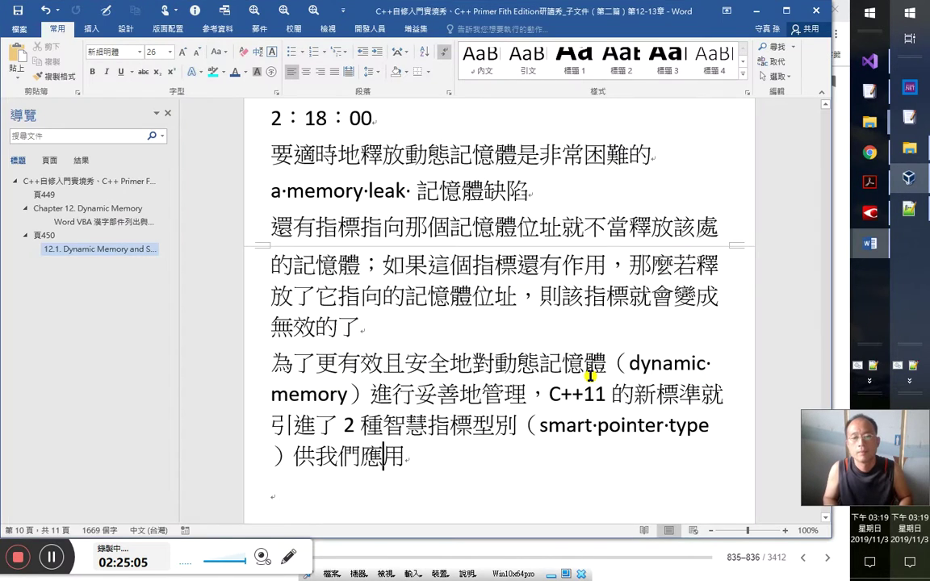
text(來)
key(Left)
key(shift+Left)
text(、)
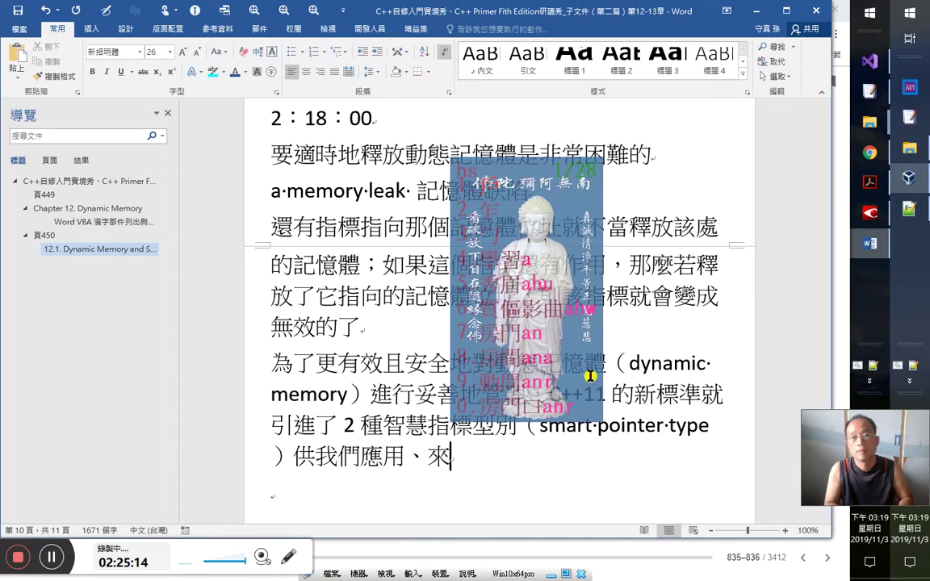
text(管理動態物件（dynamic object）)
key(alt+Tab)
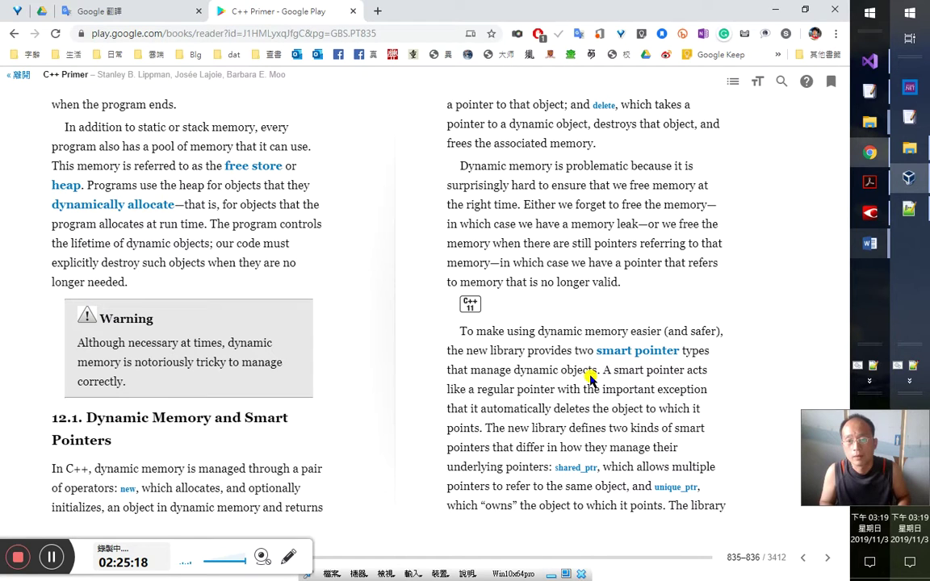
key(alt+Tab)
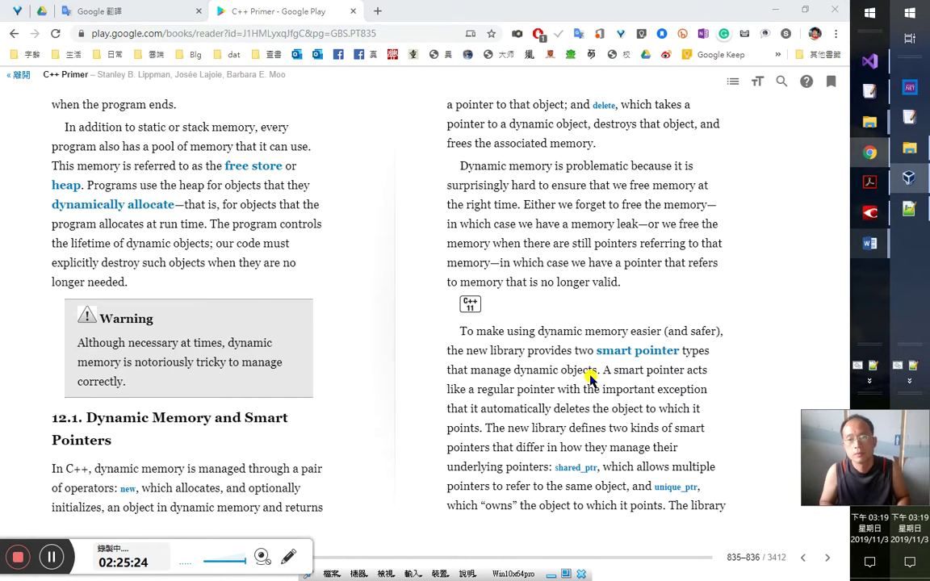
key(alt+Tab)
Fix the punctuation and wording so it reads '——來管理、操縱動態物件'
key(Left)
key(Left)
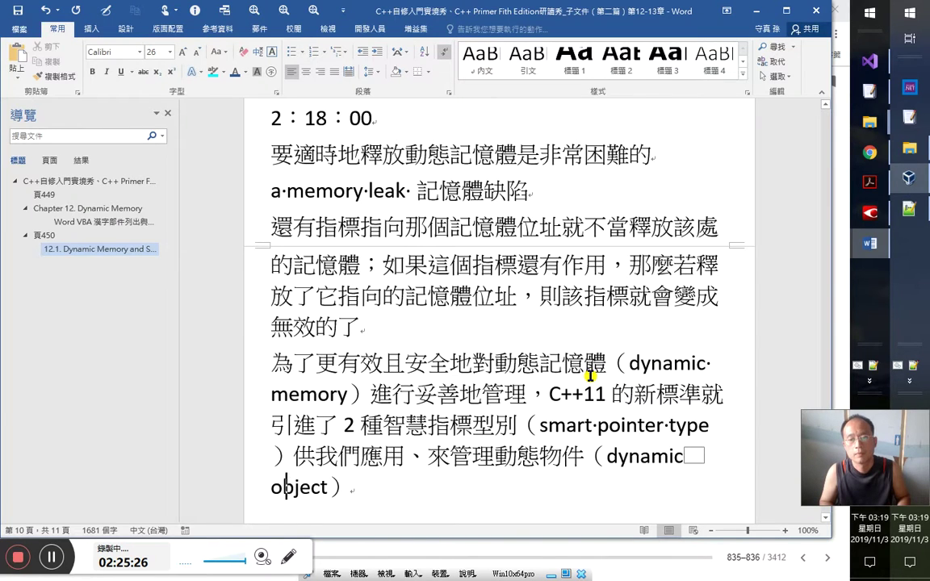
key(Left)
key(Left)
key(Left)
key(Left)
key(BackSpace)
text(，)
key(Left)
key(Left)
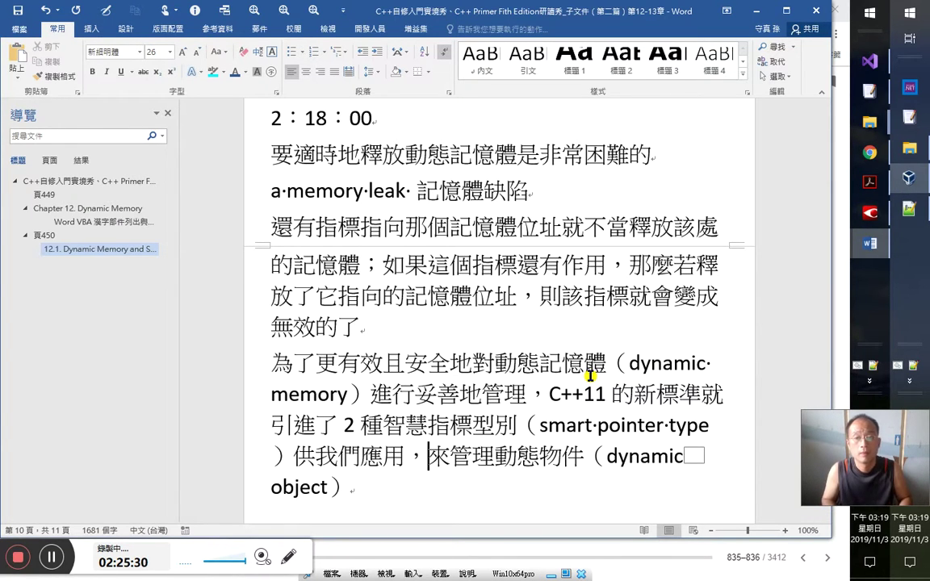
key(shift+Left)
text(——)
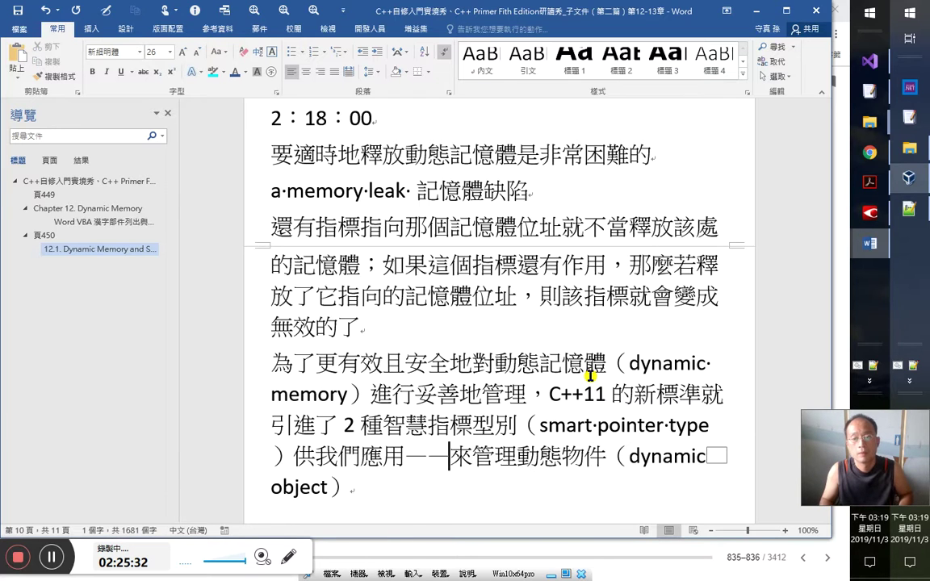
key(Right)
key(Right)
key(Right)
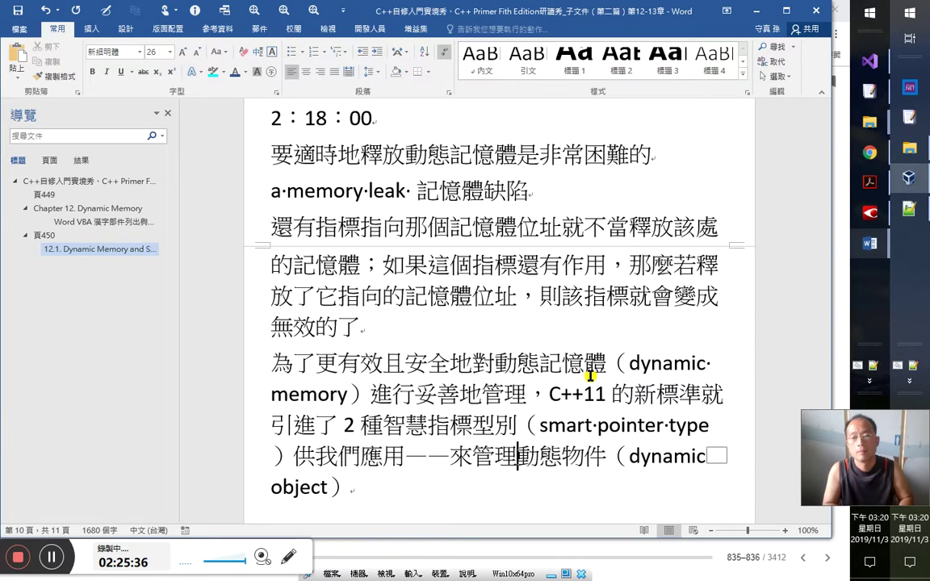
text(、操縱)
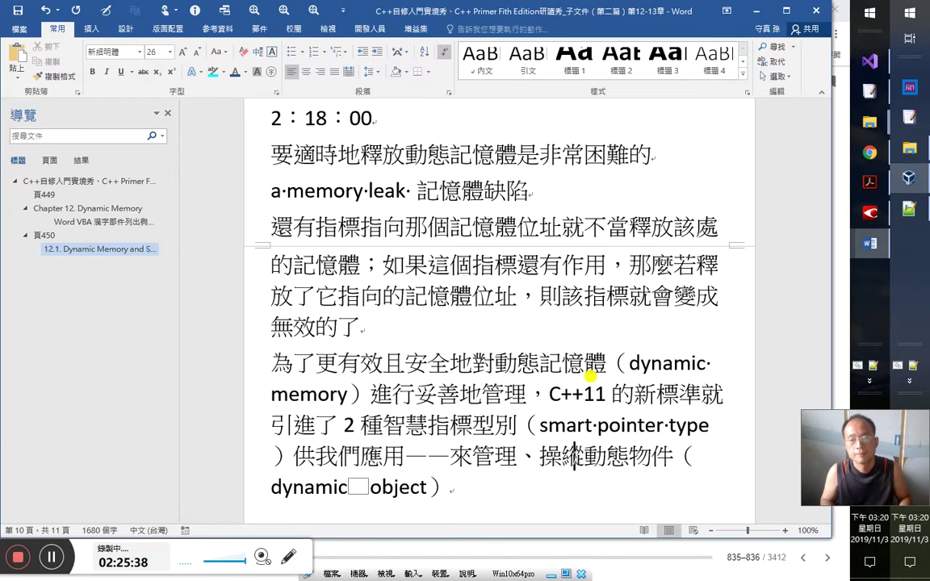
Replace the full-width space in 'dynamic object' with a normal space
key(Home)
key(Right)
key(Right)
key(Right)
key(Right)
key(End)
key(Return)
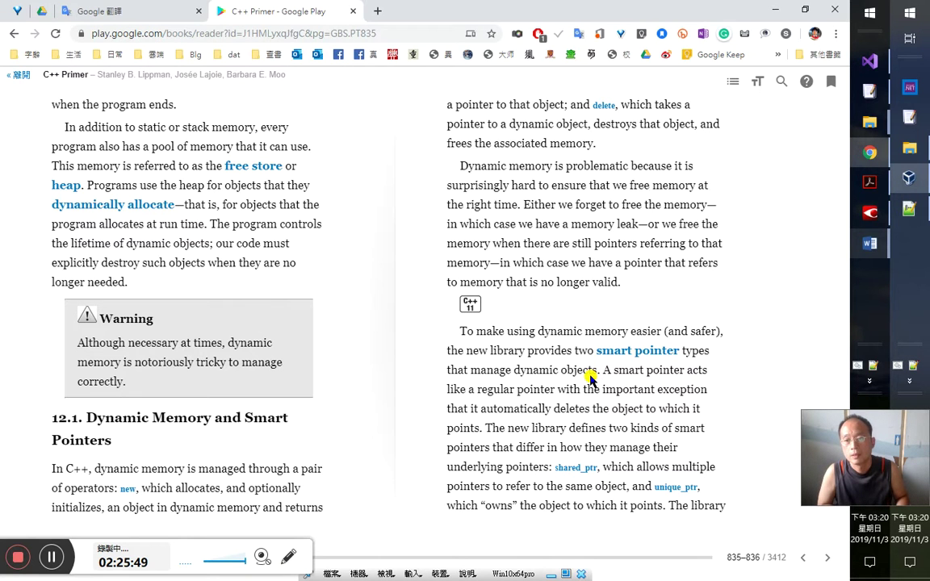
key(alt+Tab)
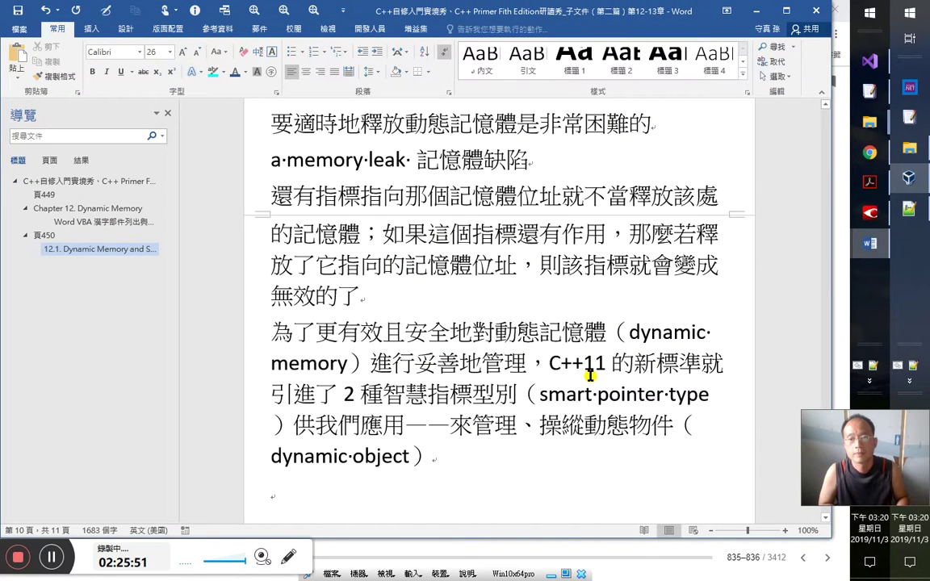
Highlight '智慧指標型別（smart pointer type）' in cyan
click(390, 388)
drag(389, 388, 281, 426)
click(213, 72)
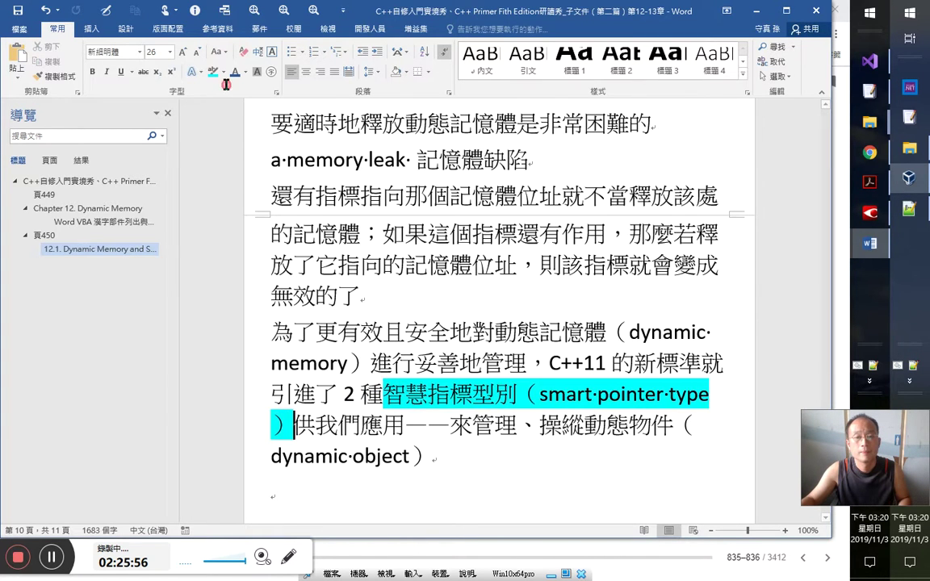
scroll(393, 417, down, 1)
click(393, 417)
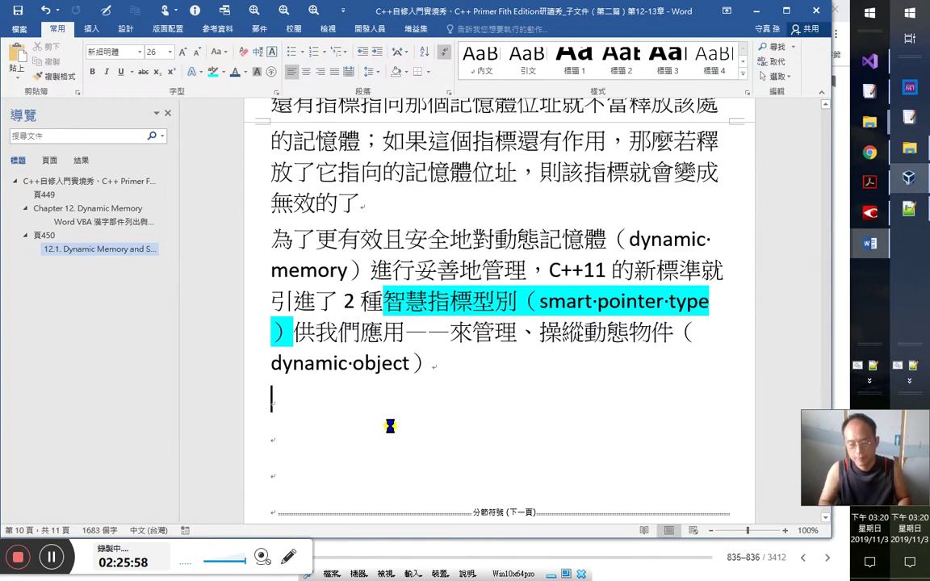
Type '智慧指標（smart pointer）和一般指標並沒有什麼不同，只是它會自動'
key(alt+Tab)
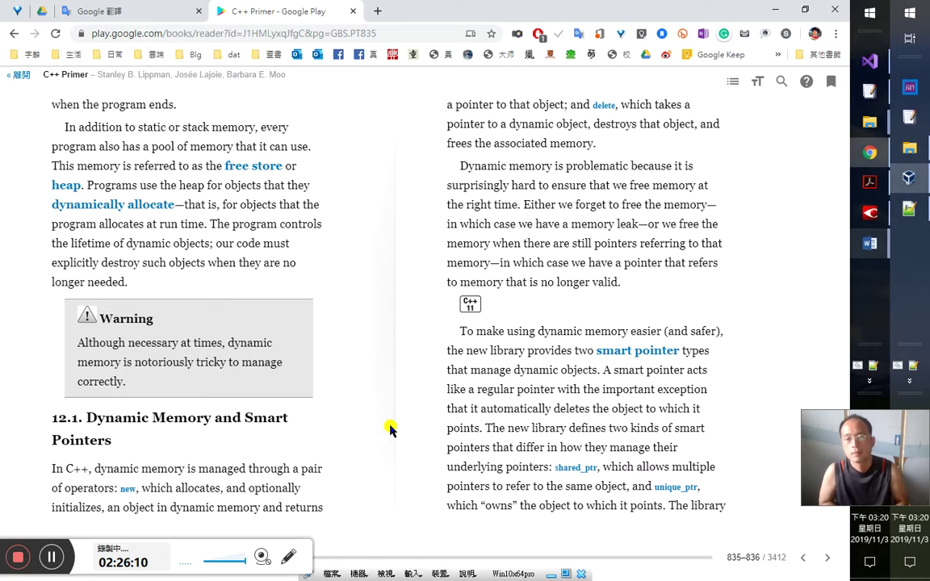
key(alt+Tab)
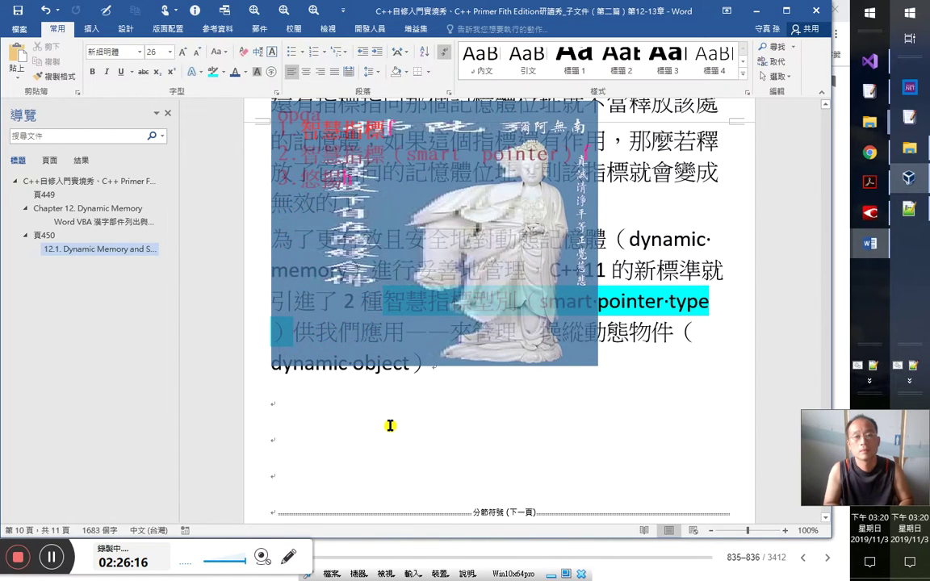
text(智慧指標（smart　pointer）和)
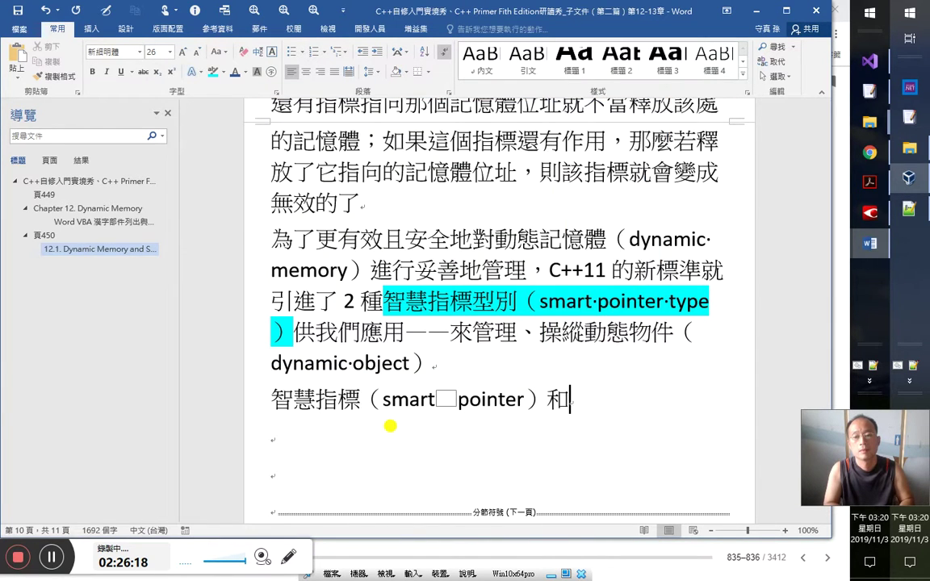
text(一般拍檔)
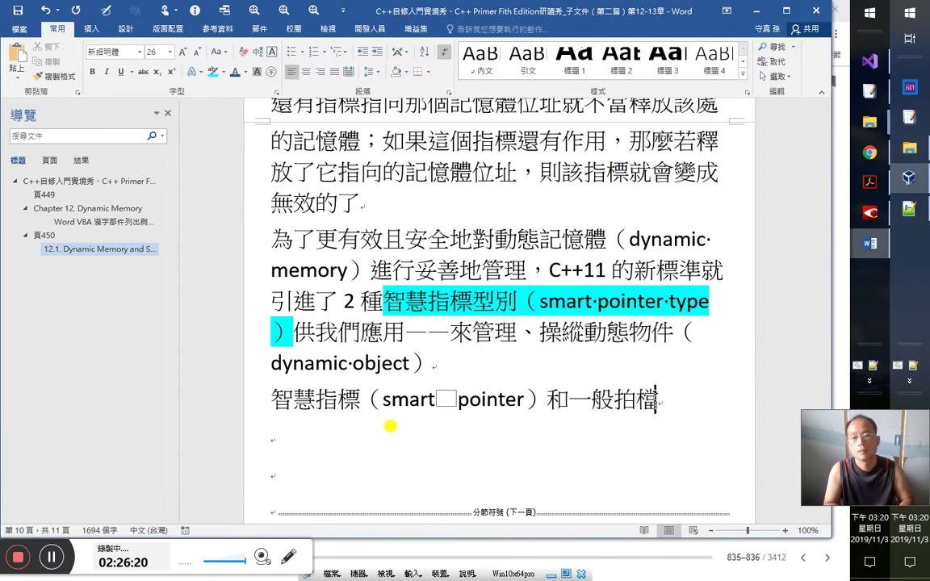
key(BackSpace)
key(BackSpace)
text(指標)
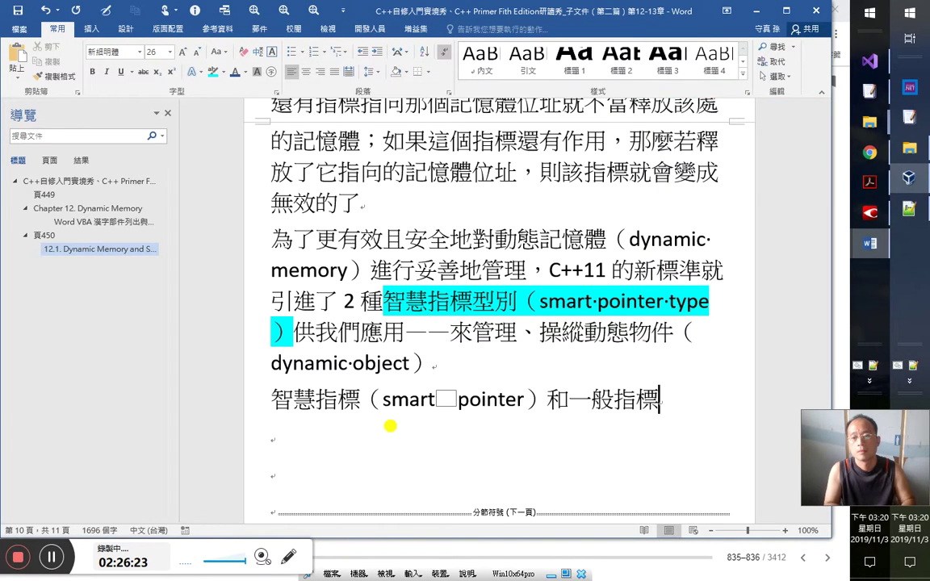
text(並沒有)
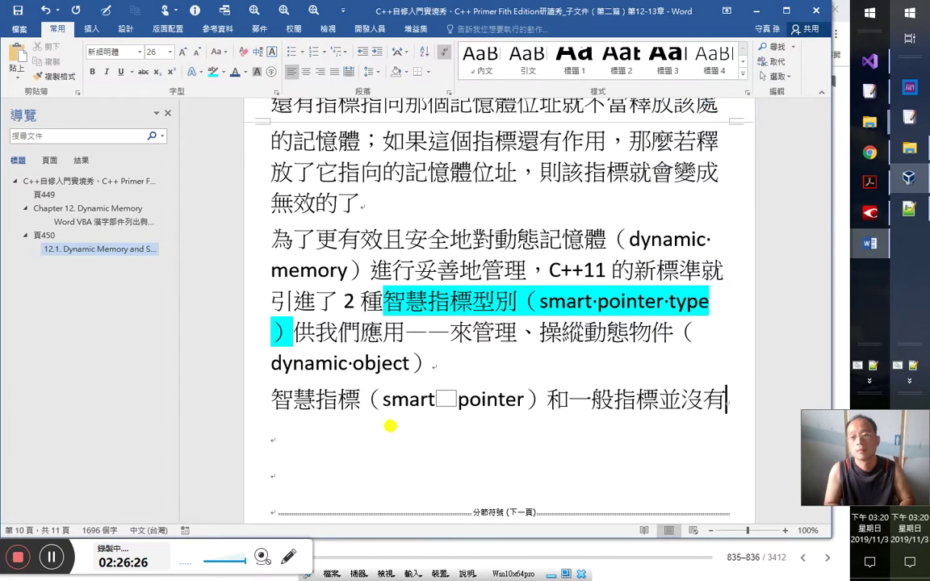
text(什麼不)
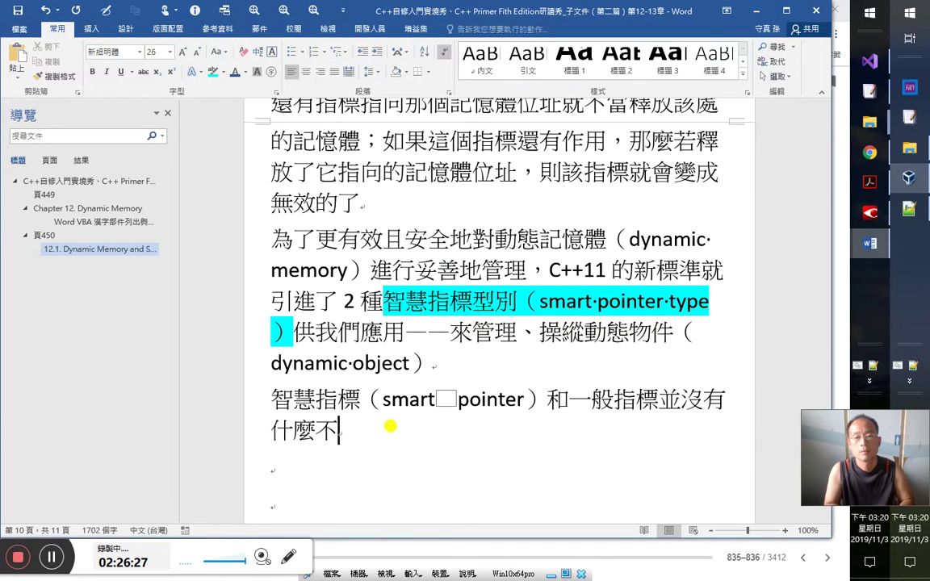
text(同，只是它)
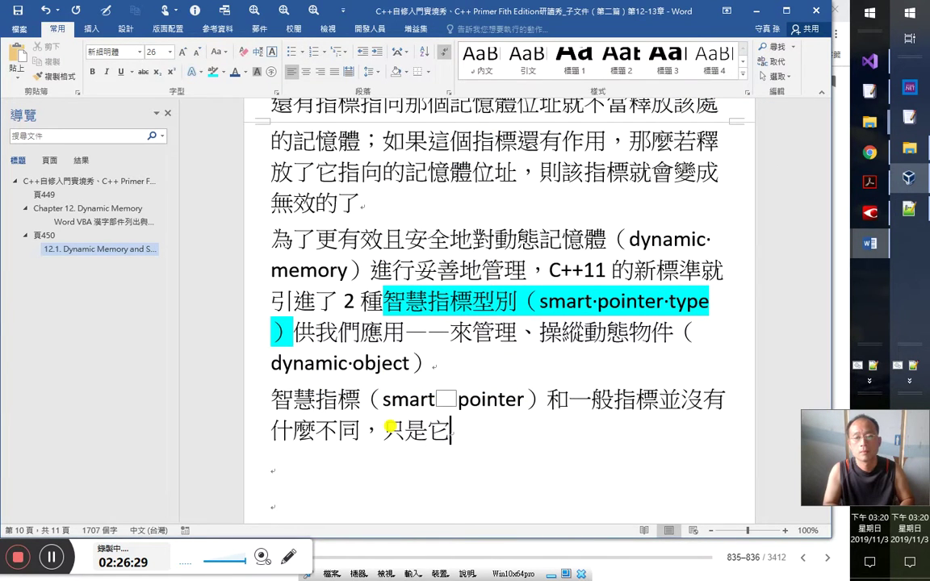
text(會)
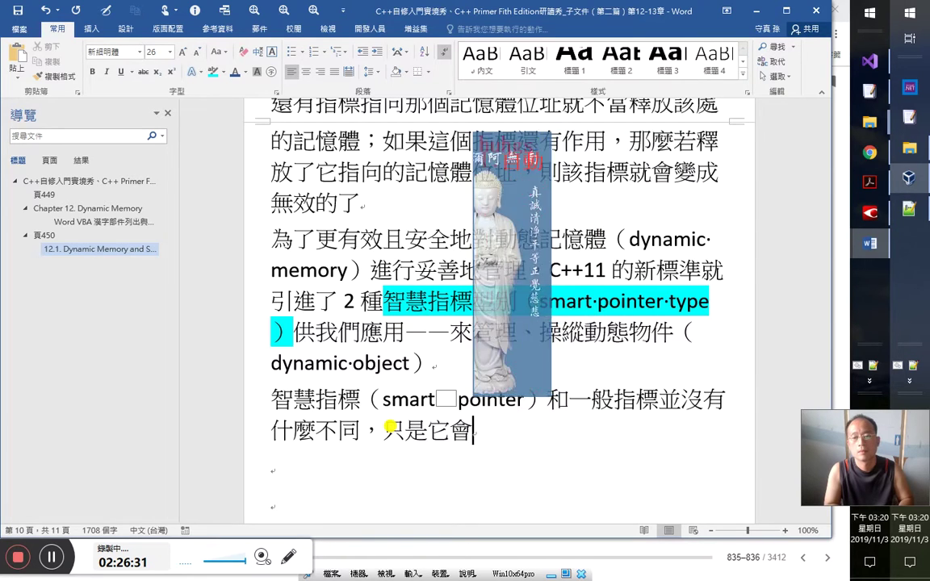
text(自動解)
key(BackSpace)
Finish with '解鎖（註銷、銷毀）它指向的動態物件。' and start a new paragraph
text(解)
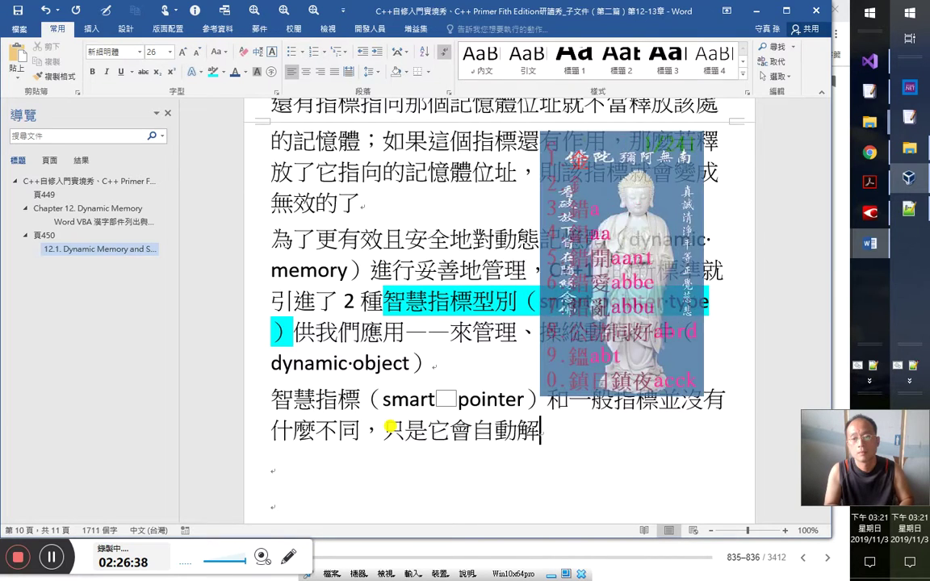
text(鎖（)
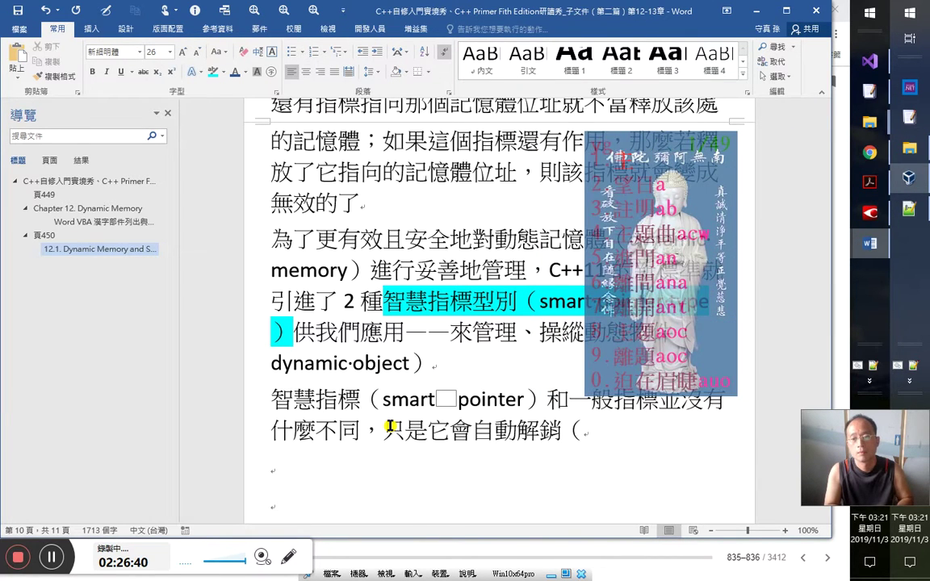
text(雜種)
key(Escape)
text(註銷、銷毀）它指)
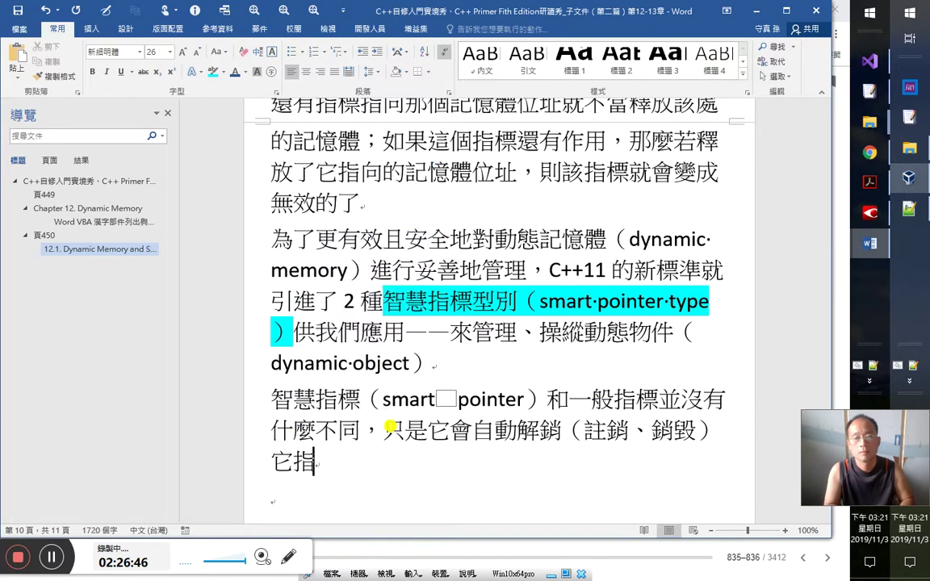
text(向我)
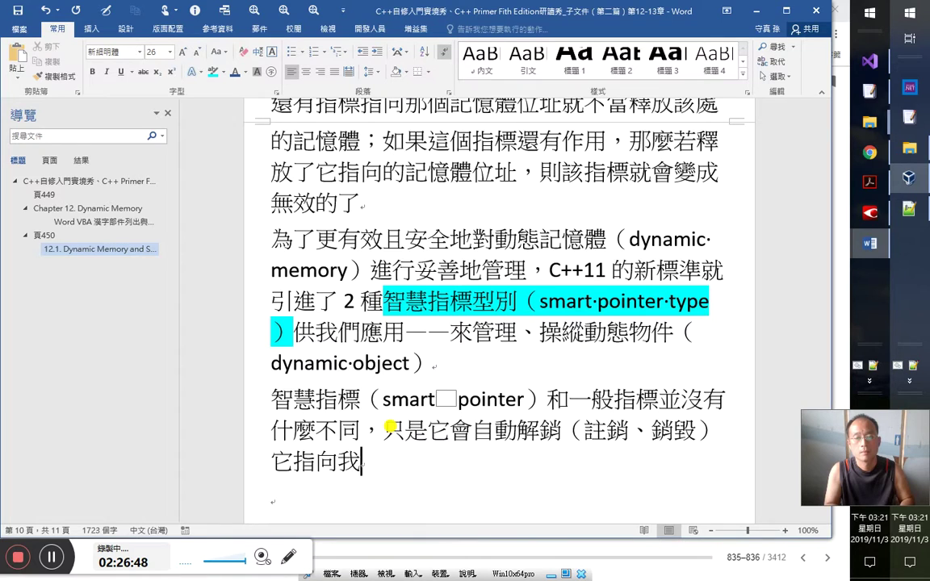
key(BackSpace)
text(的)
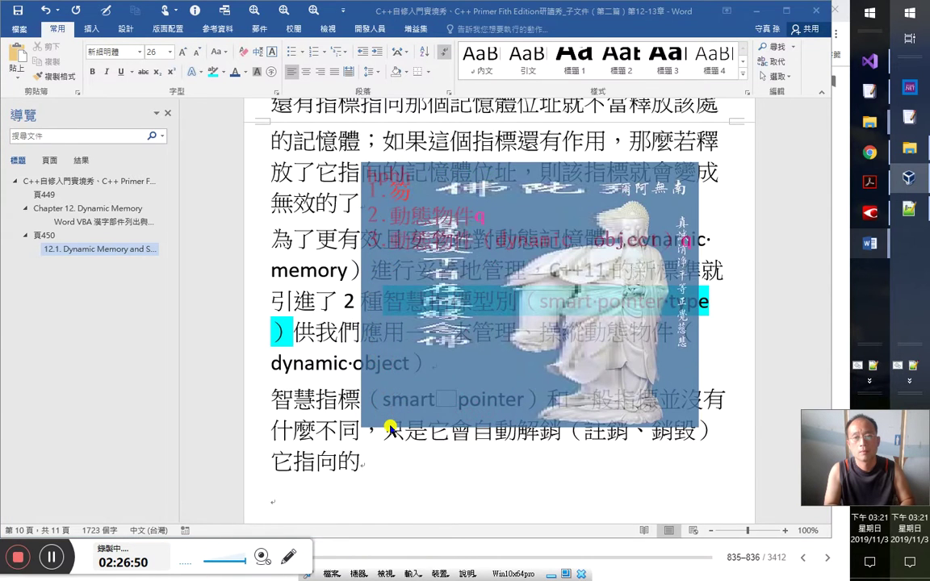
text(動態物件。)
key(Return)
Select the word 解鎖 in the new smart pointer paragraph
key(Up)
key(Up)
key(Right)
key(Right)
key(Right)
key(Right)
key(Right)
key(Right)
key(Right)
key(Right)
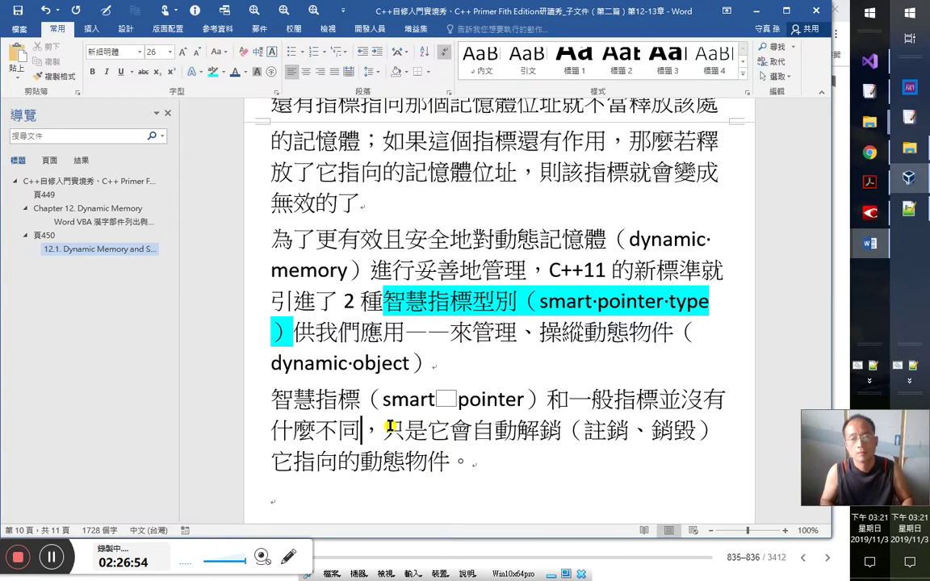
key(shift+Right)
key(shift+Right)
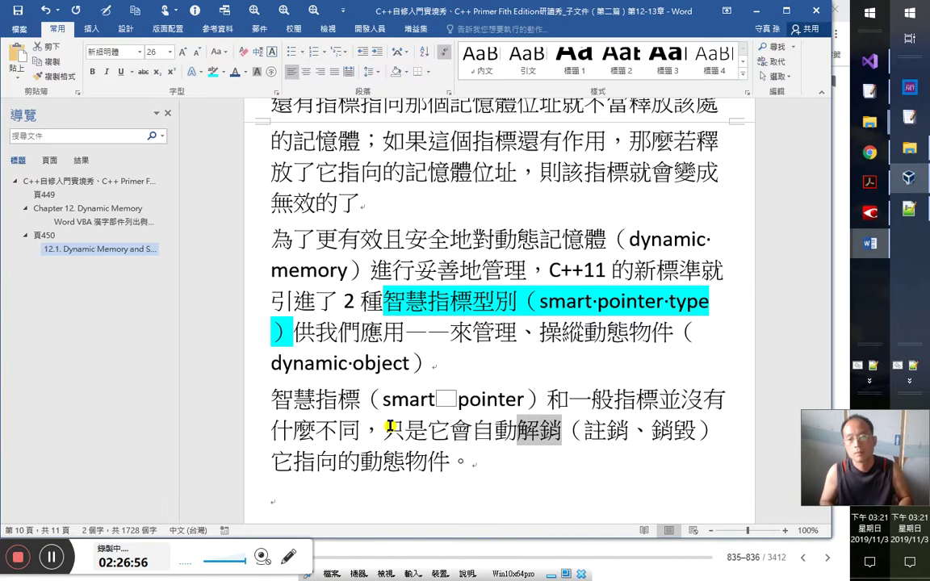
key(alt+Tab)
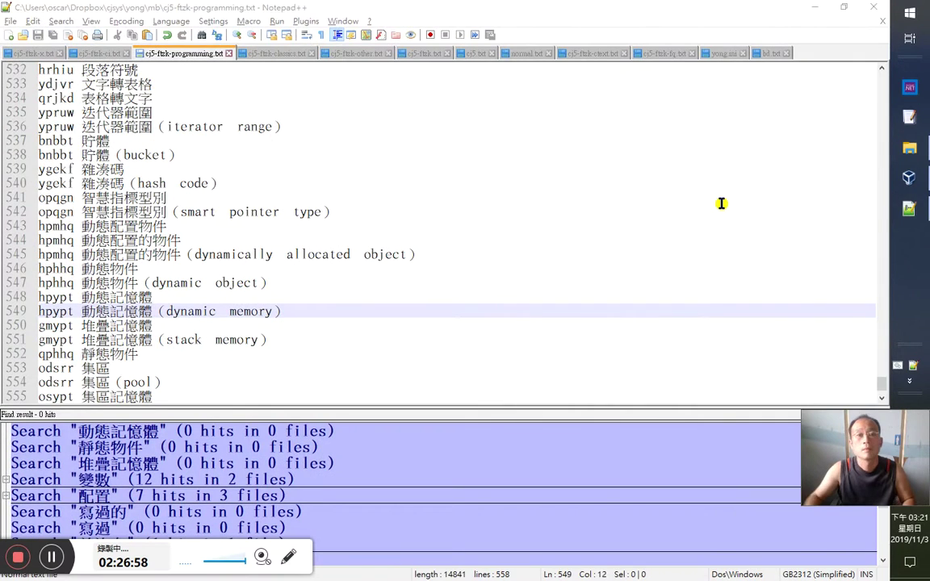
Find All occurrences of the copied text across the Notepad++ word list files
key(ctrl+f)
text(In C++, dynamic memory is managed through a pair of operators: new, which)
key(alt+o)
key(Escape)
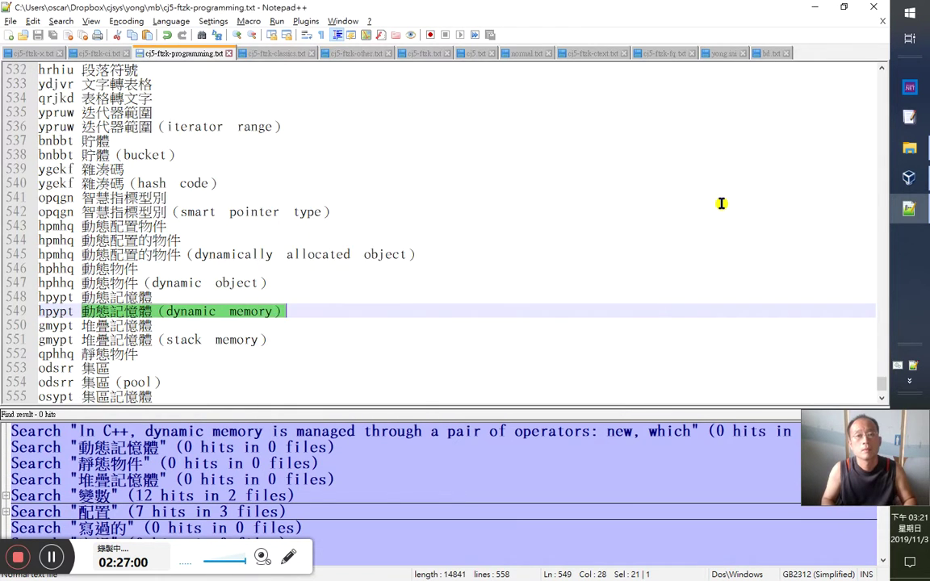
In cj5-ftzk.txt, add a 解鎖 line and a duplicate 解消 line coded nqefb
key(ctrl+Tab)
key(ctrl+Tab)
text(解)
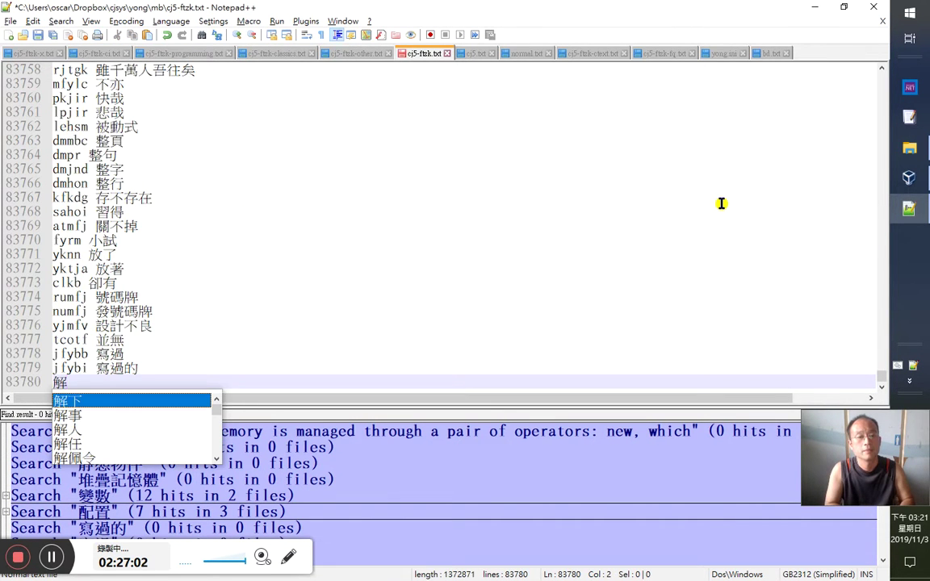
text(鎖)
key(Return)
key(Up)
key(ctrl+d)
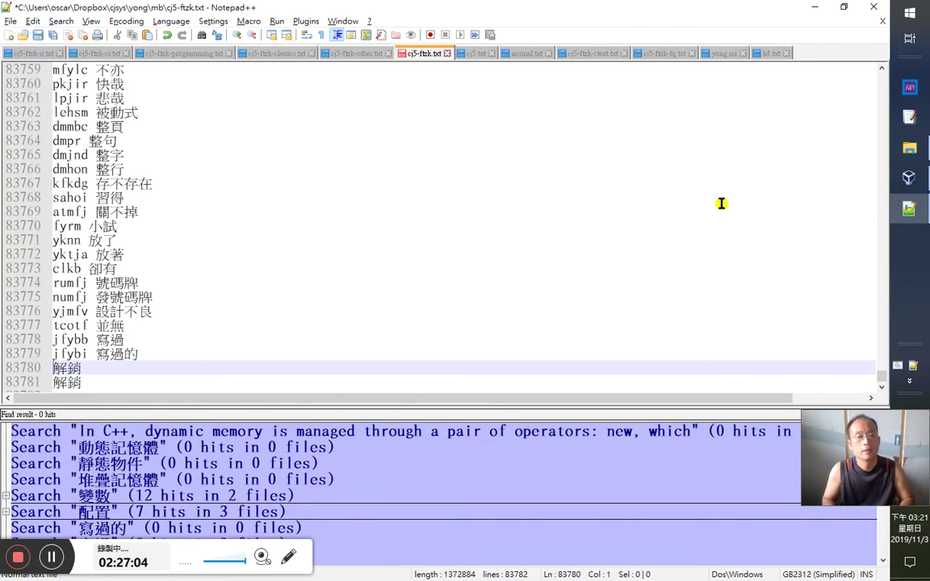
key(Down)
key(Delete)
text(消)
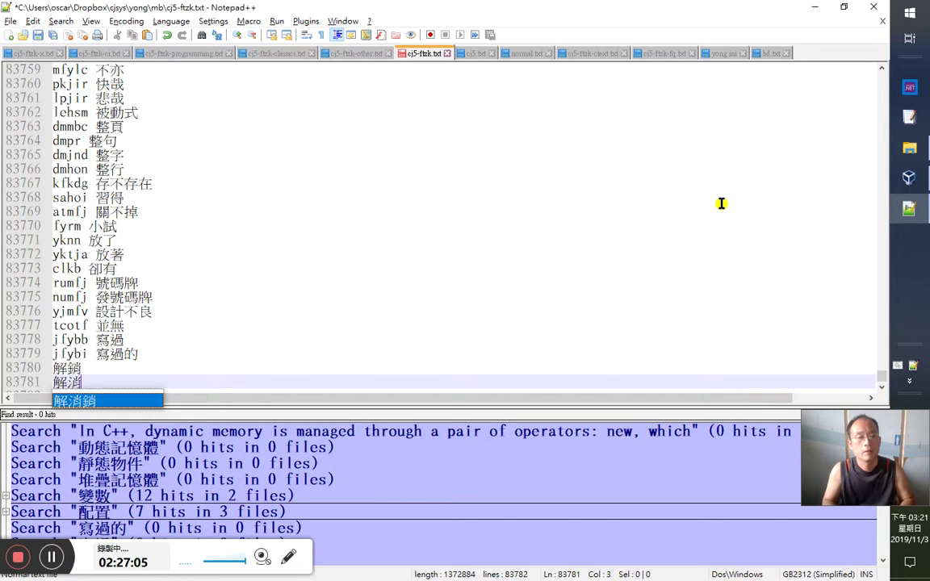
text(nqefb)
key(Up)
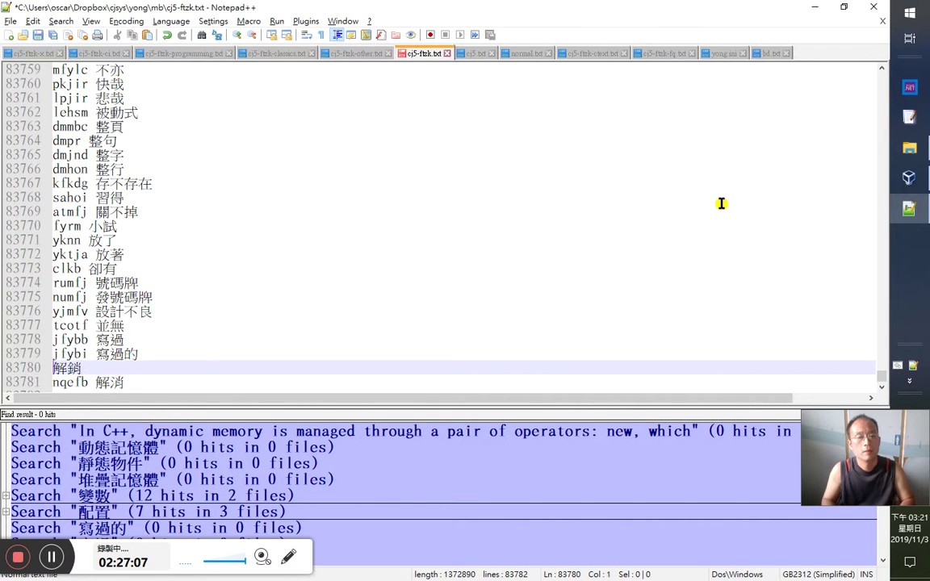
text(nqcfb)
key(Down)
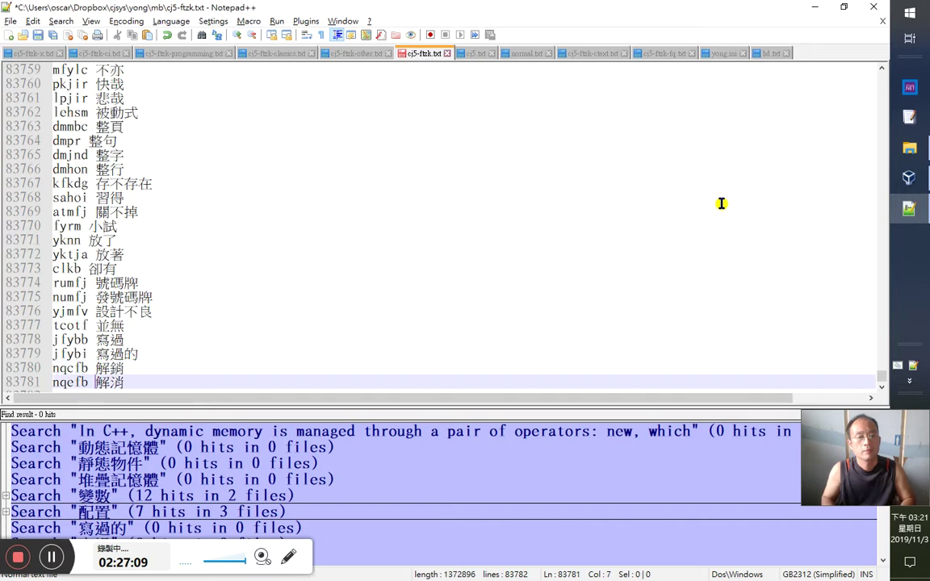
key(Down)
key(ctrl+s)
key(alt+Tab)
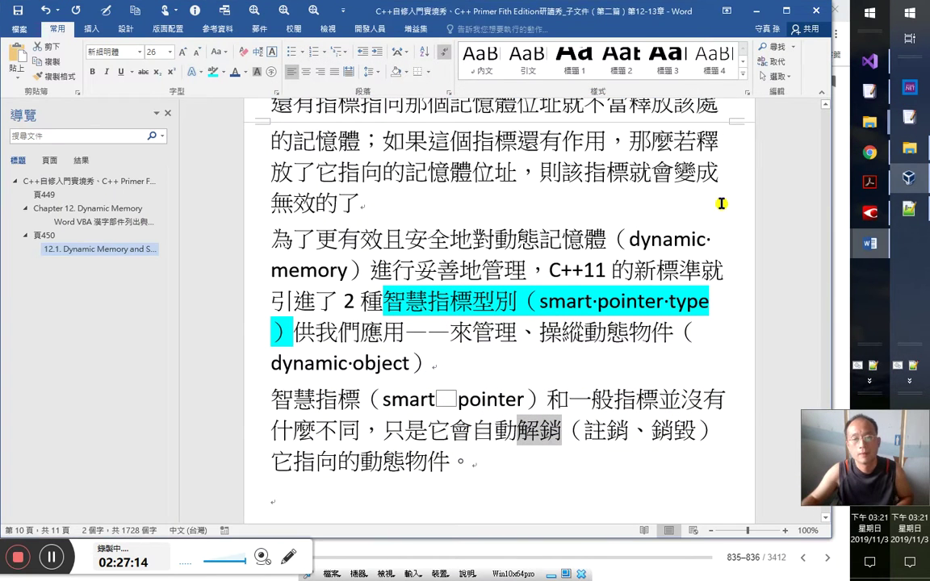
Replace the full-width box between 'smart' and 'pointer' with a normal space
click(436, 398)
key(Delete)
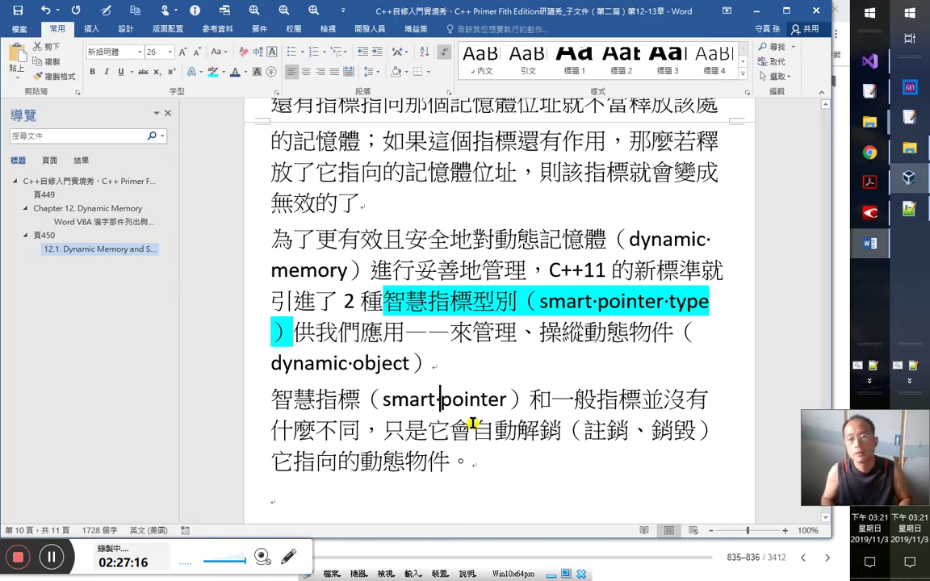
key(Down)
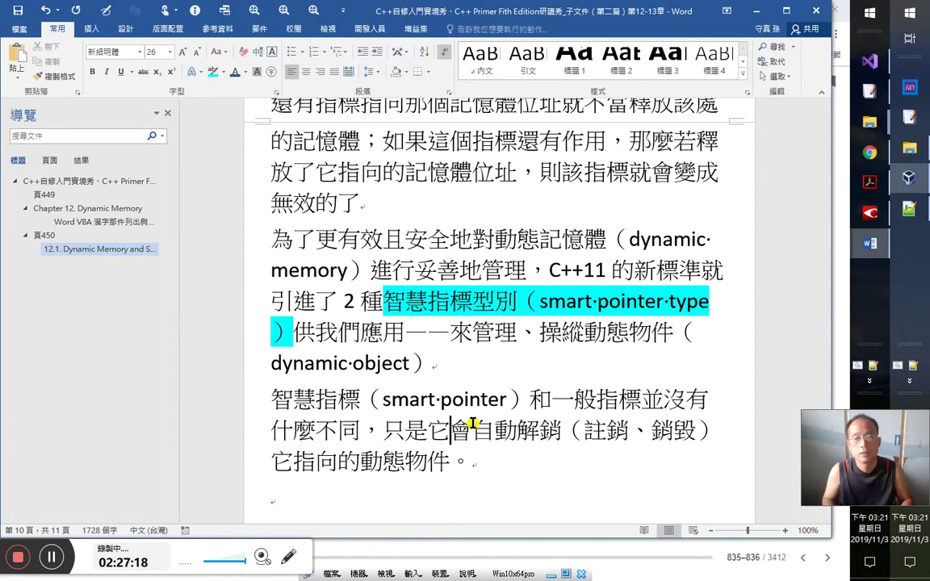
Append '；這是其他一般的指標絕對做不到的' to the smart-pointer sentence and select the new phrase
key(Right)
key(Right)
key(Right)
key(Down)
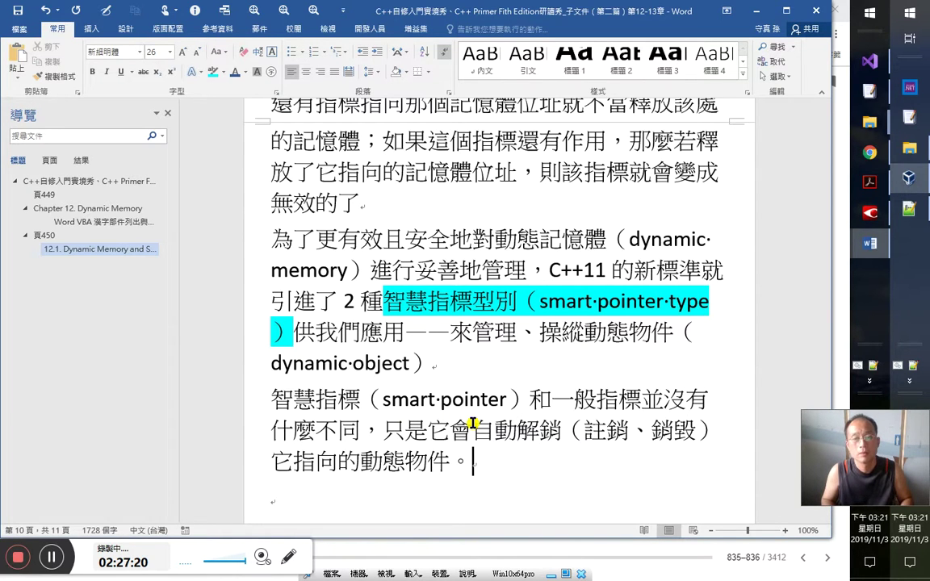
text(；這是)
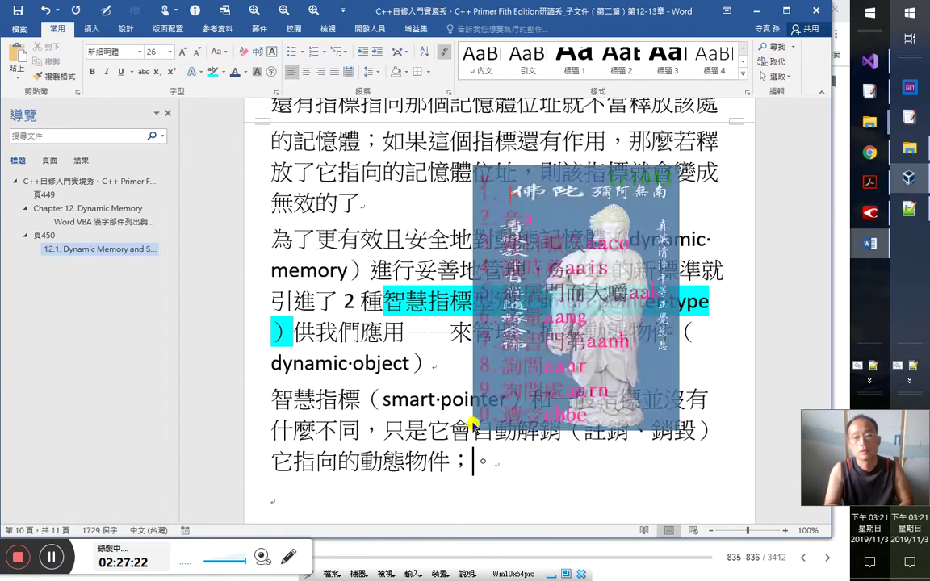
text(其他)
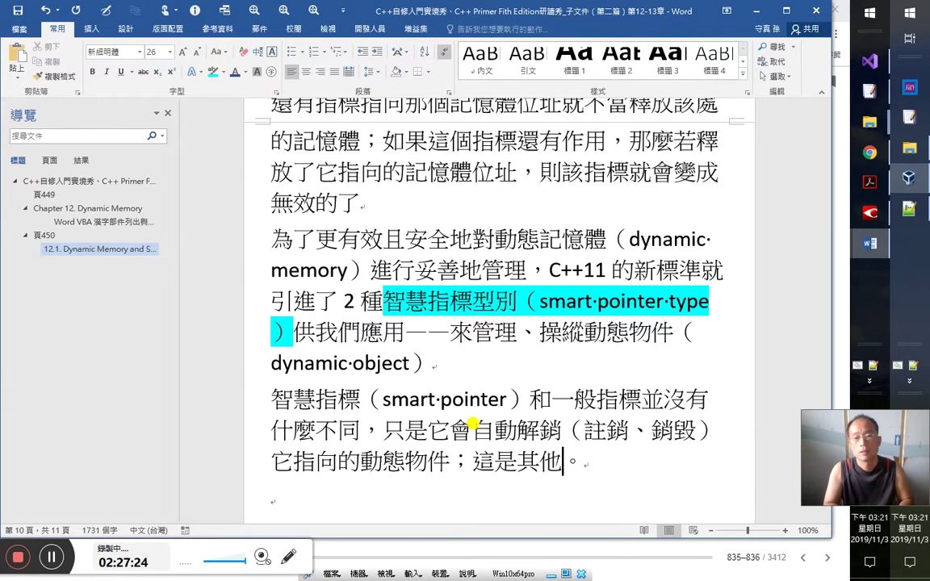
text(一般的)
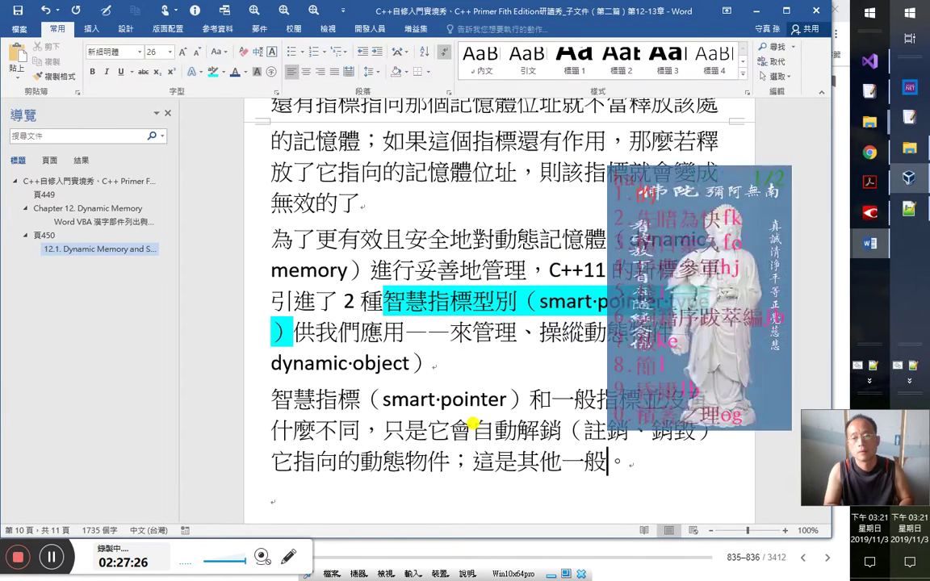
text(指標)
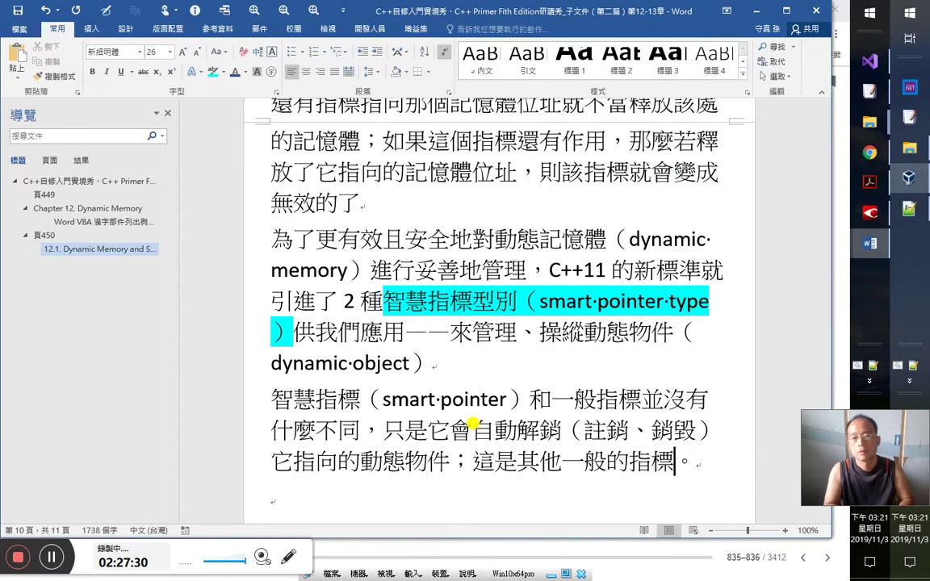
text(絕對做不到的)
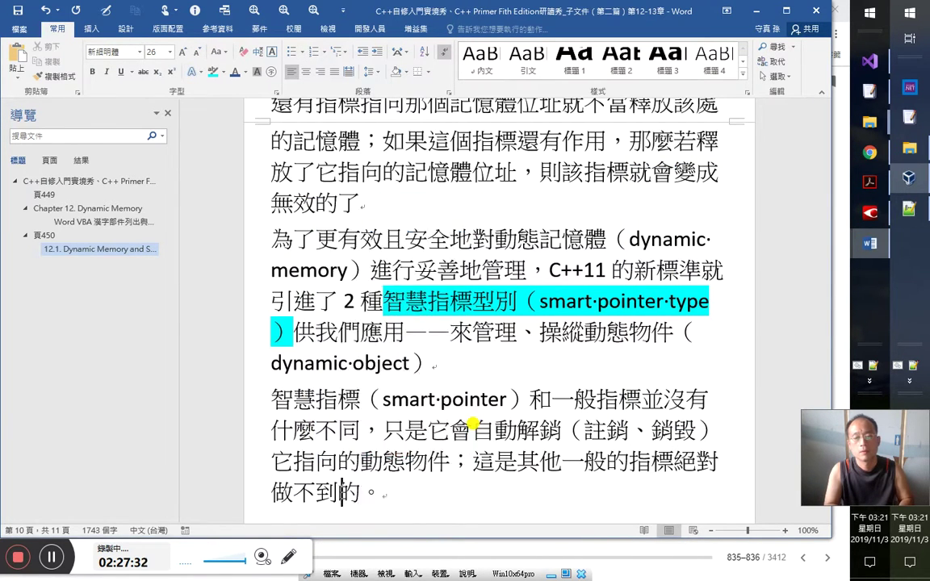
key(End)
key(Return)
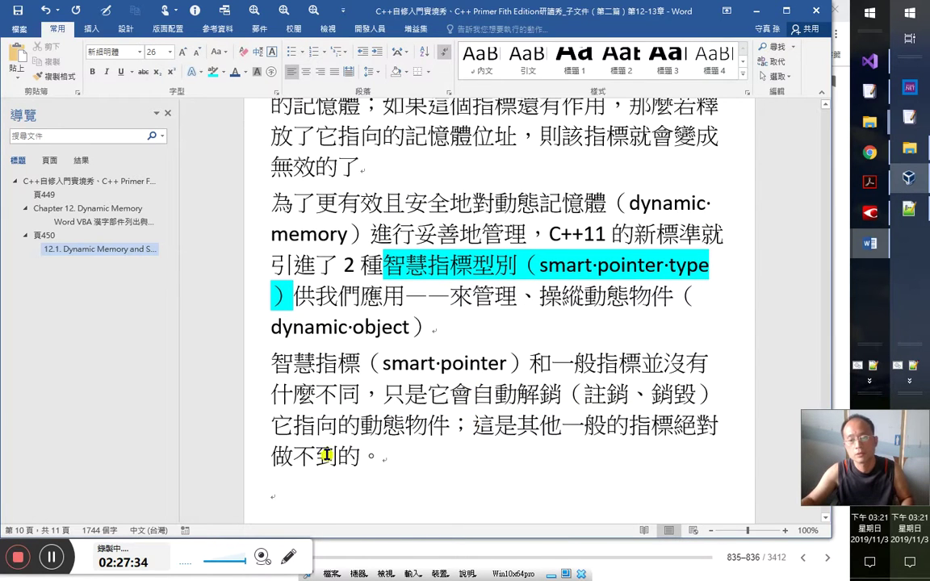
drag(361, 456, 485, 425)
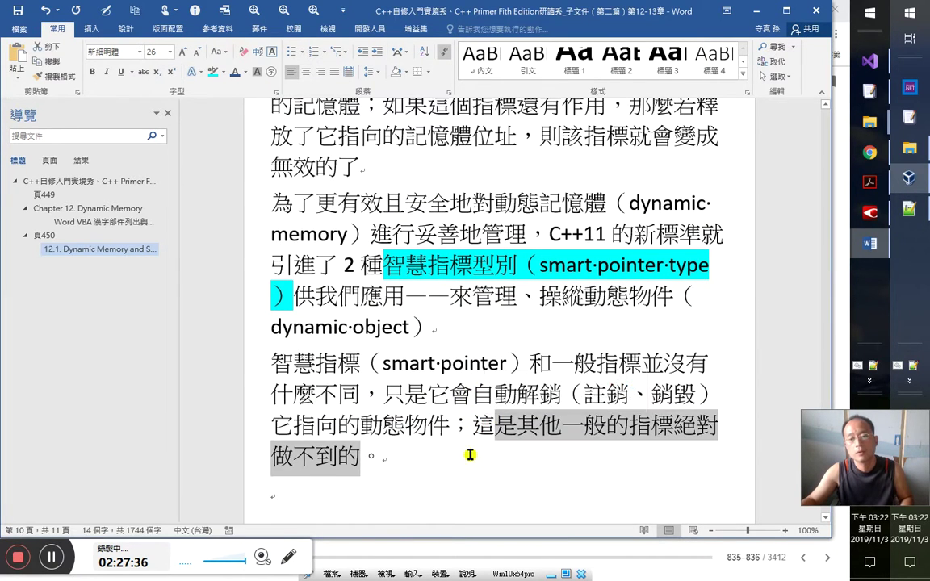
key(alt+Tab)
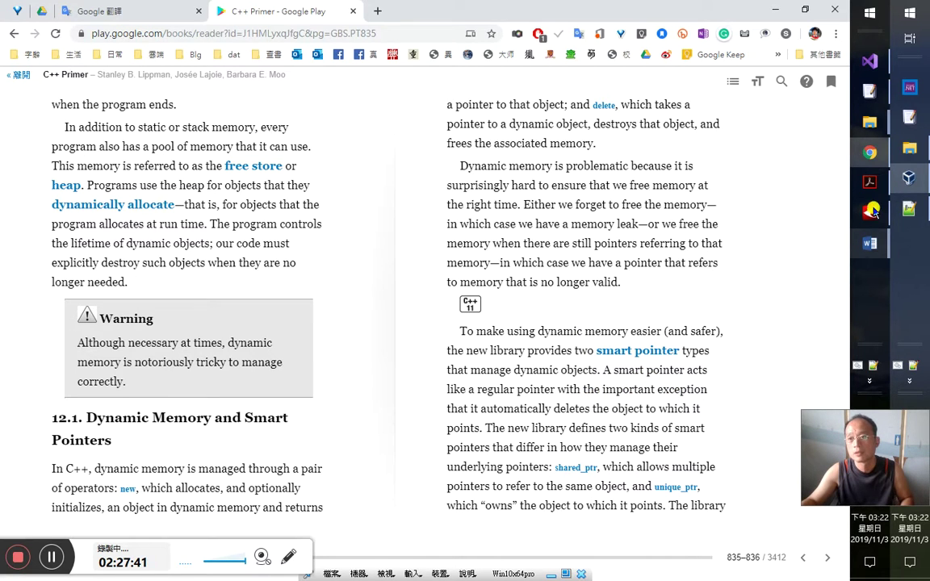
Insert 'with important exception' before the full stop and shrink it to a smaller font
click(868, 183)
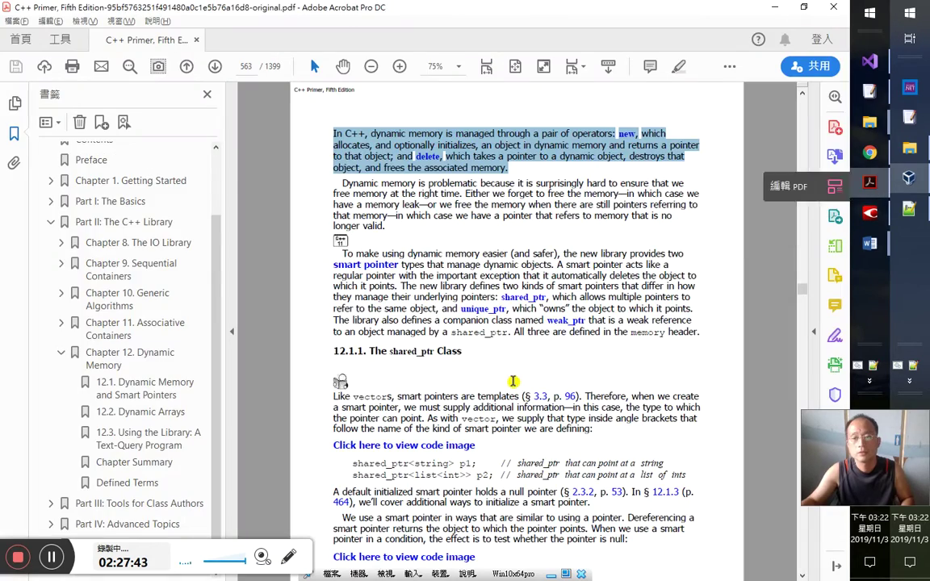
click(869, 183)
key(alt+Tab)
key(Tab)
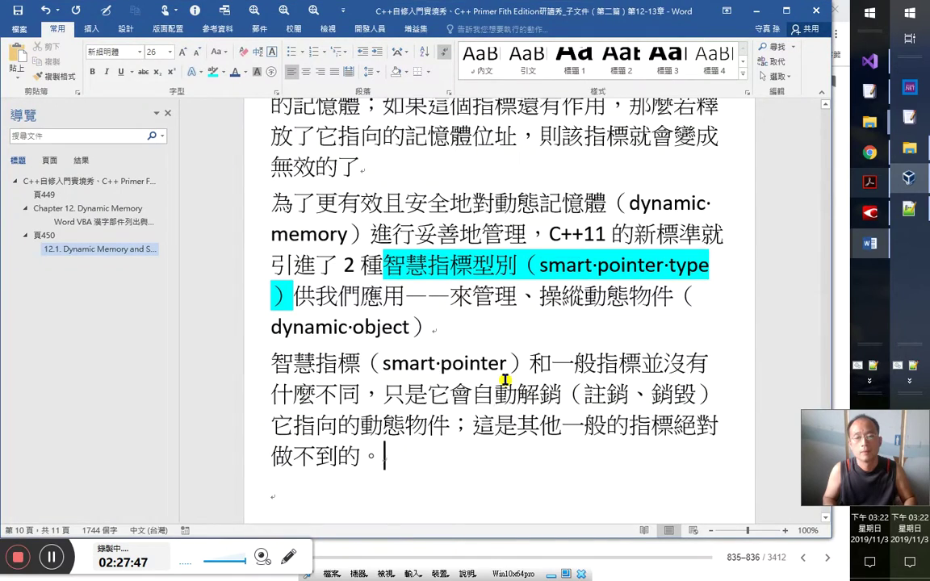
text(w)
key(BackSpace)
key(Left)
text(with imp)
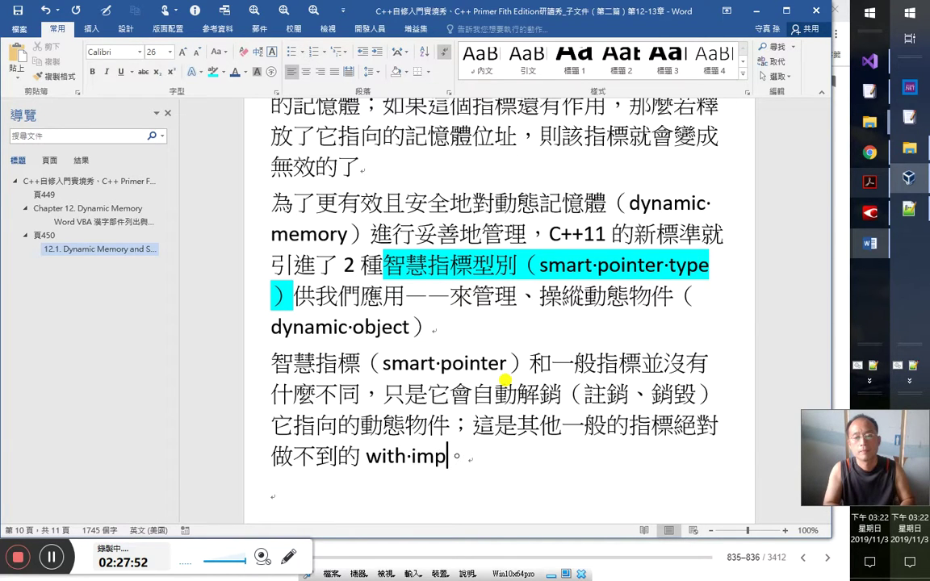
text(ortant)
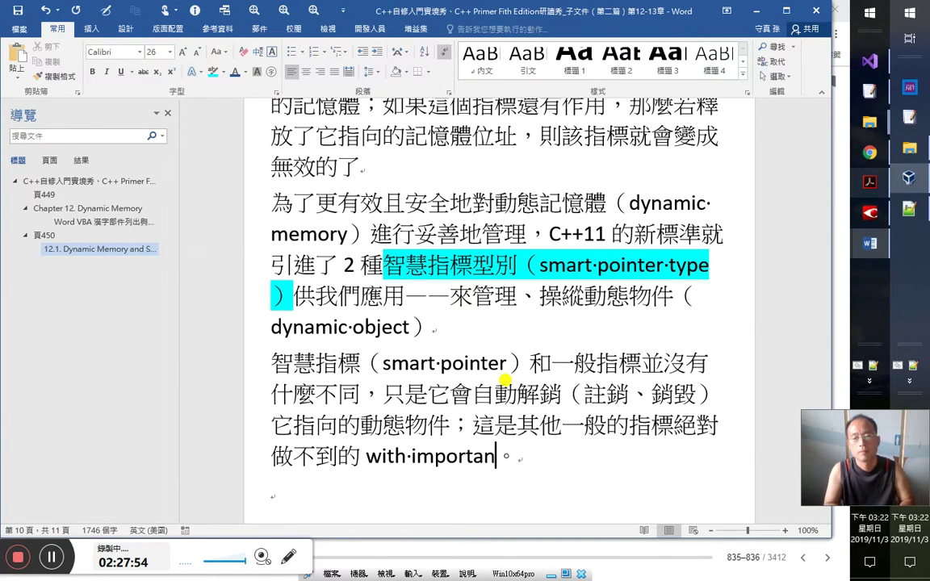
text( exception)
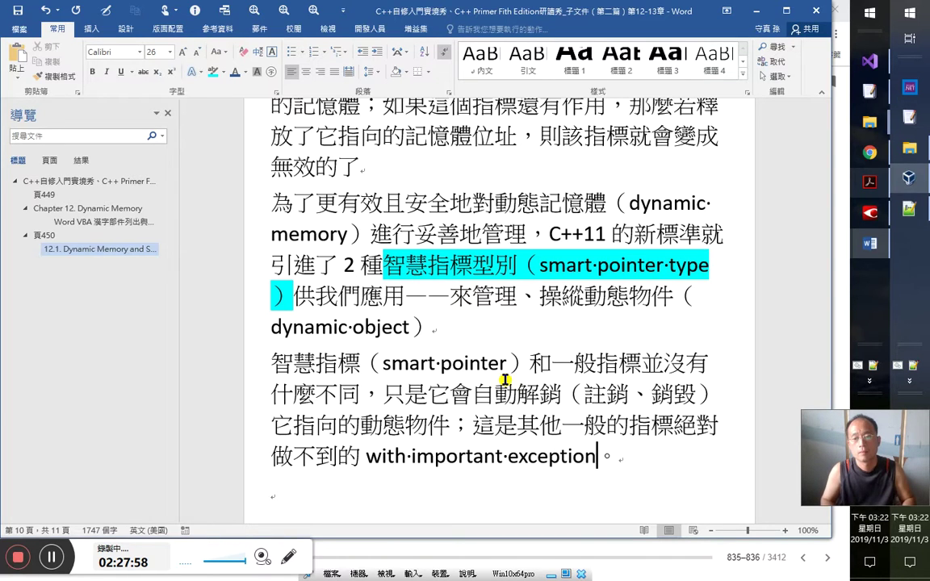
key(shift+Left)
key(shift+Left)
key(shift+Left)
key(shift+Left)
key(shift+Left)
key(shift+Left)
key(shift+Left)
key(shift+Left)
key(shift+Left)
key(shift+Left)
key(shift+Left)
key(shift+Left)
key(shift+Left)
key(shift+Left)
key(shift+Left)
key(shift+Left)
key(shift+Left)
key(shift+Left)
key(shift+Left)
key(shift+Left)
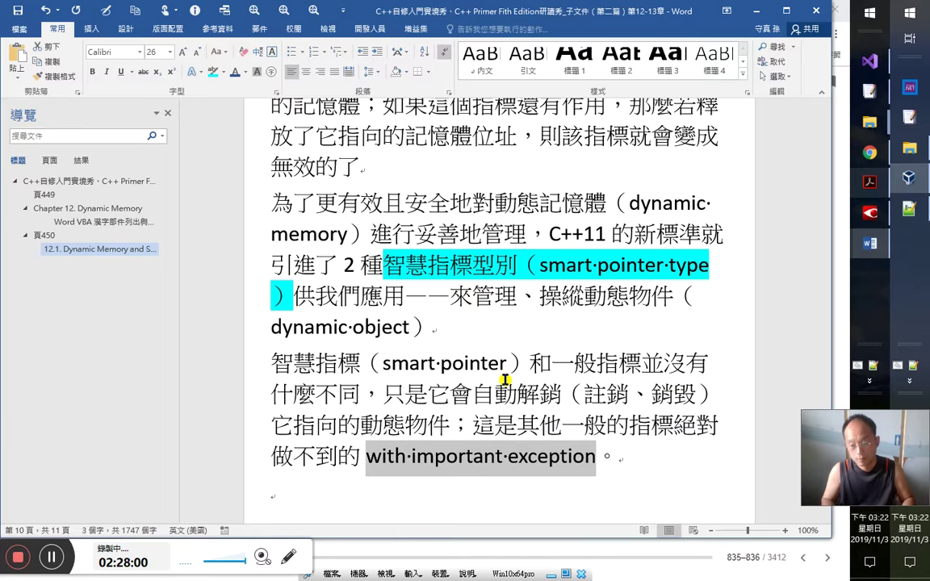
key(ctrl+space)
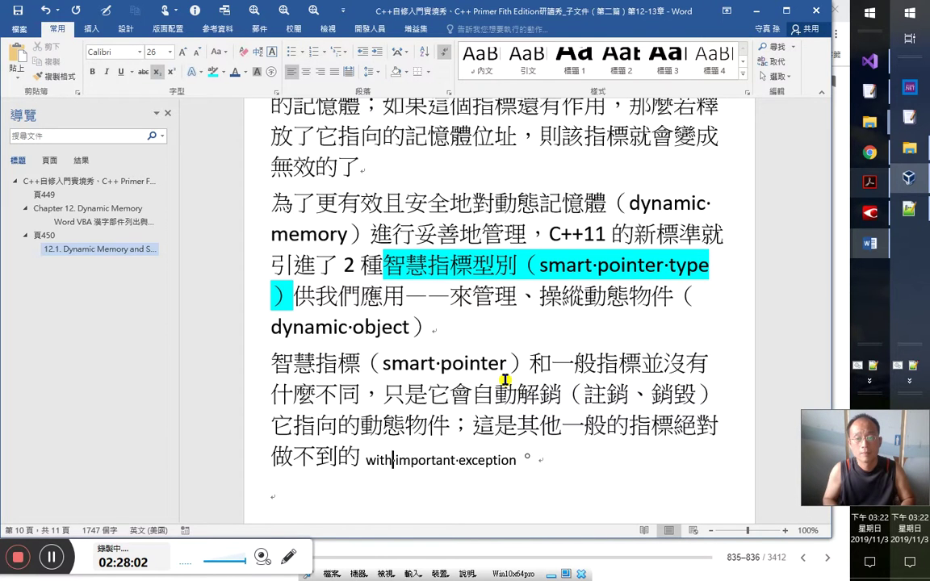
Insert 'the' after 'with', checking the phrase against the C++ Primer book
text(and)
key(BackSpace)
key(alt+Tab)
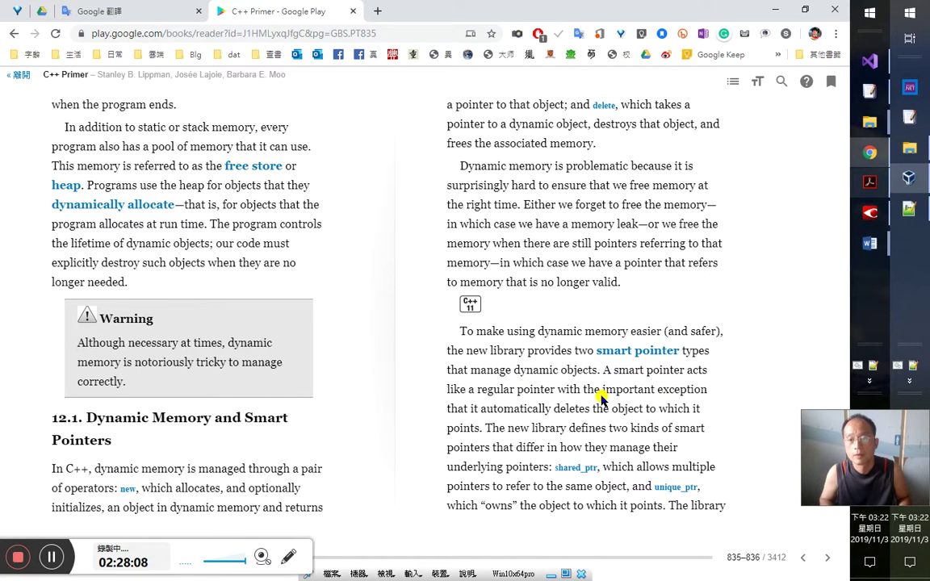
key(alt+Tab)
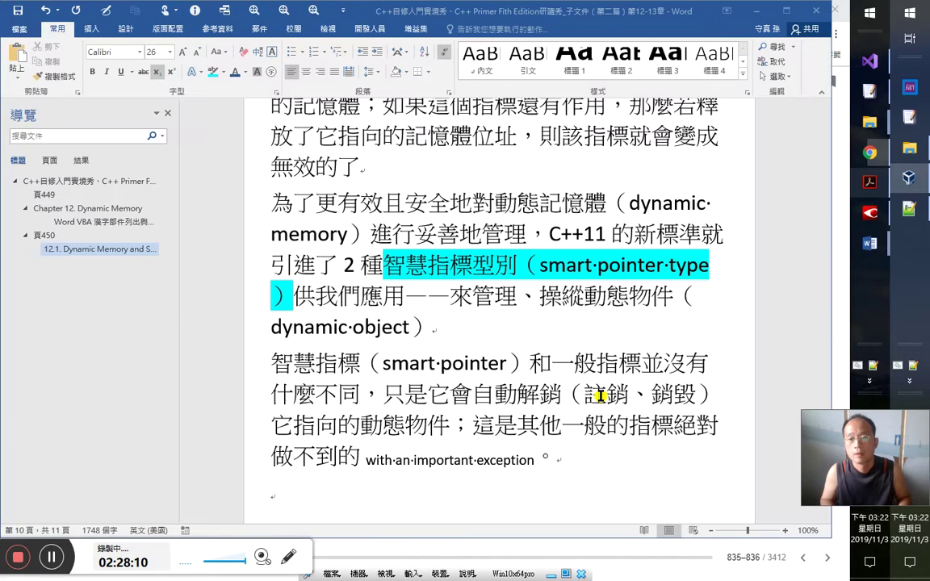
text(te)
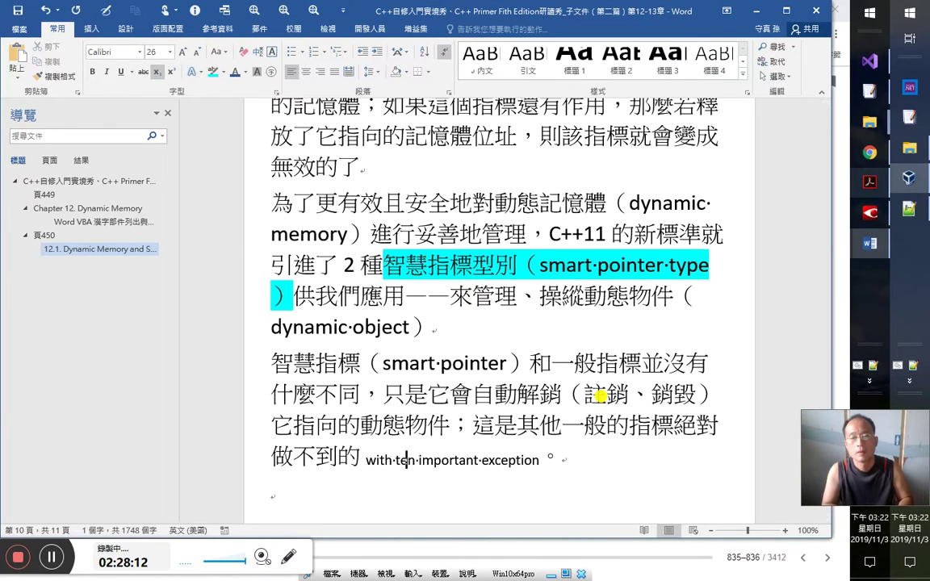
key(BackSpace)
text(he)
key(Delete)
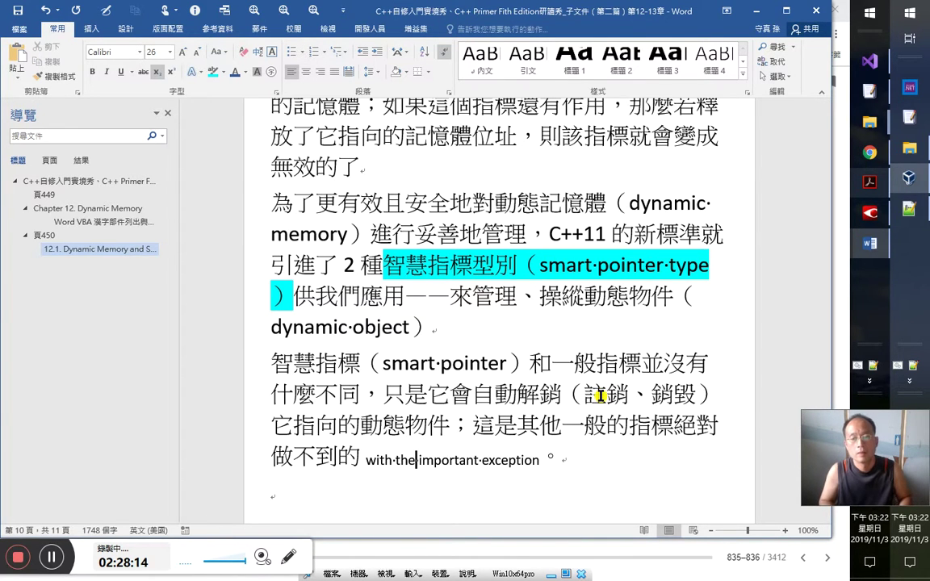
key(alt+Tab)
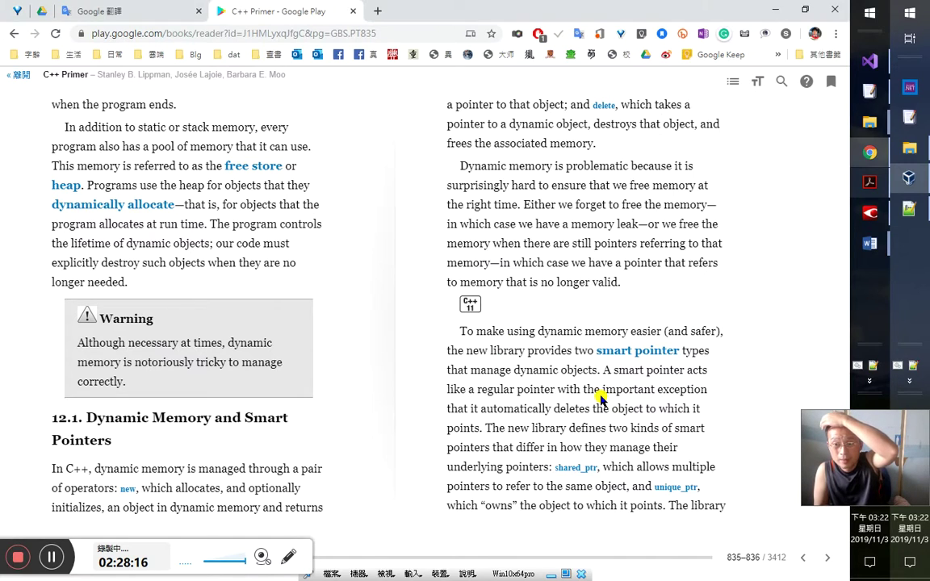
key(alt+Tab)
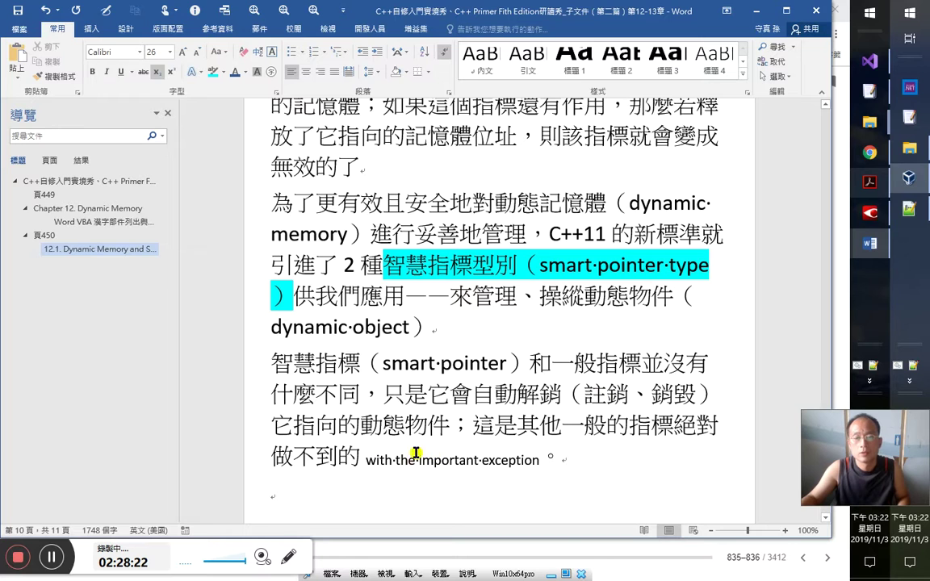
Move to the empty line below and reread the book passage
click(322, 482)
key(alt+Tab)
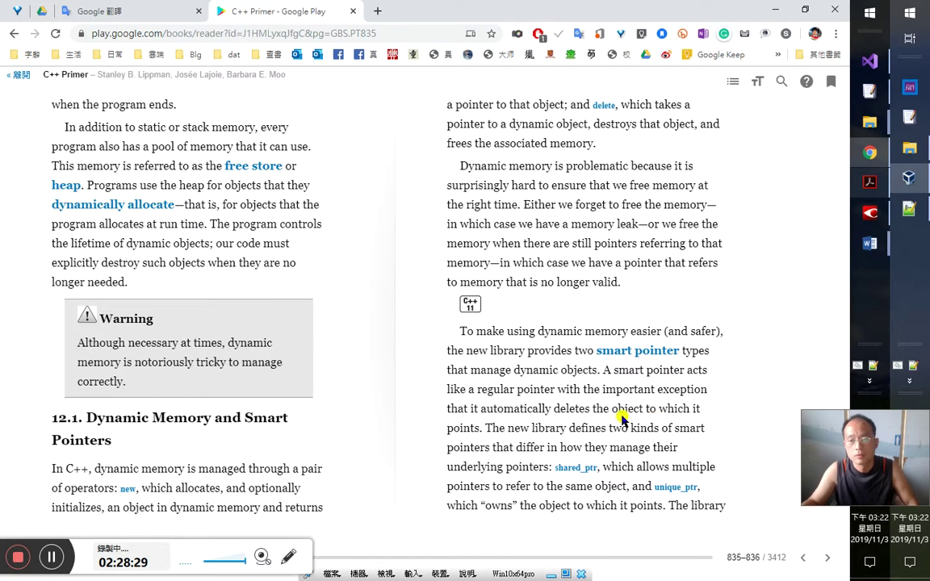
key(alt+Tab)
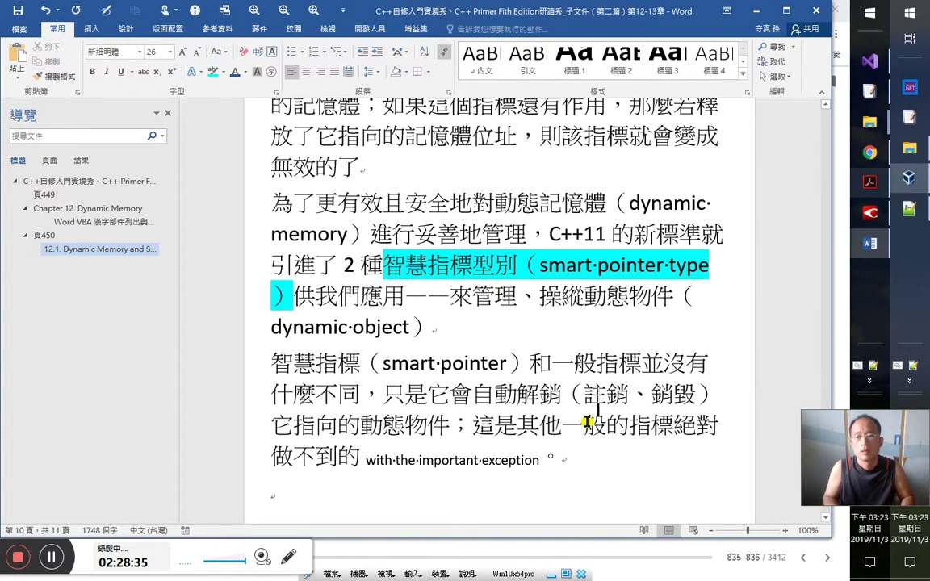
Add '、刪除 deletes' after 銷毀 inside the parentheses, checking the term in the book
key(Down)
text(、bnn)
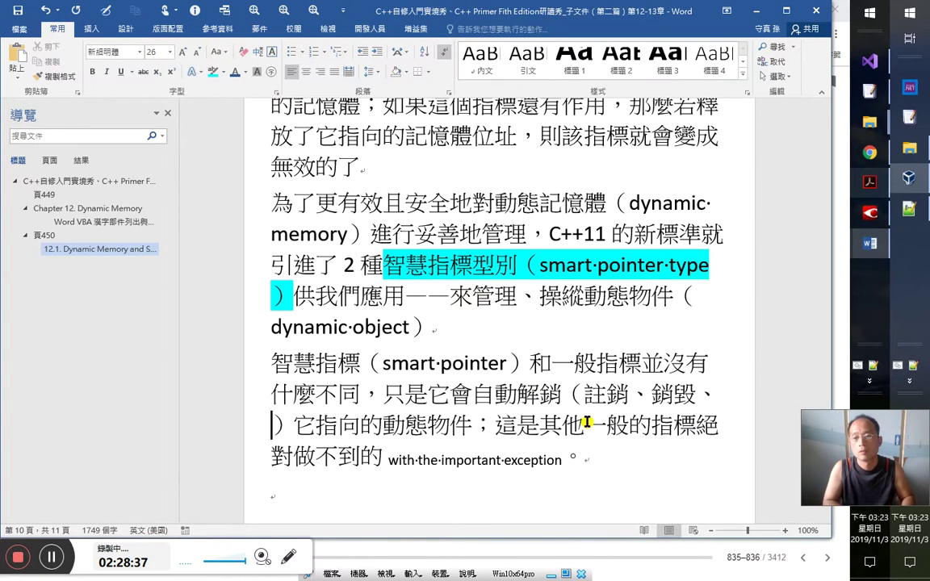
key(BackSpace)
key(BackSpace)
key(BackSpace)
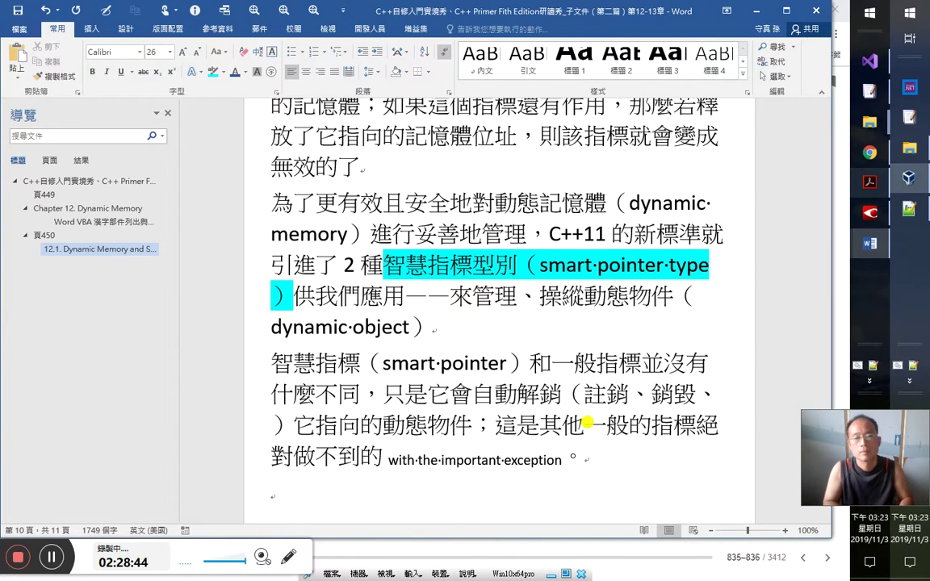
text(刪除 delete)
key(alt+Tab)
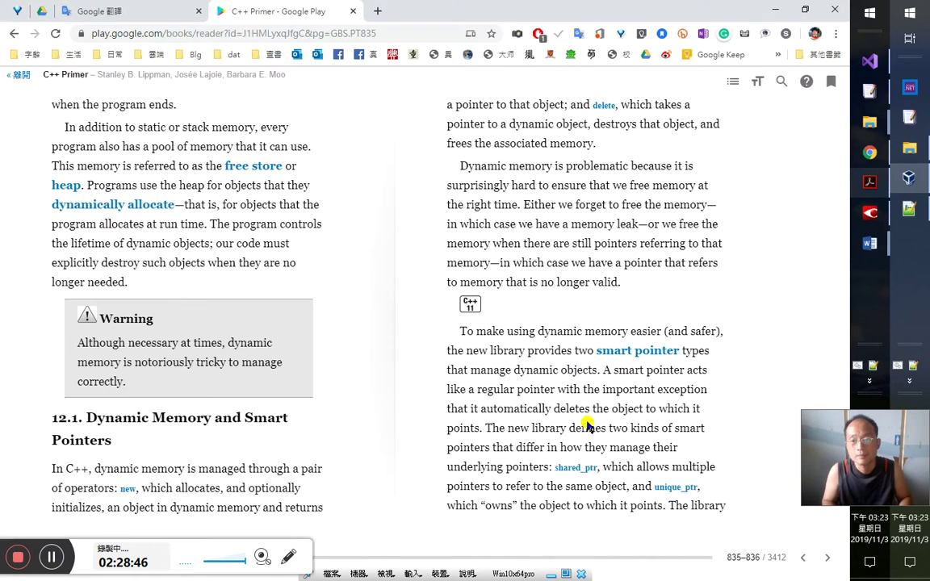
key(alt+Tab)
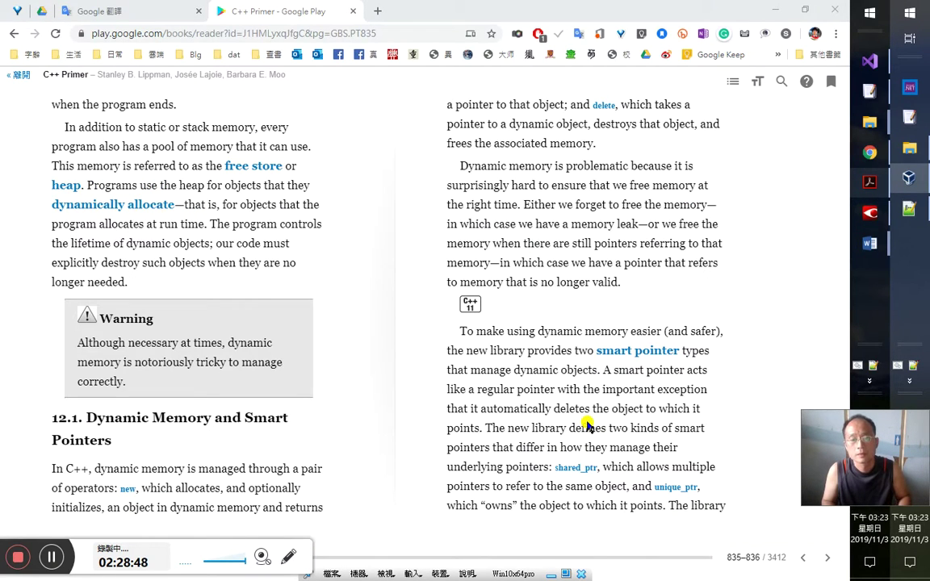
text(s）它指向的動態物件；這是其他一)
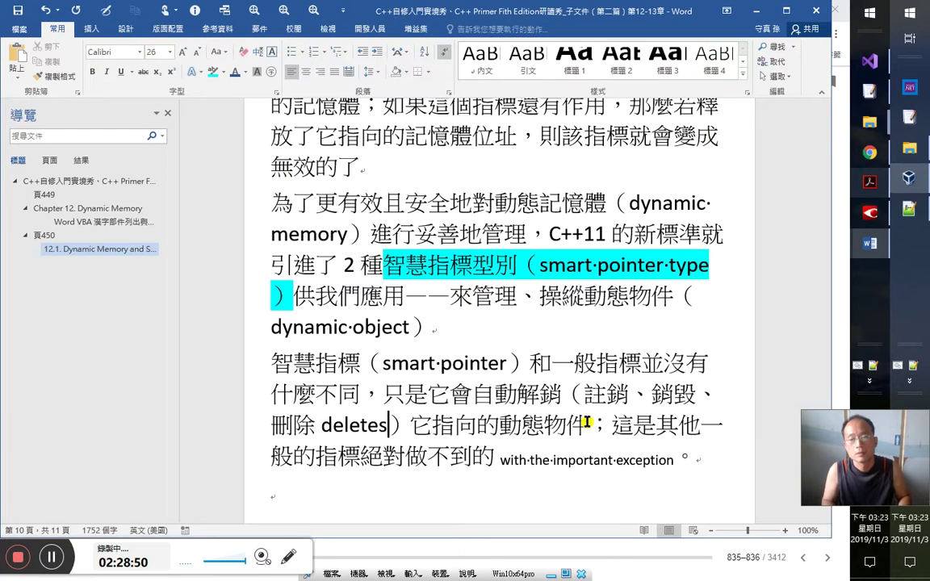
key(alt+Tab)
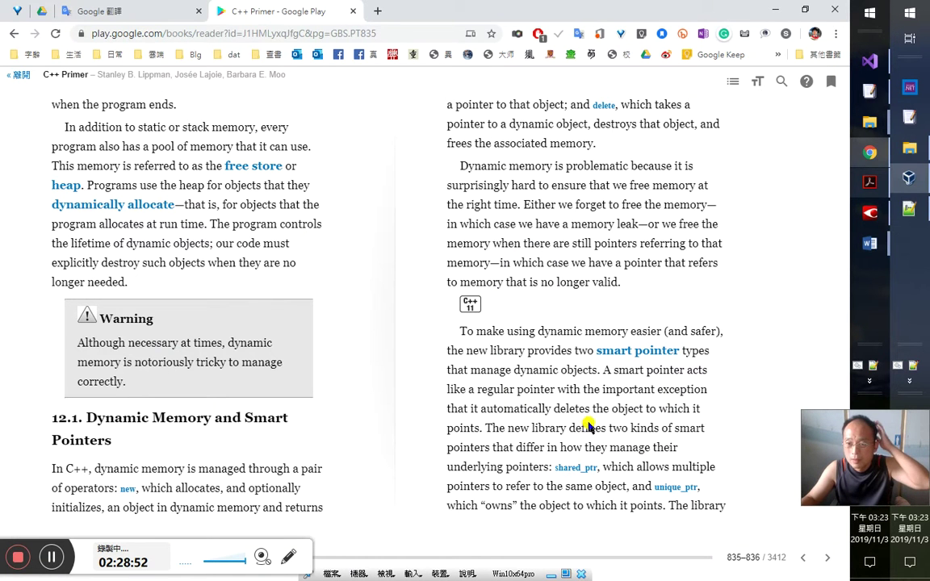
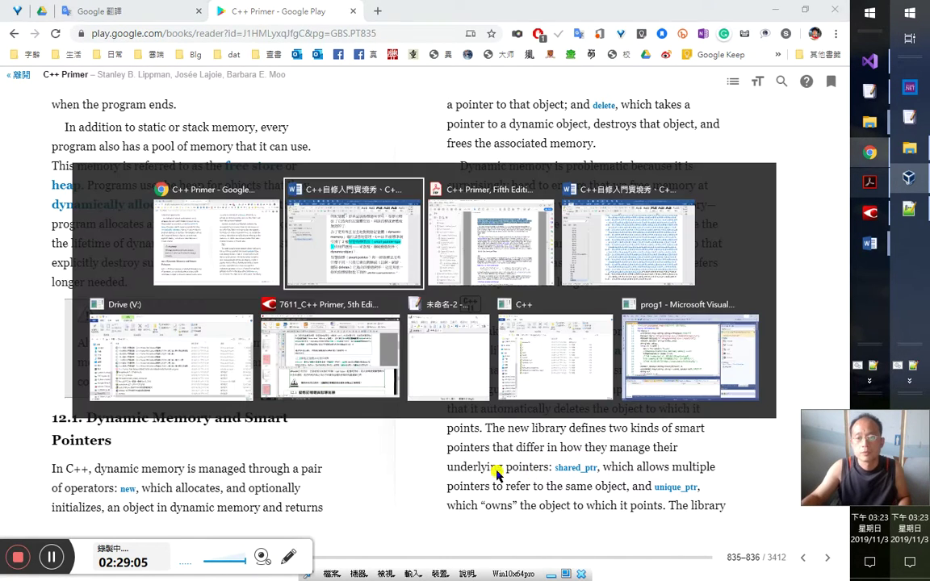
Type 新的 on the empty line below the smart-pointer paragraph, fixing a mistyped phrase
key(alt+Tab)
scroll(383, 476, down, 1)
click(370, 431)
text(yt)
key(BackSpace)
key(BackSpace)
text(yl)
key(BackSpace)
key(BackSpace)
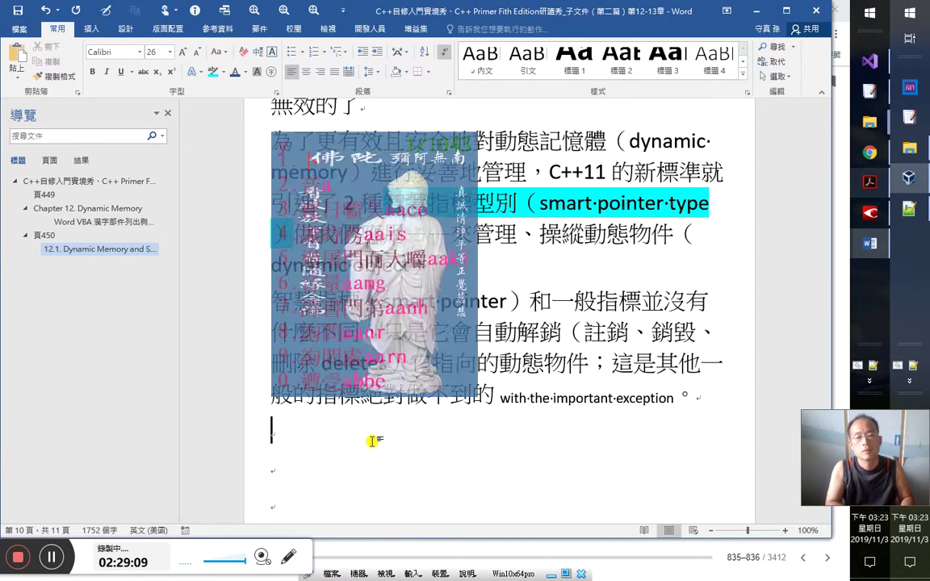
text(望斷白雲)
key(shift+Home)
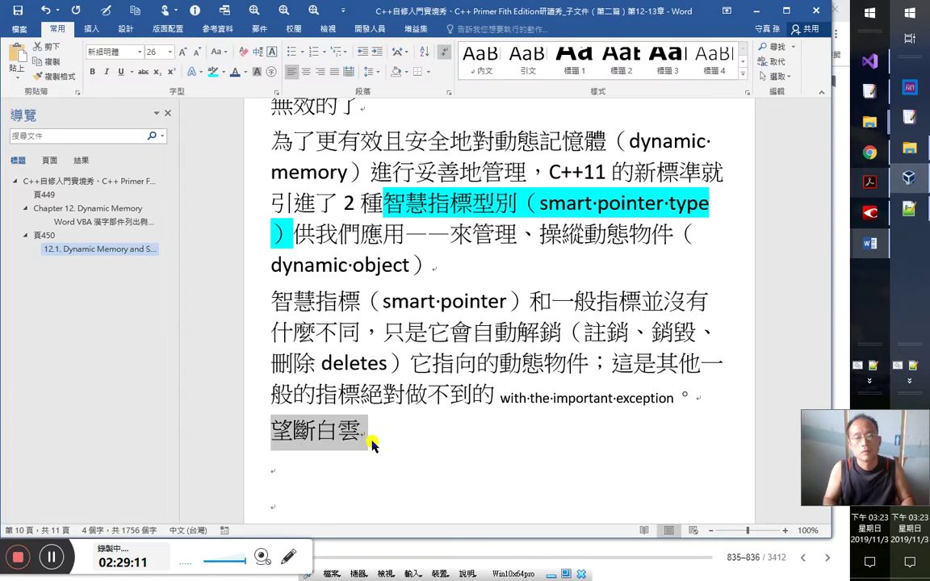
key(BackSpace)
text(新的)
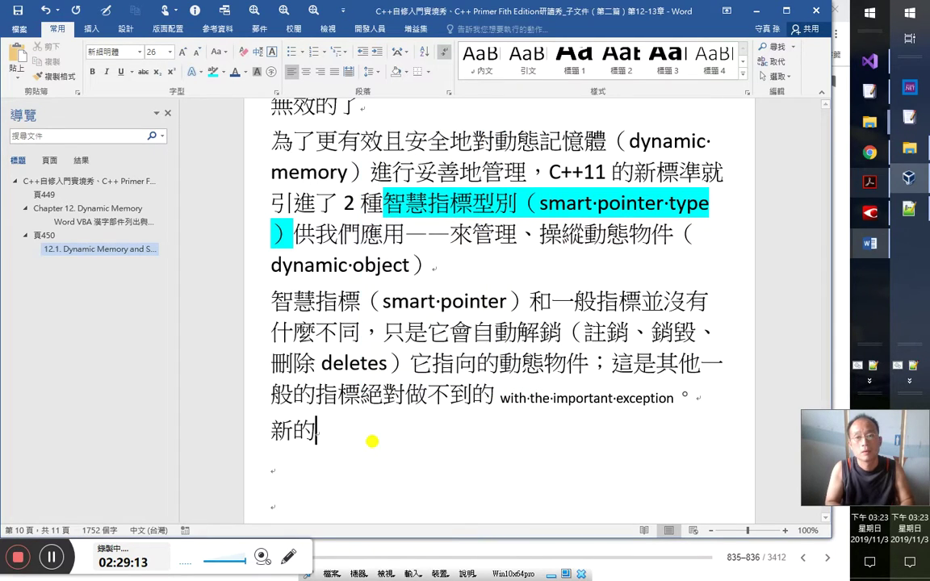
click(909, 210)
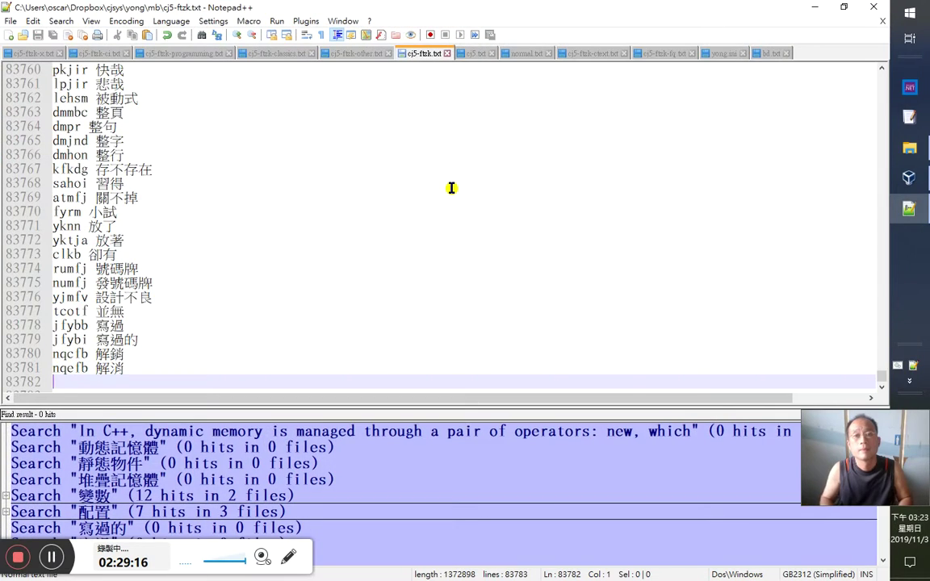
Find the 望斷白雲 entry in cj5-ftzk.txt and move it to cj5-ftzk-other.txt
key(ctrl+f)
key(Return)
key(Escape)
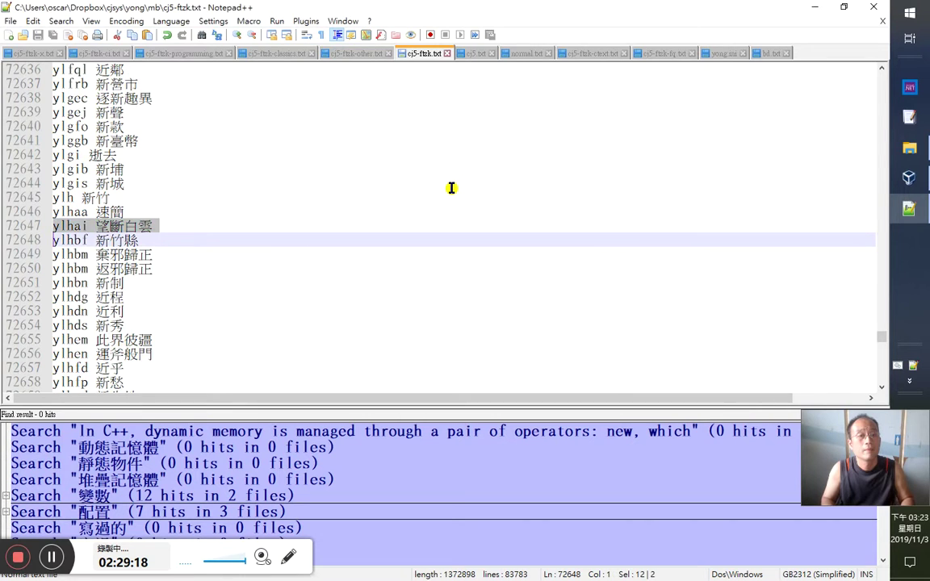
key(Home)
key(Down)
key(Down)
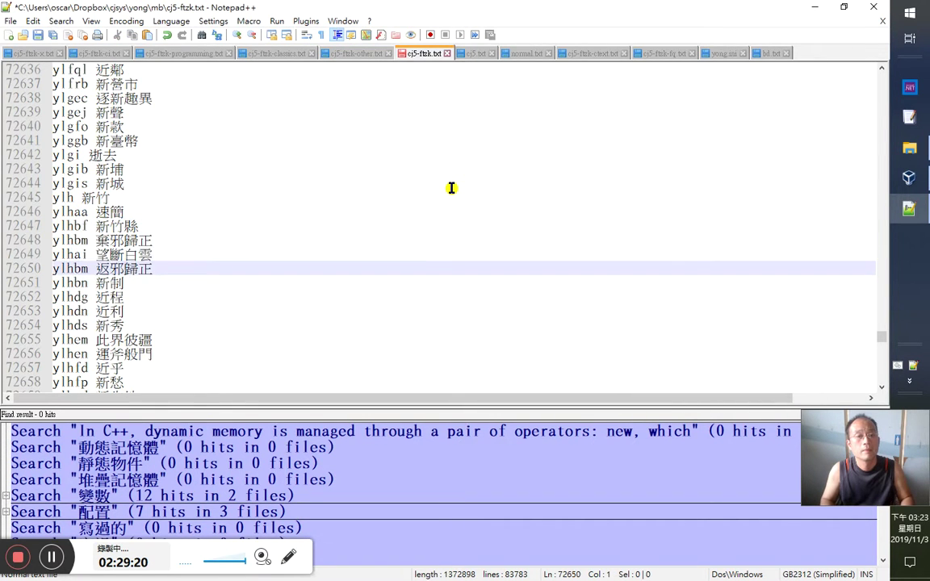
key(ctrl+l)
key(ctrl+Tab)
key(ctrl+Tab)
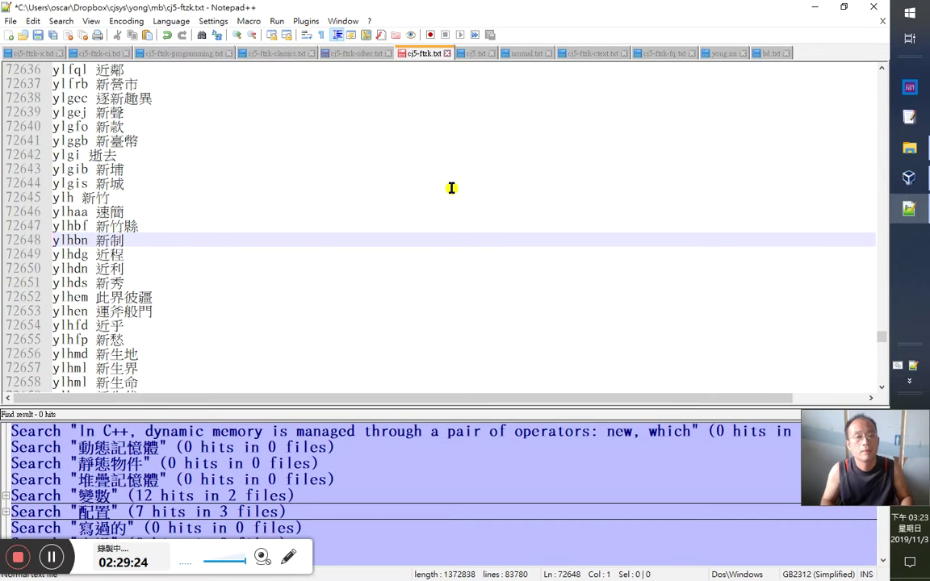
key(ctrl+Tab)
key(ctrl+v)
Move the 此界彼疆 and 運斧般門 entries to the end of cj5-ftzk-other.txt
key(ctrl+Tab)
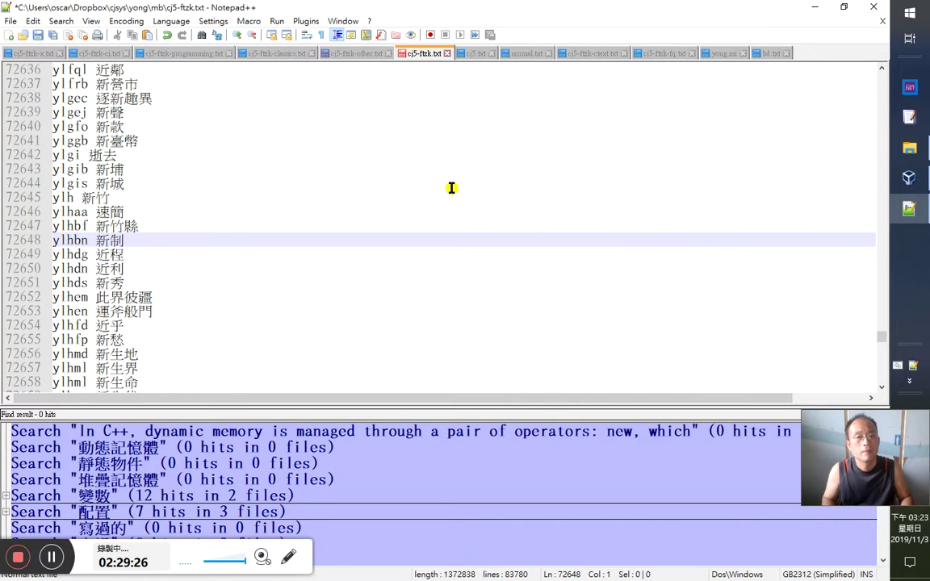
key(Down)
key(Down)
key(Down)
key(Down)
key(shift+Down)
key(shift+Down)
key(ctrl+x)
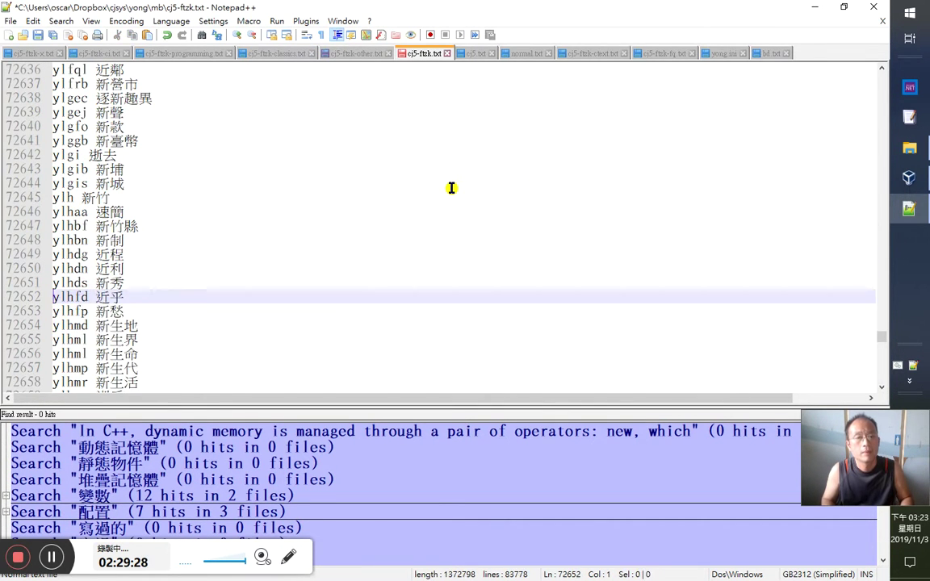
key(ctrl+Tab)
key(ctrl+v)
key(ctrl+z)
key(ctrl+y)
key(ctrl+Tab)
Move the 逐新趣異 entry to the end of cj5-ftzk-other.txt
key(Up)
Move the 新營市 and 速簡 entries to cj5-ftzk-other.txt
key(Up)
key(Up)
key(Up)
key(Up)
key(Up)
key(Up)
key(Up)
key(Up)
key(Up)
key(Up)
key(Up)
key(Up)
key(Up)
key(shift+Down)
key(ctrl+x)
key(ctrl+Tab)
key(ctrl+v)
key(ctrl+Tab)
key(Up)
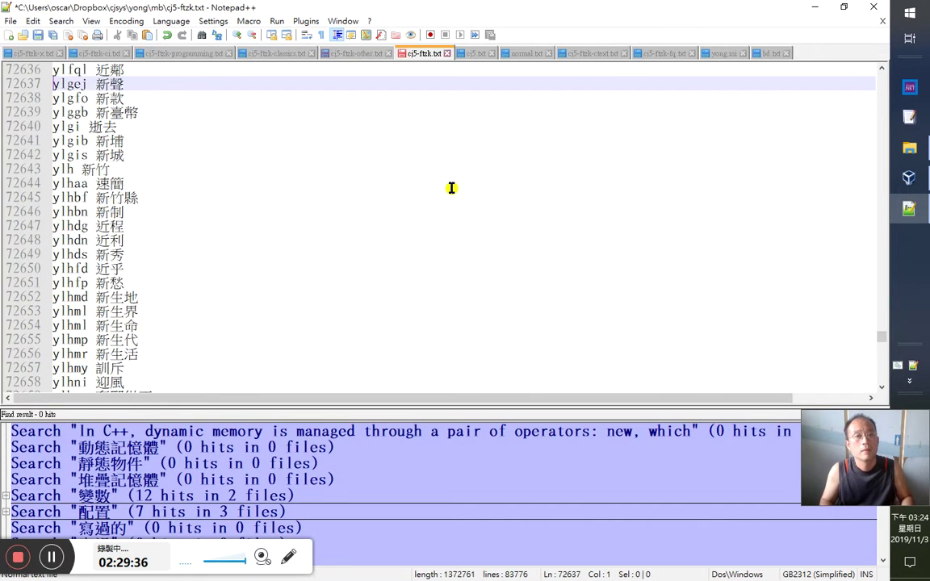
key(ctrl+Tab)
key(ctrl+Tab)
key(Down)
key(Down)
key(Down)
key(Down)
key(Down)
key(Down)
key(Down)
key(Down)
key(Down)
key(Up)
key(Up)
key(shift+Down)
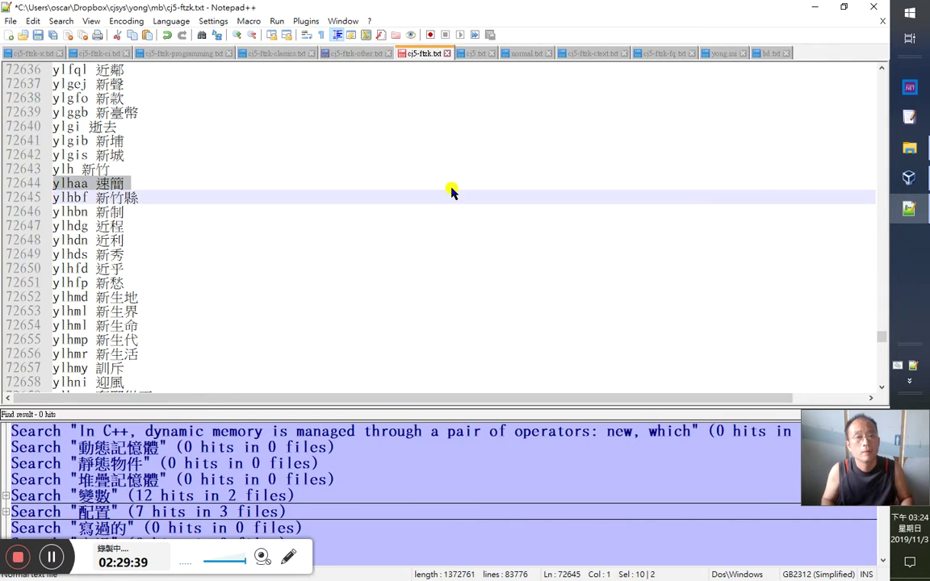
key(ctrl+x)
key(ctrl+Tab)
key(ctrl+v)
key(ctrl+Tab)
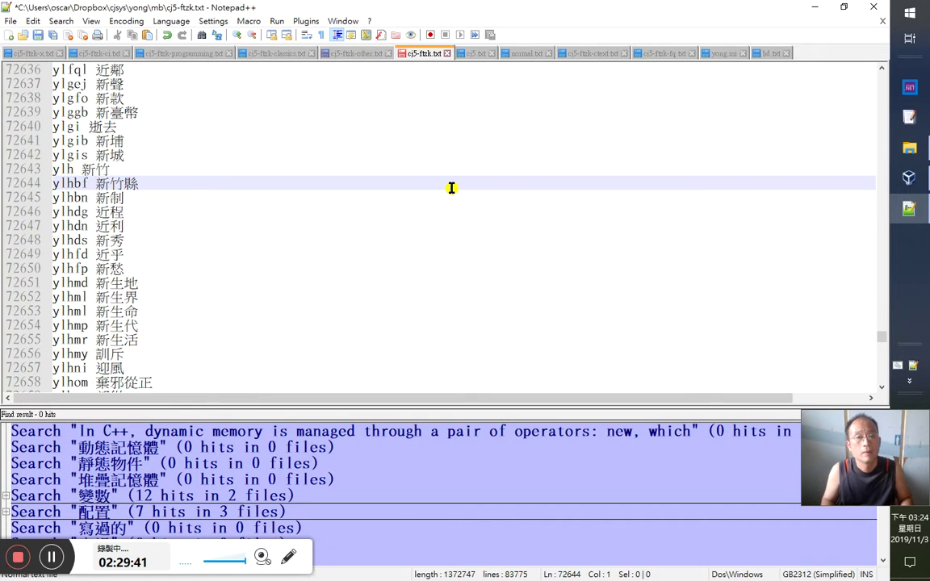
Move the 新生界 and 棄邪從正 entries to the other file and save cj5-ftzk.txt
key(Down)
key(Down)
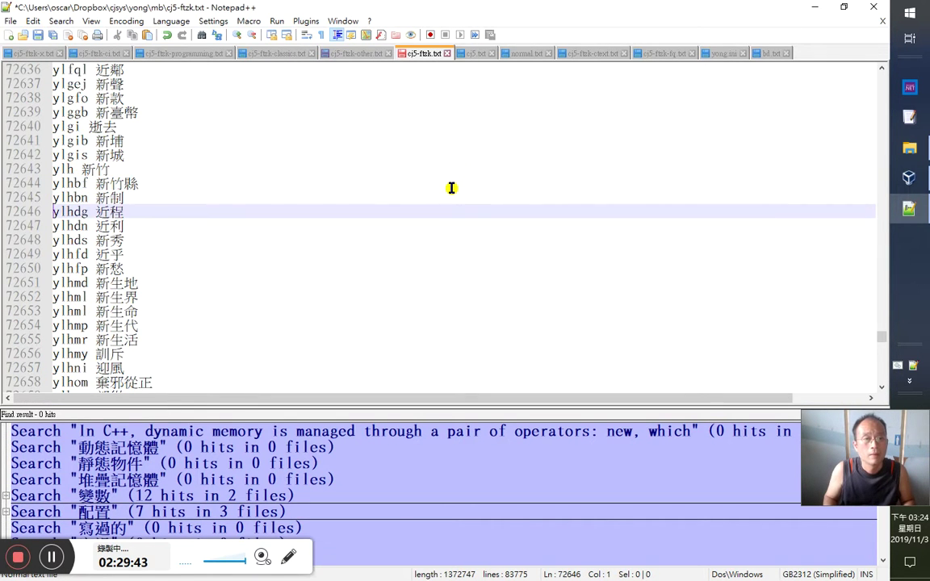
key(Down)
key(Down)
key(Down)
key(Down)
key(Down)
key(Down)
key(shift+Down)
key(shift+Down)
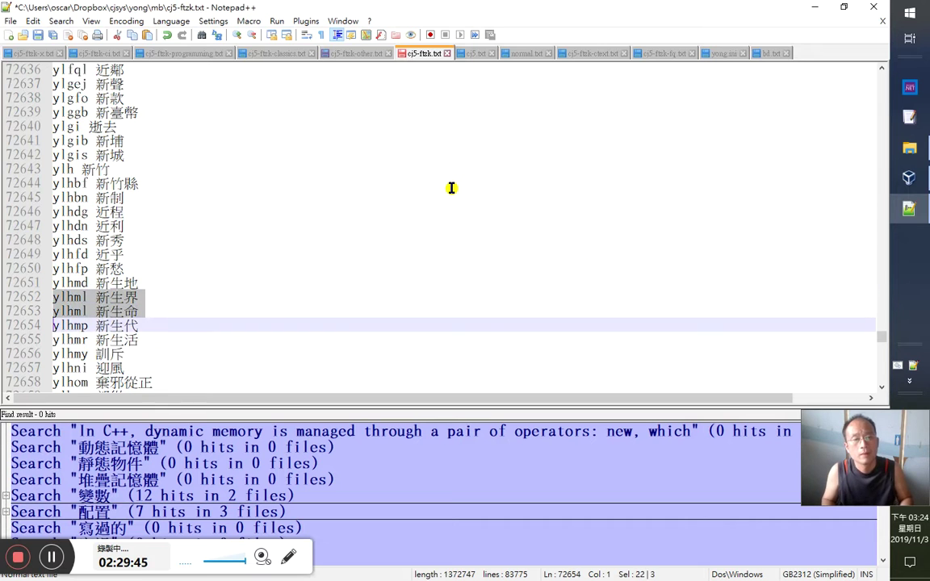
key(shift+Up)
key(Delete)
key(ctrl+Tab)
key(ctrl+Tab)
key(Down)
key(Down)
key(Down)
key(Down)
key(Down)
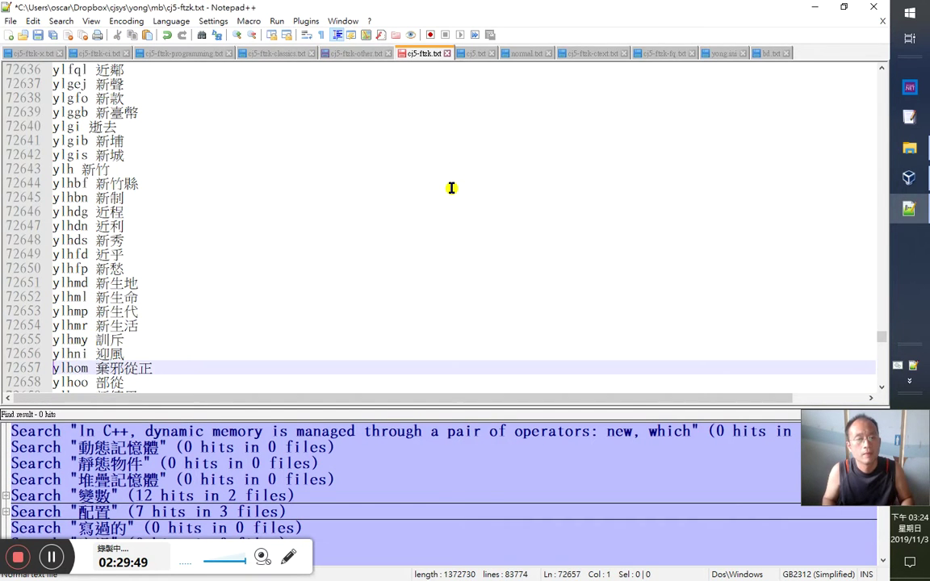
key(shift+Down)
key(Delete)
key(ctrl+Tab)
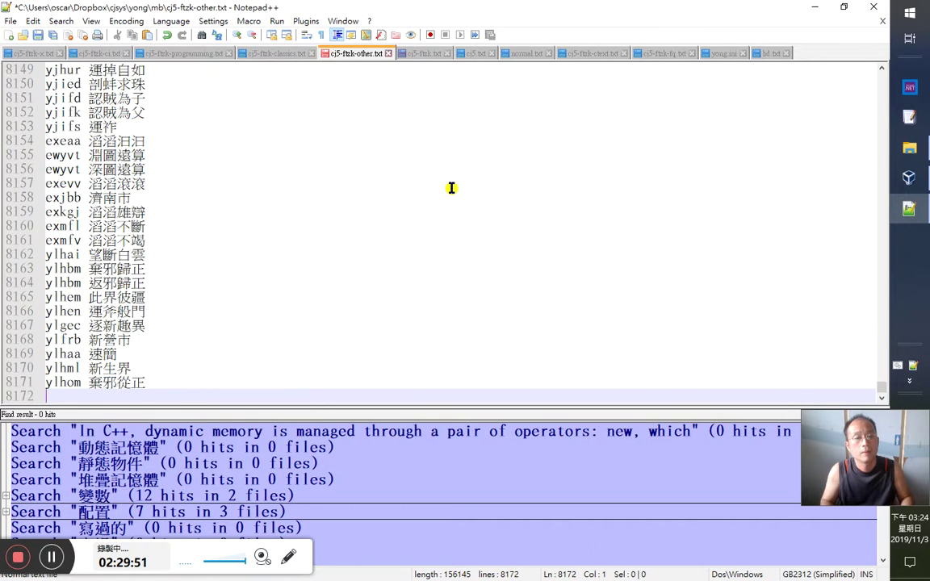
key(ctrl+Tab)
key(ctrl+s)
Move the 部從 entry to cj5-ftzk-other.txt and save the phrase table again
key(shift+Down)
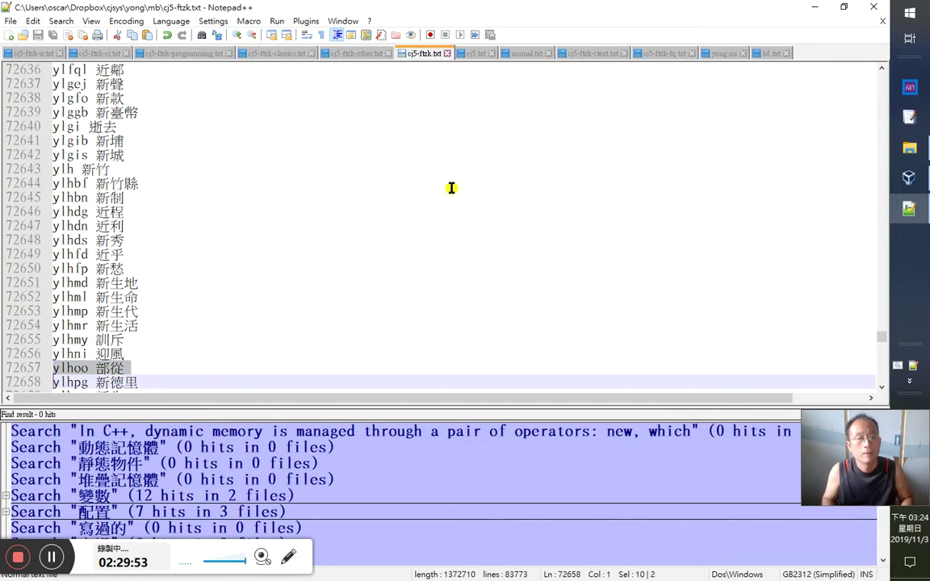
key(ctrl+x)
key(ctrl+Tab)
key(ctrl+v)
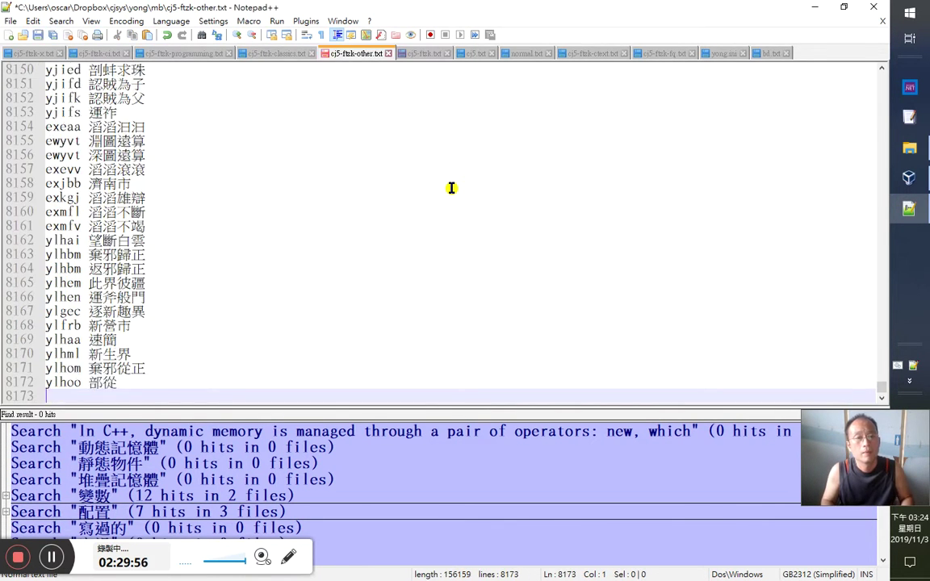
key(ctrl+Tab)
key(Down)
key(Down)
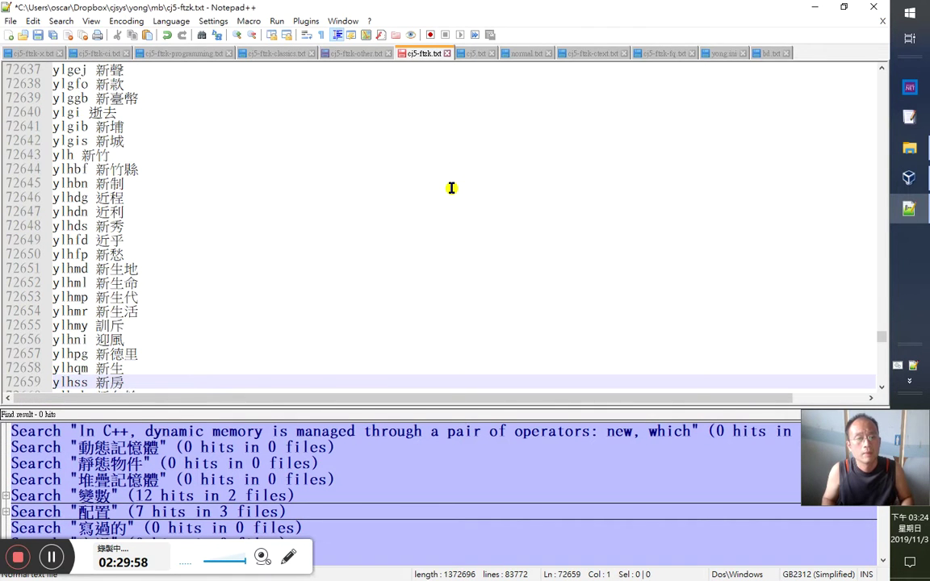
key(ctrl+s)
scroll(516, 189, down, 2)
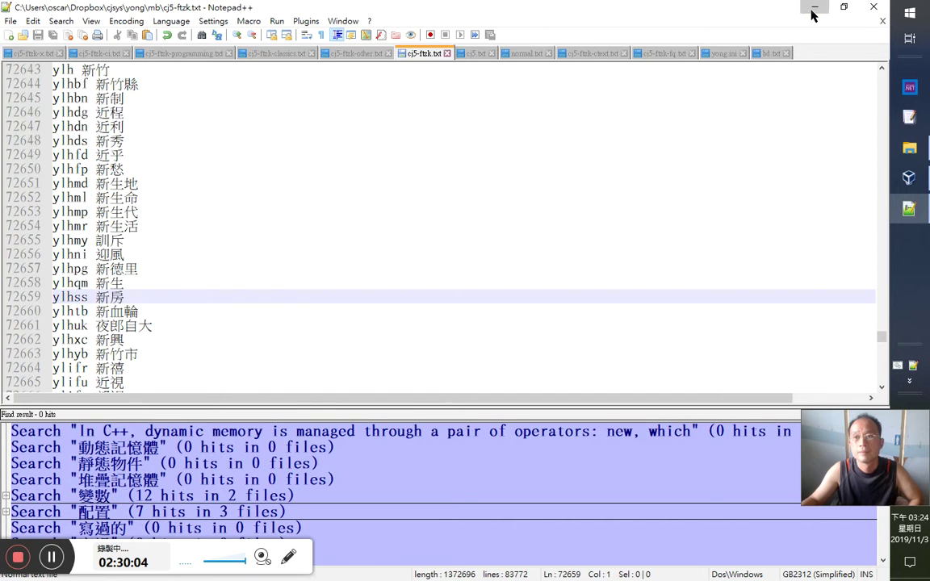
key(alt+Tab)
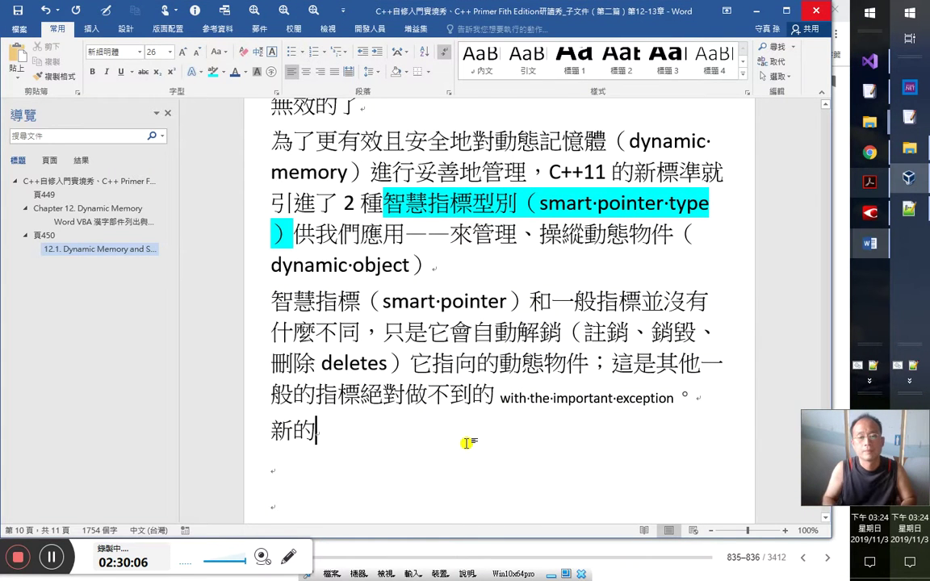
Type 程式庫定義的兩種智慧指標，其差異在於 after 新的, checking the book's 'differ in how' wording
text(程式庫)
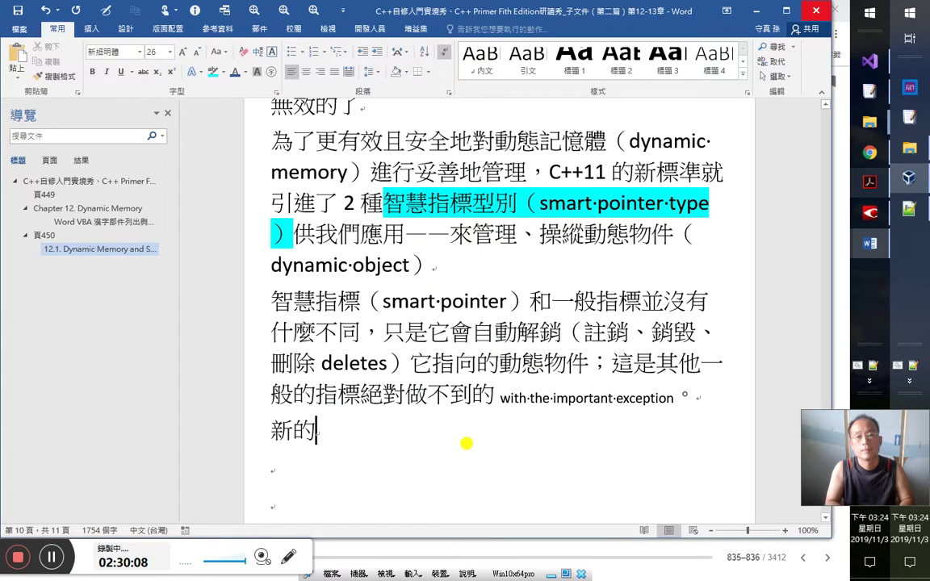
text(asd)
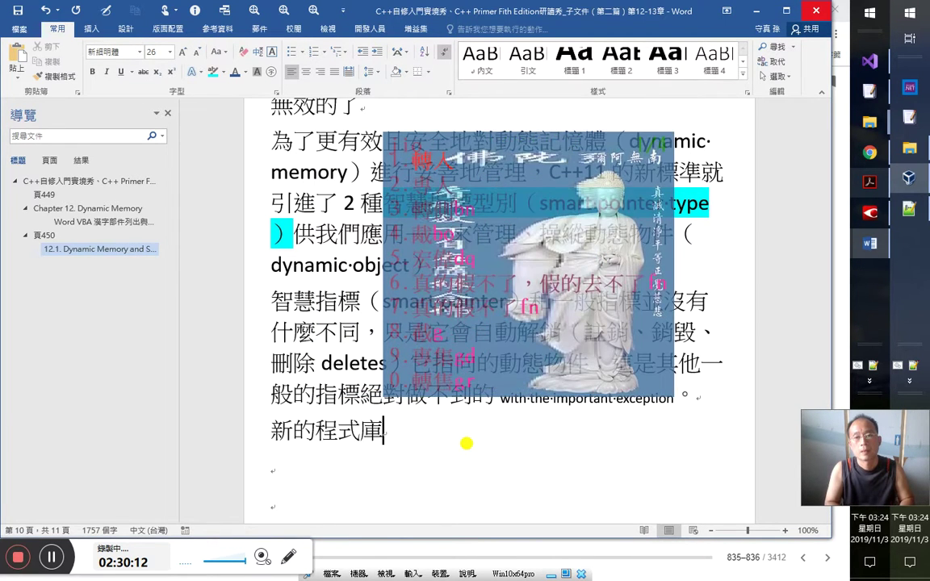
text(定義的)
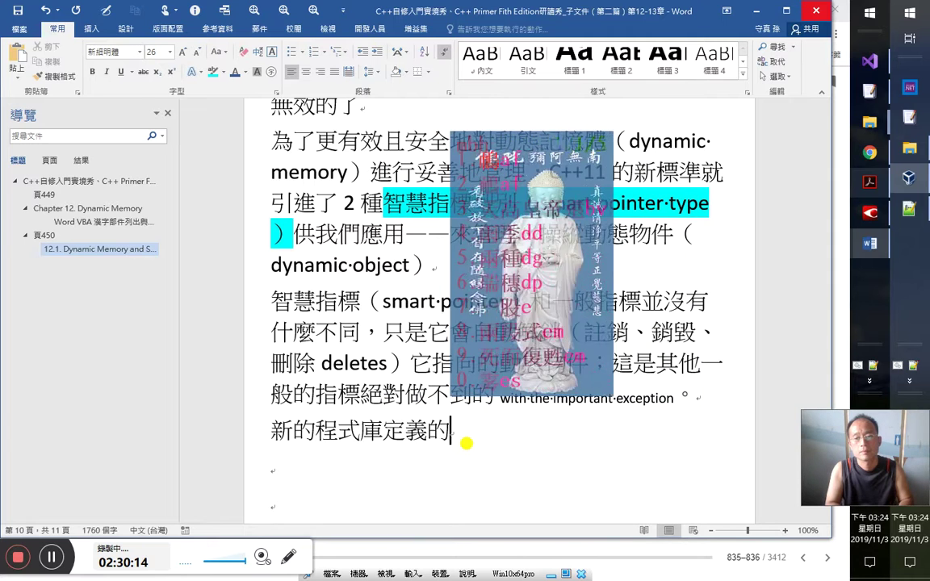
text(a兩種aazz)
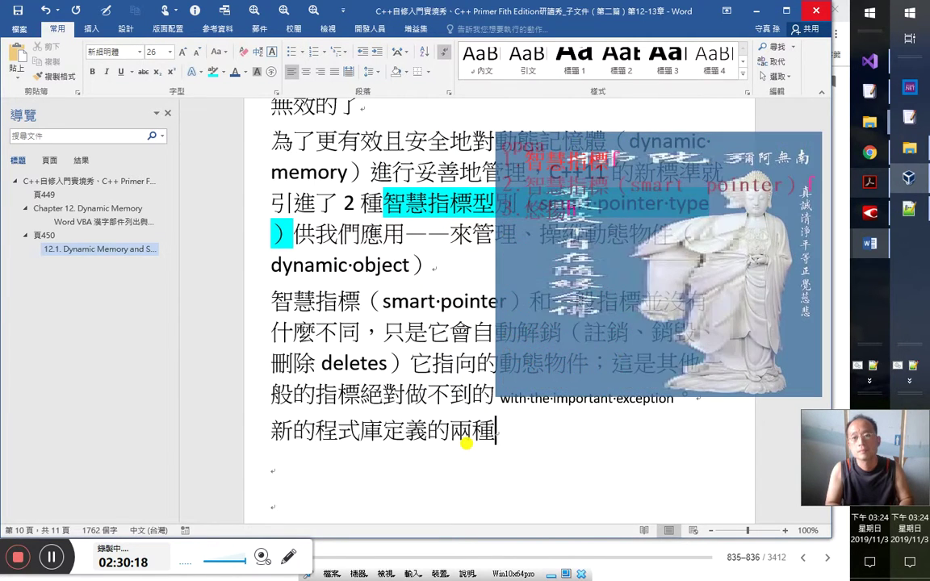
text(智慧指標)
text(其差異在於)
key(alt+Tab)
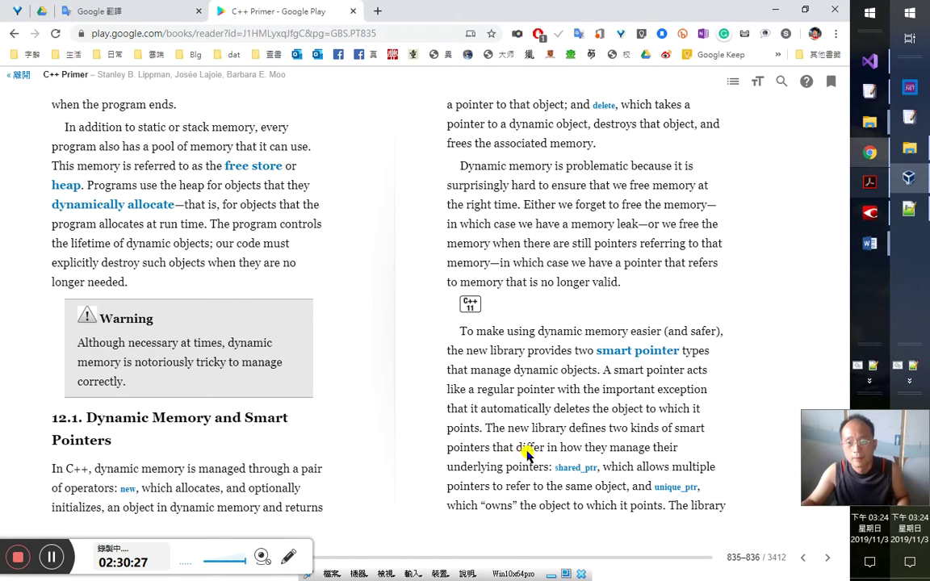
drag(492, 449, 571, 457)
right_click(571, 457)
key(alt+Tab)
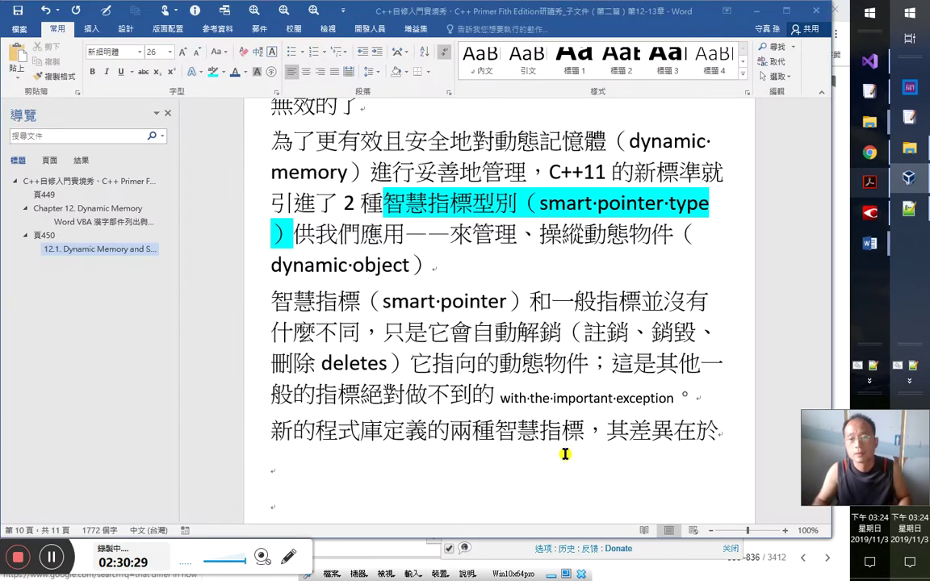
Add the English words 'differ in' to the line and clear the book page's selection
text(diffe)
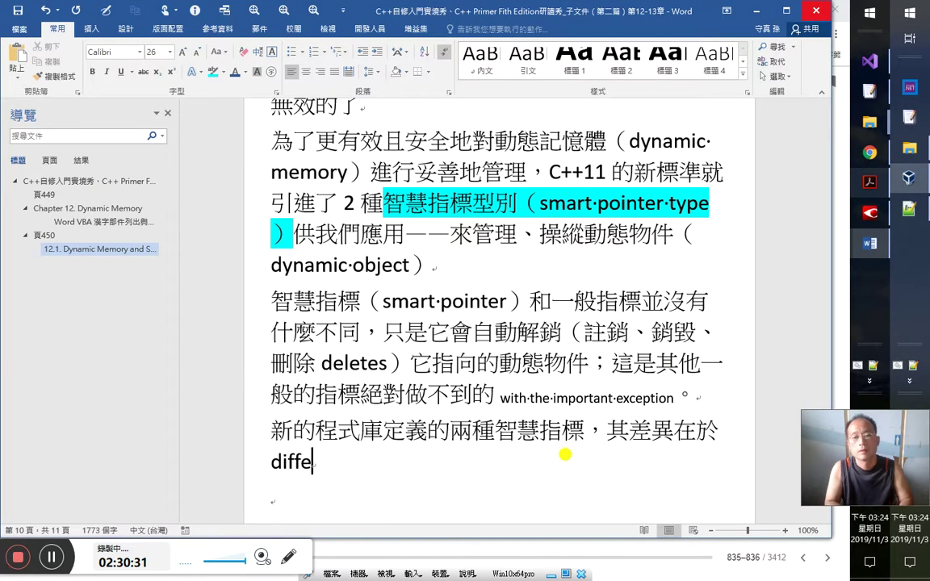
text(r in)
key(BackSpace)
key(BackSpace)
text(in)
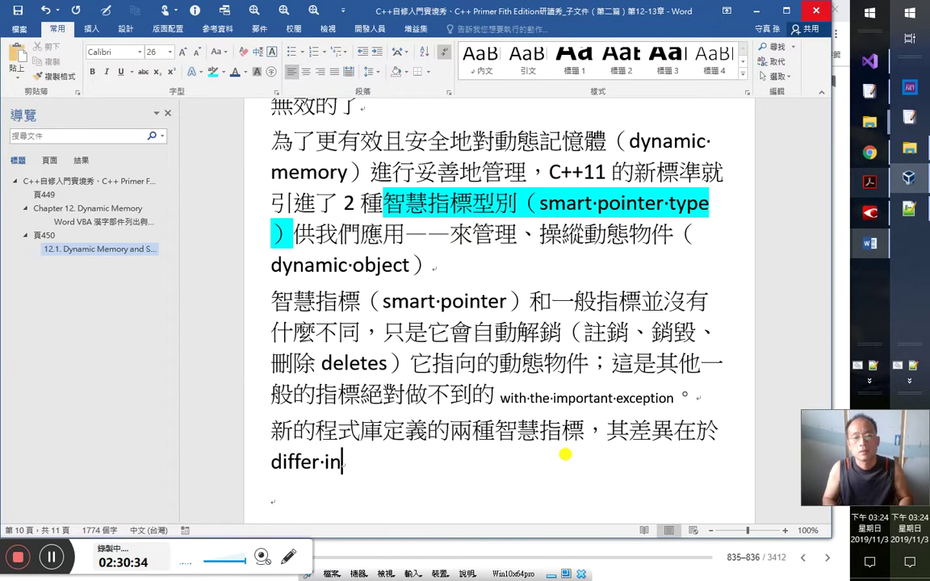
key(alt+Tab)
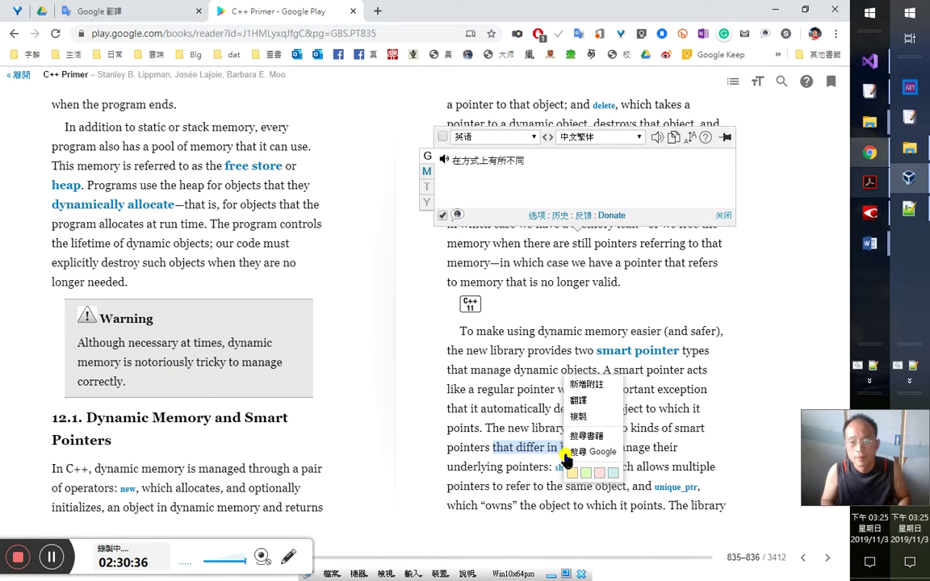
click(694, 410)
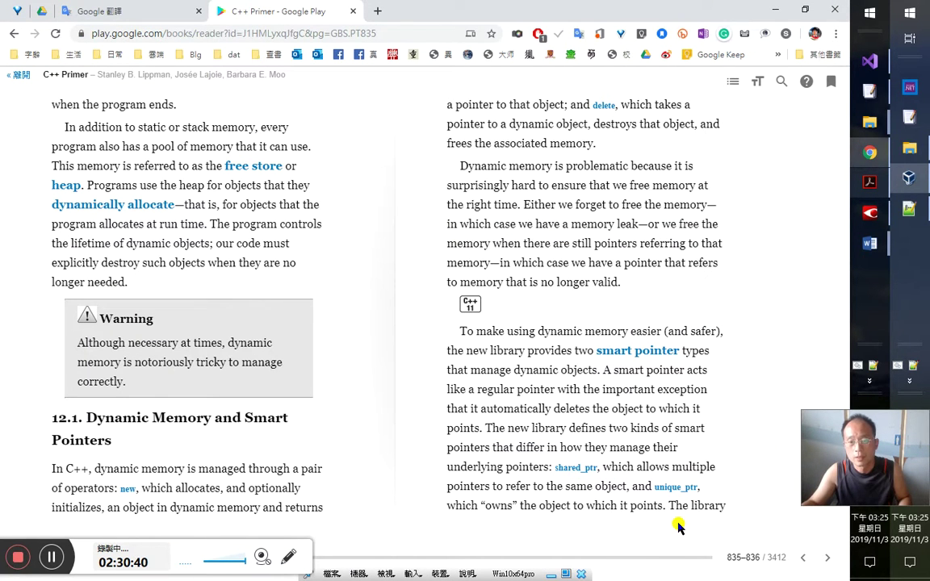
key(alt+Tab)
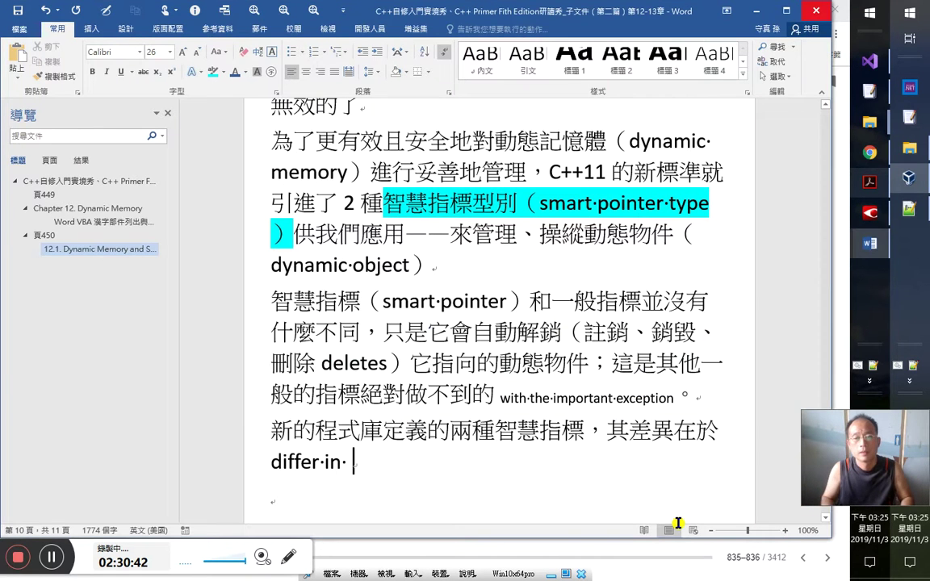
Type 它們是如何處理它所指的物件底層的 and shrink 底層 and 'differ in' with Ctrl+=
text(它)
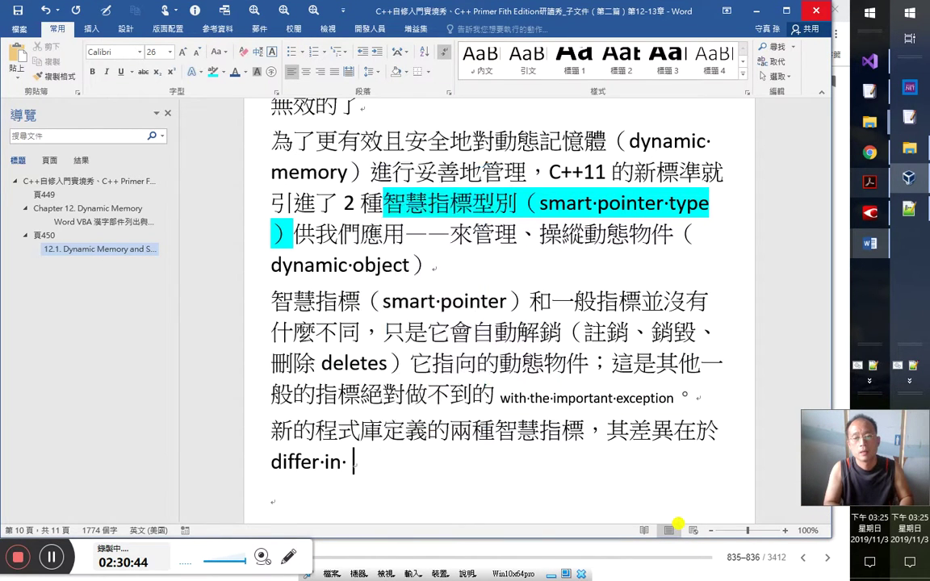
text(們是如何)
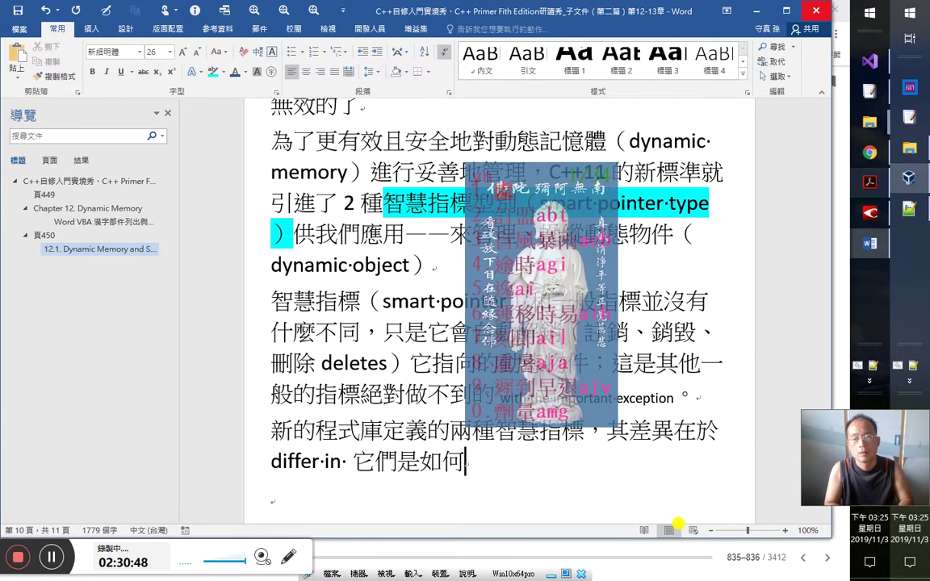
text(處理它)
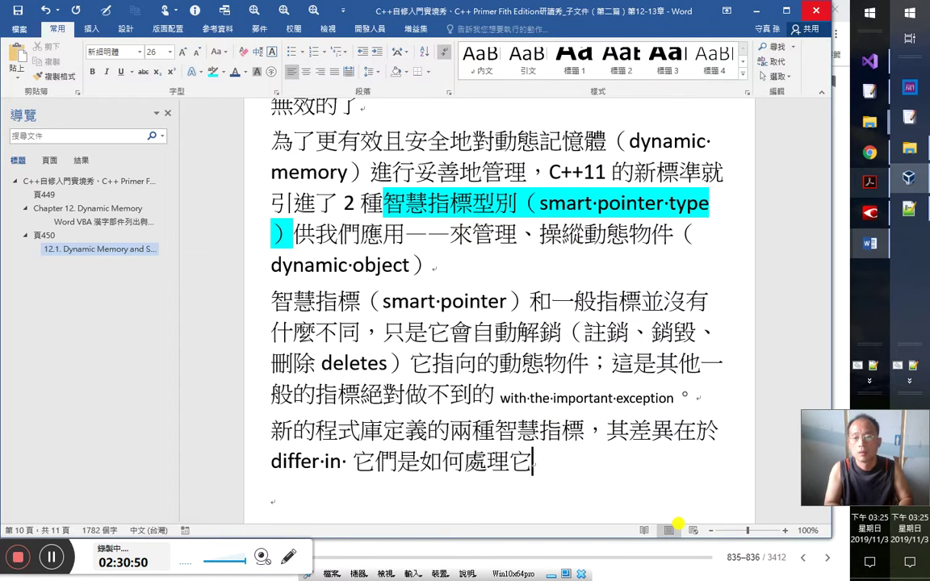
text(所)
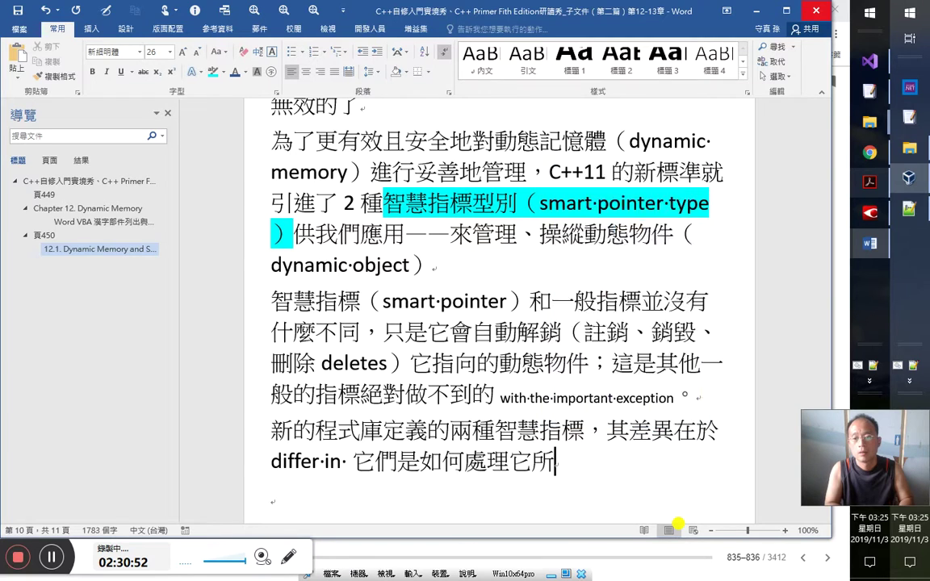
text(指的物件)
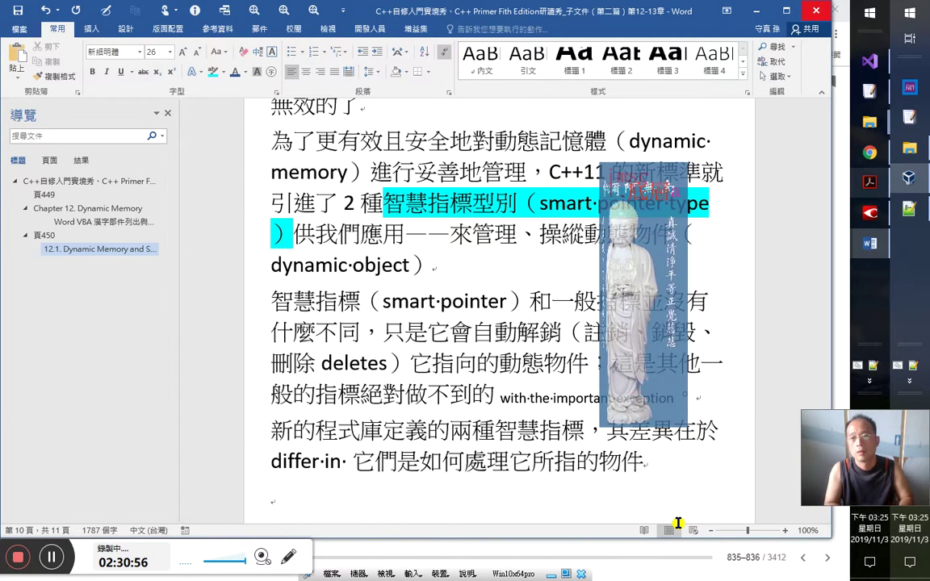
text(底層)
text(的)
key(Left)
key(Left)
key(Left)
key(shift+Left)
key(shift+Left)
key(ctrl+equal)
key(Home)
key(shift+Right)
key(shift+Right)
key(shift+Right)
key(shift+Right)
key(shift+Right)
key(shift+Right)
key(shift+Right)
key(shift+Right)
key(shift+Right)
key(shift+Right)
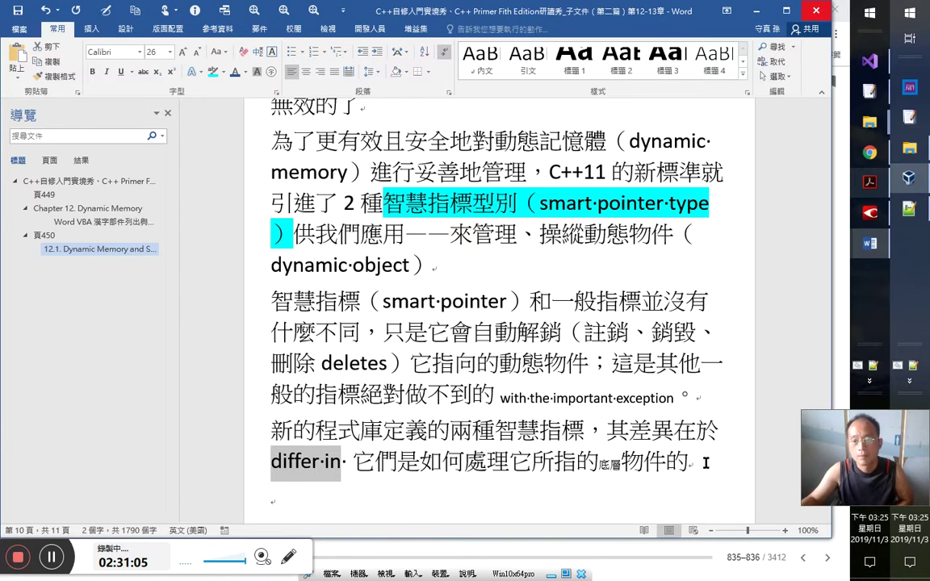
key(ctrl+equal)
key(End)
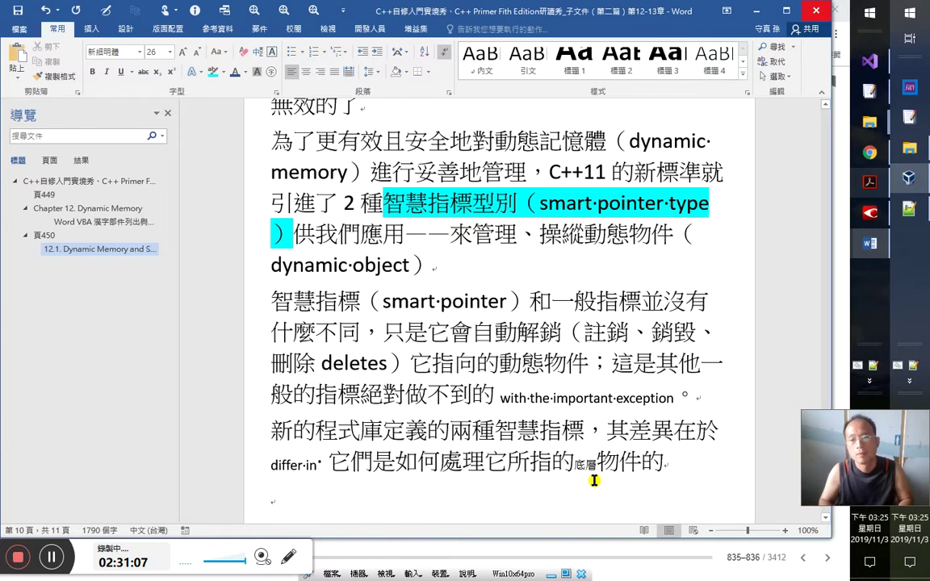
Type share_ptr on a new line and select the whole line
key(alt+Tab)
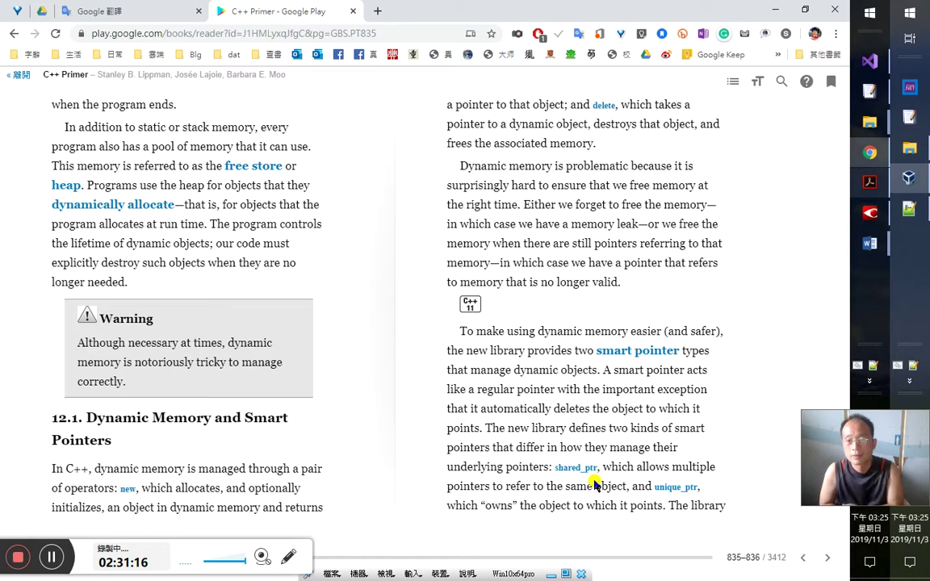
key(alt+Tab)
text(share)
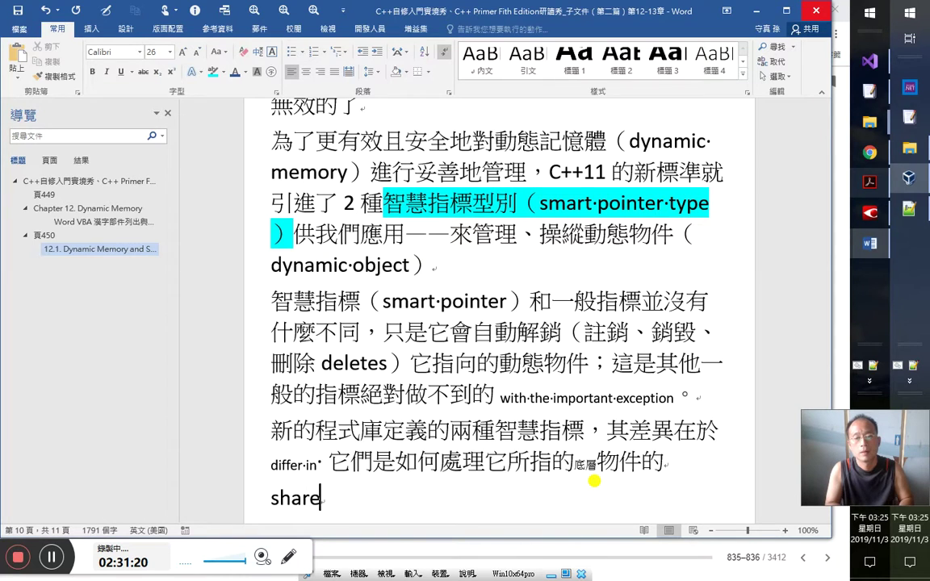
text(_ptr)
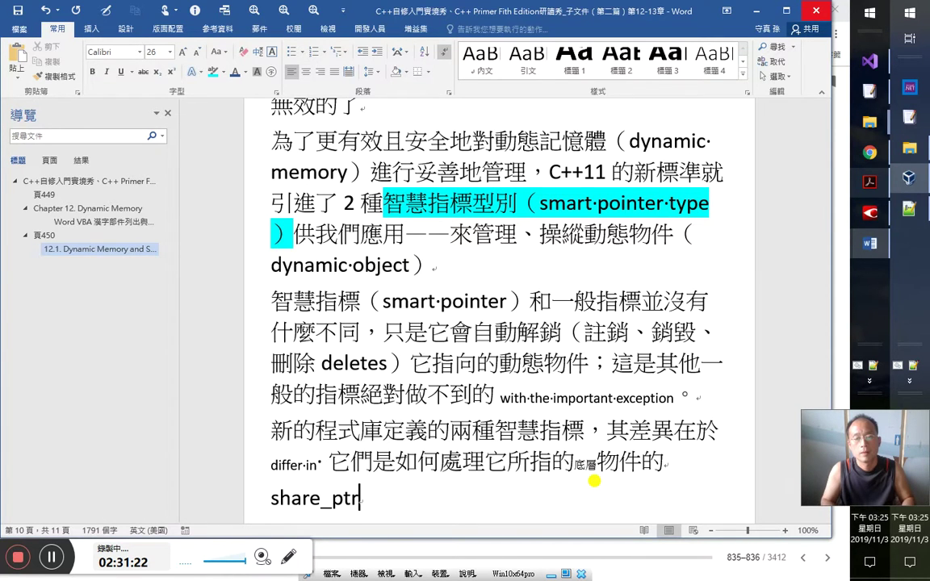
triple_click(332, 508)
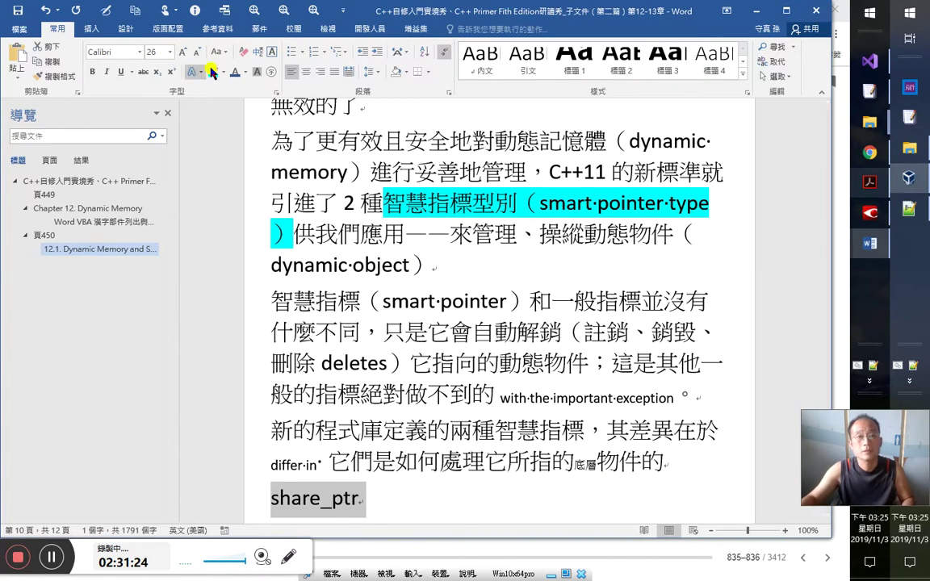
Color the share_ptr line cyan using the Standard palette in More Colors
click(243, 72)
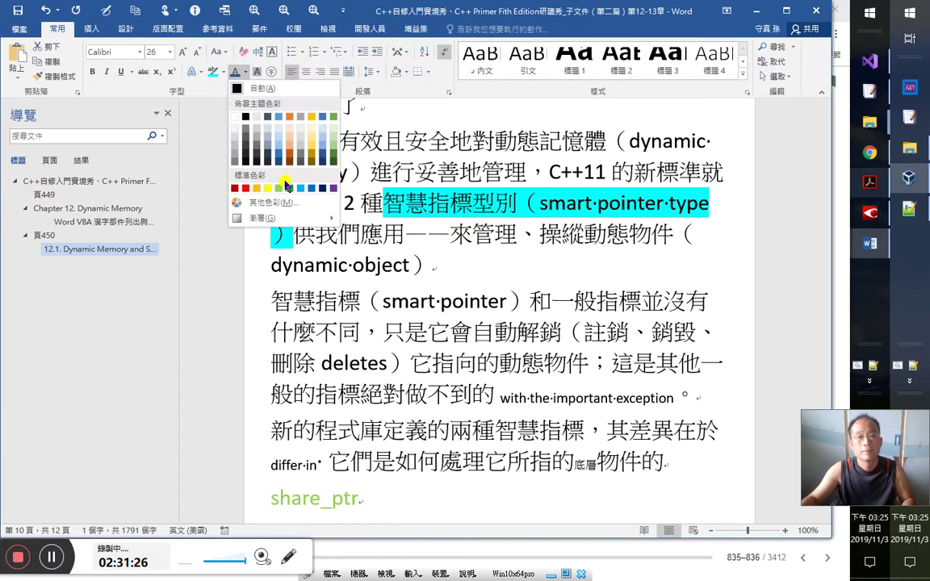
click(287, 200)
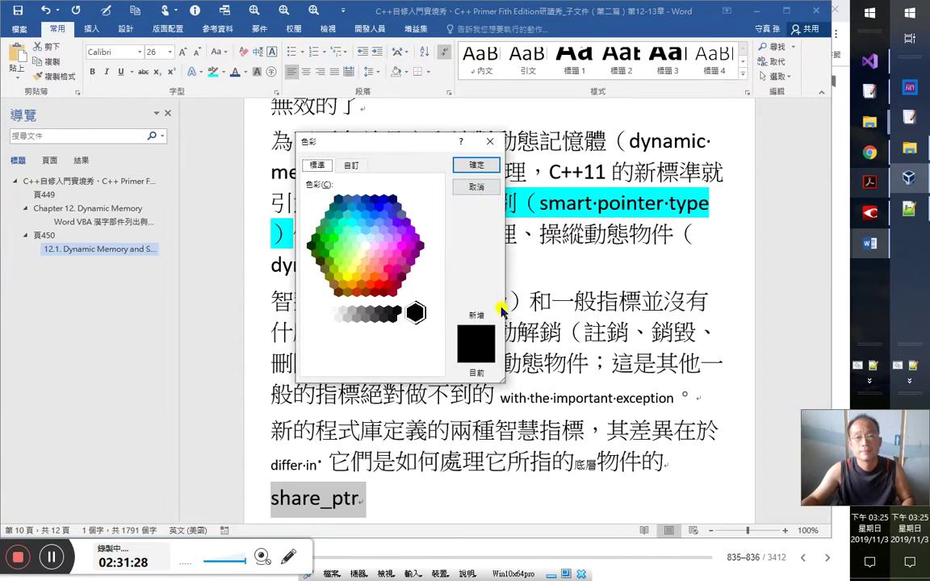
click(348, 214)
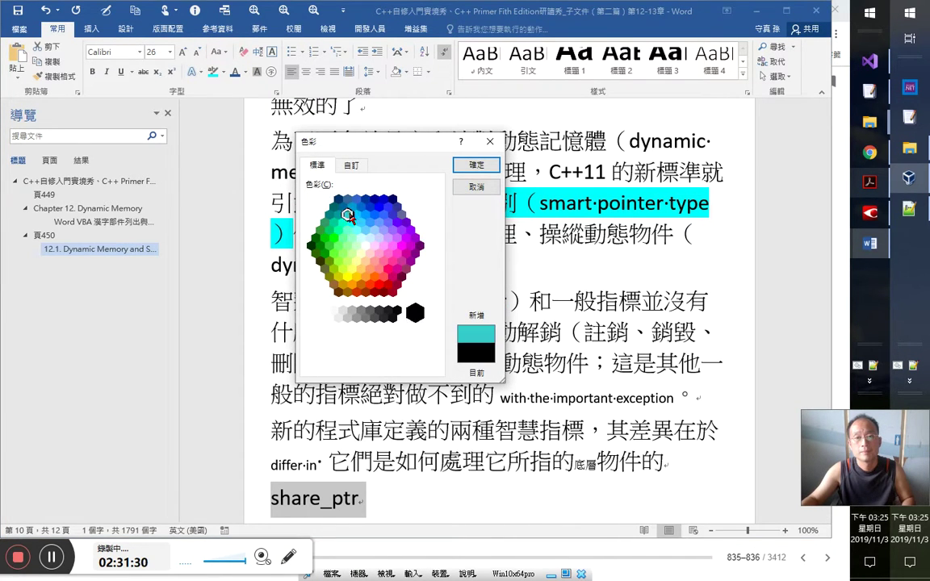
click(477, 166)
scroll(436, 404, down, 3)
click(417, 428)
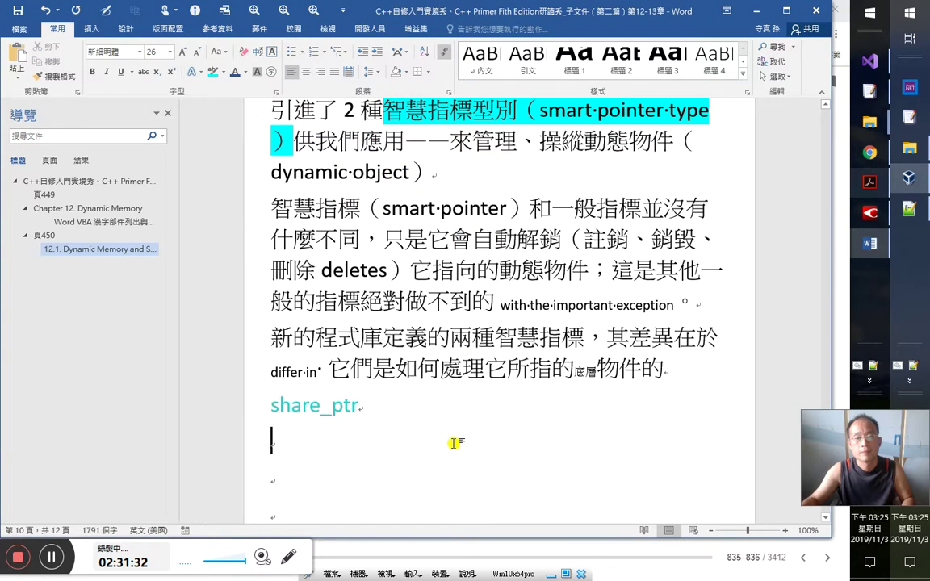
Format share_ptr as a heading and delete the stray character 遲 beneath it
text(yr)
key(space)
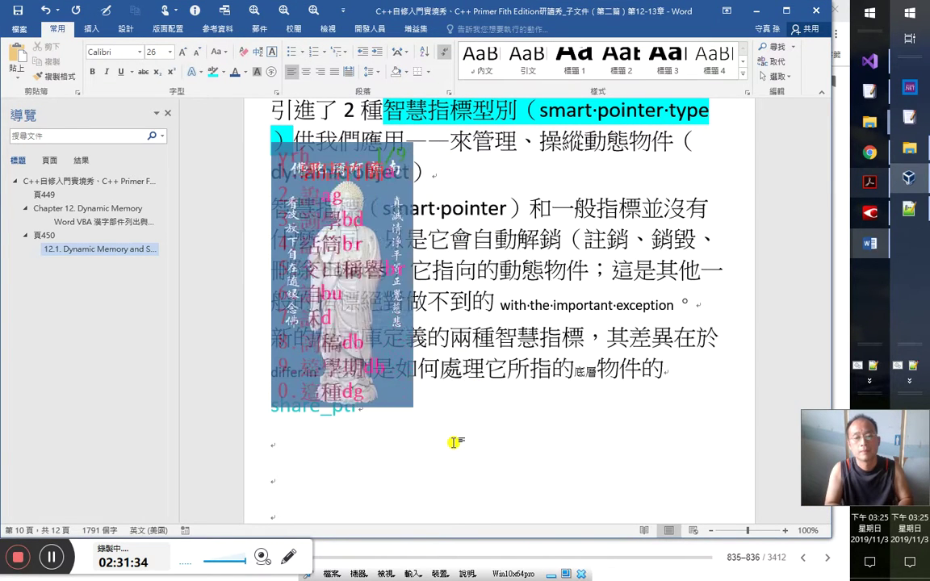
key(Return)
key(Up)
key(ctrl+alt+3)
key(alt+shift+Right)
key(Down)
key(BackSpace)
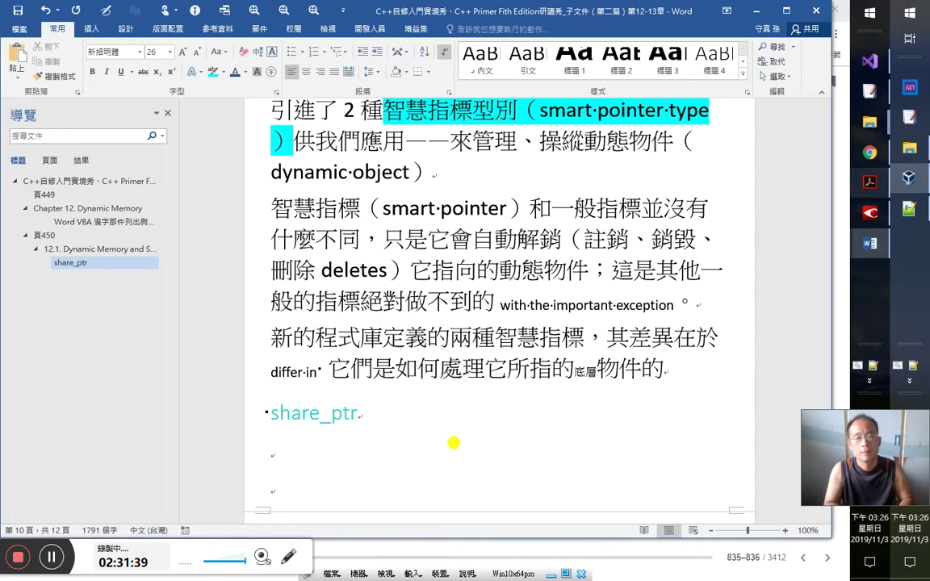
Begin the explanation line under the heading with 這種指標, rereading the book's description
text(這種指標)
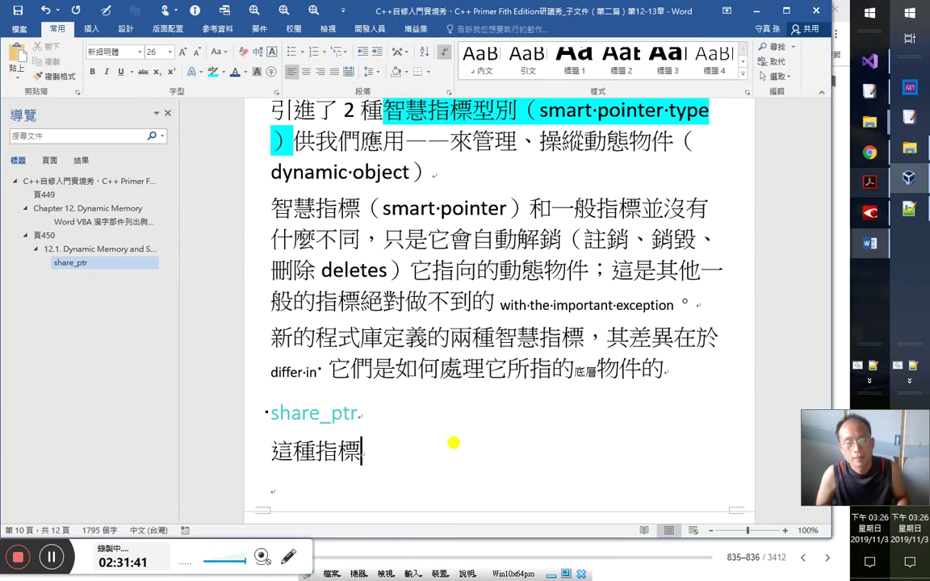
key(alt+Tab)
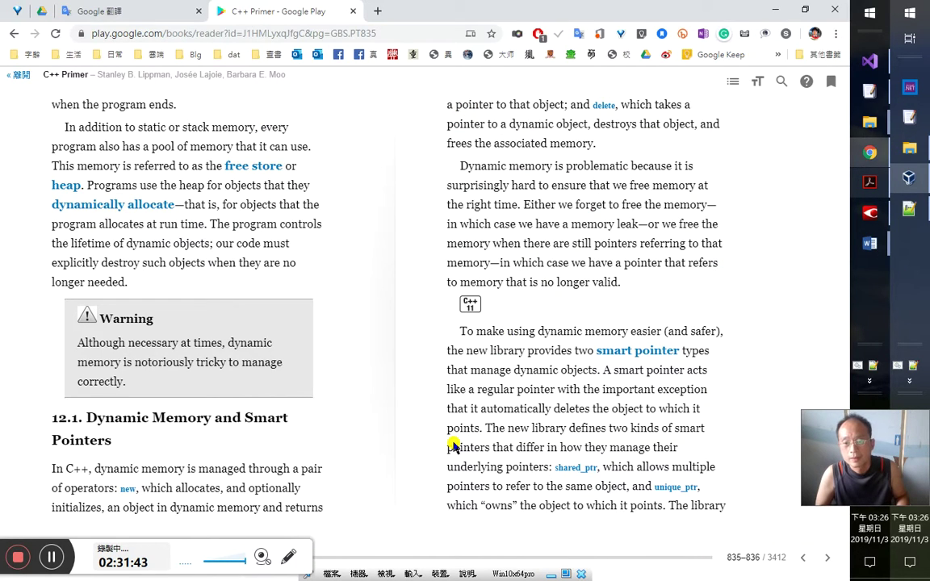
key(alt+Tab)
key(Up)
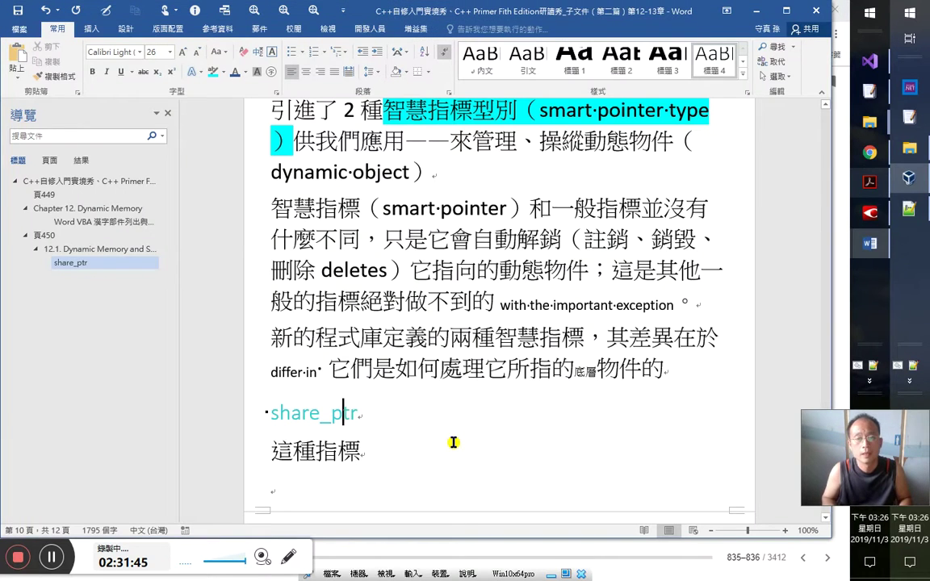
text(d)
key(Down)
key(alt+Tab)
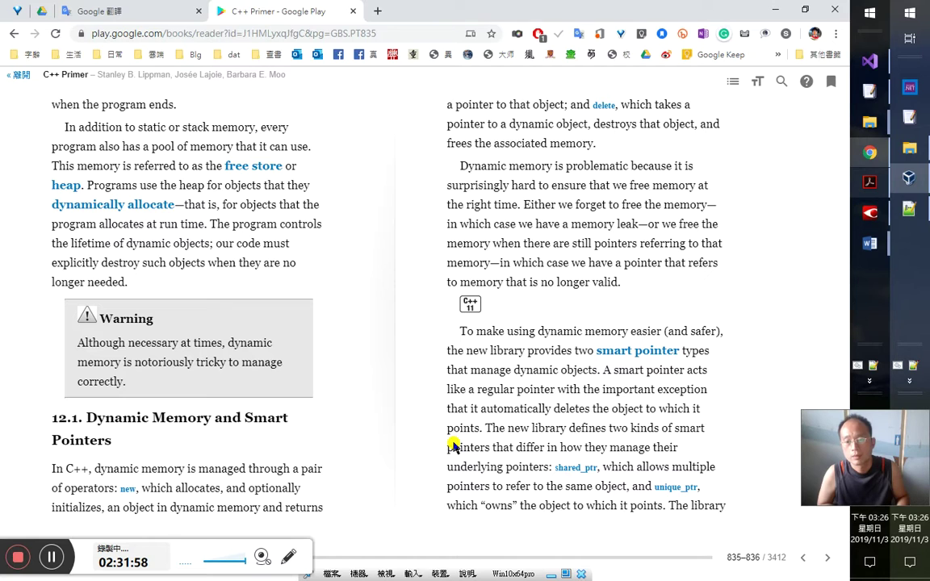
key(alt+Tab)
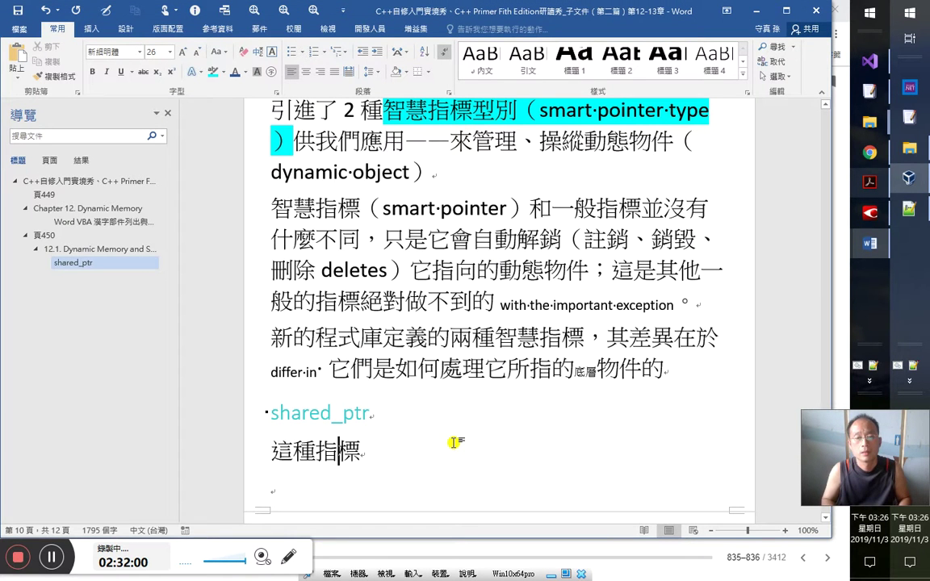
Complete the line as 這種指標允許多個指標指向同一個動態物件, fixing the mistyped 禪讓
text(禪讓)
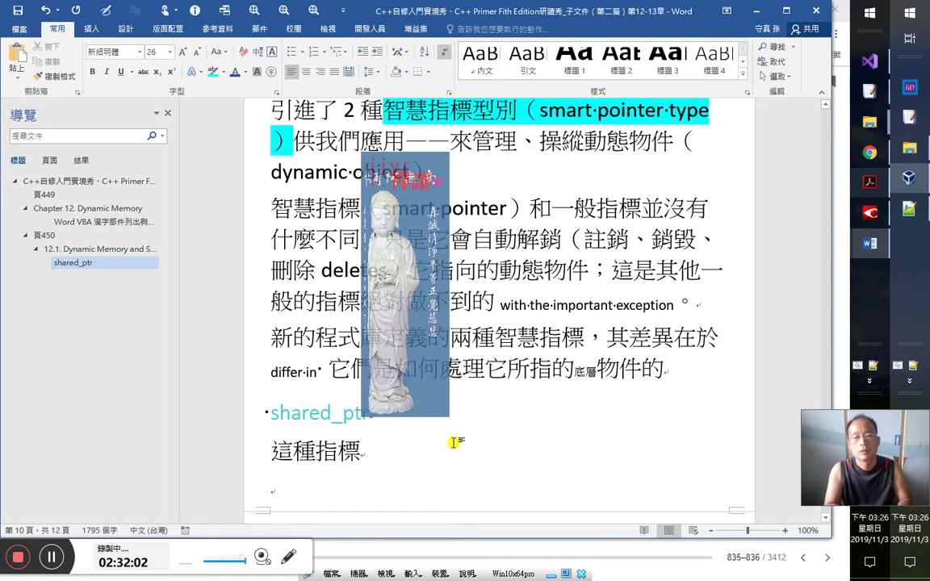
text(多麼)
key(shift+Left)
key(shift+Left)
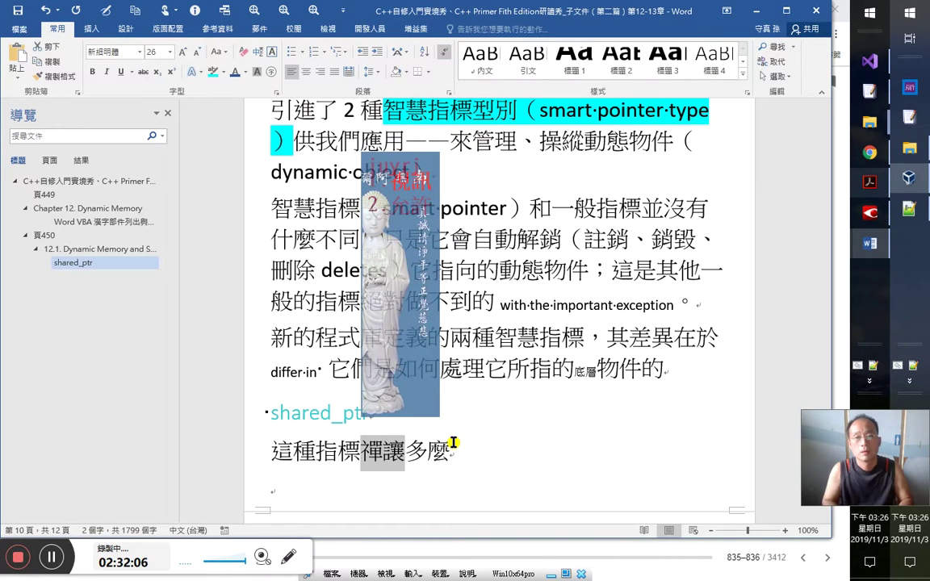
text(允許)
key(End)
key(BackSpace)
text(個)
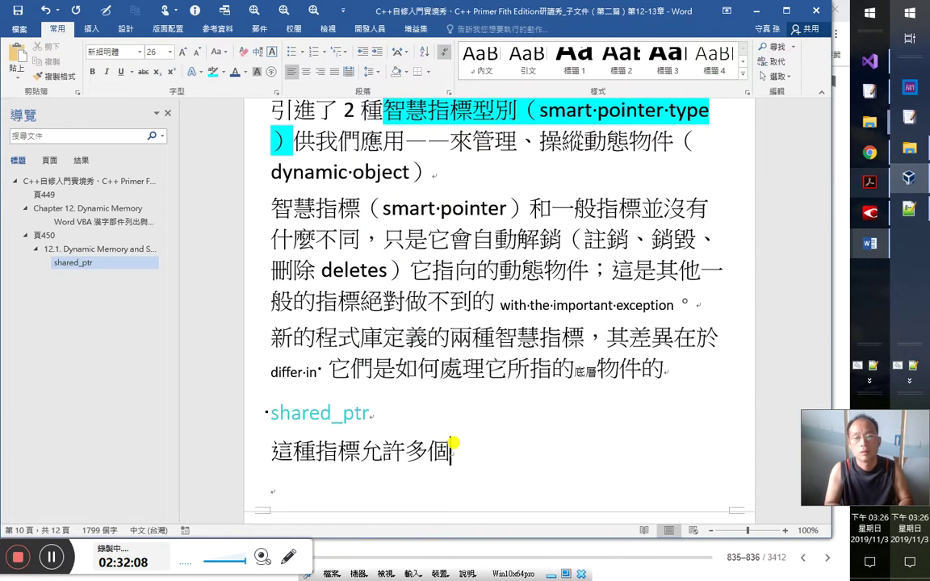
text(指標)
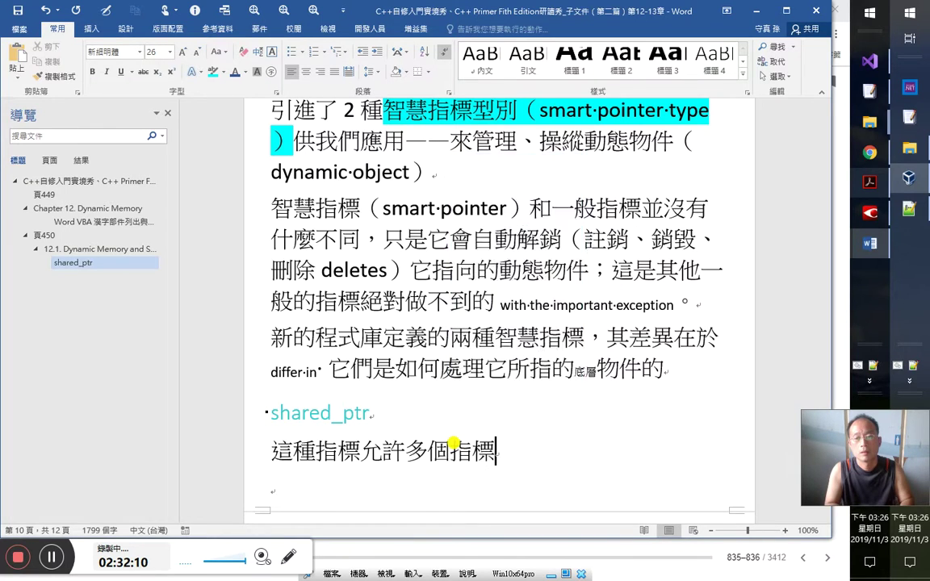
text(指向同一)
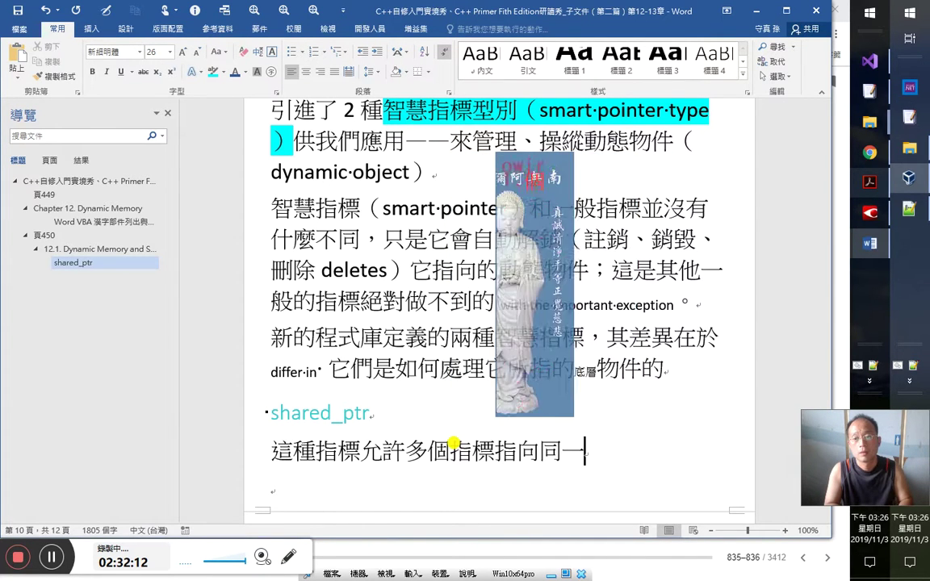
text(個)
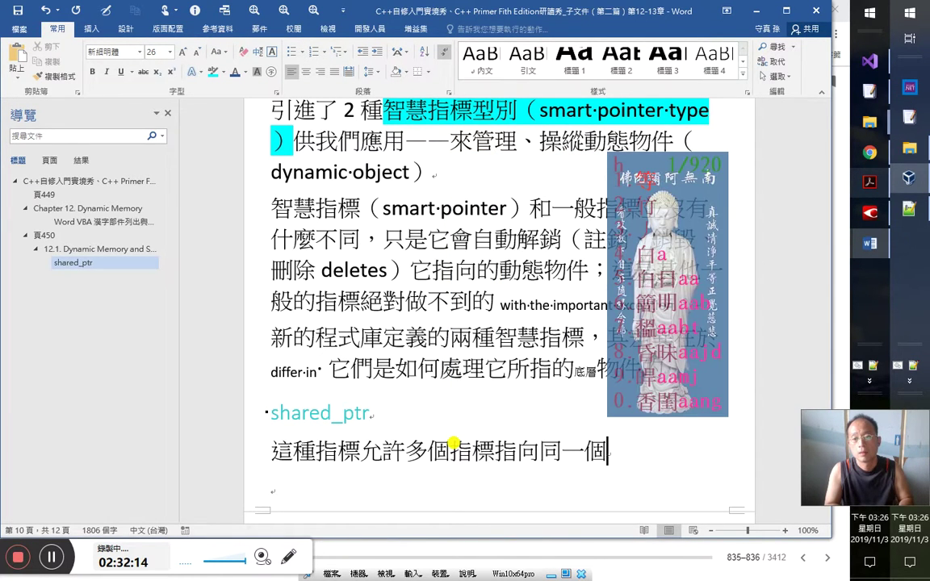
text(a動態物件)
key(Return)
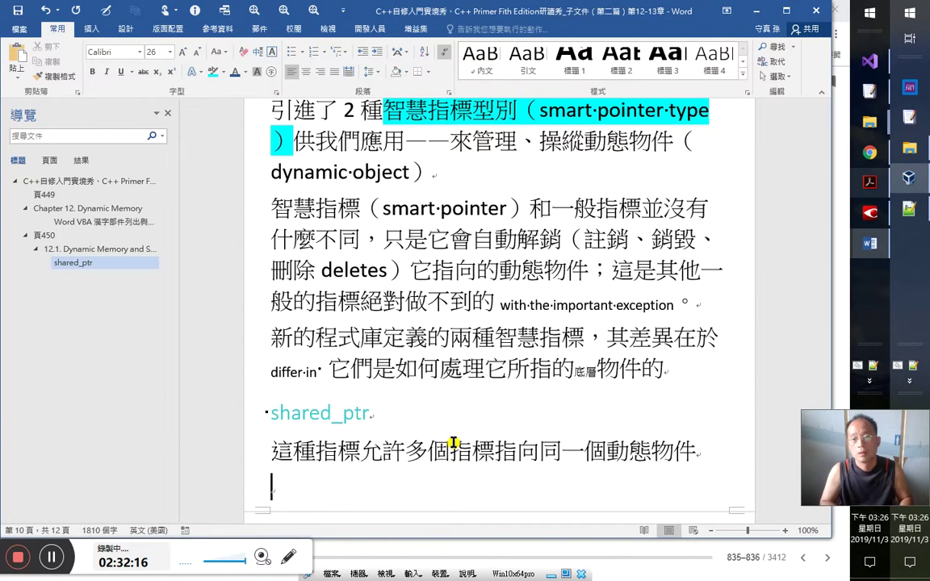
key(alt+Tab)
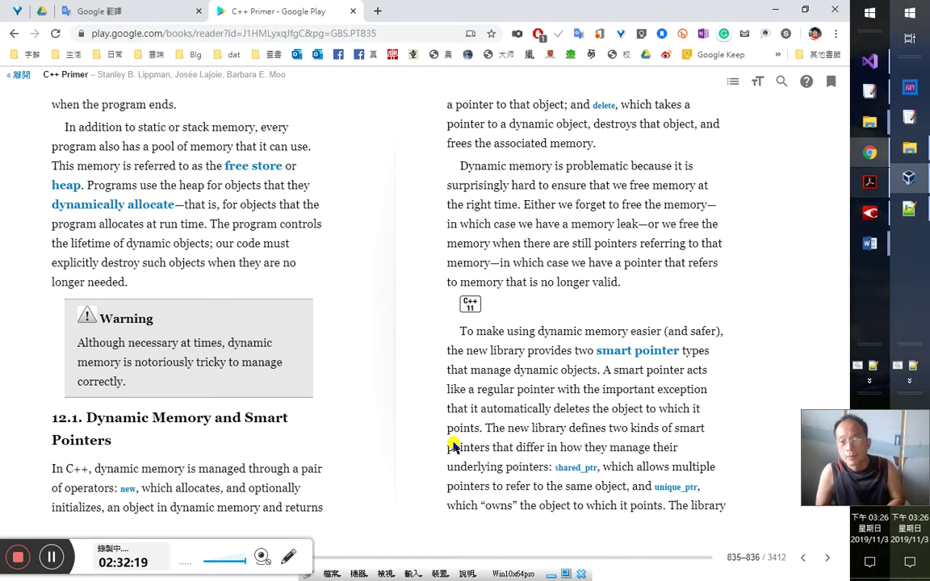
key(alt+Tab)
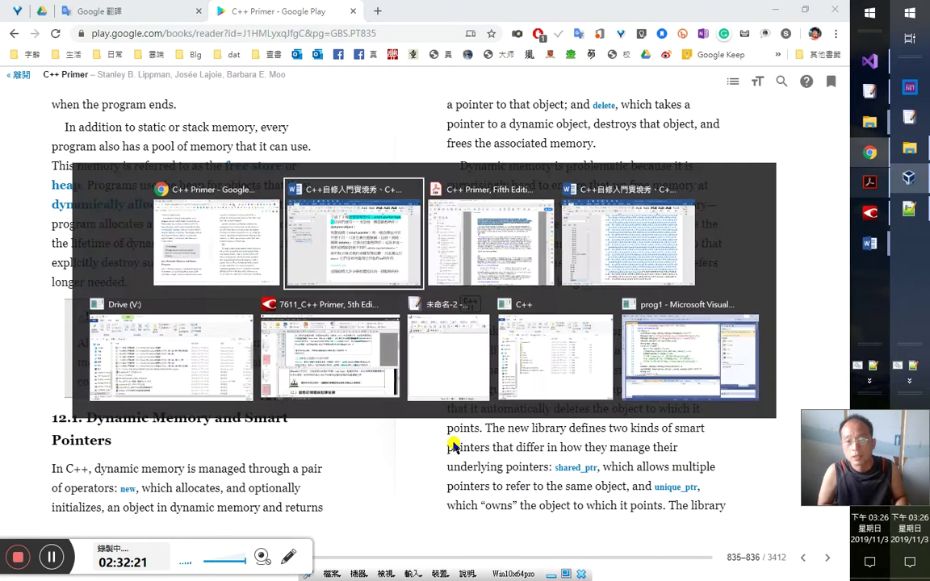
Add ，所以叫「shared」 share 什麼？和其他的指標 share，不是一個指標獨佔的！ to the explanation
text(，)
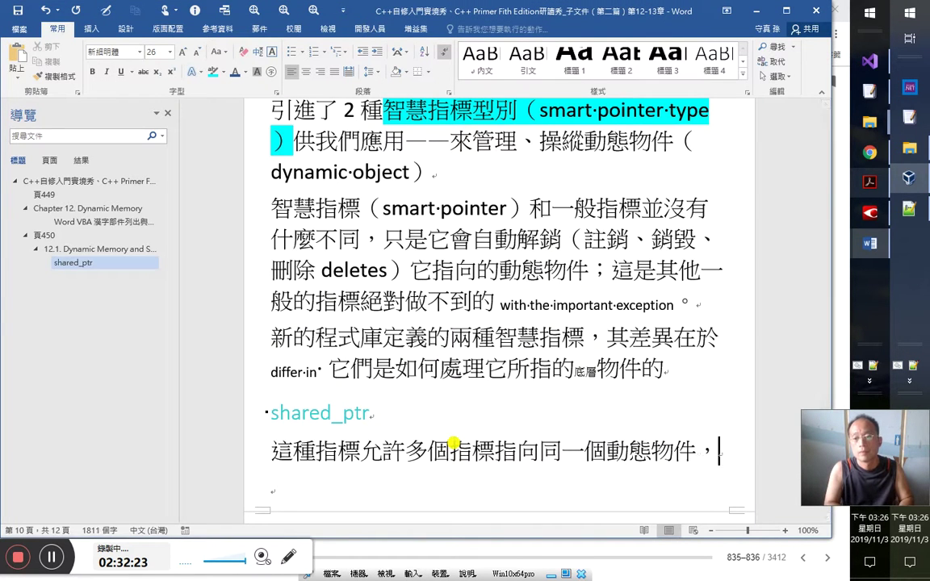
text(所以叫「sh」)
key(Left)
text(shared)
key(Right)
text(8 )
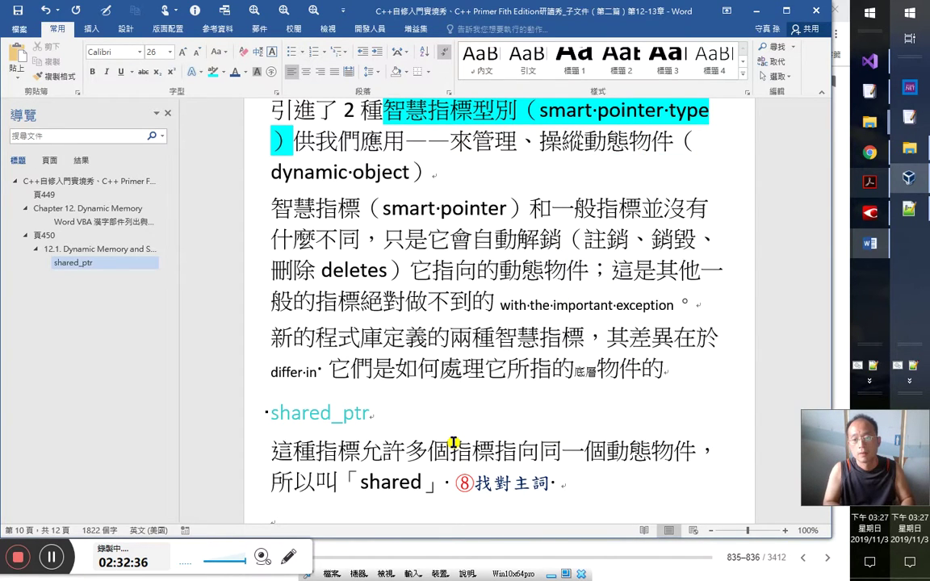
text( share 什麼？和其他的)
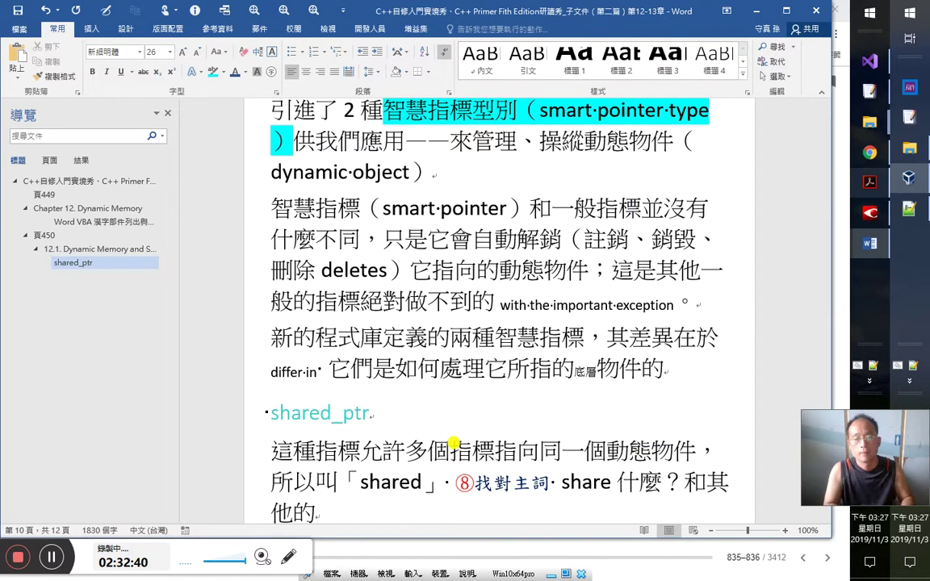
text(指標 share，不是一)
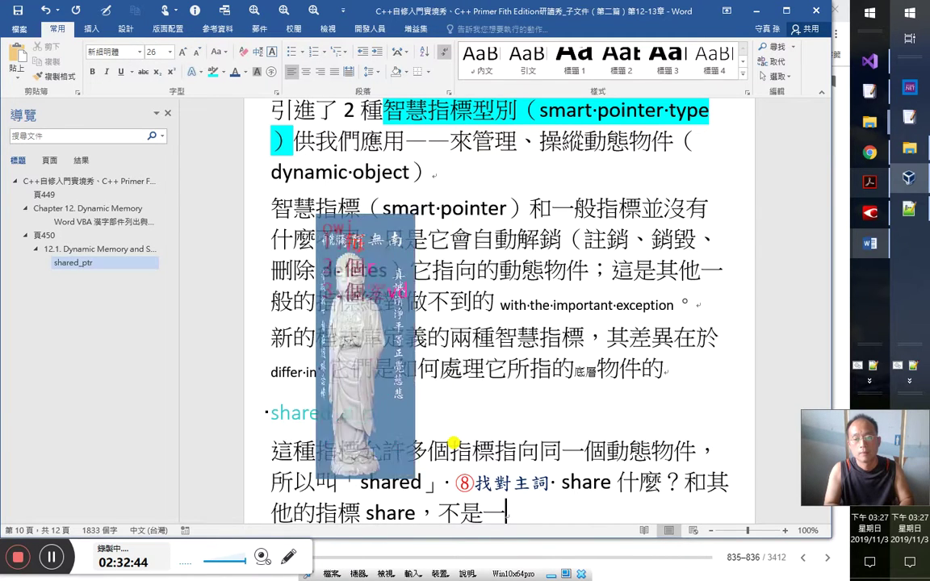
text(個指標)
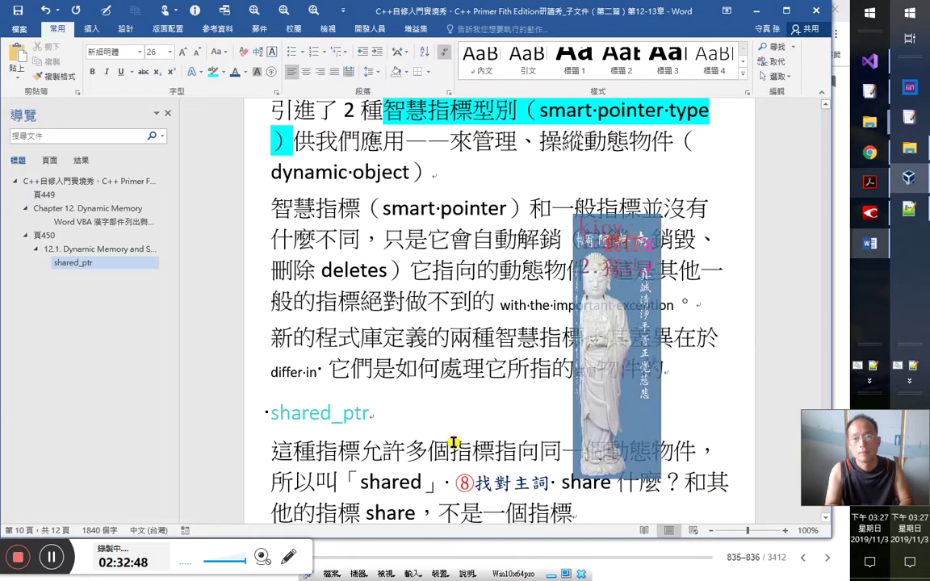
text(獨佔的！)
key(Return)
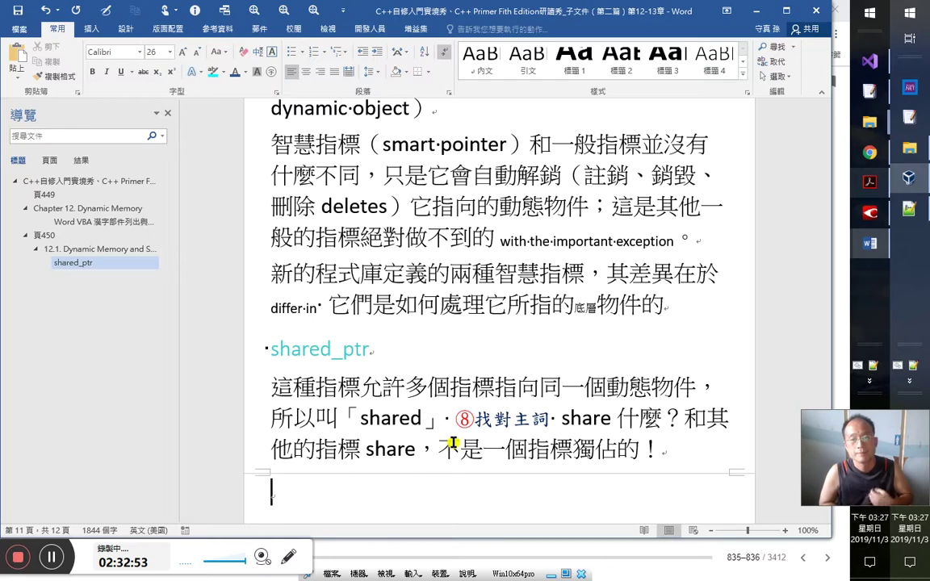
Append 所以相對的就叫「unique」: and add unique_ptr below as a Heading 4
key(alt+Tab)
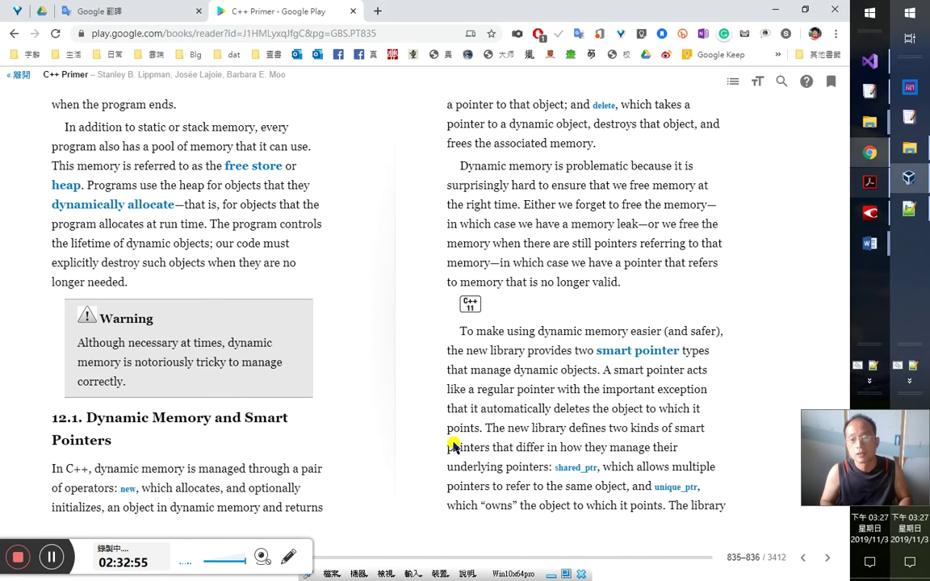
key(alt+Tab)
text(所以)
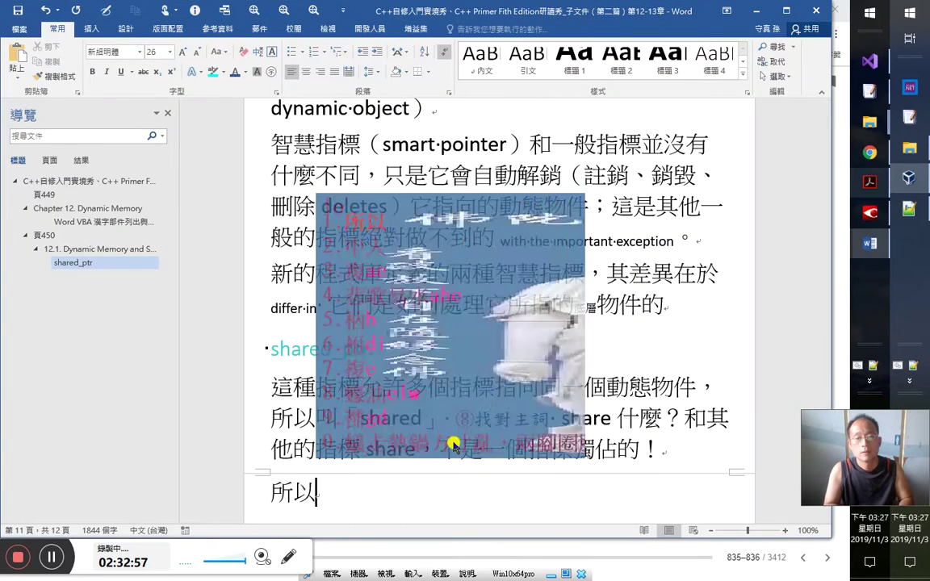
text(相對的)
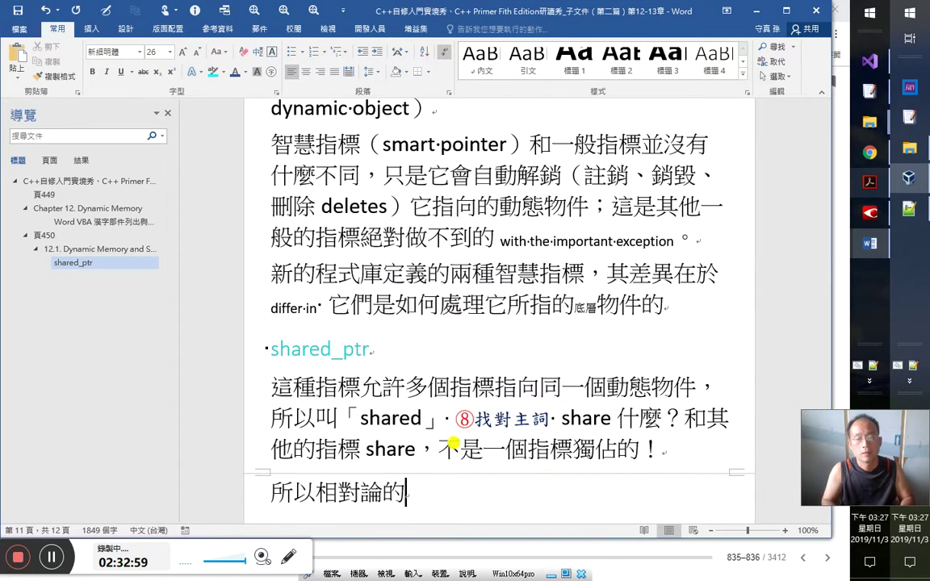
text(就叫)
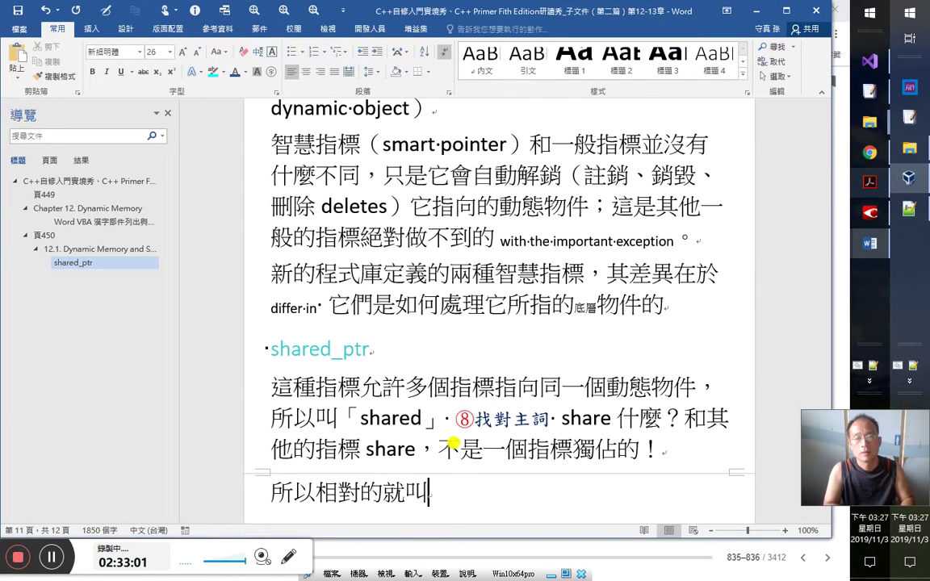
text(「u」nique」)
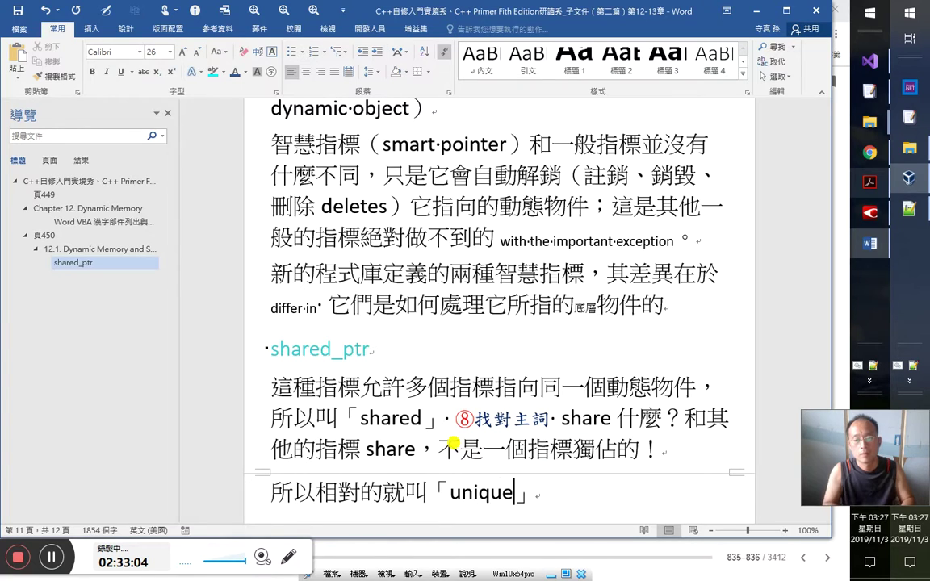
key(ctrl+shift+Left)
key(ctrl+c)
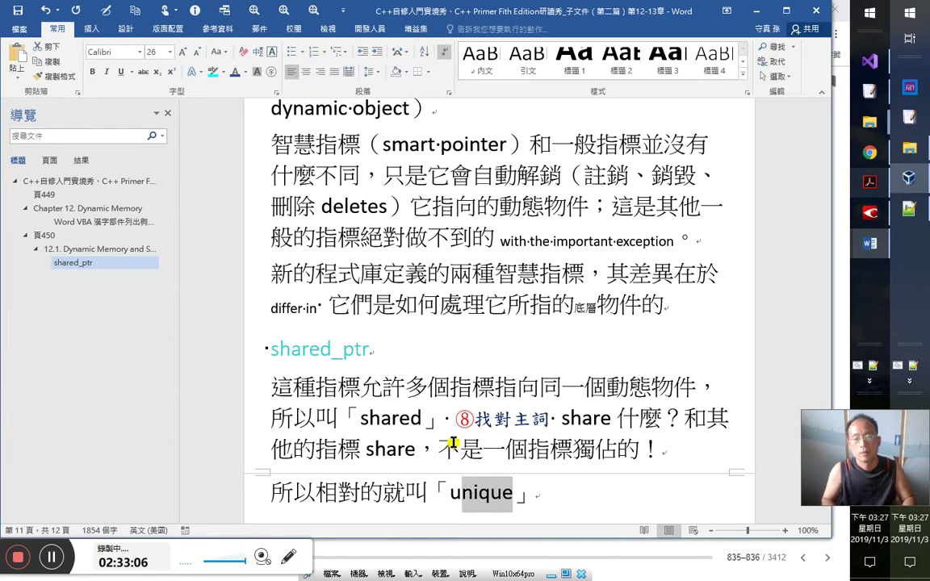
key(Up)
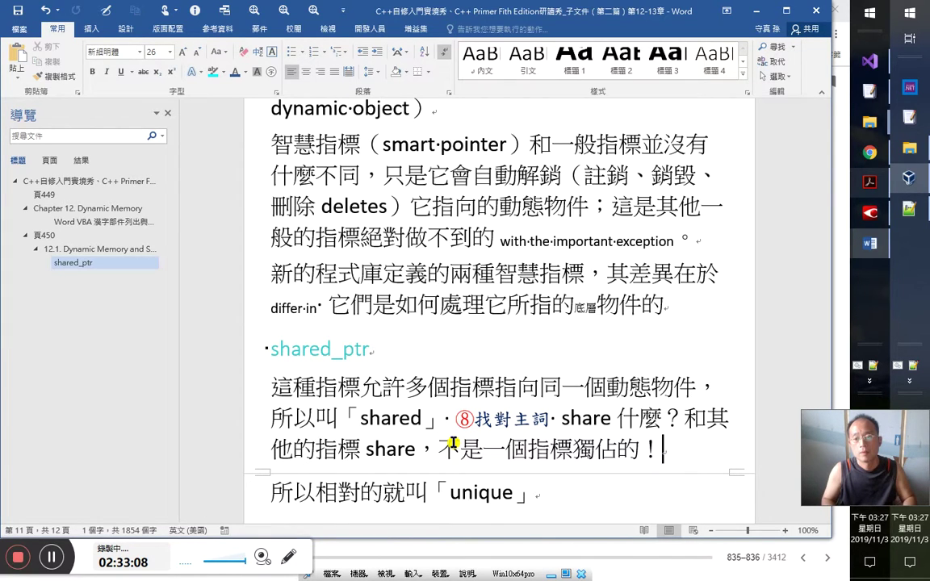
key(Delete)
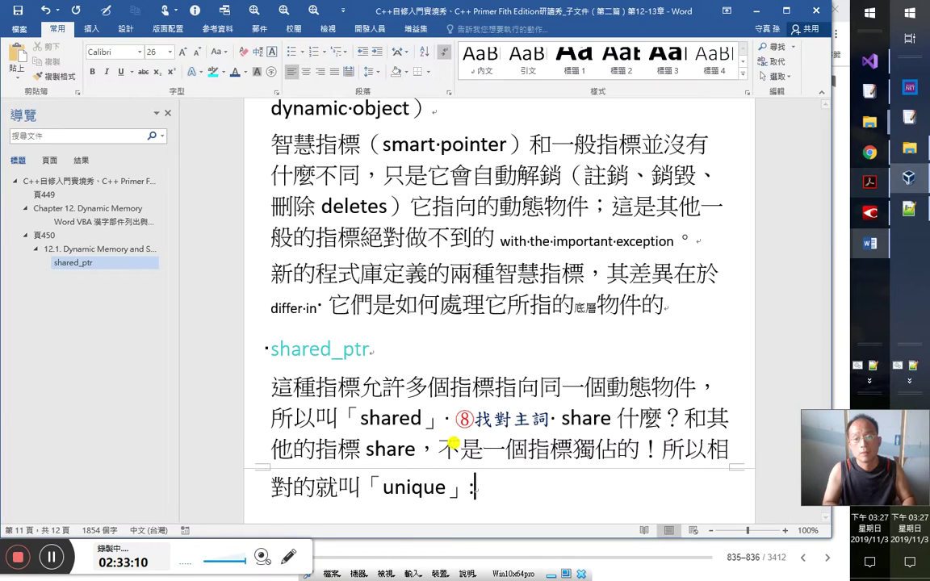
text(:)
key(Return)
key(ctrl+v)
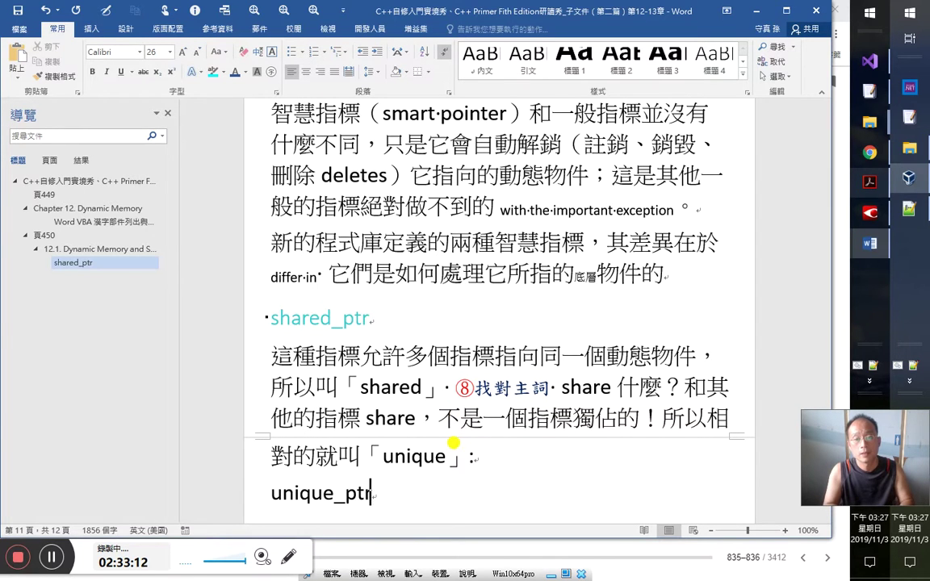
key(F4)
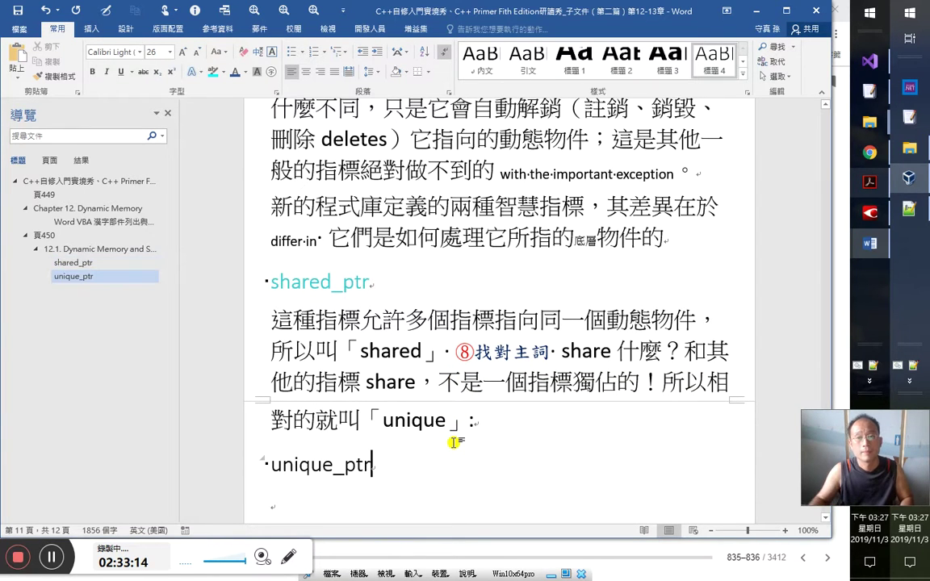
Copy the shared_ptr heading's cyan formatting onto the unique_ptr heading with Format Painter
click(338, 280)
double_click(54, 76)
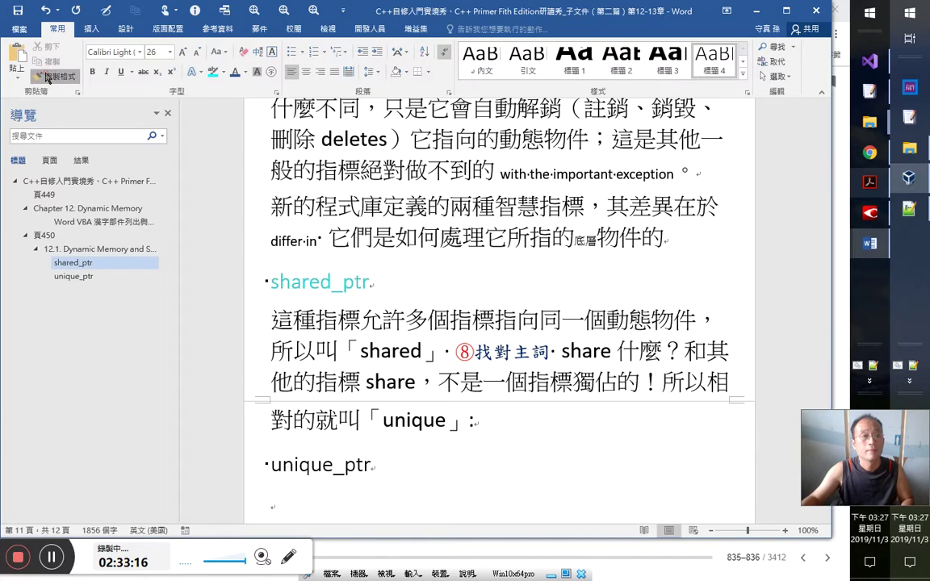
click(242, 467)
scroll(283, 468, down, 2)
click(316, 494)
click(332, 386)
key(alt+Tab)
key(alt+Tab)
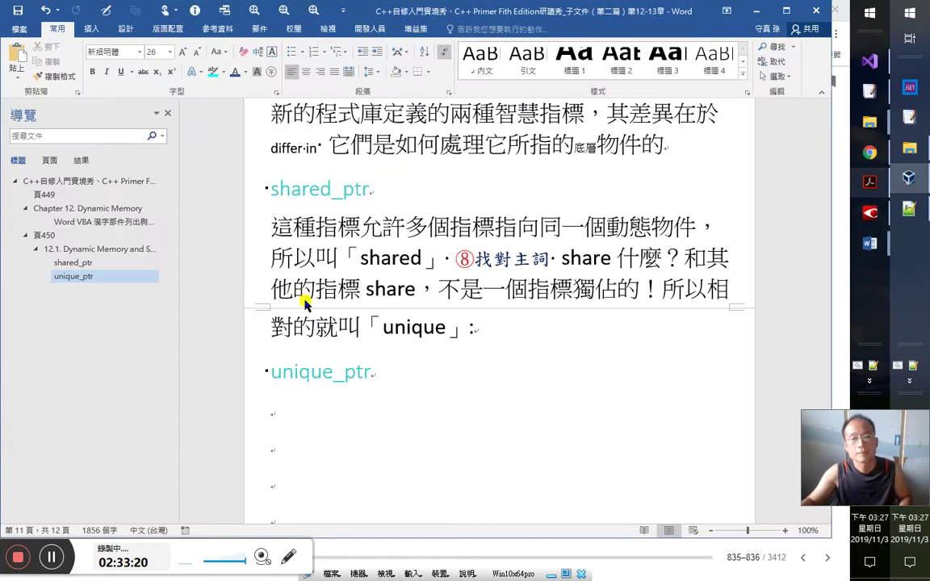
Set the shared_ptr and unique_ptr headings to the Consolas font
click(251, 200)
click(117, 51)
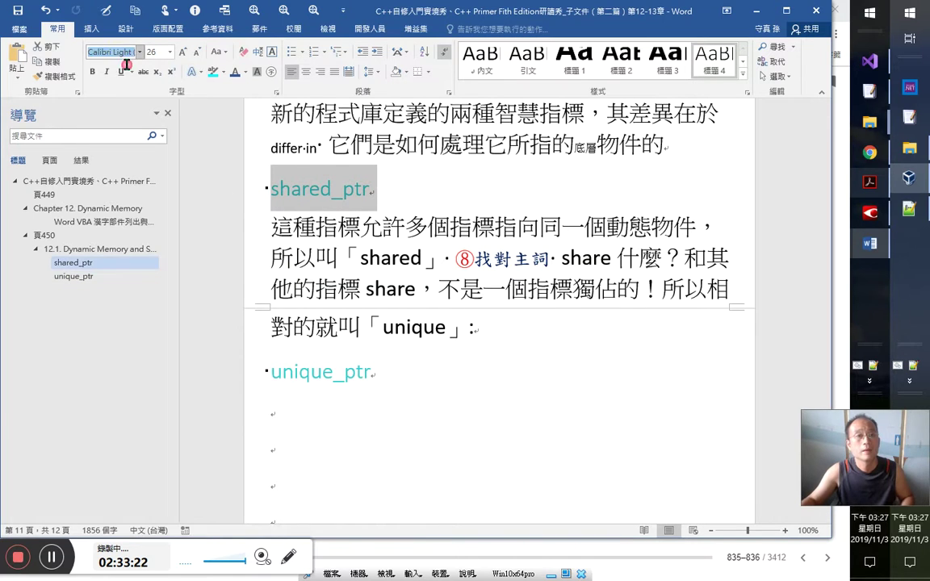
text(con)
key(Return)
key(Return)
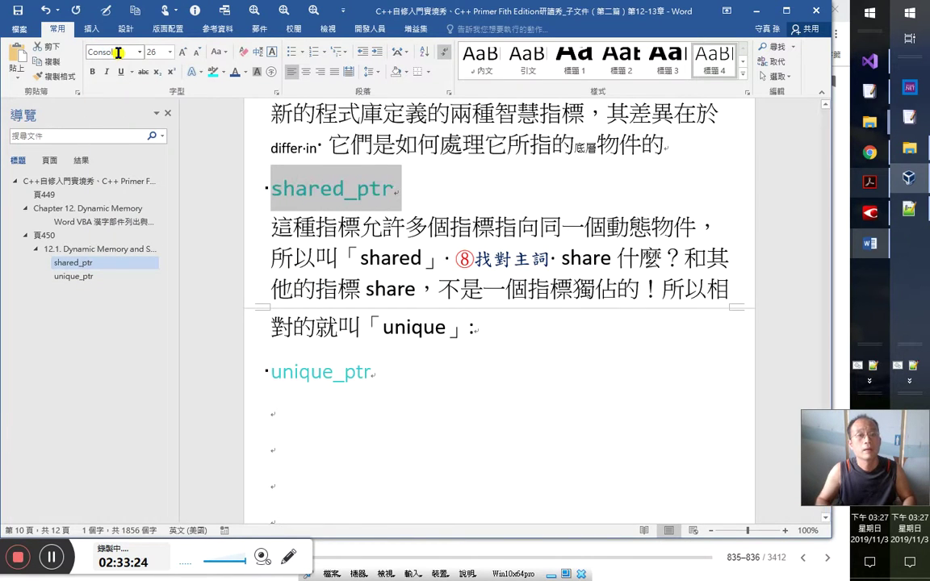
click(255, 378)
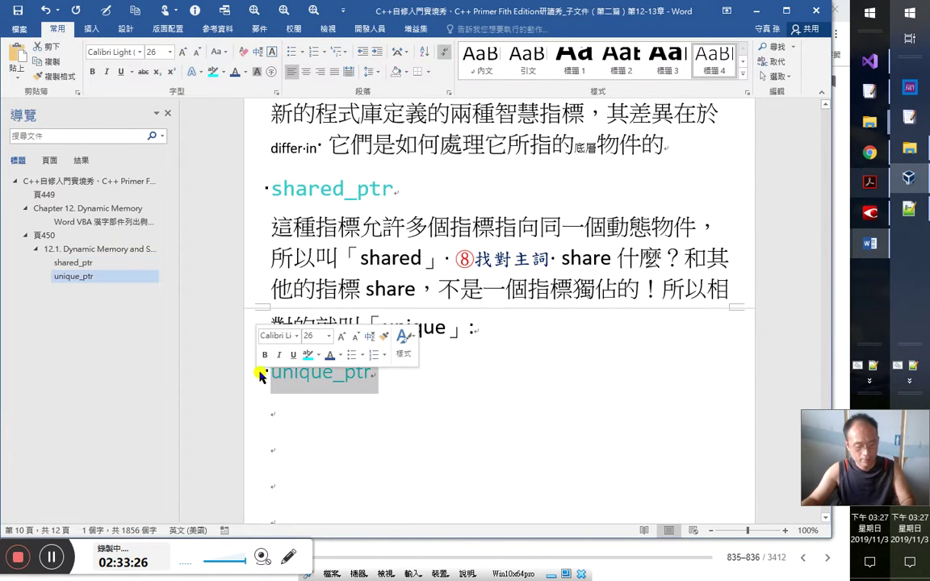
key(F4)
Change both the unique_ptr and shared_ptr headings to Verdana instead
click(127, 55)
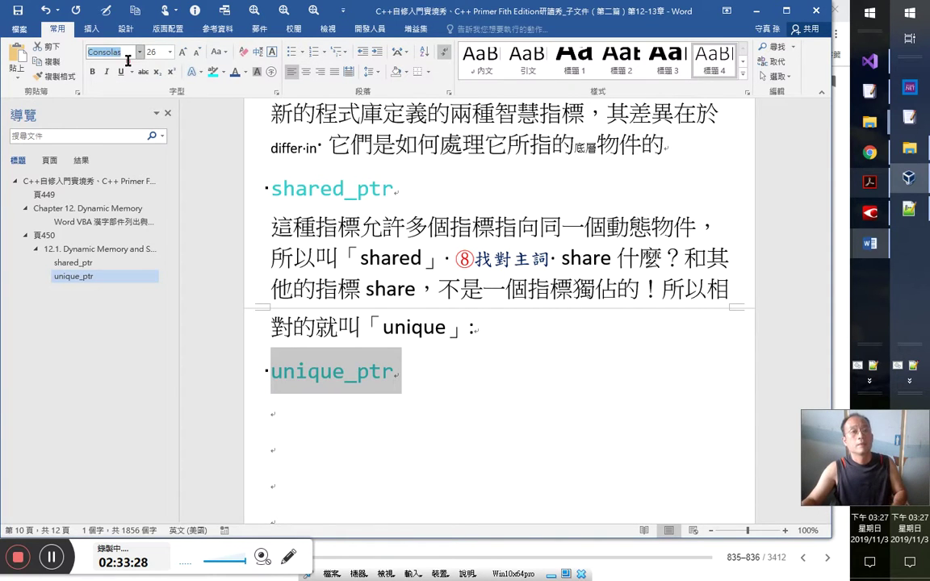
text(Verdana)
key(Return)
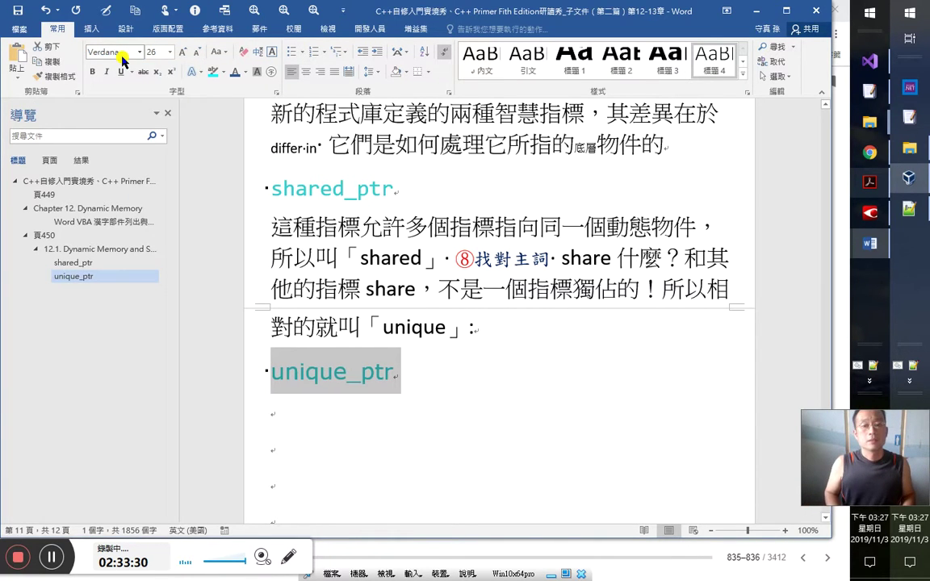
click(240, 189)
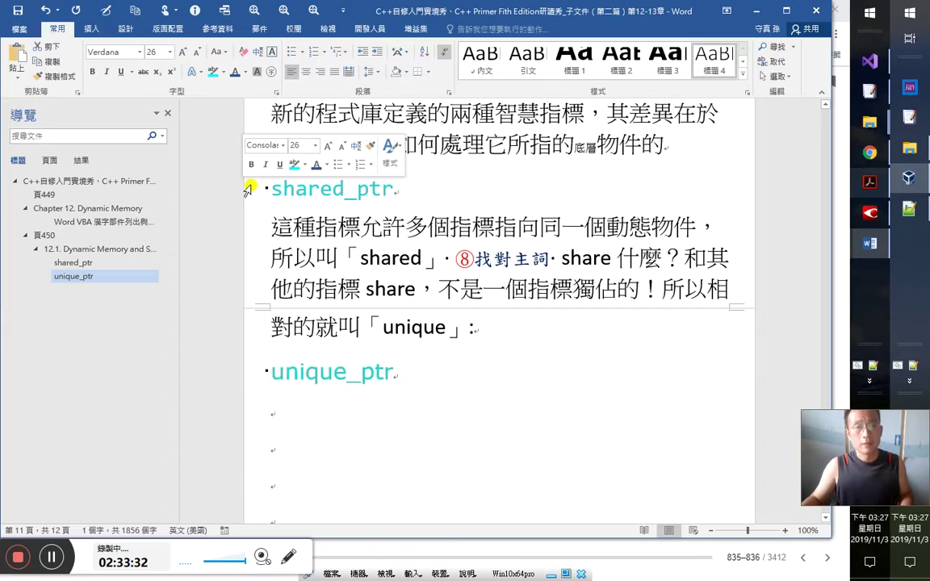
key(F4)
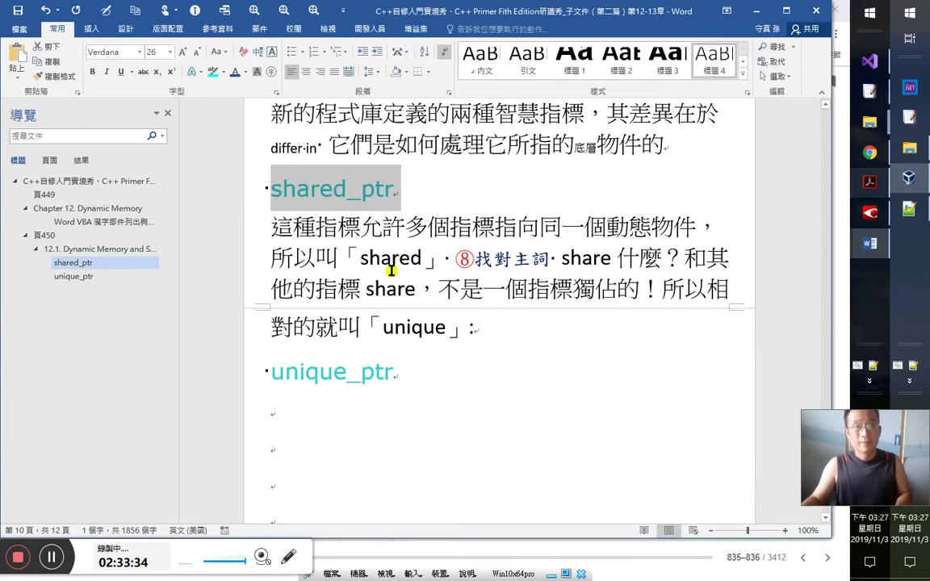
click(409, 292)
scroll(432, 372, down, 1)
click(414, 366)
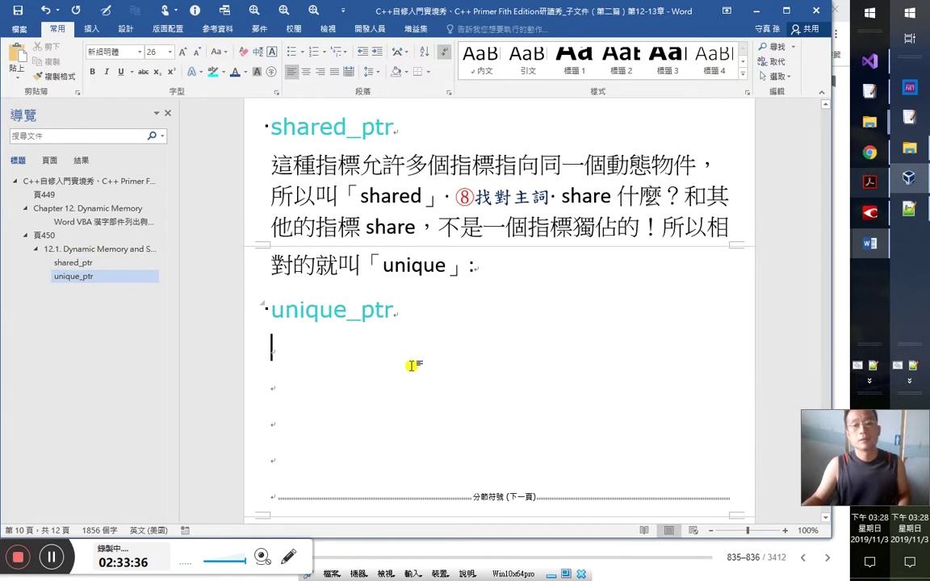
Check the book page, then remove the extra empty line below the unique_ptr heading
click(344, 310)
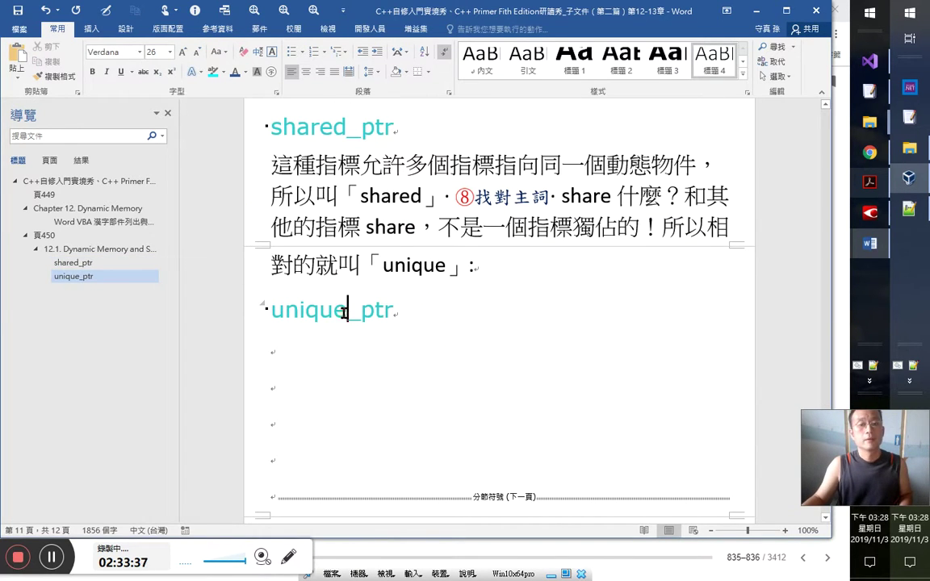
click(343, 355)
key(alt+Tab)
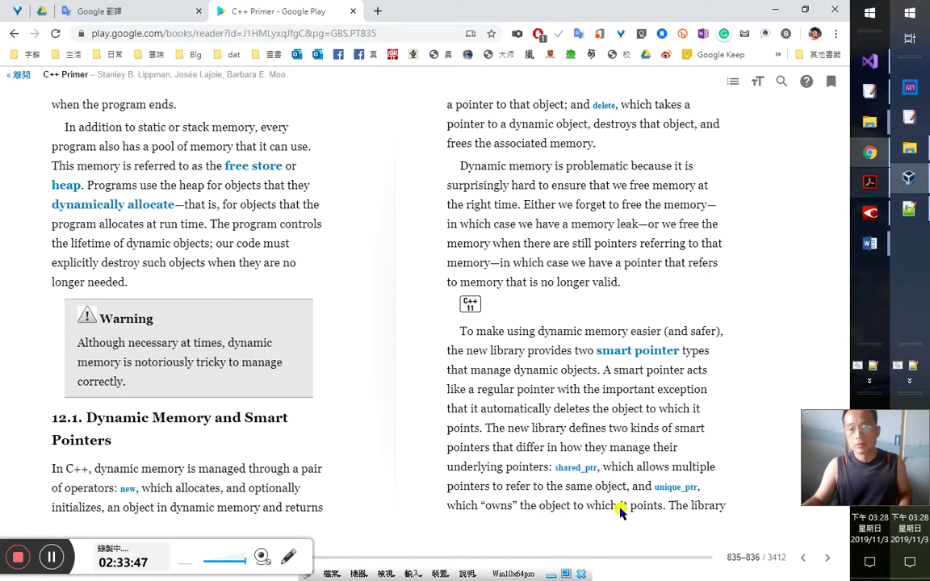
key(alt+Tab)
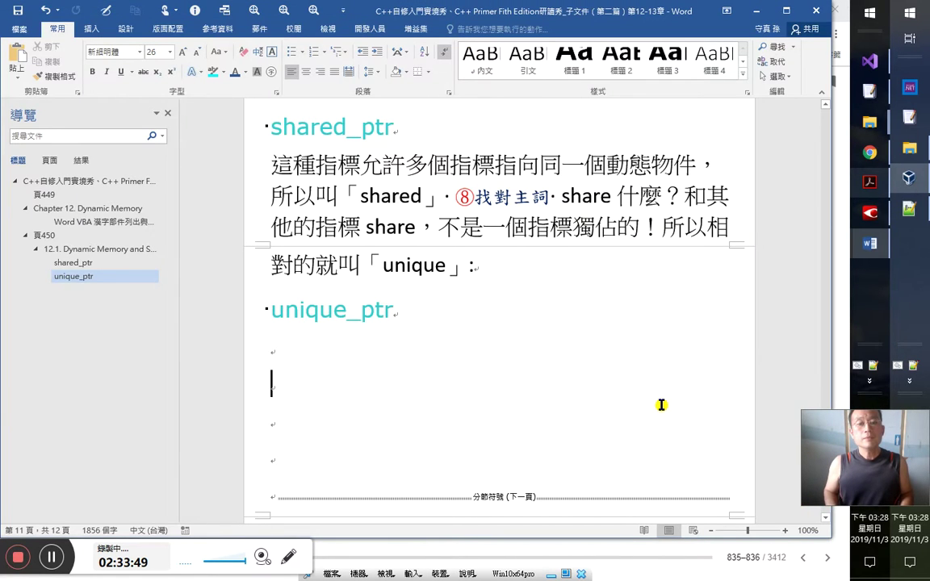
key(BackSpace)
text(船)
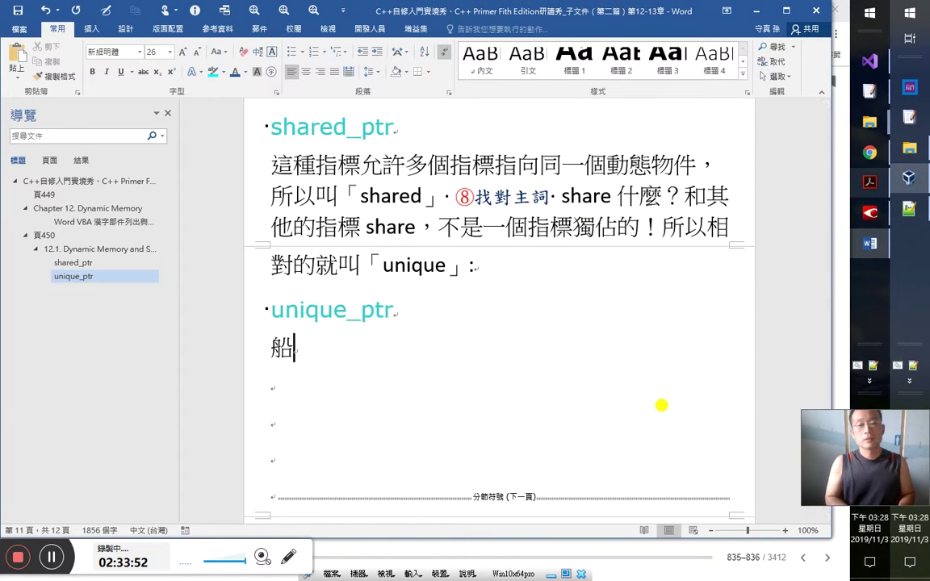
key(BackSpace)
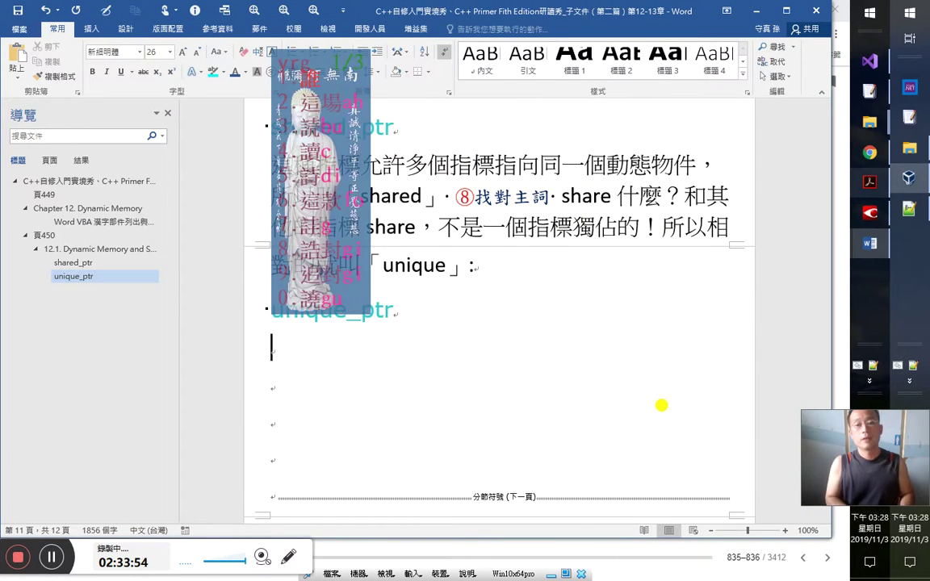
key(BackSpace)
key(BackSpace)
key(BackSpace)
Type 這種指標是獨佔性質的，對於它所指向的動態物件，是不容許它人來染指的（其所指之物件，乃其禁臠也）
text(yrhd)
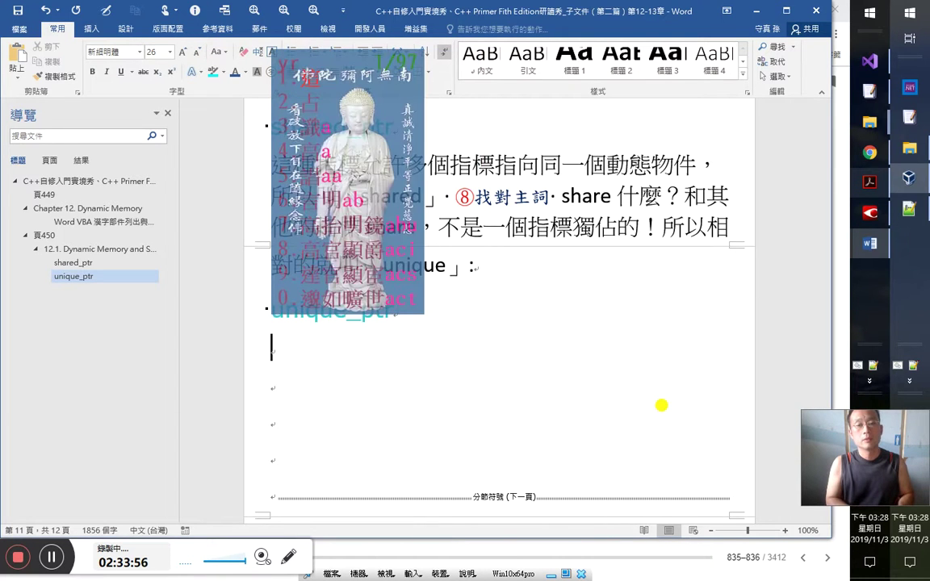
text(這種指標)
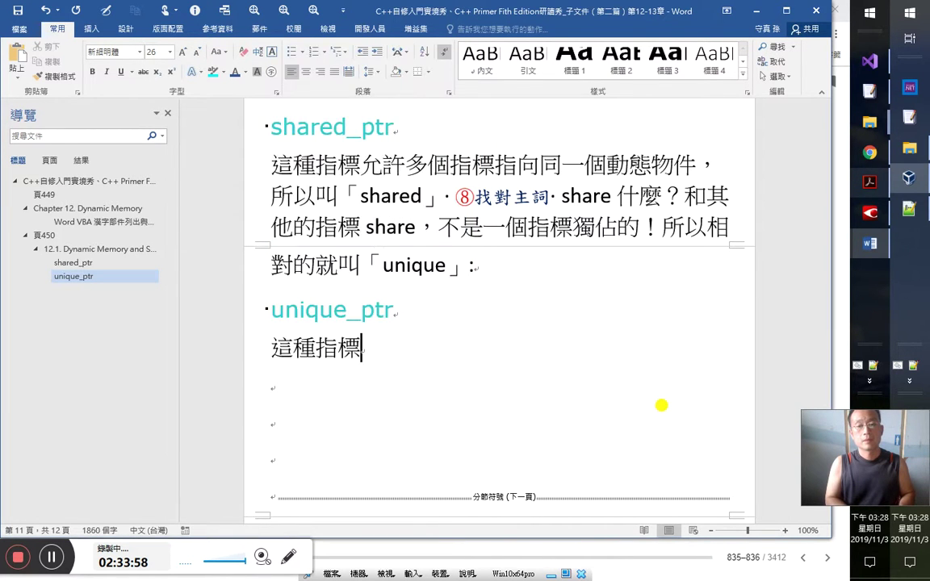
text(是)
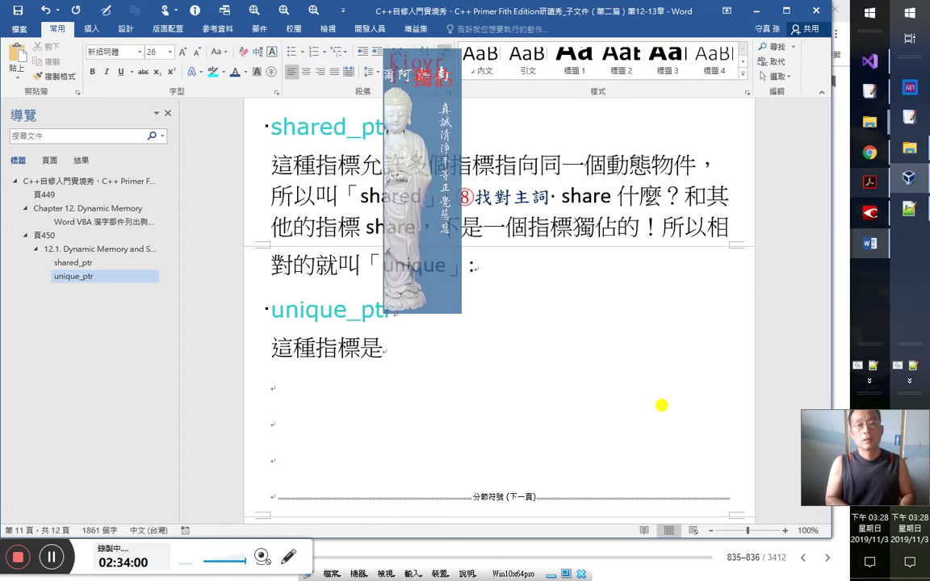
text(oyr獨佔性質的，對於)
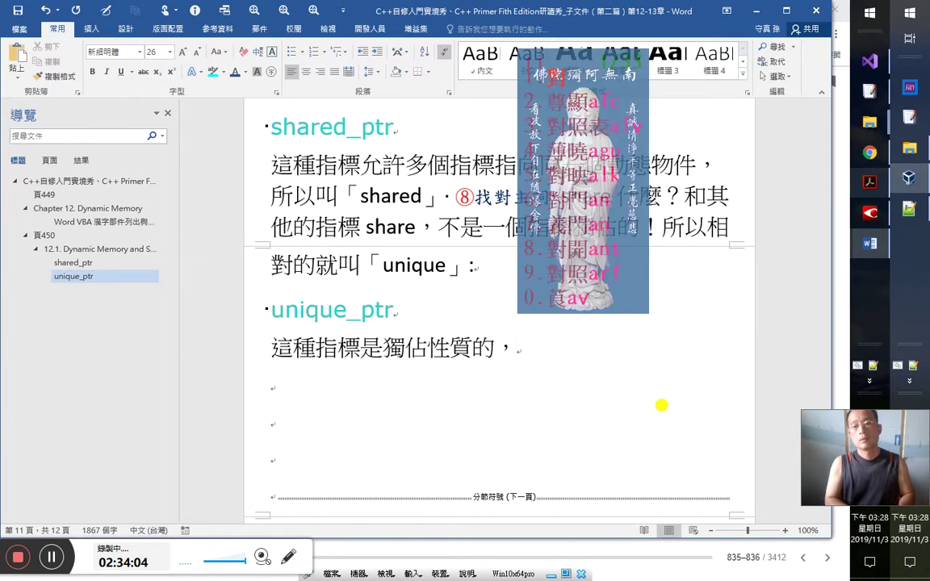
text(它所)
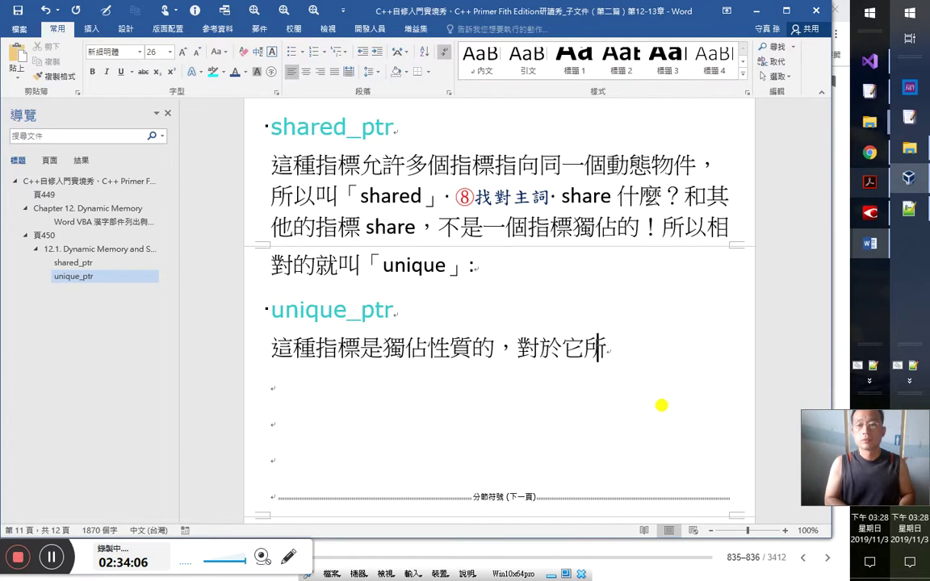
text(指向的)
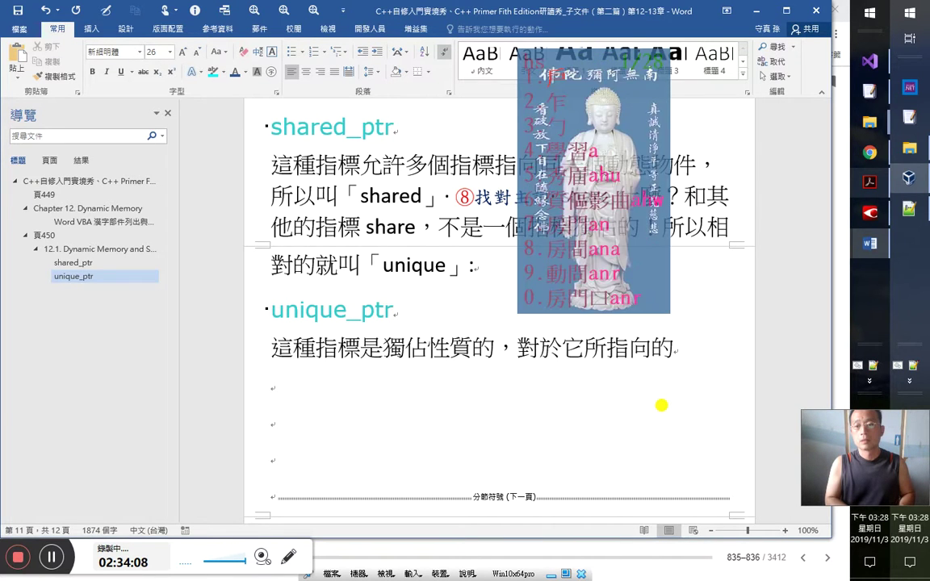
text(舐犢，)
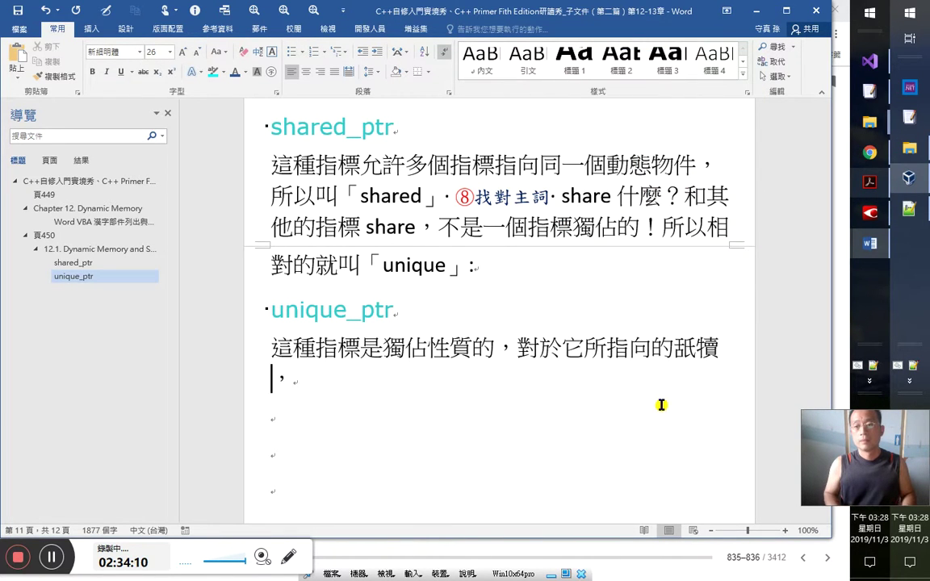
key(shift+Right)
key(shift+Right)
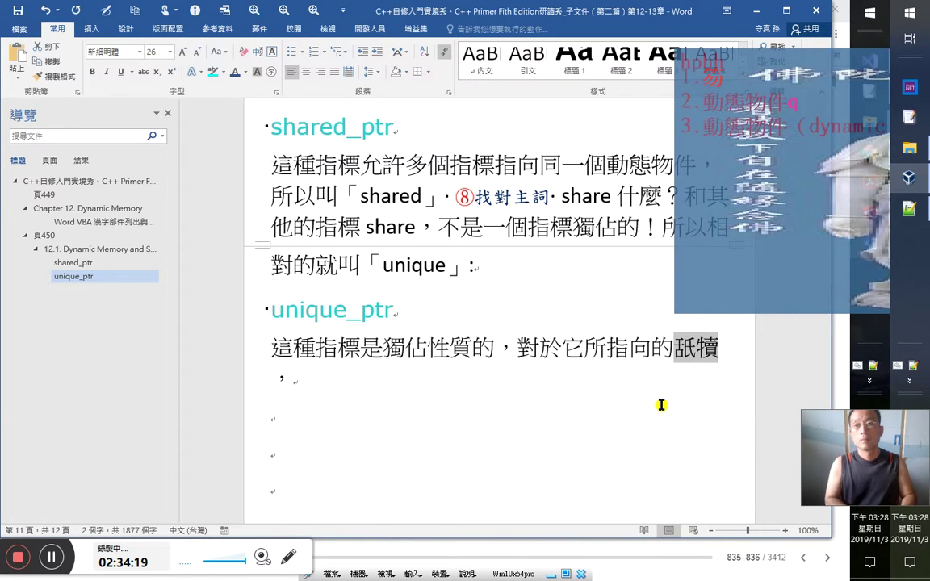
key(2)
text(替不)
key(BackSpace)
key(BackSpace)
text(是)
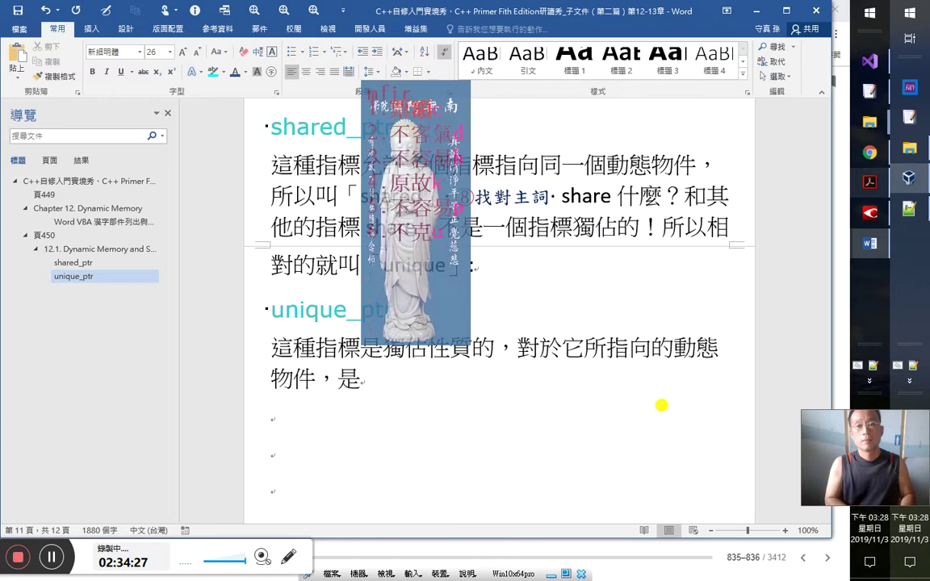
text(不容許它人來)
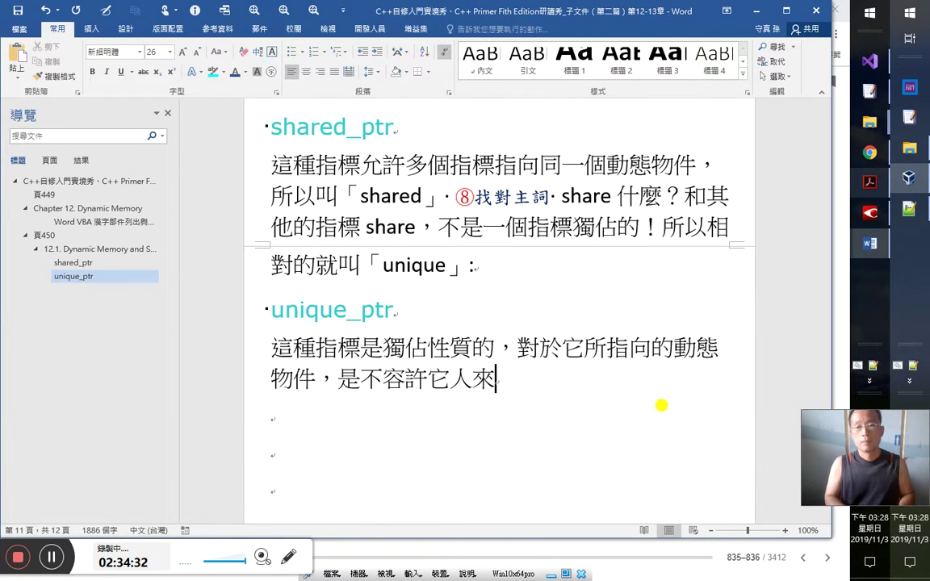
text(染指的（)
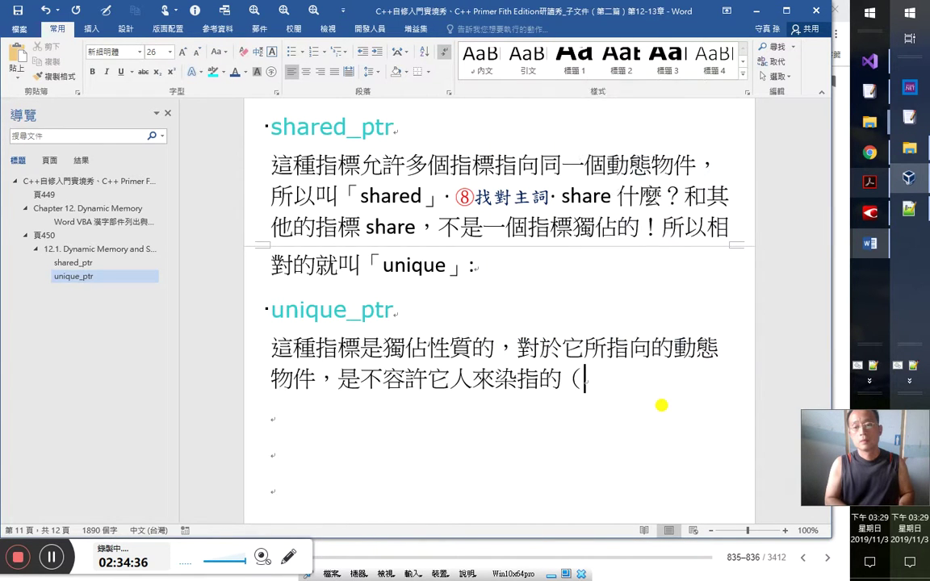
text(其所指之)
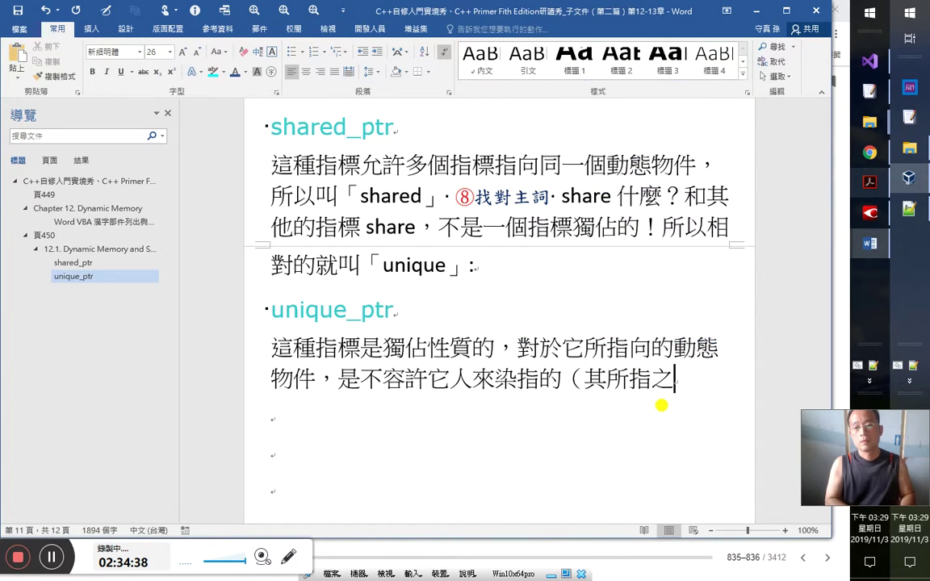
text(物件，乃其f)
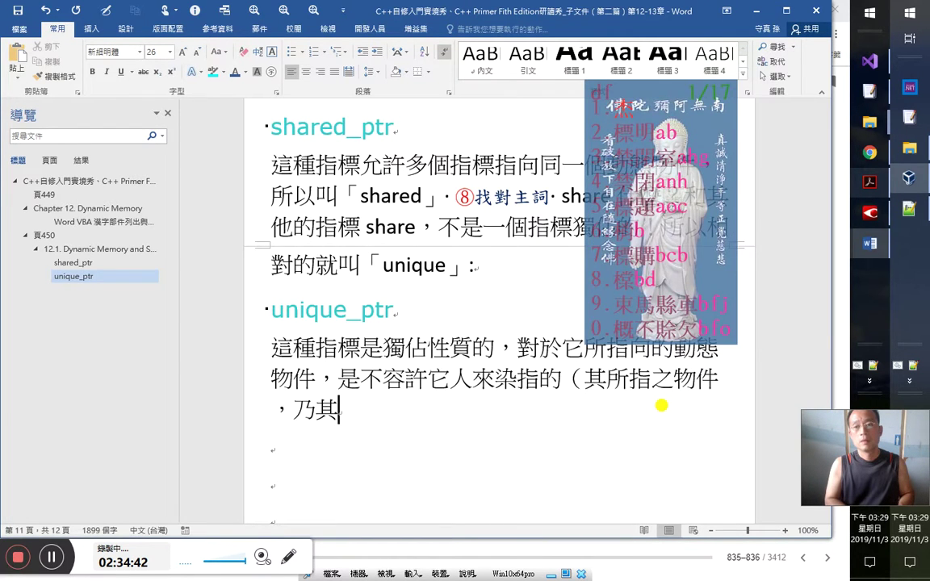
key(Escape)
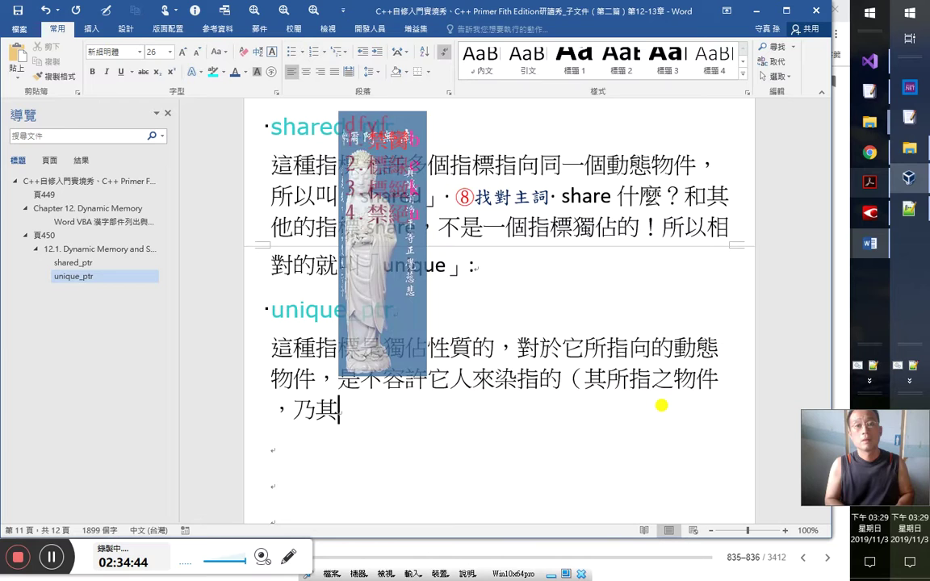
text(禁臠也)
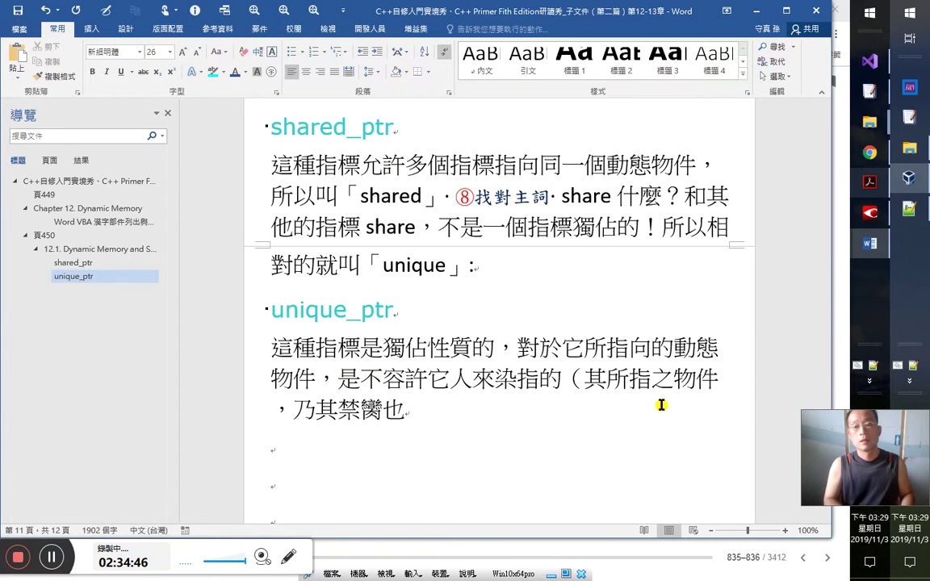
key(shift+Left)
key(shift+Left)
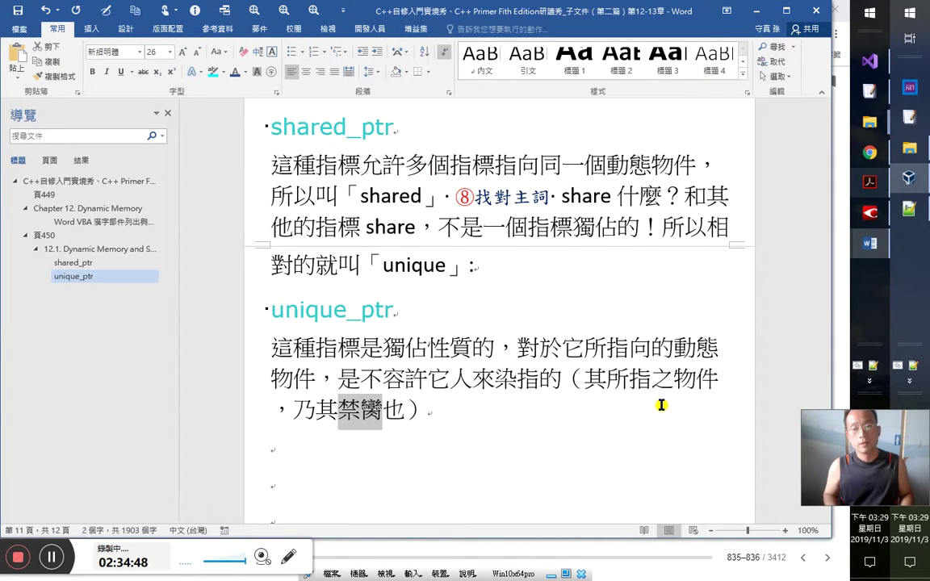
Highlight 禁臠 in cyan and start a new sentence with 所以可以翻成
click(214, 71)
key(End)
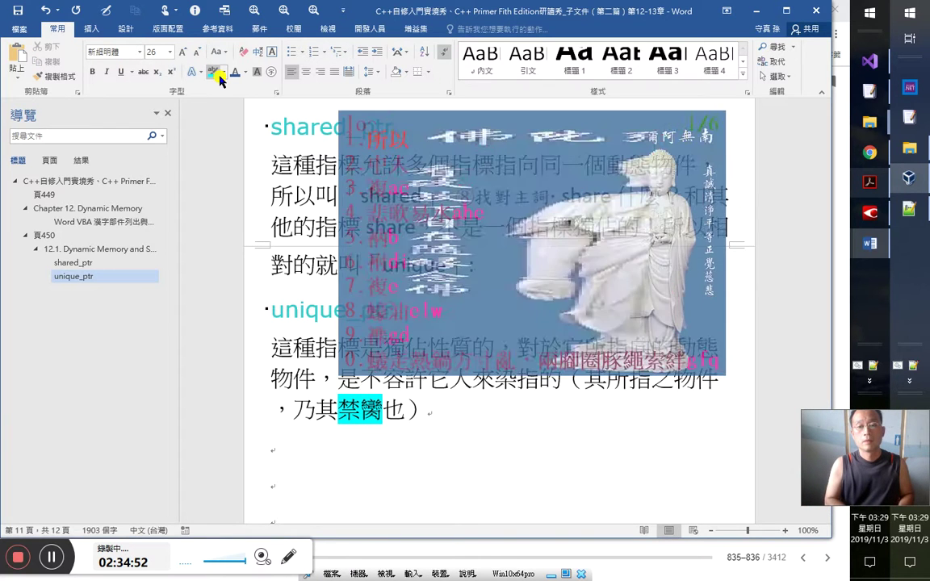
text(由)
key(BackSpace)
text(蠟人)
key(BackSpace)
key(BackSpace)
text(所以)
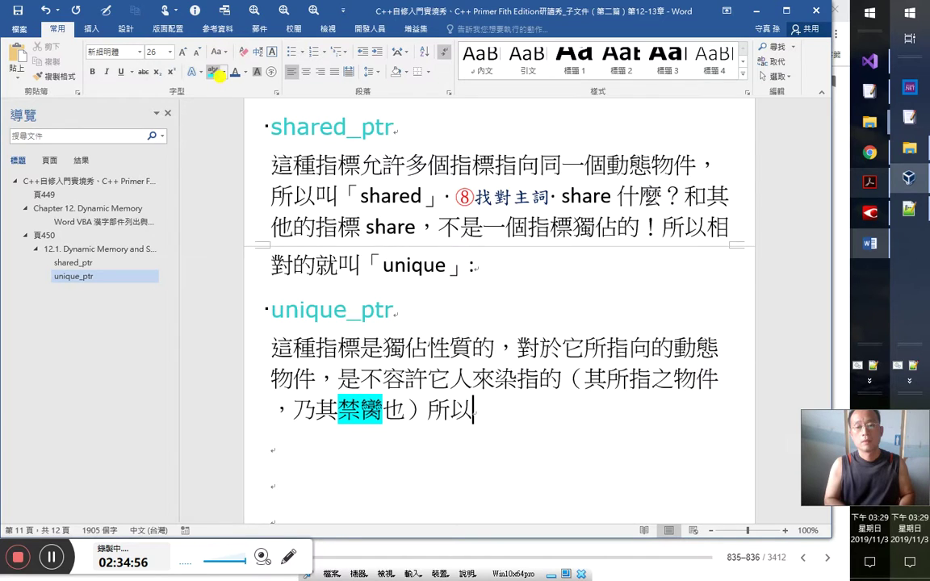
text(可以)
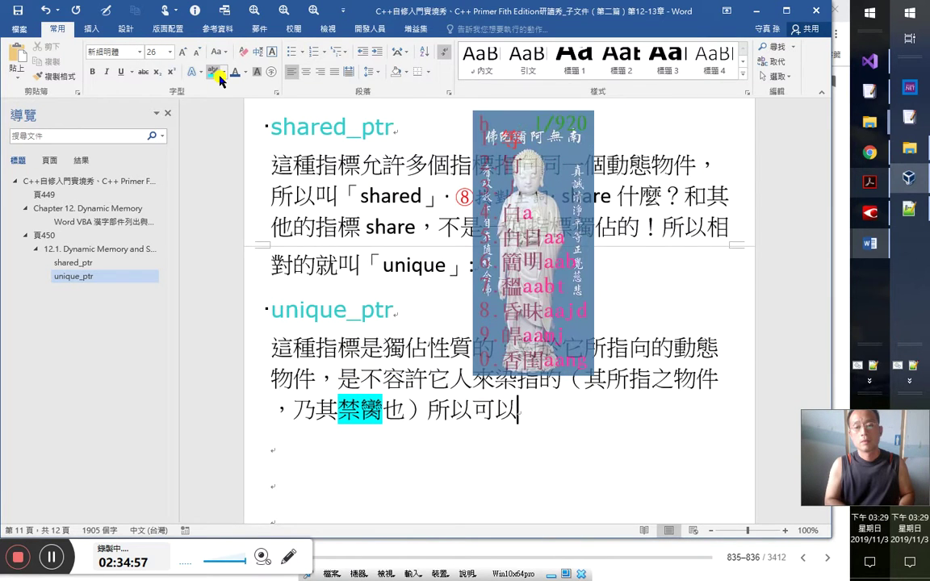
text(翻成)
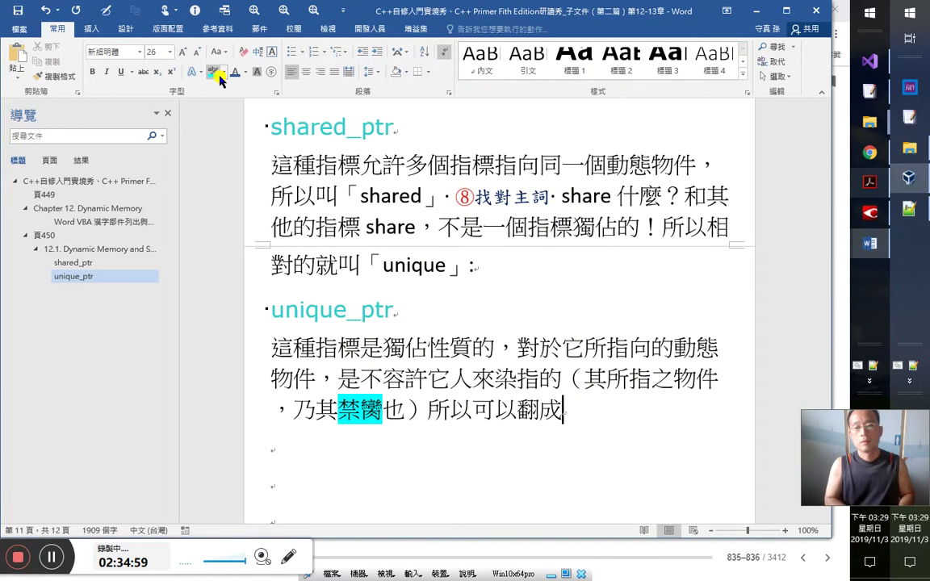
Copy the unique_ptr heading text into the sentence right after 所以
click(285, 310)
double_click(385, 310)
click(386, 310)
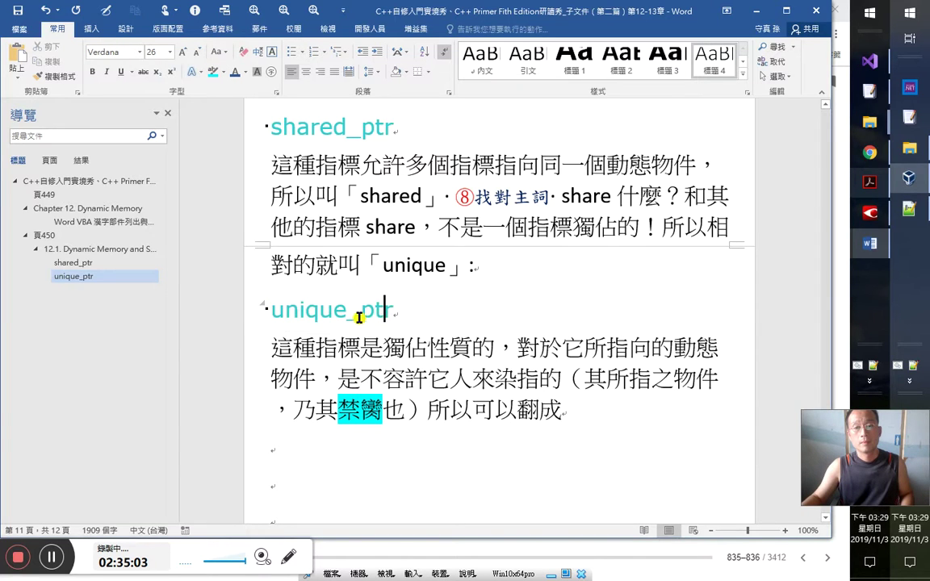
click(264, 306)
click(300, 313)
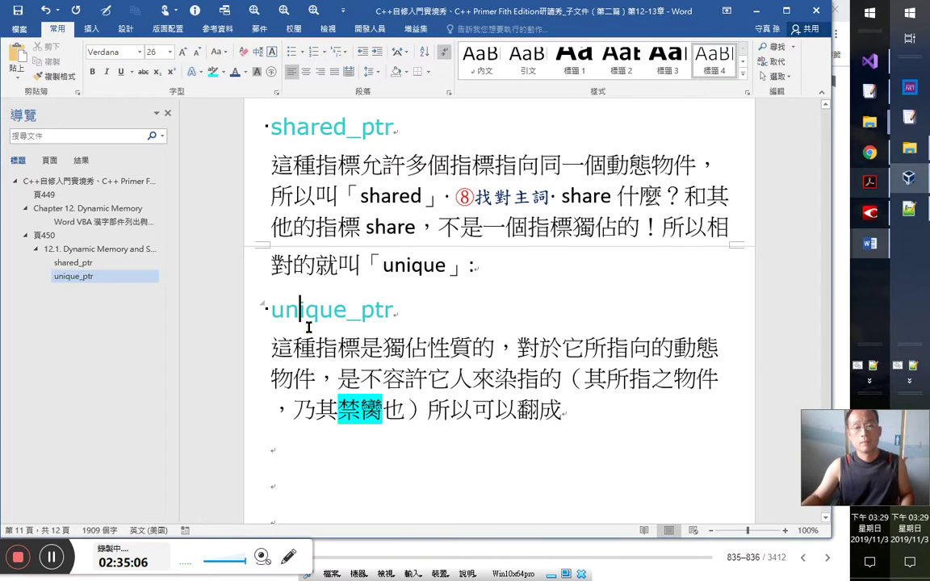
click(266, 311)
drag(269, 314, 485, 422)
Finish the sentence with 禁臠指標或不容染指指標
click(723, 413)
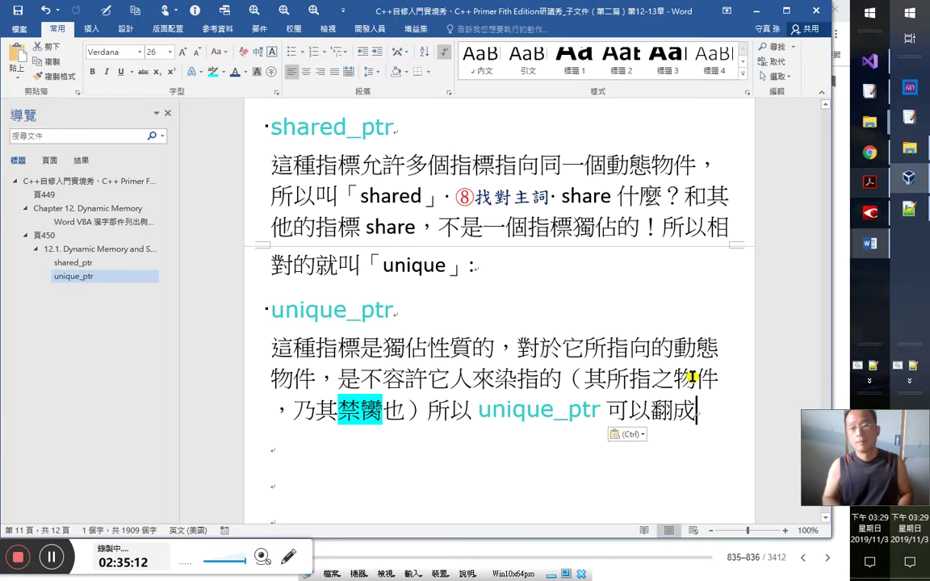
text(dfyfb)
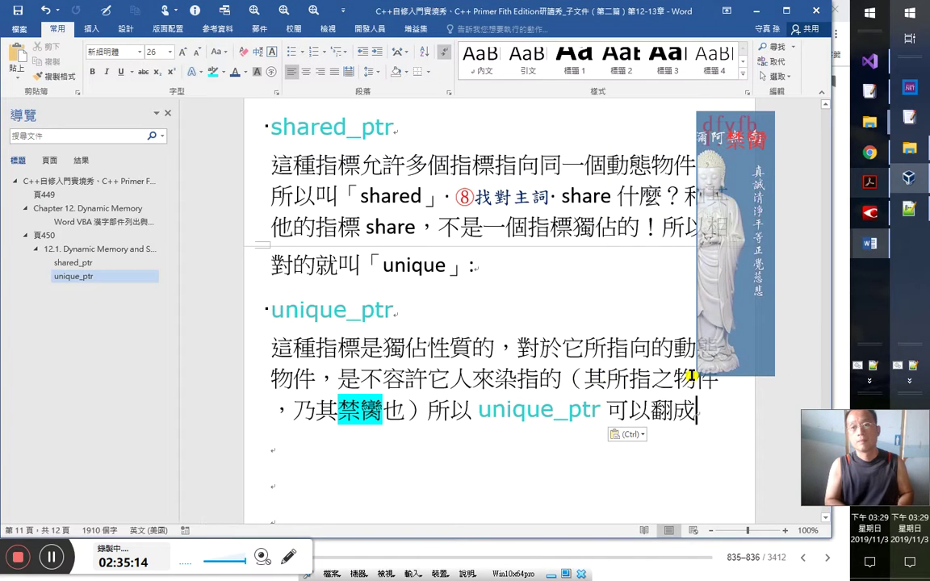
text(禁臠指標或不容)
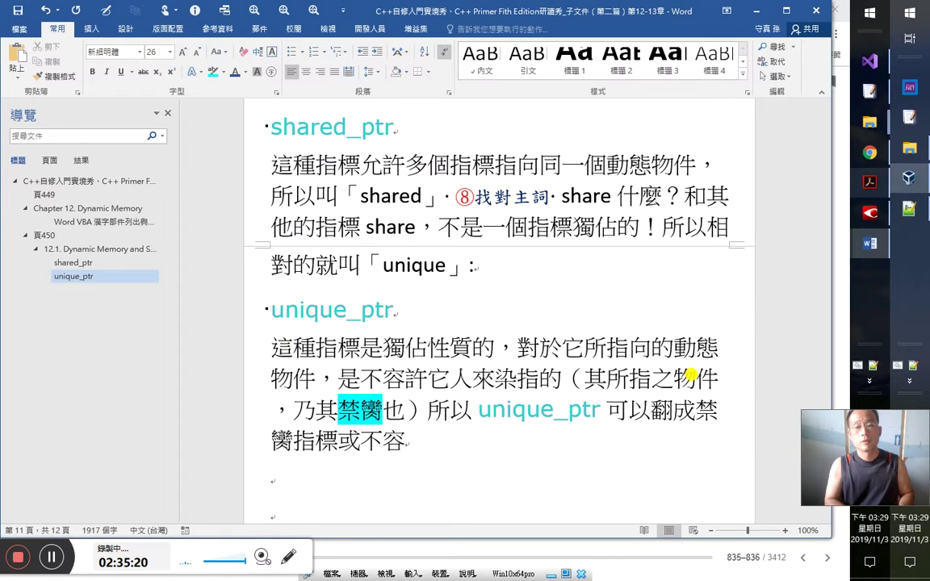
text(染指指標)
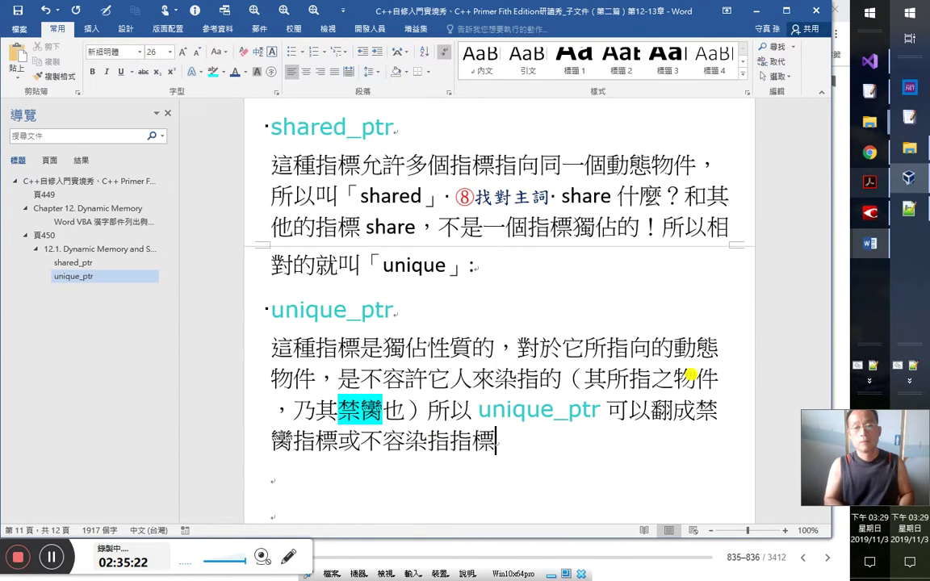
key(shift+Left)
key(shift+Left)
key(shift+Left)
key(shift+Left)
key(shift+Left)
key(shift+Left)
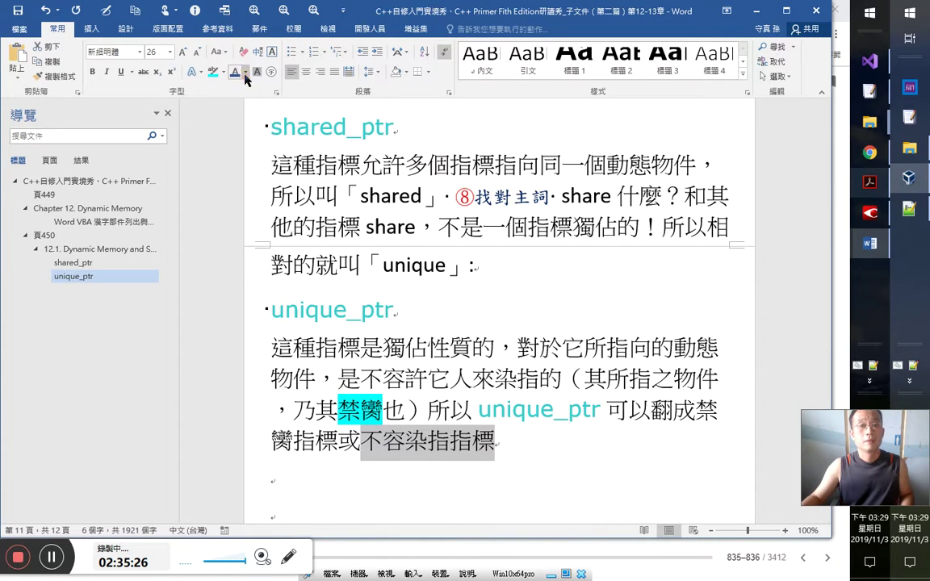
Colour the terms 不容染指指標 and 禁臠指標 teal to match the headings
click(245, 74)
click(327, 419)
click(319, 440)
click(339, 440)
shift+click(693, 409)
key(F4)
click(476, 267)
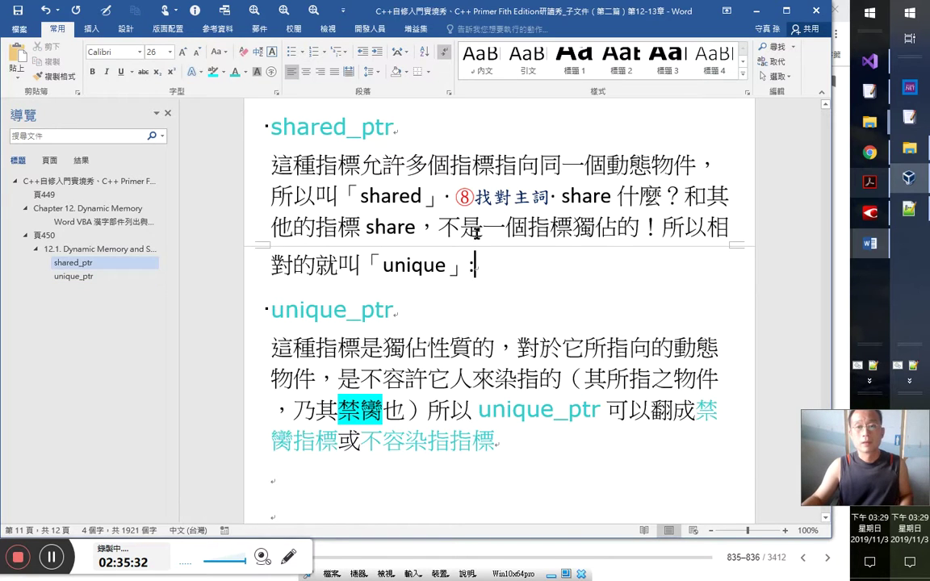
key(Up)
key(Down)
key(Down)
key(Down)
key(Down)
key(Down)
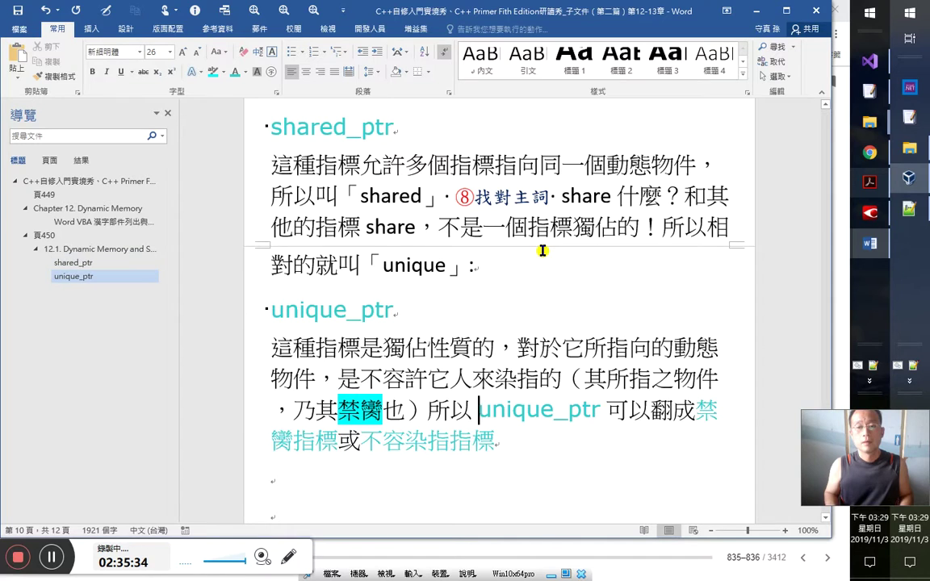
Type the line 而 shared_ptr 就能翻成，共享指標，或藏富天下指標
text(而 share)
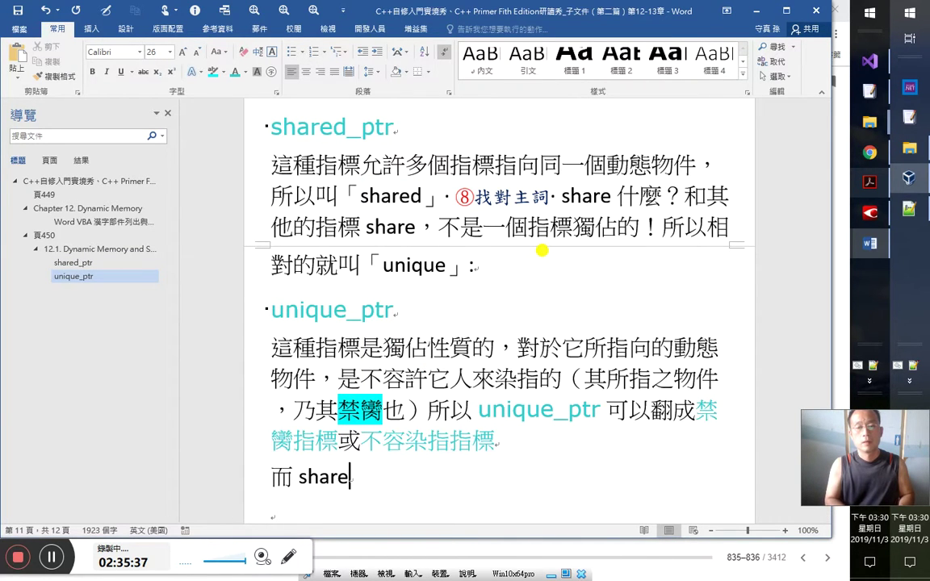
text(d_ptr 就能)
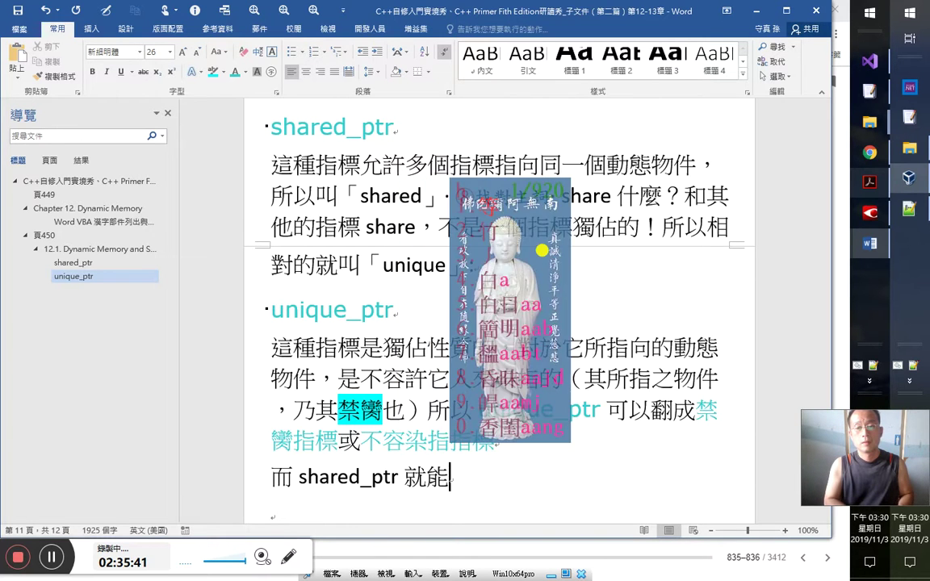
text(翻成，)
text(共享指標)
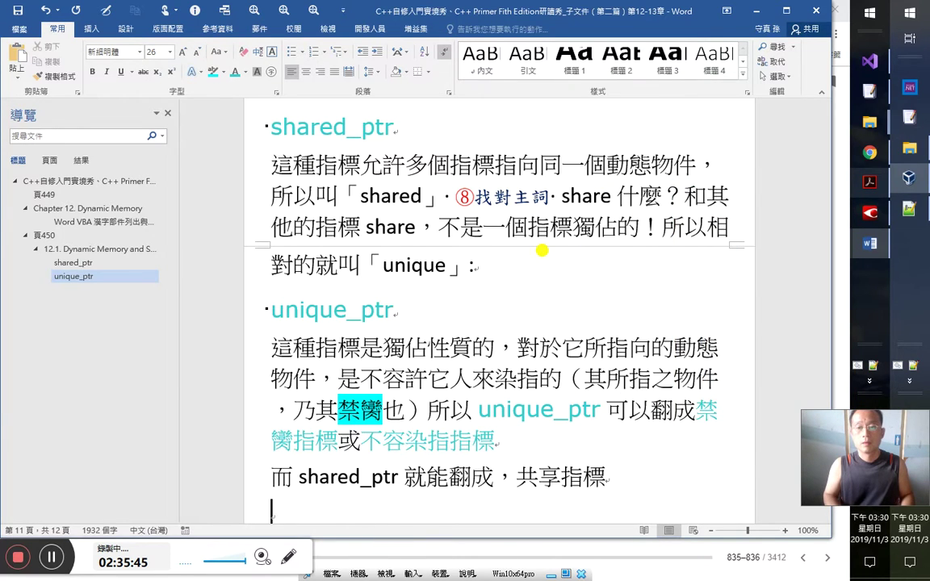
text(，或)
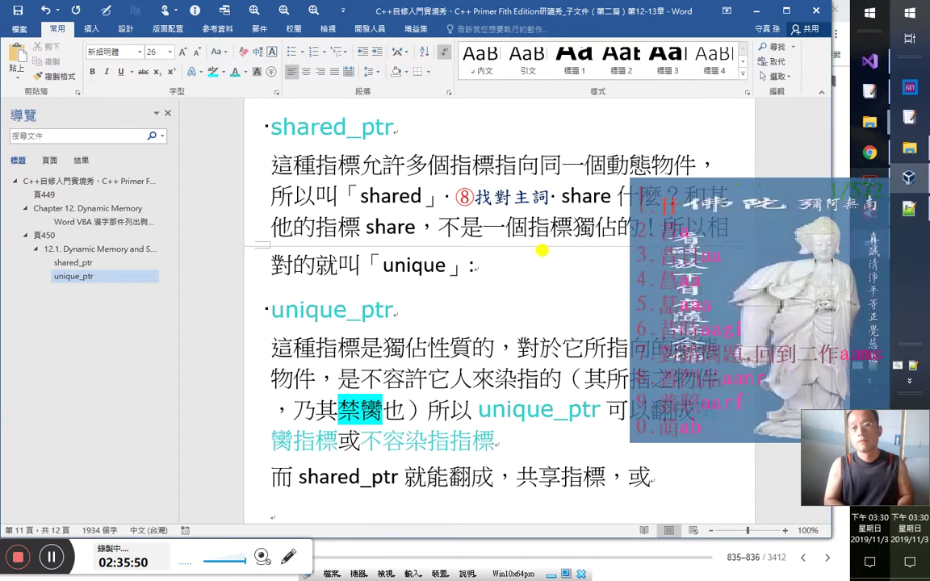
text(藏富天下指標)
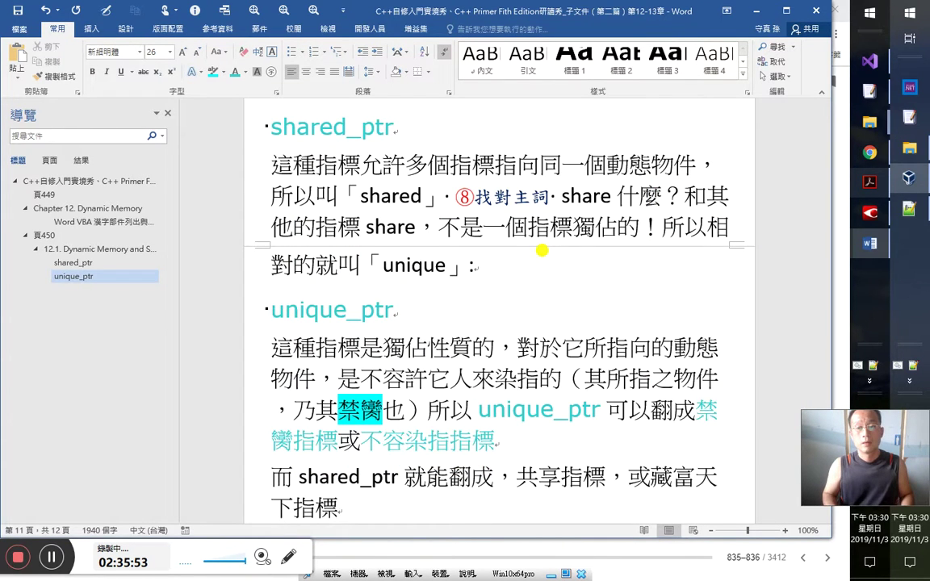
scroll(542, 250, down, 1)
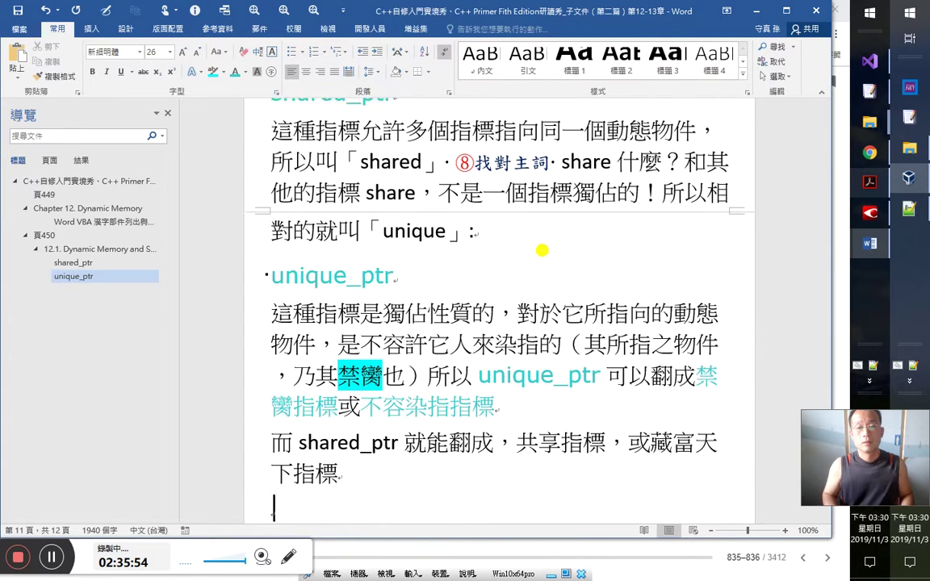
Colour 藏富天下指標, 共享指標 and shared_ptr cyan
key(shift+Home)
key(shift+Left)
key(shift+Left)
key(shift+Left)
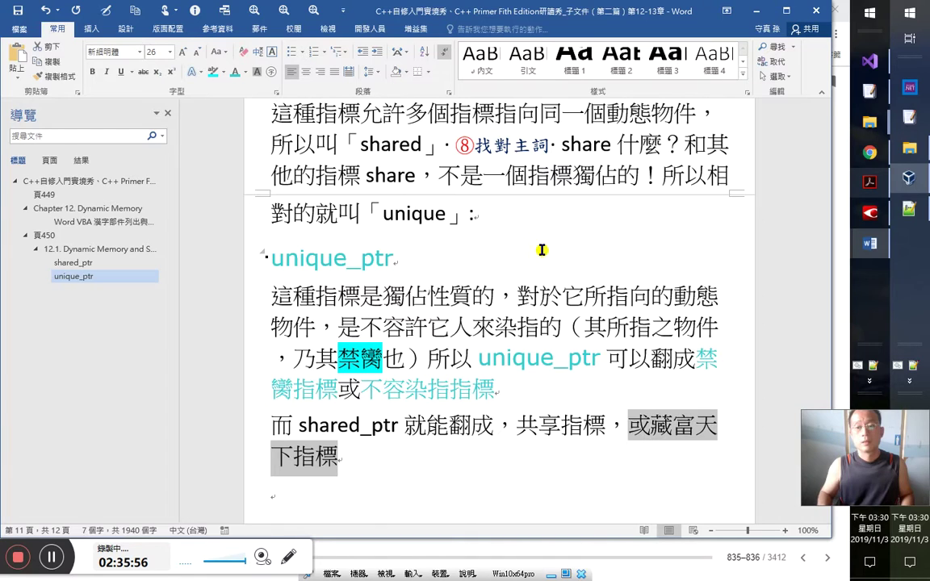
click(235, 71)
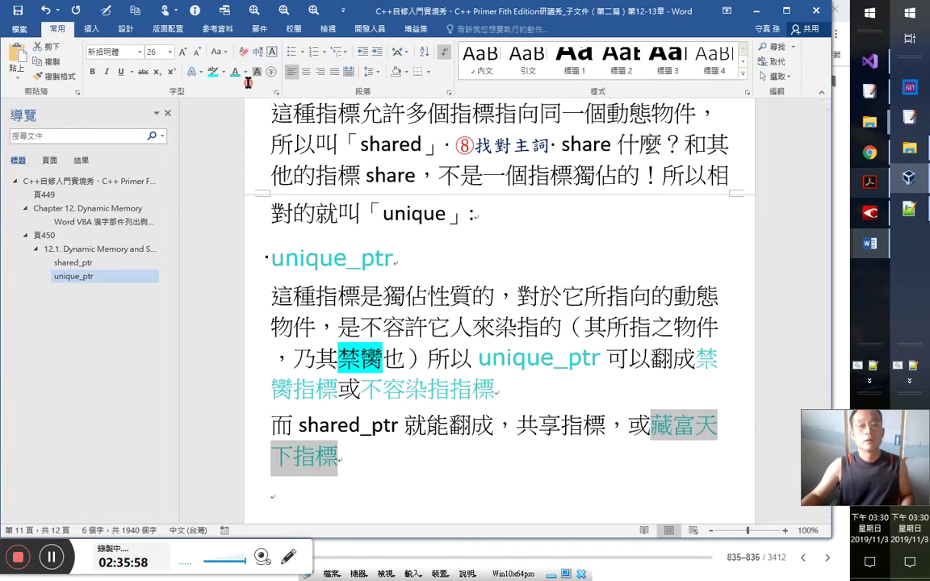
drag(516, 425, 604, 425)
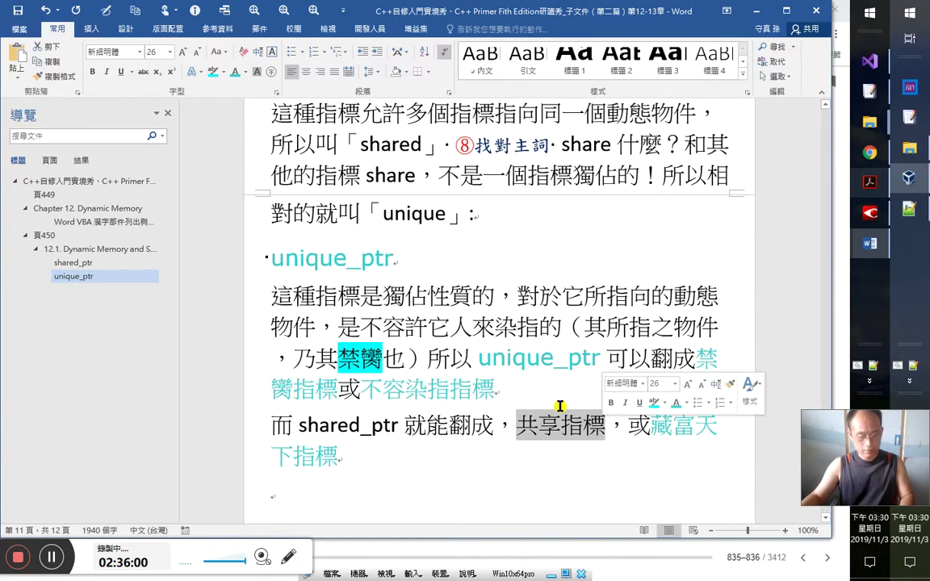
key(F4)
drag(405, 425, 305, 426)
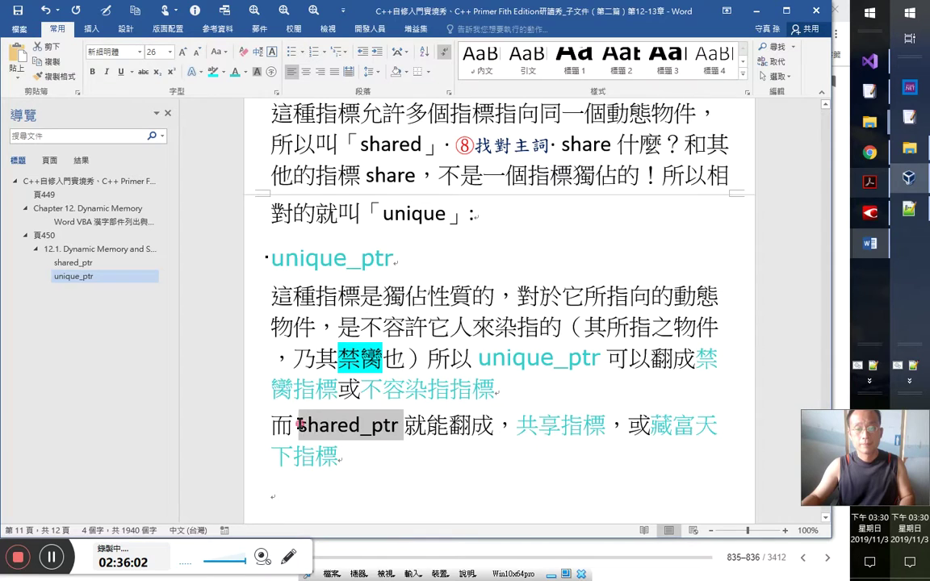
key(F4)
Append ，或天下為公指標 to the sentence by copying ，或 and 指標 and typing 天下為公
drag(426, 426, 472, 426)
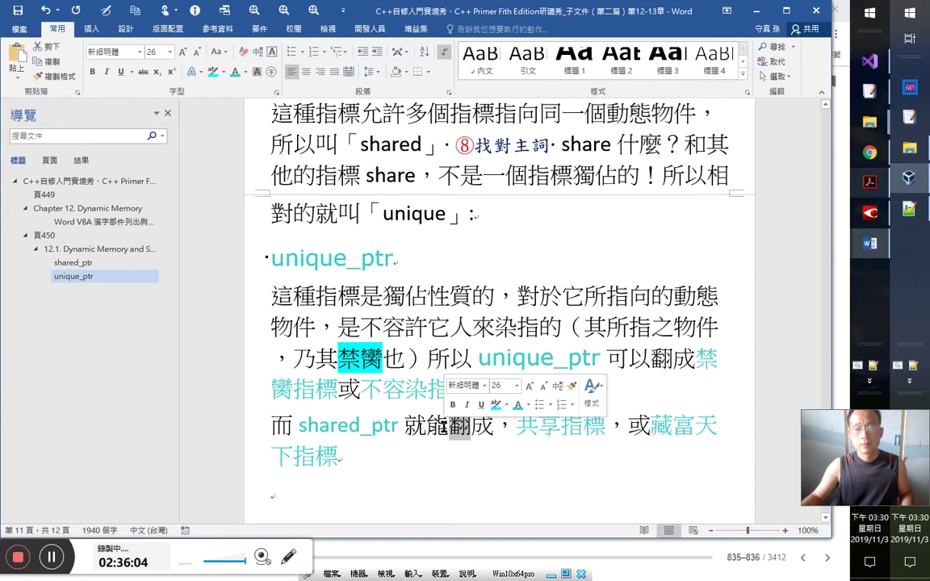
drag(606, 425, 509, 461)
click(343, 457)
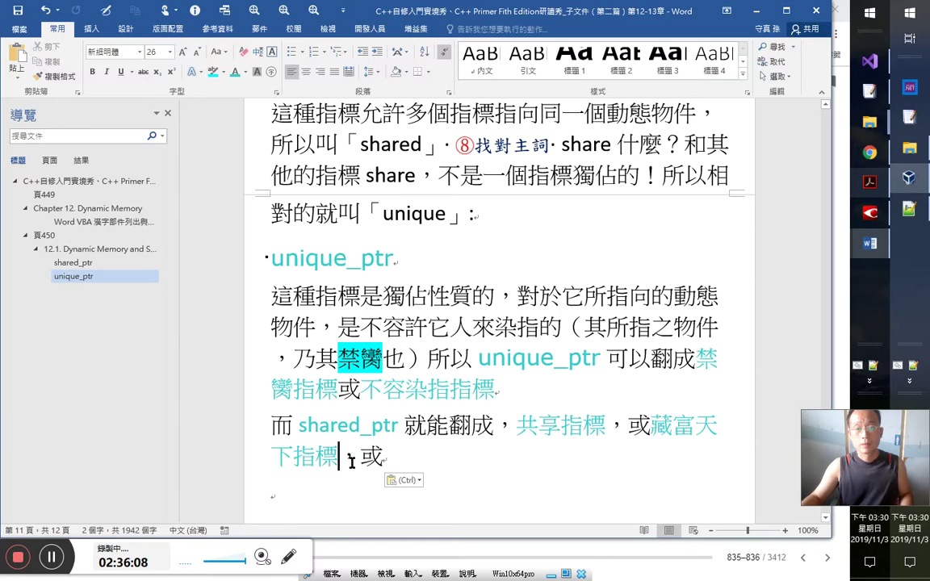
double_click(307, 456)
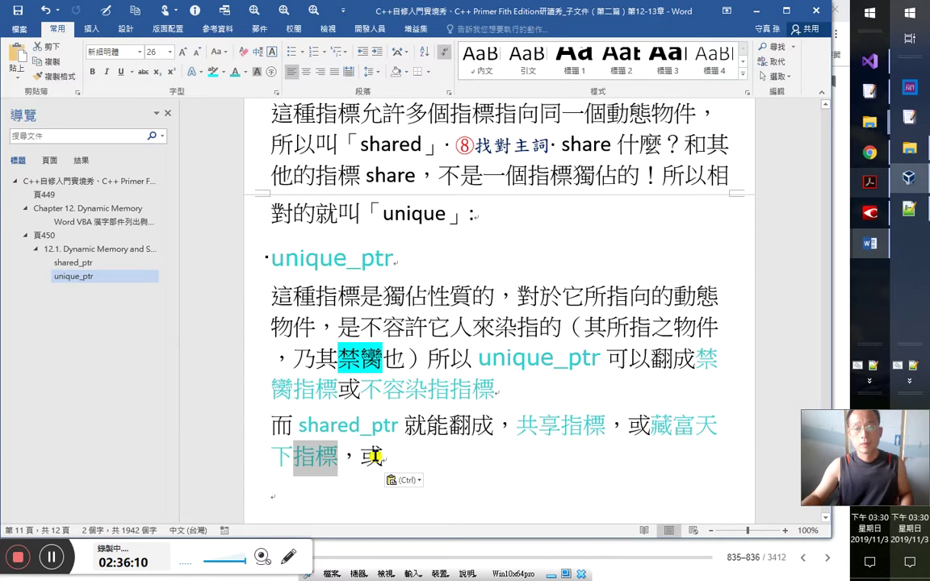
drag(315, 456, 385, 457)
key(Left)
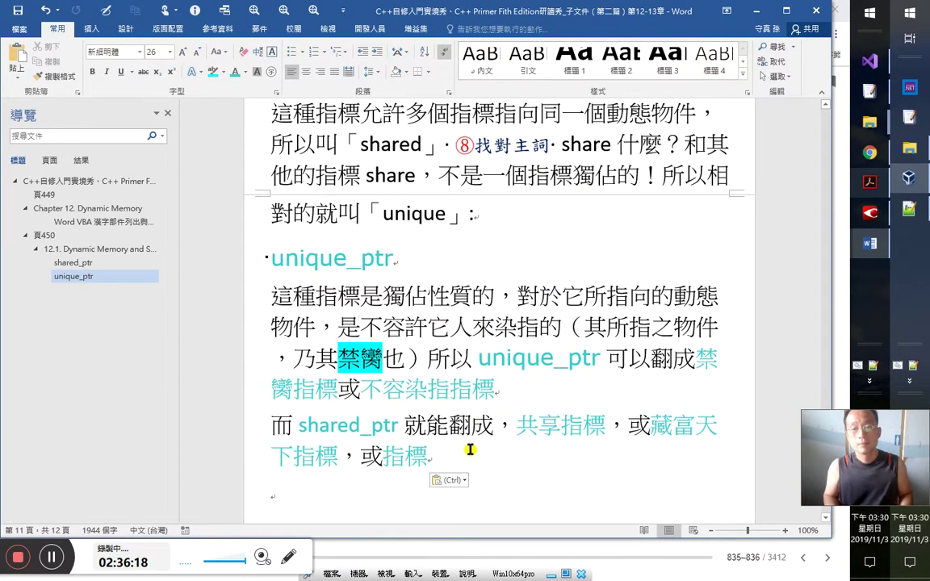
text(天下為公)
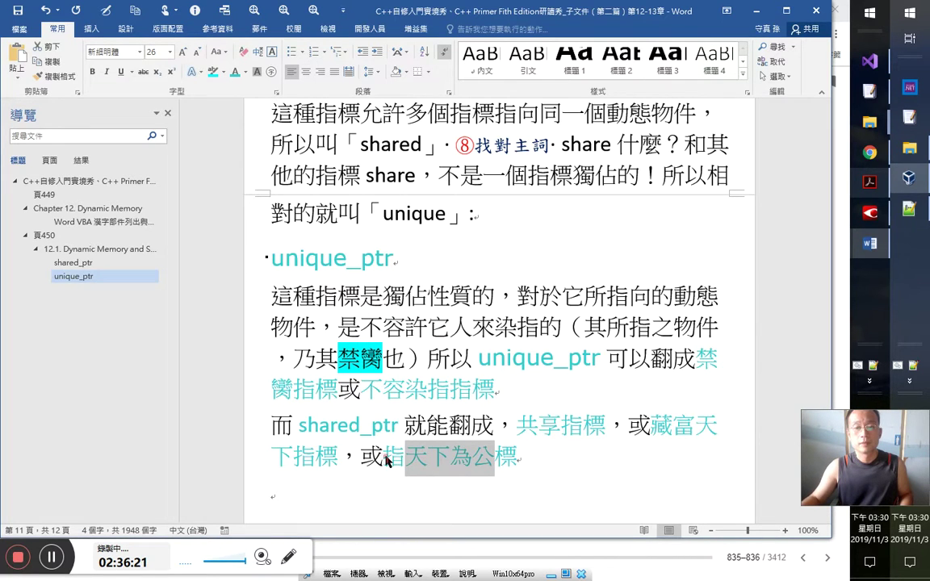
click(426, 458)
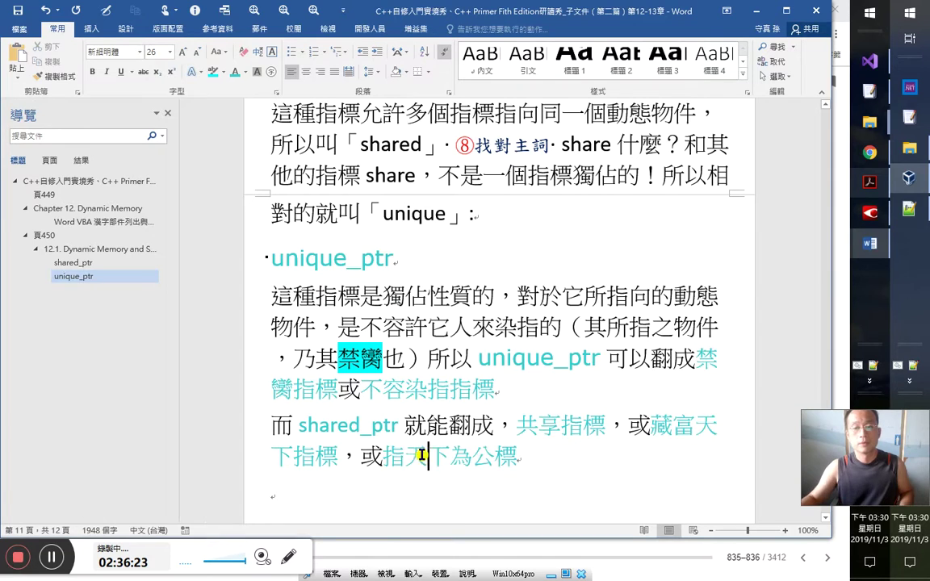
drag(405, 458, 380, 457)
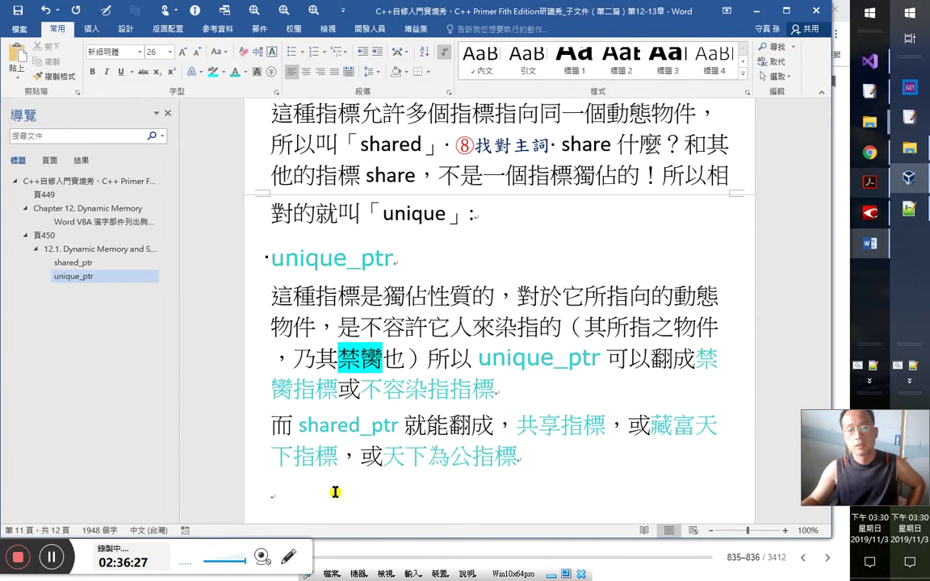
Save the document
scroll(270, 484, down, 1)
click(20, 10)
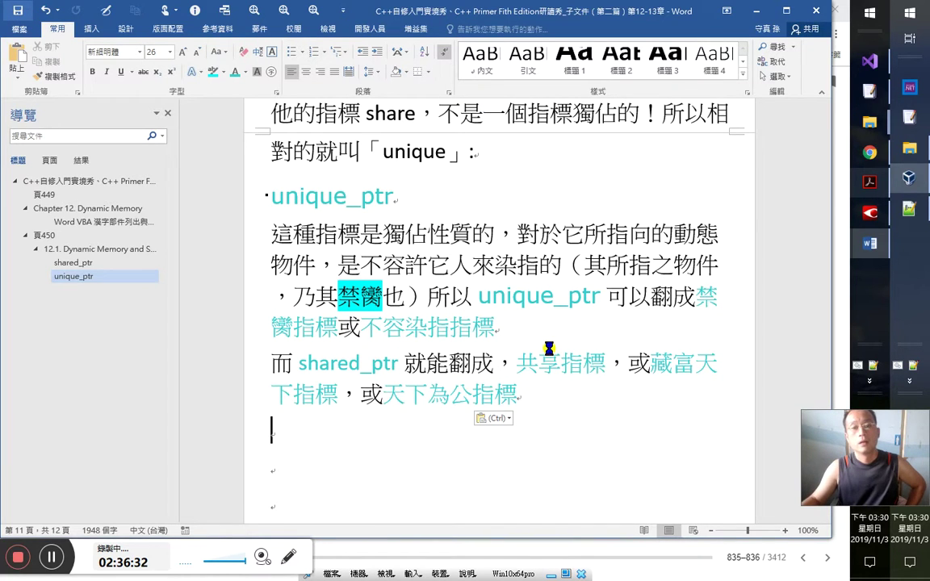
scroll(549, 349, up, 4)
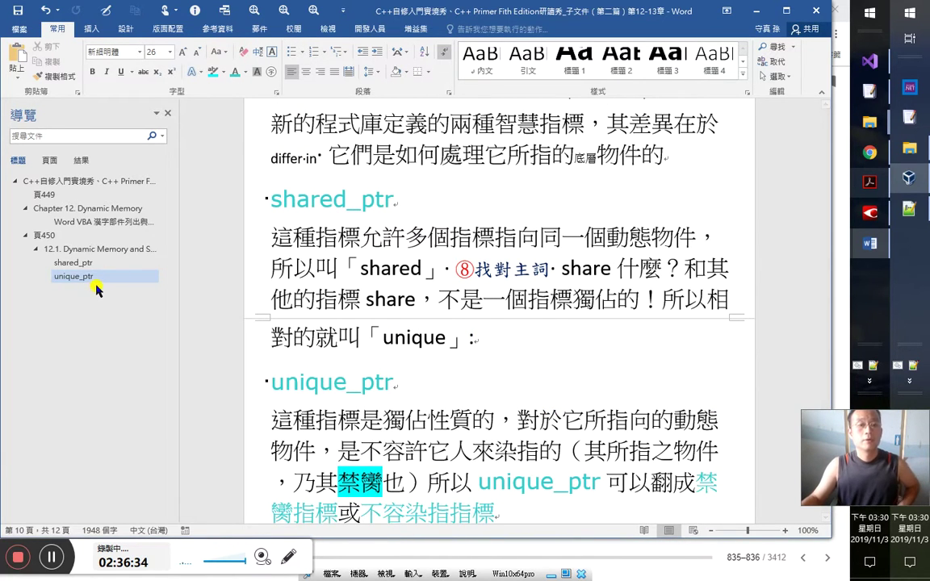
View the C++ Primer 12.1 page on shared_ptr and unique_ptr, then return to Word
key(alt+Tab)
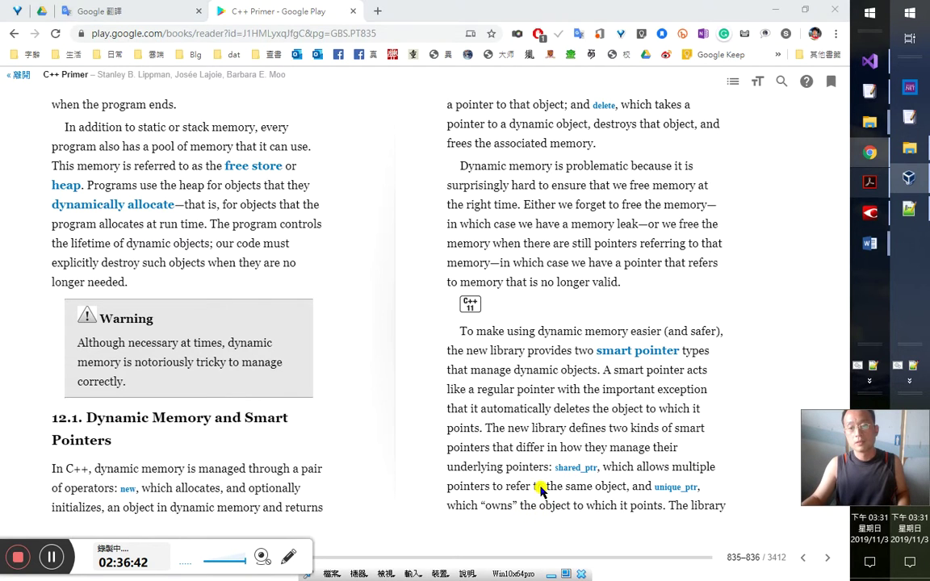
key(alt+Tab)
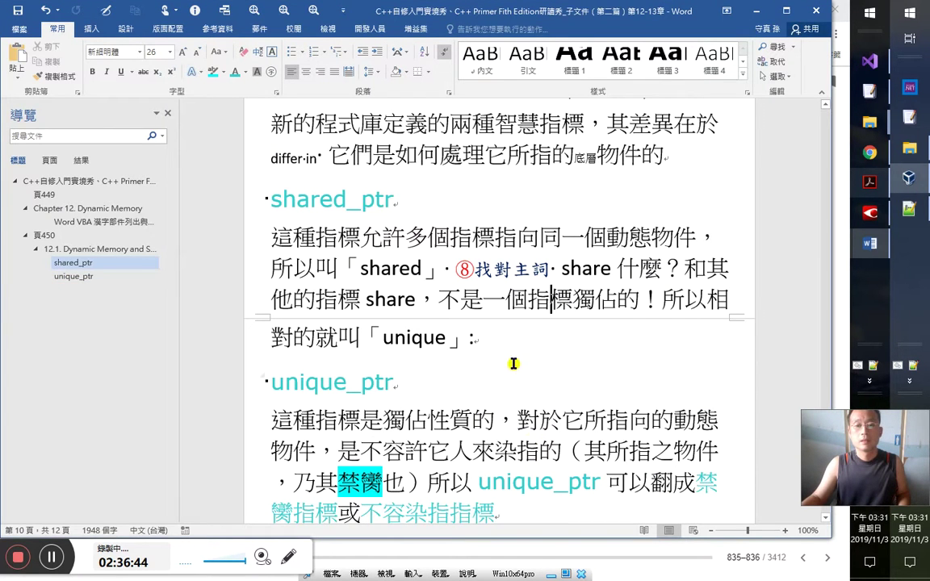
Insert 佔有慾很強 after 獨佔性質的 and make it subscript
click(481, 421)
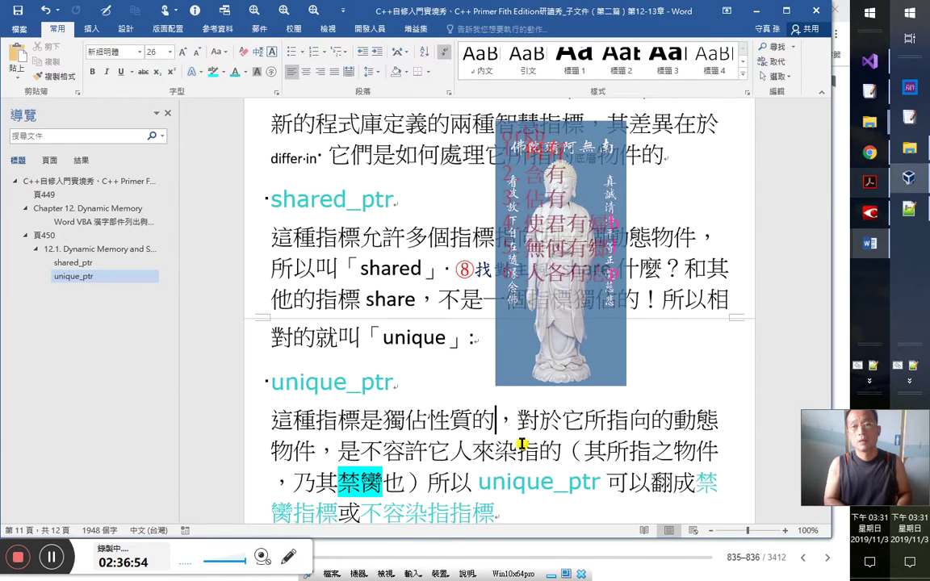
text(佔有慾很)
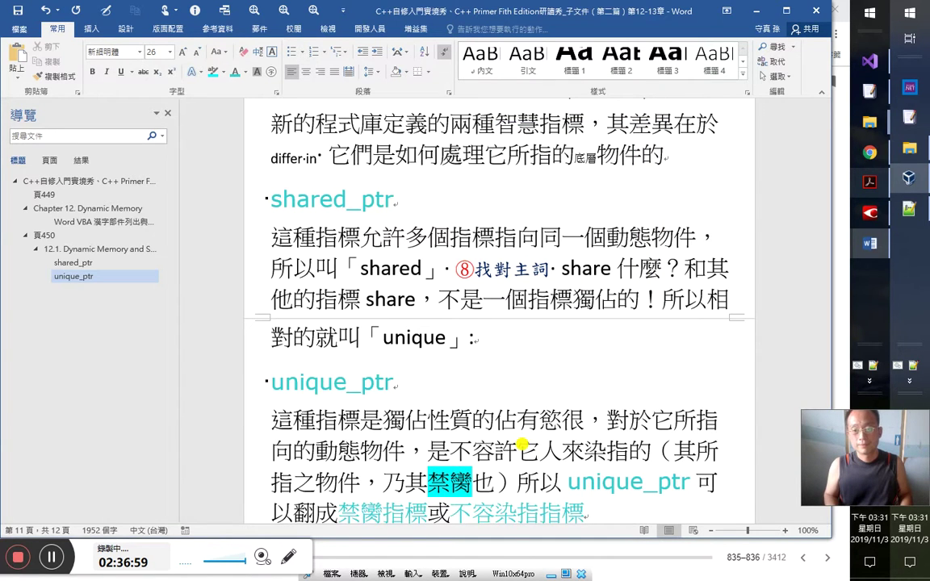
text(強)
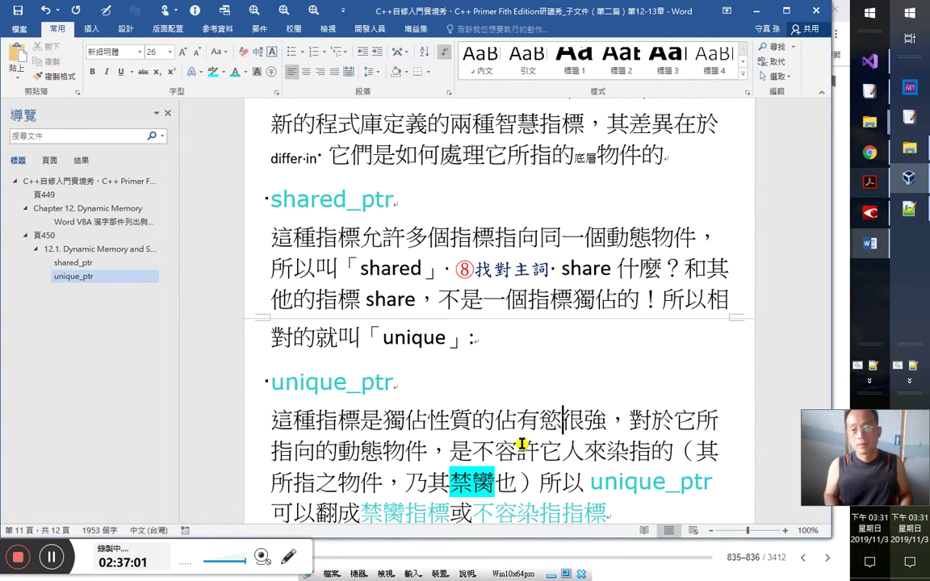
key(shift+Left)
key(shift+Left)
key(shift+Left)
key(shift+Left)
key(shift+Left)
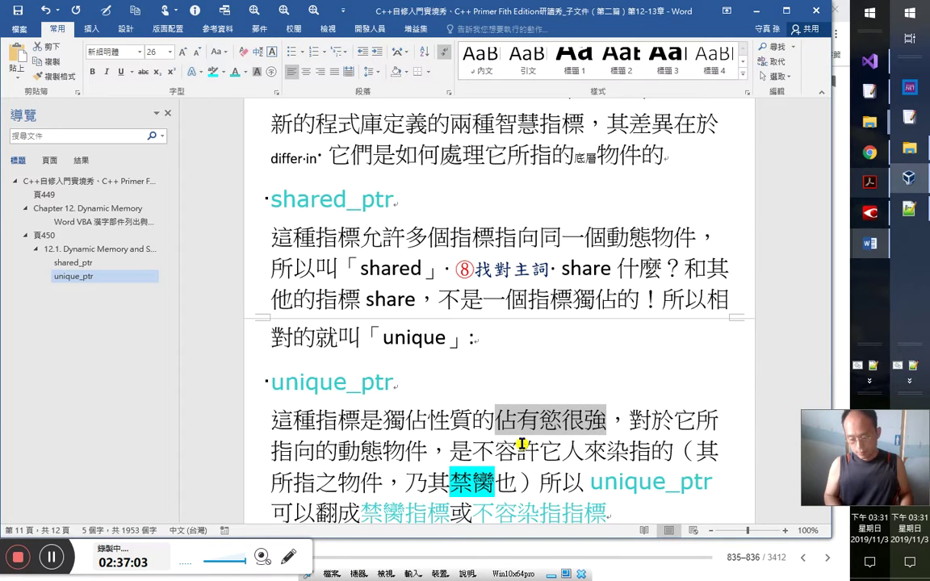
key(ctrl+equal)
click(524, 445)
Compare against the book, then review the subscript note 佔有慾很強
key(alt+Tab)
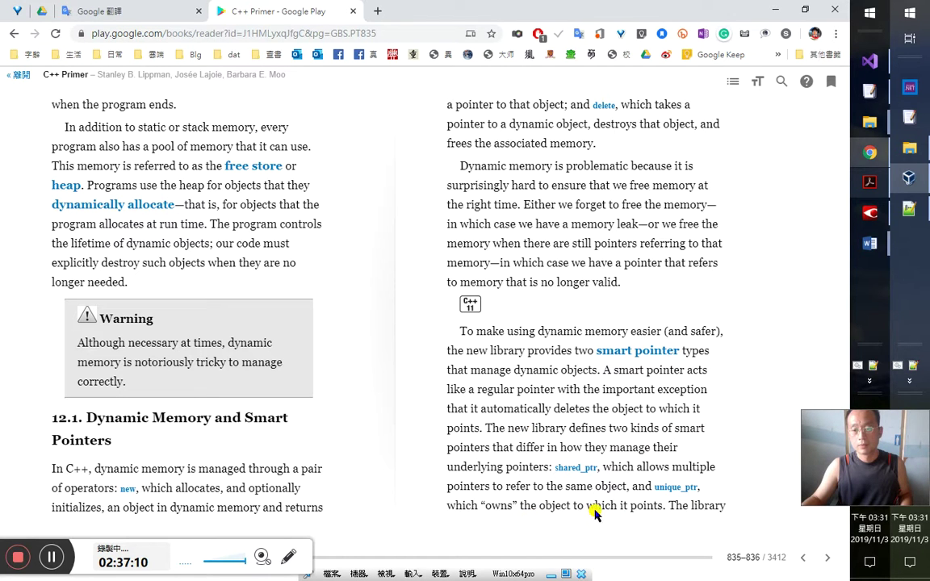
key(alt+Tab)
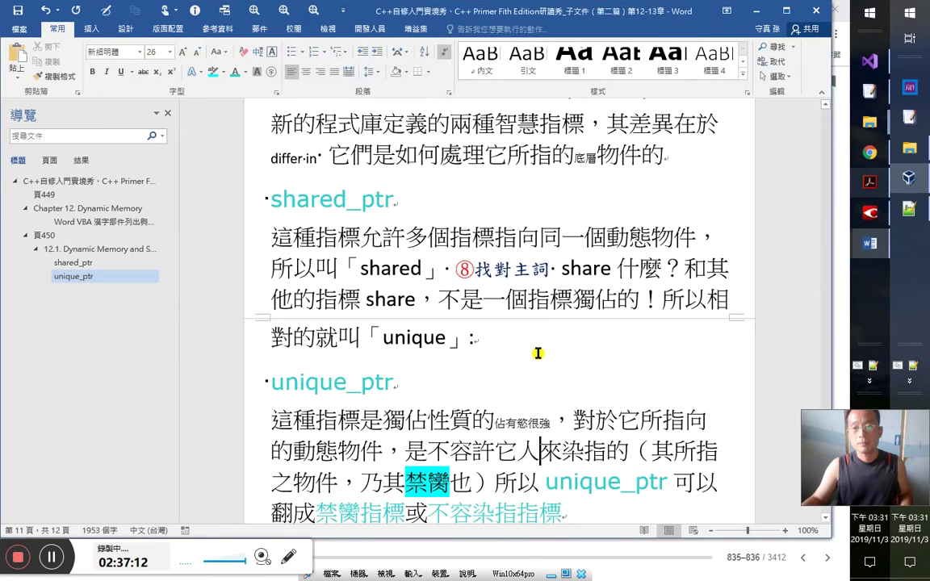
click(554, 426)
drag(486, 422, 551, 423)
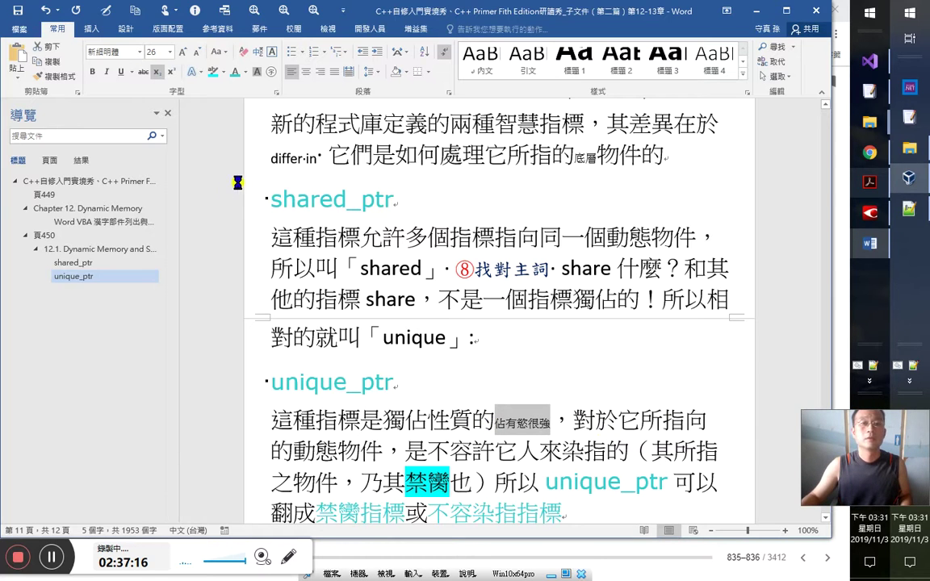
click(494, 334)
scroll(517, 339, down, 1)
scroll(532, 490, down, 1)
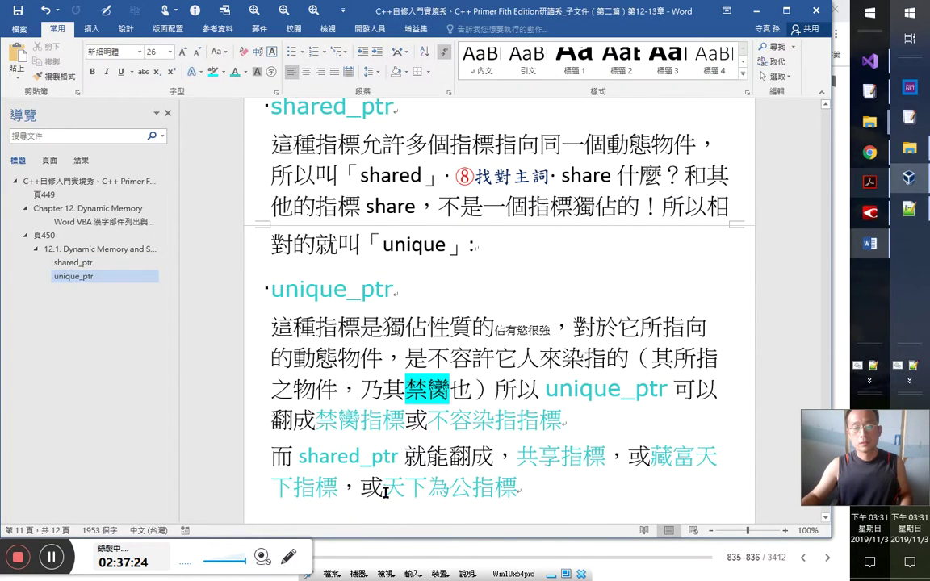
Copy ，或 and 下為公指標 to the end of the shared_ptr translations line
drag(381, 487, 336, 483)
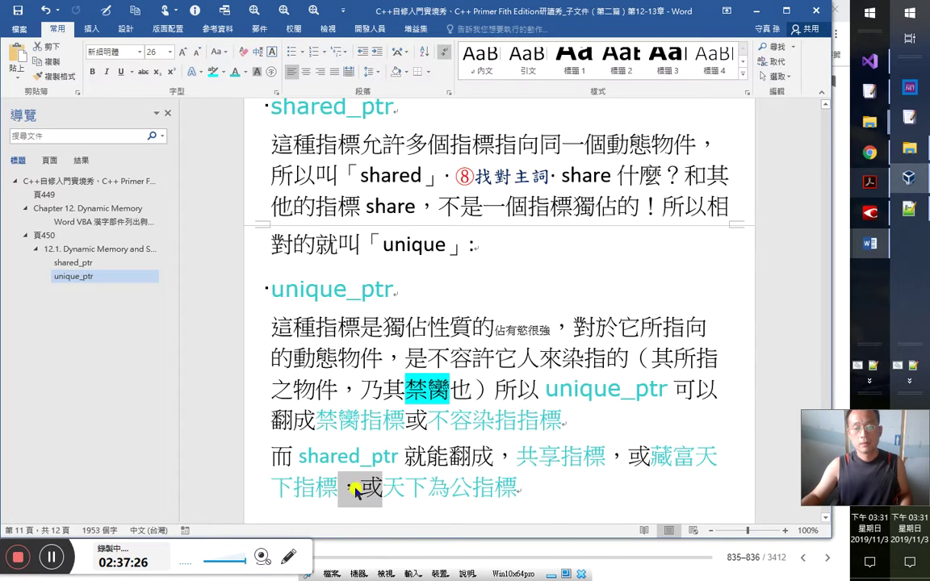
key(ctrl+c)
click(542, 504)
key(ctrl+v)
click(398, 490)
drag(398, 490, 517, 488)
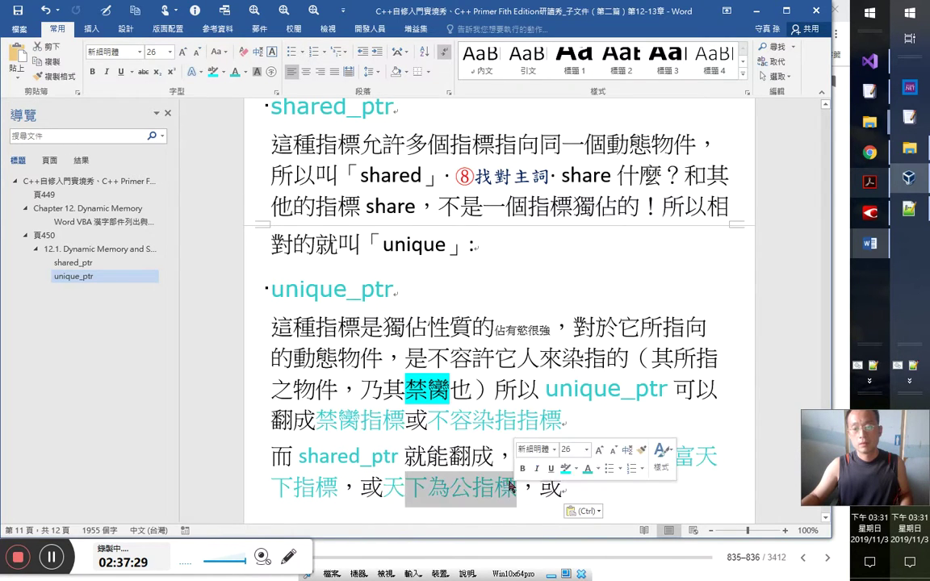
key(shift+F2)
click(598, 499)
key(Return)
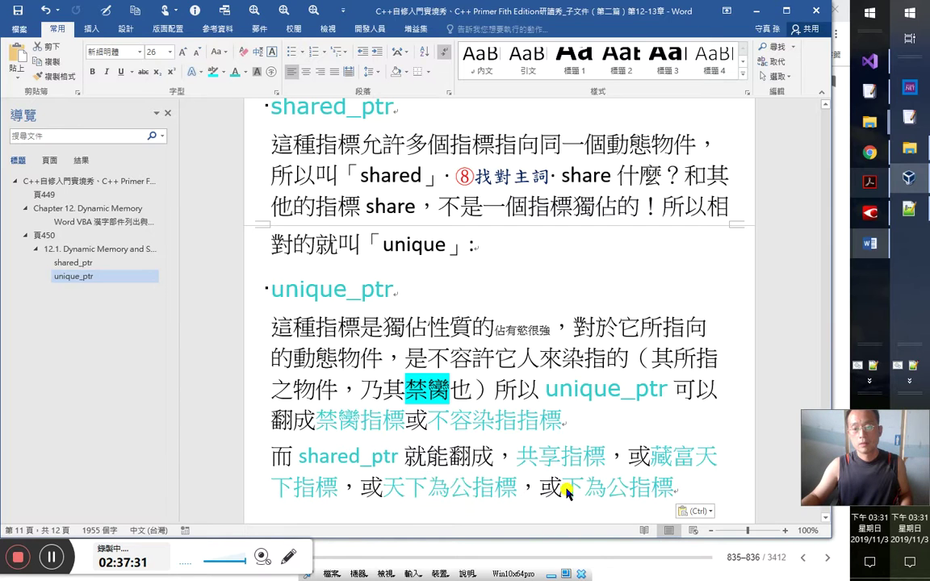
Rewrite the copied phrase as 私有財產指標 and shrink 財產 to a smaller size
double_click(568, 494)
click(562, 495)
key(shift+Right)
key(shift+Right)
key(shift+Right)
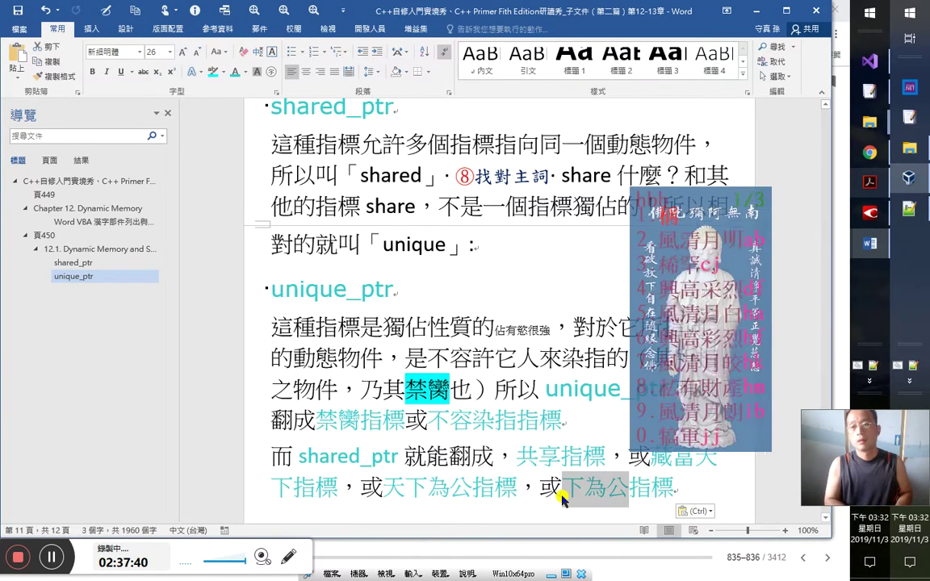
text(私有財產)
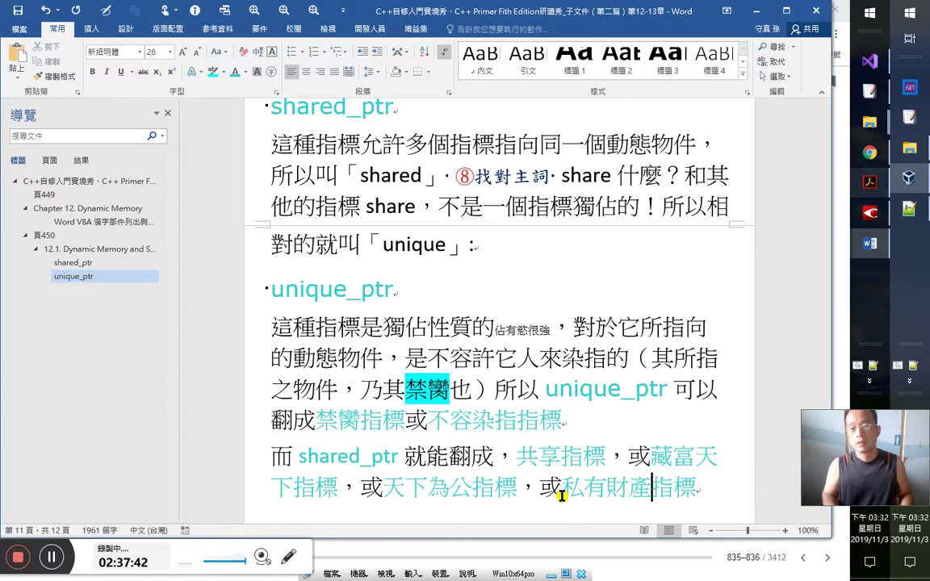
key(shift+Left)
key(shift+Left)
key(ctrl+shift+v)
key(Up)
key(Up)
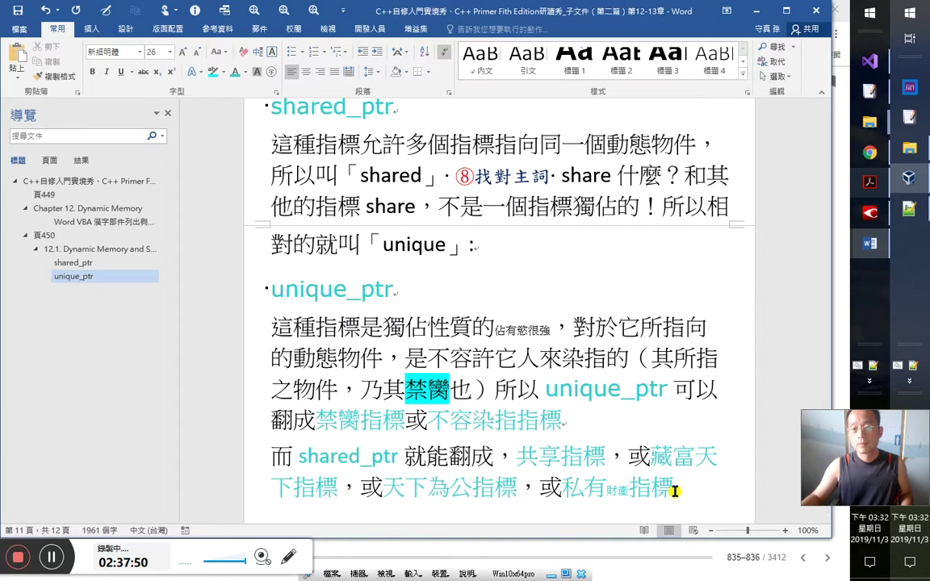
Copy ，或私有財產指標 to after 不容染指指標 in the unique_ptr line
drag(675, 490, 519, 488)
key(ctrl+c)
click(564, 421)
key(ctrl+v)
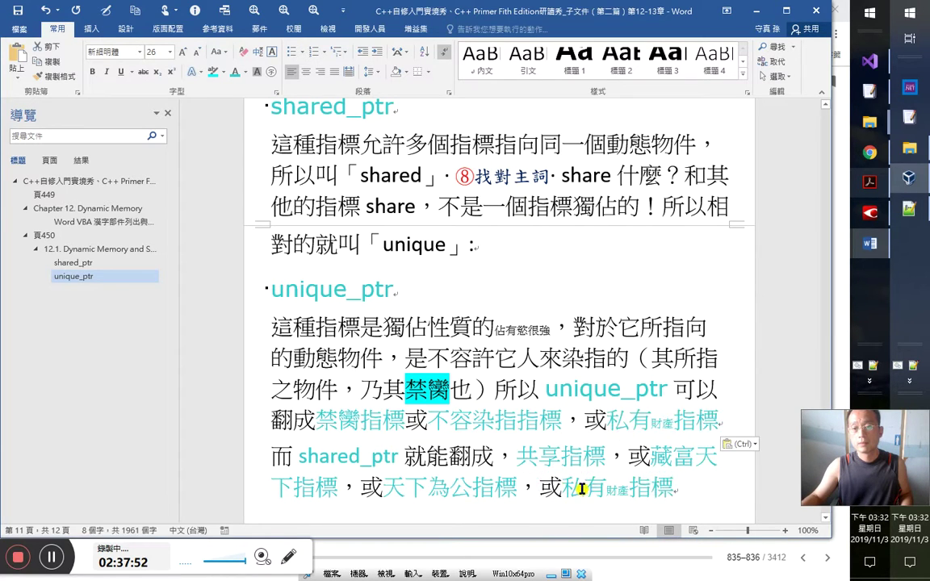
Change 私 to 公 on the last line so it reads 公有財產指標
click(589, 490)
key(shift+Left)
text(公)
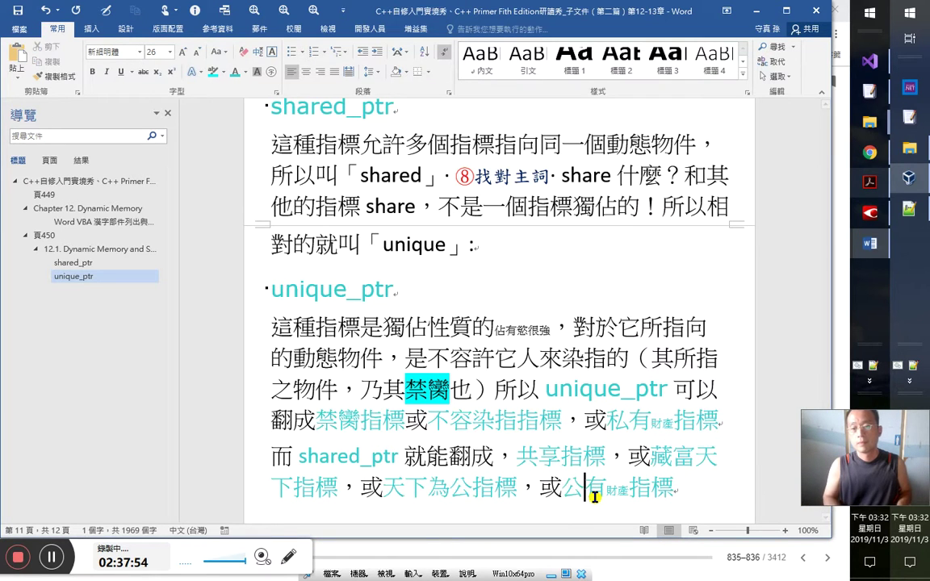
key(shift+Right)
Give 公有 and 私有 a cyan highlight
double_click(595, 494)
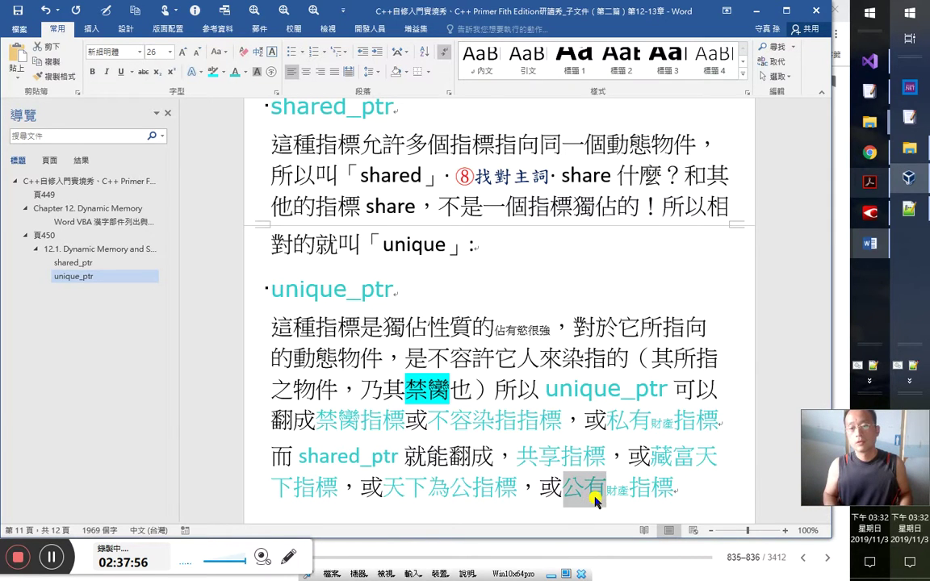
click(216, 74)
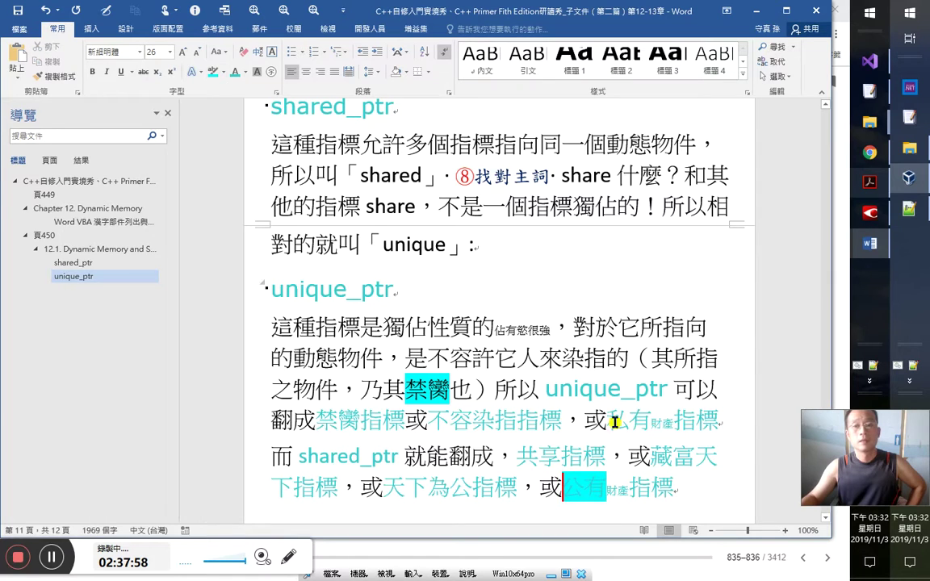
drag(607, 420, 654, 430)
click(215, 73)
key(Right)
double_click(607, 419)
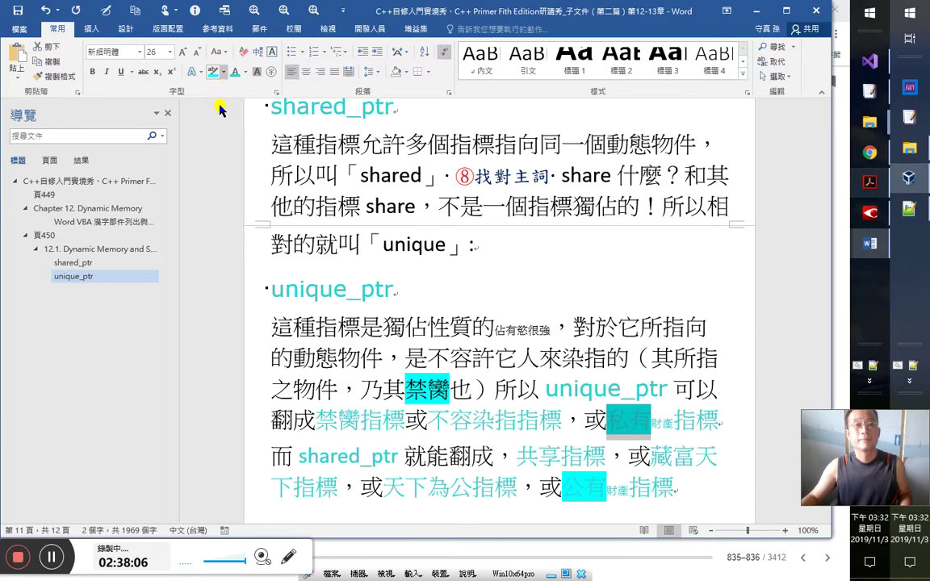
Switch the highlight on 私有 and 公有 to yellow
click(224, 72)
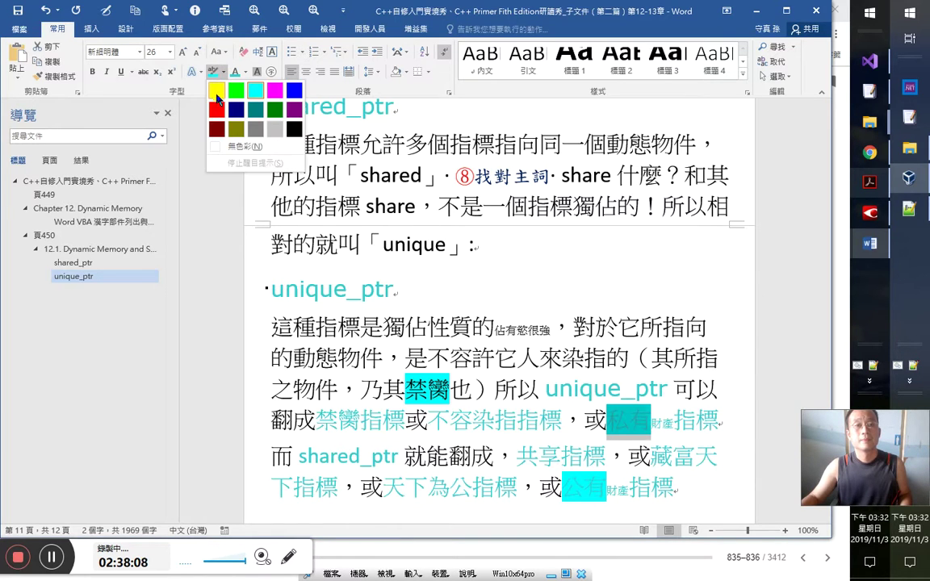
click(215, 87)
click(563, 489)
double_click(600, 489)
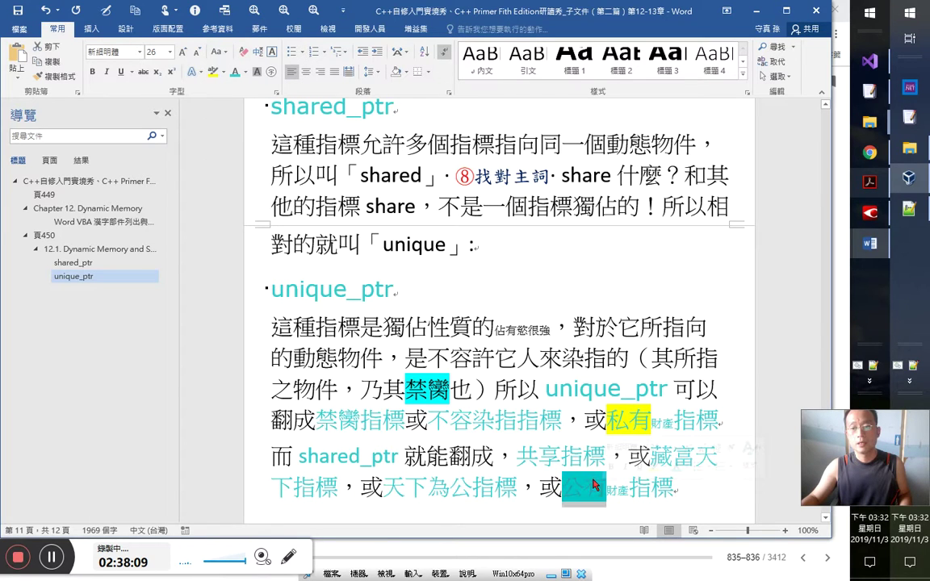
click(216, 72)
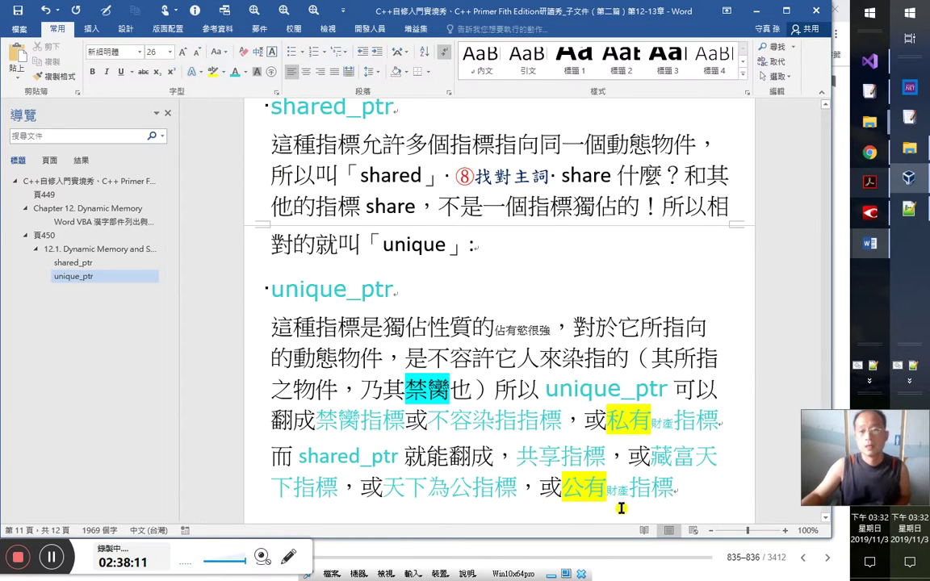
scroll(615, 492, down, 1)
click(615, 494)
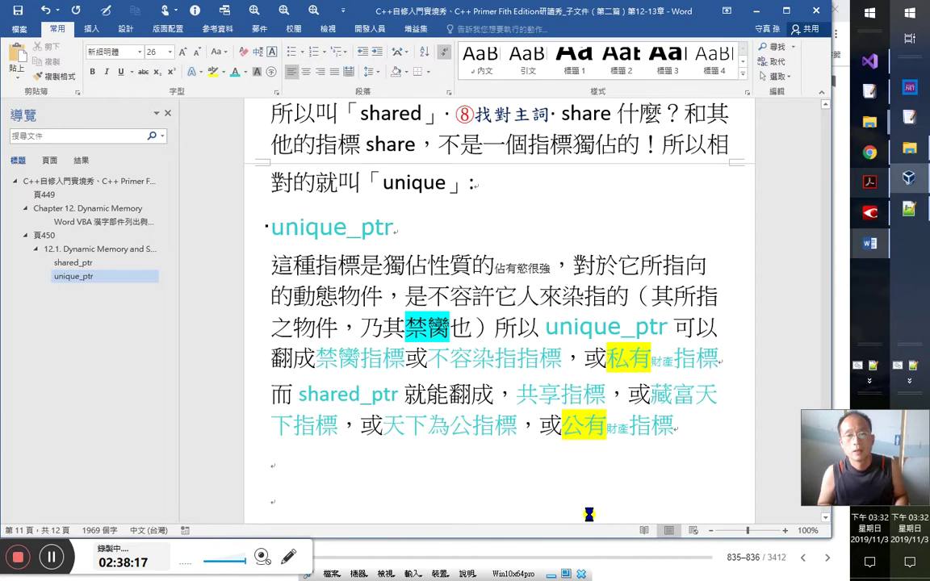
Show C++ Primer pages 836–837 and look up 'companion', playing its pronunciation
key(alt+Tab)
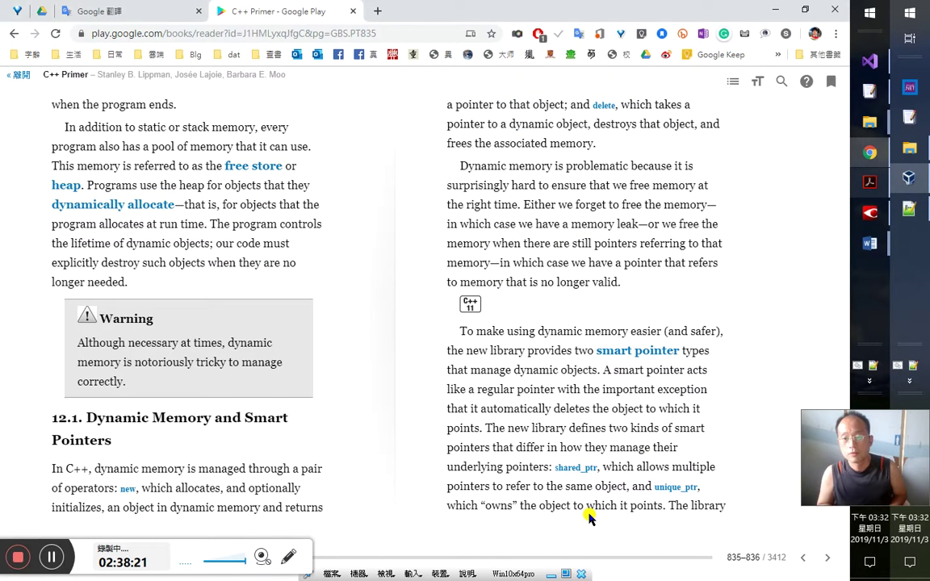
scroll(589, 519, down, 1)
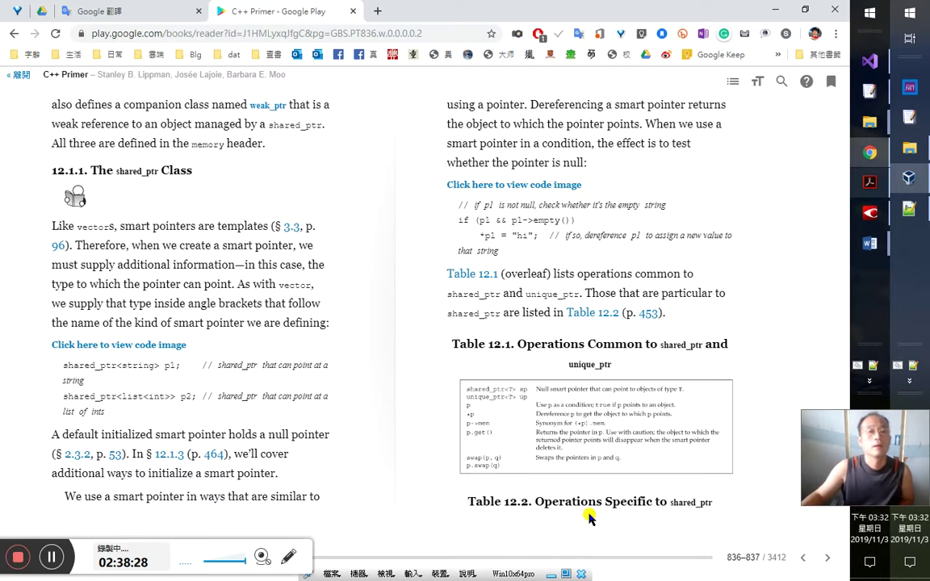
double_click(150, 104)
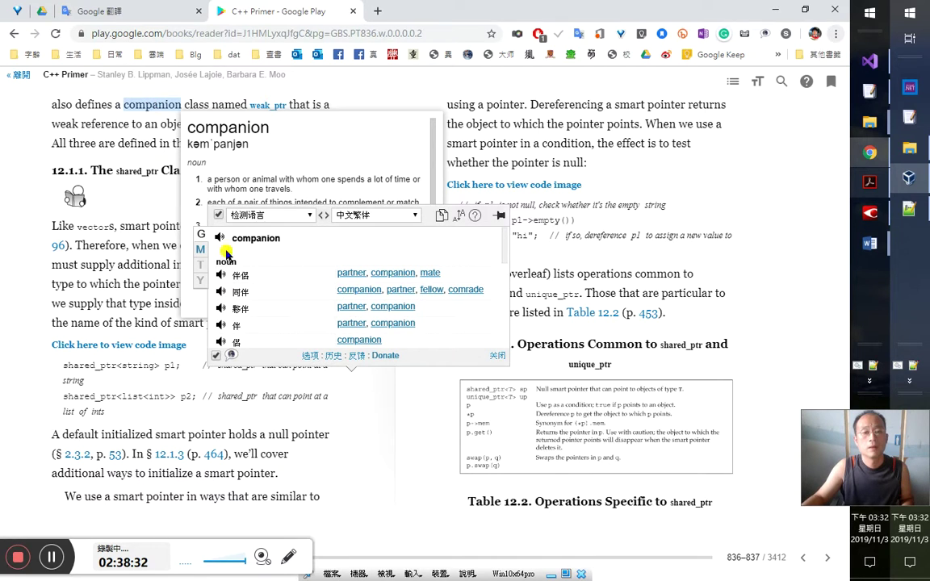
click(219, 238)
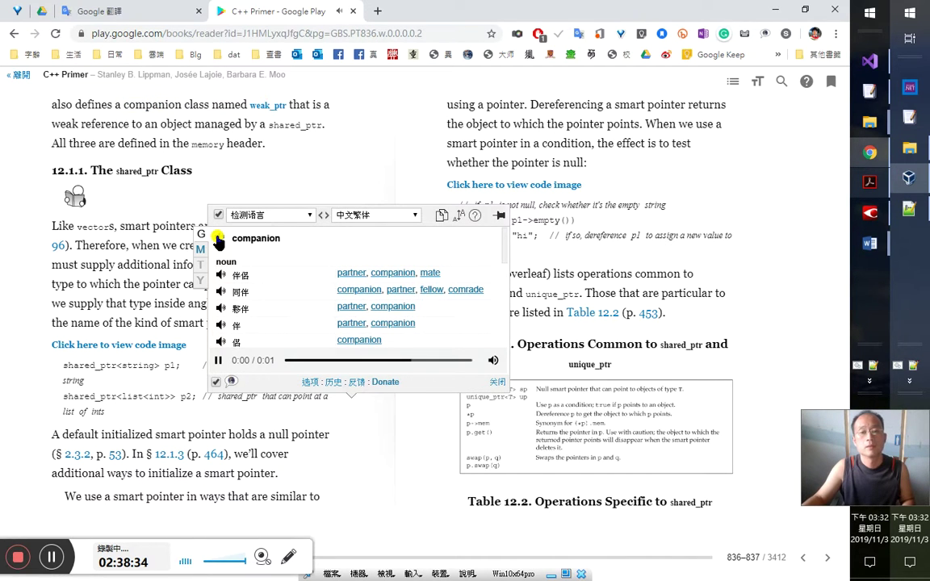
key(Left)
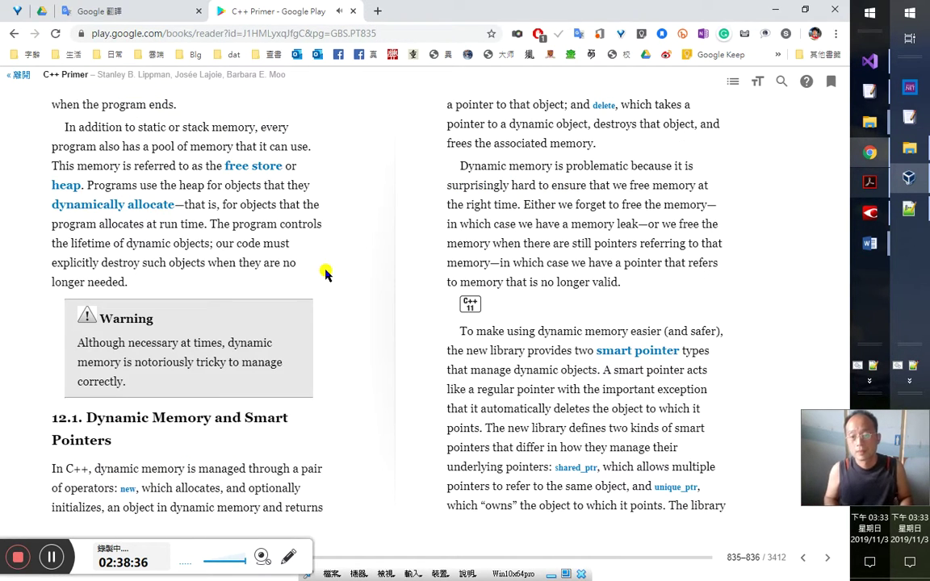
key(Right)
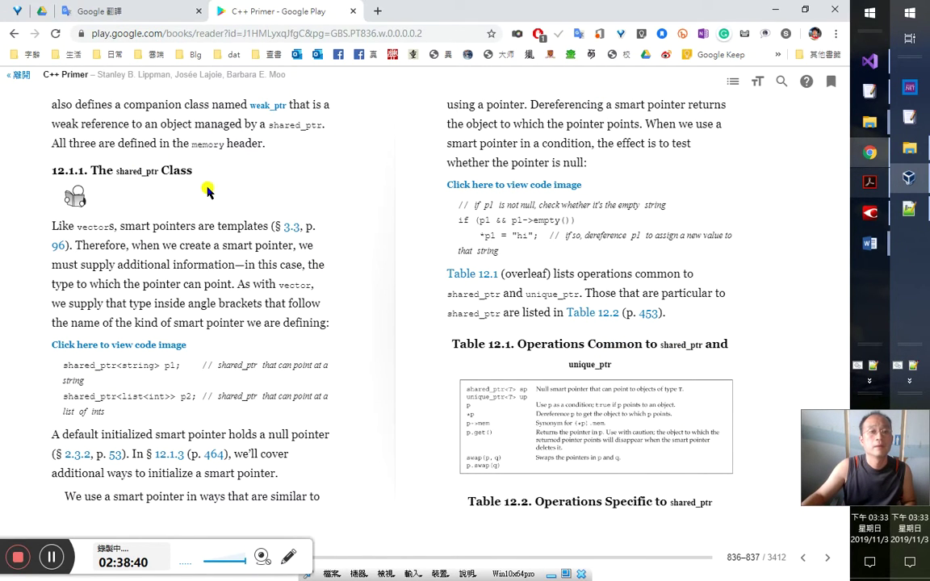
key(alt+Tab)
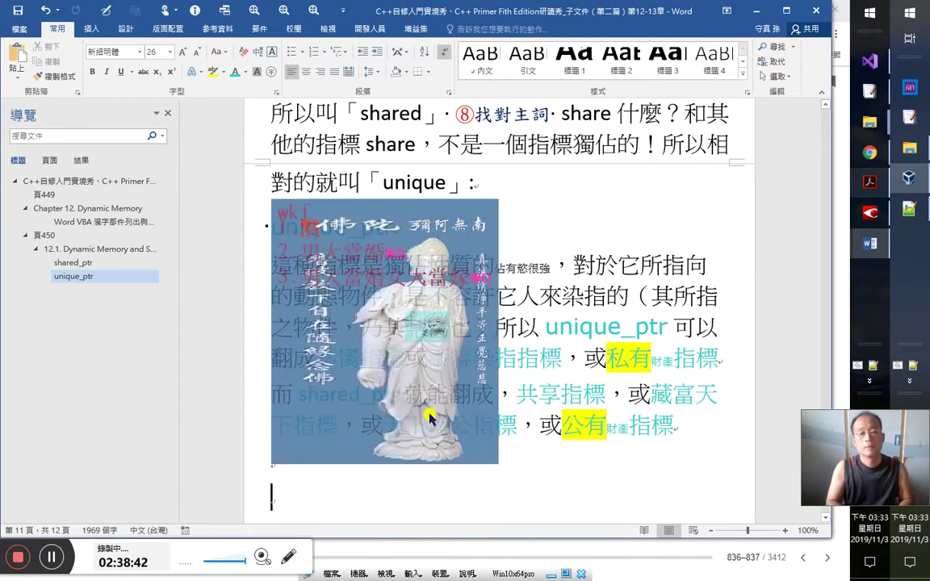
Type 因為 2 種智慧指標都是型別，所以新的程式庫也隨之定義了一, leaving an empty line below
text(默)
key(BackSpace)
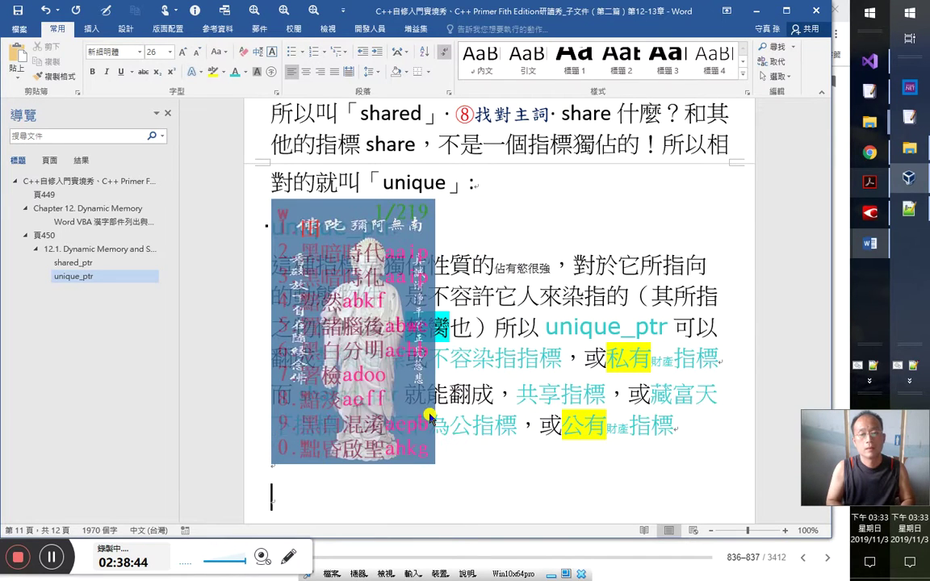
text(因為二)
key(BackSpace)
text(2學士)
key(BackSpace)
key(BackSpace)
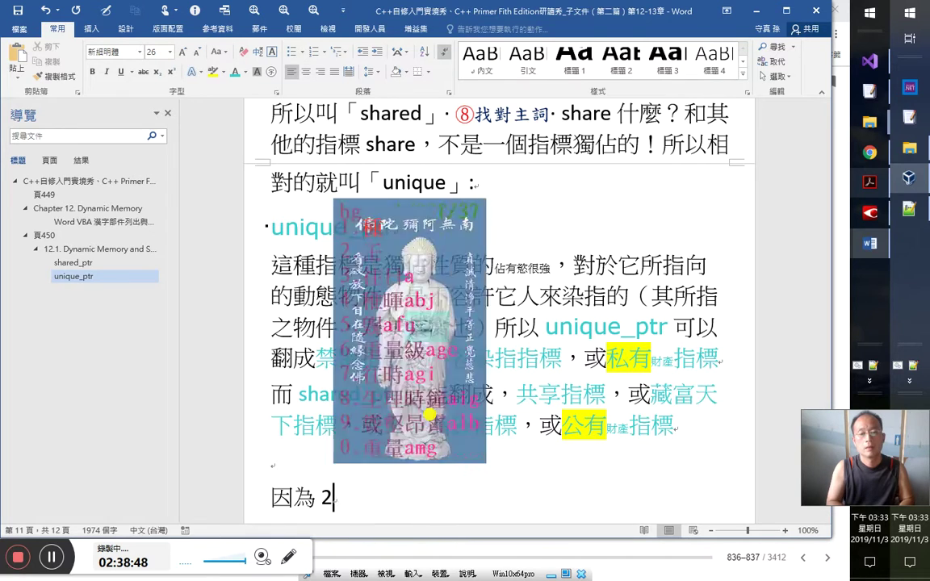
text(種智慧指標都是型別)
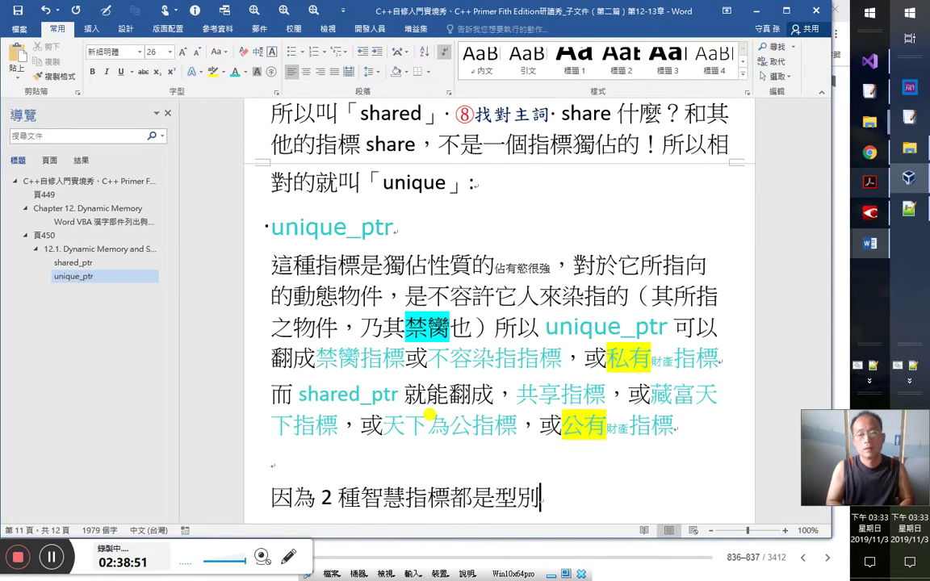
text(，所以)
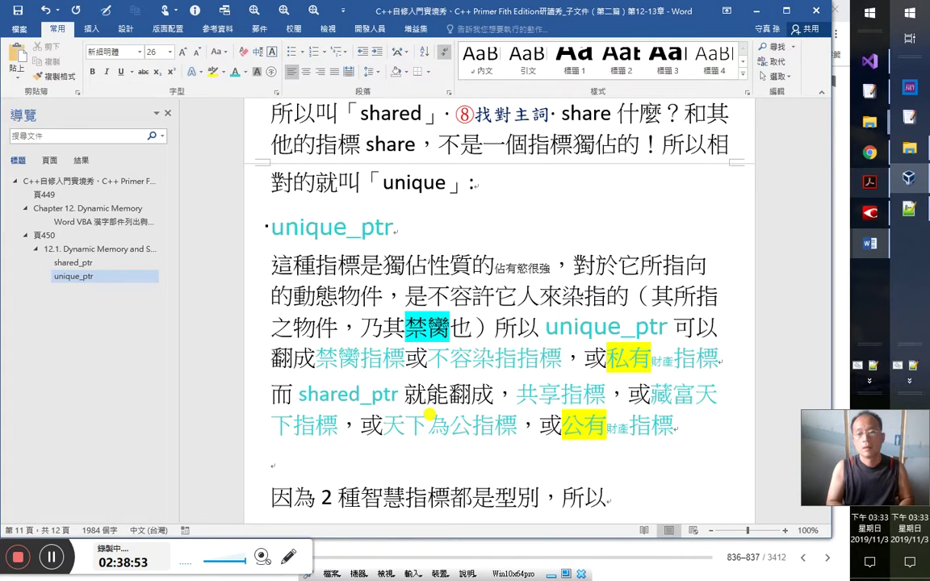
text(a)
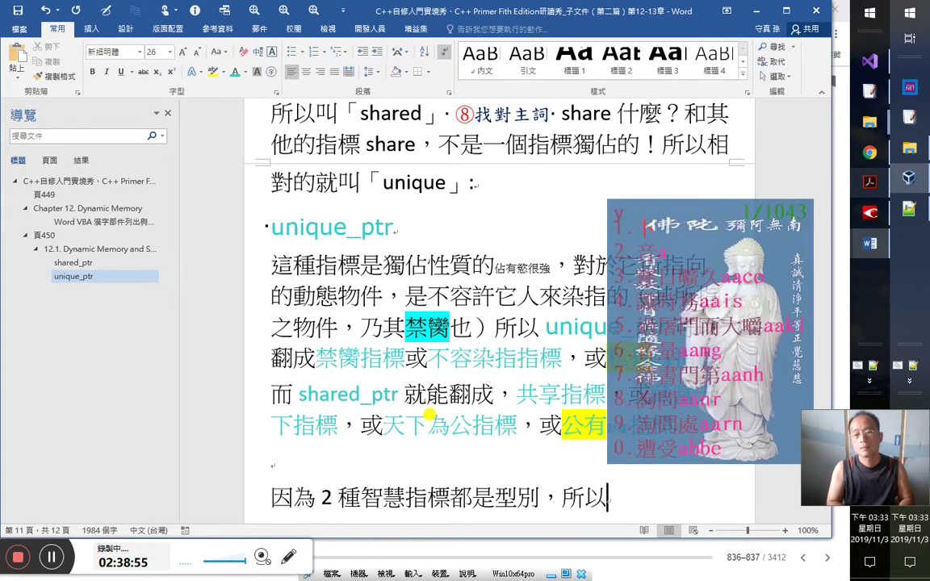
text(新的hm)
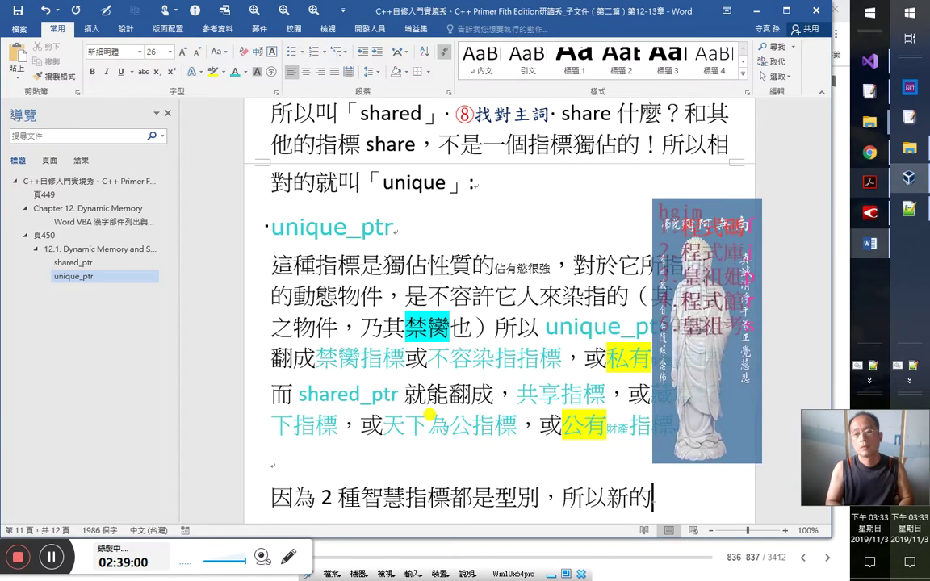
text(程式庫也定義)
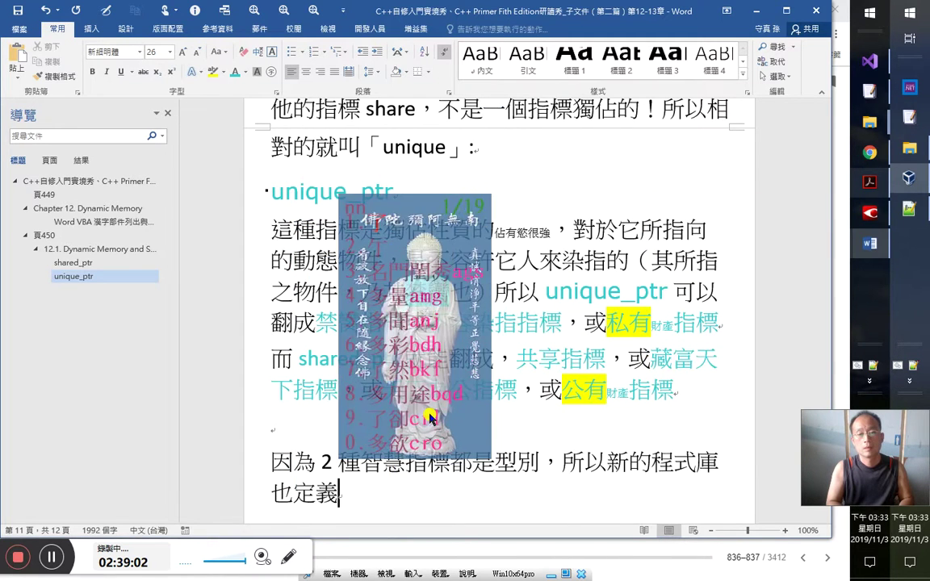
text(了一個)
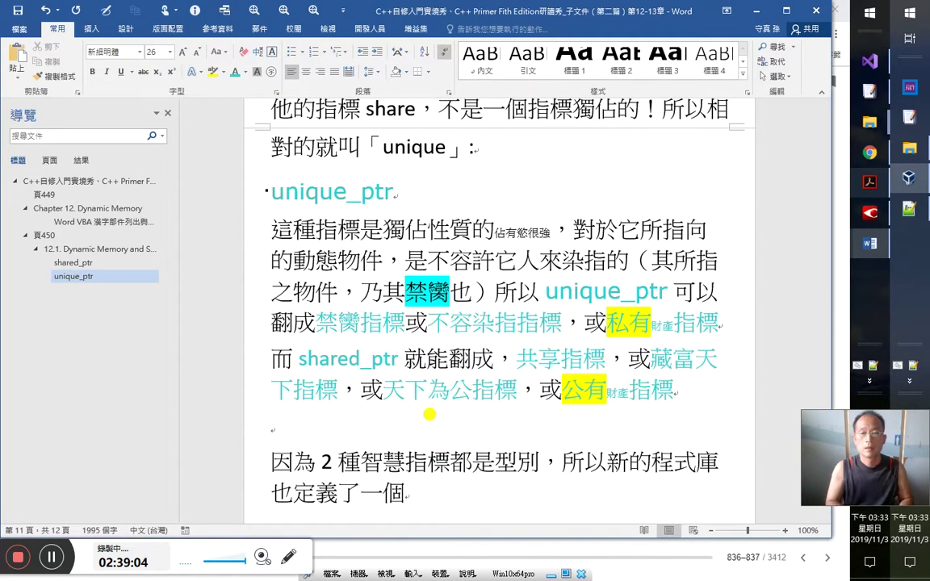
key(Return)
key(Up)
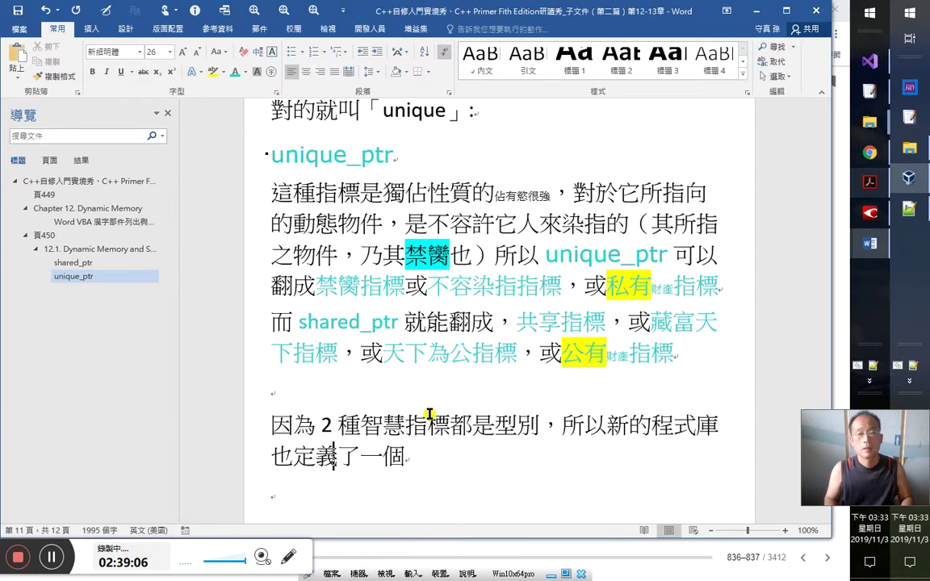
text(nbino)
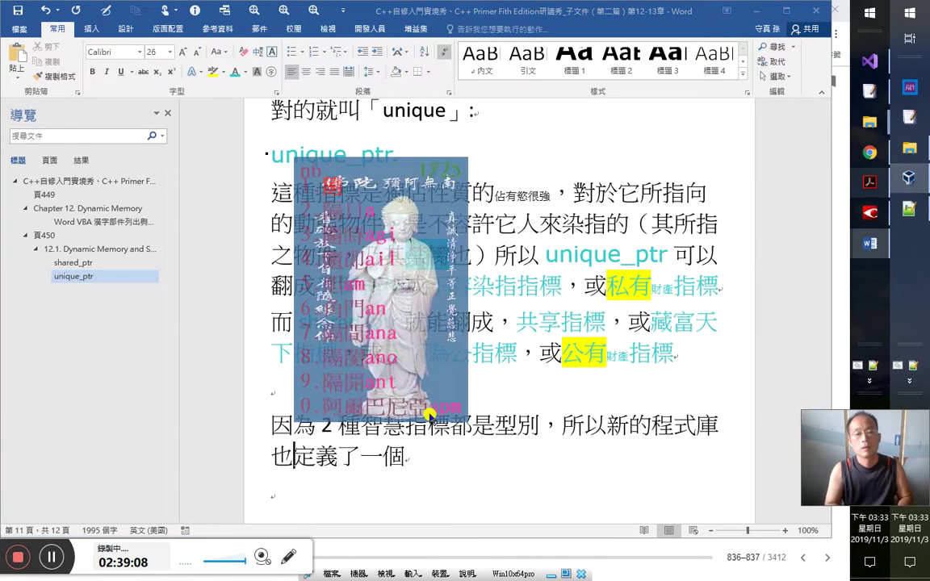
key(space)
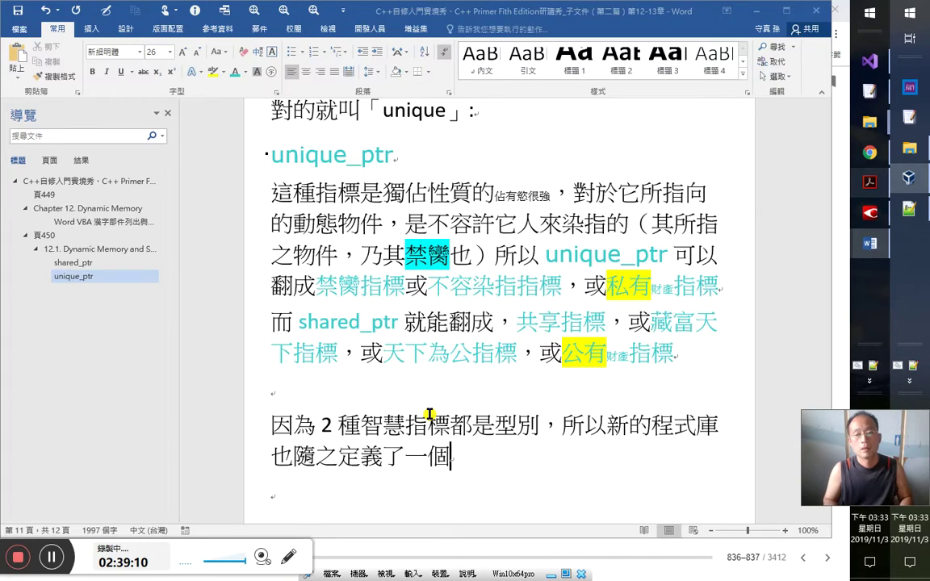
Continue the sentence with 個叫做「weak_ptr」型別的指標, checking the class name in the book
key(alt+Tab)
key(alt+Tab)
text(a)
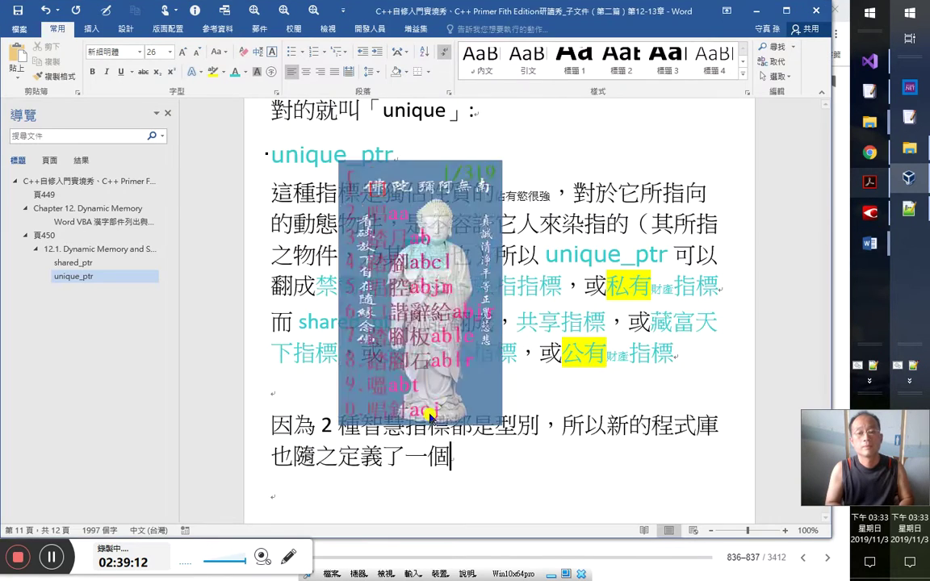
text(rloj)
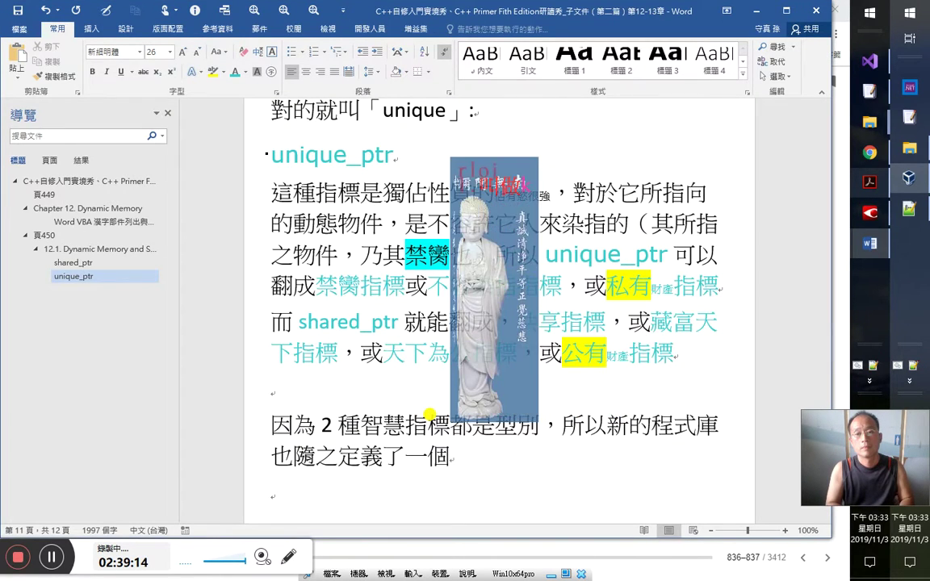
key(space)
text(「」)
key(alt+Tab)
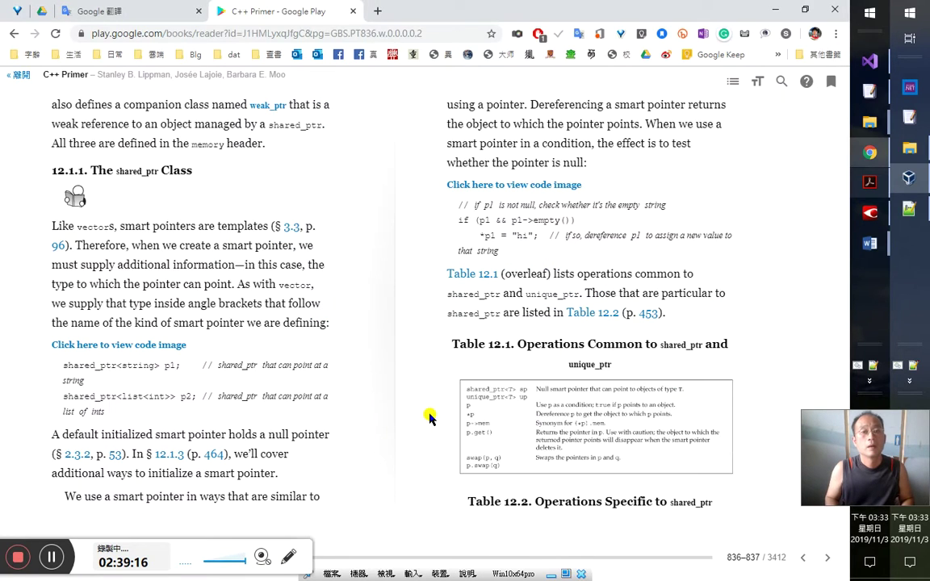
key(alt+Tab)
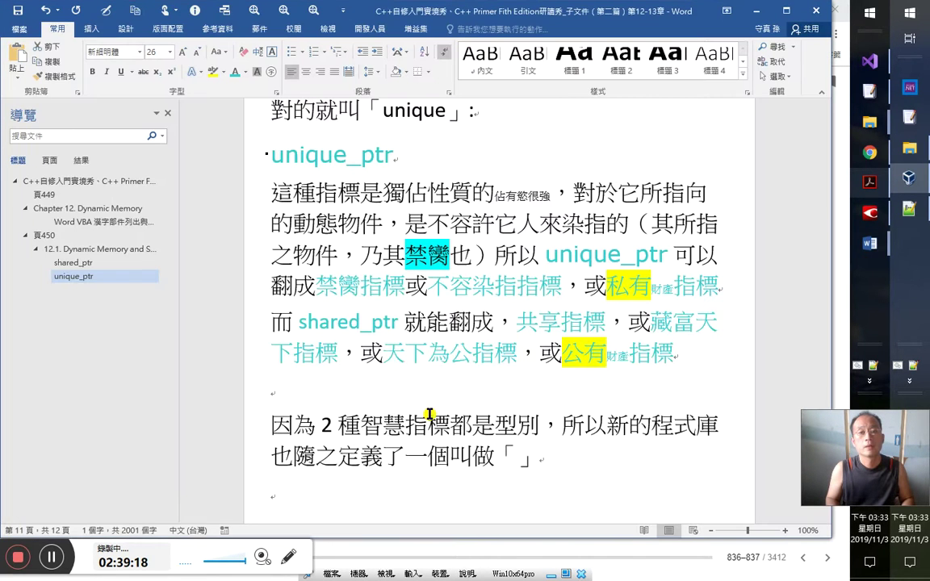
text(weak)
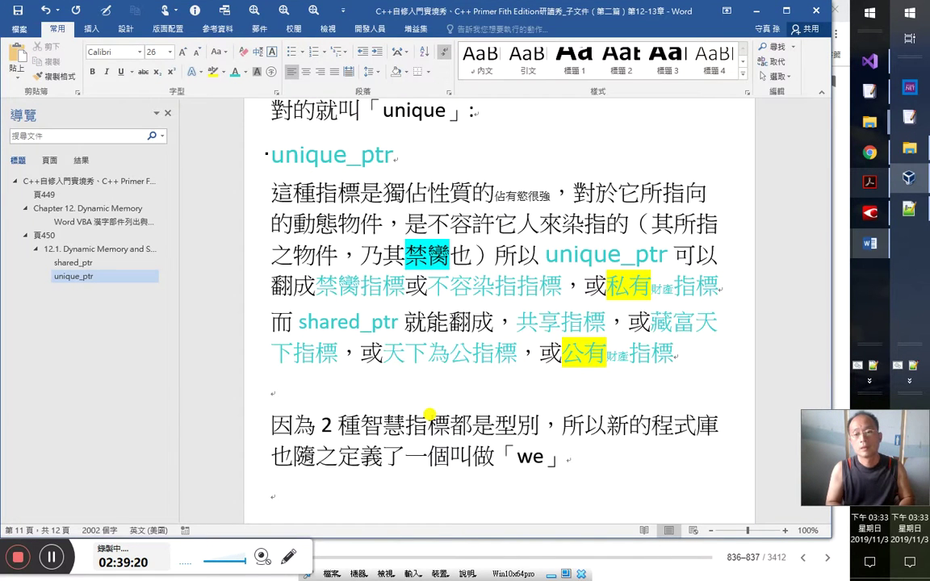
text(_pt)
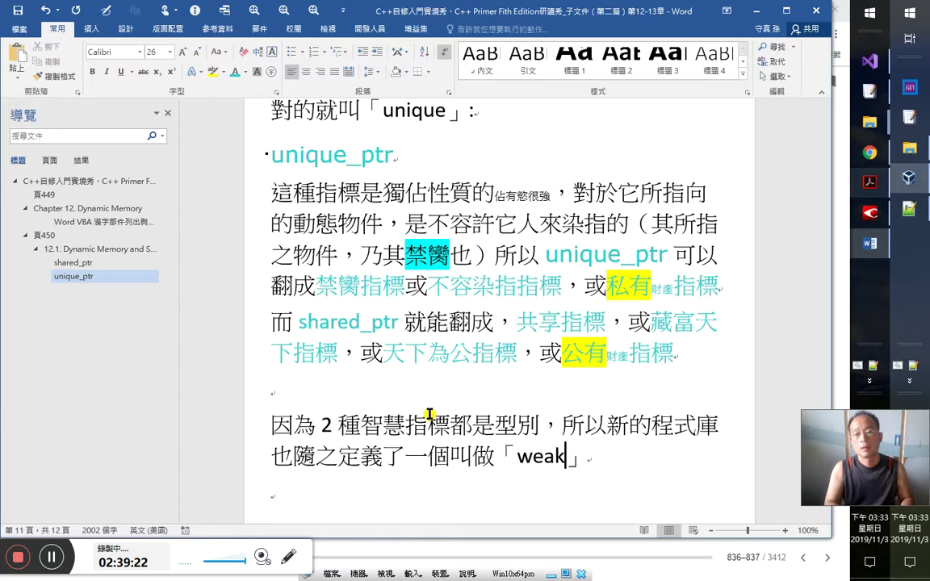
text(r)
key(Right)
text(型別的指標)
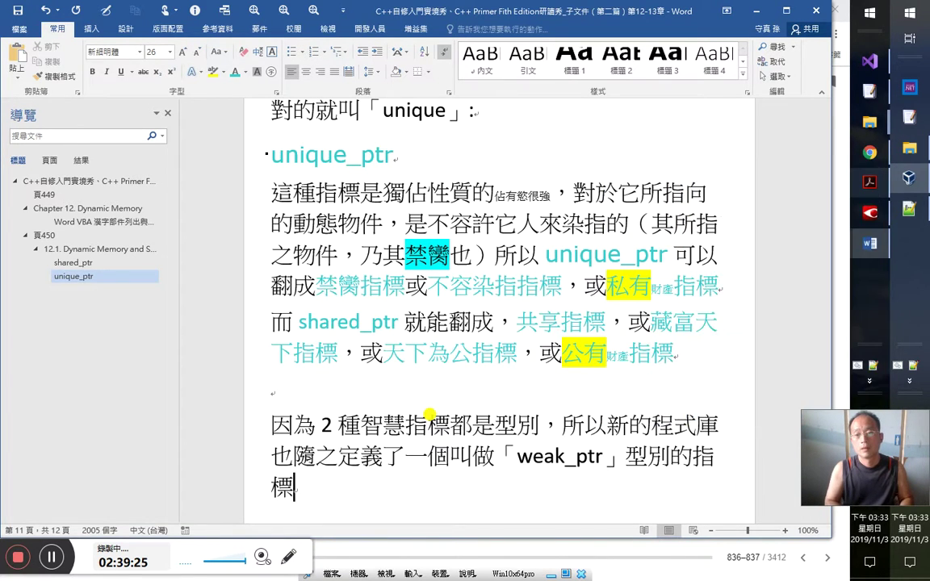
Replace 的指標 with /類別庫（class）。 so it ends 「weak_ptr」的型別/類別庫（class）, then start a new line
key(alt+Tab)
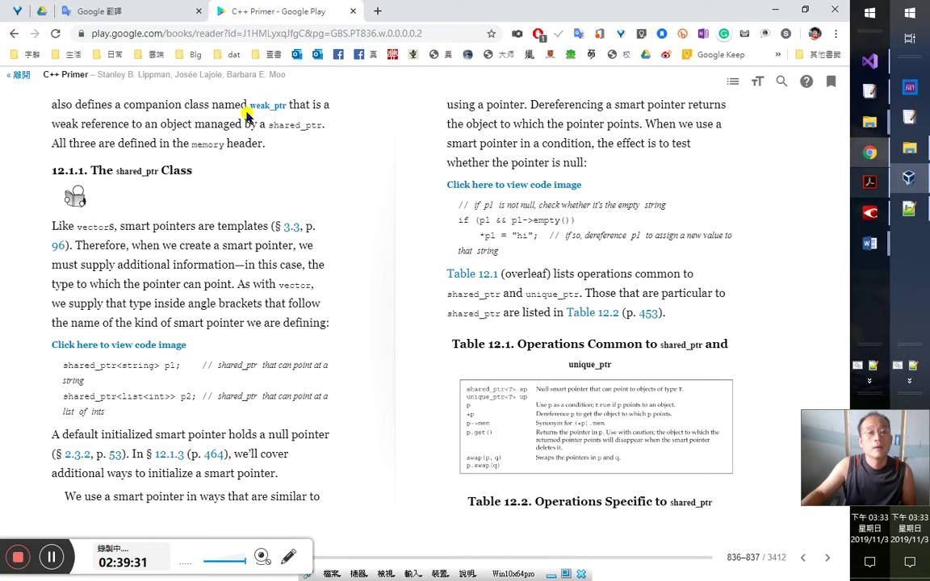
key(alt+Tab)
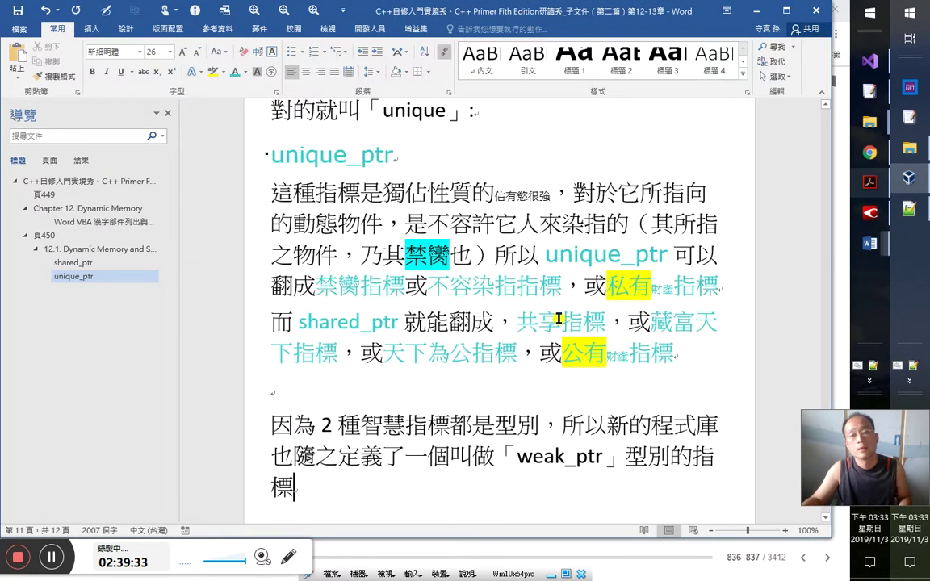
key(Left)
key(Right)
key(Right)
key(Right)
key(Right)
text(的)
key(Right)
key(Right)
key(Right)
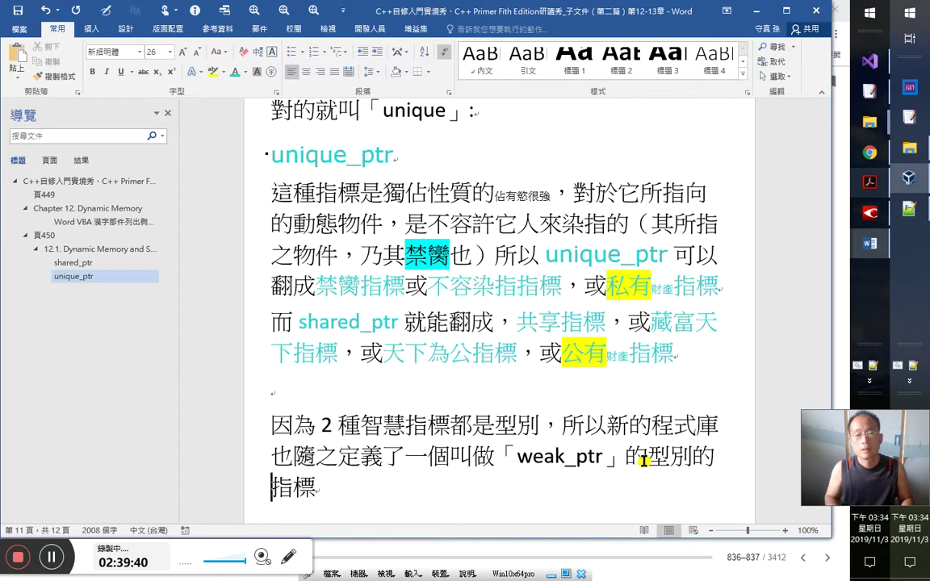
key(shift+Left)
key(shift+Left)
key(shift+Left)
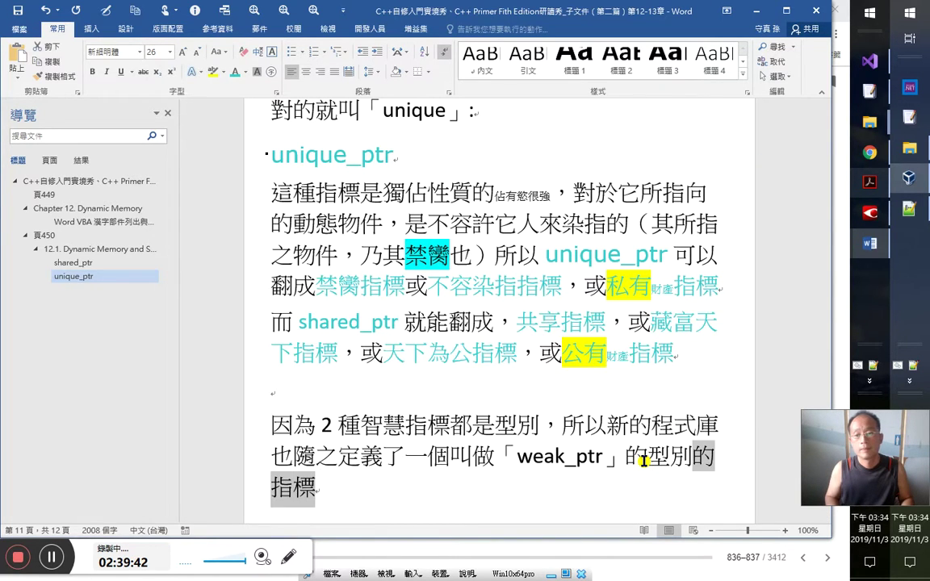
key(BackSpace)
text(/)
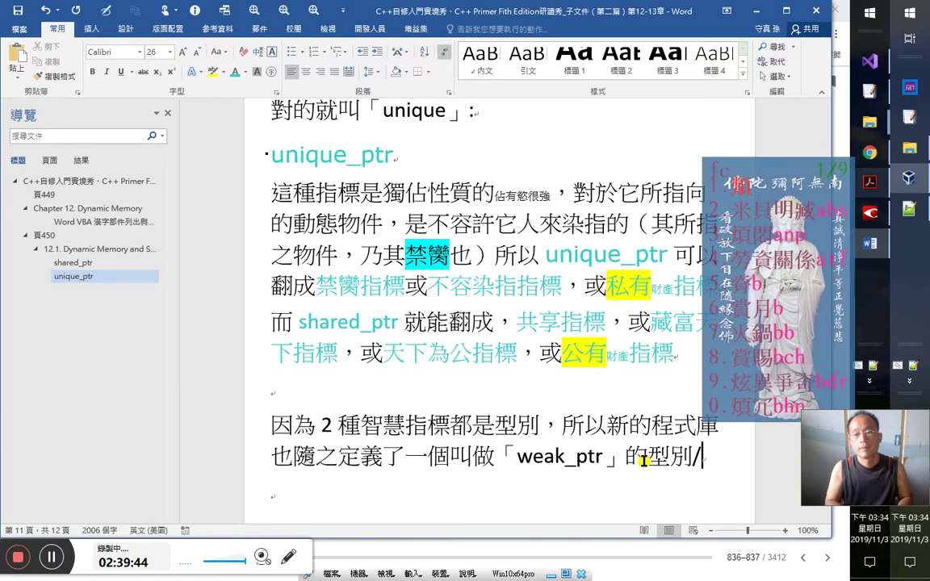
text(類別庫（cl)
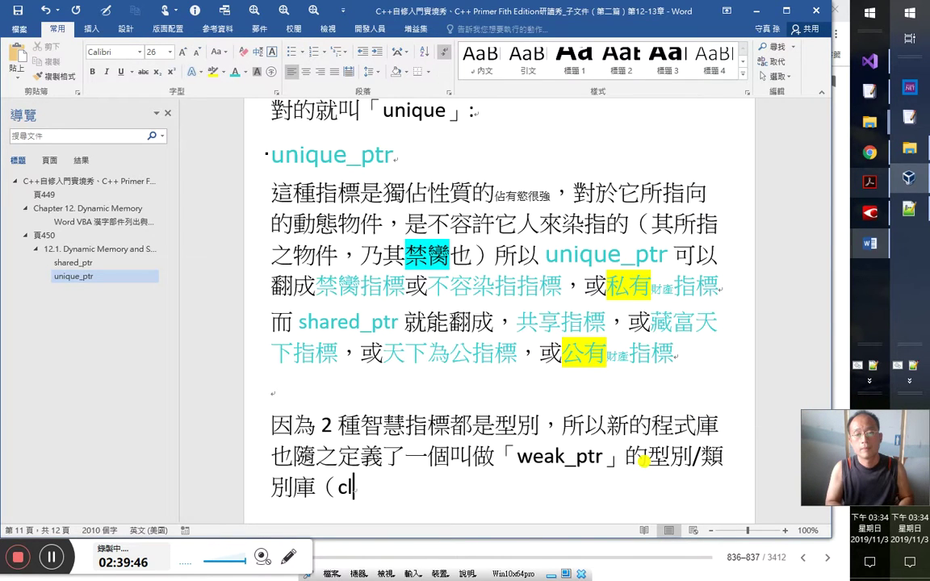
text(ass）。)
key(Return)
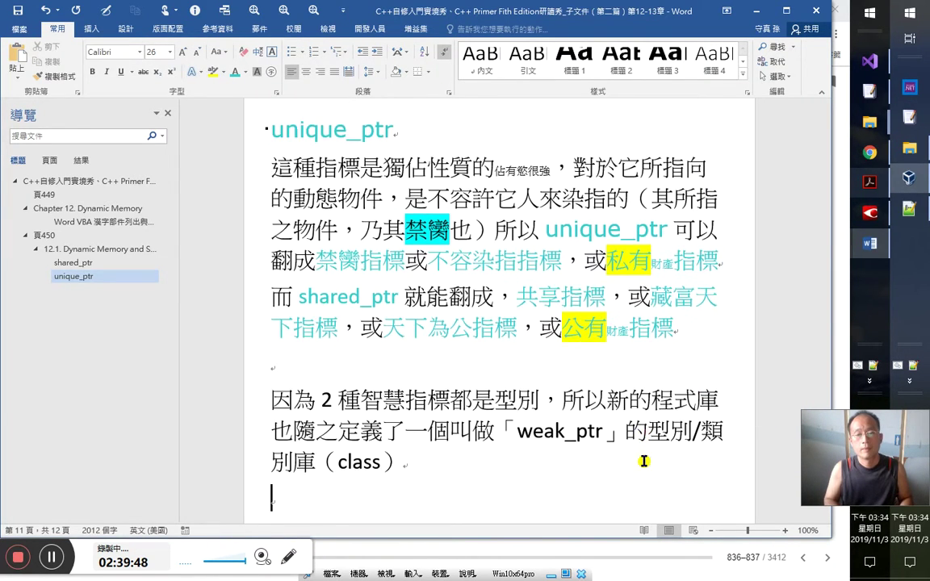
key(alt+Tab)
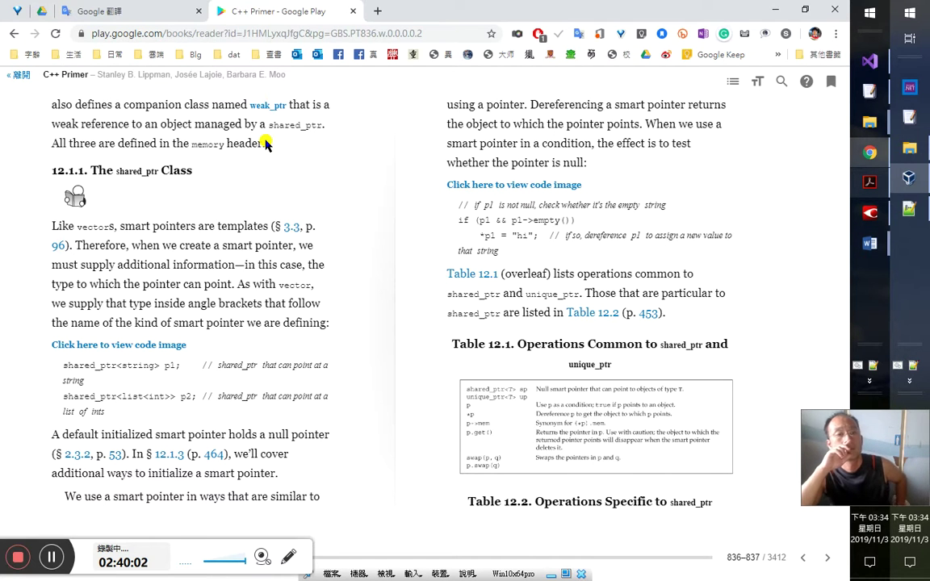
key(alt+Tab)
Type 這種型別是一種 weak 的參考，參考到 shared_ptr 所, switching input method for the English words
key(ctrl+space)
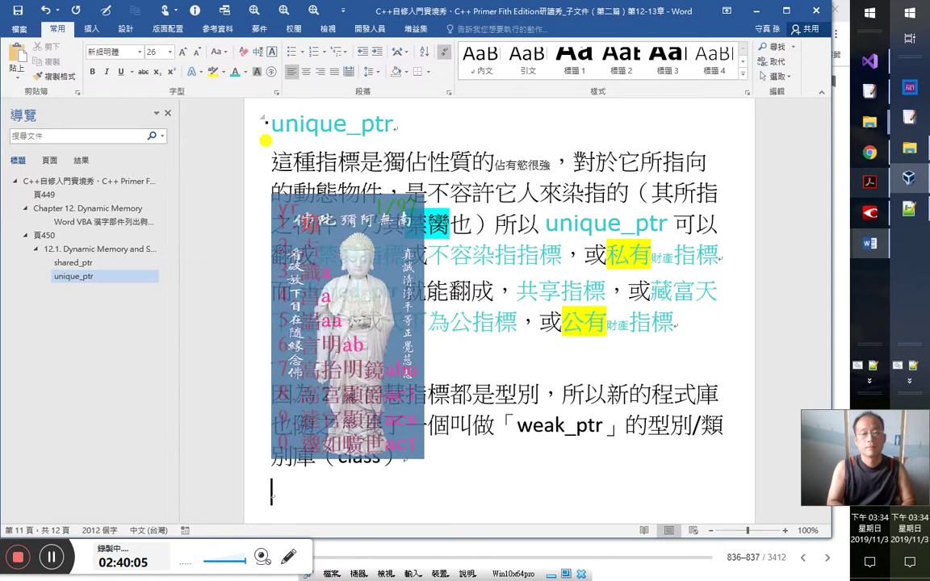
text(這種)
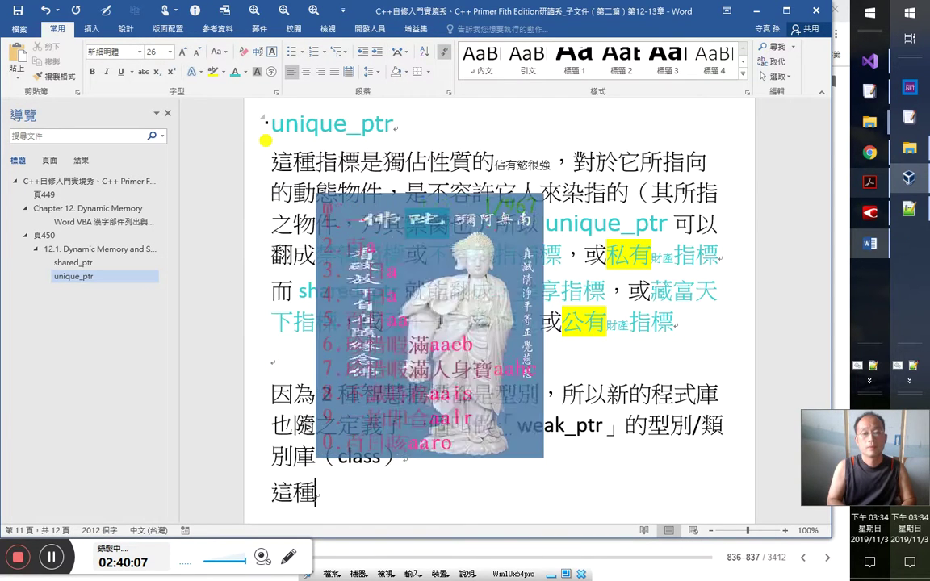
text(型別是一種)
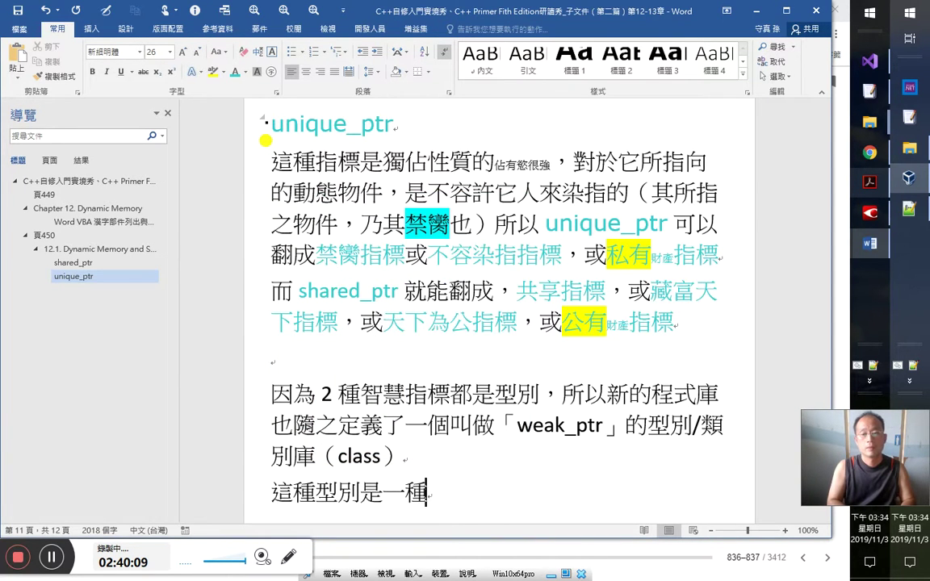
key(ctrl+space)
text(weak)
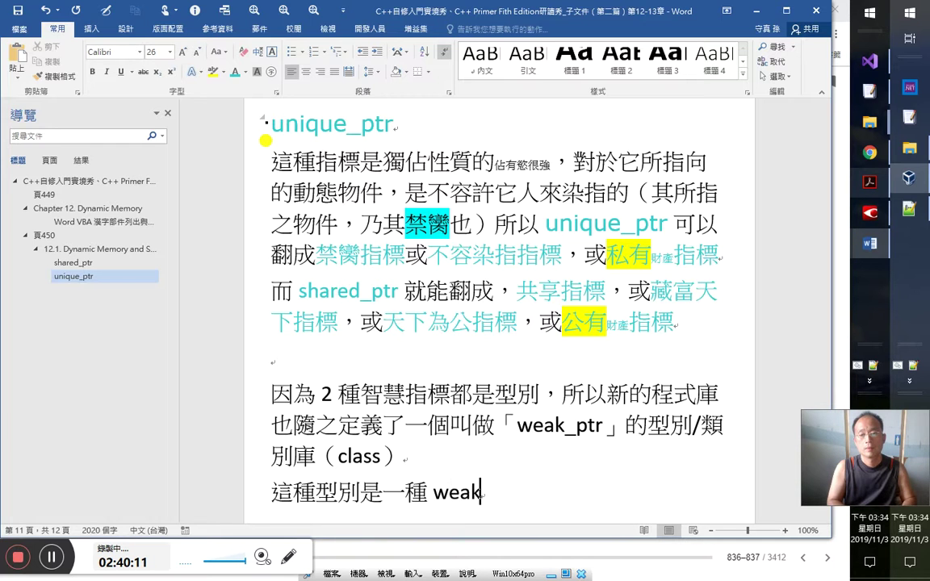
key(ctrl+space)
text(的參考)
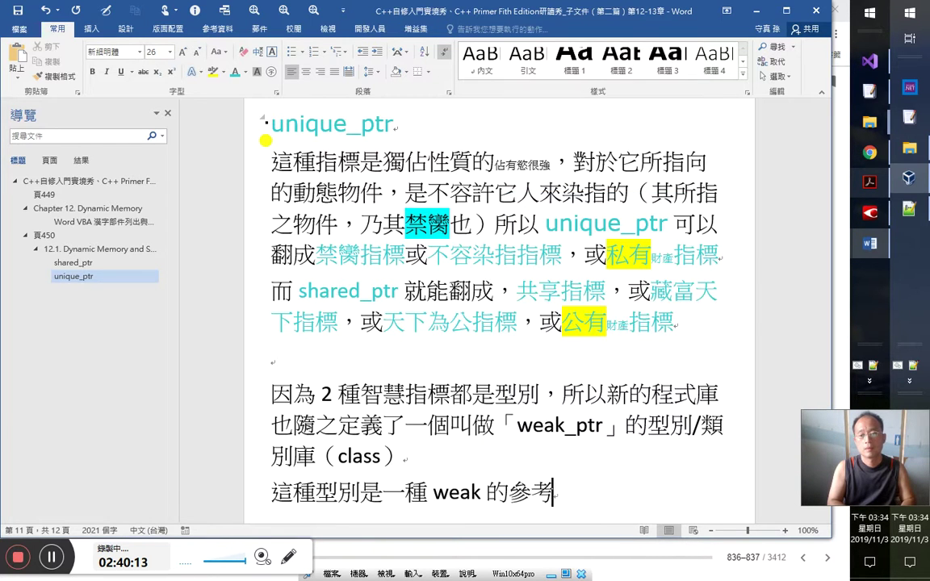
text(，參考到)
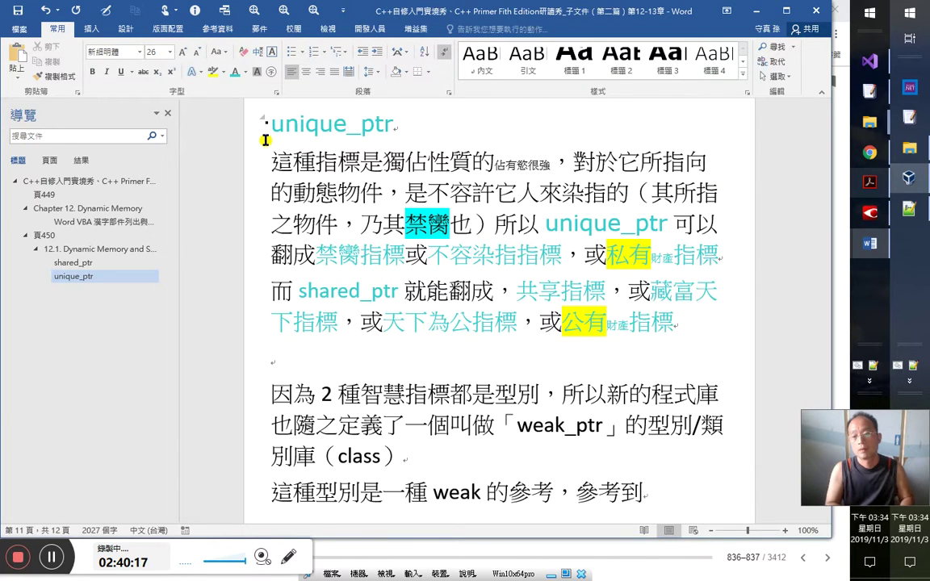
key(ctrl+space)
text(shared)
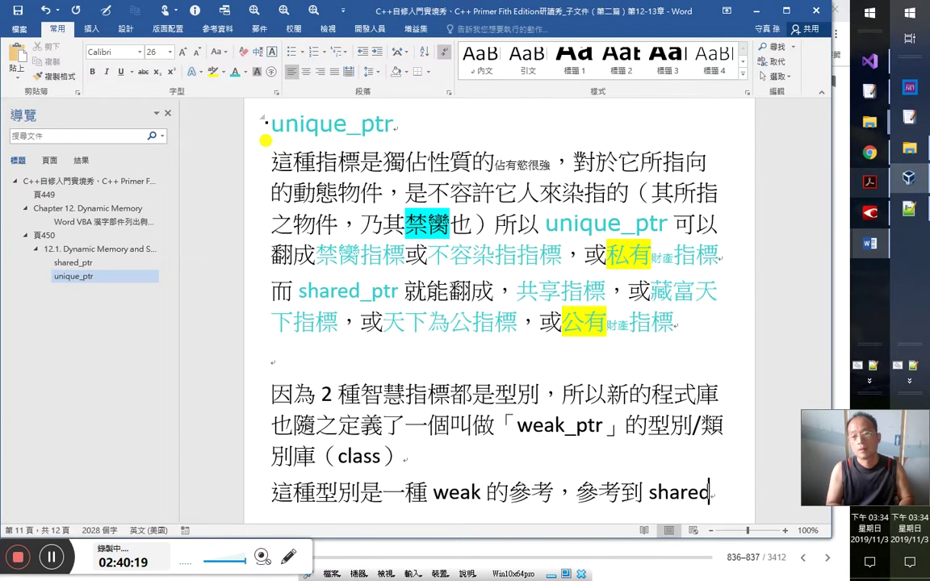
text(_ptr)
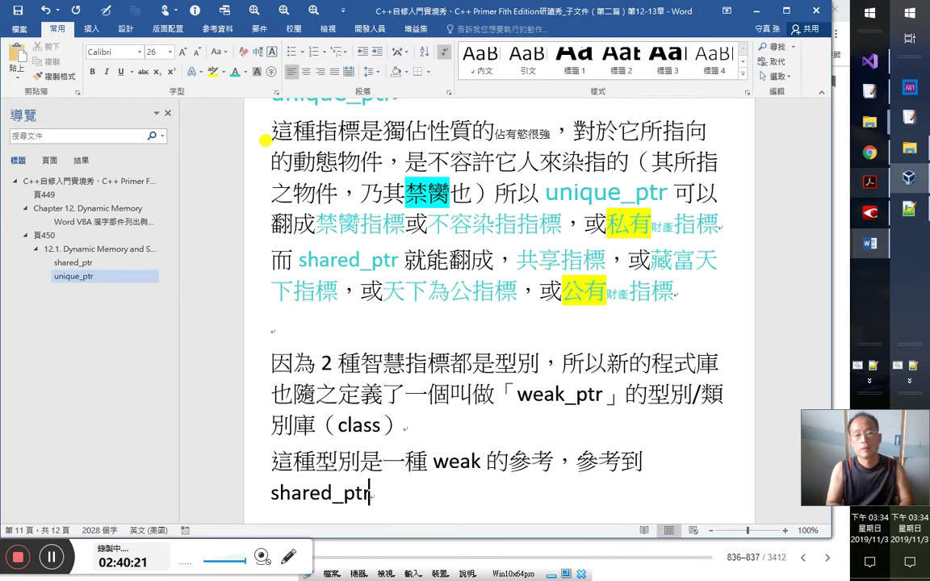
text(所)
Finish the line with 管理的物件 and start a new paragraph, checking the book's weak_ptr passage
key(alt+Tab)
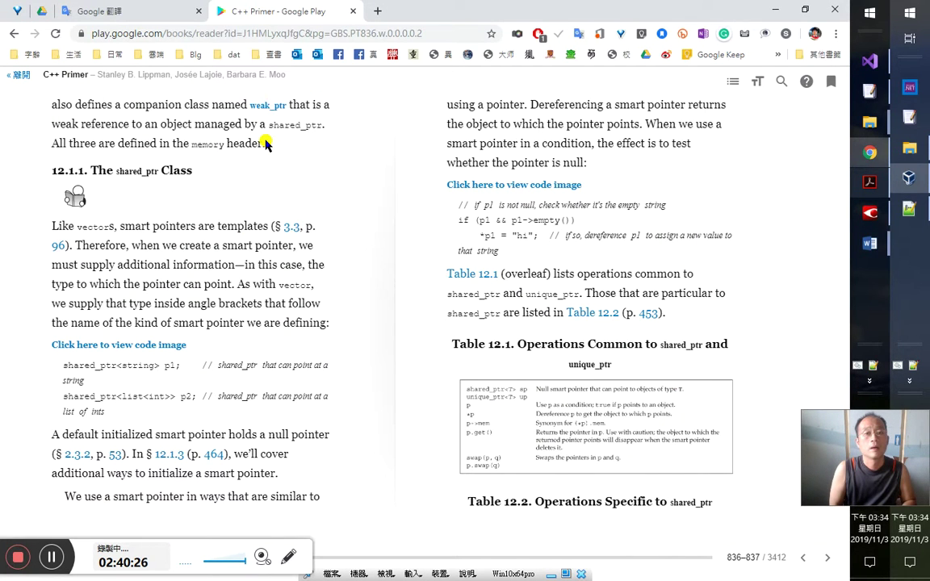
key(alt+Tab)
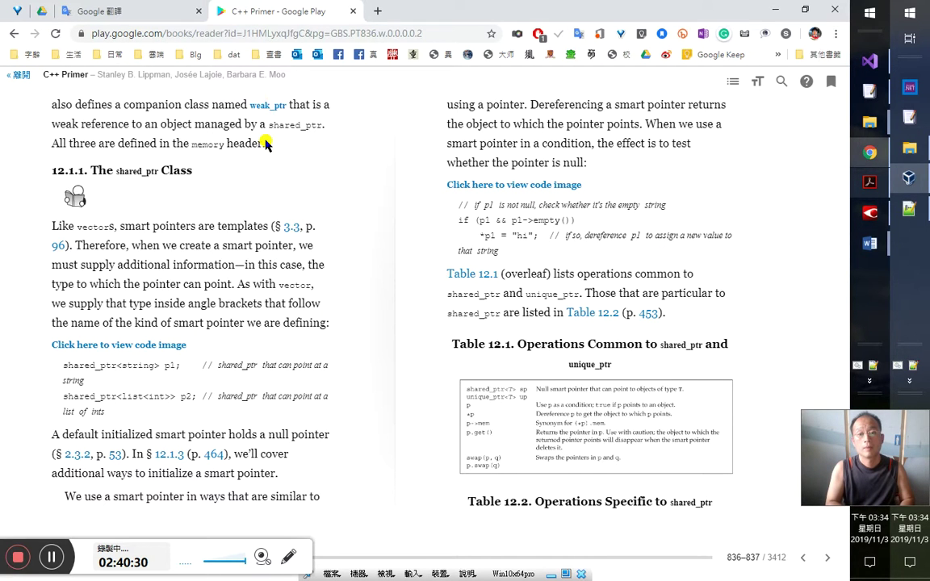
key(alt+Tab)
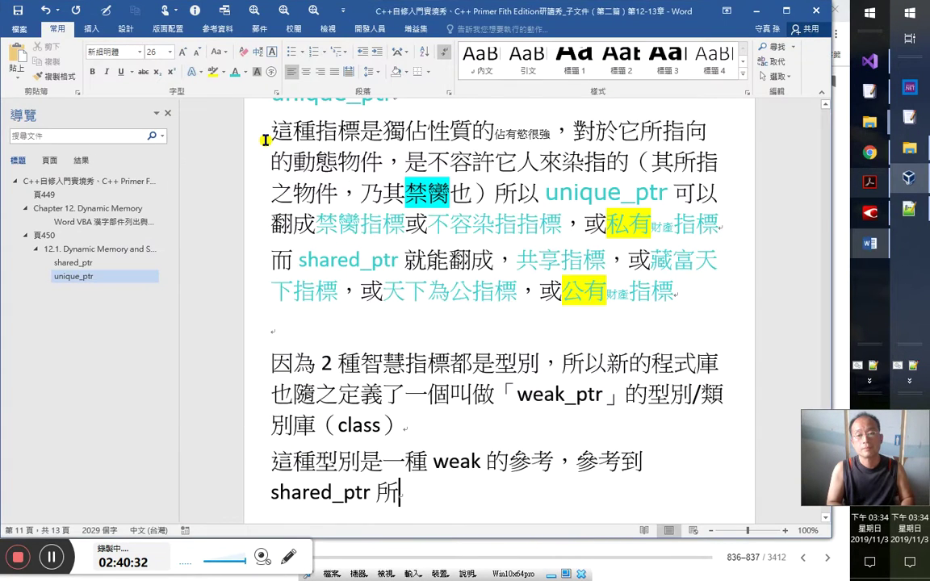
text(管理的)
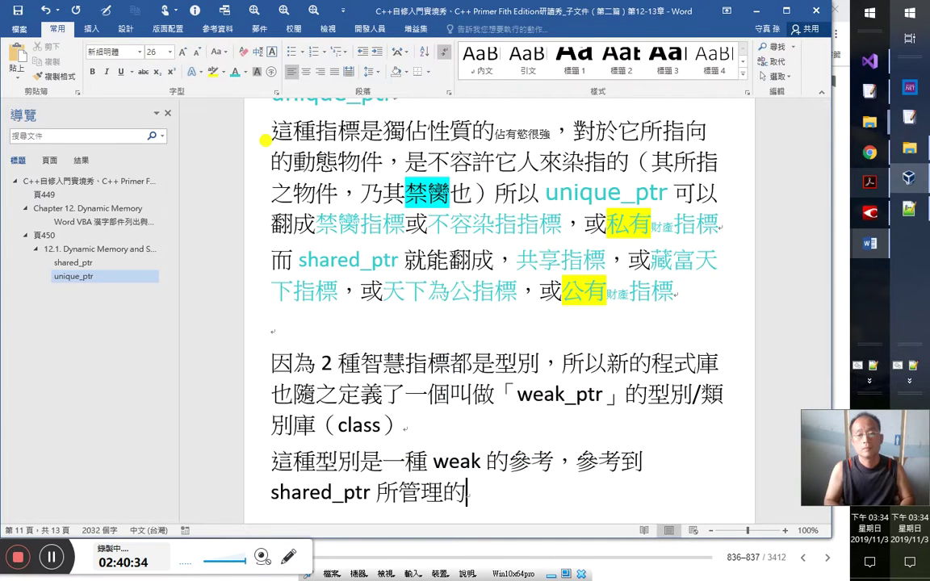
text(a)
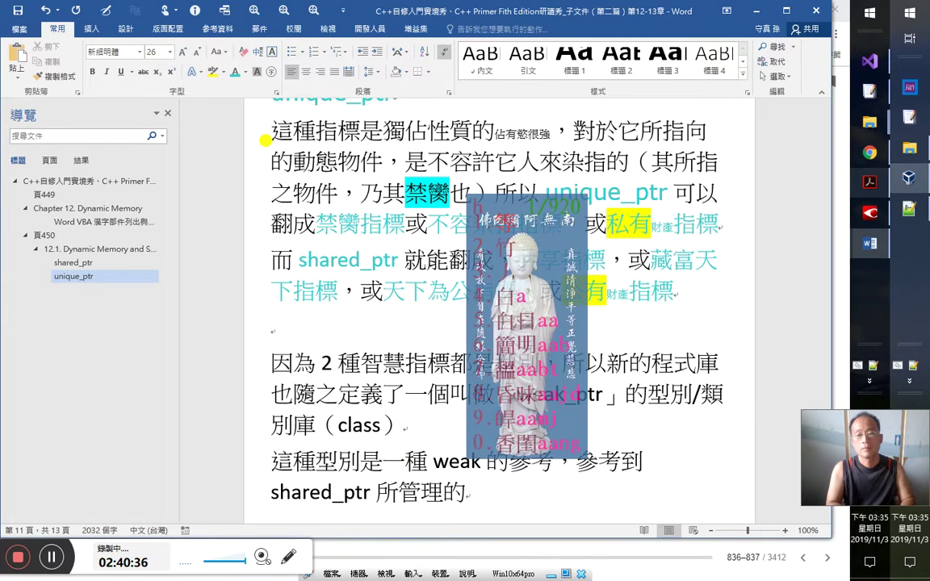
text(物件)
key(Return)
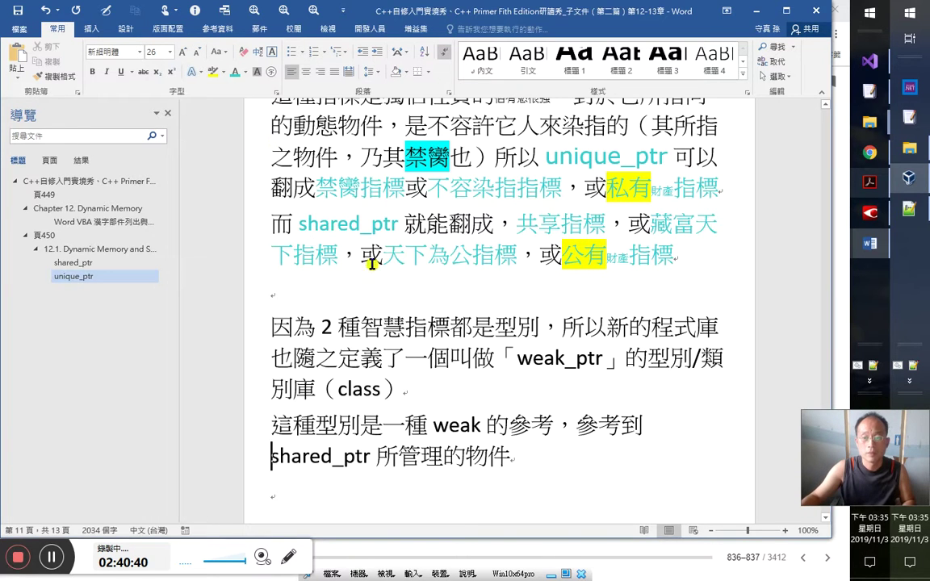
key(alt+Tab)
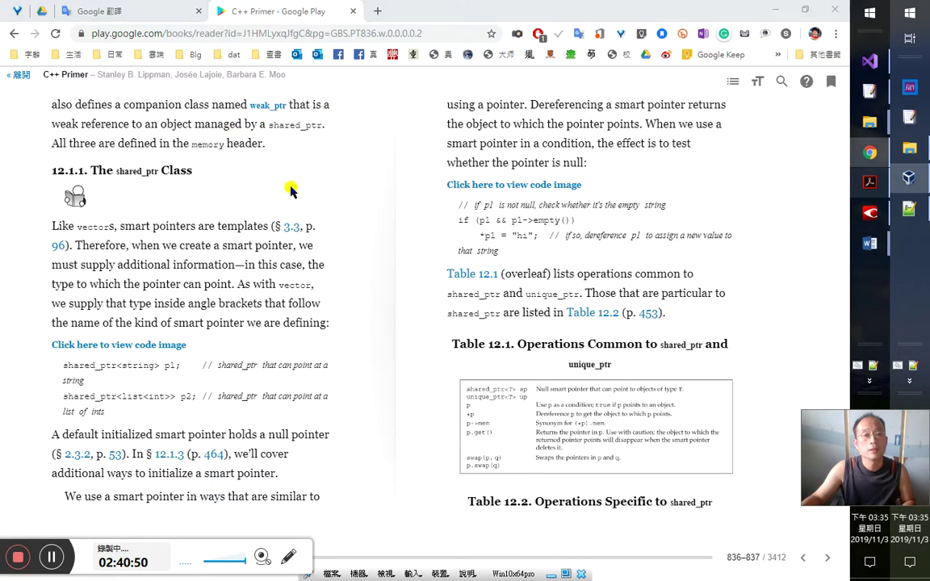
key(alt+Tab)
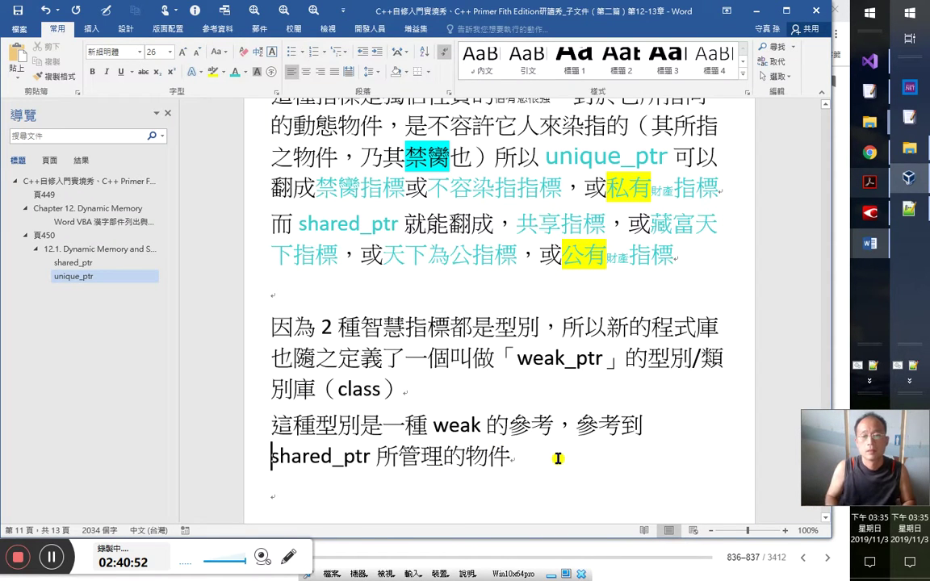
Insert 一個由 before shared_ptr and 共享指標 right after it
text(一個由)
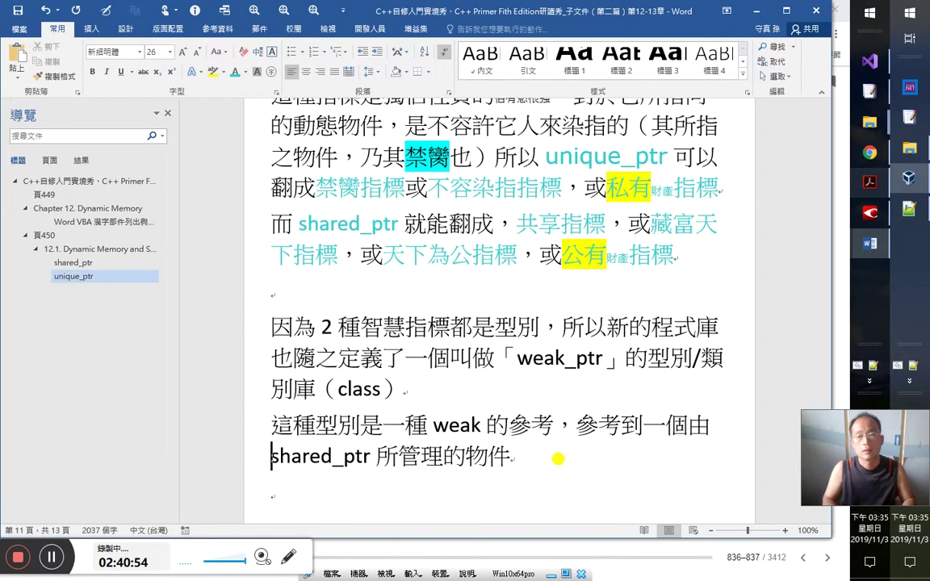
key(Right)
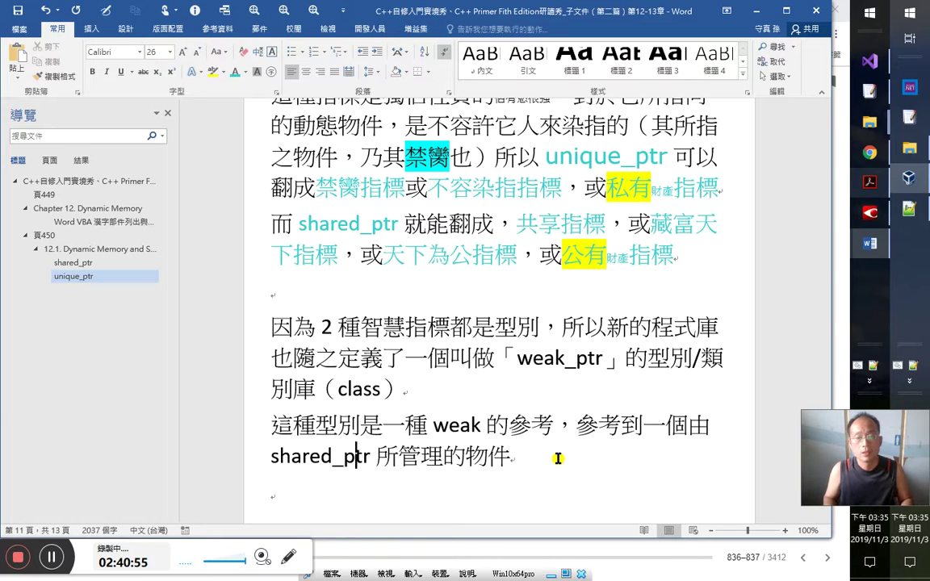
key(Right)
key(Right)
key(Right)
text(公有)
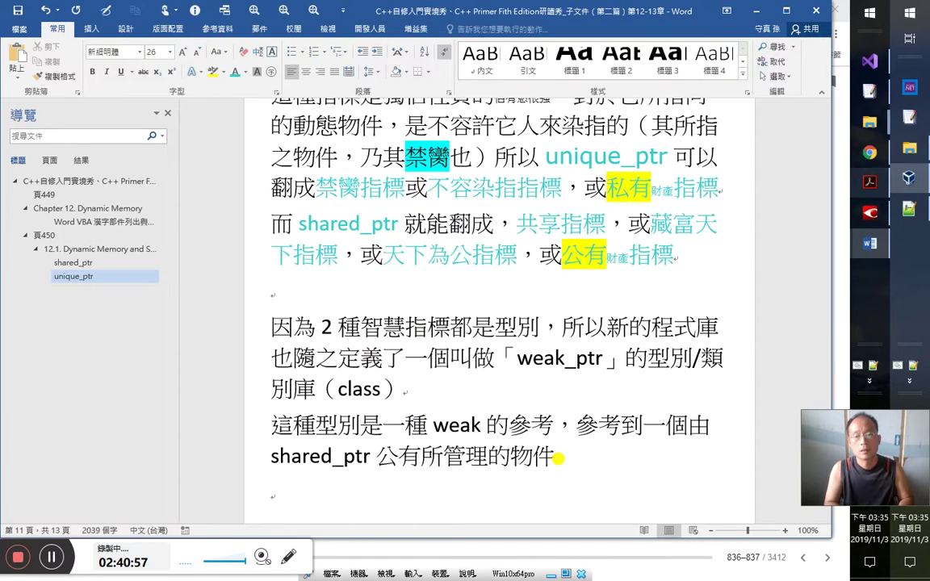
text(qa)
key(space)
key(space)
key(Right)
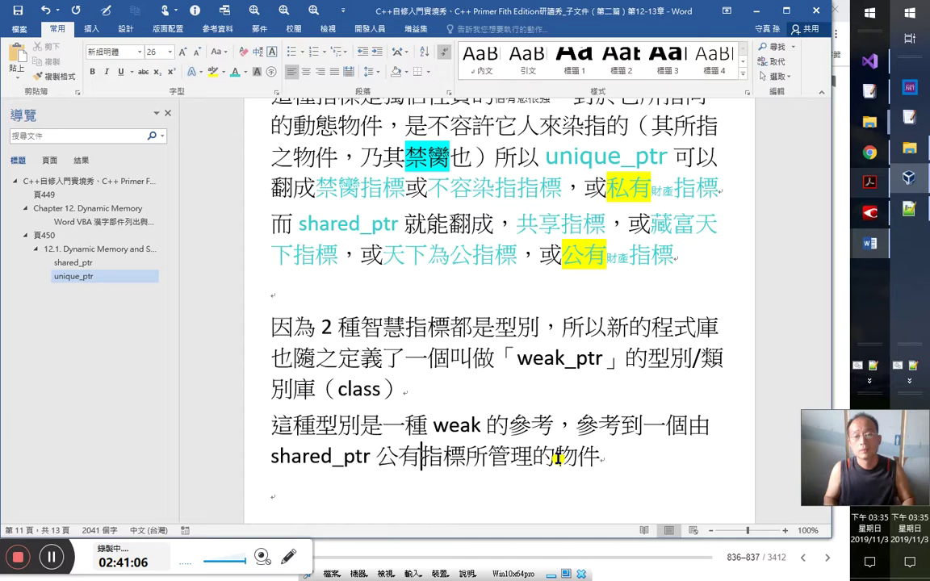
key(shift+Left)
key(shift+Left)
text(tc)
key(space)
key(space)
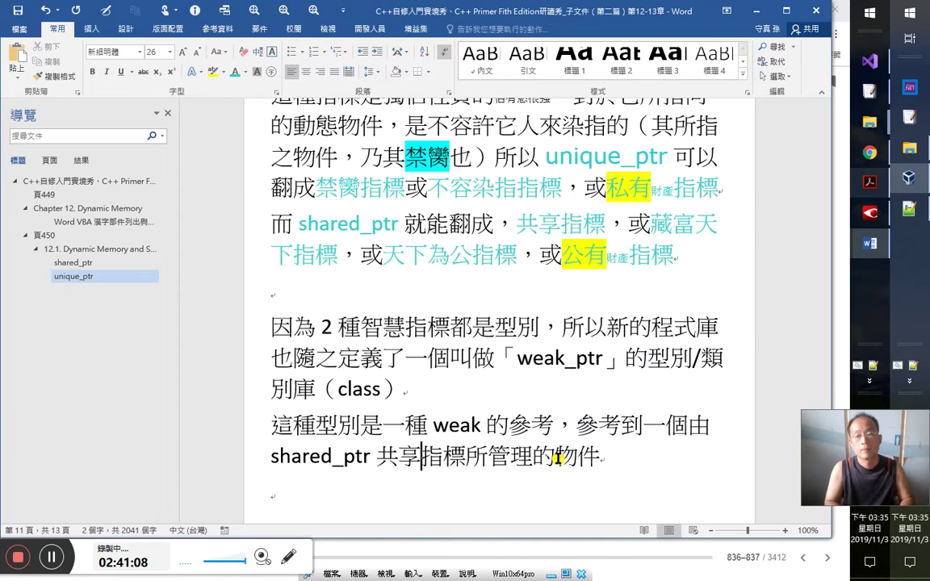
Add （公有財產指標） after 共享指標 and shrink that parenthetical to a smaller font
key(Right)
key(Right)
text(（a)
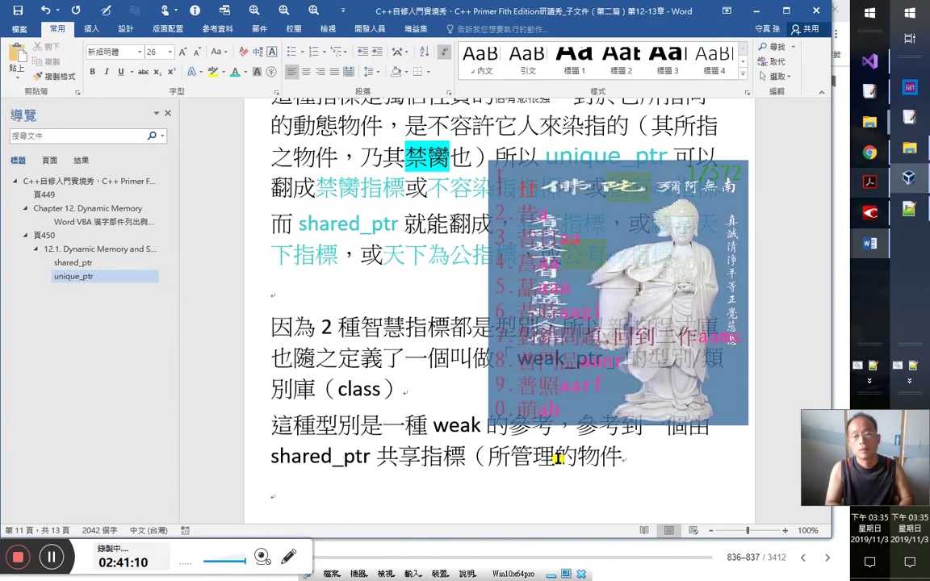
key(BackSpace)
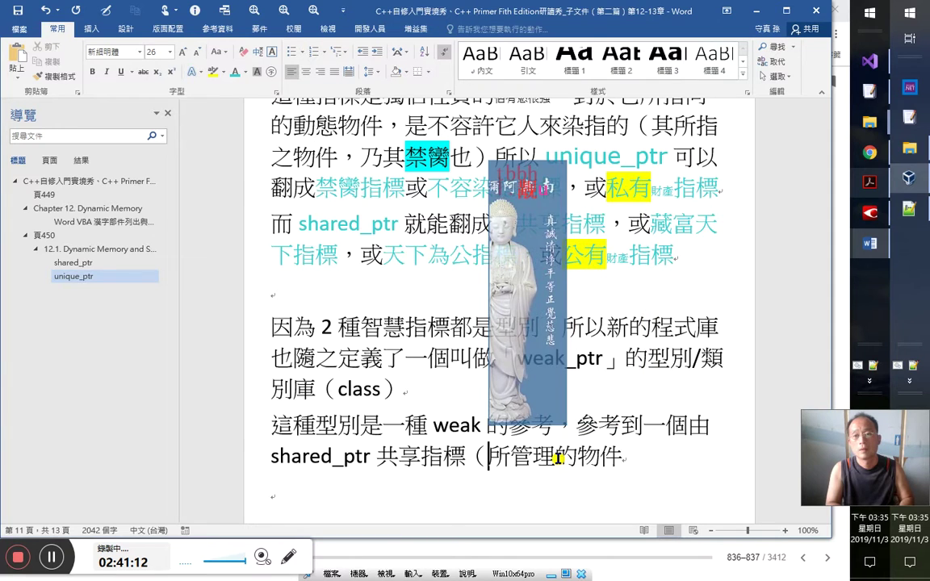
text(c)
key(space)
text(財產)
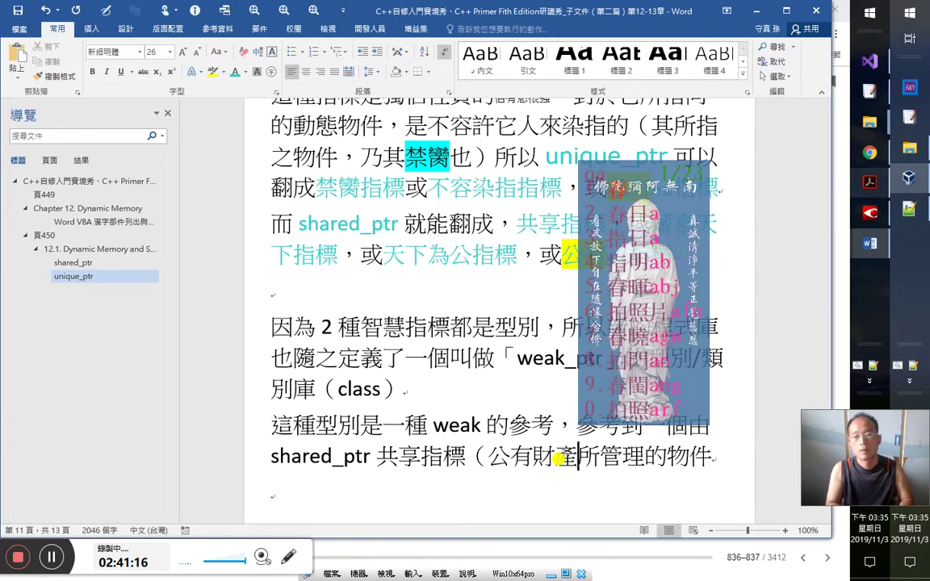
text(指標）)
key(shift+Left)
key(shift+Left)
key(shift+Left)
key(shift+Left)
key(shift+Left)
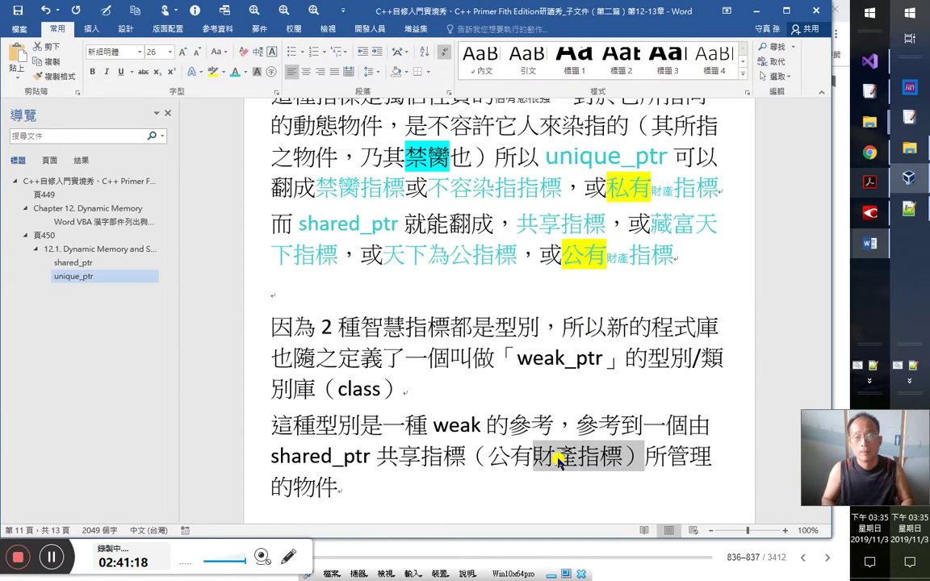
key(shift+Left)
key(shift+Left)
key(shift+Left)
key(ctrl+shift+comma)
key(ctrl+shift+comma)
key(ctrl+shift+comma)
key(ctrl+shift+comma)
key(ctrl+shift+comma)
key(ctrl+shift+comma)
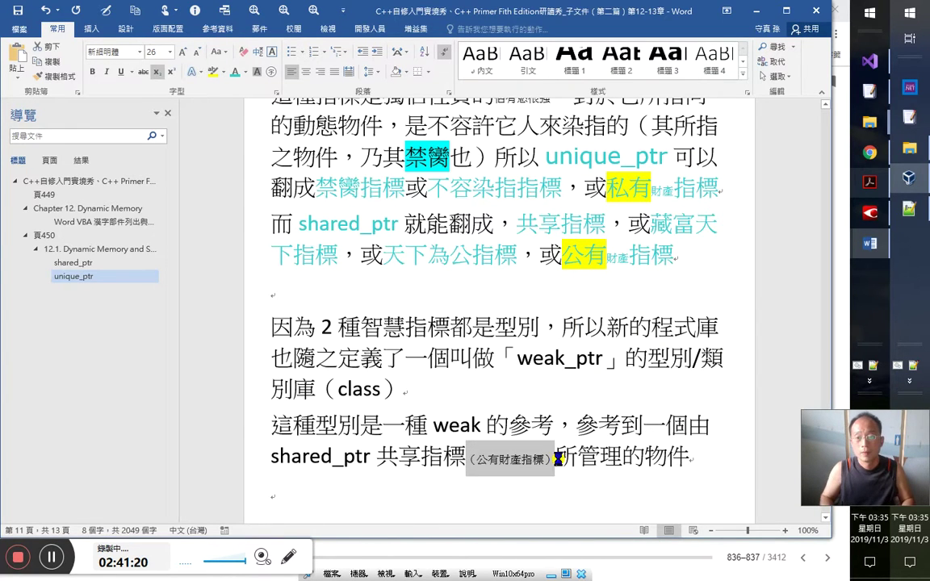
key(End)
key(Down)
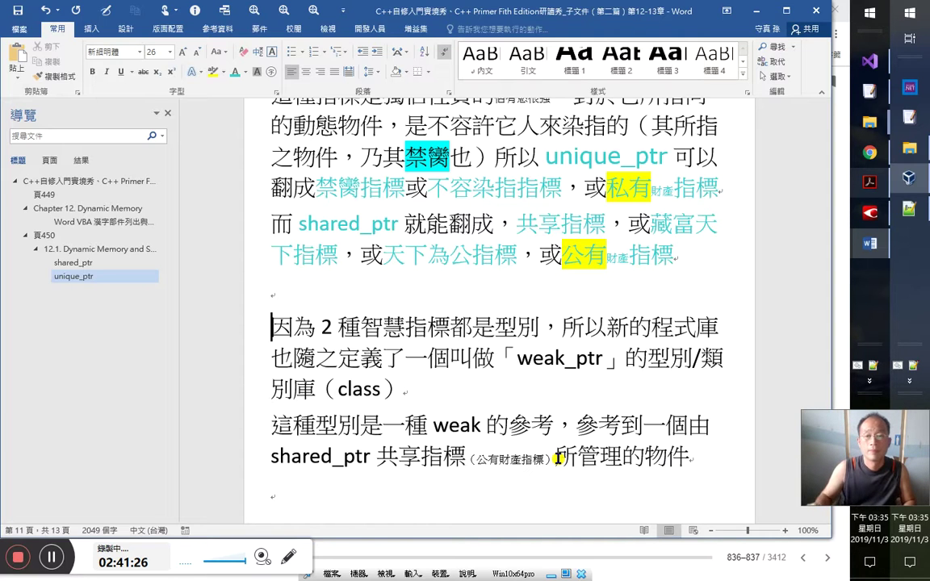
Colour the term weak_ptr in the paragraph cyan like the other terms
click(517, 327)
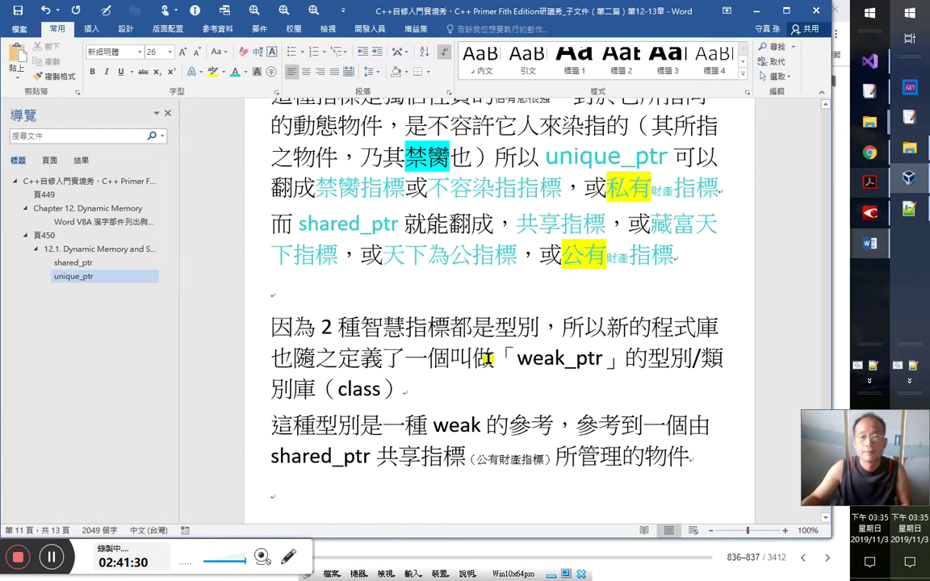
click(378, 325)
click(517, 330)
click(530, 384)
drag(517, 356, 603, 362)
key(ctrl+c)
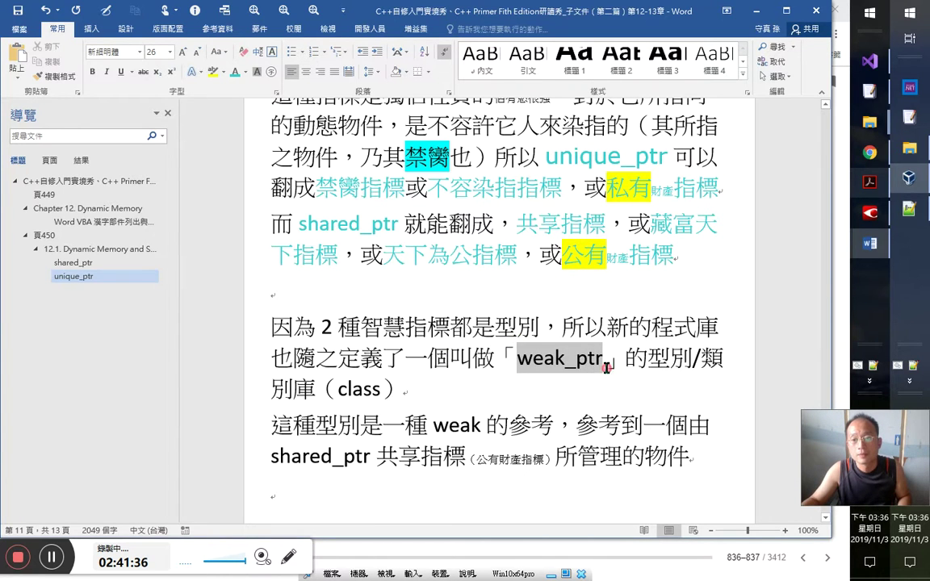
click(243, 72)
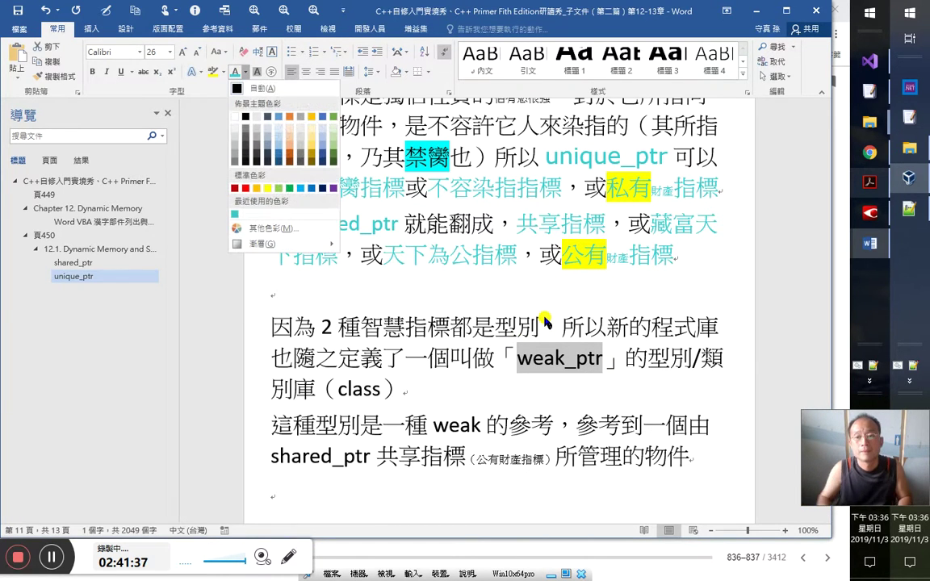
click(206, 188)
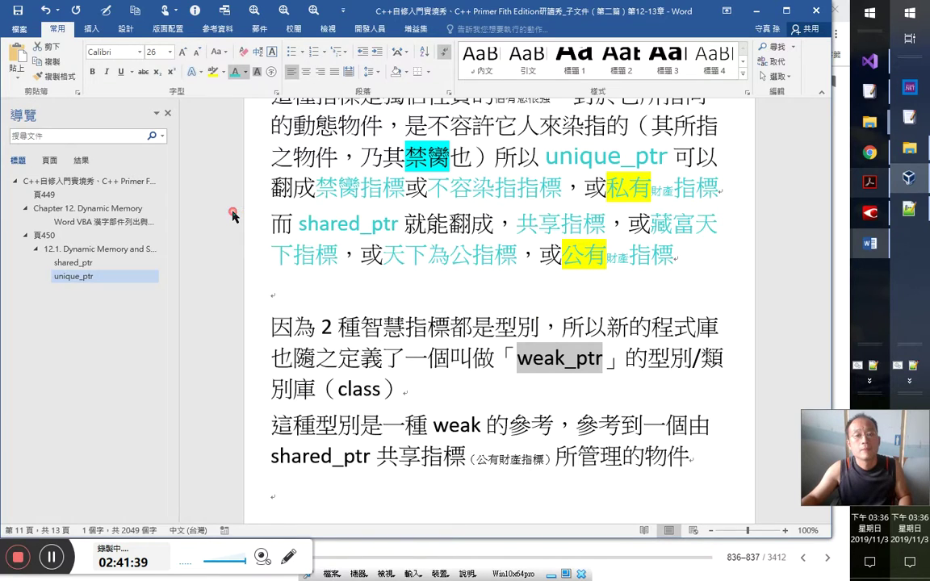
Paste weak_ptr on the empty line above as a heading formatted like unique_ptr
click(476, 297)
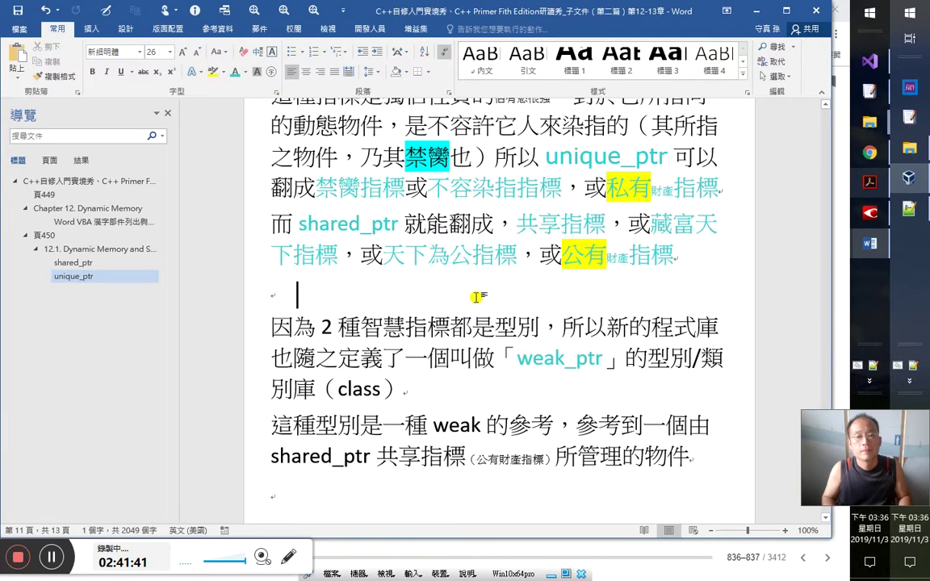
key(ctrl+v)
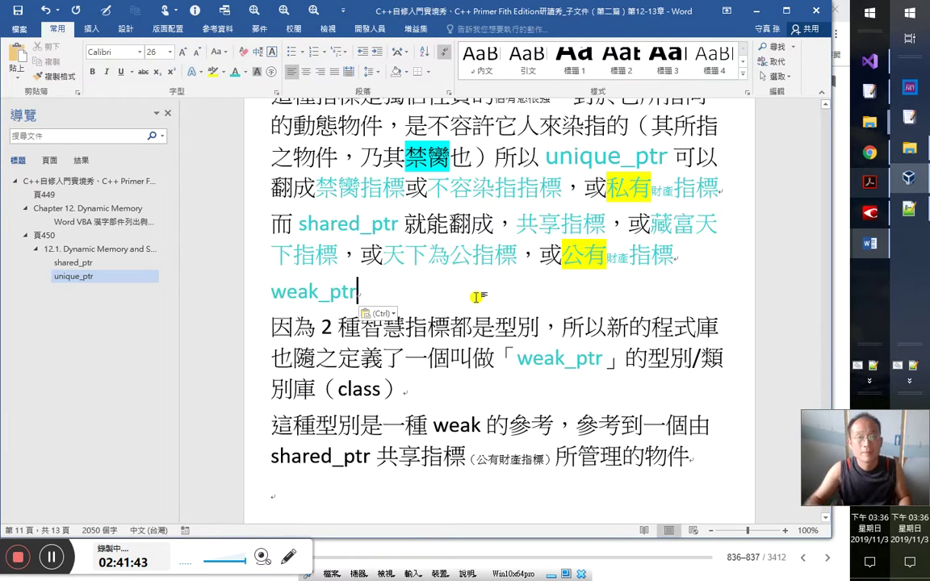
click(94, 283)
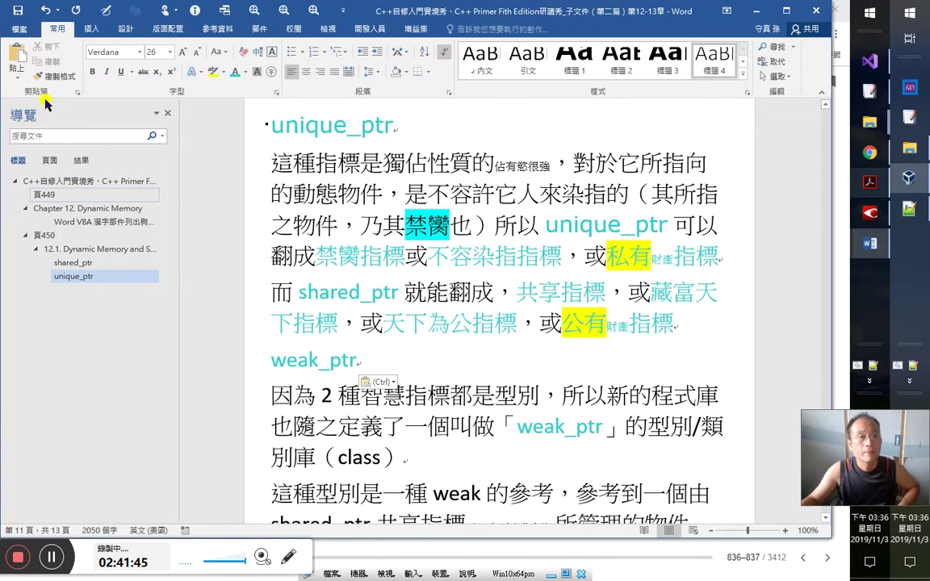
double_click(55, 75)
click(231, 367)
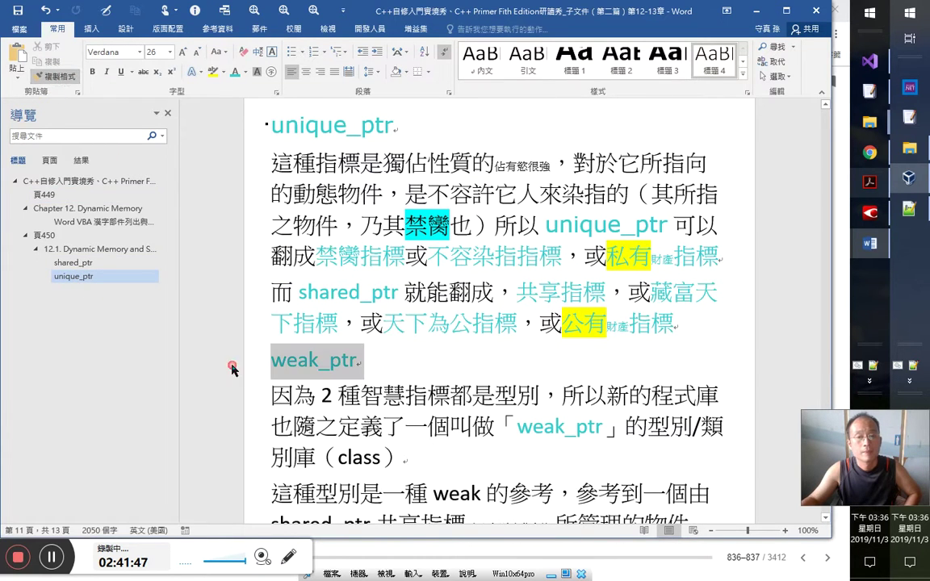
Begin typing 弱參考（weak refr on the empty line below the weak_ptr paragraph
scroll(368, 428, down, 4)
click(368, 410)
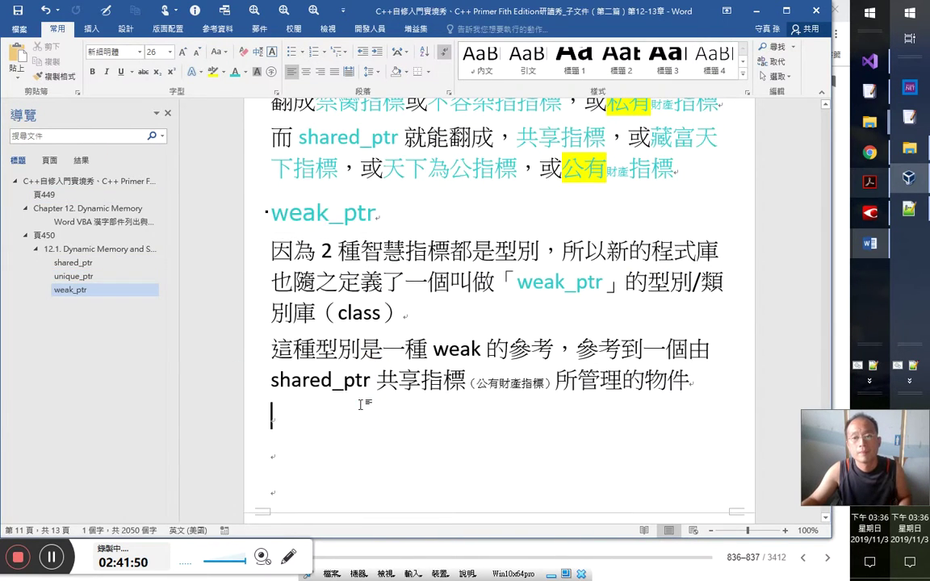
key(alt+Tab)
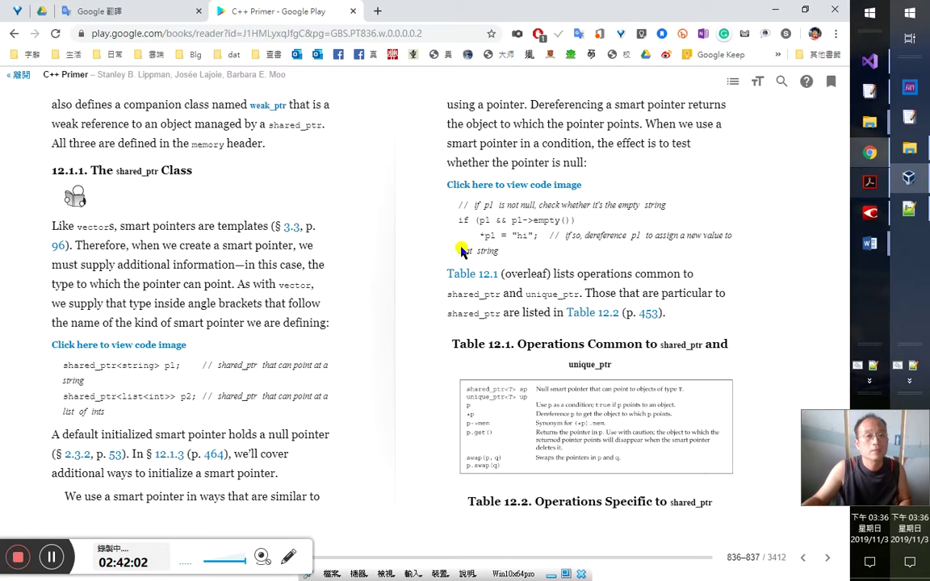
key(alt+Tab)
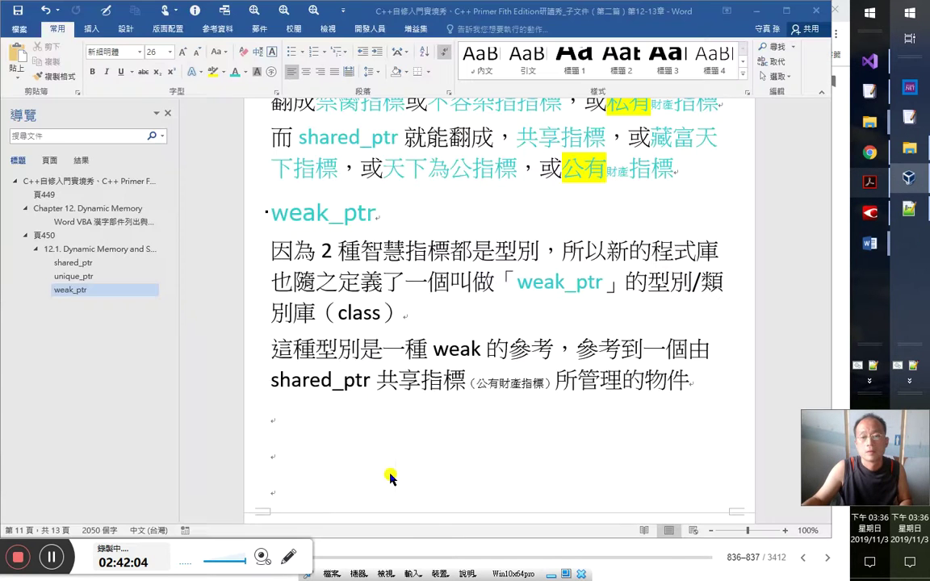
click(380, 444)
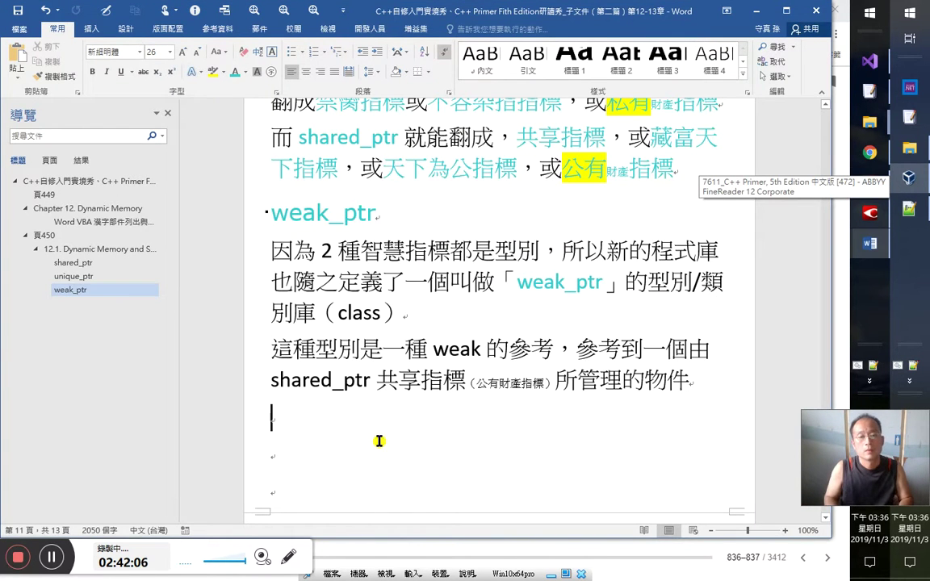
text(弱)
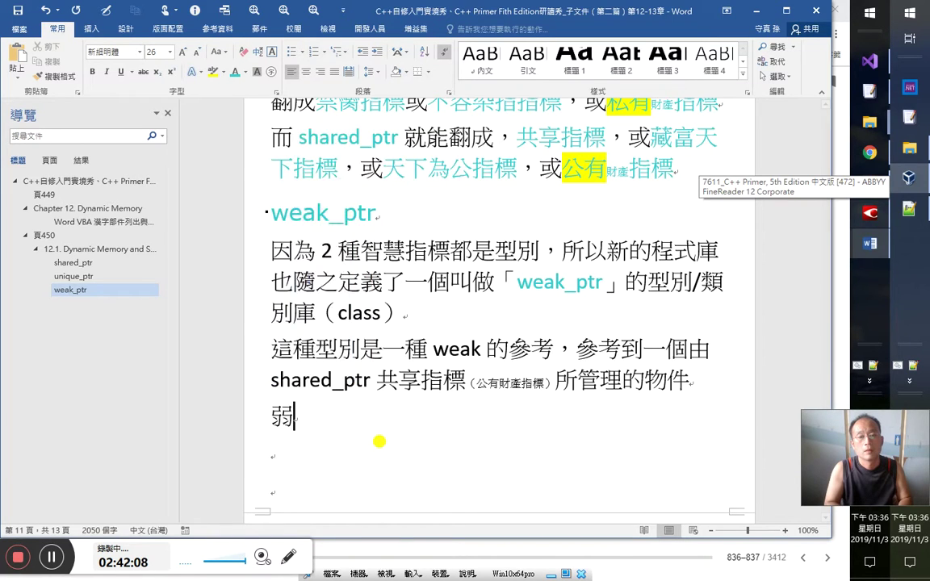
text(參考（we)
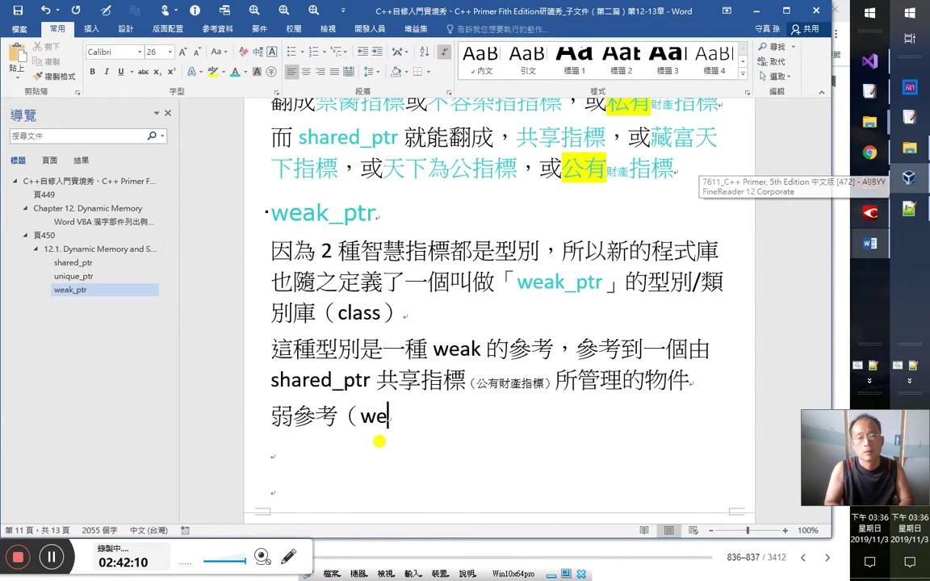
text(ak refr)
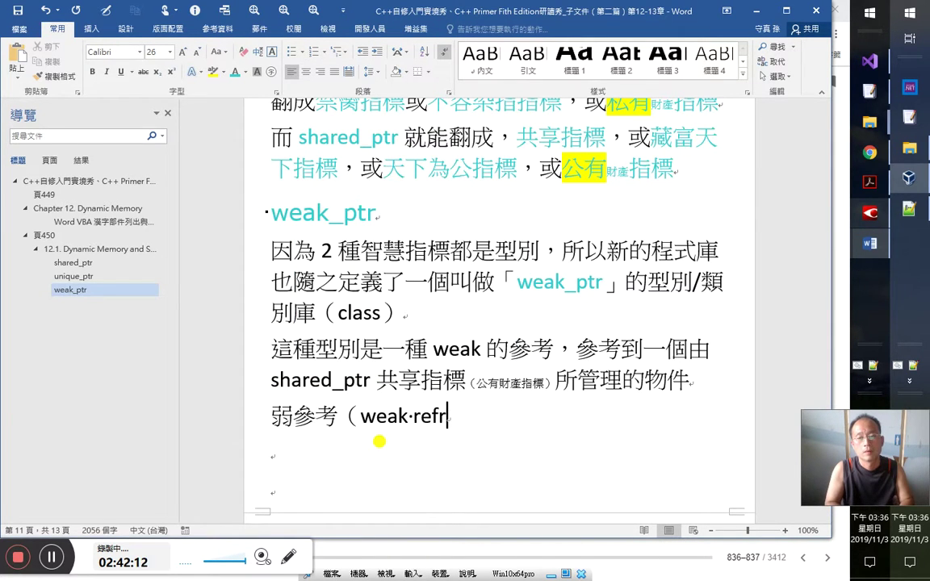
Correct the line to 弱參考（weak reference） and select the words weak reference
key(BackSpace)
text(erence)
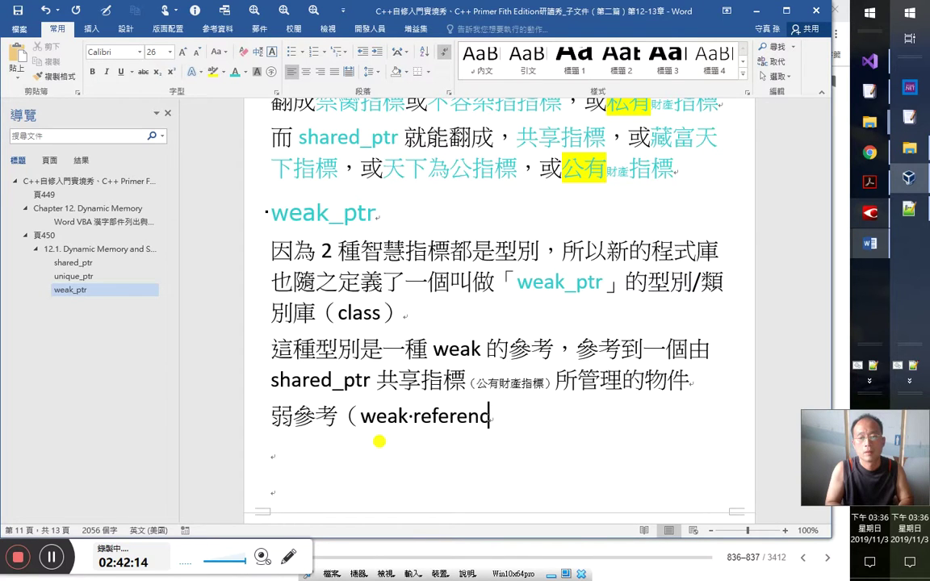
text(）)
key(alt+Tab)
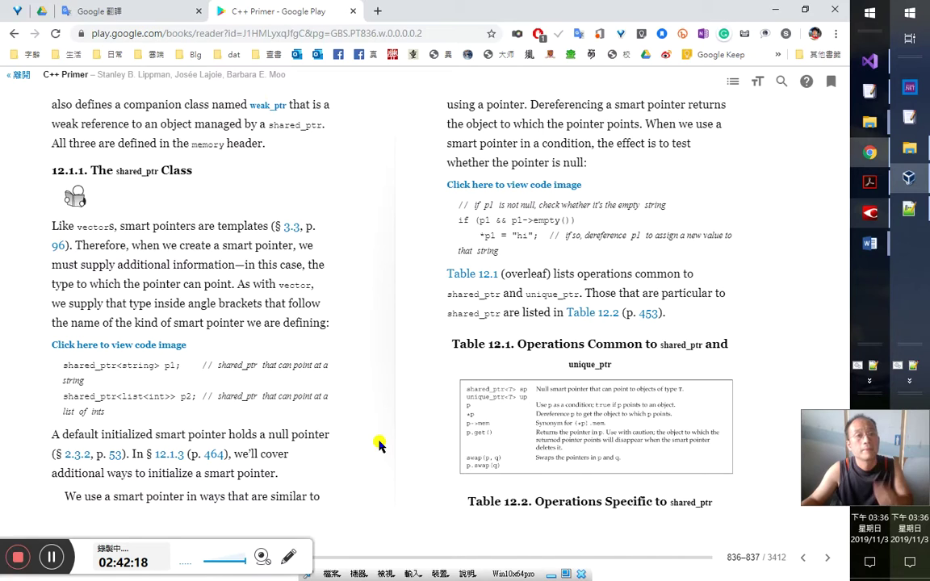
key(alt+Tab)
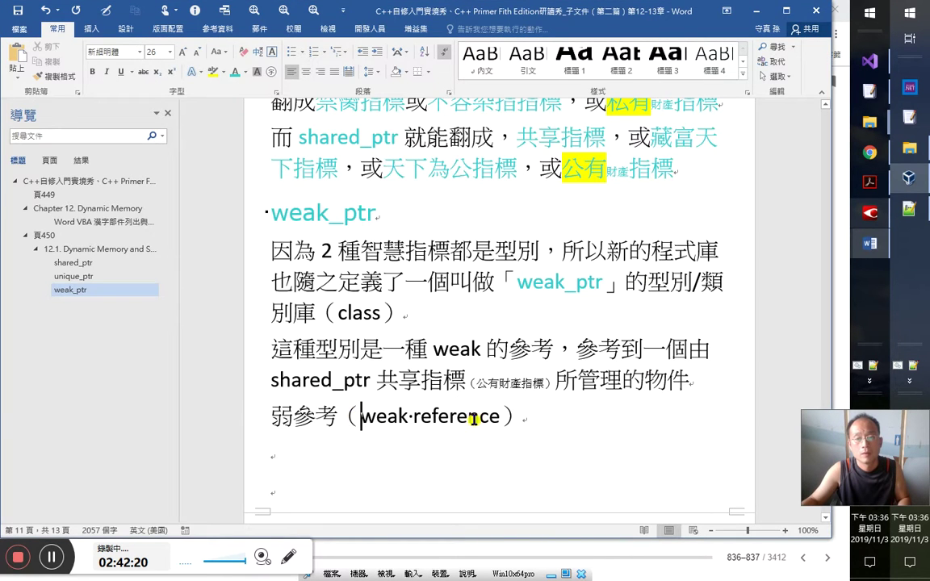
drag(360, 417, 499, 417)
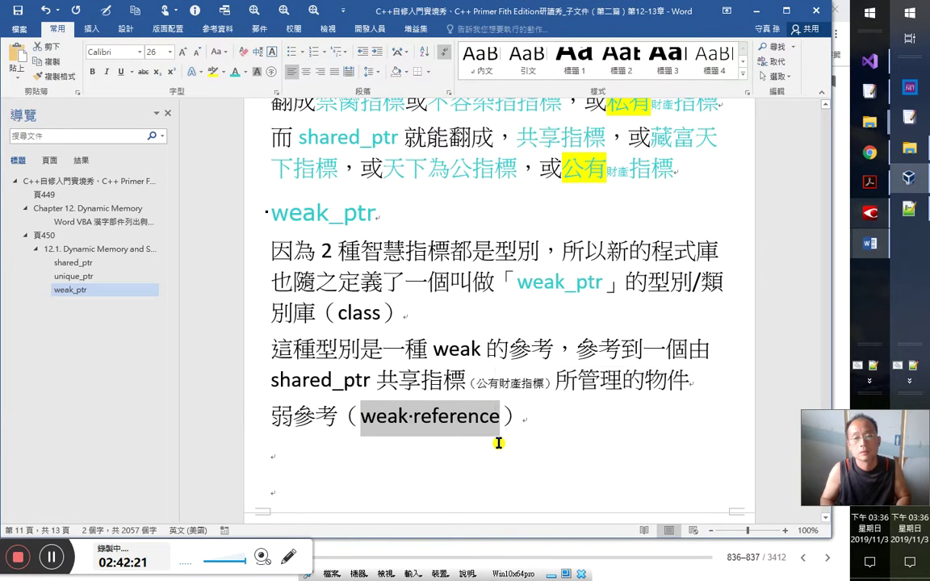
key(alt+Tab)
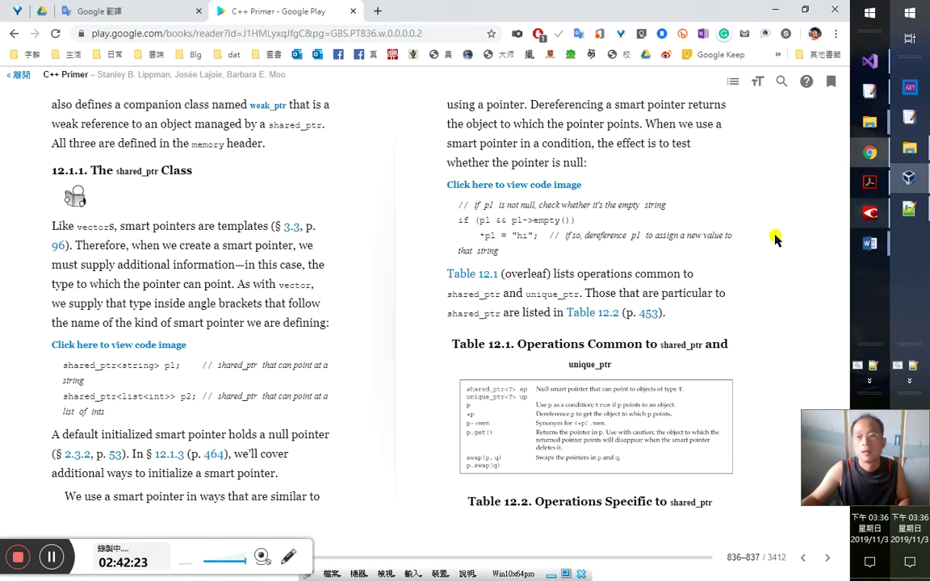
key(alt+Tab)
Select 記憶體洩漏（memory leak） in FineReader's recognized text of page 472
click(571, 273)
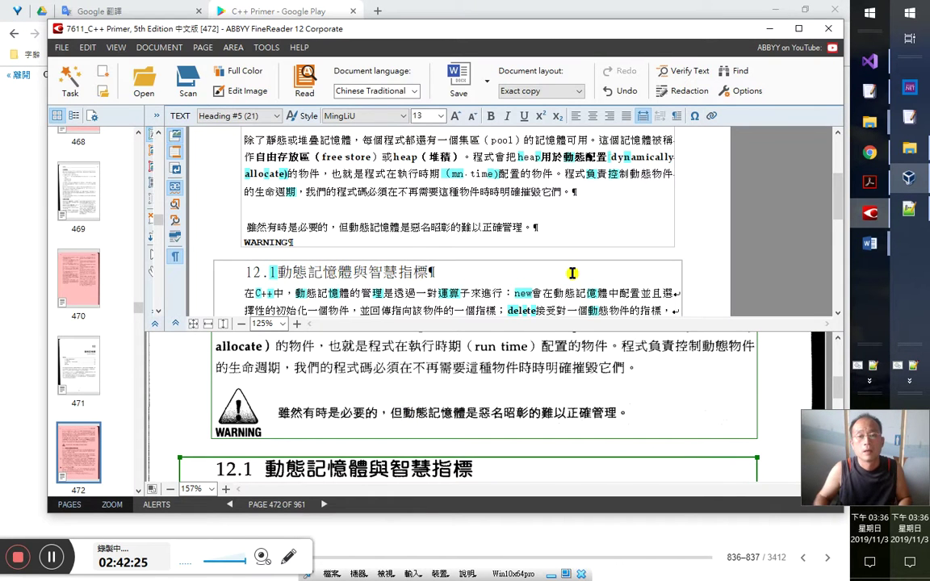
scroll(571, 275, down, 5)
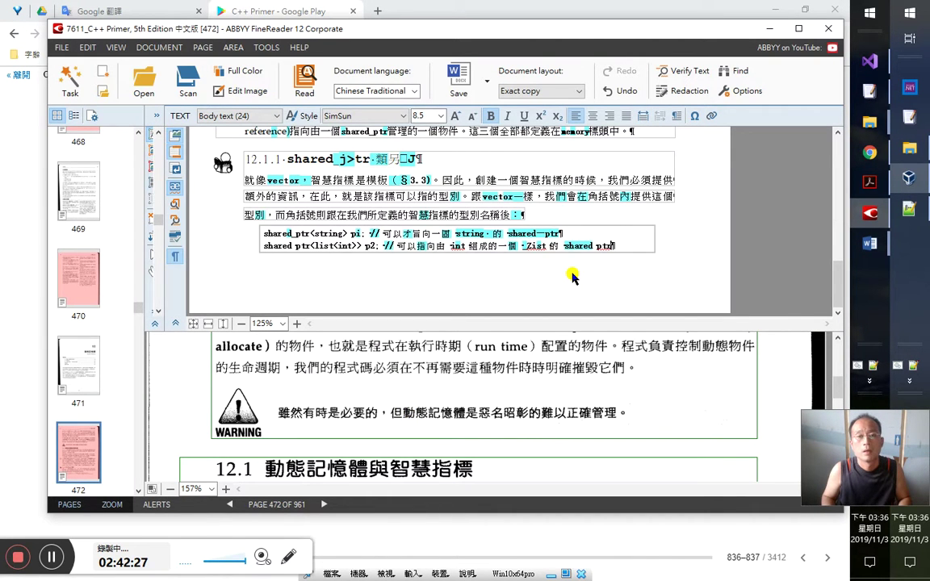
scroll(571, 274, up, 5)
click(548, 206)
click(495, 172)
key(Right)
key(Right)
key(Right)
key(Right)
key(Right)
key(Right)
key(Right)
key(Right)
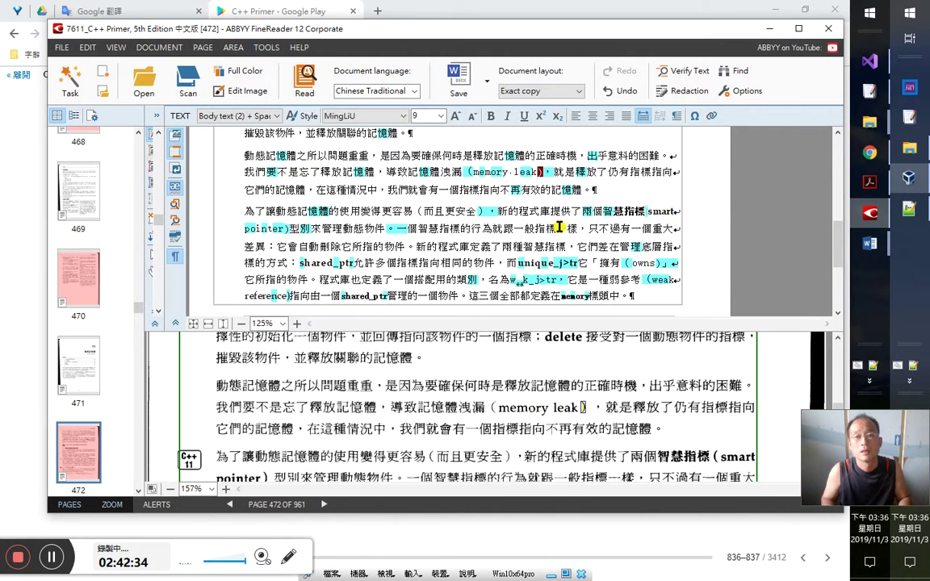
key(shift+Left)
key(shift+Left)
key(shift+Left)
key(shift+Left)
key(shift+Left)
key(shift+Left)
key(shift+Left)
key(shift+Left)
key(shift+Left)
key(shift+Left)
key(shift+Left)
key(shift+Left)
key(shift+Left)
key(shift+Left)
key(shift+Left)
key(shift+Left)
key(shift+Left)
key(shift+Left)
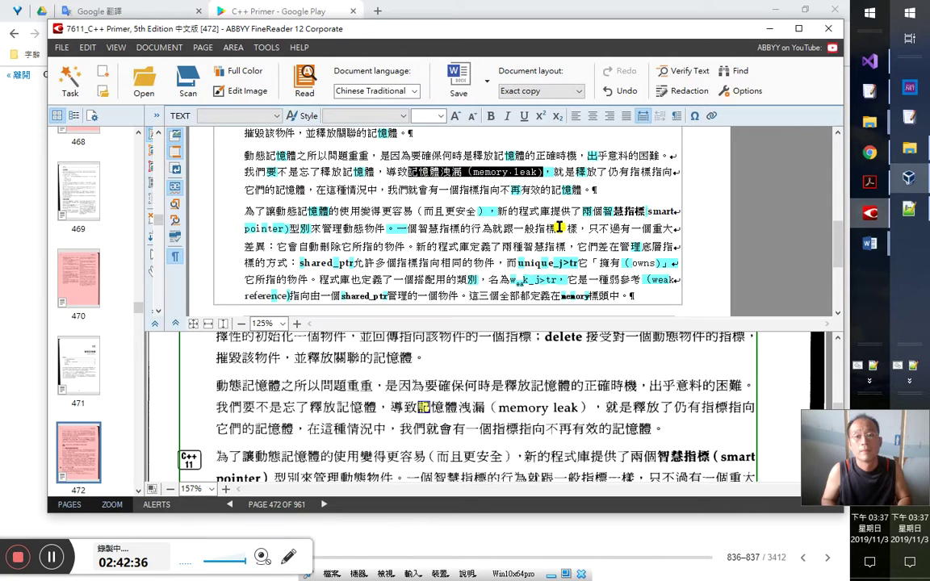
key(alt+Tab)
key(alt+Tab)
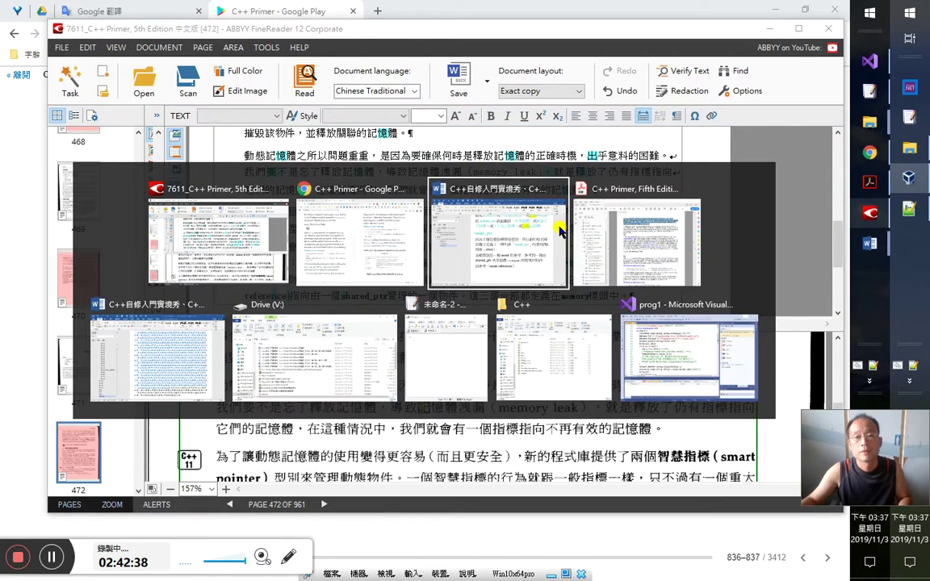
Paste 記憶體洩漏（memory leak) on a new line under the 記憶體缺陷 note
scroll(565, 242, up, 10)
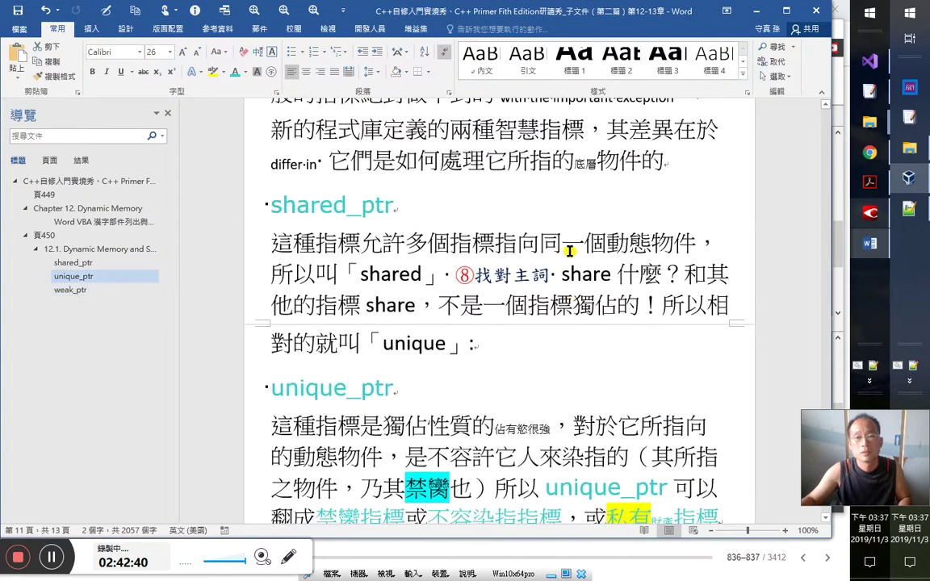
scroll(565, 267, up, 8)
click(530, 272)
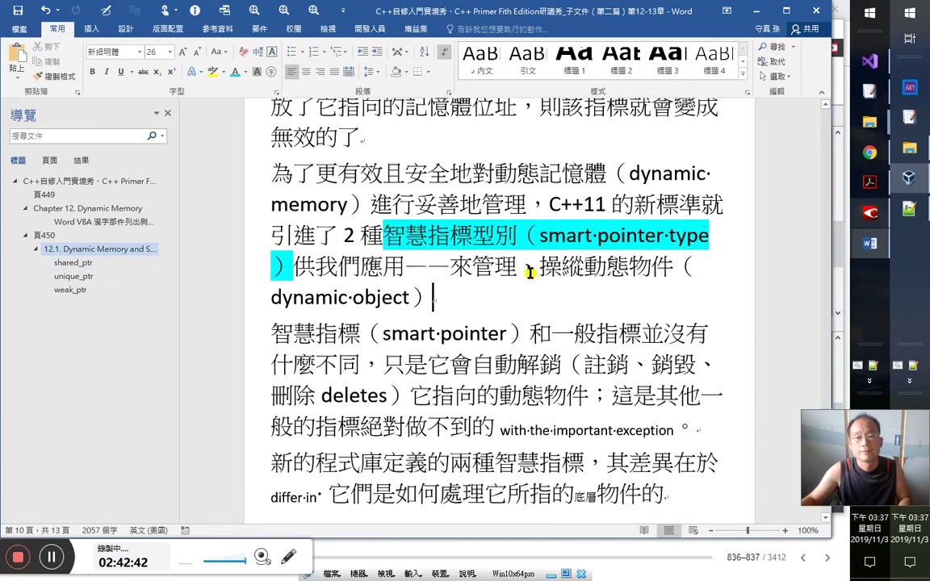
scroll(530, 272, up, 3)
click(530, 271)
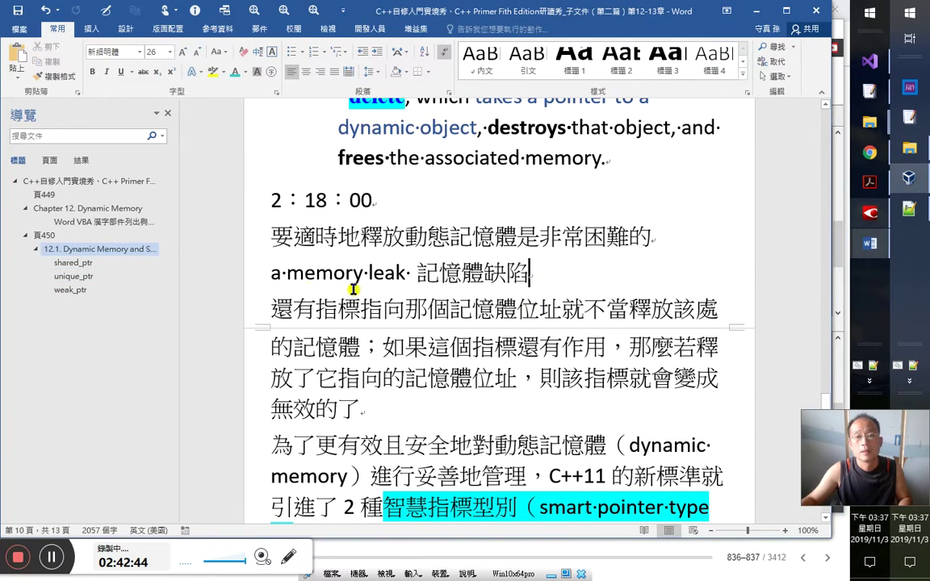
key(Return)
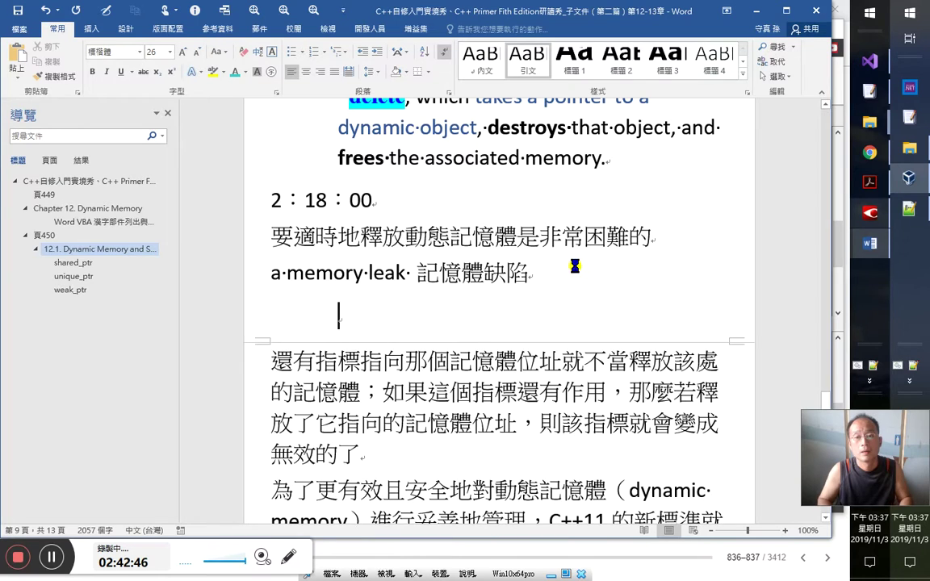
key(ctrl+v)
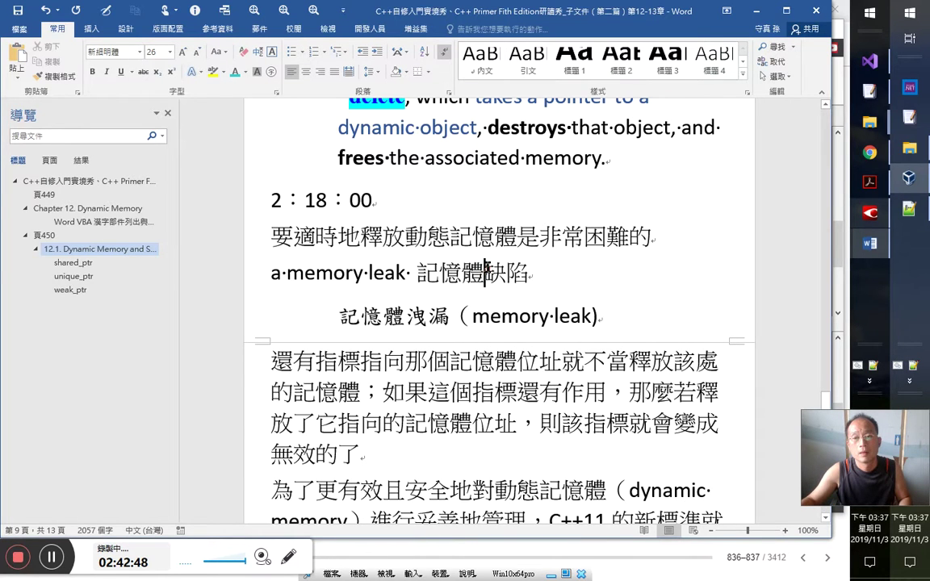
Colour the words 缺陷 and 洩漏 red
double_click(520, 272)
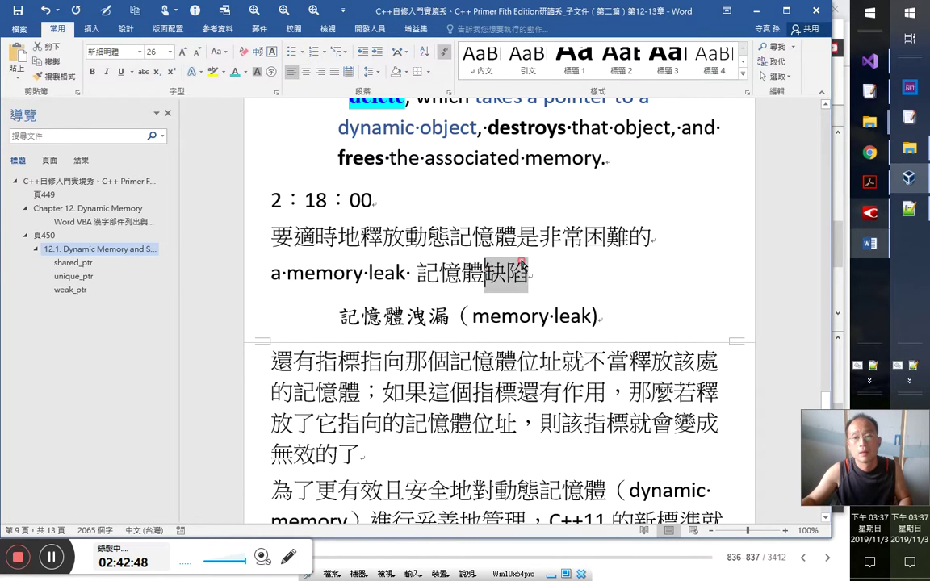
click(245, 72)
click(245, 188)
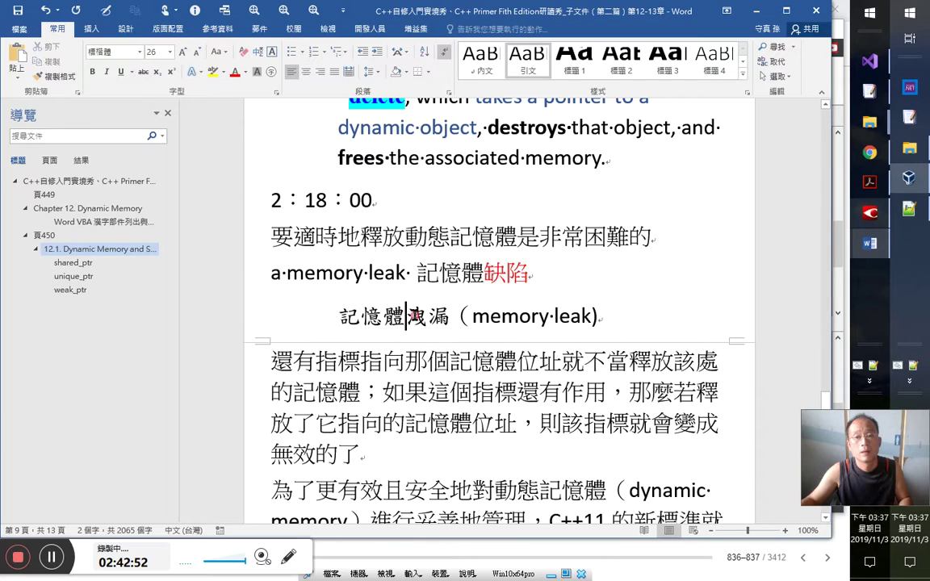
double_click(435, 313)
click(481, 275)
click(530, 318)
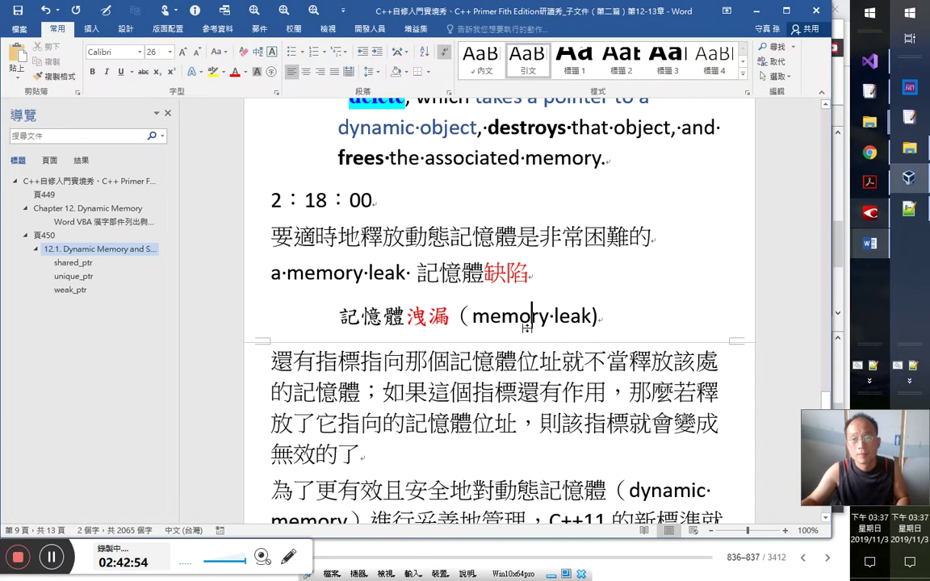
scroll(570, 354, down, 2)
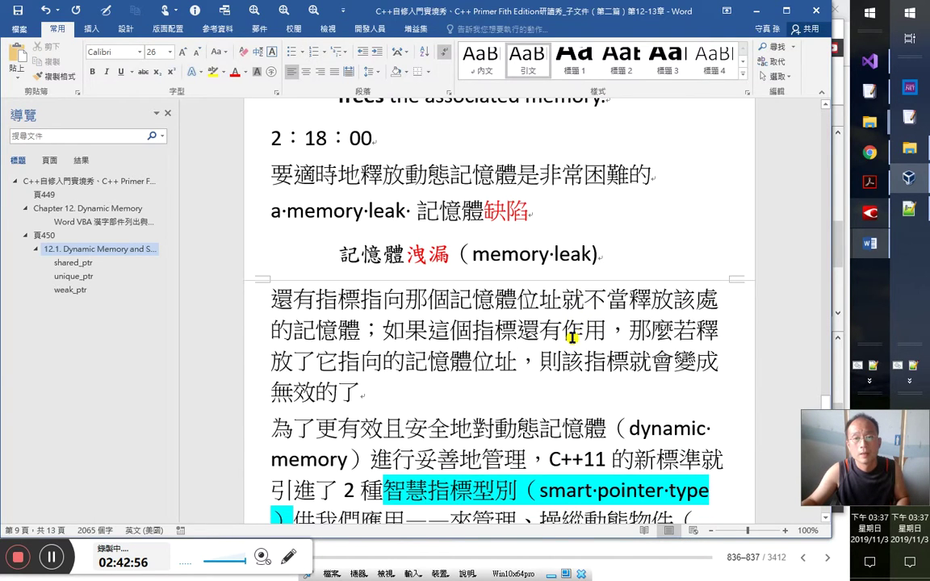
key(alt+Tab)
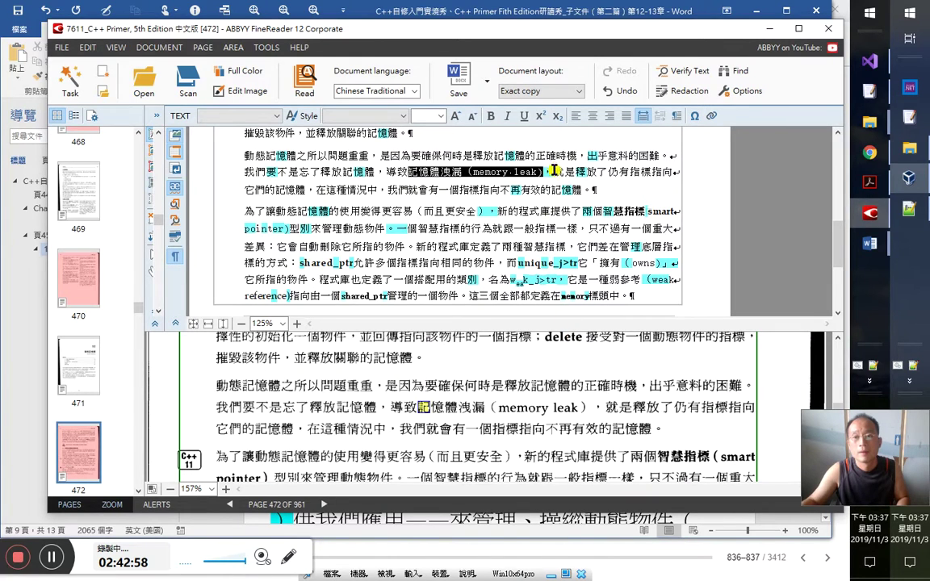
Insert the full-width comma ， after the memory leak bracket
click(552, 170)
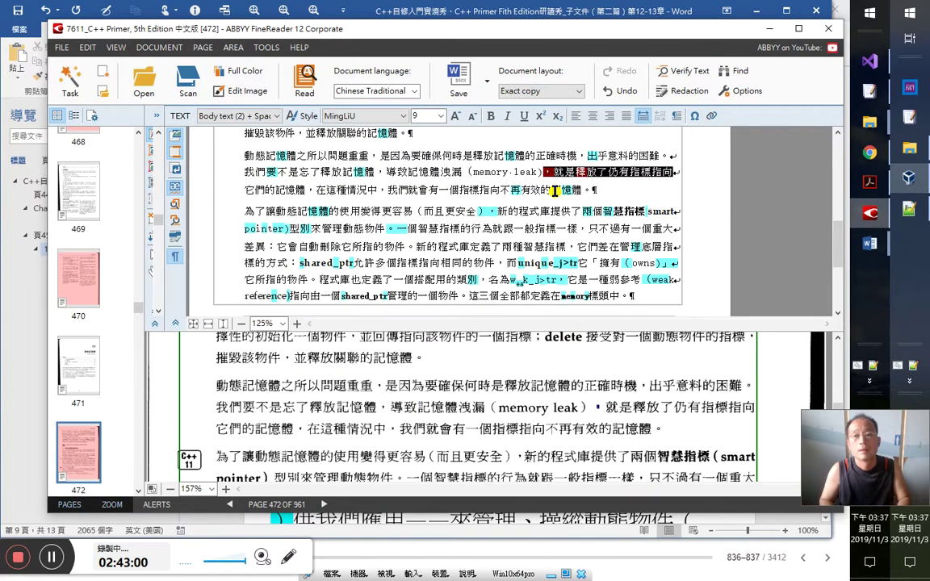
text(，)
key(Down)
key(Home)
key(Right)
key(Right)
key(Right)
key(Right)
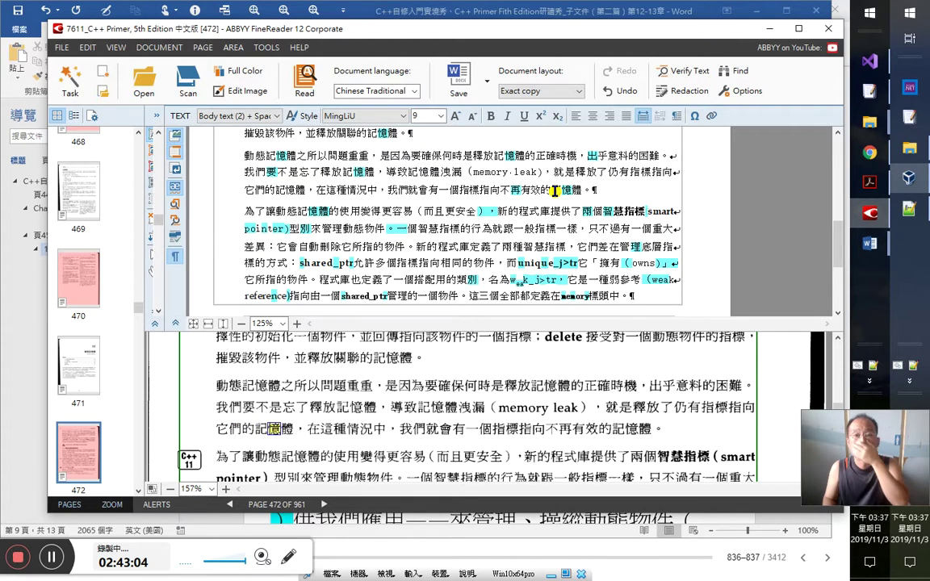
Confirm the checked characters in the 我們要不是 line up to the memory leak comma
key(Up)
key(Left)
key(Left)
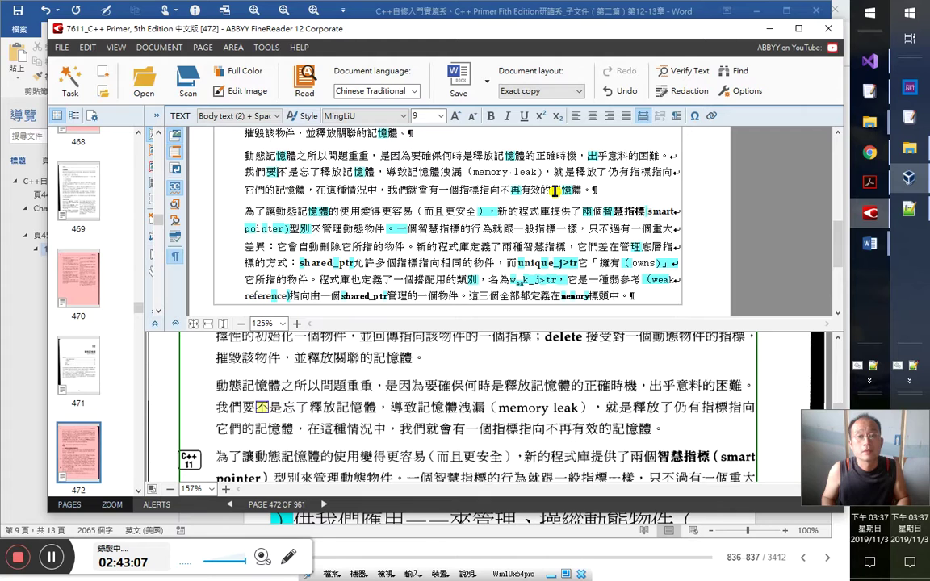
key(shift+Right)
key(shift+Right)
key(shift+Right)
key(shift+Right)
key(shift+Right)
key(shift+Right)
key(shift+Right)
key(shift+Right)
key(shift+Right)
key(shift+Right)
key(shift+Right)
key(shift+Right)
key(shift+Right)
key(shift+Right)
key(shift+Right)
key(shift+Right)
key(shift+Right)
key(shift+Right)
key(shift+Right)
key(shift+Right)
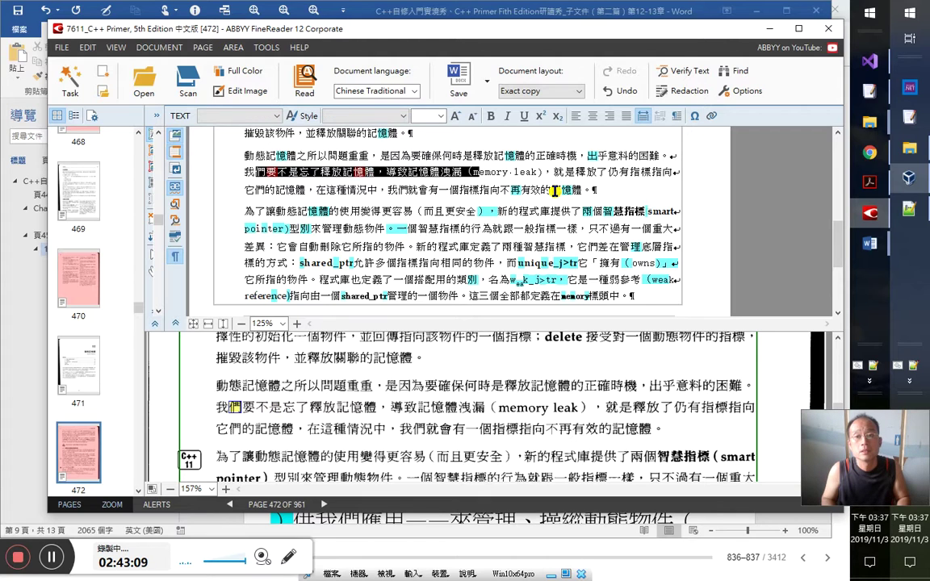
key(Right)
key(Right)
key(Right)
key(Right)
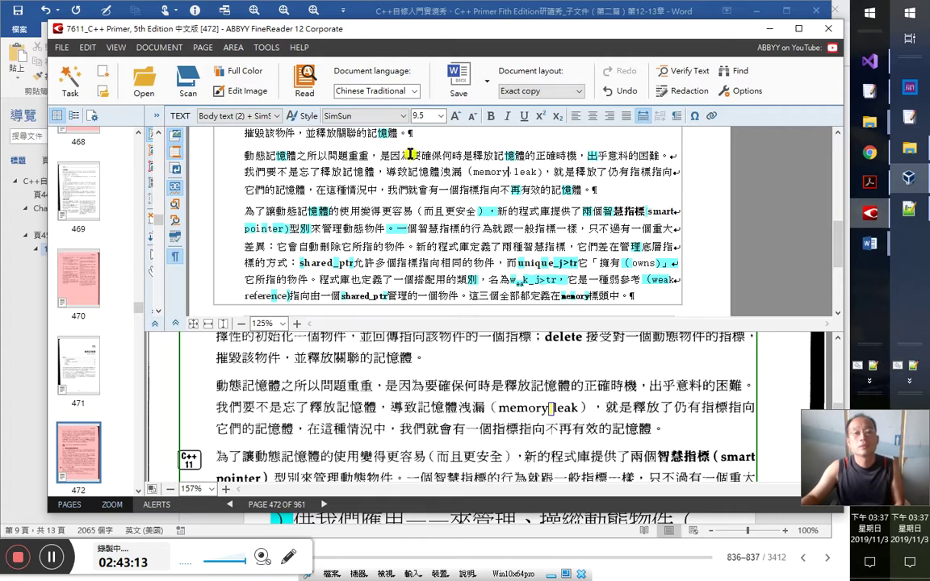
key(Right)
key(Right)
key(Right)
key(Right)
key(Right)
key(shift+Right)
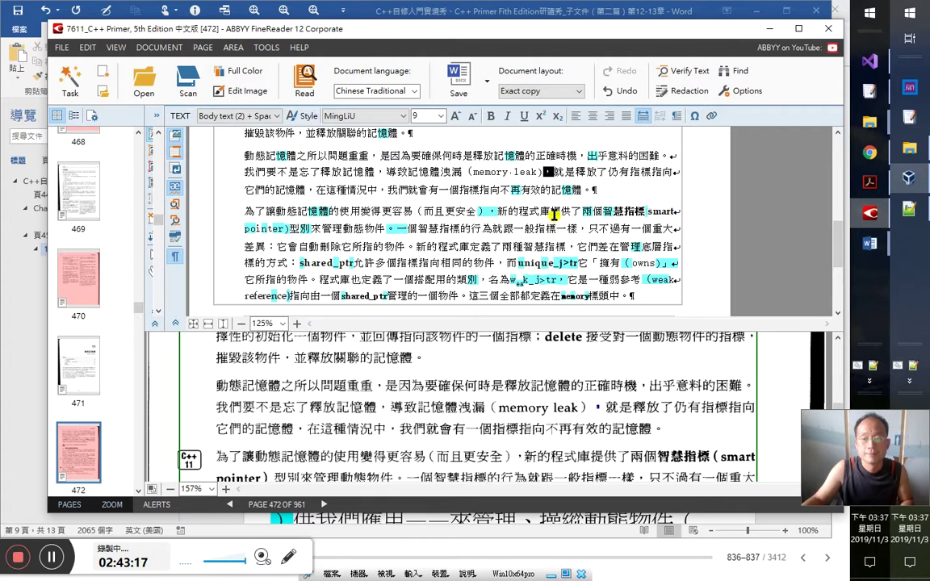
key(alt+Tab)
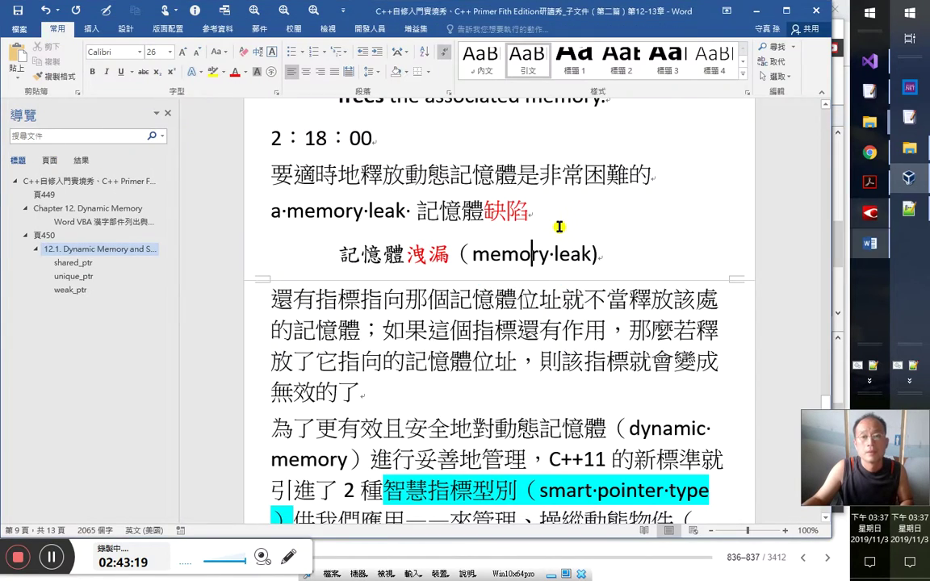
key(alt+Tab)
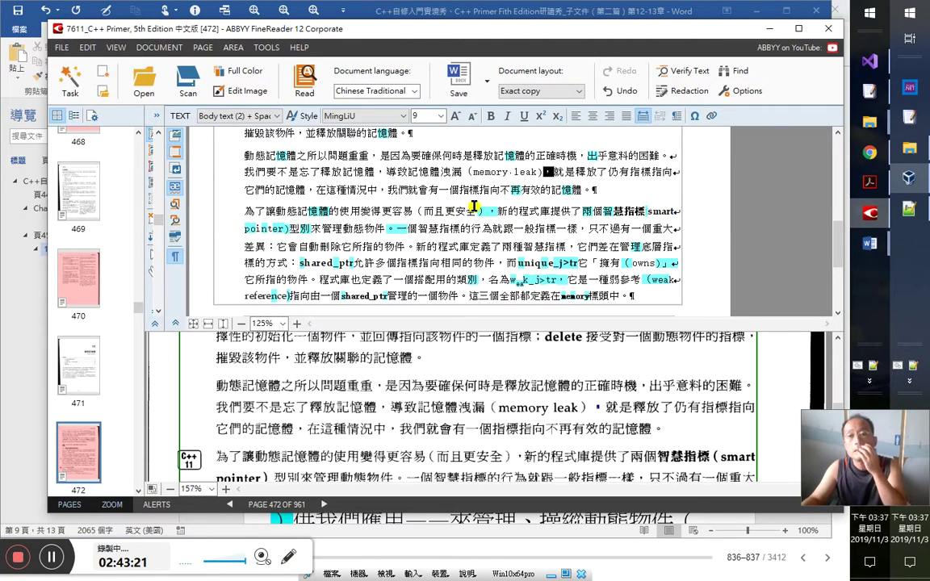
Accept 再有效的記憶 and 讓動態記憶體的使用變得更容易 as correctly recognised
drag(520, 190, 506, 189)
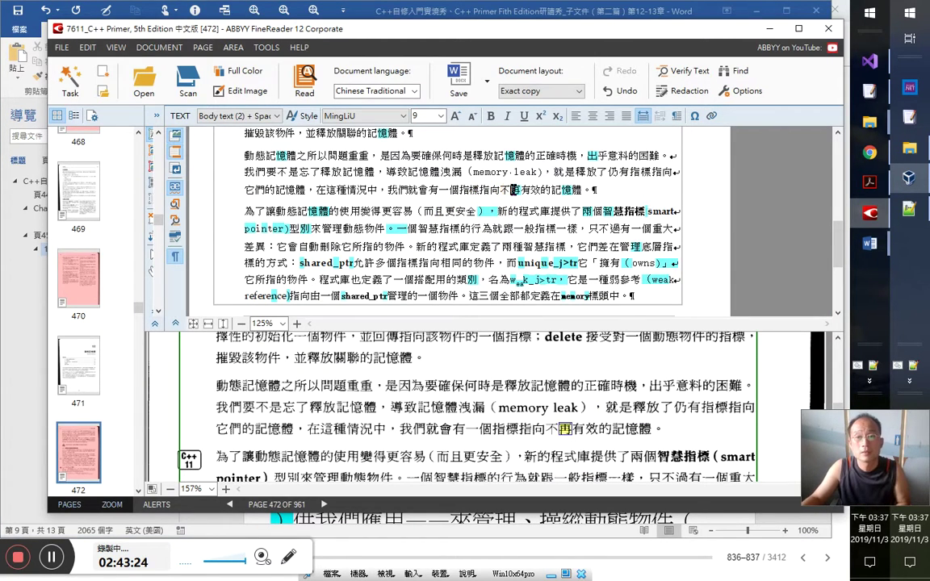
shift+click(572, 191)
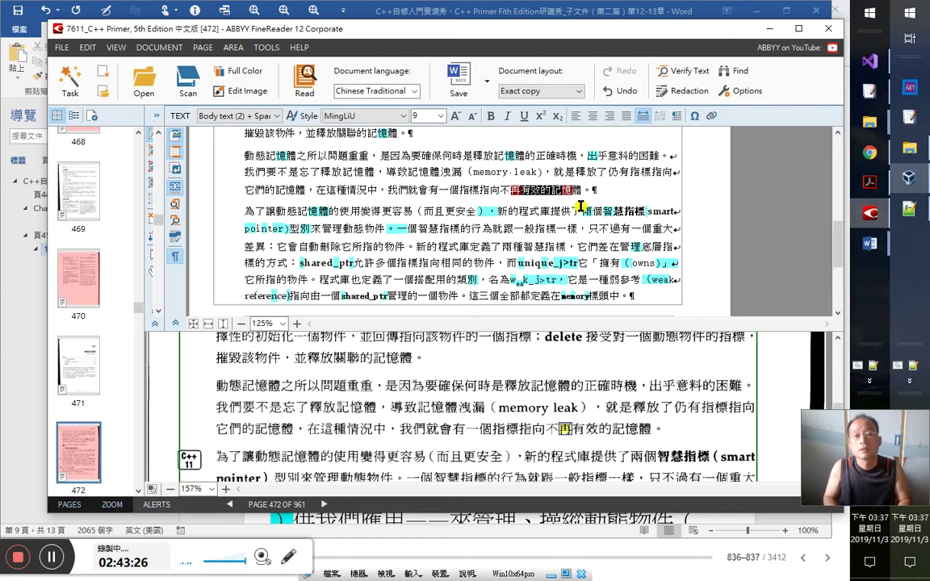
key(Right)
click(383, 211)
double_click(328, 213)
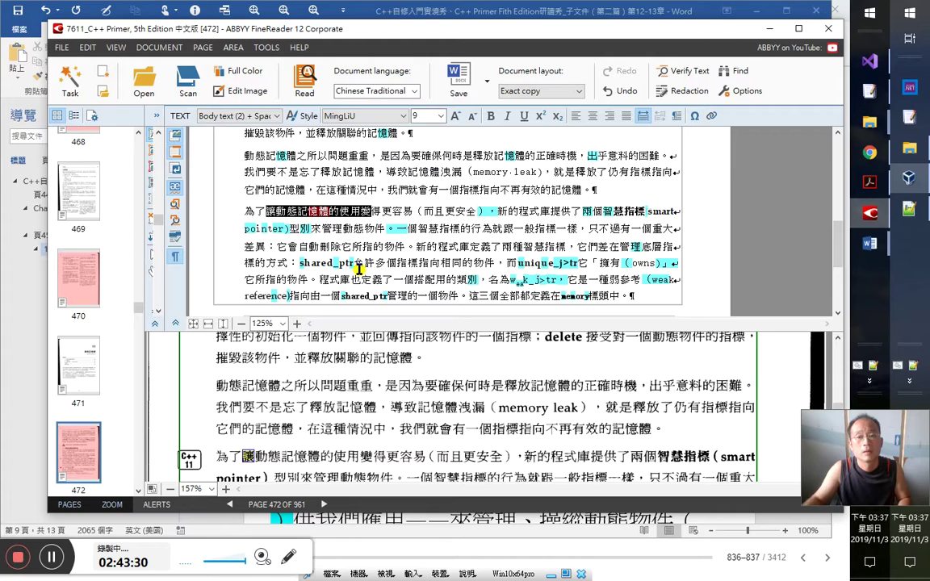
key(Right)
key(shift+End)
key(Right)
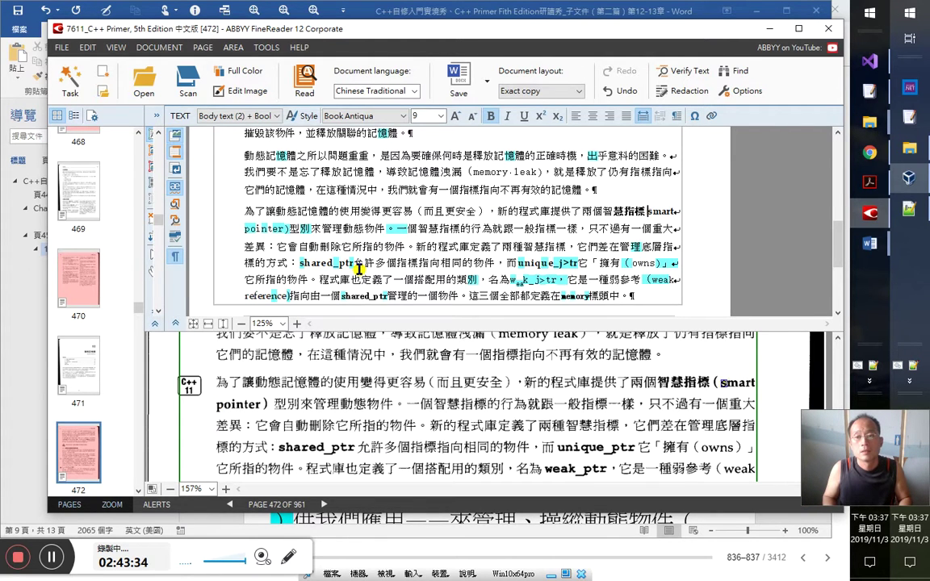
Confirm pointer and the following 就跟一般指標一樣，只不過有一個重大 text
key(Home)
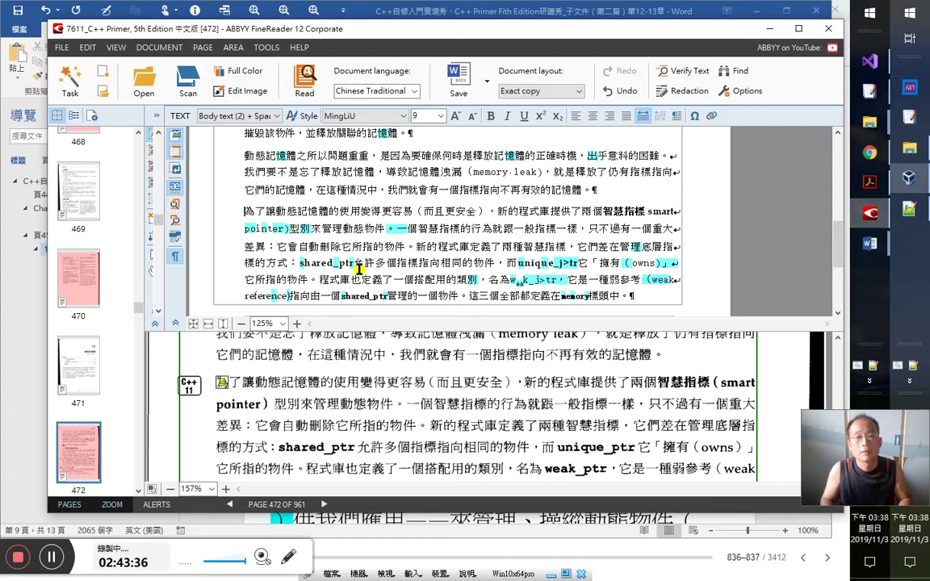
key(Right)
key(Right)
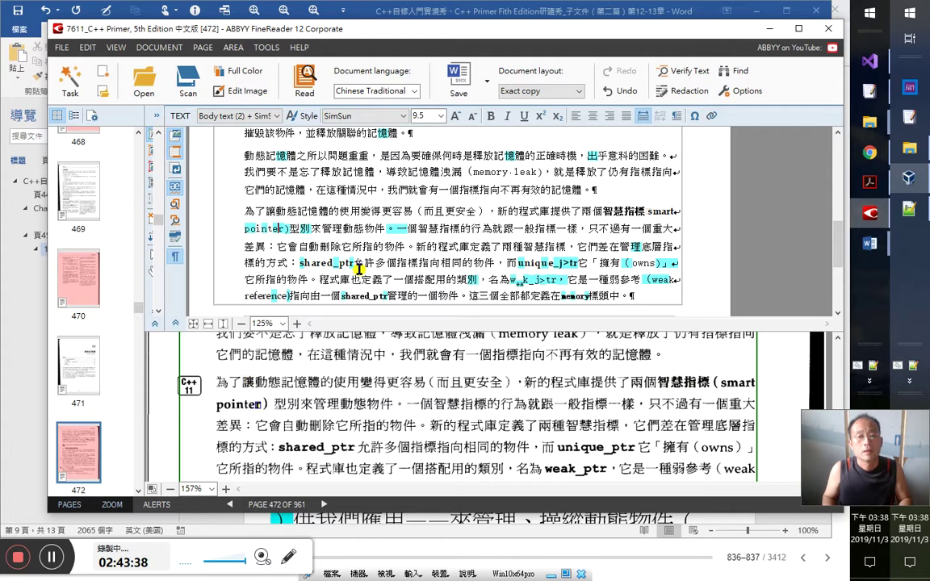
key(Down)
key(Home)
key(ctrl+shift+Right)
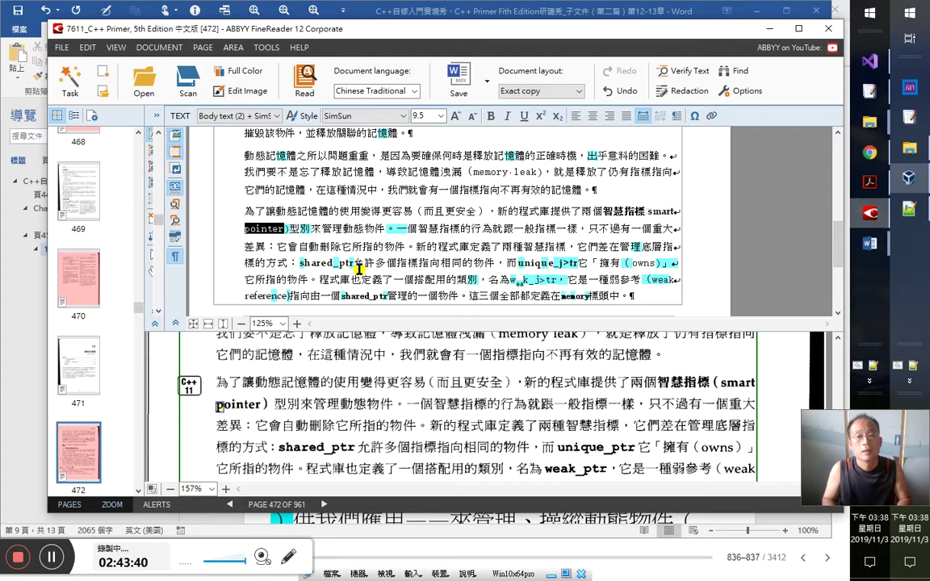
key(Right)
key(ctrl+shift+Right)
key(ctrl+shift+Right)
key(ctrl+shift+Right)
key(Right)
key(ctrl+shift+Right)
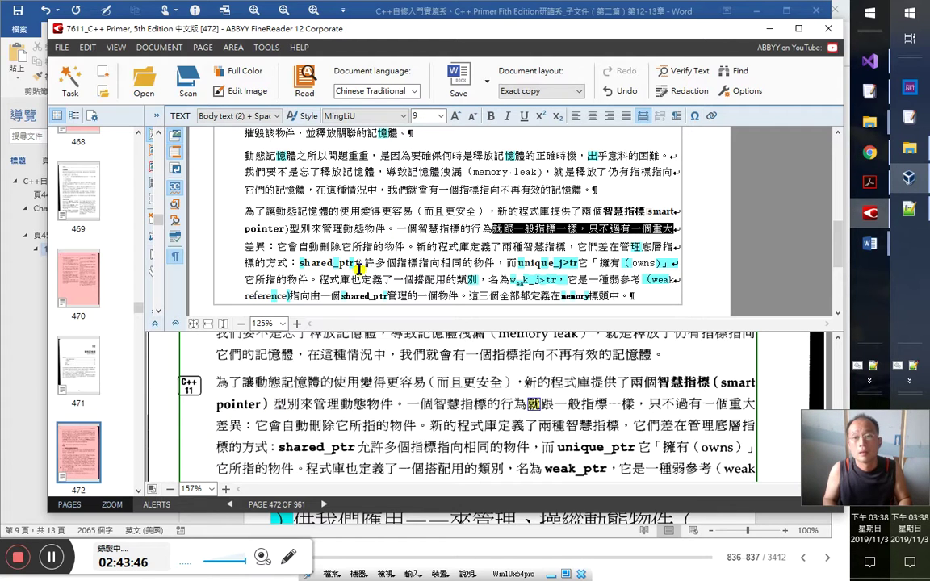
key(Right)
key(Right)
key(Right)
key(Right)
key(Right)
key(Right)
key(Right)
key(Right)
key(Right)
key(Right)
key(Right)
key(Right)
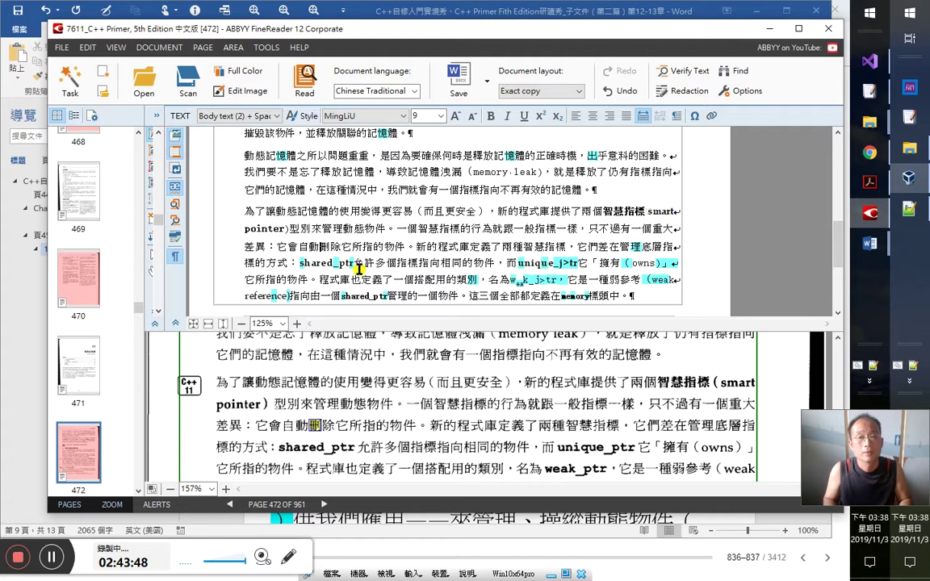
Confirm the remaining lines through 智慧指標, shared_ptr and the unique_j>tr line
key(Right)
key(Right)
key(Right)
key(Right)
key(Right)
key(Right)
key(Right)
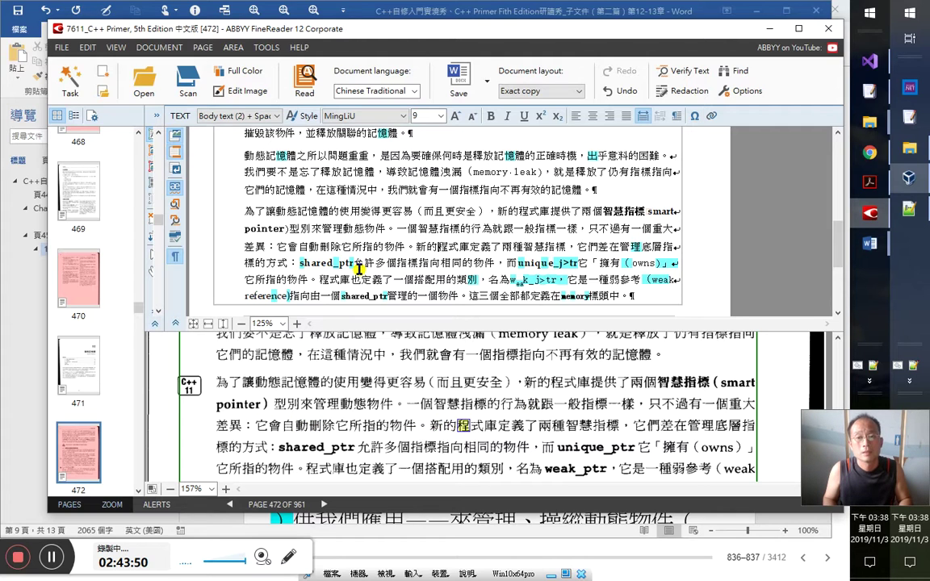
key(Right)
key(Right)
key(Right)
key(Right)
key(Right)
key(Right)
key(Right)
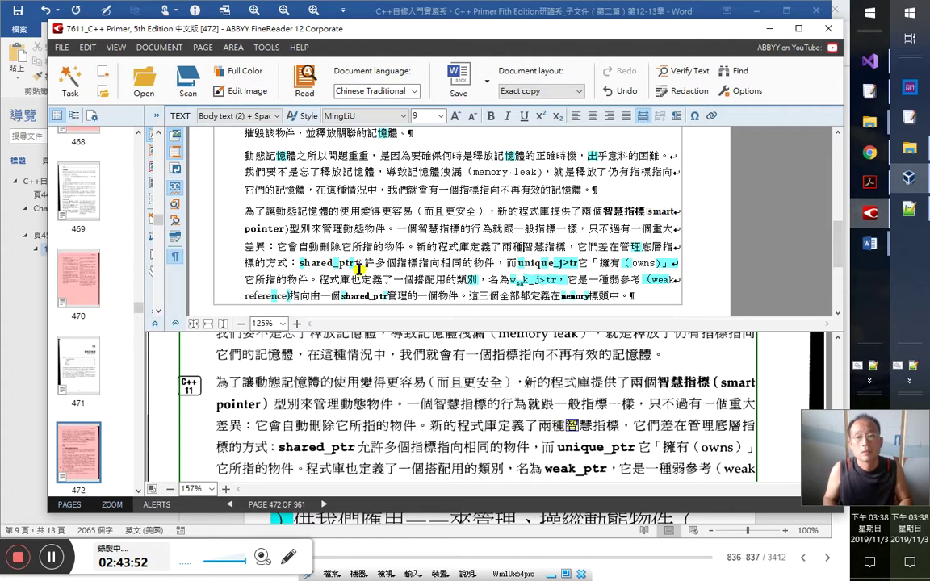
key(shift+End)
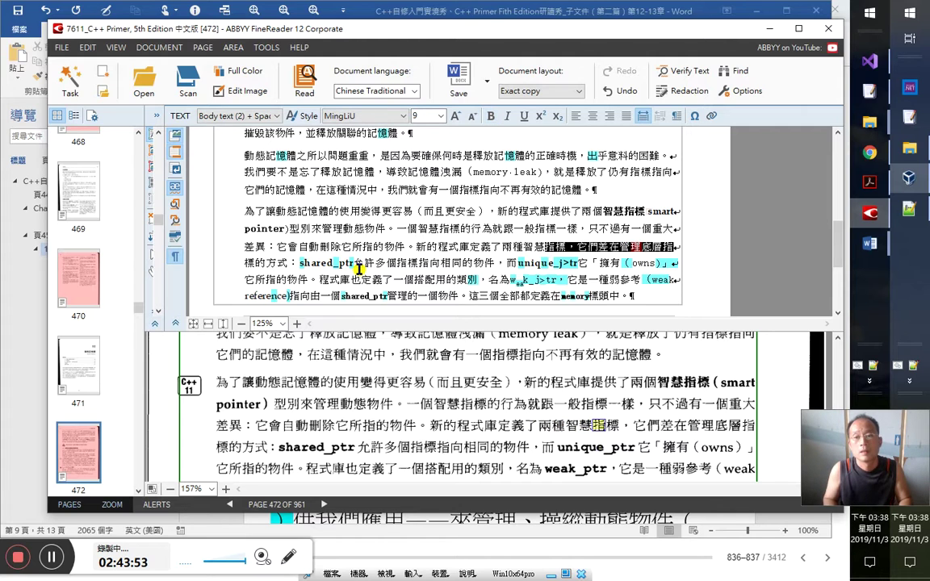
key(Right)
key(shift+Right)
key(shift+Right)
key(shift+Right)
key(shift+Right)
key(shift+Right)
key(shift+Right)
key(shift+Right)
key(shift+Right)
key(shift+Right)
key(shift+Right)
key(shift+Right)
key(shift+Right)
key(shift+Right)
key(shift+Right)
key(shift+Right)
key(shift+Right)
key(shift+Right)
key(shift+Right)
key(shift+Right)
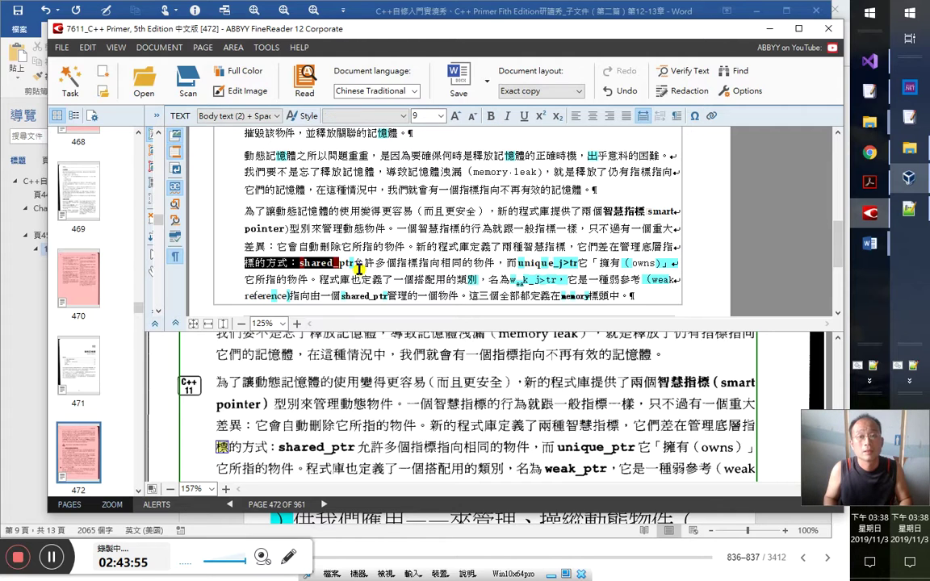
key(Right)
key(Right)
key(Right)
key(Right)
key(Right)
key(Right)
key(Right)
key(Right)
key(Right)
key(Right)
key(Right)
key(Right)
key(Right)
key(Right)
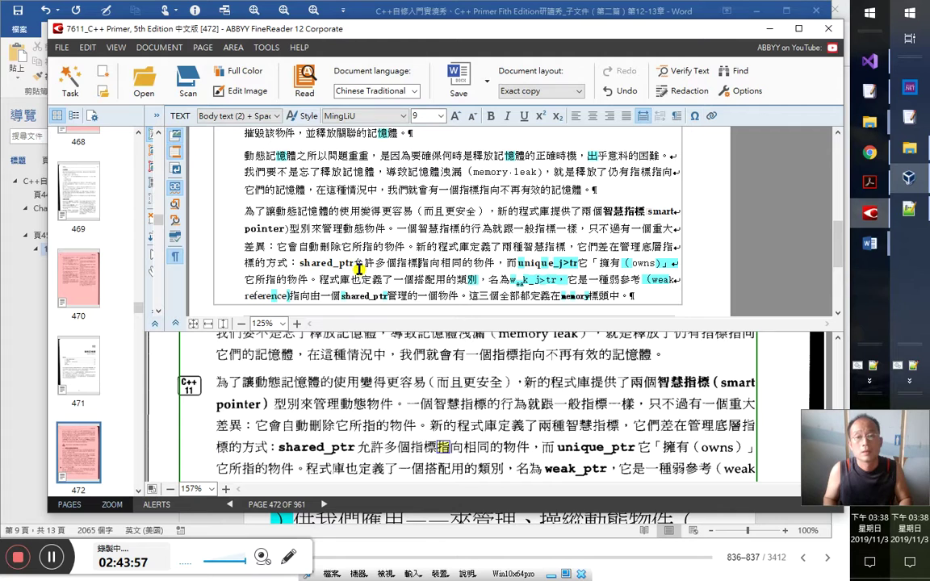
key(shift+End)
key(Right)
key(Right)
key(Right)
key(Right)
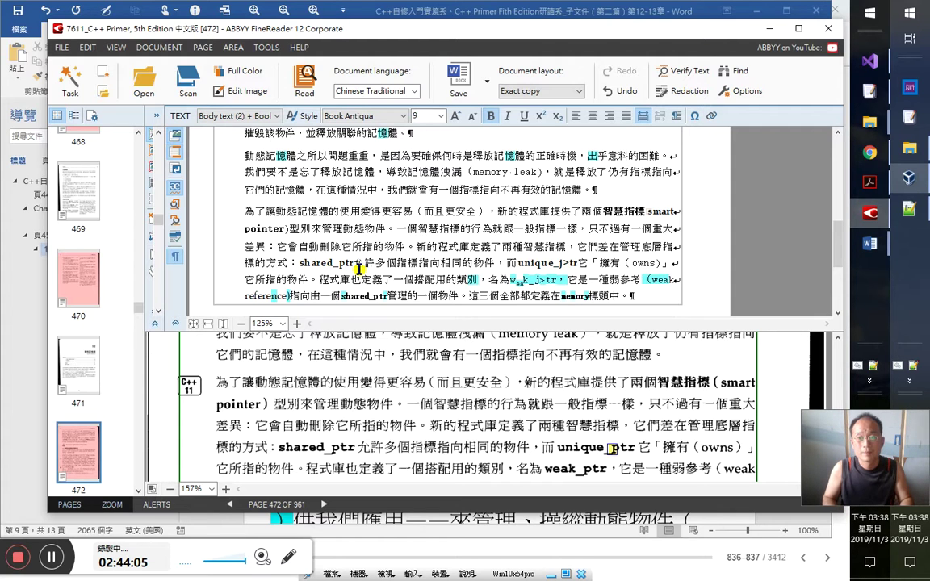
key(ctrl+h)
Enter ptr as the replacement for j>tr, run it on all pages, and move the window aside
key(Tab)
text(ptr)
key(Return)
drag(476, 205, 244, 48)
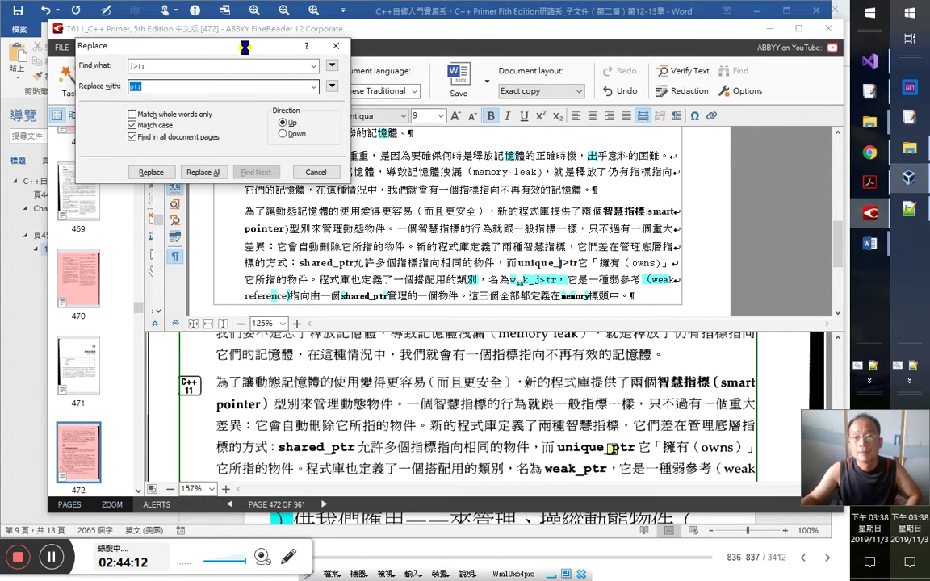
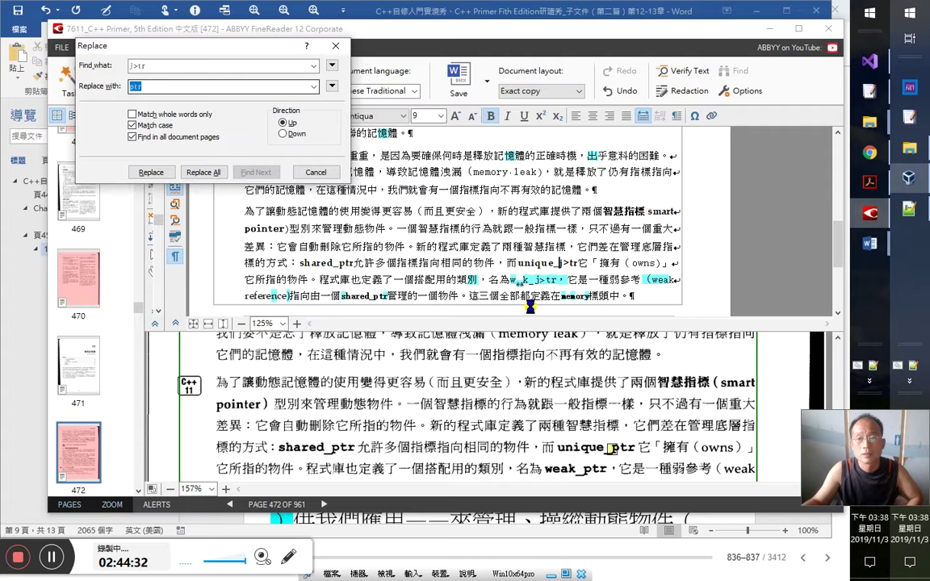
Replace j>tr with ptr searching down through all pages, confirming the five replacements
click(209, 144)
click(302, 296)
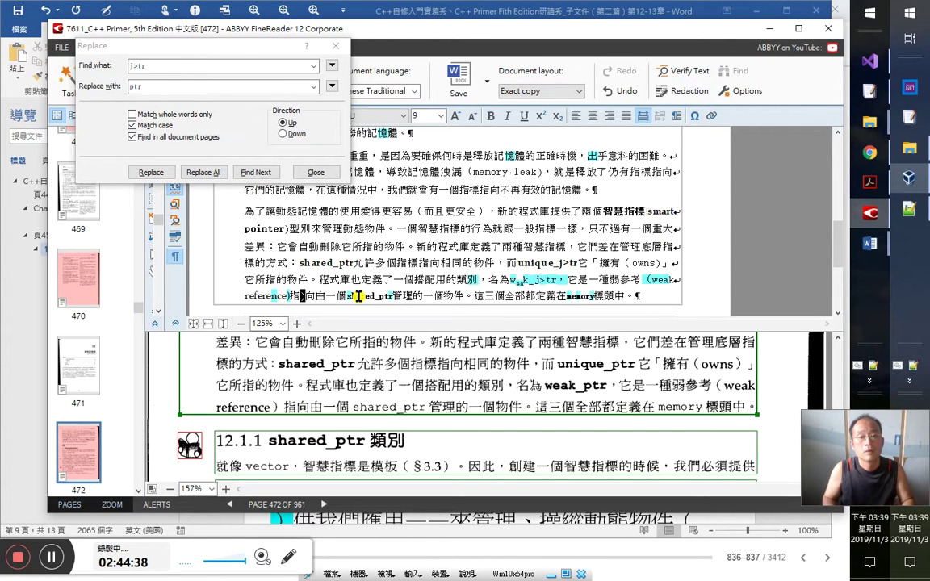
key(shift+Right)
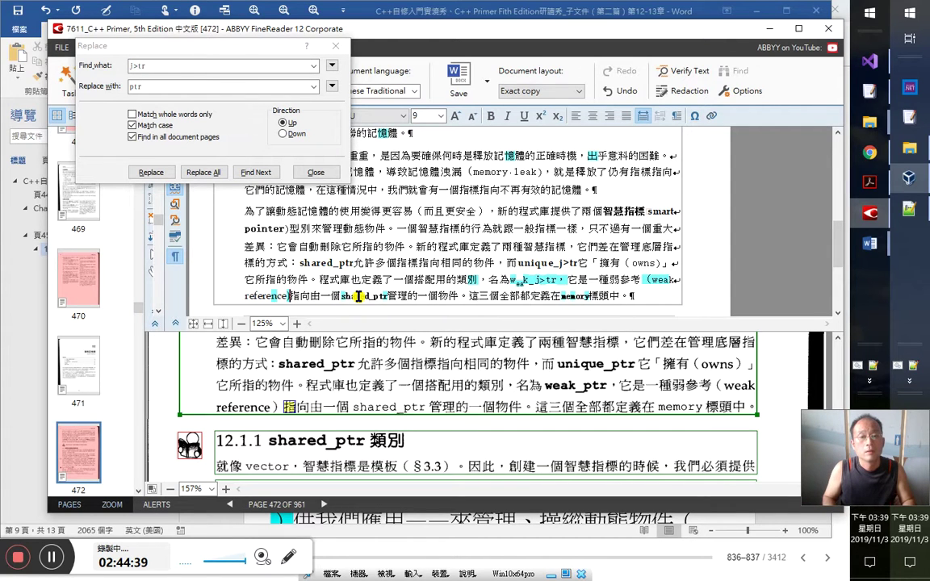
click(251, 117)
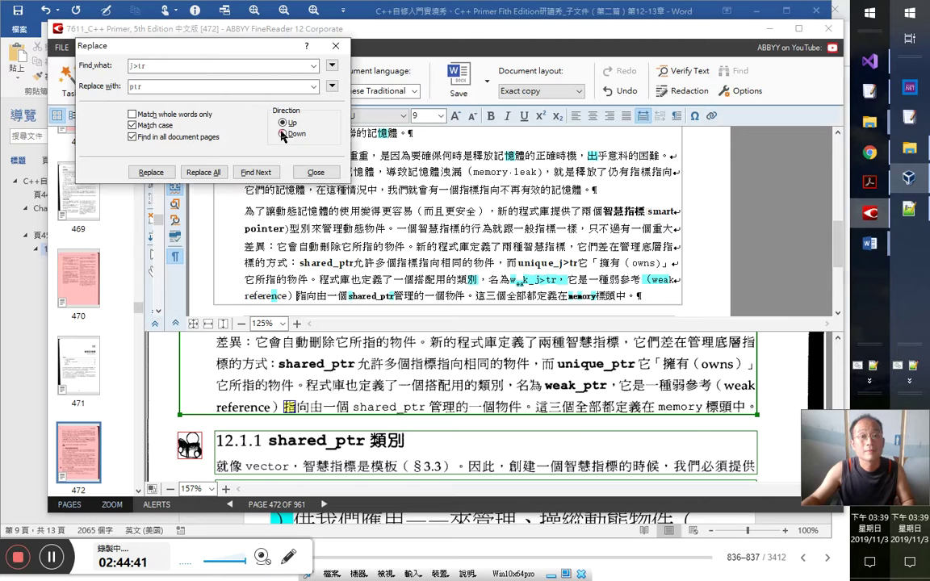
click(202, 172)
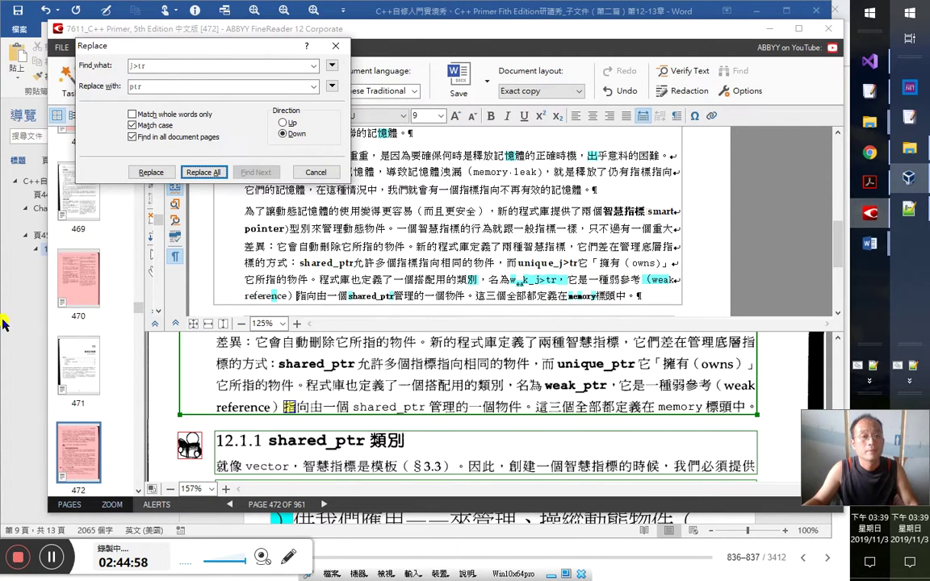
key(alt+Tab)
click(866, 151)
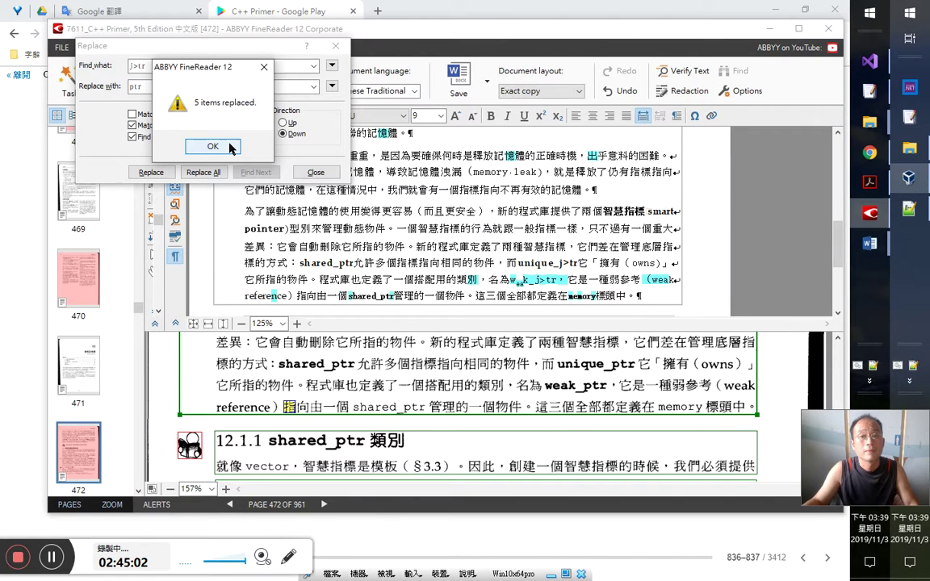
click(220, 146)
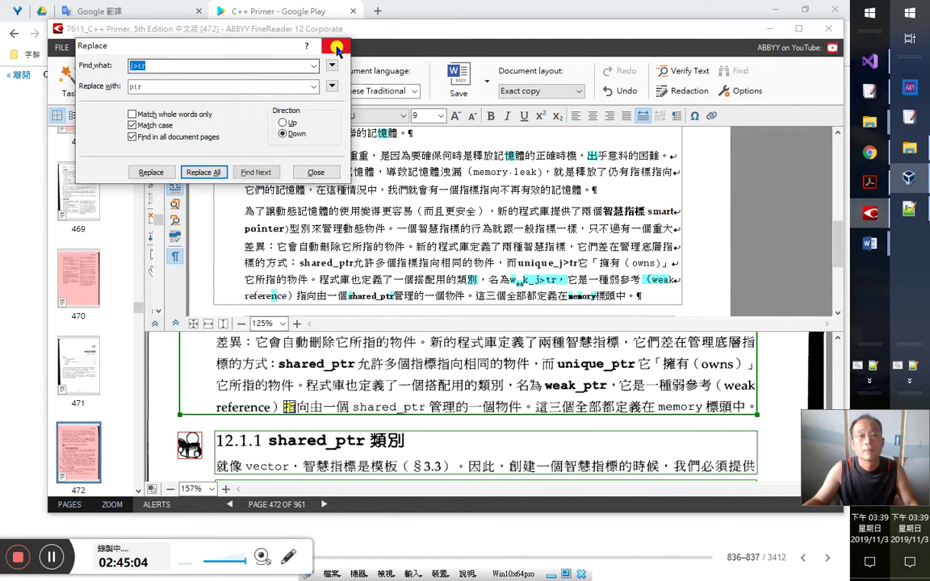
click(336, 49)
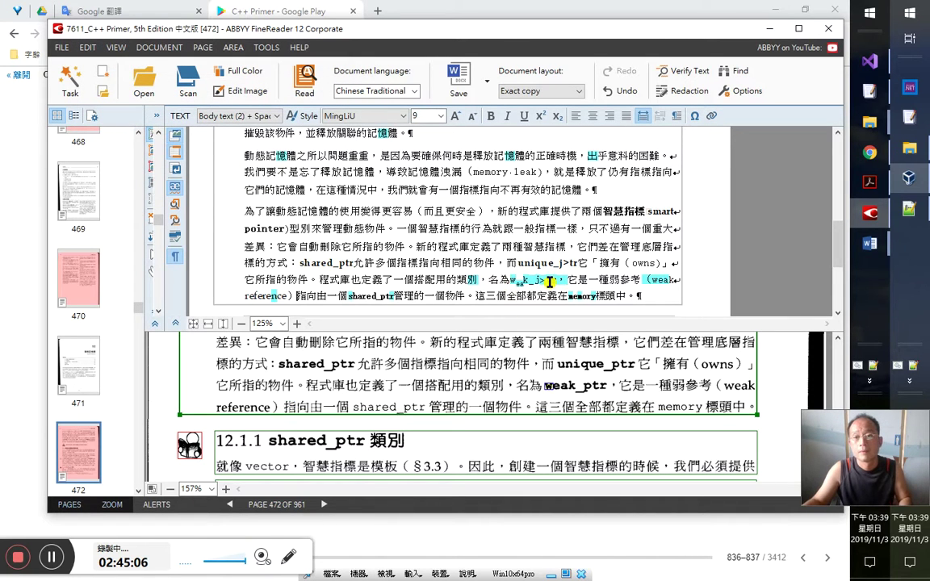
Replace the remaining j>tr fragments, such as weak_j>tr, with ptr, then return to Word
double_click(549, 281)
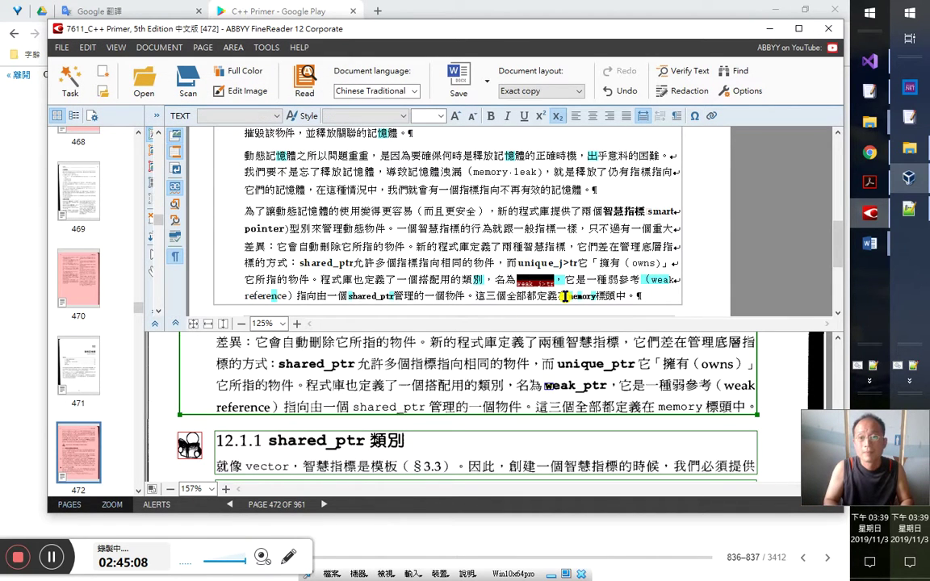
key(Up)
key(Up)
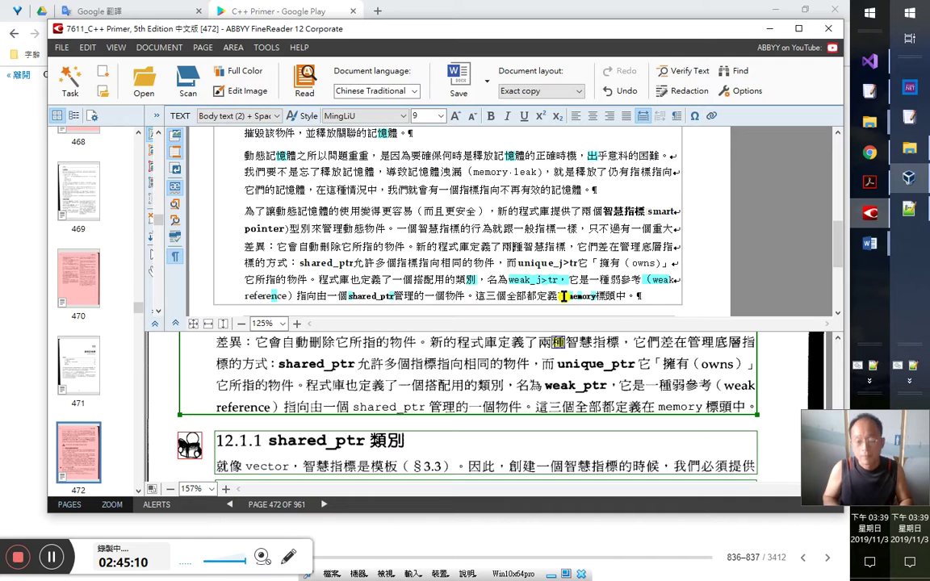
key(ctrl+h)
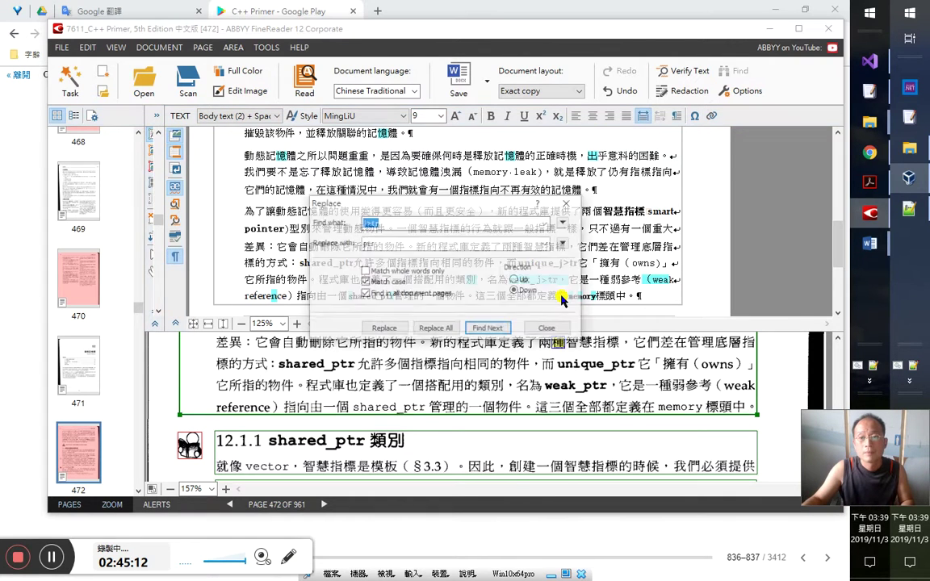
drag(396, 202, 177, 146)
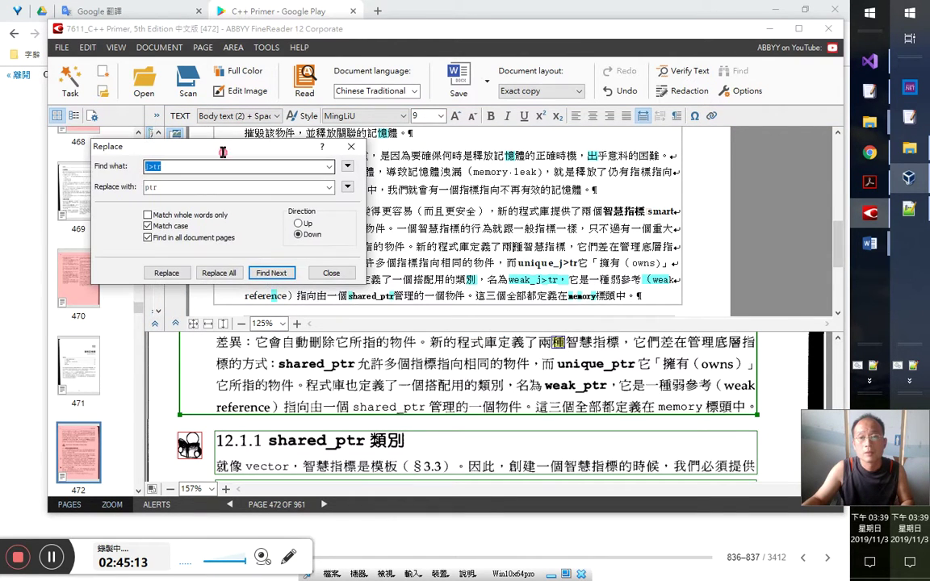
click(270, 273)
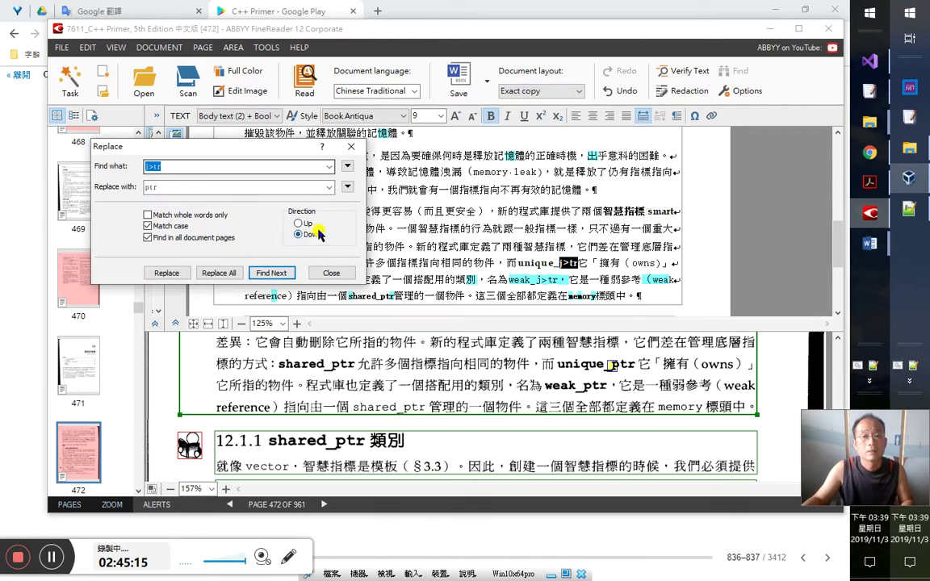
click(217, 274)
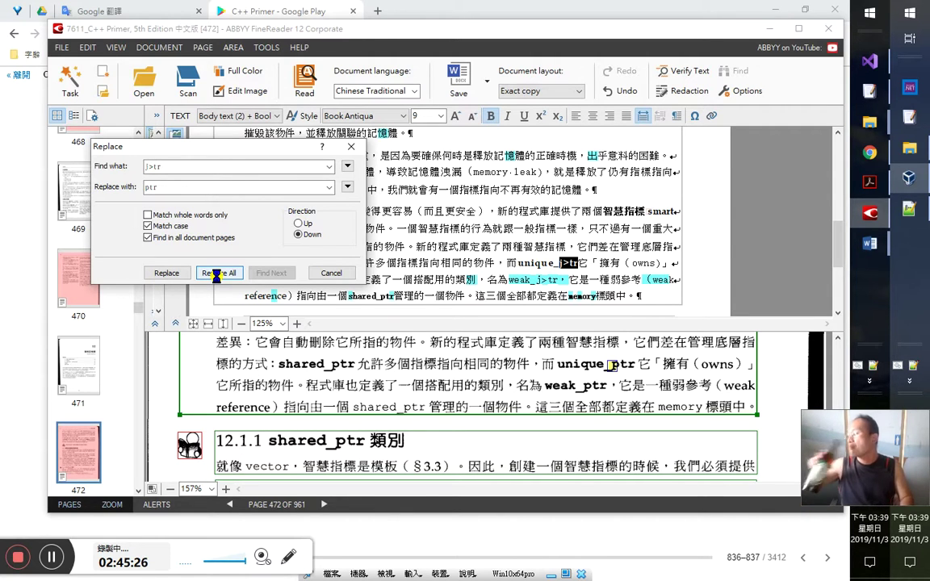
key(alt+Tab)
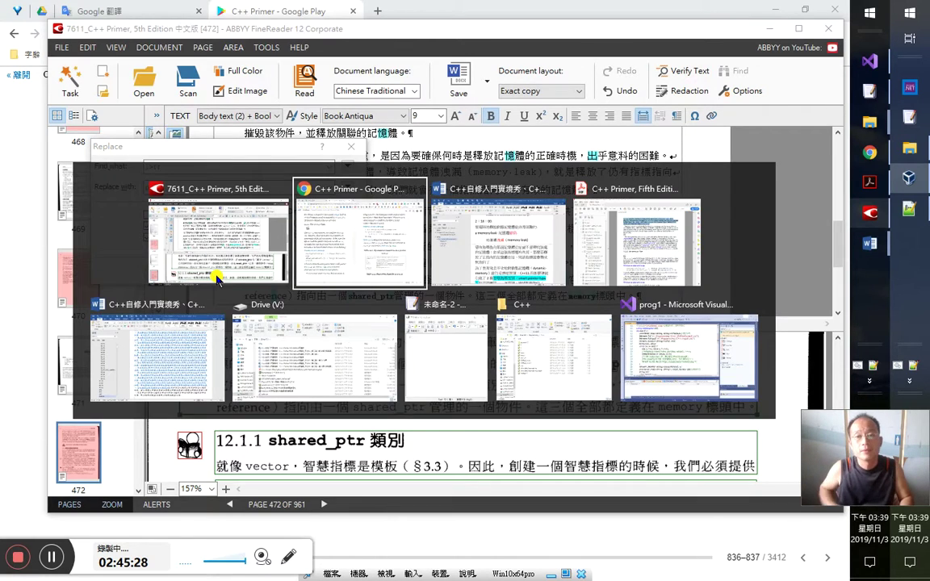
key(alt+Tab)
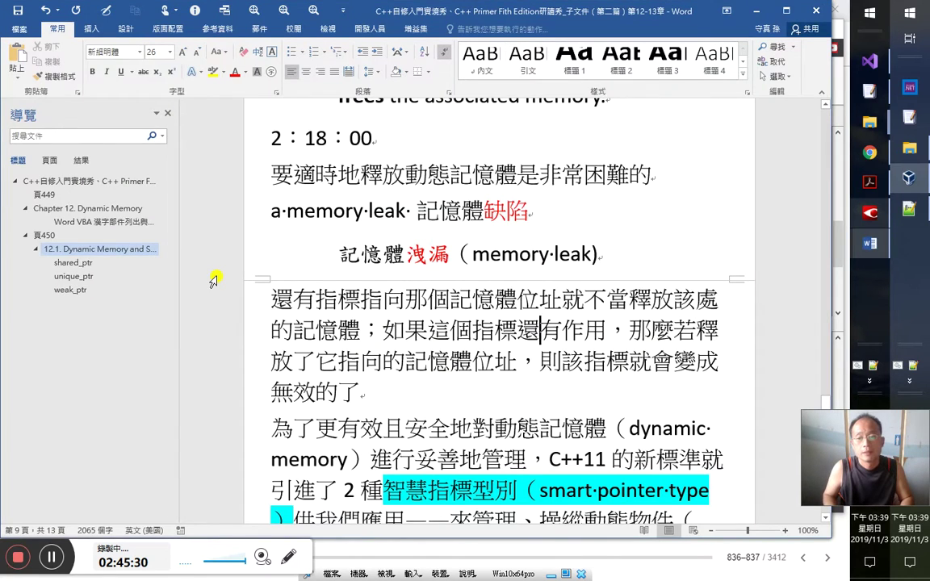
Add the note '以上 3 種指標都定義在 memory 標頭檔中' above the section break
key(ctrl+End)
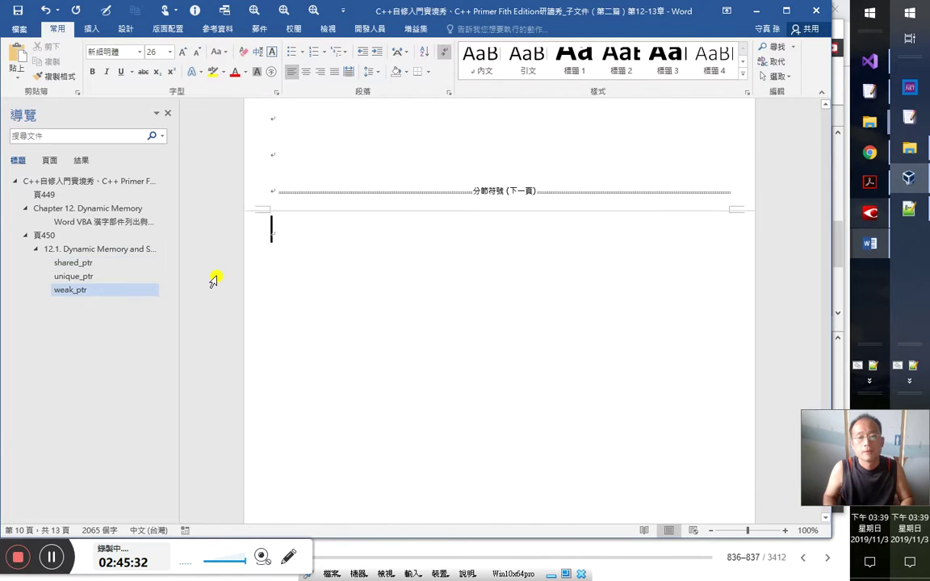
key(Up)
key(Up)
text(以上 3)
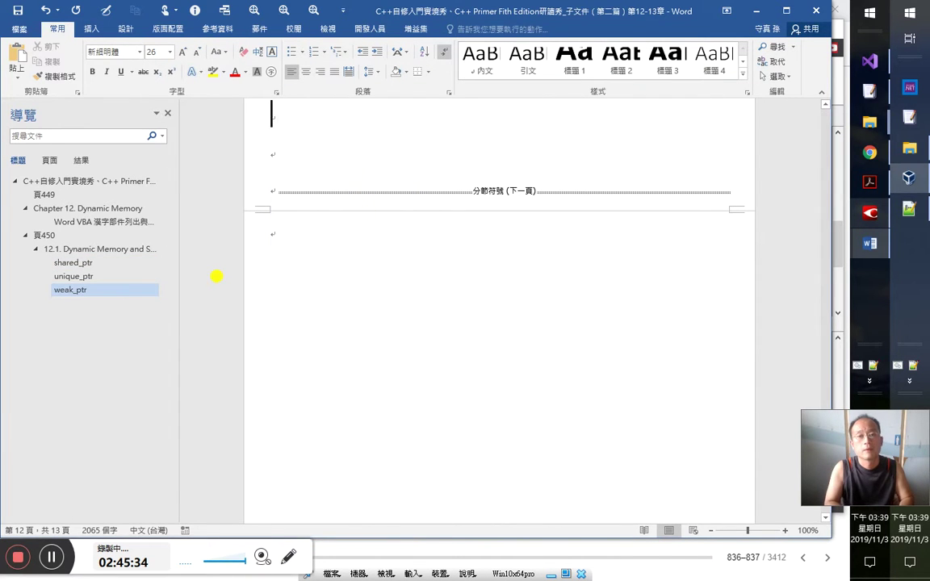
text( 種指標)
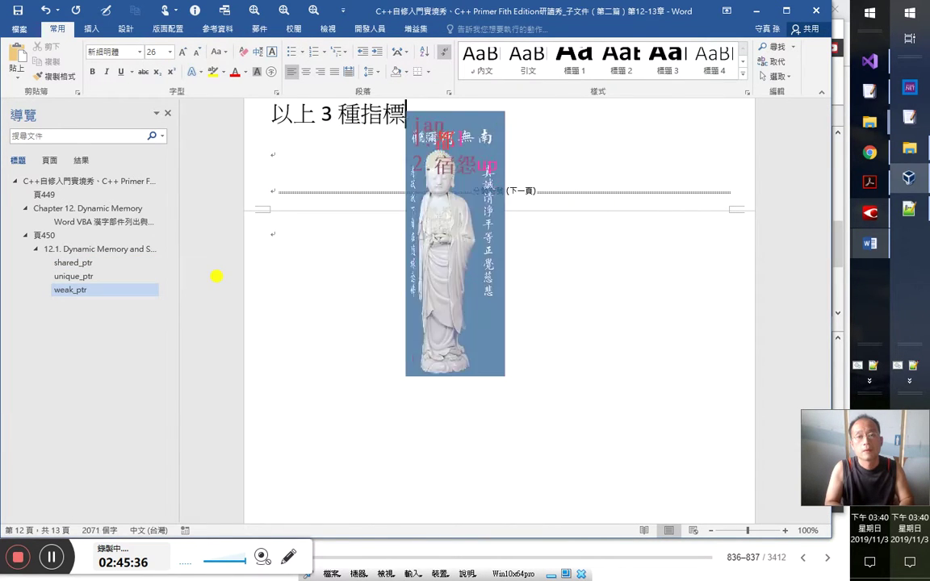
text(都定義在 m)
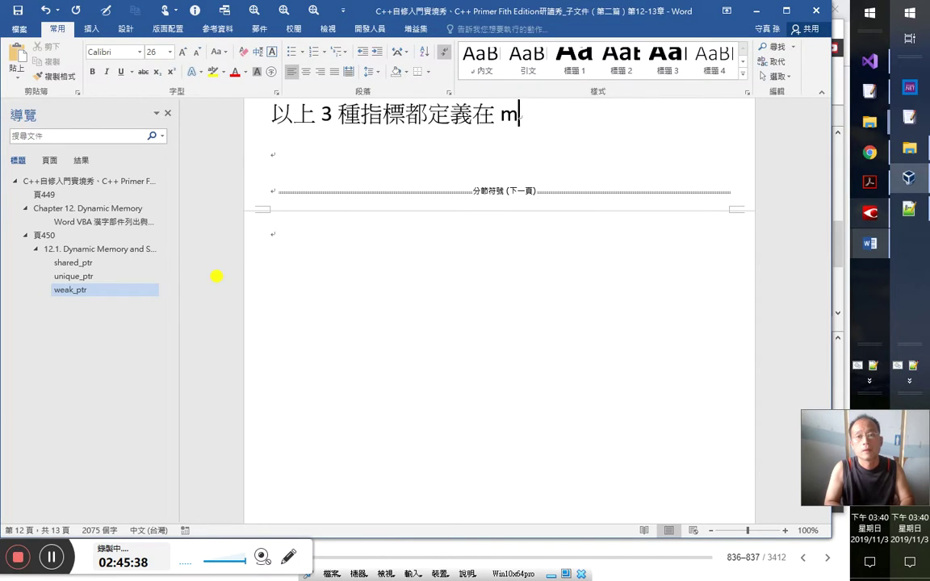
text(emory)
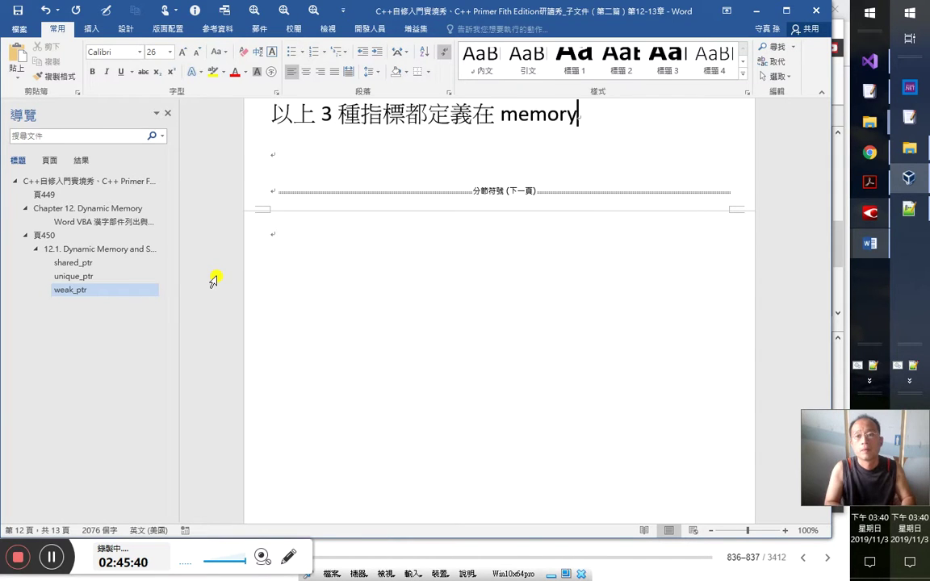
text(f)
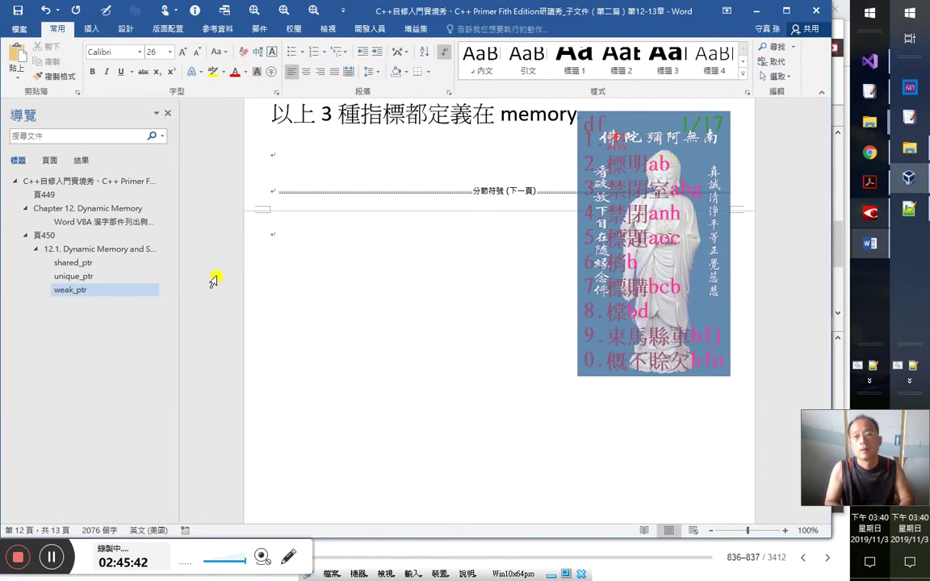
text(mc)
text(標頭檔中)
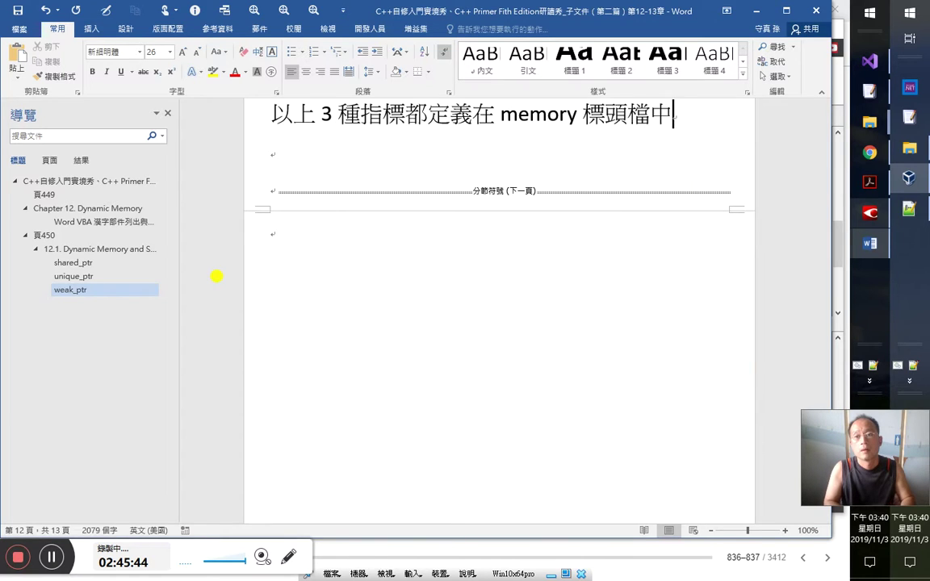
key(Return)
Colour 'memory 標頭檔' in the new note dark red
scroll(674, 190, up, 1)
scroll(541, 190, up, 1)
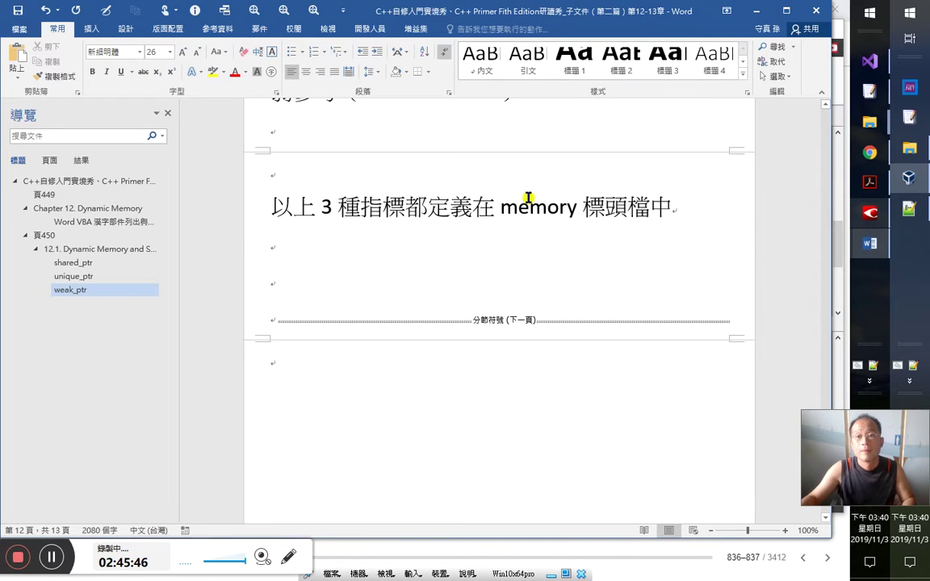
drag(501, 208, 650, 208)
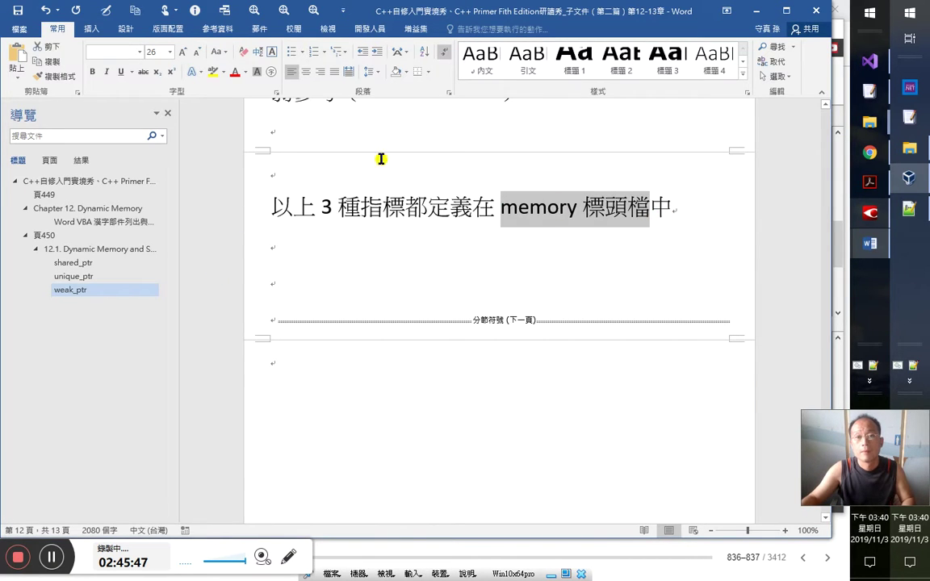
click(246, 73)
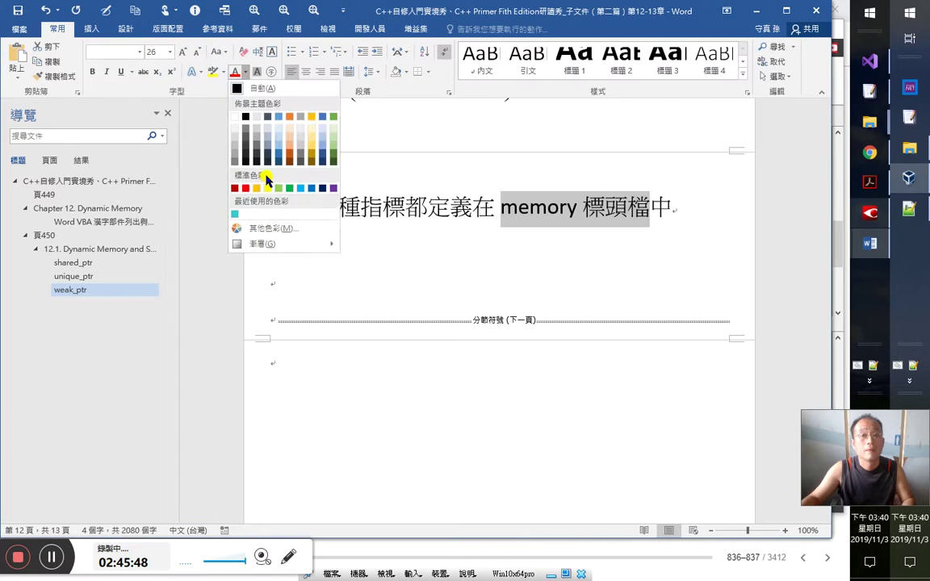
click(212, 185)
scroll(443, 293, up, 3)
click(357, 260)
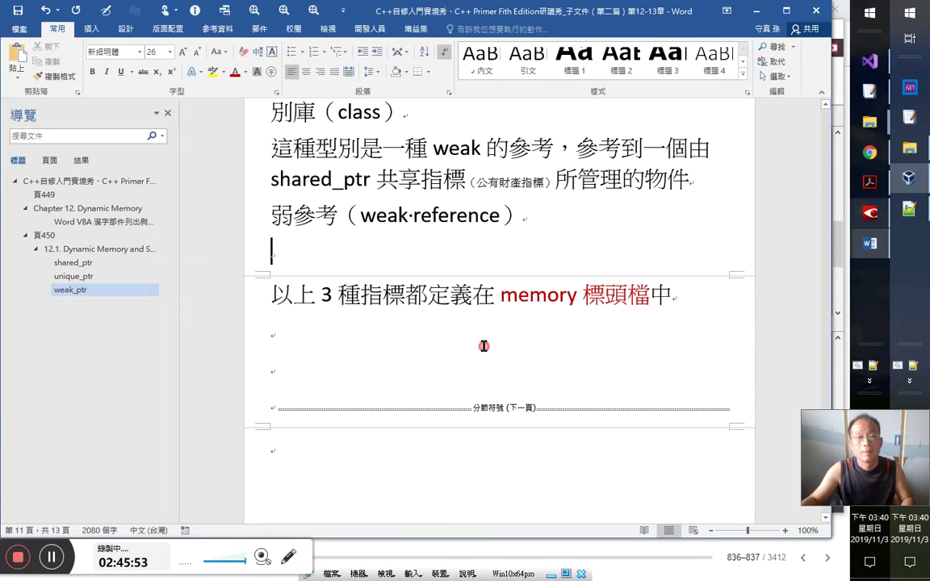
Search upward for any remaining j>tr errors in FineReader, then close the Replace dialog
key(alt+Tab)
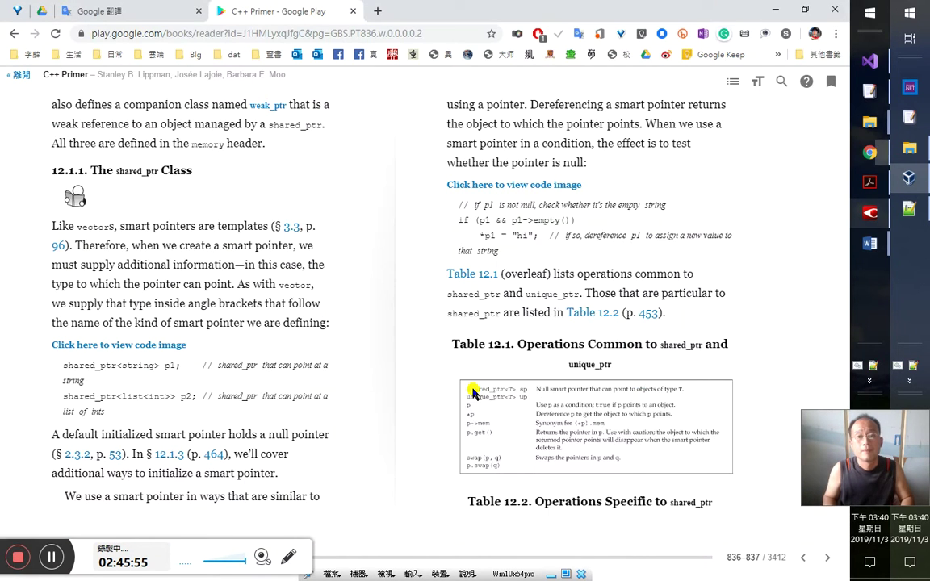
key(alt+Tab)
key(alt+Tab)
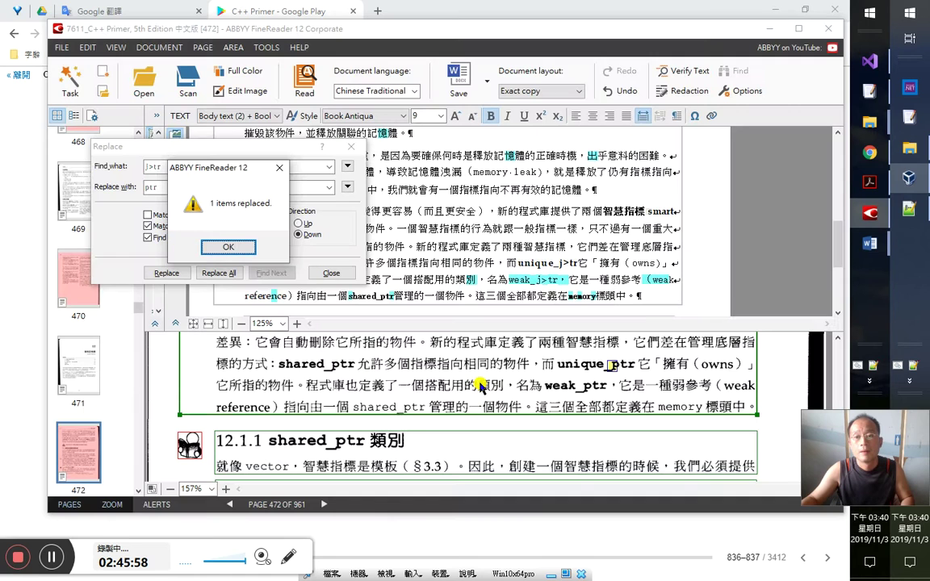
click(243, 247)
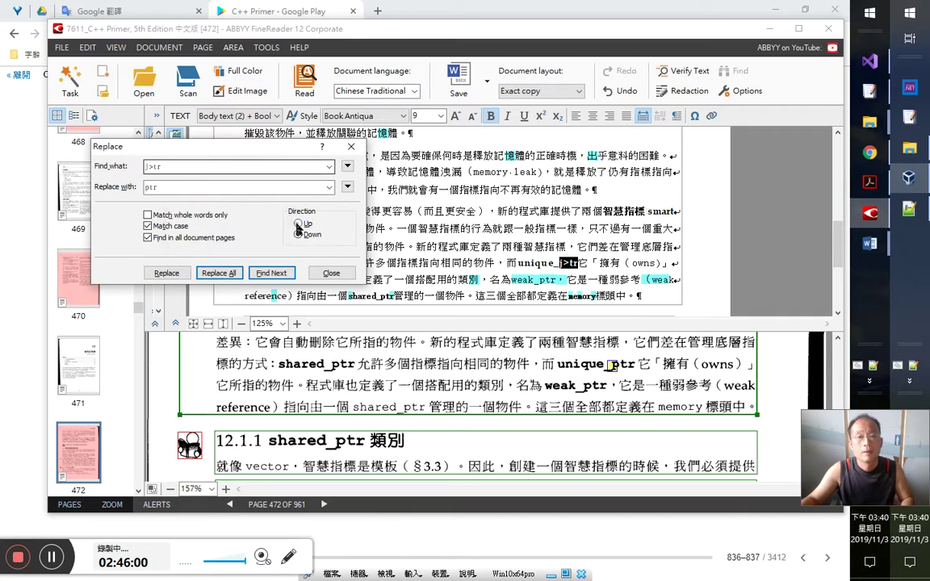
click(299, 224)
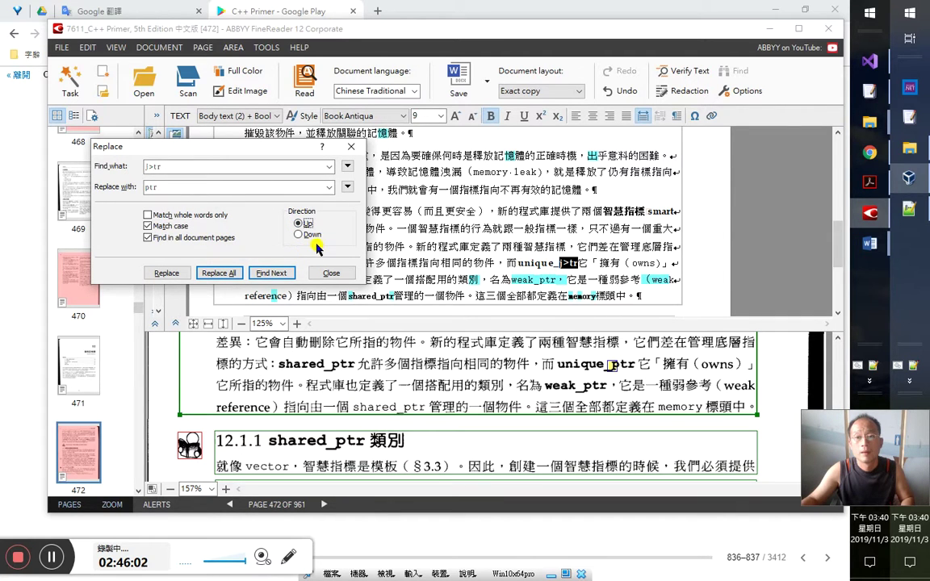
click(281, 273)
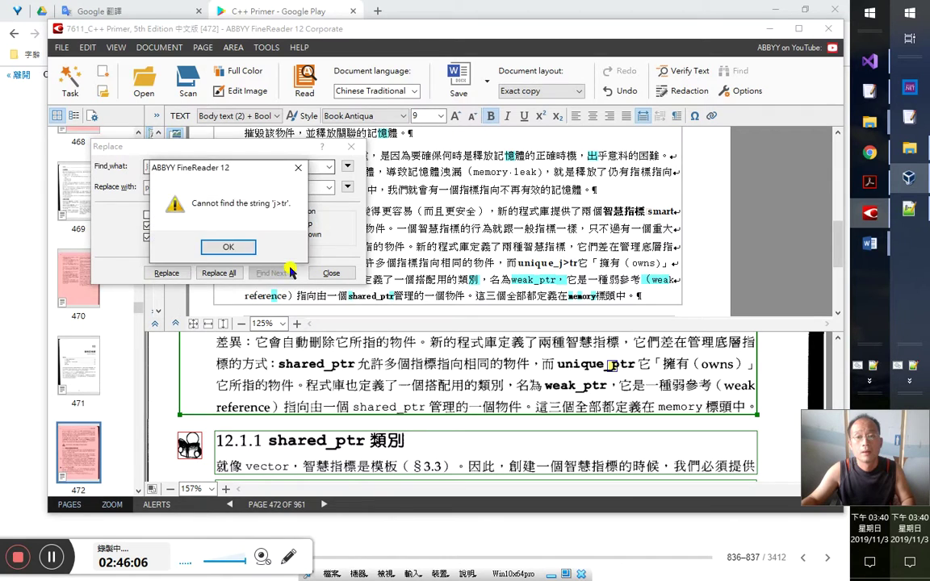
click(256, 245)
key(Escape)
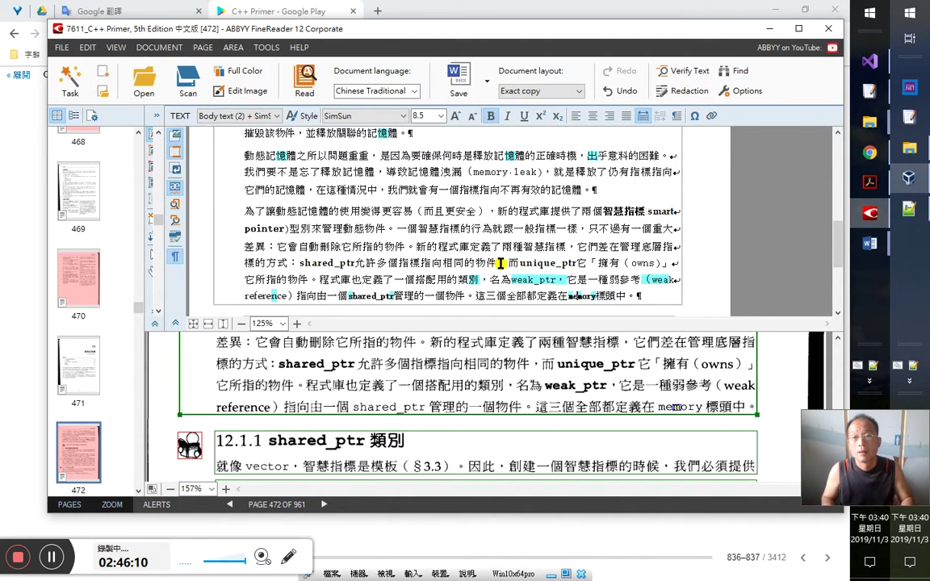
Check the corrected weak_ptr line in the recognized text, then return to the Word notes
key(shift+Down)
key(Right)
key(shift+End)
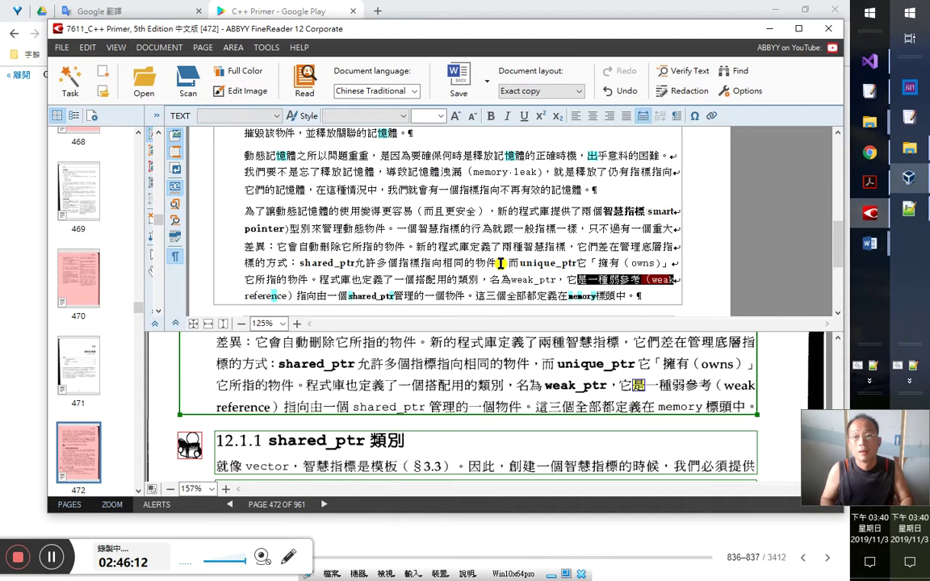
key(Right)
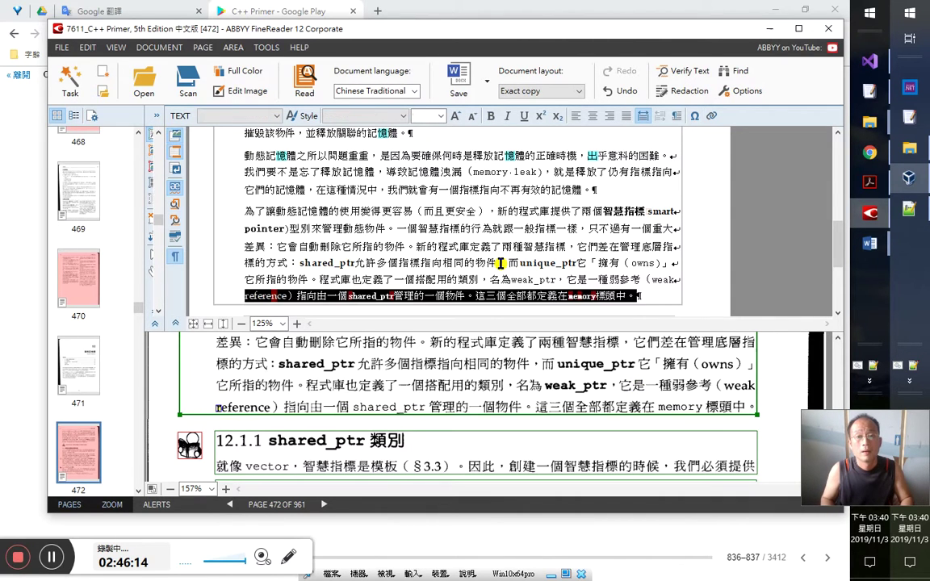
key(Right)
key(Left)
key(Left)
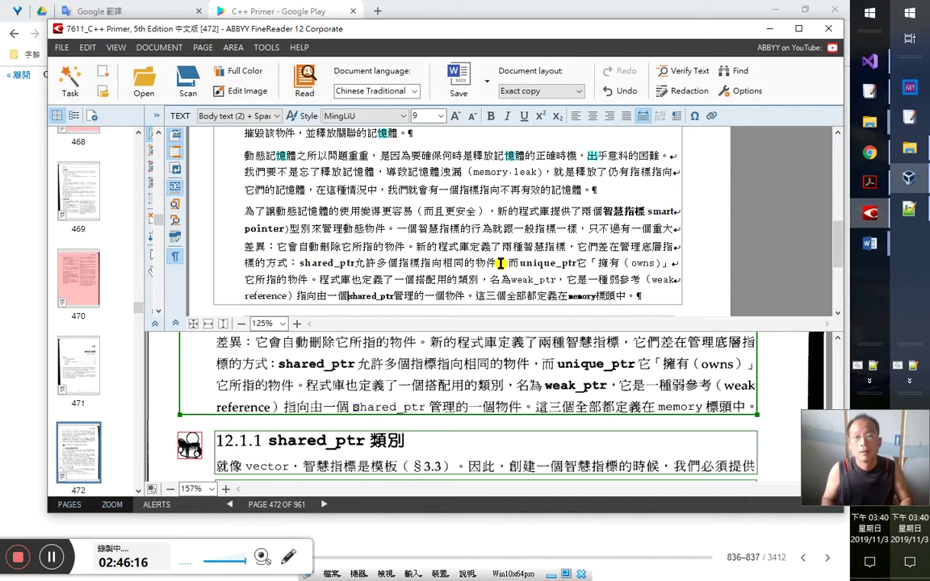
key(ctrl+Left)
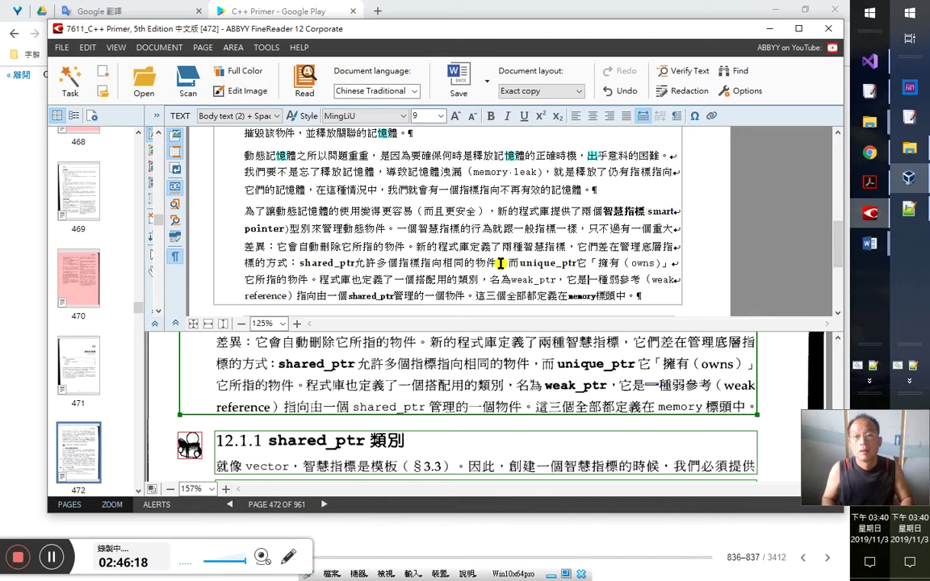
key(alt+Tab)
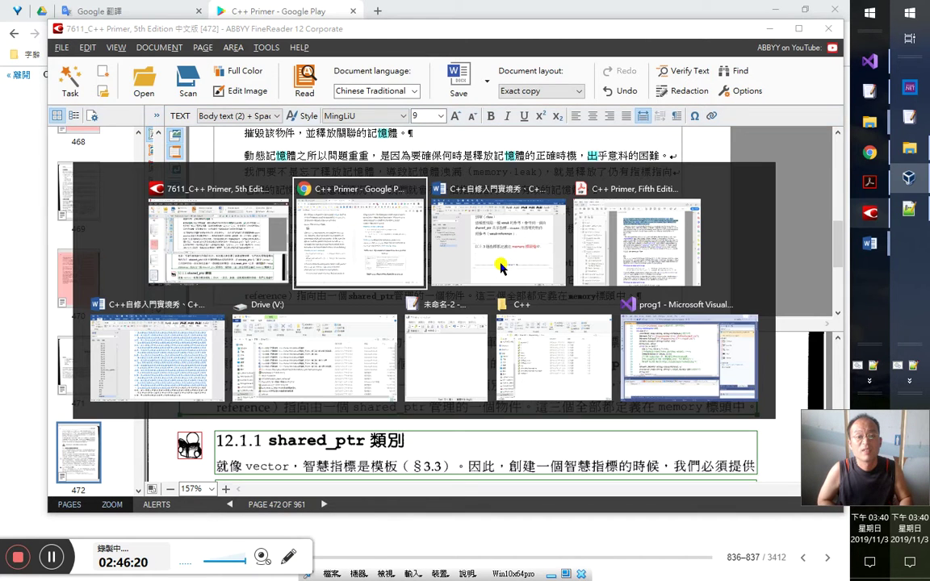
click(501, 266)
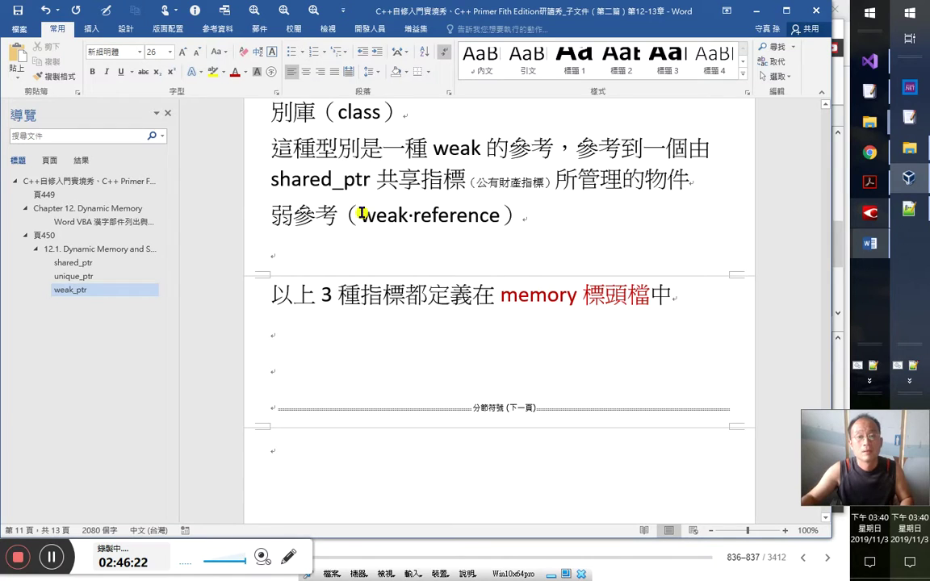
Highlight the 弱參考（weak reference） line in yellow
click(210, 198)
click(212, 72)
scroll(380, 312, up, 1)
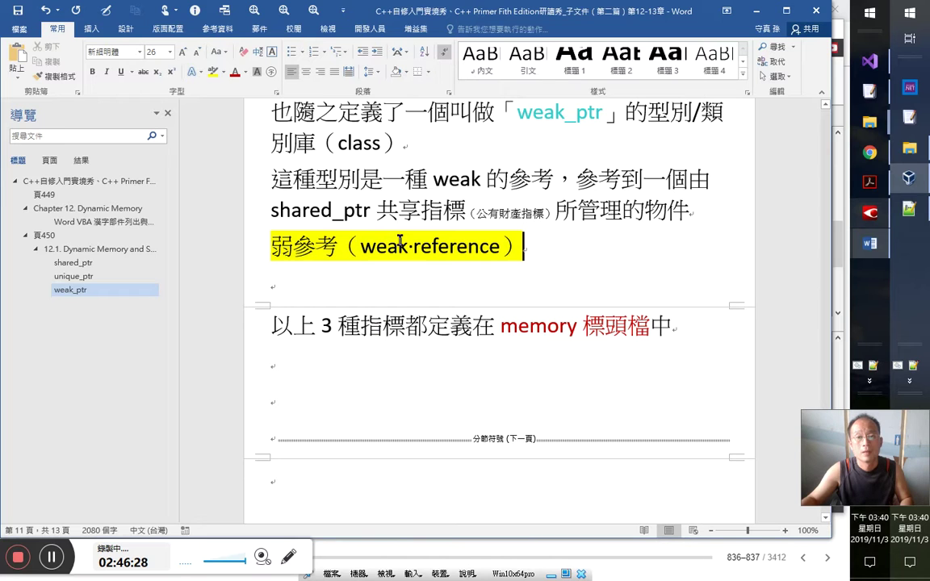
drag(361, 245, 409, 246)
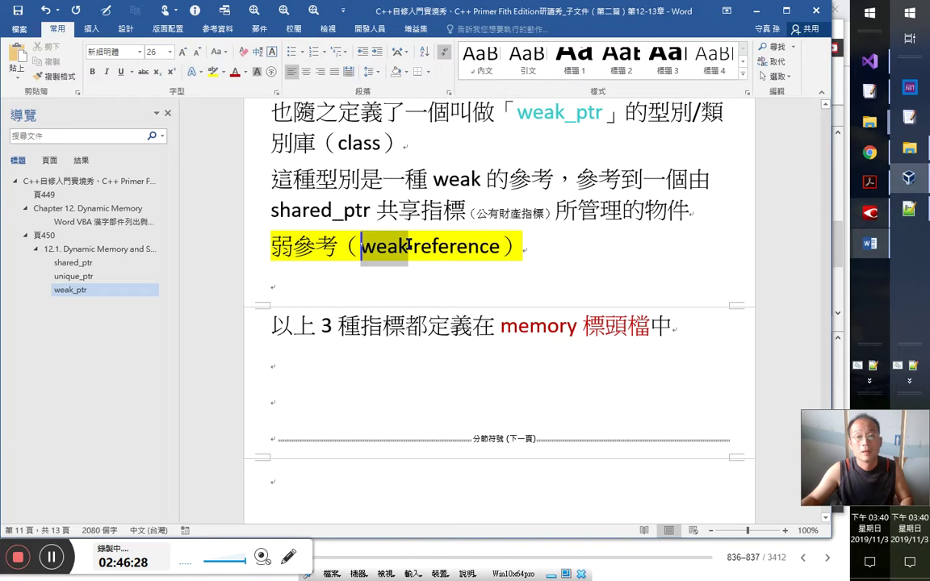
click(590, 257)
Pass through FineReader to bring up the C++ Primer book in Google Play Books
key(alt+Tab)
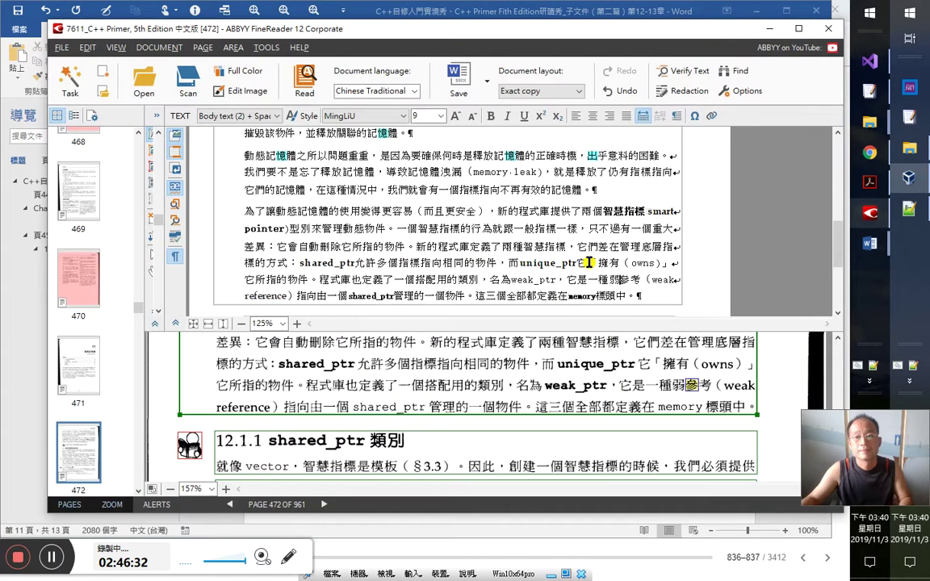
click(523, 297)
key(alt+Tab)
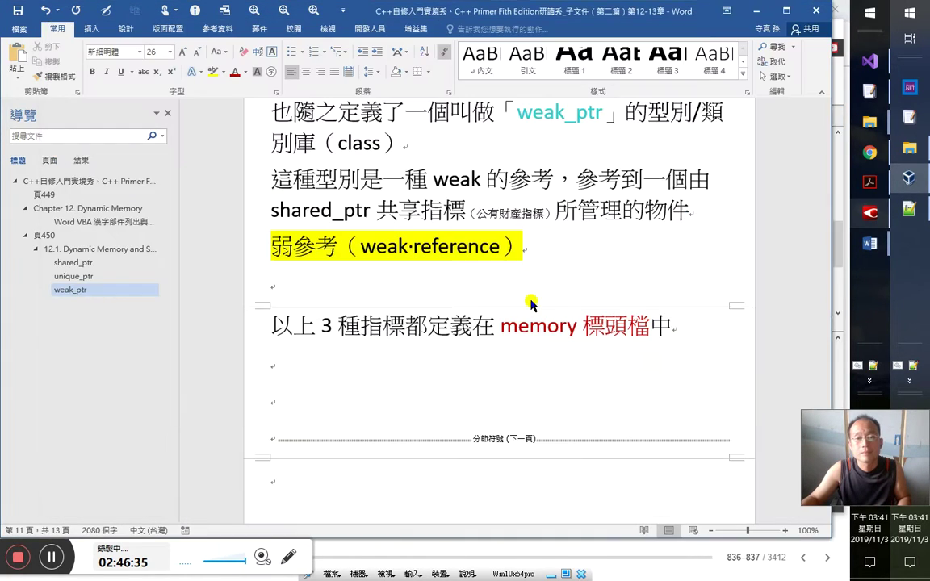
key(alt+Tab)
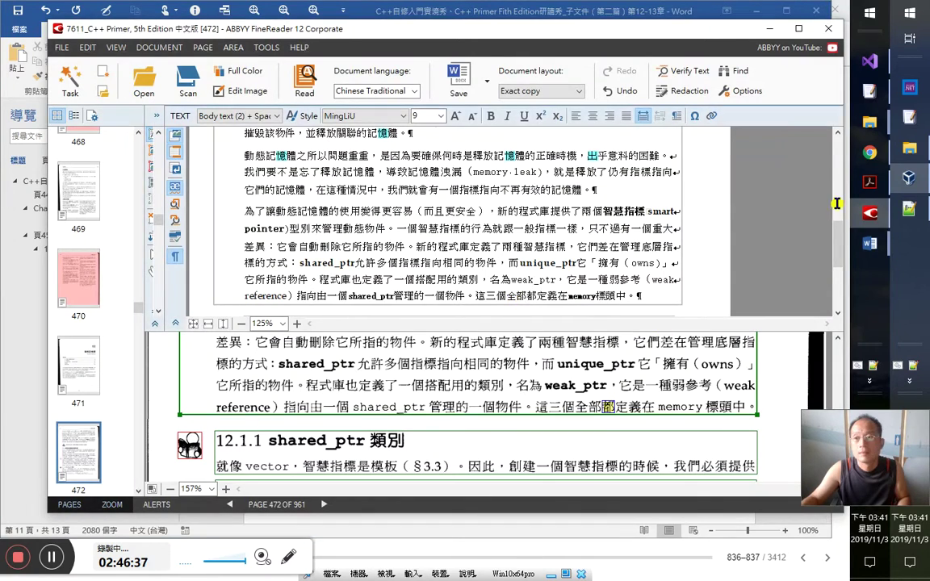
click(872, 155)
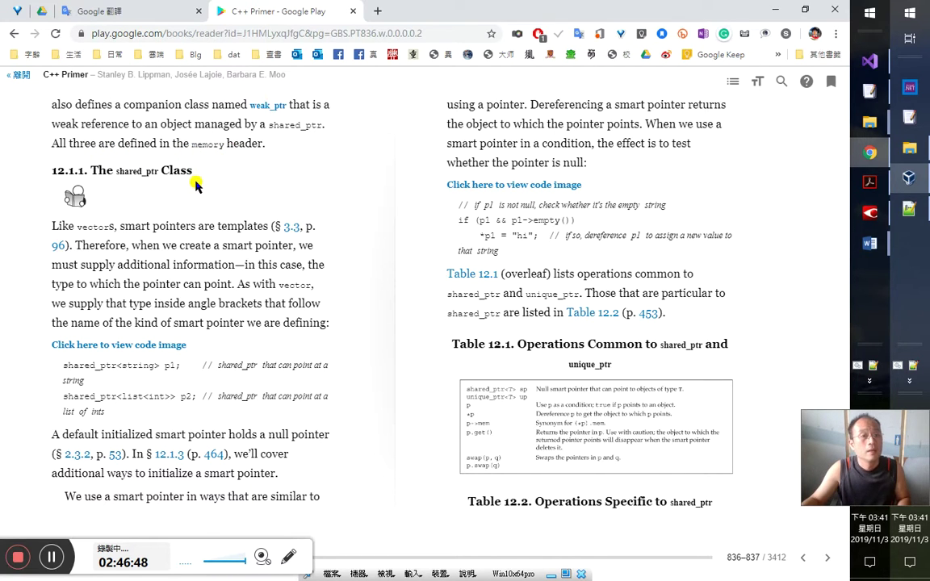
Bookmark the heading '12.1.1. The shared_ptr Class' and nest it under 12.1 Dynamic Memory and Smart Pointers
click(871, 185)
scroll(380, 387, down, 1)
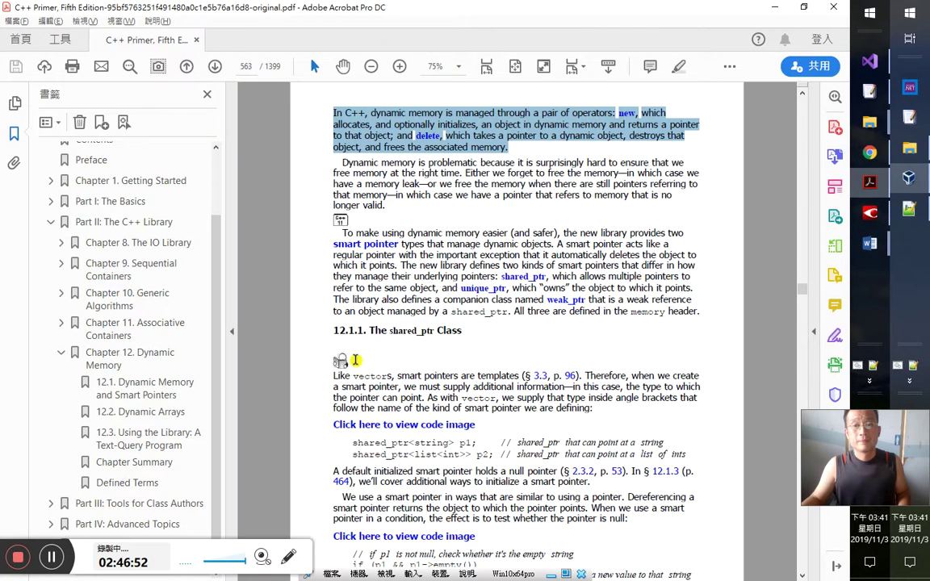
drag(331, 330, 452, 330)
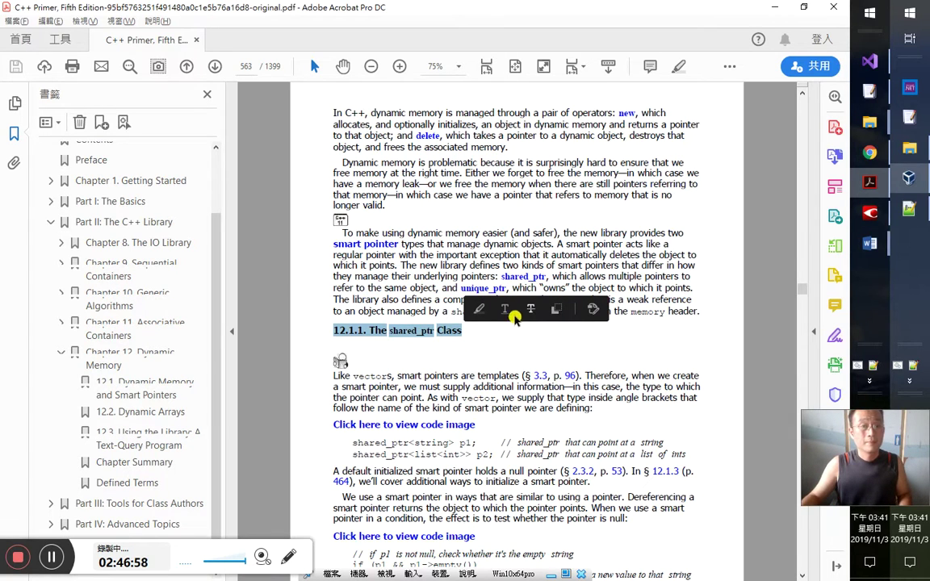
scroll(224, 428, down, 1)
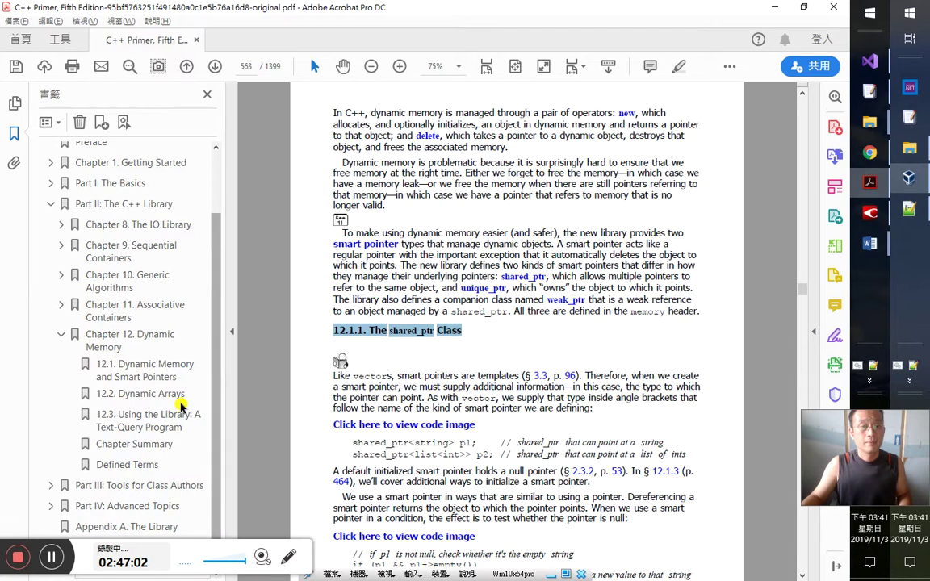
key(ctrl+b)
key(ctrl+c)
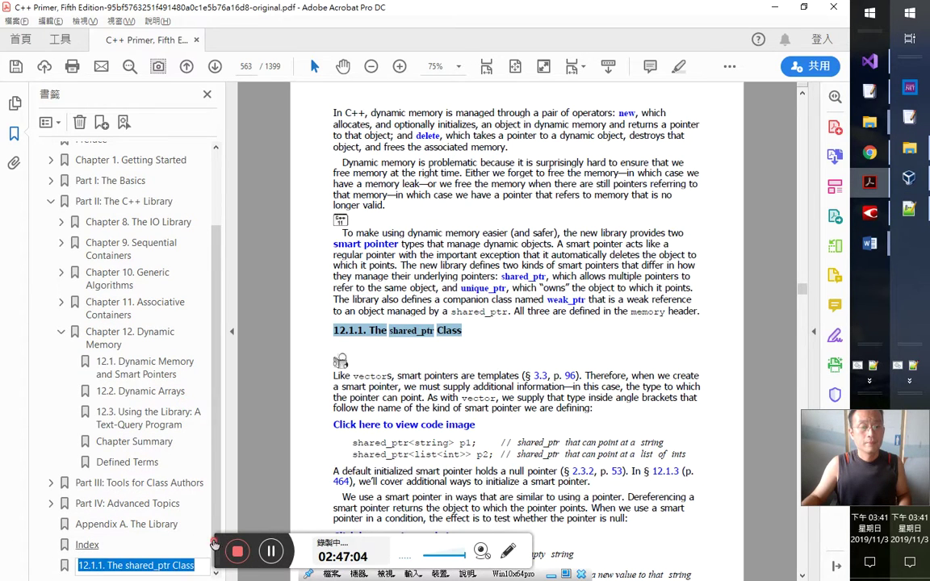
click(95, 568)
drag(100, 529, 119, 391)
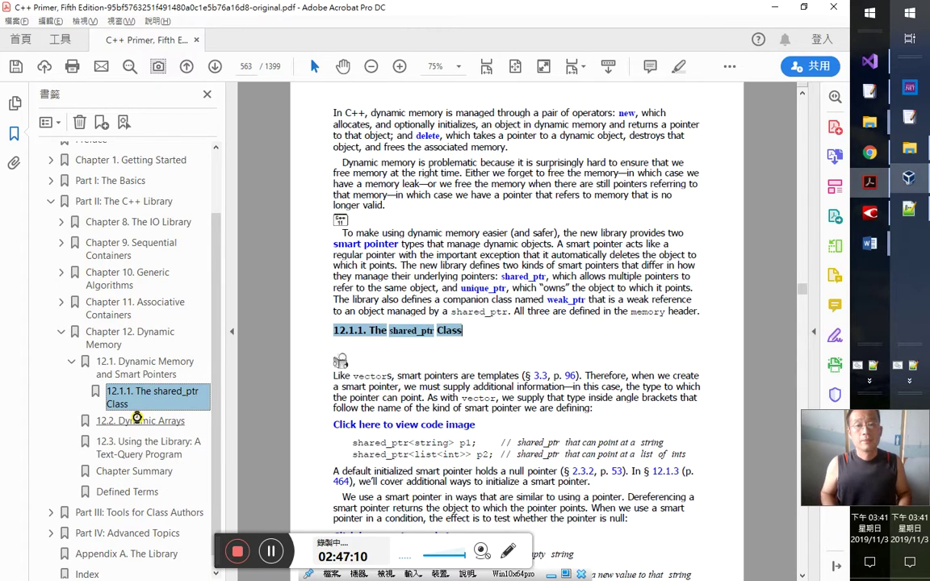
key(alt+Tab)
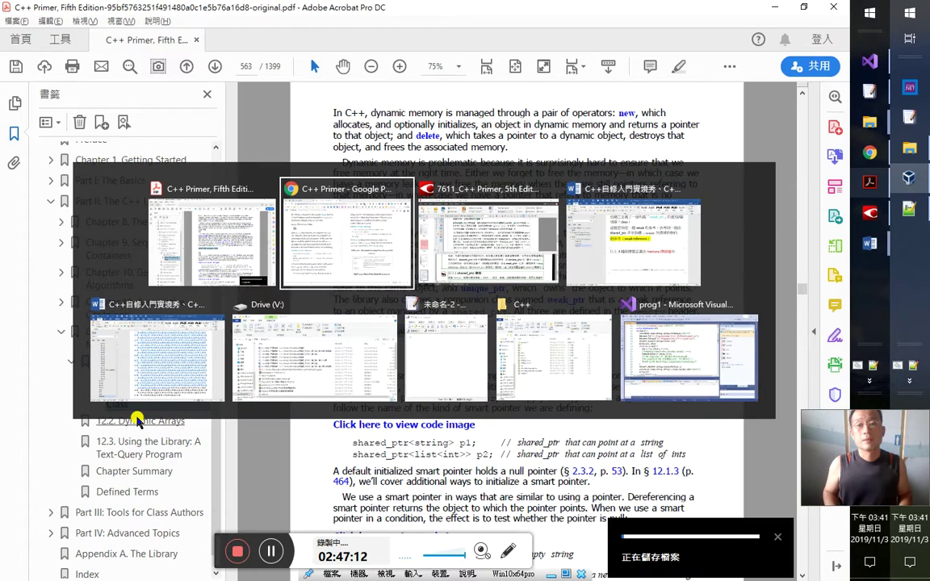
Paste '12.1.1. The shared_ptr Class' as a level-3 heading with an empty line below
key(Tab)
key(Tab)
key(Down)
key(Down)
key(Down)
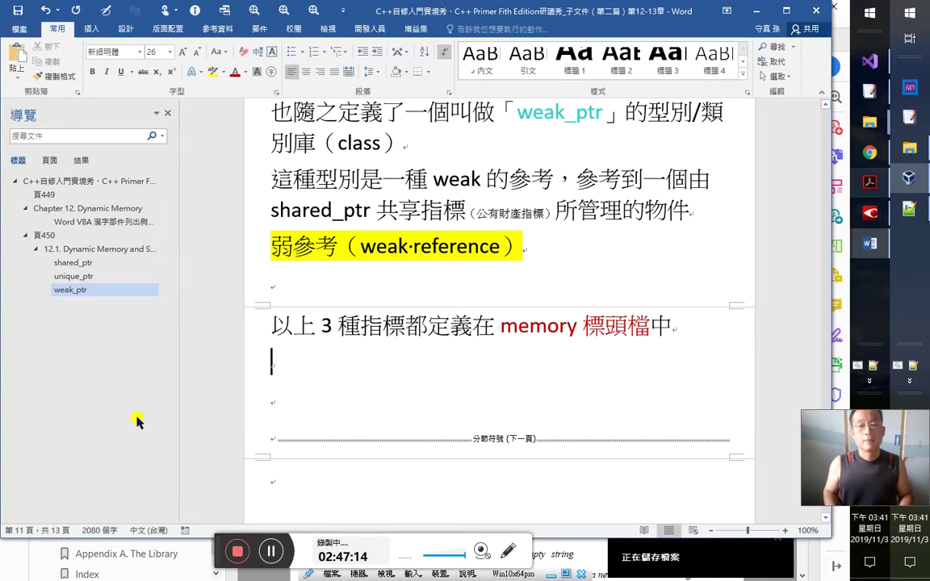
key(Tab)
key(ctrl+v)
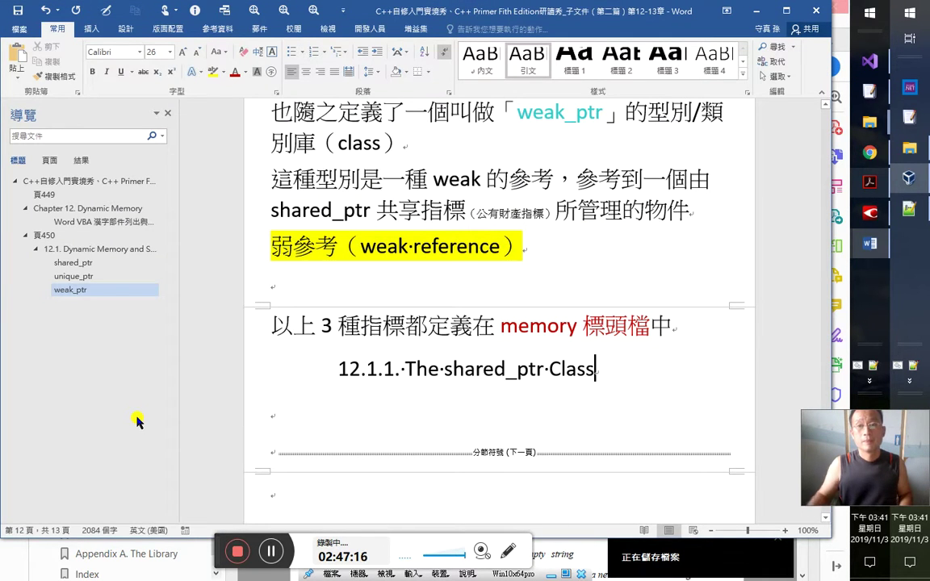
click(671, 71)
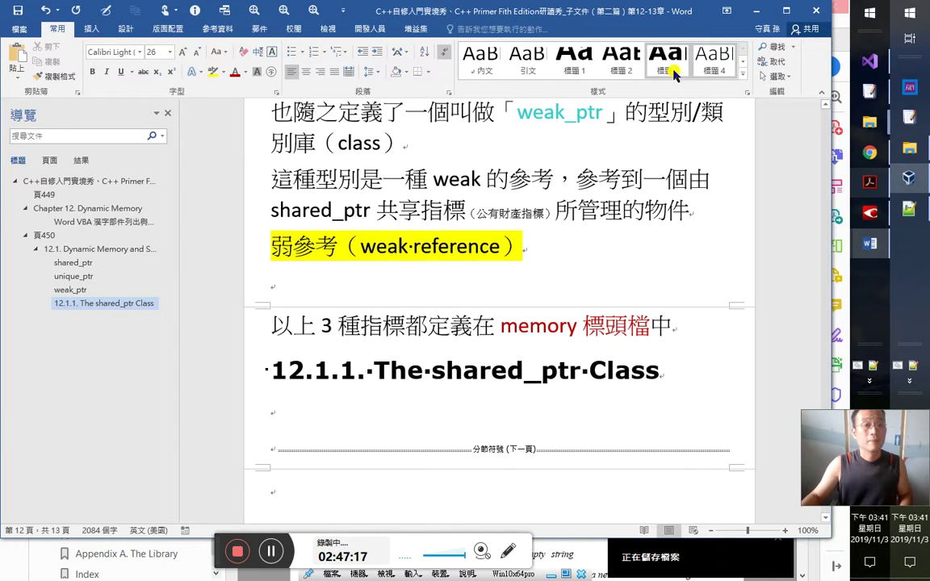
click(428, 414)
key(Return)
key(Up)
key(Up)
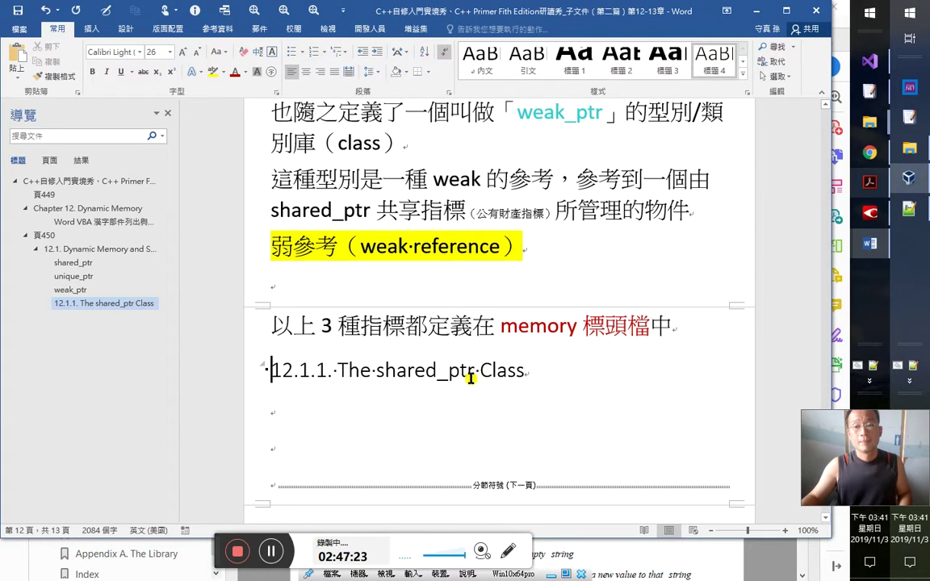
Make shared_ptr in the heading teal Consolas
double_click(377, 371)
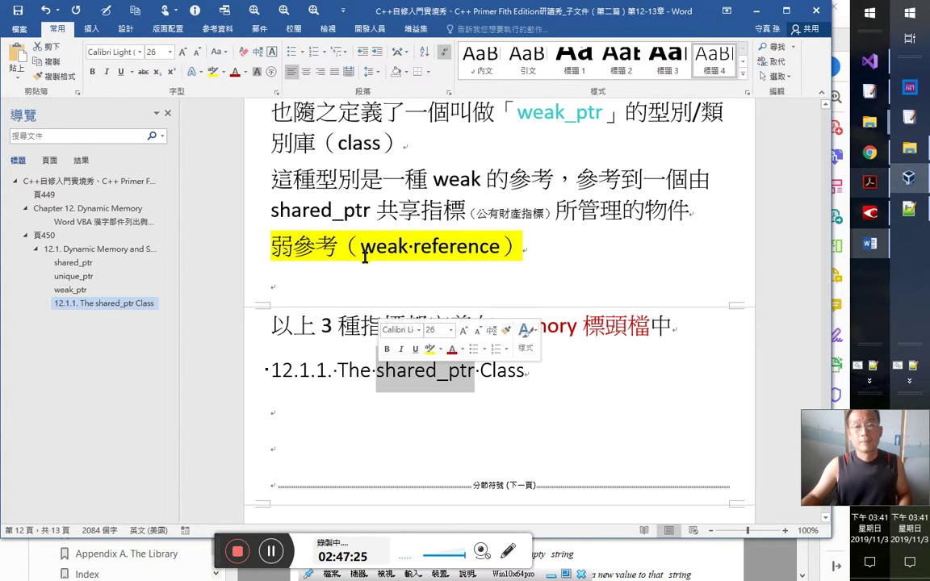
click(244, 72)
click(236, 217)
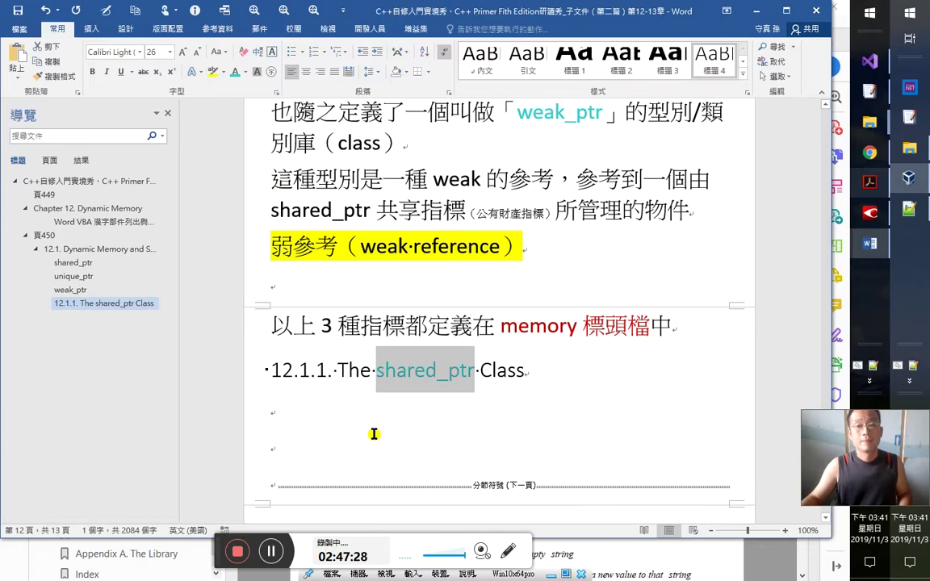
click(379, 372)
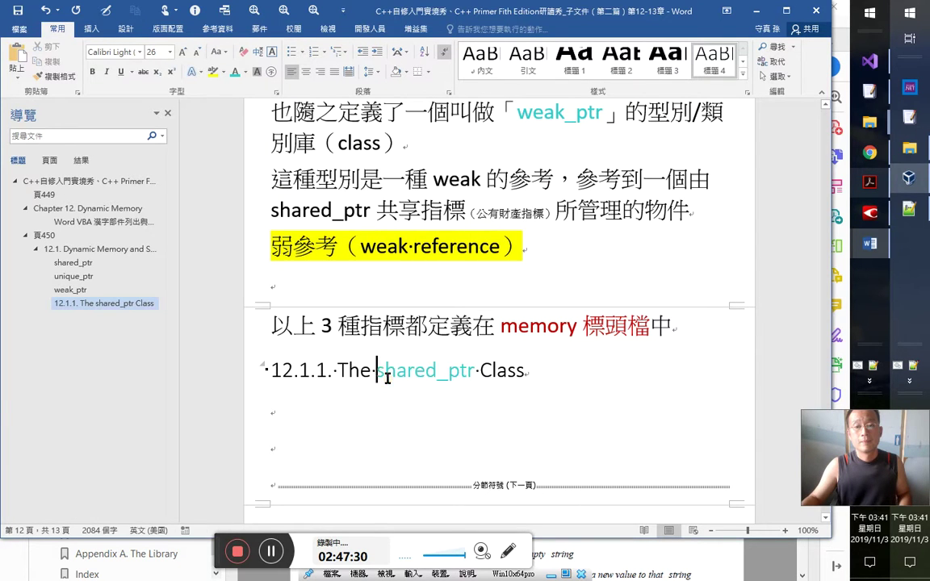
double_click(463, 364)
click(139, 52)
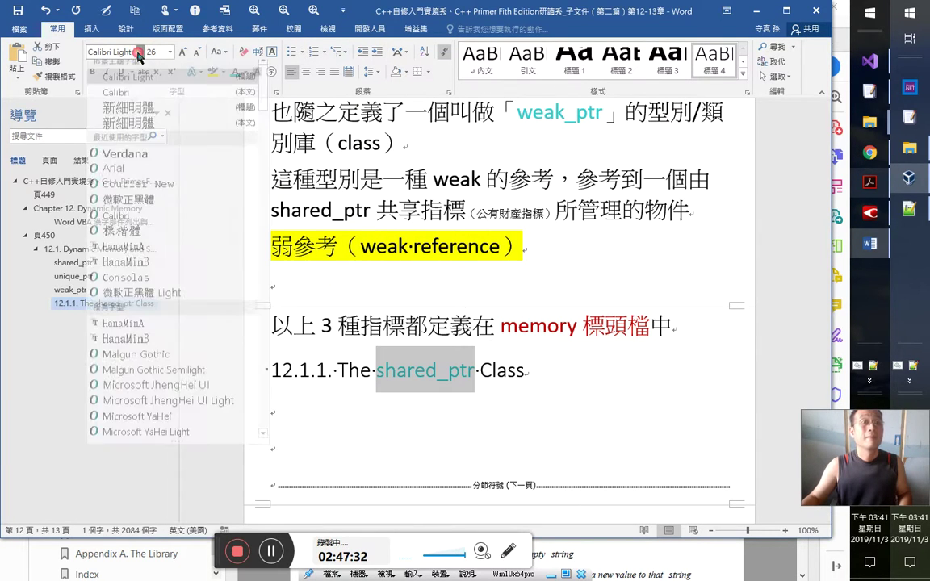
text(Consolas)
key(Return)
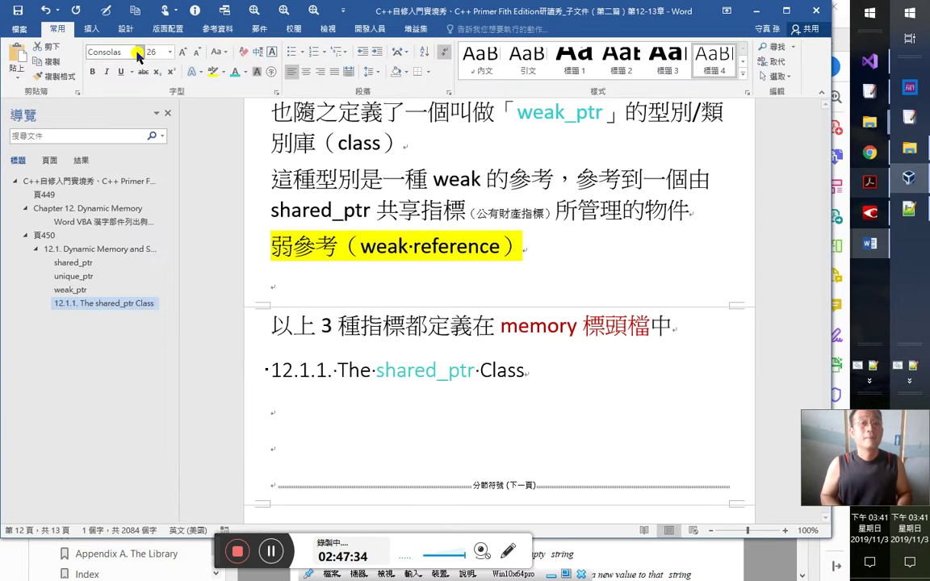
key(Down)
key(Down)
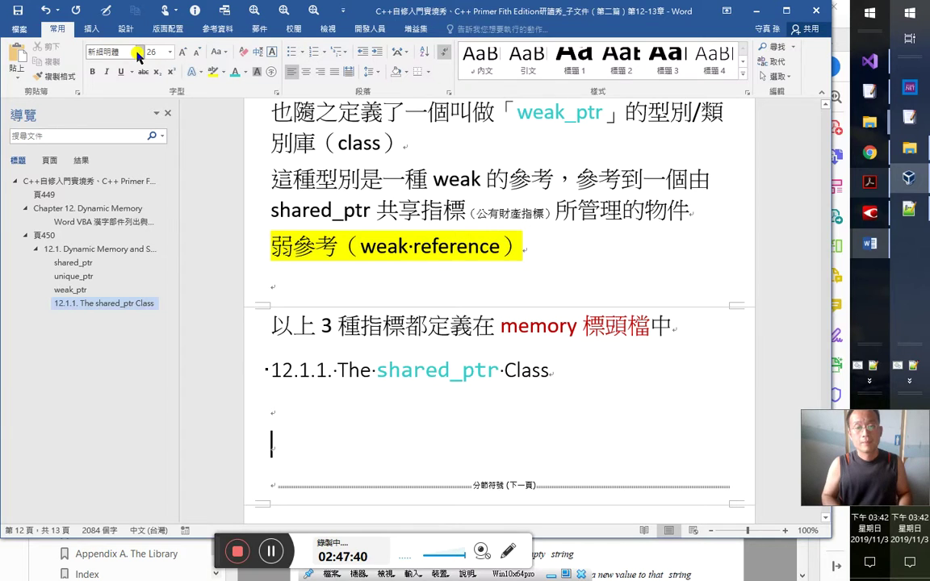
Note the time 2：47：40 below the heading and switch to Google Play Books
text(2：47：40)
key(alt+Tab)
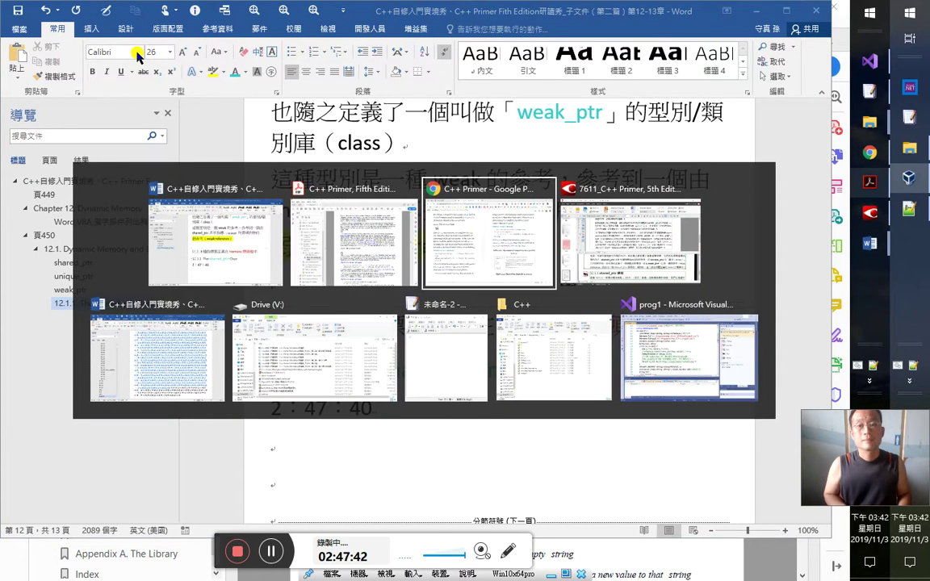
key(alt+Tab)
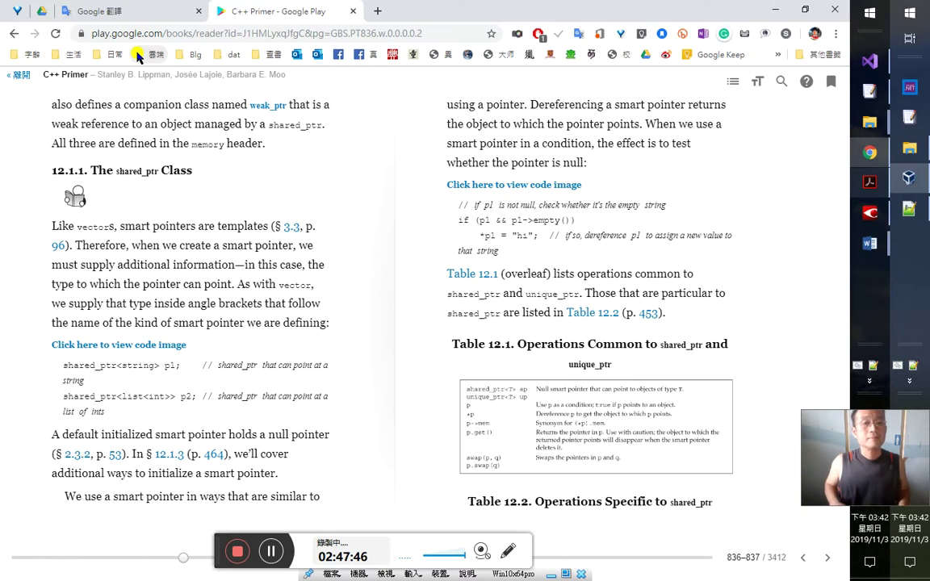
Replace the garbled characters after 類 in the FineReader 12.1.1 heading with 別
key(alt+Tab)
key(Tab)
key(Tab)
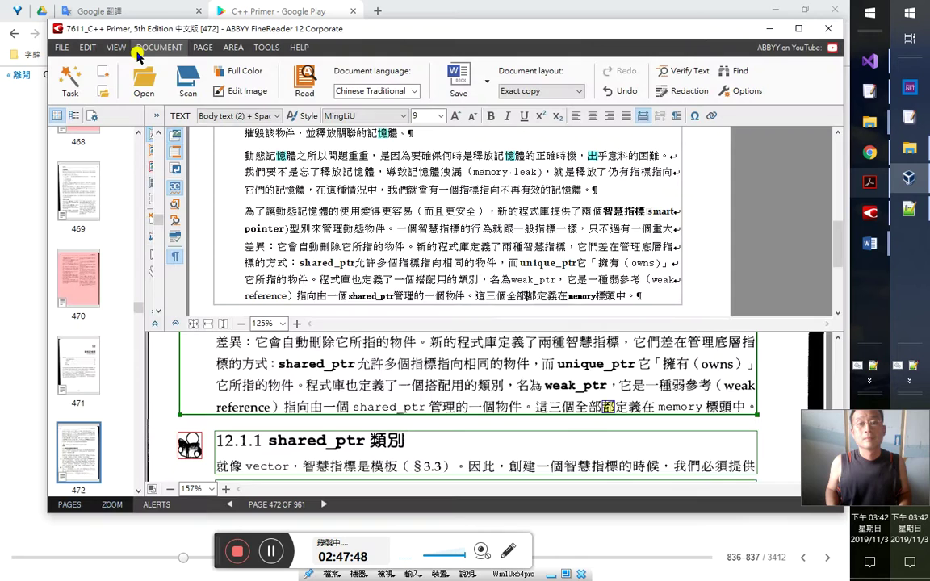
key(Down)
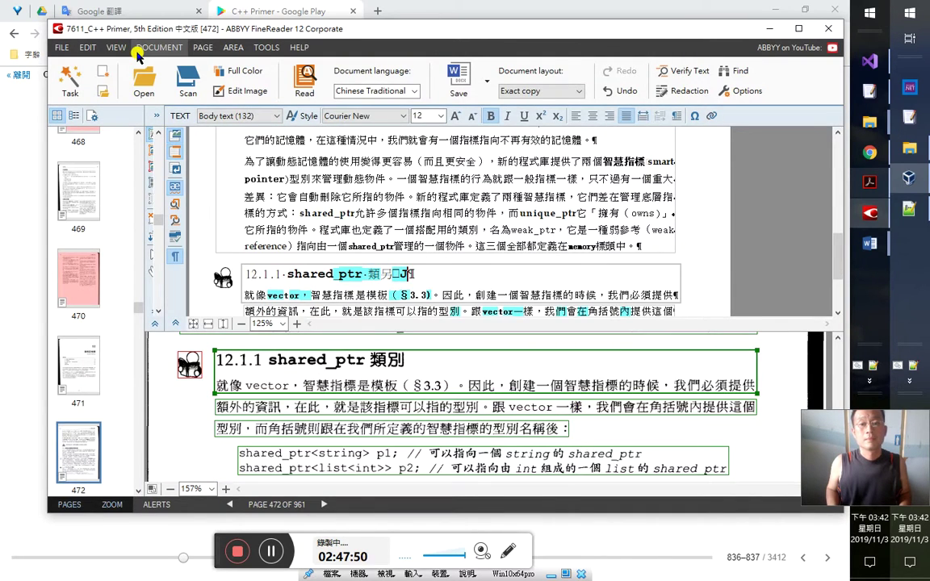
key(shift+Home)
key(Left)
key(Right)
key(Right)
key(Right)
key(Right)
key(Right)
key(Right)
key(Right)
key(Right)
key(Right)
key(Right)
key(Right)
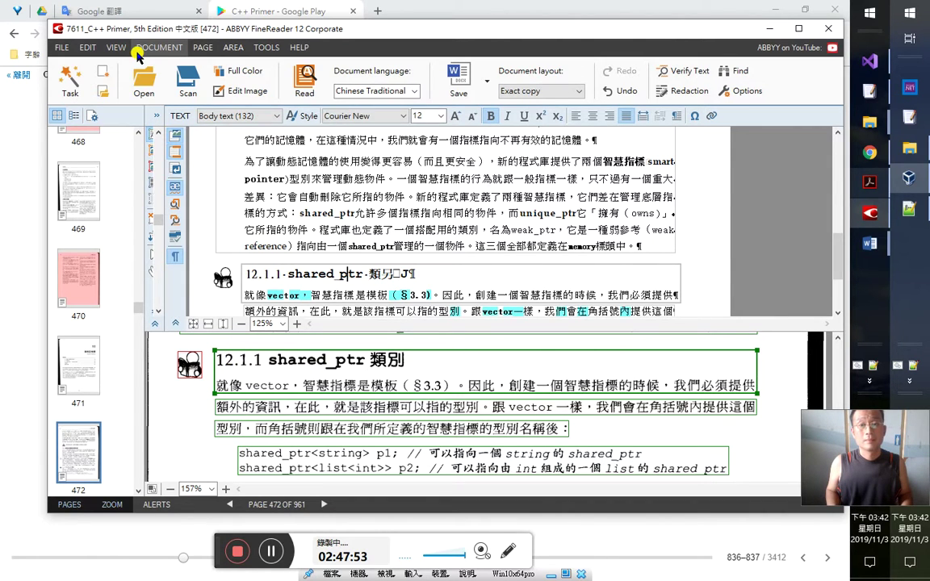
key(Right)
key(Right)
key(shift+End)
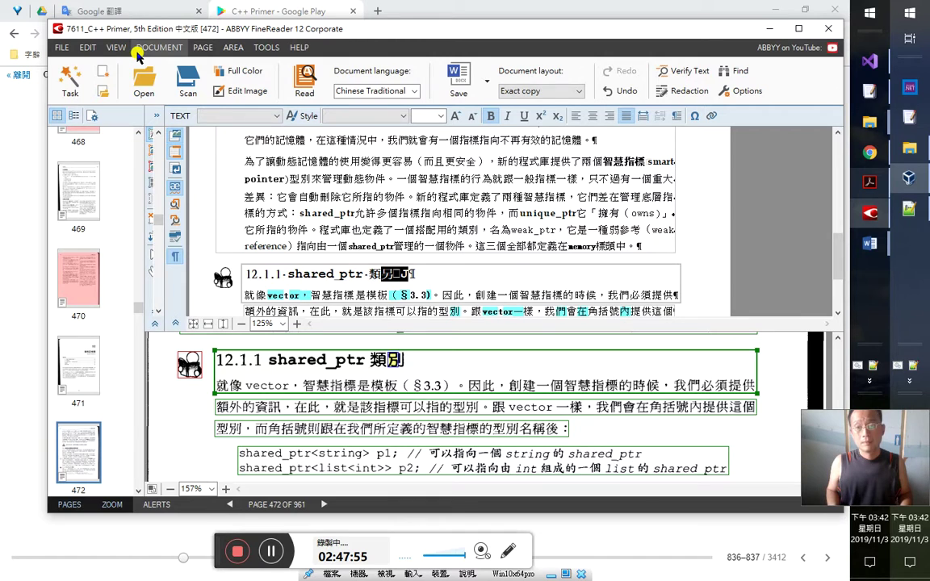
key(shift+F10)
key(Escape)
text(別)
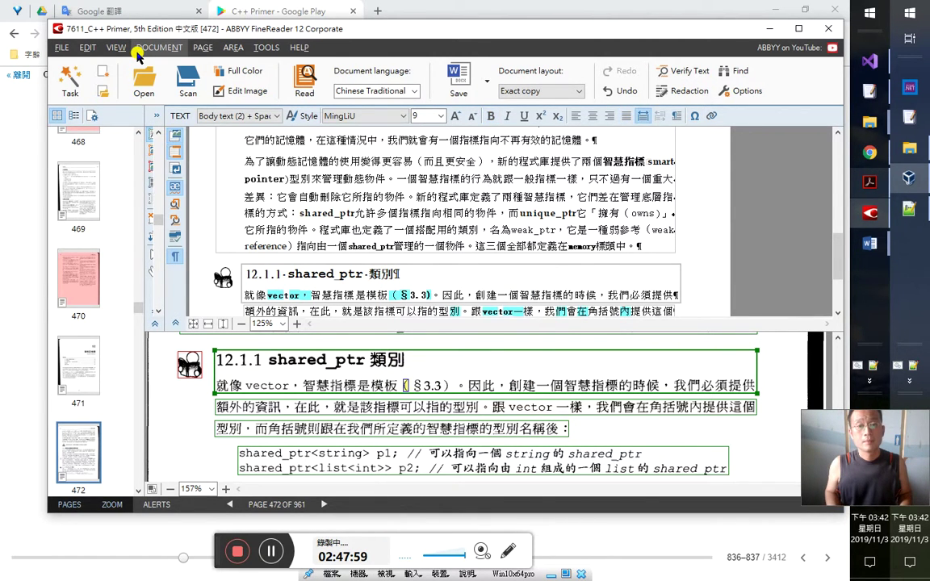
Switch to Google Play Books and then back to the Word notes
key(alt+Tab)
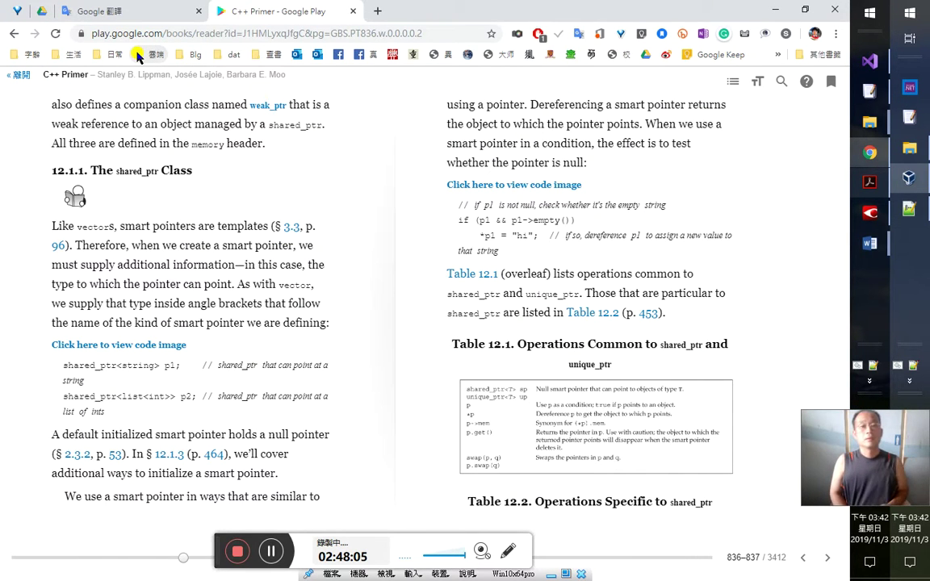
key(alt+Tab)
key(Tab)
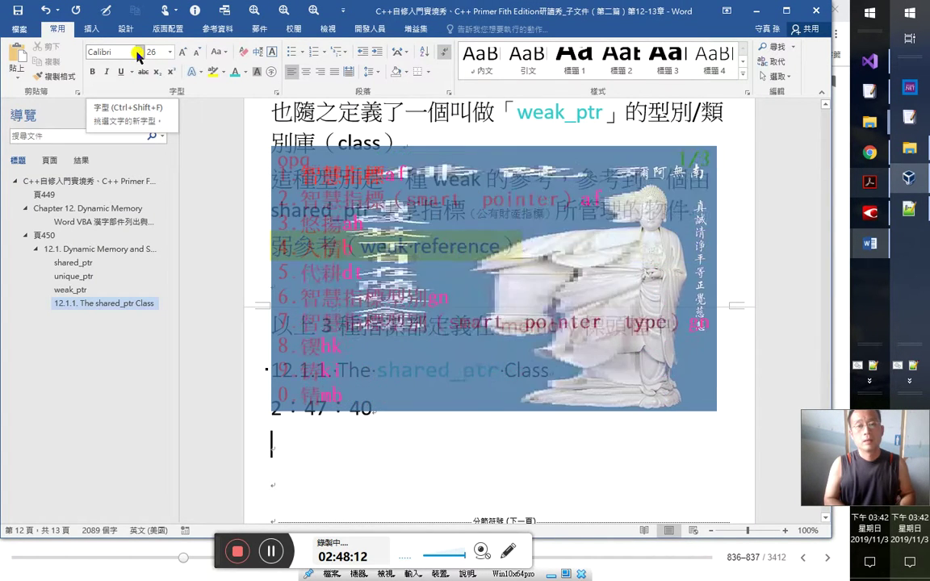
Type '智慧指標也是模板型別（template type），和vector一樣', removing the duplicate 模板 and the 酥油 typo
text(智慧指標也是)
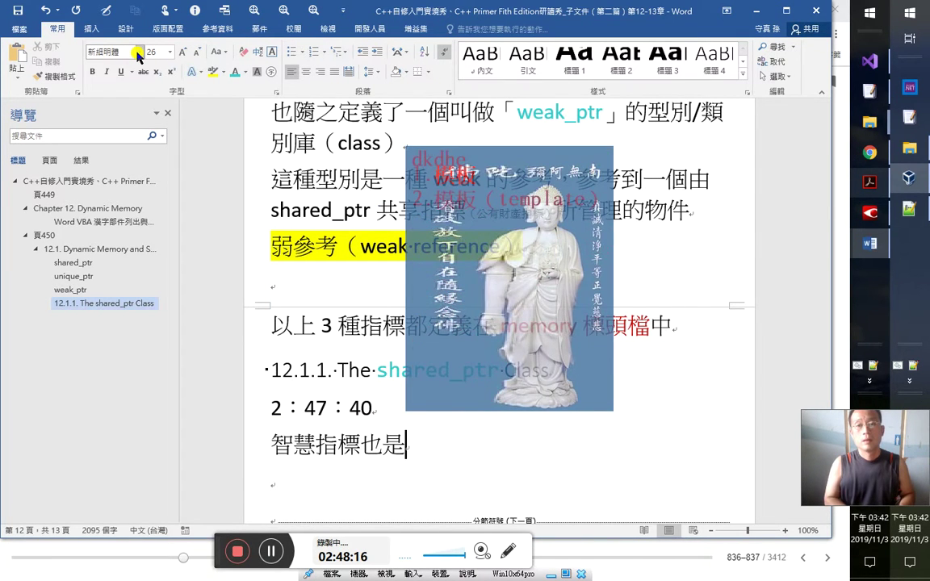
text(模板)
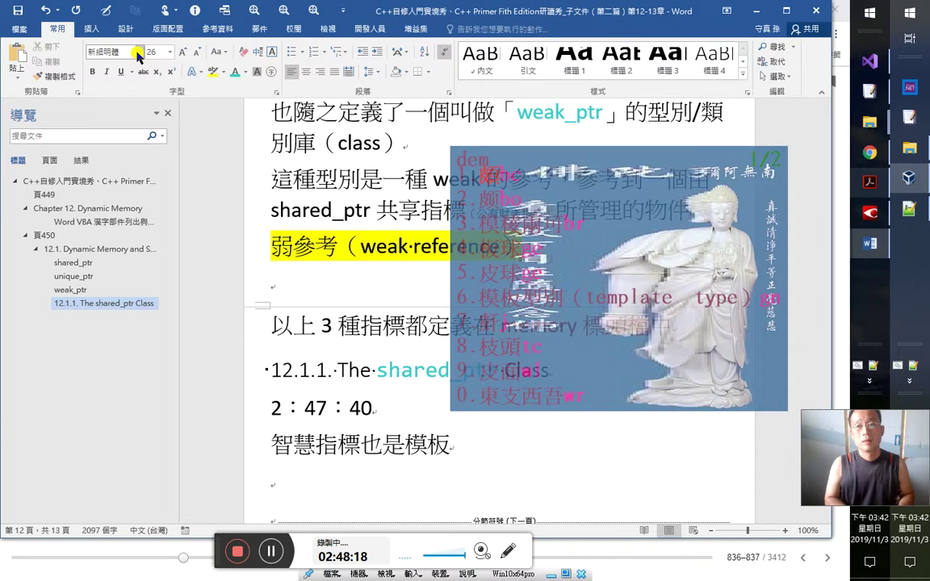
text(模板型別（template　type）)
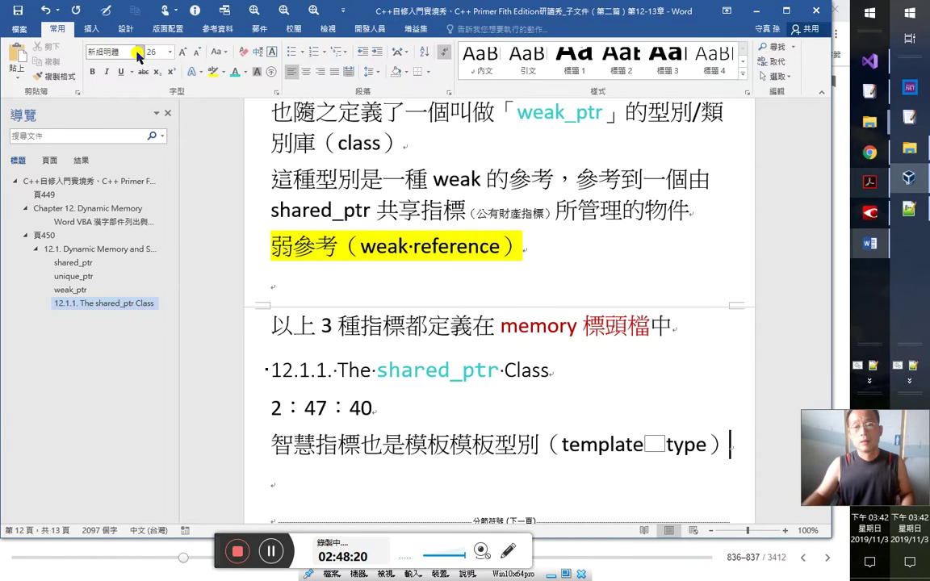
double_click(424, 445)
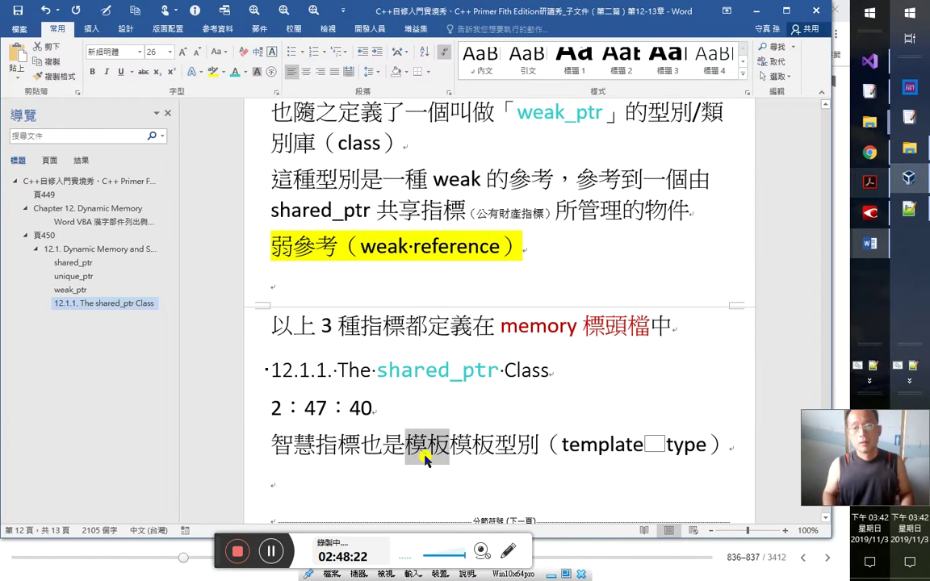
key(Delete)
text(，和)
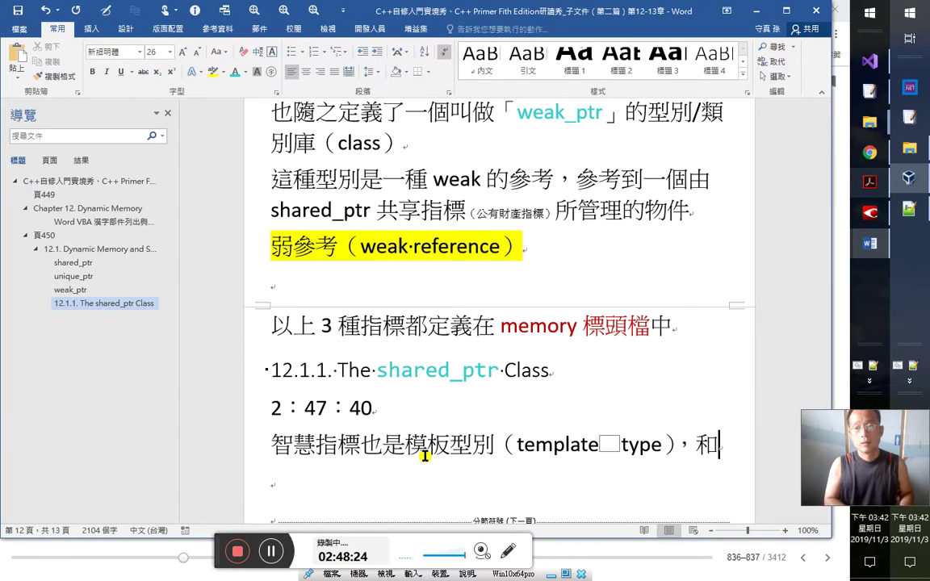
text(vector酥油)
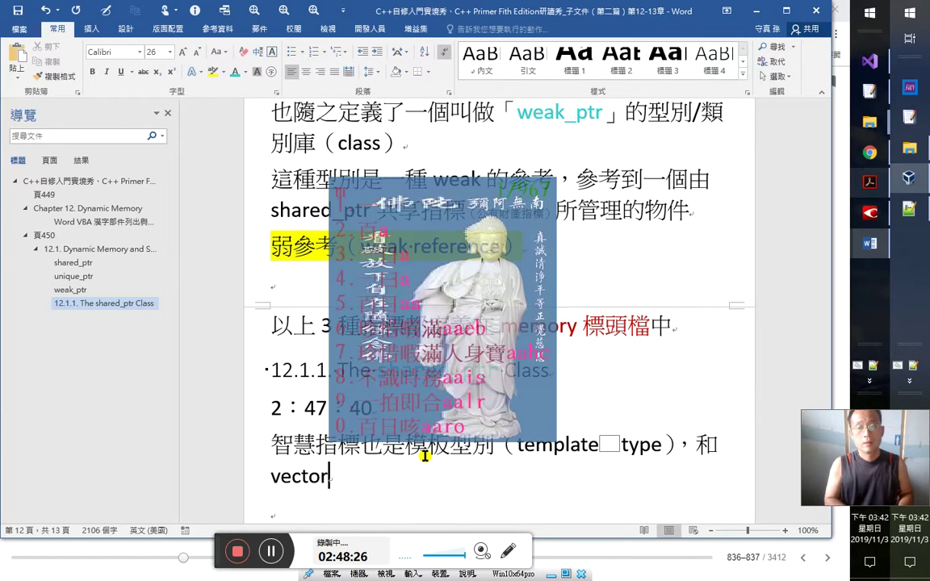
key(Return)
key(Left)
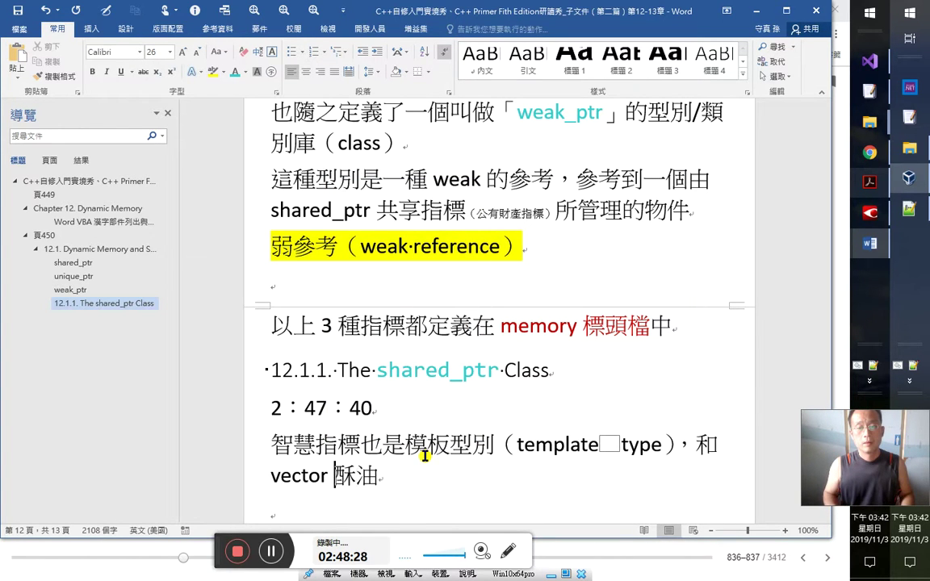
key(shift+End)
text(一樣)
key(Return)
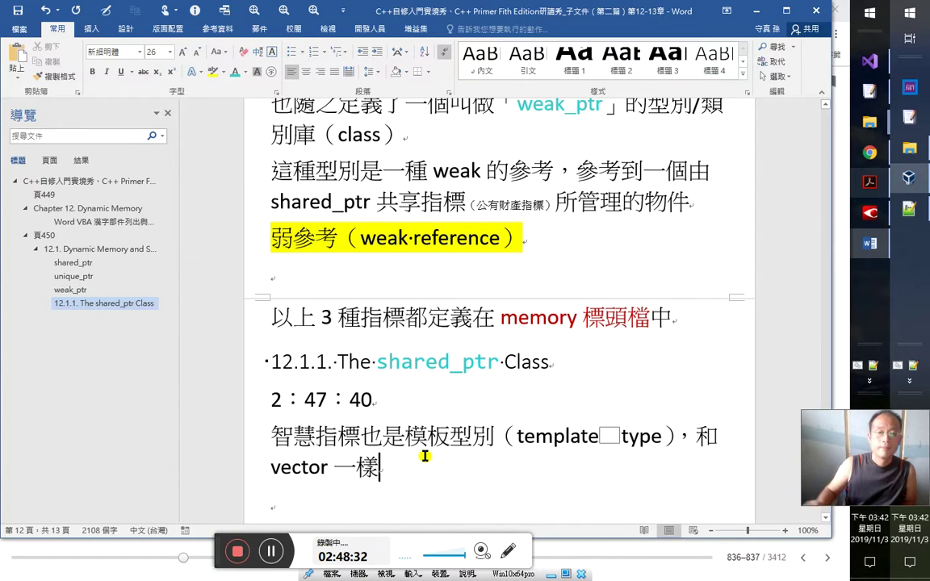
Copy shared_ptr's teal Consolas formatting onto vector and fix the full-width space in 'template type'
click(327, 467)
click(454, 369)
click(55, 76)
drag(271, 467, 347, 469)
scroll(369, 476, down, 1)
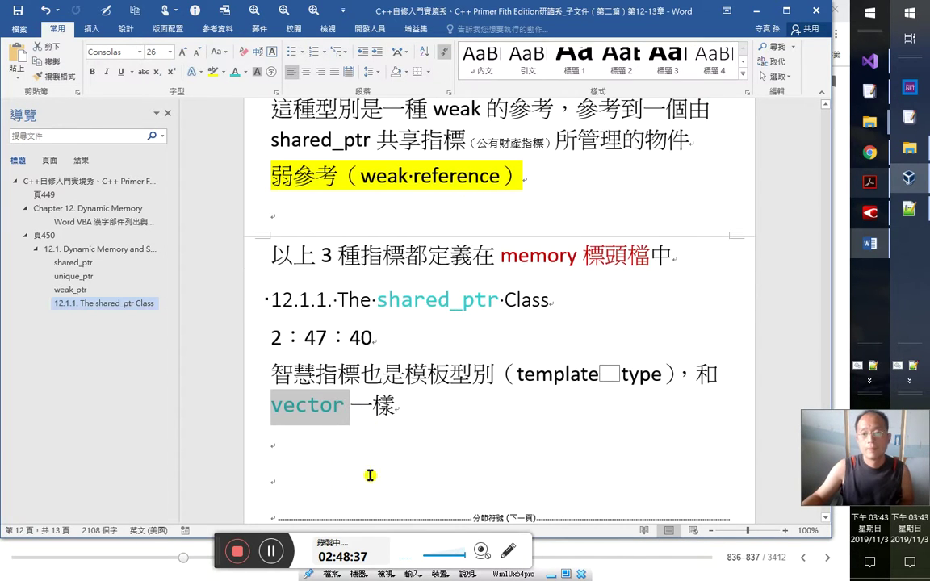
click(357, 446)
click(438, 391)
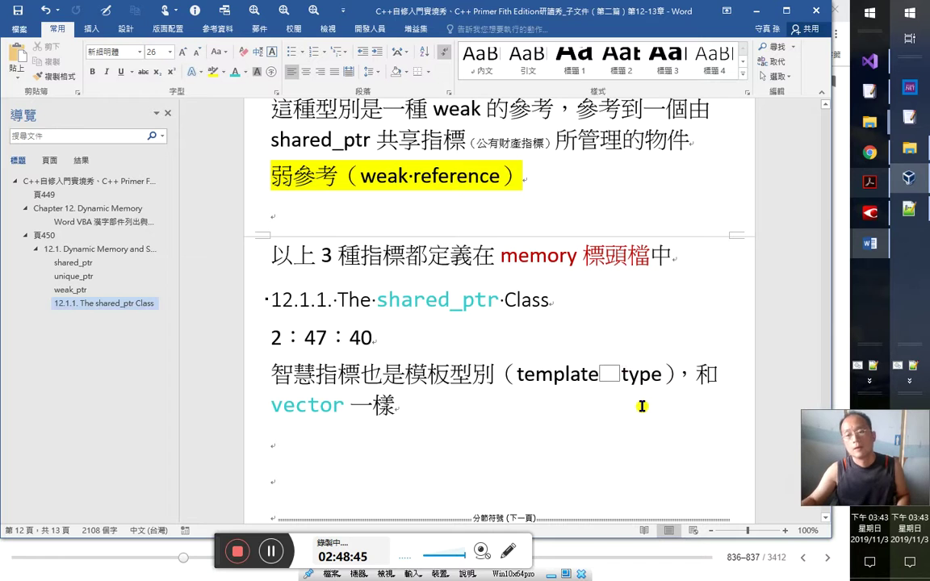
key(alt+s)
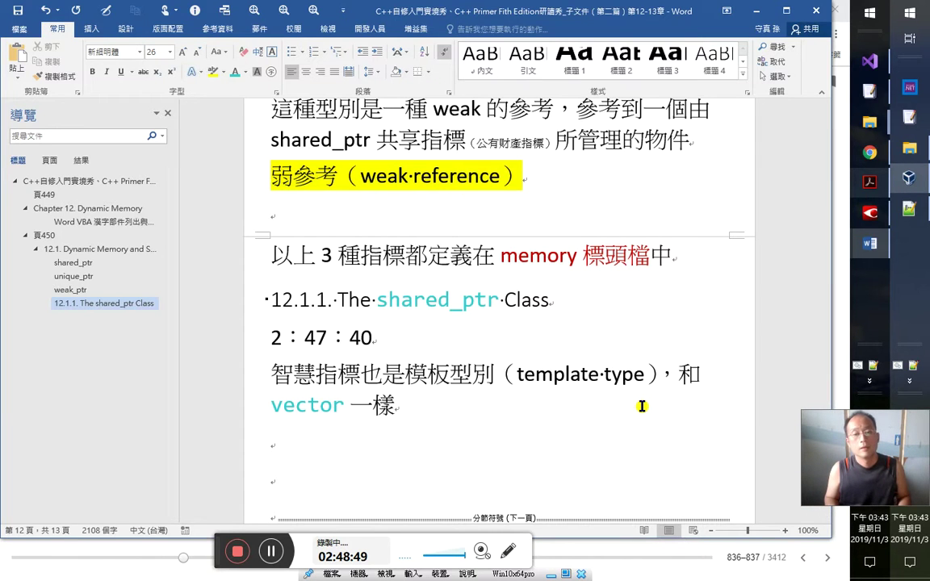
key(alt+Tab)
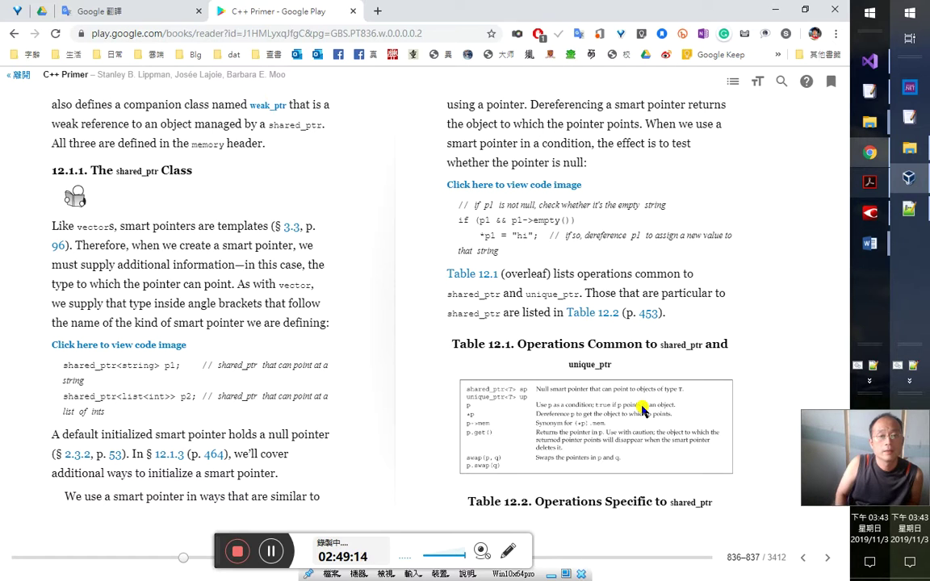
key(alt+Tab)
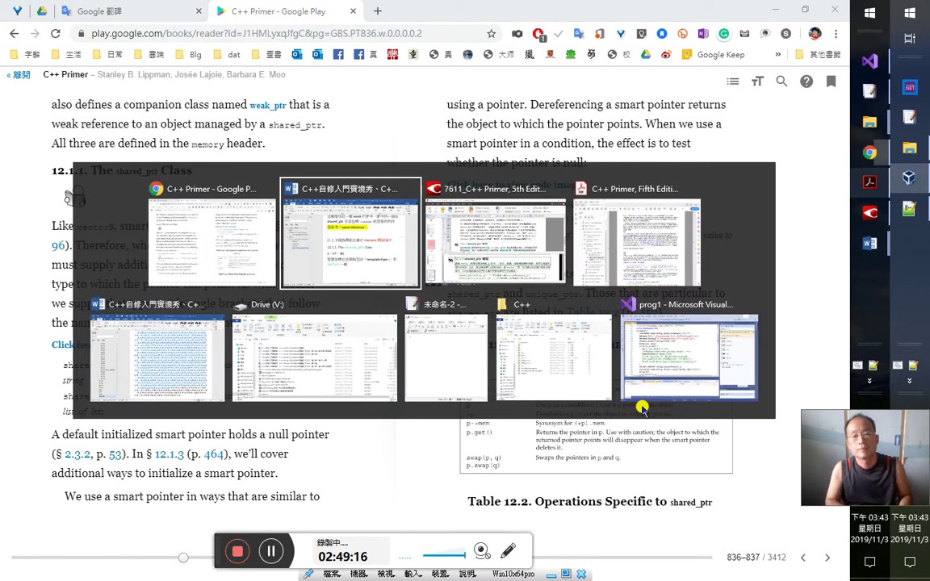
Type '因此在定義（建構）智慧指標時我們必須提供這個智慧指標能夠指向的型別'
text(因此在定義十)
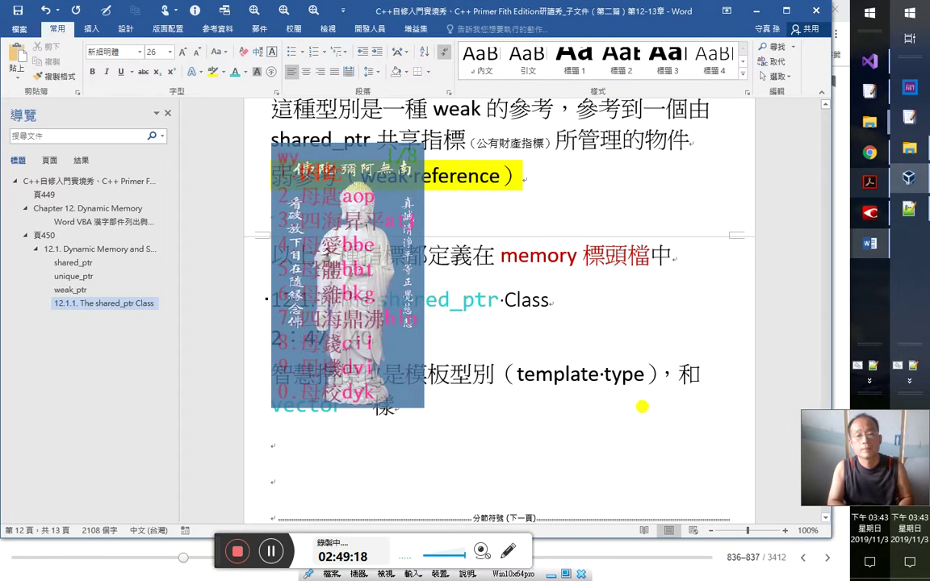
text(一個)
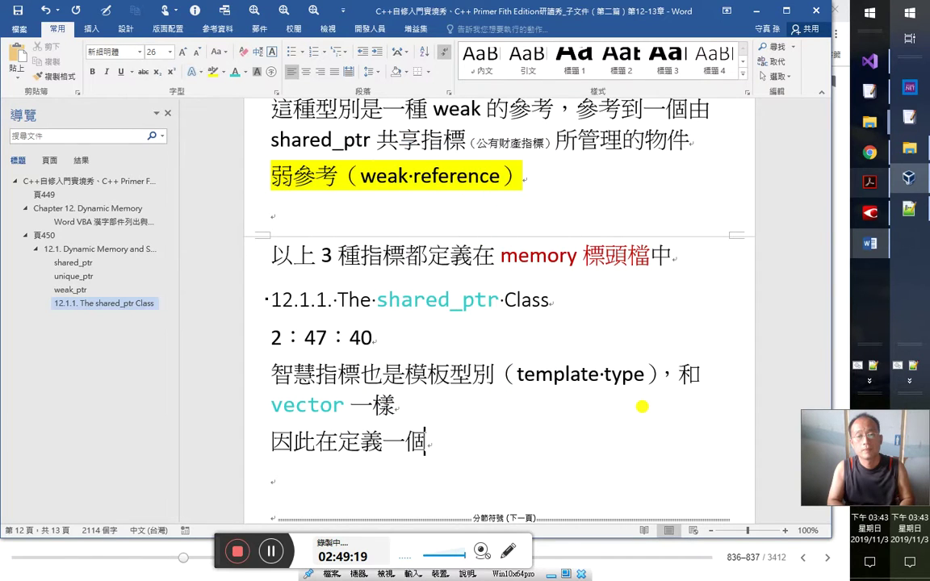
text(（)
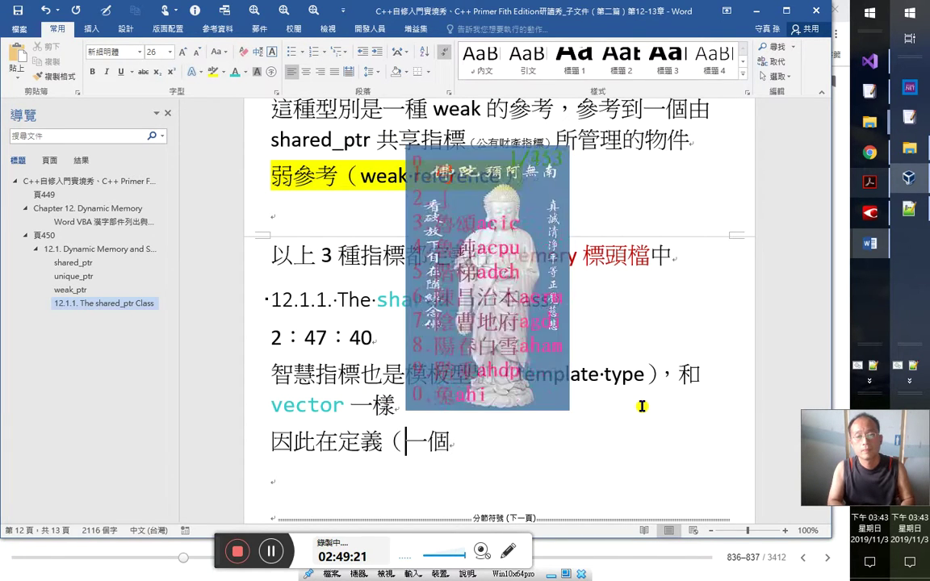
text(建構）)
key(End)
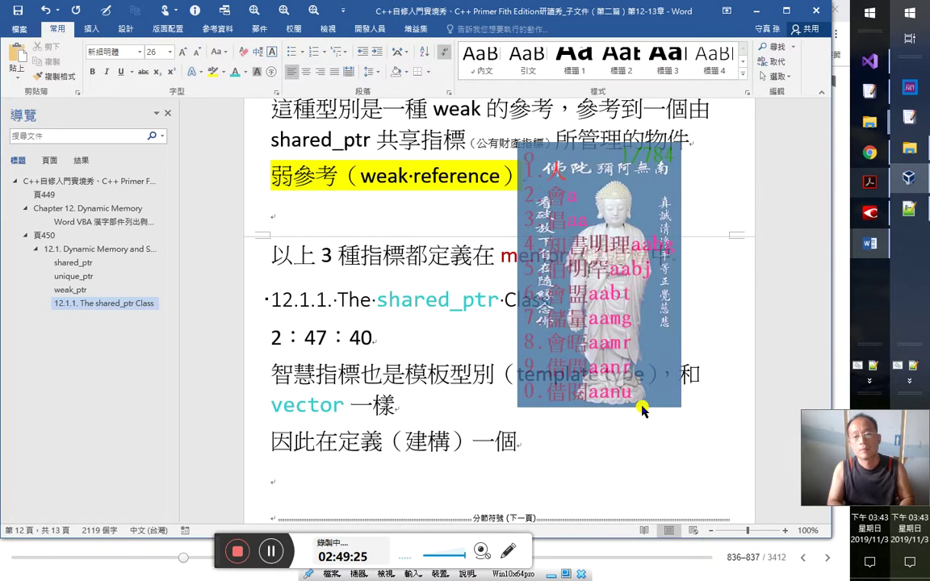
text(智慧指標時)
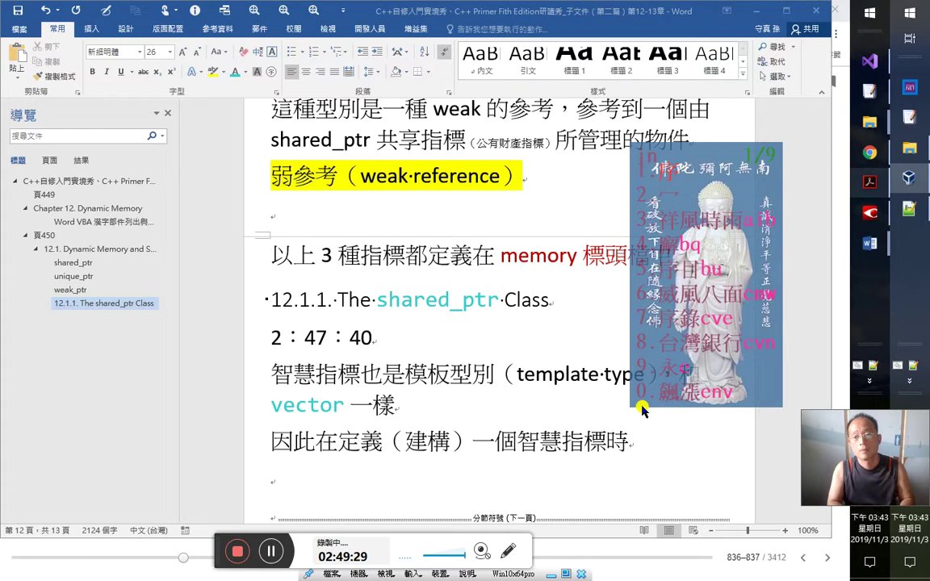
text(我們必須)
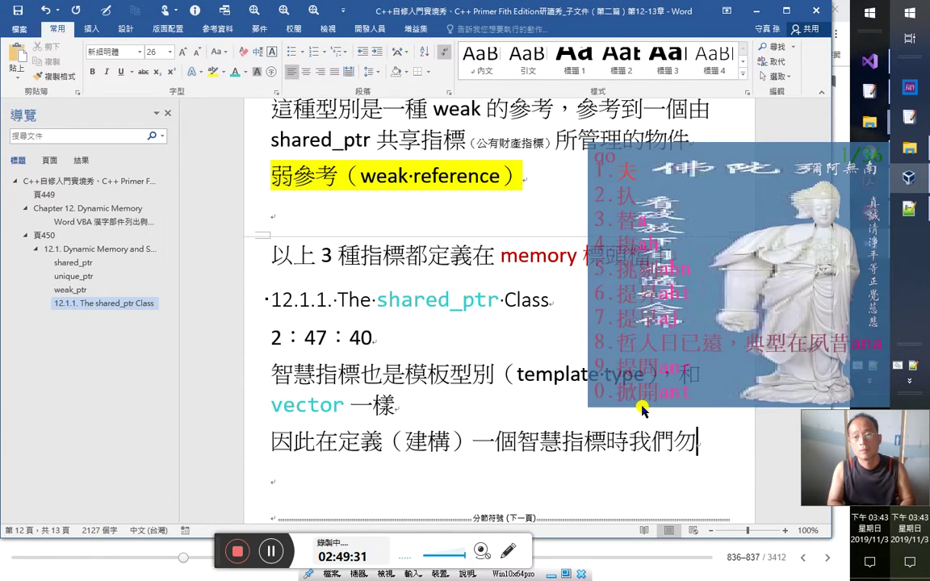
text(提供)
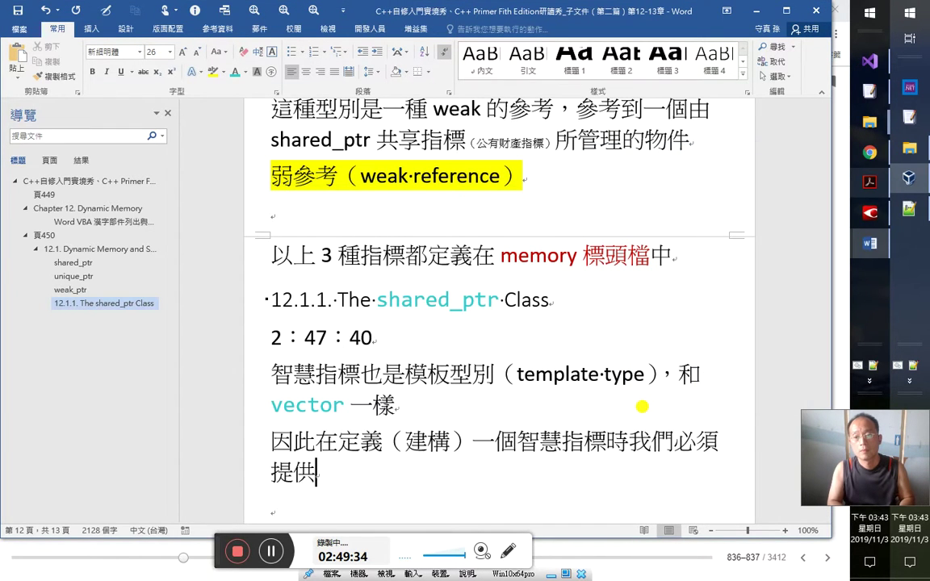
text(這個它)
key(Left)
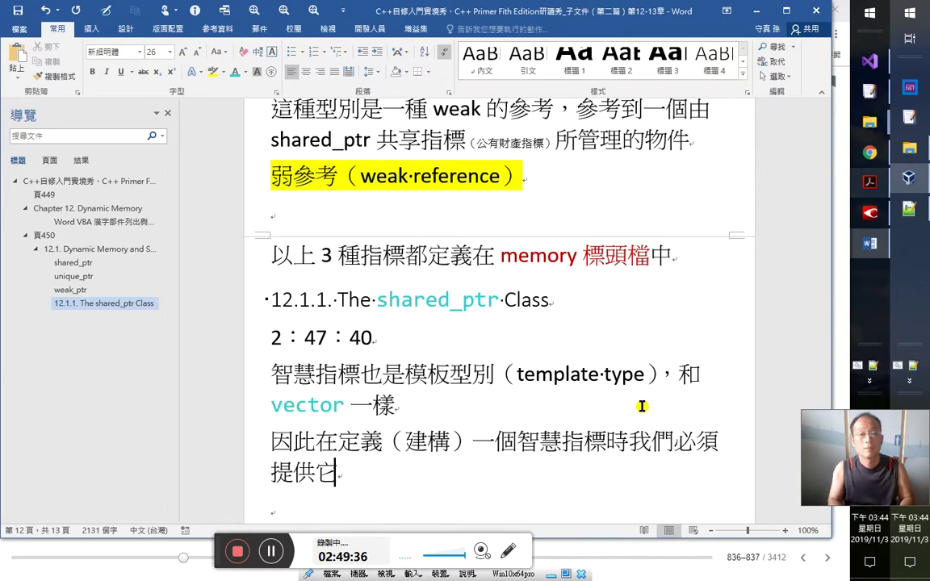
text(這個)
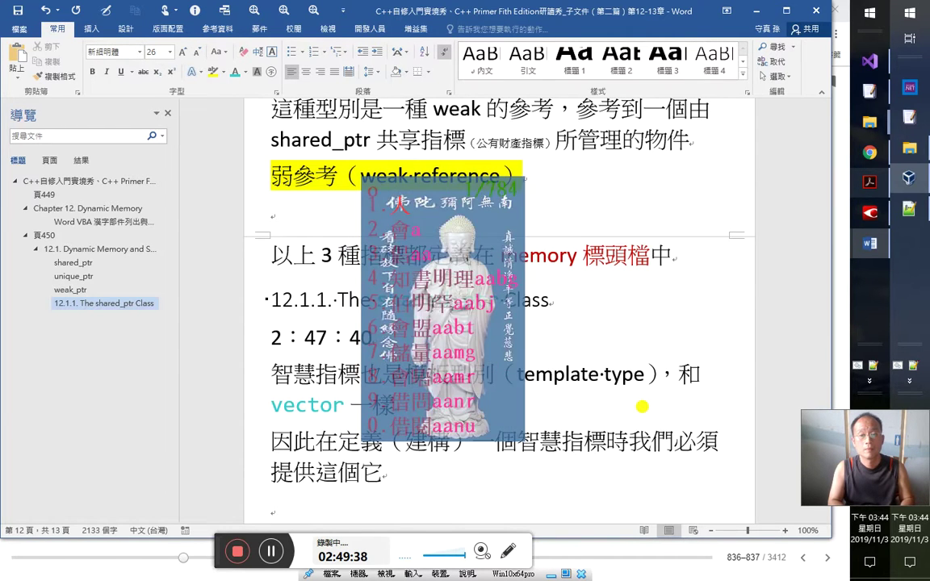
text(智慧指標能夠)
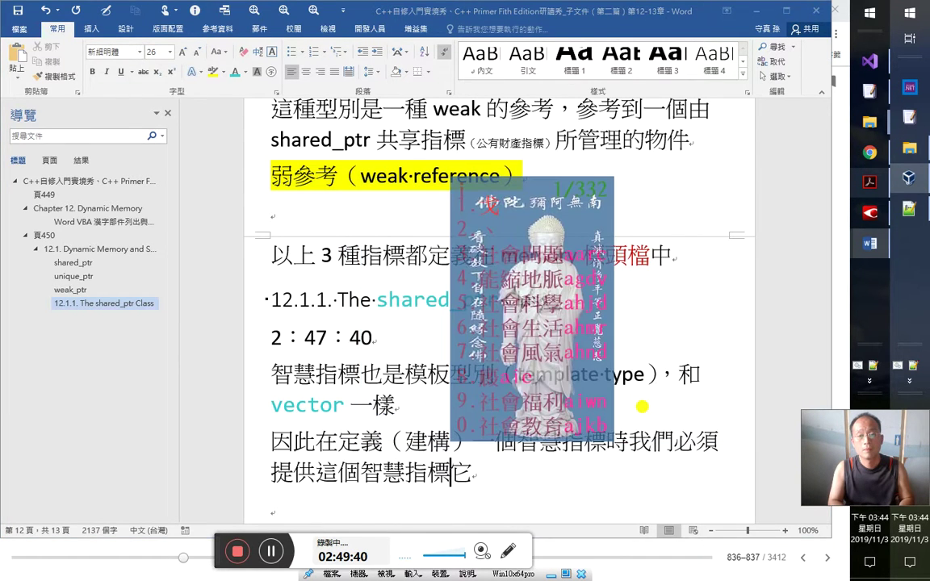
text(指向的型別)
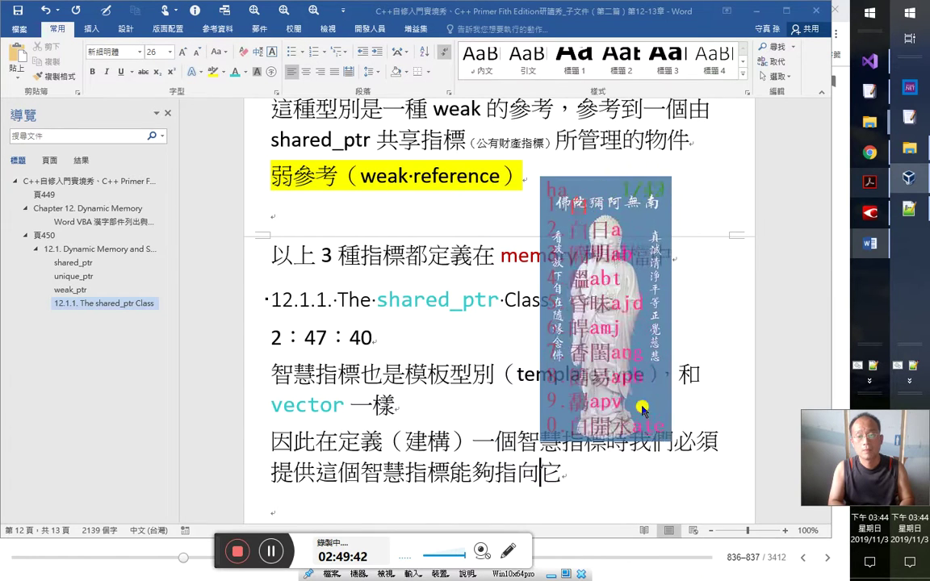
key(Delete)
Revise the ending to '能夠指向的物件、其型別是什麼' and start a new empty paragraph
key(Left)
key(Left)
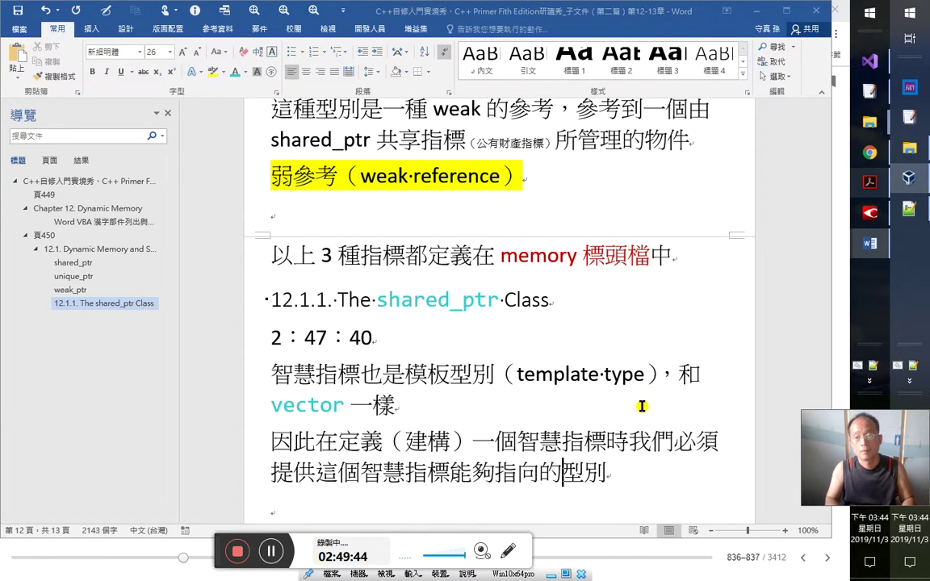
text(犂)
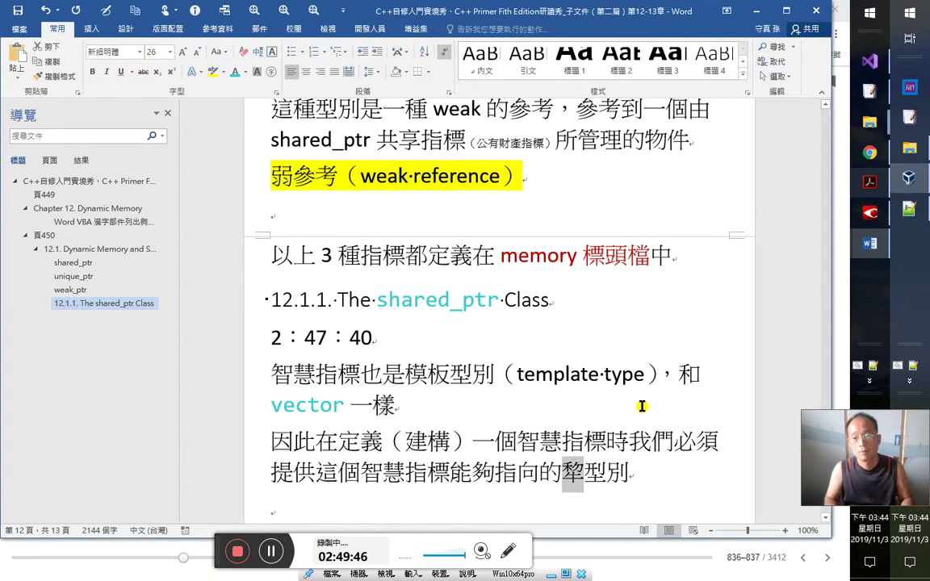
key(Return)
key(BackSpace)
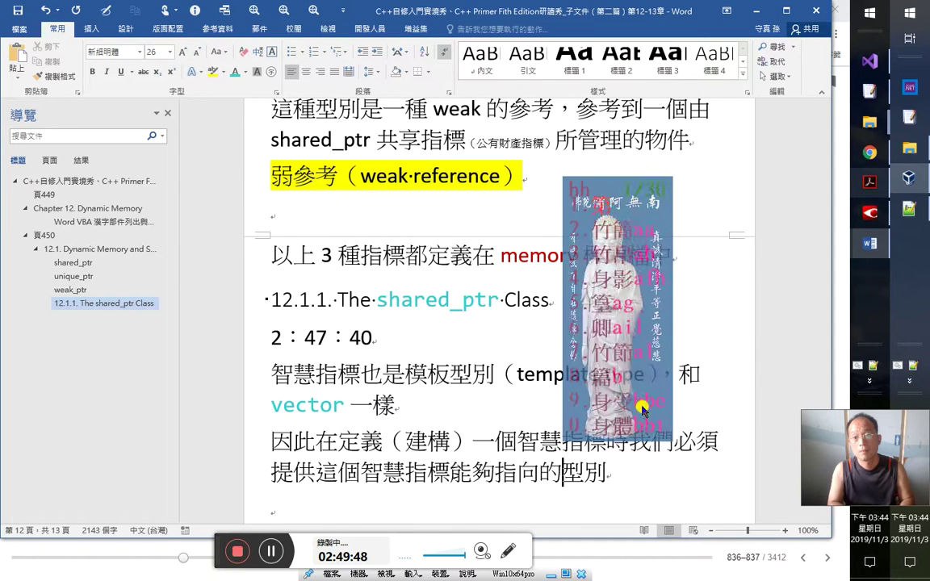
text(物之)
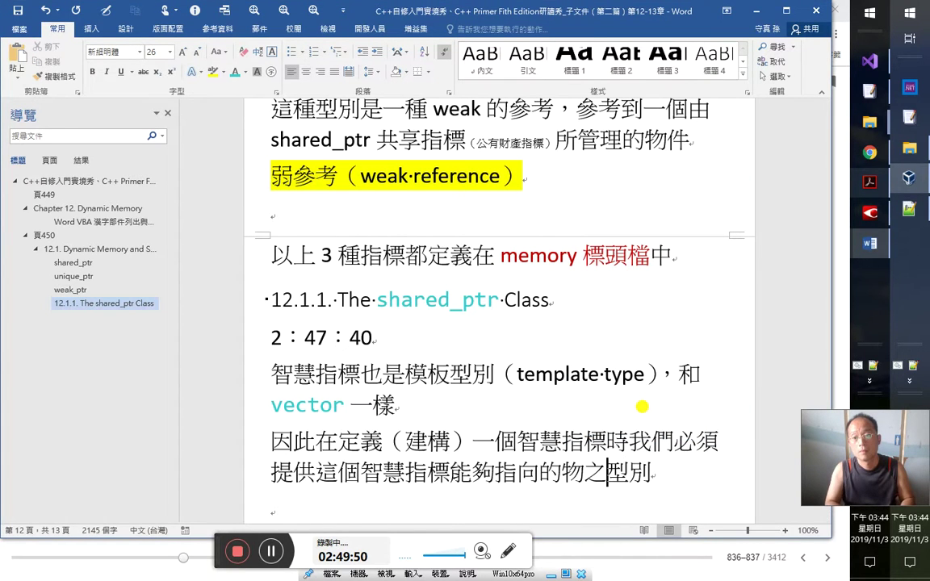
key(Left)
text(件)
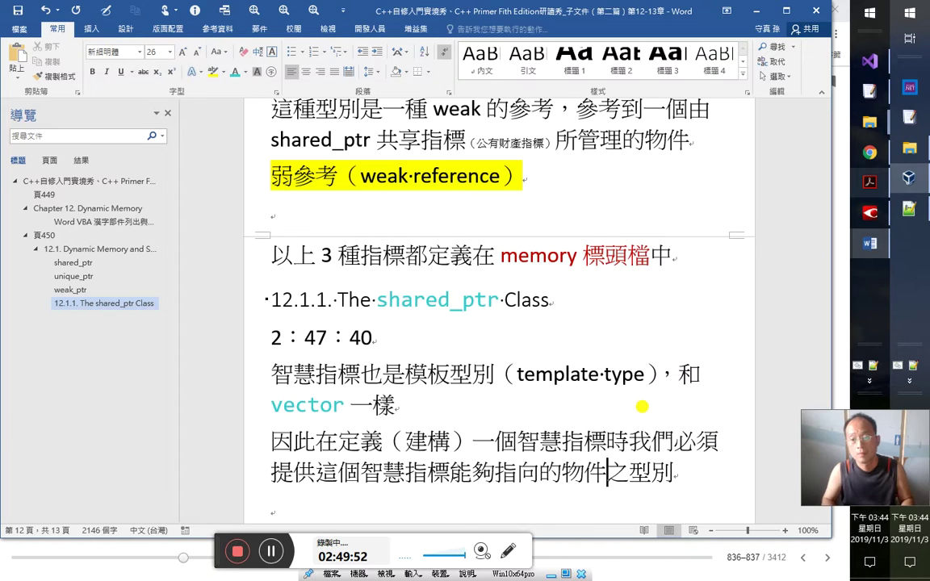
text(其)
key(End)
text(是)
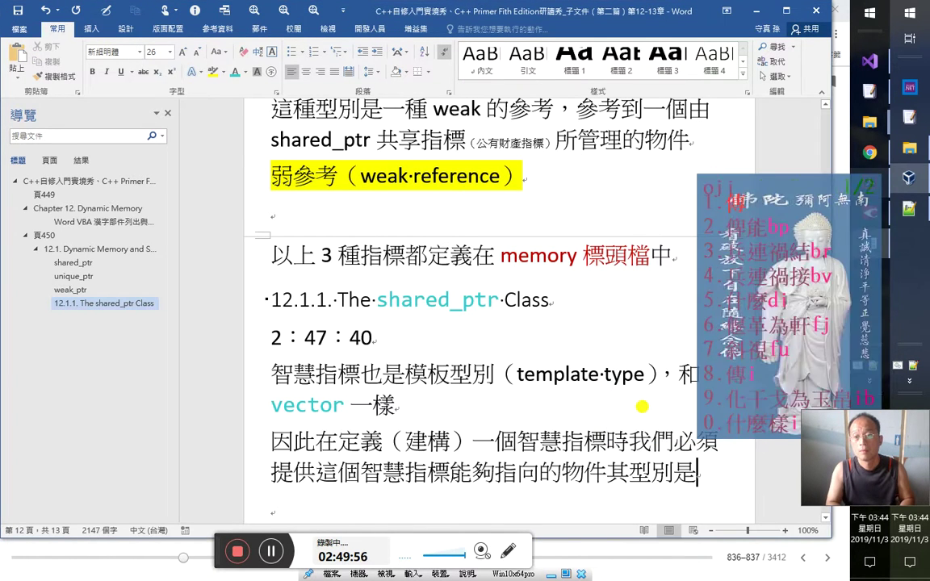
text(什)
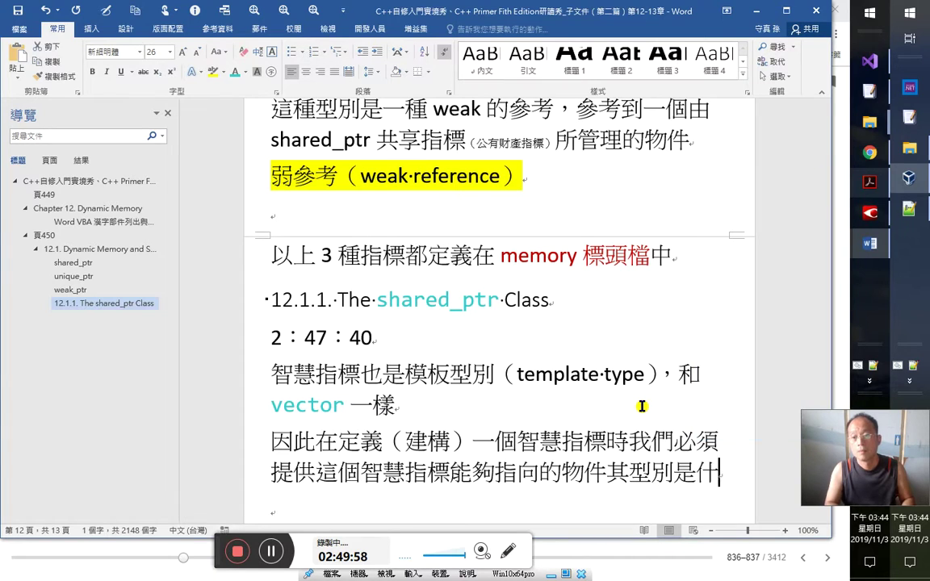
text(麼)
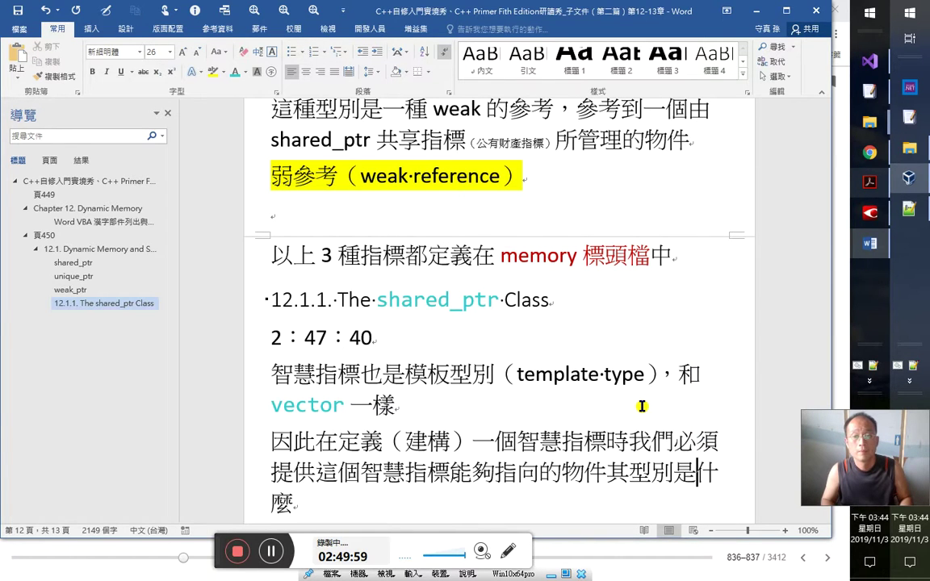
key(Right)
key(Right)
text(、)
key(ctrl+End)
key(Return)
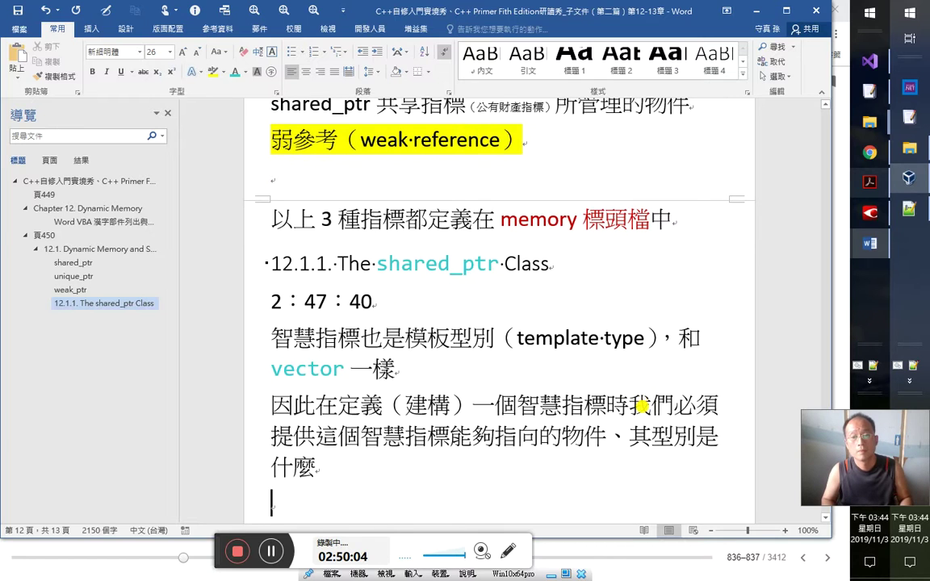
key(alt+Tab)
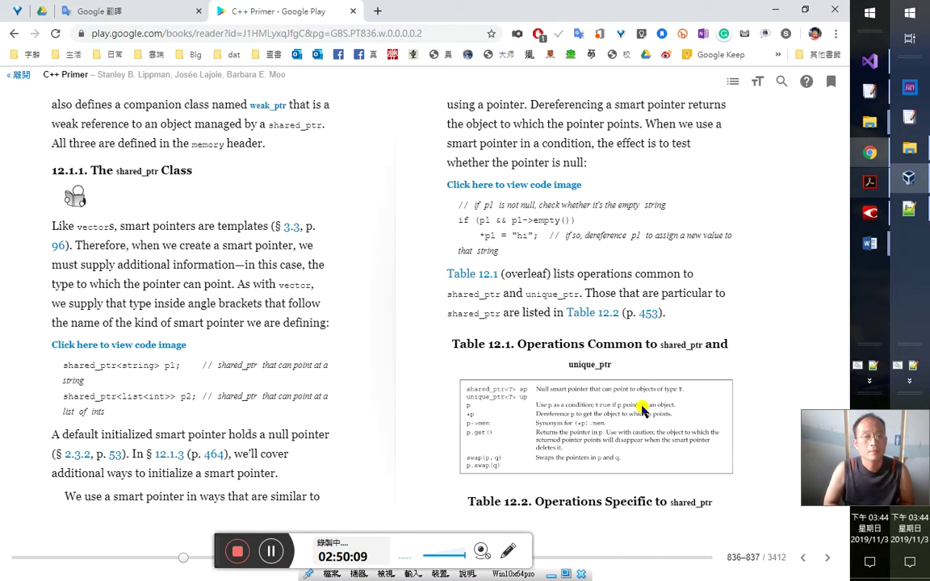
Read the C++ Primer 12.1.1 passage on smart-pointer types in Google Play Books, then return to Word
key(alt+Tab)
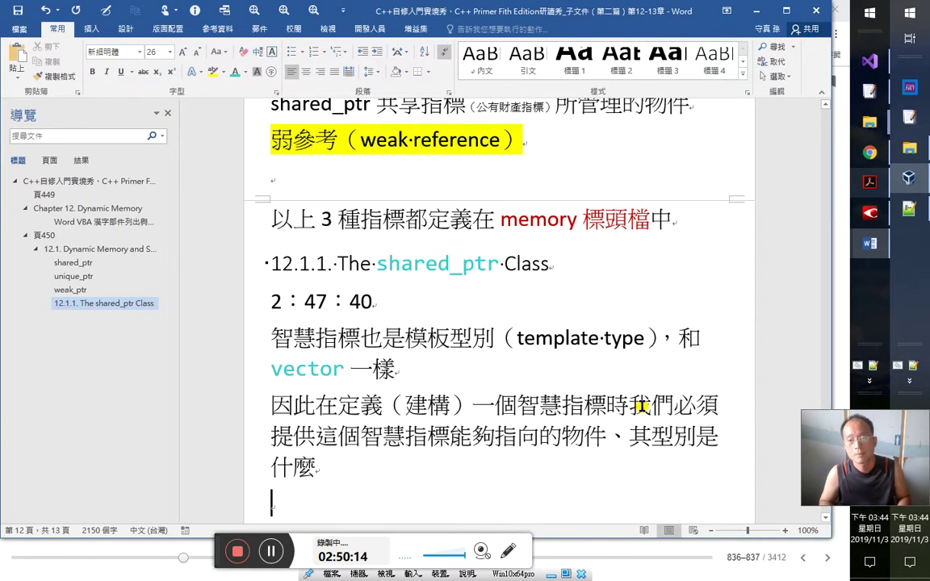
key(alt+Tab)
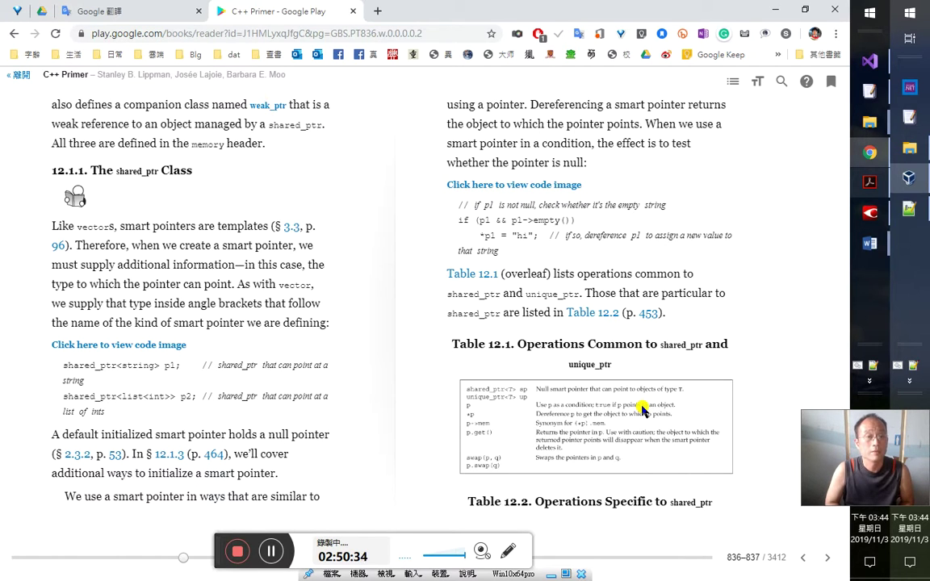
key(alt+Tab)
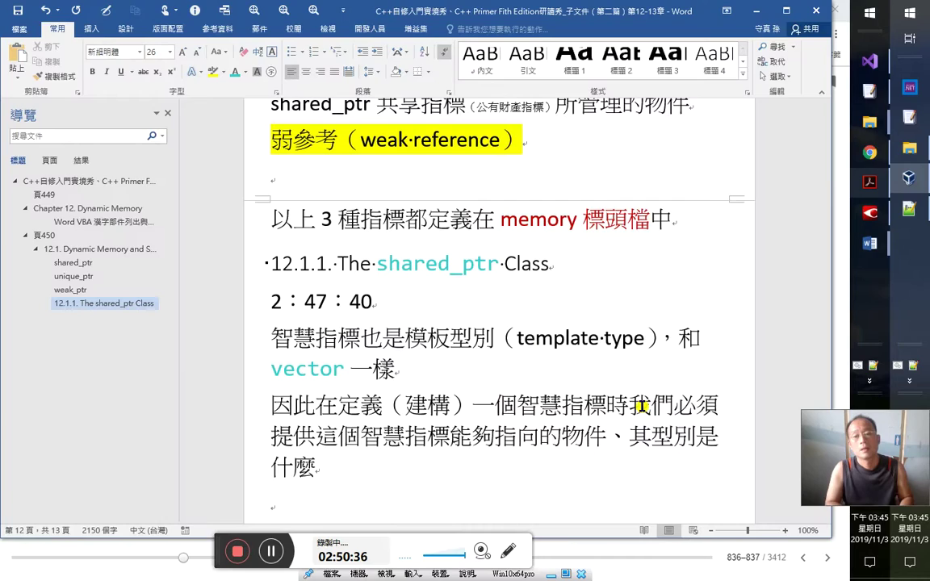
Add the note '和定義 vector 的寫法類似，一樣是將此型別的名稱寫在角括弧中' and switch back to the C++ Primer book
text(和定義)
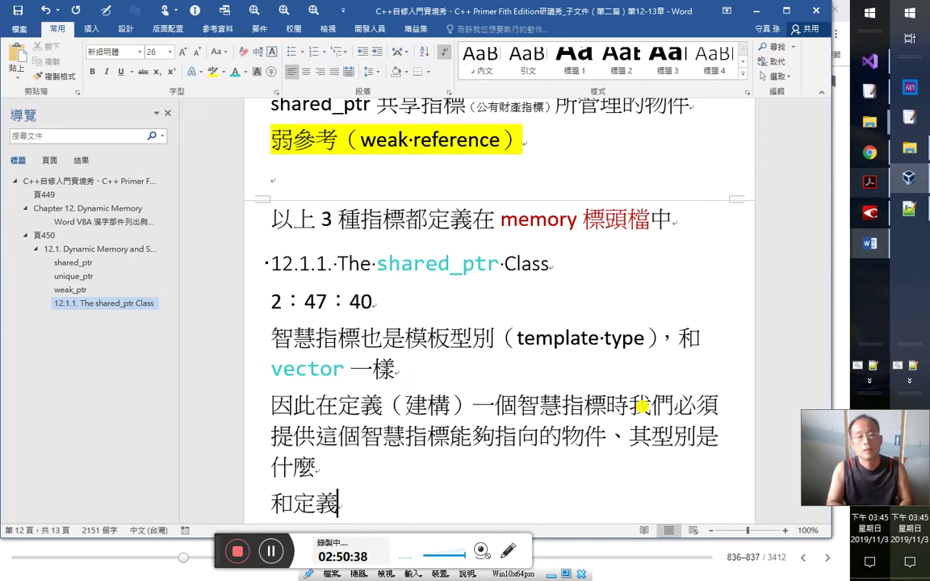
text( vector)
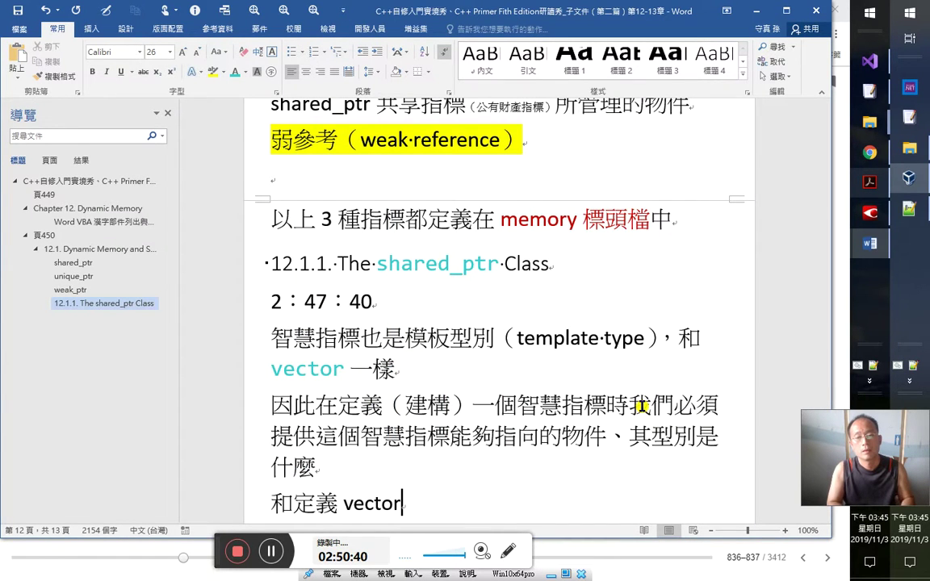
text( 的寫法)
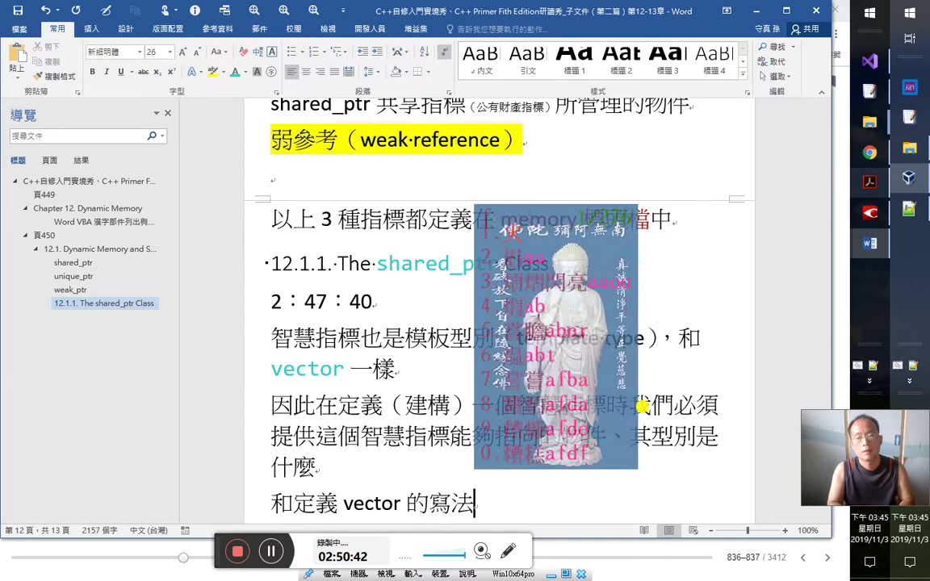
text(類似，一樣是)
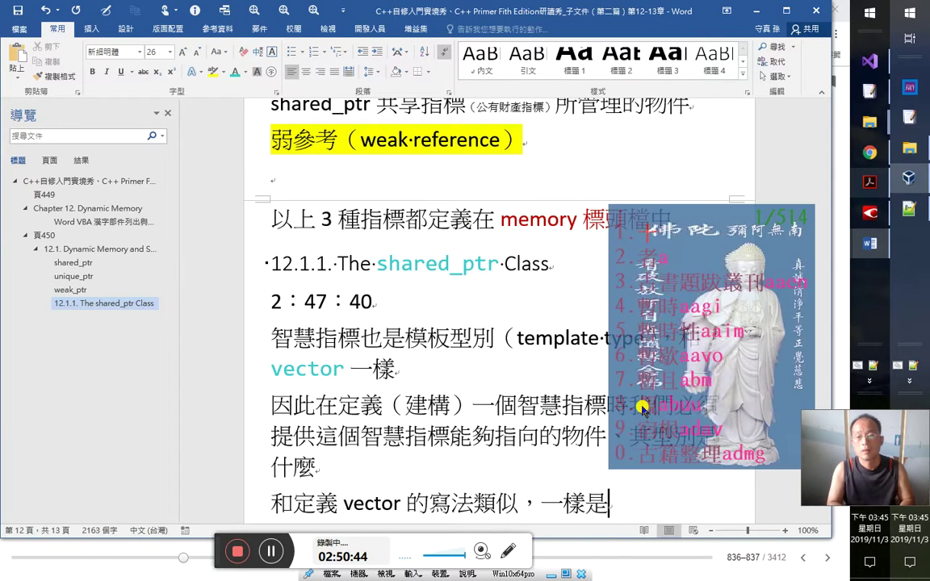
key(Return)
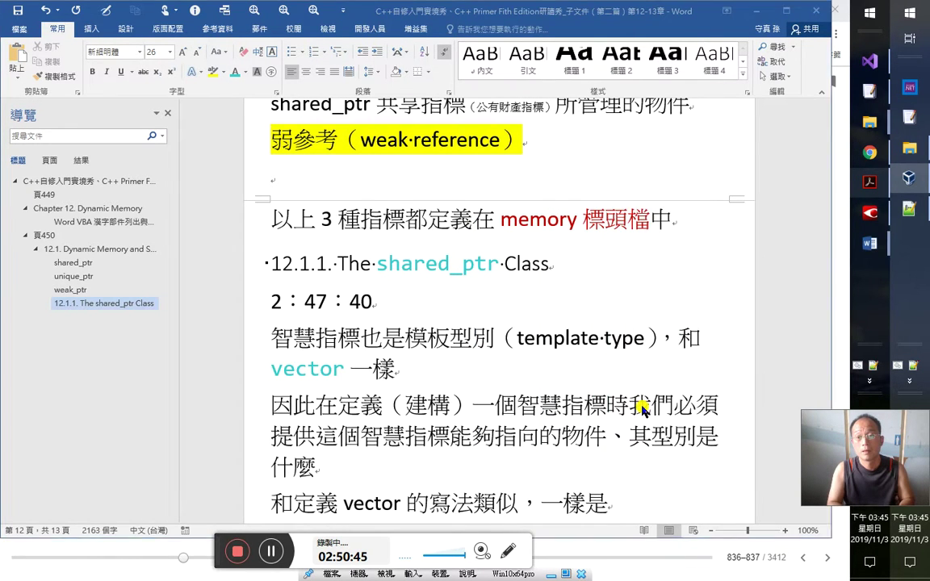
text(將此型別的)
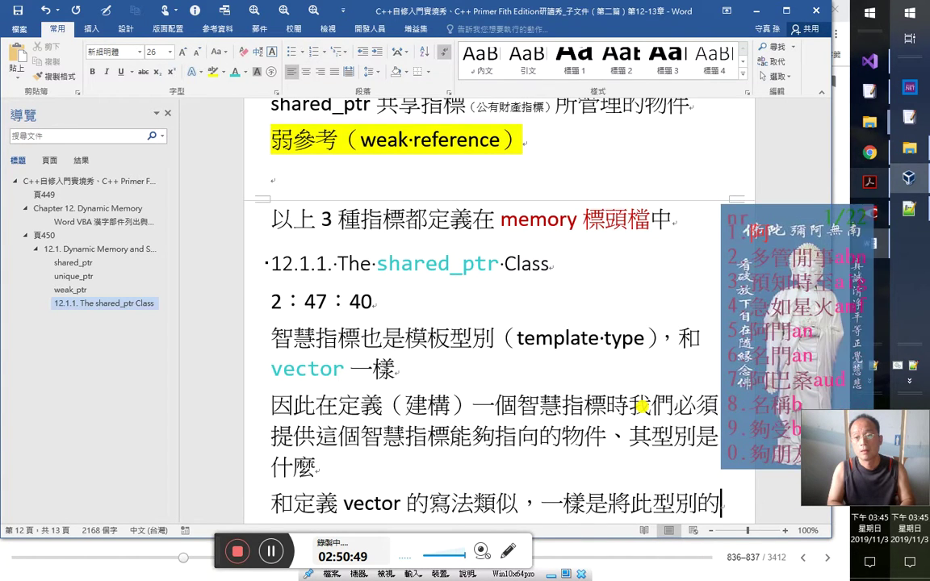
key(Return)
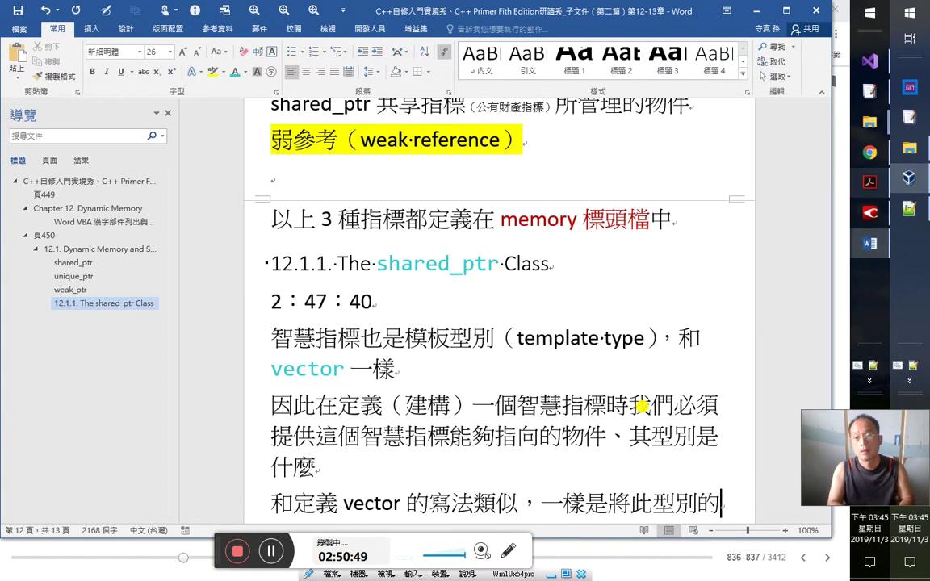
text(名稱寫在)
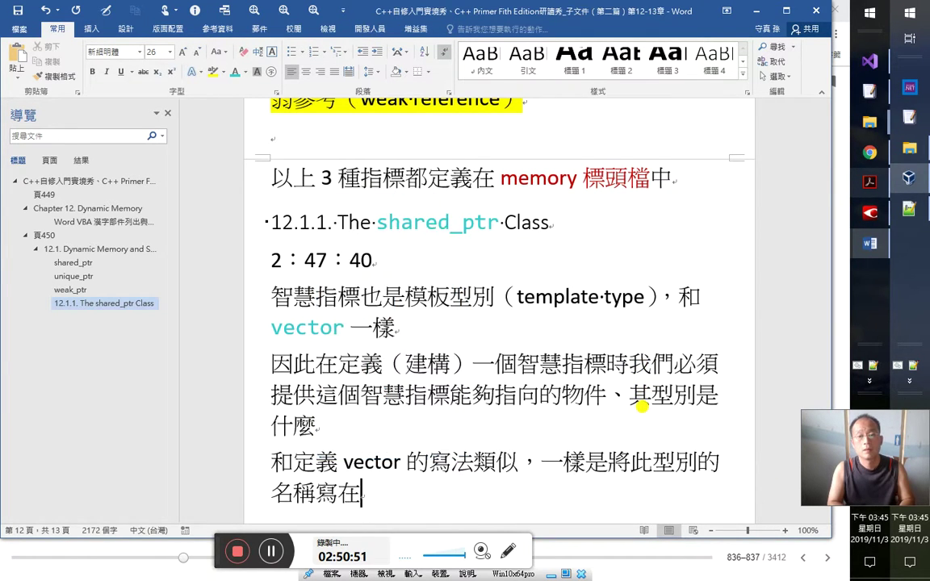
text(角括弧中)
key(Return)
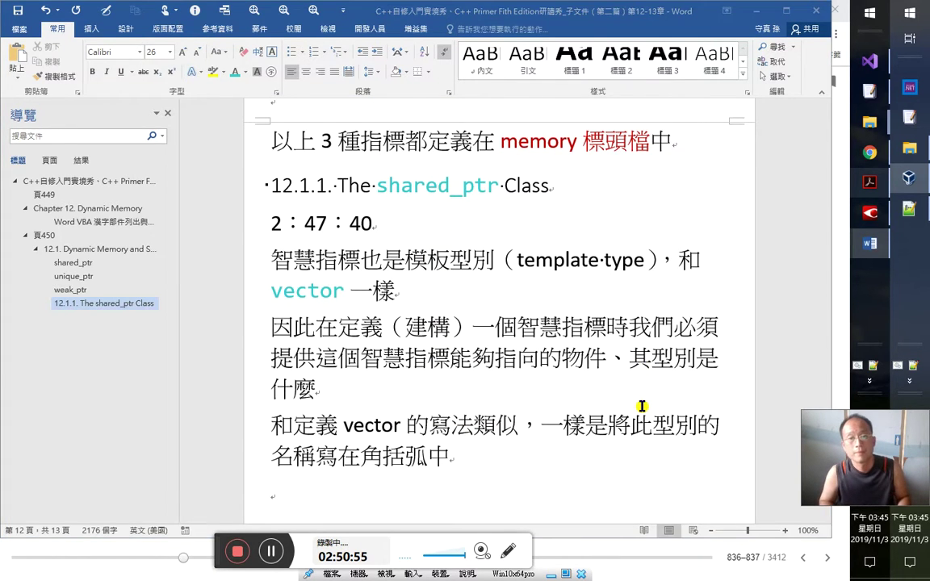
key(alt+Tab)
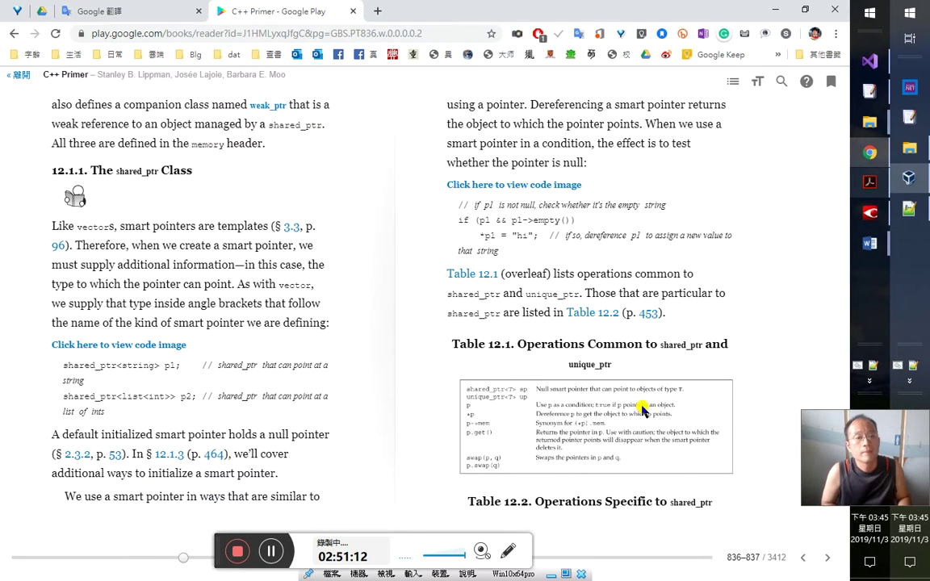
Continue the note with '，而這個角括弧是緊跟在', removing the stray character 咀
key(alt+Tab)
key(BackSpace)
key(alt+shift)
text(，而這個)
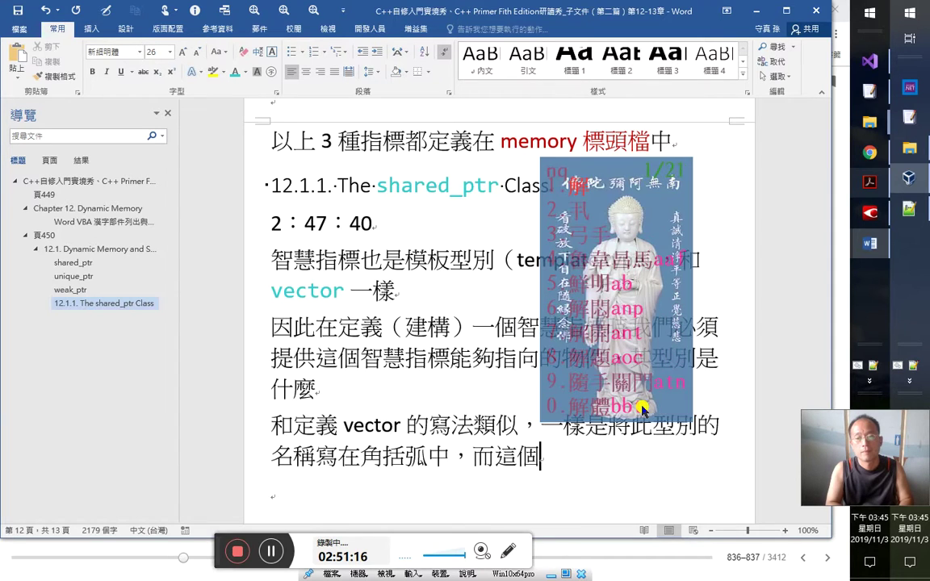
text(角)
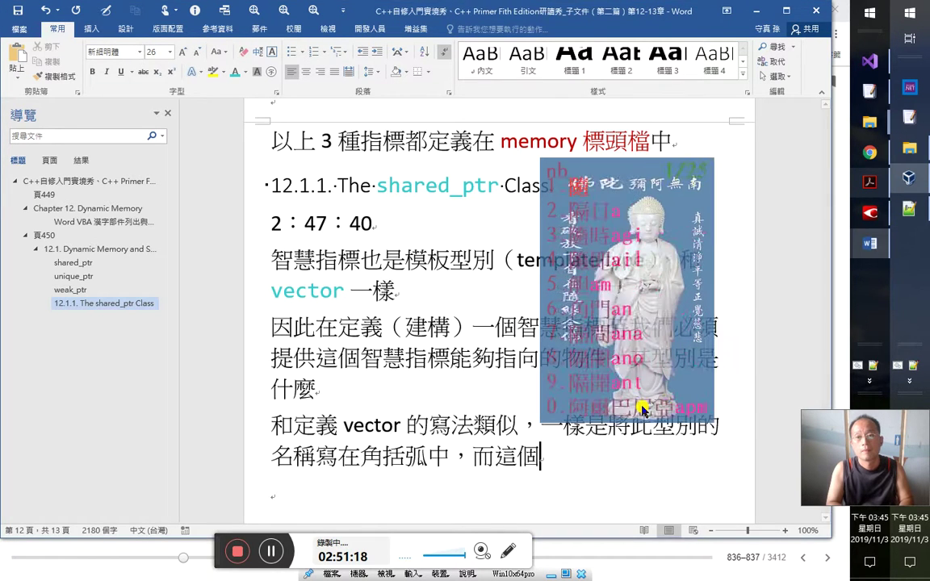
text(括弧是)
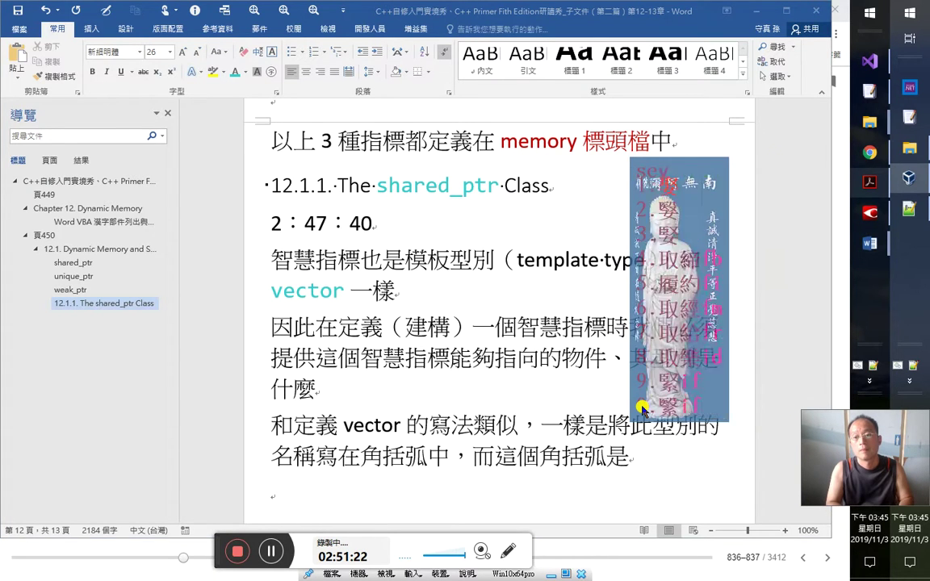
text(緊跟咀)
text(在)
key(Left)
key(Left)
text(跟)
key(Delete)
key(End)
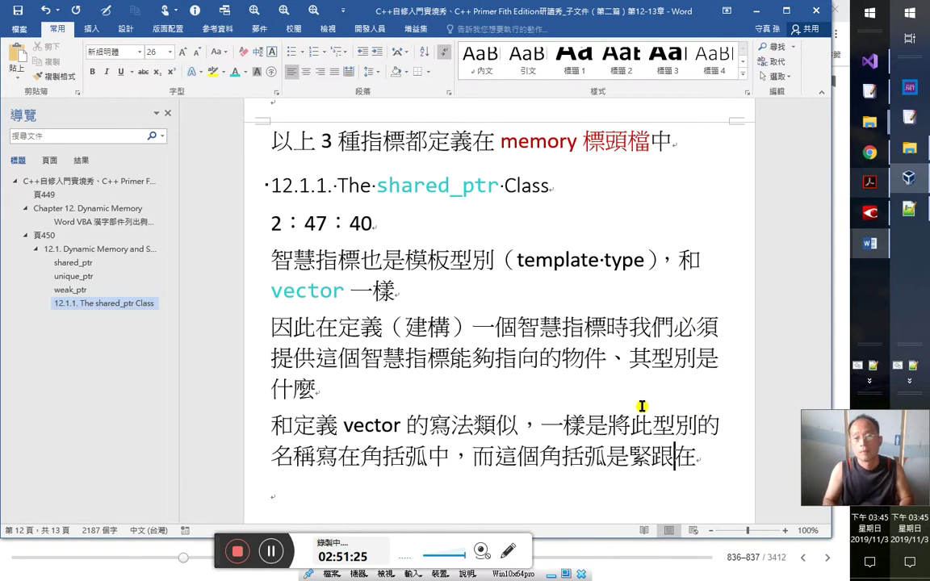
Finish the sentence with '該智慧指標型別名稱的後頭的' and select the phrase 緊跟在
text(該)
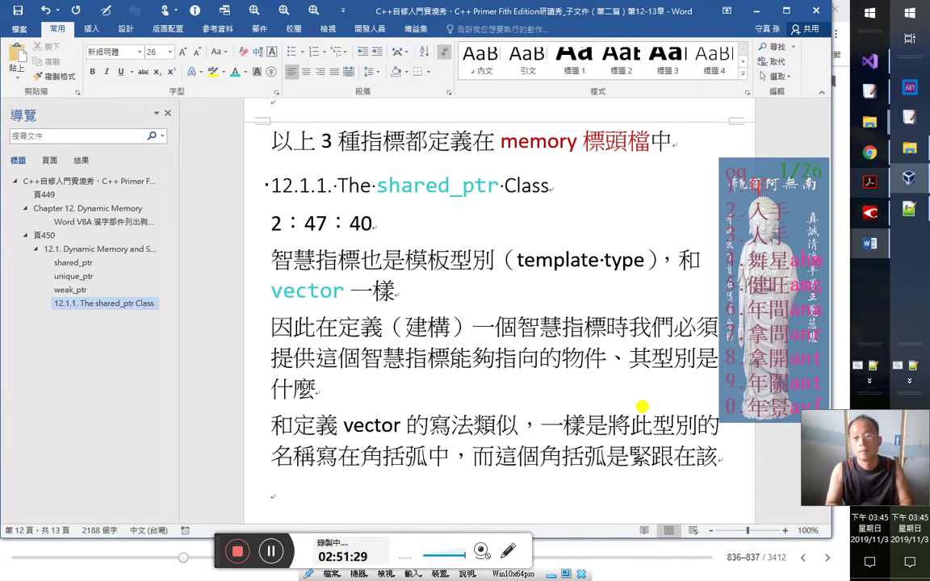
text(opqa)
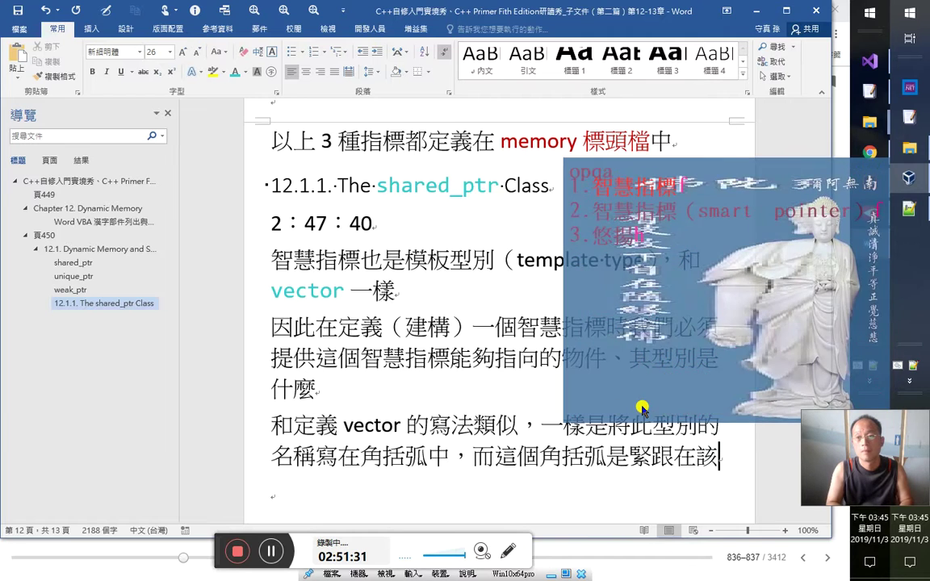
key(space)
text(到)
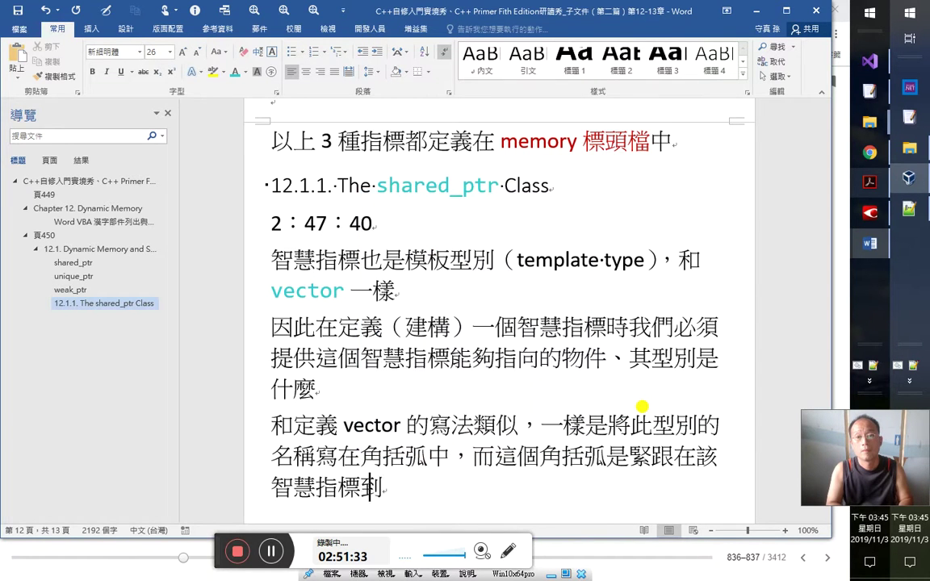
key(BackSpace)
text(型別)
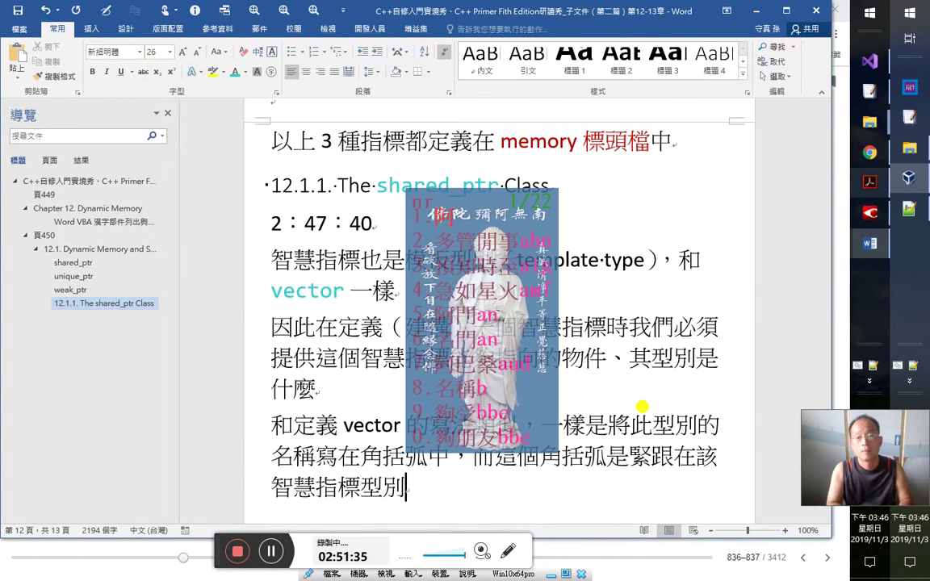
text(名稱的)
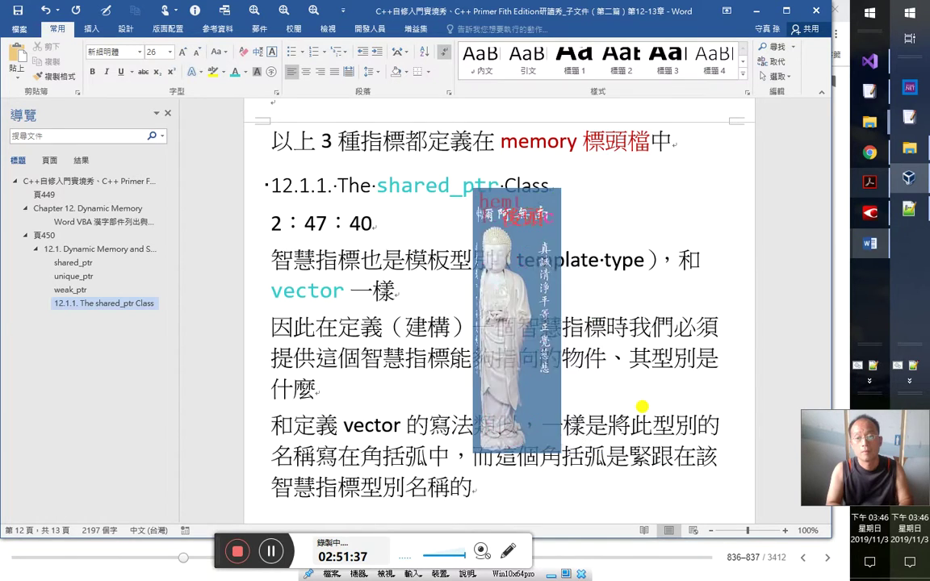
text(後頭的)
key(Return)
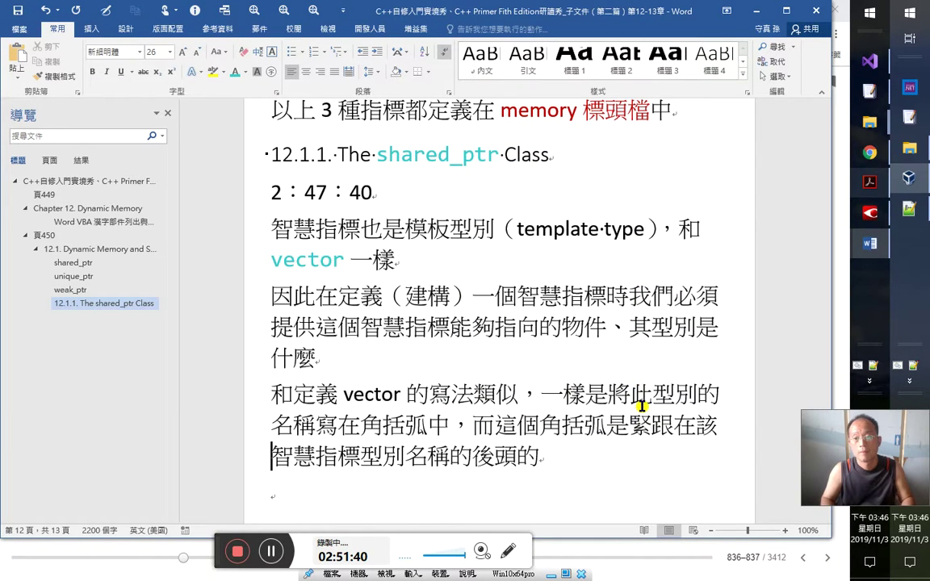
double_click(642, 407)
key(ctrl+c)
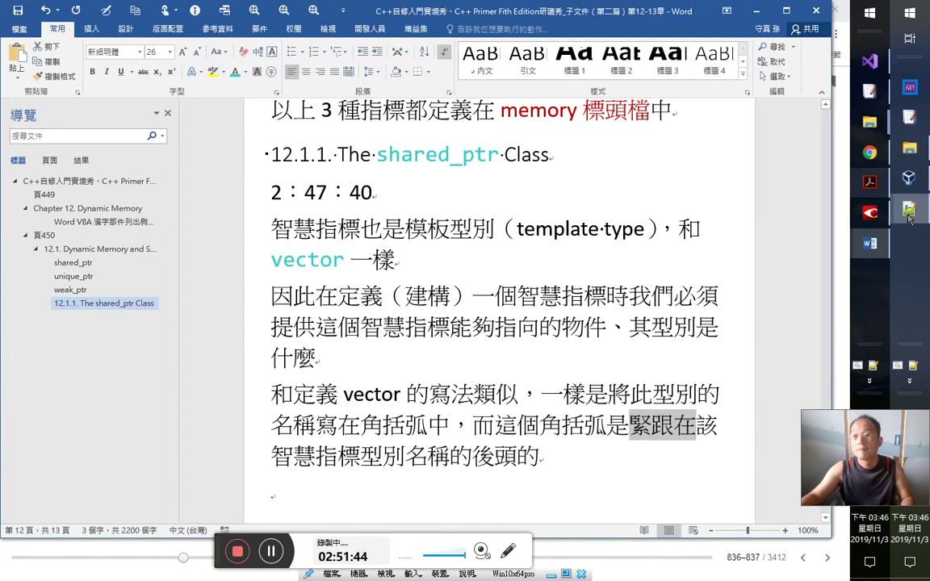
Search the cj5-ftzk.txt code table for 緊跟在, then for 緊跟
key(alt+Tab)
key(ctrl+f)
key(ctrl+v)
key(Return)
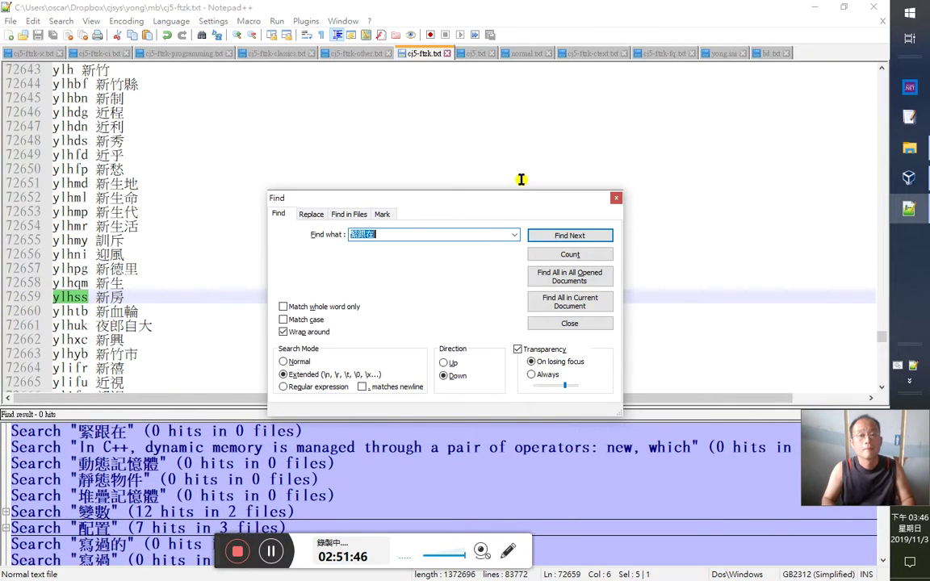
key(BackSpace)
key(Return)
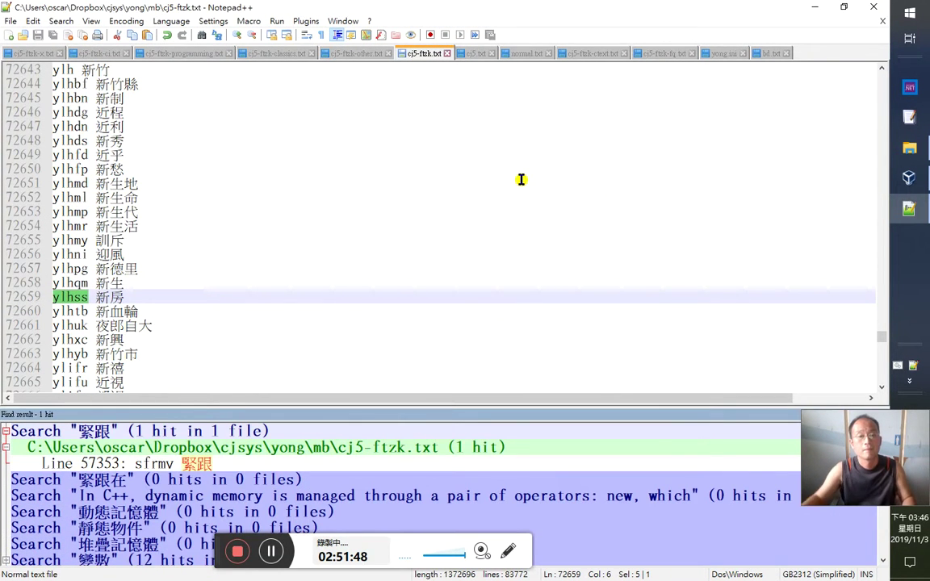
Add the entry 'sfrvg 緊跟在' at the end of the table, save it, and minimize Notepad++
key(ctrl+End)
key(Up)
key(ctrl+v)
key(Home)
text(sf)
text(rvg)
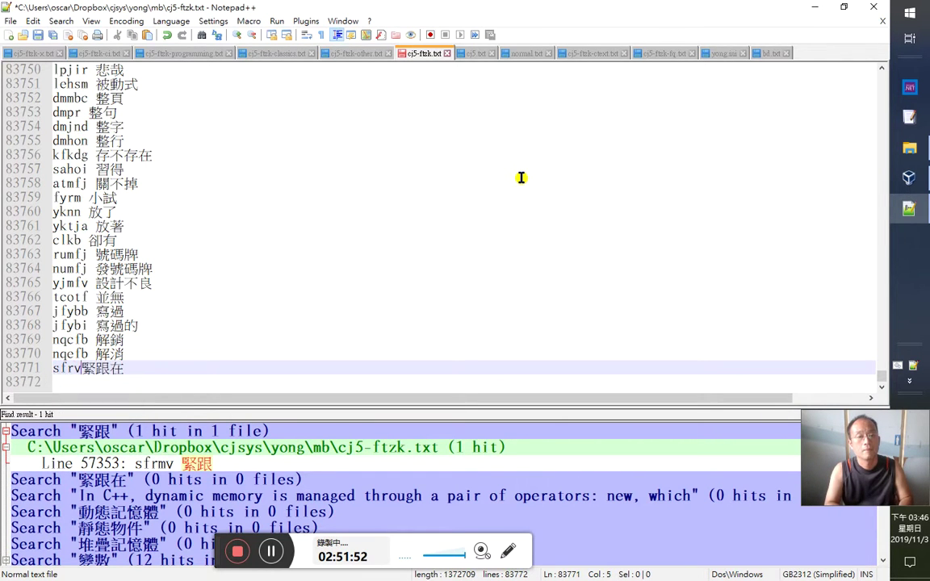
key(ctrl+s)
key(alt+space)
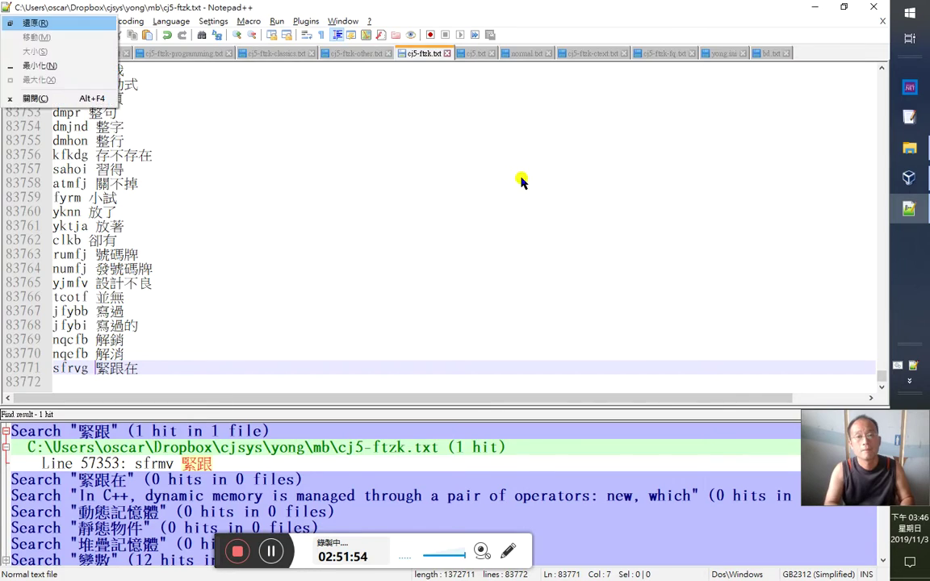
key(n)
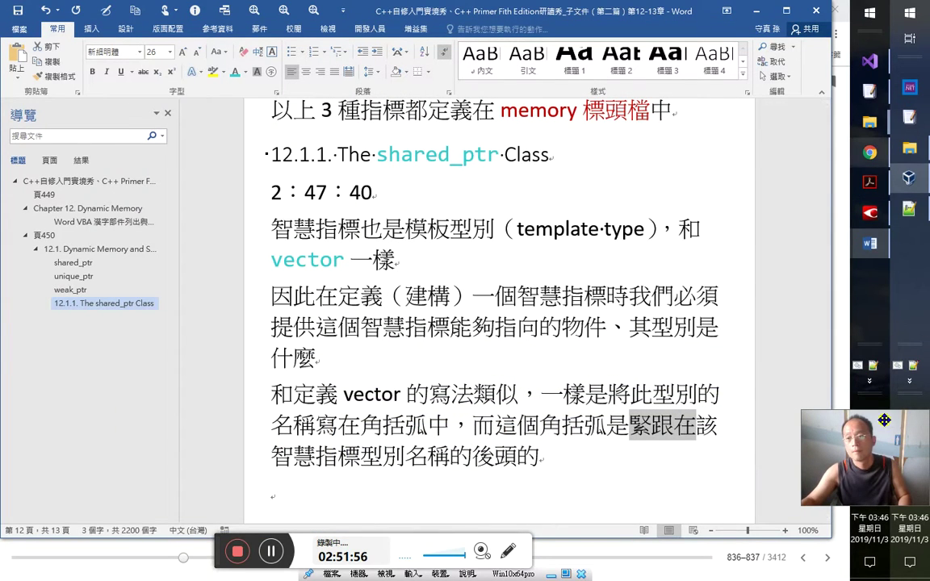
Switch from the Word notes to the C++ Primer shared_ptr page in Google Play Books
click(859, 368)
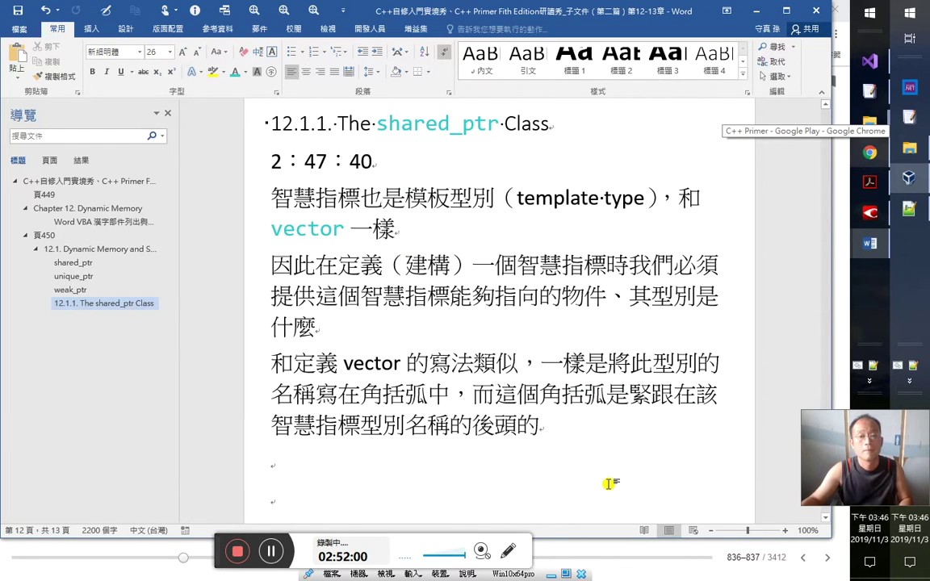
key(alt+Tab)
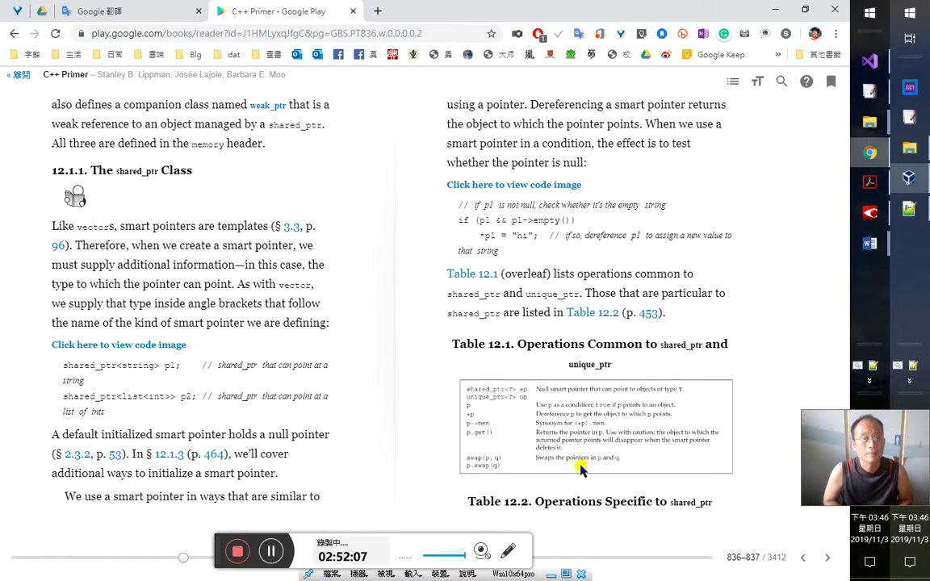
Select the two shared_ptr p1/p2 declaration lines in the PDF's 12.1.1 code example
click(870, 182)
scroll(348, 369, down, 1)
key(alt+Tab)
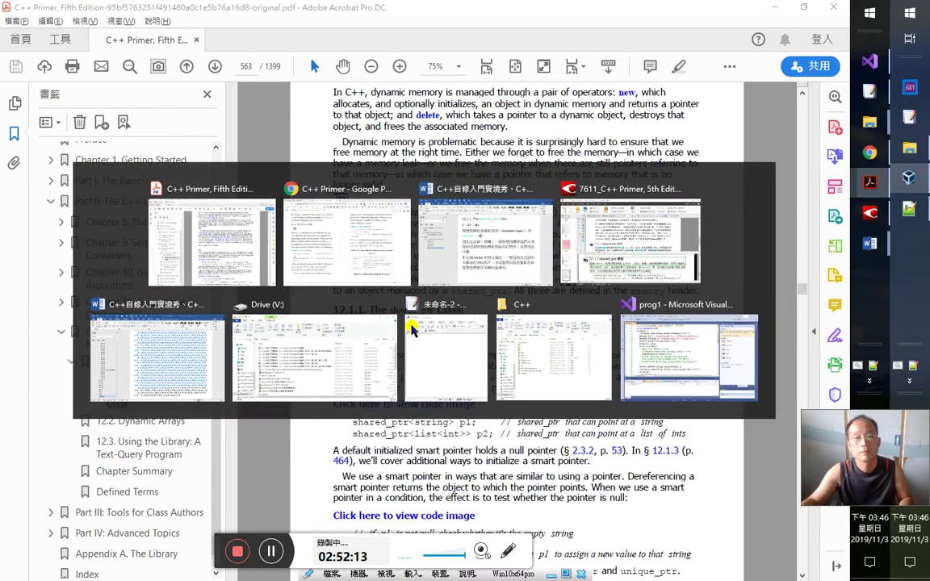
key(alt+Tab)
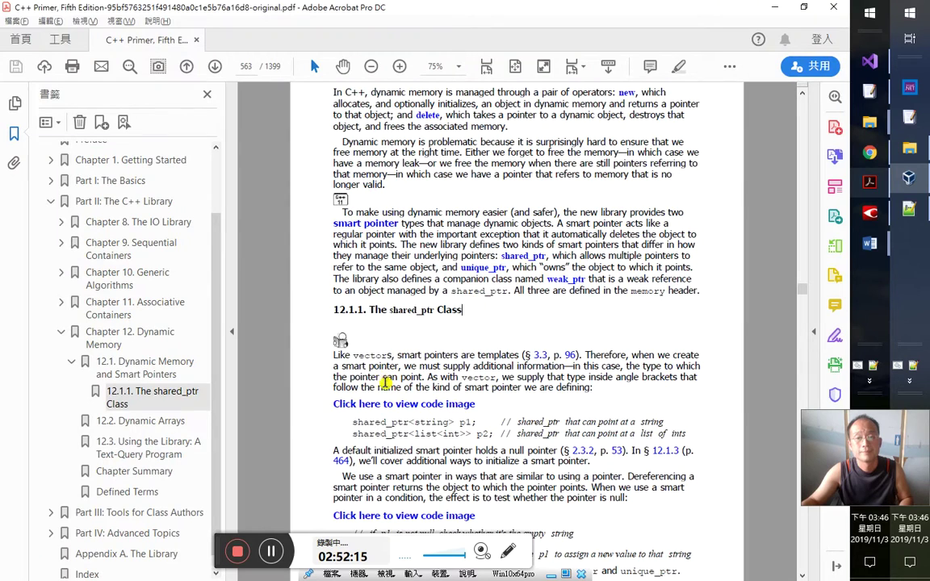
drag(353, 422, 699, 434)
key(ctrl+c)
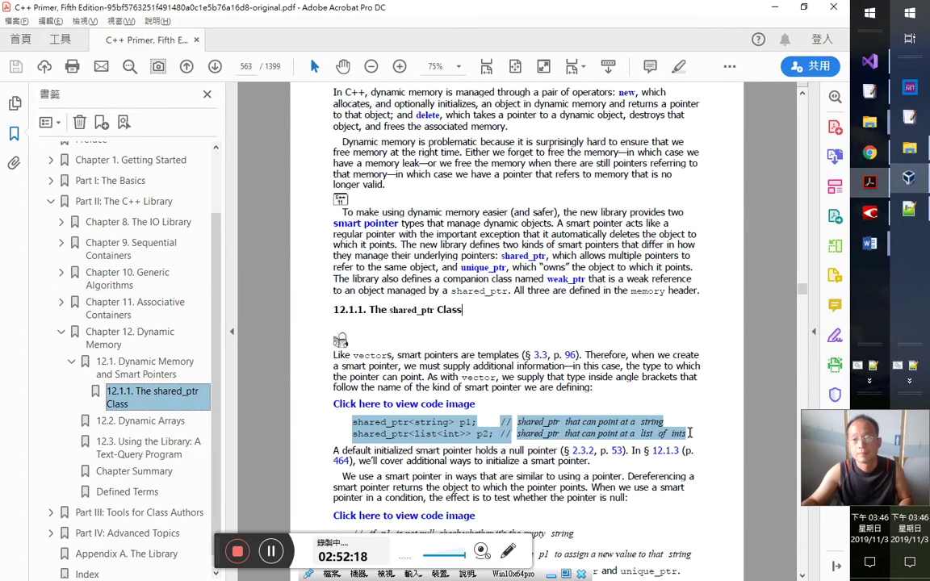
key(super+d)
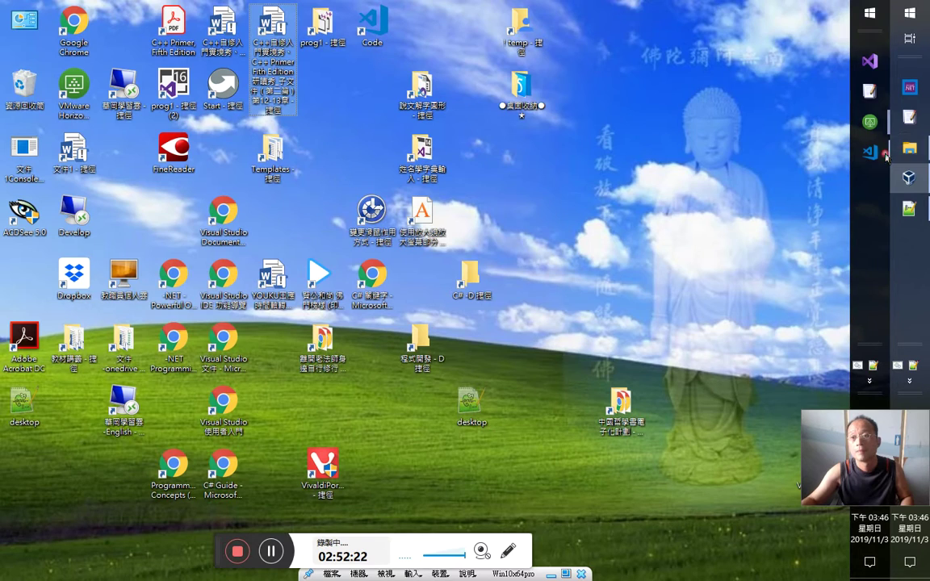
Paste the shared_ptr p1/p2 lines into VS Code's Untitled-1.txt and select them
click(871, 153)
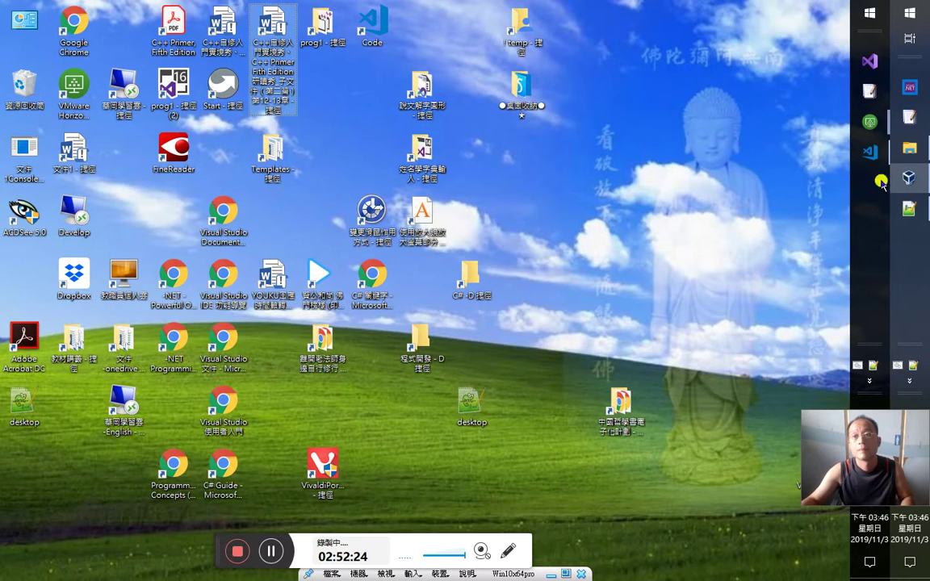
click(873, 155)
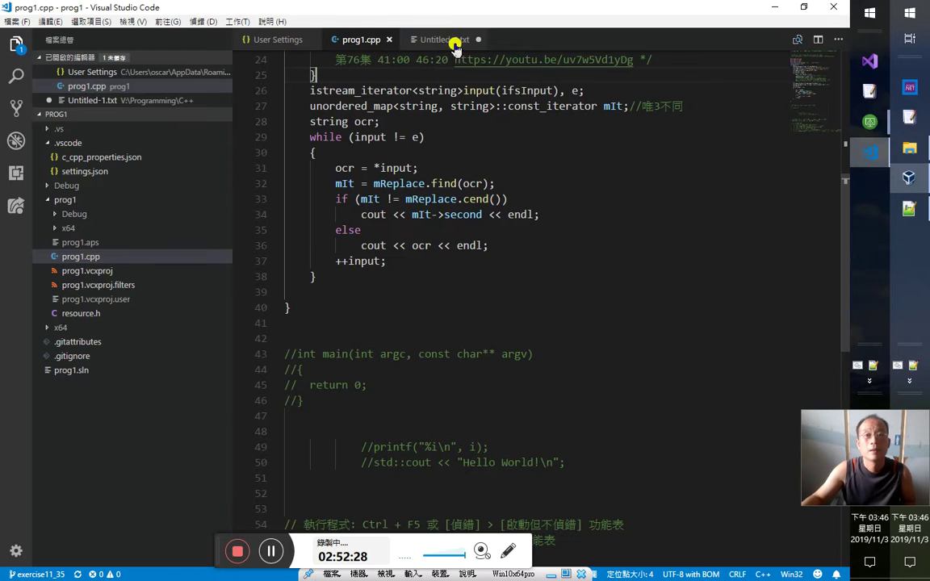
click(420, 39)
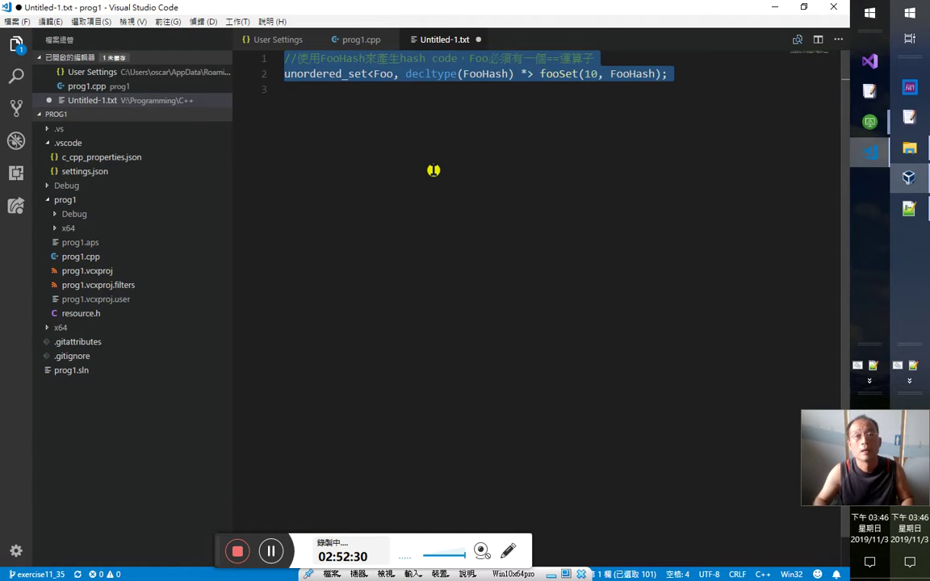
key(ctrl+v)
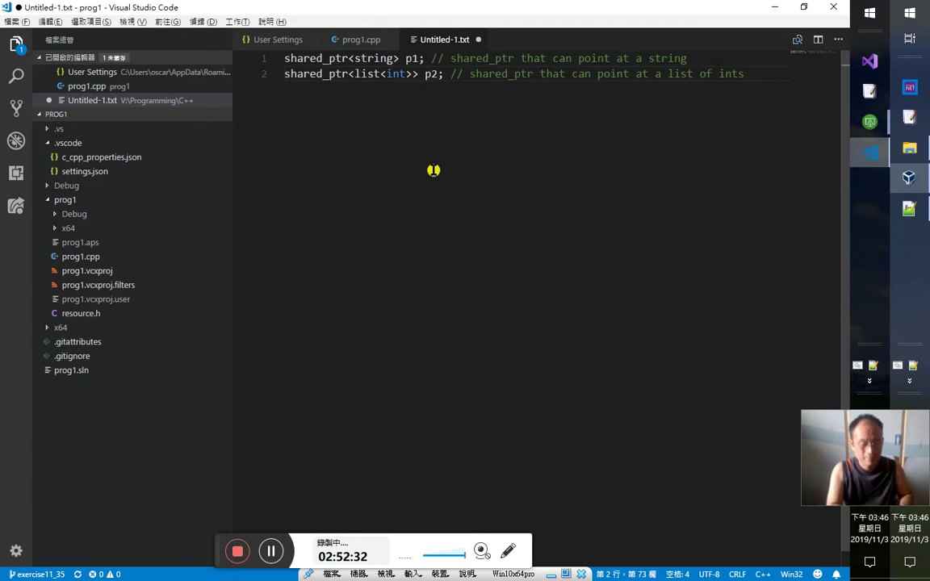
key(ctrl+a)
key(ctrl+c)
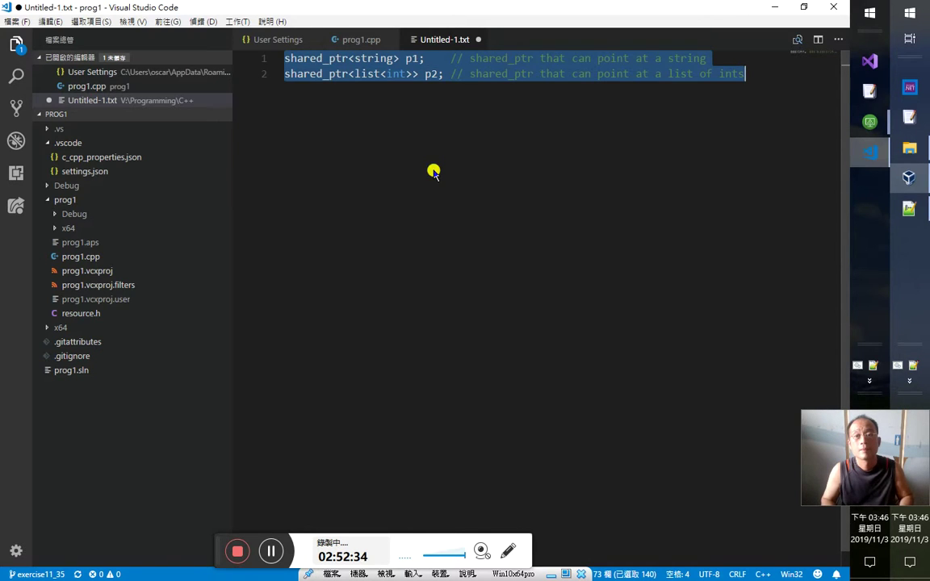
key(alt+Tab)
key(alt+Tab)
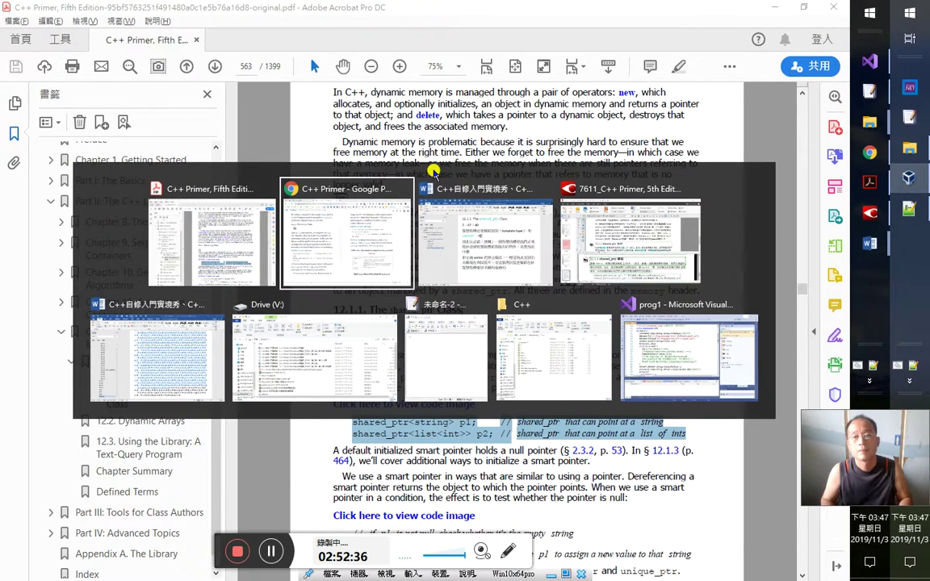
key(alt+Tab)
Paste the shared_ptr p1/p2 code block under the paragraph and remove the blank line above it
key(ctrl+v)
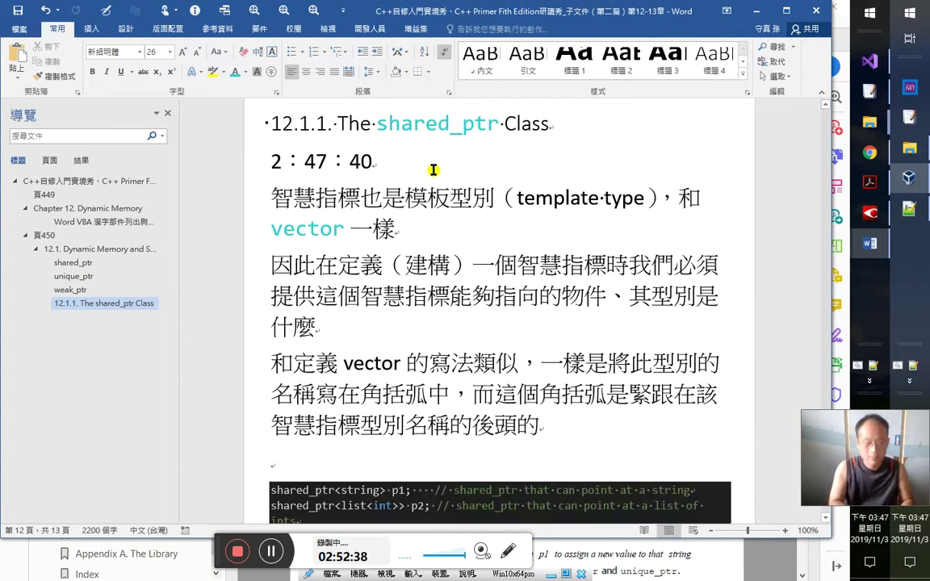
scroll(434, 169, down, 2)
key(Up)
key(Up)
key(Up)
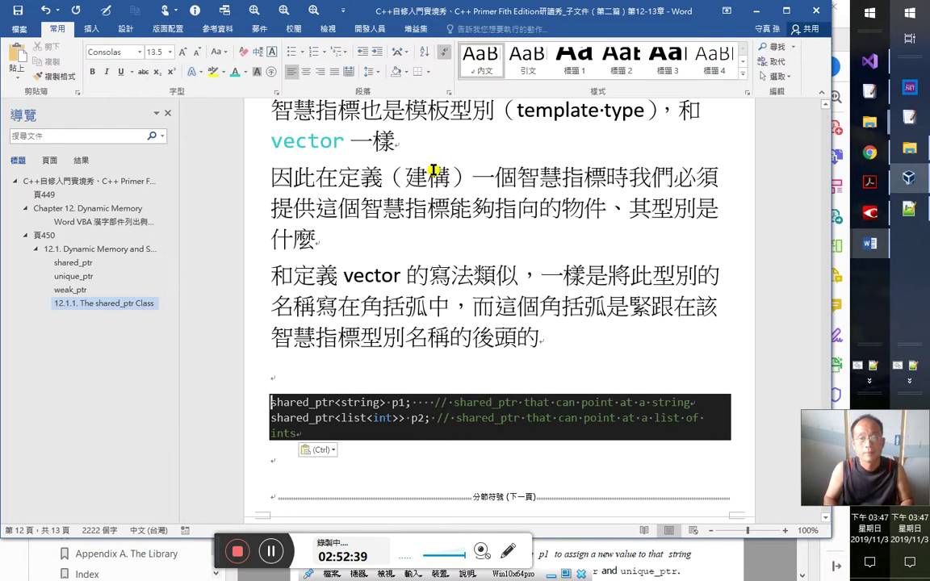
key(Up)
key(Delete)
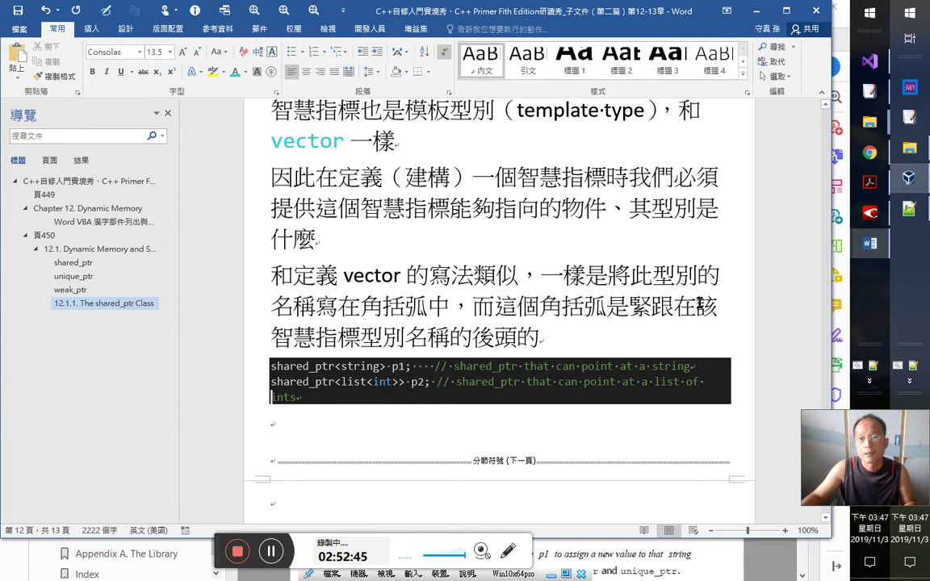
Colour the phrase 該智慧指標型別 teal, then select shared_ptr in the first code line
drag(696, 307, 404, 337)
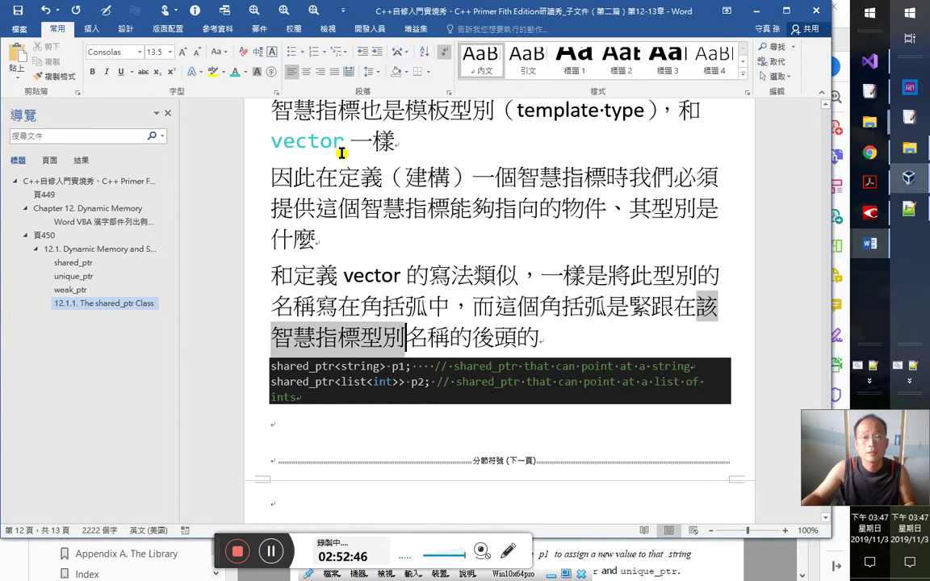
click(236, 72)
click(264, 357)
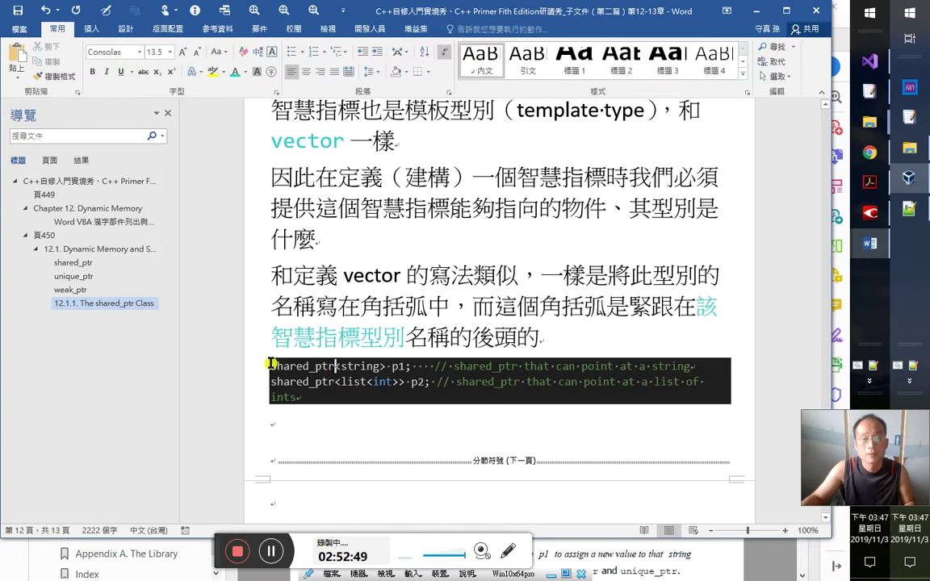
double_click(303, 367)
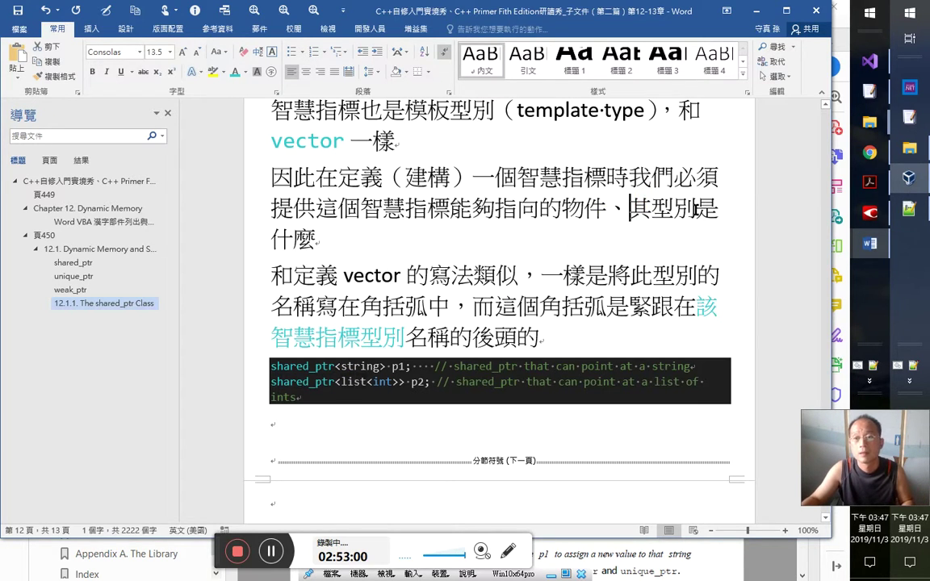
Give 其型別 a blue shade from More Colors and compare it with the code words int and list
drag(631, 208, 696, 208)
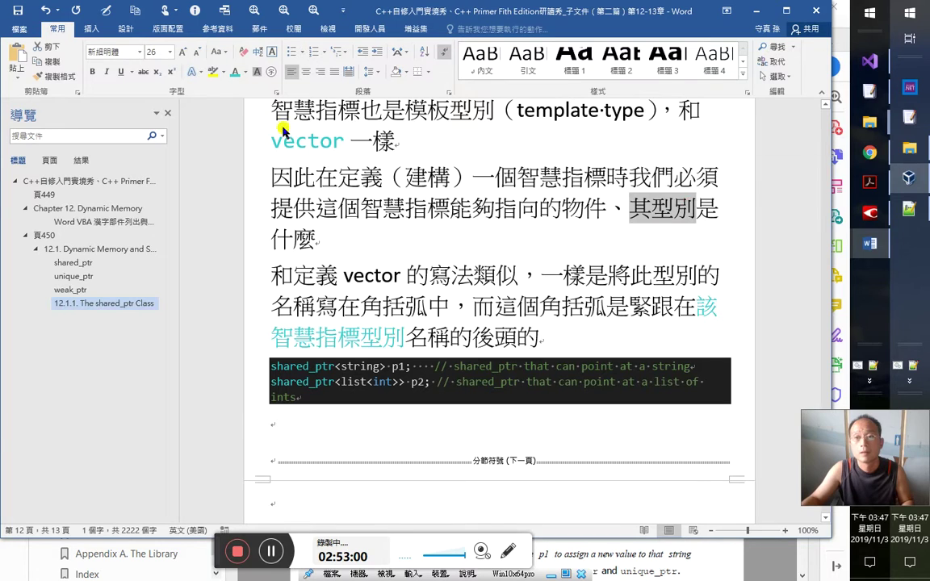
click(245, 72)
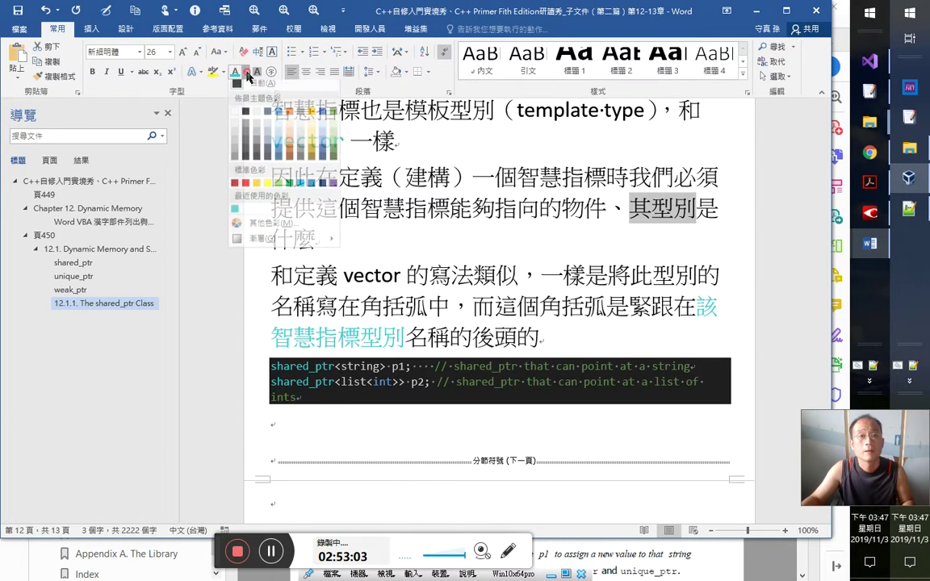
click(267, 228)
click(352, 208)
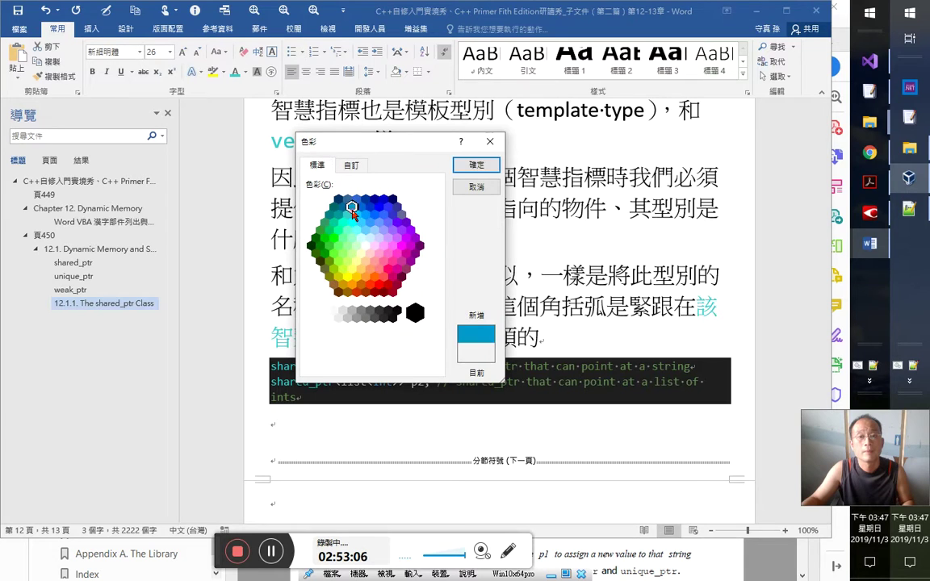
click(477, 165)
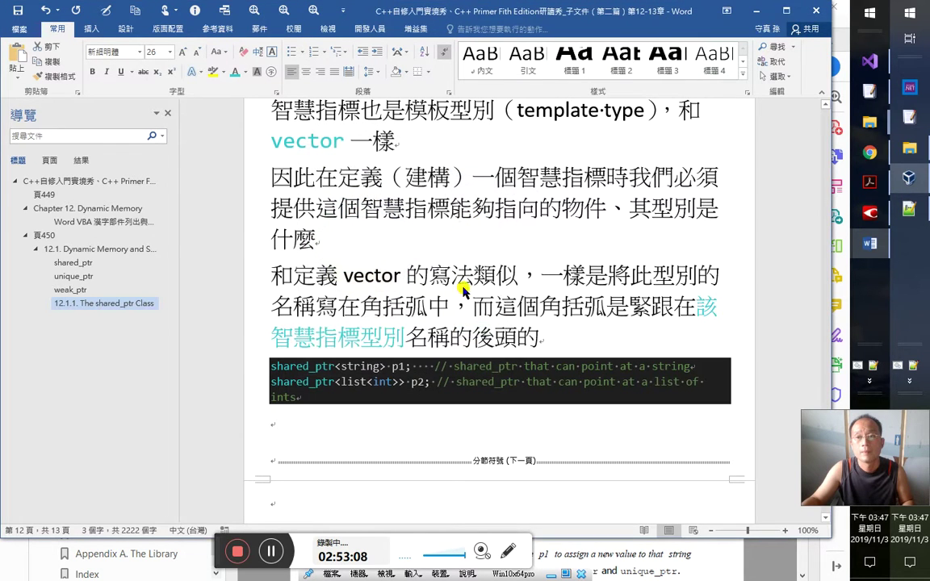
click(336, 366)
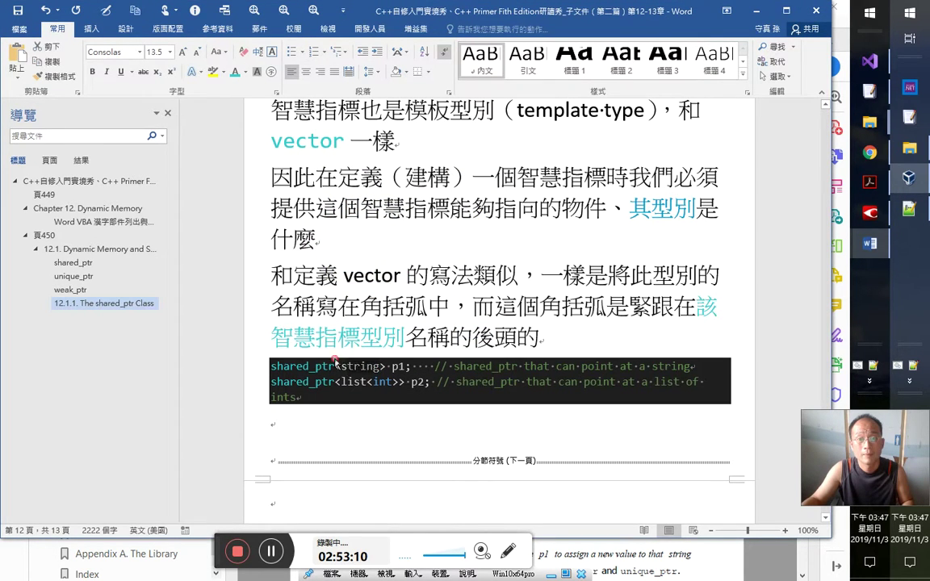
double_click(376, 381)
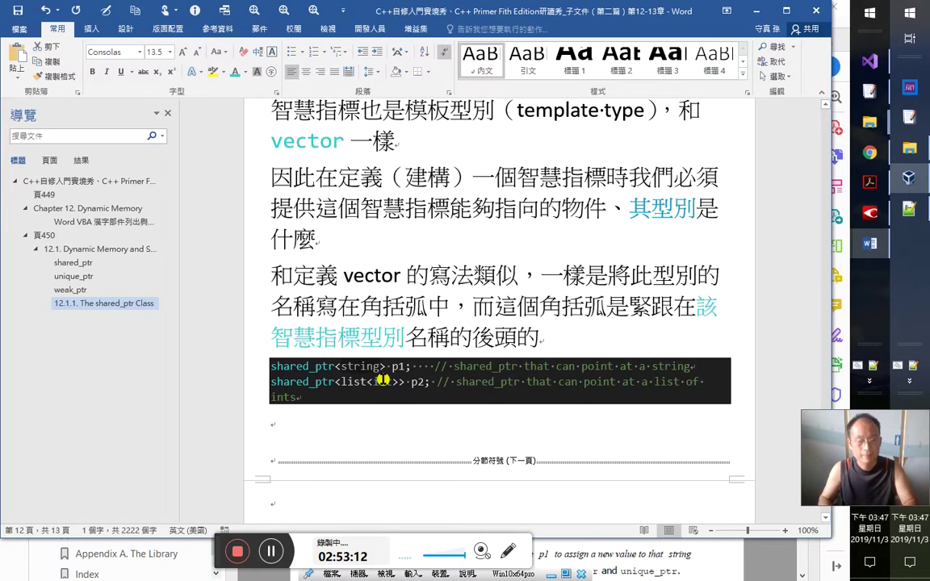
click(368, 382)
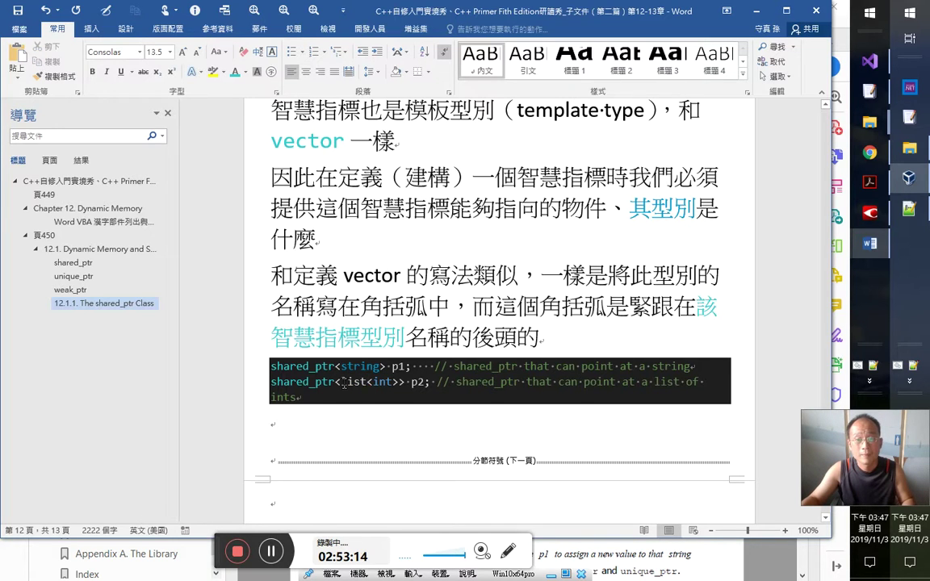
double_click(352, 382)
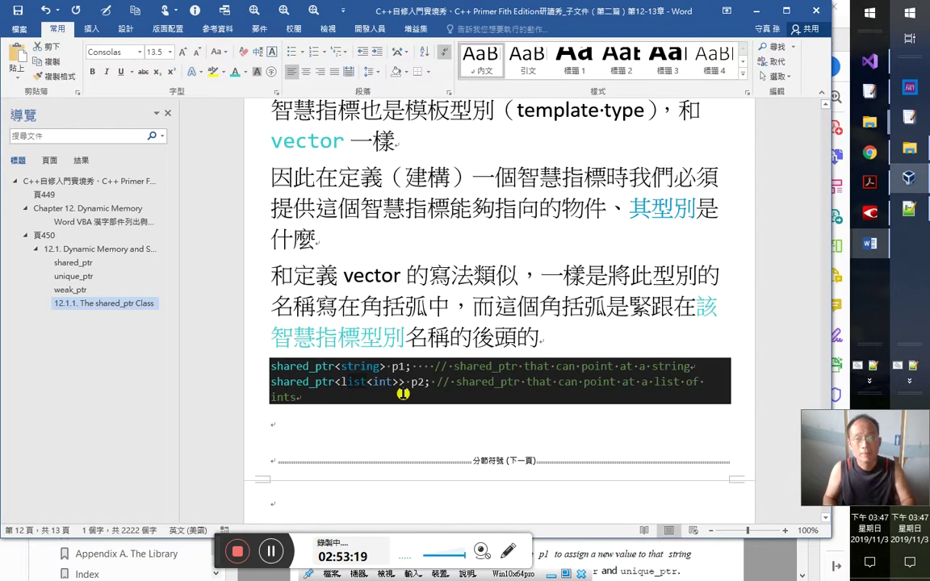
click(402, 394)
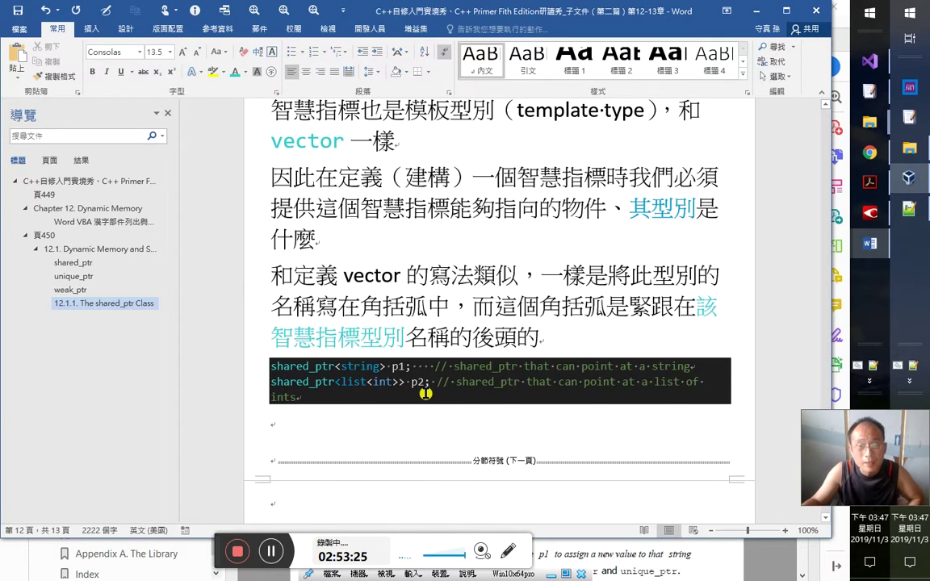
Recolour 其型別 with the recently used teal
scroll(622, 181, down, 1)
scroll(634, 179, down, 1)
drag(634, 180, 646, 181)
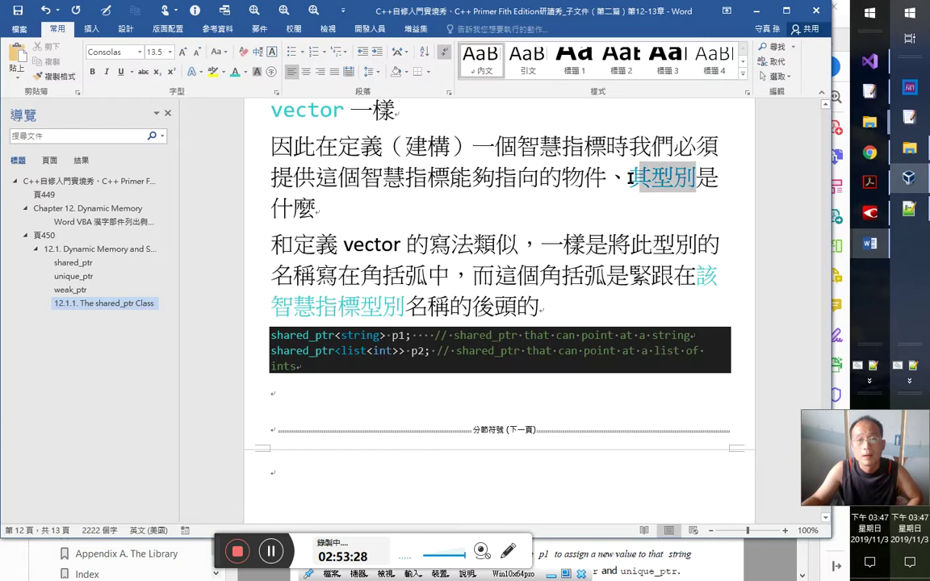
click(246, 71)
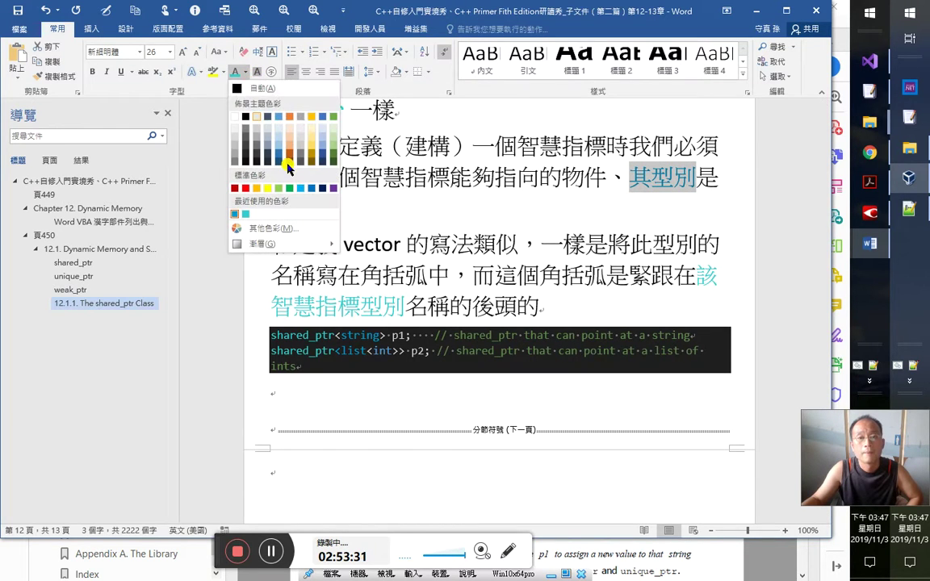
click(287, 146)
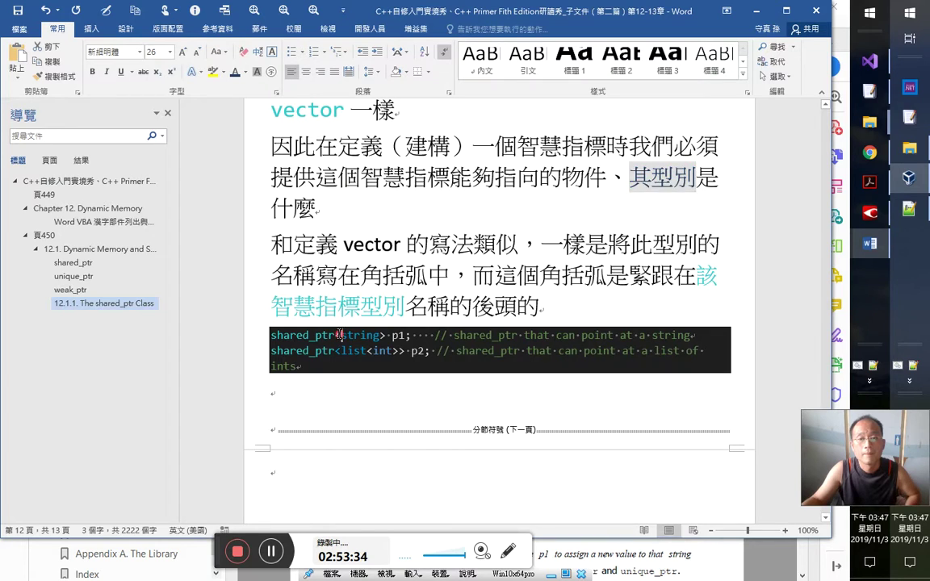
click(380, 356)
double_click(359, 335)
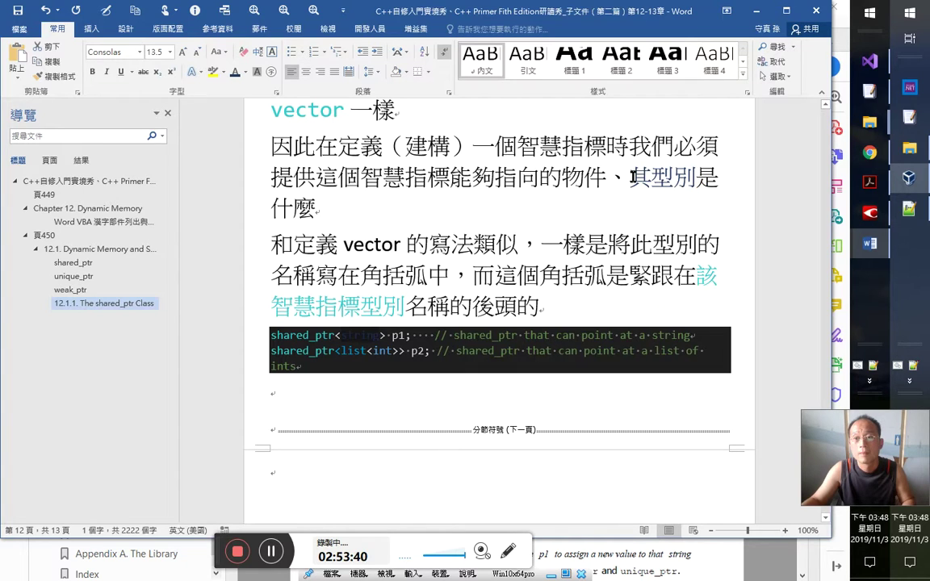
Set 其型別 to the custom cyan RGB 15, 249, 238
drag(629, 169, 694, 174)
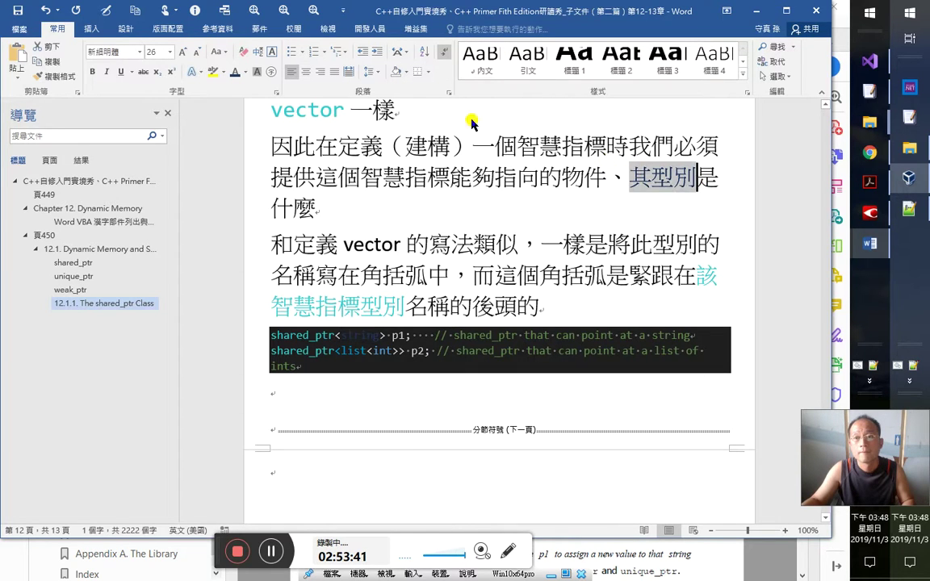
click(245, 73)
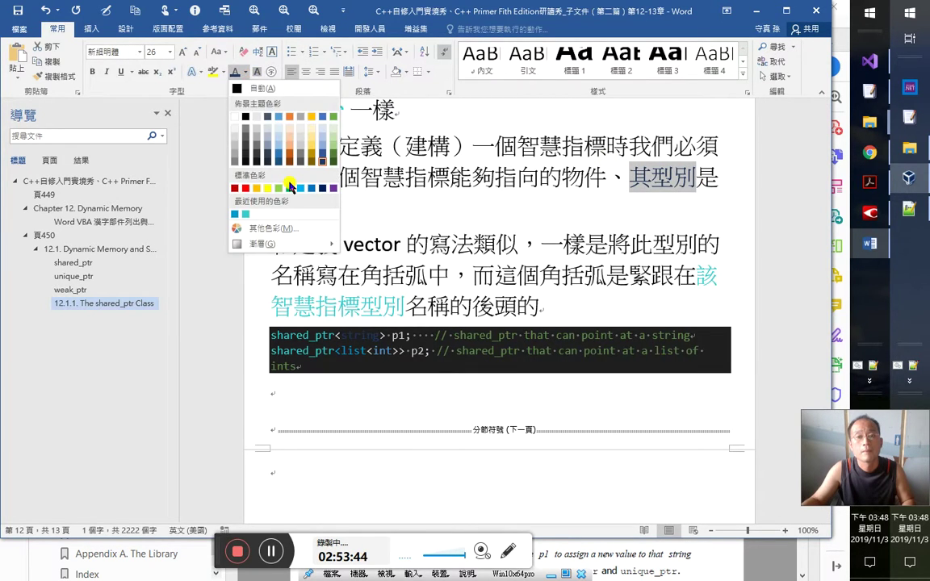
click(301, 228)
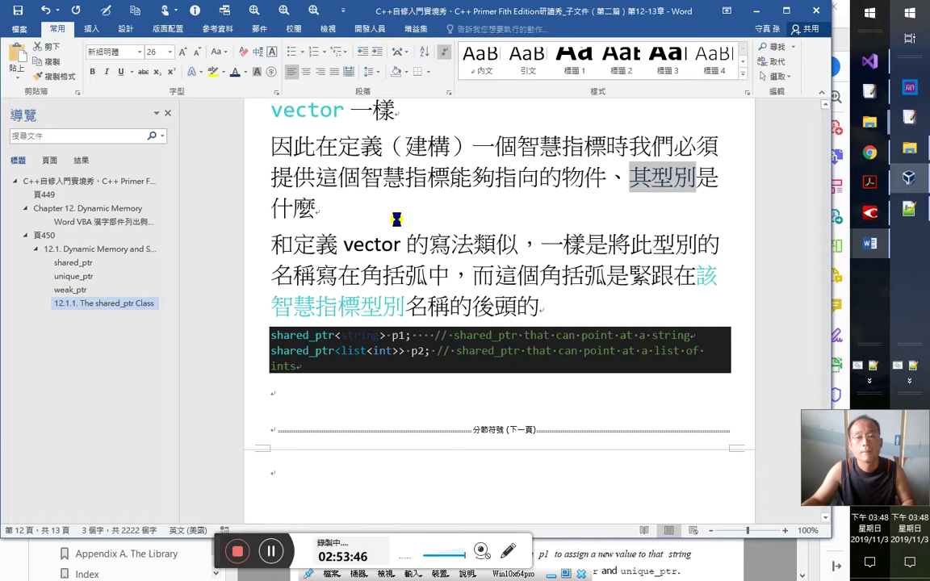
click(360, 198)
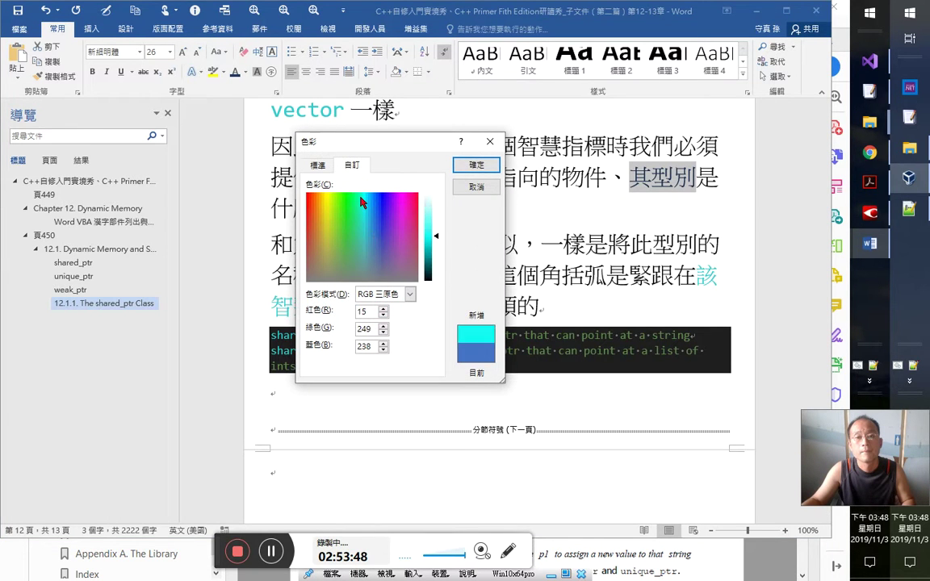
click(477, 165)
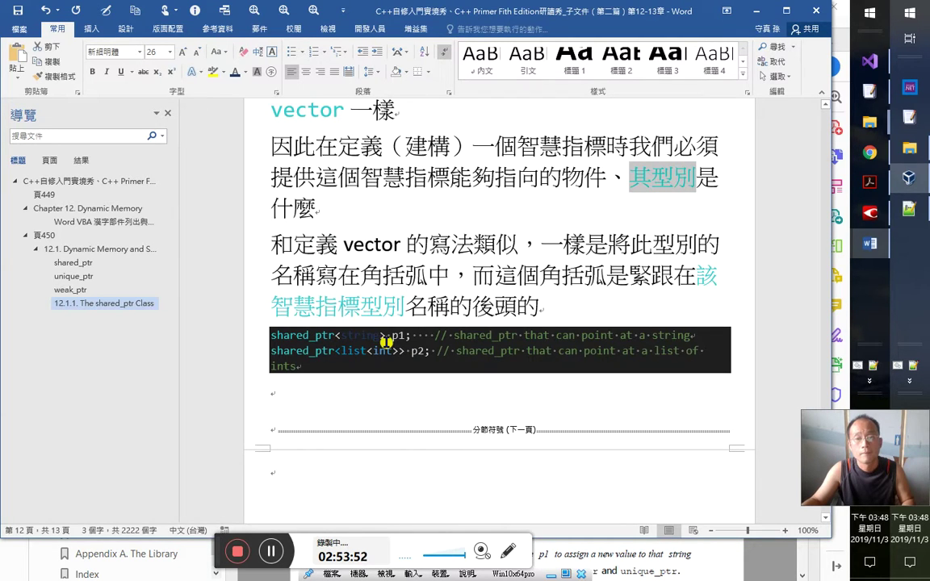
click(437, 319)
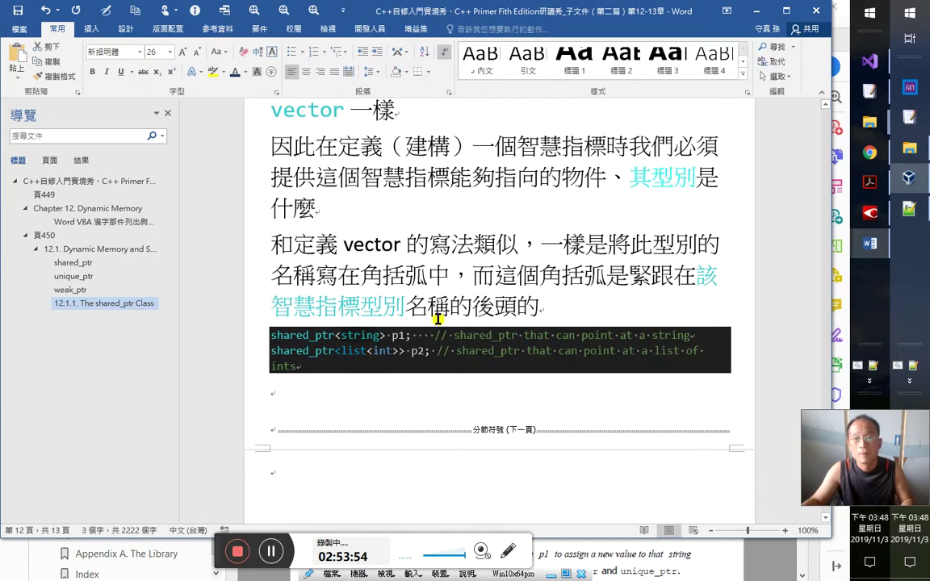
right_click(404, 351)
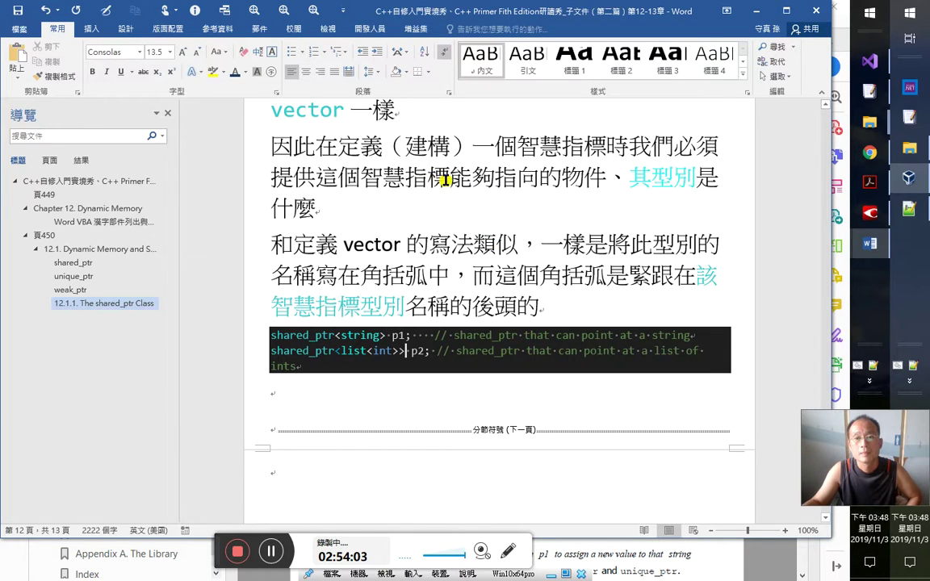
Colour the words 指向的物件 teal to match 其型別
drag(405, 178, 645, 182)
click(517, 178)
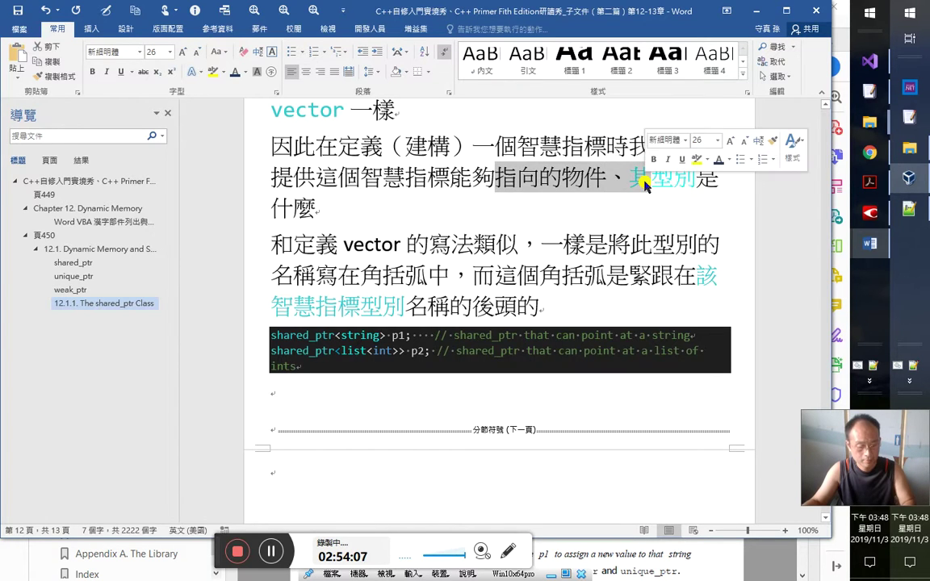
click(632, 244)
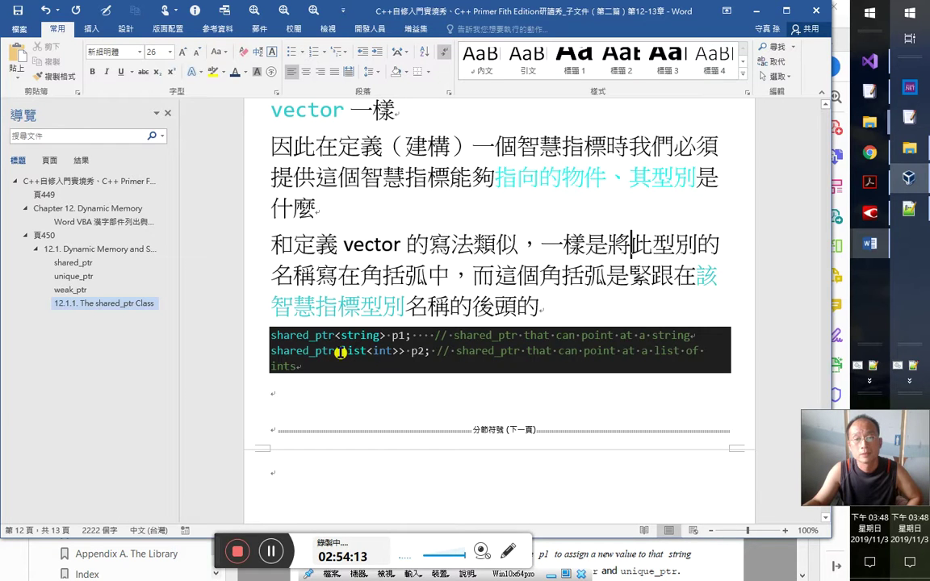
Copy the first code line's formatting onto the second shared_ptr line with Format Painter
double_click(342, 334)
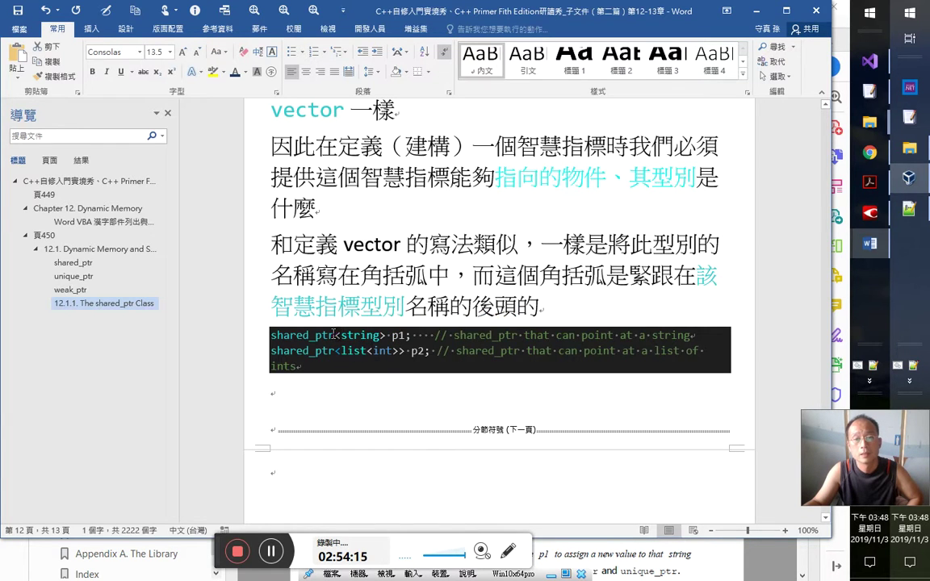
click(54, 78)
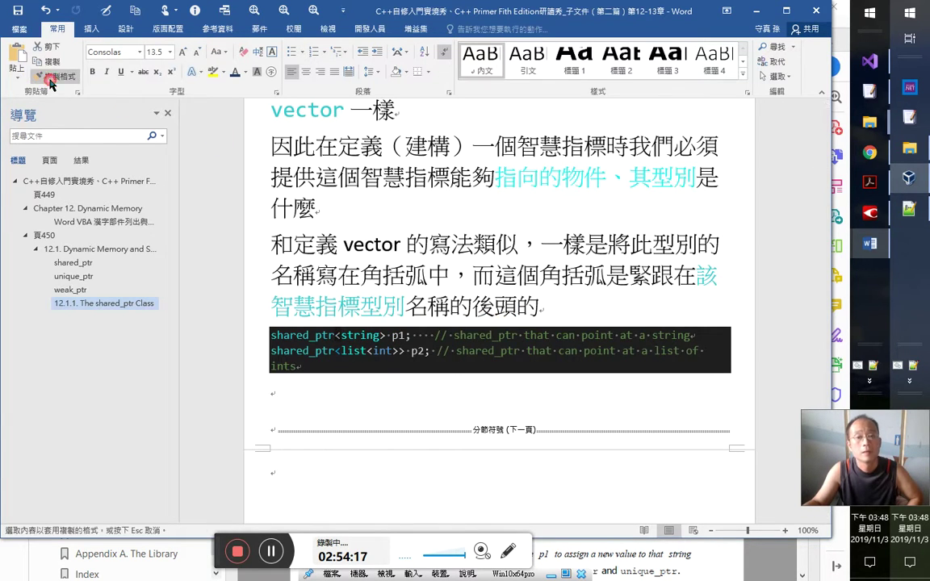
click(335, 352)
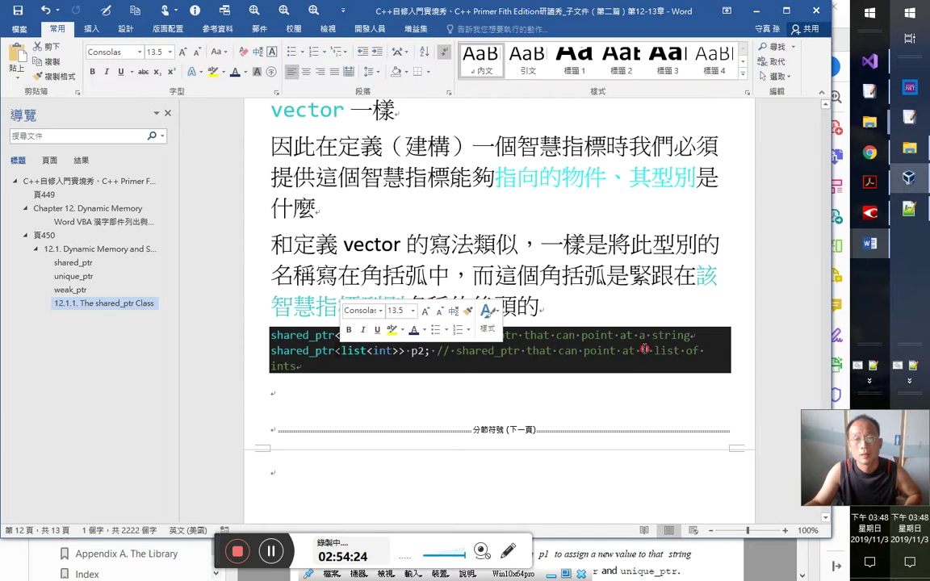
click(550, 349)
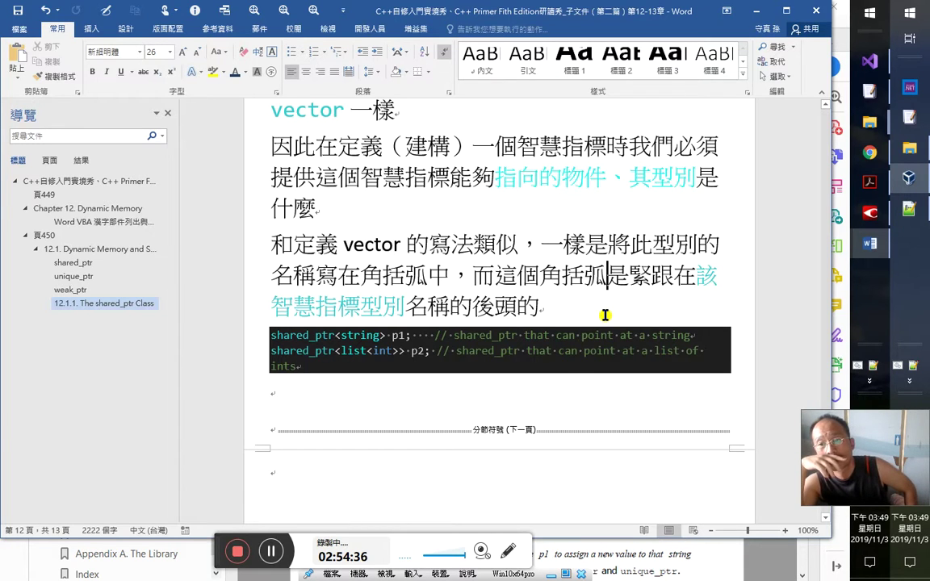
Shrink the p2 comment's font so the second code line fits on one row
click(713, 355)
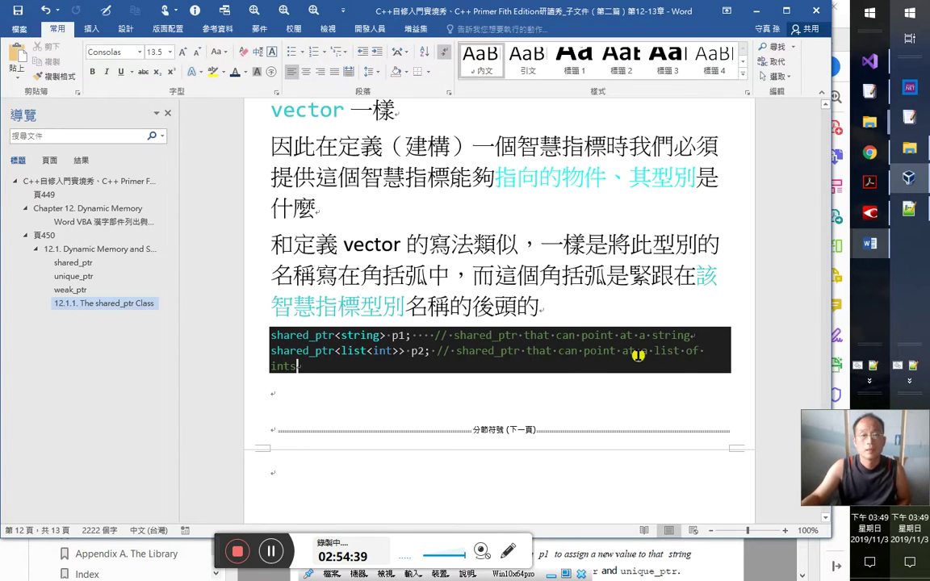
click(431, 348)
click(437, 352)
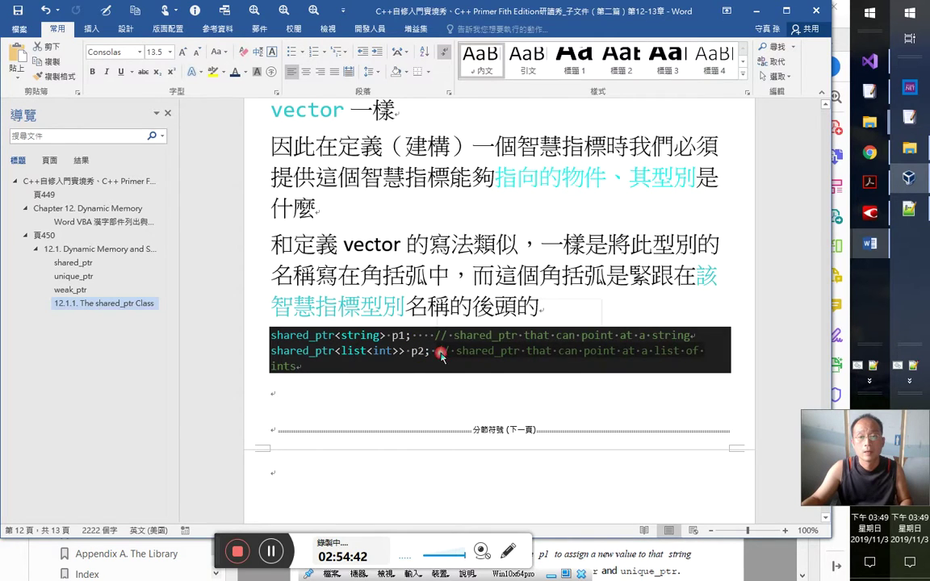
shift+click(295, 365)
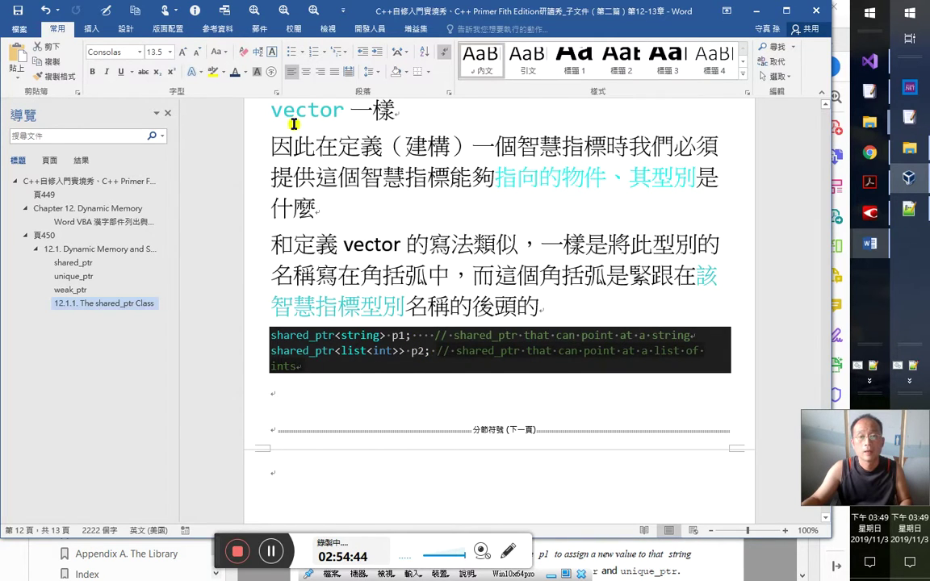
click(196, 53)
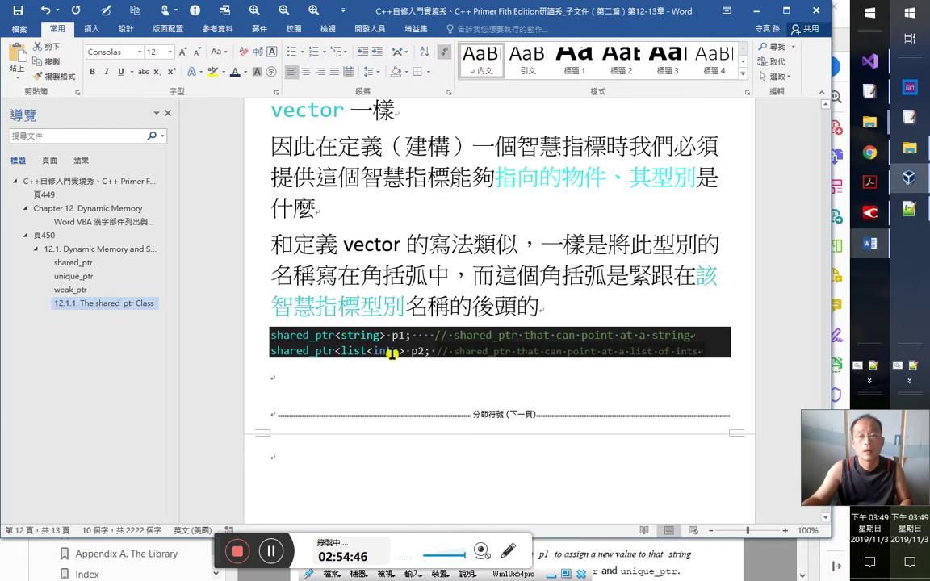
click(421, 376)
click(443, 352)
click(509, 379)
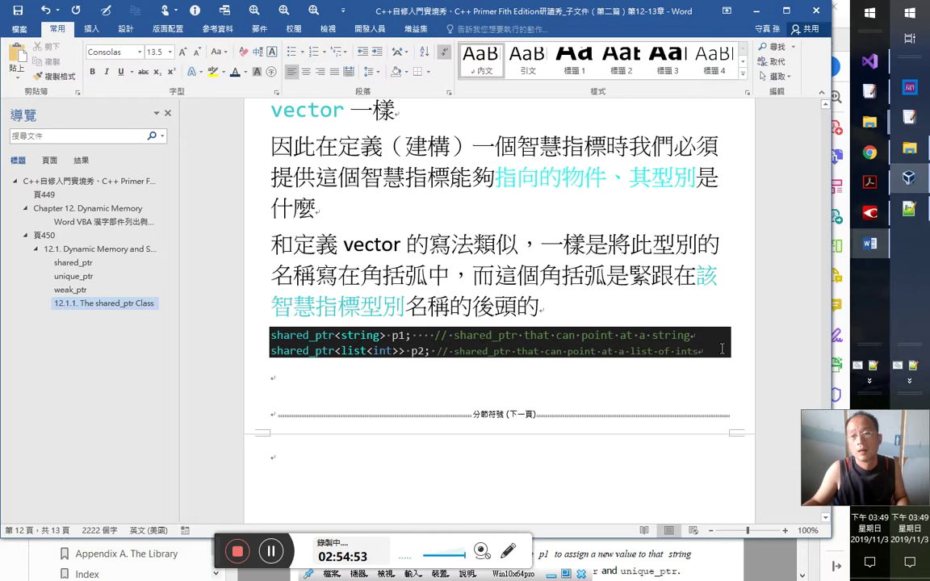
Set the code's font size to 13
click(153, 52)
text(13)
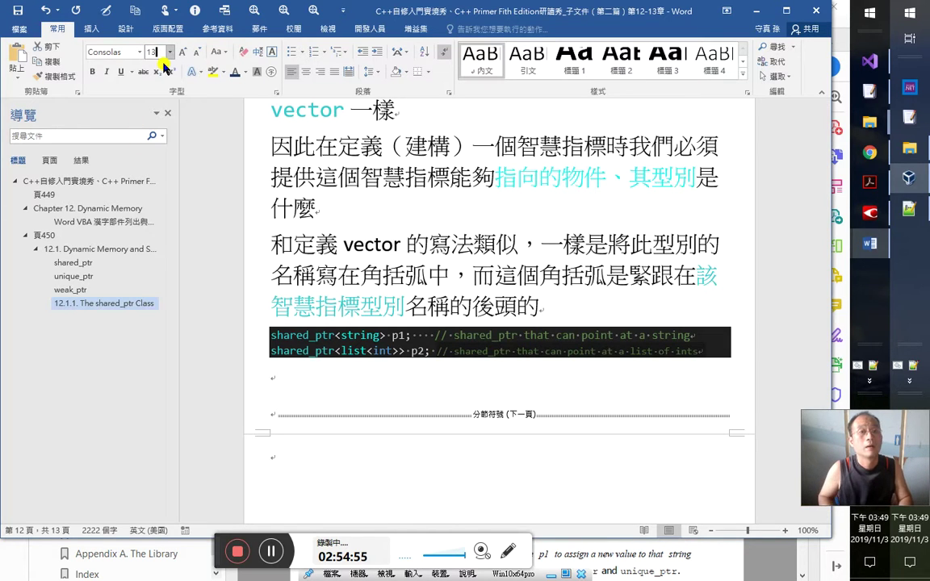
key(Return)
click(394, 375)
scroll(404, 386, down, 1)
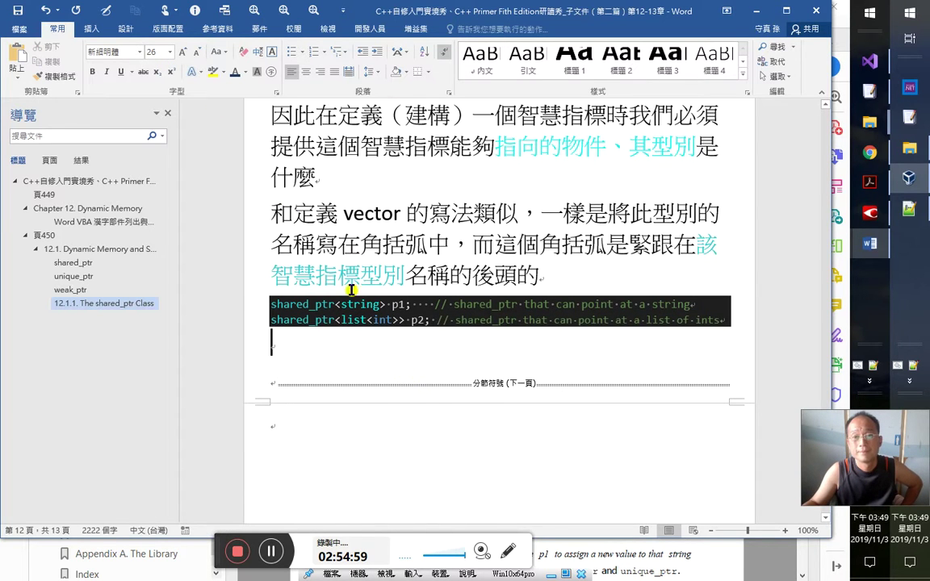
Add the 2：55：05 timestamp line, check the recognised shared_ptr page in FineReader, then return to Word
text(2：55：05)
key(Return)
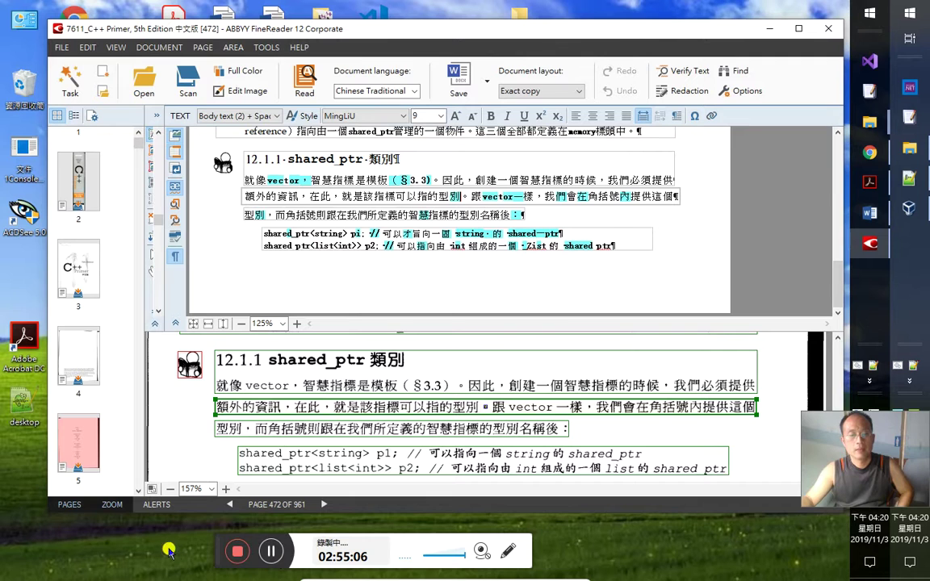
key(alt+Tab)
drag(217, 549, 8, 549)
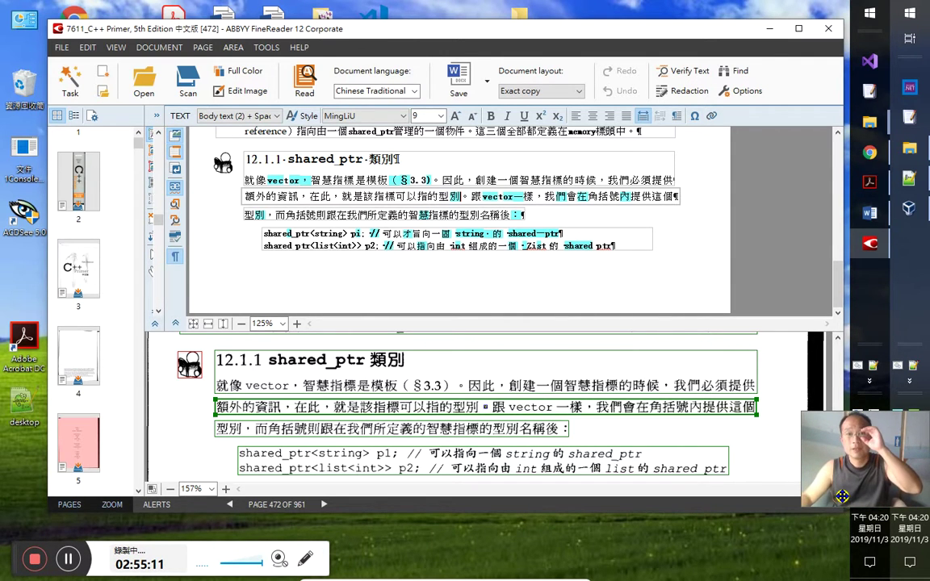
click(869, 213)
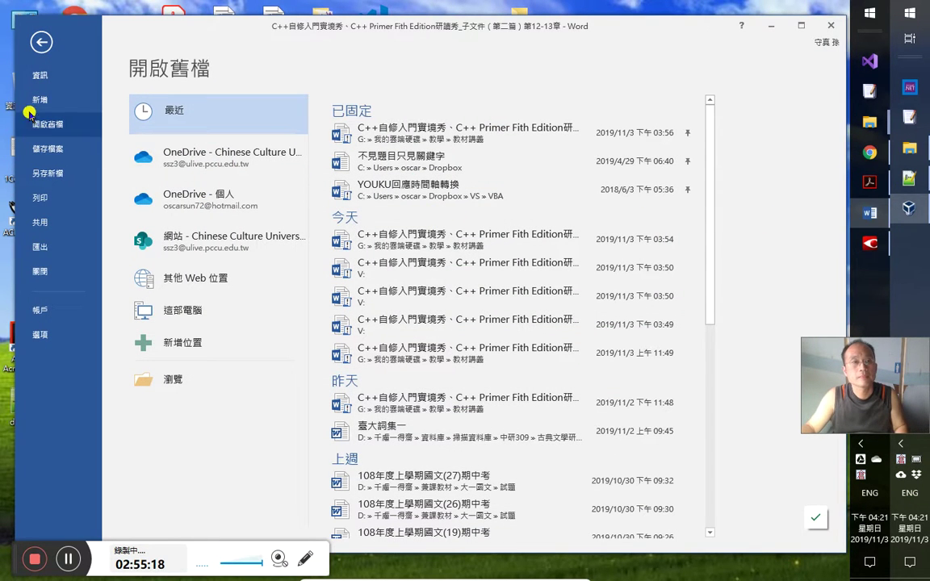
Return from Word's Open screen to the notes, then turn the C++ Primer book to pages 836–837
click(37, 44)
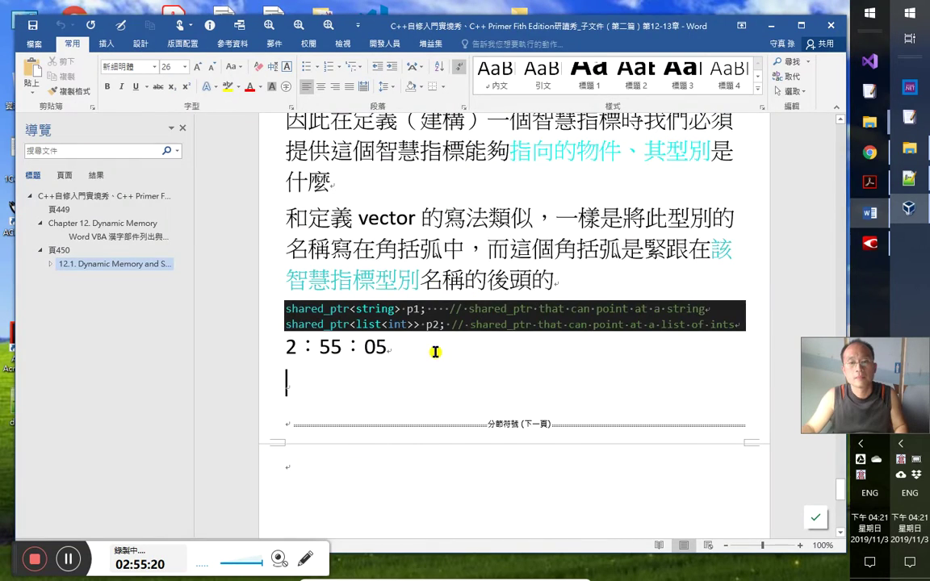
key(alt+Tab)
key(Tab)
key(Tab)
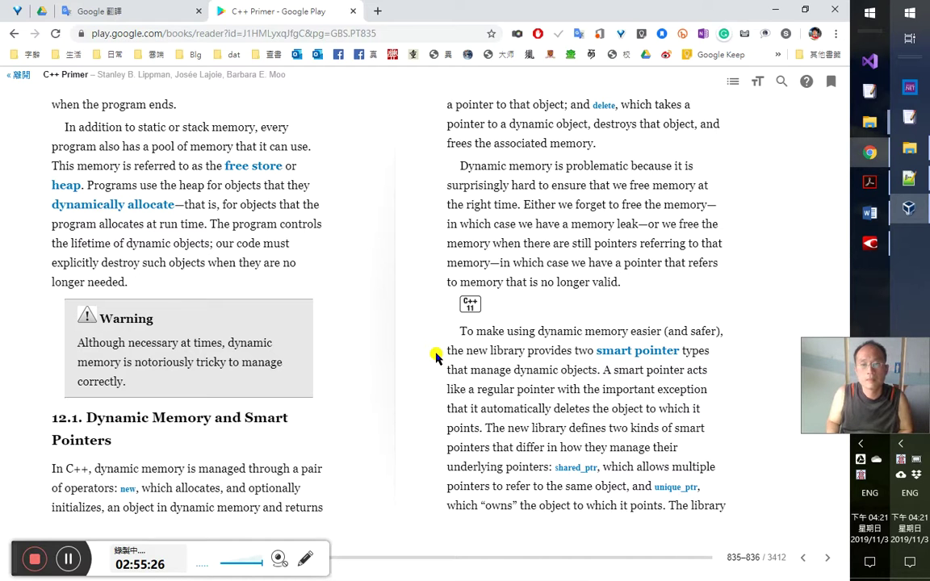
key(Right)
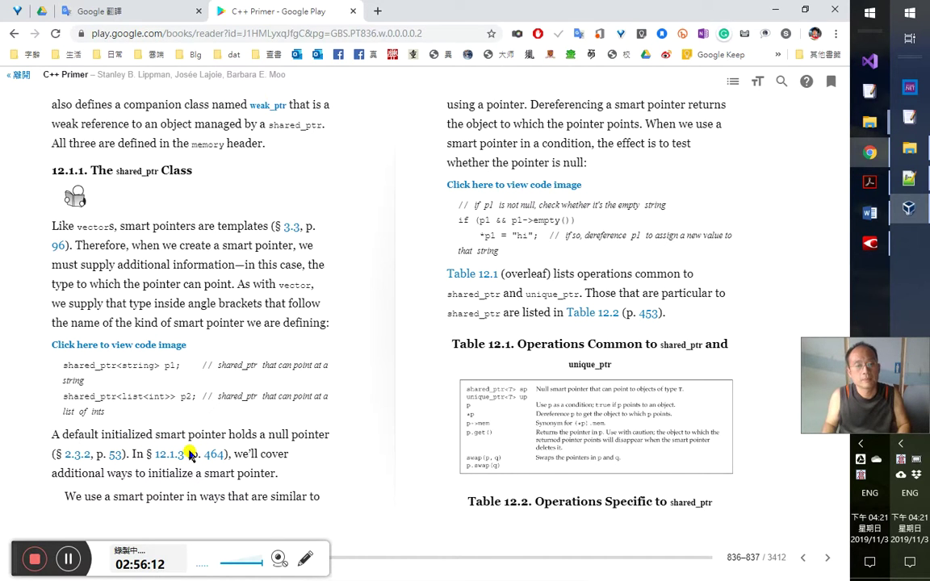
Finish reading pages 836–837 on null default-initialized smart pointers and go back to Word
key(alt+Tab)
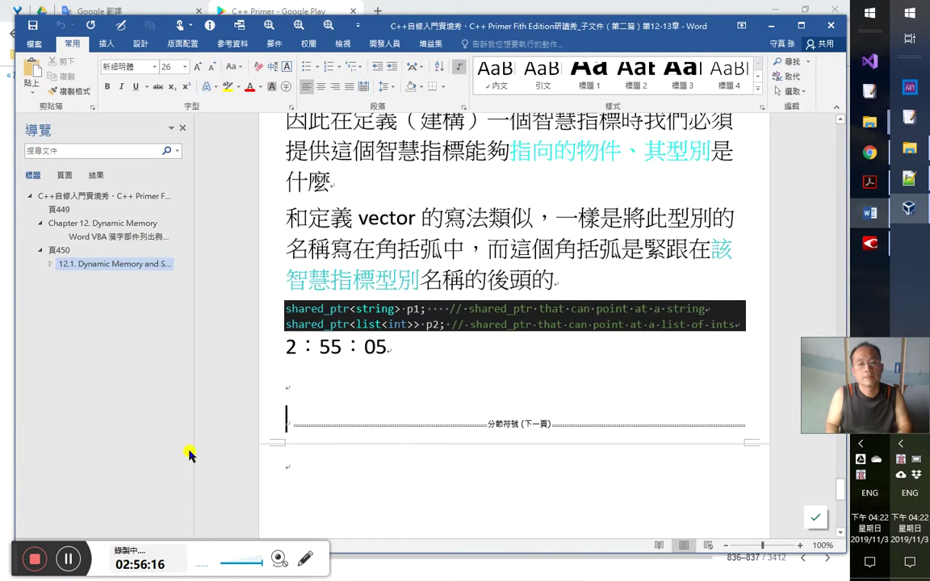
Type 若是一個預設初始化的智慧指標，會是一個空的指標 below 2：55：05, correcting 眾寡 to 個
key(Down)
text(若是一個)
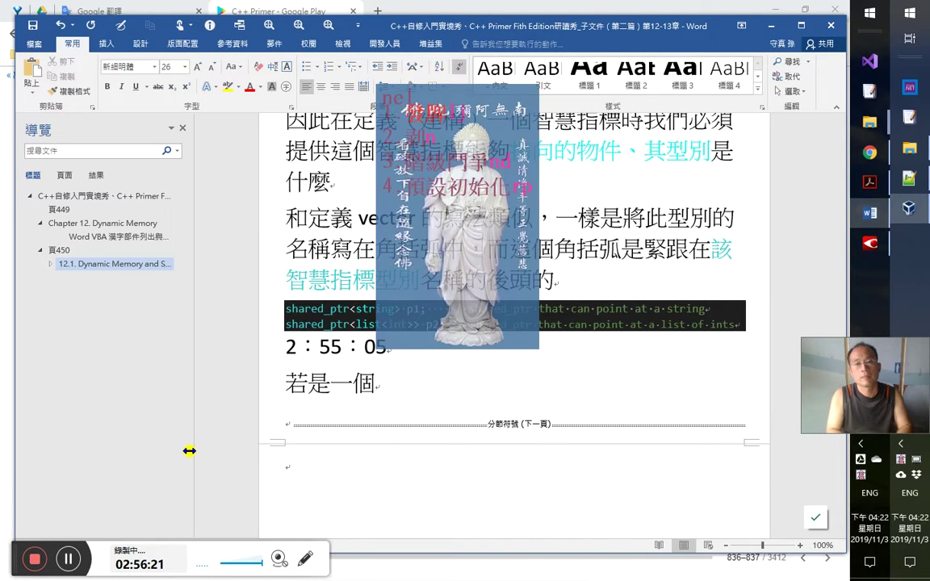
text(預設初始化的)
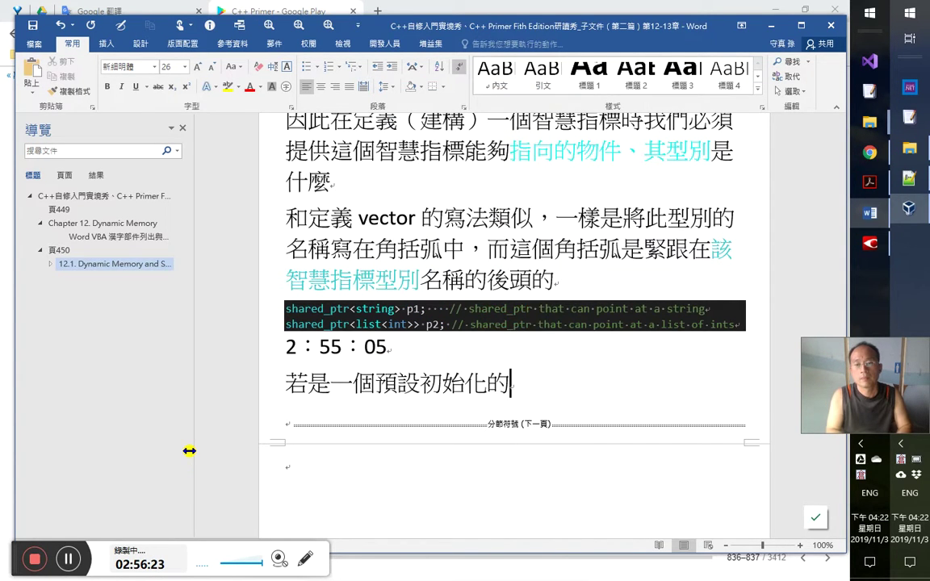
text(智慧指標，)
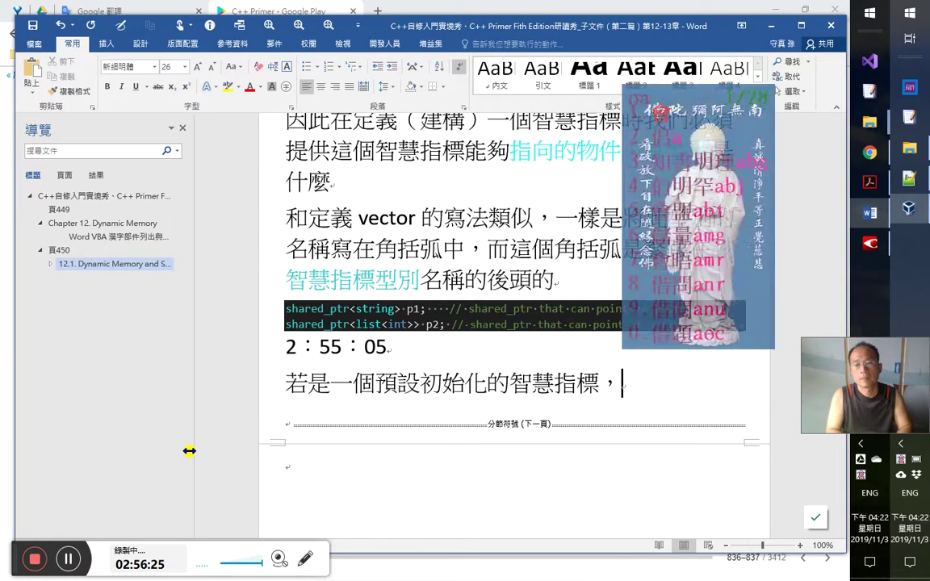
text(會是一眾寡空)
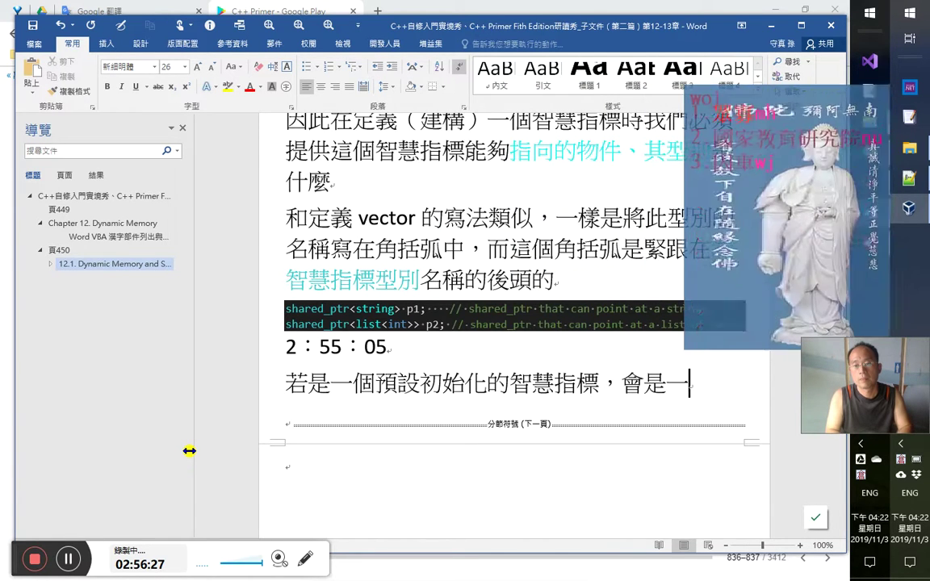
key(Left)
key(Left)
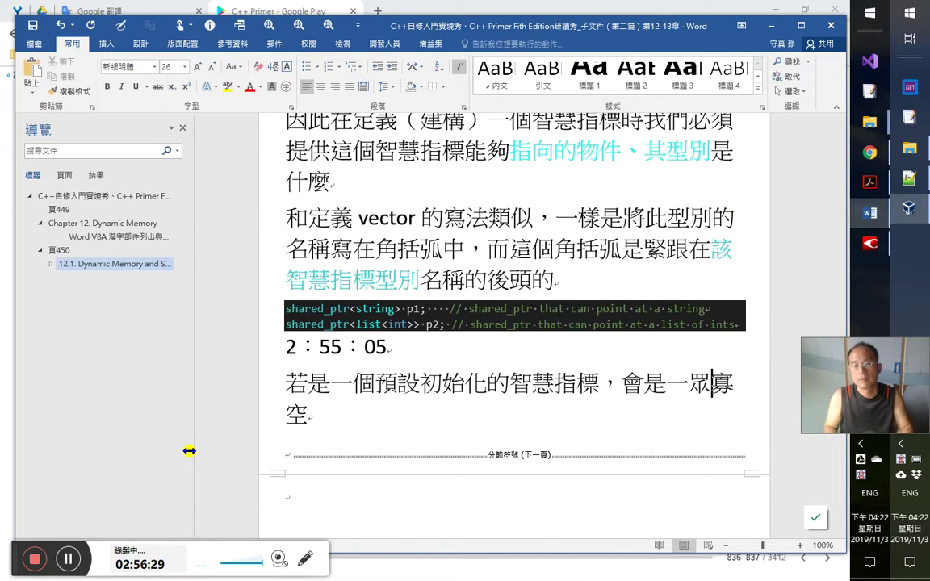
key(Down)
key(3)
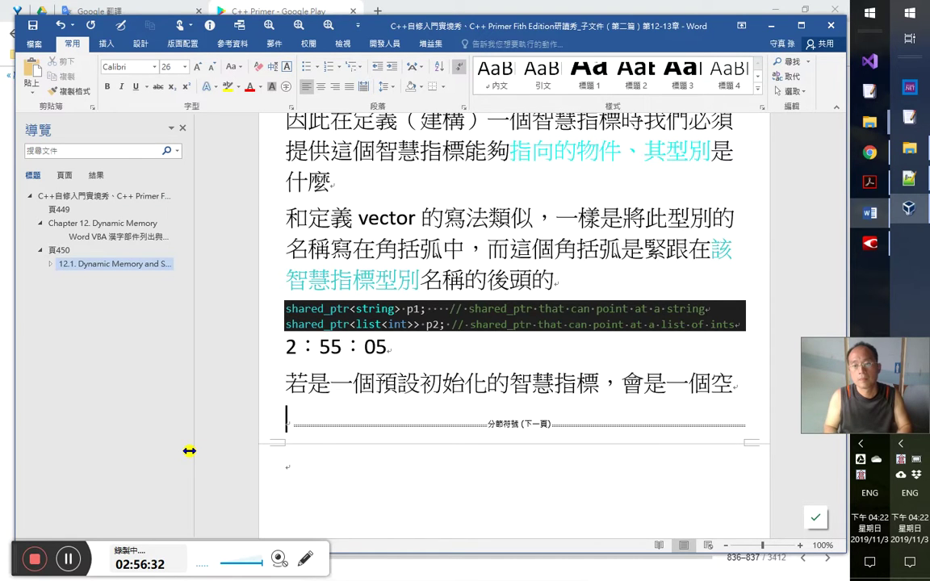
text(的)
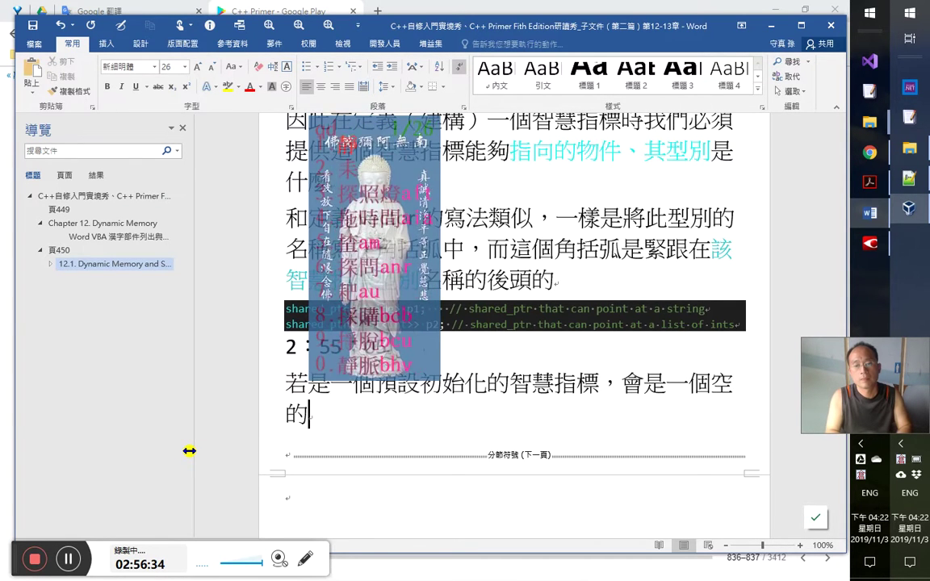
text(指標)
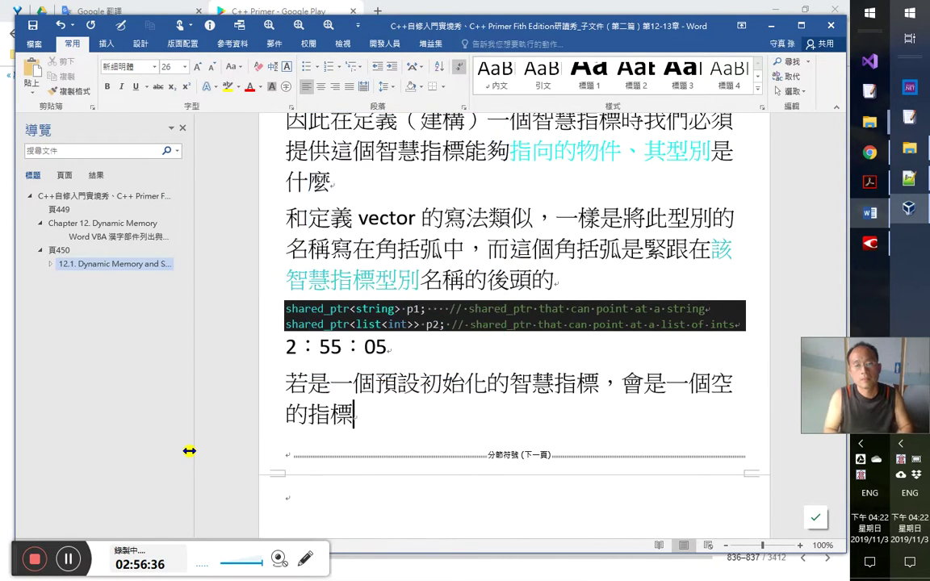
key(Return)
key(alt+Tab)
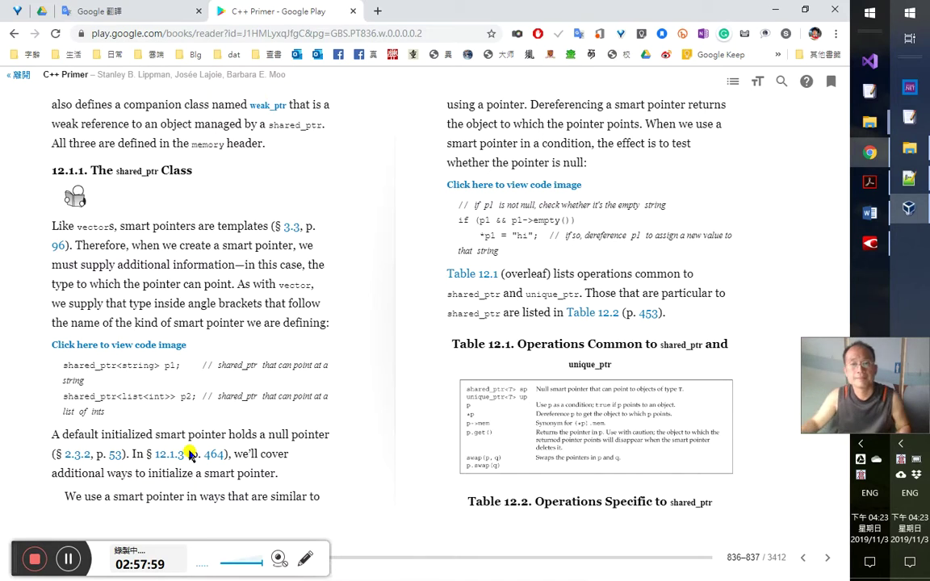
Insert a 頁 451 line styled as Heading 2 above the null-pointer note
key(alt+Tab)
key(alt+Tab)
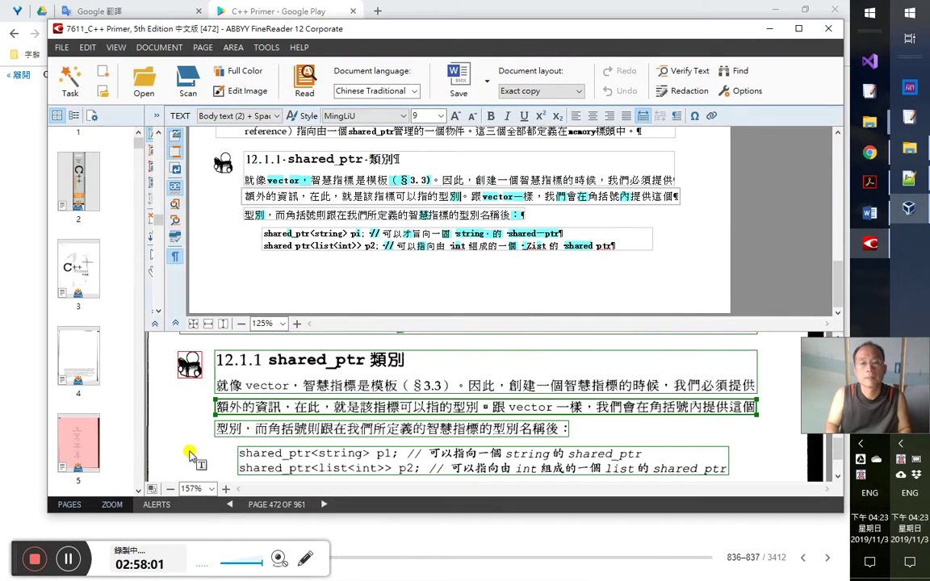
key(alt+Tab)
key(alt+Tab)
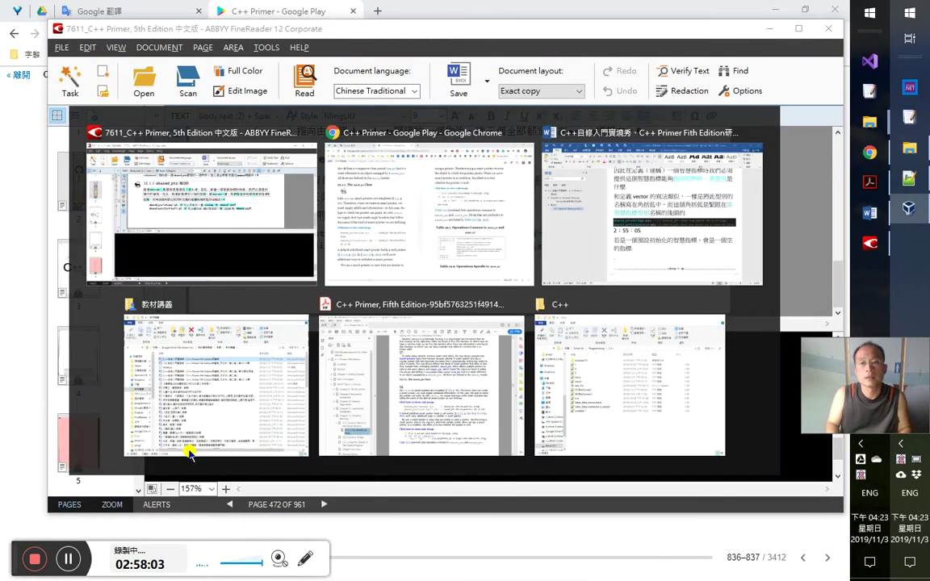
key(Up)
key(Up)
key(Up)
key(Up)
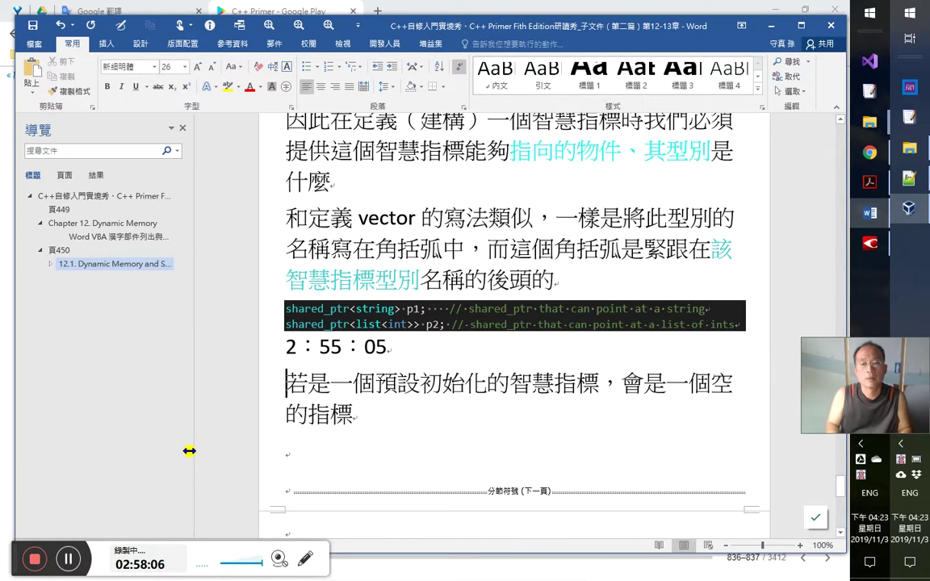
key(Down)
key(Return)
text(32.)
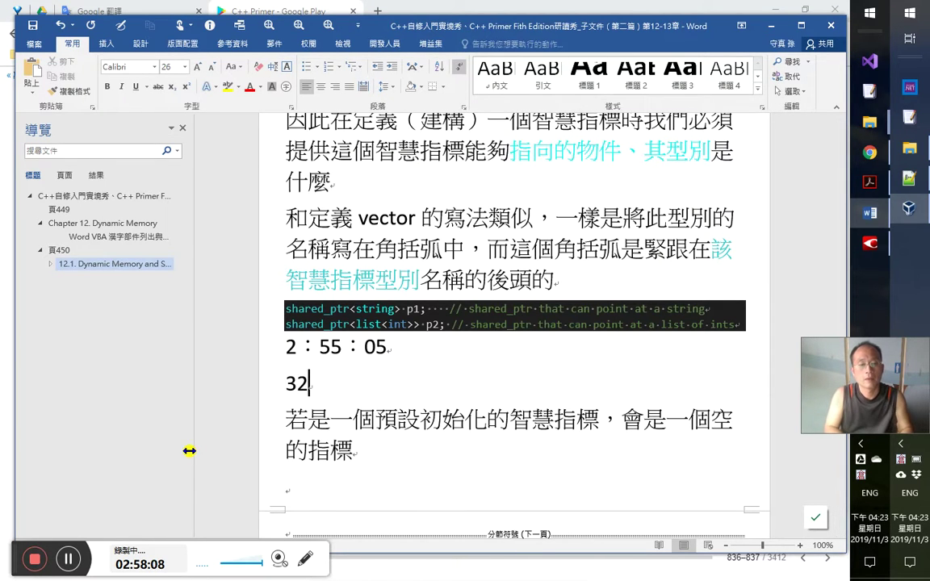
key(BackSpace)
key(BackSpace)
key(BackSpace)
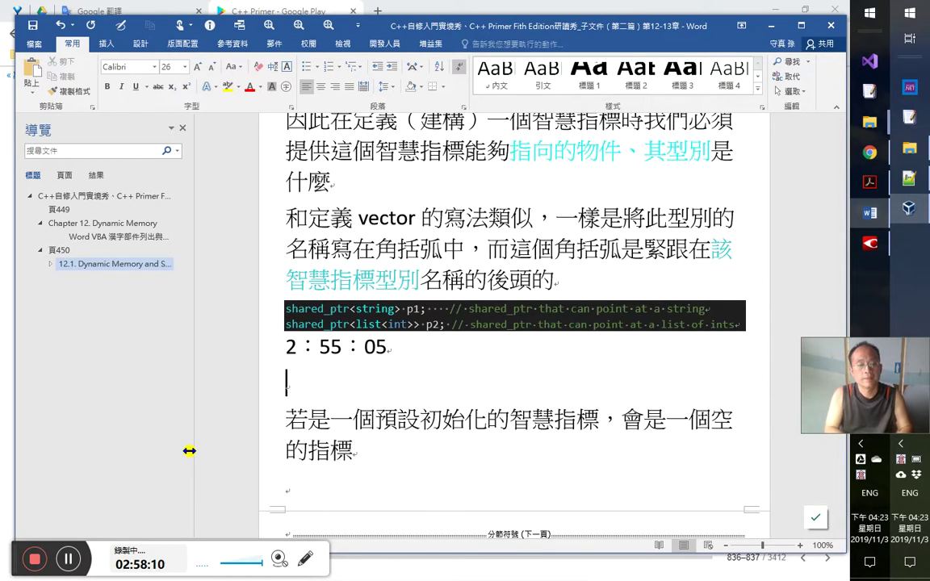
text(頁 451)
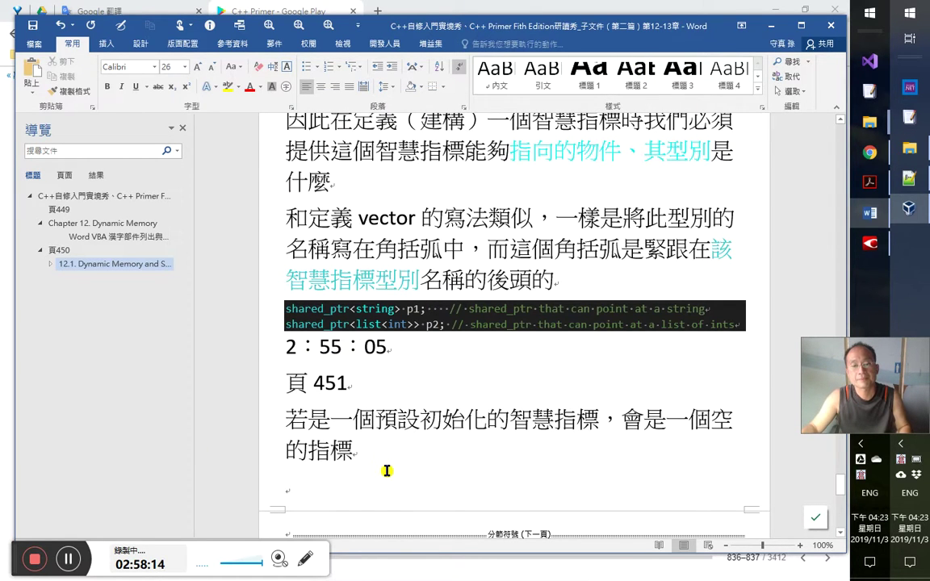
click(636, 72)
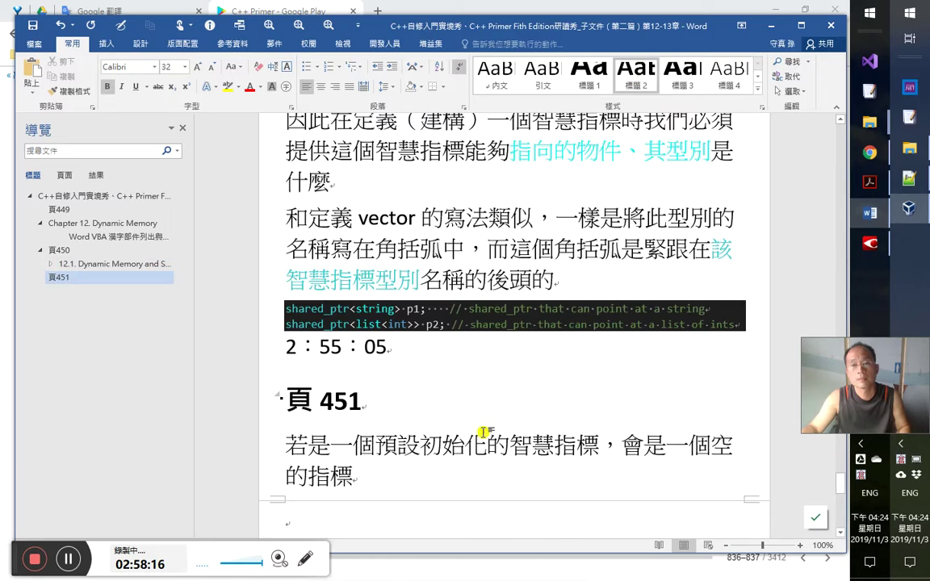
scroll(432, 434, down, 2)
click(362, 438)
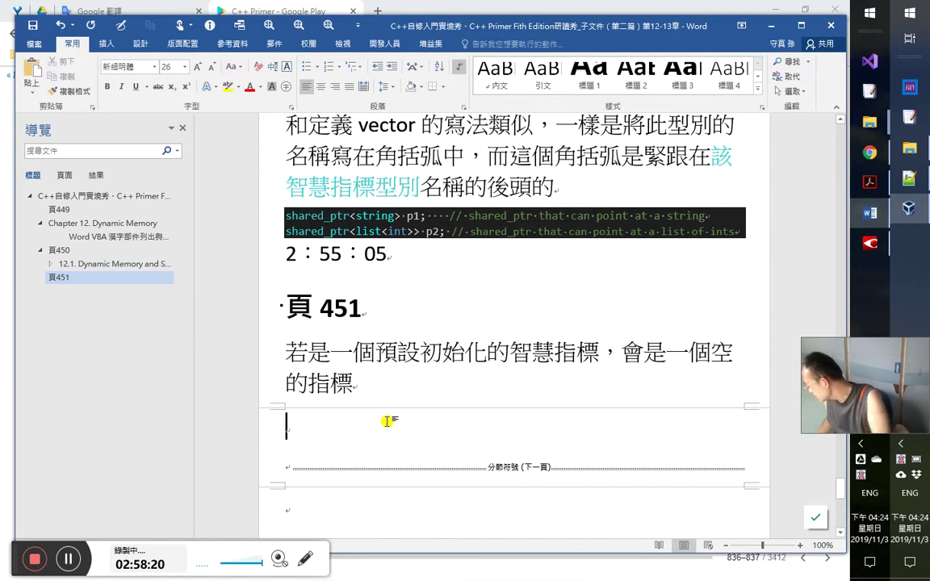
In FineReader, add the reference ，頁54 after §2.3.2 and italicize it
key(alt+Tab)
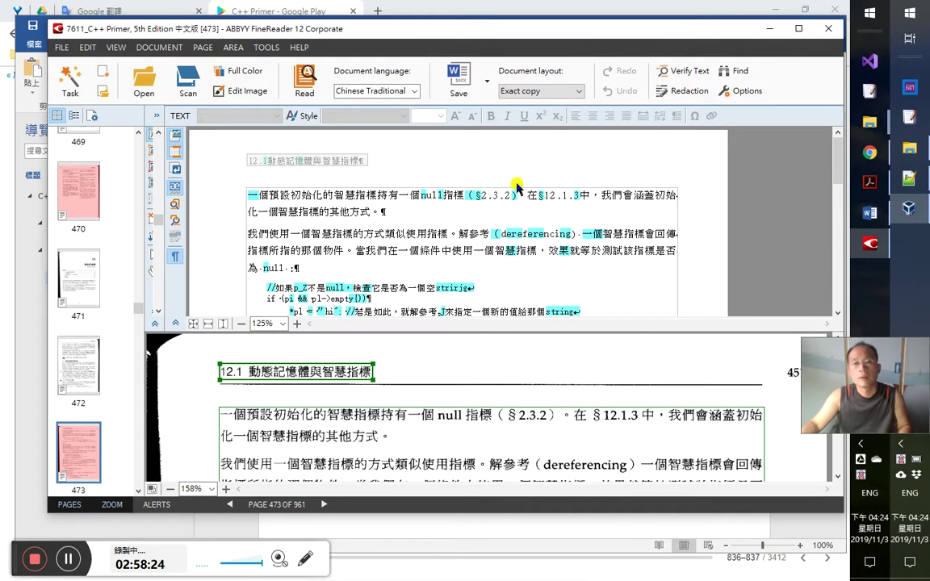
click(500, 191)
text(，頁)
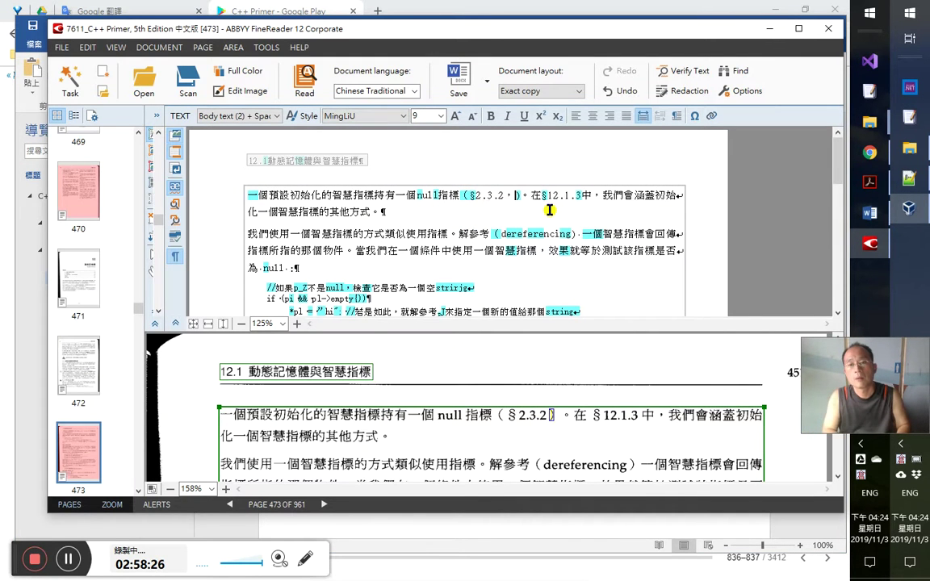
text(54)
key(shift+Left)
key(shift+Left)
key(shift+Left)
key(shift+Left)
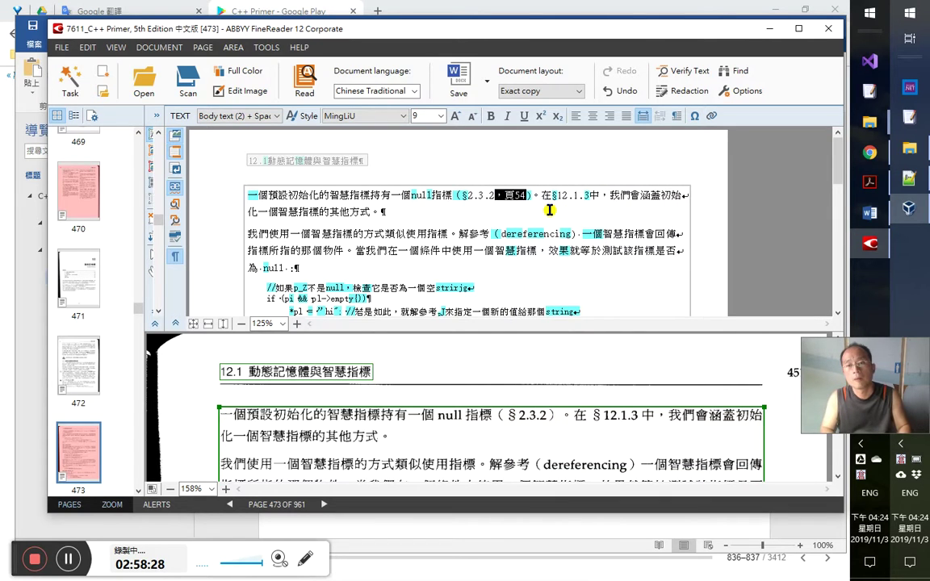
key(ctrl+i)
key(Right)
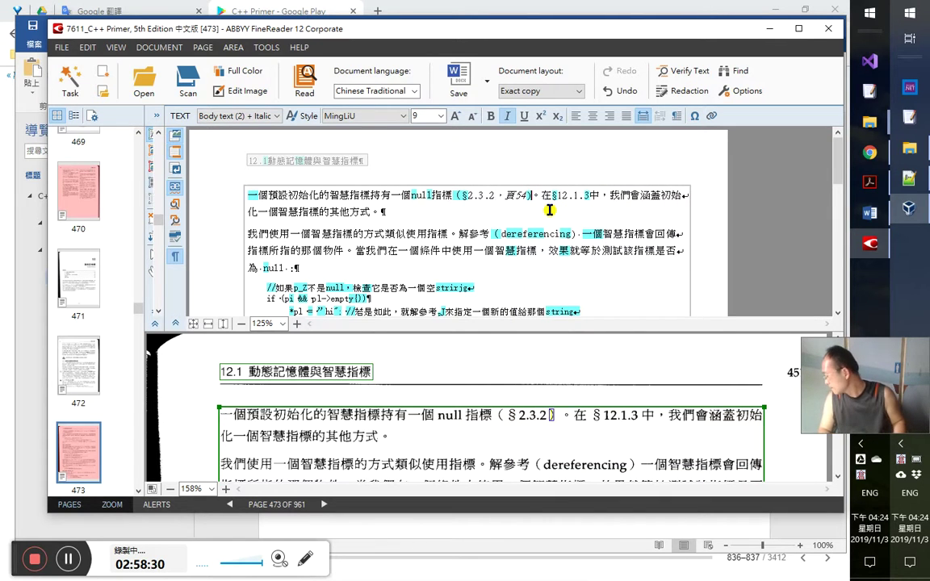
key(alt+Tab)
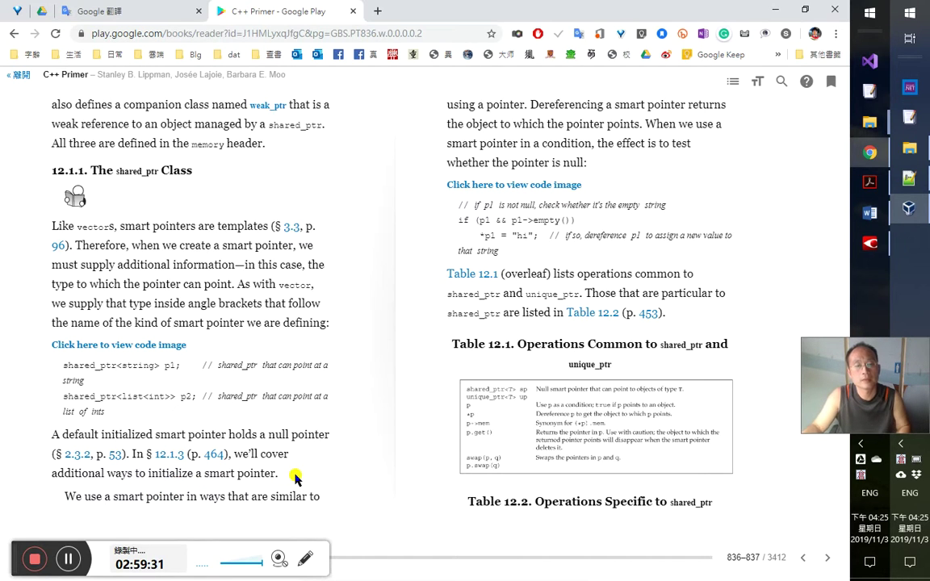
Type the note 在後面頁 464 我們會再討論其他智慧指標的初始化方式 under 頁 451
key(alt+Tab)
key(alt+Tab)
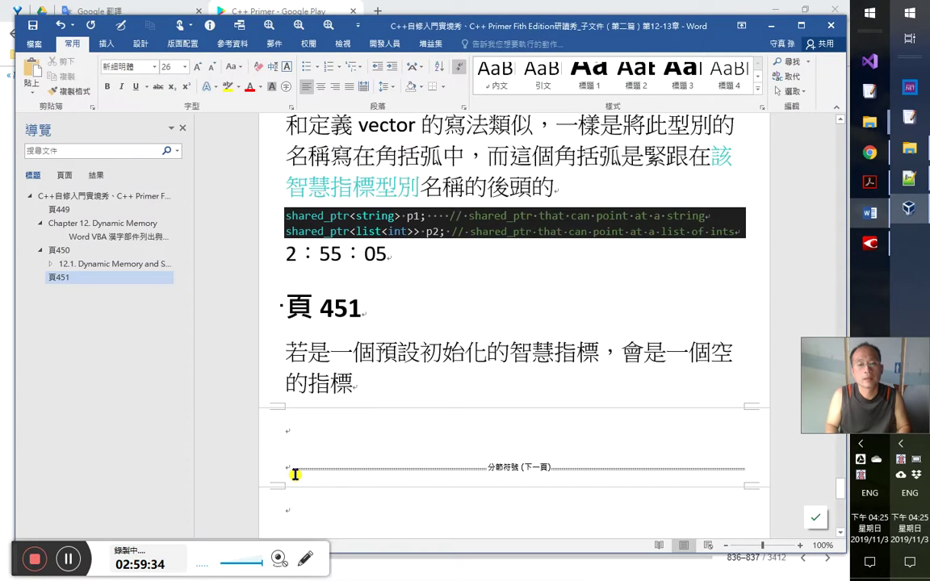
text(在後面)
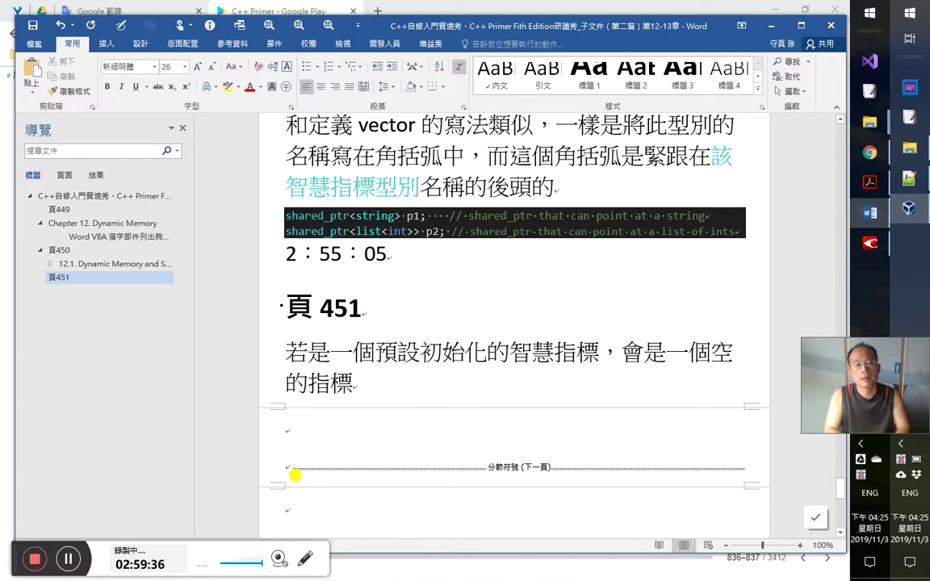
text(頁 46)
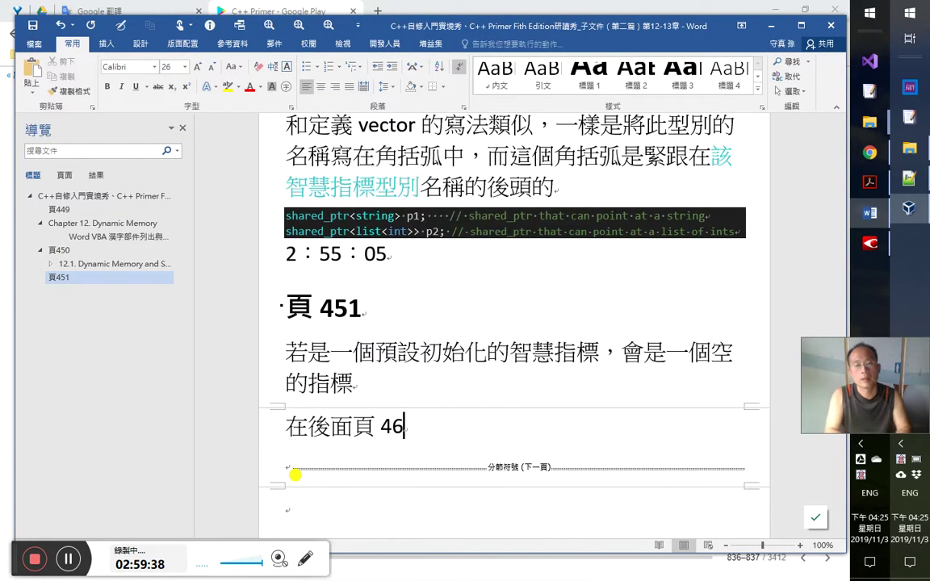
text(4)
key(alt+Tab)
key(alt+Tab)
text(我們會)
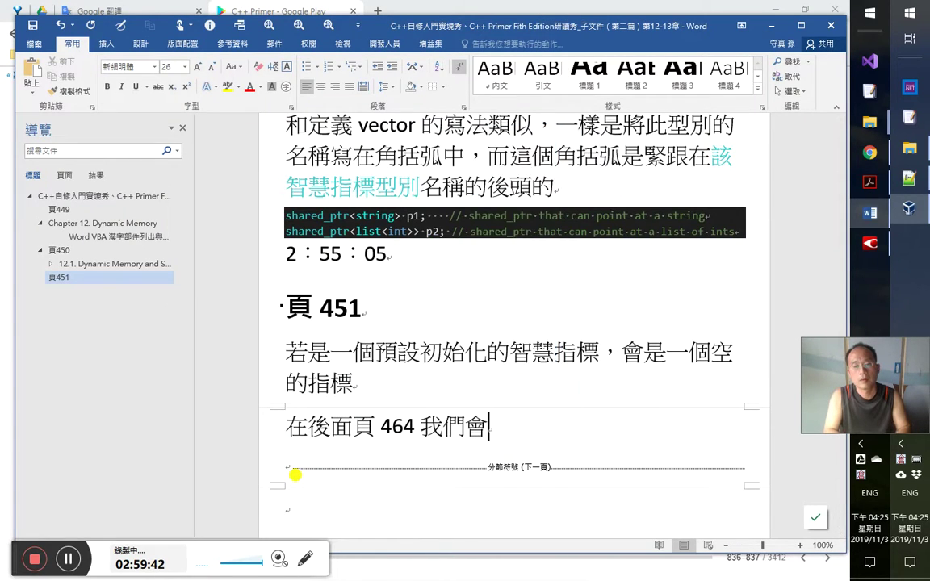
text(再討論)
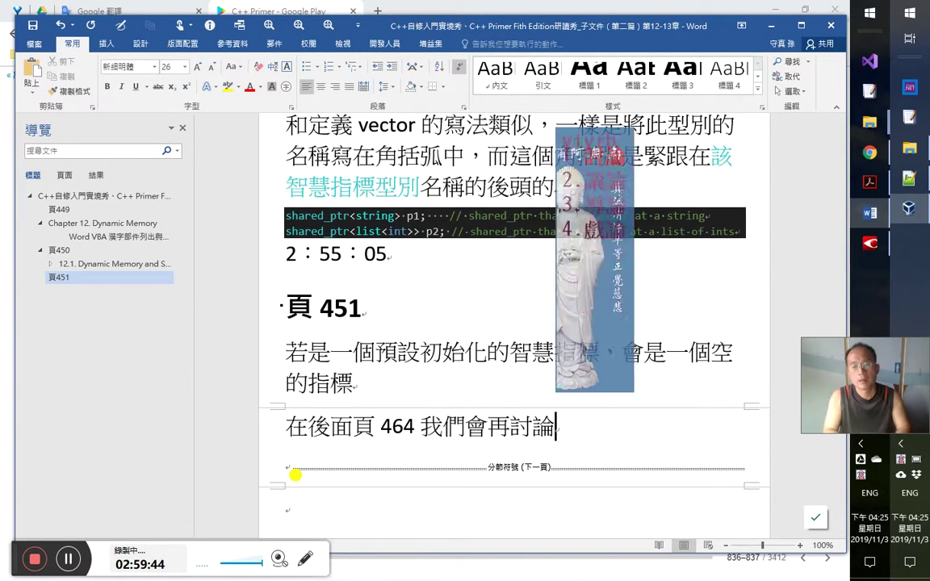
text(其他)
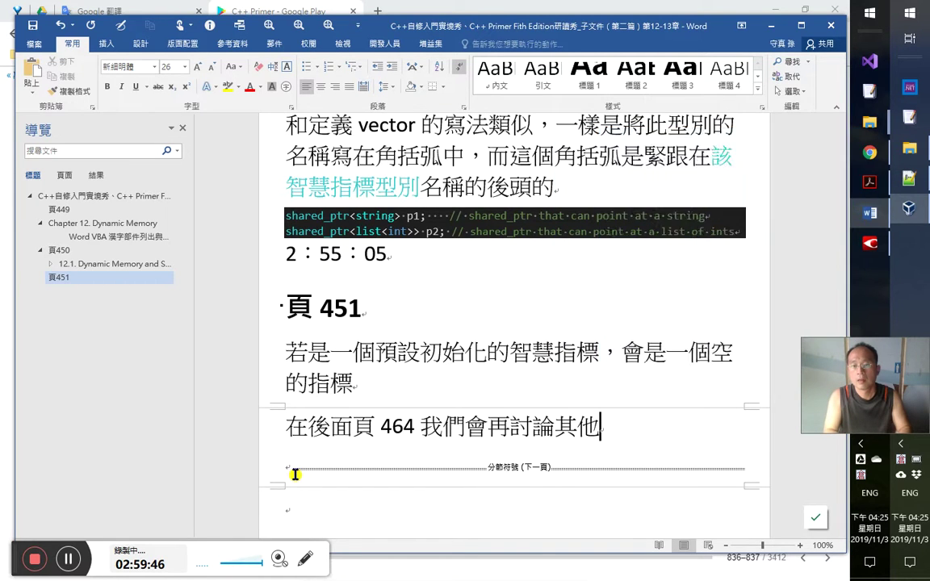
text(智慧指標)
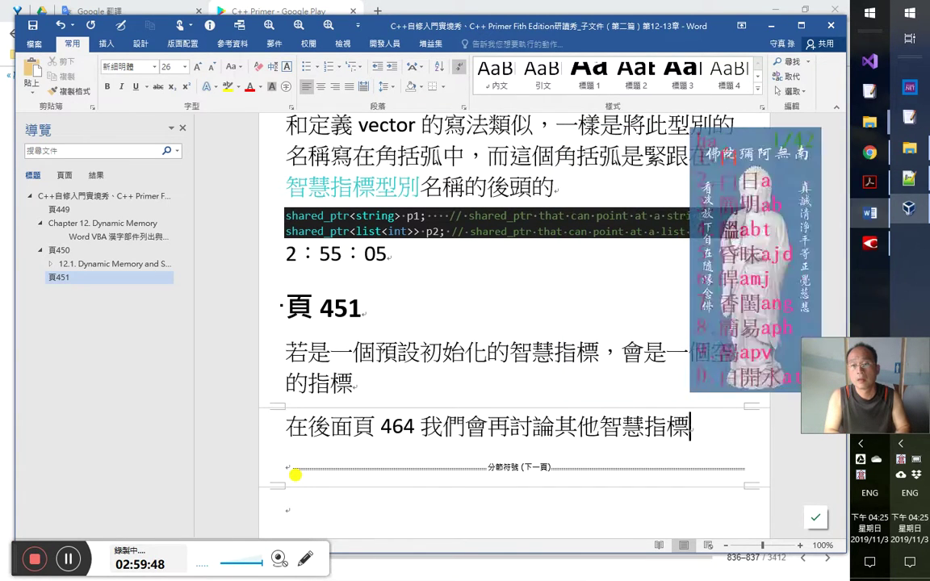
text(的初始化方式)
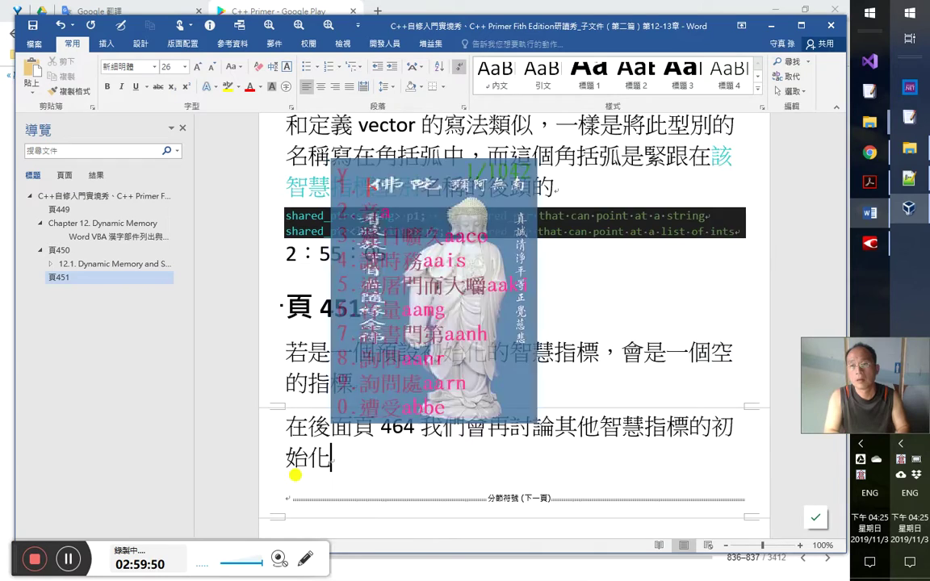
key(Return)
Move 其他 to just before 初始化 so the note reads 智慧指標的其他初始化方式
key(alt+Tab)
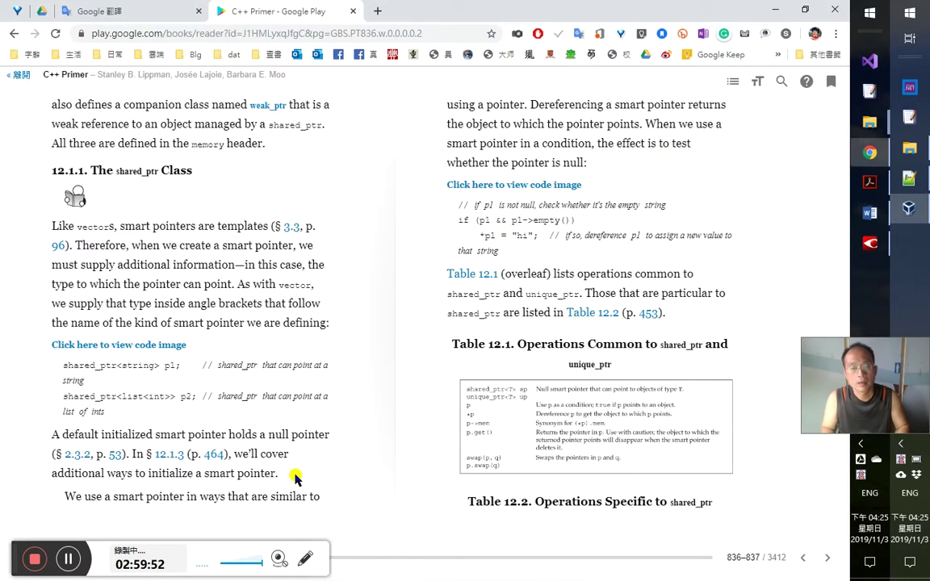
key(alt+Tab)
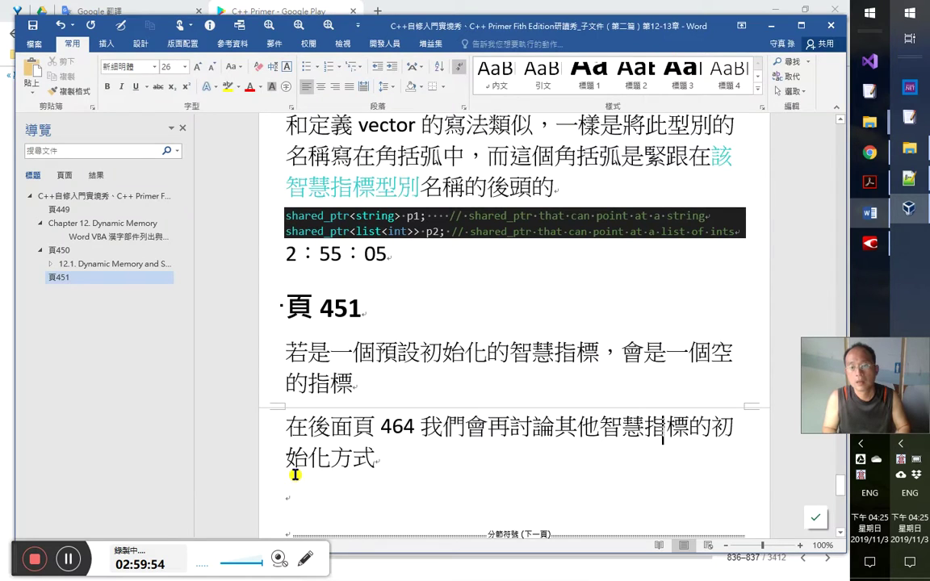
key(Left)
key(Left)
key(Left)
key(shift+Left)
key(shift+Left)
key(ctrl+c)
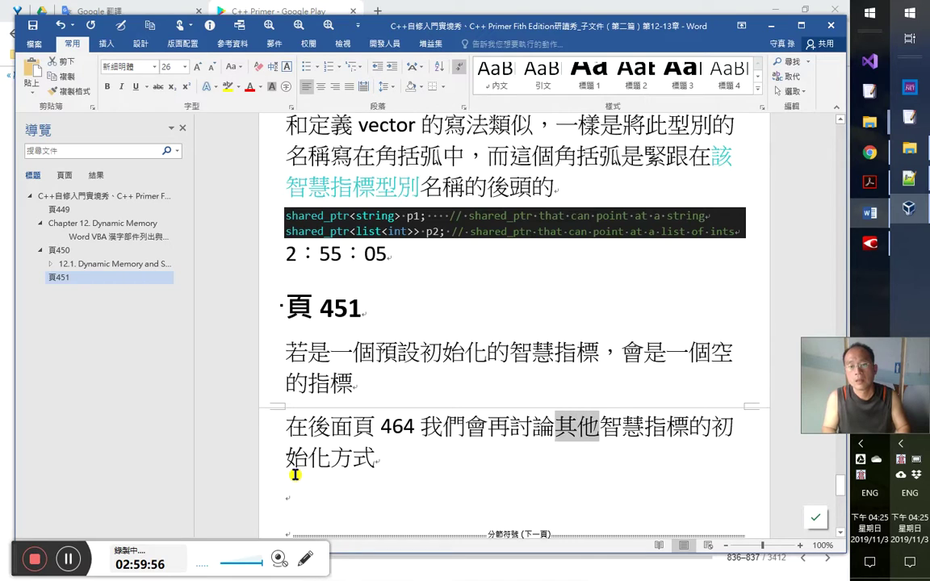
key(BackSpace)
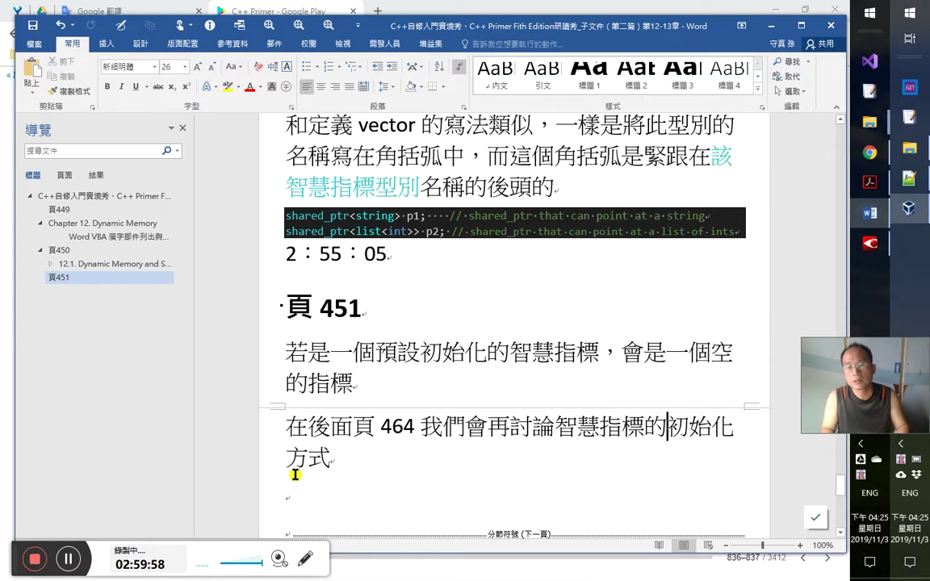
key(ctrl+v)
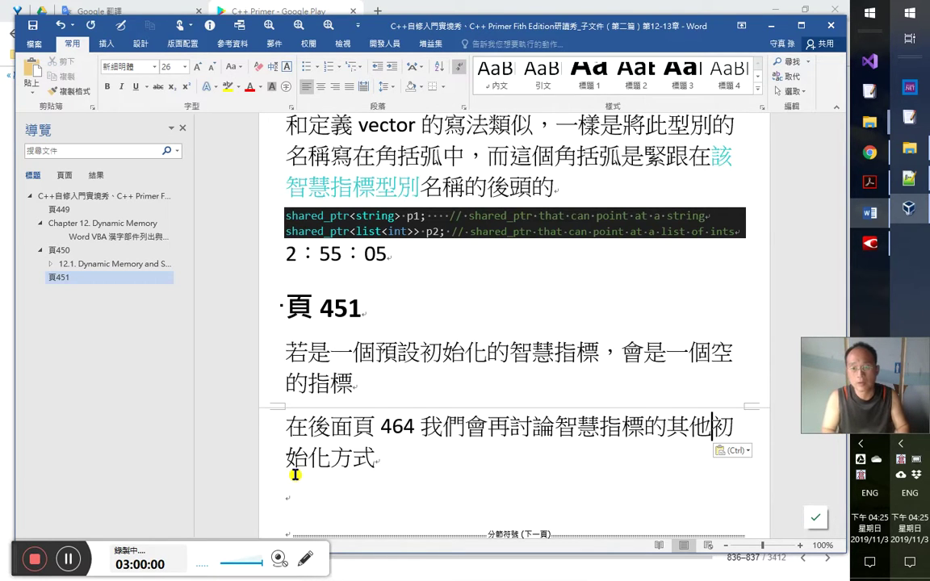
key(alt+Tab)
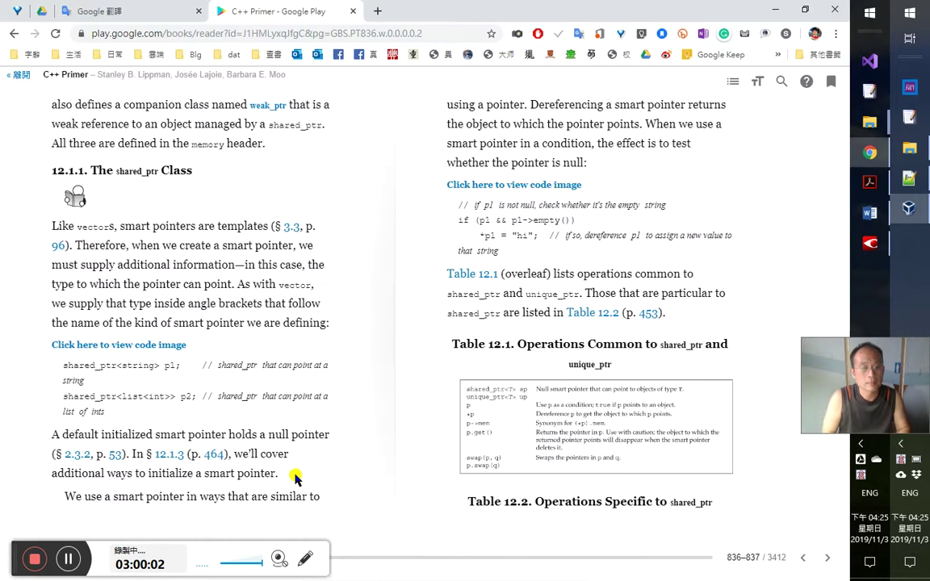
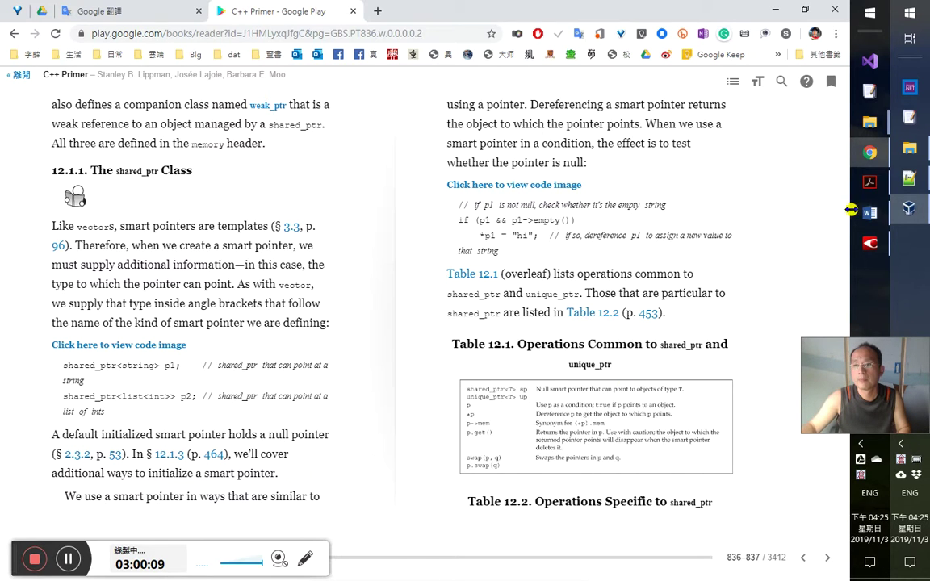
Select the PDF sentence saying §12.1.3 (p. 464) covers additional ways to initialize a smart pointer
click(870, 182)
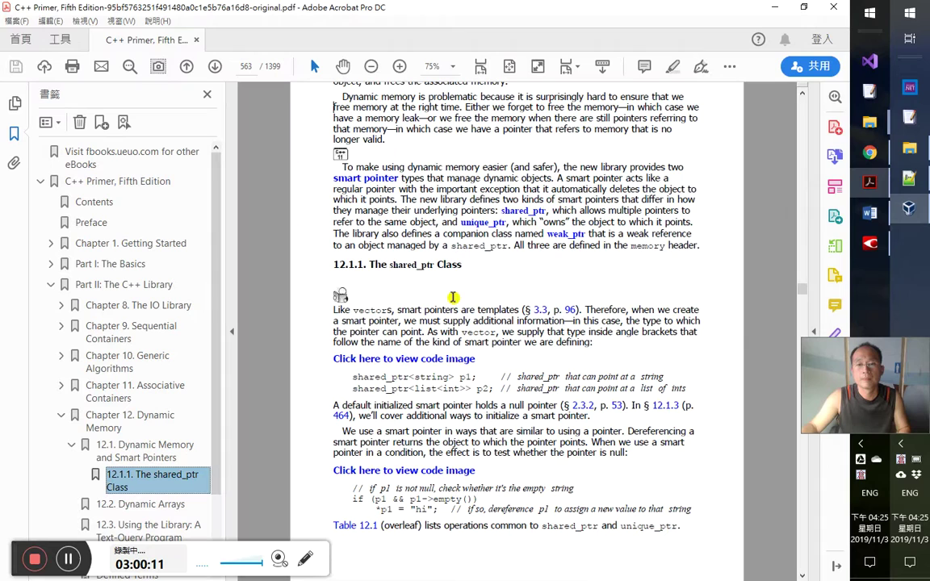
click(430, 391)
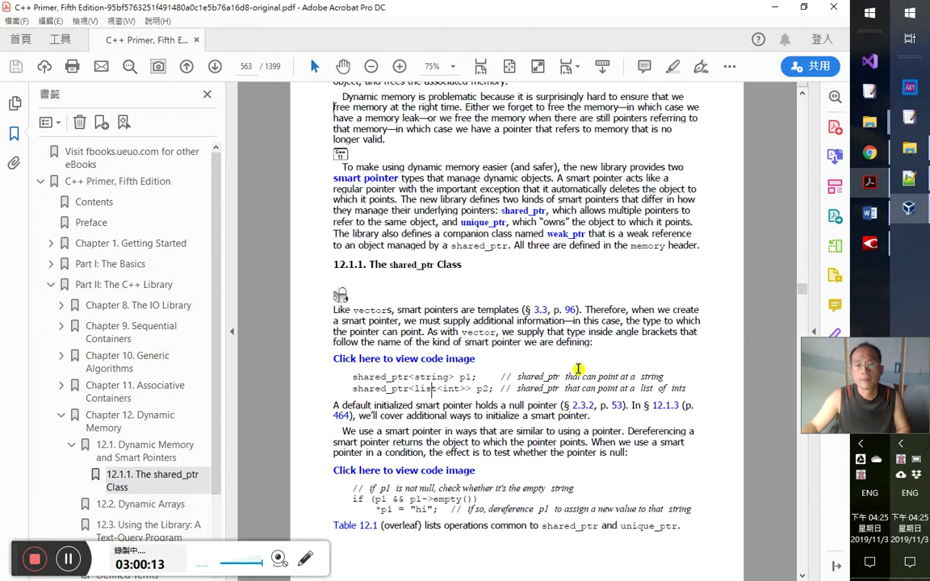
drag(598, 407, 615, 410)
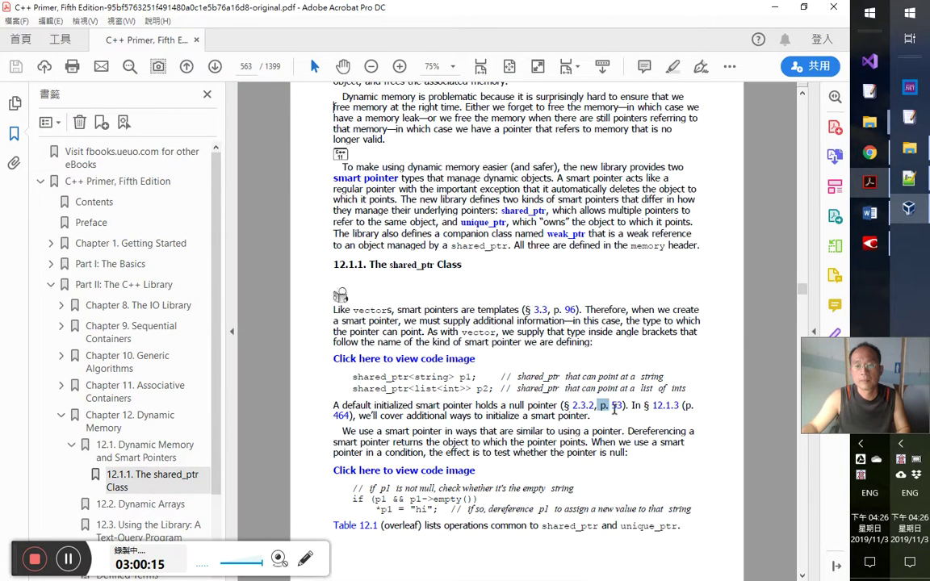
click(627, 408)
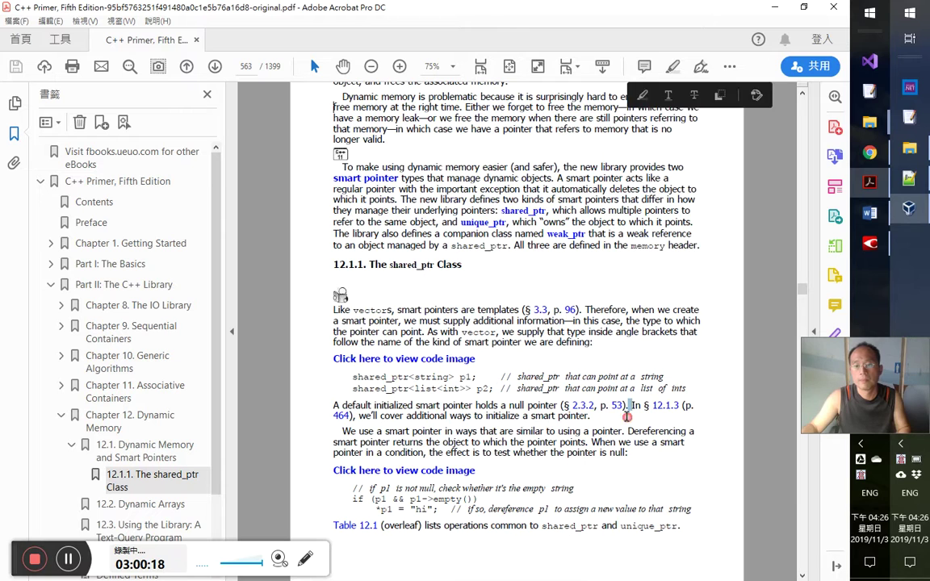
shift+click(599, 416)
key(ctrl+c)
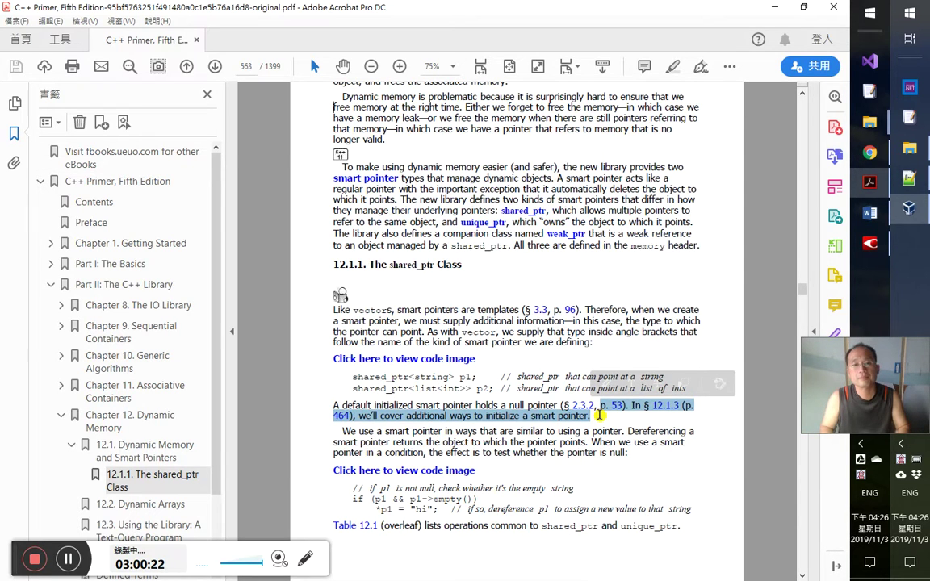
key(alt+Tab)
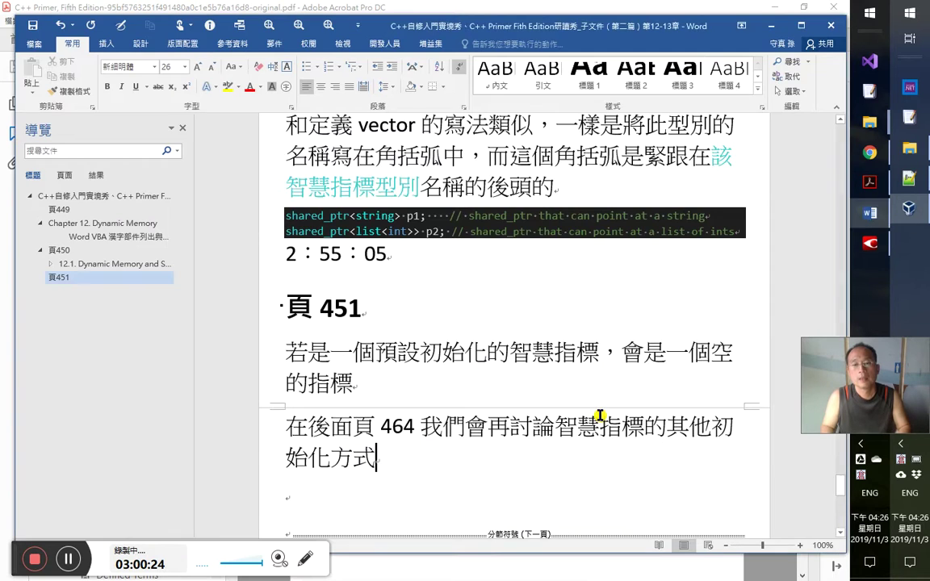
Paste the §12.1.3 English sentence below the translation, keeping source formatting
key(Down)
key(ctrl+v)
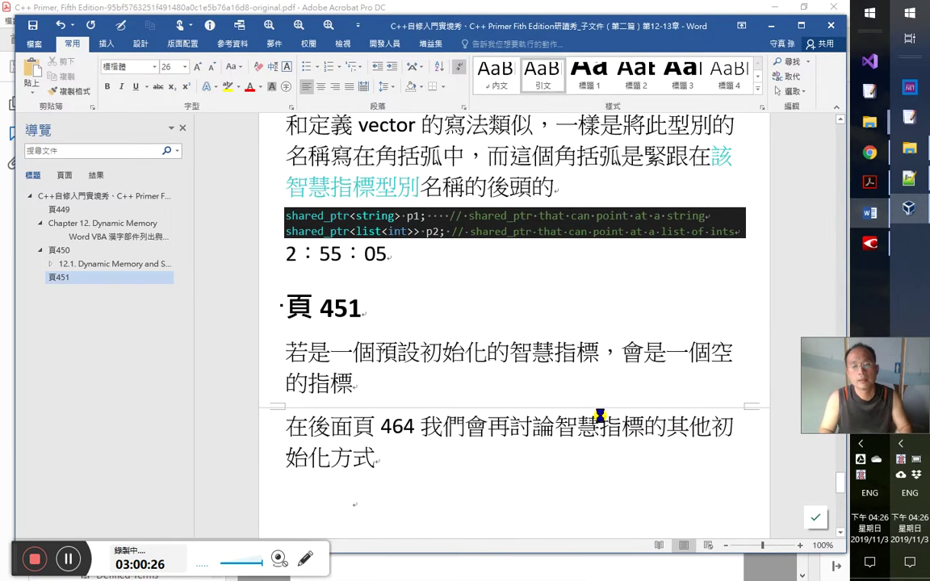
key(Return)
key(Up)
key(Up)
key(Up)
key(Up)
key(Down)
key(shift+Down)
key(shift+Down)
key(shift+End)
key(ctrl+v)
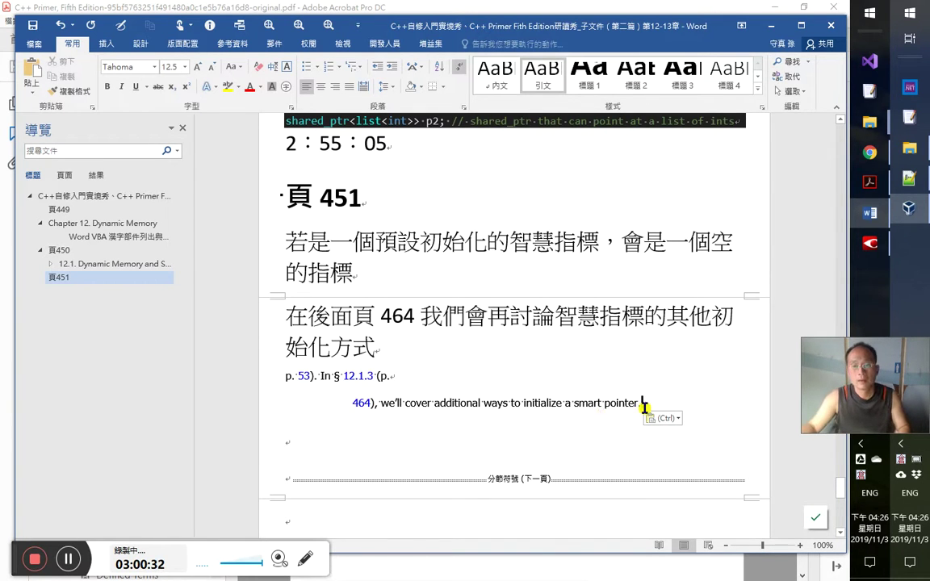
Set the pasted lines to Calibri 26, join them, and delete the leftover 'p. 53)'
click(549, 376)
key(ctrl+space)
click(547, 426)
key(ctrl+space)
key(Up)
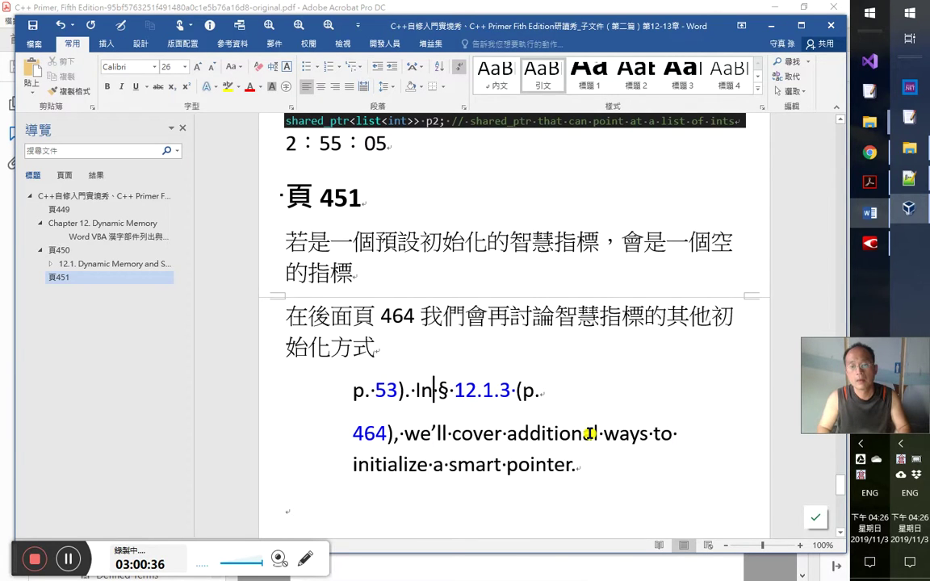
key(End)
key(Delete)
key(Down)
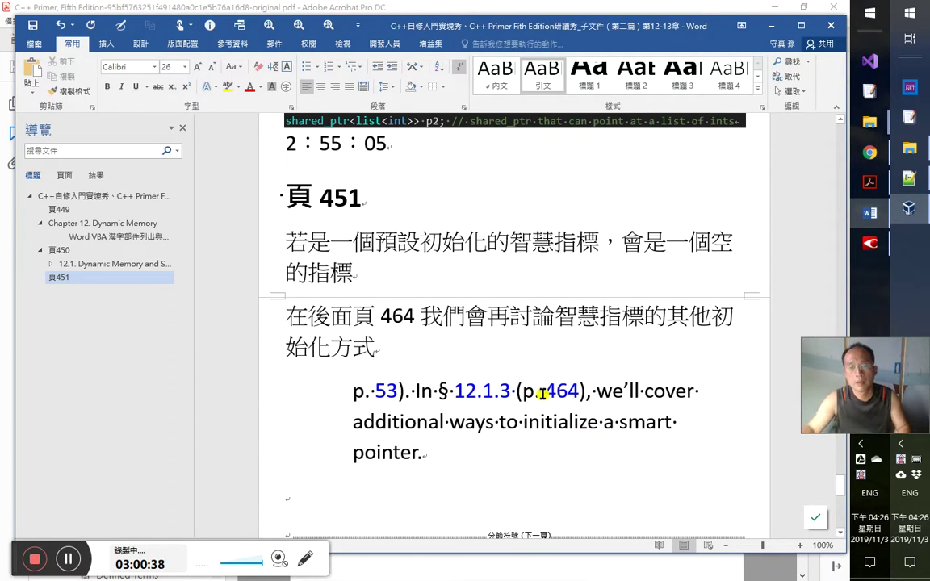
key(shift+Home)
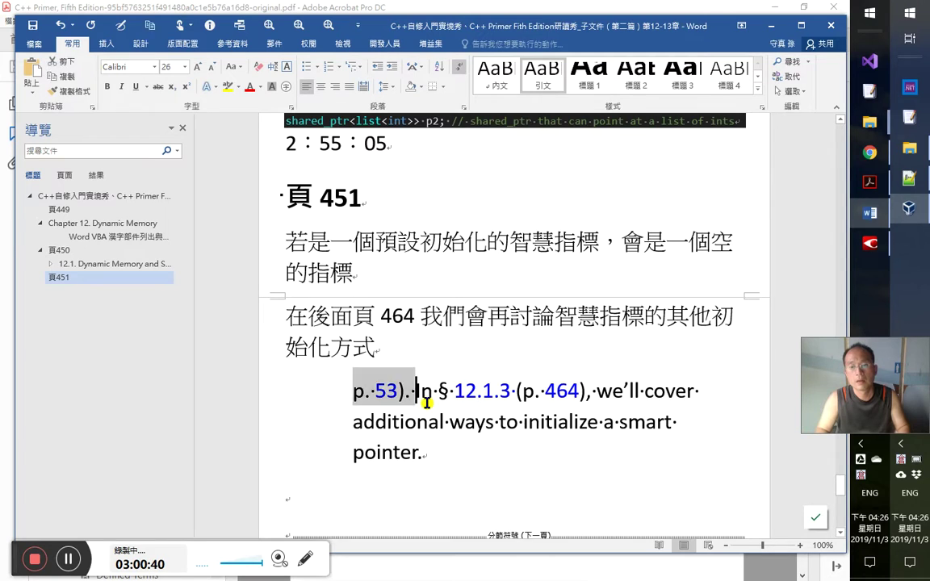
key(Delete)
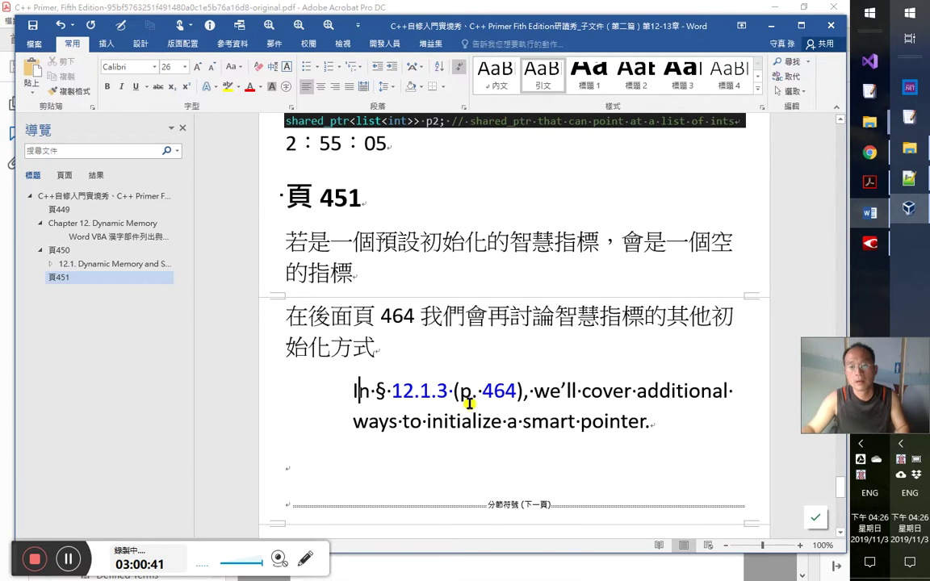
Colour 'cover' and its translation 討論 red
click(582, 391)
shift+click(633, 391)
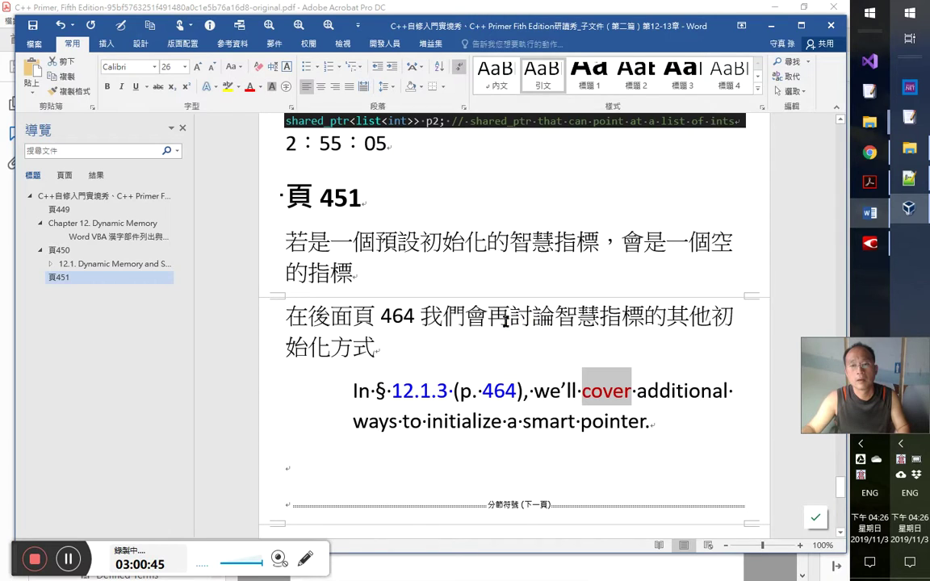
click(510, 316)
shift+click(555, 315)
click(248, 90)
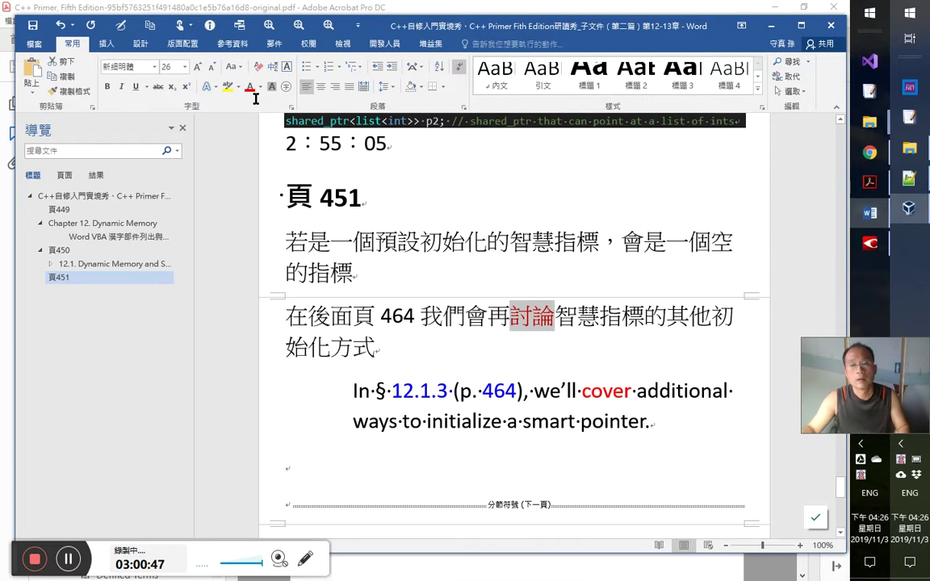
Colour 會再 and the 'll in we'll orange, then mark 'additional' and 其他 for colouring
drag(500, 321, 458, 311)
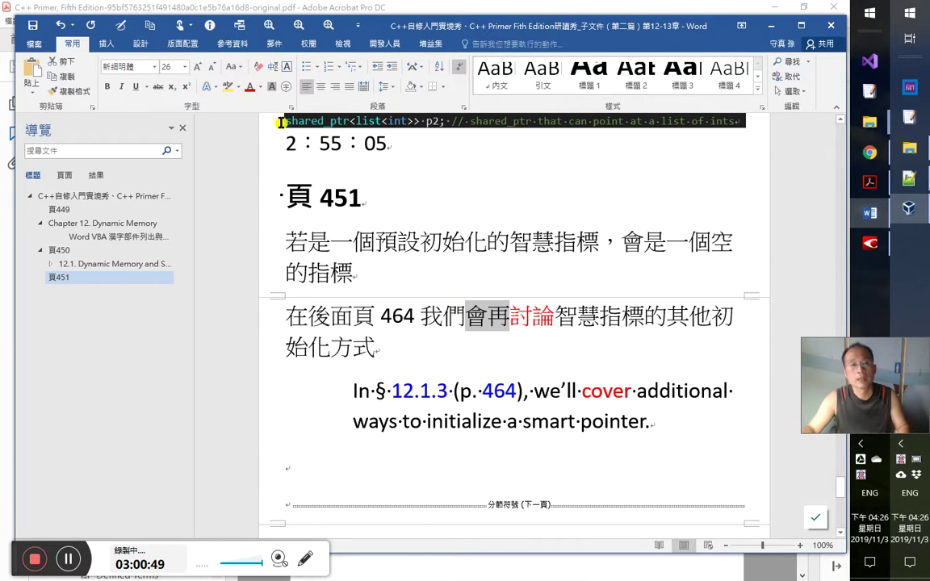
click(260, 87)
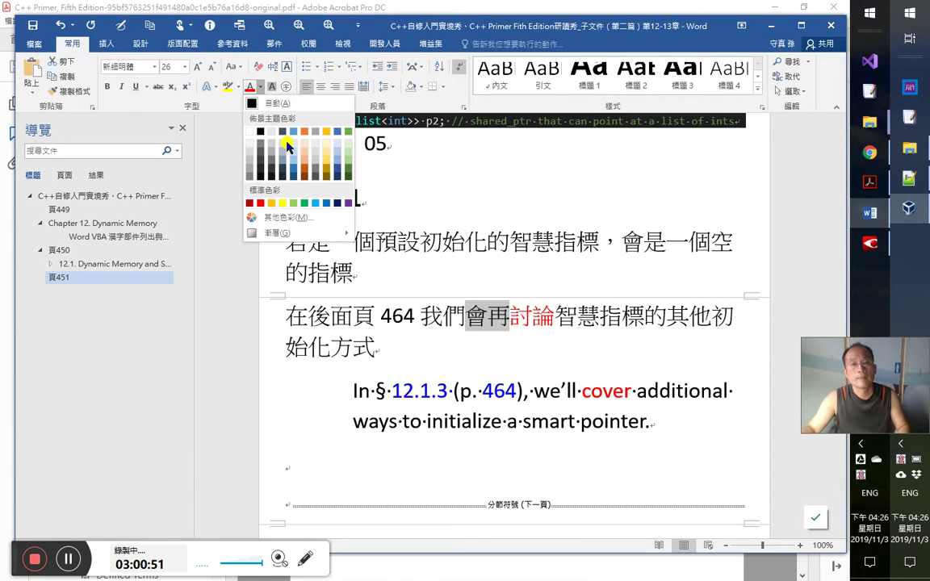
click(271, 203)
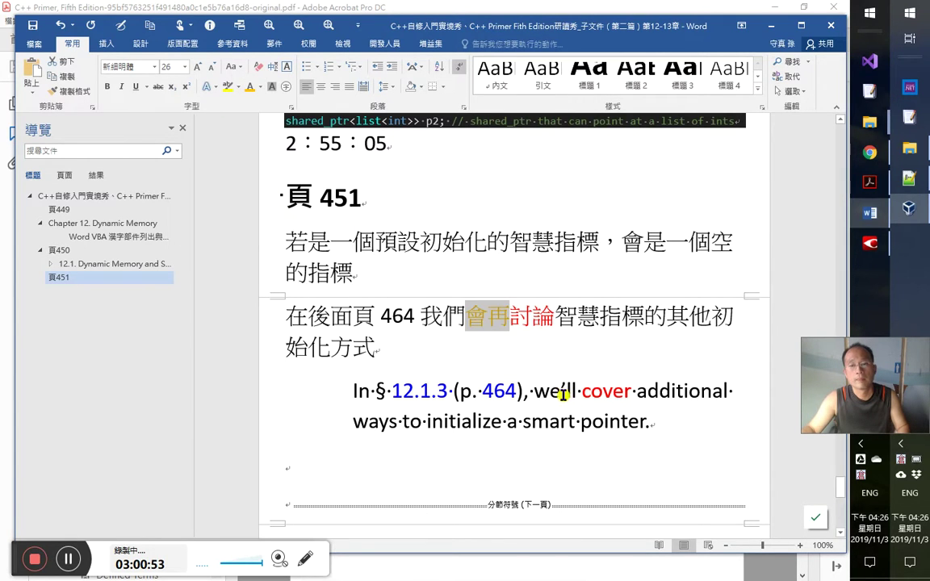
mouse_move(570, 391)
mouse_down()
mouse_move(579, 391)
mouse_move(563, 391)
mouse_up()
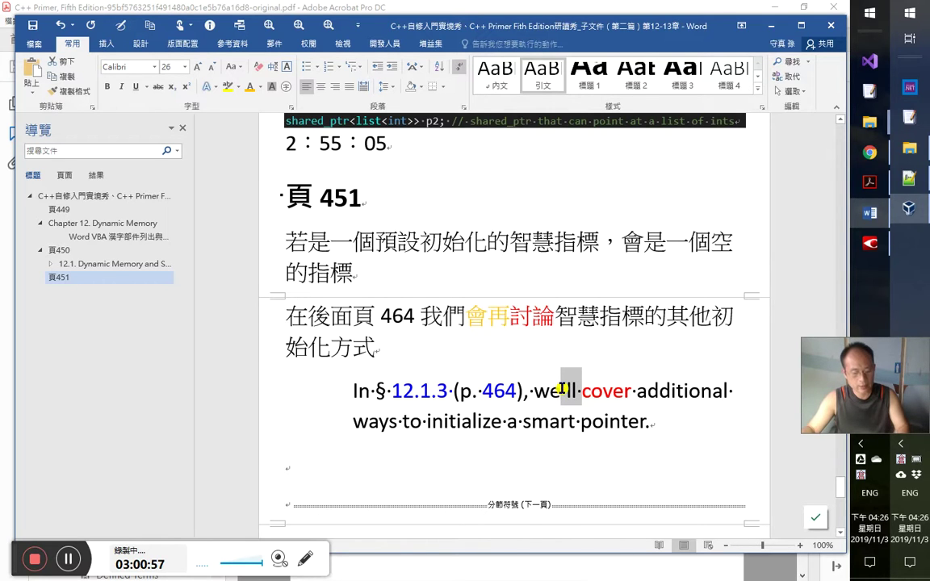
key(ctrl+shift+v)
click(637, 393)
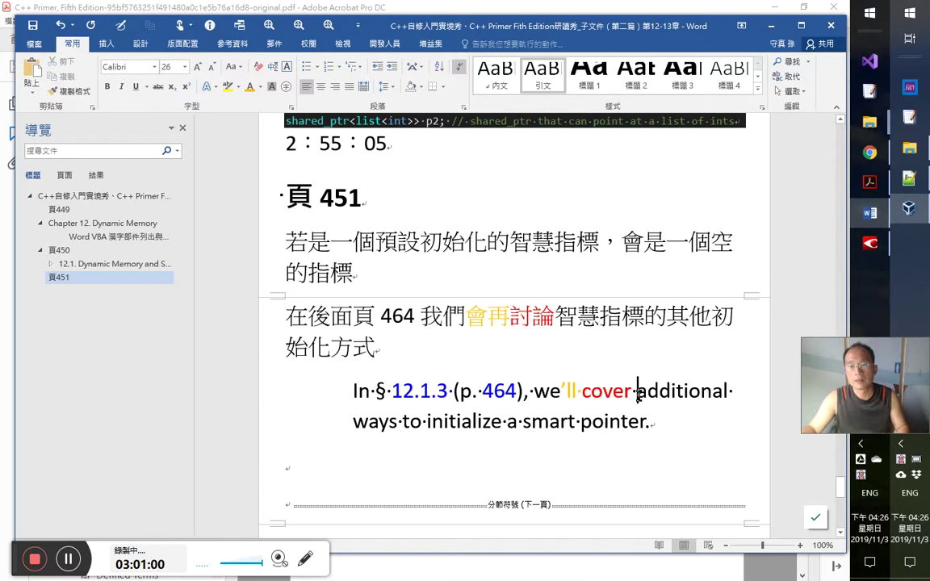
shift+click(733, 393)
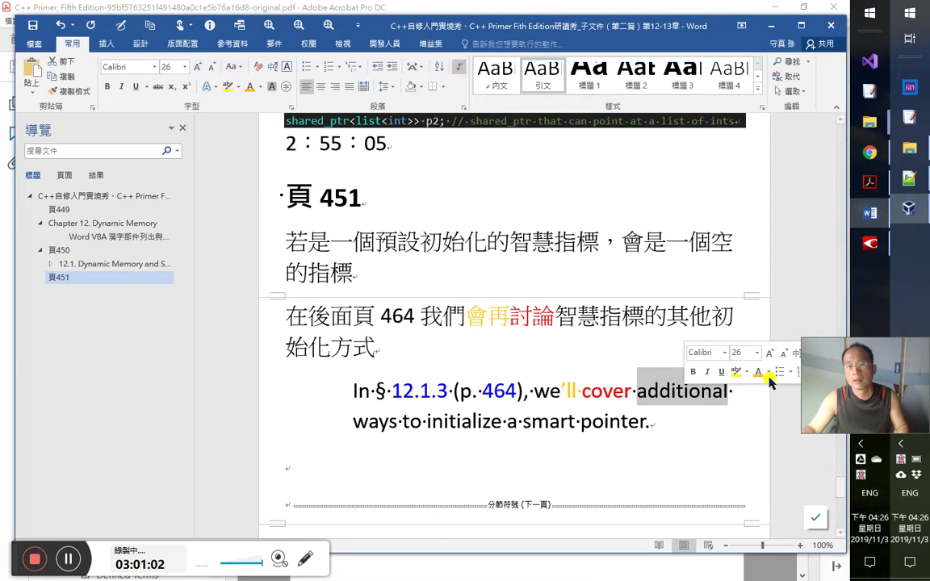
click(768, 371)
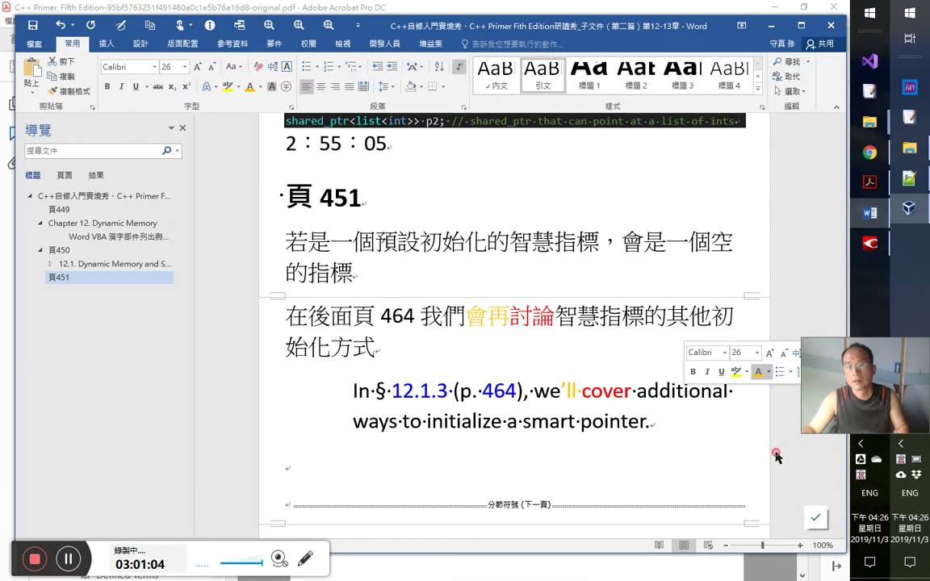
drag(673, 318, 711, 316)
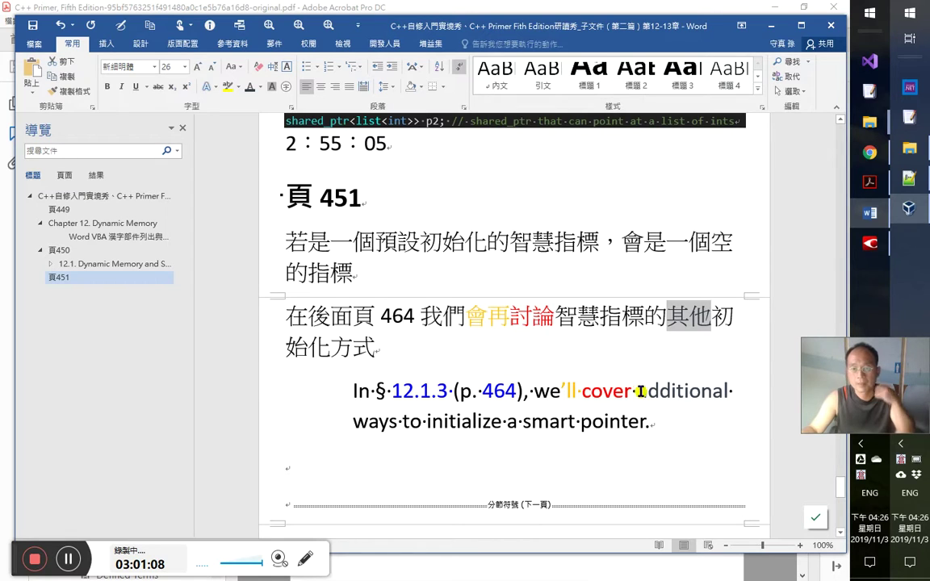
click(428, 451)
scroll(454, 446, down, 1)
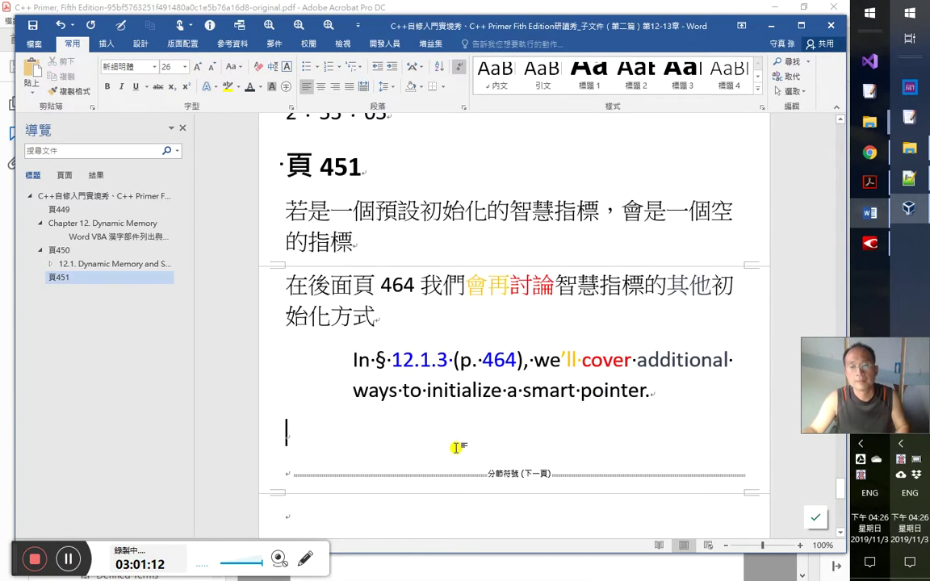
key(alt+Tab)
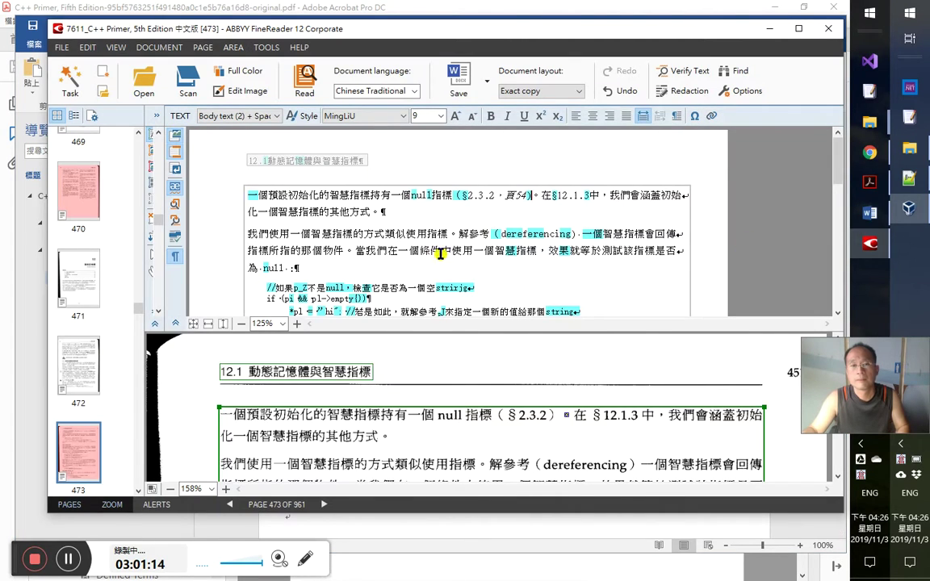
Type （頁464） right after §12.1.3 in the recognized Chinese text and italicize it
click(423, 257)
click(504, 212)
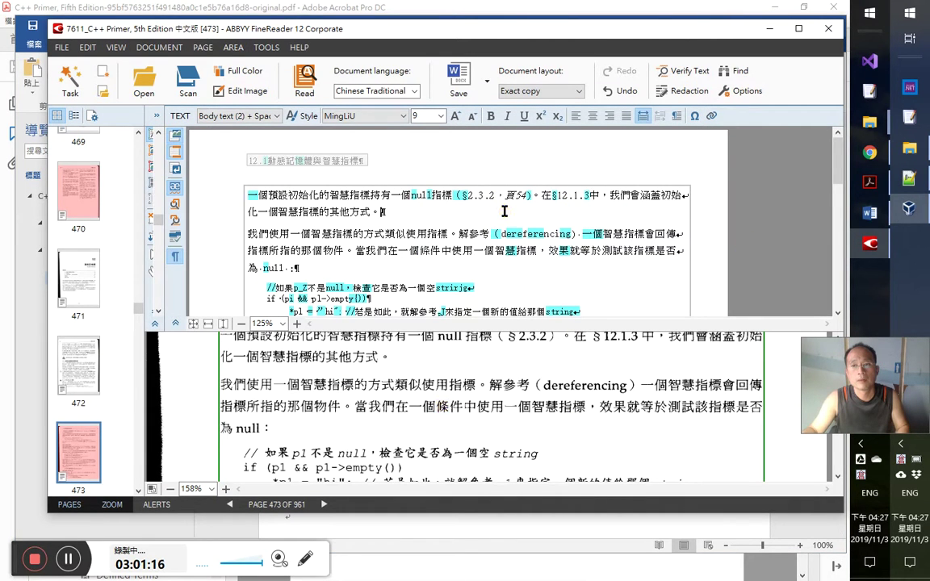
drag(550, 201, 545, 215)
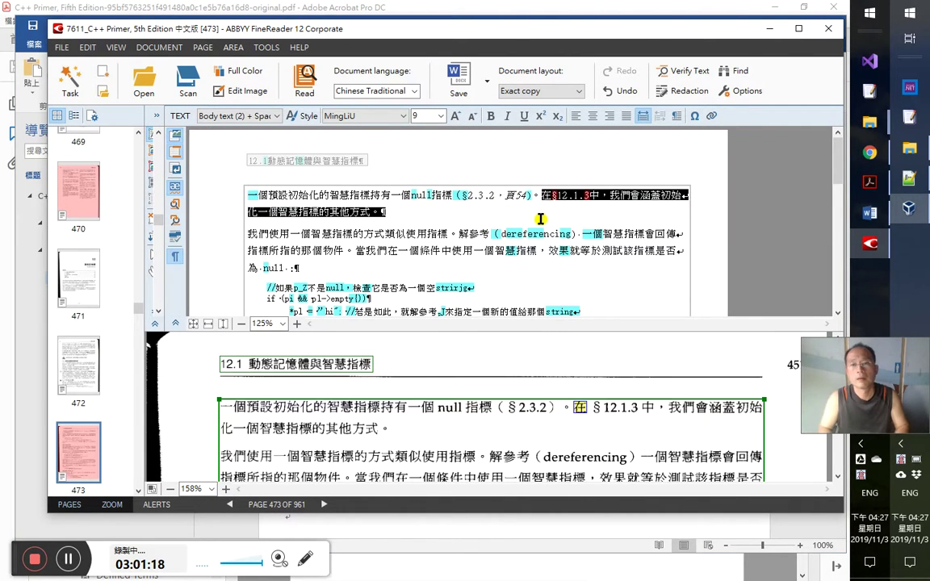
key(Left)
key(Right)
key(Right)
key(Right)
key(Right)
key(Right)
key(Right)
key(Right)
key(Right)
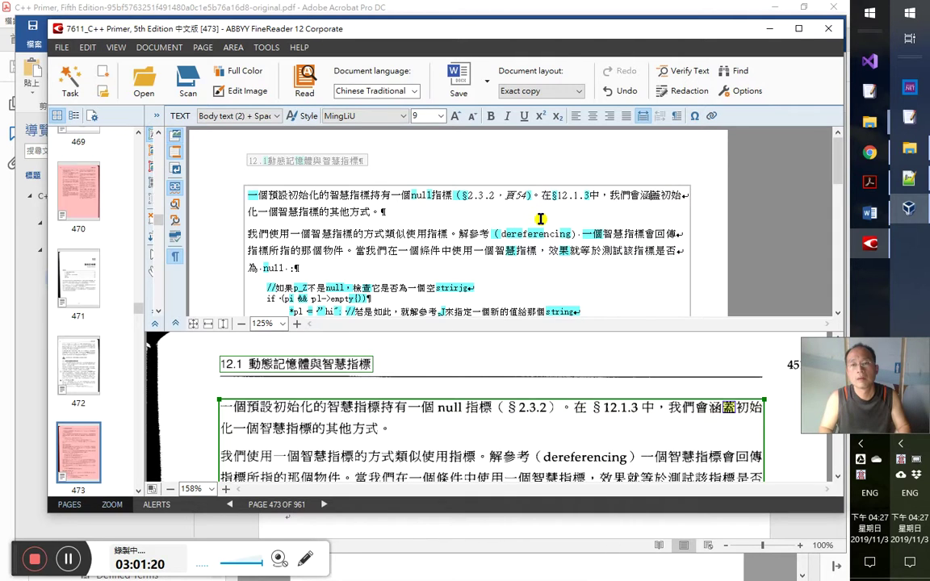
text(（頁464）)
key(shift+Left)
key(shift+Left)
key(shift+Left)
key(ctrl+i)
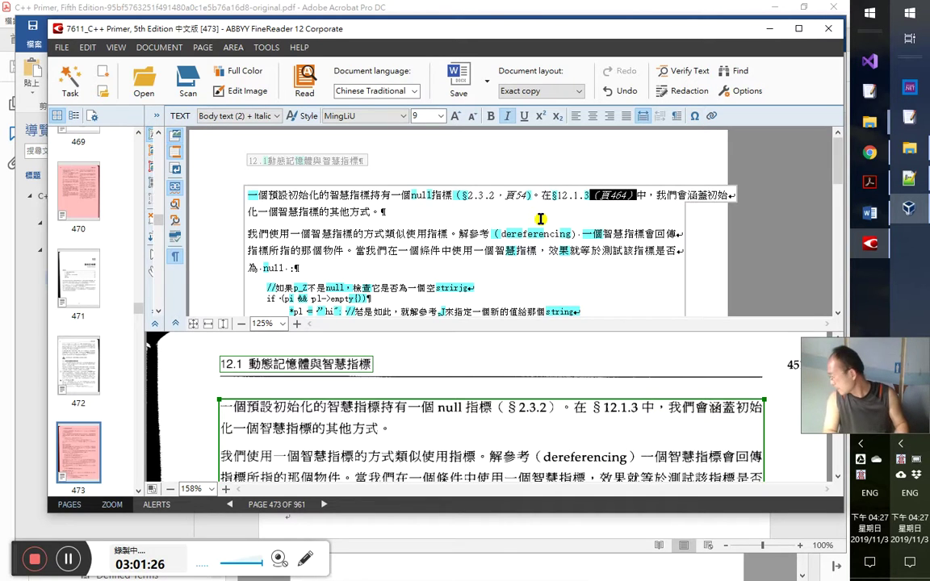
key(alt+Tab)
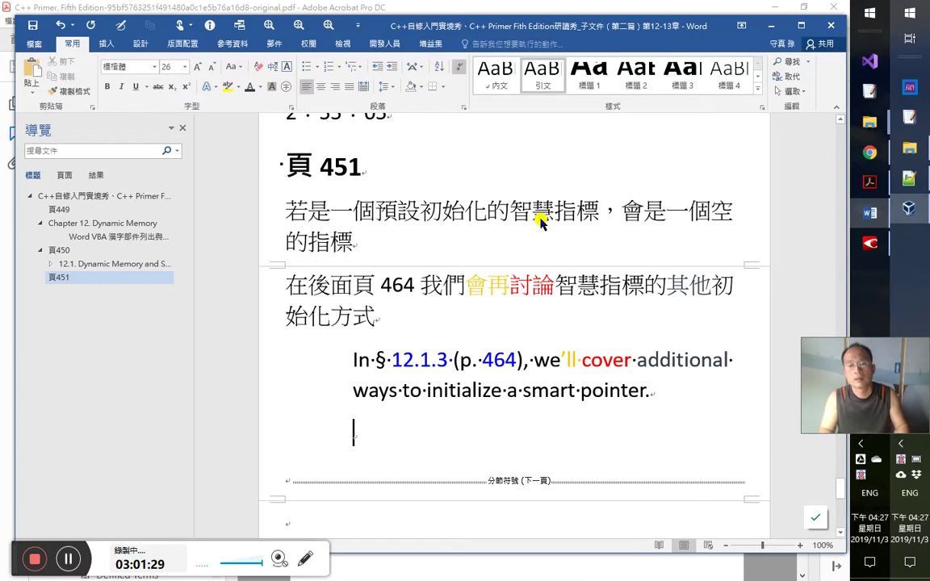
Paste the Chinese source sentence and colour its 涵蓋 red
text(在§12.1.3 中，我們會涵蓋初始 化一個智慧指標的其他方式。)
drag(561, 434, 586, 429)
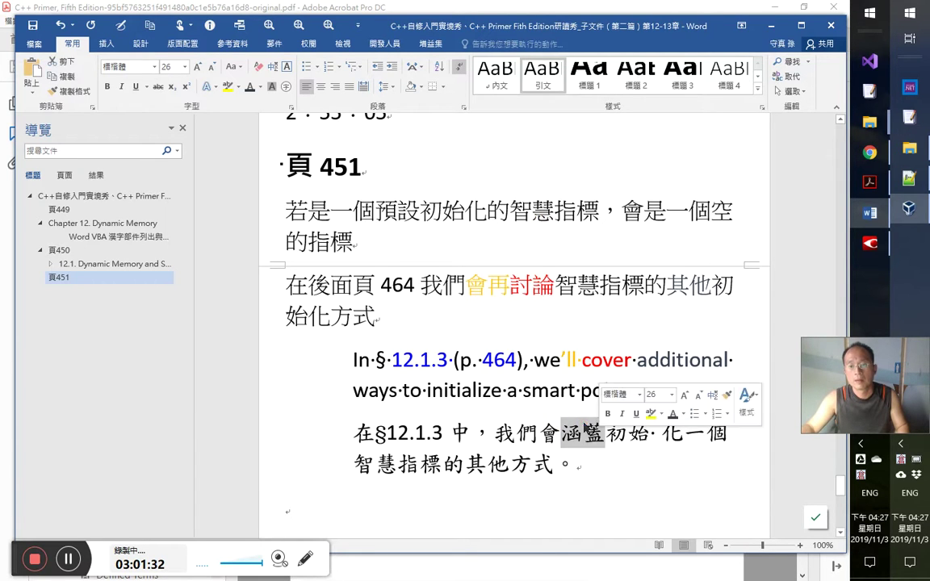
click(260, 86)
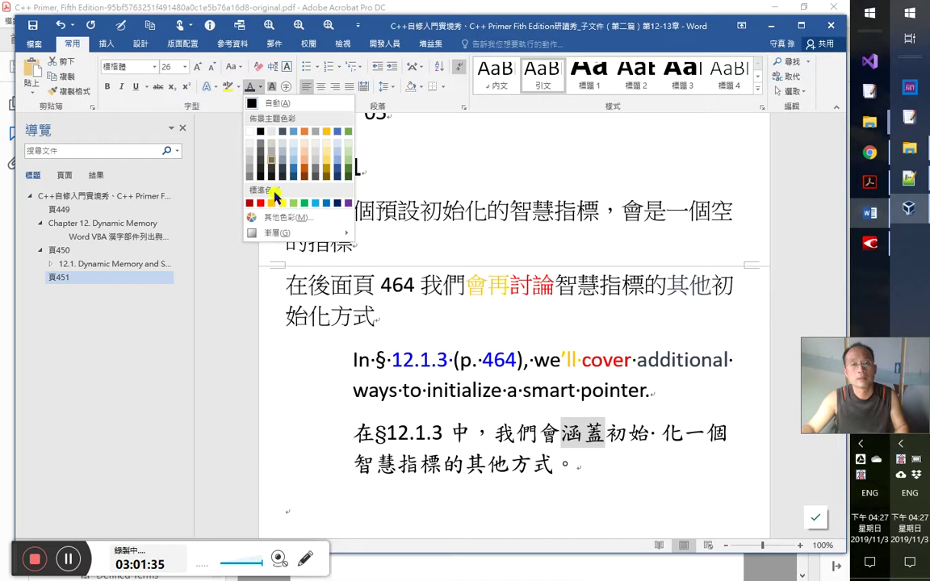
click(257, 200)
Type the remark 哪有人家這樣用「涵蓋」的！ on the line below the translation
click(388, 494)
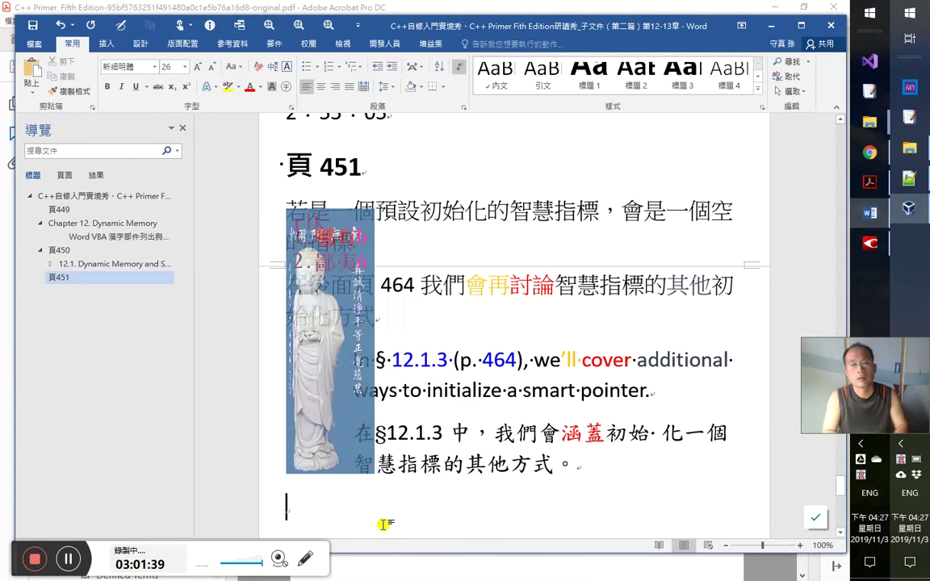
text(哪有傢)
key(BackSpace)
text(入定)
key(BackSpace)
key(BackSpace)
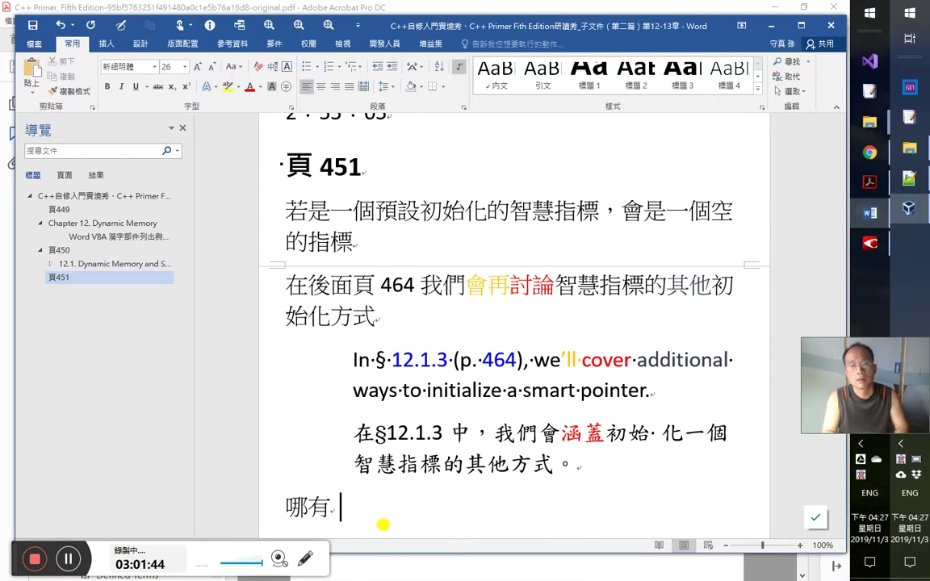
text(人家)
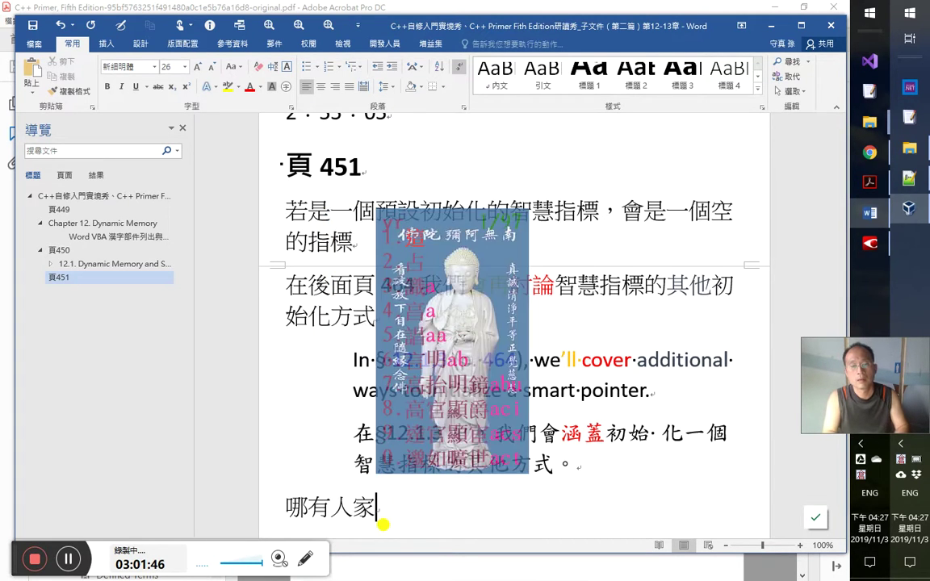
text(這樣用「」)
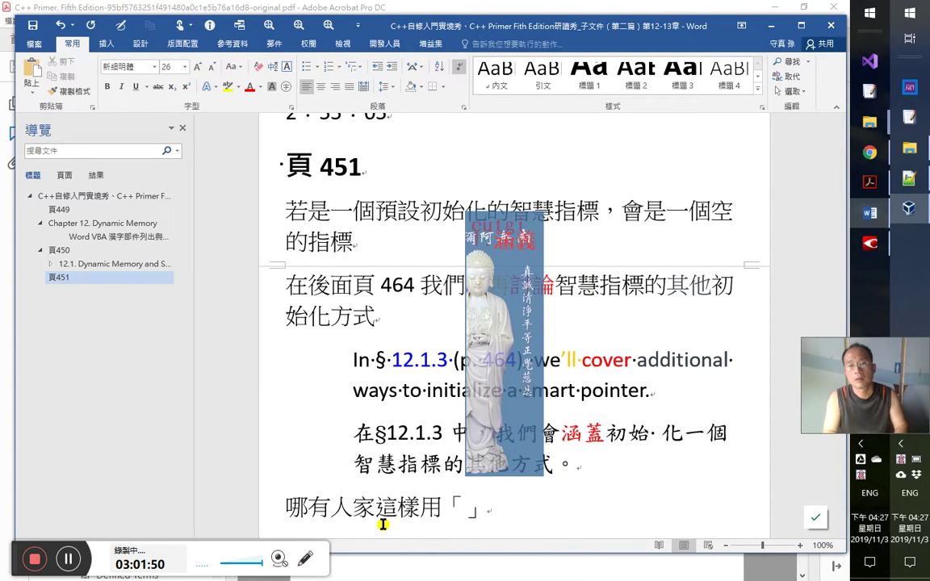
text(涵義)
key(shift+Left)
text(蓋」)
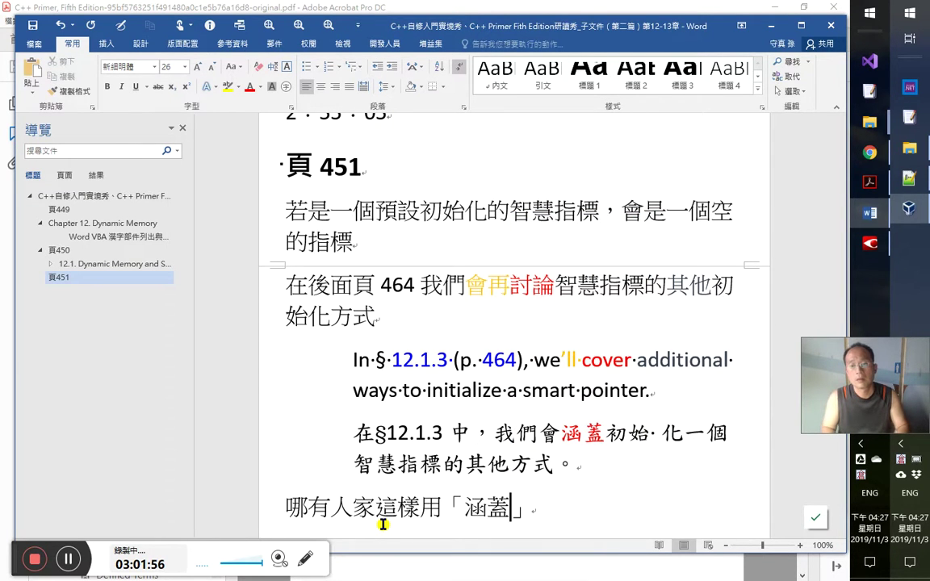
text(的！)
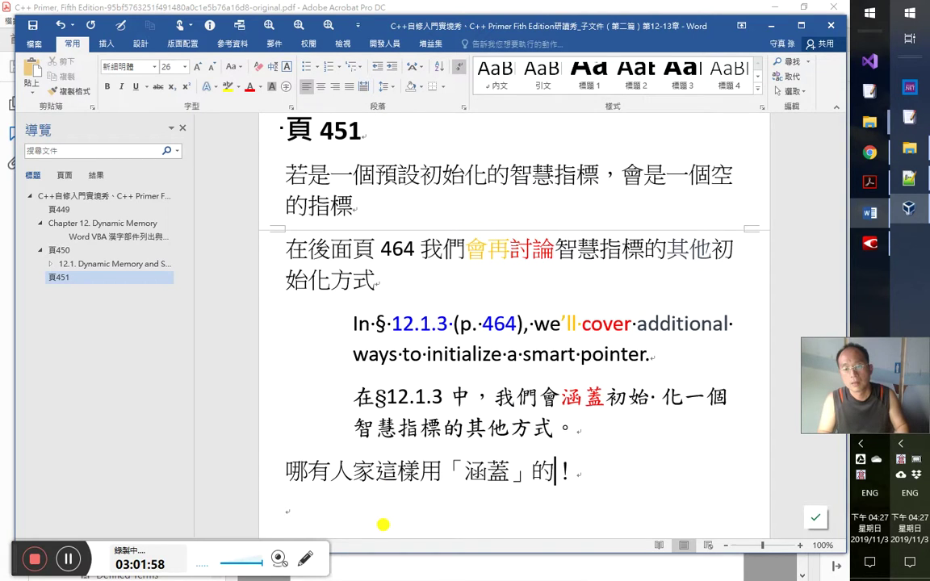
key(shift+Left)
key(shift+Left)
key(ctrl+c)
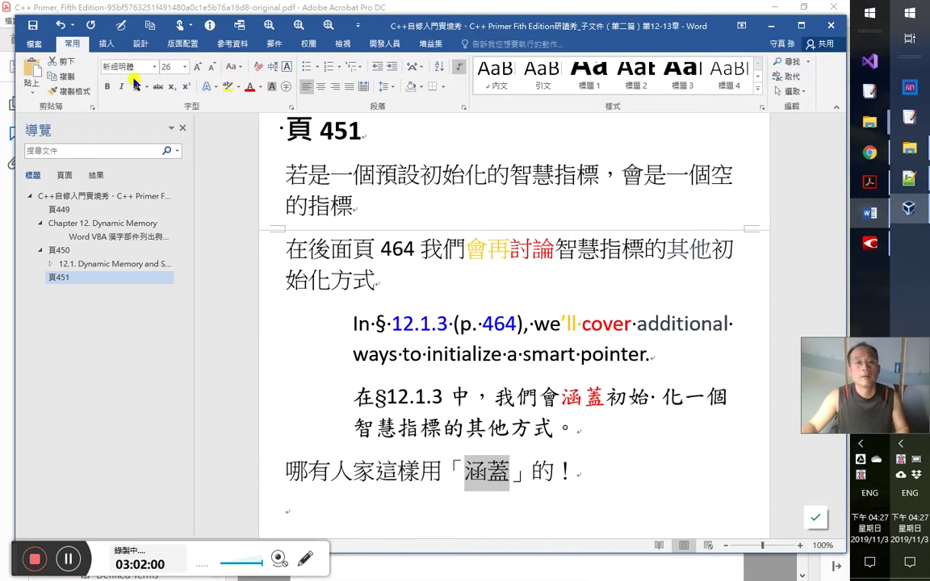
Colour 涵蓋 in the remark red and find its input code eutg in the code table
click(244, 88)
key(alt+Tab)
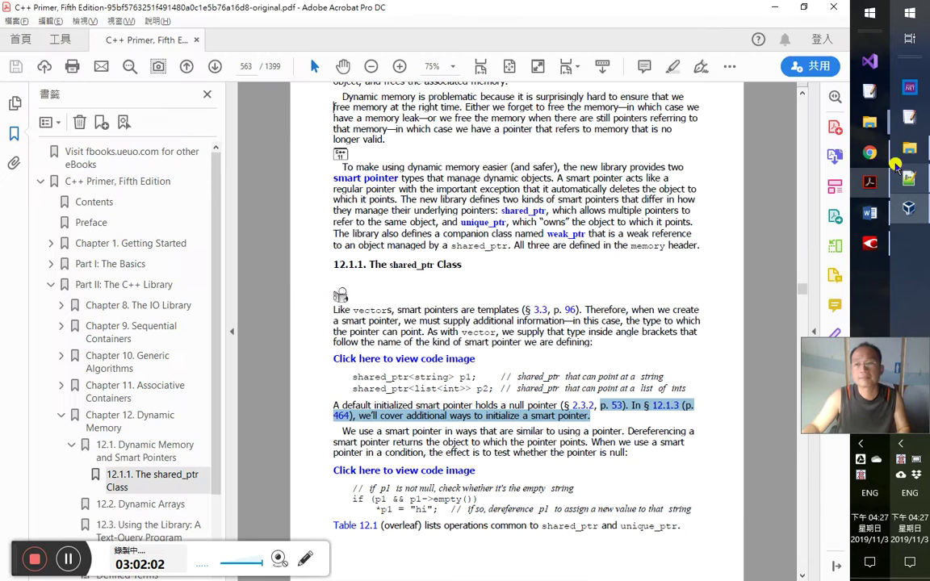
key(alt+Tab)
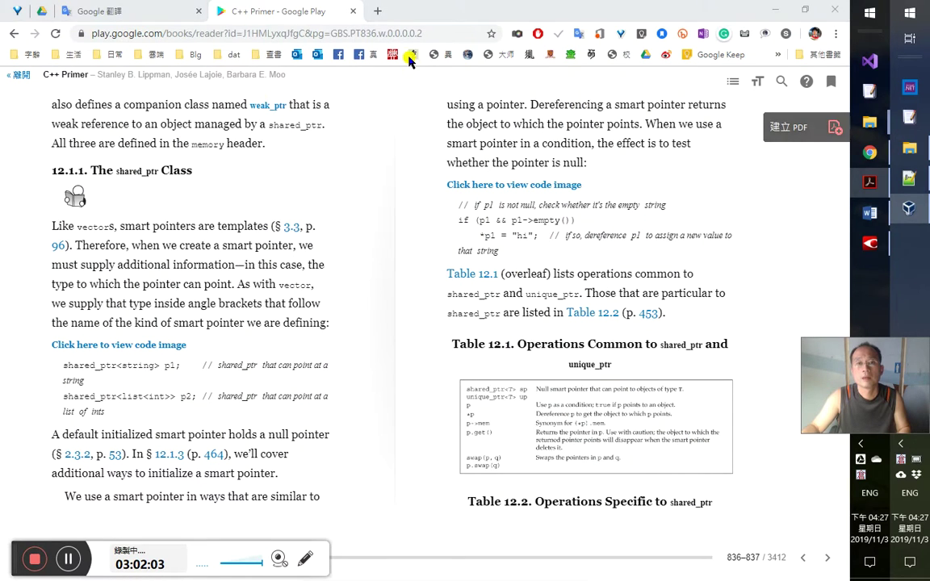
click(377, 10)
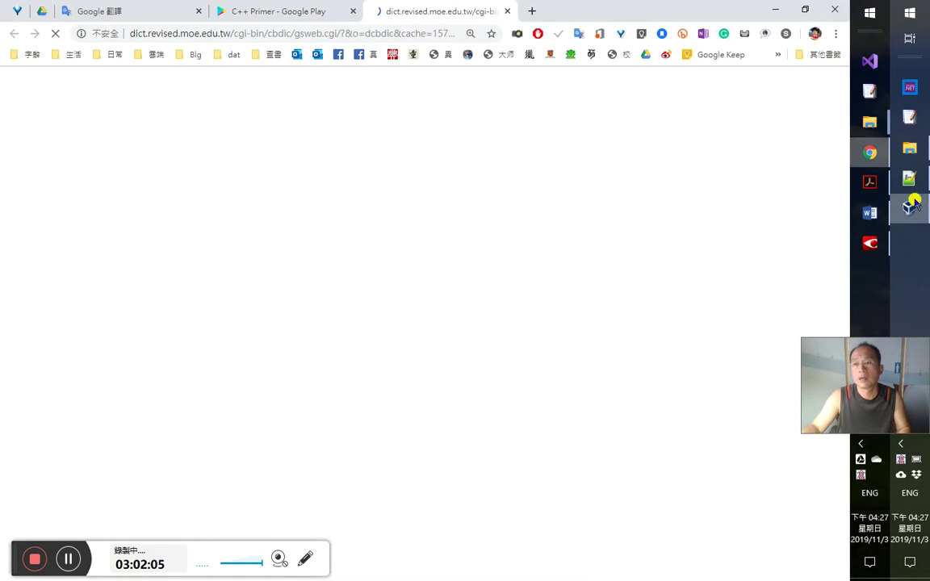
click(909, 180)
key(ctrl+f)
key(ctrl+v)
key(Return)
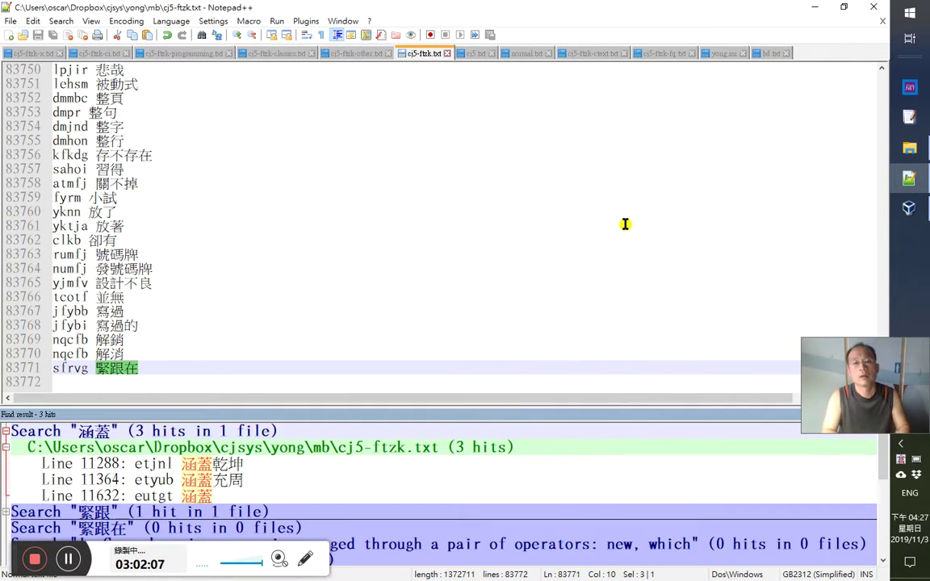
key(ctrl+f)
text(eutgi)
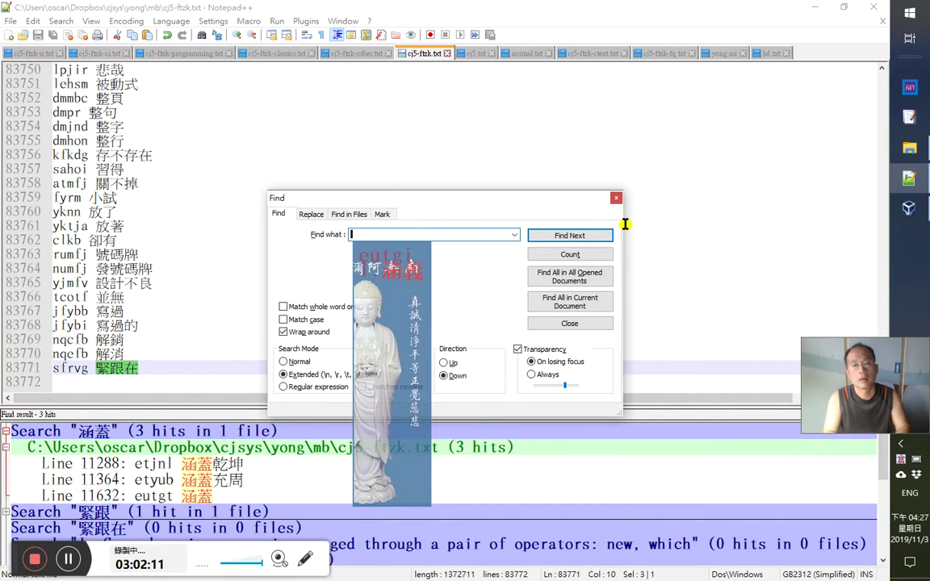
key(Escape)
key(Escape)
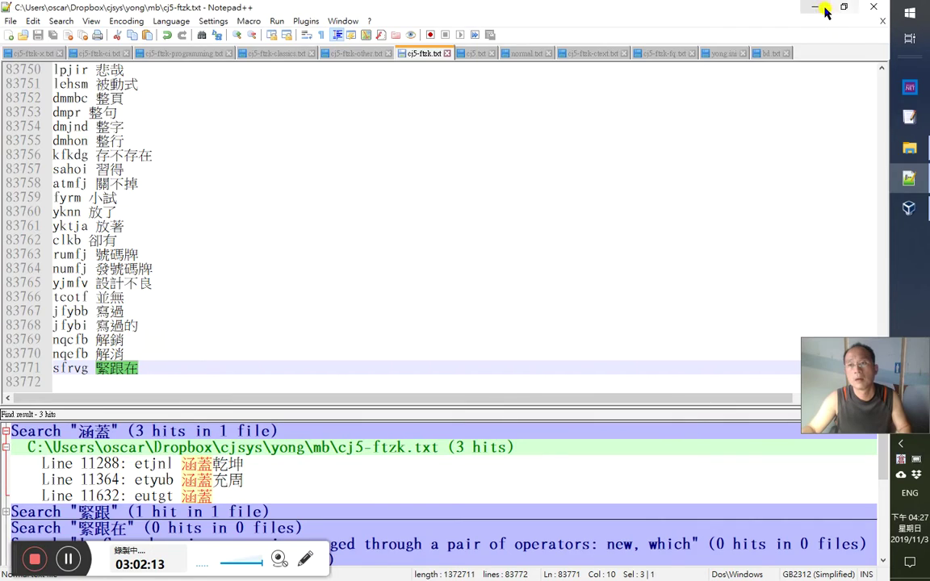
click(820, 8)
Look up 涵蓋 in the Ministry of Education Mandarin dictionary, then close that tab
click(319, 276)
key(ctrl+v)
key(Return)
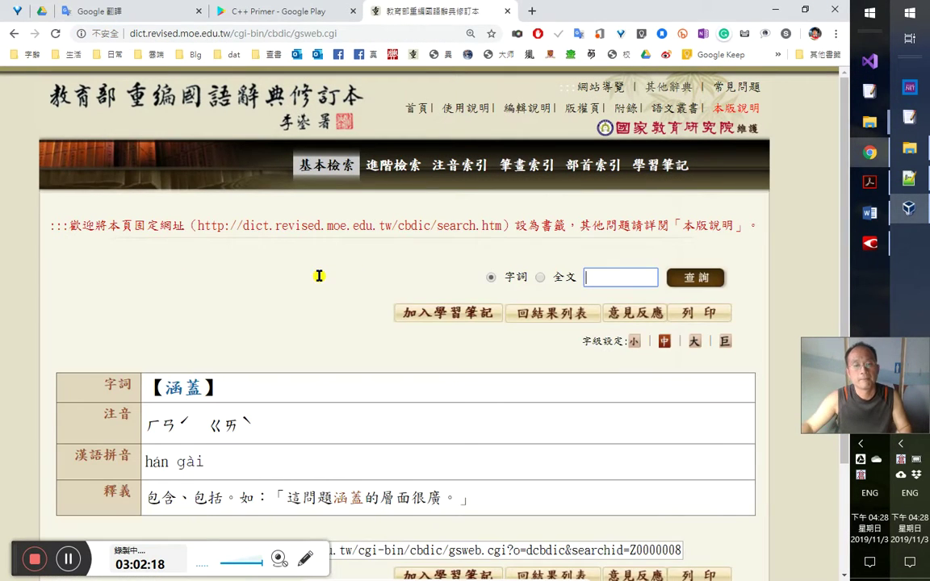
key(ctrl+w)
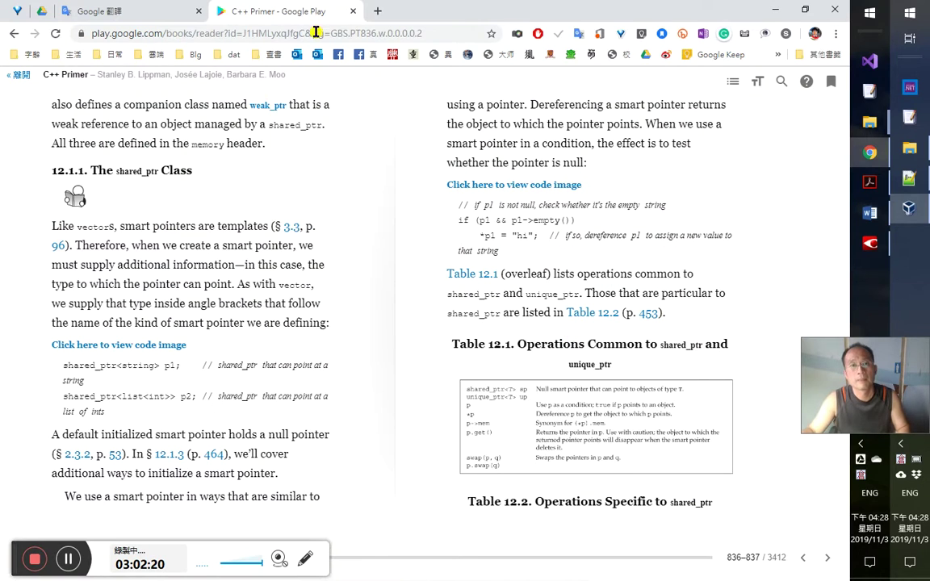
key(alt+Tab)
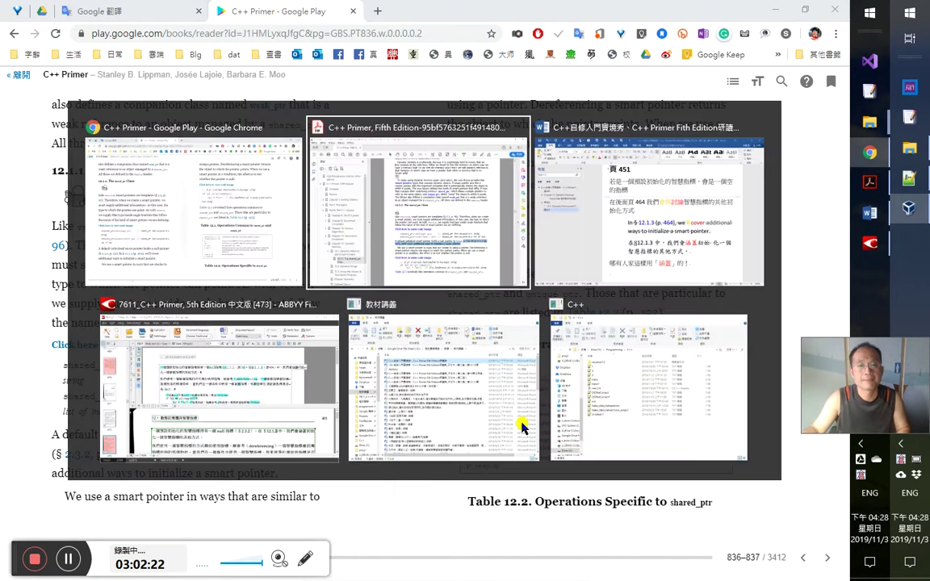
scroll(544, 474, down, 1)
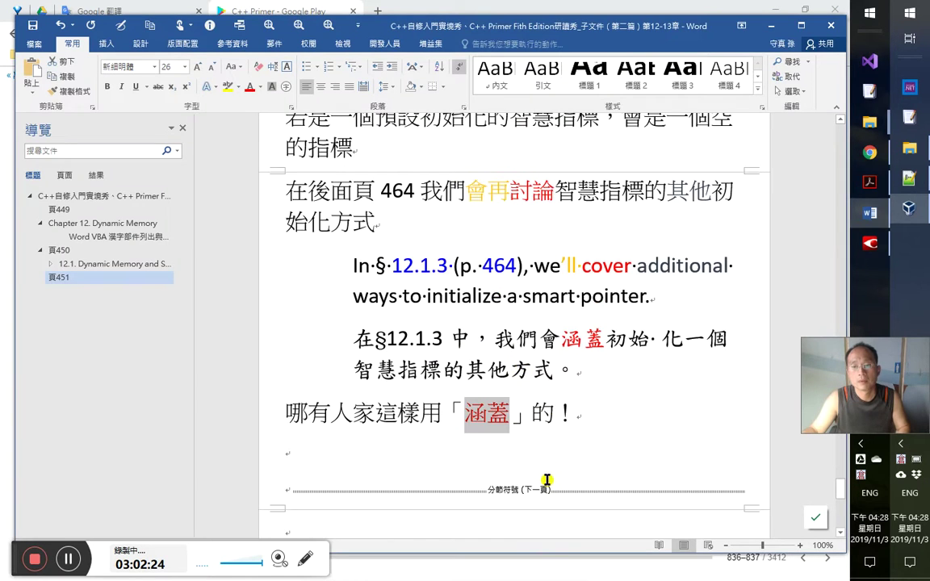
Add →在 after the translation's 方式。 and copy the §12.1.3 translation after the arrow
text(a→在)
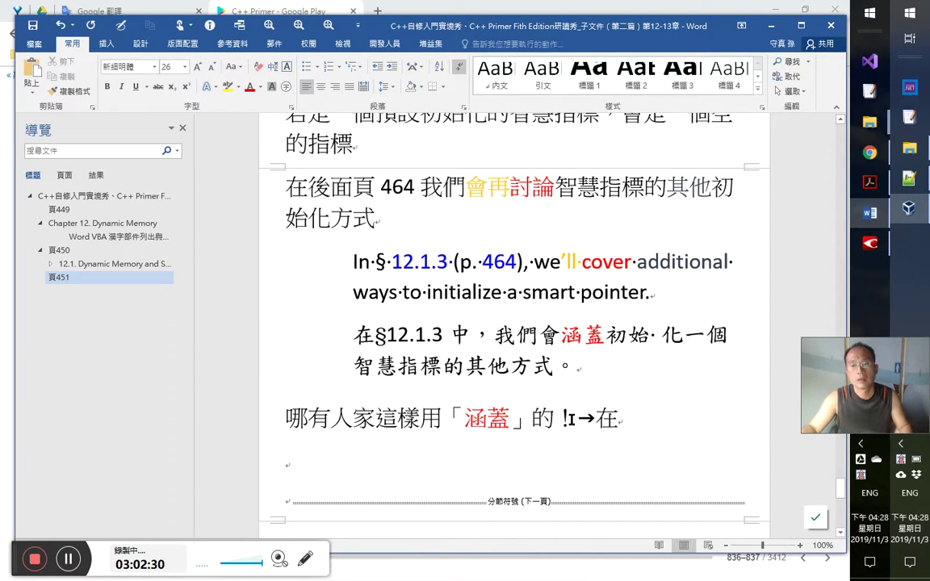
drag(618, 421, 577, 419)
mouse_move(583, 377)
mouse_down()
mouse_move(582, 366)
mouse_move(578, 374)
mouse_up()
click(376, 334)
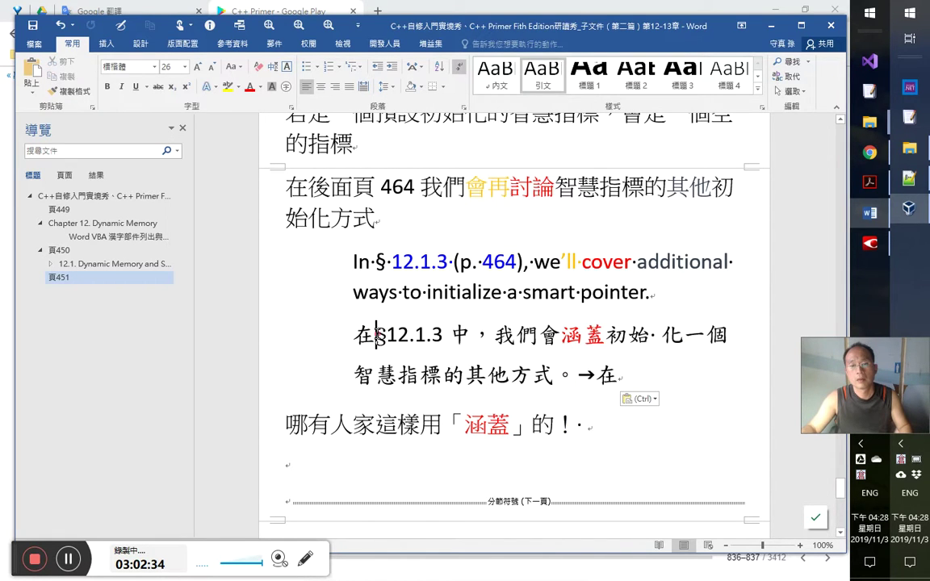
shift+click(571, 375)
drag(565, 343, 618, 376)
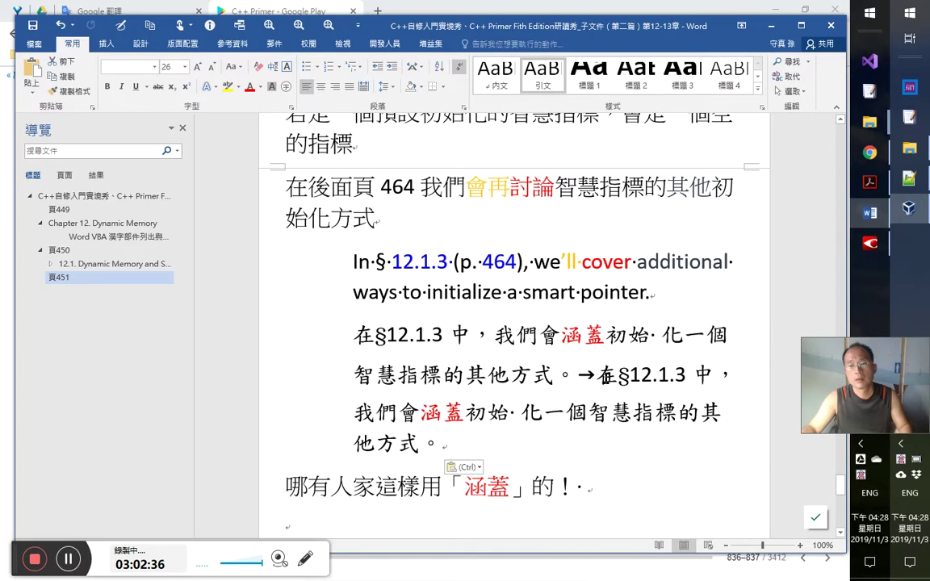
click(602, 375)
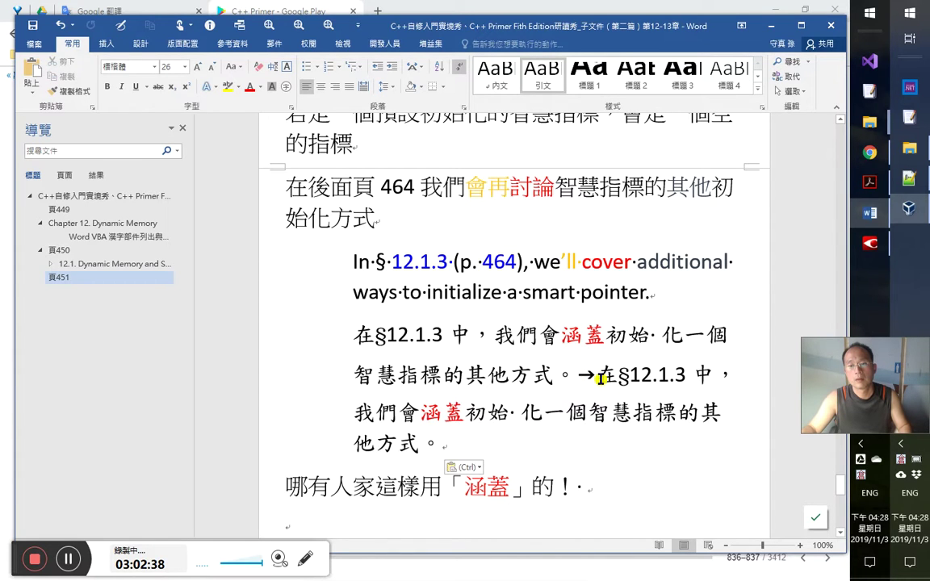
shift+click(422, 443)
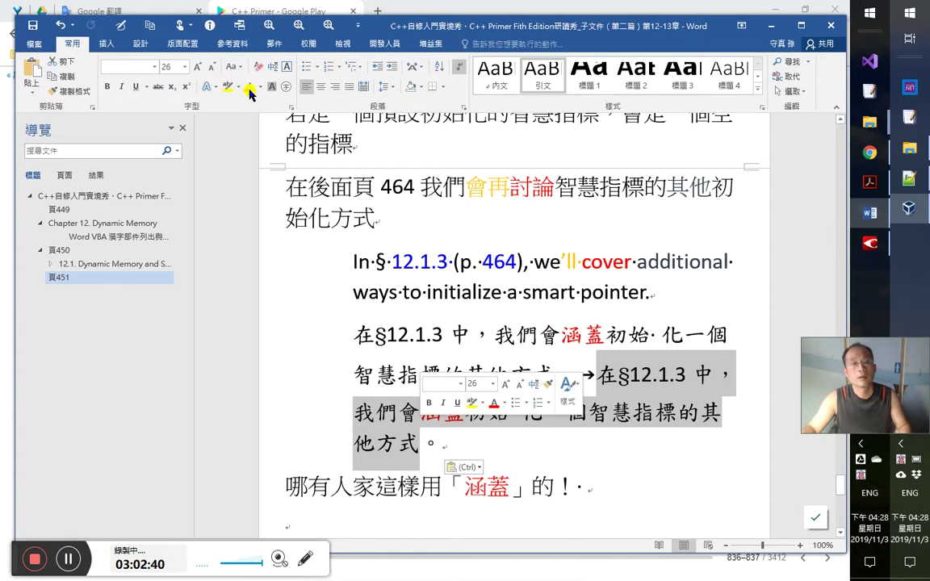
Set the copied translation to 新細明體 and select the 我們 at its start
click(154, 67)
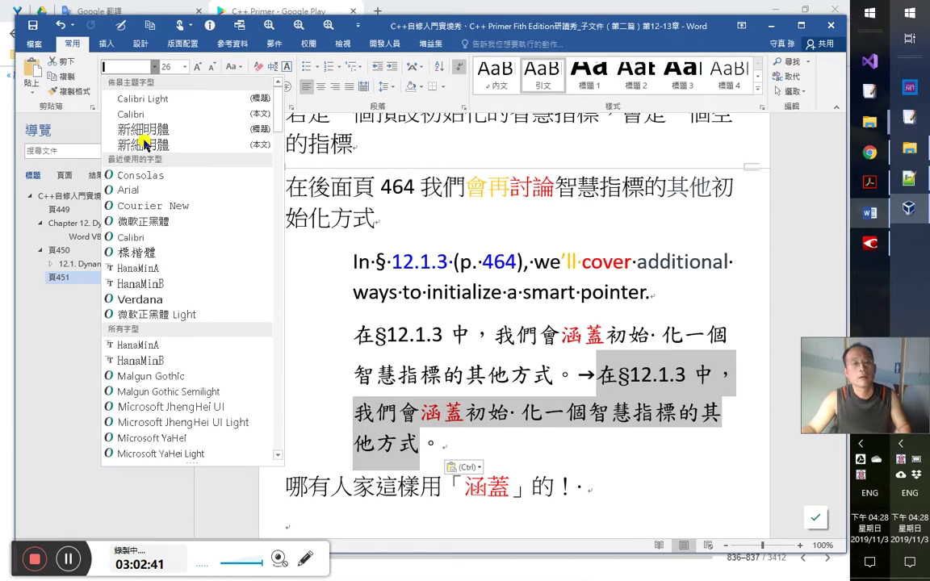
click(162, 144)
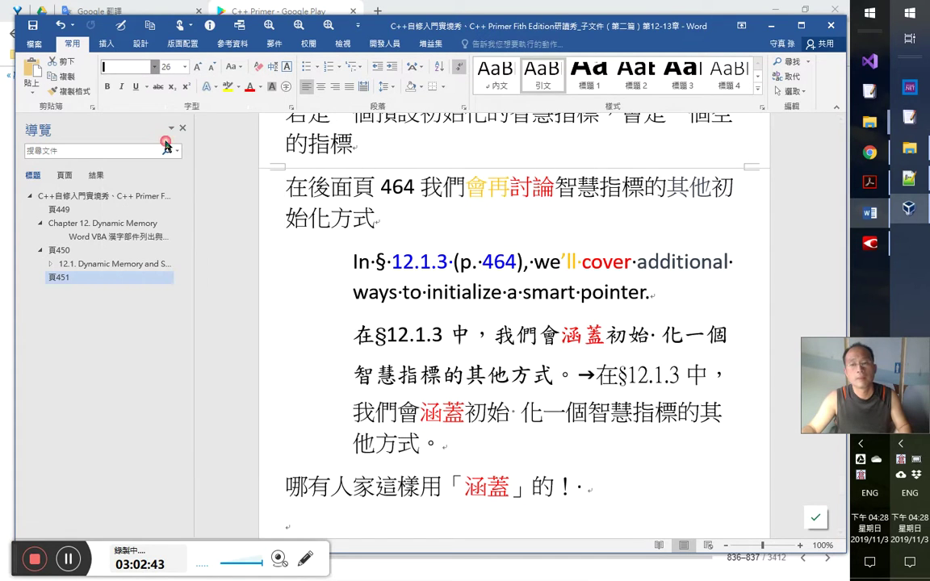
click(704, 392)
key(Down)
key(Home)
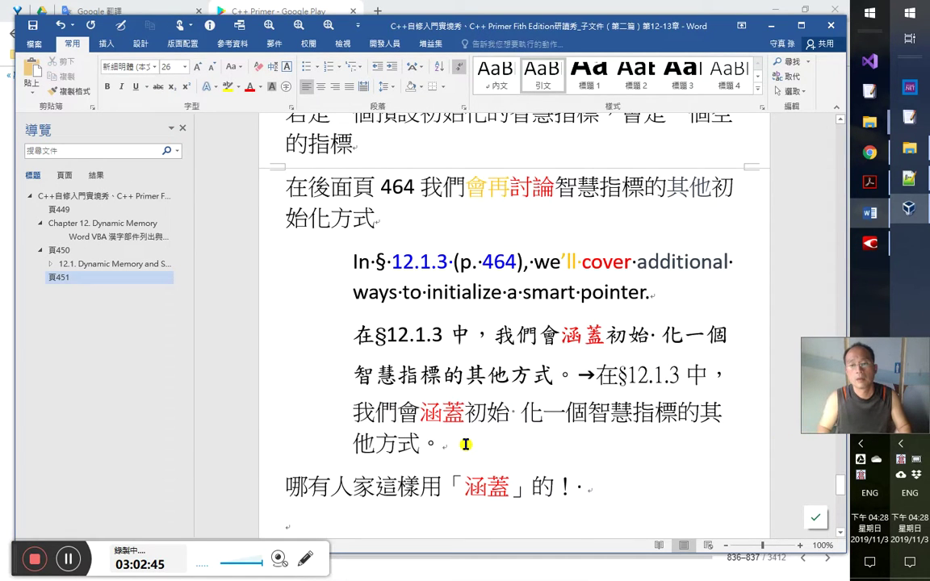
key(ctrl+shift+Right)
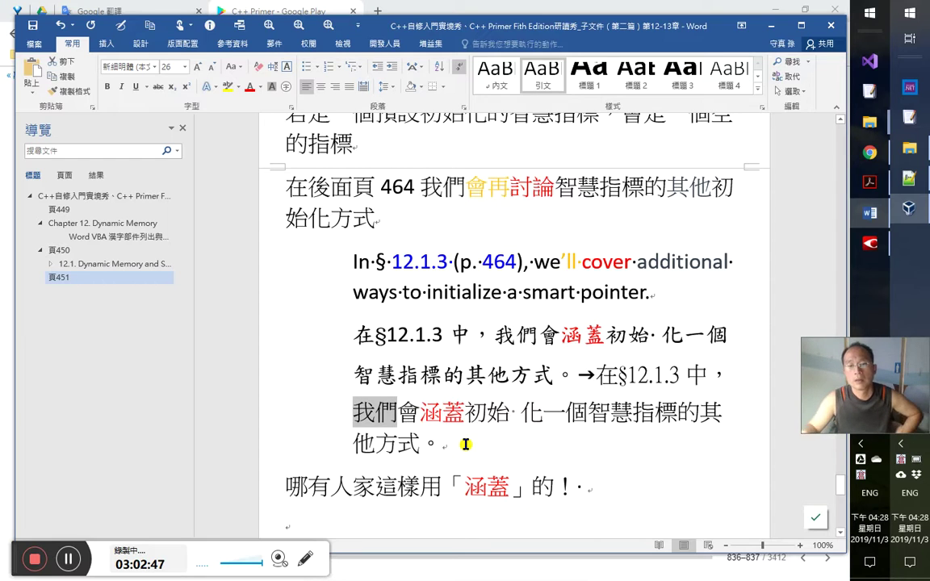
Remove 我們, the 初始/化 gap and 一個 from the copy, then begin the remark 涵蓋主詞
key(Delete)
key(Left)
key(Left)
key(Delete)
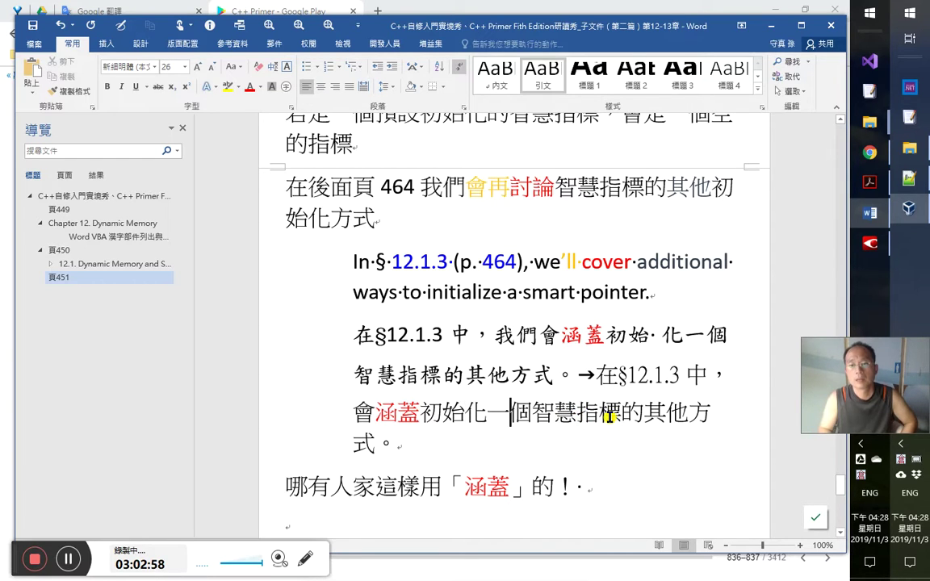
key(Delete)
key(Delete)
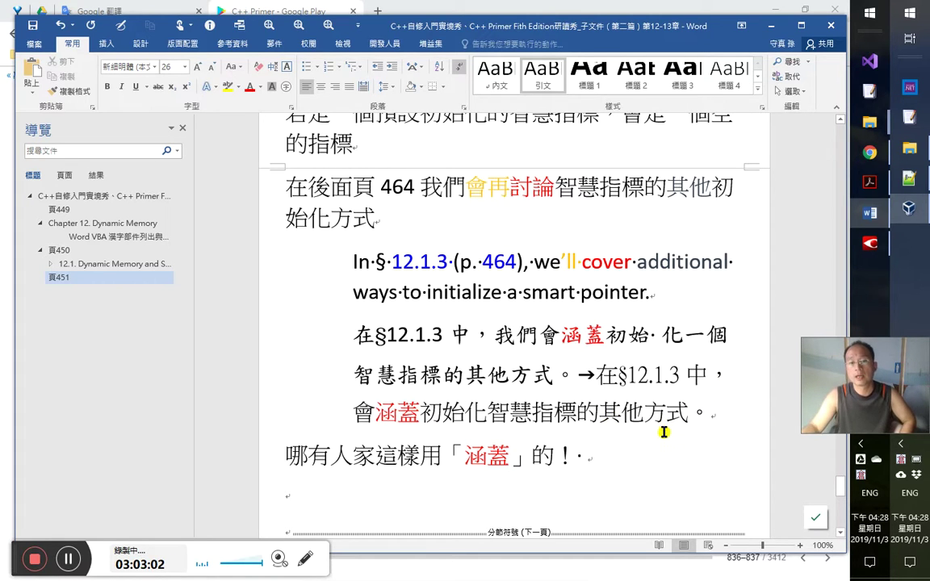
click(624, 449)
text(yg y)
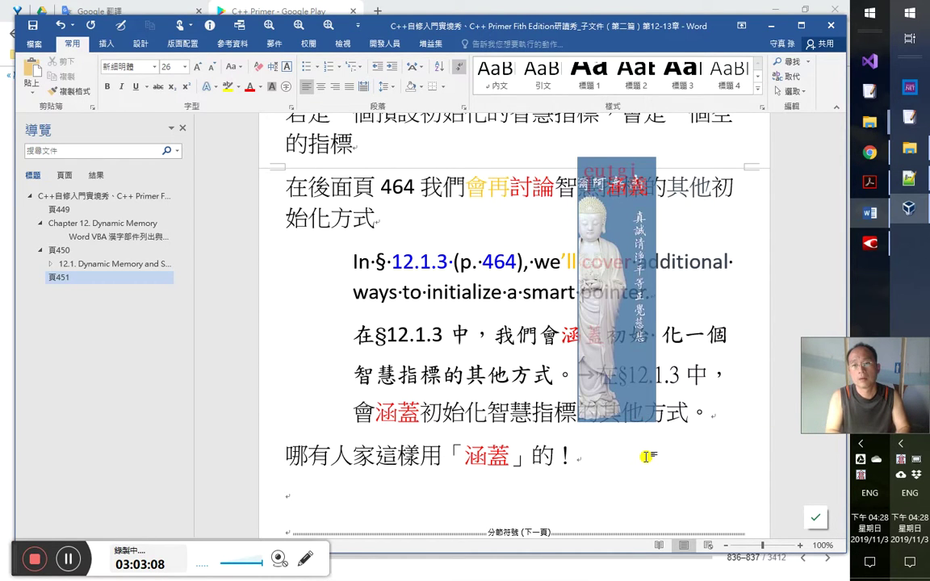
text(涵蓋主詞一)
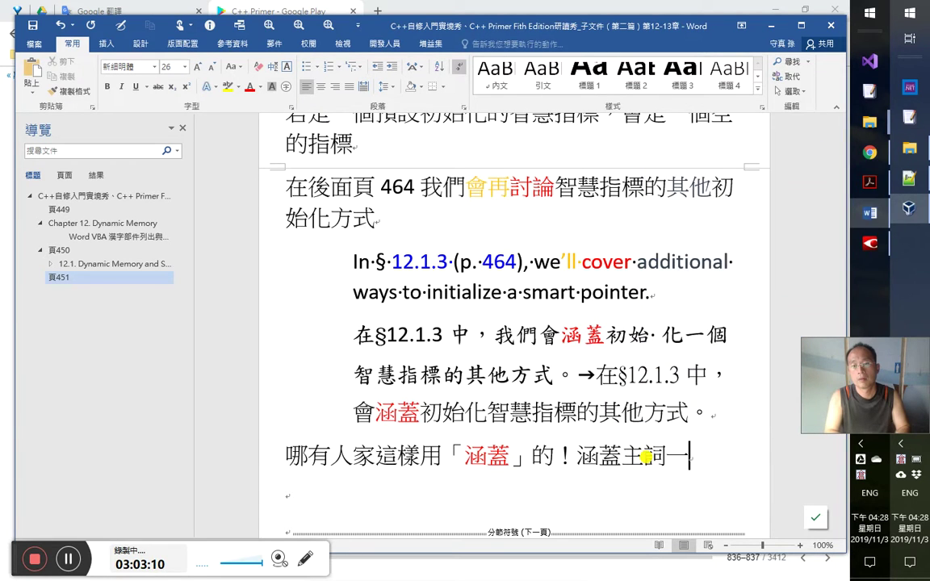
Extend the remark with 不能是人，要是內容！ and ⑧找對主詞 邏輯、語意之不諳即若此！
key(BackSpace)
text(不能是)
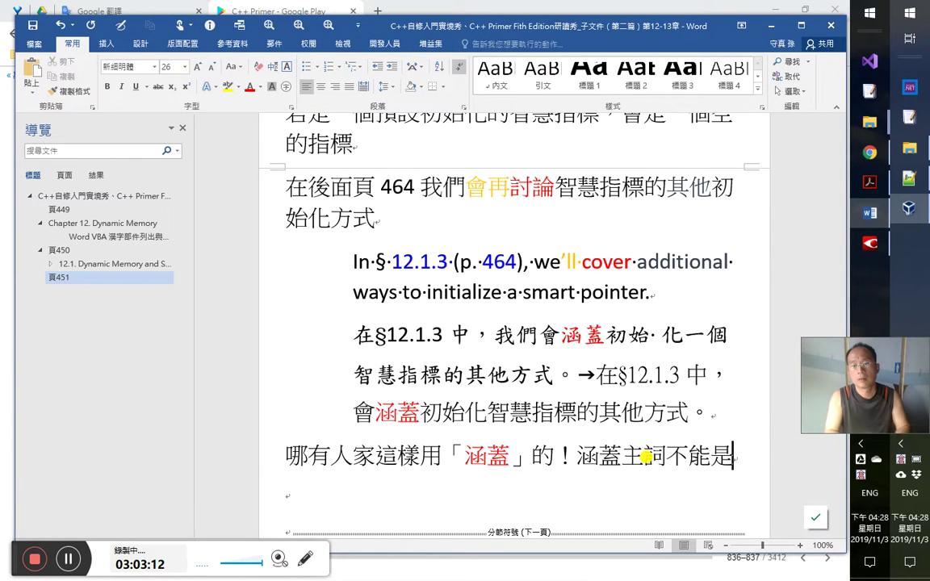
text(人，要是)
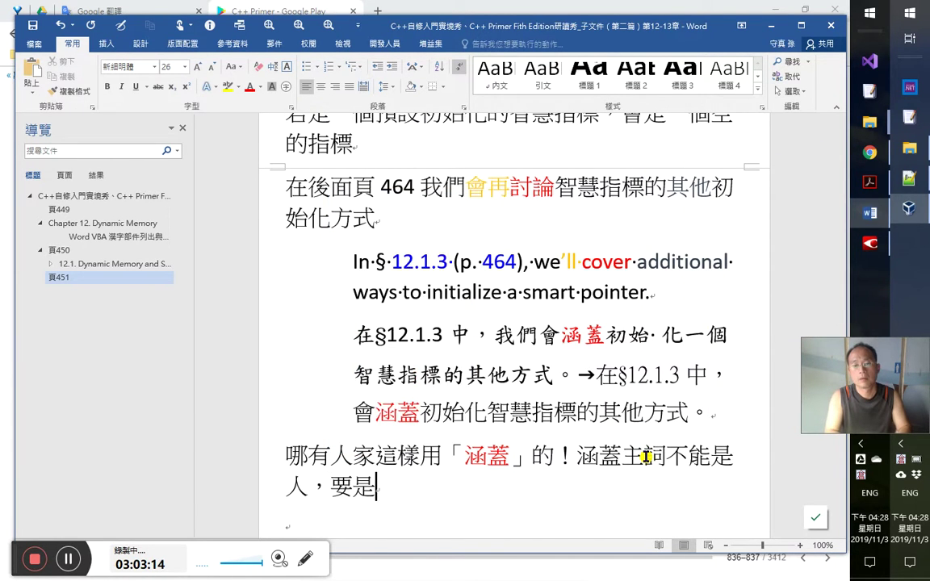
text(內容！)
key(Return)
text(8 )
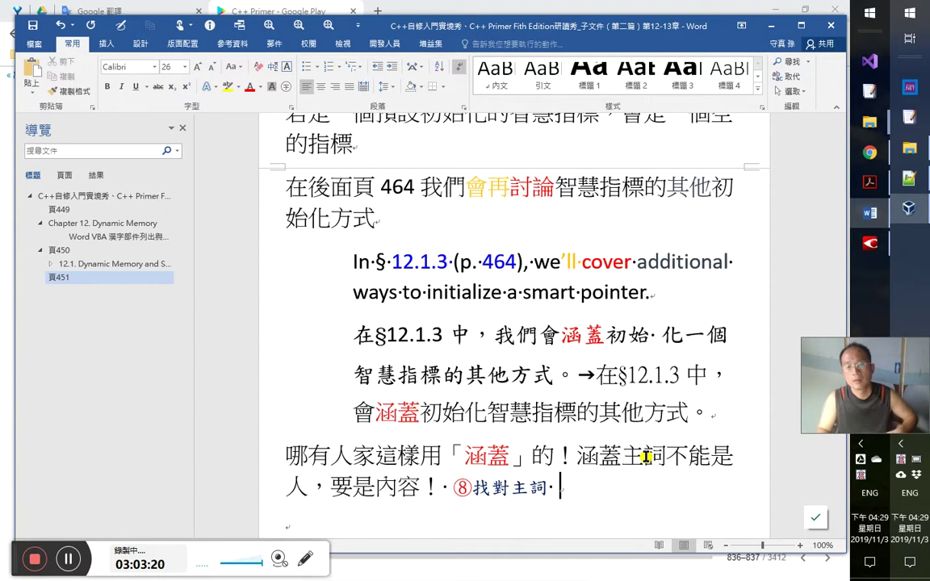
text(邏輯)
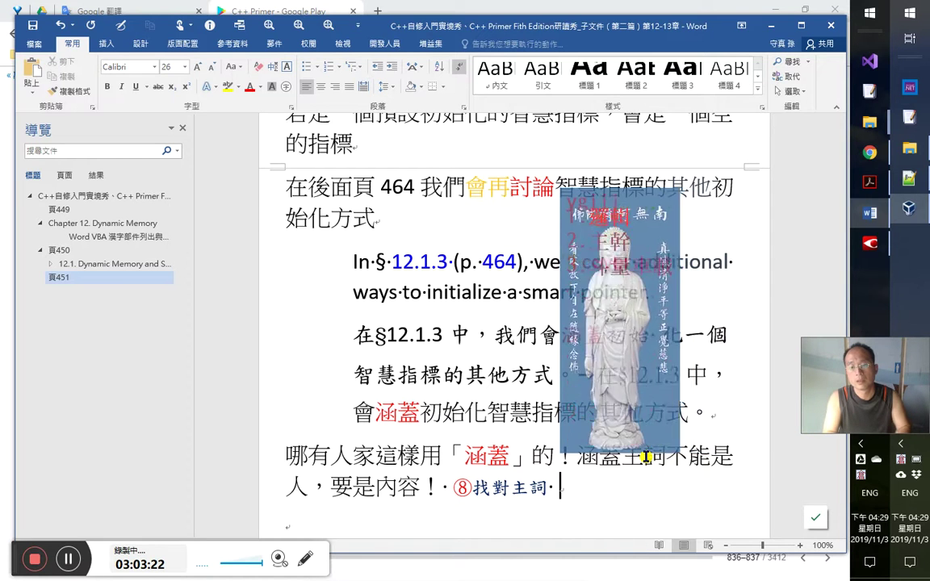
text(、)
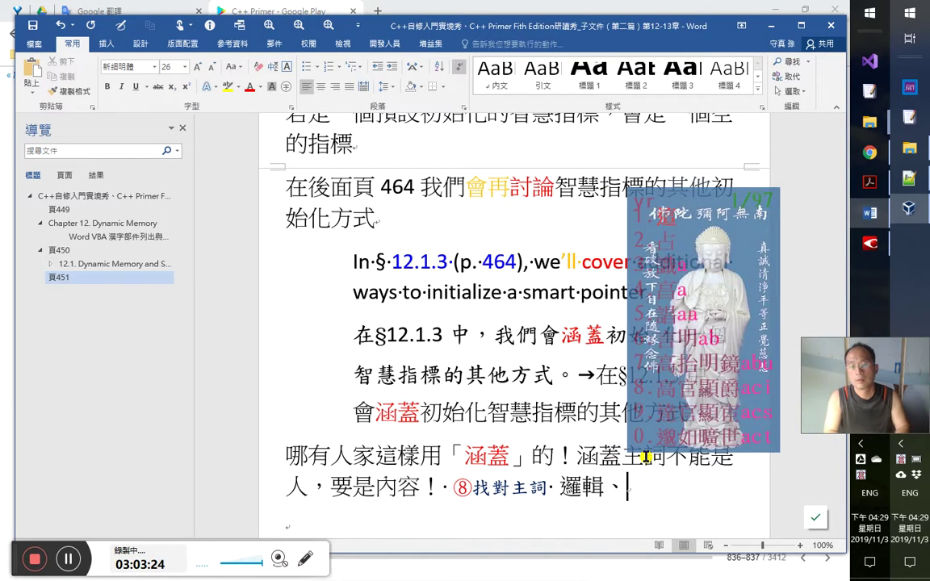
text(語意之不)
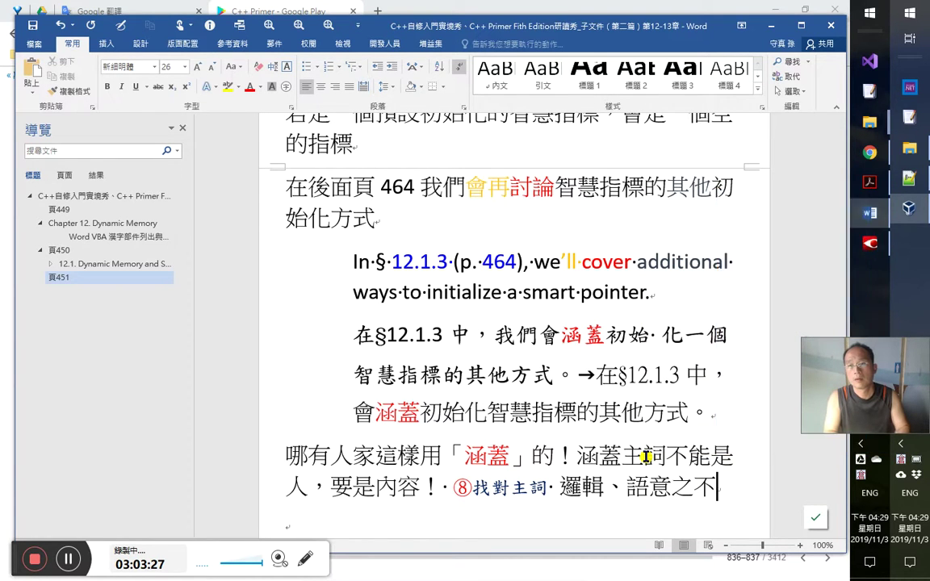
text(諳即若)
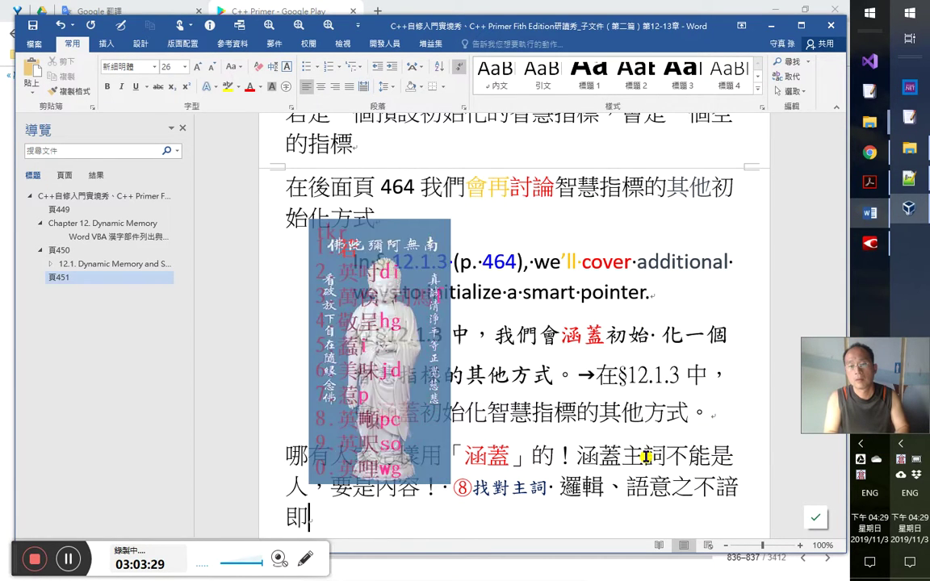
text(此！)
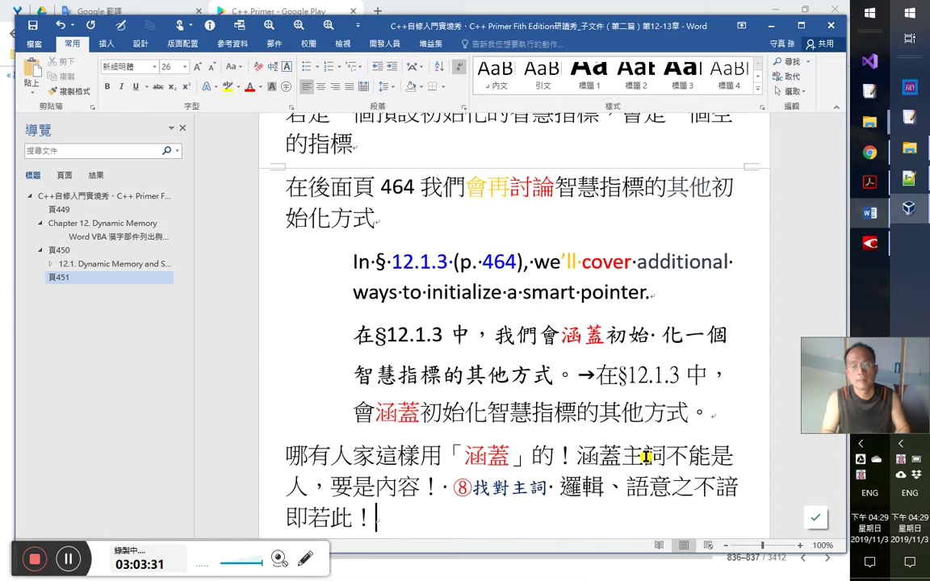
key(Return)
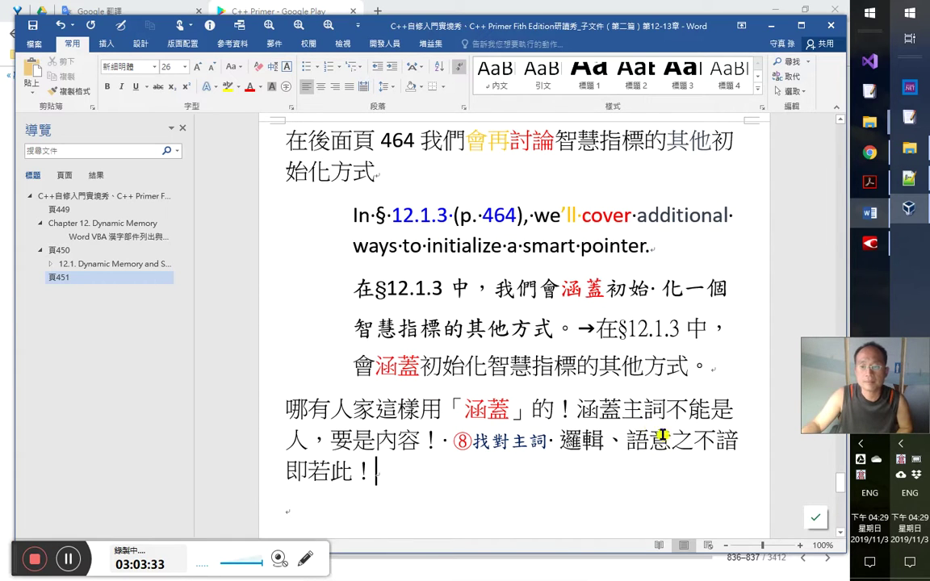
Move 的 after 其他方式 in the second translation and add 的內容 in red
click(637, 329)
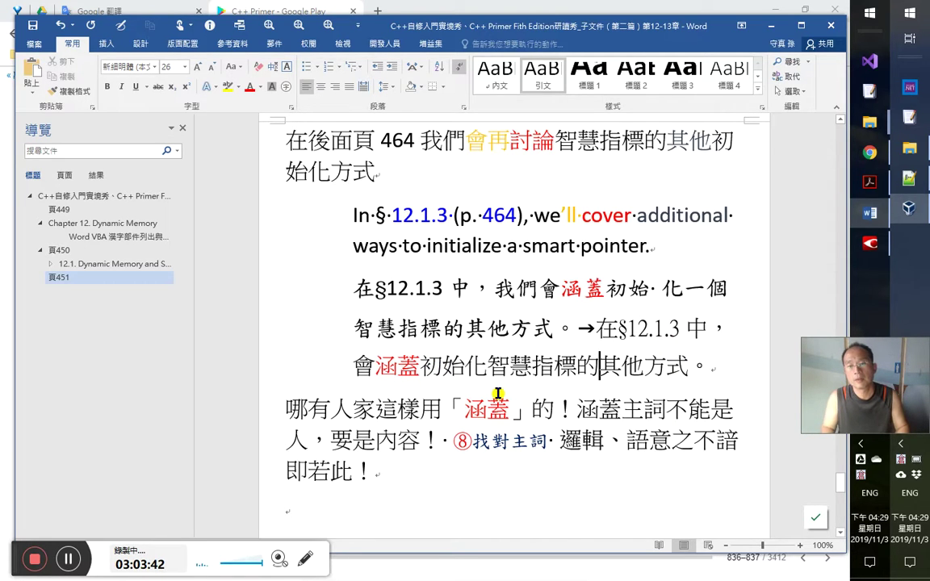
key(Delete)
key(Right)
key(Right)
key(Right)
key(Right)
text(的內容)
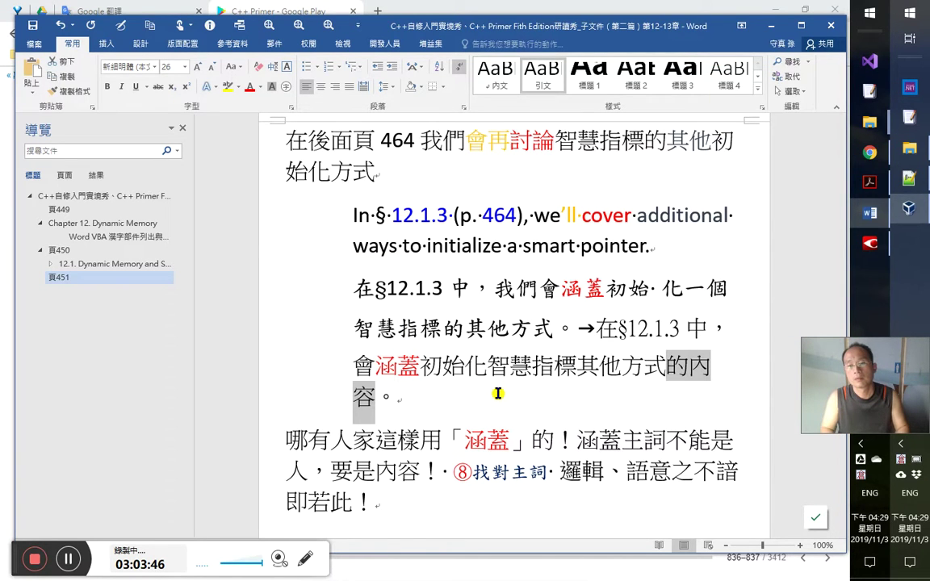
click(252, 87)
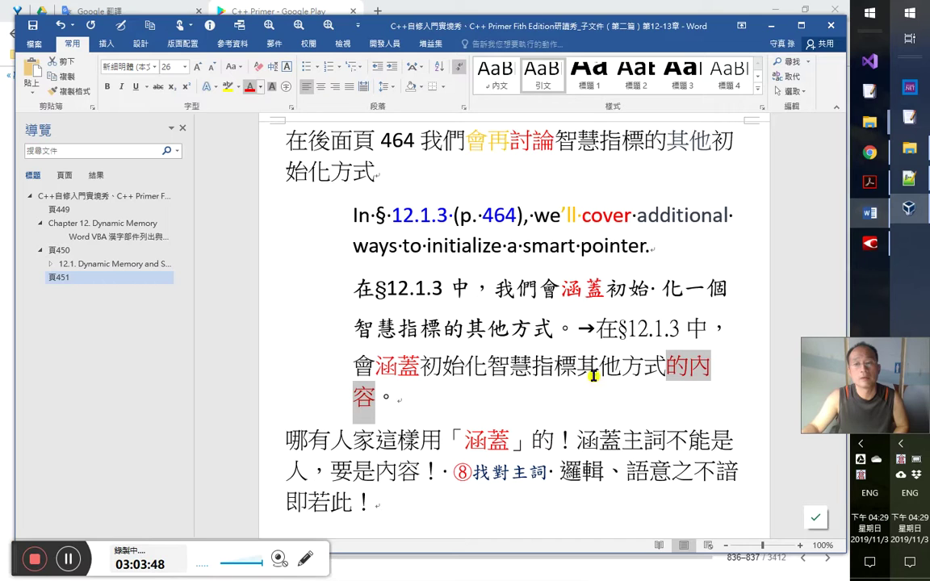
click(668, 367)
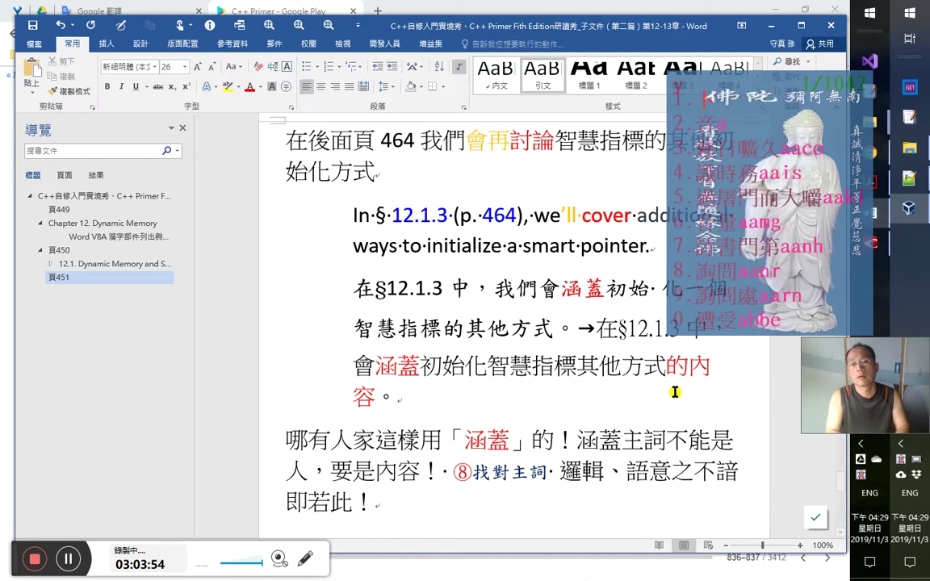
Insert 這方面 before 的內容 in red and make it subscript
text(這方面)
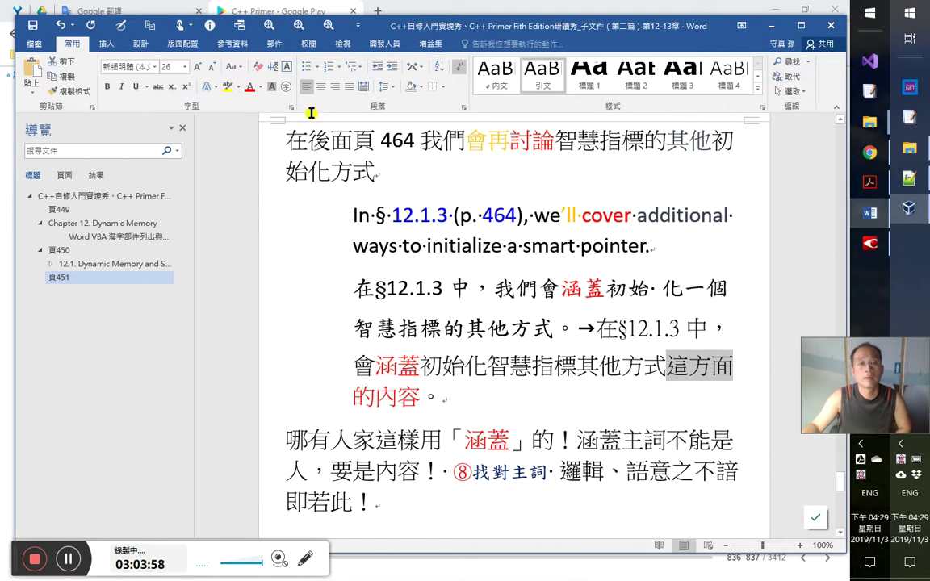
click(250, 87)
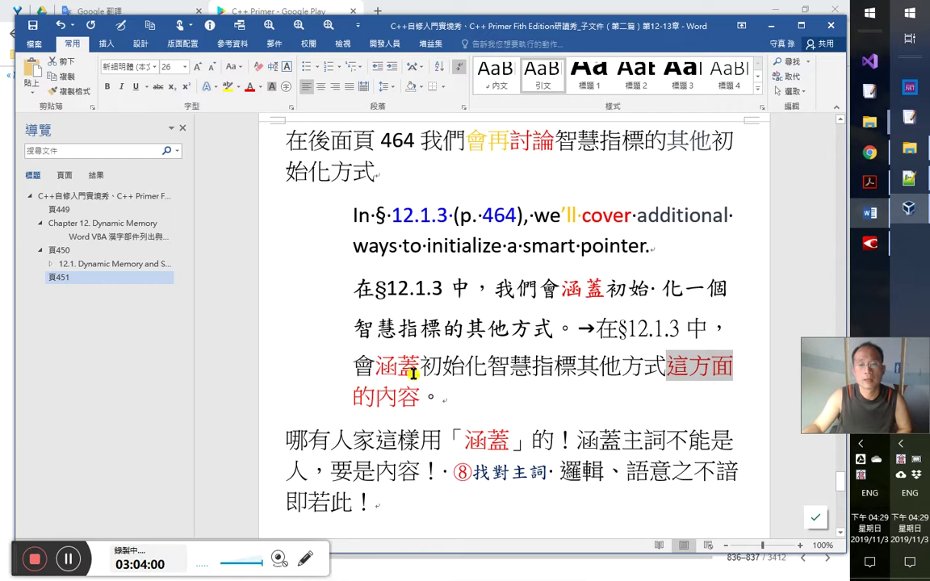
click(570, 372)
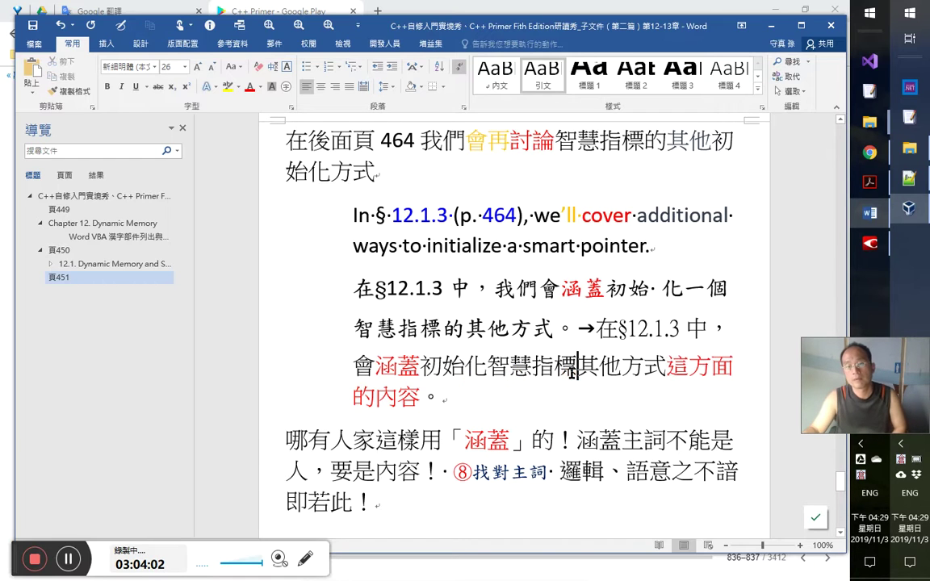
shift+click(737, 370)
key(ctrl+equal)
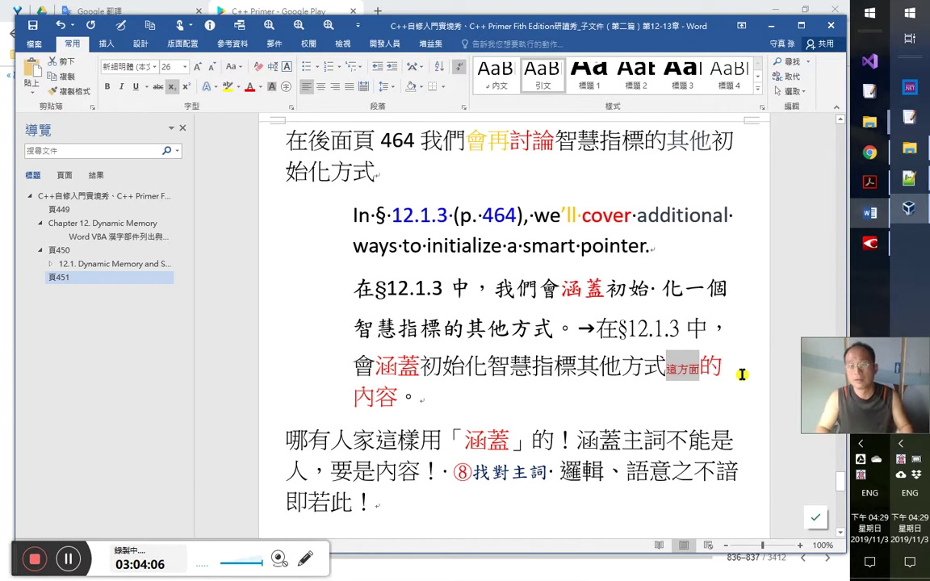
click(601, 371)
scroll(588, 366, up, 1)
scroll(593, 371, down, 2)
drag(595, 301, 578, 300)
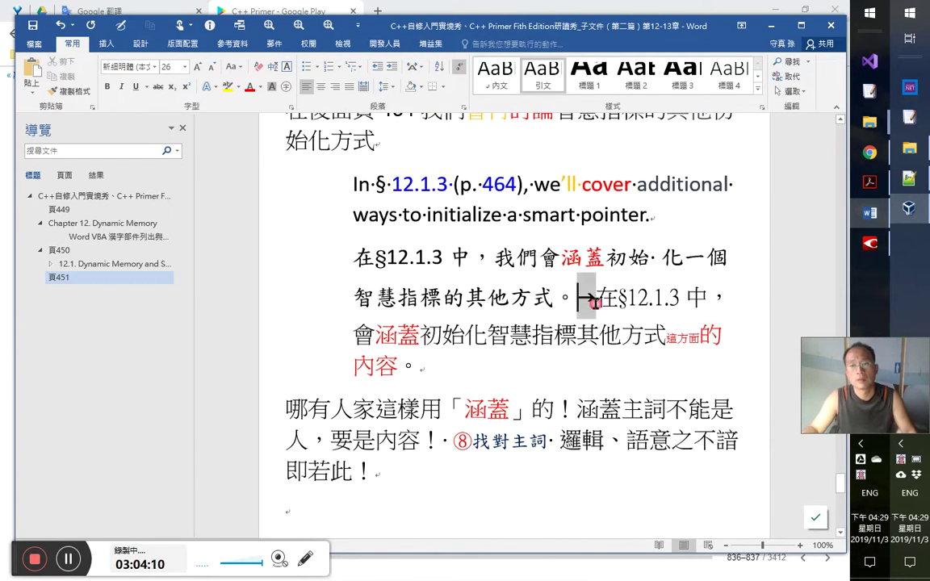
scroll(565, 371, down, 2)
click(524, 434)
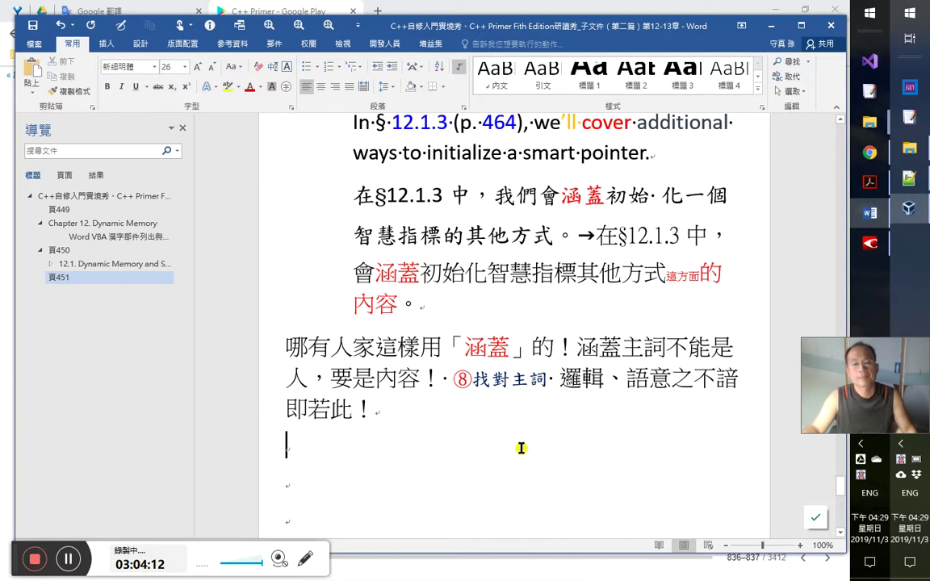
scroll(524, 434, down, 2)
Check the first OCR sentence against the book page, then return to the first 頁 451 note
click(870, 153)
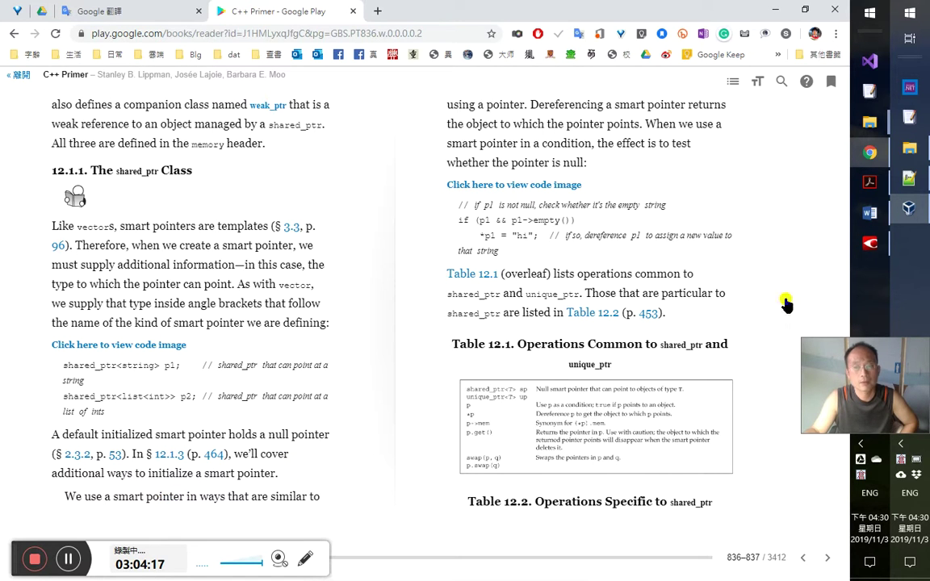
click(871, 245)
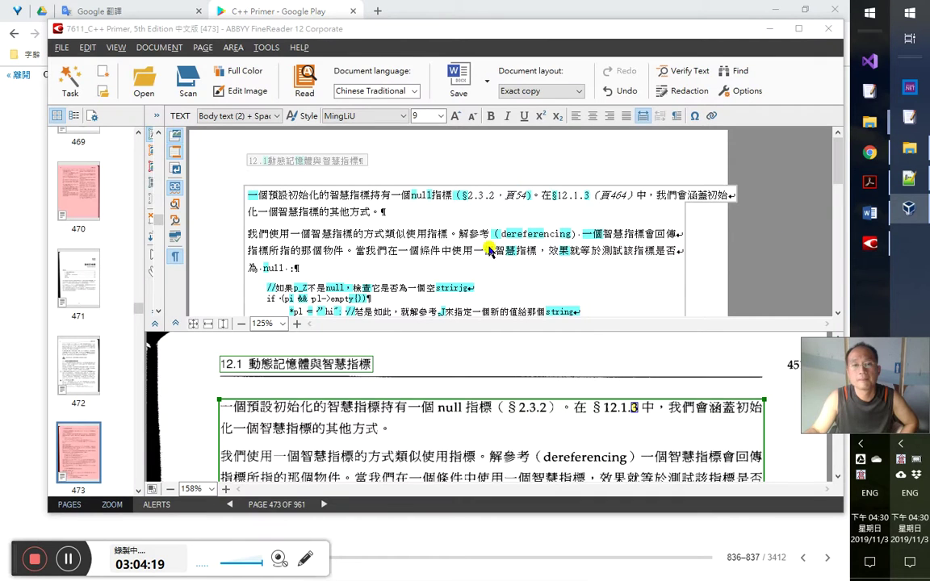
click(328, 195)
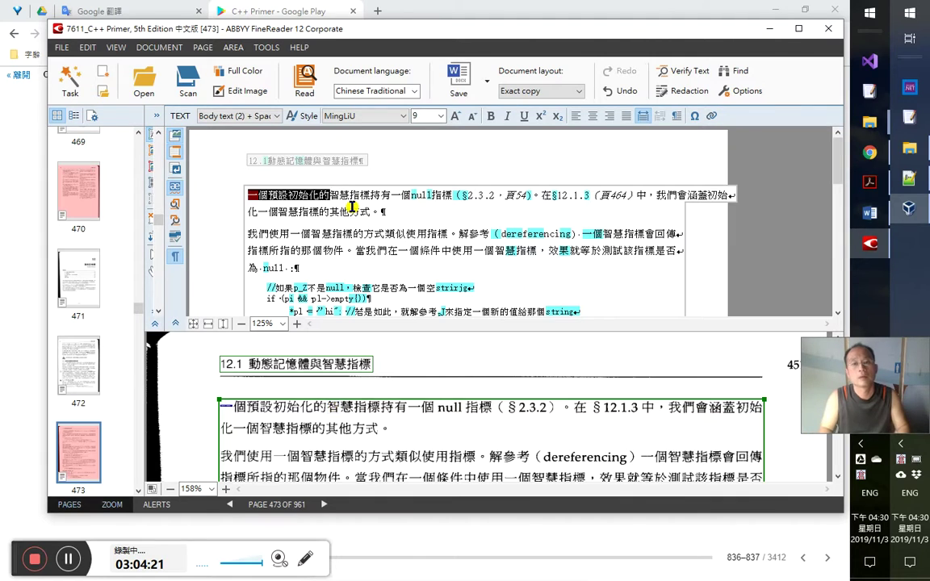
key(shift+Right)
key(shift+Right)
key(shift+Right)
key(shift+Right)
key(shift+Right)
key(shift+Right)
key(shift+Right)
key(shift+Right)
key(shift+Right)
key(shift+Right)
key(shift+Right)
key(shift+Right)
key(shift+Right)
key(shift+Right)
key(shift+Right)
key(shift+Right)
key(shift+Right)
key(shift+Right)
key(shift+Right)
key(shift+Right)
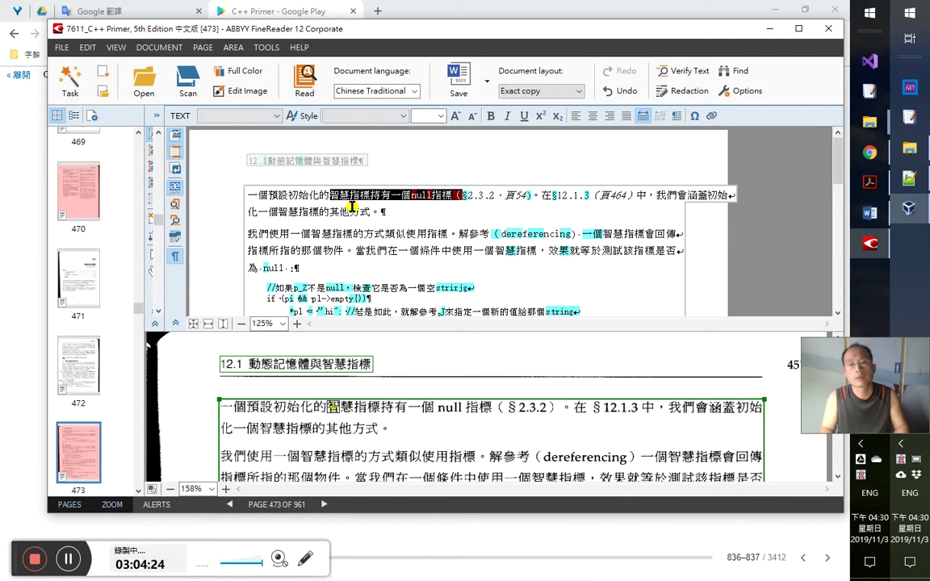
click(352, 208)
key(alt+Tab)
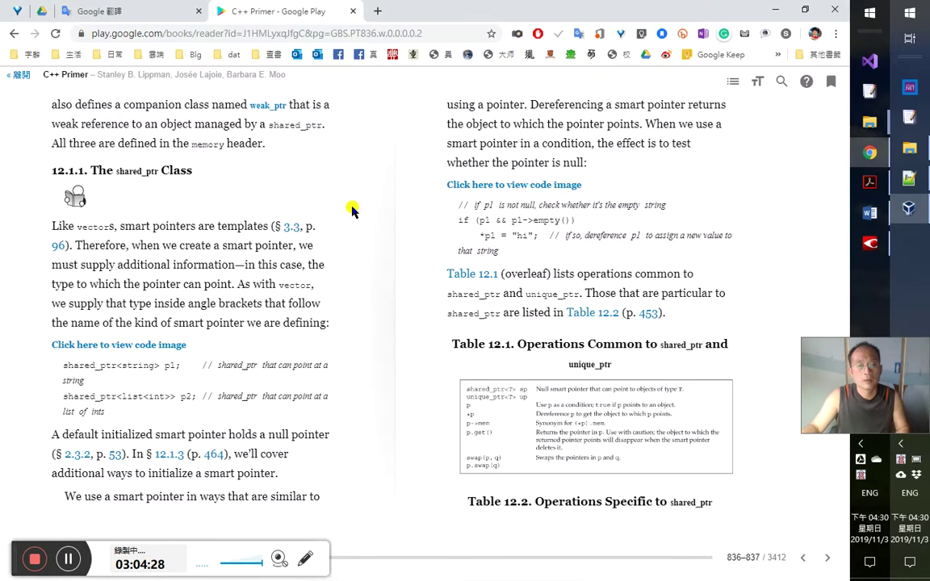
key(alt+Tab)
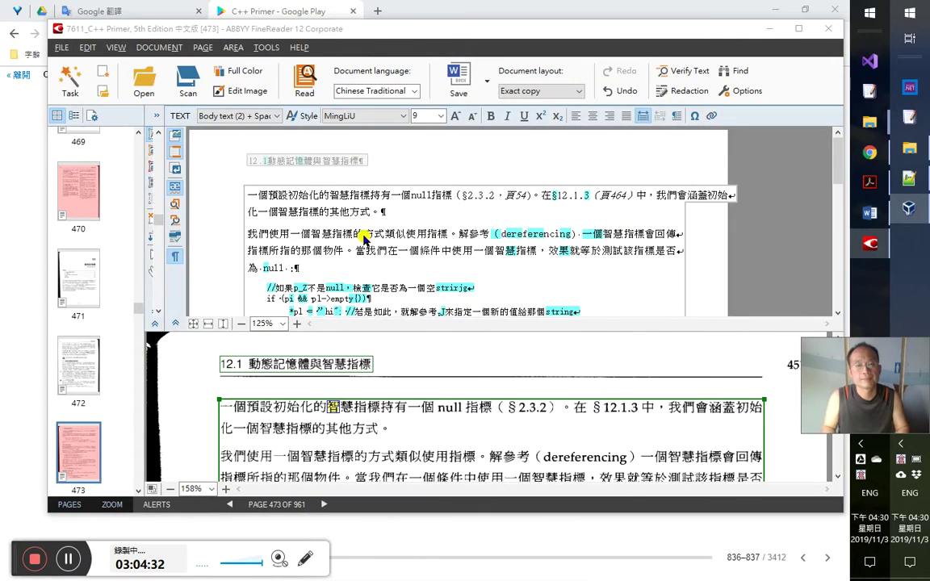
key(alt+Tab)
key(Tab)
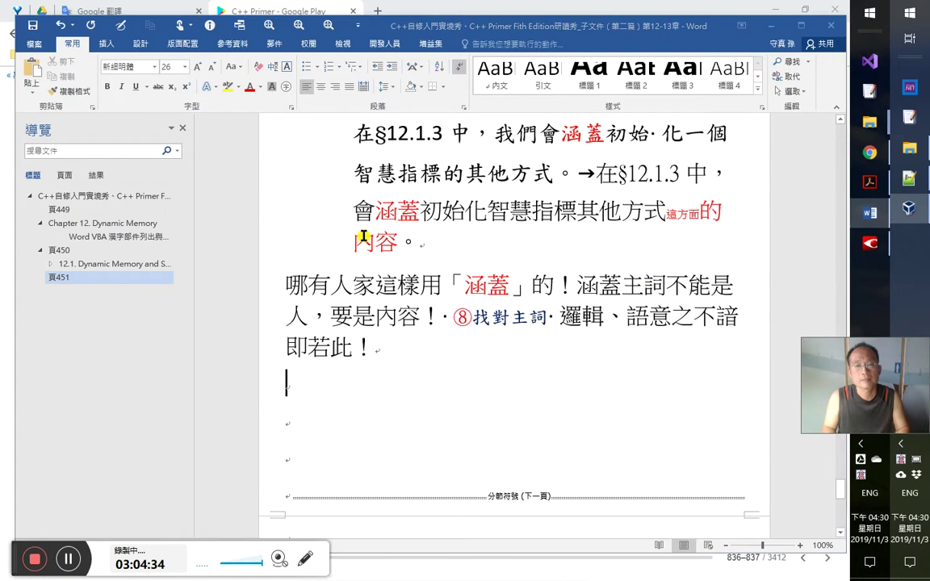
key(alt+Tab)
key(alt+Tab)
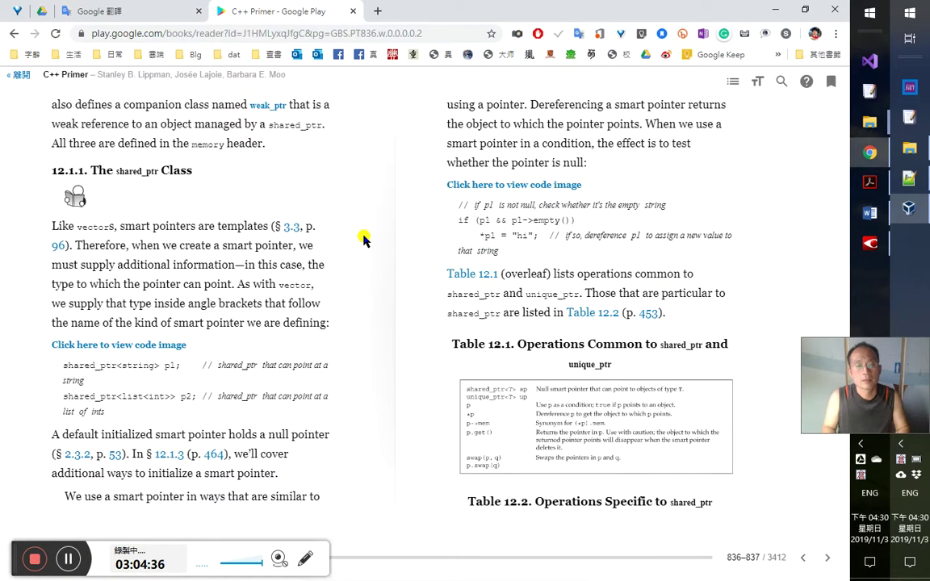
key(alt+Tab)
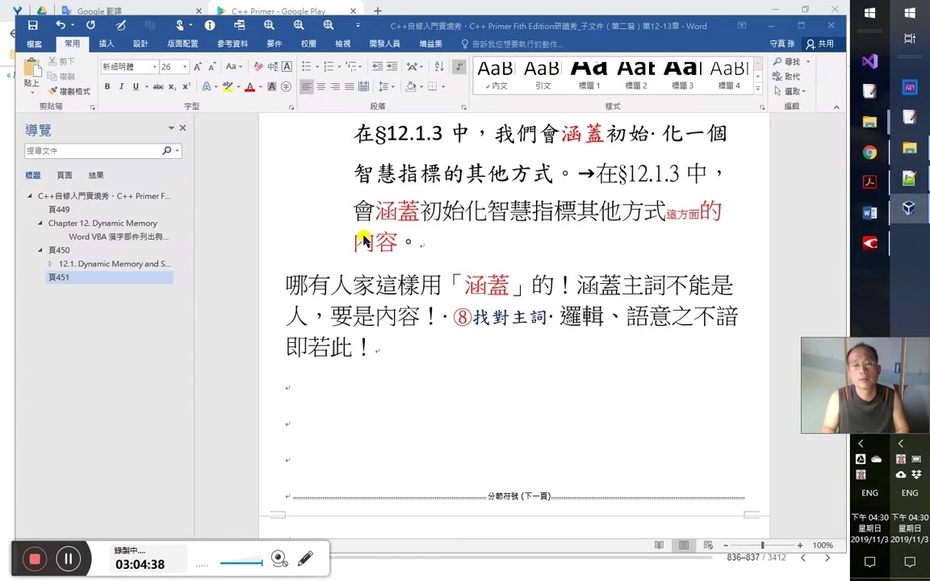
click(469, 368)
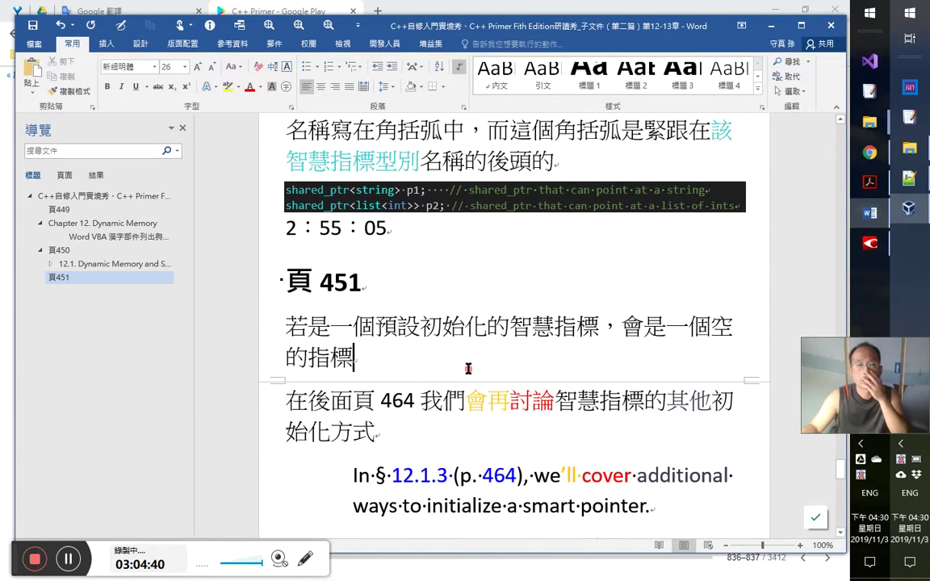
Select the phrase 'holds a null pointer' in the C++ Primer PDF, then return to Word
click(871, 183)
click(604, 428)
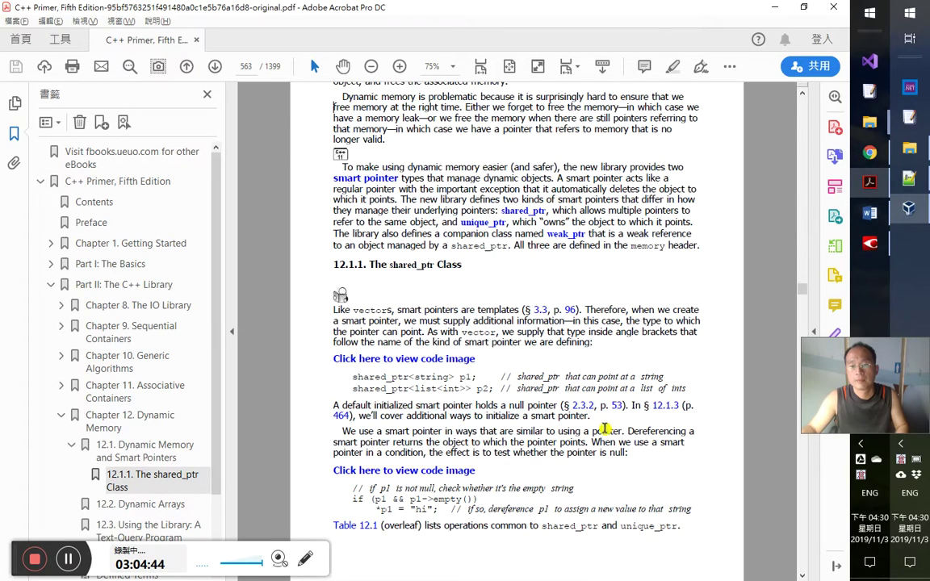
drag(619, 433, 557, 432)
click(613, 454)
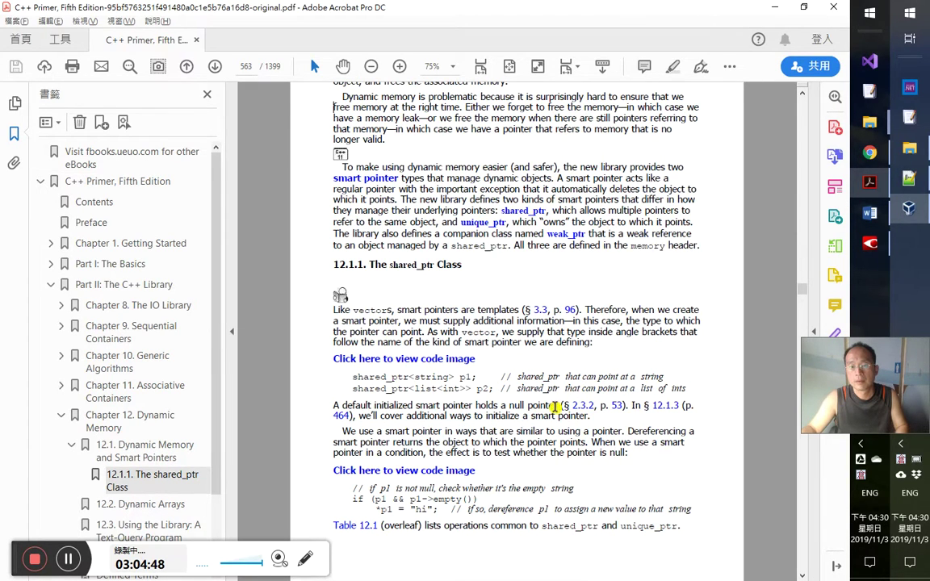
drag(557, 407, 475, 406)
key(ctrl+c)
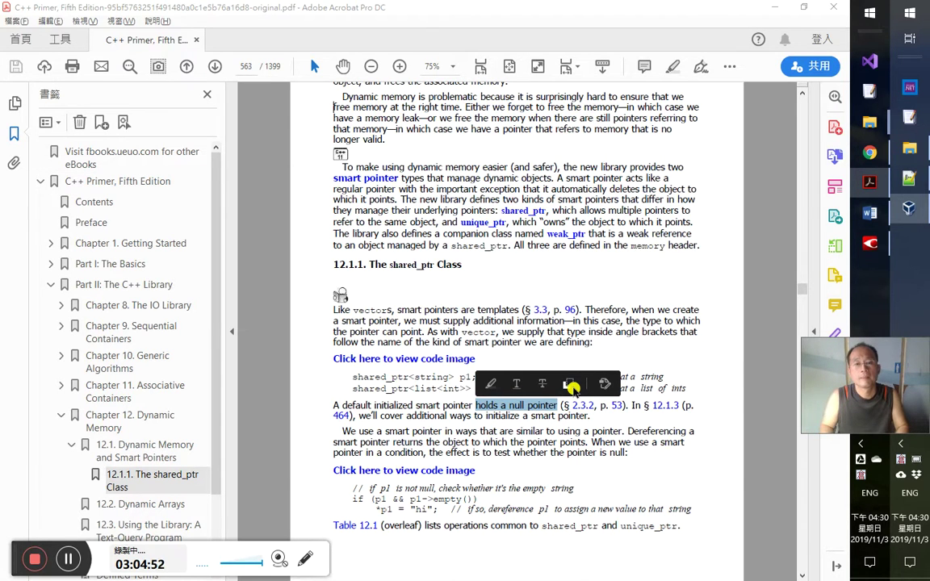
key(alt+Tab)
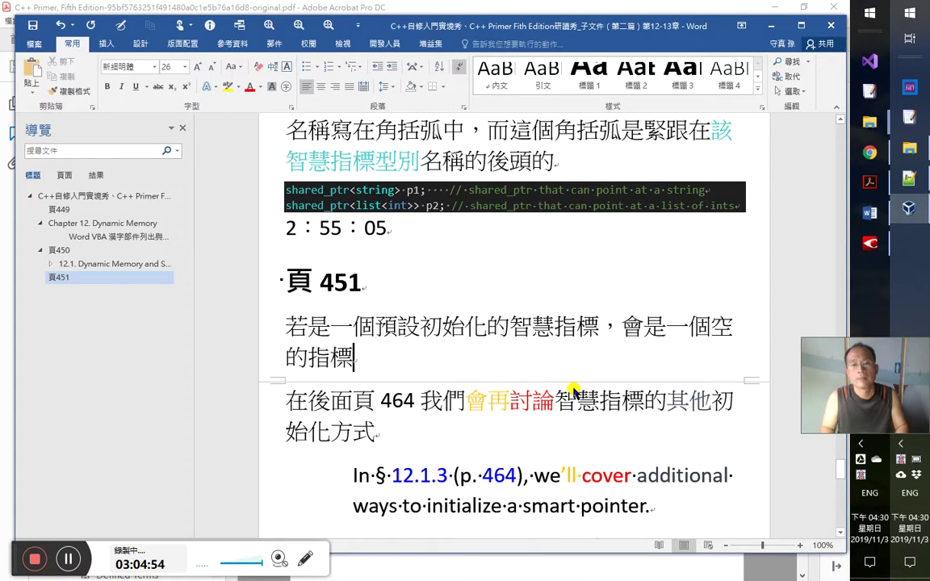
Paste 'holds a null pointer' after the null-pointer translation line
key(ctrl+v)
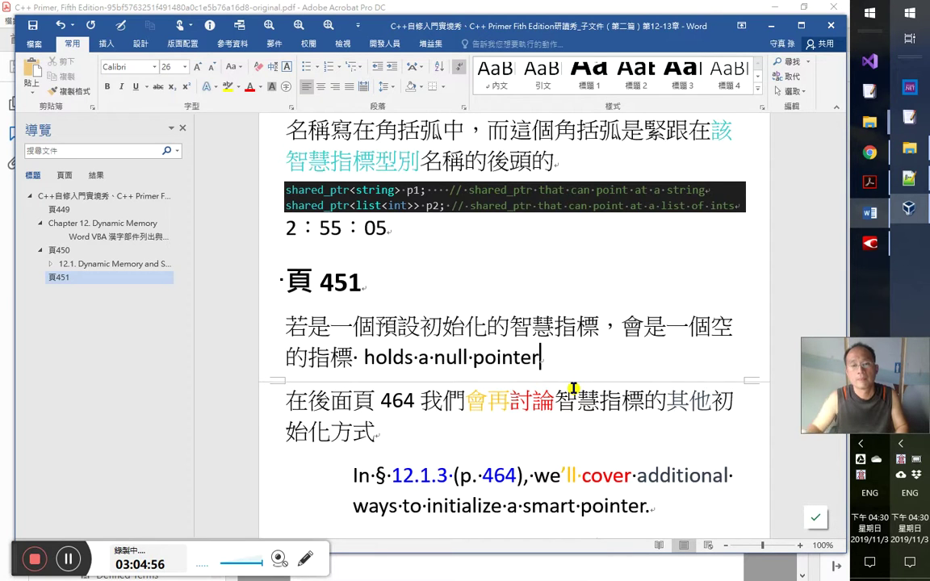
shift+click(364, 357)
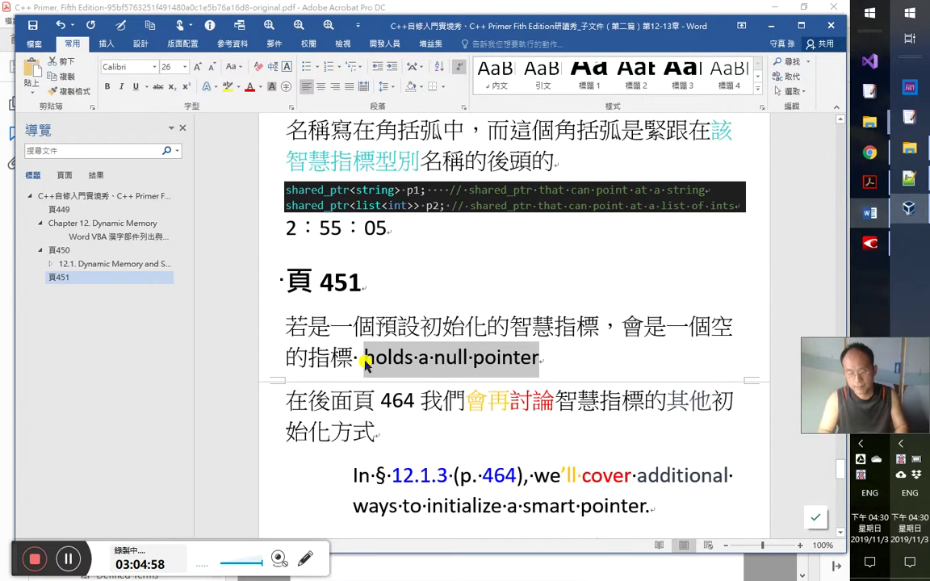
scroll(414, 450, down, 5)
scroll(413, 450, down, 3)
Save the notes, glance at the Google Play Books page, and return to Word
click(410, 469)
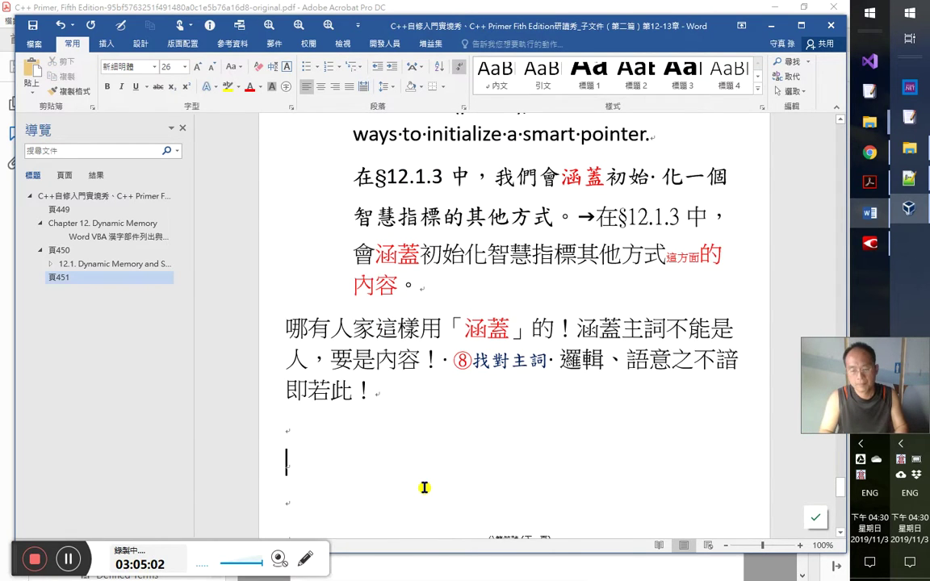
key(ctrl+s)
key(alt+Tab)
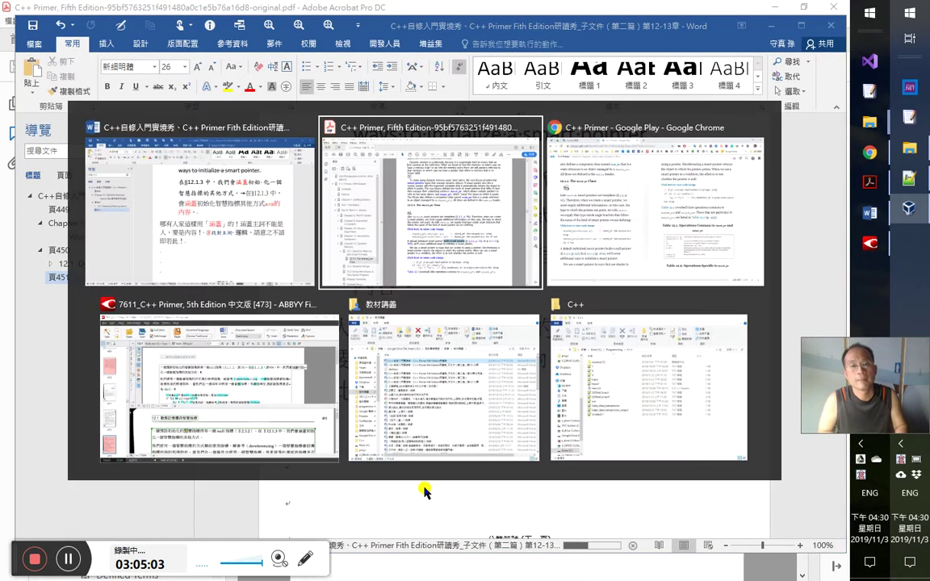
key(alt+Tab)
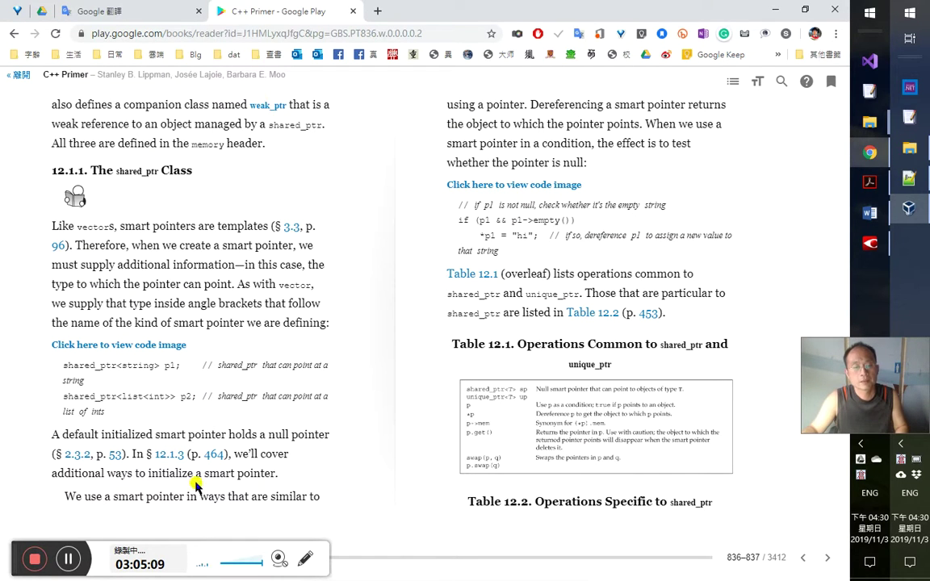
key(alt+Tab)
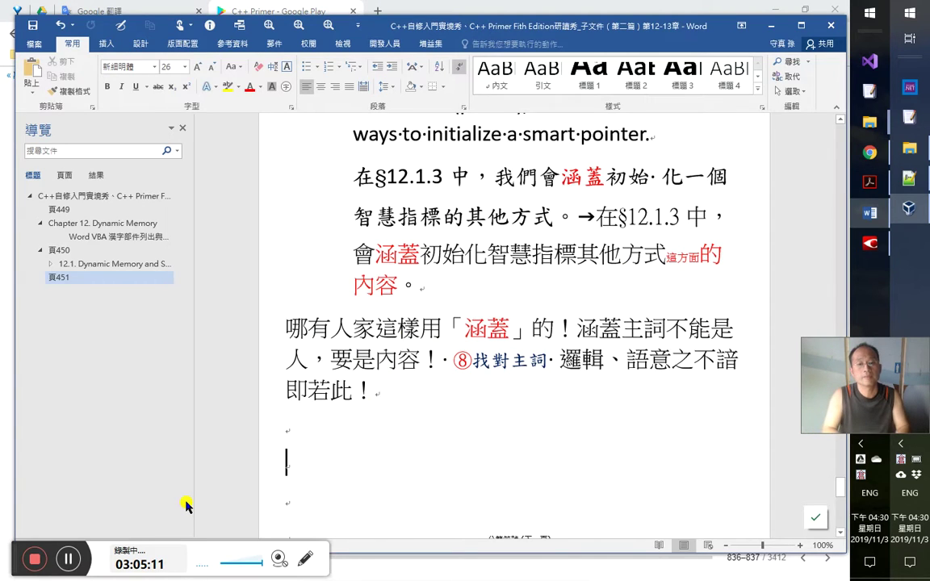
Add the timestamp 3：5：17 on its own line below the commentary
text(3：5：17)
key(Return)
Write the translation 使用一個智慧指標和使用普通指標是類似的, removing the leftover 我們是在
text(我們)
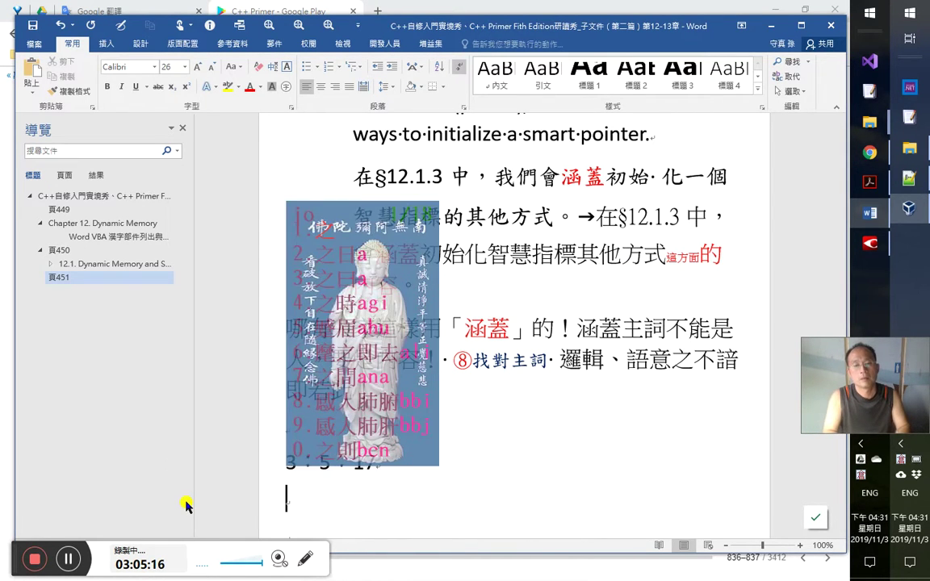
text(是在)
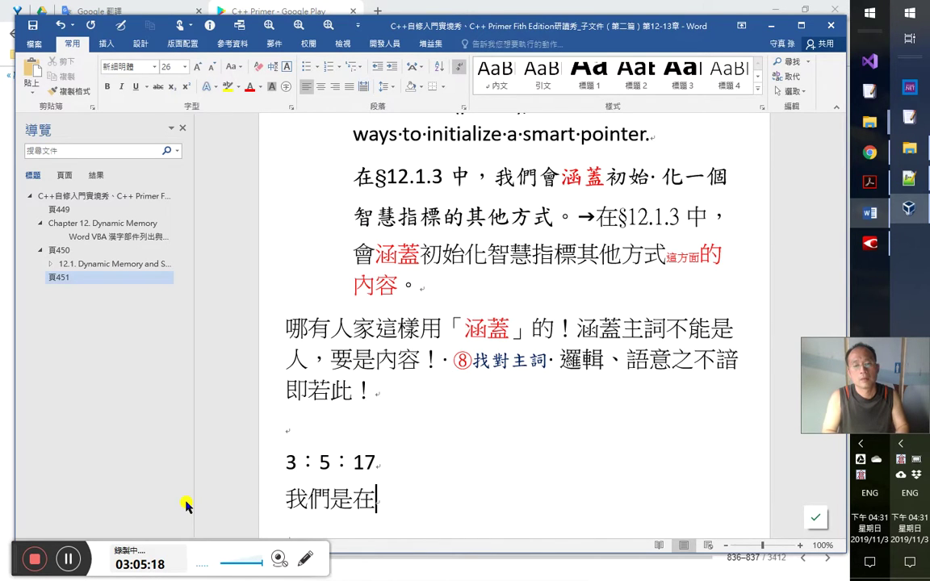
key(alt+Tab)
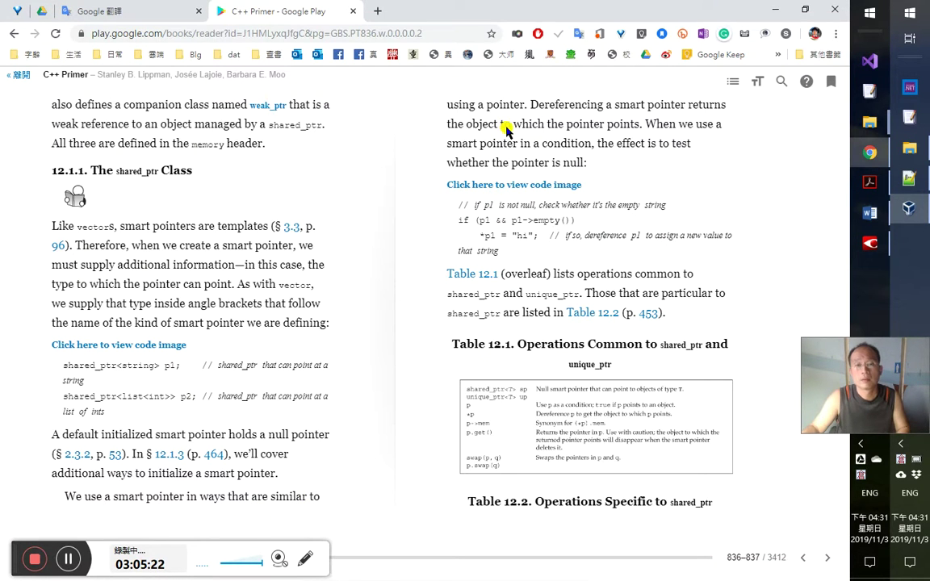
key(alt+Tab)
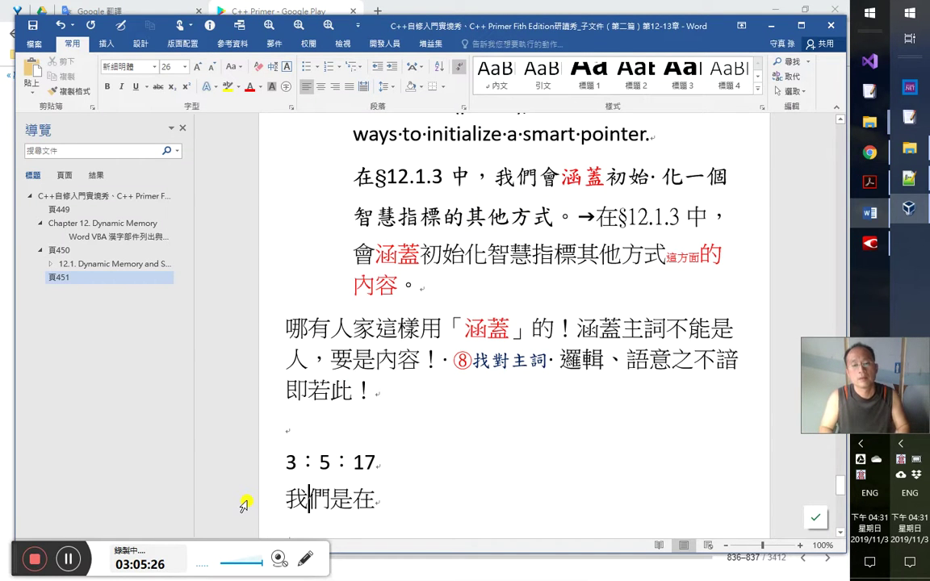
key(Home)
text(使用一個)
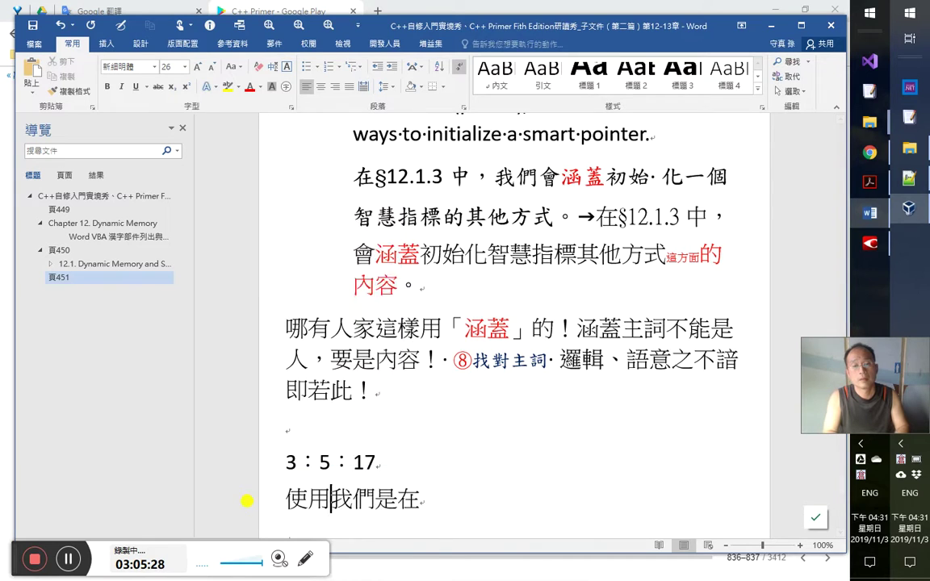
text(a)
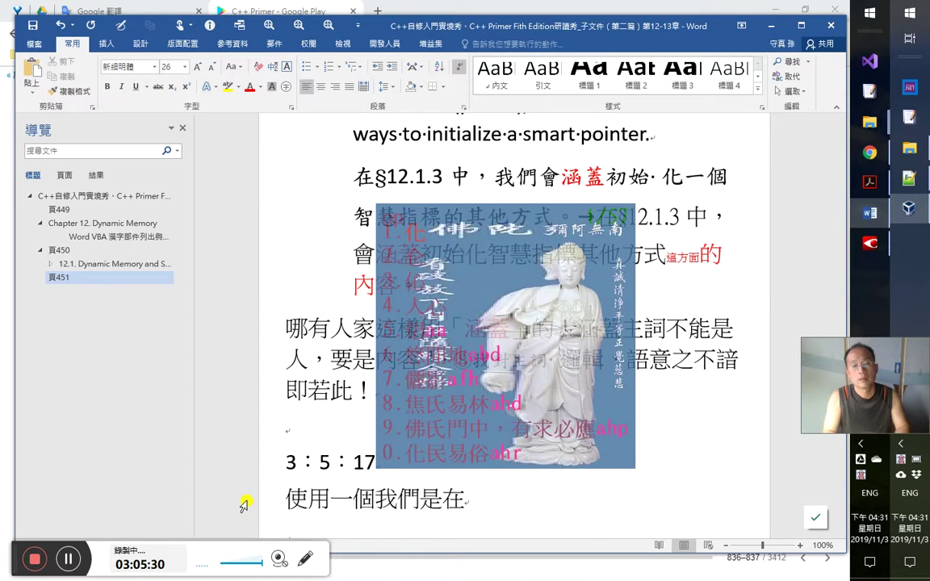
text(智慧指標和使用)
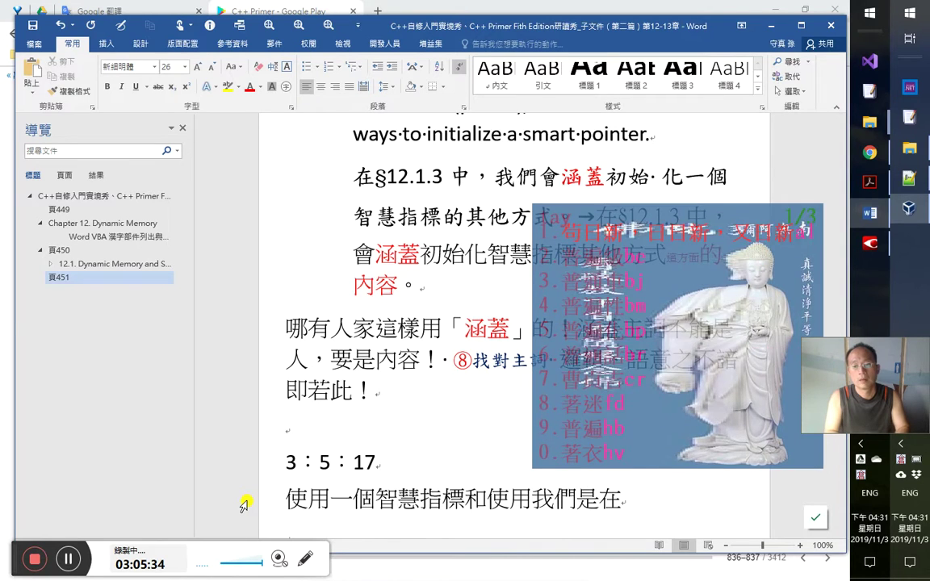
text(普通指標是類似)
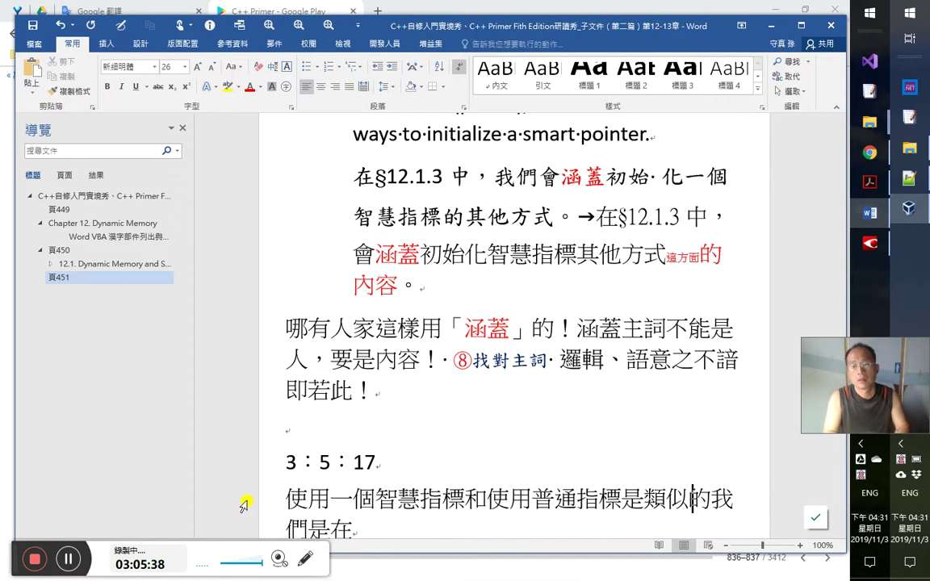
text(的)
key(shift+Down)
key(Delete)
key(alt+Tab)
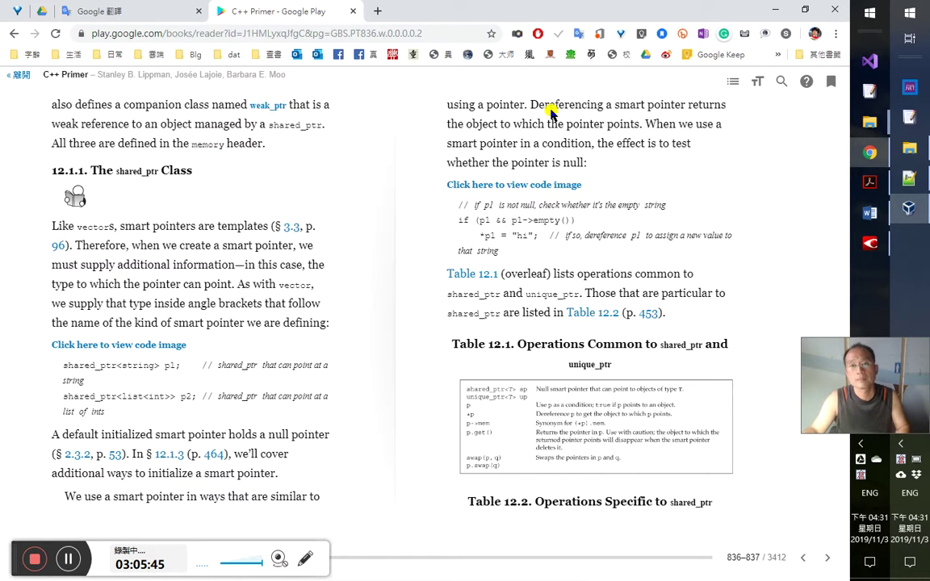
key(alt+Tab)
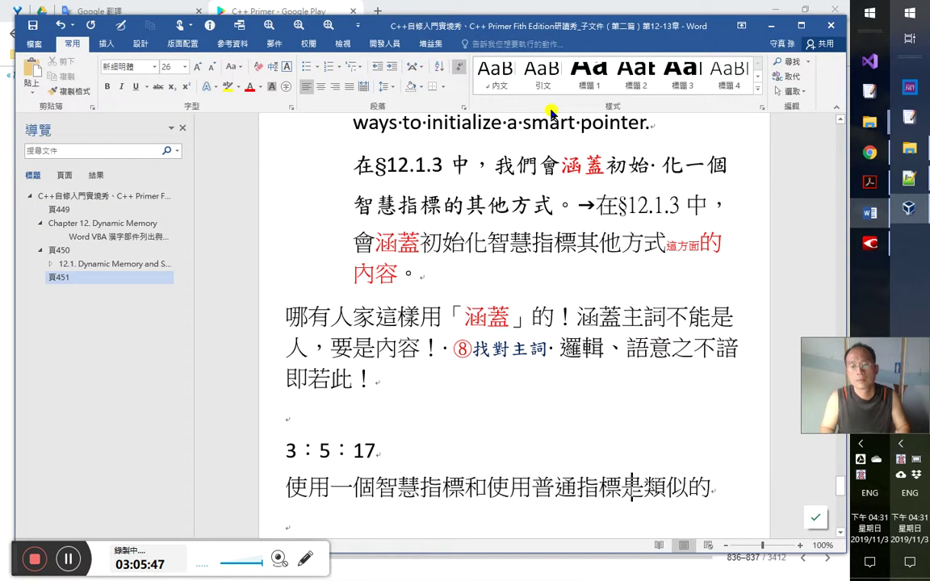
Add 非智慧指標 as a small subscript note and start a new line at the end
text(非智慧指標)
key(shift+Left)
key(shift+Left)
key(shift+Left)
key(shift+Left)
key(shift+Left)
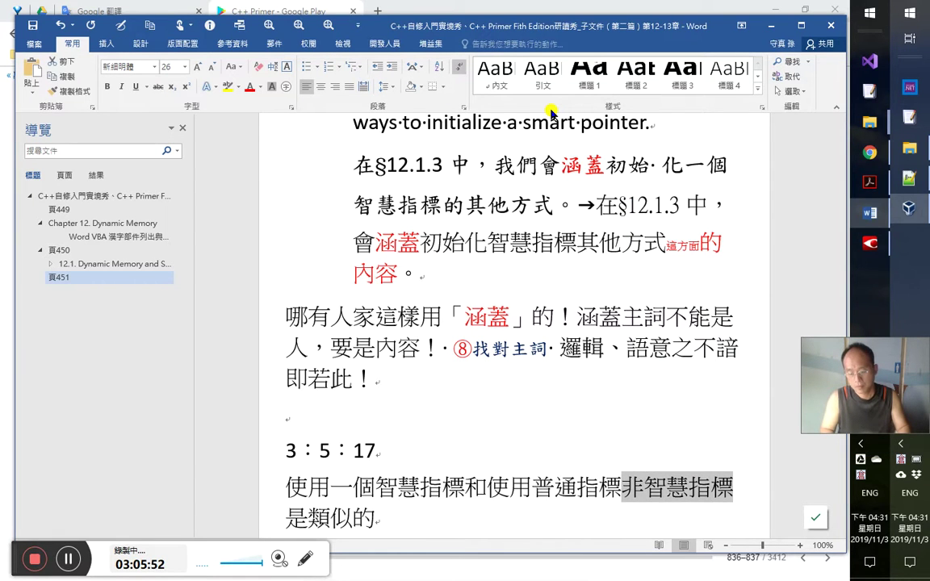
key(ctrl+equal)
key(ctrl+End)
key(Return)
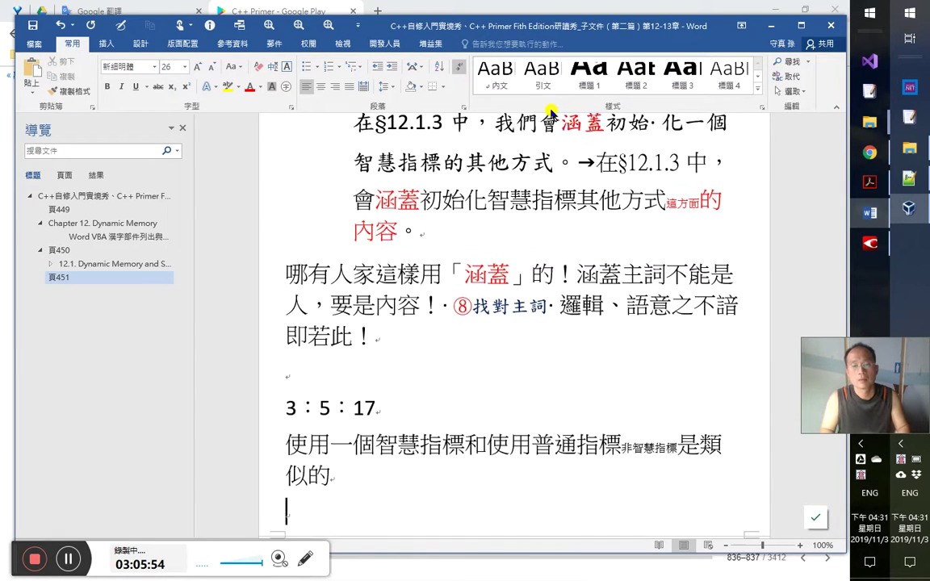
key(alt+Tab)
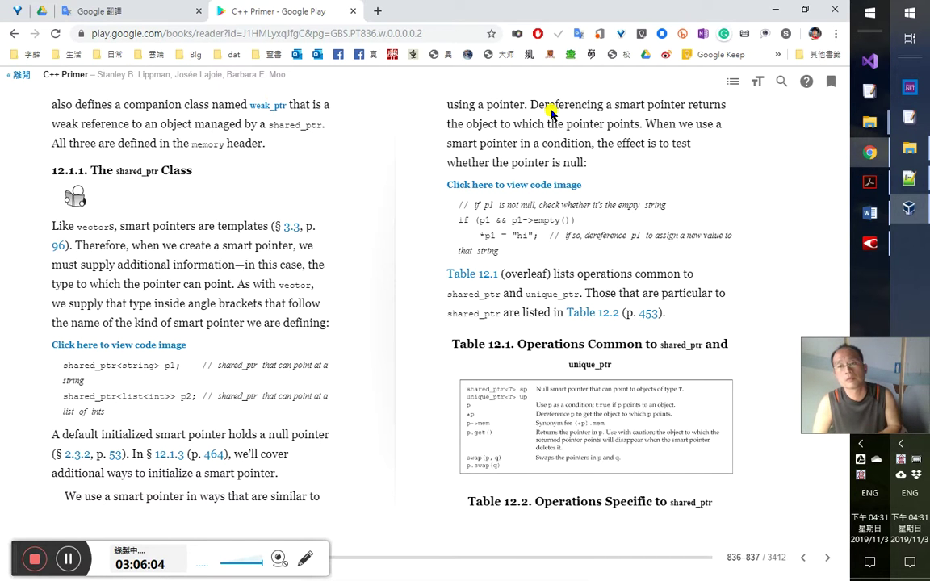
key(alt+Tab)
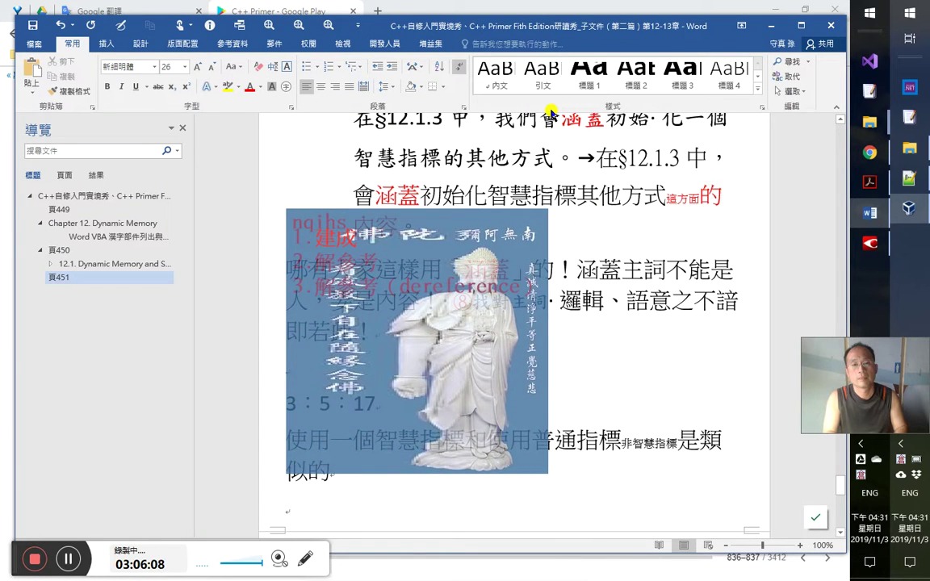
Type the translation 解參考智慧指標也是回傳它指向的物件, correcting the final mistyped character
text(解參考)
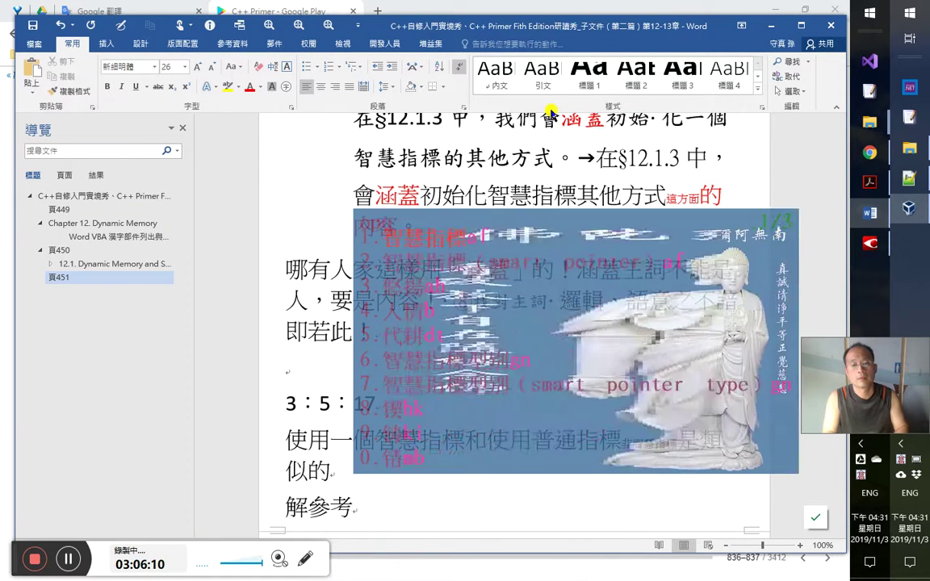
text(智慧指標也是)
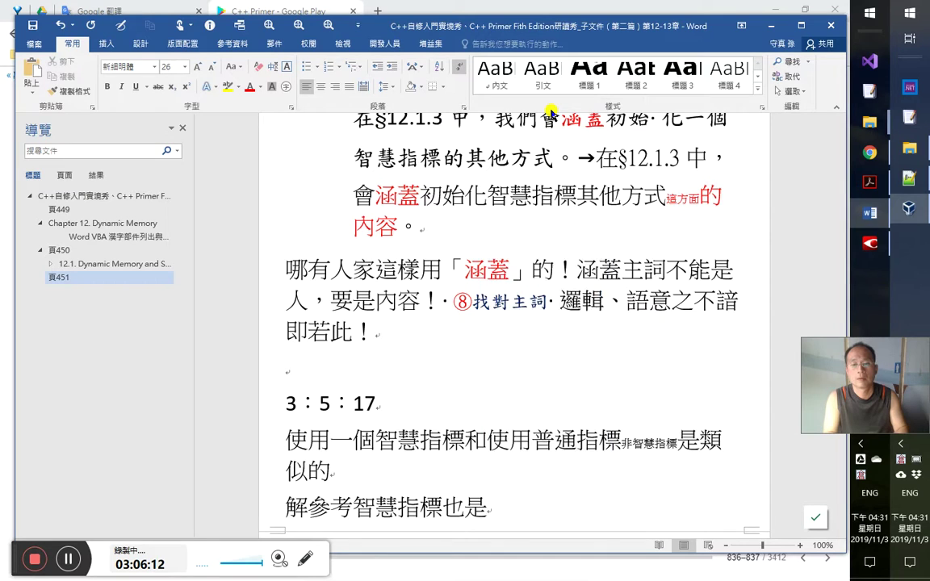
text(回傳)
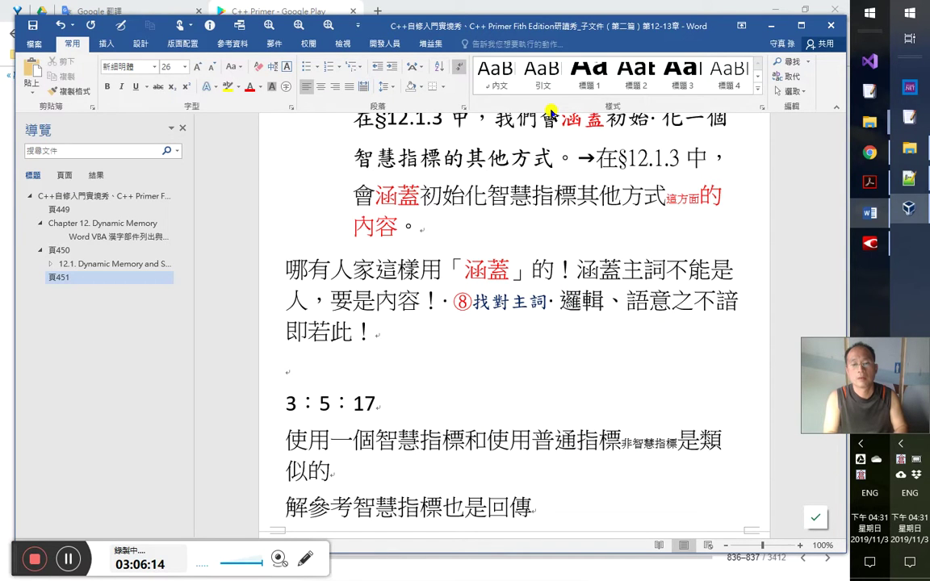
text(它)
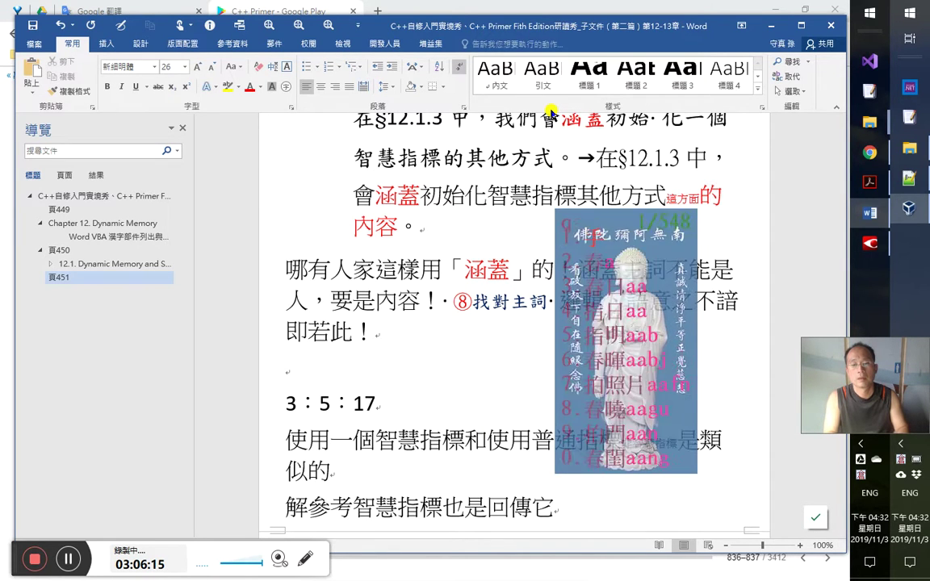
text(指)
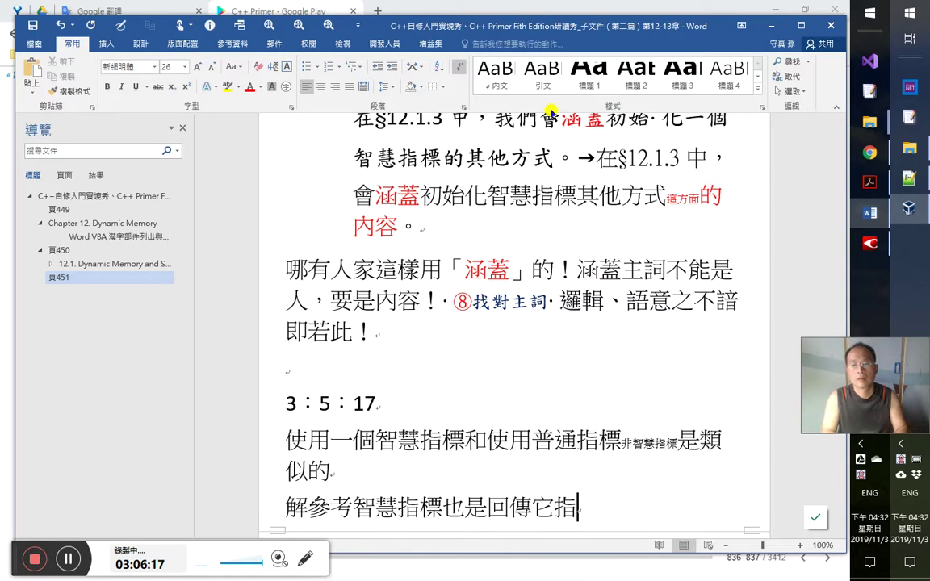
text(向的)
text(犂)
key(Return)
key(BackSpace)
key(shift+Left)
text(物件)
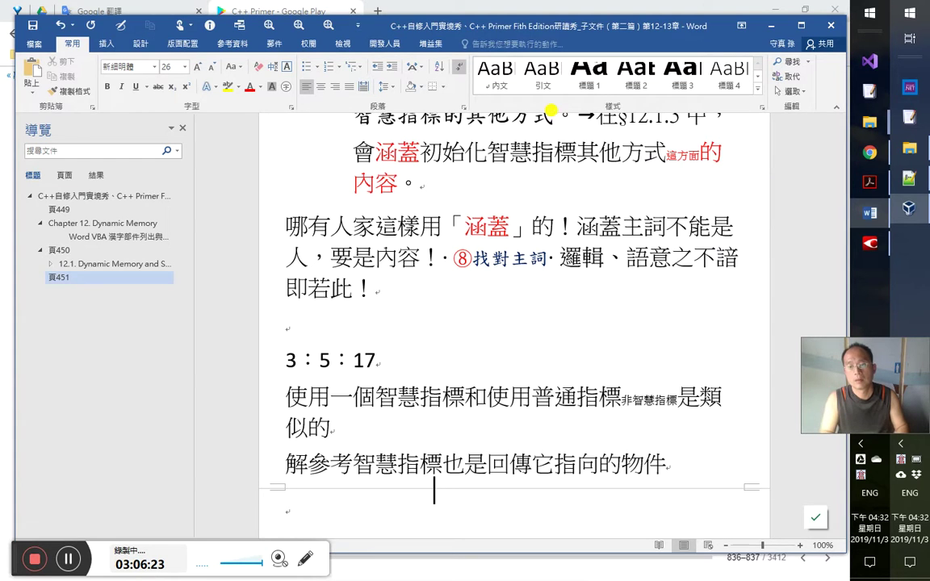
key(Down)
key(alt+Tab)
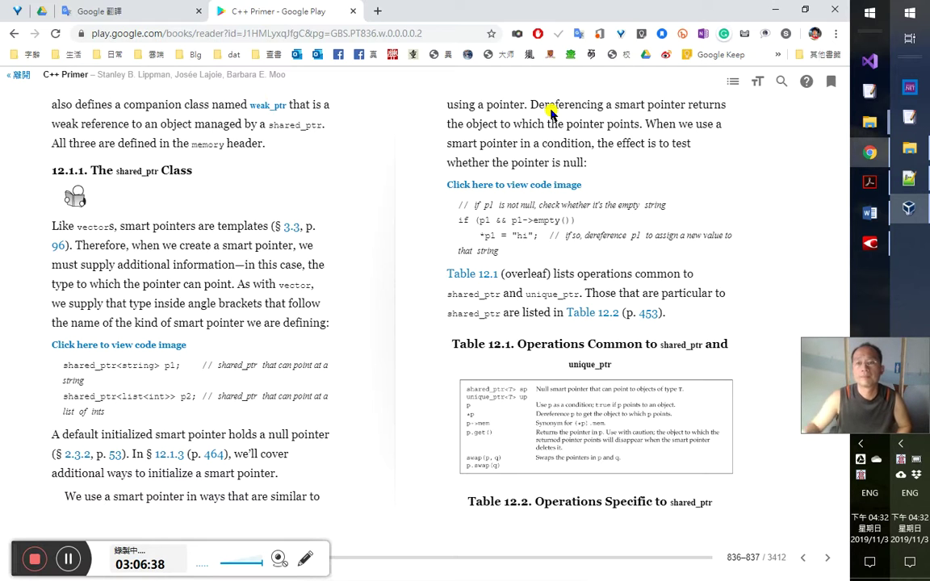
Get an ImTranslator translation of the sentence on using a smart pointer in a condition
drag(614, 143, 656, 145)
click(670, 179)
shift+click(587, 166)
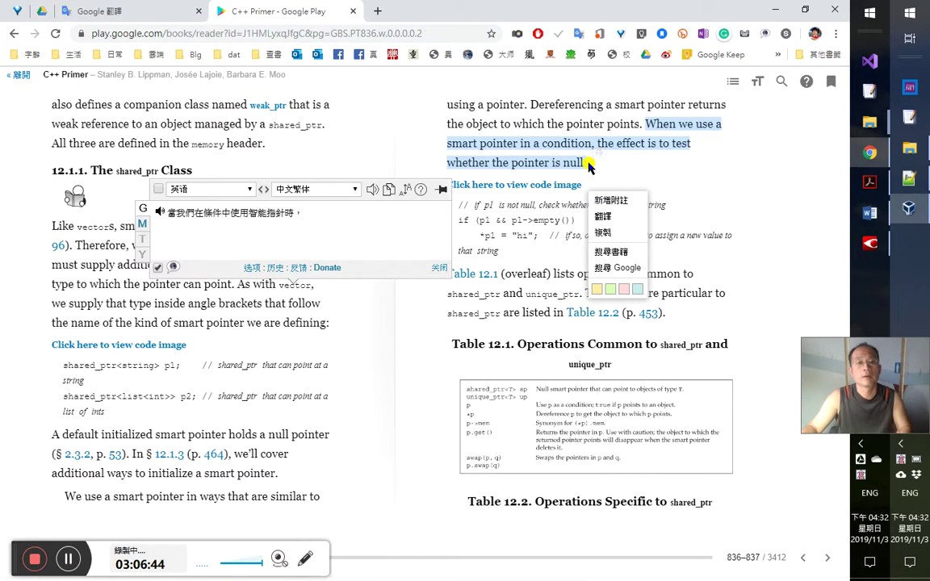
click(597, 155)
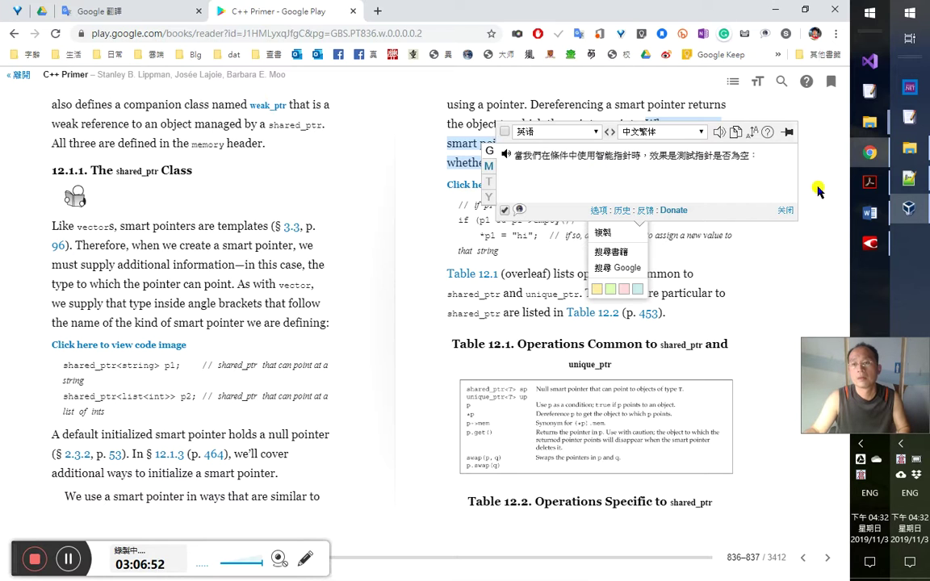
click(734, 165)
click(784, 211)
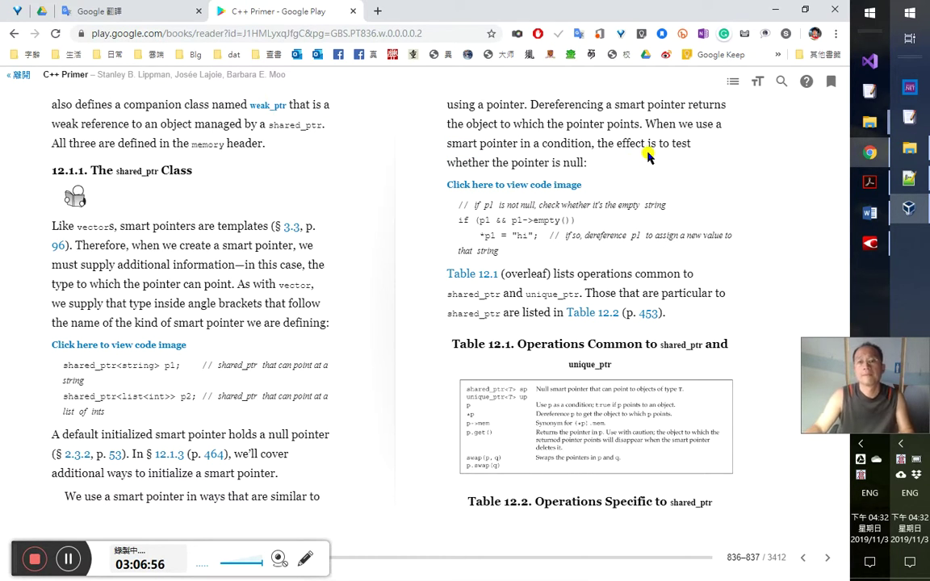
click(868, 246)
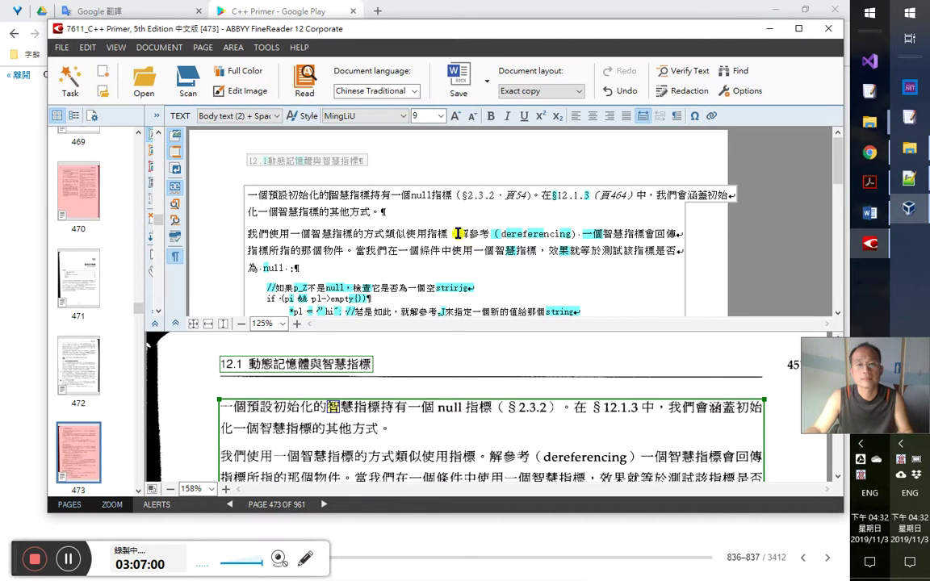
Select the page 473 Chinese sentence on testing whether the pointer is null, then return to Chrome
click(371, 251)
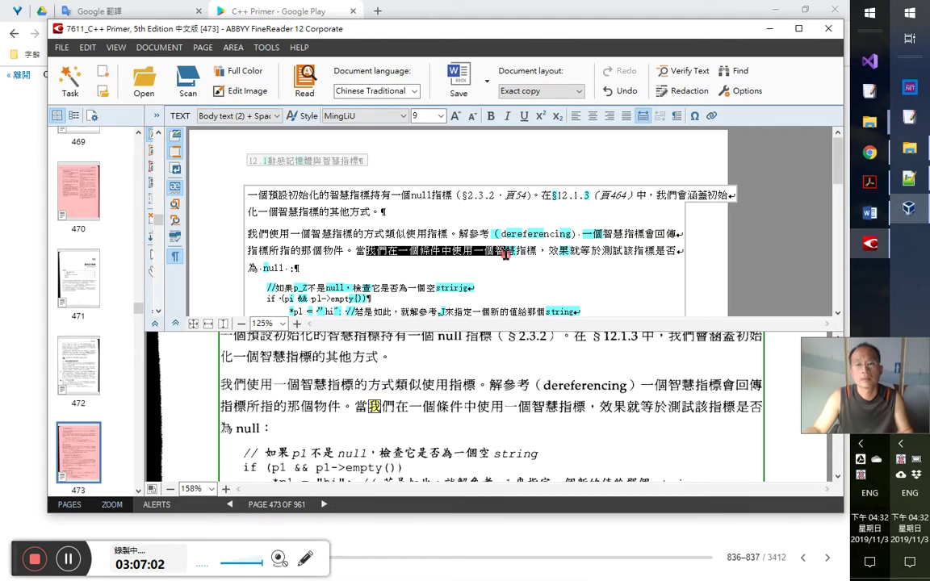
shift+click(611, 251)
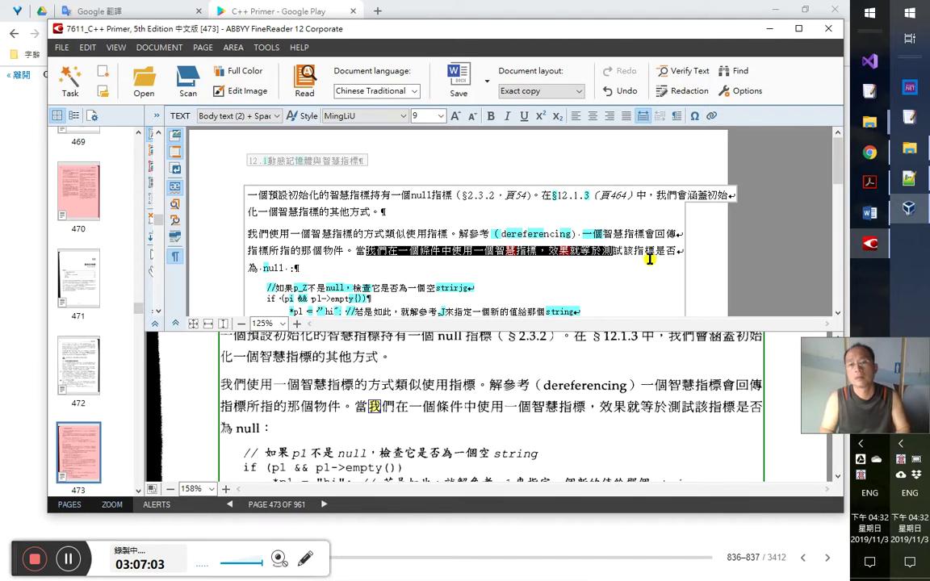
key(Right)
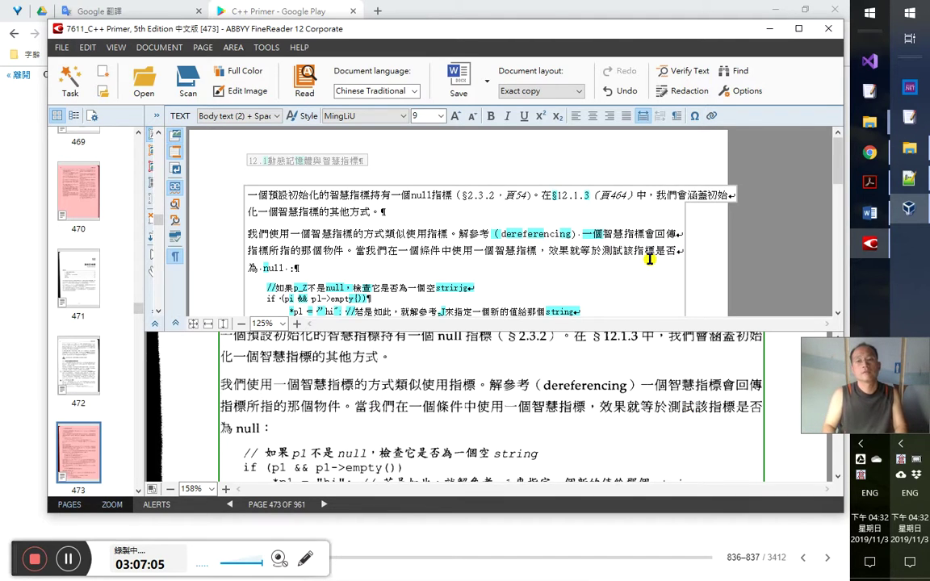
key(shift+Down)
key(alt+Tab)
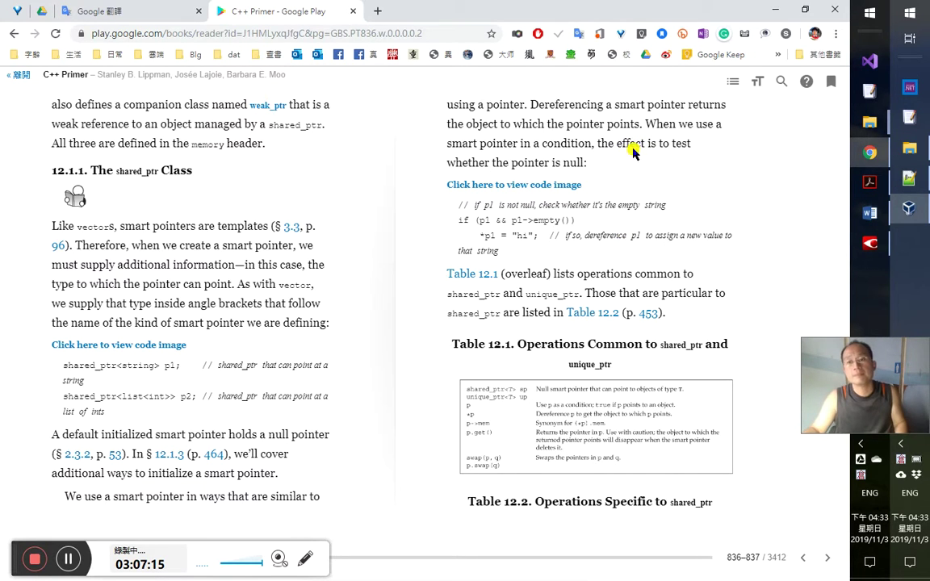
Look up 'effect' in the dictionary popup (影響、效果), then go to the end of the Word notes
double_click(629, 144)
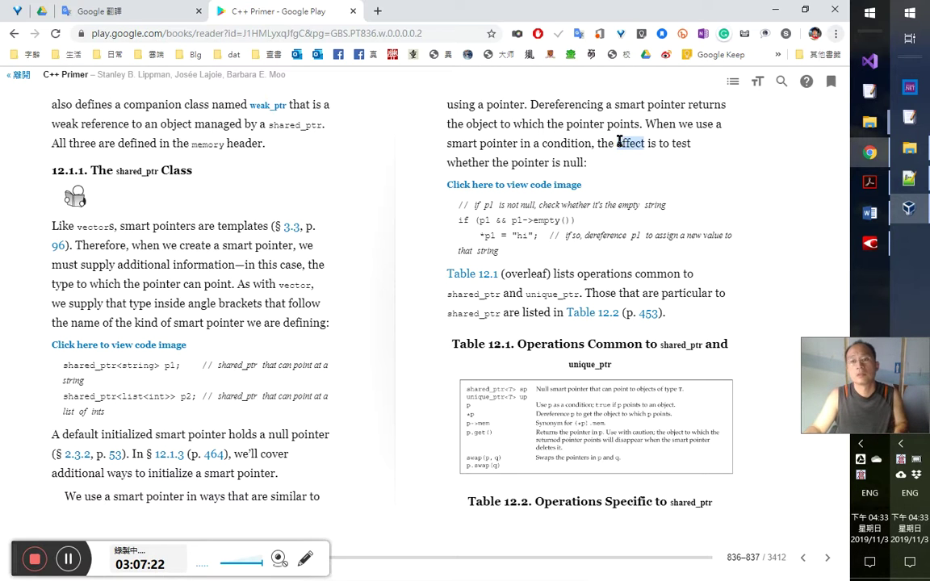
double_click(620, 143)
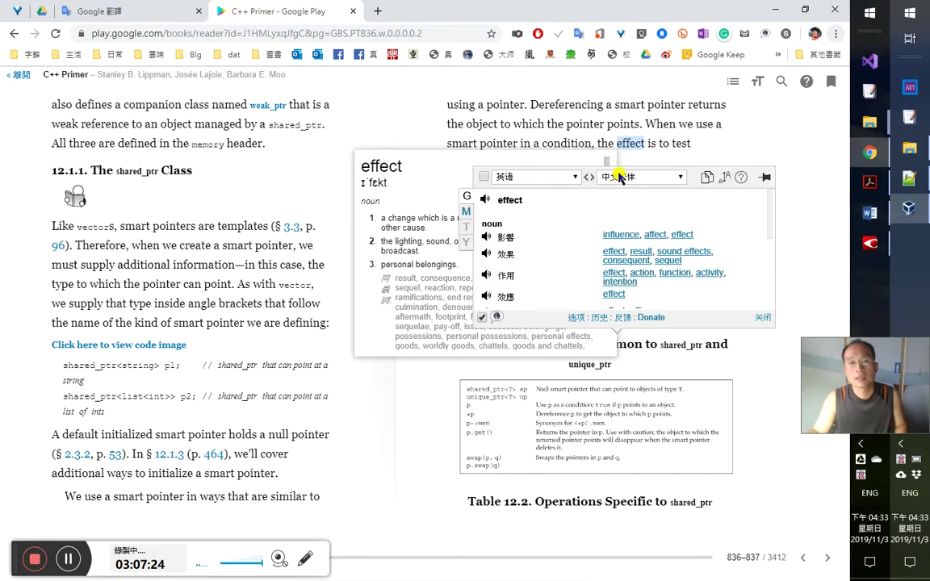
drag(771, 238, 773, 305)
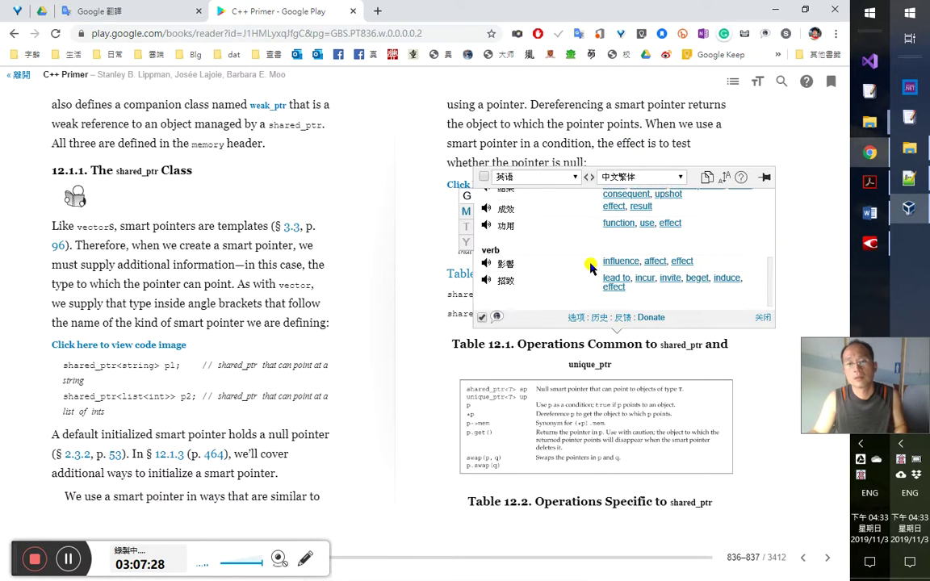
key(Escape)
key(alt+Tab)
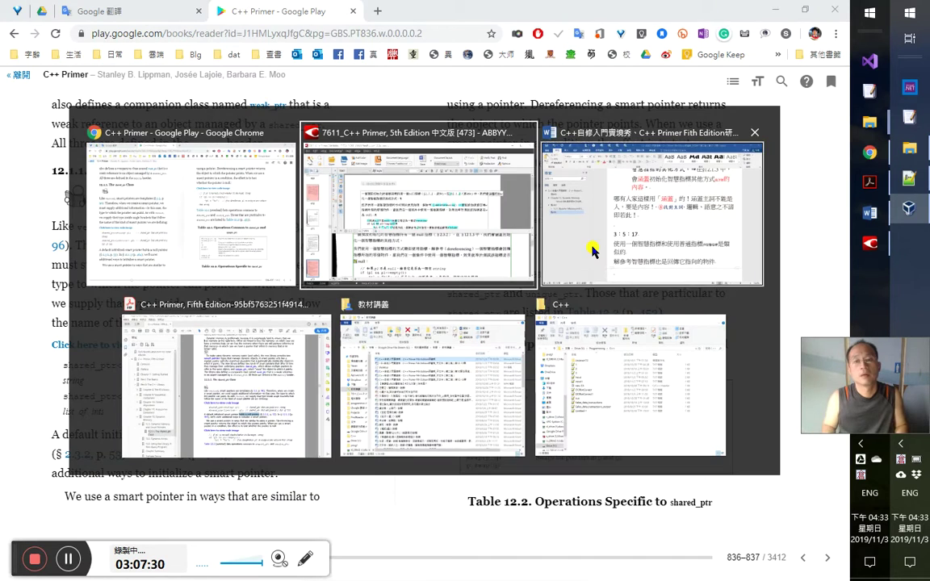
click(592, 252)
key(ctrl+End)
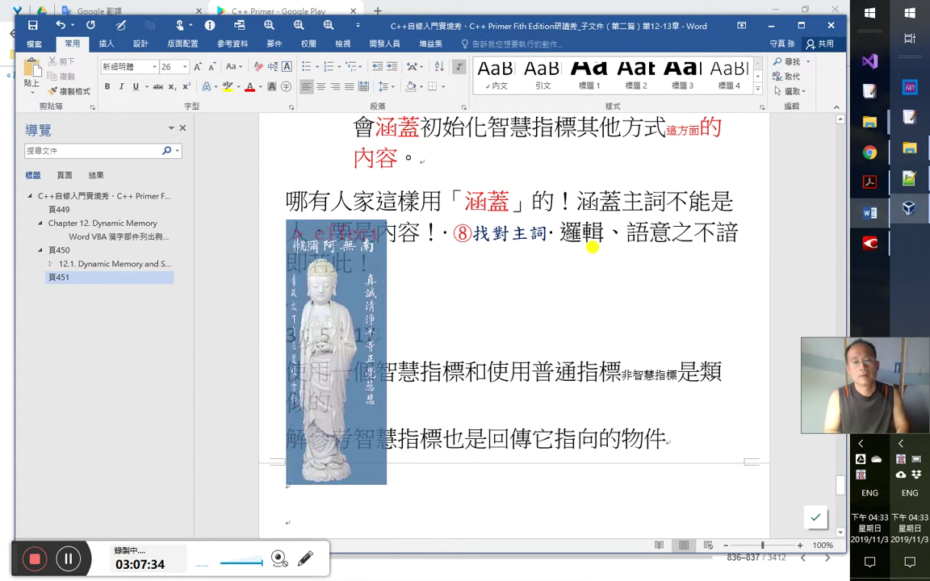
Type the note 'effect 在這裡應該翻成「目的、用途」' at the end of the notes
text(effectg)
key(BackSpace)
text(在)
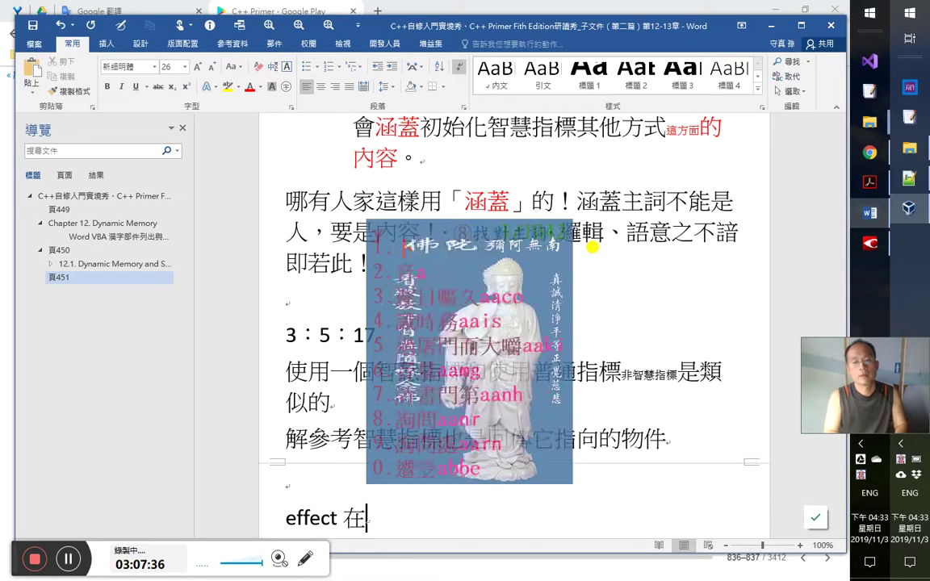
text(這裡)
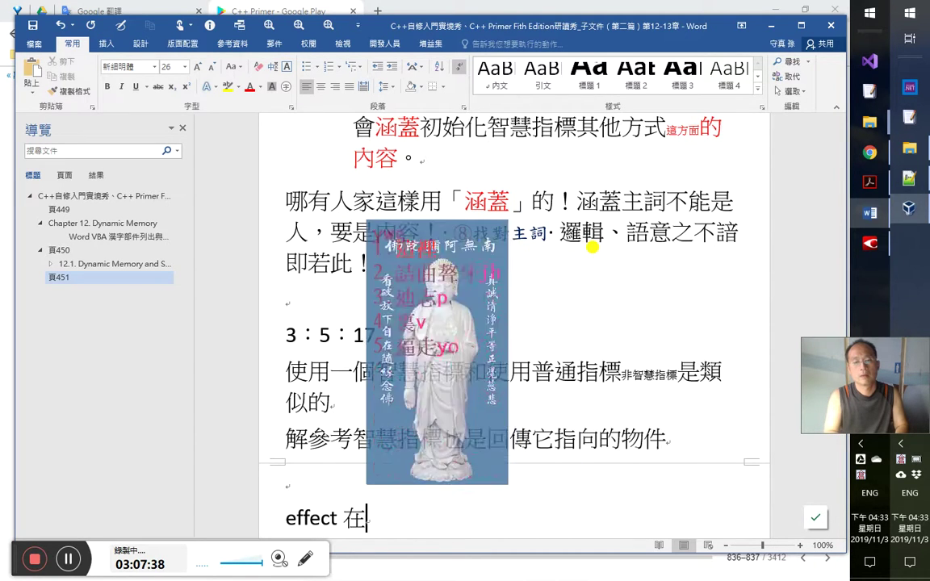
text(應該)
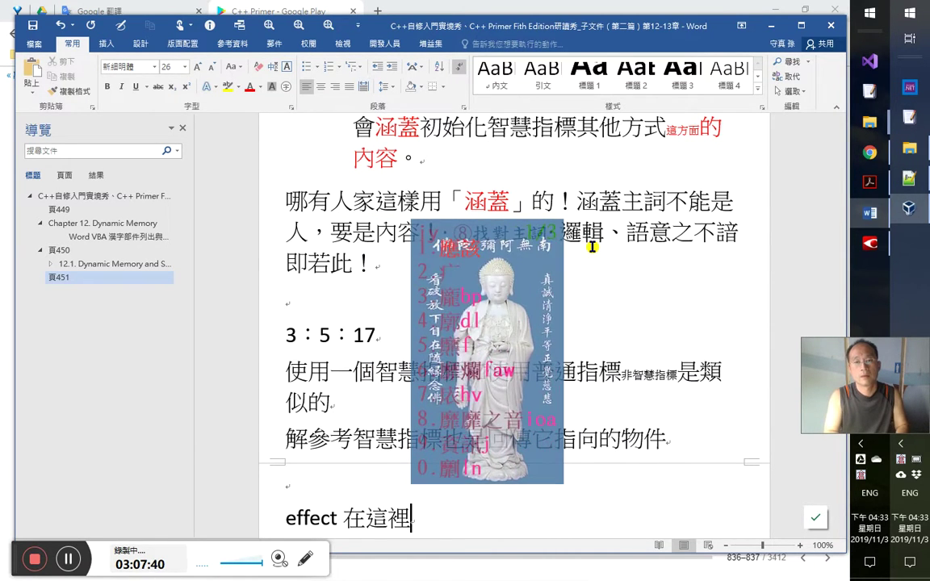
text(翻成「」)
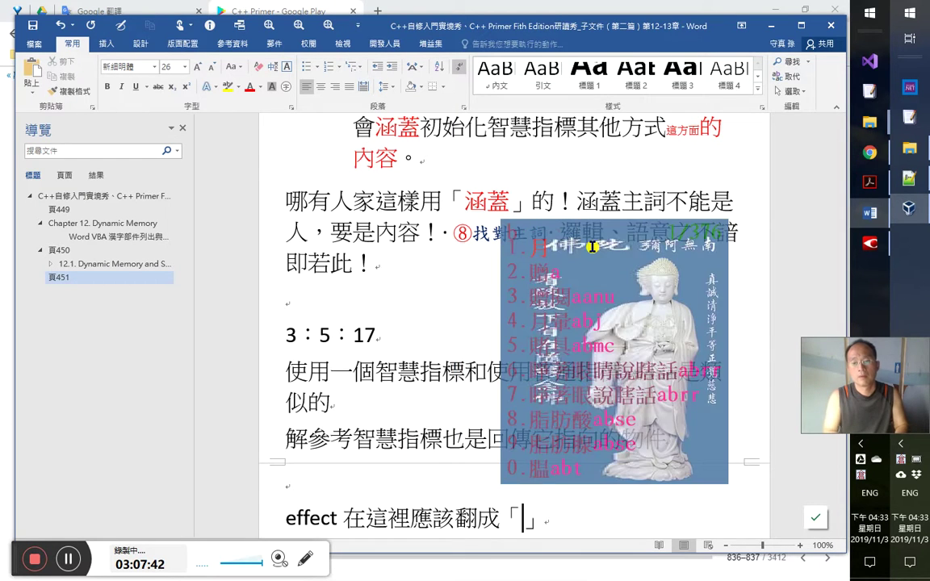
text(目的、)
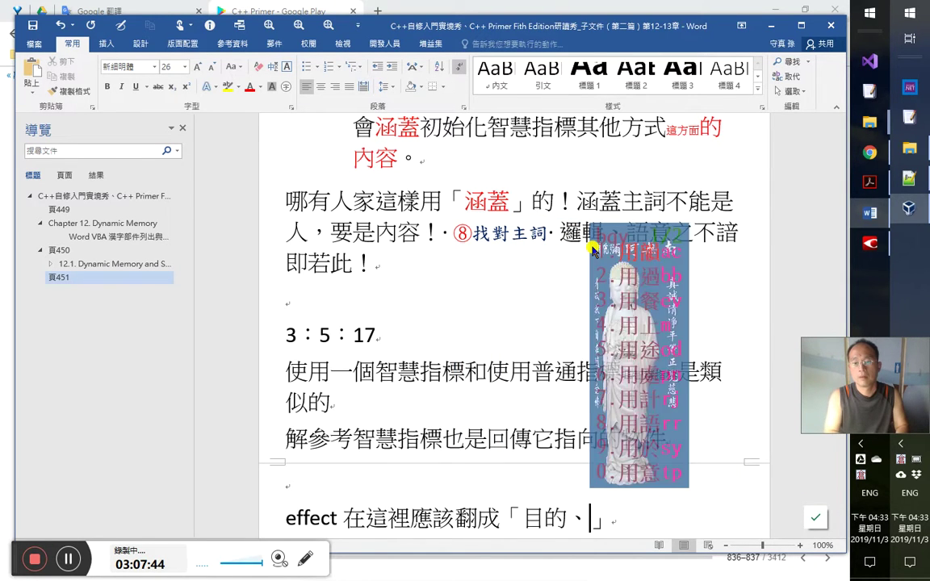
text(用途)
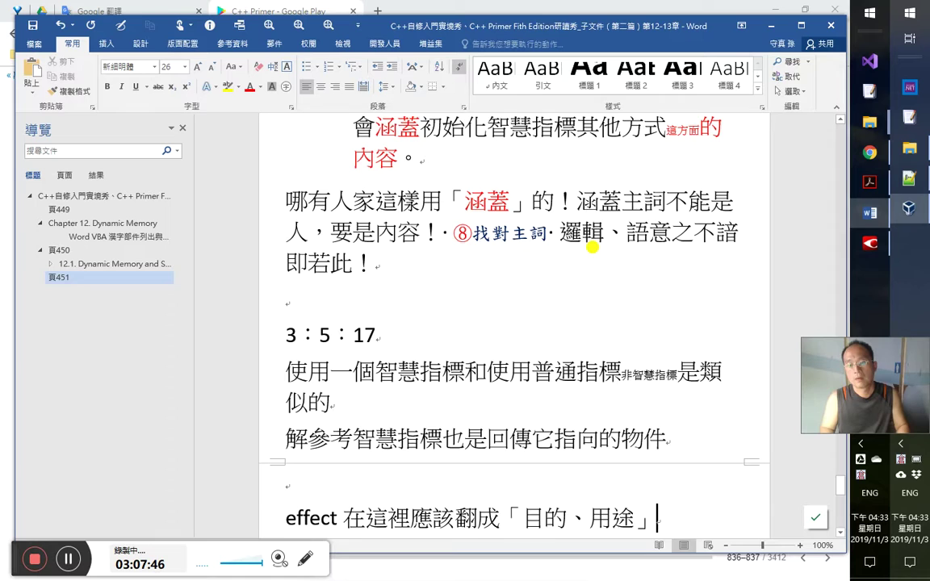
key(Return)
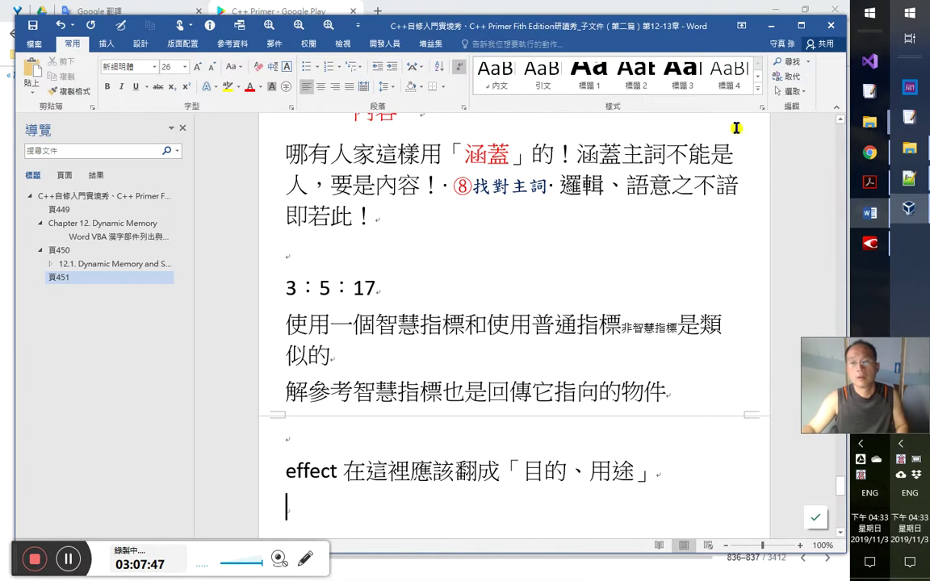
click(871, 183)
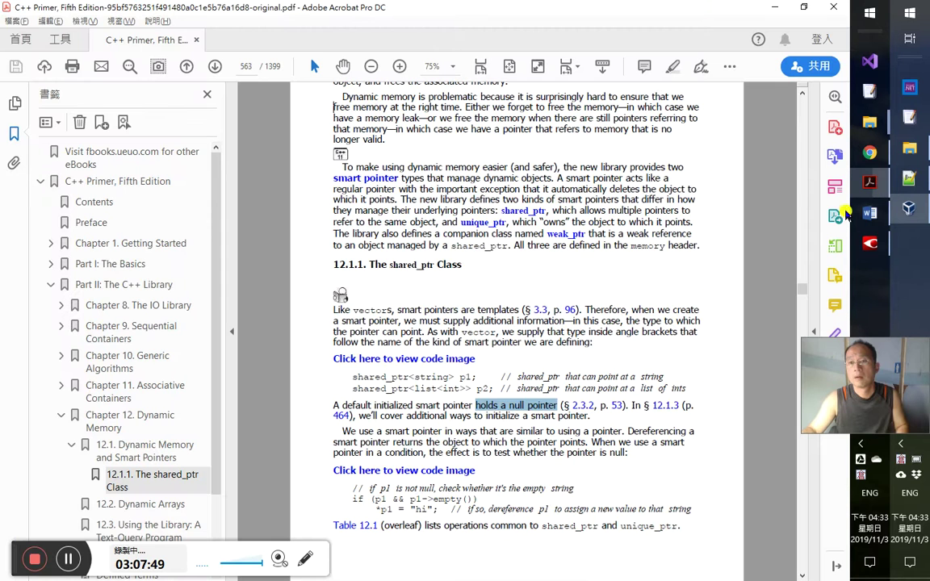
Select the sentence 'When we use a smart pointer … is null:' in the PDF
click(619, 443)
drag(593, 443, 628, 453)
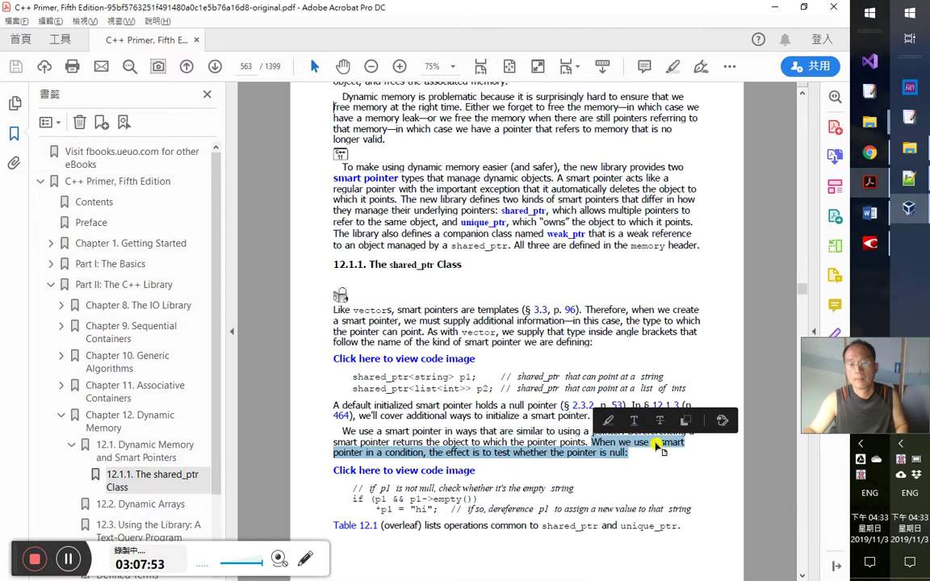
key(alt+Tab)
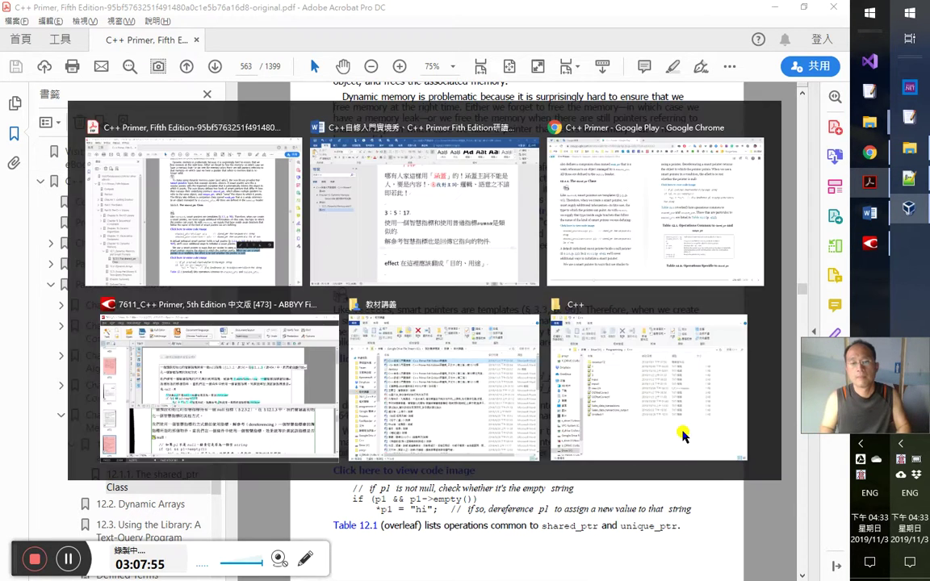
Add the timestamp 3：7：00 on the blank line and start a new line
key(Up)
key(Up)
key(Down)
text(3：7：00)
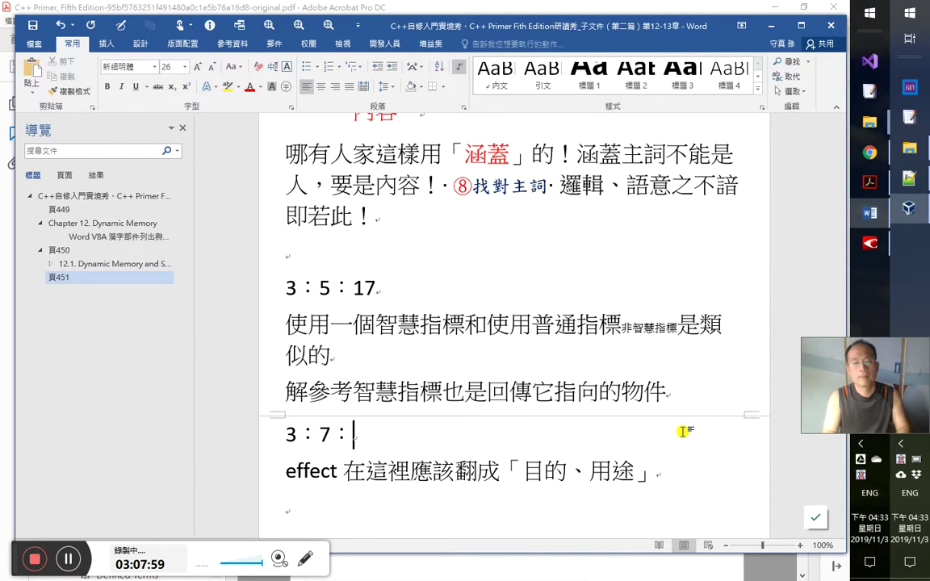
key(Return)
Paste the English sentence on testing a smart pointer for null, in the notes' large font as one paragraph
key(ctrl+v)
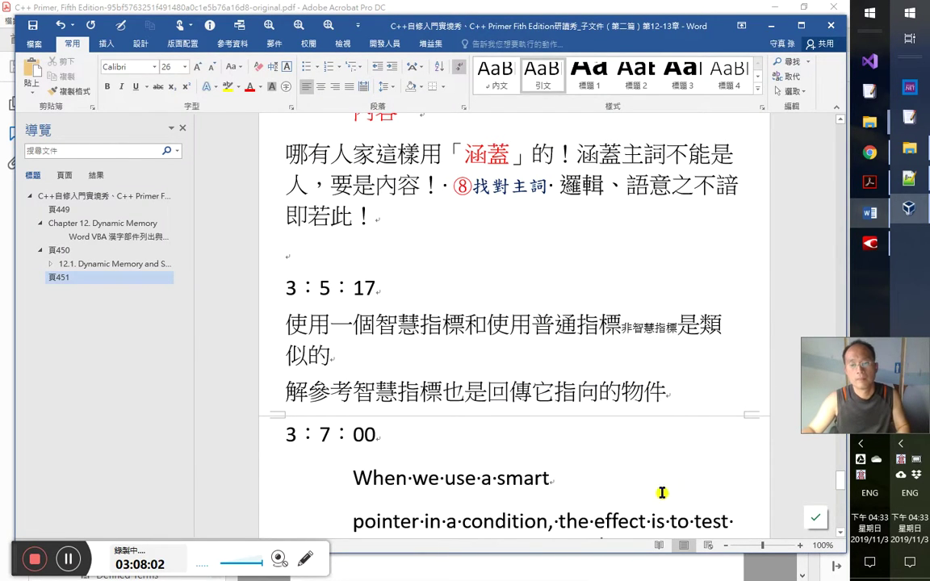
scroll(617, 517, down, 2)
key(ctrl+z)
text(When we use a smart- pointer in a condition, the effect is to test whether the pointer is null:)
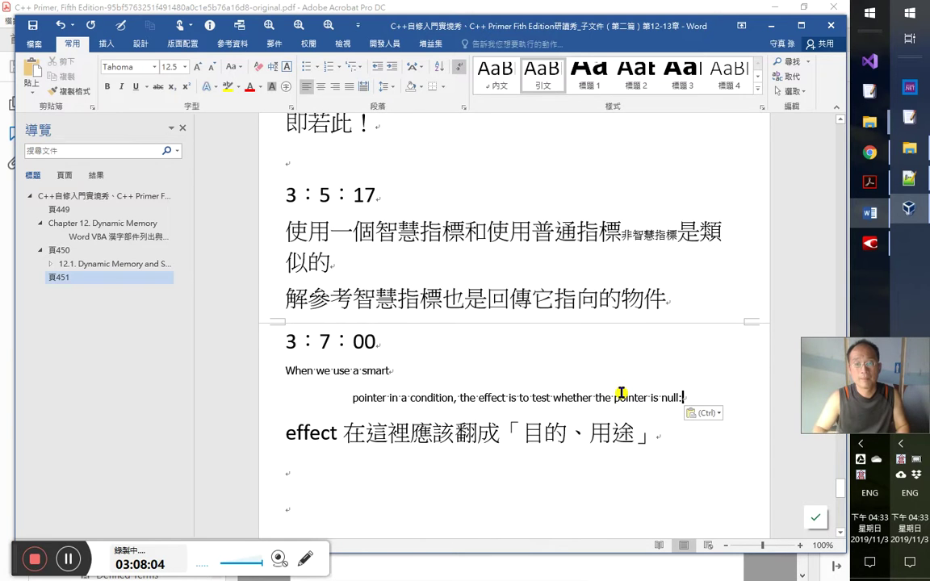
click(422, 393)
key(ctrl+shift+n)
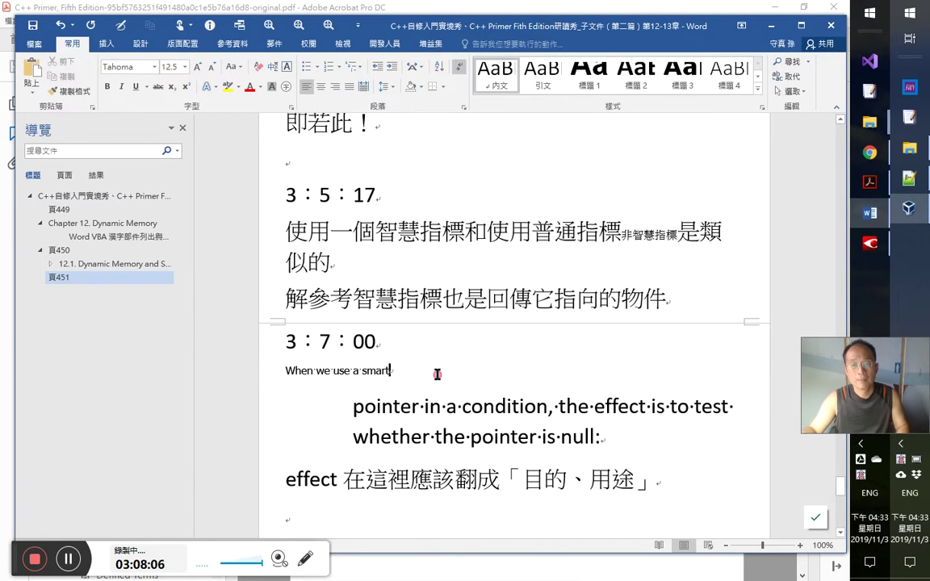
click(438, 373)
key(ctrl+shift+n)
key(Delete)
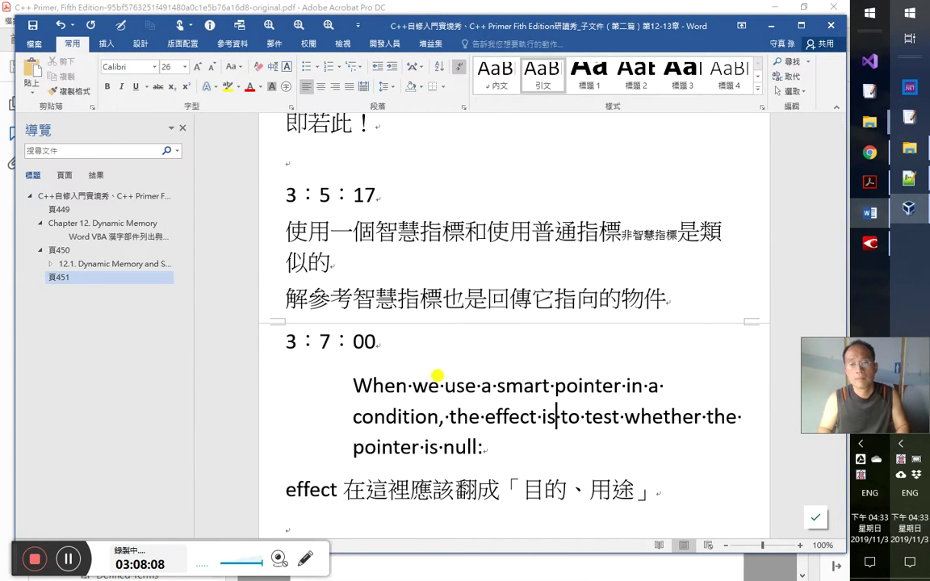